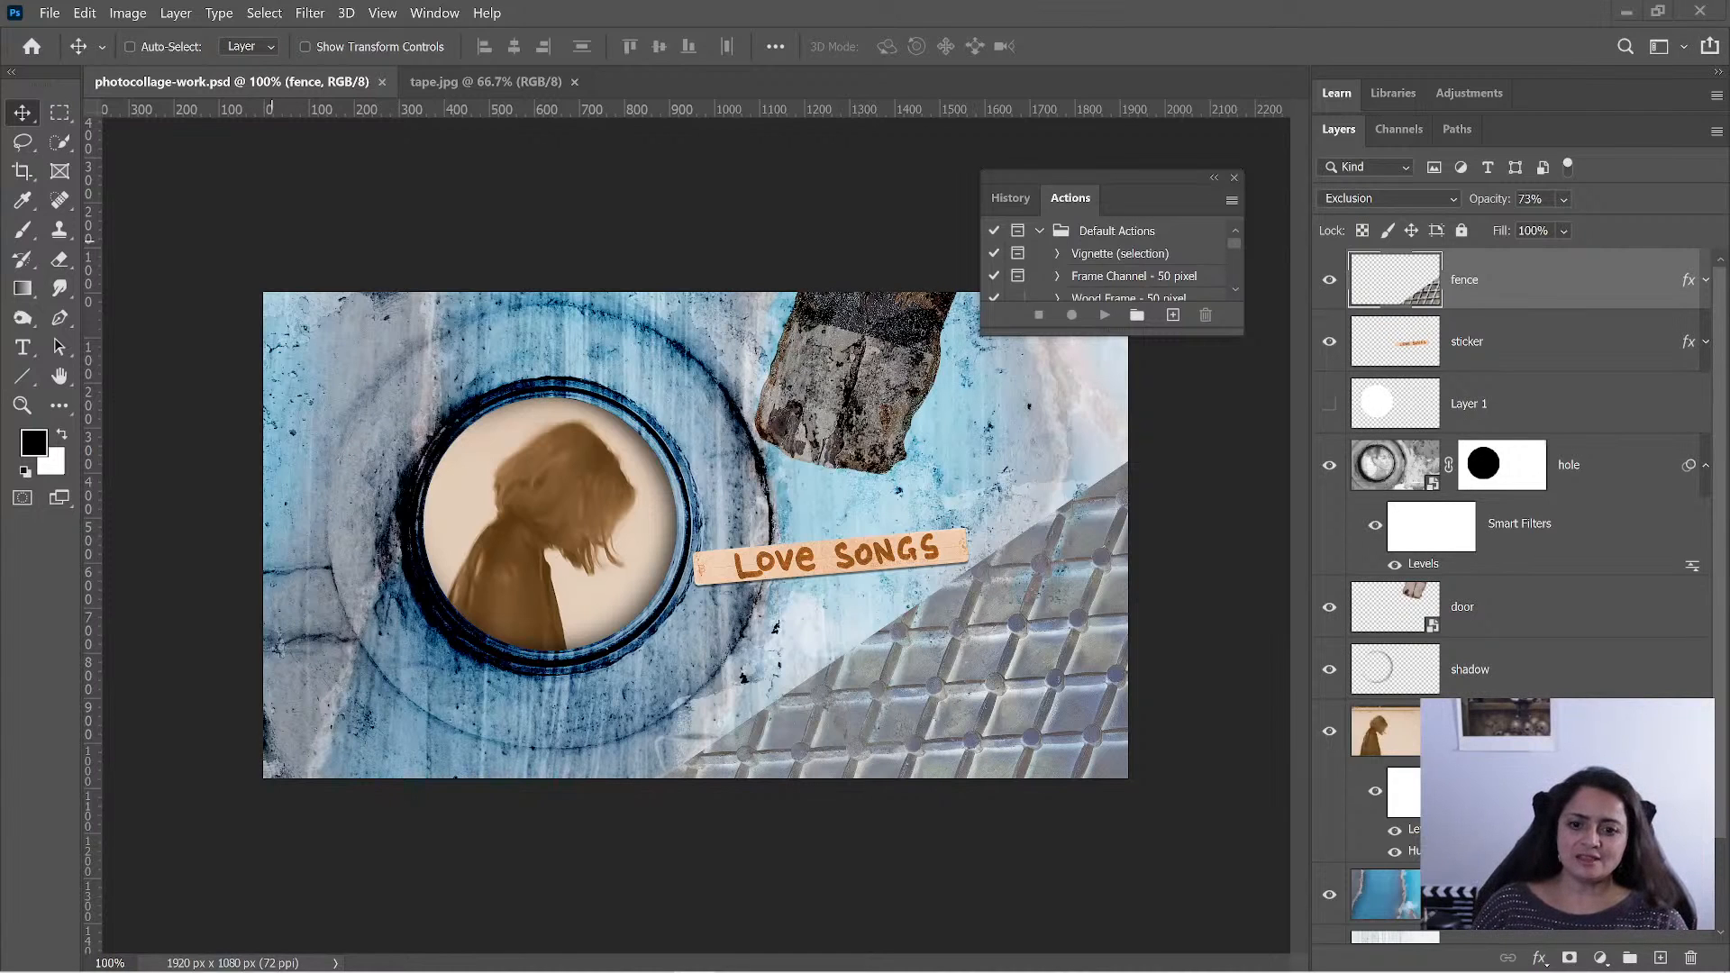
- Switch to File Explorer and go up from 01-assets to the KalikaFX_collage project folder to view its subfolders
mouse_move(444, 972)
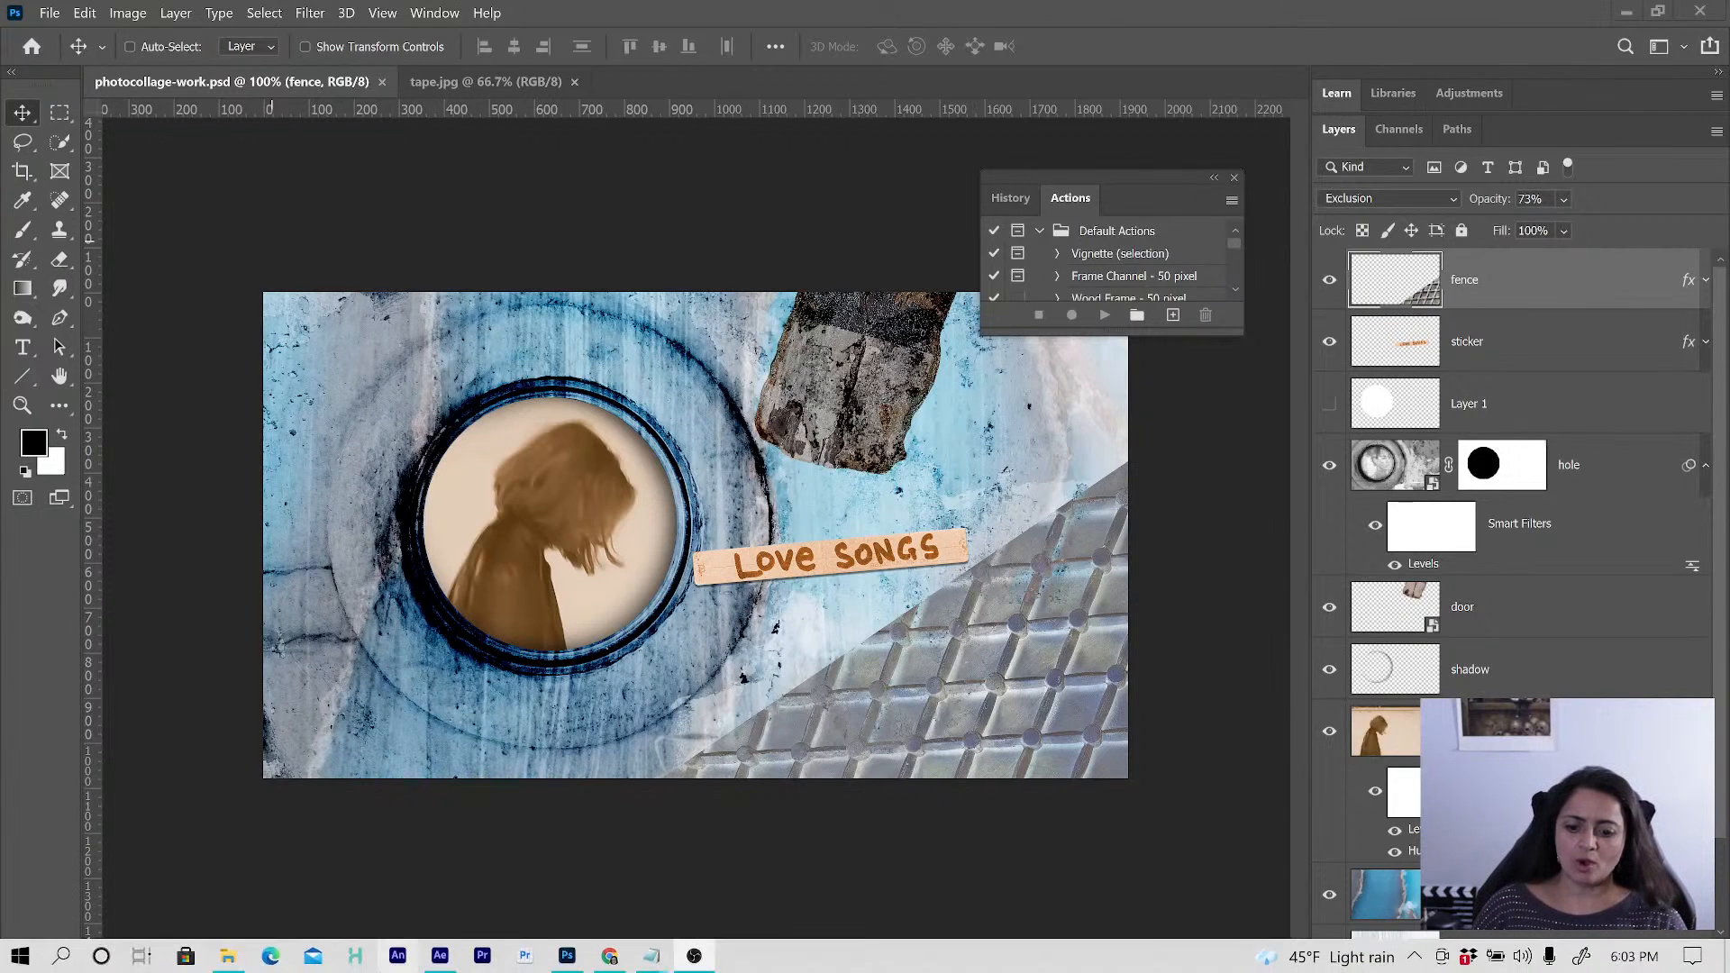
click(231, 956)
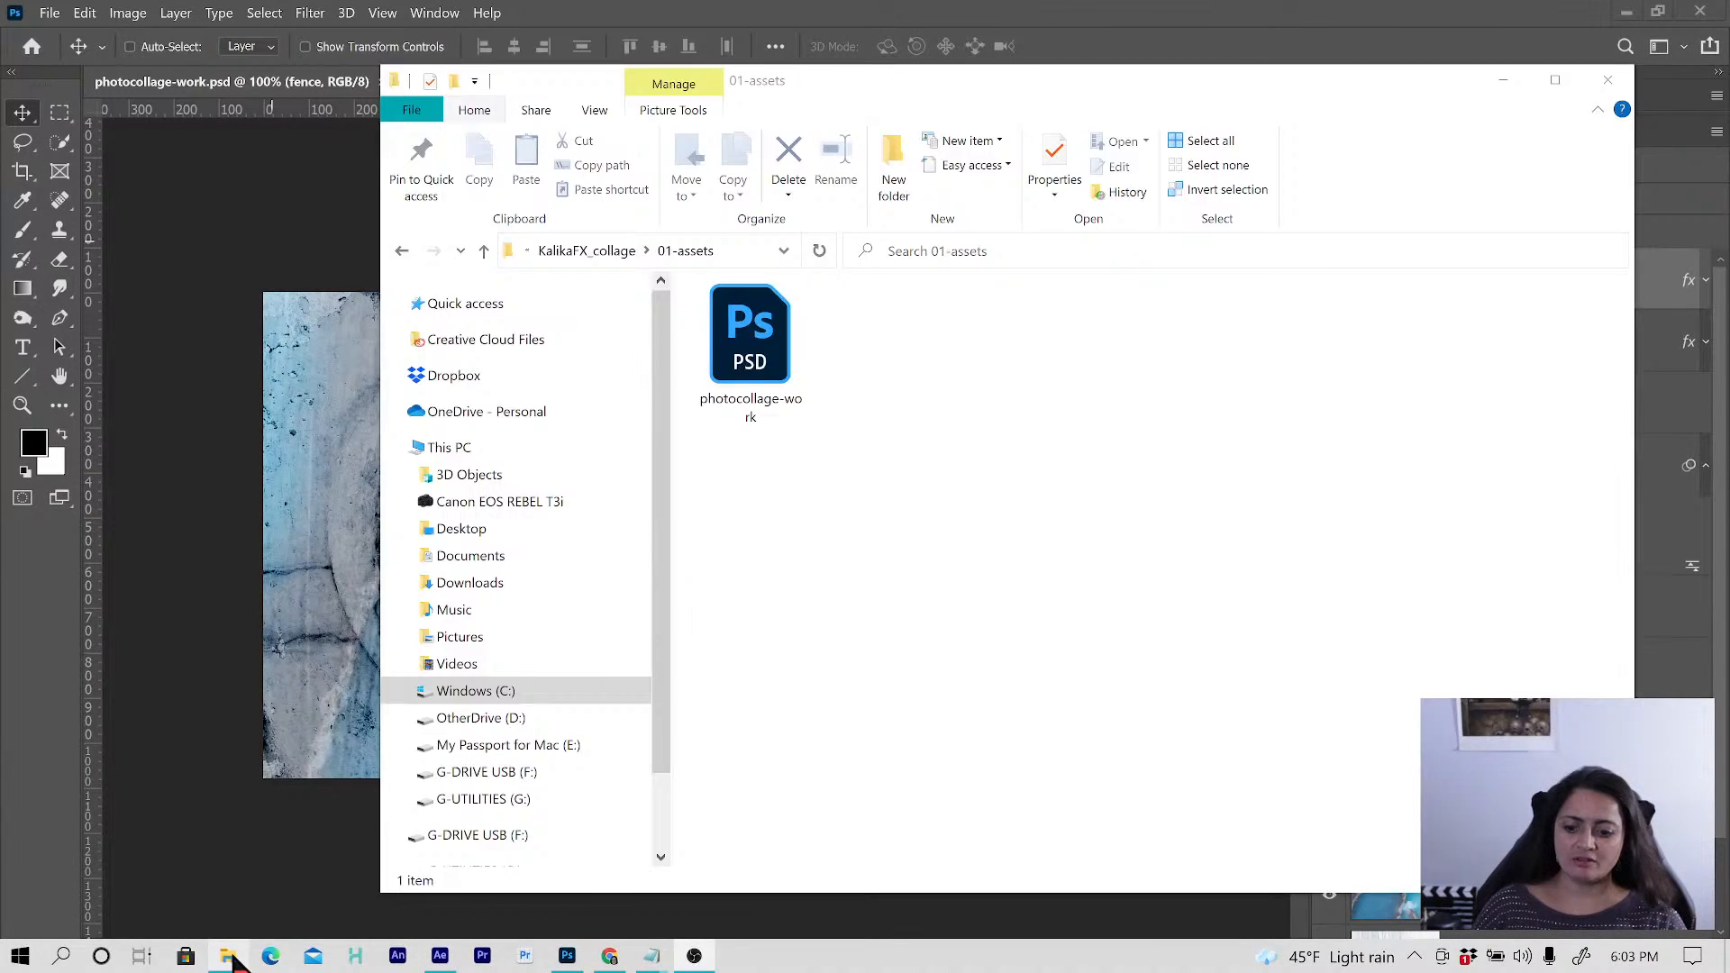
click(599, 252)
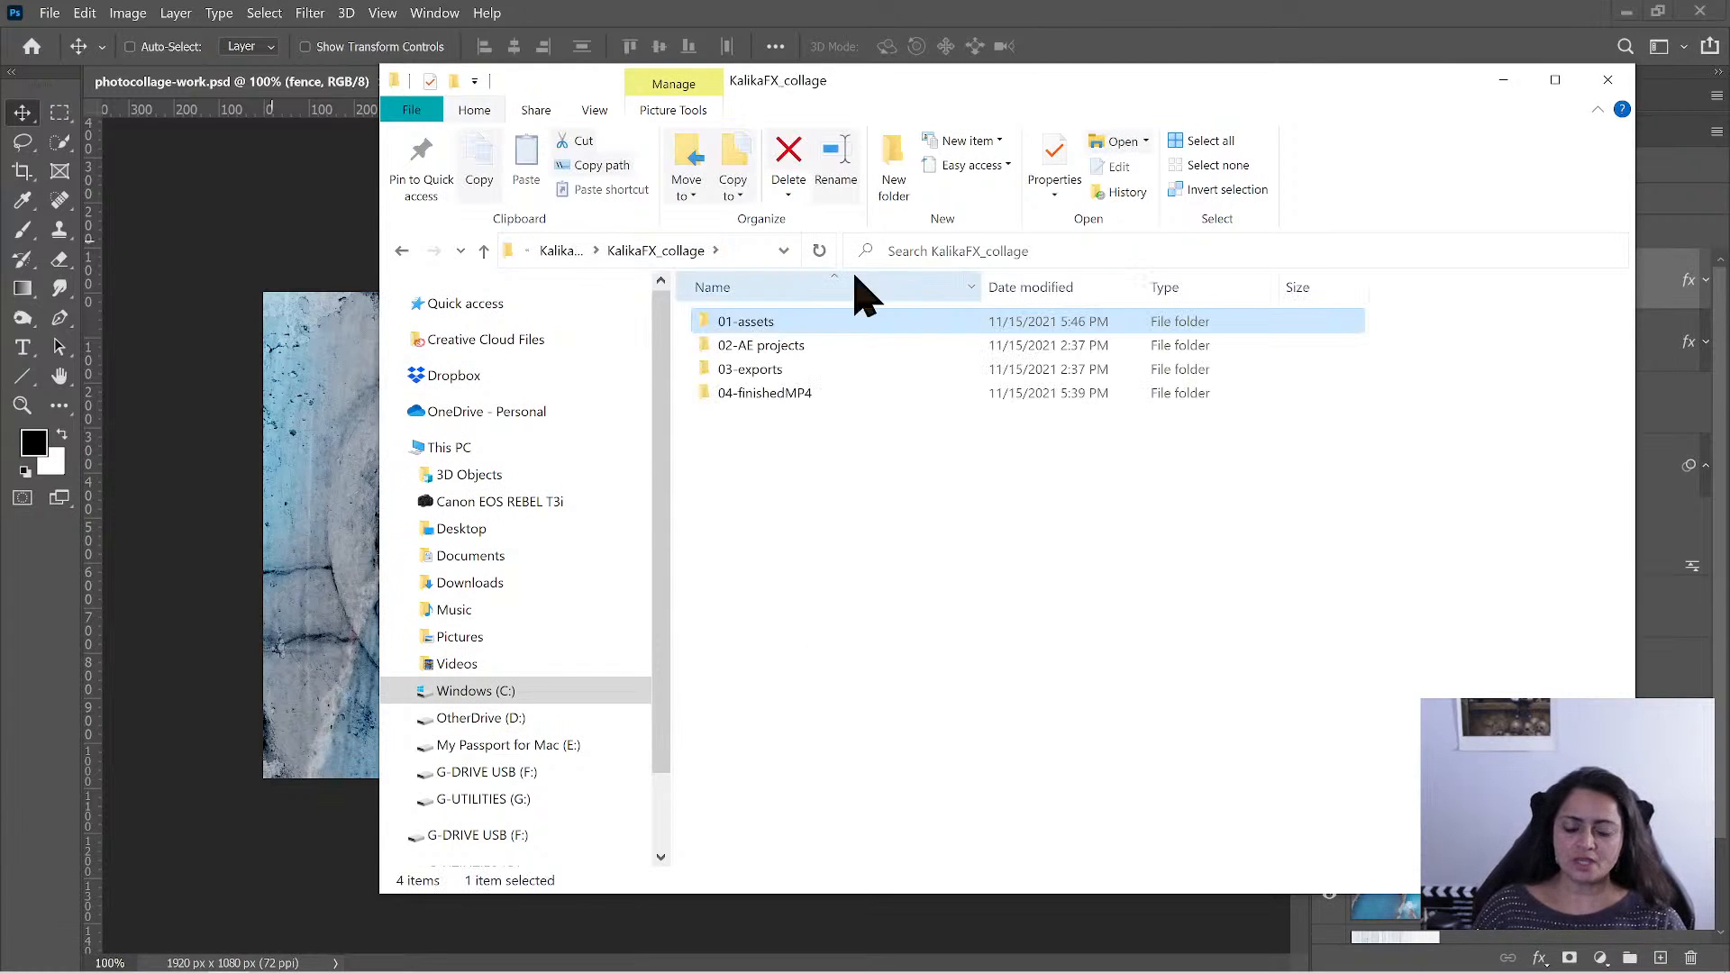
- Switch to Google Drive in Chrome and open the KalikaFX_collage folder inside AE-animPScollage
click(611, 957)
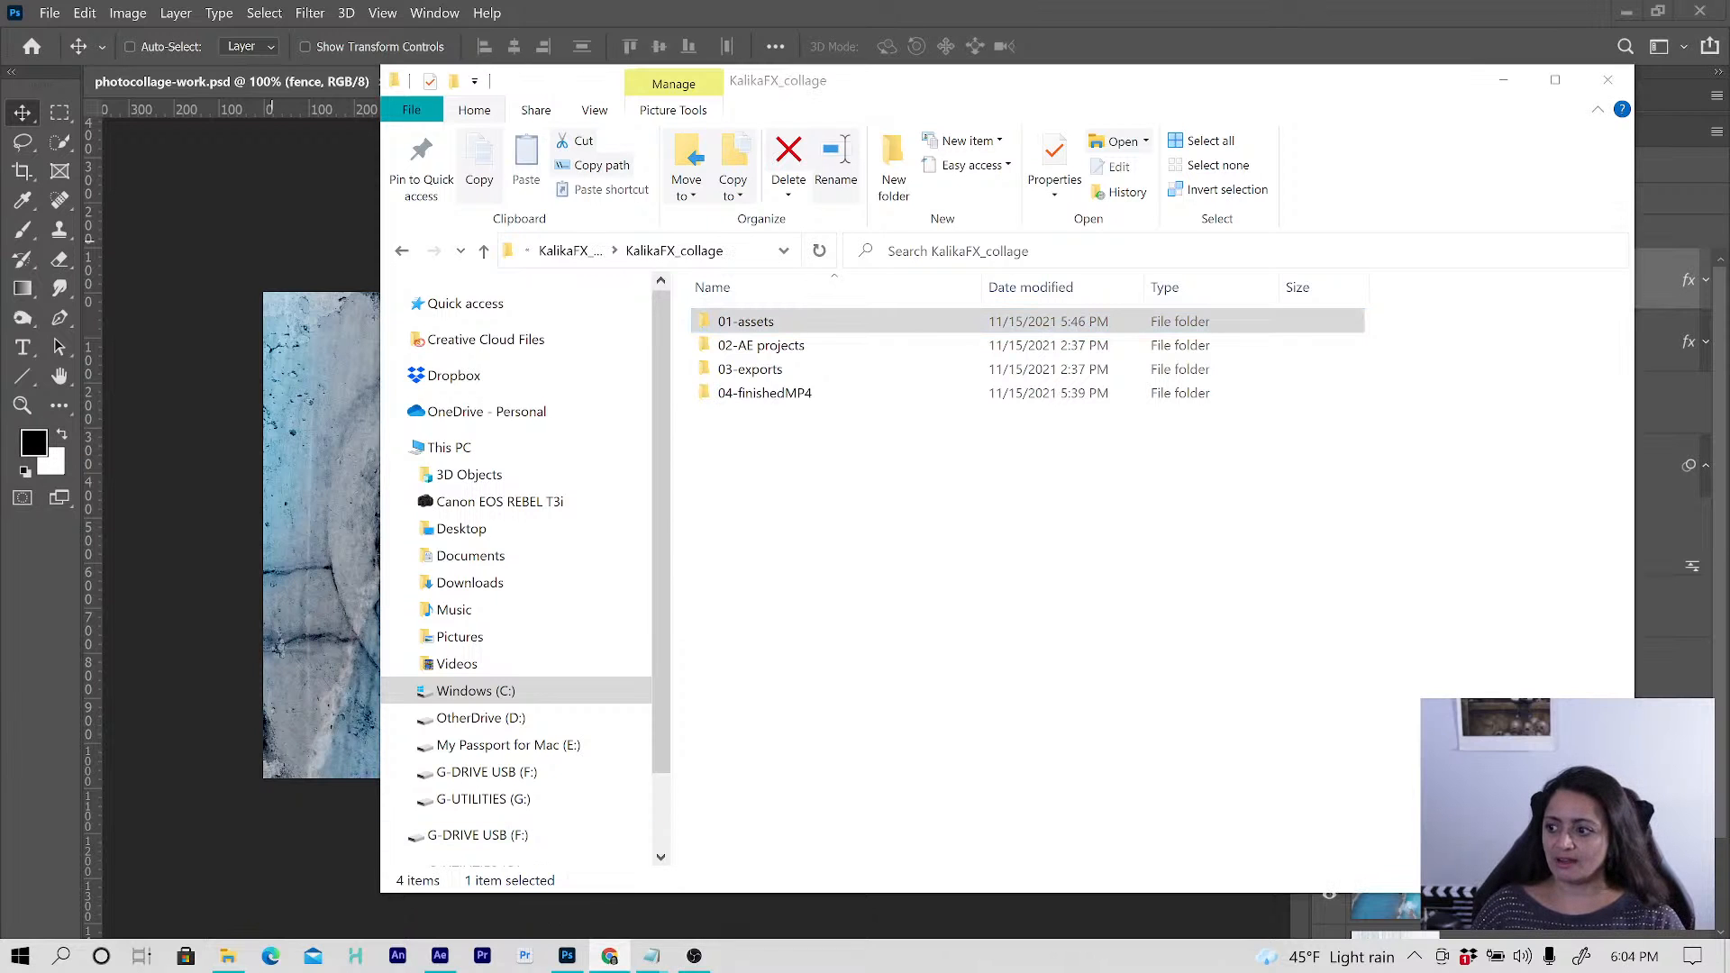
drag(0, 282, 1444, 192)
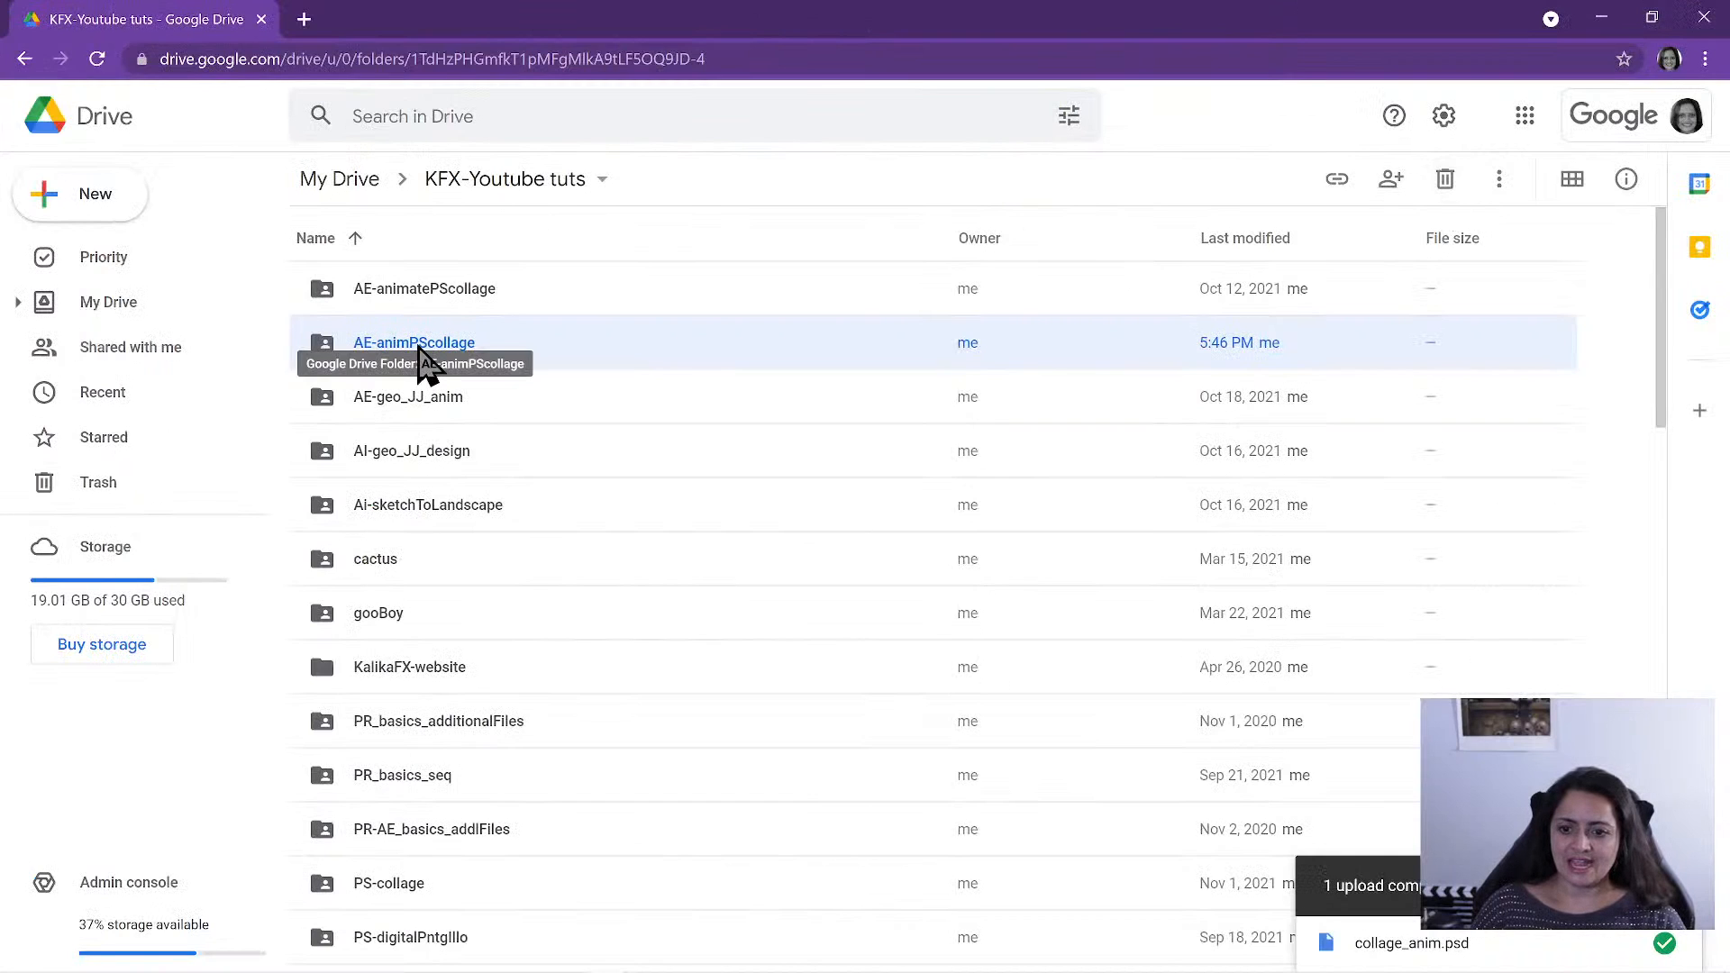
double_click(420, 353)
click(360, 302)
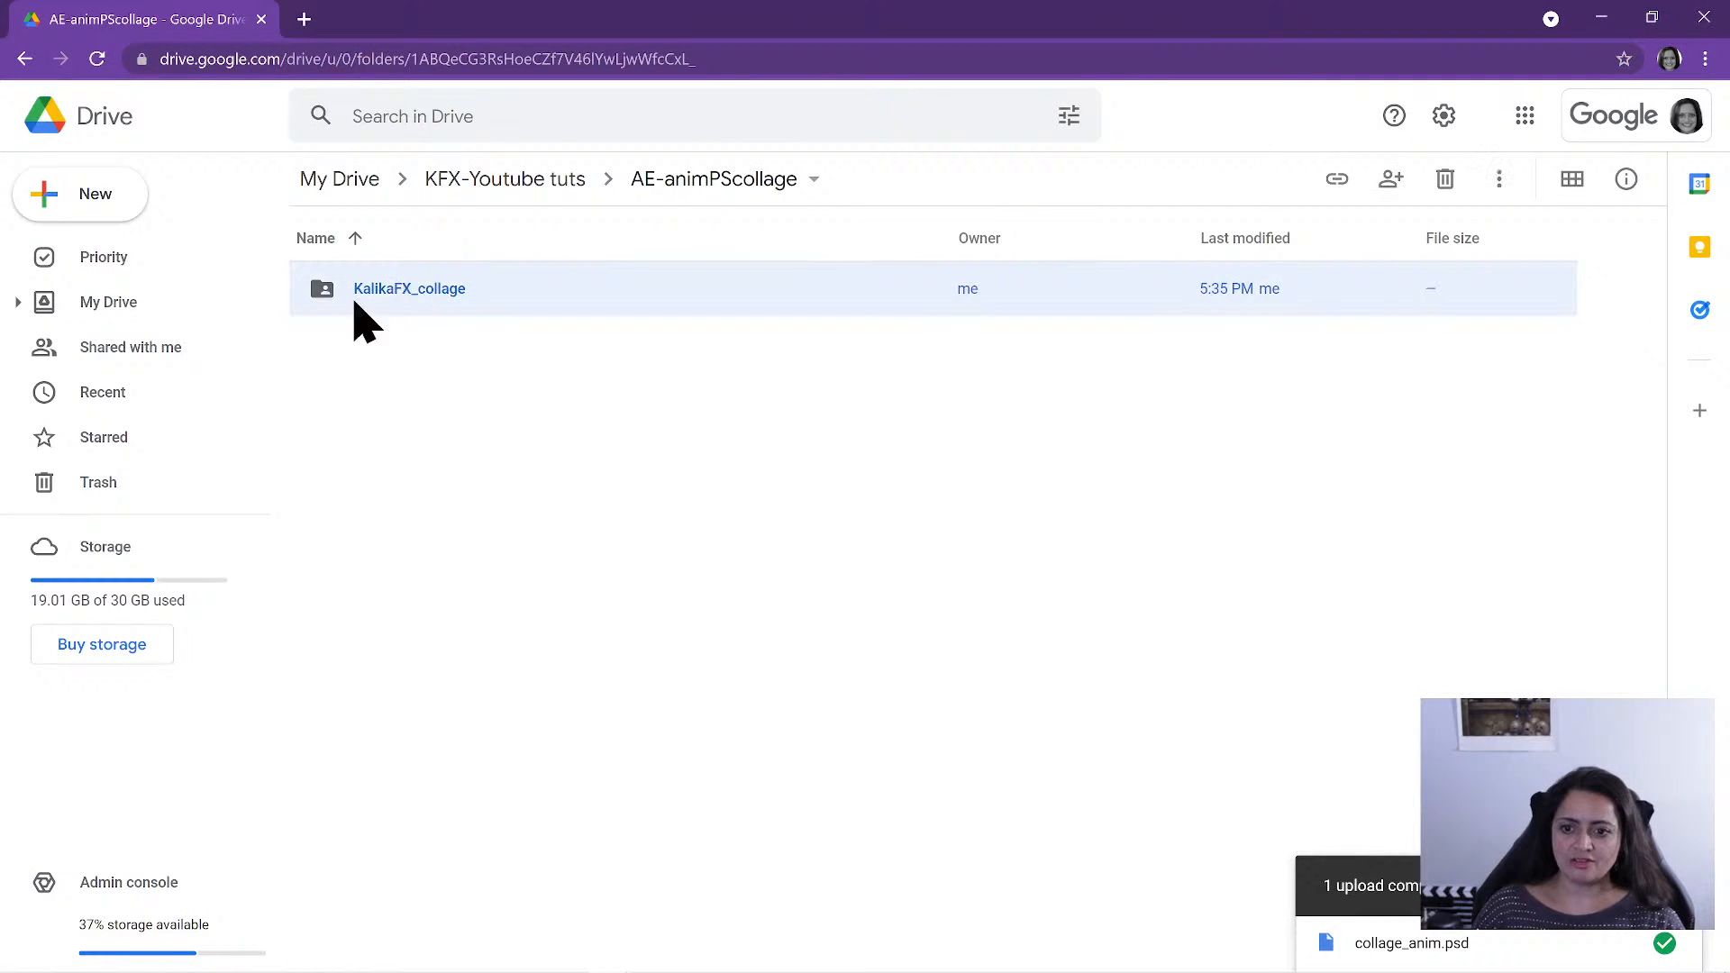
double_click(433, 293)
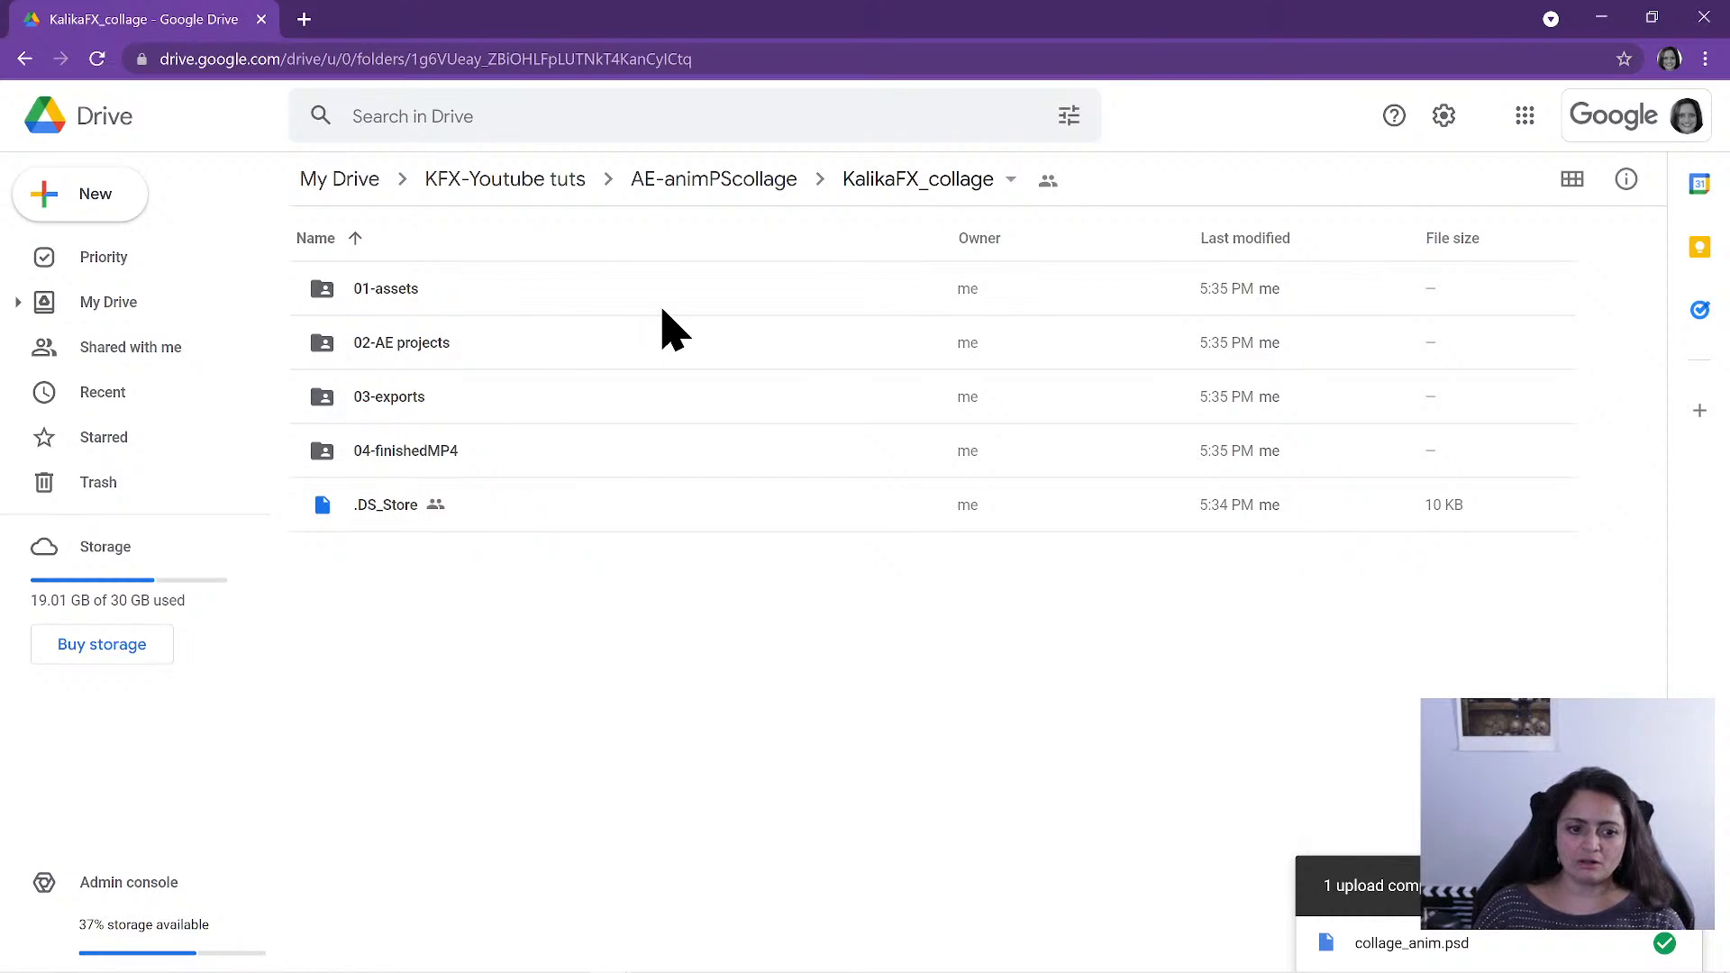
- Go back to AE-animPScollage in Drive and remove the KalikaFX_collage folder from it
click(736, 184)
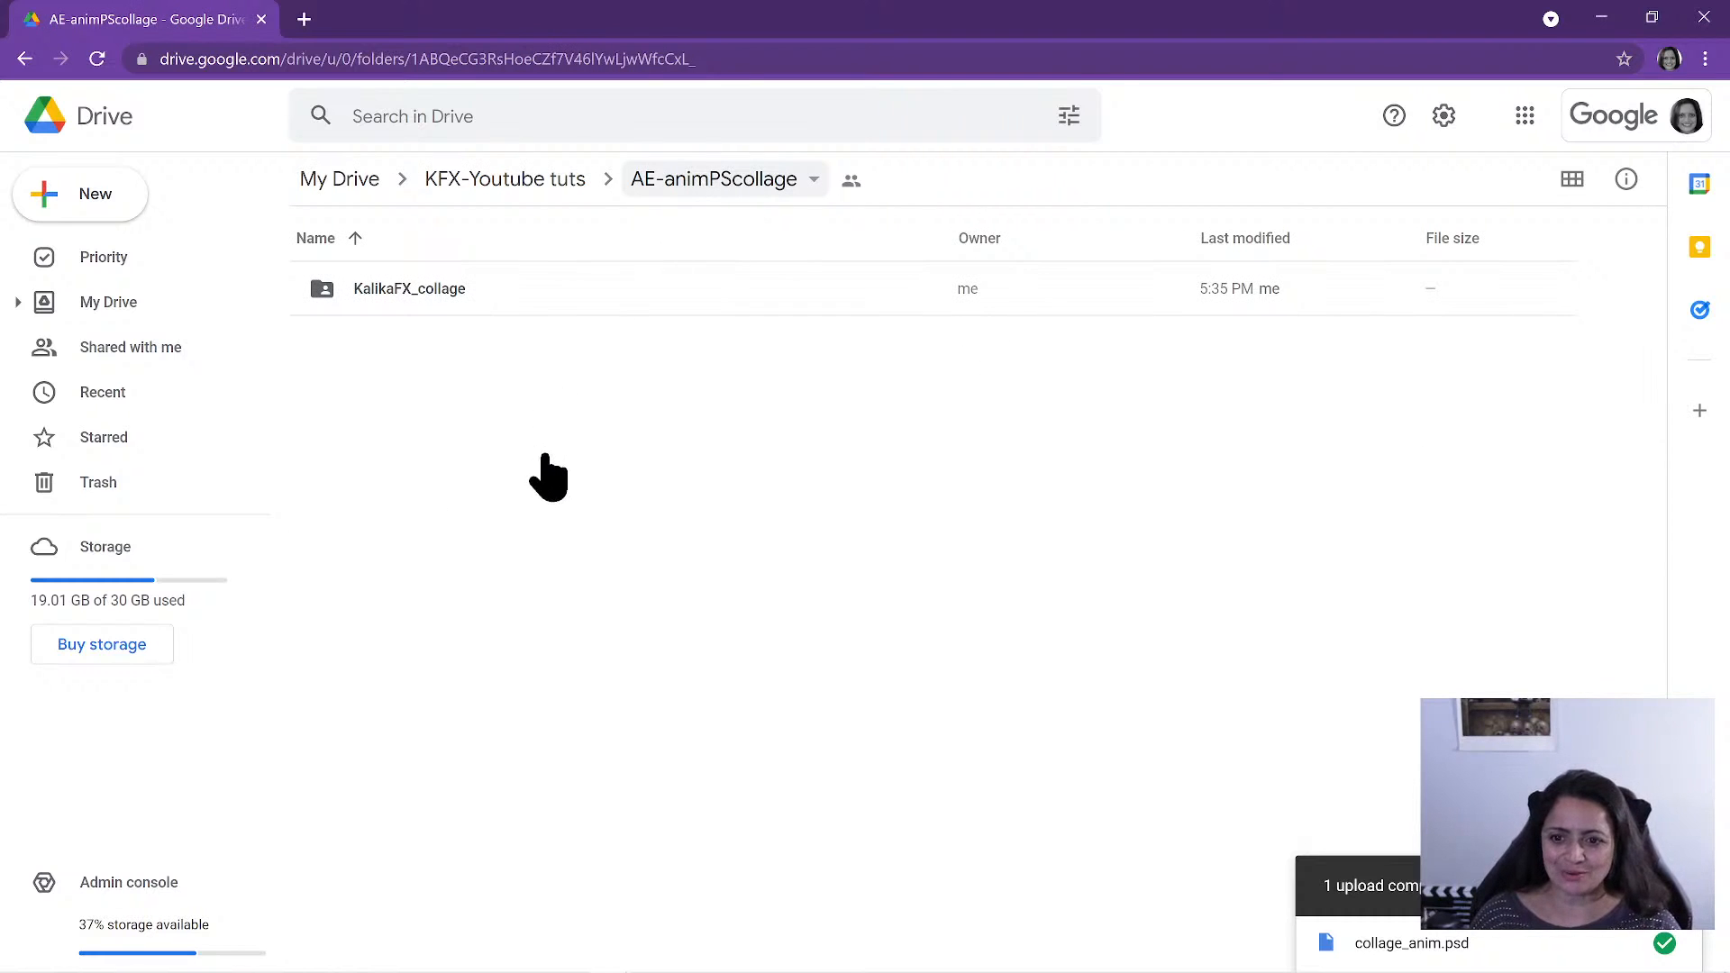
click(445, 306)
right_click(446, 306)
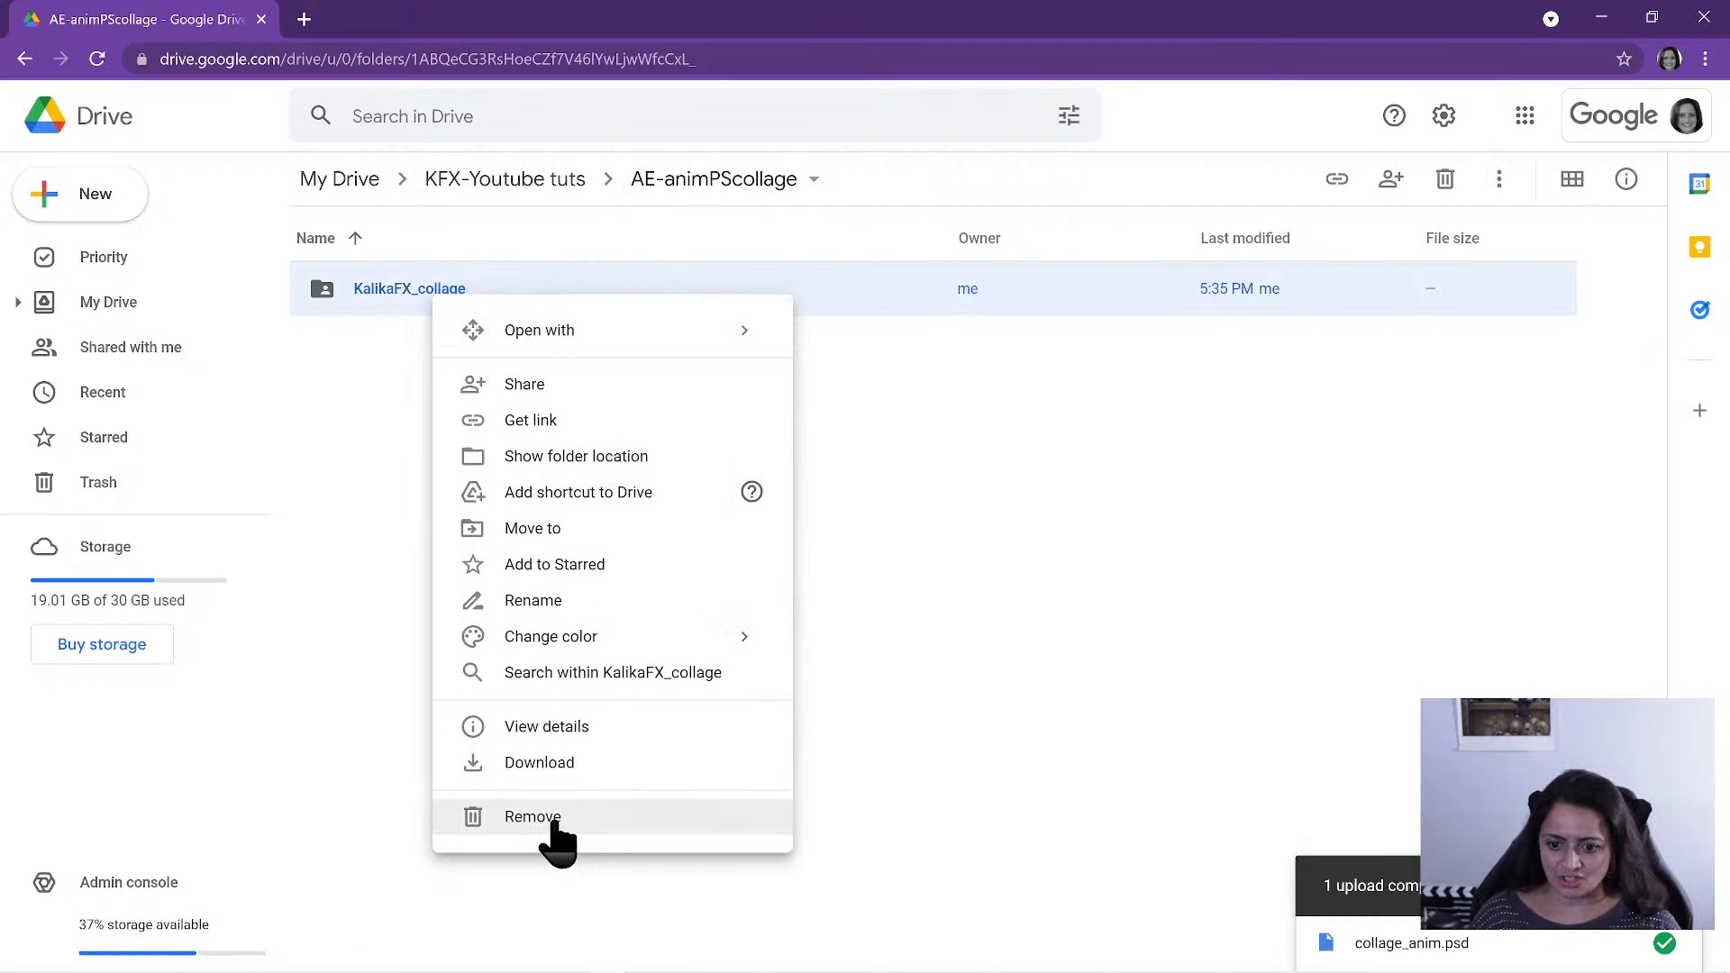
click(554, 817)
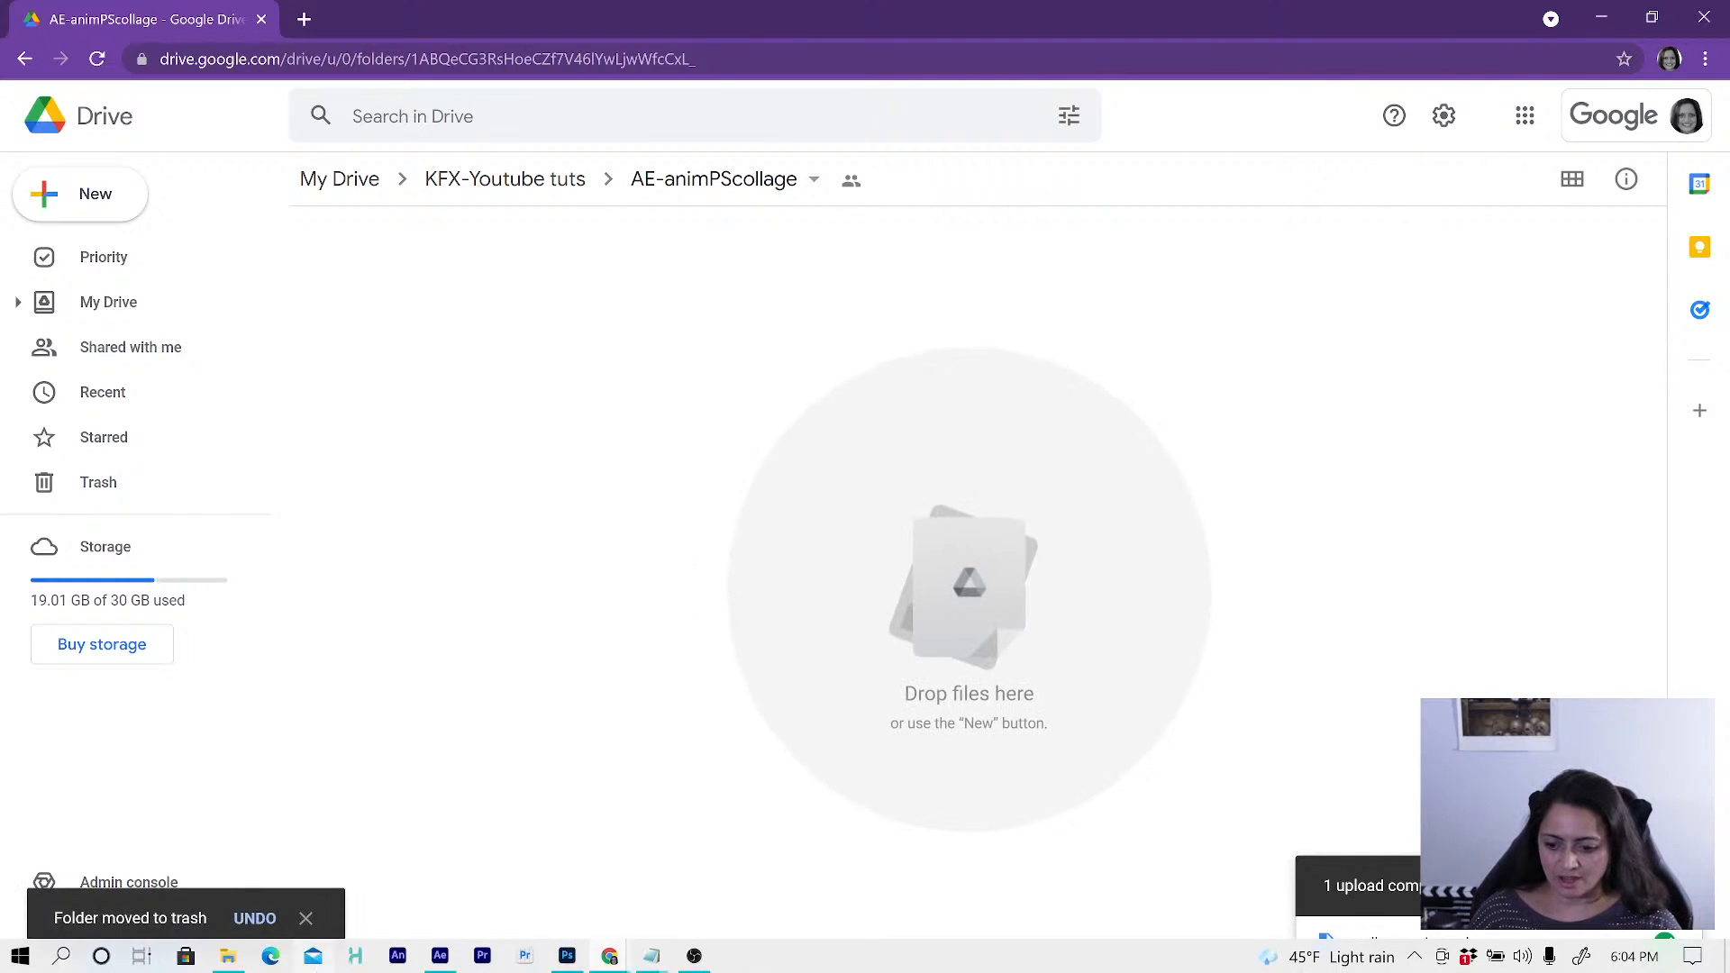
- Upload the compressed KalikaFX_collage file from File Explorer into the AE-animPScollage Drive folder
click(228, 959)
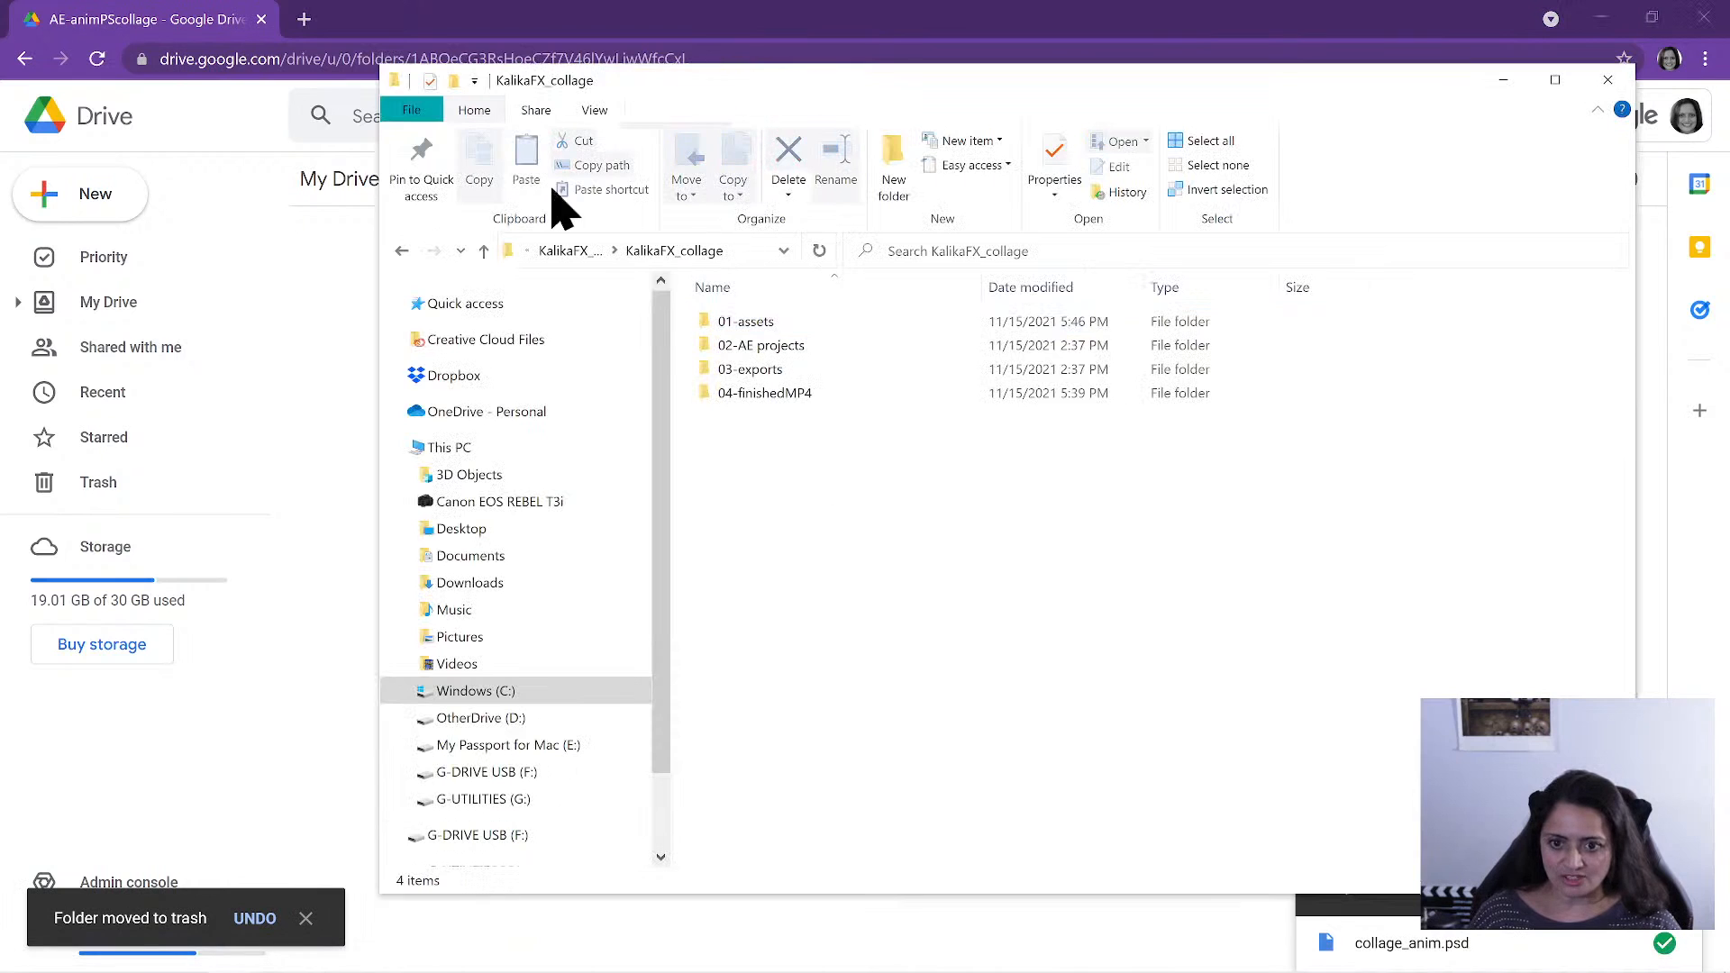
click(574, 259)
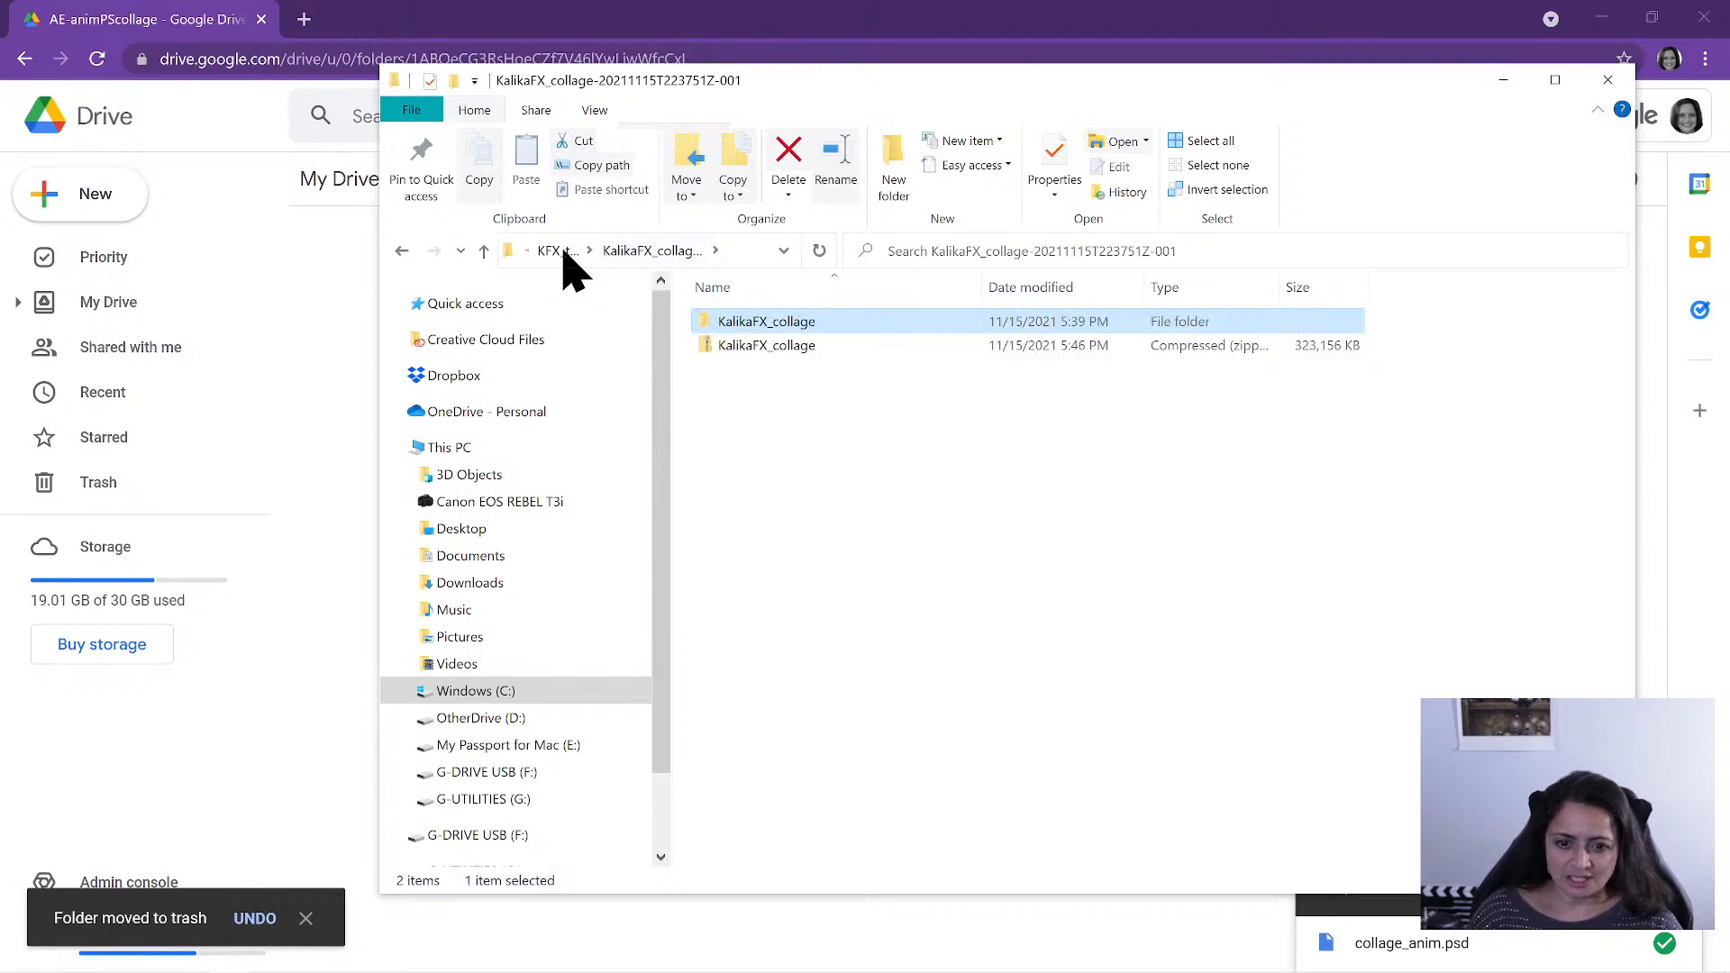
click(785, 346)
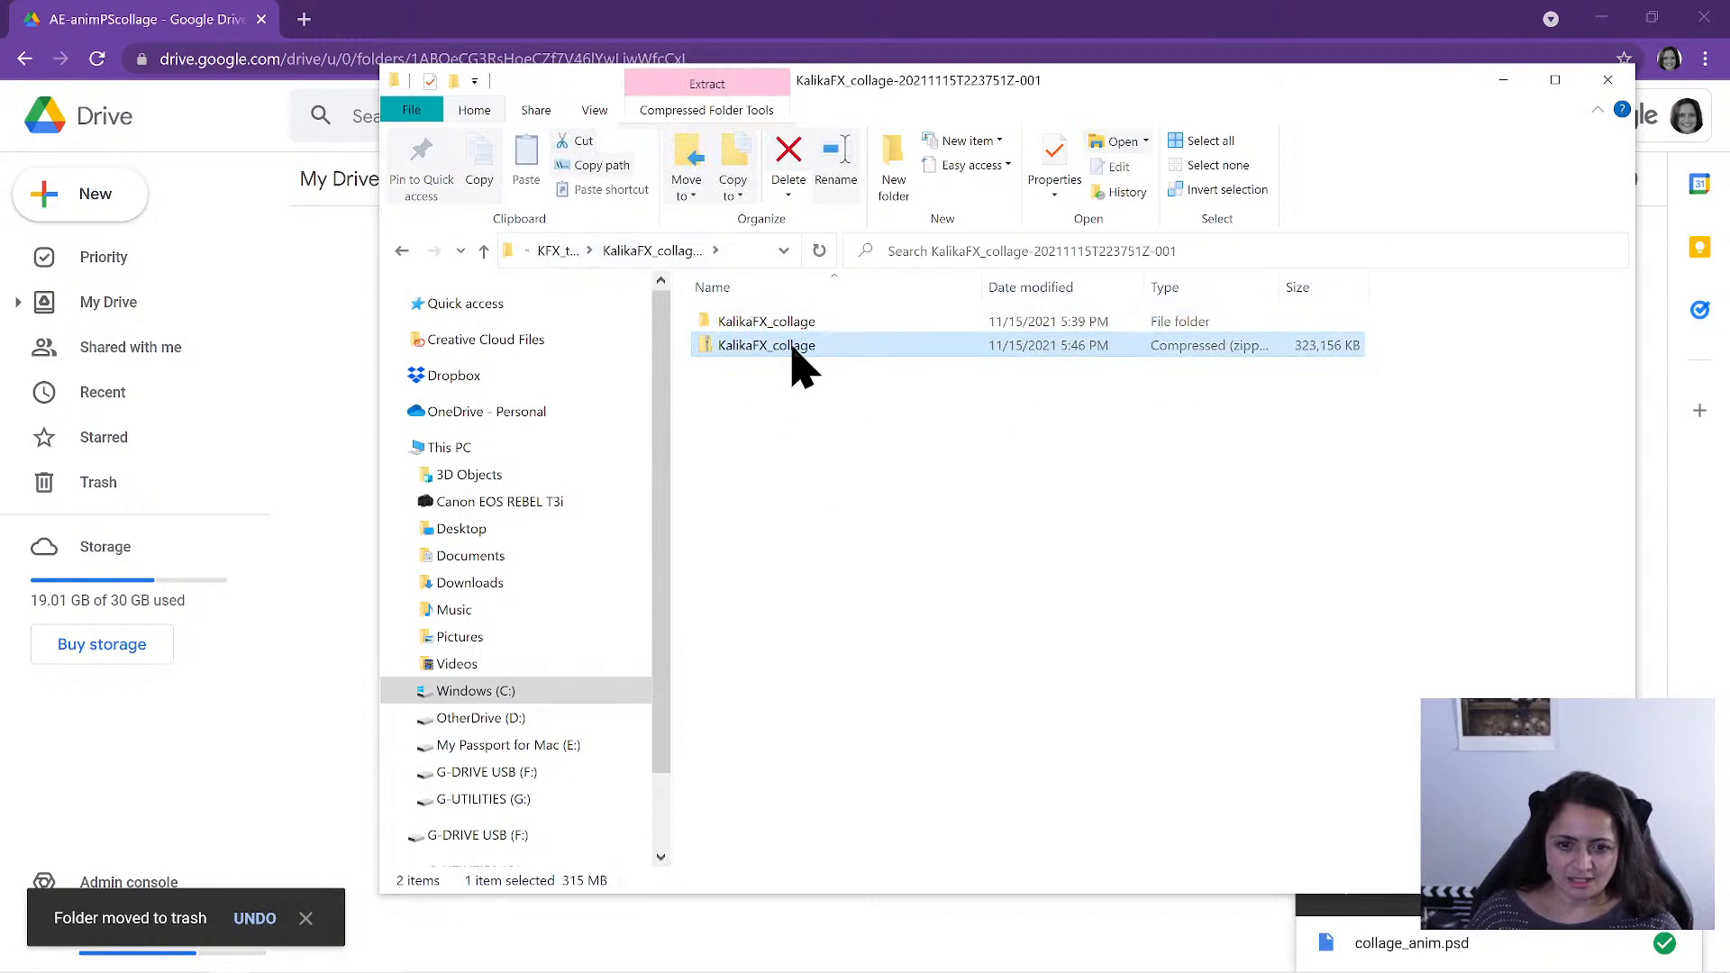
drag(793, 353, 315, 379)
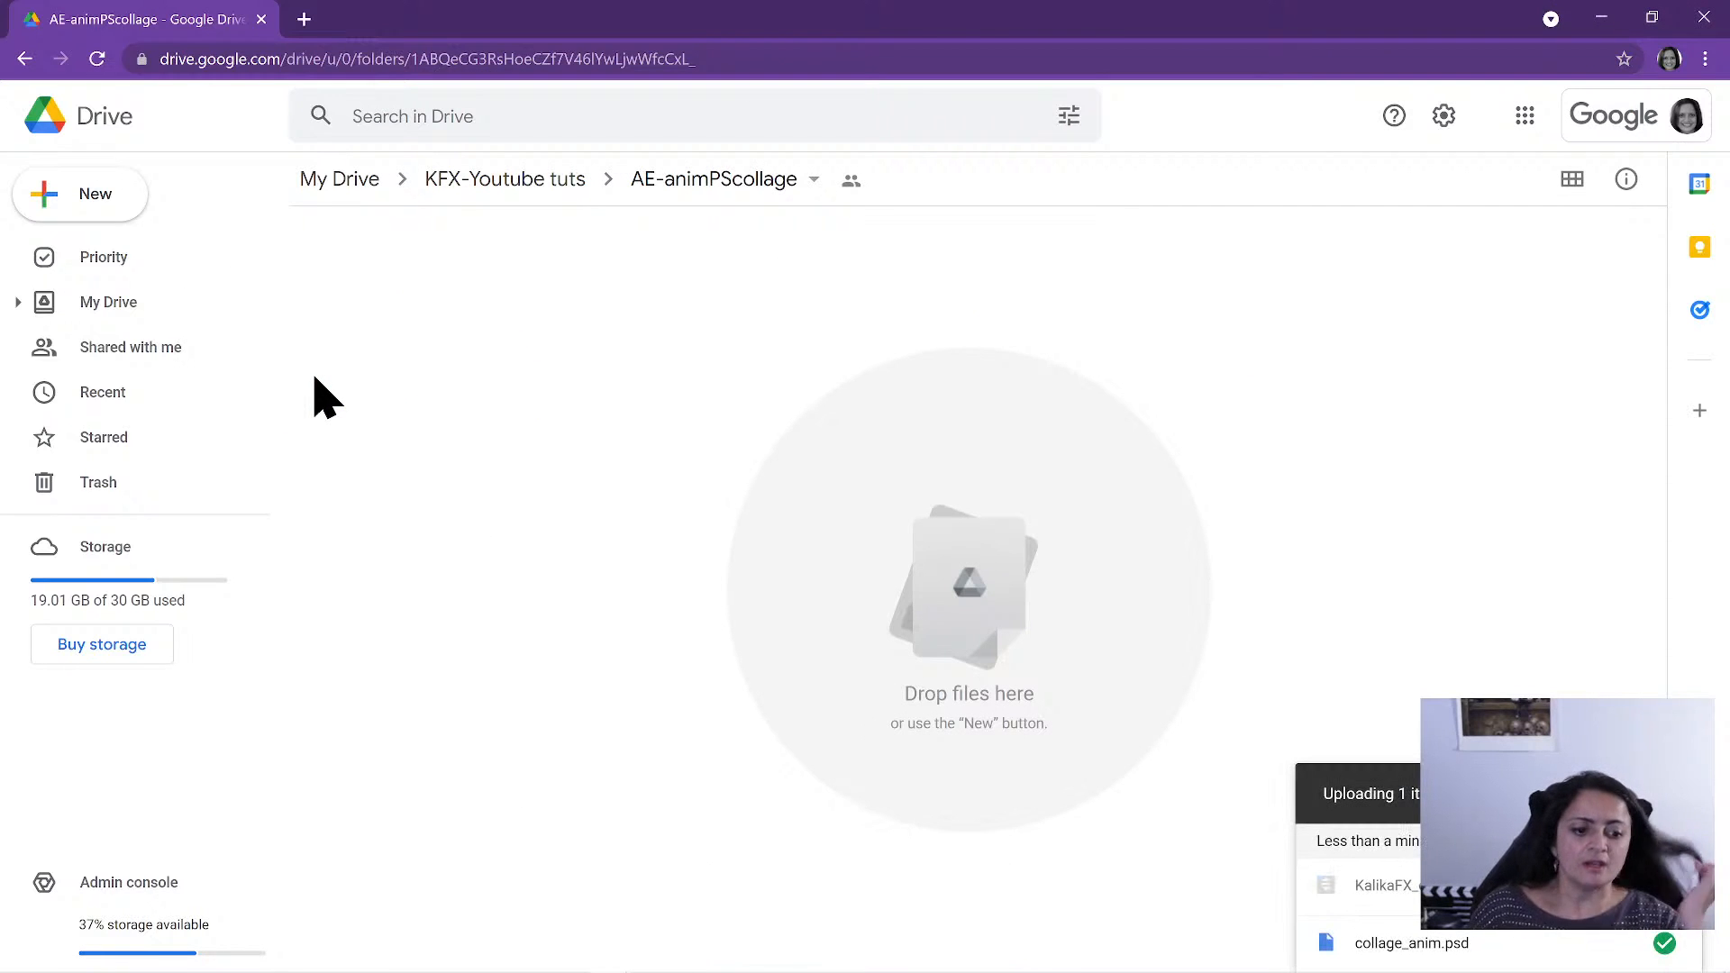
- Switch to File Explorer and open the 01-assets folder inside KalikaFX_collage to view the Photoshop file
mouse_move(397, 972)
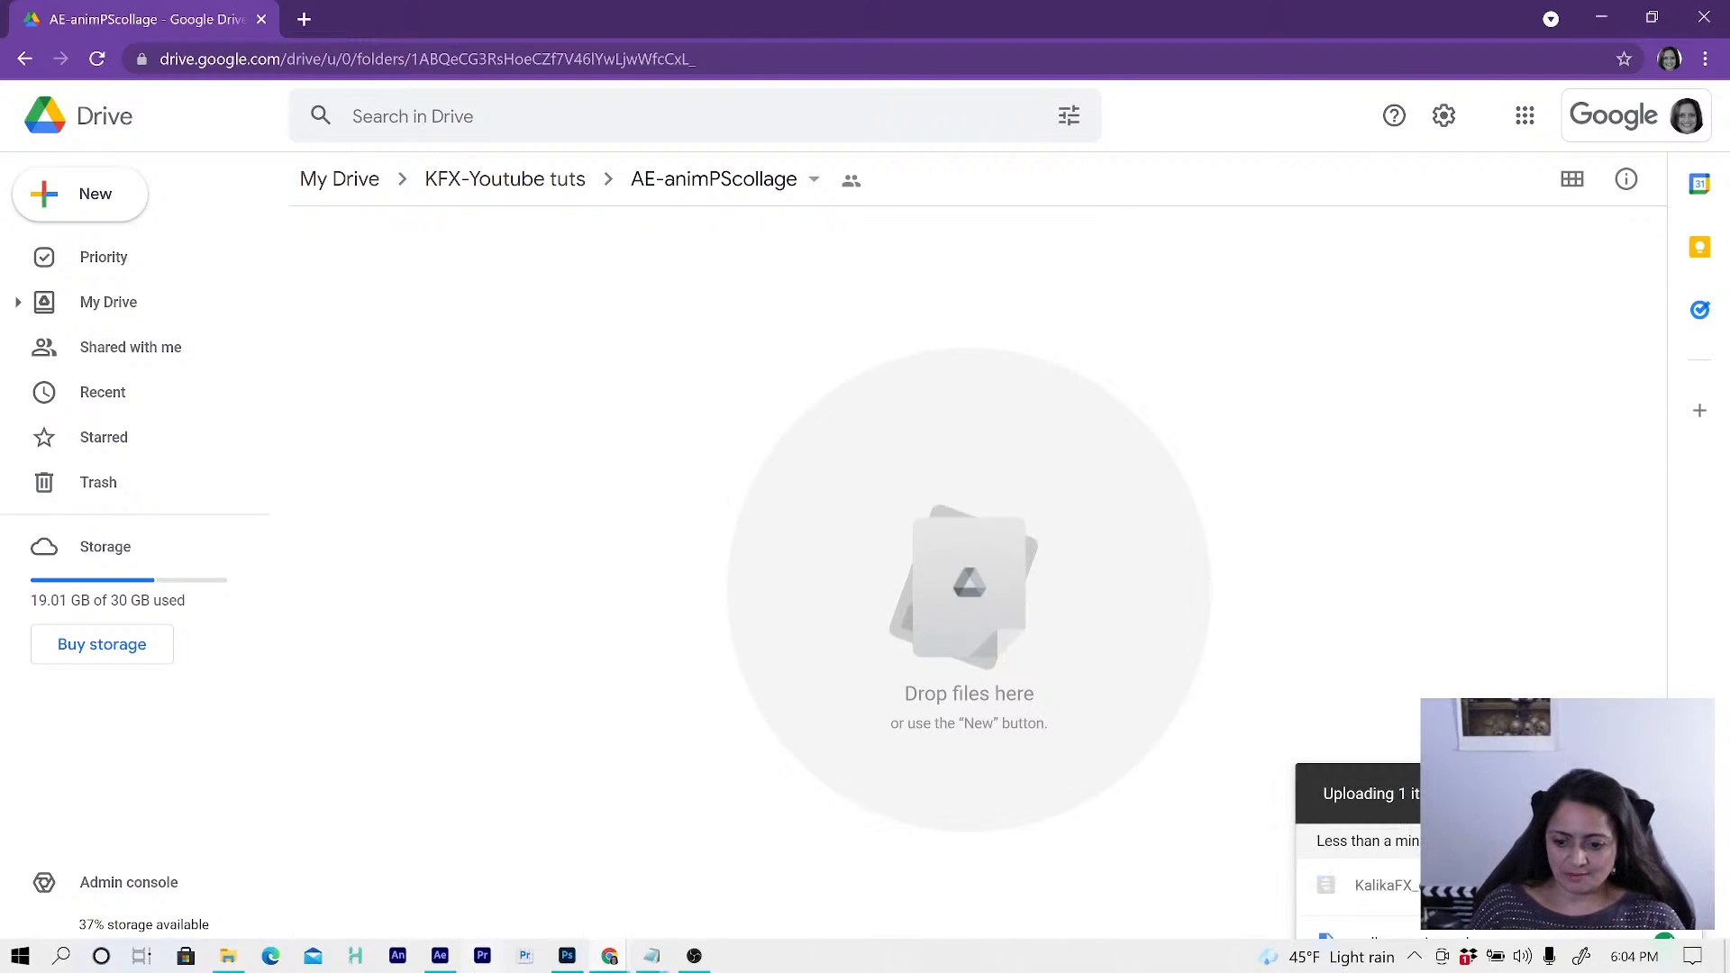
click(231, 958)
double_click(766, 323)
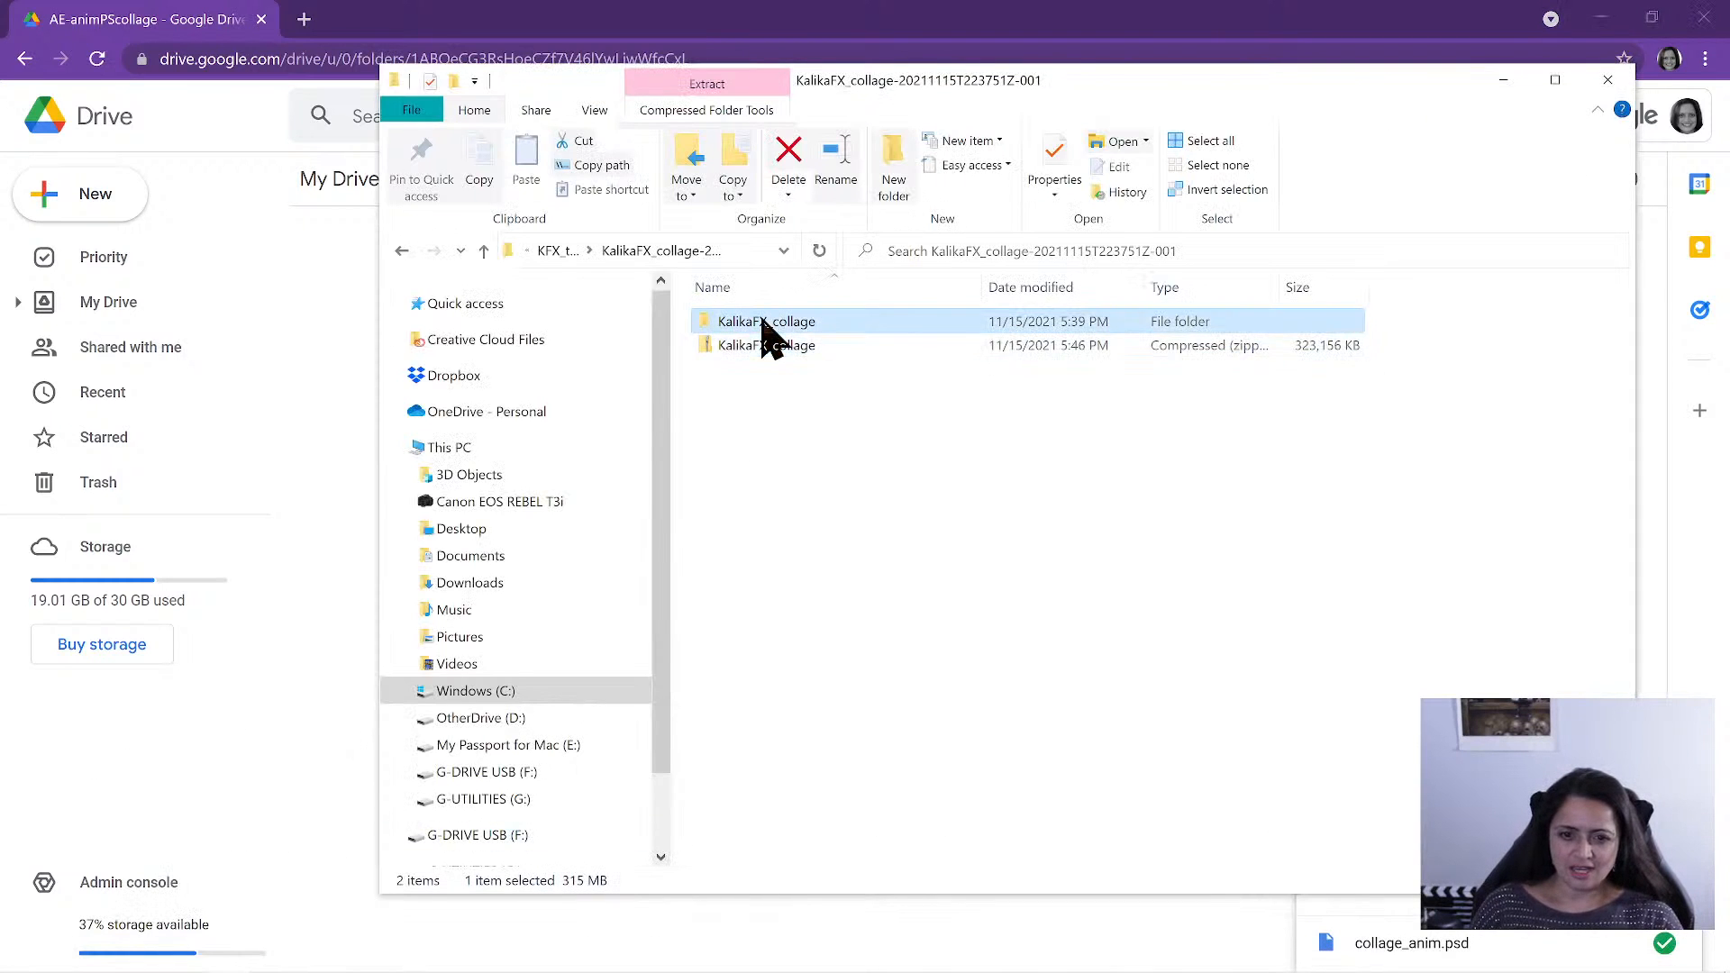
click(759, 325)
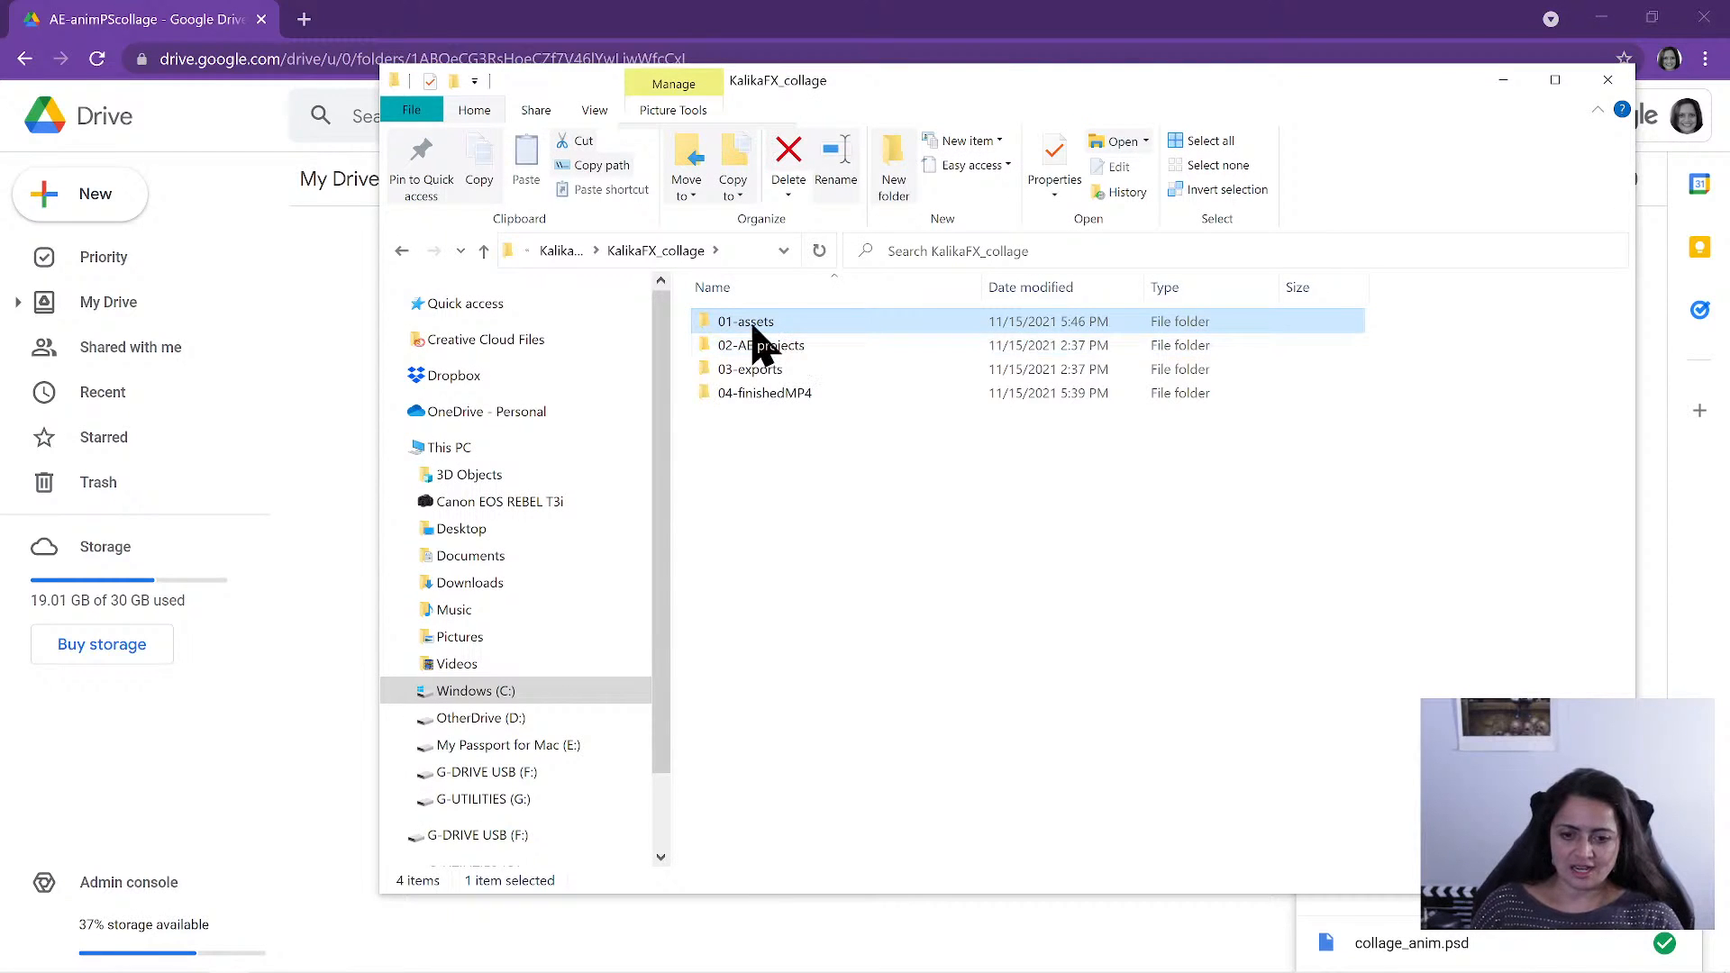
double_click(754, 326)
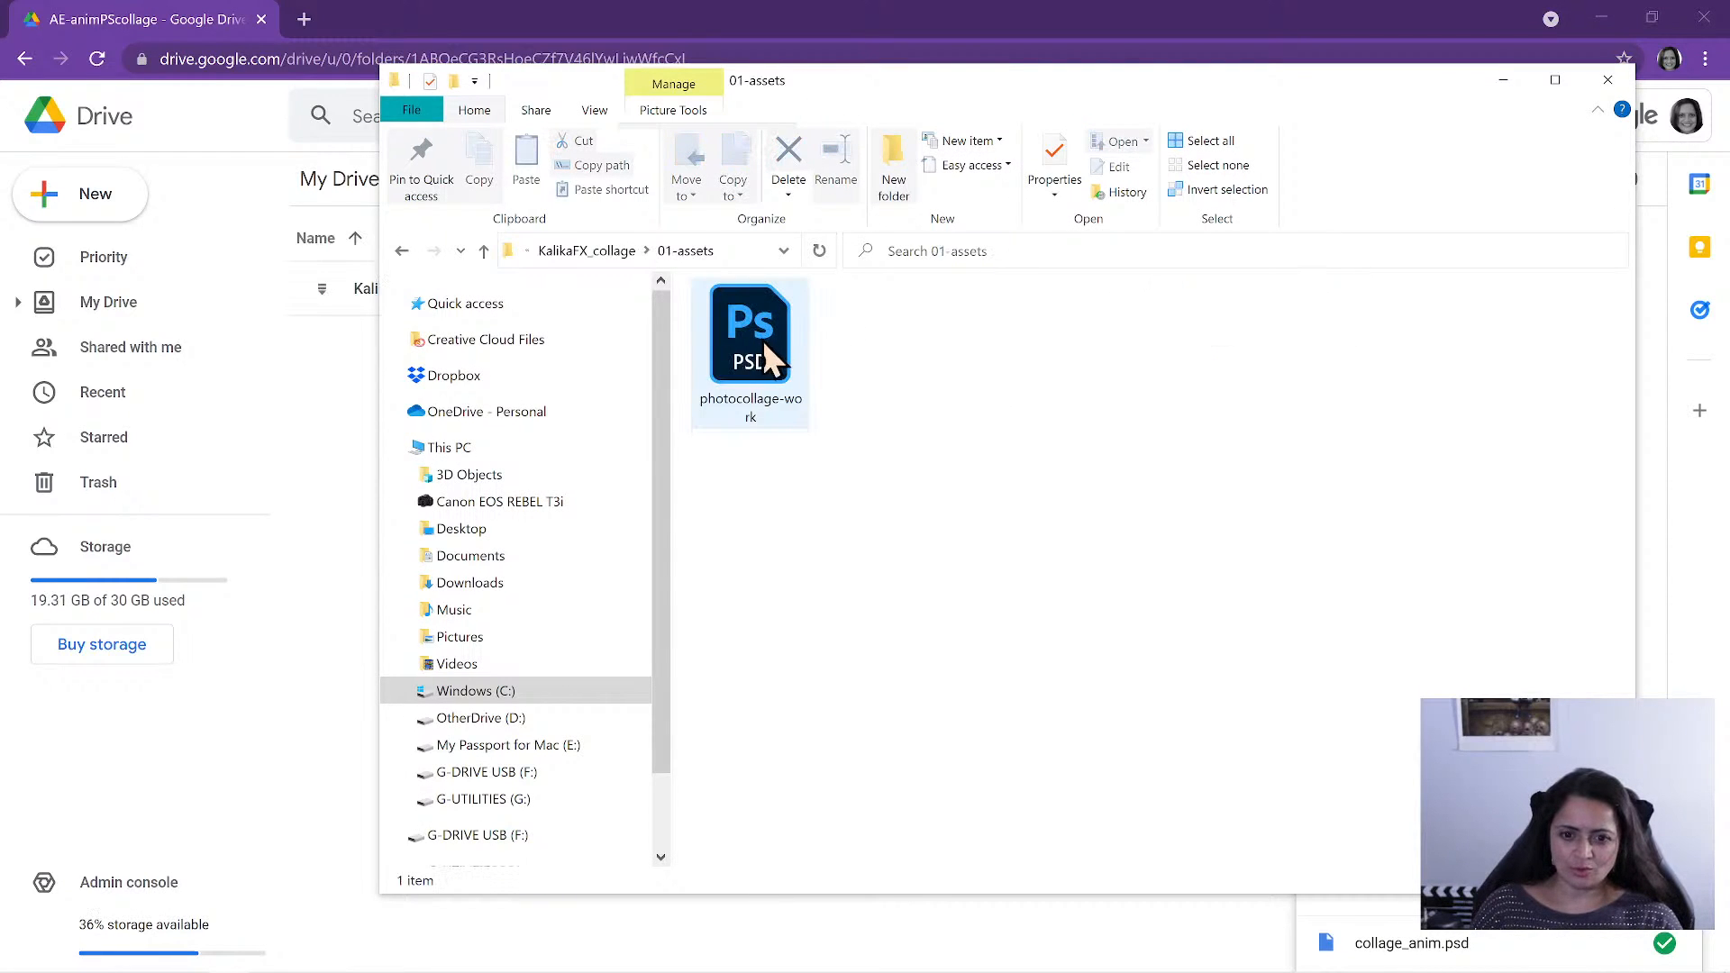
drag(757, 379, 310, 463)
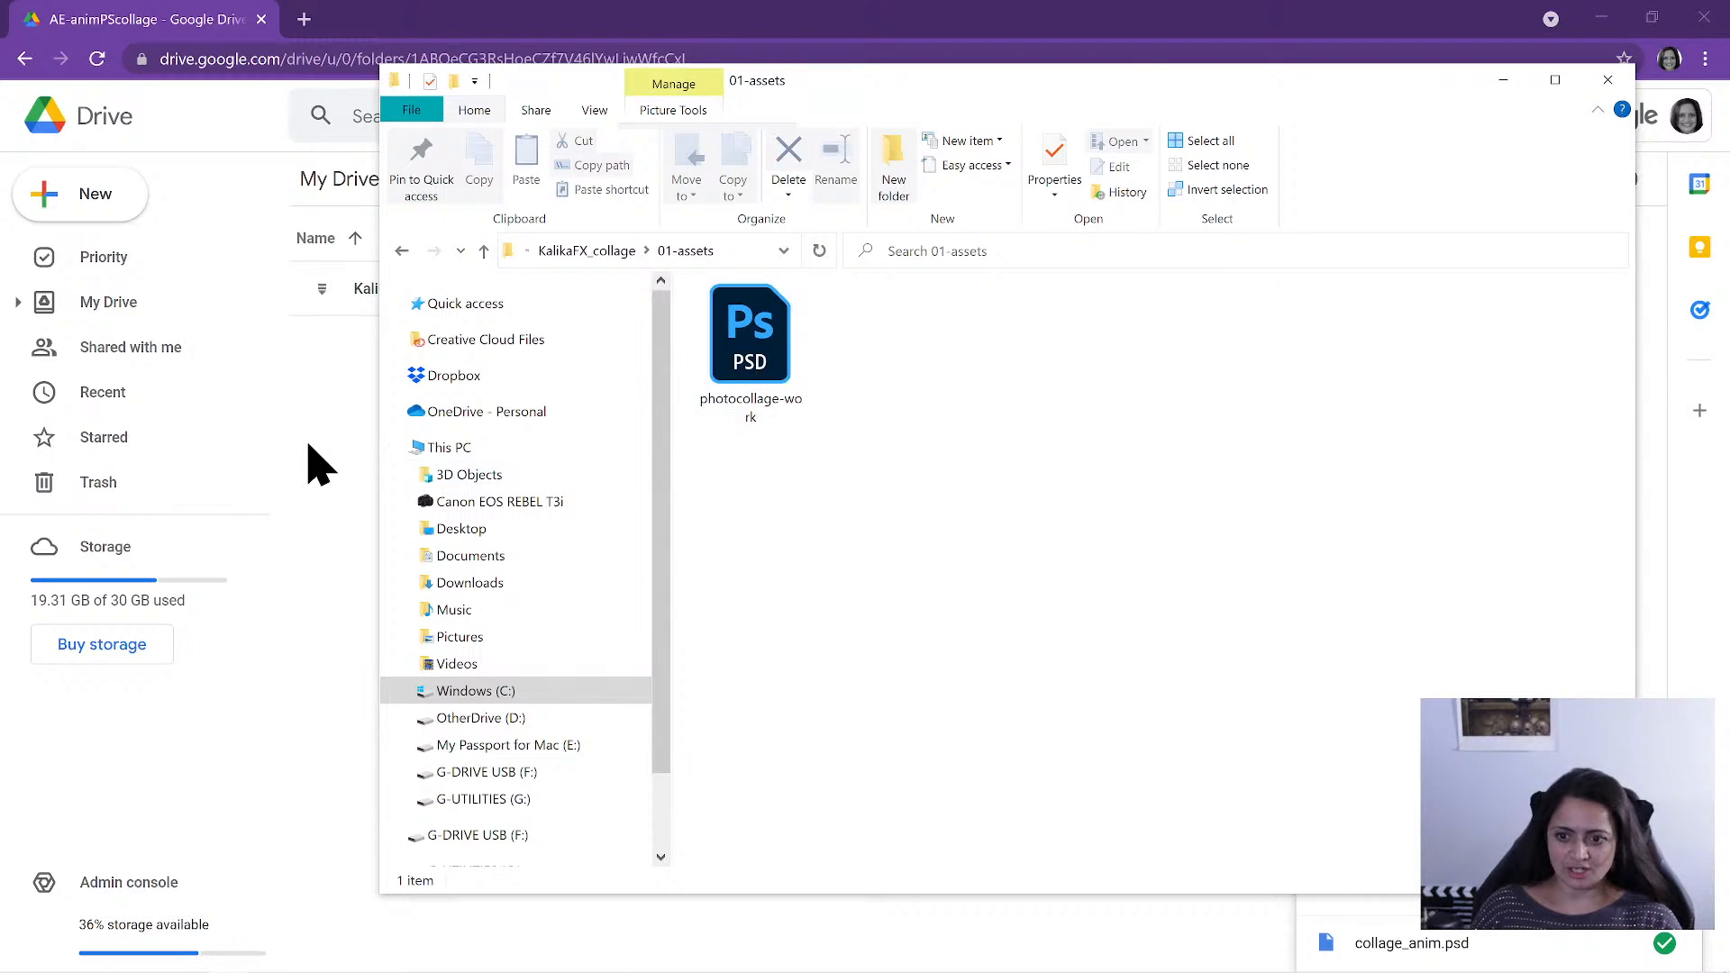
click(431, 303)
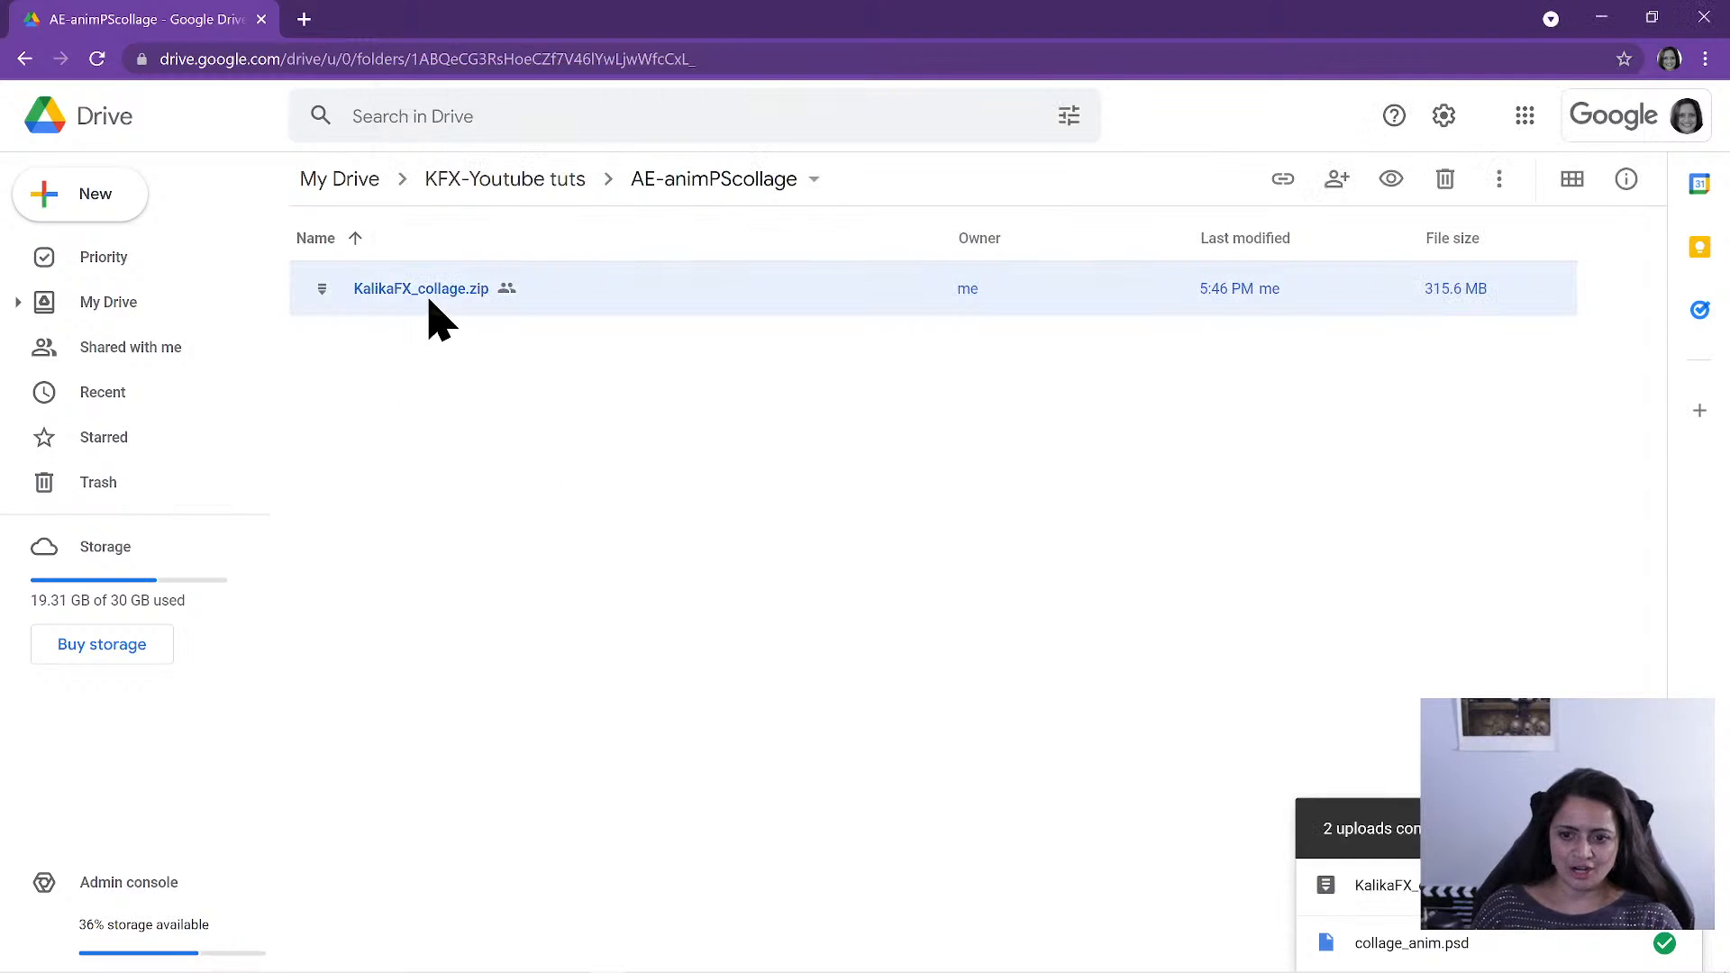
right_click(429, 299)
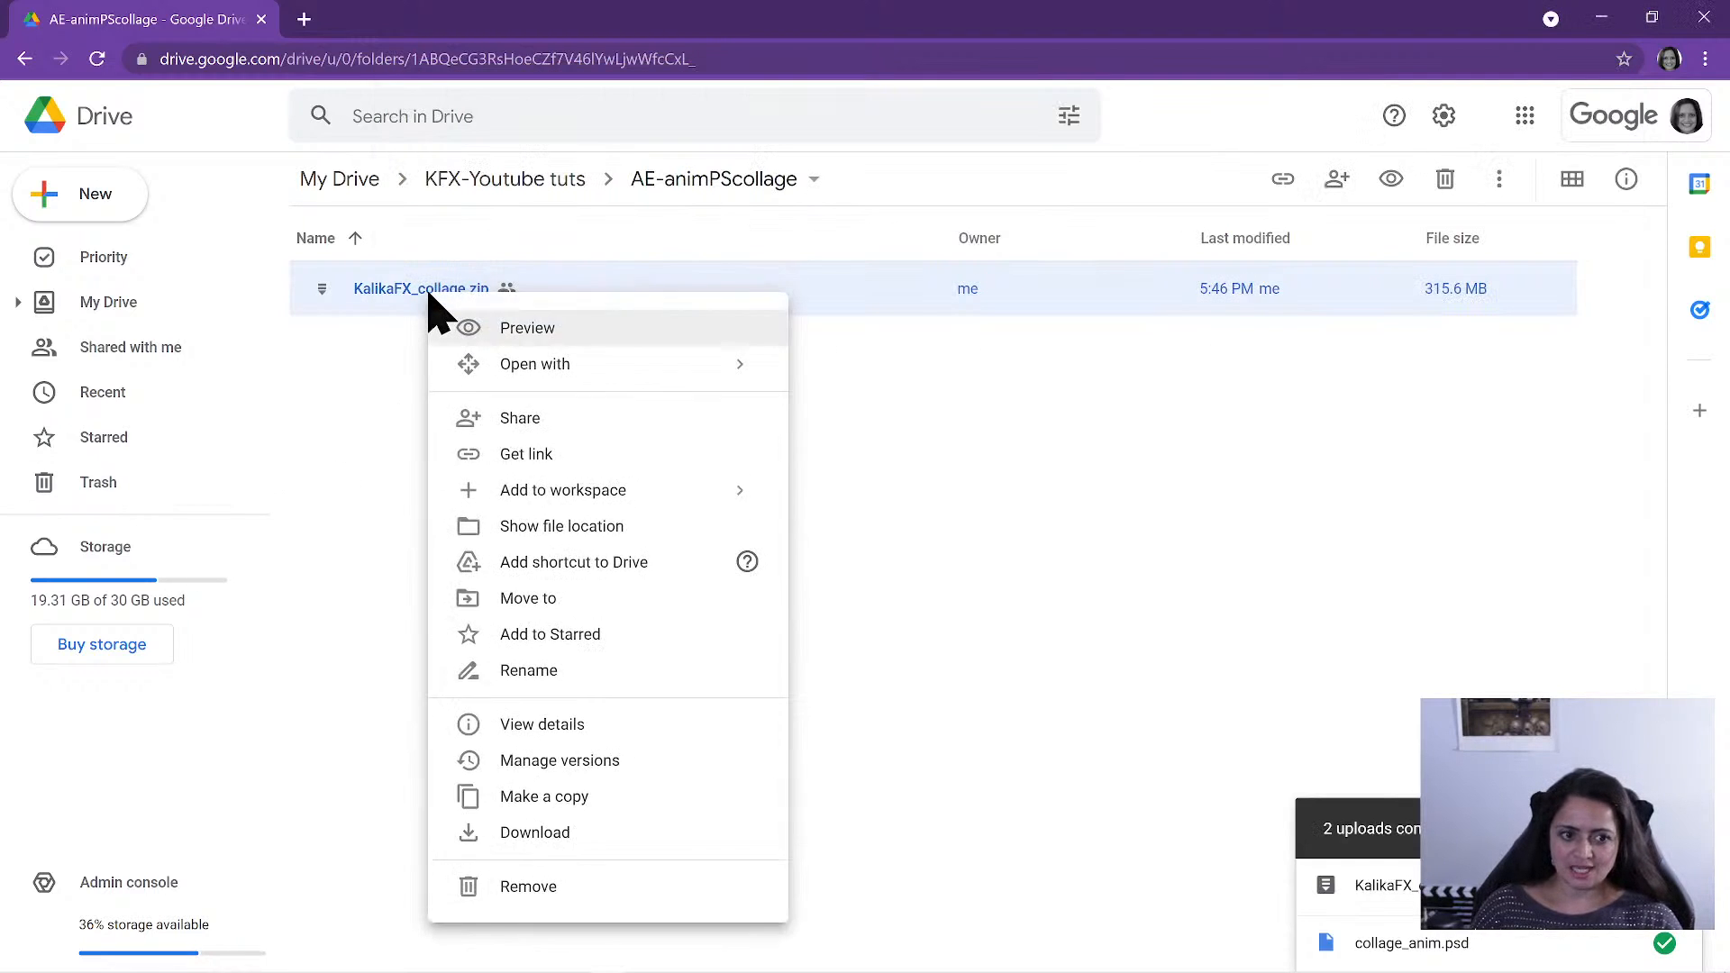
click(550, 836)
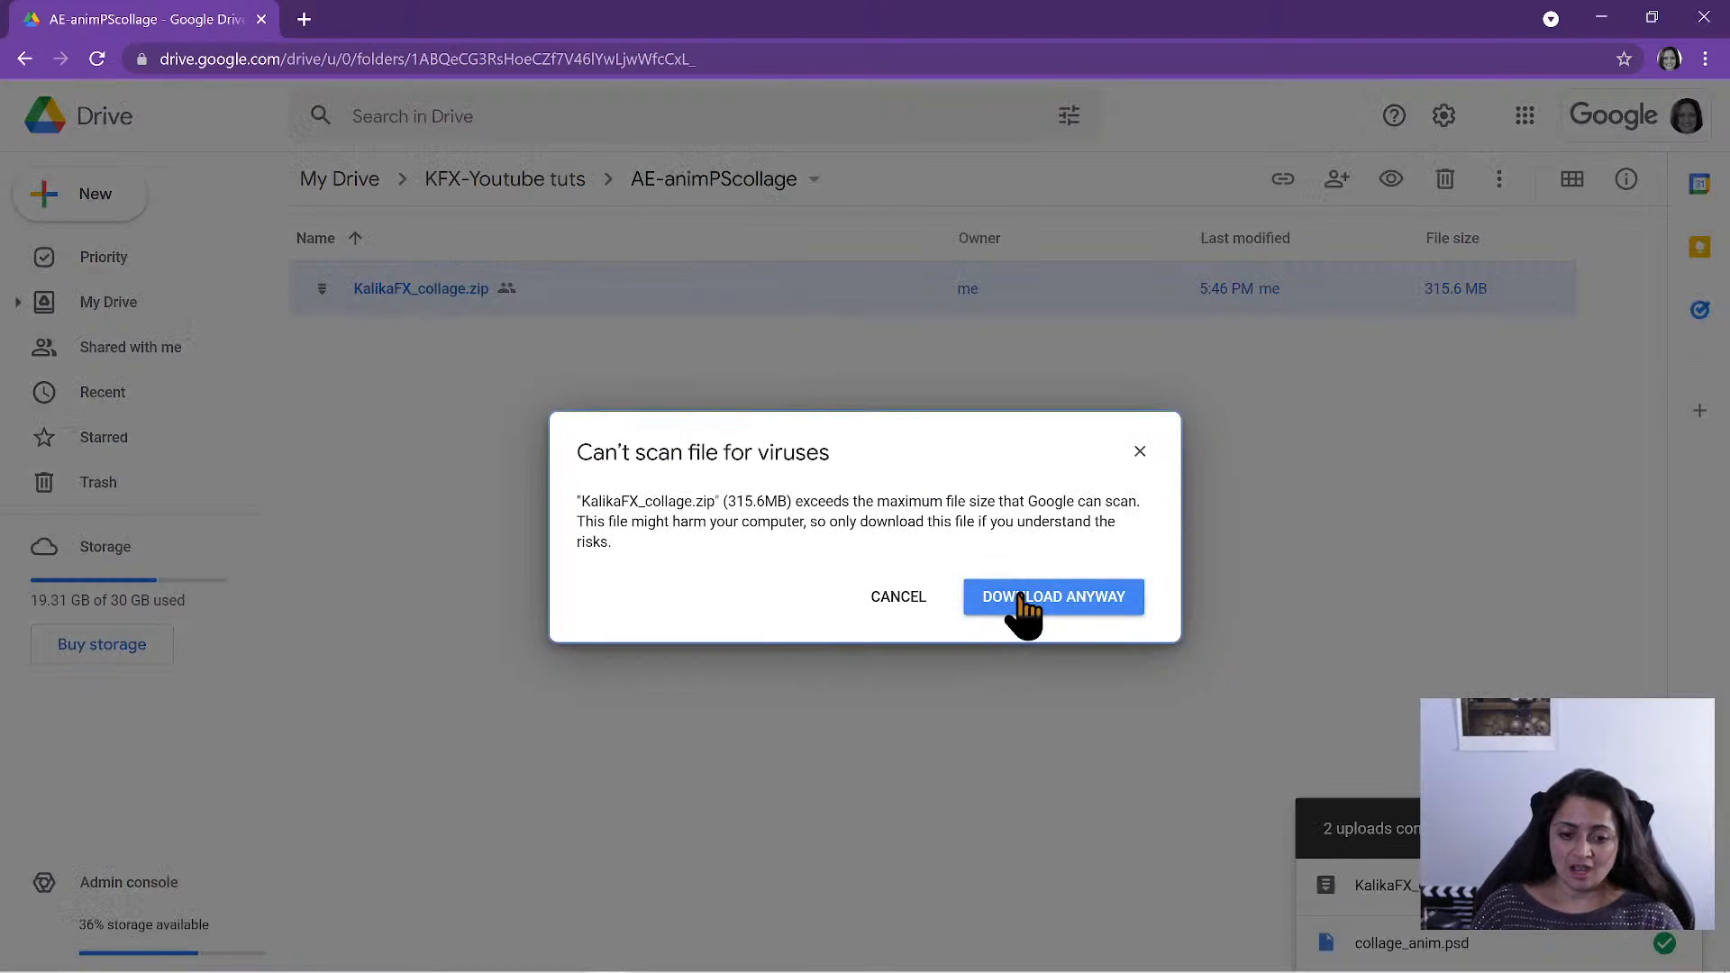
click(895, 600)
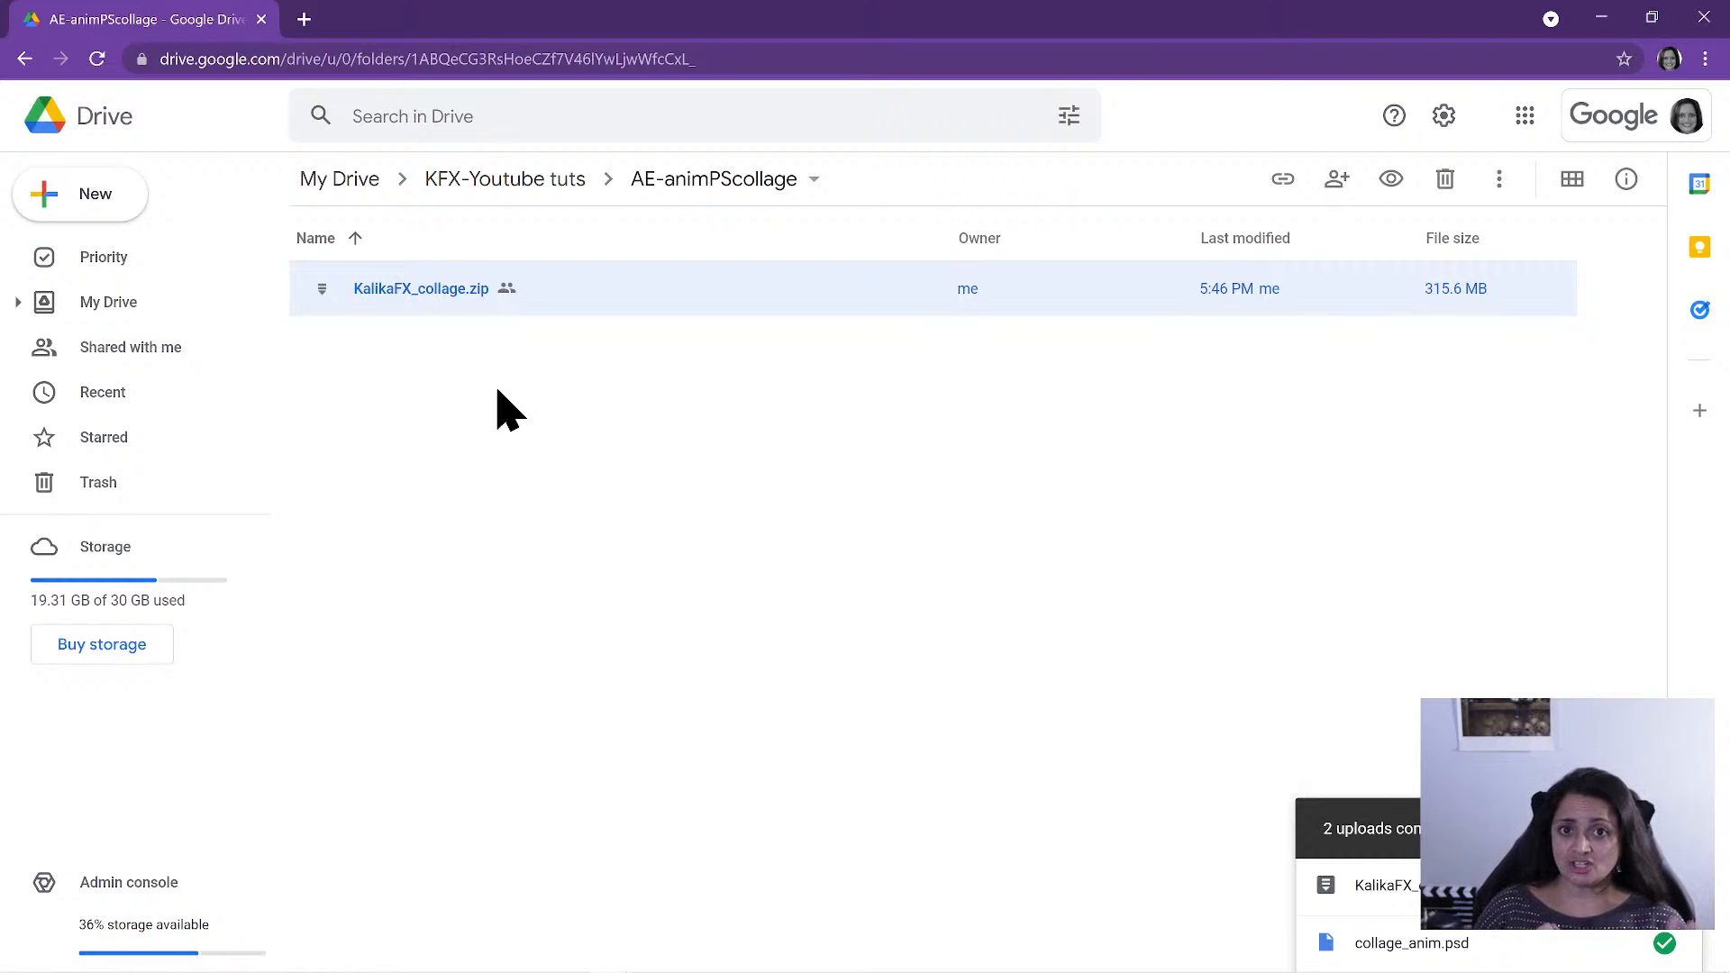
- Play the collage_anim_finished video from the 04-finishedMP4 folder in a maximized player, close it, and return to Photoshop
click(1603, 18)
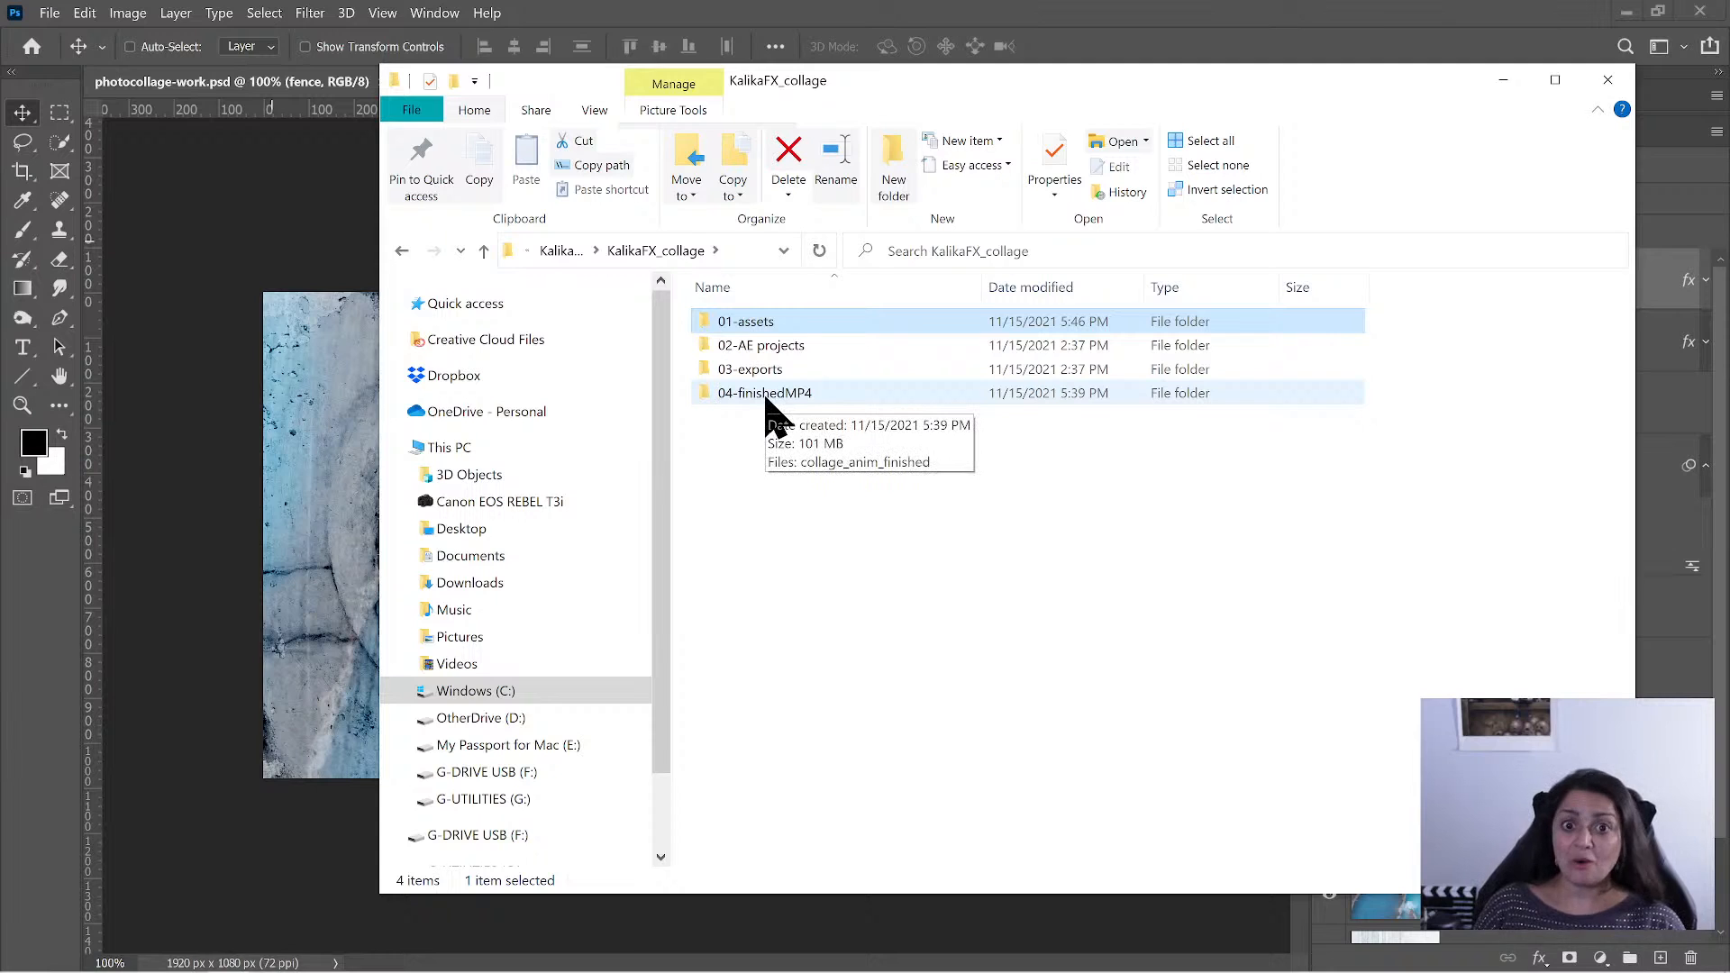
double_click(766, 397)
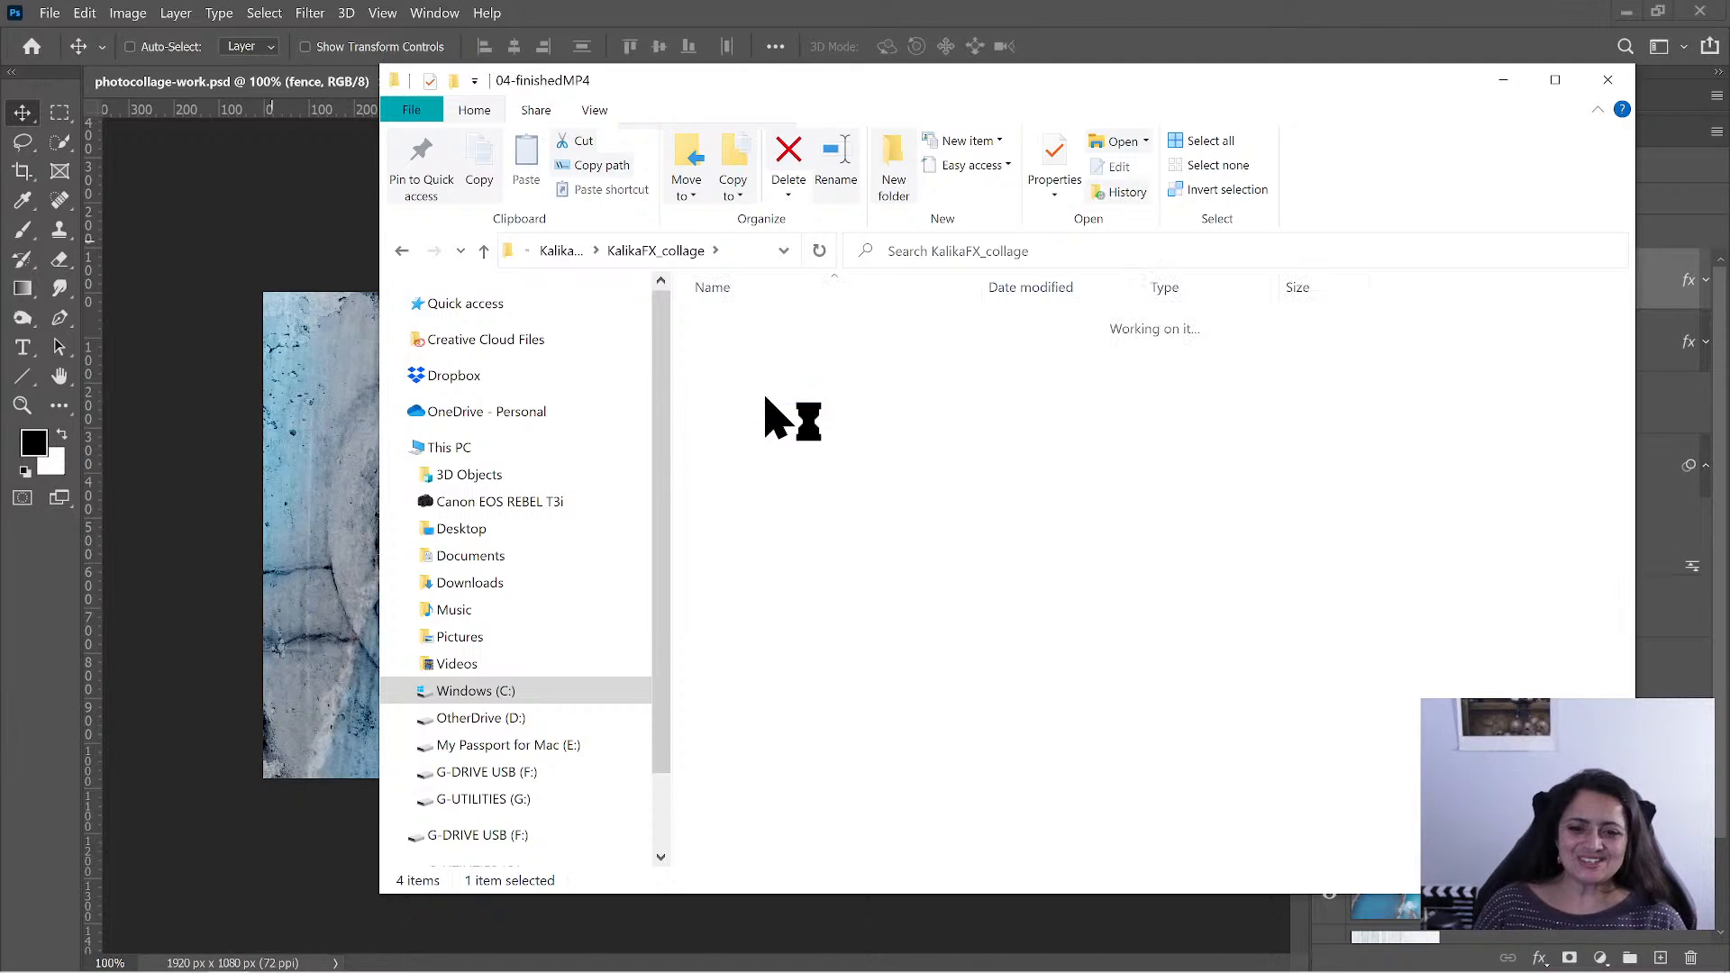
click(740, 349)
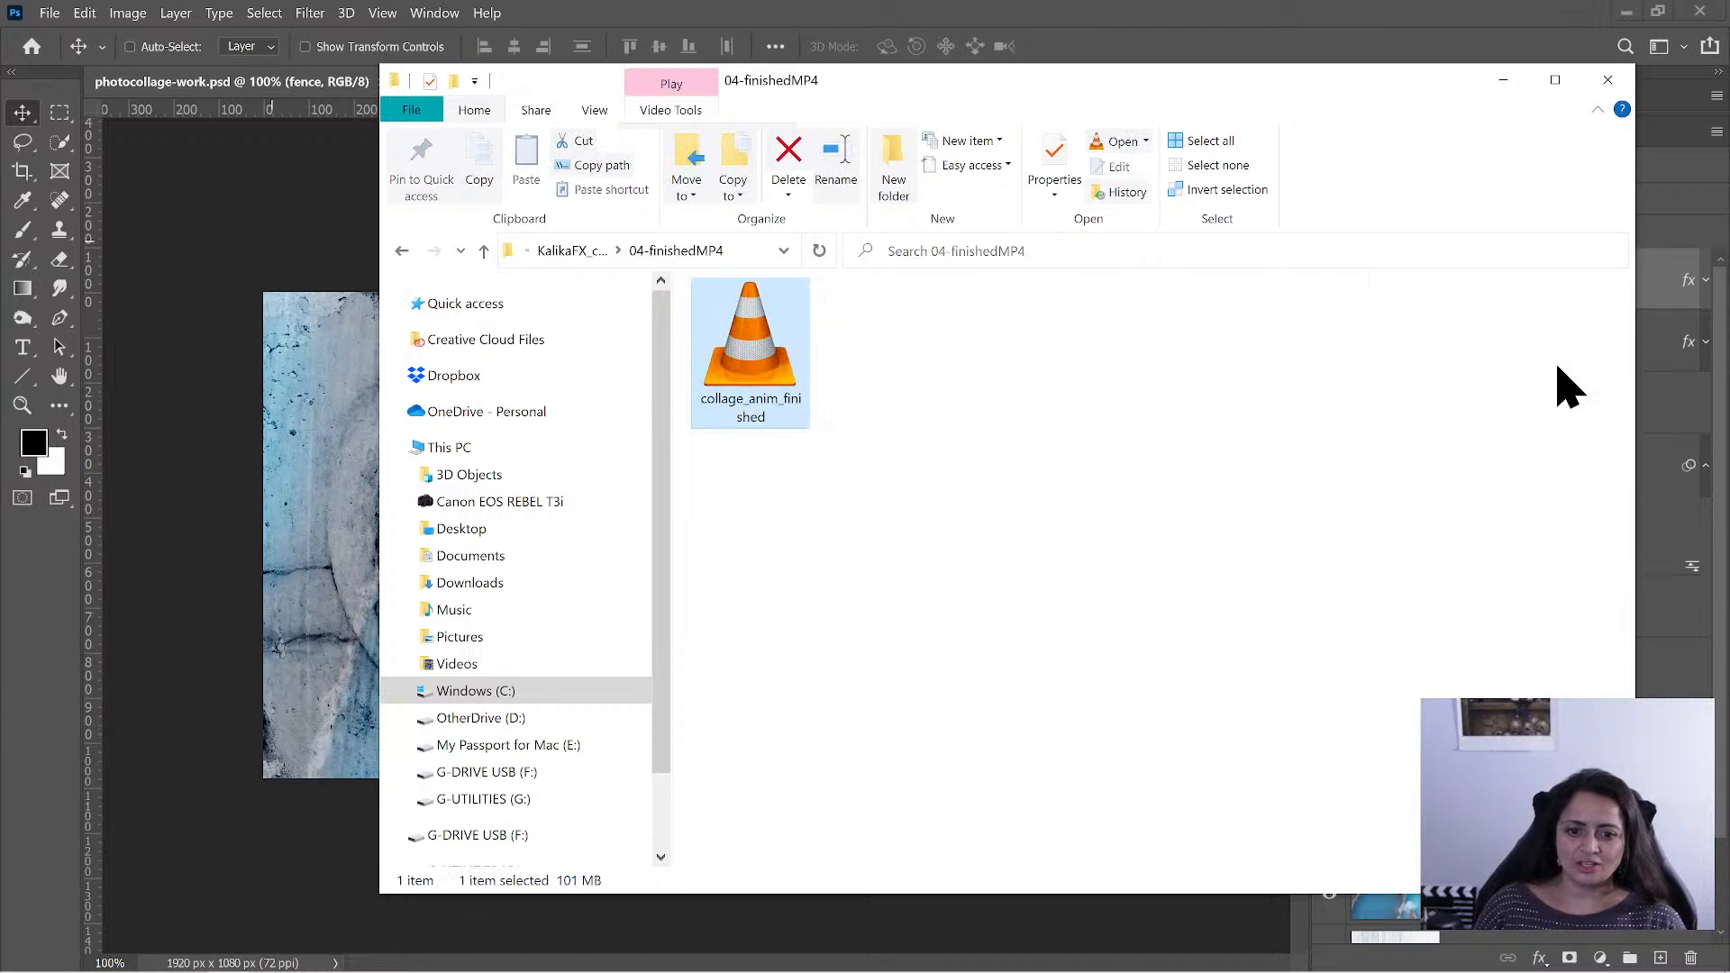
key(Return)
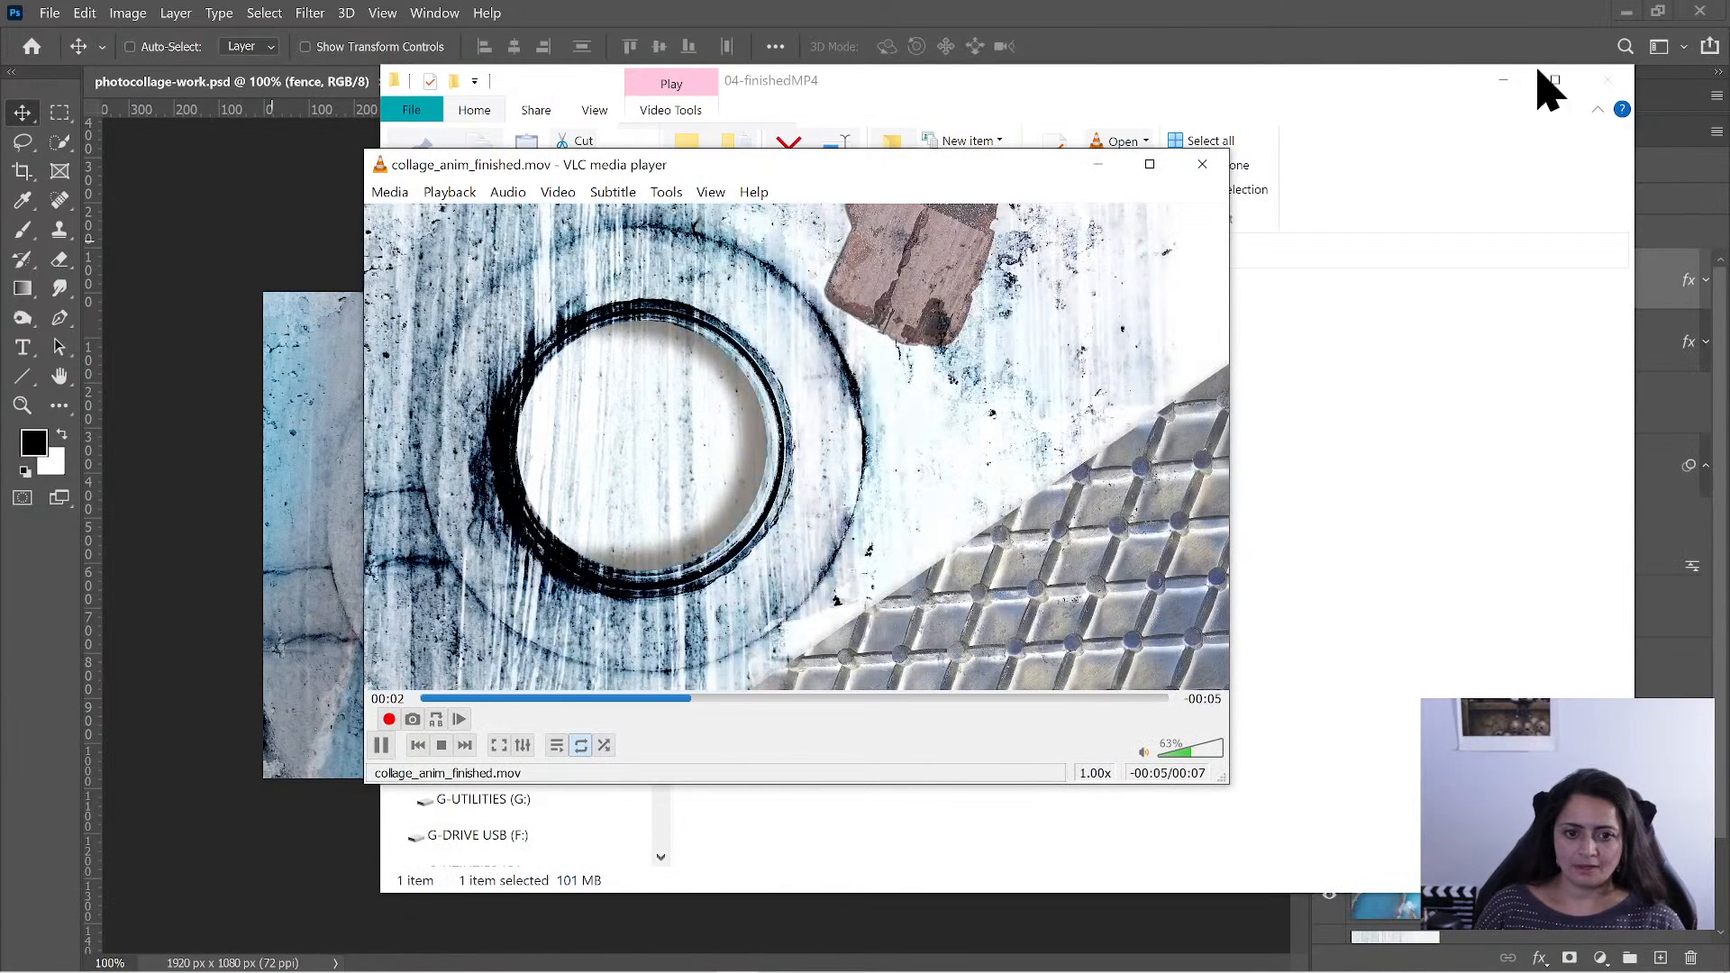
click(1150, 165)
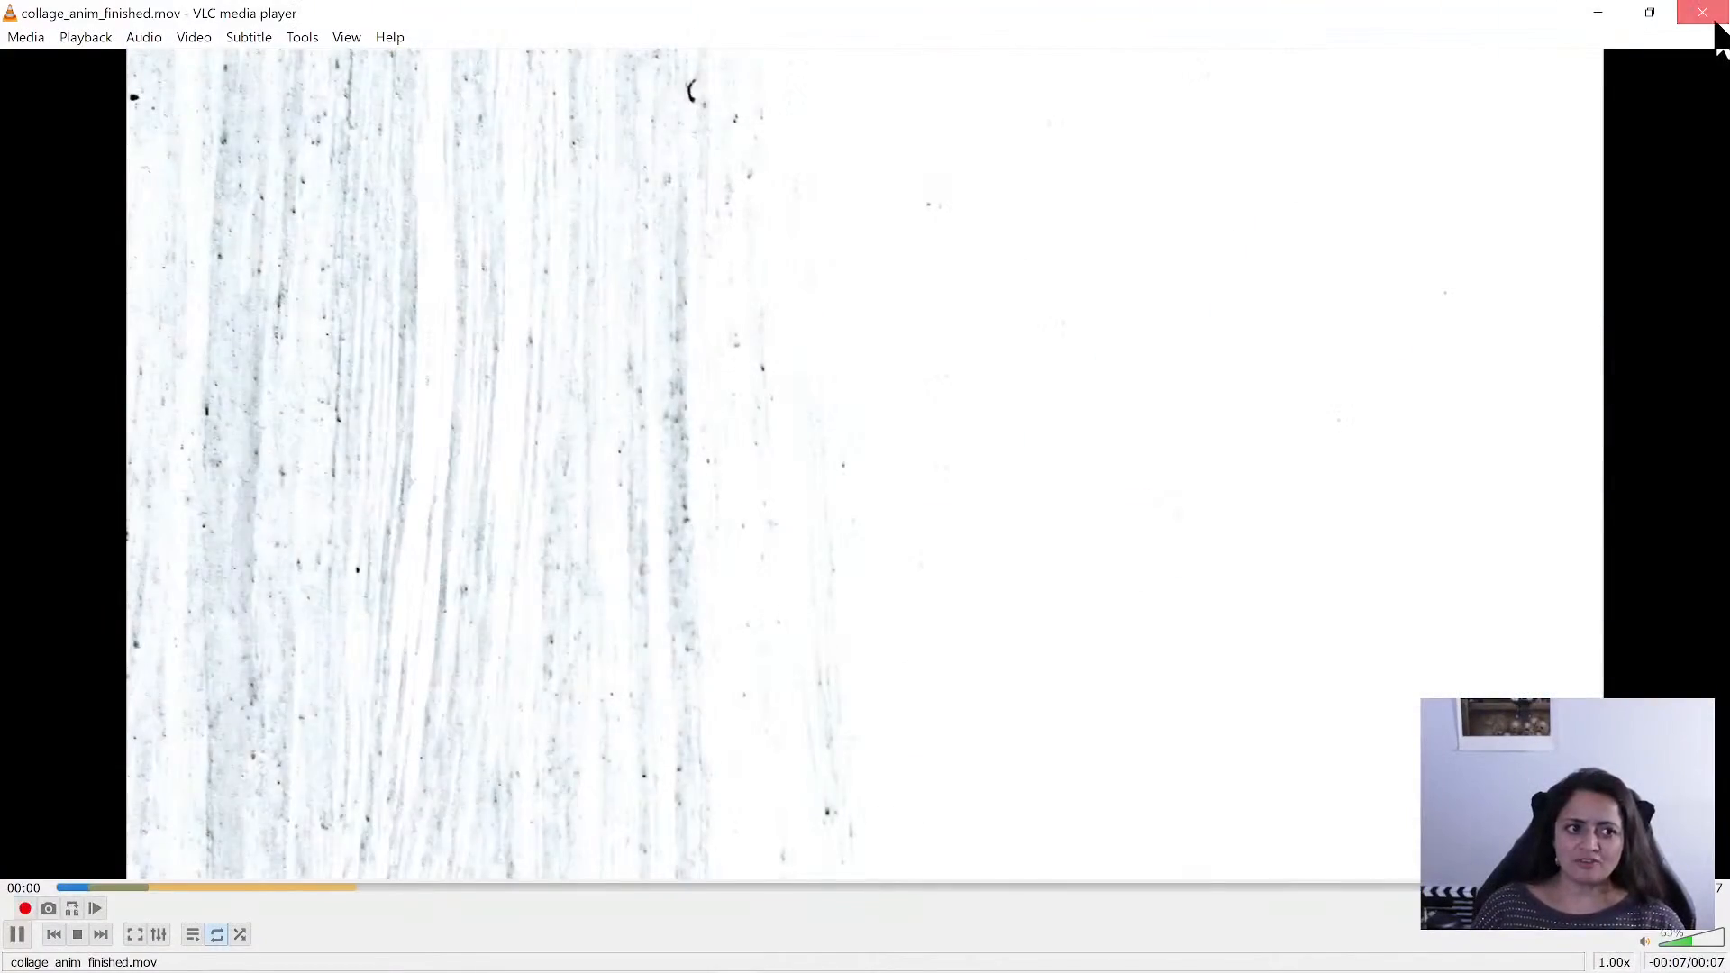
click(1715, 24)
click(334, 167)
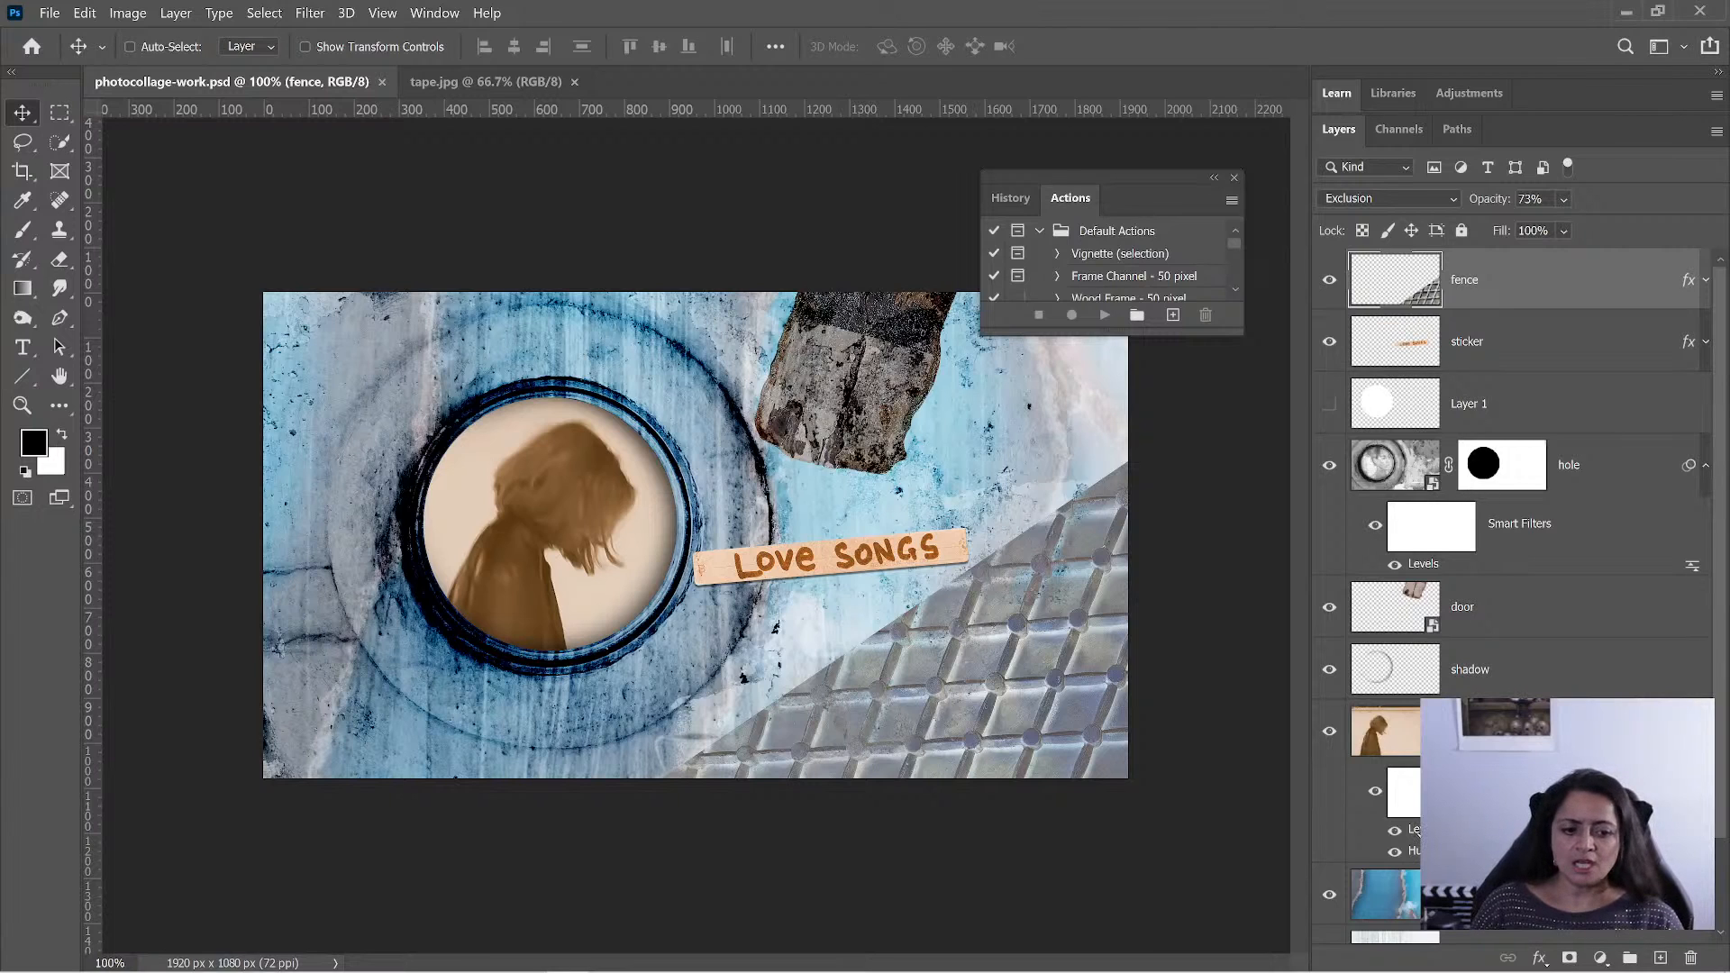
click(1385, 732)
key(ctrl+l)
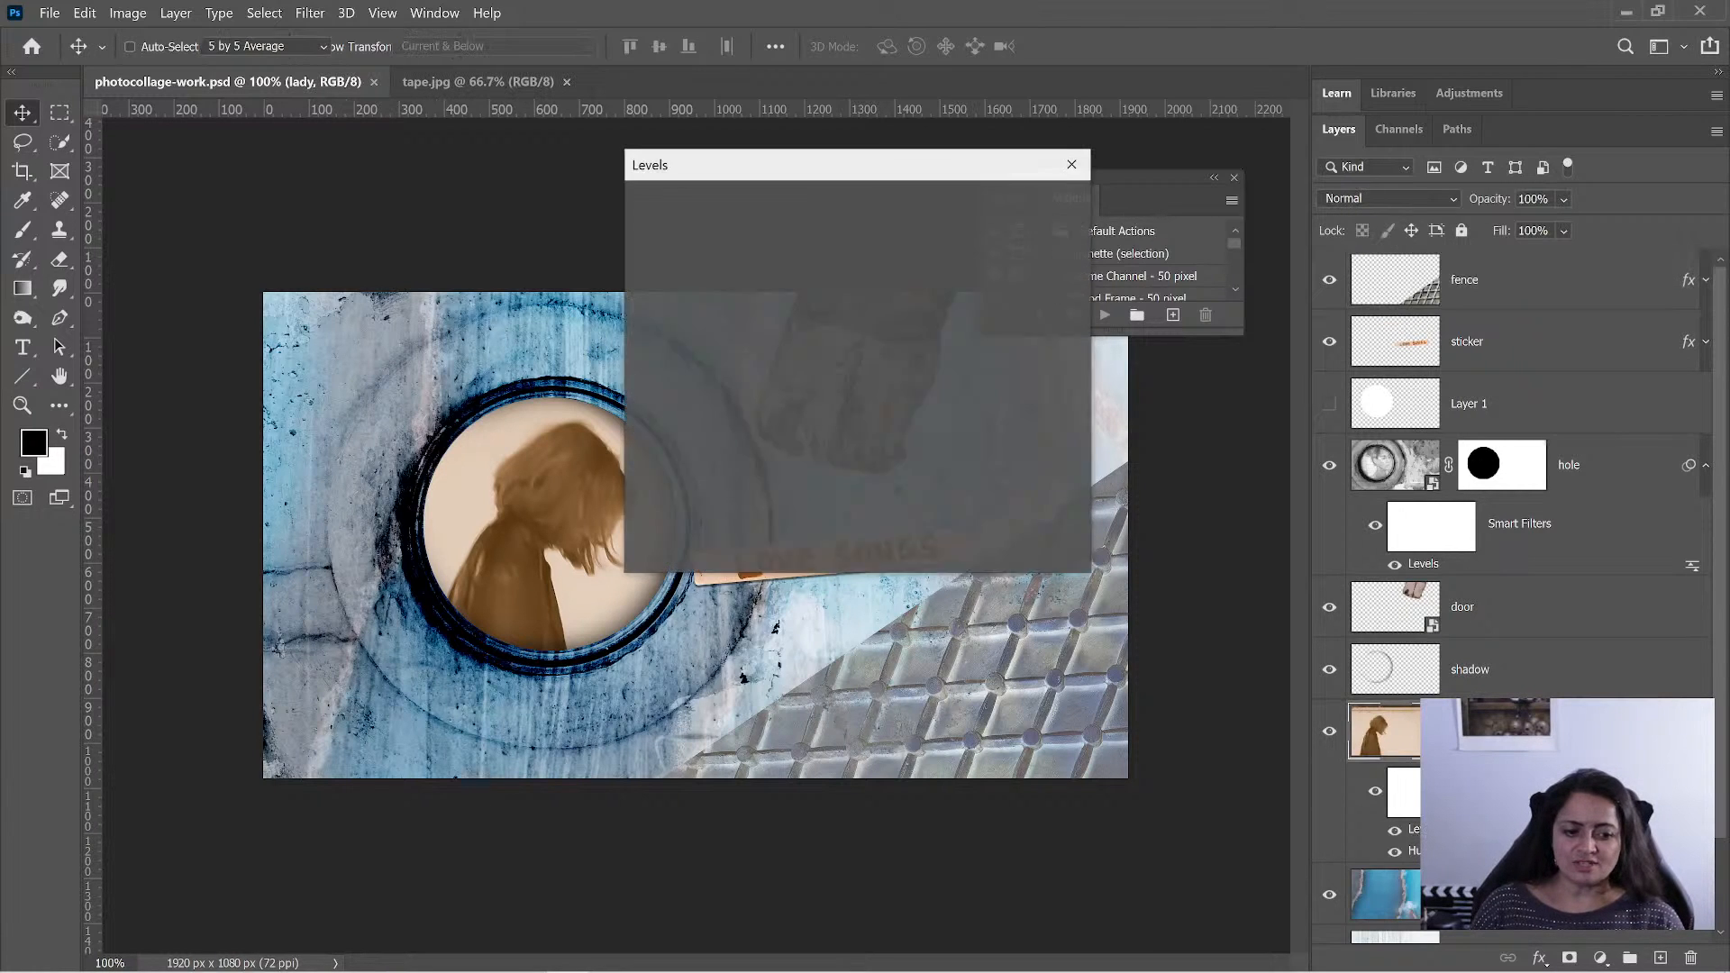
click(1028, 247)
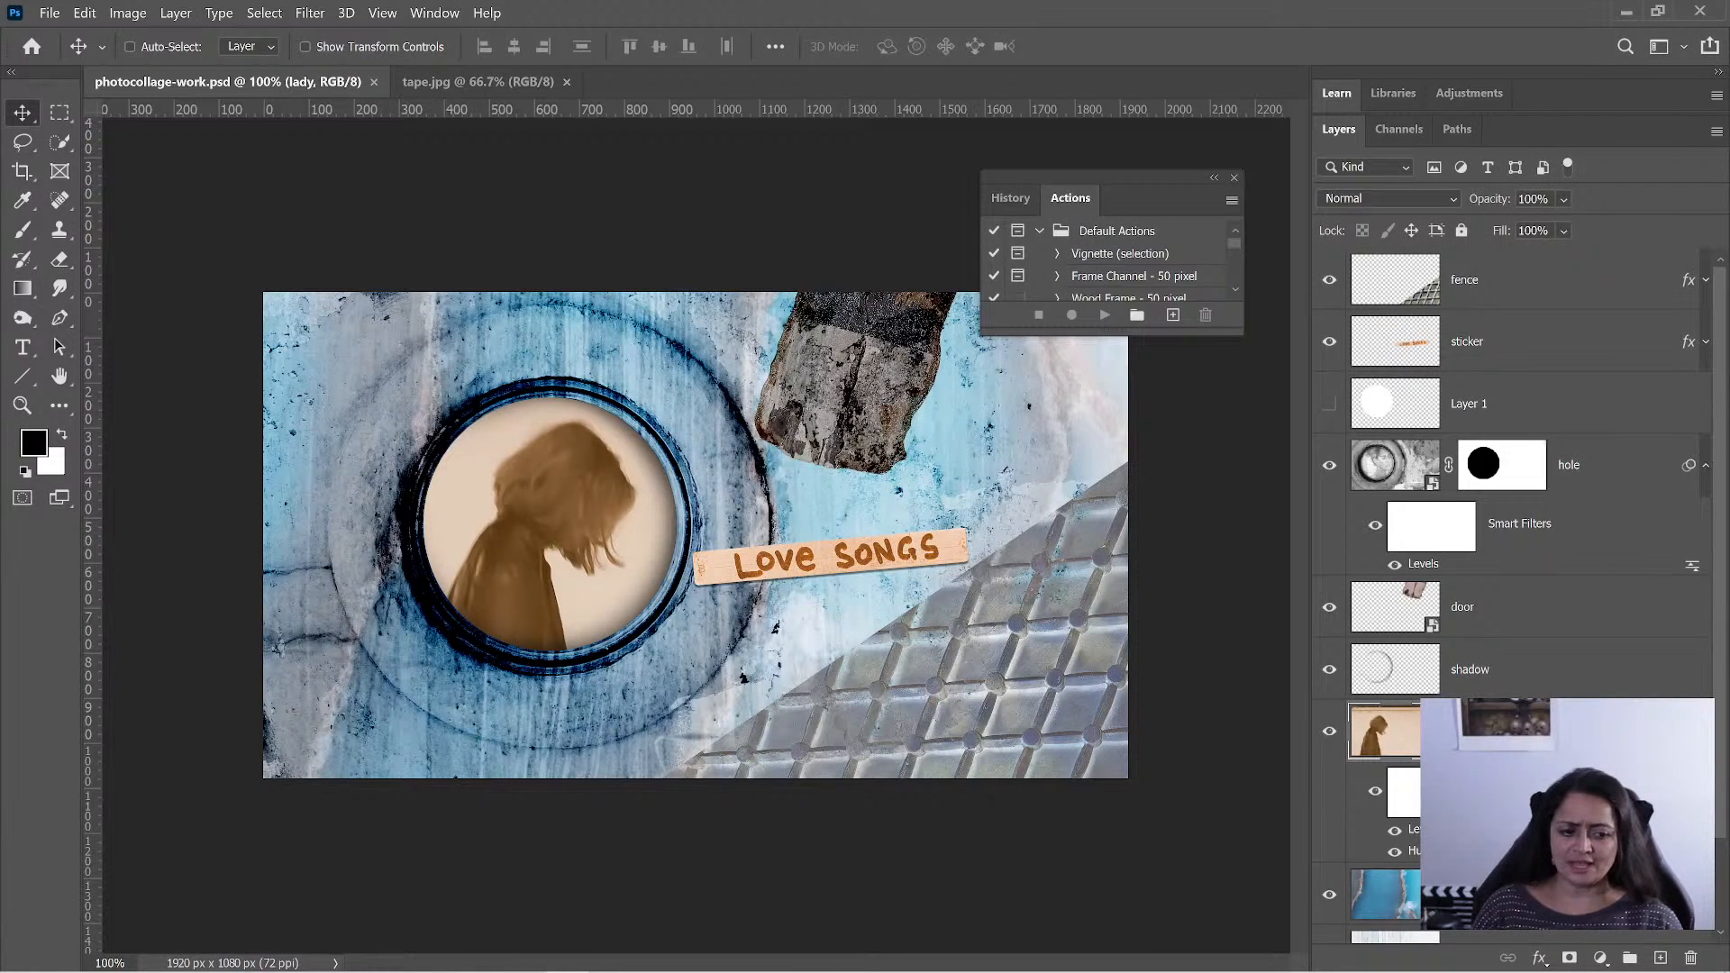
- Examine the lady layer's smart filters and its smart object source image, and return to the photocollage-work.psd document
click(1706, 732)
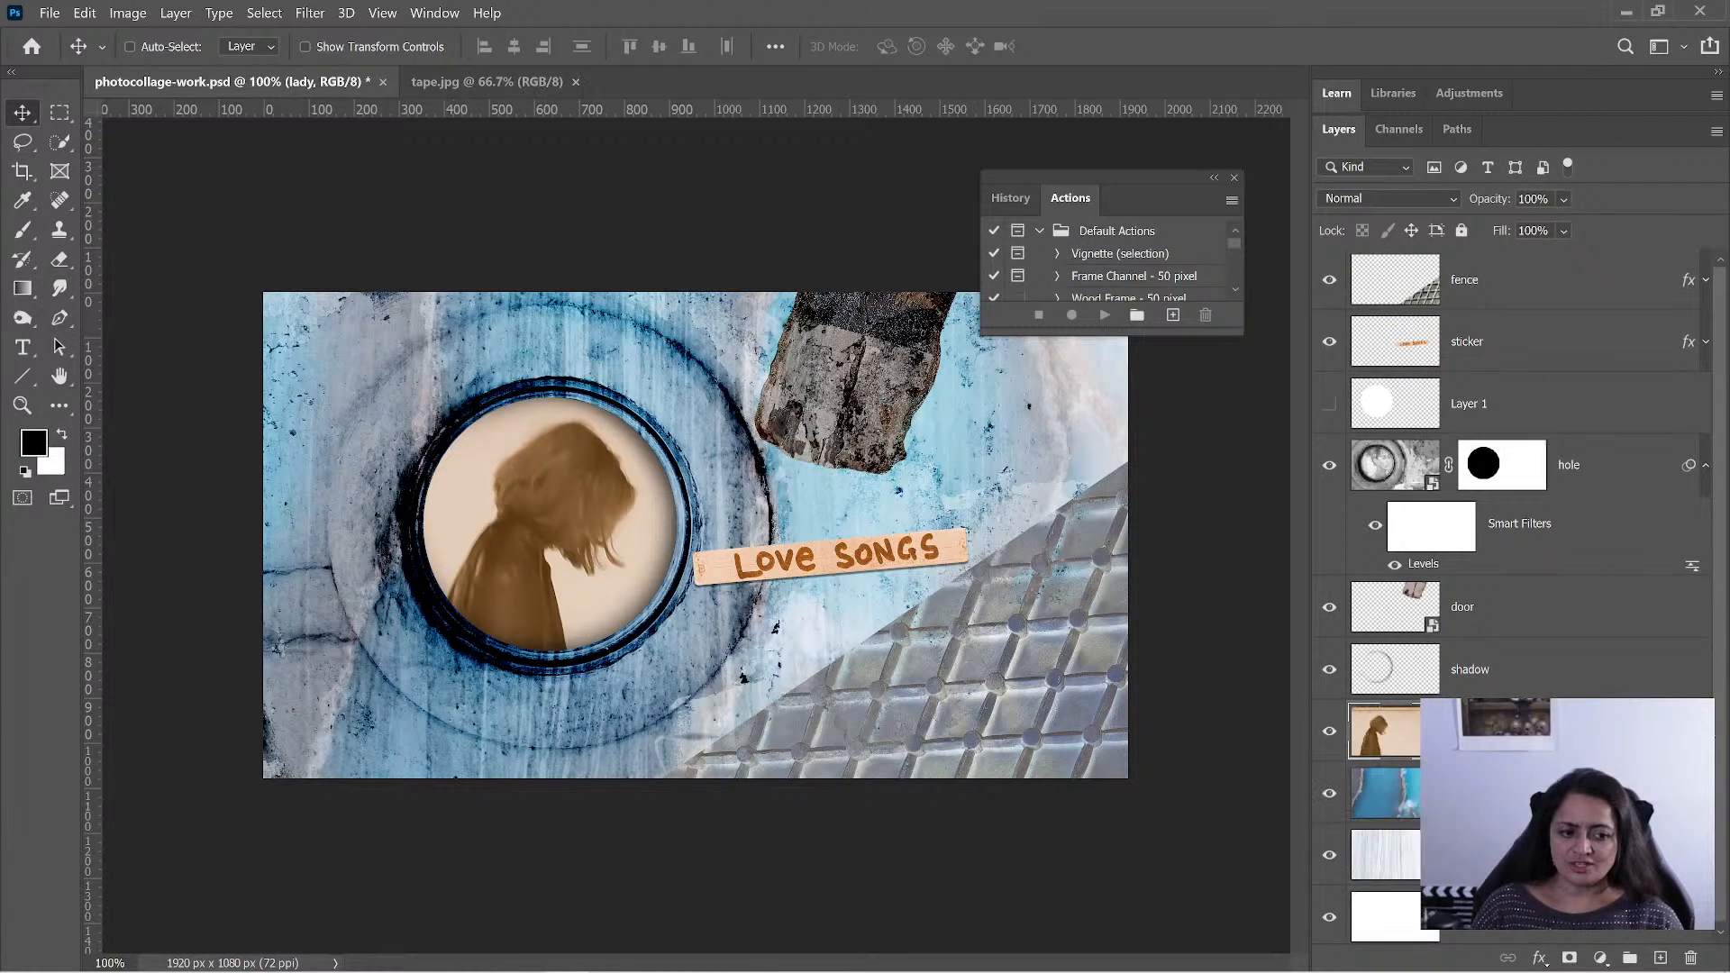
click(1706, 732)
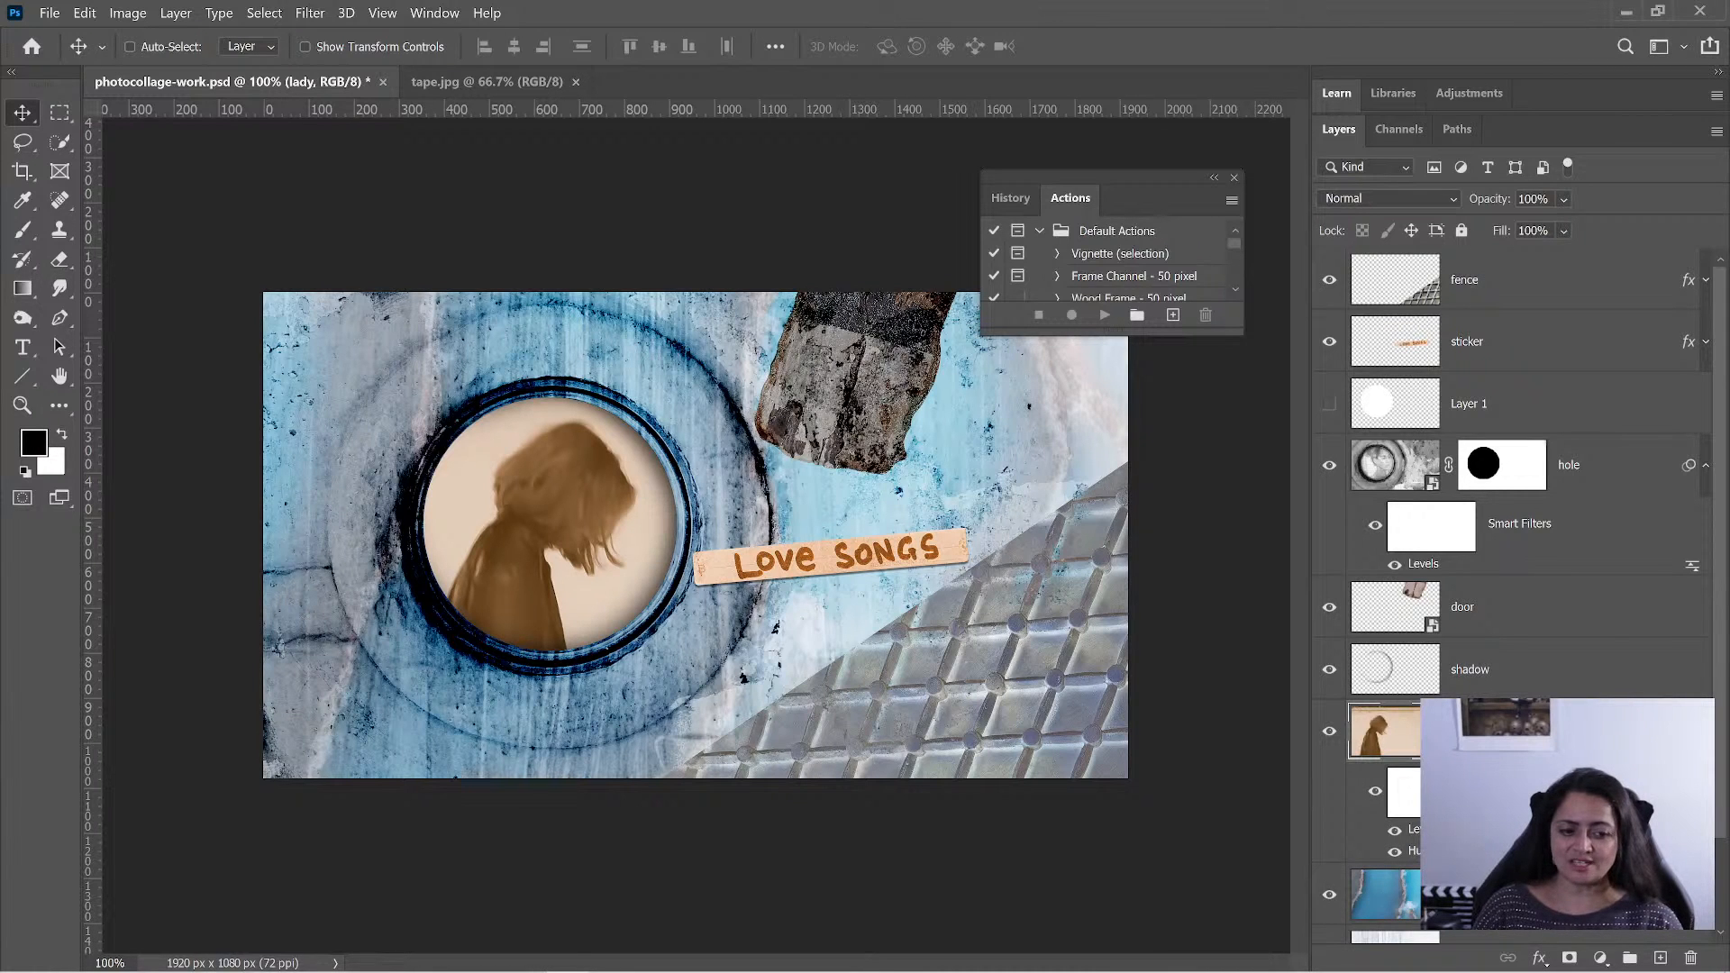
double_click(1399, 744)
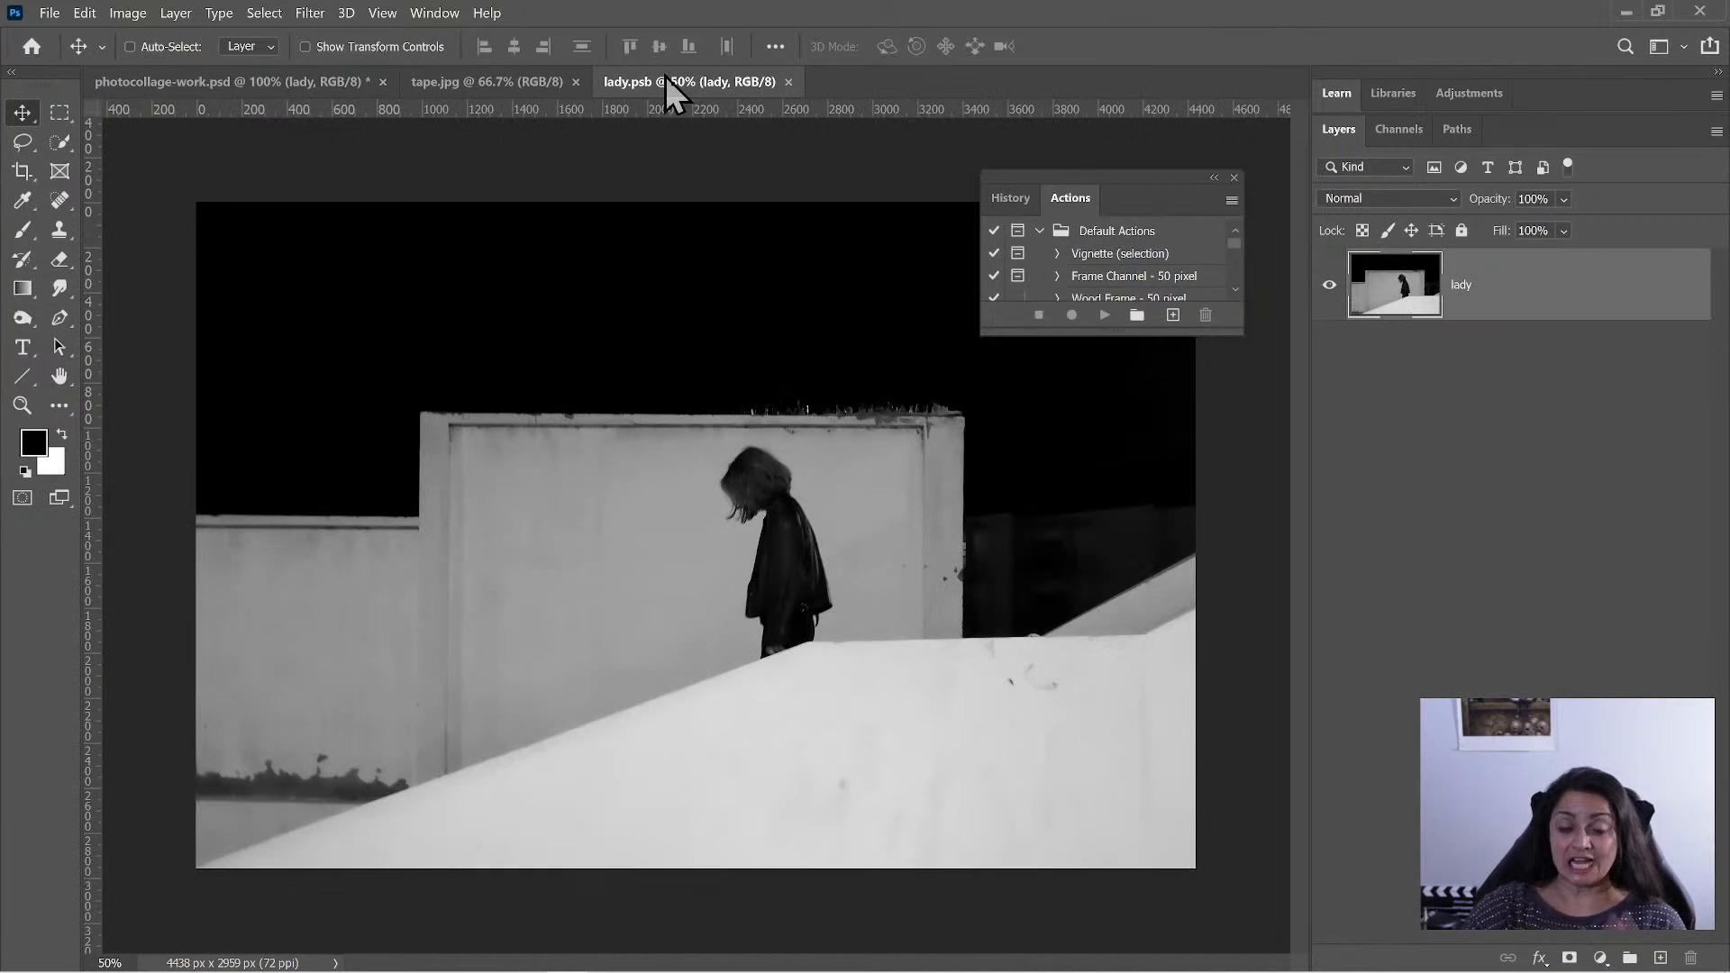
click(235, 81)
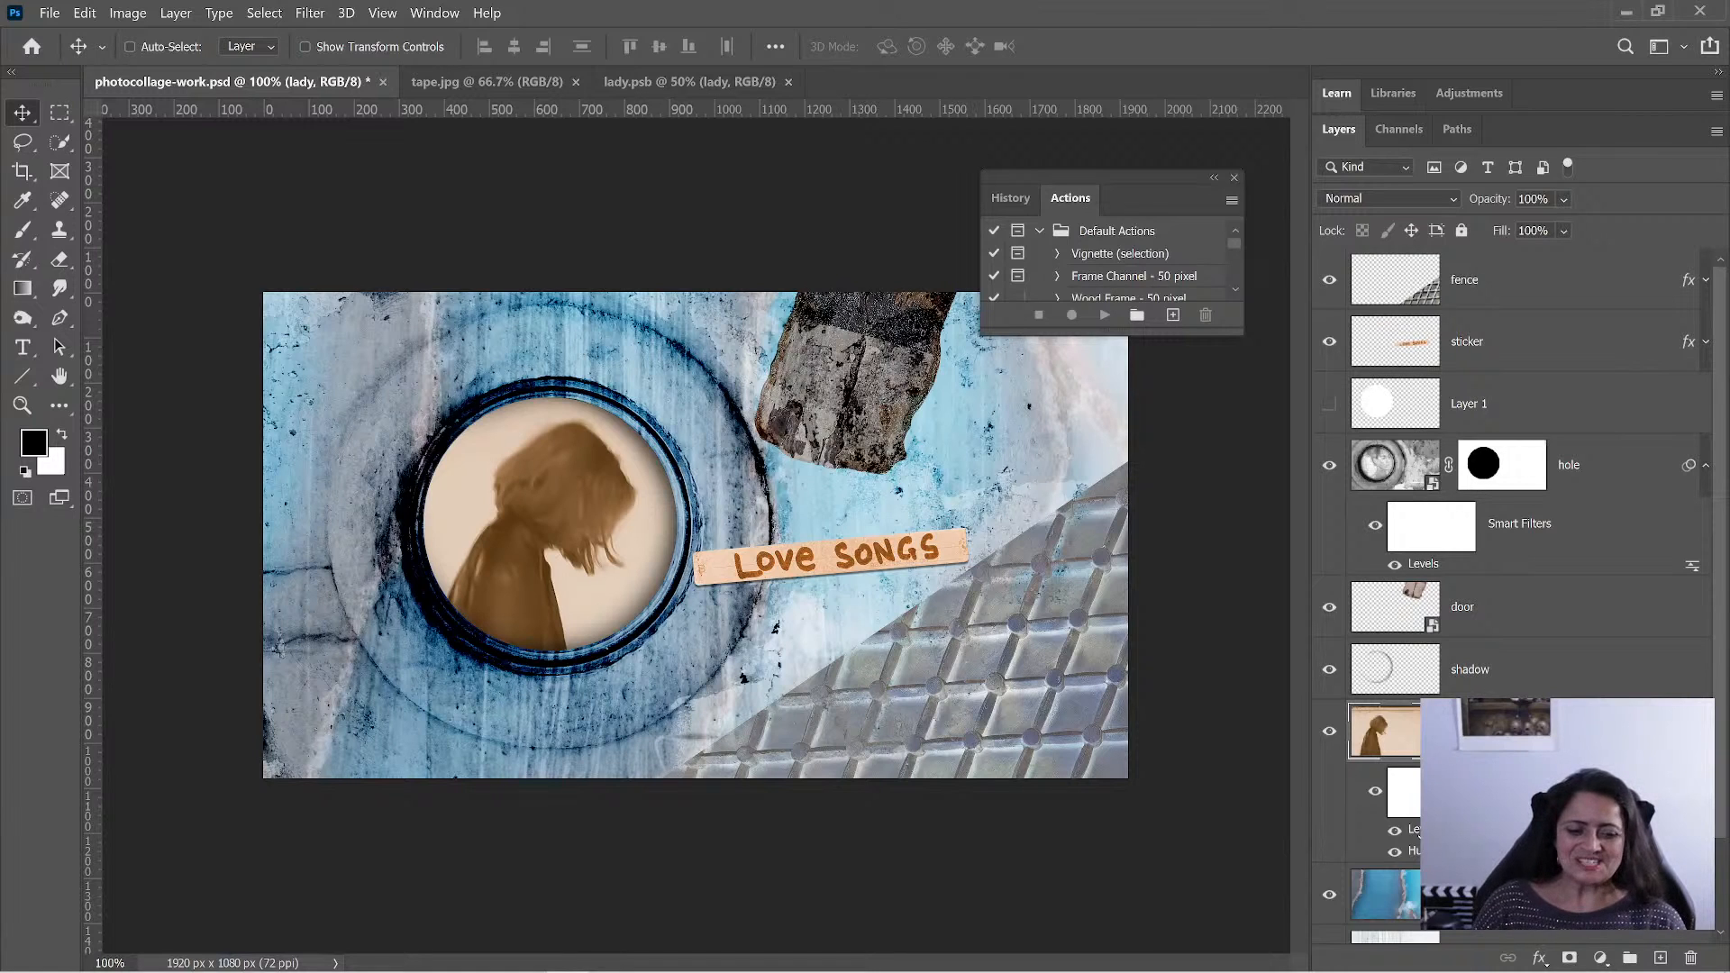
- Adjust the lady layer's Levels smart filter to input levels 59, 1.10 and 230
double_click(1417, 830)
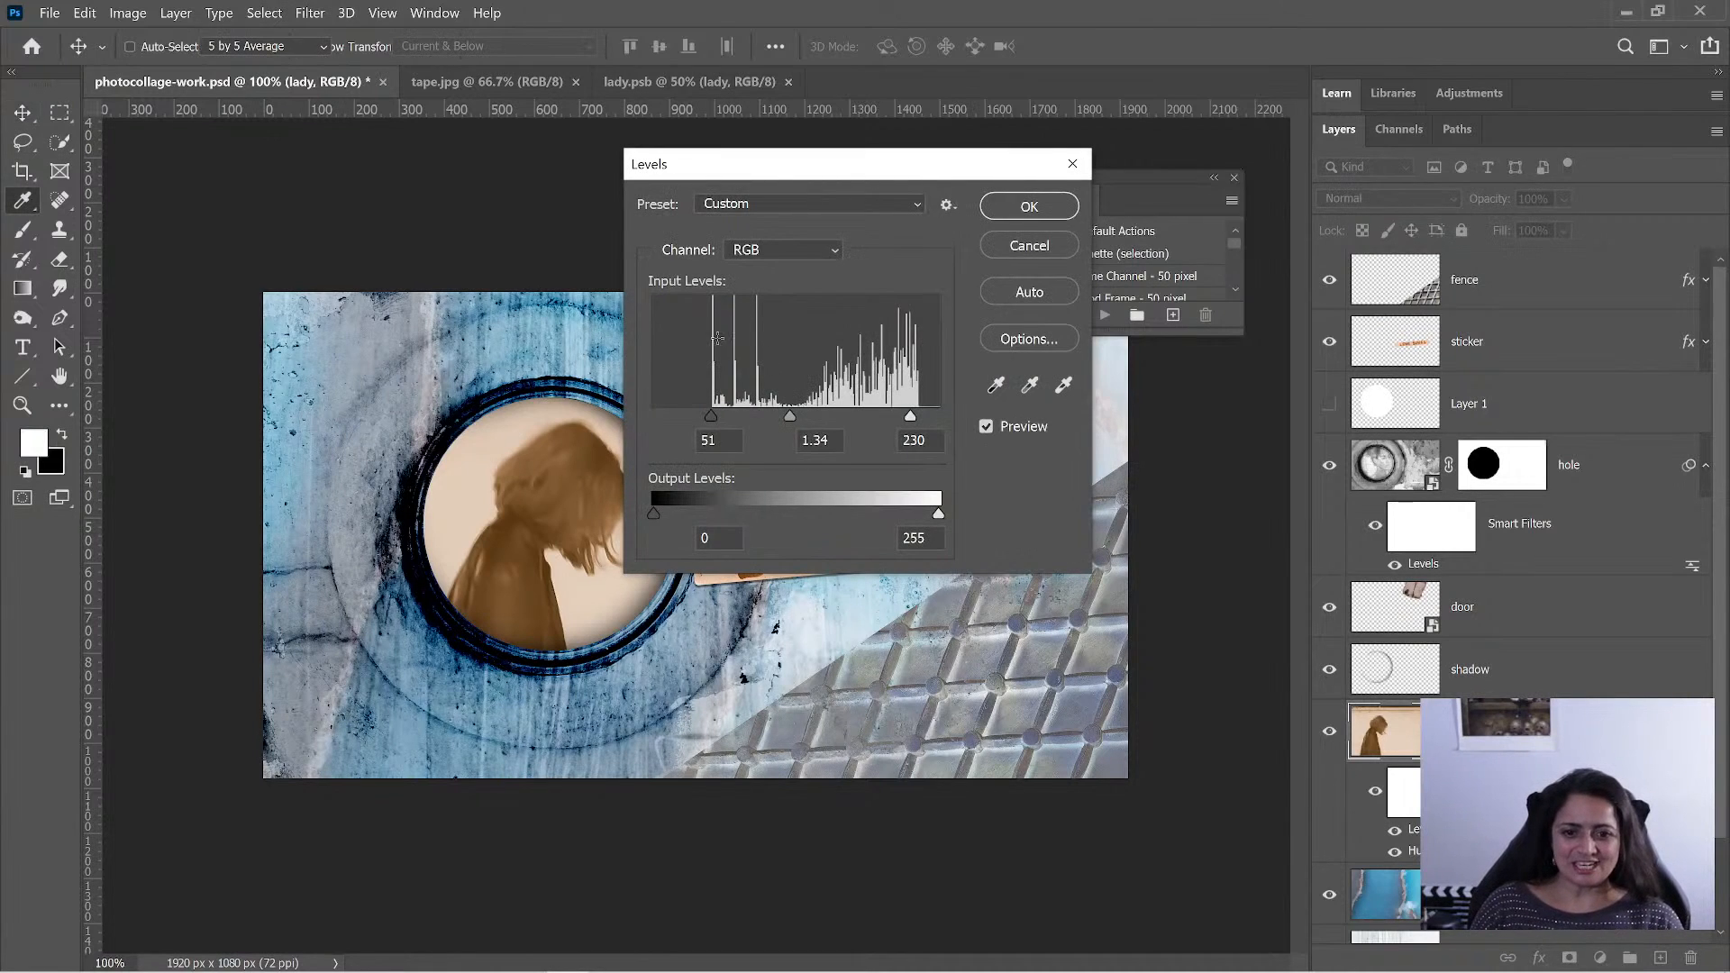
mouse_move(790, 416)
mouse_down()
mouse_move(814, 420)
mouse_move(712, 418)
mouse_move(808, 416)
mouse_up()
drag(795, 169, 1062, 370)
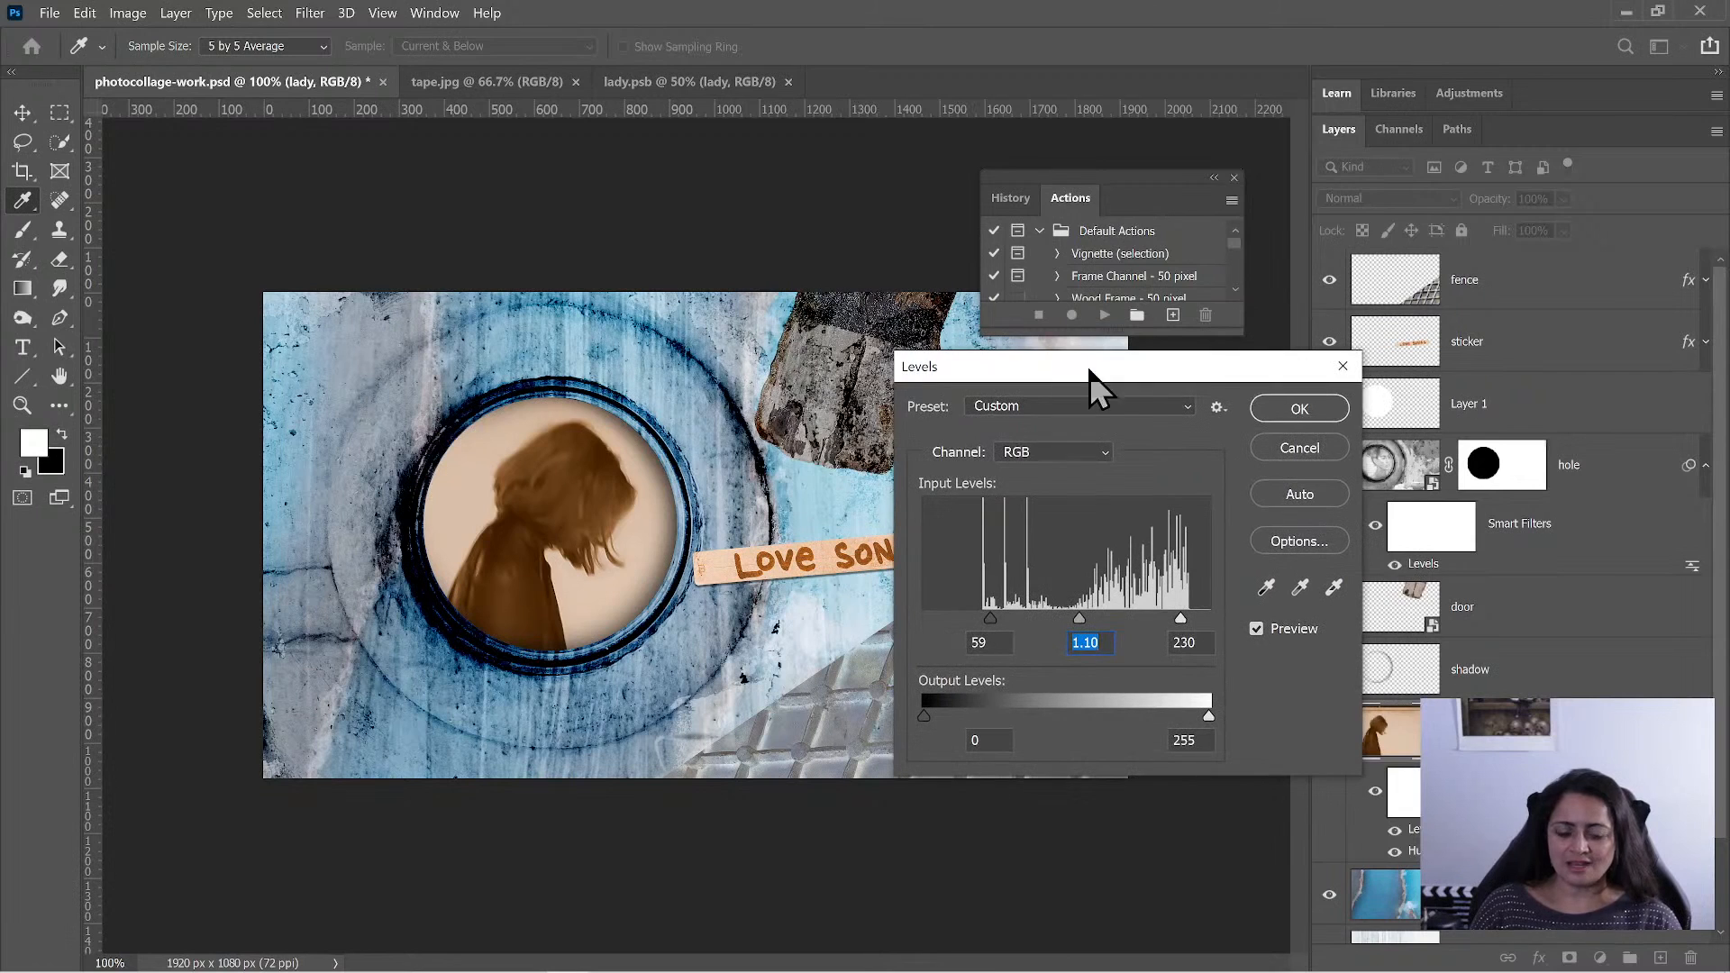
click(1314, 414)
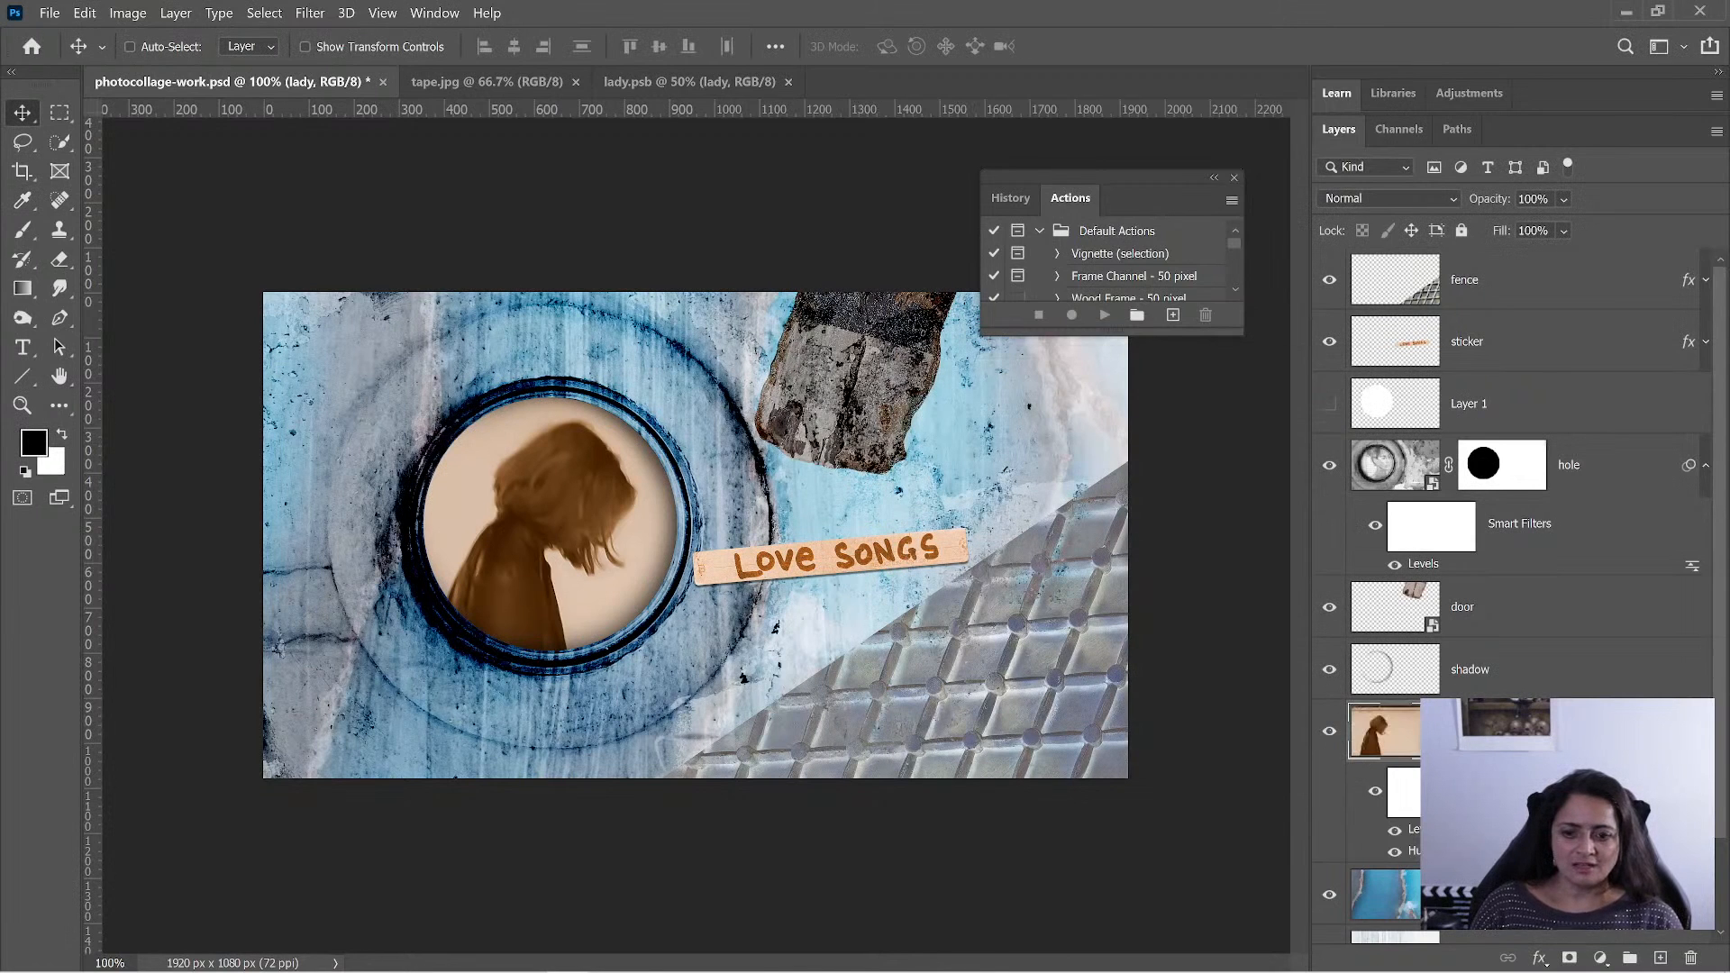
- Select the fence layer and toggle the visibility of the fence and sticker layers to identify their parts of the collage
click(1500, 294)
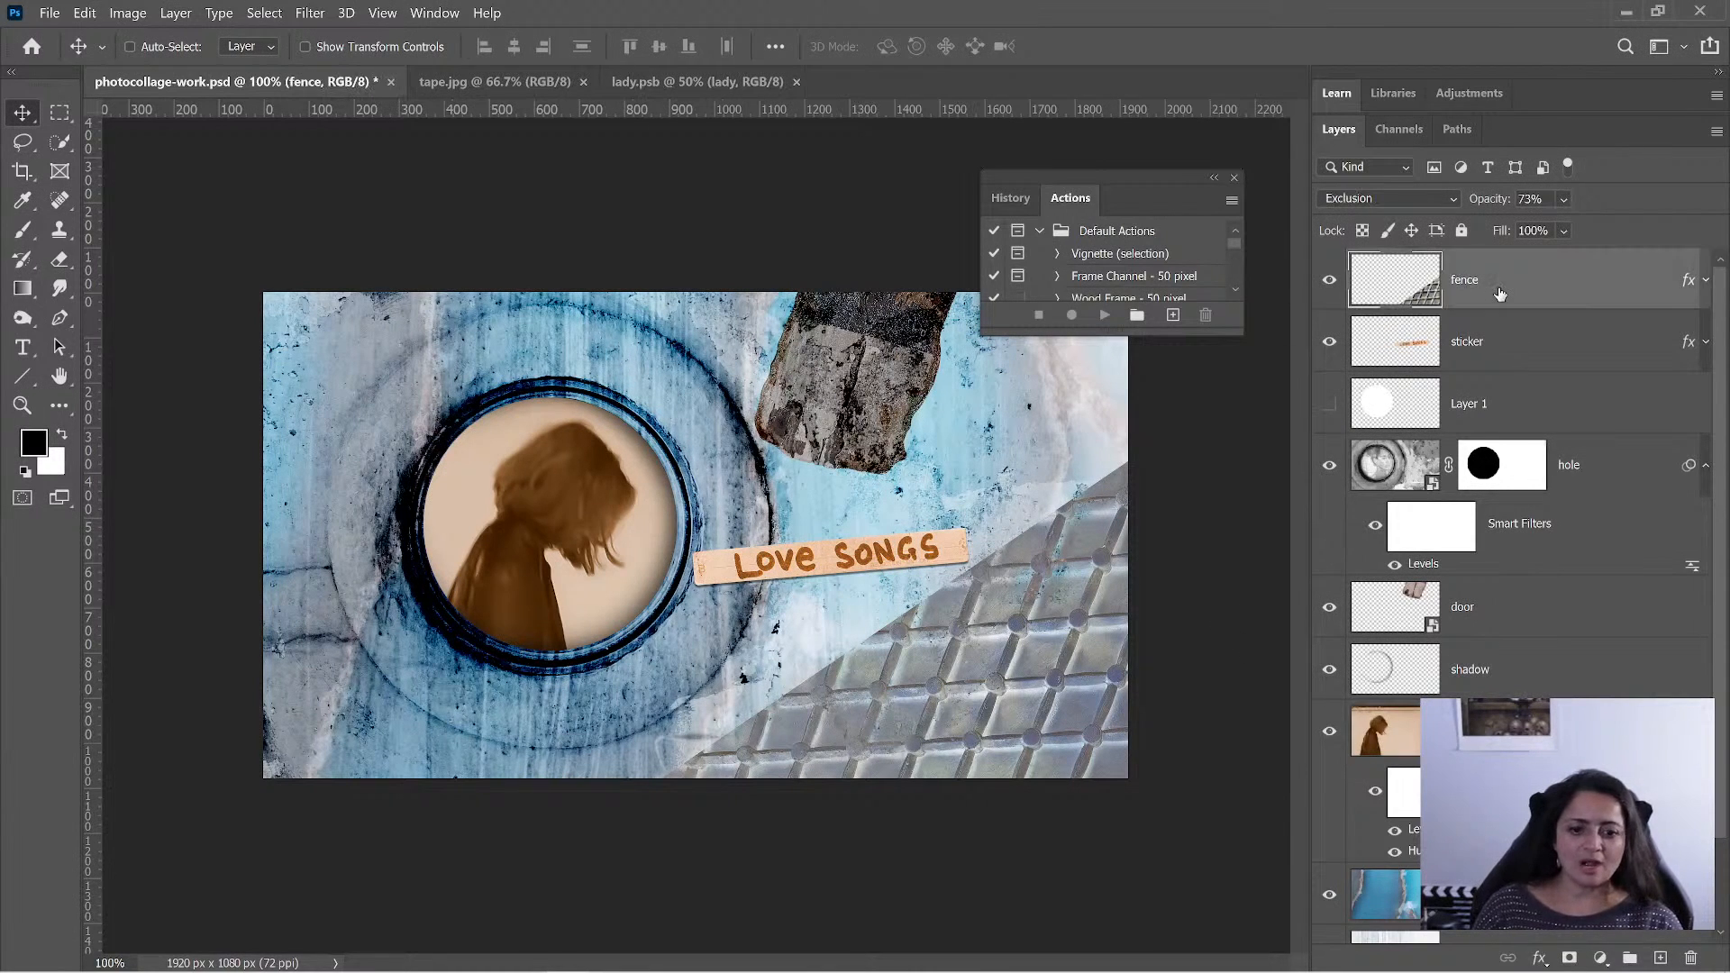
click(1329, 283)
click(1329, 283)
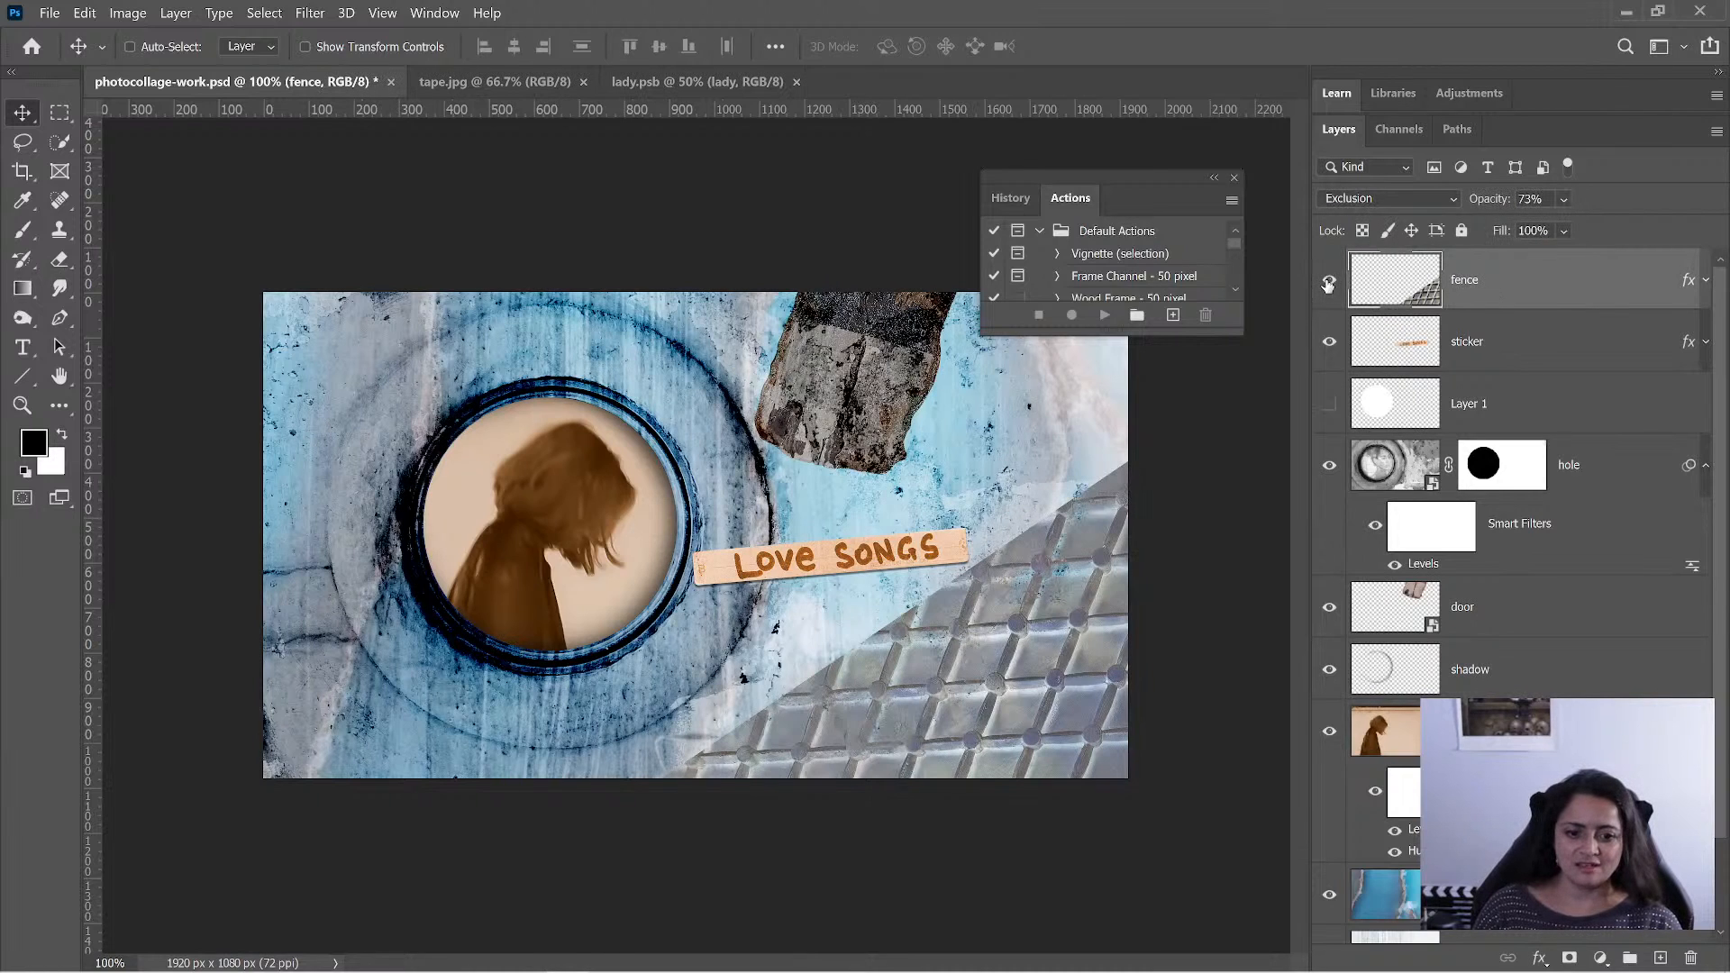
click(1329, 345)
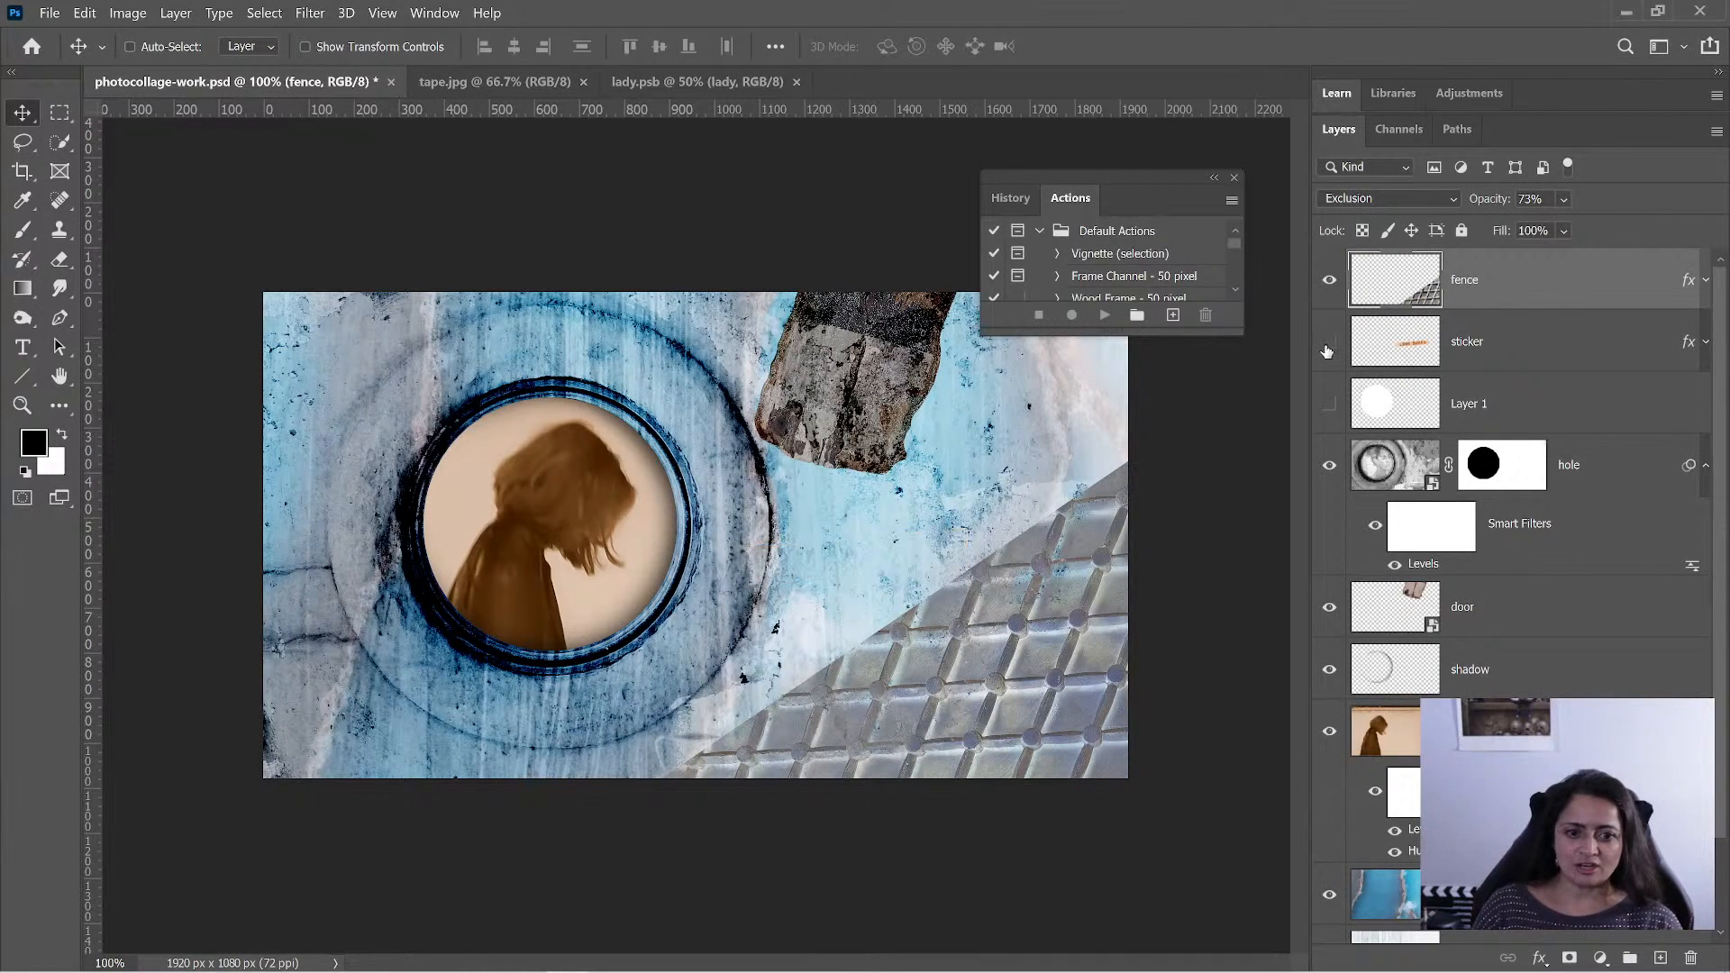
click(1328, 345)
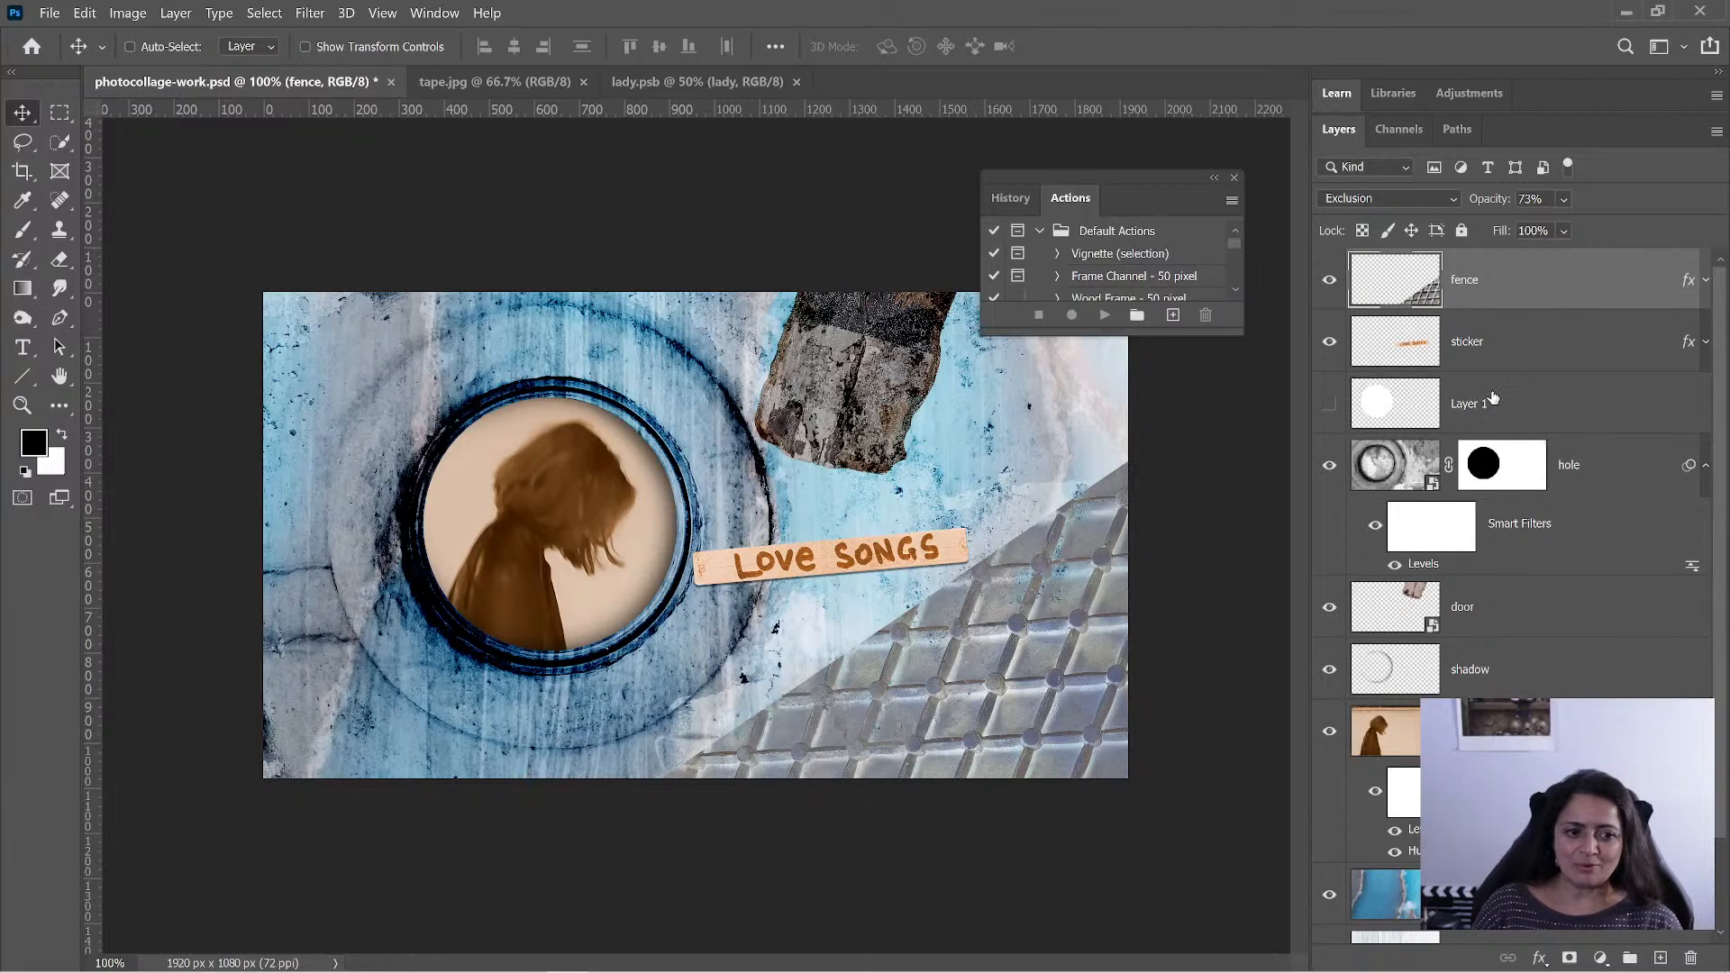
- Save the document, and save it again as photocollage-anim in Photoshop format in the 01-assets folder of KalikaFX_collage
click(50, 14)
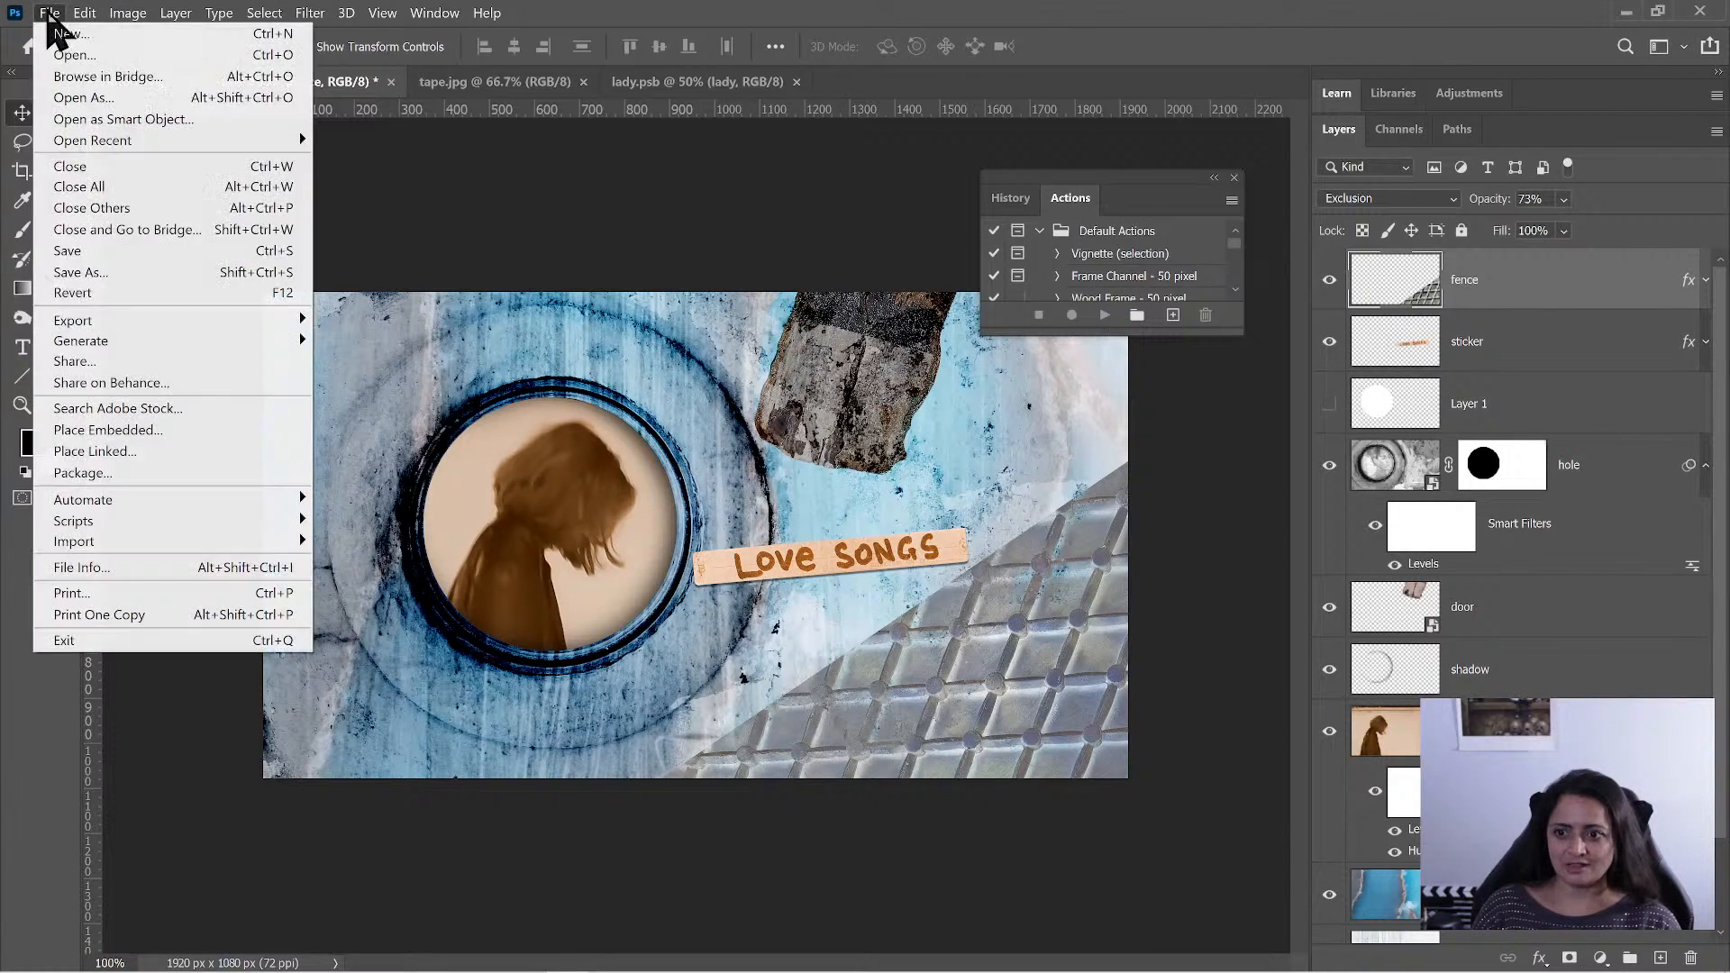
click(79, 252)
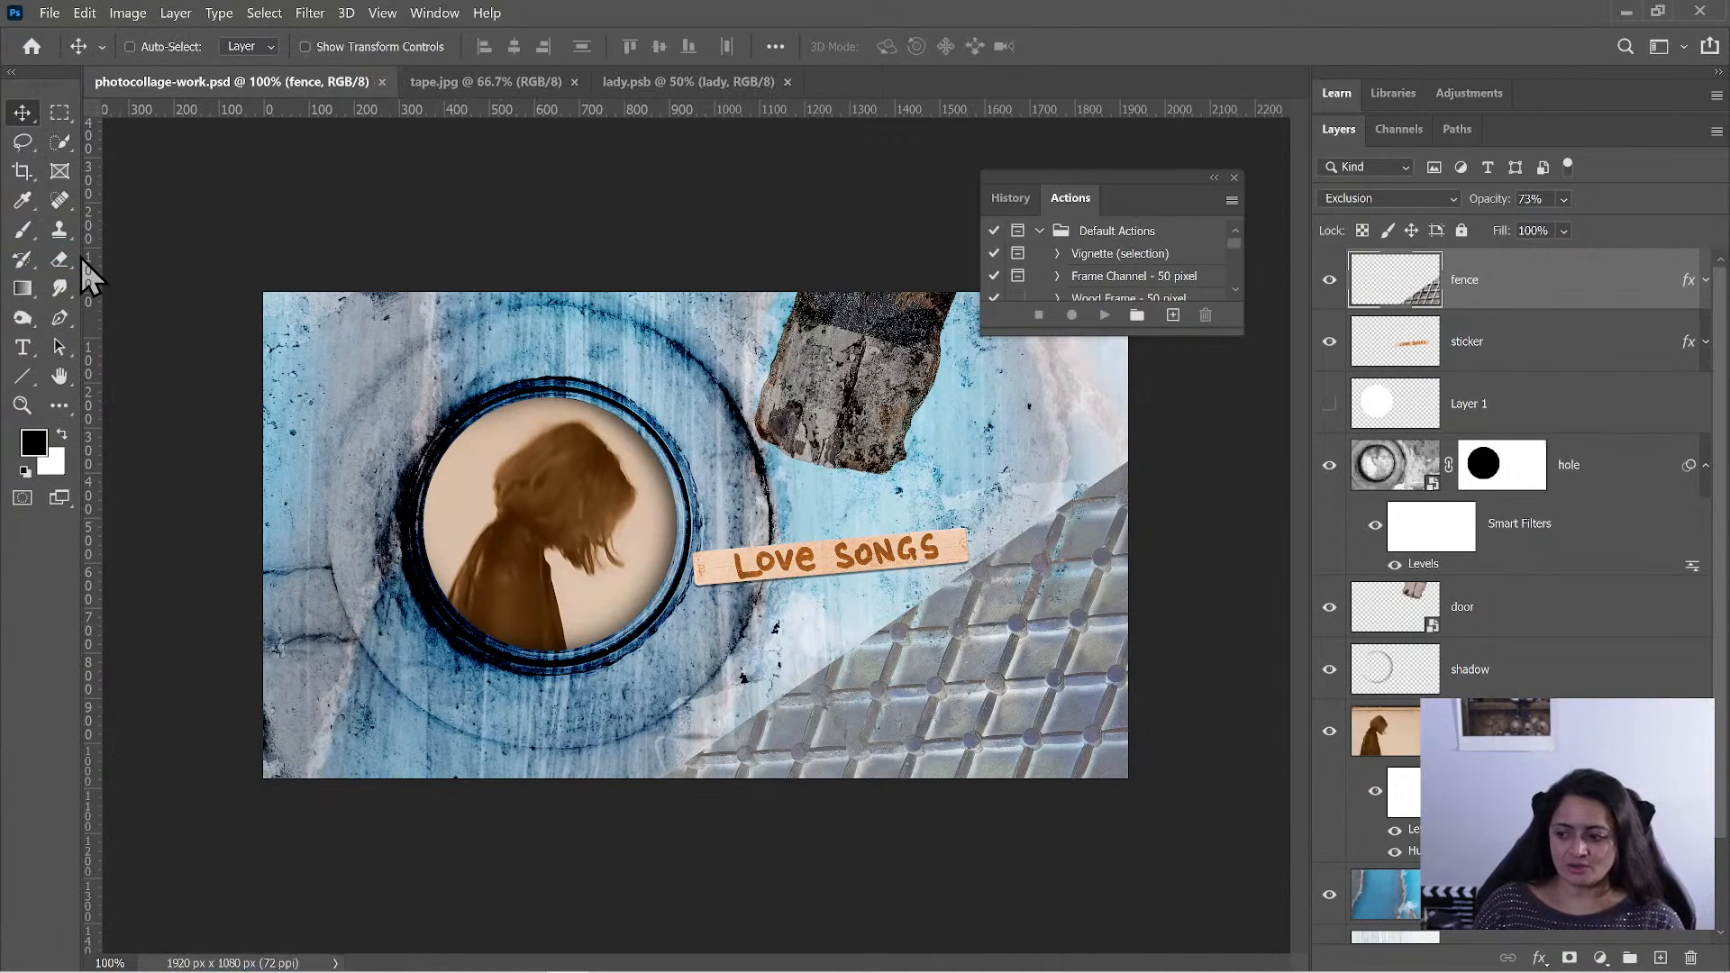
click(50, 15)
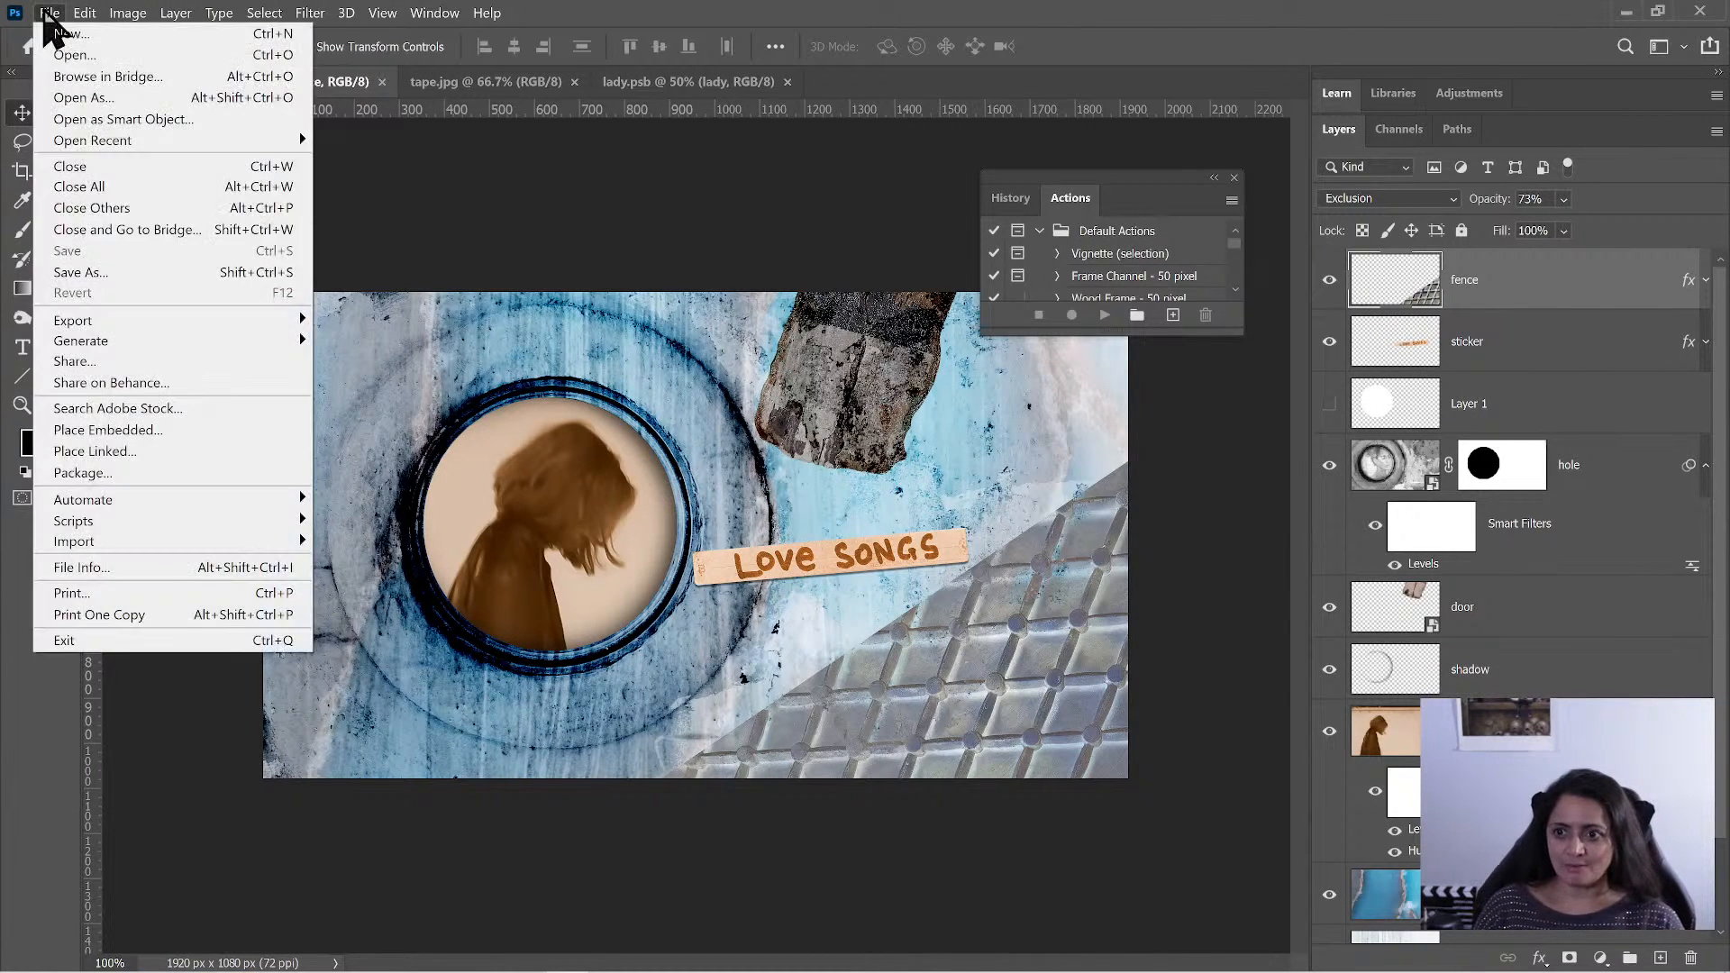
click(81, 270)
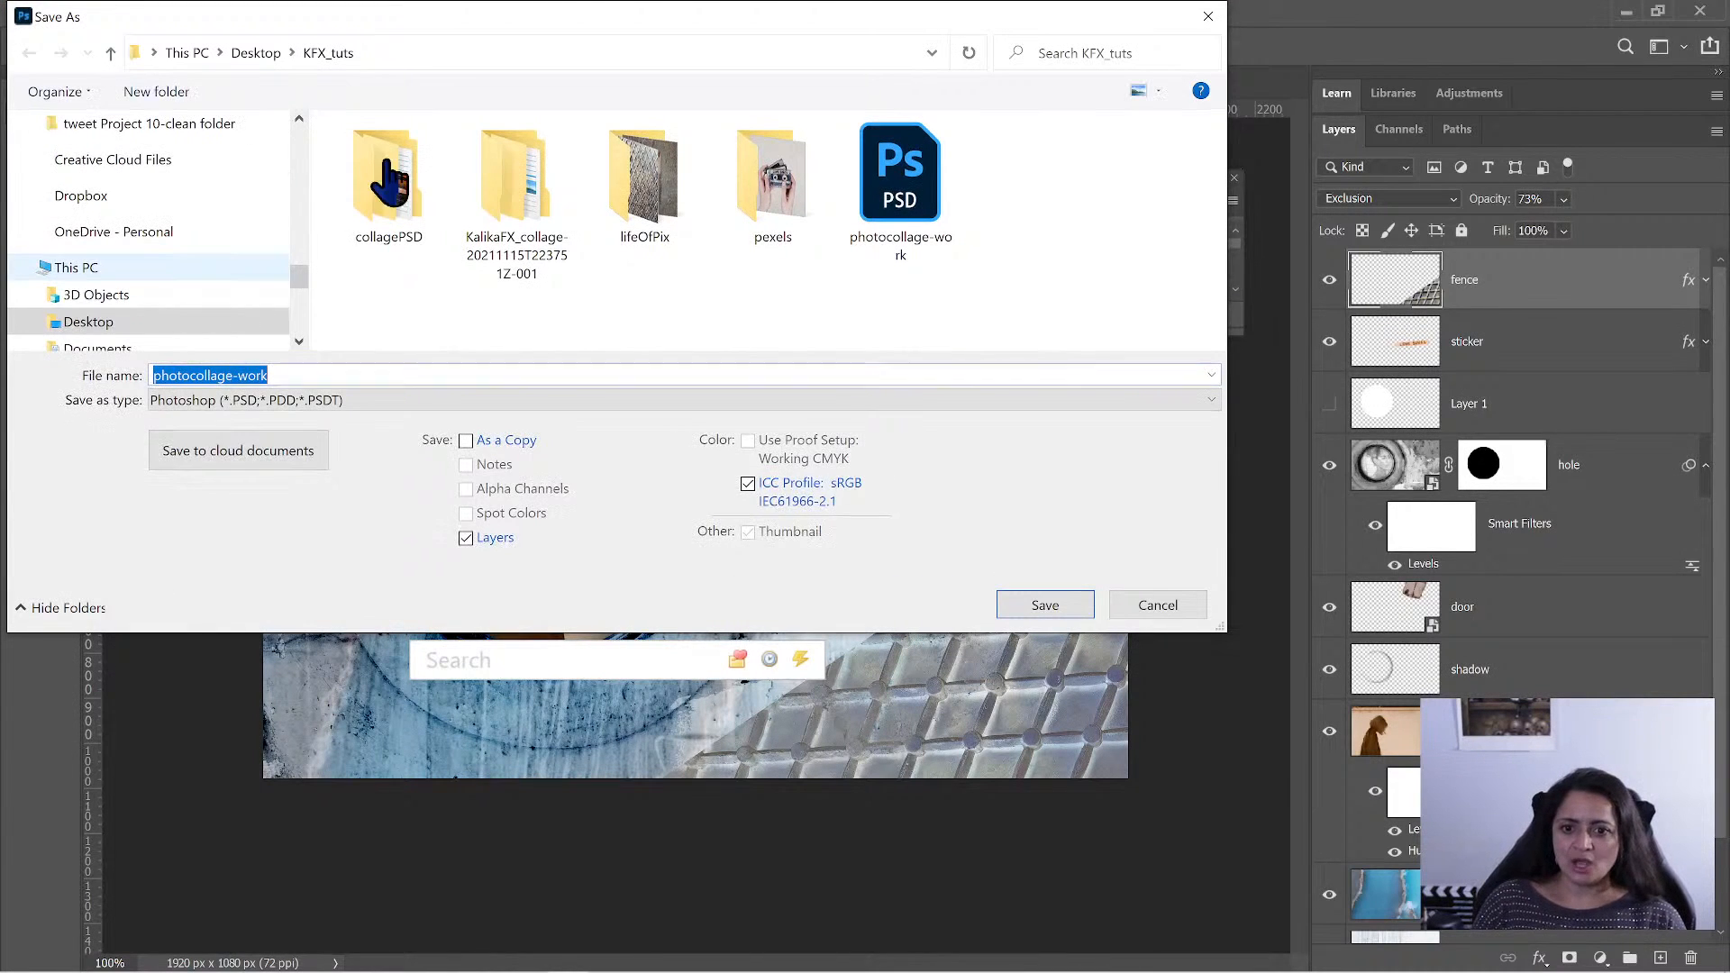
double_click(507, 176)
click(400, 165)
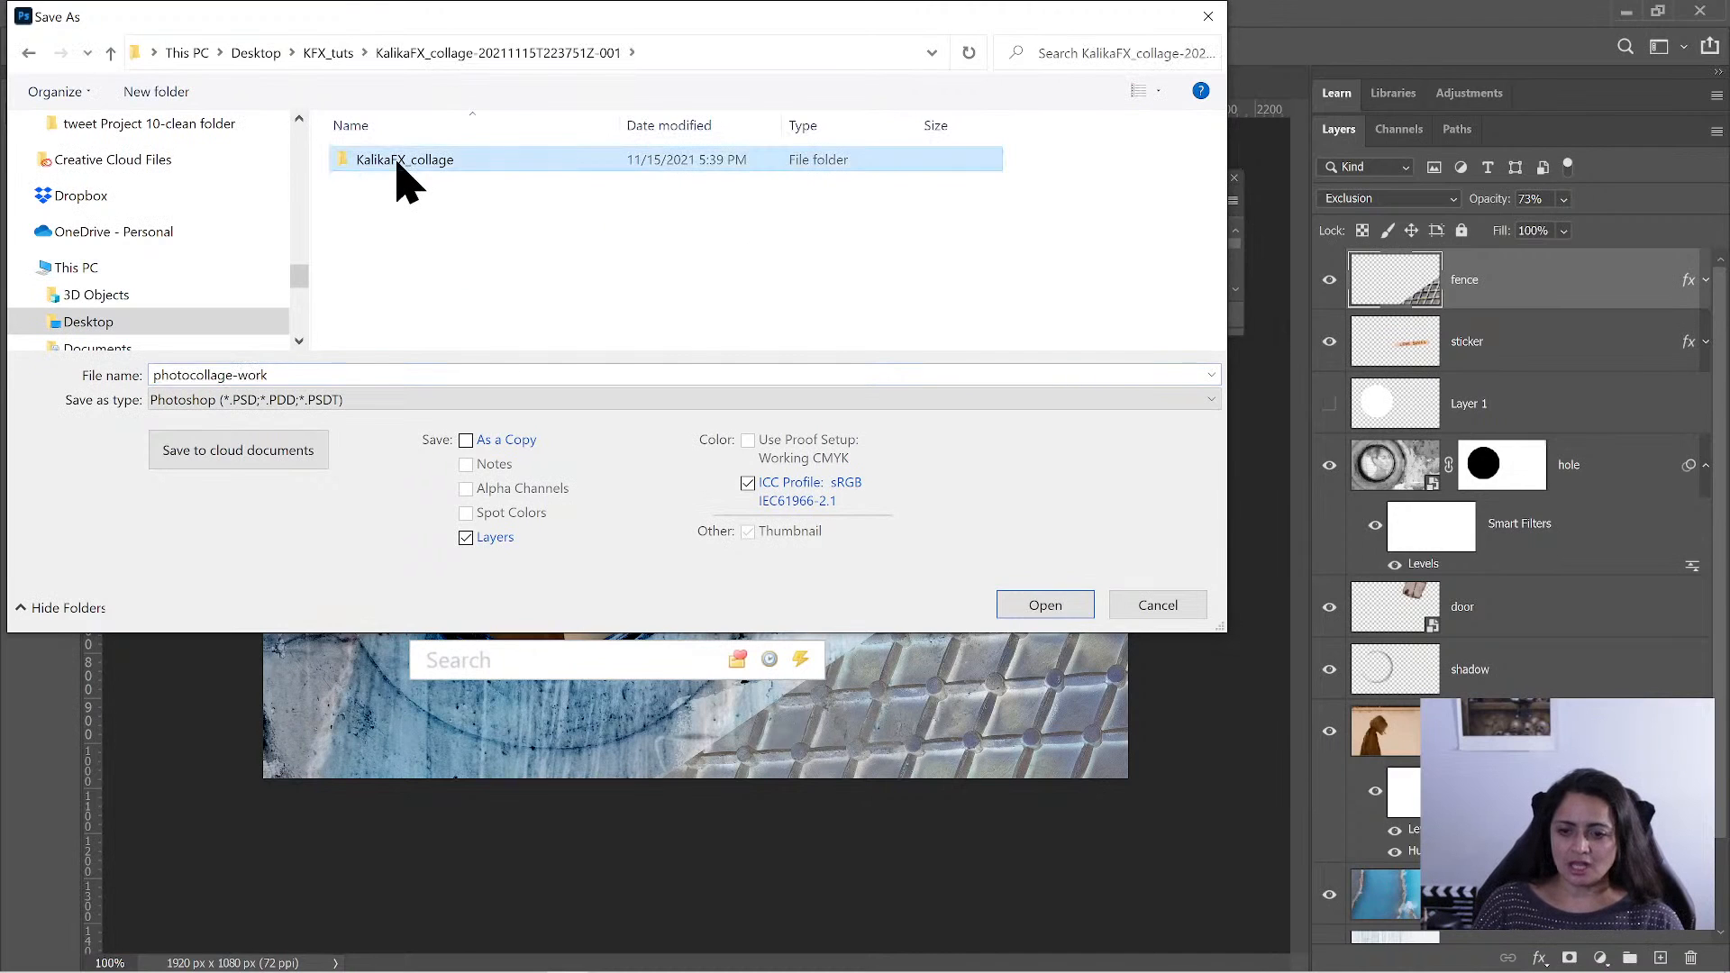
double_click(403, 165)
double_click(398, 163)
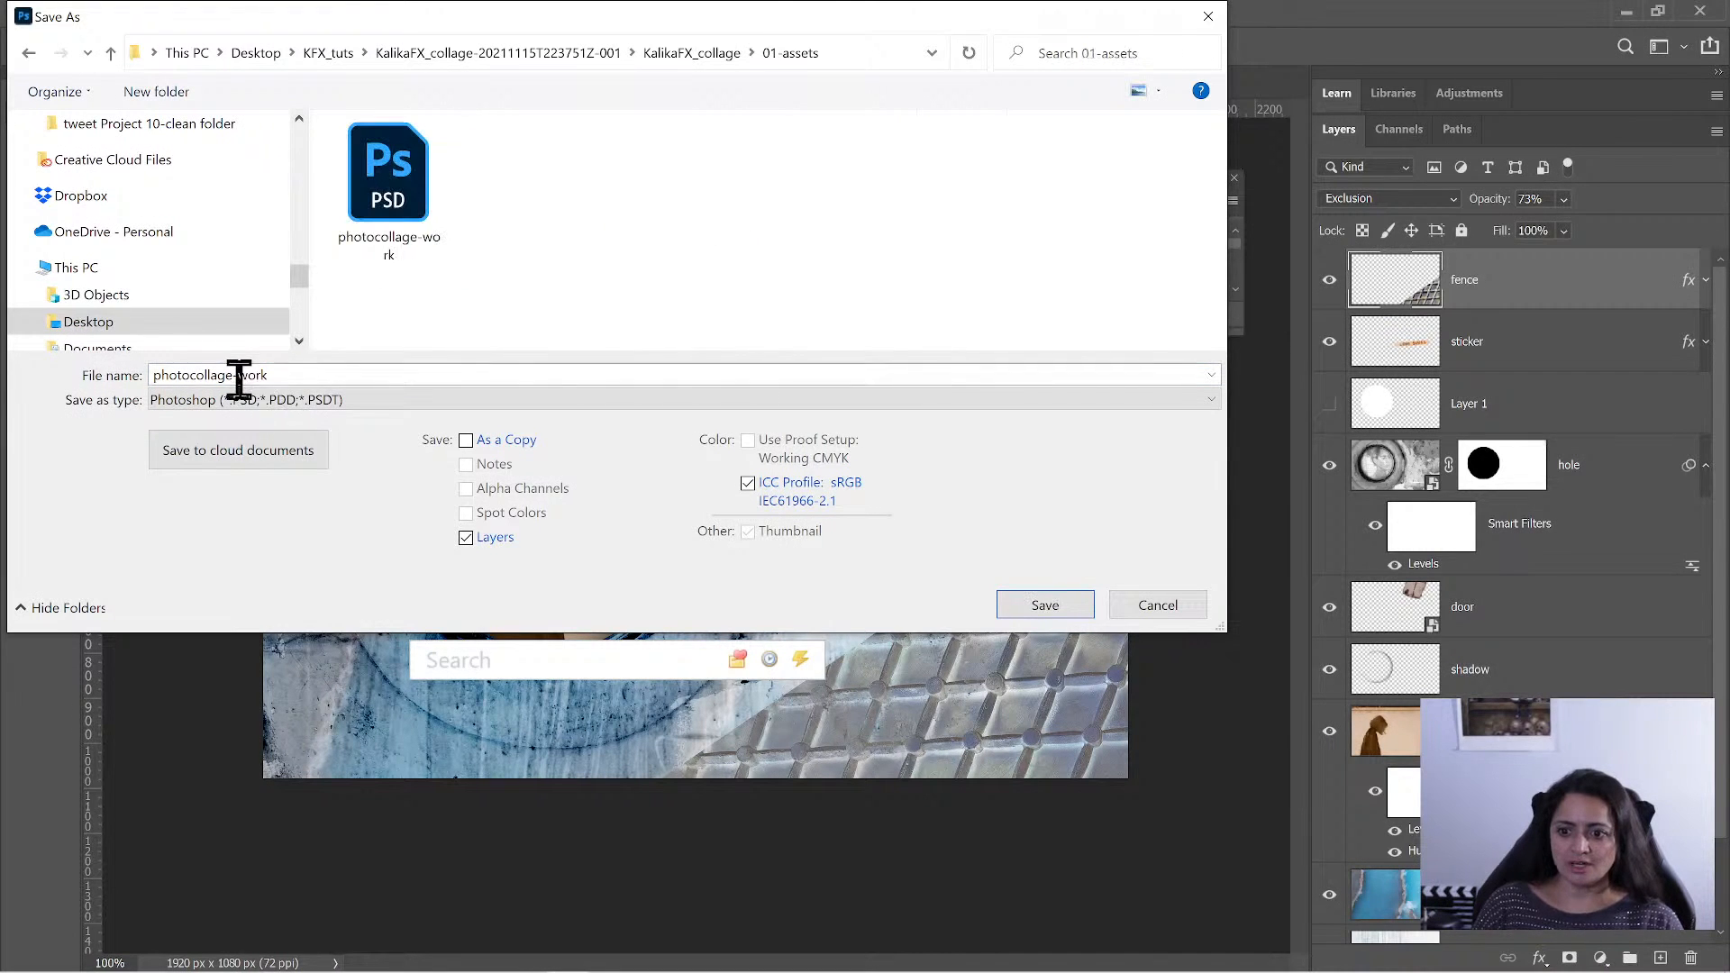
drag(238, 377, 390, 380)
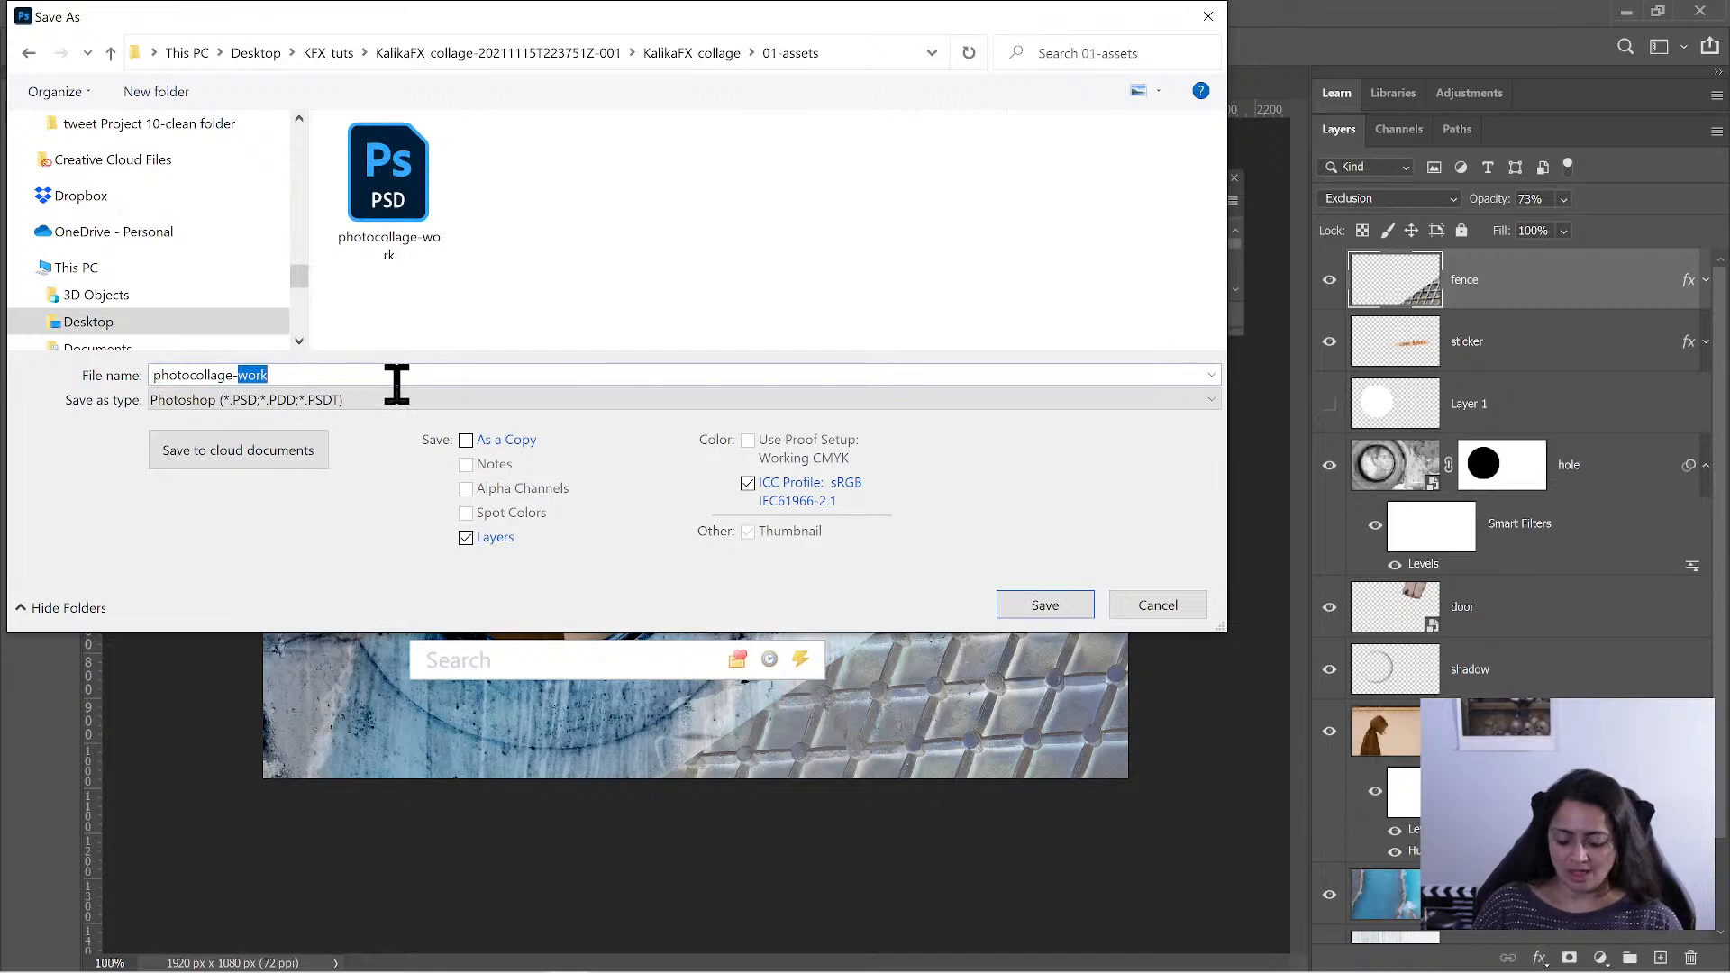
text(anim)
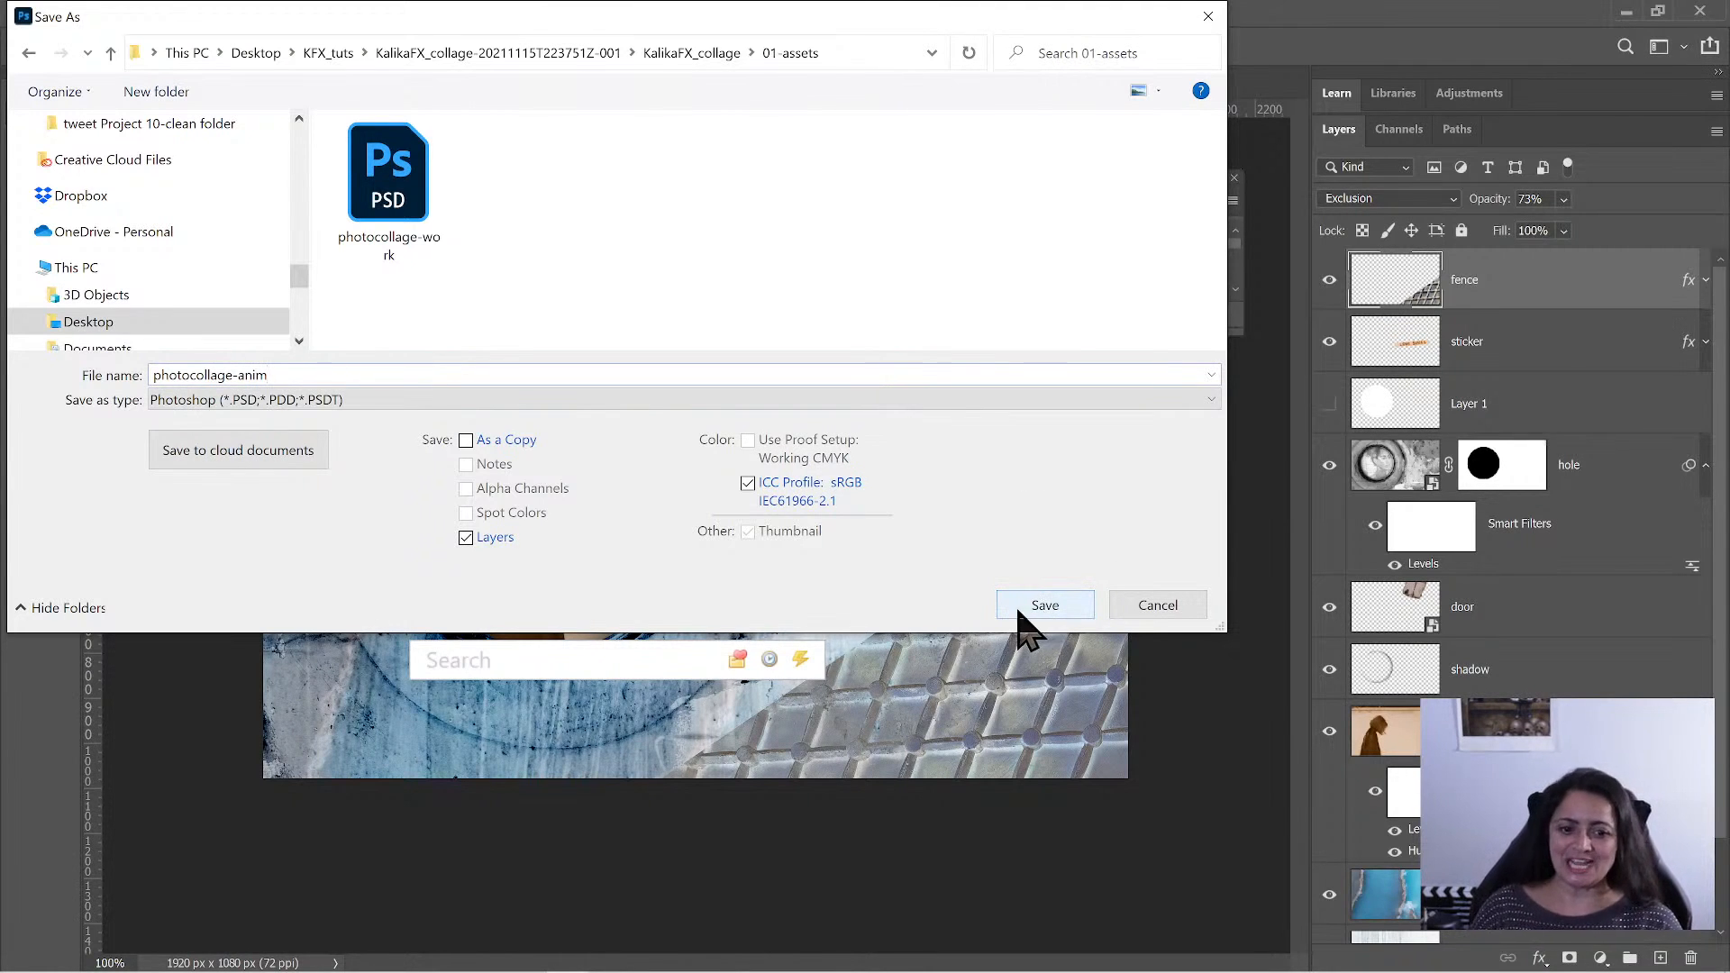
click(1045, 606)
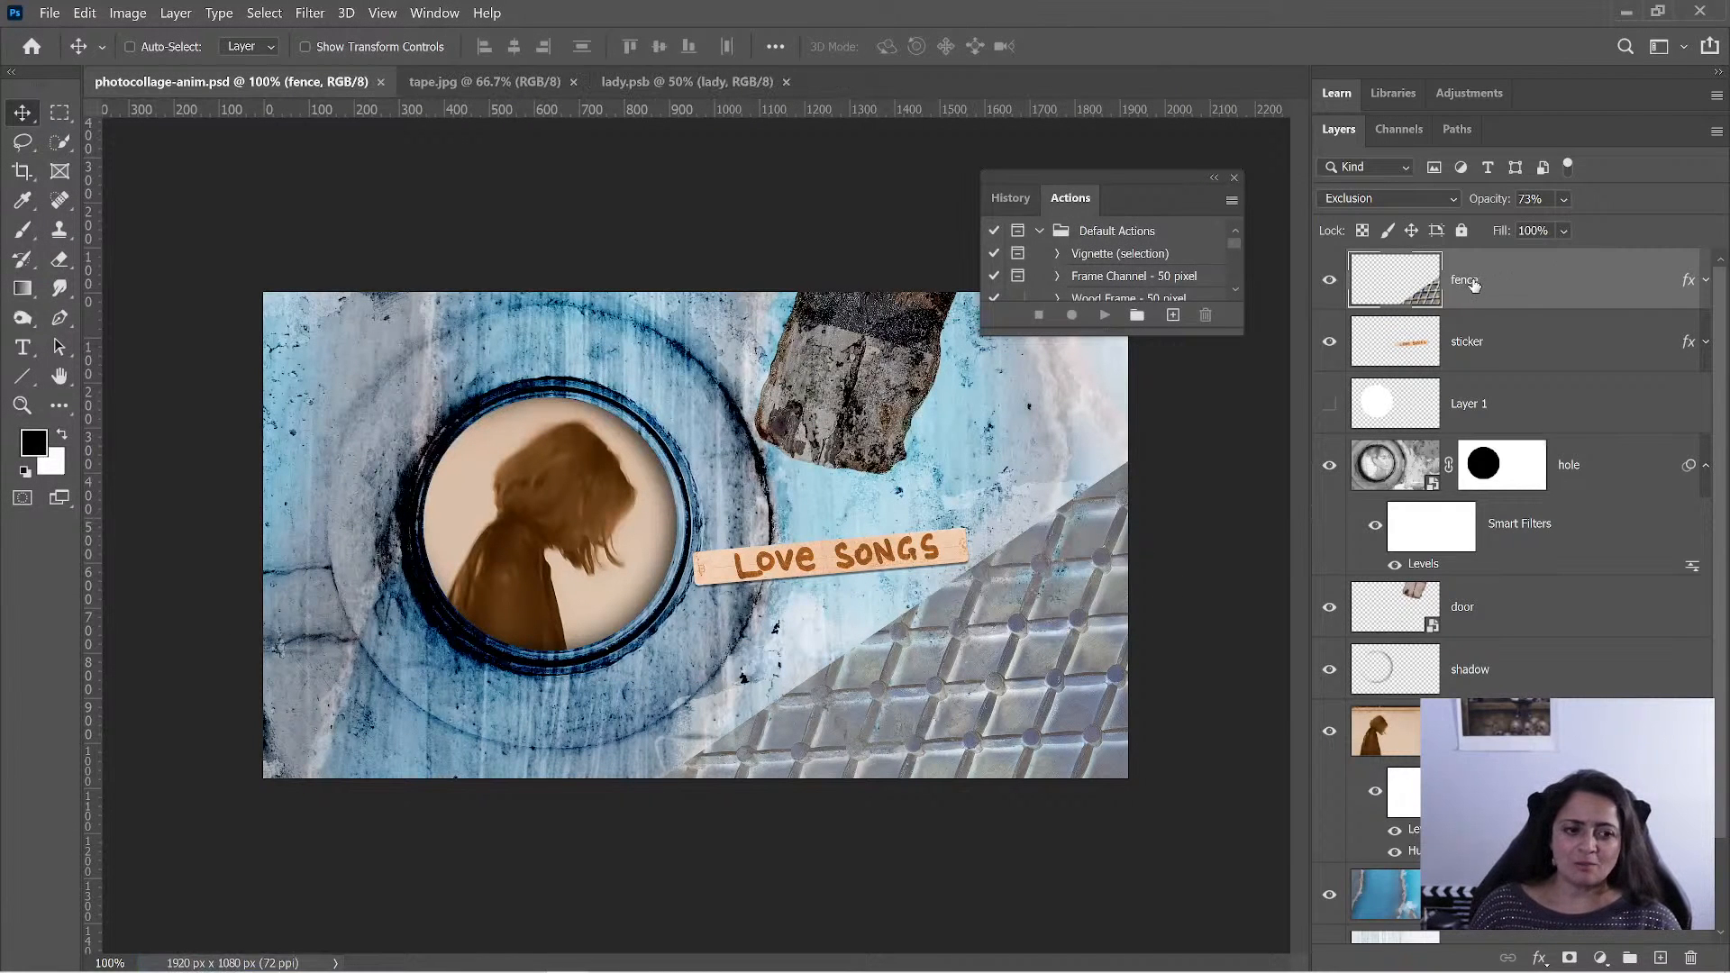
- Open the fence layer's Drop Shadow effect for editing and set its angle to -30°
click(1695, 285)
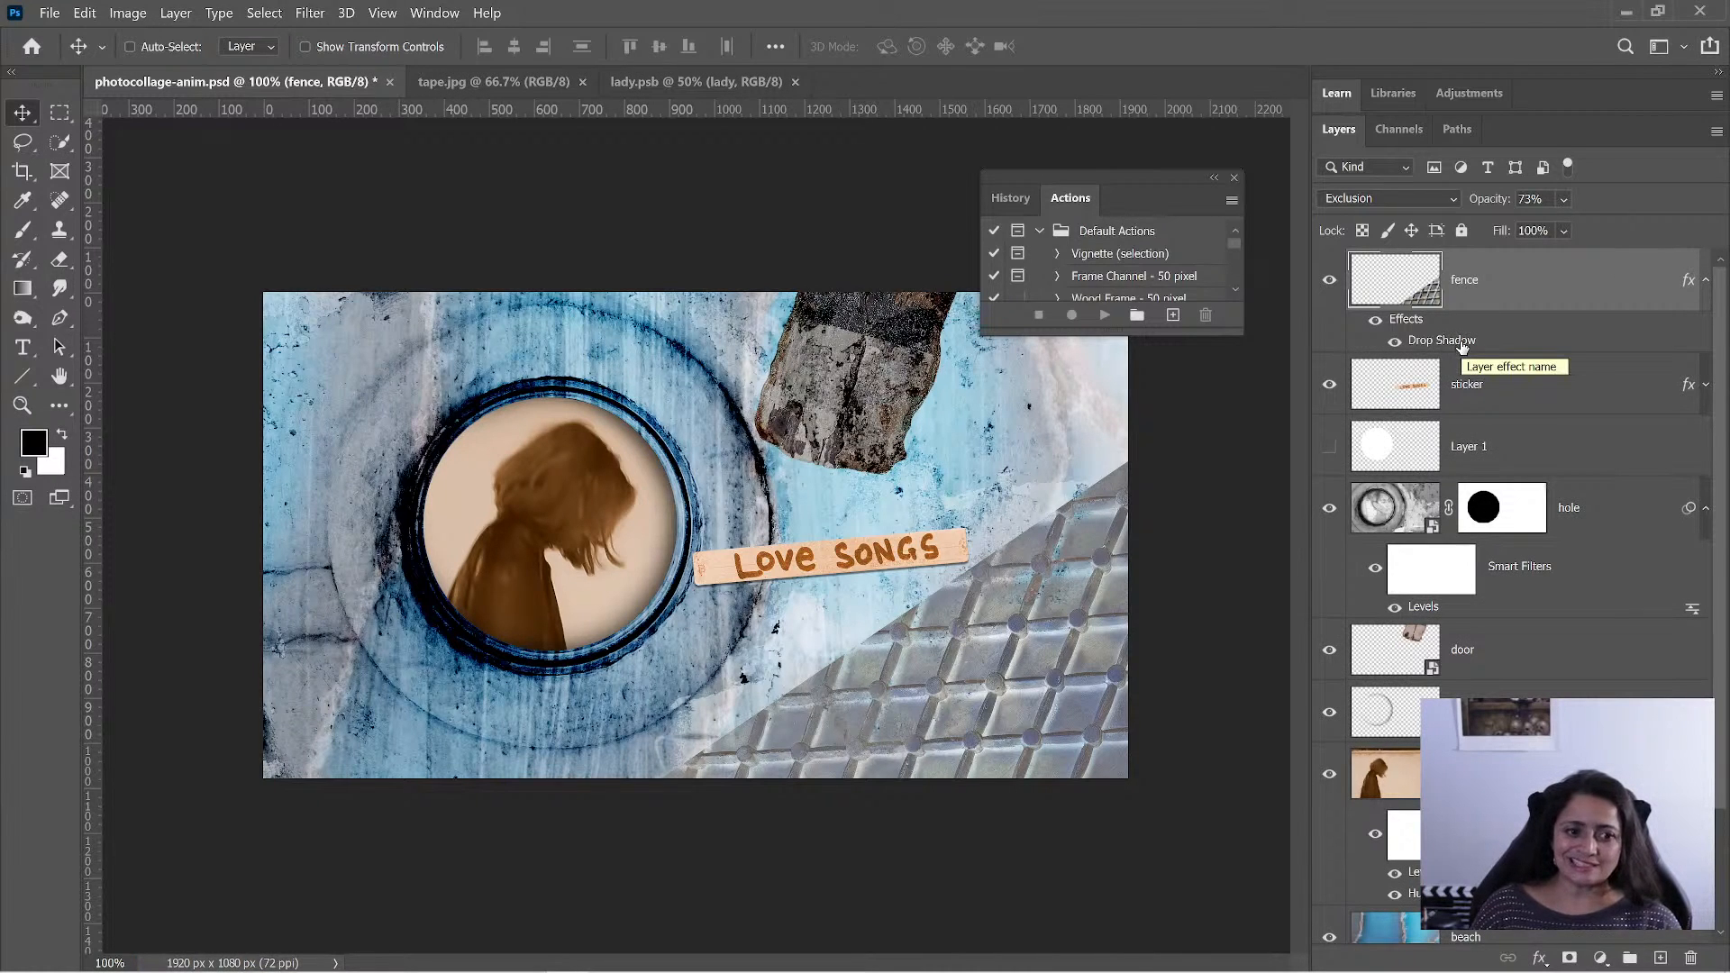
double_click(1443, 341)
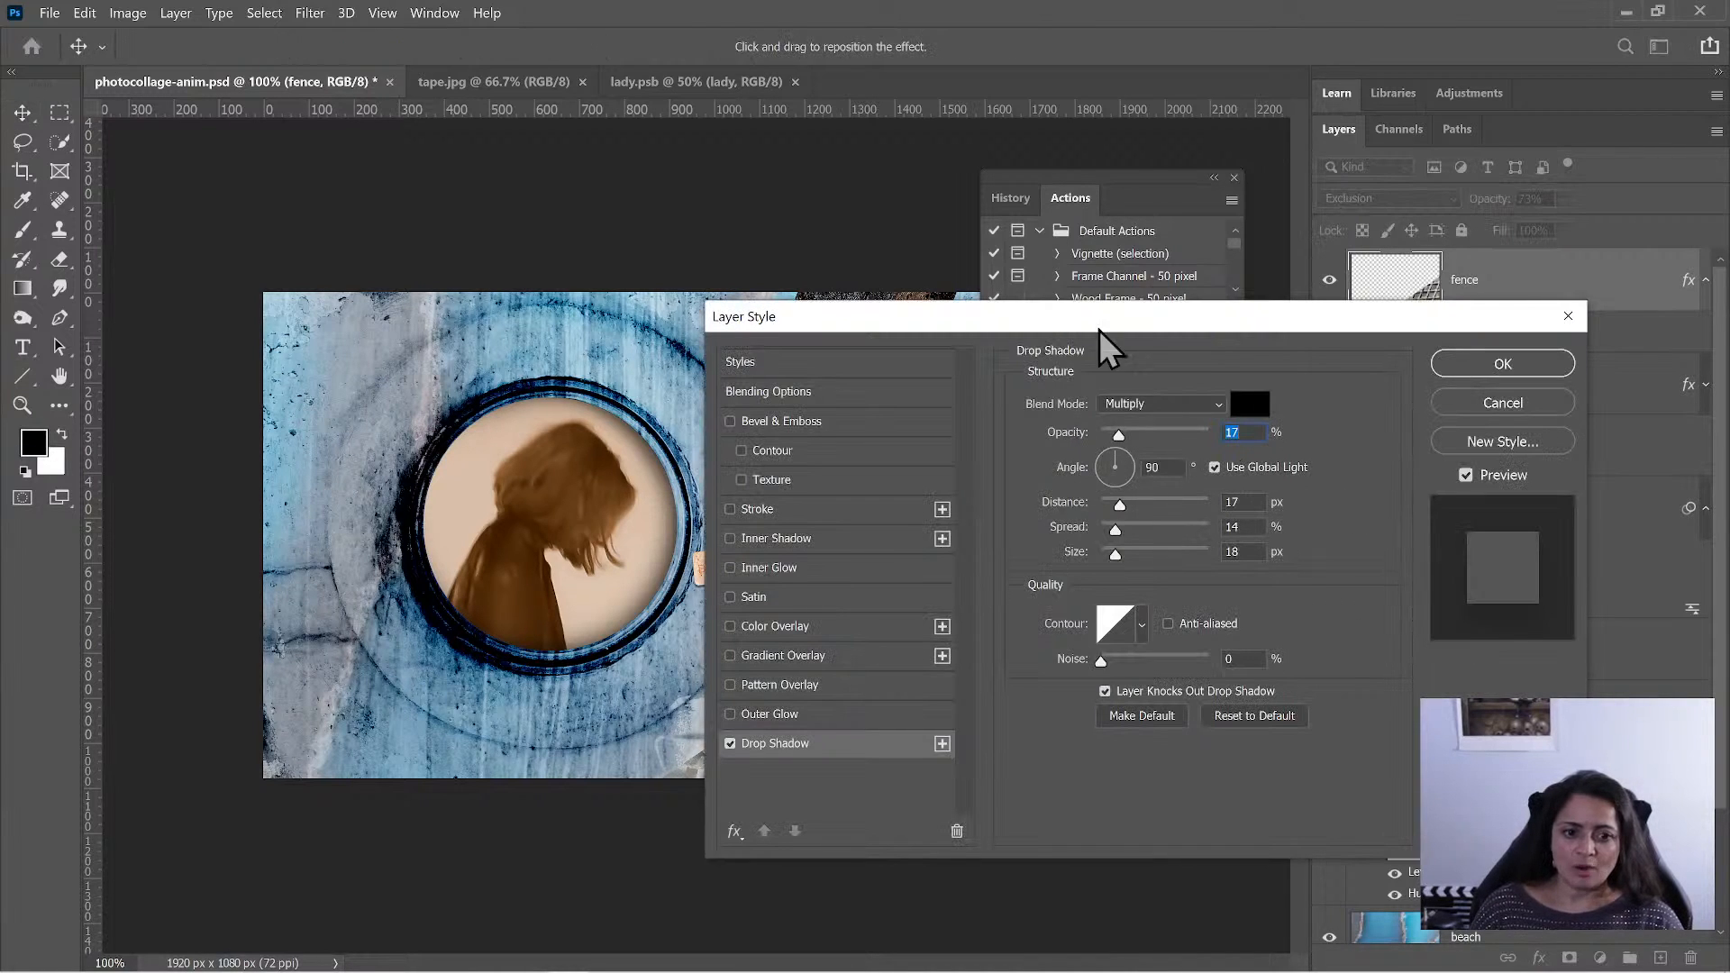
drag(1182, 332, 1420, 263)
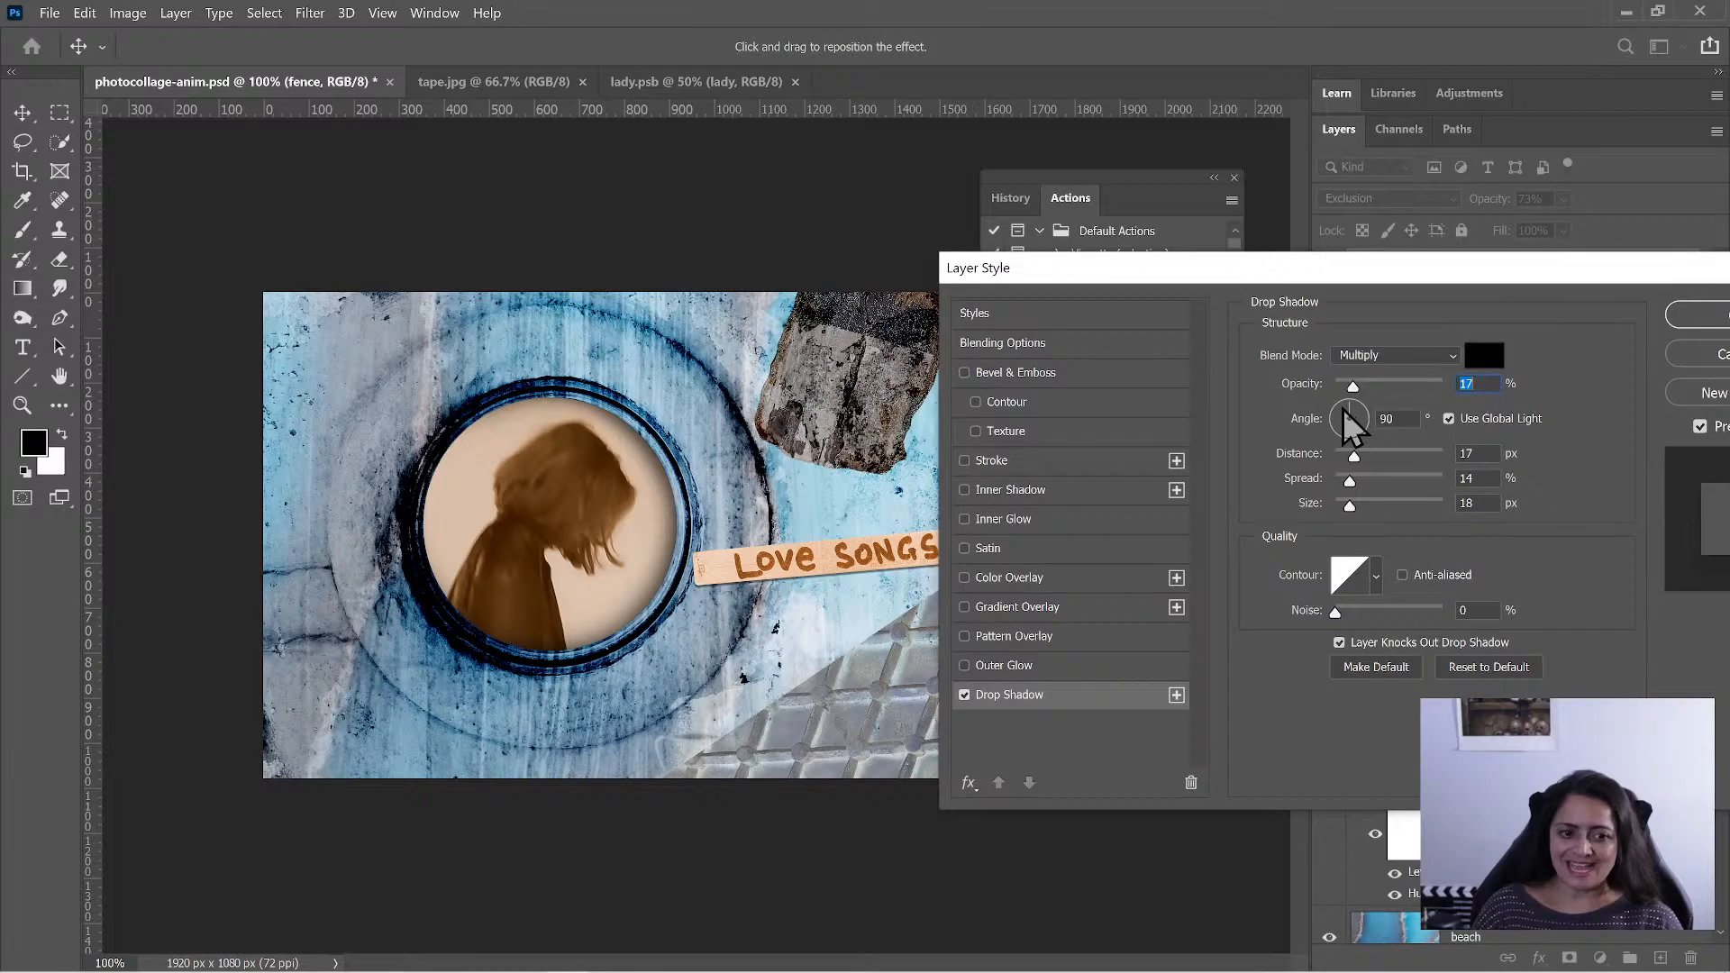
key(Tab)
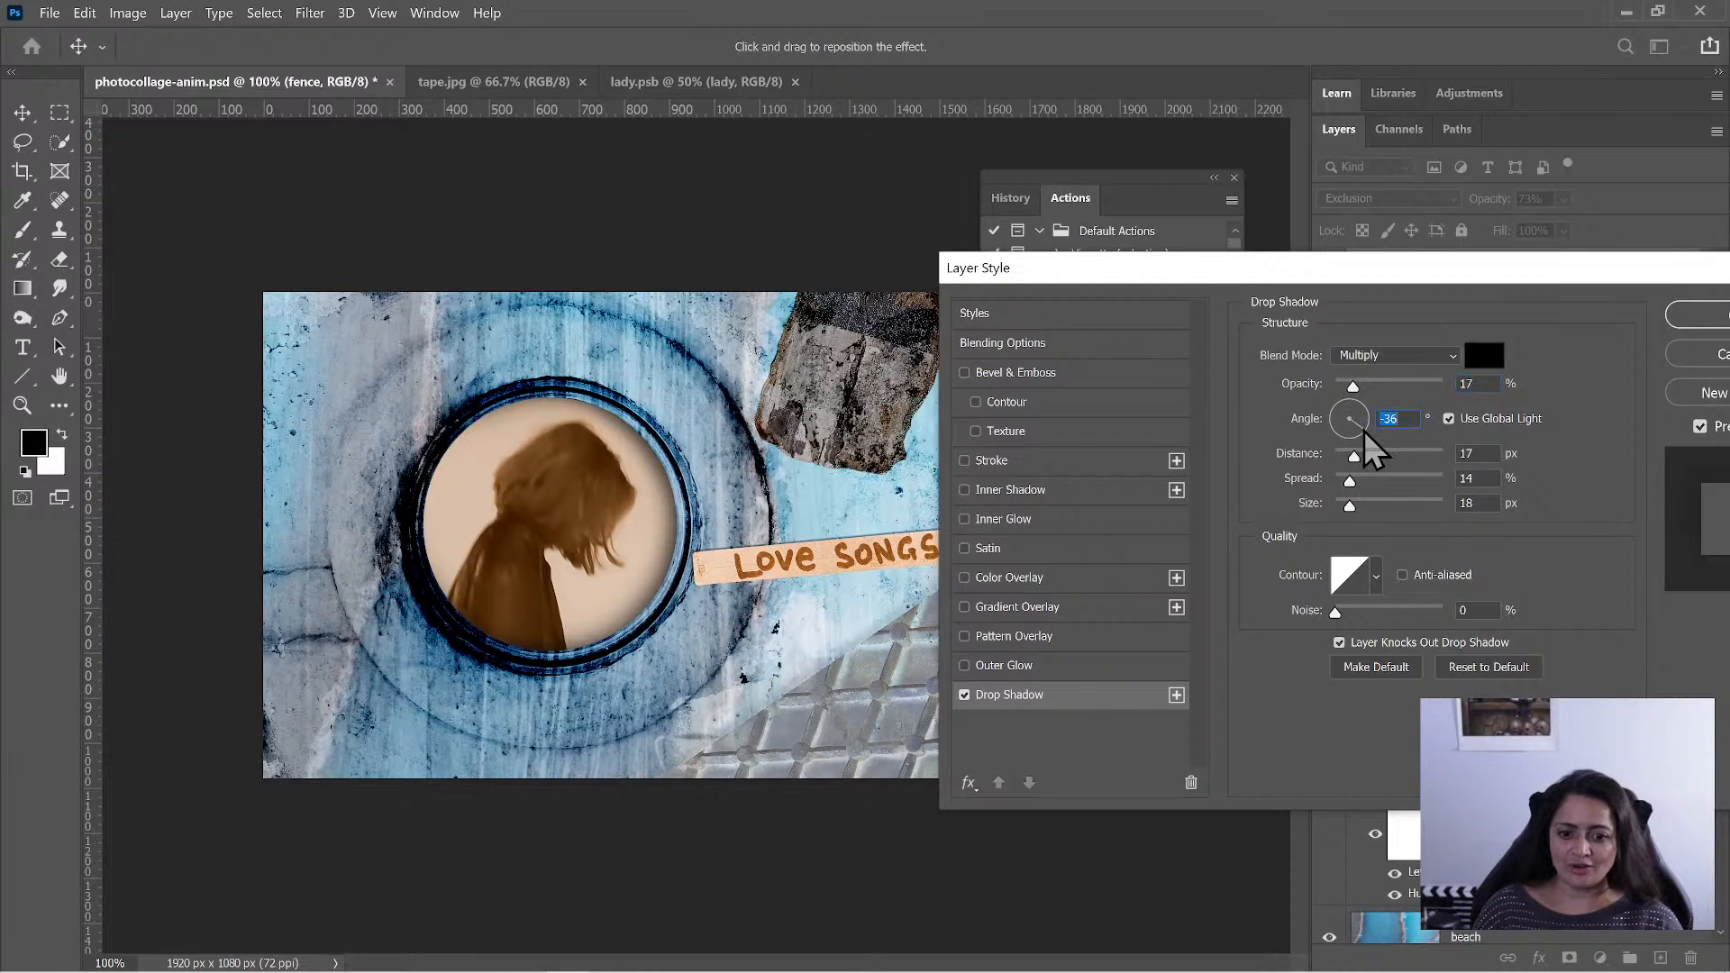
click(1365, 429)
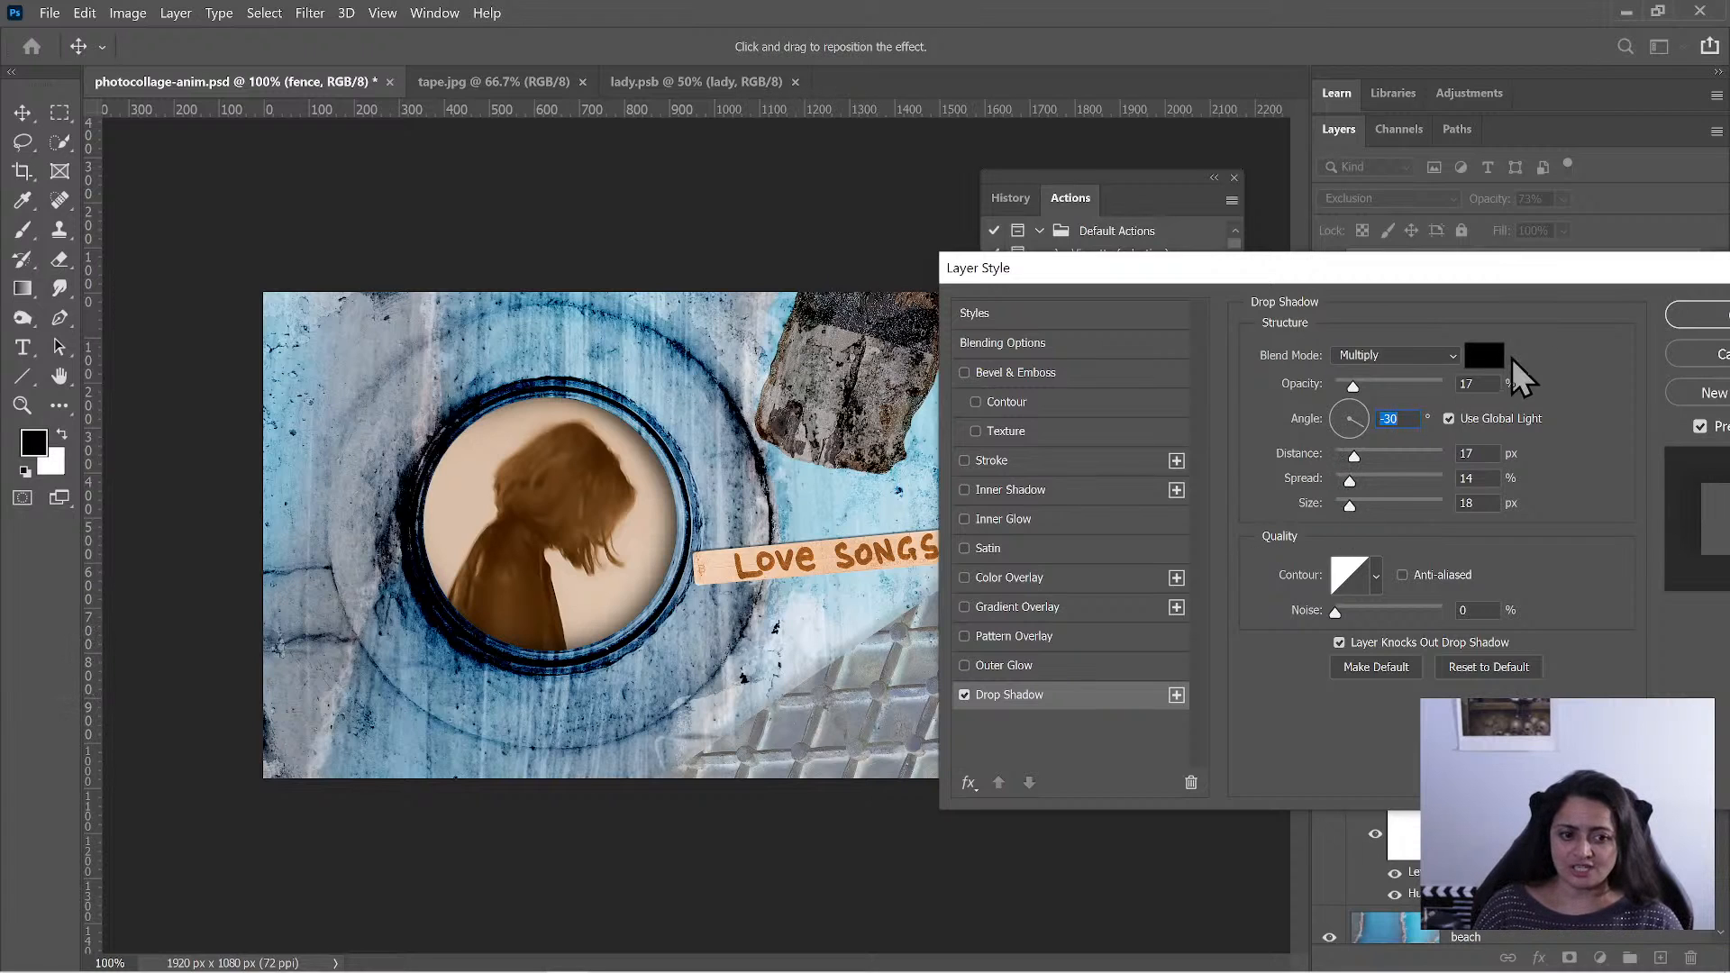
- Set the fence's drop shadow to distance 11 px, spread 2% and size 8 px, and apply the layer style
drag(1353, 456, 1350, 458)
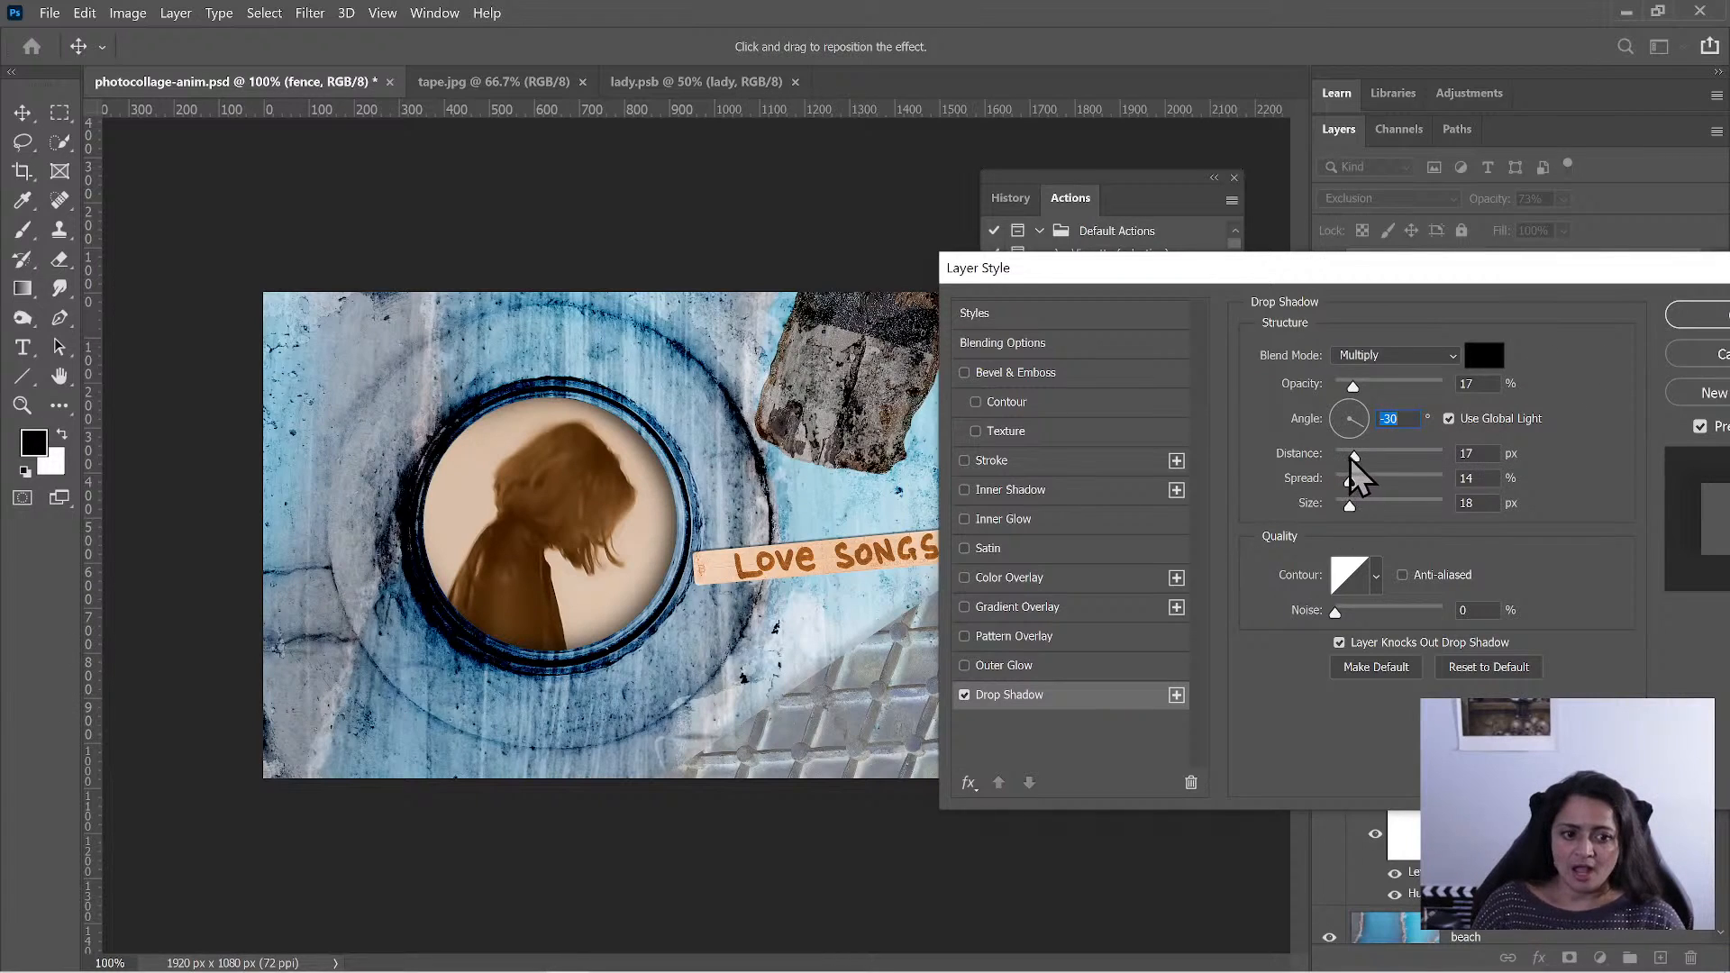
key(Tab)
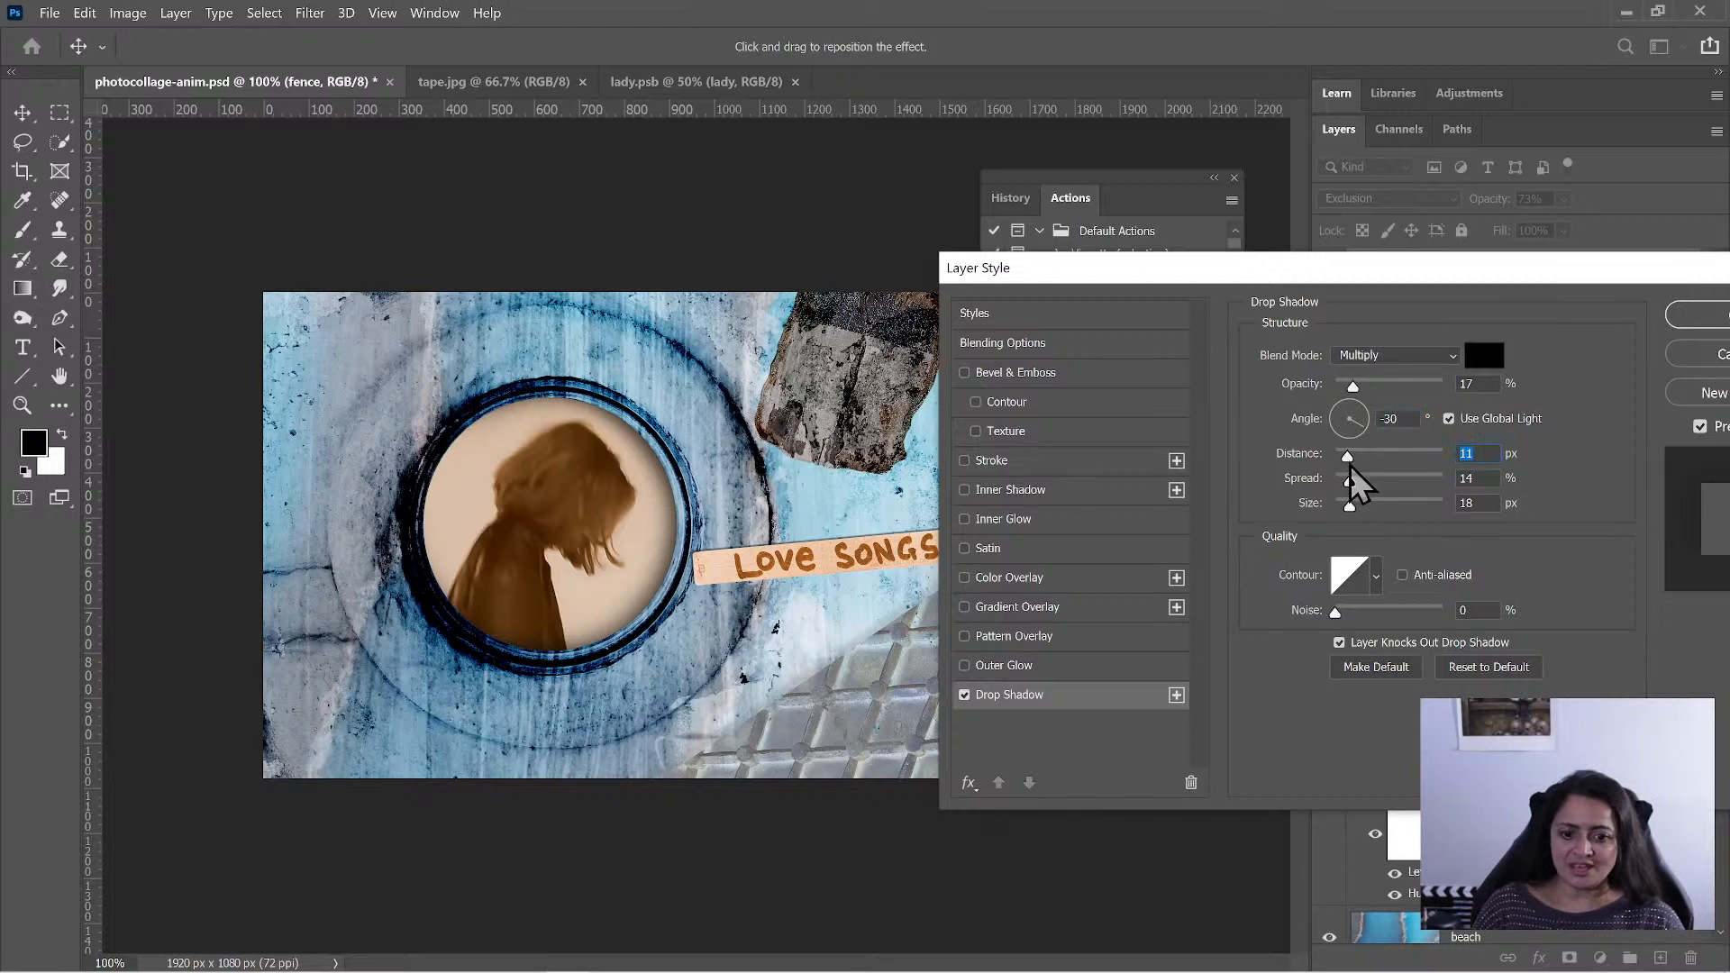
drag(1351, 477, 1343, 481)
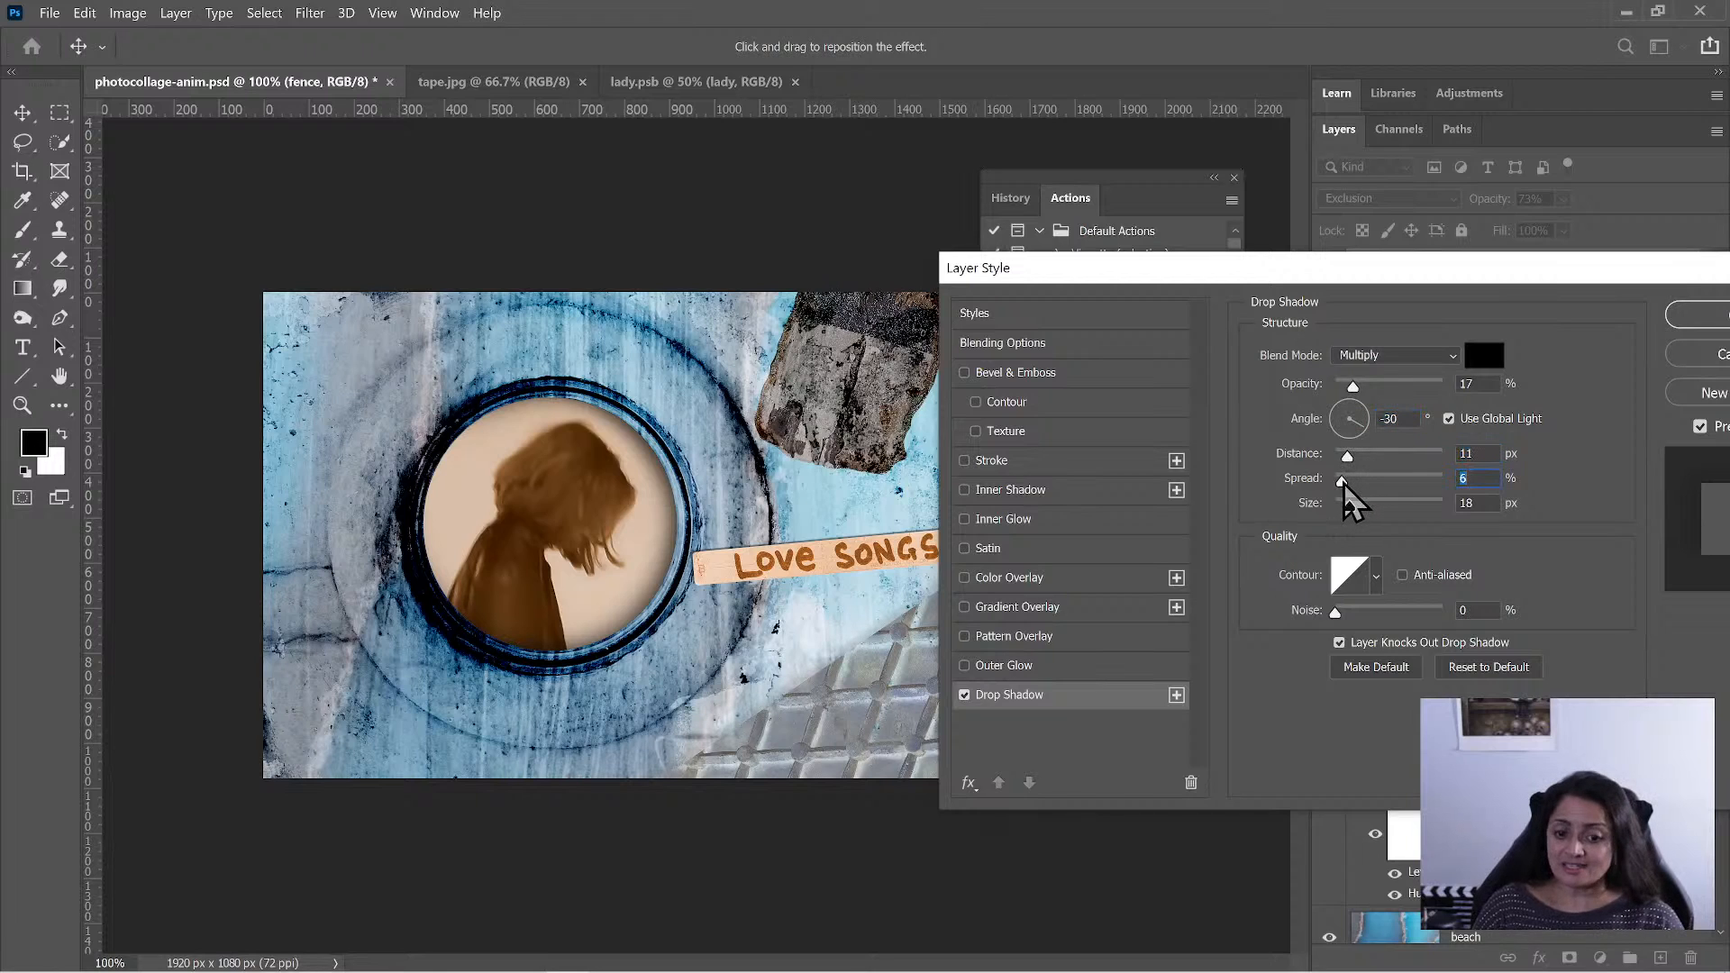
click(1344, 506)
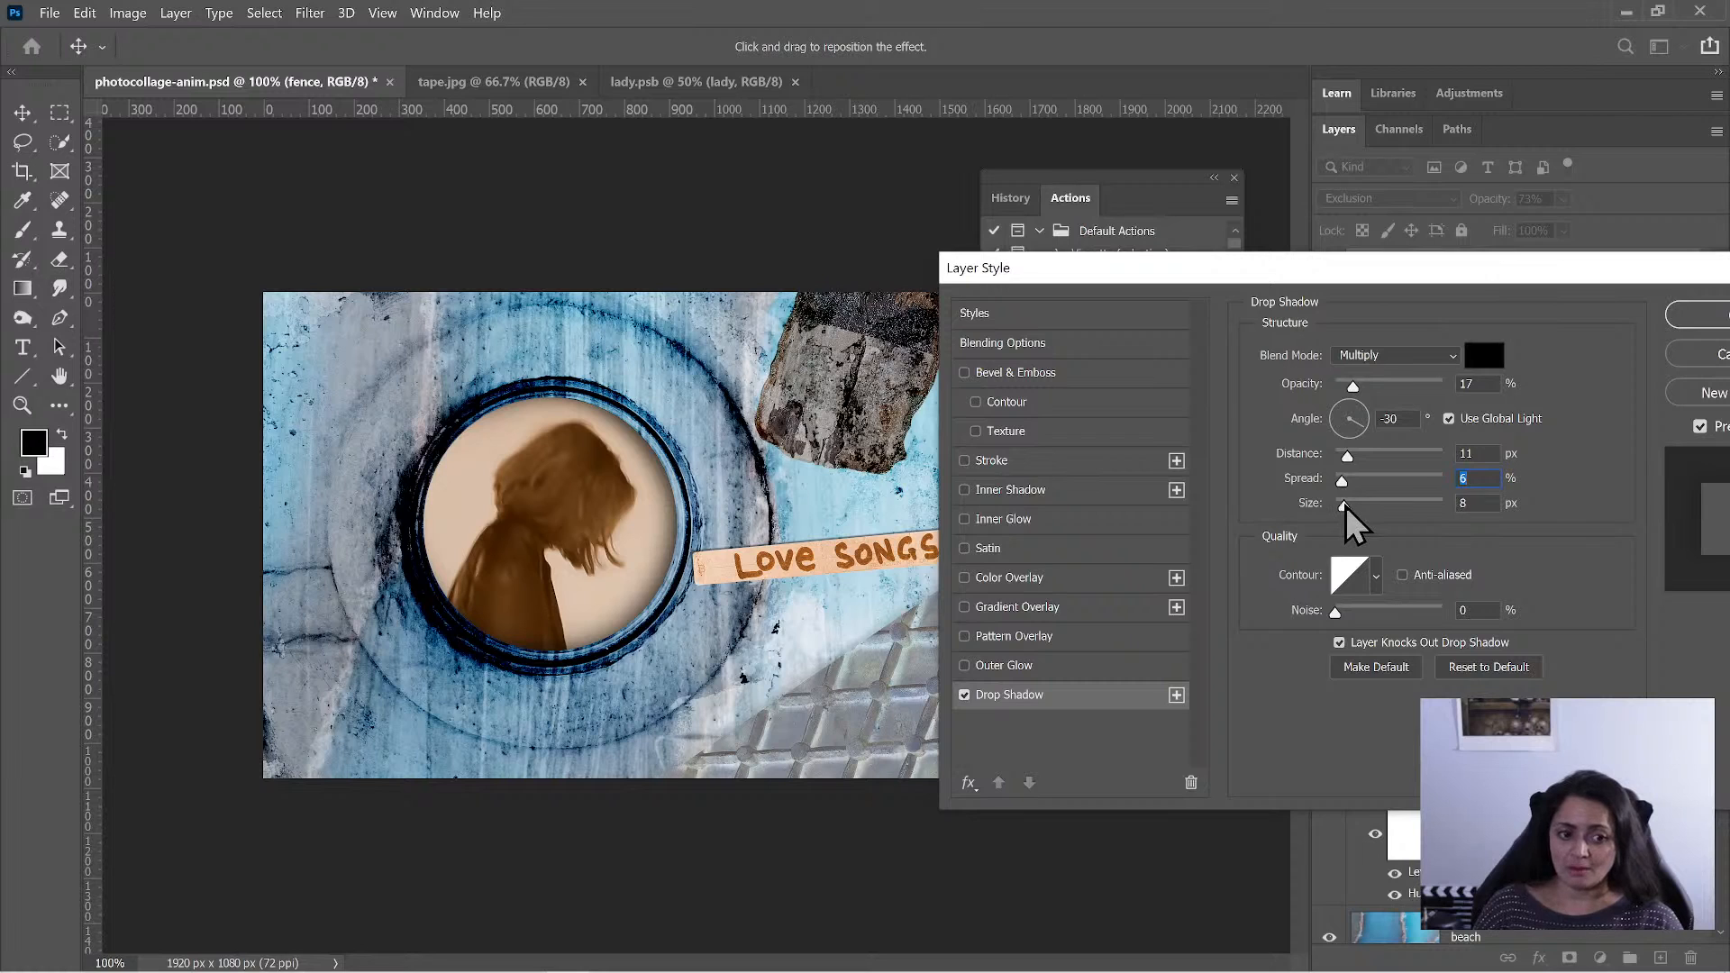
text(4)
key(Tab)
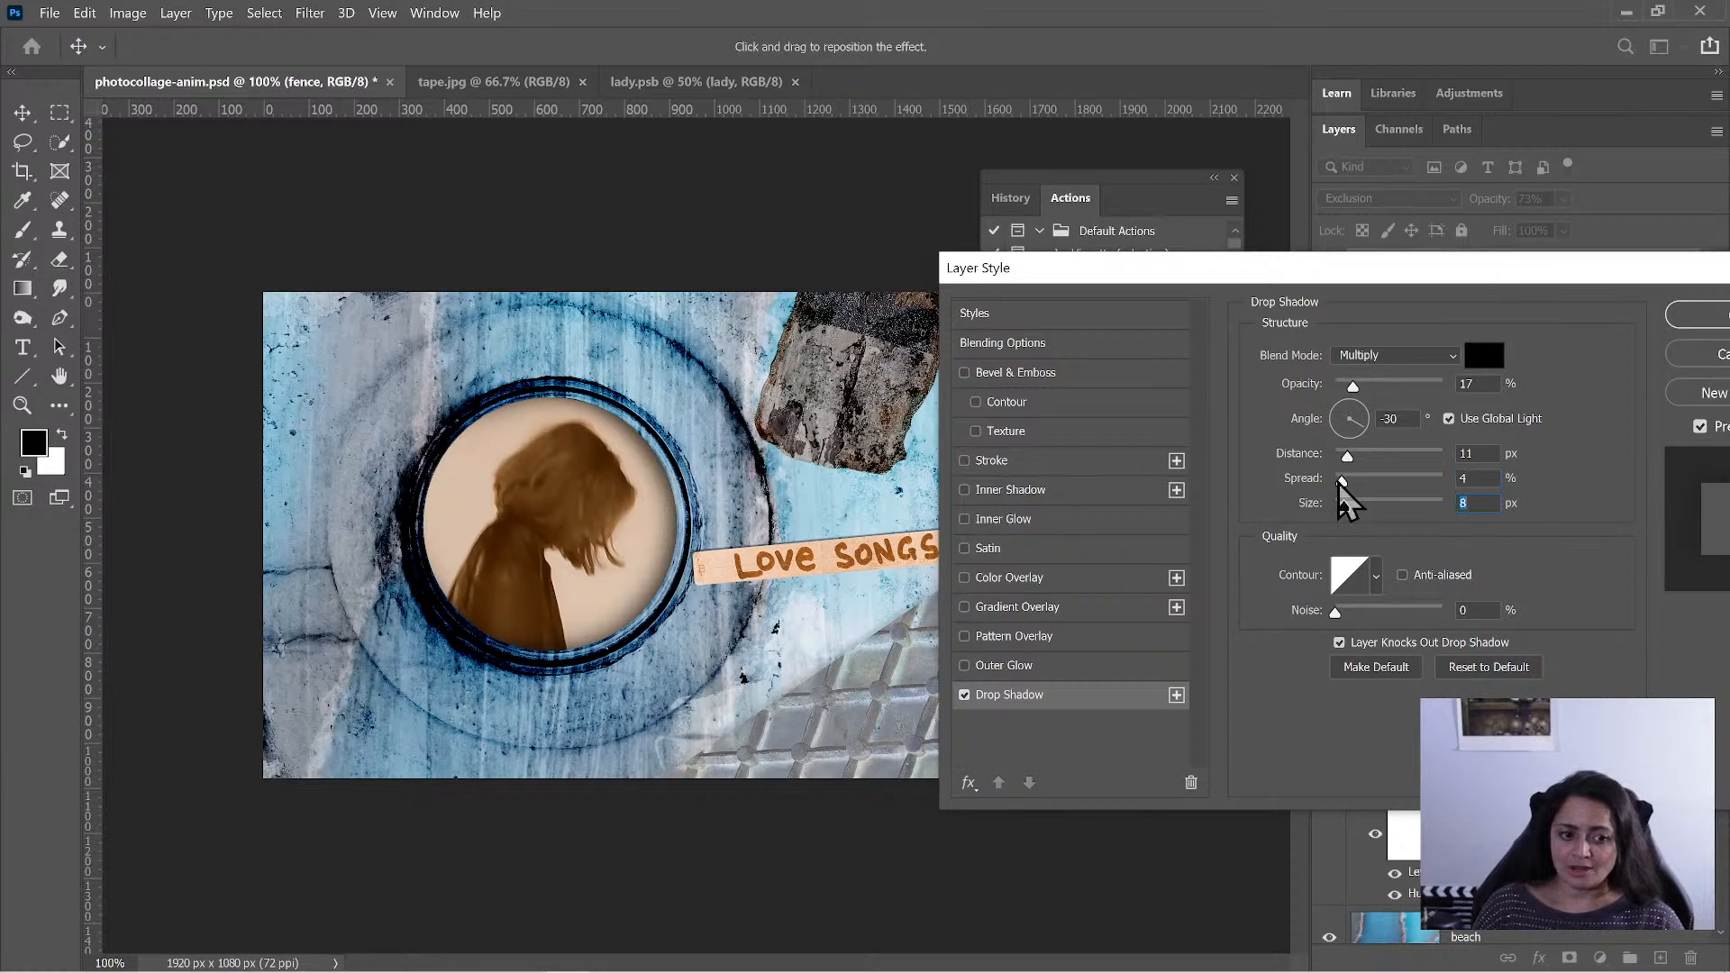
drag(1341, 481, 1338, 483)
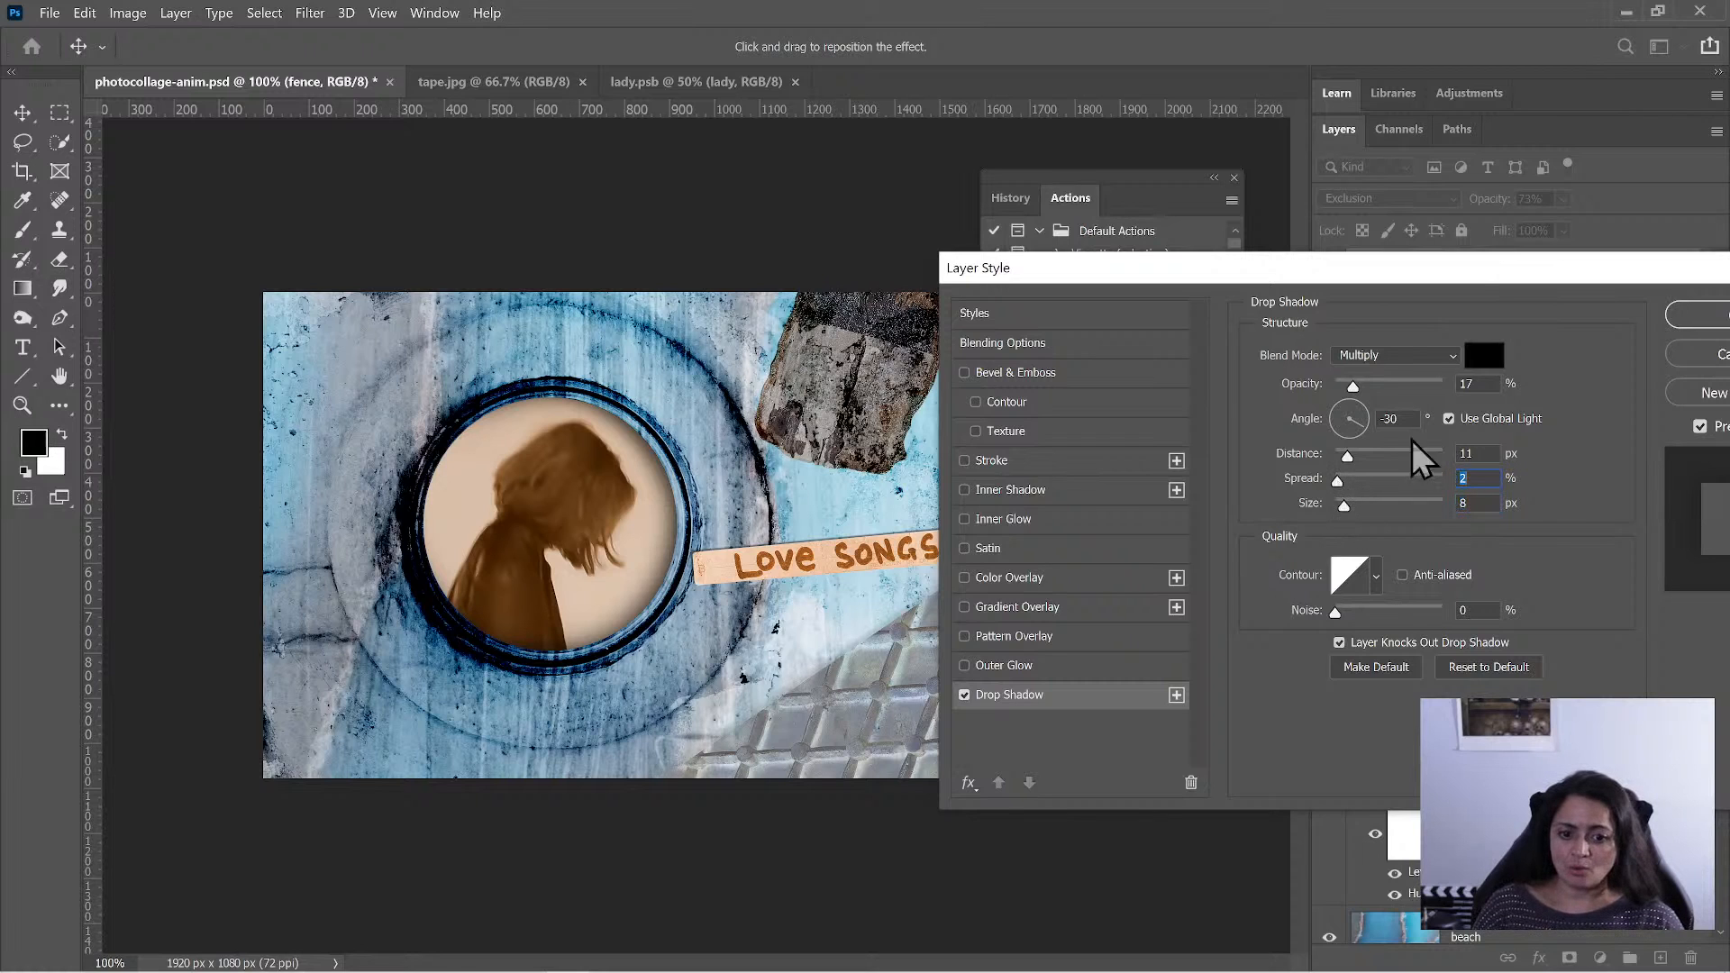
click(1695, 356)
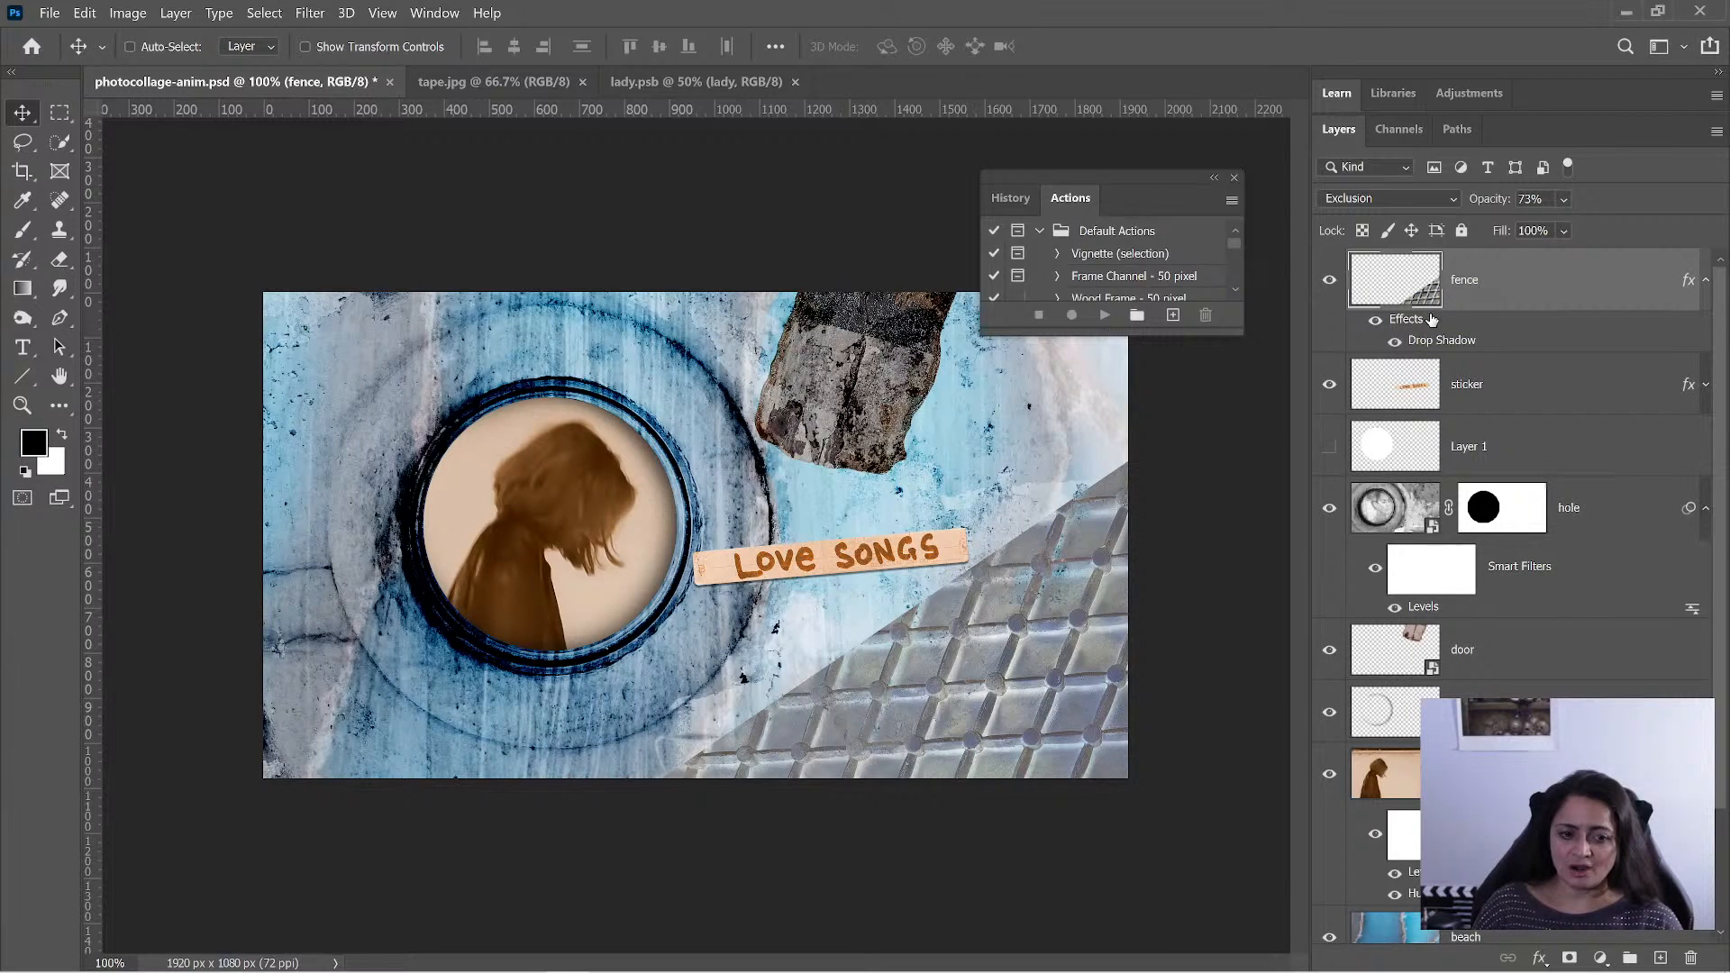
- Select the sticker layer and examine its list of layer effects
click(1474, 390)
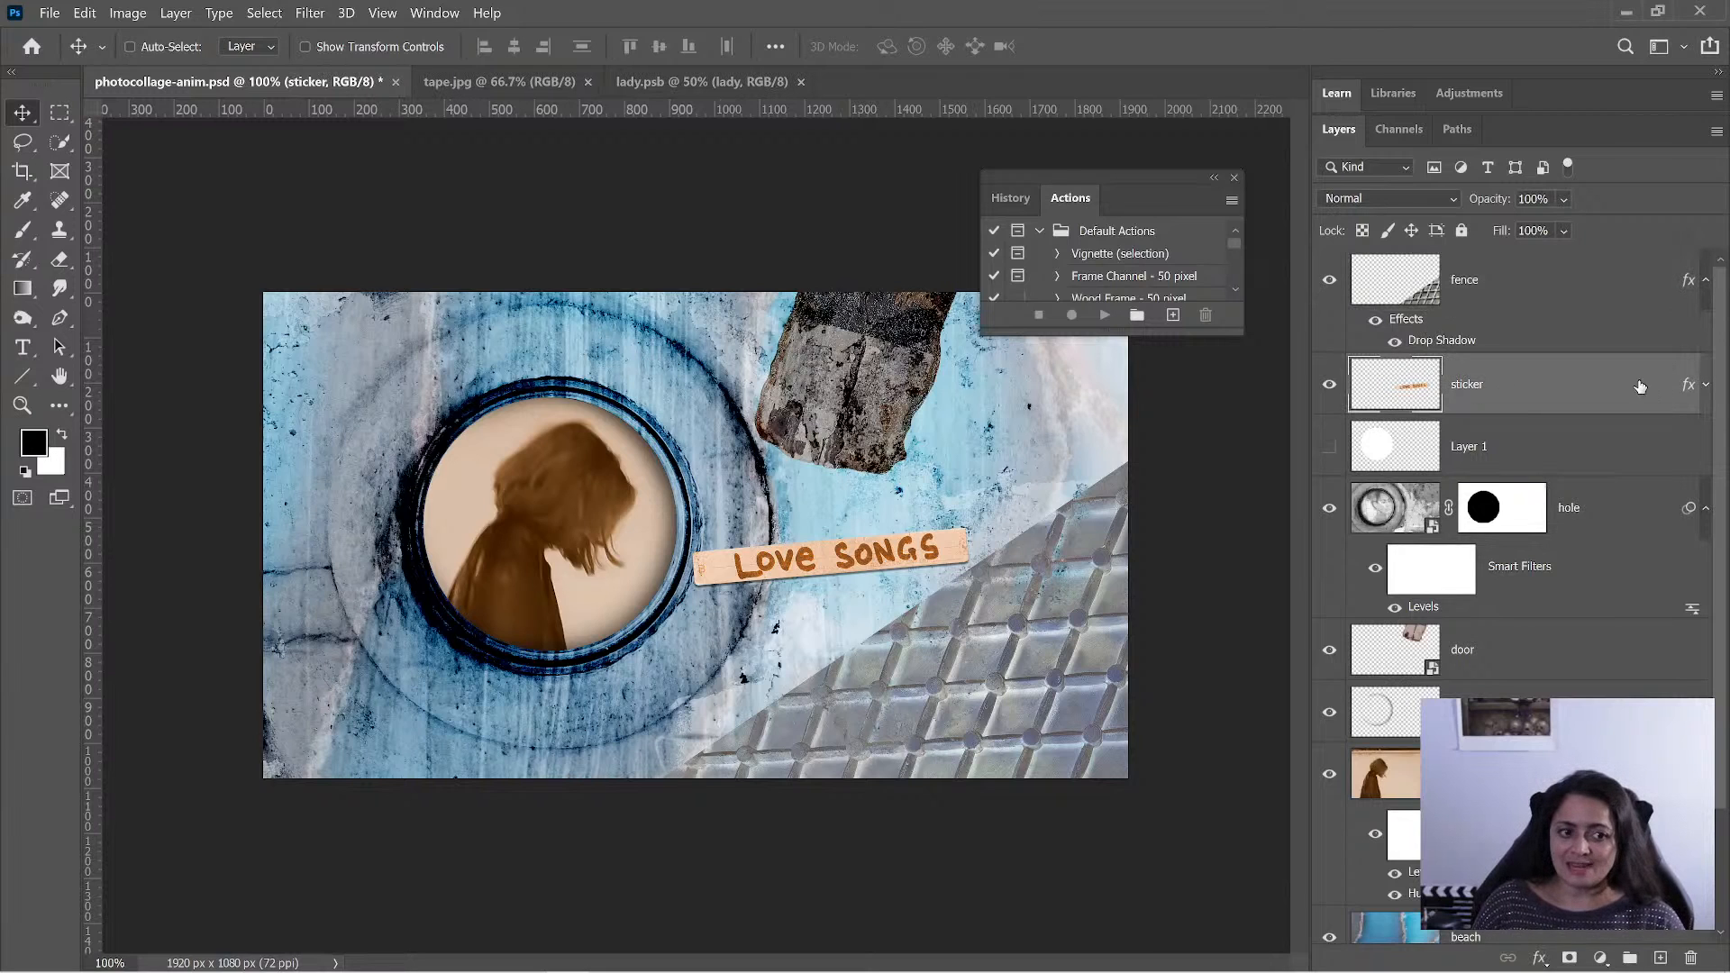
click(1706, 390)
click(1706, 390)
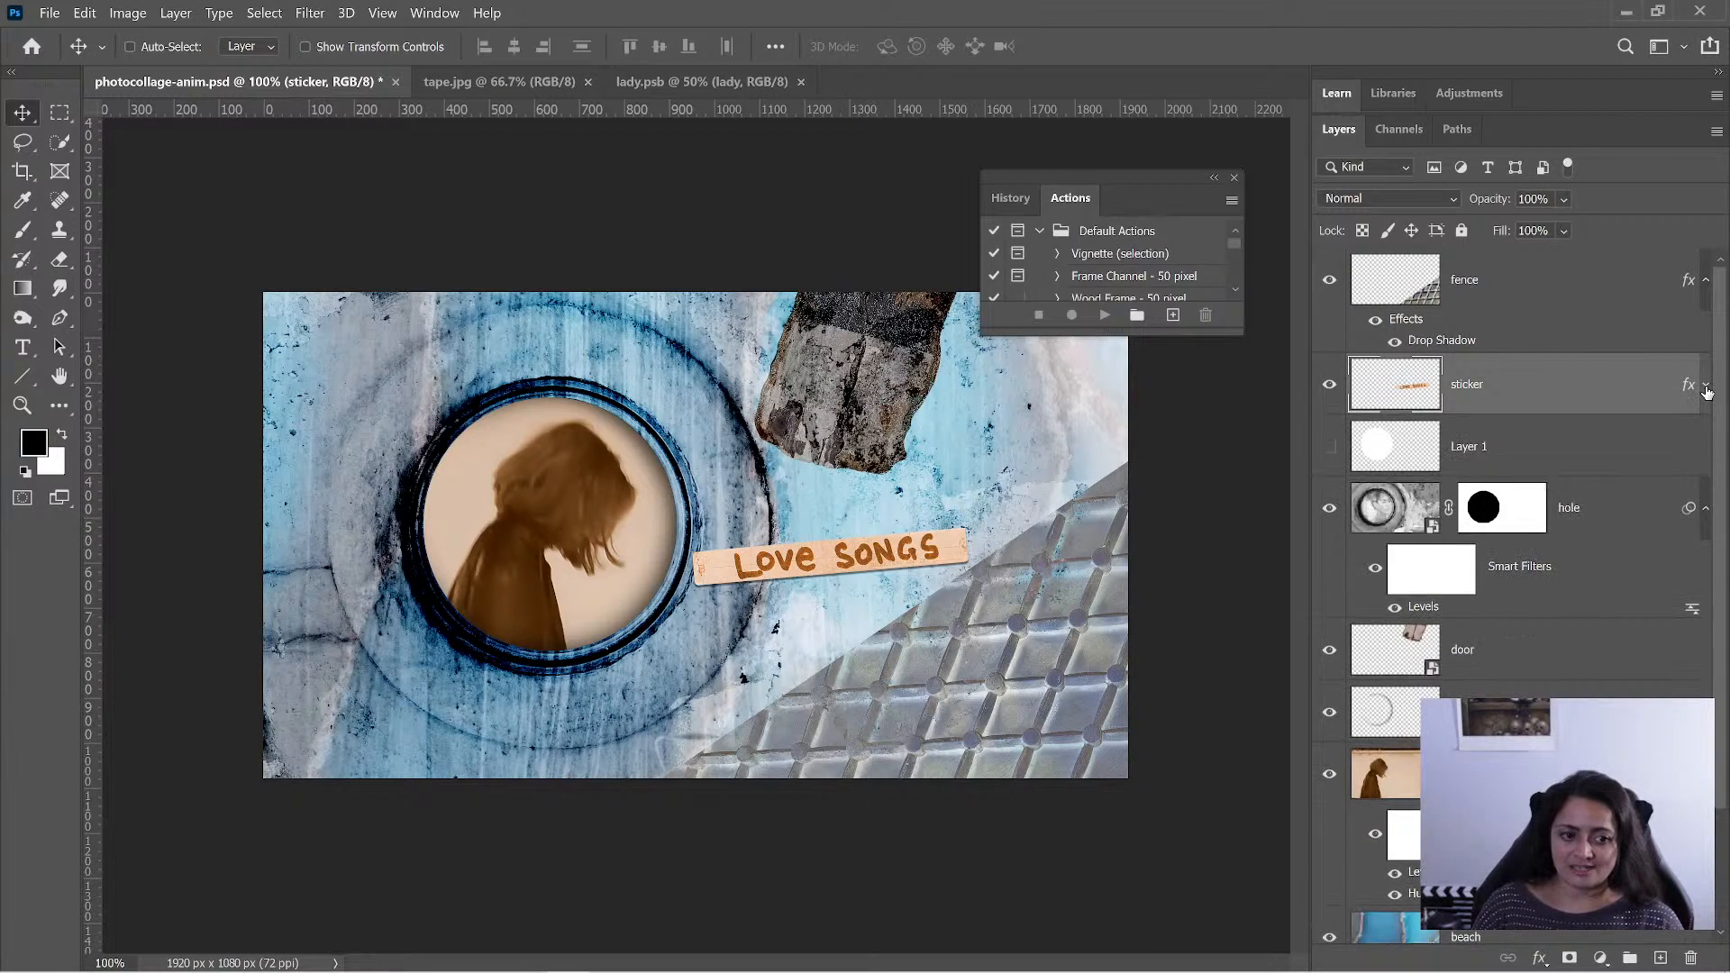
- Hide the fence and sticker layers, load Layer 1's white circle as a selection, and leave Layer 1 hidden
click(1484, 459)
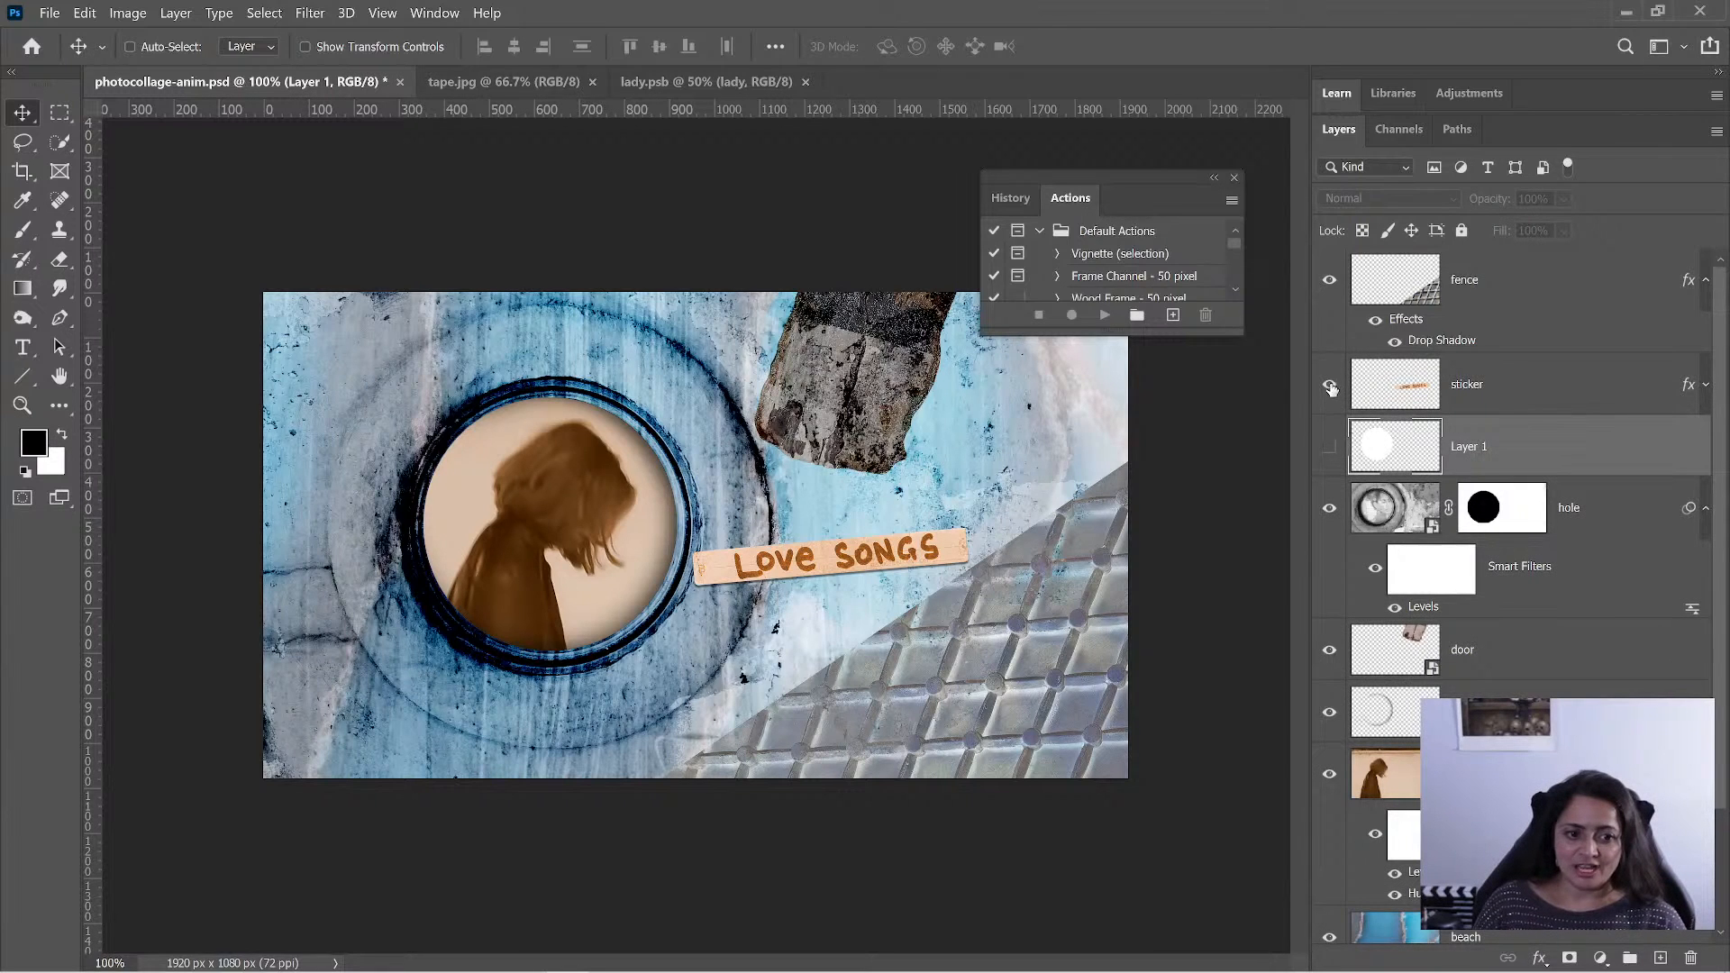
drag(1330, 279, 1335, 458)
click(1335, 458)
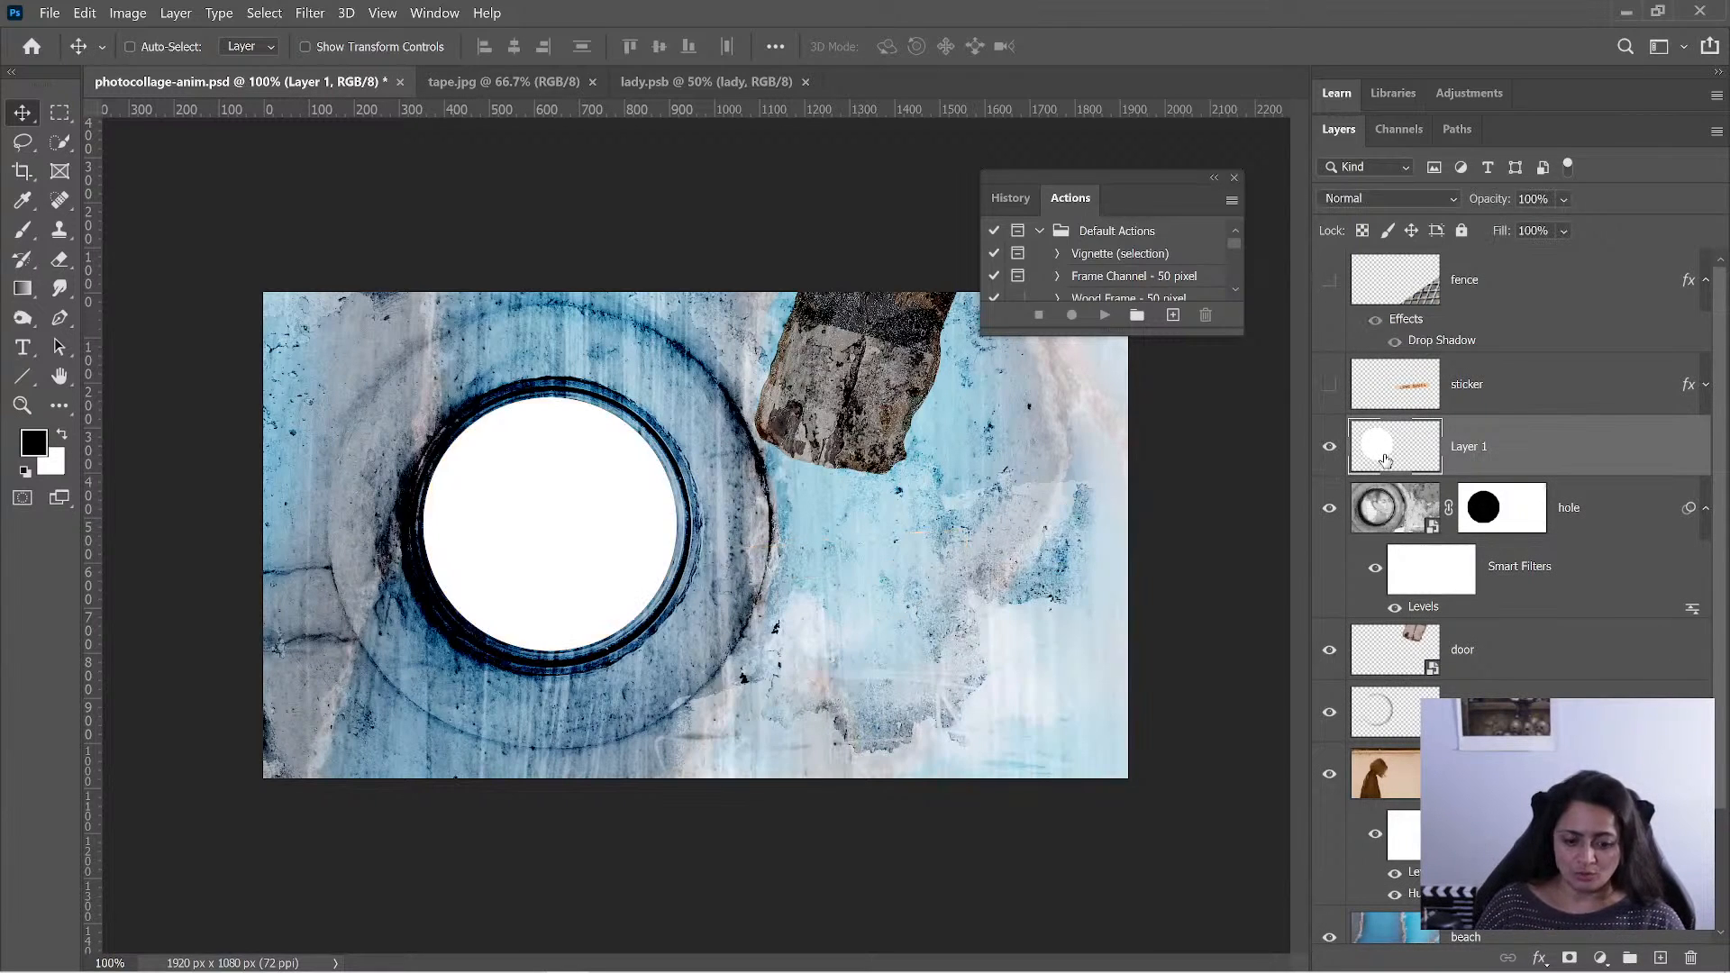
ctrl+click(1385, 459)
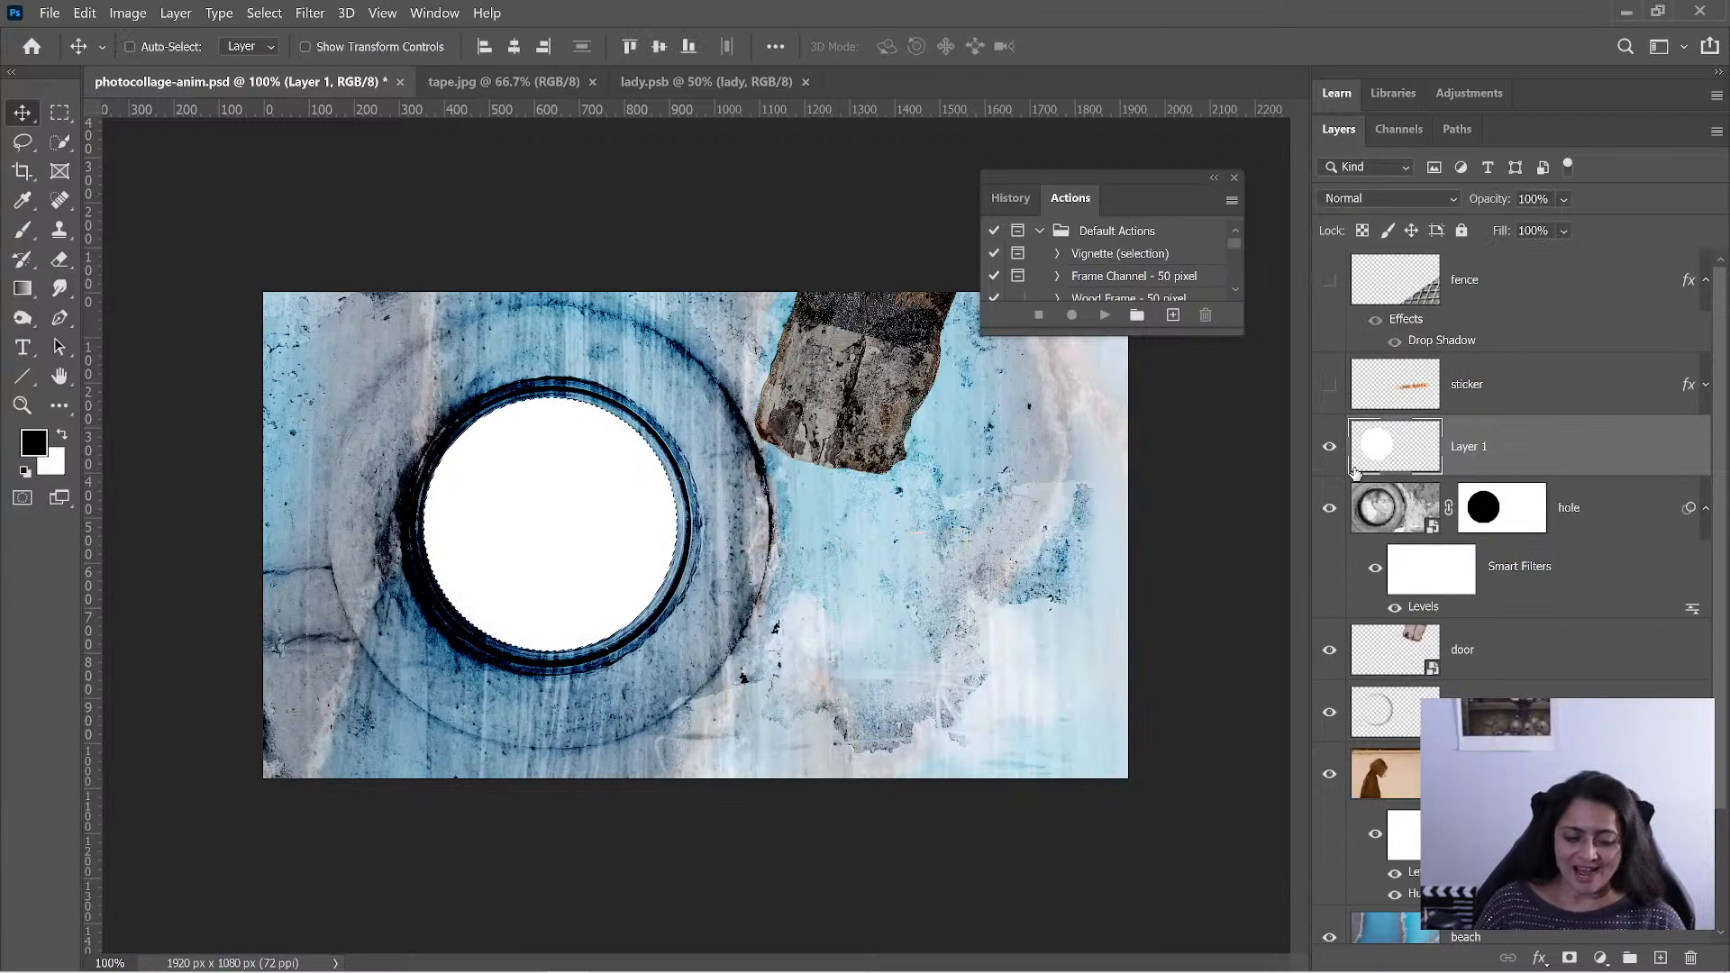
click(1331, 447)
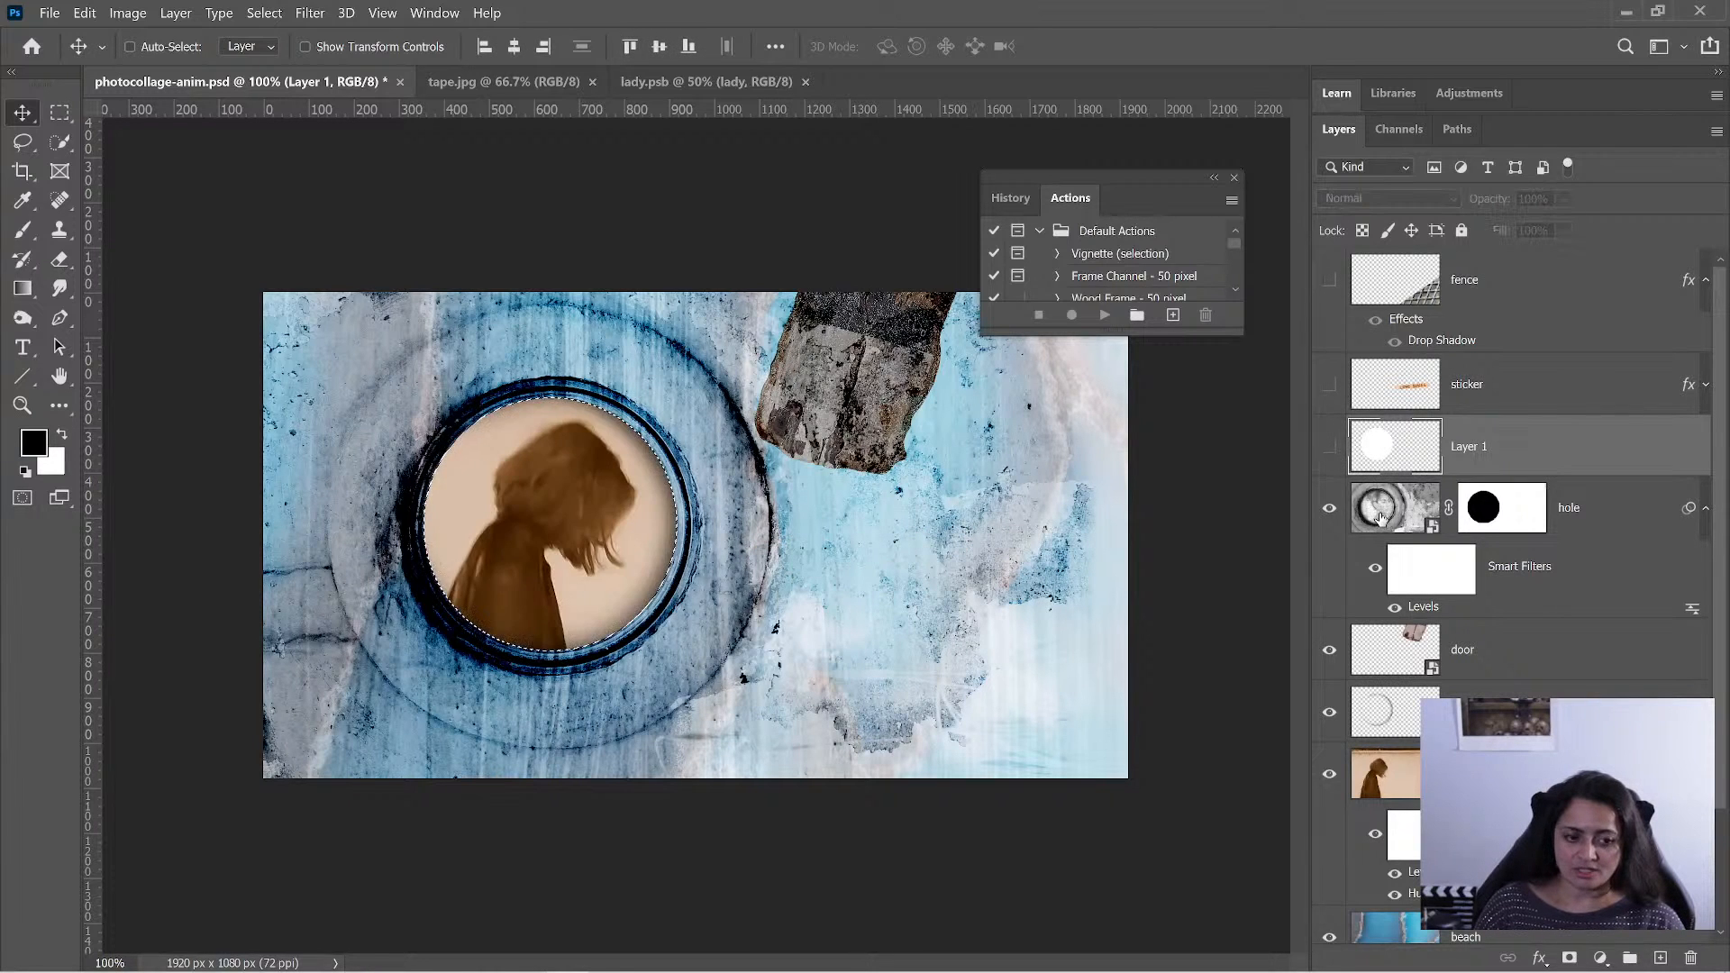
- Examine the hole layer on its own with its layer mask disabled, and restore the other layers and the mask
click(1417, 512)
shift+click(1491, 515)
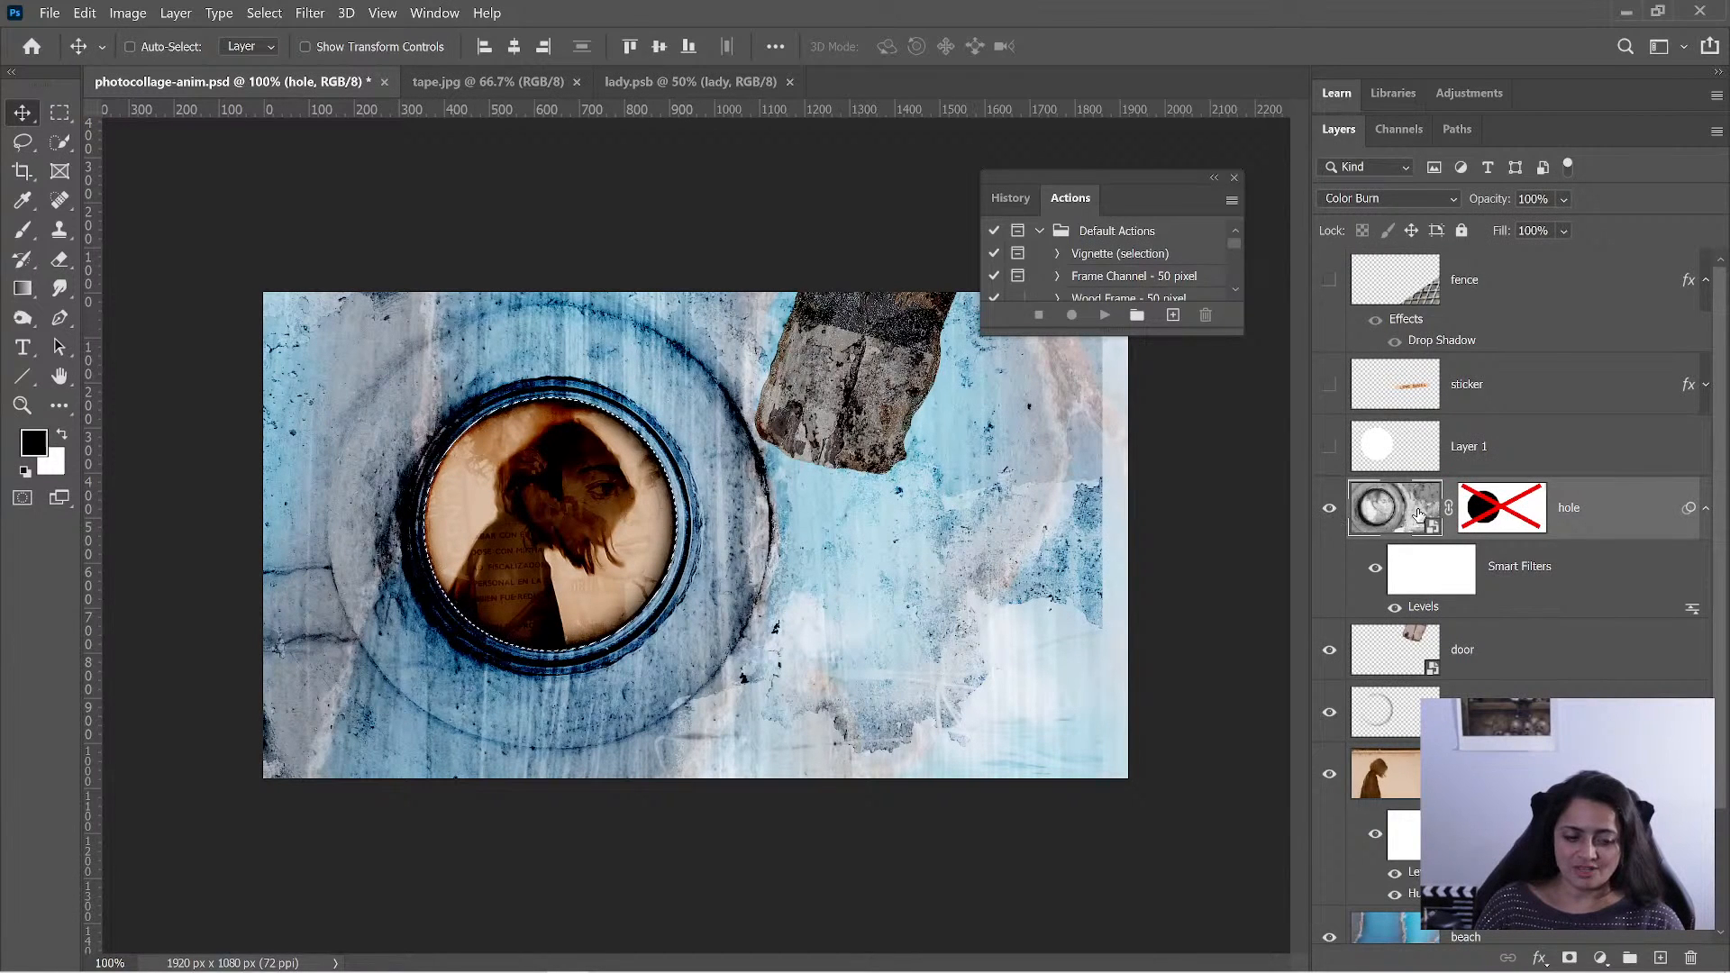
alt+click(1329, 512)
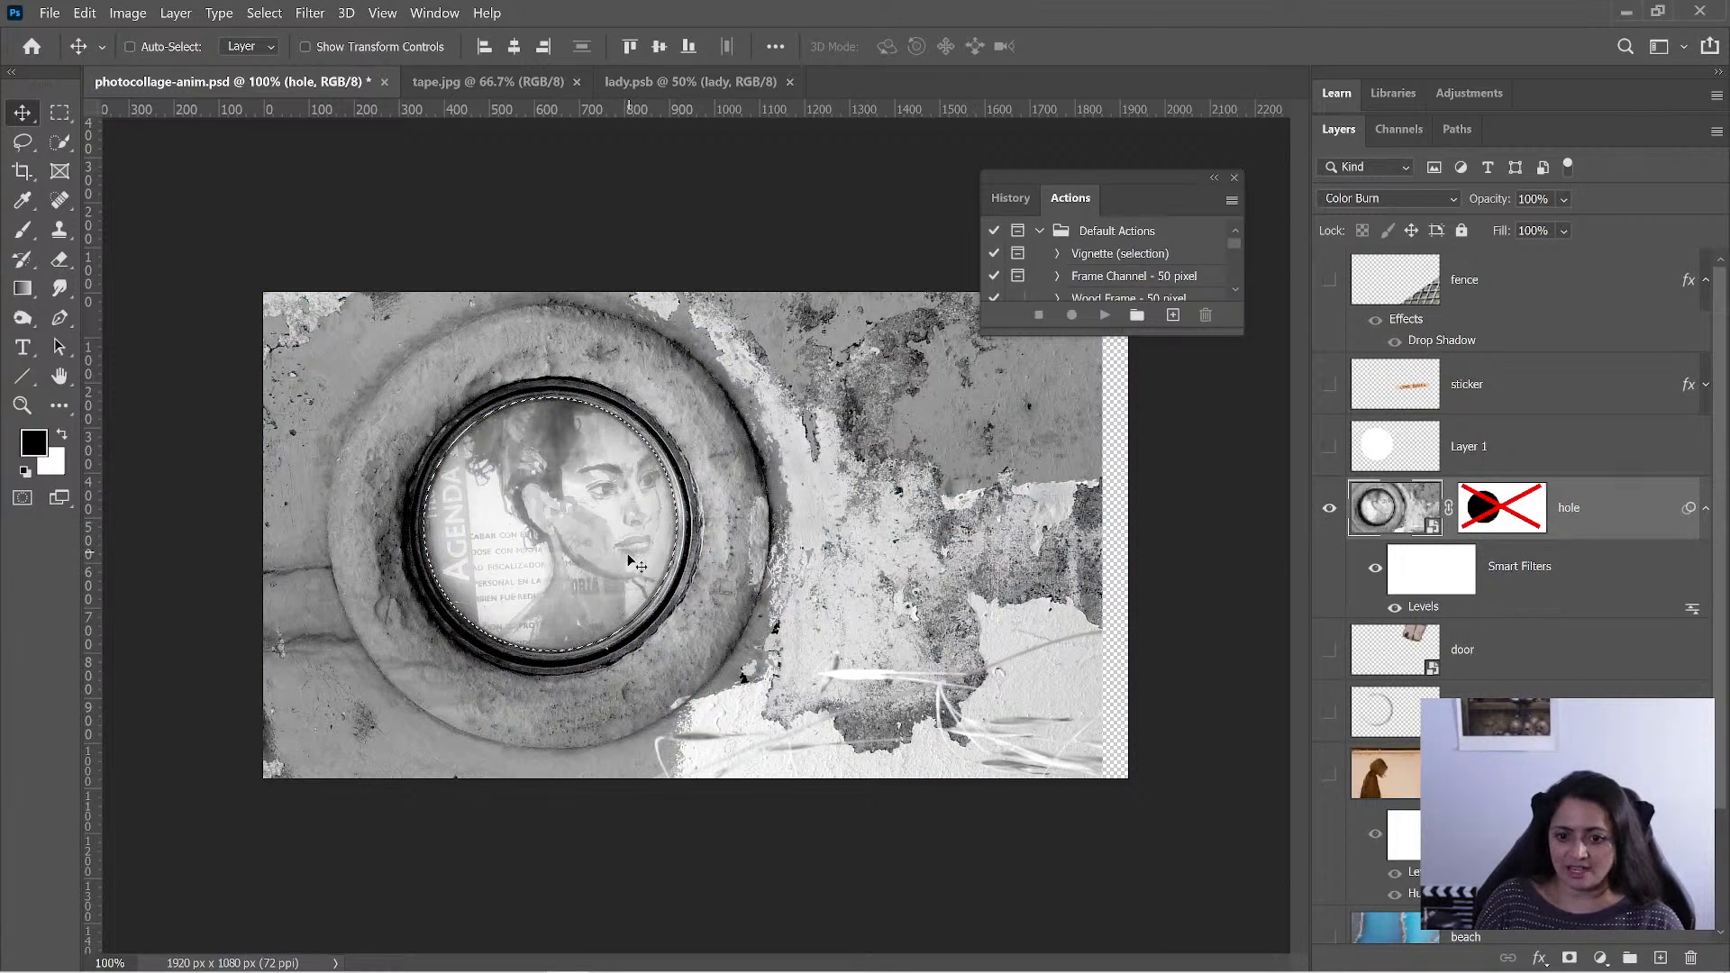
alt+click(1329, 509)
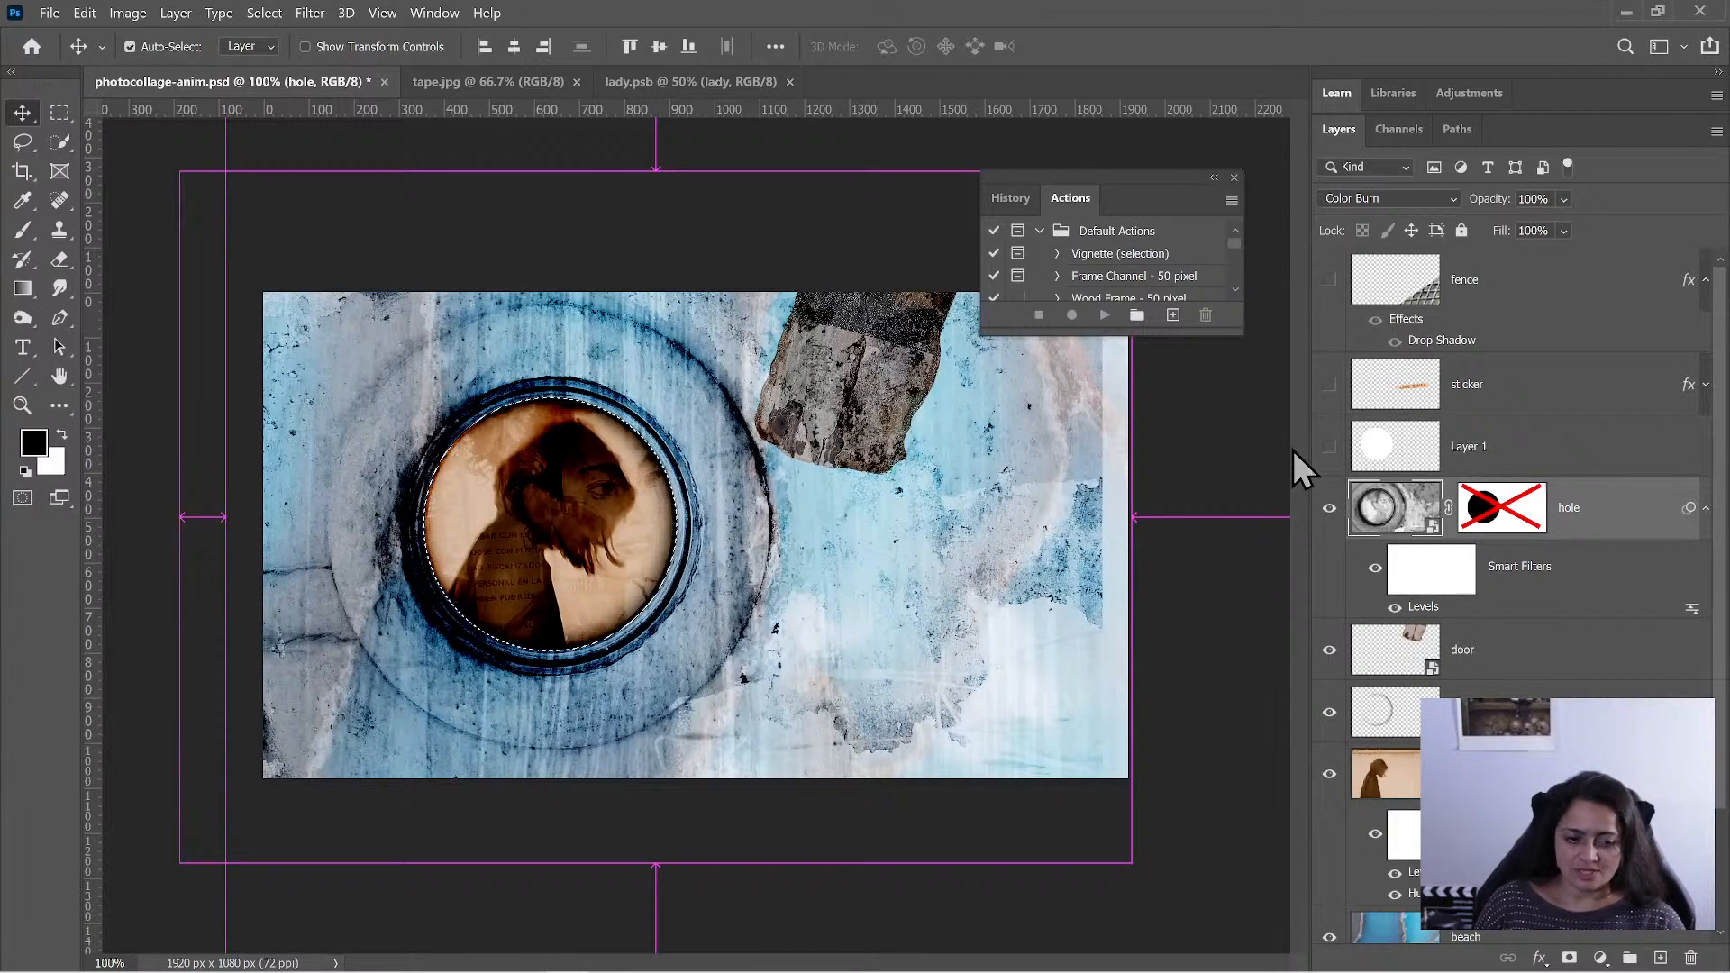
key(ctrl+z)
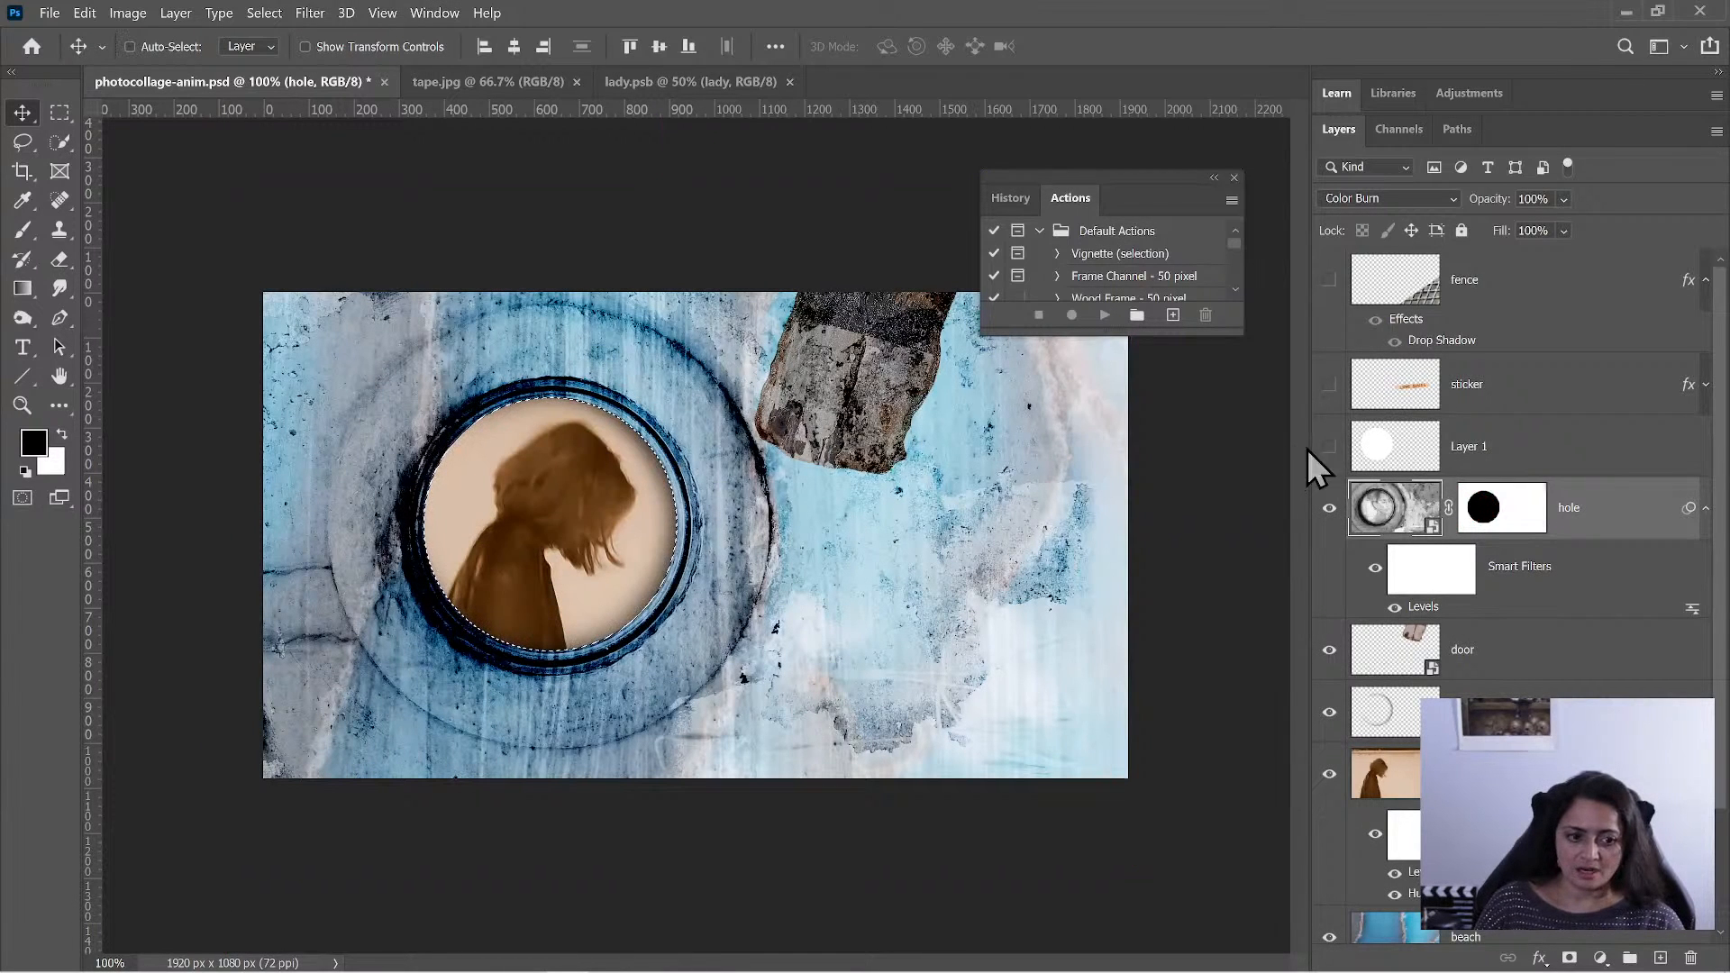
- Clear the circular selection, rename the white circle layer as circleMatte, and check its shape before leaving it hidden
click(1375, 448)
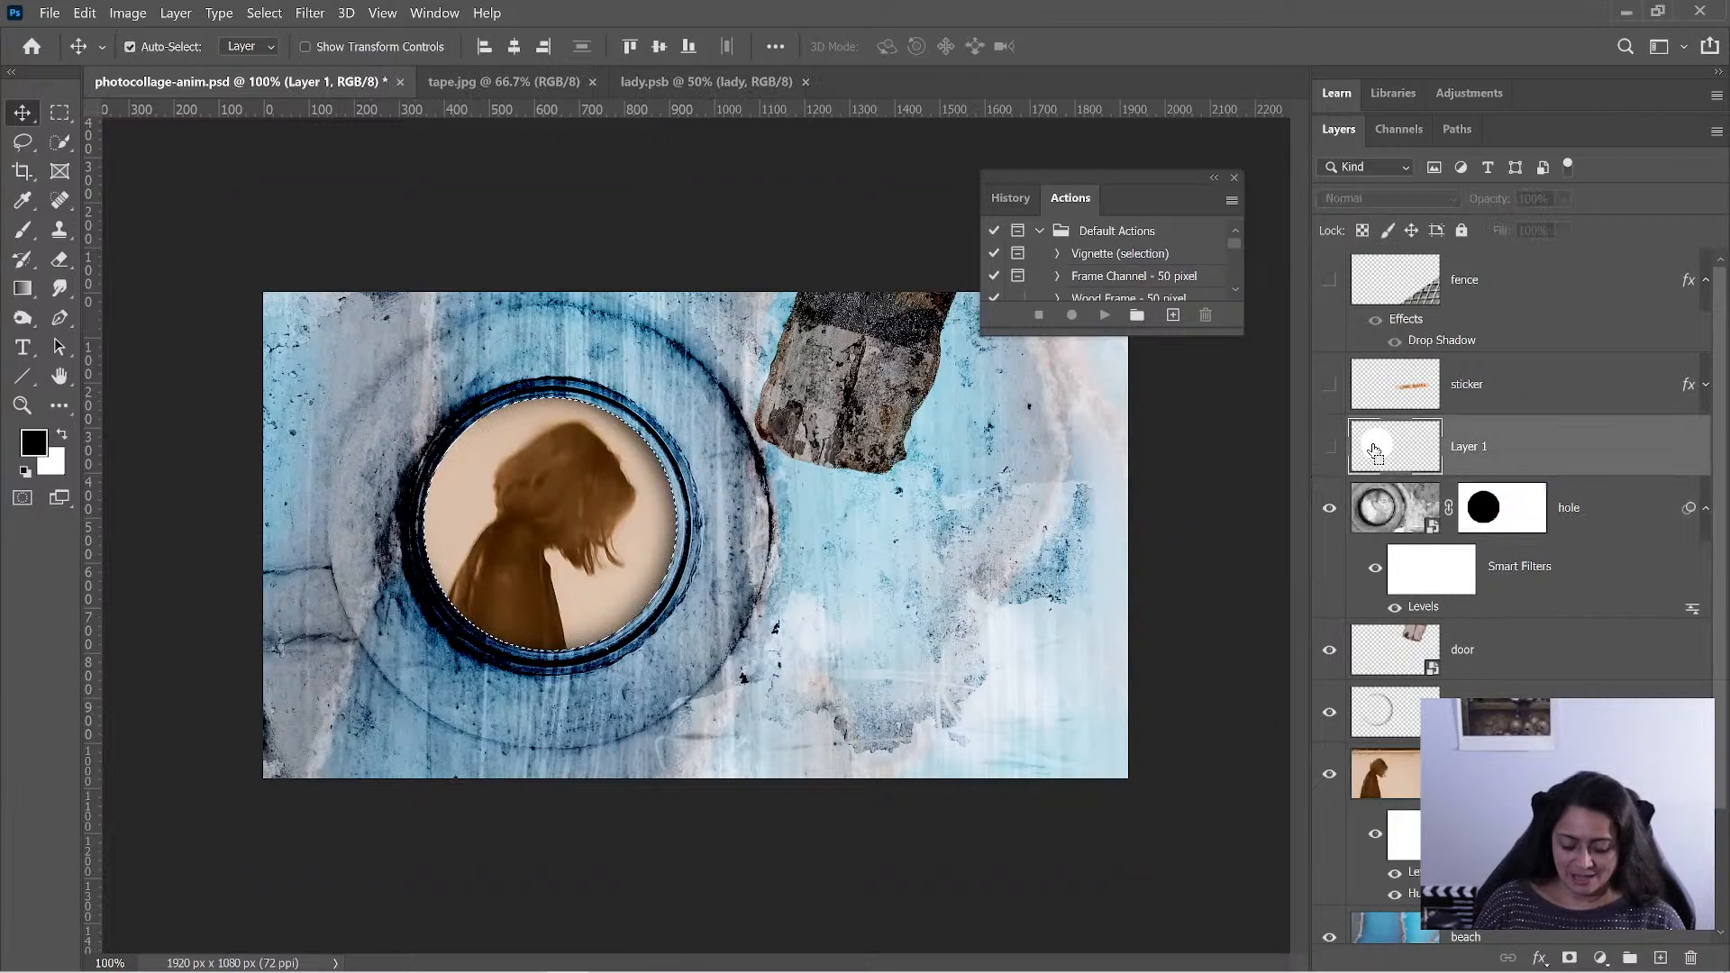
key(ctrl+d)
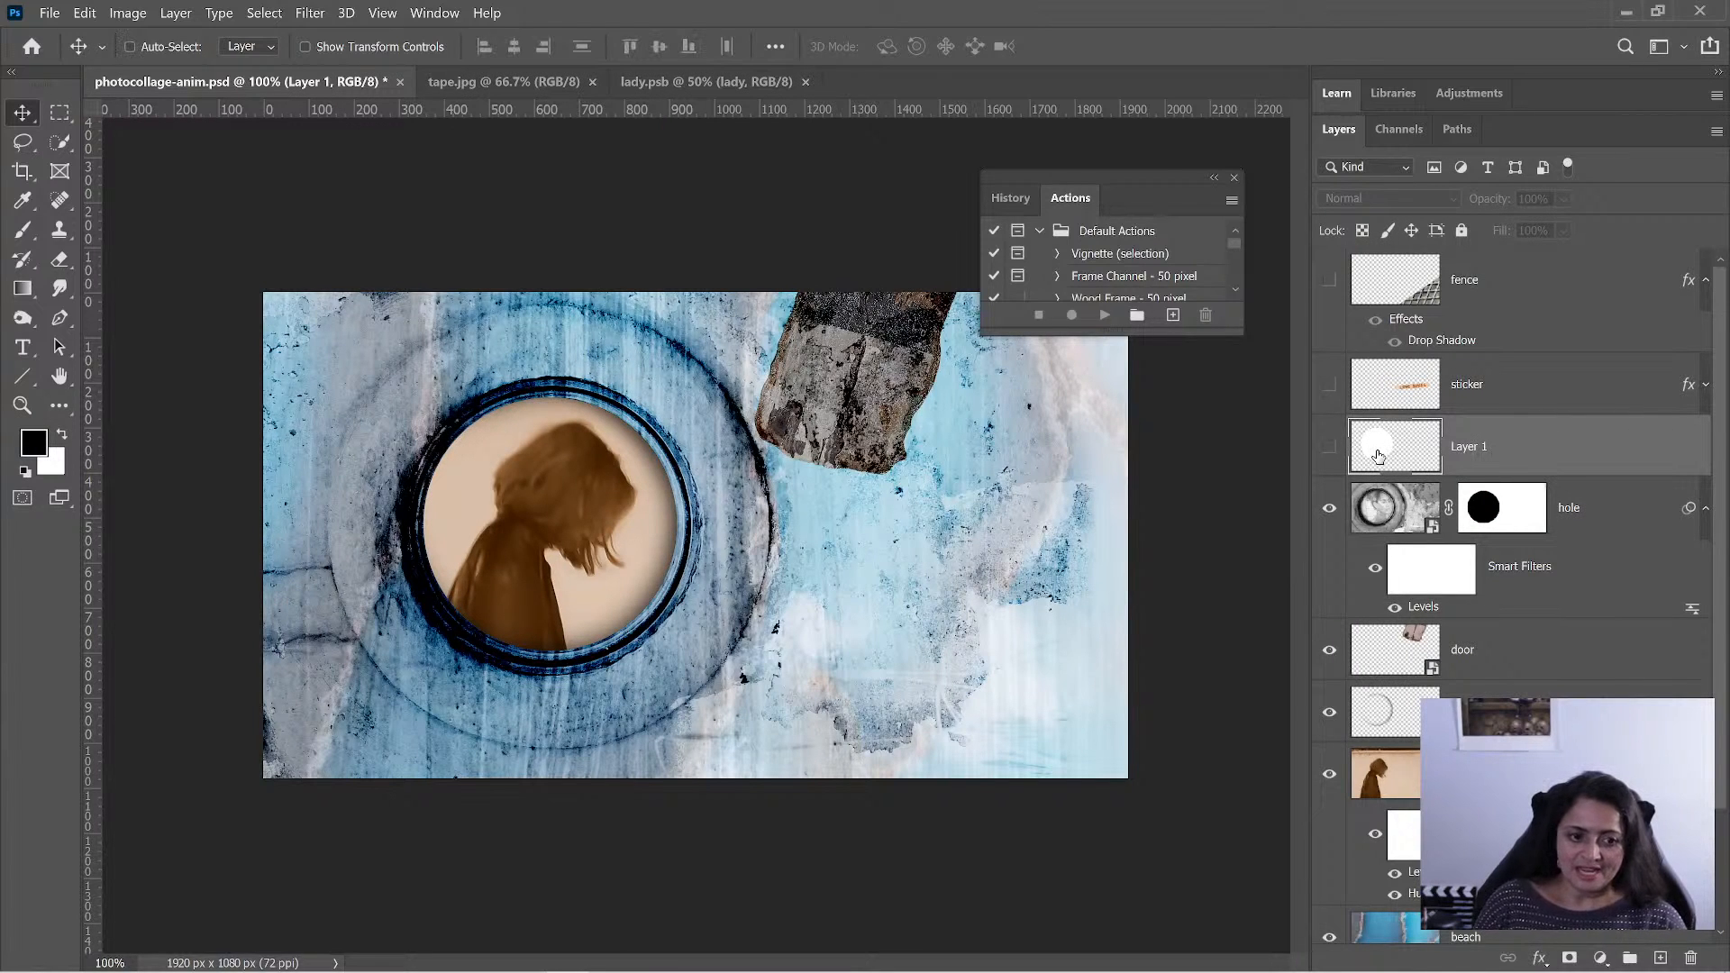
double_click(1467, 451)
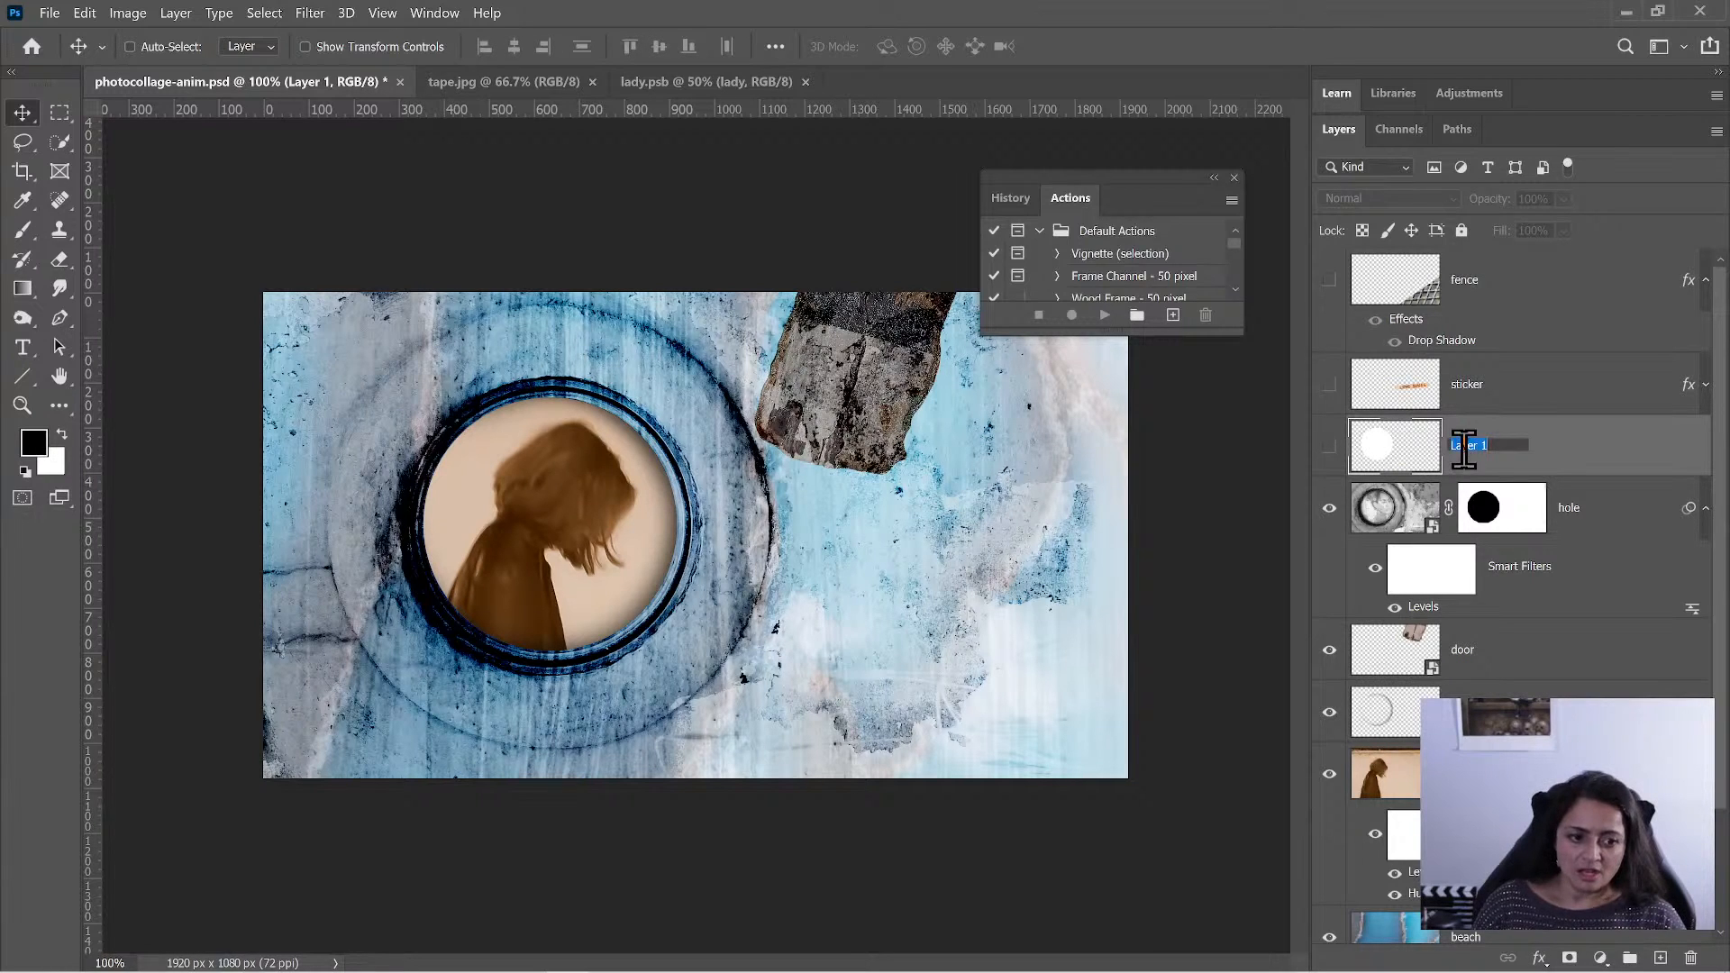
text(circleM)
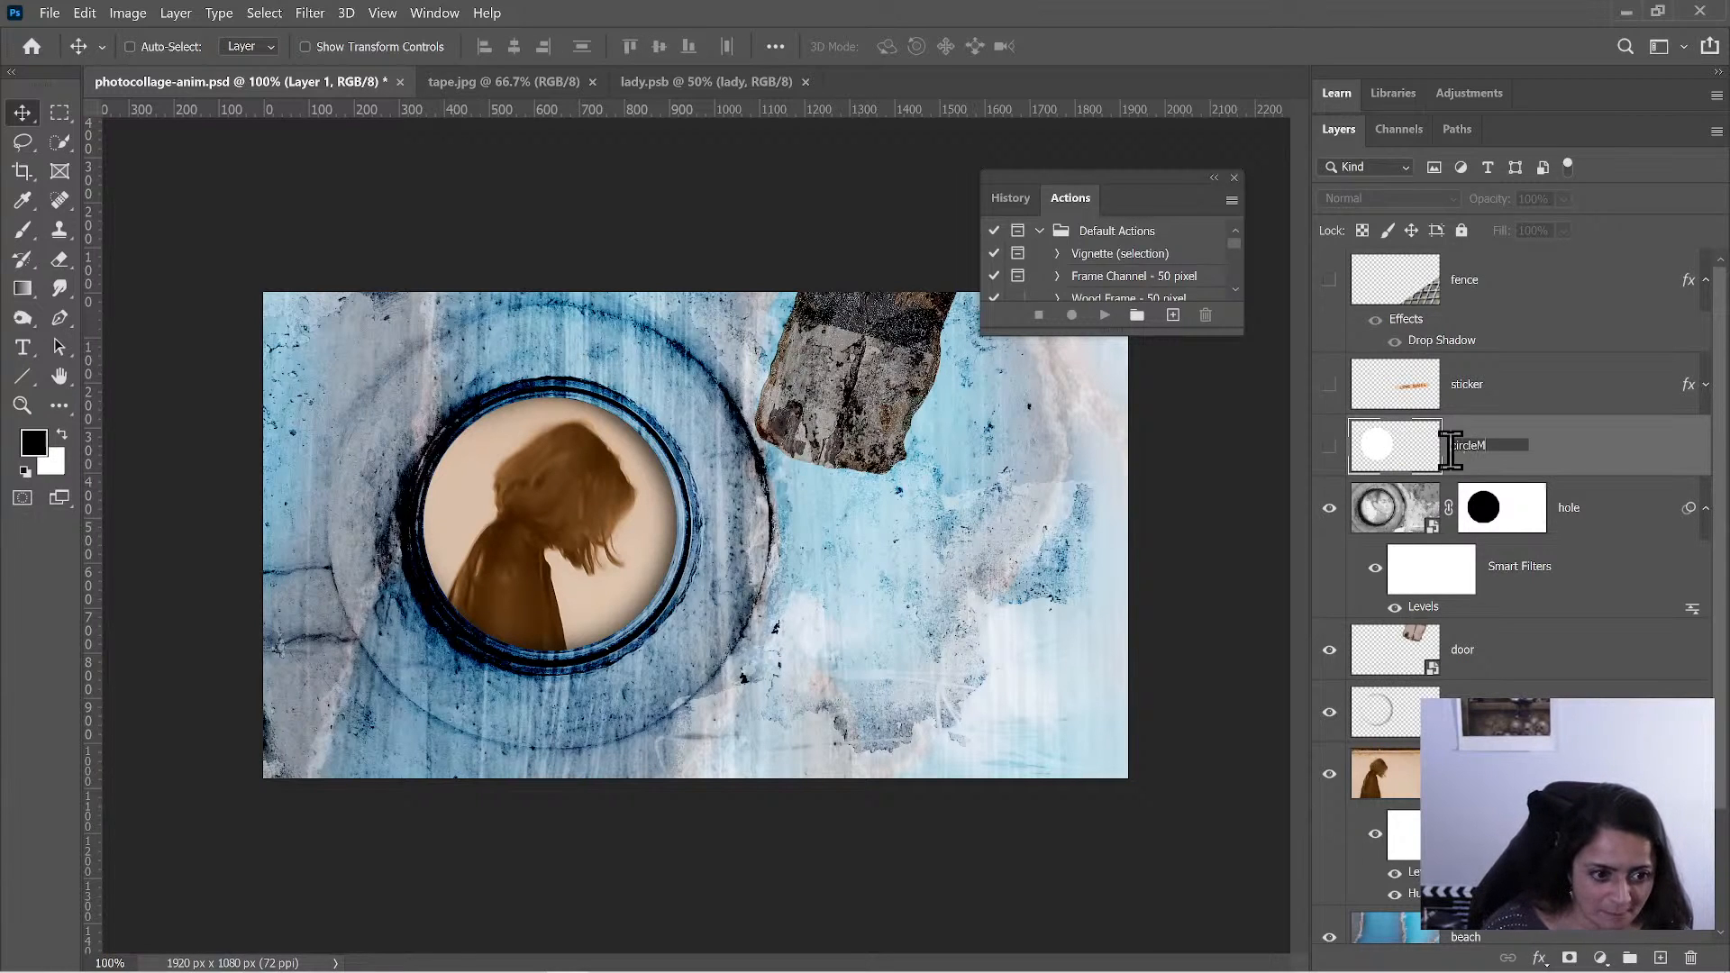
text(atte)
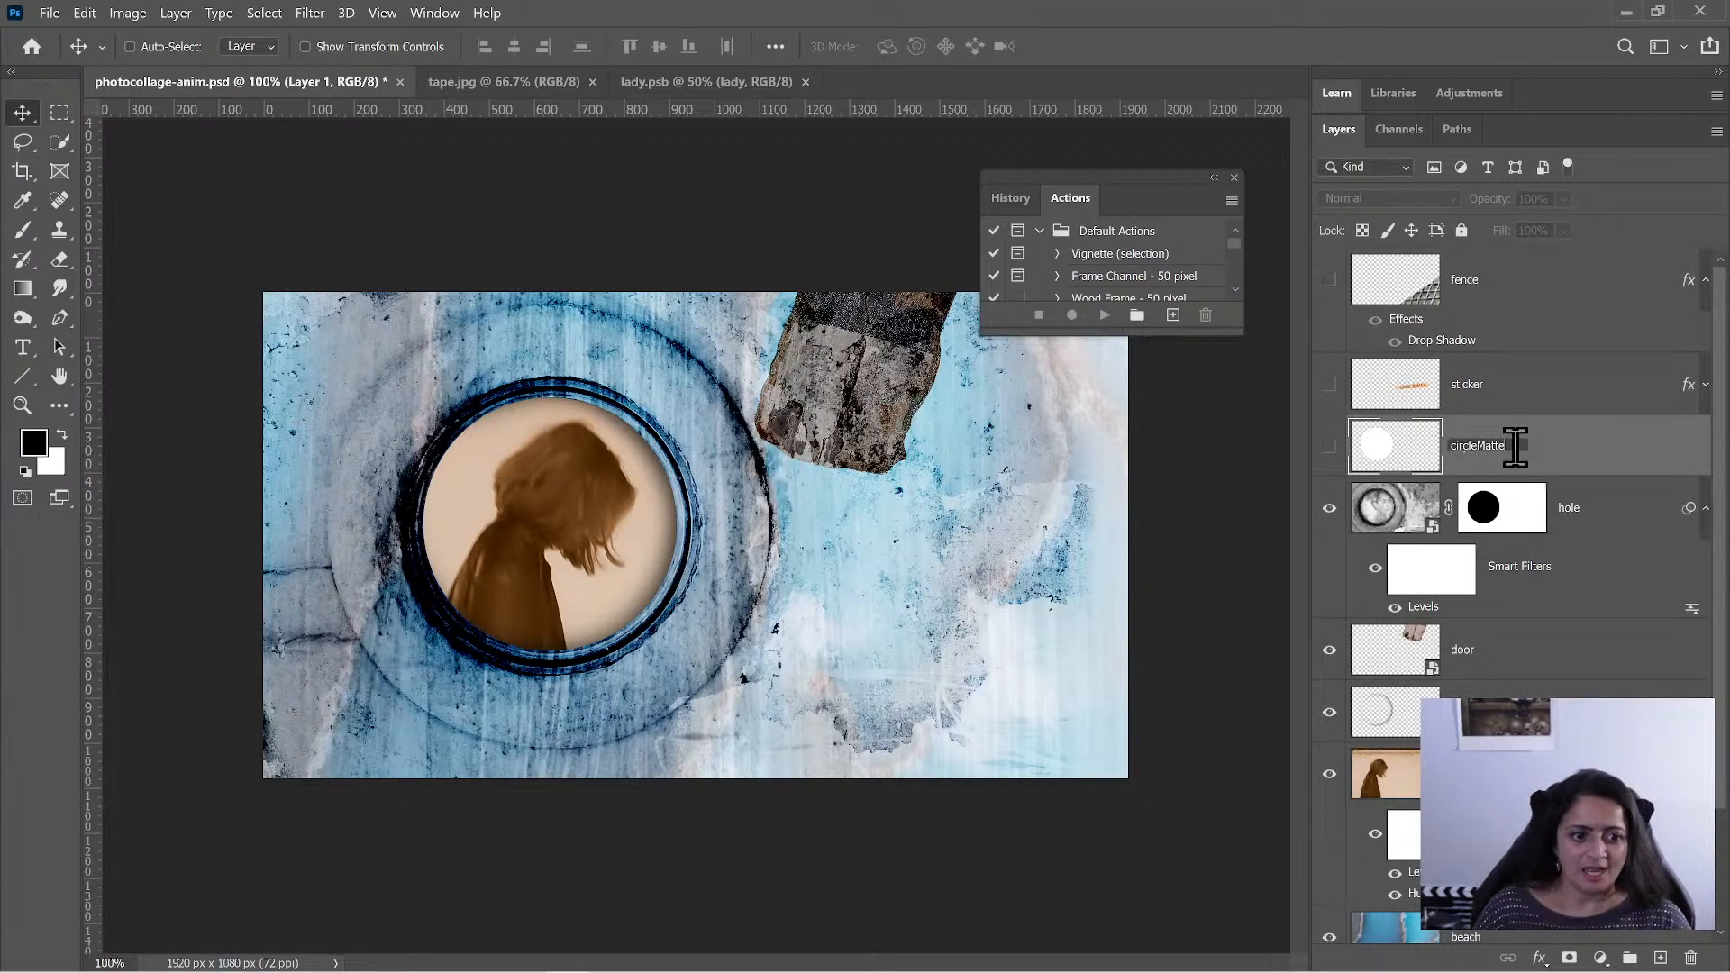
key(Return)
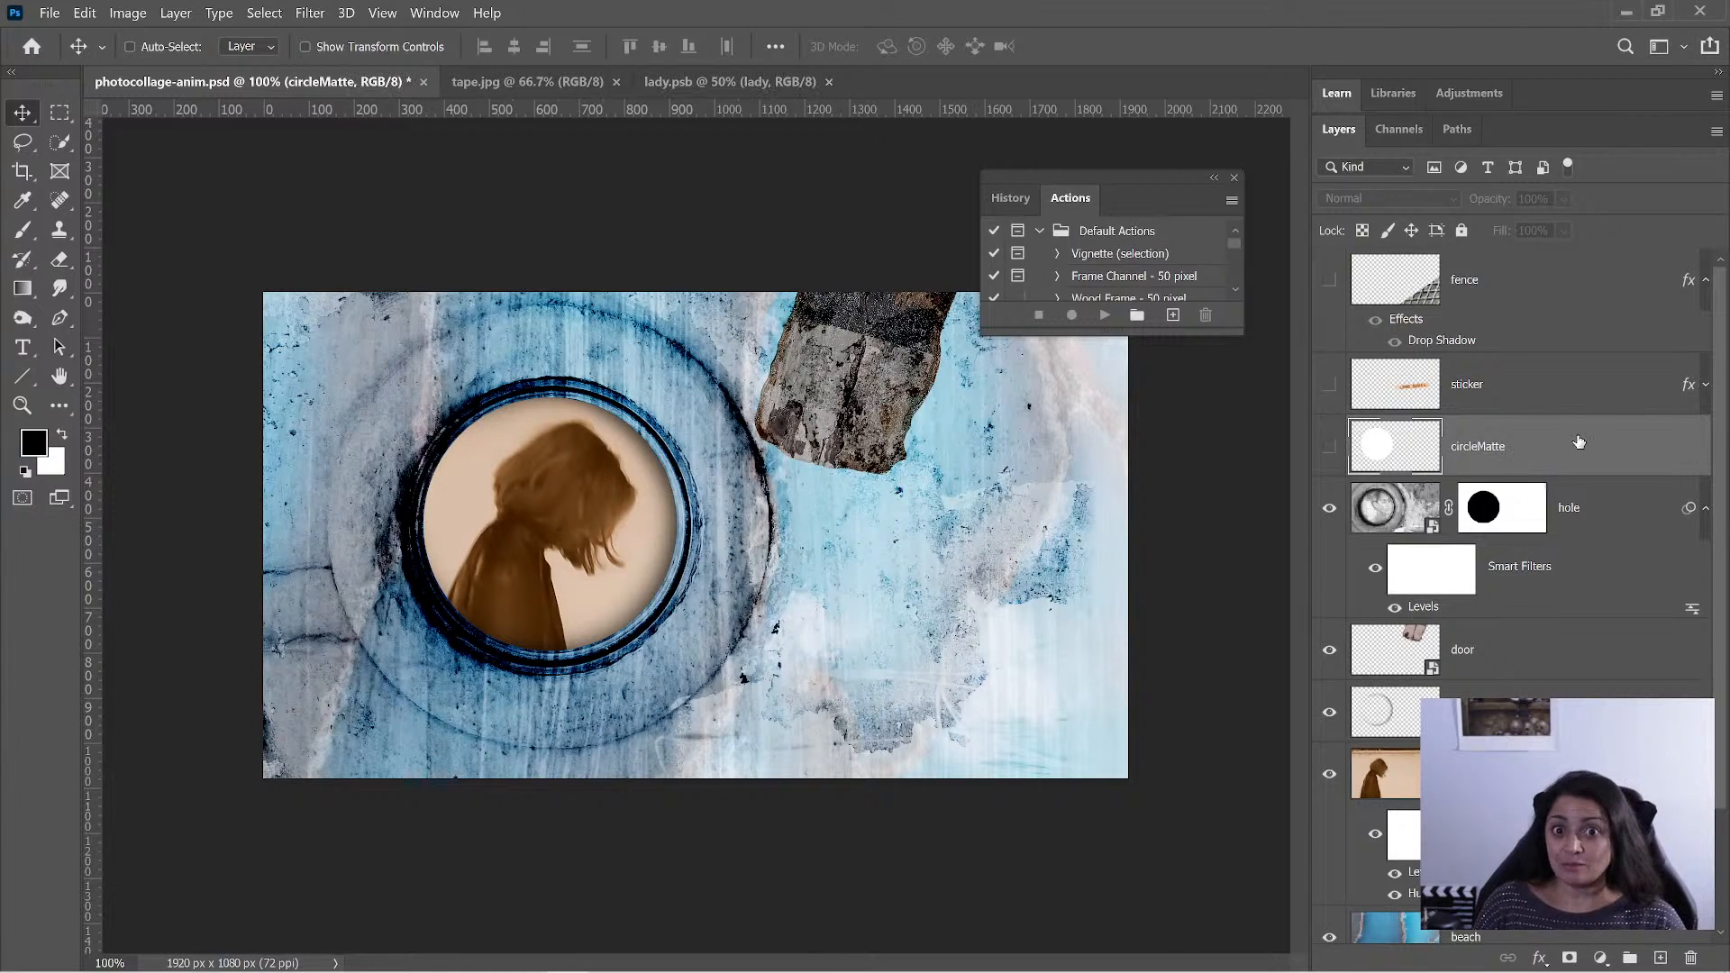
click(1330, 448)
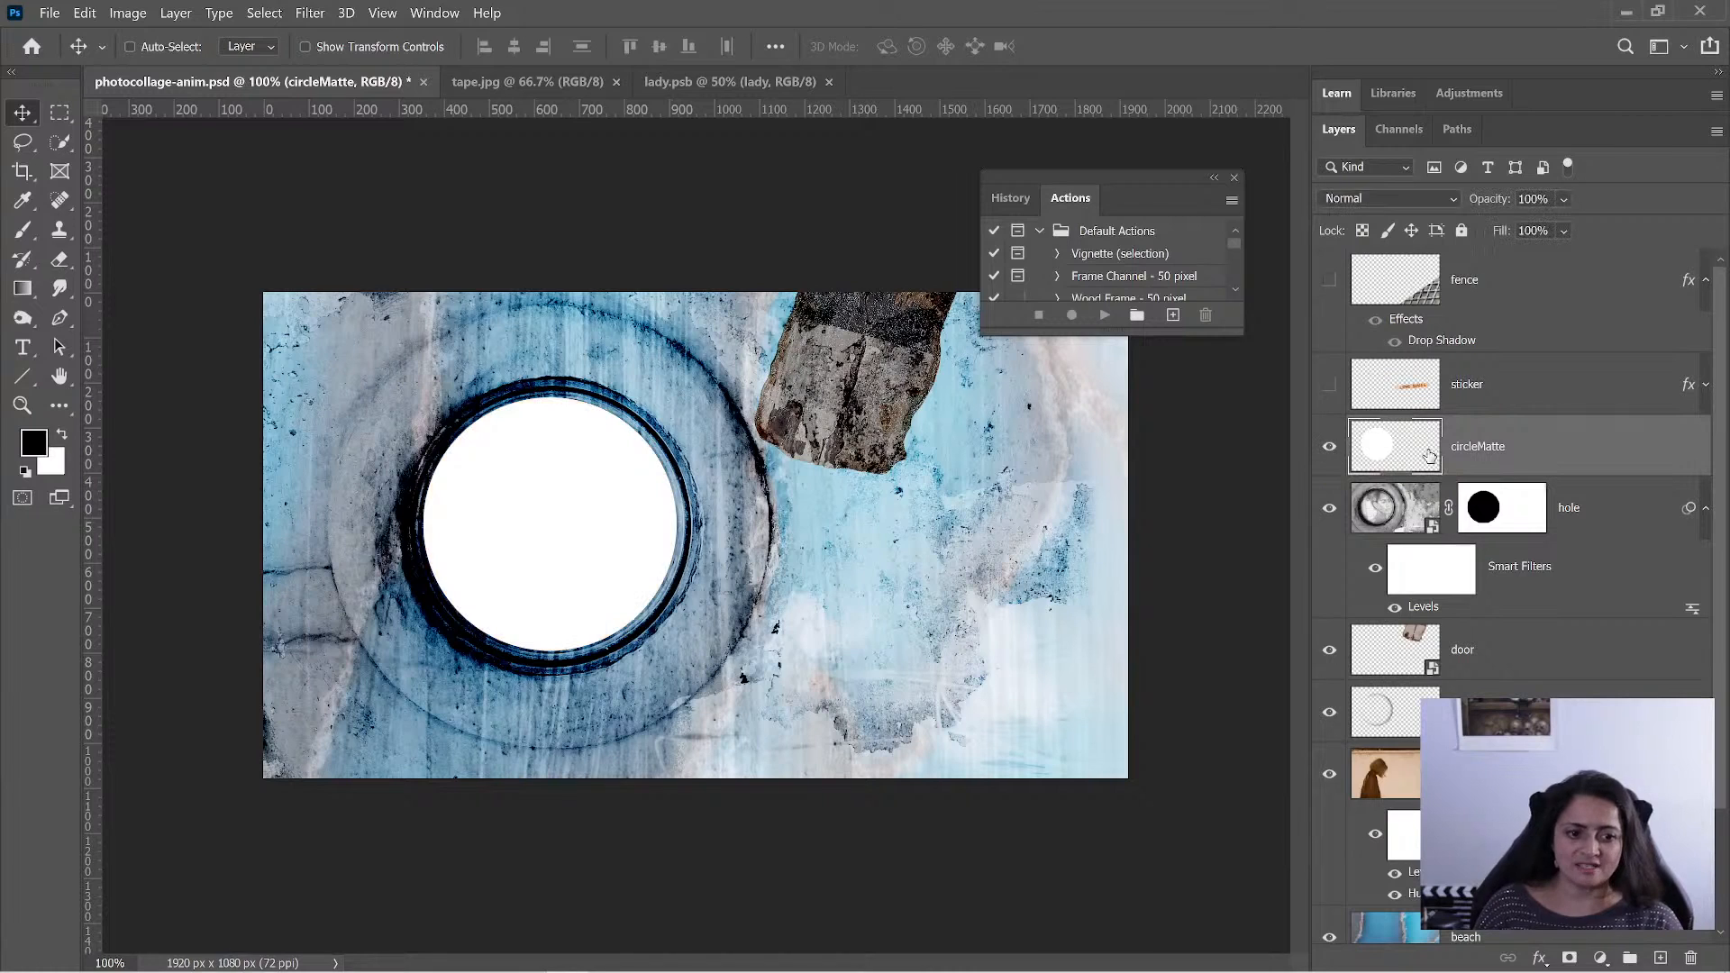
click(1328, 448)
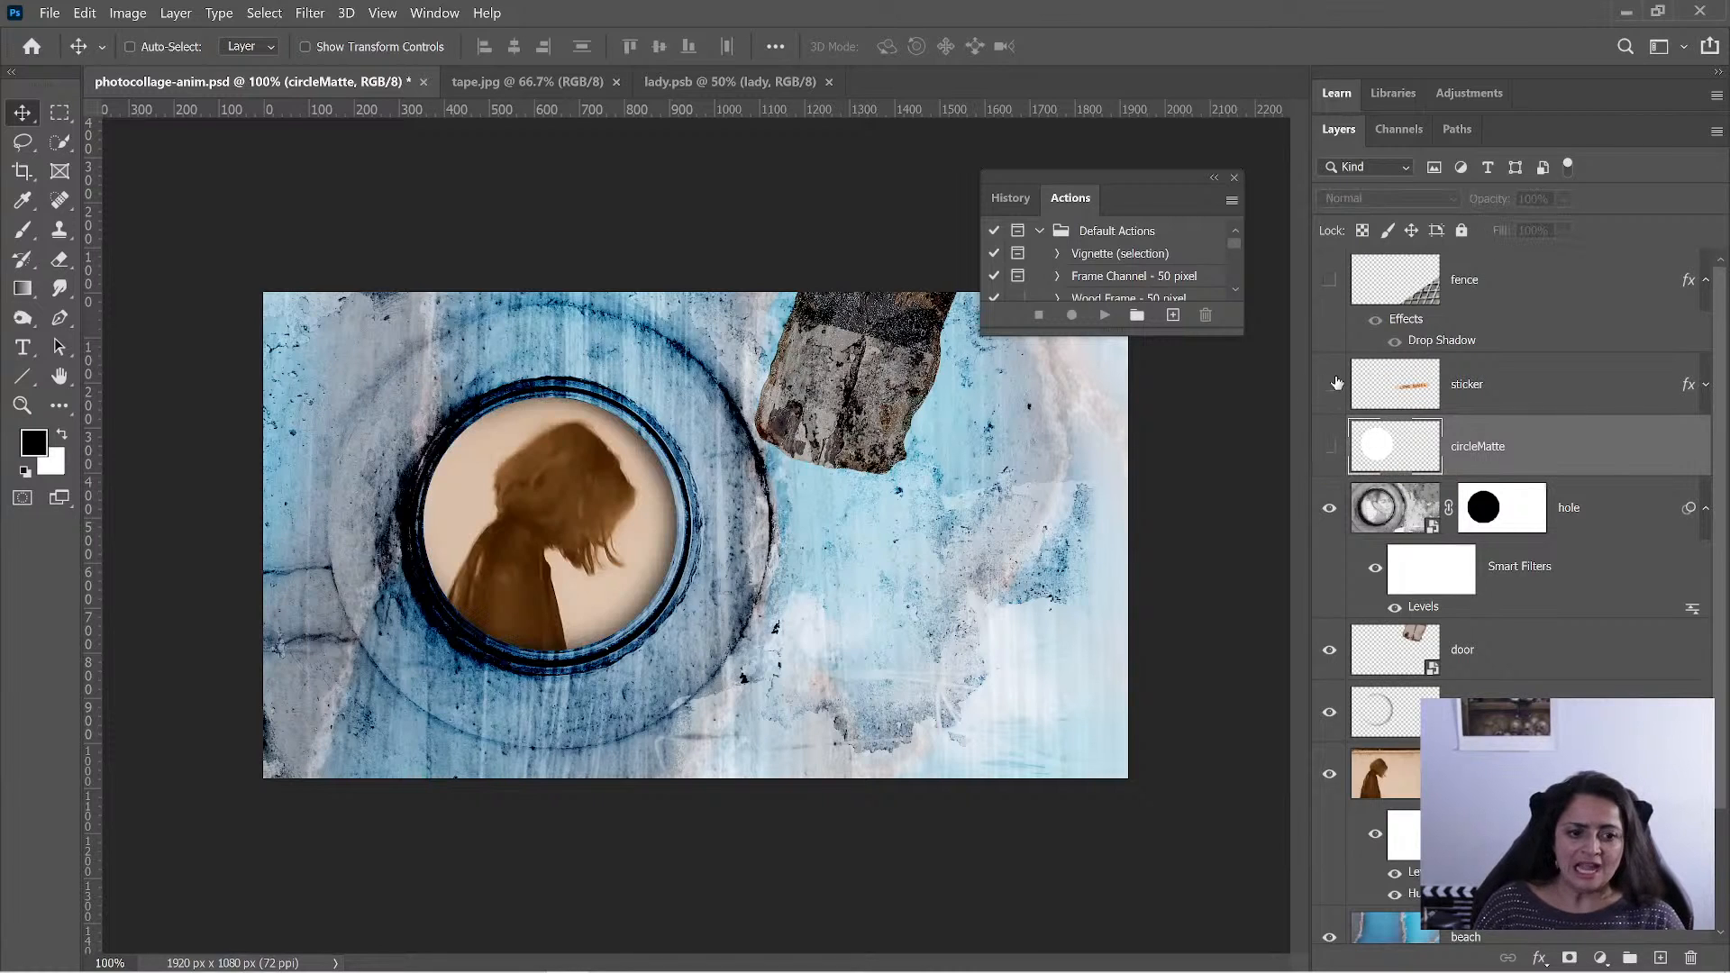
- Show the sticker and fence layers and collapse the effect and filter lists of the fence, sticker and hole layers
click(1329, 386)
click(1330, 282)
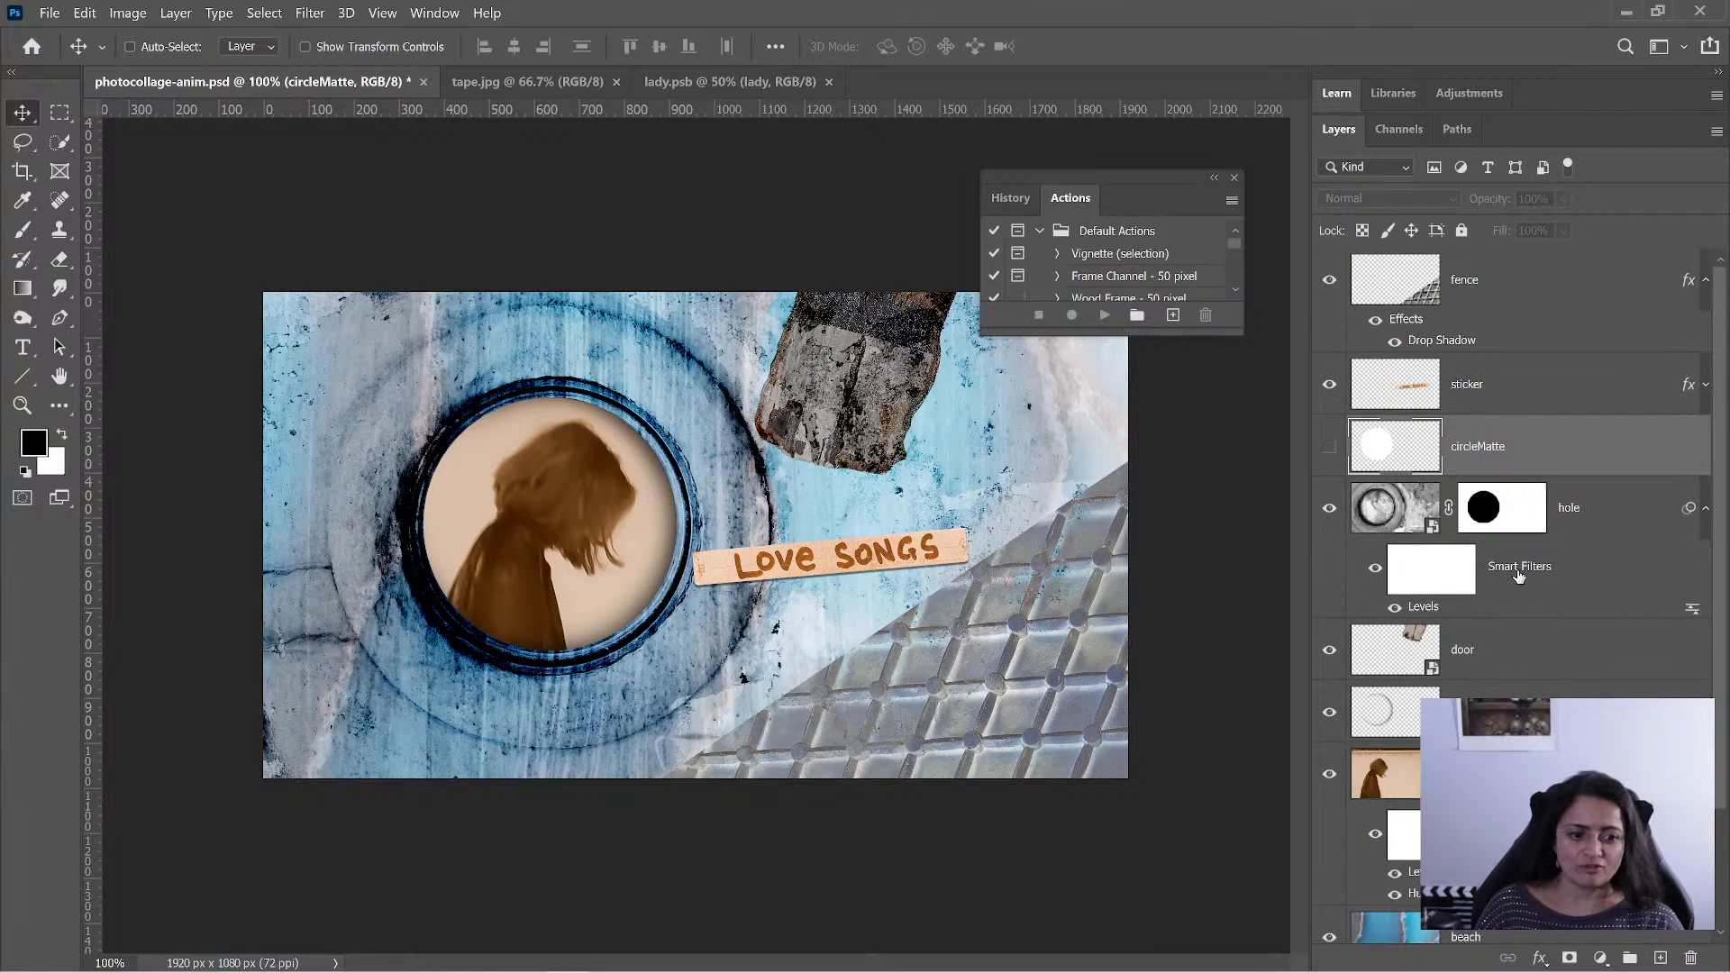
click(1706, 280)
click(1704, 346)
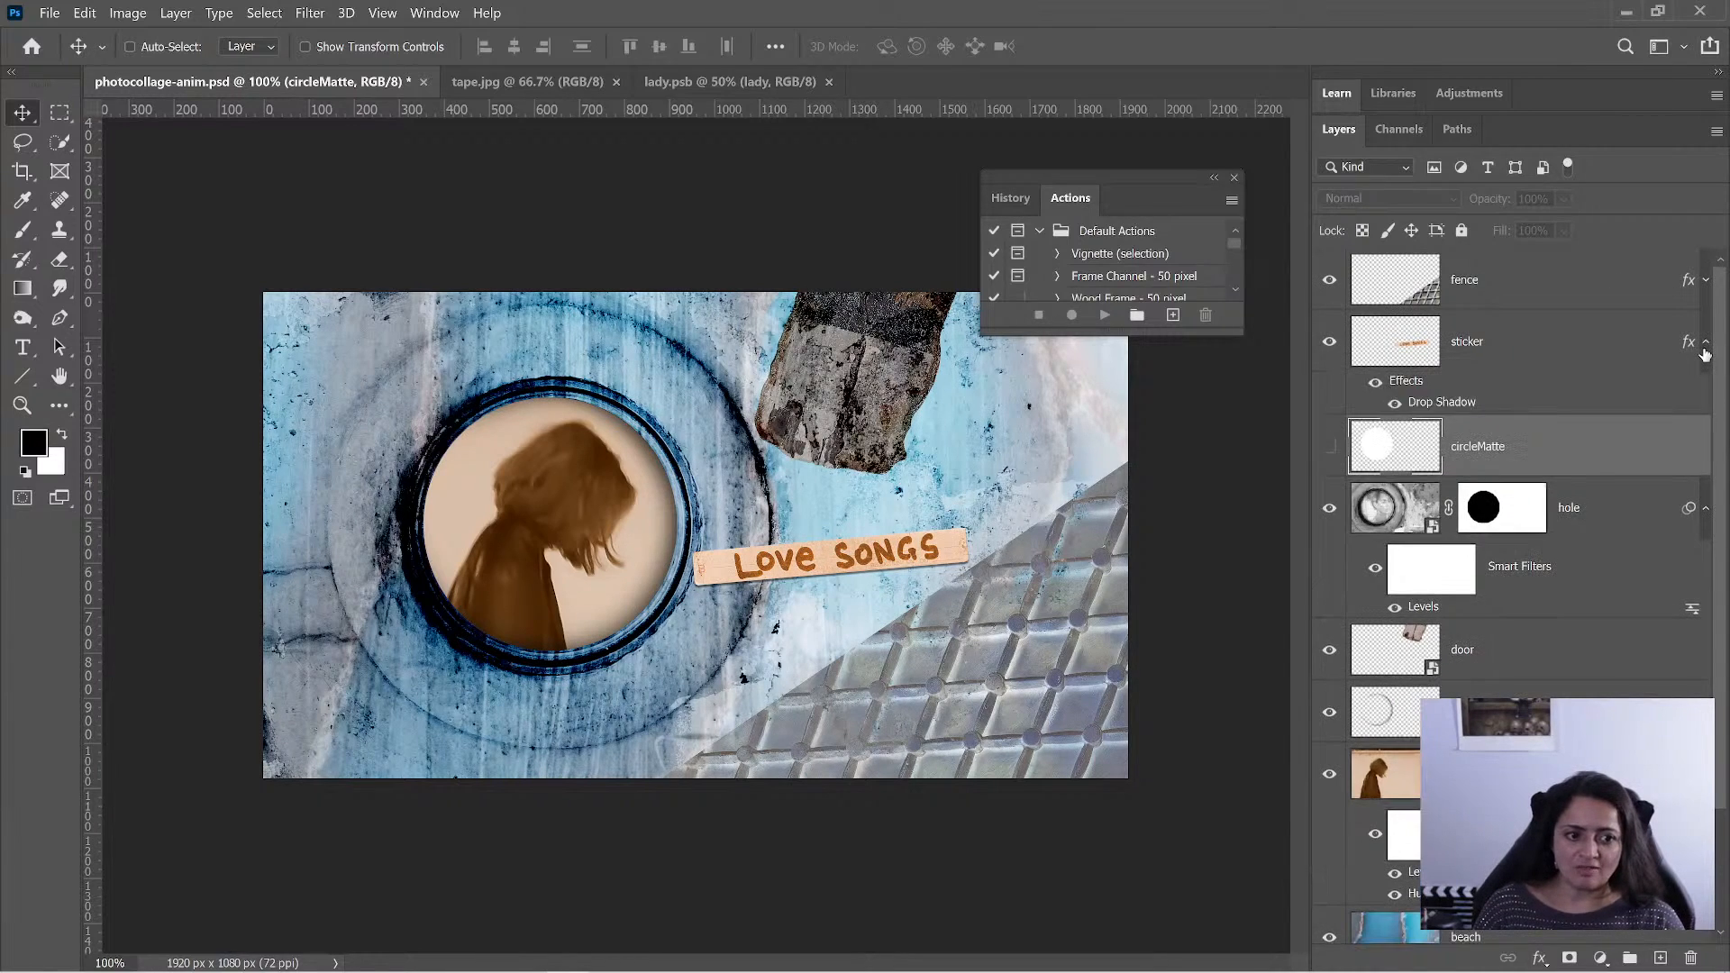
click(1704, 346)
click(1706, 468)
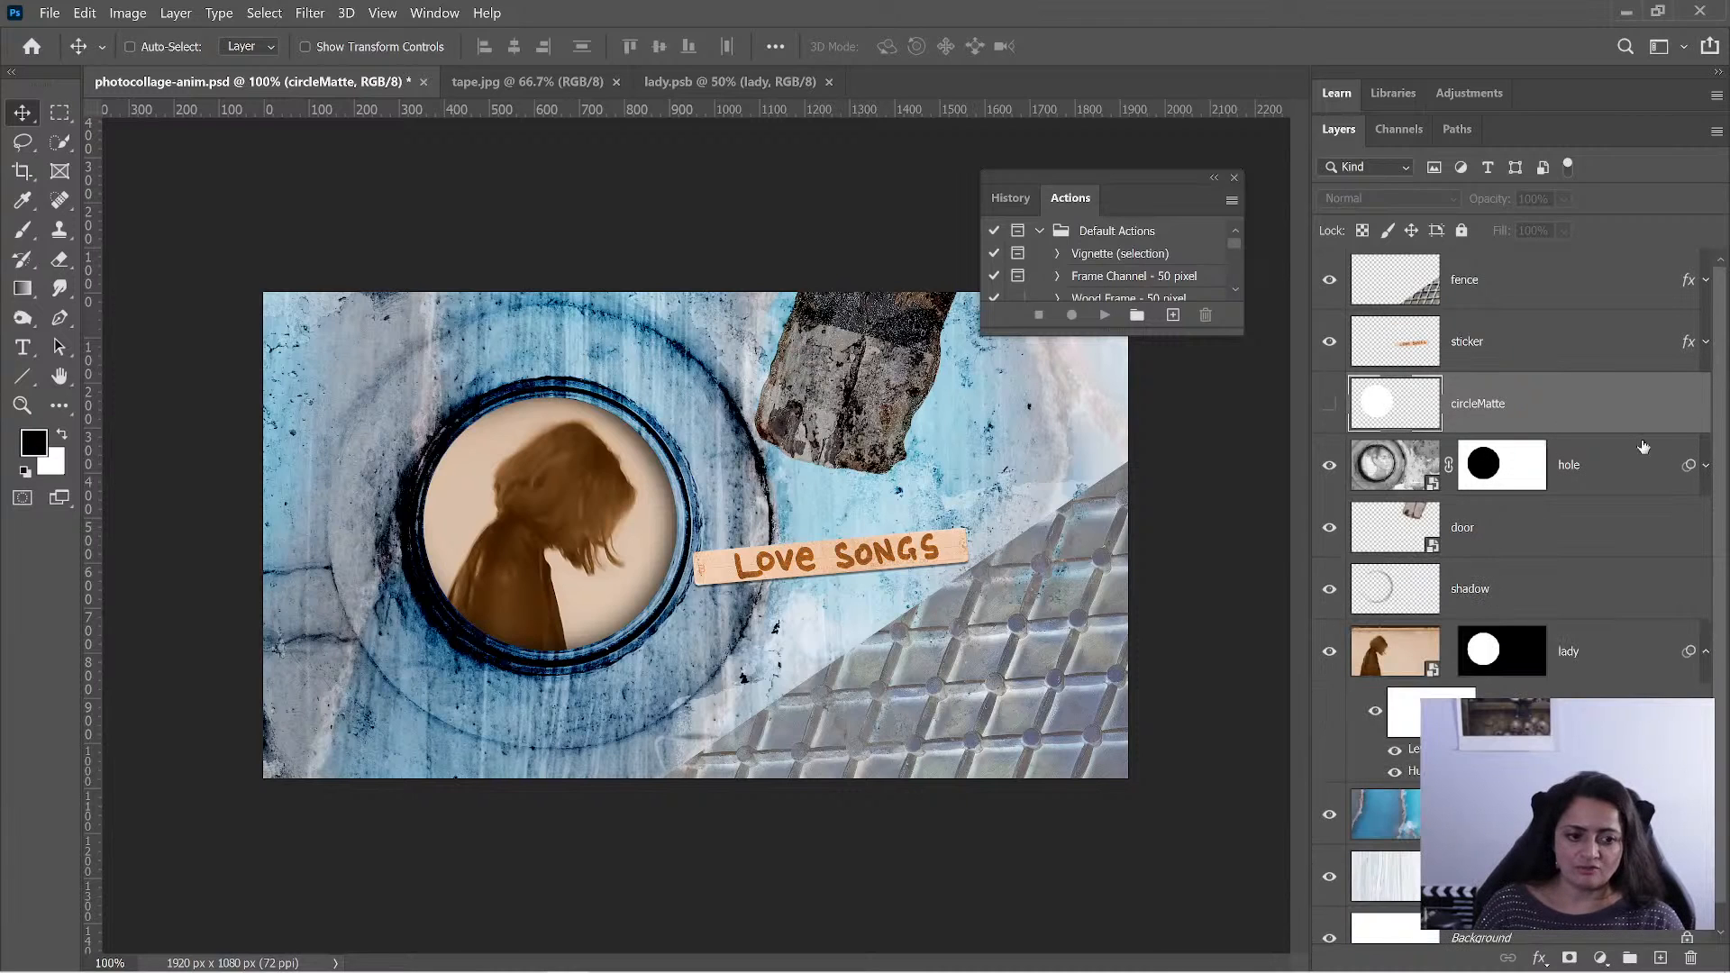
- Hide the fence and sticker layers, and examine the hole layer's contribution to the collage and its smart filter list
click(1329, 280)
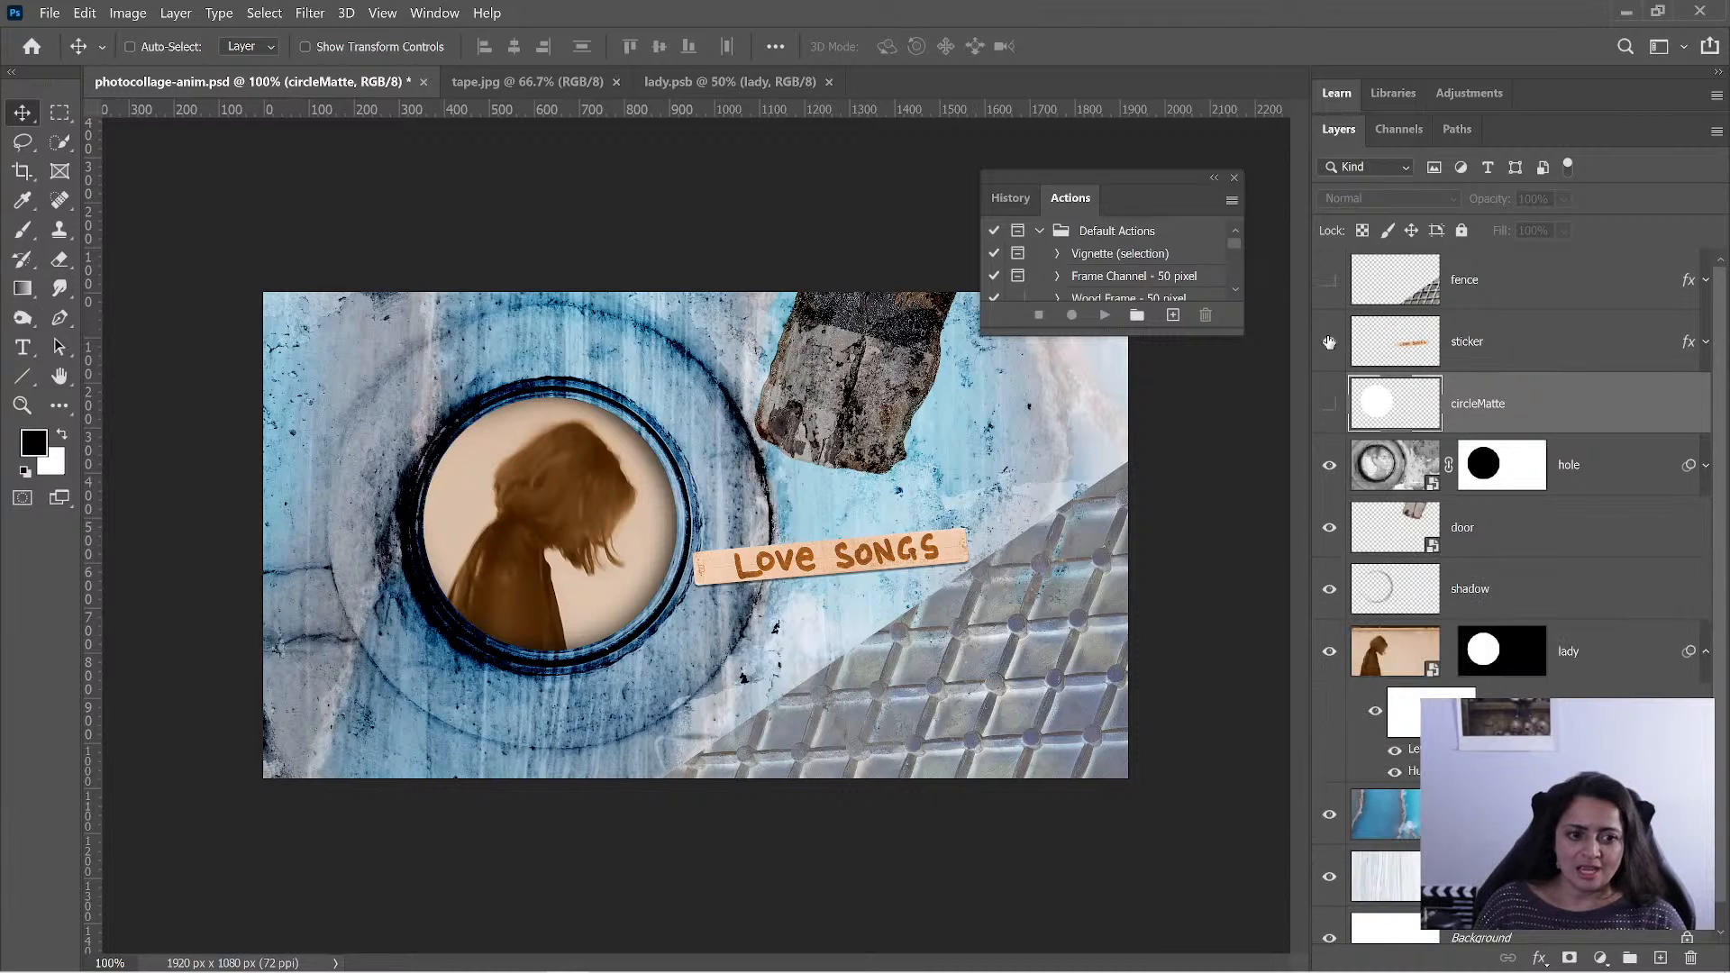
click(1330, 342)
click(1332, 470)
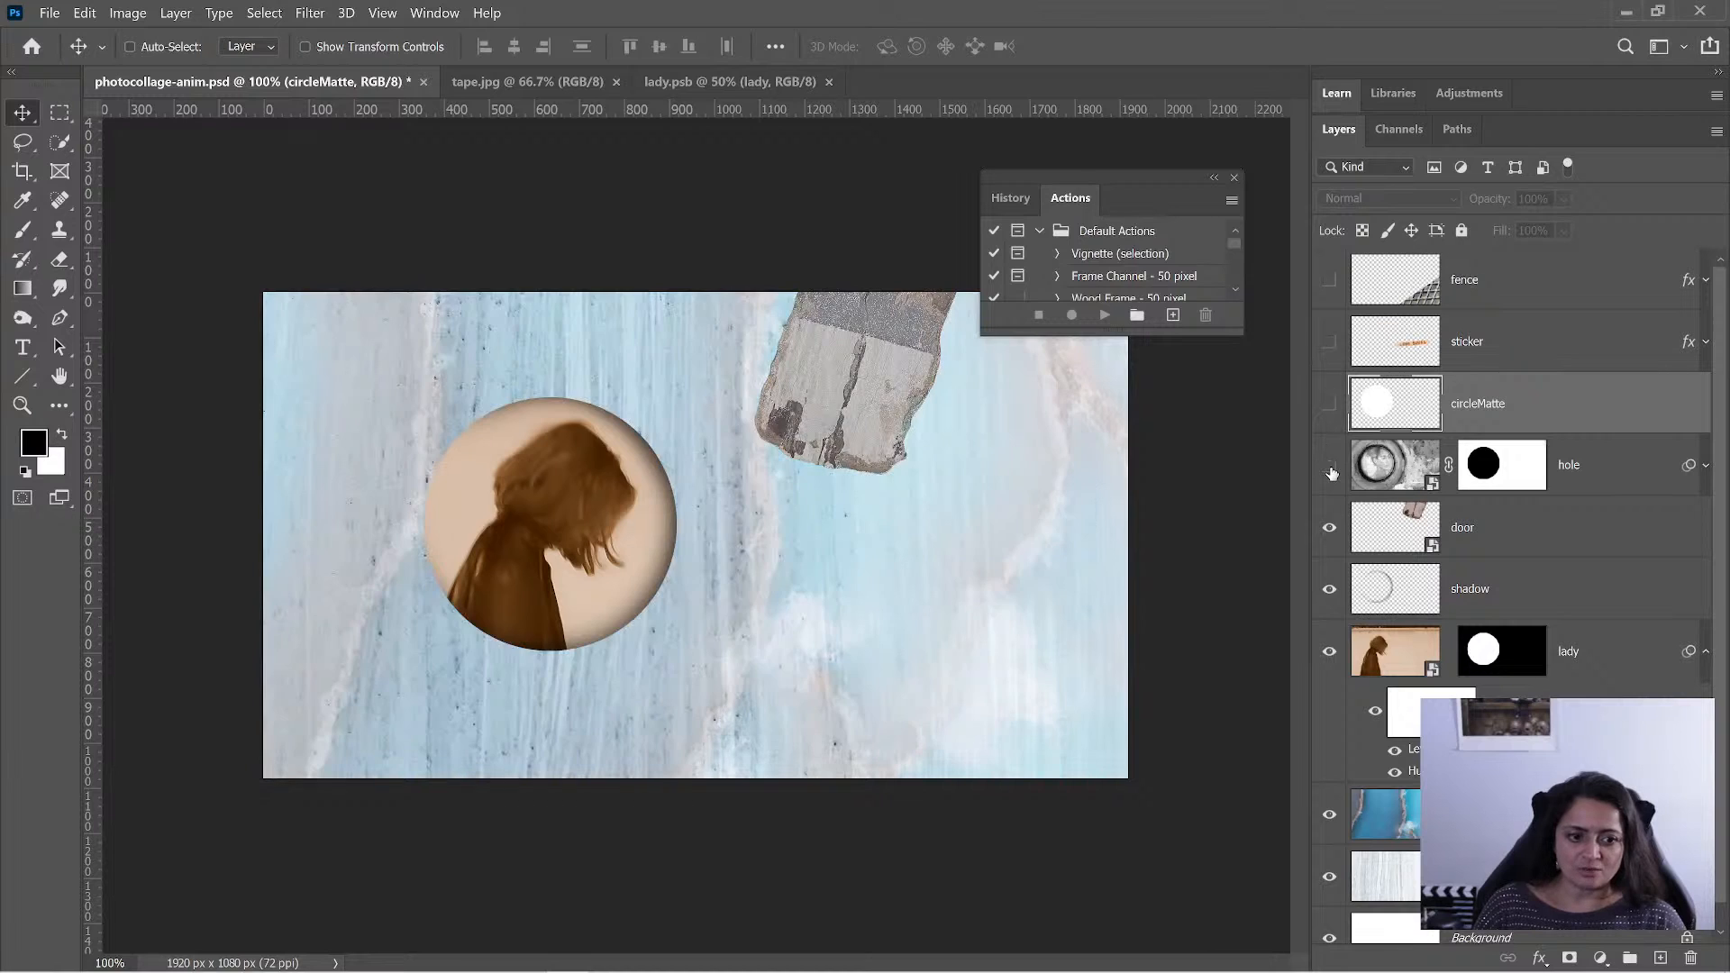
click(1330, 469)
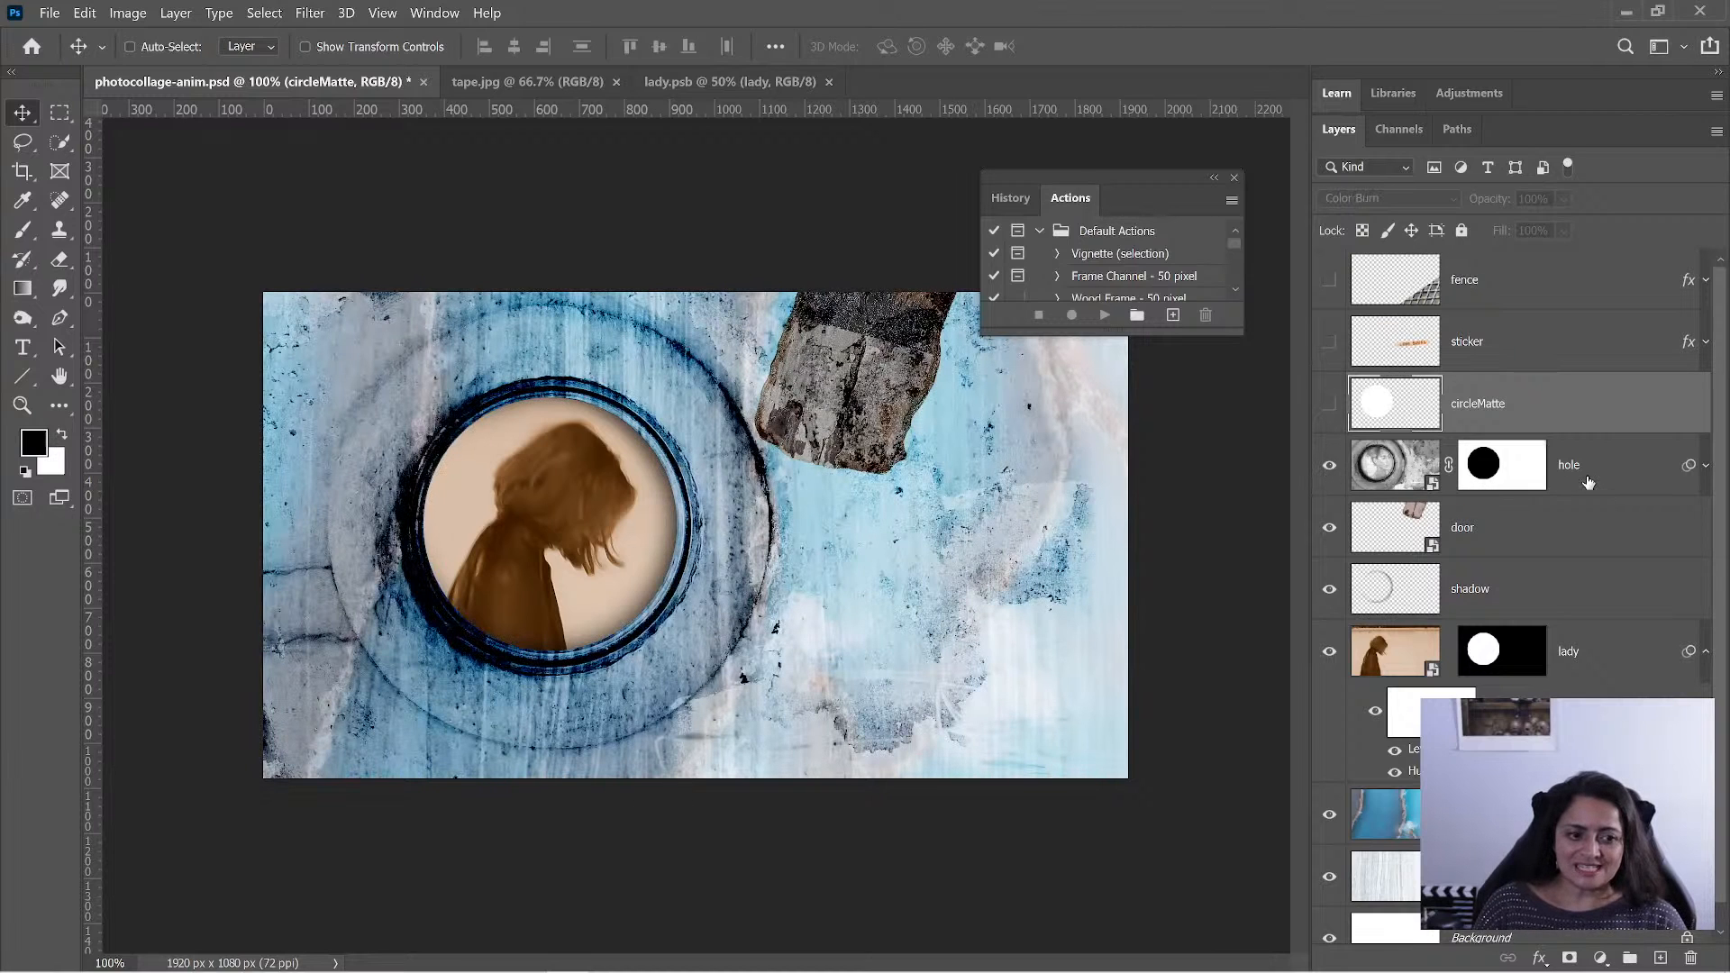
click(1588, 482)
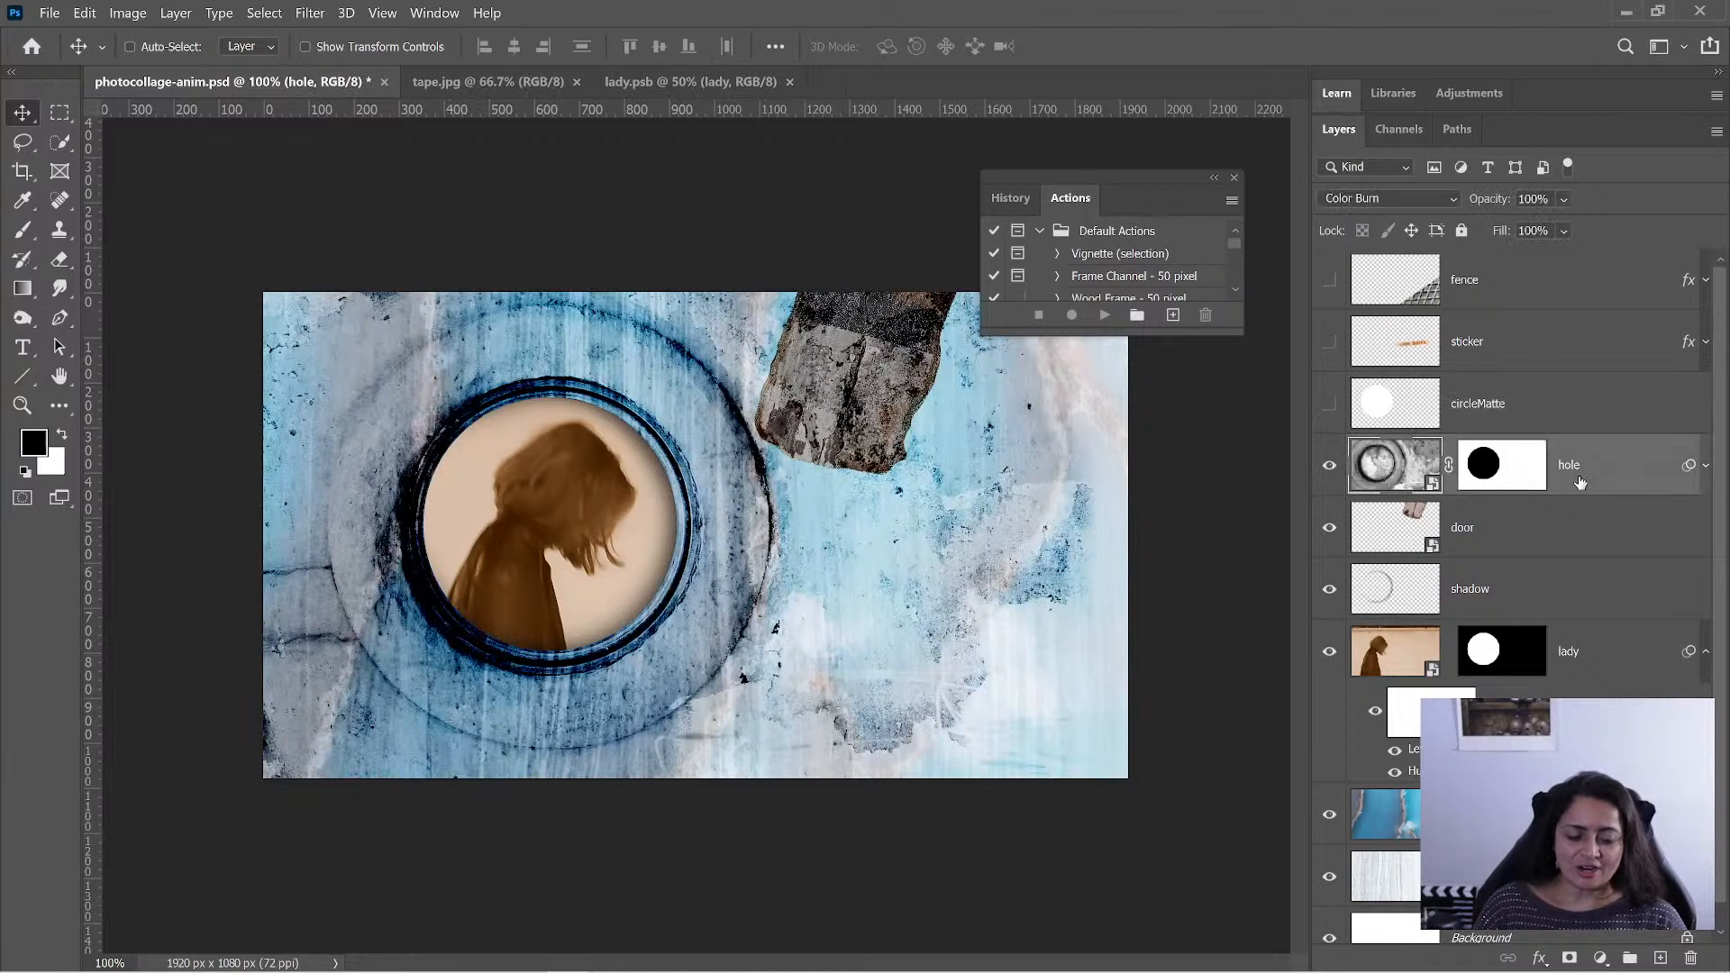
click(1704, 467)
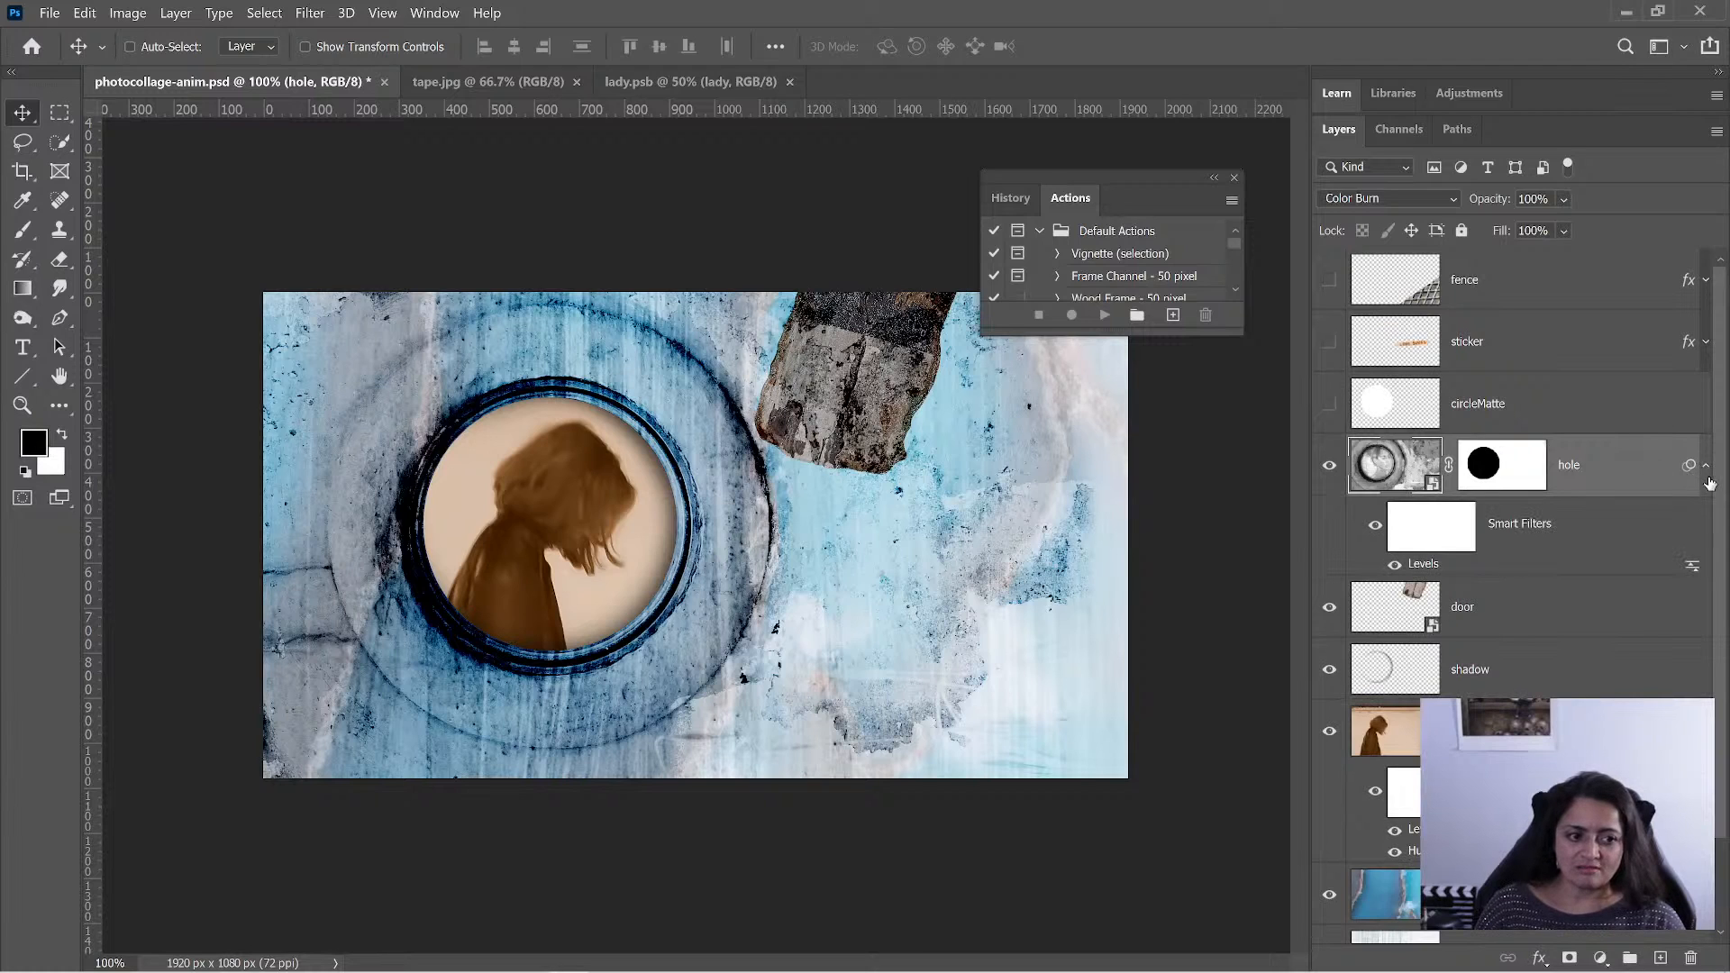
click(1705, 467)
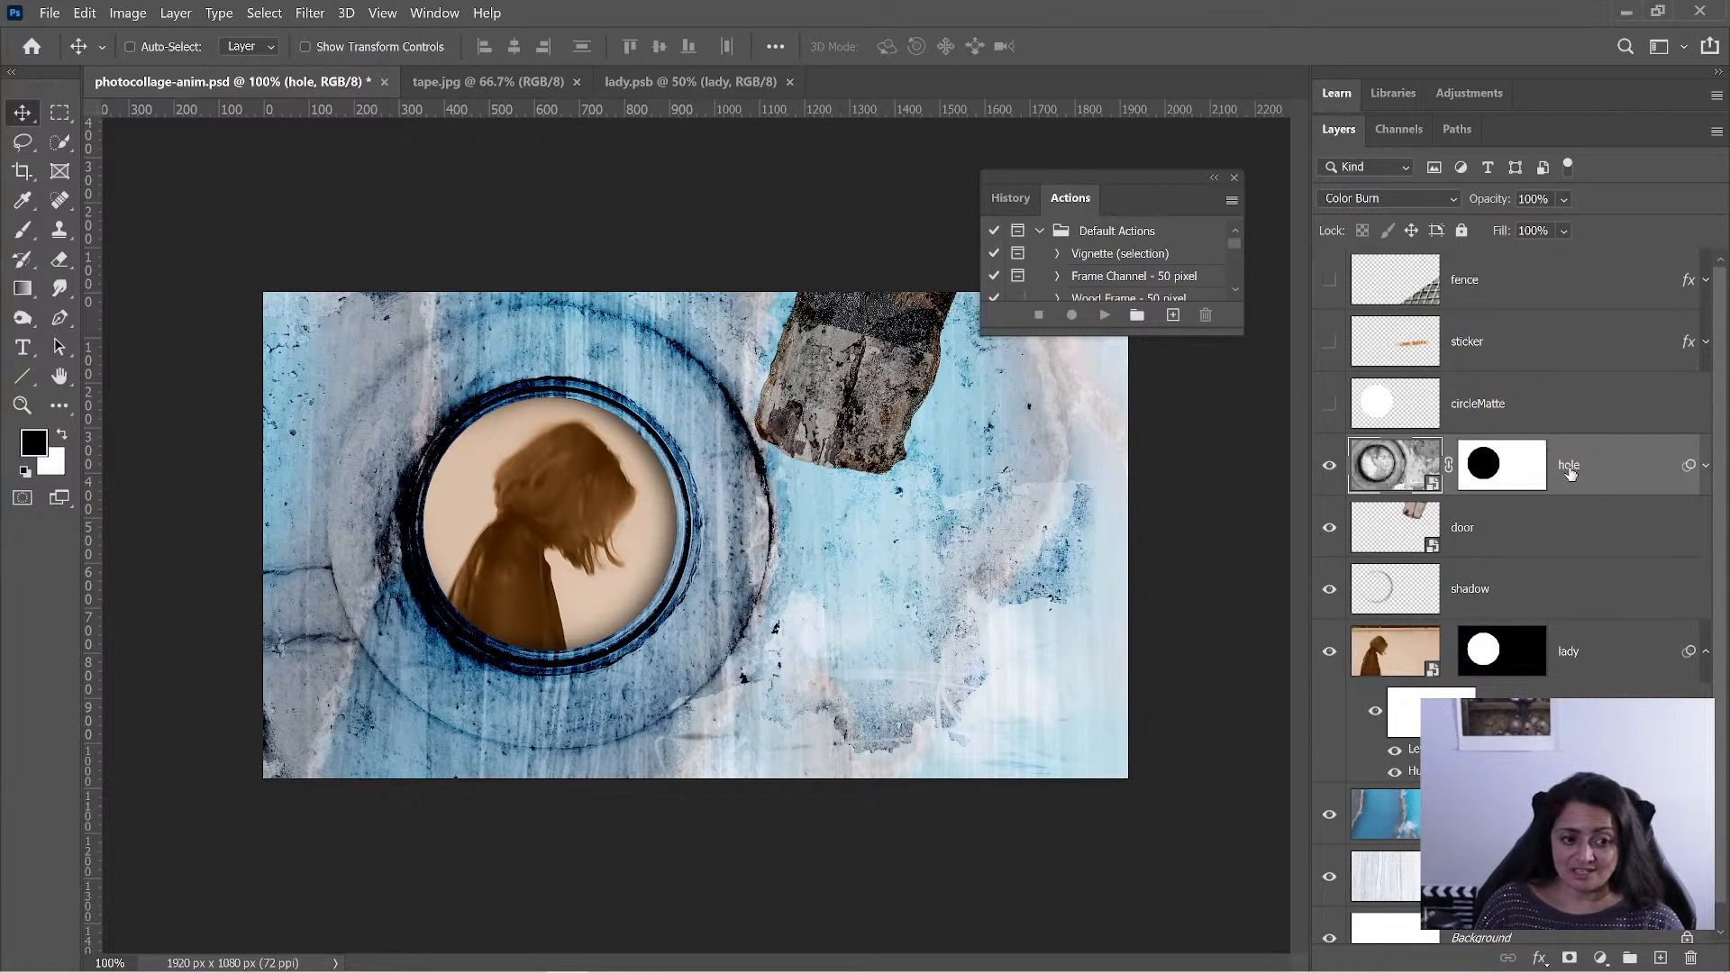
- Add a new empty layer directly above the hole layer, without keeping a group
click(1637, 963)
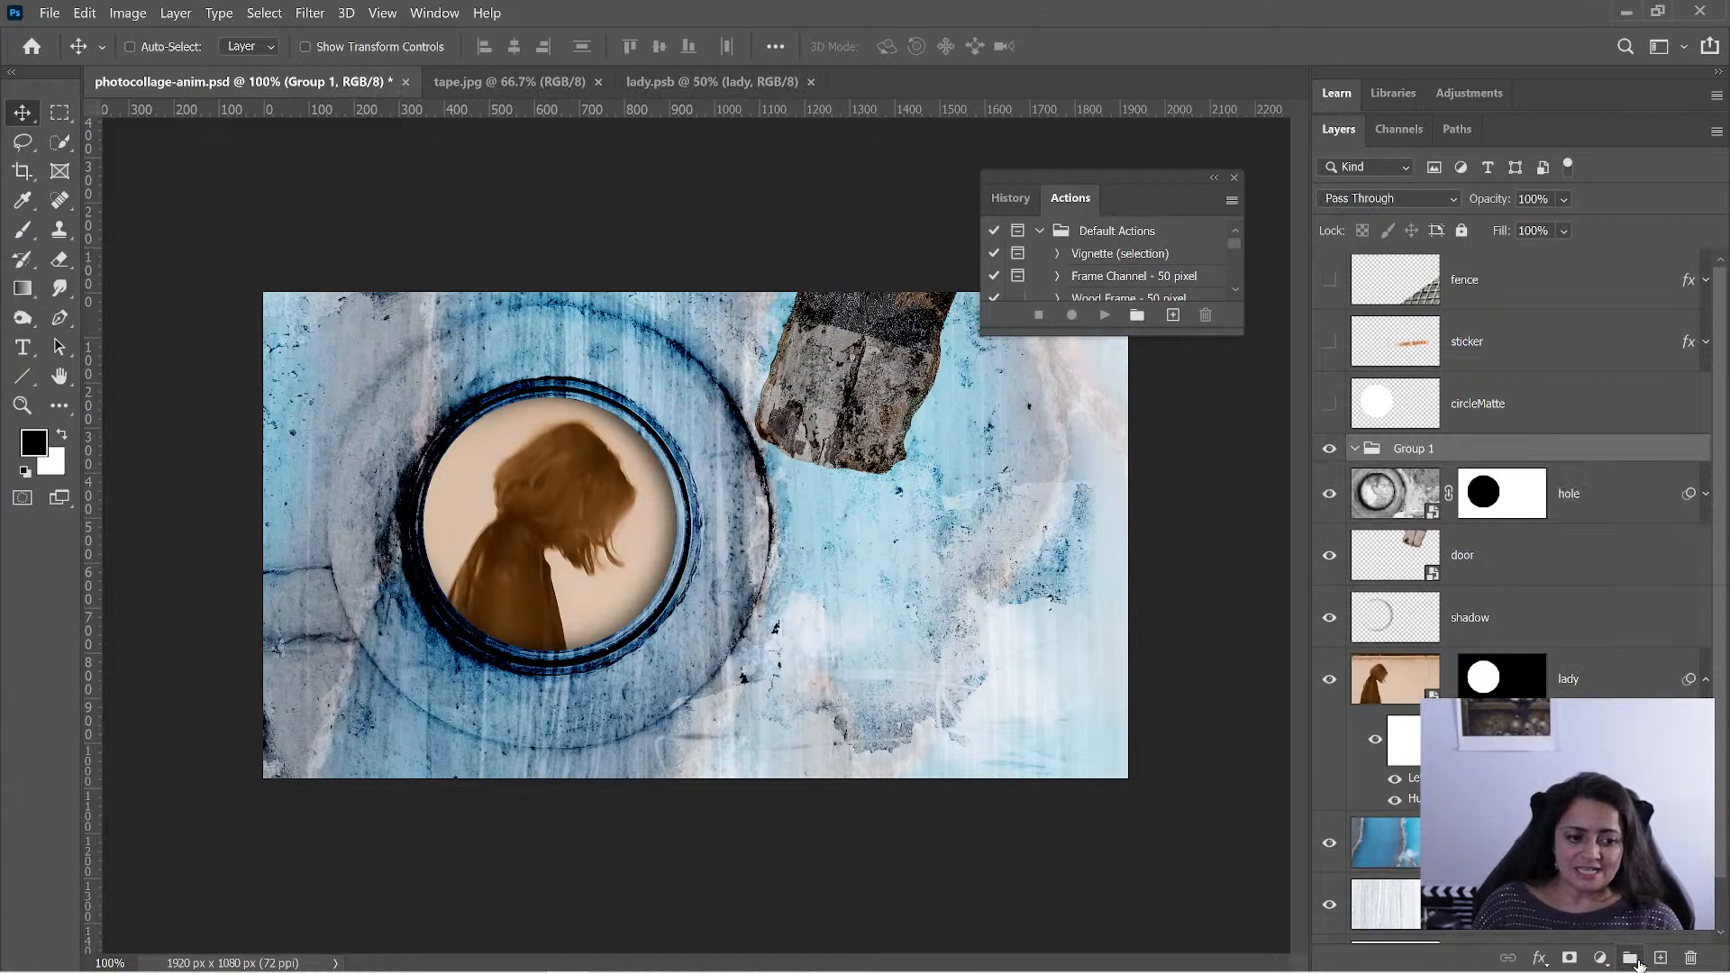
key(ctrl+z)
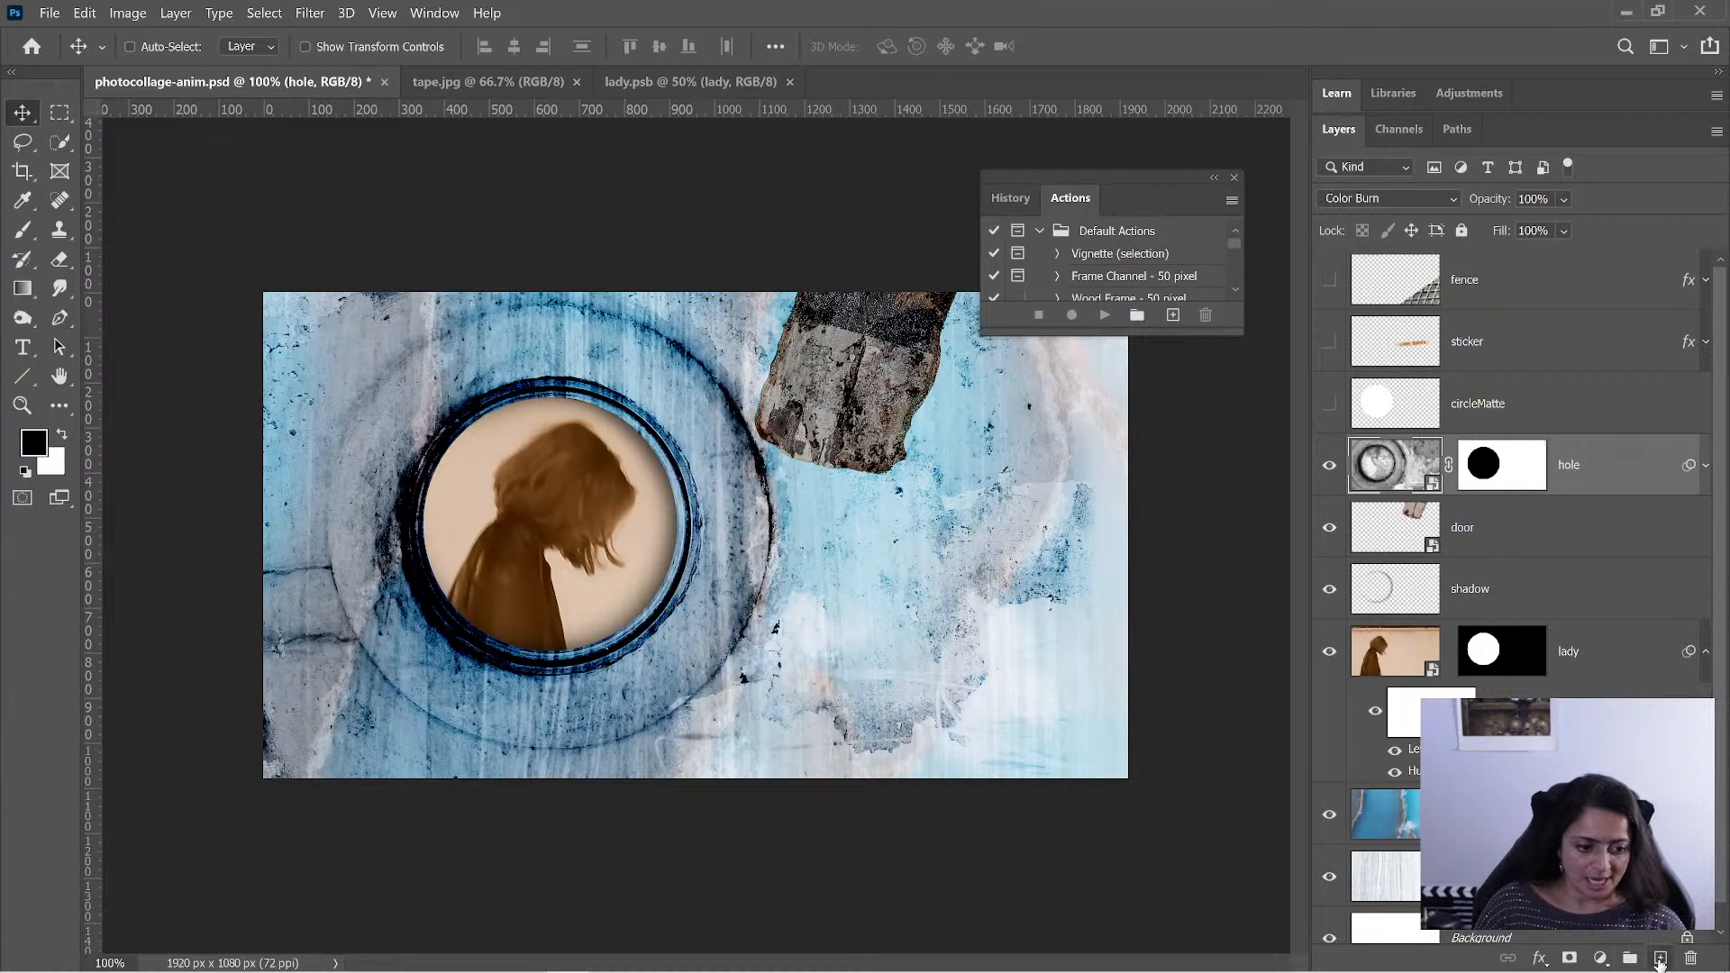
click(1661, 963)
- Magnify the screen at 200% around the control for creating layers, and turn the Magnifier off
key(super+plus)
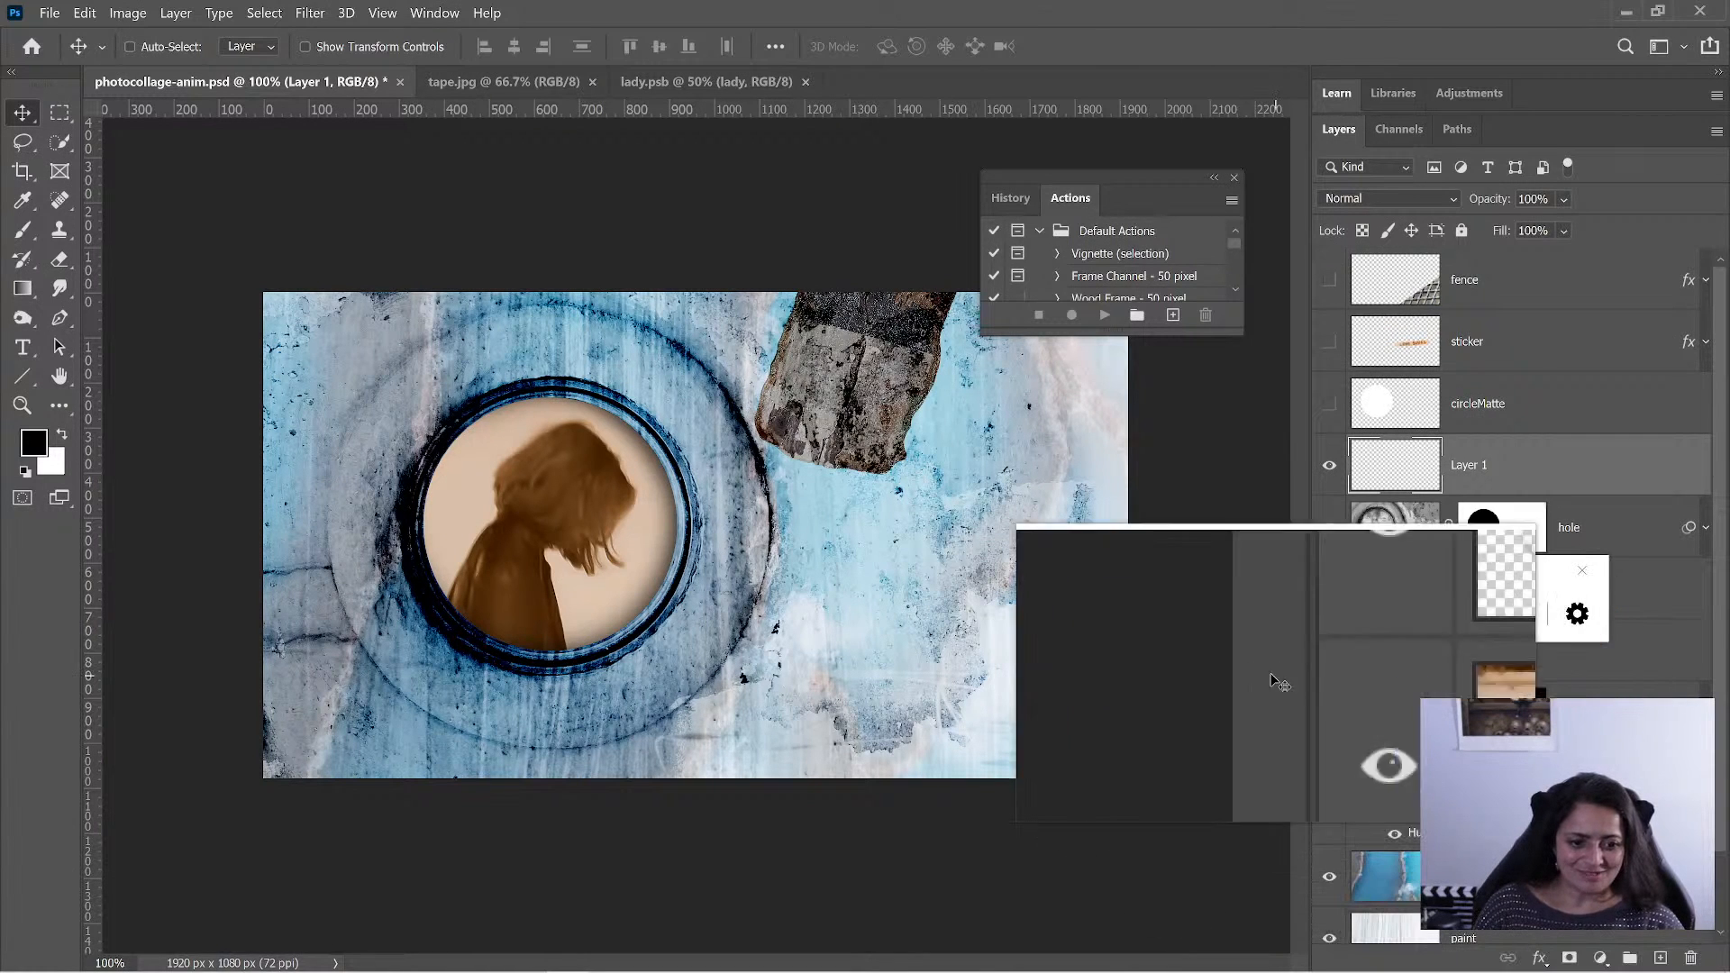
click(1192, 616)
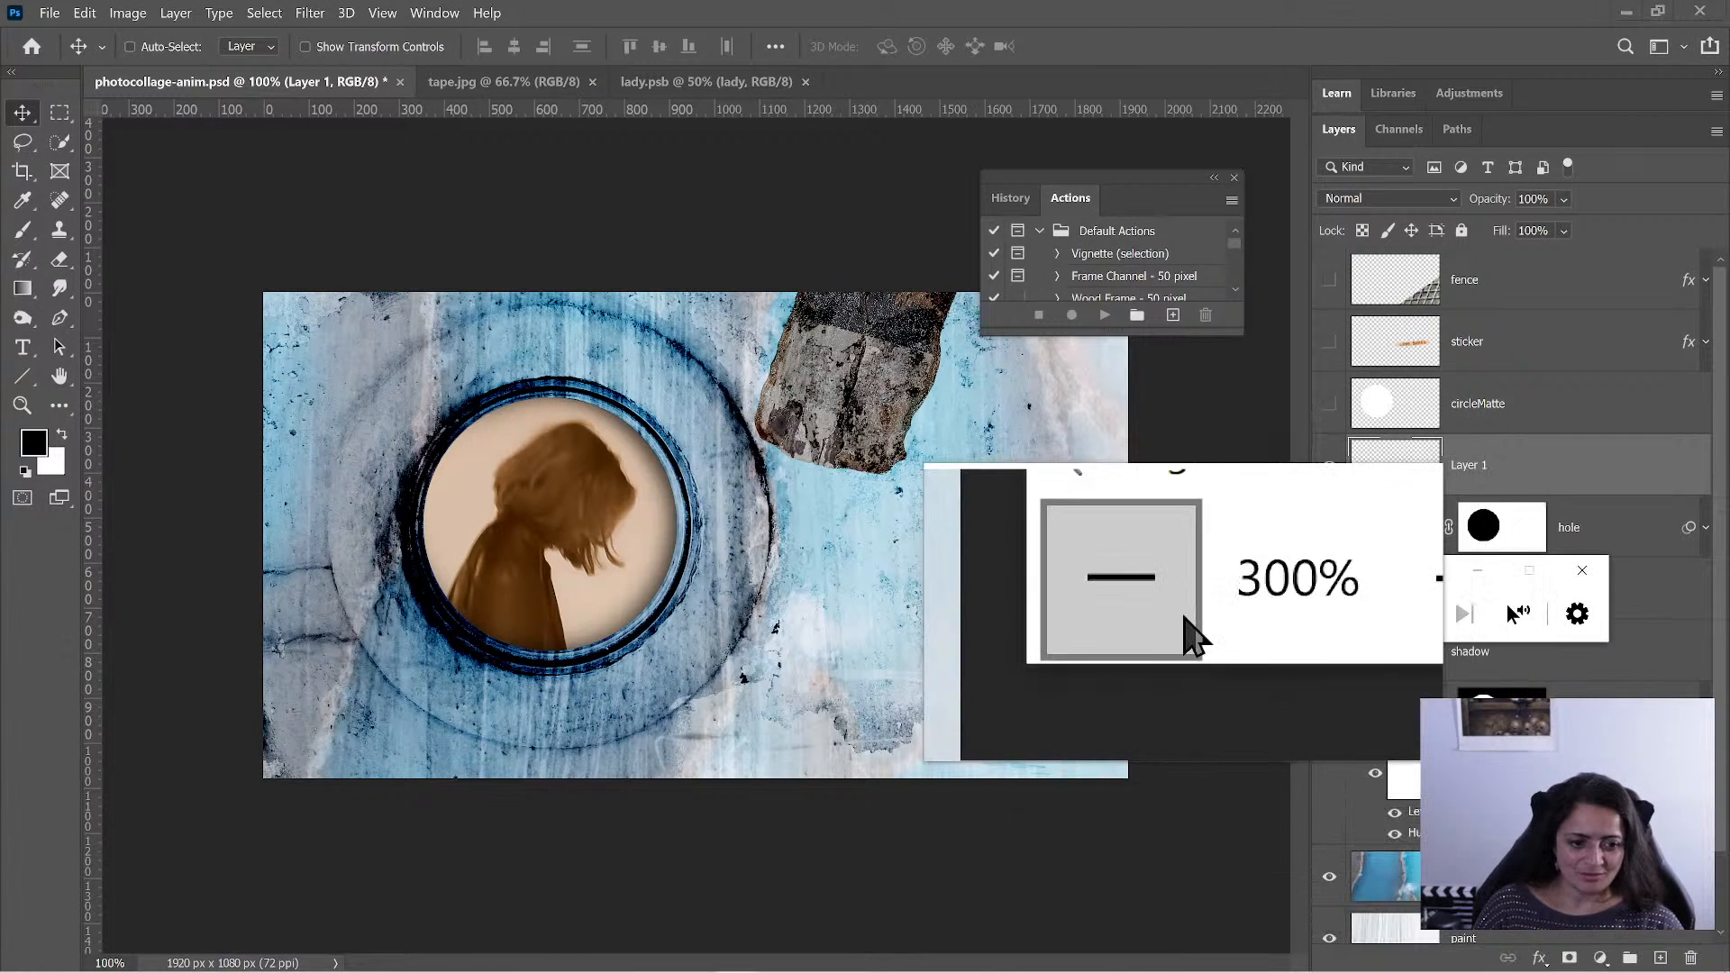
click(1179, 615)
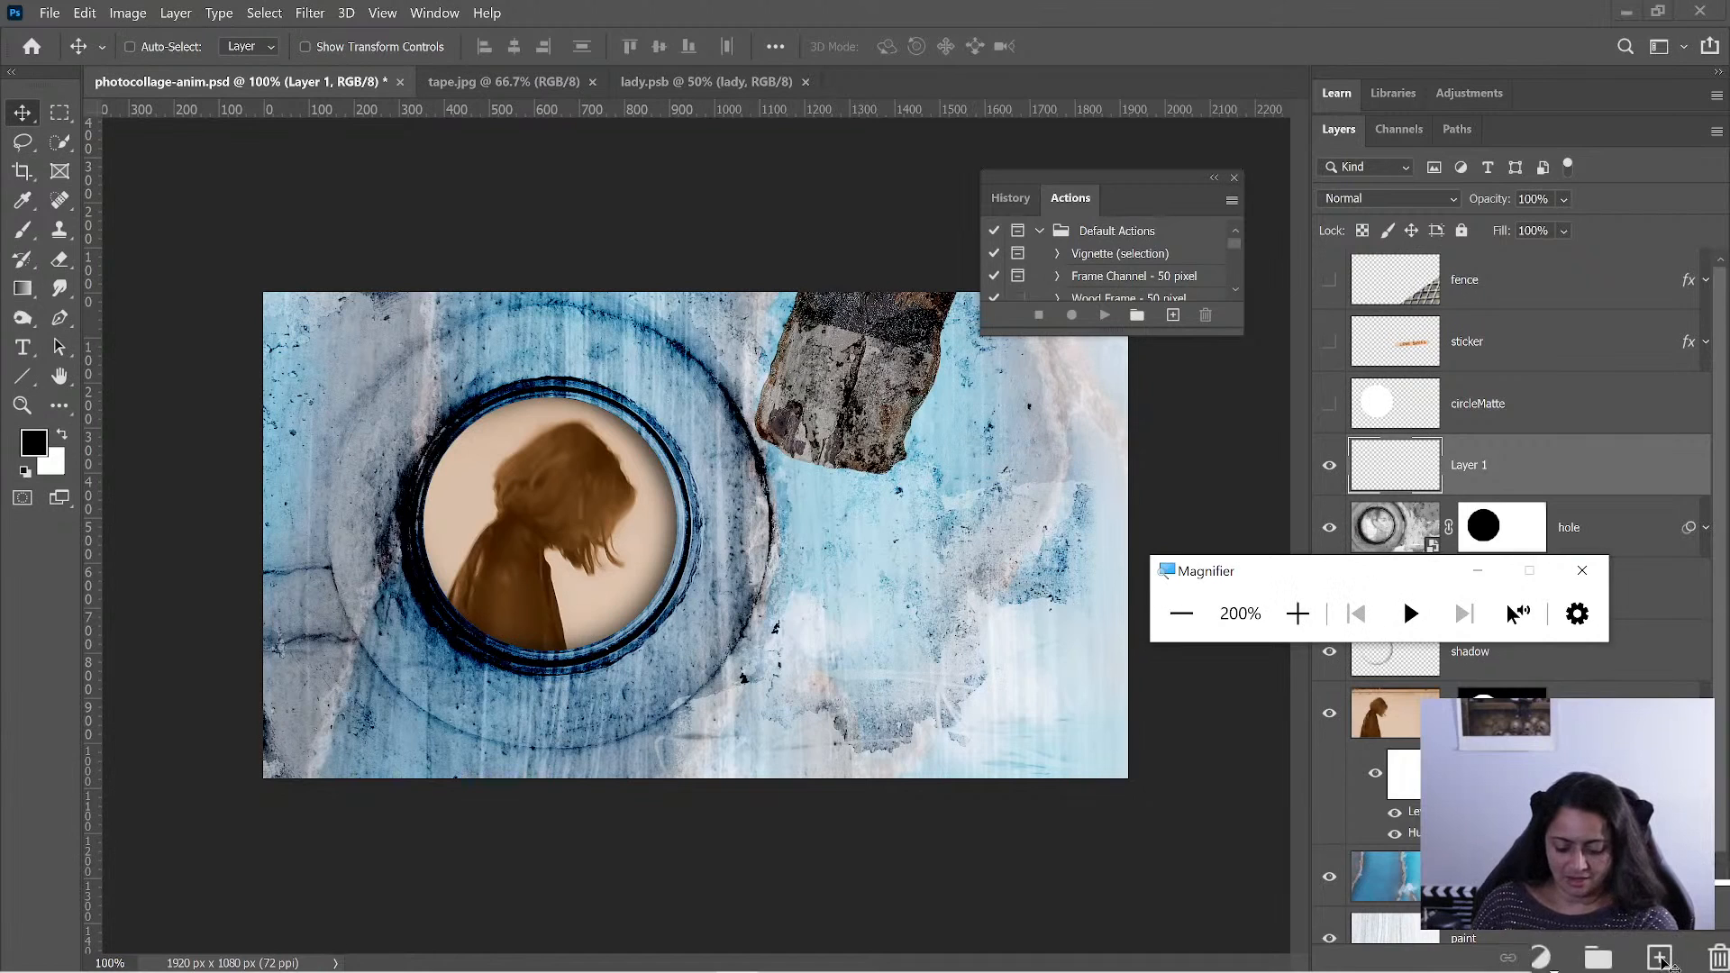
key(super+Escape)
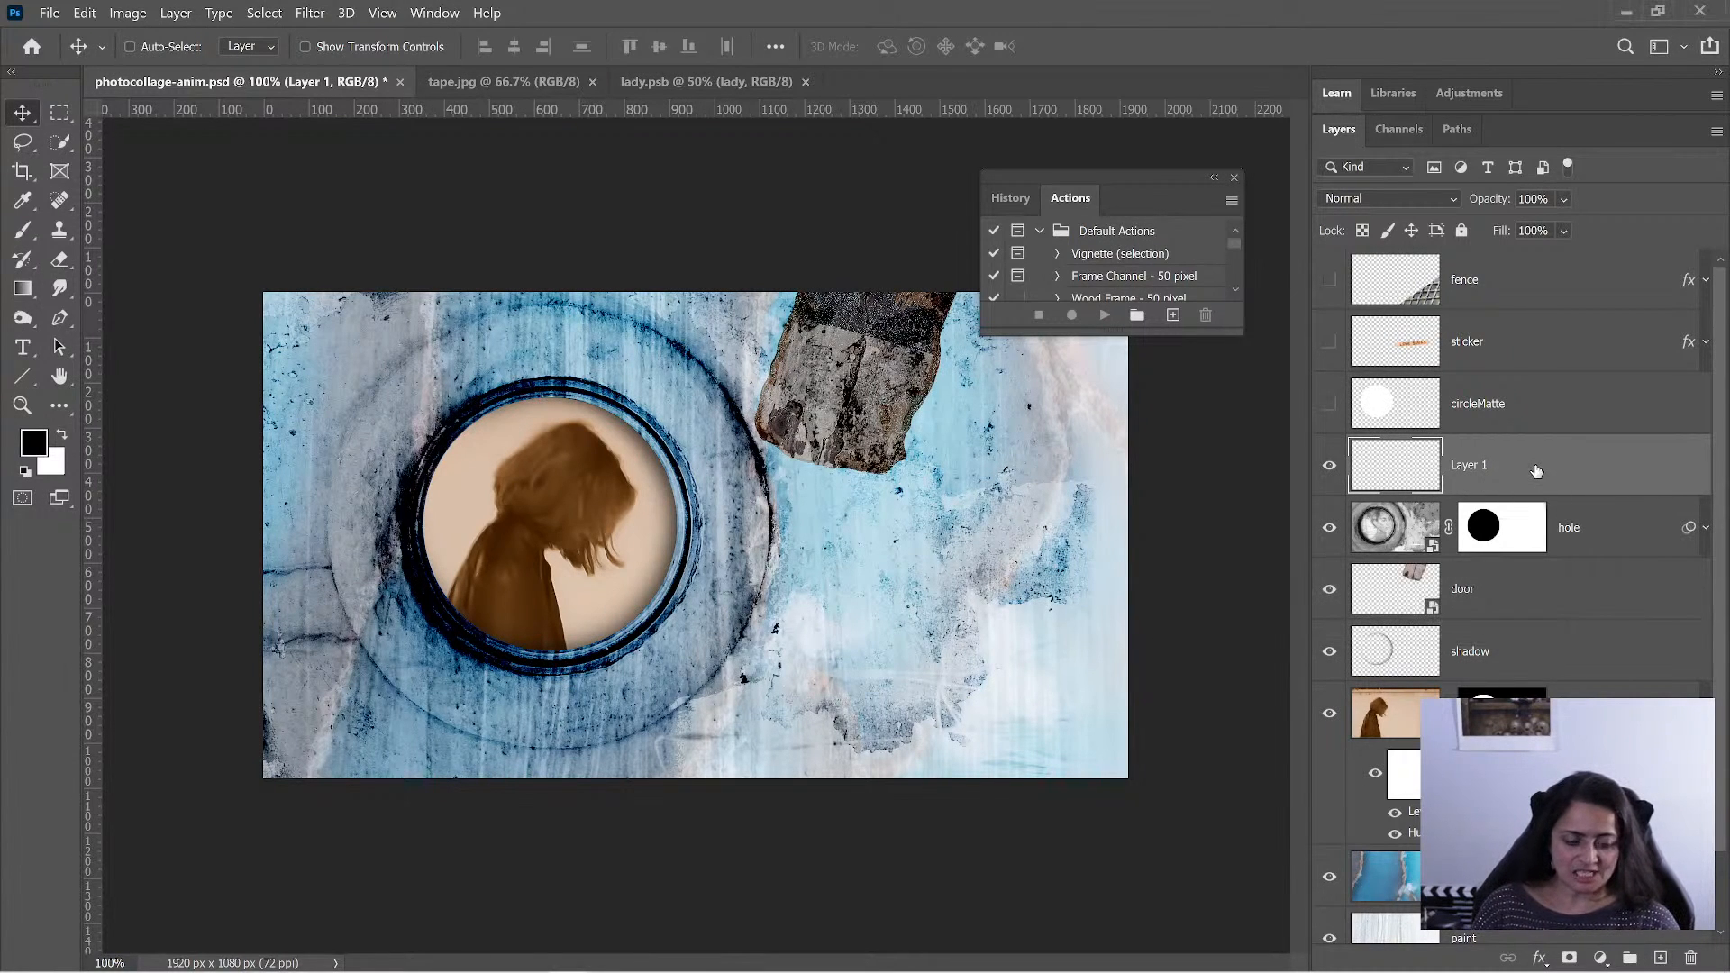
- Try merging the empty Layer 1 with the hole layer, and undo the merge
shift+click(1600, 536)
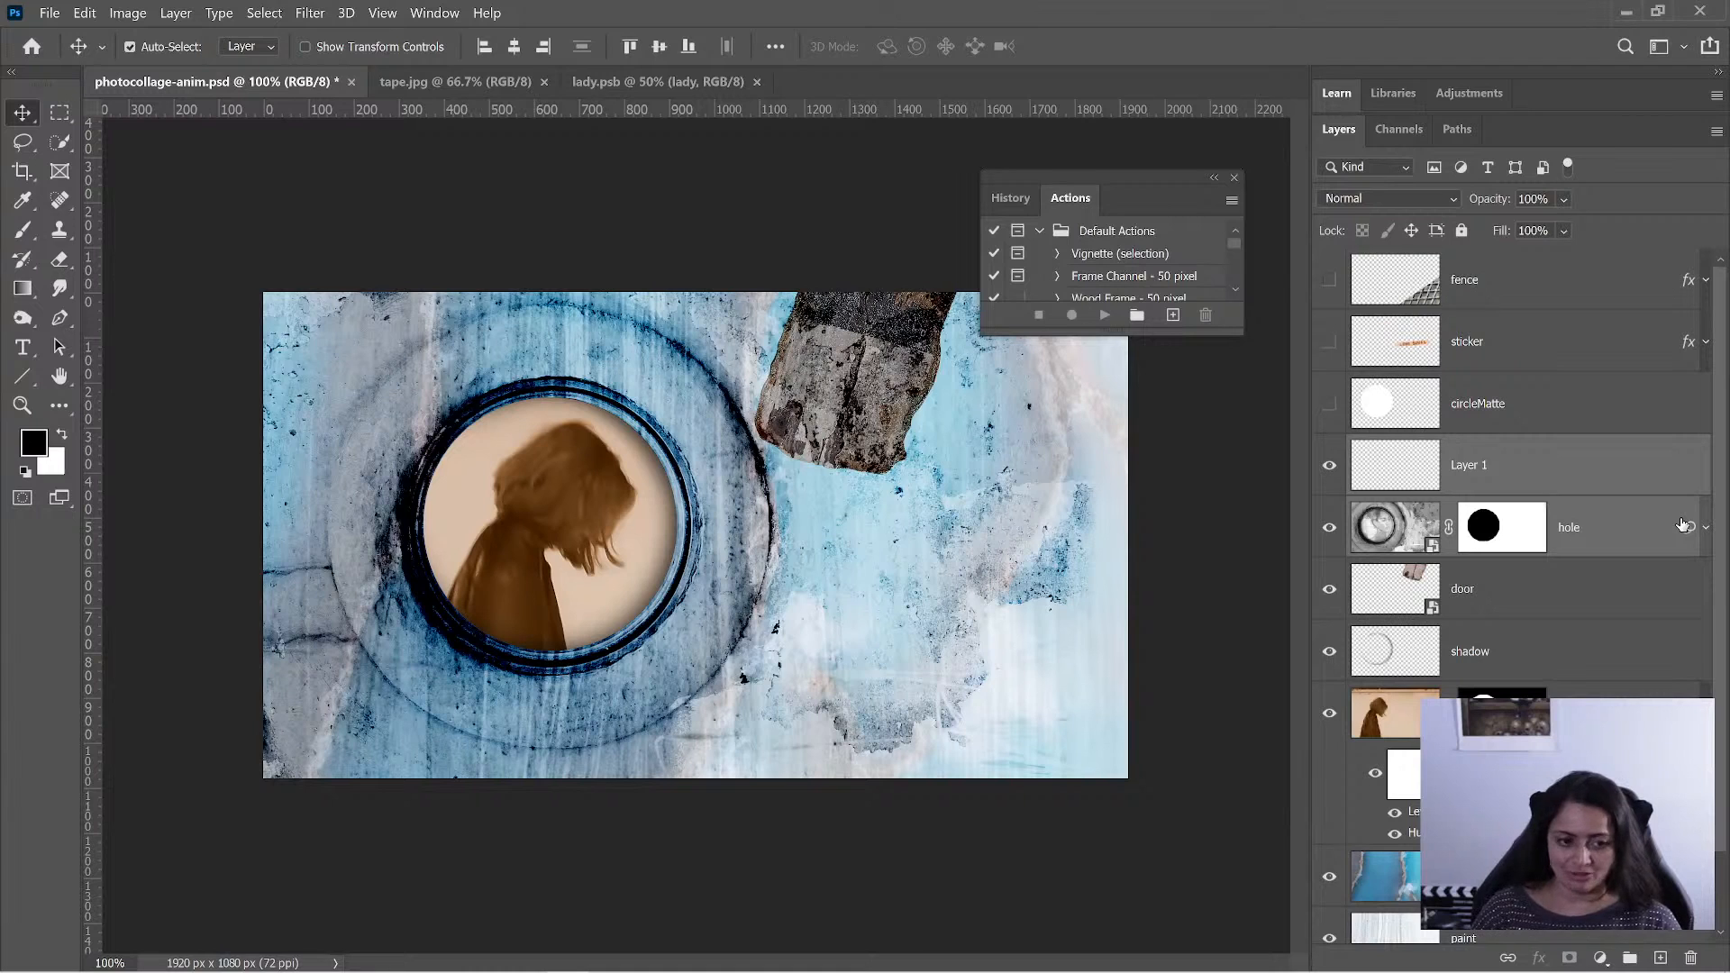
key(ctrl+e)
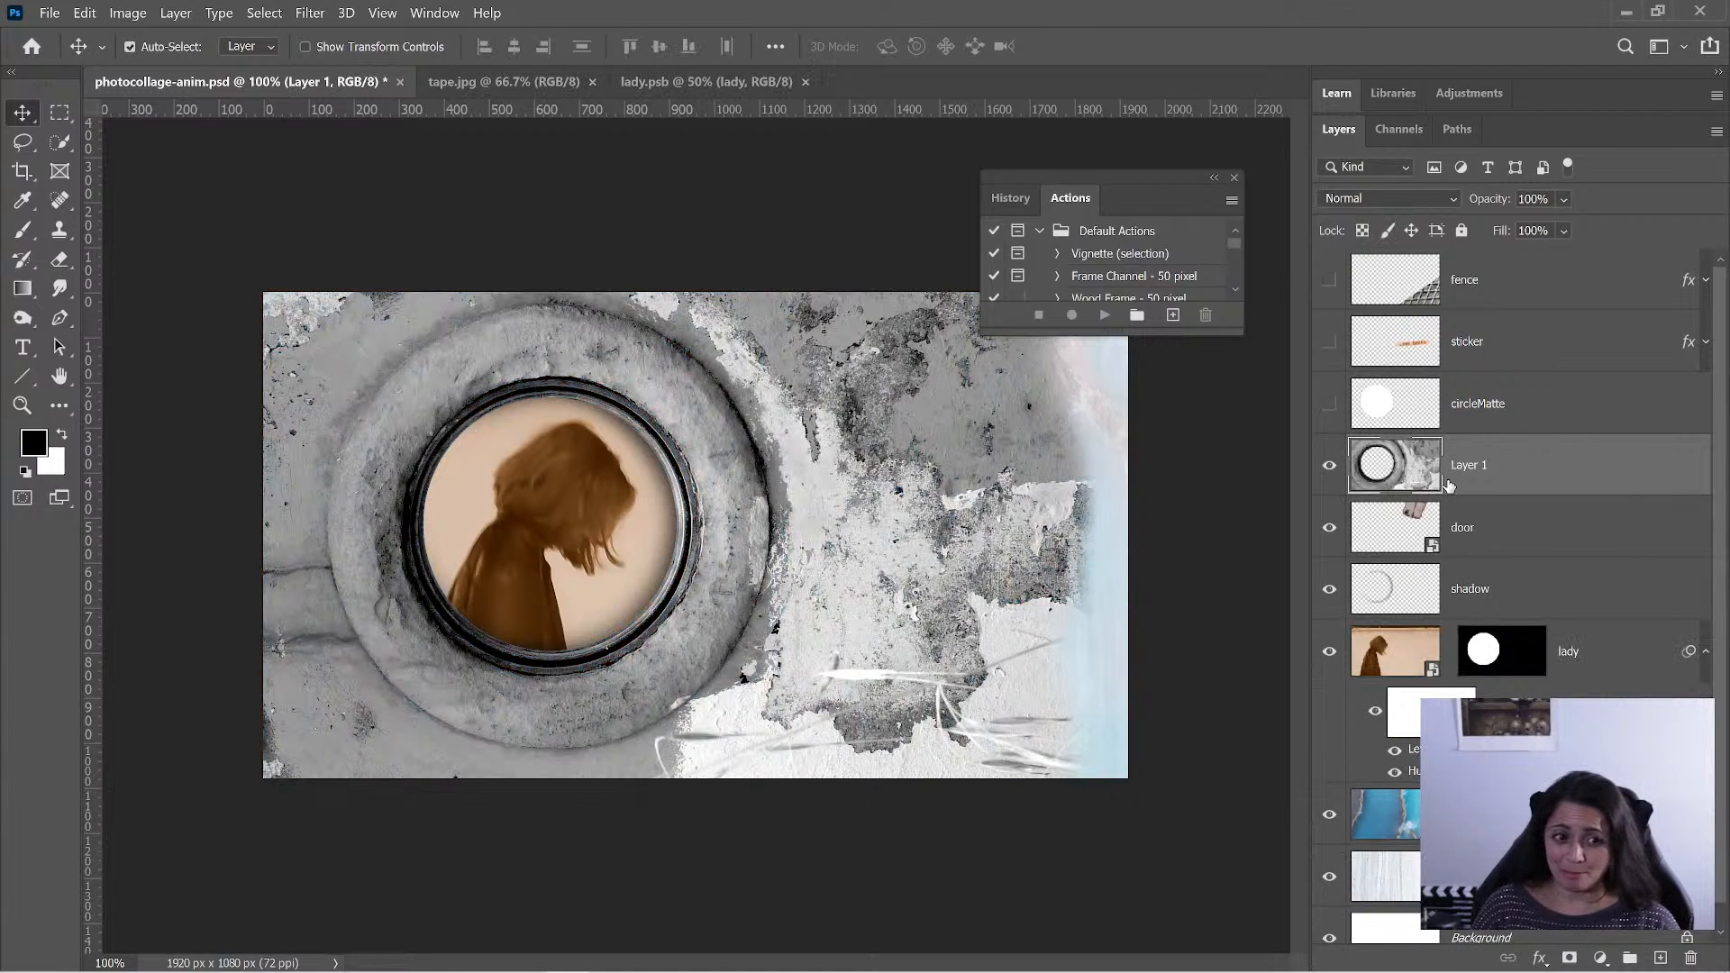
key(ctrl+z)
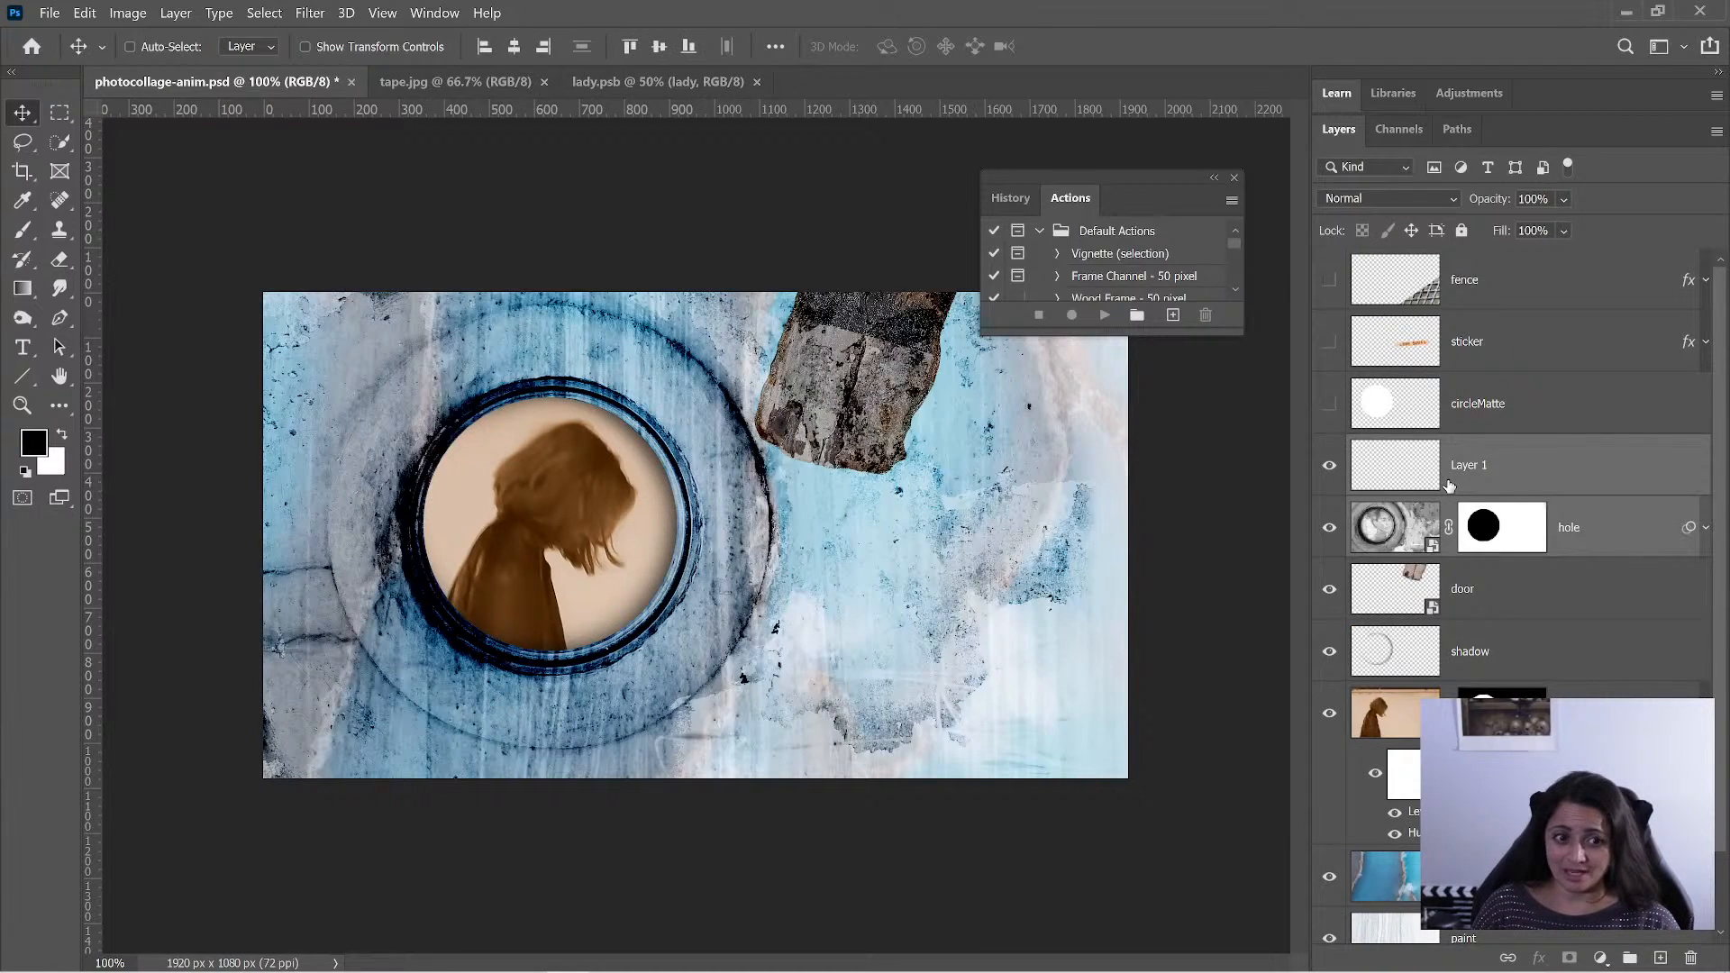
- Merge the hole layer with the empty Layer 1 and set the merged layer's blend mode to Color Burn
click(1604, 532)
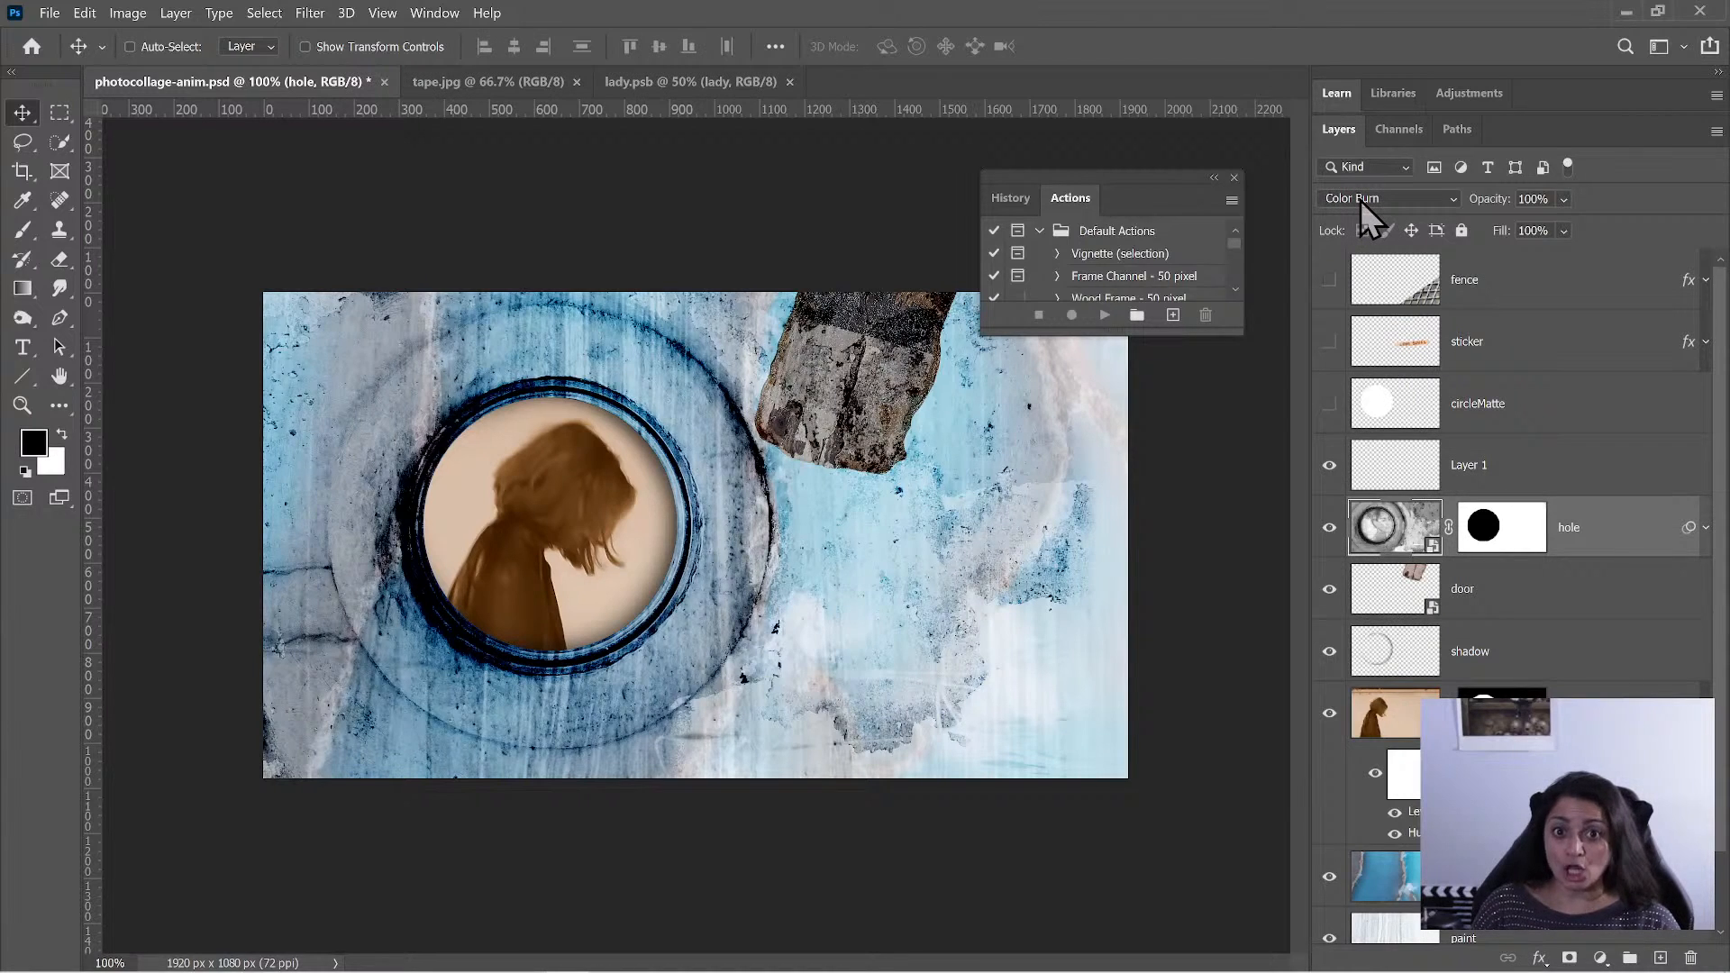
click(1590, 473)
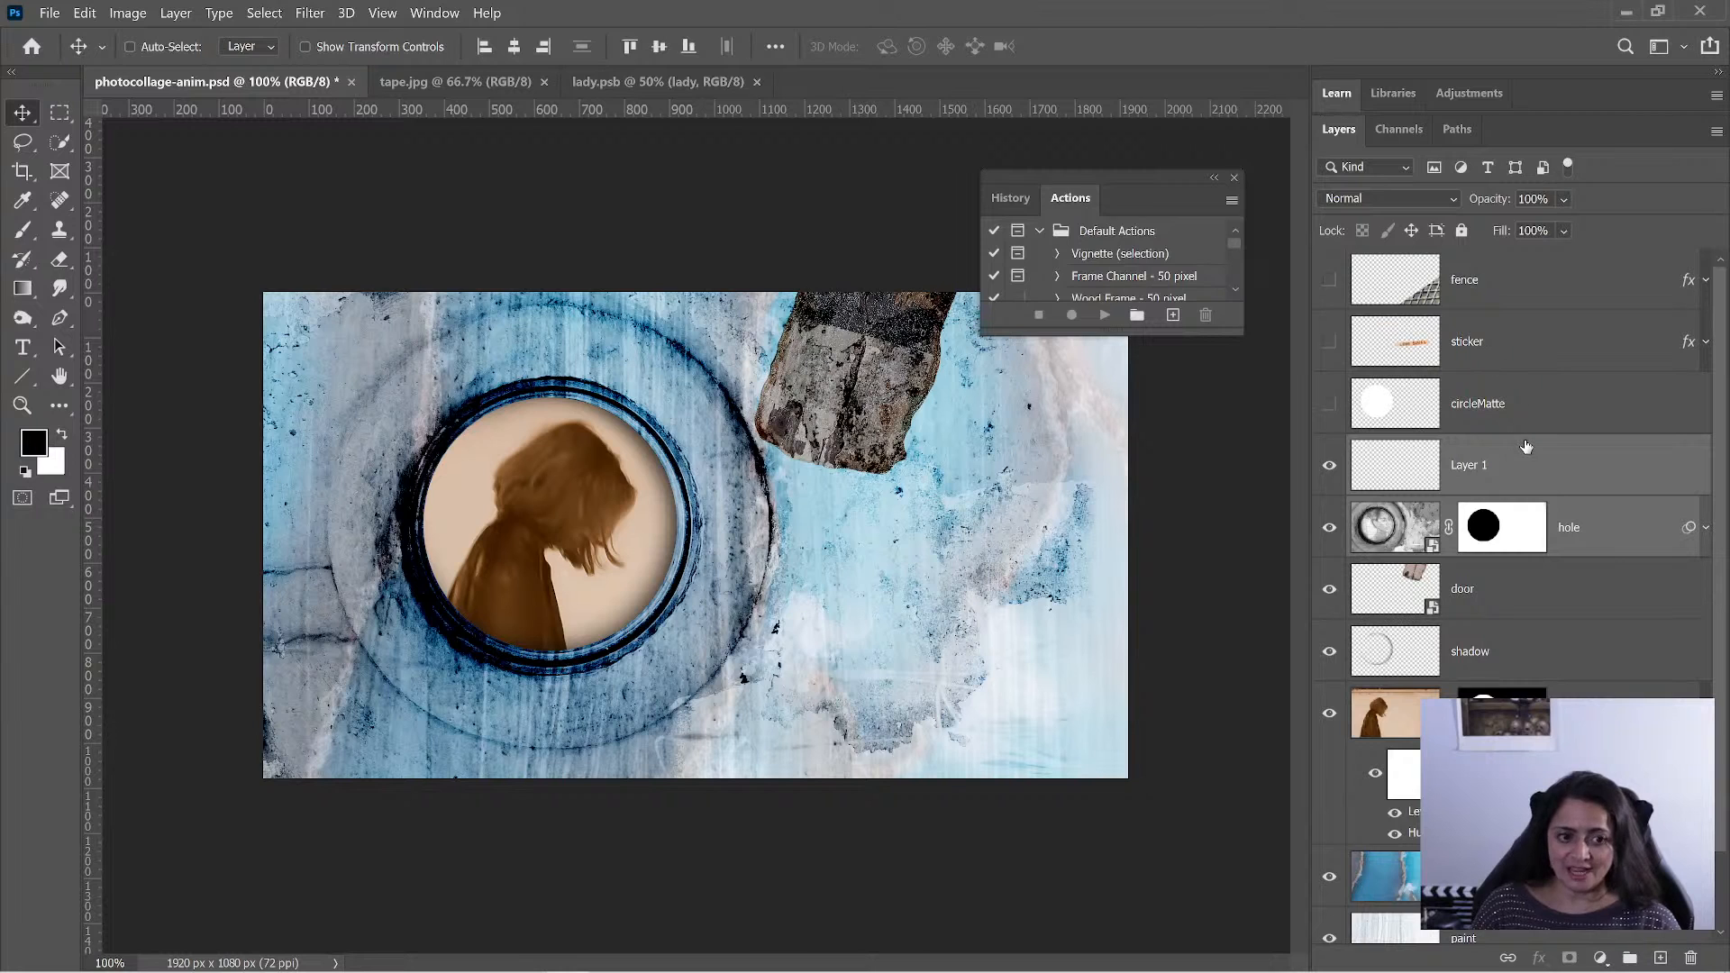
key(ctrl+e)
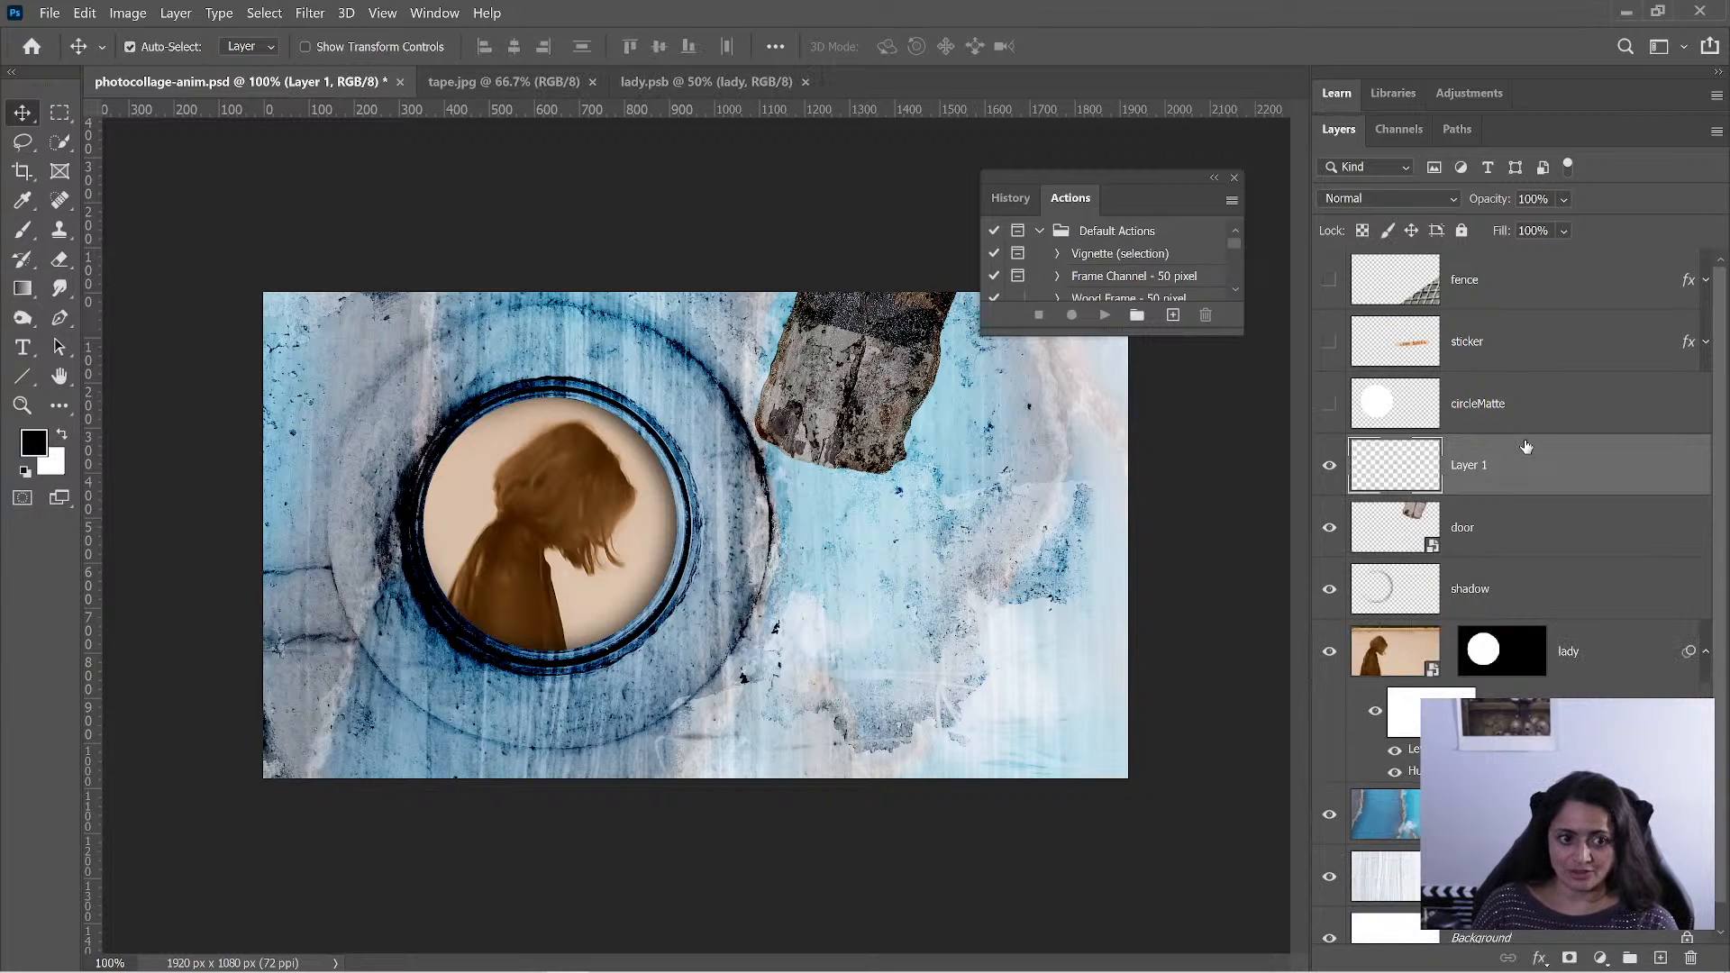
click(1392, 195)
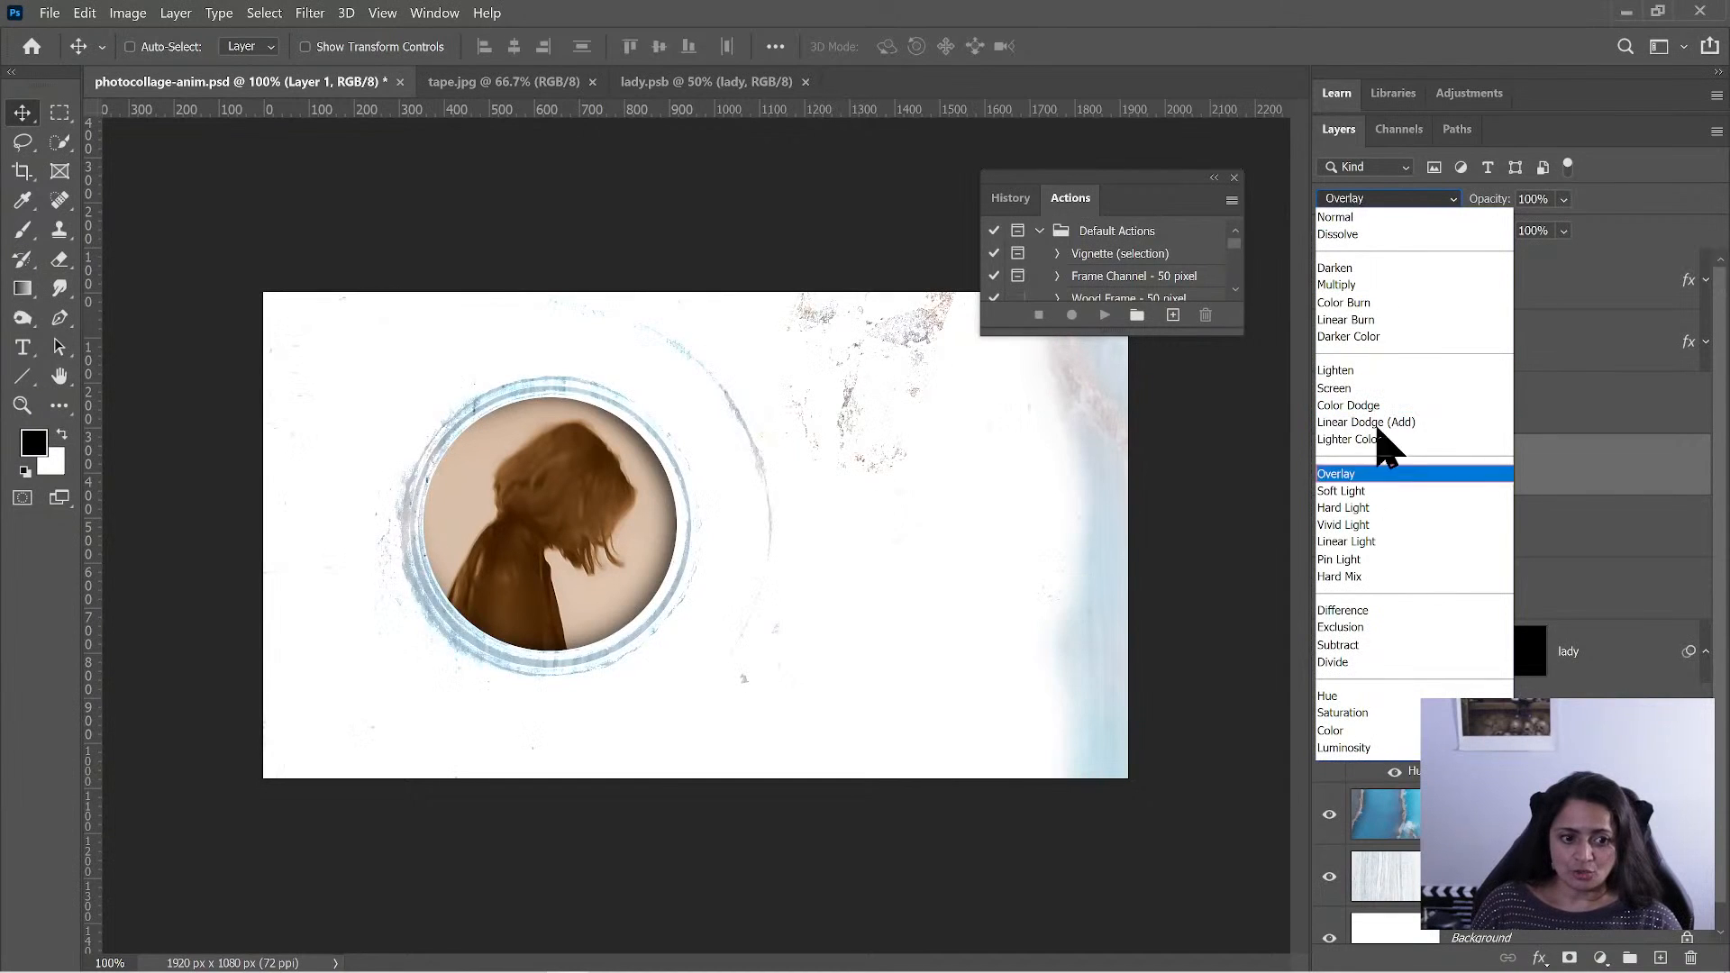
click(1366, 305)
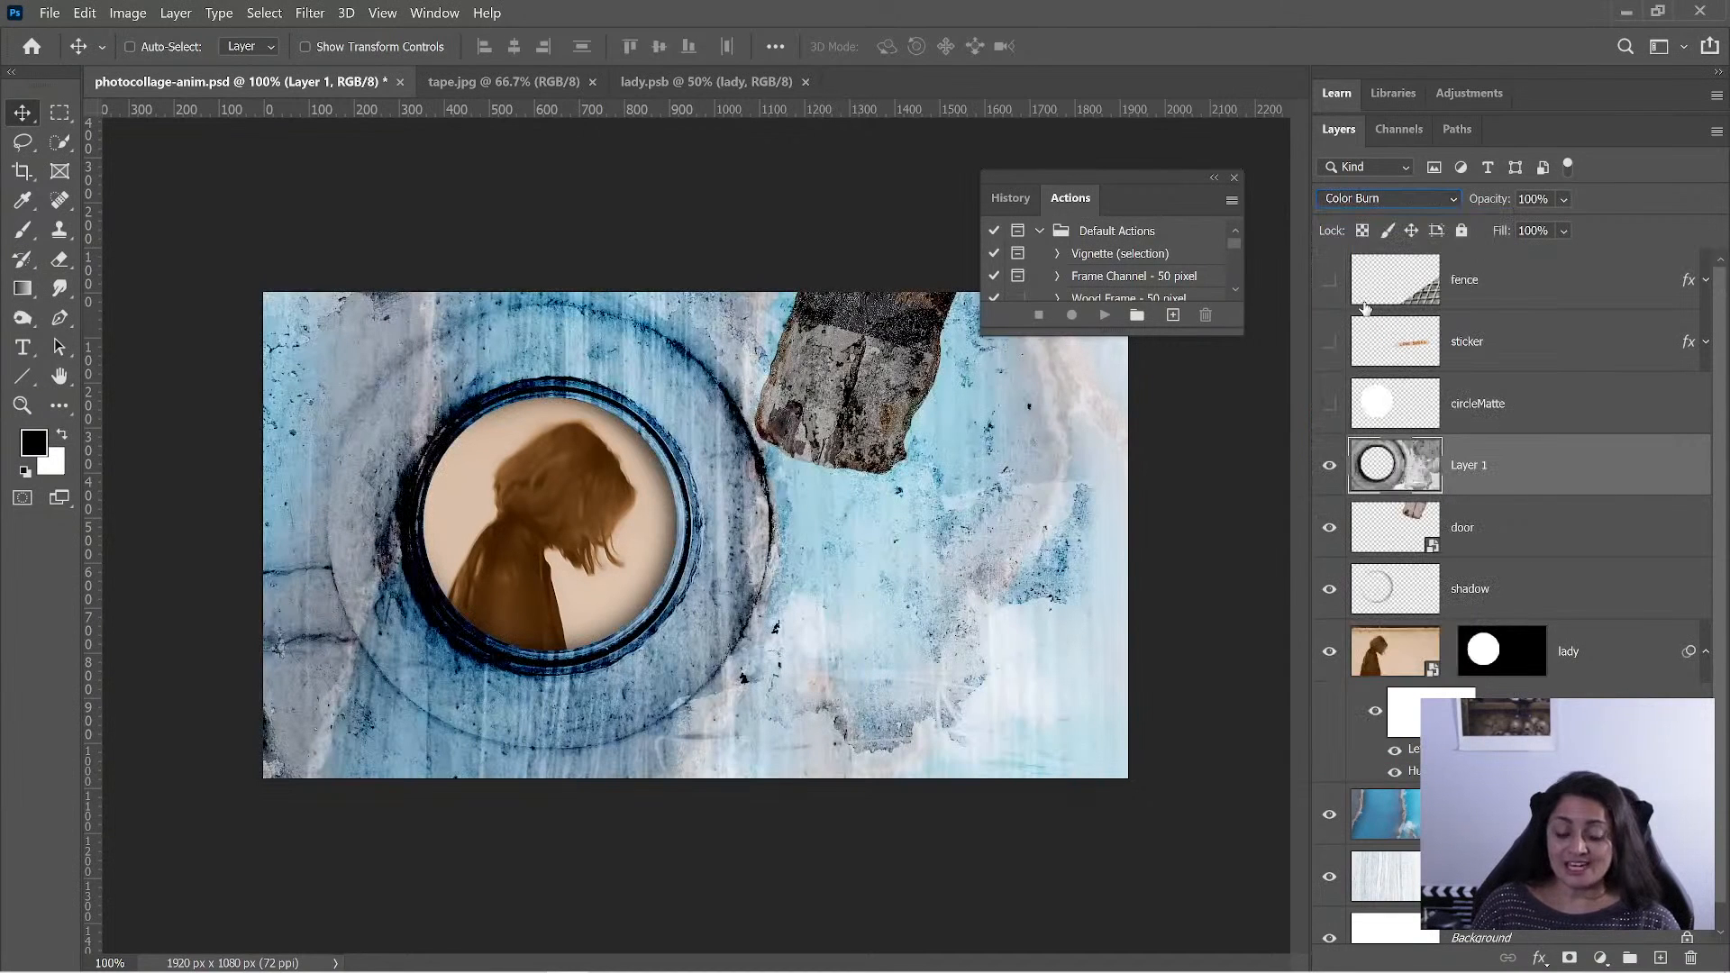
- Rename the merged Color Burn Layer 1 as hole and hide it
double_click(1469, 465)
text(hole)
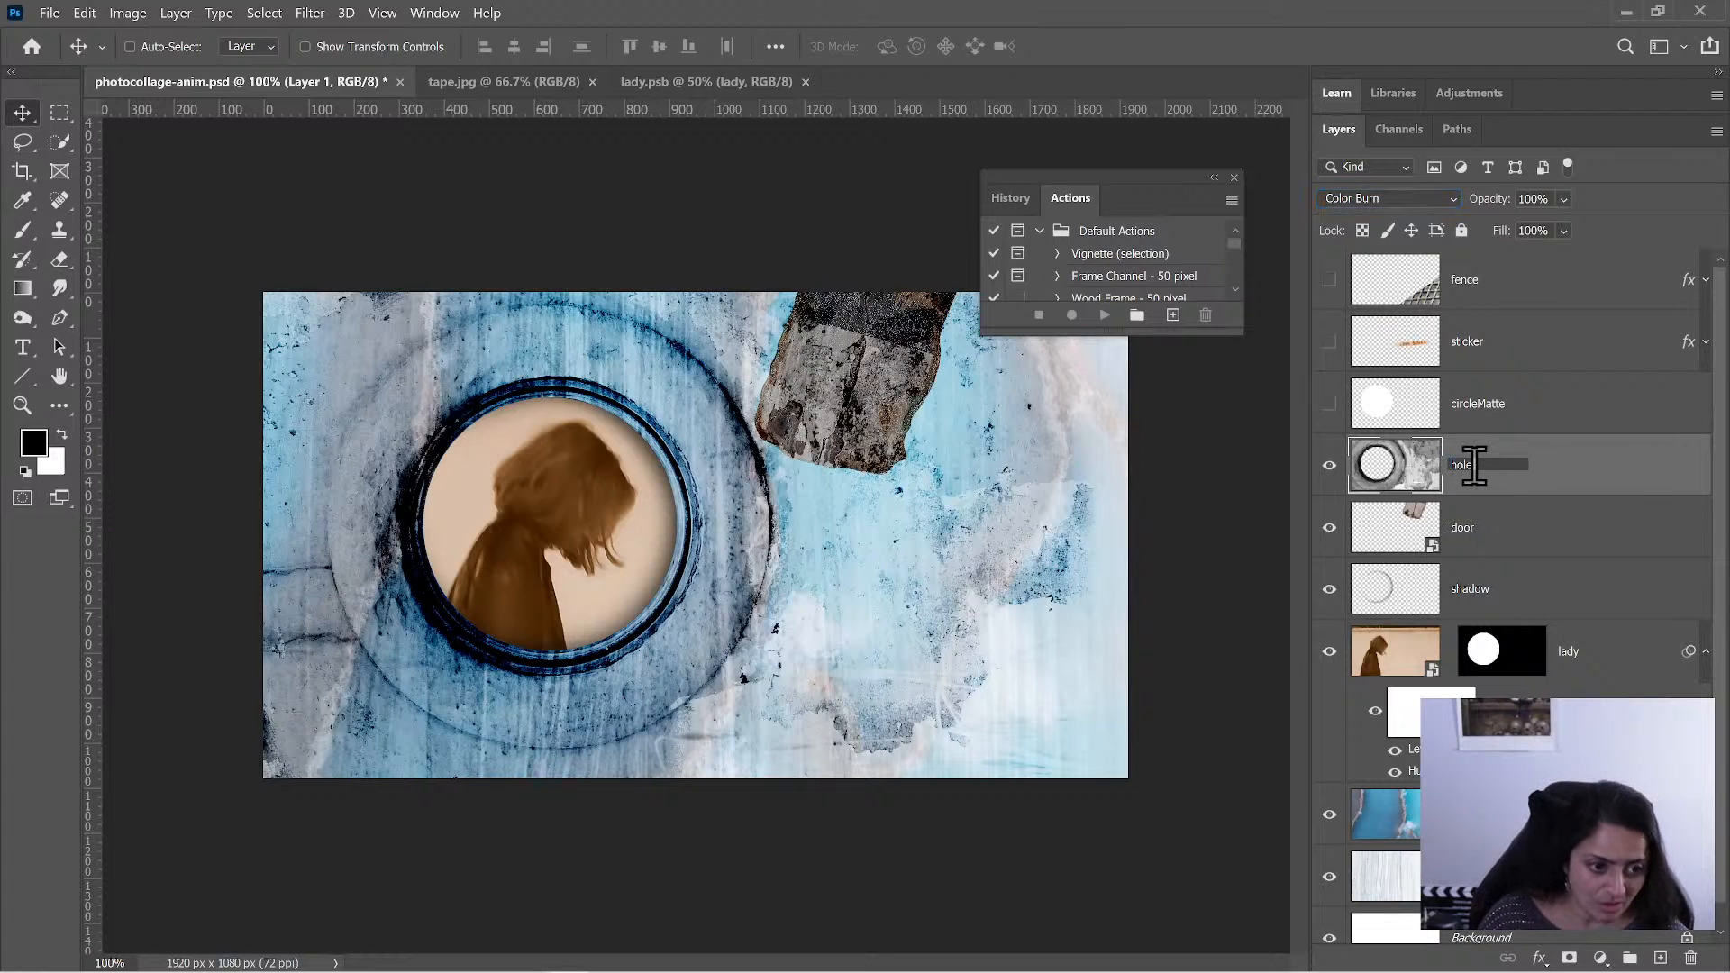
key(Return)
click(1329, 465)
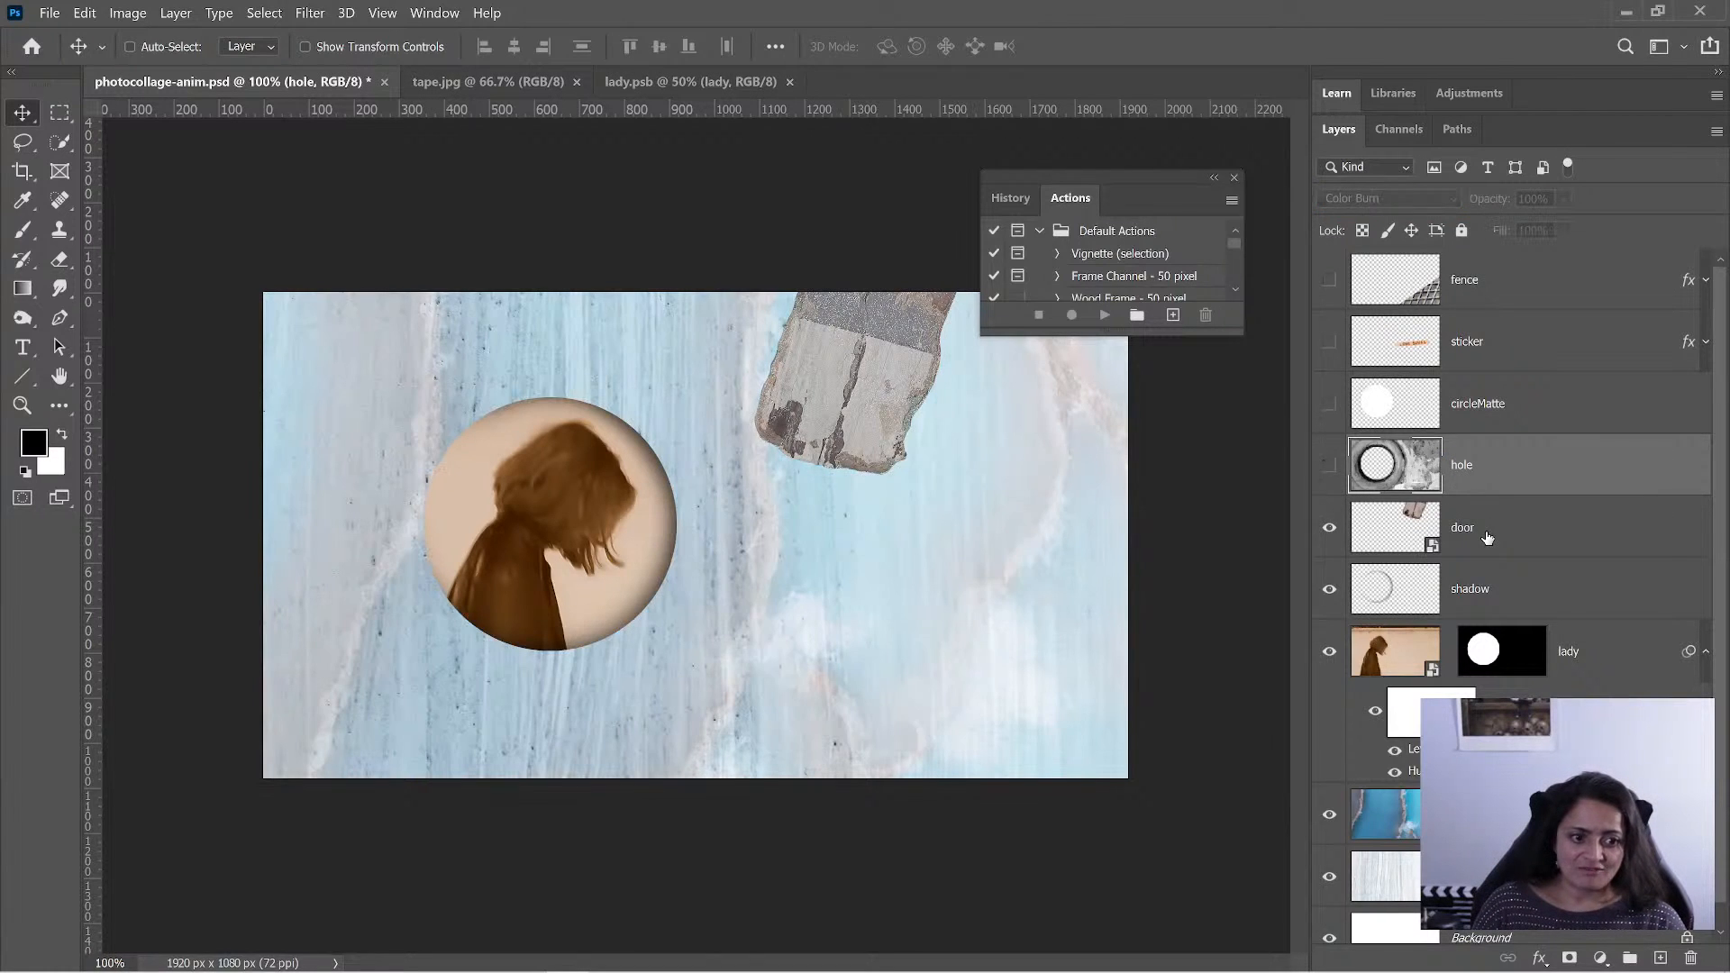
- Duplicate the door layer and move the copy over the right part of the lady circle
click(1487, 537)
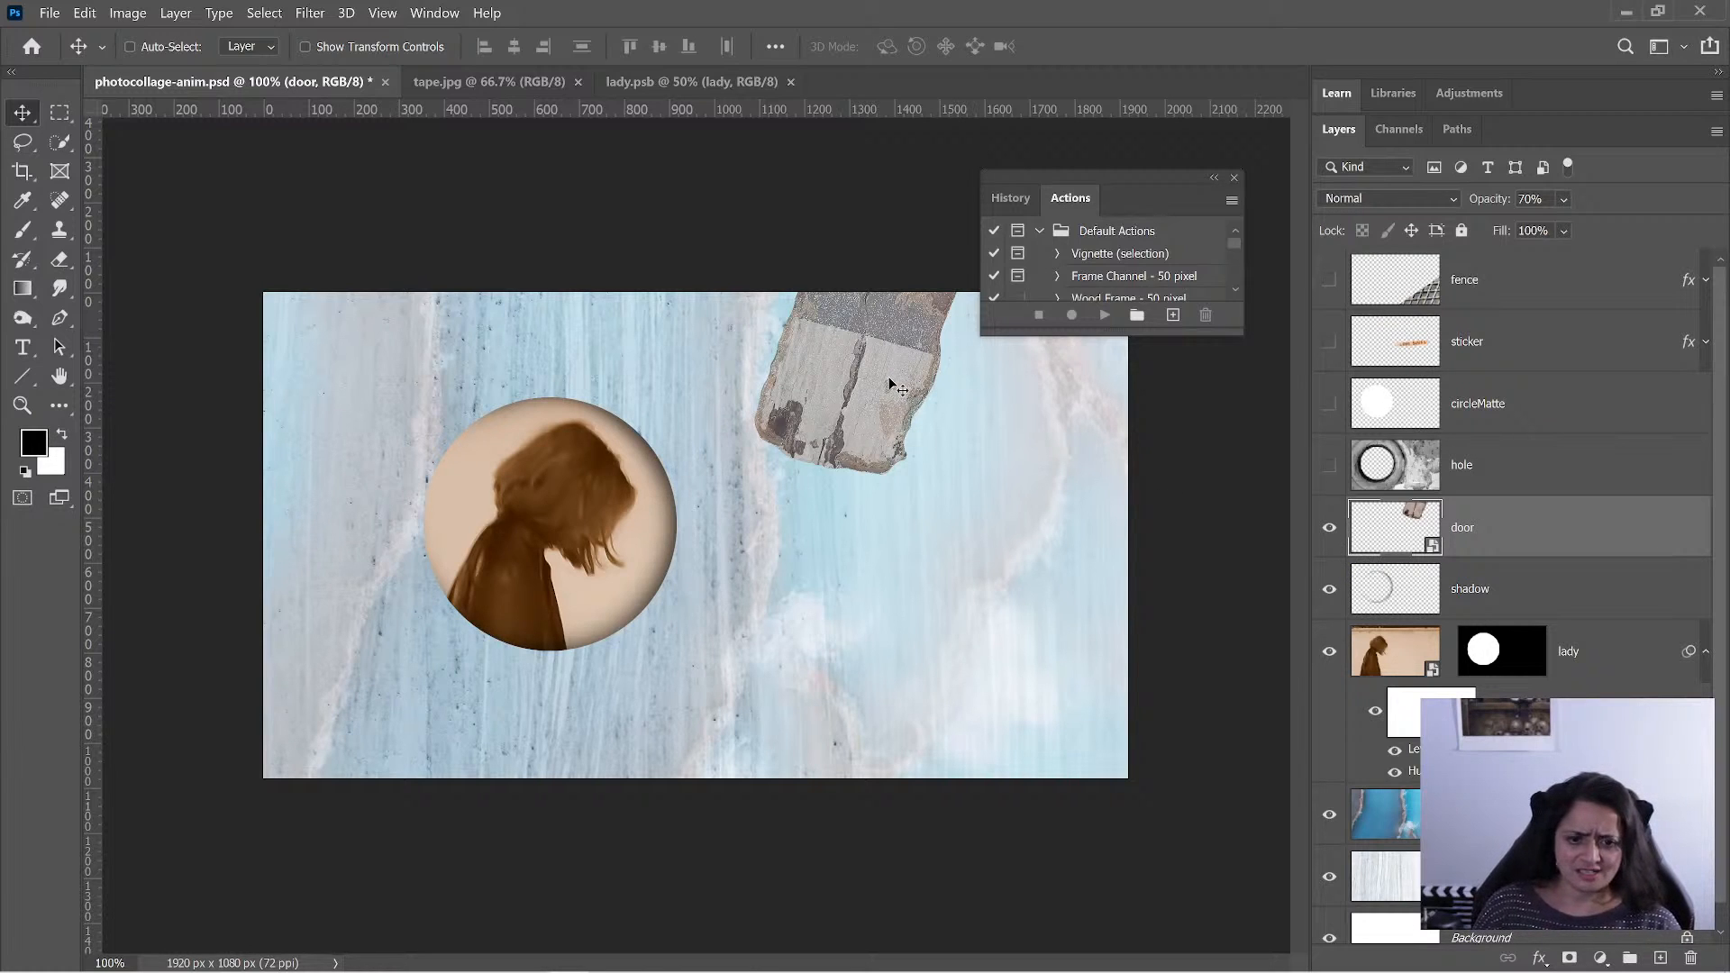
drag(1491, 540, 1661, 958)
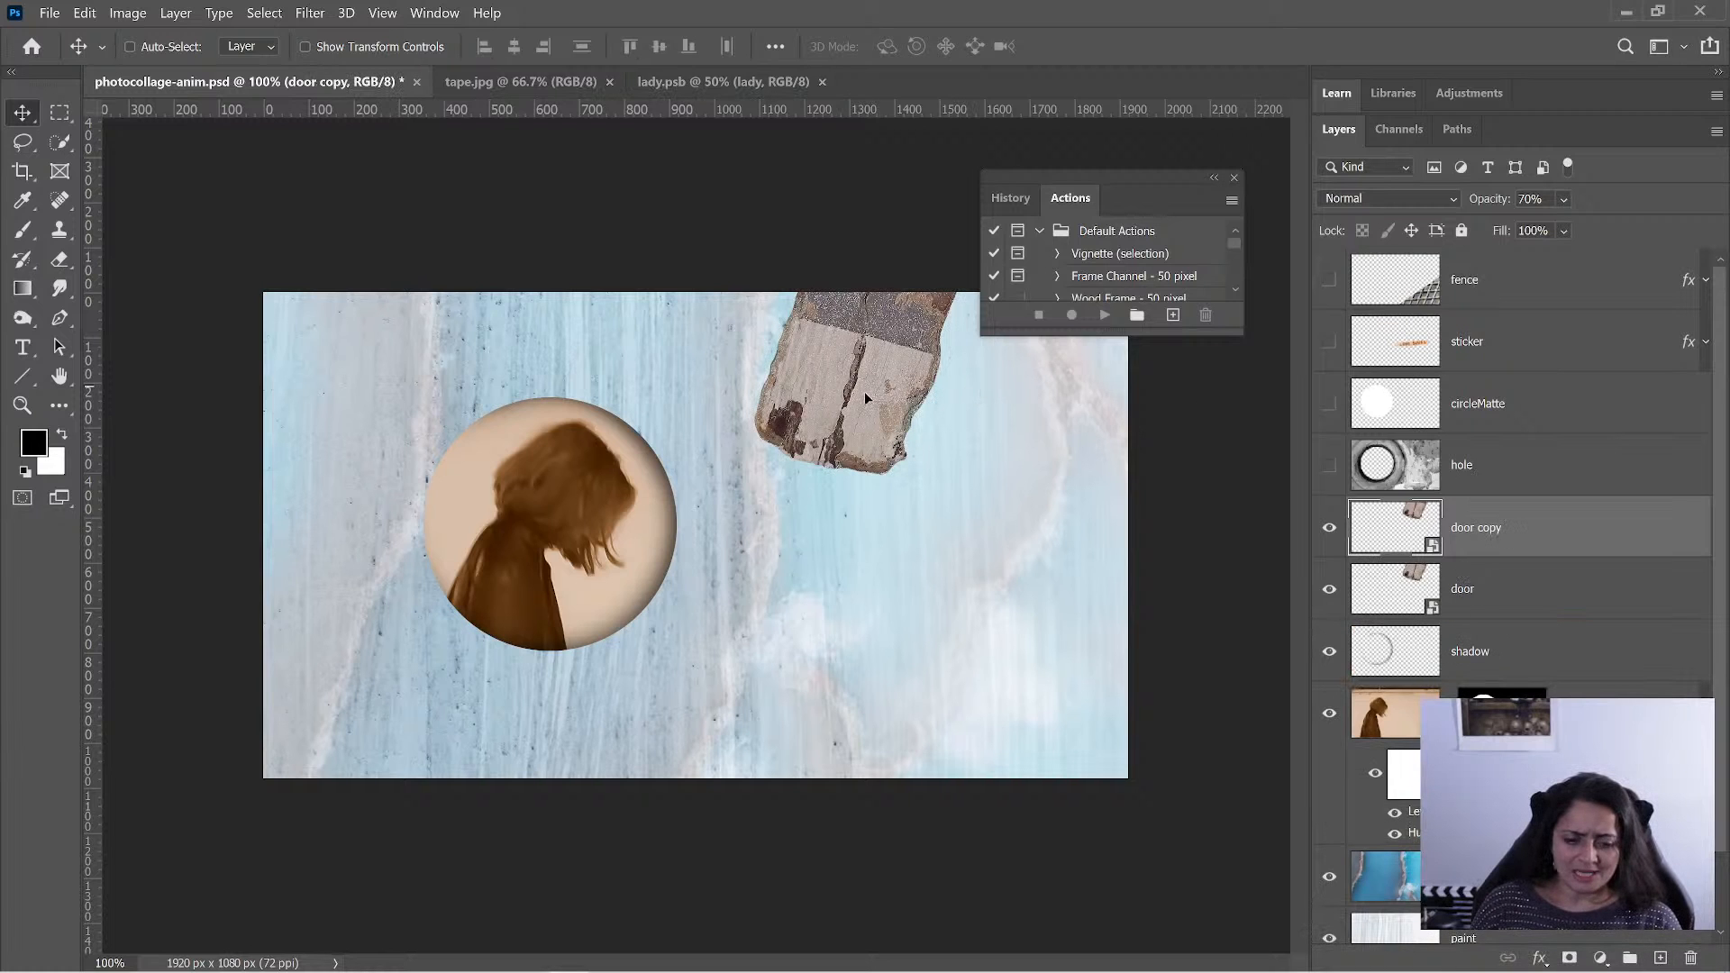
drag(864, 391, 629, 582)
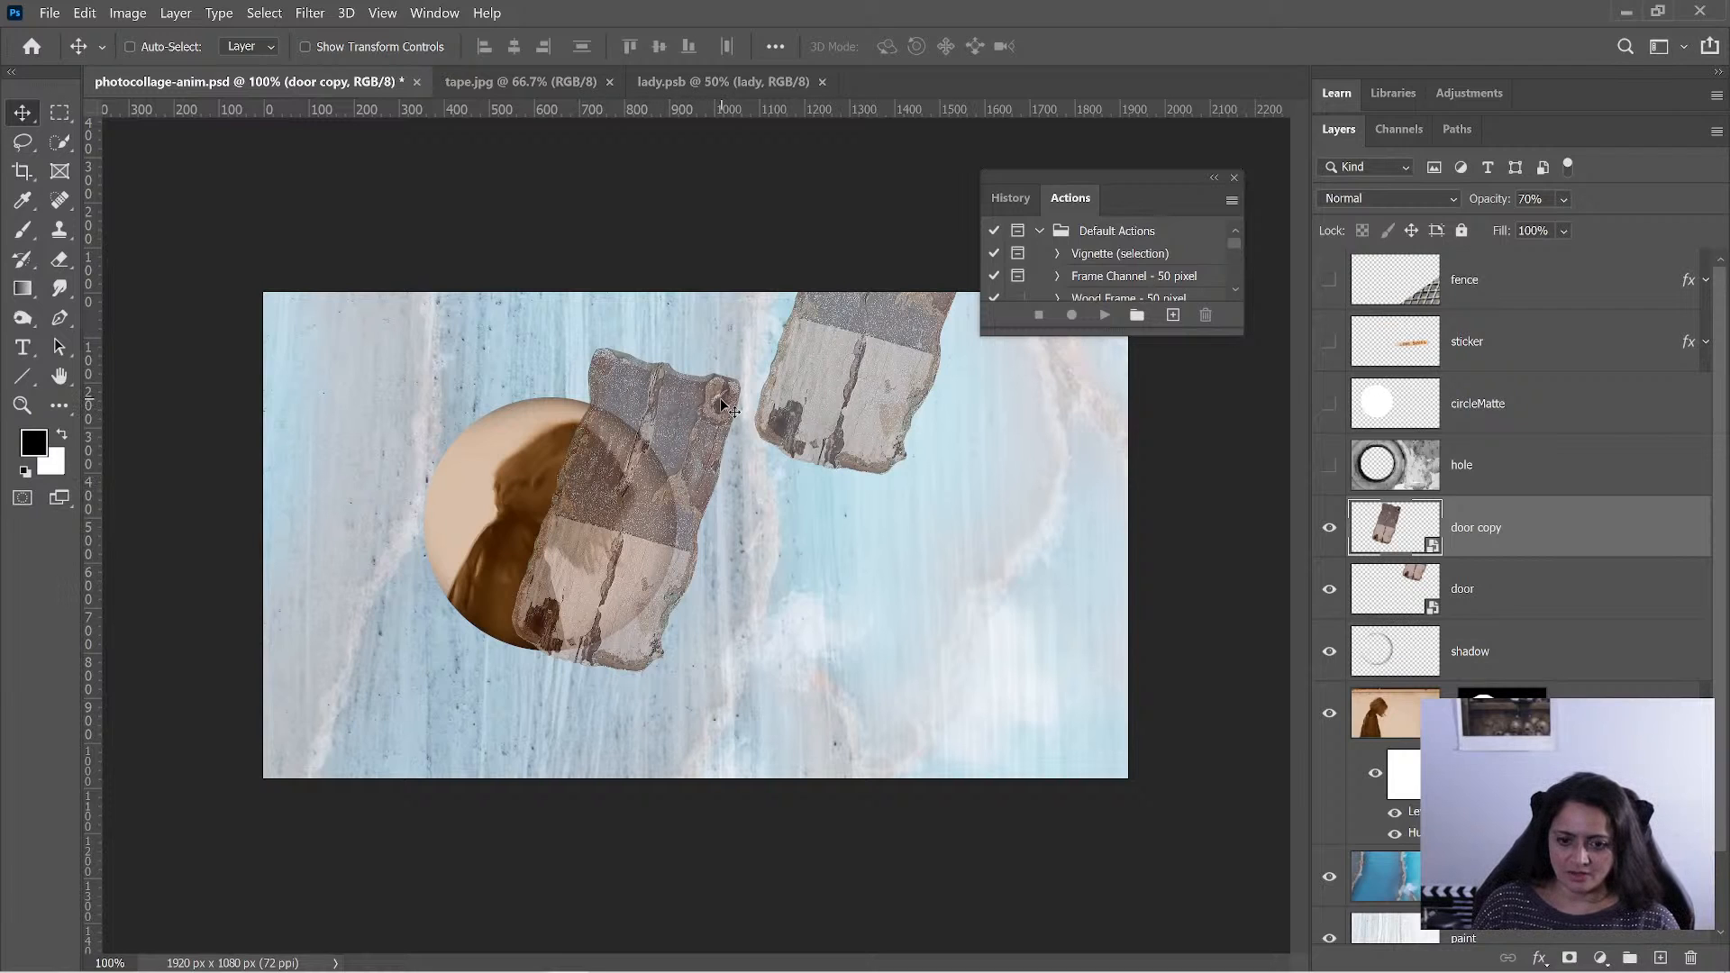
- Free-transform the door copy and rotate it upright to an angle of 0.00°
key(ctrl)
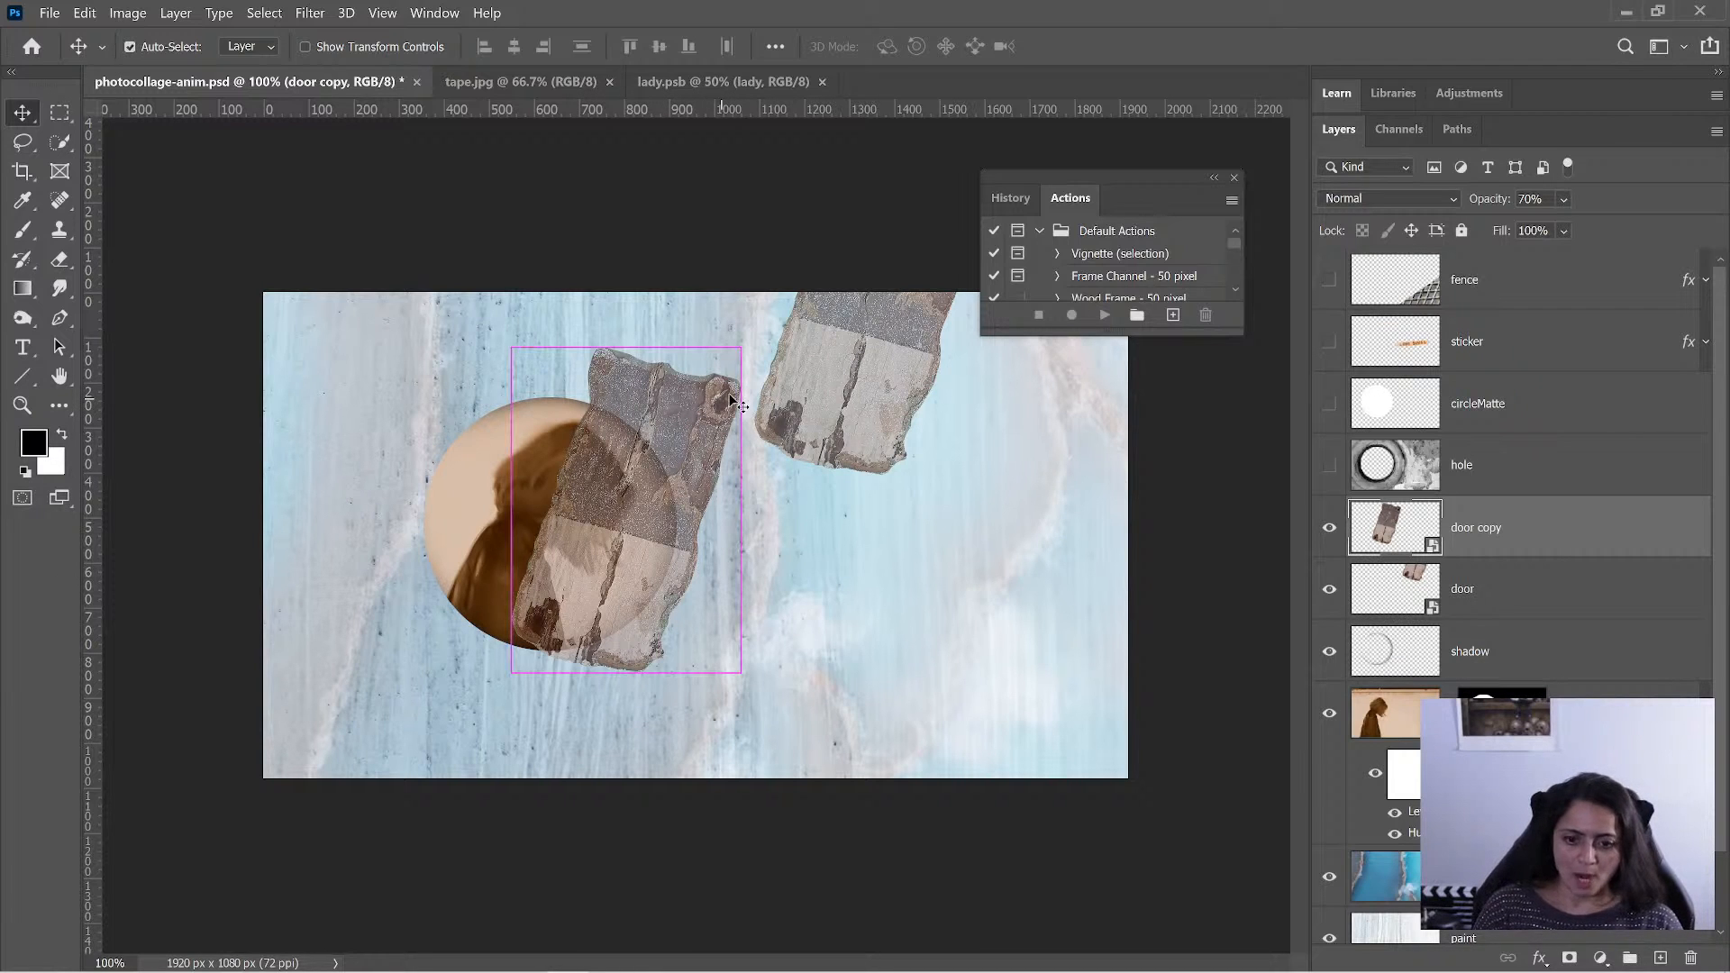
key(ctrl+t)
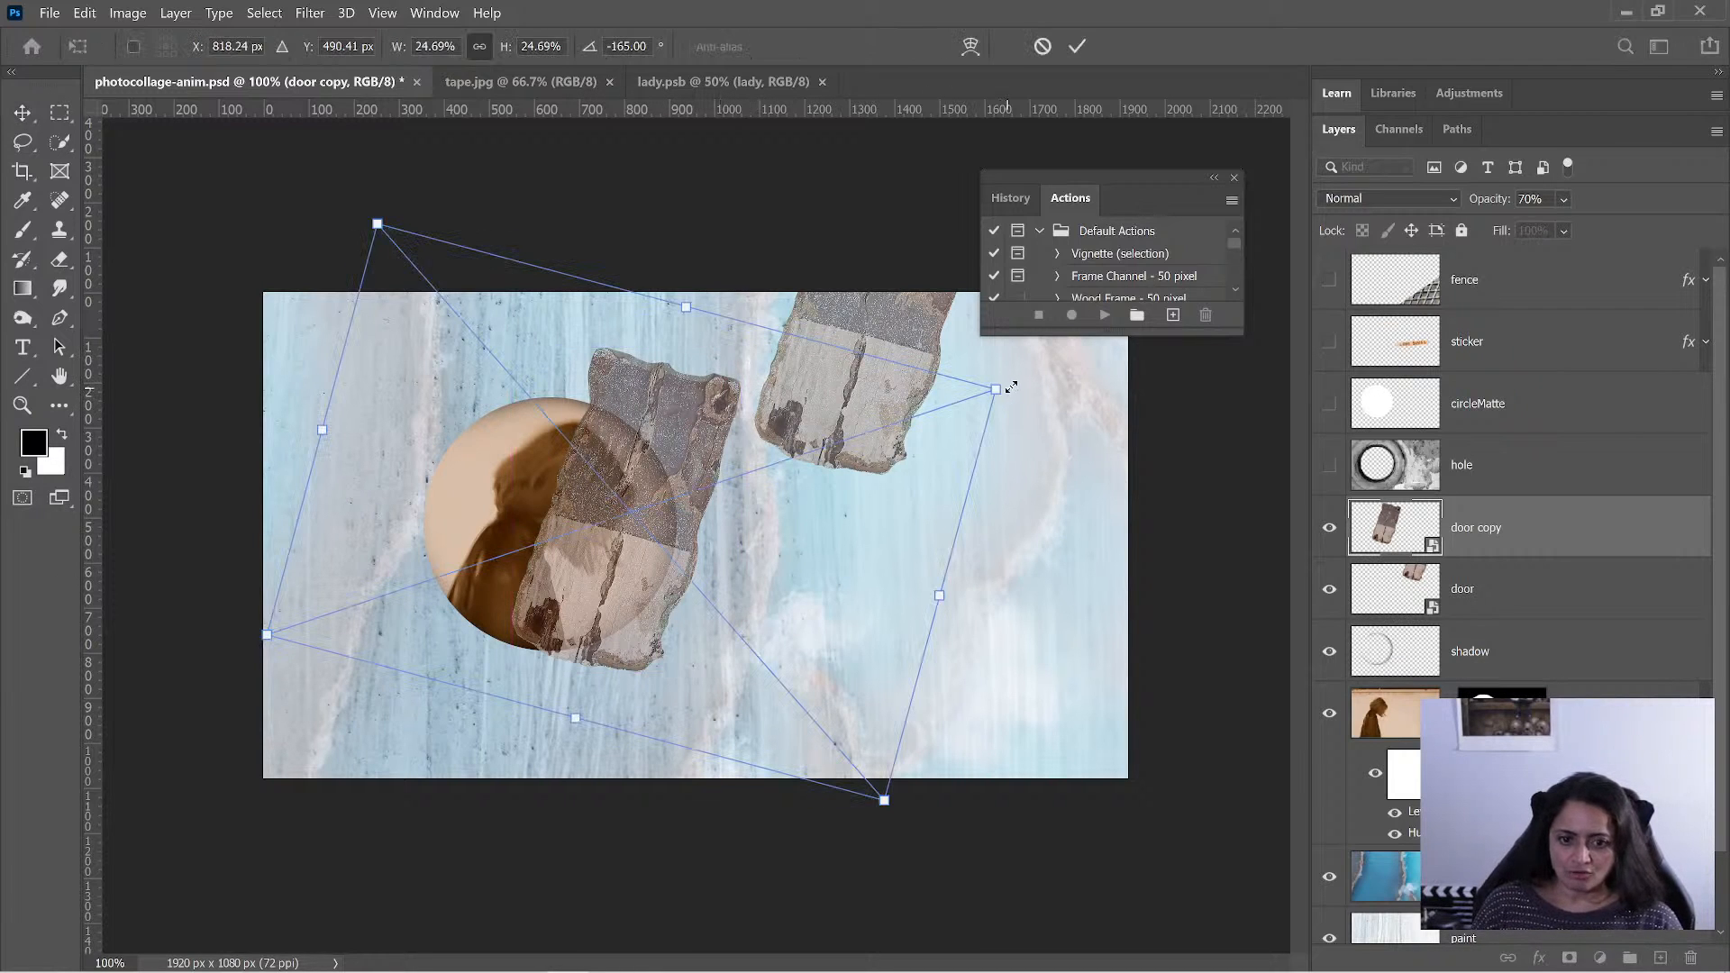
drag(1011, 386, 956, 329)
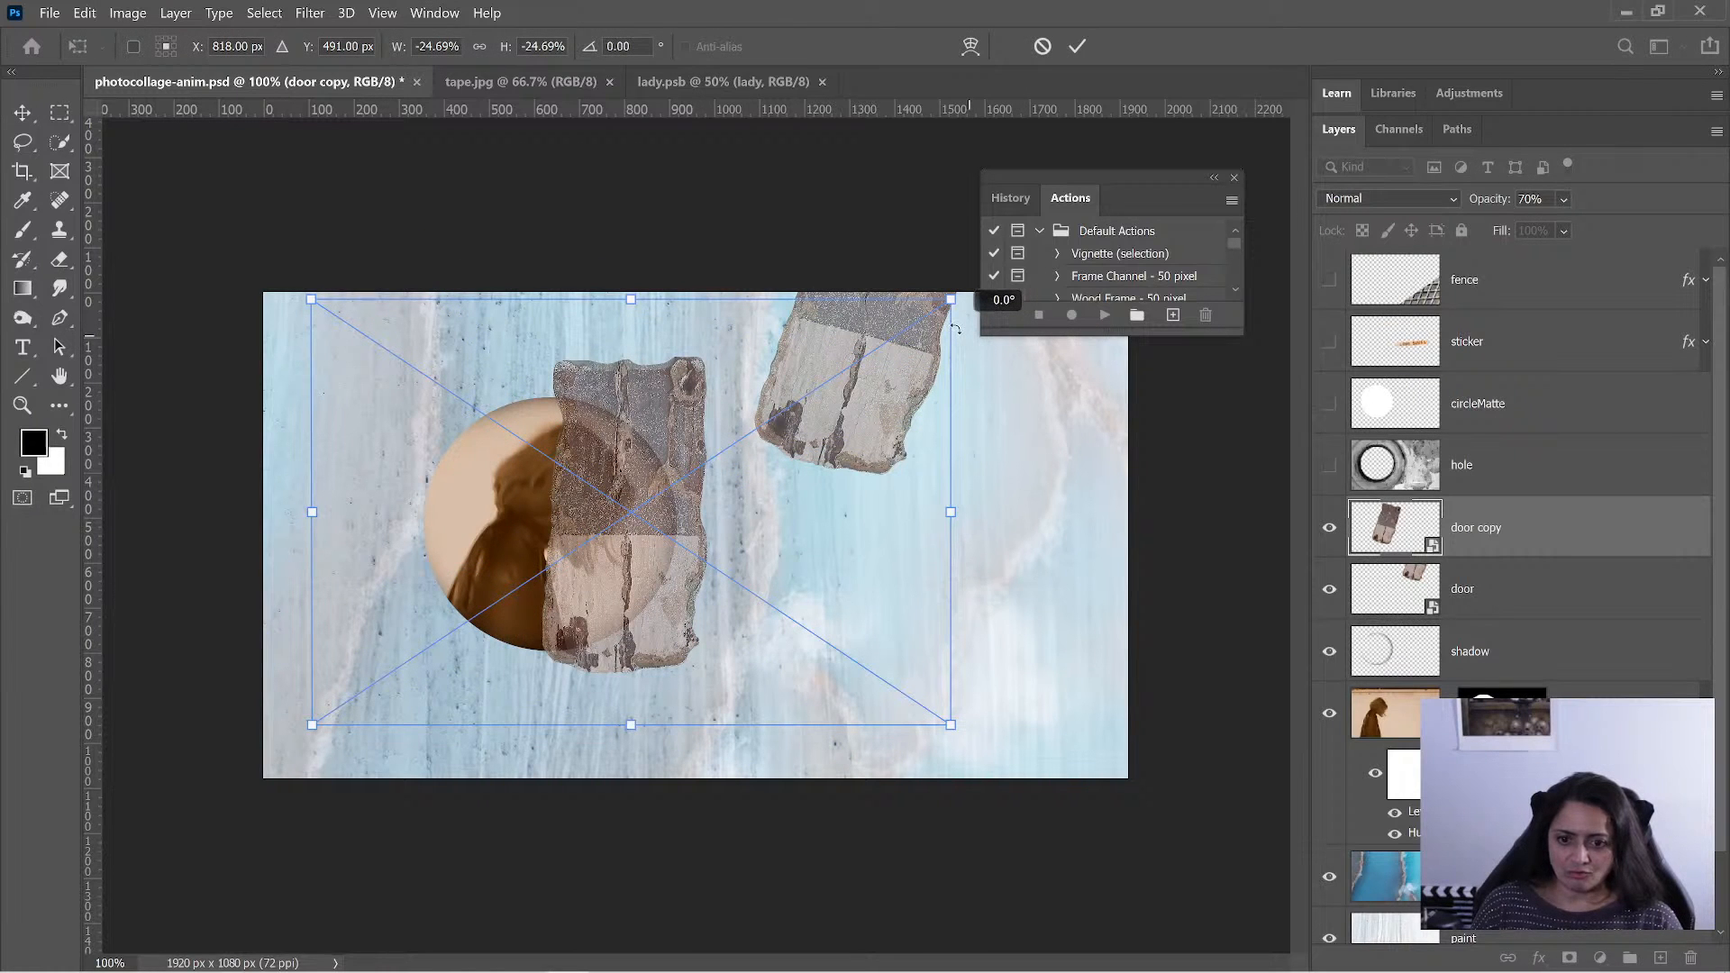
key(Return)
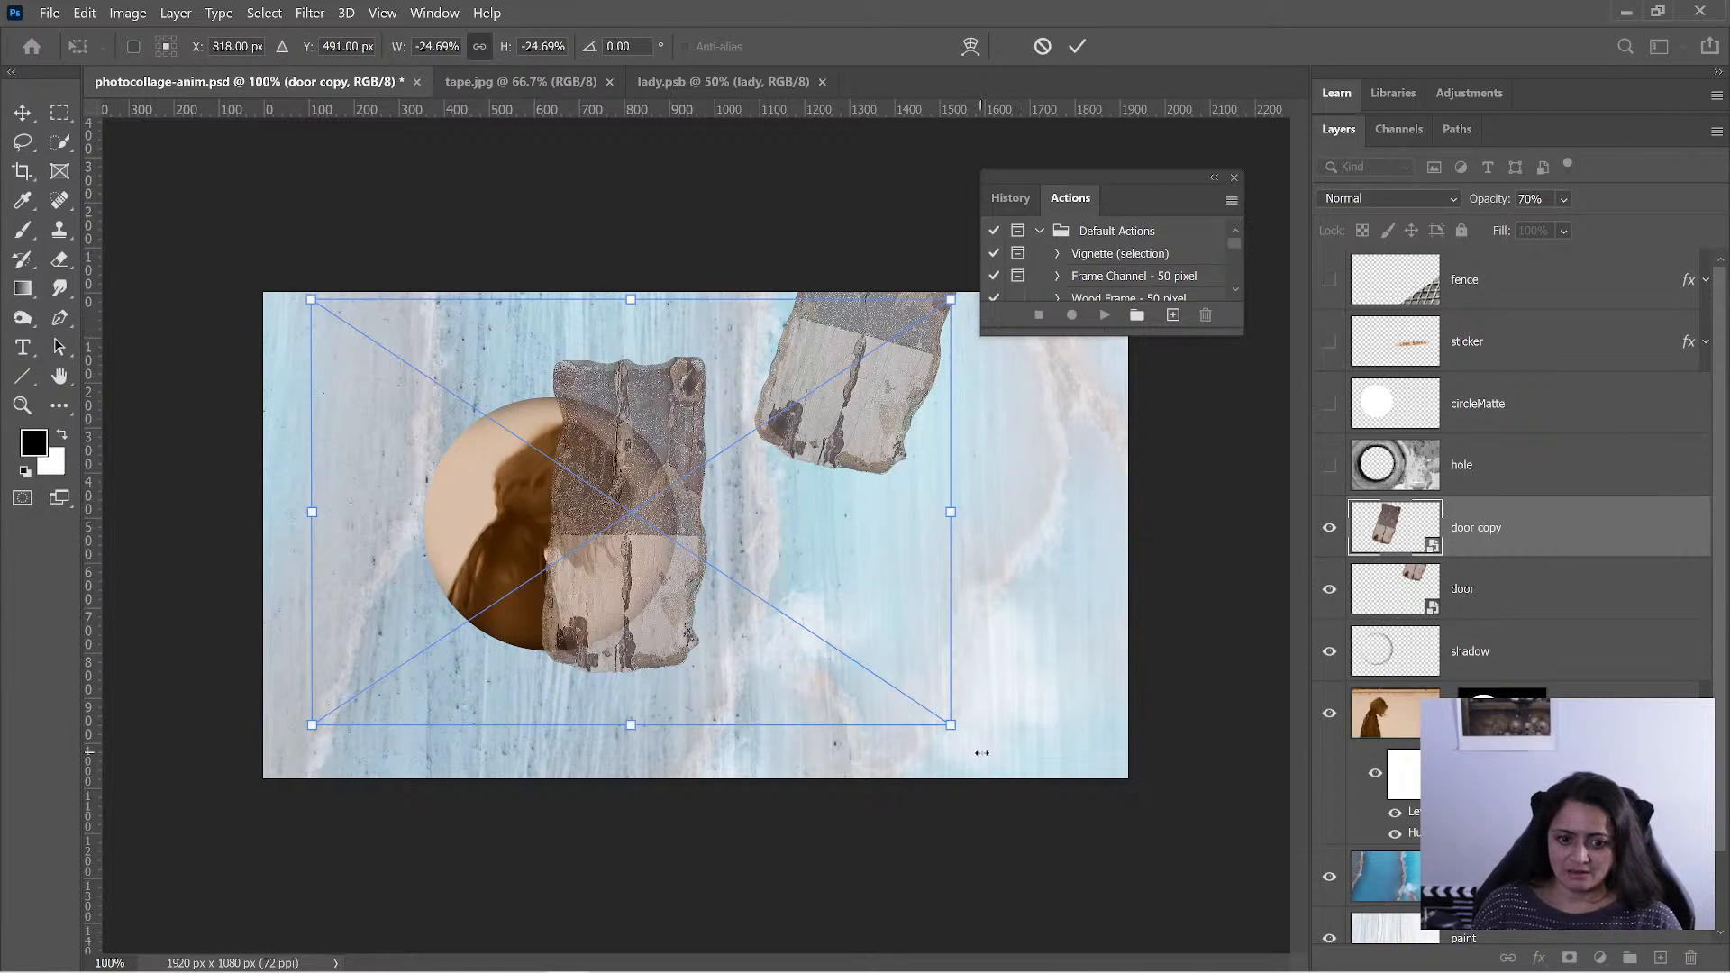
click(986, 740)
mouse_move(986, 740)
mouse_down()
mouse_move(991, 724)
mouse_move(988, 741)
mouse_up()
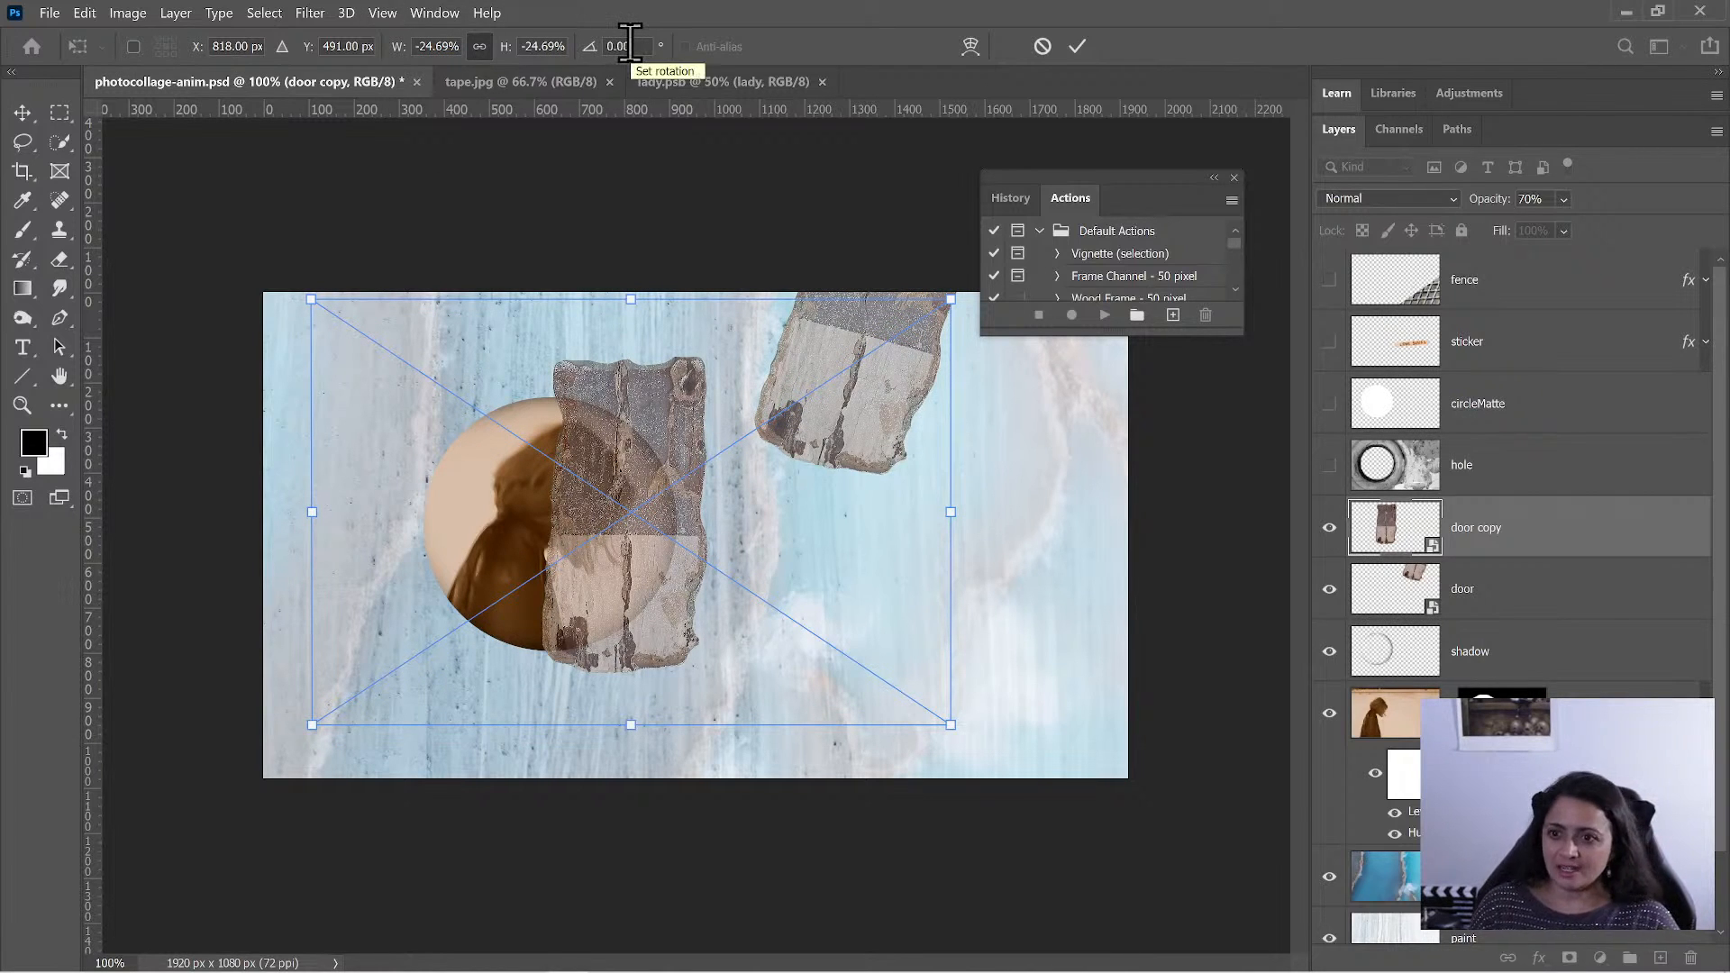
- Magnify the screen at 200% around the rotation setting, turn the Magnifier off, and apply the door copy's transform
key(super+plus)
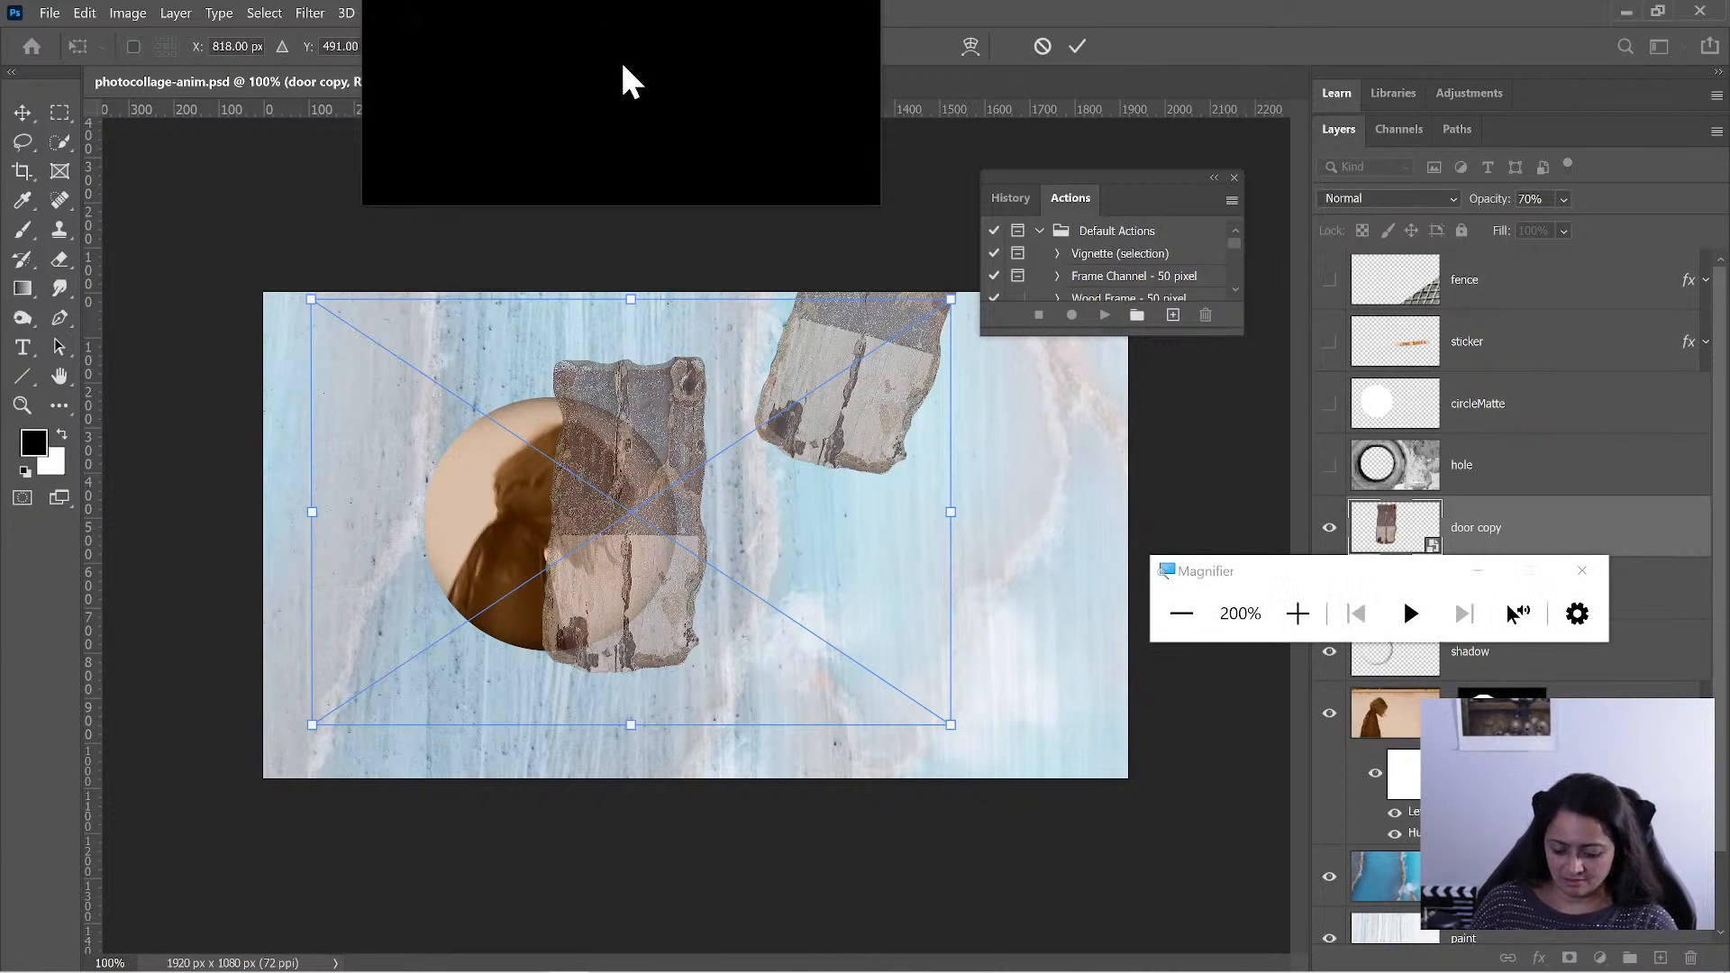
key(super+Escape)
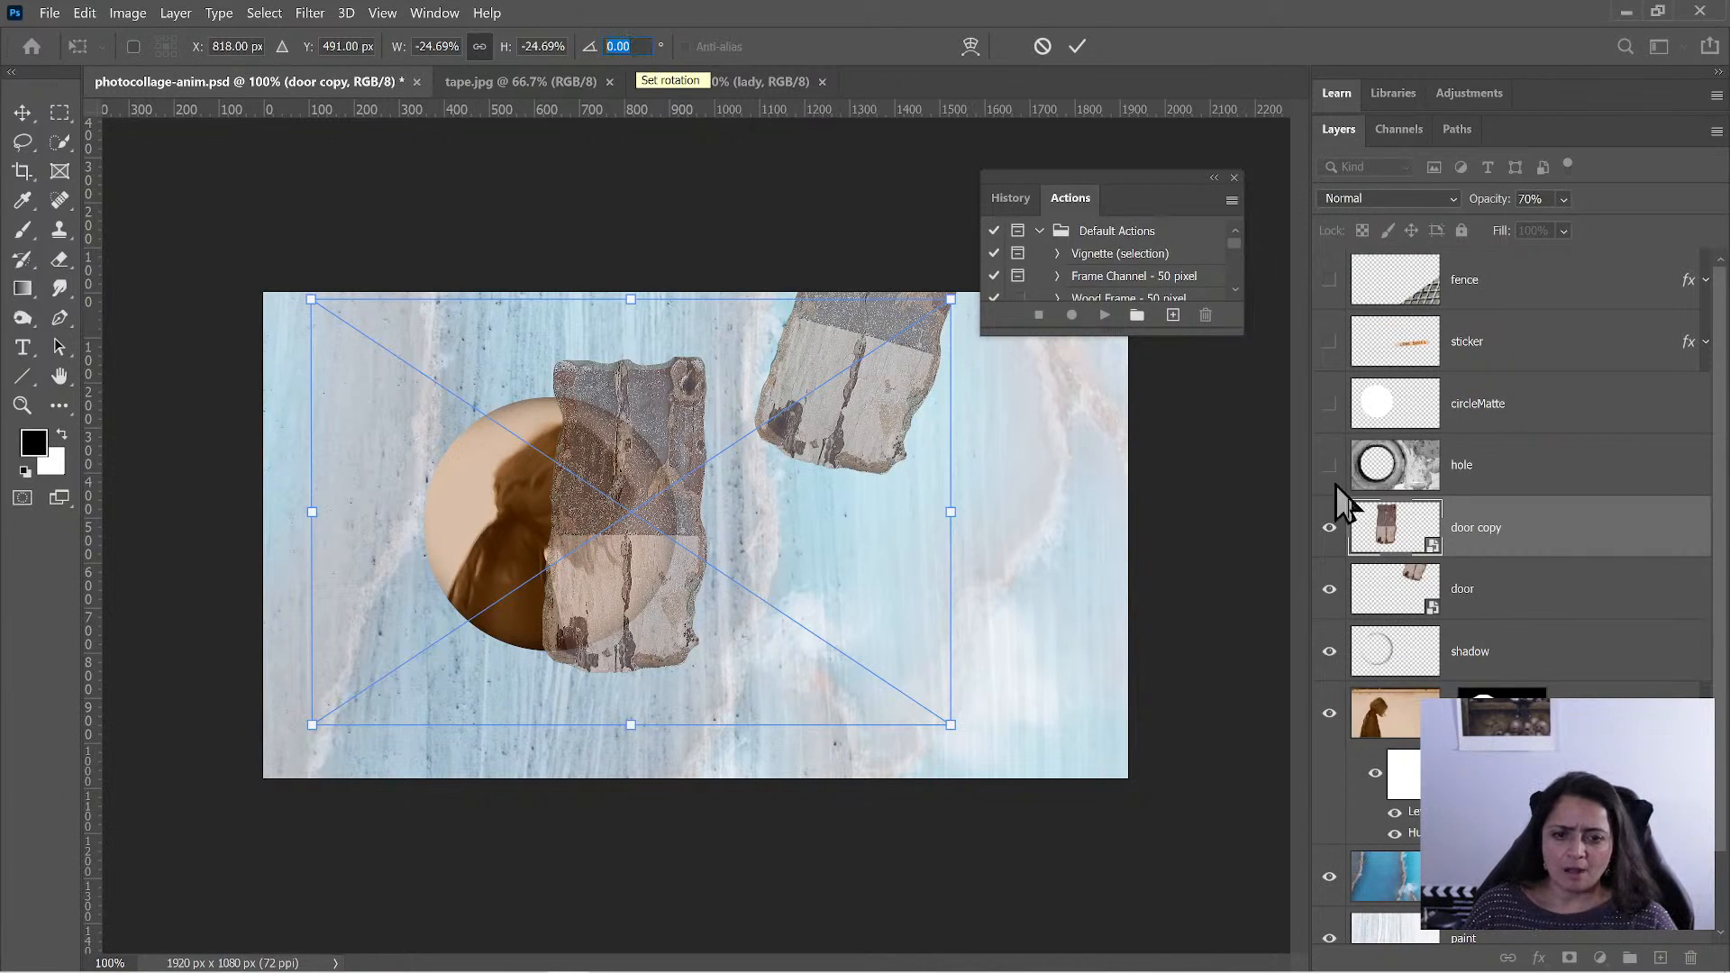
click(1493, 539)
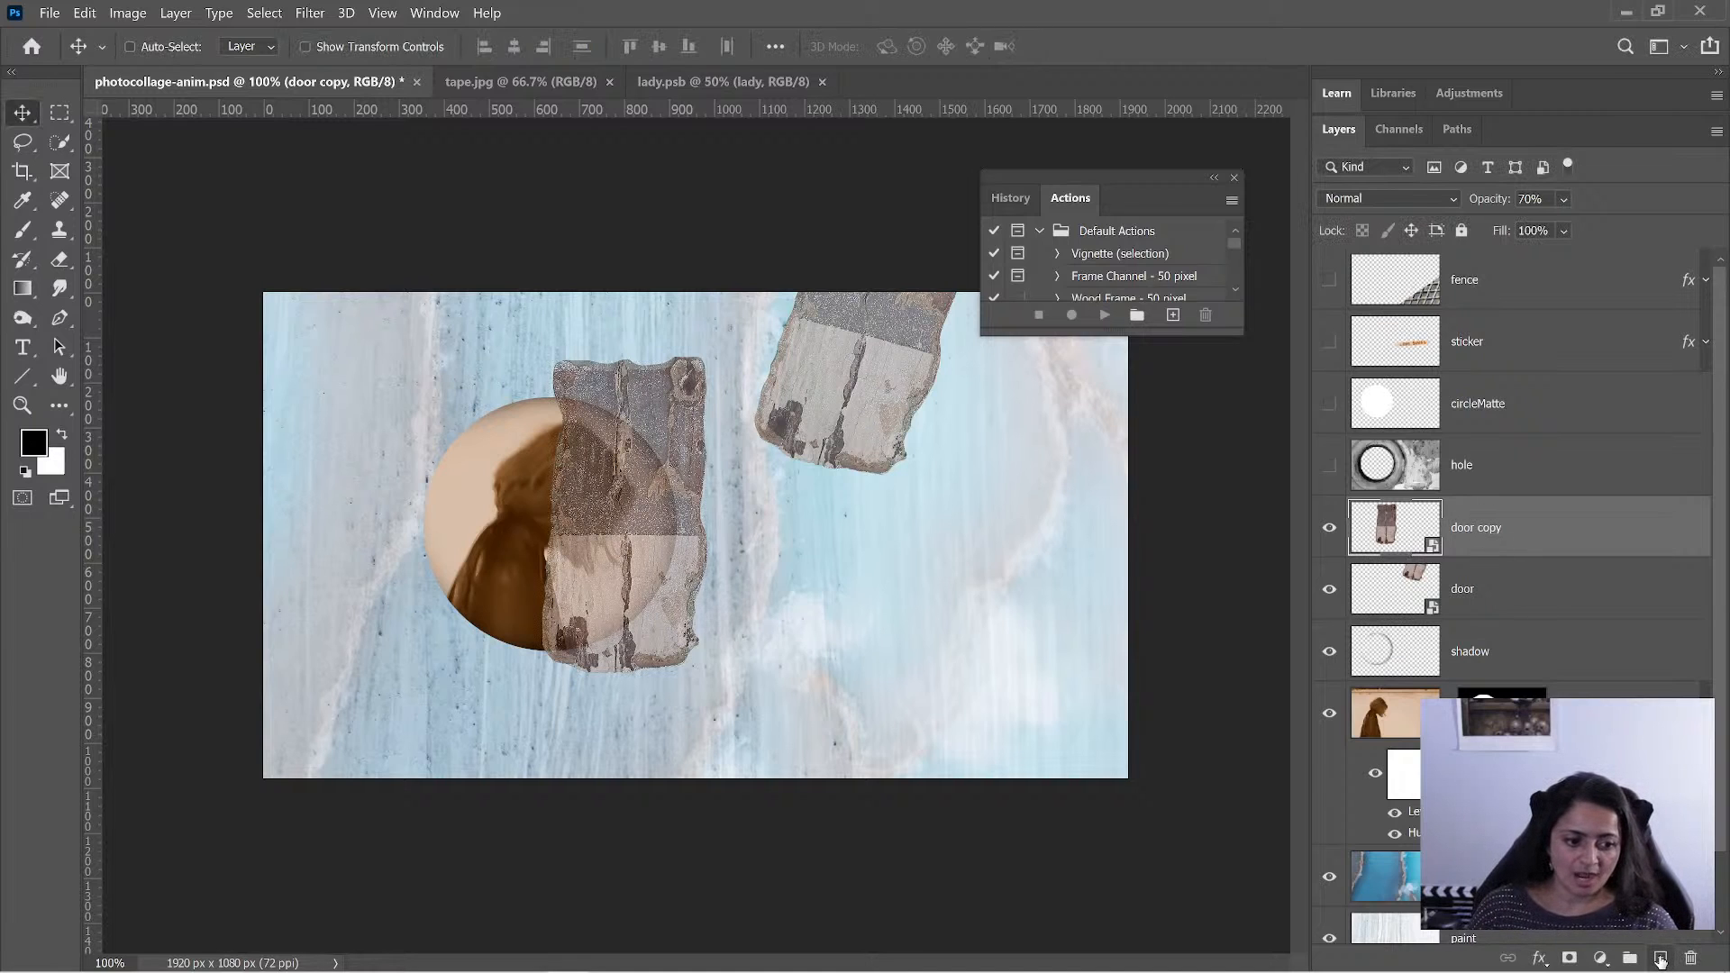
- Add a new empty layer directly above the door copy and another directly above the original door layer
click(1661, 960)
click(1460, 656)
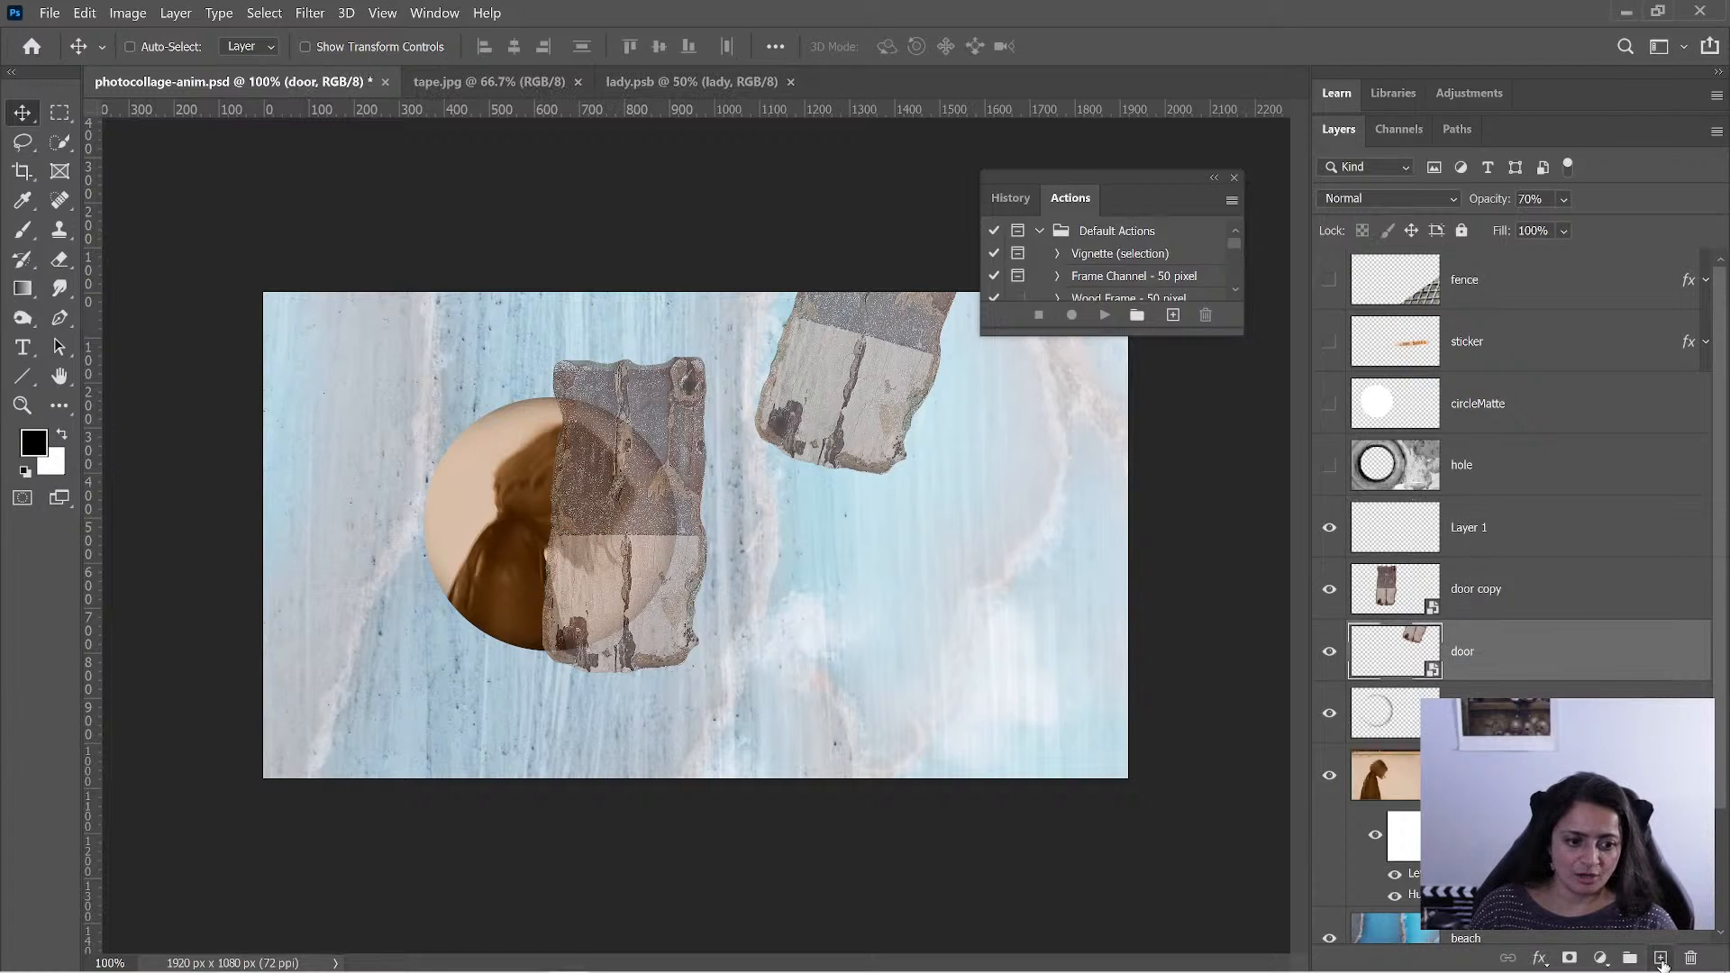
click(1661, 960)
- Try merging the empty Layer 1 with the door copy and renaming the result door, and undo both changes
click(1482, 532)
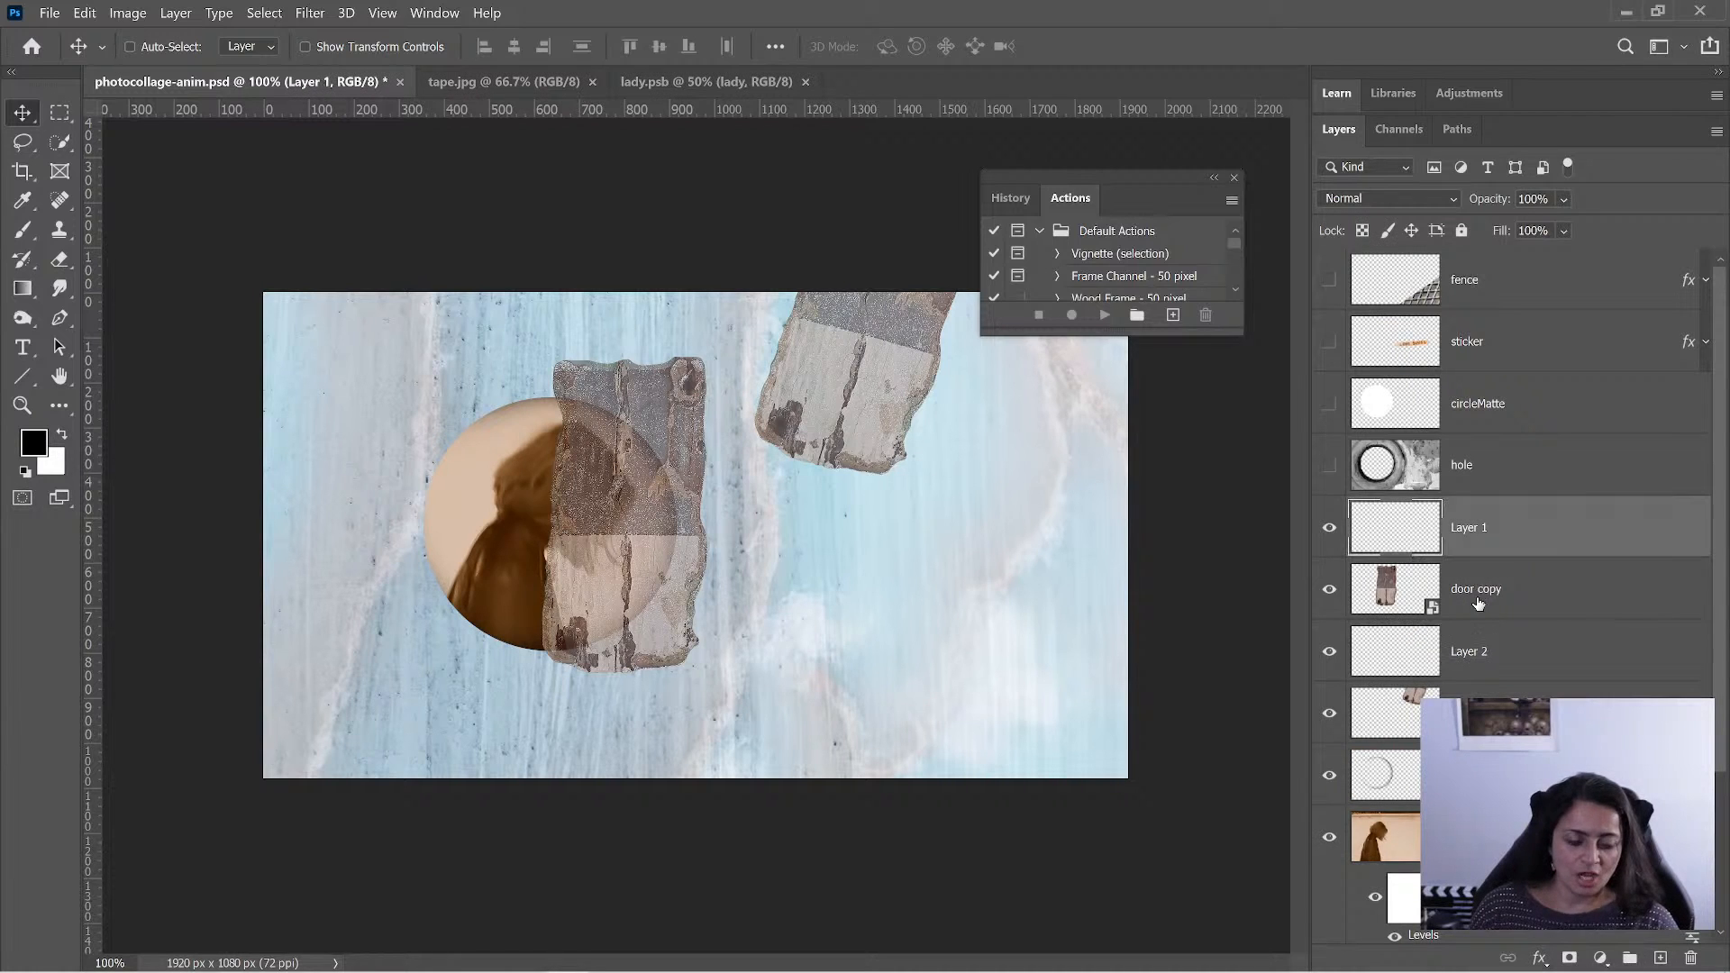
shift+click(1478, 604)
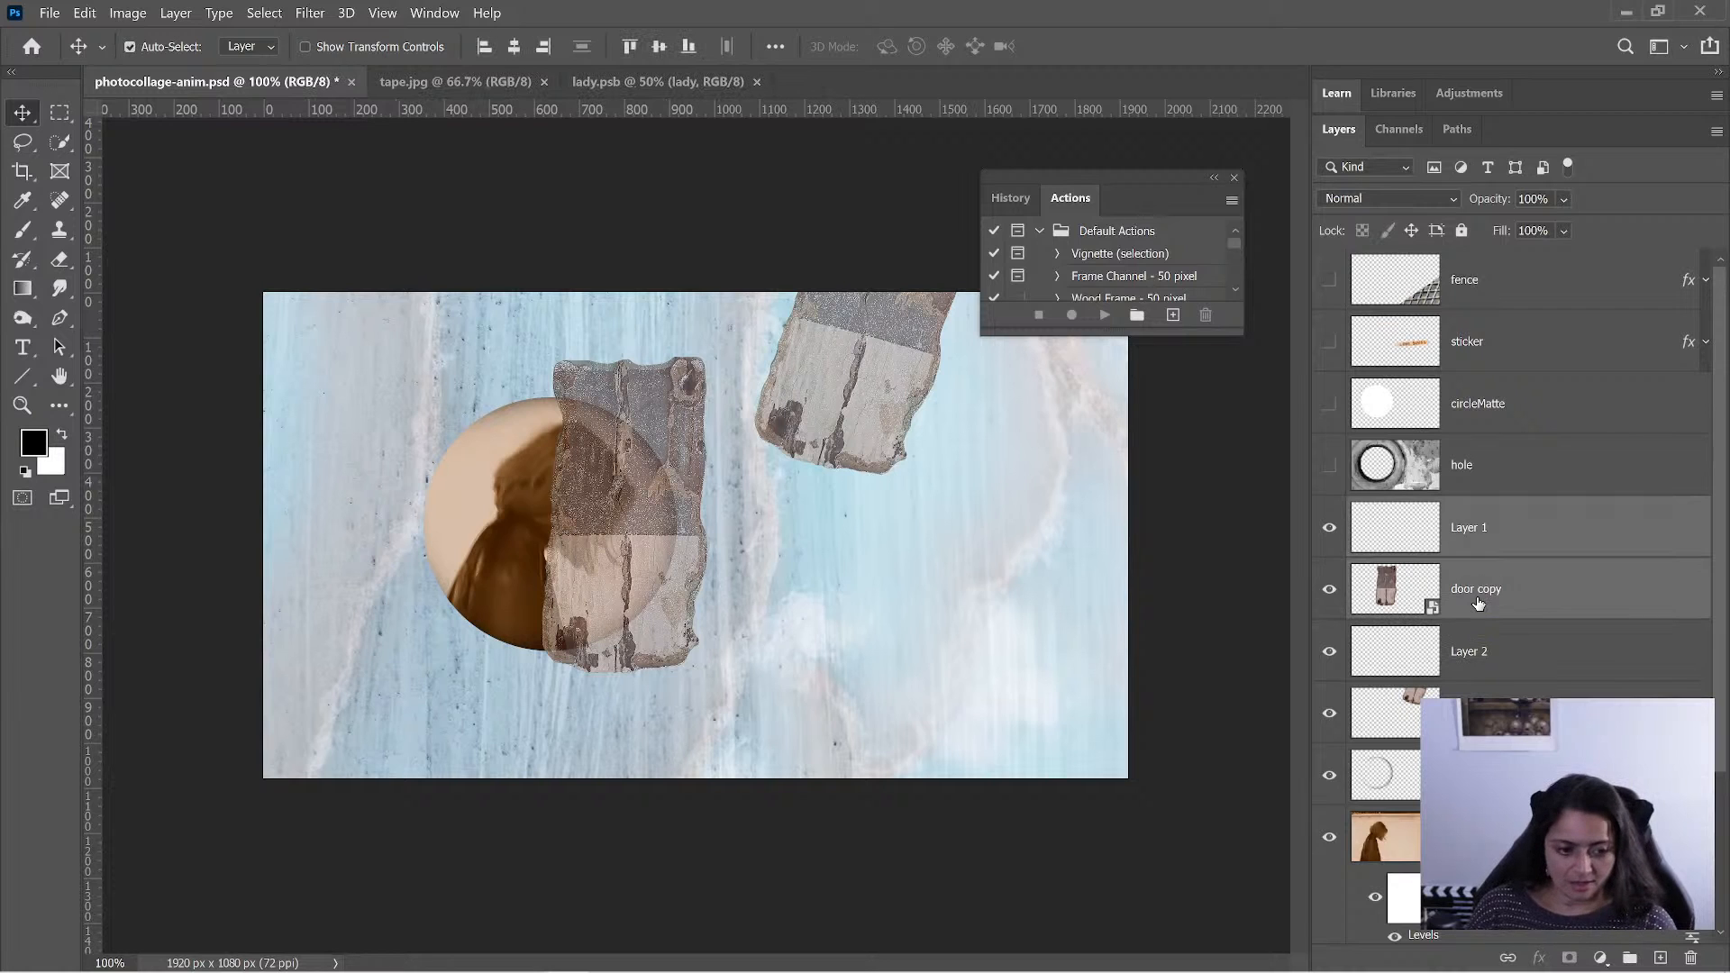
key(ctrl+e)
double_click(1467, 530)
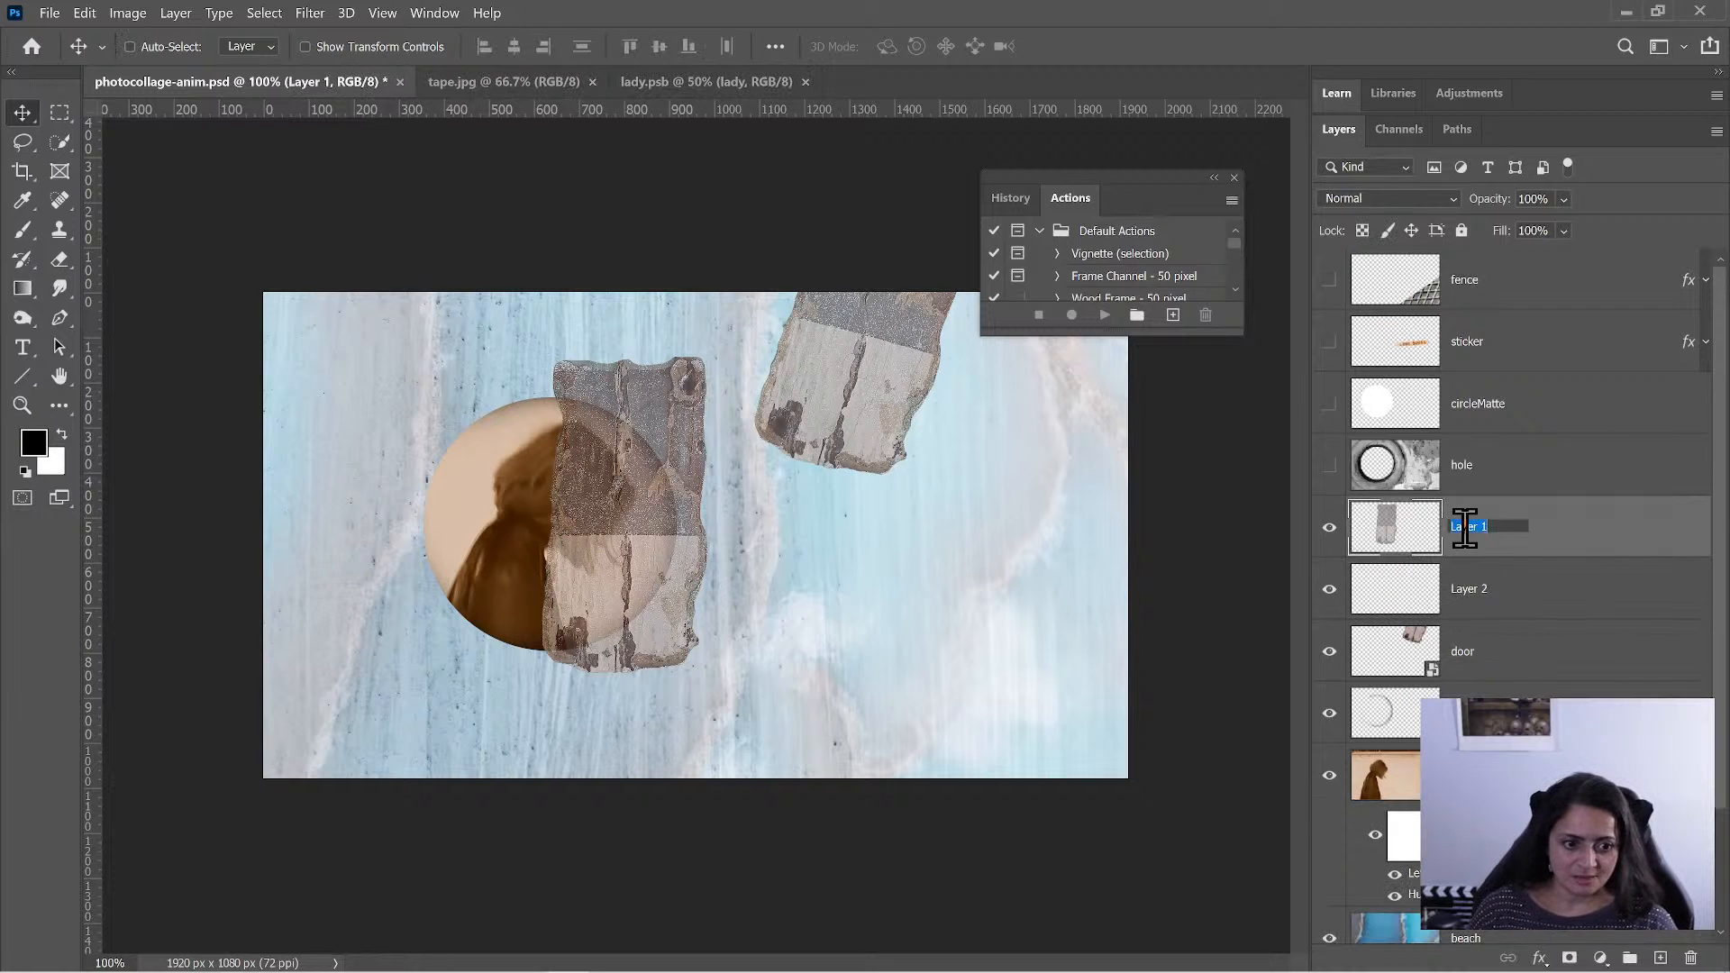
text(door)
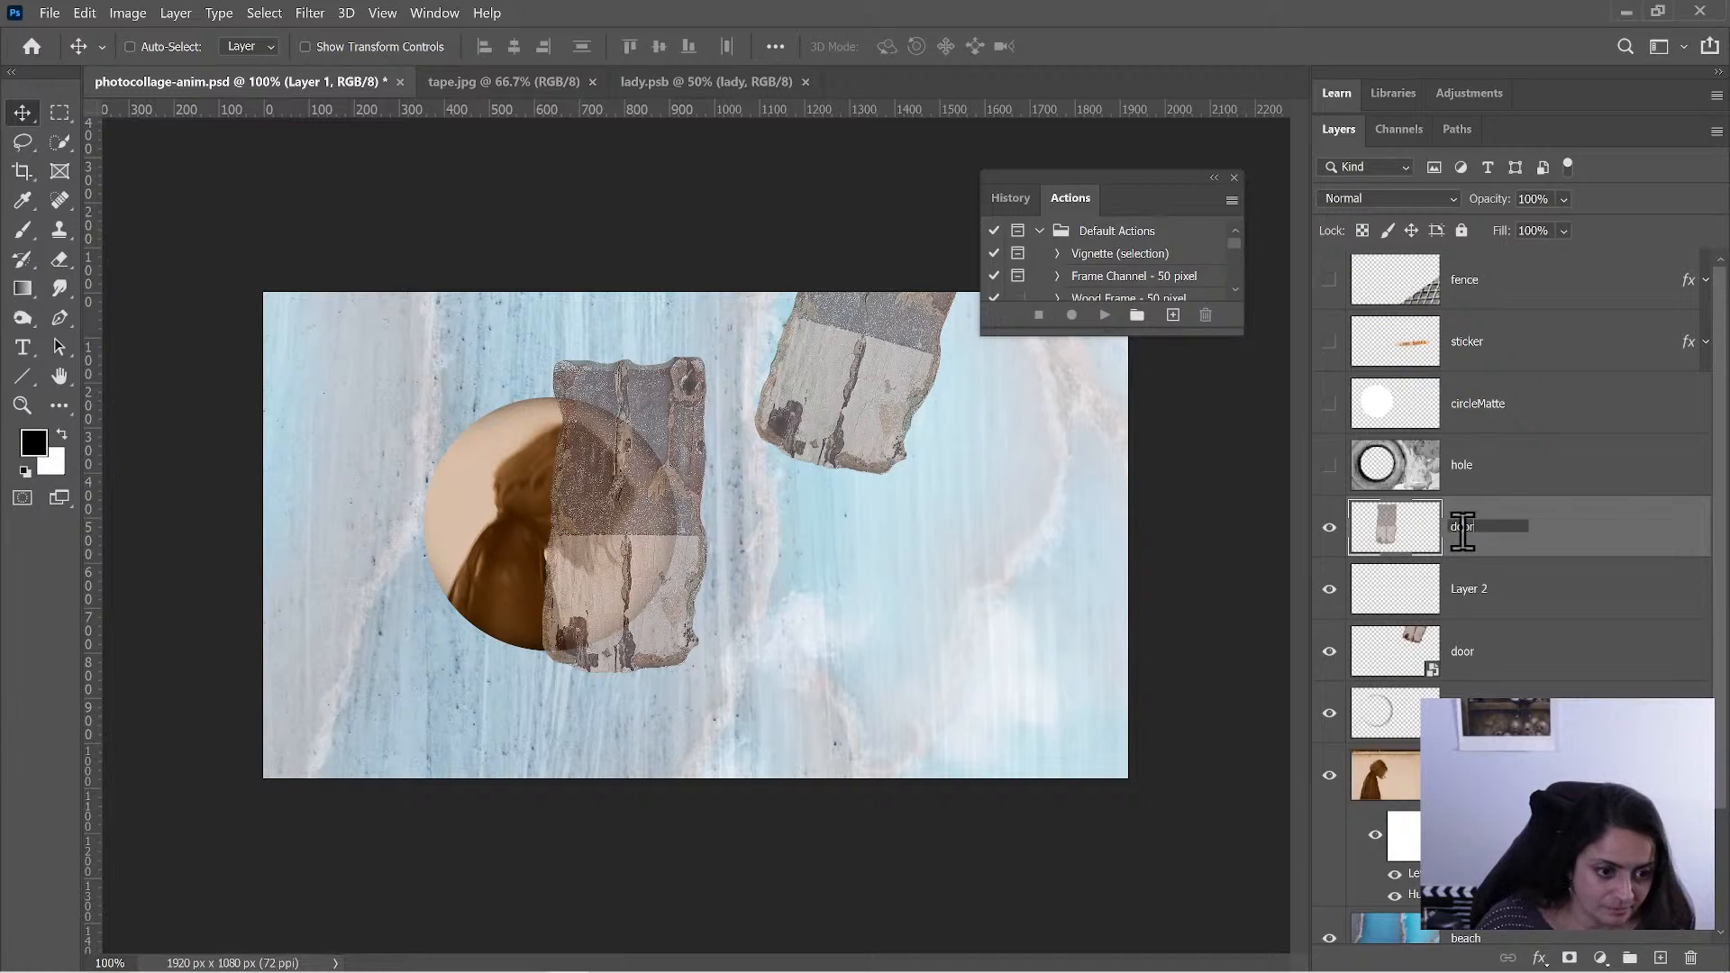
key(Return)
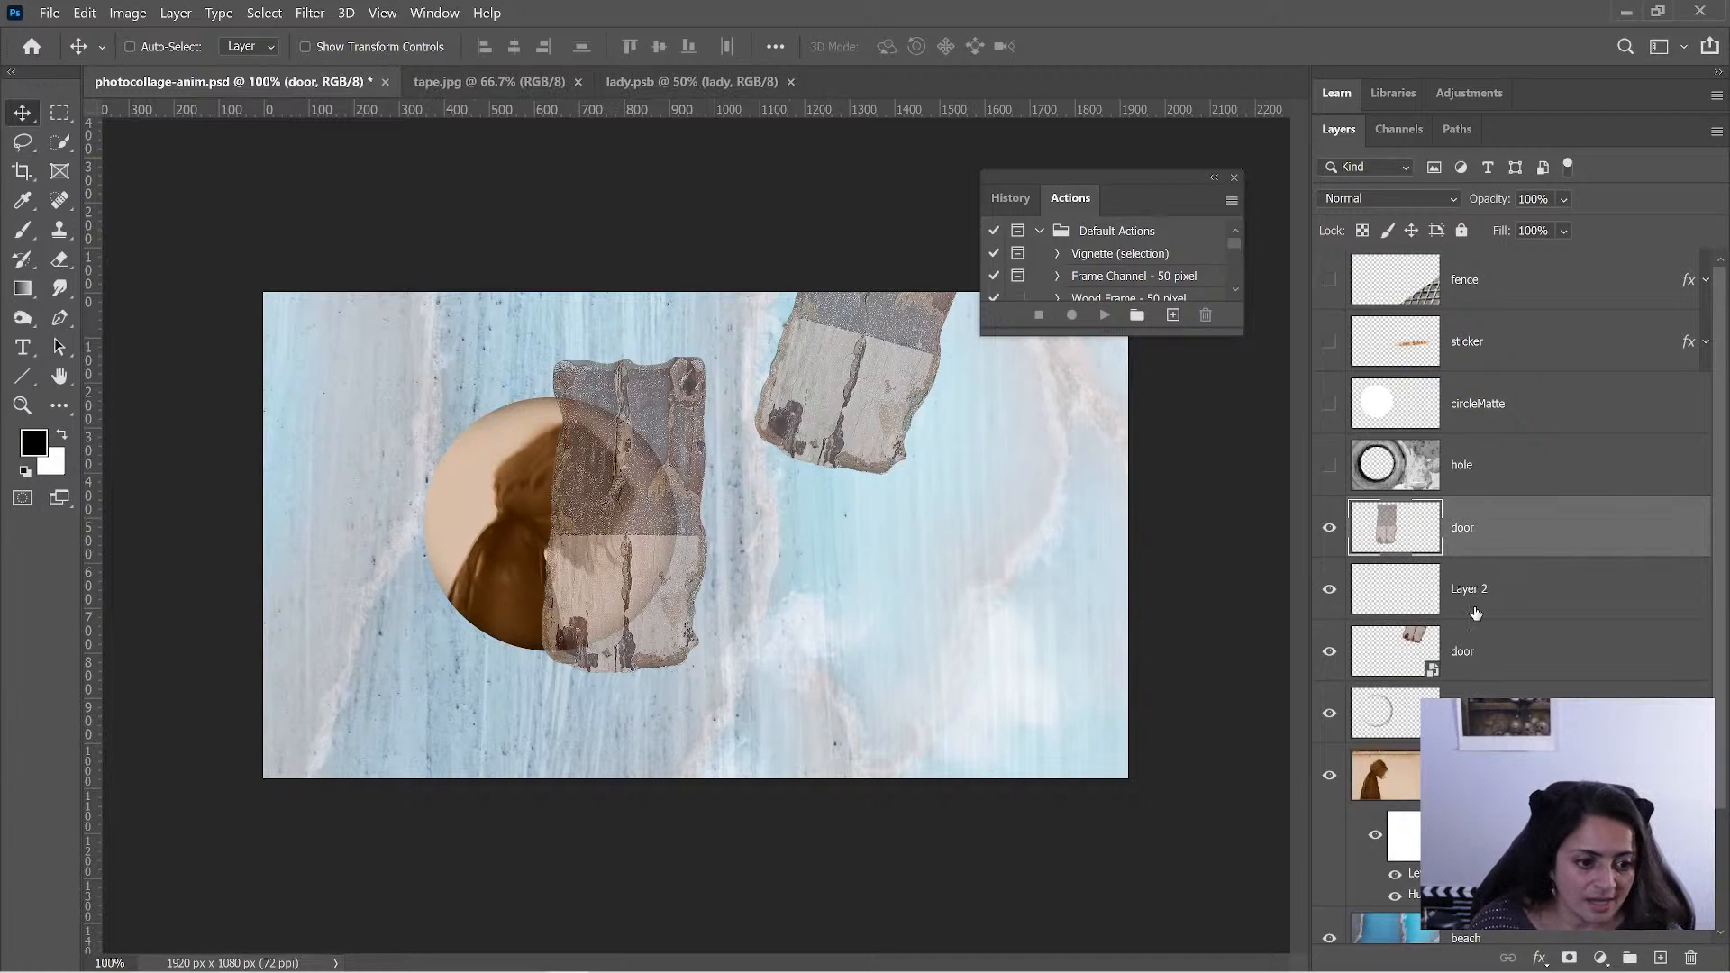
click(1482, 659)
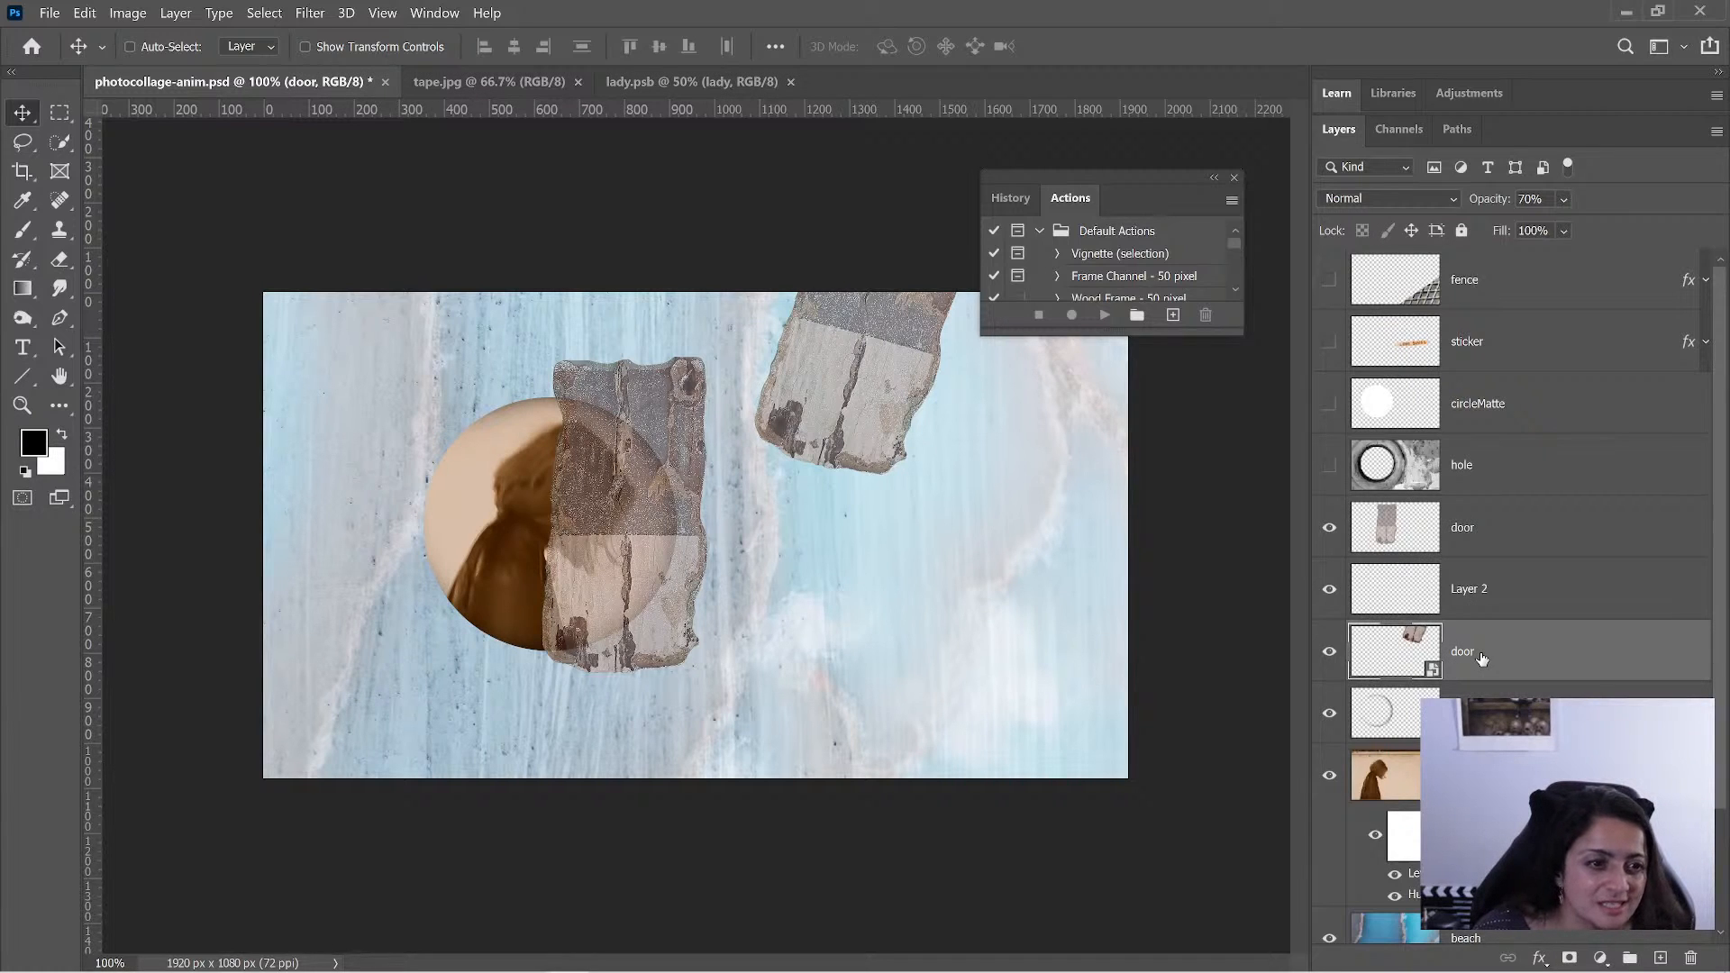
key(ctrl+z)
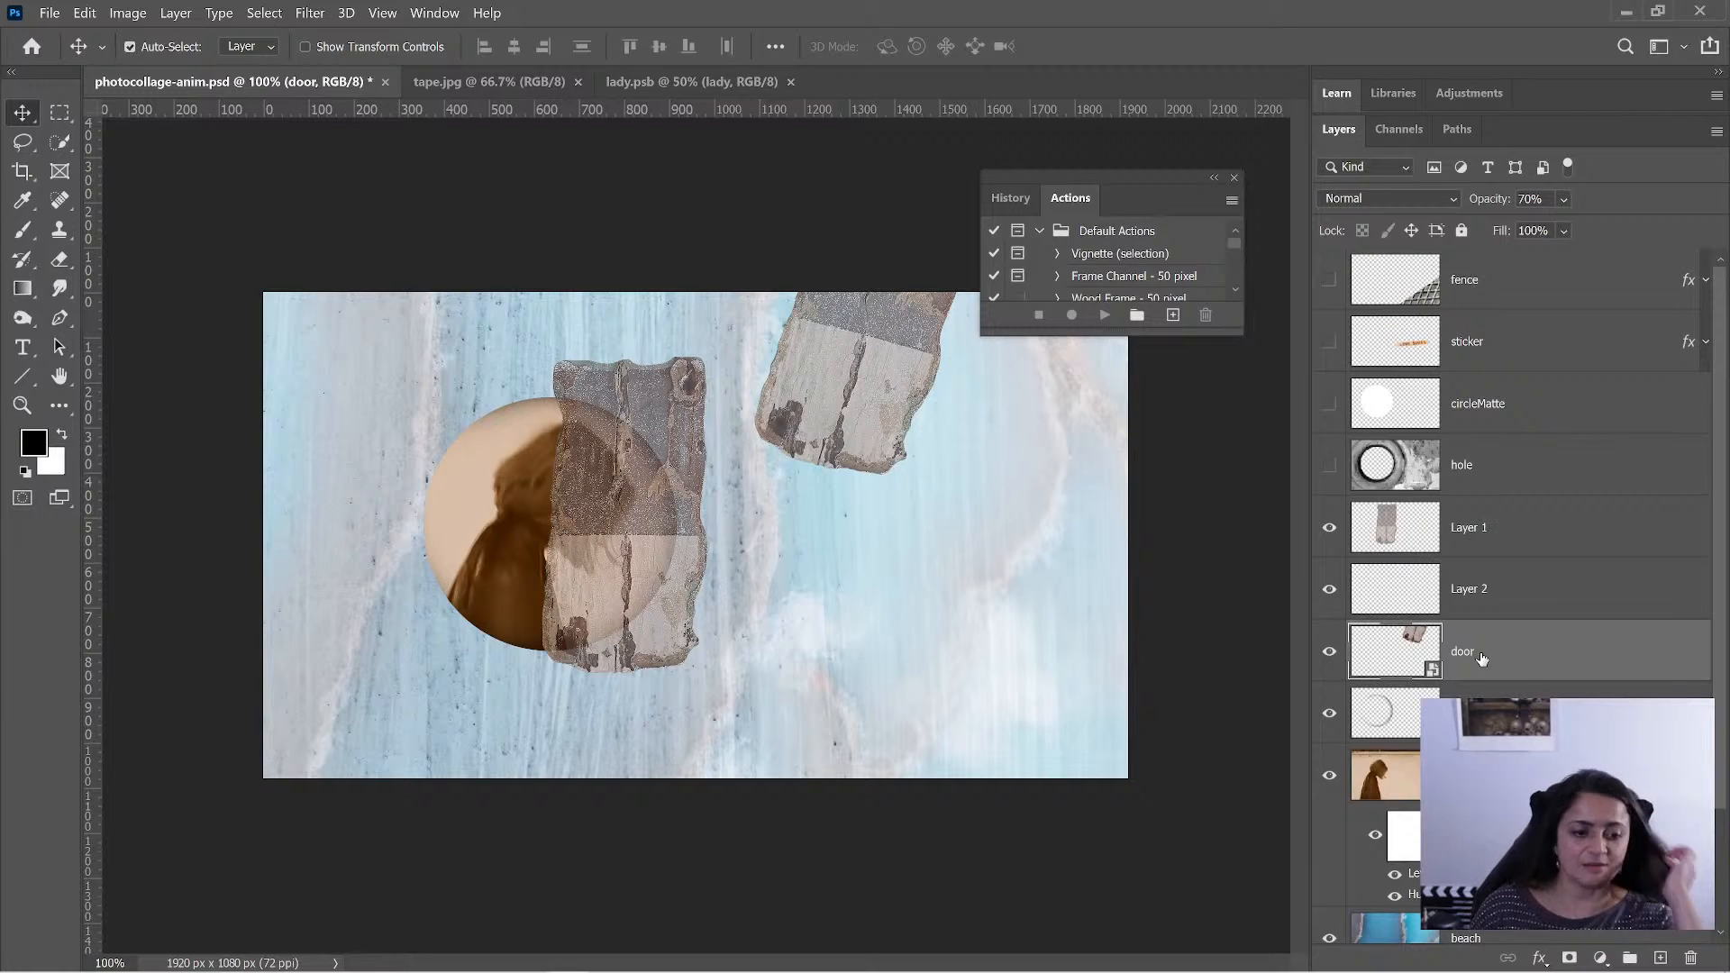
drag(1482, 659, 1518, 603)
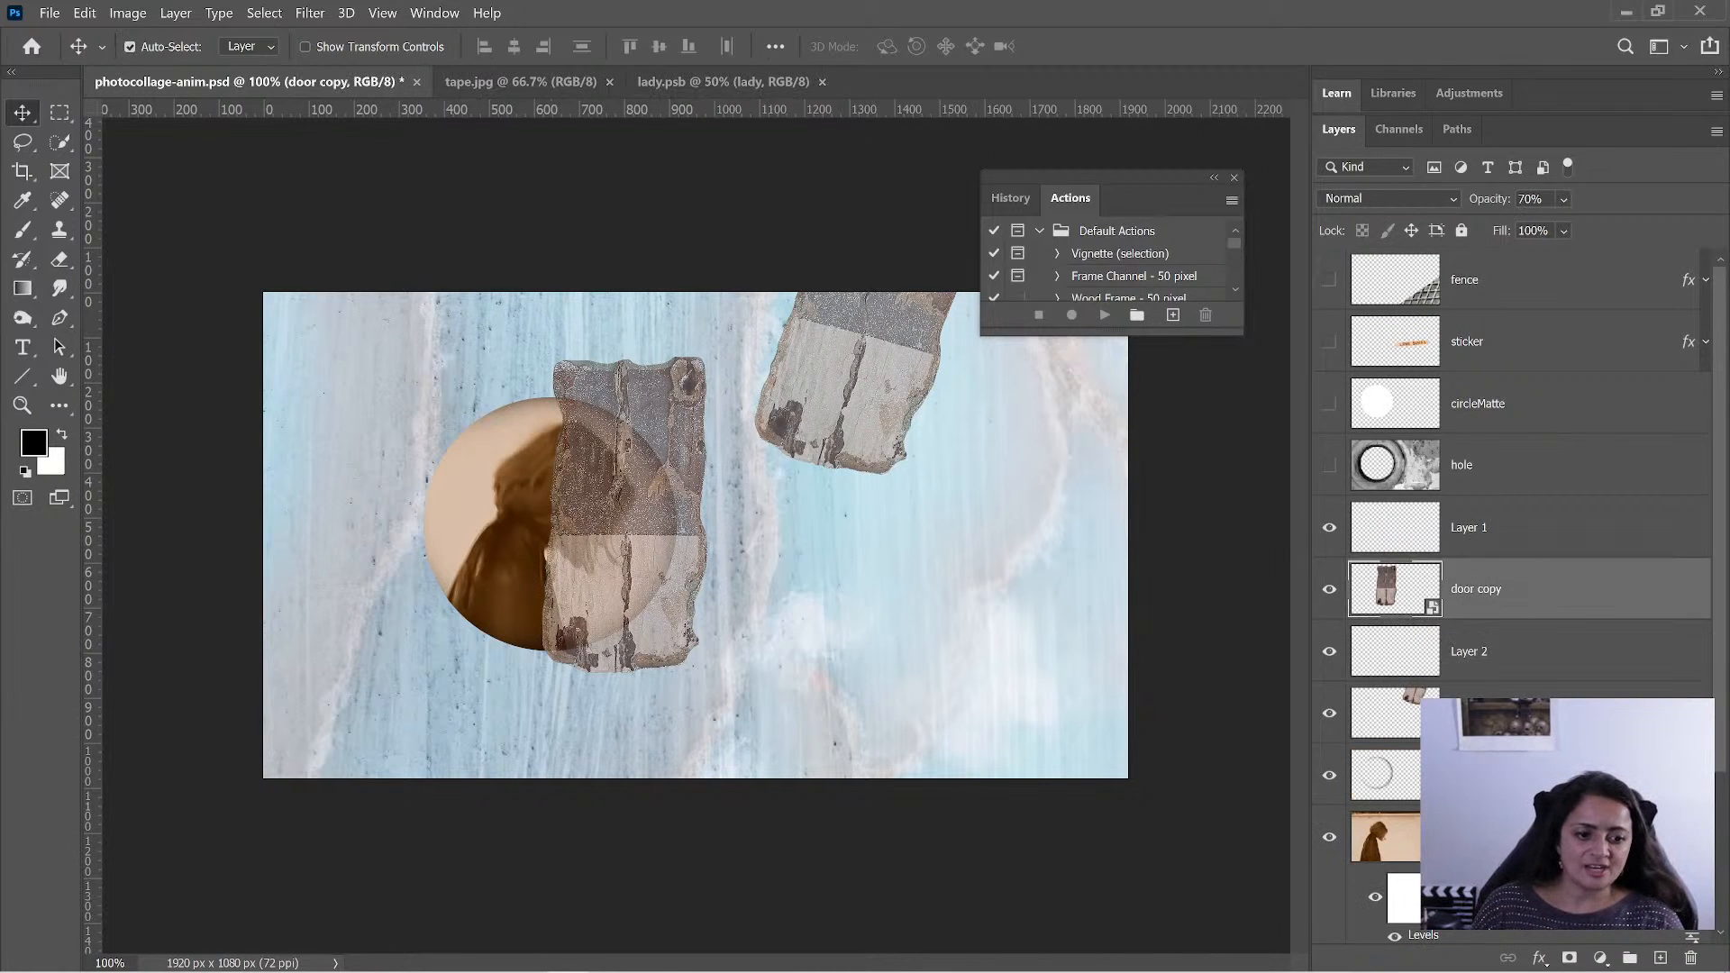
- Set the opacity of both the door copy and the original door layer to 100%
ctrl+click(1483, 712)
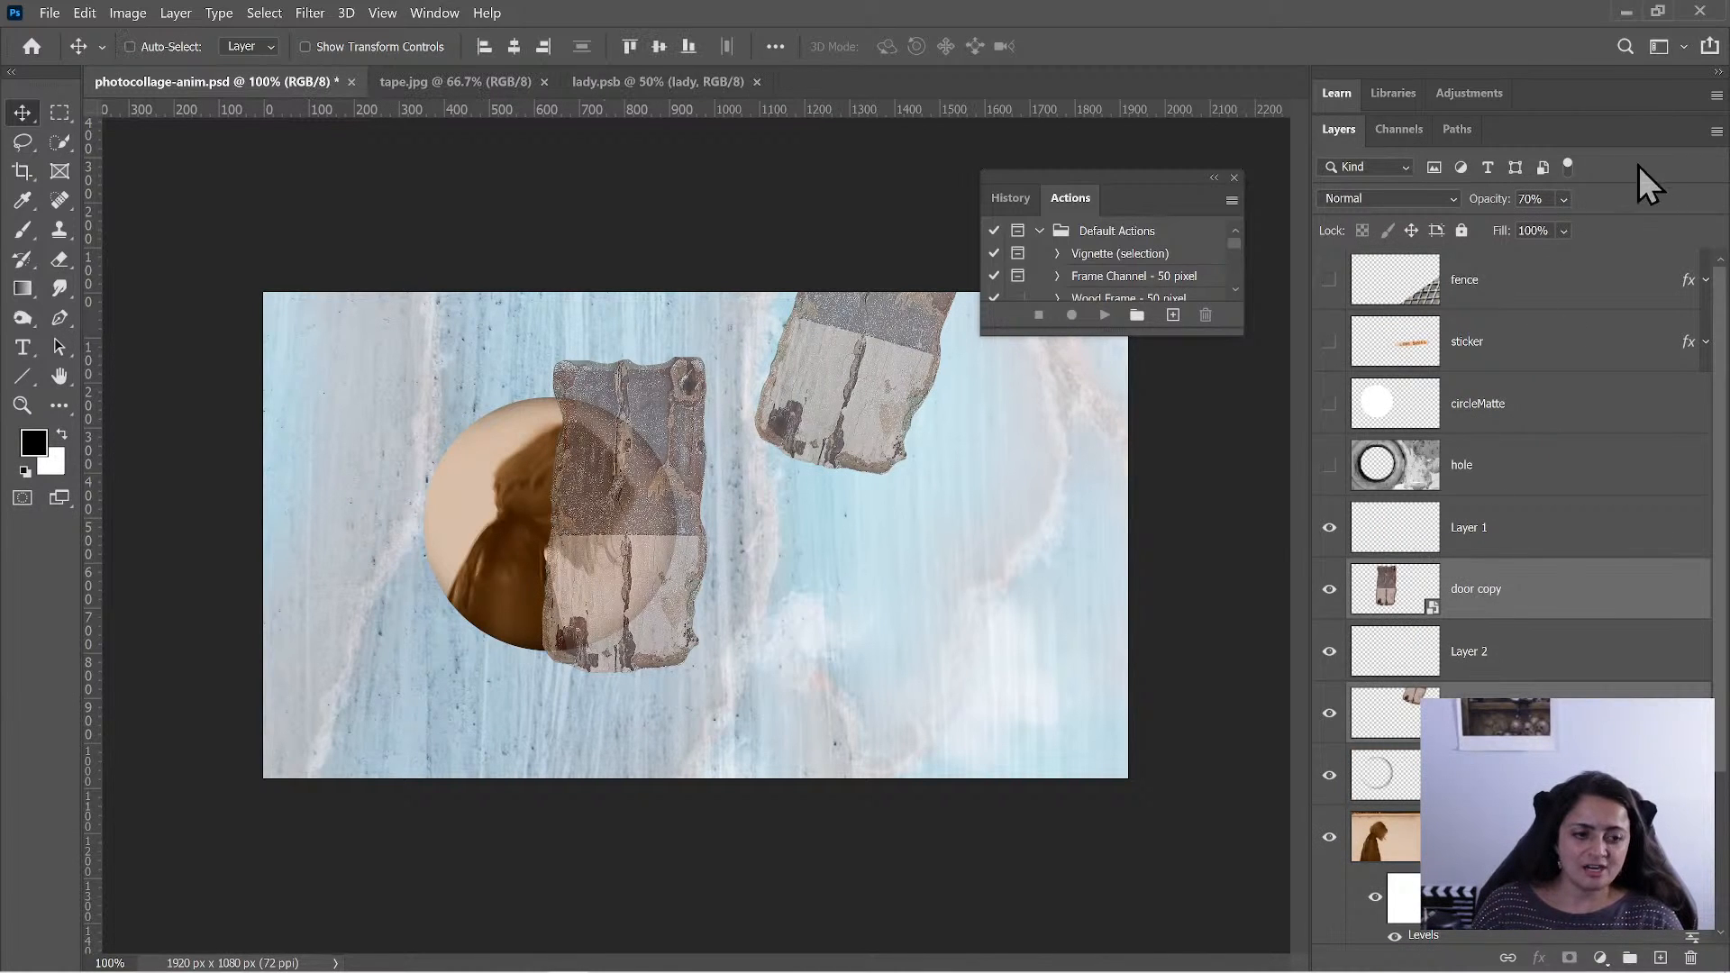
click(1562, 200)
drag(1625, 220, 1704, 238)
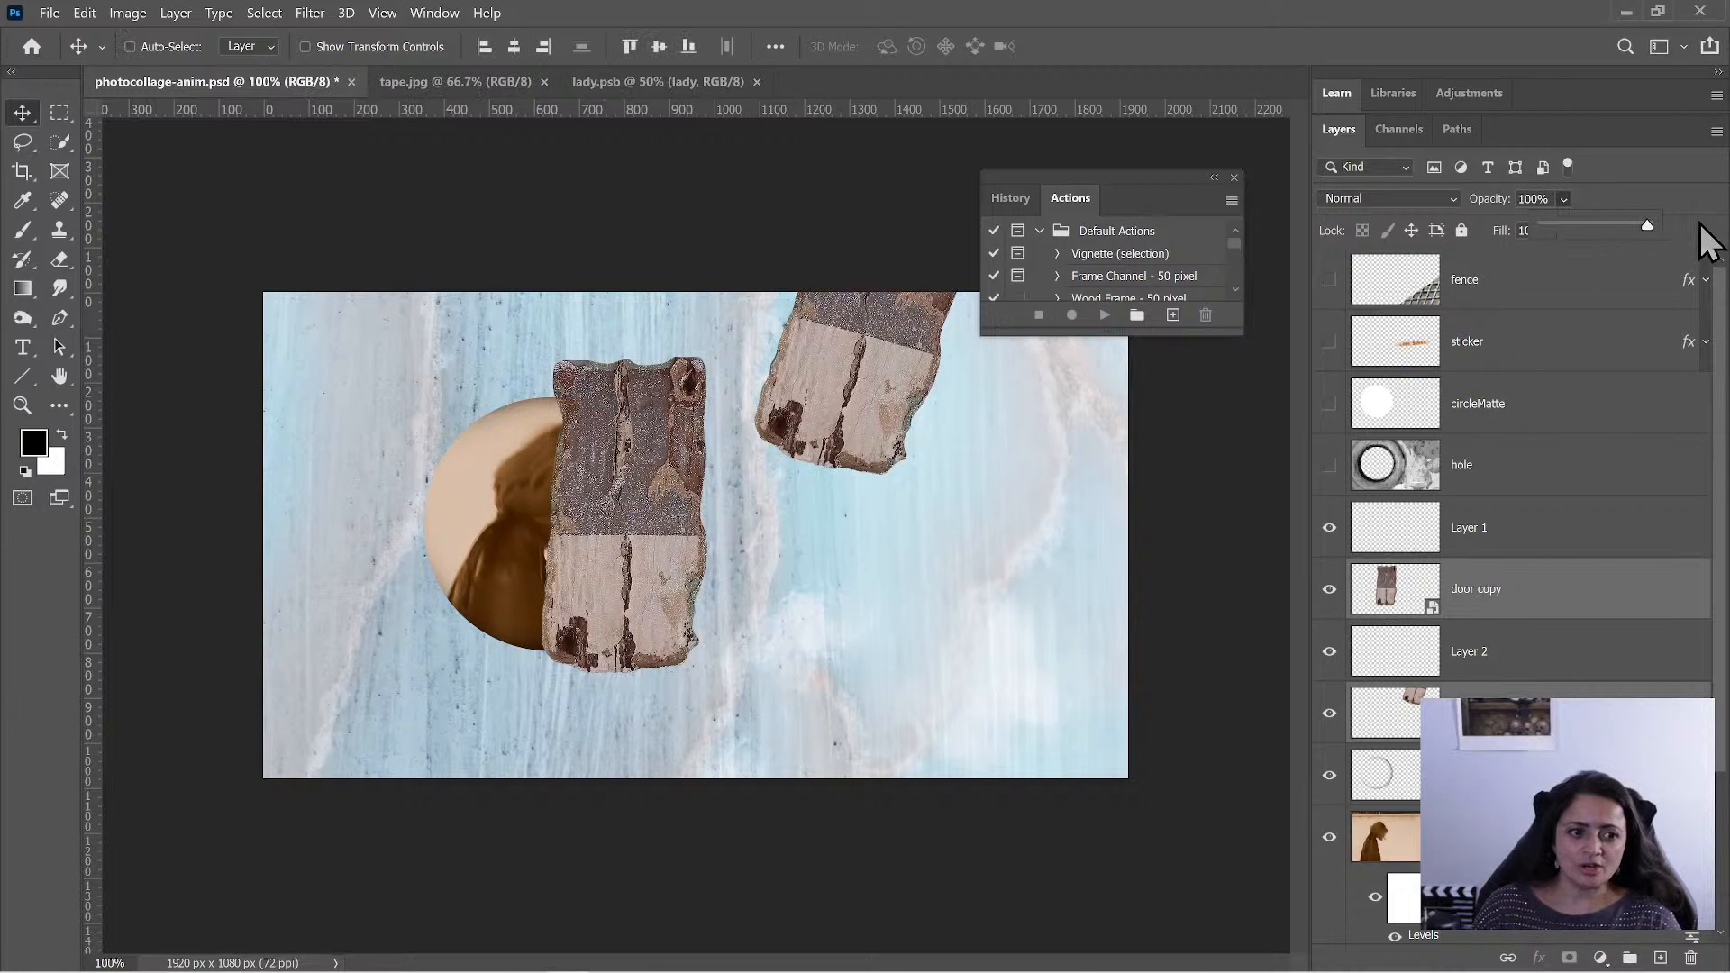
- Merge the empty Layer 1 with the door copy, and the empty Layer 2 with the original door layer
click(1492, 528)
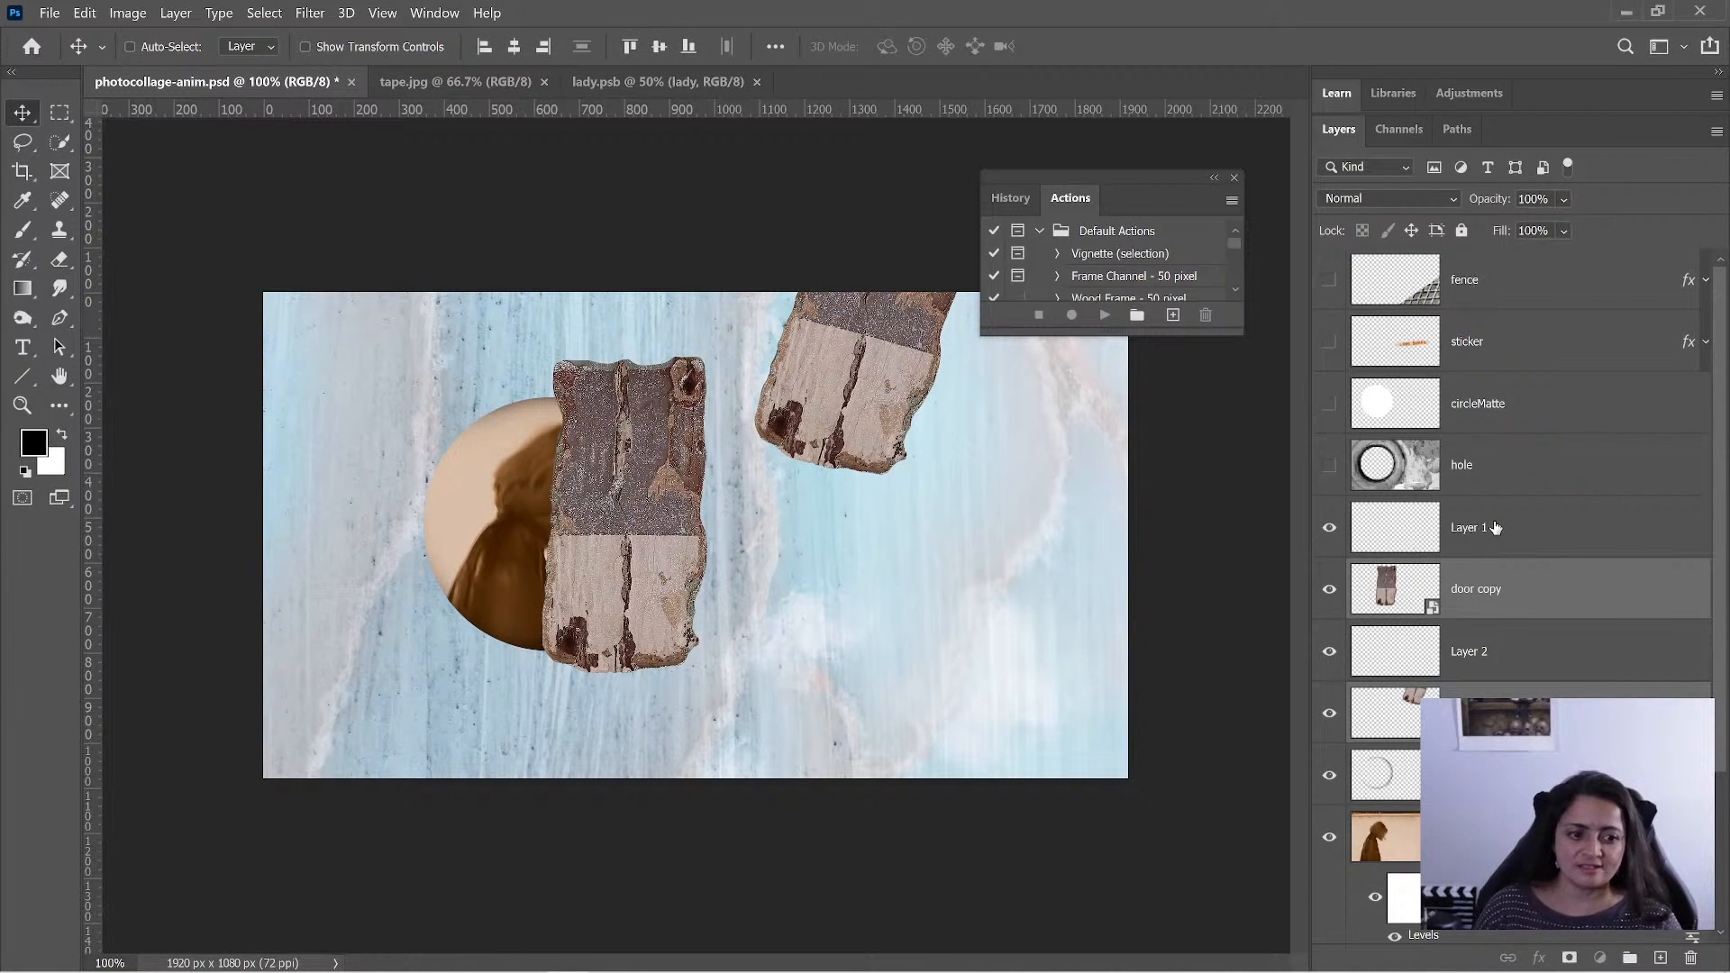
click(1492, 528)
ctrl+click(1487, 595)
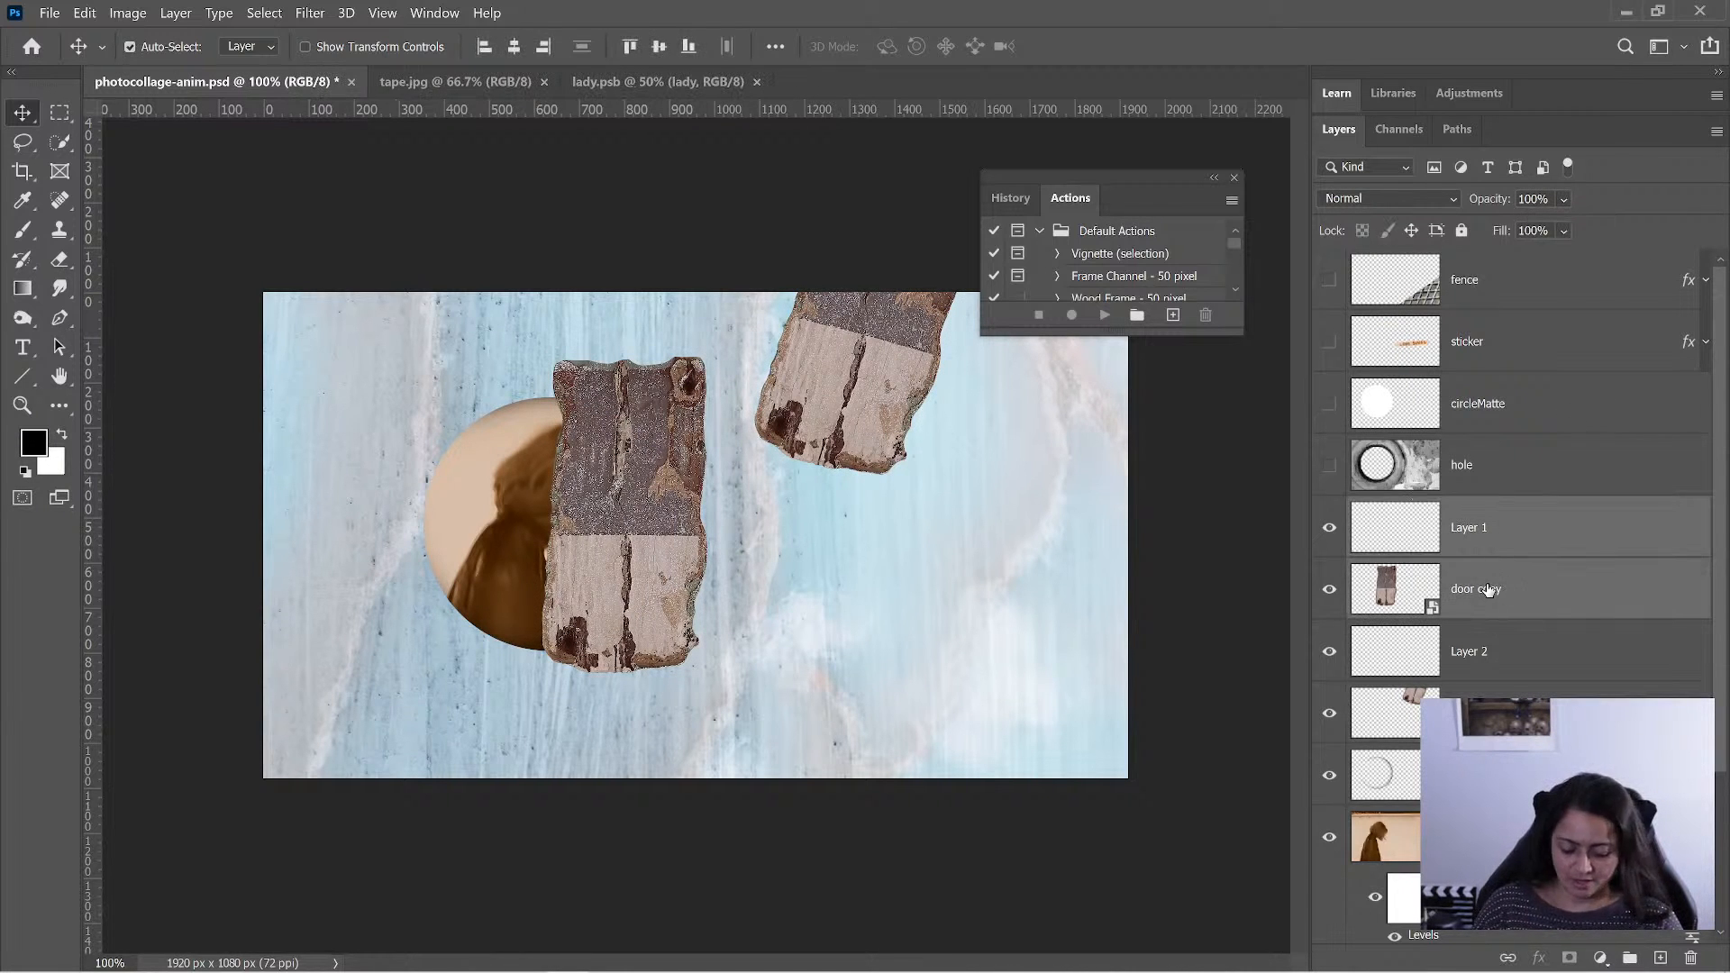
key(ctrl+e)
click(1487, 591)
ctrl+click(1484, 659)
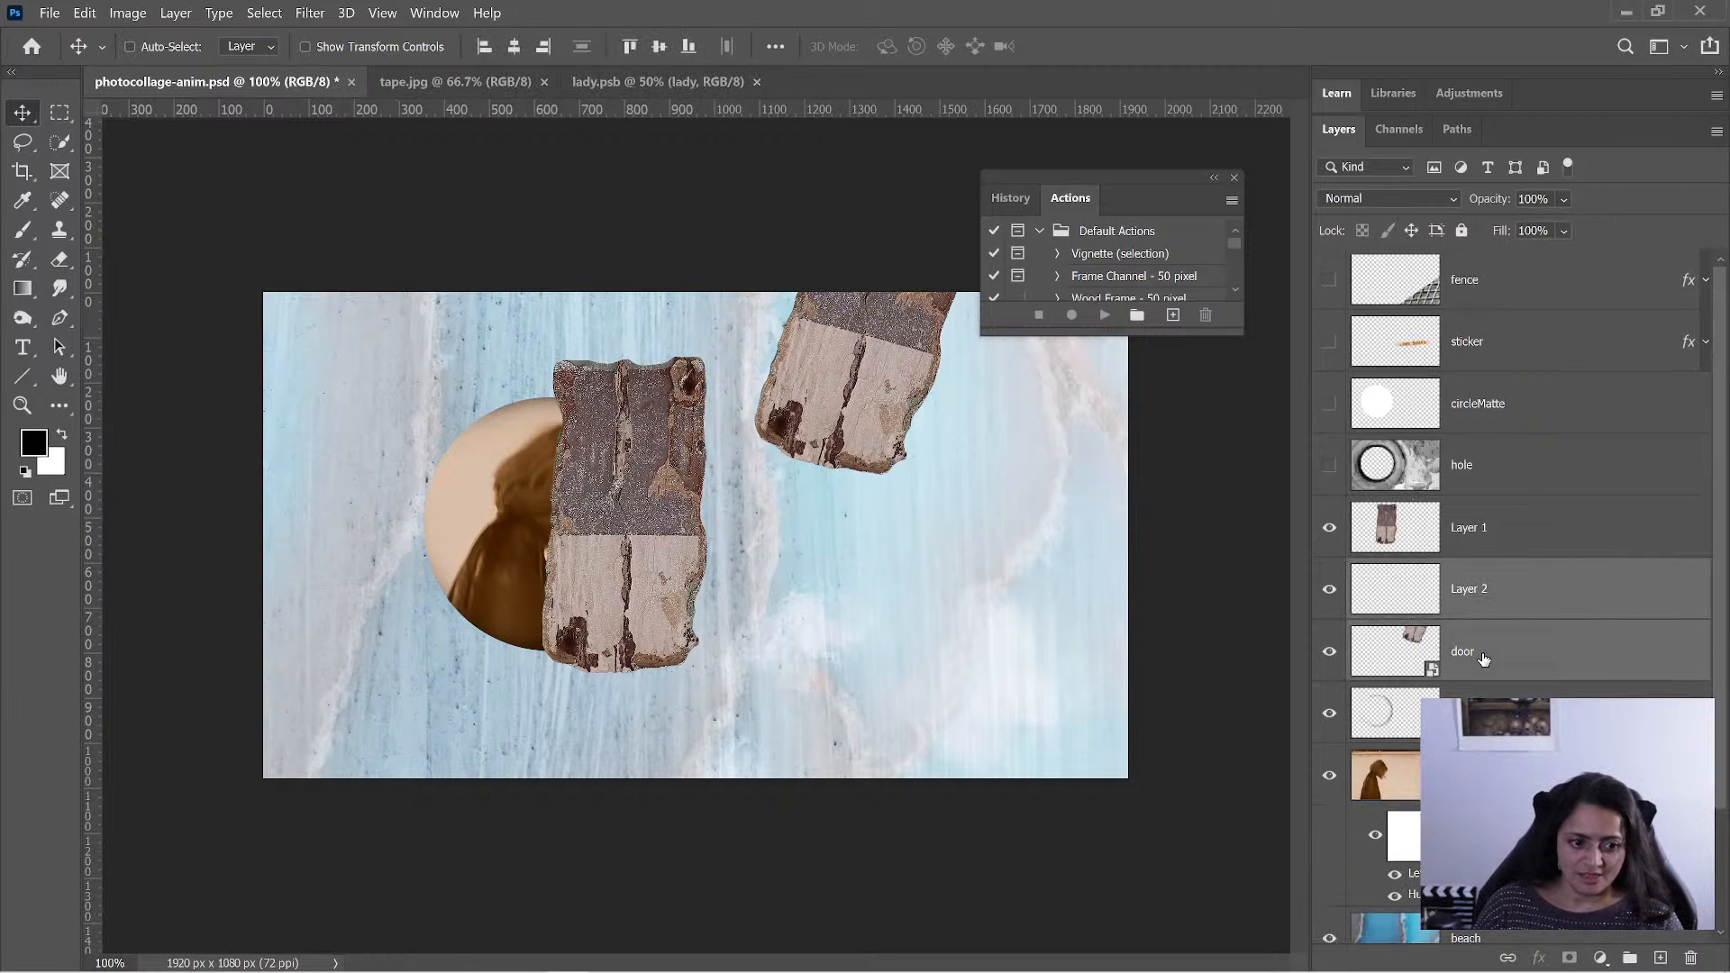
key(ctrl+e)
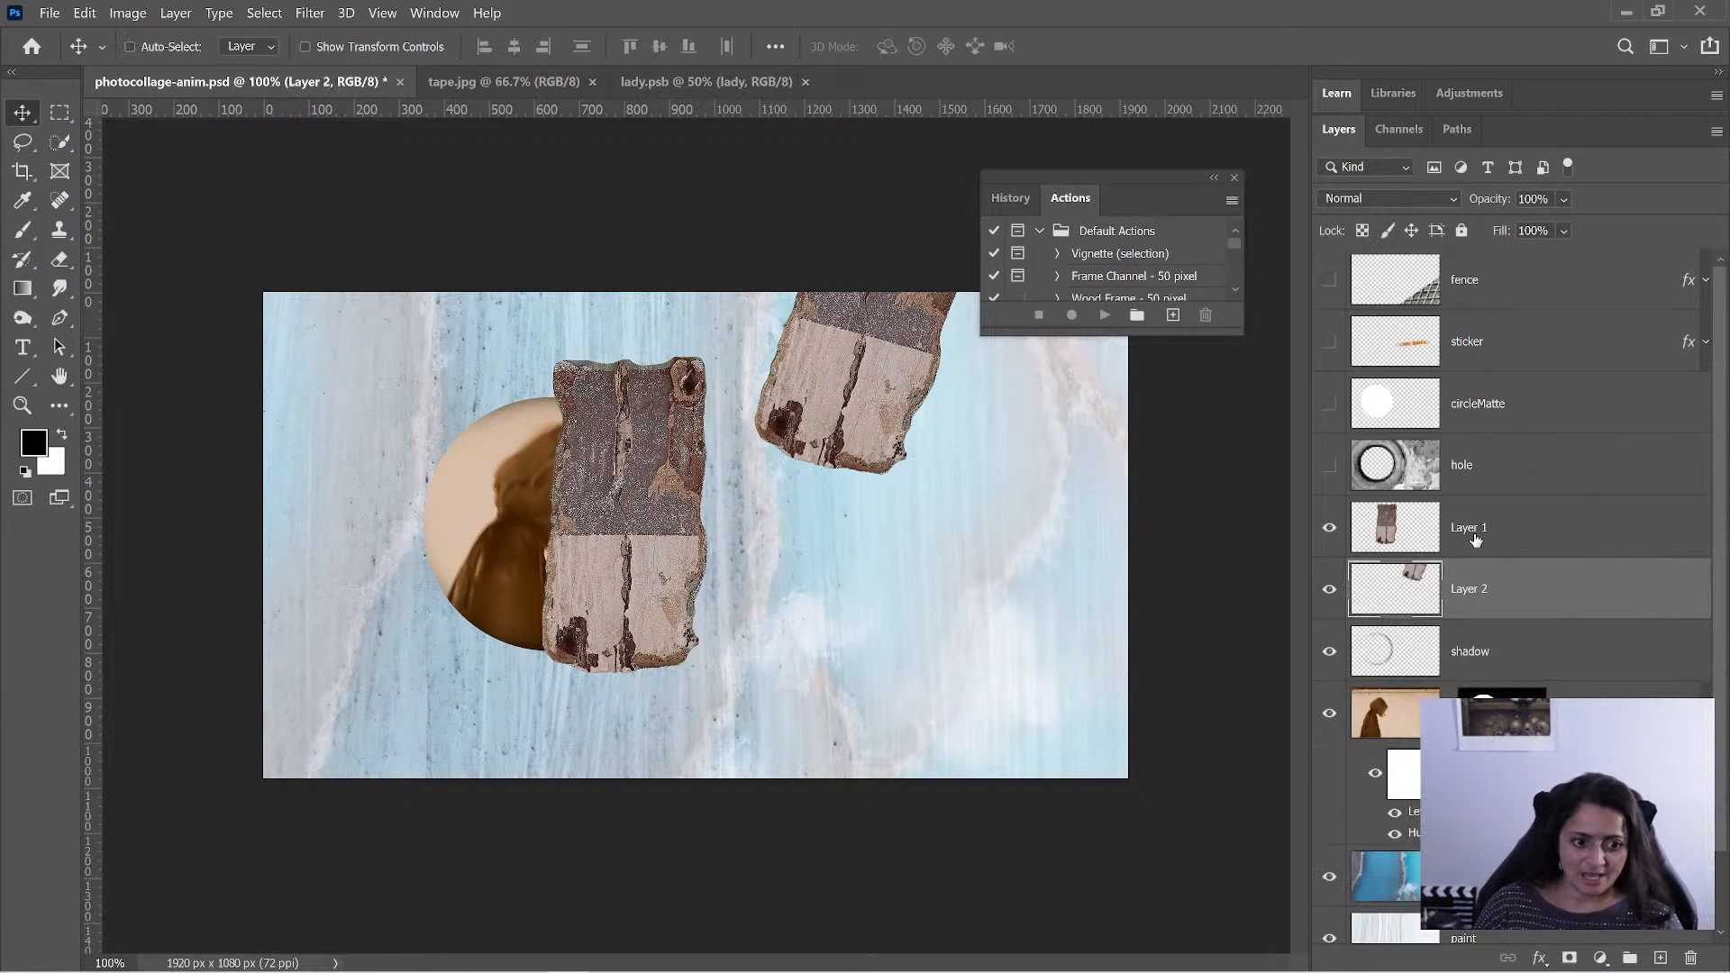
- Set the opacity of the merged Layer 1 and Layer 2 together to 70%
ctrl+click(1476, 536)
click(1565, 198)
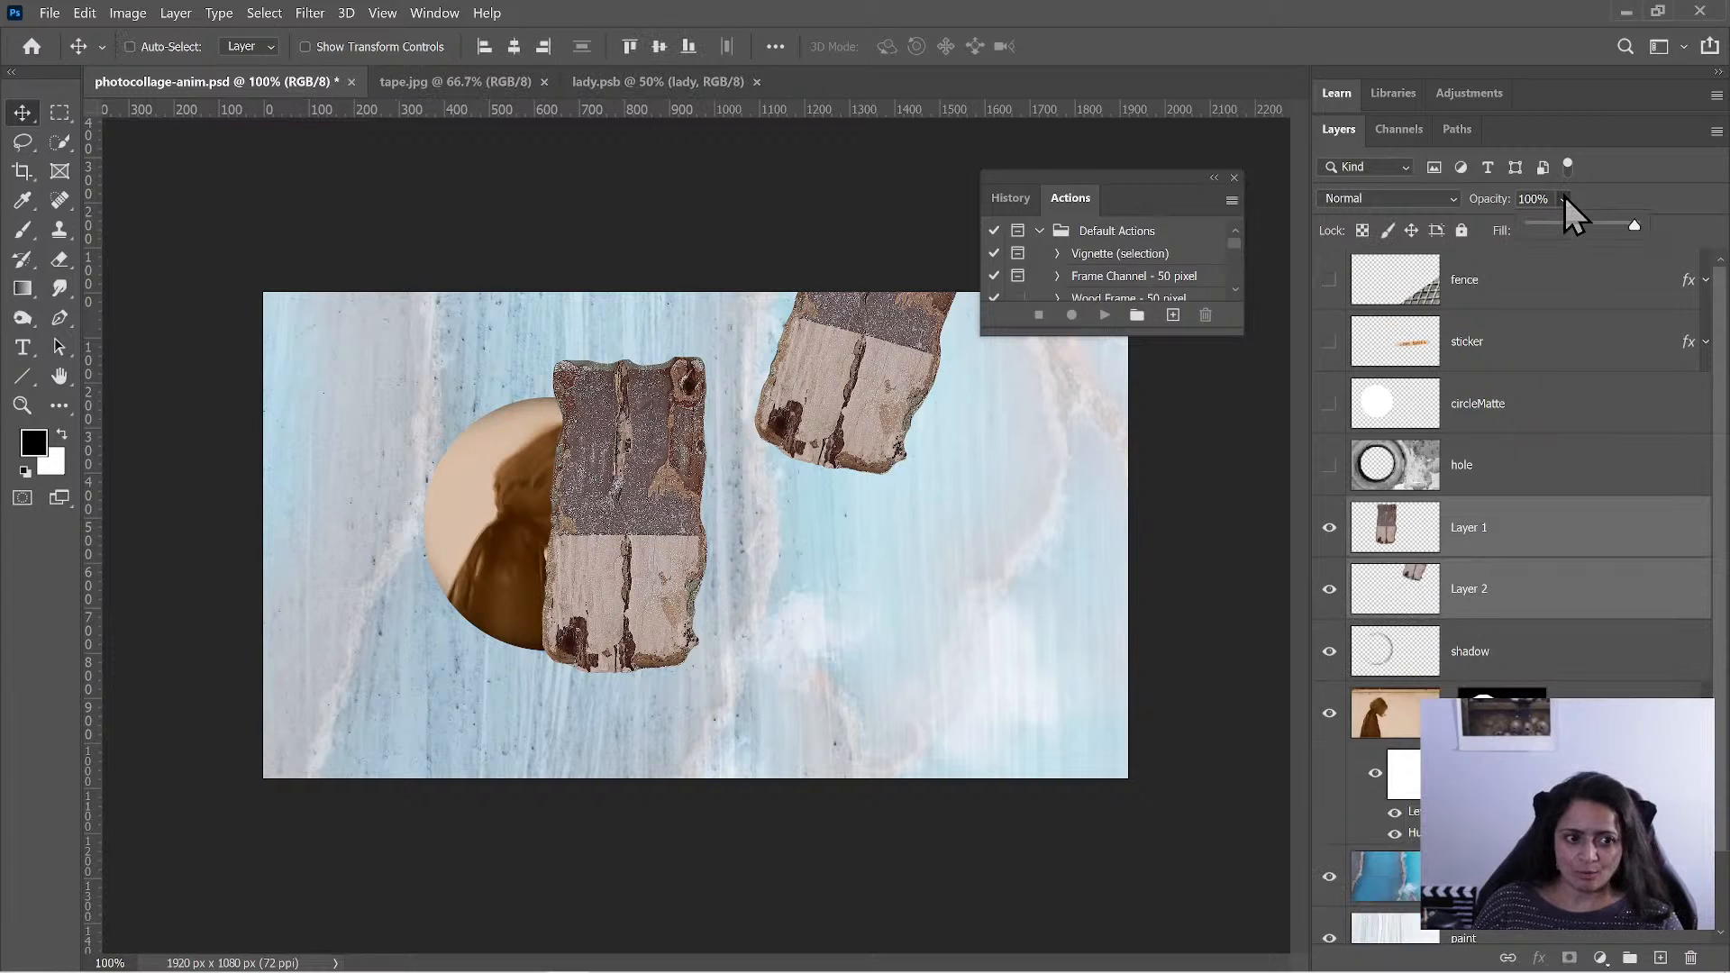
click(1537, 198)
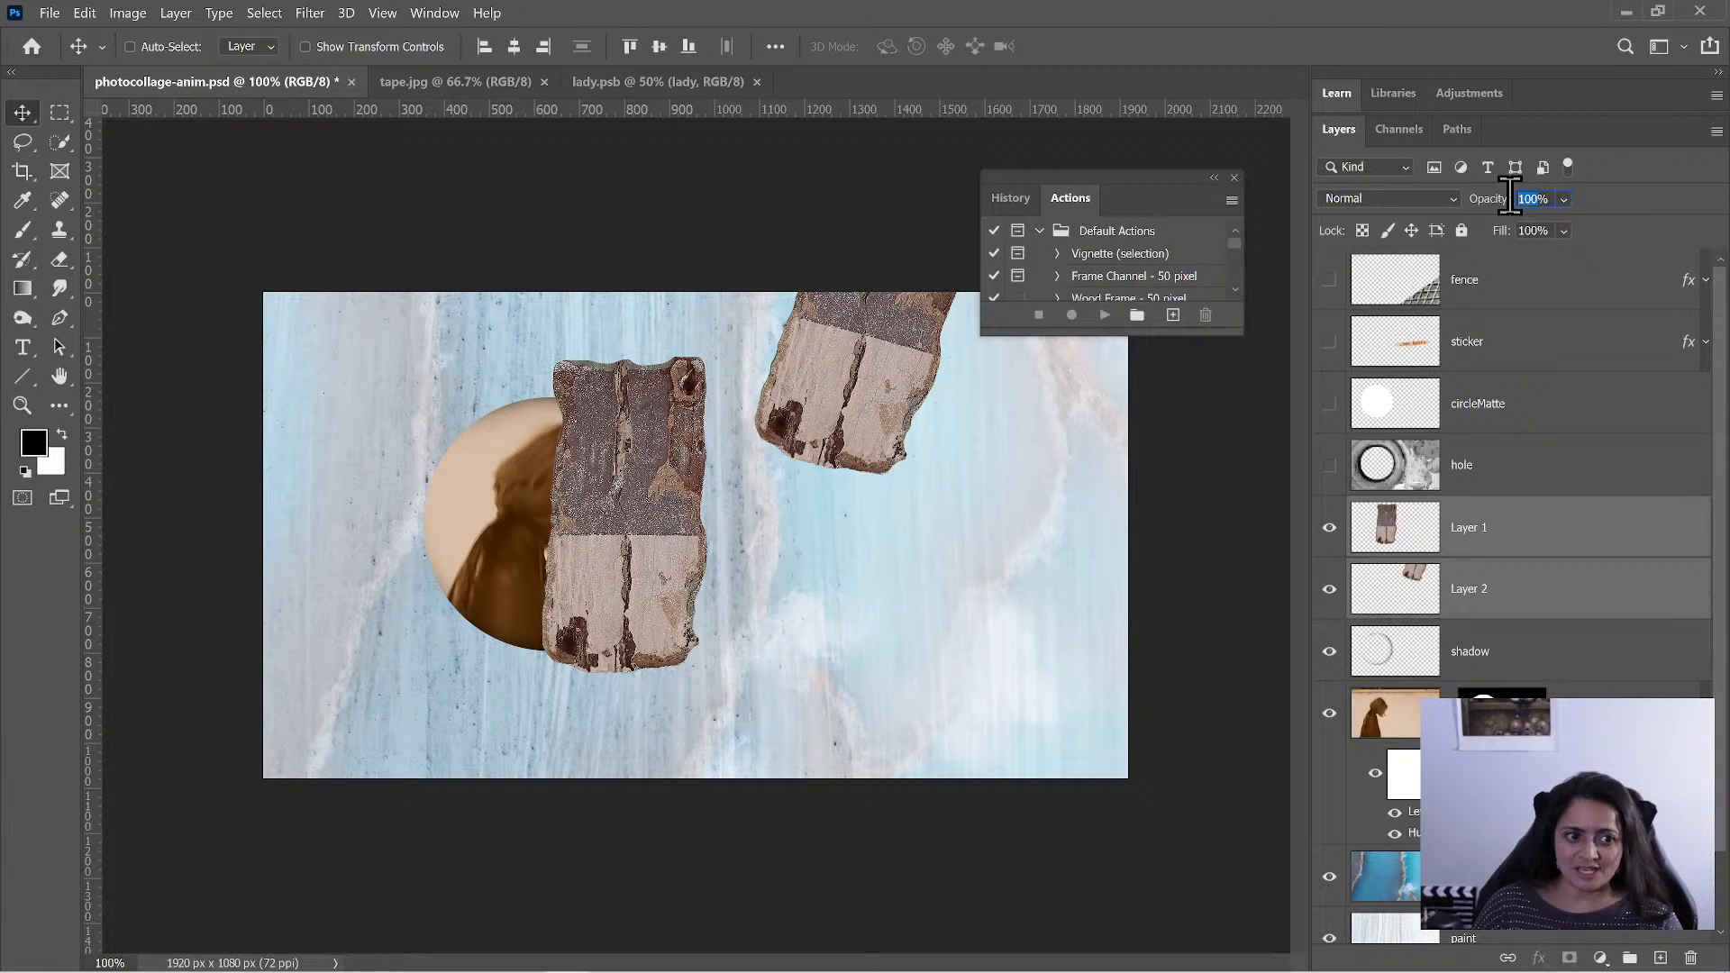
text(70)
key(Return)
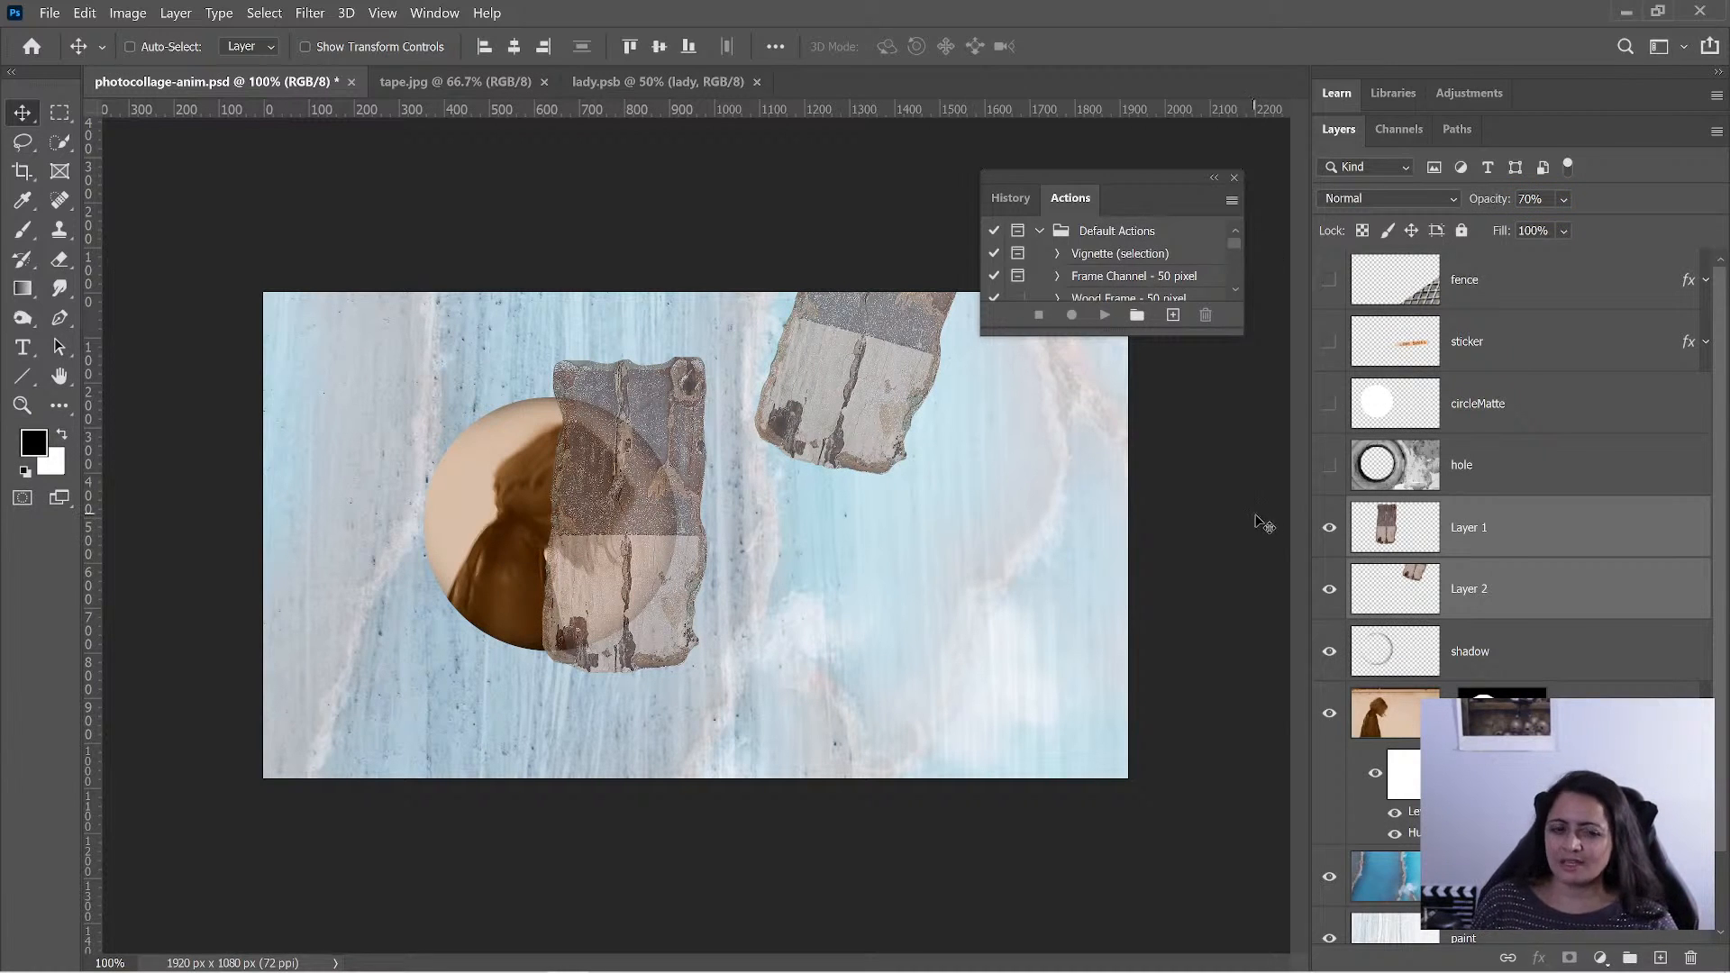
- Rename Layer 2 as door-fpo and Layer 1 as door
click(1507, 543)
click(1492, 600)
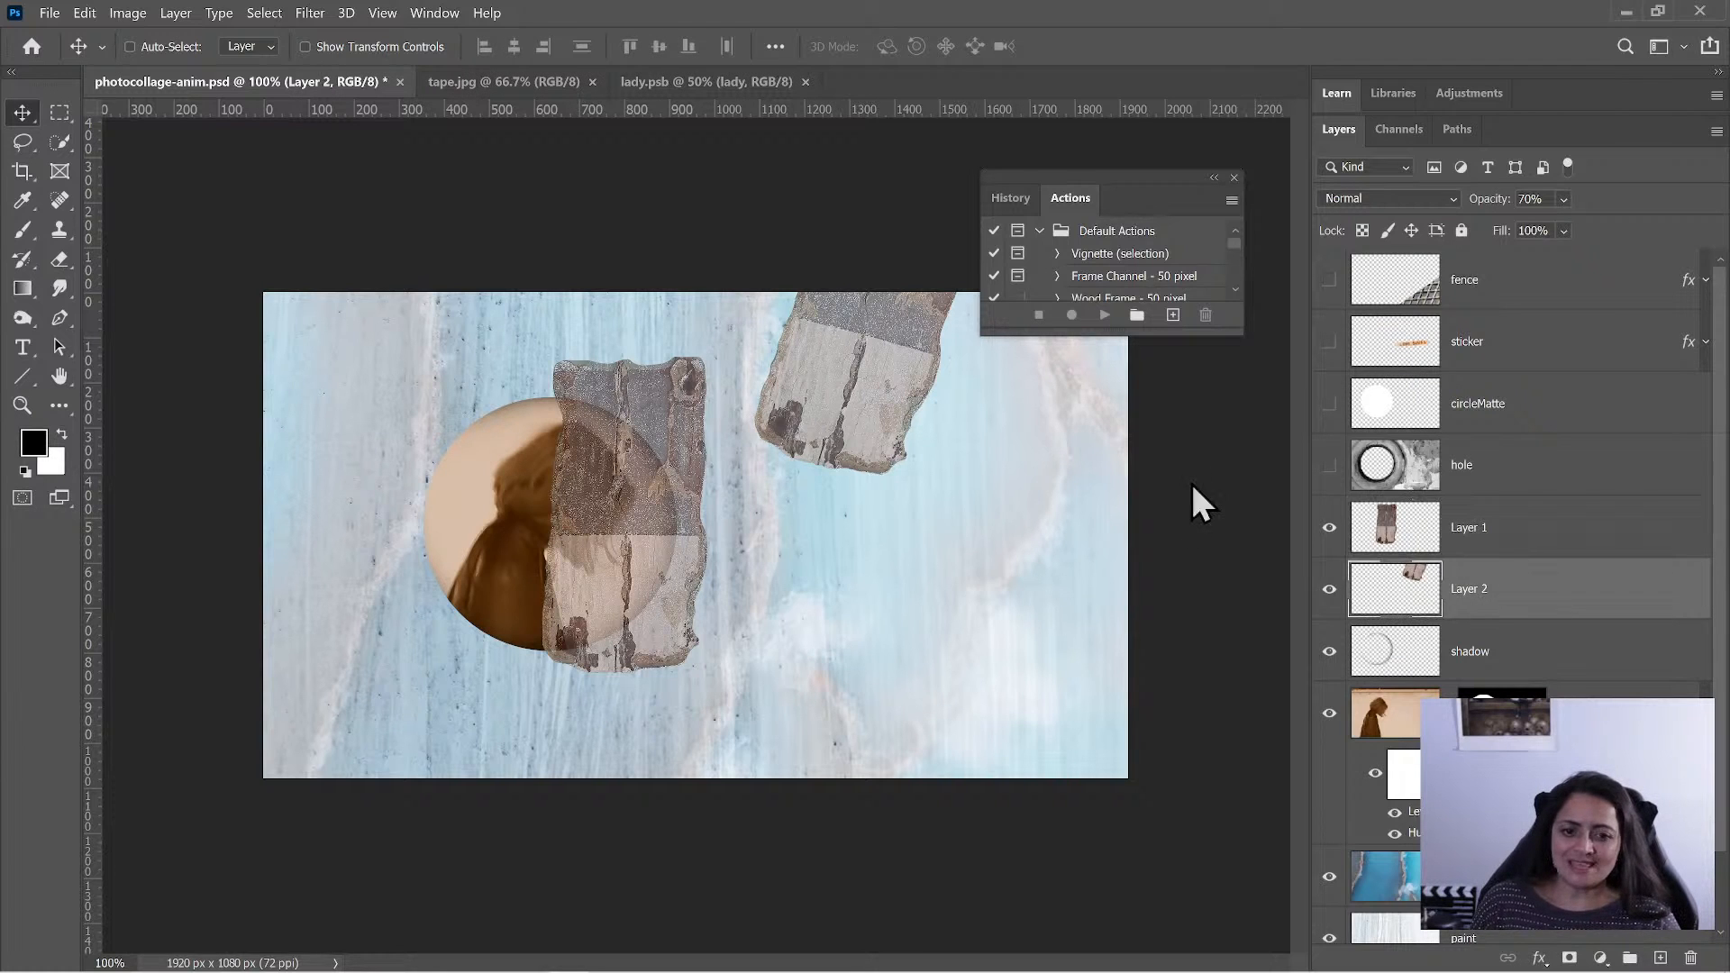
double_click(1467, 590)
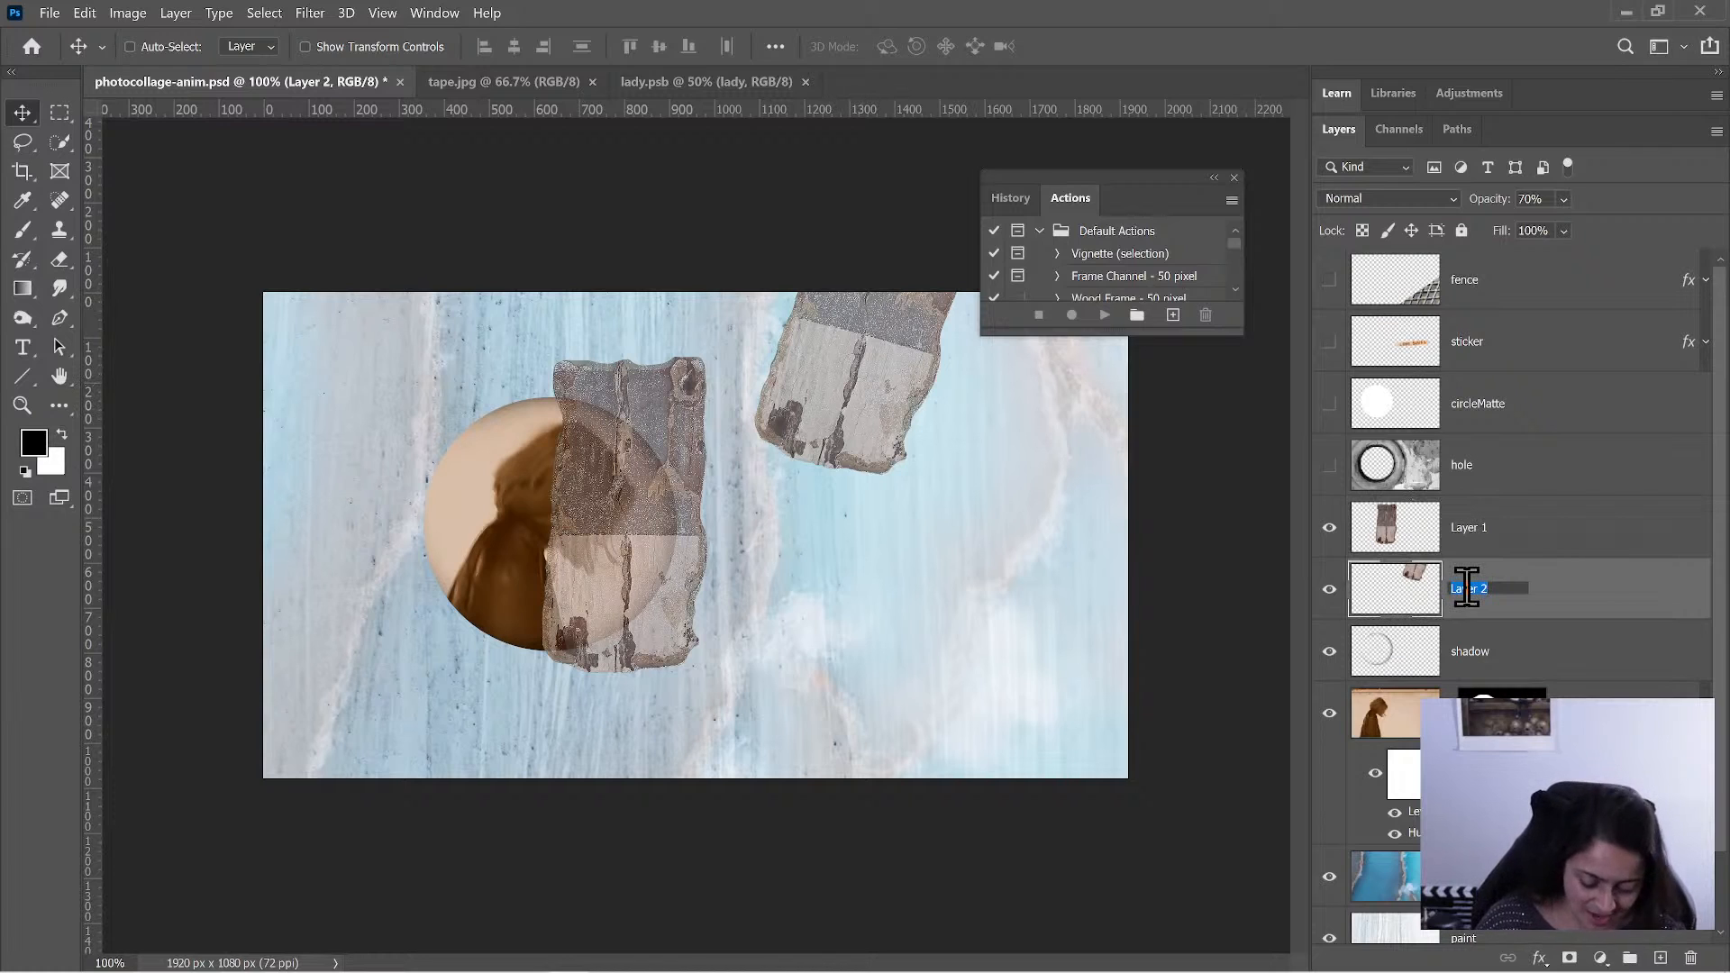
text(door-fpo)
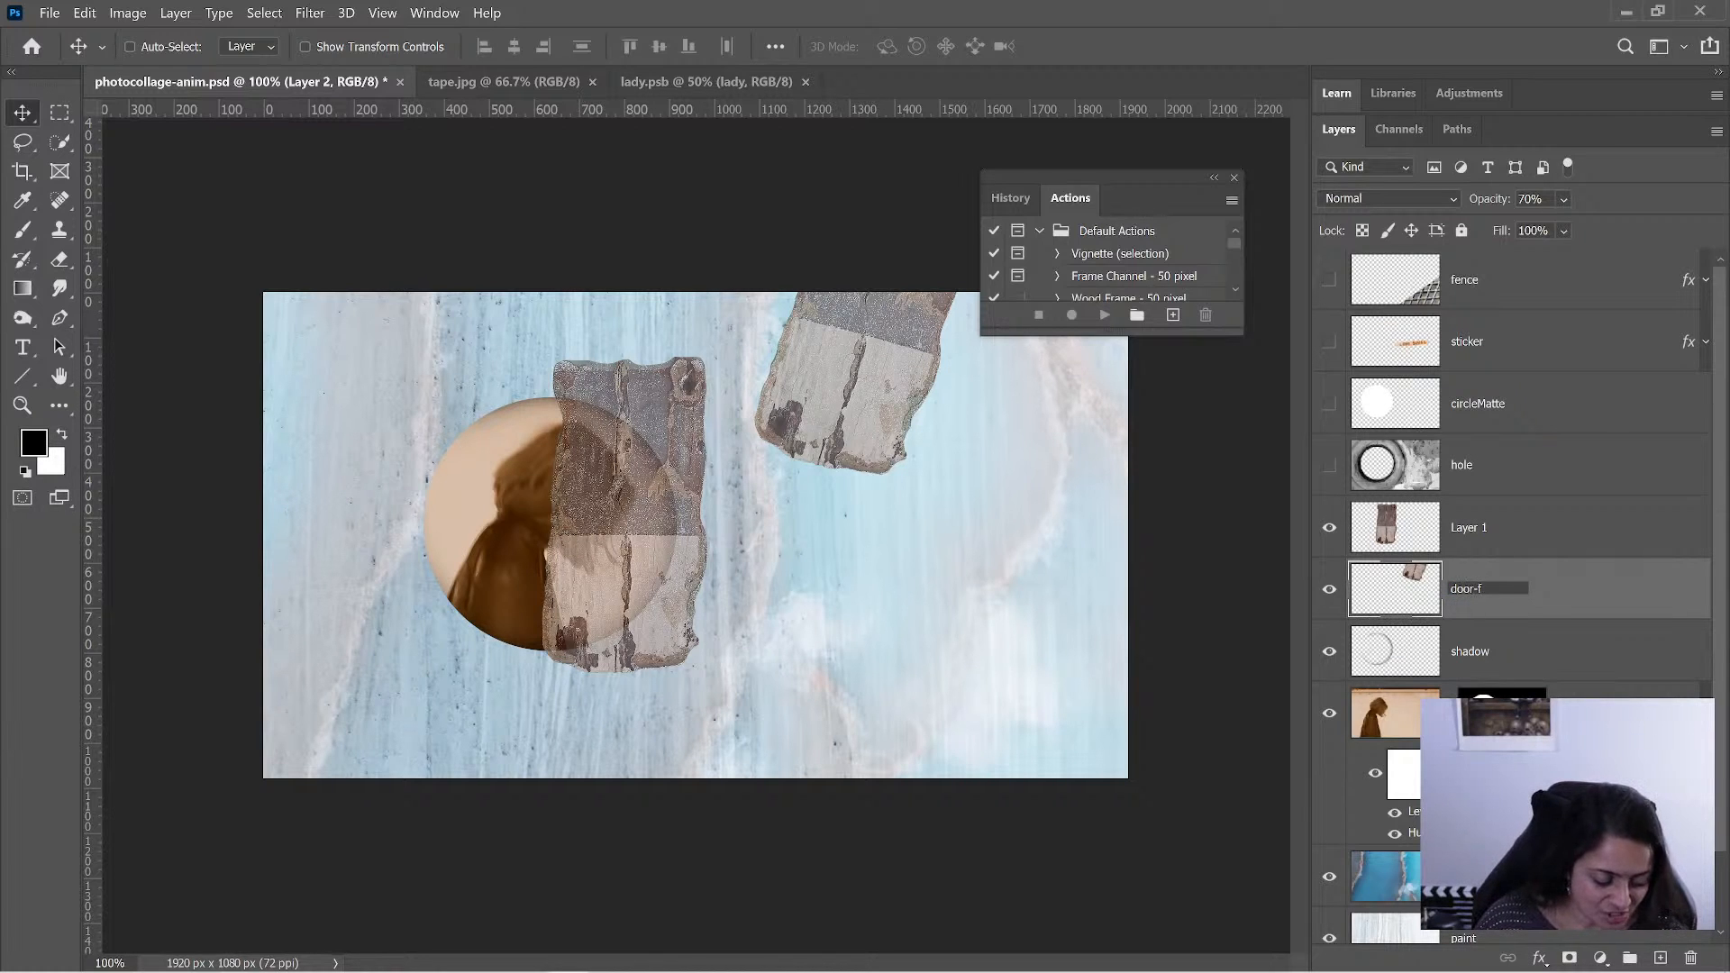
double_click(1471, 530)
text(door)
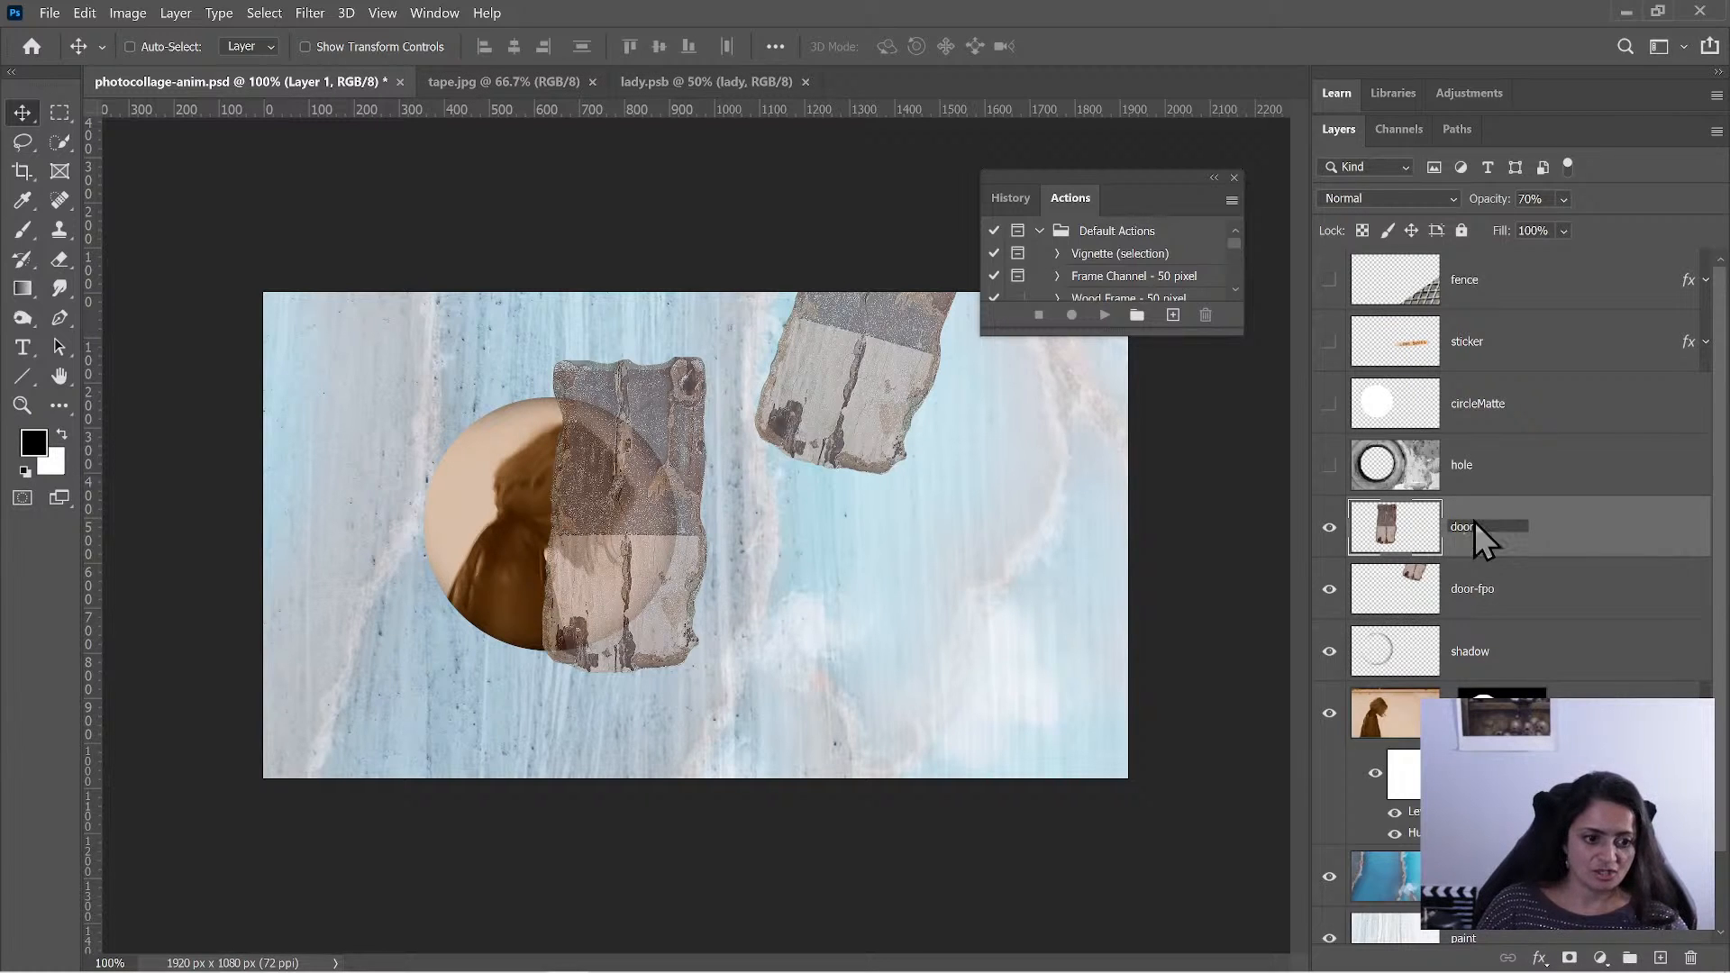
- Complete the door layer's new name as door-anim and hide that layer
text(-anim)
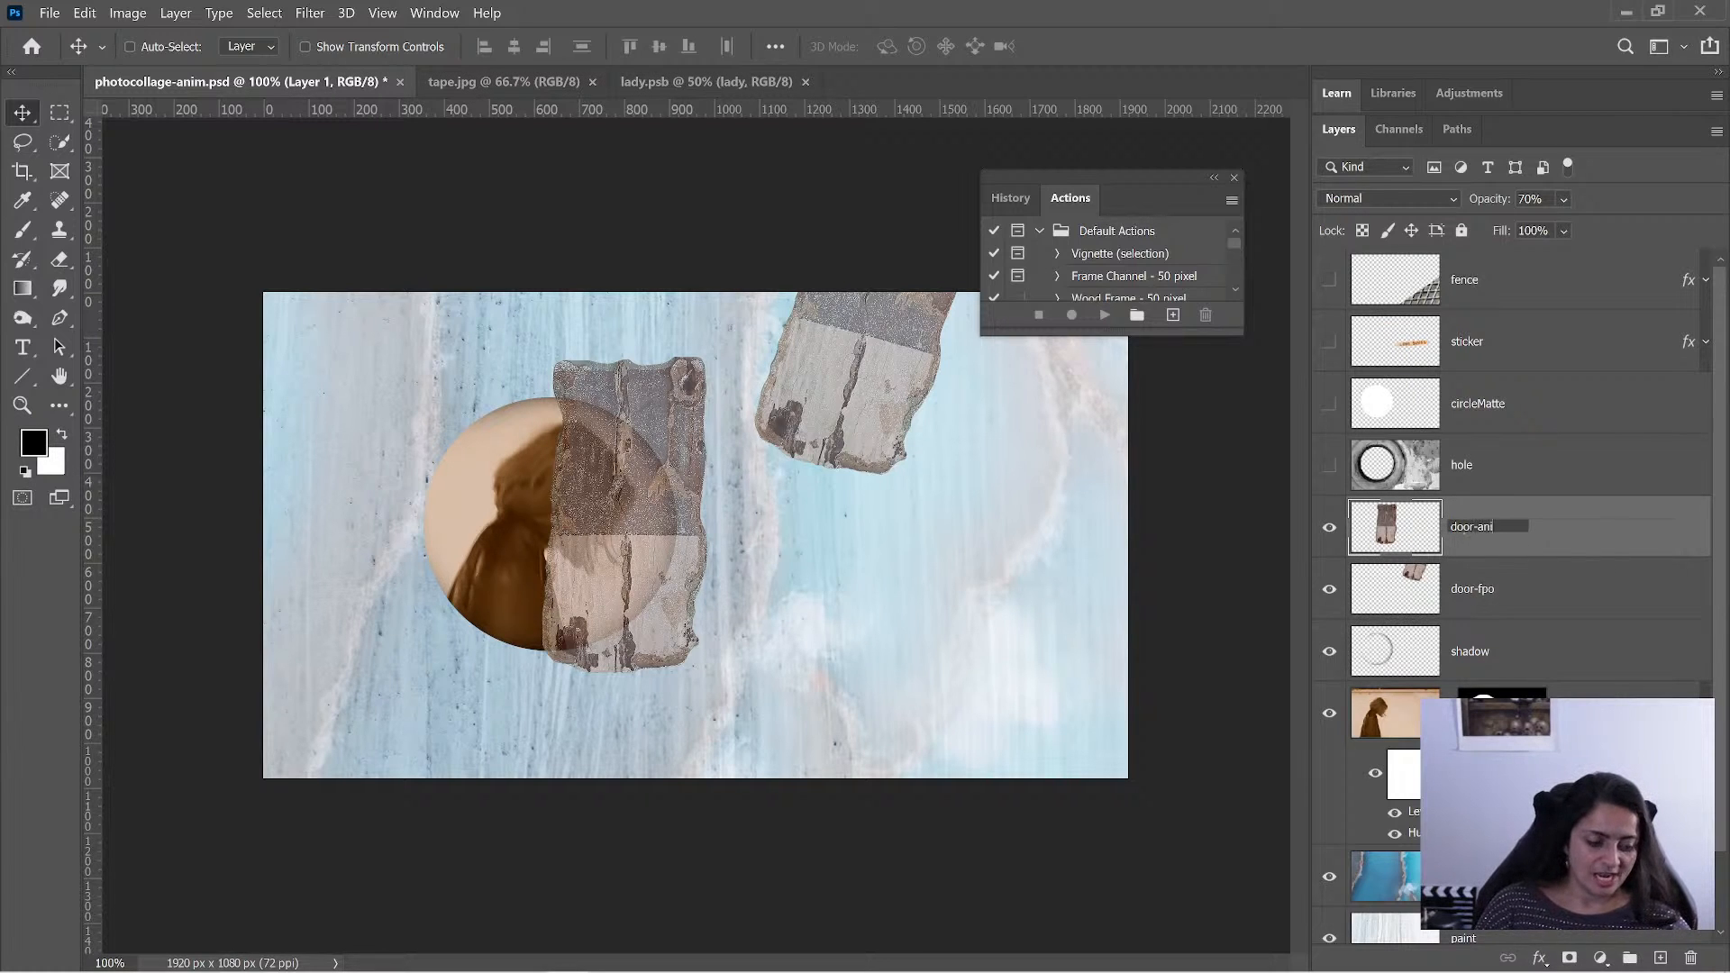
click(1329, 530)
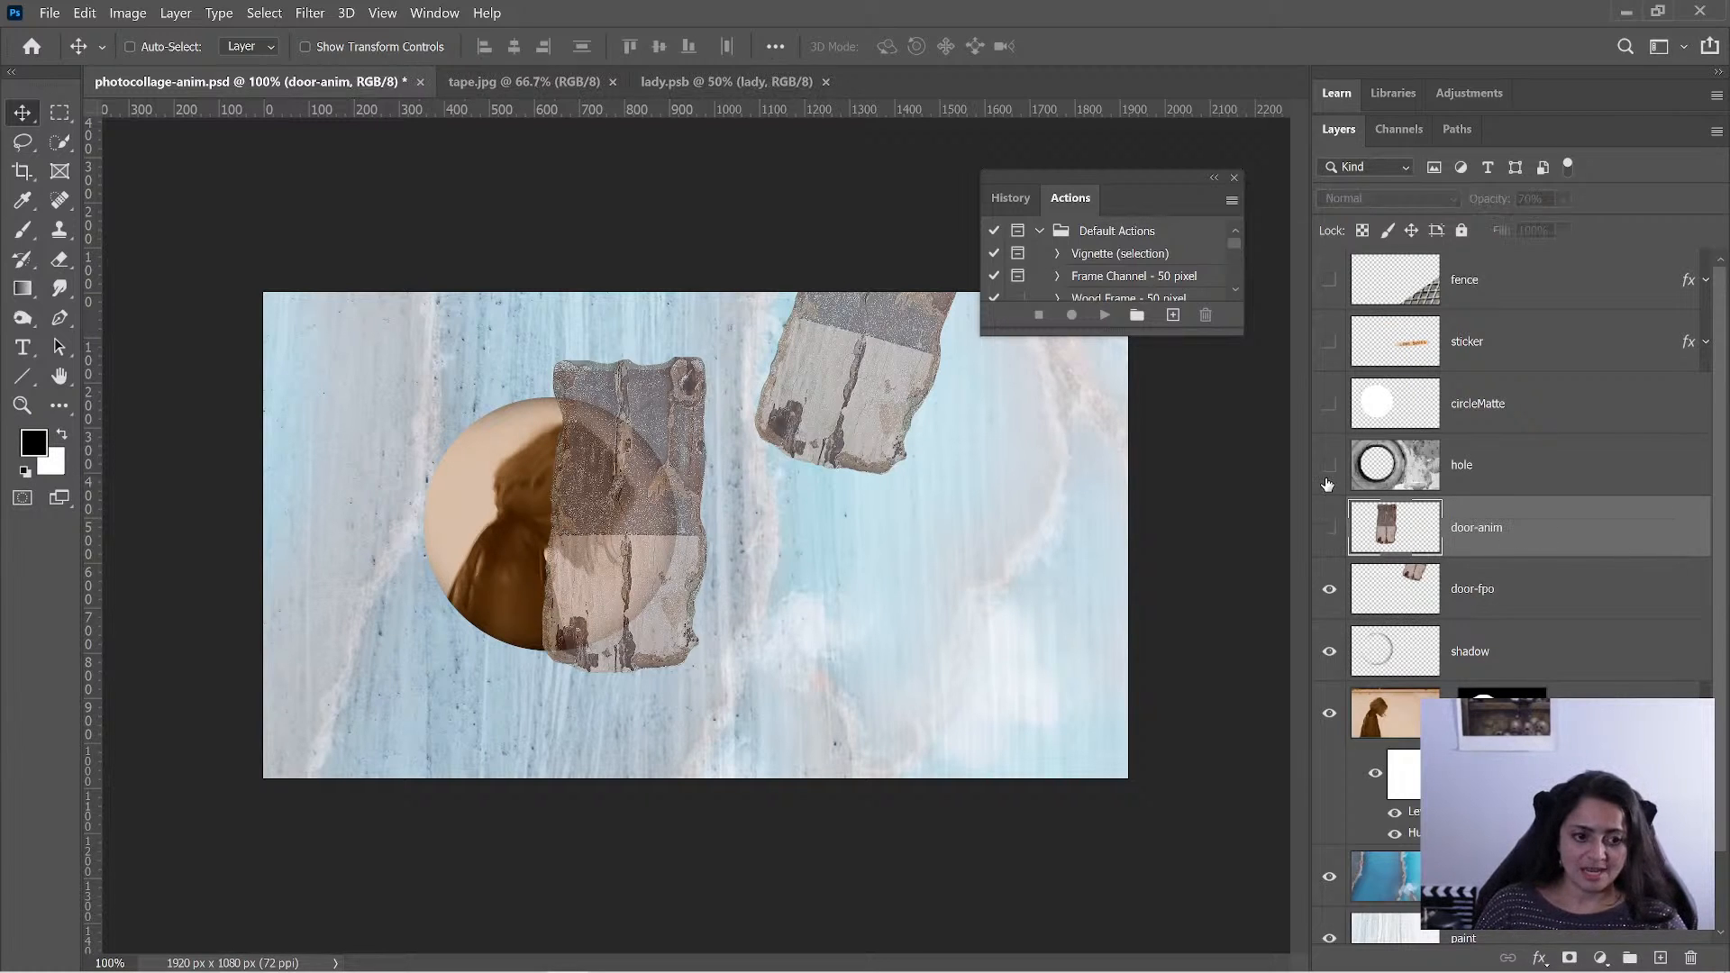
- Show the hole, sticker and fence layers again, leaving circleMatte hidden
click(1330, 471)
click(1331, 407)
click(1330, 345)
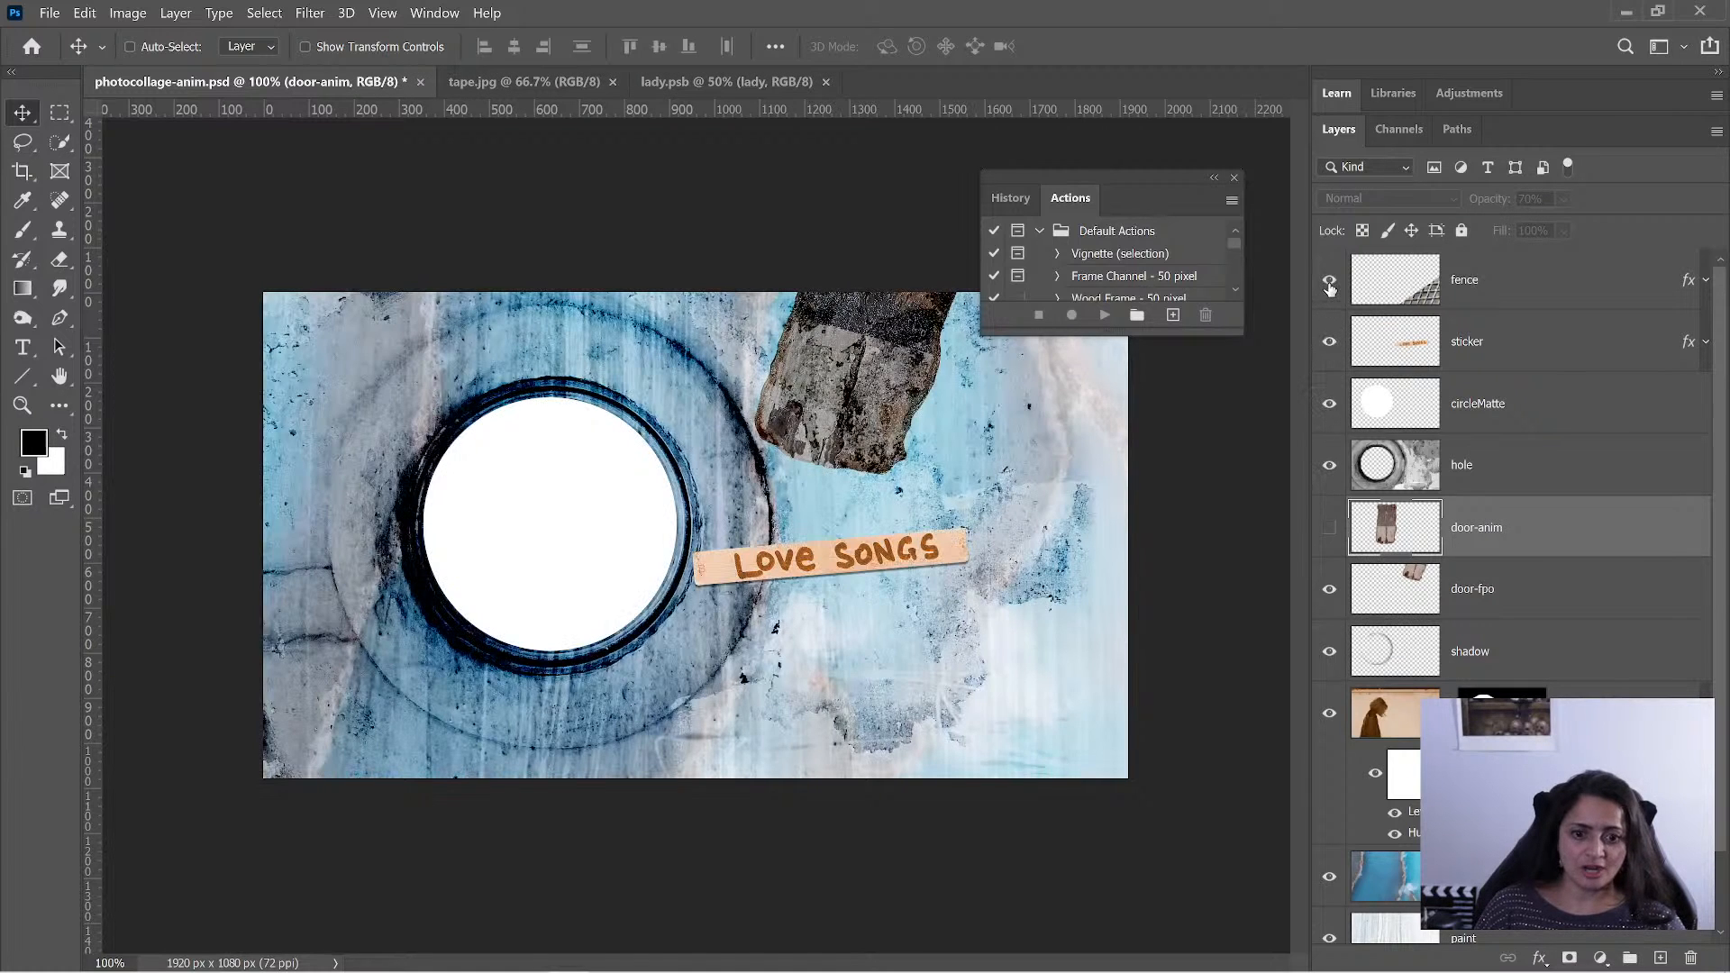
click(1331, 286)
scroll(1462, 430, down, 1)
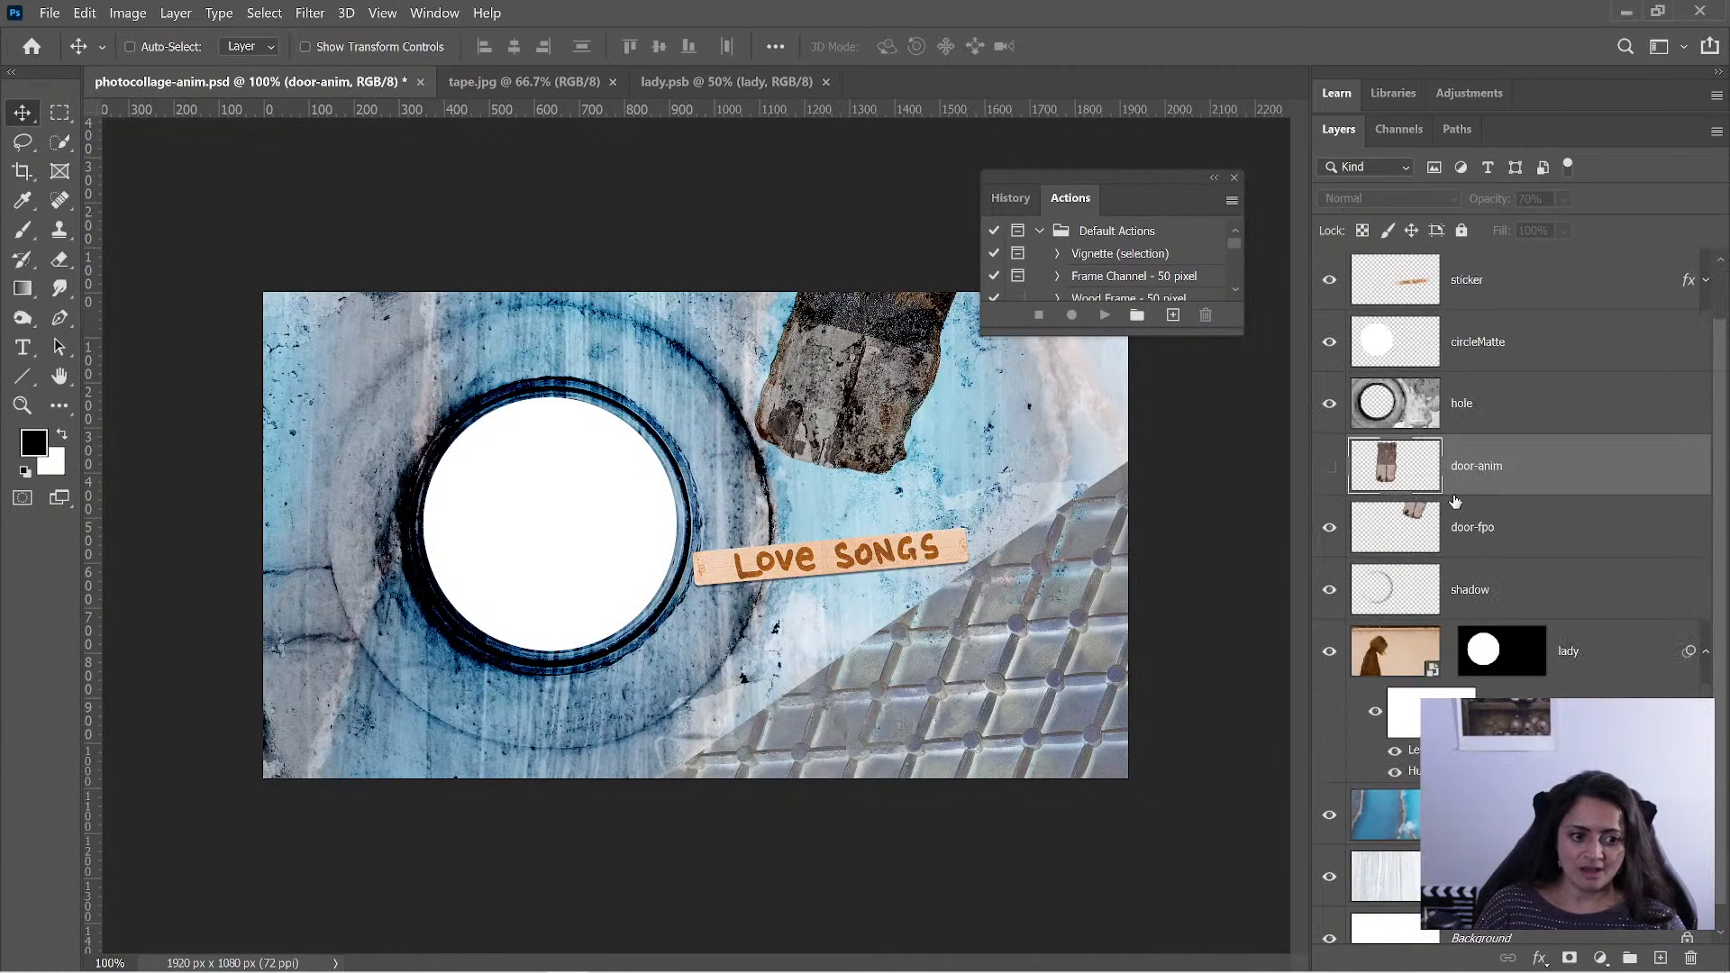
scroll(1456, 502, up, 1)
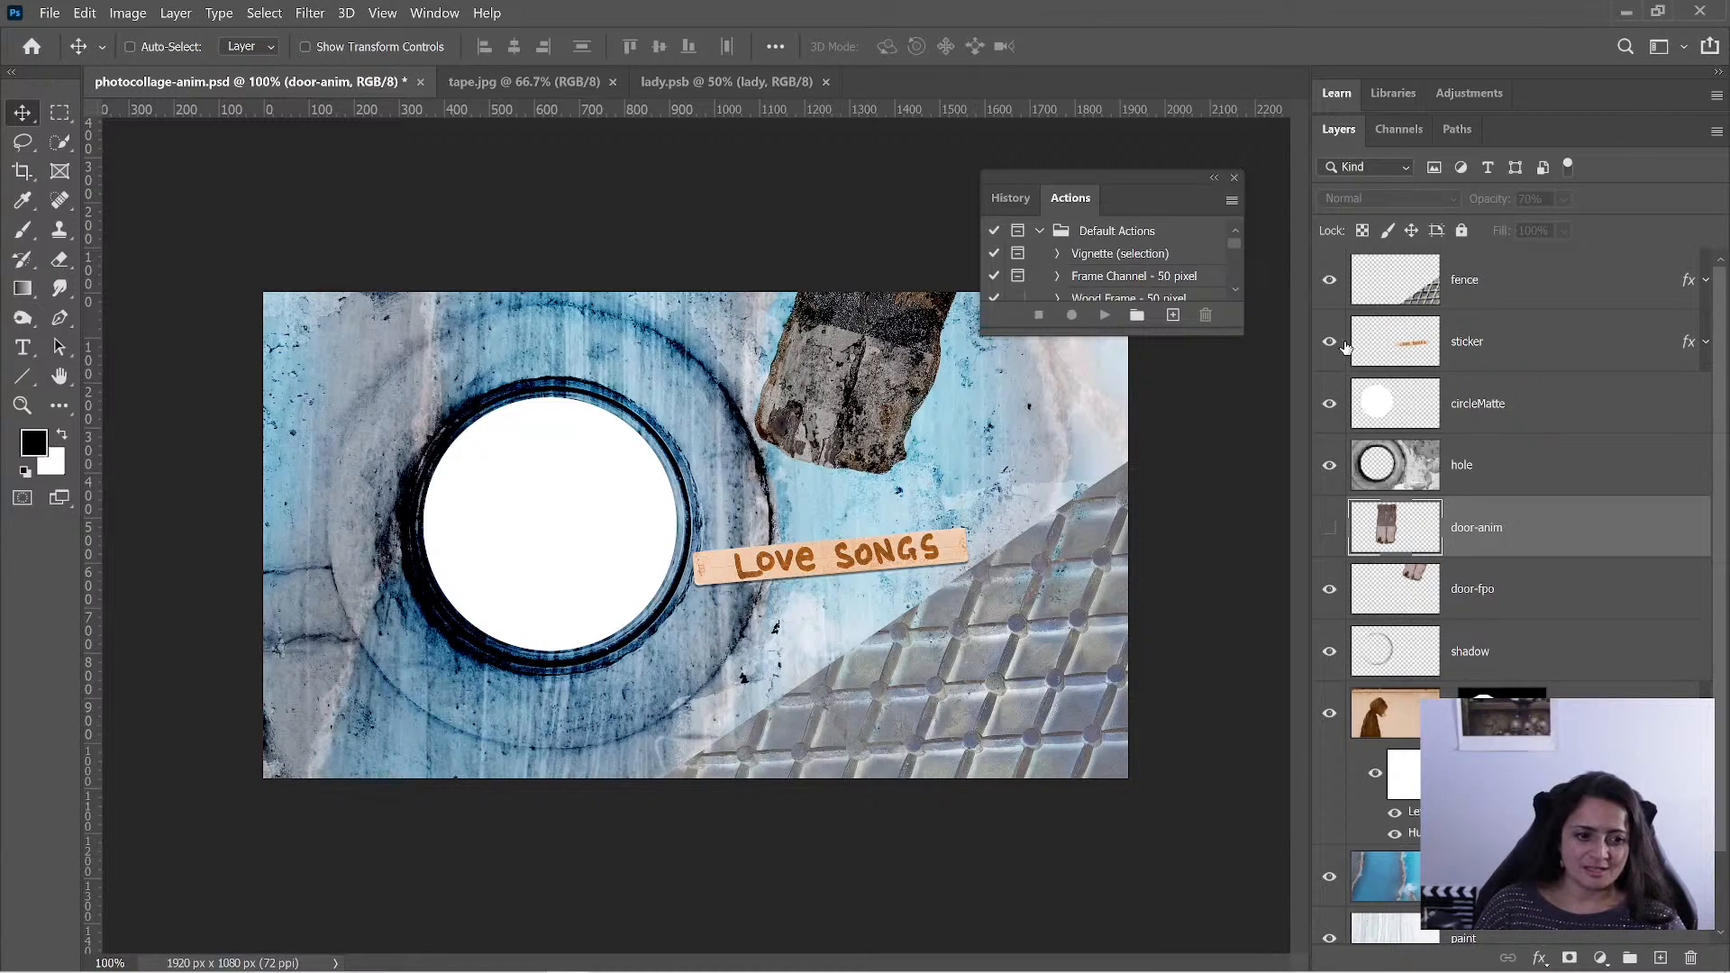
click(1331, 404)
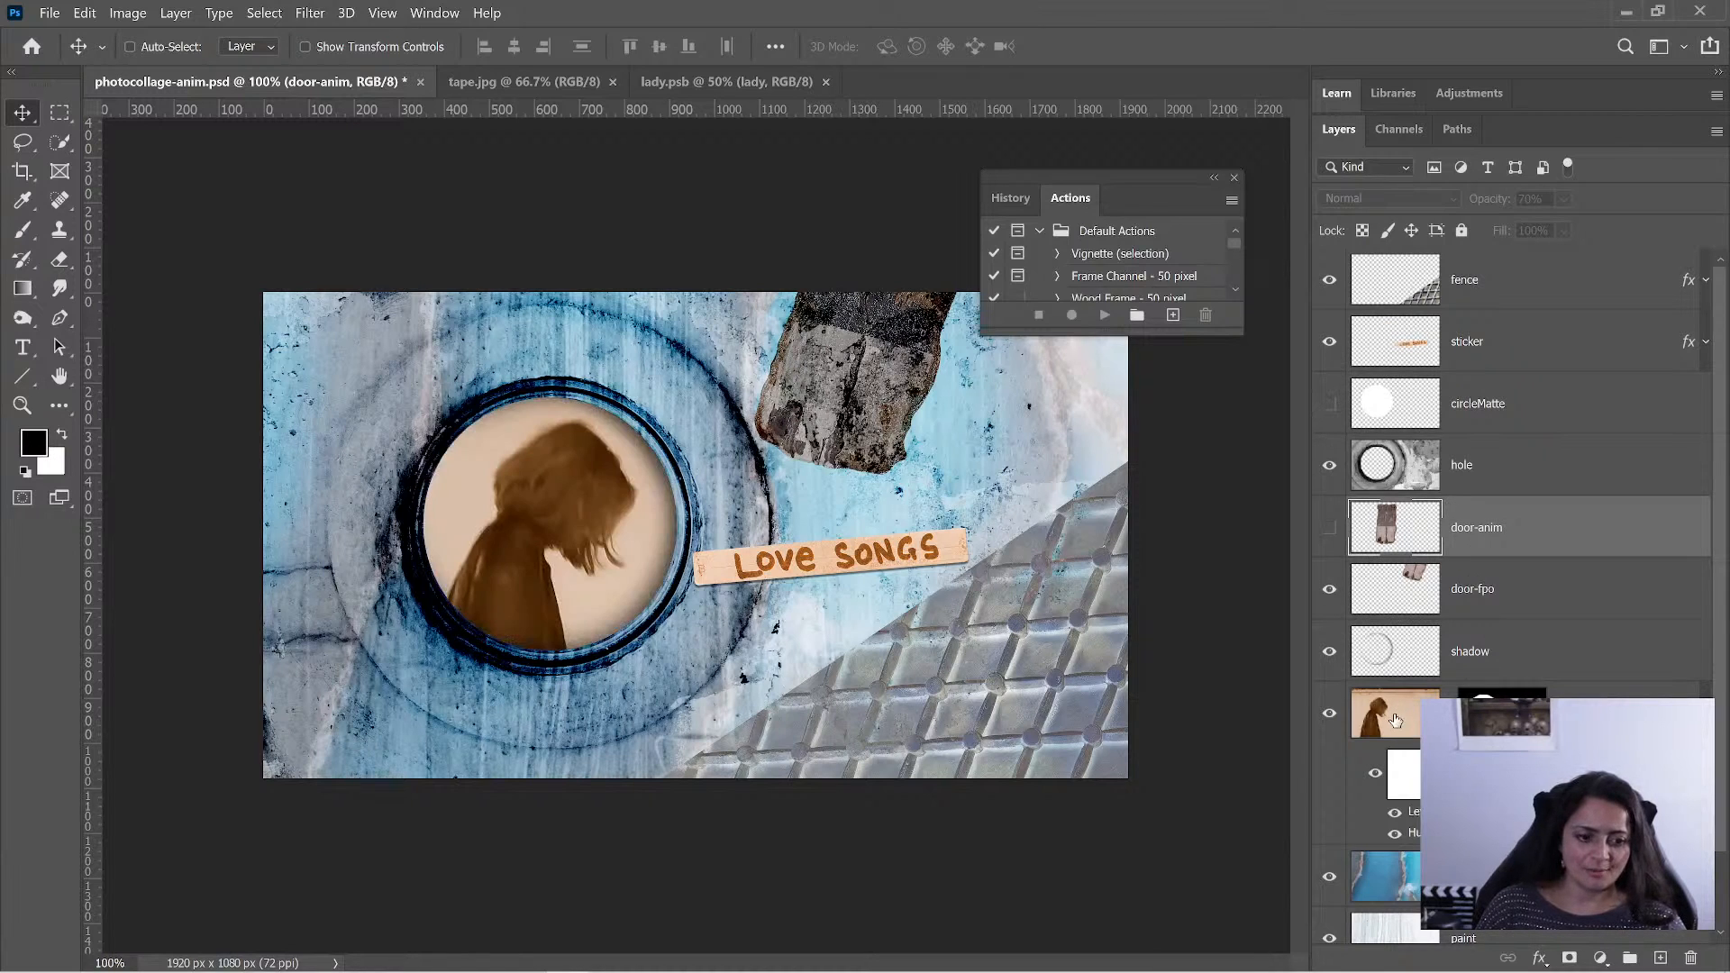
- Load the lady layer's mask as a selection, collapse its smart filters and duplicate the layer
click(1453, 667)
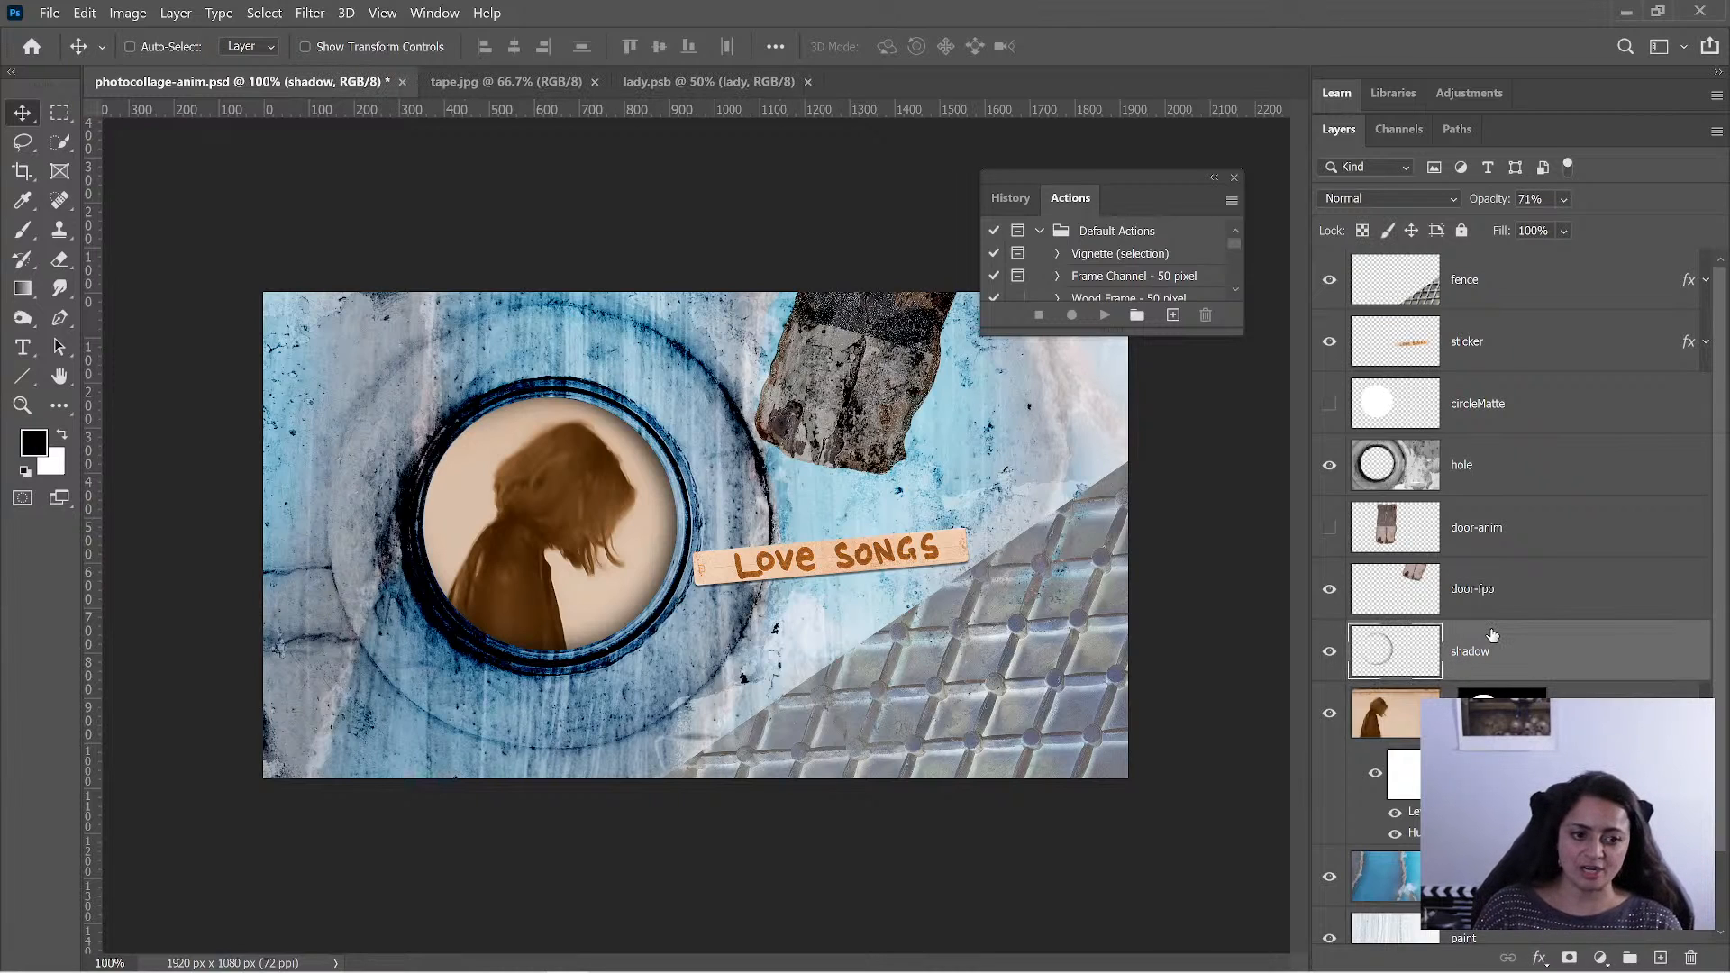
click(1433, 717)
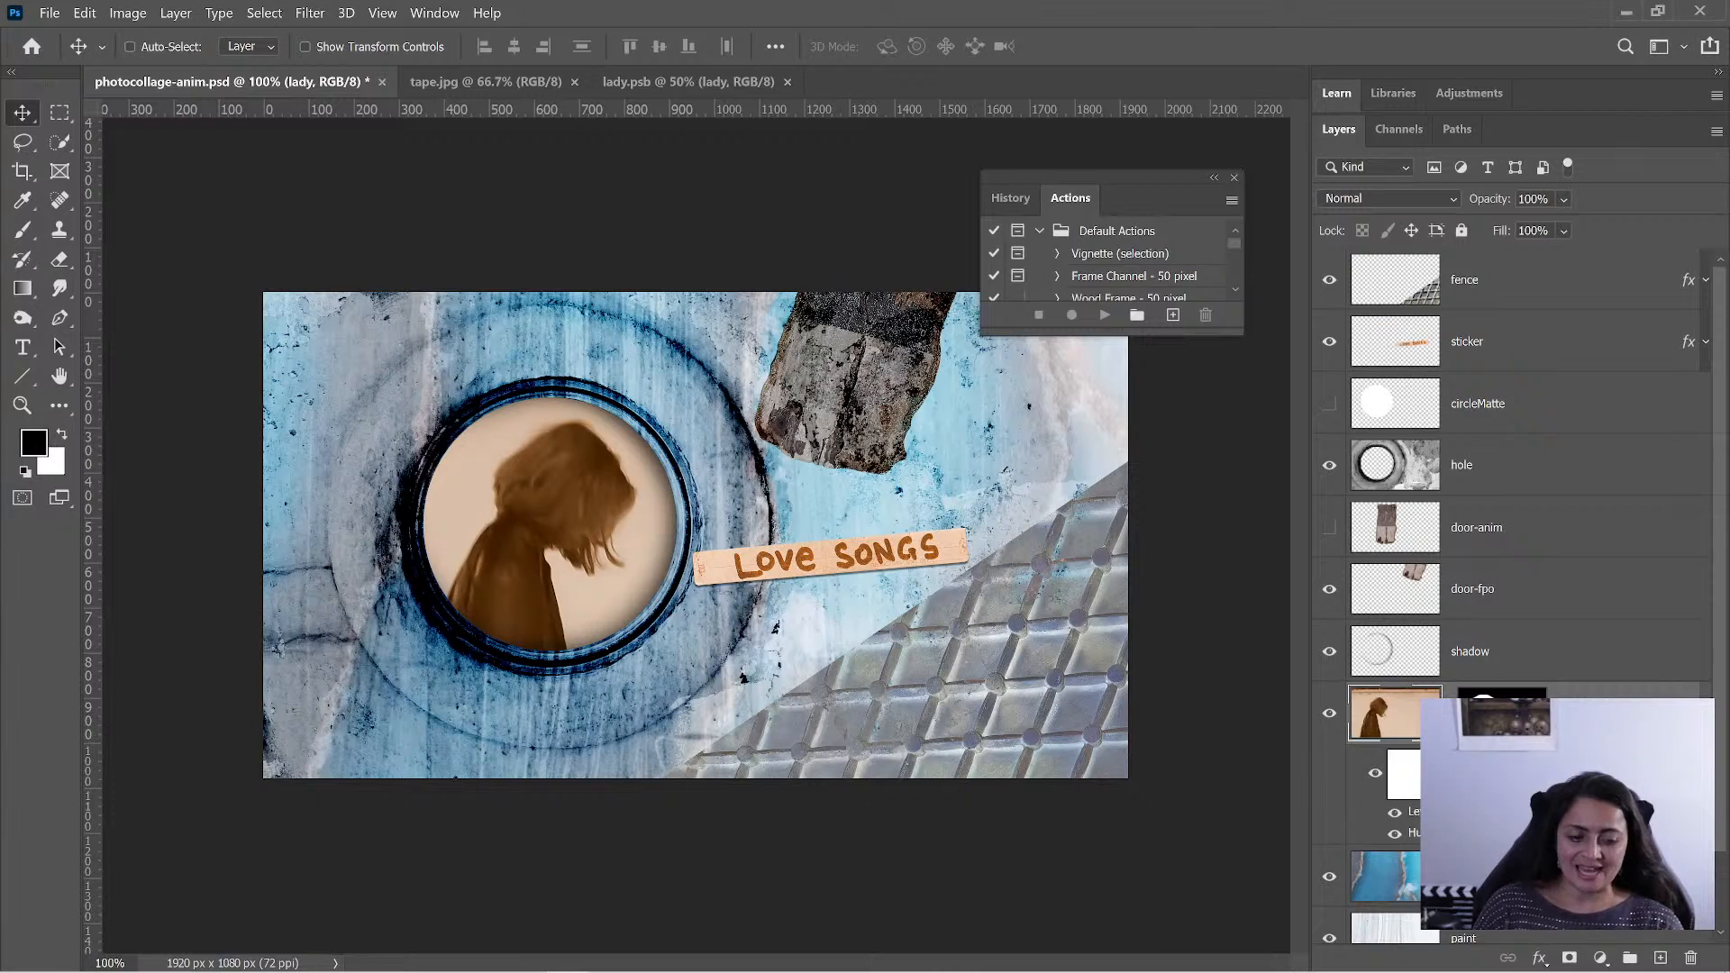
key(ctrl)
ctrl+click(1503, 712)
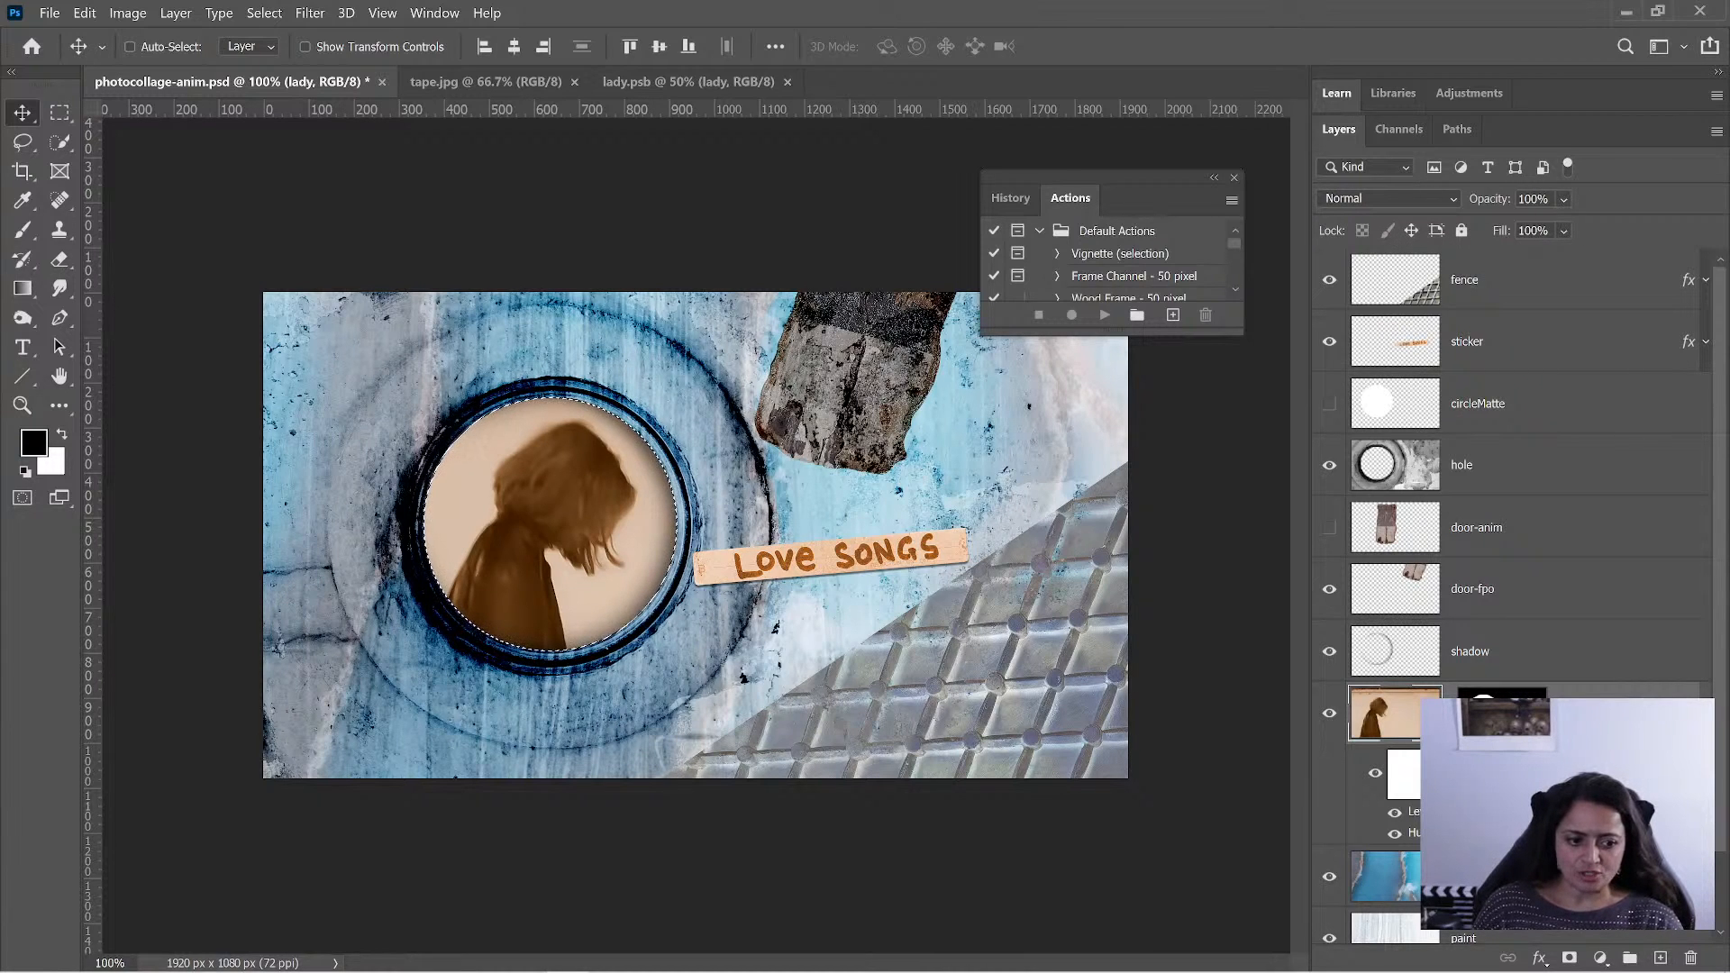
click(1705, 714)
drag(1627, 727, 1659, 956)
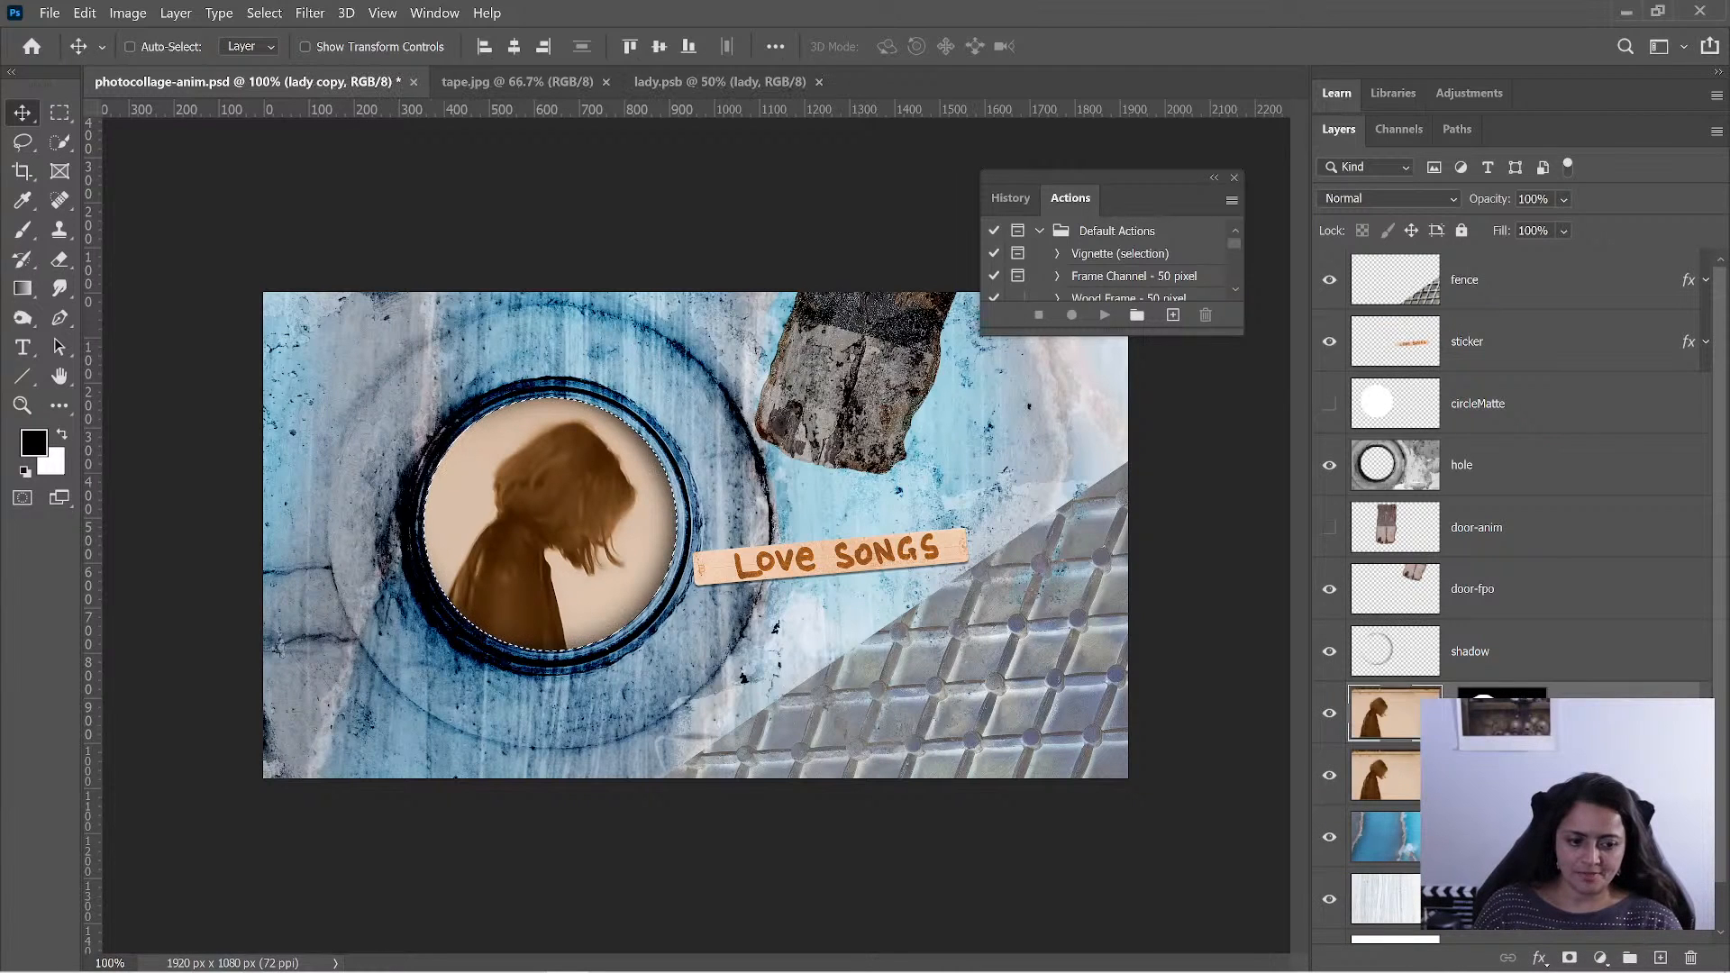
- Delete the layer mask from the lady copy and clear the circular selection
click(1502, 715)
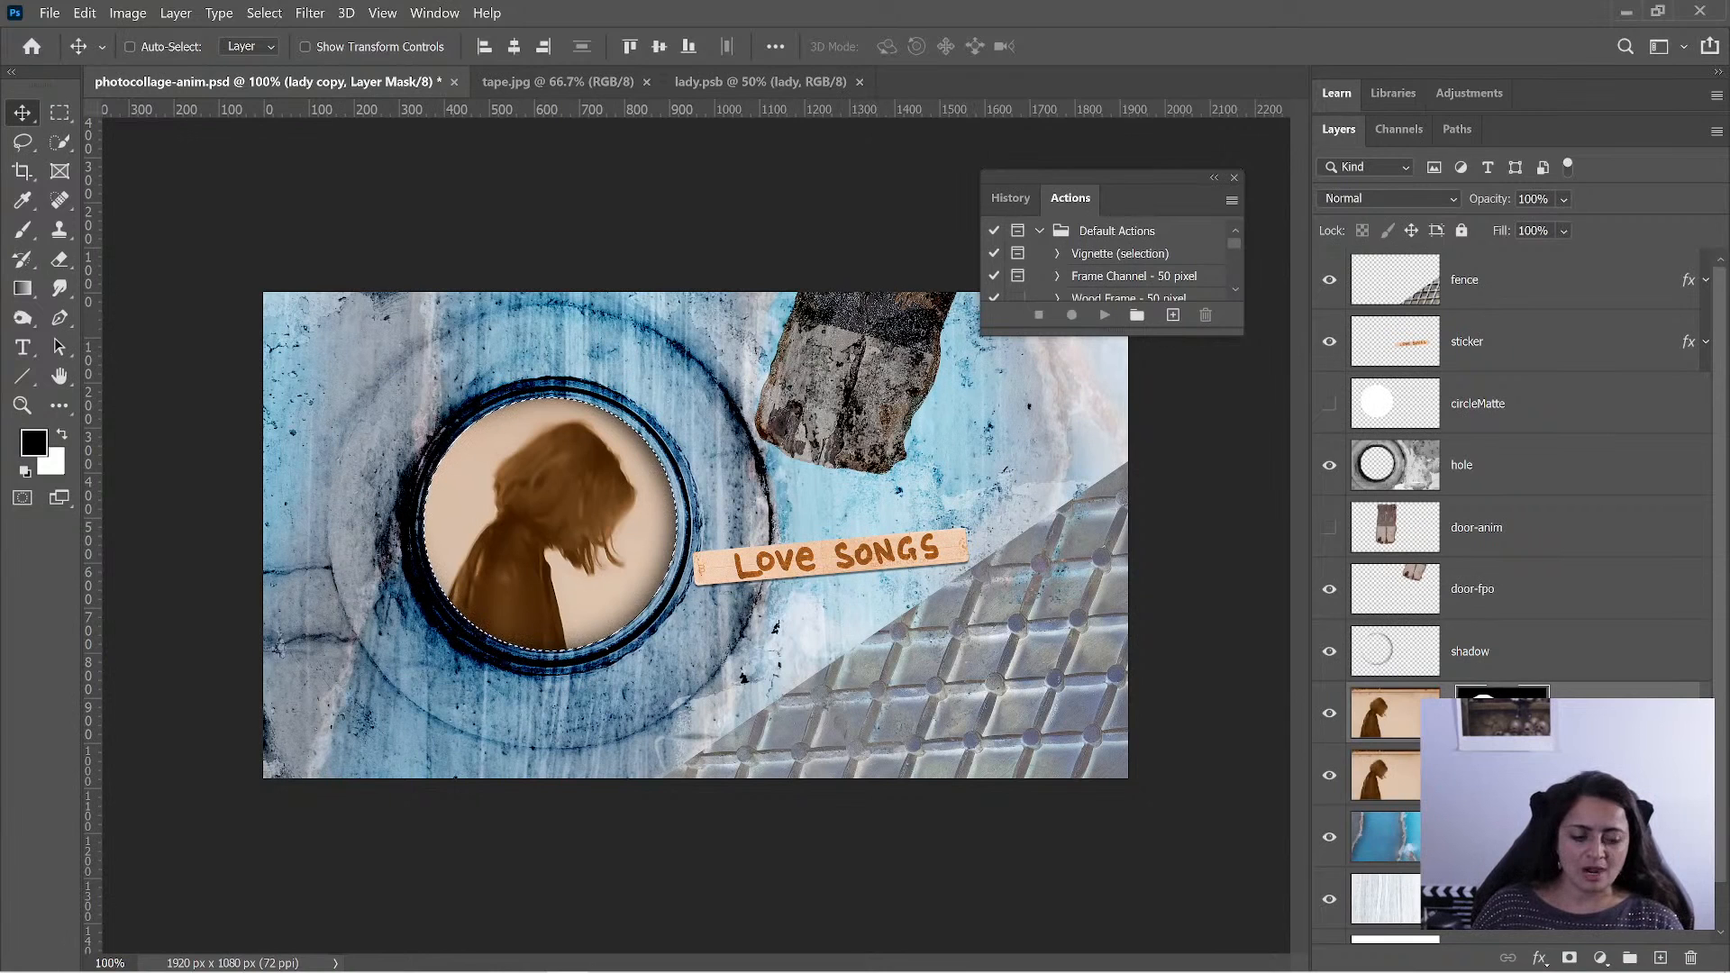
drag(1529, 726, 1694, 958)
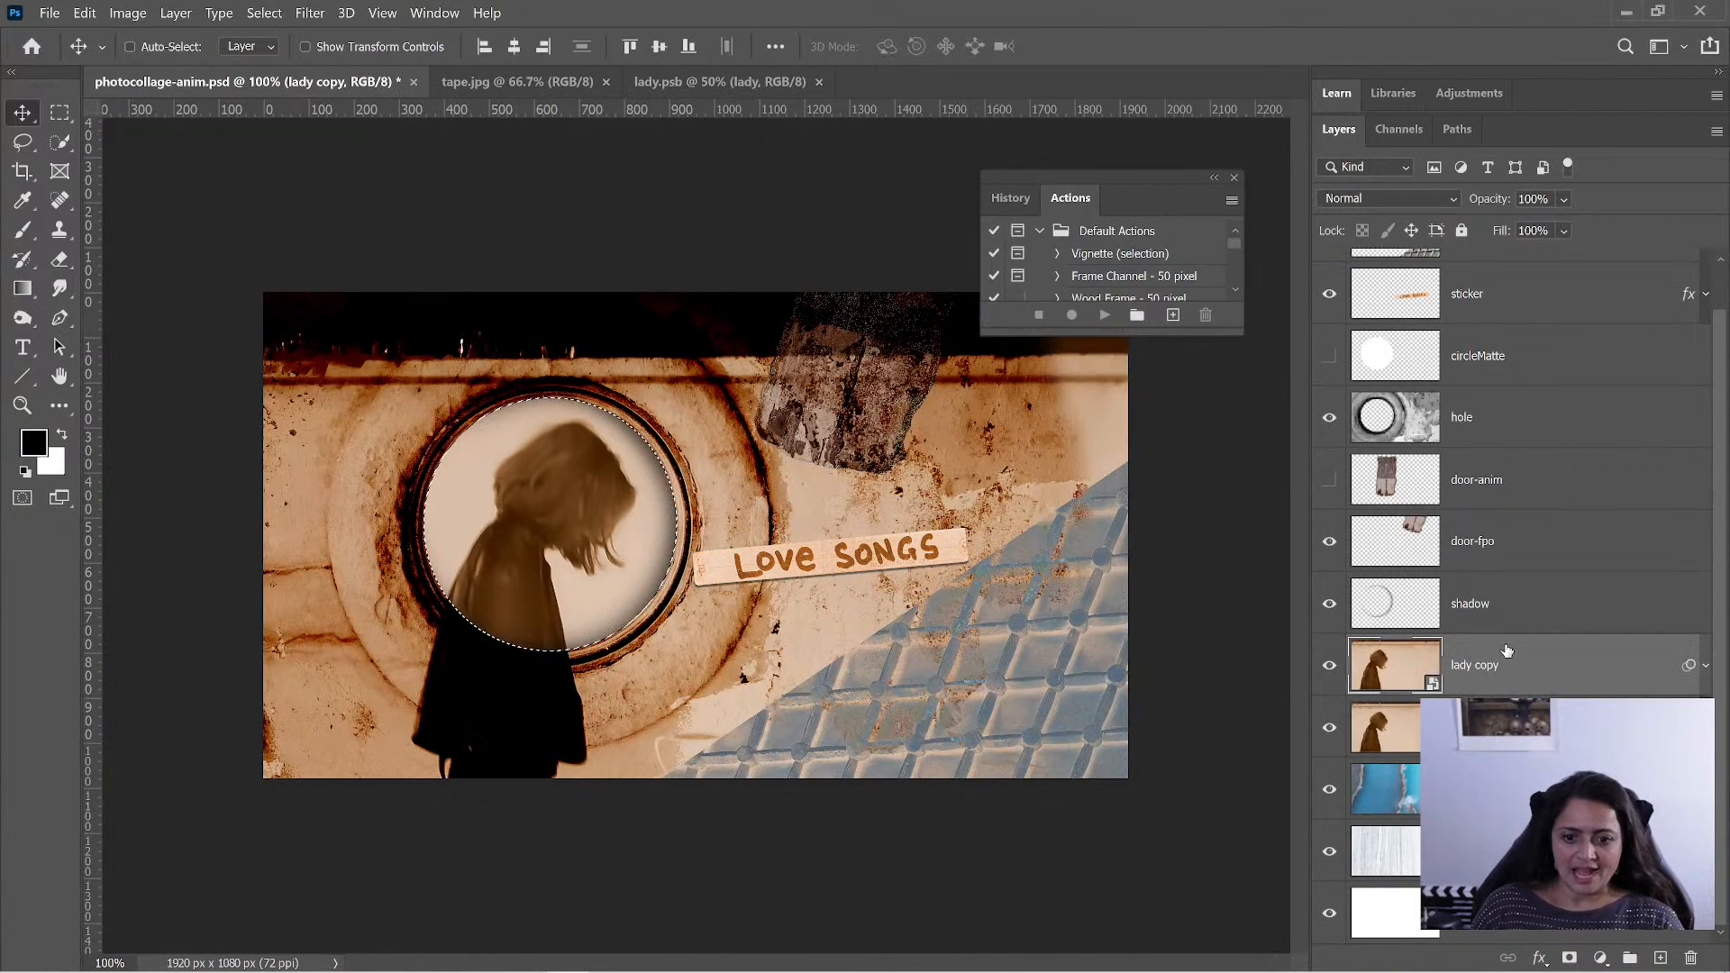
click(265, 19)
click(275, 55)
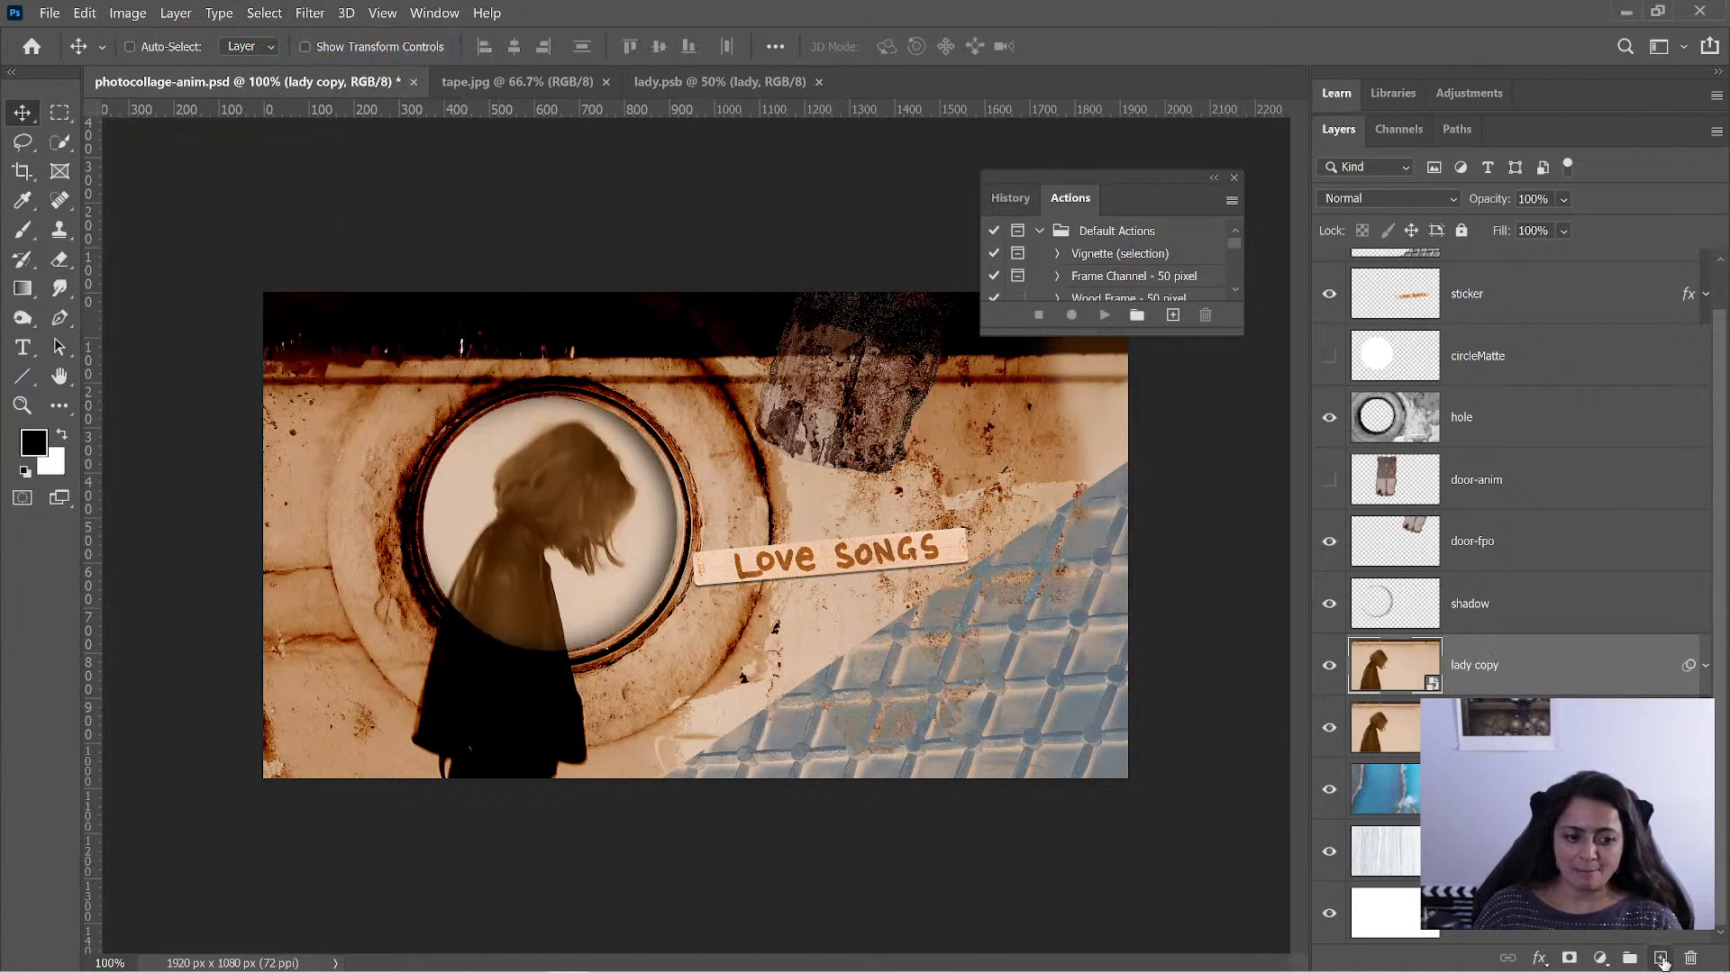
- Add an empty layer above the lady copy and merge the two to flatten its smart filters
click(1661, 958)
shift+click(1484, 727)
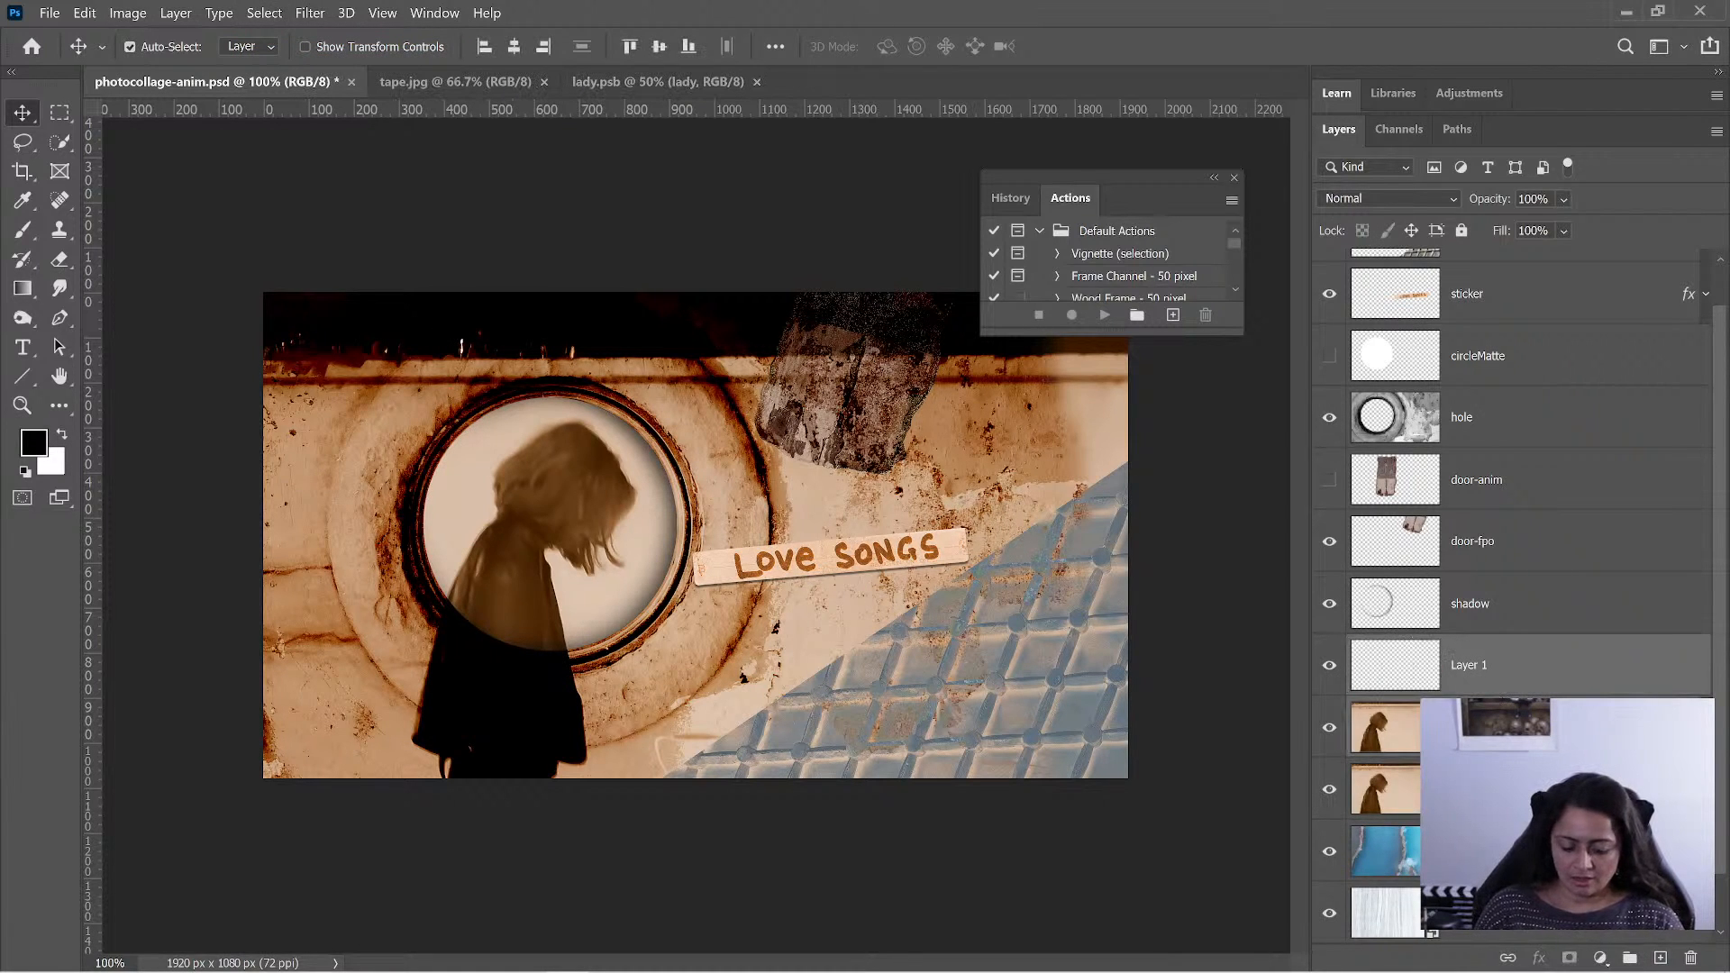
key(ctrl+e)
- Rename the merged Layer 1 as lady_anim
double_click(1469, 666)
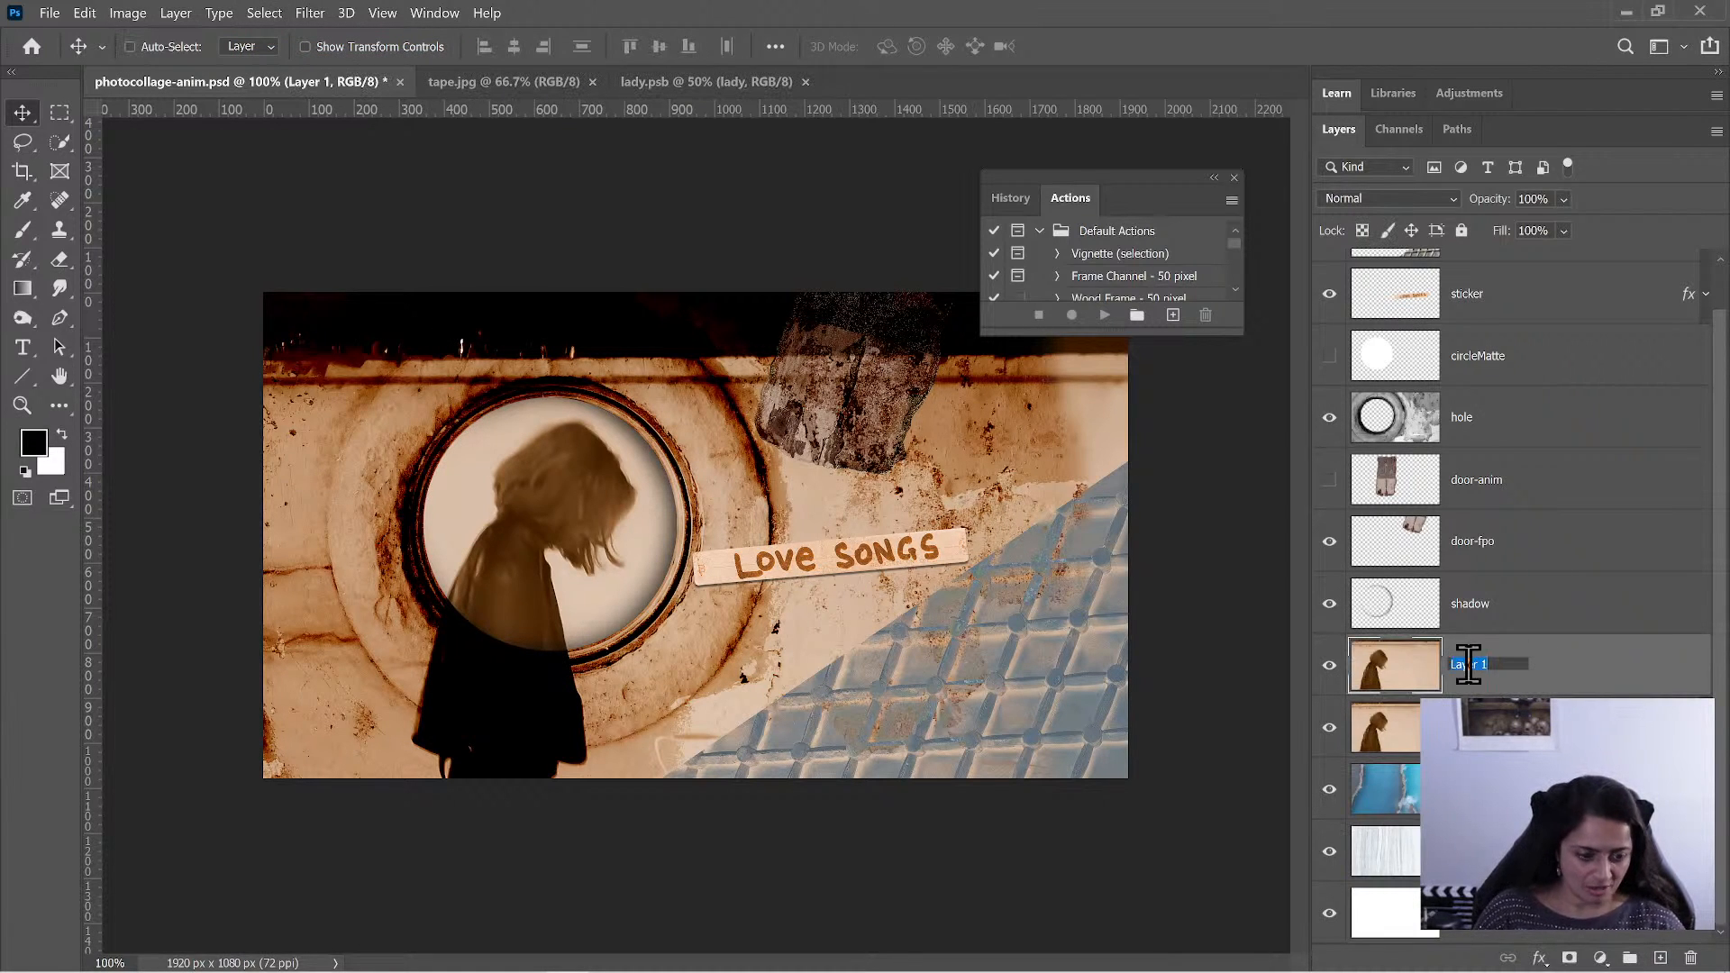
text(lady-)
text(anim)
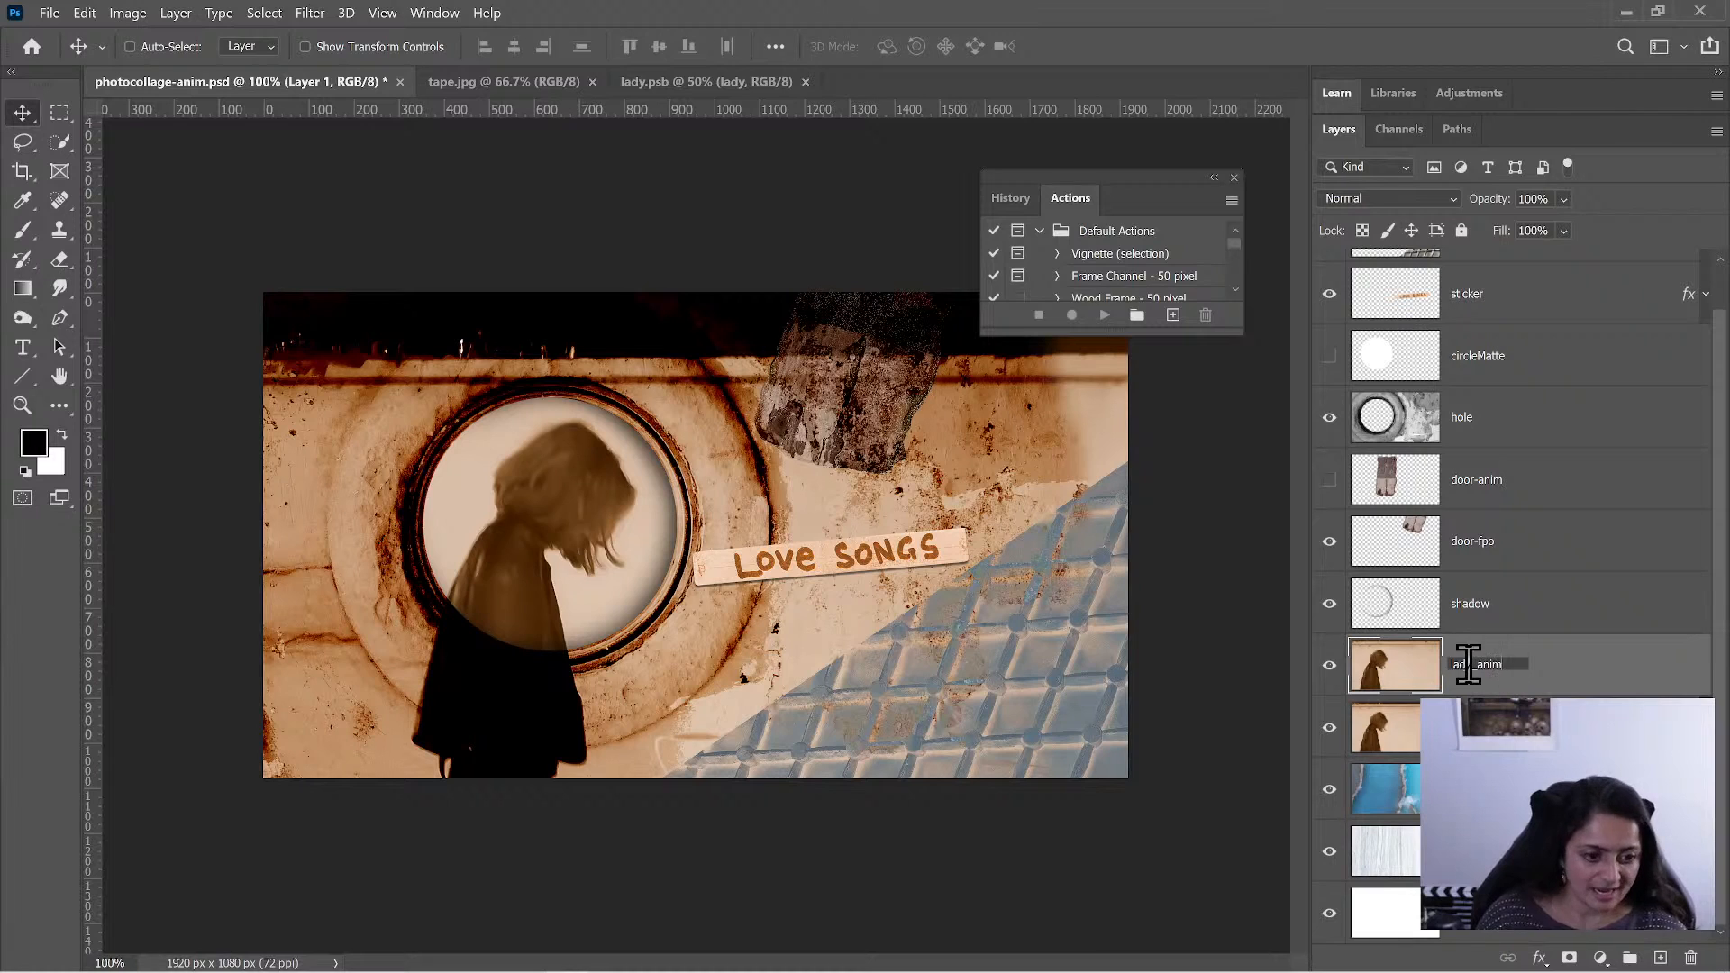
key(Return)
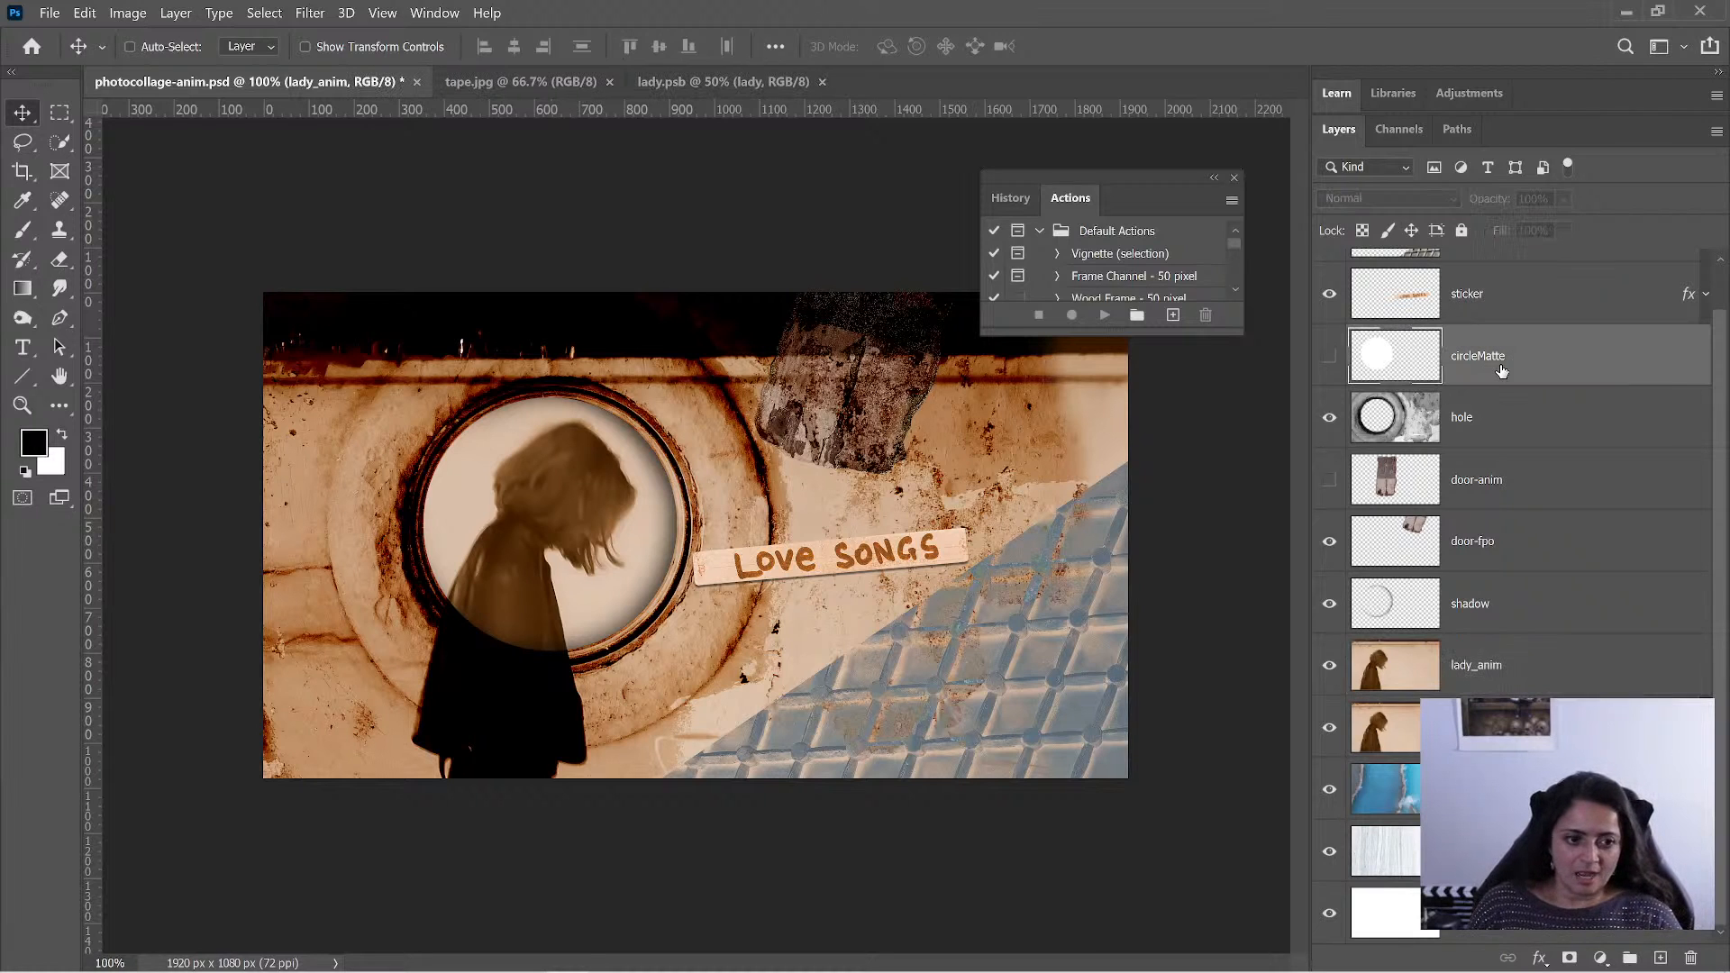
- Duplicate the circleMatte layer and move the copy directly above lady_anim
click(1453, 354)
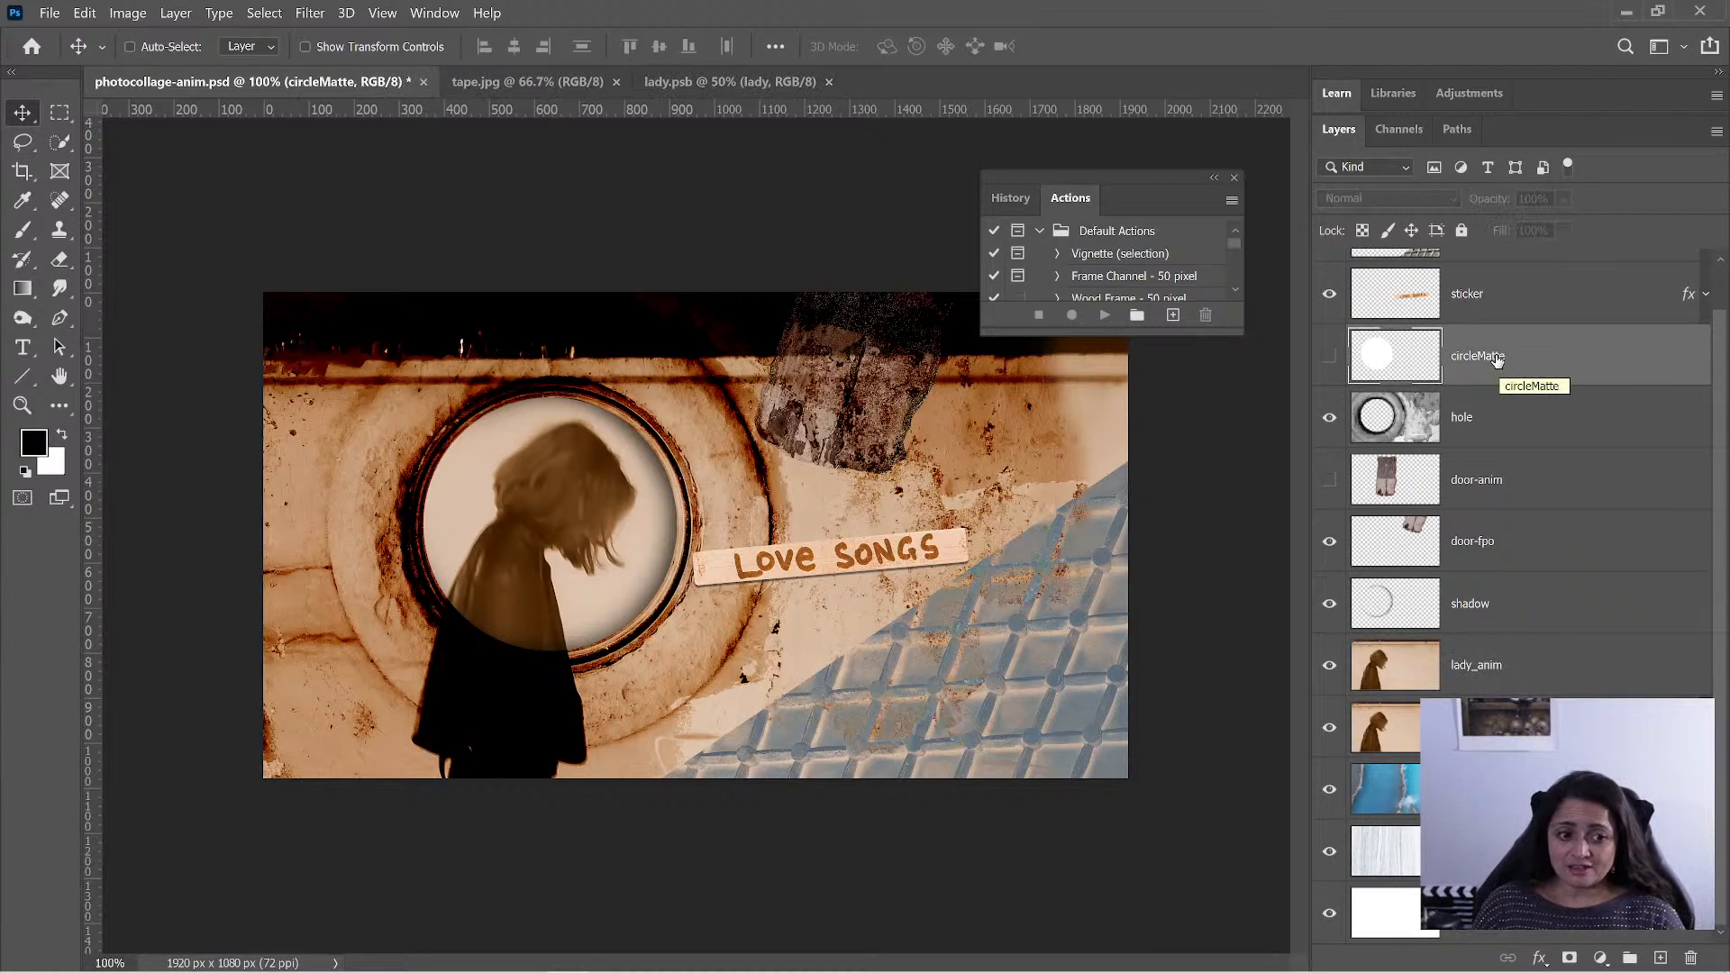
drag(1500, 361, 1660, 963)
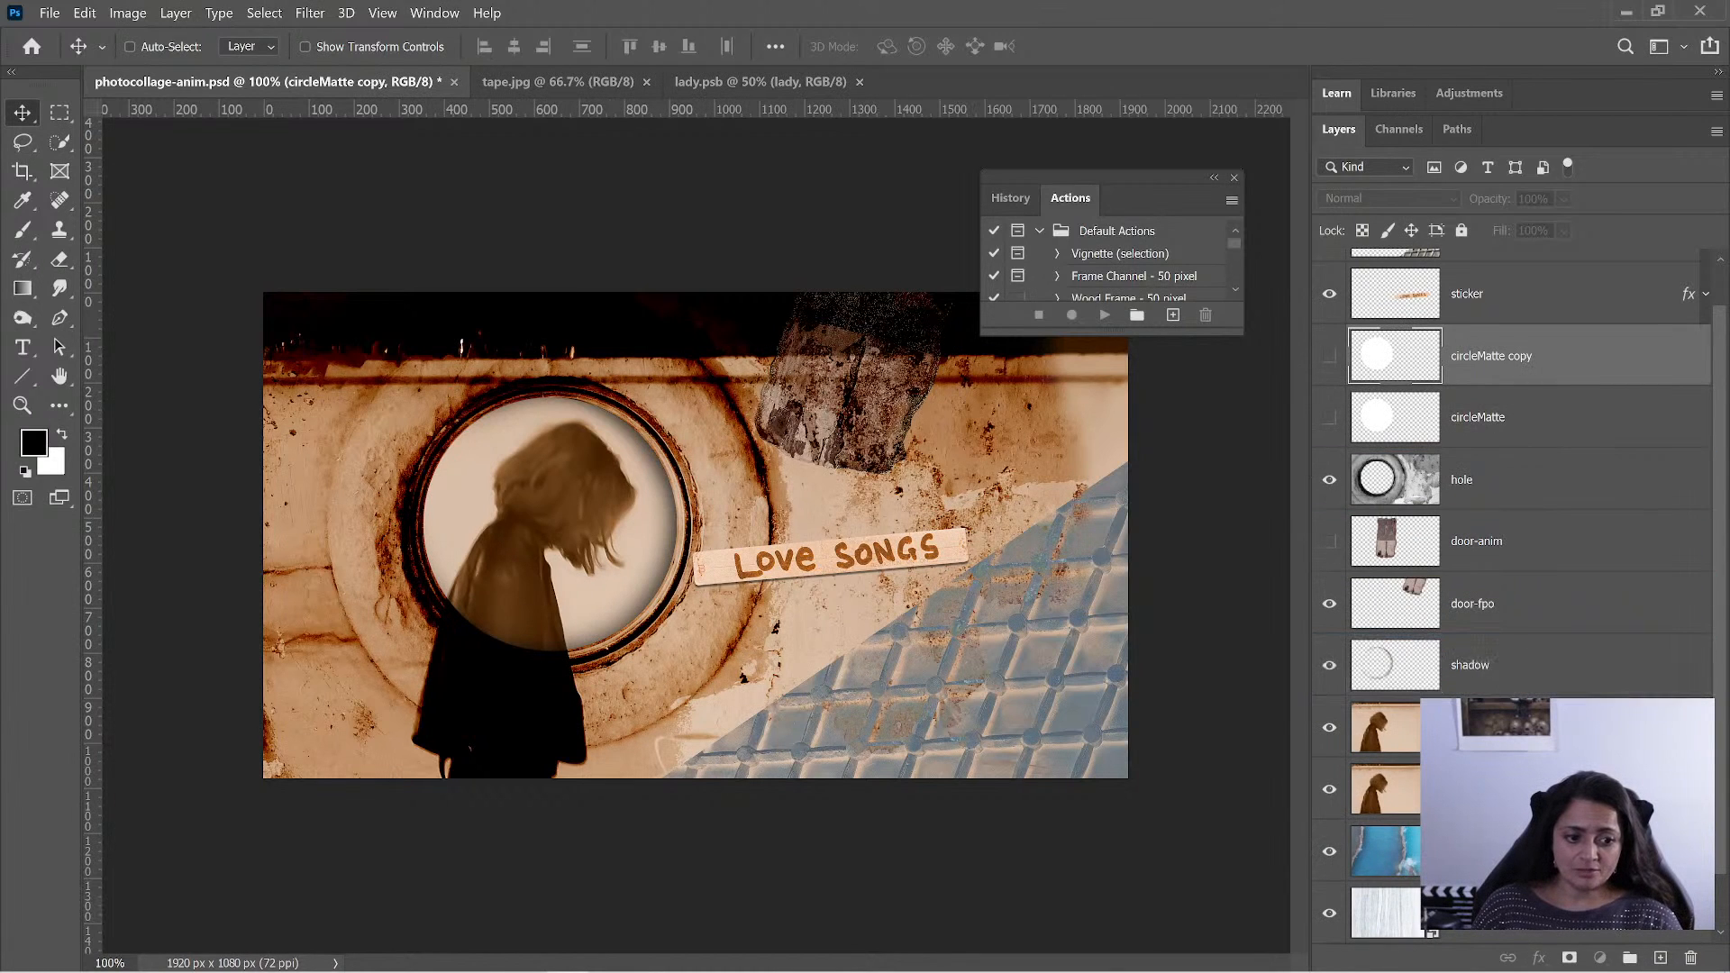
drag(1491, 358, 1483, 690)
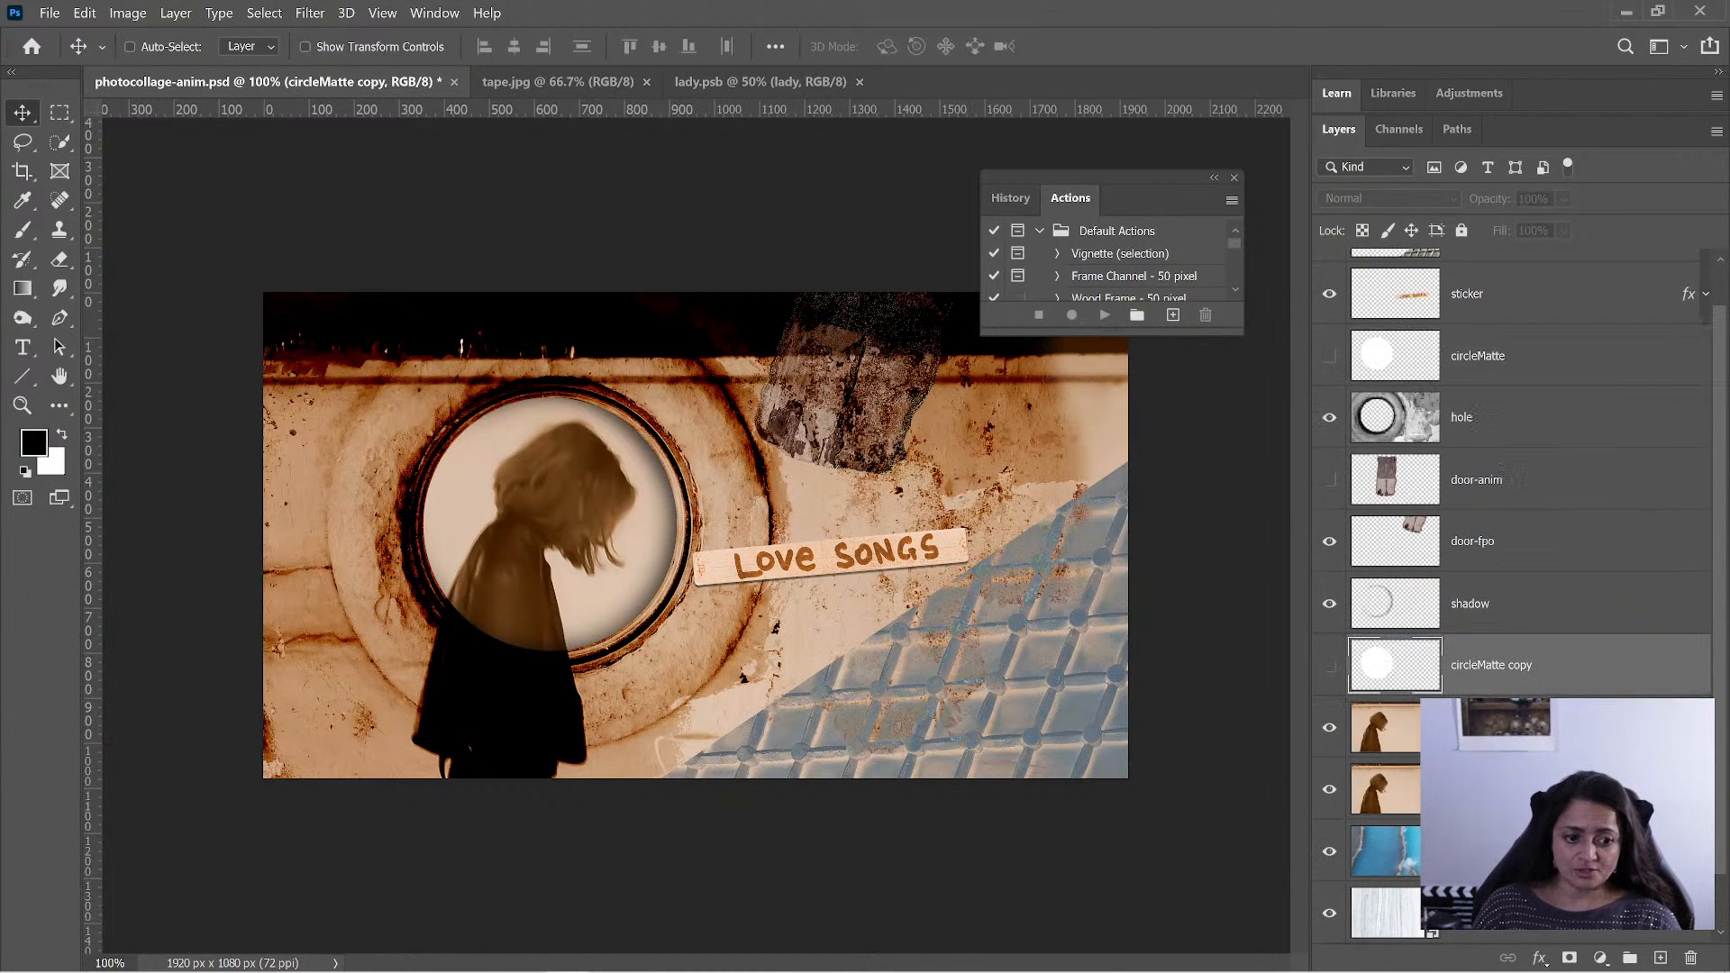
- Rename the circleMatte copy as circleMatte
double_click(1505, 665)
double_click(1514, 664)
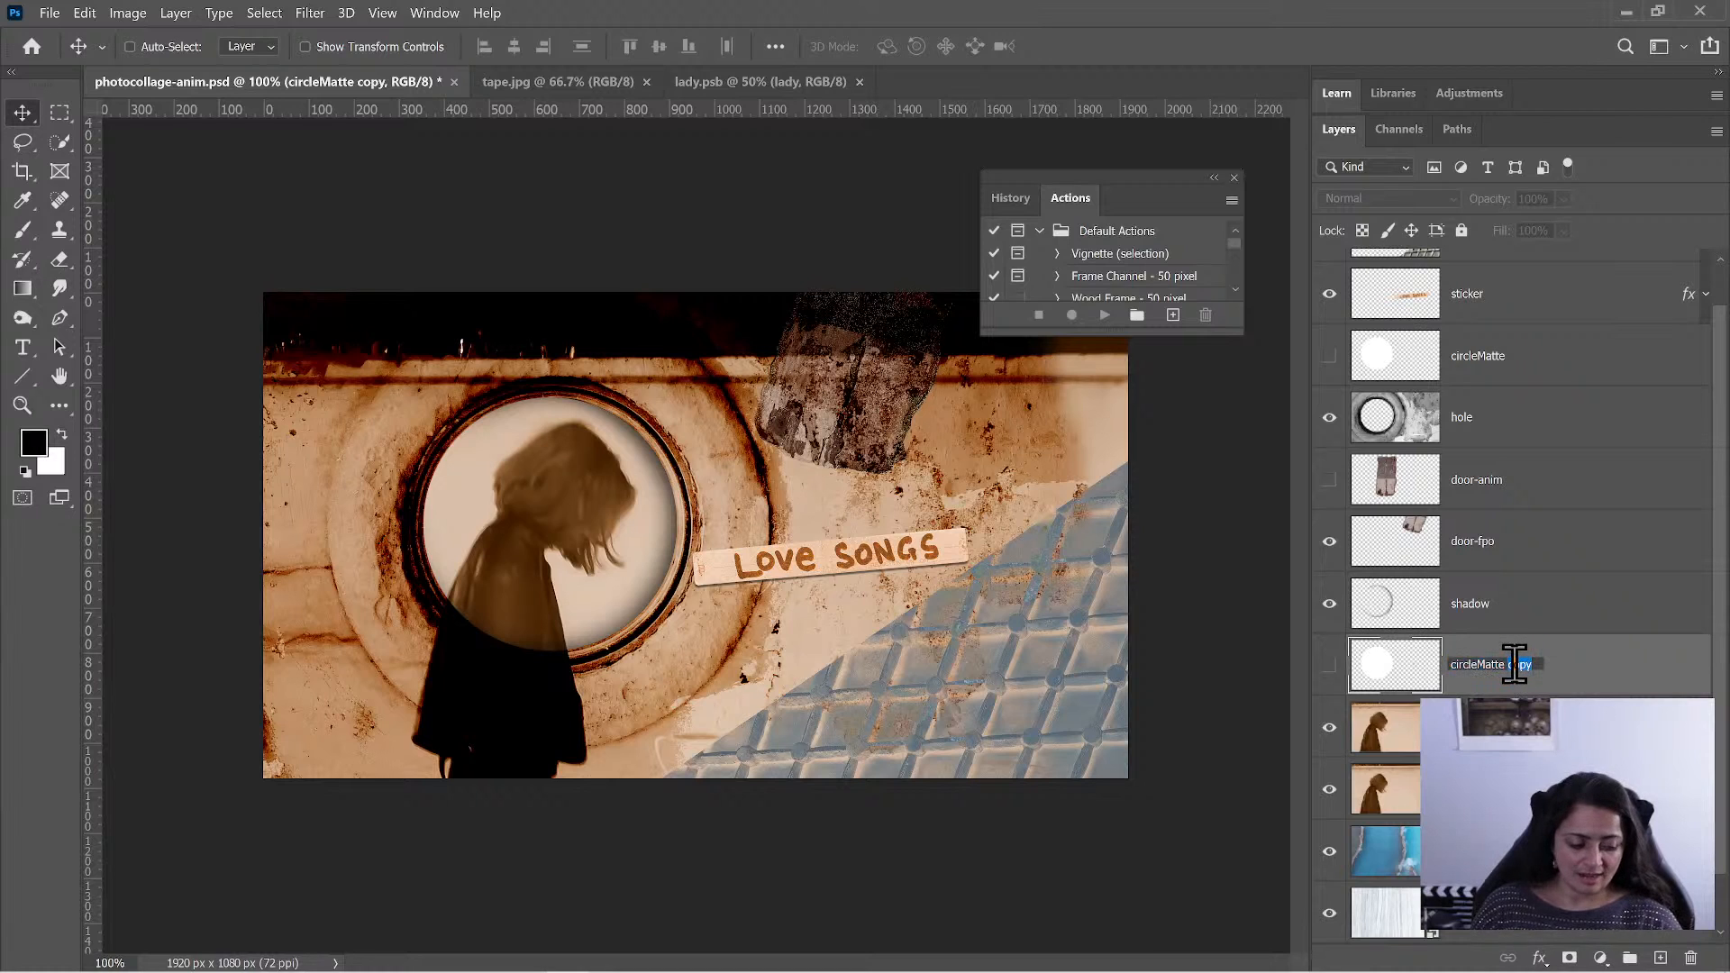
key(BackSpace)
key(Return)
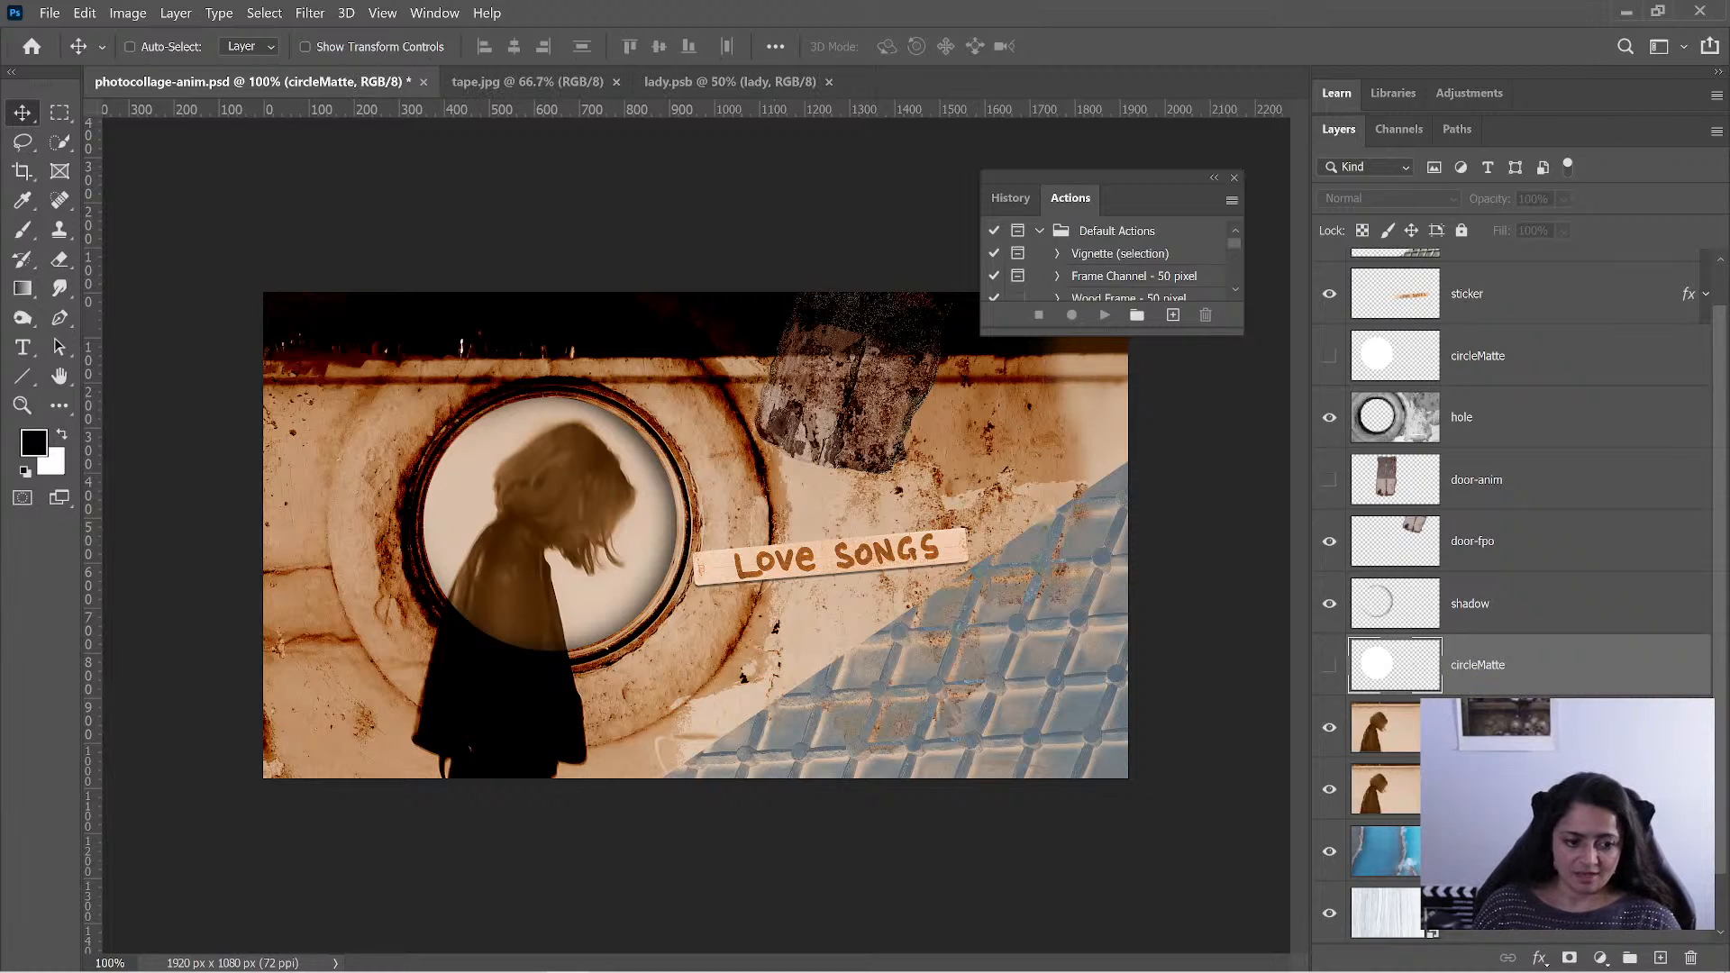
- Hide the lady_anim layer and rename the original masked lady layer as lady-fpo
click(1486, 789)
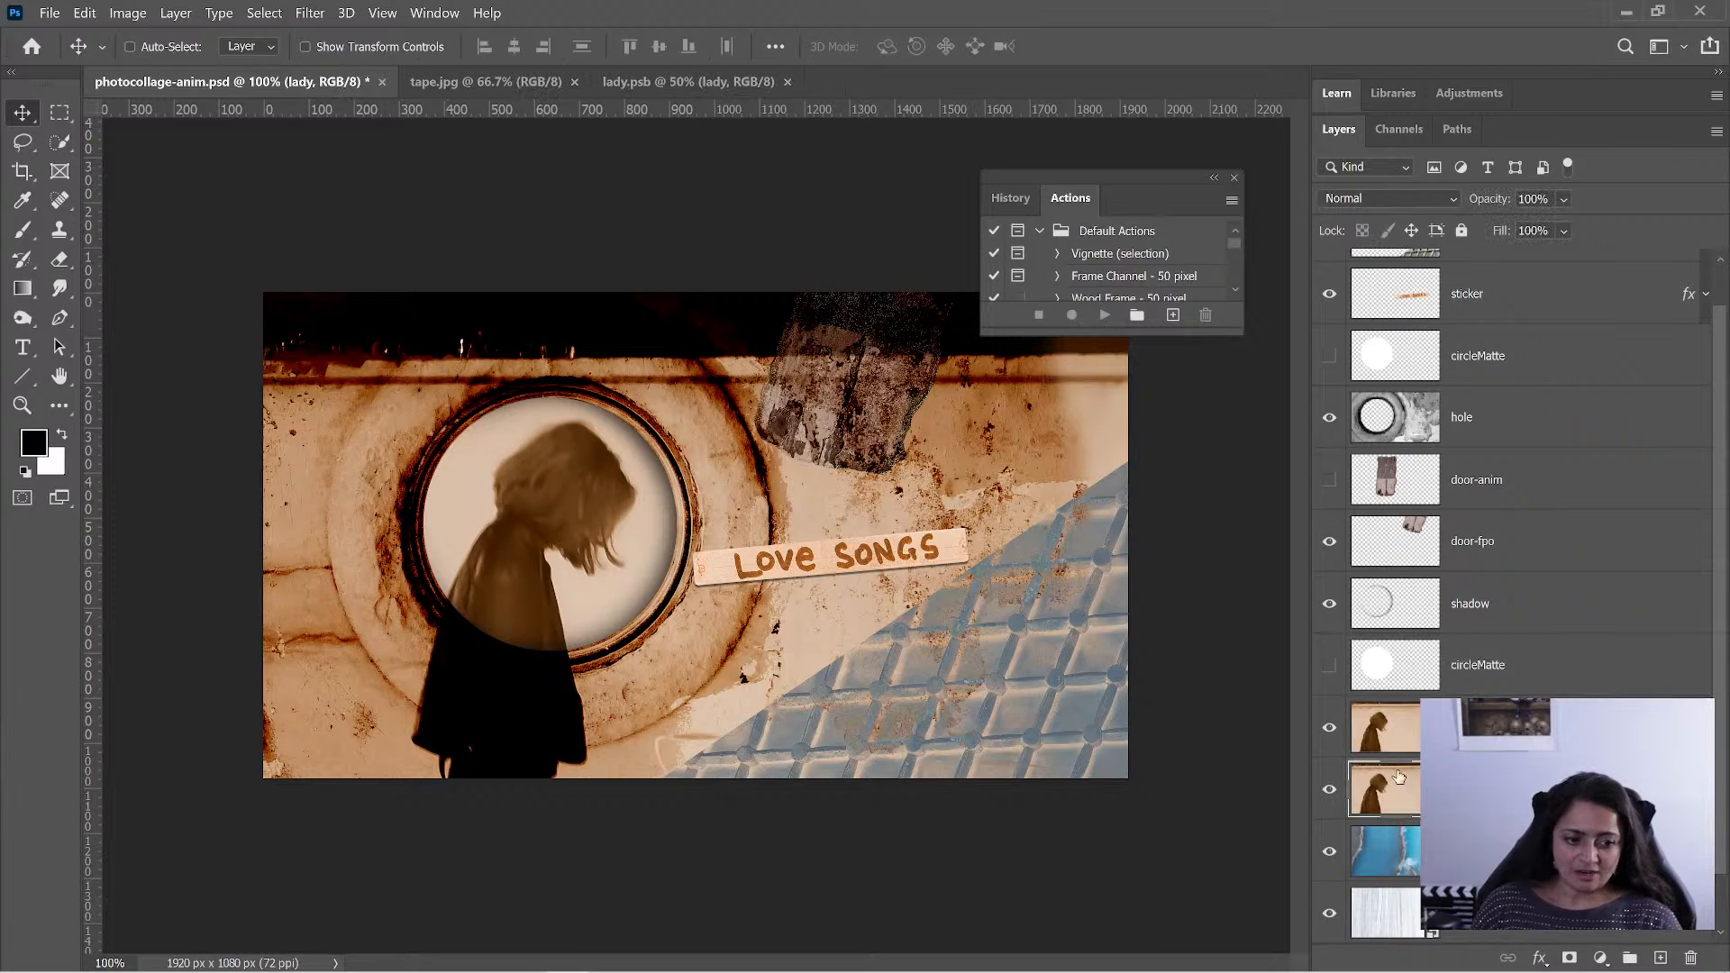
click(1330, 728)
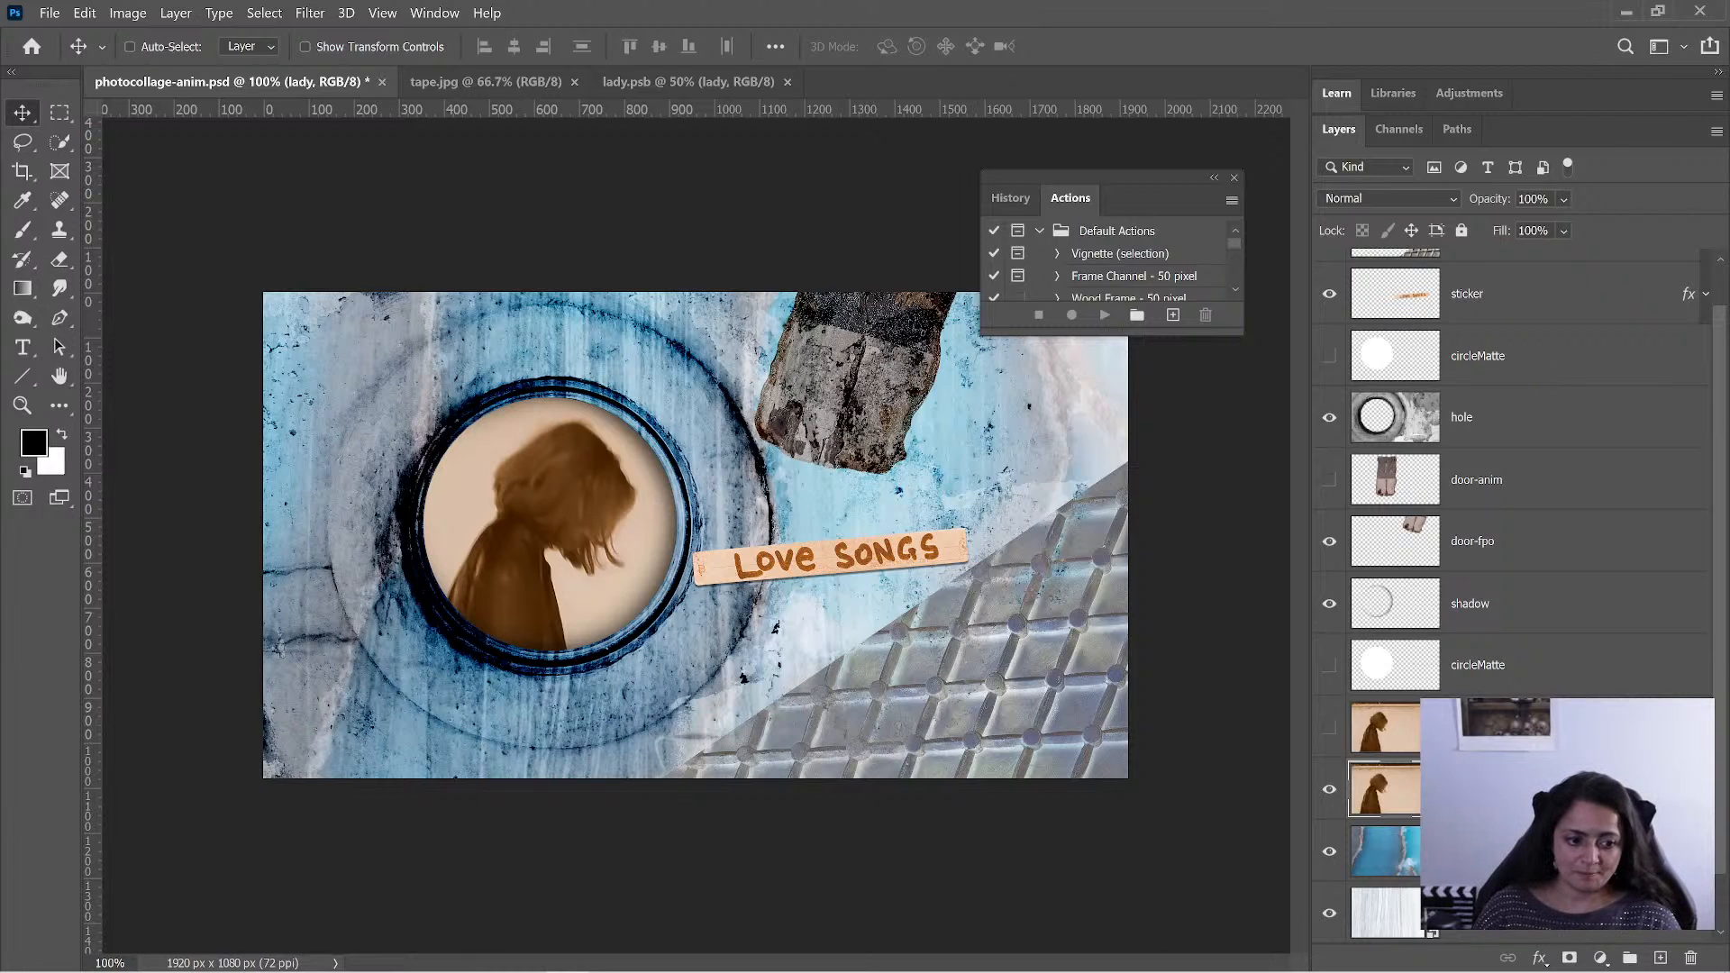
key(Return)
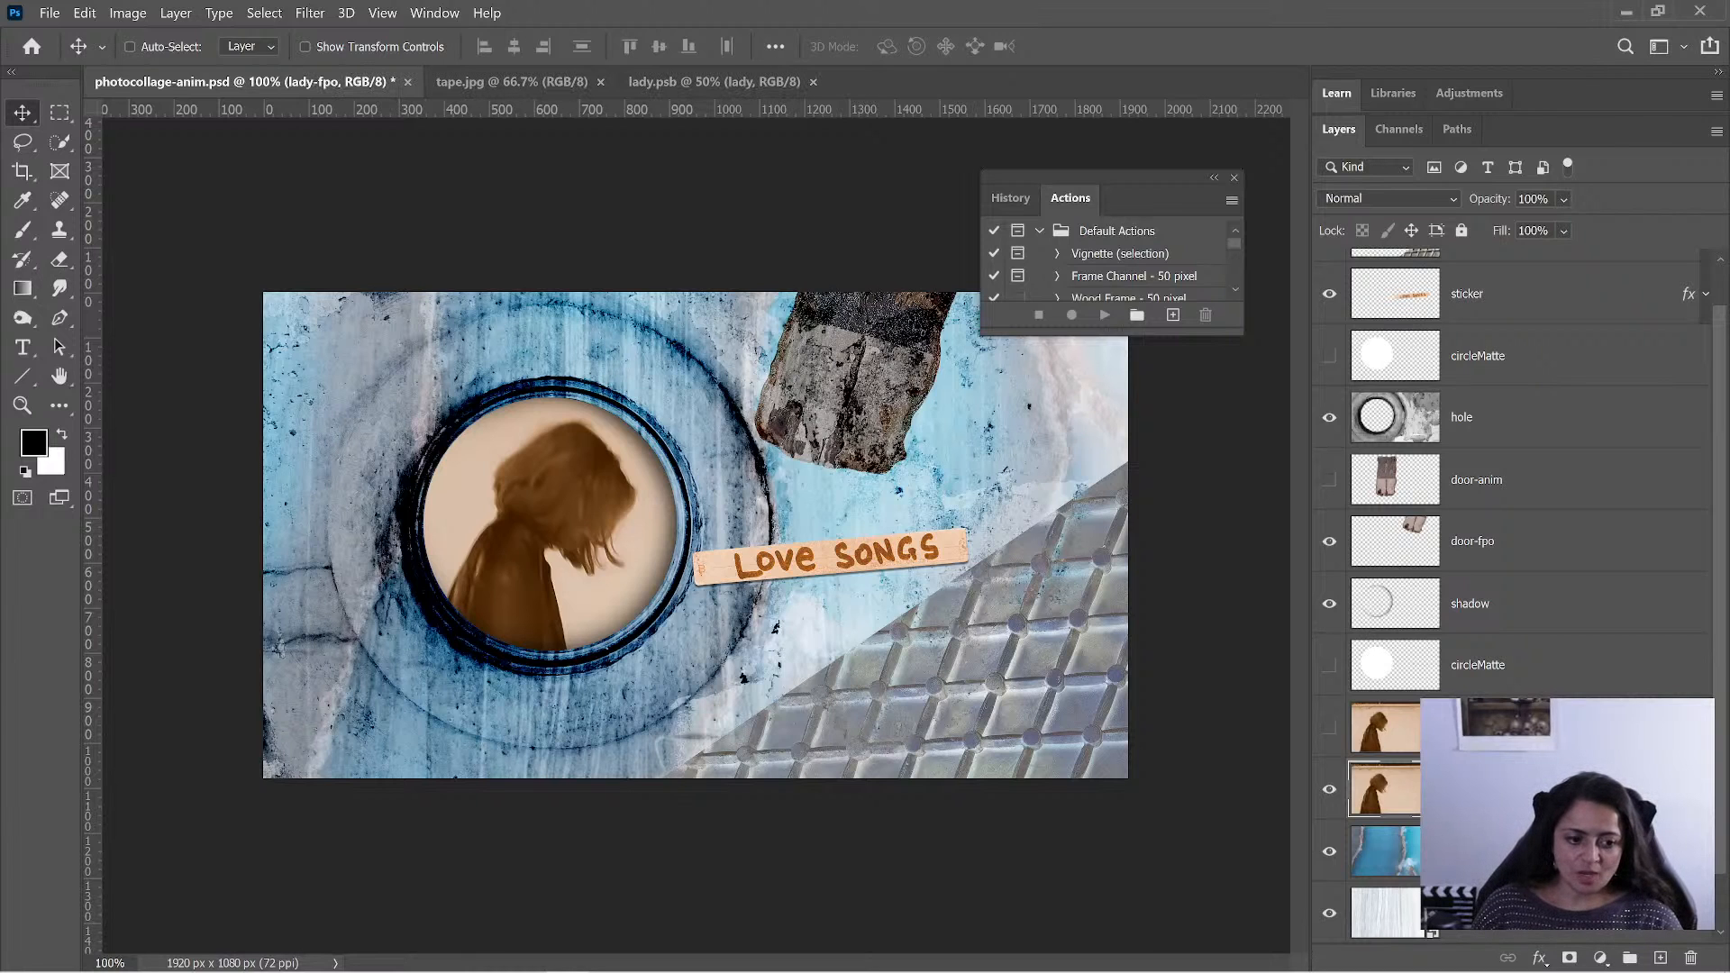
- Add an empty layer directly above the beach layer and merge it with lady-fpo
click(1469, 852)
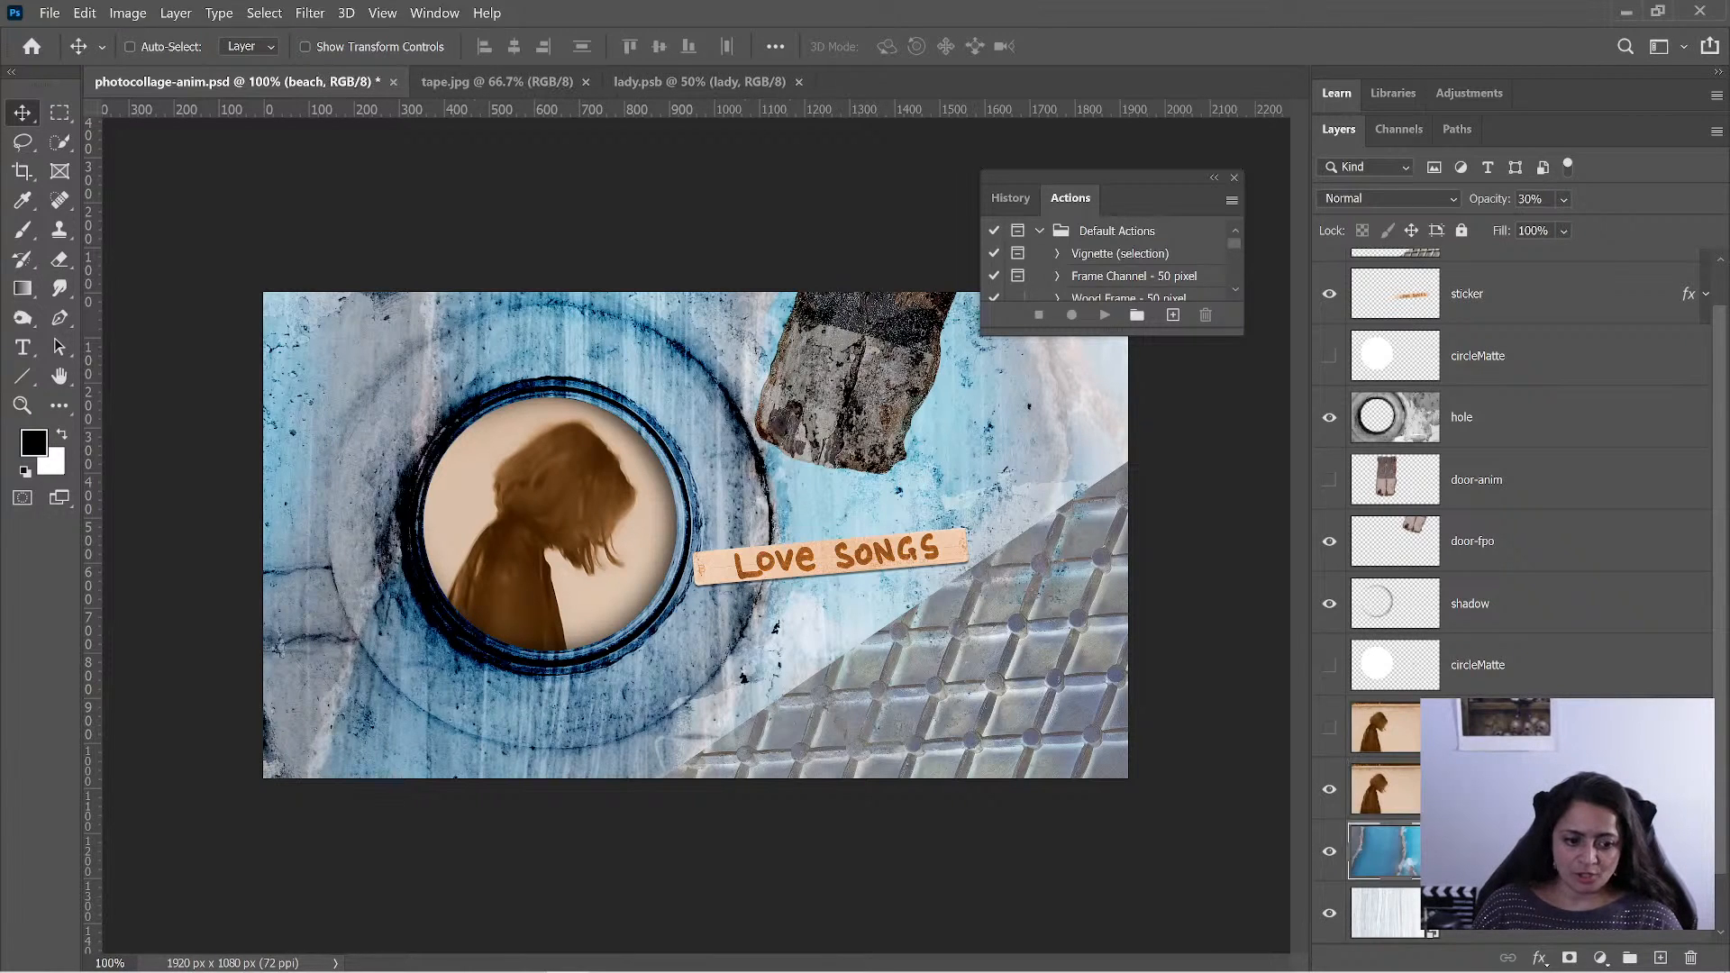
click(1661, 959)
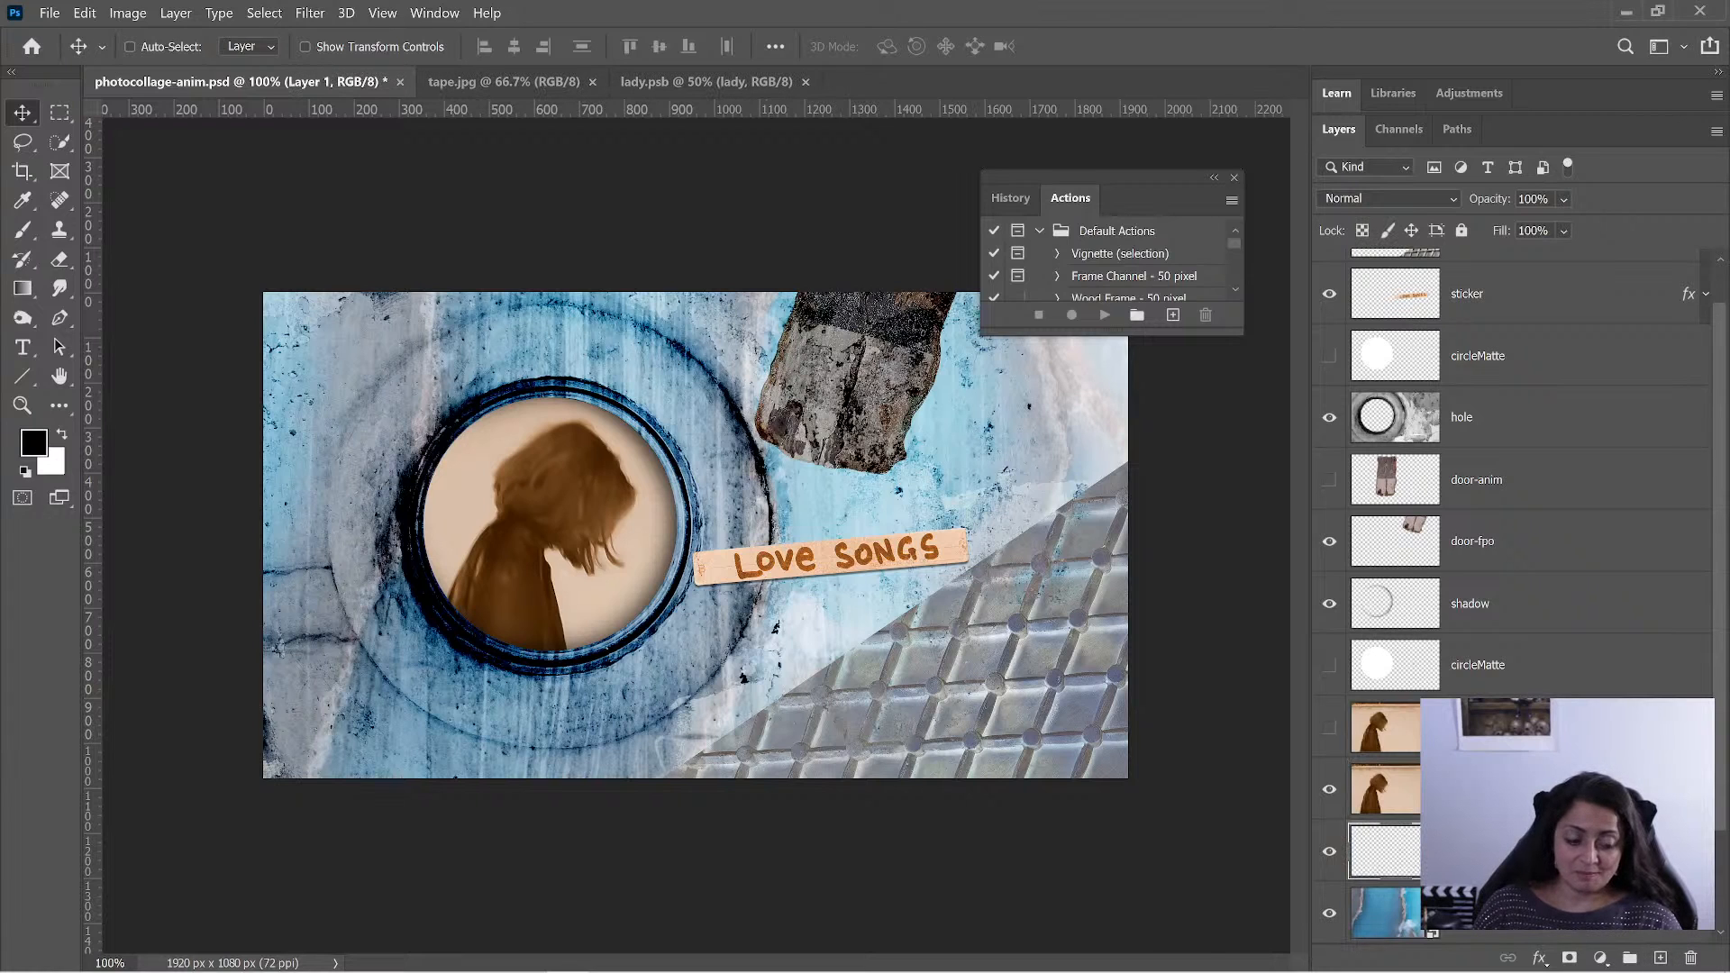
click(1478, 789)
shift+click(1478, 852)
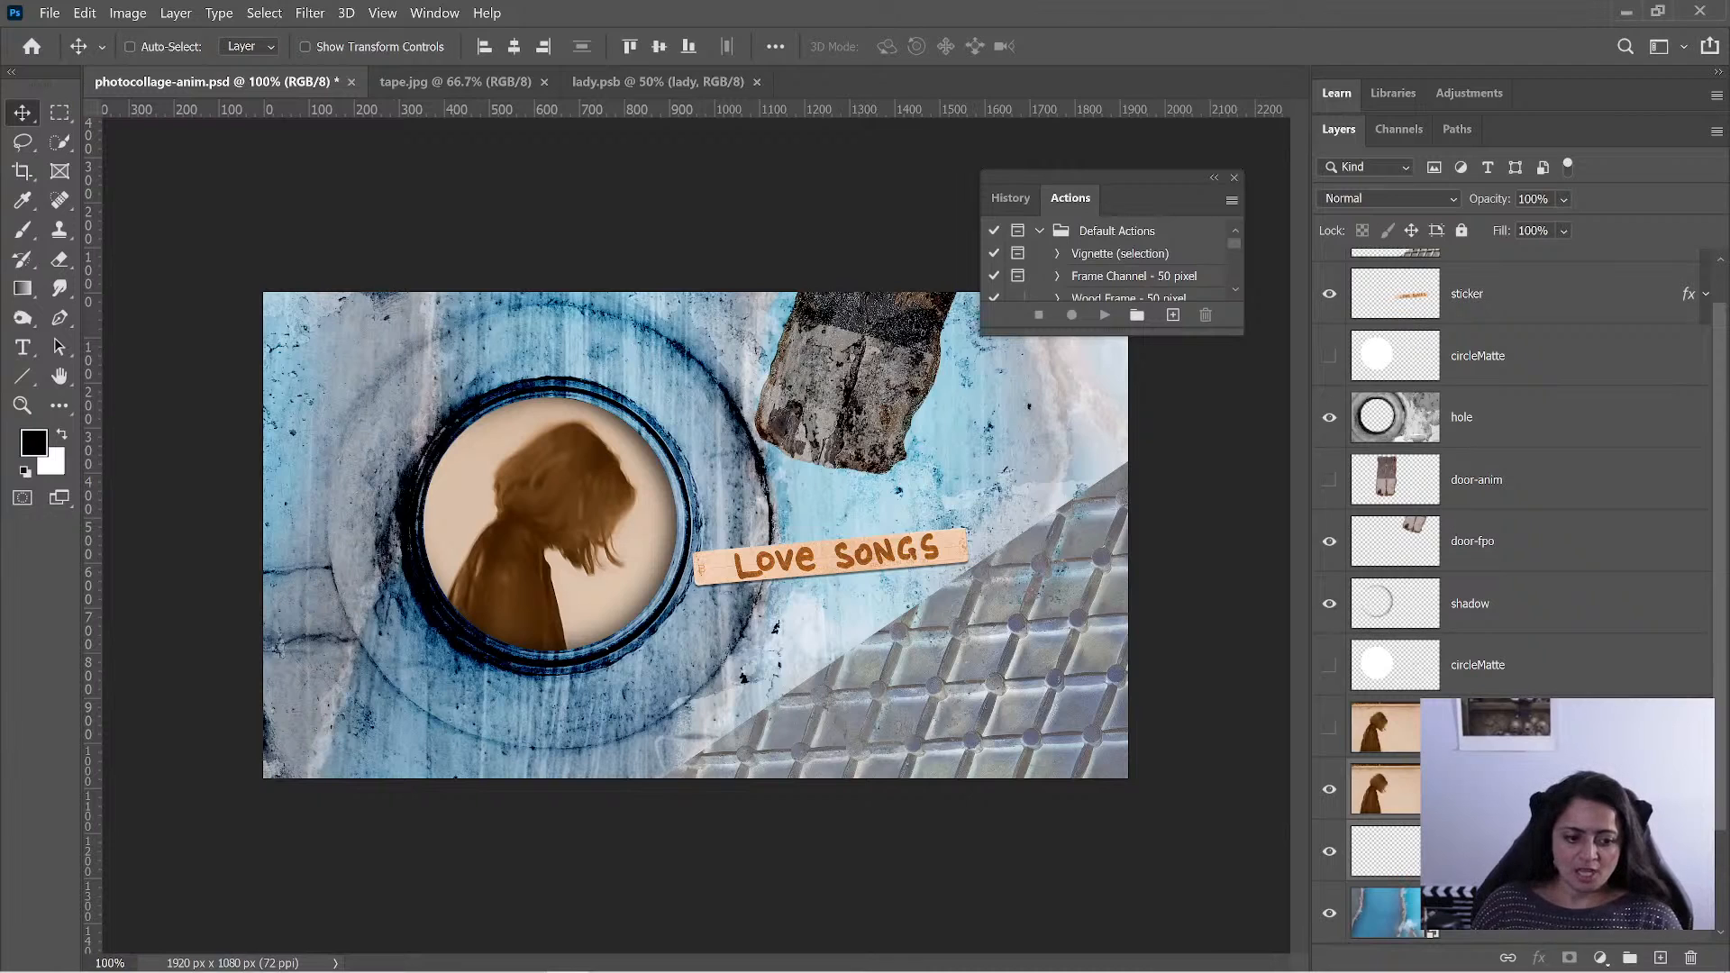
click(1478, 852)
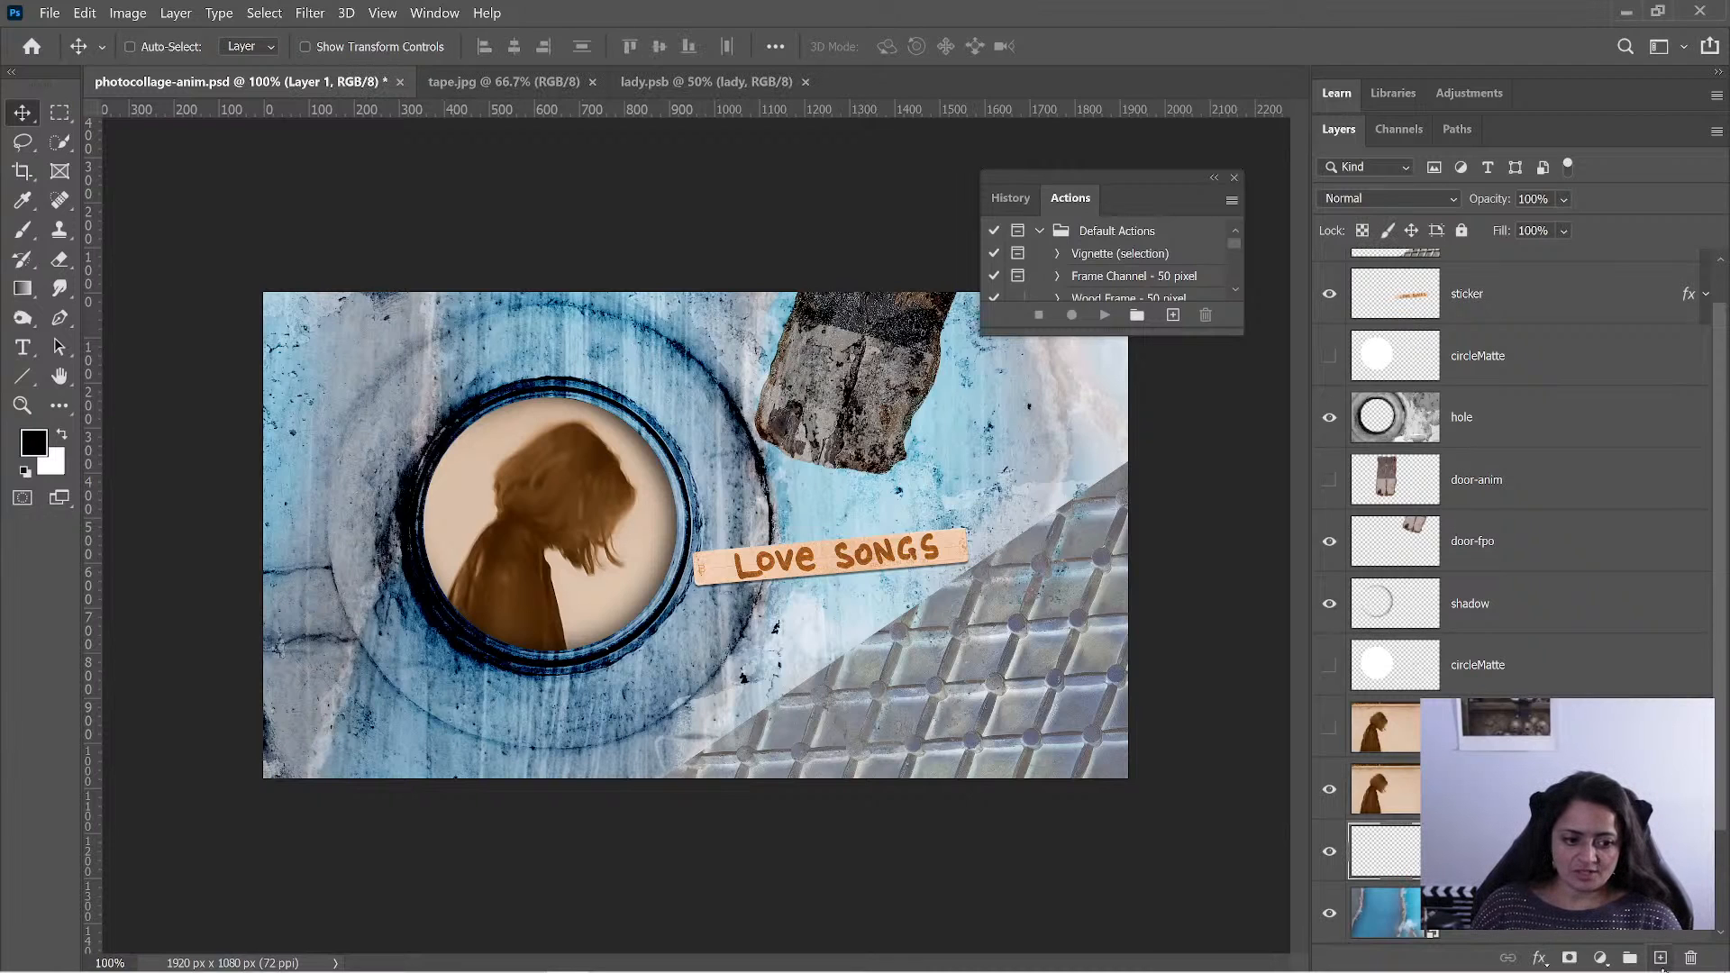
click(1478, 789)
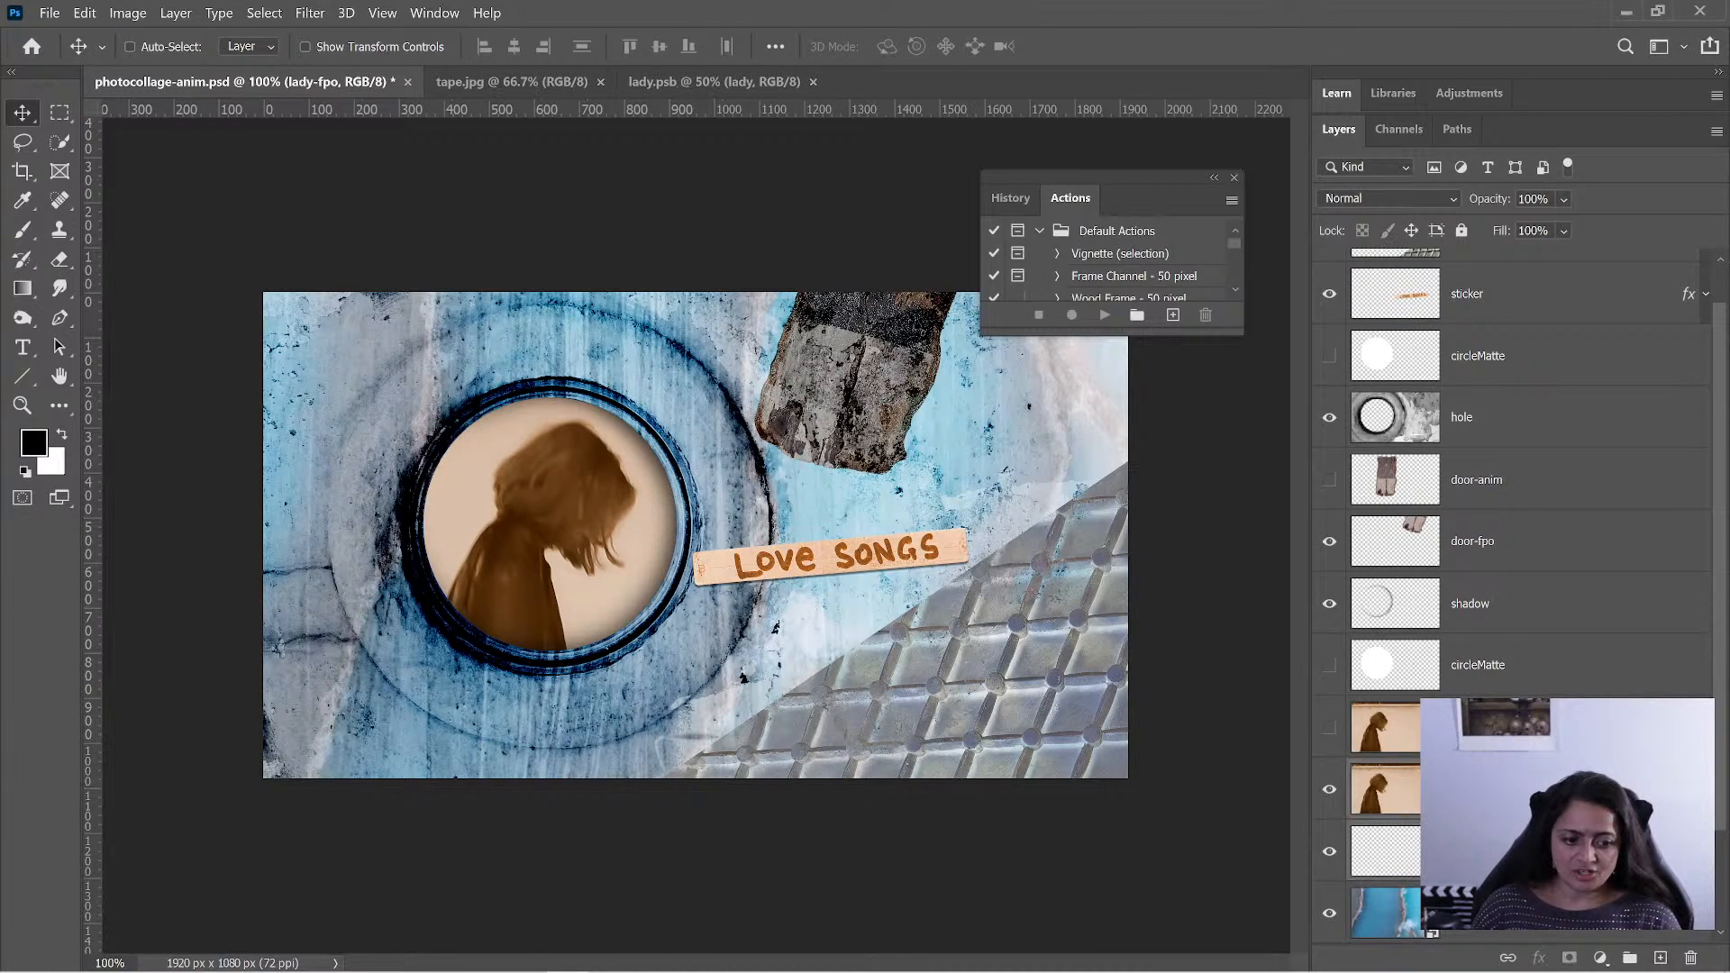
shift+click(1478, 851)
key(ctrl+e)
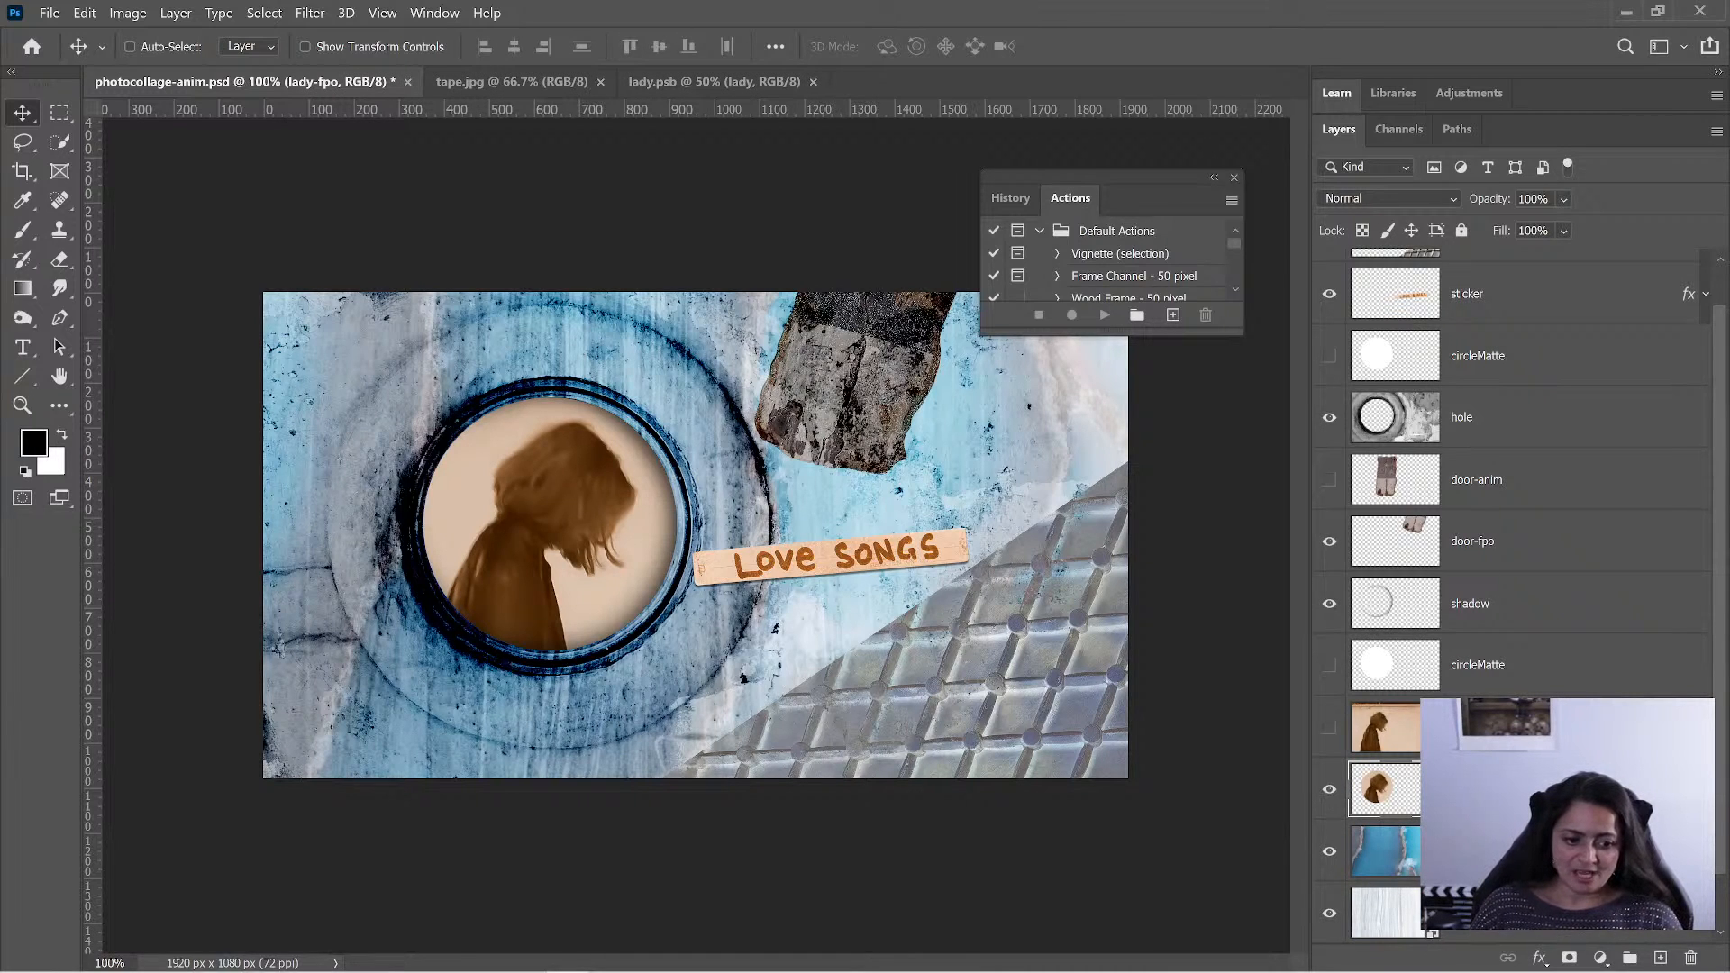
- Raise the beach layer's opacity to 100% and flatten it by merging it with a new empty layer
click(1478, 852)
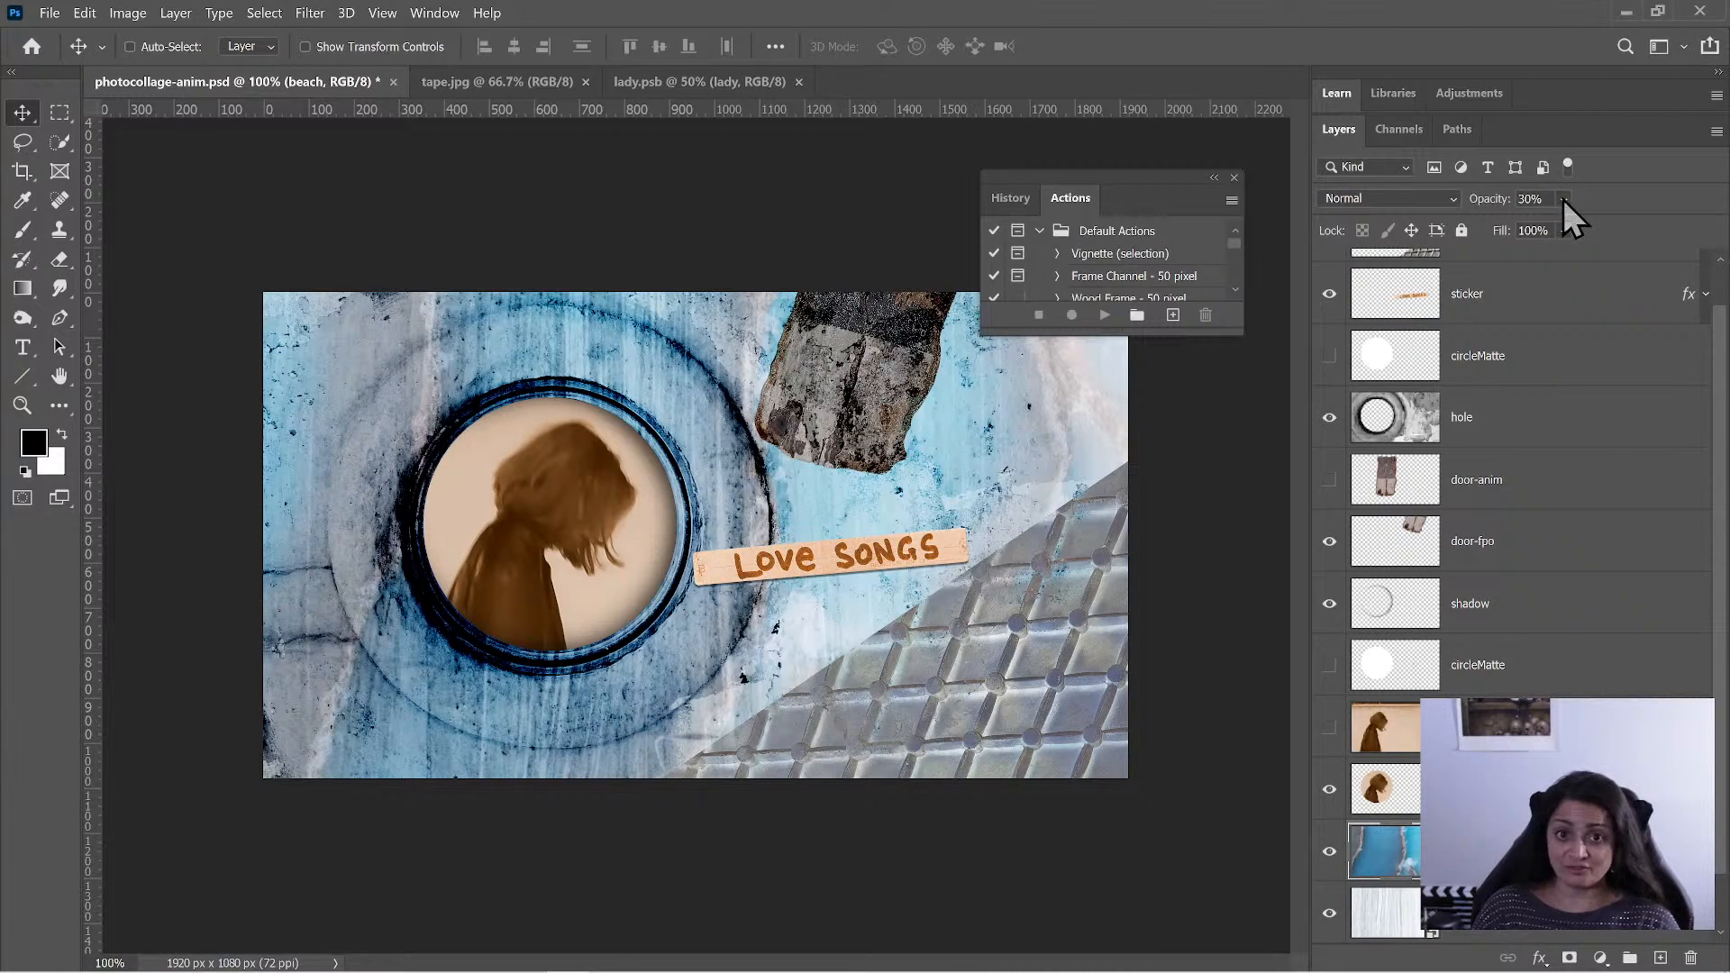
drag(1564, 198, 1675, 229)
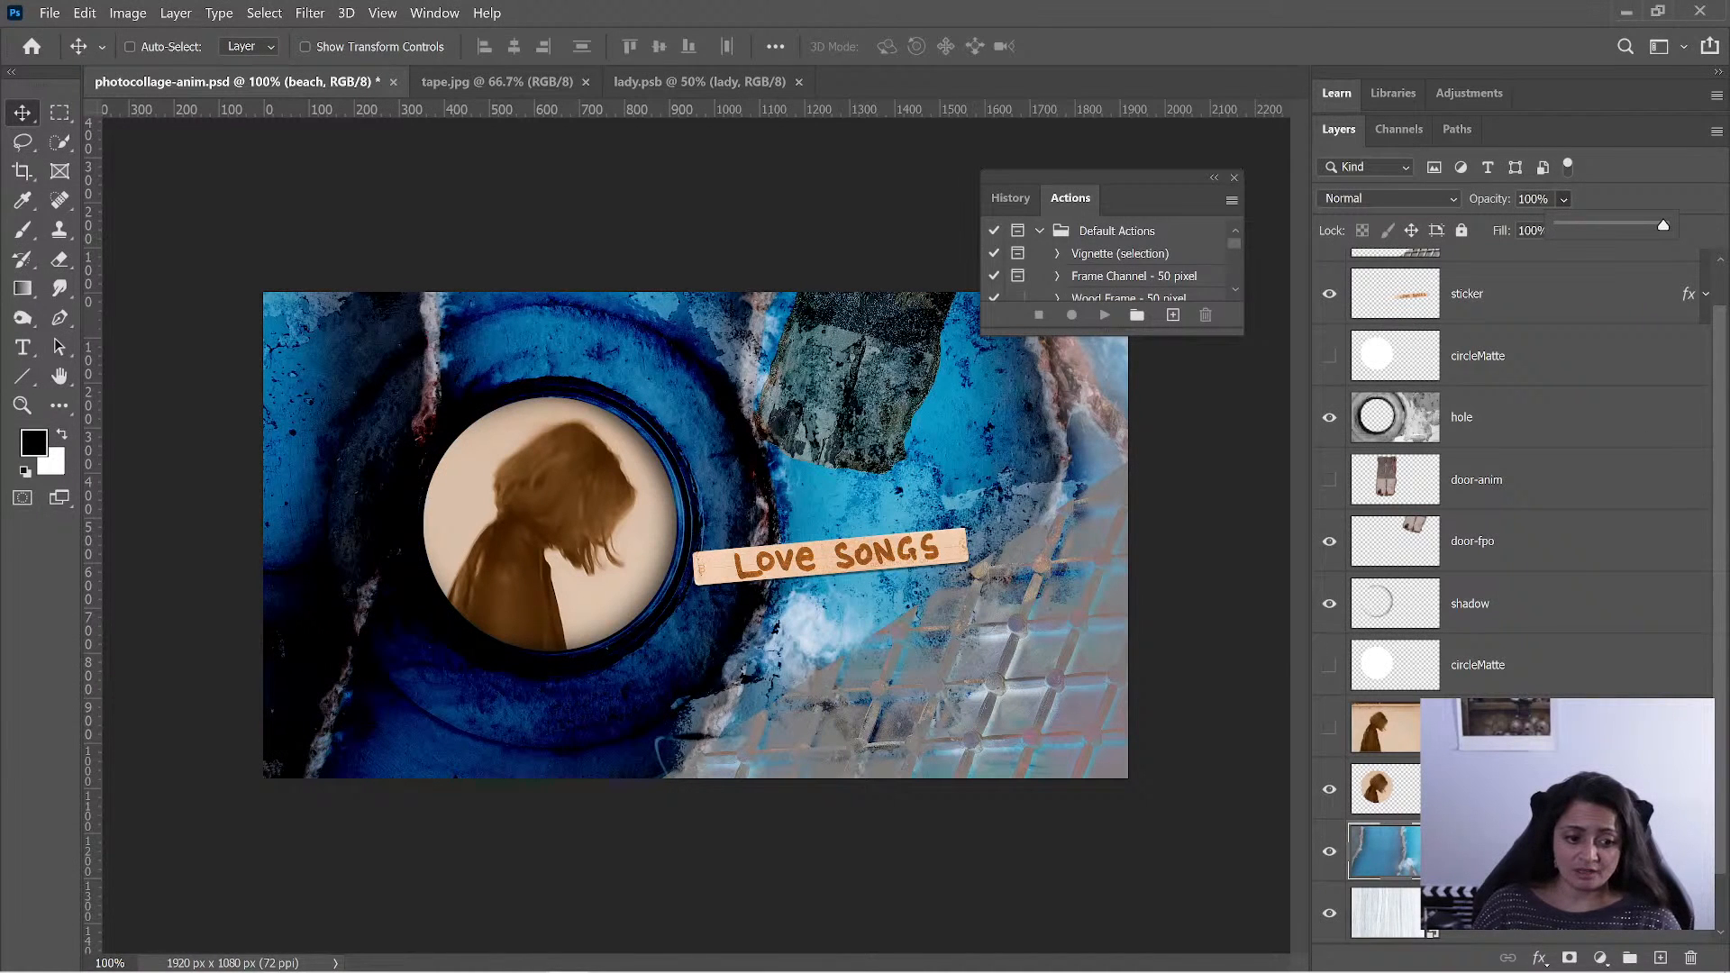
click(1663, 959)
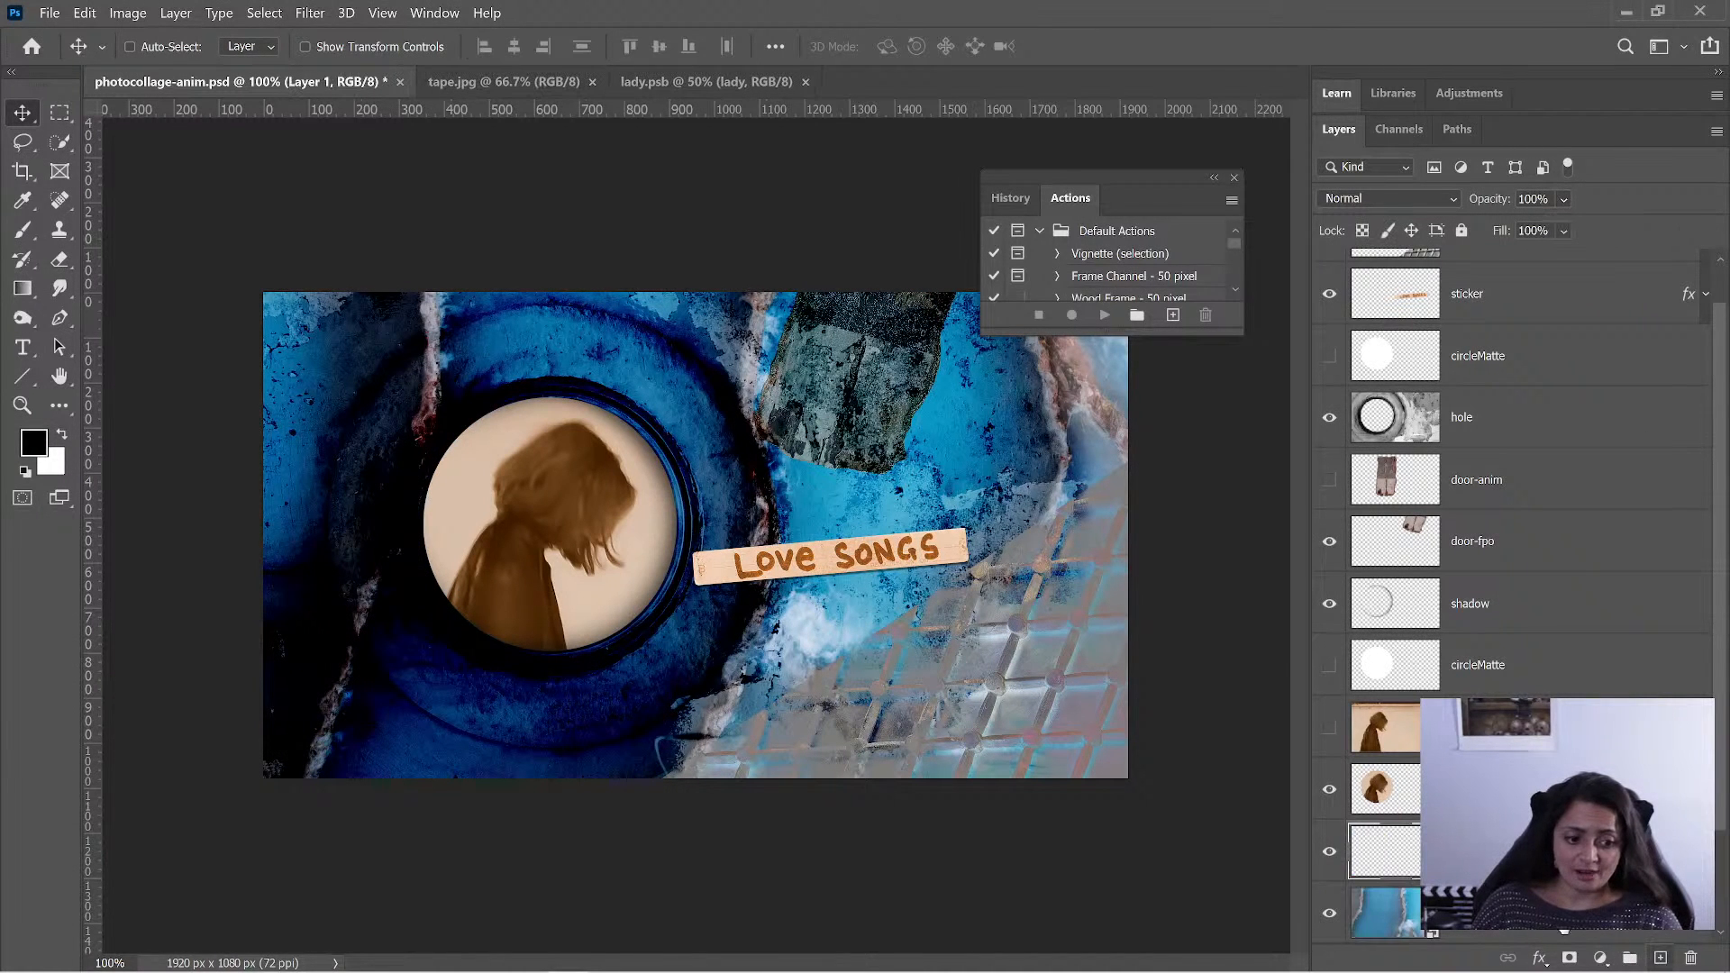
shift+click(1496, 913)
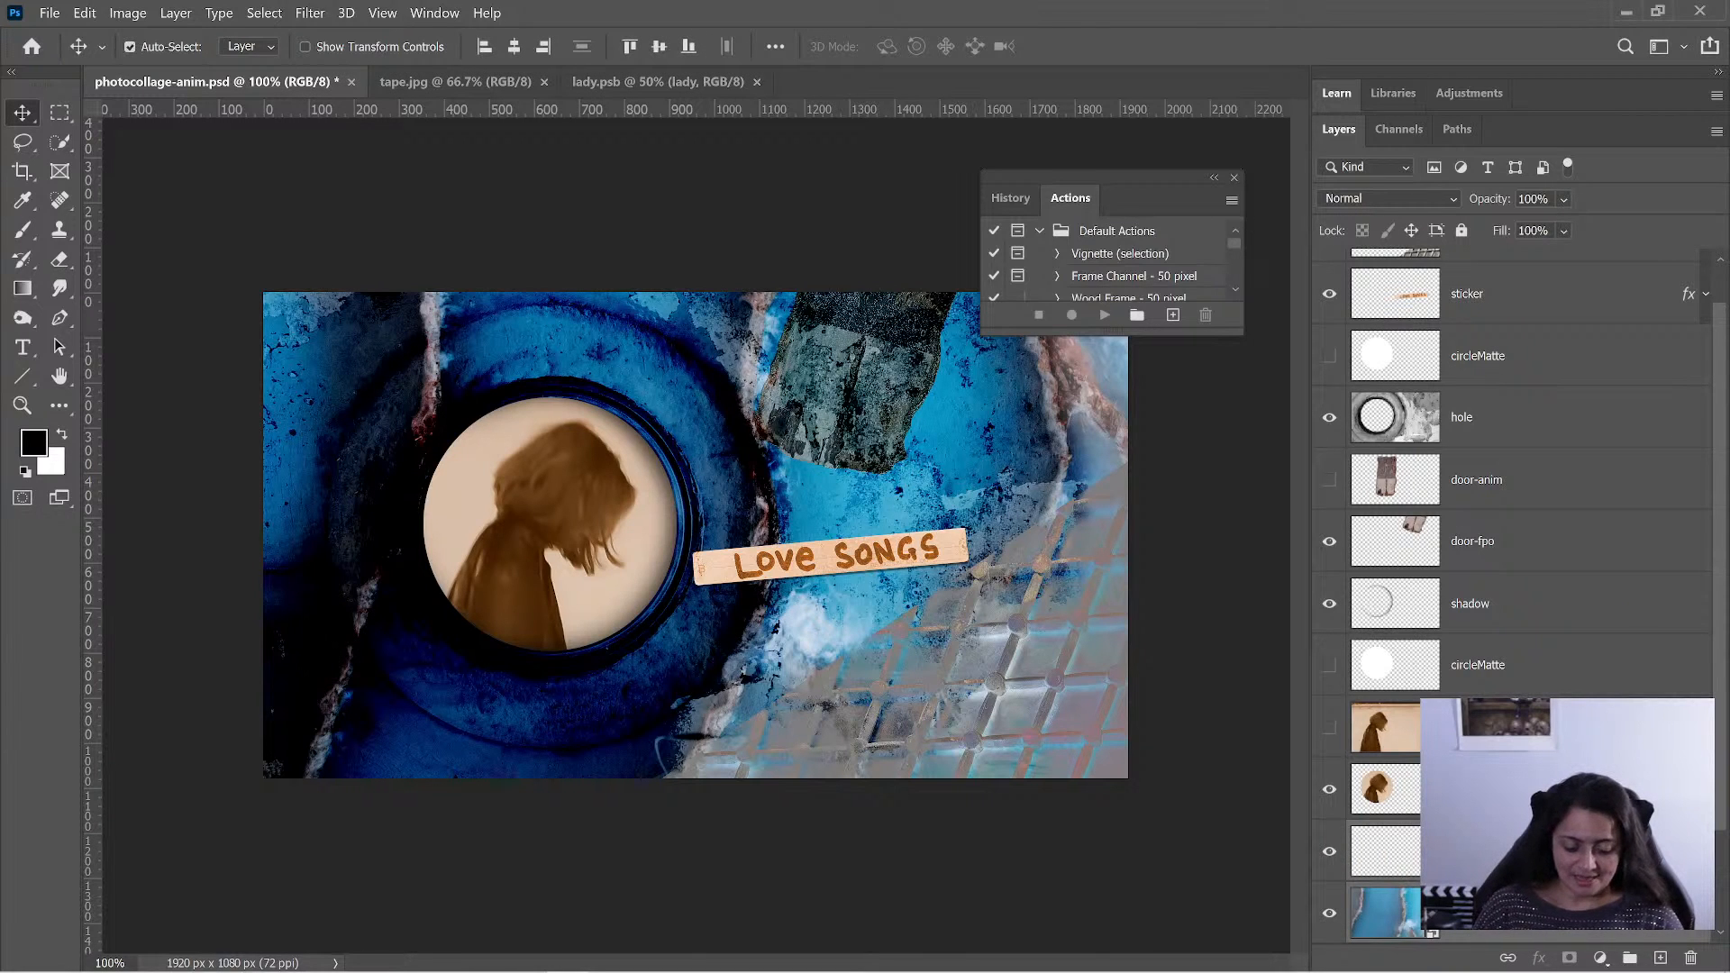
key(ctrl+e)
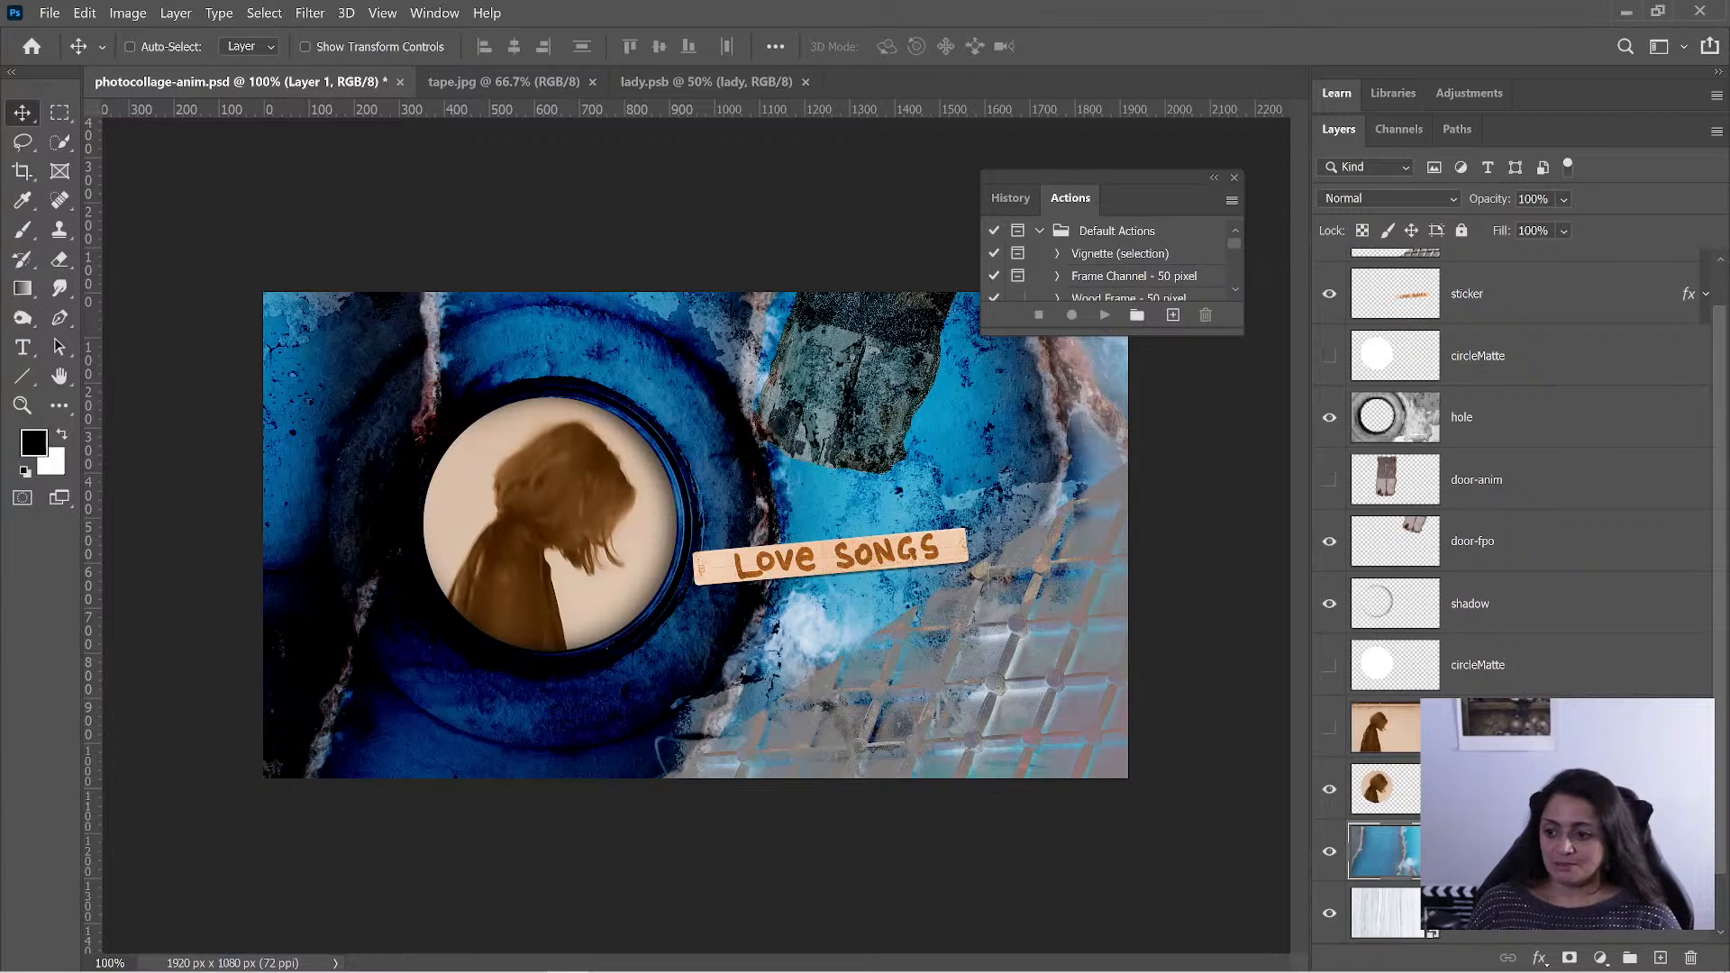
- Set the merged beach image layer's opacity to 30%
click(1541, 199)
text(30)
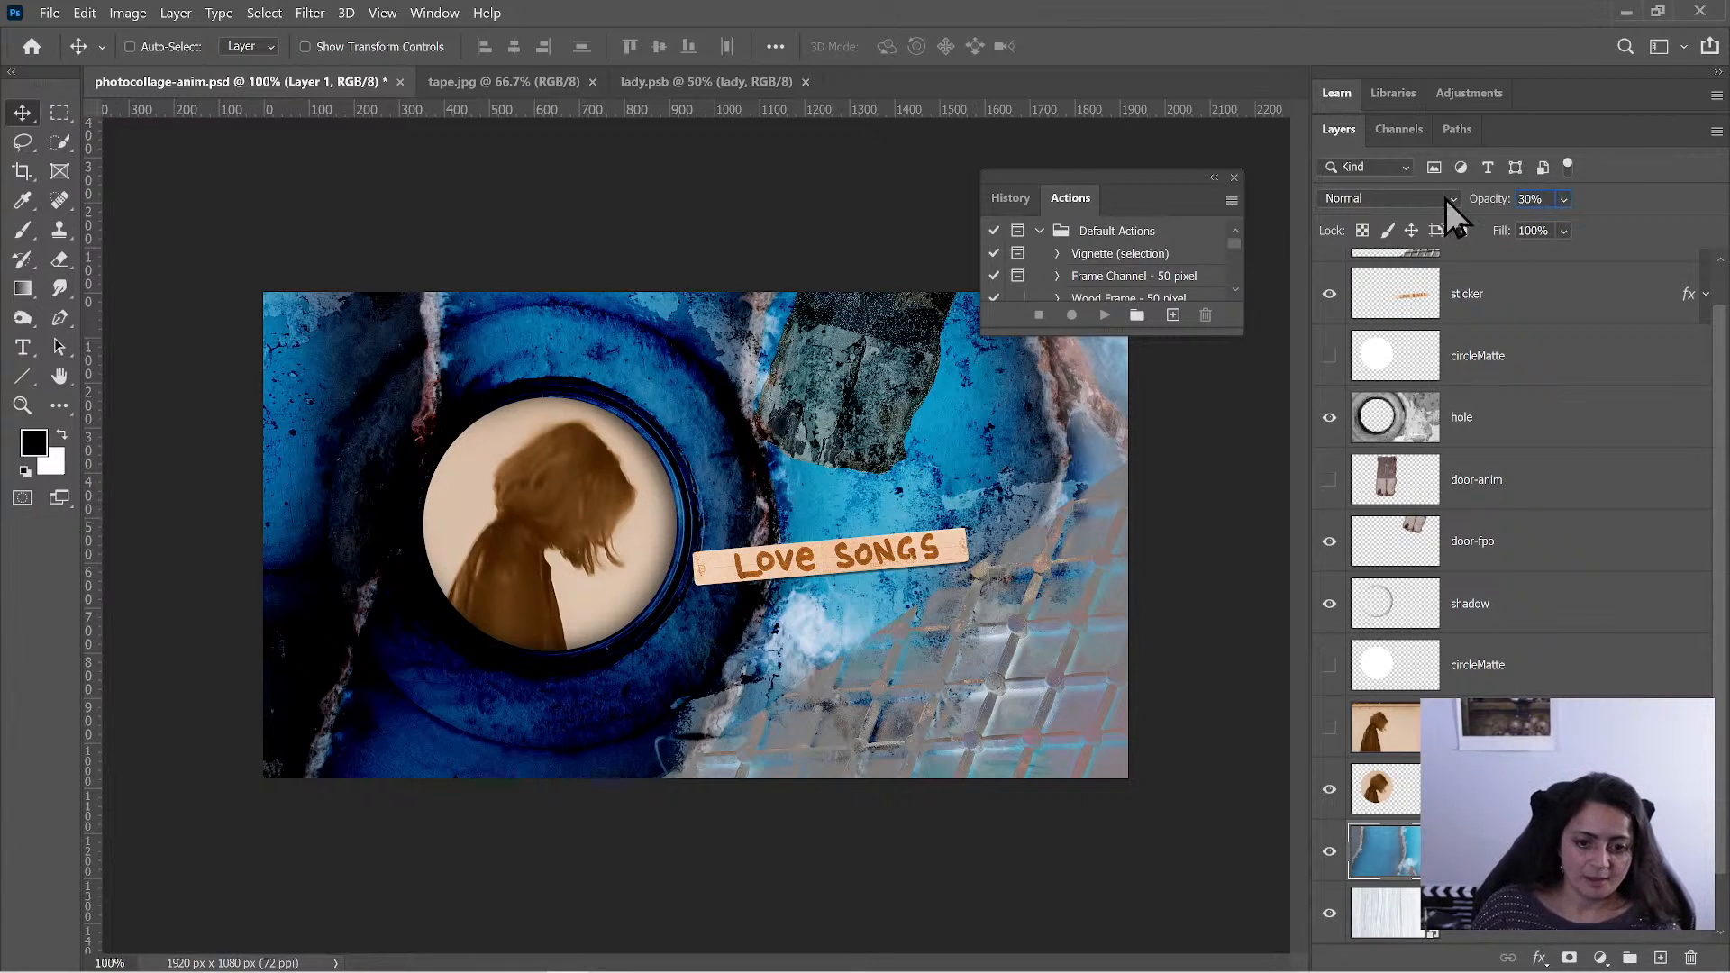
key(Return)
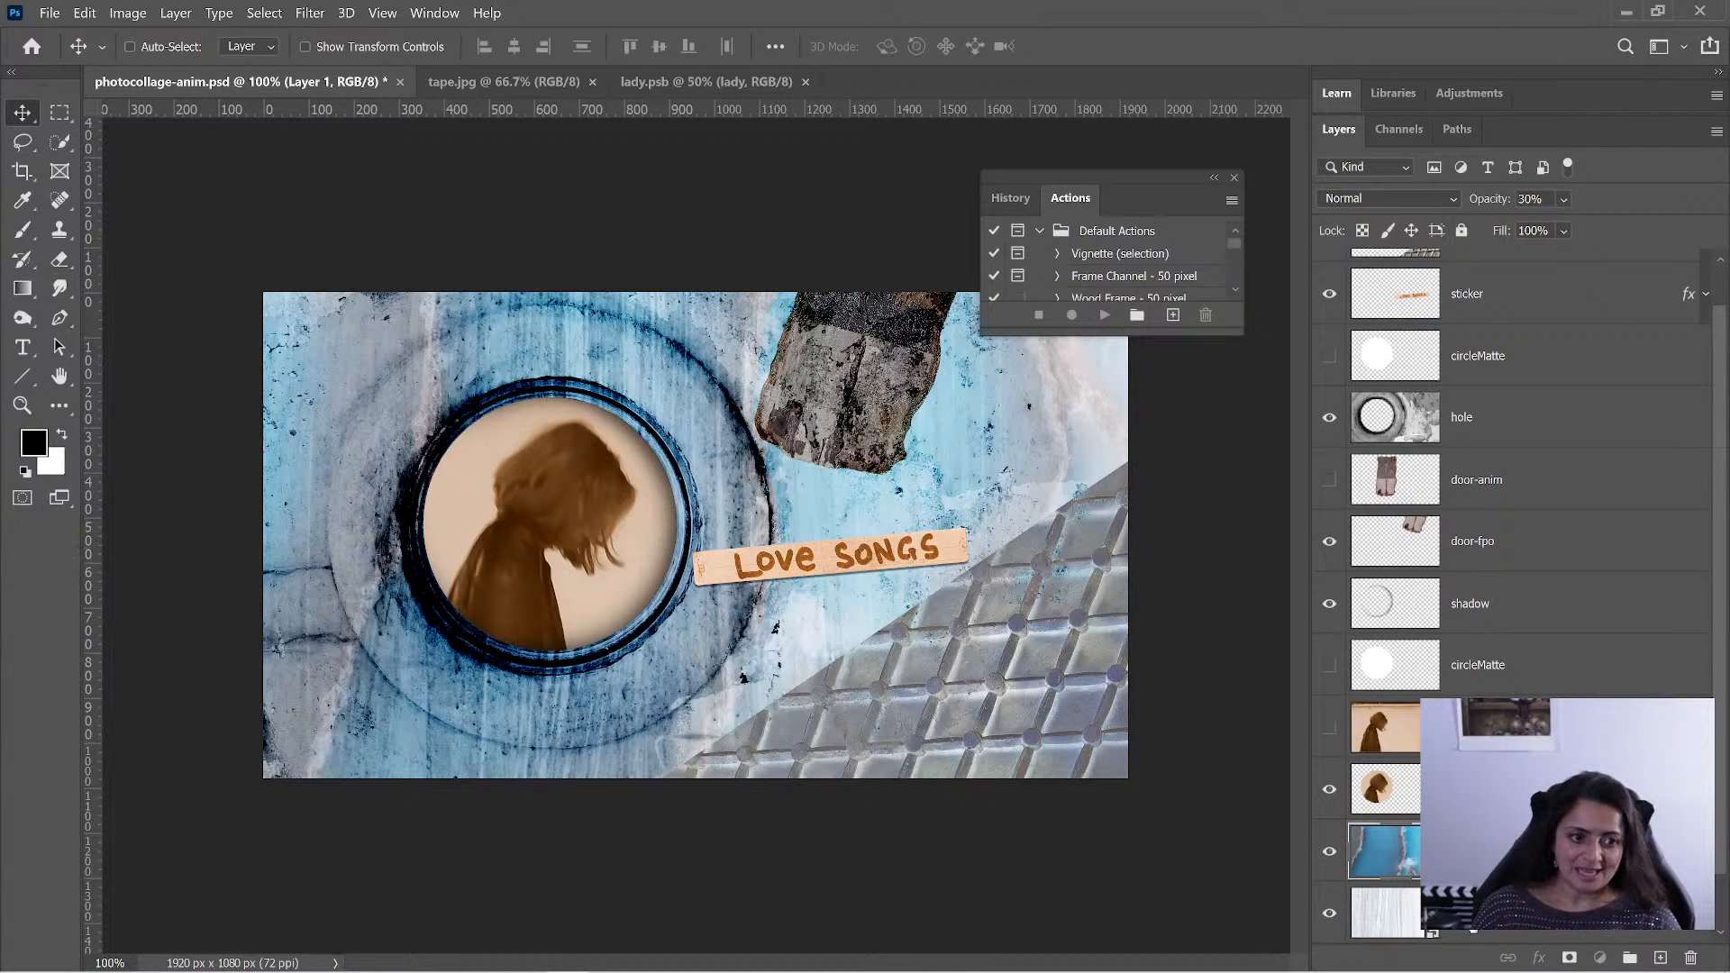
- Add an empty layer directly below the paint layer and merge the two
click(1456, 896)
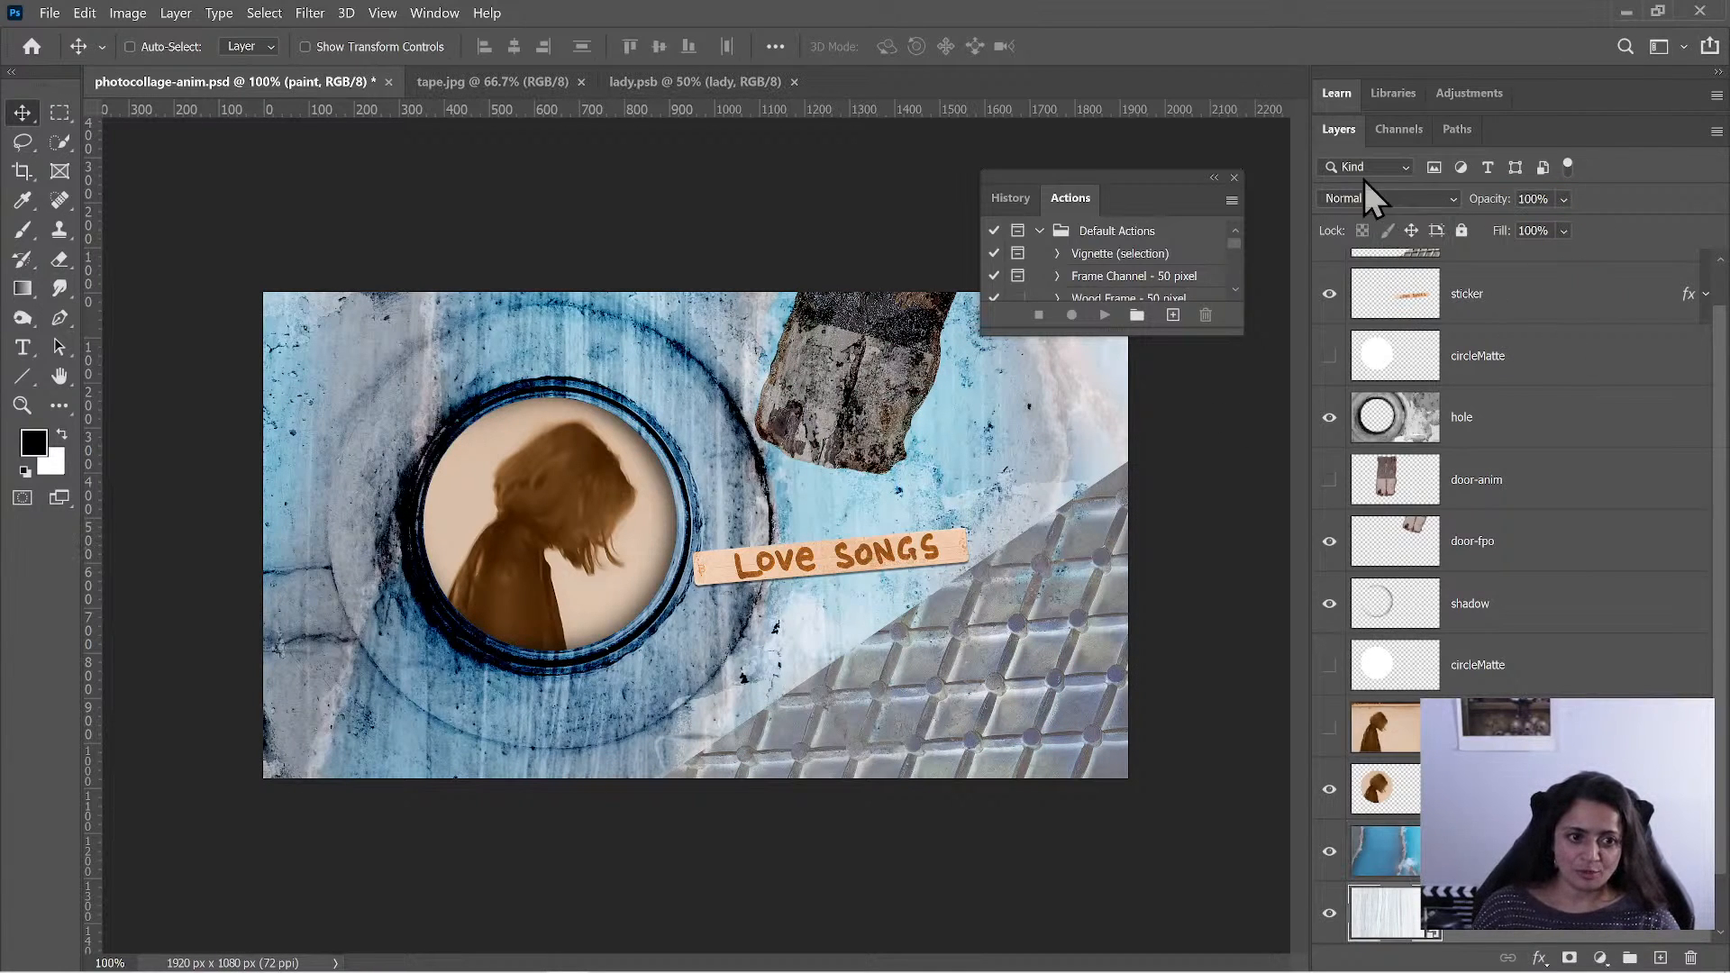
scroll(1523, 559, down, 1)
click(1658, 959)
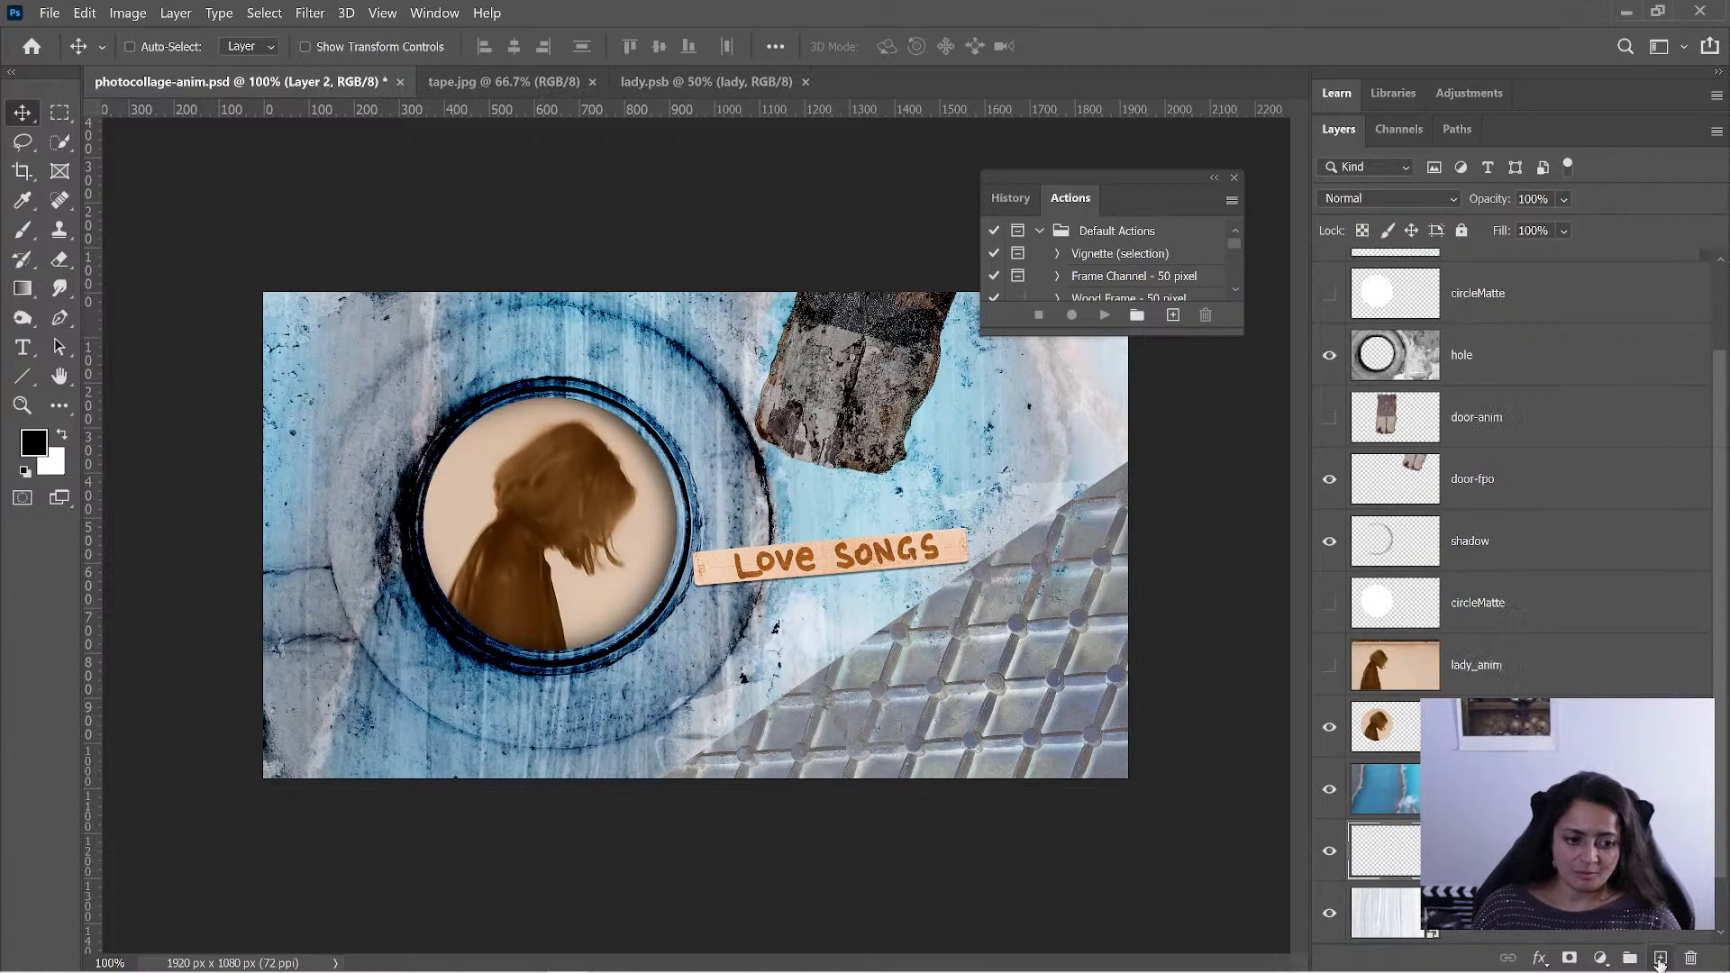
drag(1478, 912, 1478, 827)
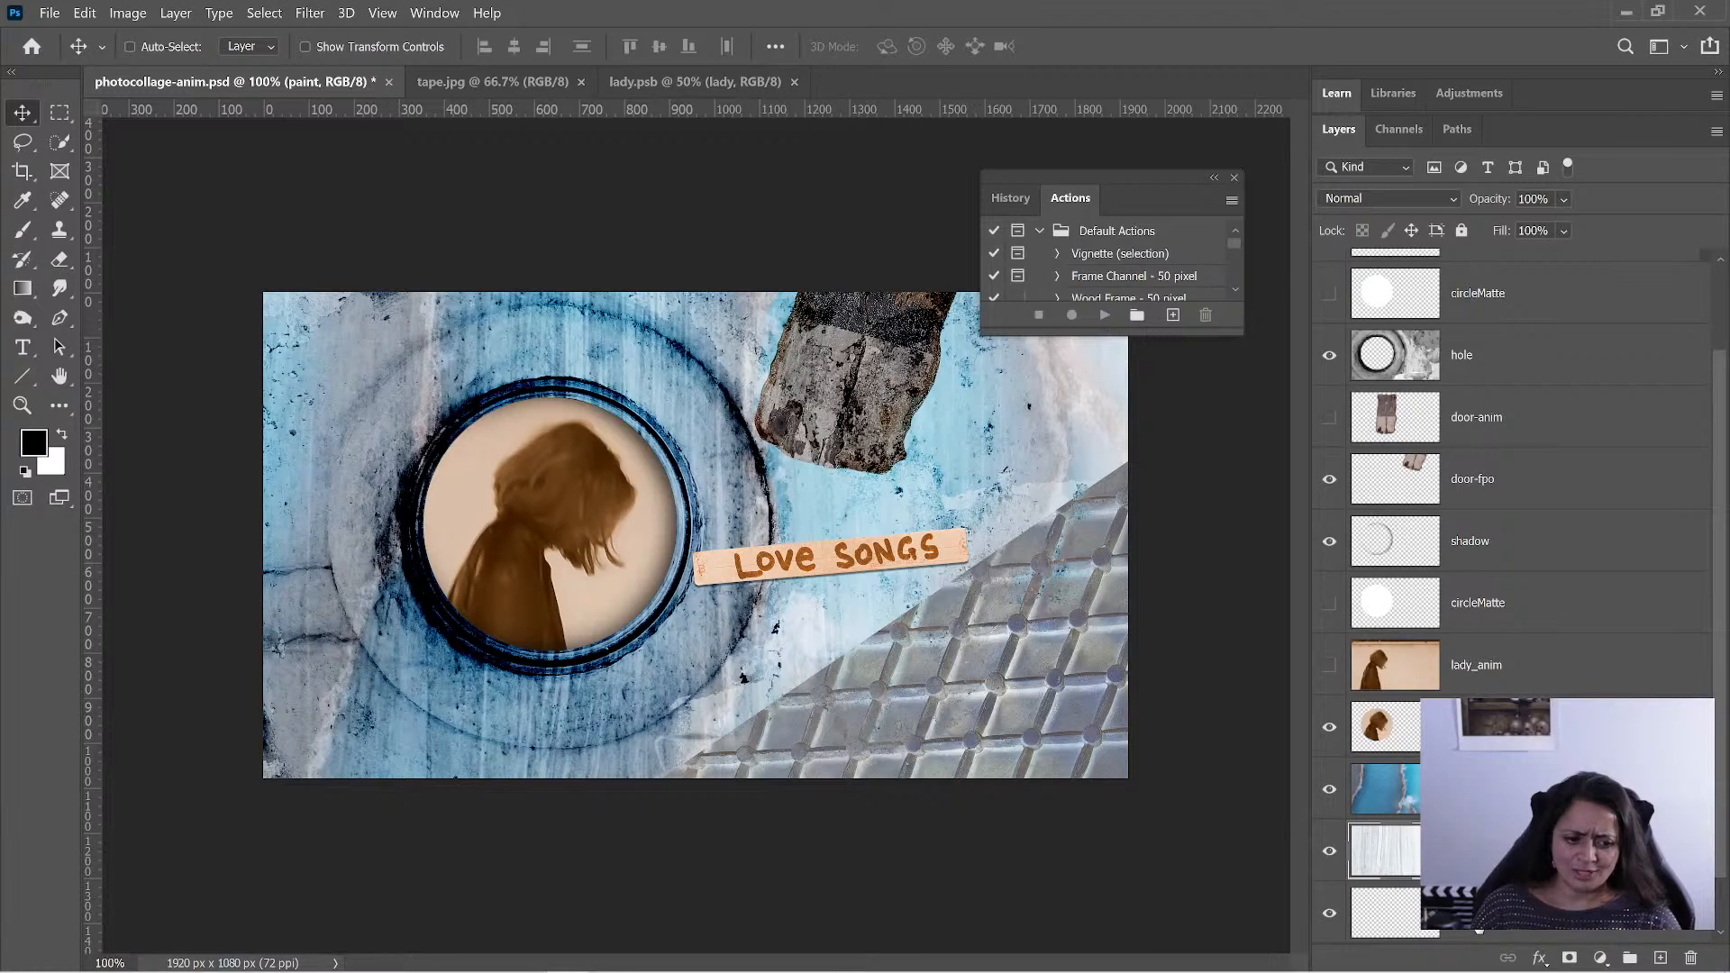
shift+click(1478, 912)
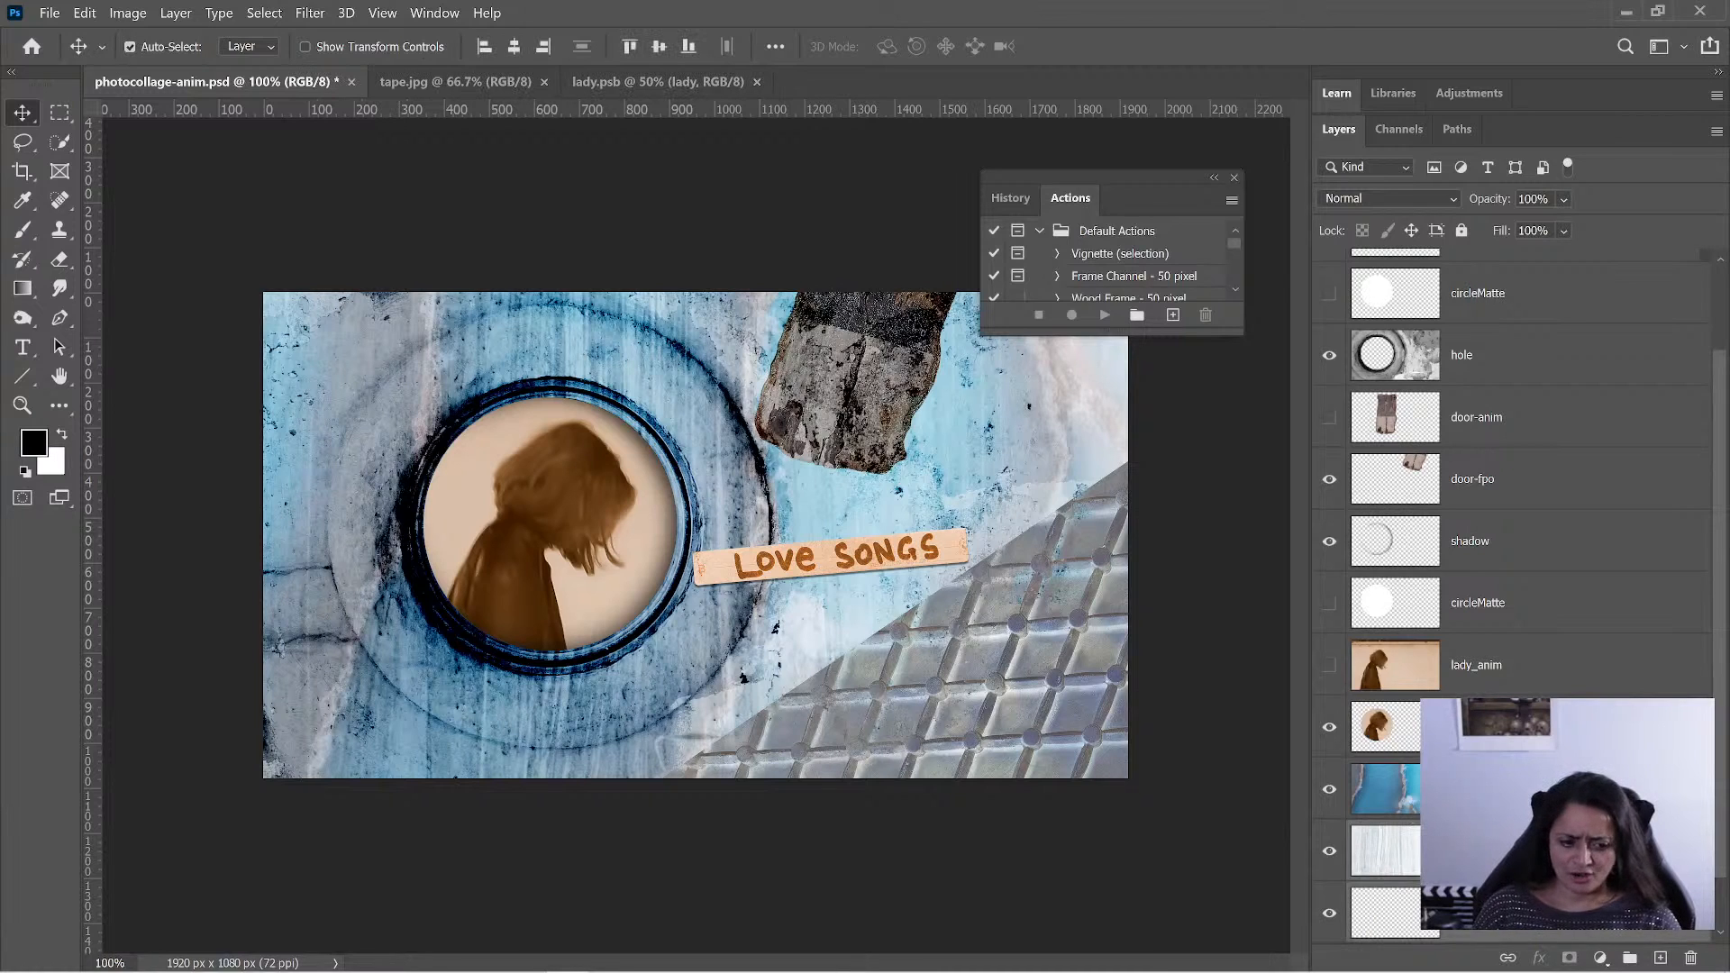
key(ctrl+e)
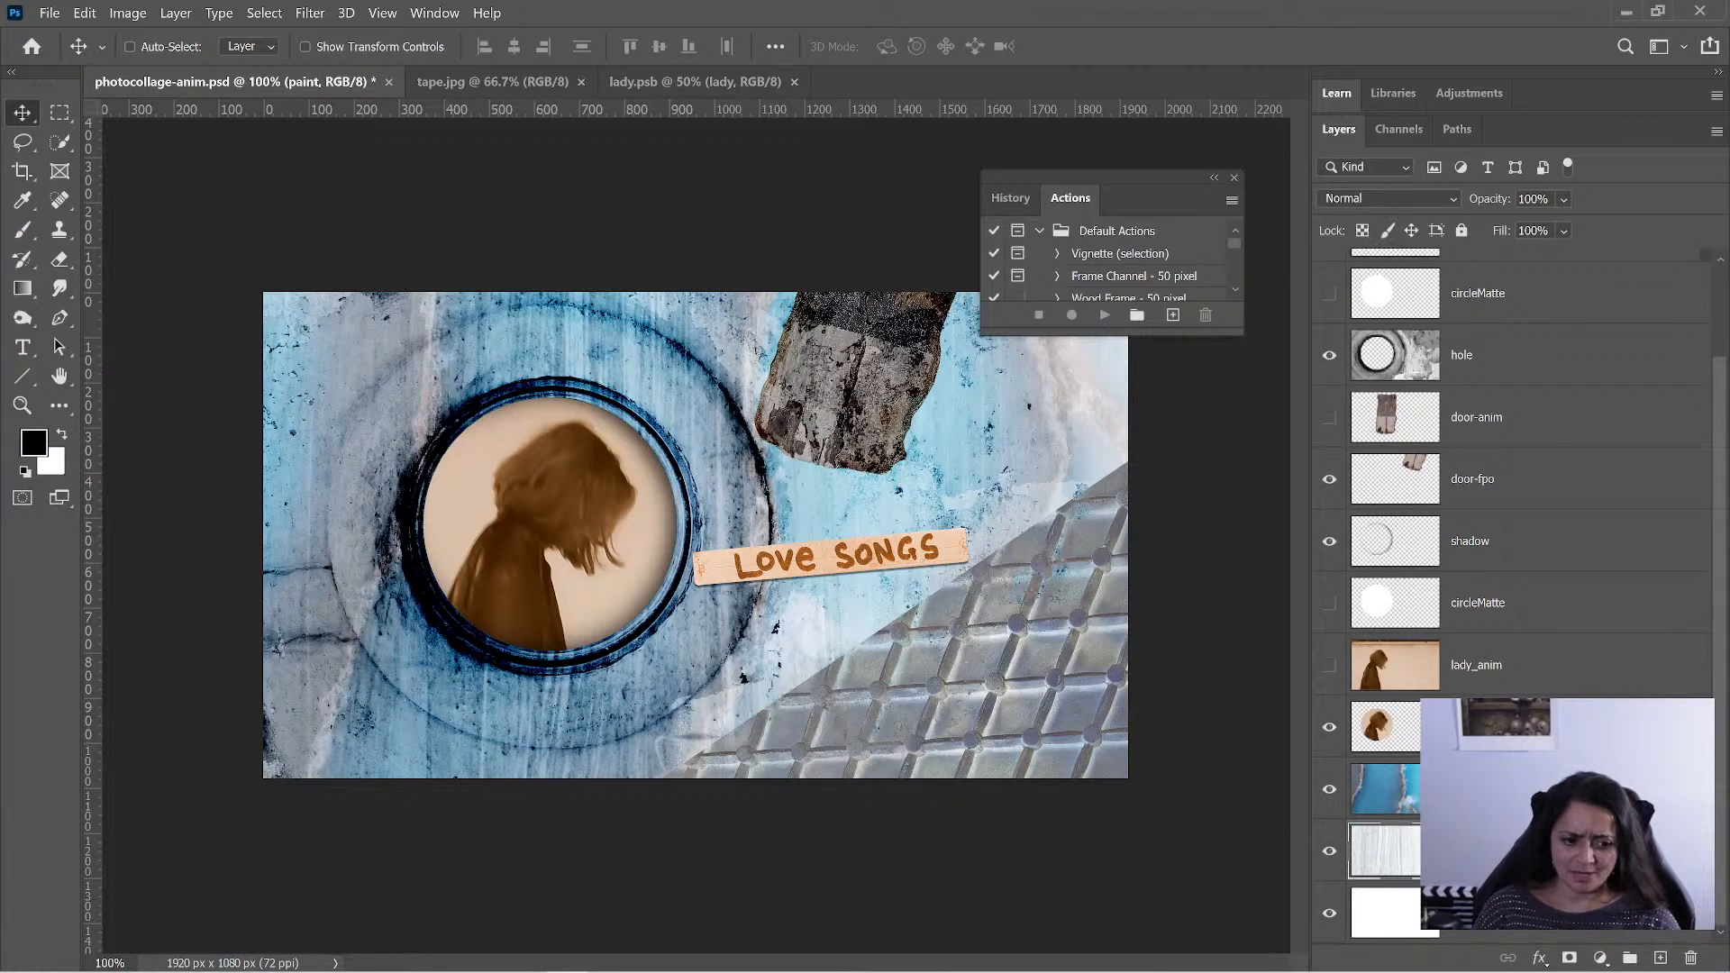
- Rename the merged beach image layer as beach
click(1478, 790)
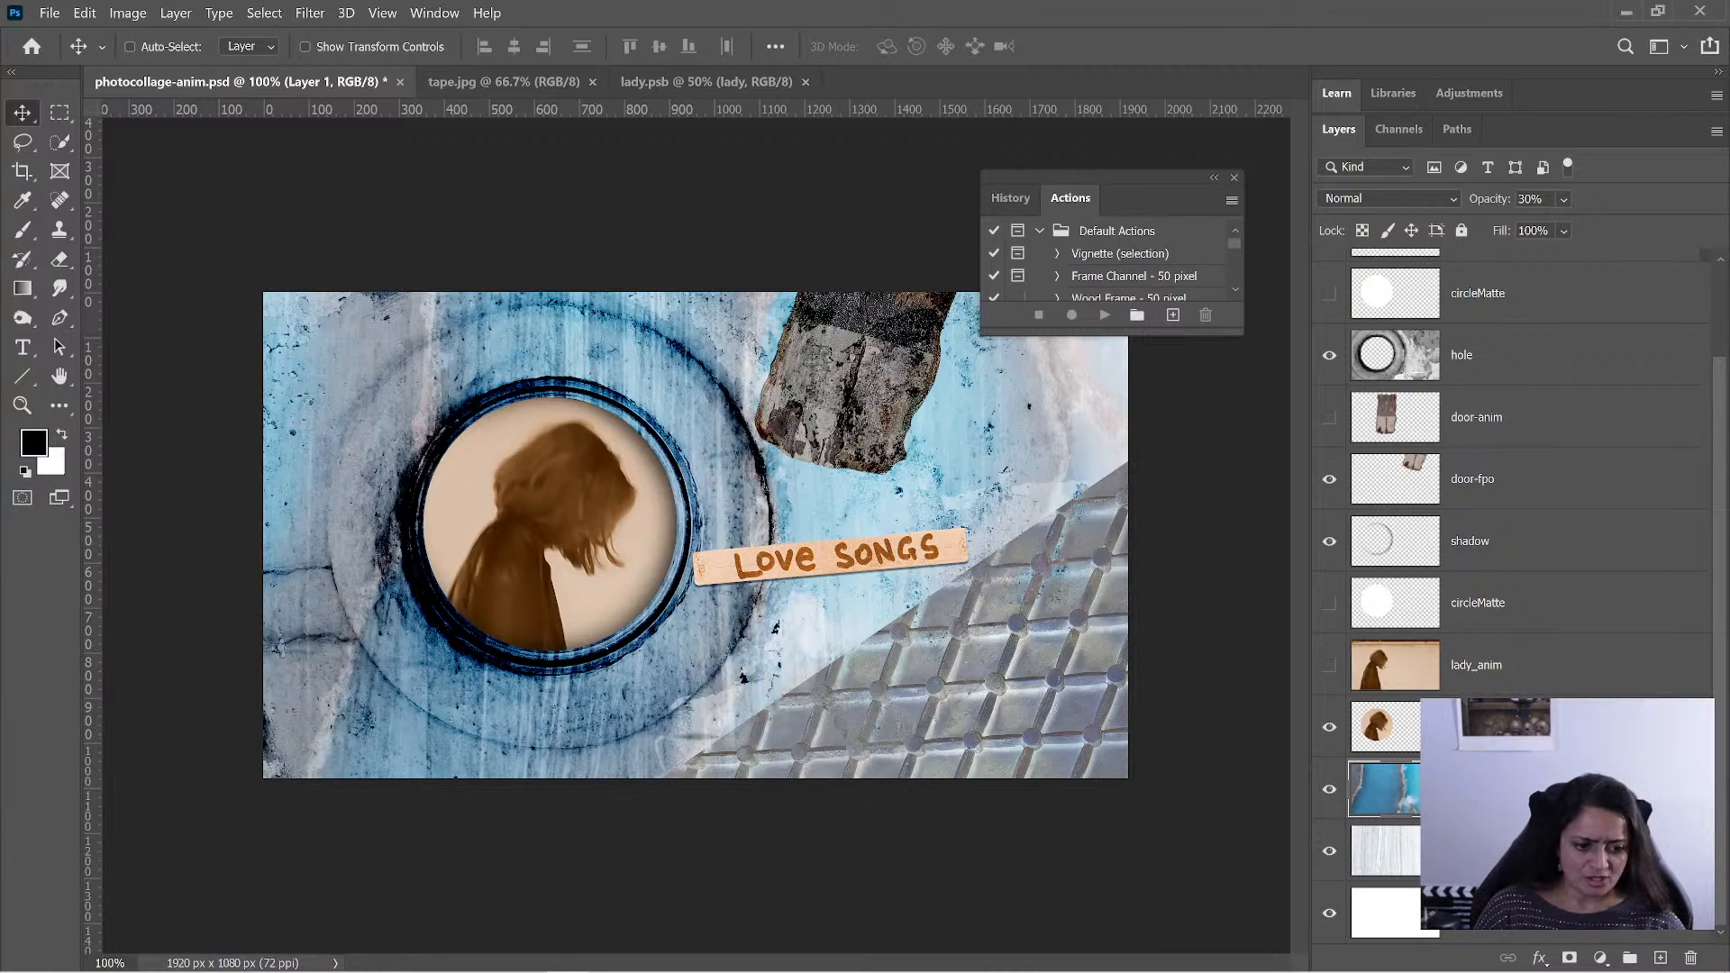
text(beach)
key(Return)
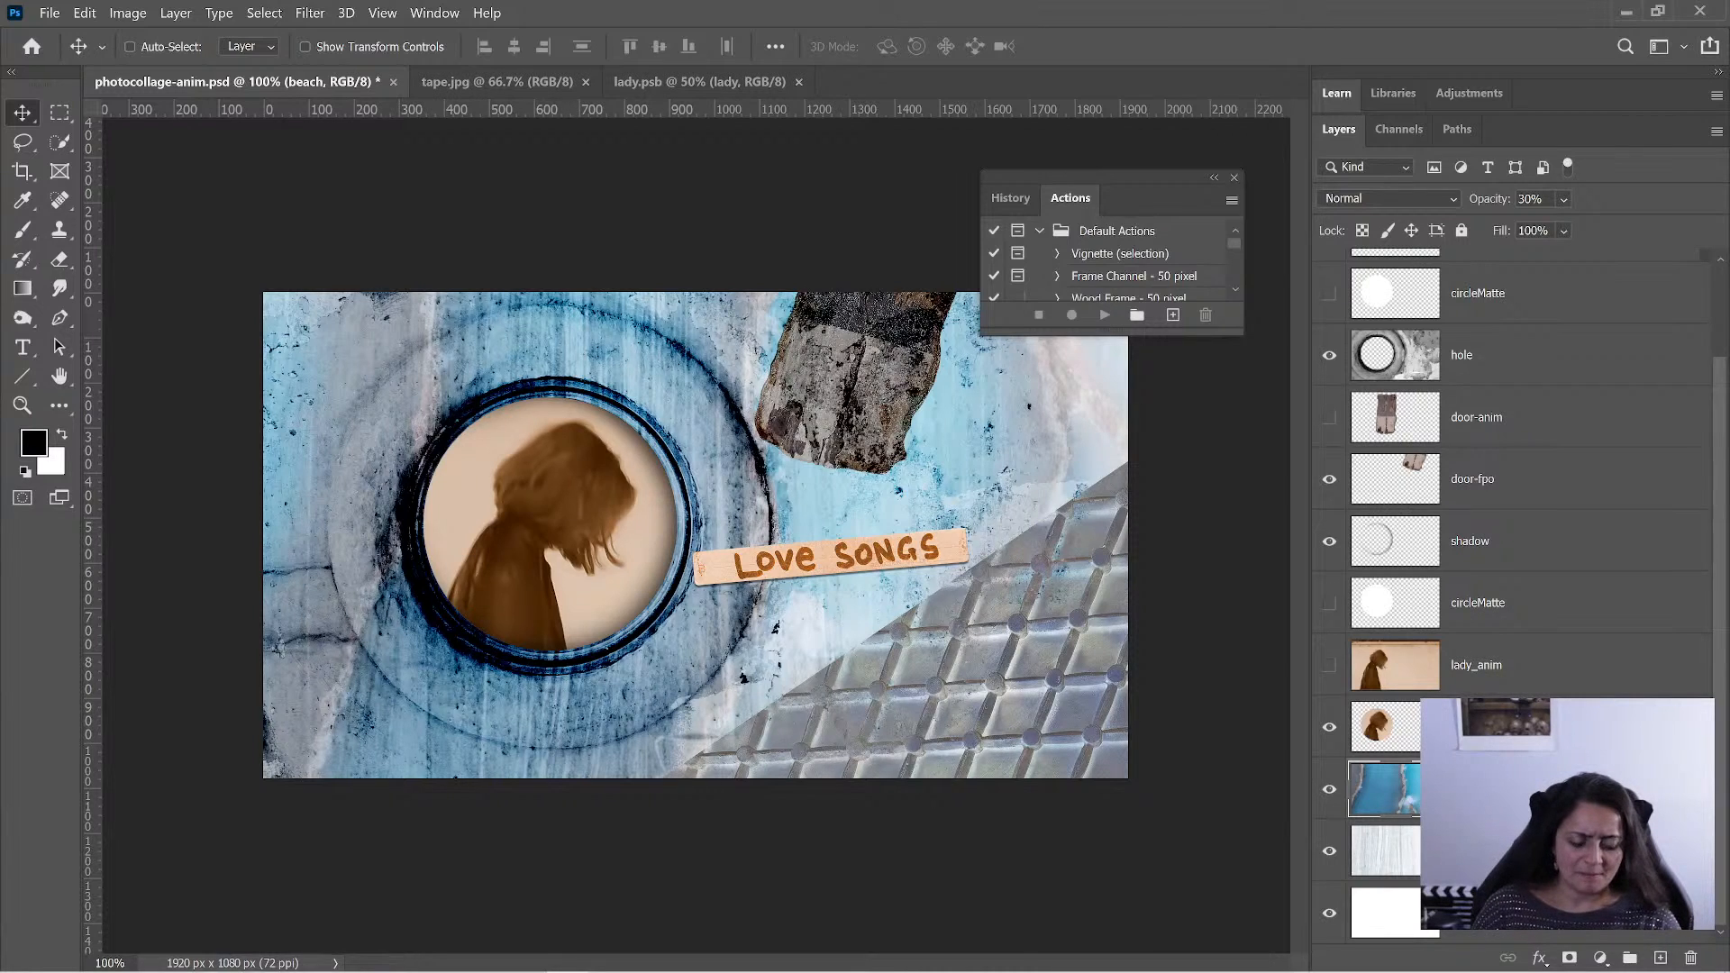
- Check the shadow layer's effect by toggling its visibility, and move it directly below the hole layer
scroll(1515, 541, up, 2)
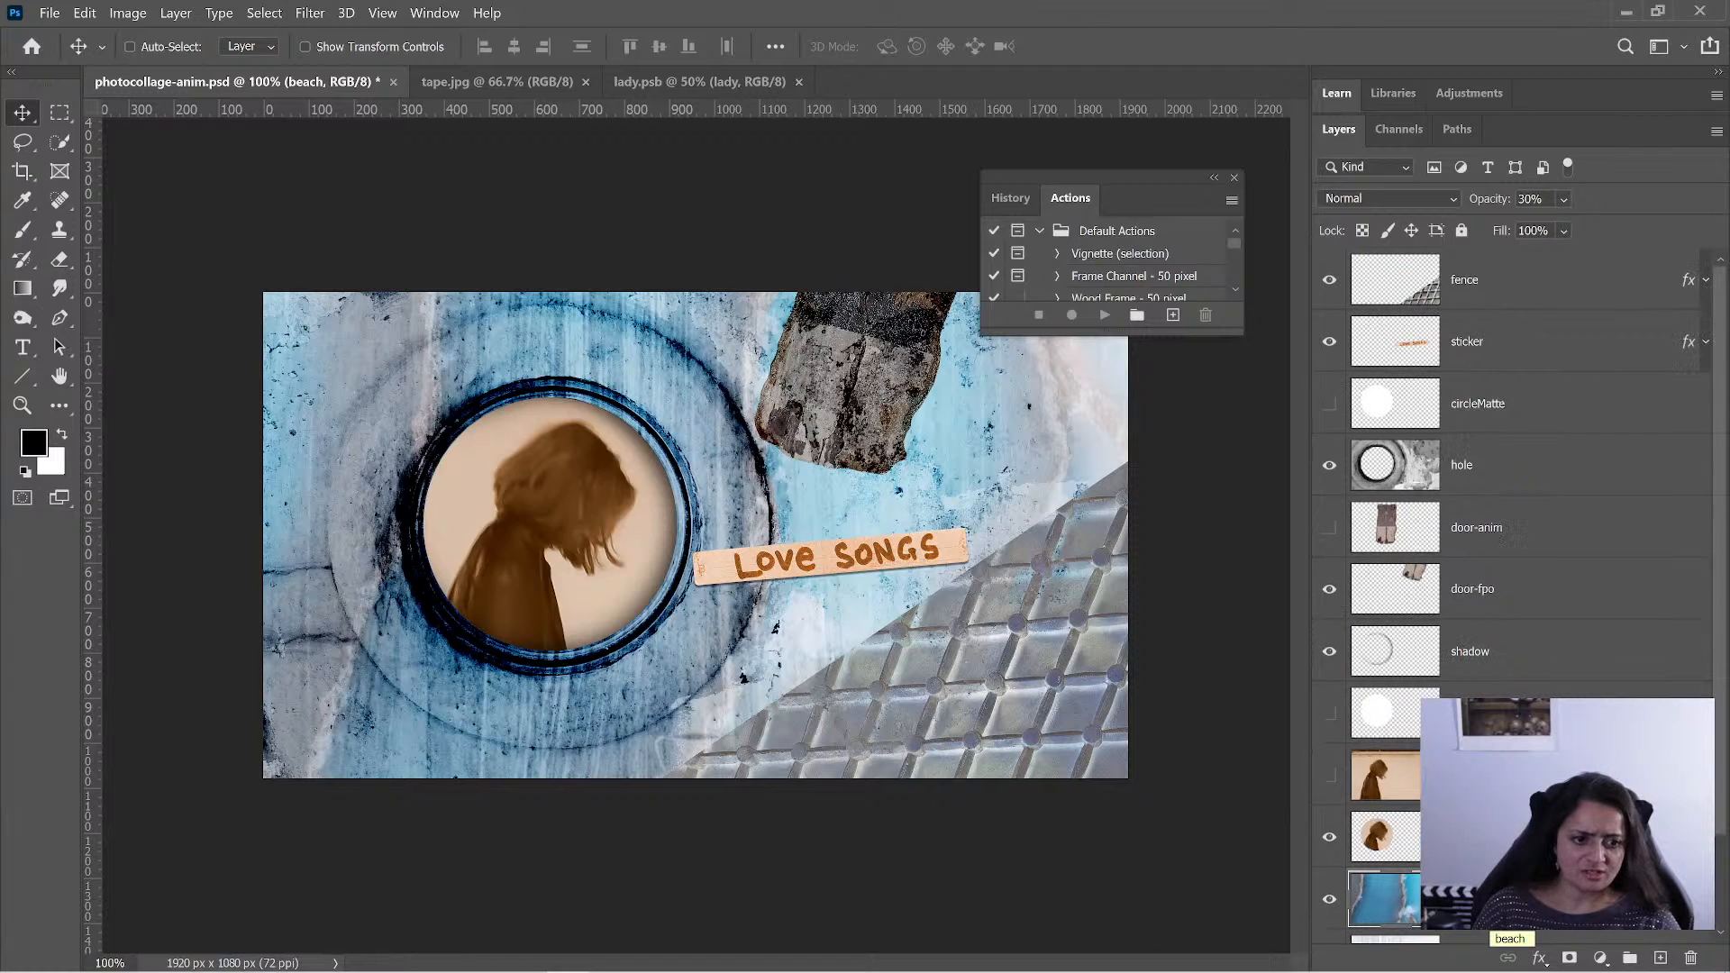
click(1483, 339)
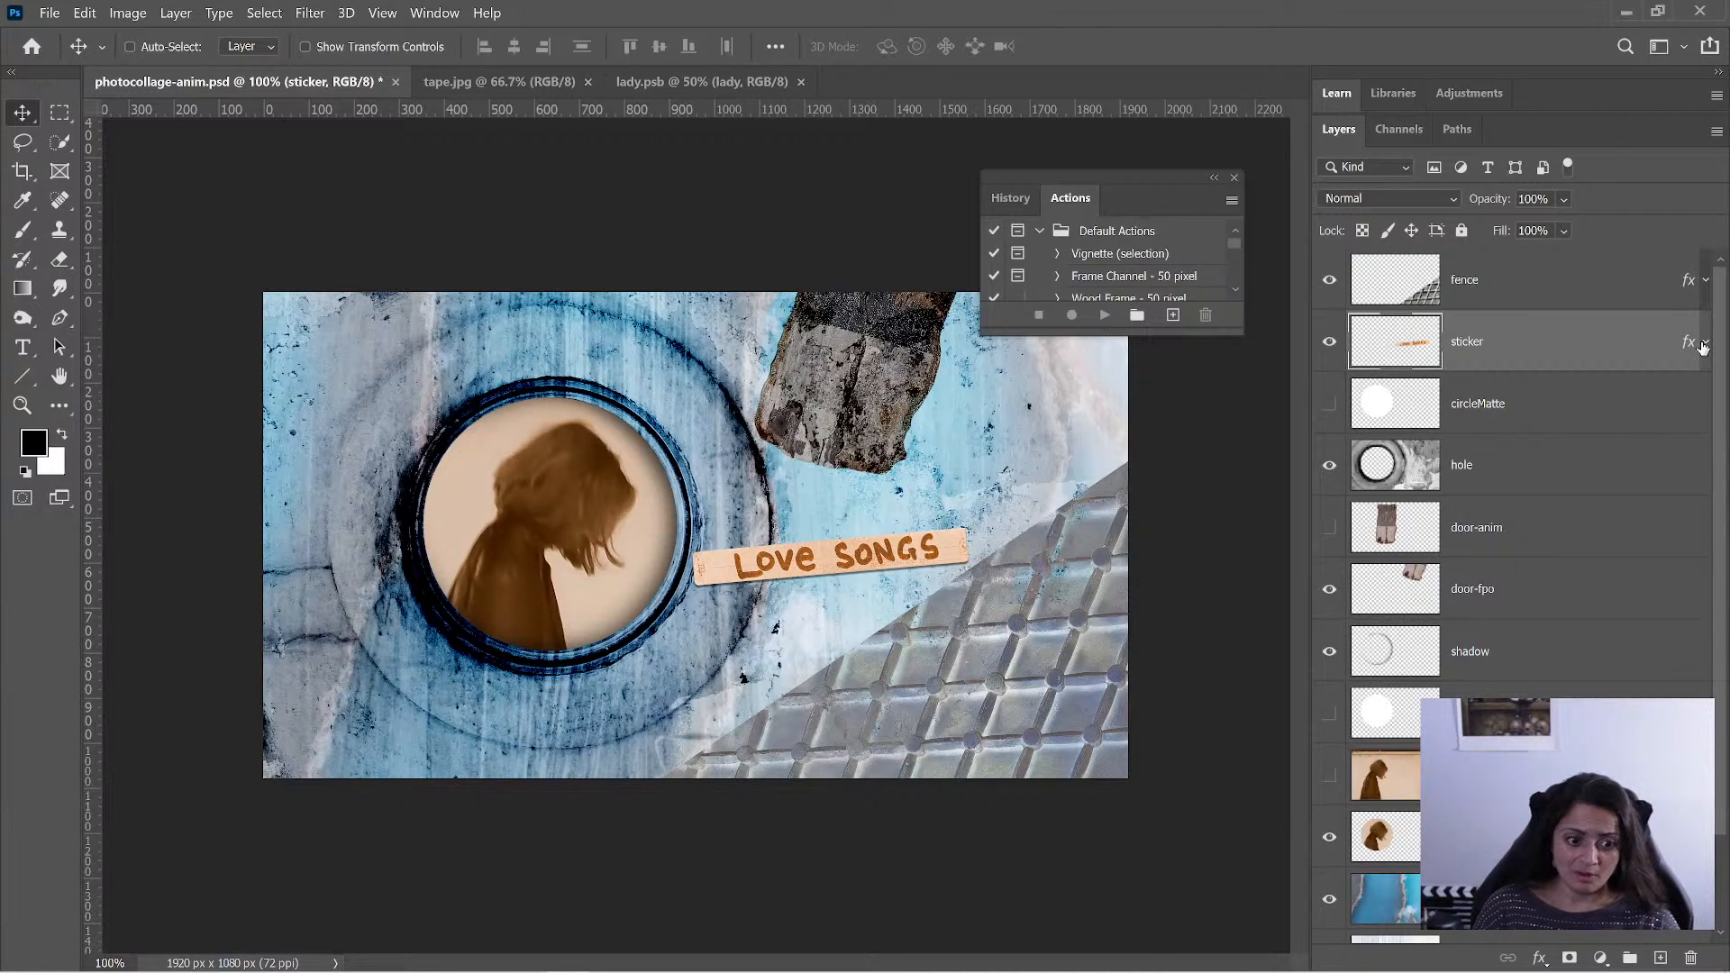
click(1483, 650)
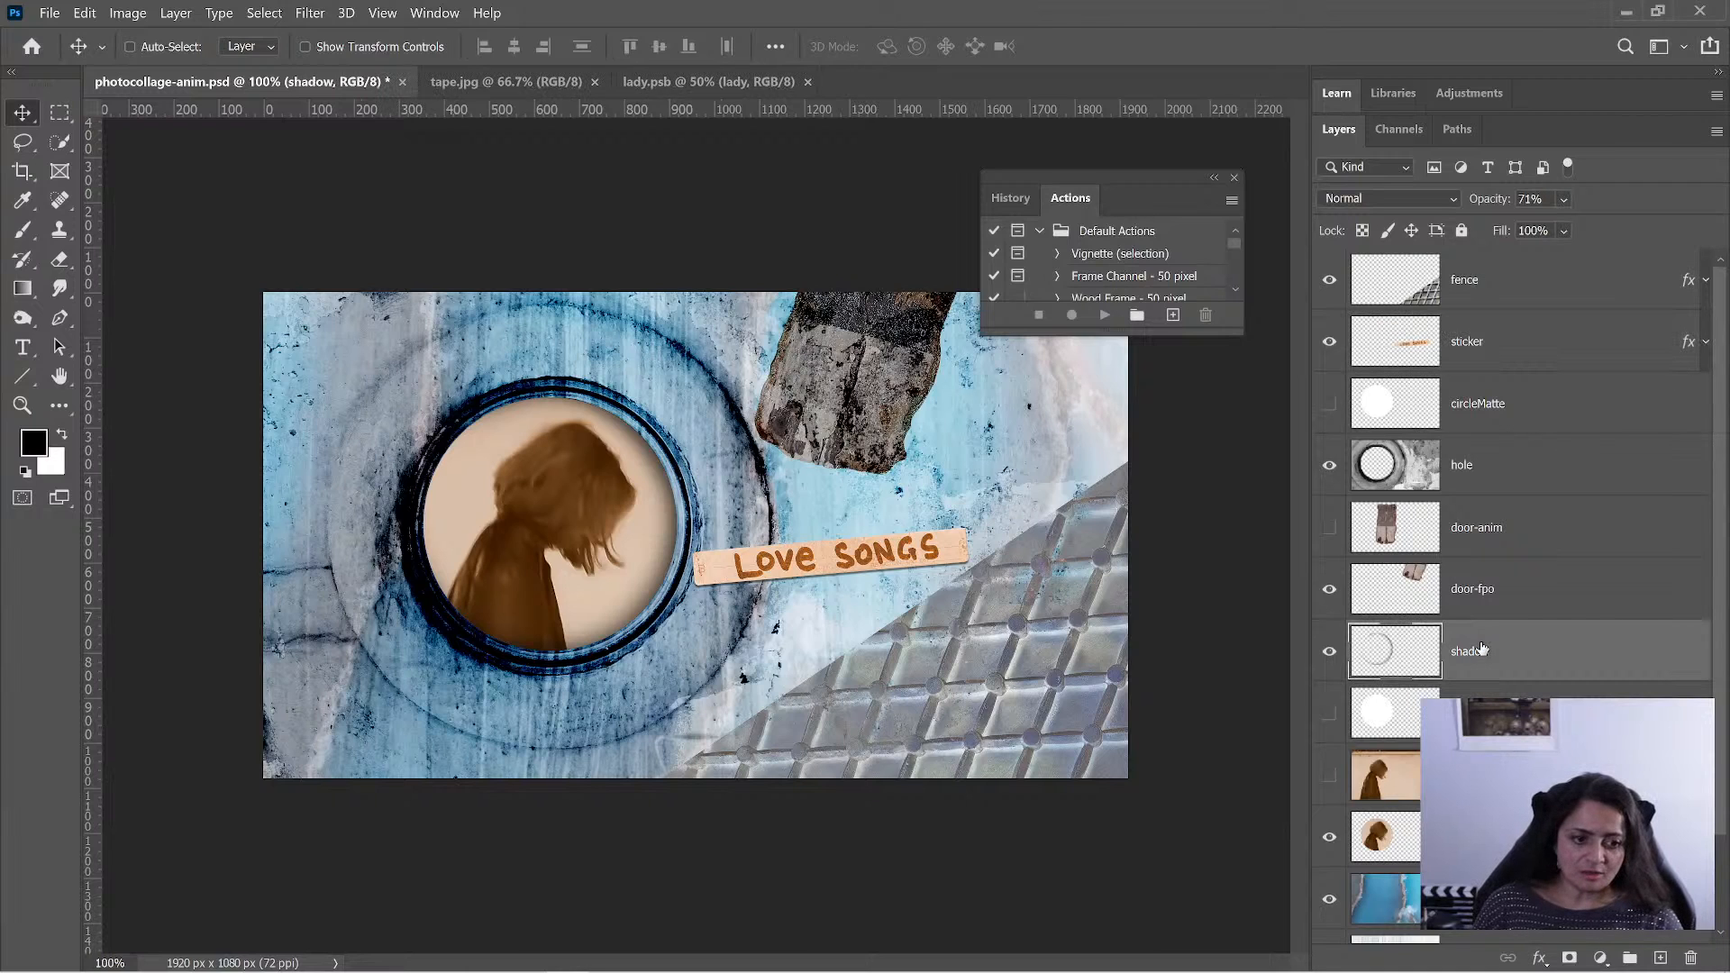
click(1476, 464)
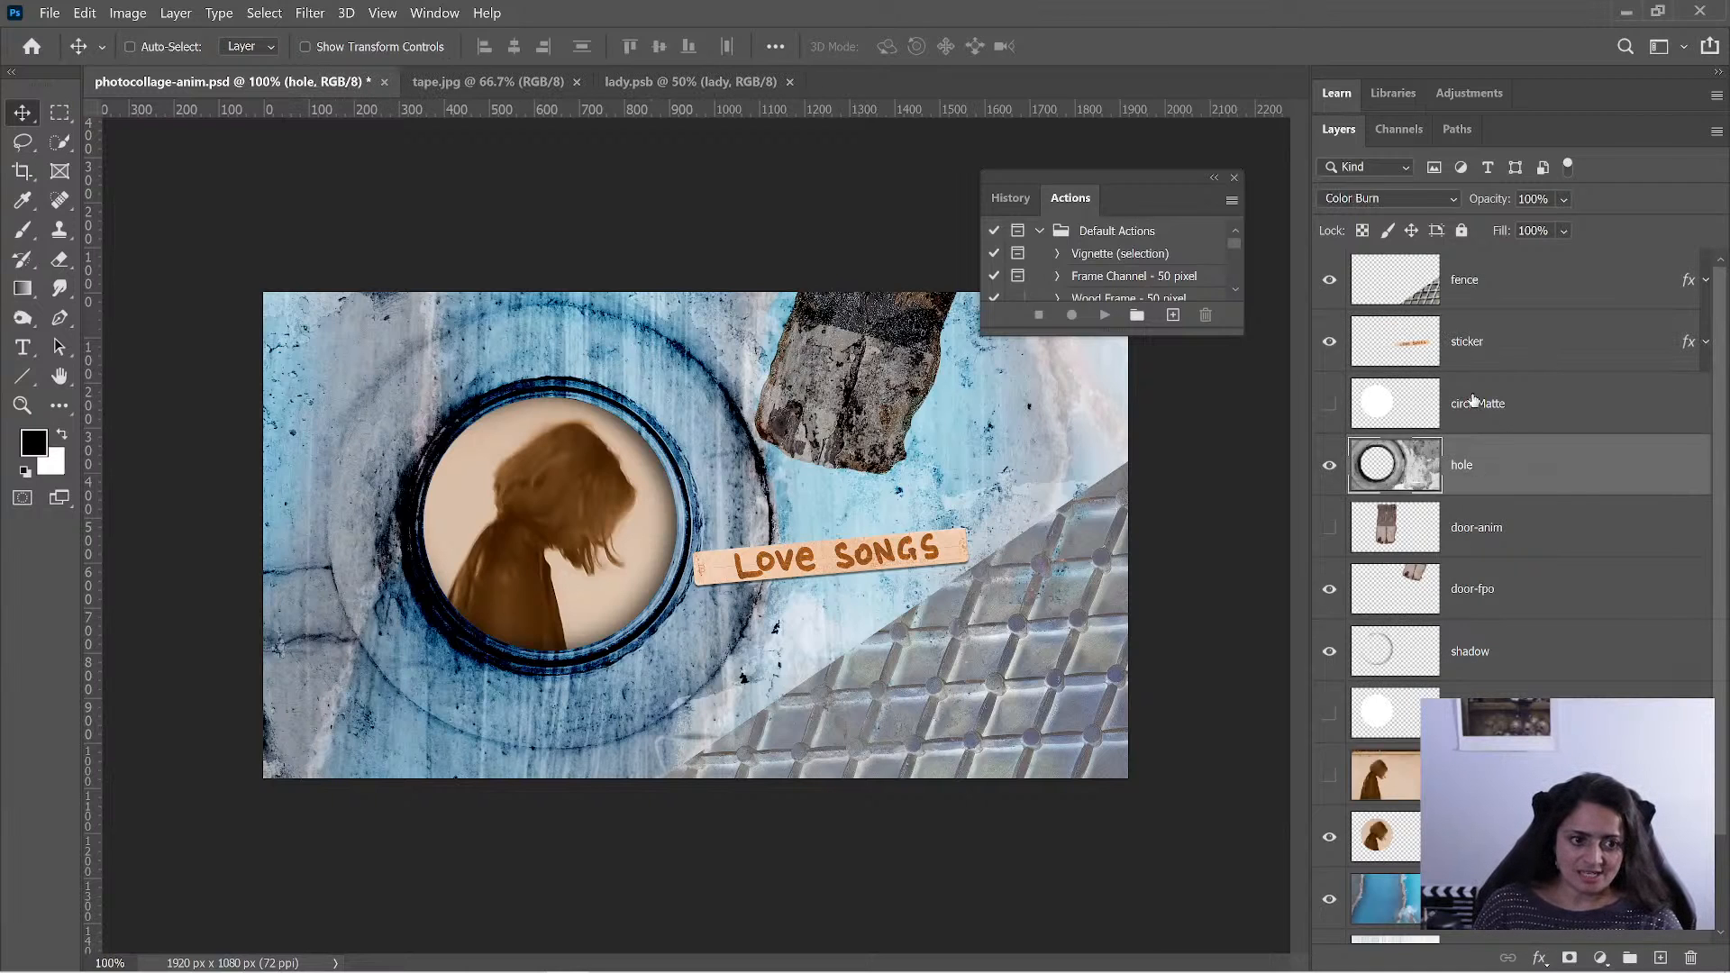
click(1486, 672)
click(1329, 661)
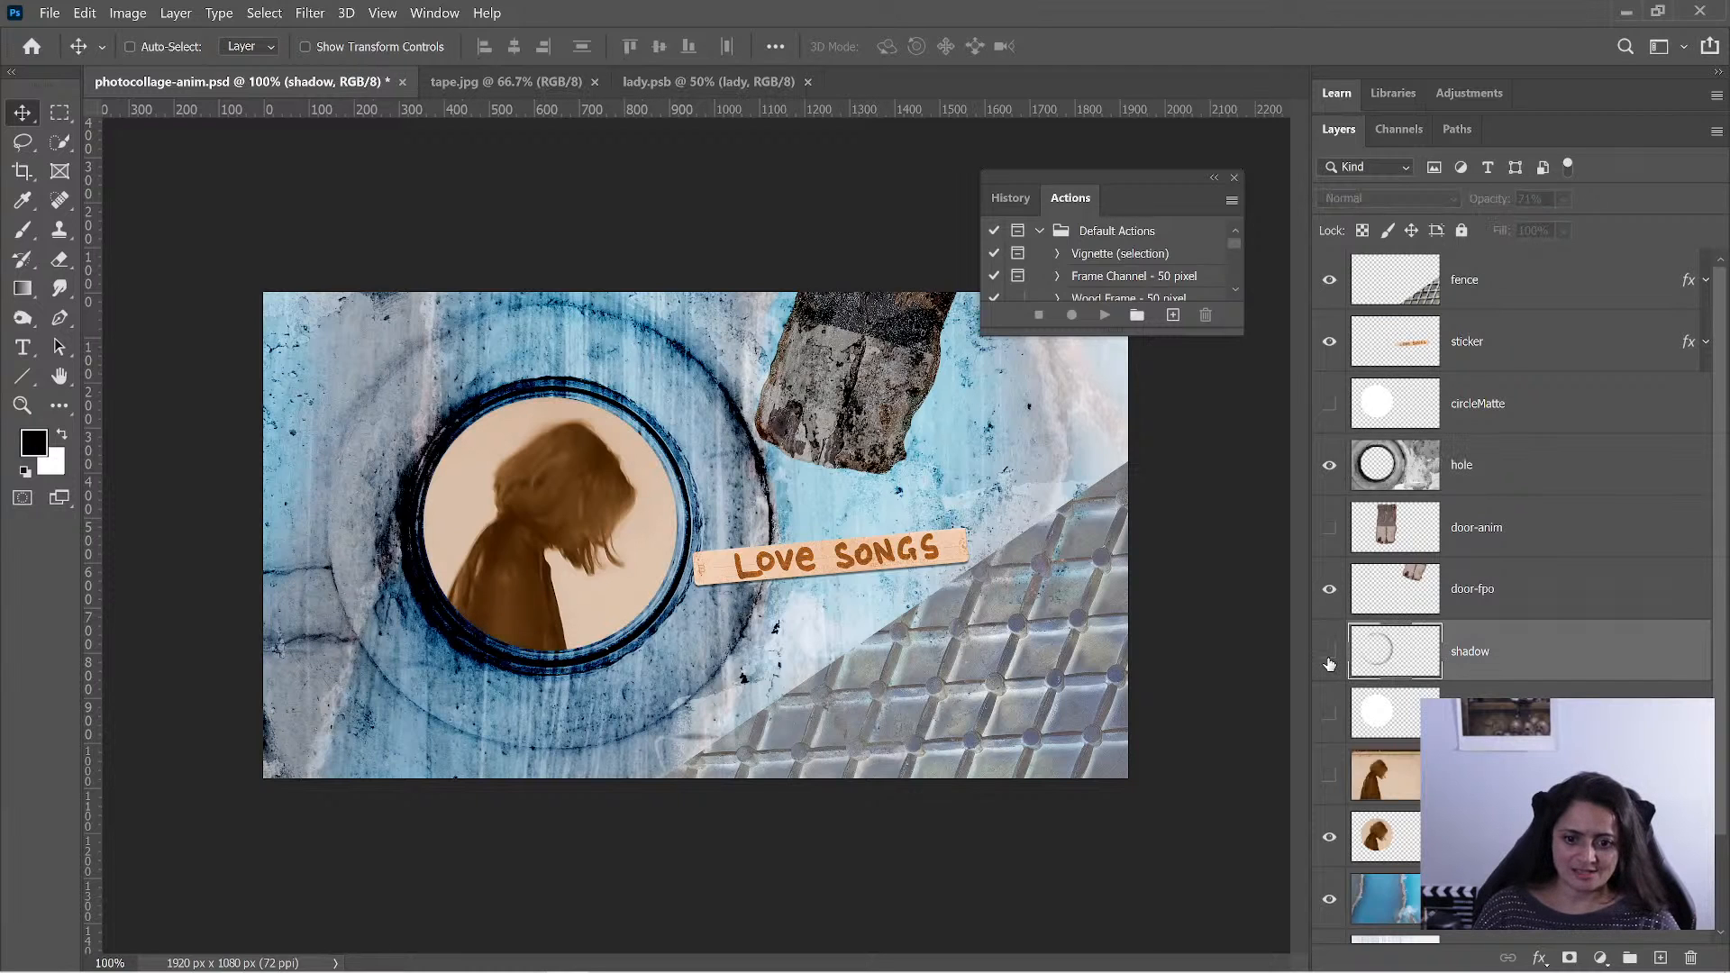
click(1330, 661)
drag(1513, 642, 1511, 494)
- Merge the hole and shadow layers and set the merged layer's blend mode to Color Burn
click(1499, 481)
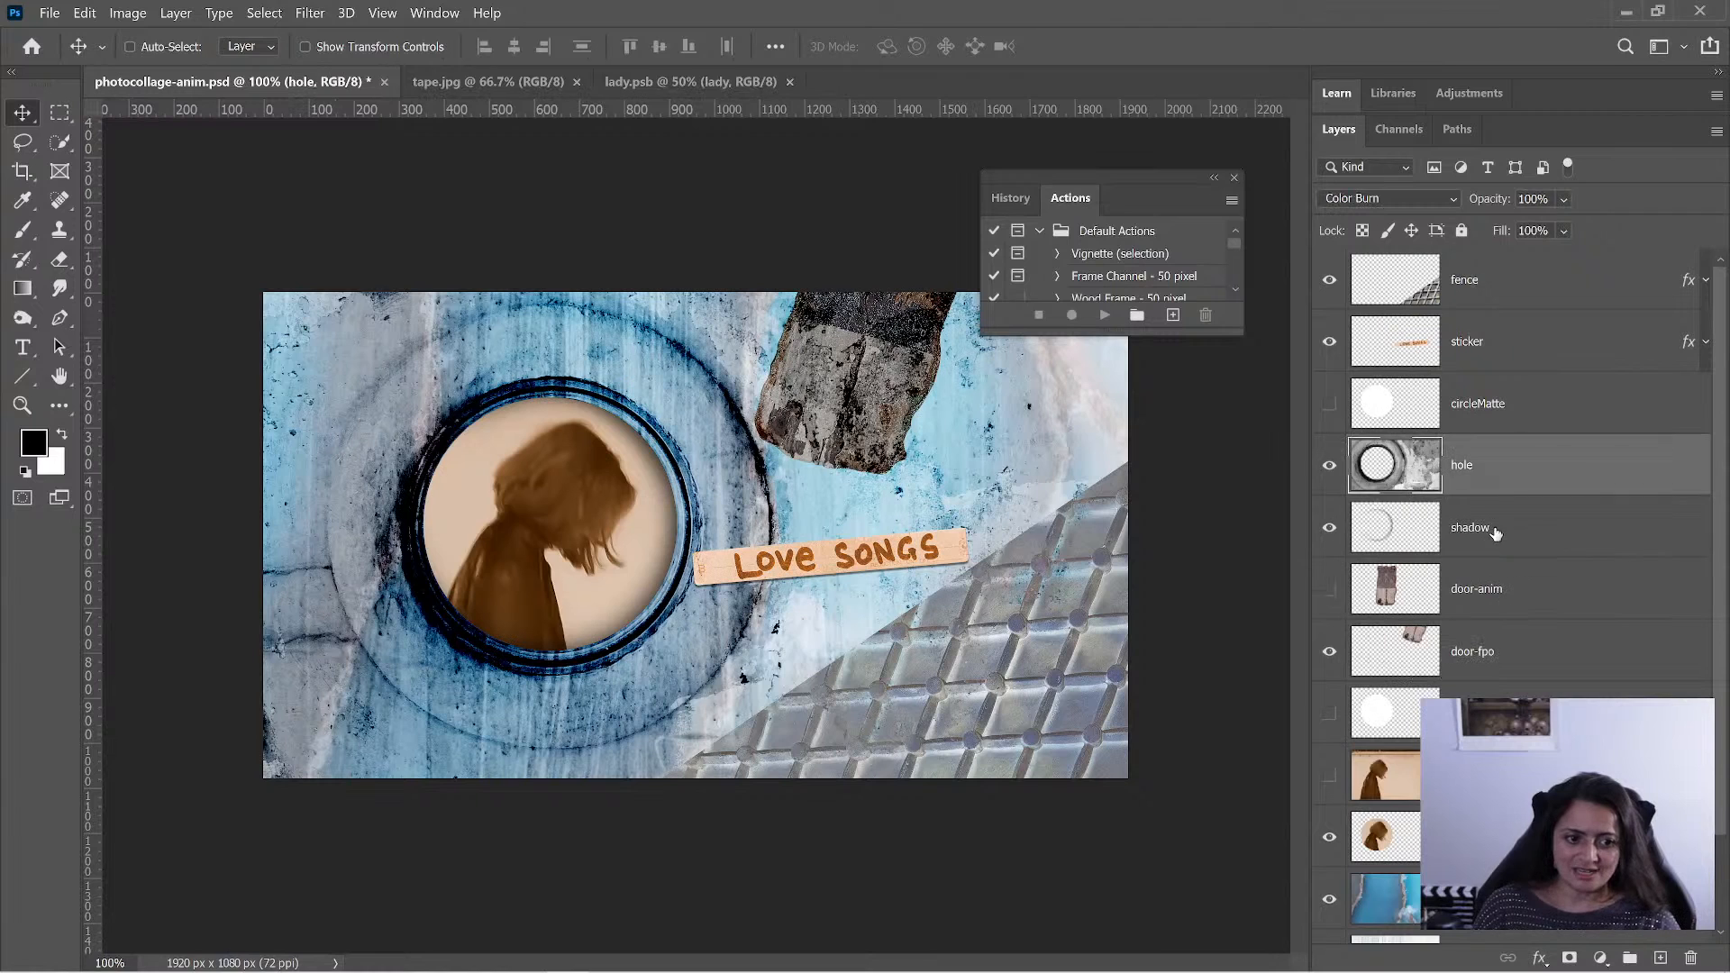
shift+click(1496, 534)
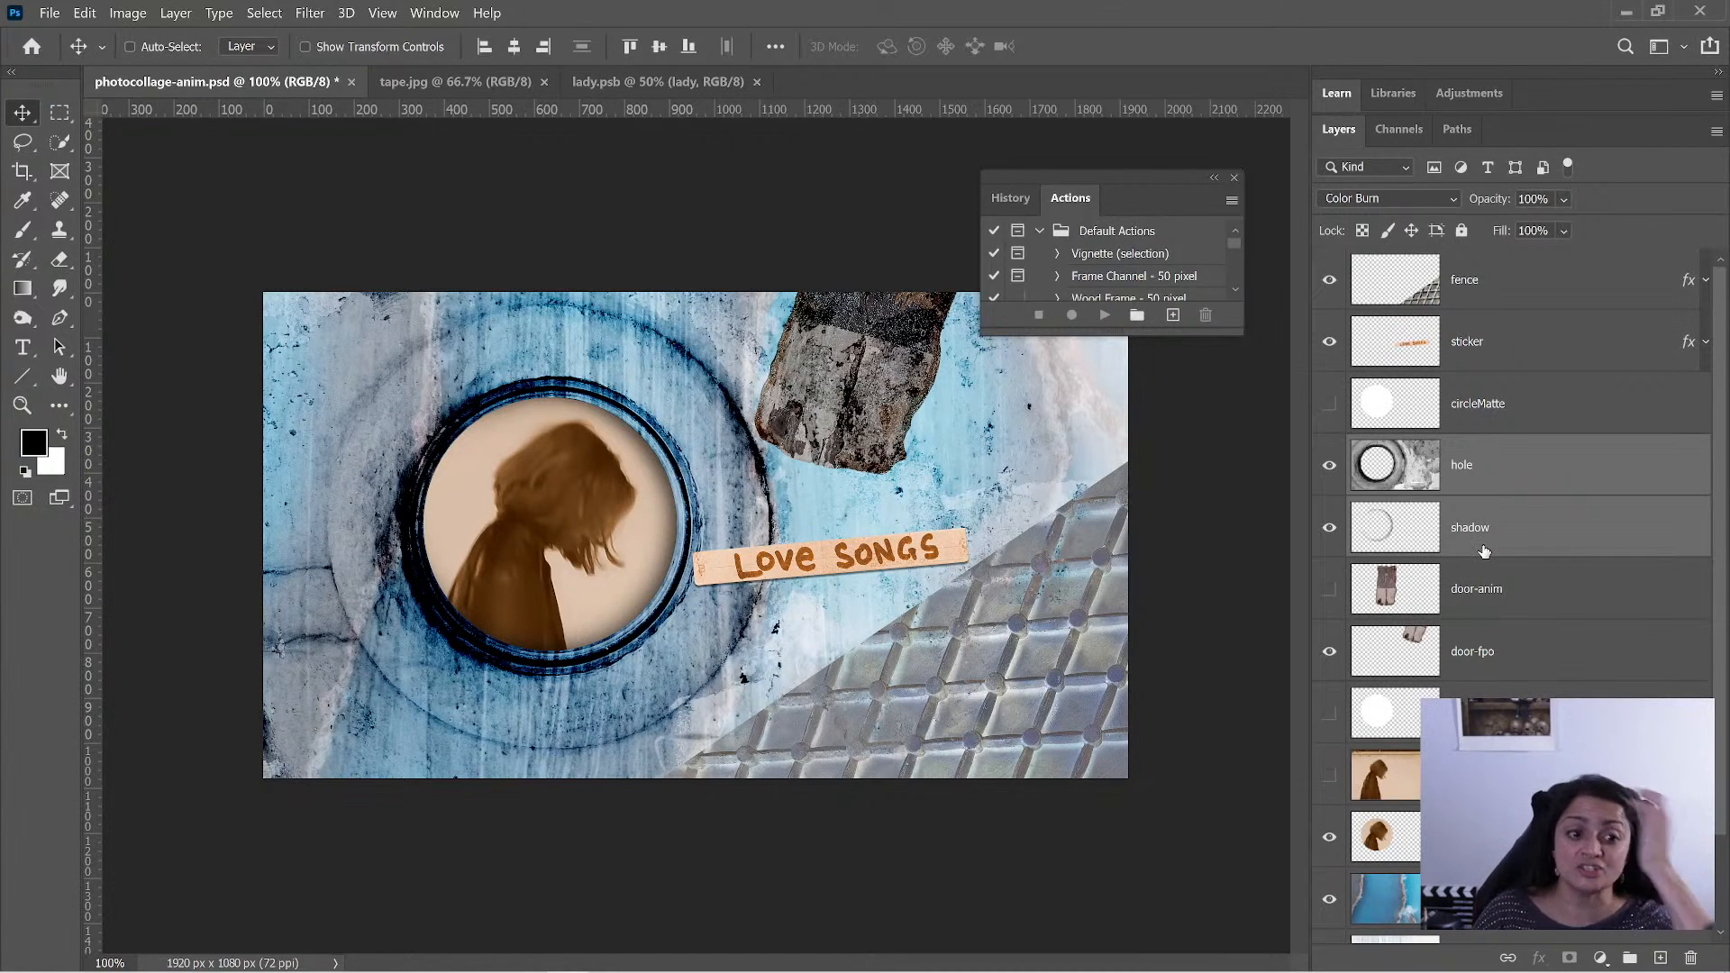
key(ctrl)
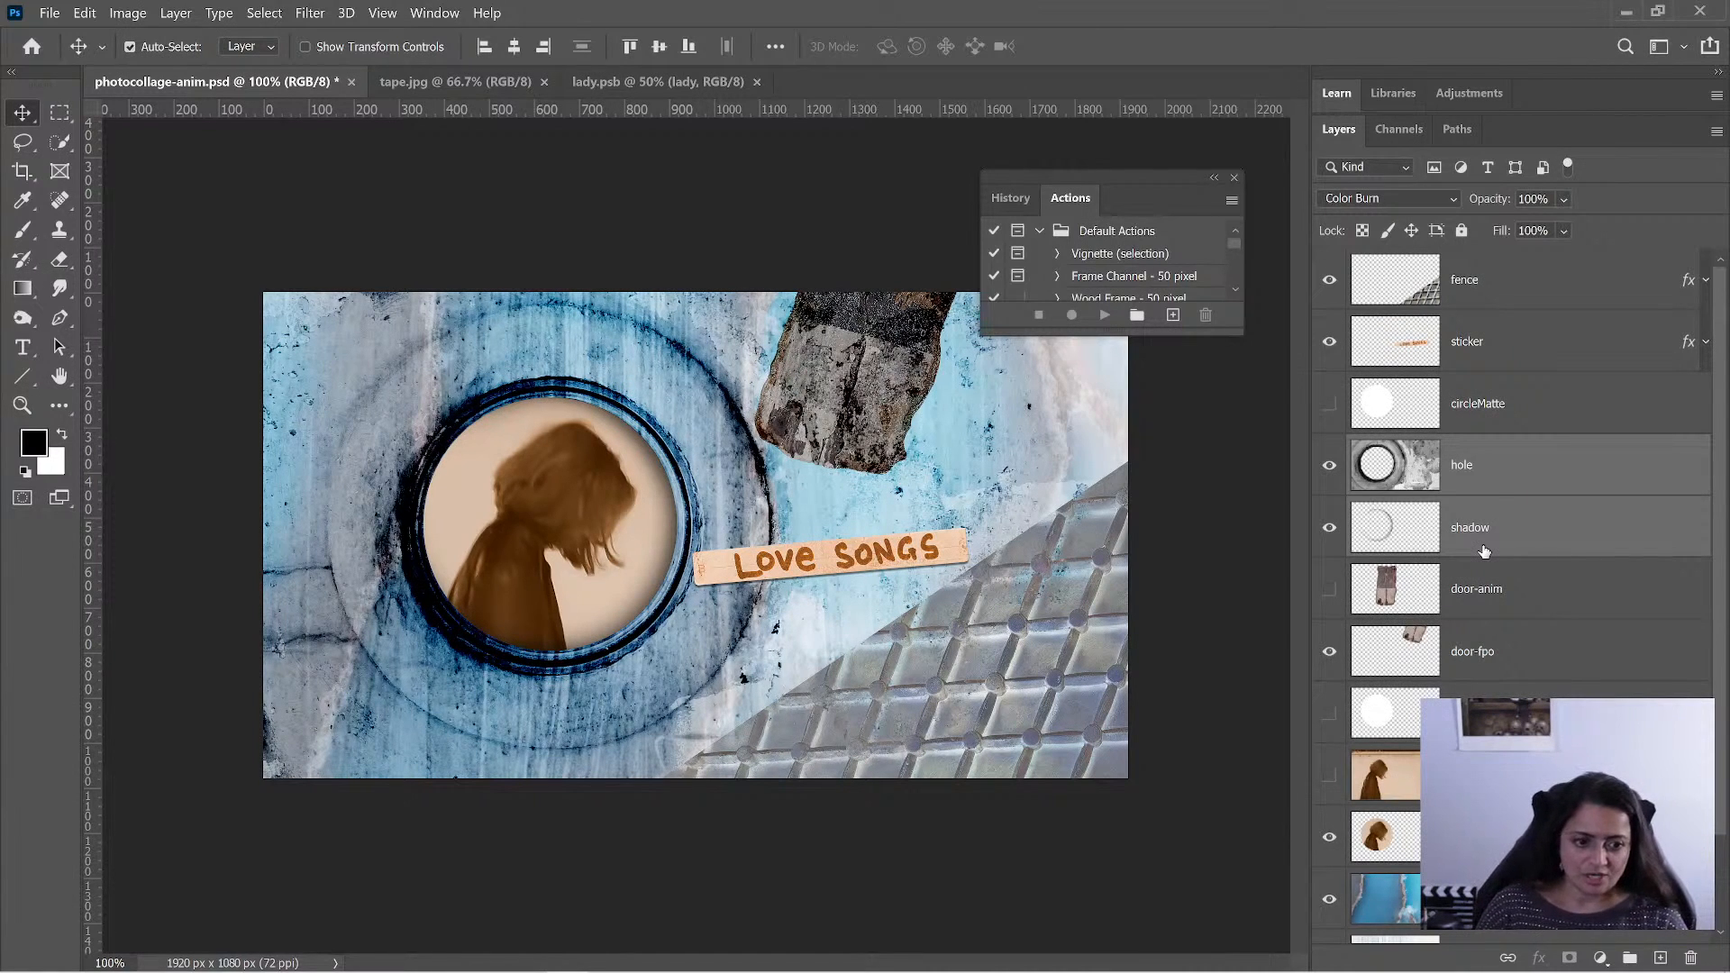
key(ctrl+e)
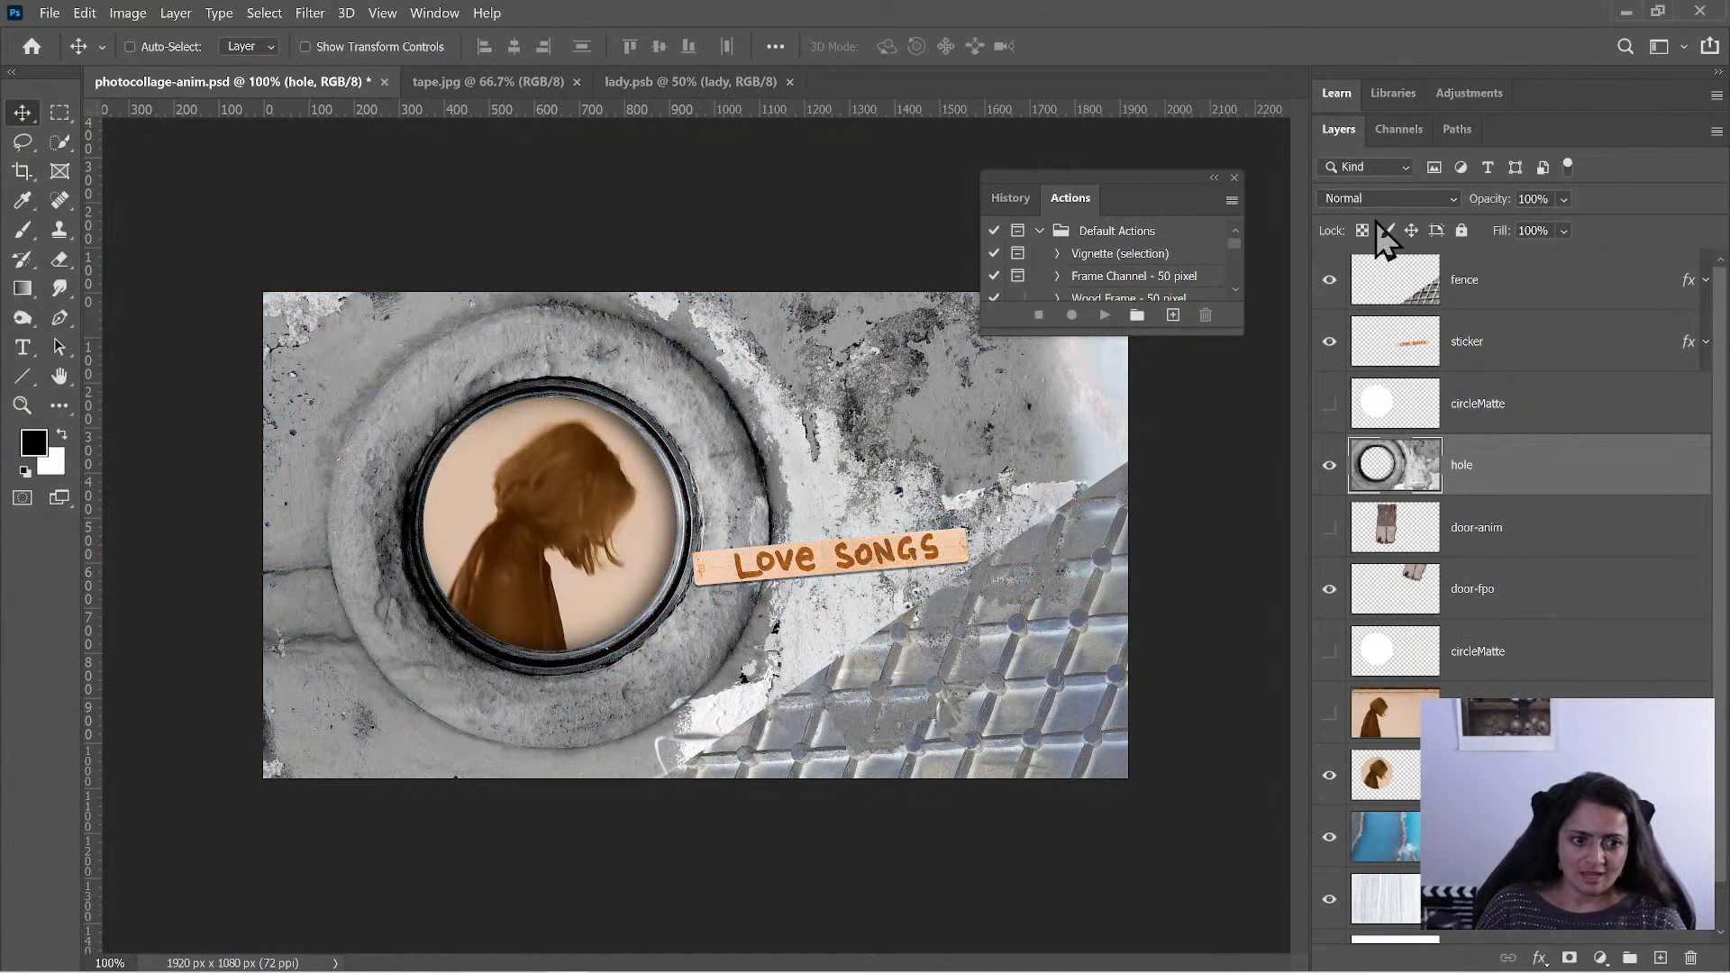
click(1370, 197)
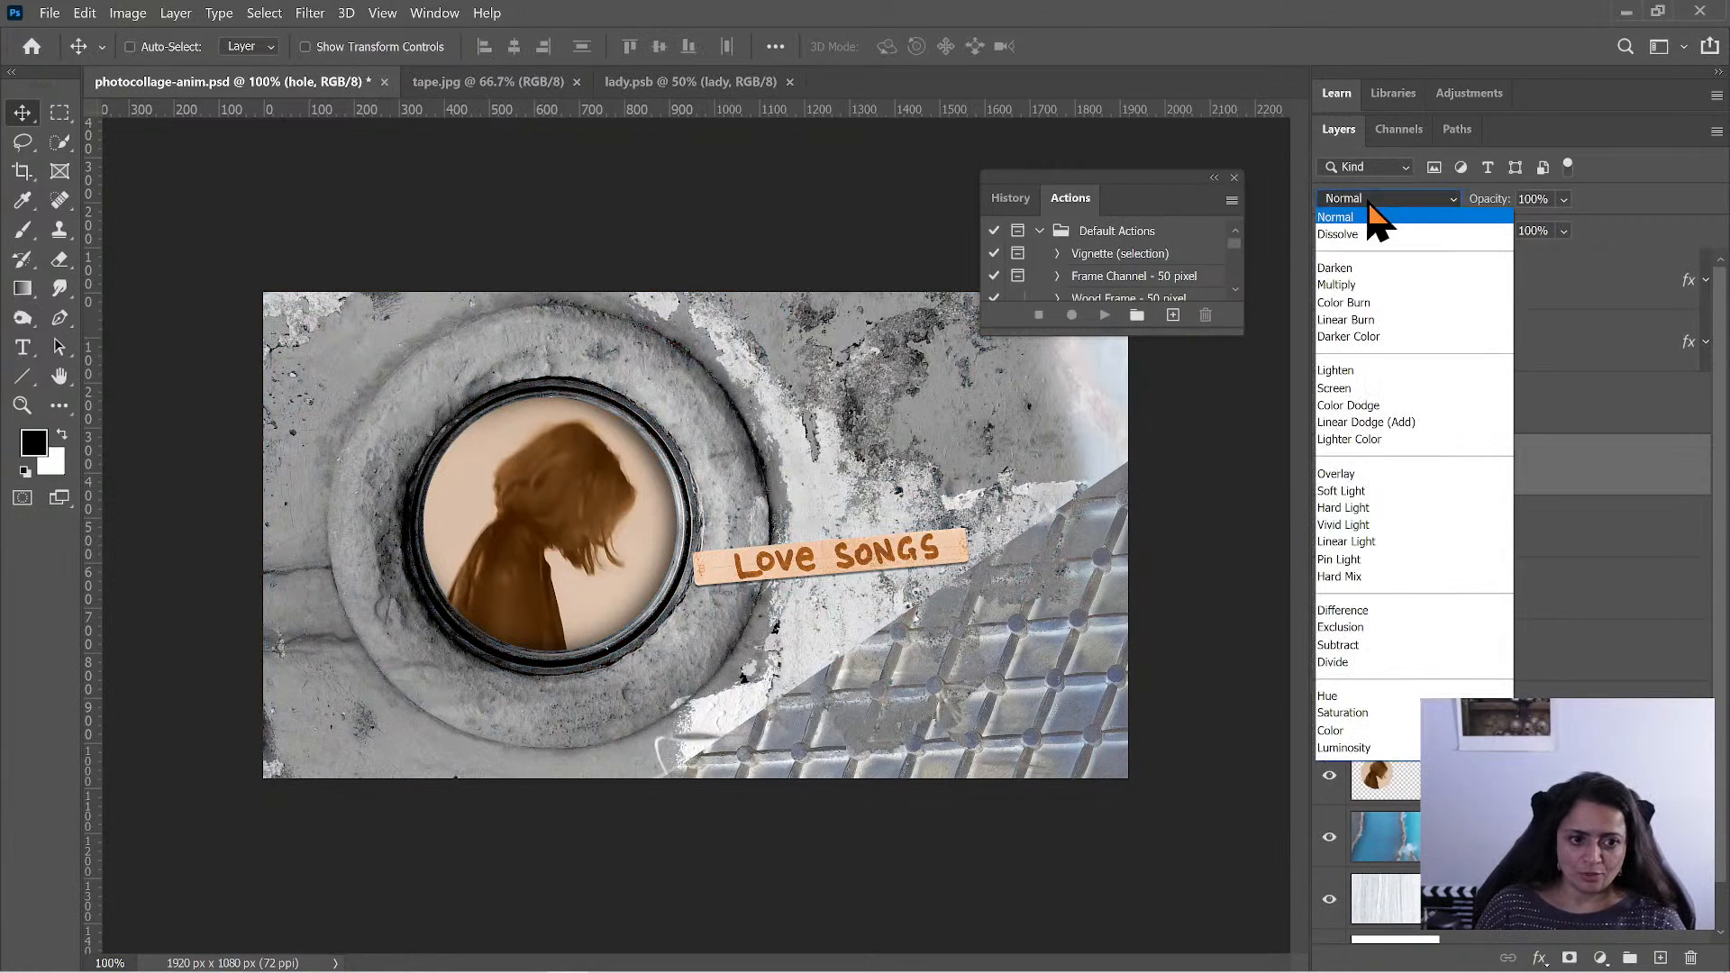
click(1379, 304)
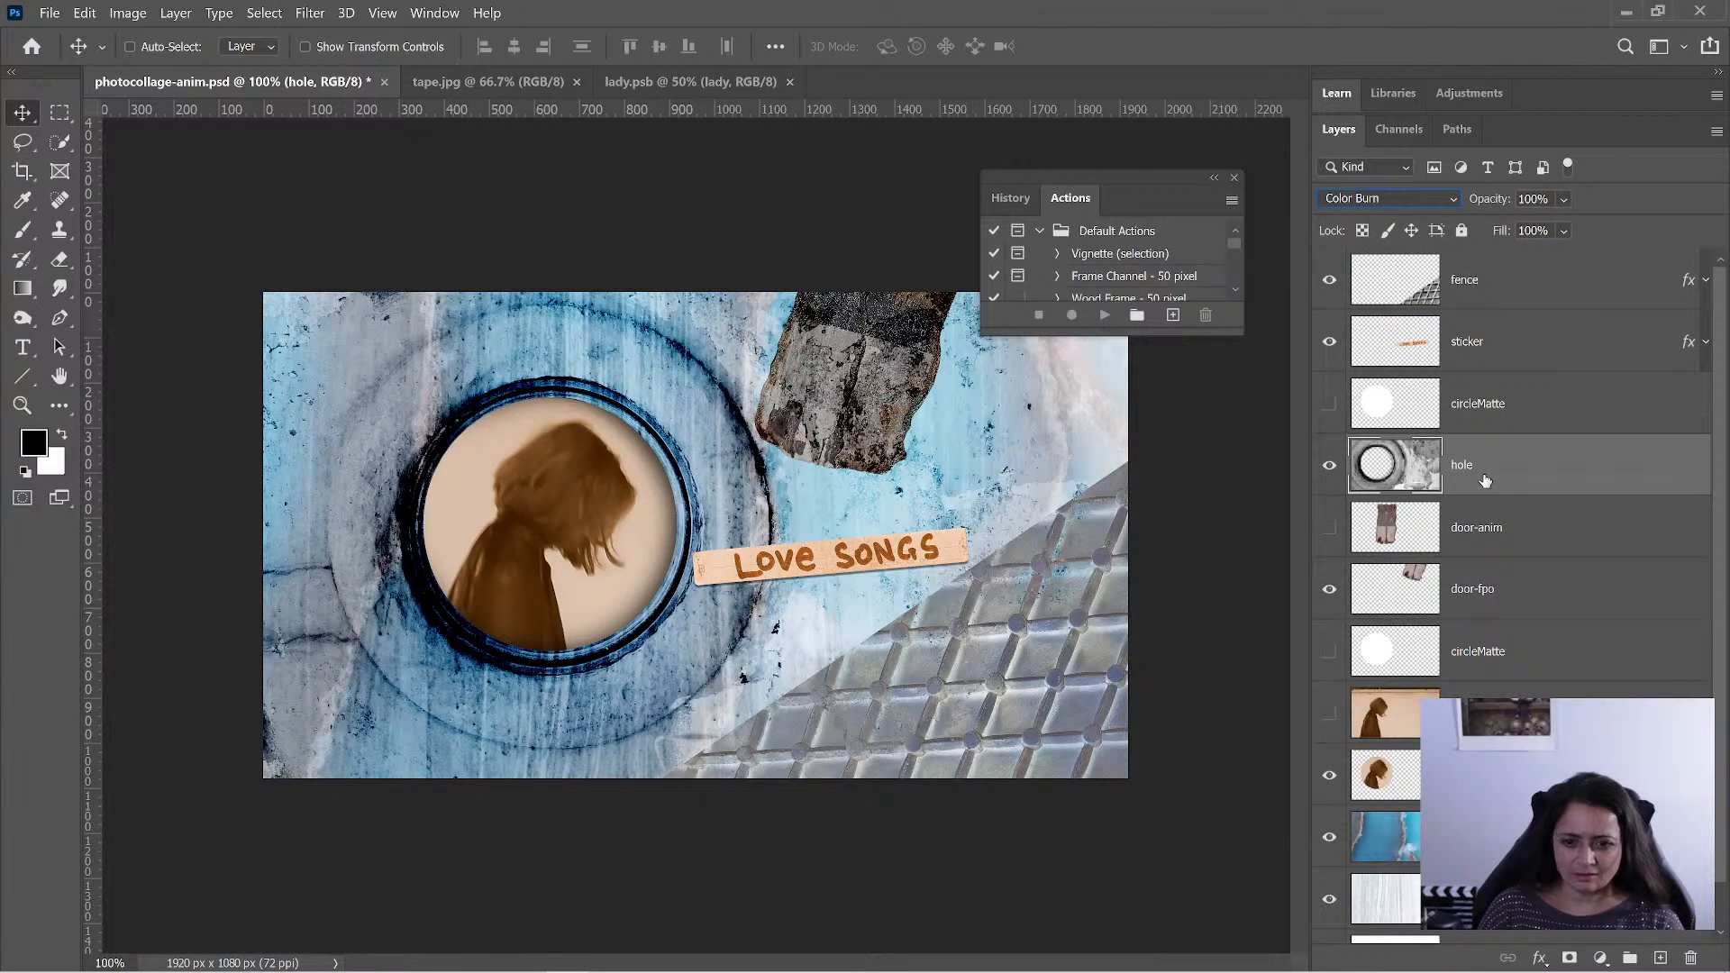
- Compare the collage before and after merging hole and shadow by undoing and redoing the last three changes
key(ctrl+z)
key(ctrl+z)
key(ctrl+z)
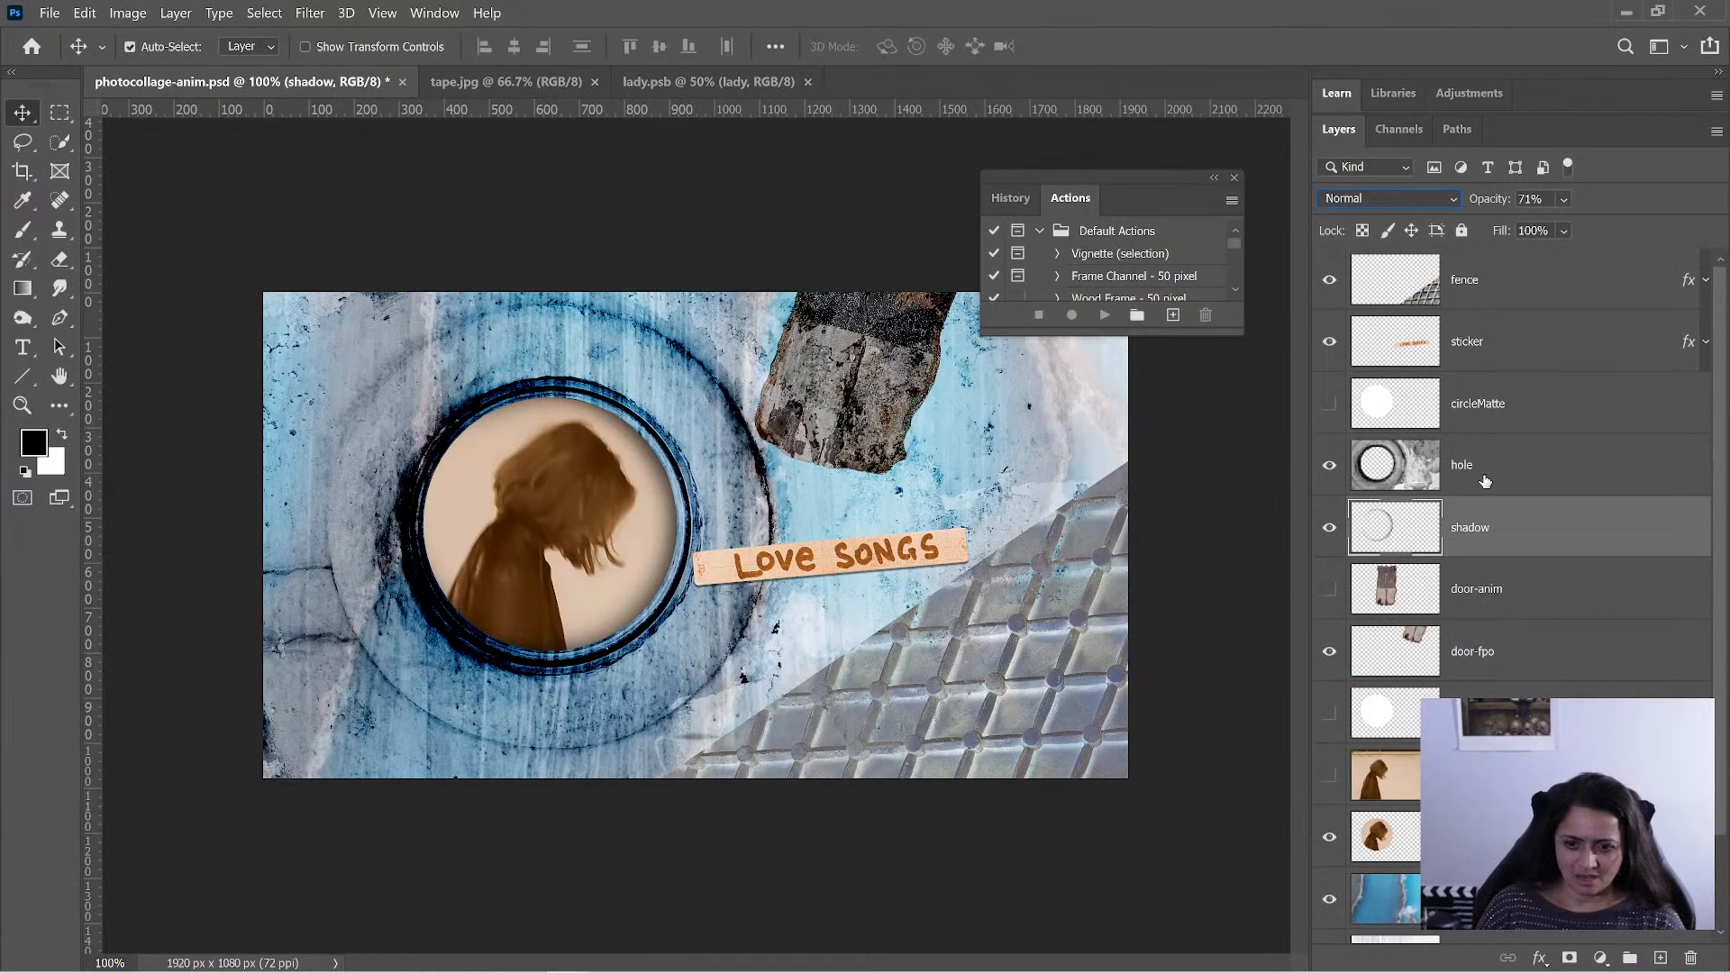
key(ctrl+shift+z)
key(ctrl+shift+z)
key(ctrl+shift+z)
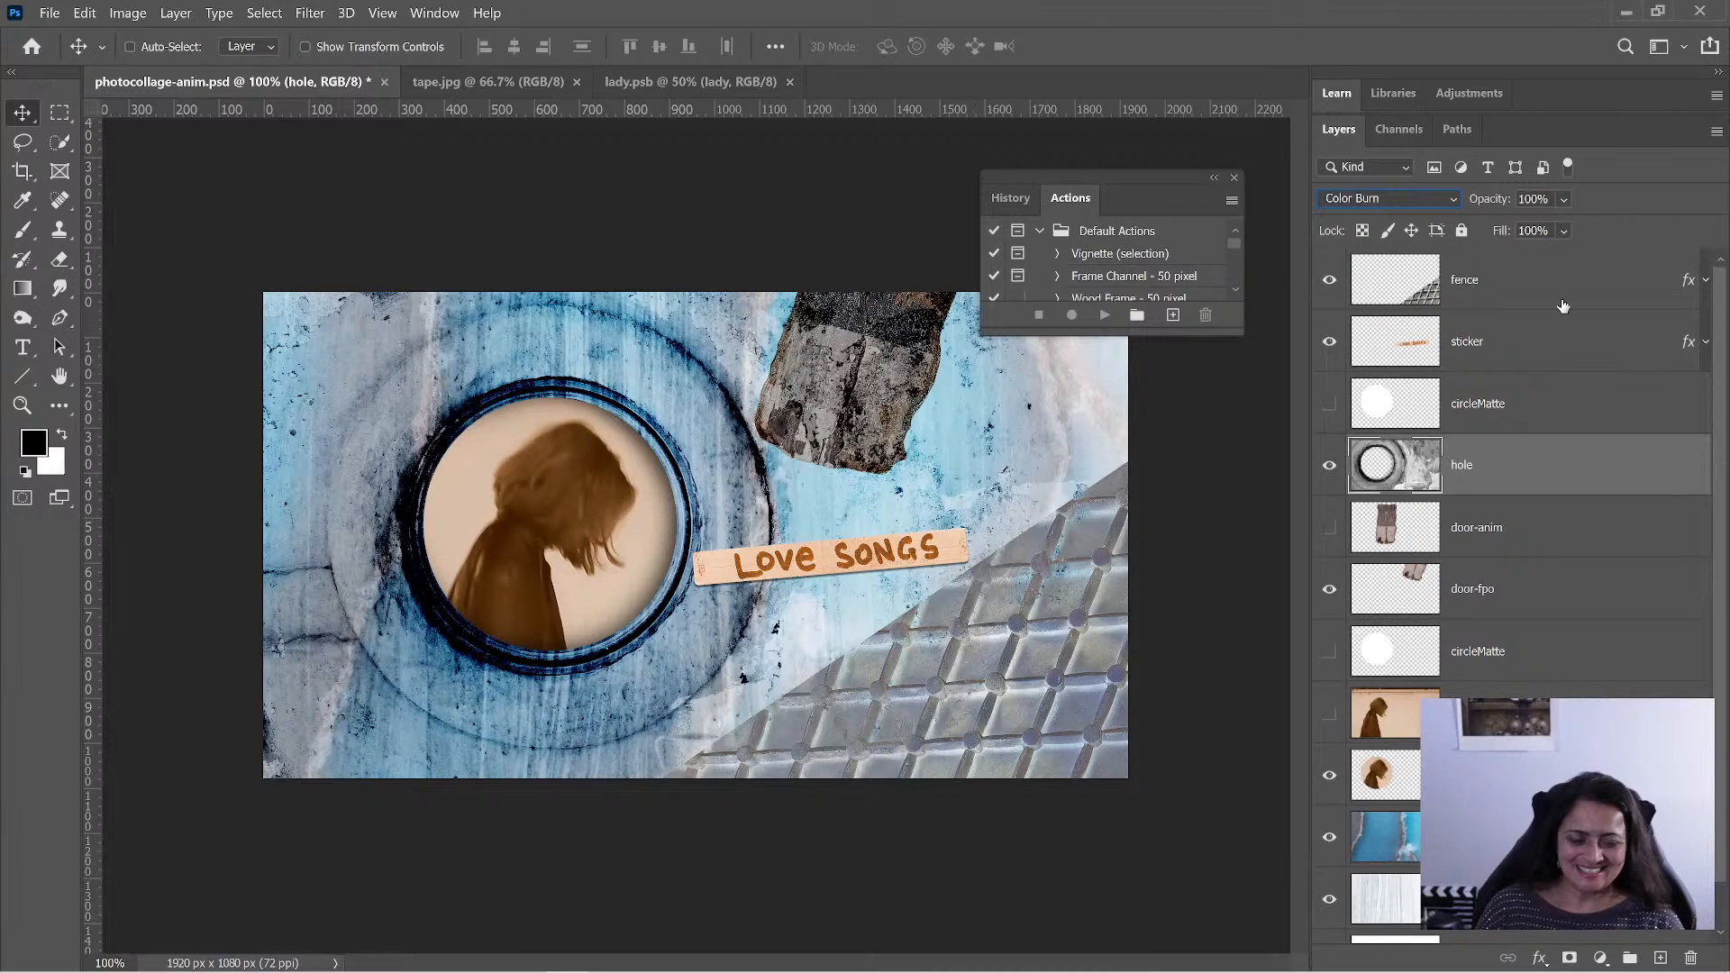
- Check the blend mode and opacity of the fence, door-anim and door-fpo layers
click(1492, 283)
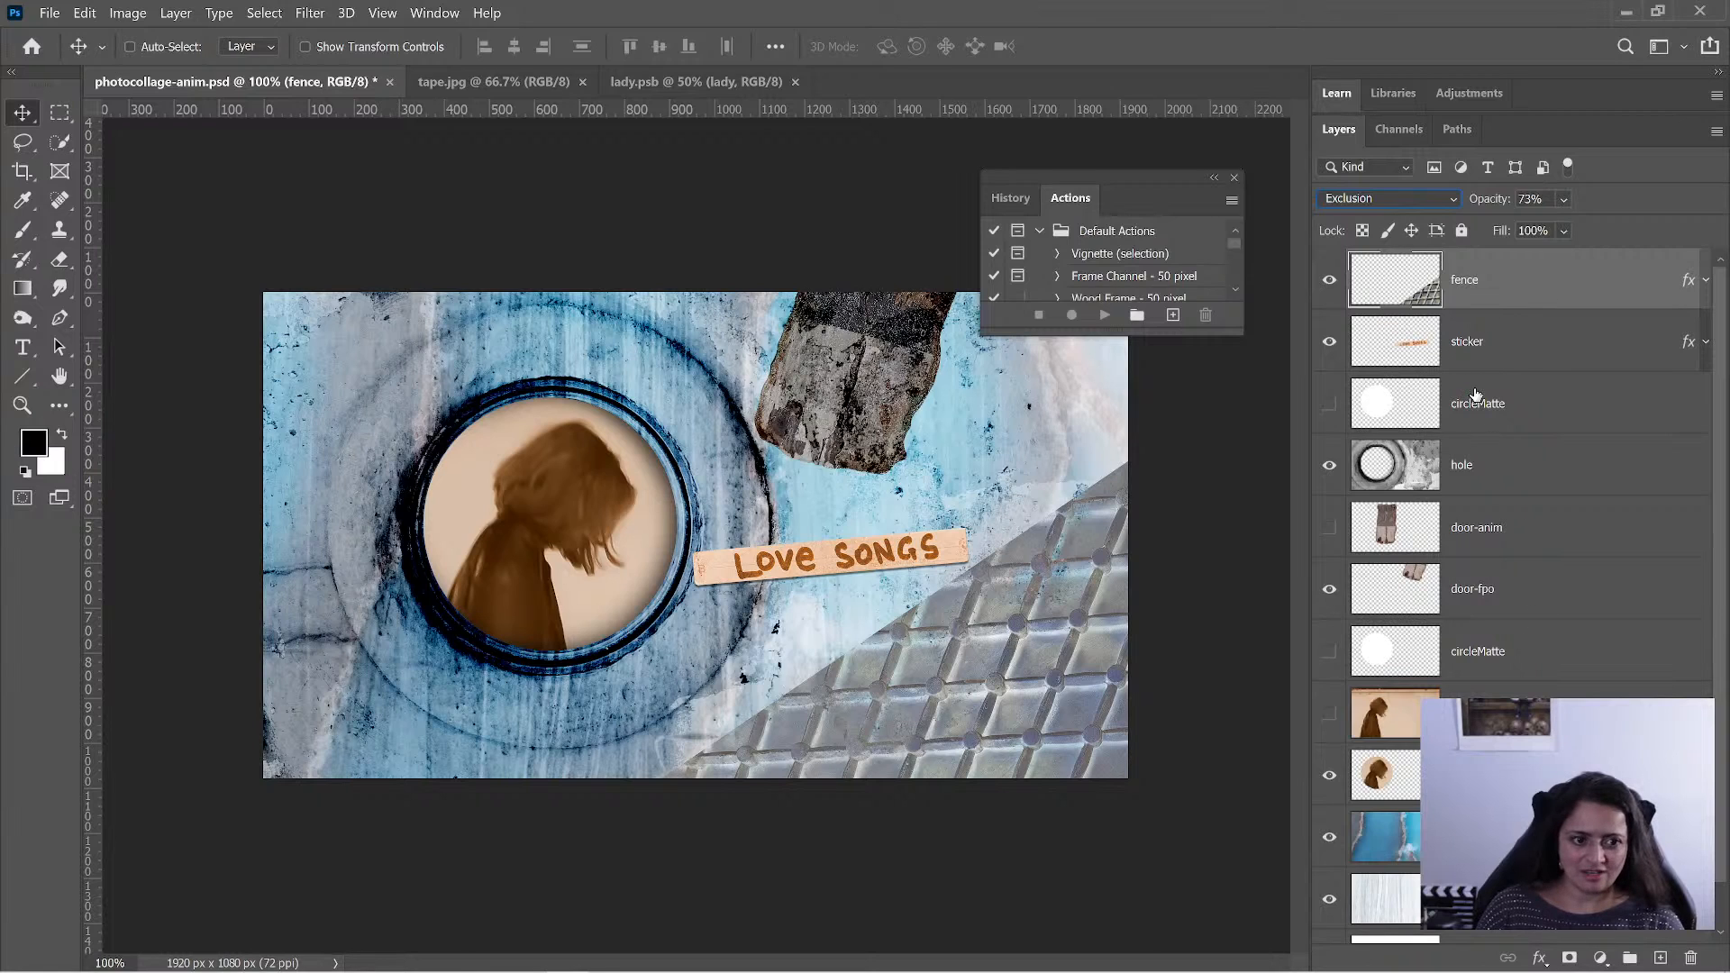
key(alt+shift+n)
click(1482, 554)
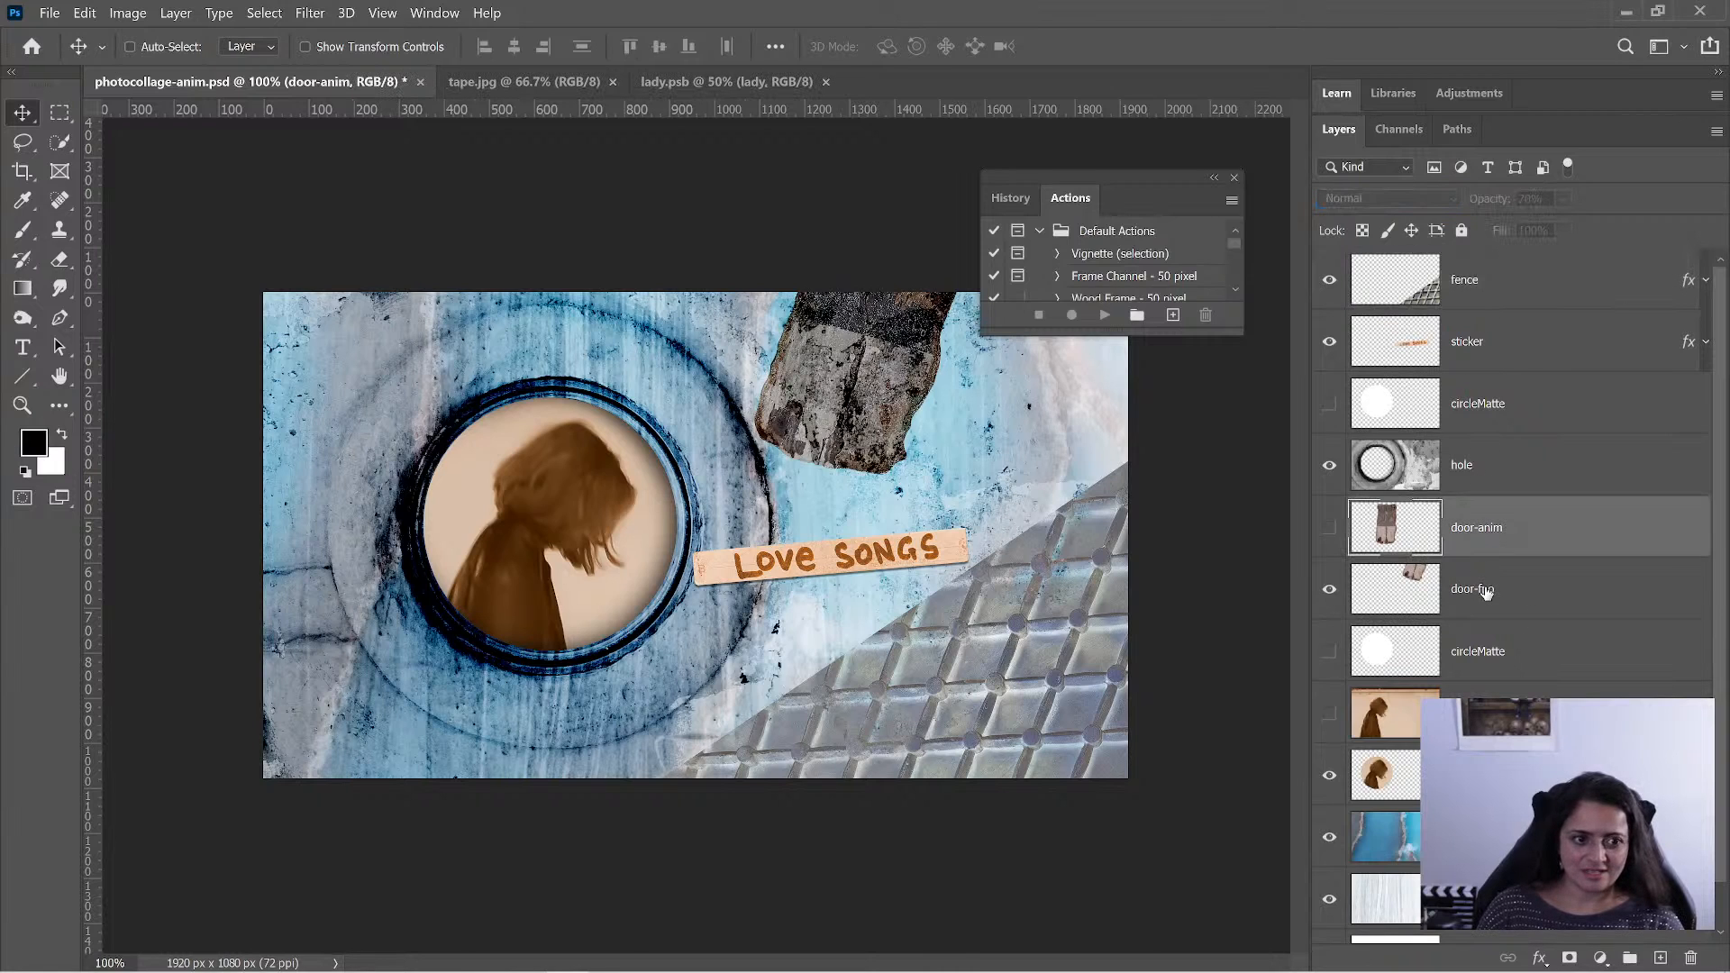
click(1485, 591)
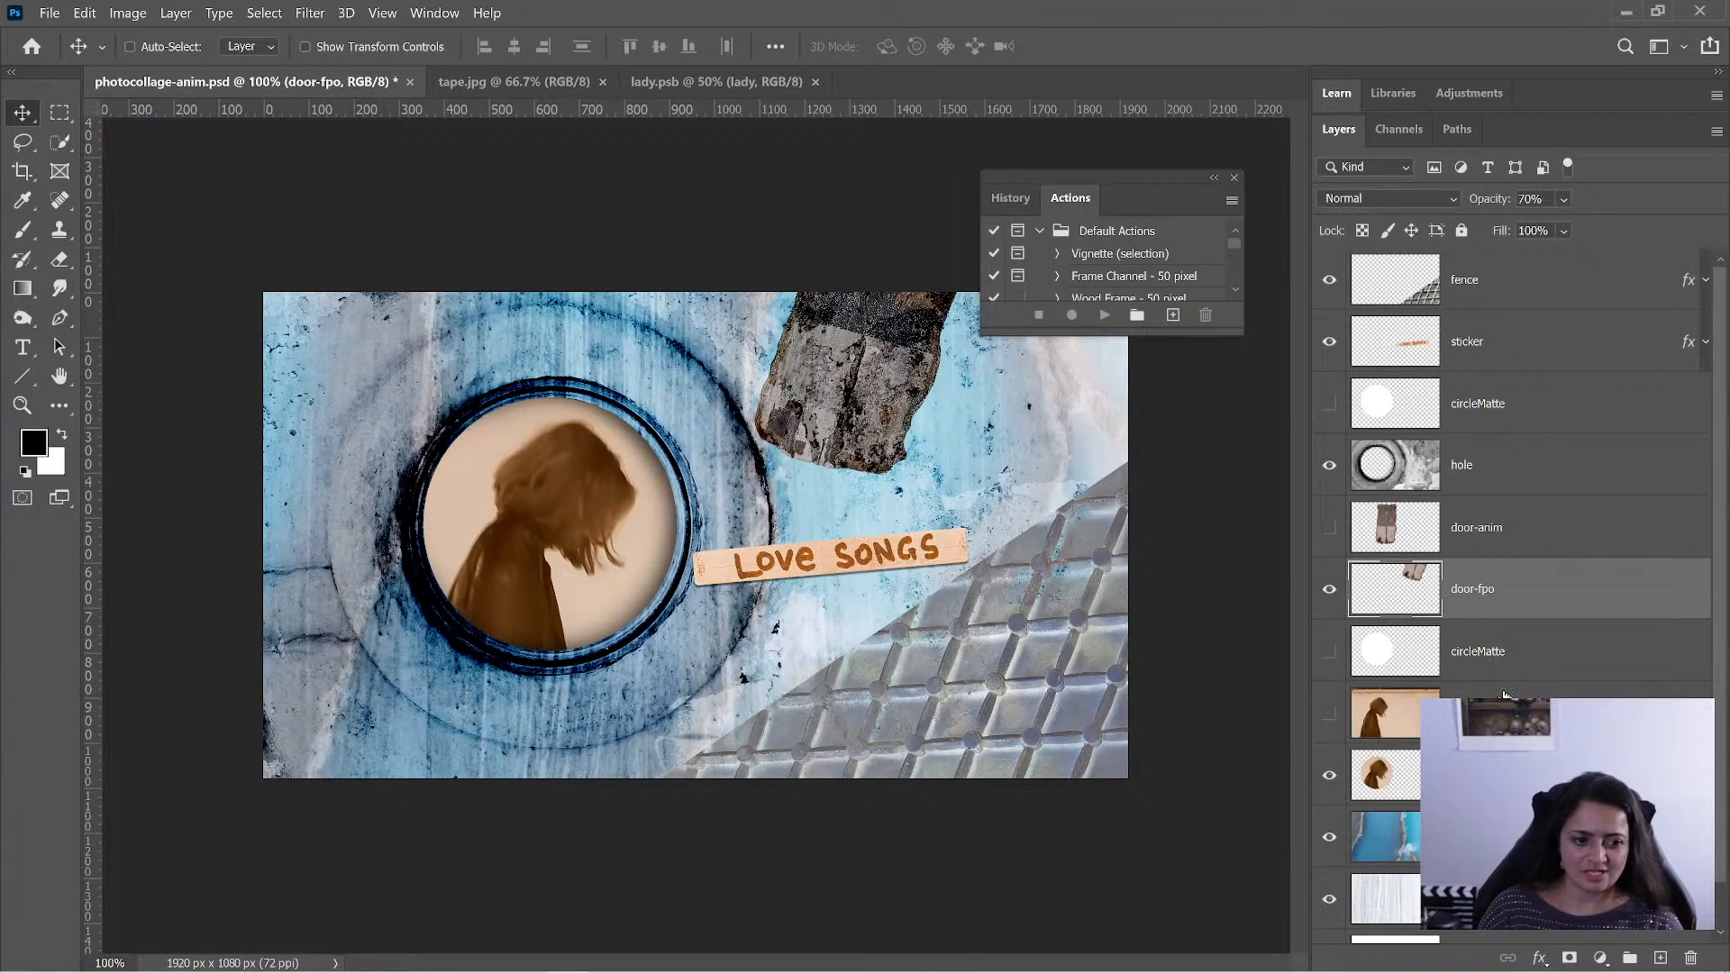
scroll(1514, 631, down, 1)
scroll(1530, 595, up, 1)
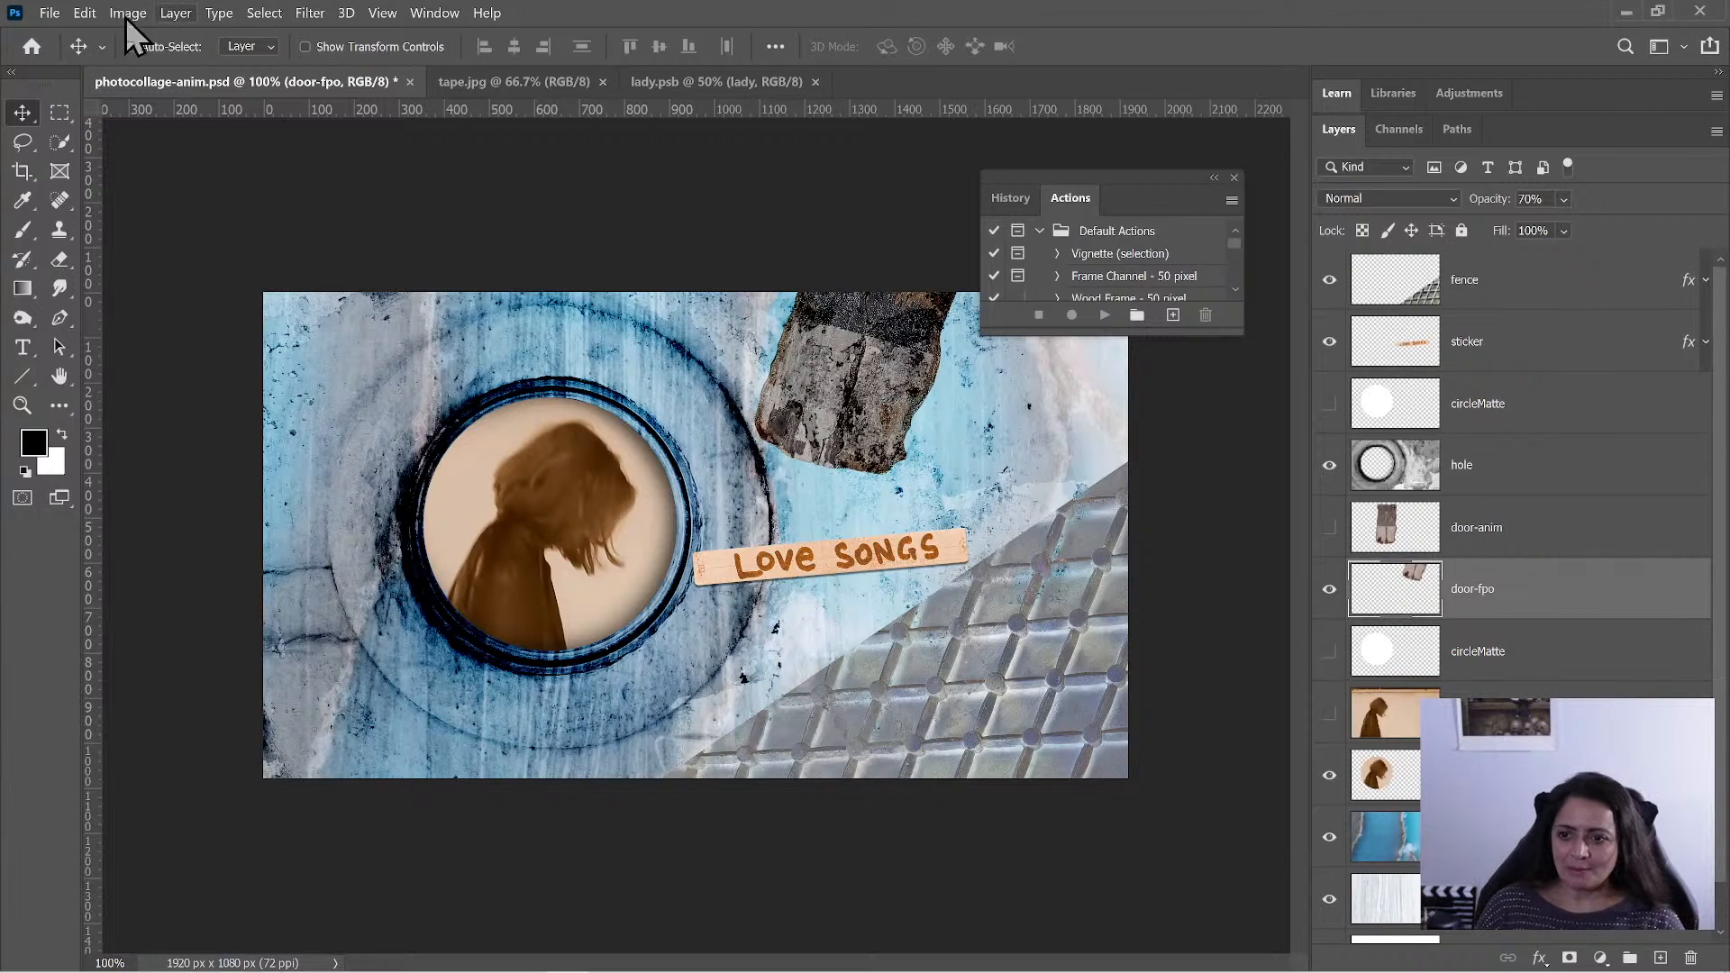
- Save the photocollage-anim.psd document
click(54, 14)
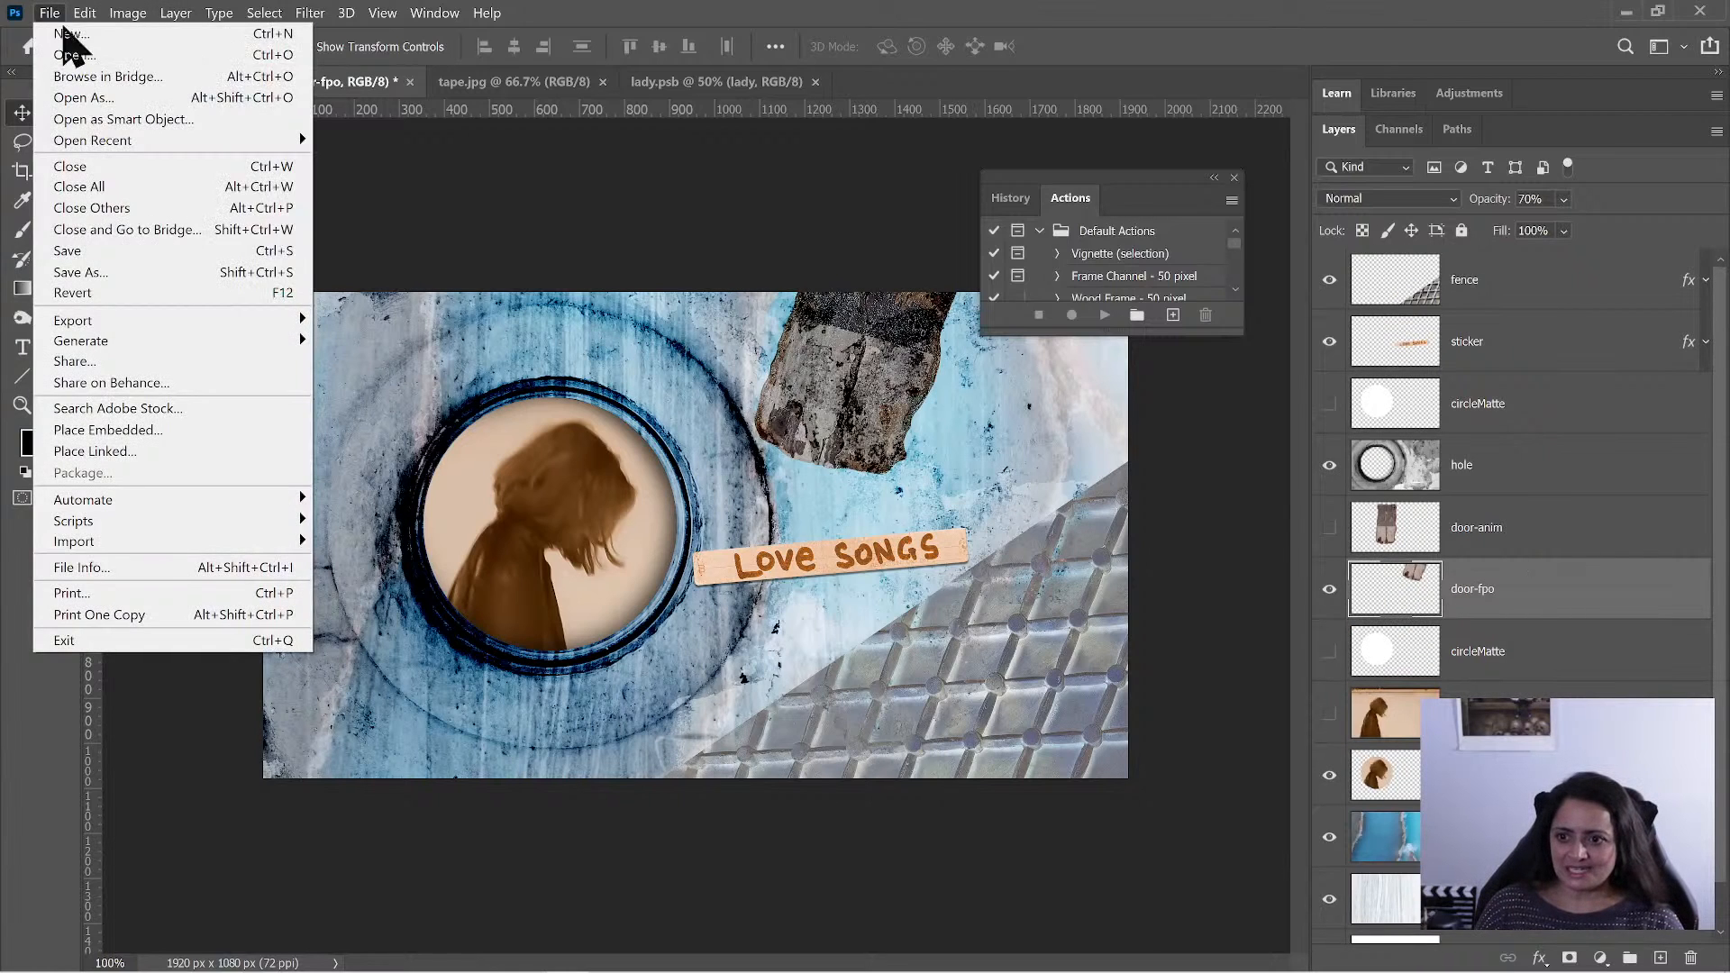
click(132, 252)
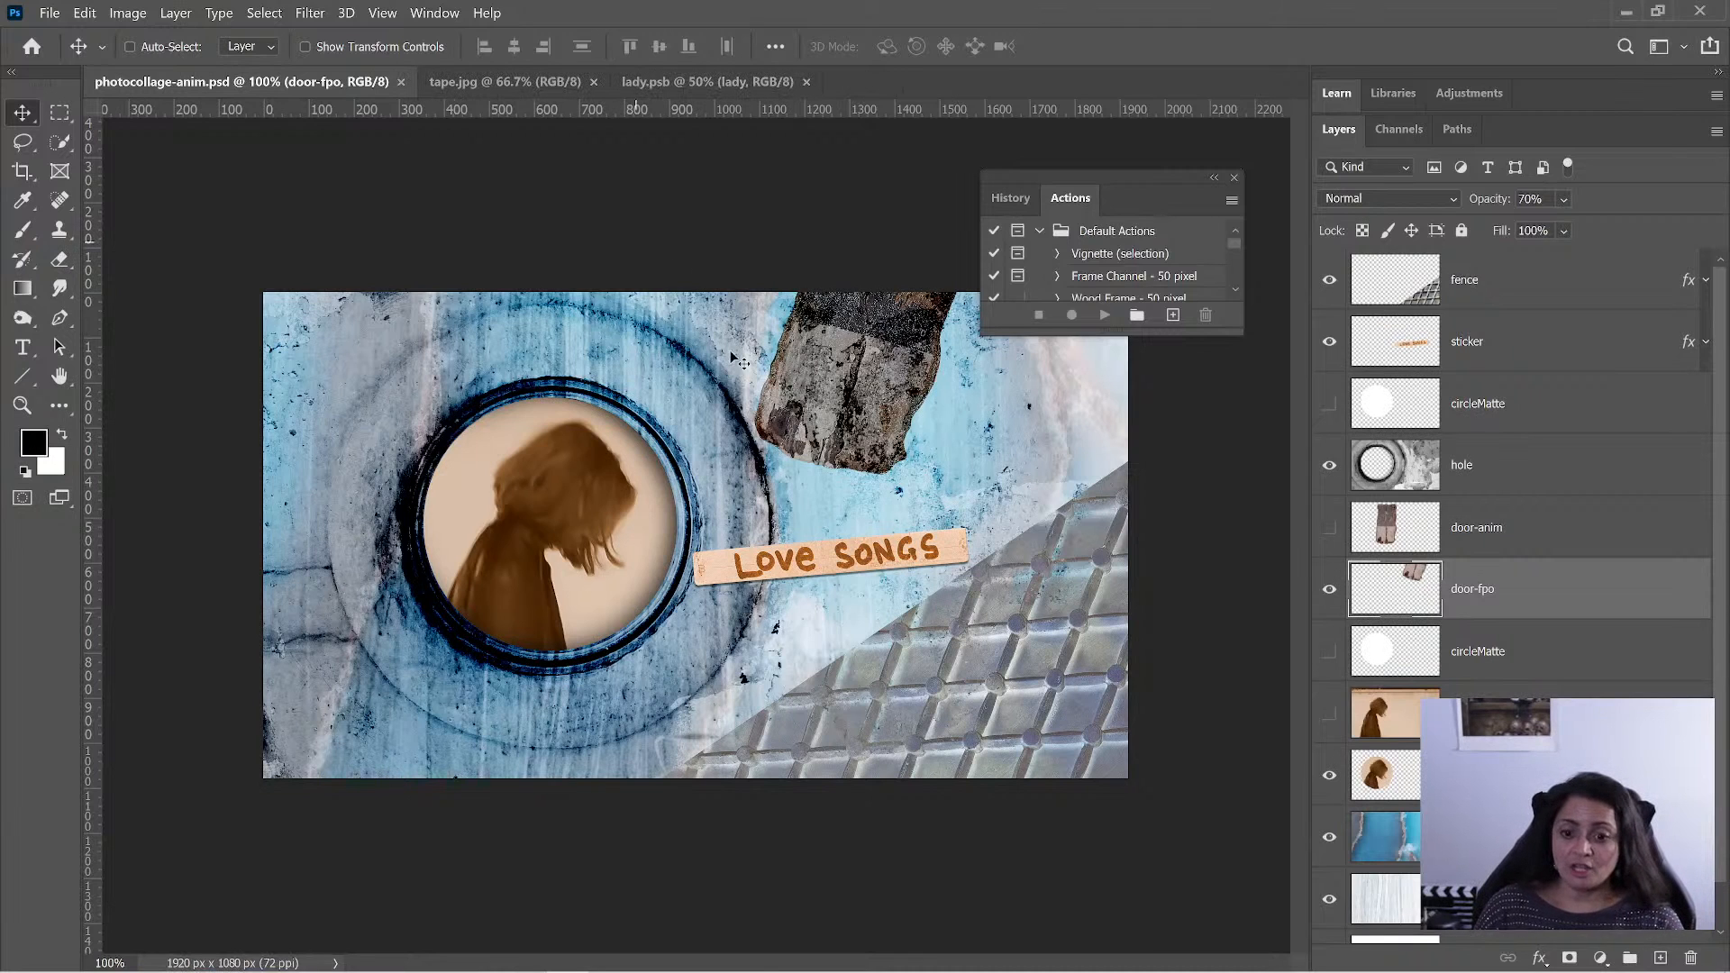
- Switch to the AE-animPScollage folder in Google Drive and open the local 01-assets folder in File Explorer over it
mouse_move(529, 970)
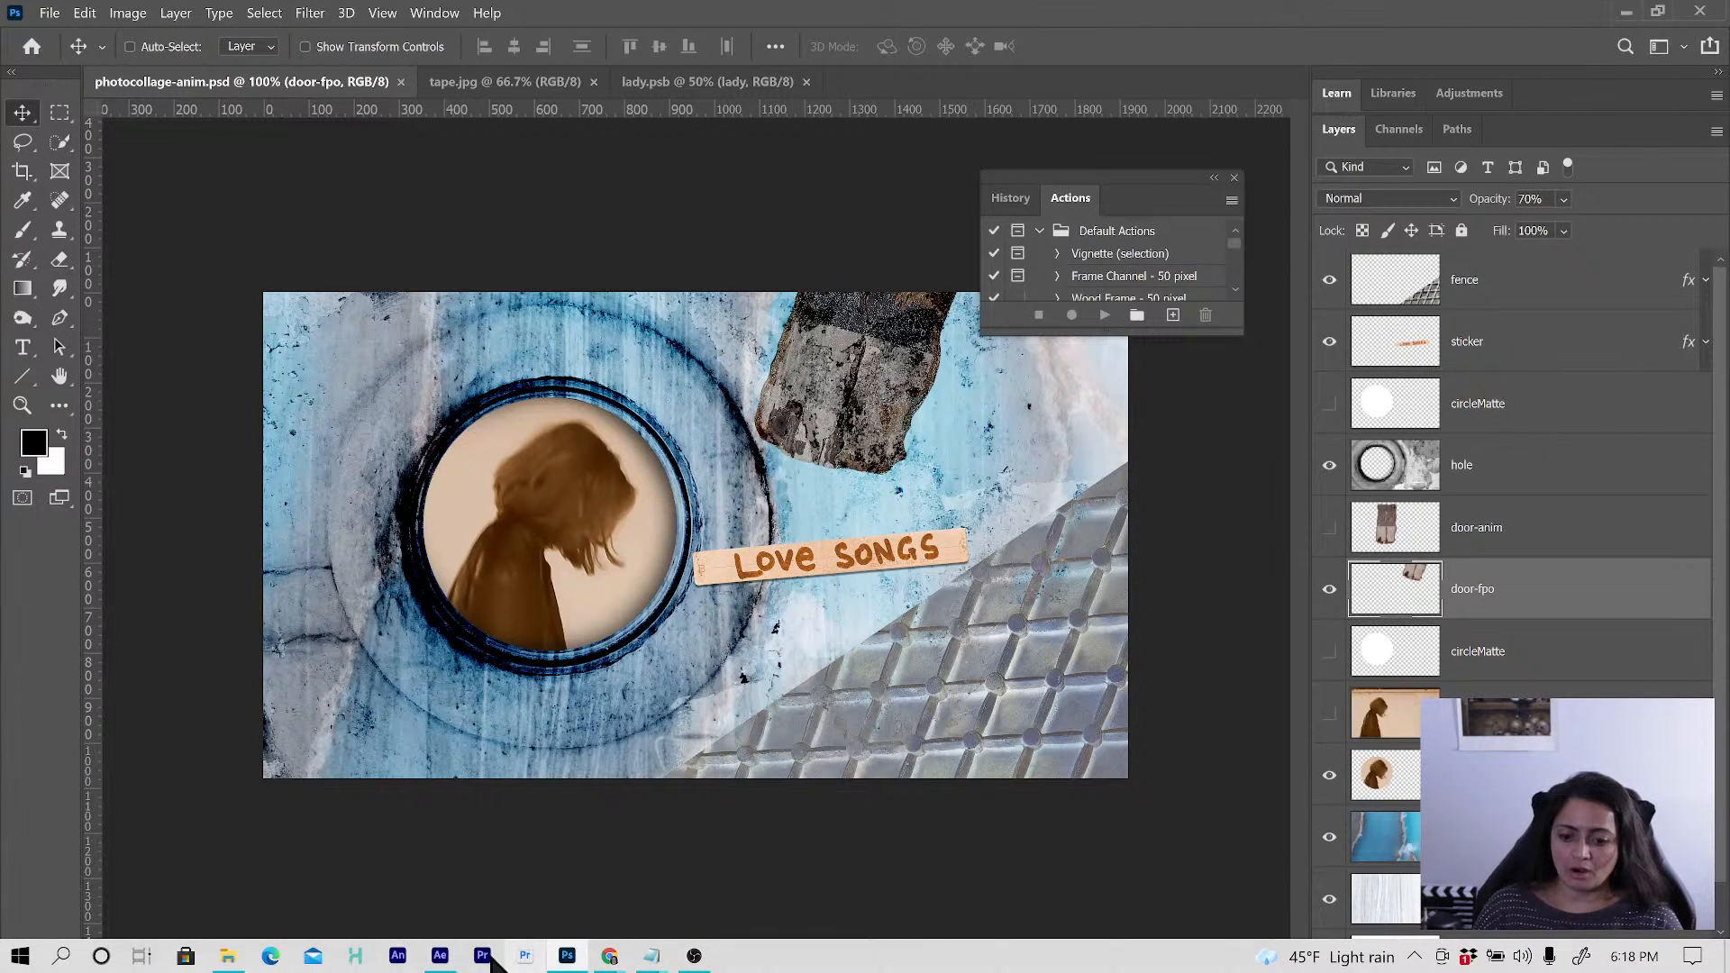
mouse_move(614, 963)
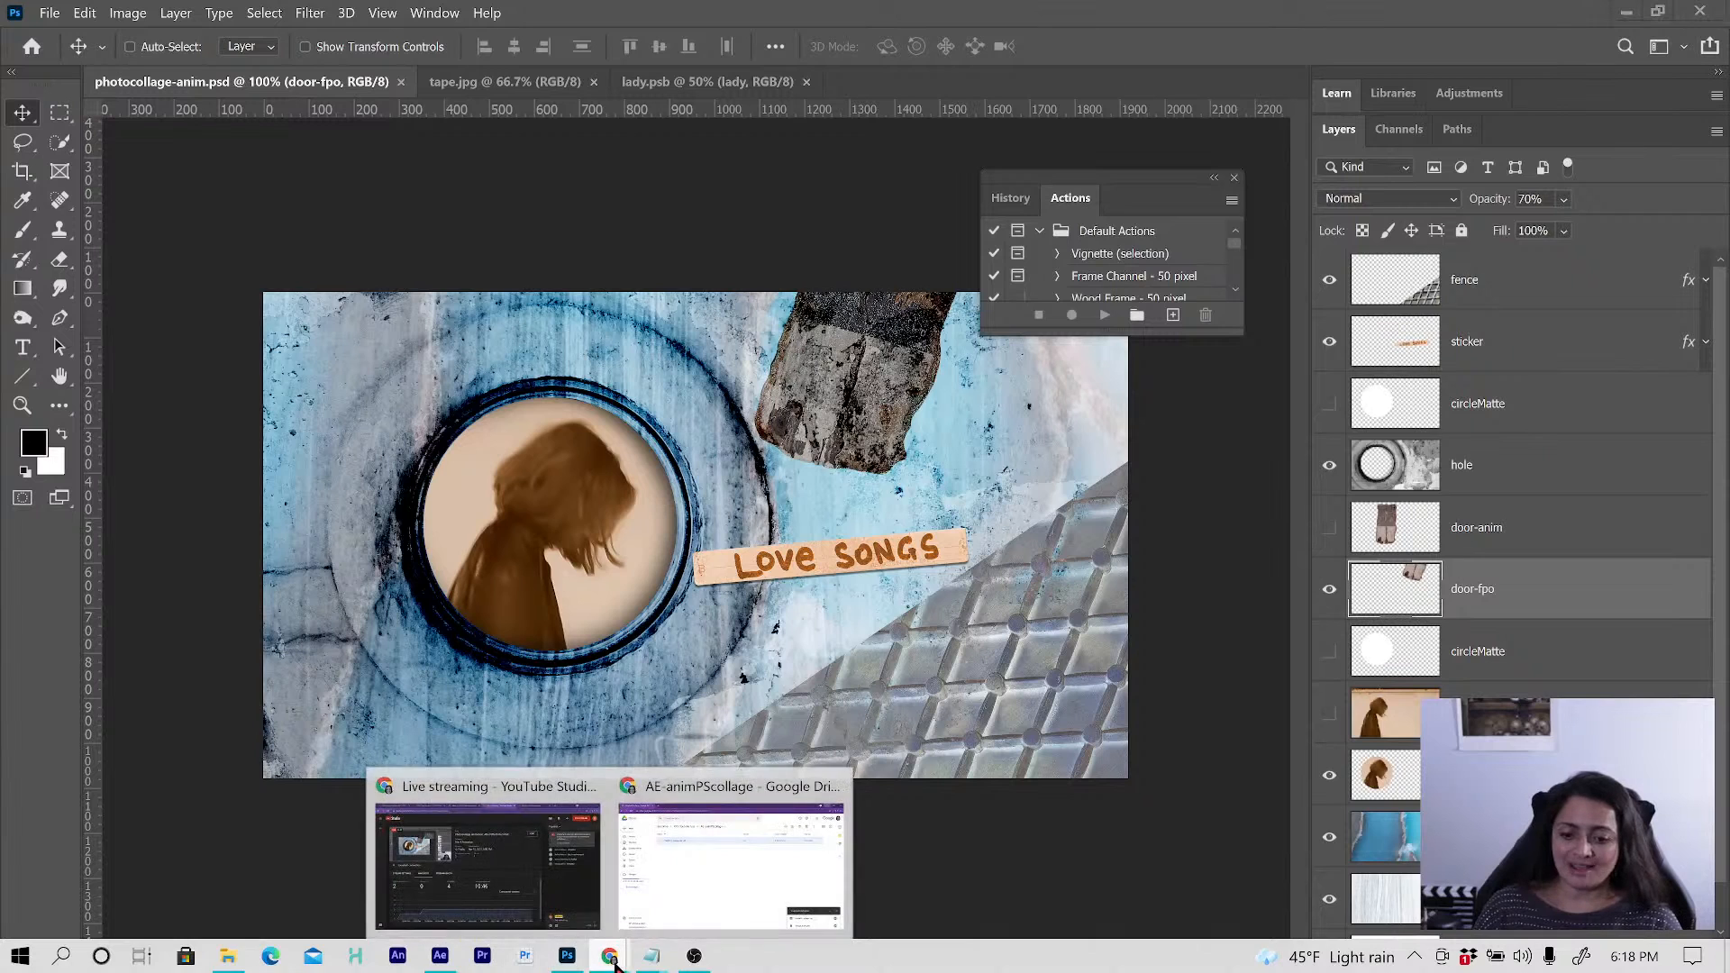
click(680, 901)
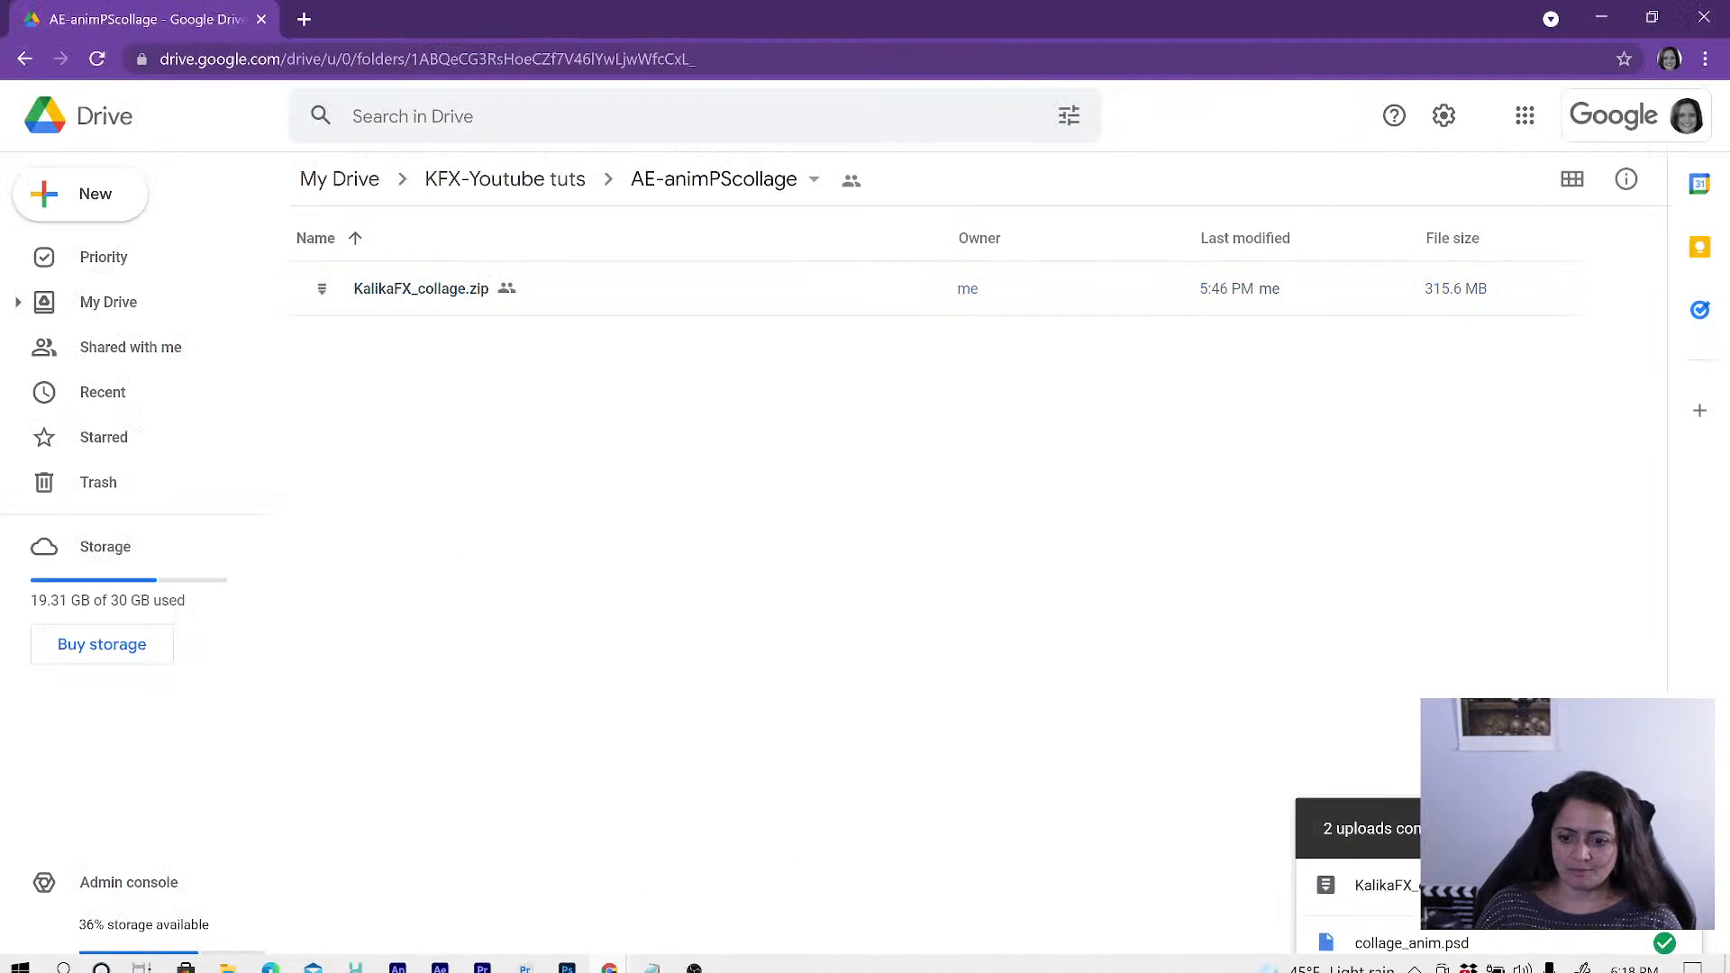
click(229, 959)
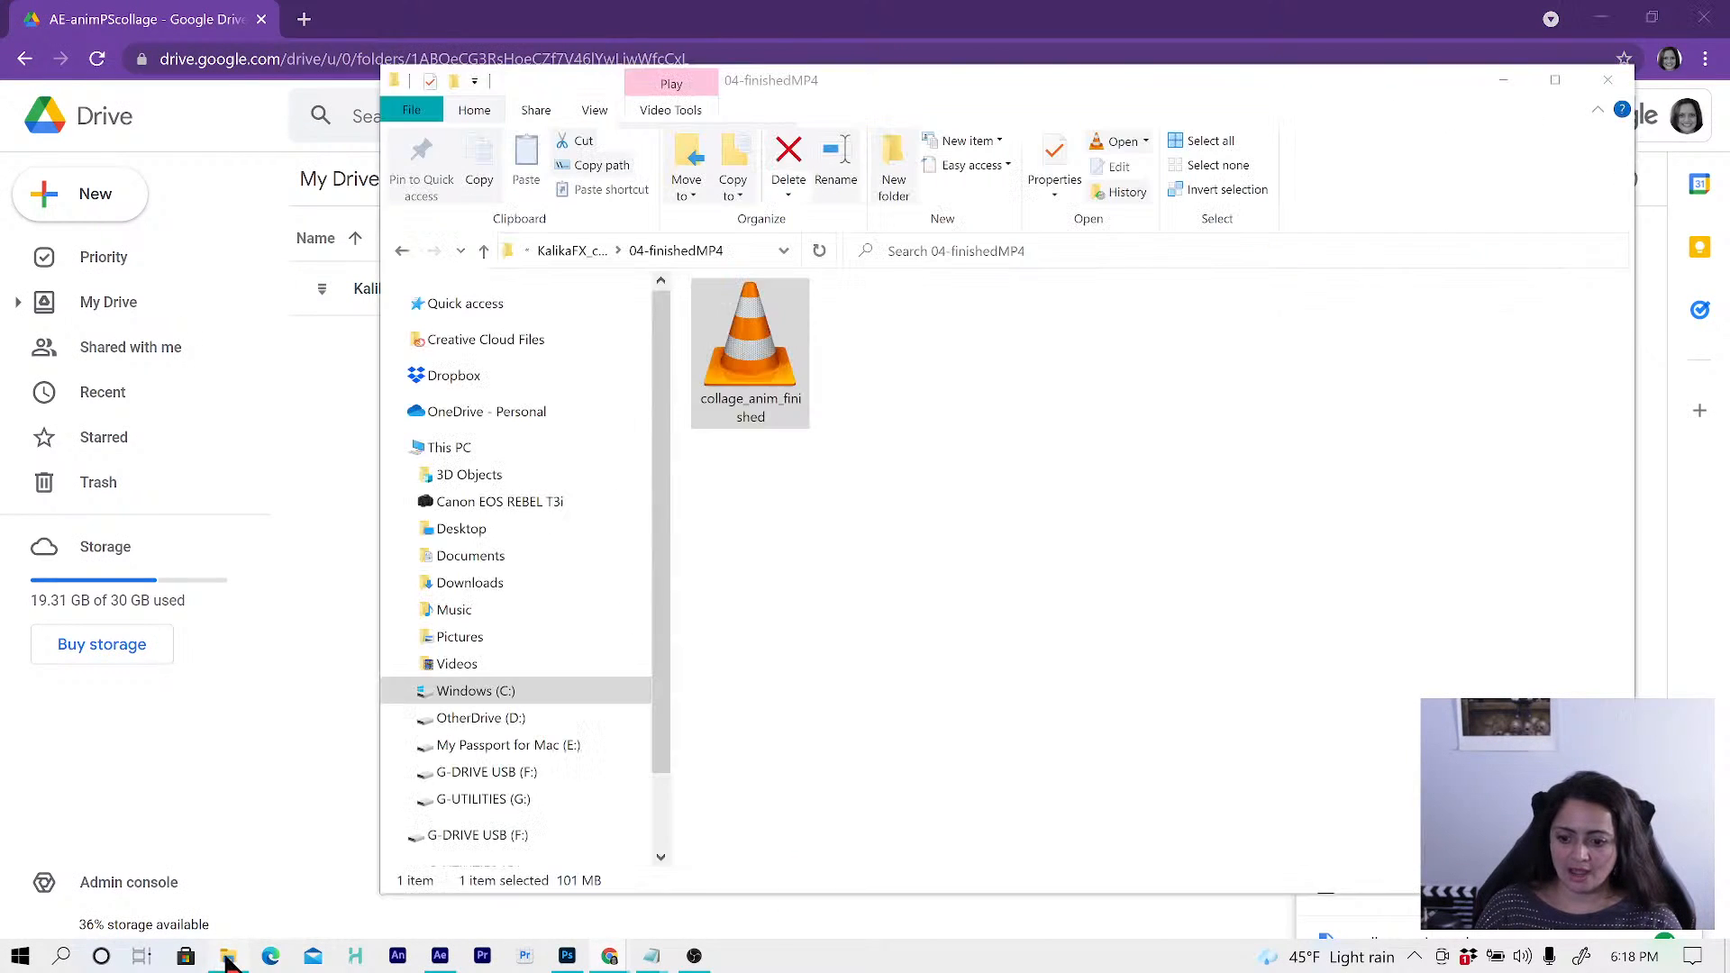
click(966, 553)
click(563, 251)
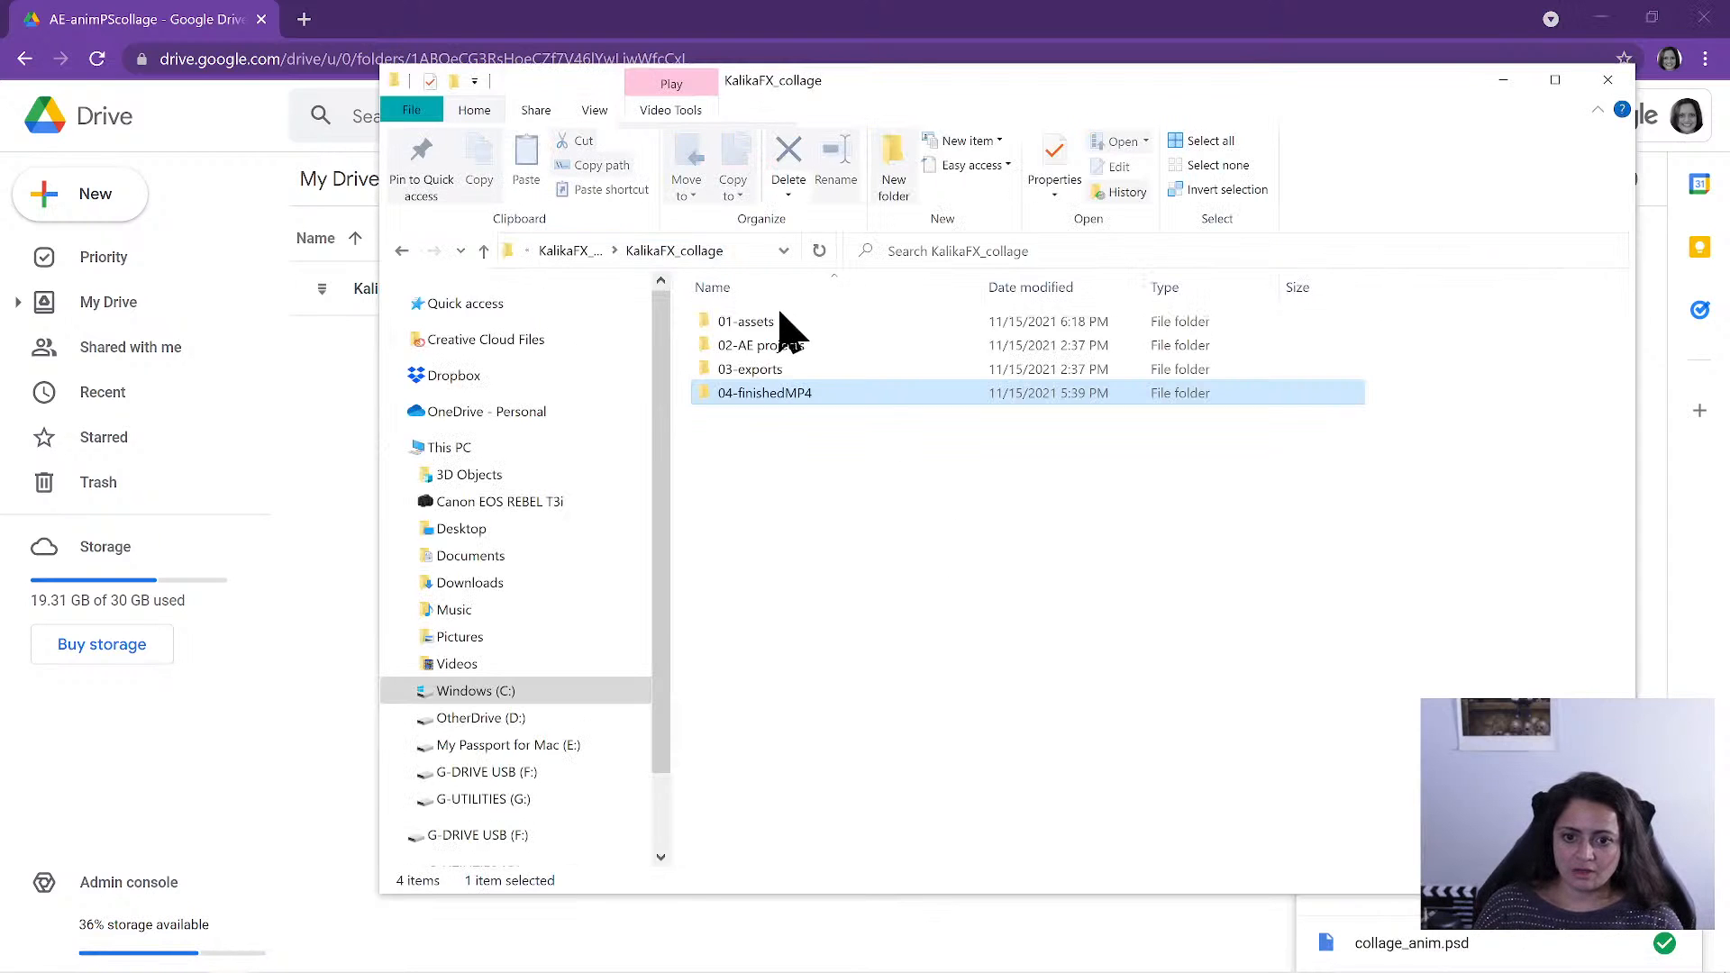
click(765, 324)
double_click(767, 325)
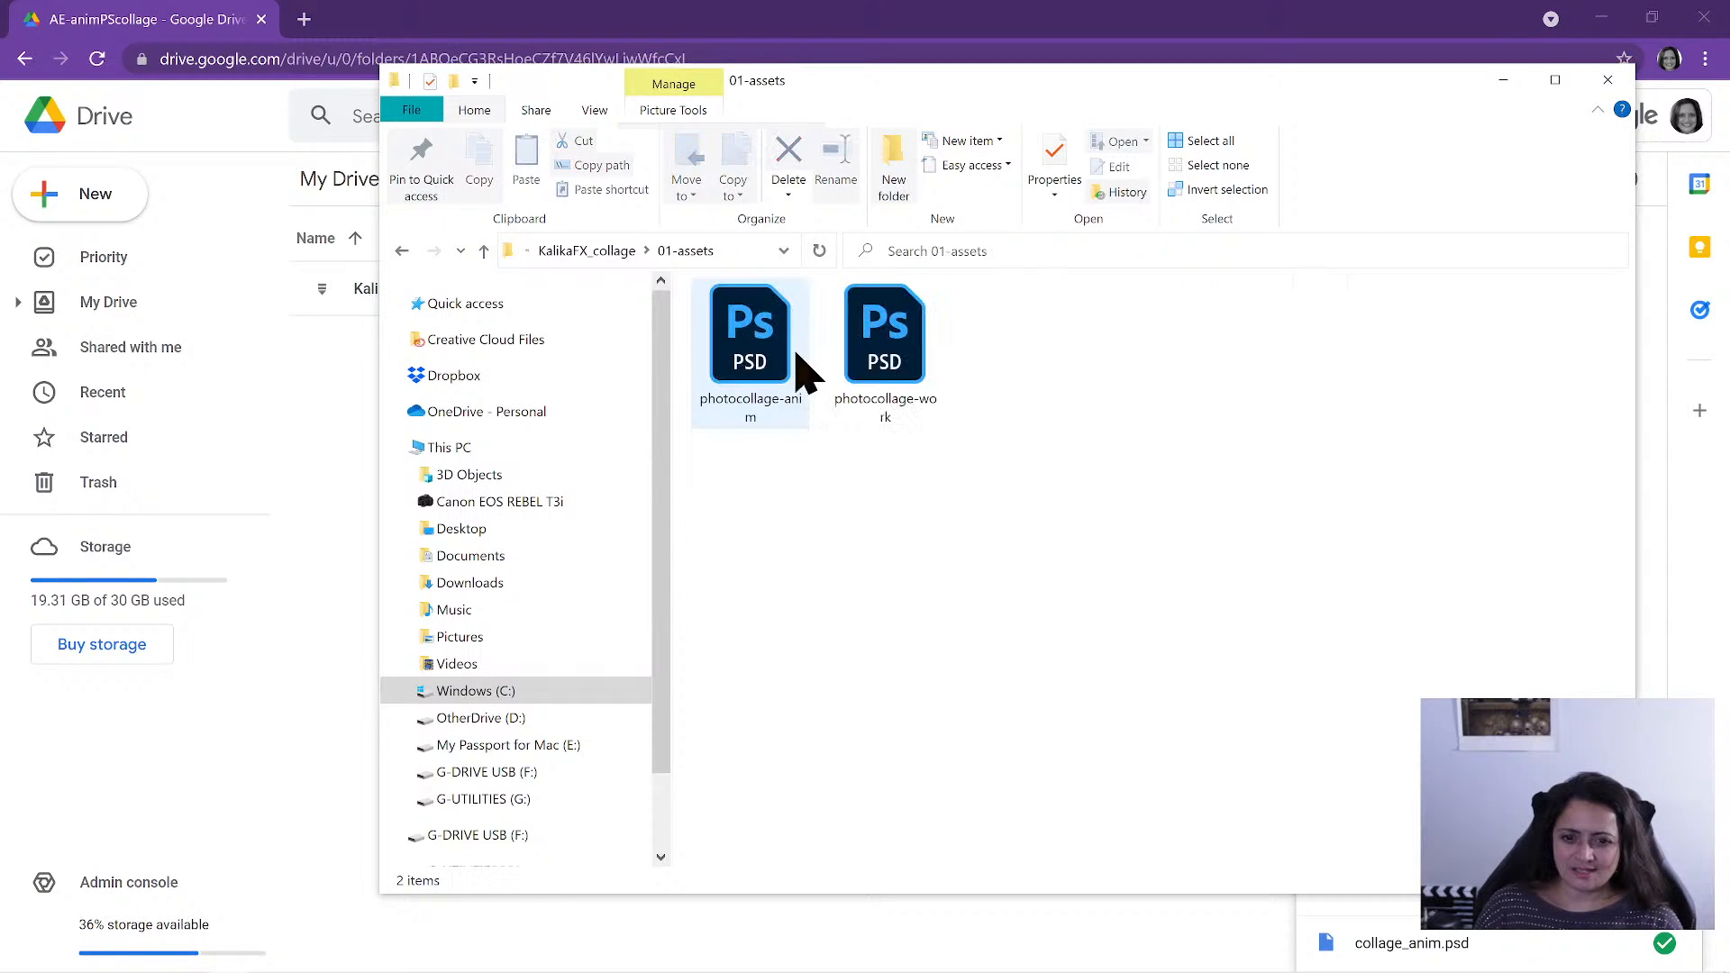
- Upload photocollage-anim.psd from 01-assets to the AE-animPScollage Drive folder and return to Photoshop
click(761, 360)
drag(825, 80, 1353, 158)
drag(1275, 425, 588, 421)
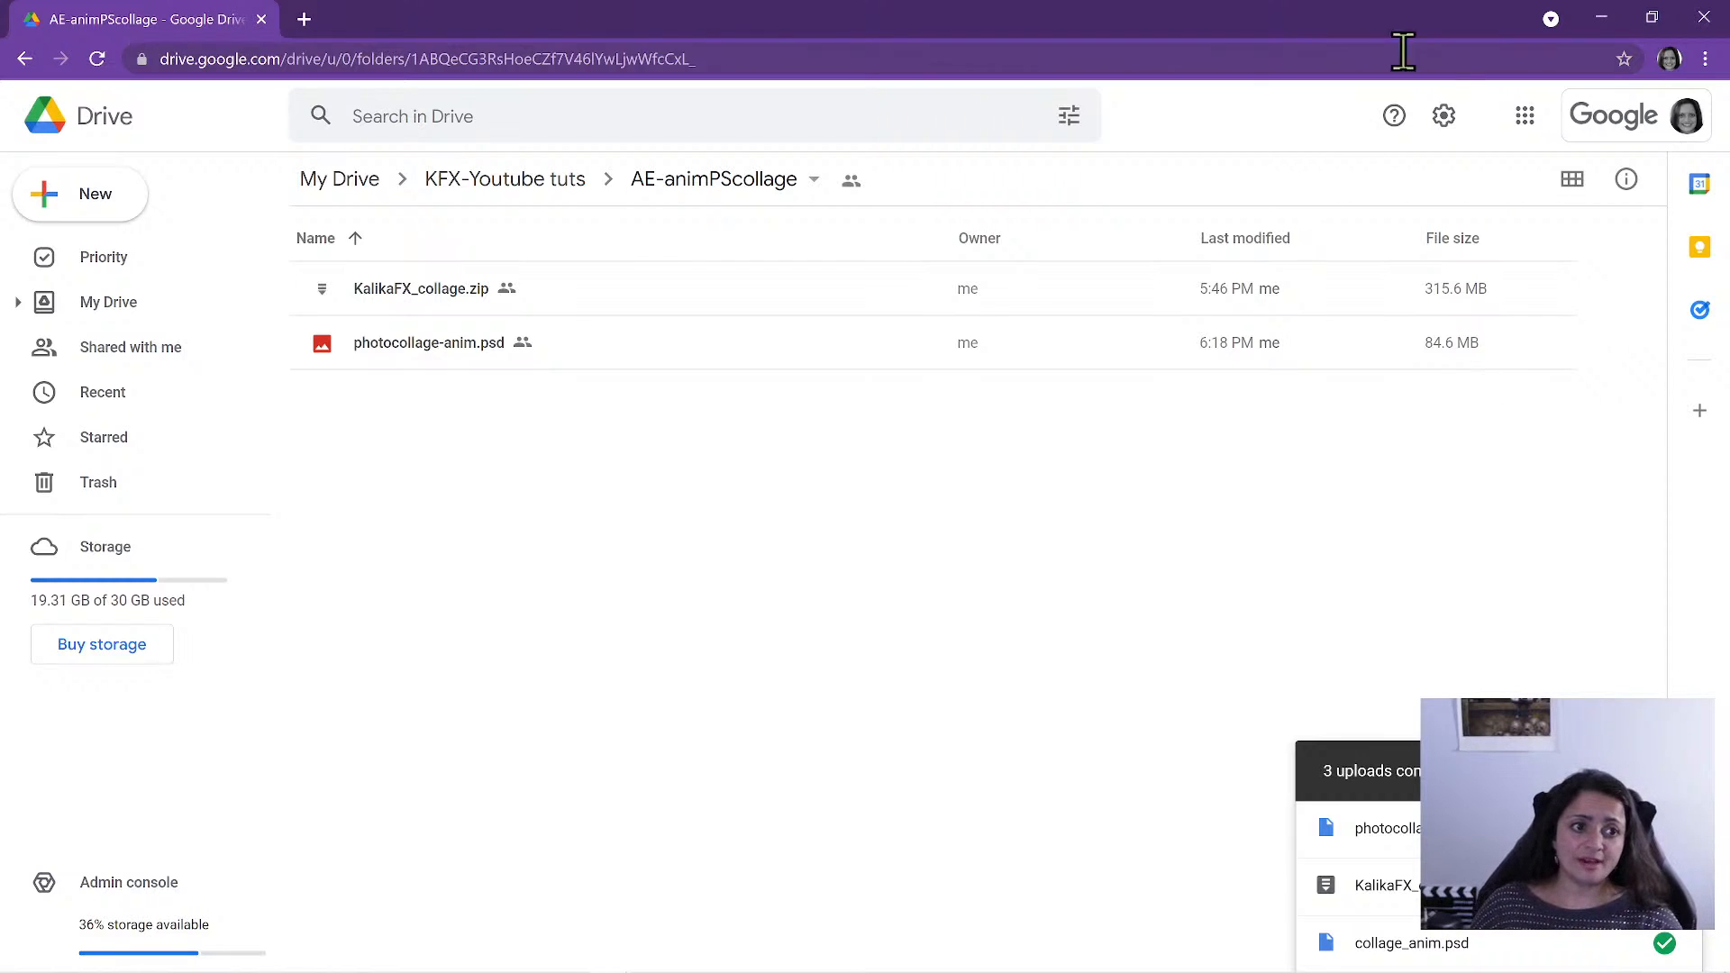
click(1601, 17)
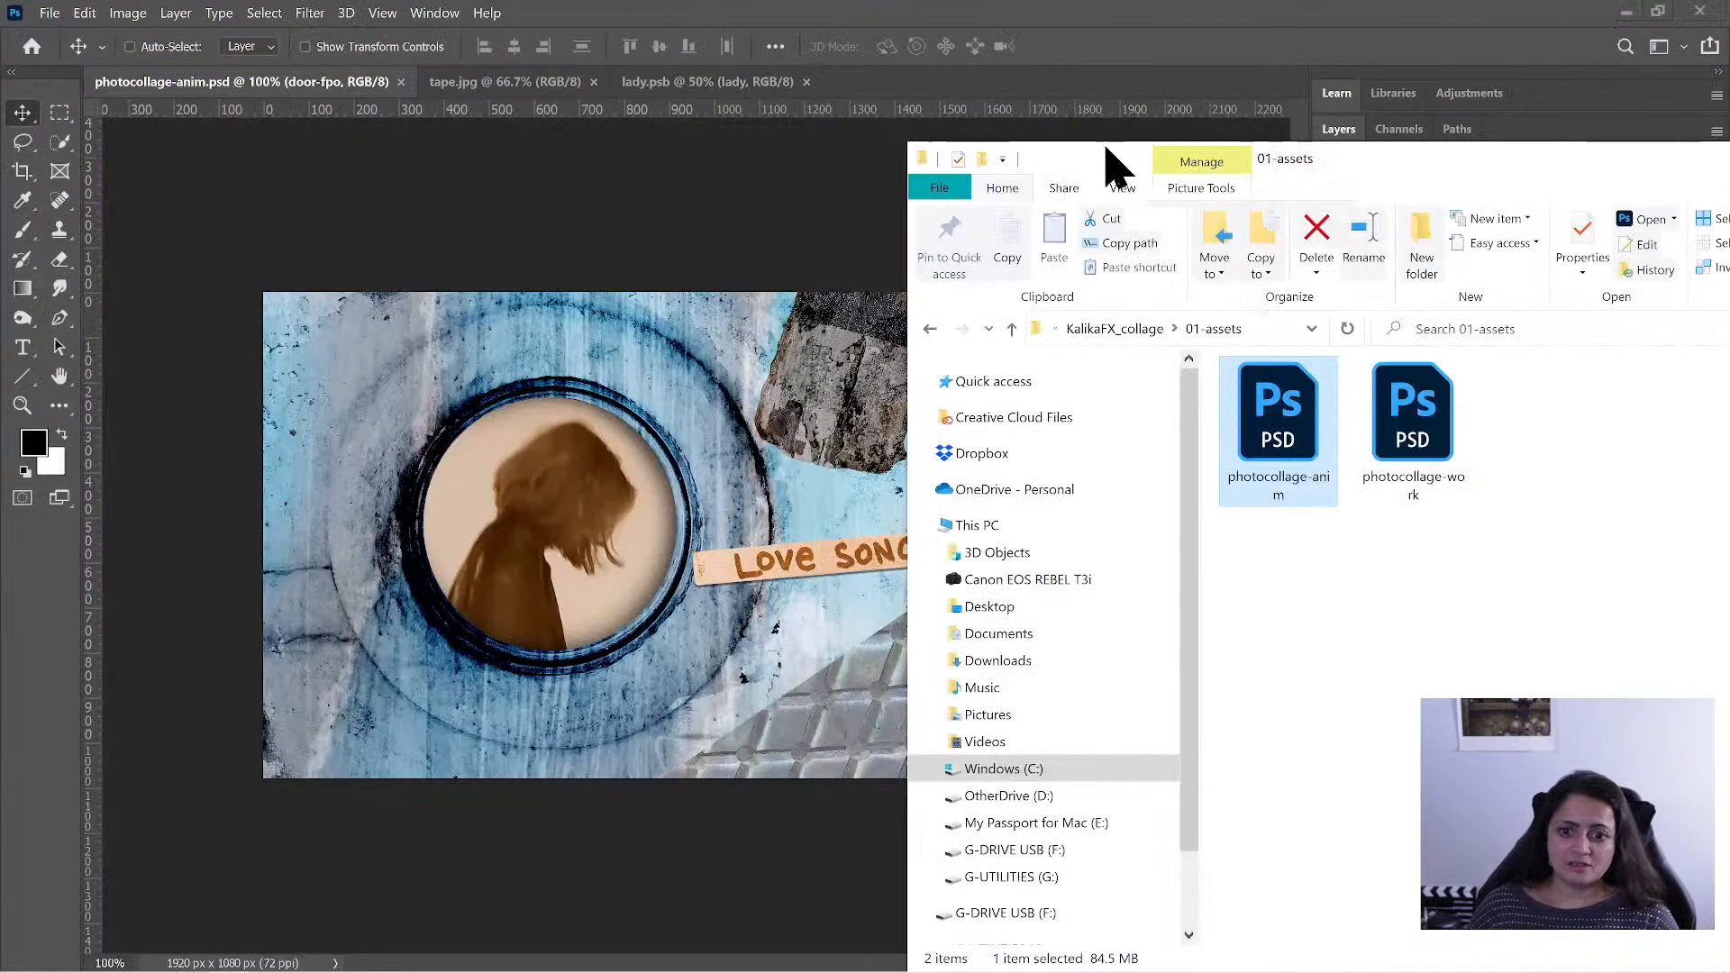
click(605, 158)
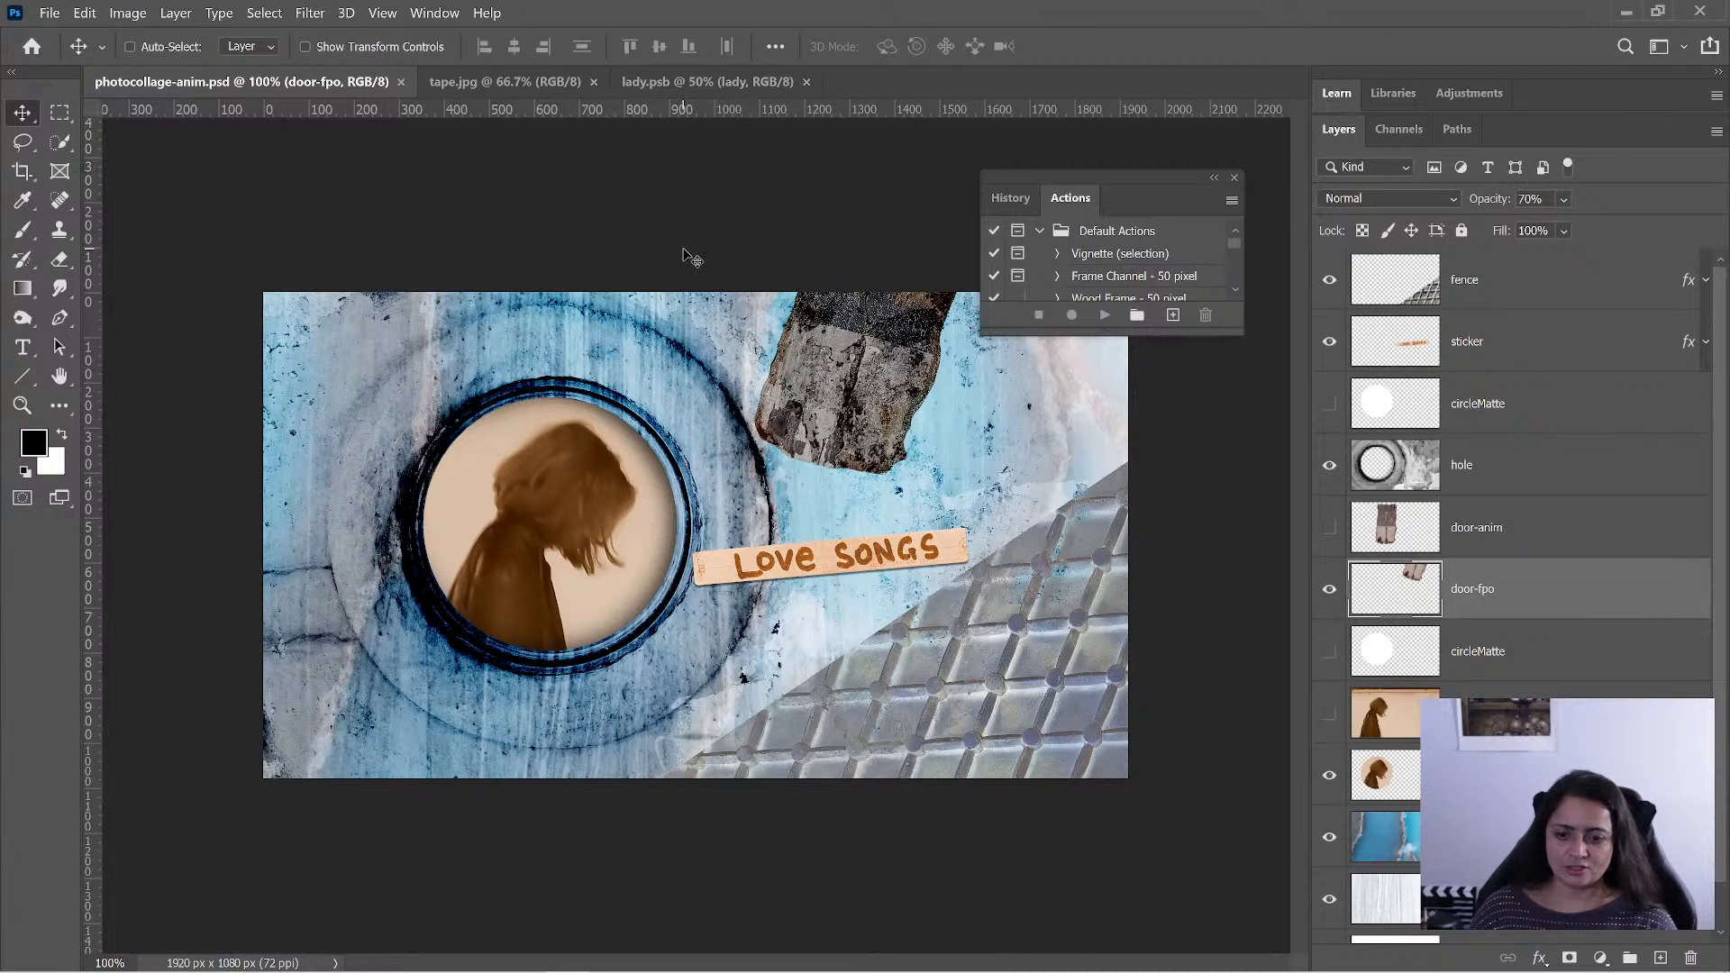
- Switch to After Effects, dismiss the disk cache warning and close the home screen to reach the empty project
mouse_move(579, 969)
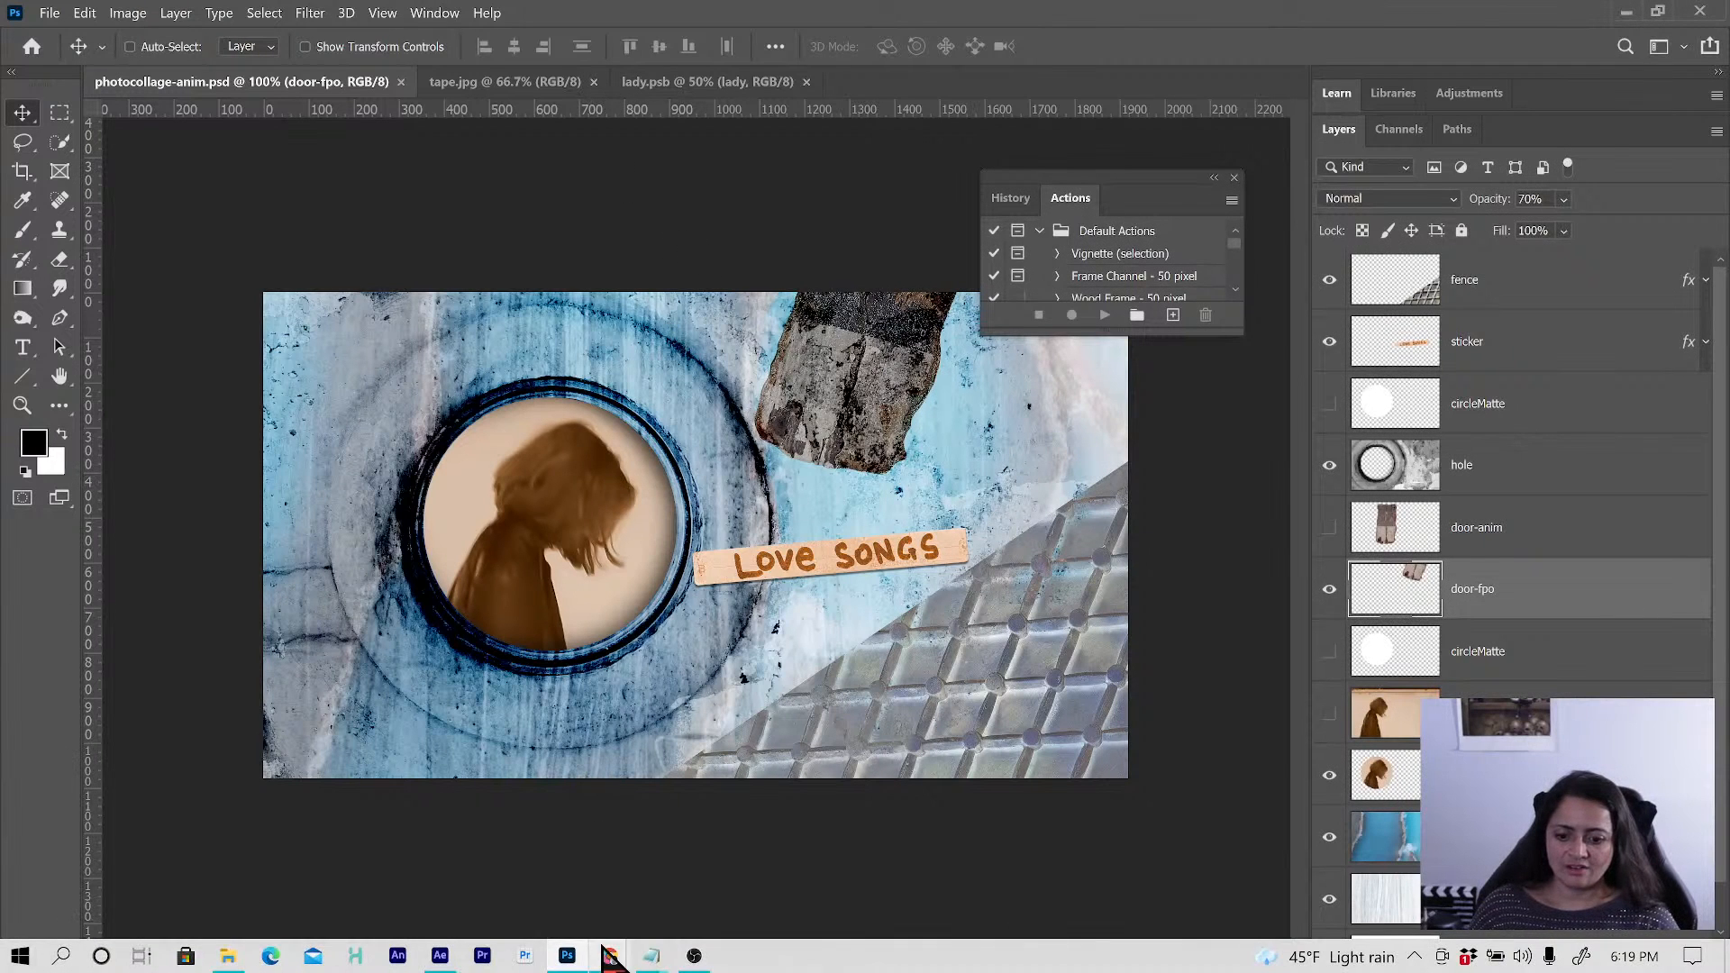
mouse_move(442, 964)
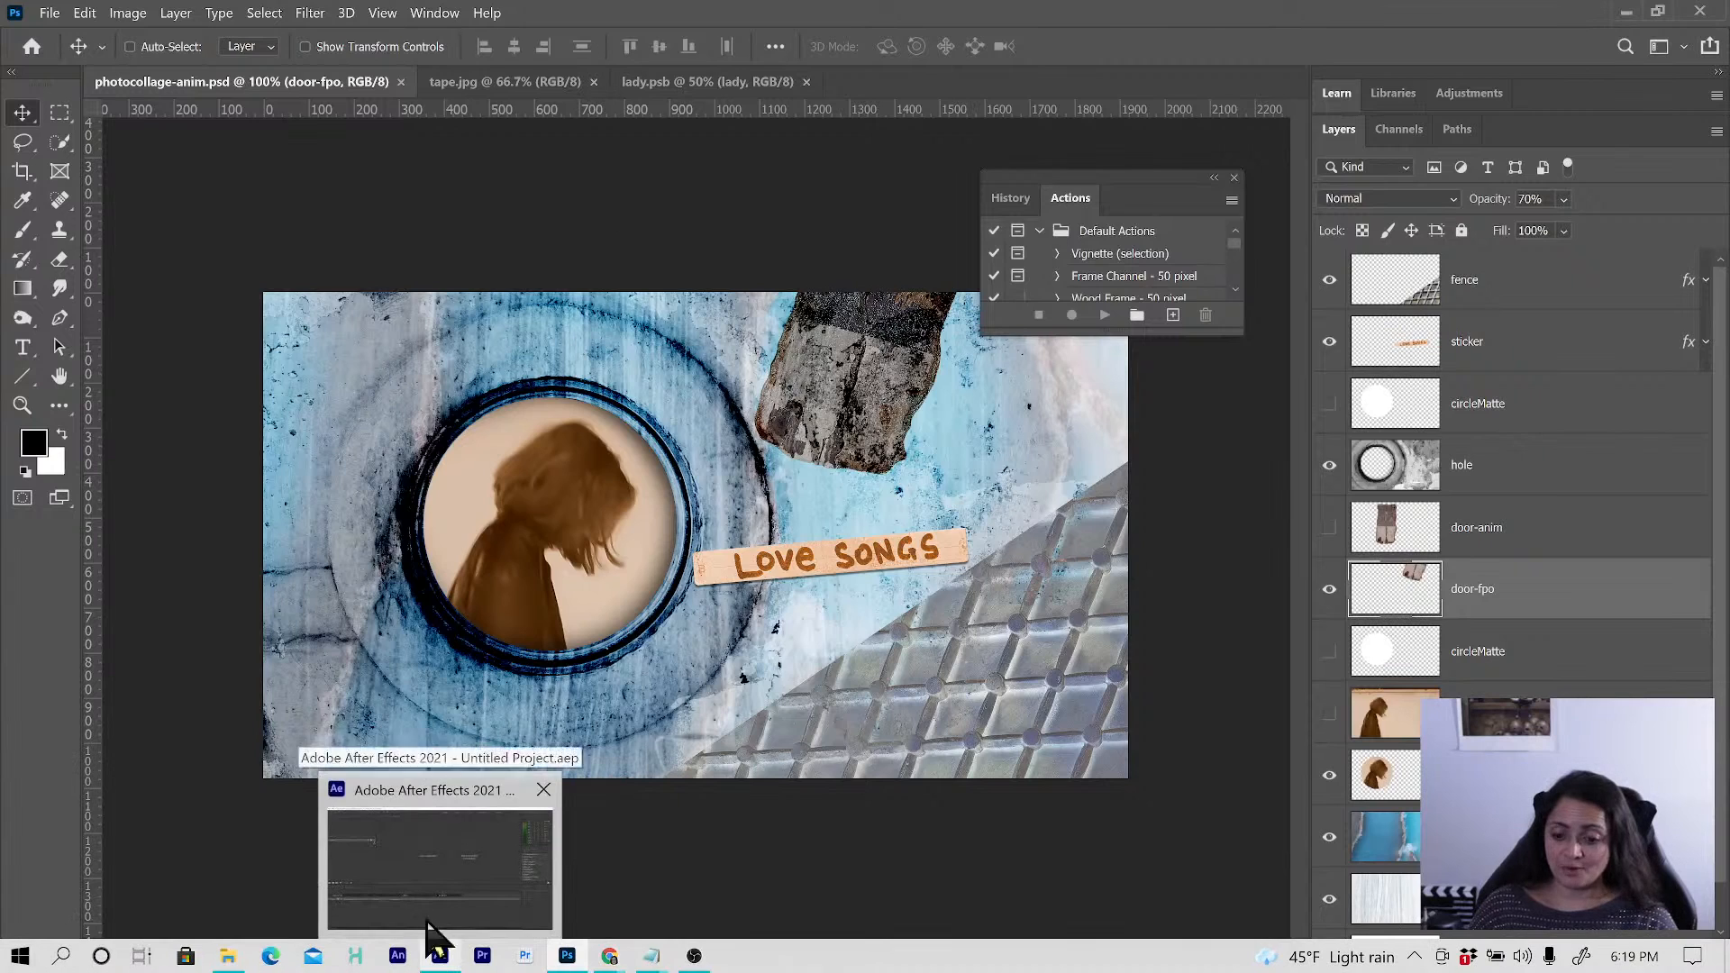
click(415, 870)
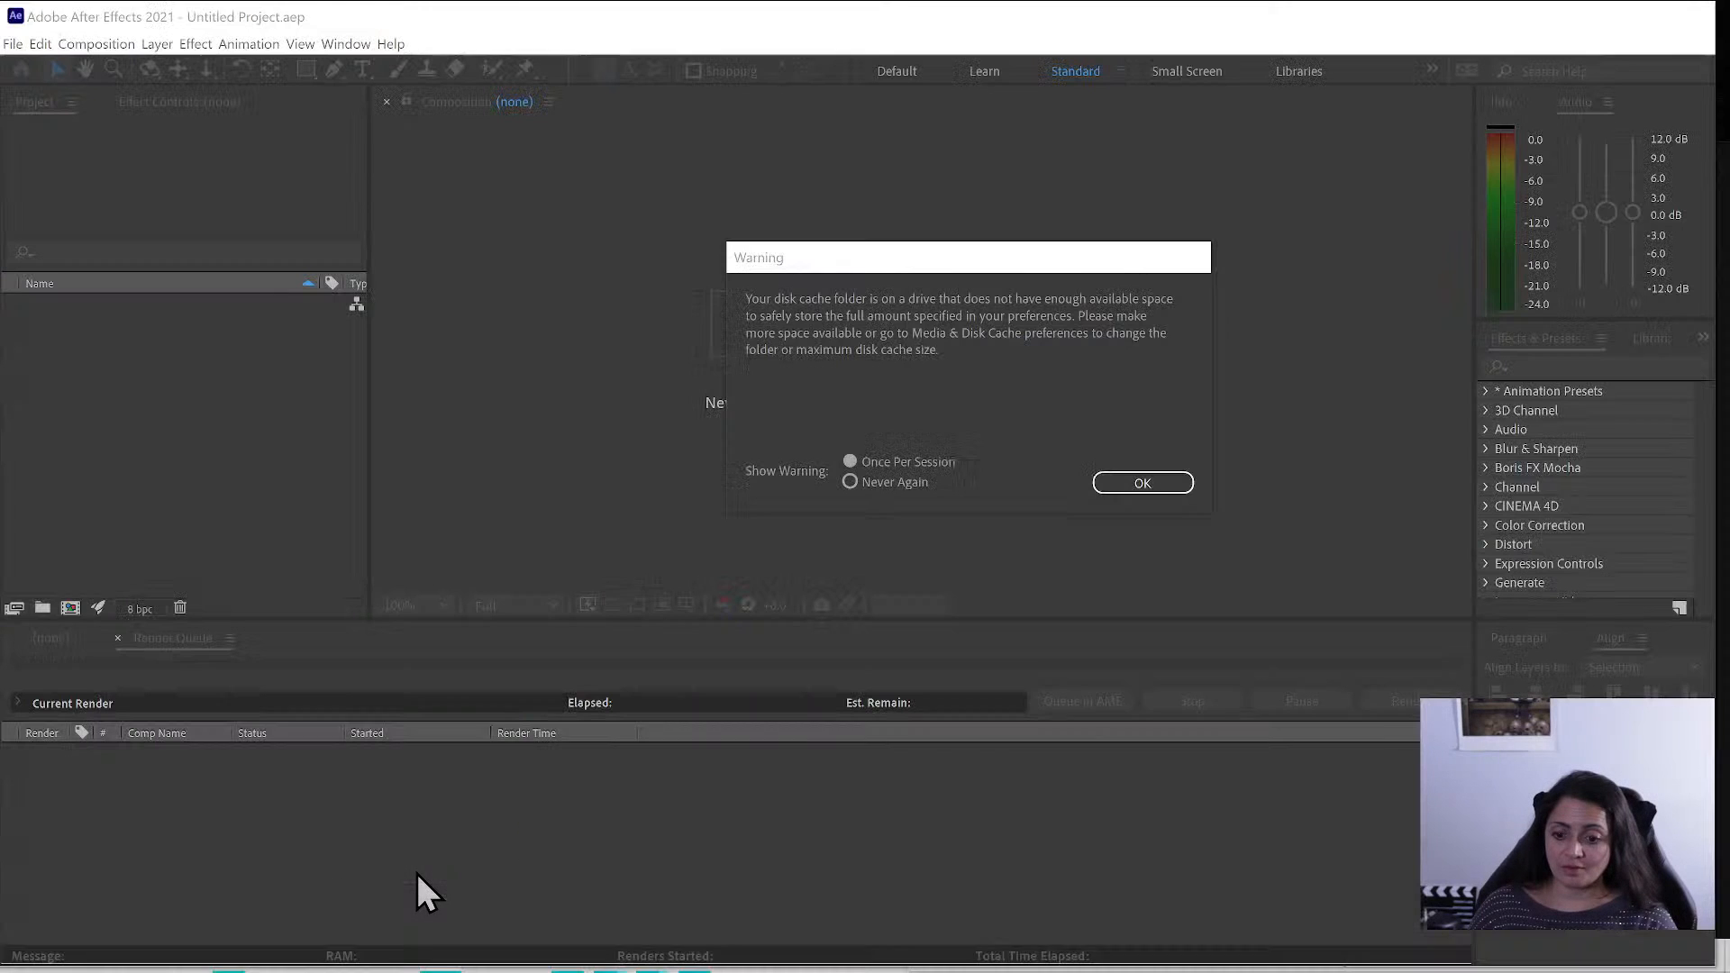
click(1155, 484)
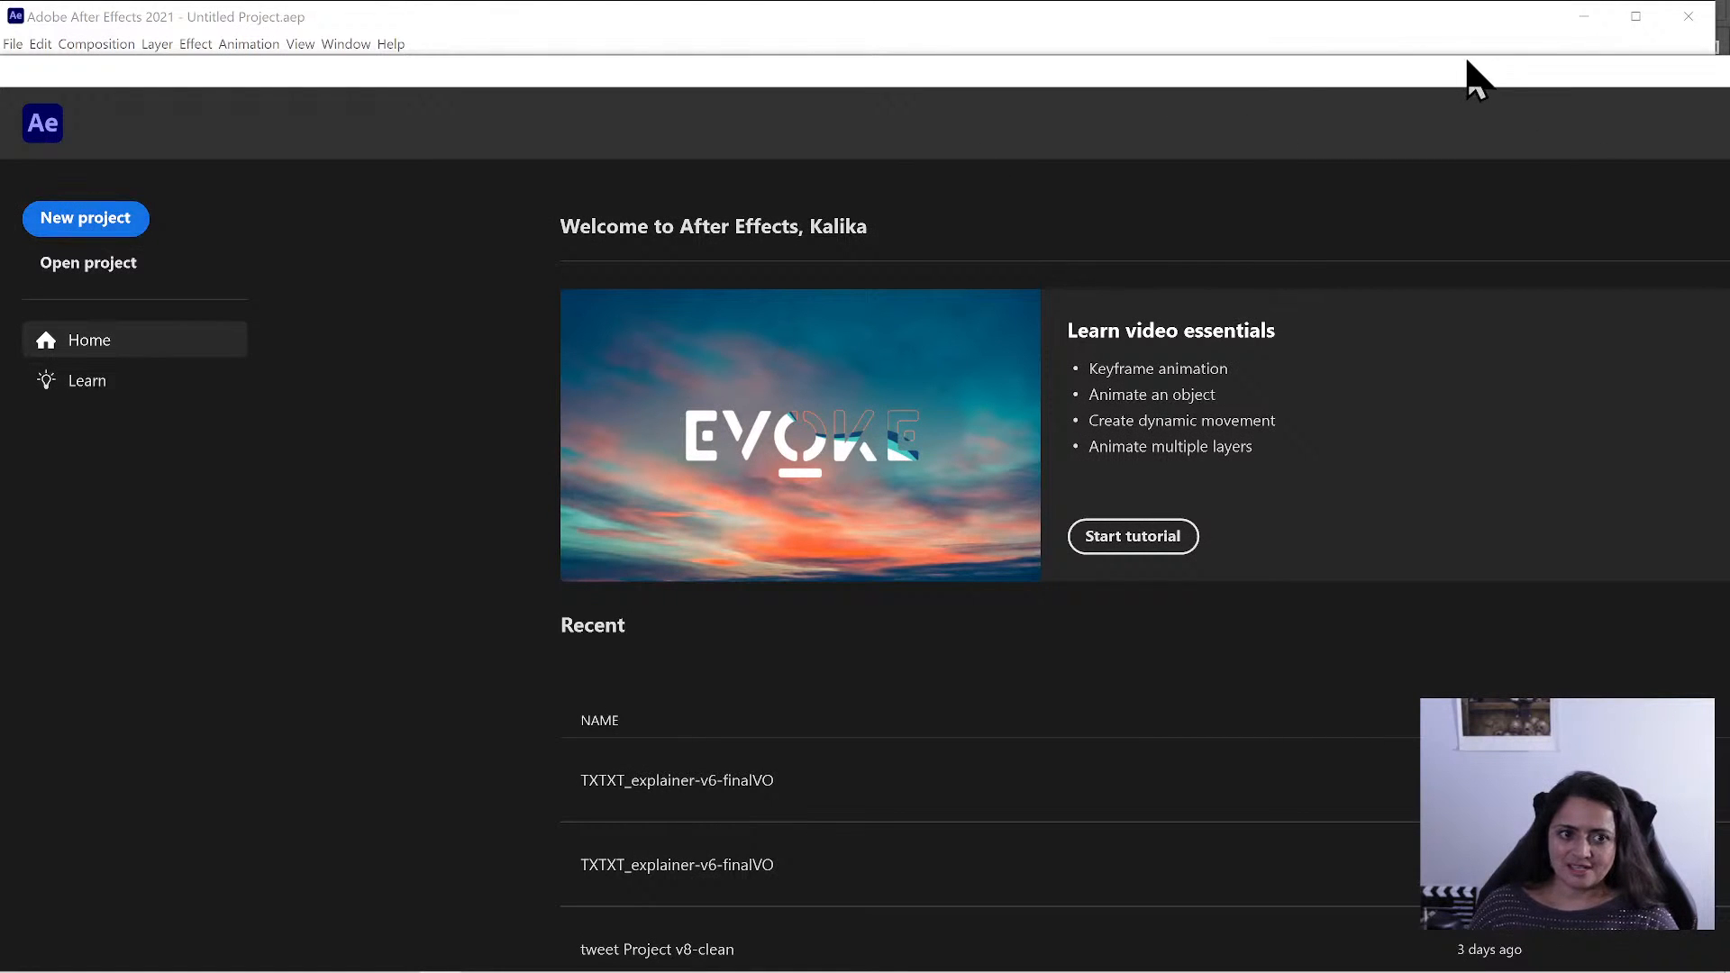
drag(1471, 77, 630, 127)
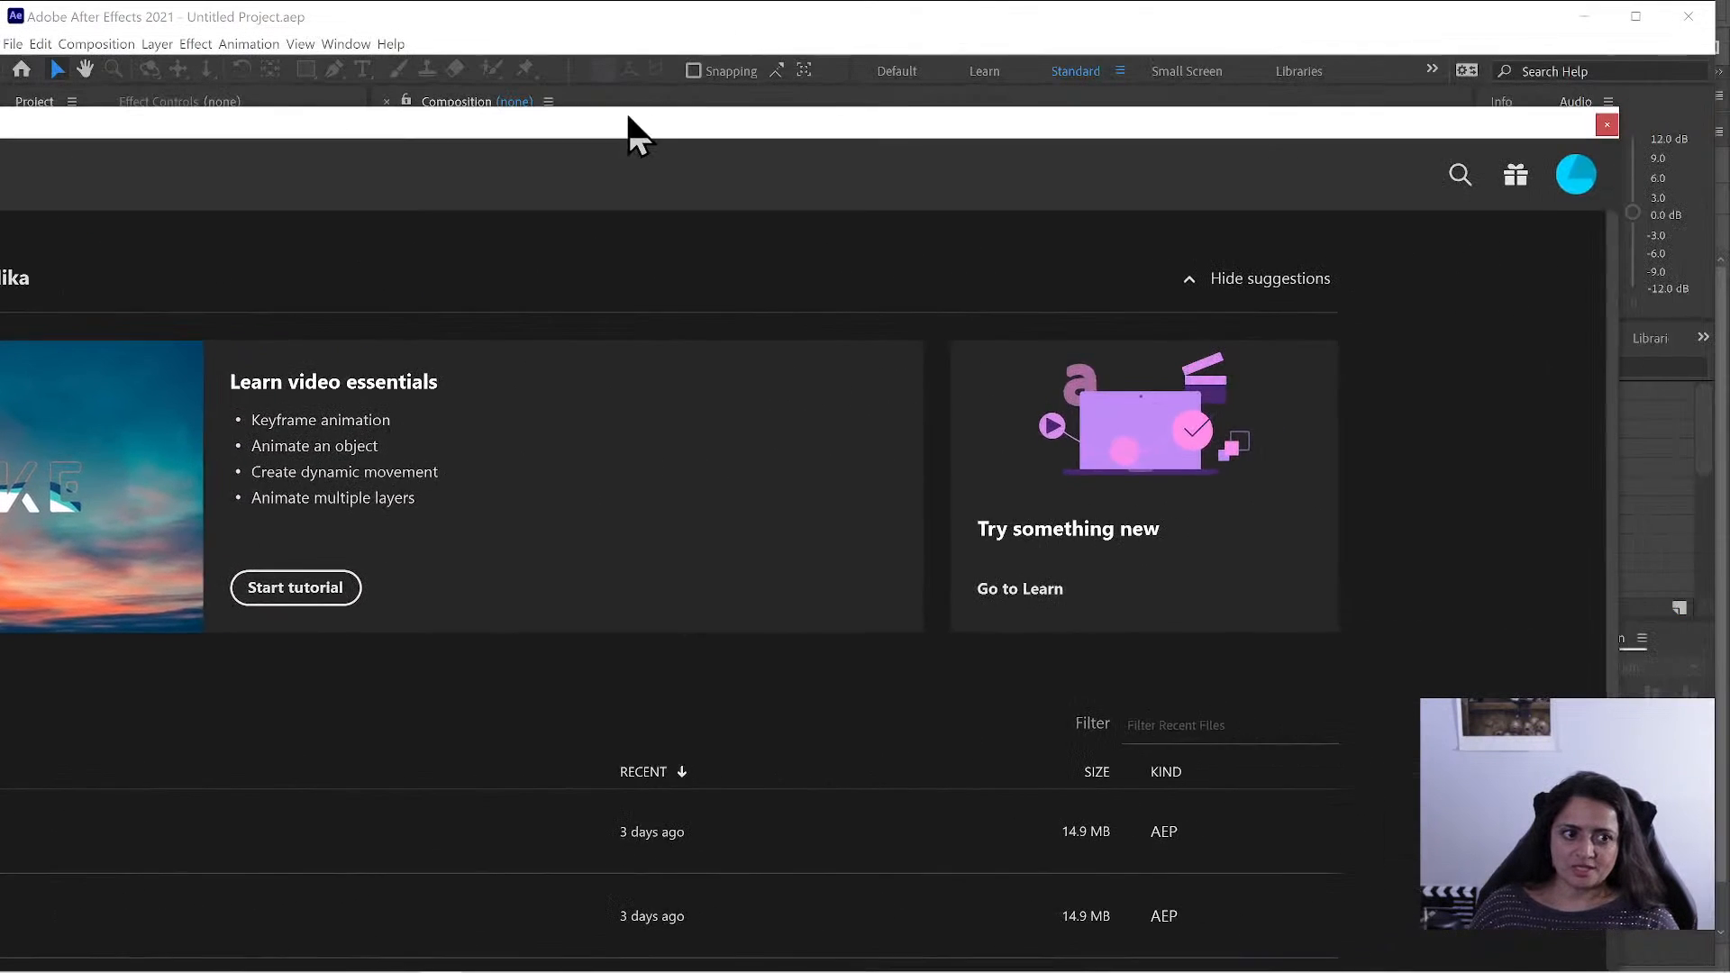
click(1609, 123)
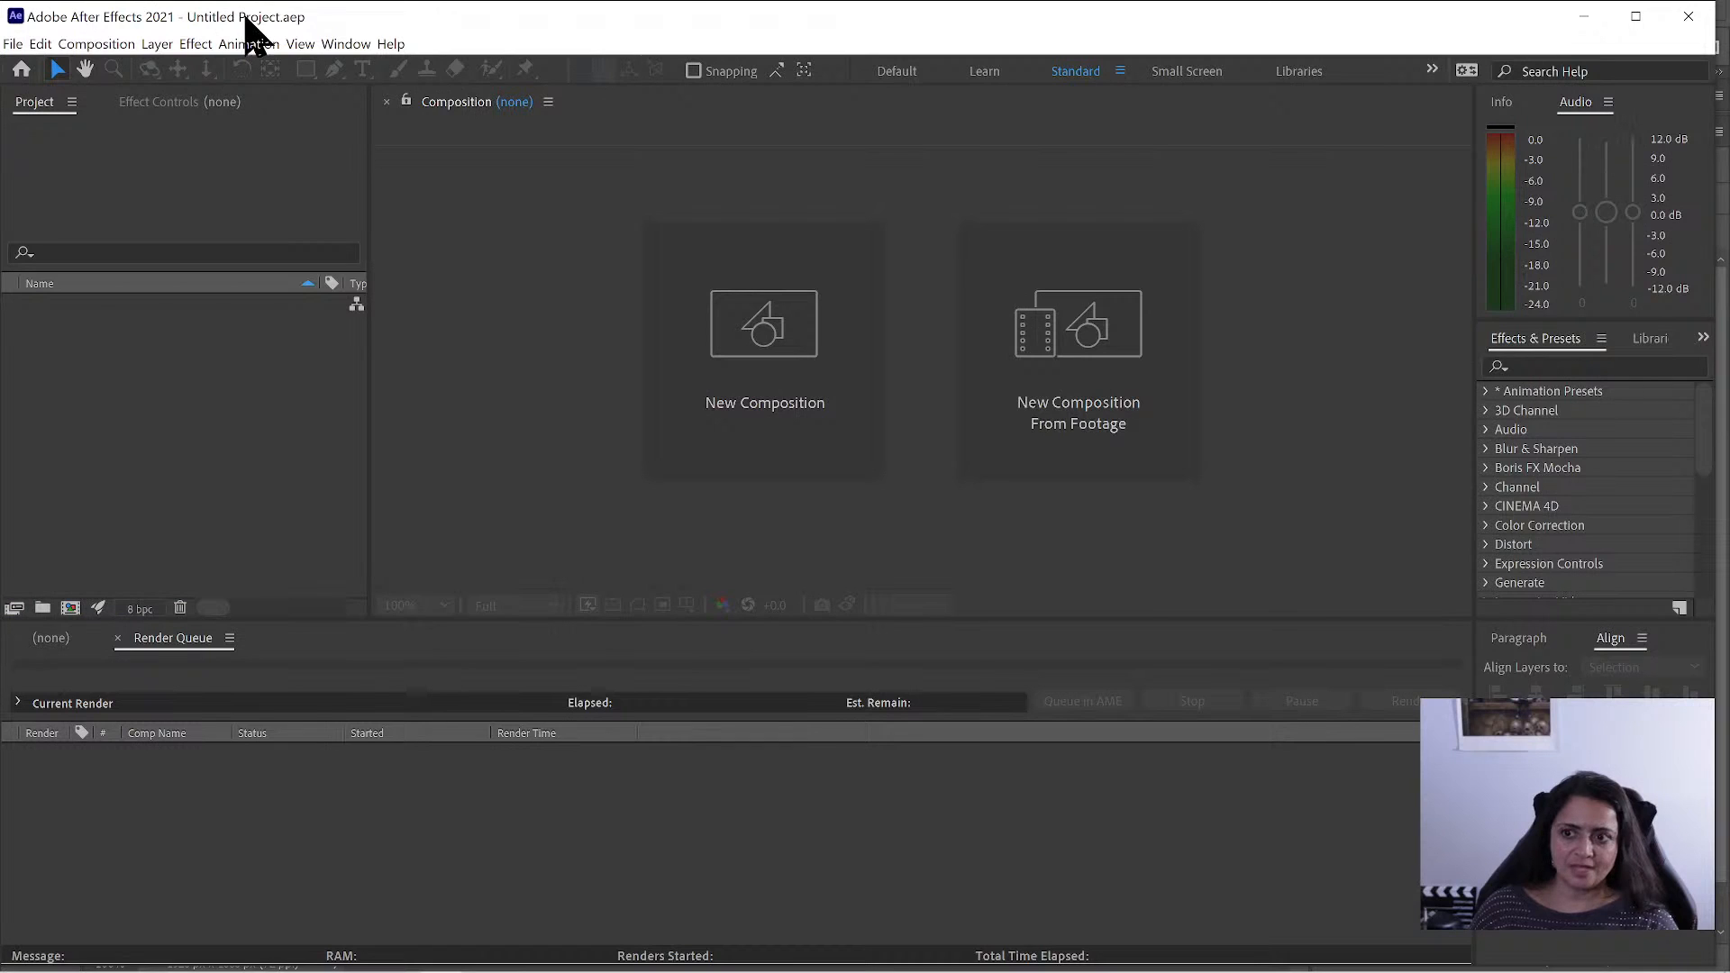
drag(245, 15, 244, 17)
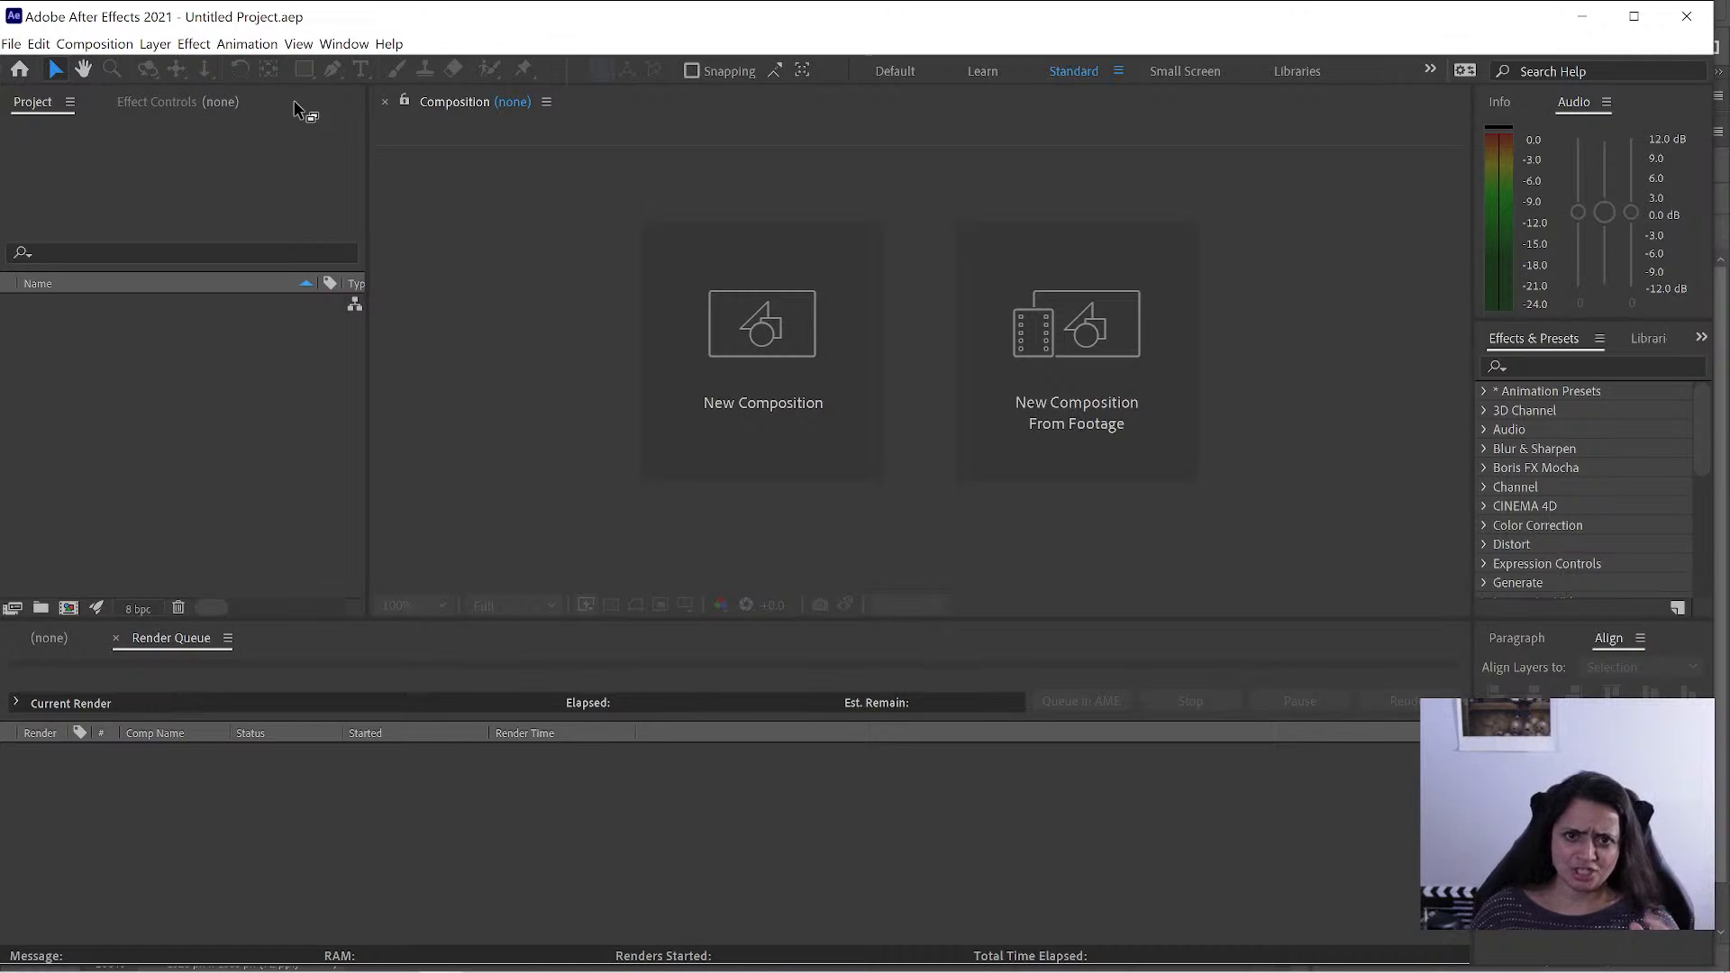
- Purge all memory and disk cache in After Effects
click(39, 44)
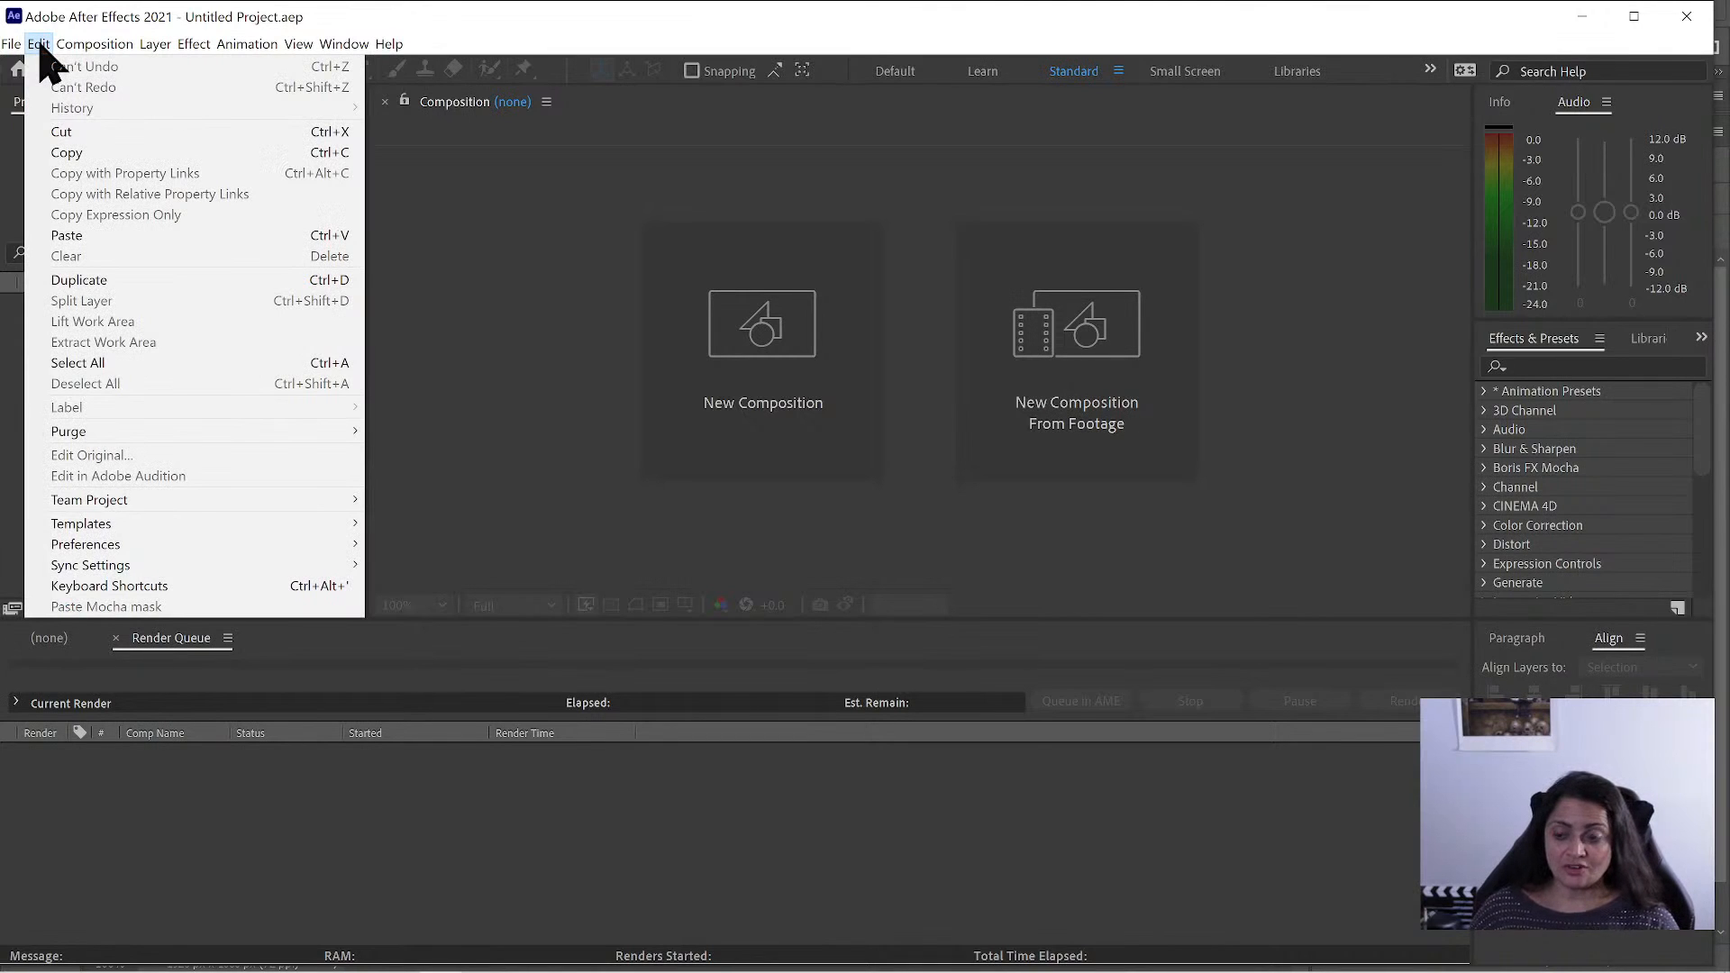
mouse_move(167, 431)
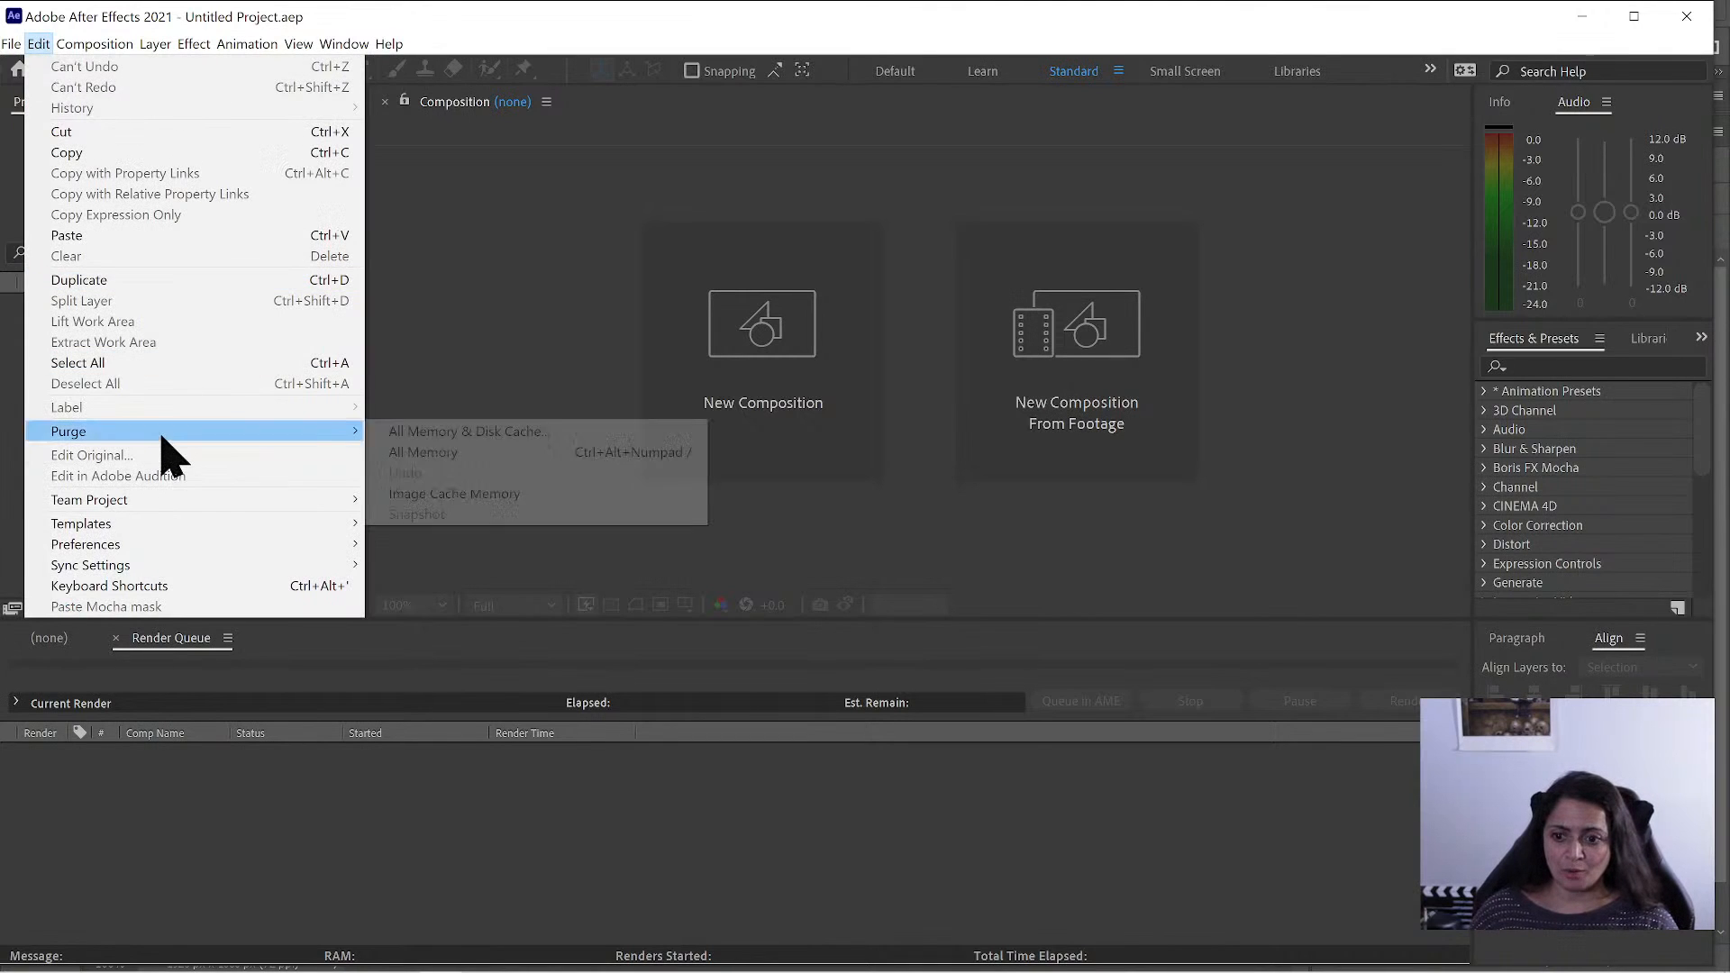
click(577, 433)
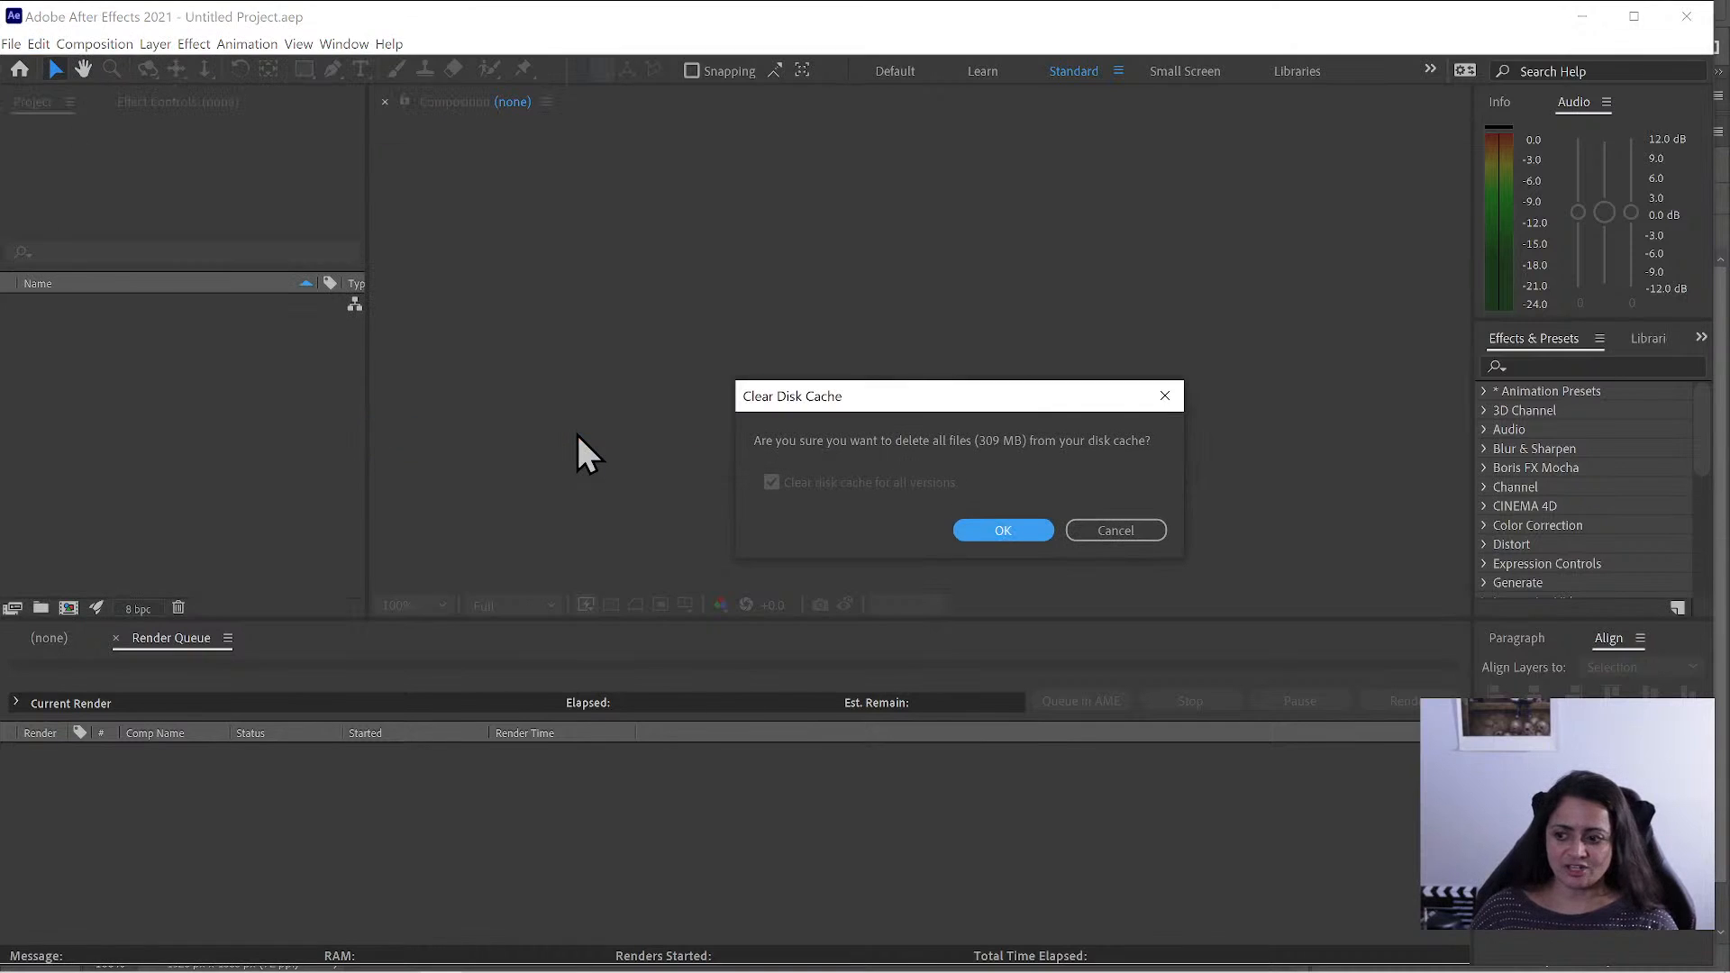
click(1034, 533)
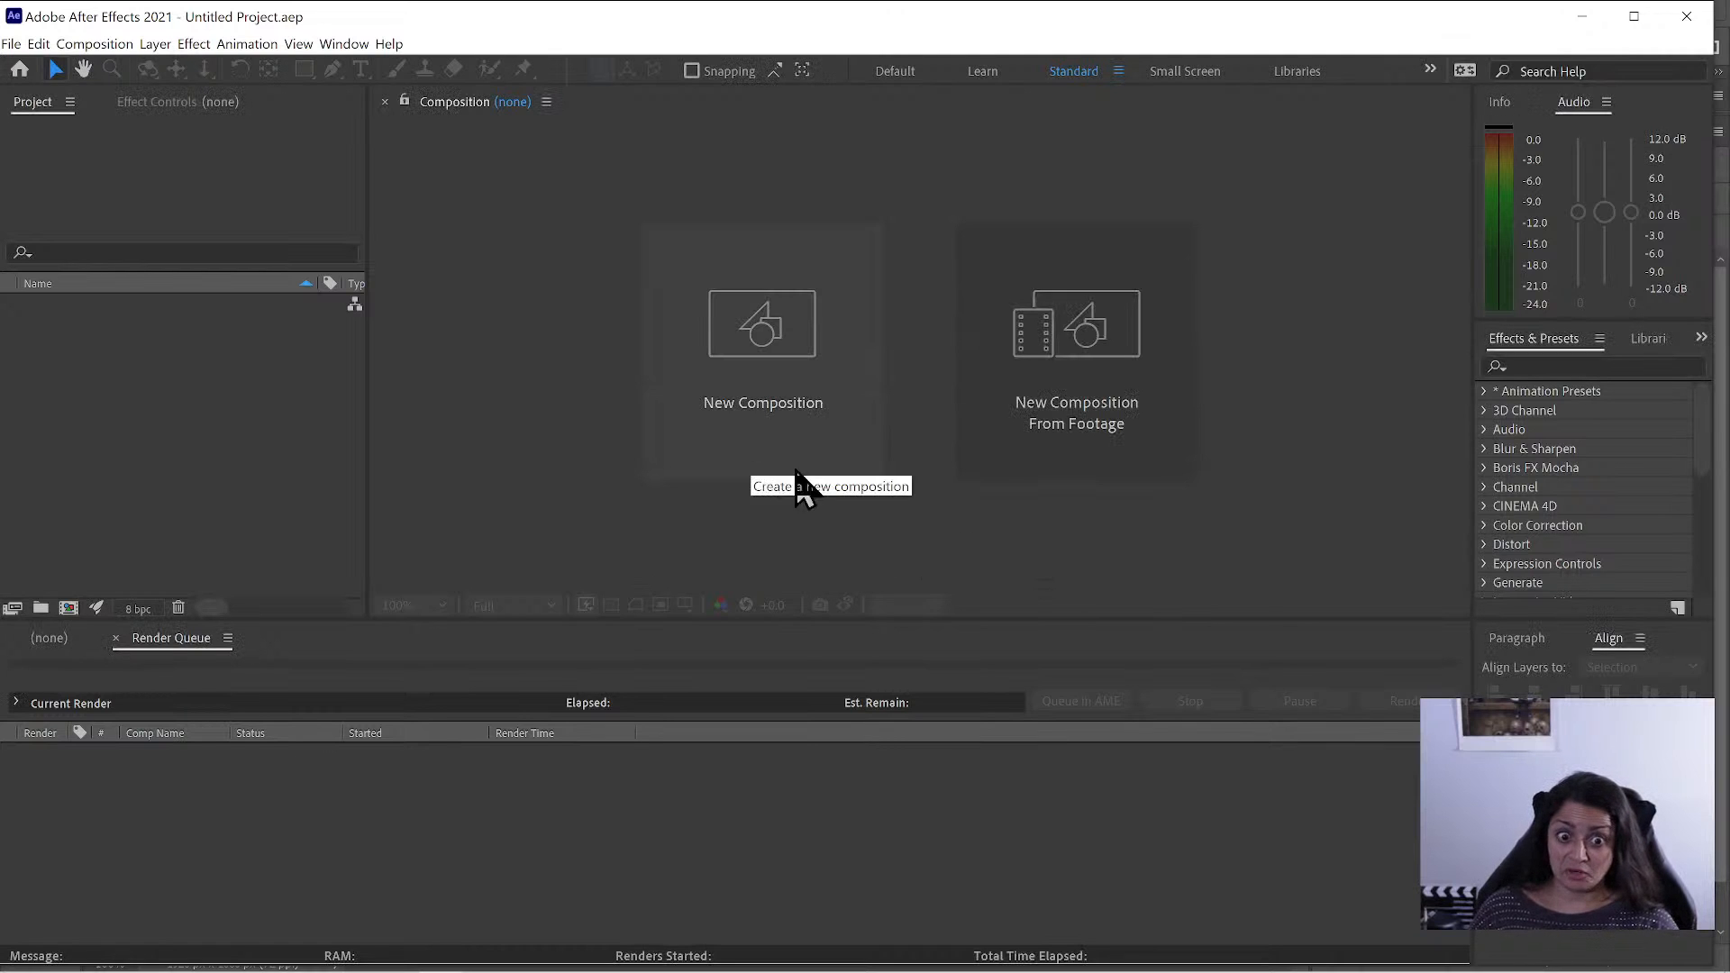
- Switch to Photoshop and purge all of its cached data, including the histories
mouse_move(694, 955)
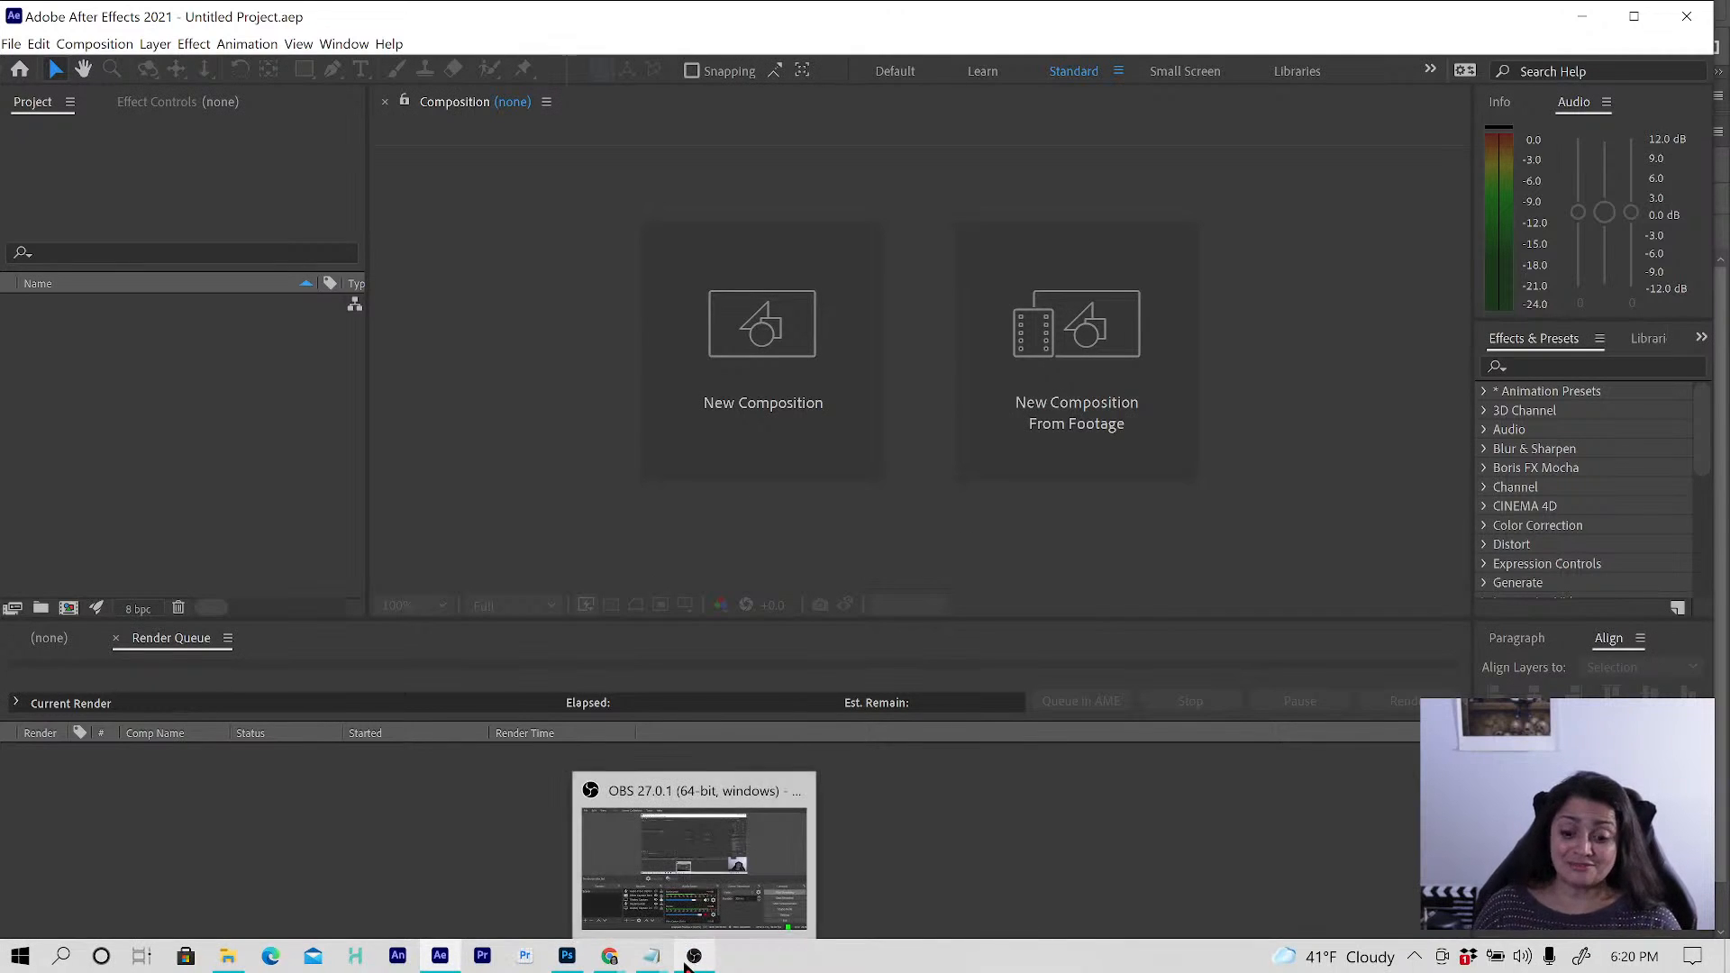
click(567, 955)
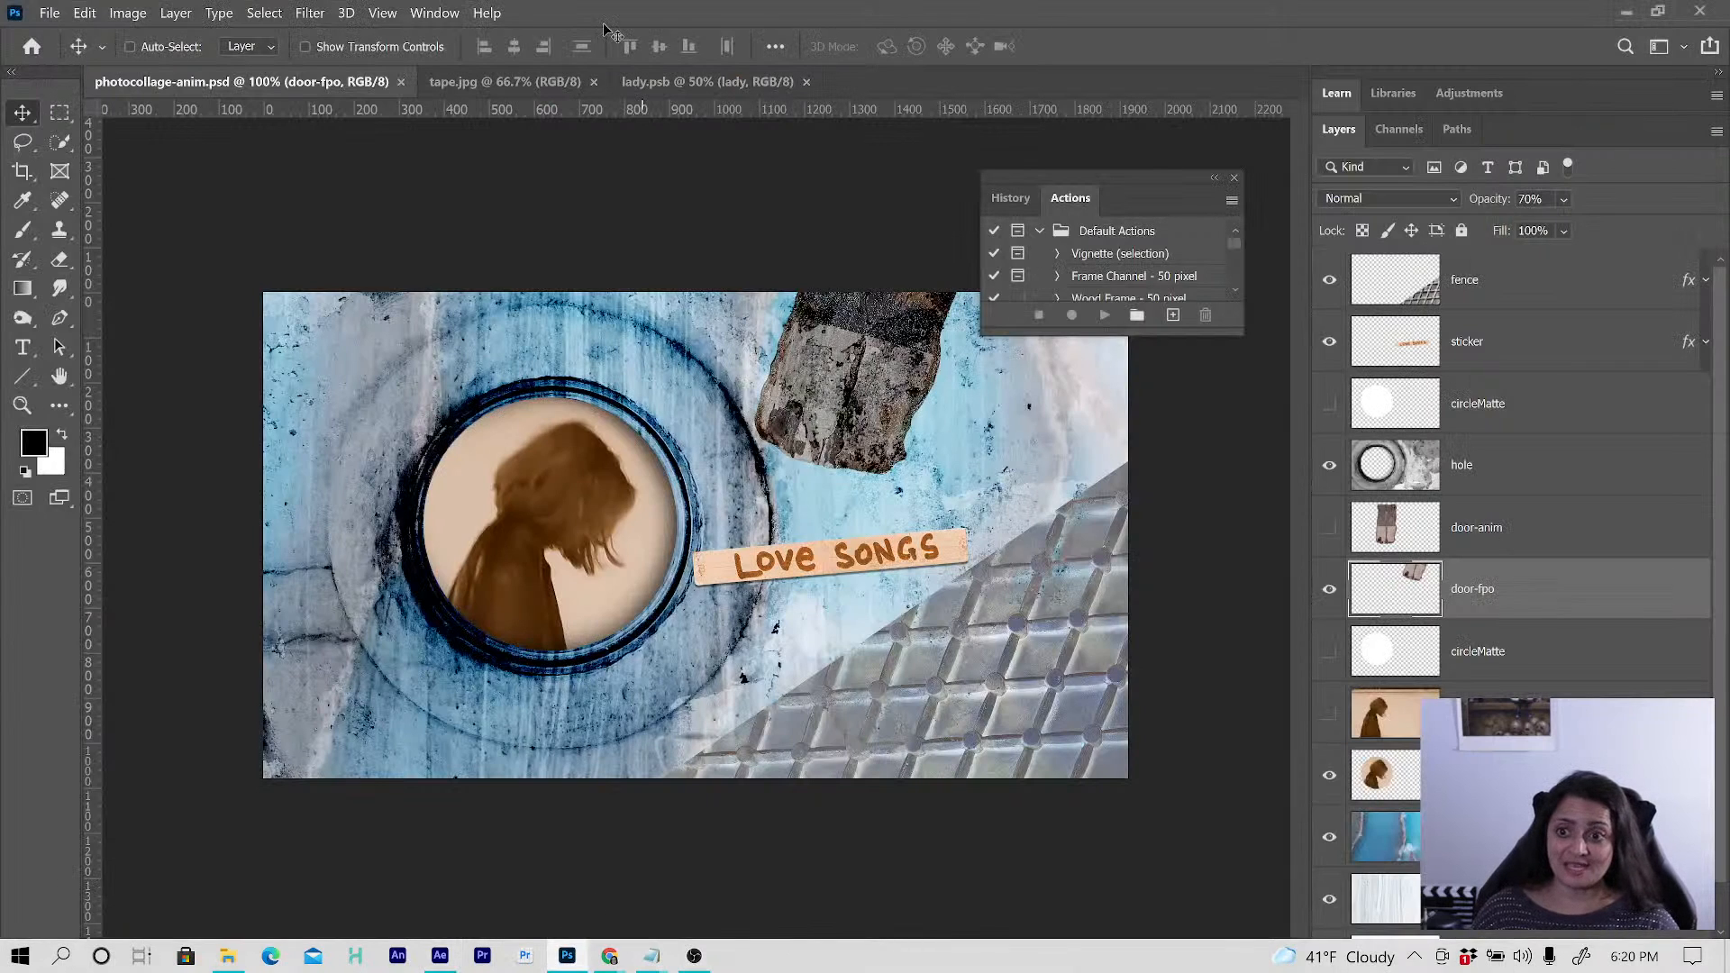
click(50, 13)
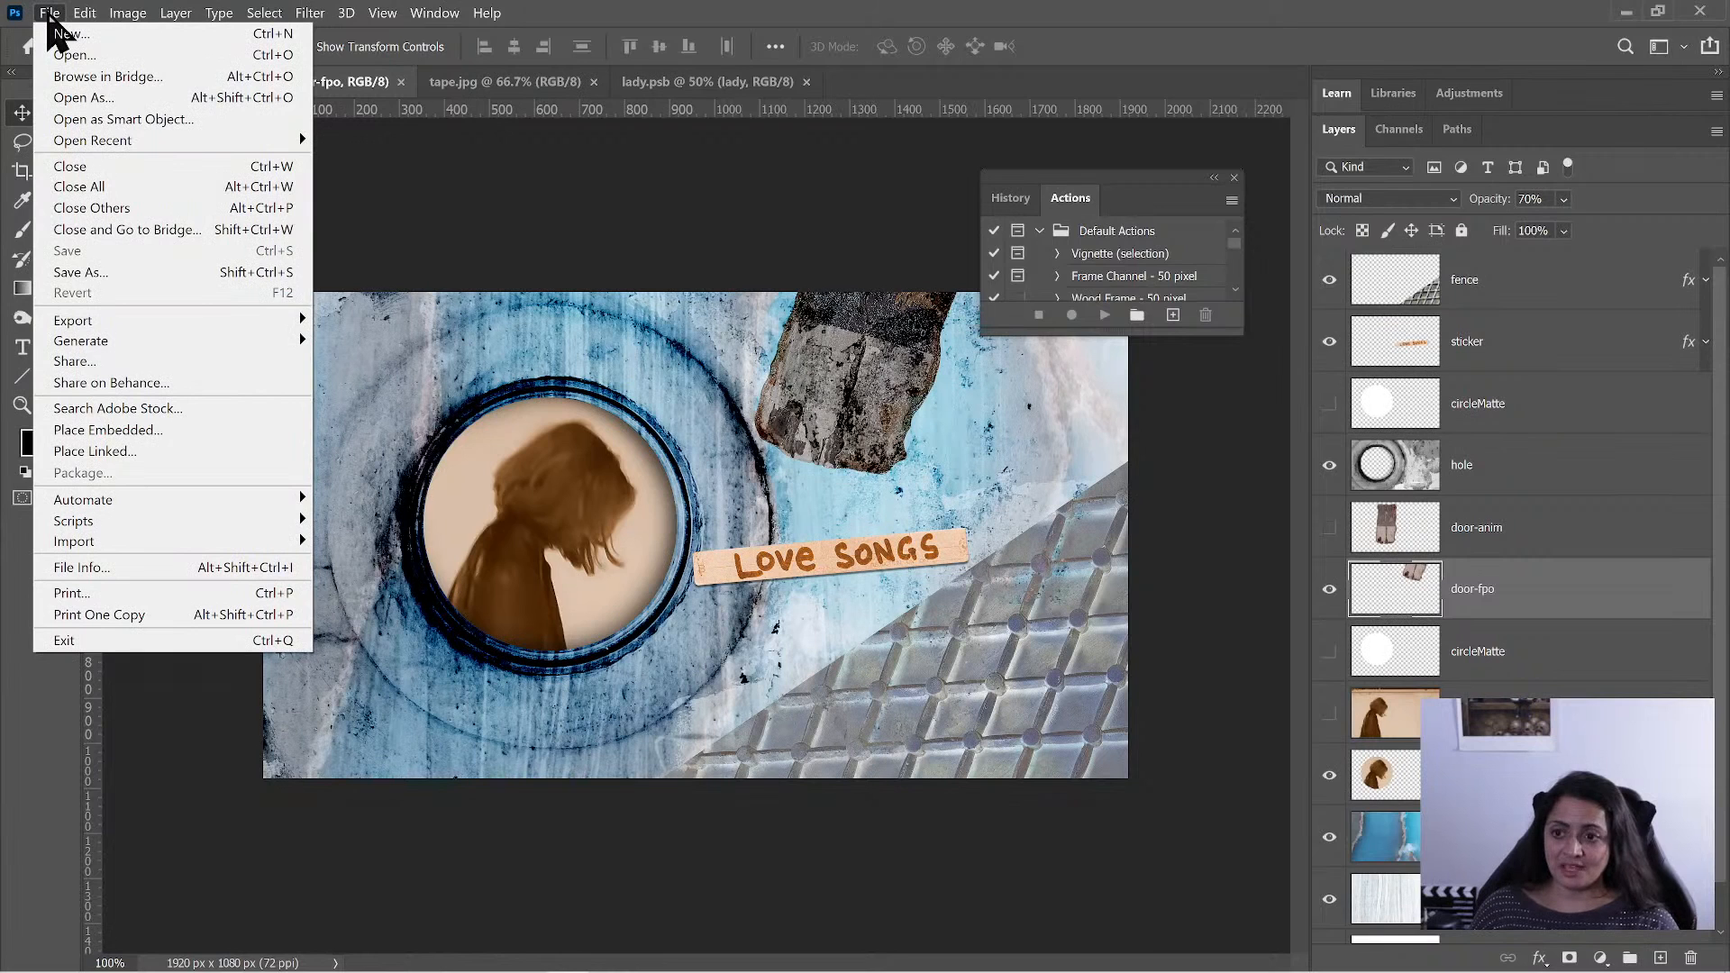
click(49, 14)
click(84, 15)
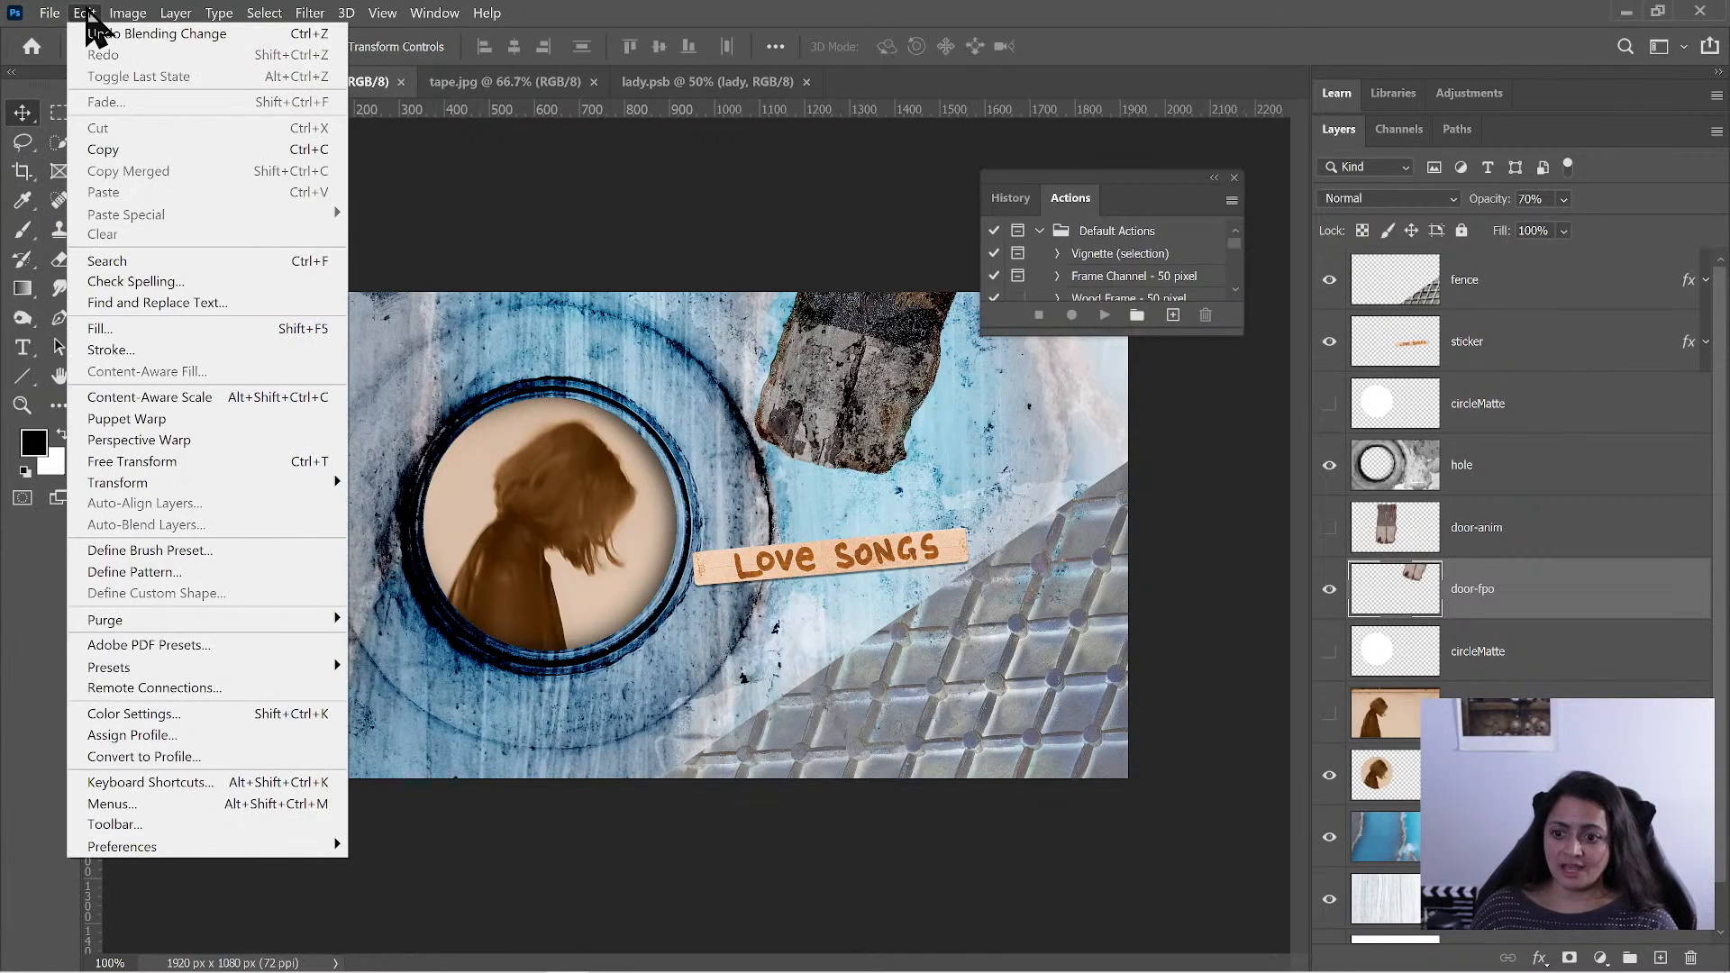
mouse_move(266, 622)
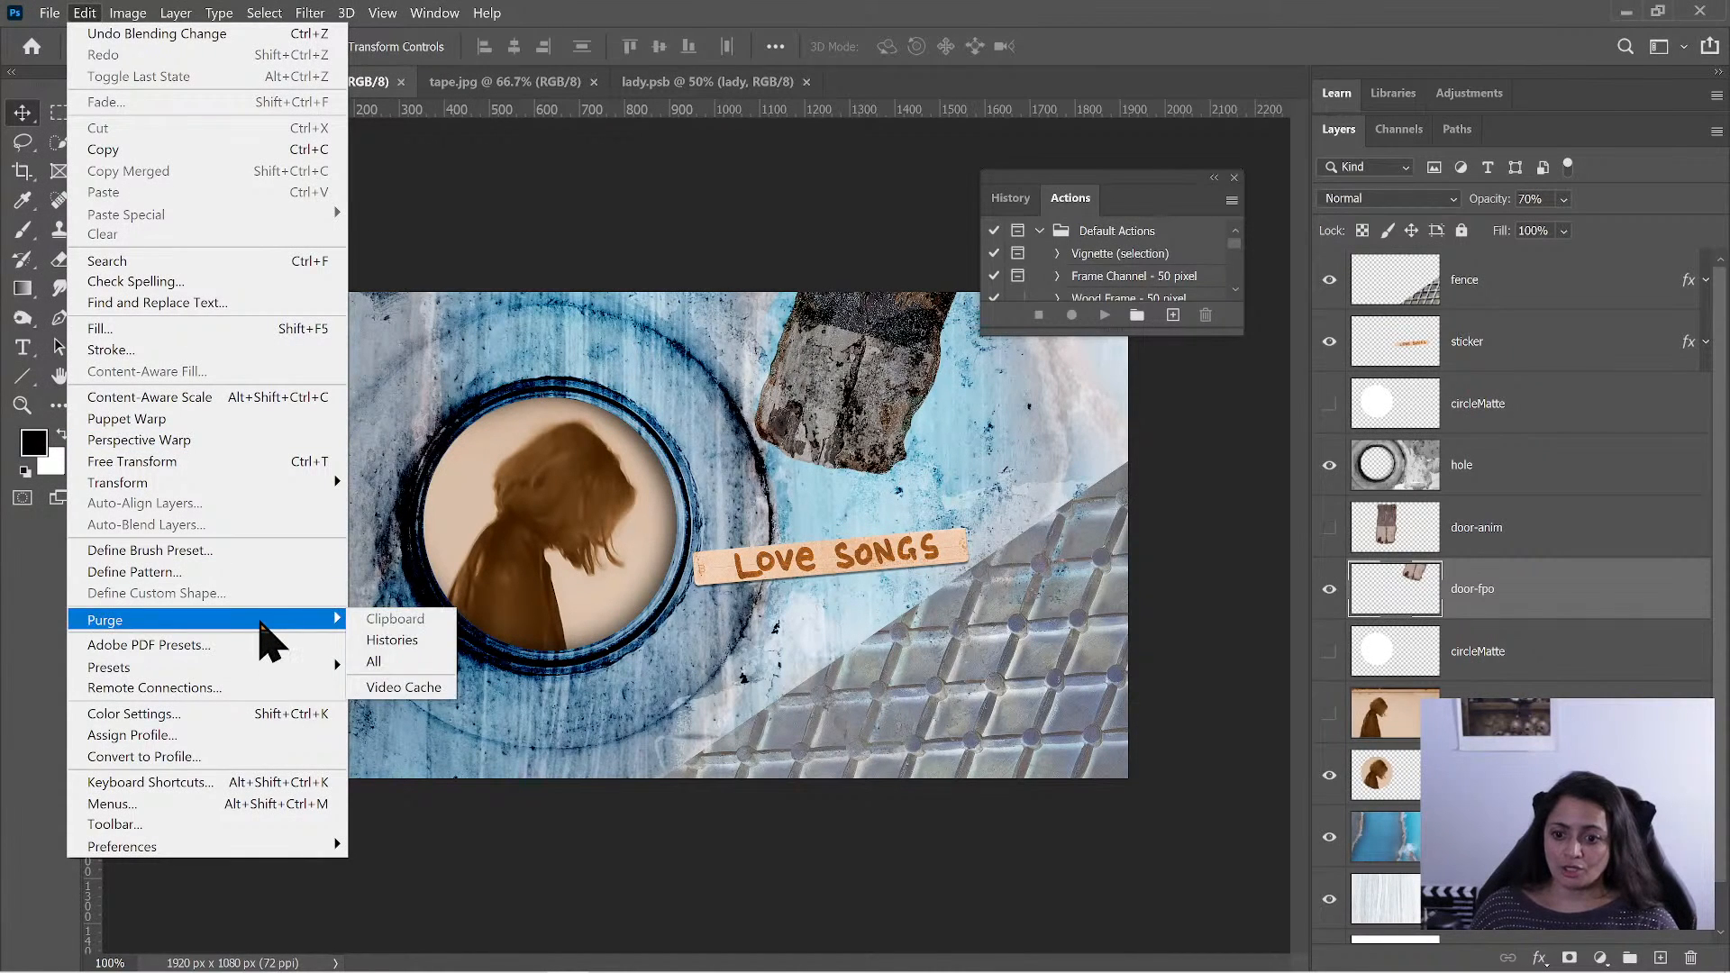
click(411, 663)
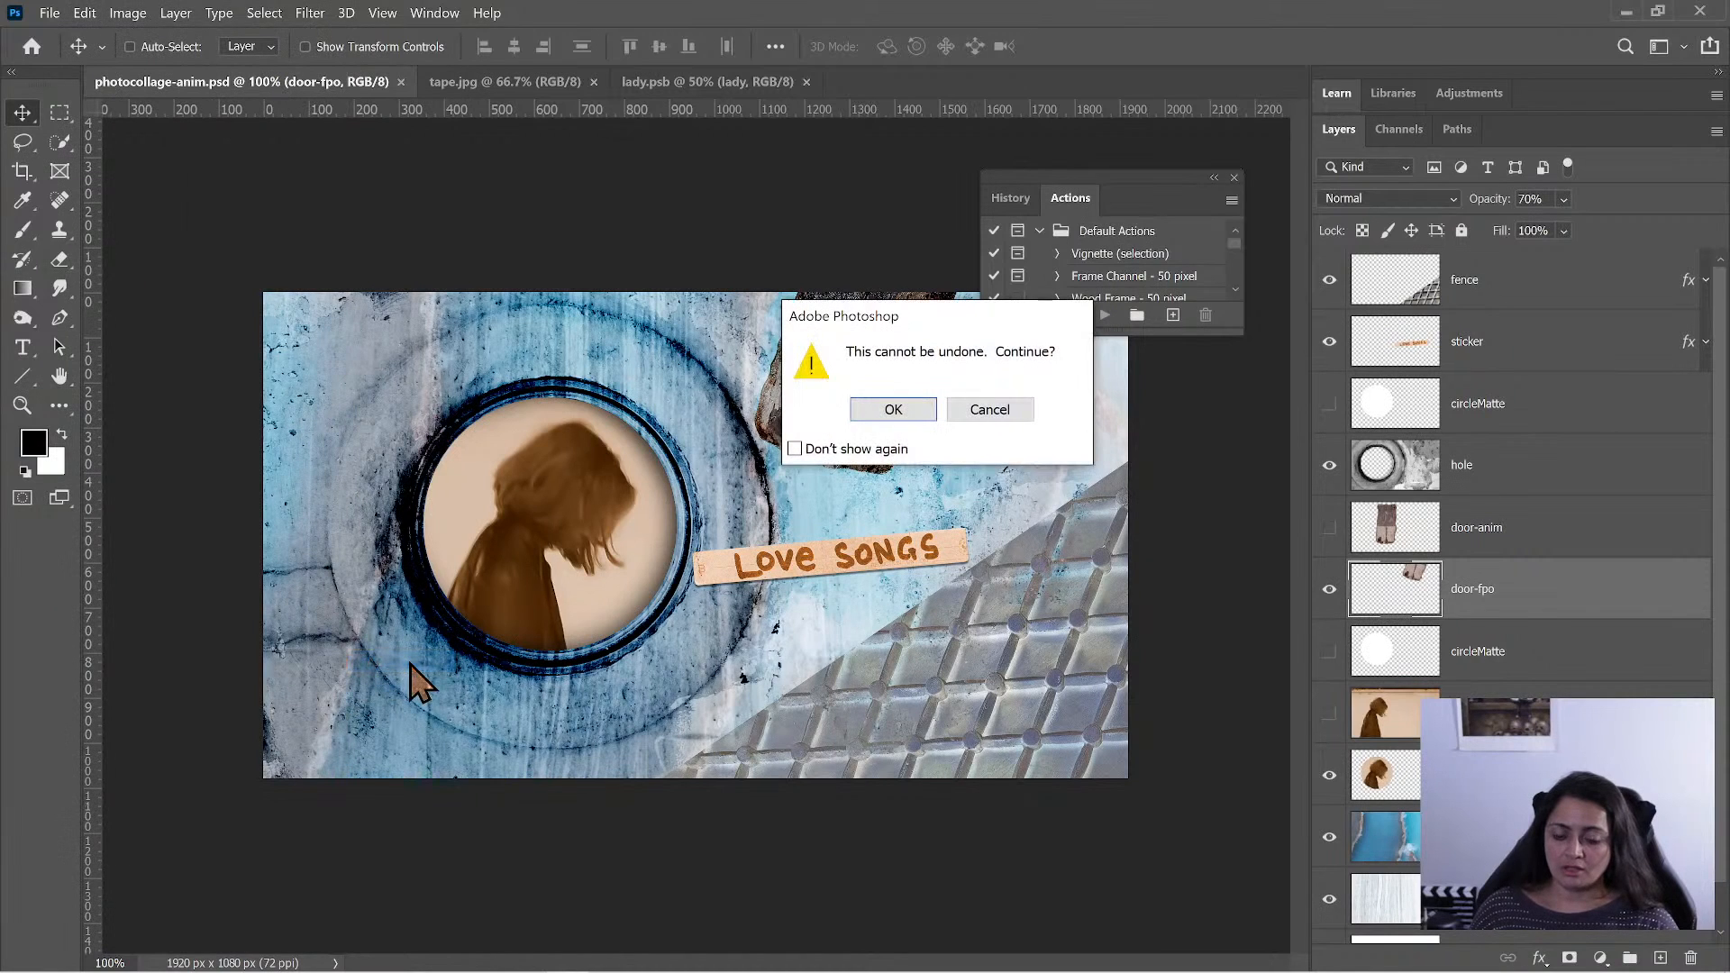
click(897, 410)
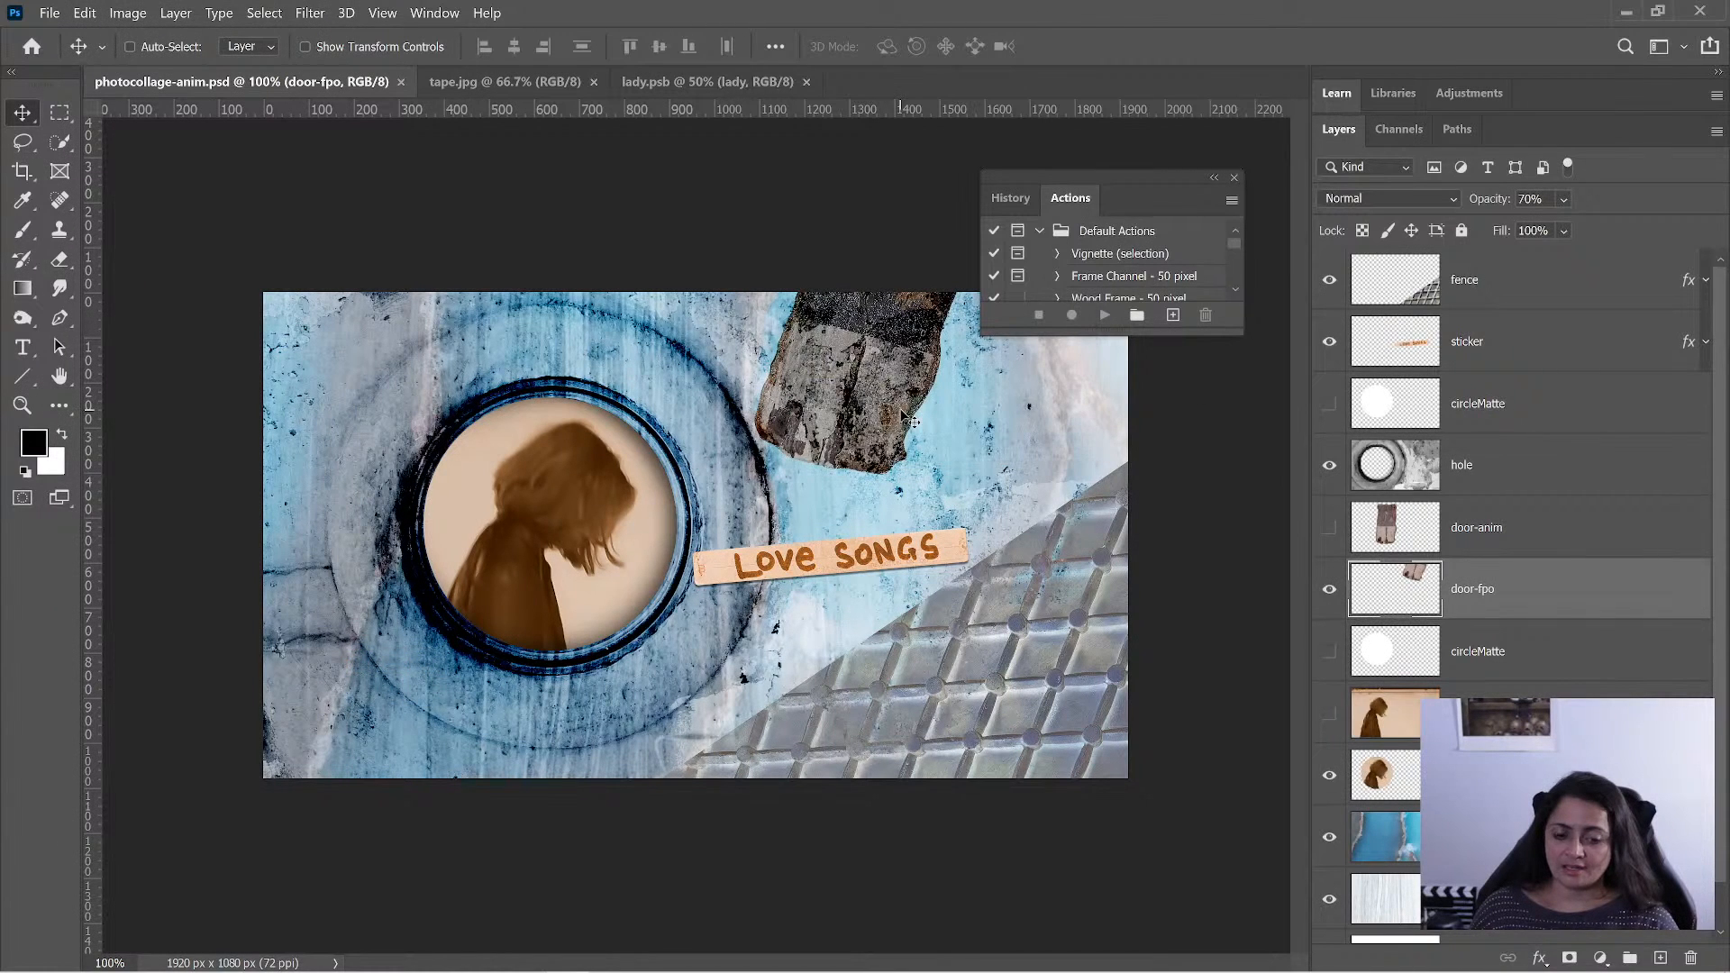
- Switch to After Effects and look at the composition settings offered for a new composition without creating it
mouse_move(765, 969)
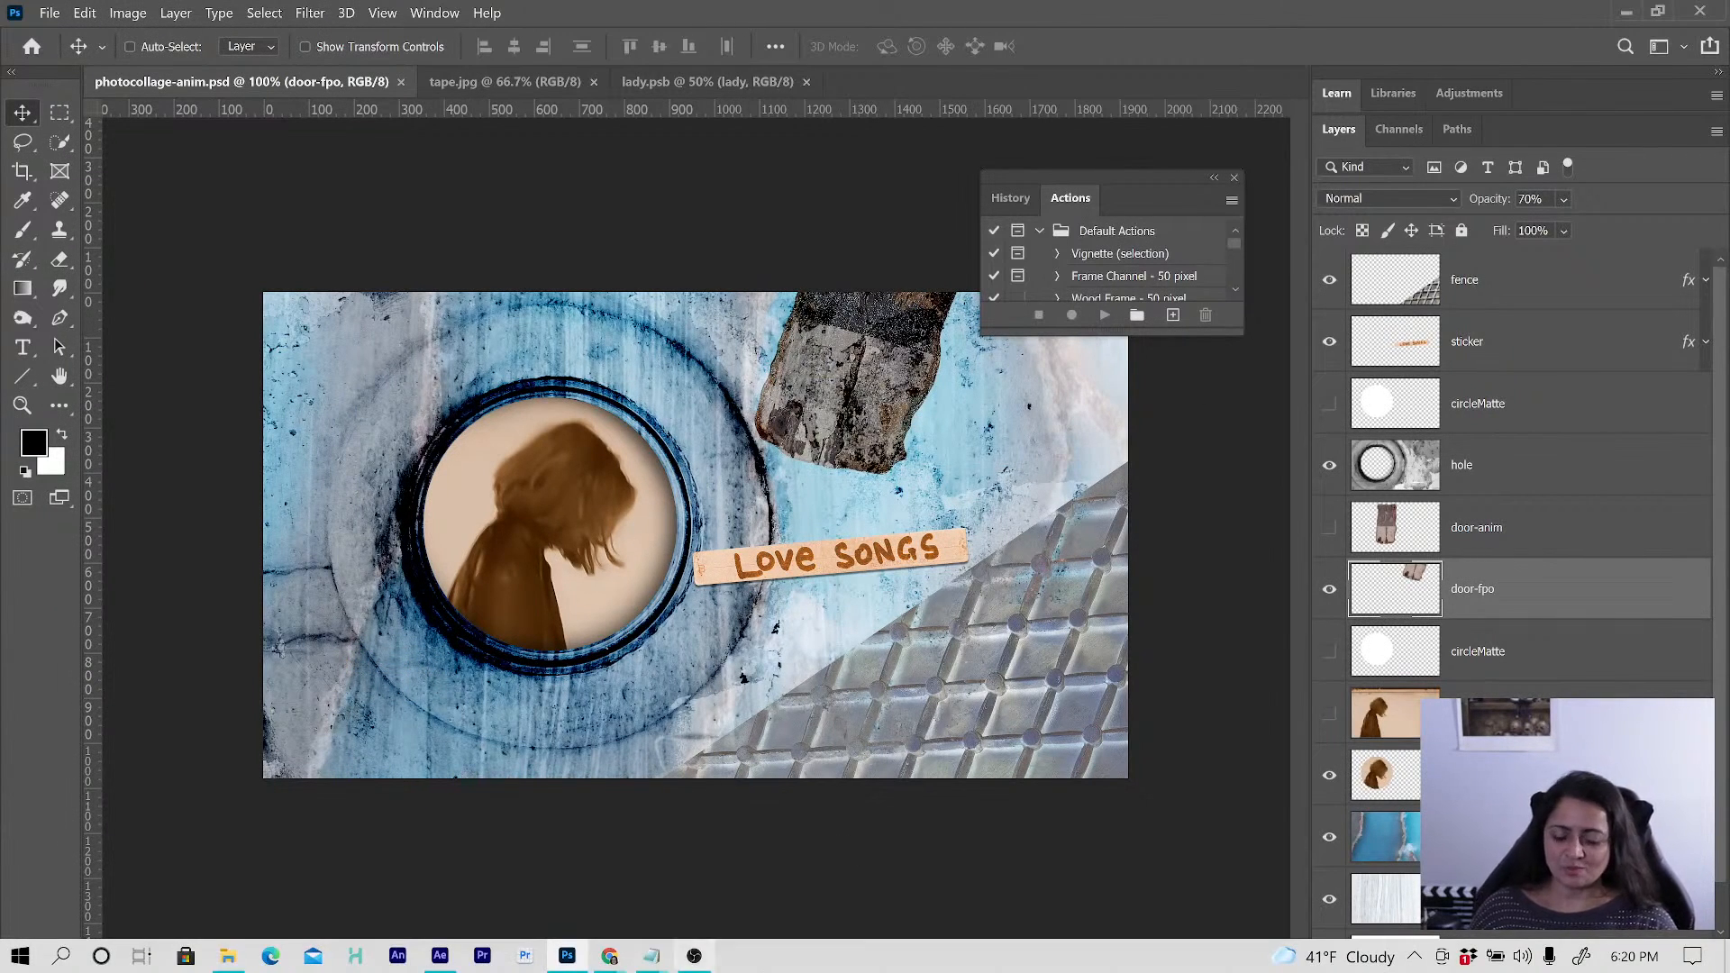
click(440, 958)
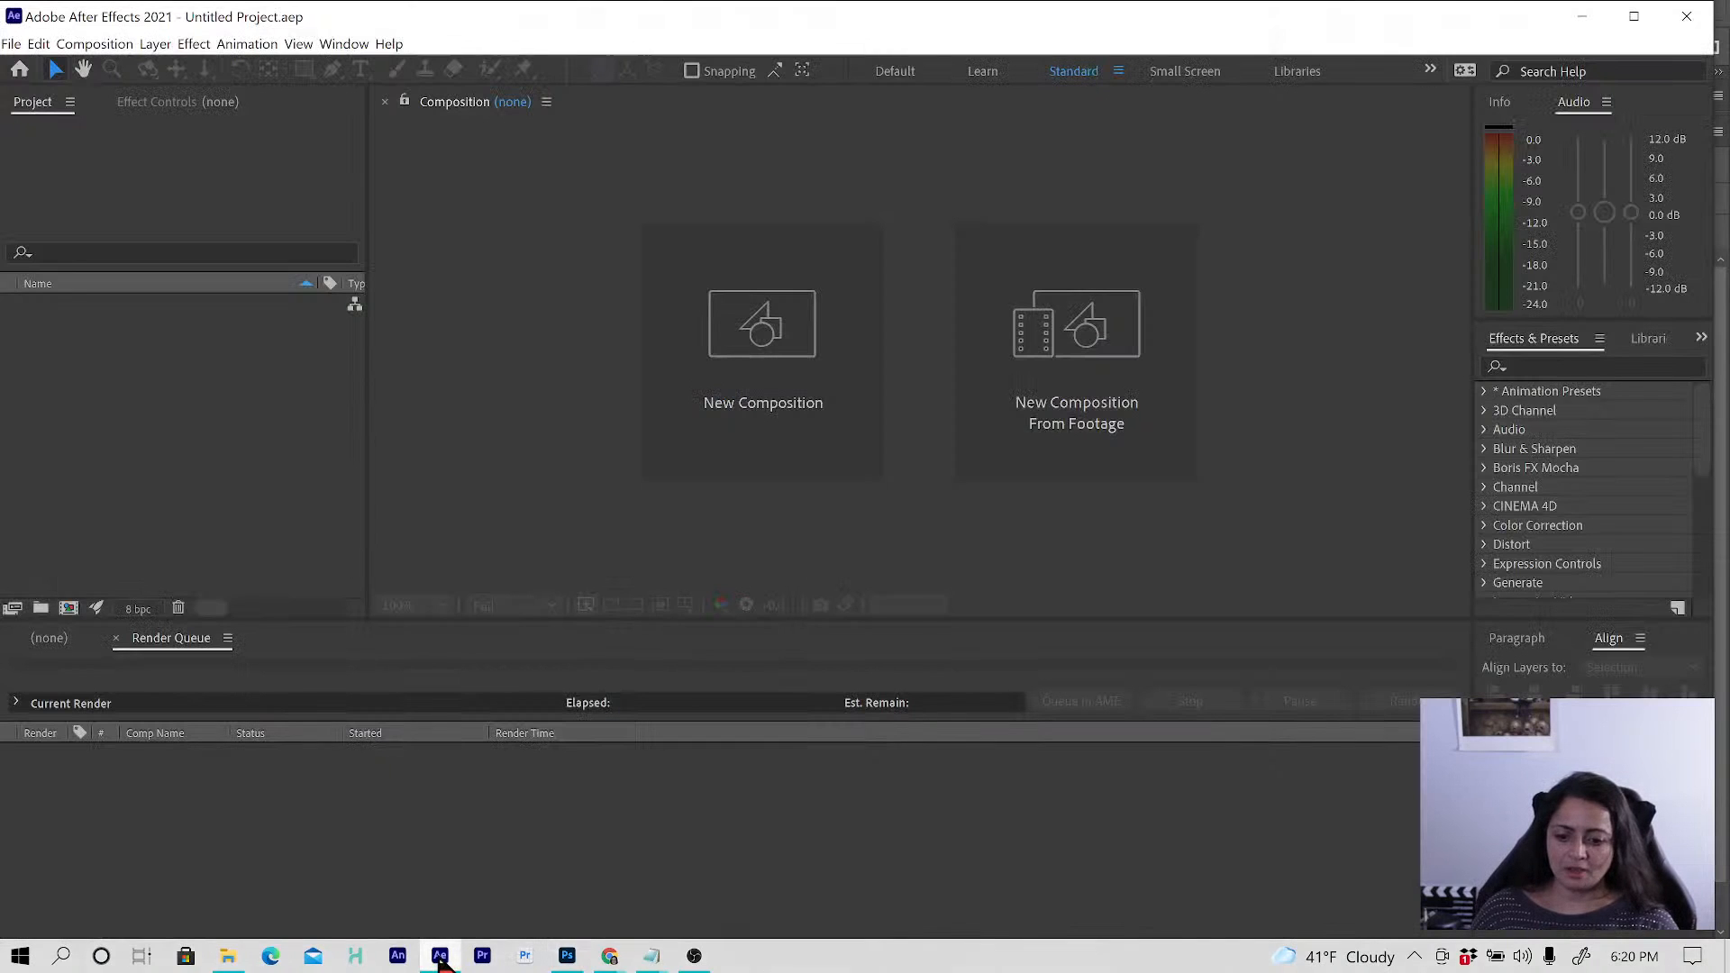
click(117, 444)
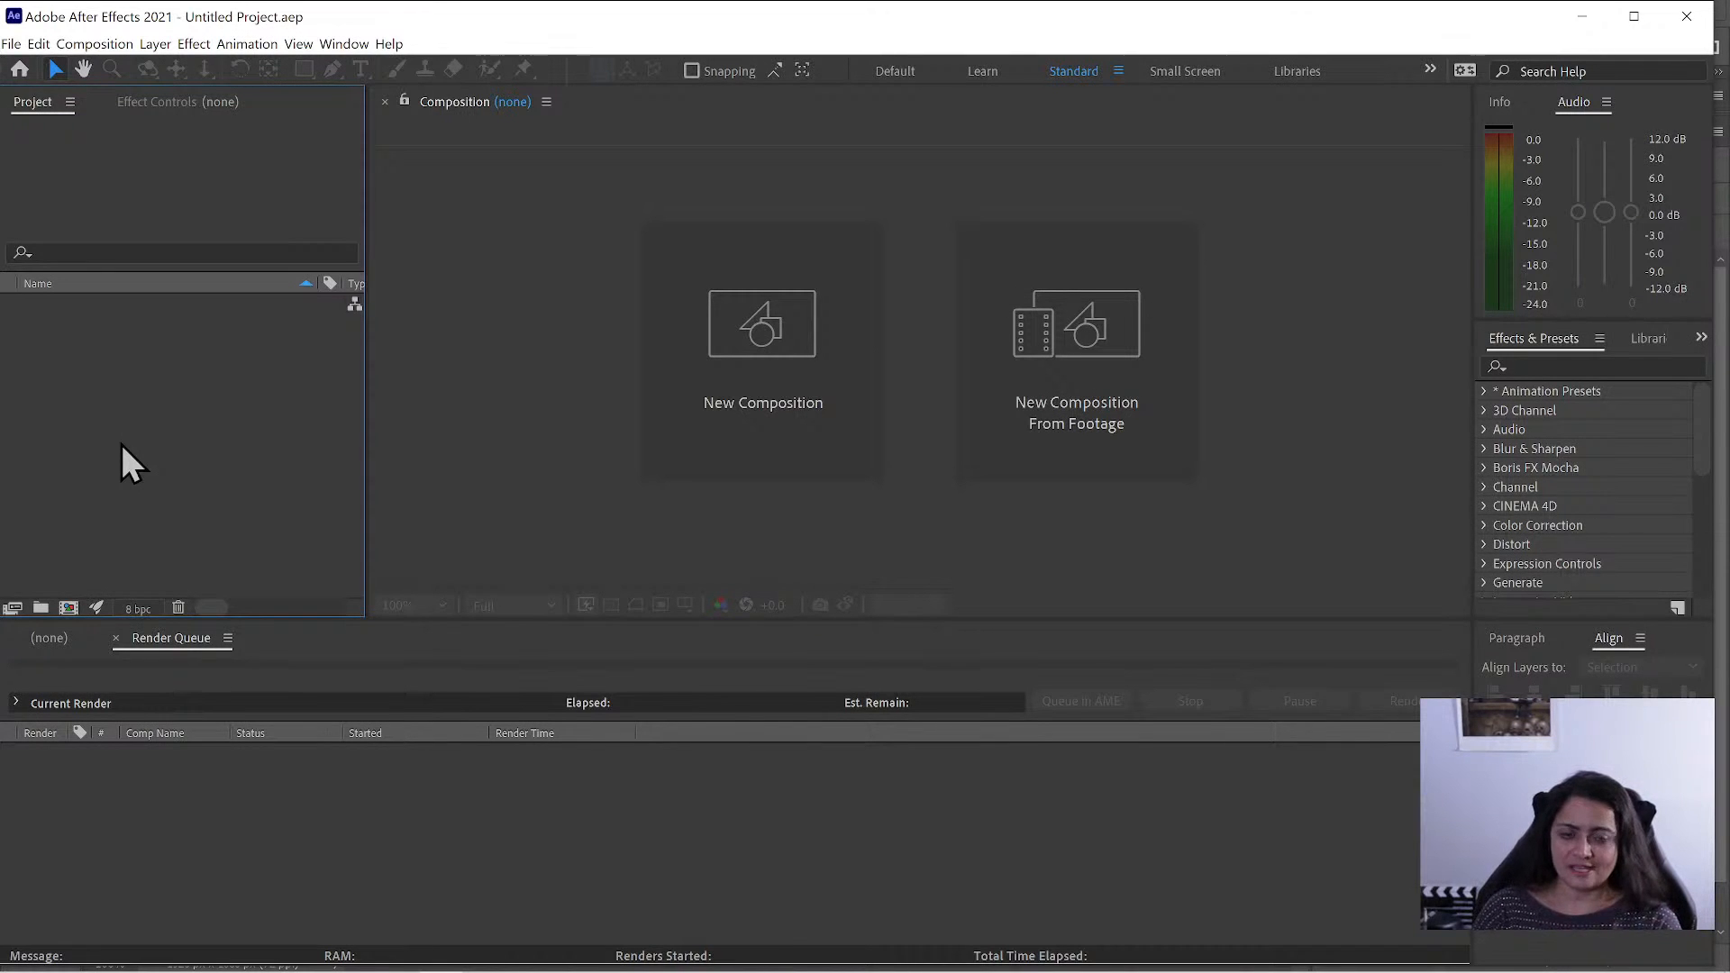
click(773, 349)
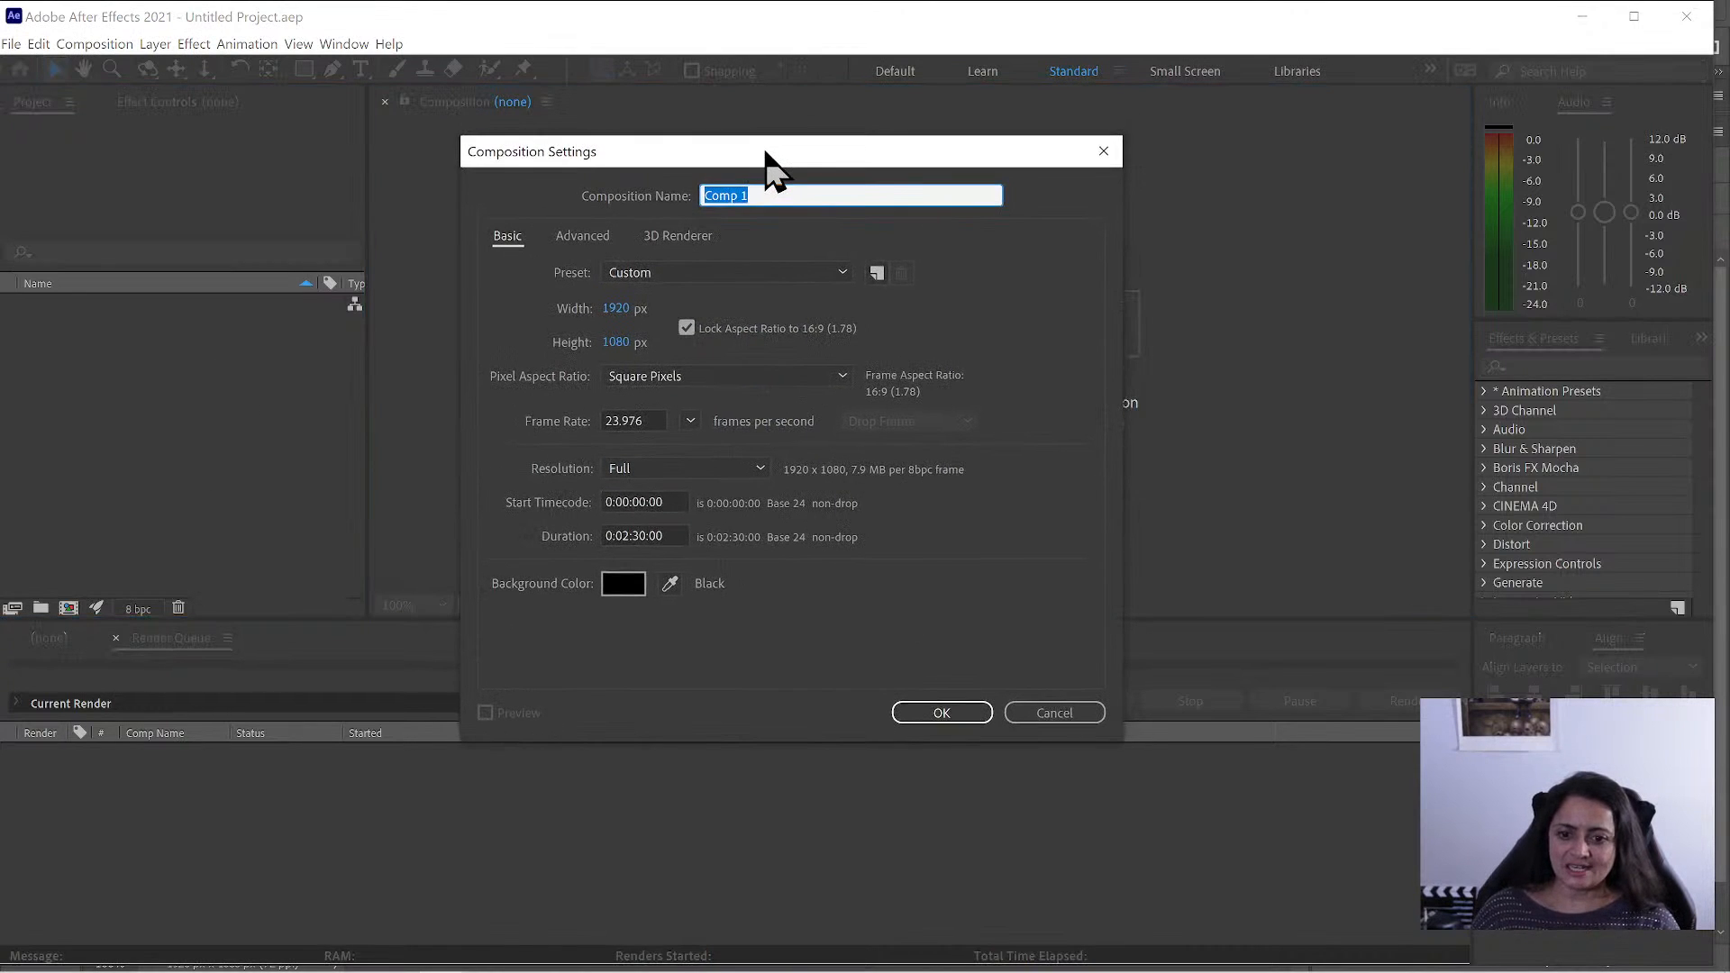
click(1057, 713)
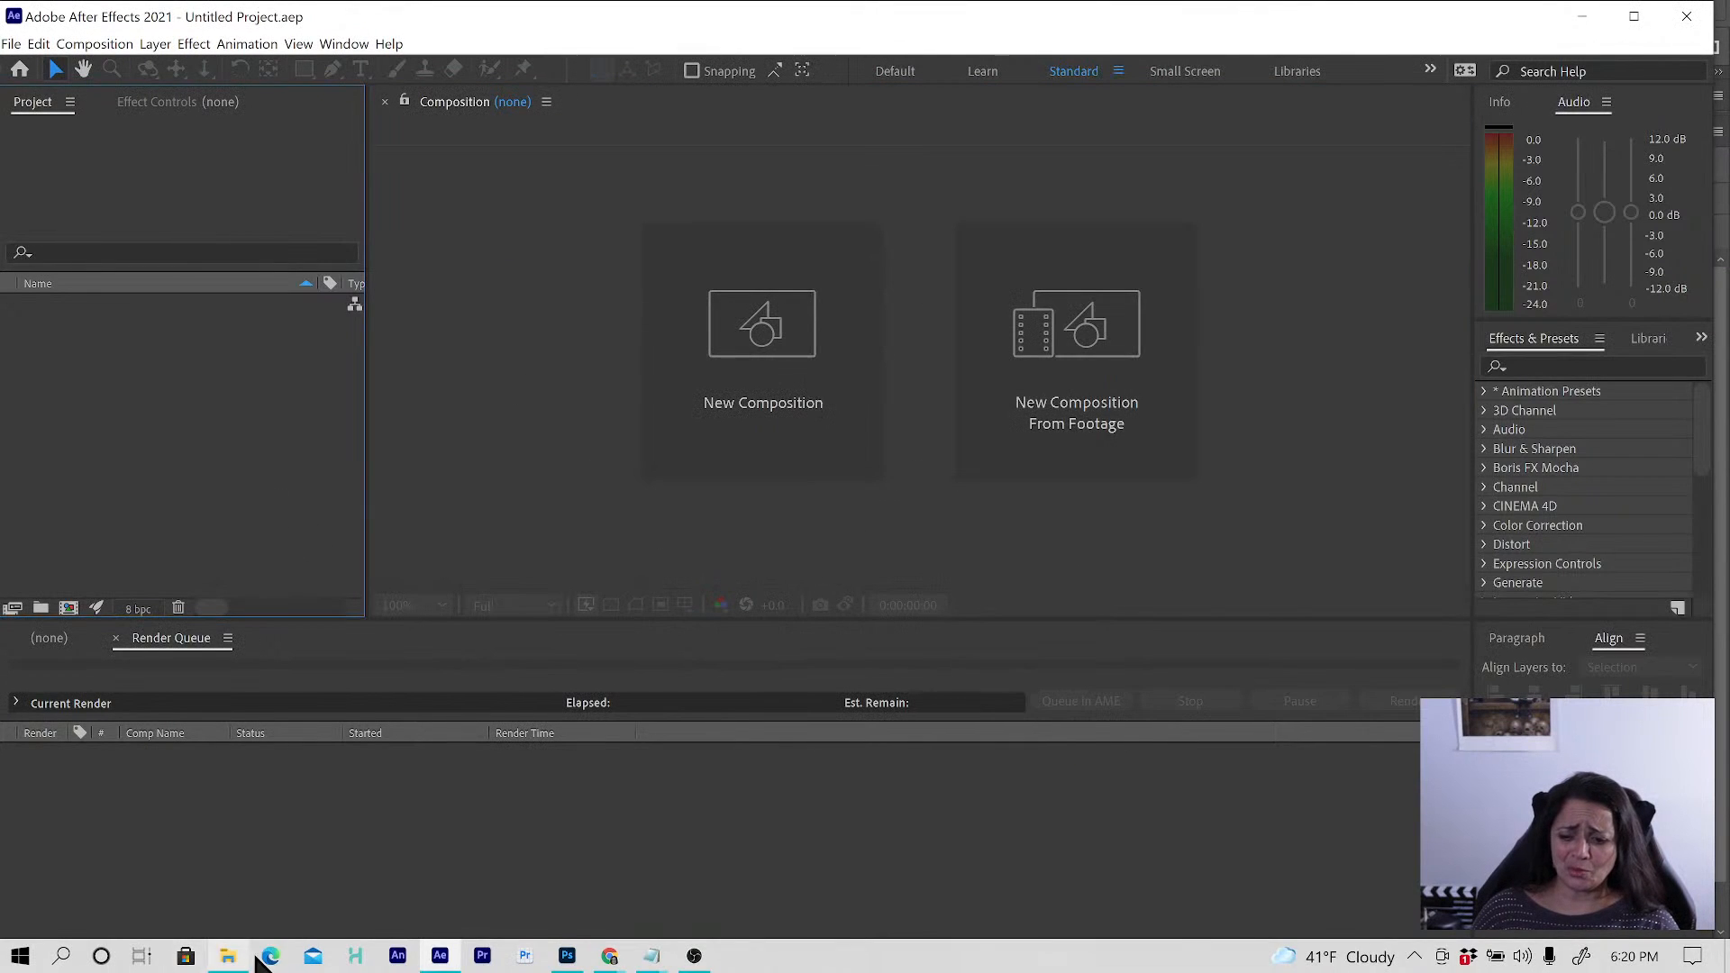
- Import collage_anim_finished.mov from the 04-finishedMP4 folder into the After Effects project
click(228, 957)
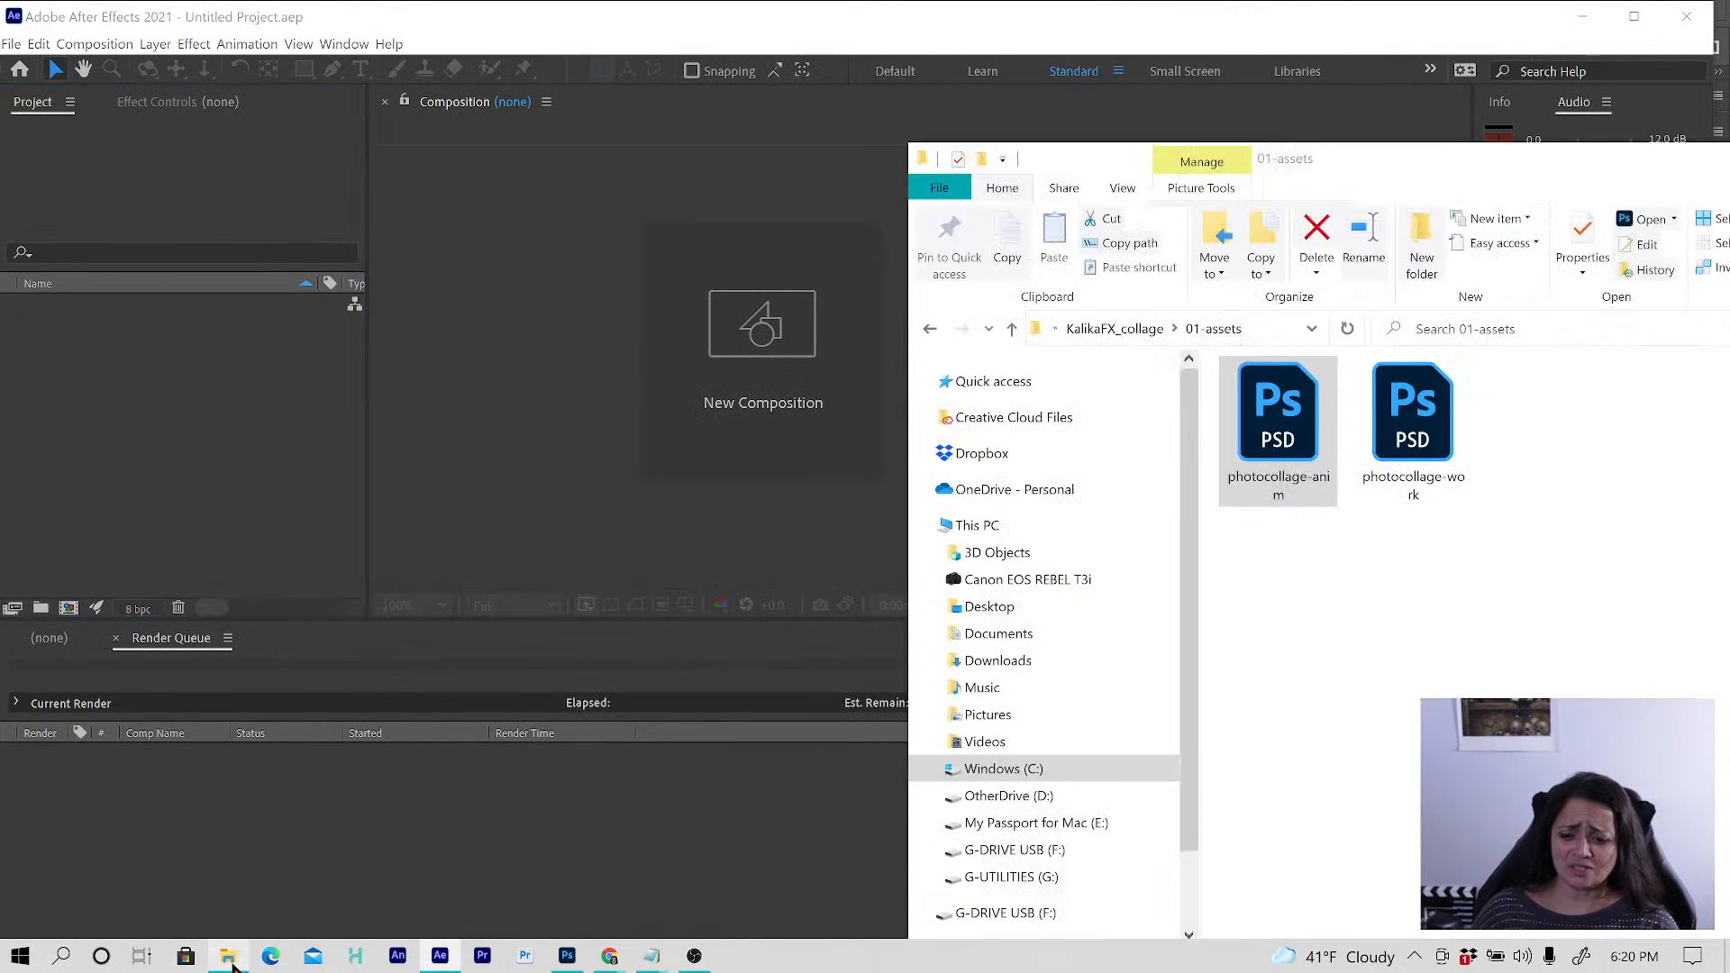
click(1149, 335)
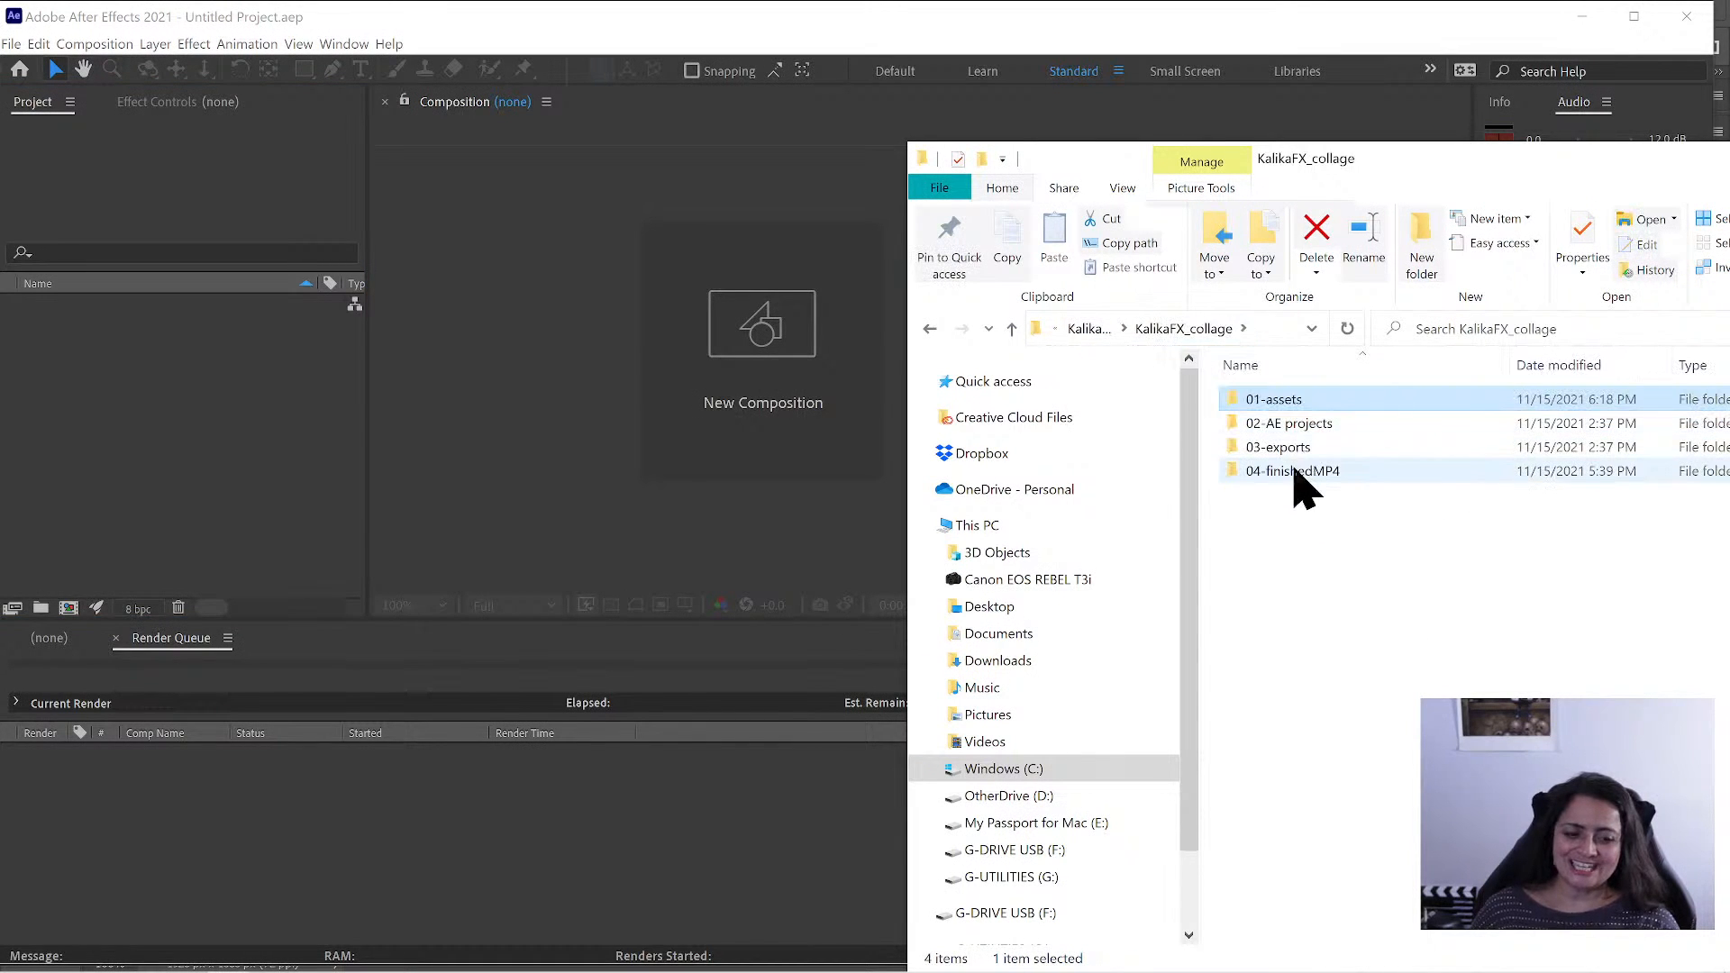
click(1296, 473)
double_click(1298, 487)
drag(1296, 446, 90, 379)
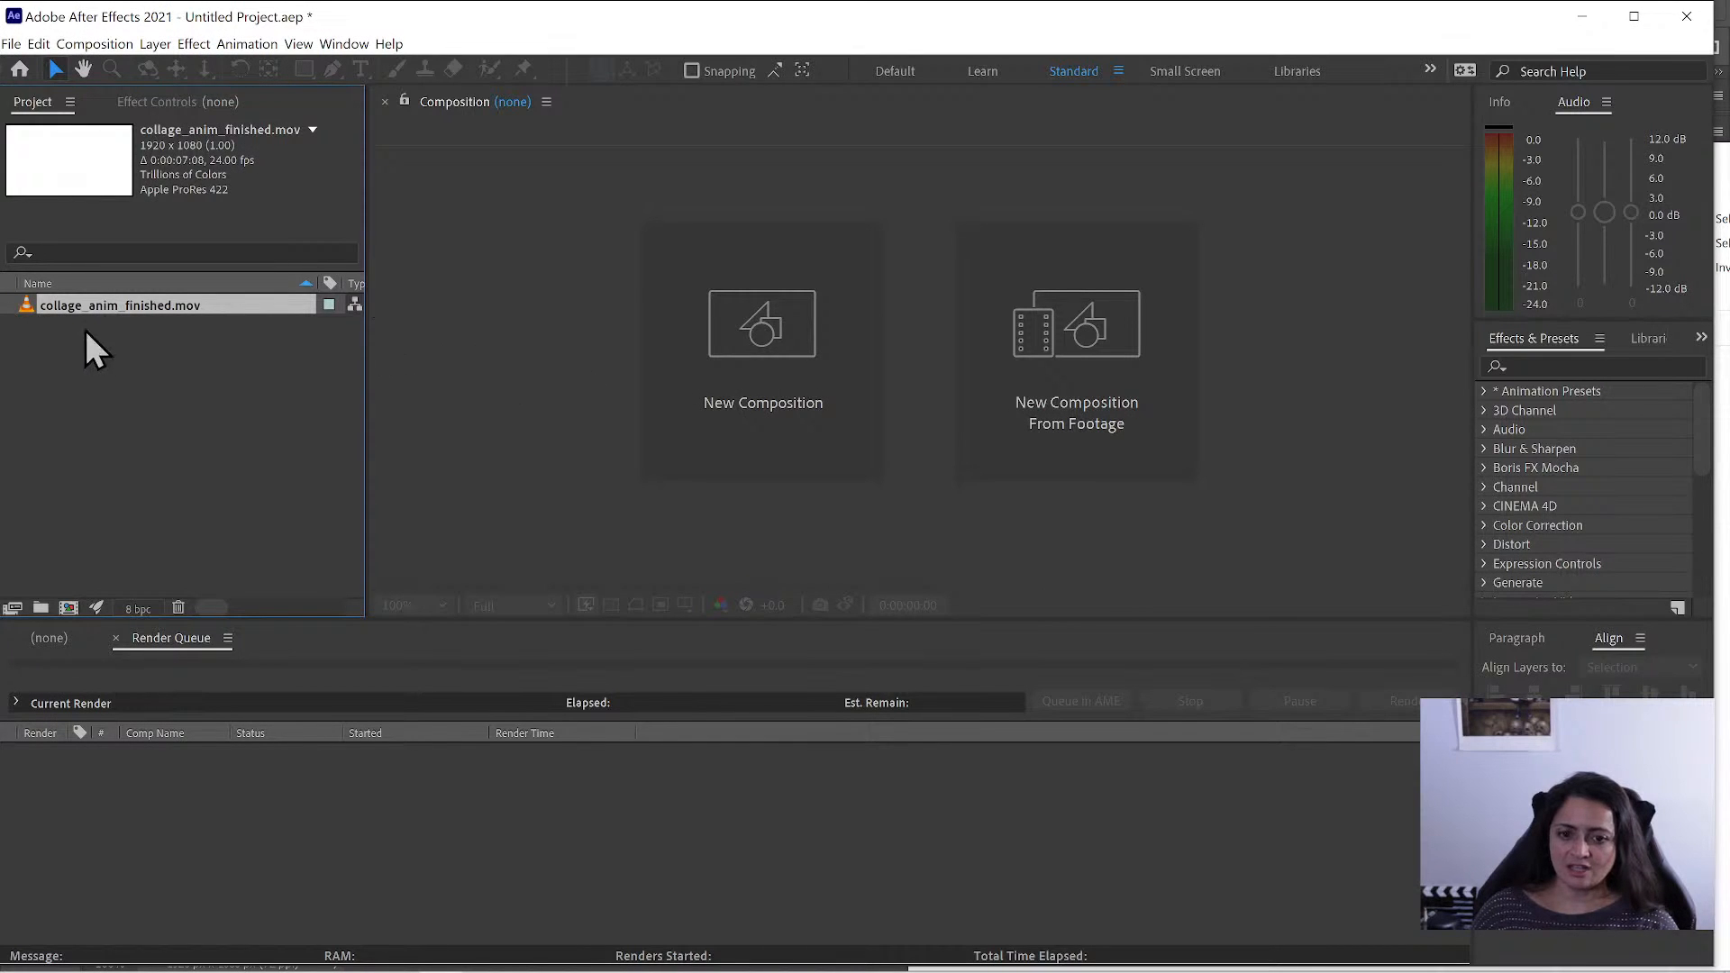
- Create a new composition with a frame rate of 24 frames per second and a duration of 8:00
click(770, 351)
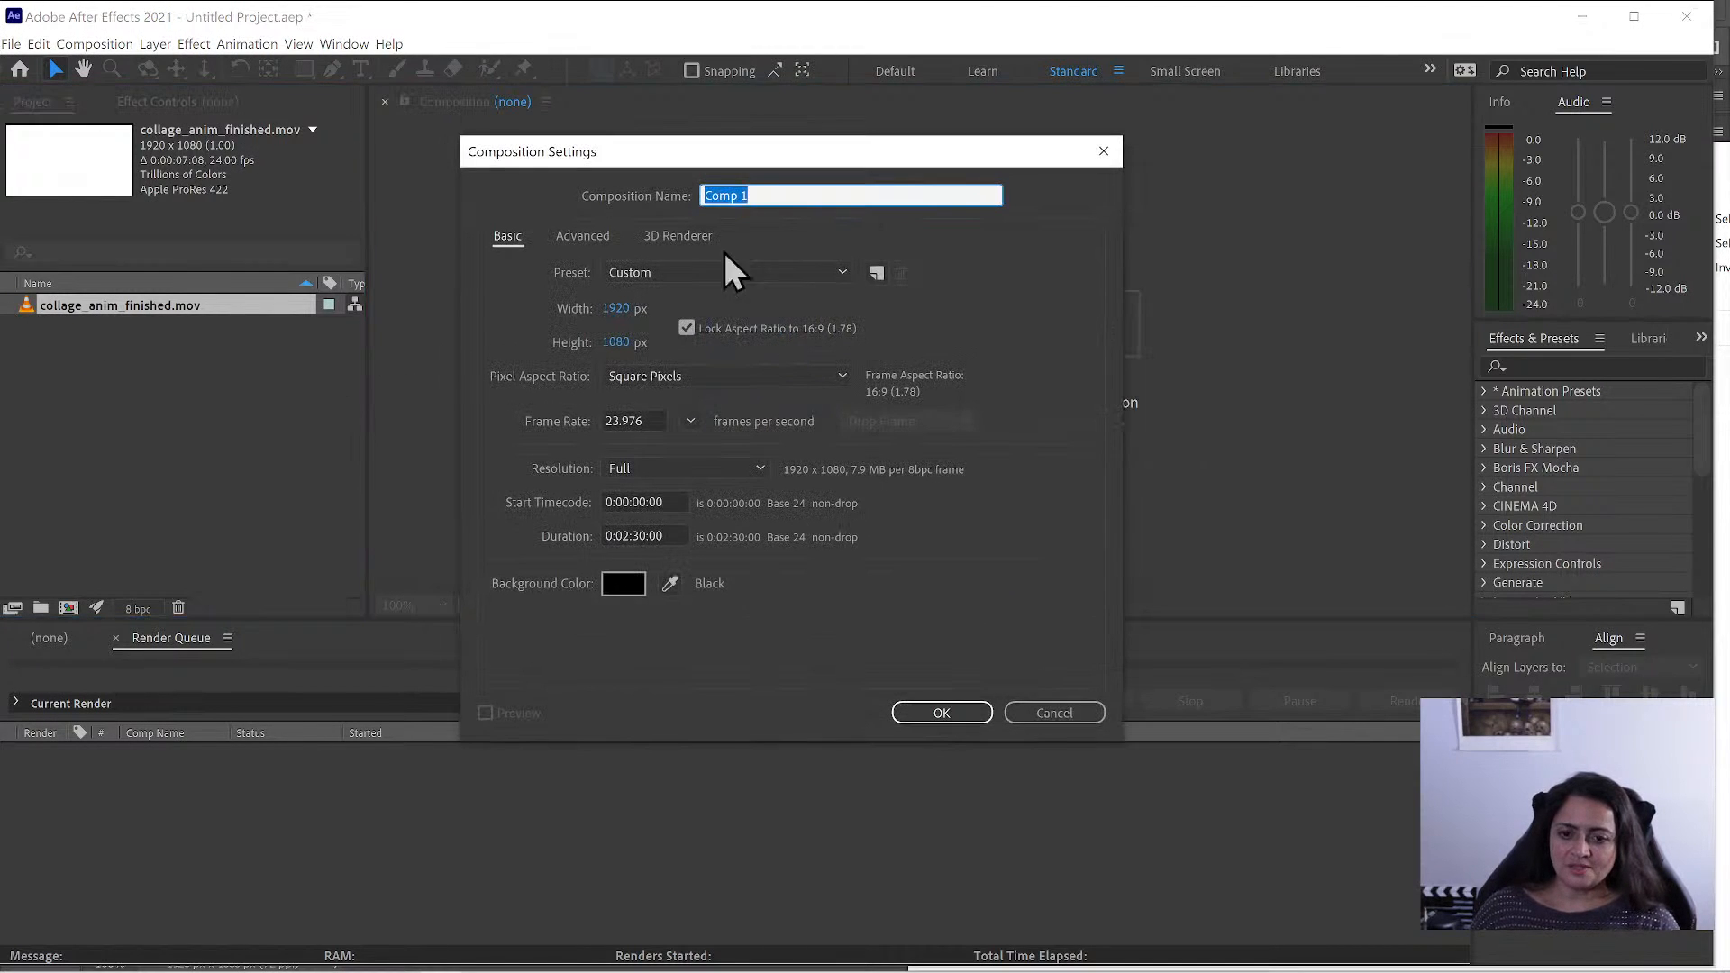
click(691, 421)
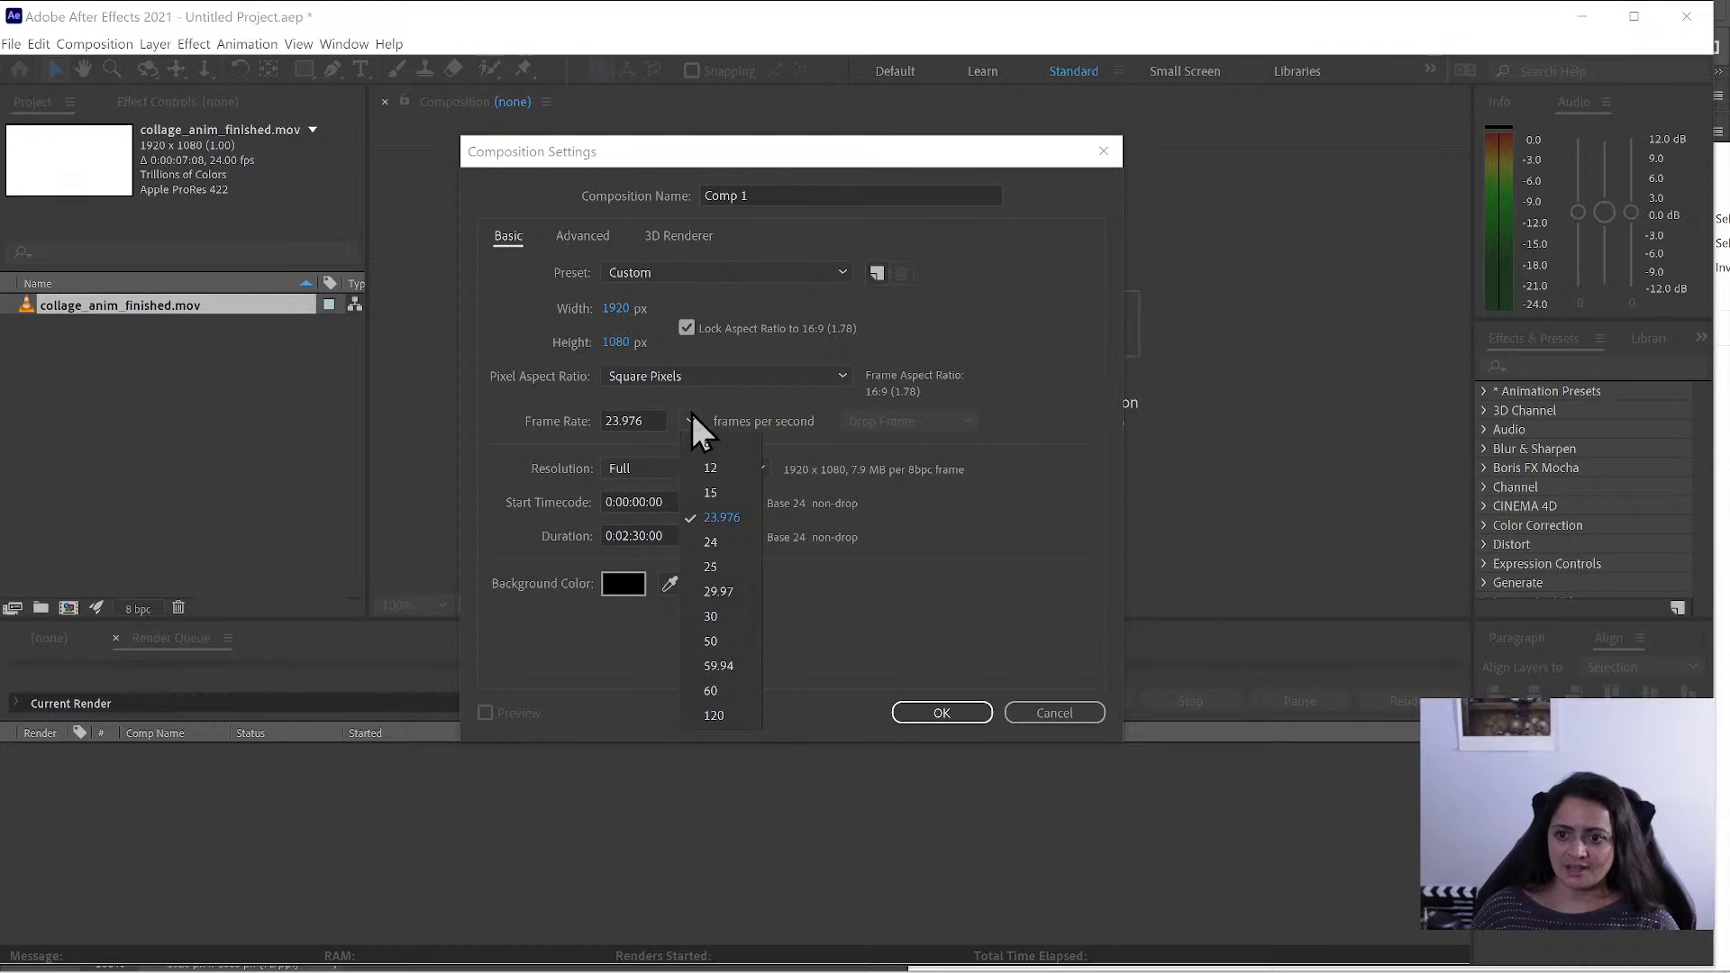
click(722, 542)
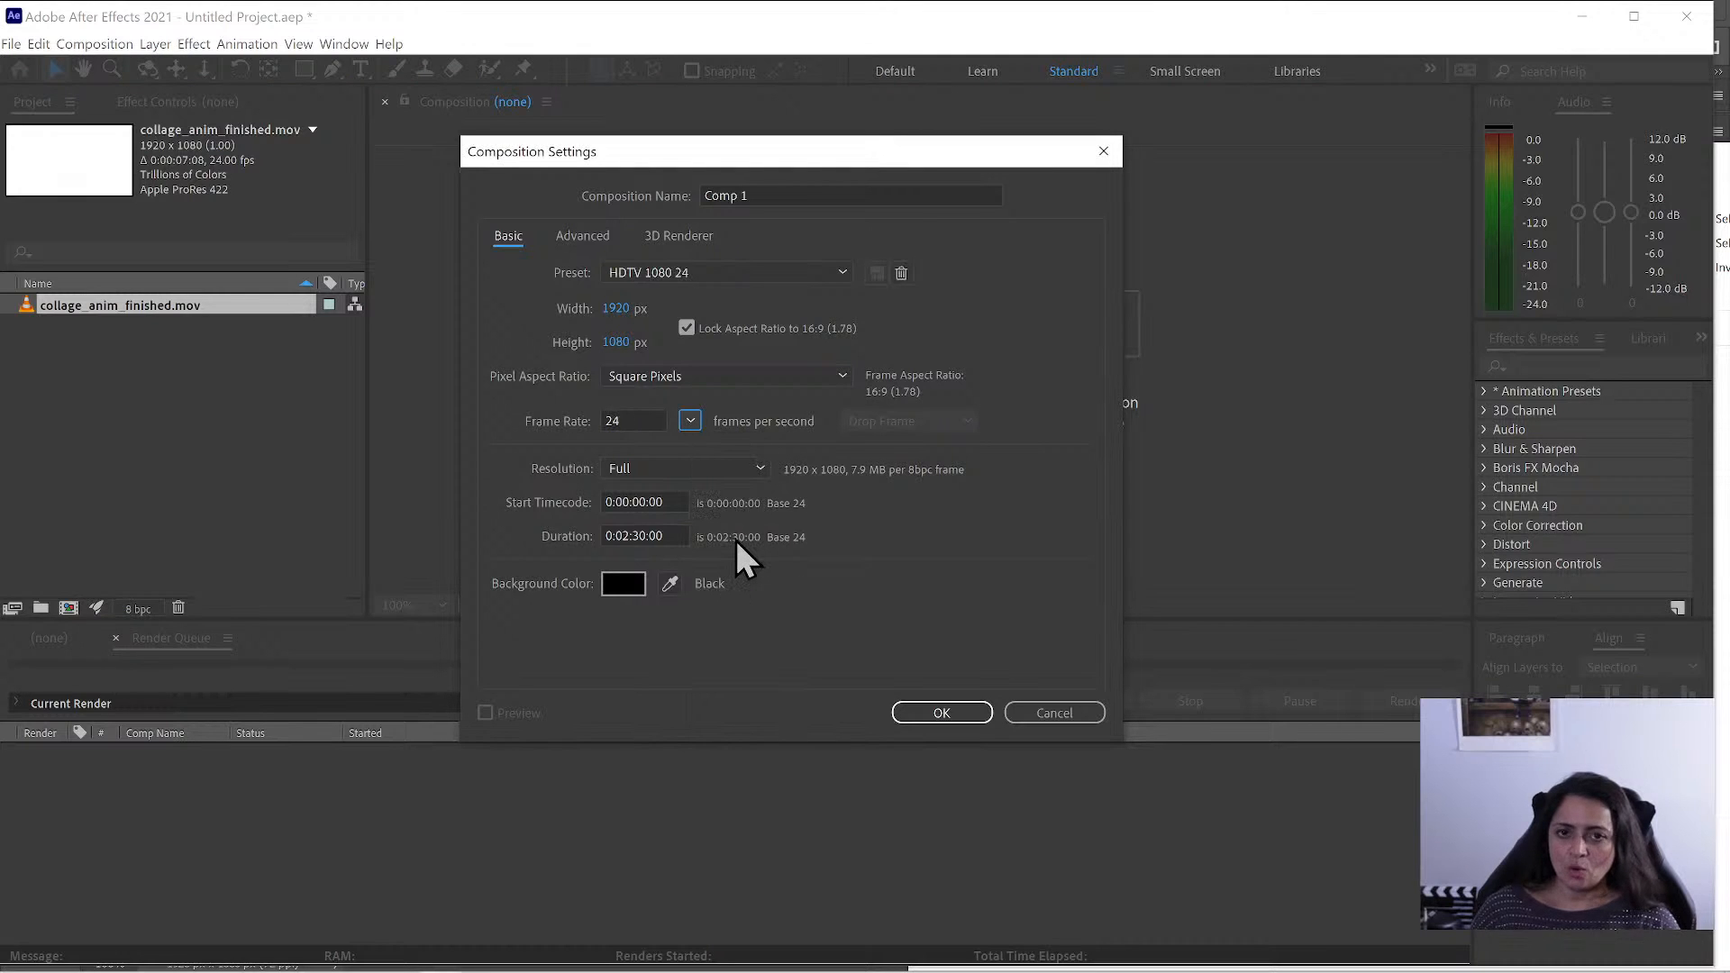
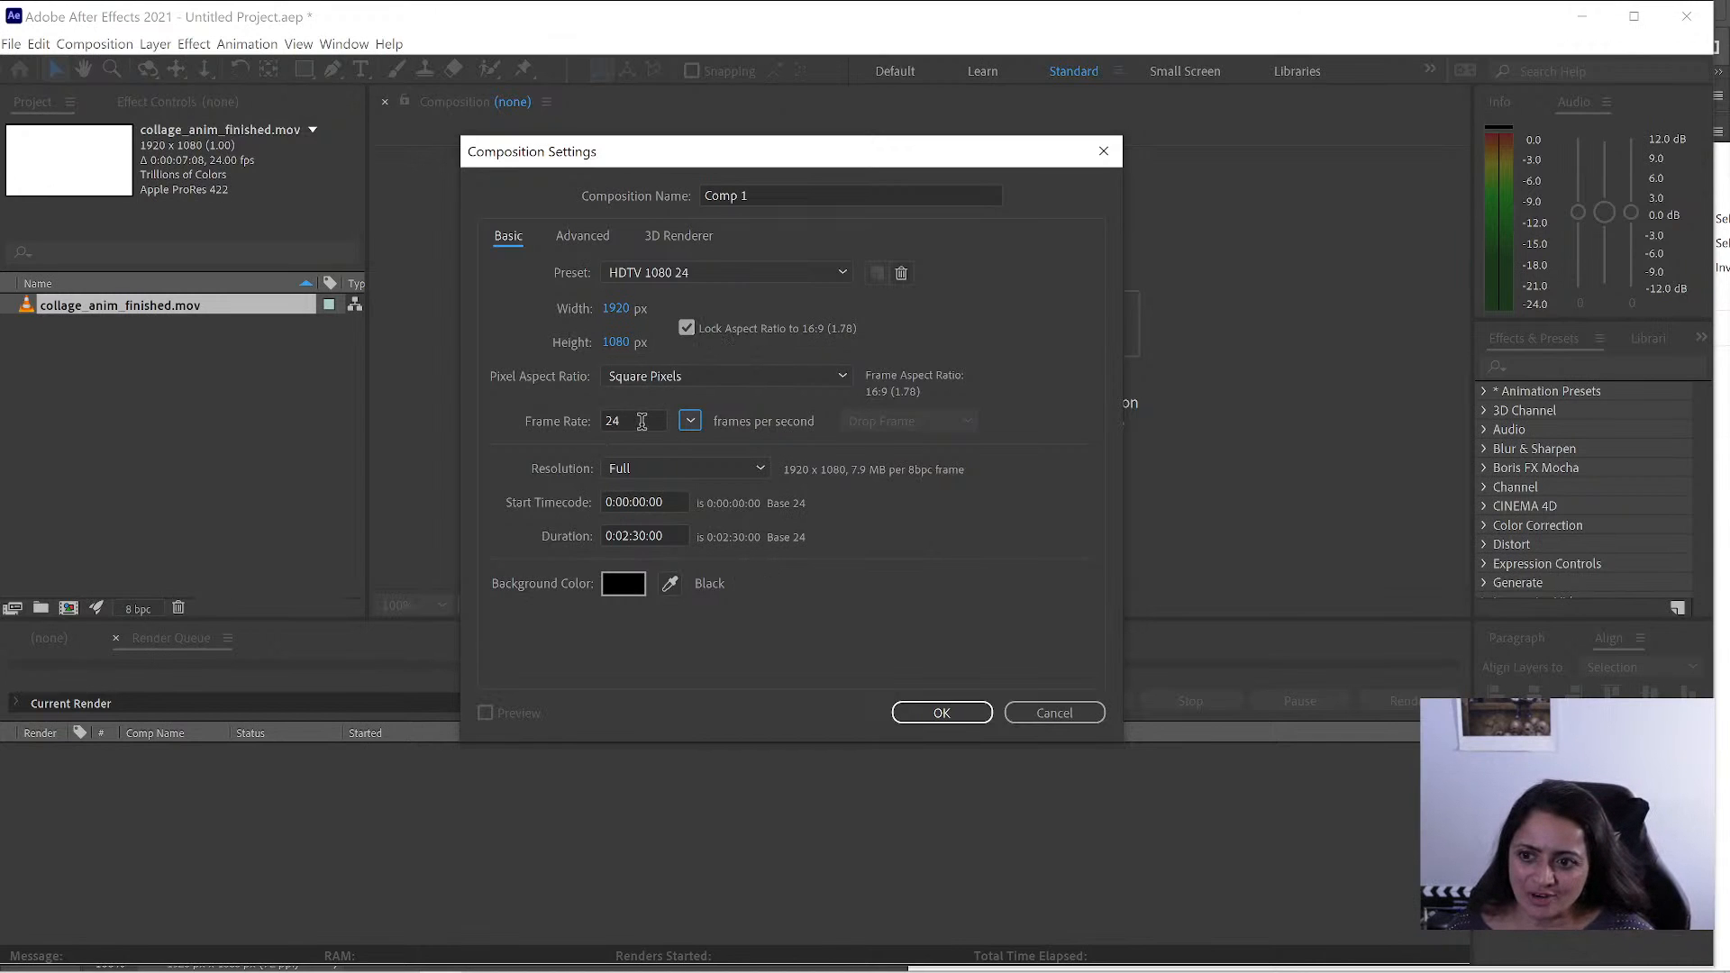
click(681, 536)
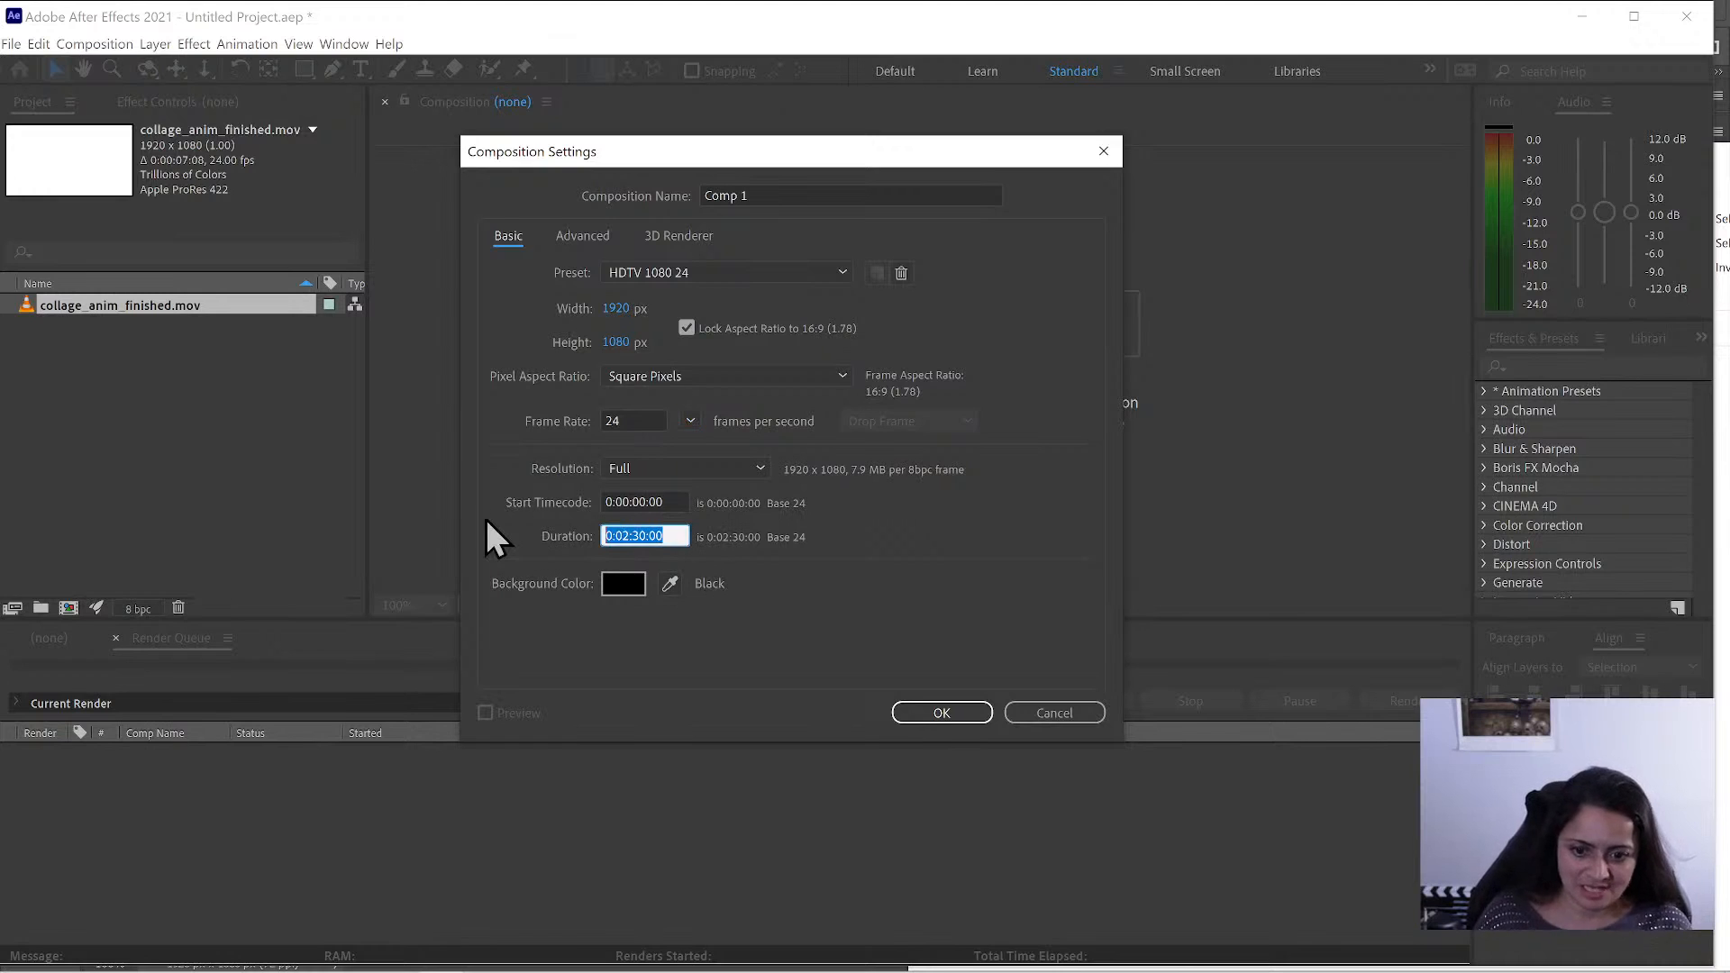
text(8:00)
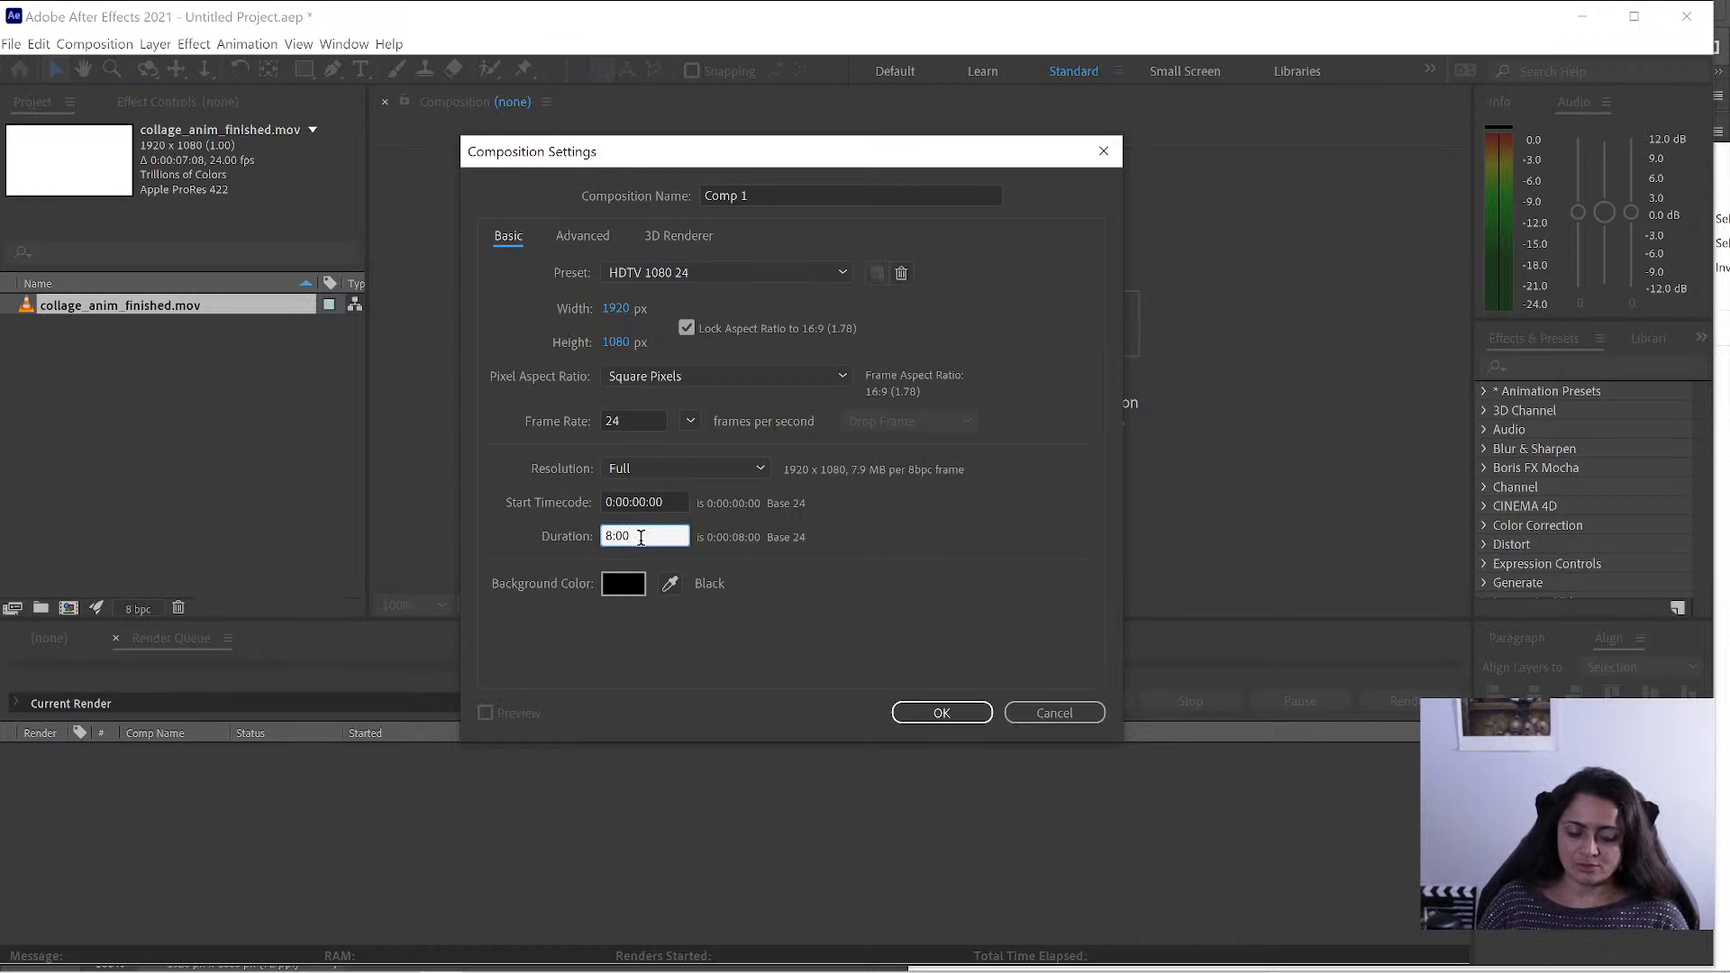
key(super+plus)
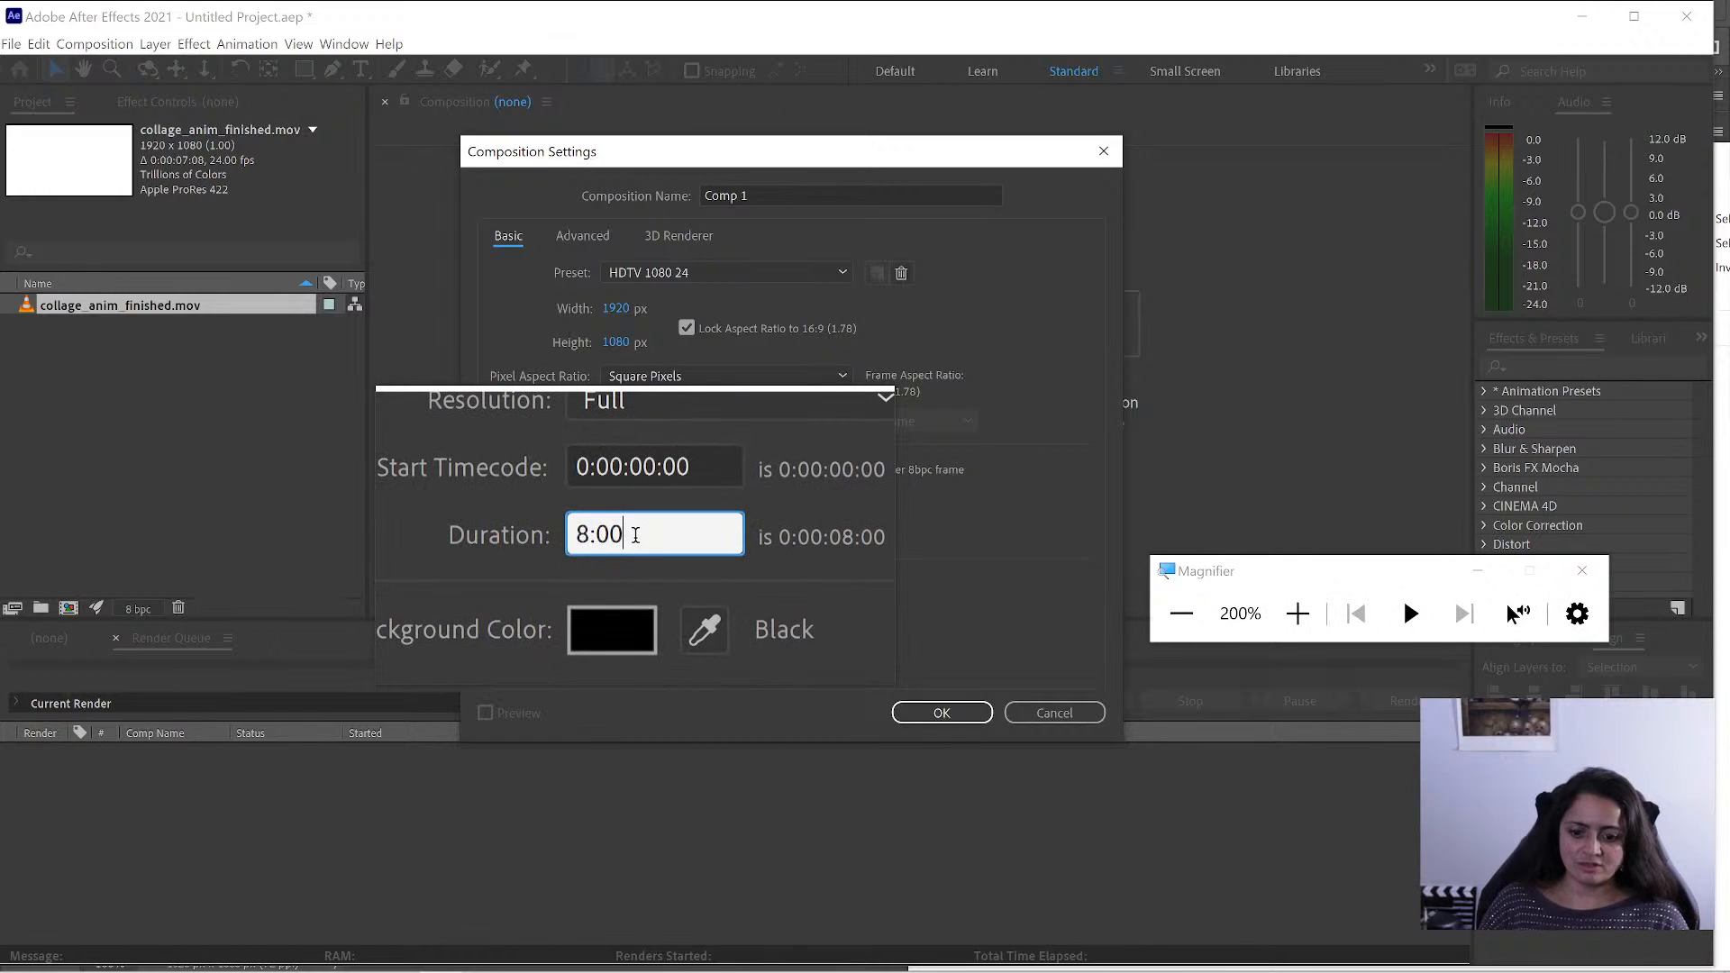
key(super+Escape)
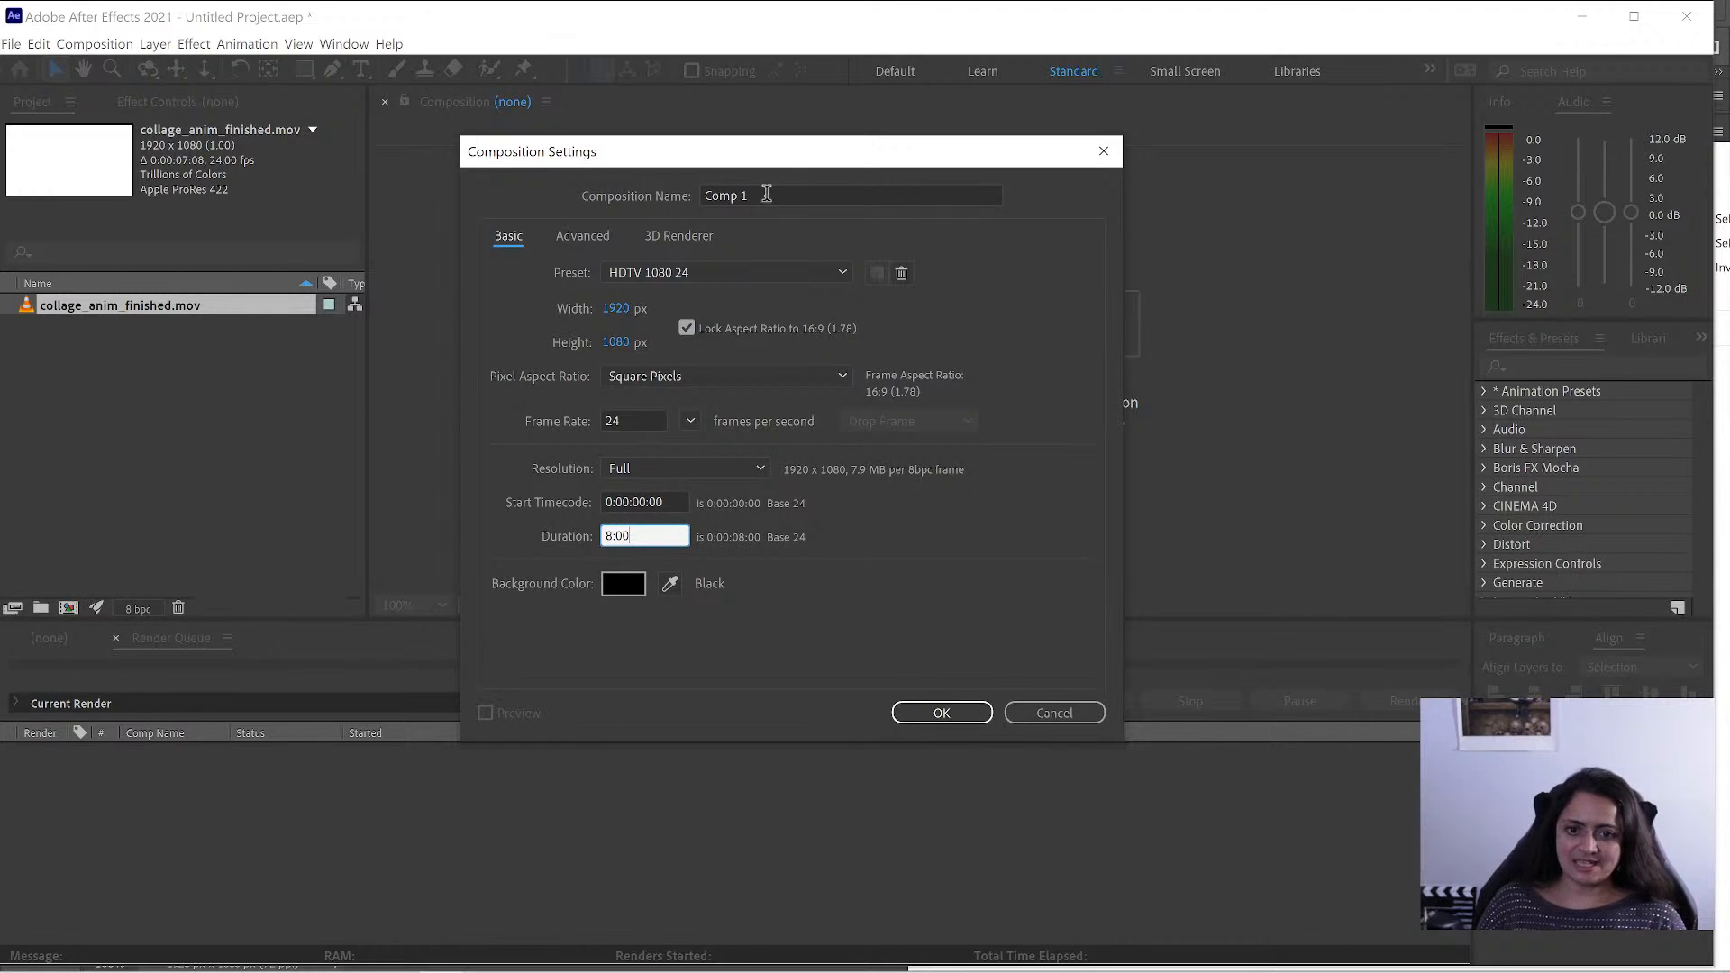
click(942, 712)
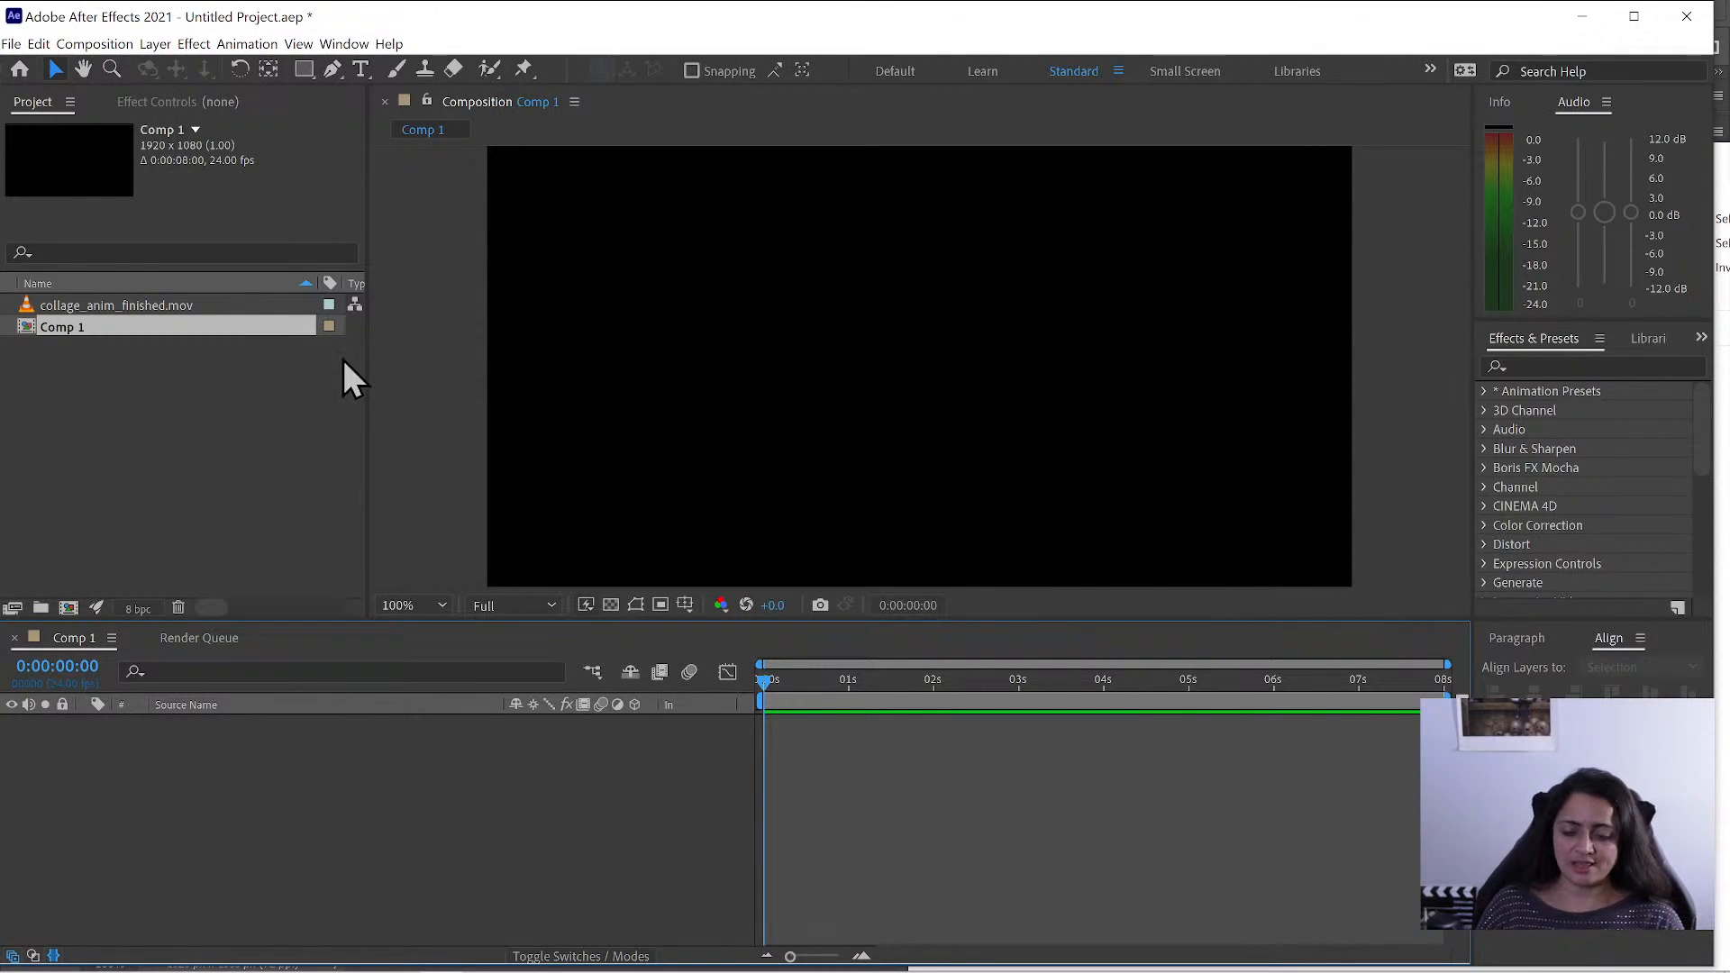
- Start a file import and browse from the Desktop through KFX_tuts and KalikaFX_collage-20211115T223751Z-001 to KalikaFX_collage's 01-assets folder
click(205, 410)
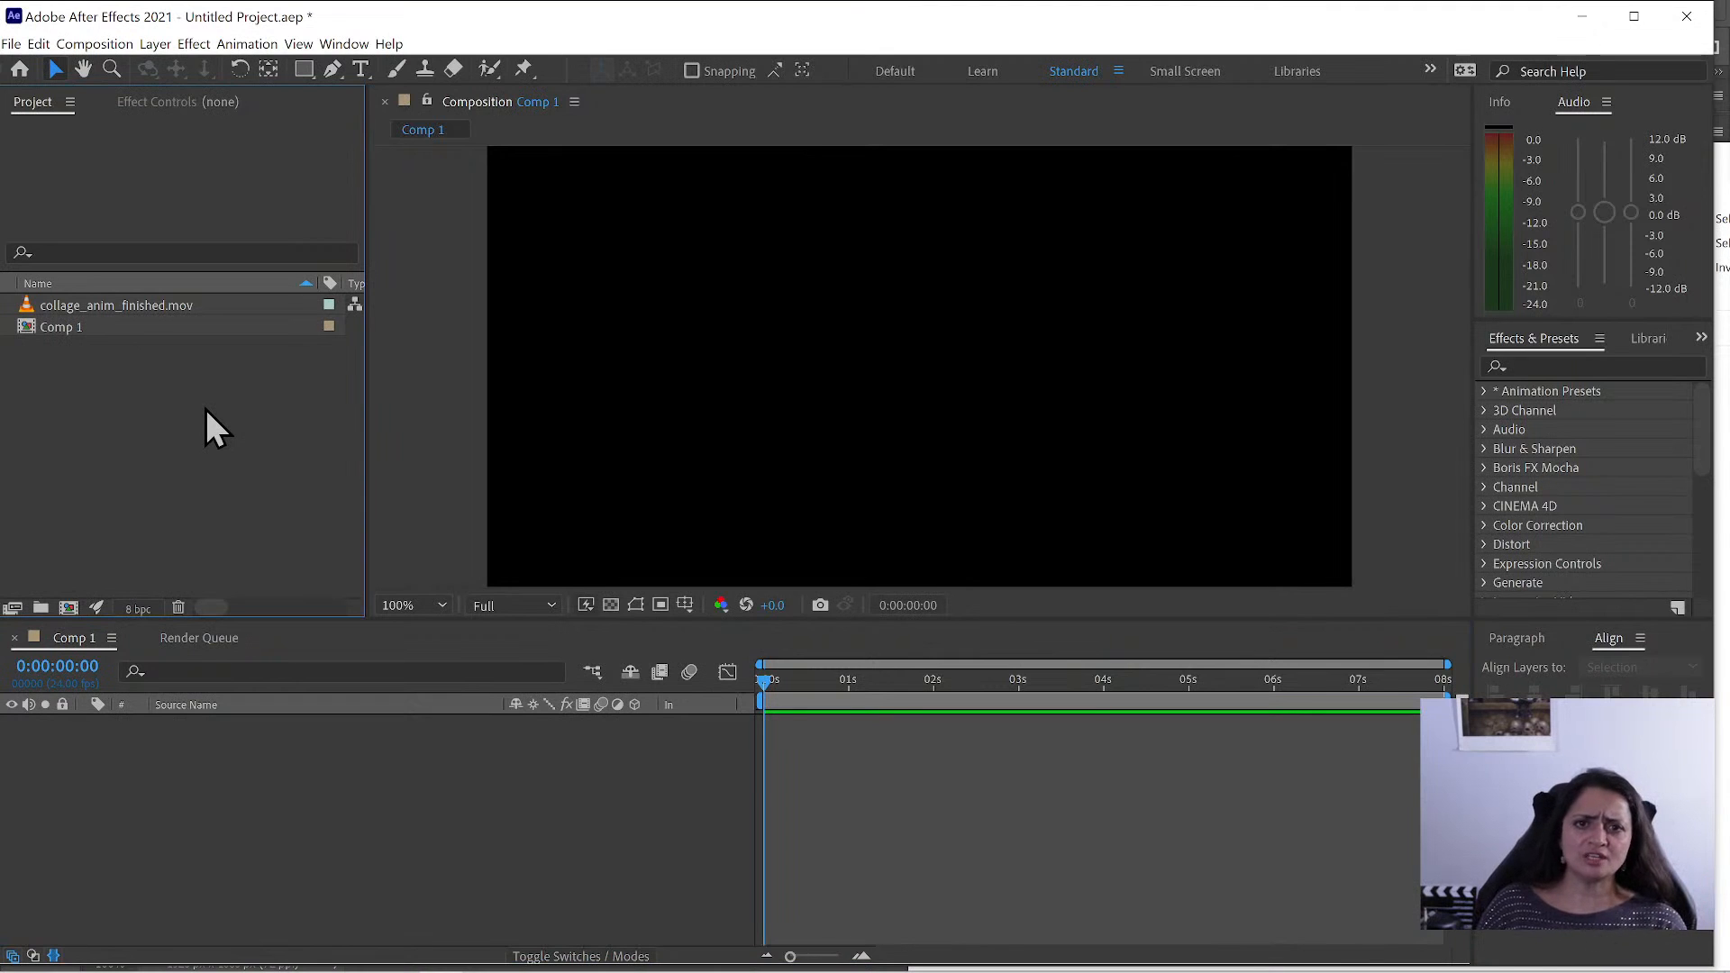
click(12, 45)
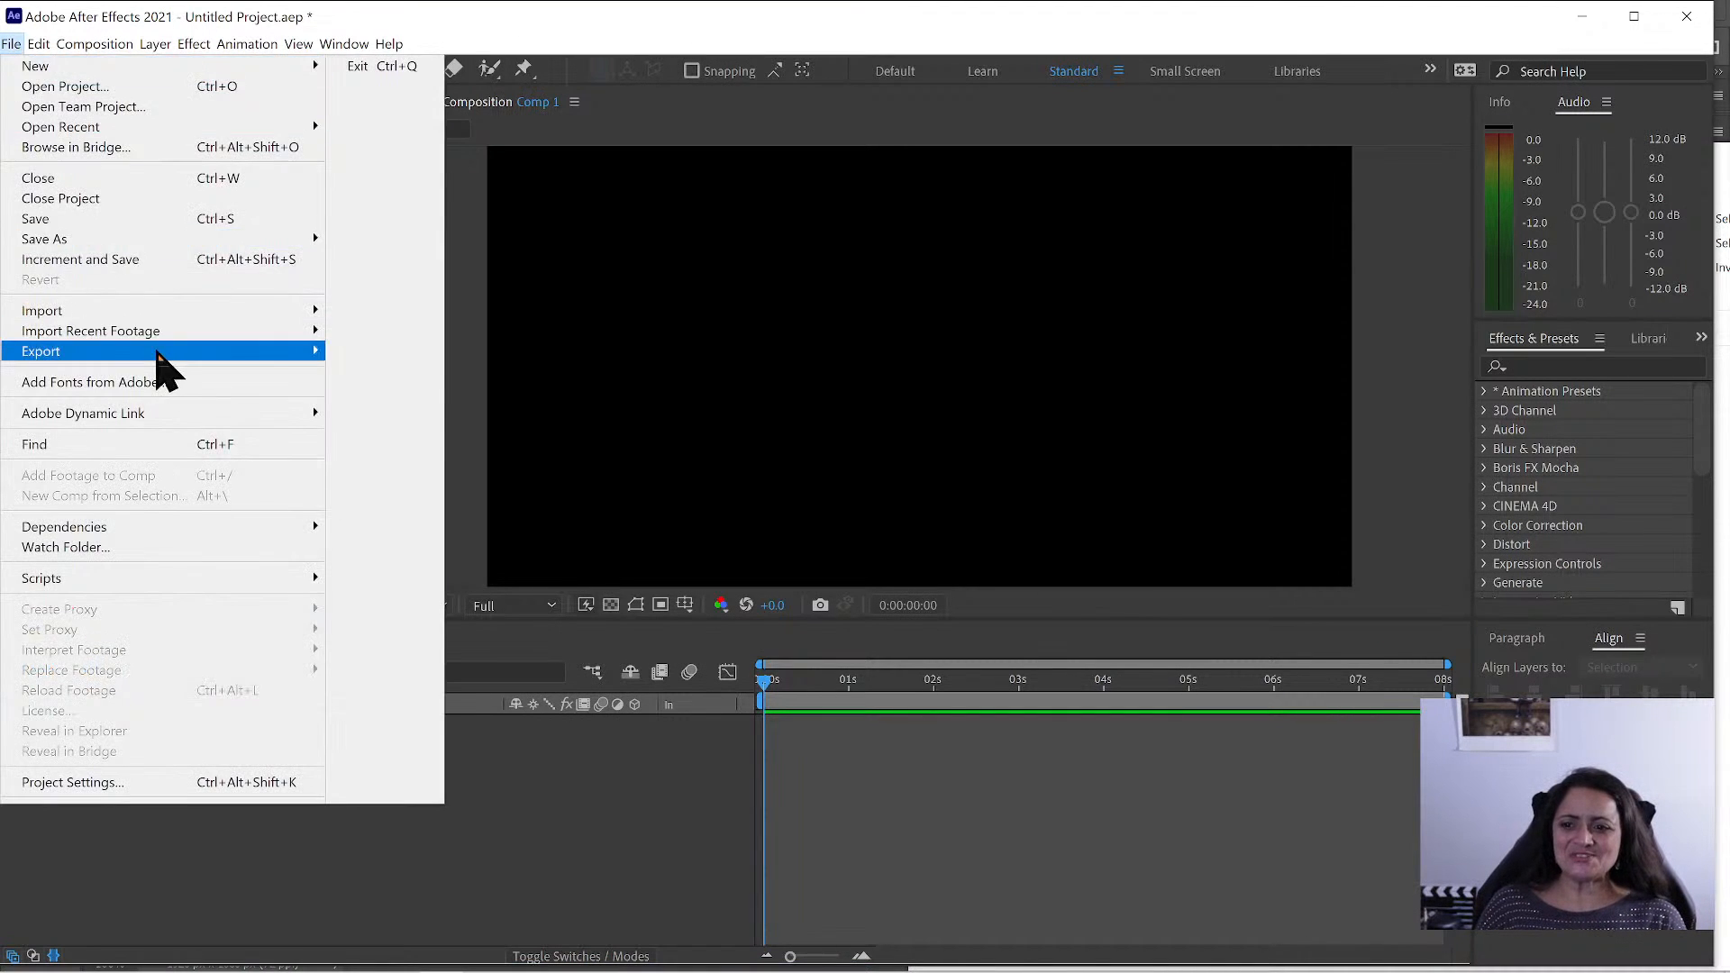
mouse_move(159, 315)
click(441, 311)
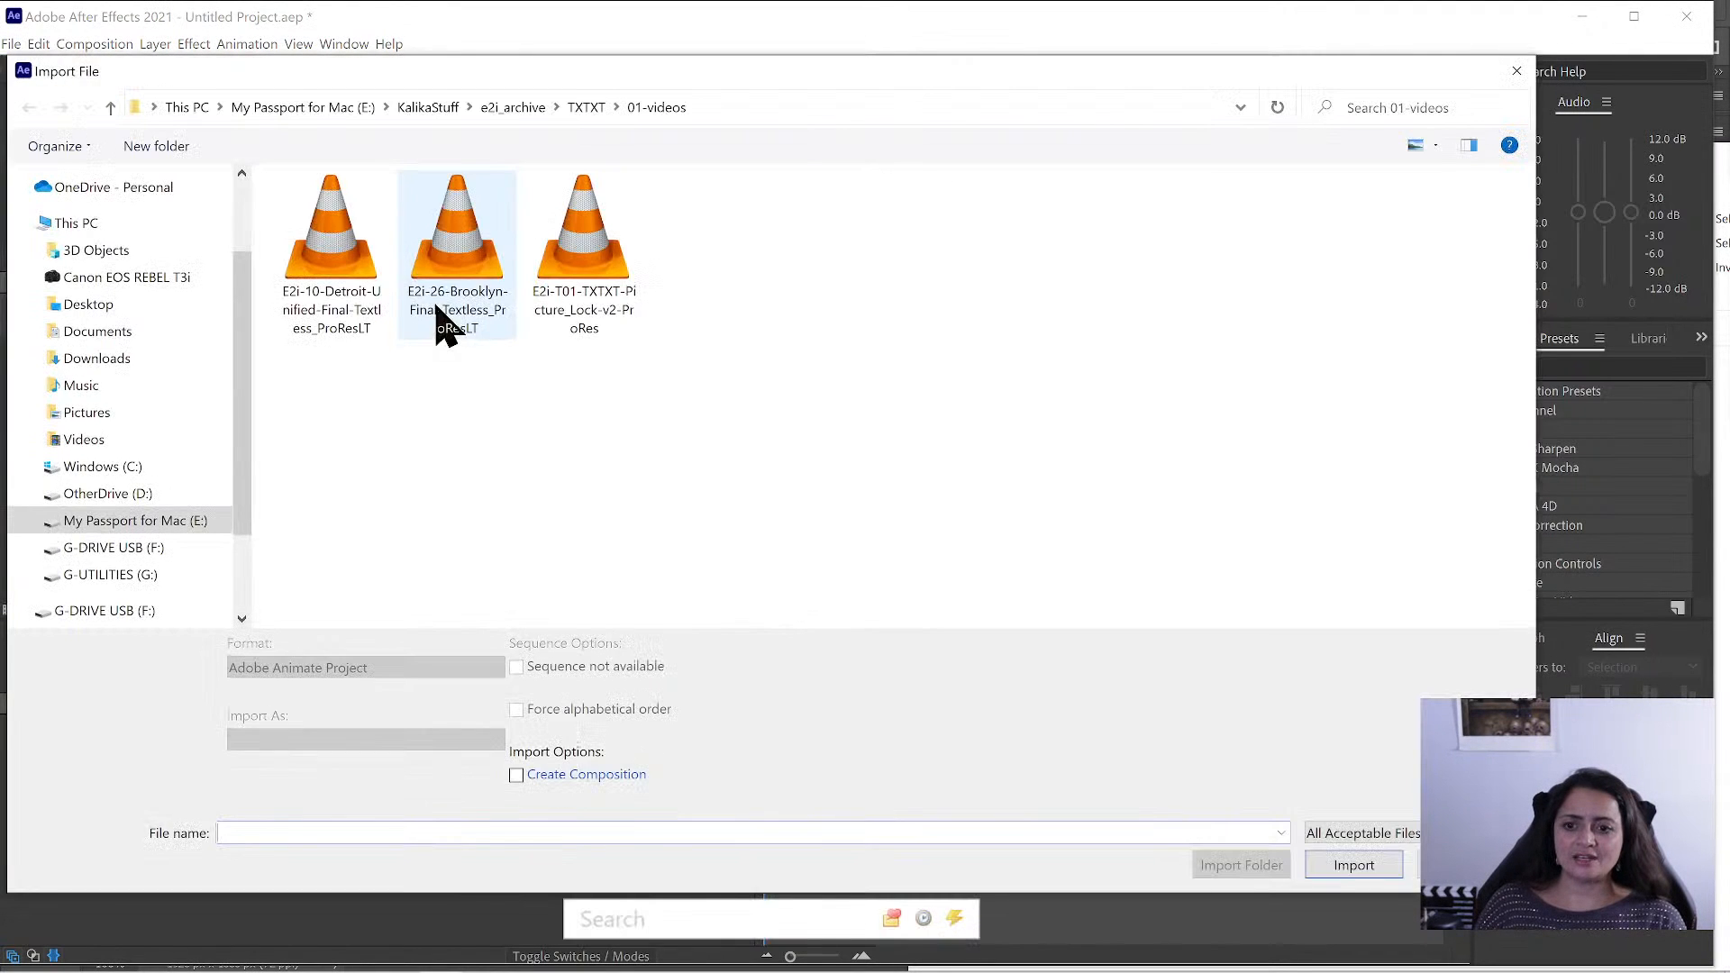
scroll(99, 361, up, 1)
click(90, 326)
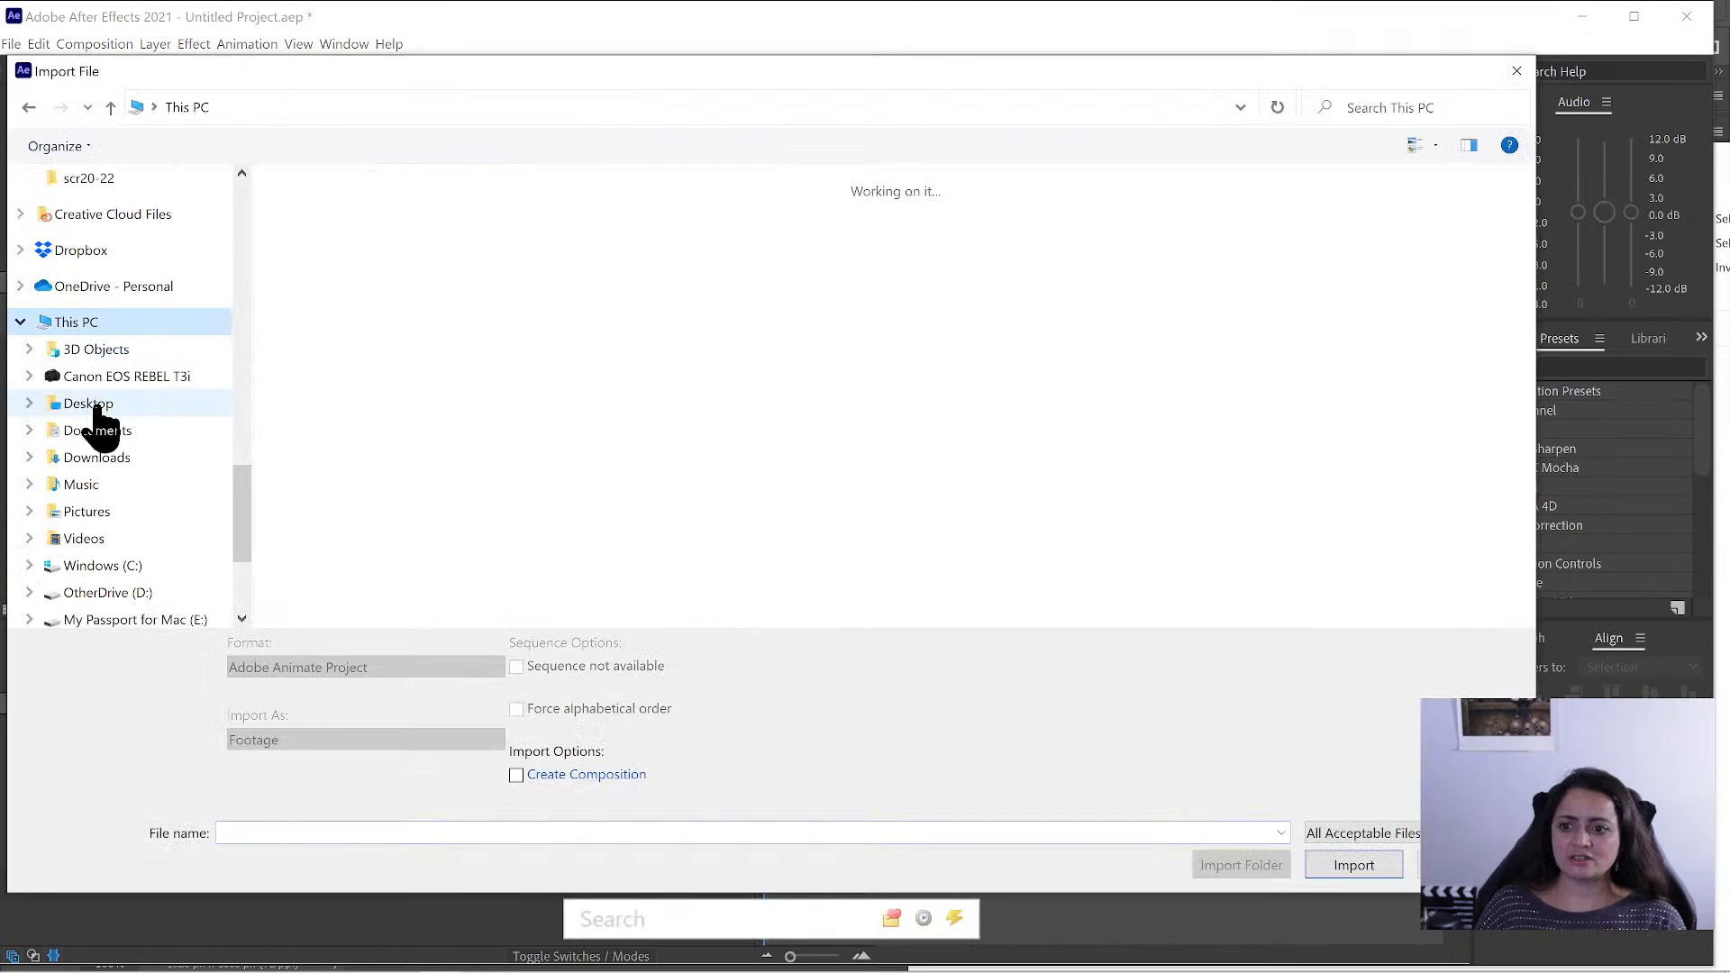
click(97, 405)
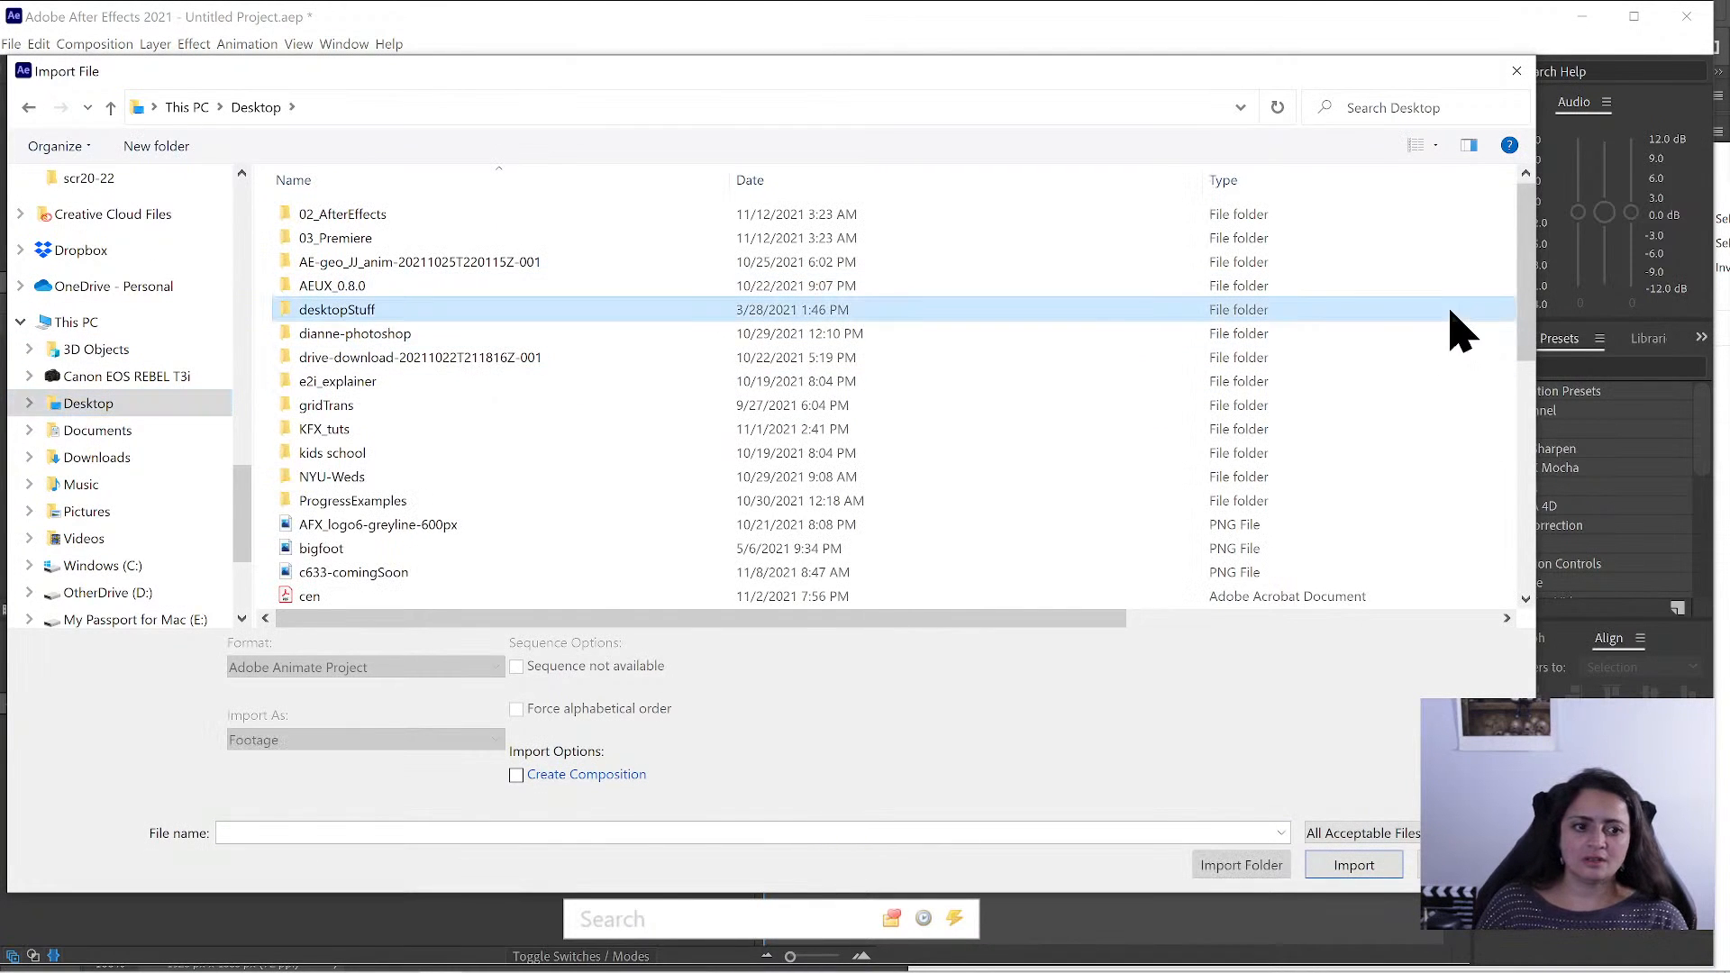
scroll(1460, 505, down, 7)
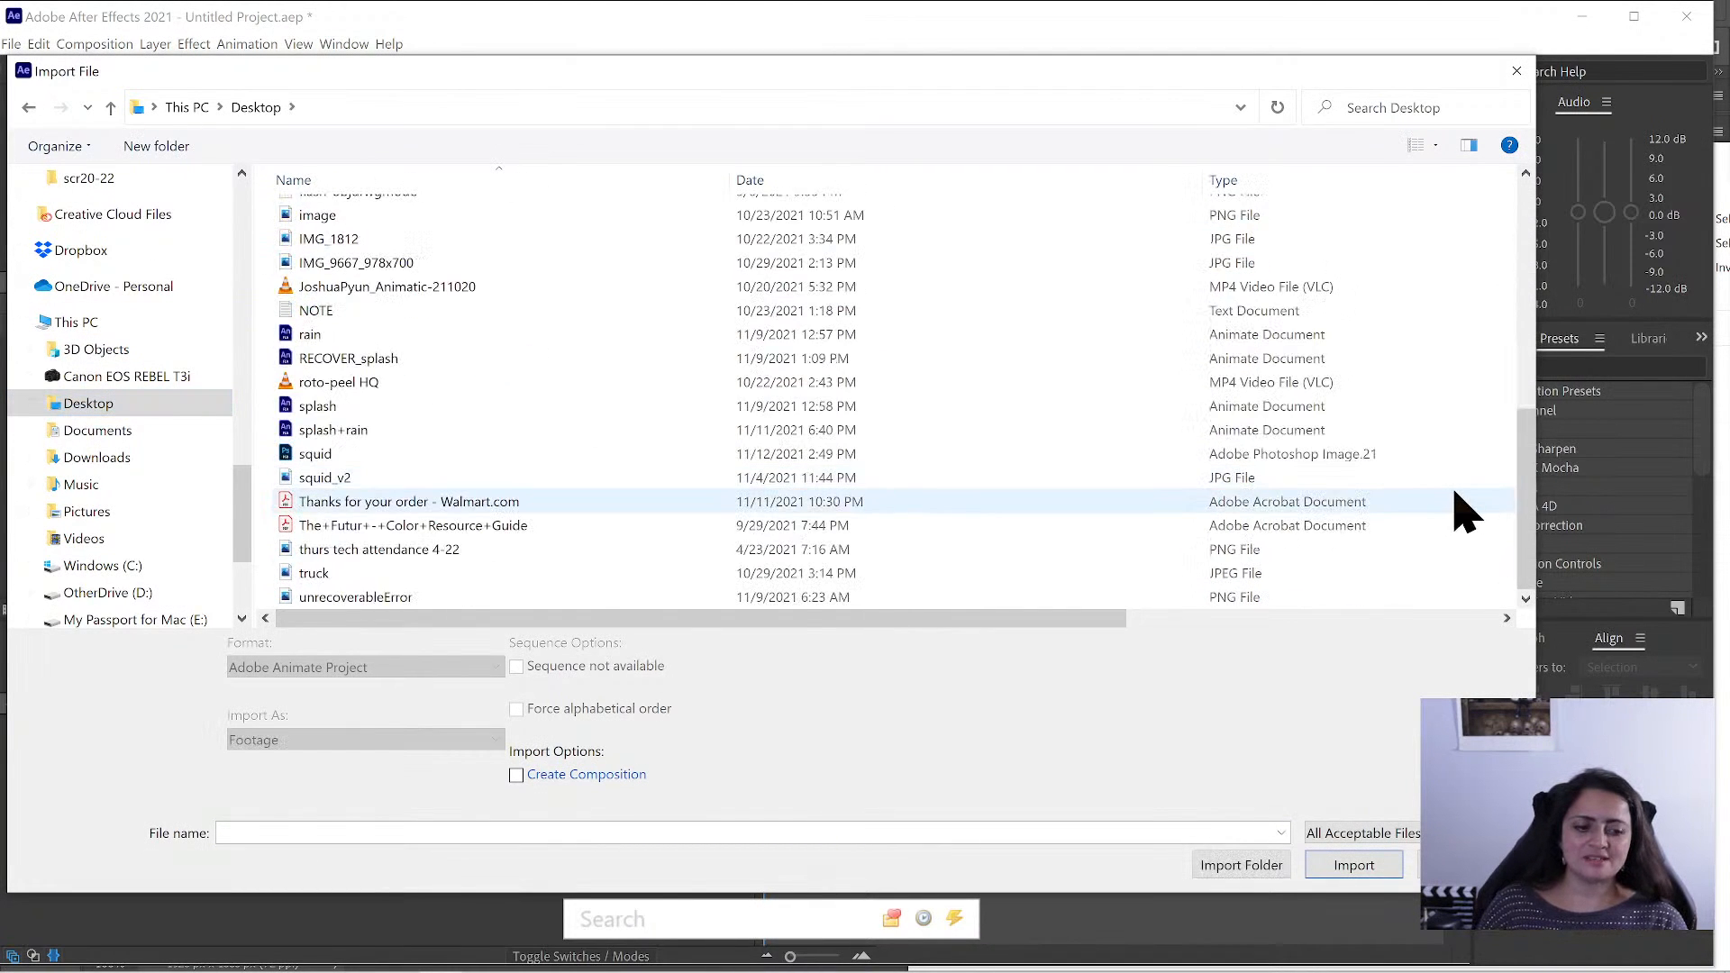
scroll(90, 360, up, 4)
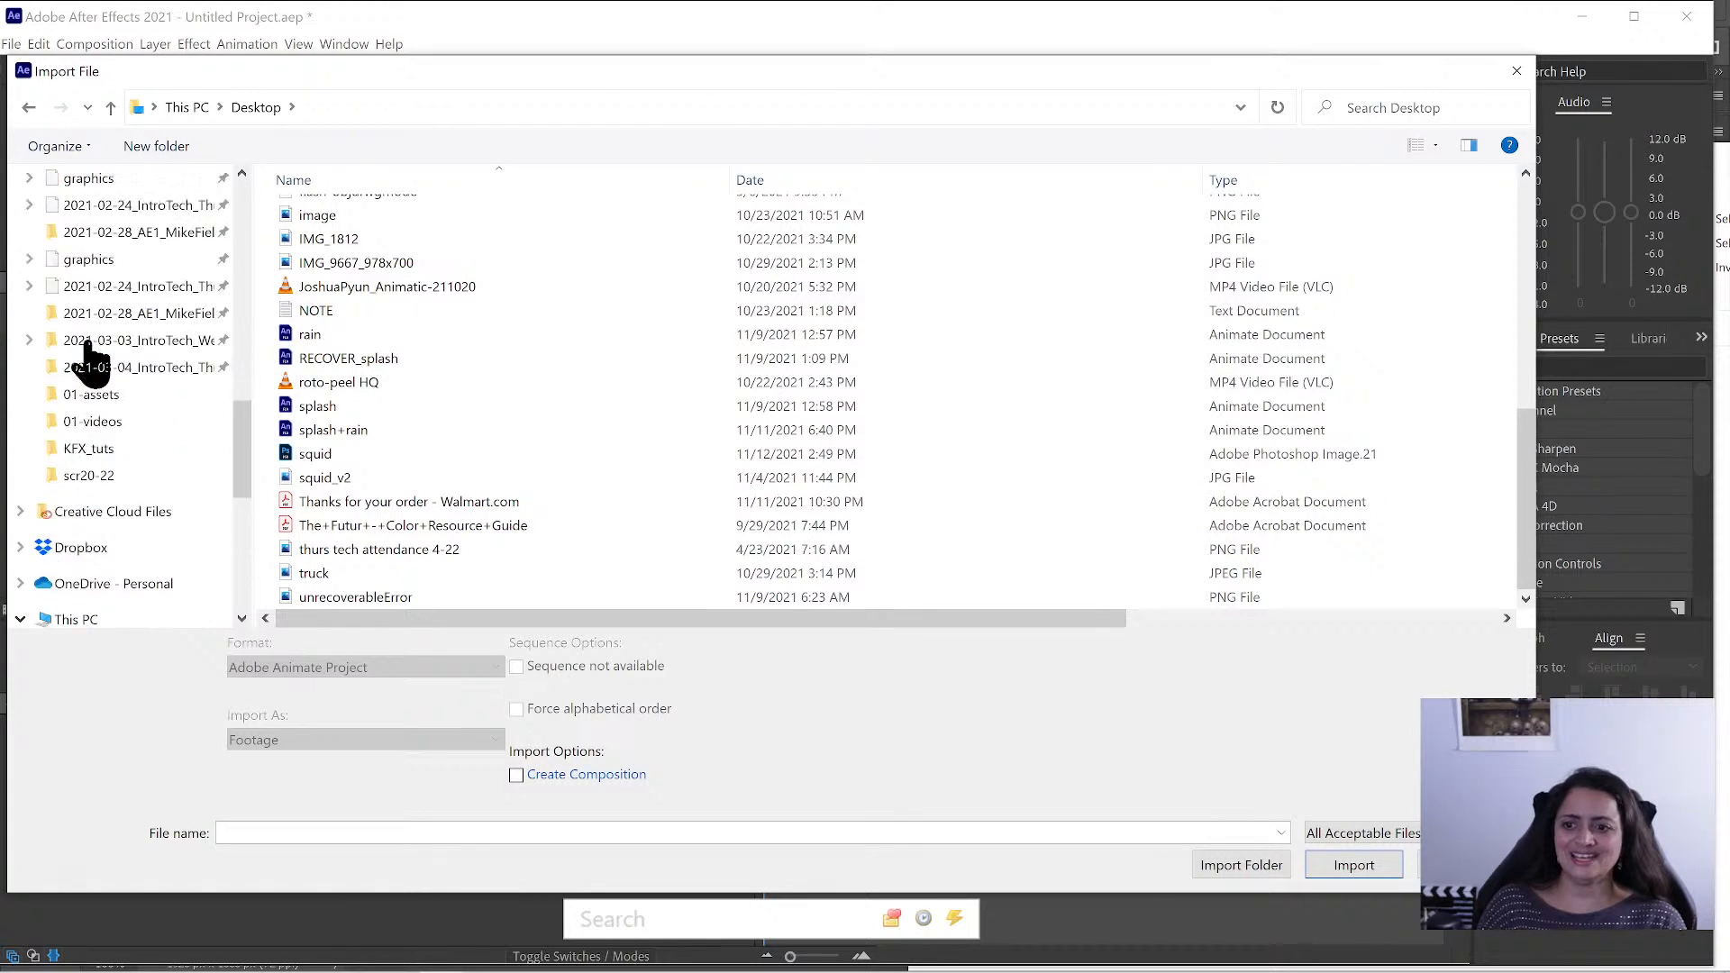
scroll(86, 356, up, 6)
click(97, 224)
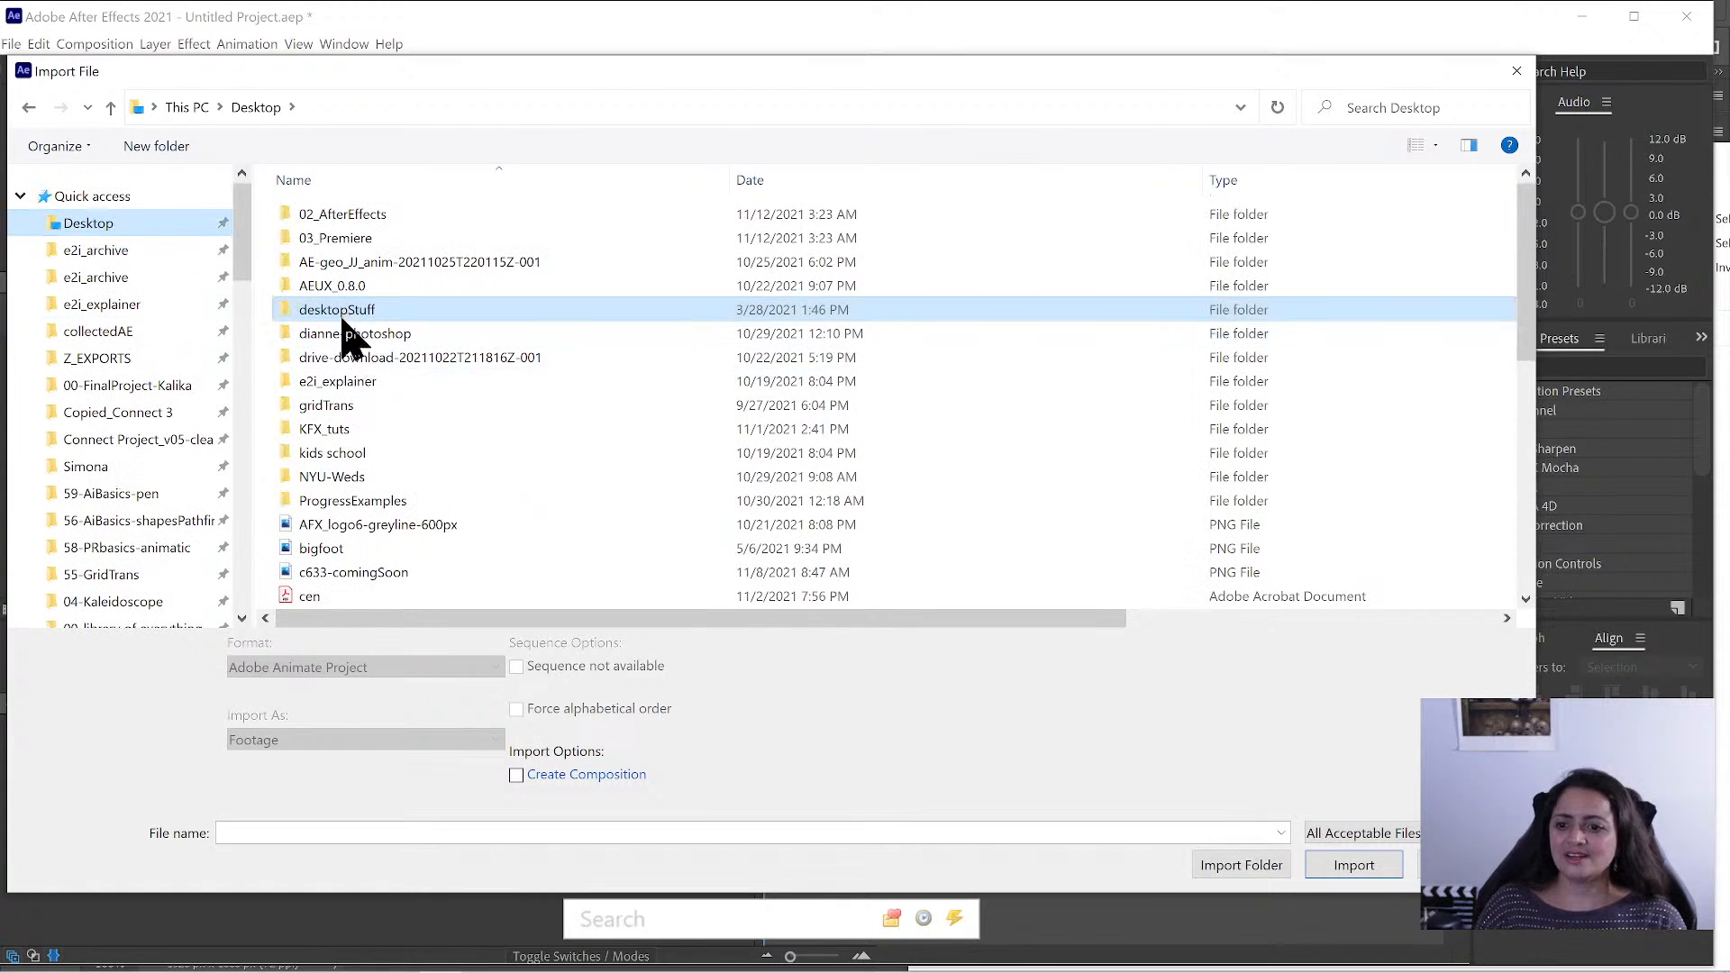
double_click(333, 430)
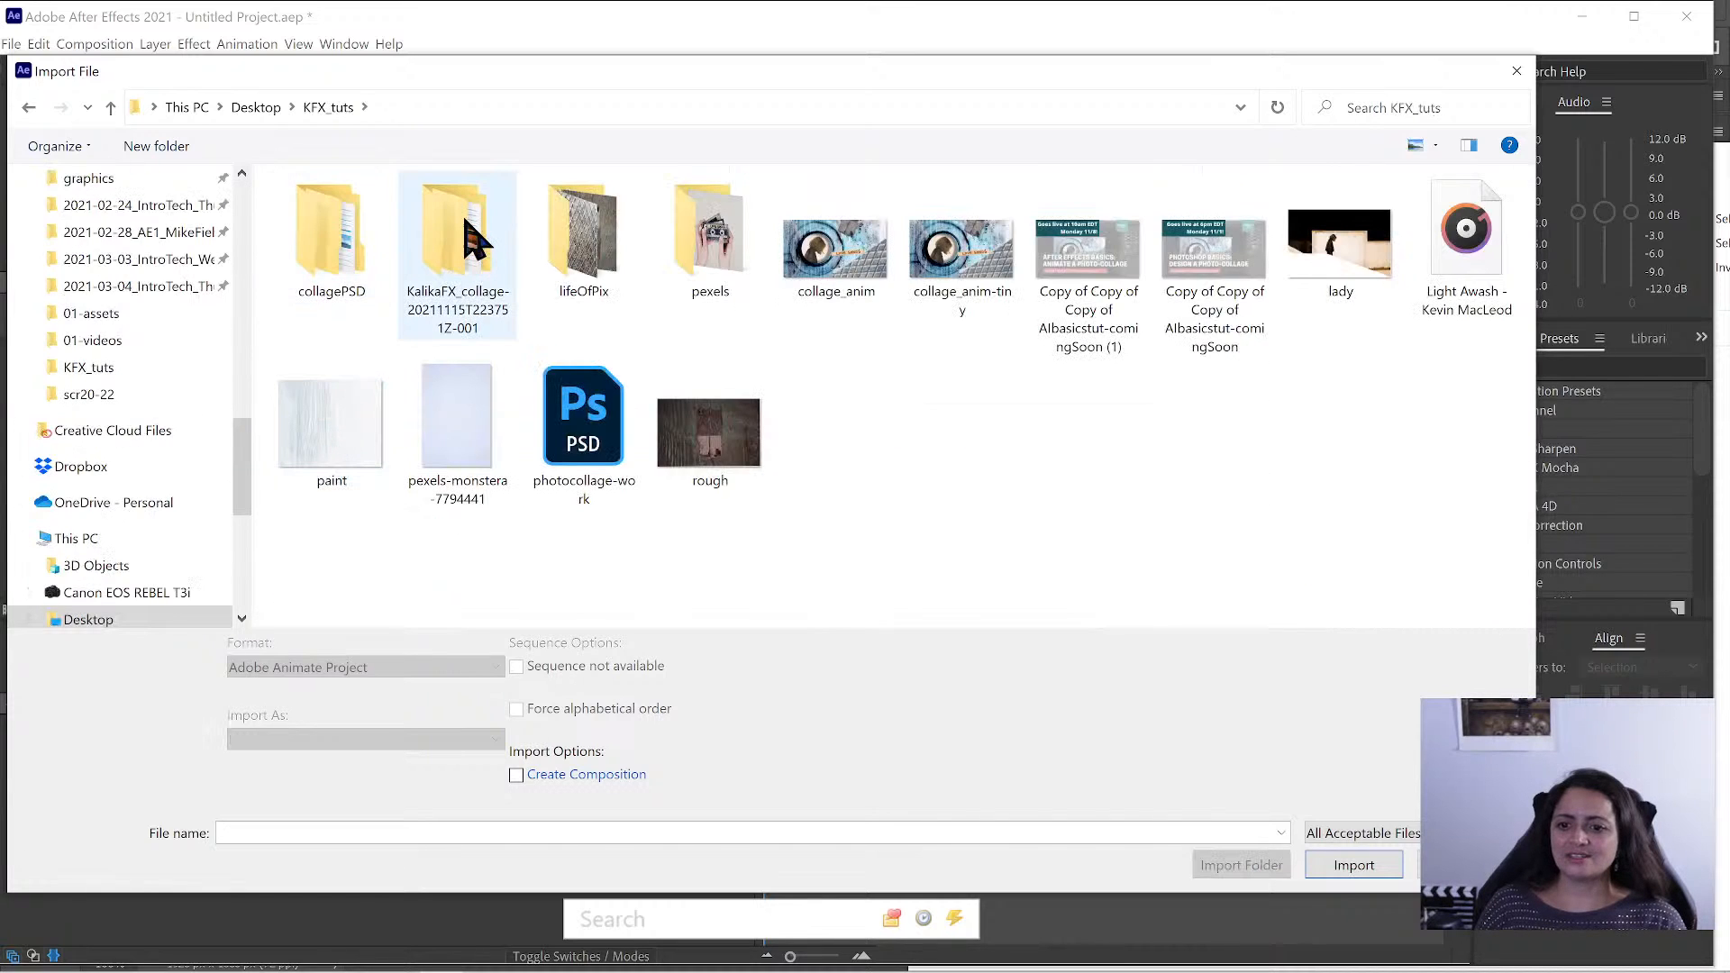
click(464, 239)
double_click(464, 240)
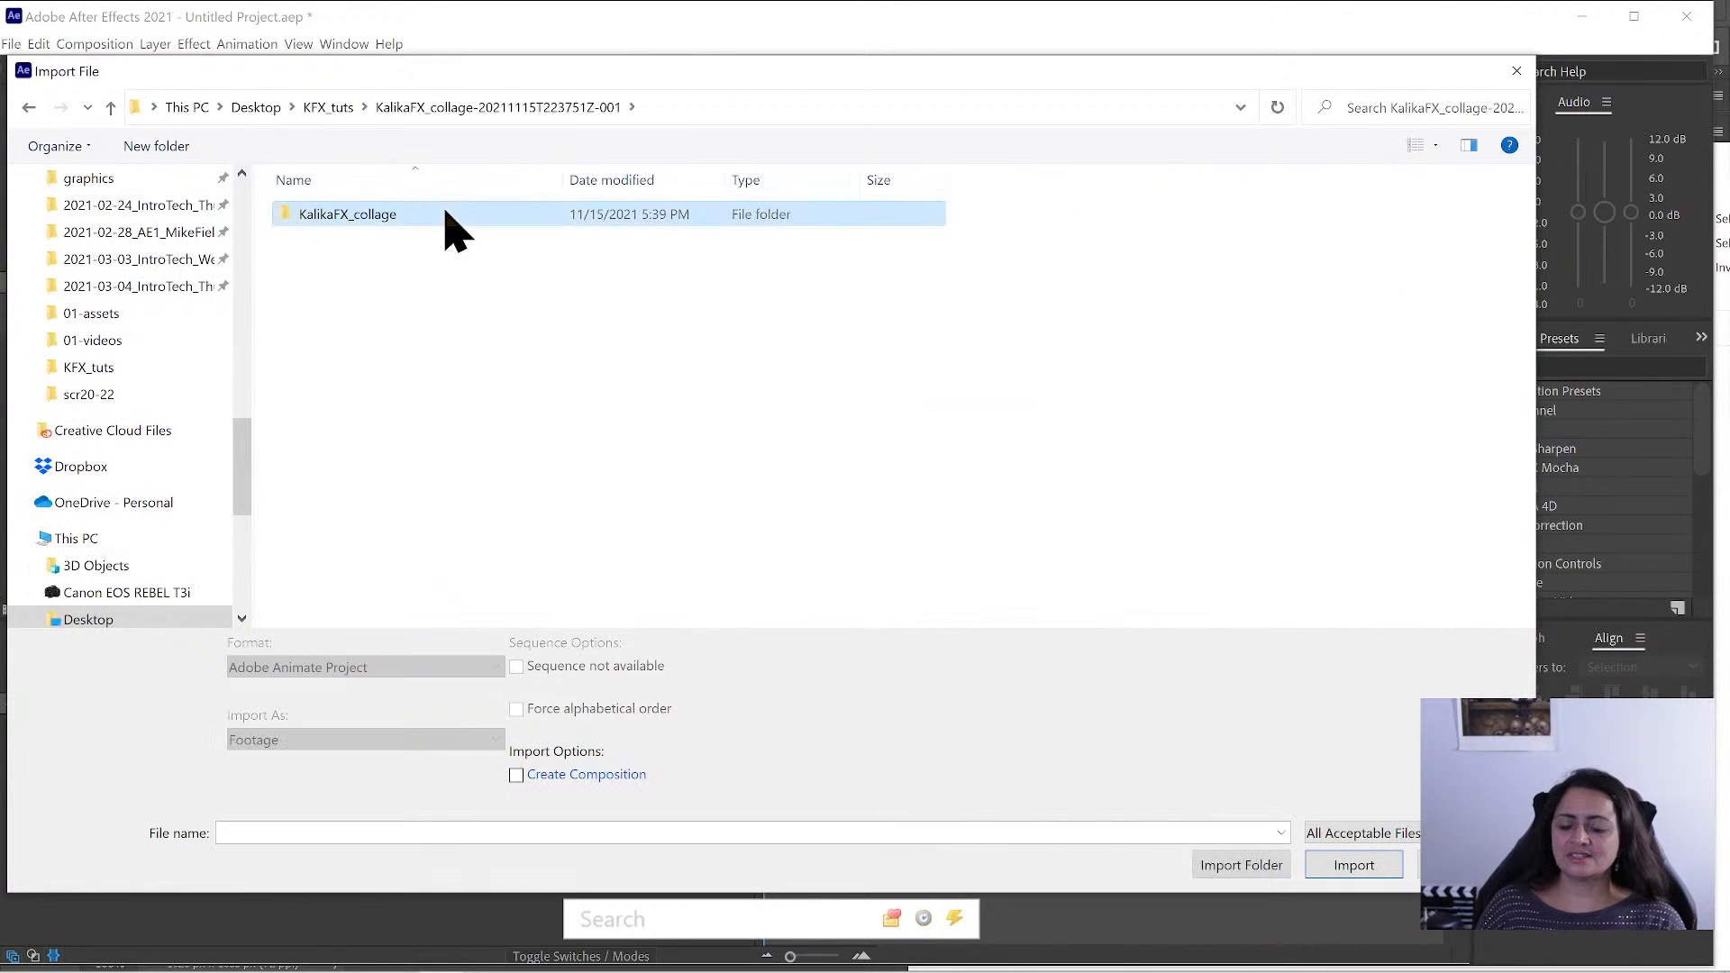
double_click(450, 217)
click(448, 216)
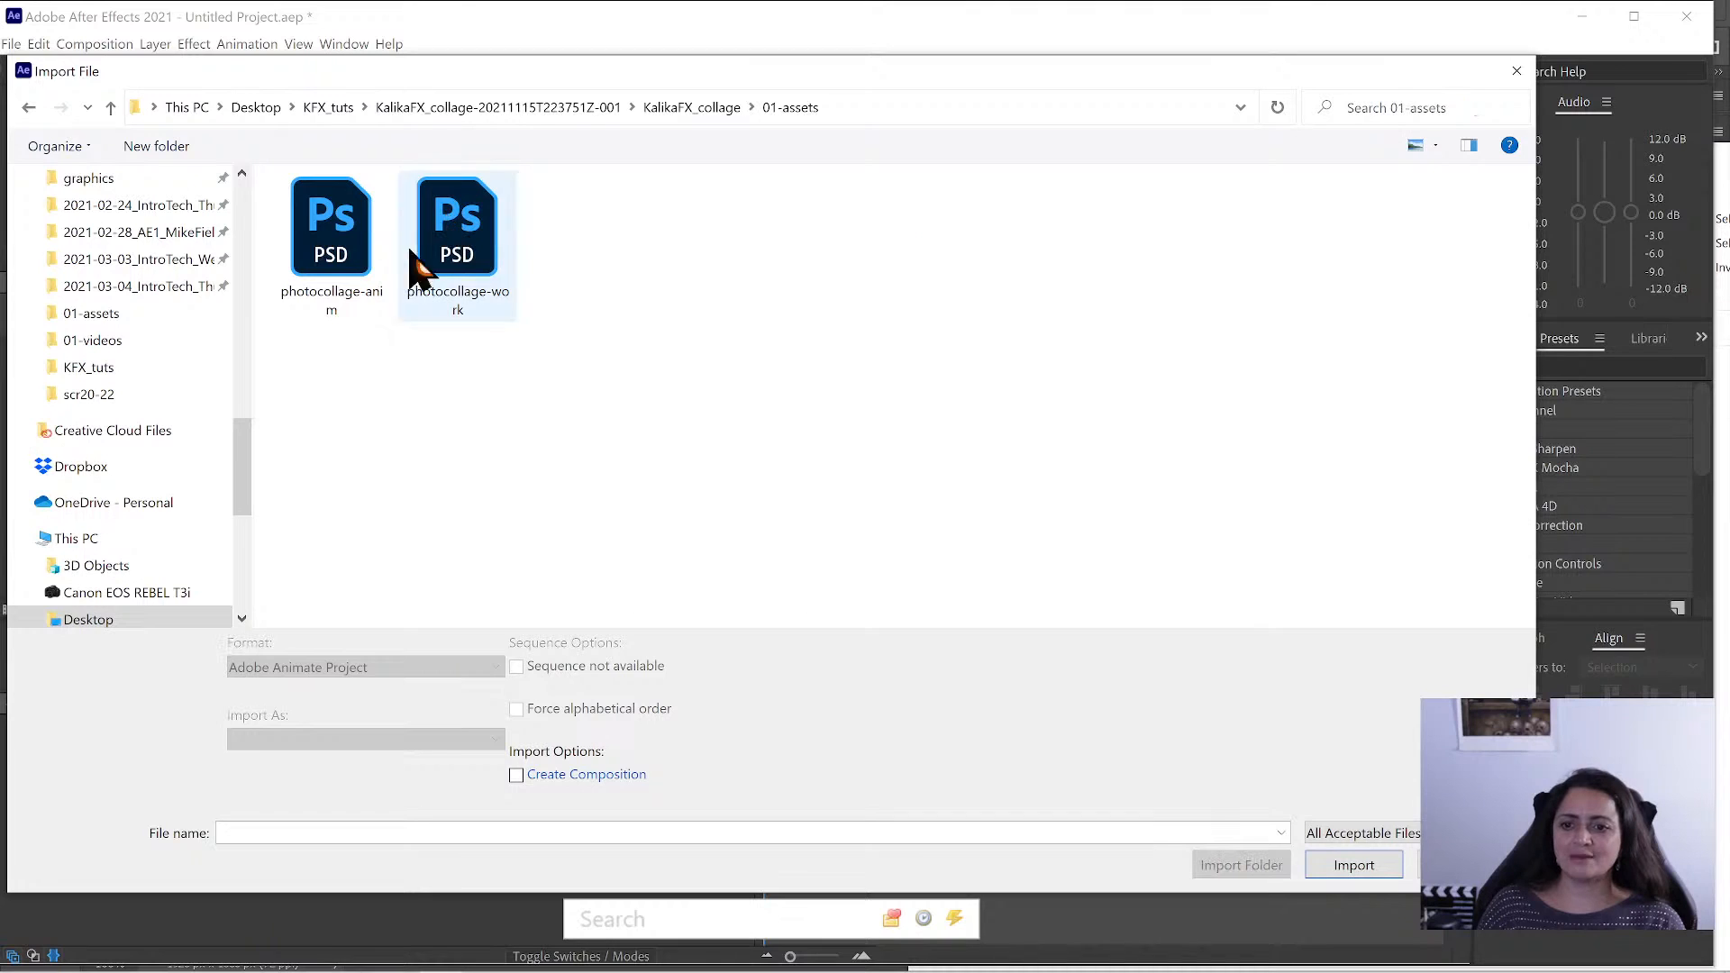
- Go back to the KalikaFX_collage-20211115T223751Z-001 folder and pin its KalikaFX_collage subfolder to Quick access
click(586, 108)
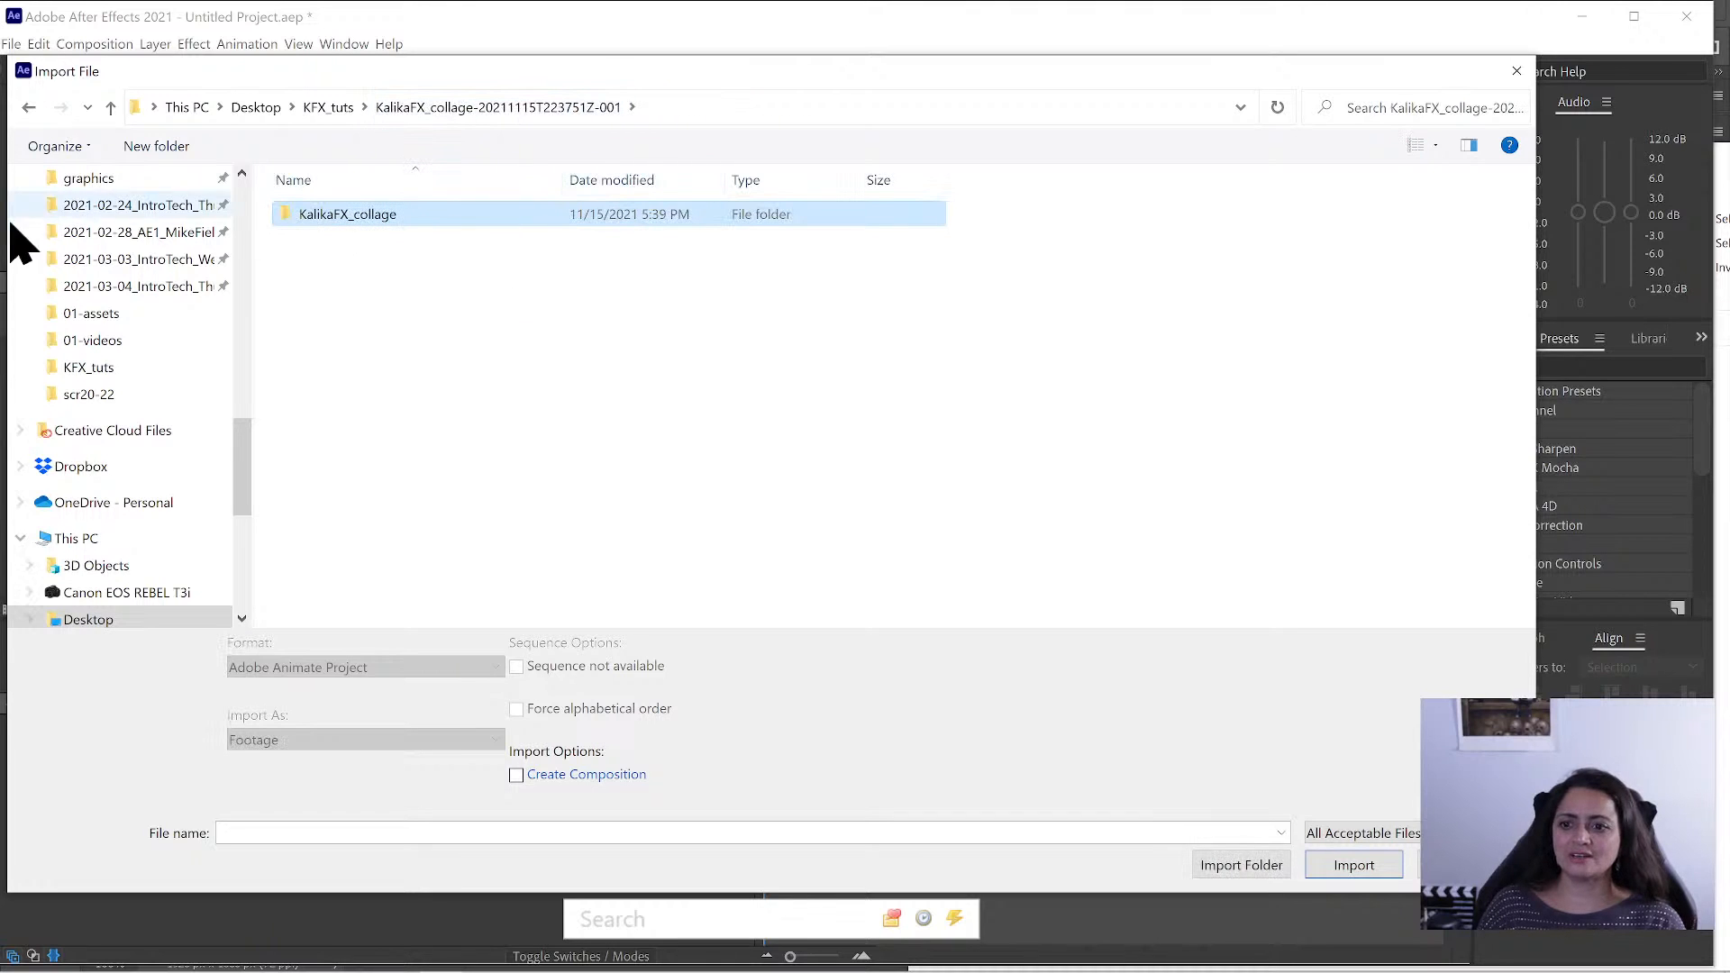
scroll(36, 244, up, 10)
drag(340, 214, 150, 233)
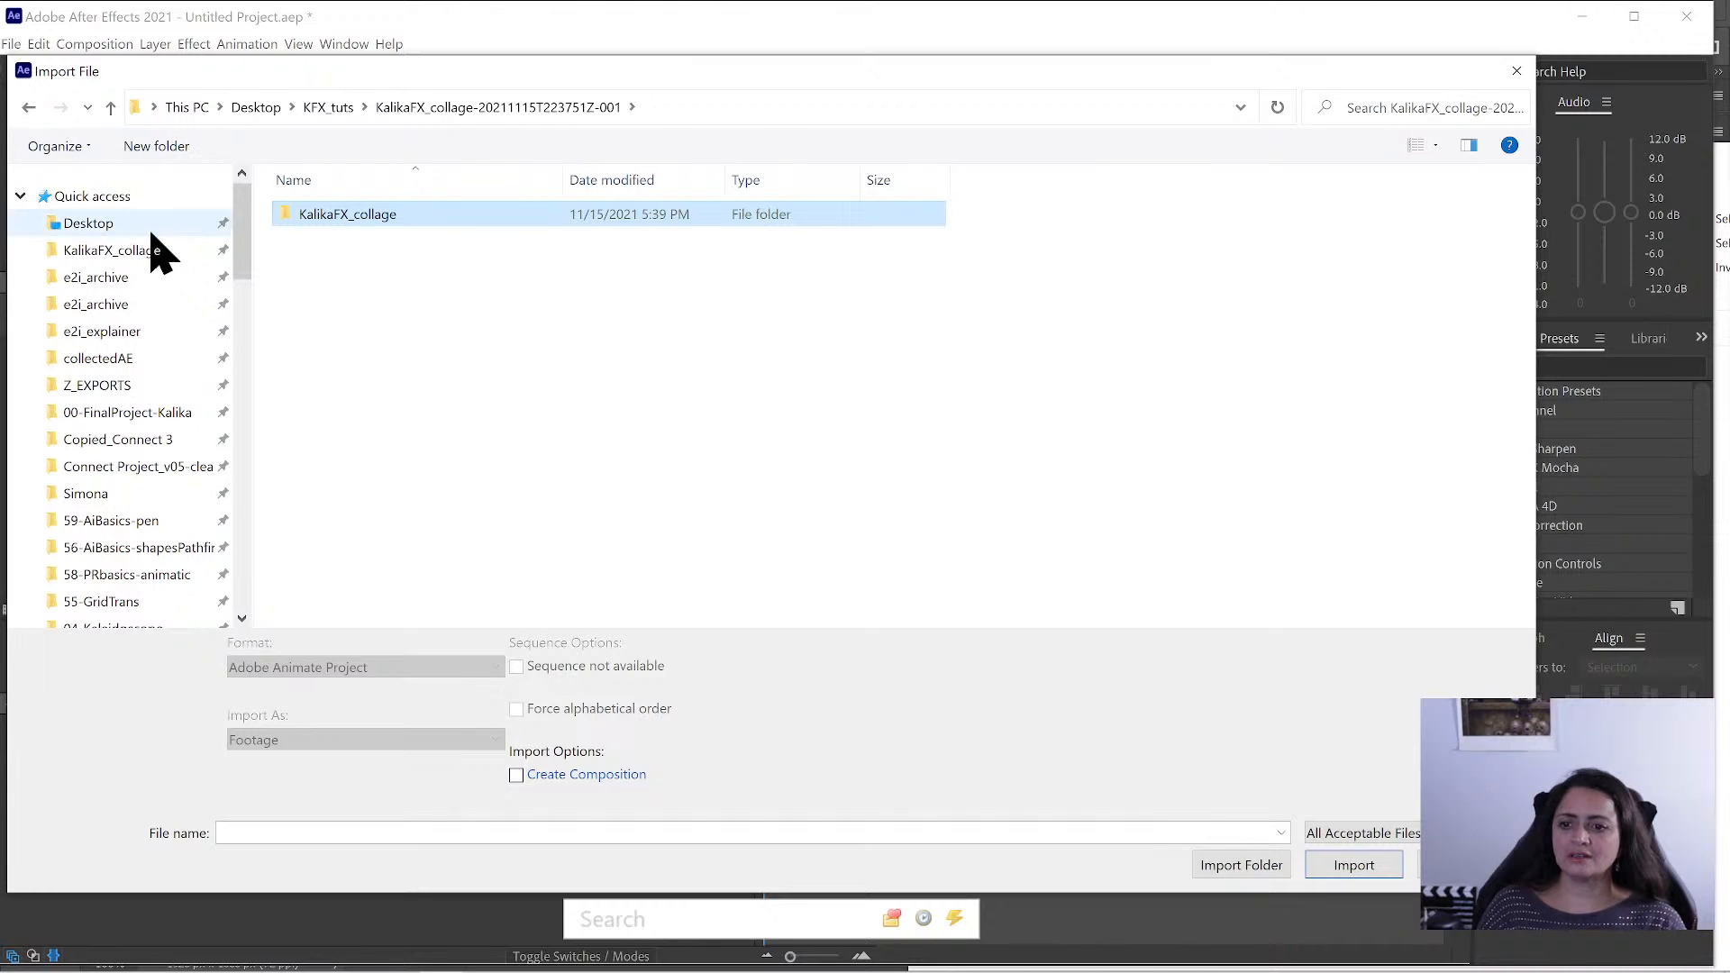
- Import photocollage-anim.psd from KalikaFX_collage's 01-assets folder as Footage with Merged Layers
double_click(394, 216)
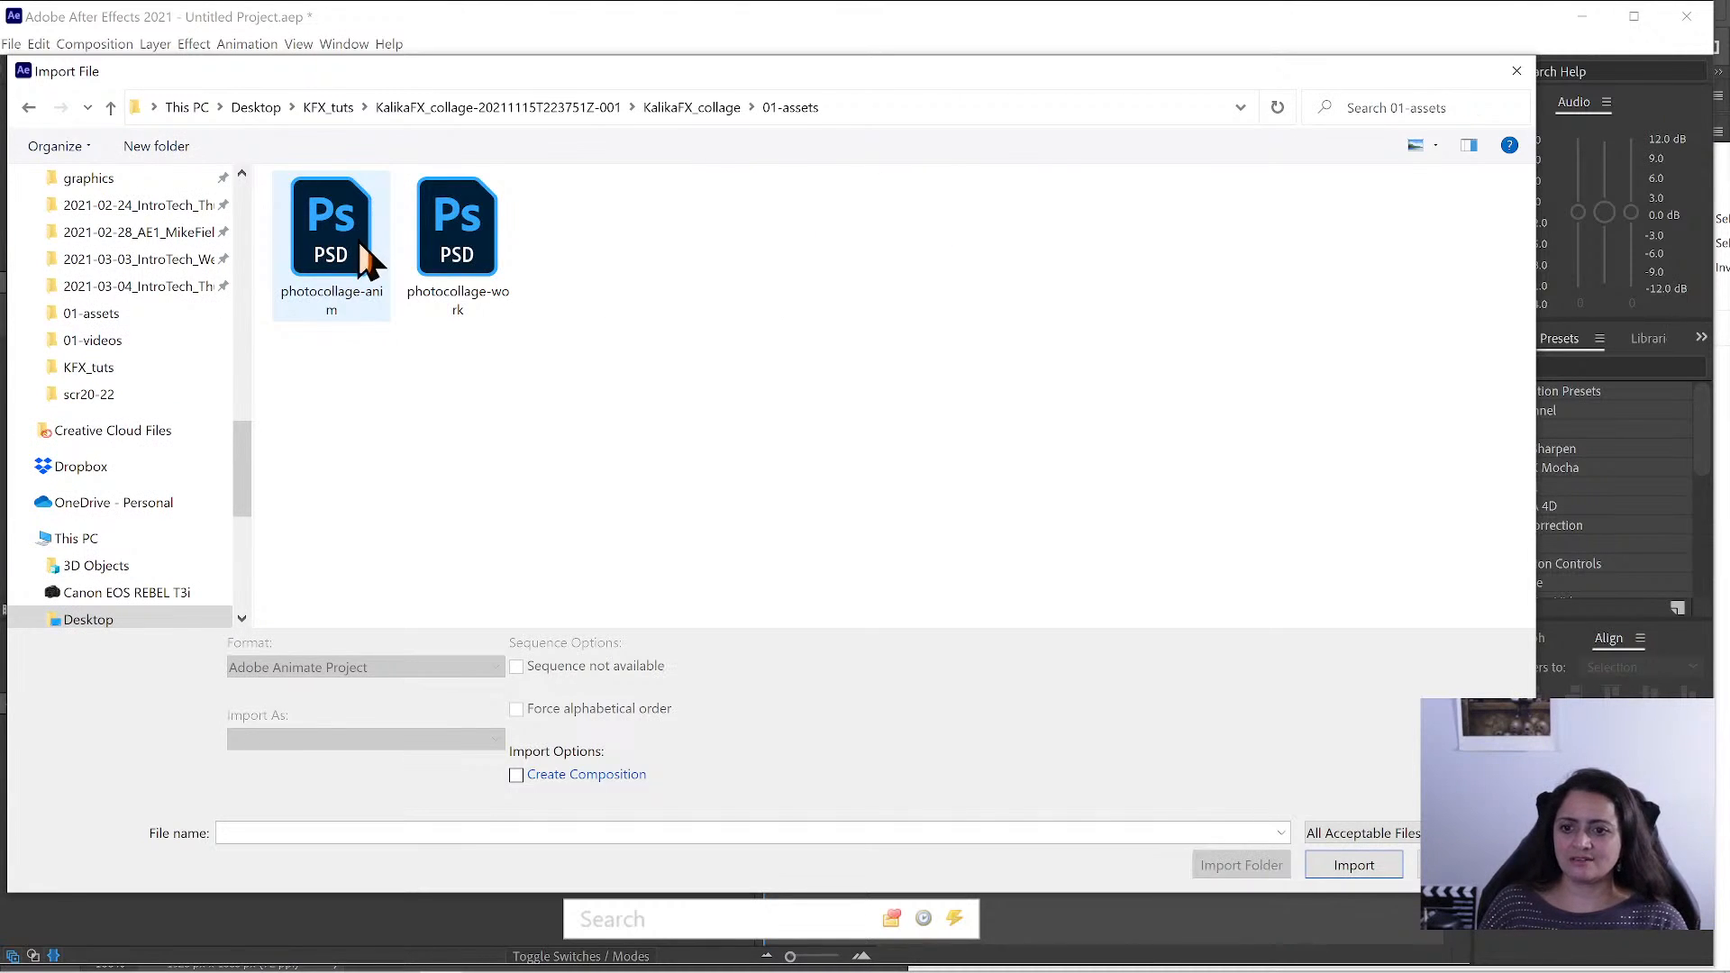
click(340, 255)
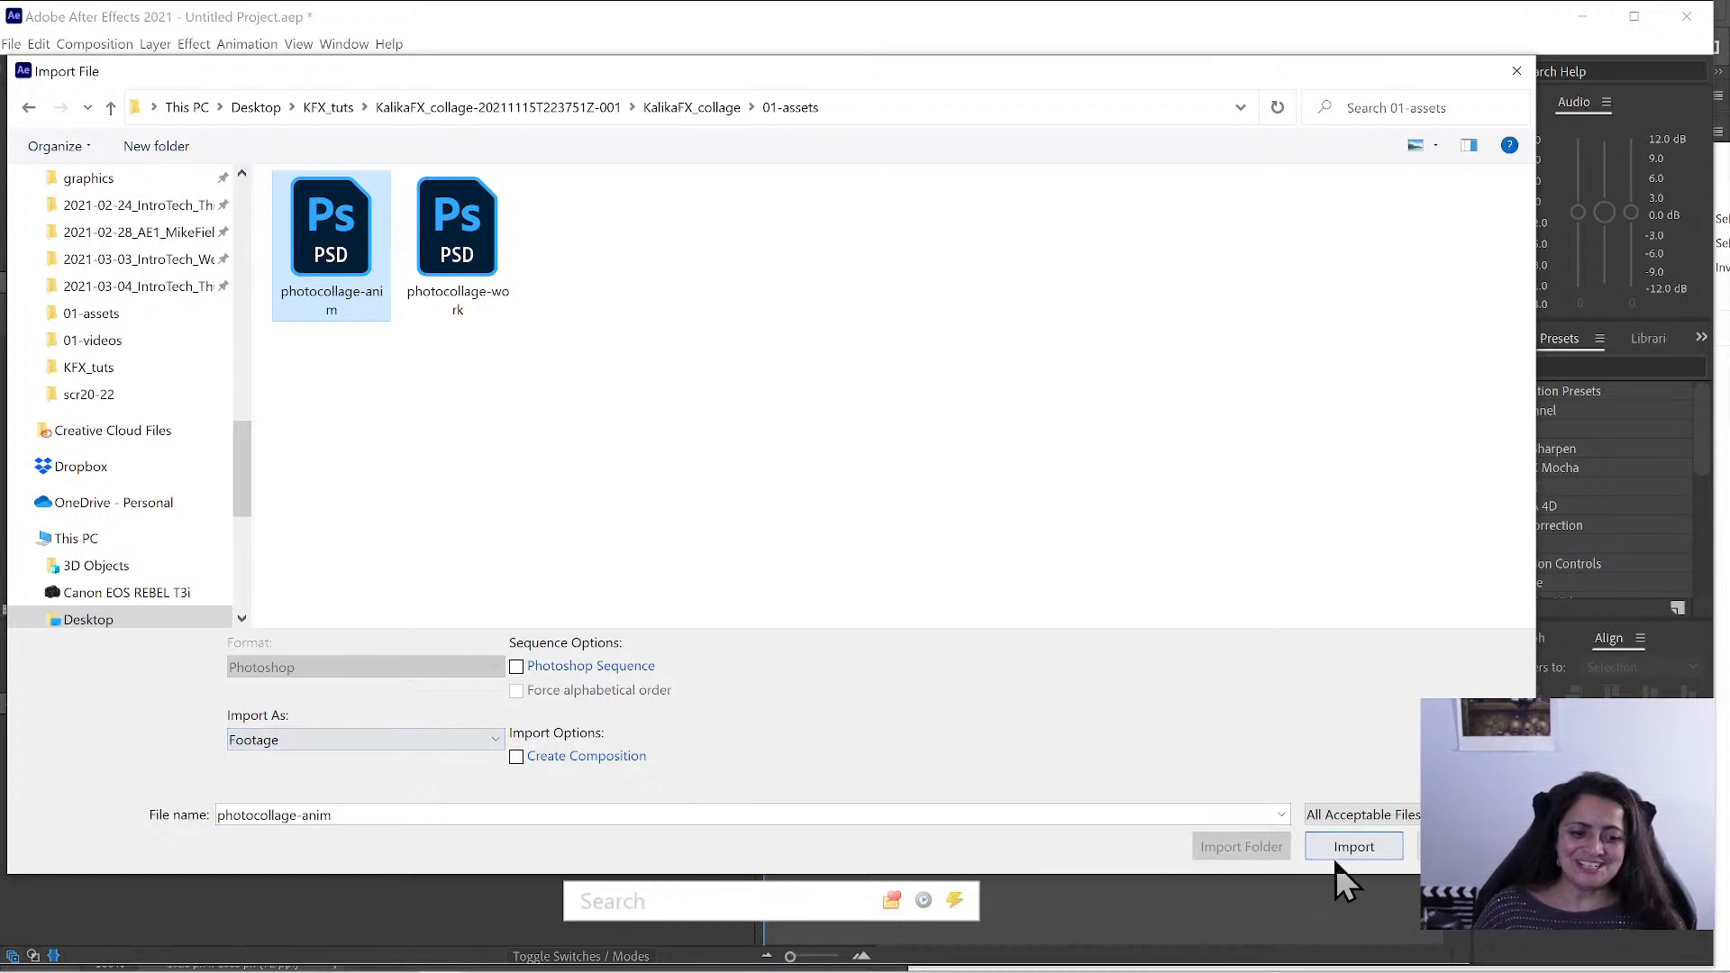
click(1352, 847)
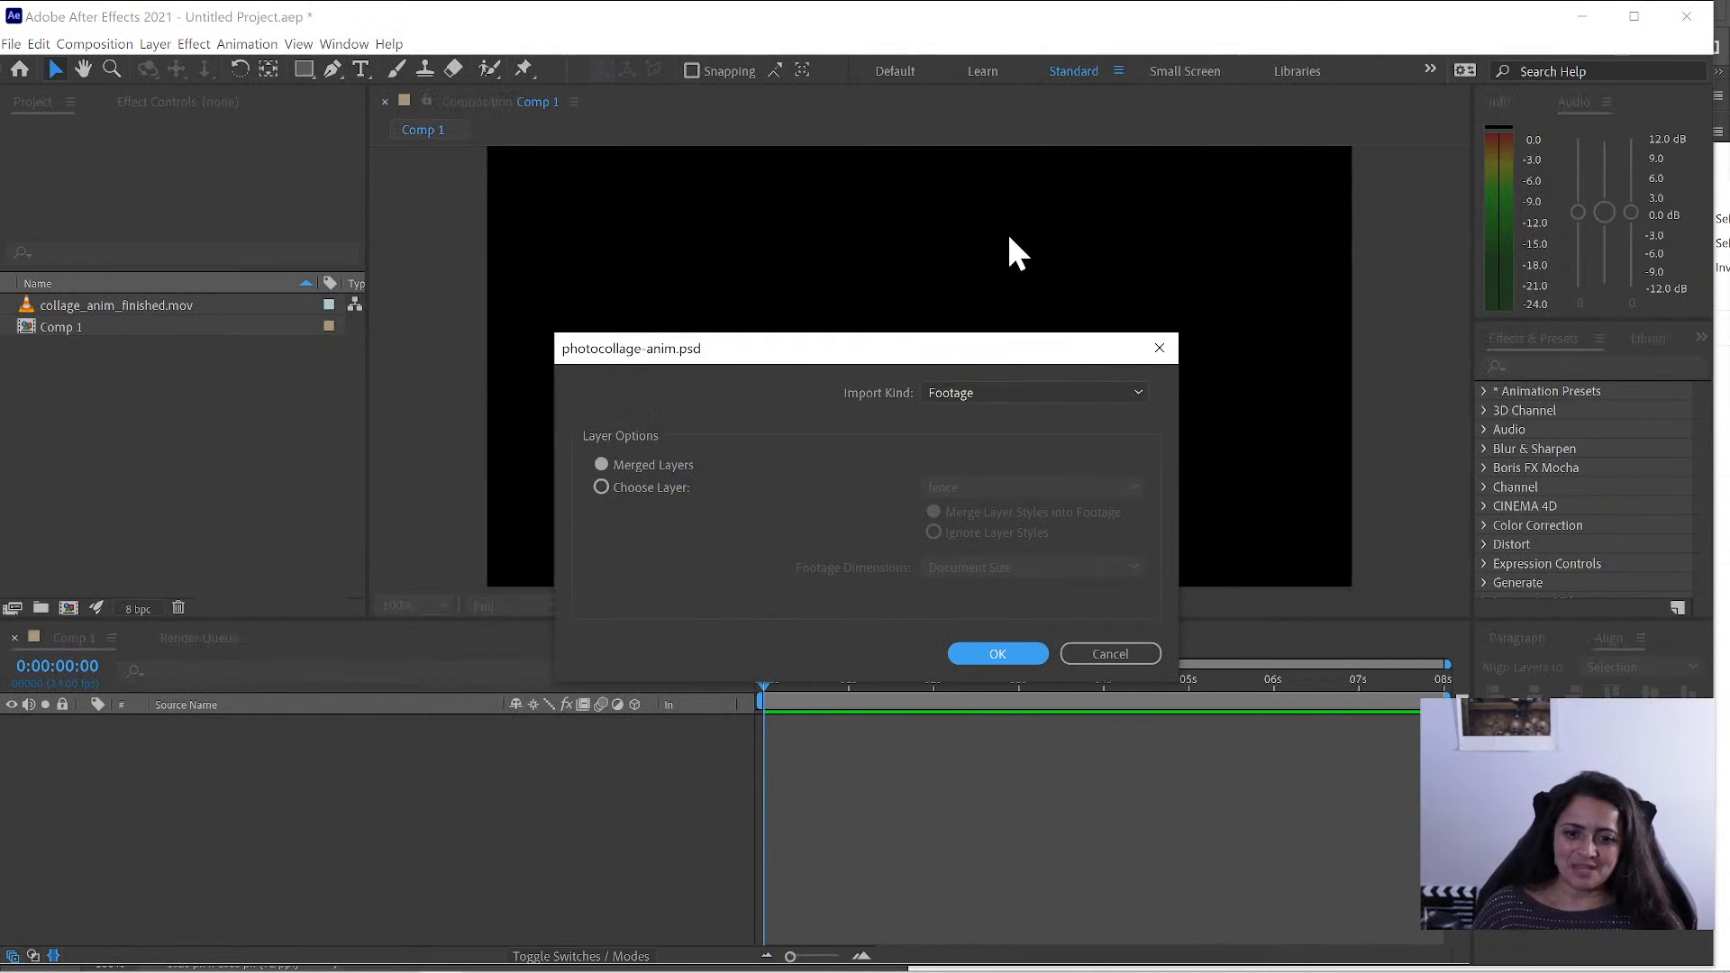
drag(853, 358, 843, 338)
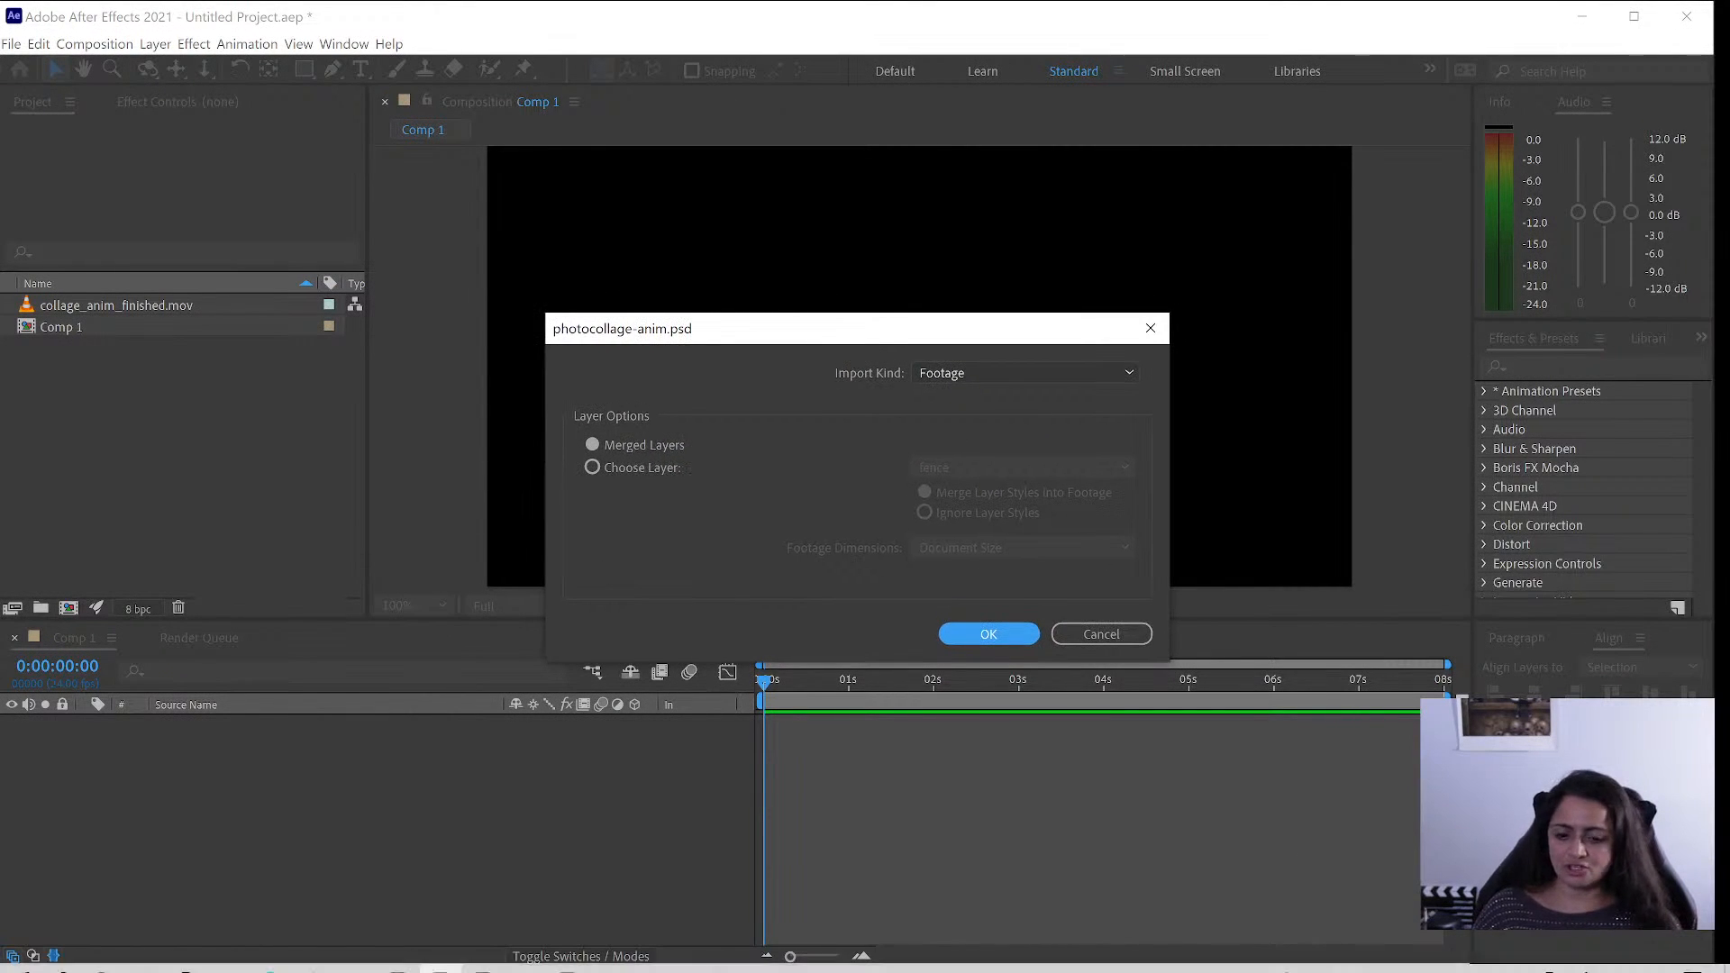
mouse_move(612, 959)
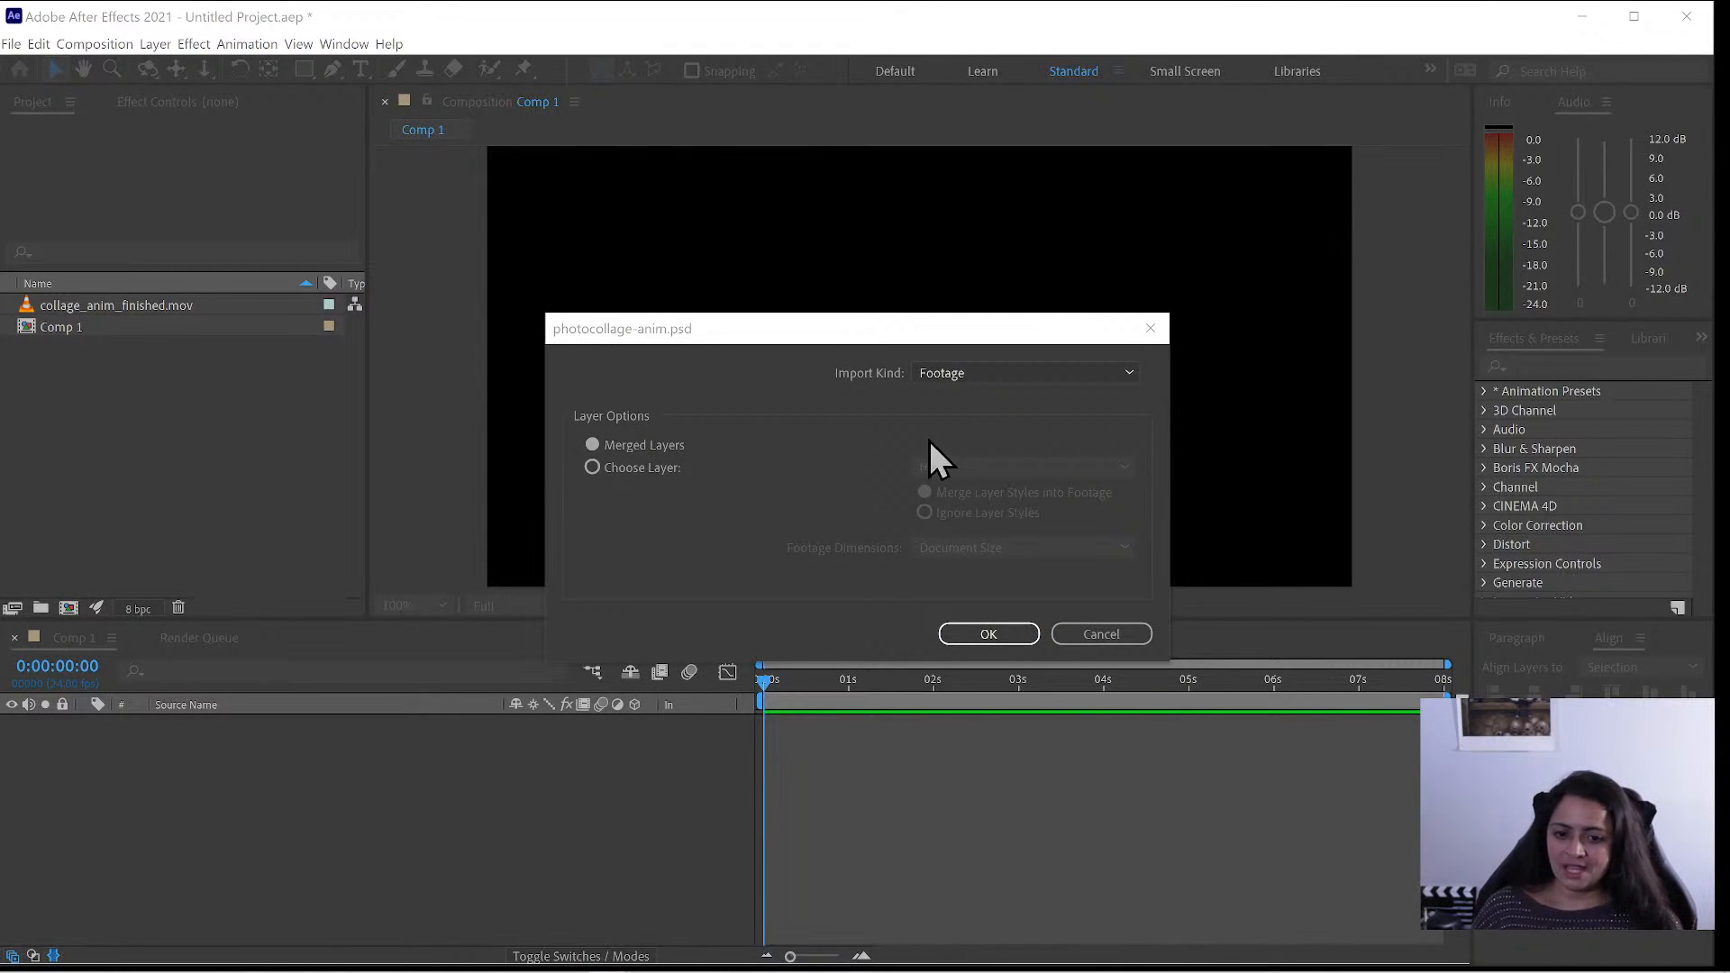
click(862, 337)
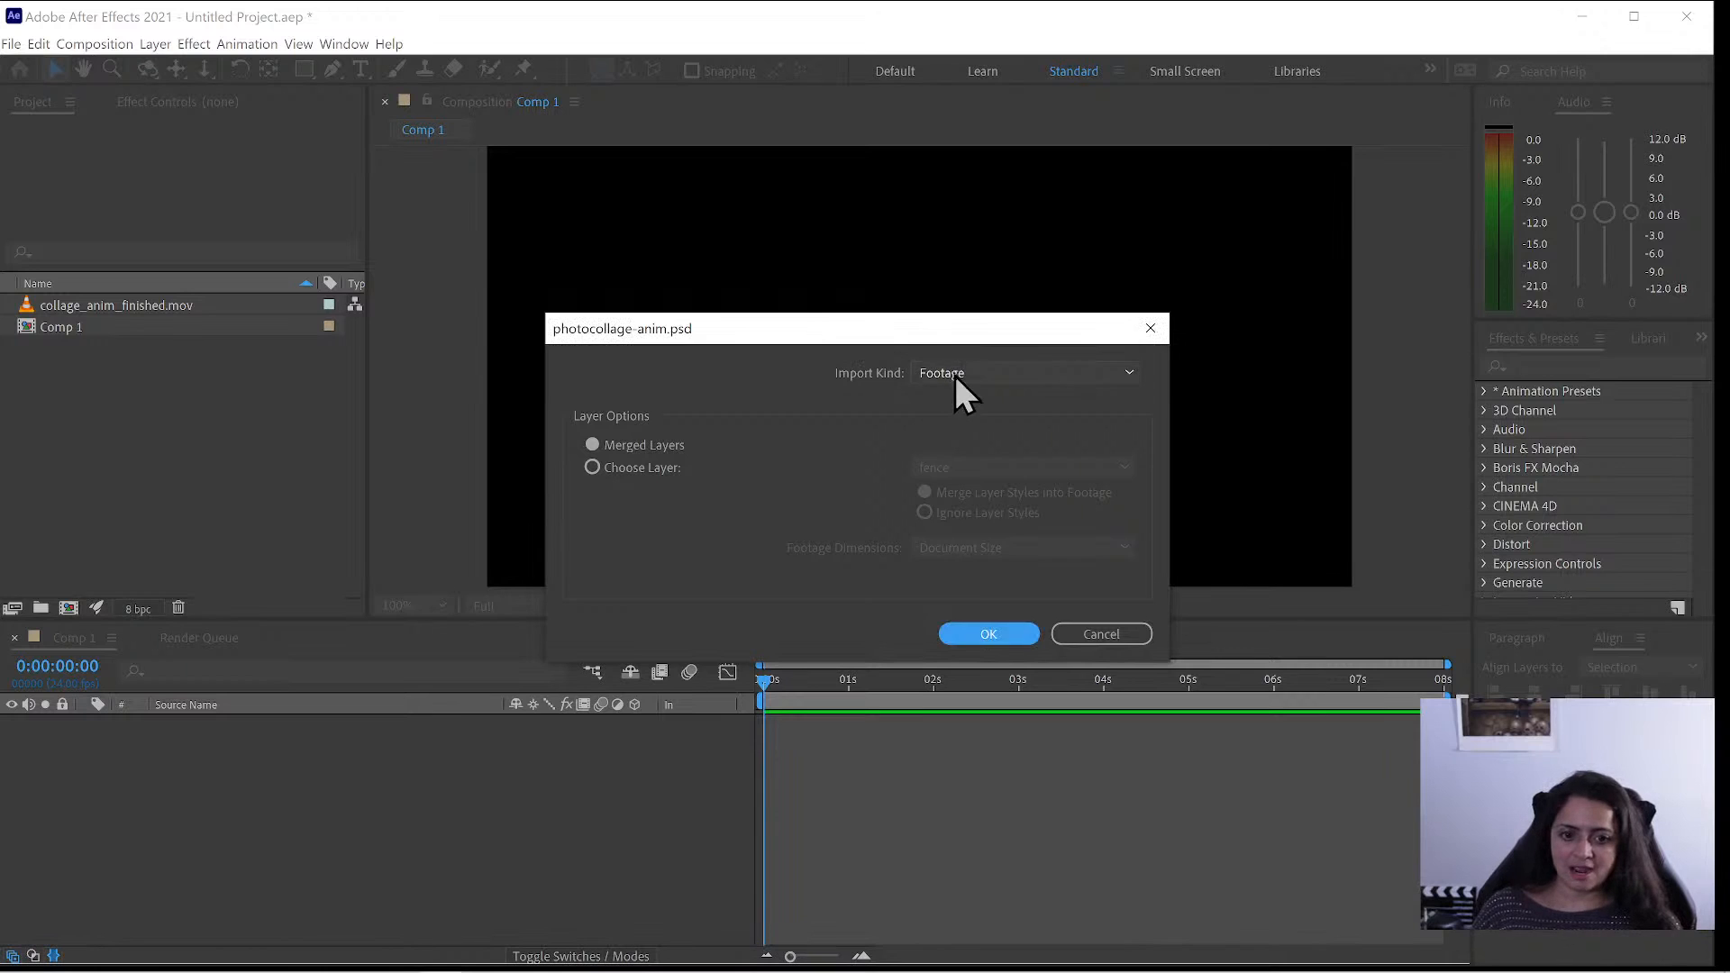
click(647, 443)
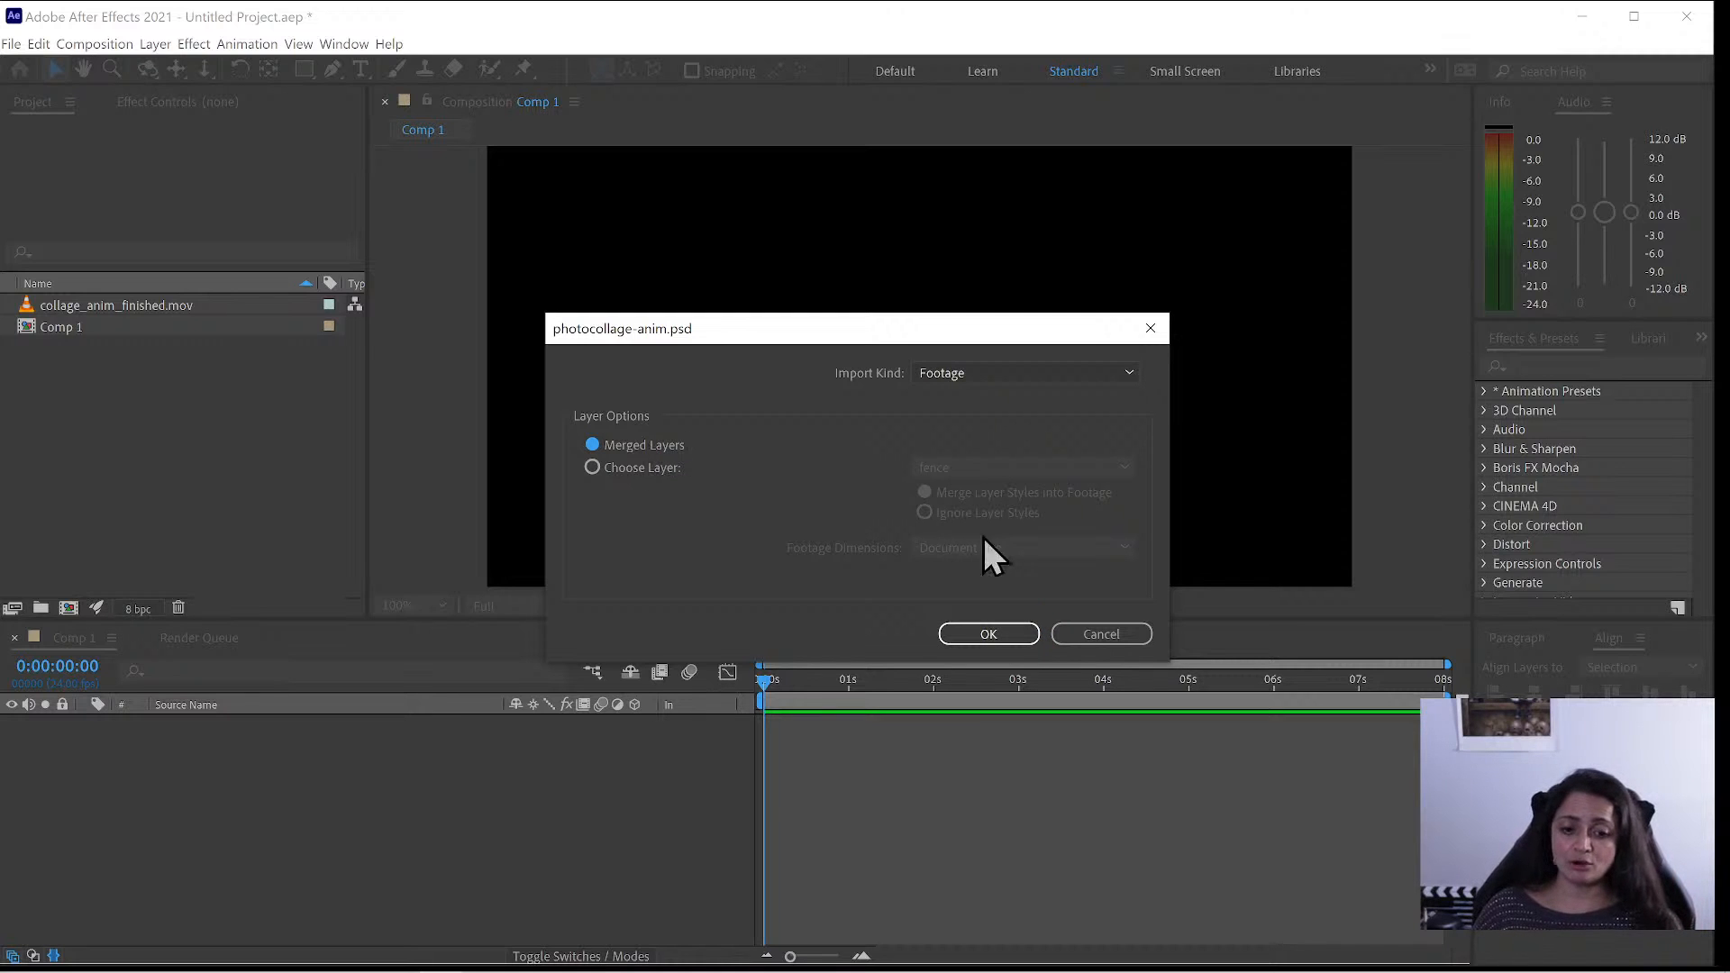
click(991, 635)
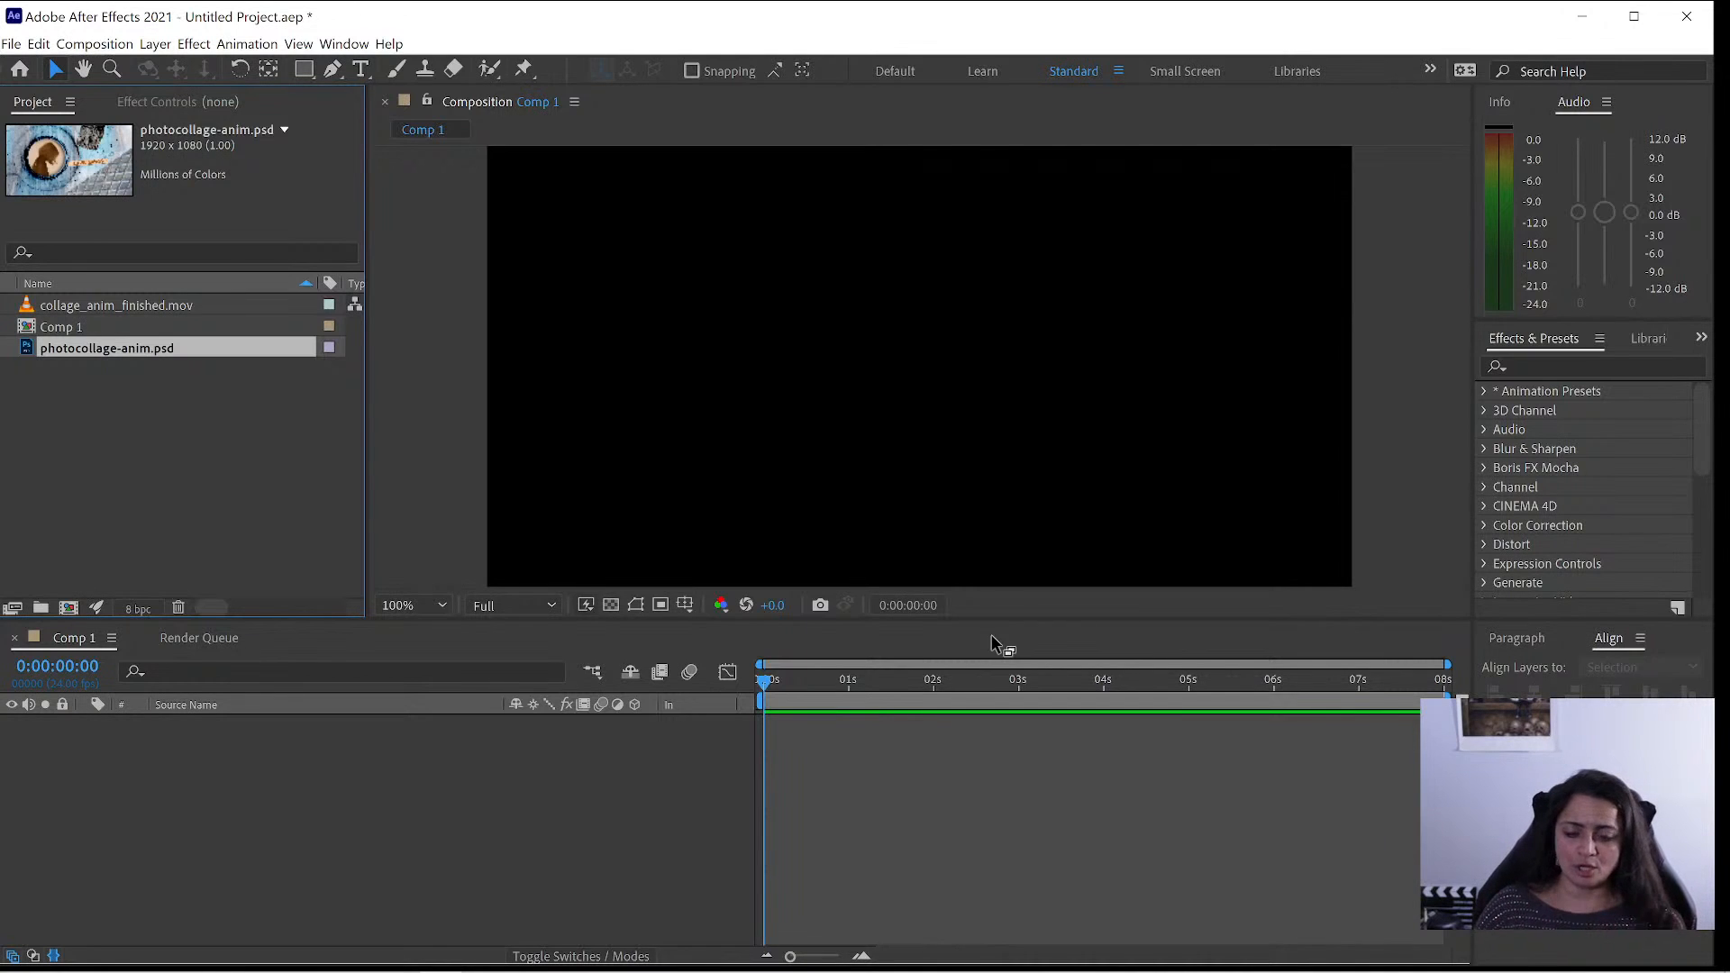
- Add photocollage-anim.psd to Comp 1 as a layer, try moving it in the frame and undo the move
drag(132, 343, 226, 786)
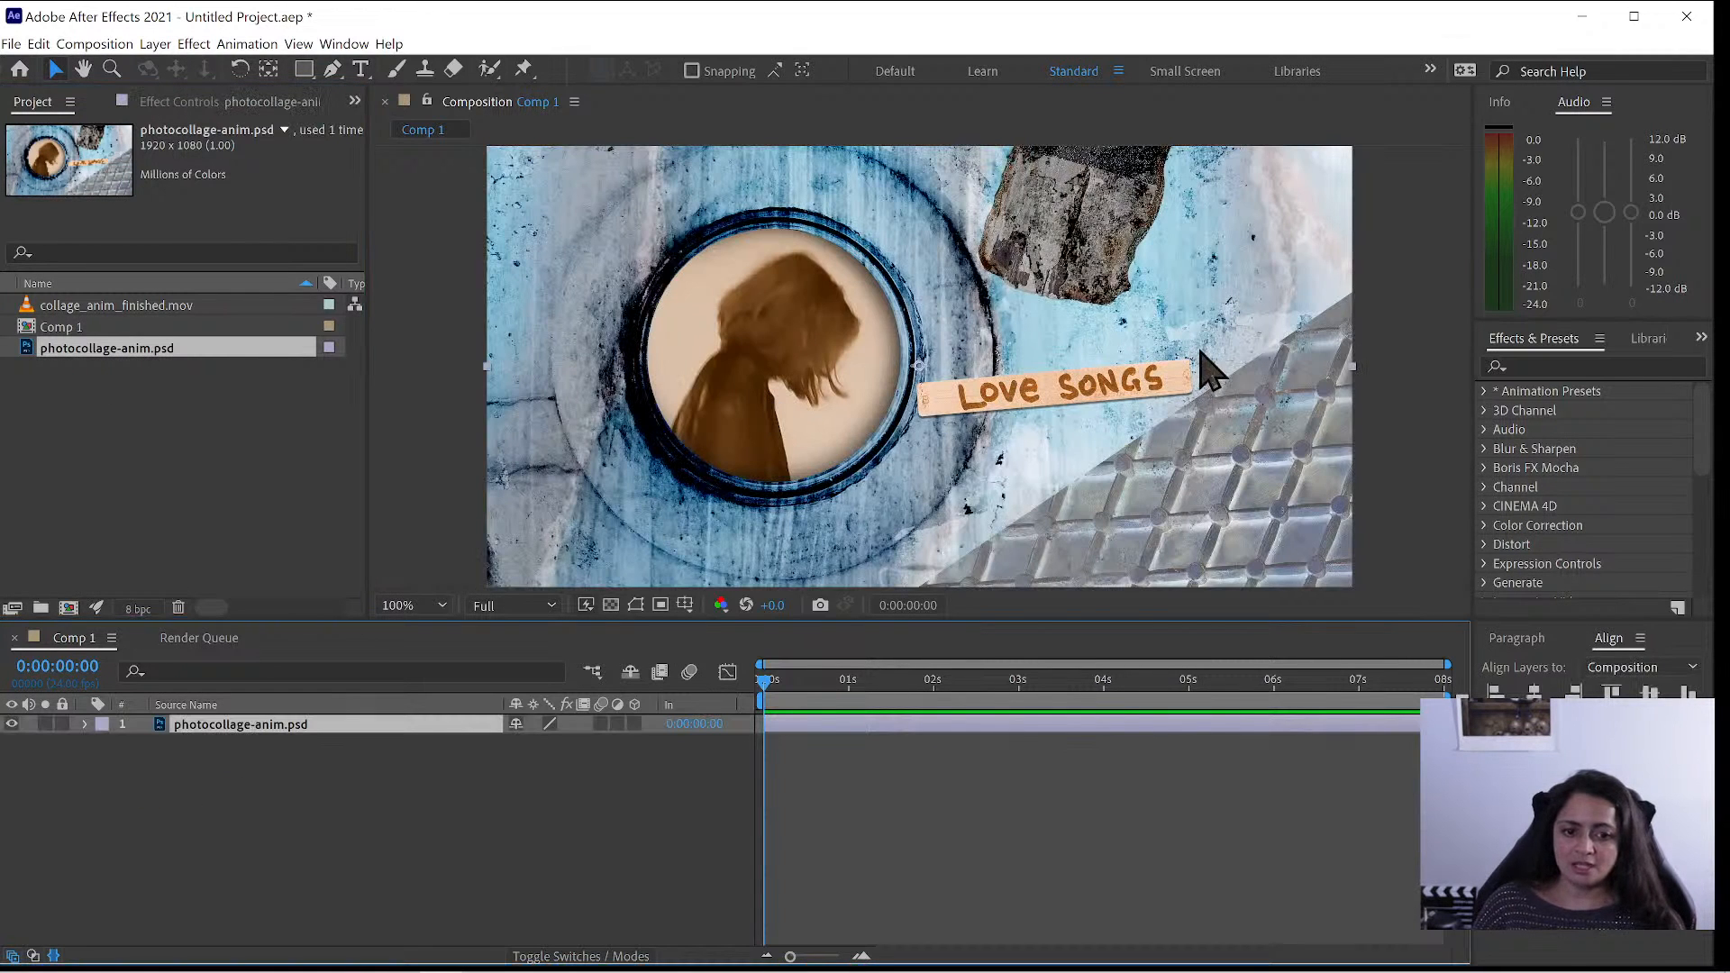
drag(1062, 427, 1021, 471)
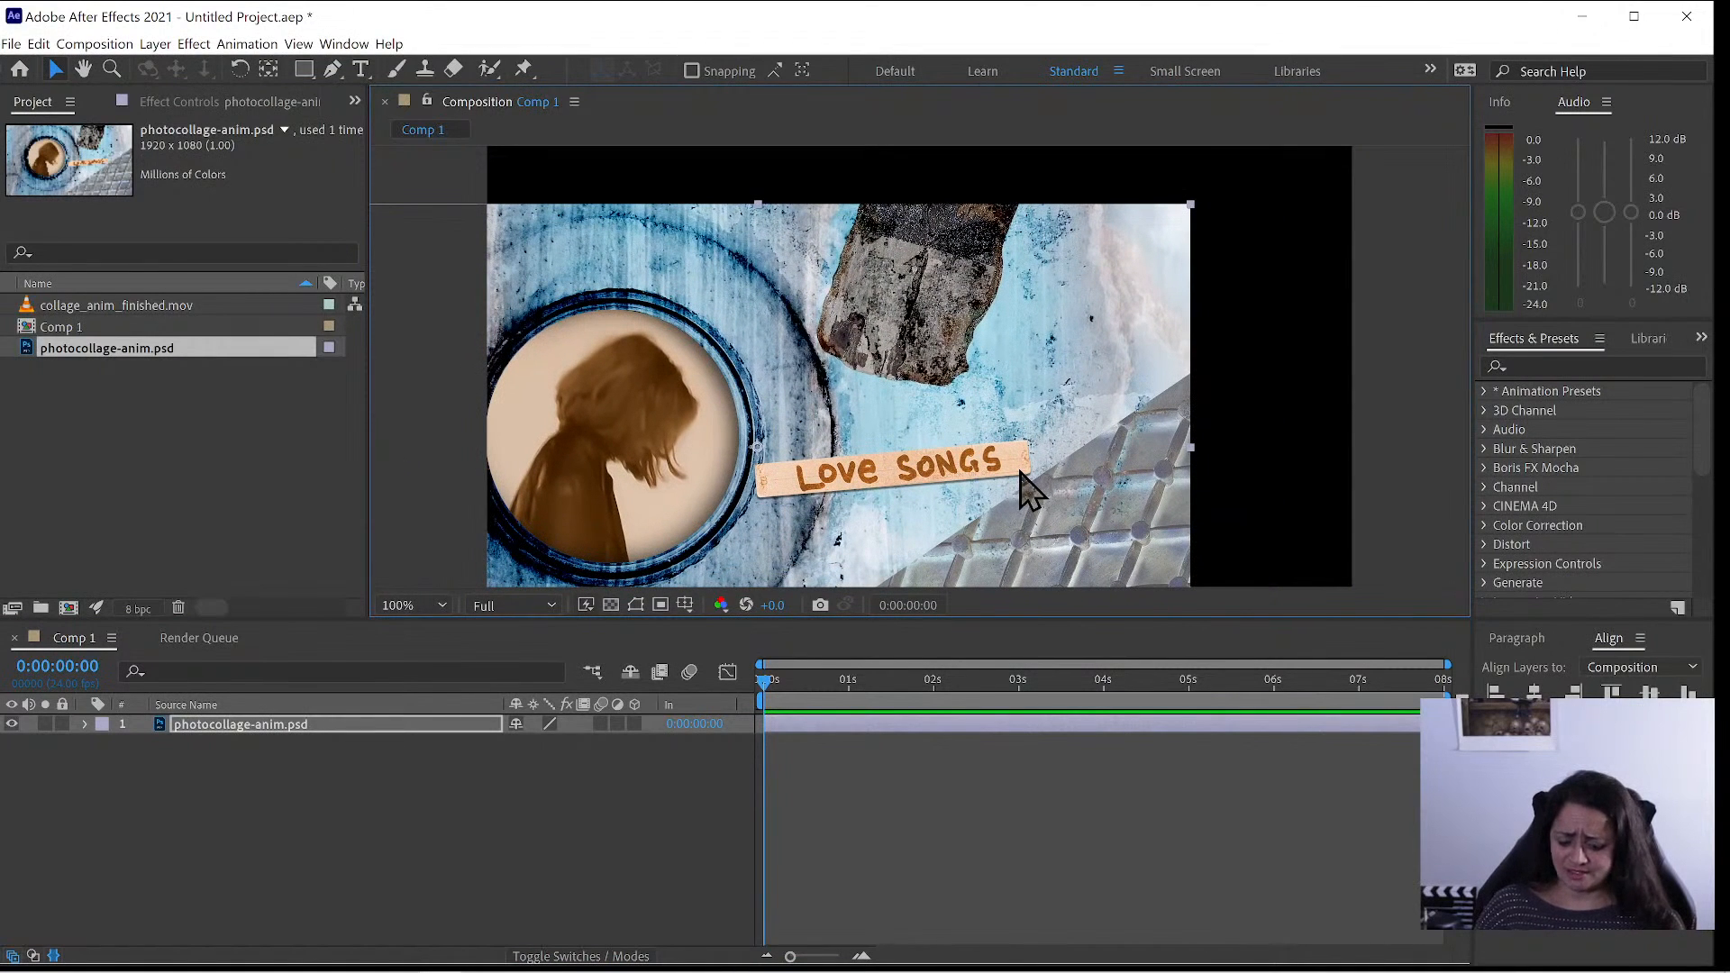
key(ctrl+z)
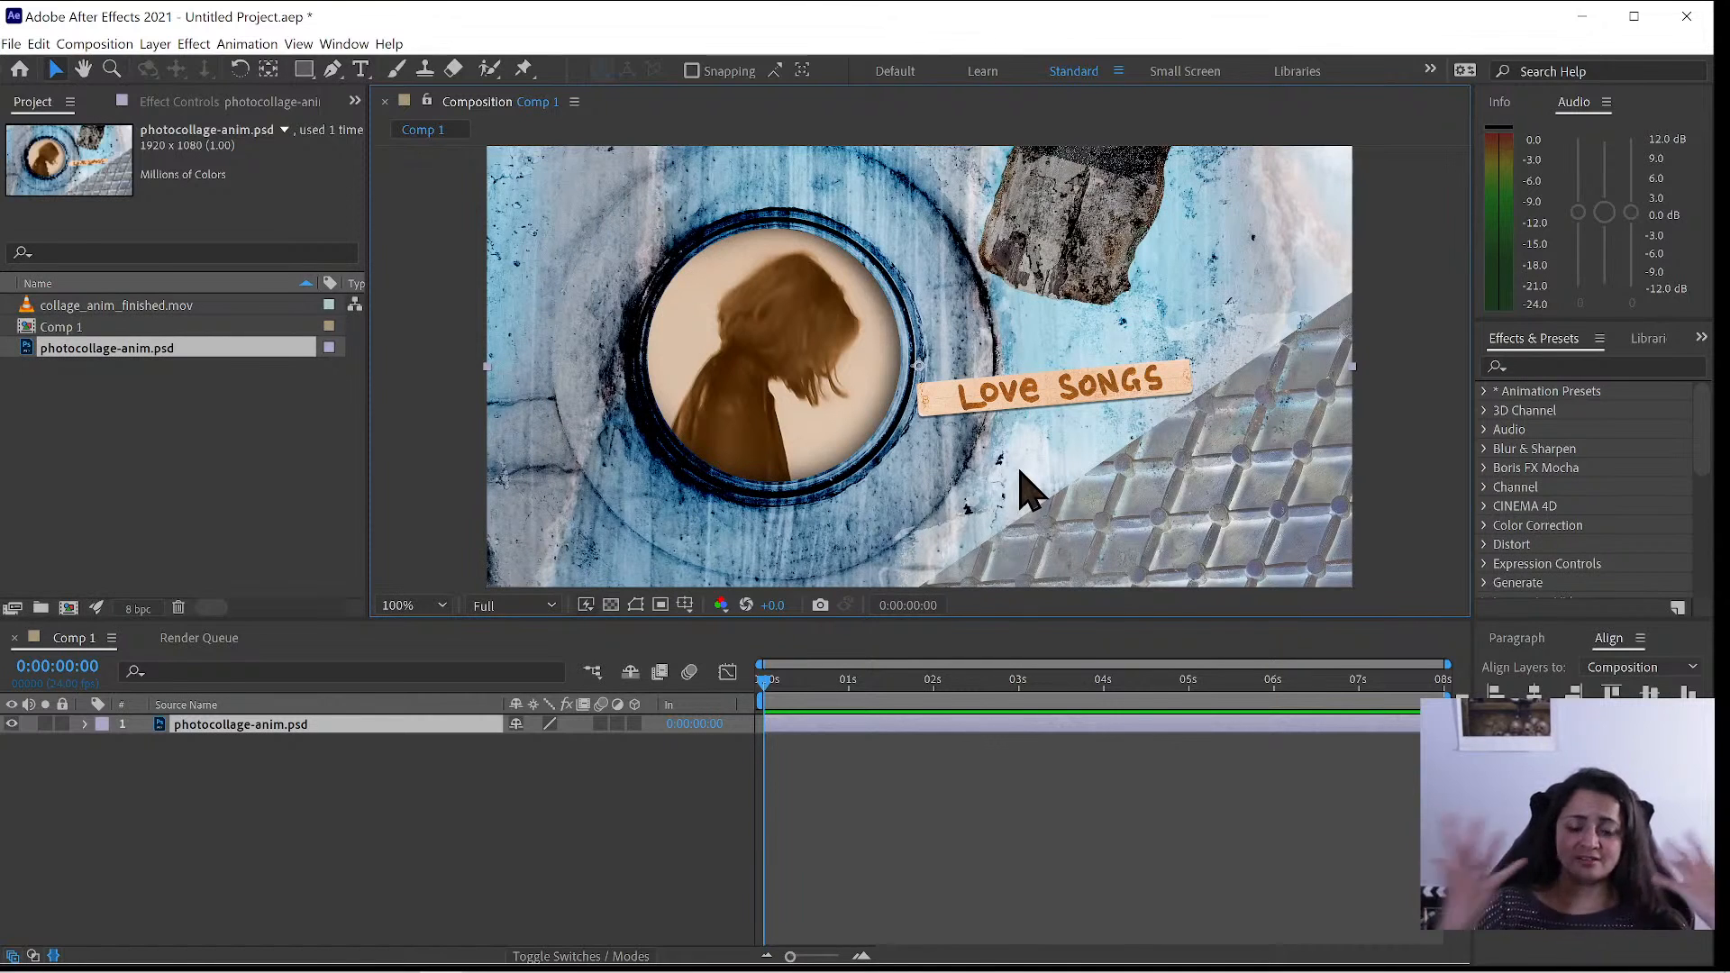
- Start importing photocollage-anim.psd from the 01-assets folder once more, keeping Footage as the import kind
click(125, 406)
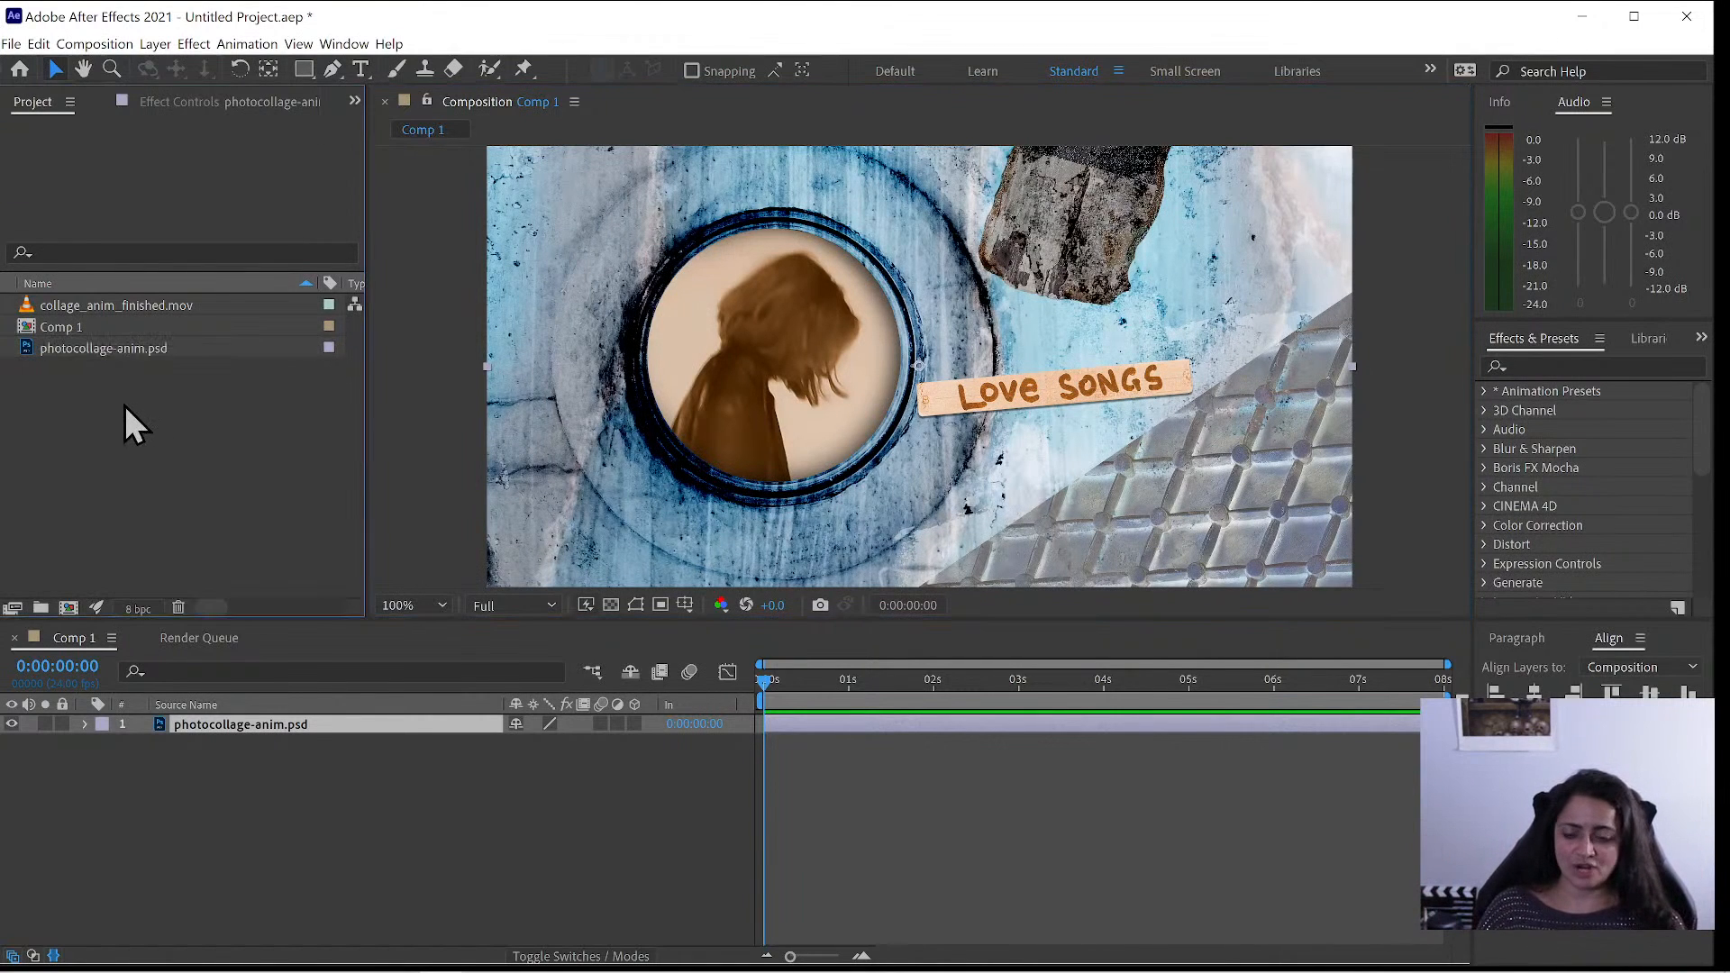
click(122, 350)
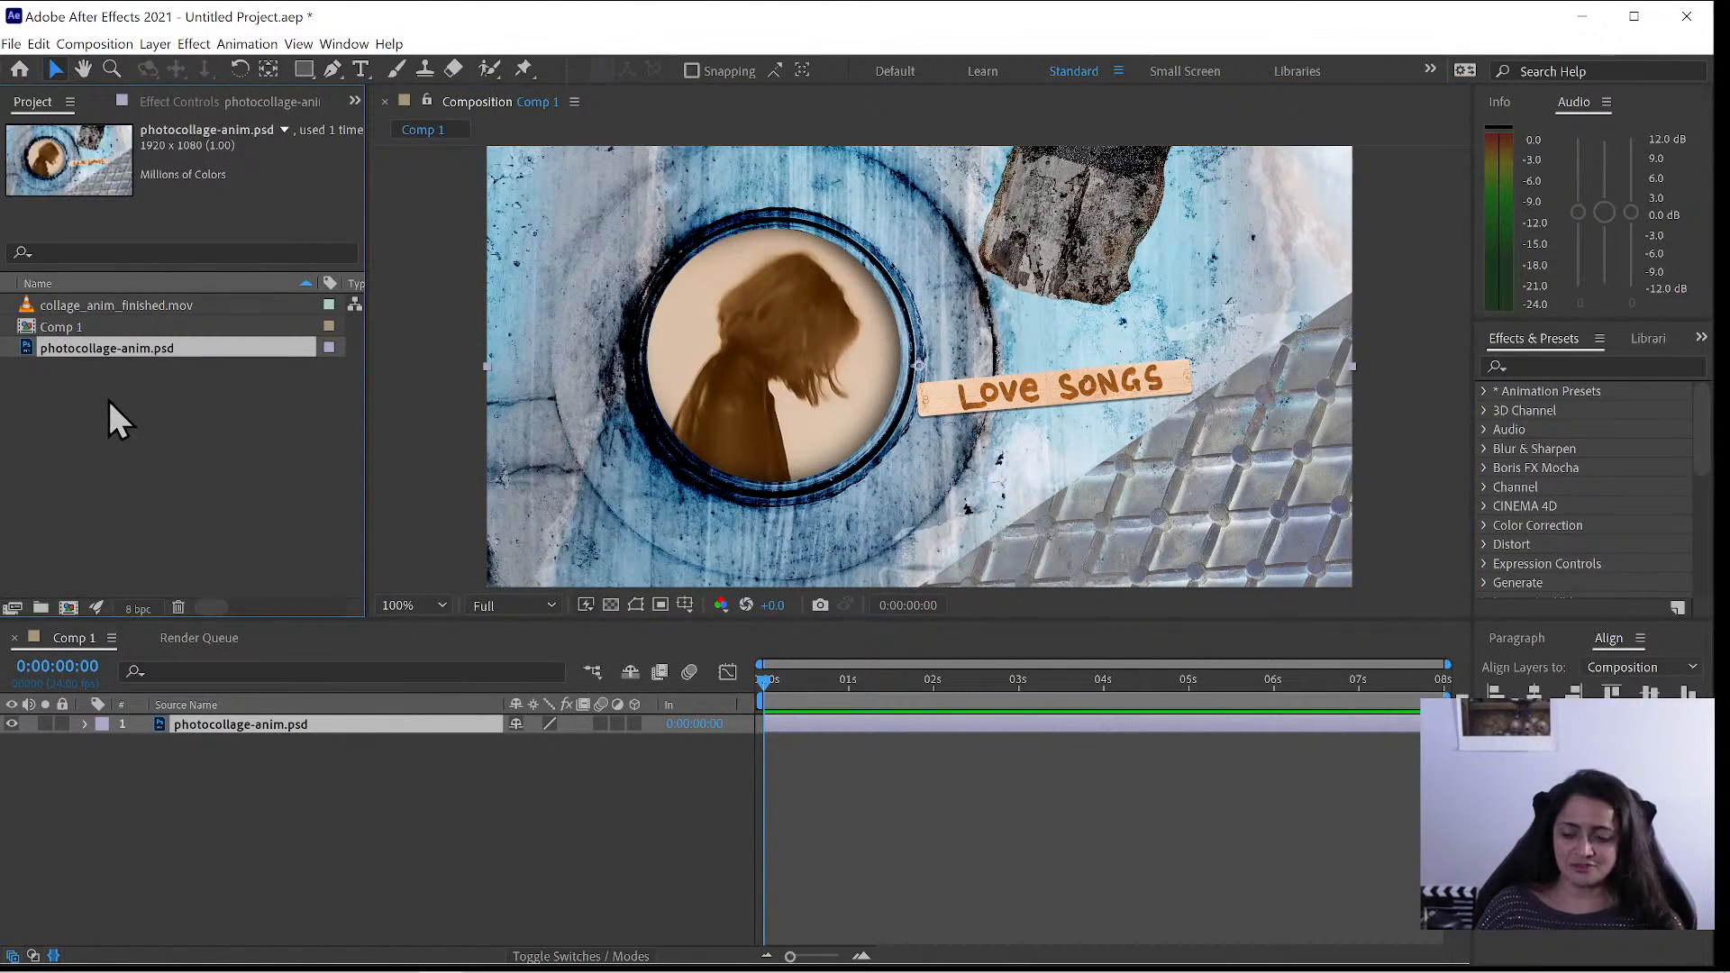
click(101, 457)
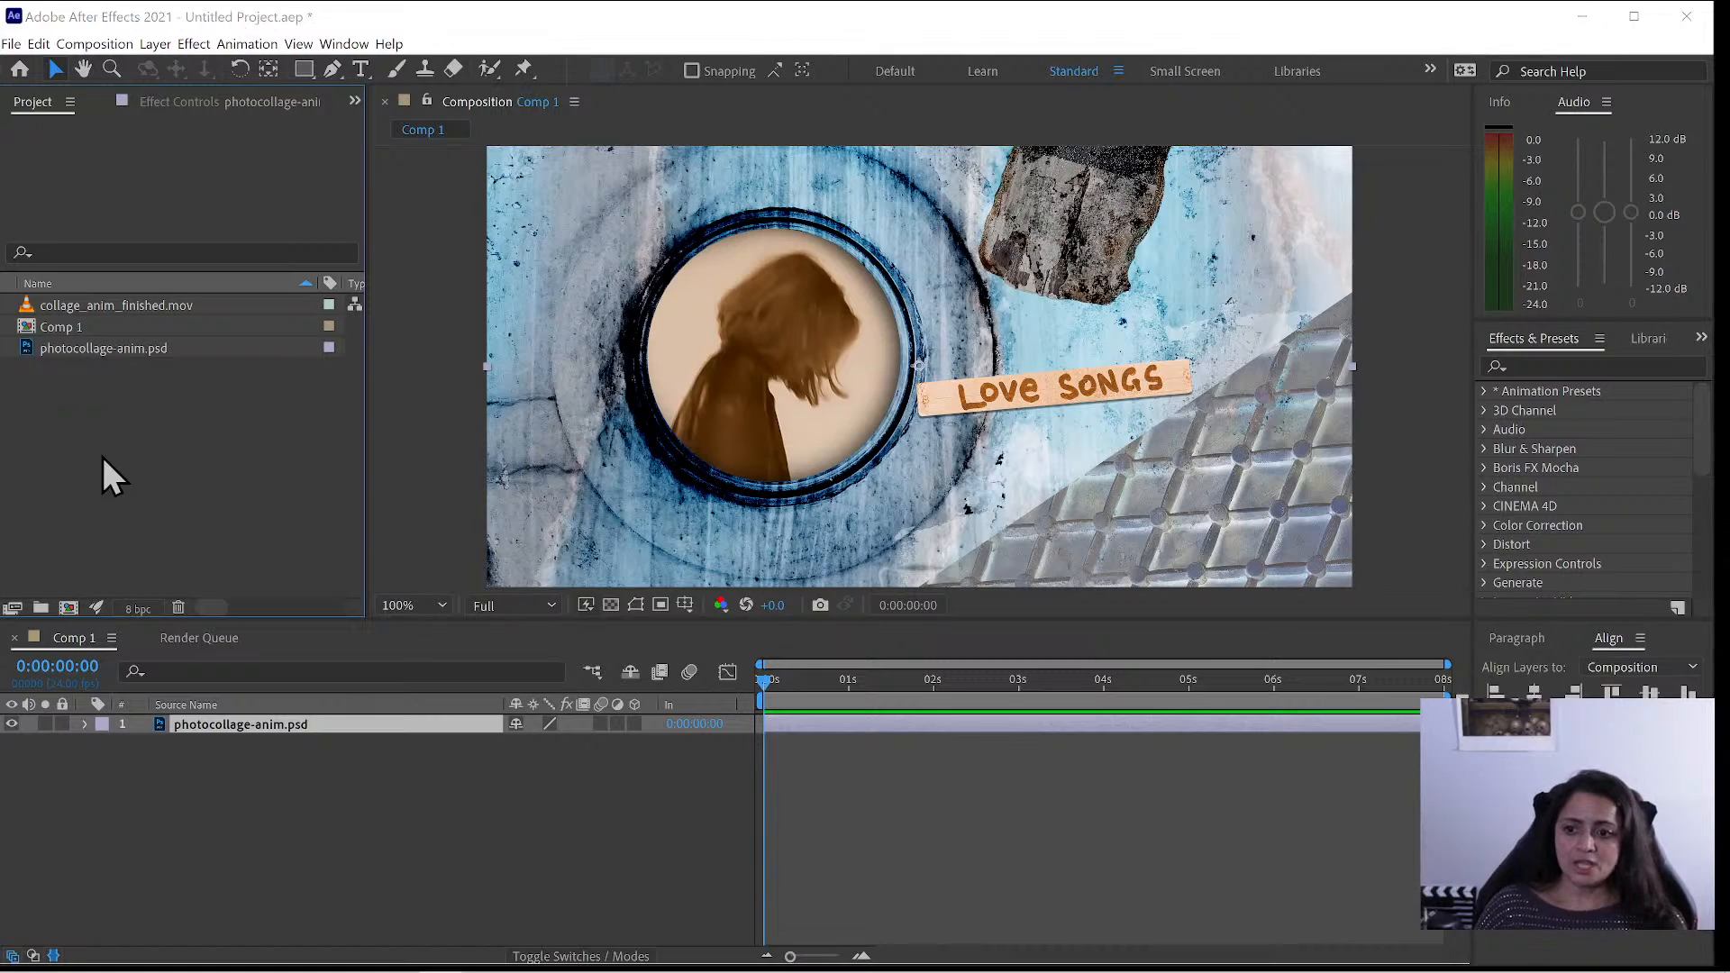
double_click(101, 453)
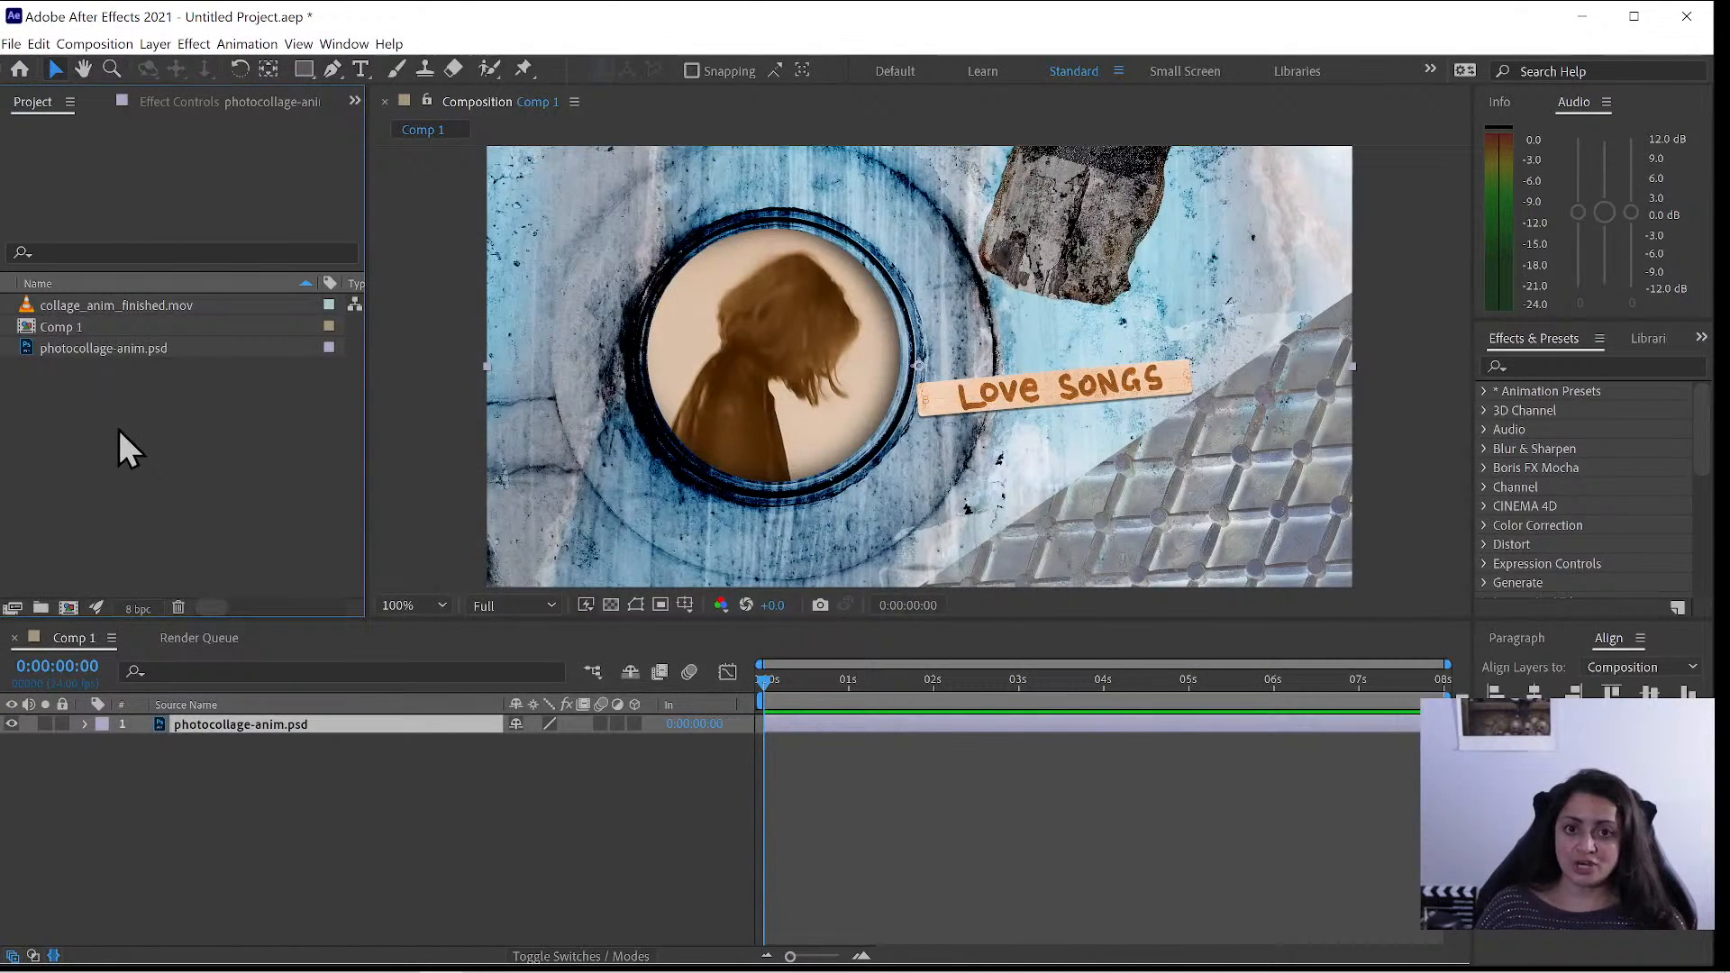
double_click(133, 475)
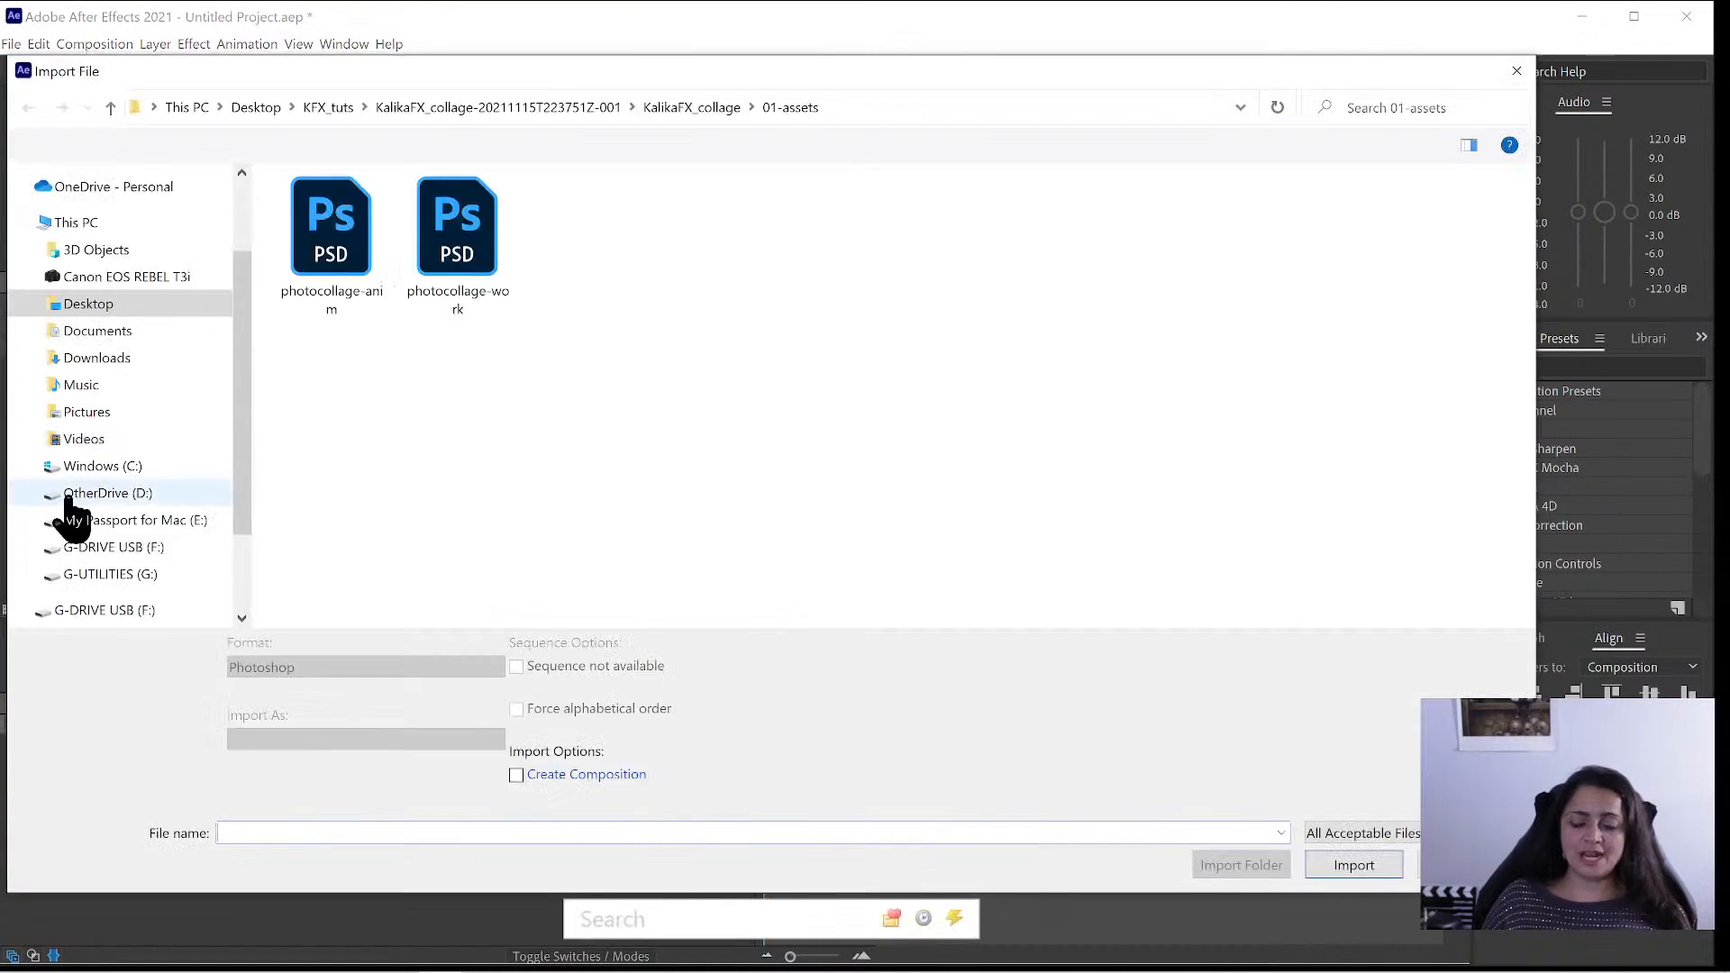
scroll(136, 442, up, 3)
click(332, 239)
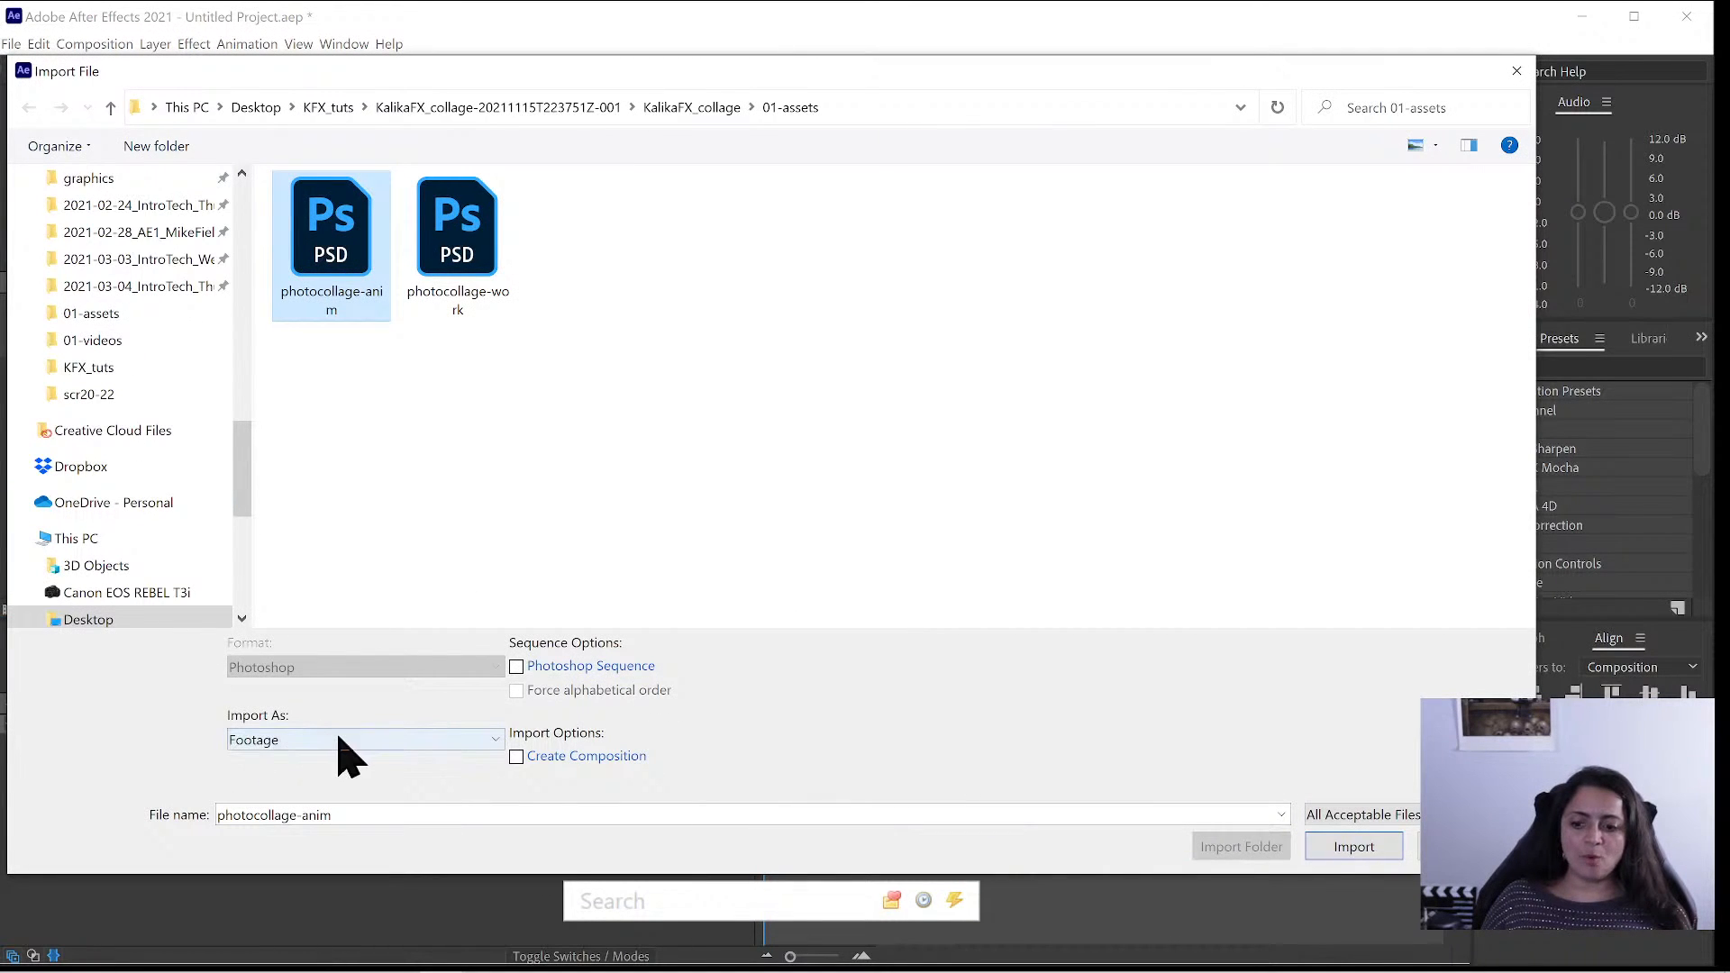
click(1374, 849)
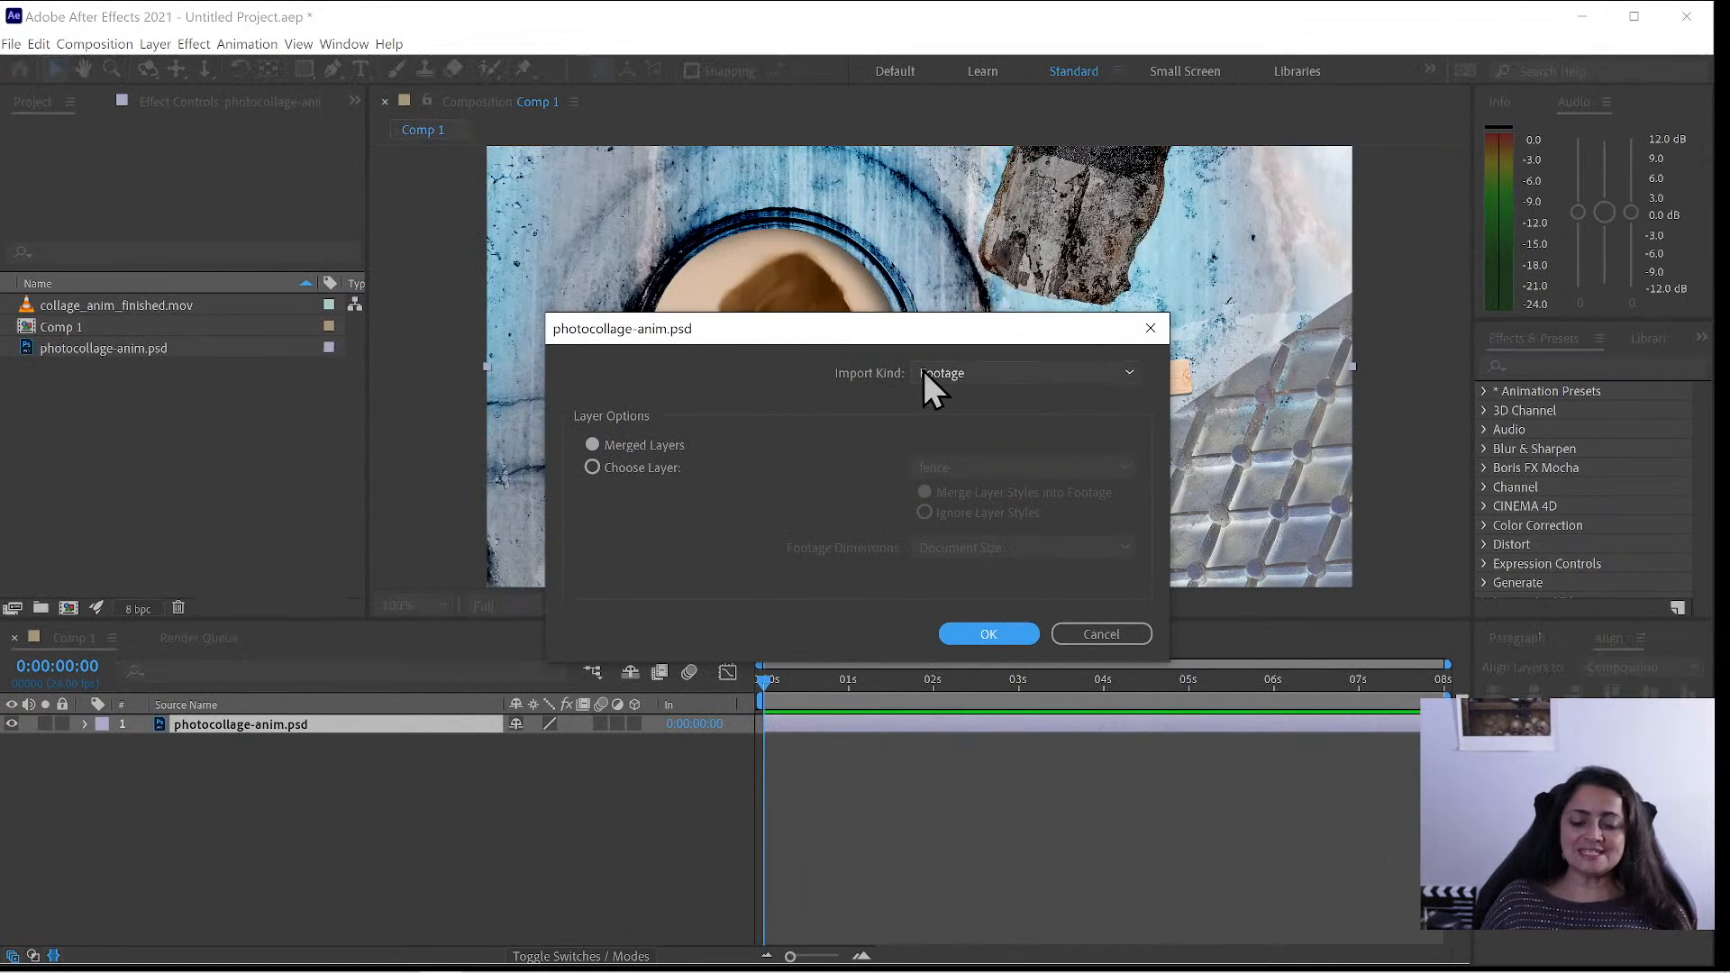
click(1004, 369)
click(1002, 365)
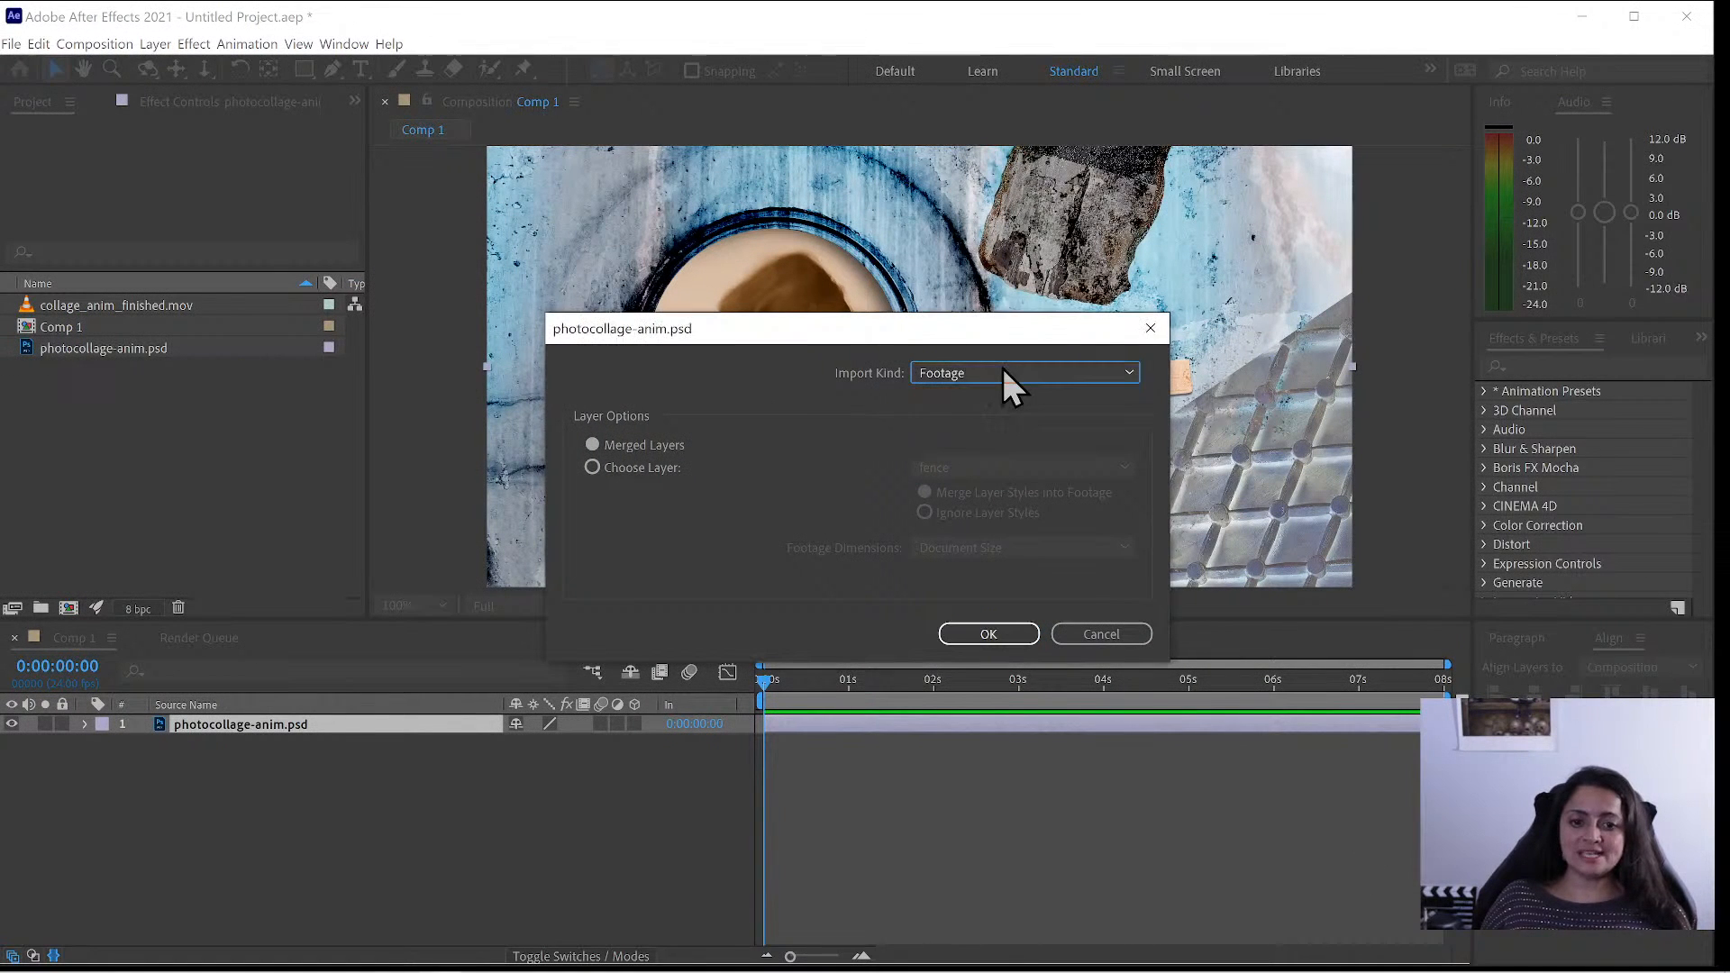
- Switch the import to a single chosen layer, fence, and compare the layer style options, ending on Merge Layer Styles into Footage
click(631, 469)
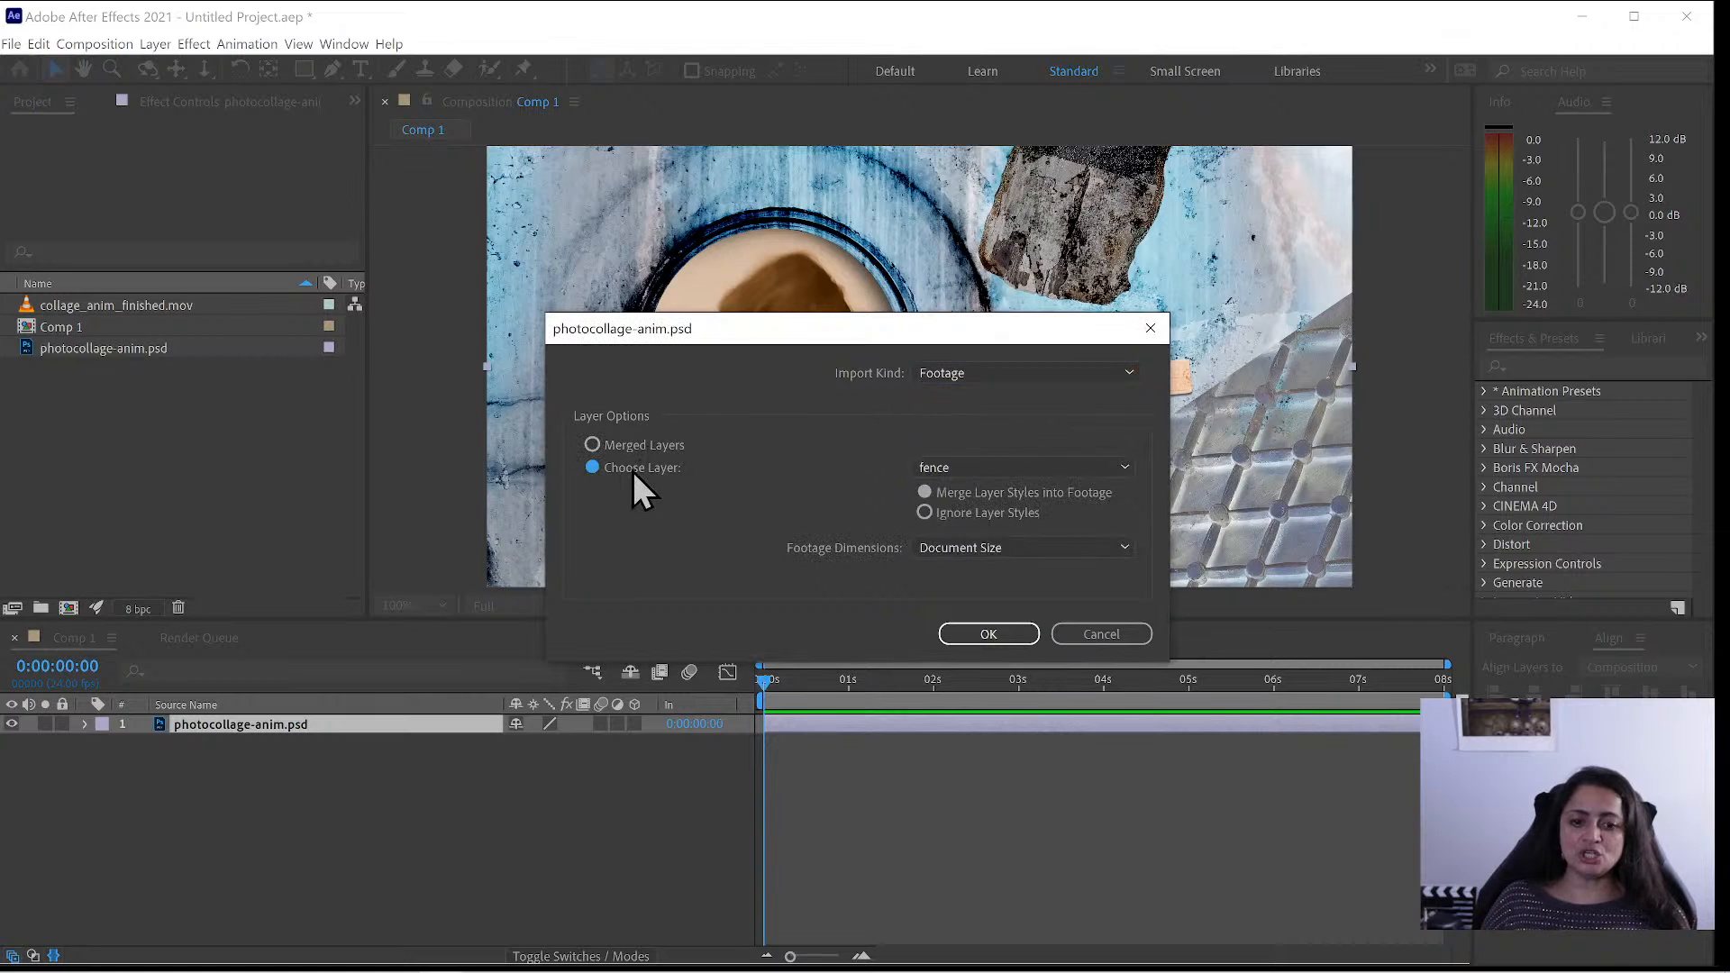
click(1084, 466)
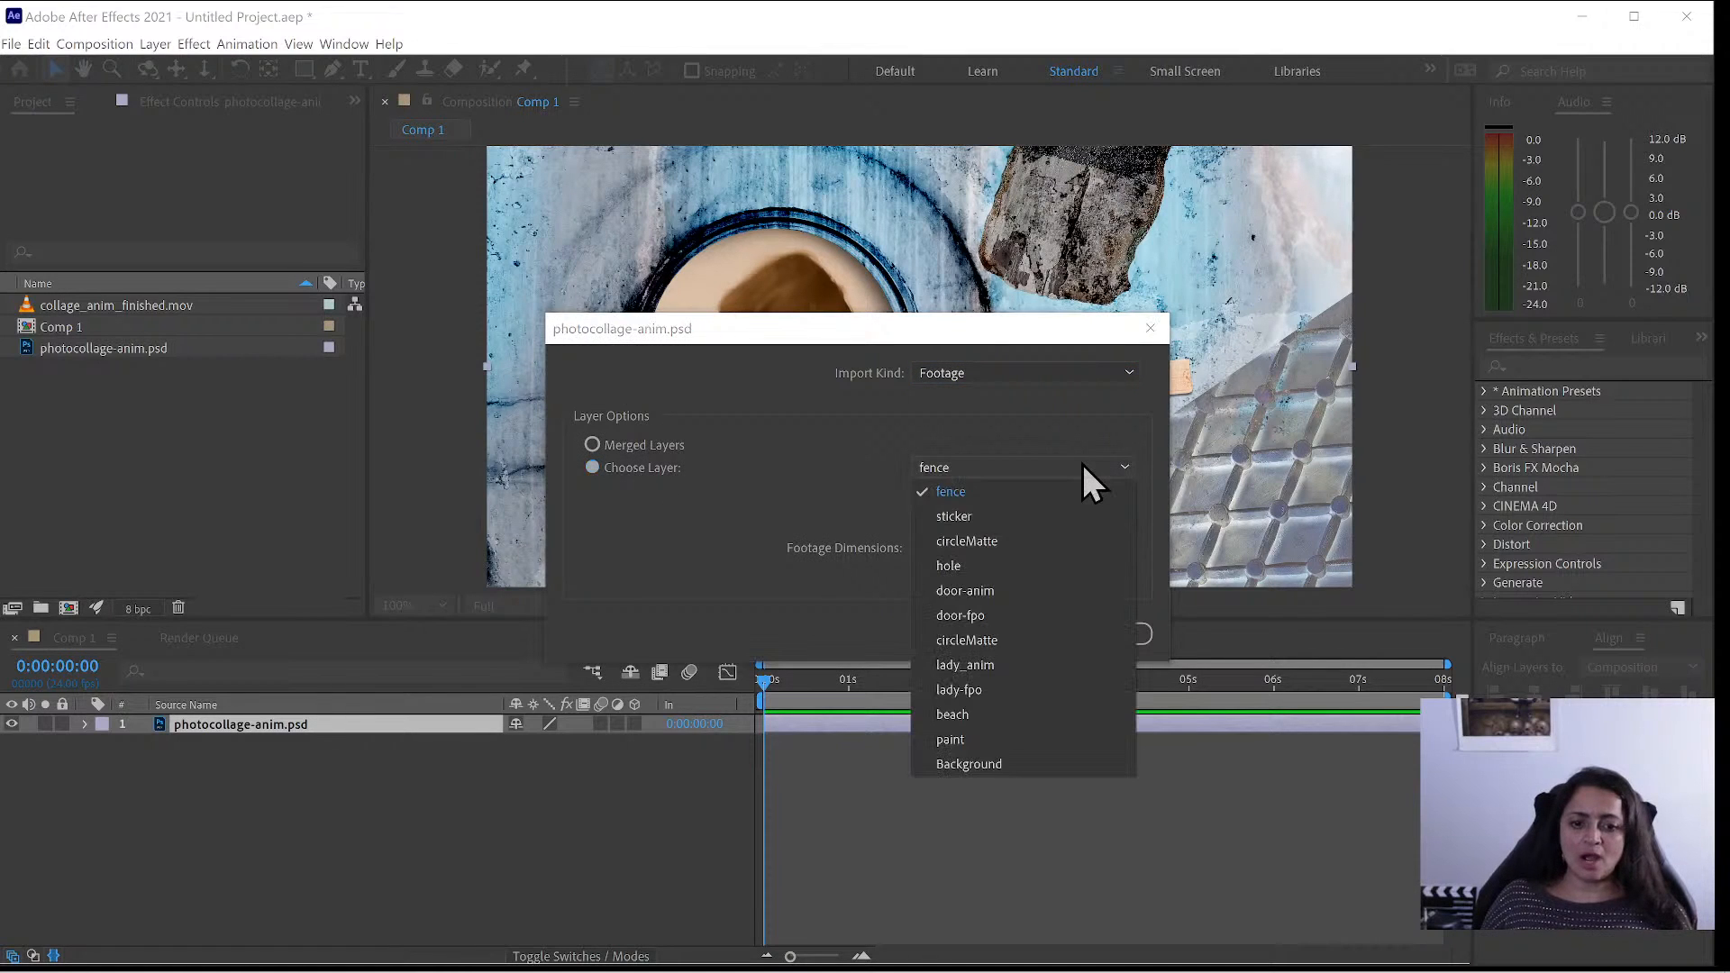
click(1058, 491)
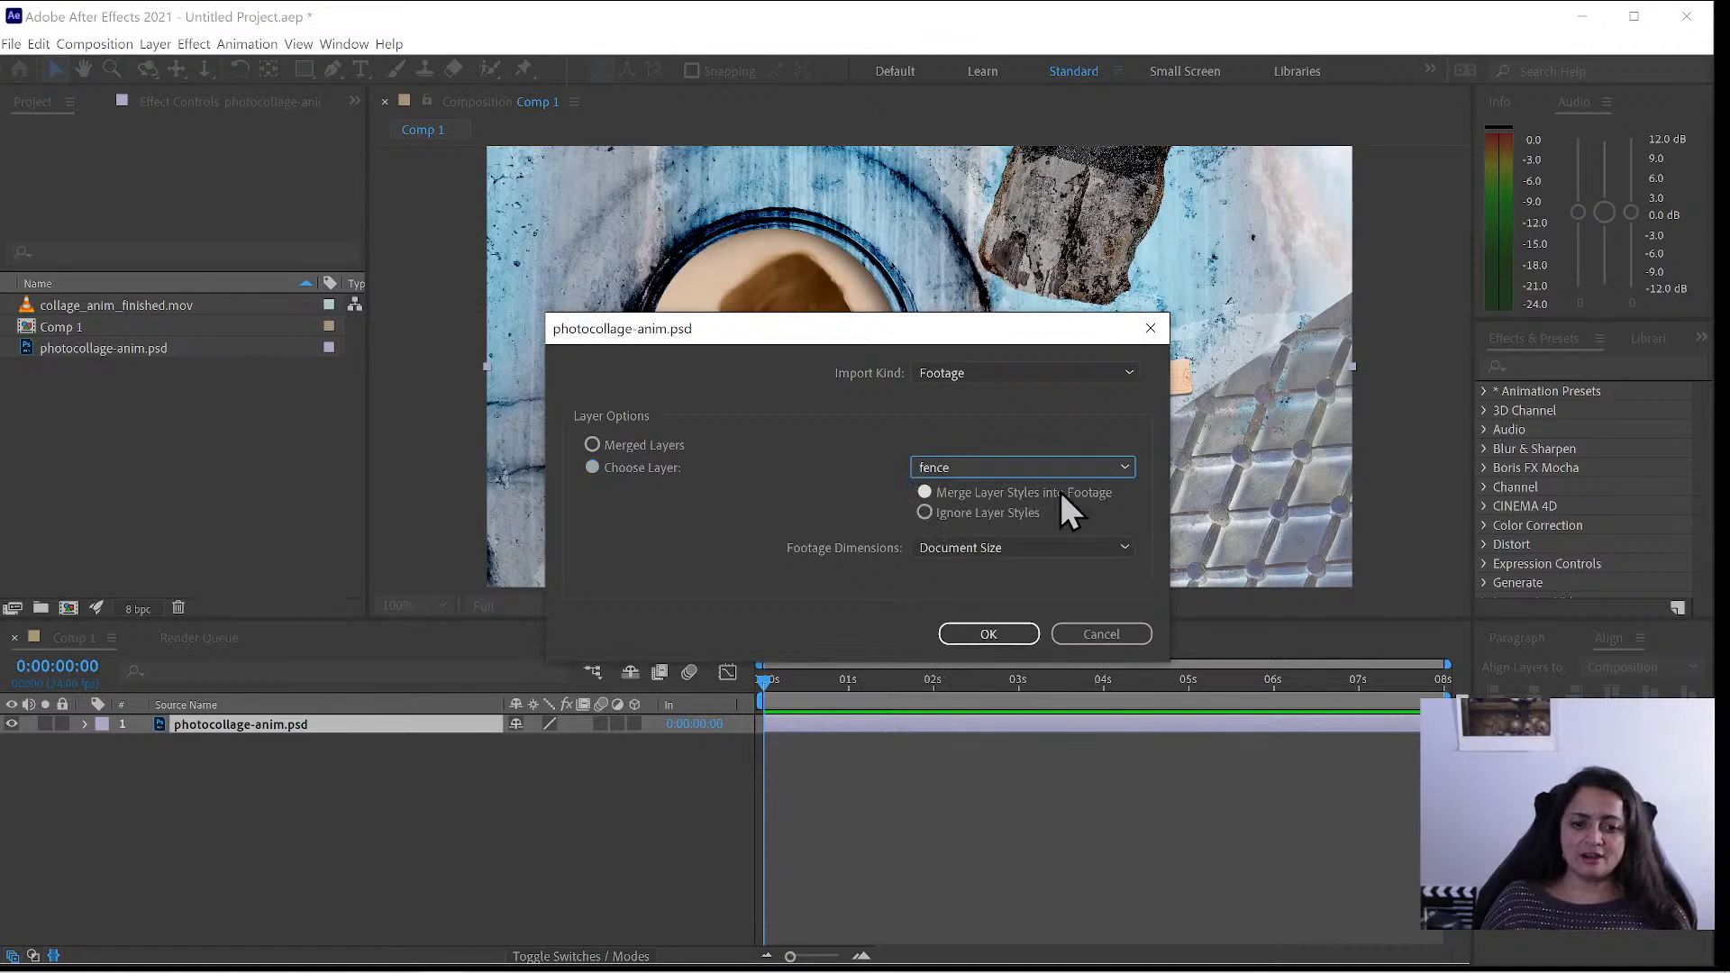
click(972, 494)
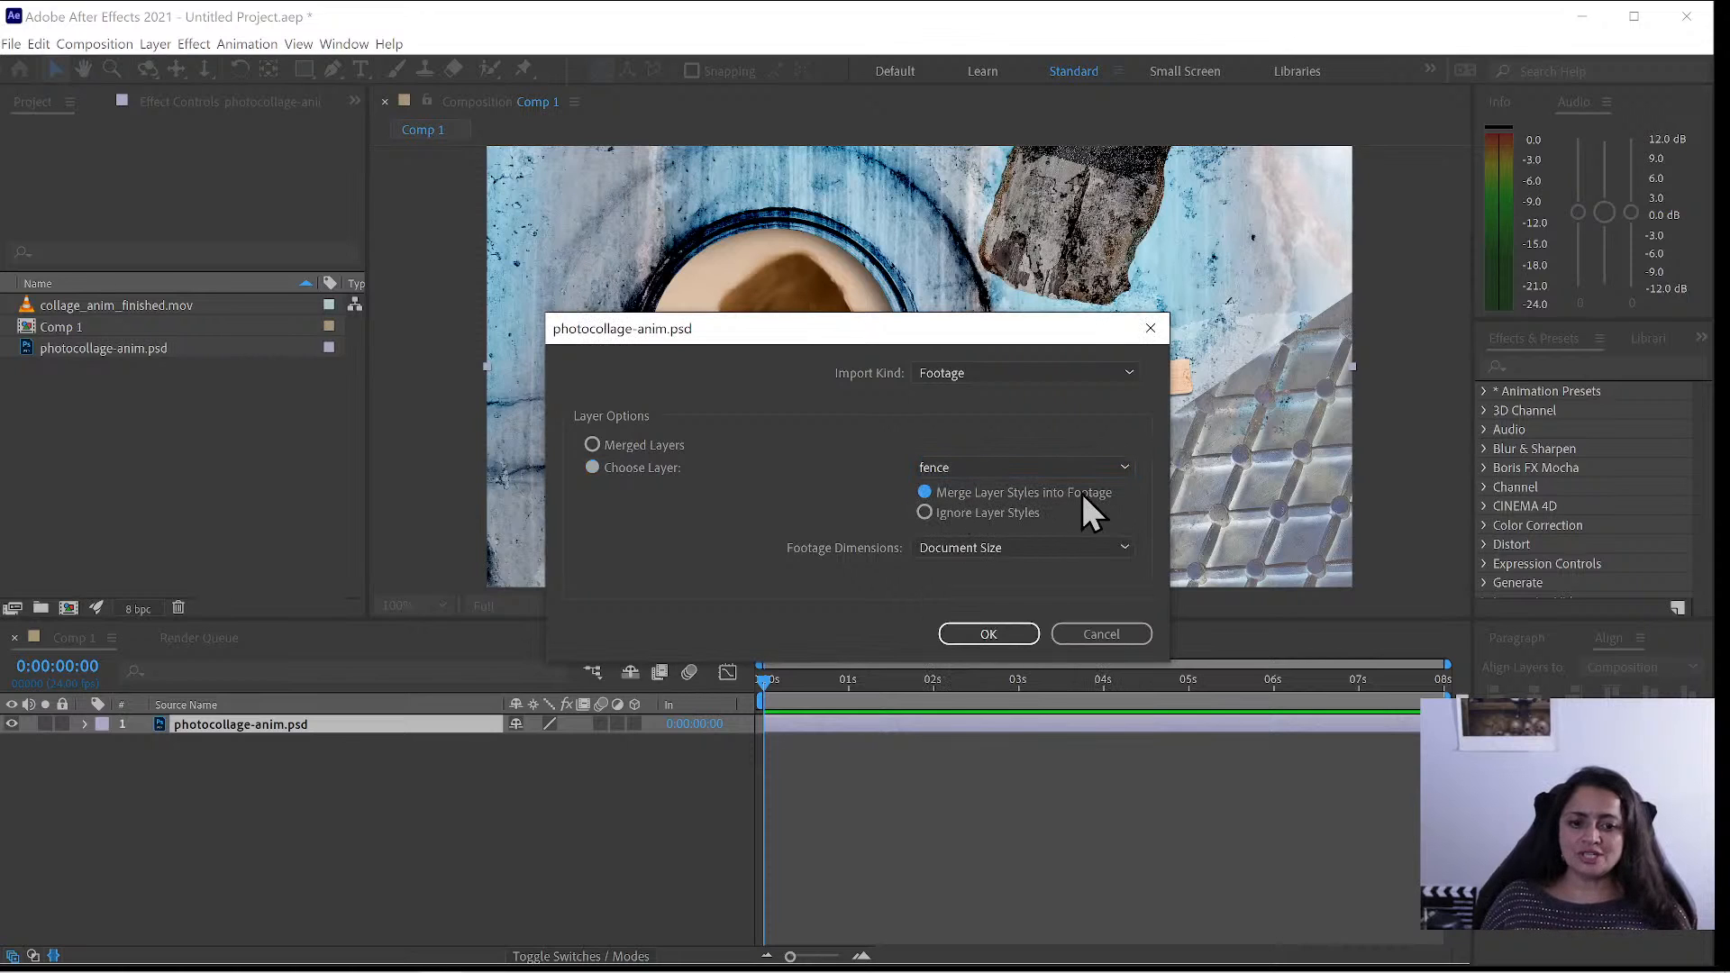
click(1005, 517)
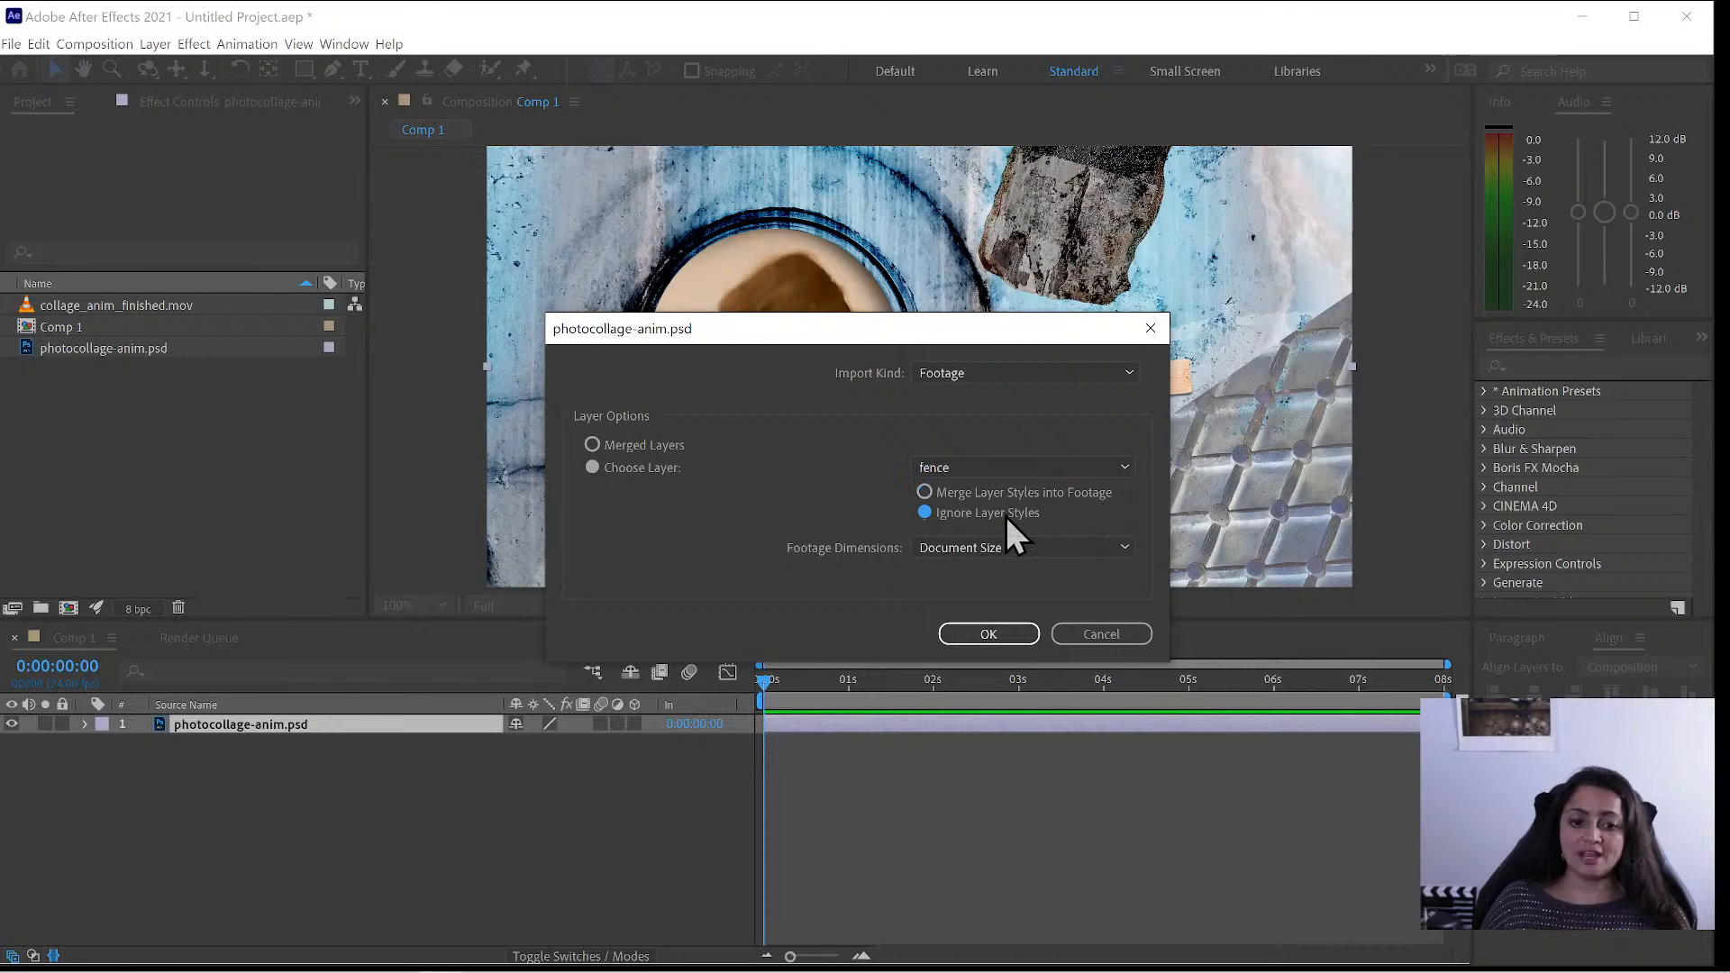
click(1008, 492)
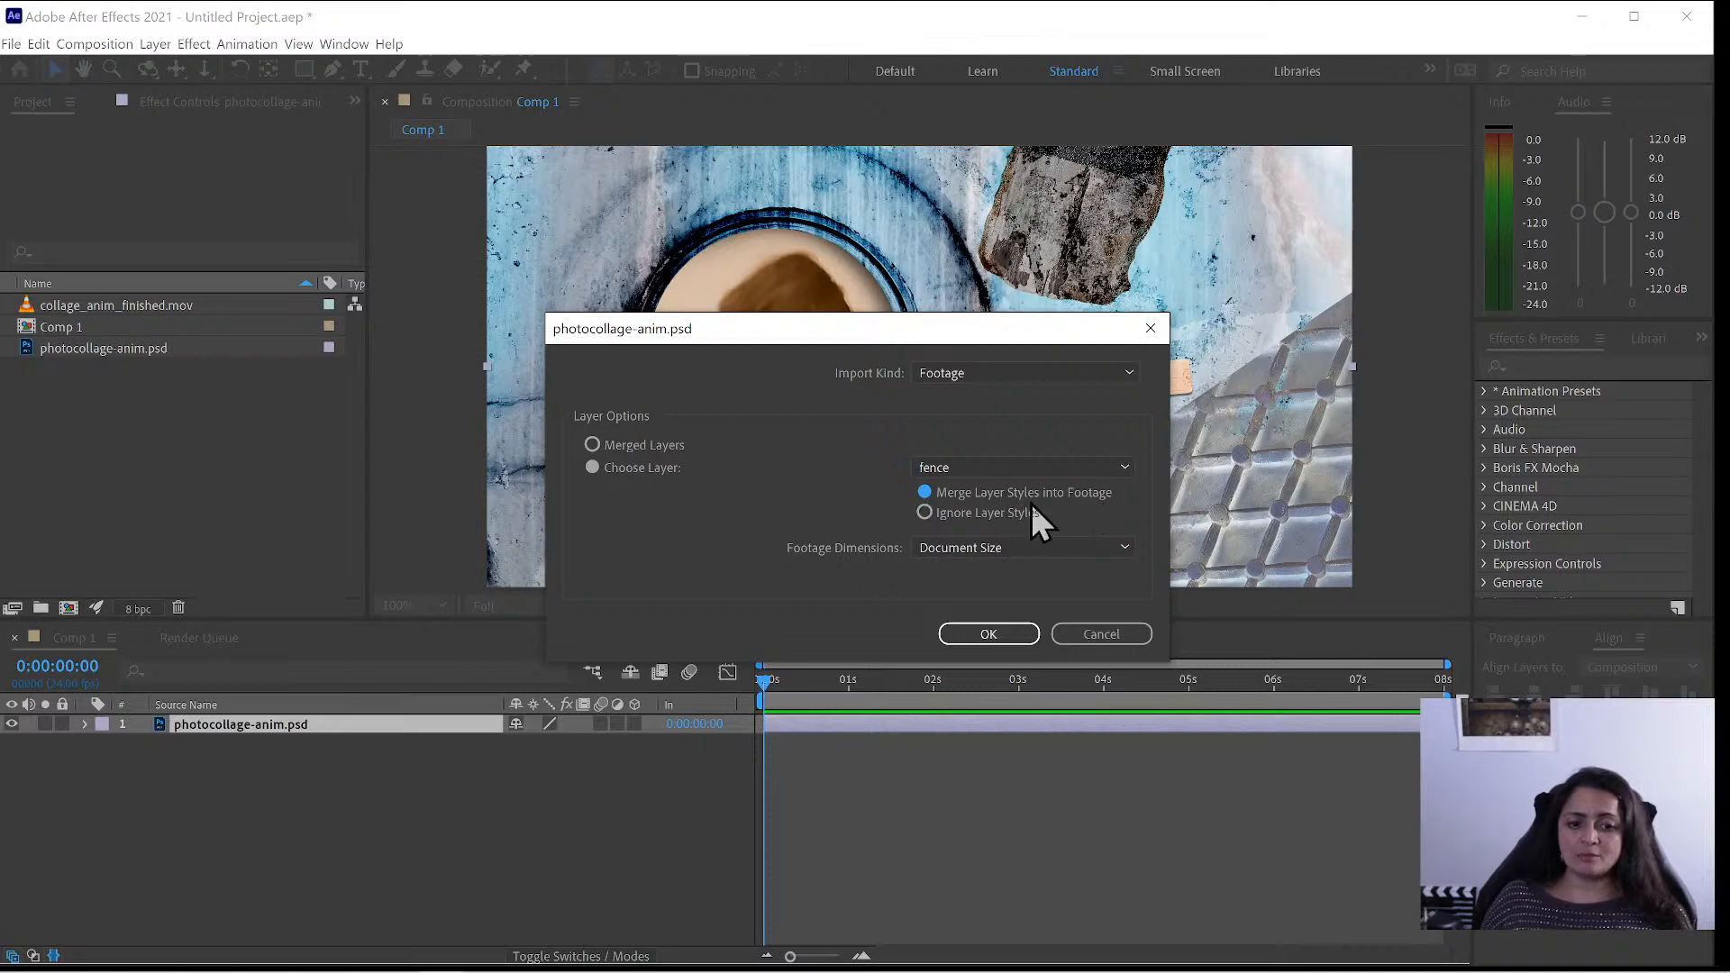
- Set the footage dimensions to Layer Size, choose the sticker layer instead and import it
click(979, 552)
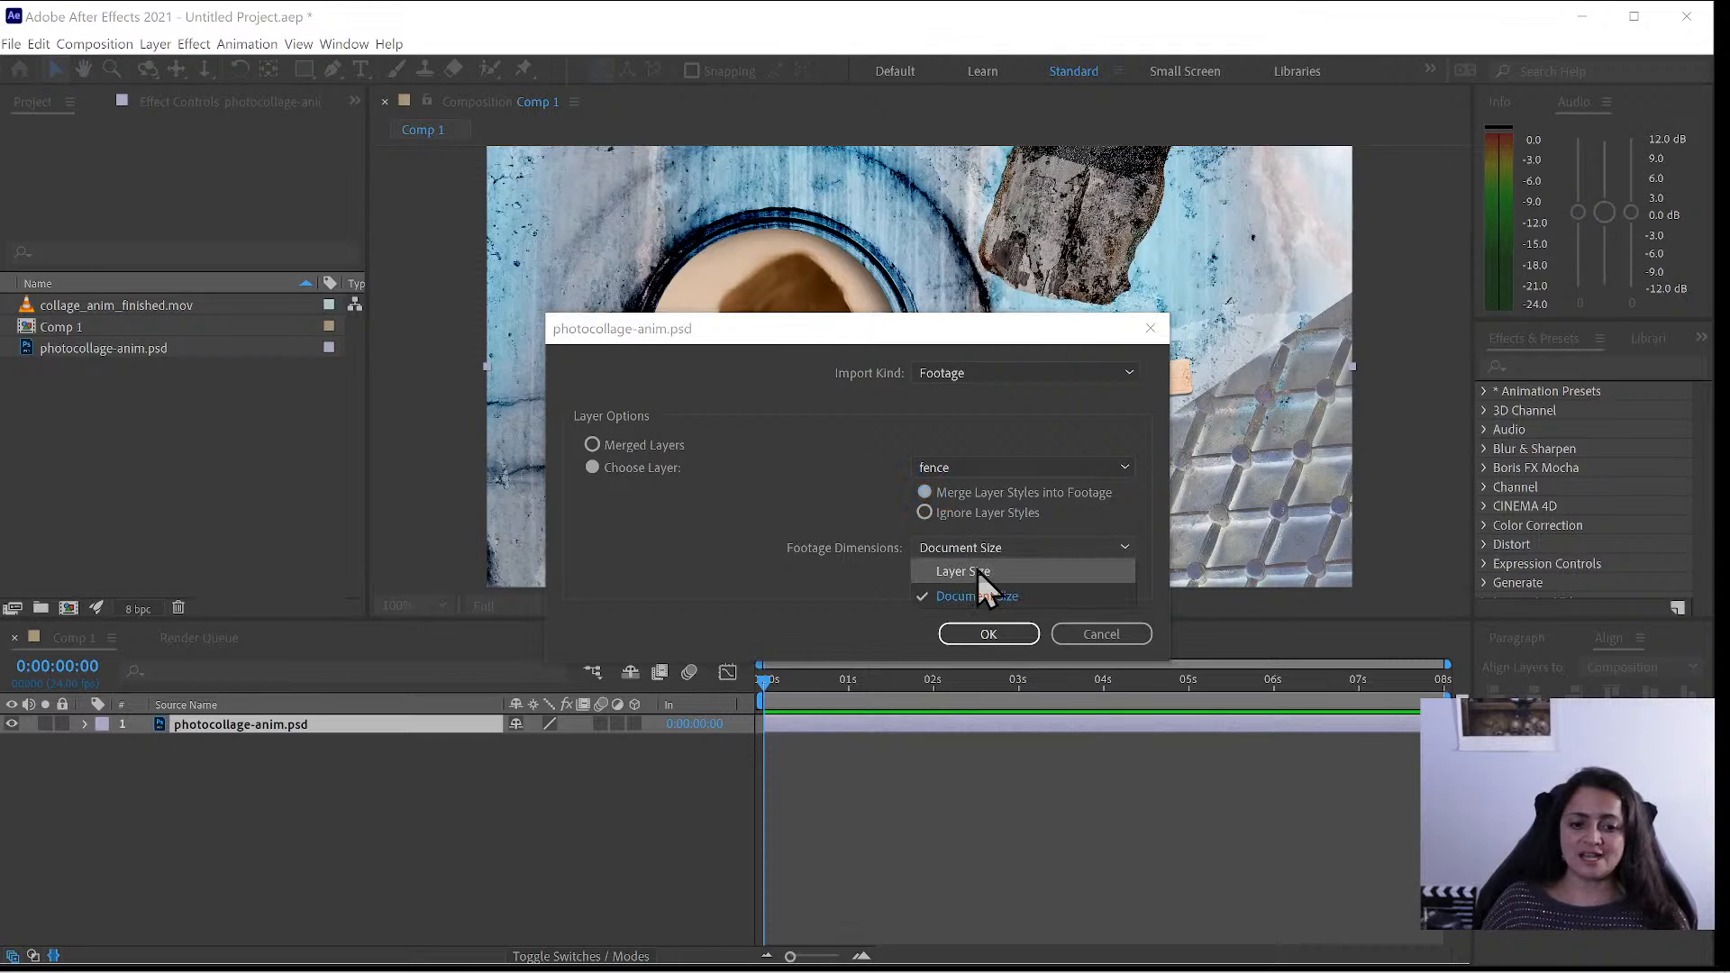
click(979, 572)
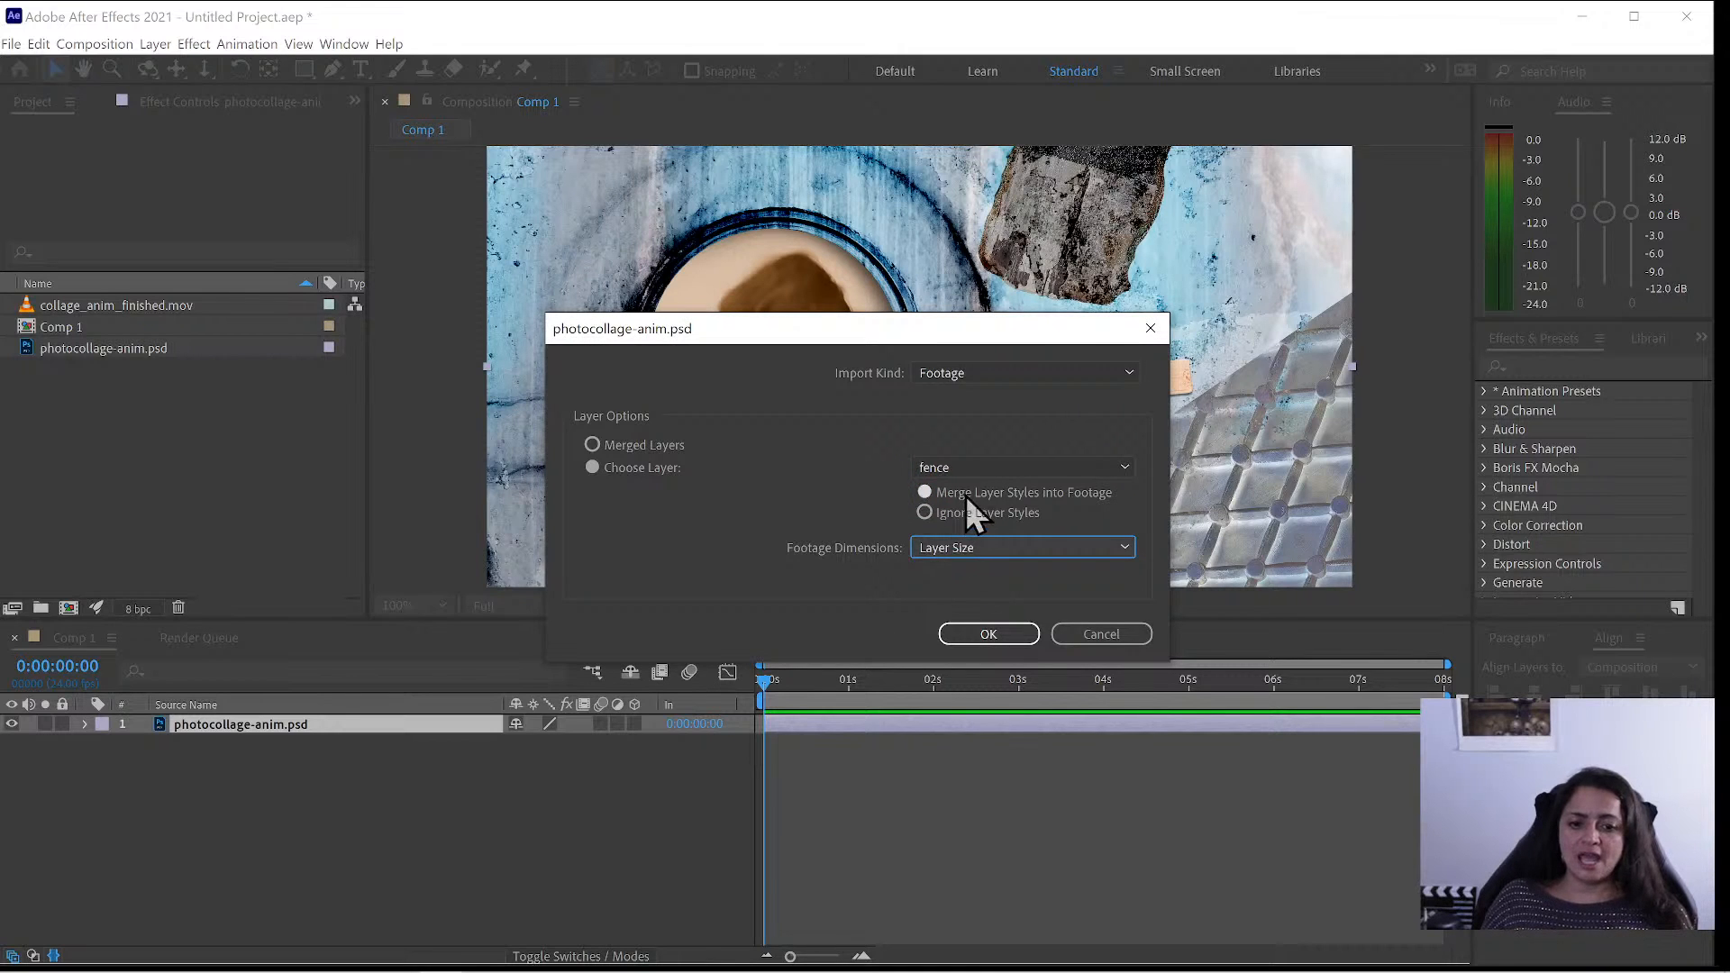
click(975, 467)
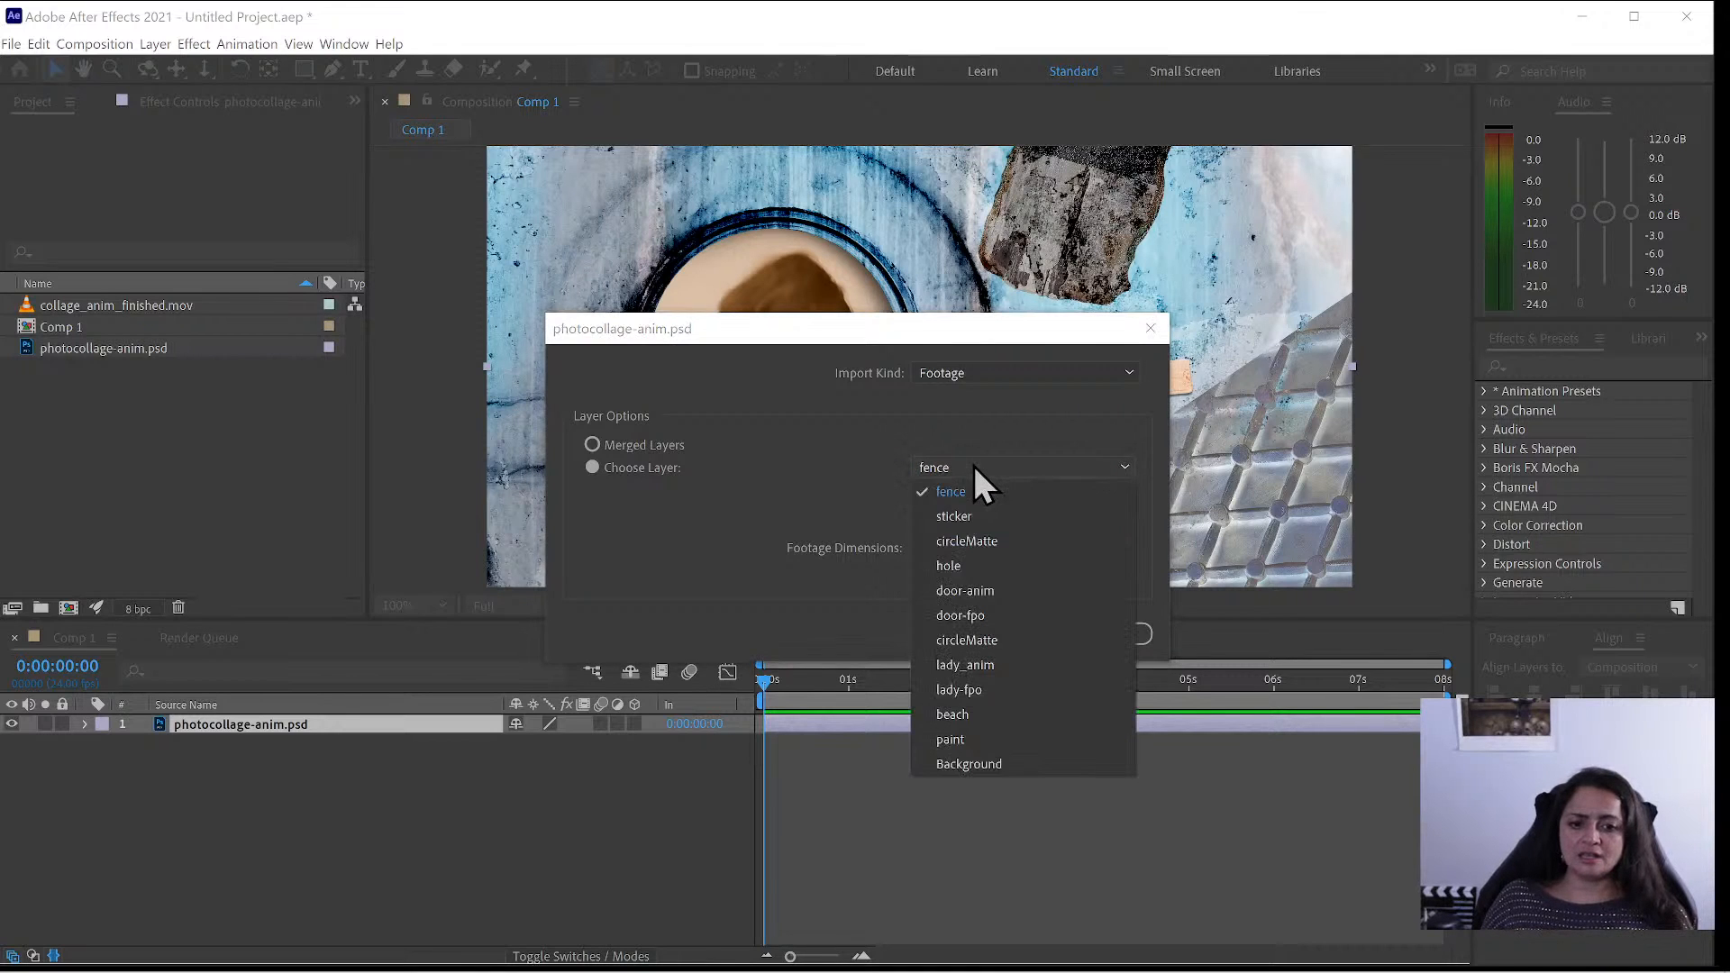
click(980, 516)
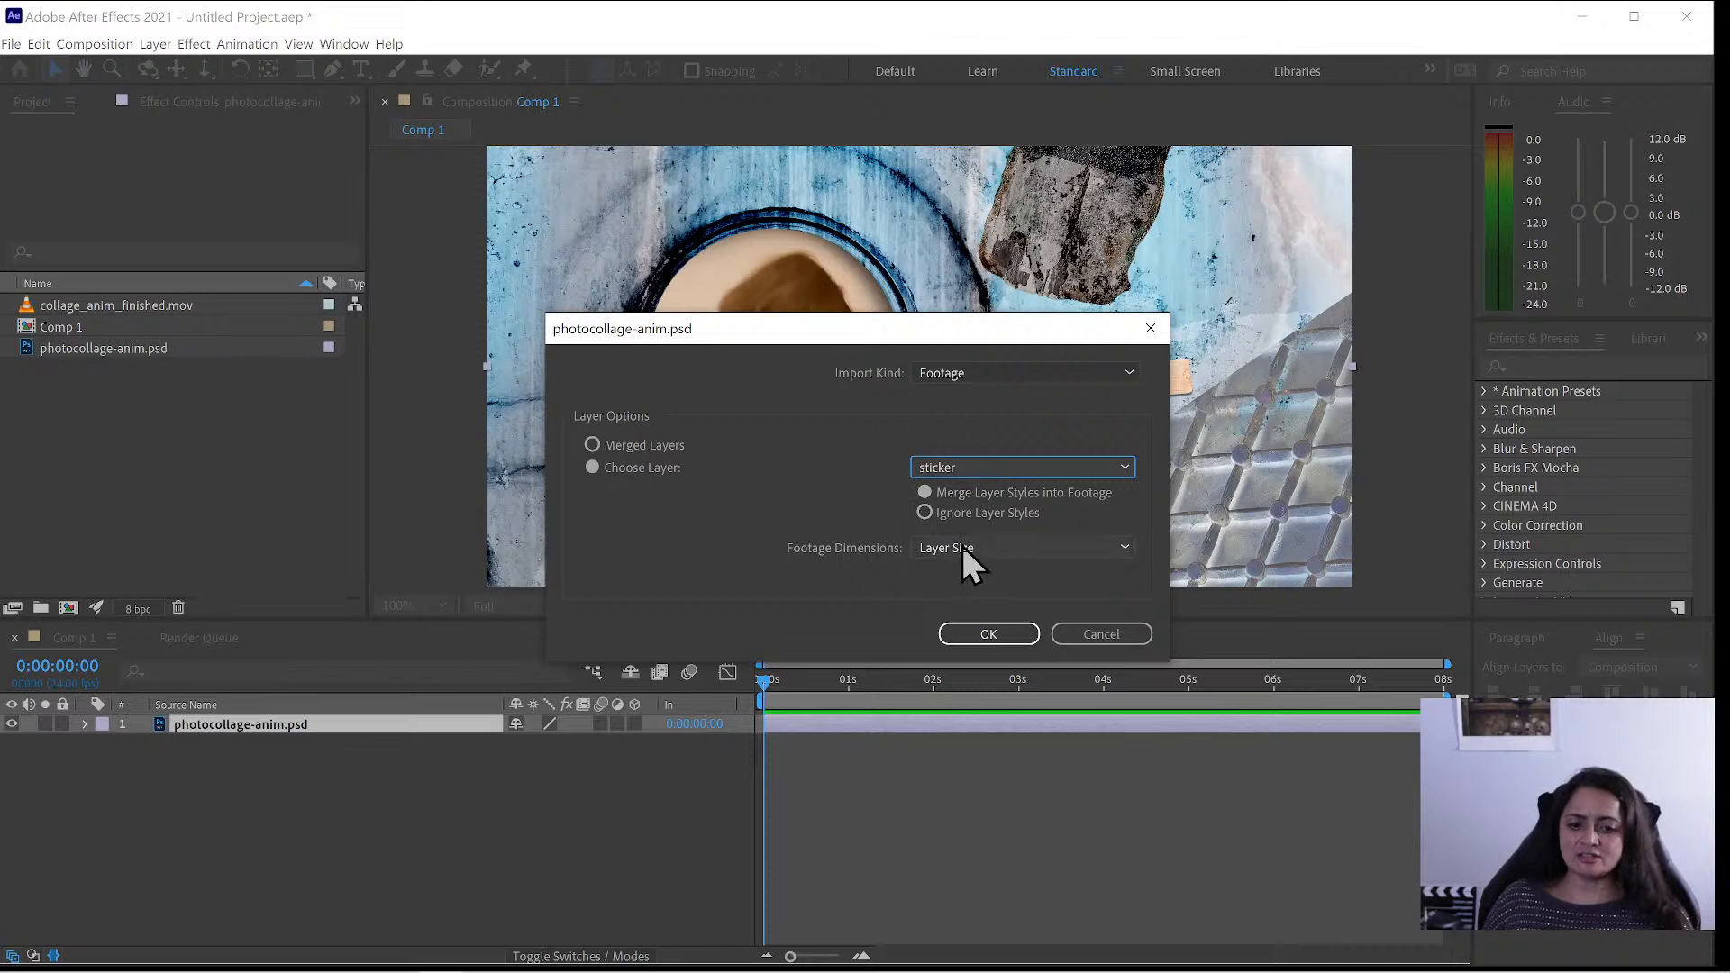
drag(899, 340, 928, 287)
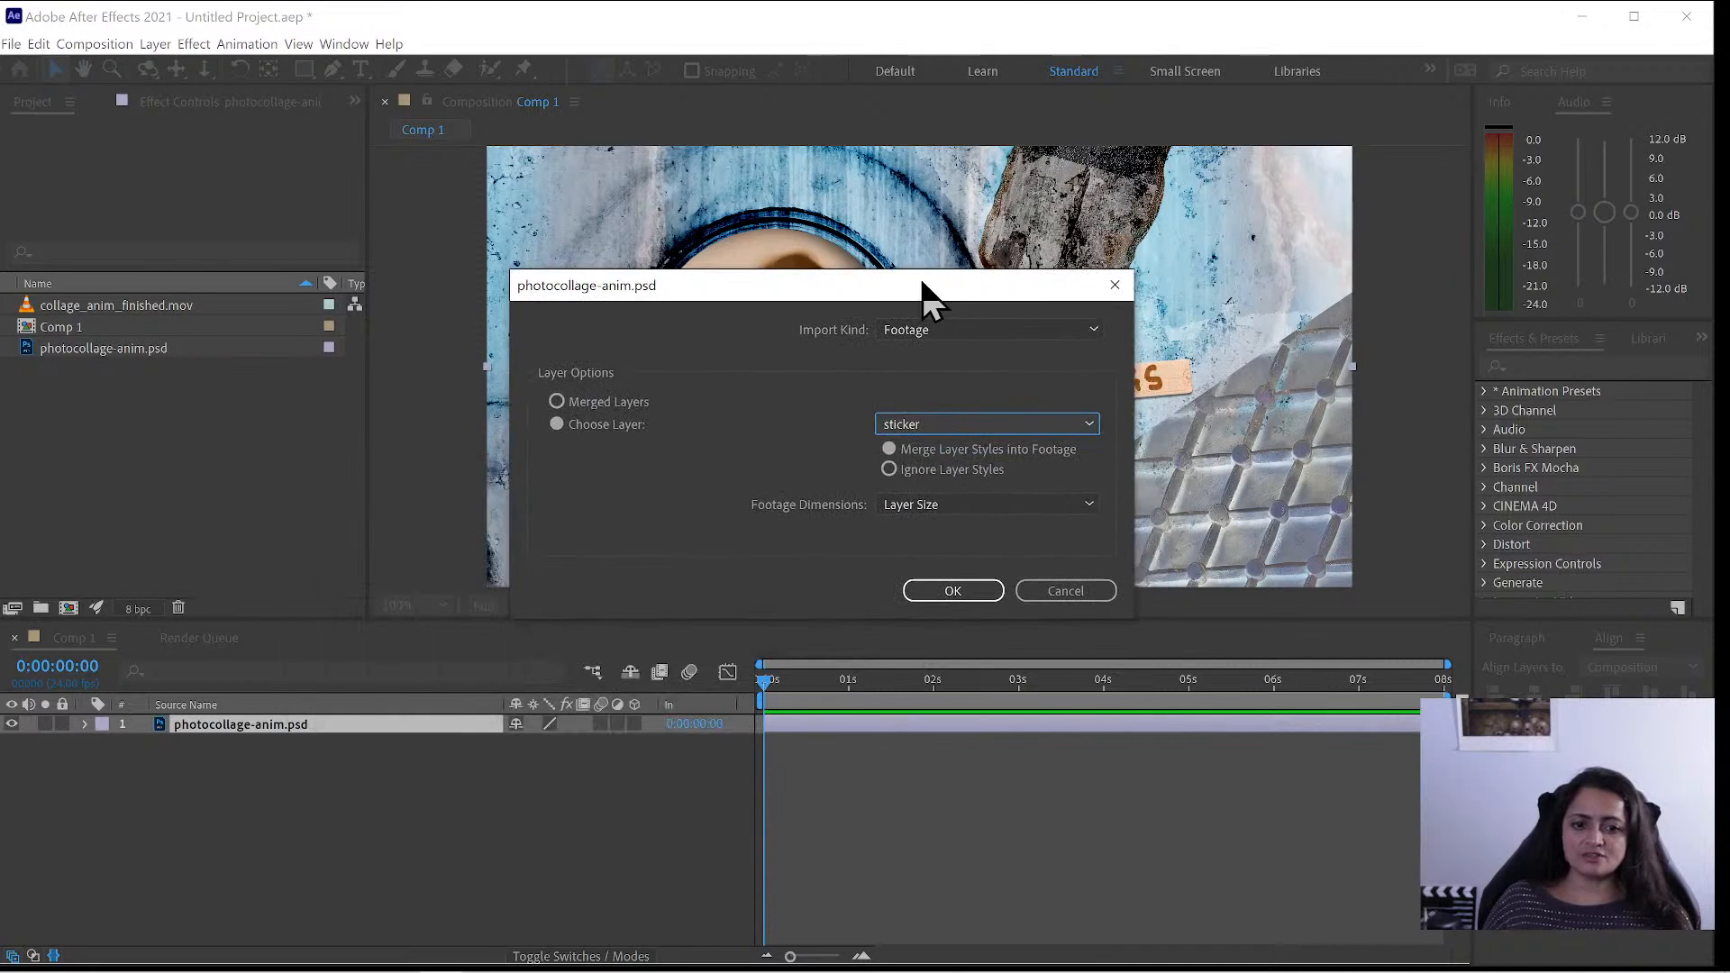
click(961, 595)
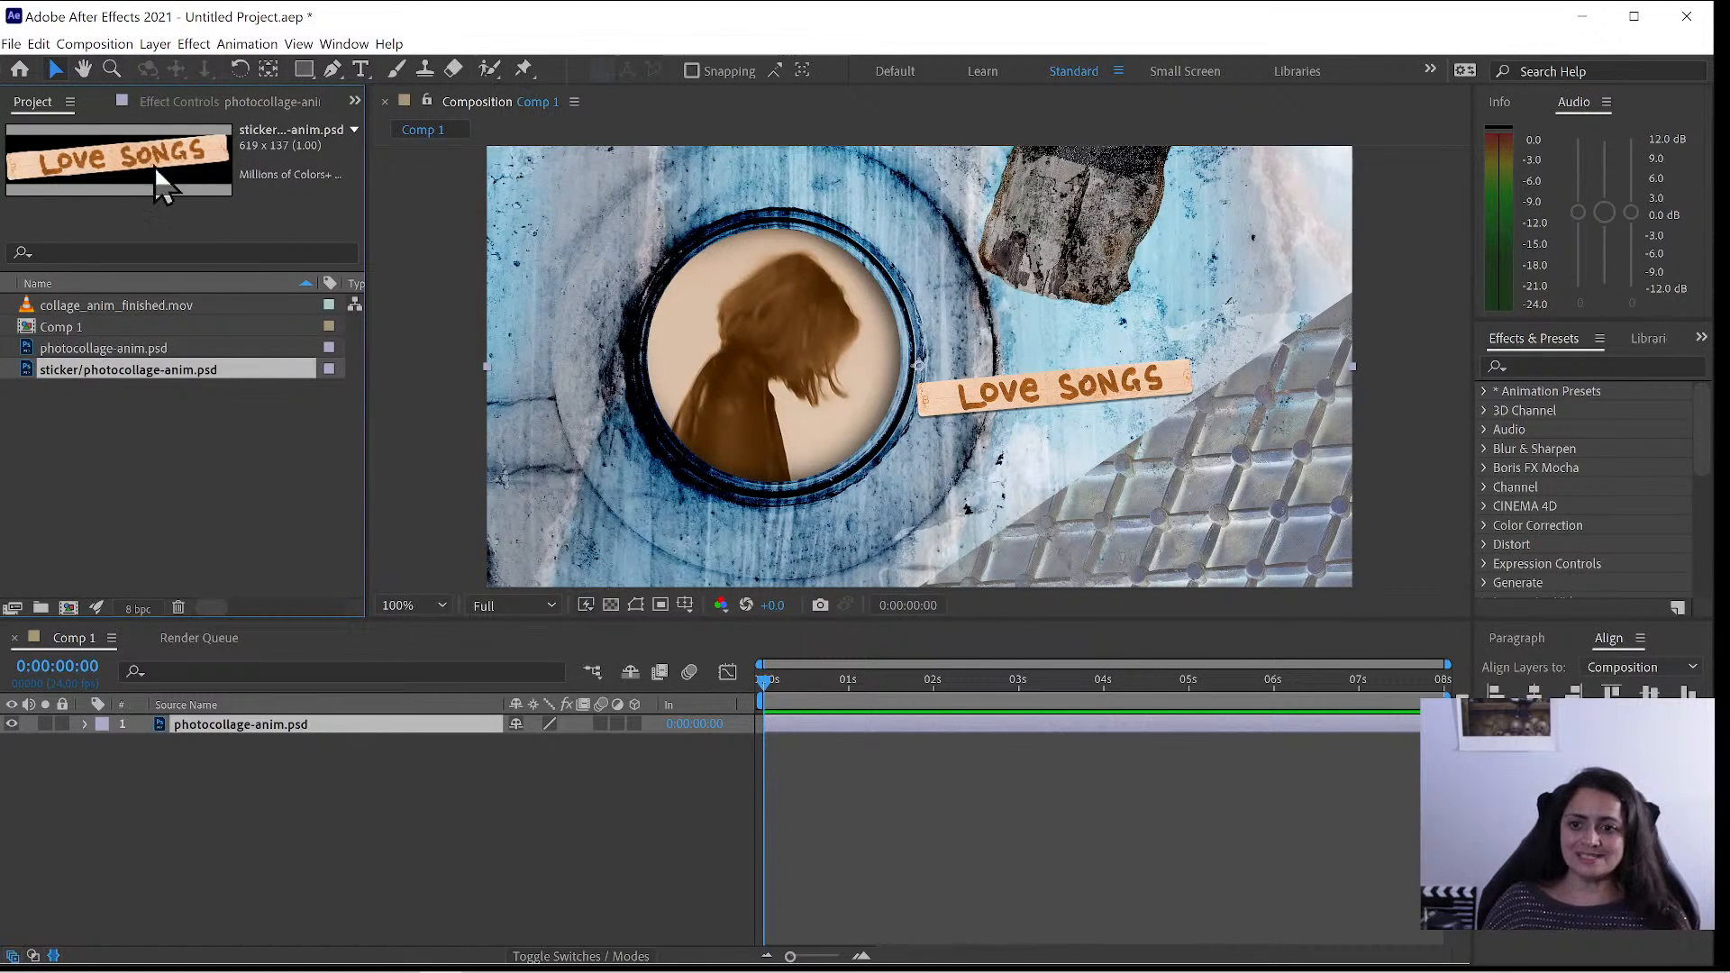
- Try the sticker footage in Comp 1 with the full collage layer temporarily hidden, undoing a second copy placed in the frame
drag(133, 370, 224, 719)
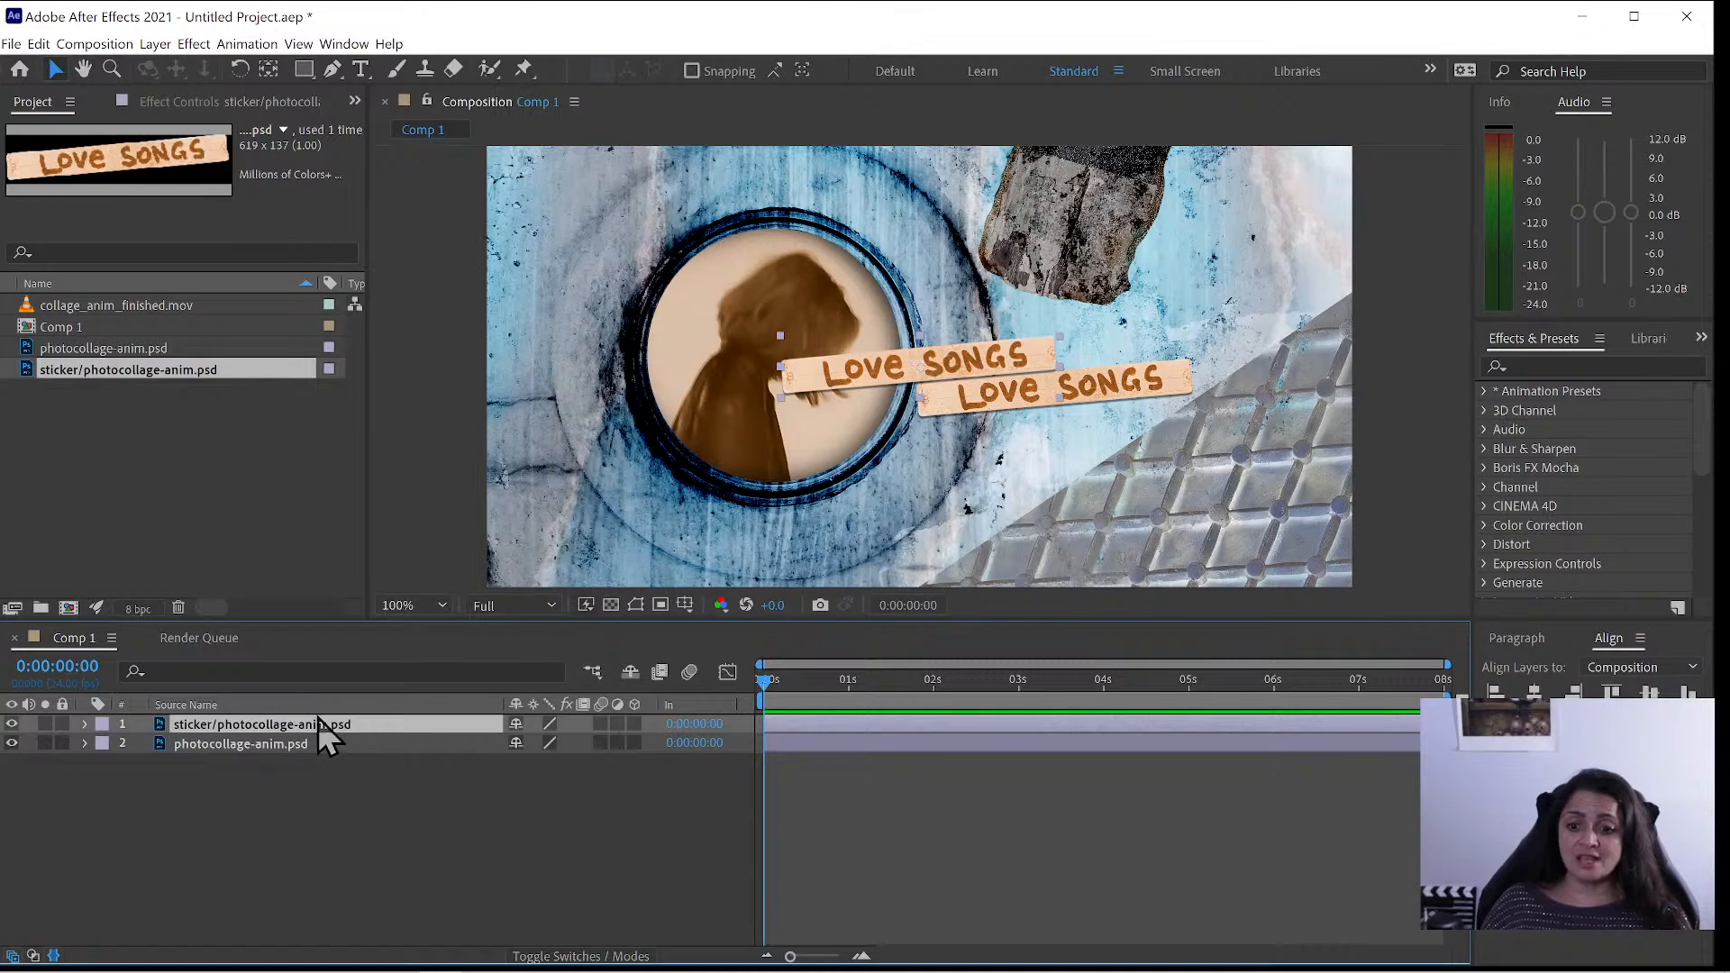
click(12, 743)
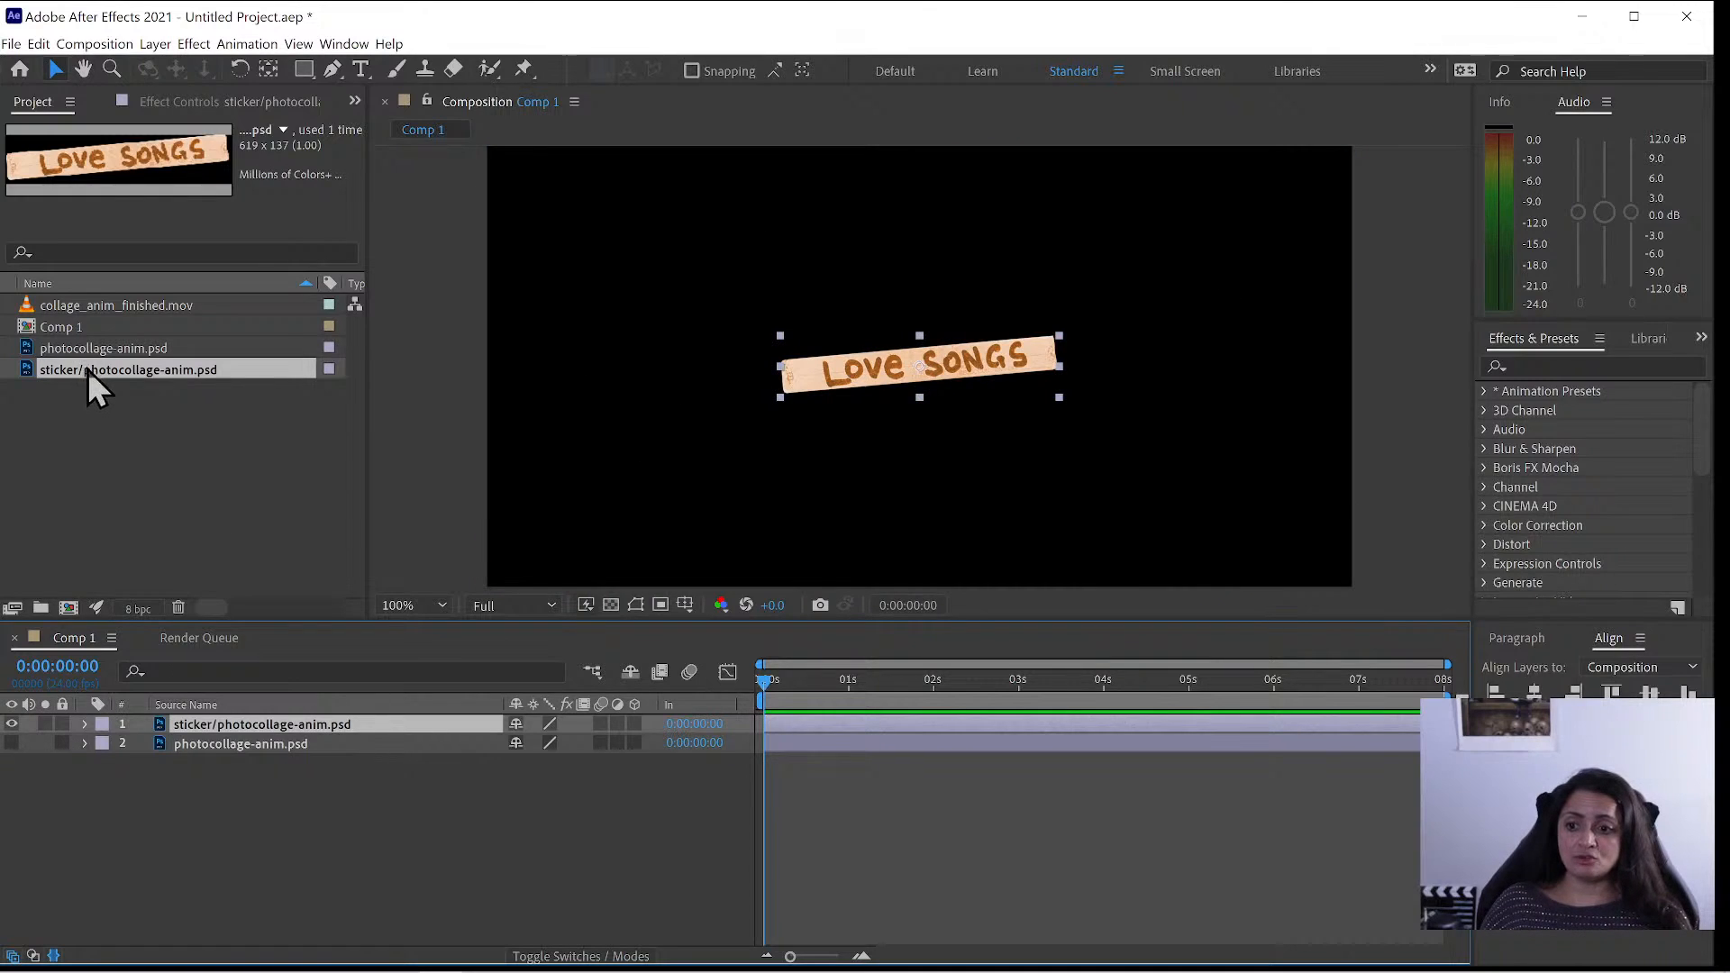
drag(88, 371, 619, 290)
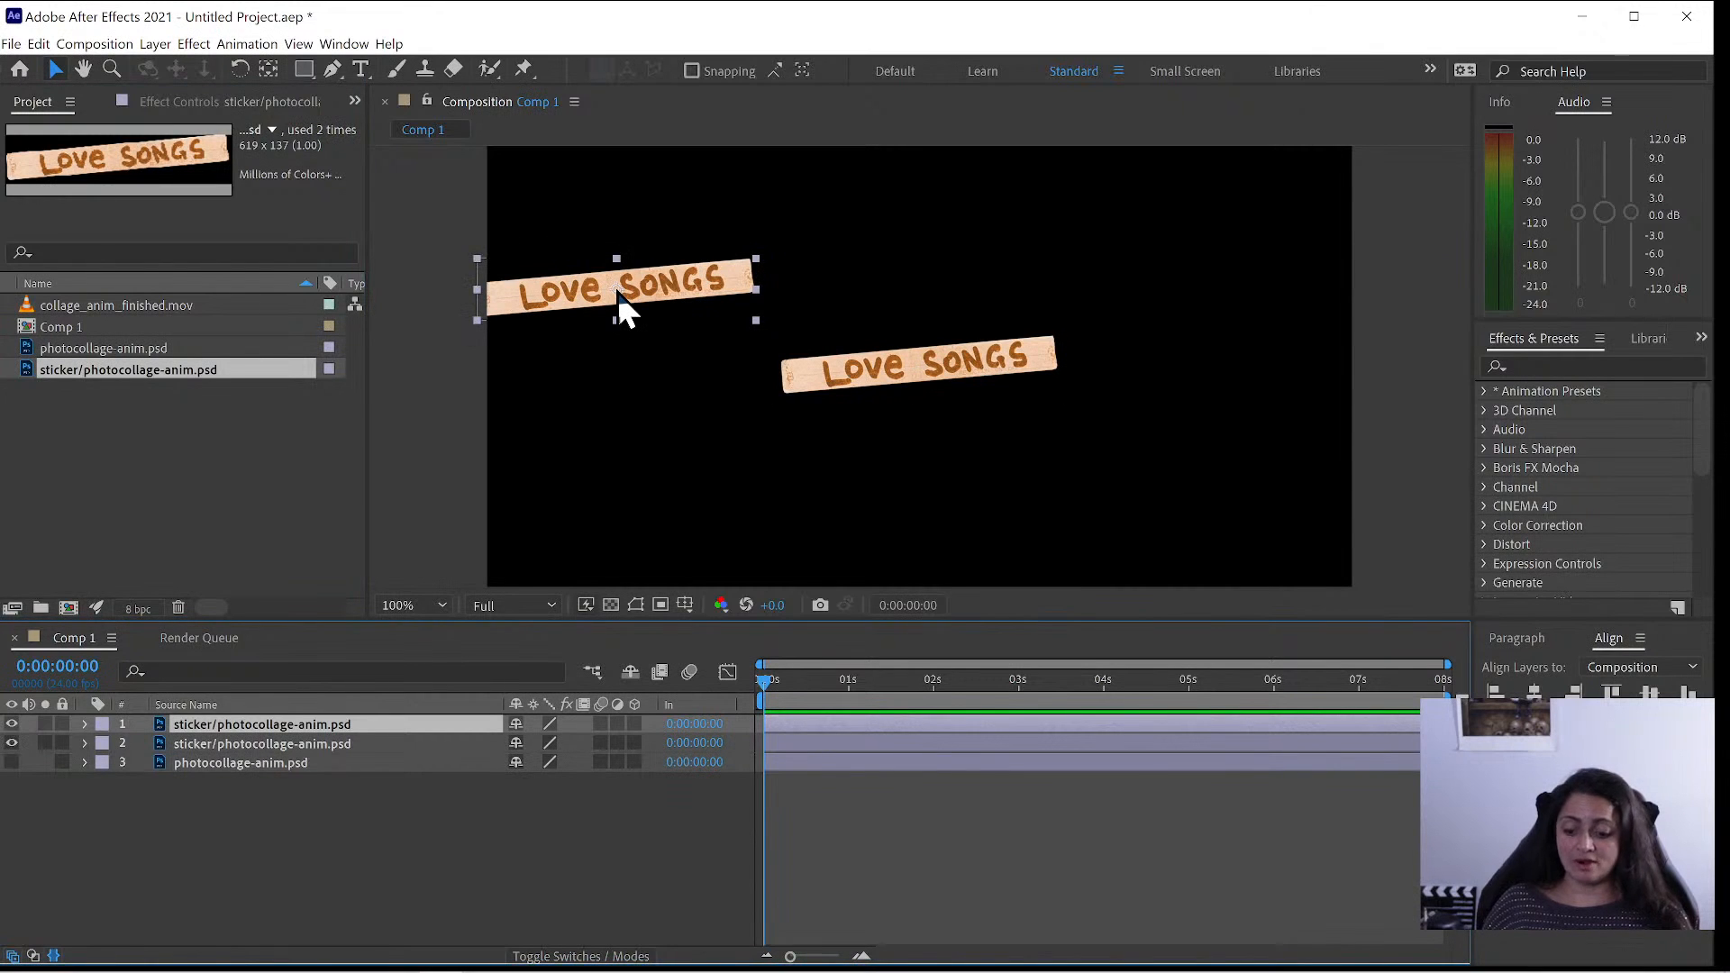
key(ctrl+z)
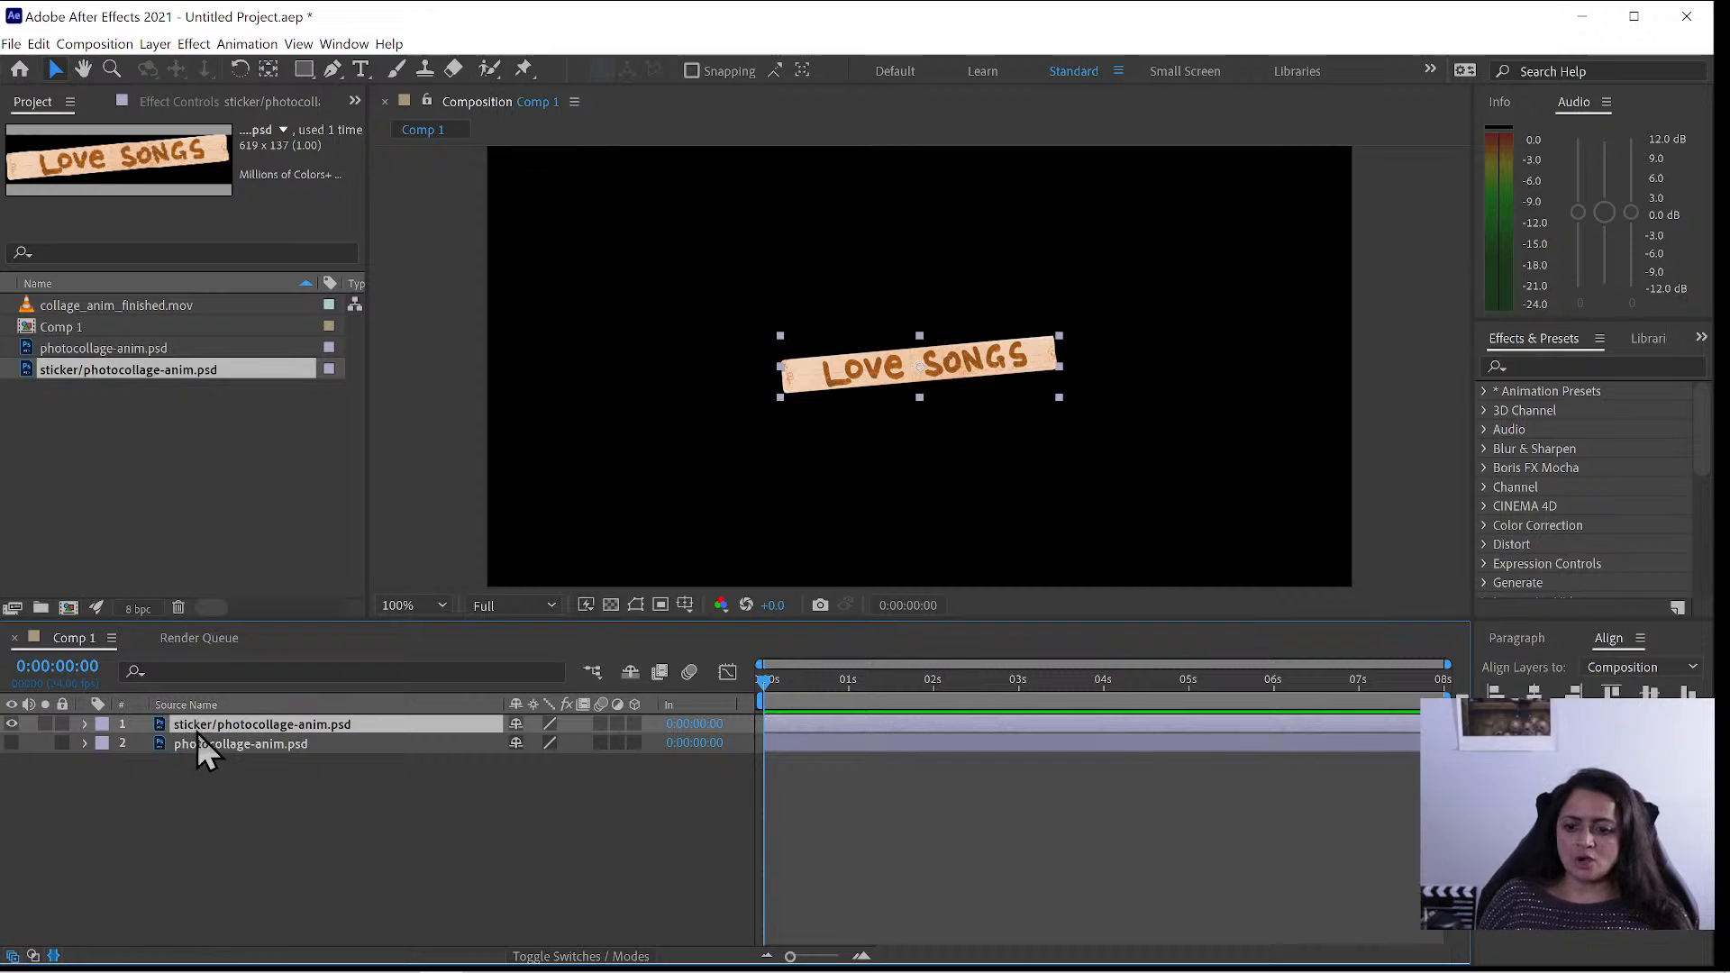
click(12, 744)
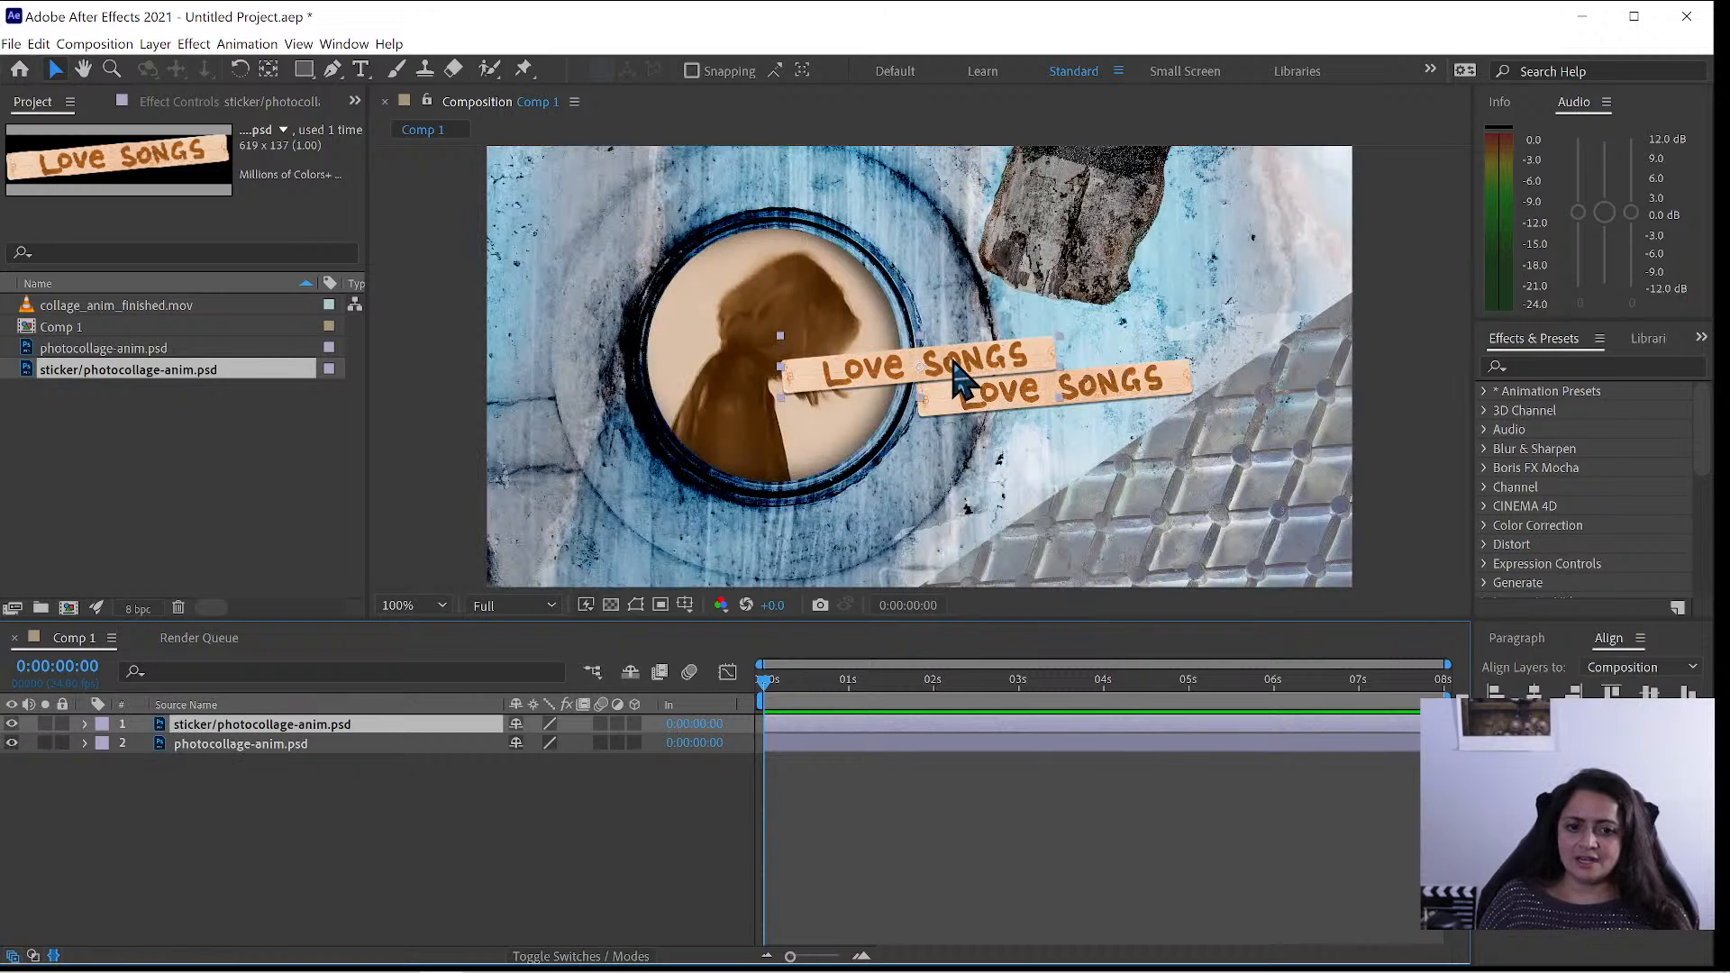
- Try lining up the sticker layer with the collage's Love Songs sticker, and delete that layer from Comp 1
drag(951, 352, 1086, 384)
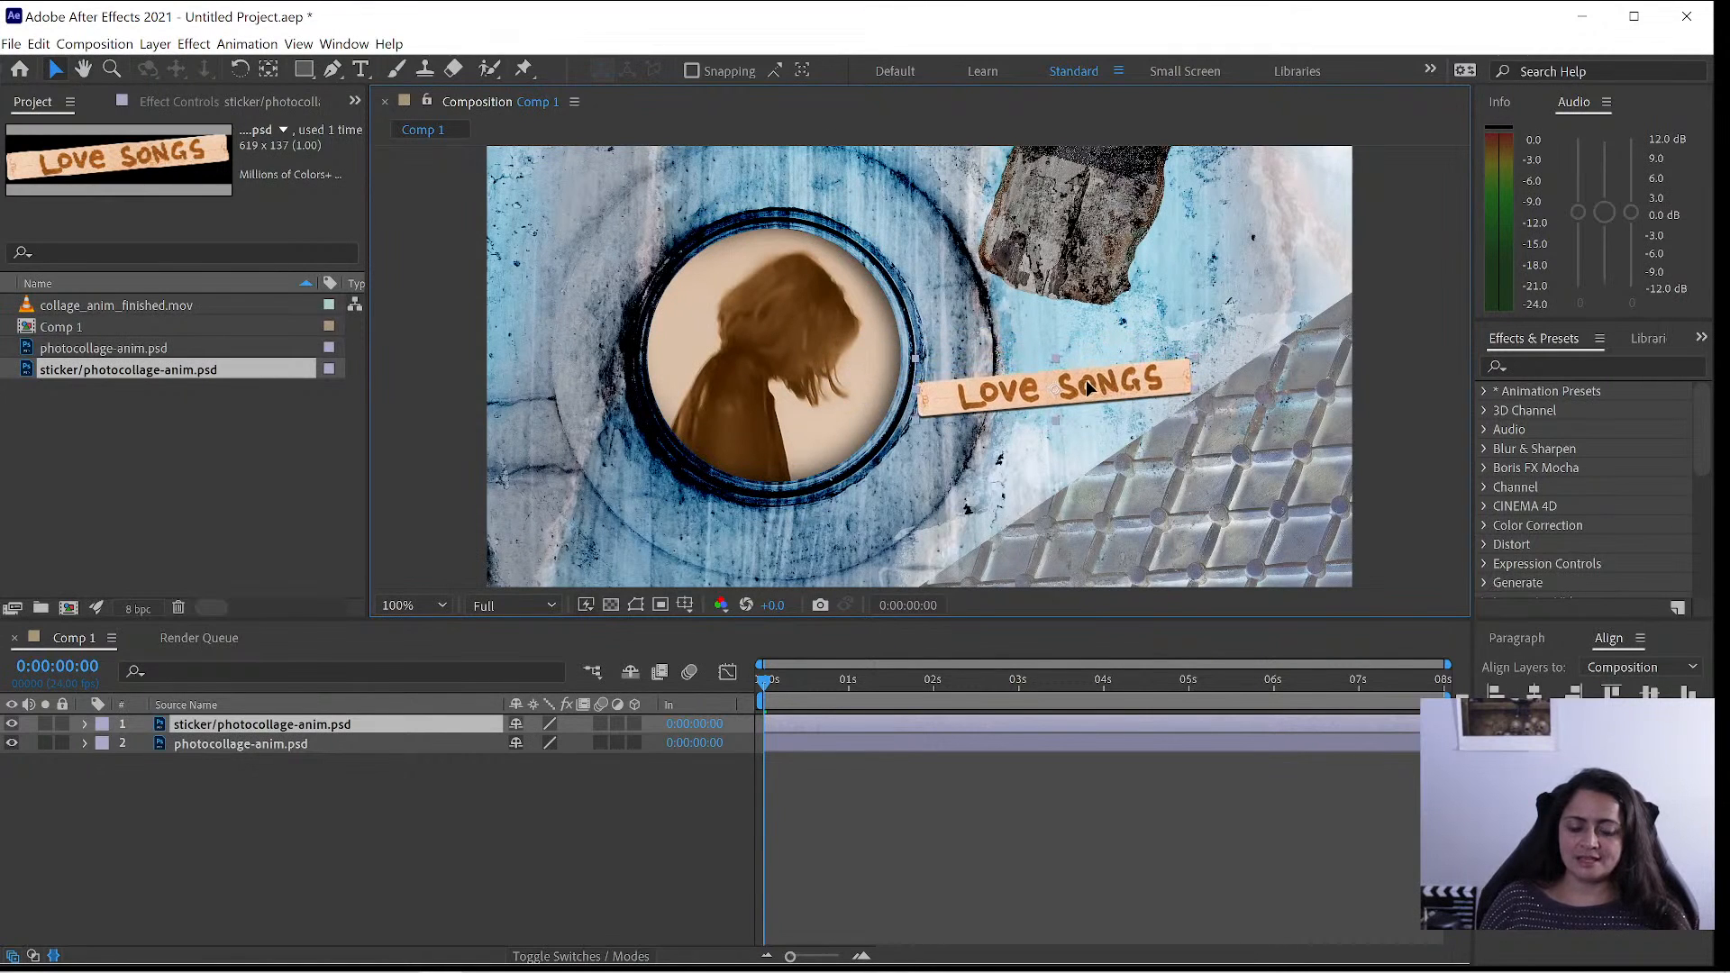
key(Return)
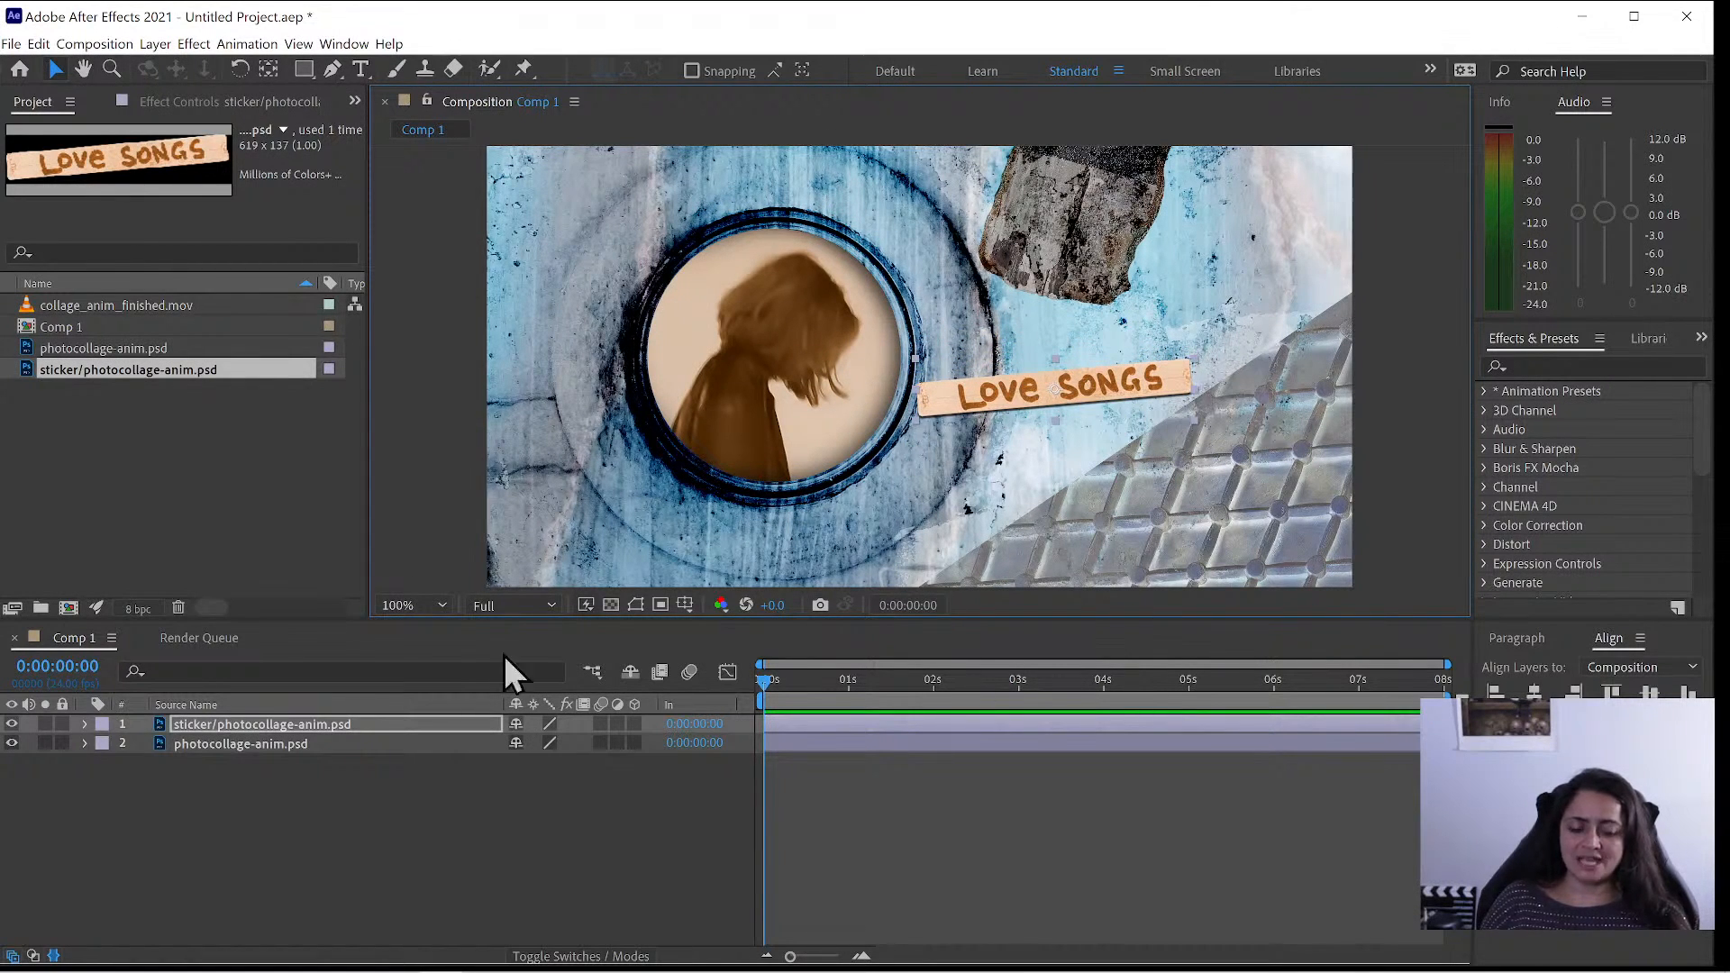
click(259, 730)
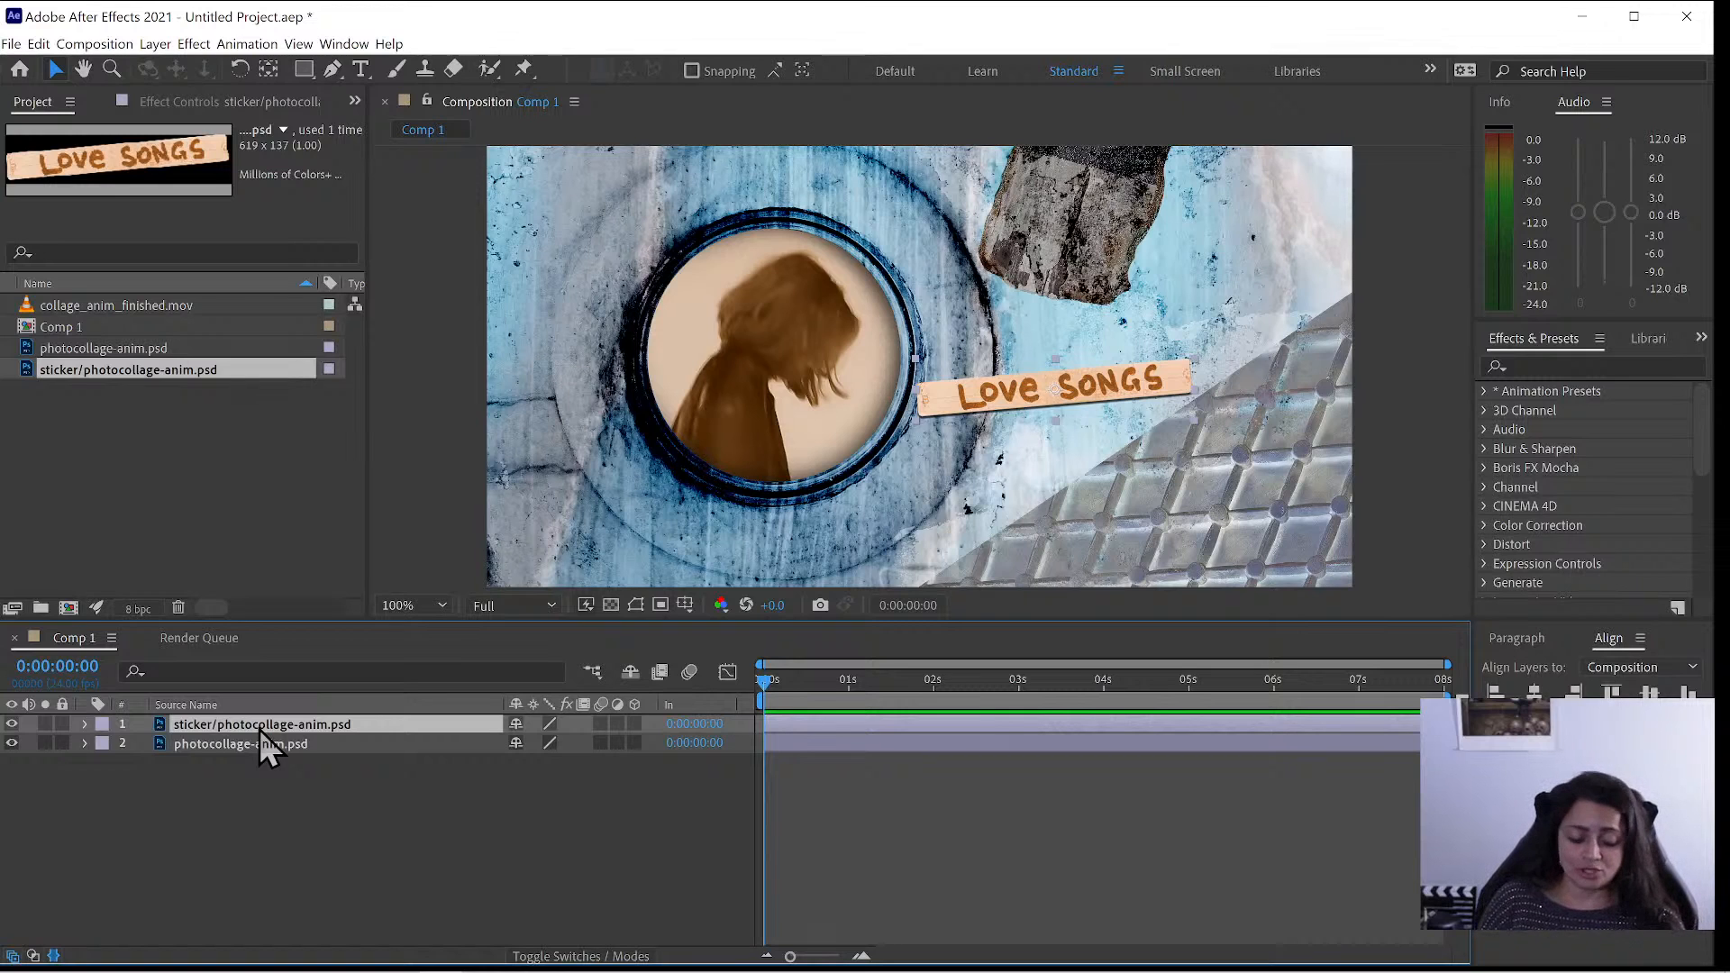
key(Delete)
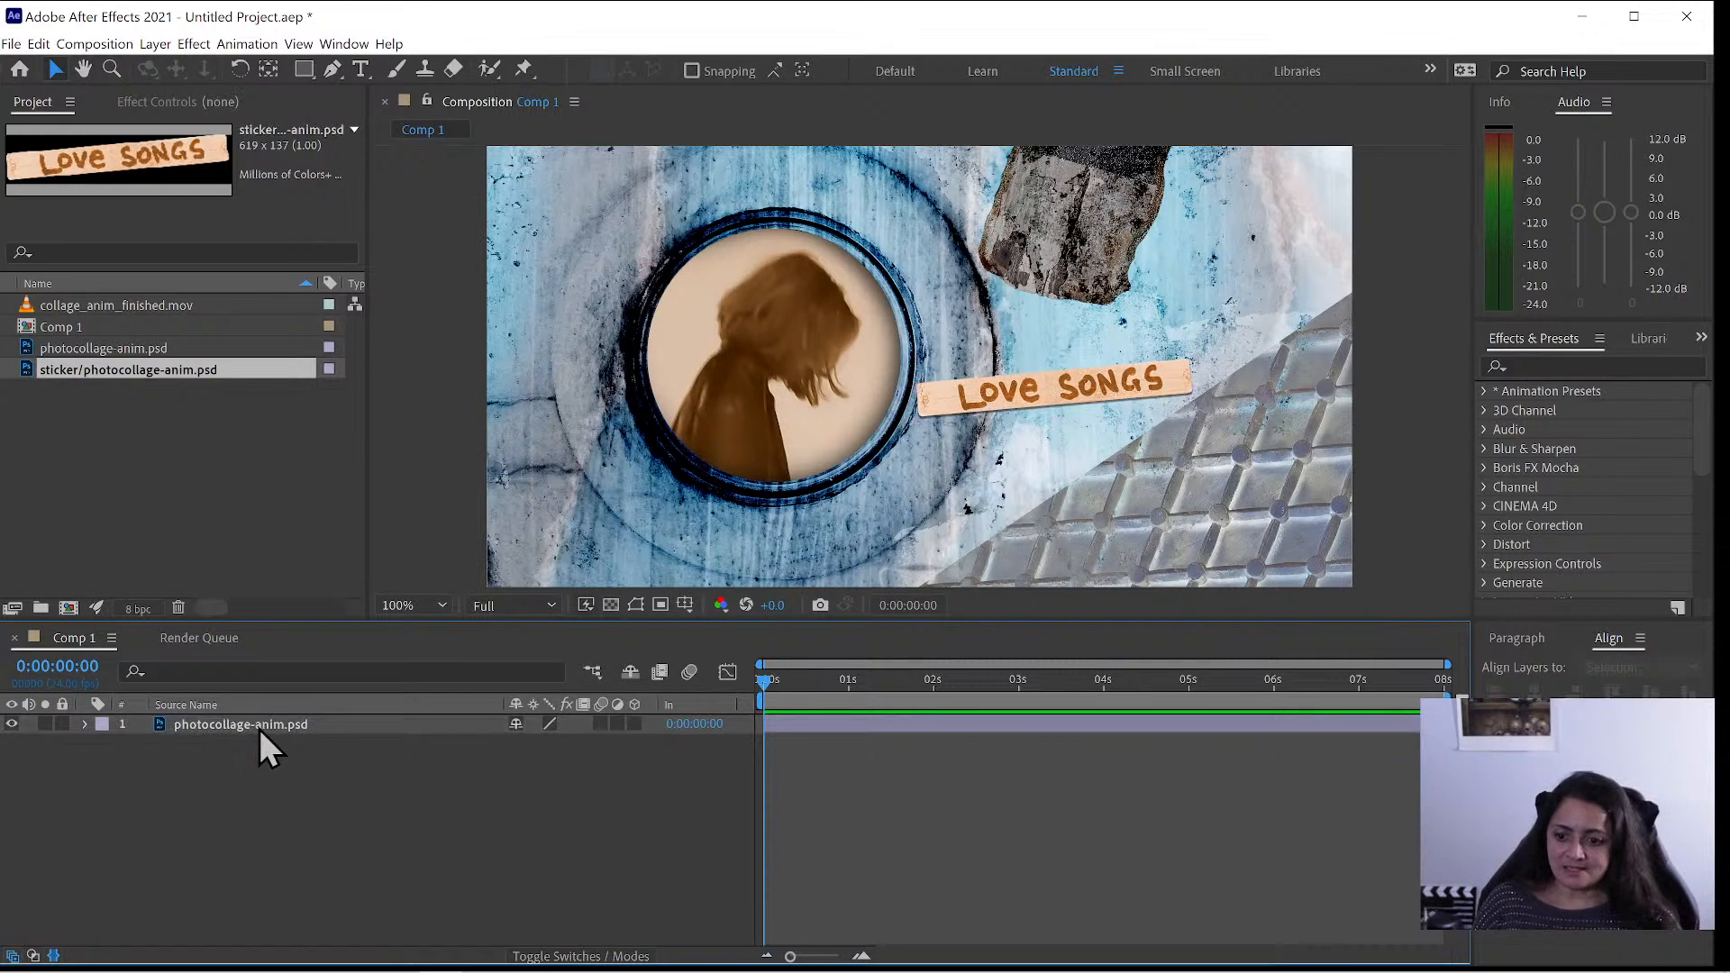
click(260, 728)
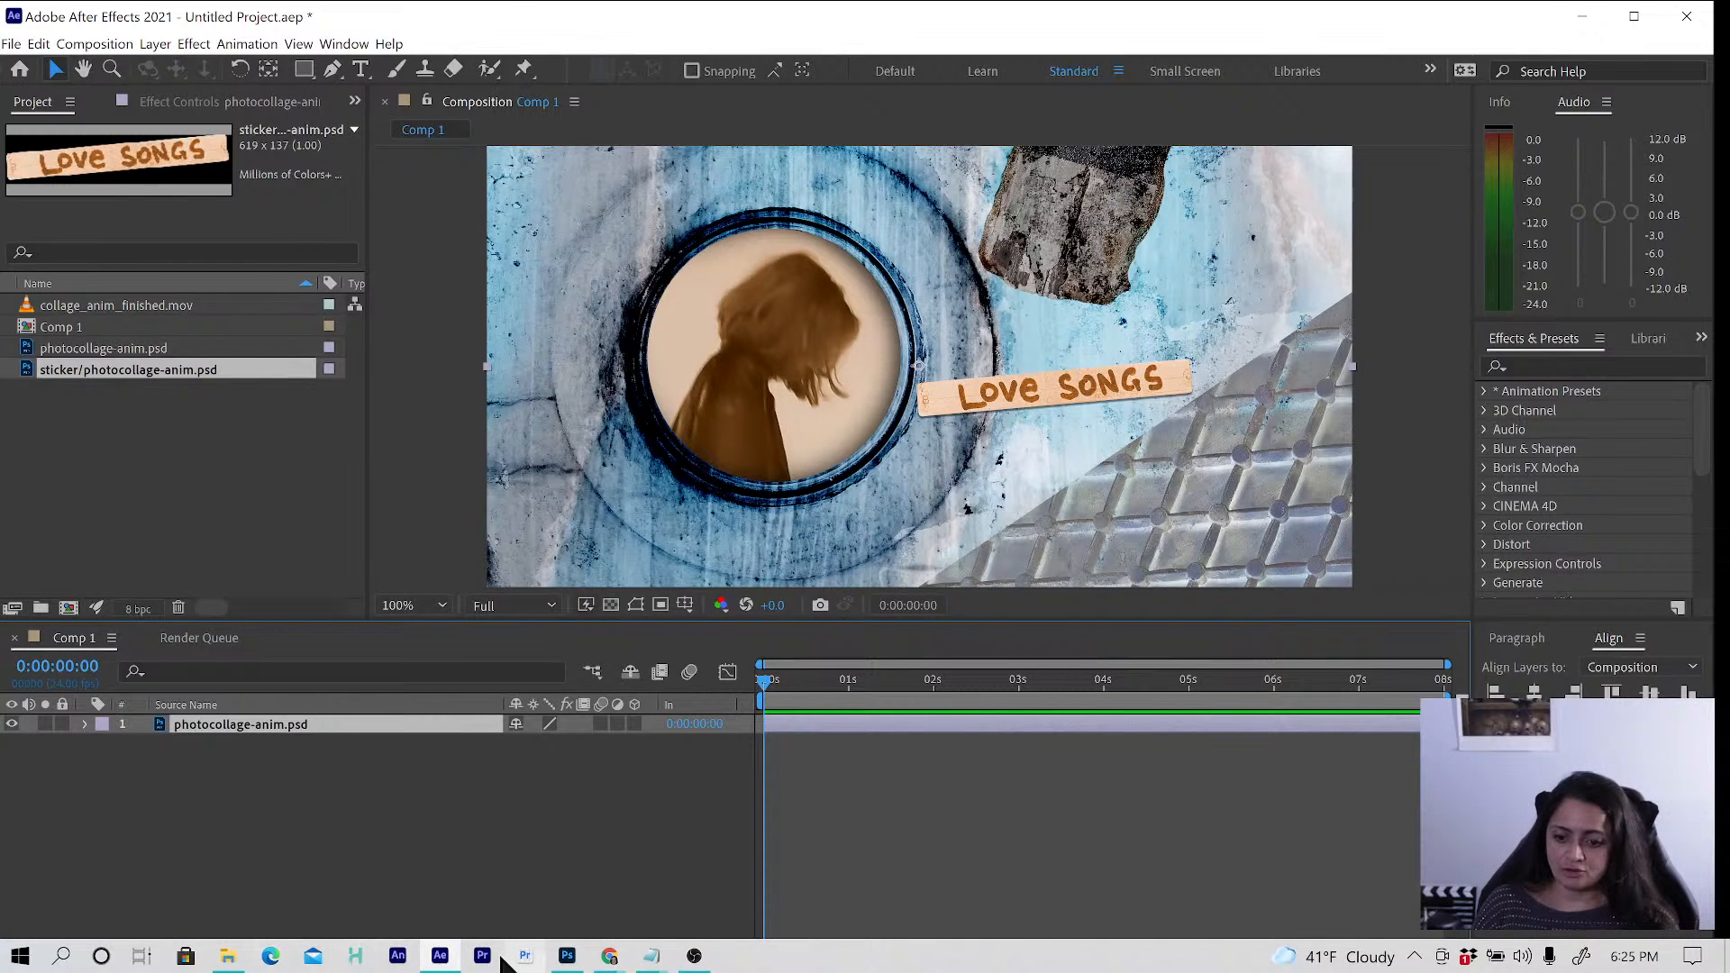
- Switch to Photoshop and add a new empty layer directly above the sticker layer in photocollage-anim.psd
click(568, 956)
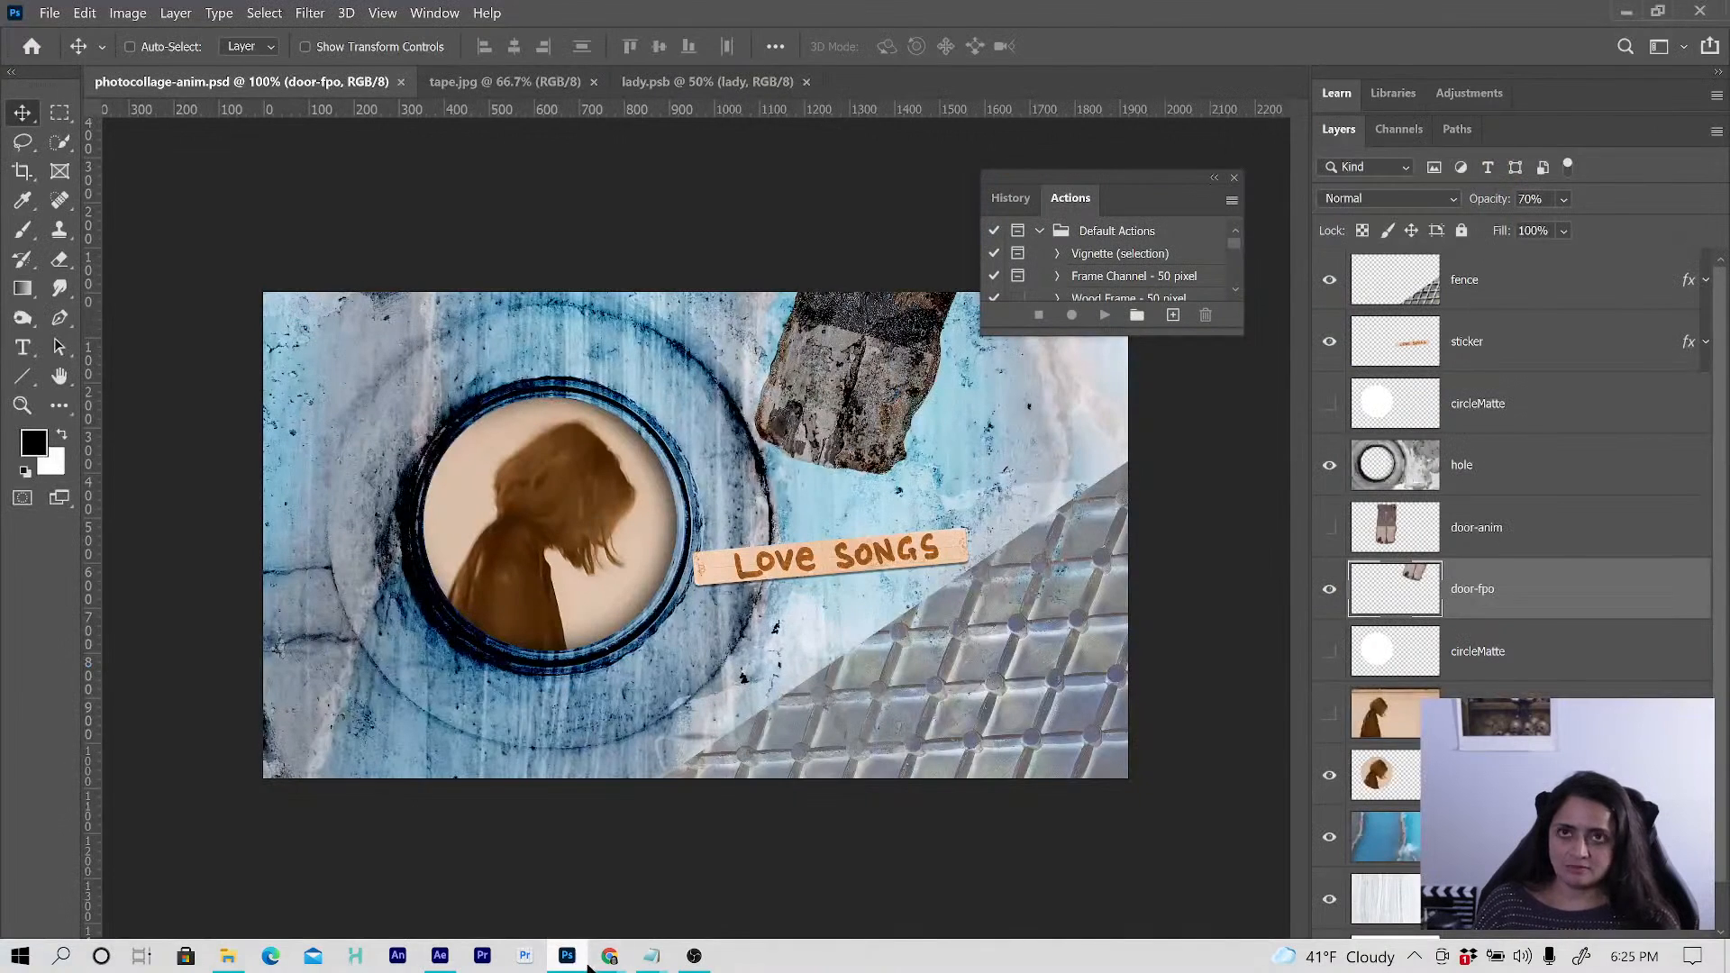
mouse_move(584, 964)
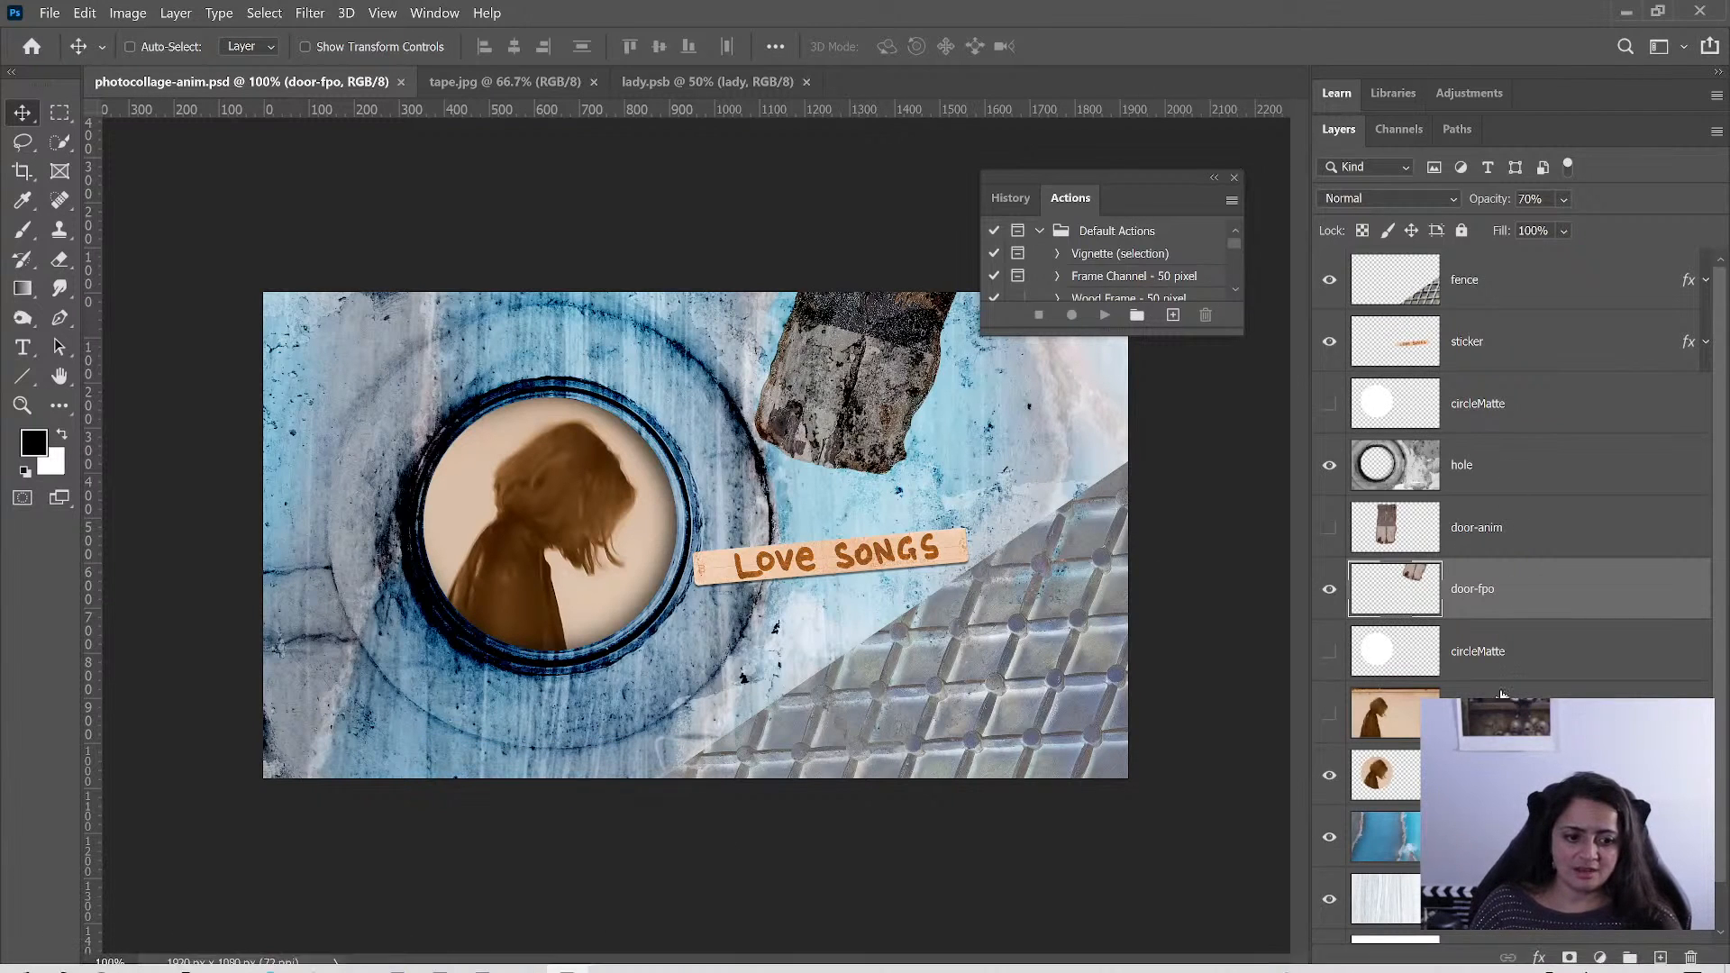
click(1481, 351)
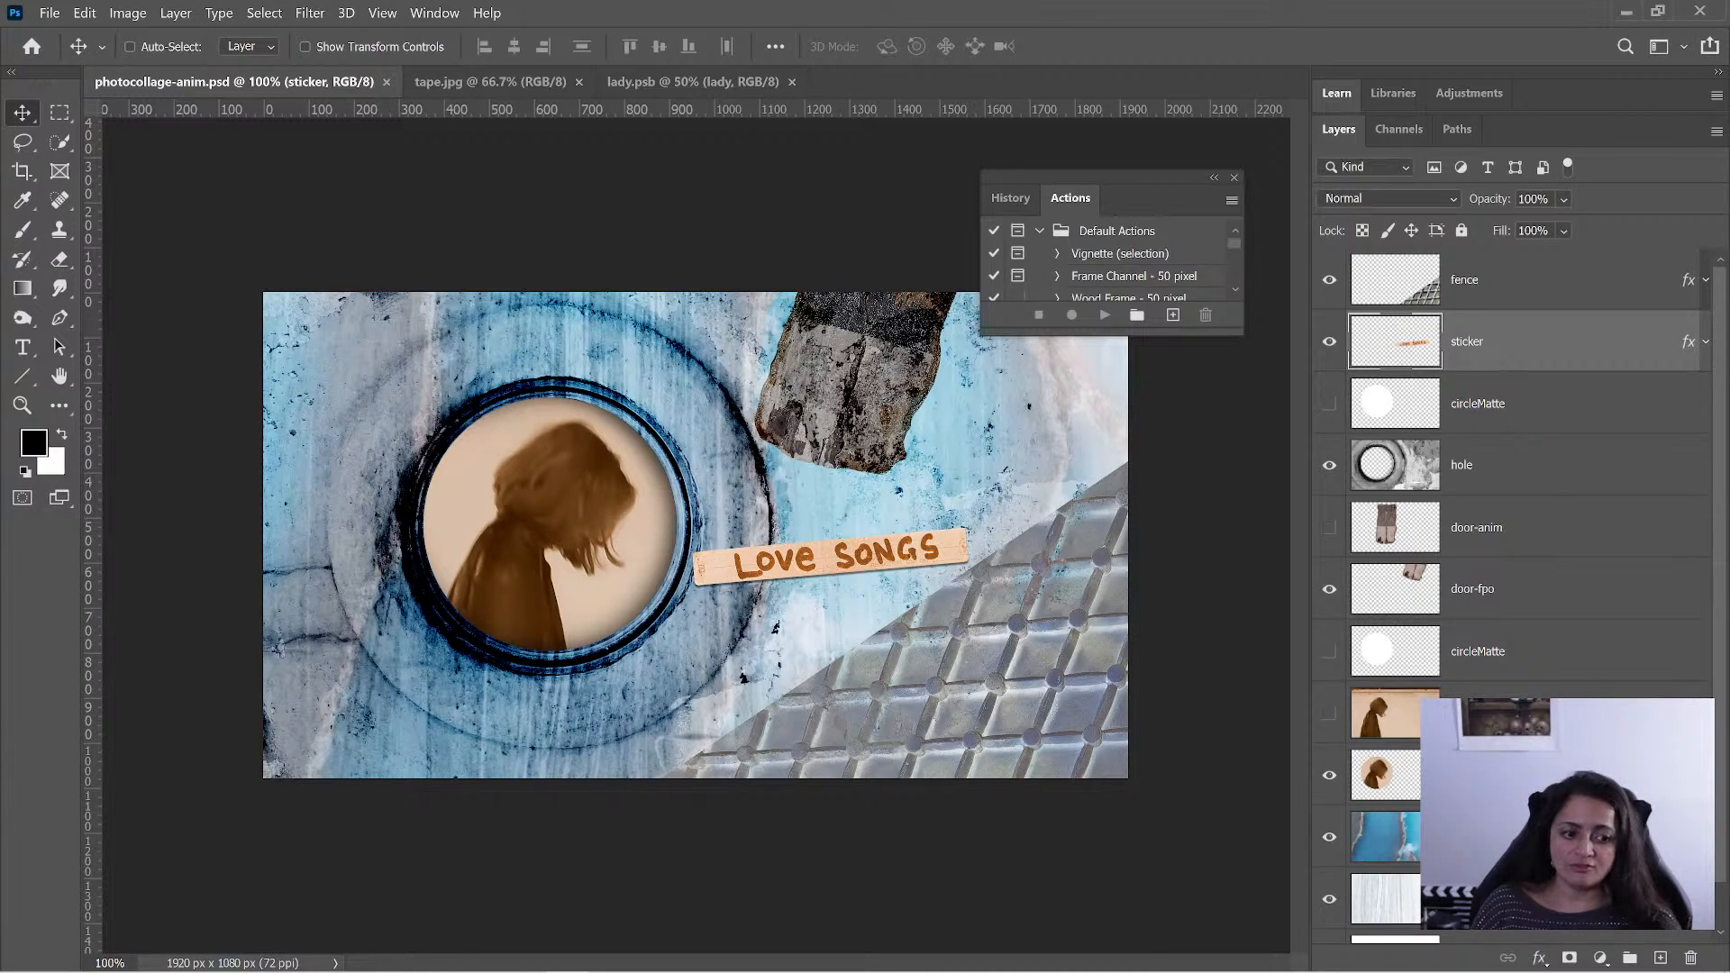
click(1660, 959)
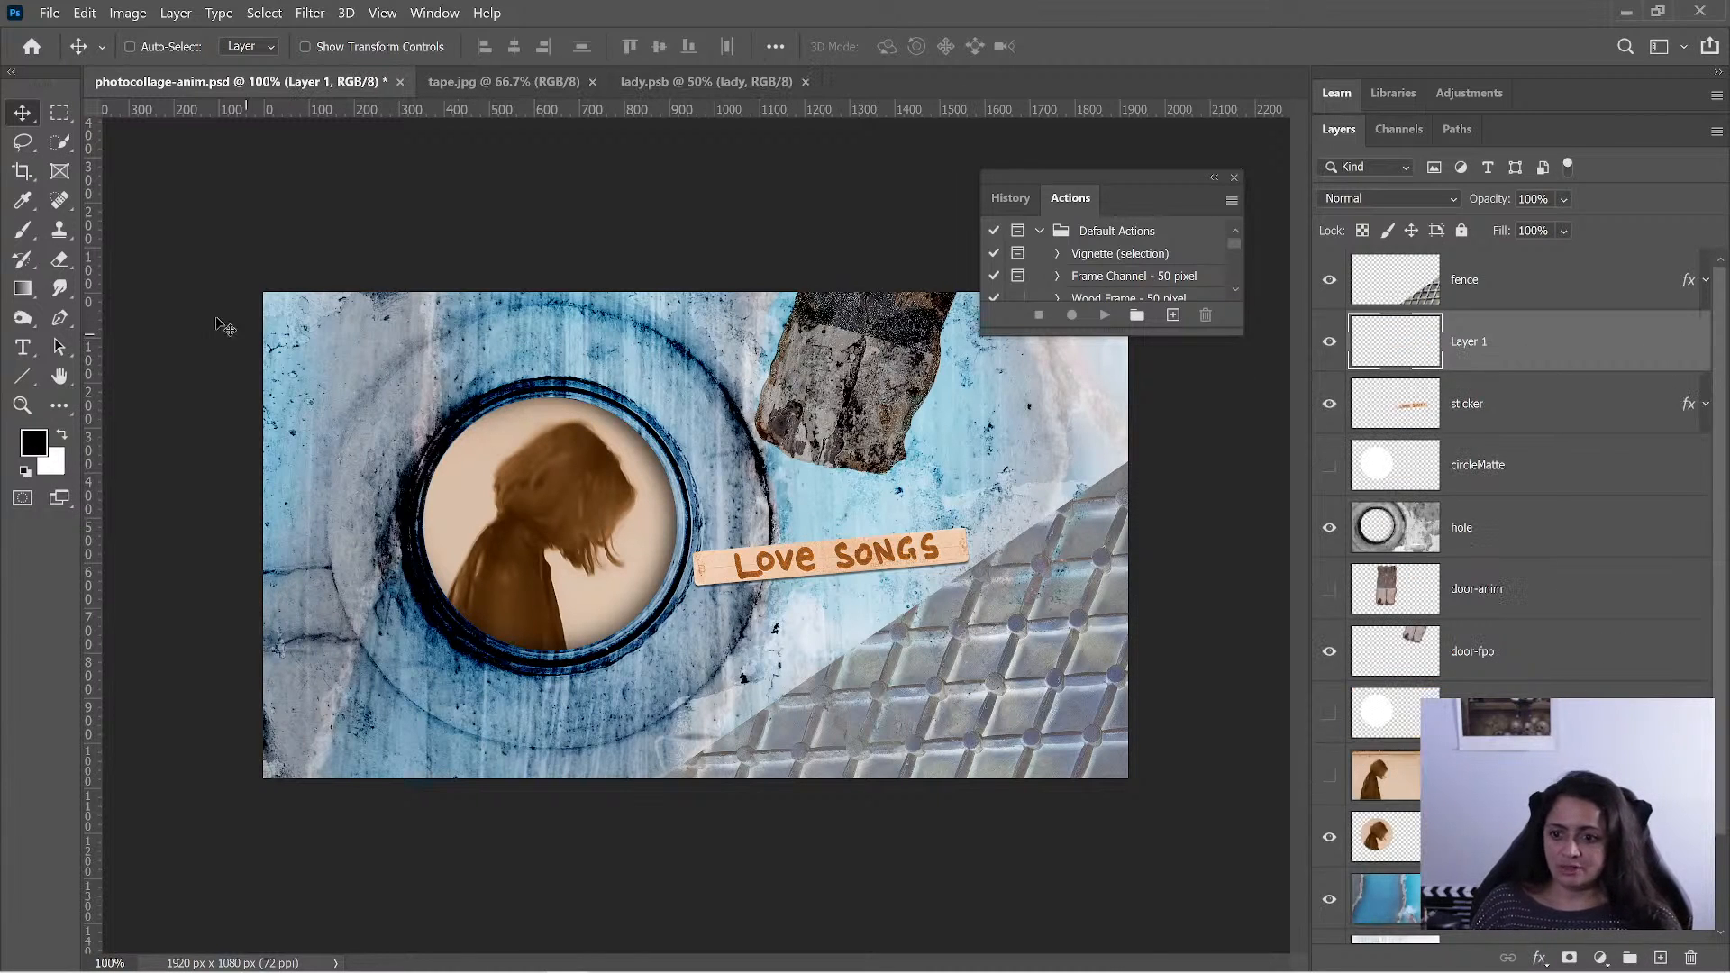
- Sample the brown of the Love Songs lettering as the foreground colour and make the Brush tool ready
click(23, 231)
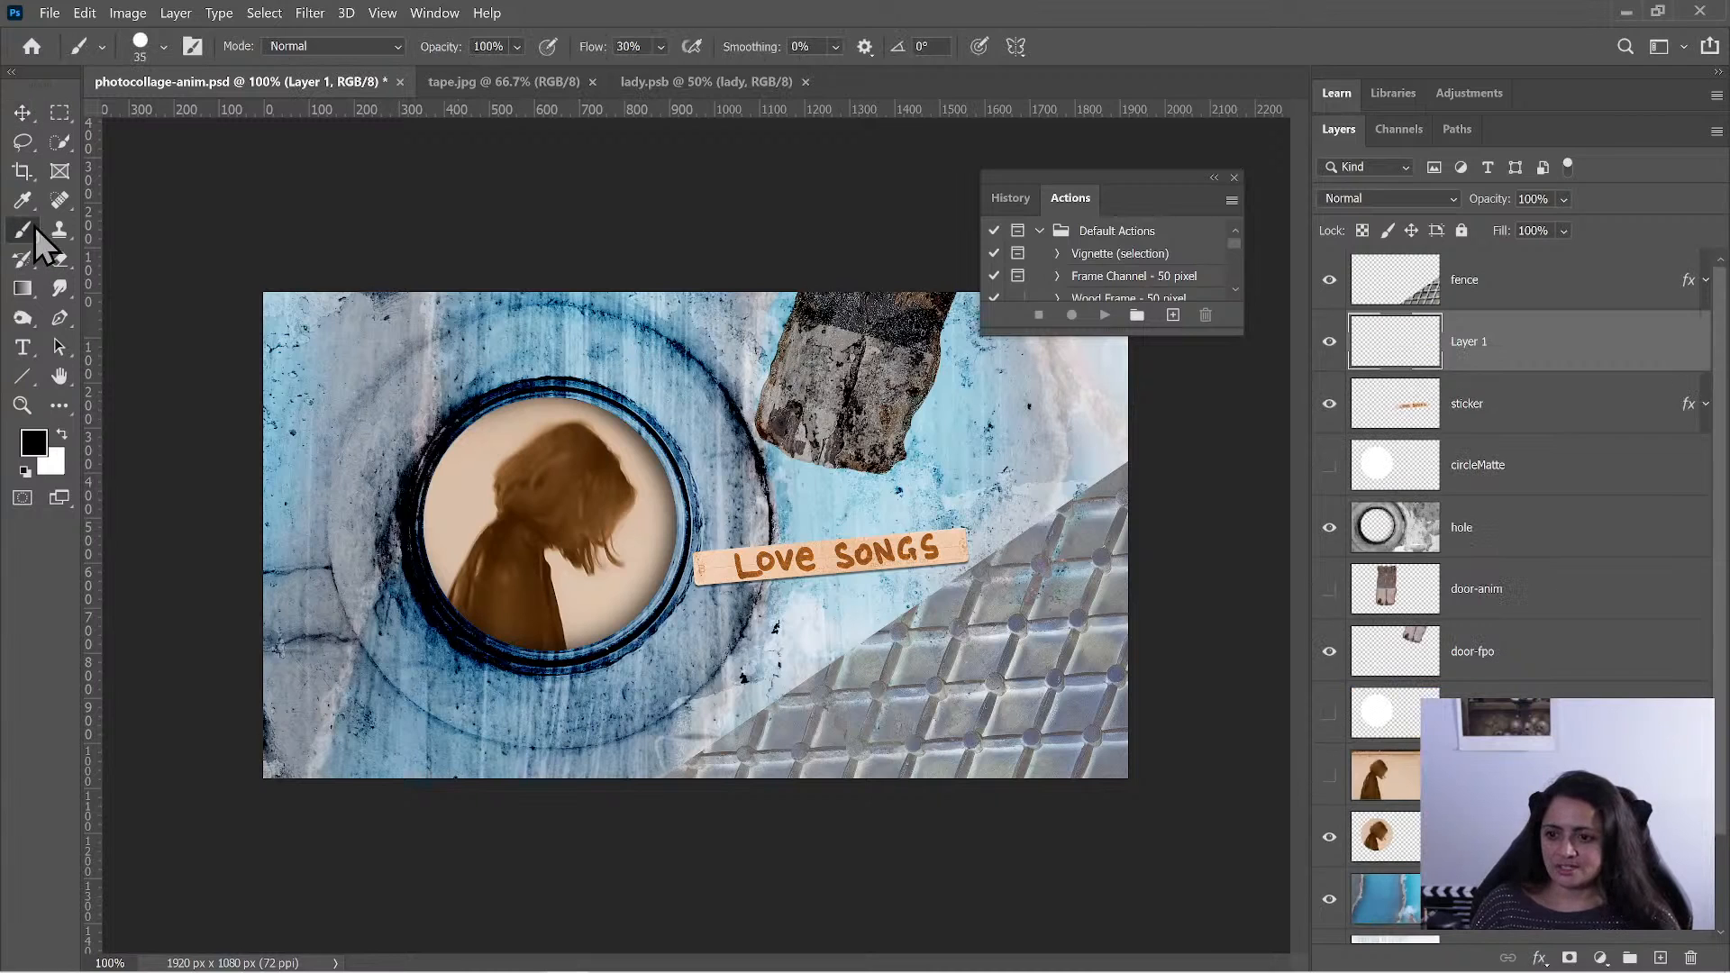
click(23, 200)
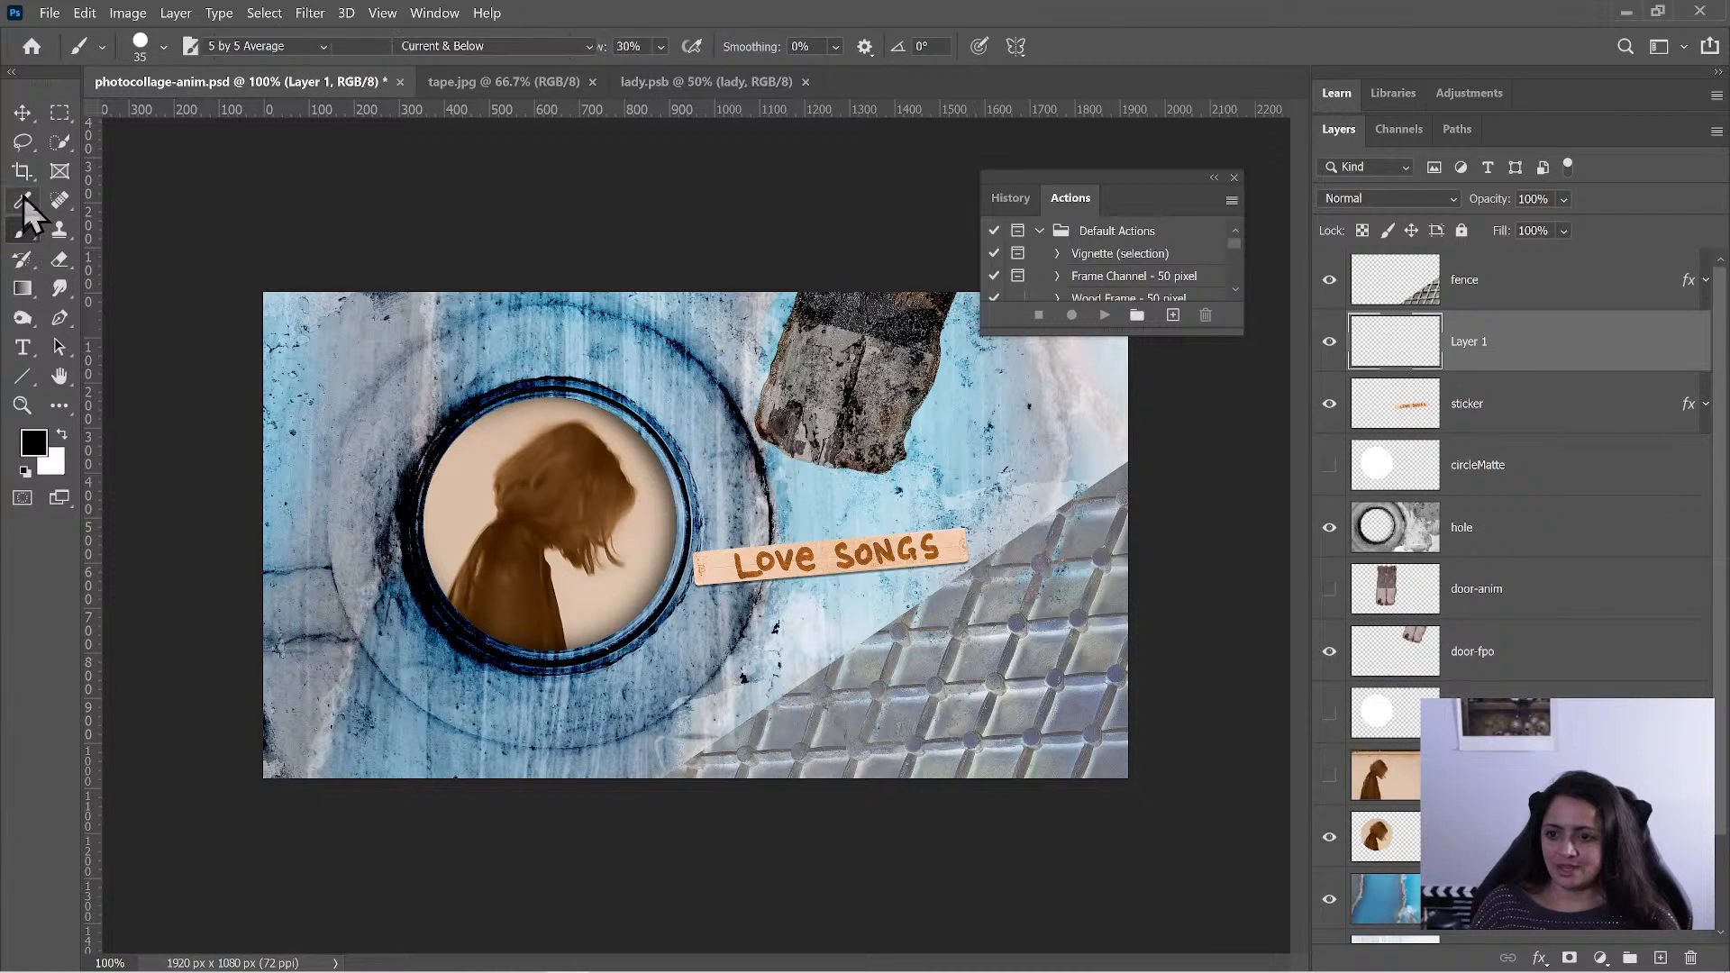
click(747, 570)
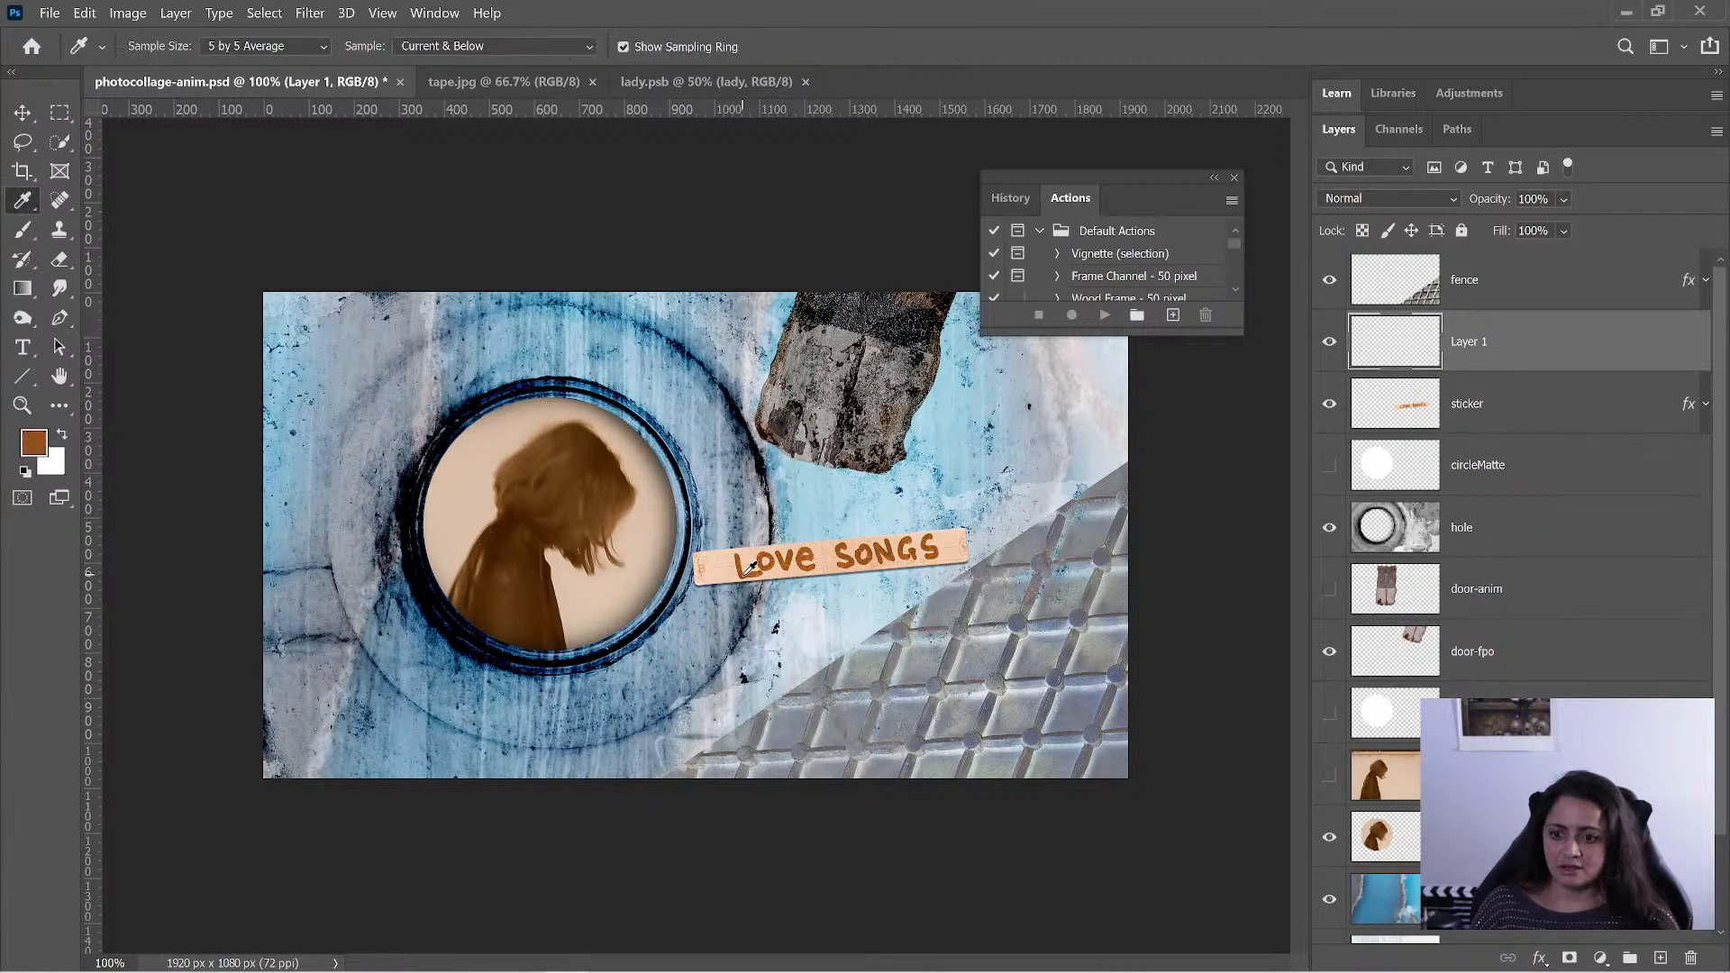
click(24, 231)
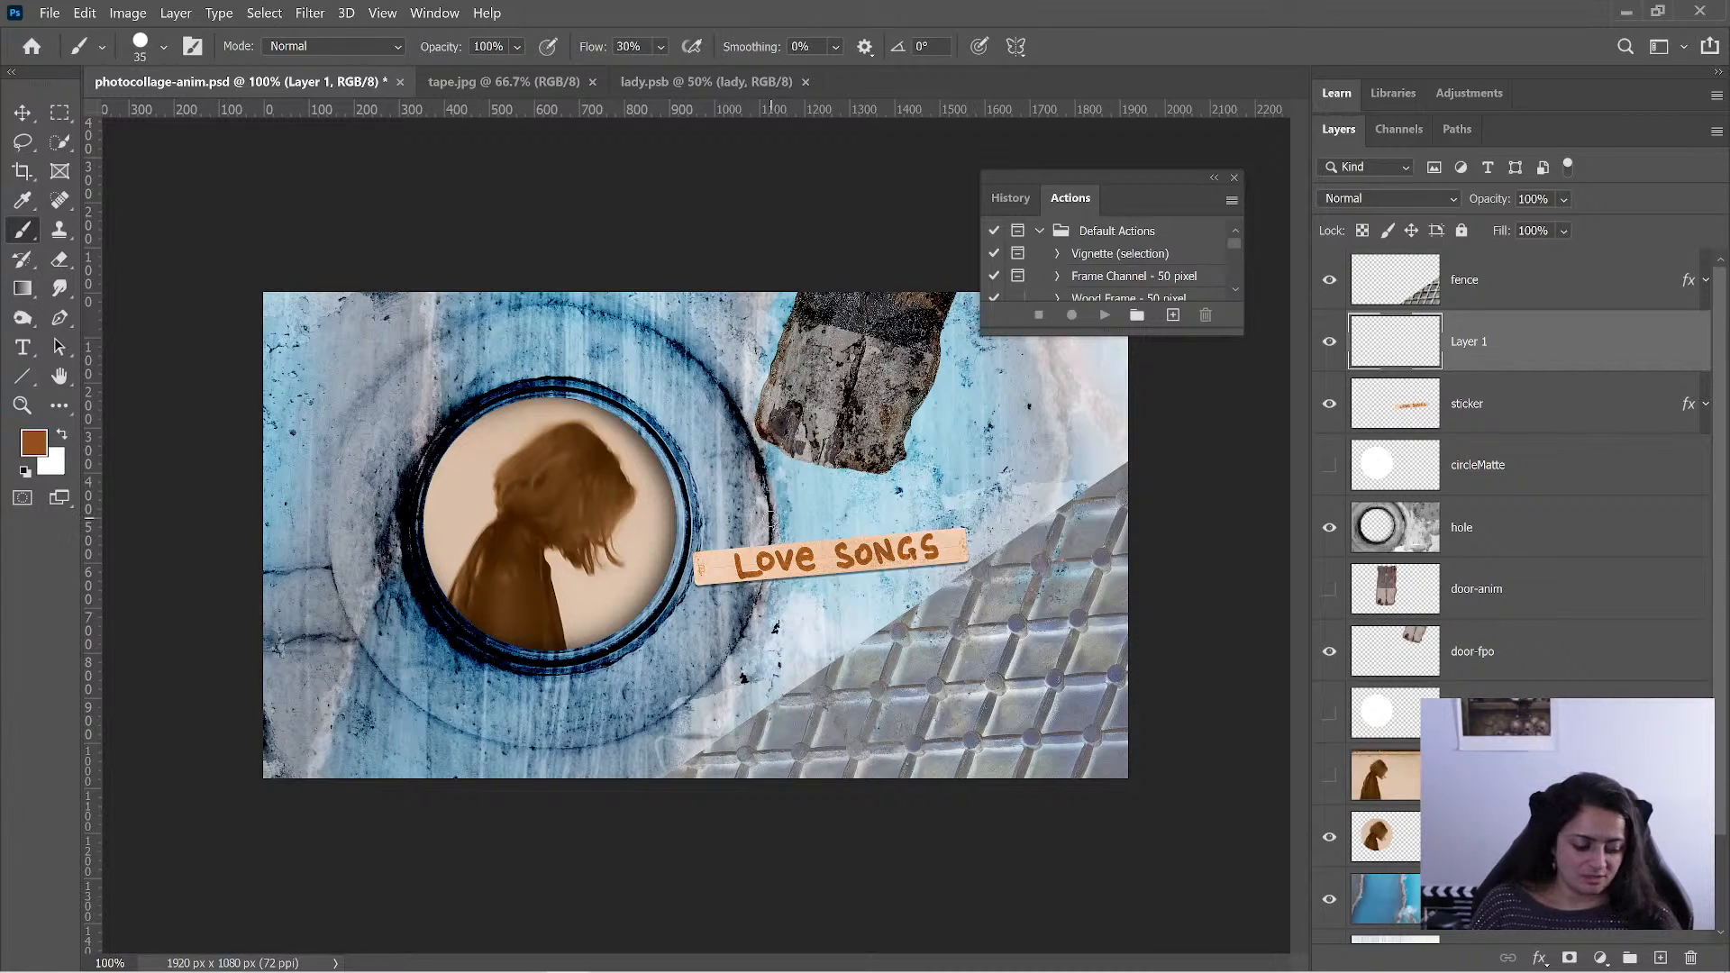
- Choose the recently used 30 px brush with Multiply mode and paint a halo about 120 px wide above the L of Love Songs
key(bracketleft)
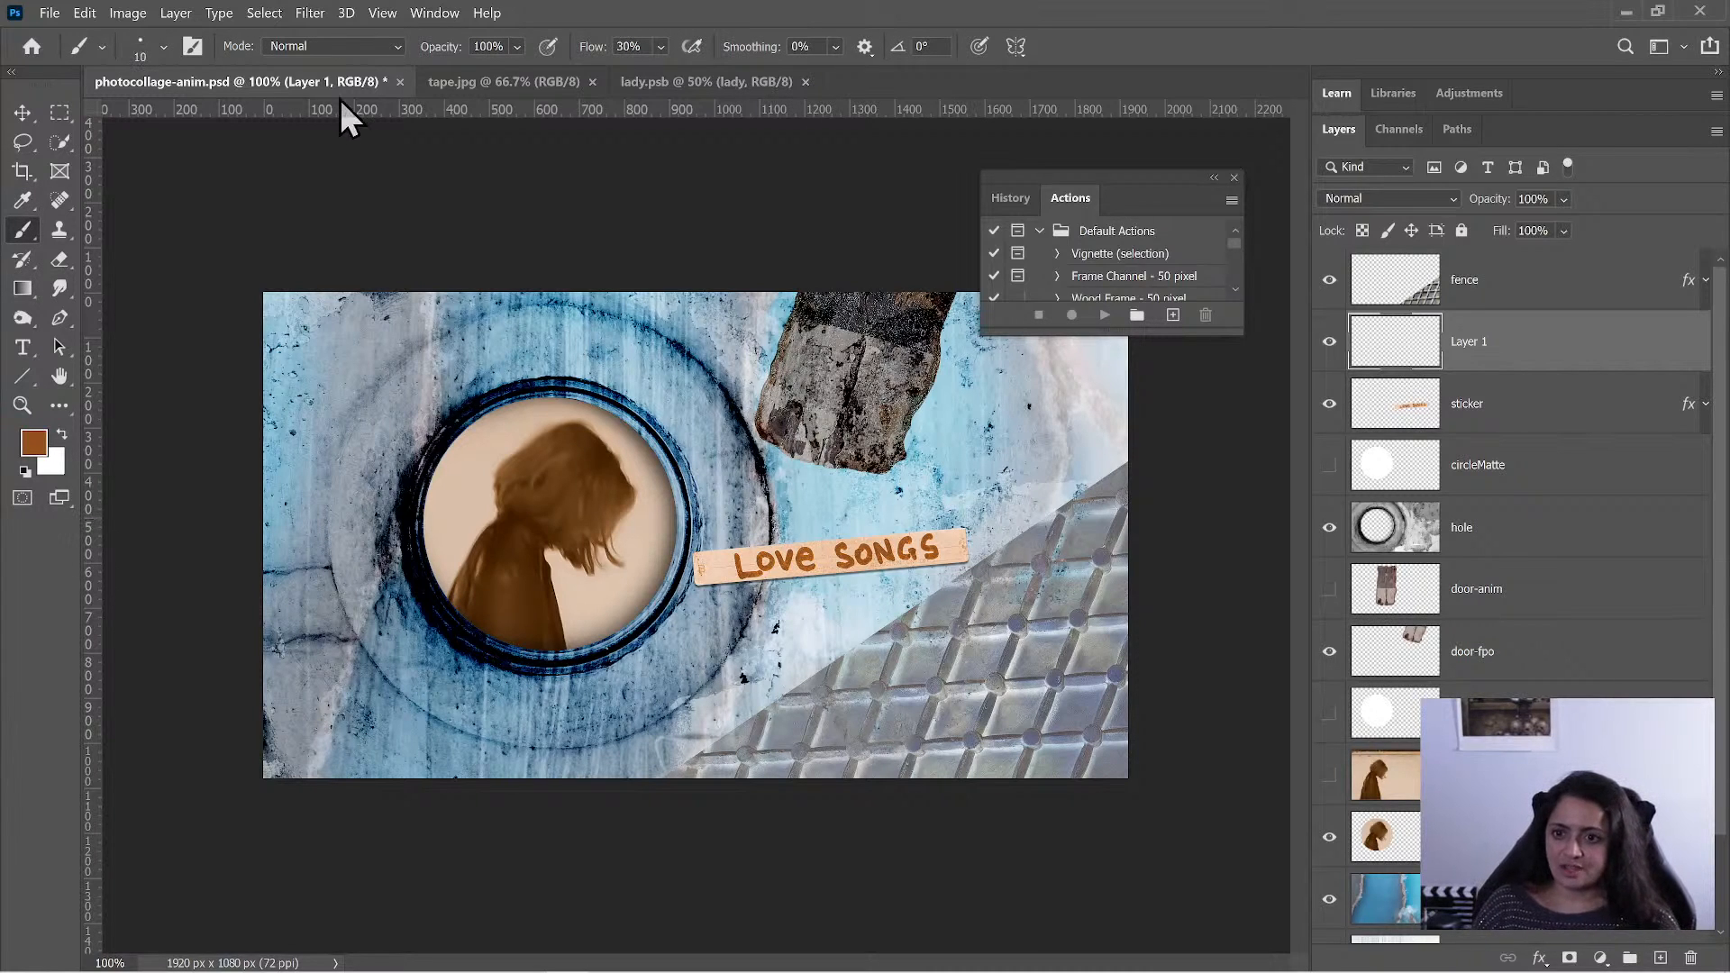
click(158, 46)
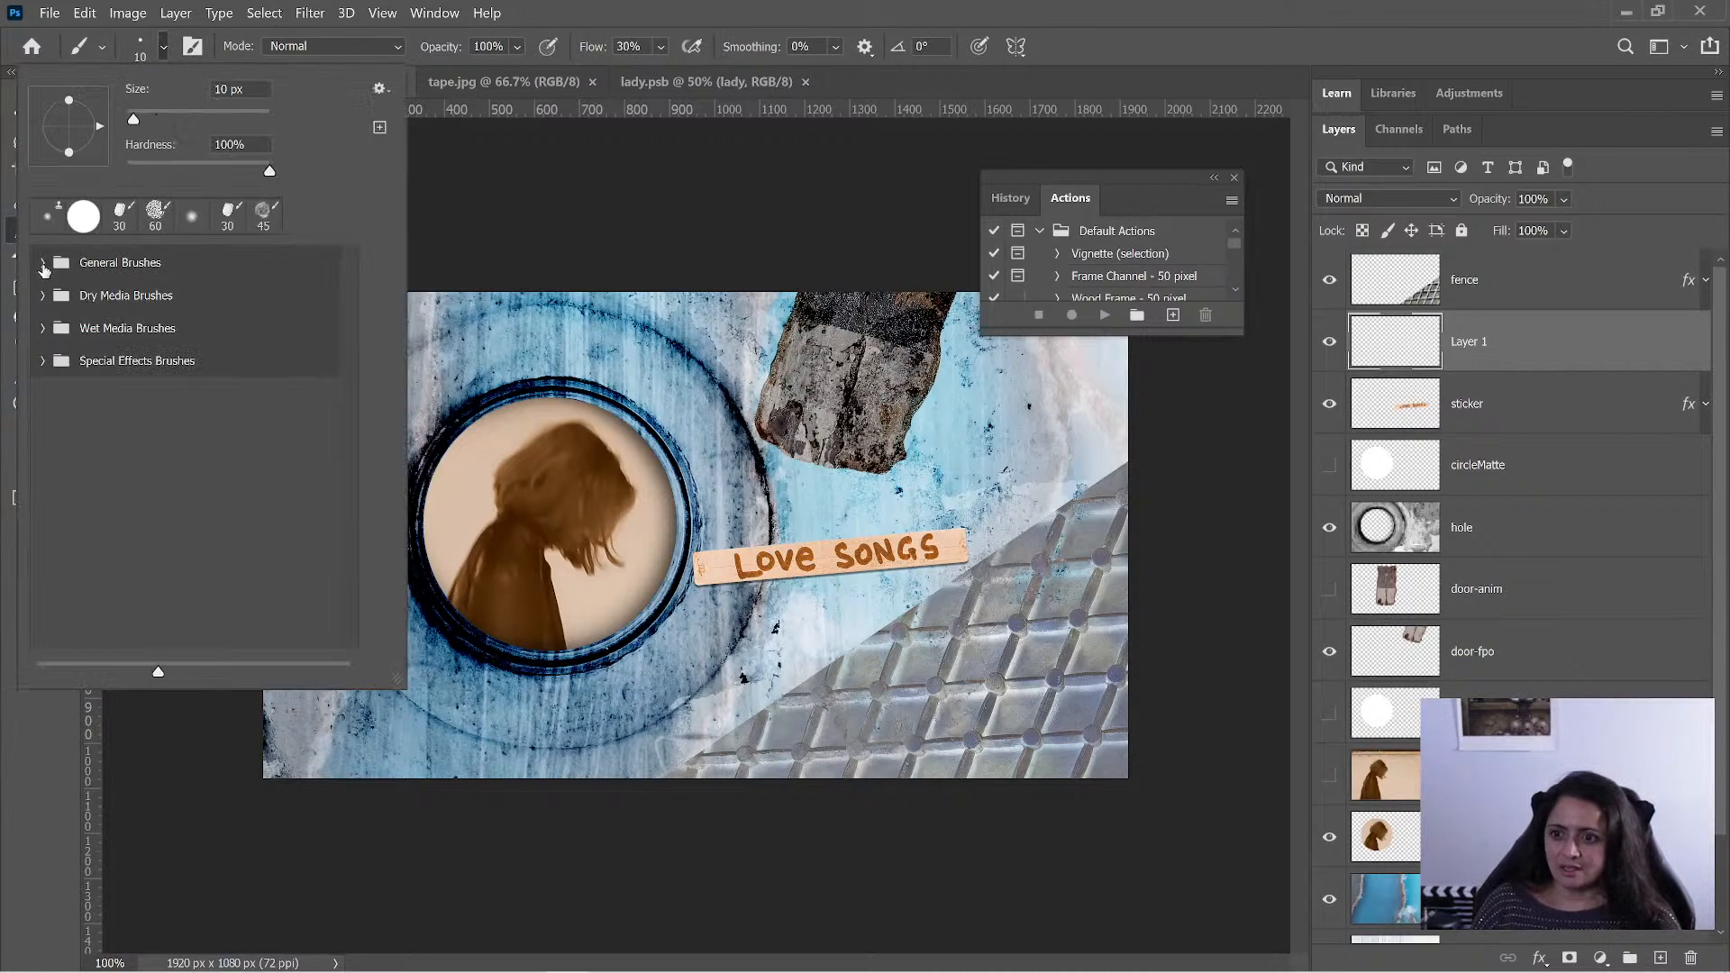
click(42, 265)
click(41, 263)
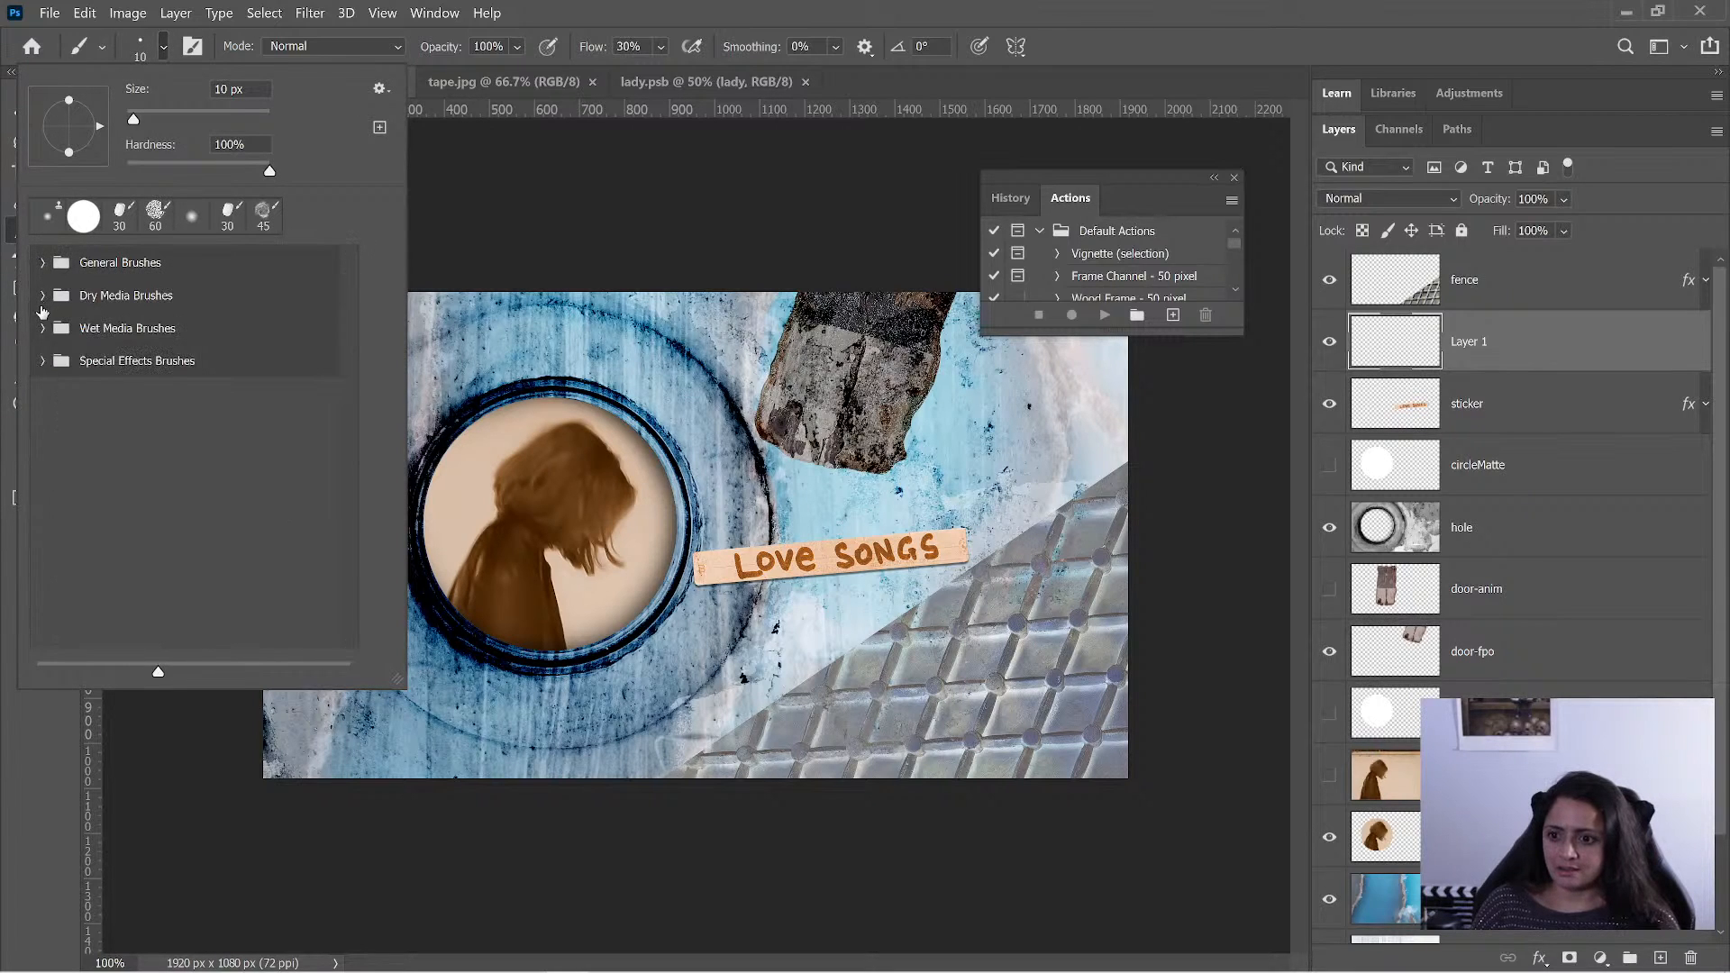
click(40, 297)
click(41, 300)
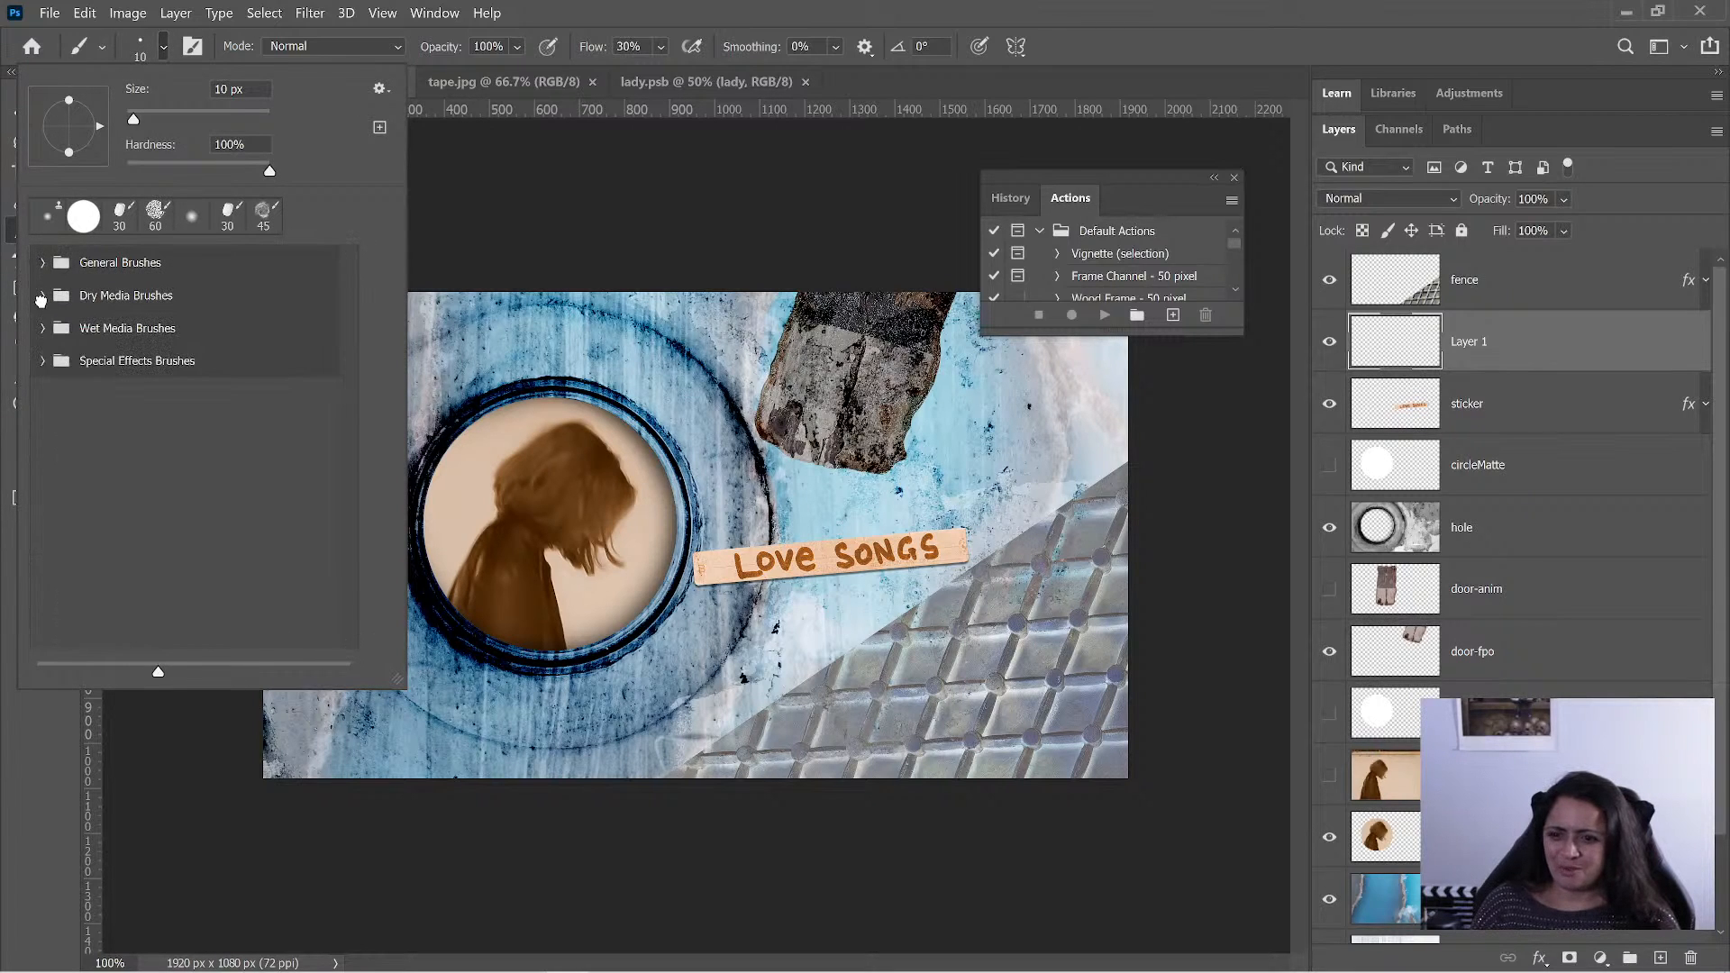
click(40, 299)
click(122, 216)
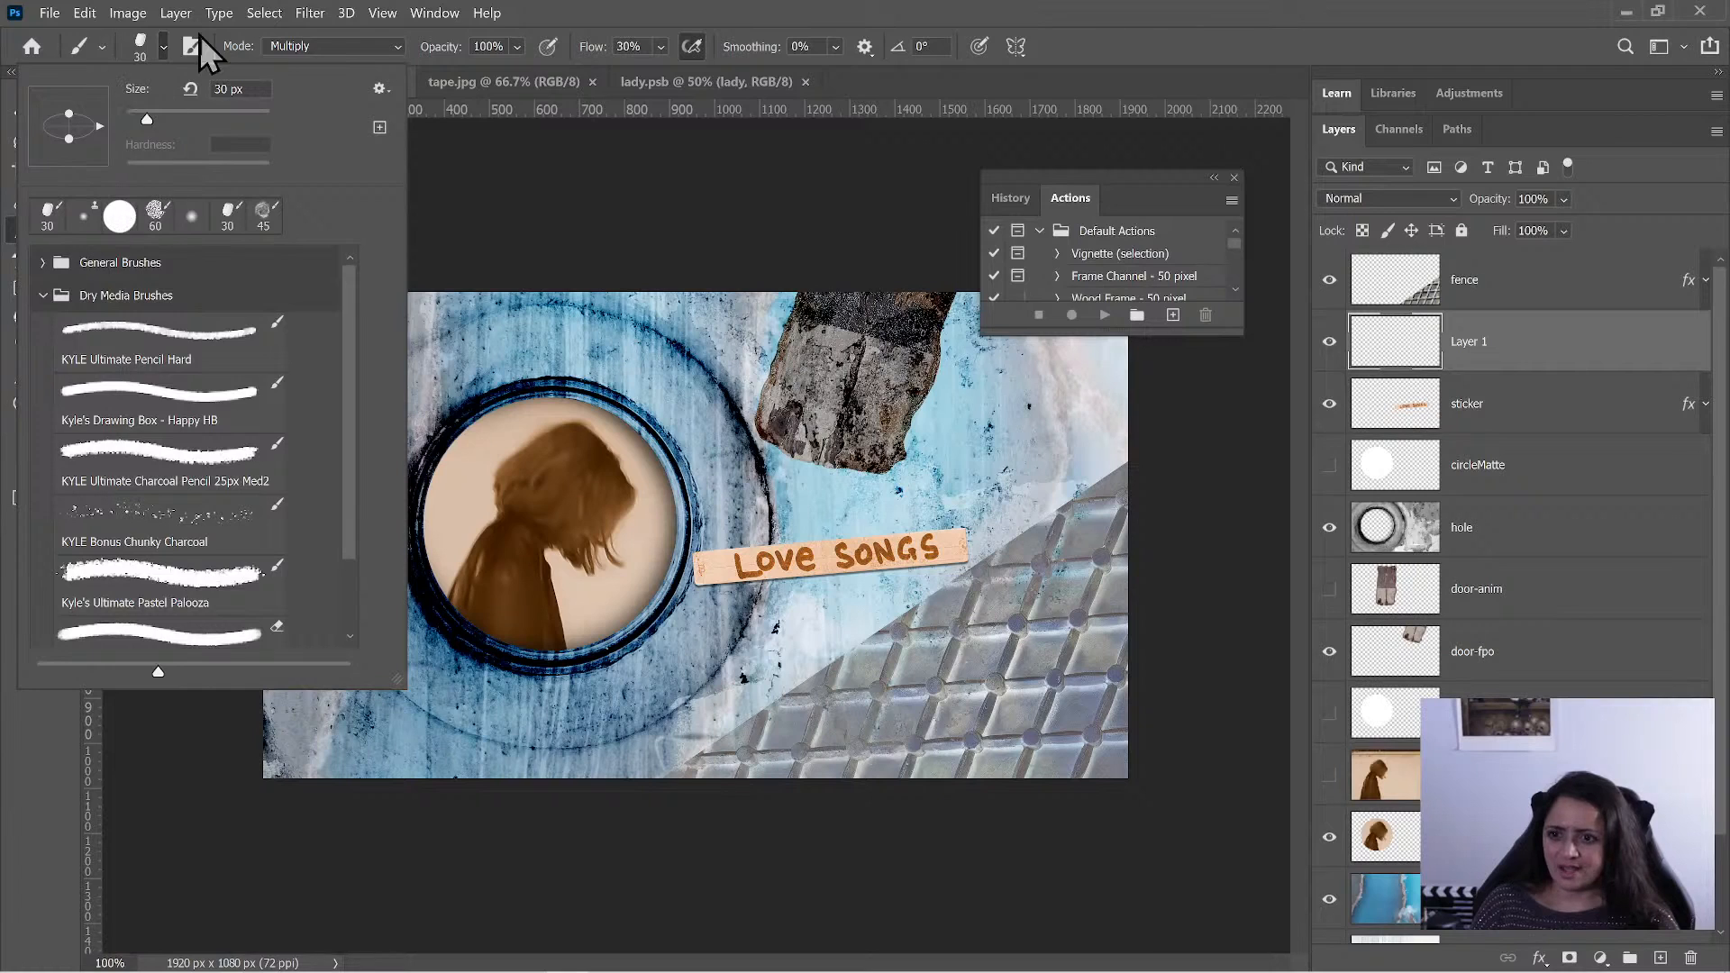
click(164, 45)
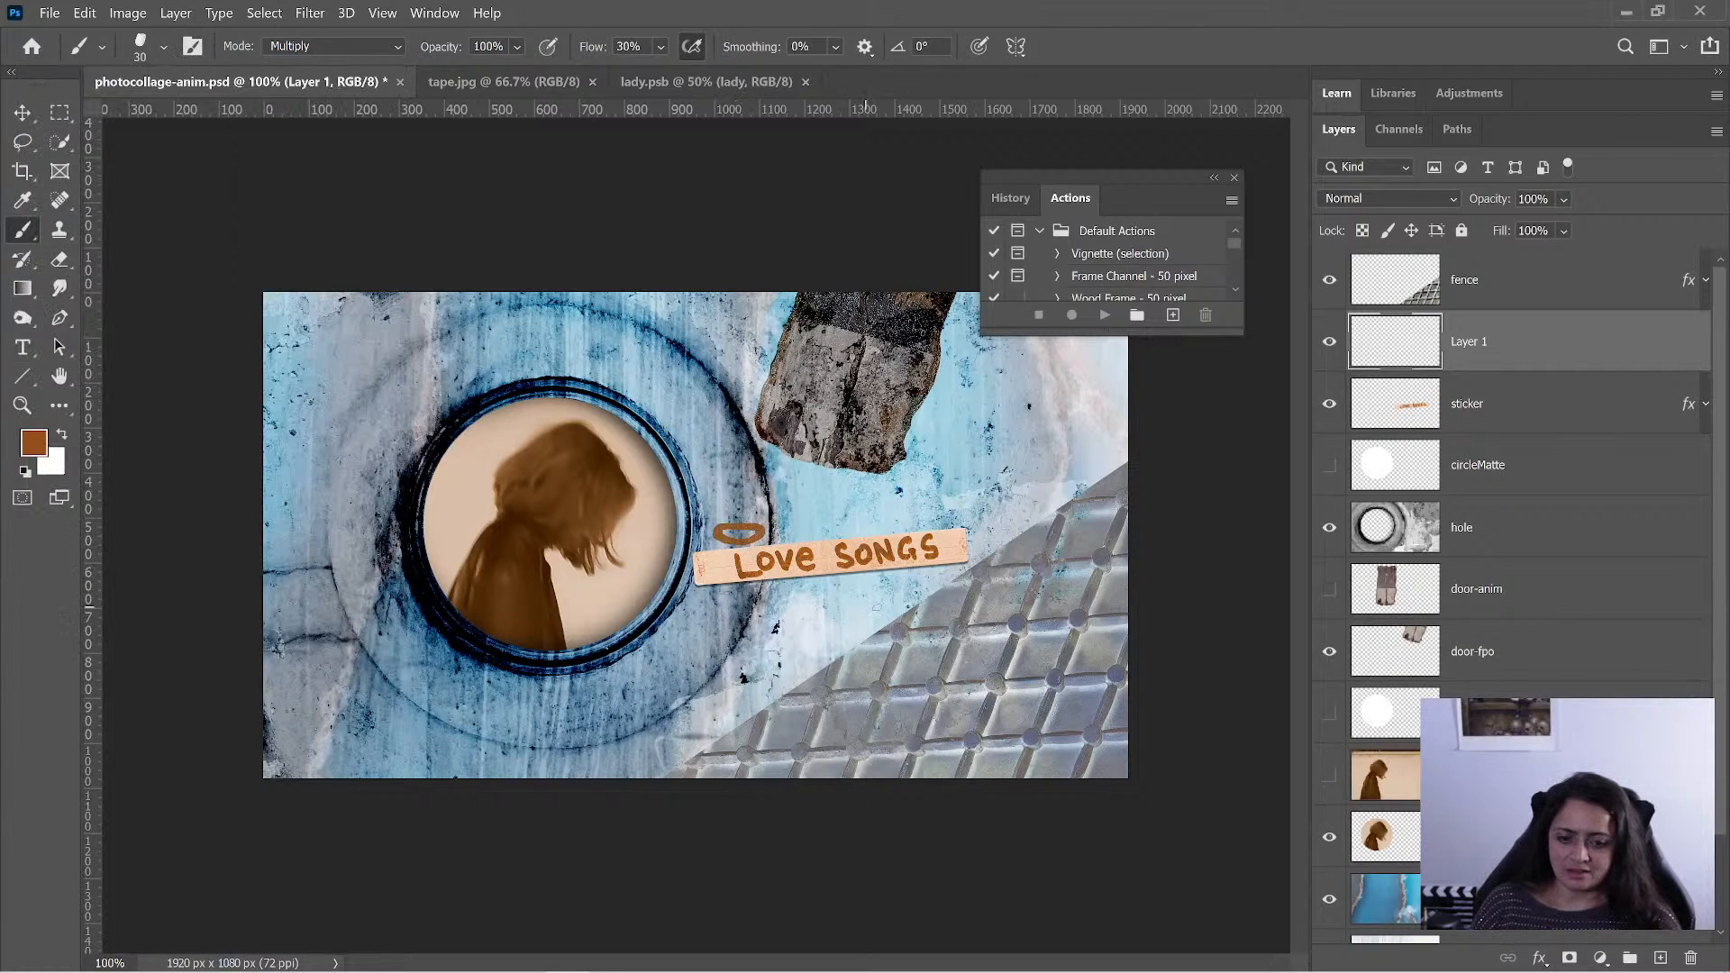
- Rename the new layer as halo and save photocollage-anim.psd
double_click(1471, 343)
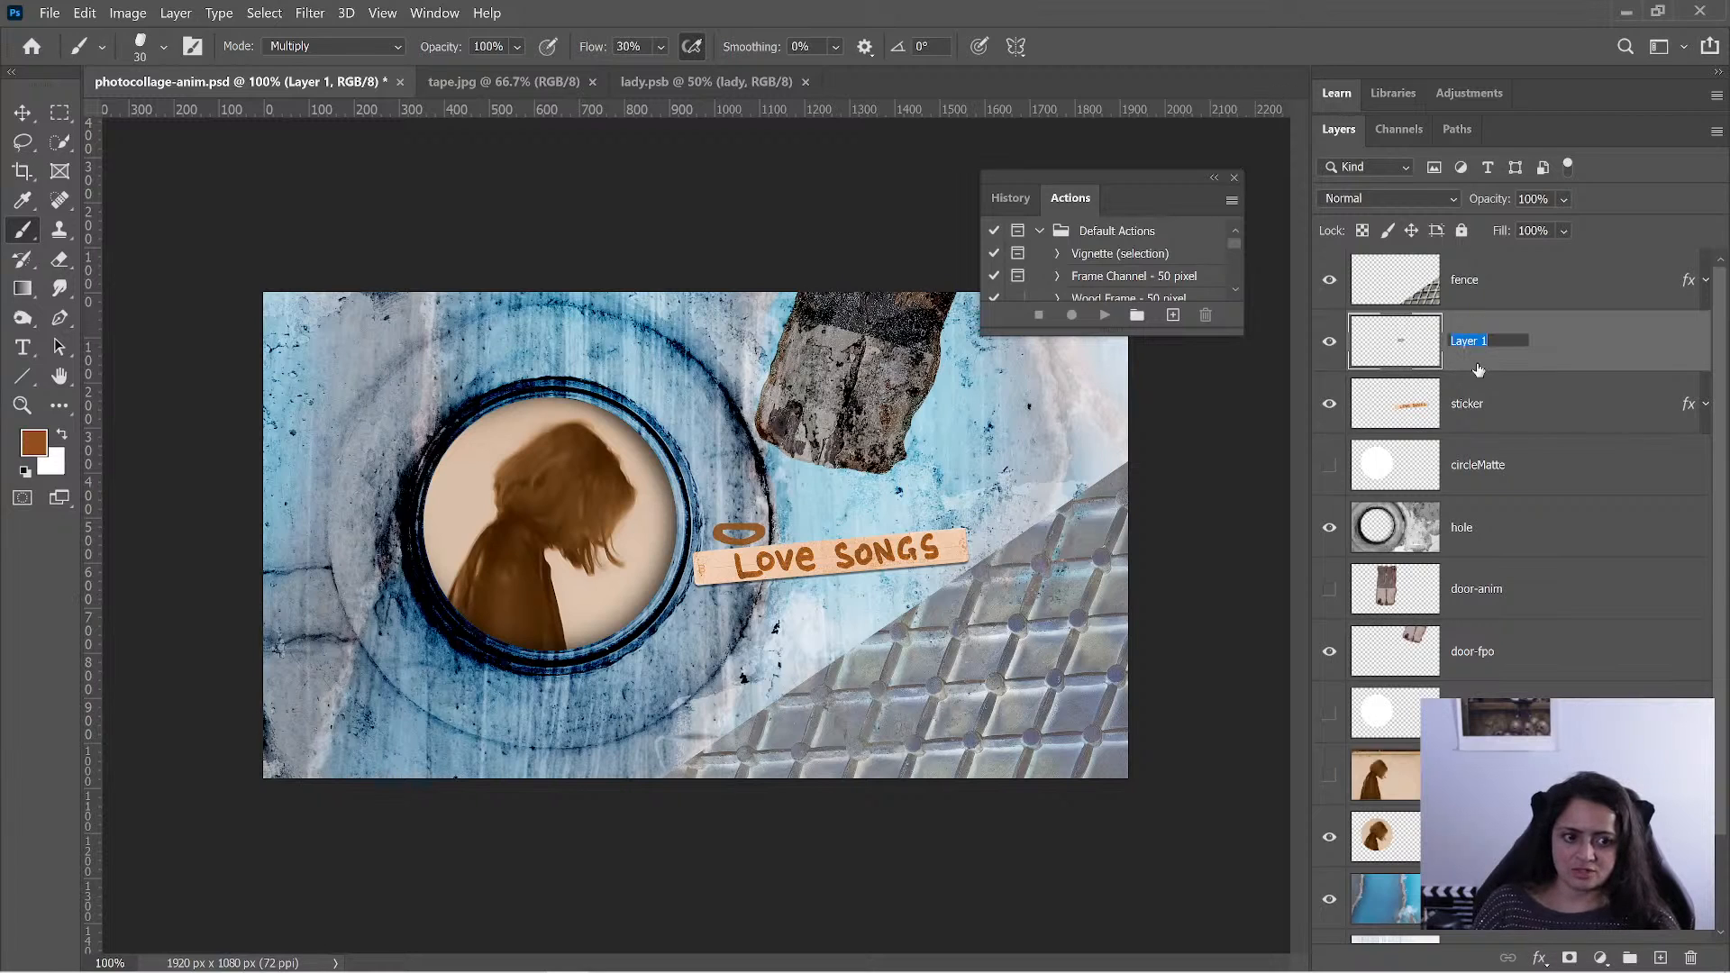
text(hal)
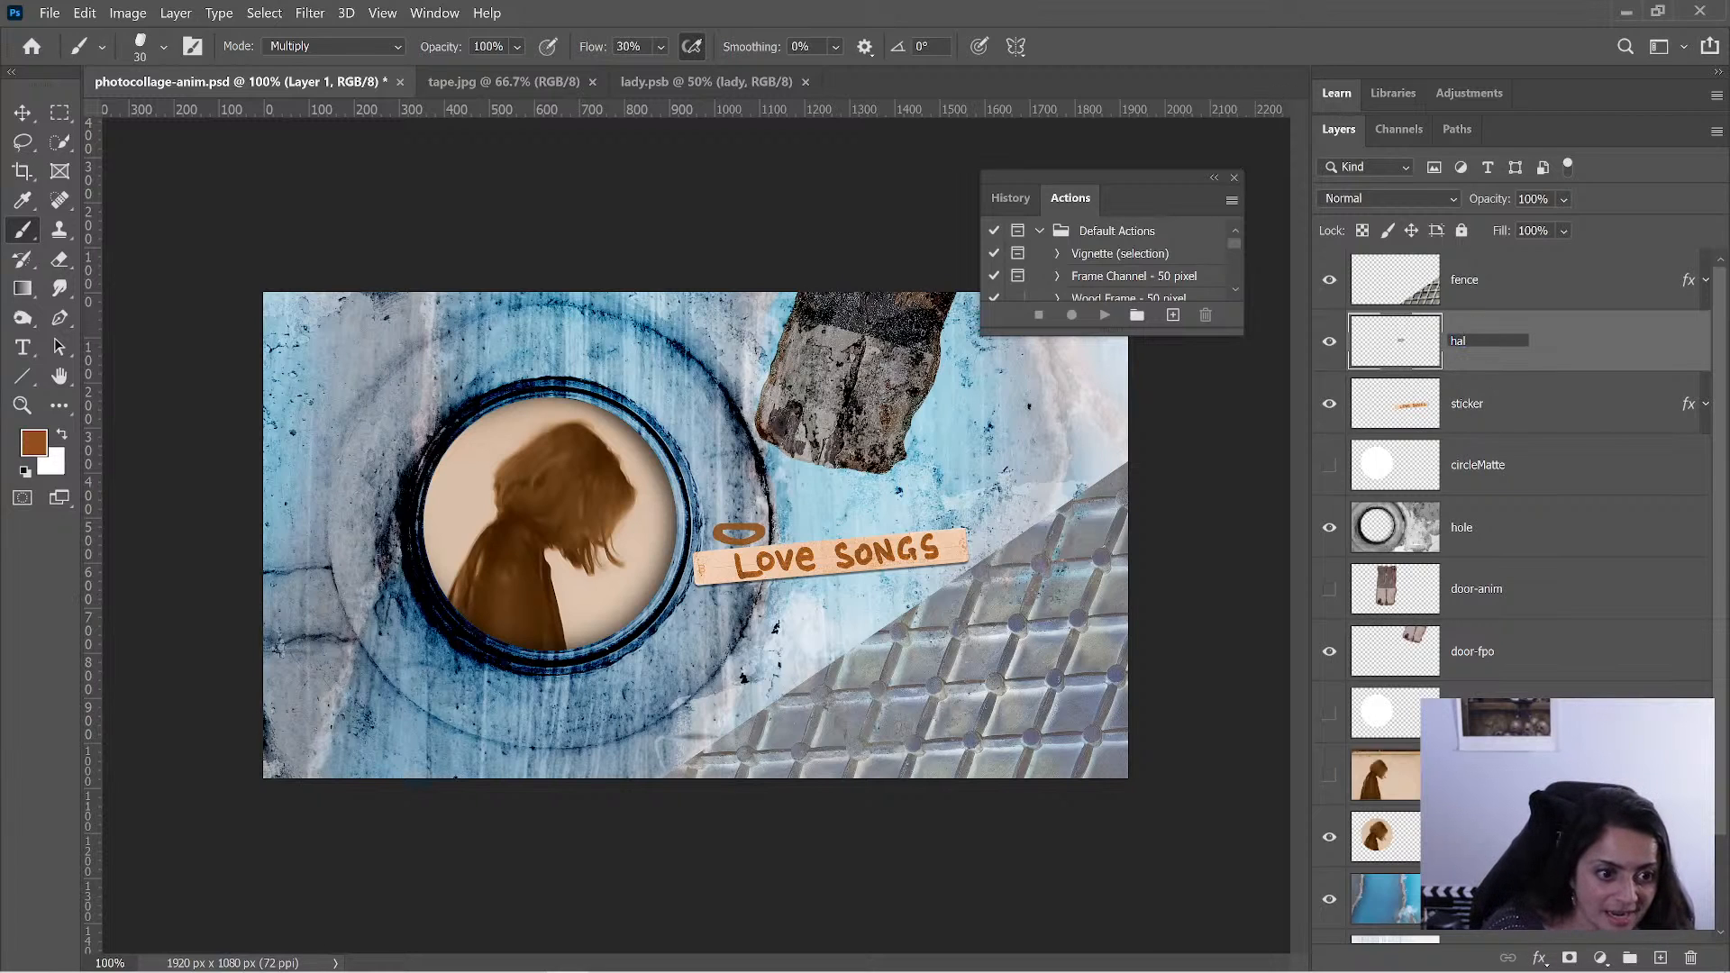
text(o)
key(Return)
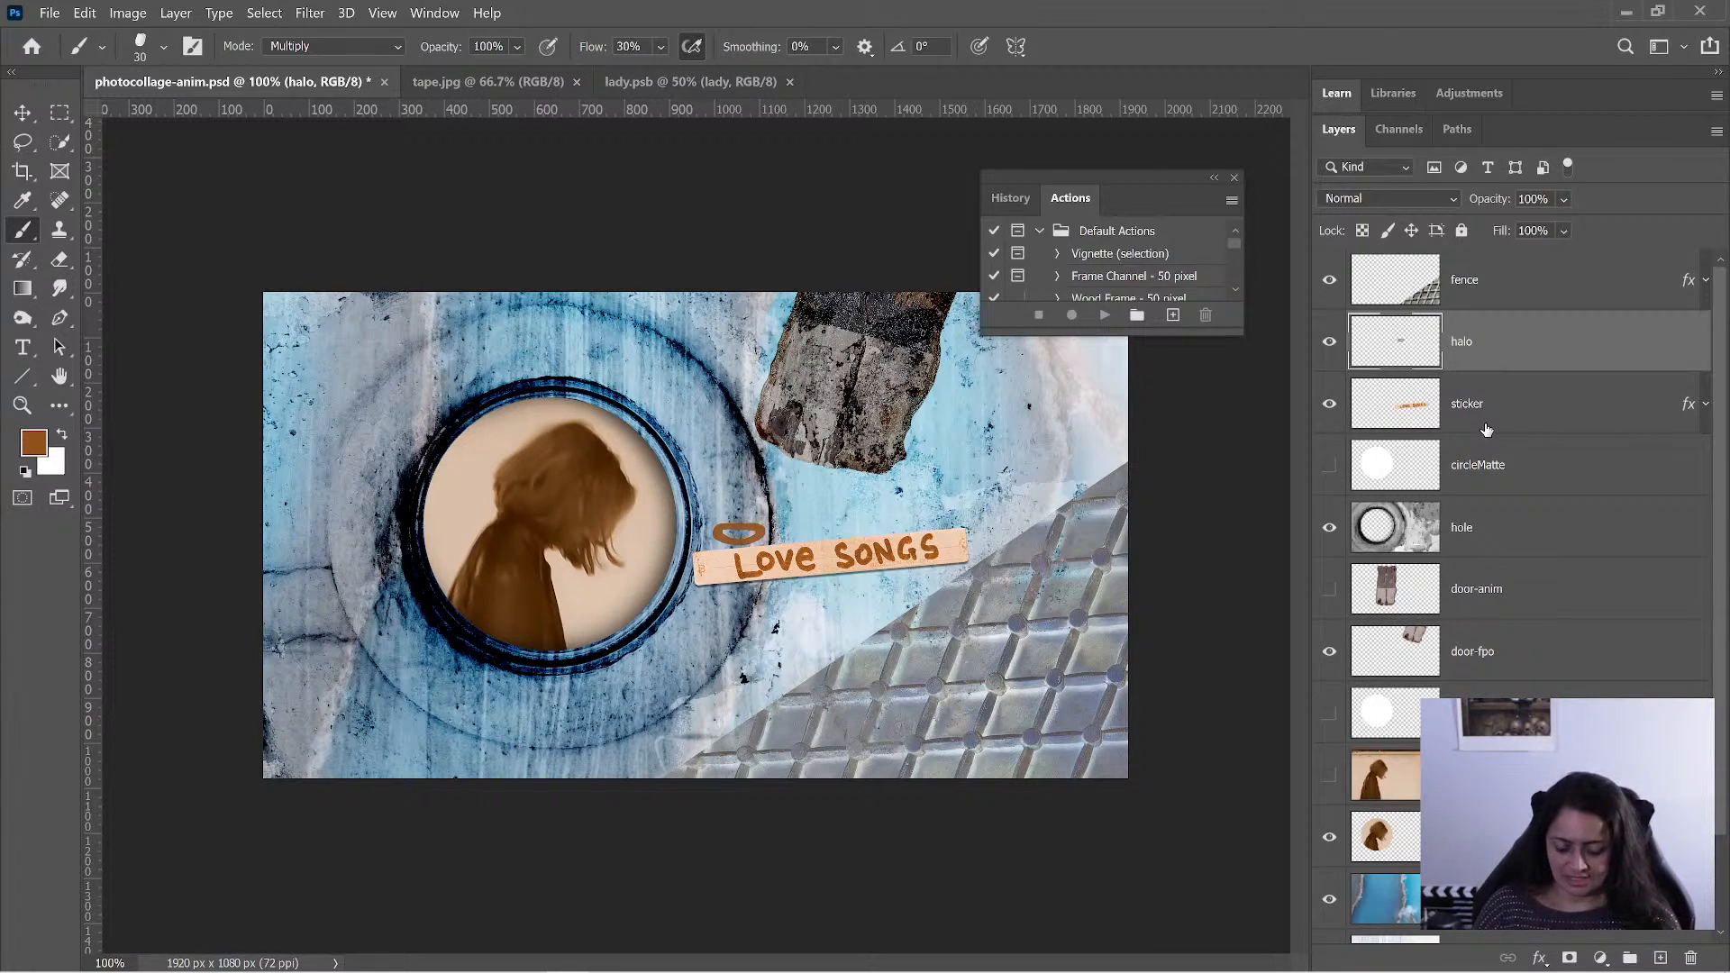
key(ctrl+s)
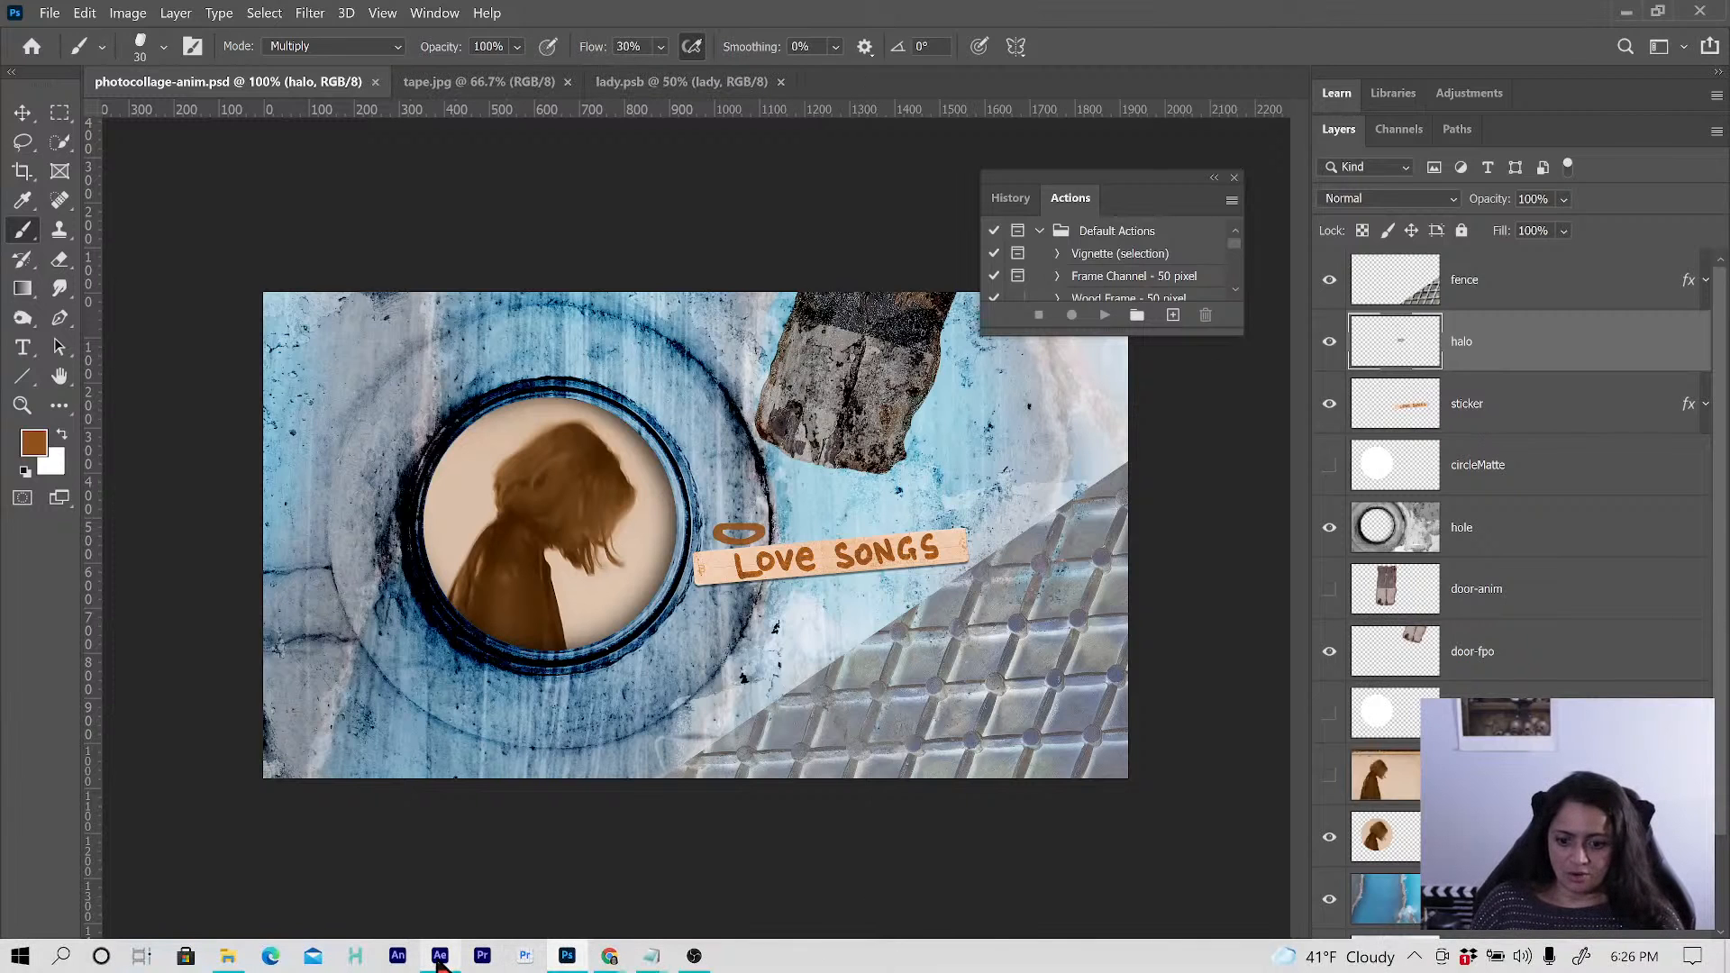
- Switch back to After Effects and import photocollage-anim.psd as footage, choosing only the halo layer at Layer Size
click(440, 958)
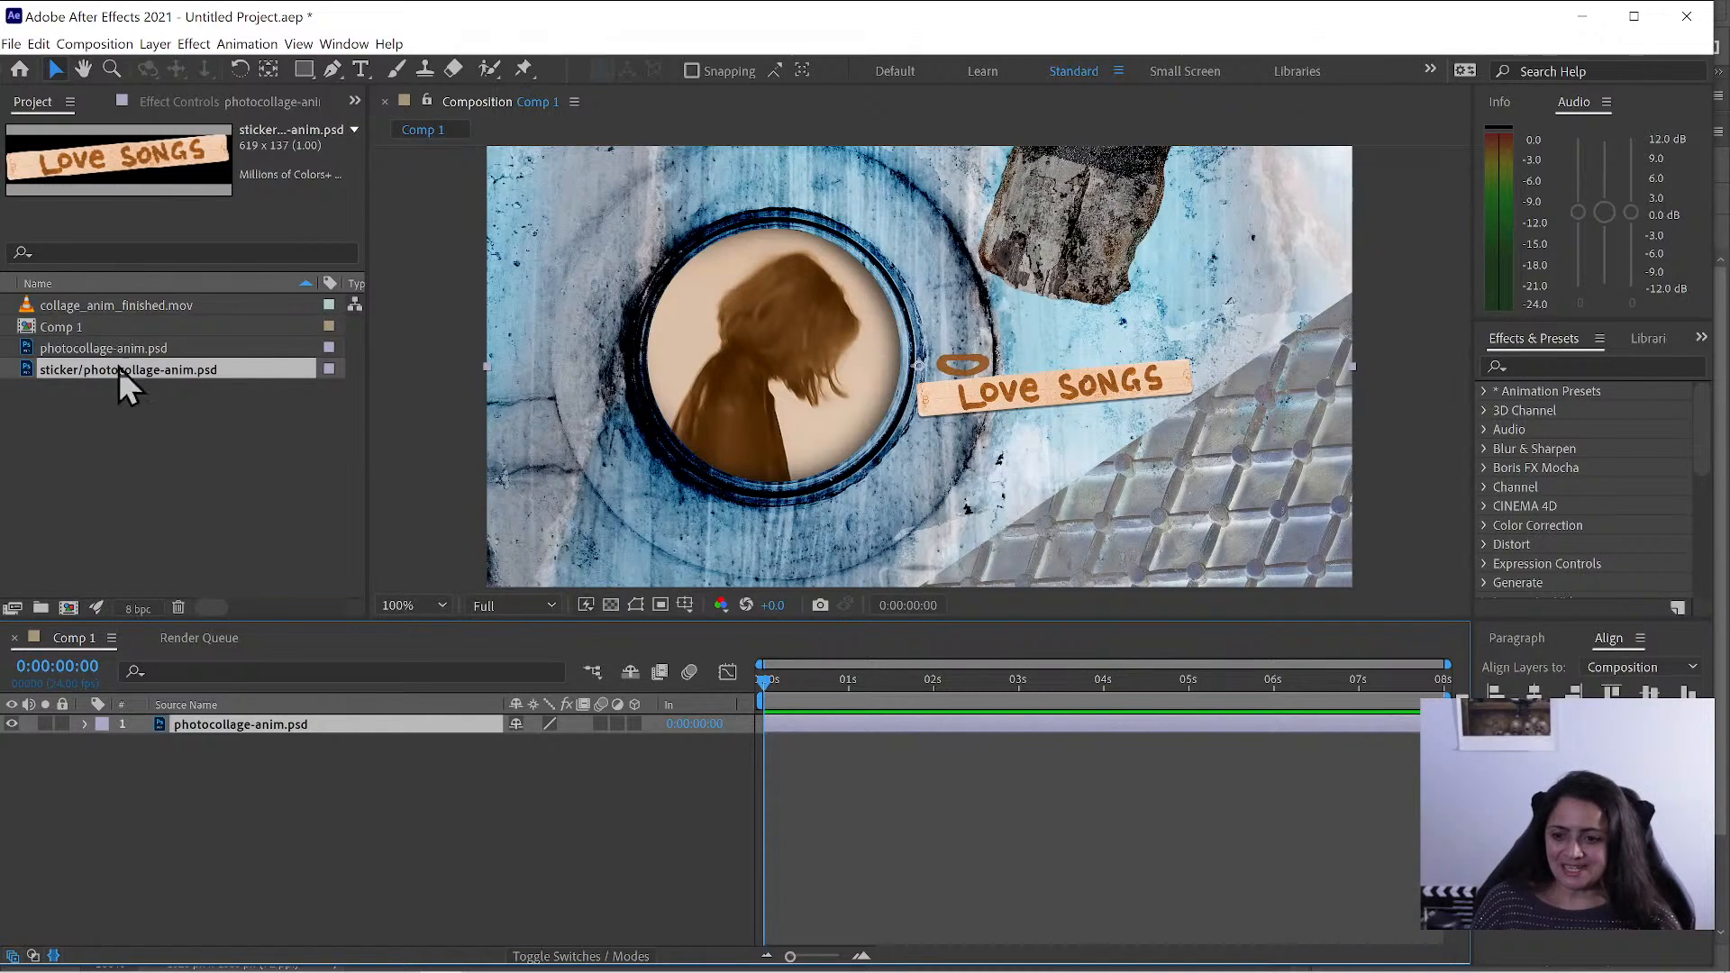
click(88, 478)
double_click(99, 468)
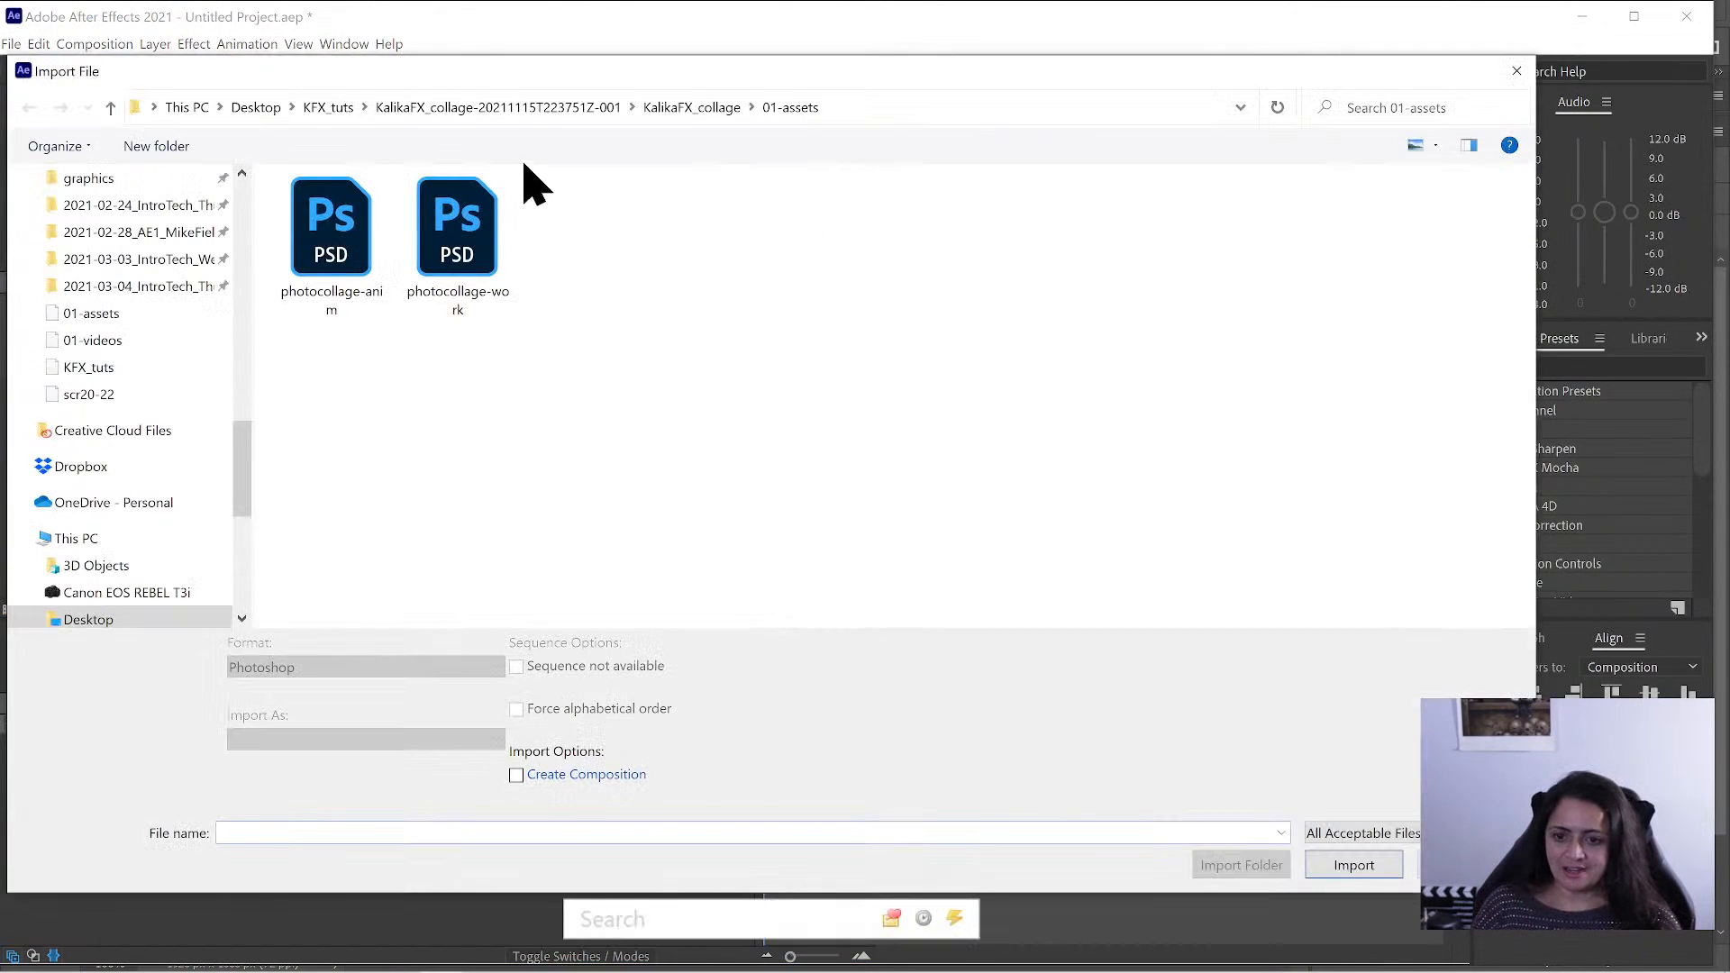
click(346, 233)
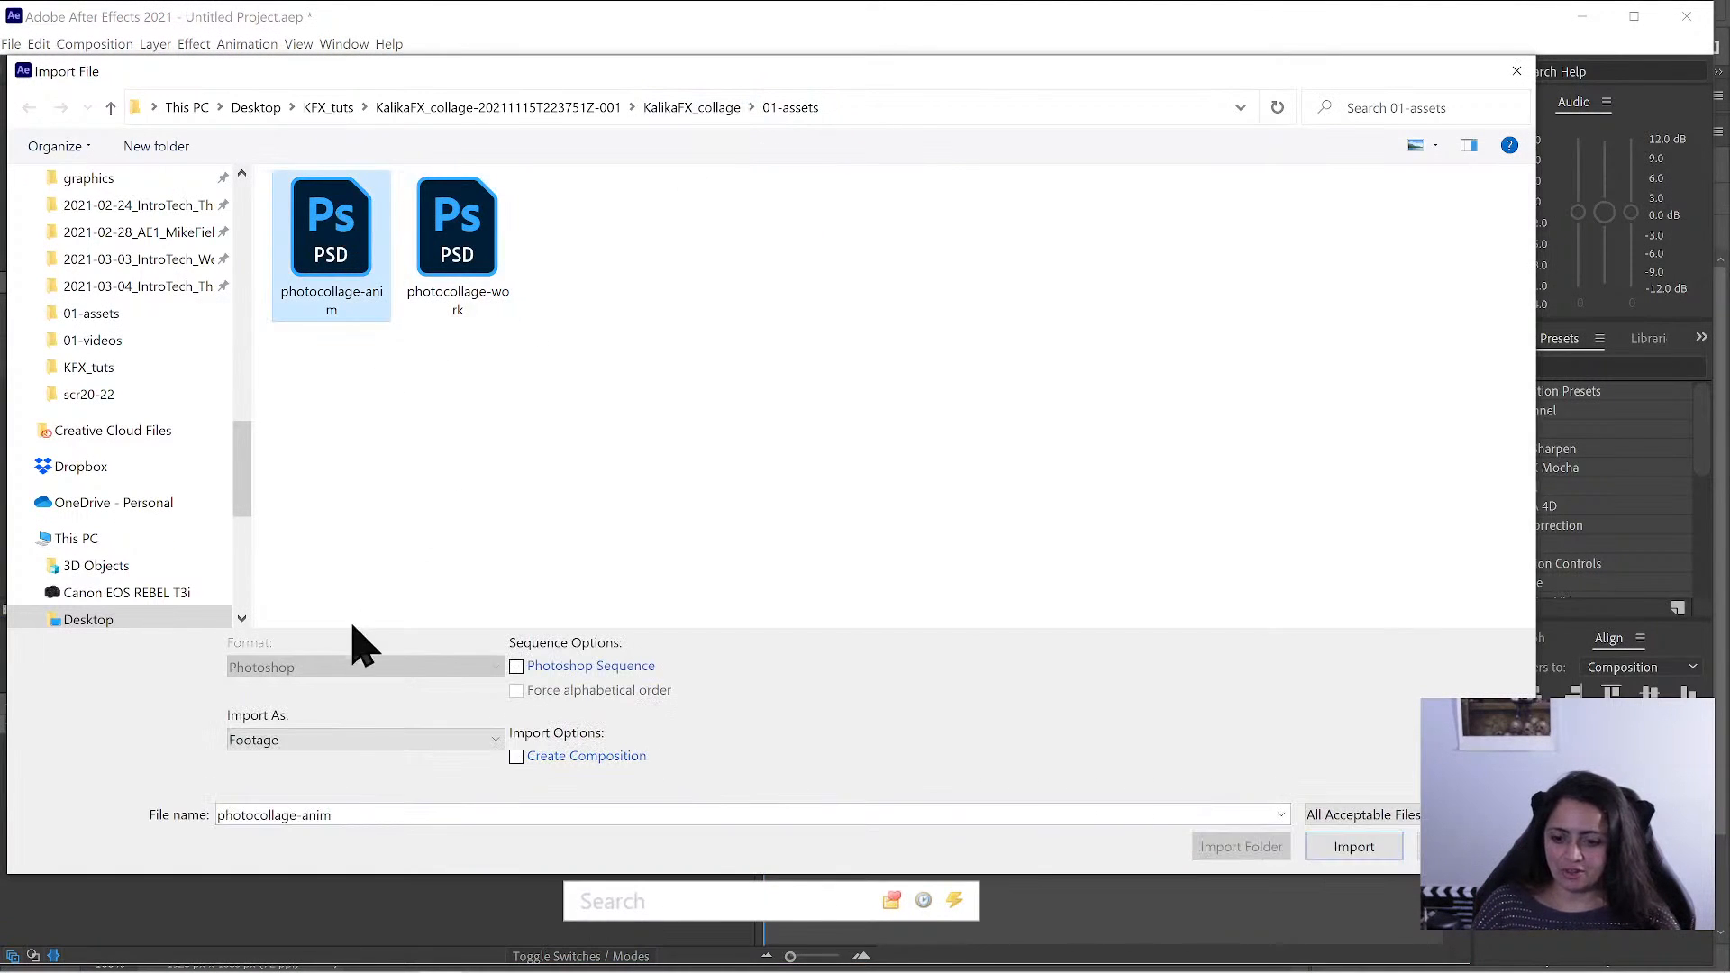
click(1361, 848)
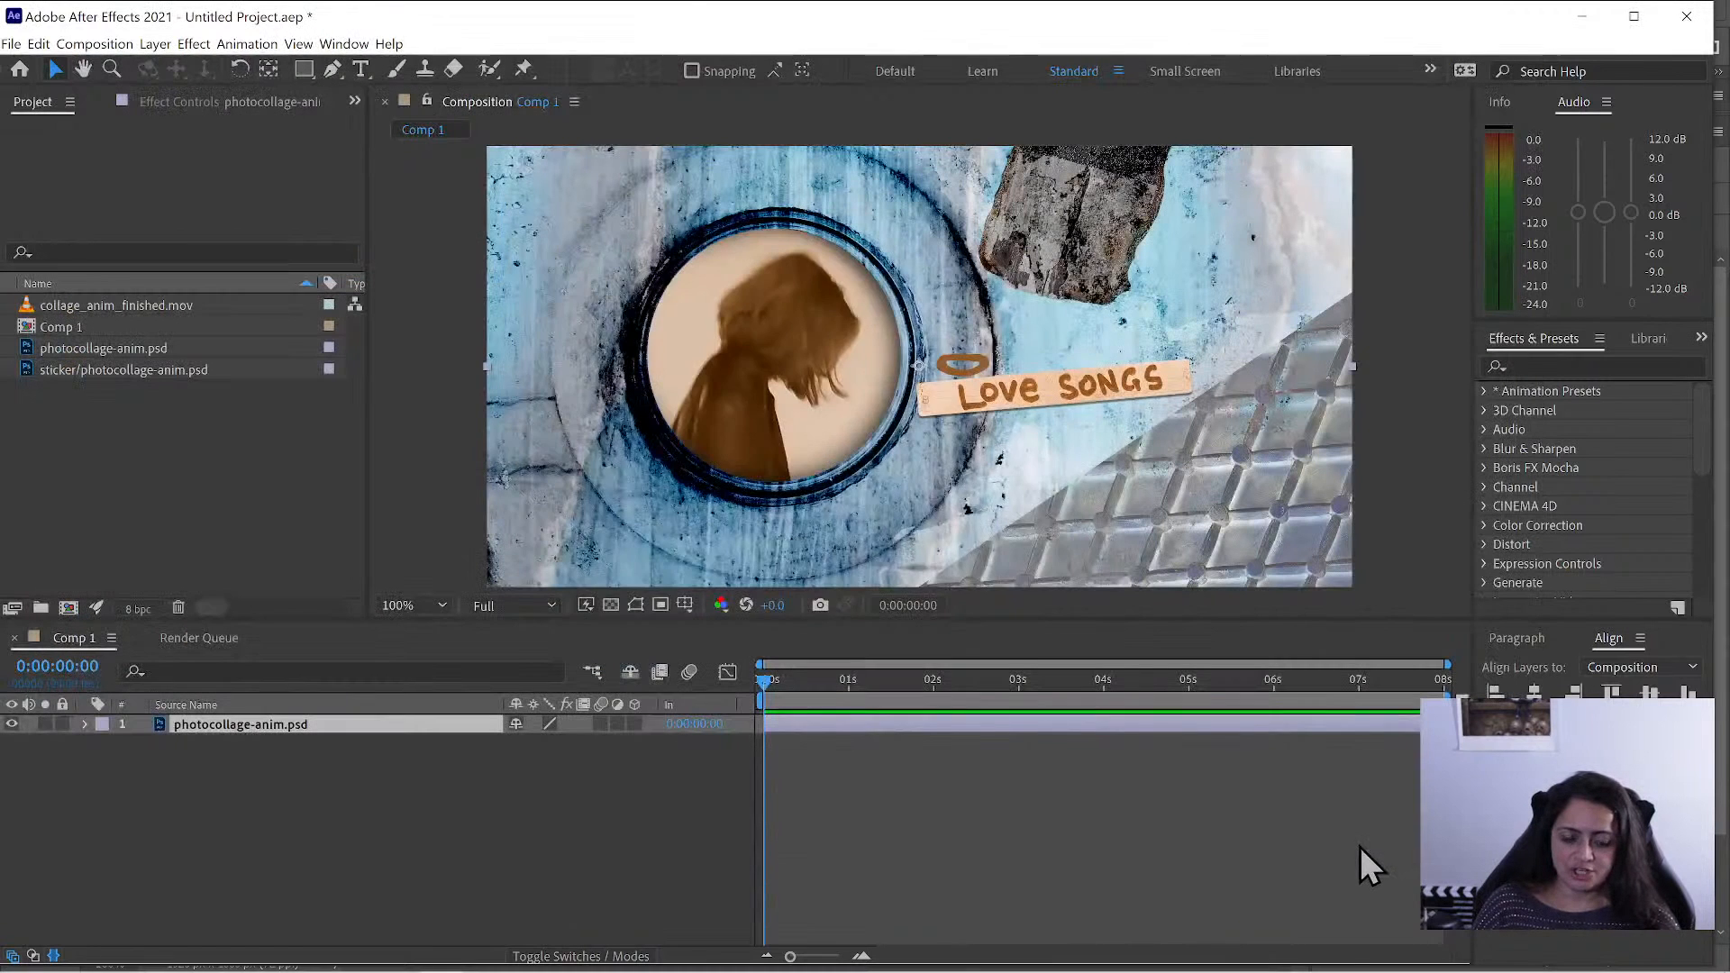
click(642, 424)
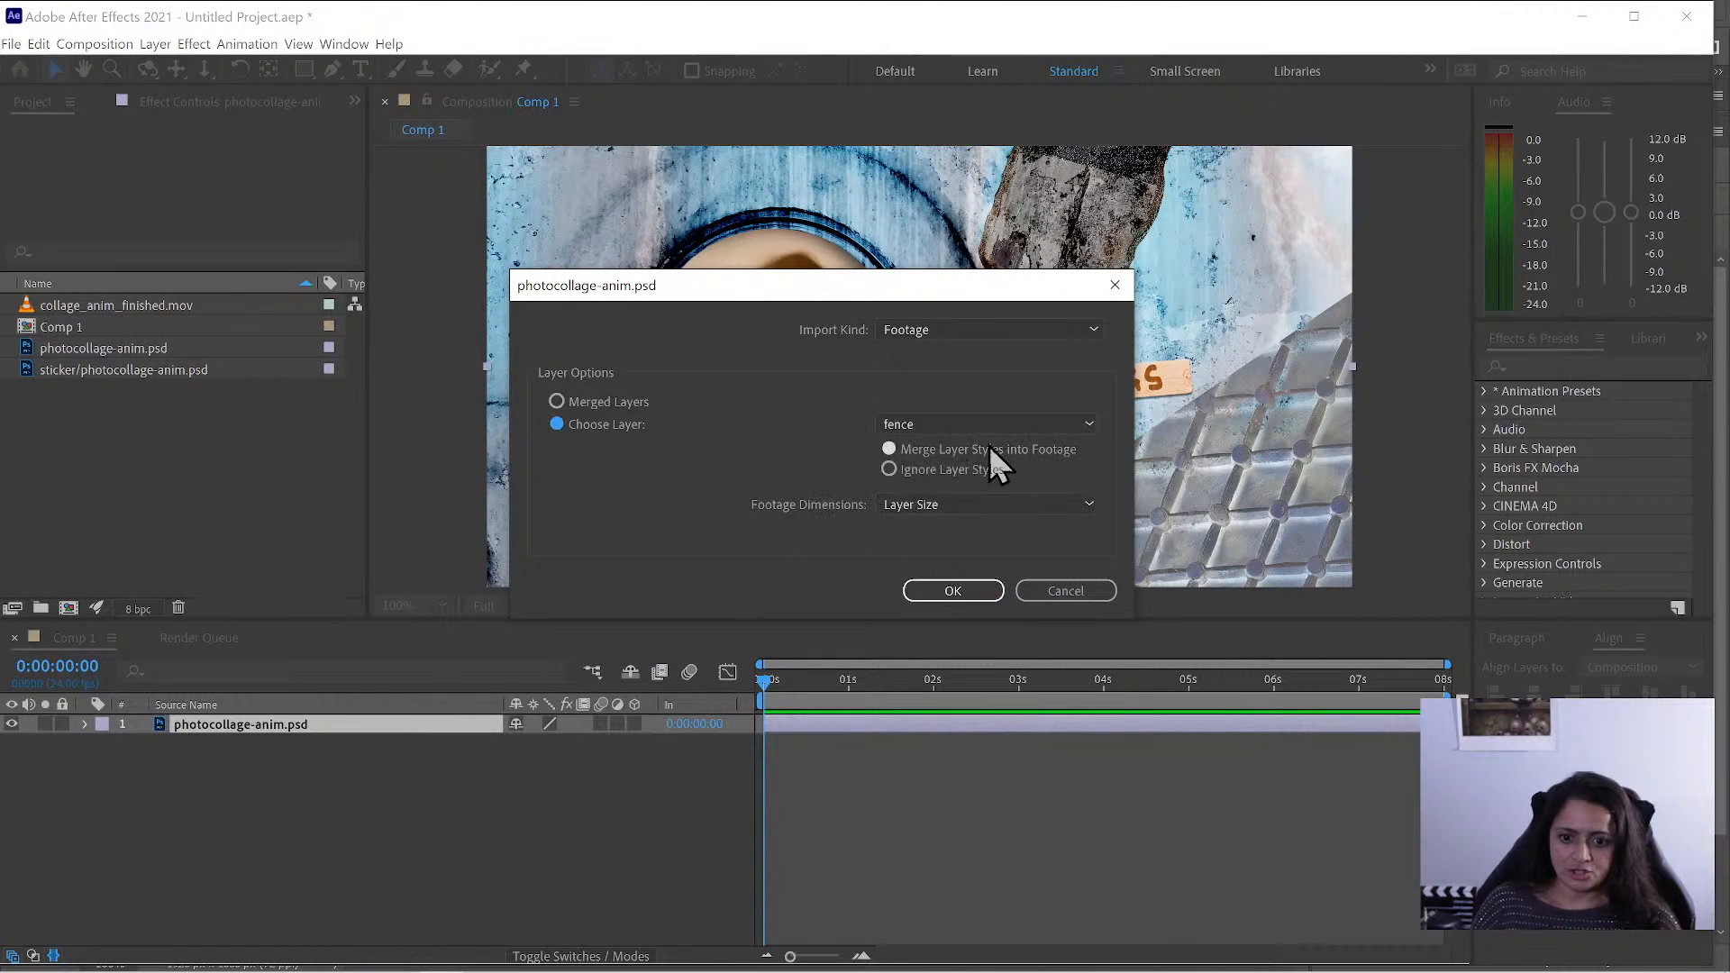
click(983, 425)
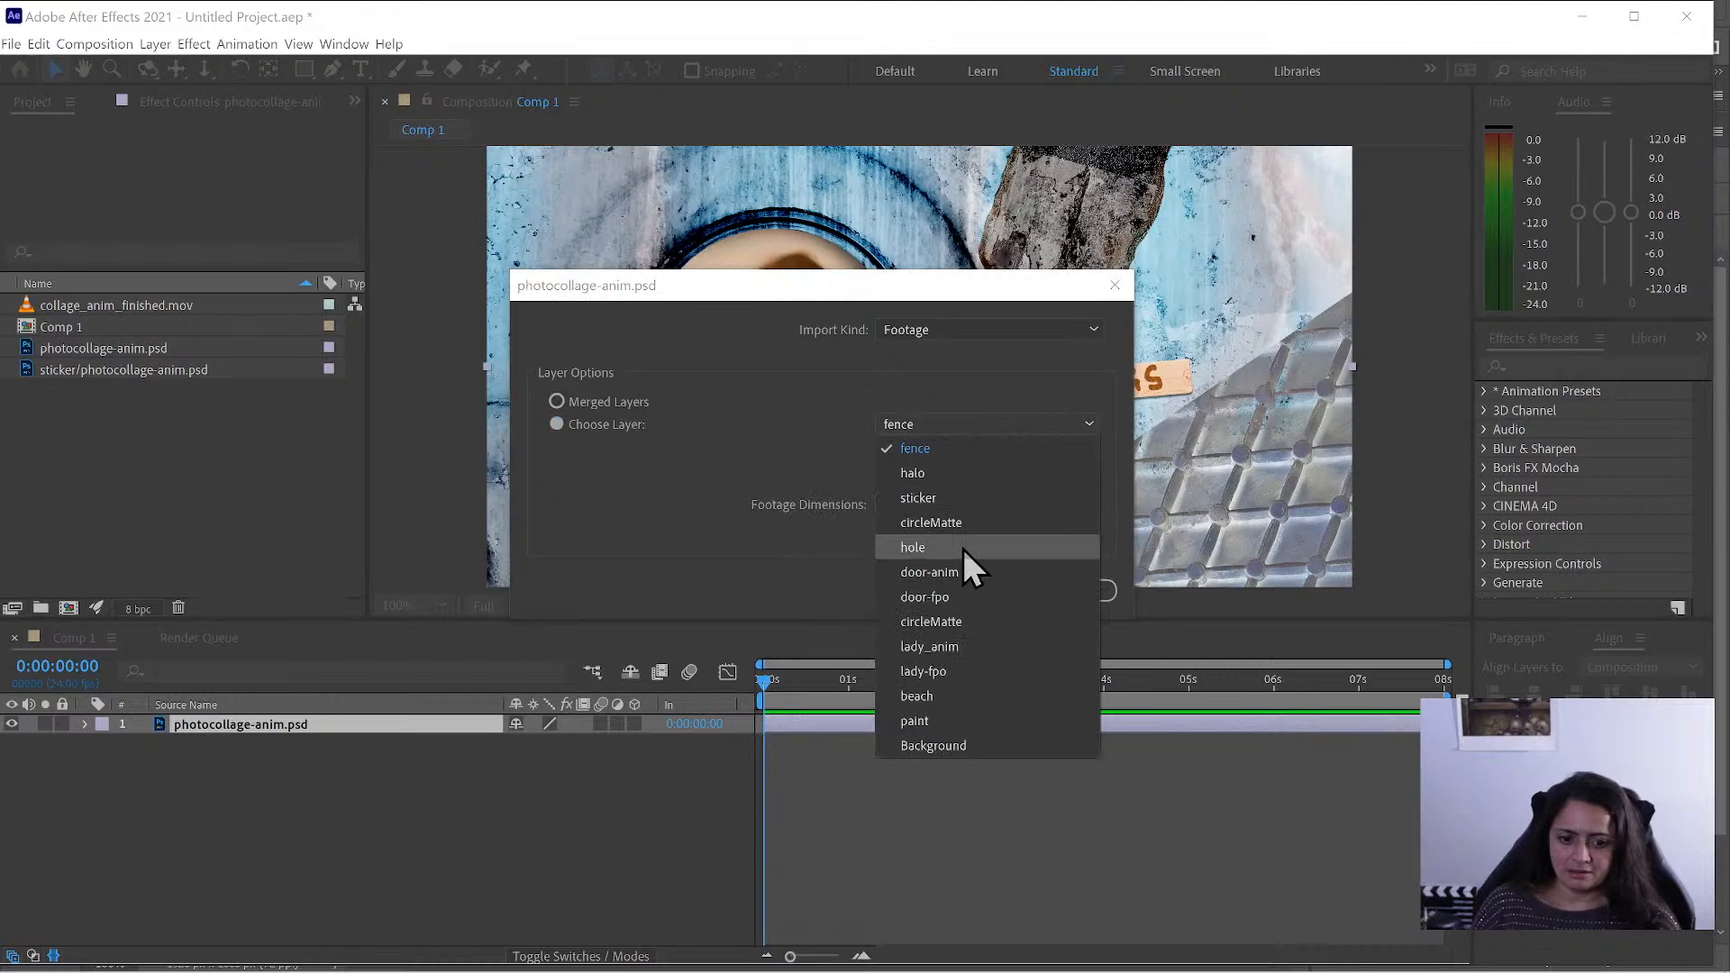
click(964, 474)
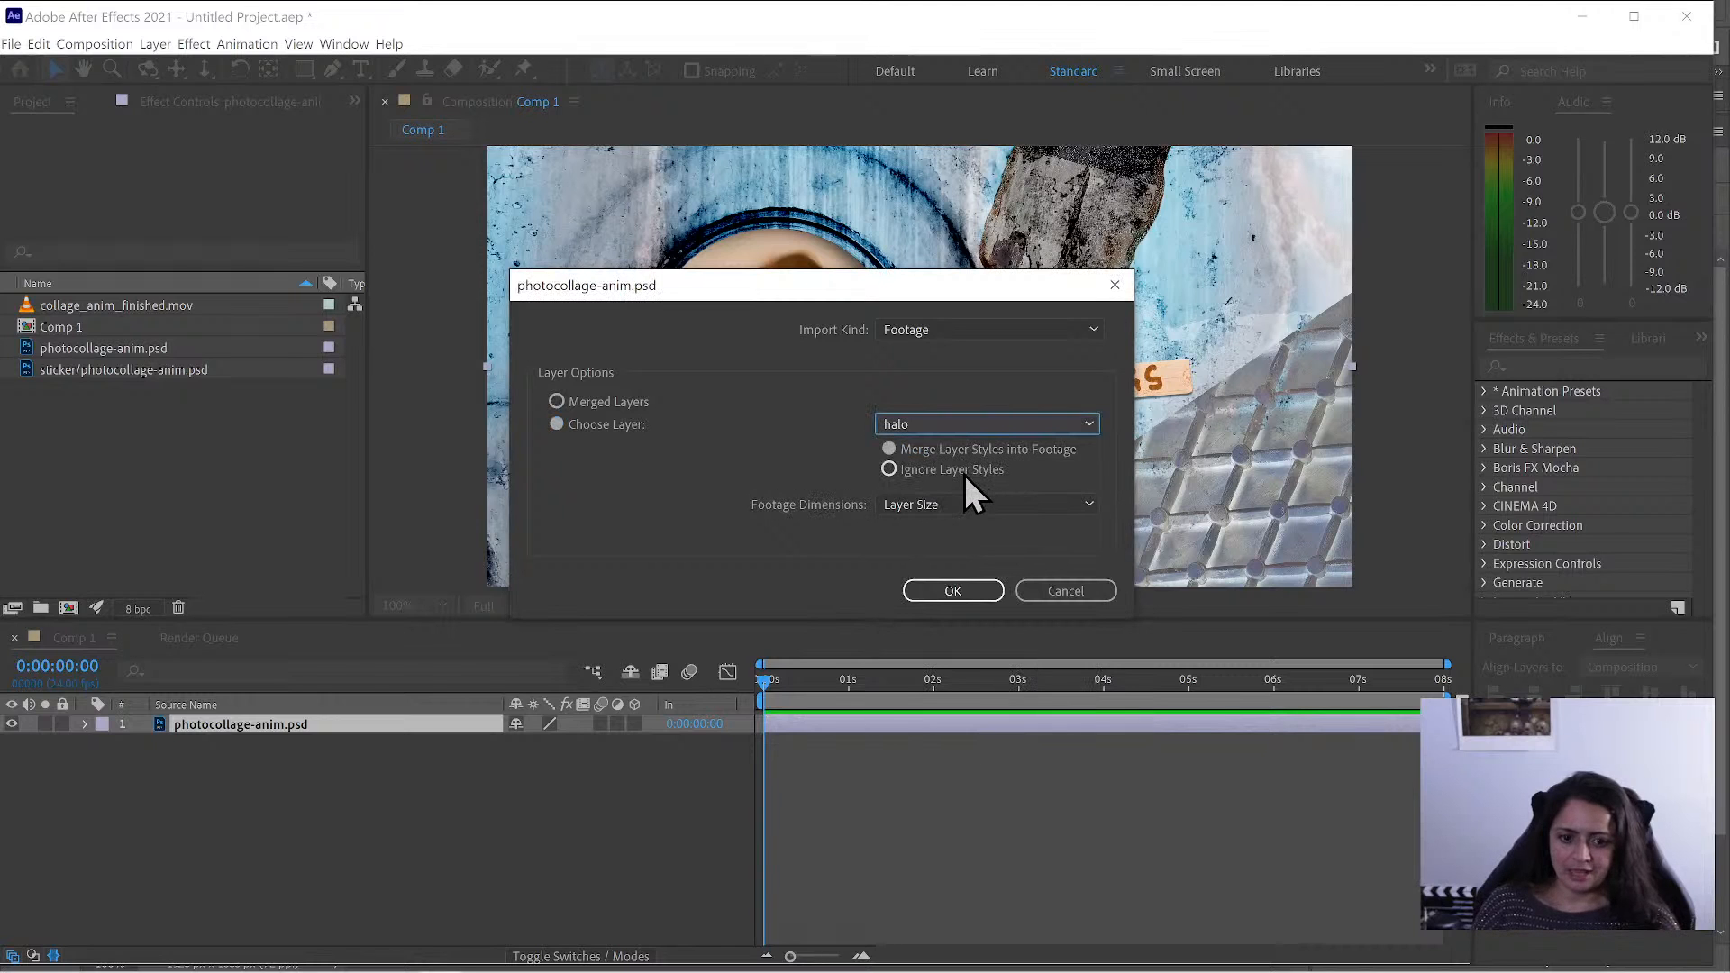
click(952, 592)
- Try placing the halo footage over the collage's painted halo in Comp 1, and delete that layer
drag(54, 355, 962, 367)
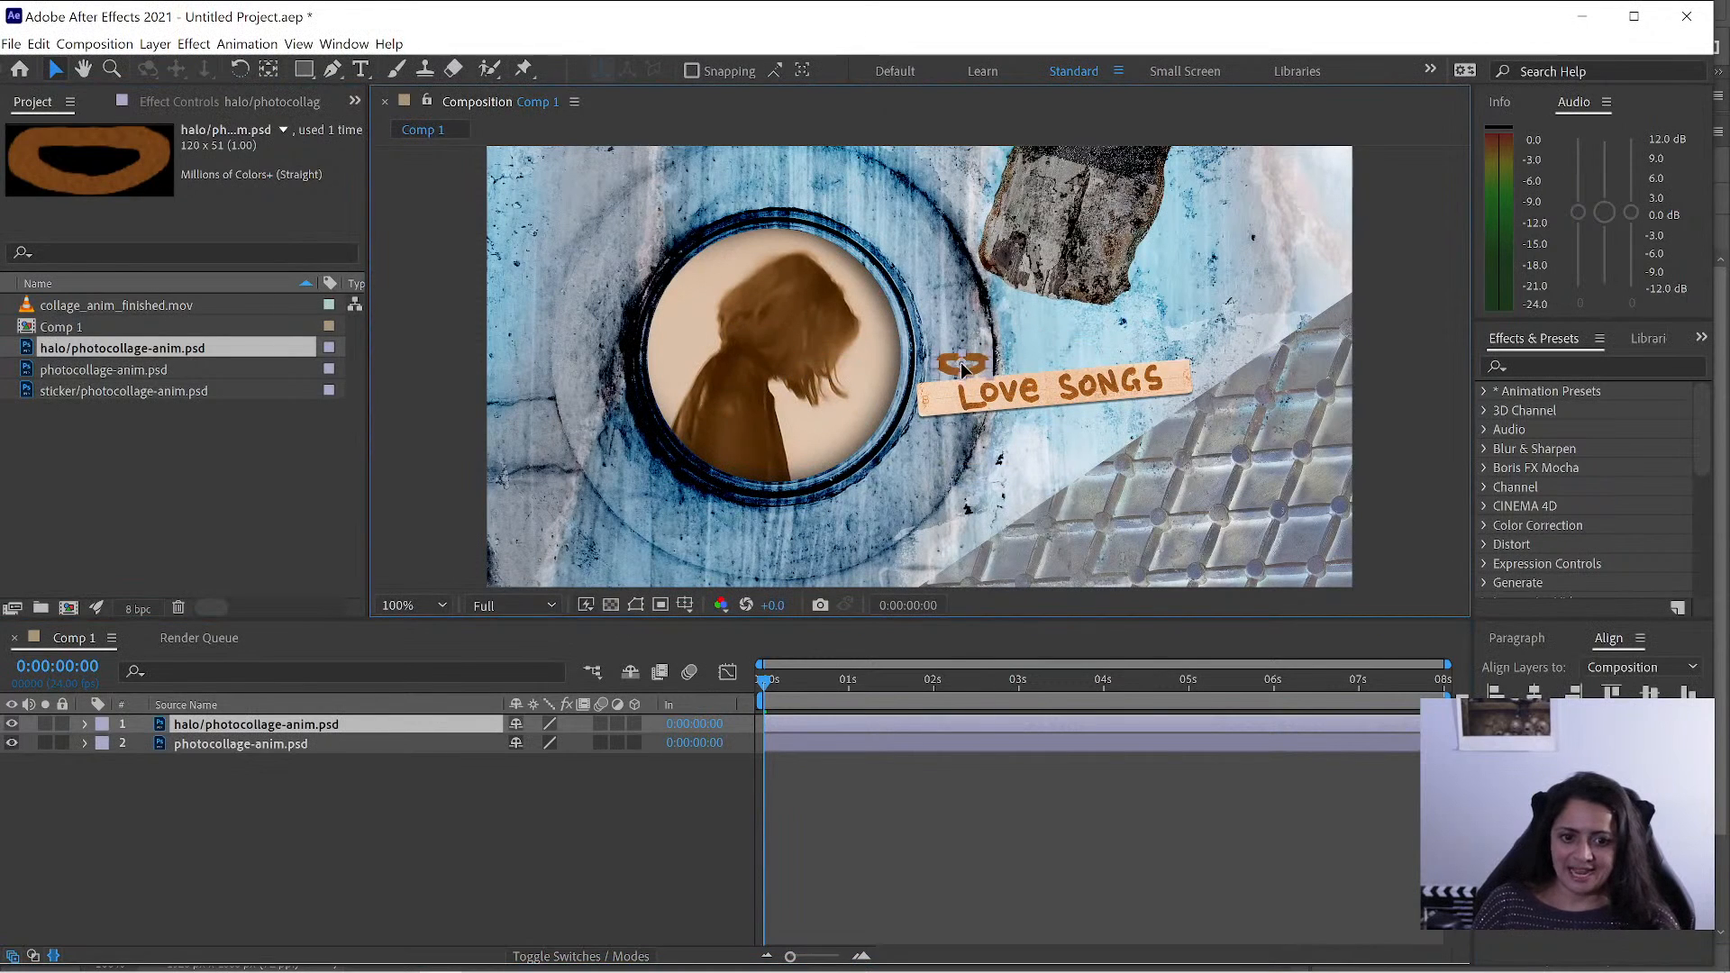
click(294, 728)
key(Delete)
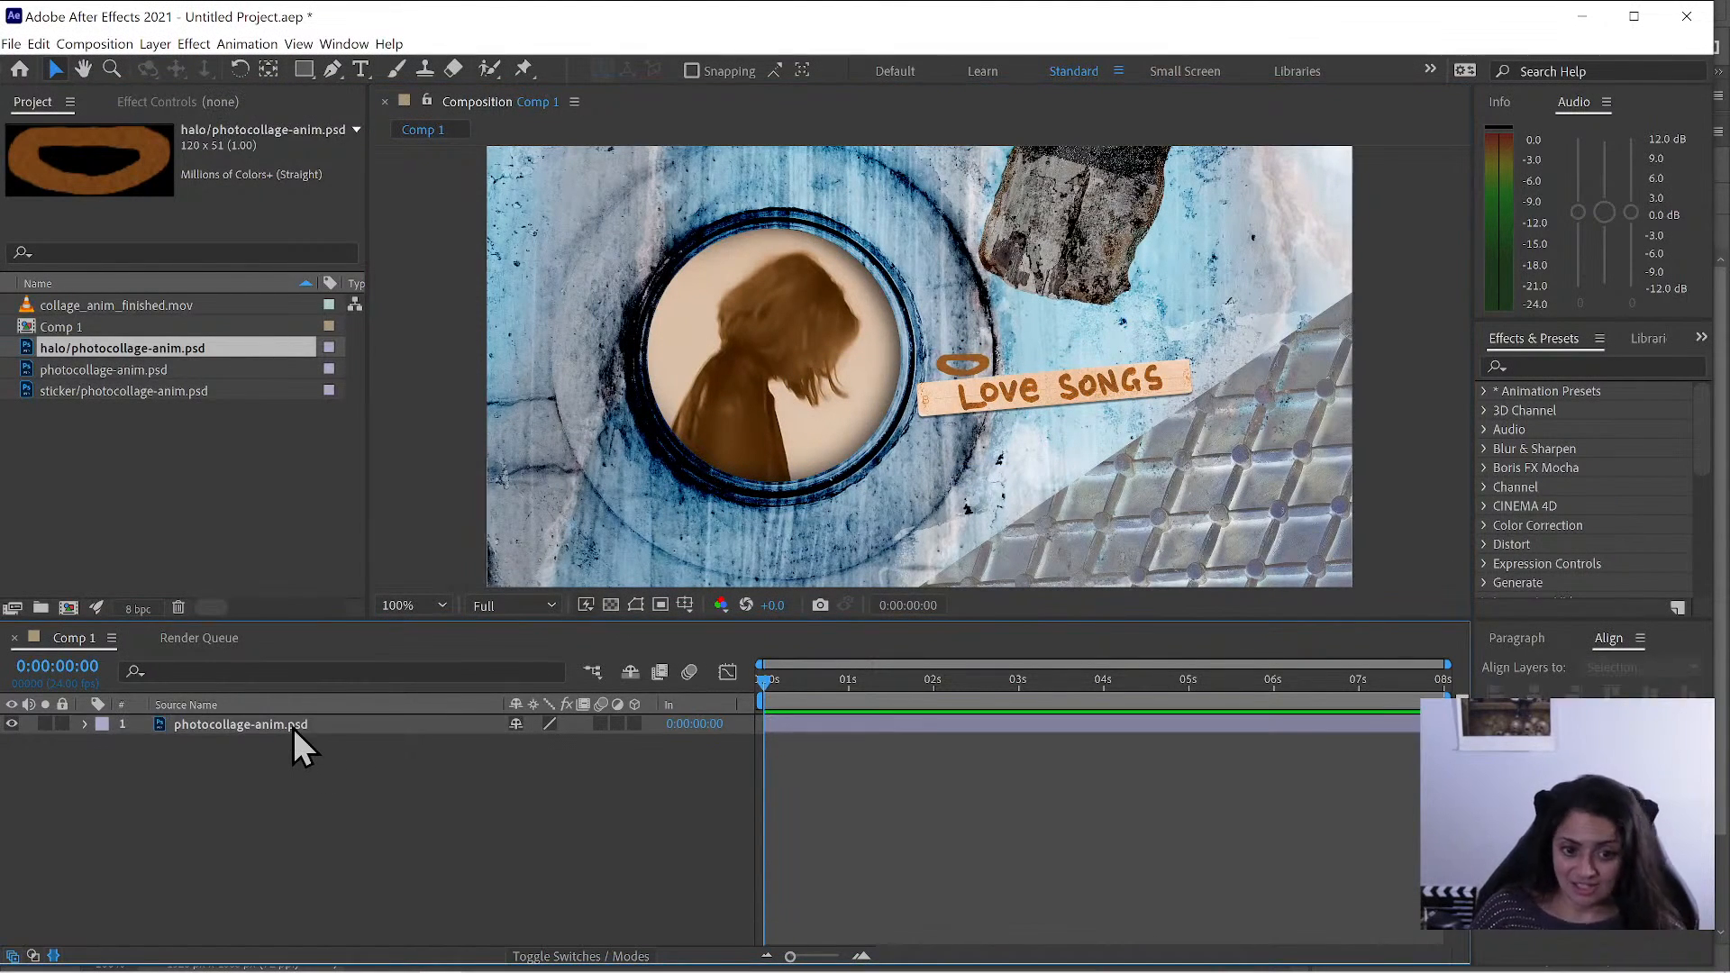
- Hide the photocollage-anim.psd layer in Comp 1
click(281, 727)
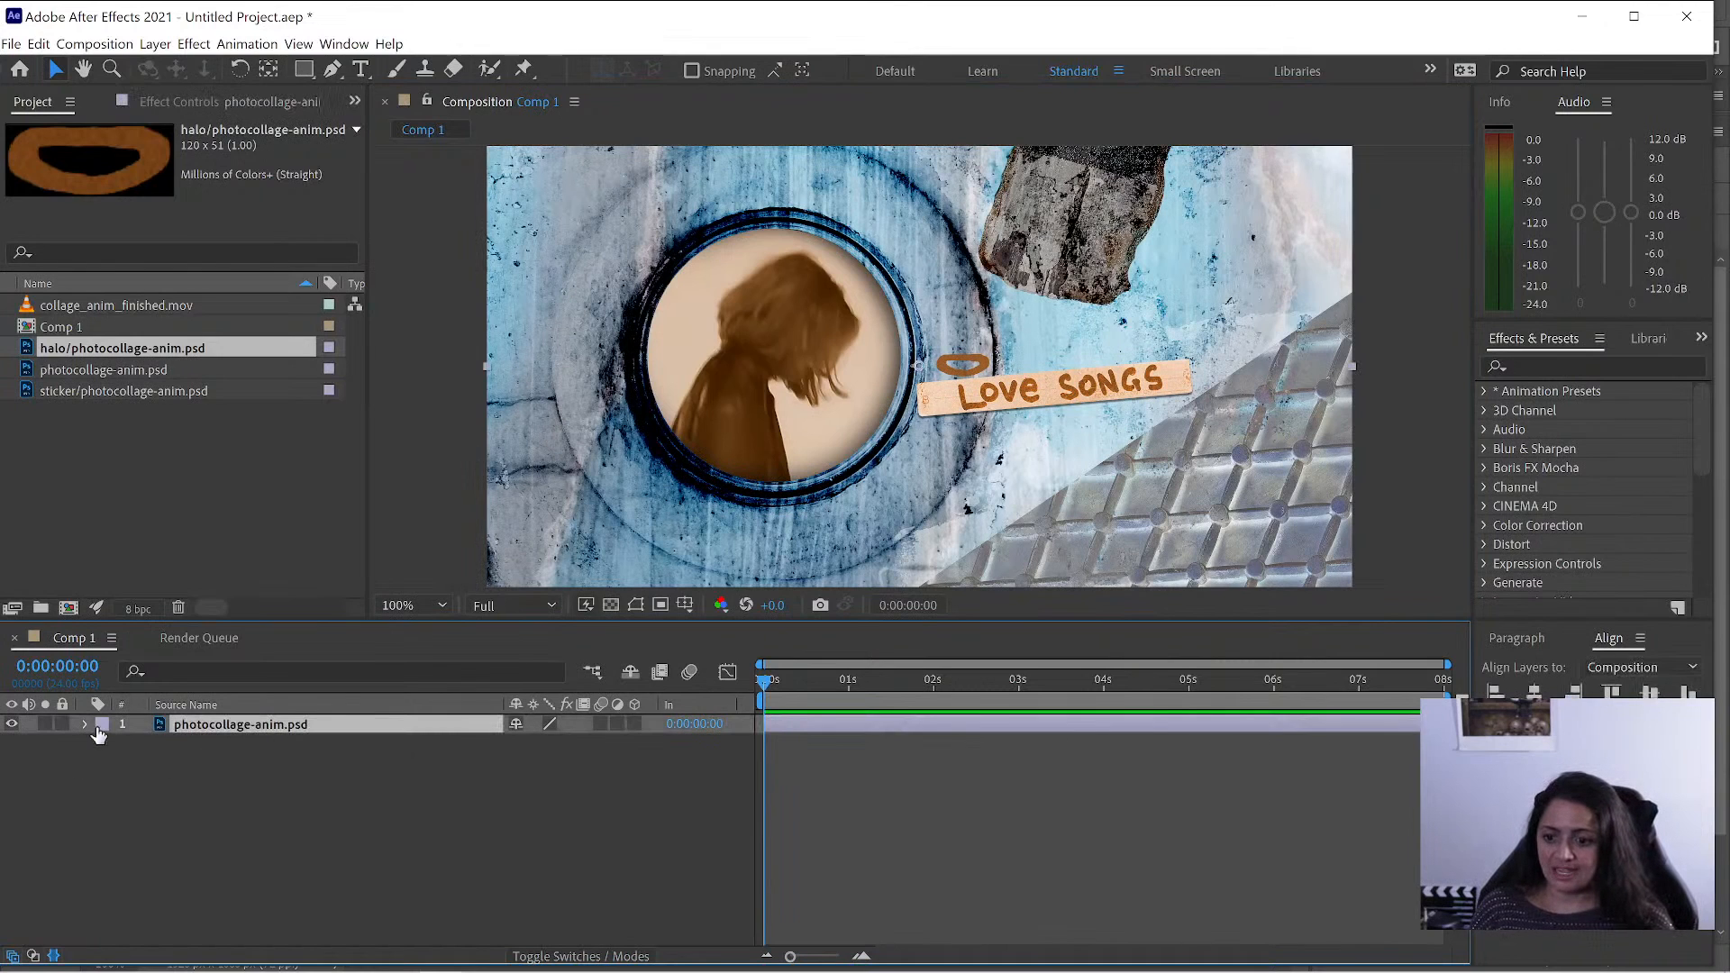
click(11, 725)
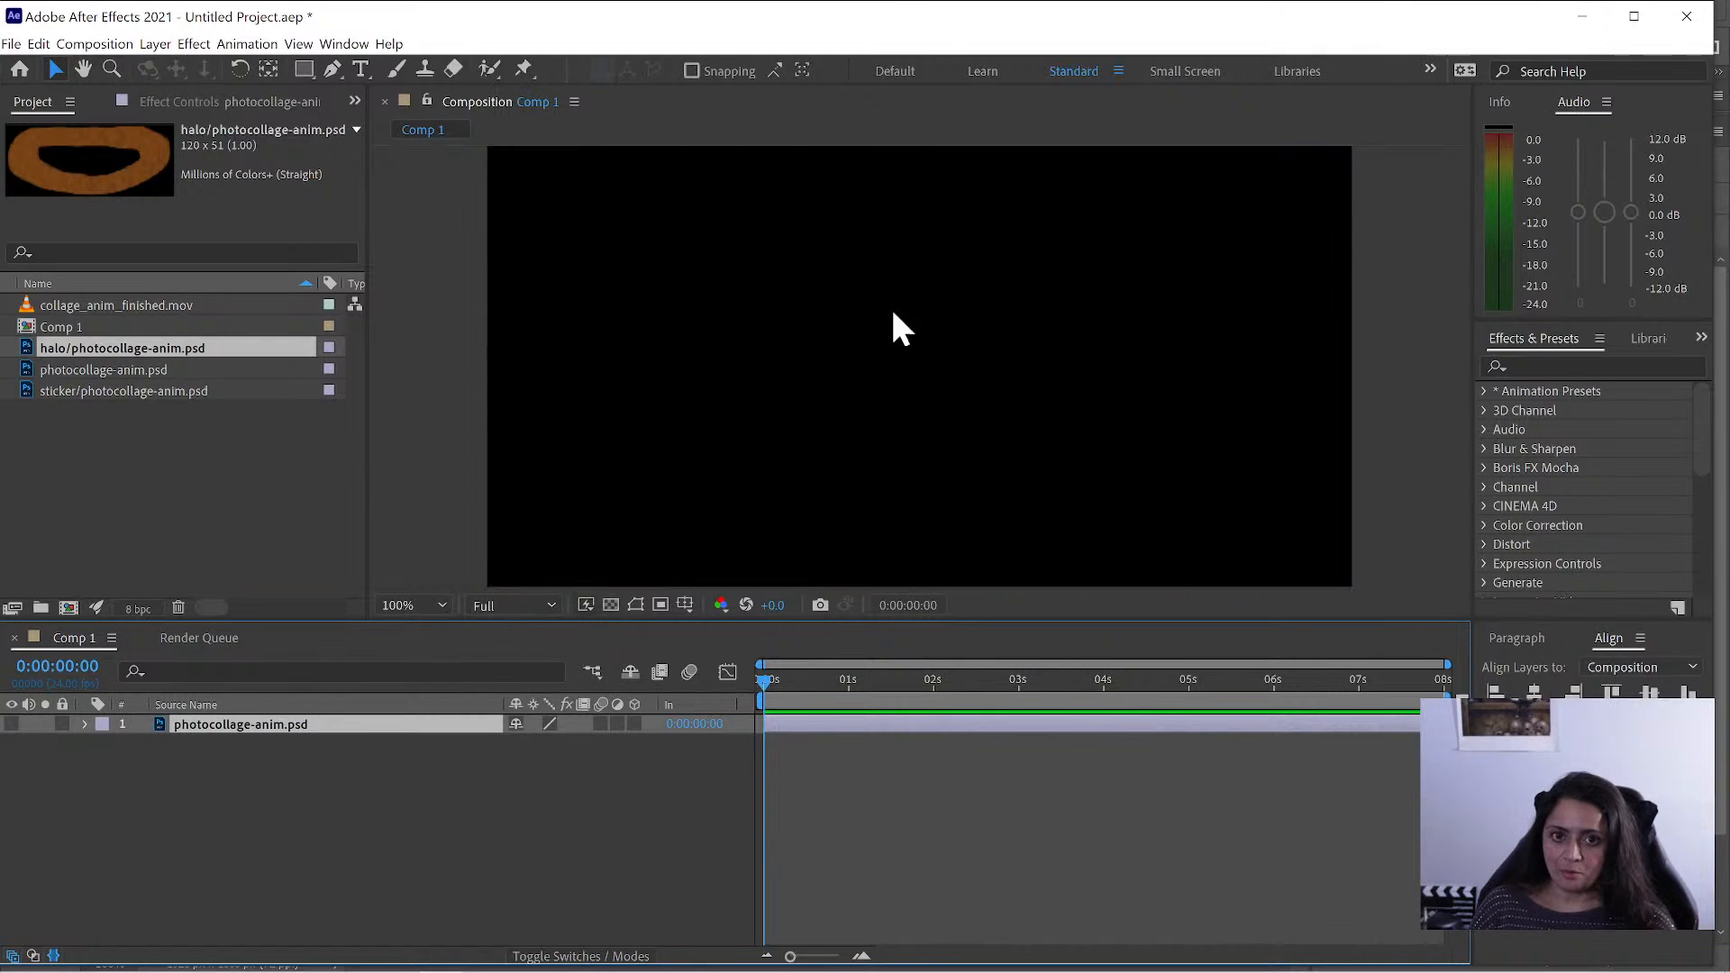
- Import photocollage-anim.psd as footage again, choosing only the halo layer with footage dimensions set to Document Size
click(96, 469)
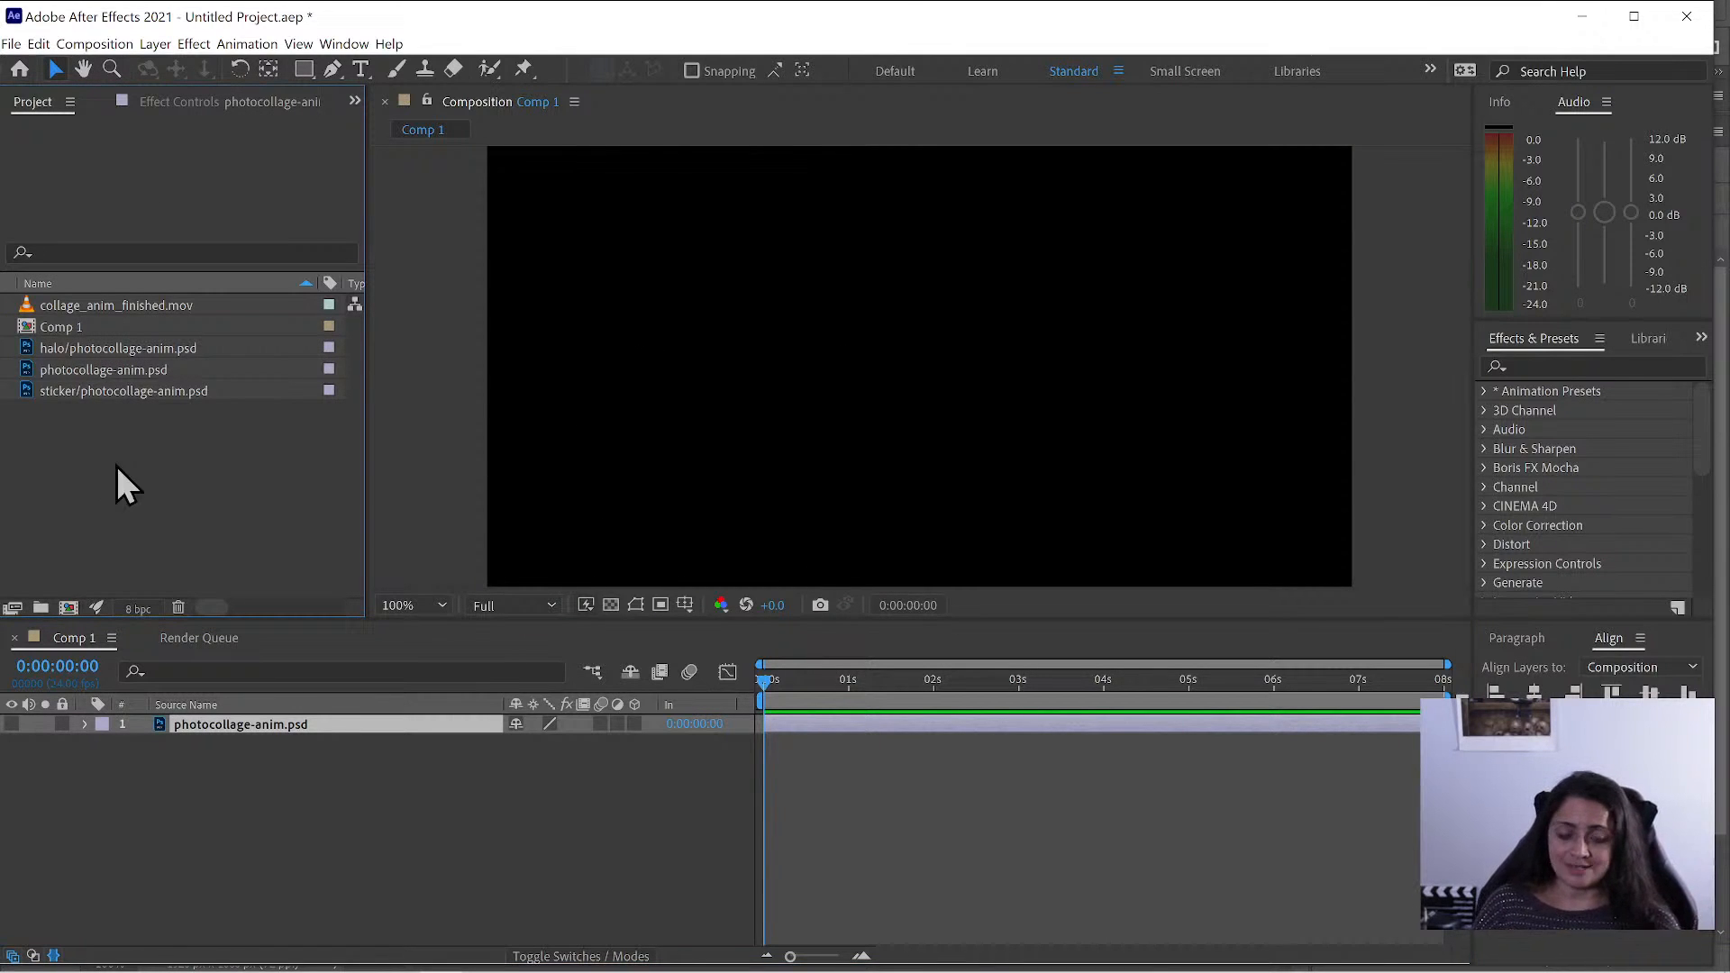
double_click(116, 481)
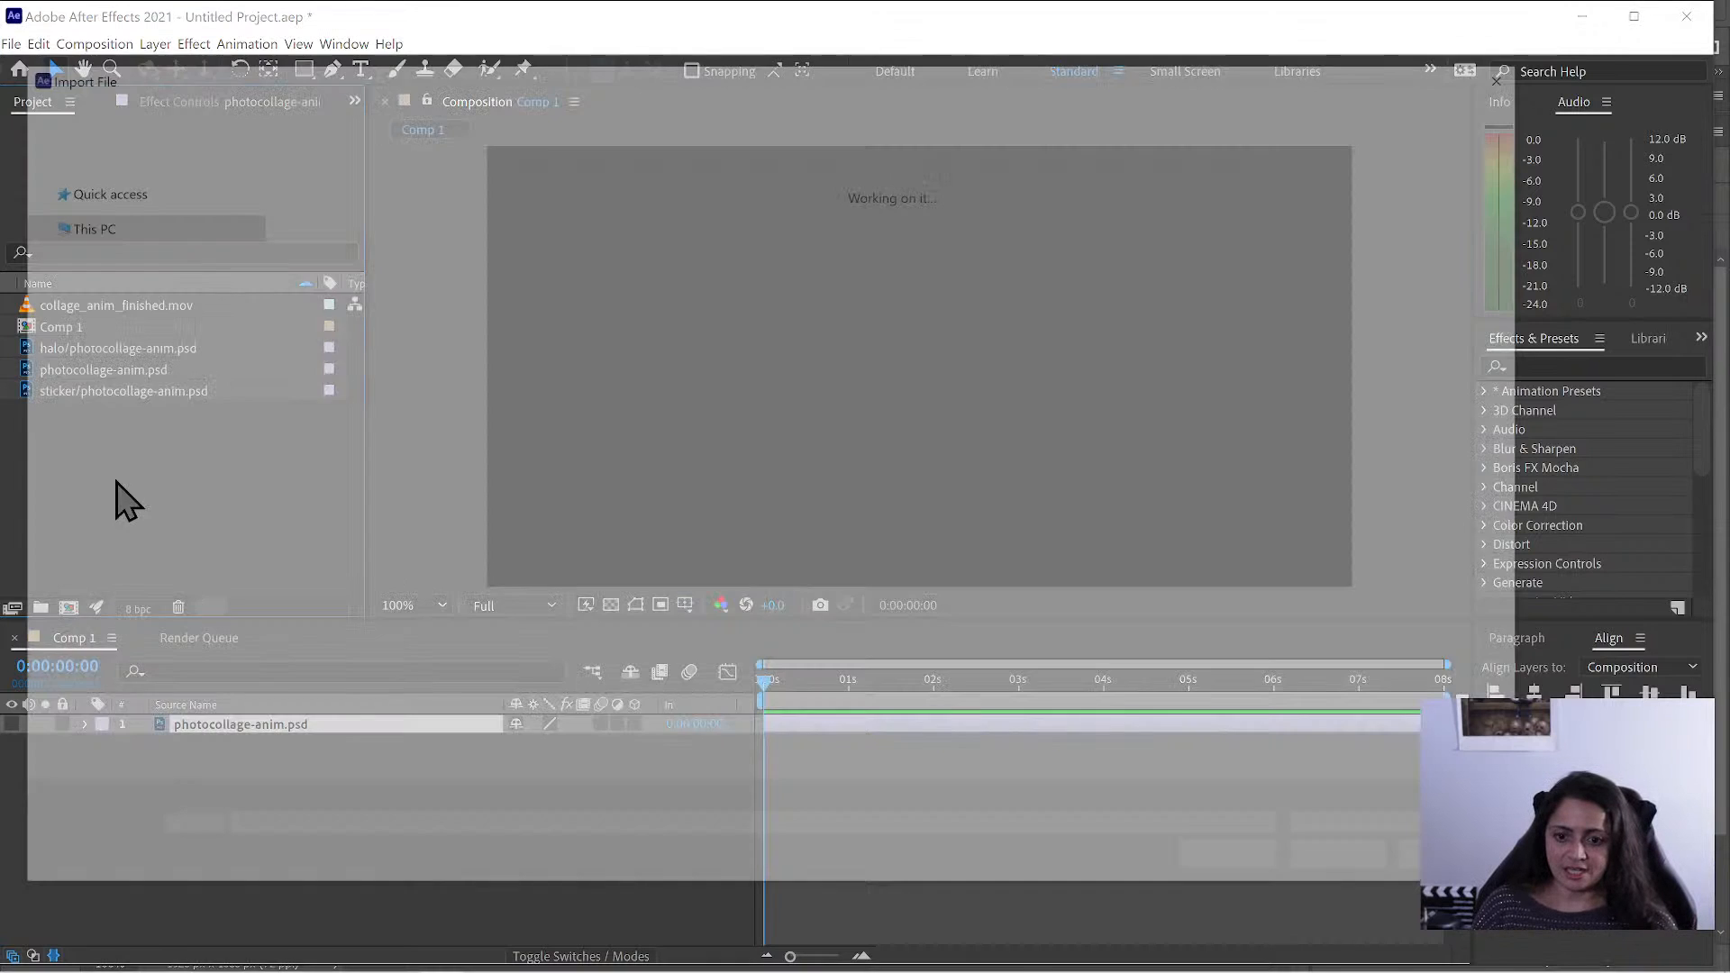
click(350, 252)
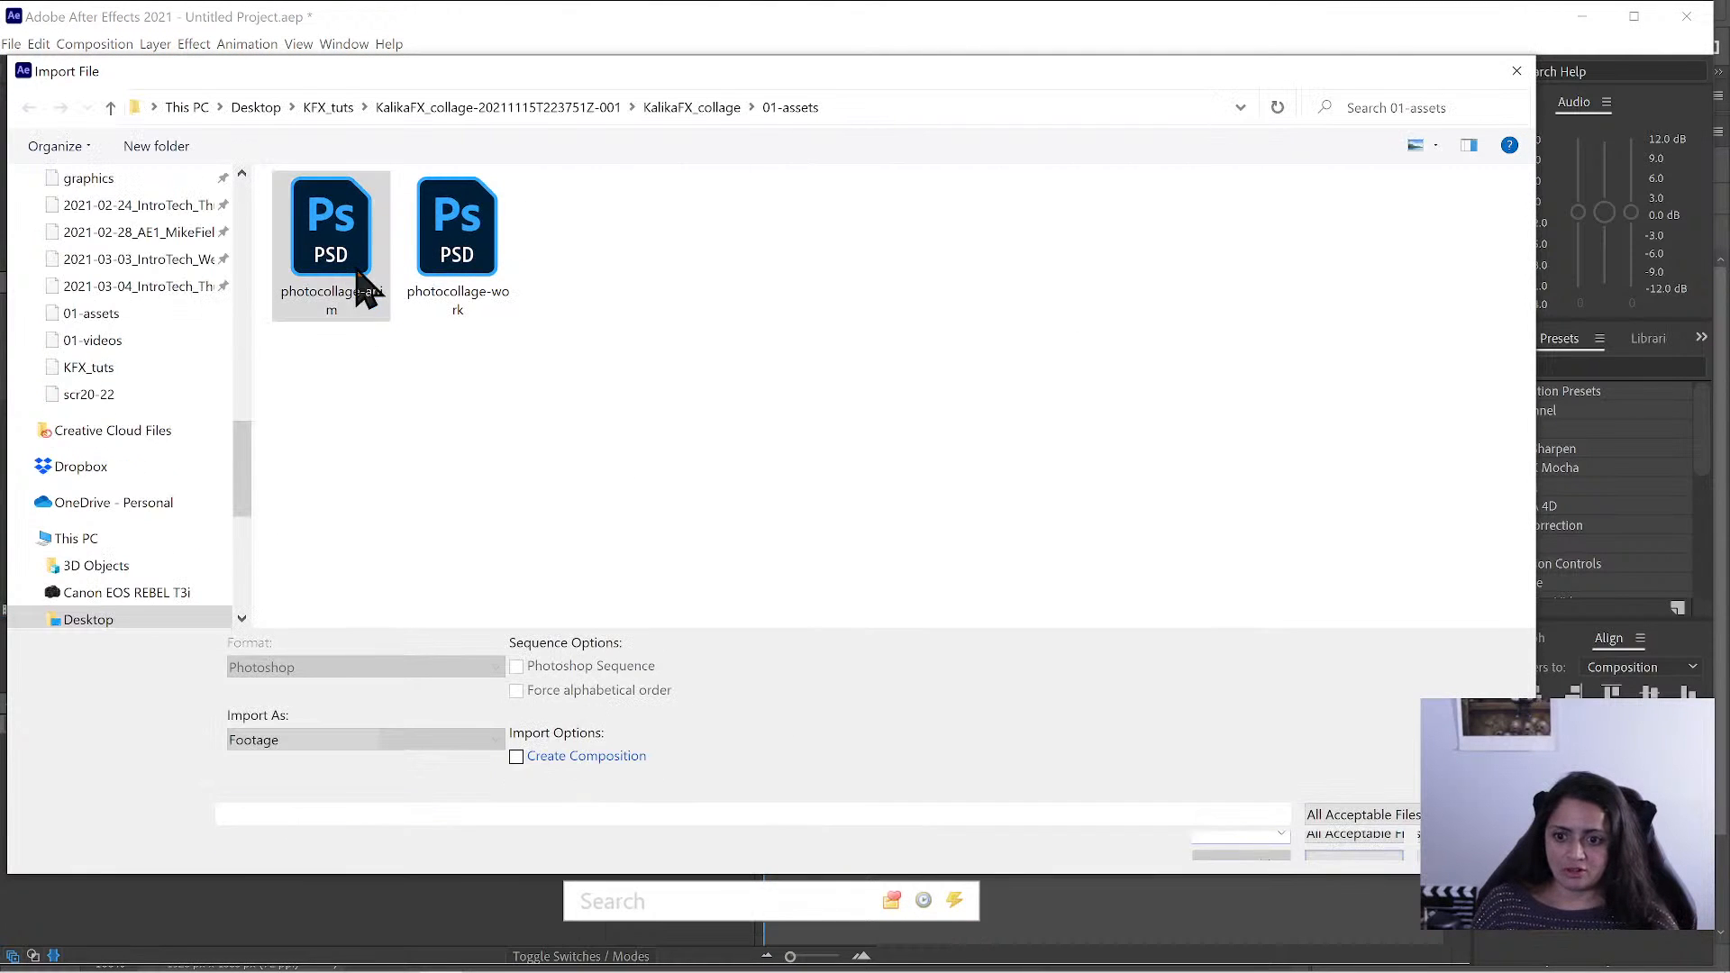
click(1377, 849)
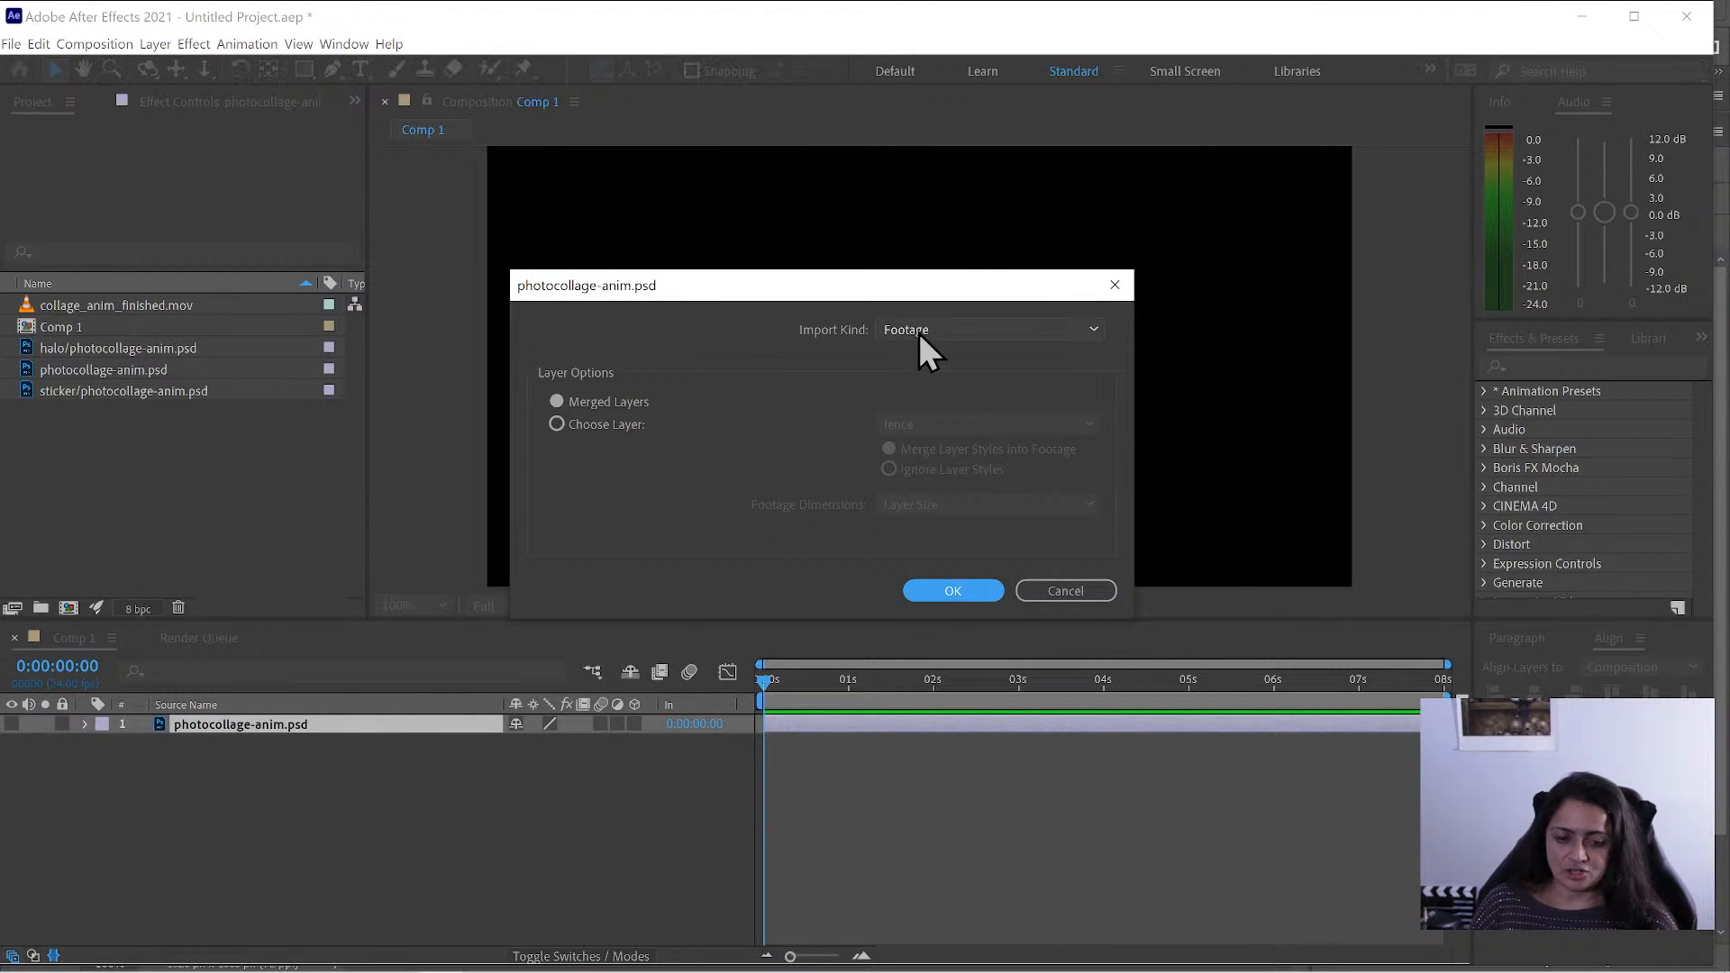
click(649, 424)
click(995, 423)
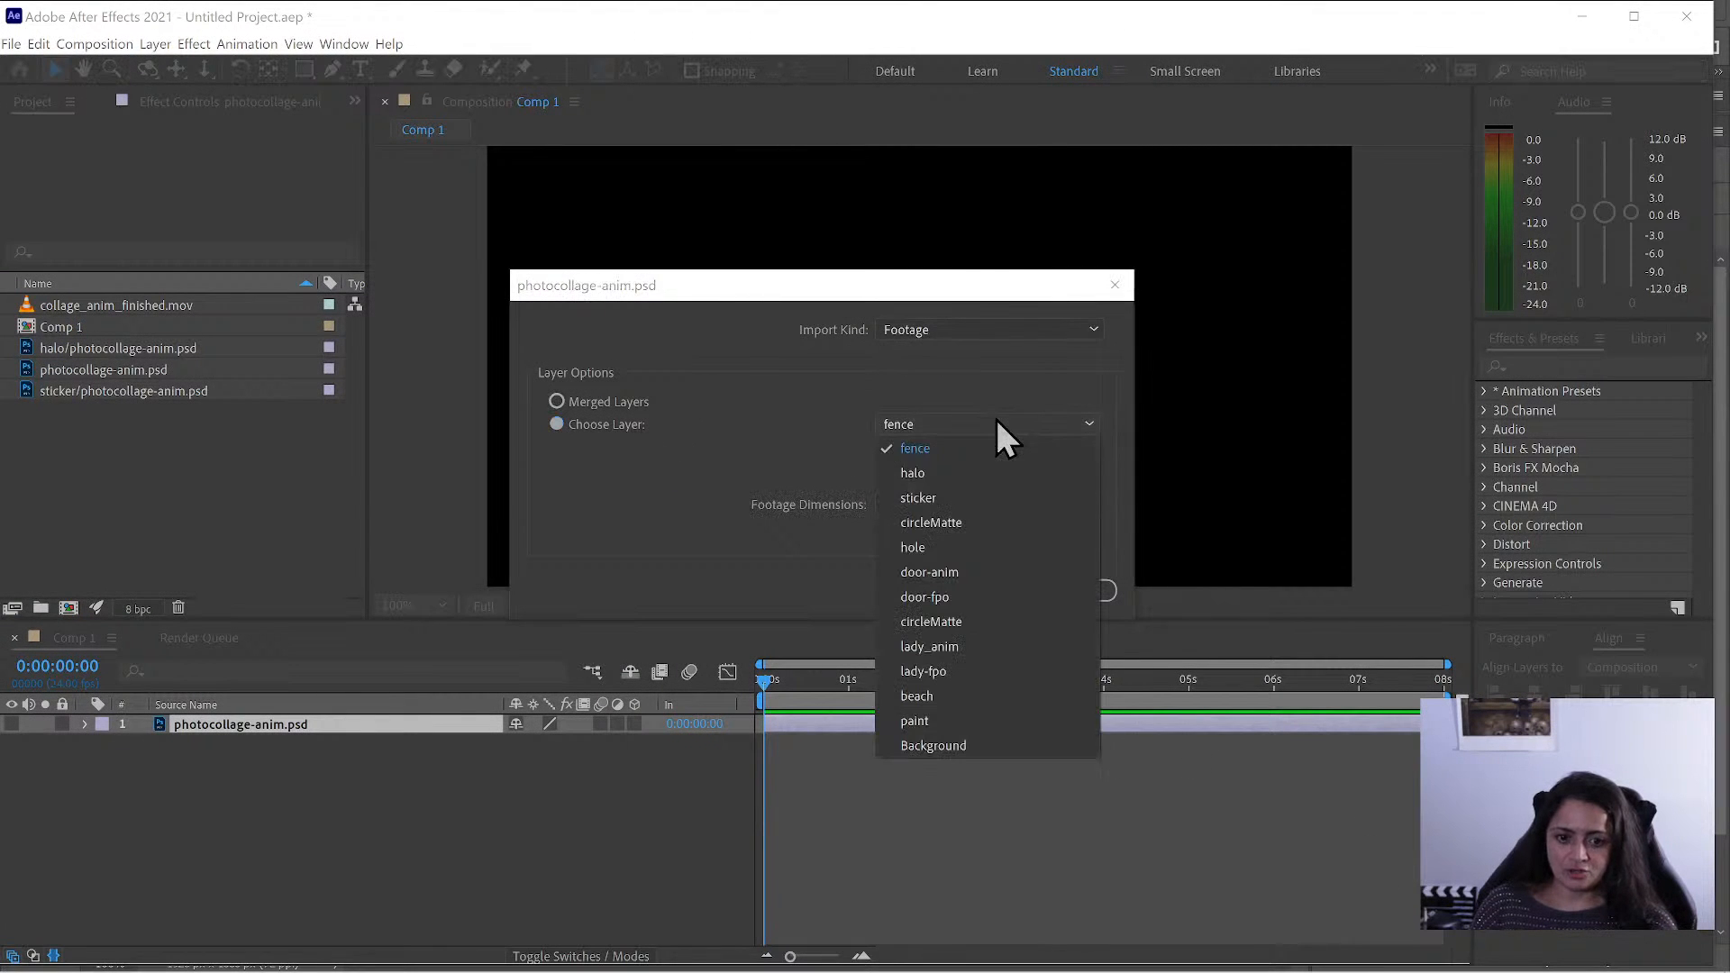
click(993, 474)
click(930, 504)
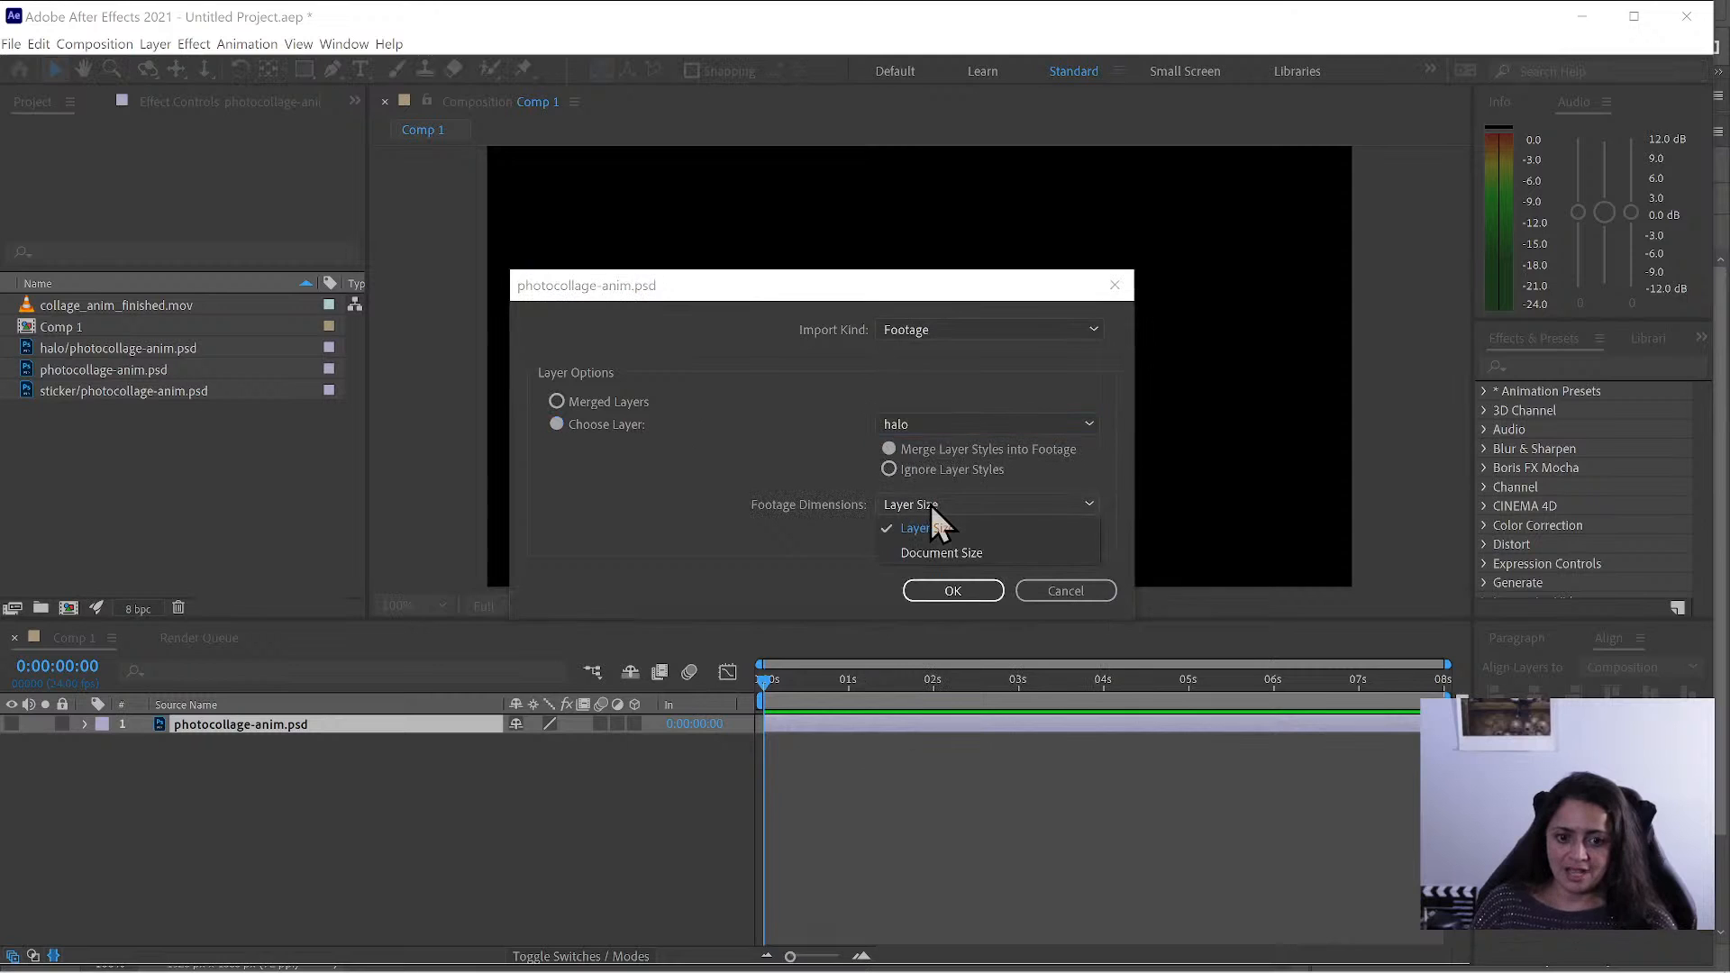
click(975, 554)
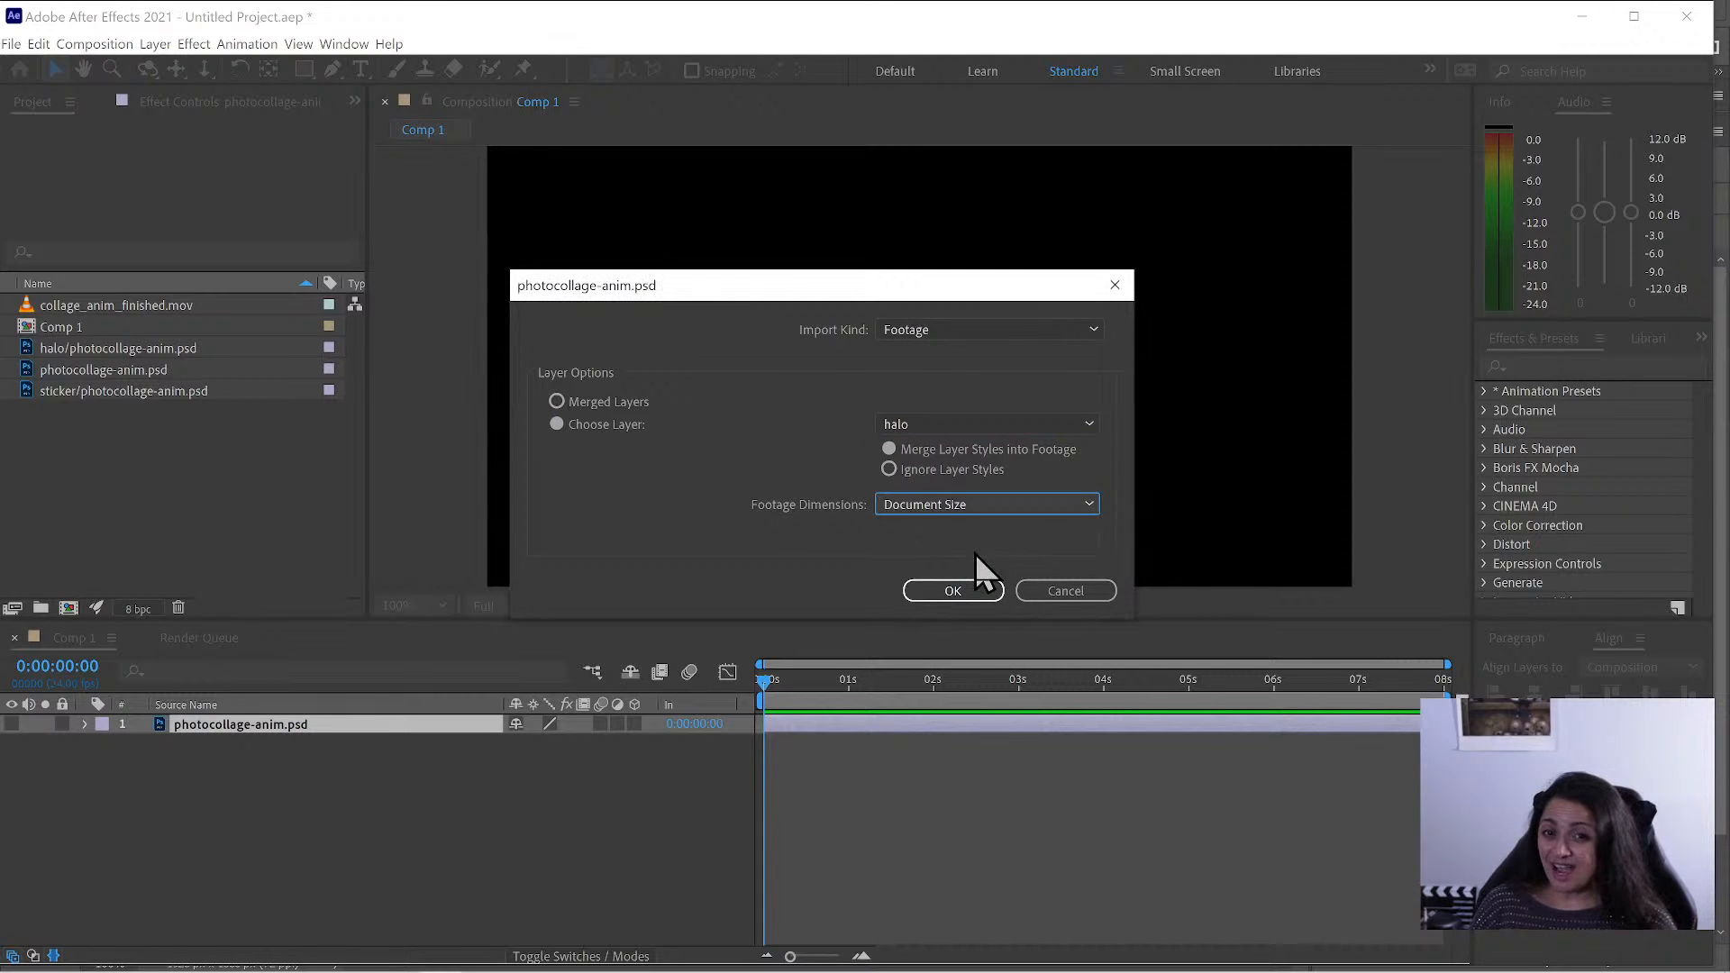
click(956, 594)
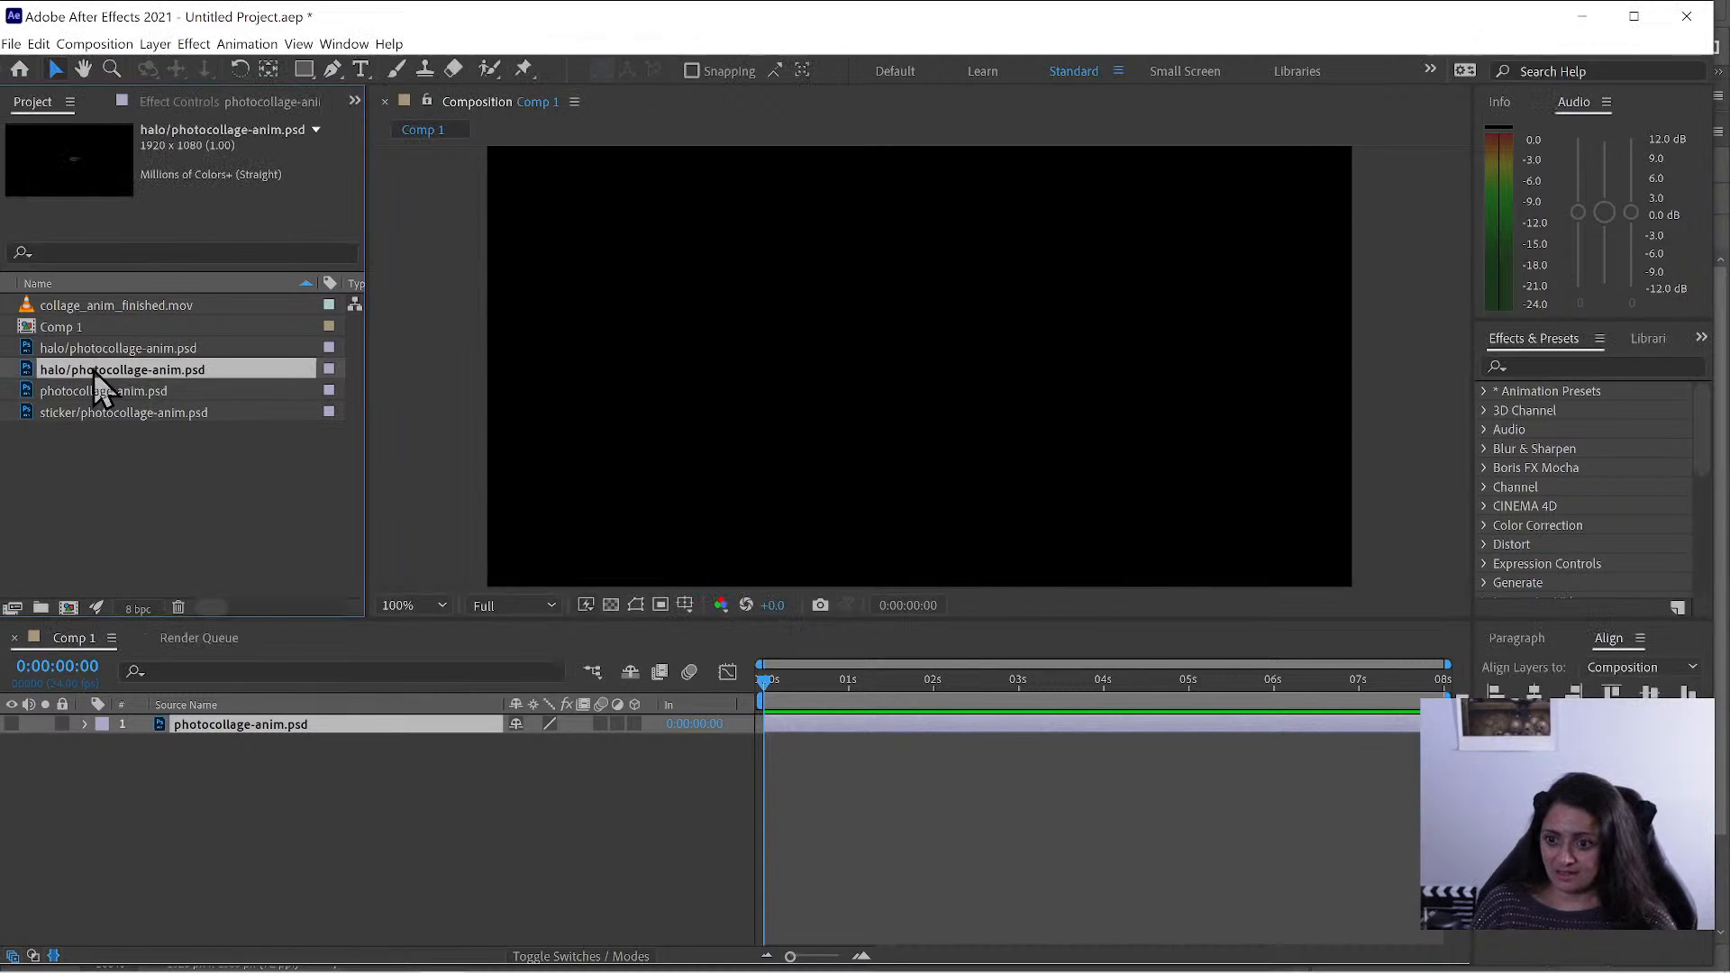
- Add the document-size halo footage above the collage in Comp 1 and toggle the collage layer's visibility to compare their alignment
drag(97, 383, 257, 739)
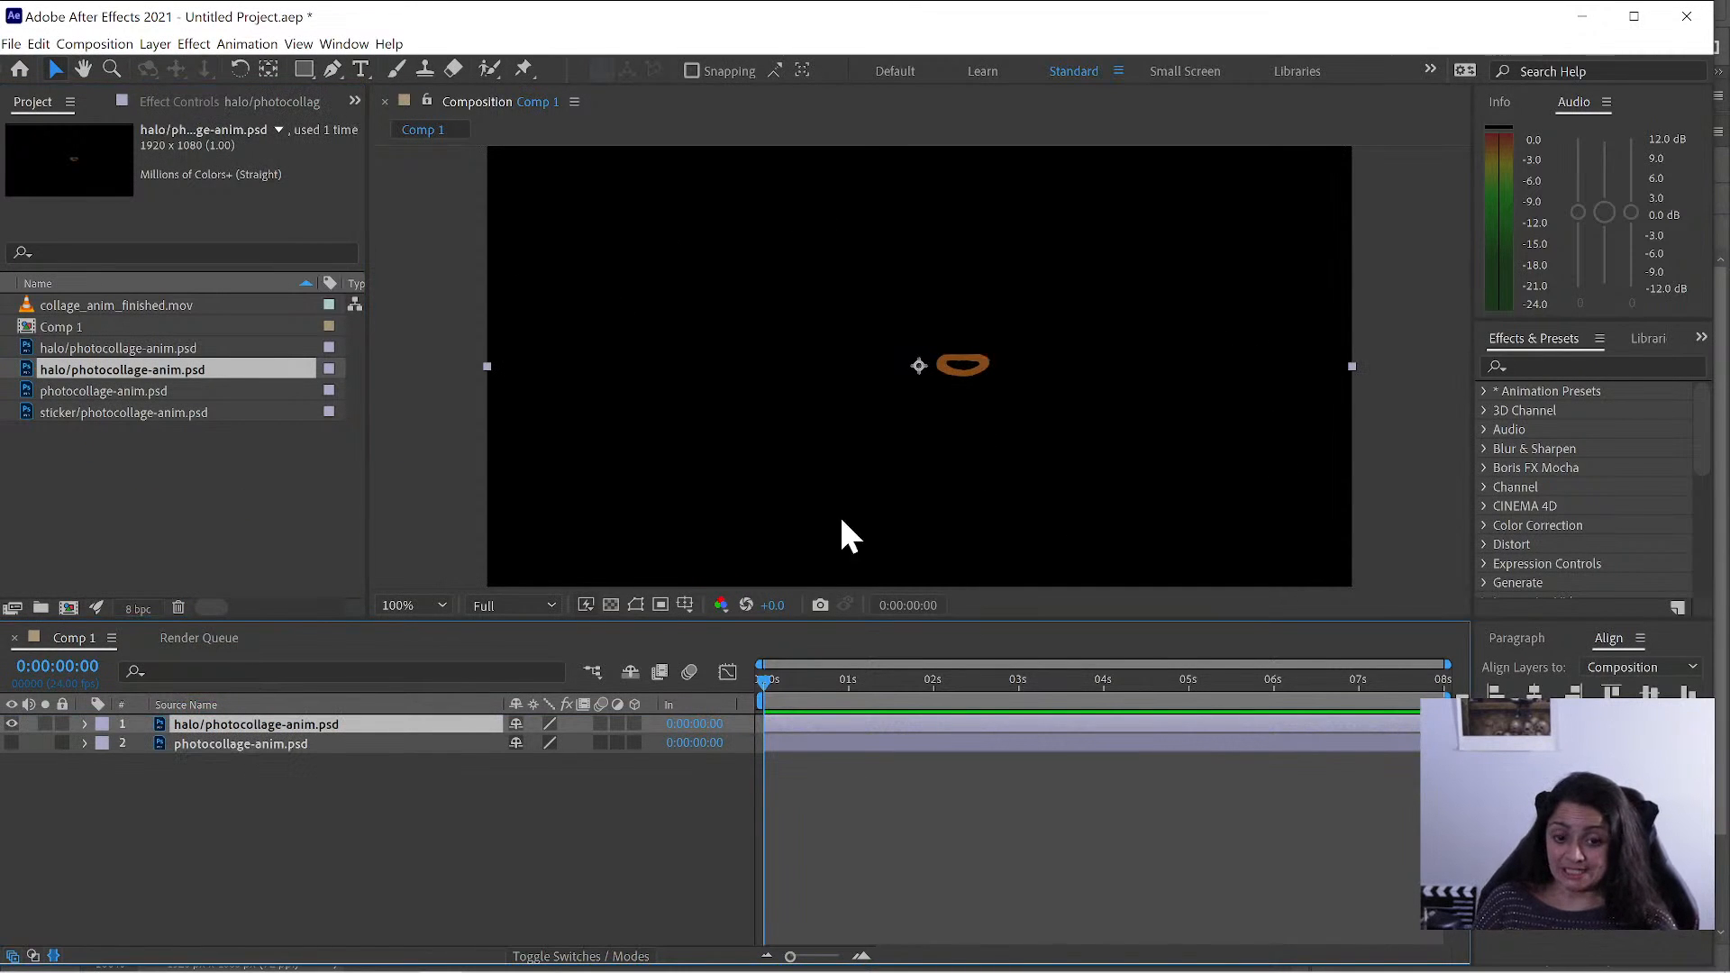
click(11, 744)
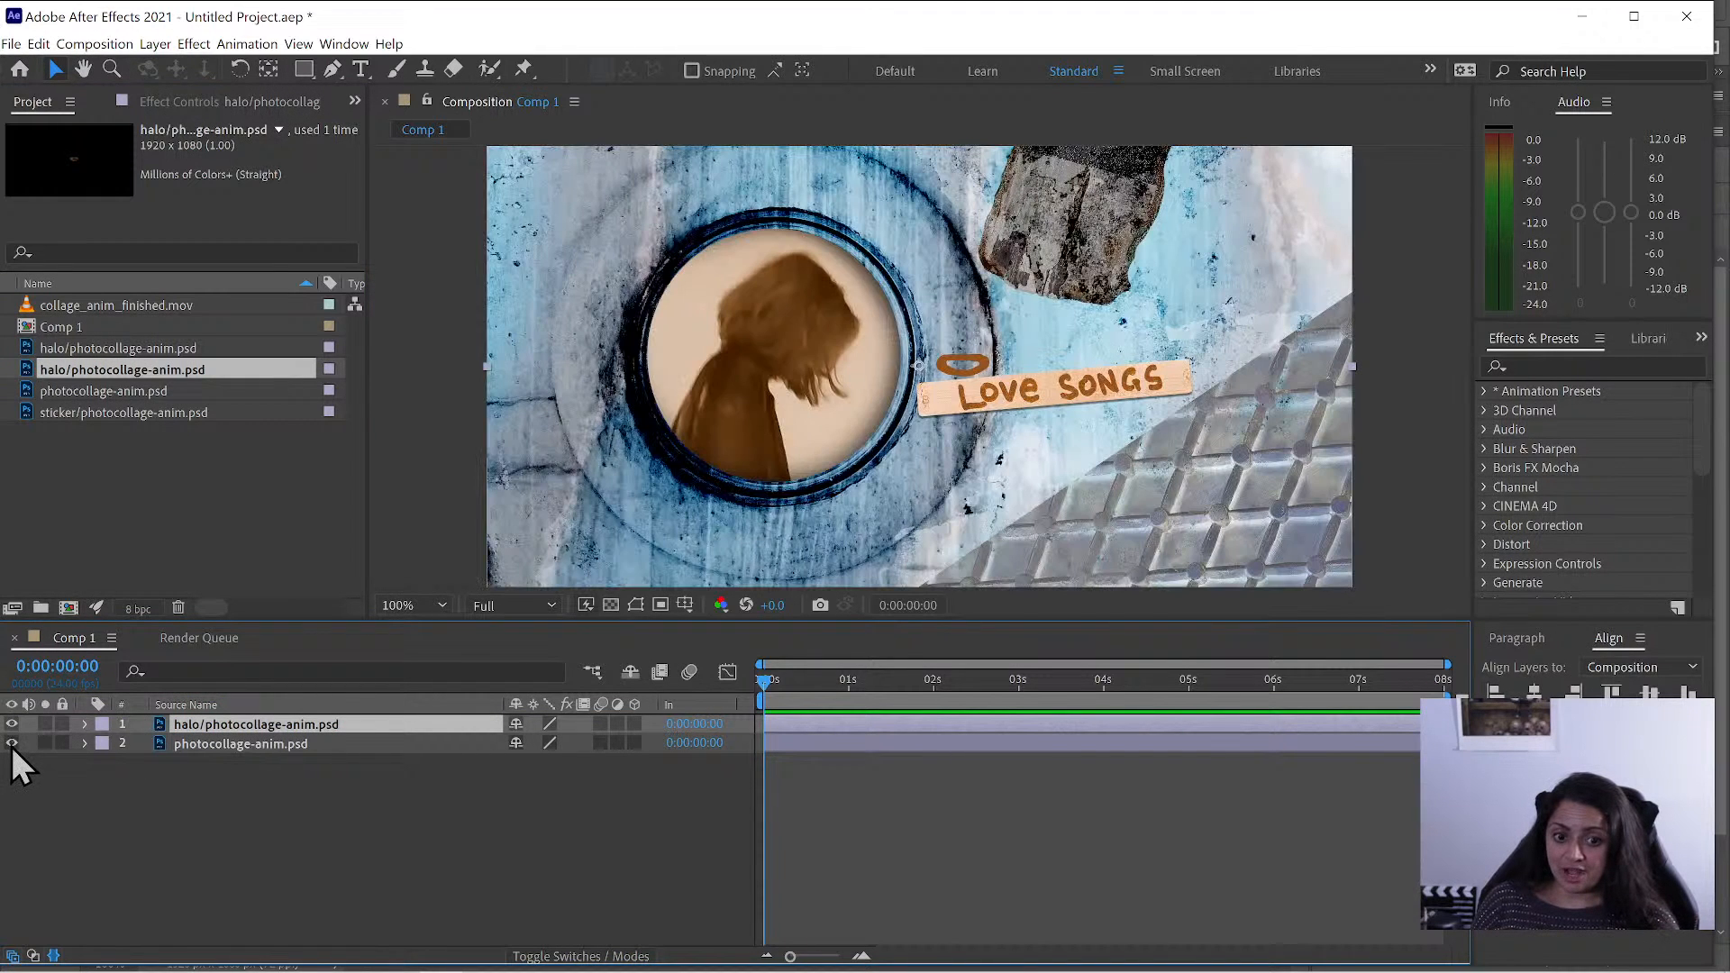
click(12, 743)
click(12, 744)
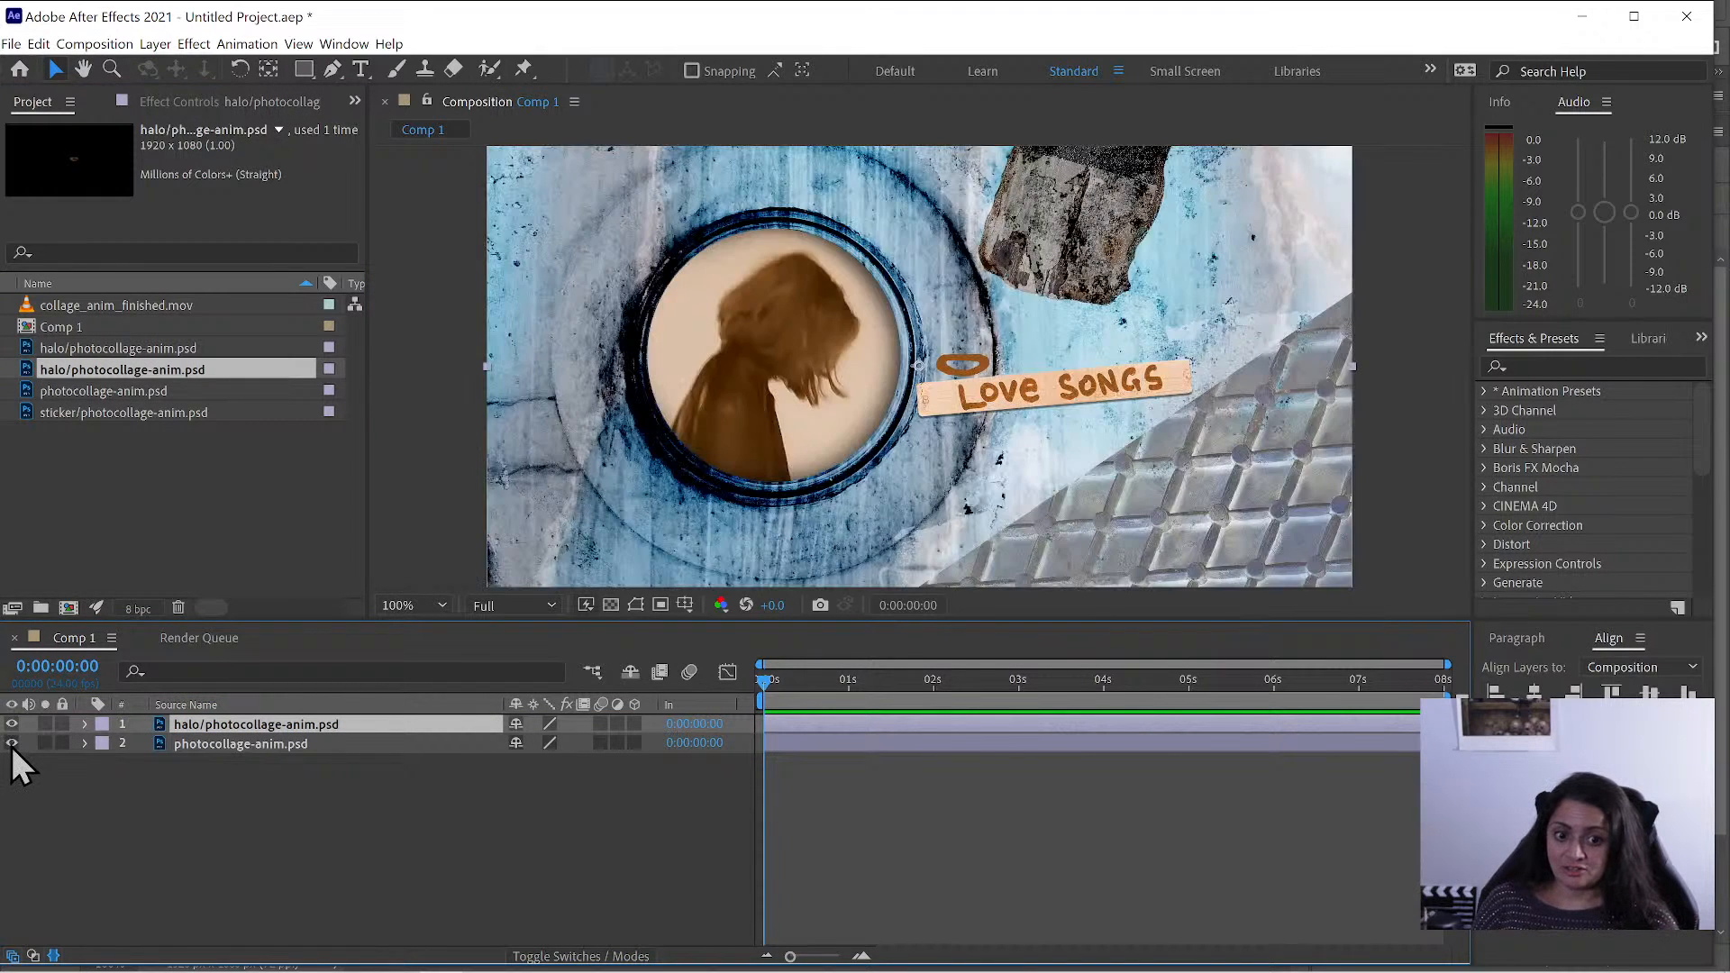
click(12, 744)
click(12, 743)
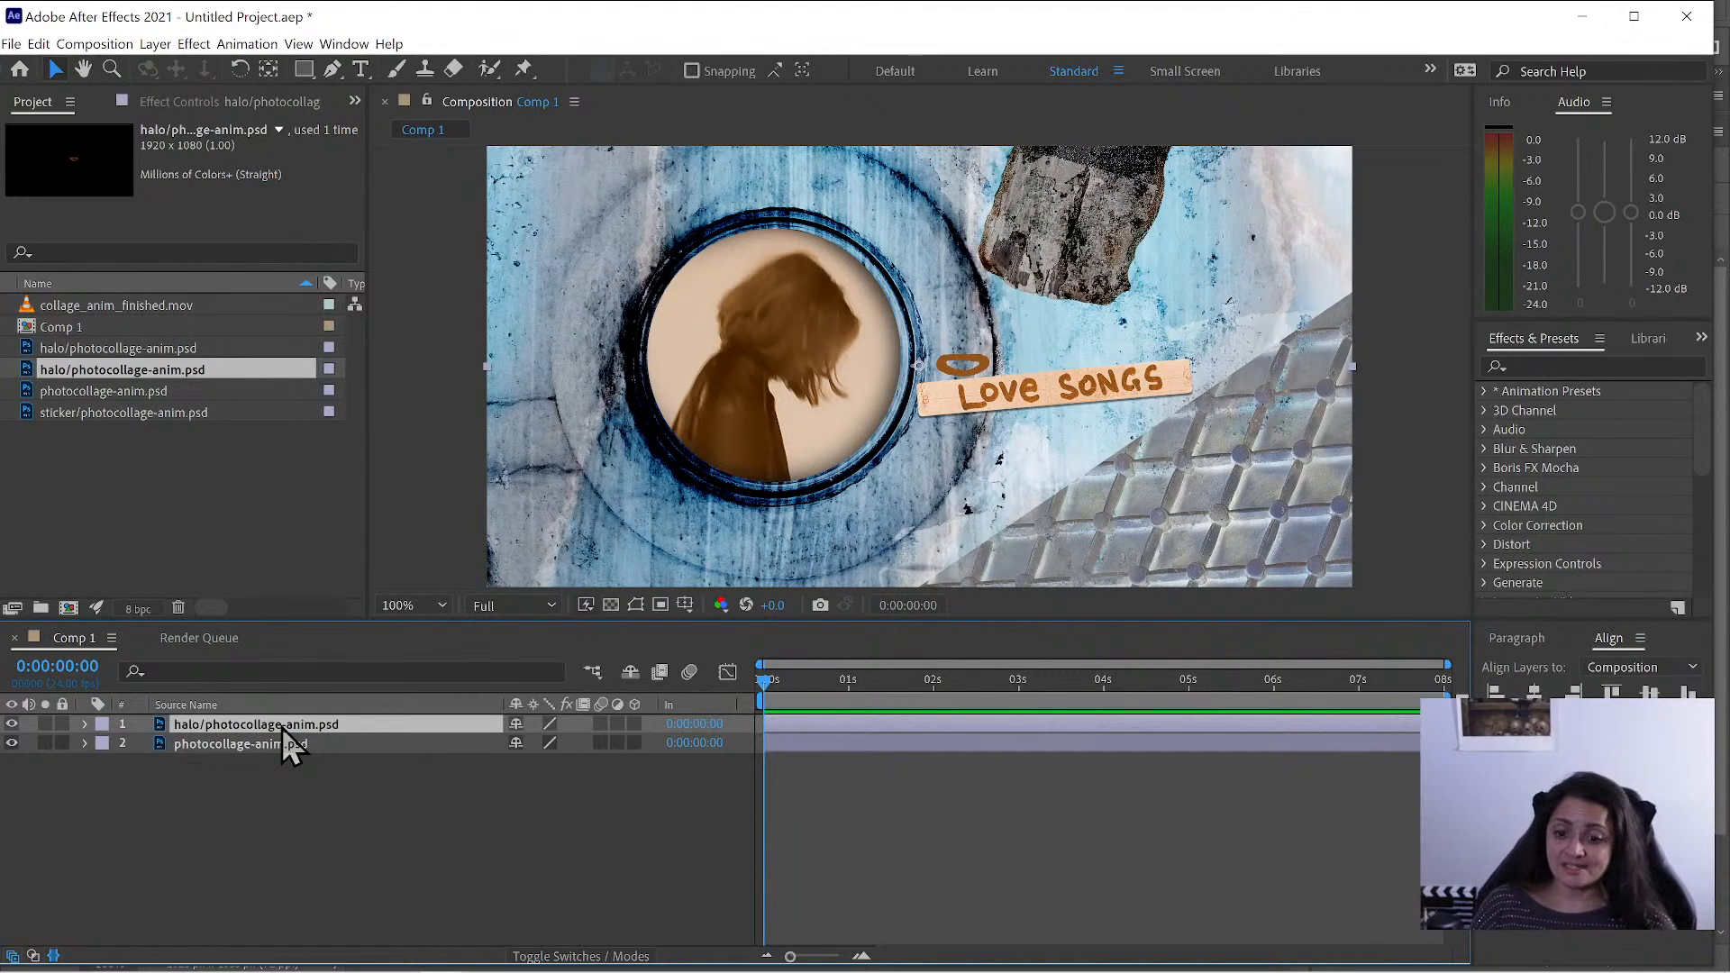
click(11, 744)
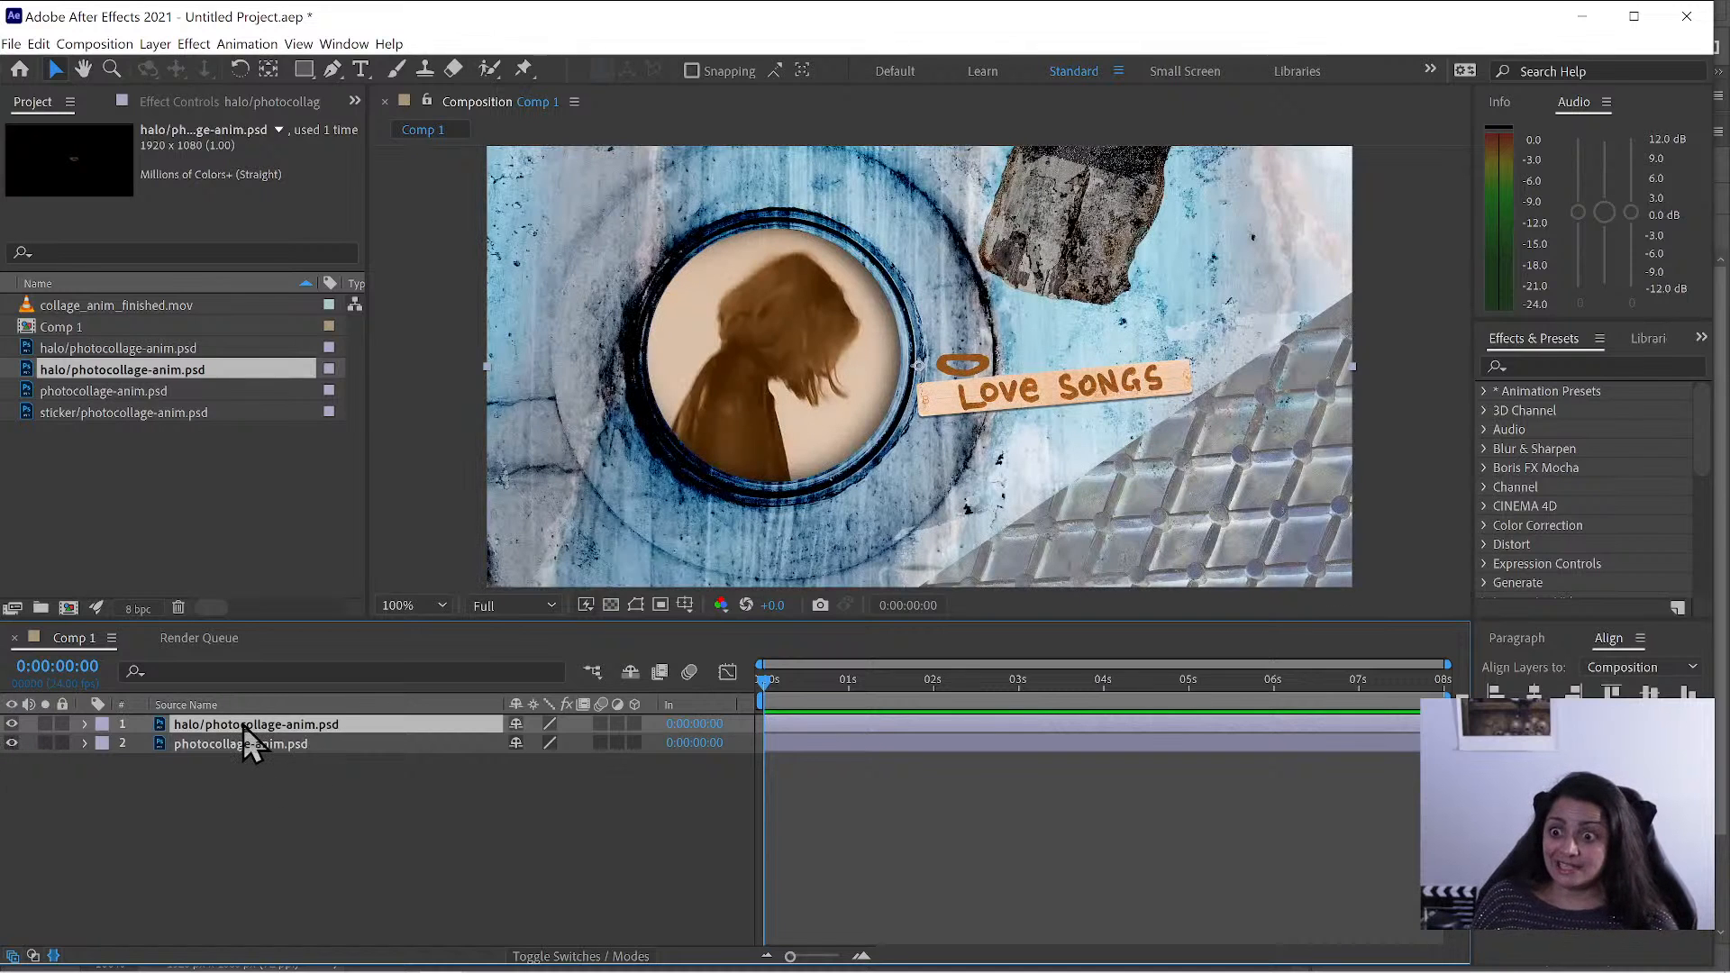
- Move the halo layer's anchor point to the halo's centre and draw a rectangular mask closely around the halo
click(269, 69)
drag(923, 365, 963, 370)
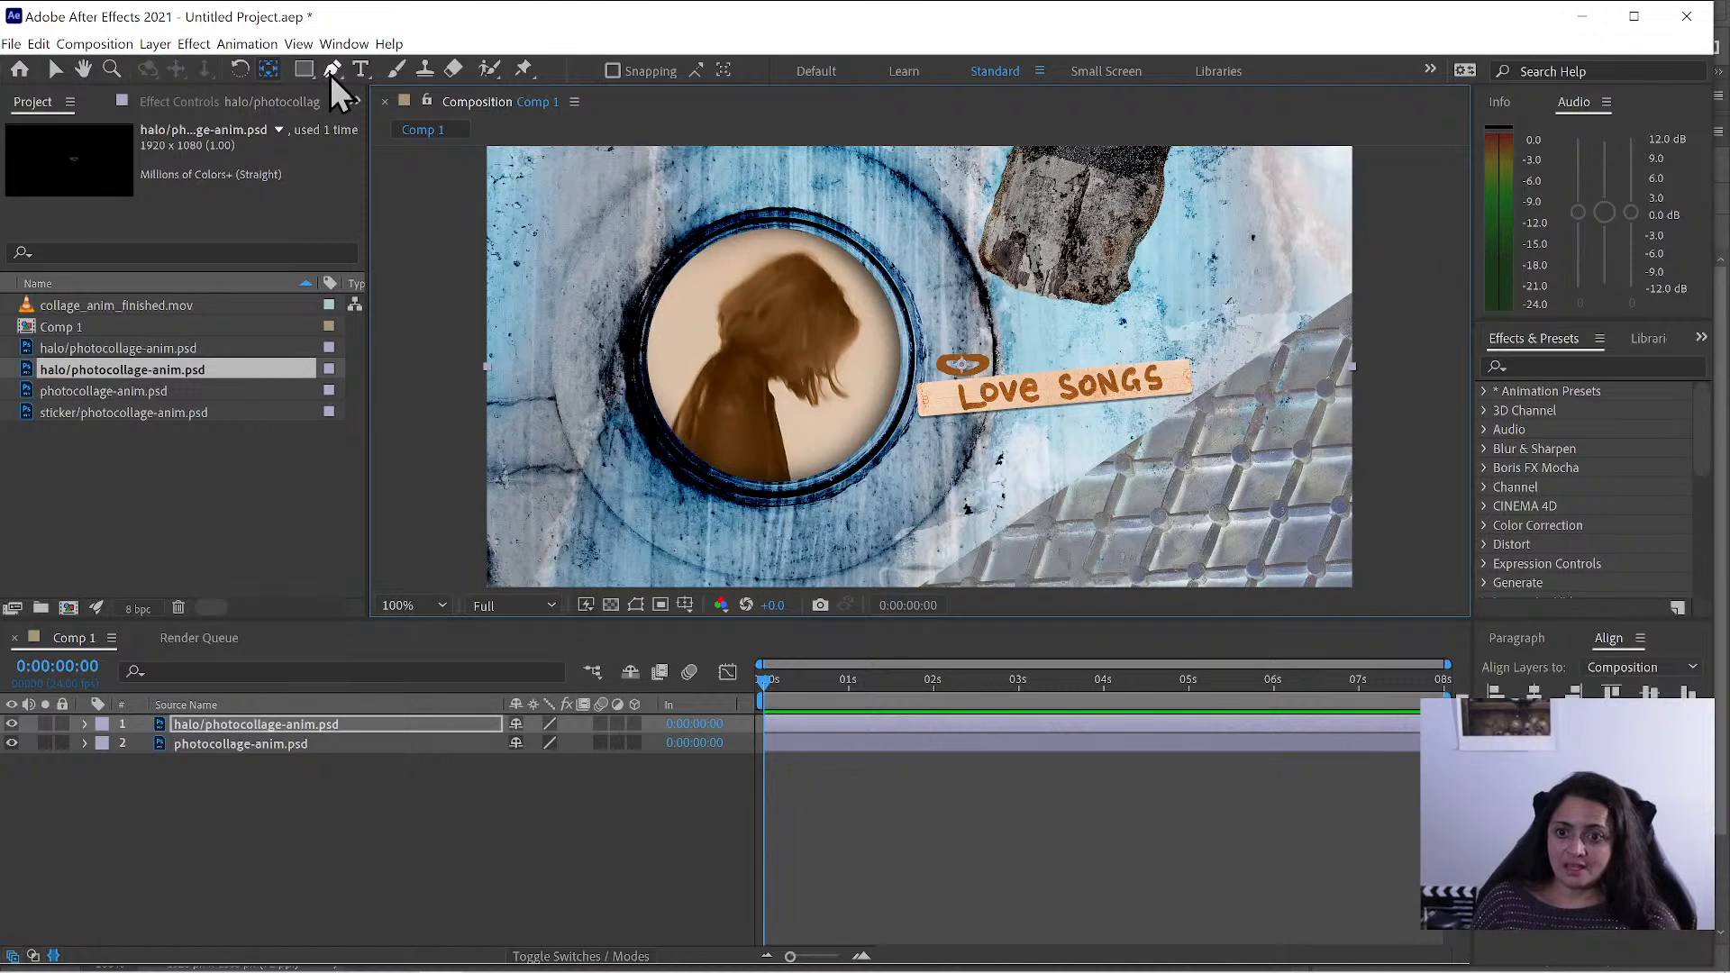
click(305, 66)
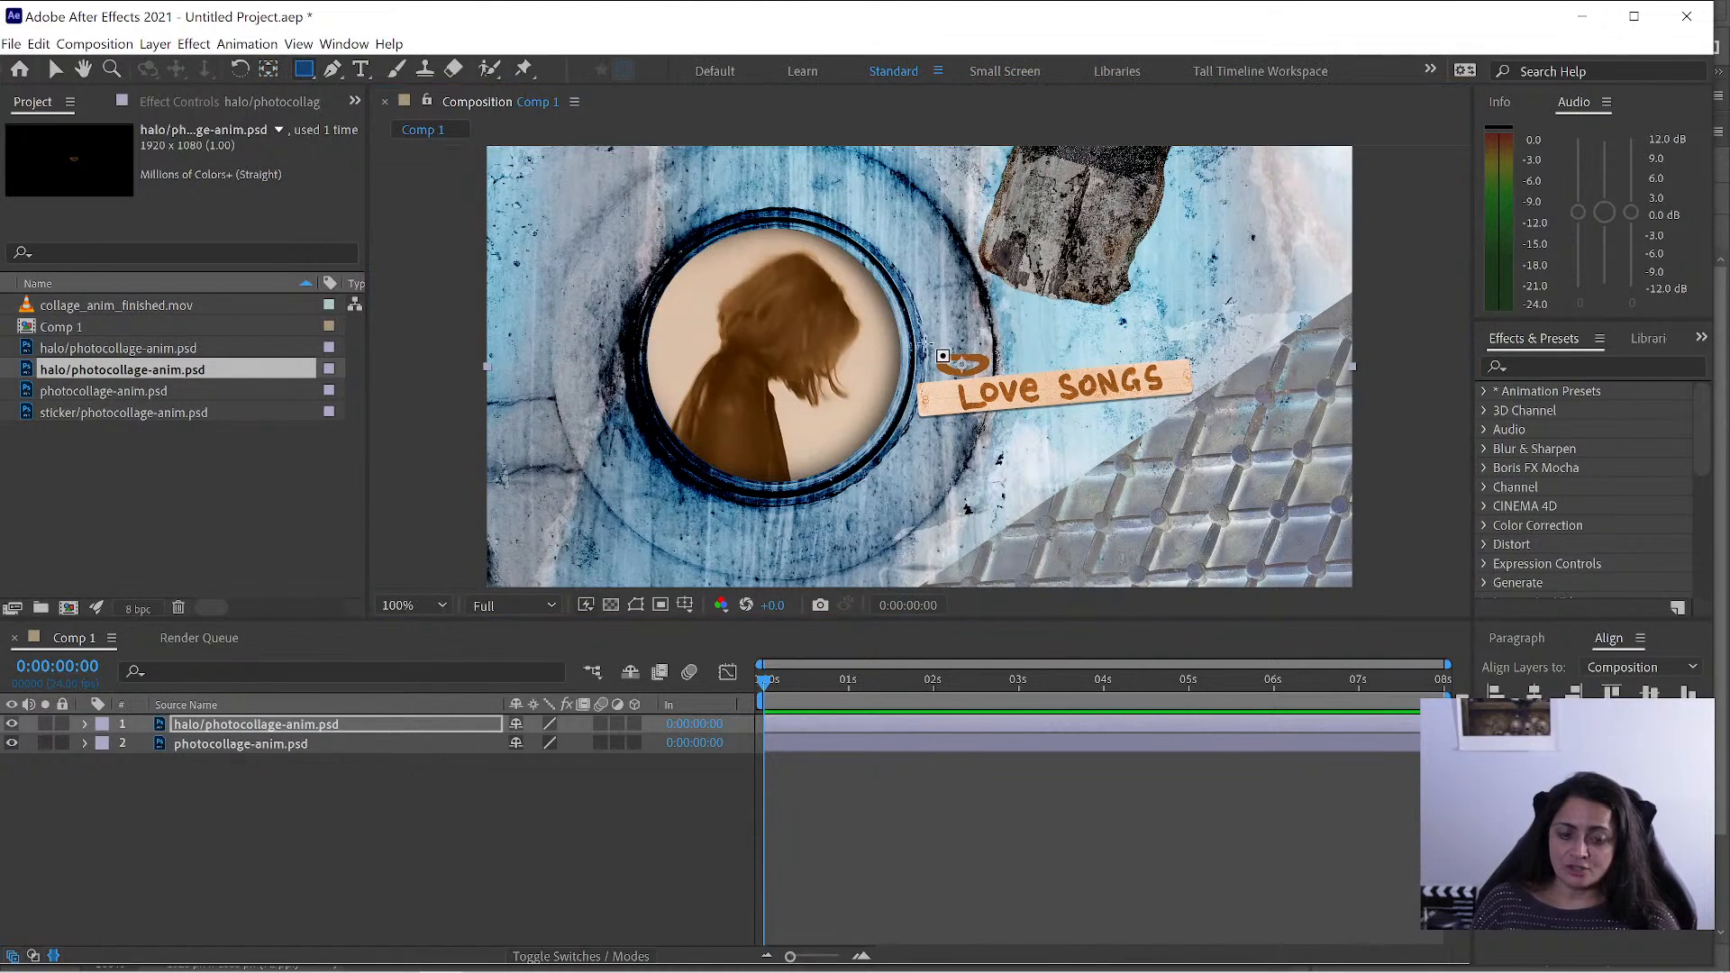
drag(927, 344, 998, 383)
- Turn on Hide Locked Masks and lock the halo layer's mask
click(155, 44)
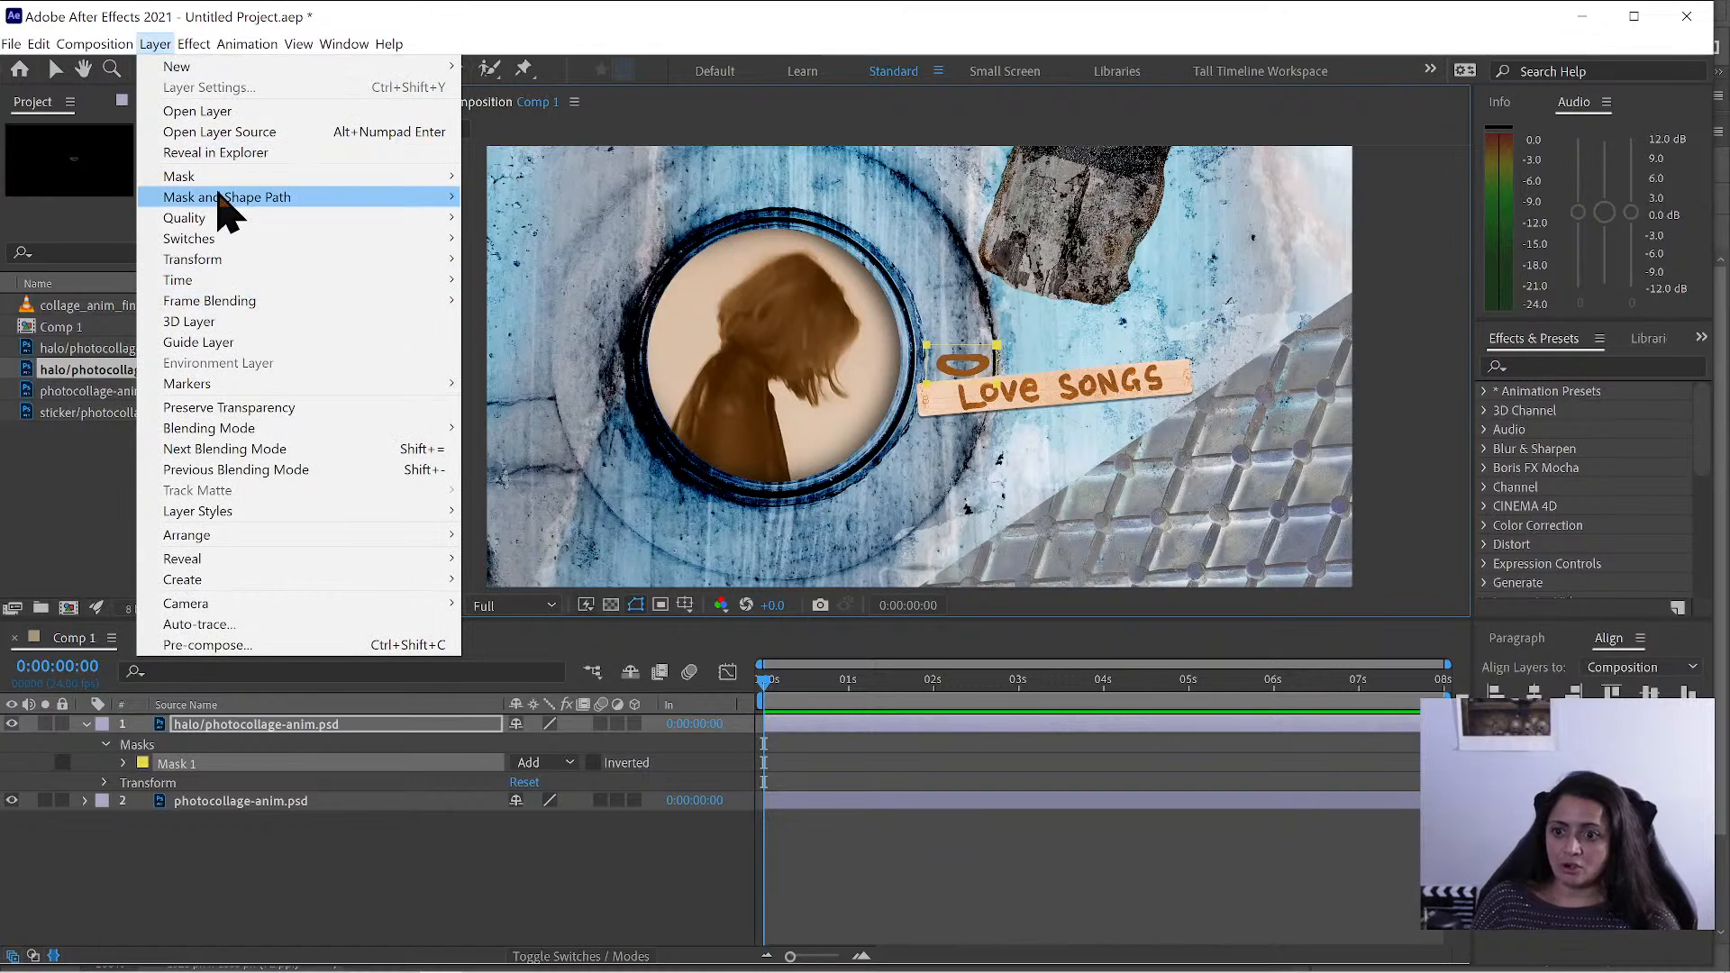
mouse_move(220, 199)
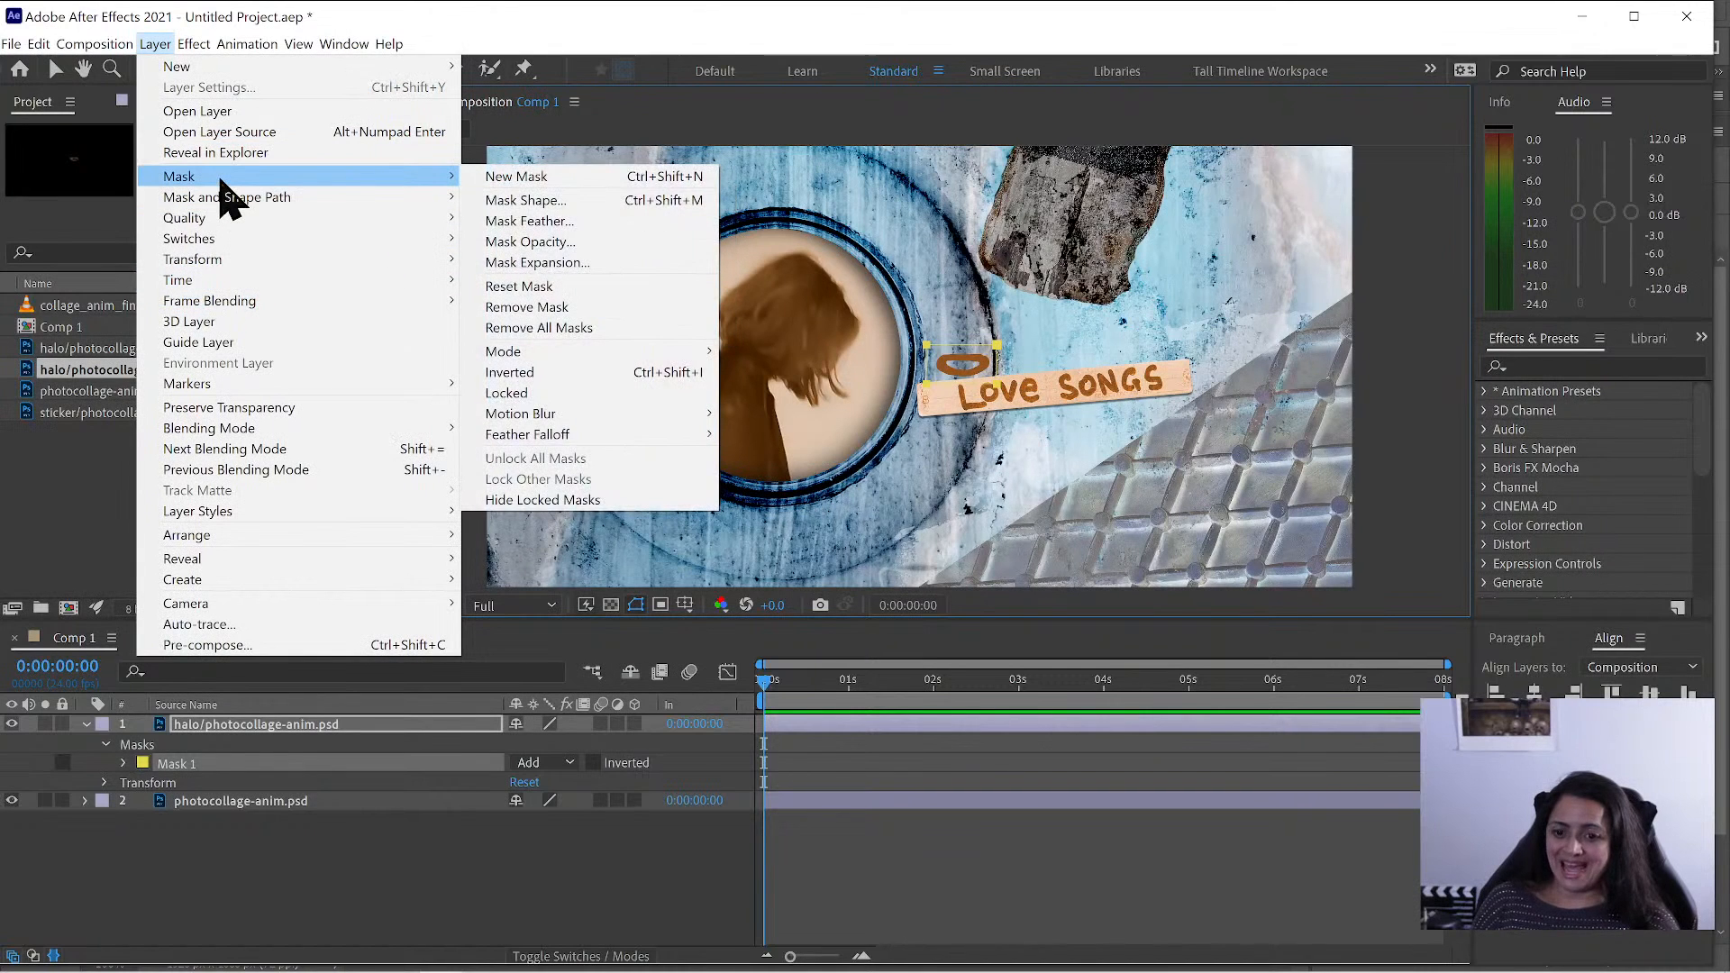
click(552, 501)
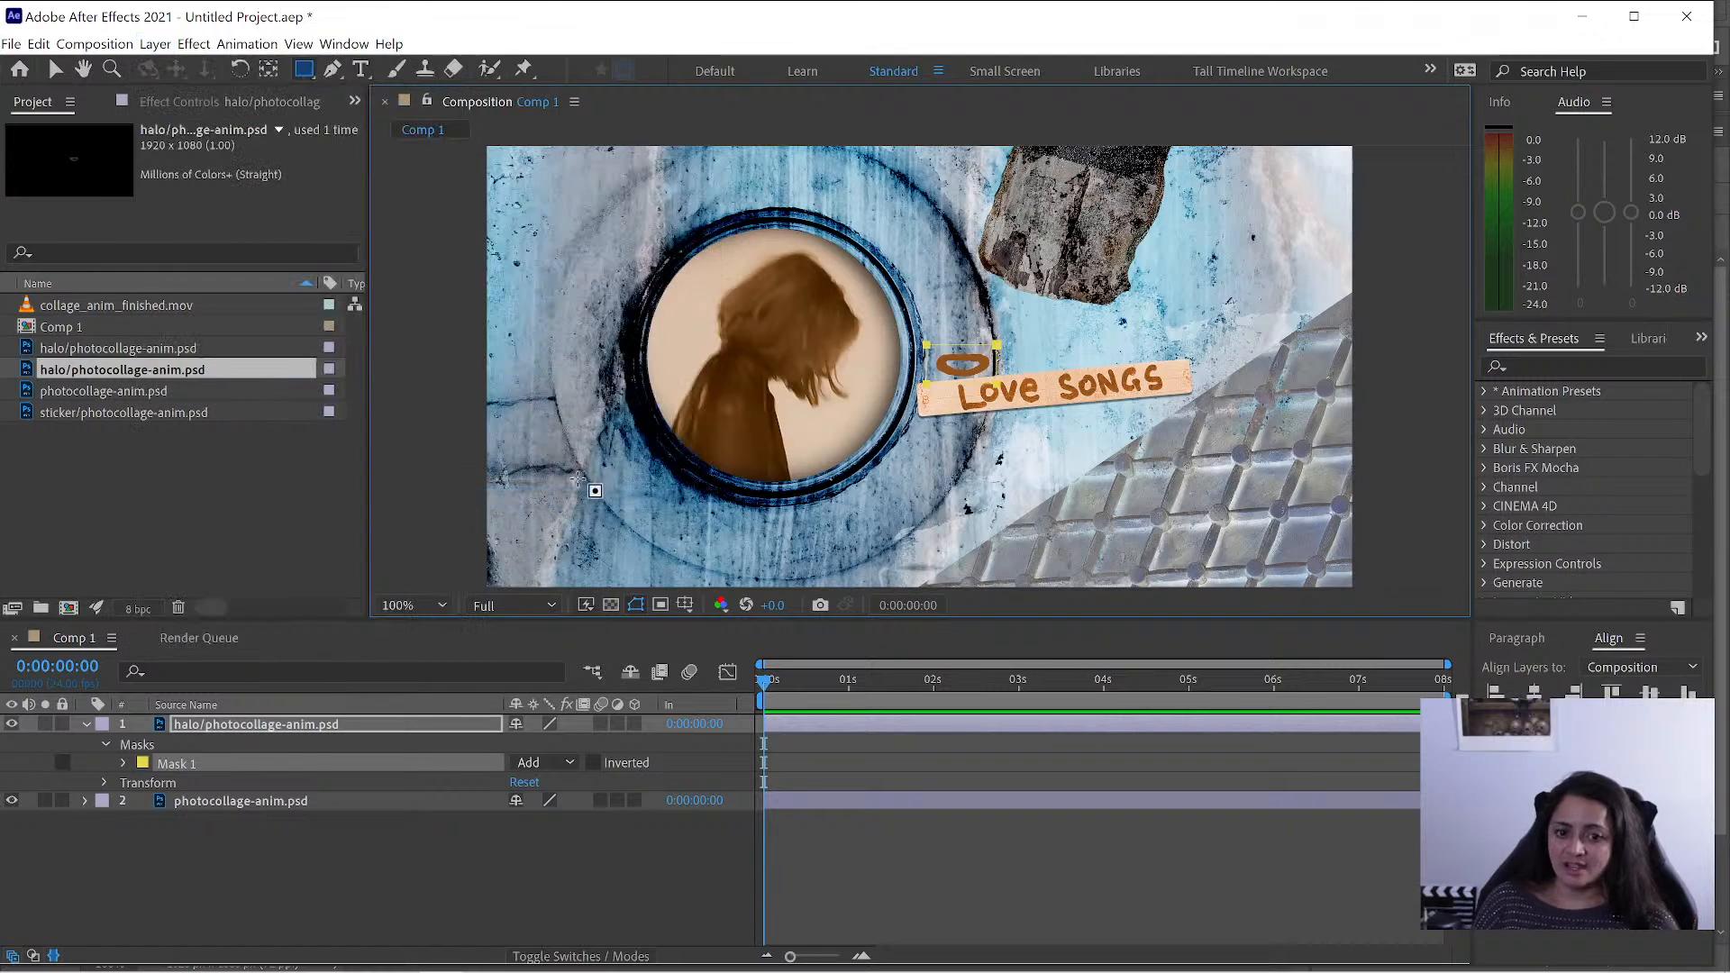
click(62, 763)
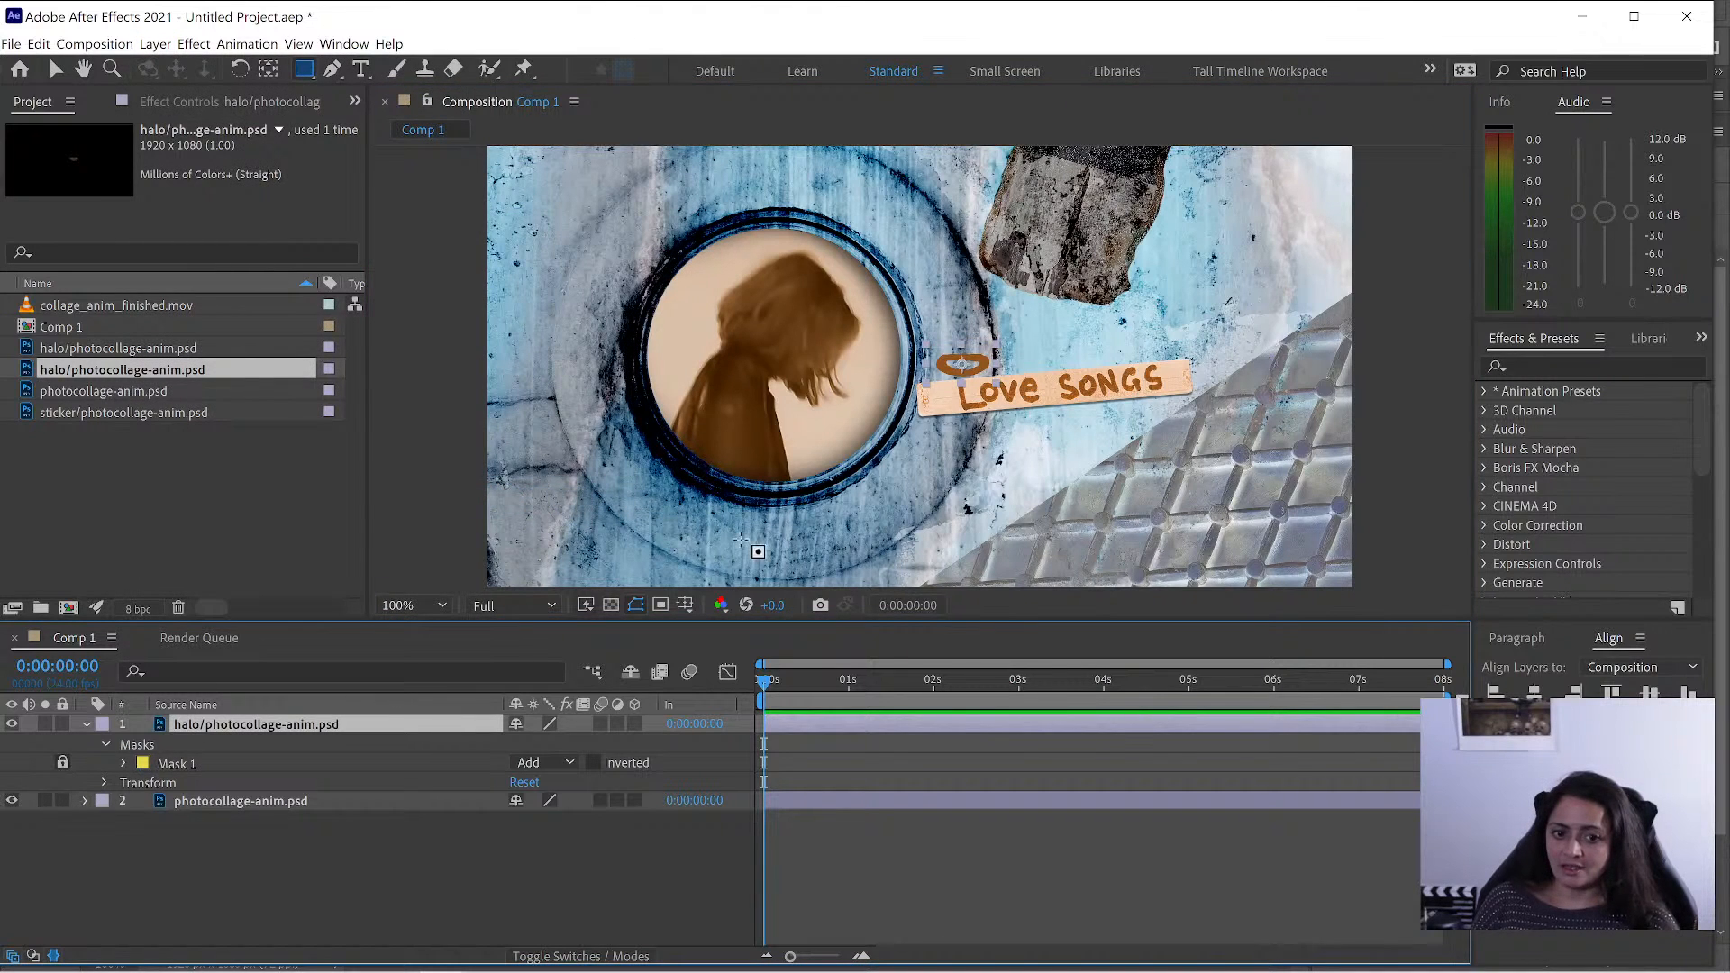
- Check the masked halo's bounds by toggling the mask lock and the visibility of both layers in Comp 1
click(12, 800)
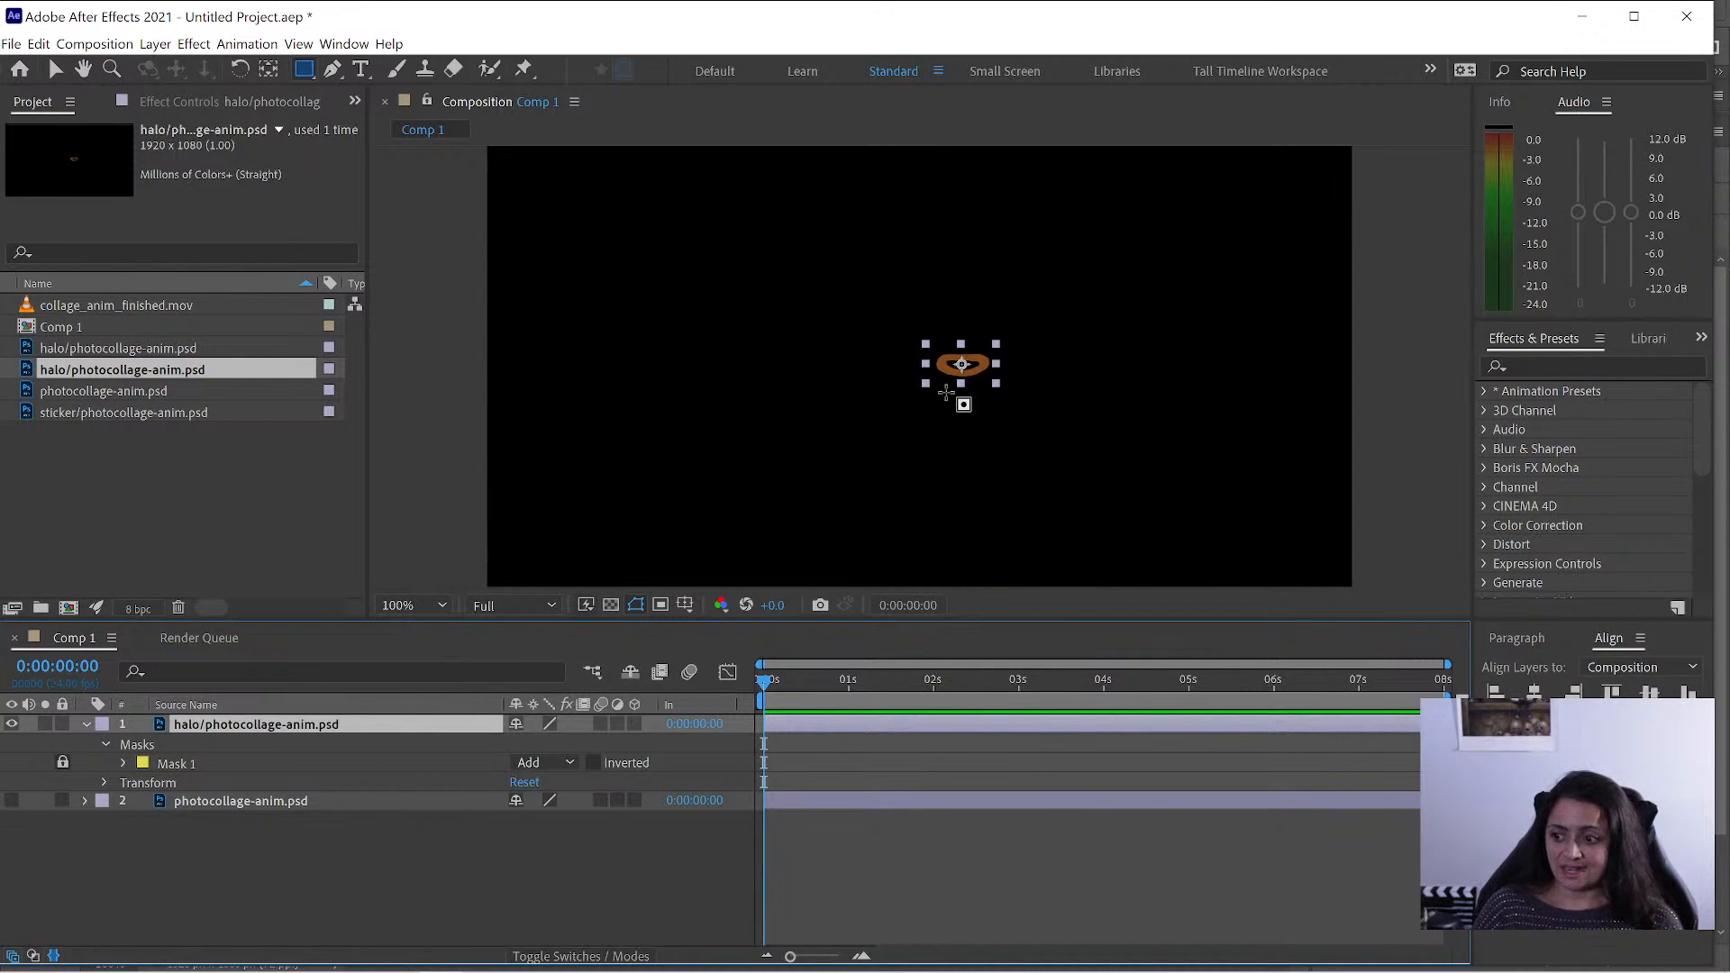
click(62, 761)
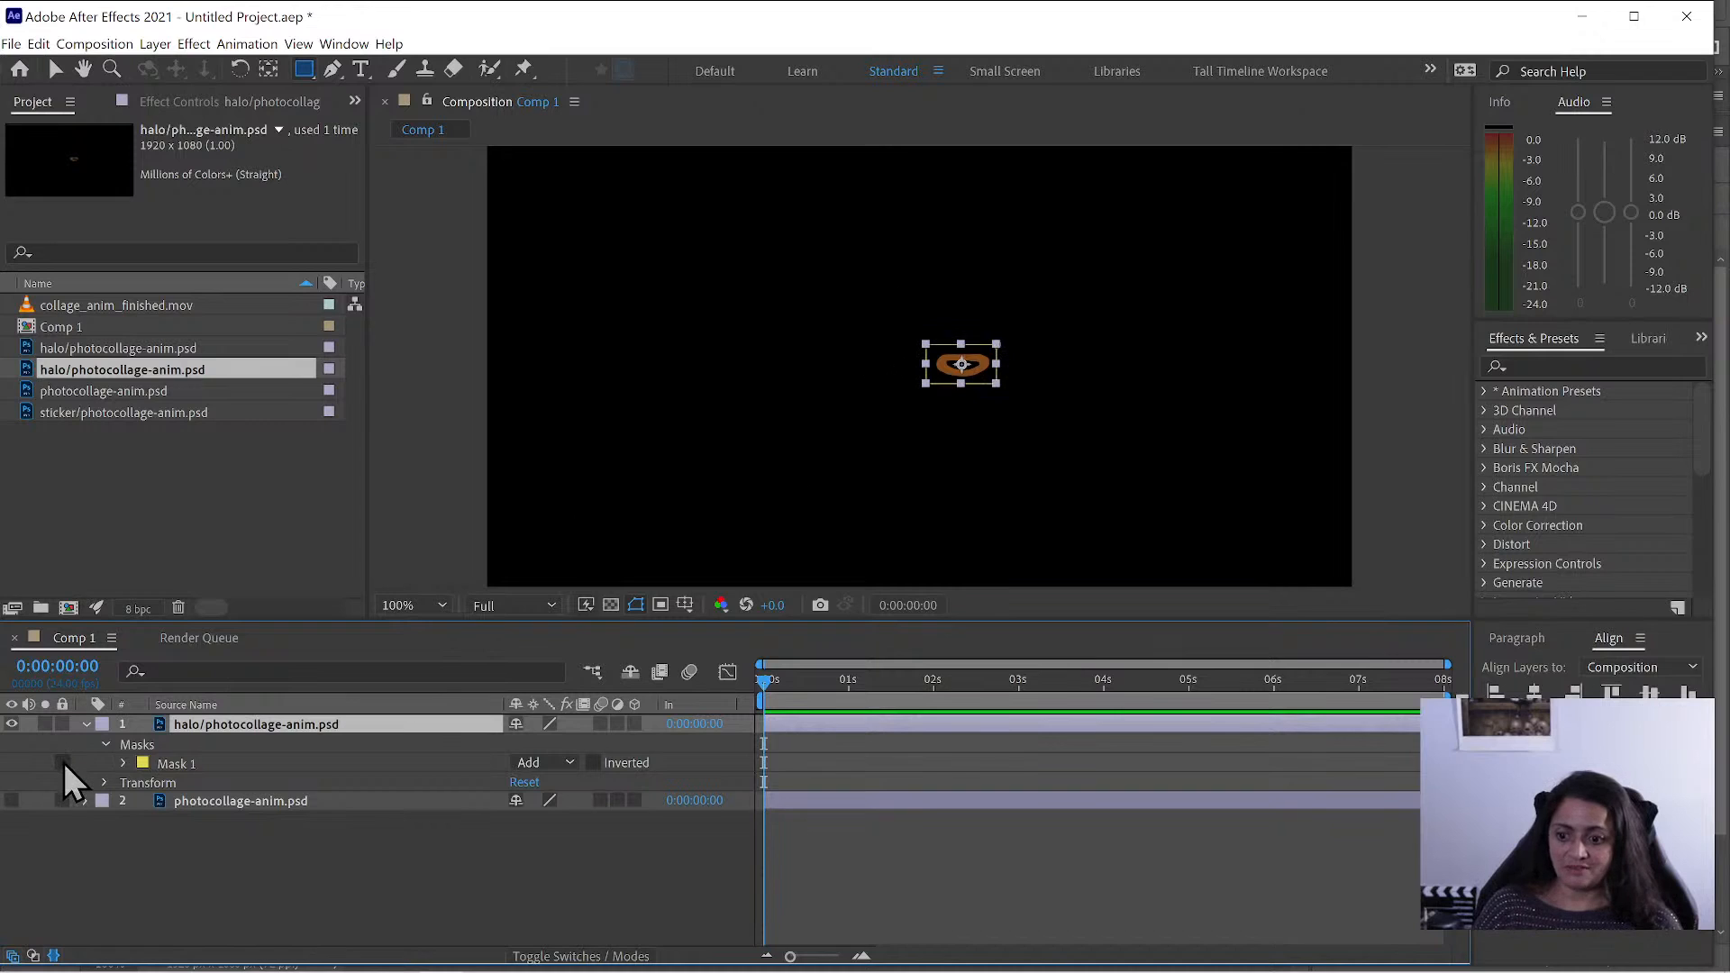
click(62, 762)
click(12, 724)
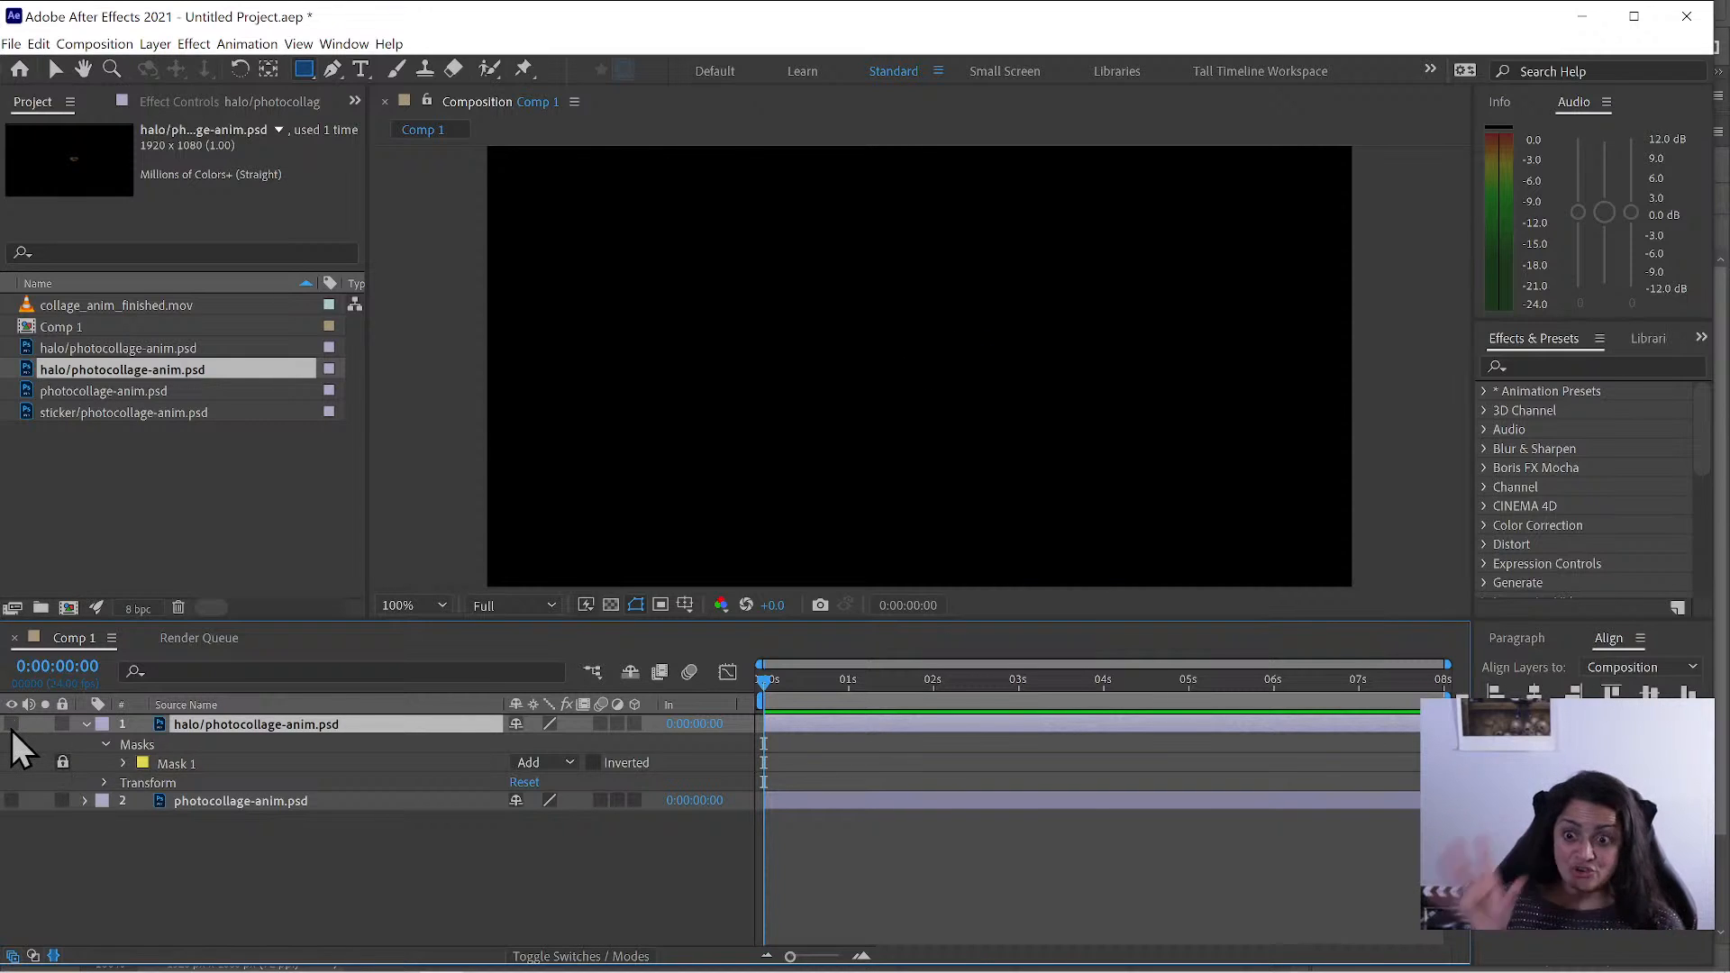
drag(12, 725, 11, 797)
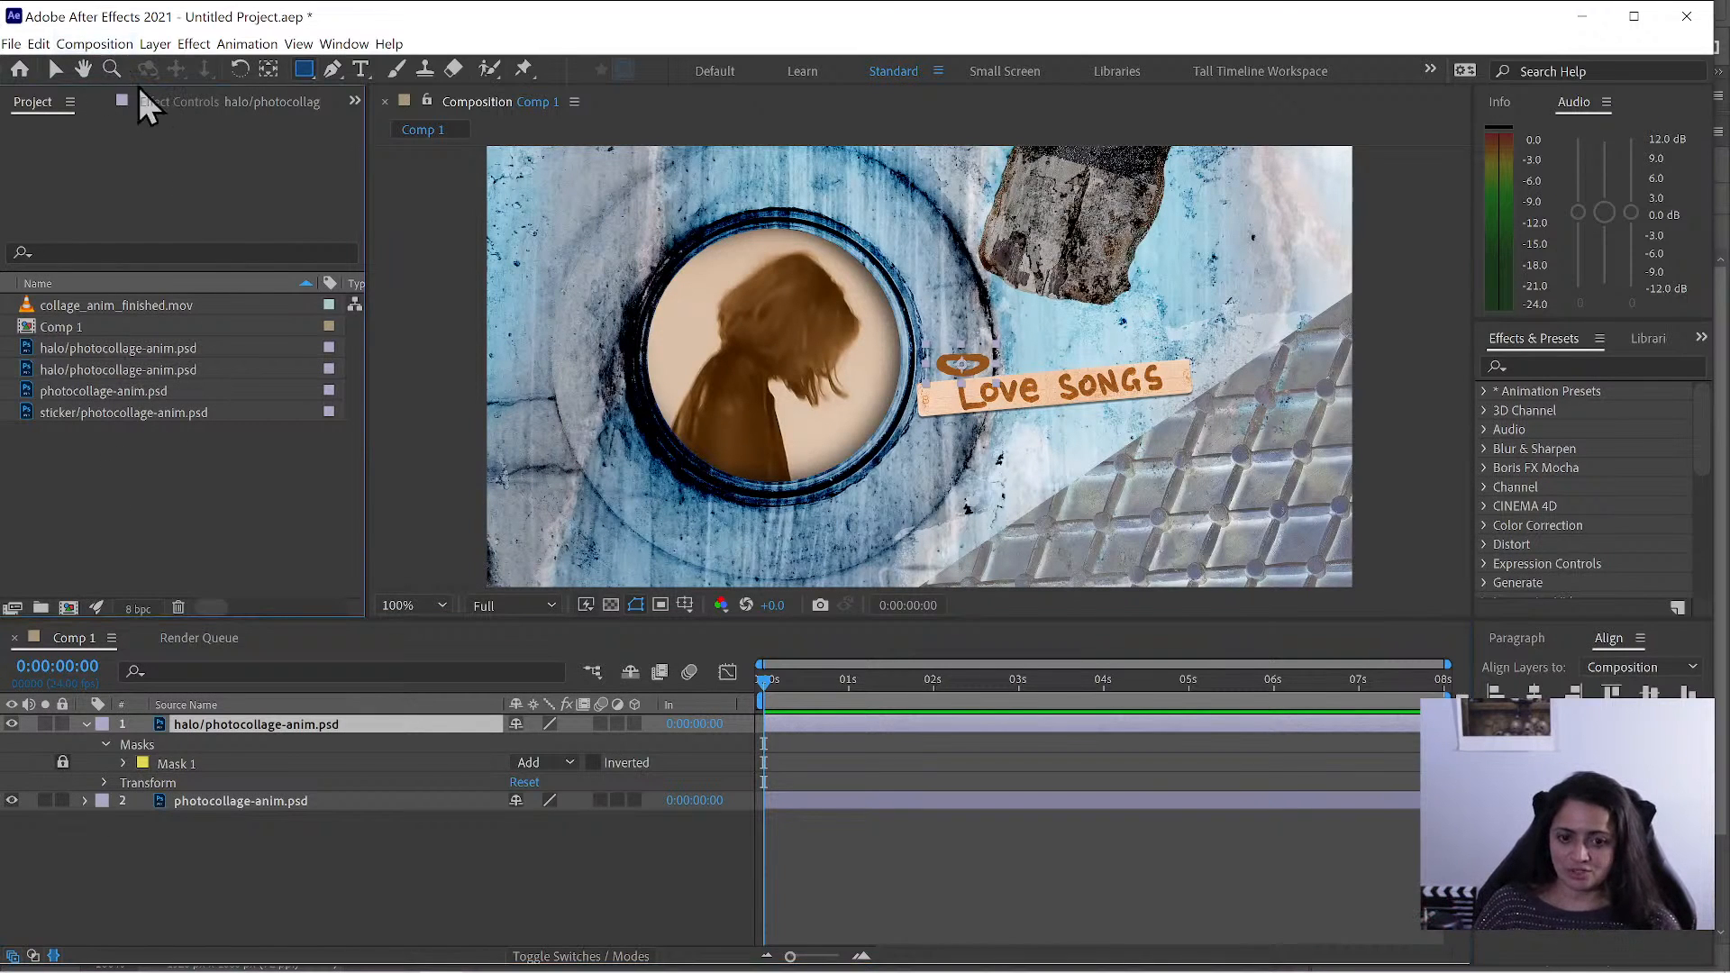
- Compare the dimensions of the imported collage, sticker and two halo footage items, magnifying the document-size halo's details
click(79, 392)
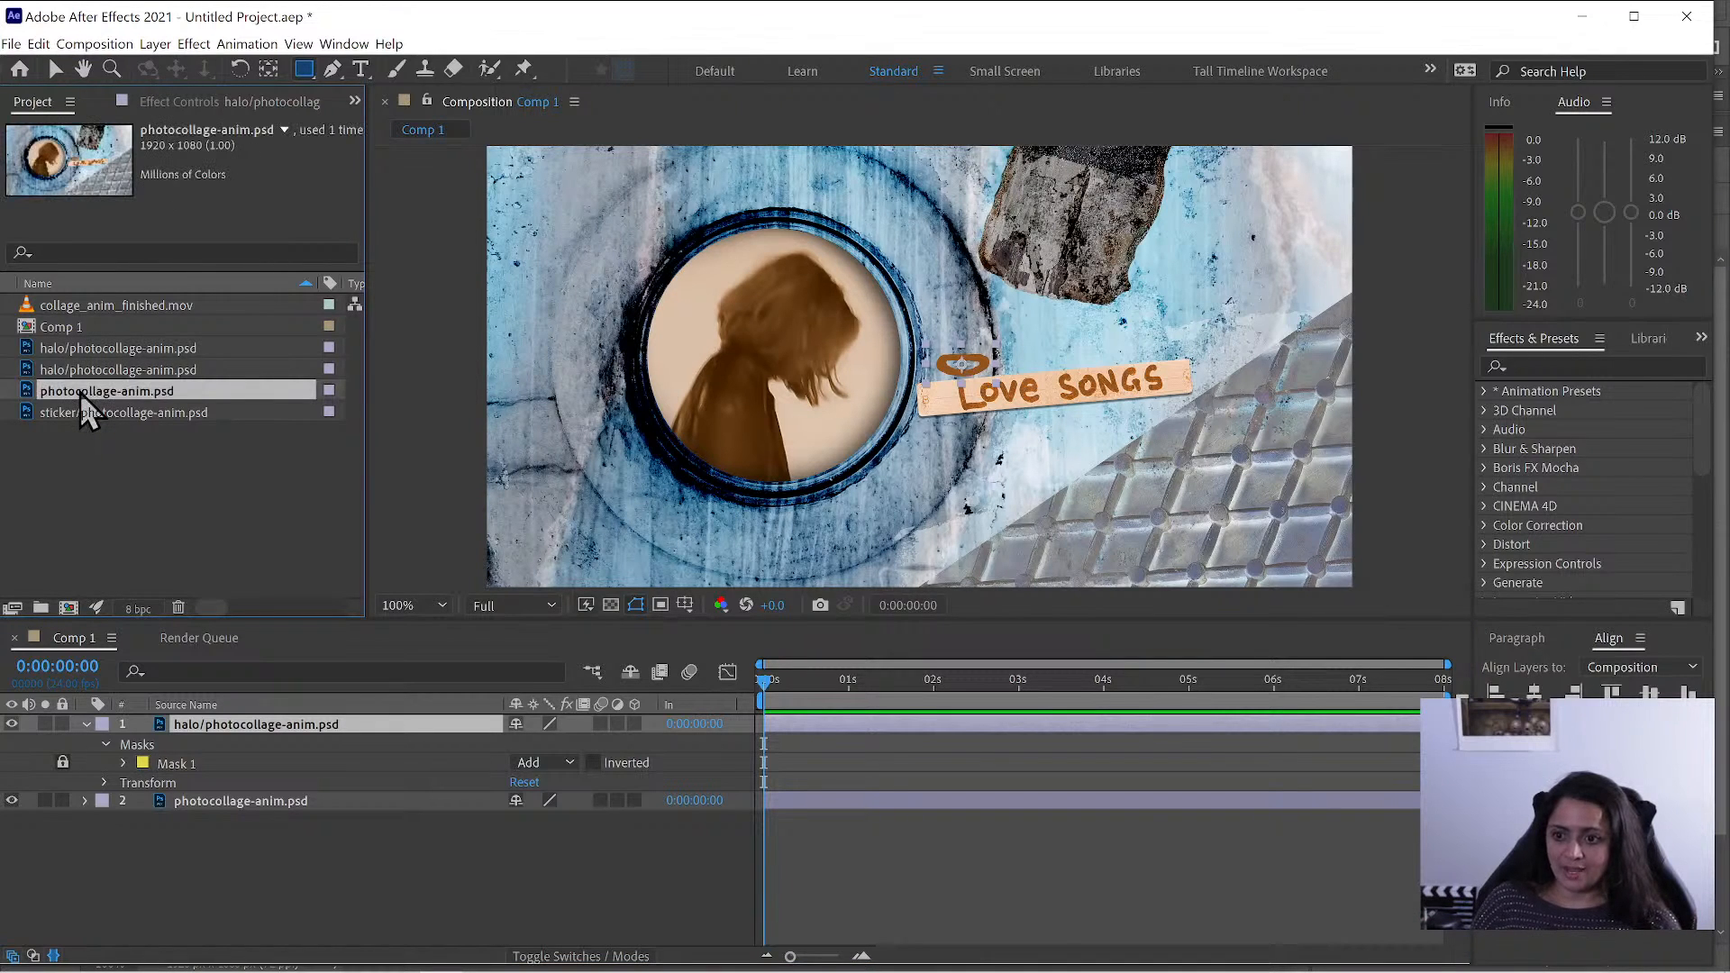
click(72, 411)
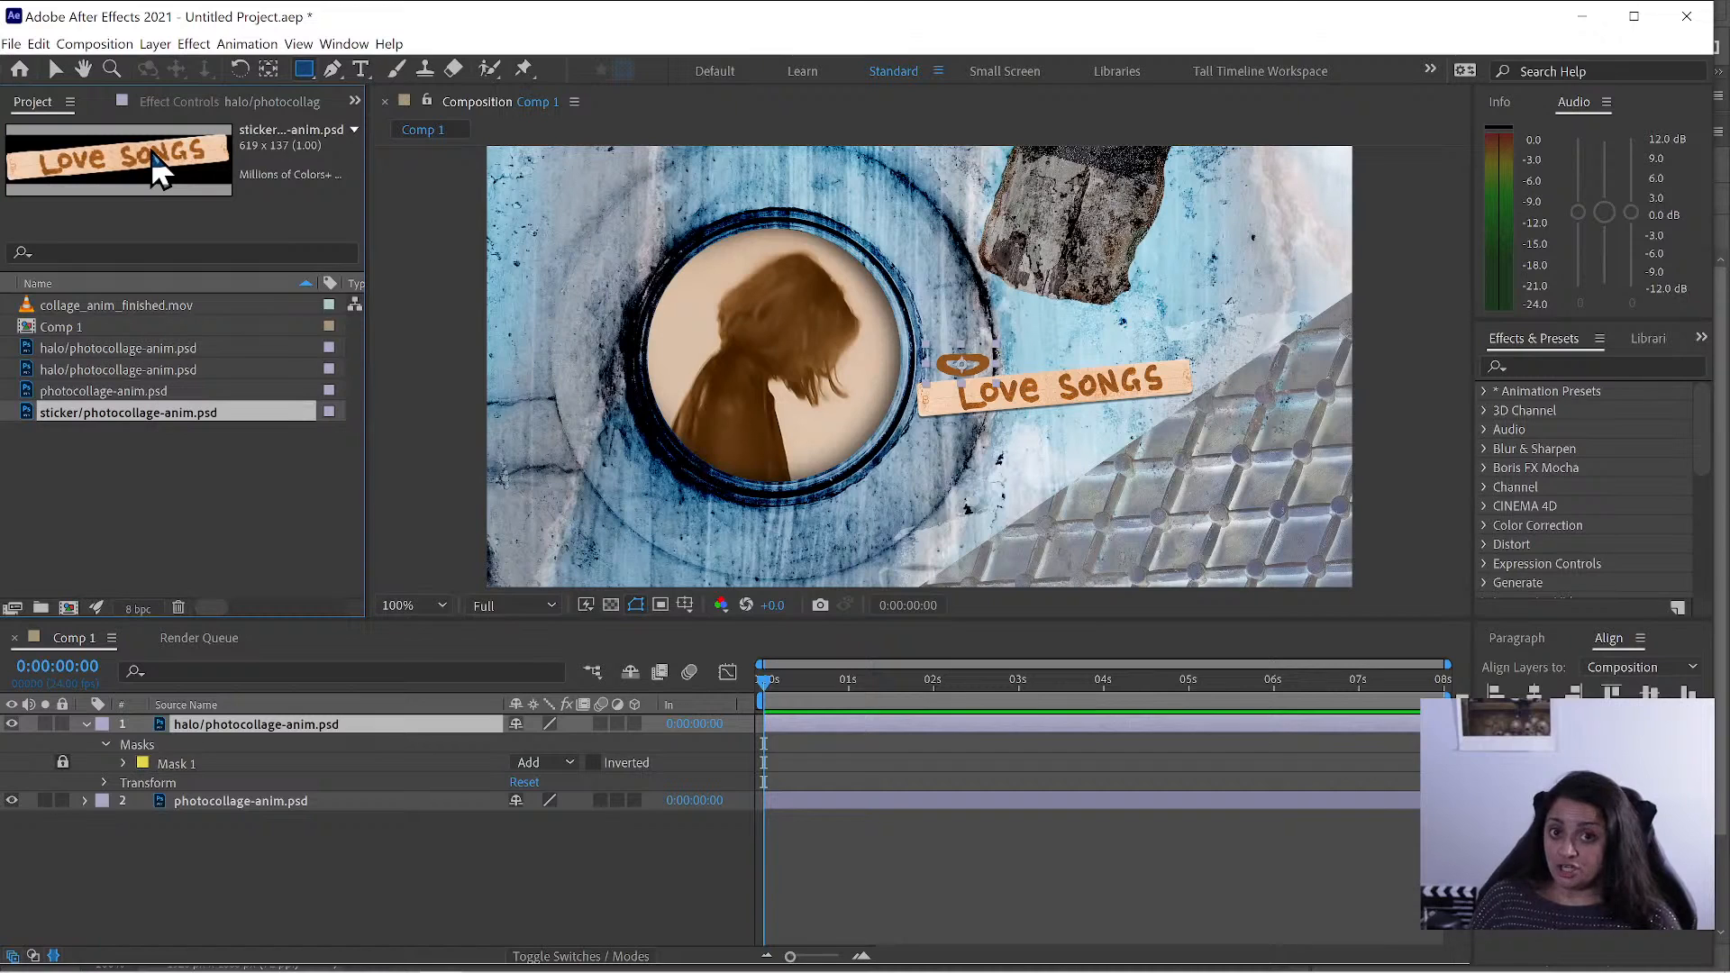
click(184, 349)
click(173, 372)
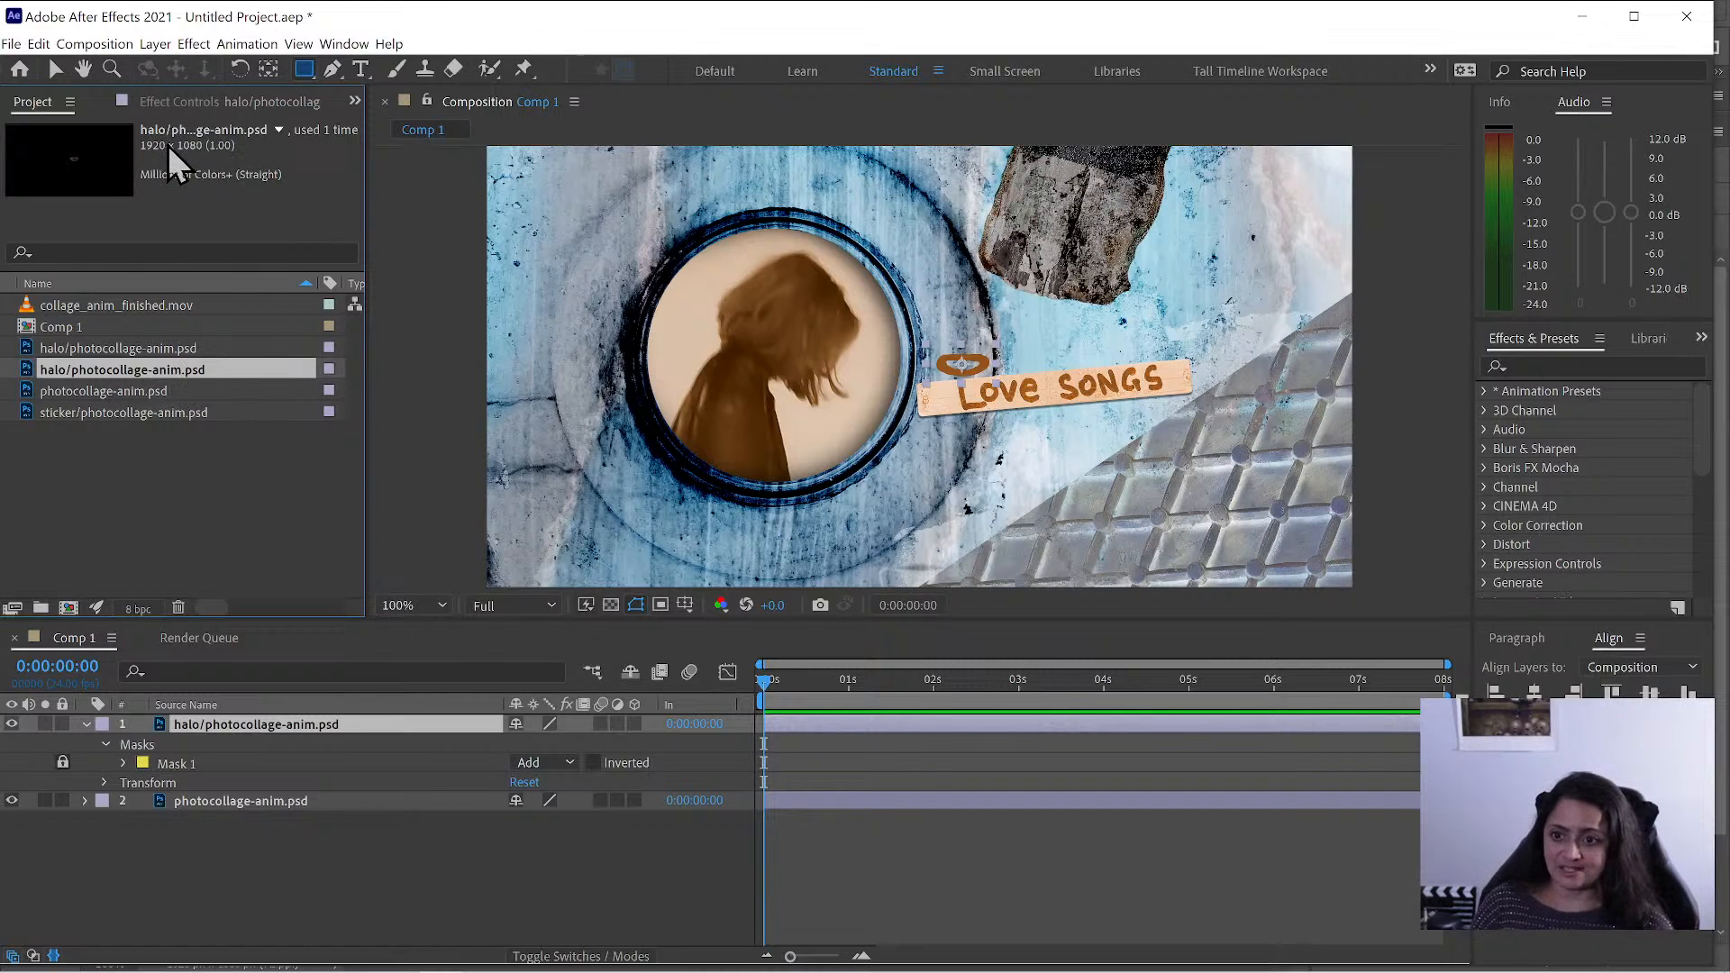
key(super+plus)
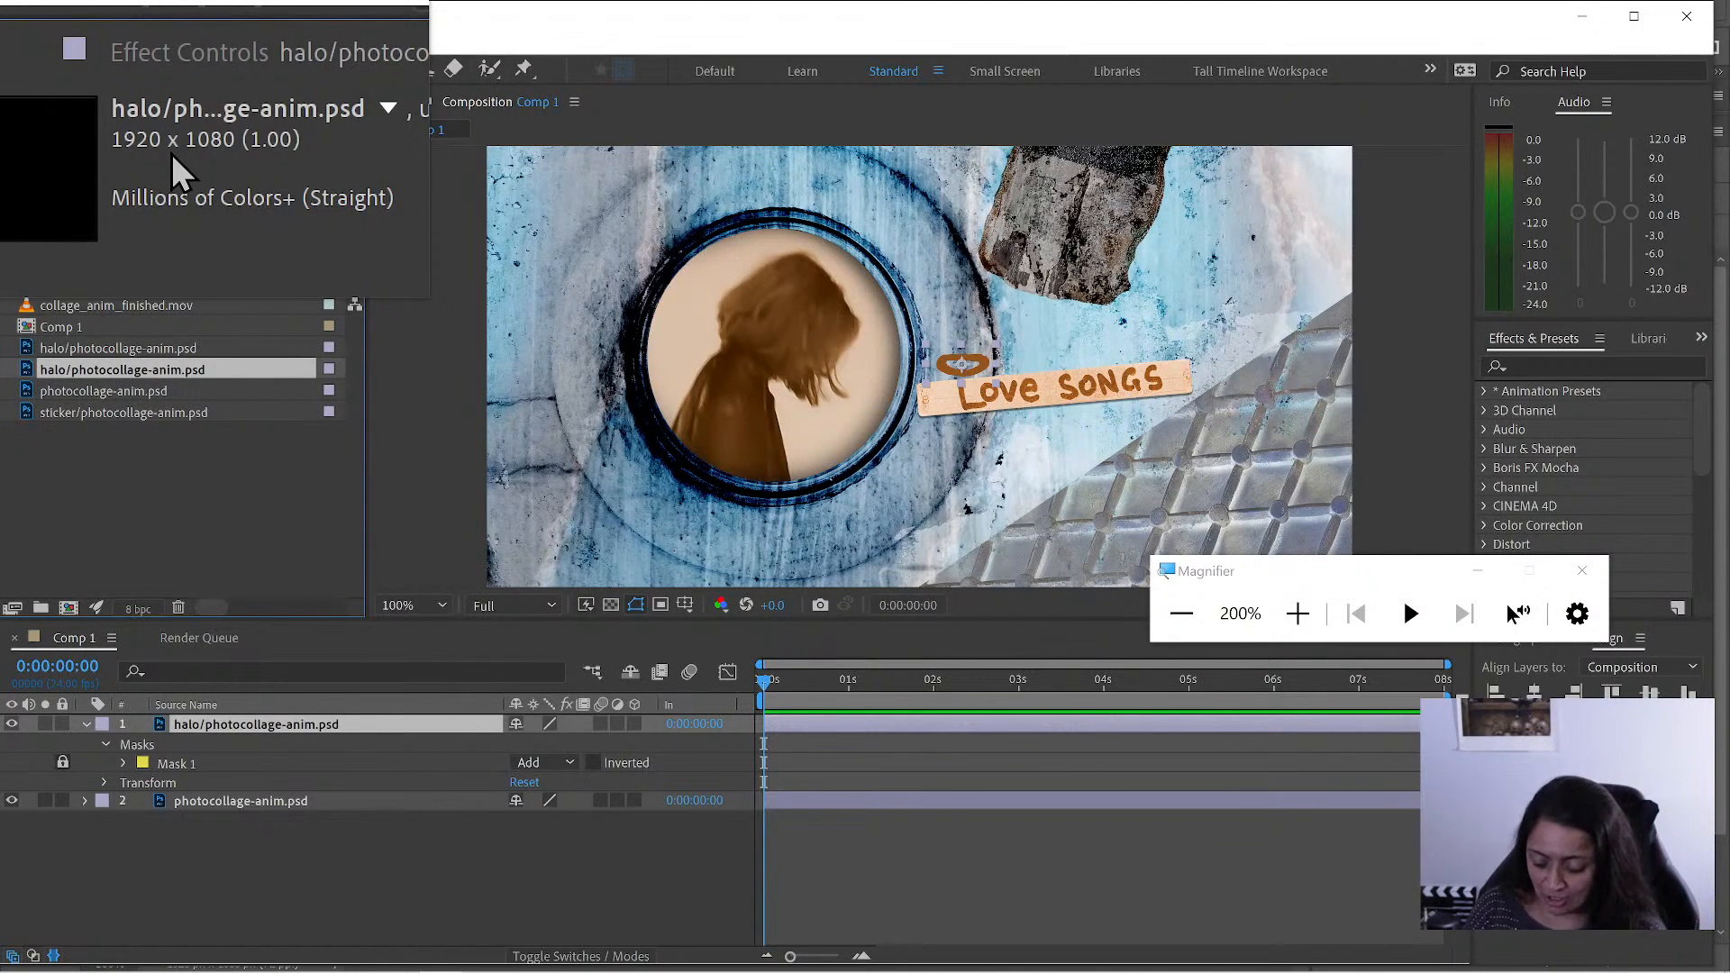
key(super+Escape)
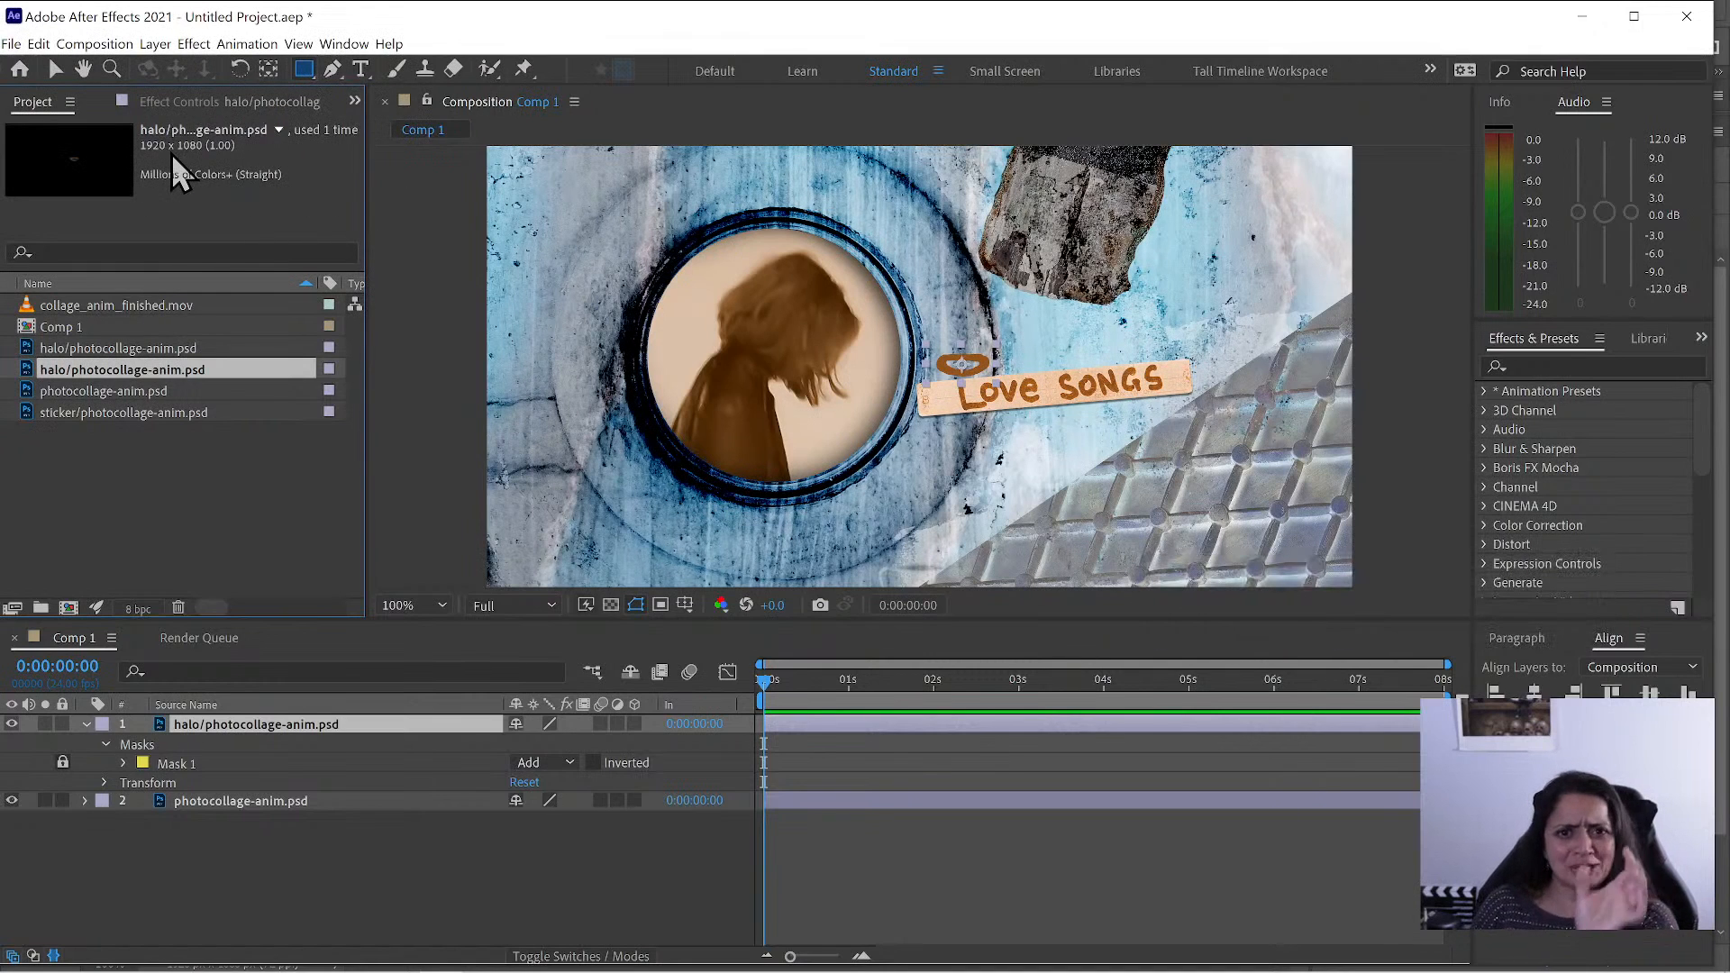
click(173, 539)
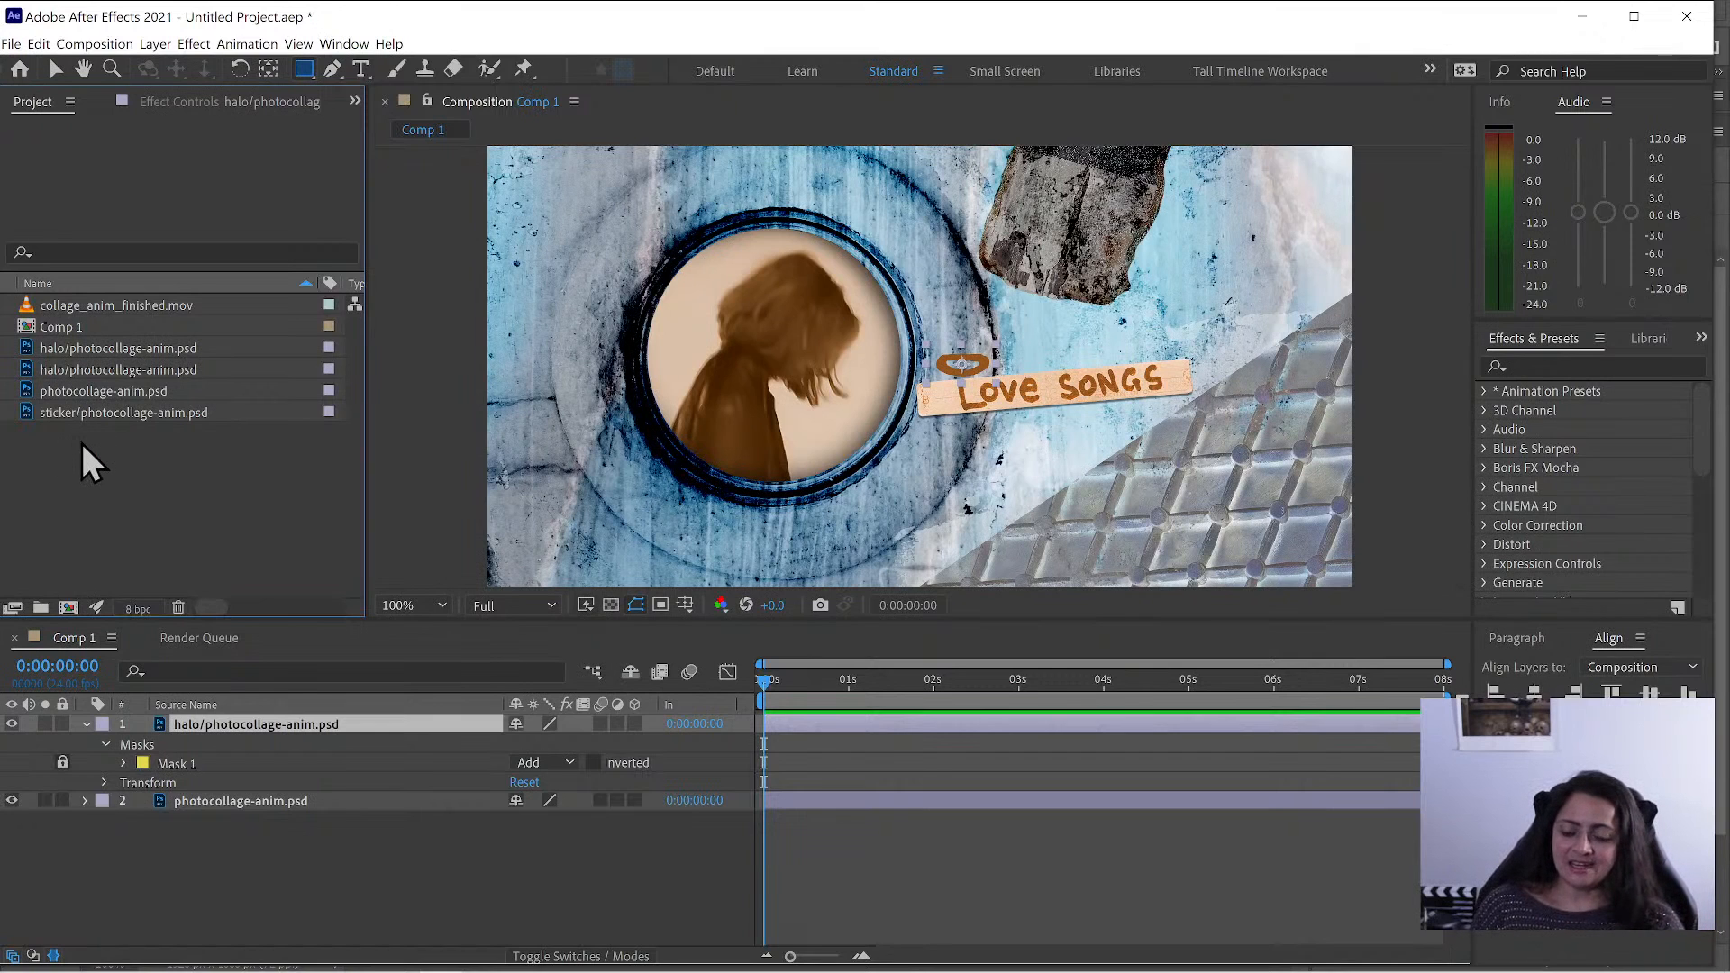
click(85, 351)
click(82, 366)
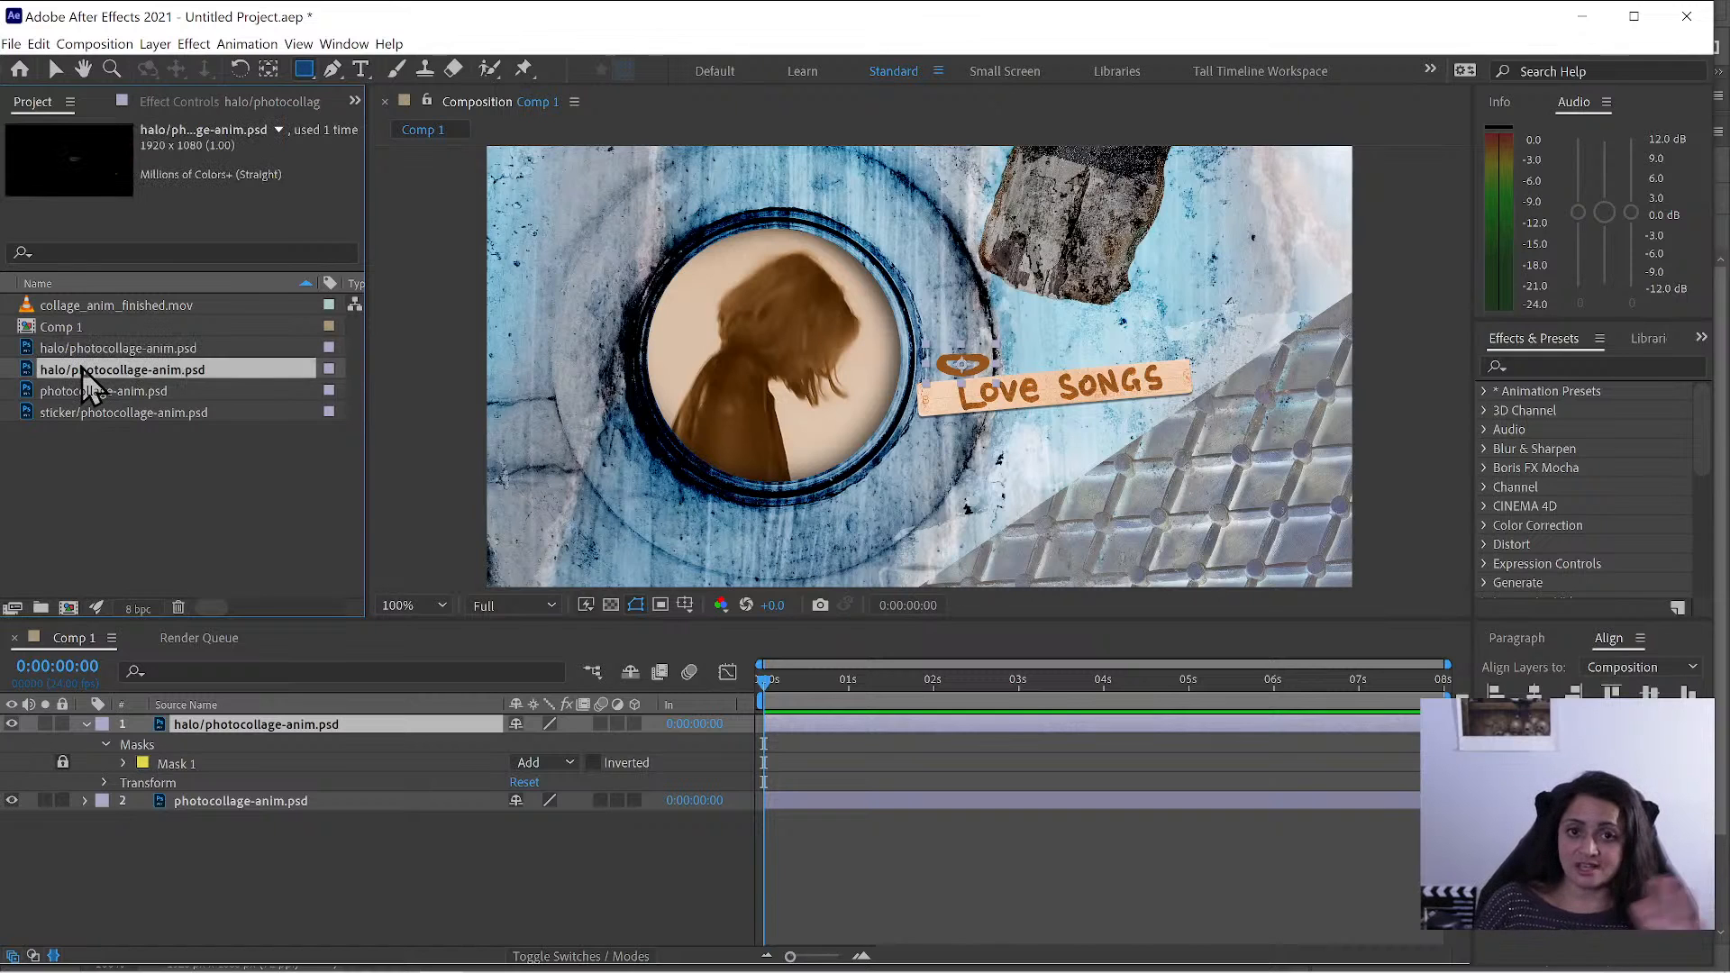
- Delete all four photocollage-anim.psd footage items from the project, including their layers used in Comp 1
drag(65, 448, 76, 354)
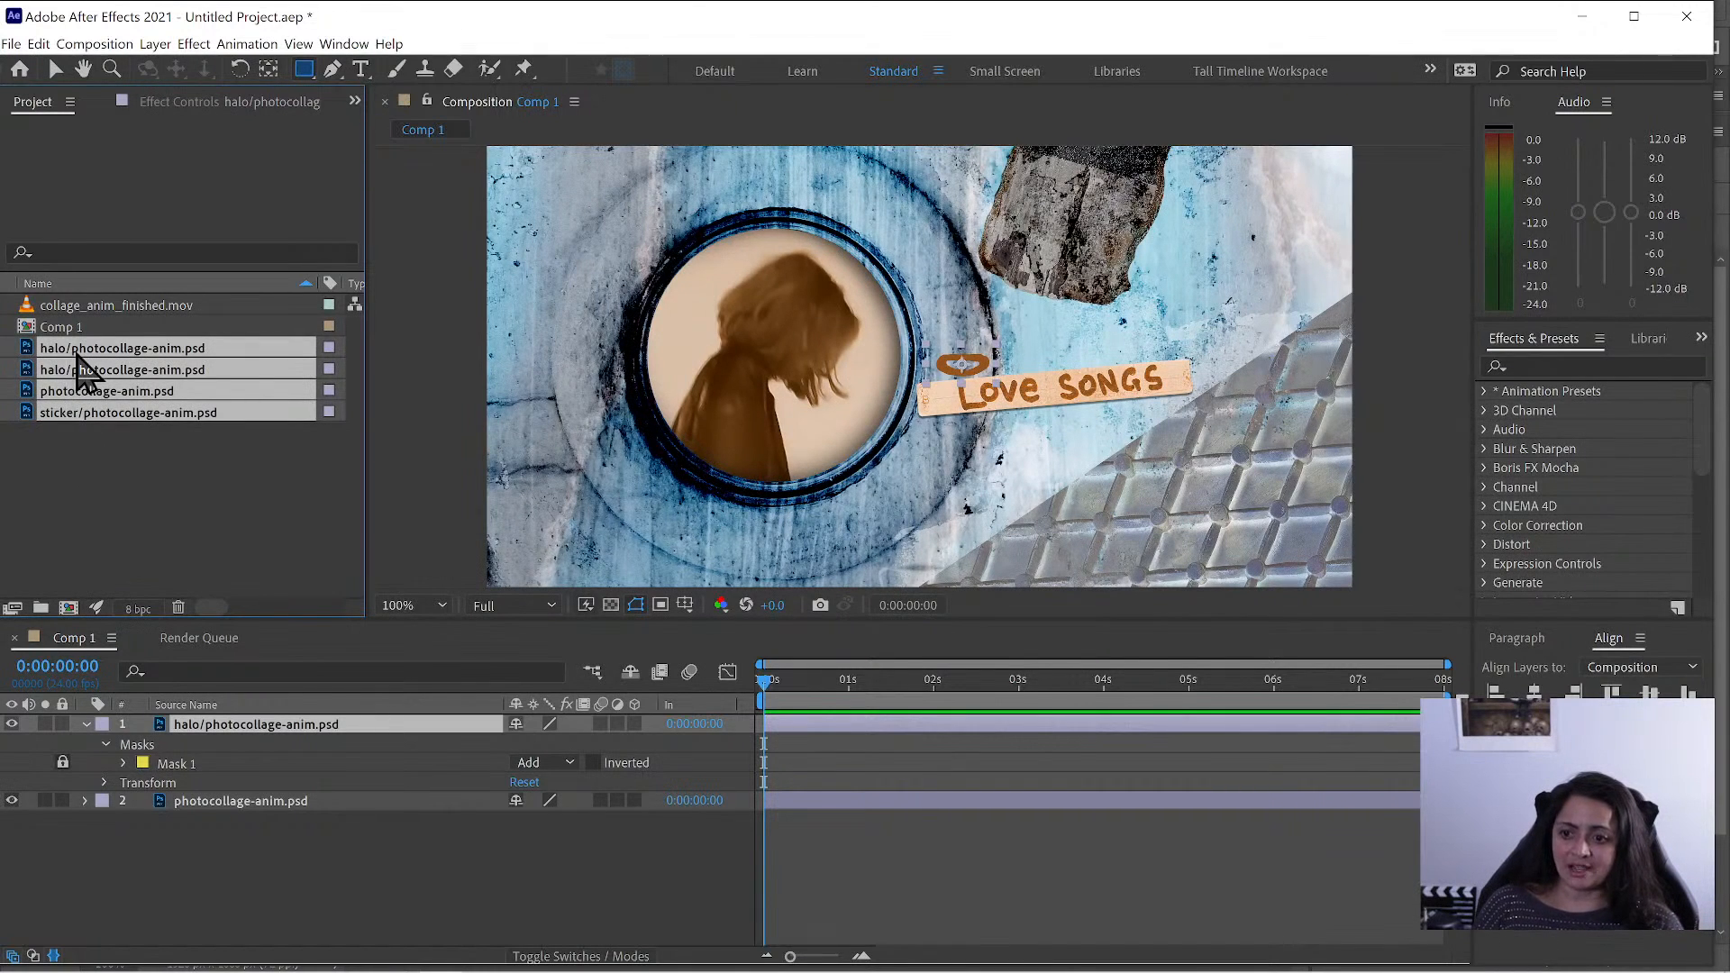
key(Delete)
key(Return)
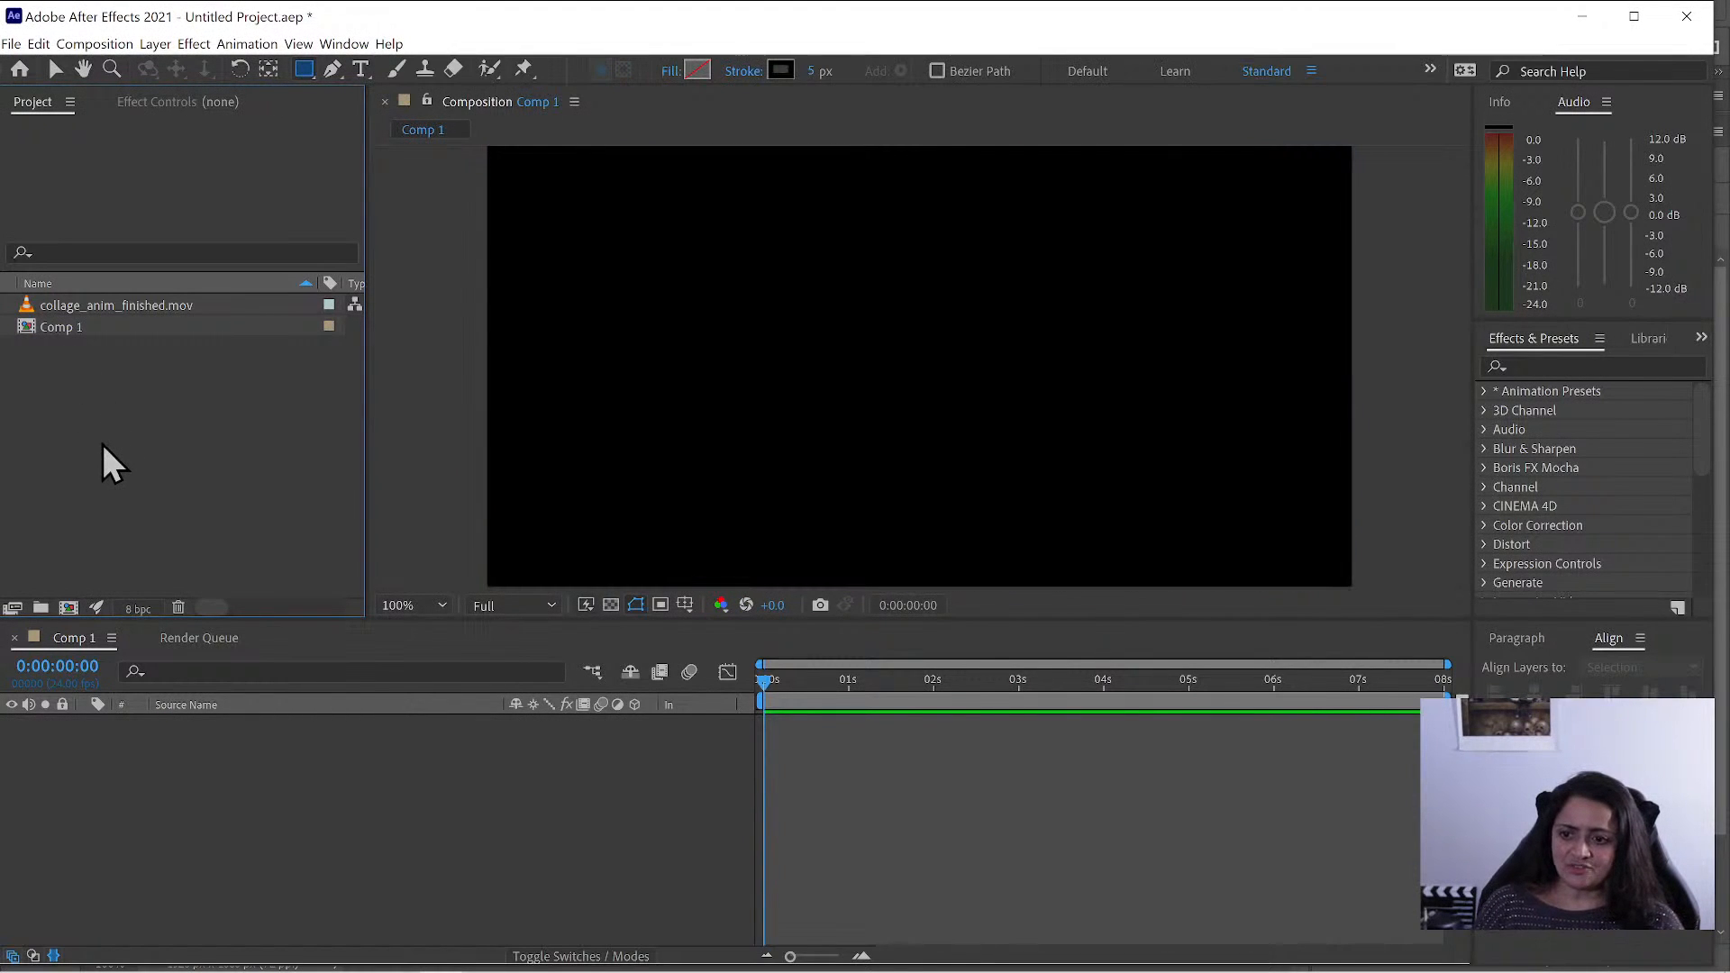
- Import photocollage-anim.psd as Composition - Retain Layer Sizes with Editable Layer Styles
double_click(101, 440)
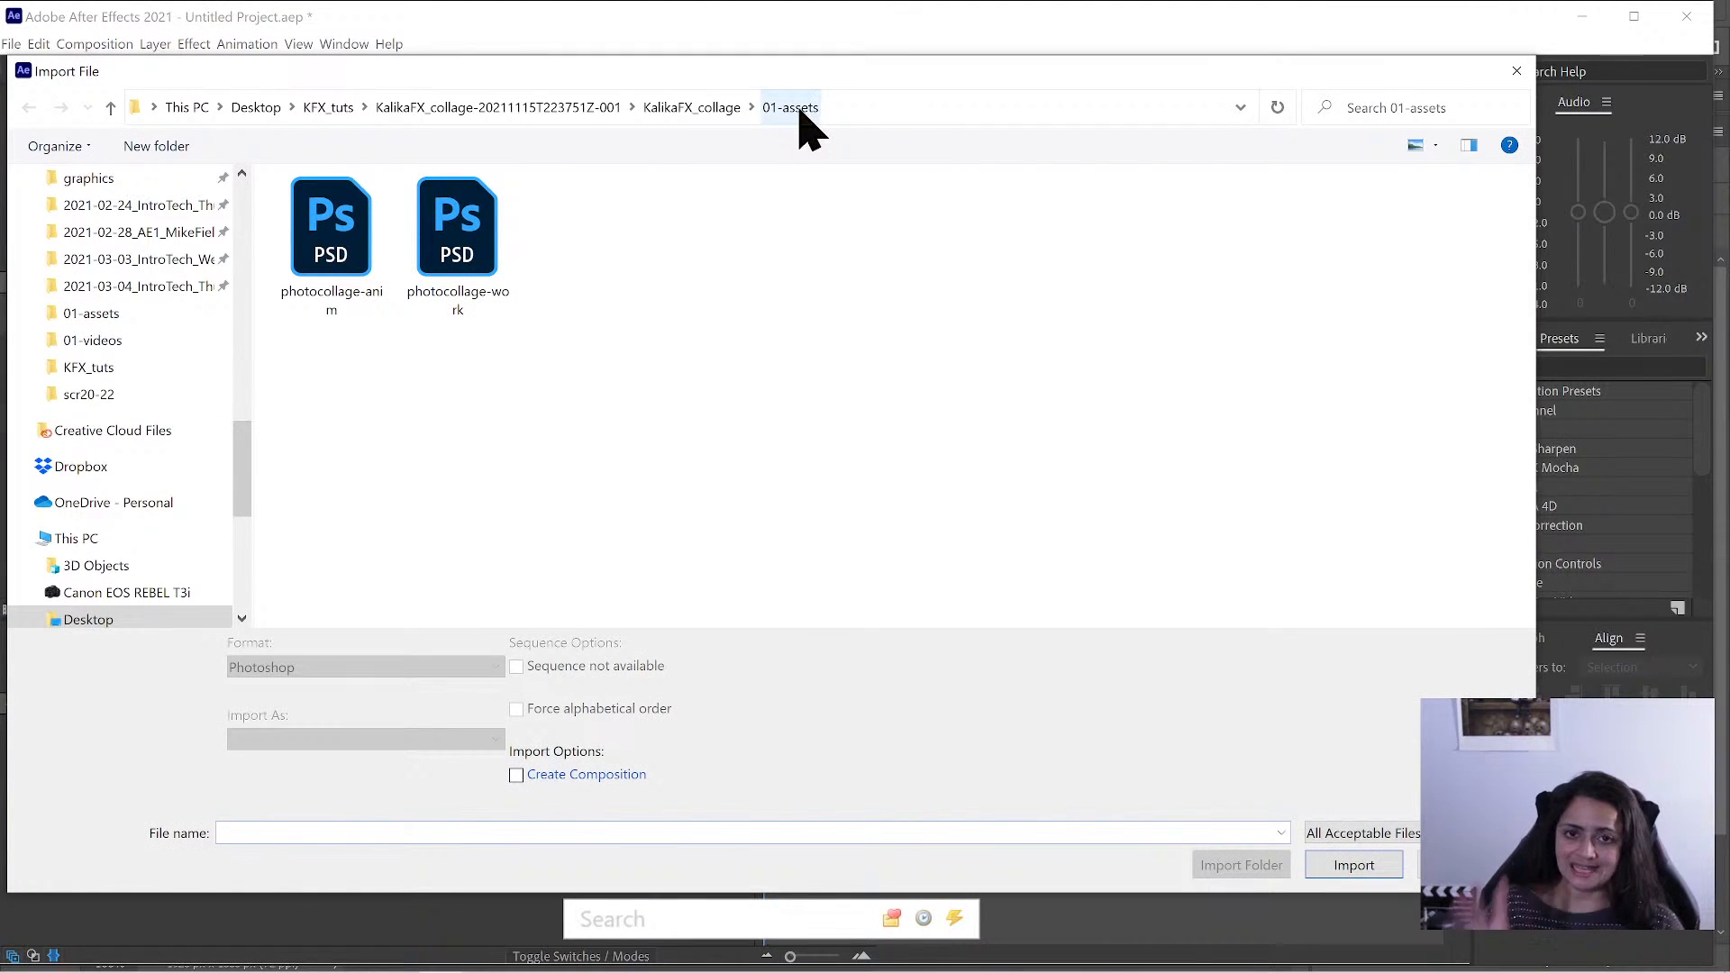
click(320, 232)
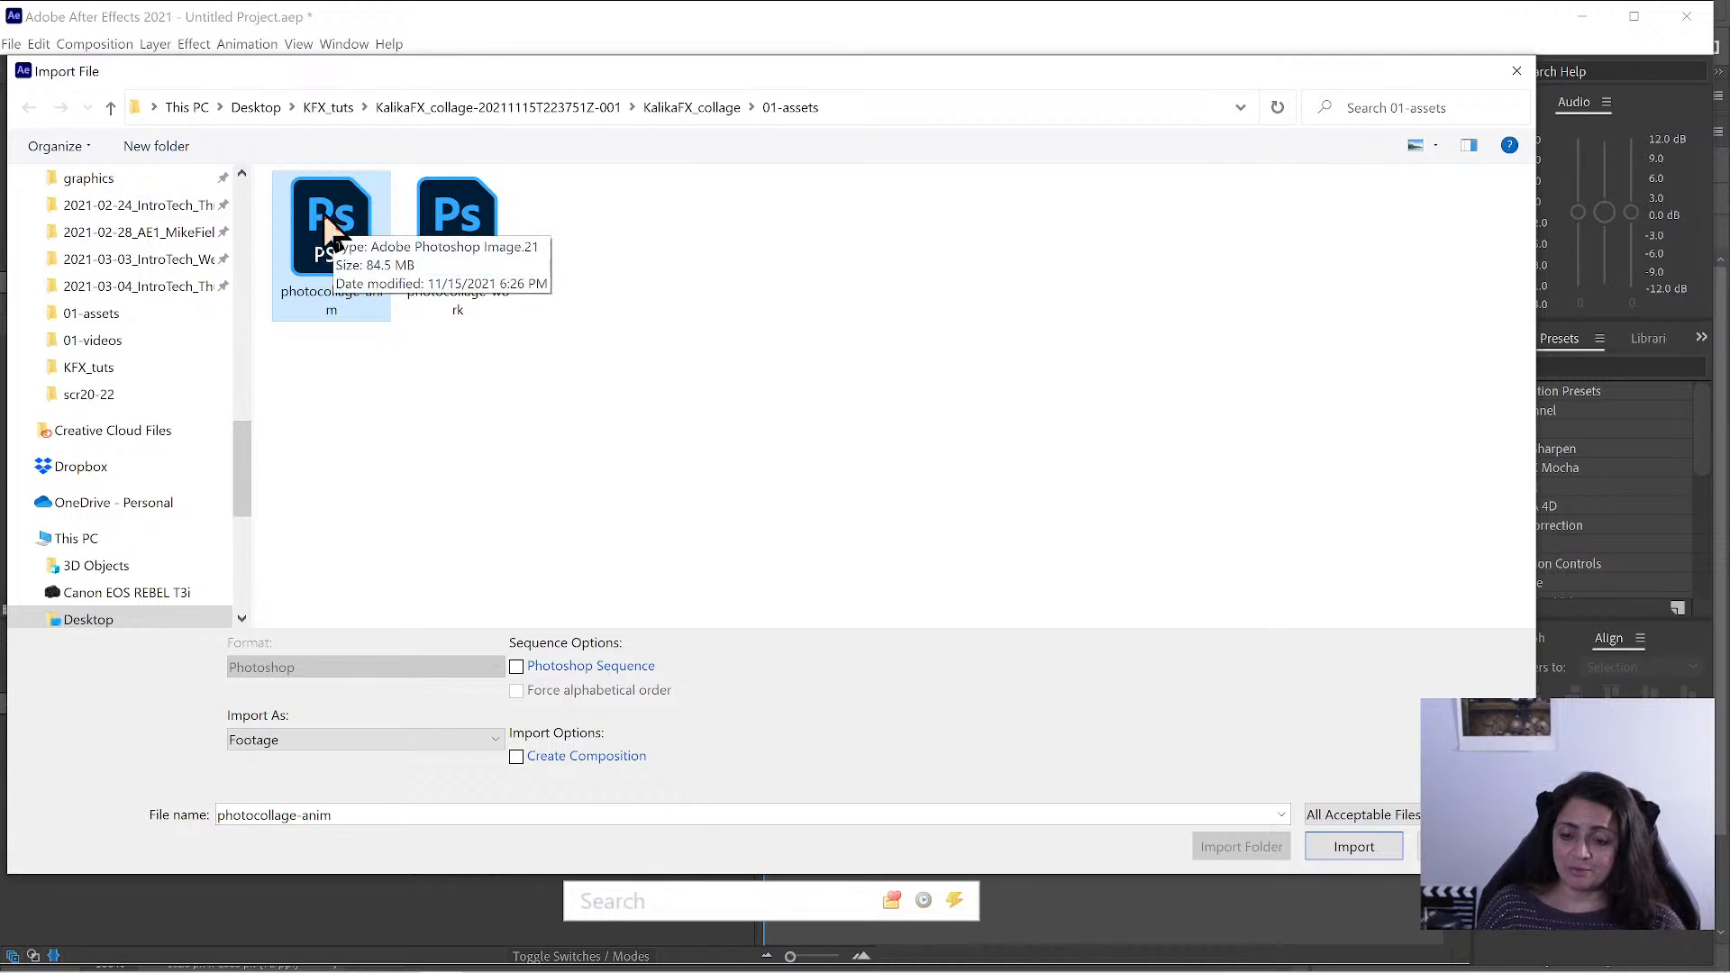
click(325, 744)
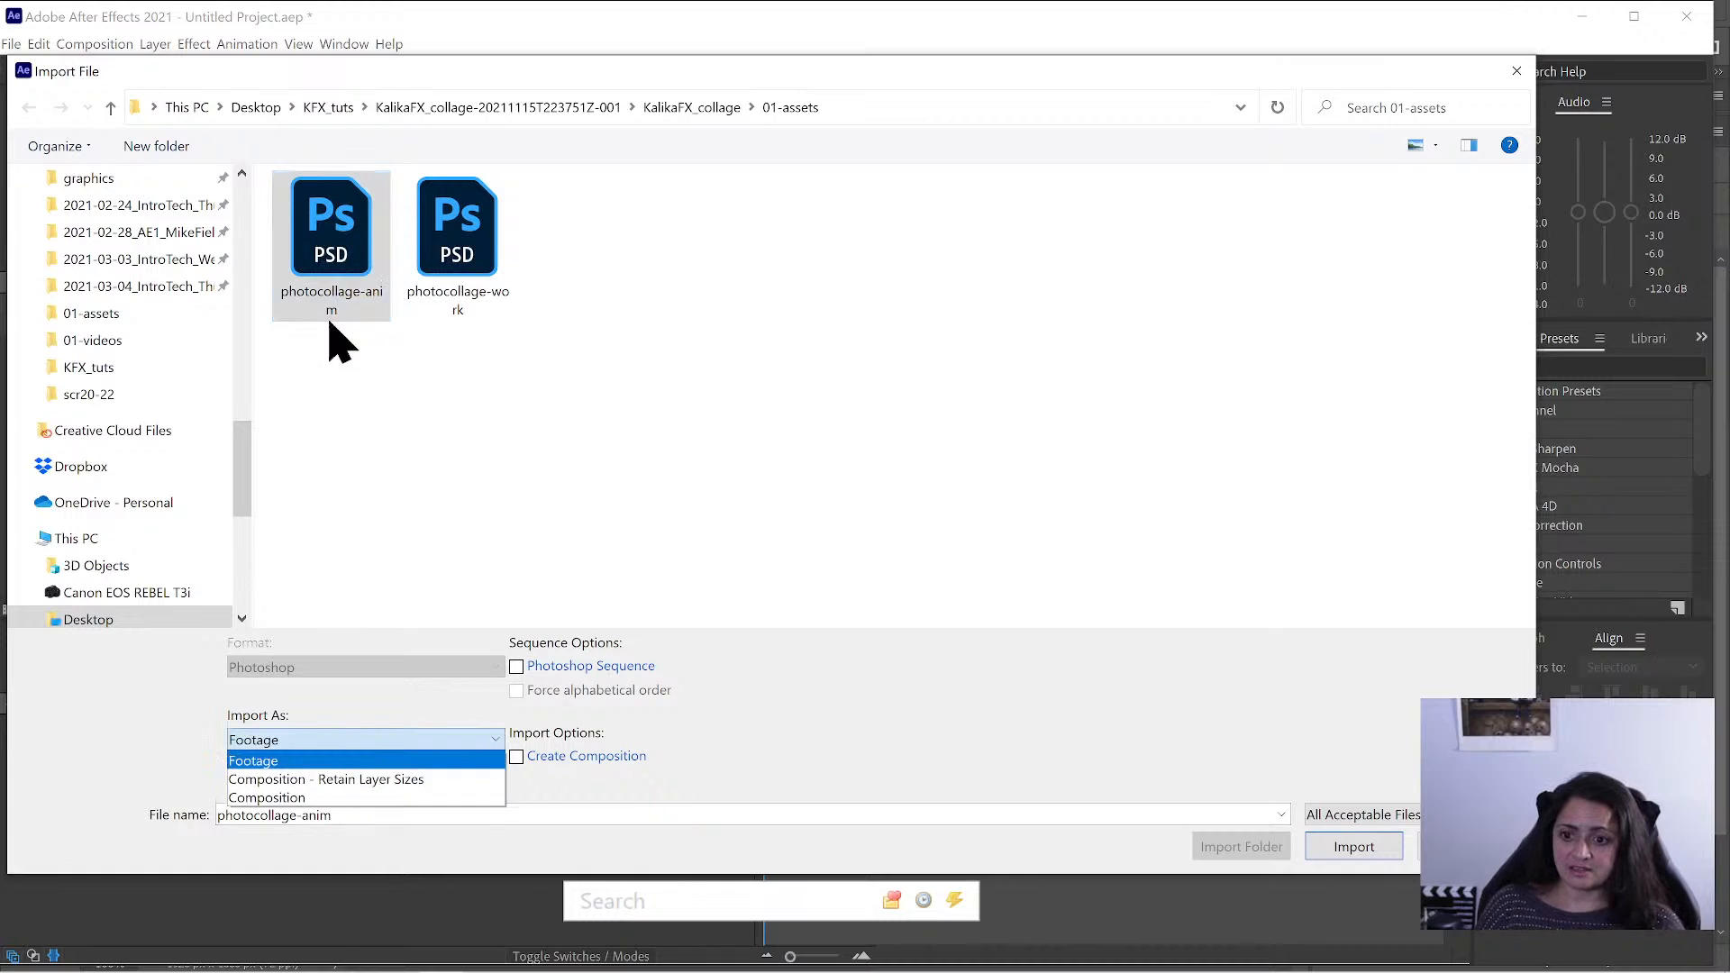
click(336, 780)
click(1356, 847)
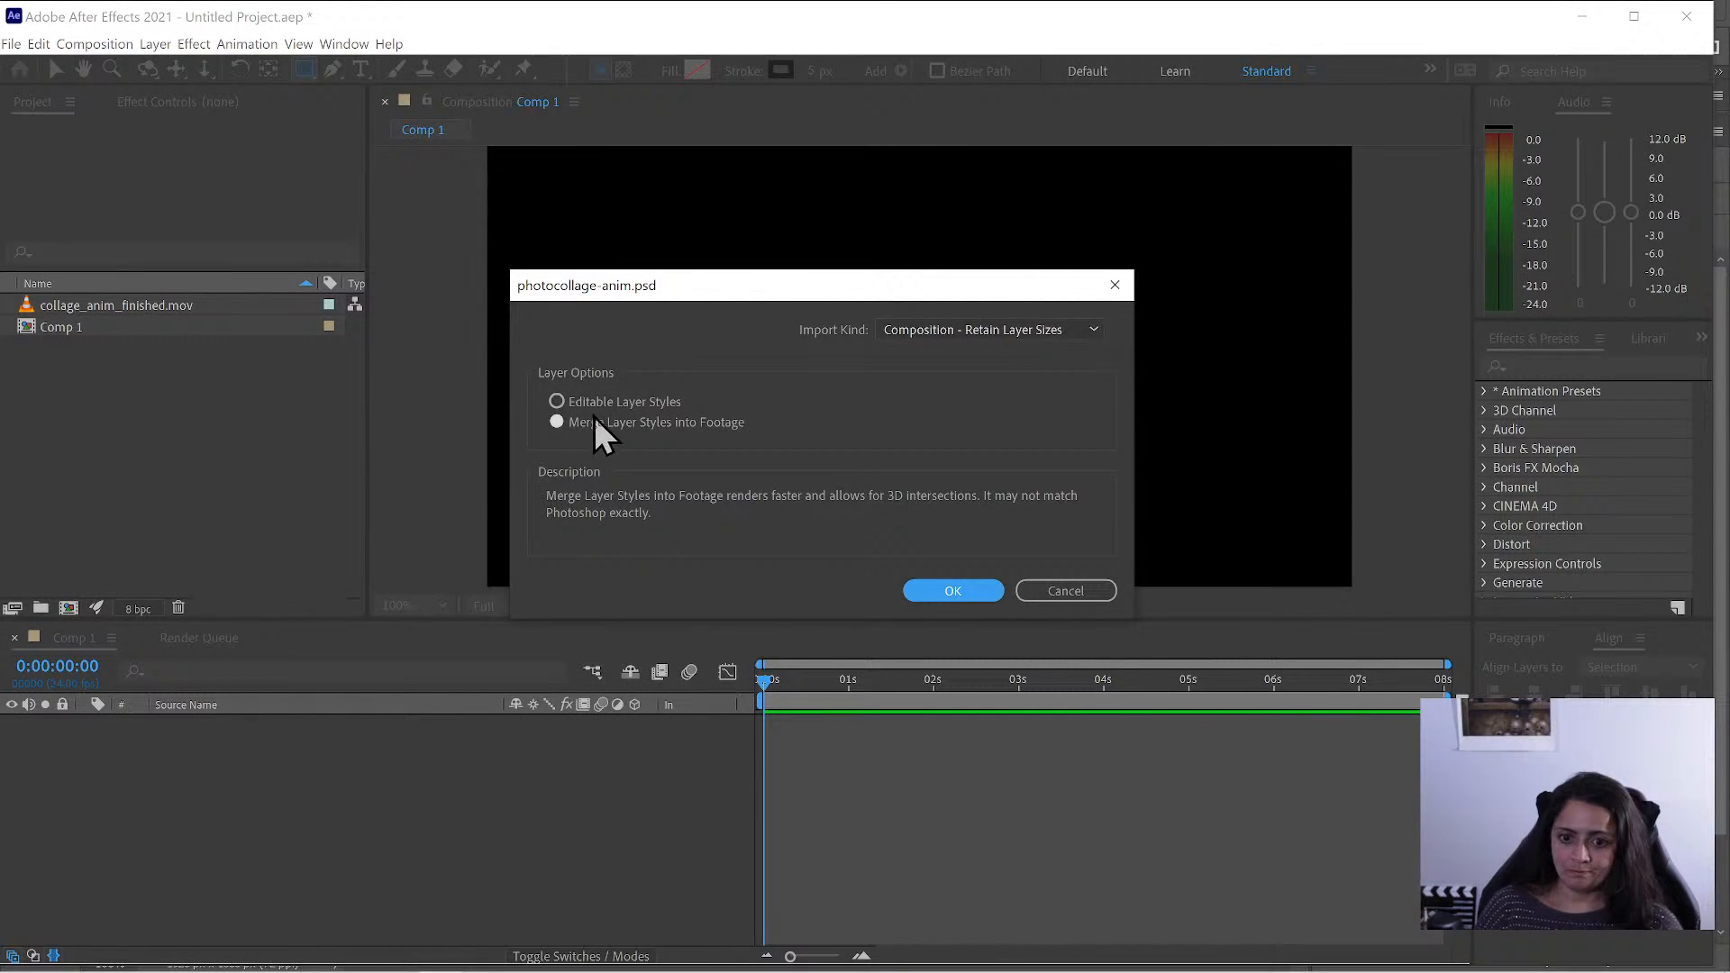
click(607, 400)
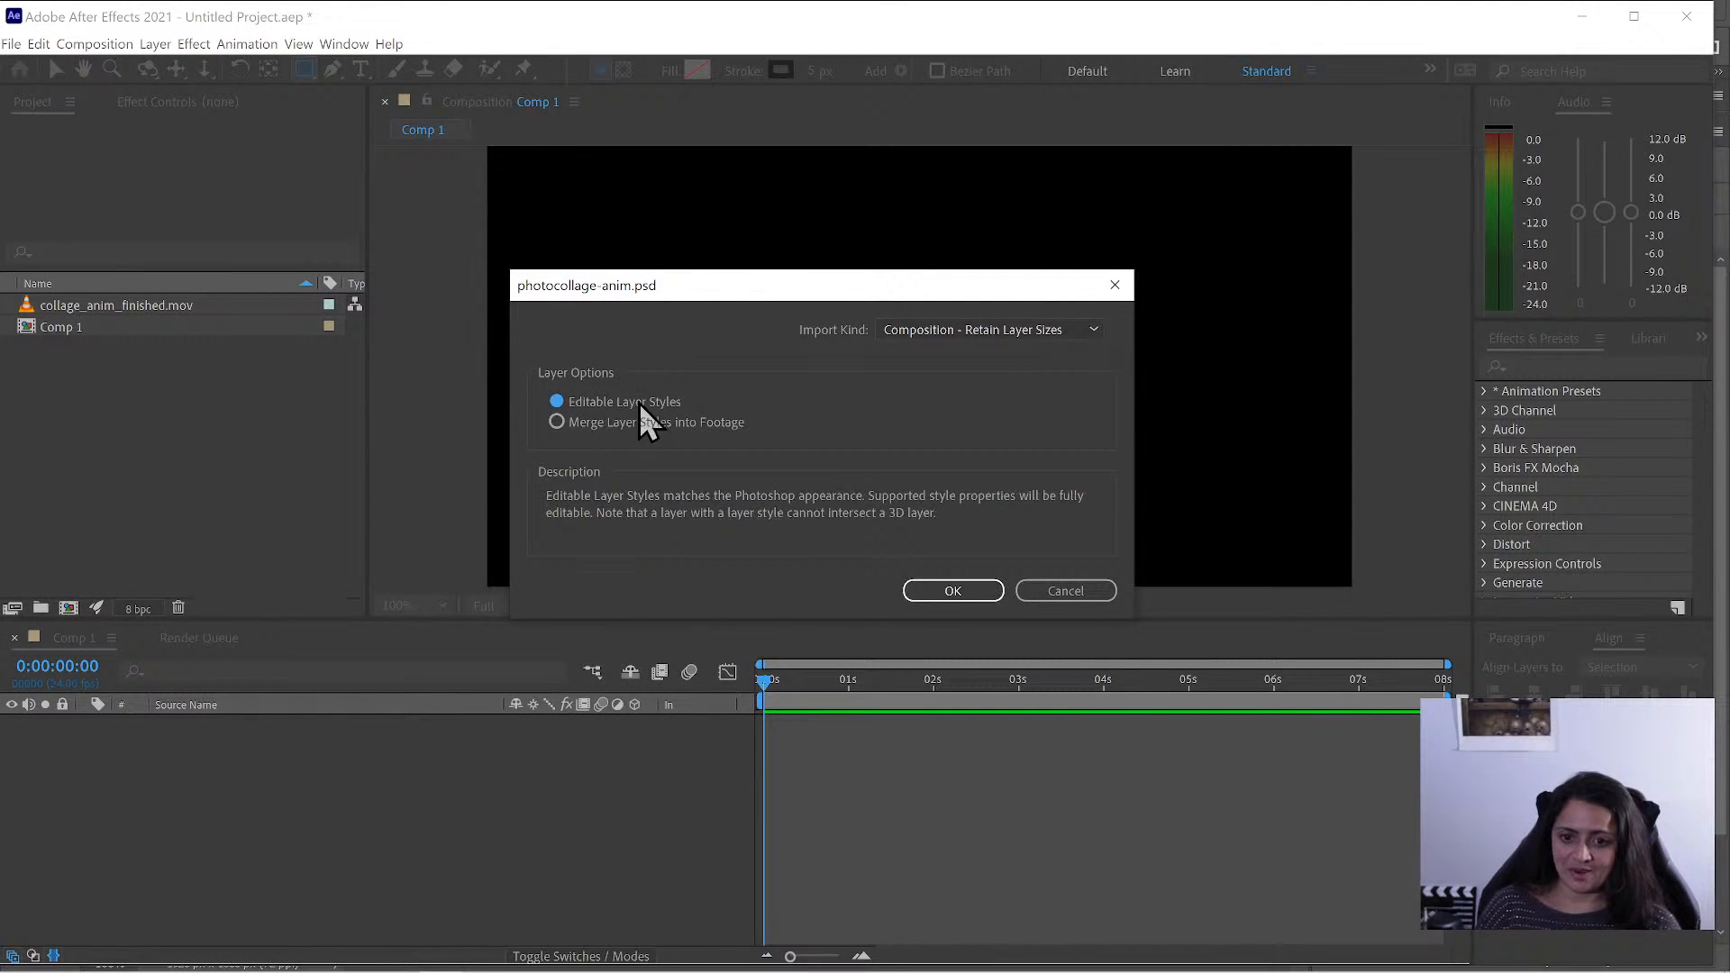
click(977, 591)
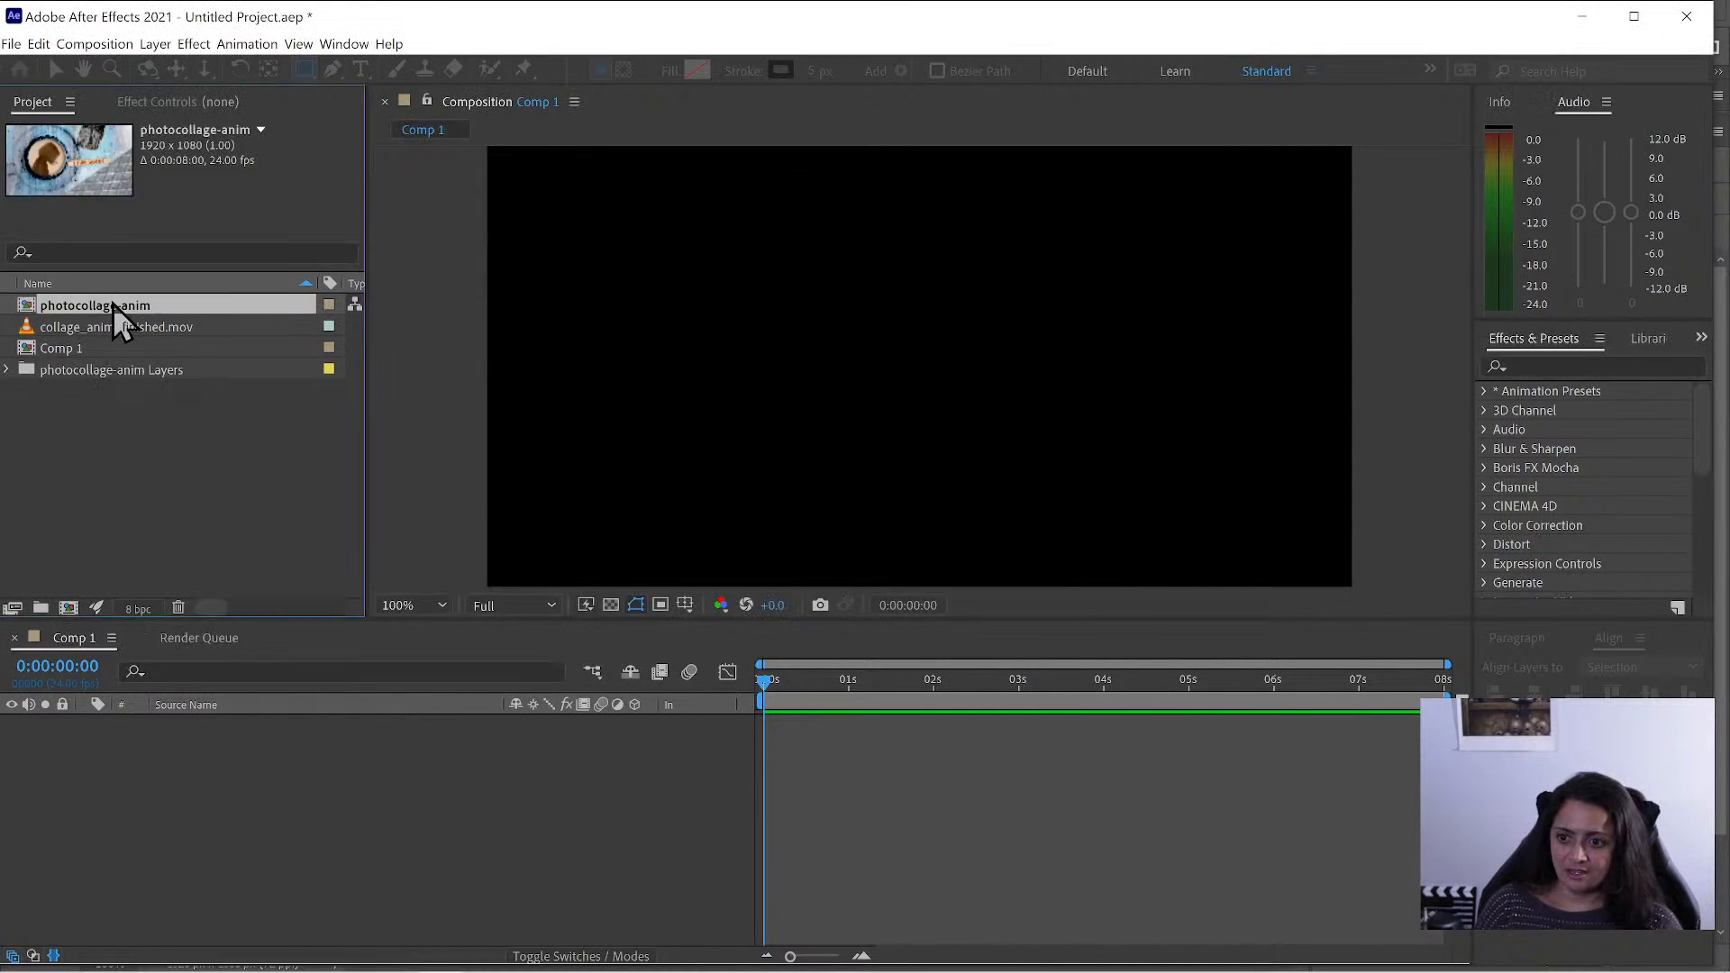
- Rename the imported photocollage-anim composition as photocollage-anim-layersize
click(112, 307)
click(114, 349)
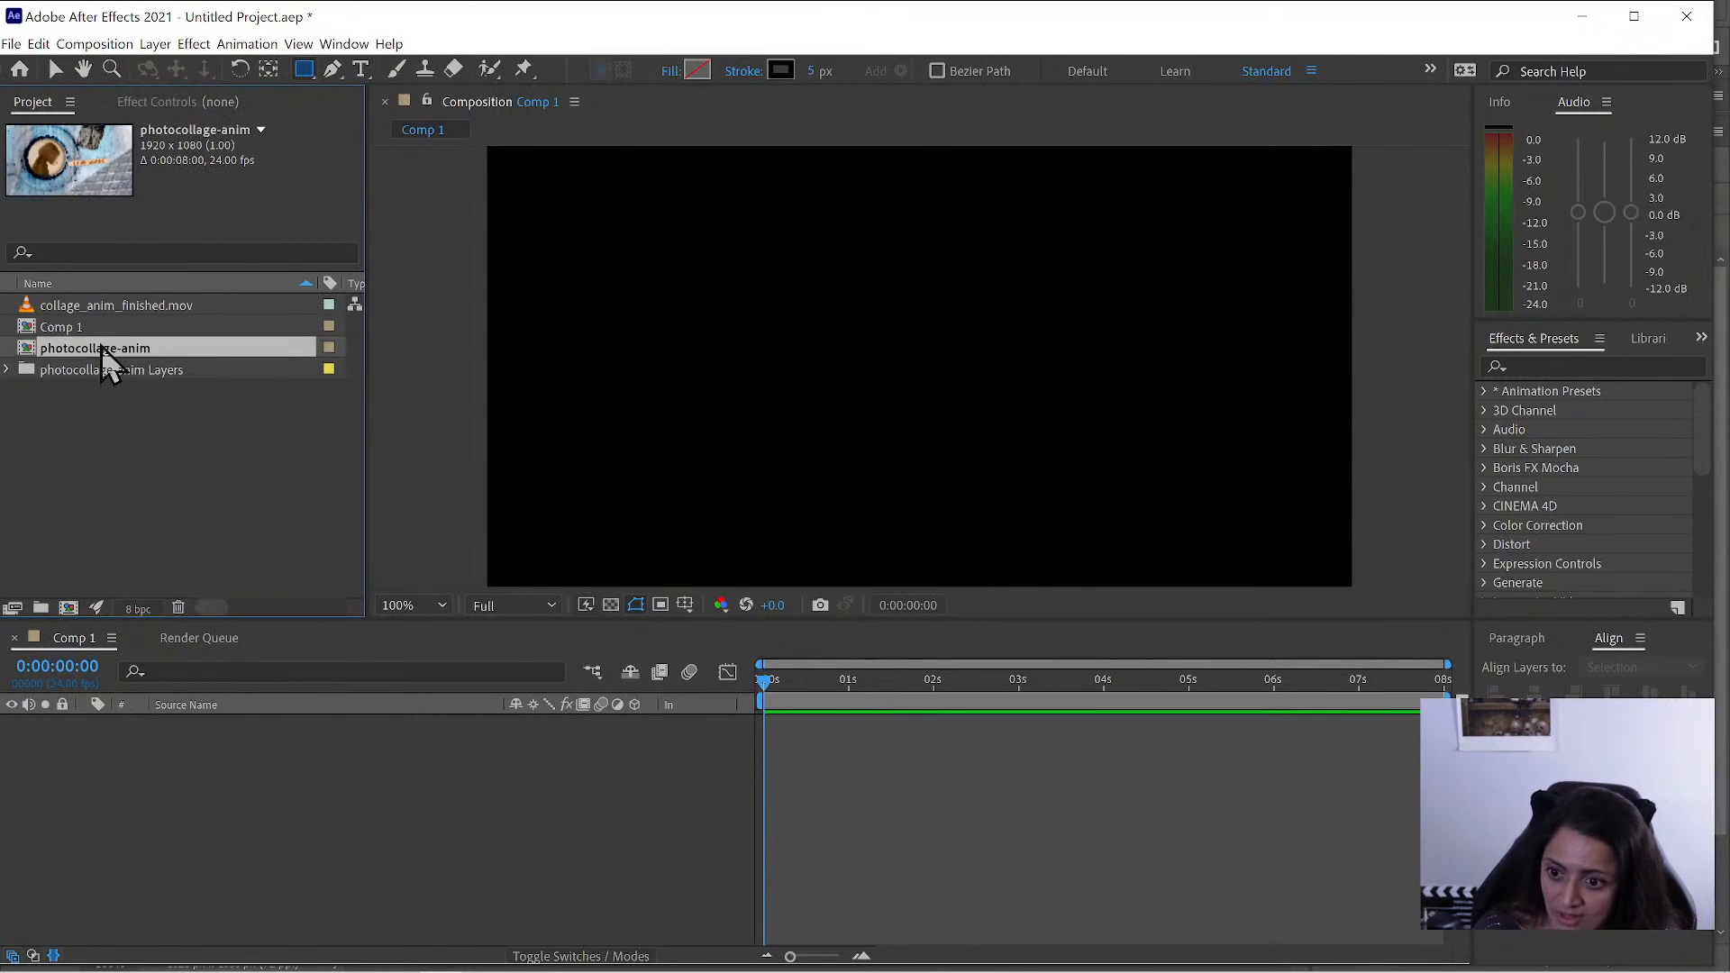
key(Return)
key(End)
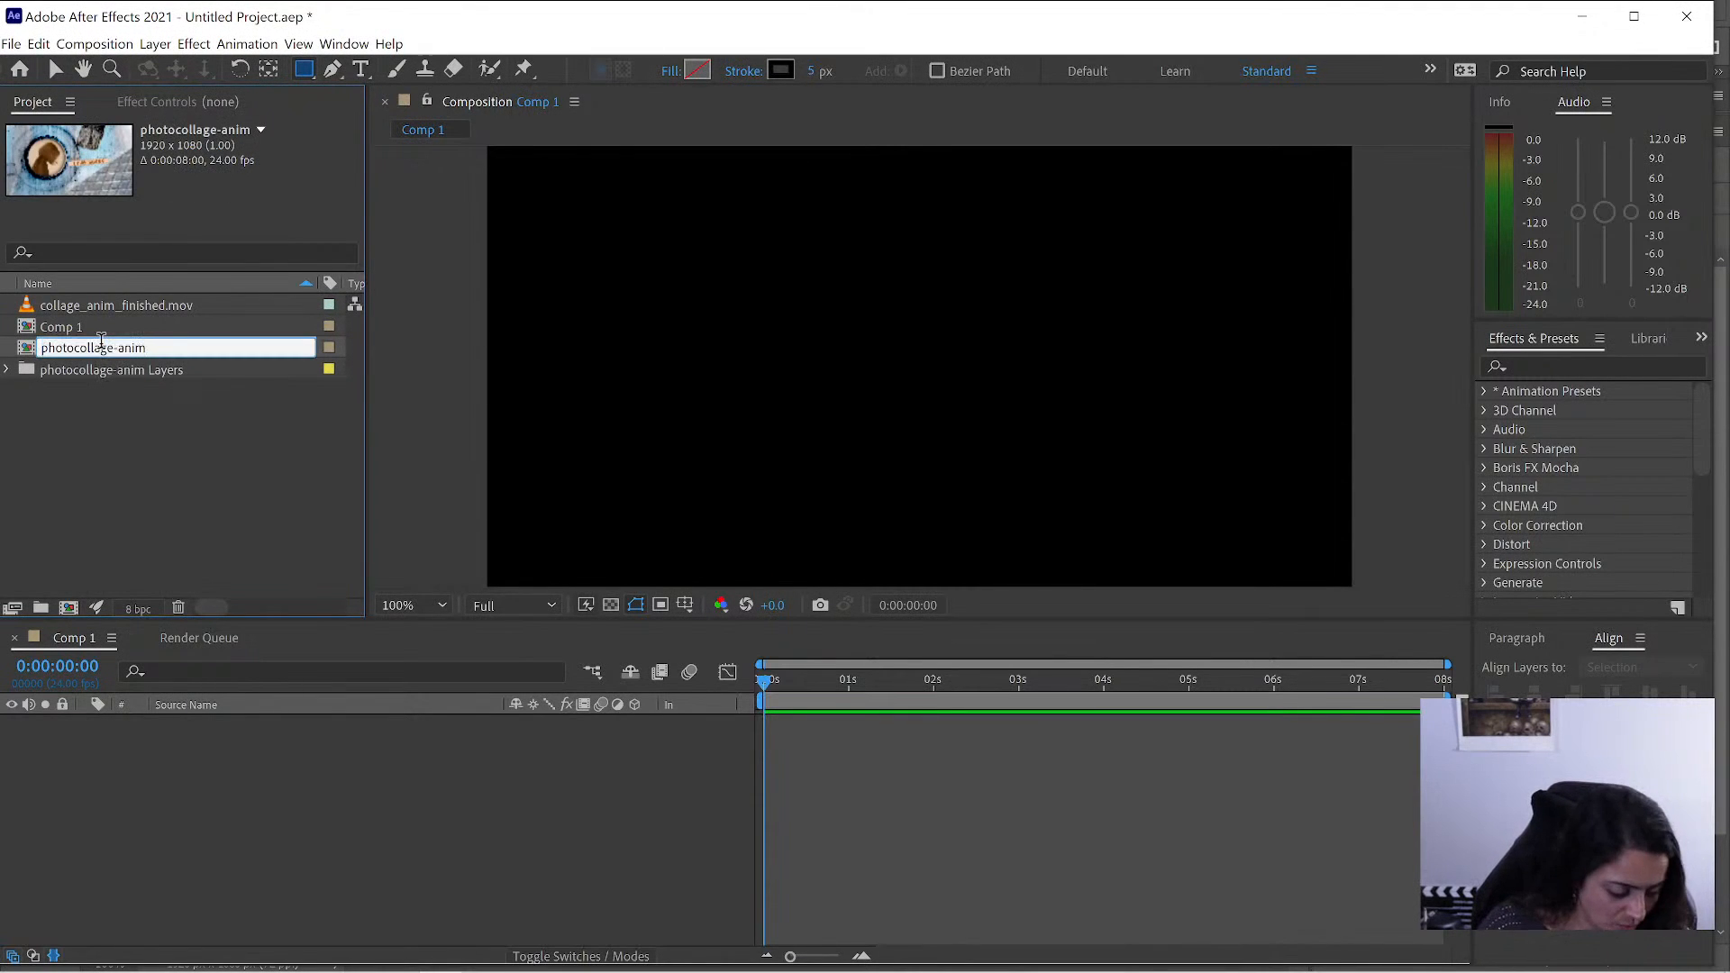
text(-layersize)
key(Return)
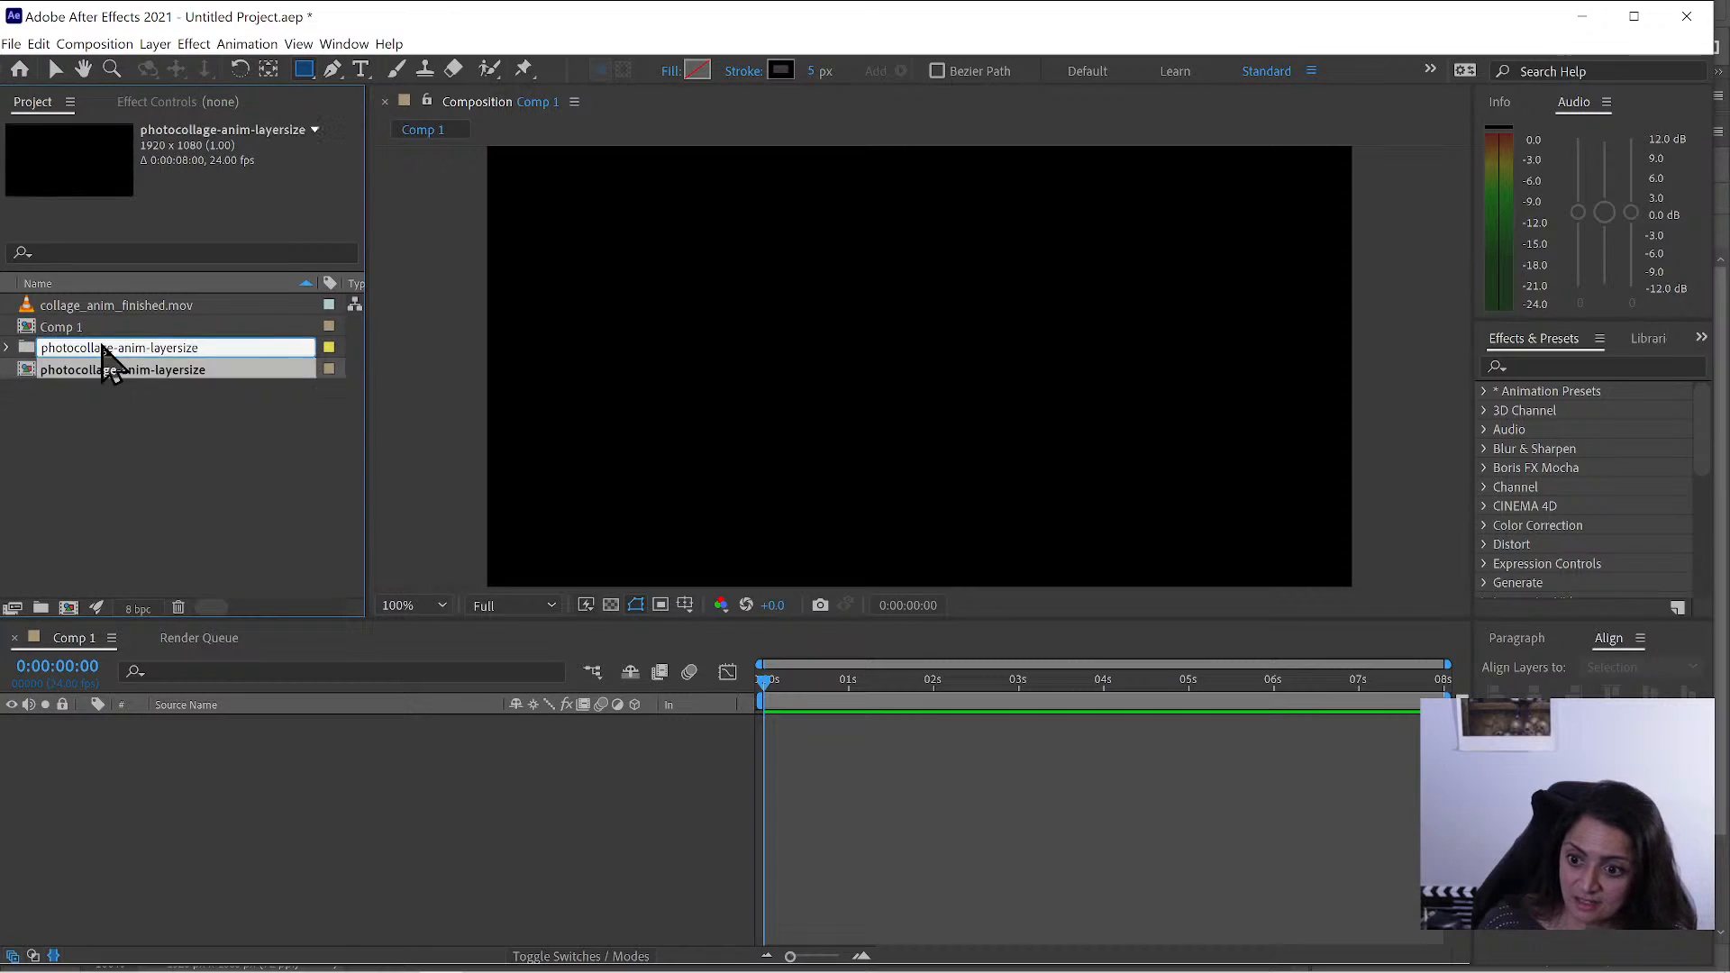
click(147, 466)
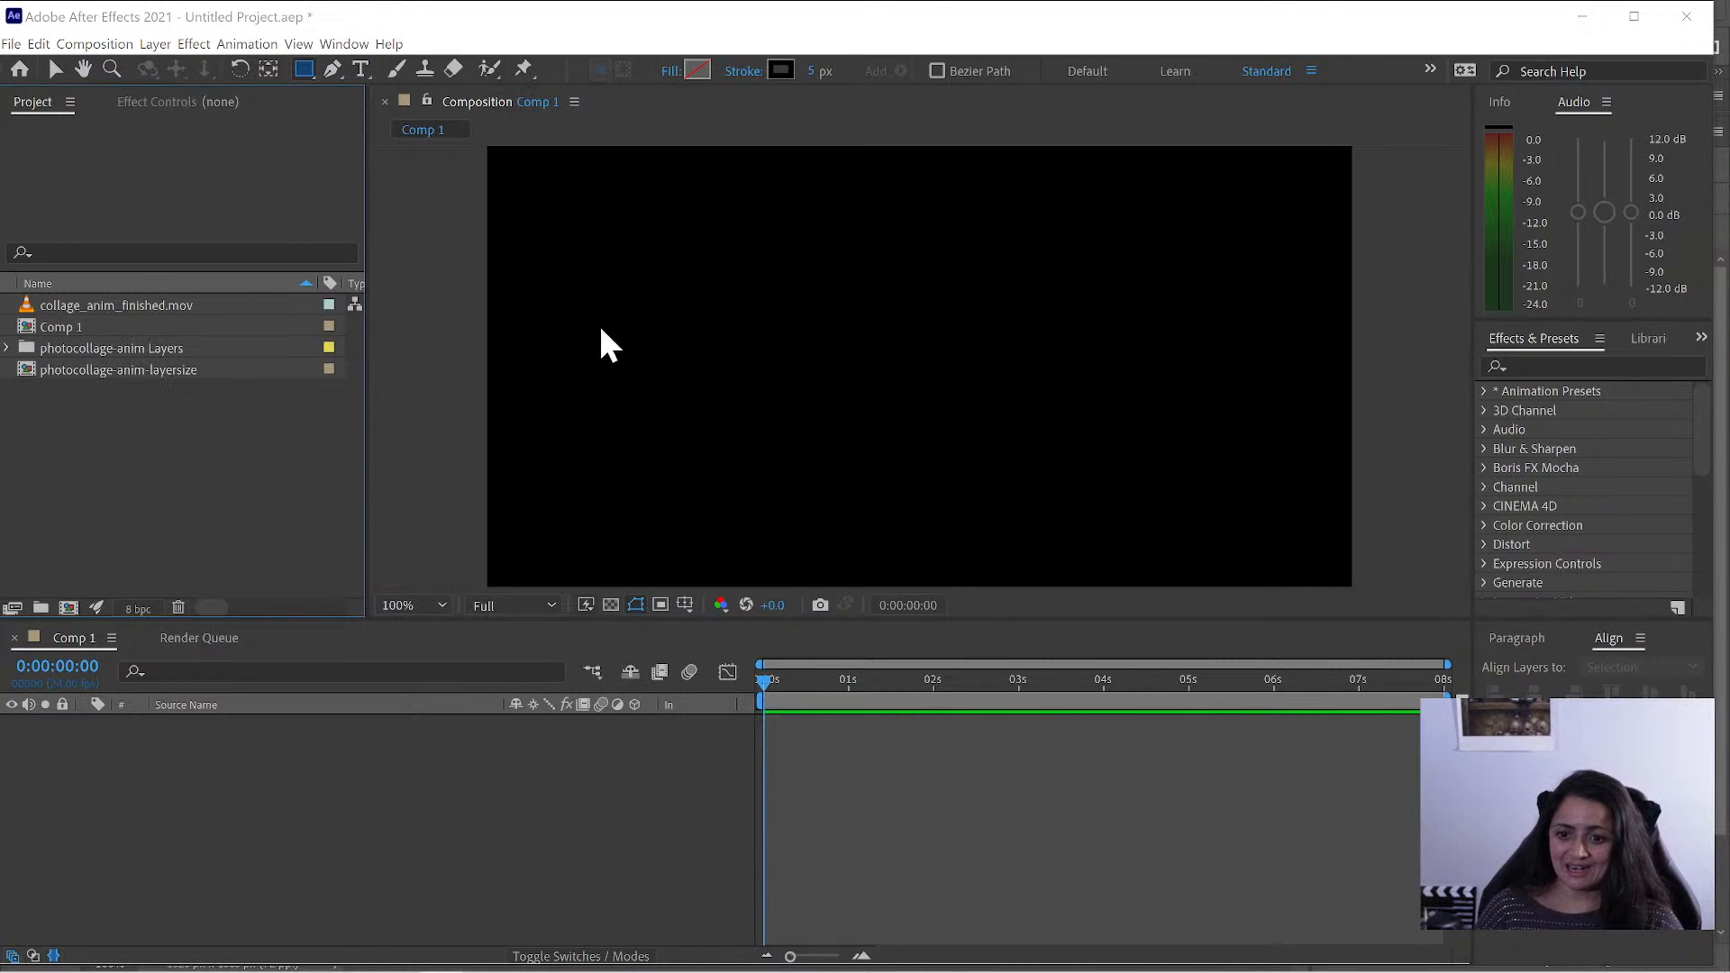
- Import photocollage-anim.psd again, this time as a plain Composition without retaining layer sizes
key(ctrl+i)
click(332, 255)
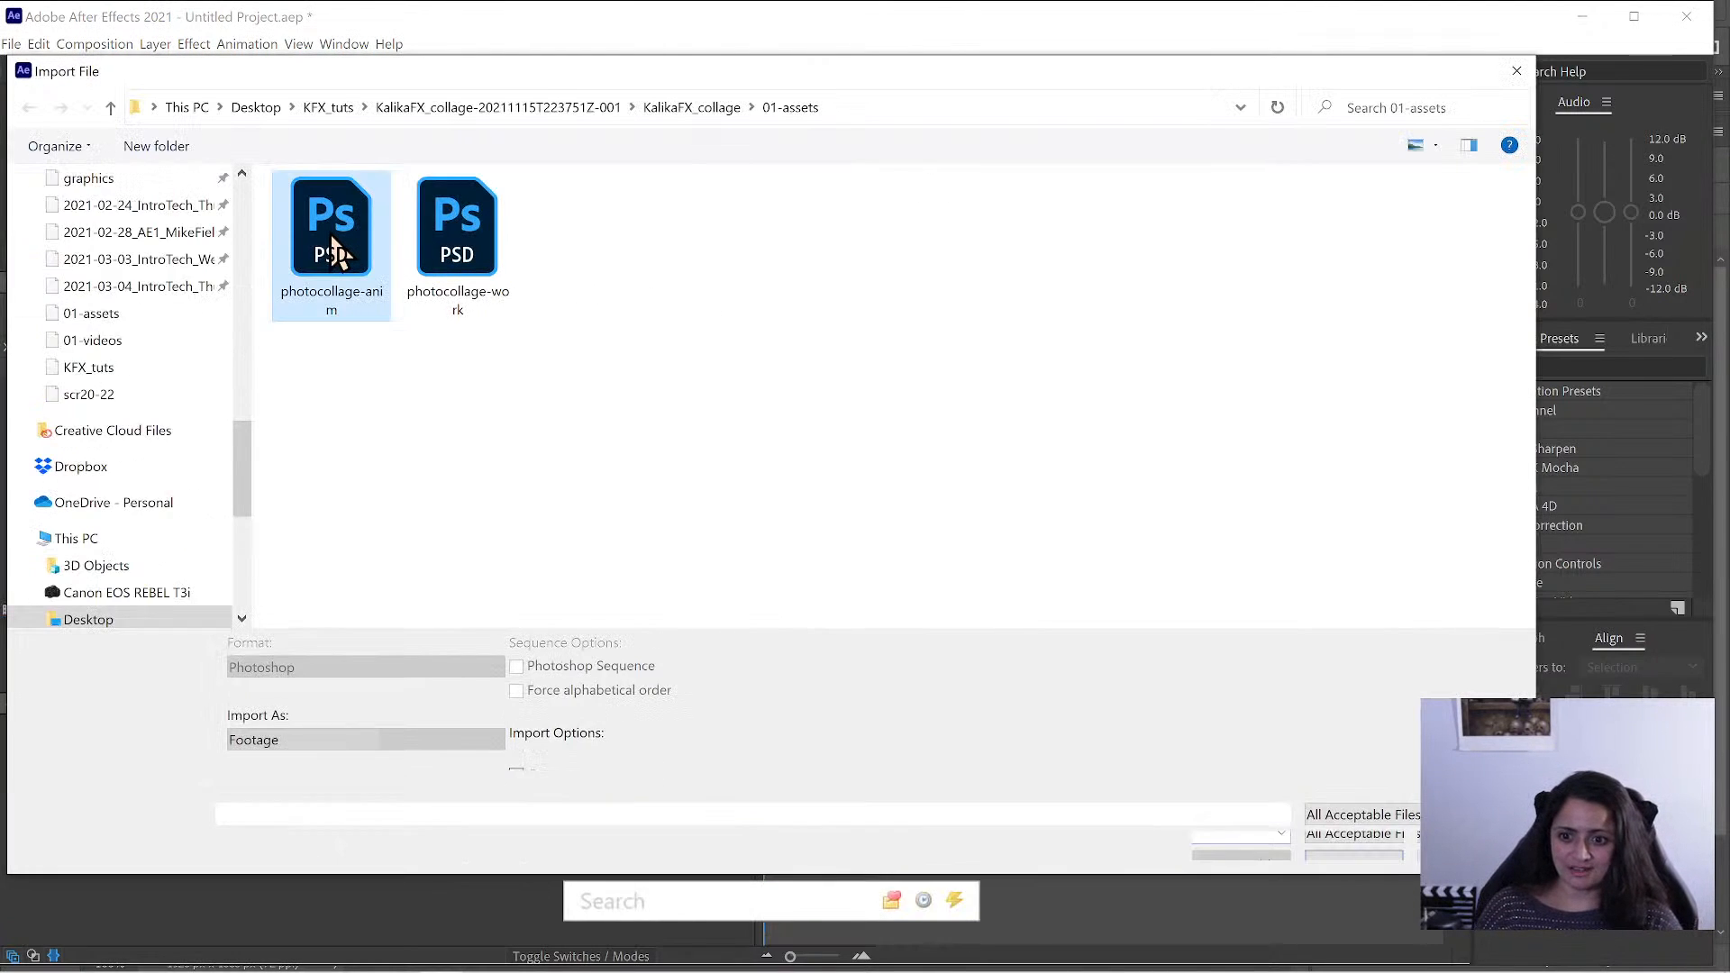
click(436, 741)
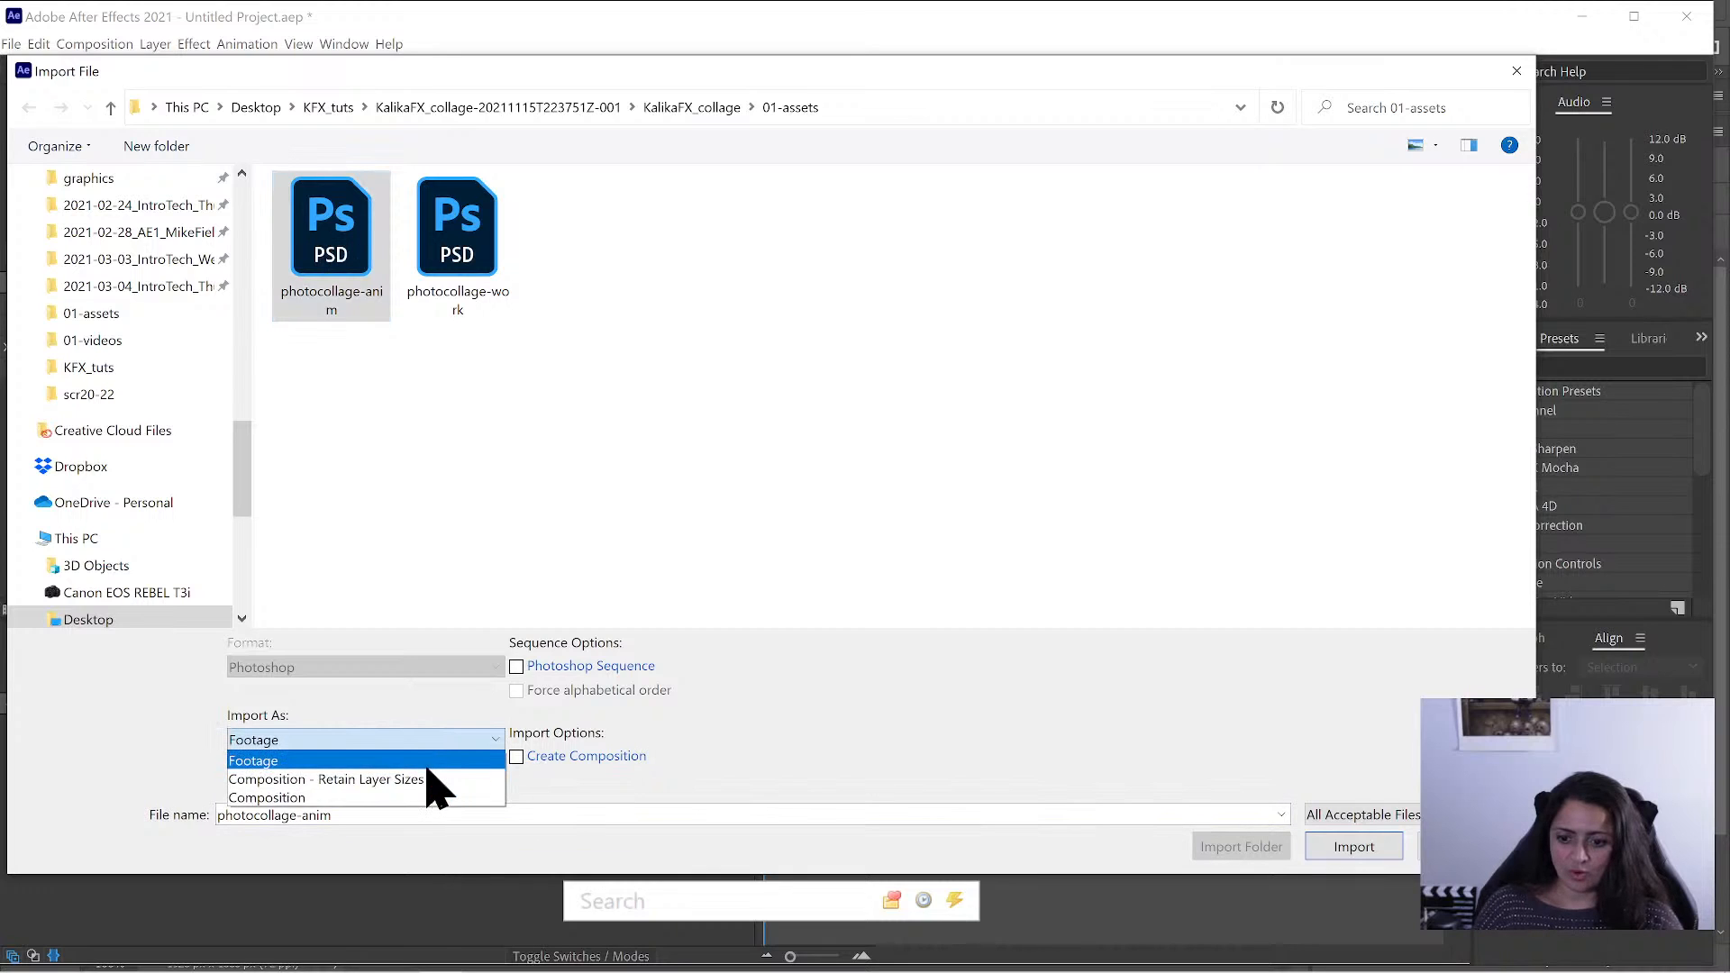
click(424, 796)
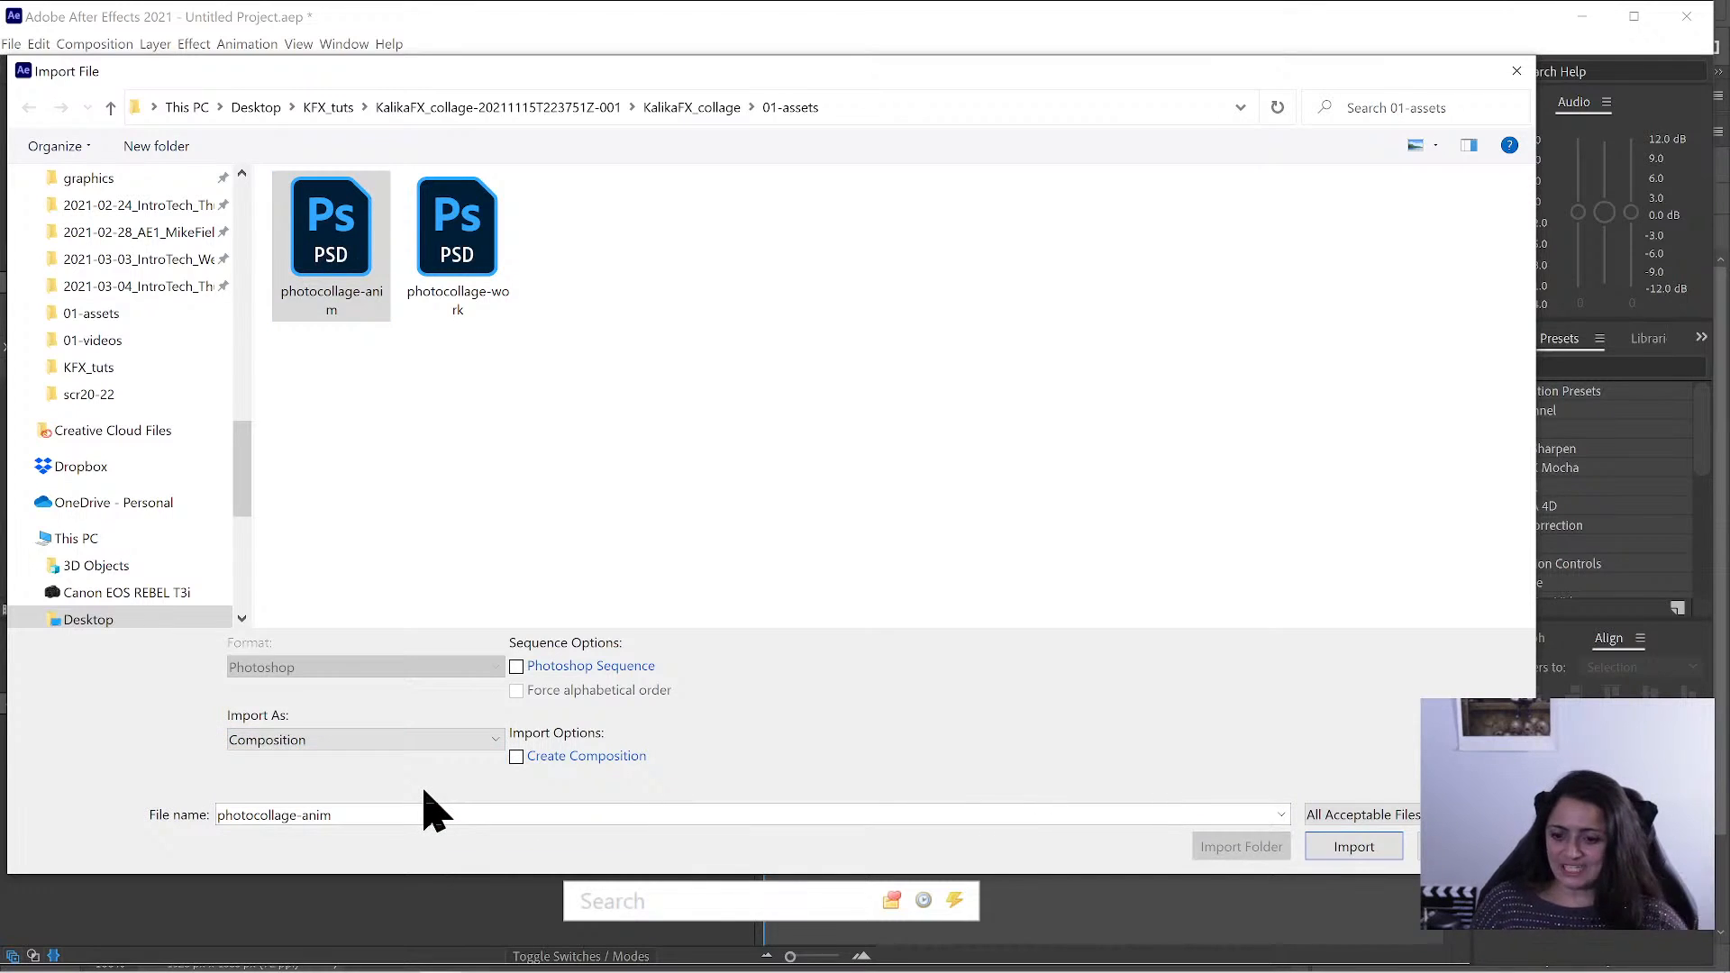
click(482, 741)
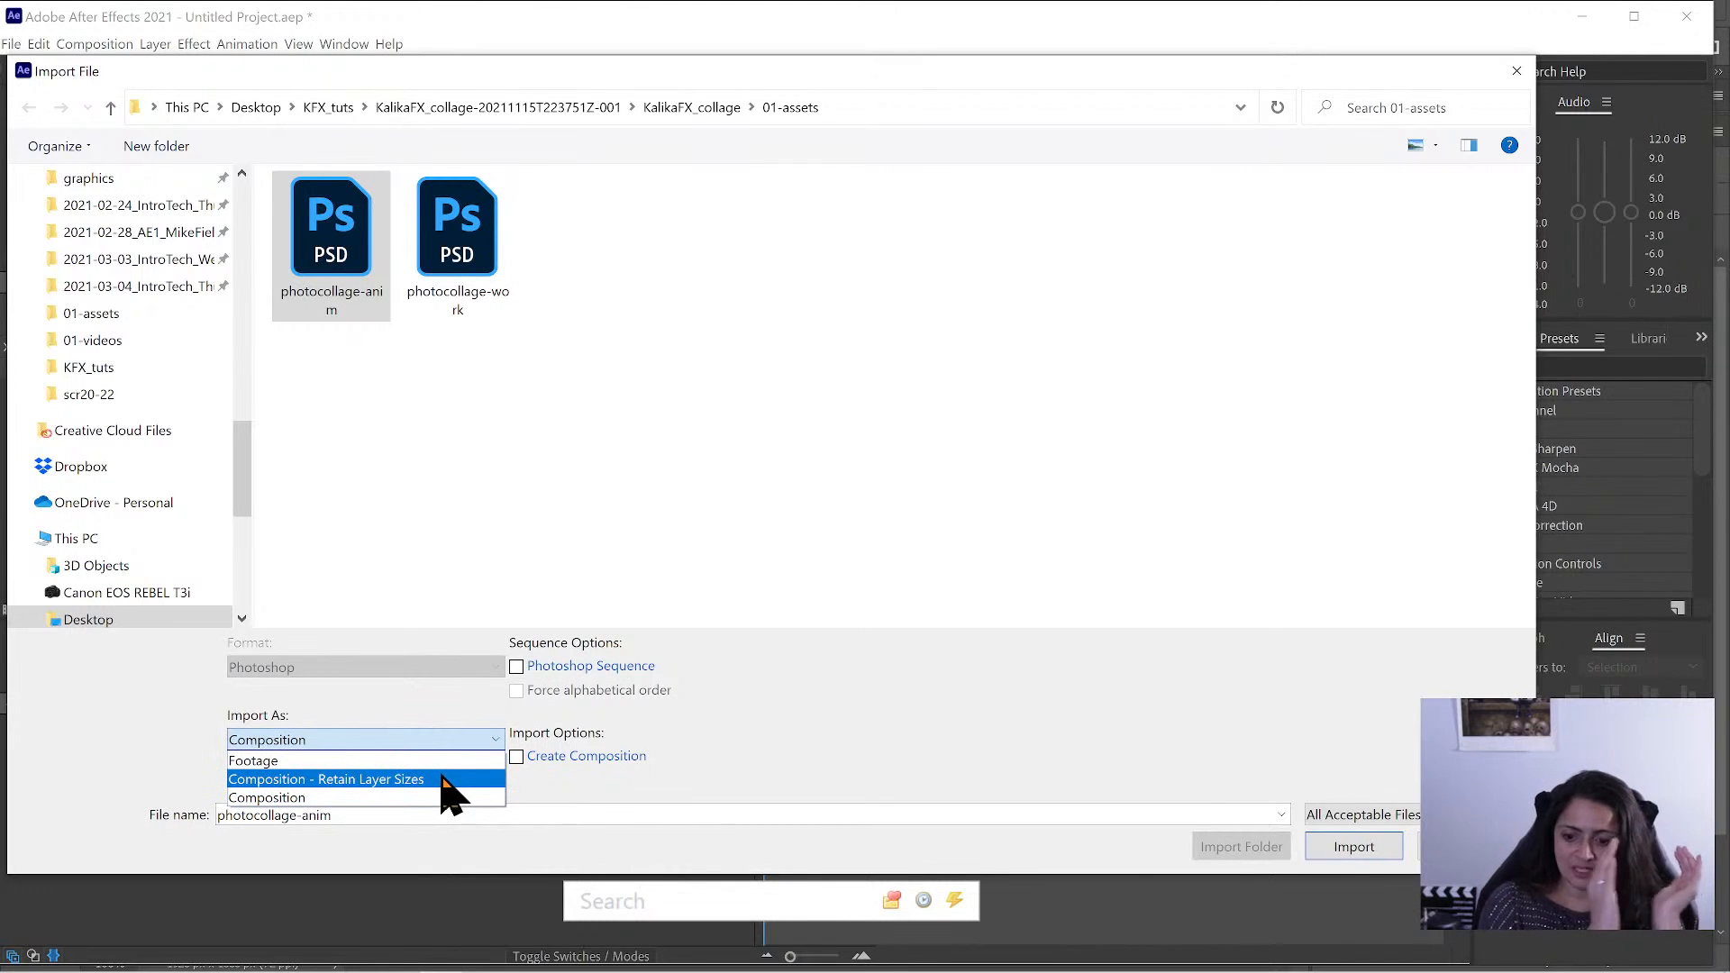
click(441, 797)
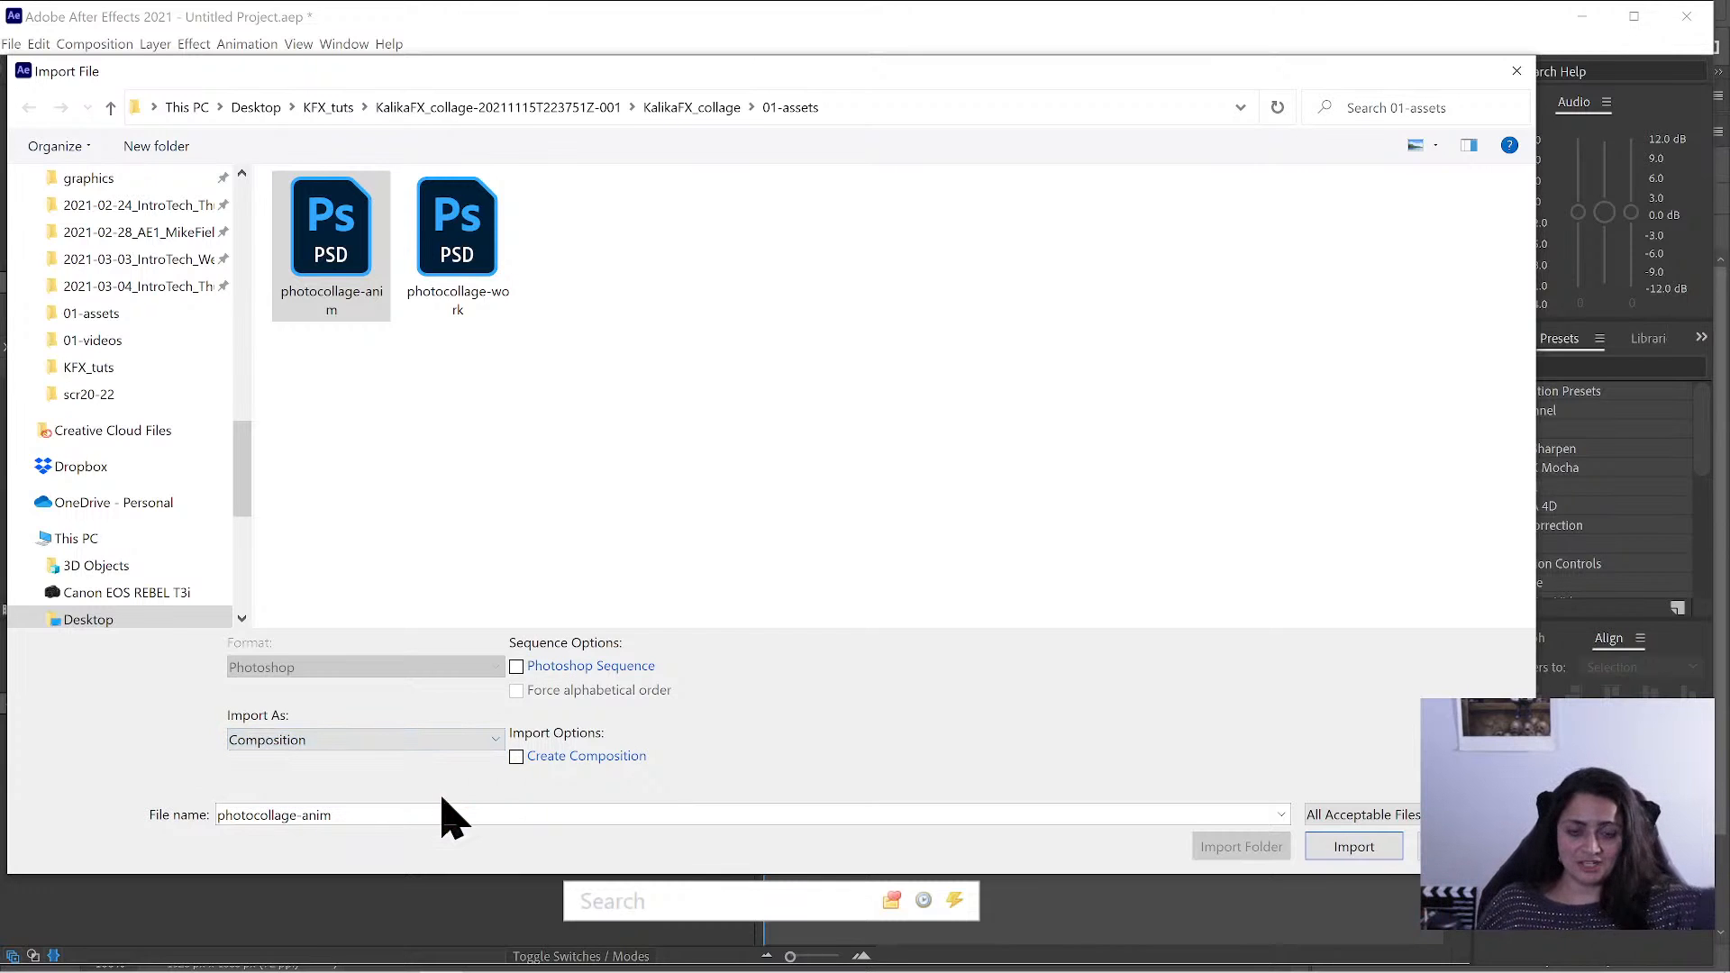
click(1338, 852)
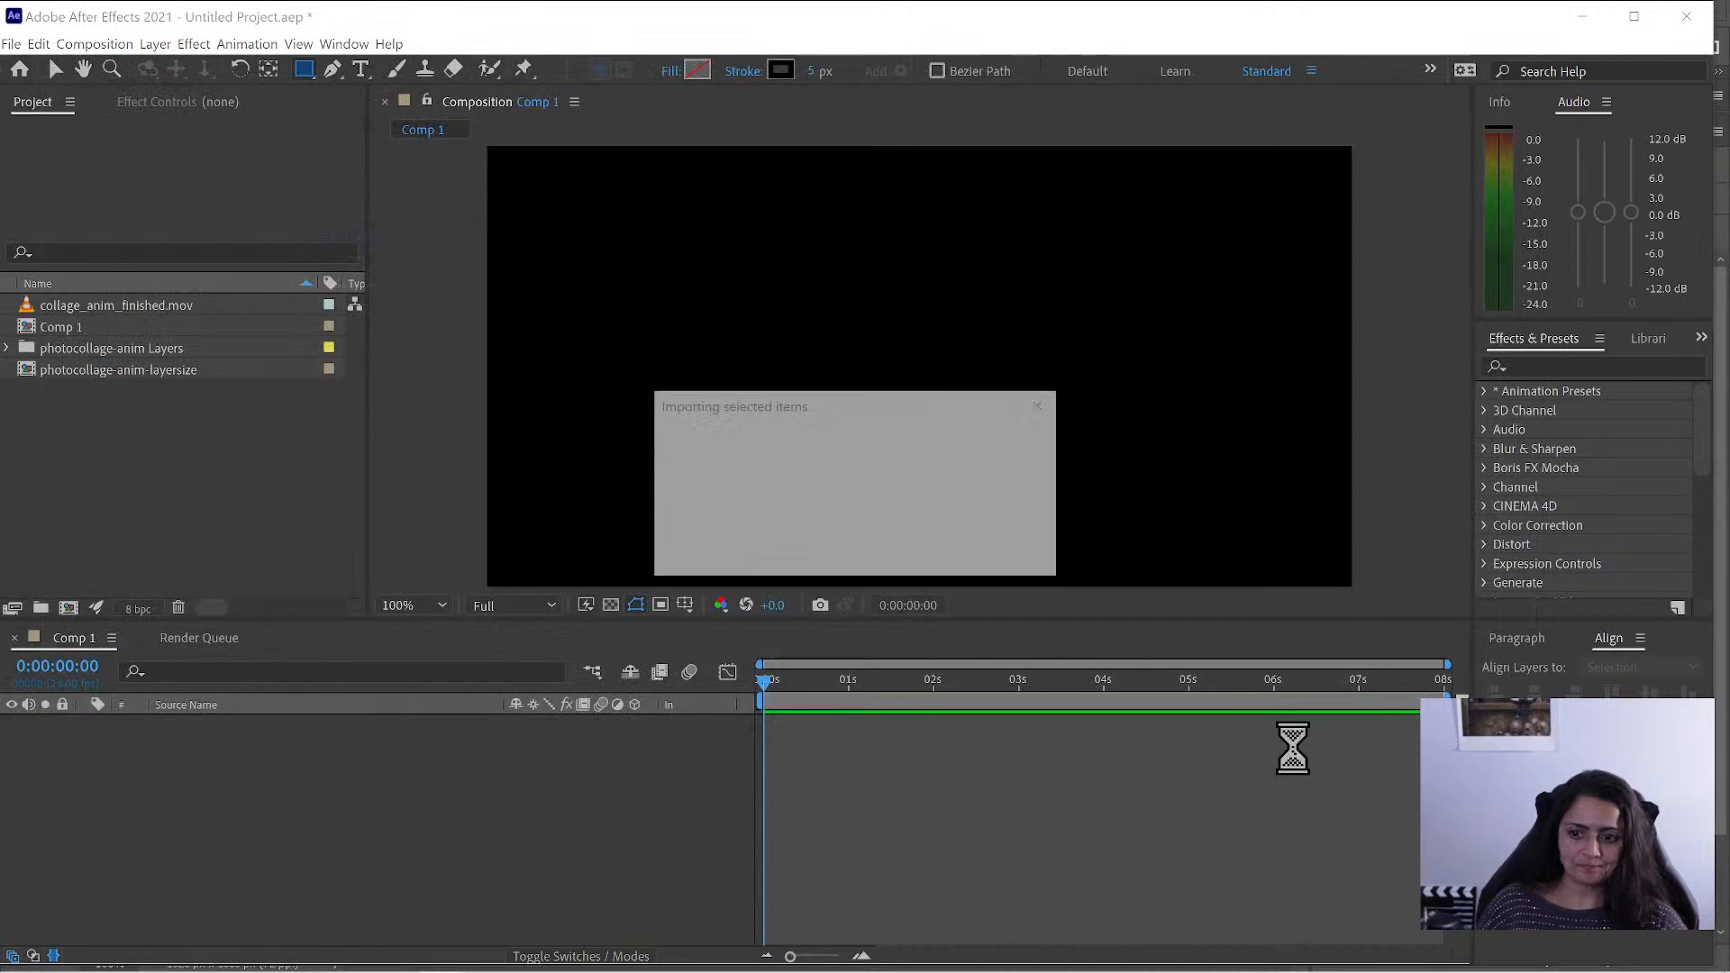
click(951, 592)
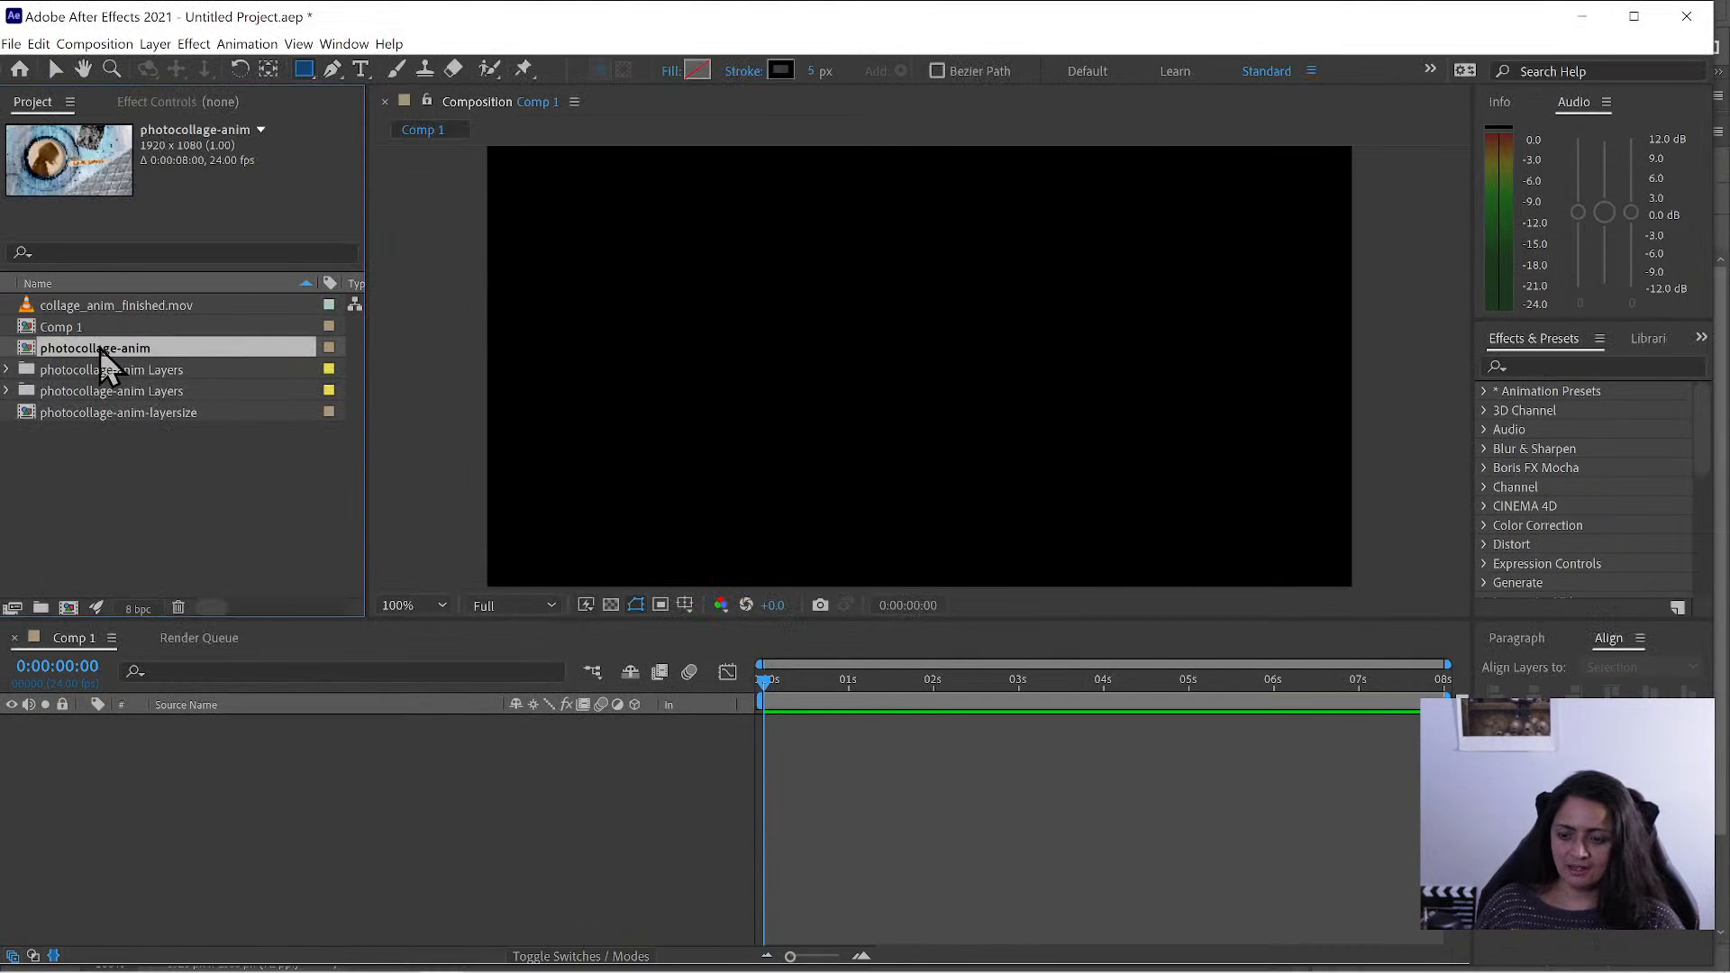
- Open the photocollage-anim and photocollage-anim-layersize compositions to compare how they look
double_click(100, 348)
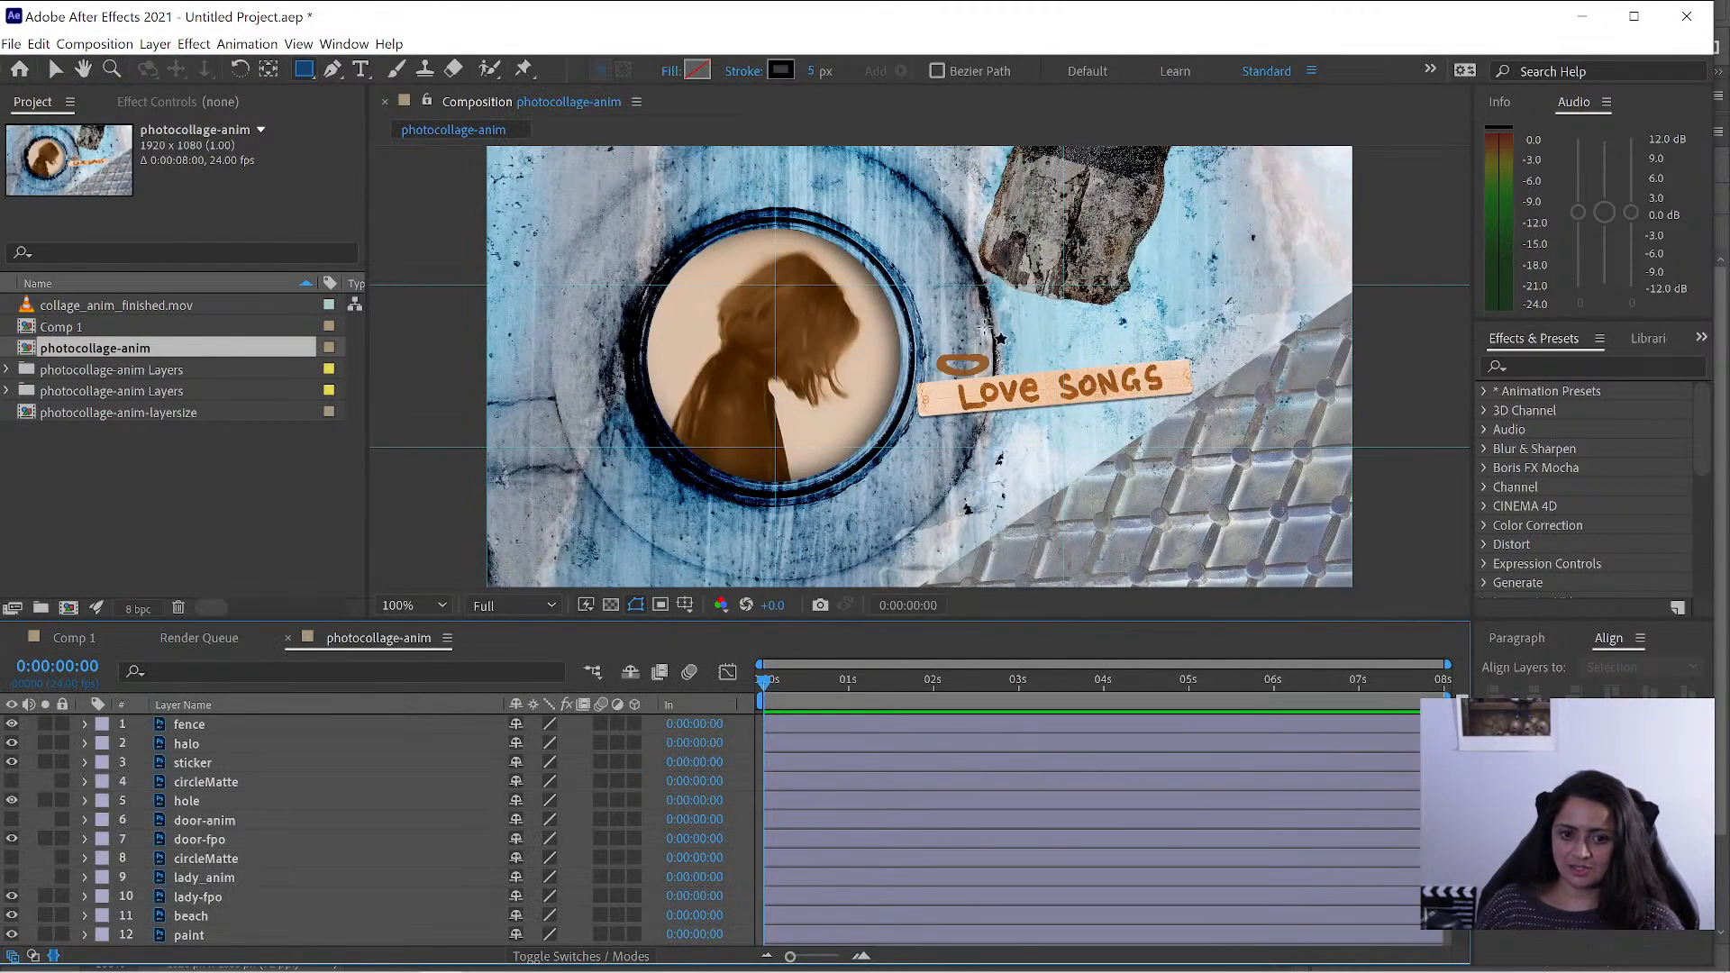
double_click(117, 413)
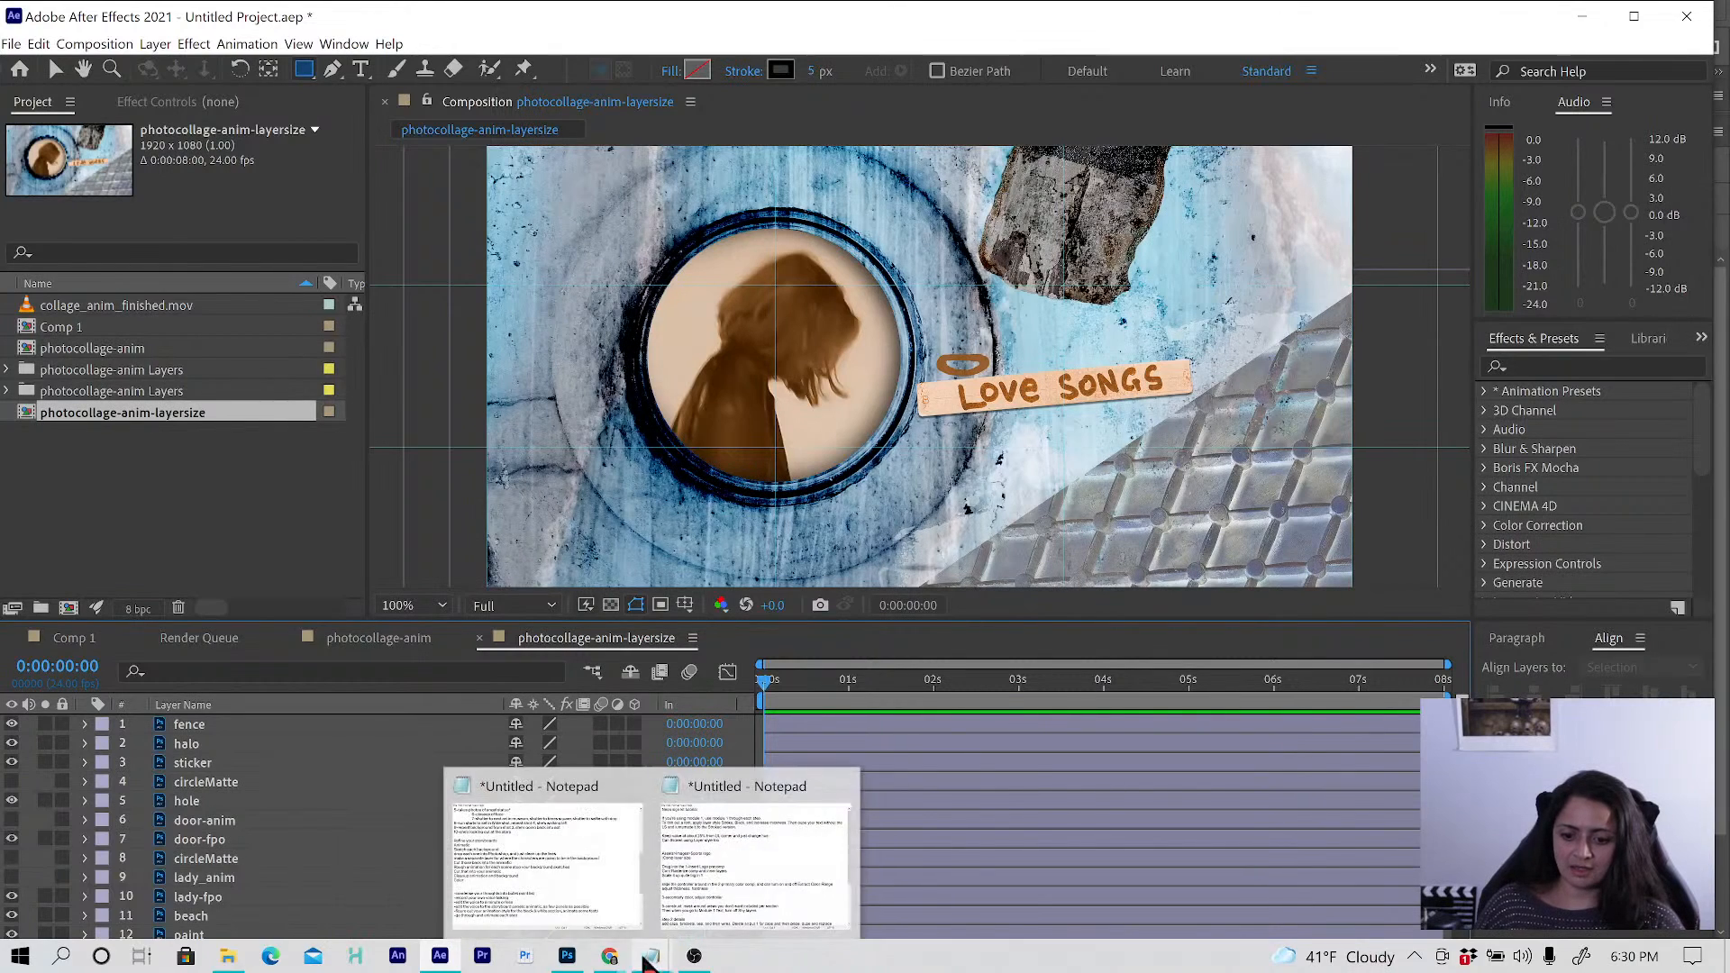
- Switch to Photoshop, move the halo above the gap between LOVE and SONGS on the sticker, and save photocollage-anim.psd
click(568, 959)
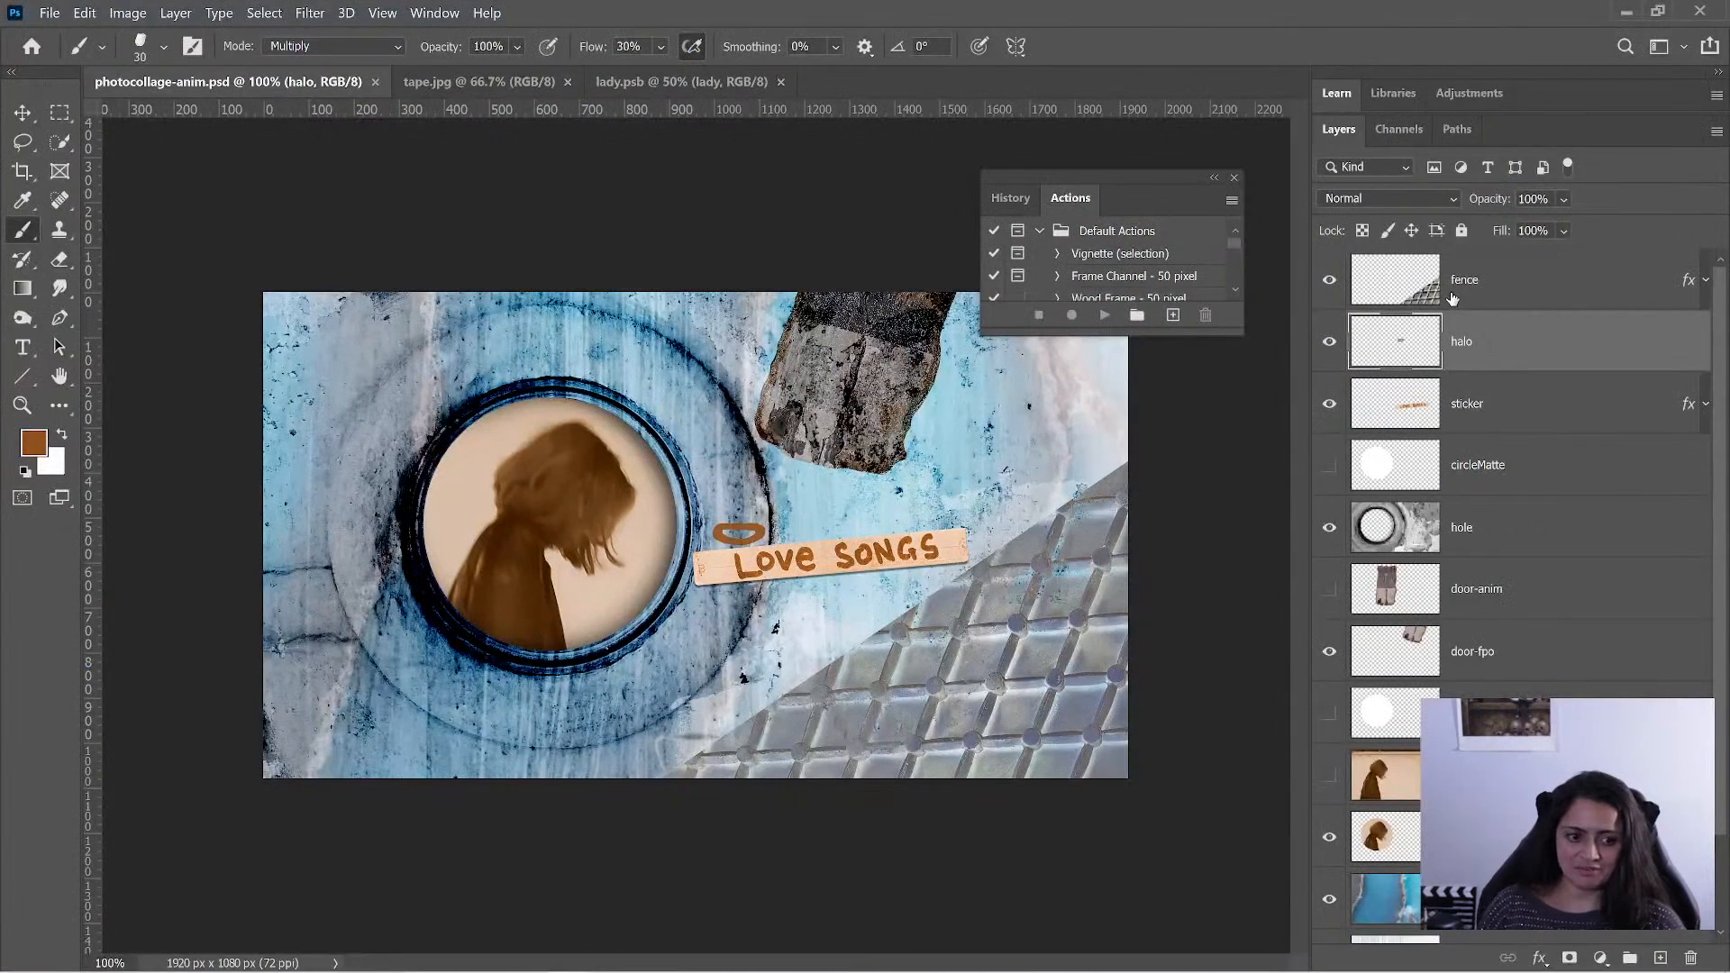
click(23, 113)
drag(760, 540, 836, 525)
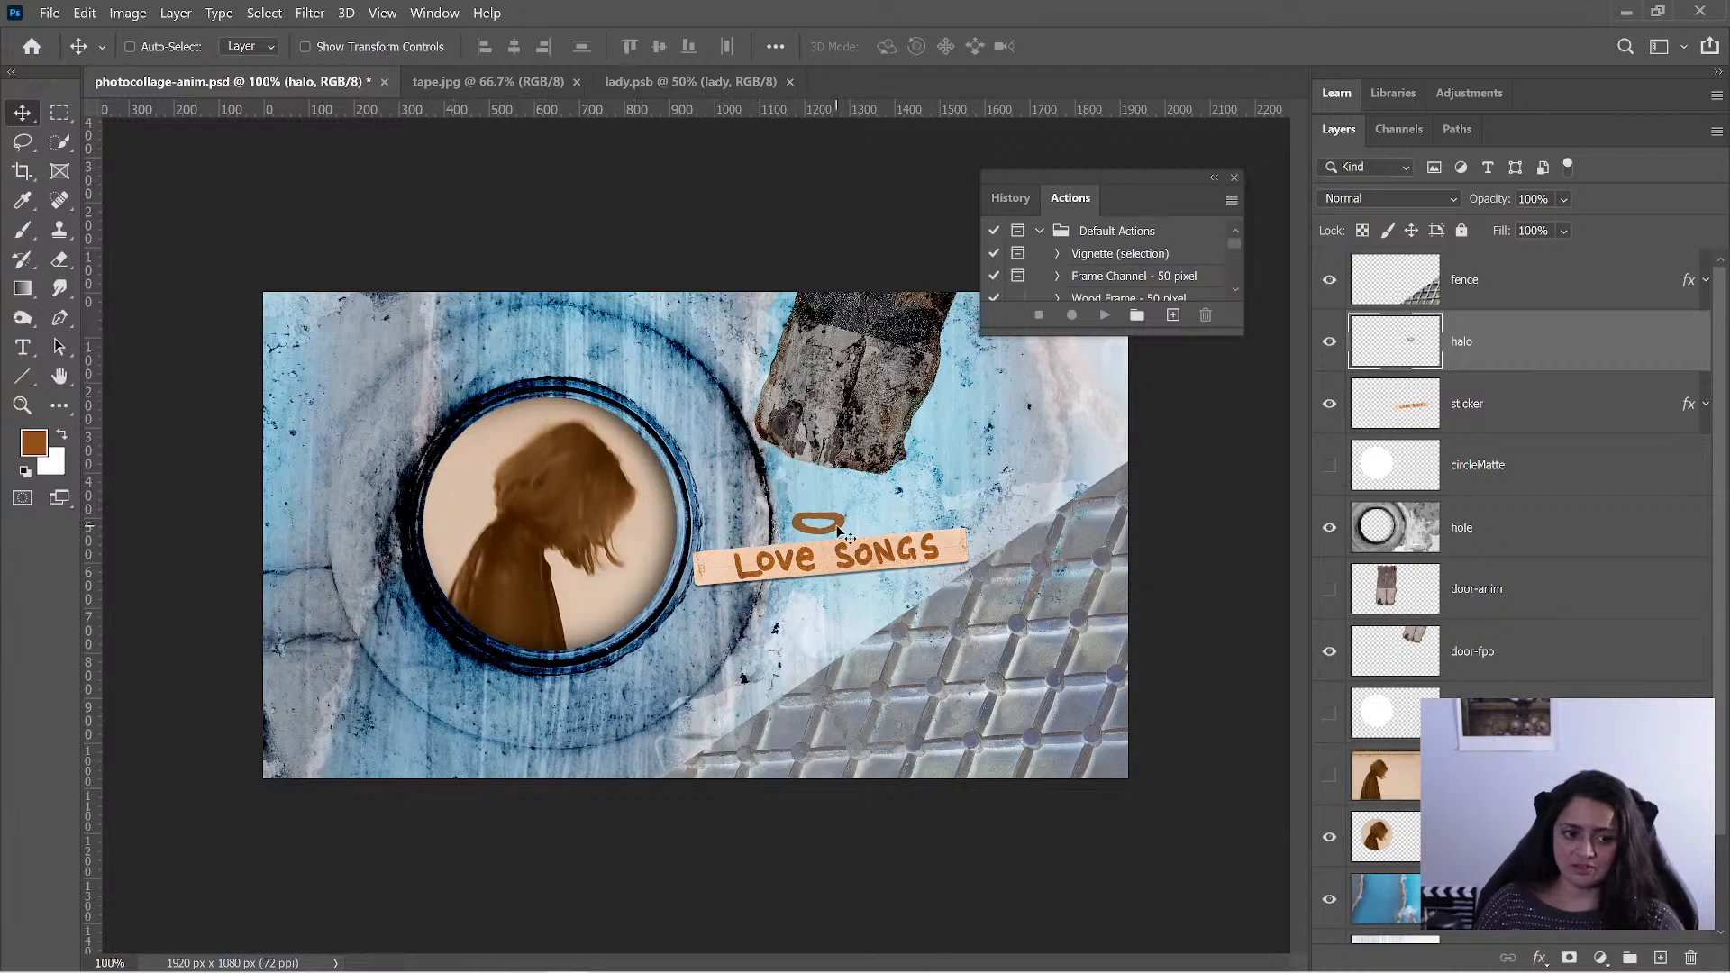
key(ctrl+s)
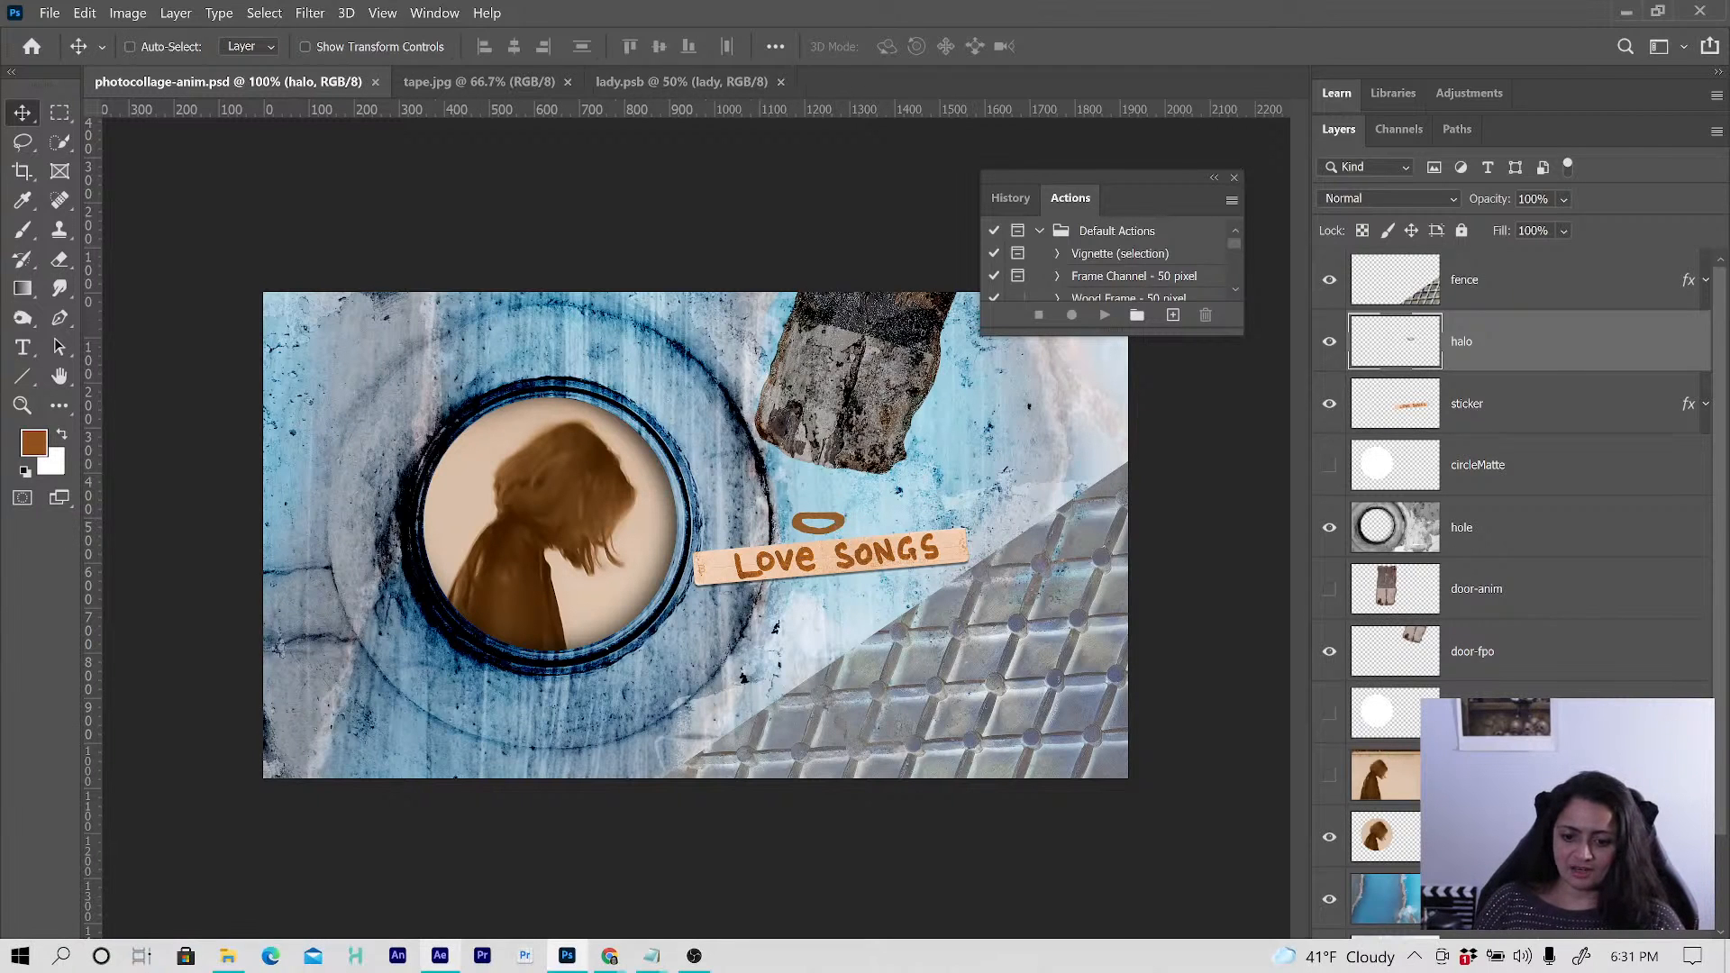
- Switch back to After Effects and select the halo layer in photocollage-anim-layersize with the Selection tool to check its position and bounds
click(436, 959)
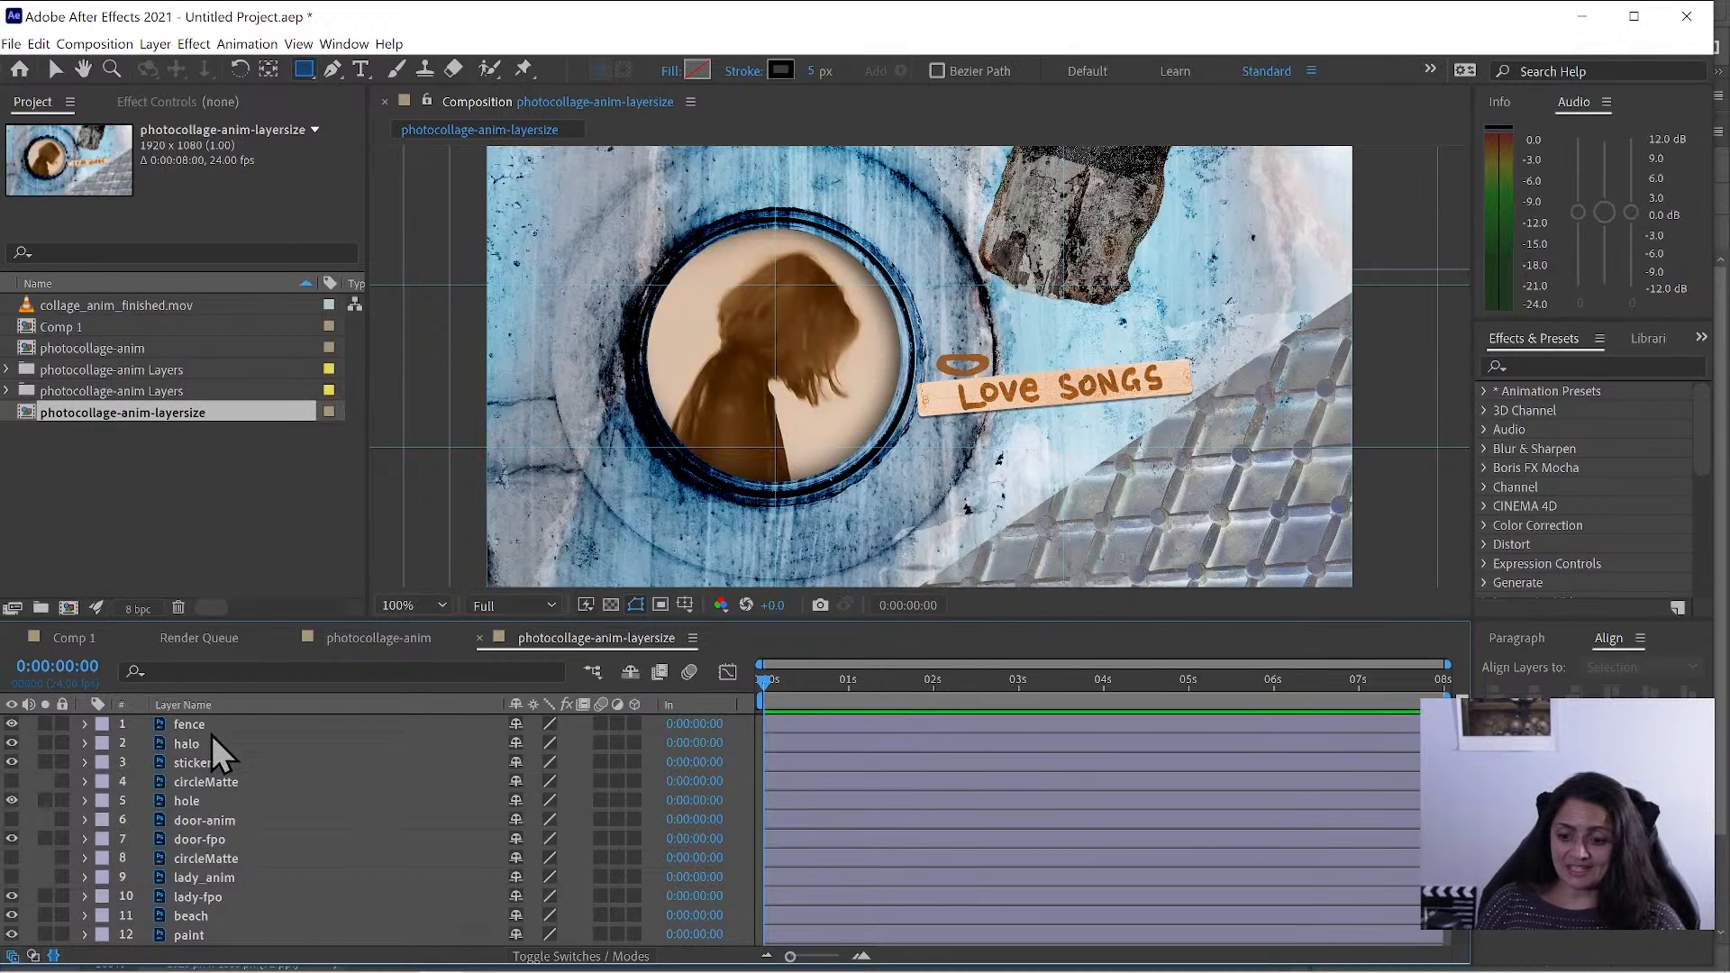
click(54, 68)
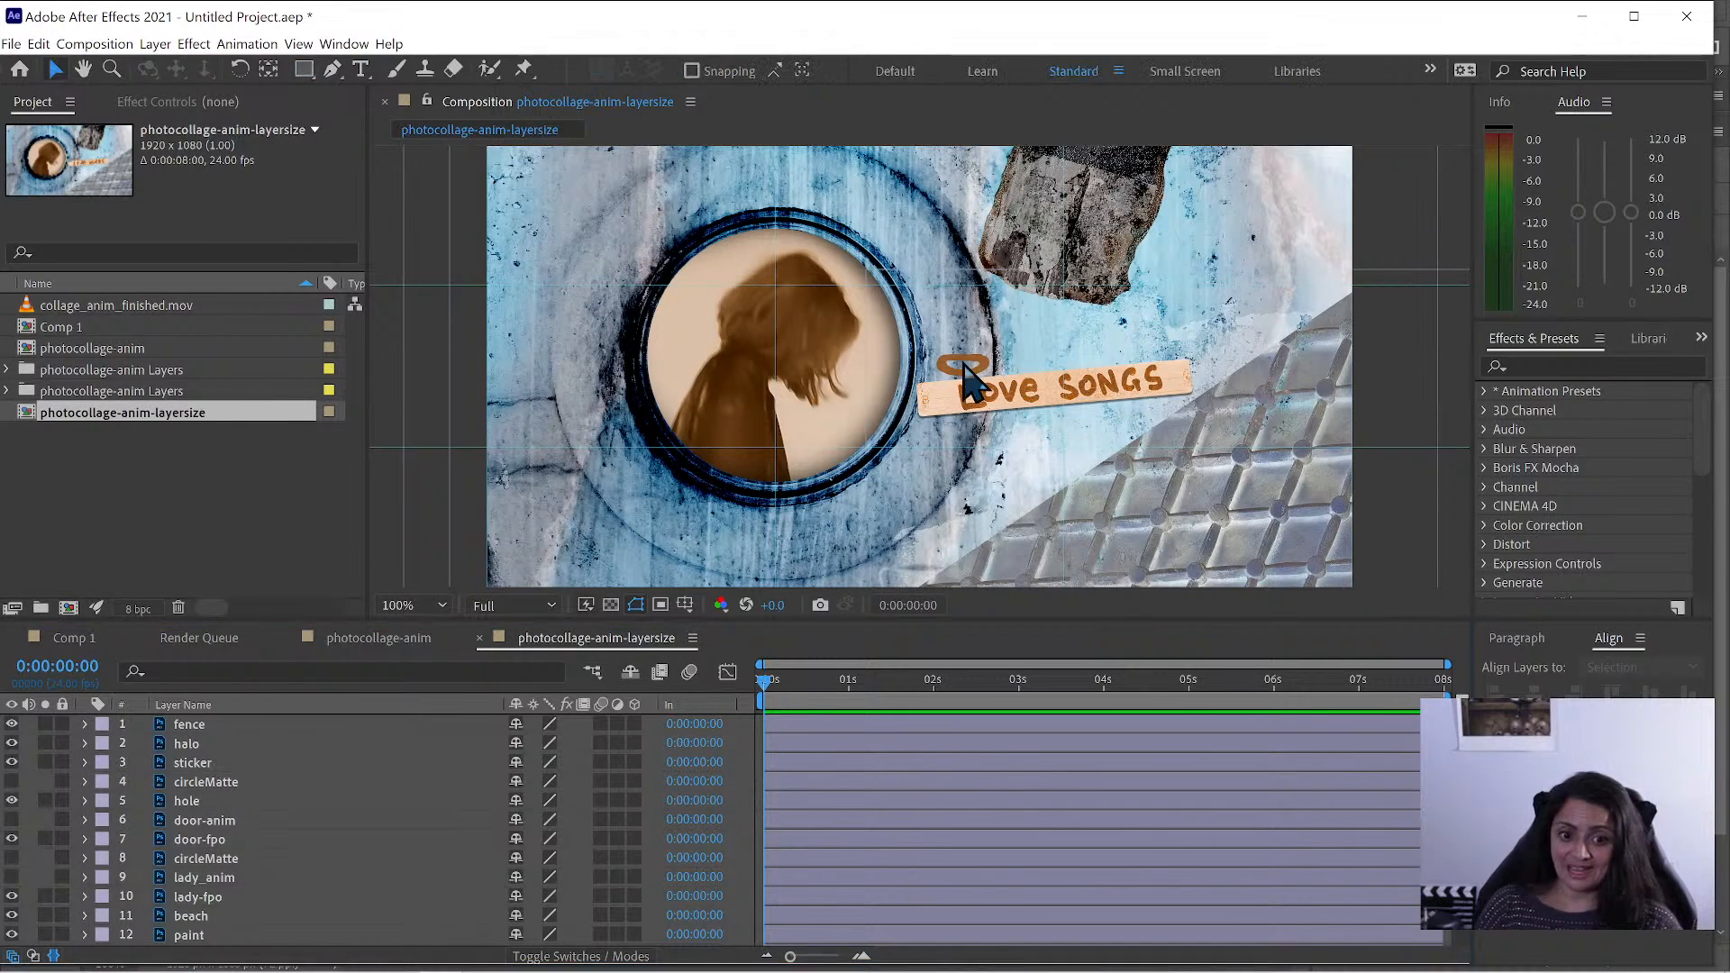
click(197, 744)
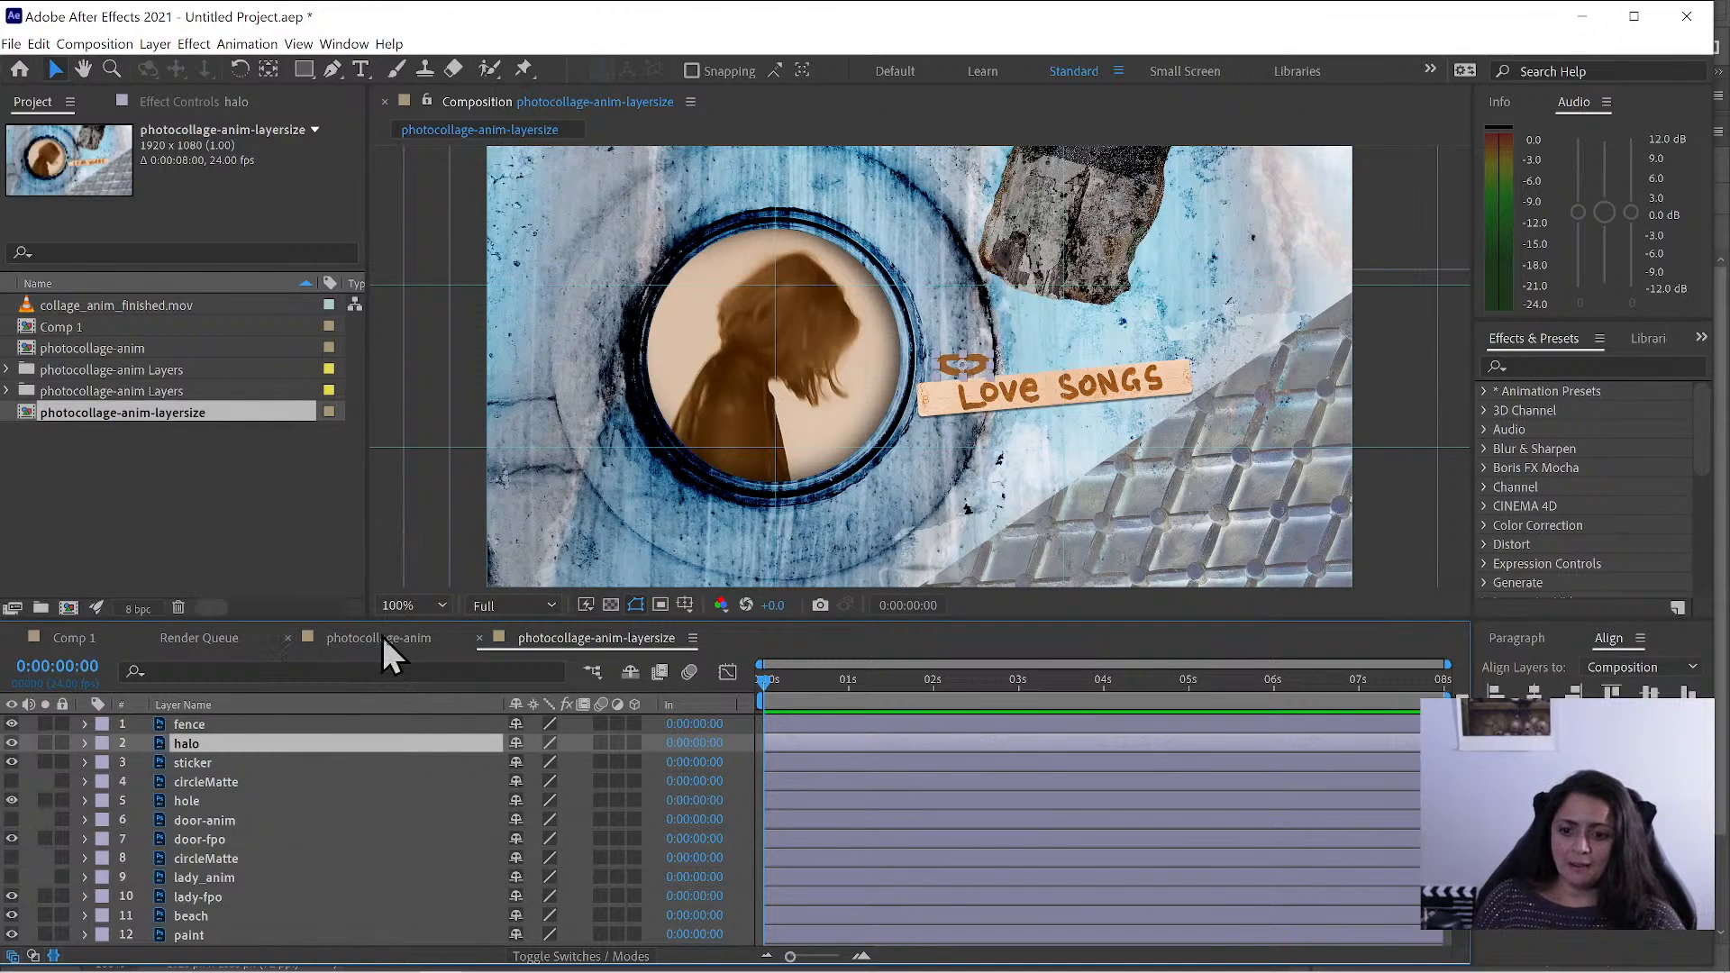
- Open the photocollage-anim composition and check the halo layer's position and bounds, soloing it briefly
click(149, 367)
click(112, 350)
double_click(104, 349)
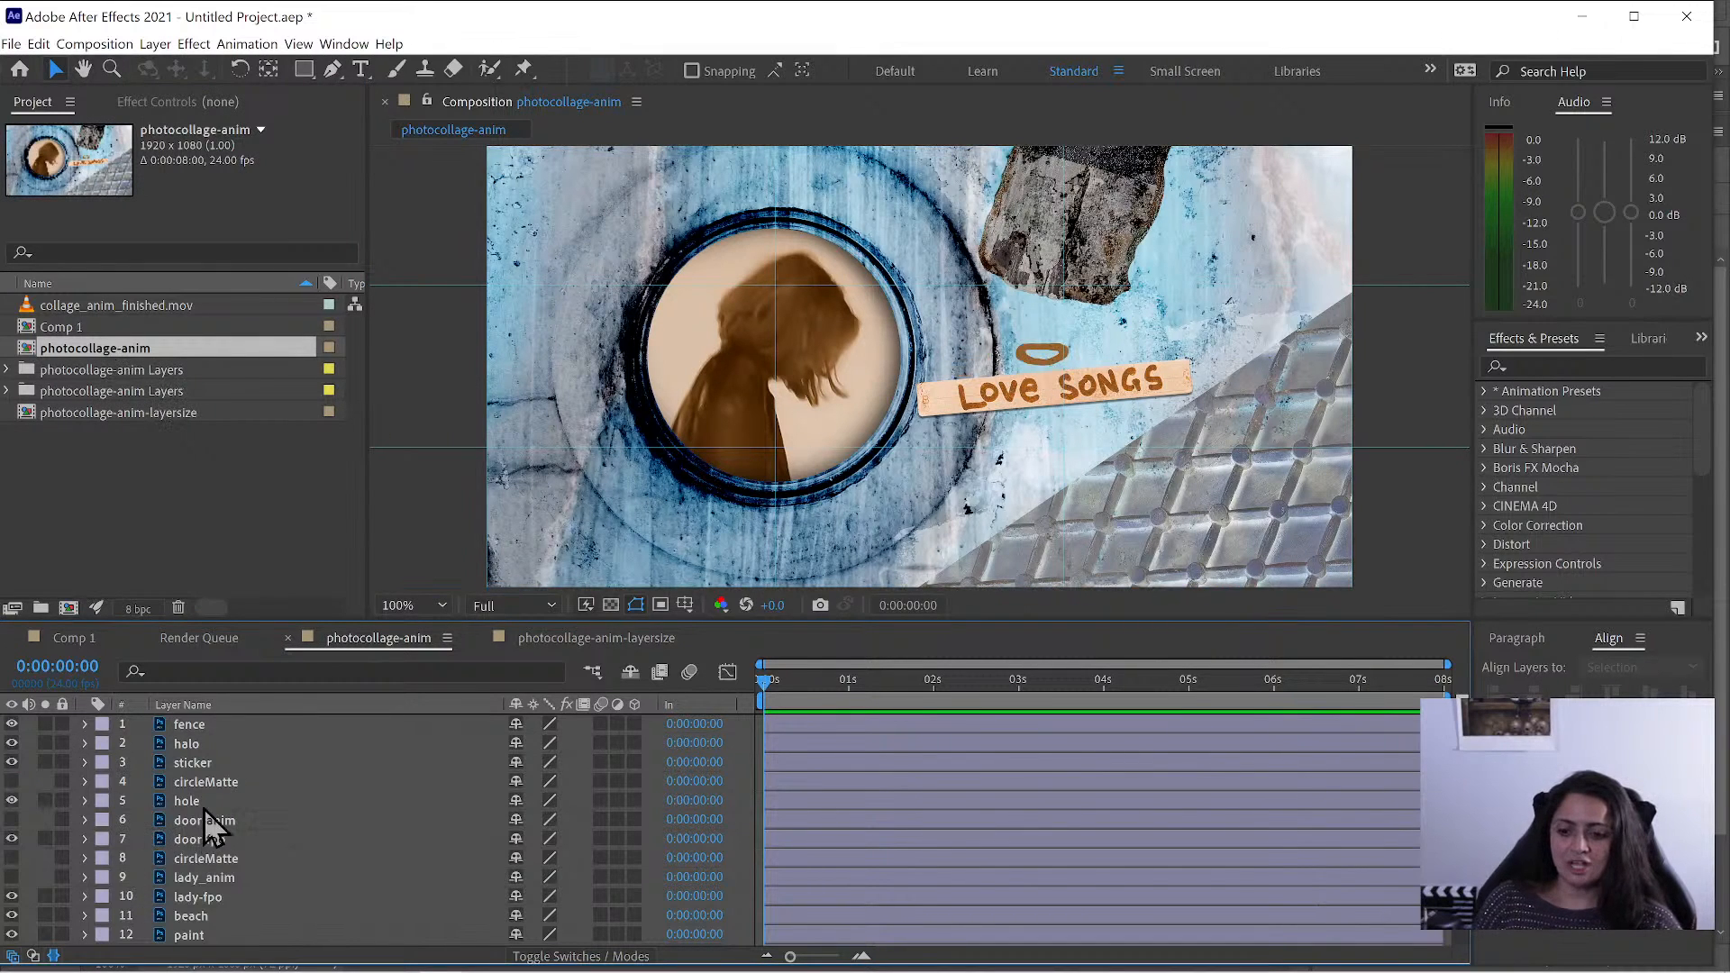
click(194, 748)
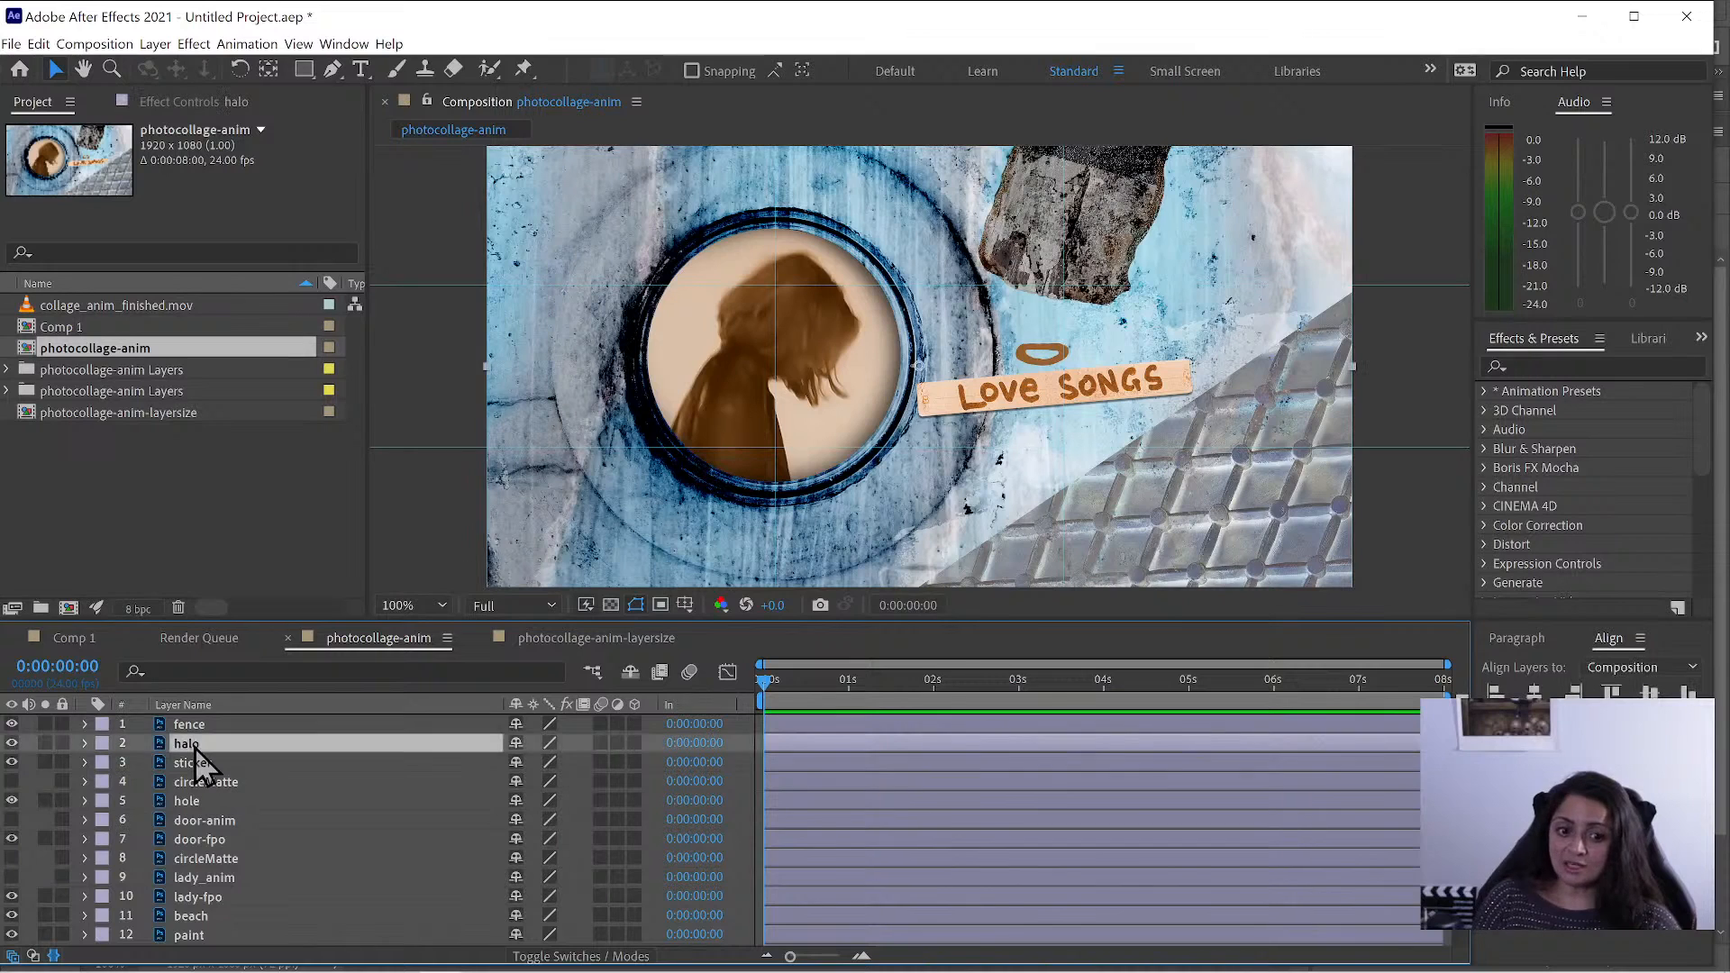
click(46, 742)
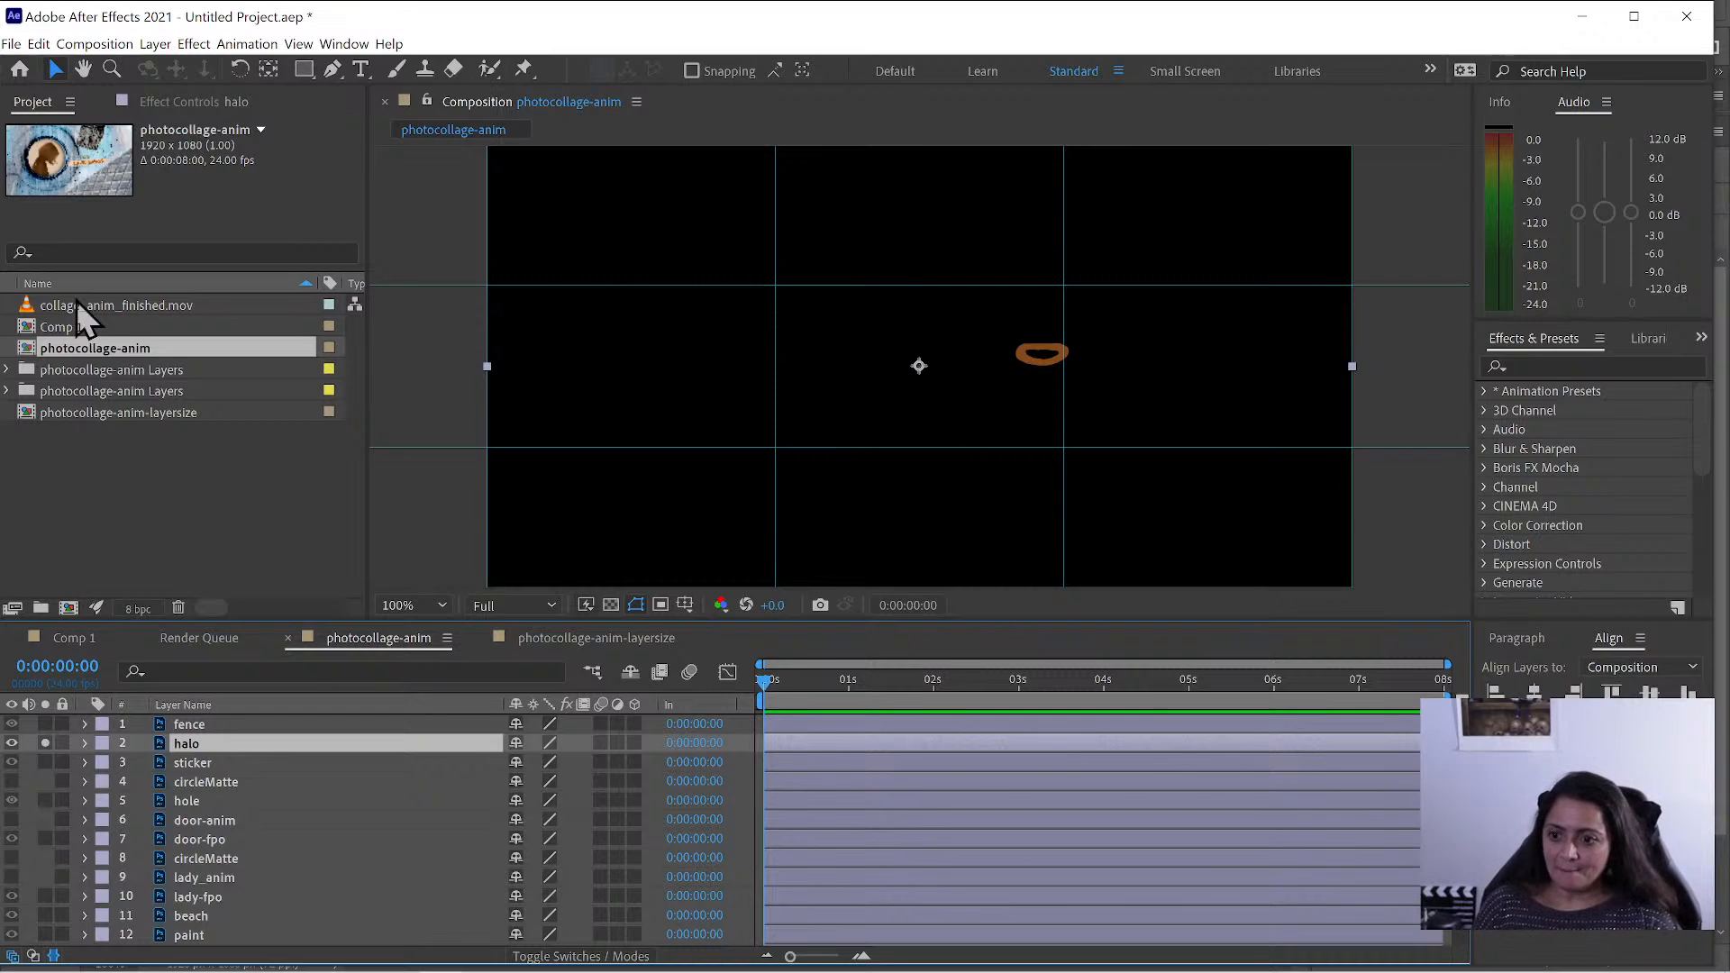
click(45, 743)
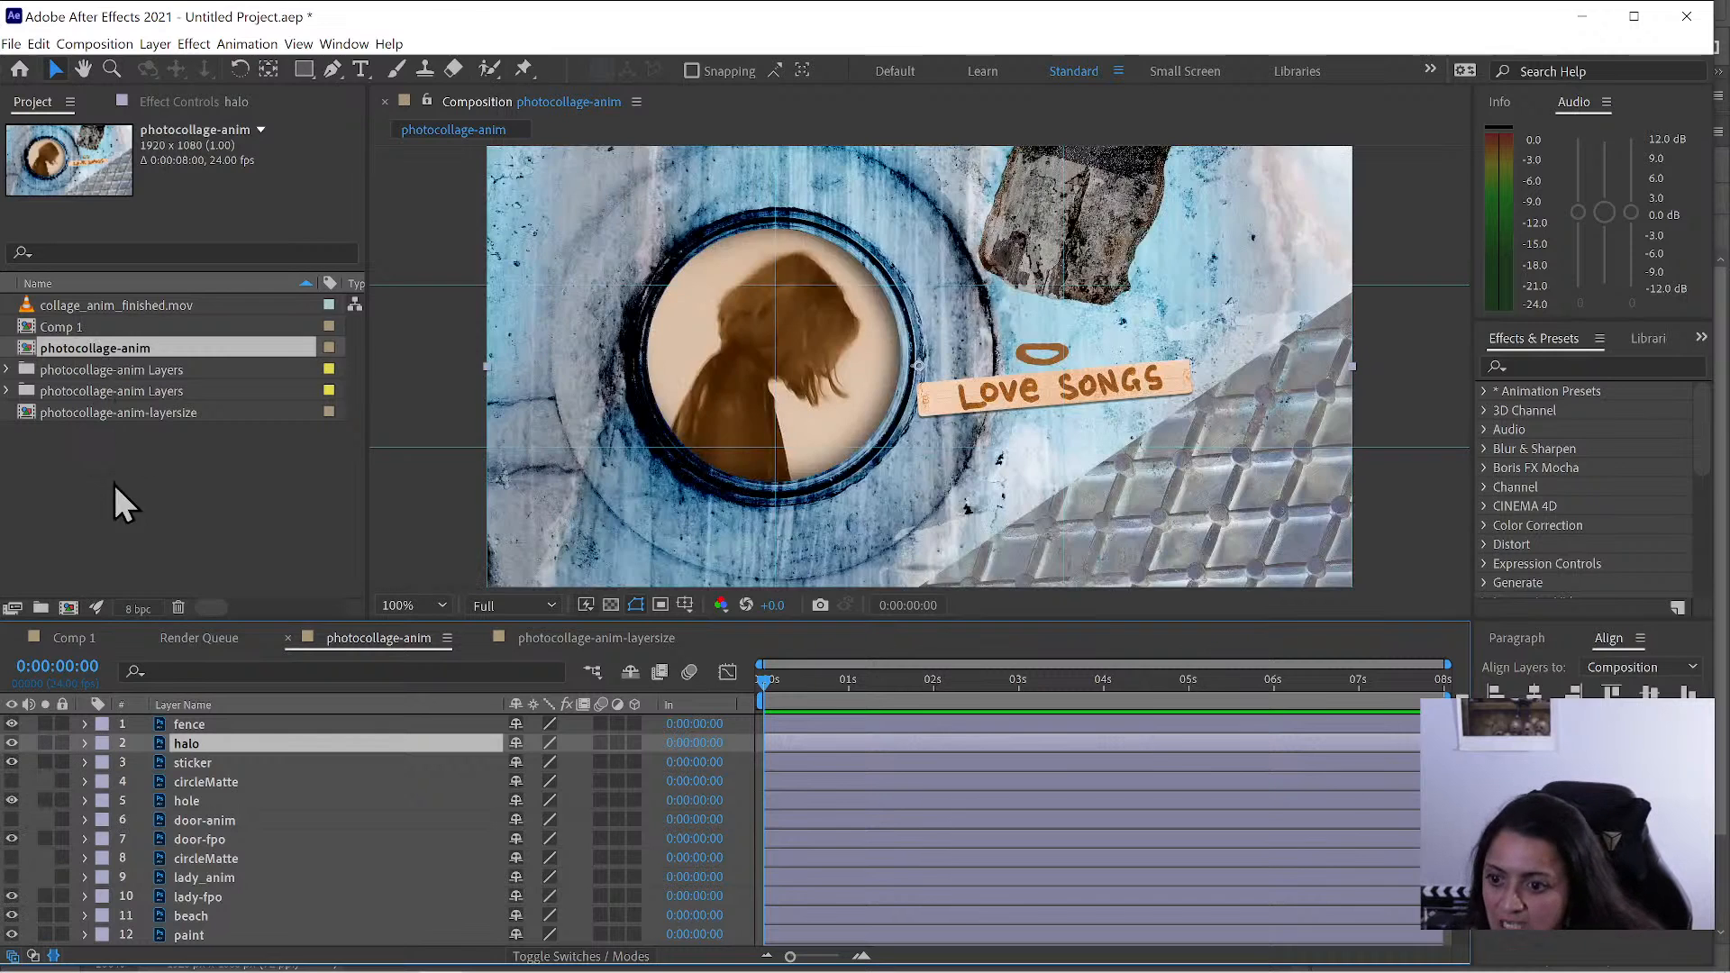
- Select the photocollage-anim-layersize composition in the project
click(112, 482)
click(140, 416)
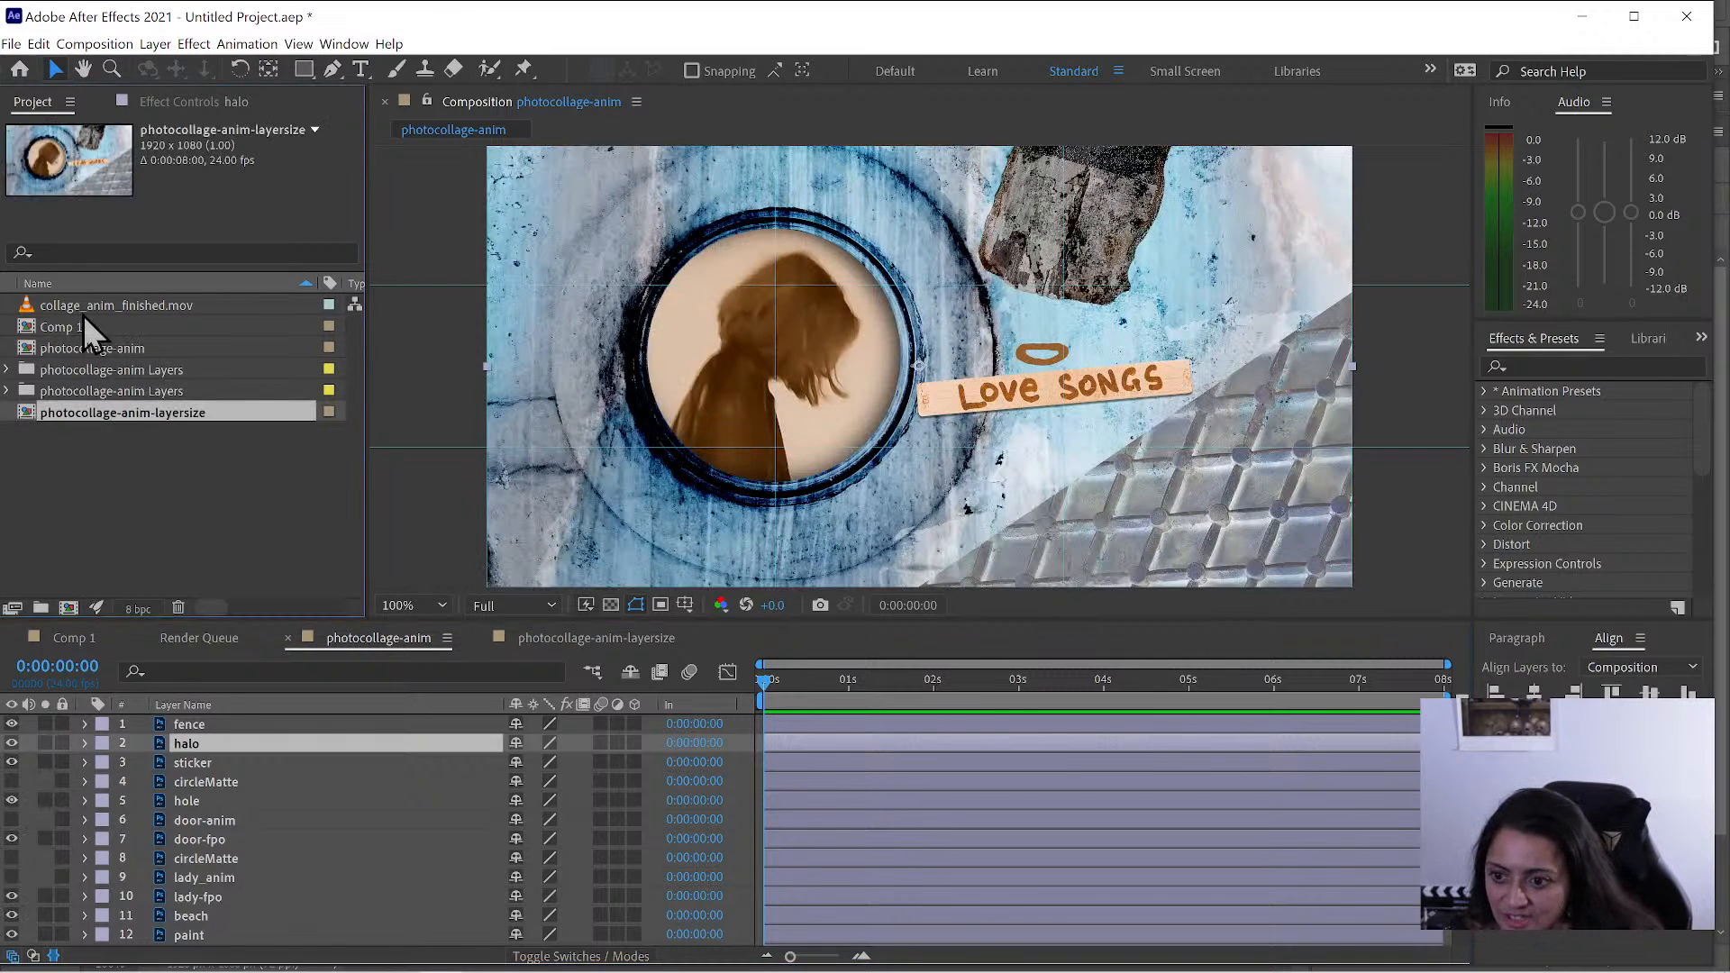
- Delete every project item except collage_anim_finished.mov, including the compositions and layer folders
shift+click(97, 321)
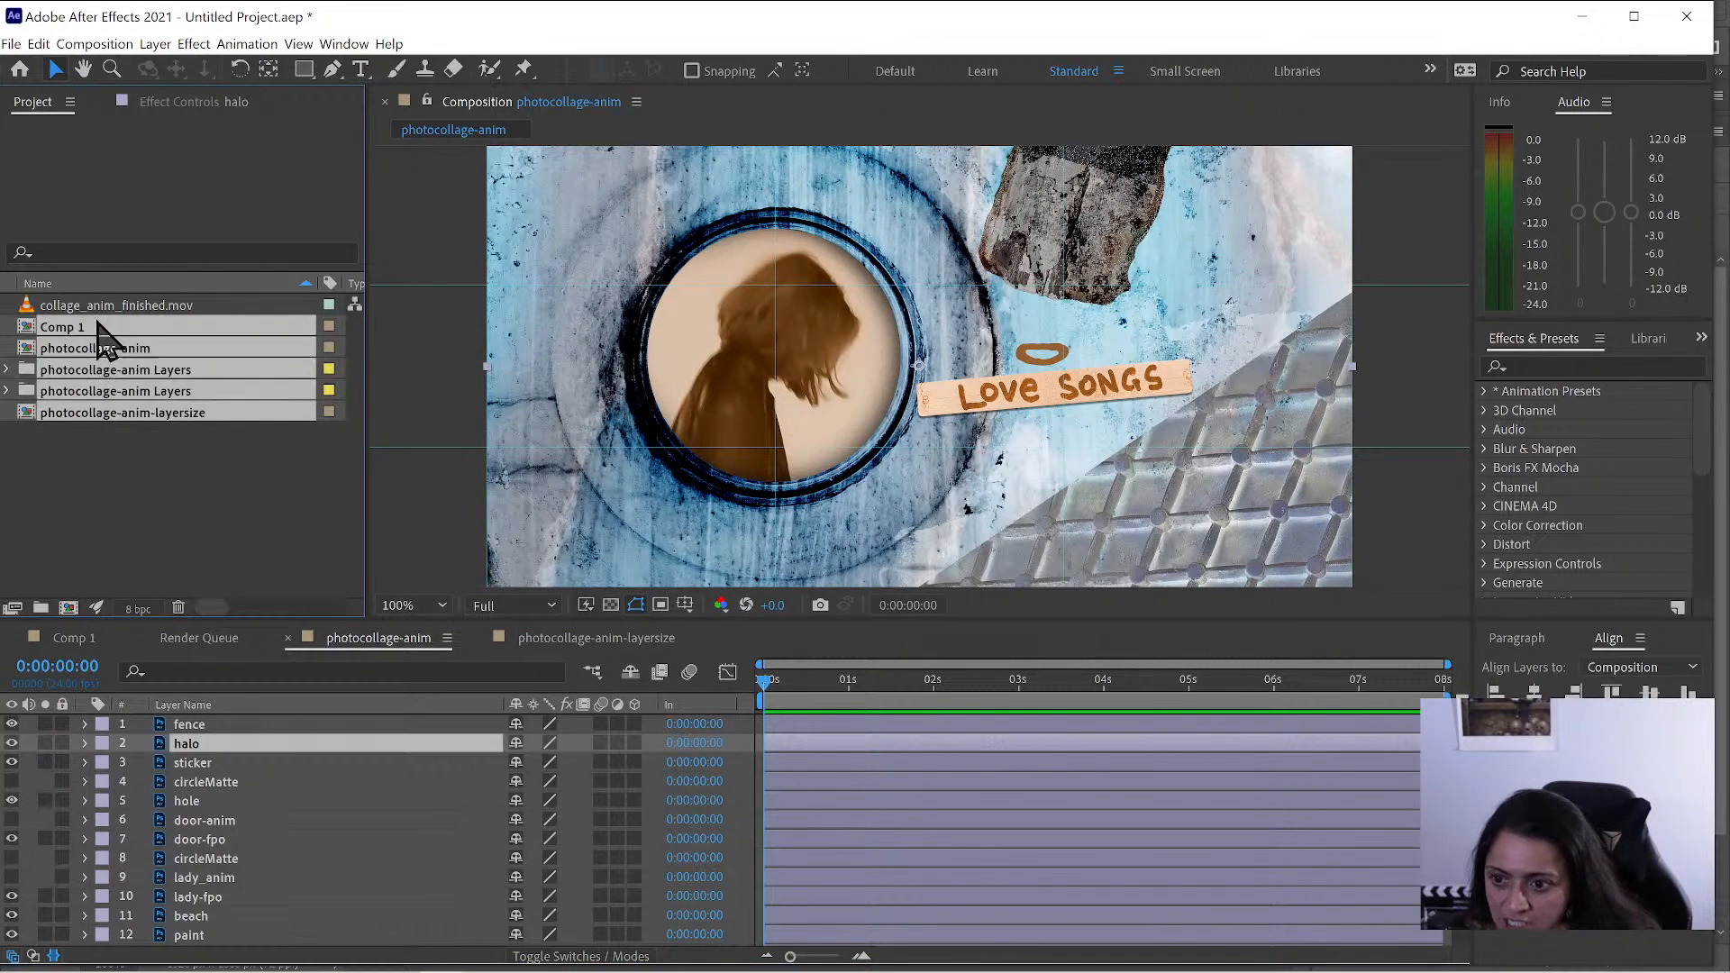
key(Delete)
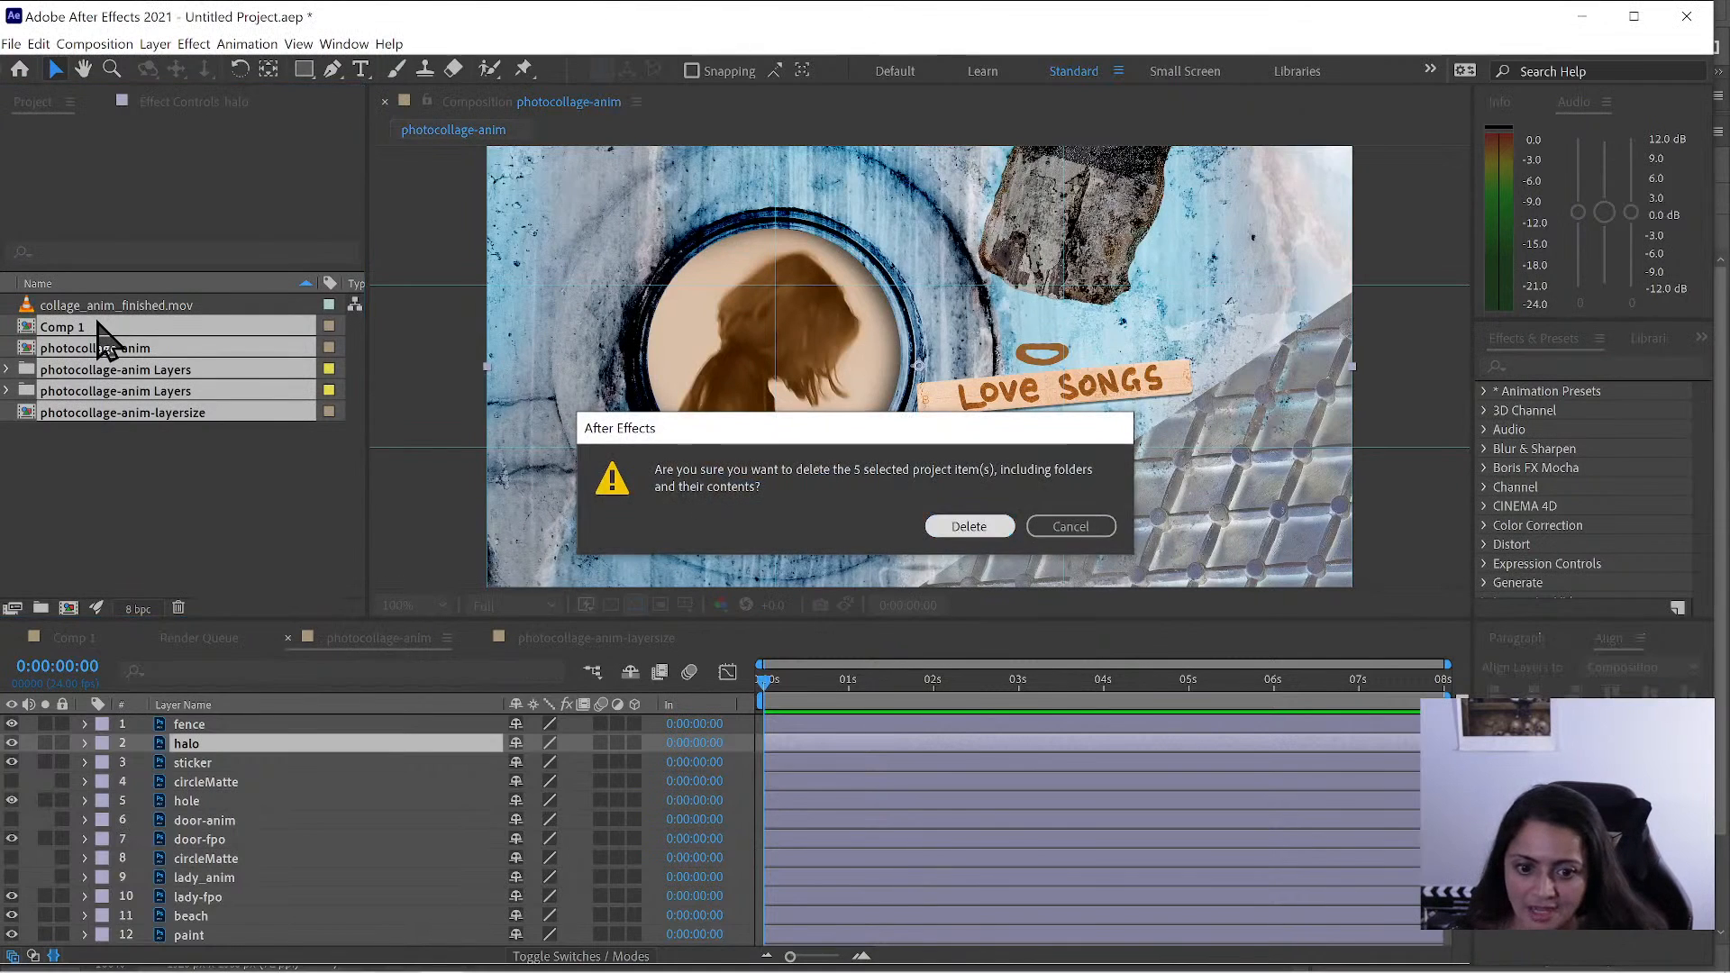
key(Return)
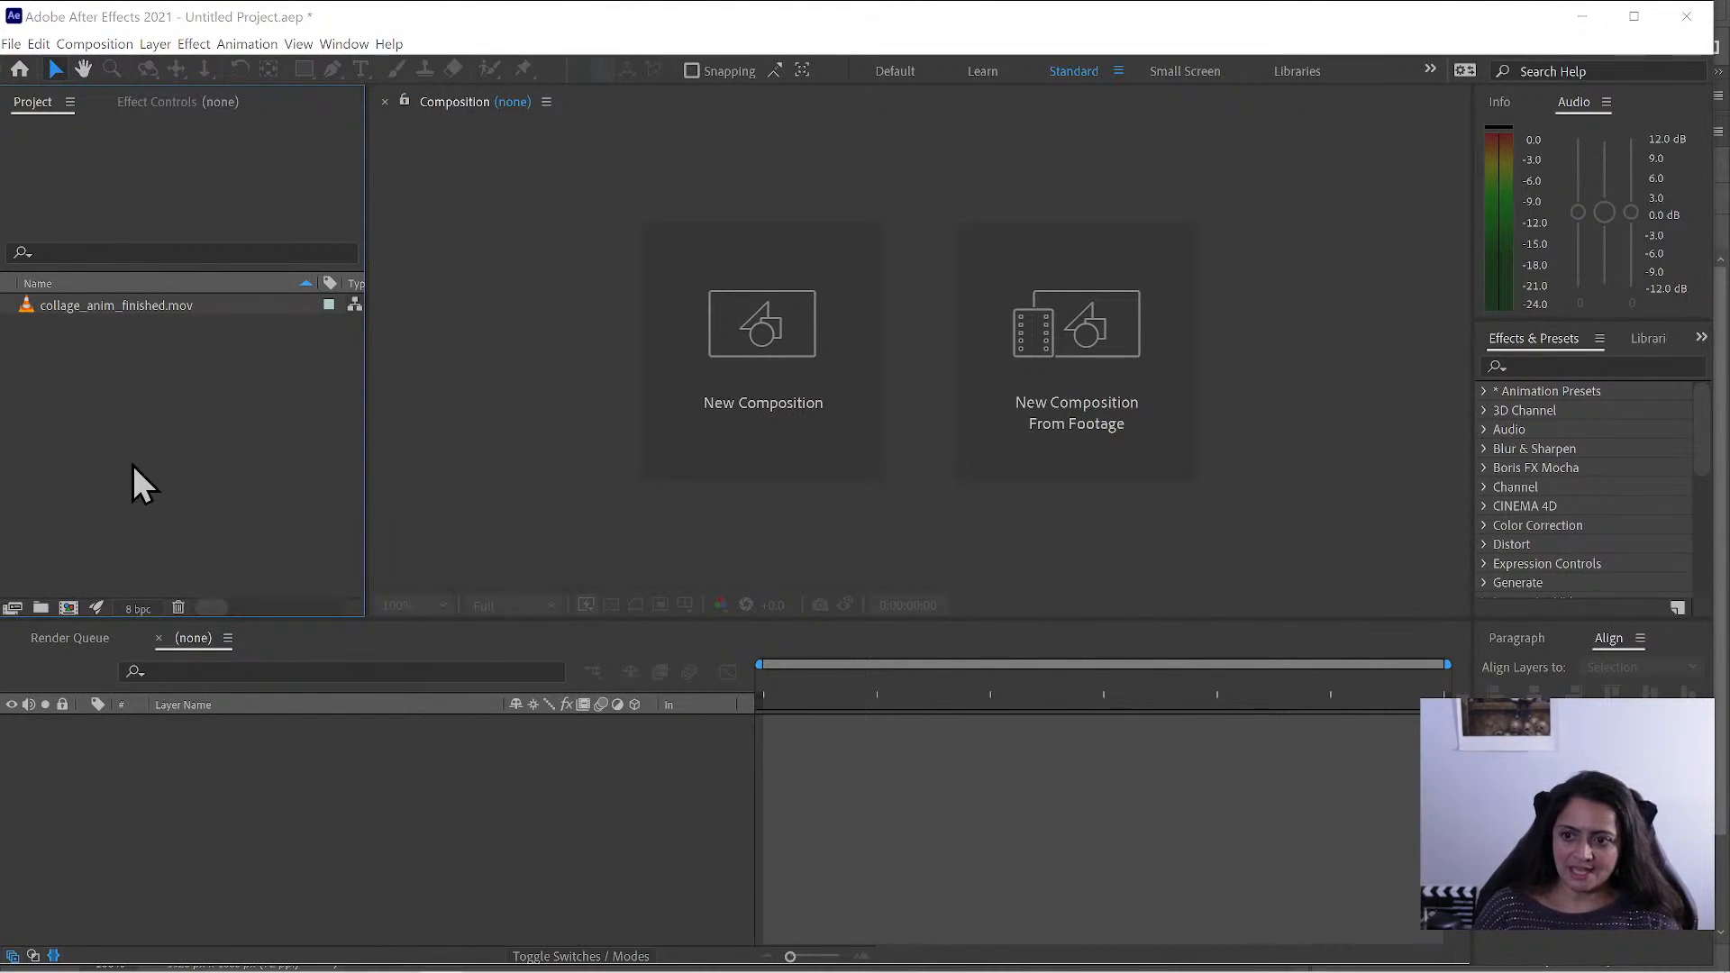
double_click(133, 464)
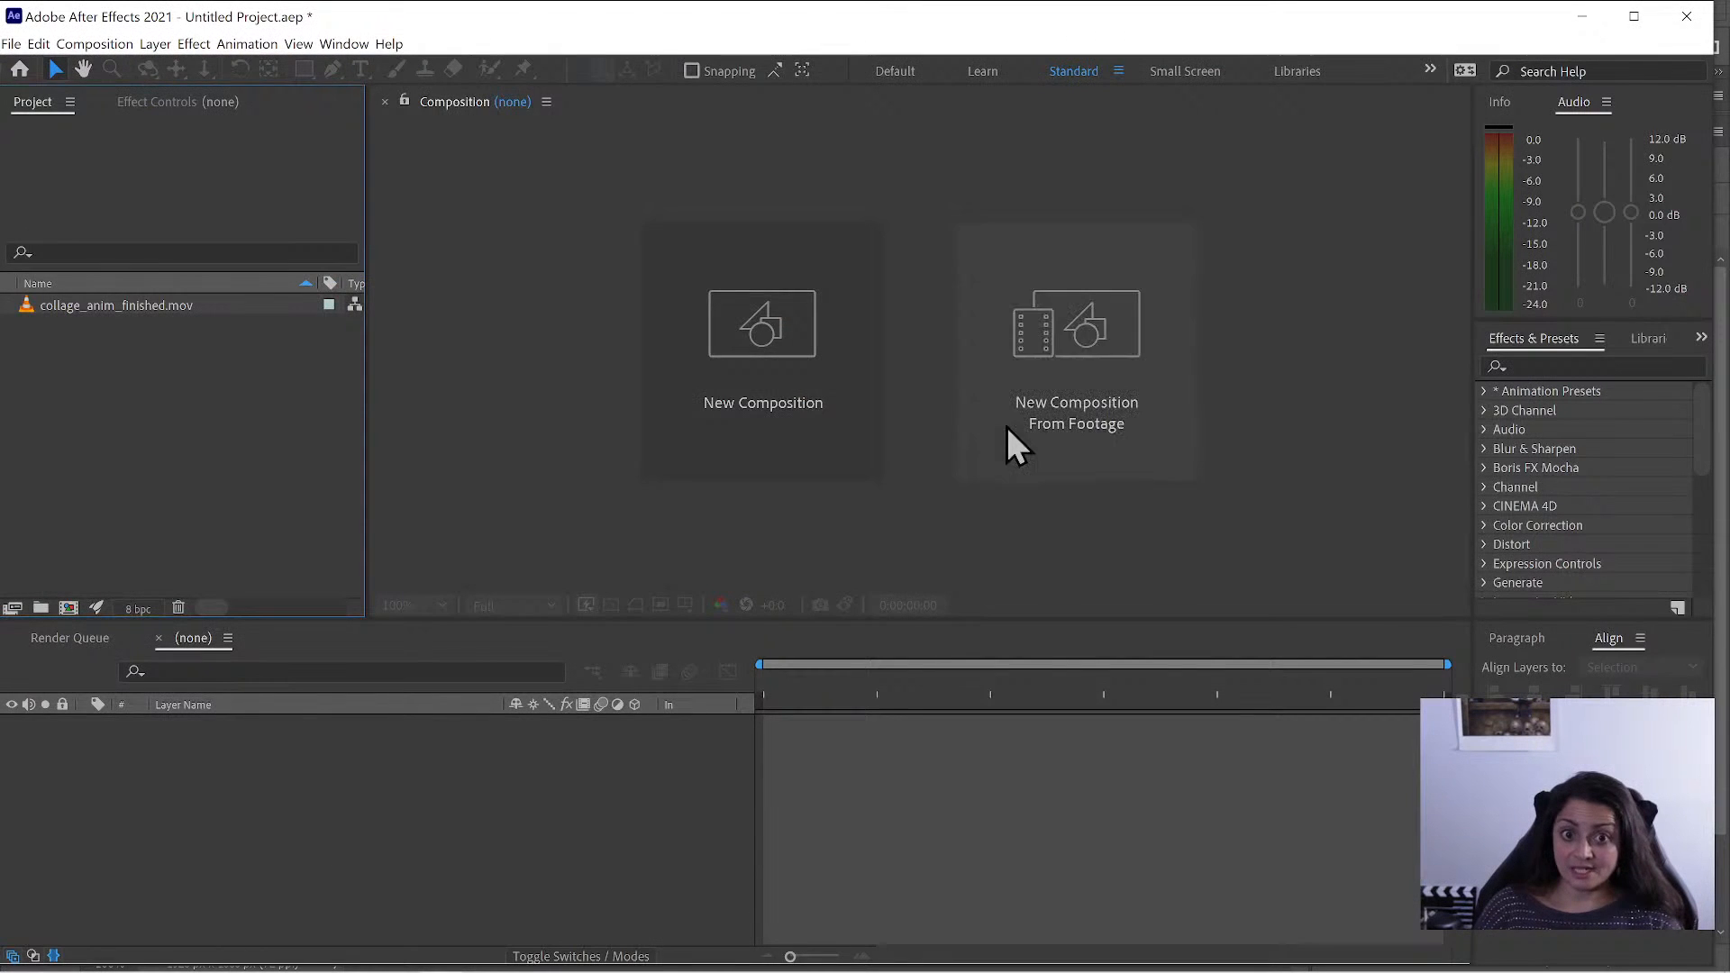
click(817, 406)
drag(749, 145, 751, 146)
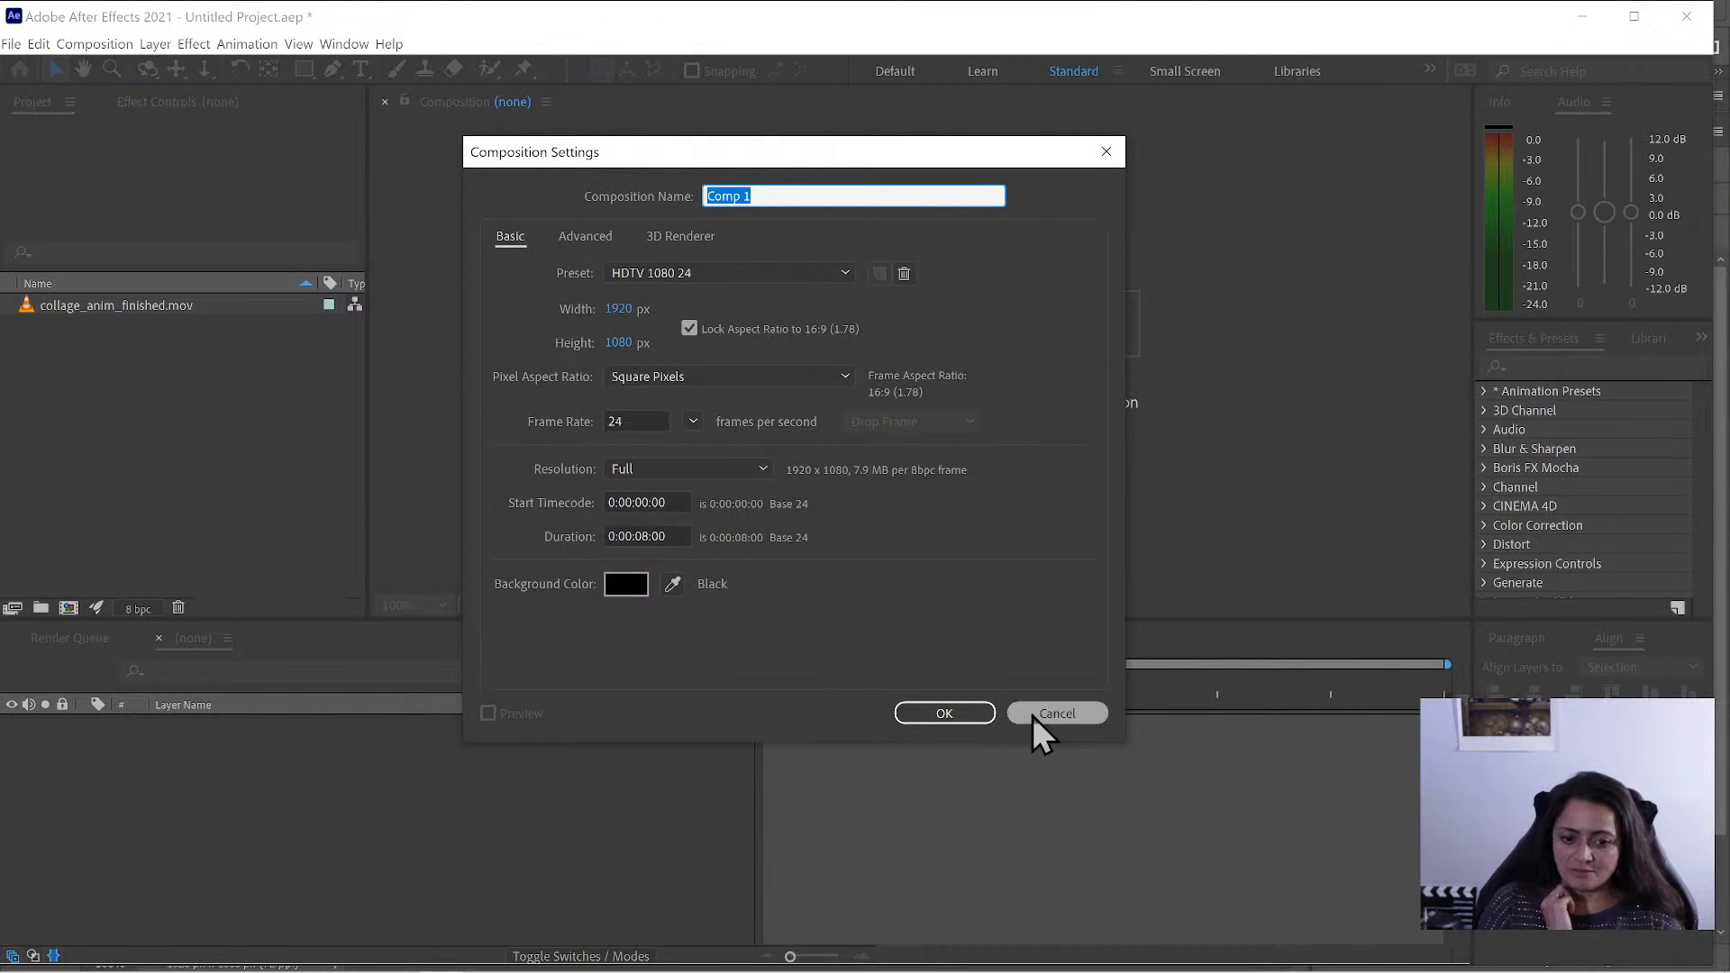
click(954, 713)
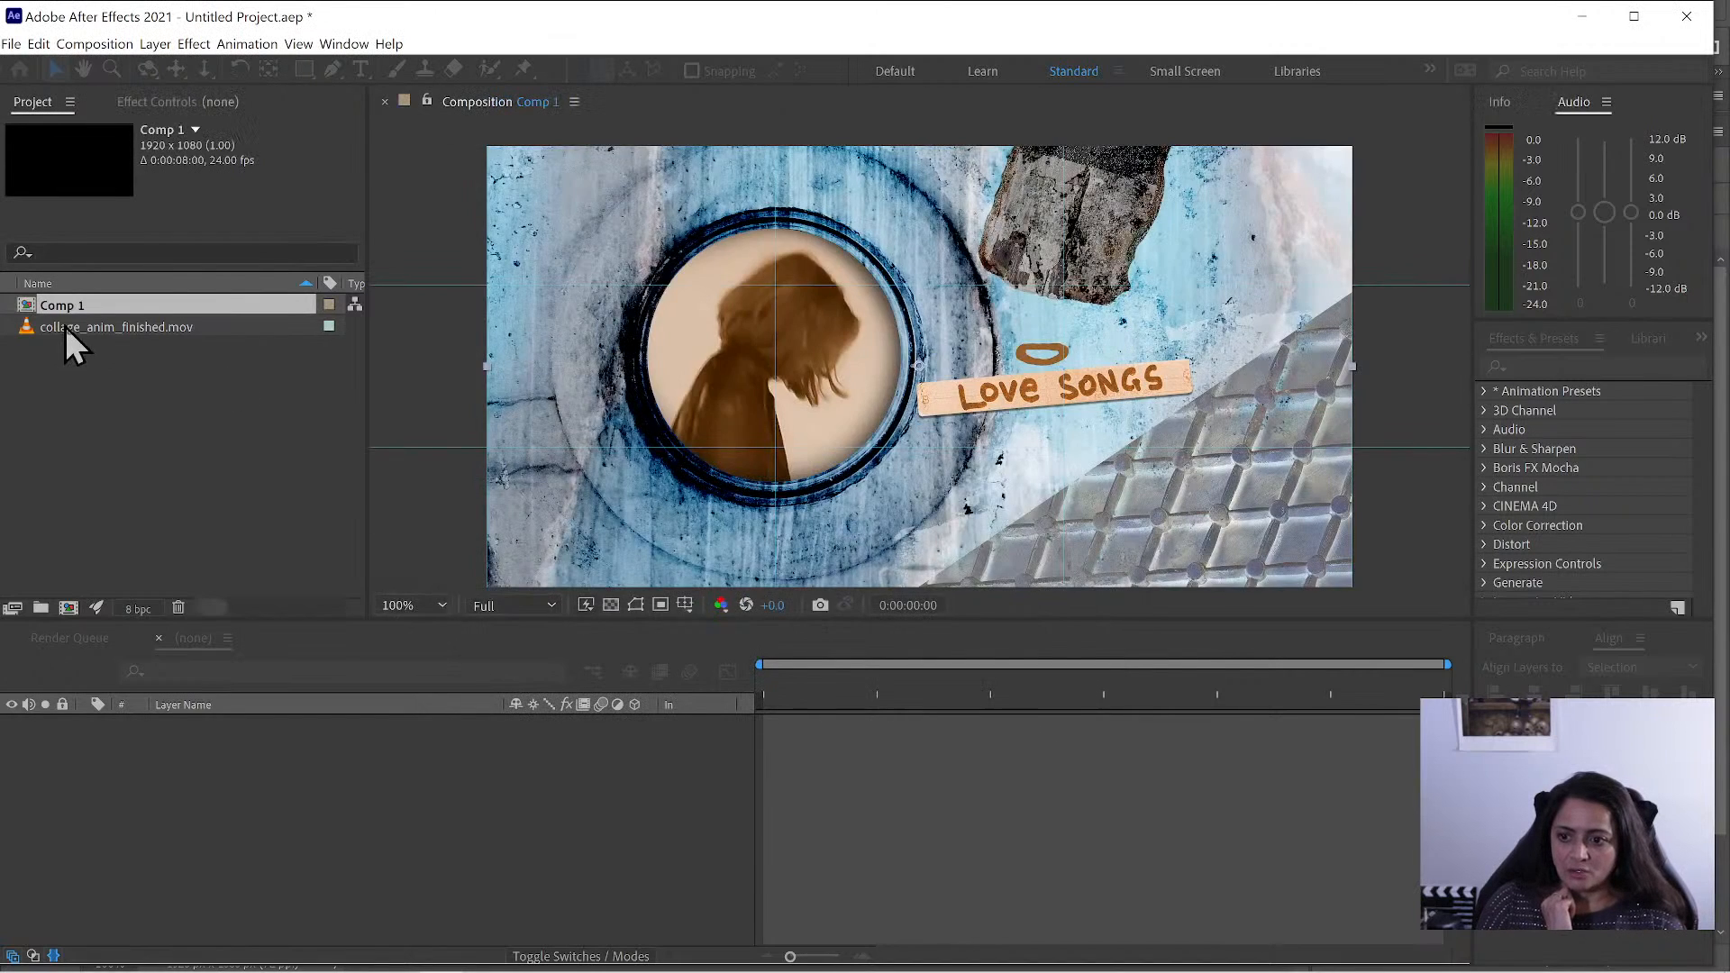
key(Delete)
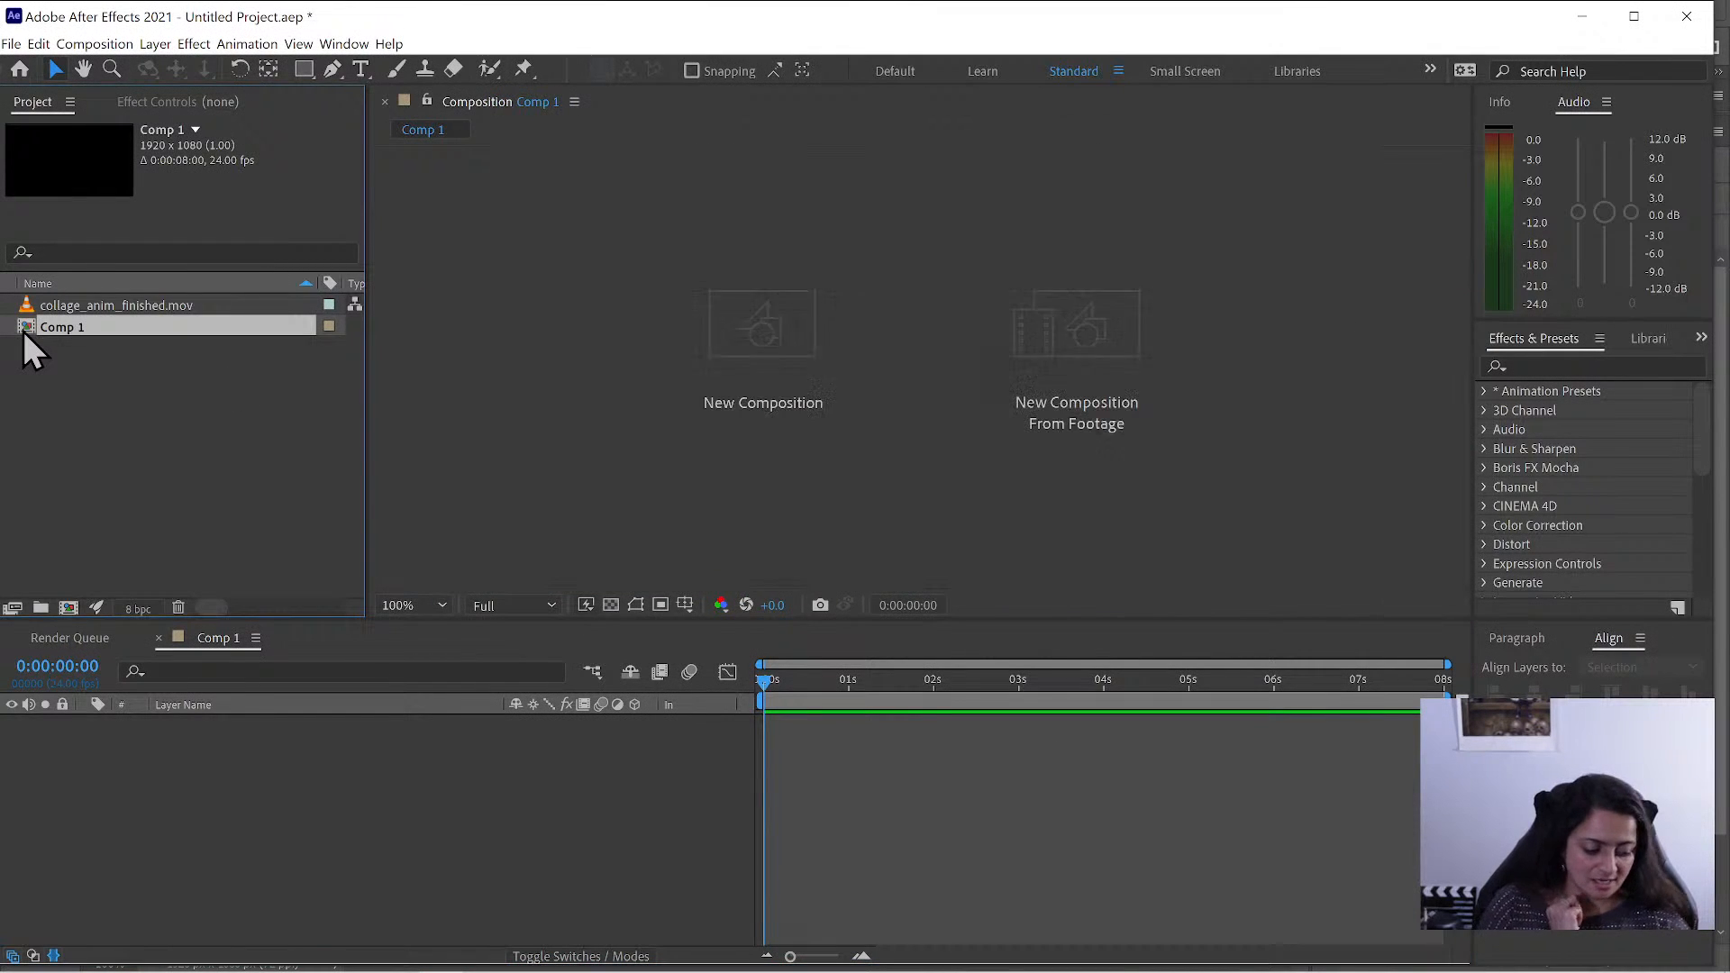
- Import the photocollage-anim PSD as Composition - Retain Layer Sizes with editable layer styles
double_click(177, 426)
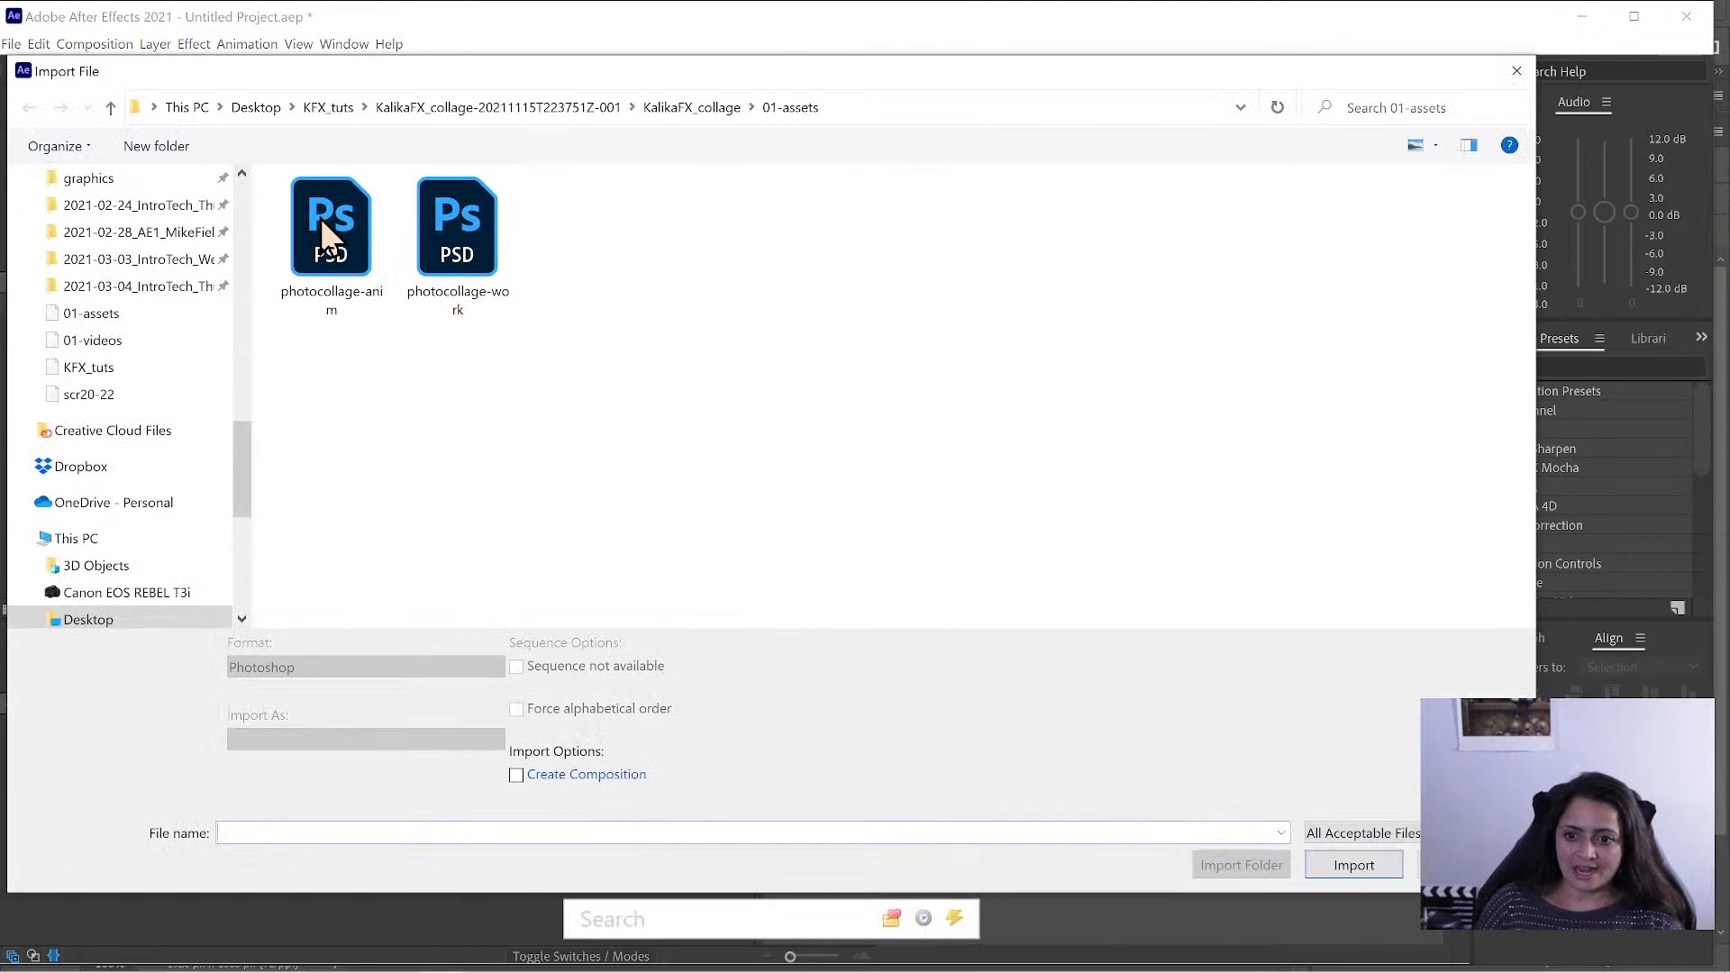
click(323, 225)
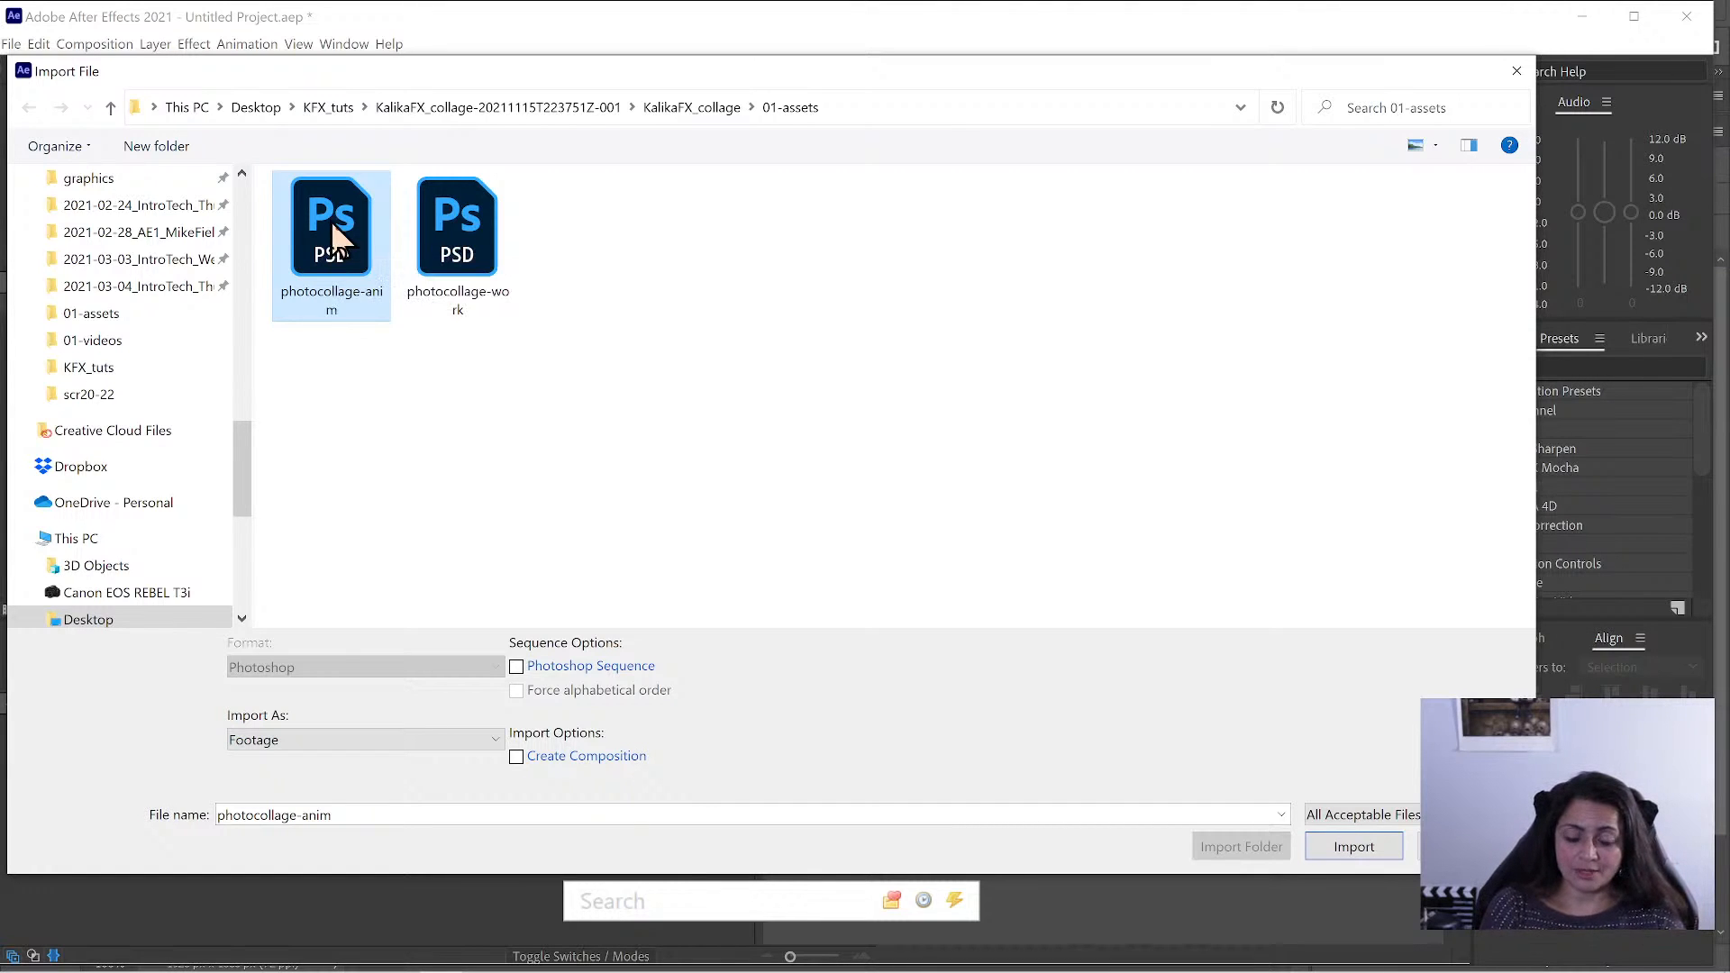
click(412, 743)
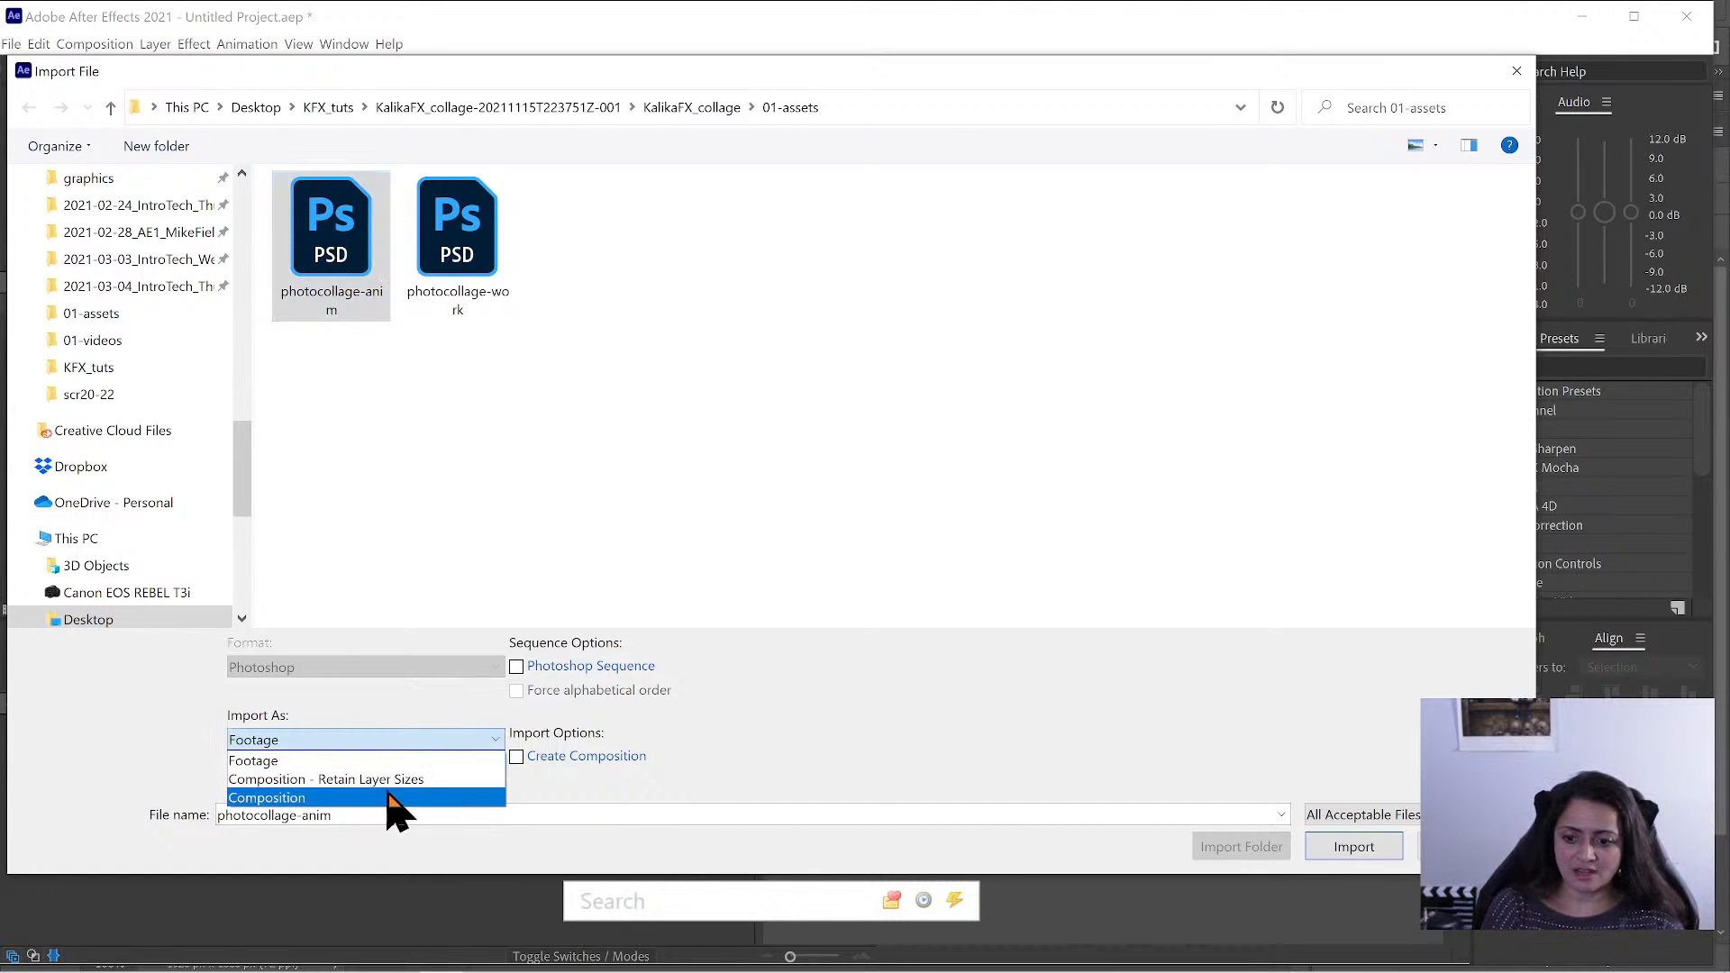
click(390, 781)
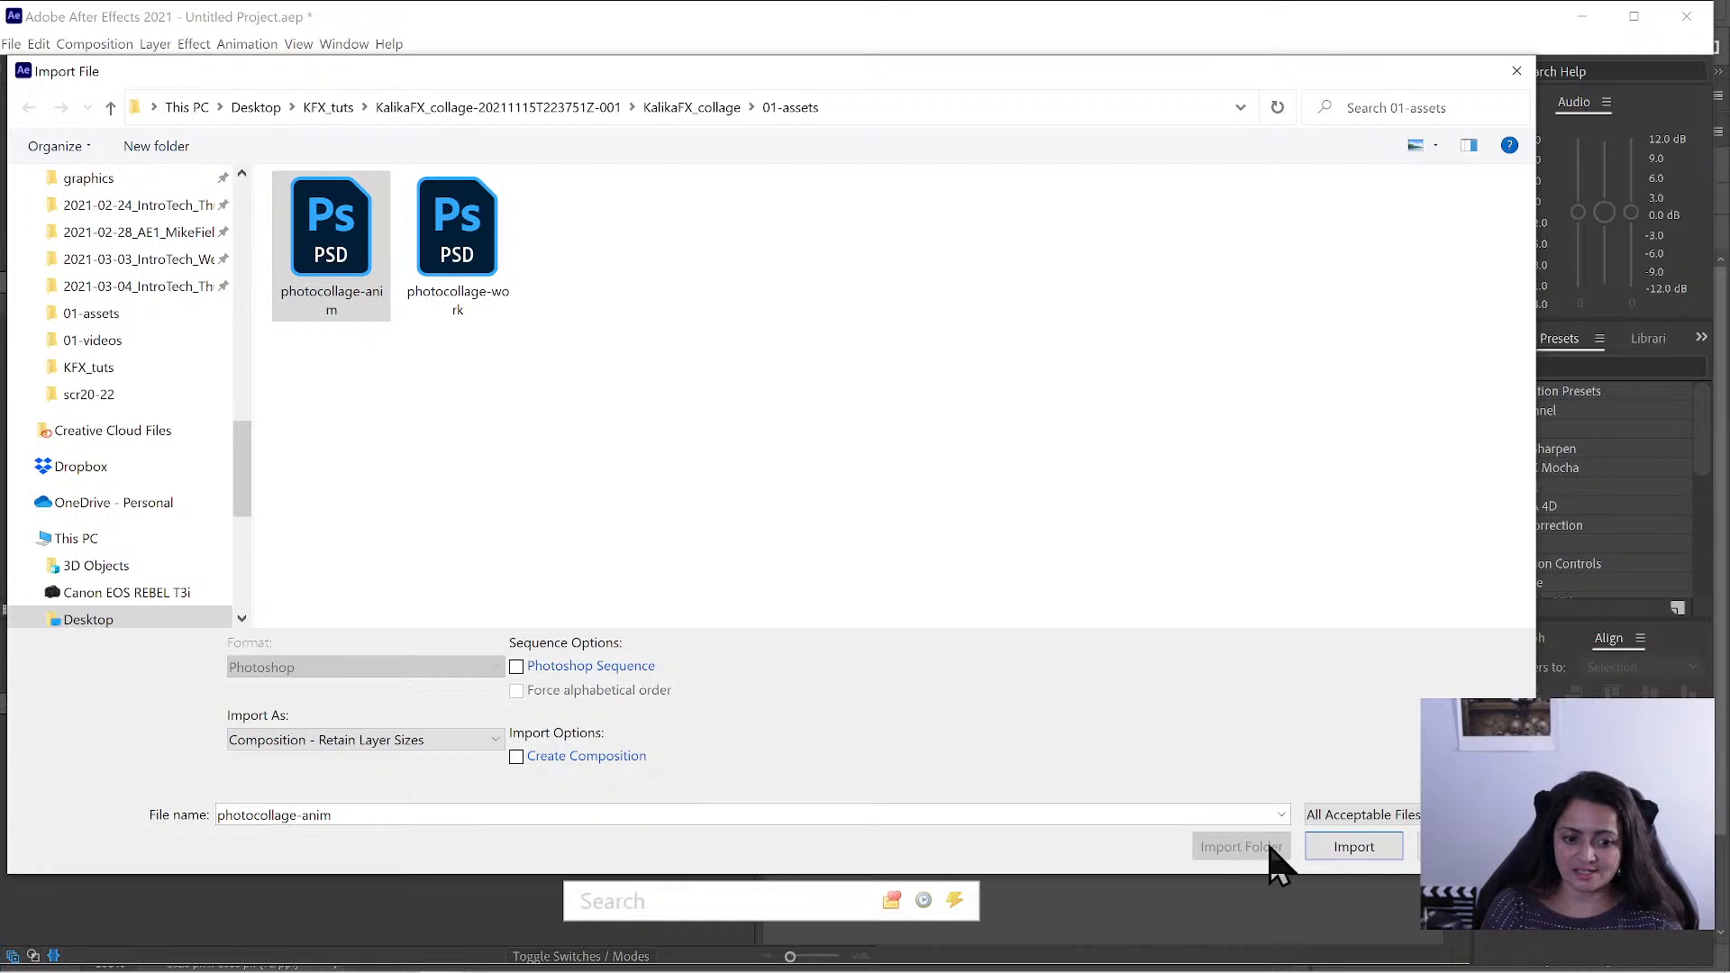
click(1365, 853)
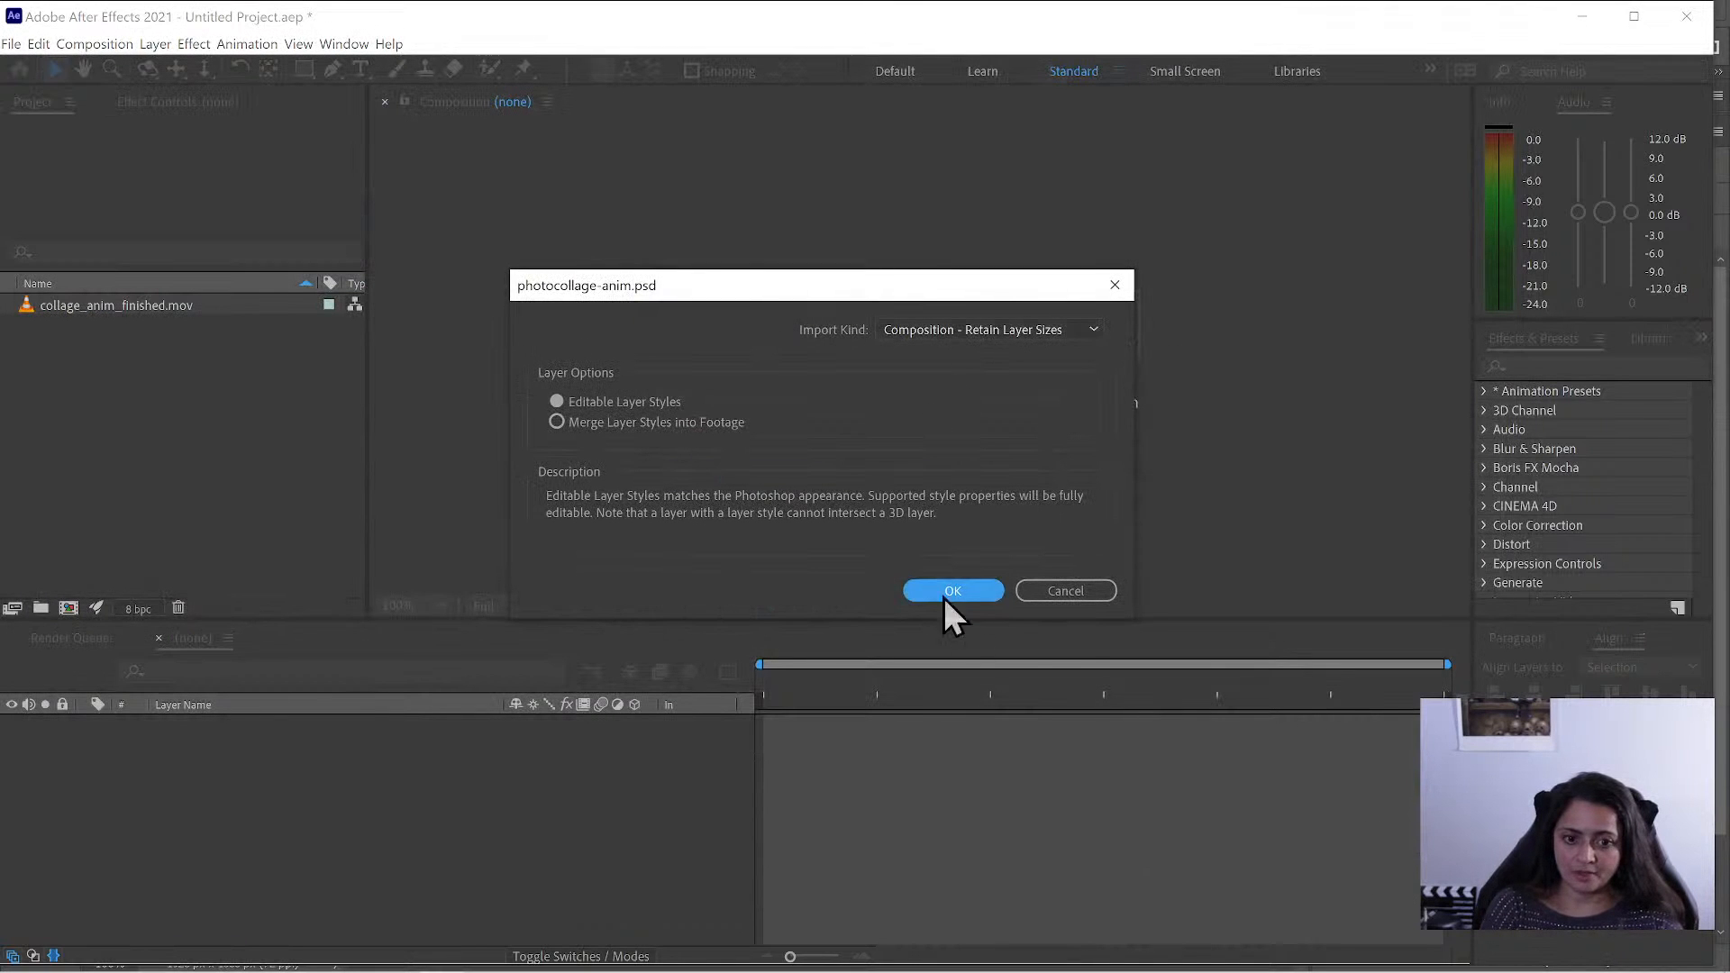
click(953, 590)
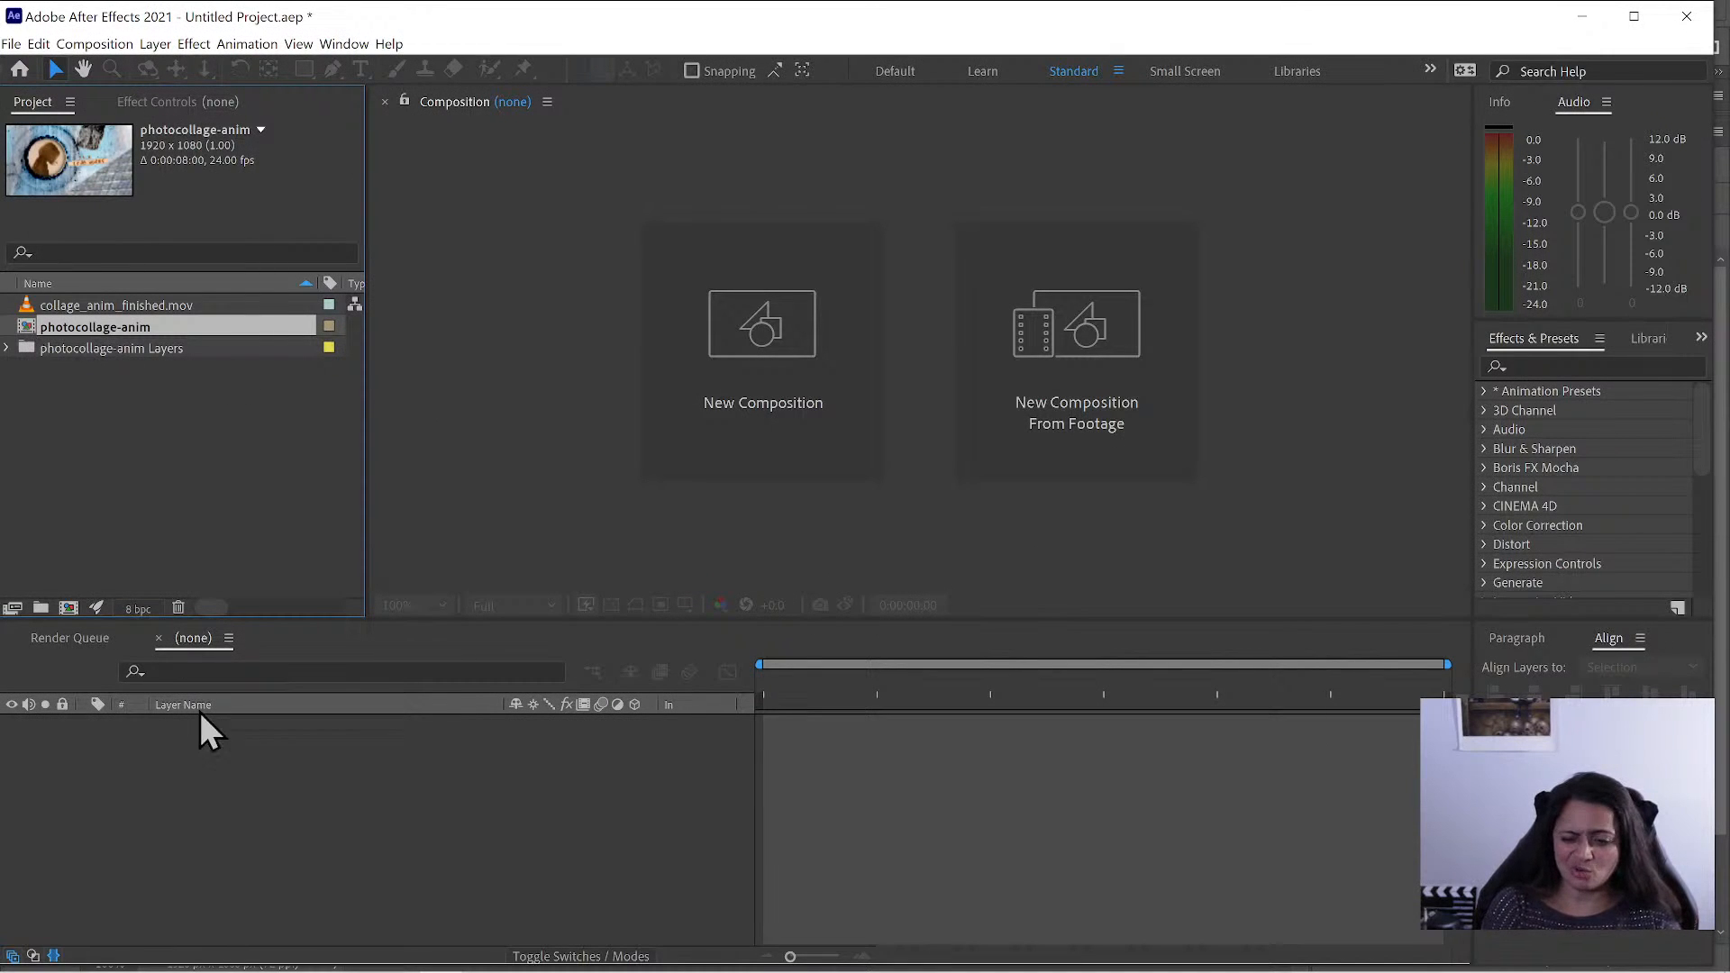
- Open the imported photocollage-anim composition to show its individual layers, without nesting it in another composition
drag(85, 338, 252, 858)
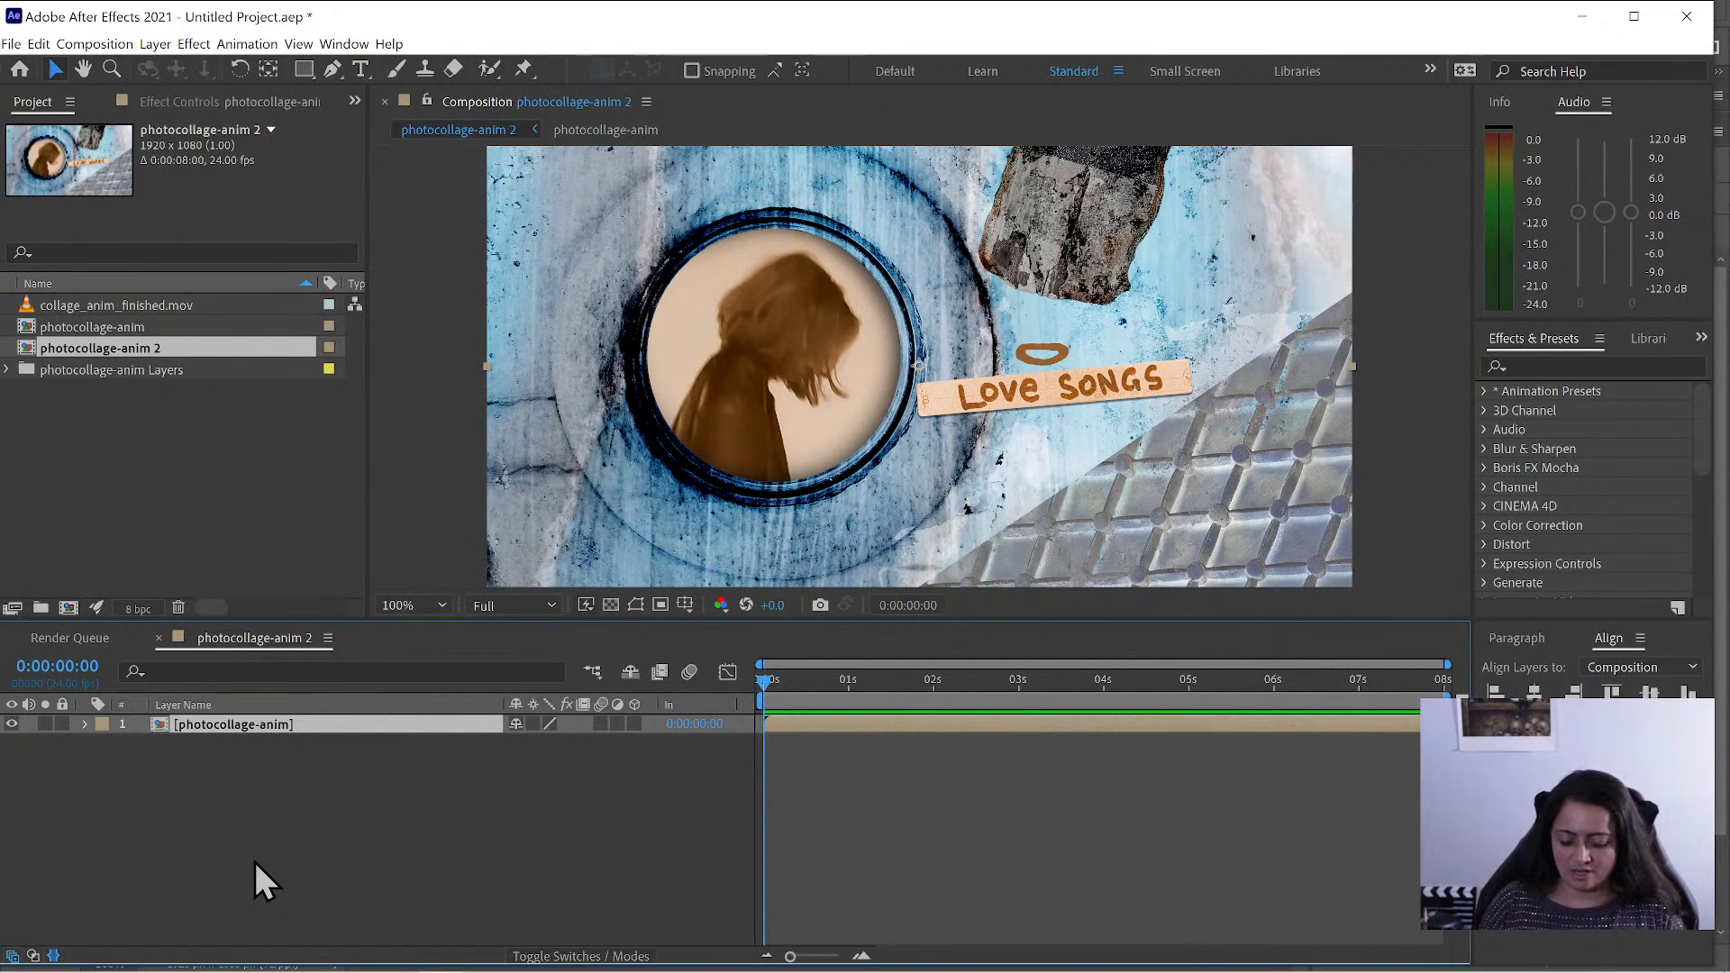
key(Delete)
click(101, 330)
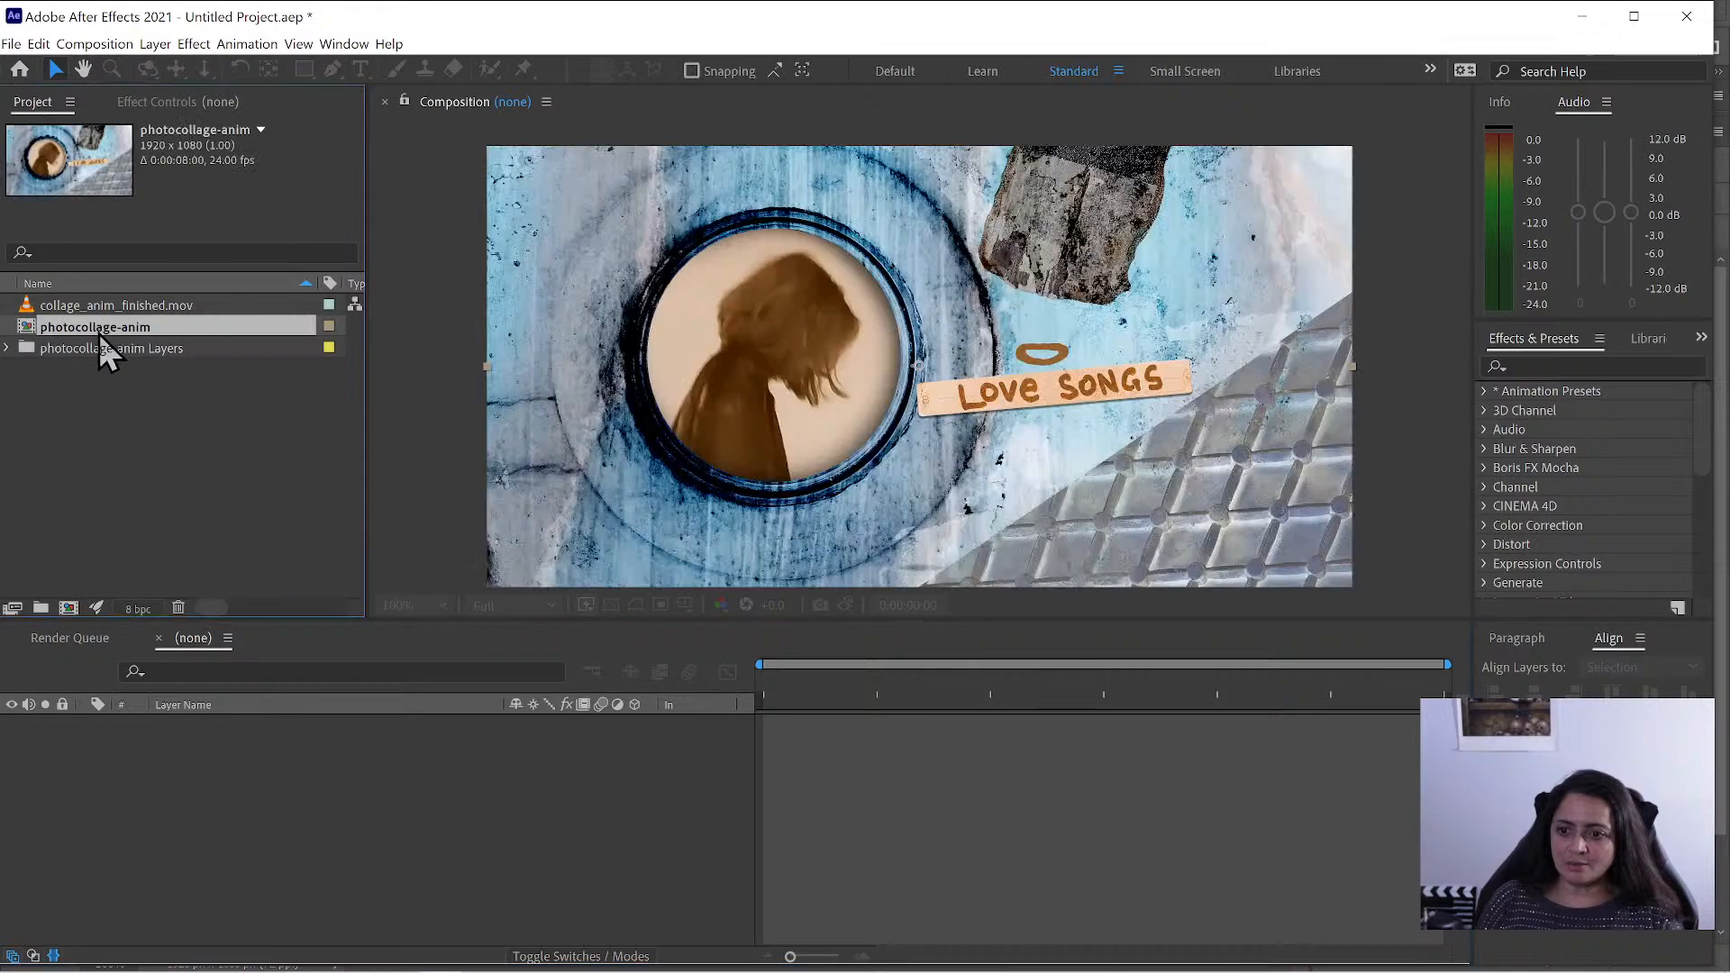
double_click(99, 330)
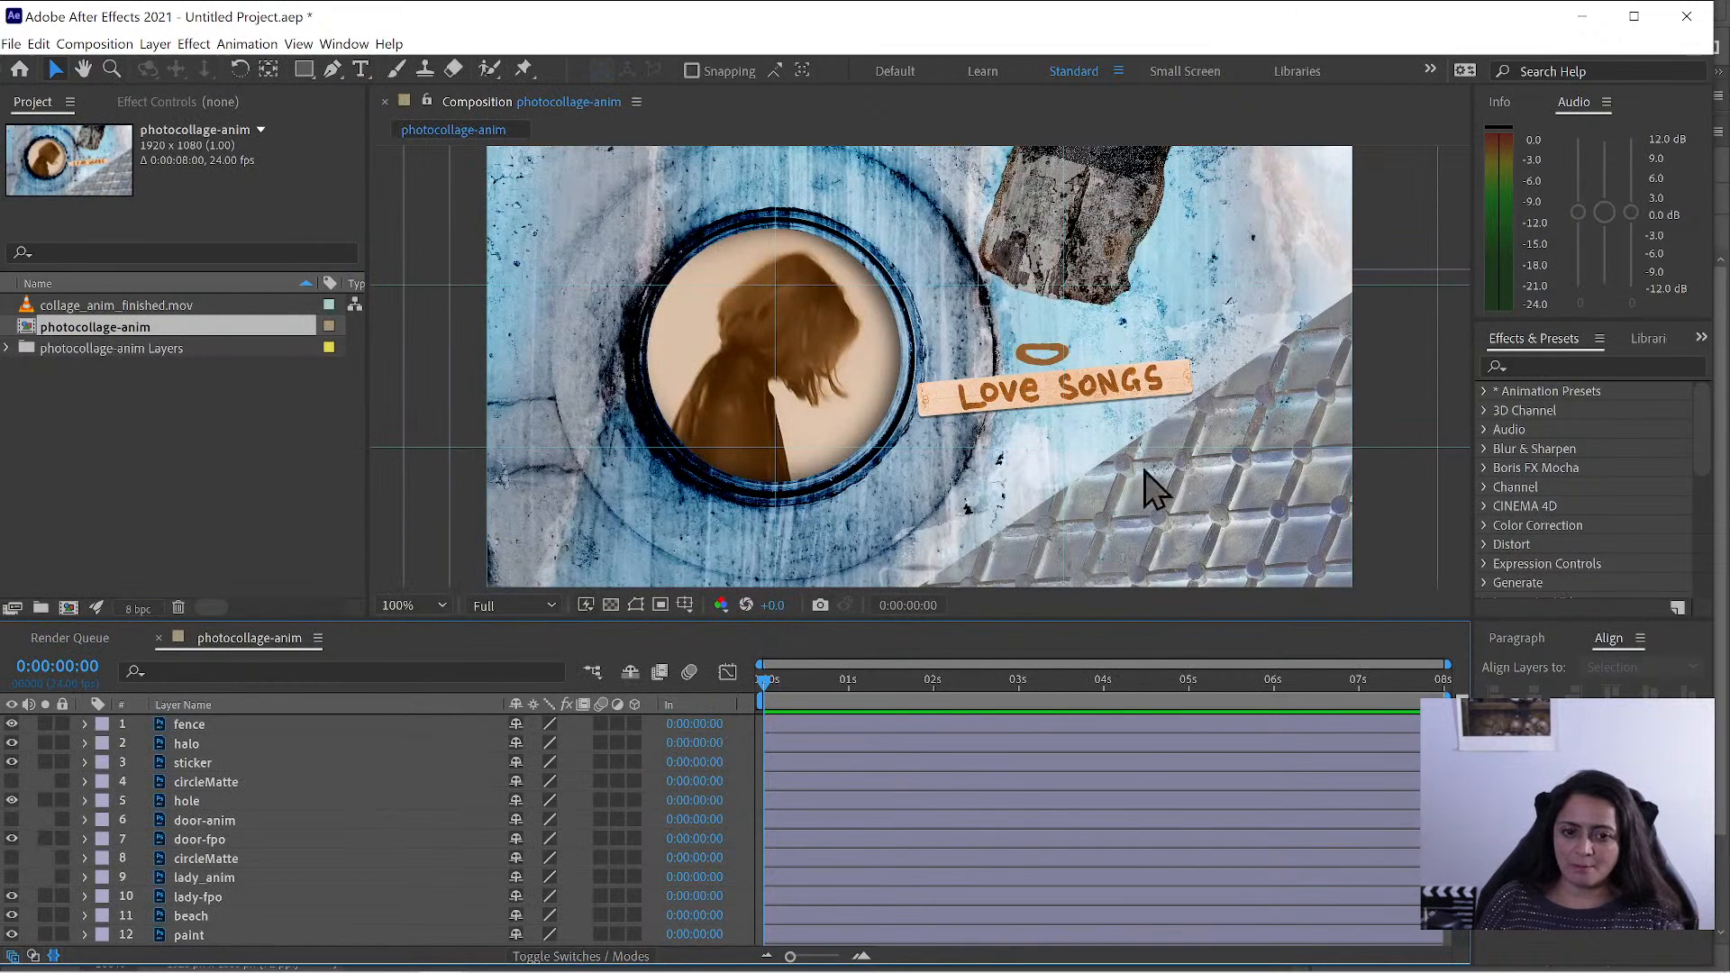
- Delete the halo layer from the photocollage-anim composition
click(207, 722)
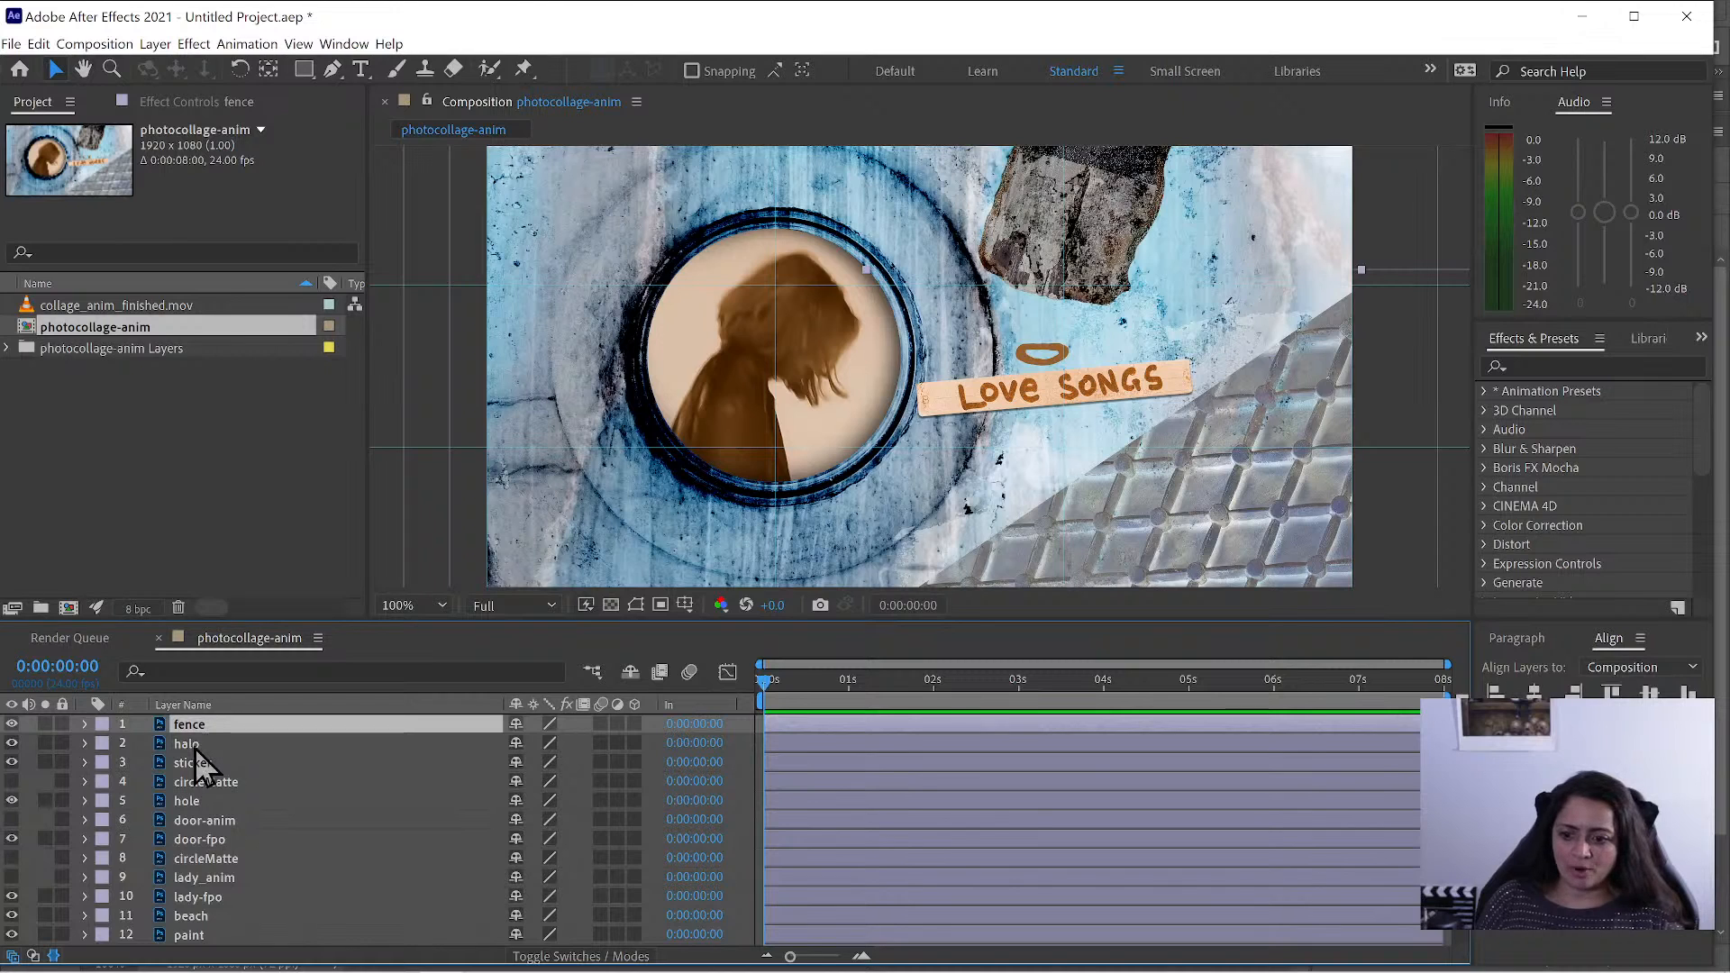
click(195, 746)
key(Delete)
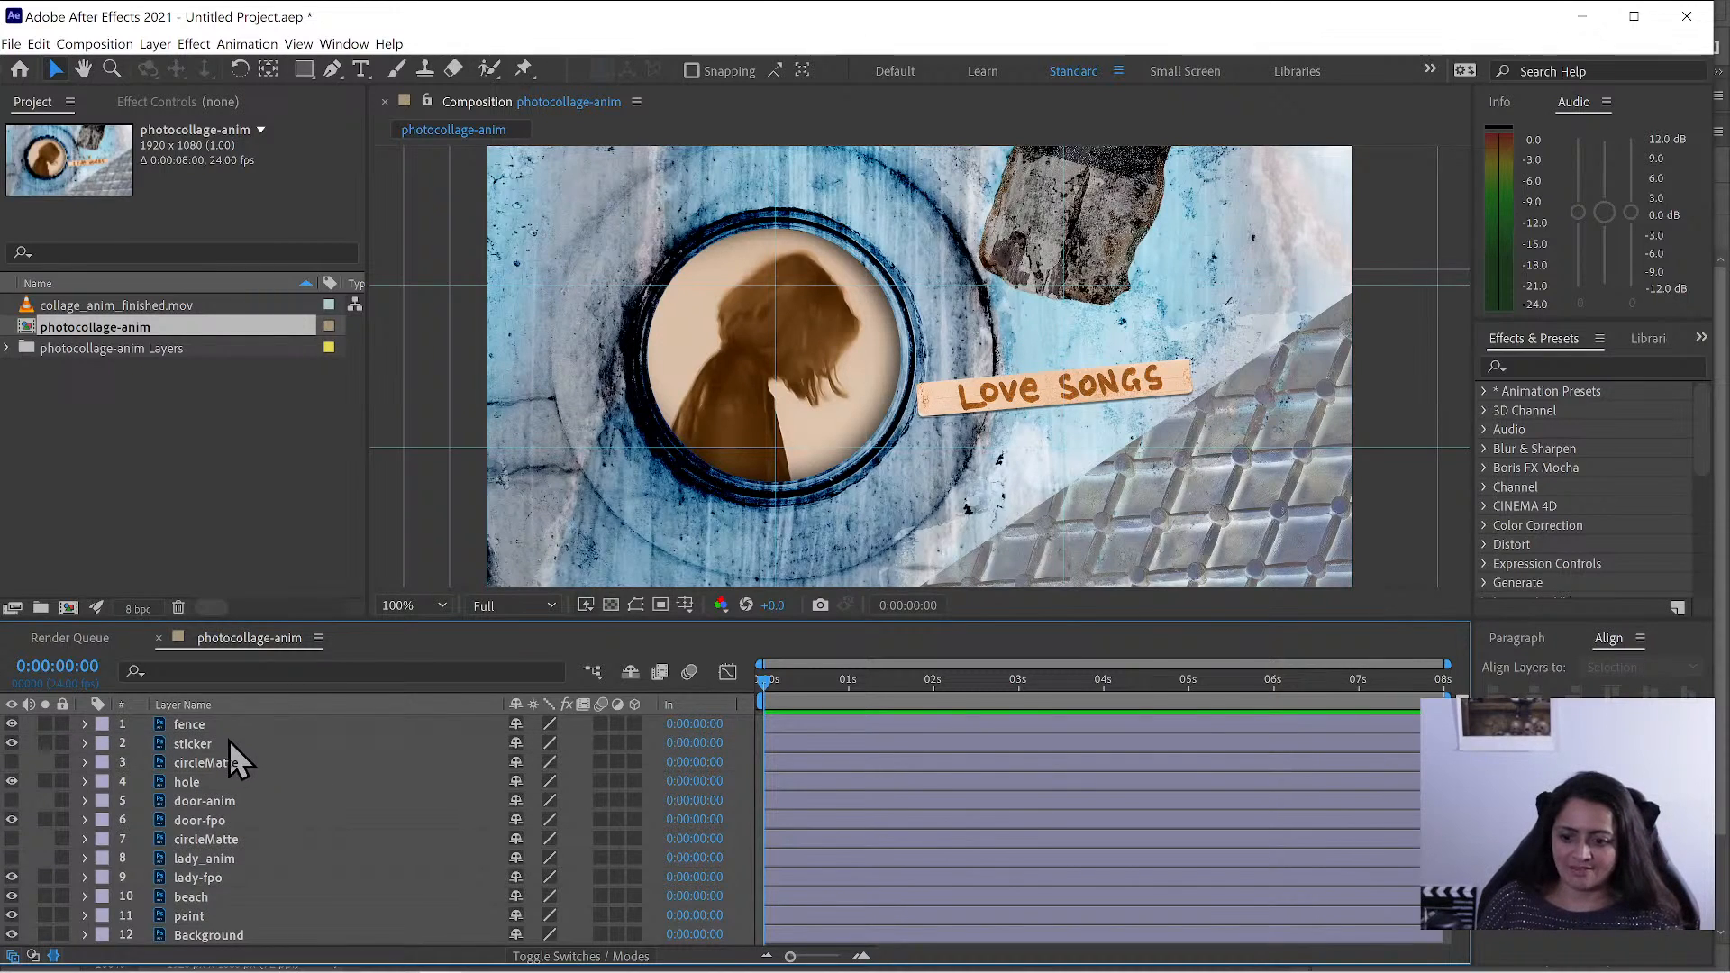
- Examine the sticker layer's layer styles by switching its Drop Shadow off and back on
click(231, 728)
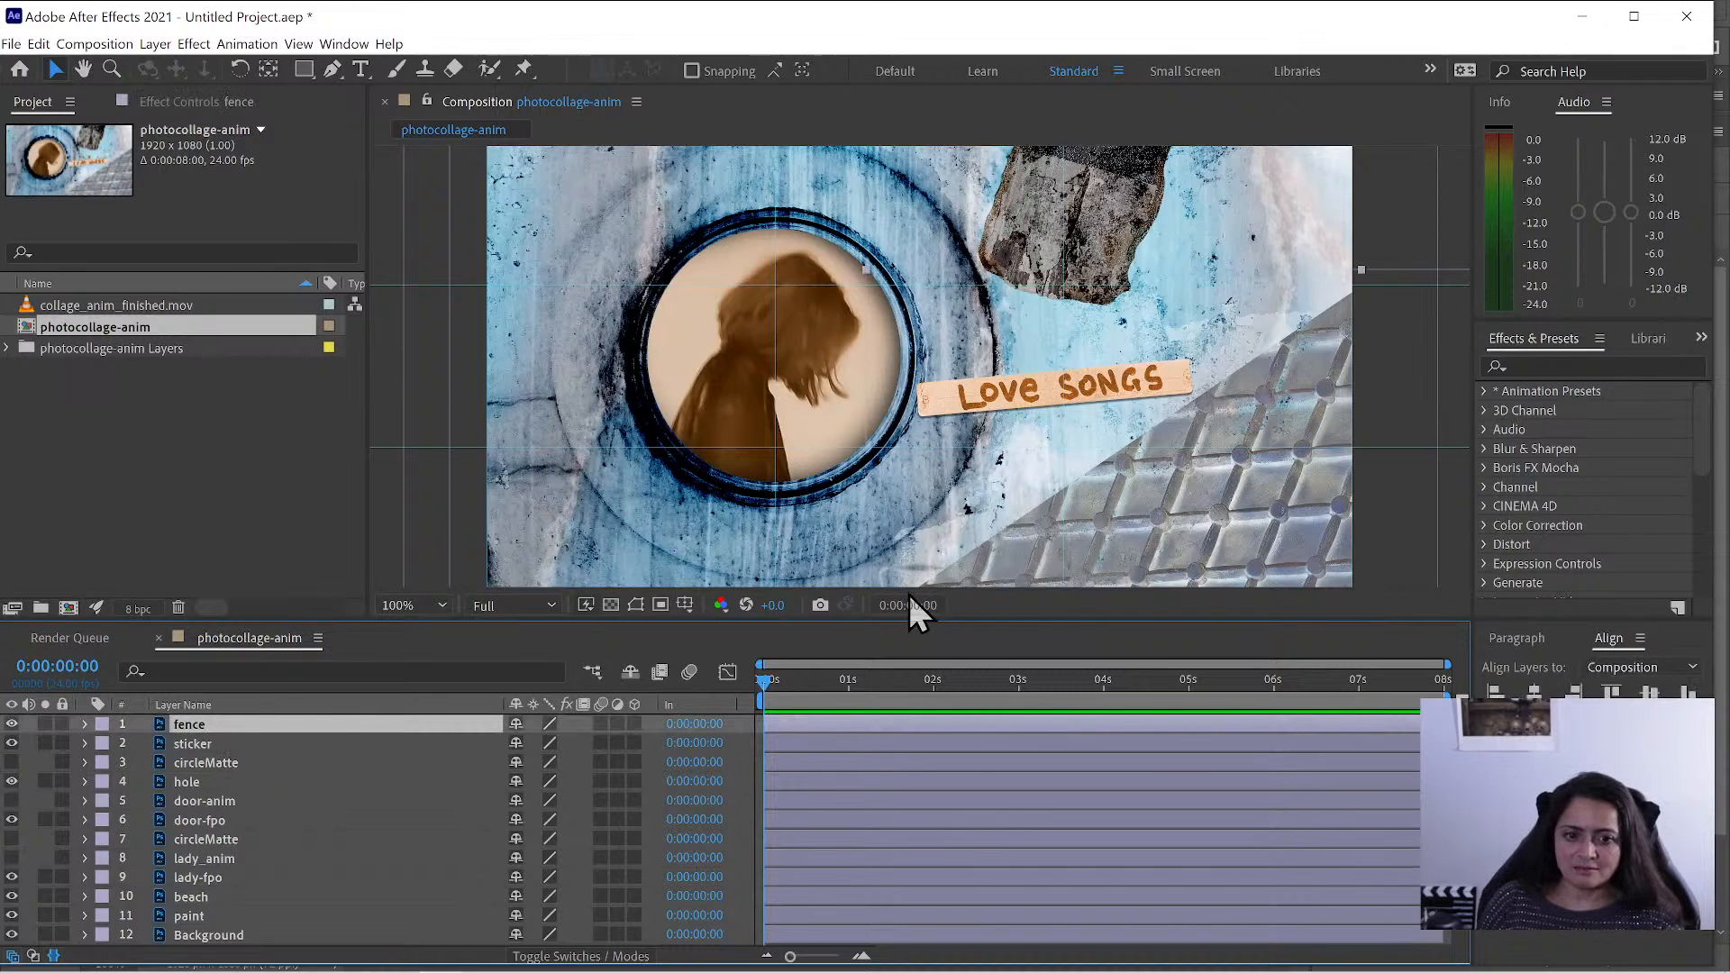
click(199, 748)
click(86, 747)
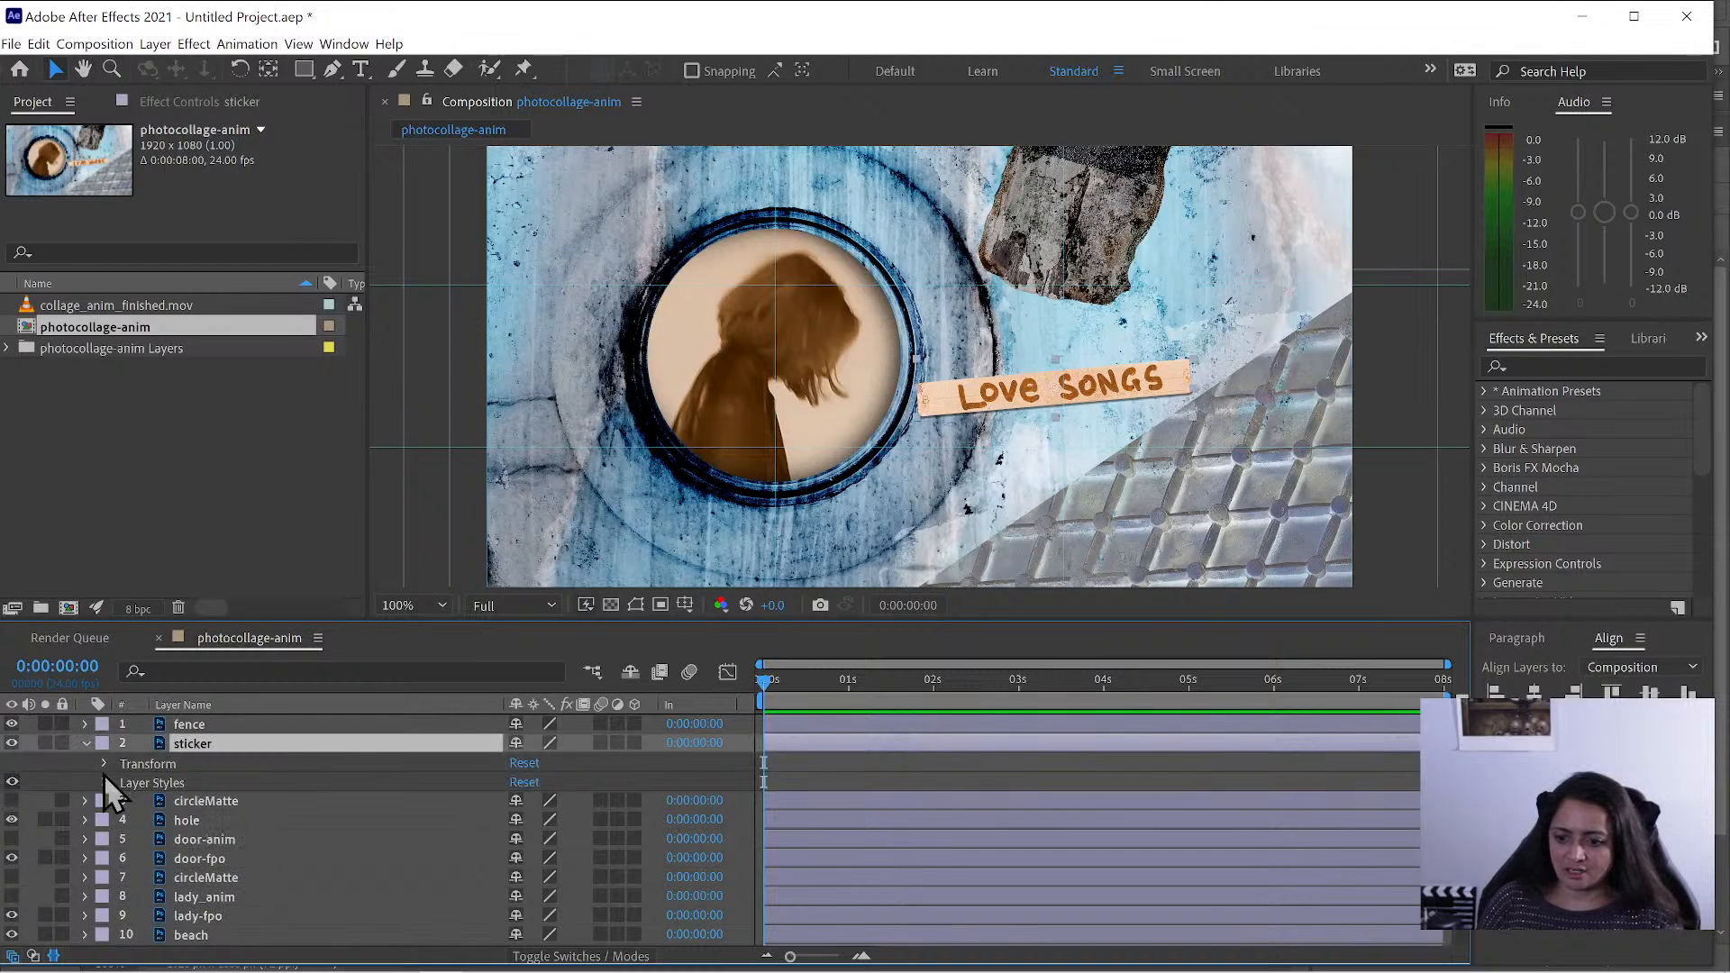
click(106, 783)
click(173, 818)
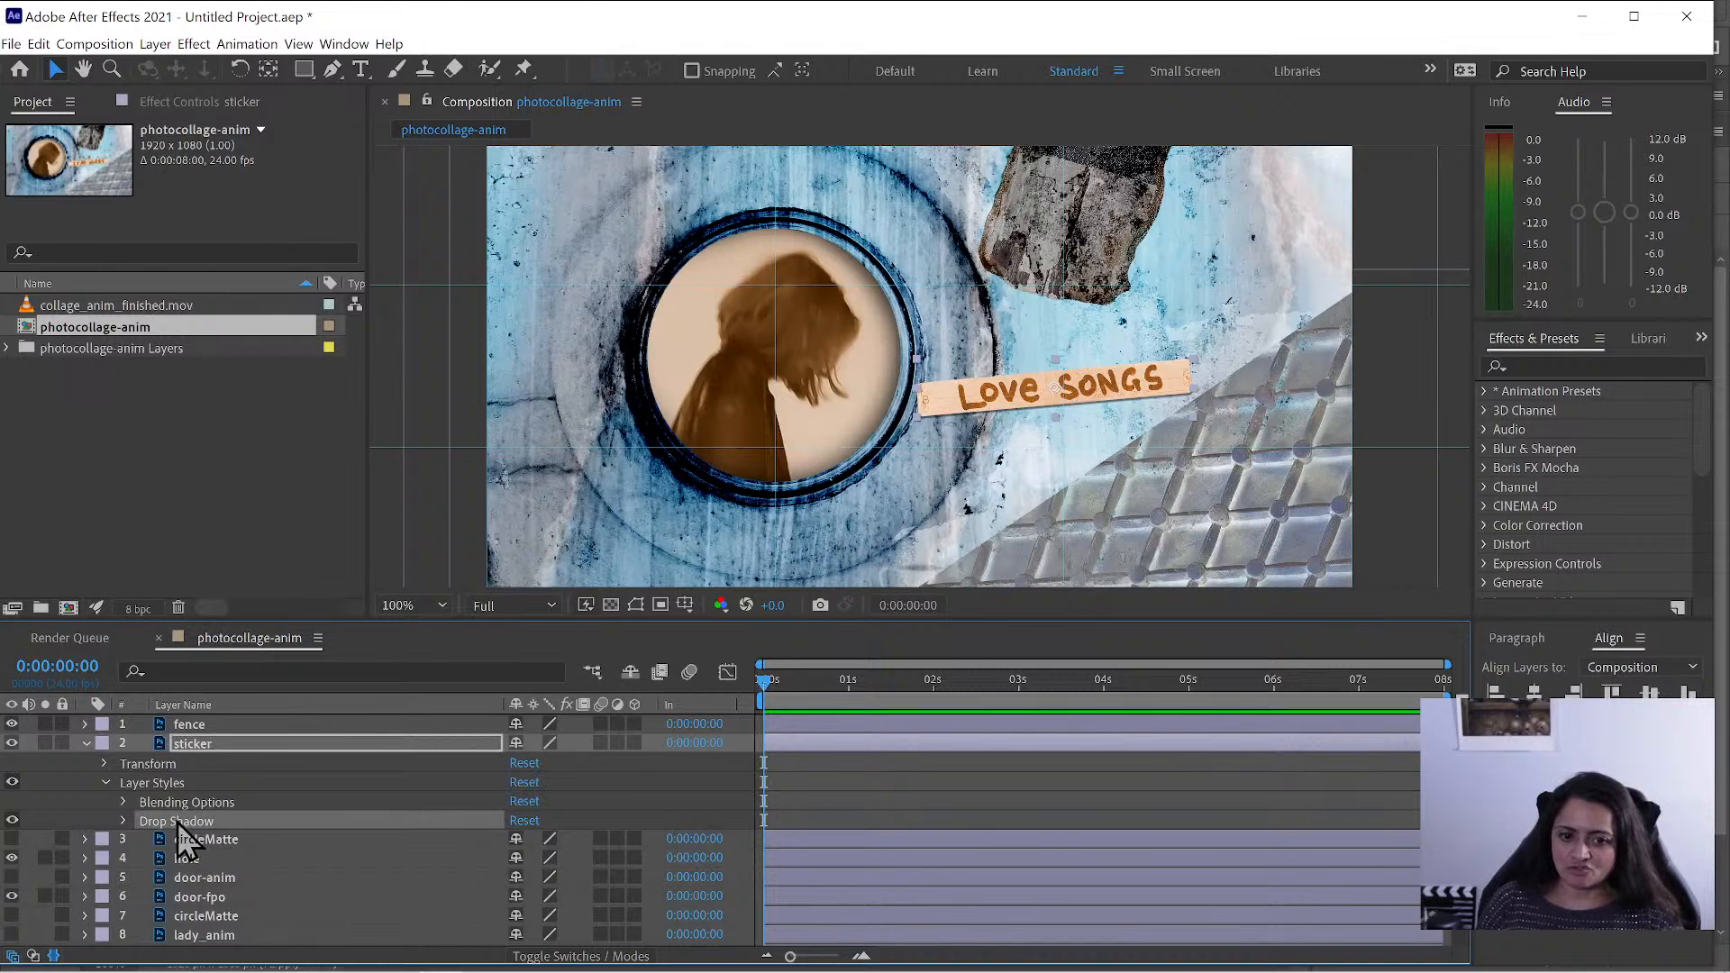
click(12, 820)
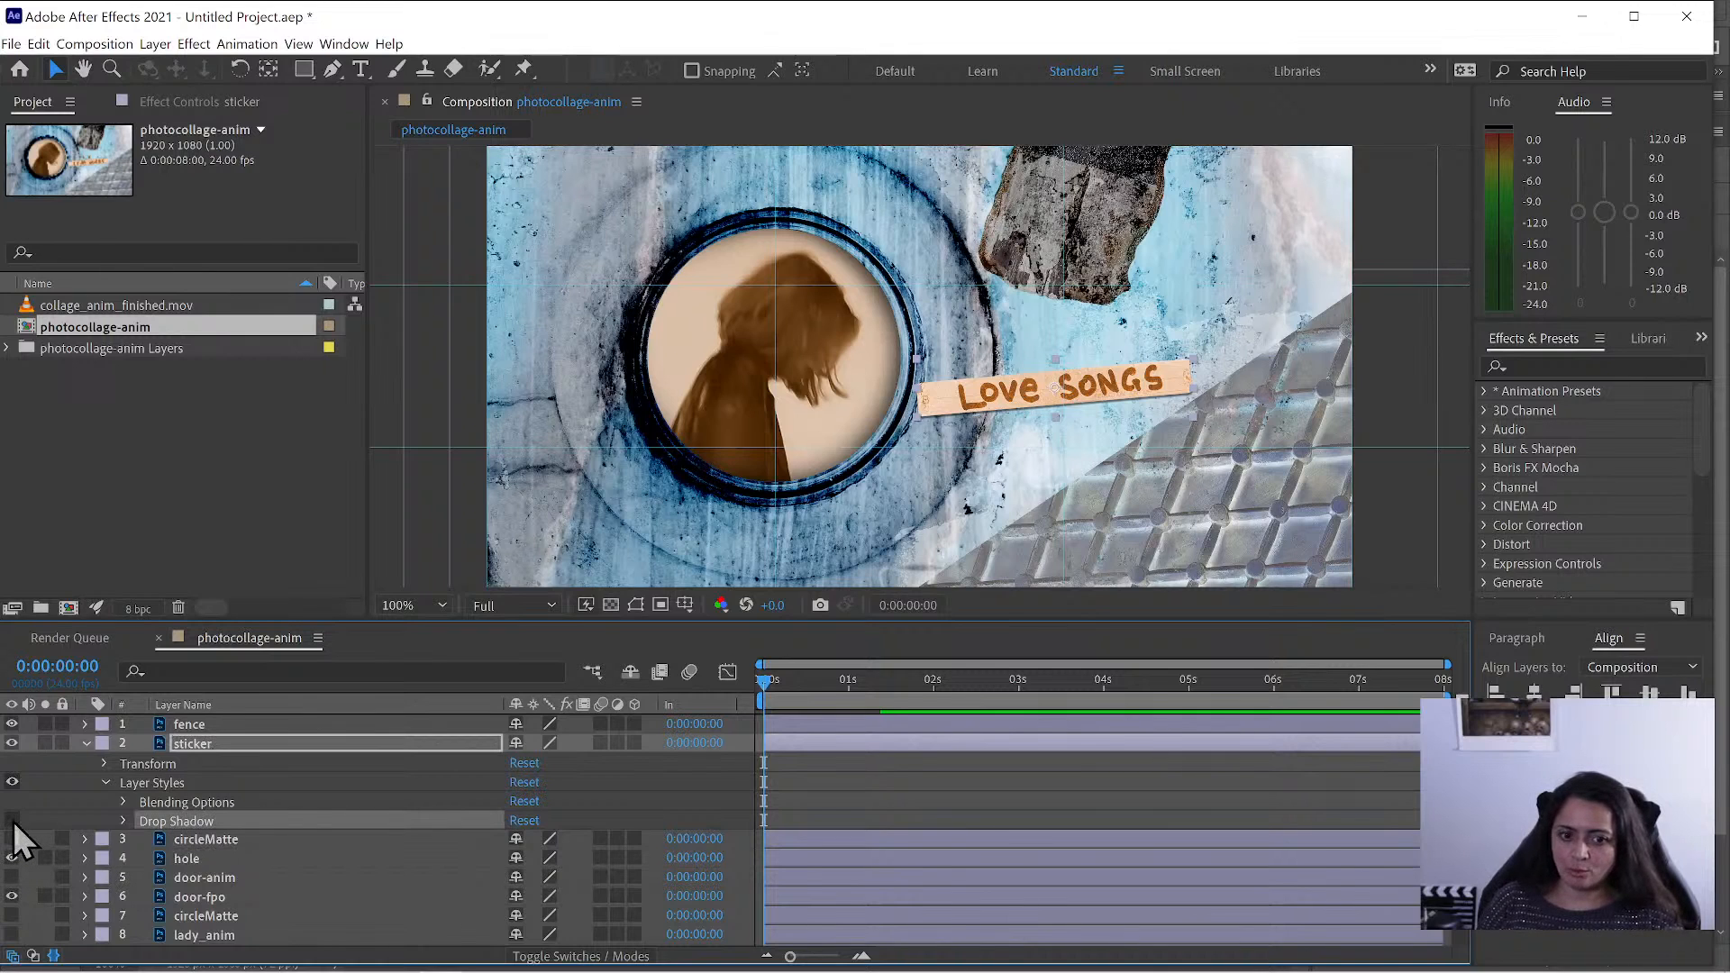
click(13, 821)
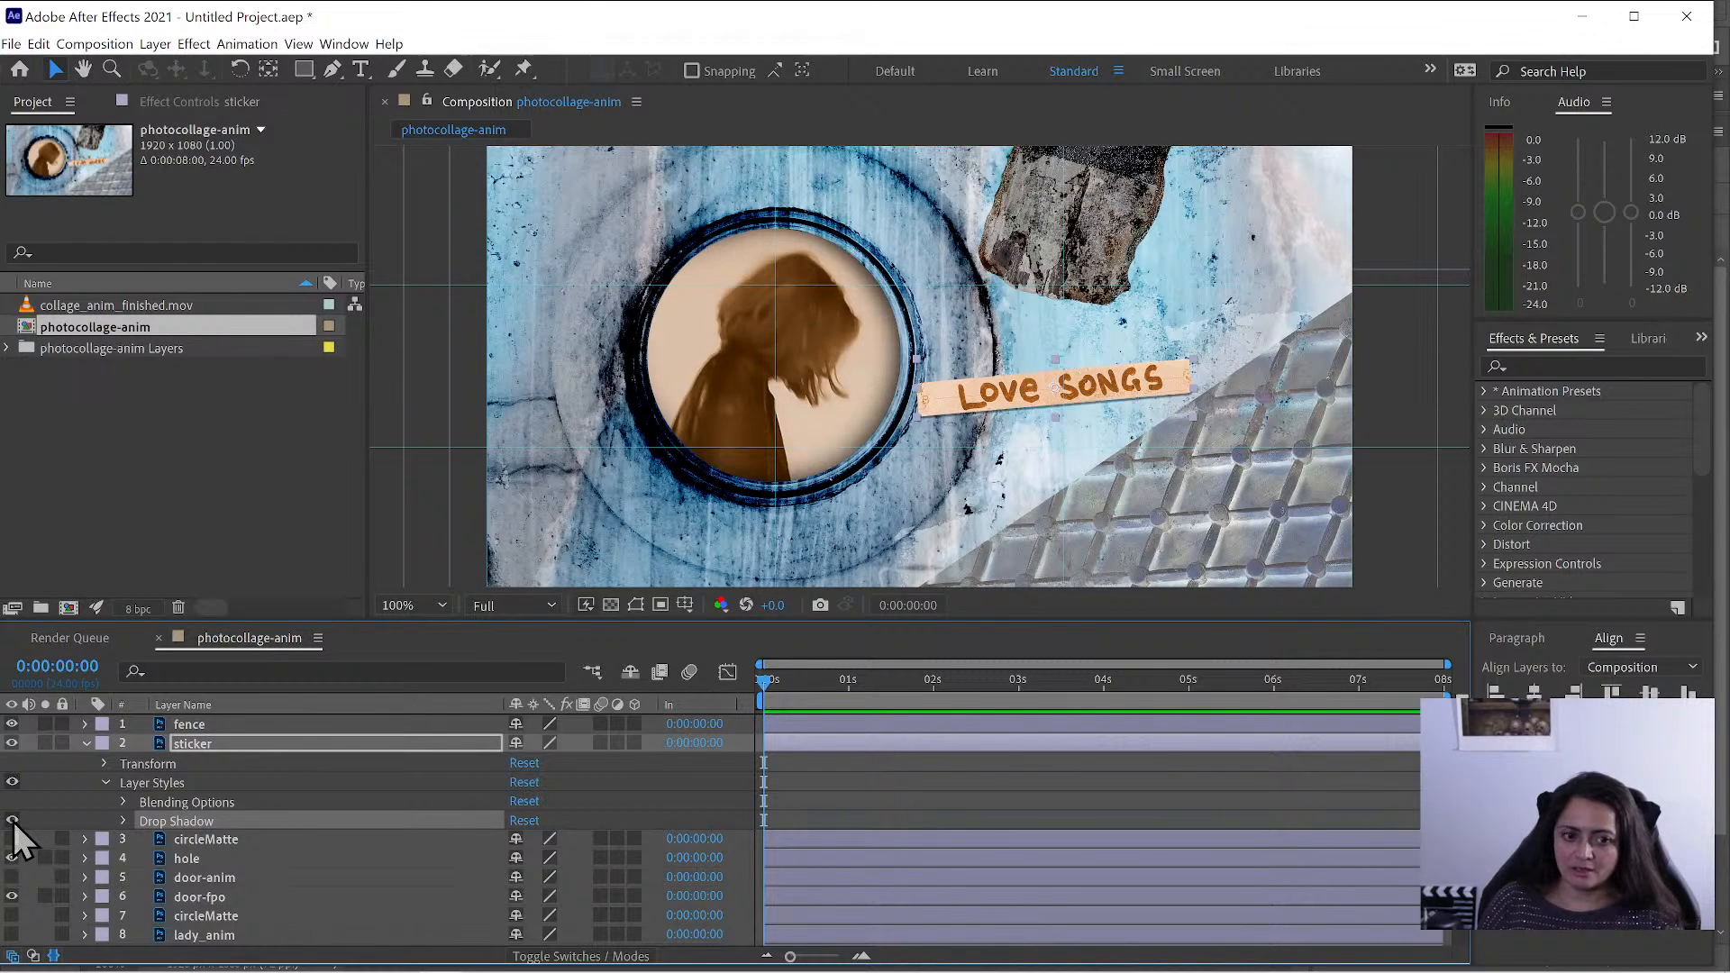
click(87, 745)
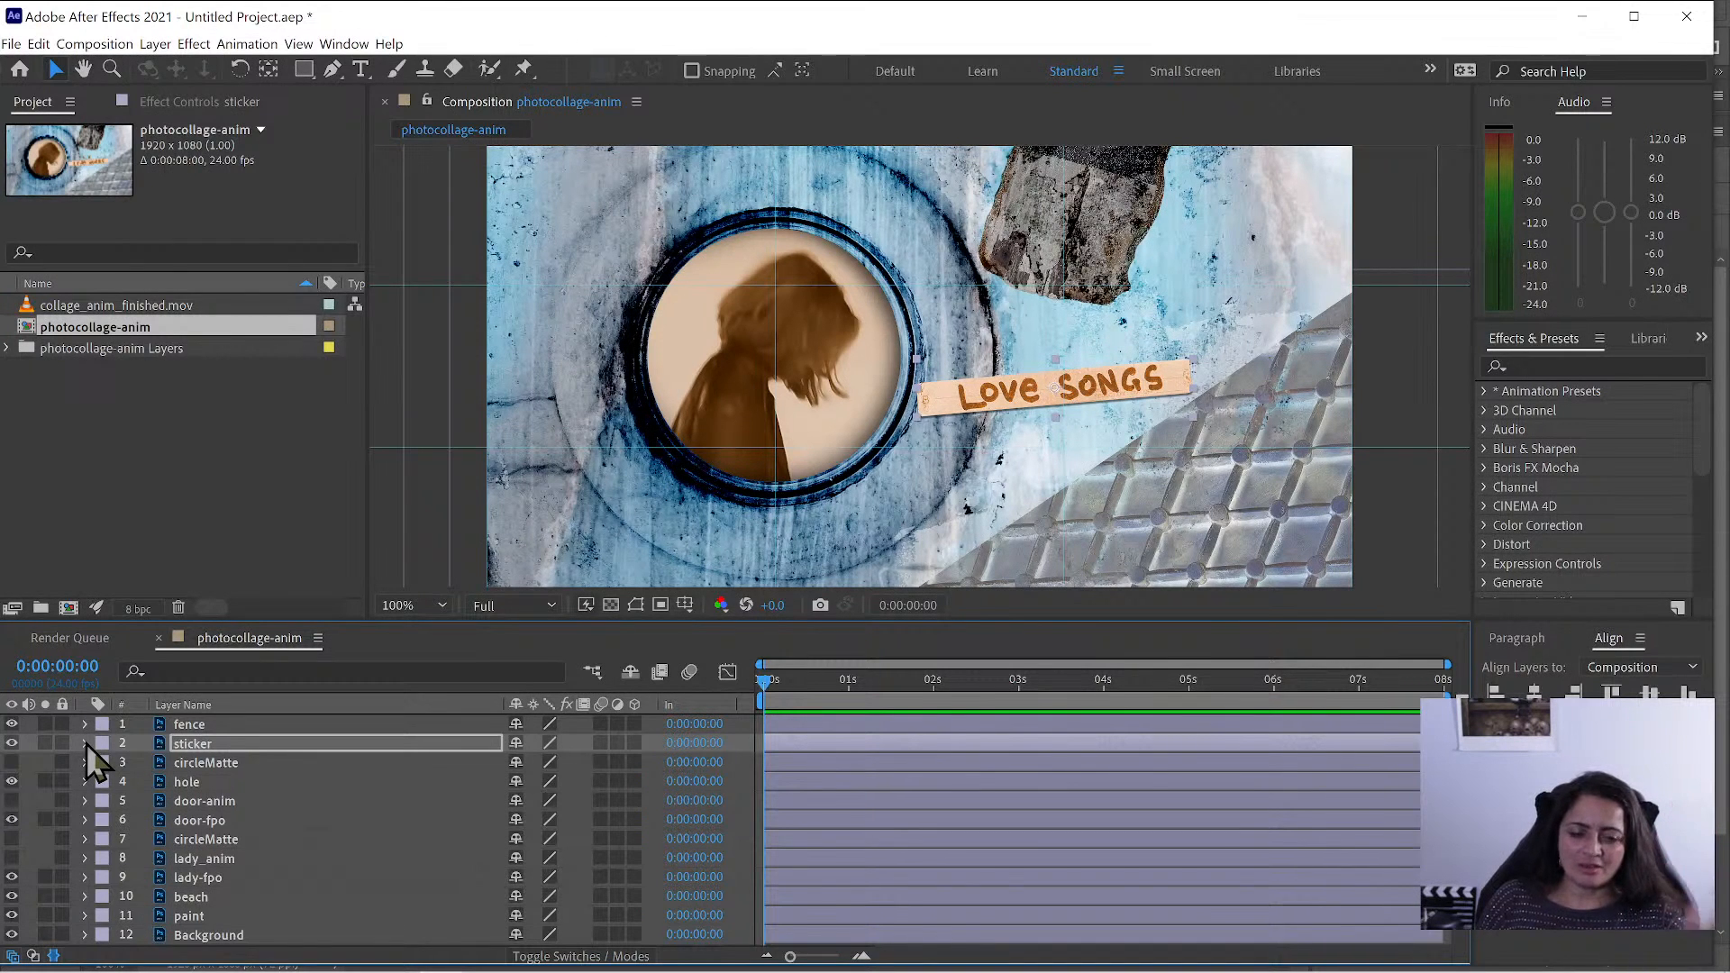
- Hide the lady-fpo layer and make the lady_anim layer visible
click(218, 764)
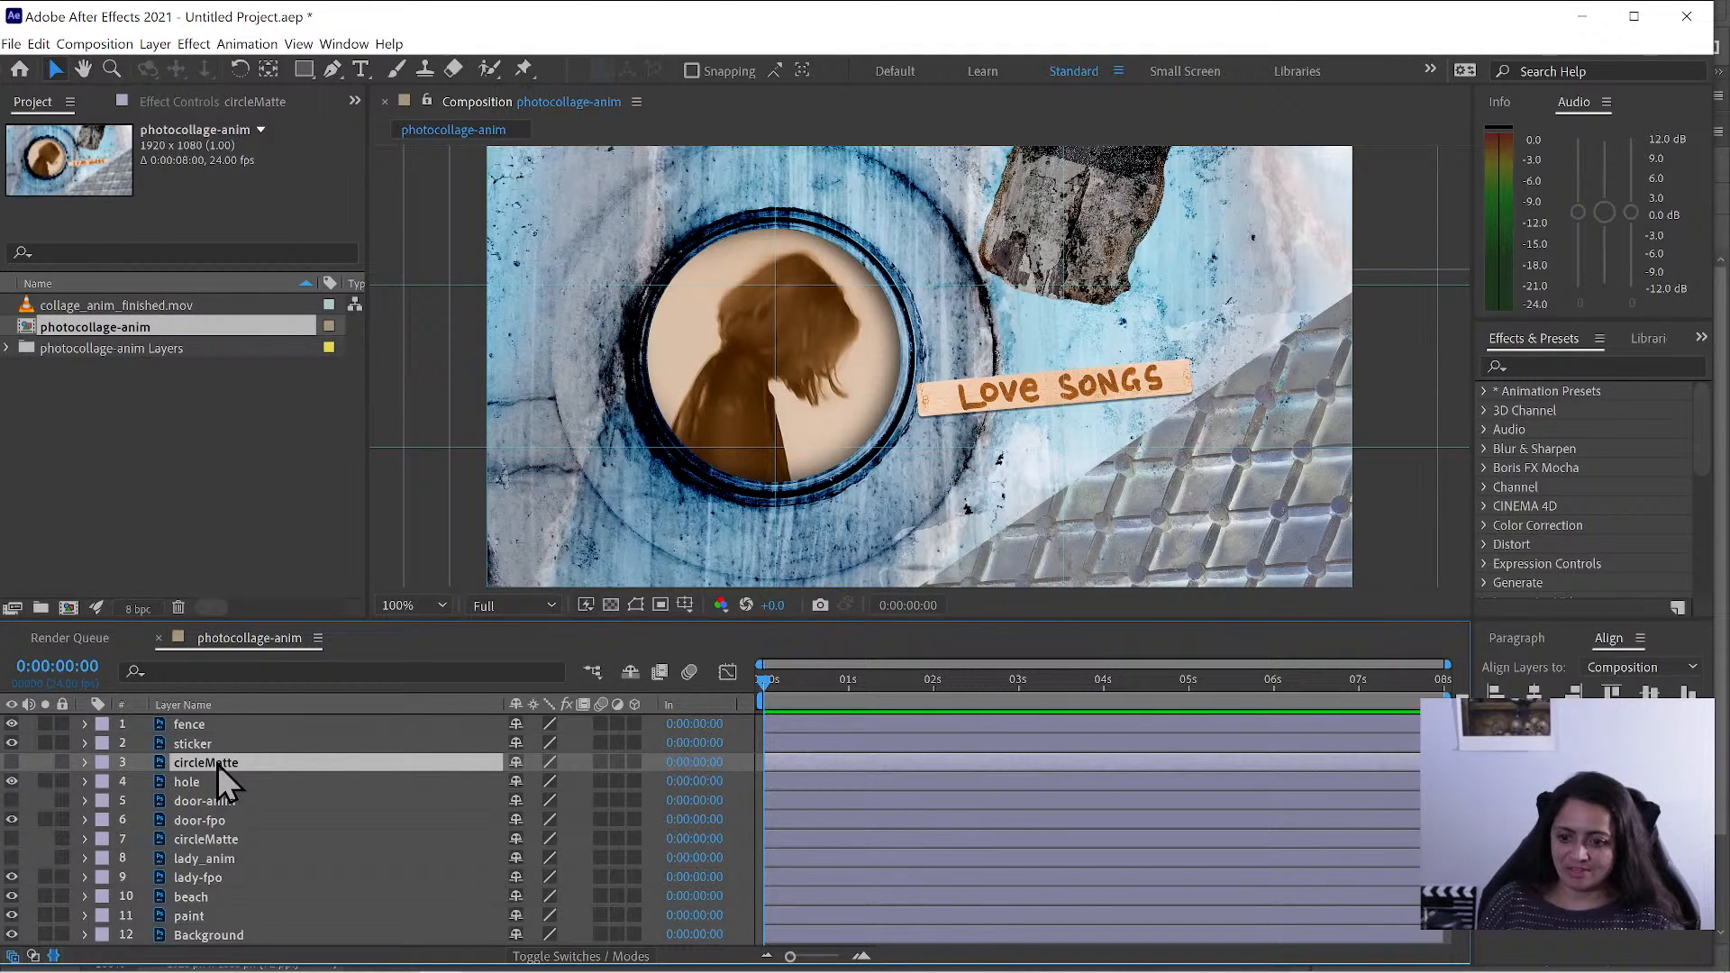
click(210, 859)
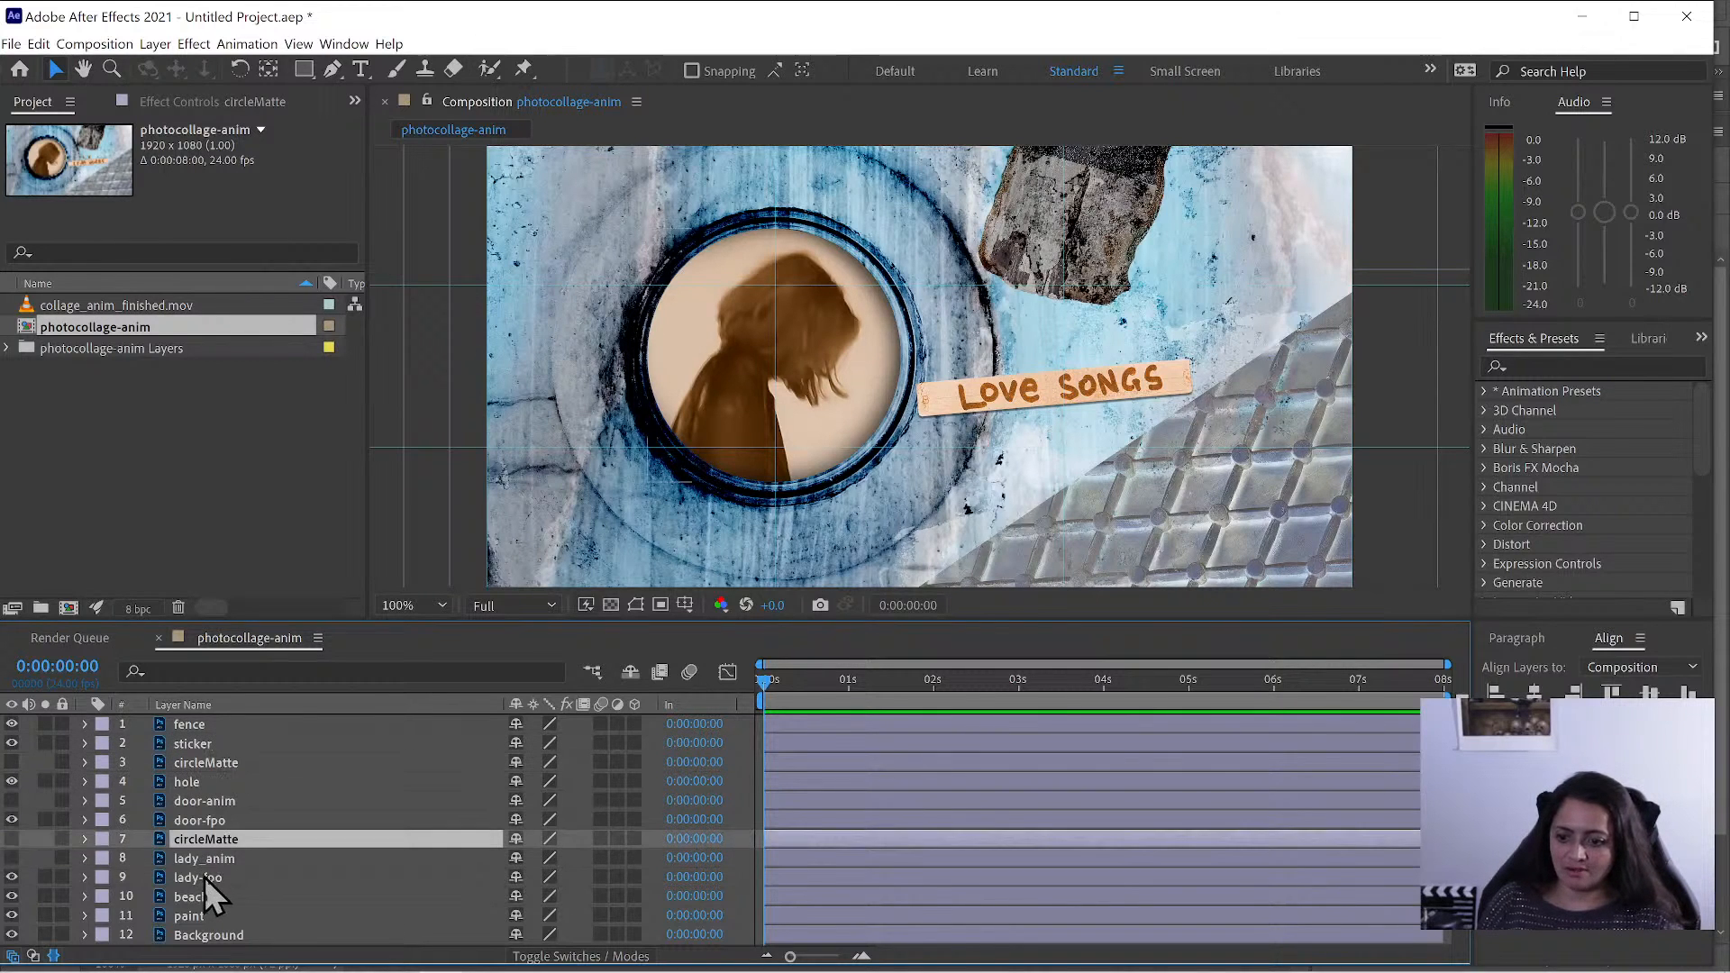
click(12, 877)
click(13, 858)
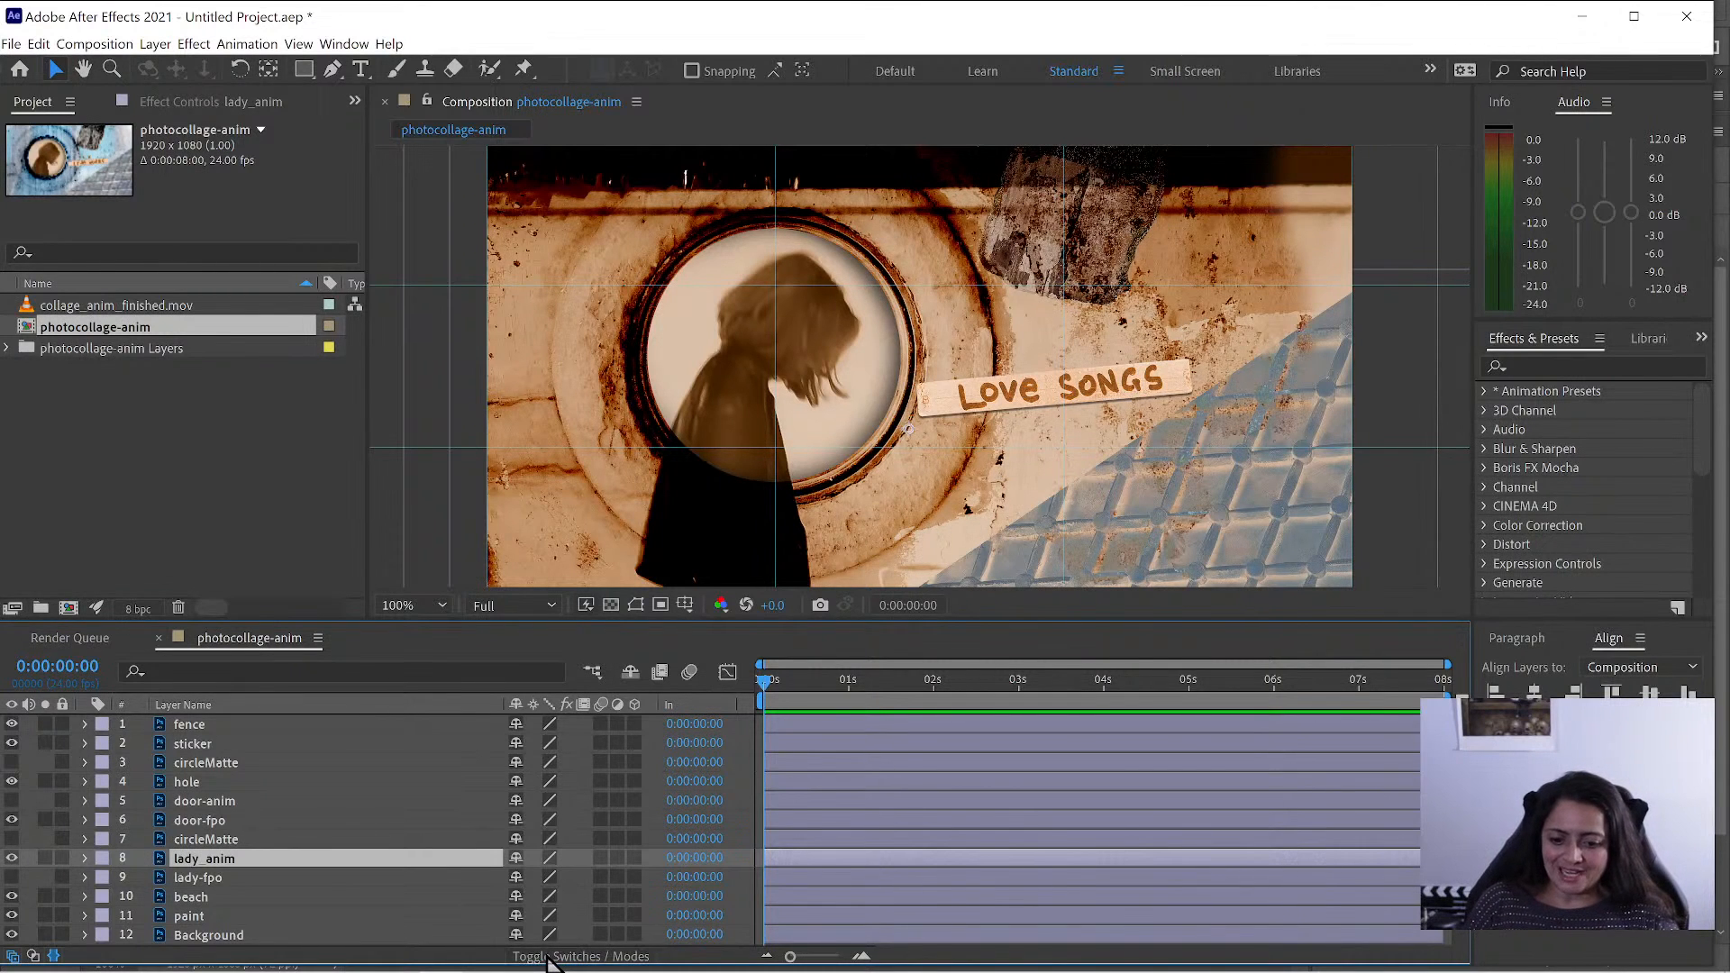
- Set the lady_anim layer's track matte to Alpha Matte "circleMatte"
click(552, 958)
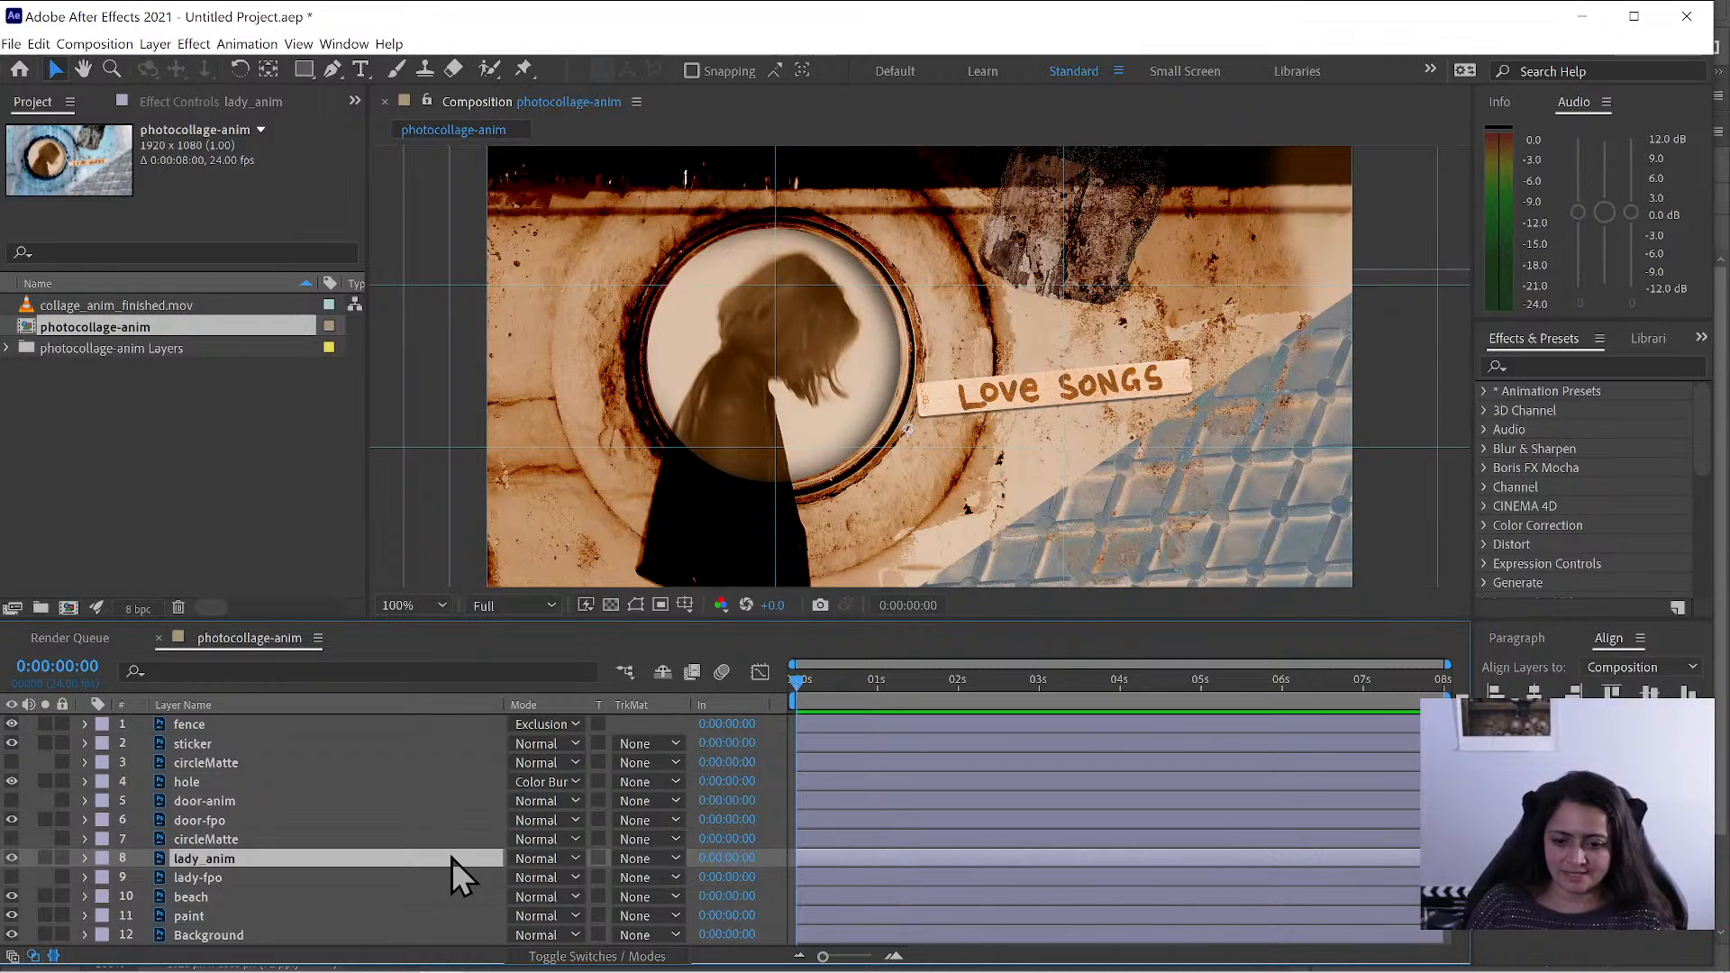
click(655, 859)
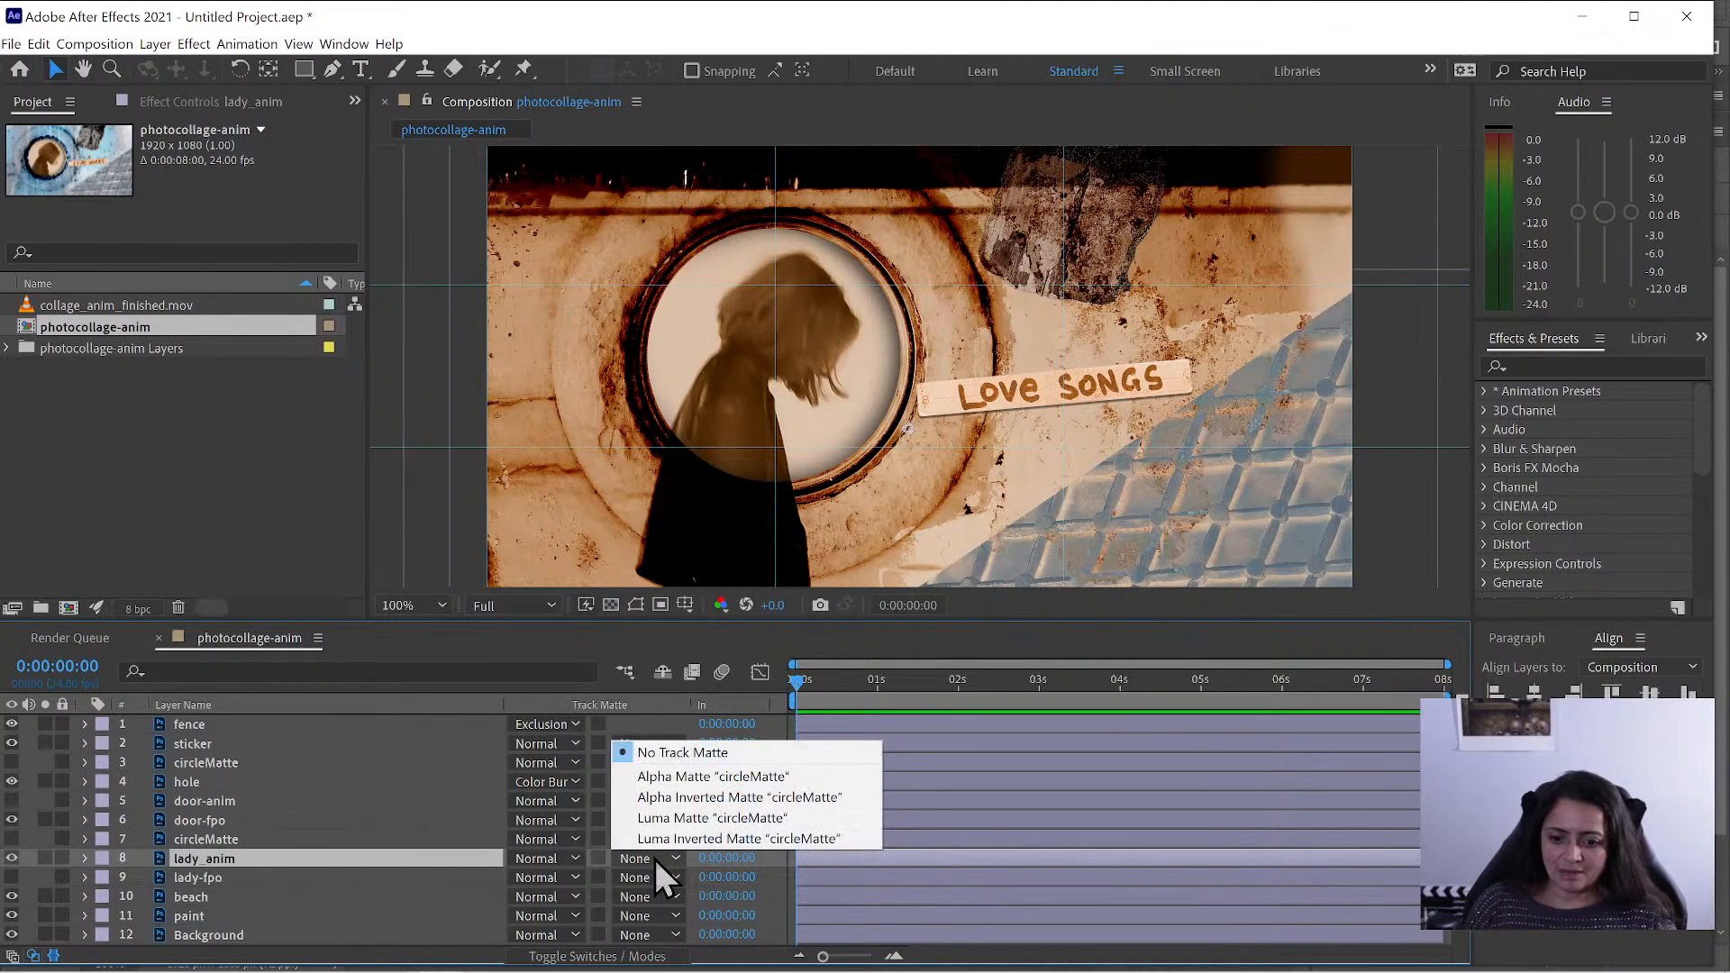
click(663, 777)
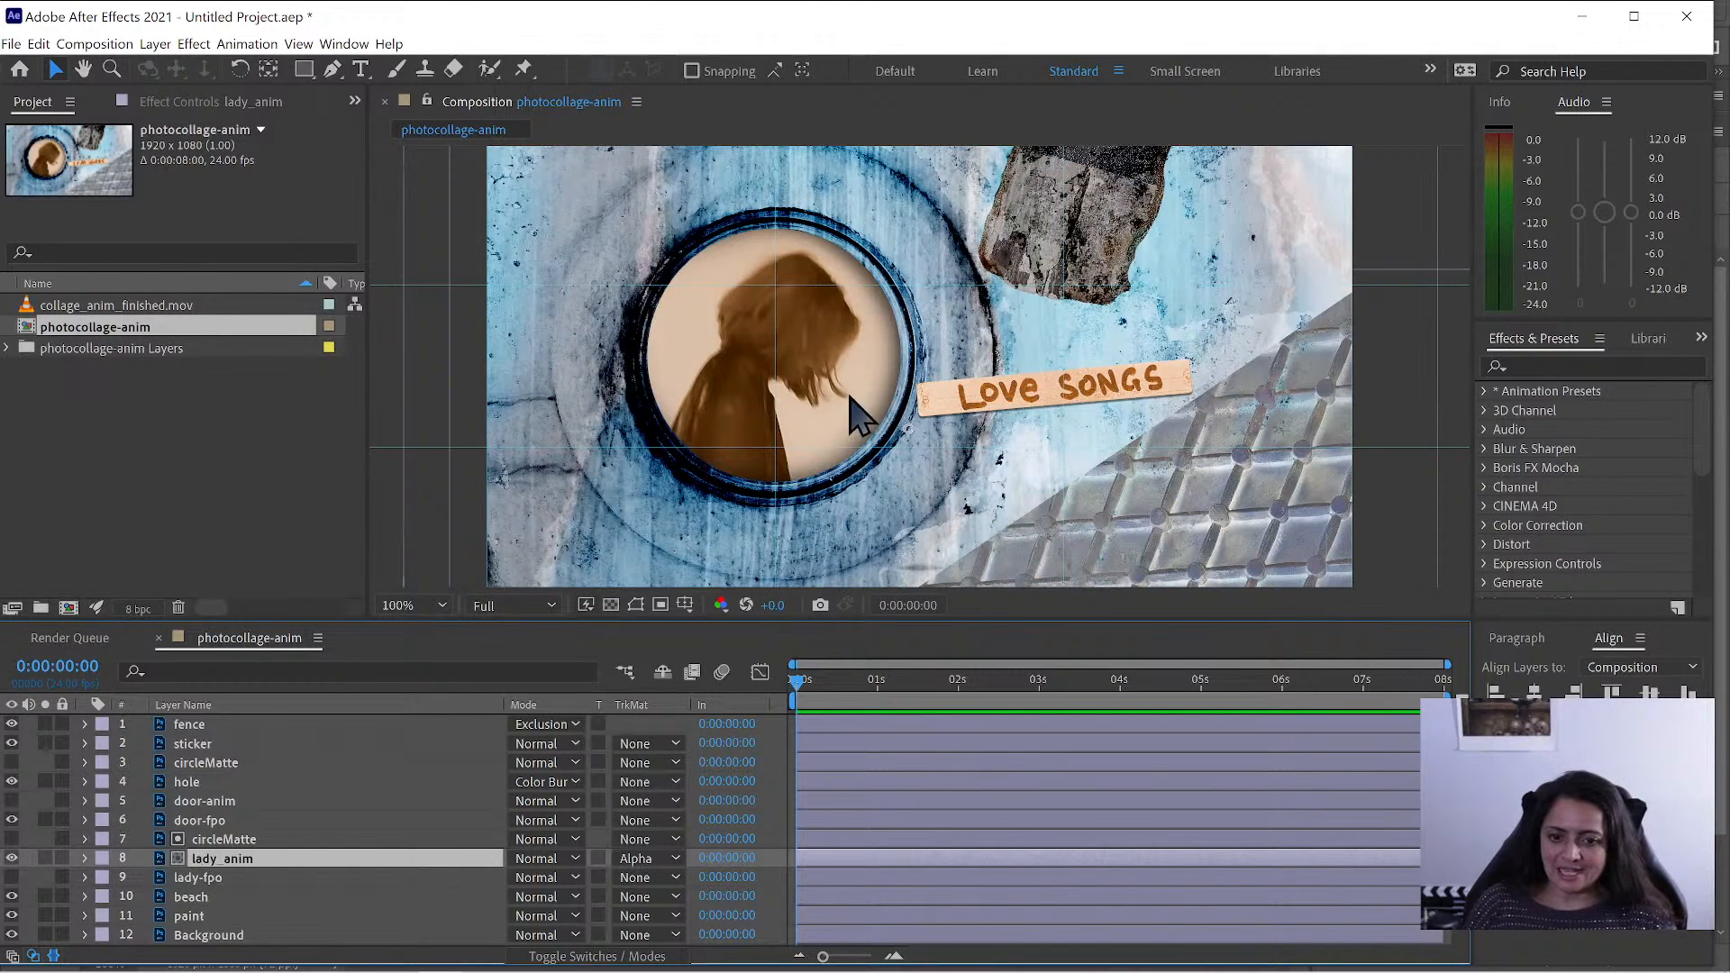
drag(848, 399, 773, 404)
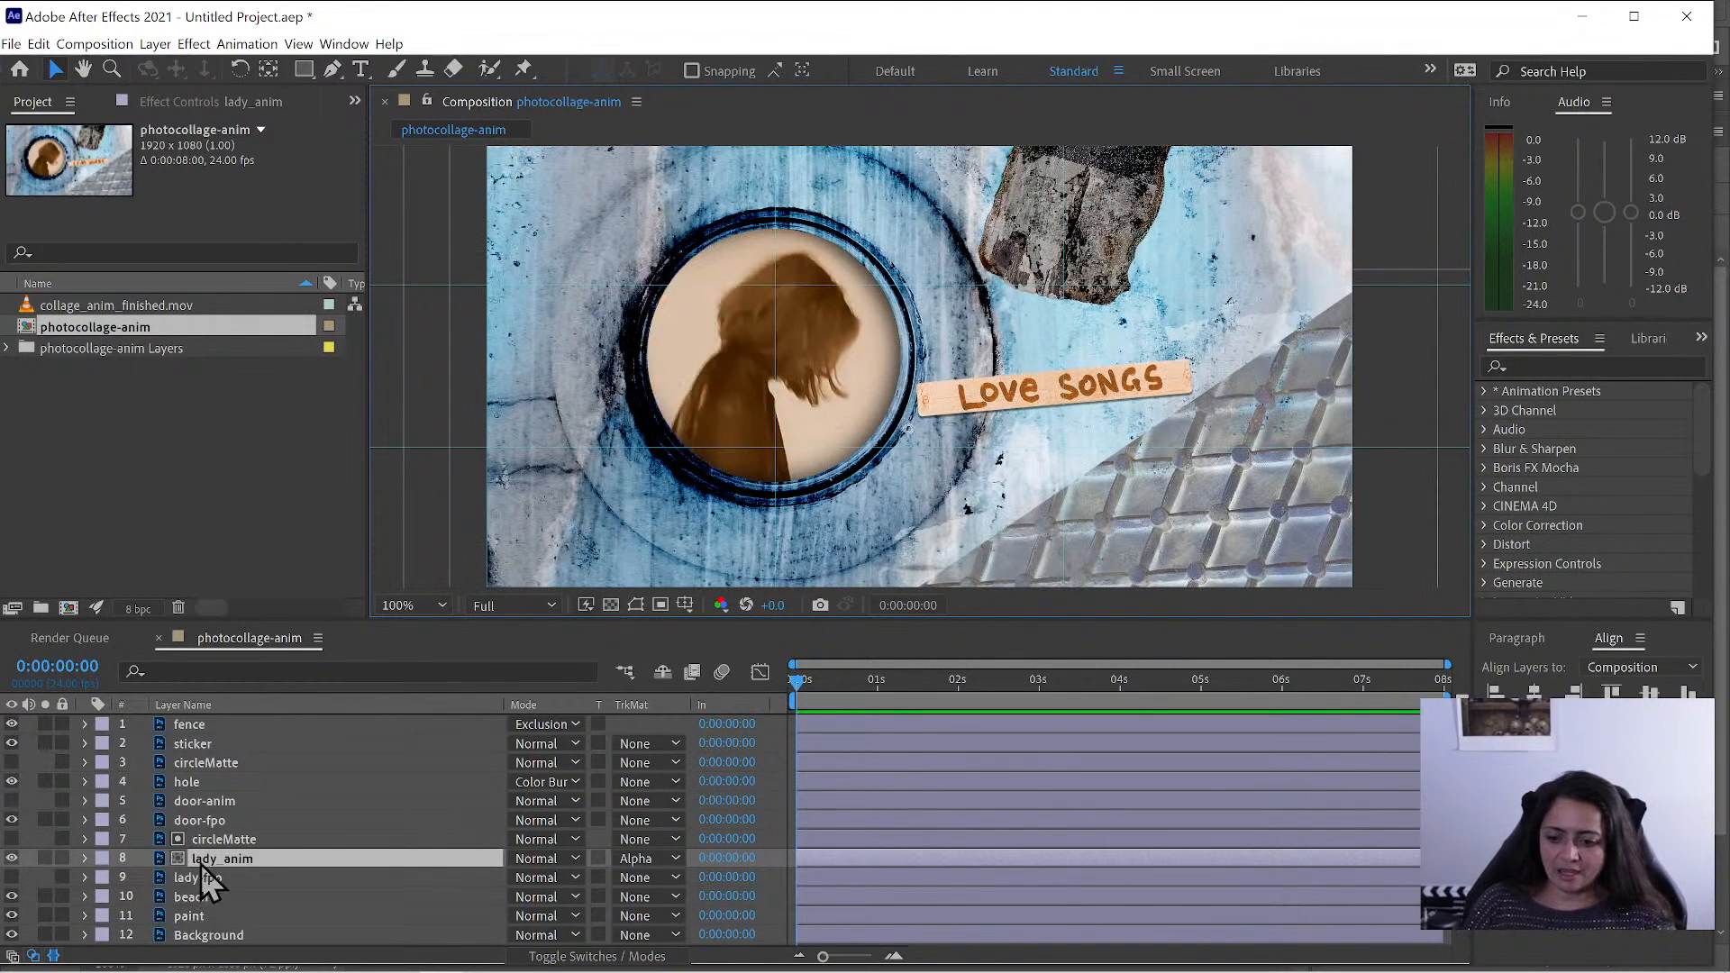
- Make the door-anim layer visible
click(209, 765)
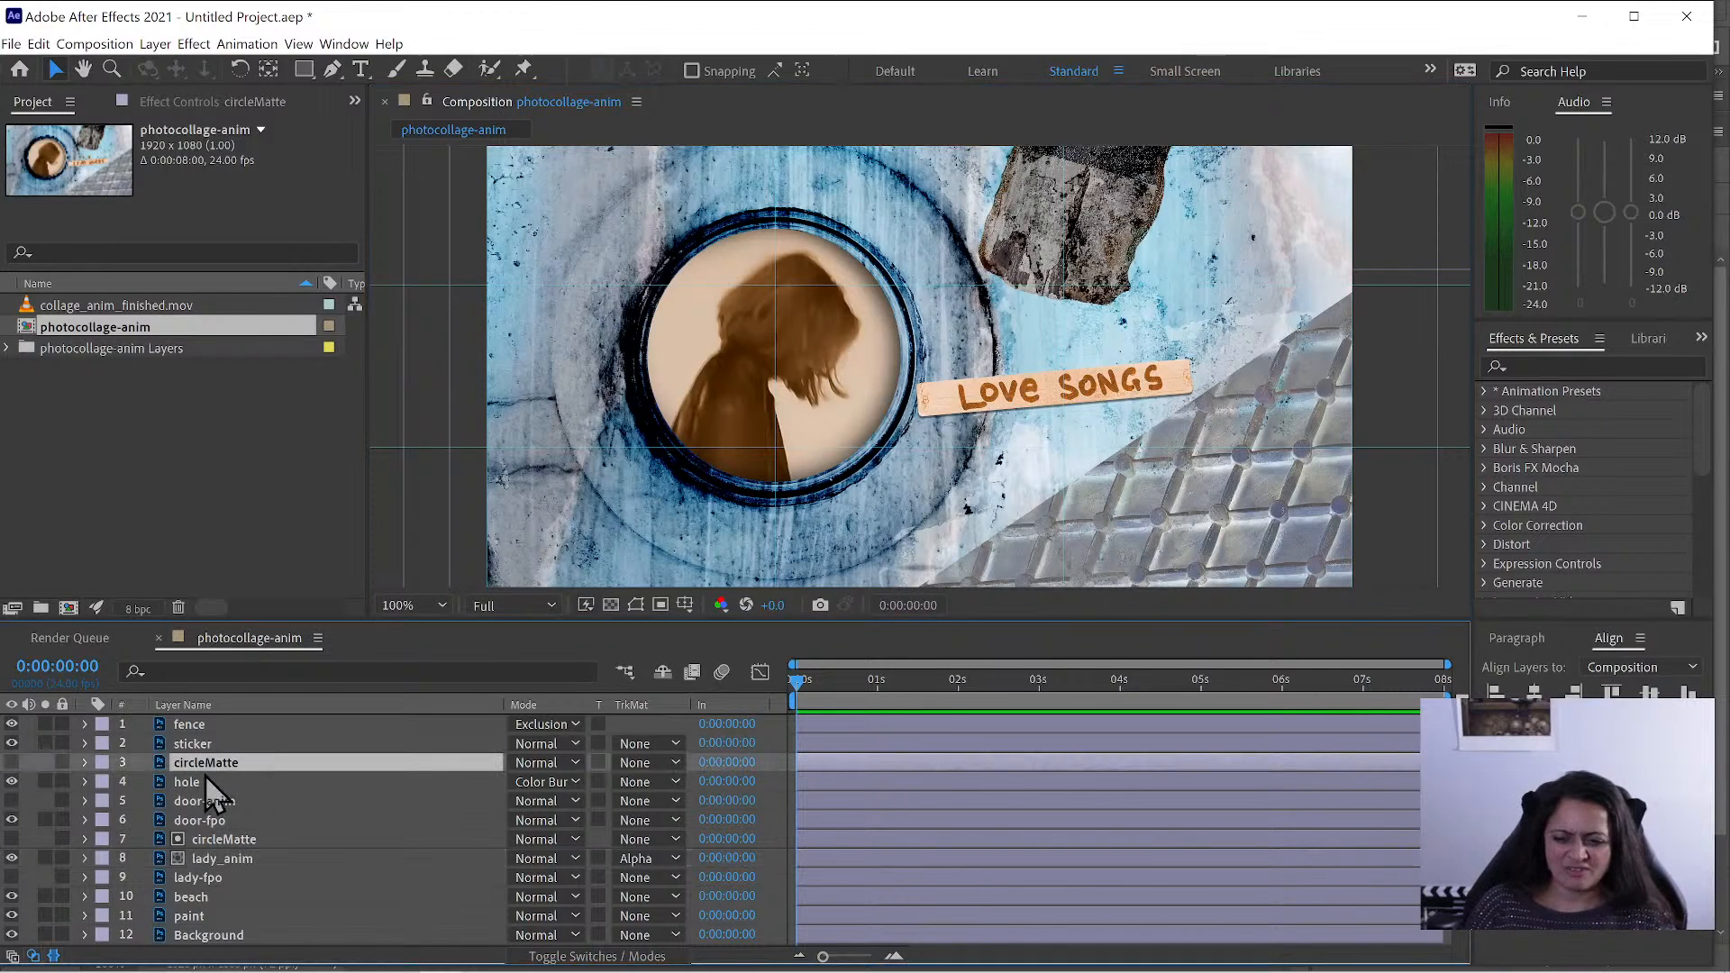
click(204, 780)
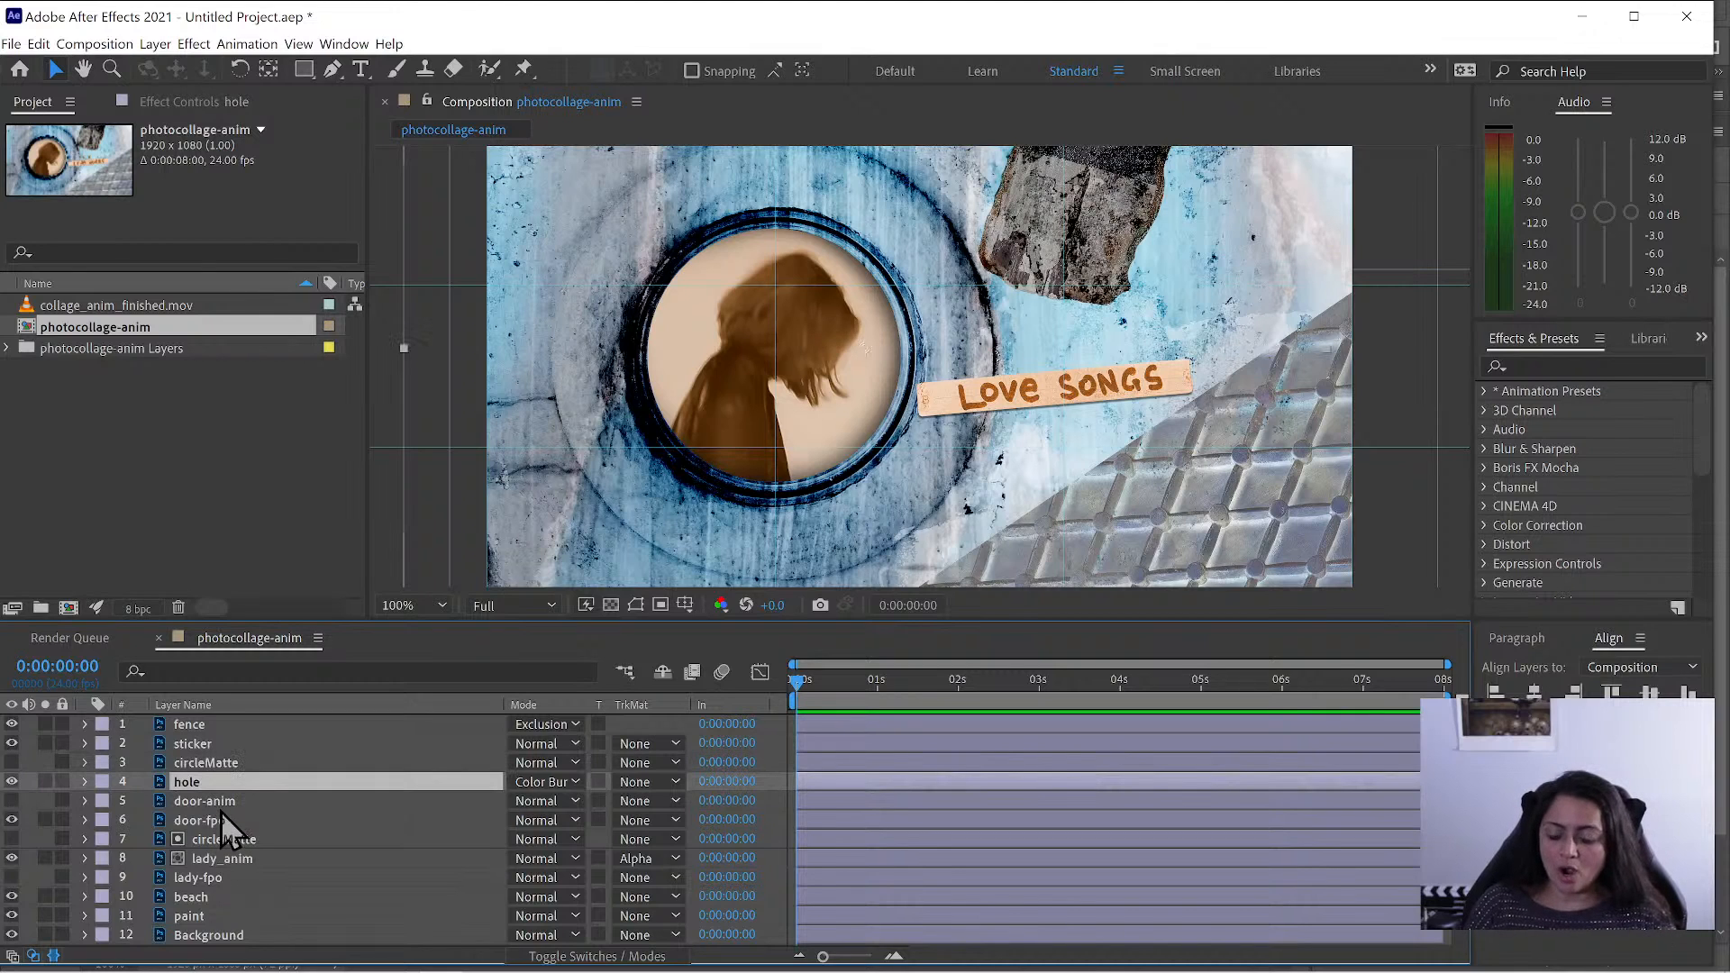
click(218, 806)
click(12, 801)
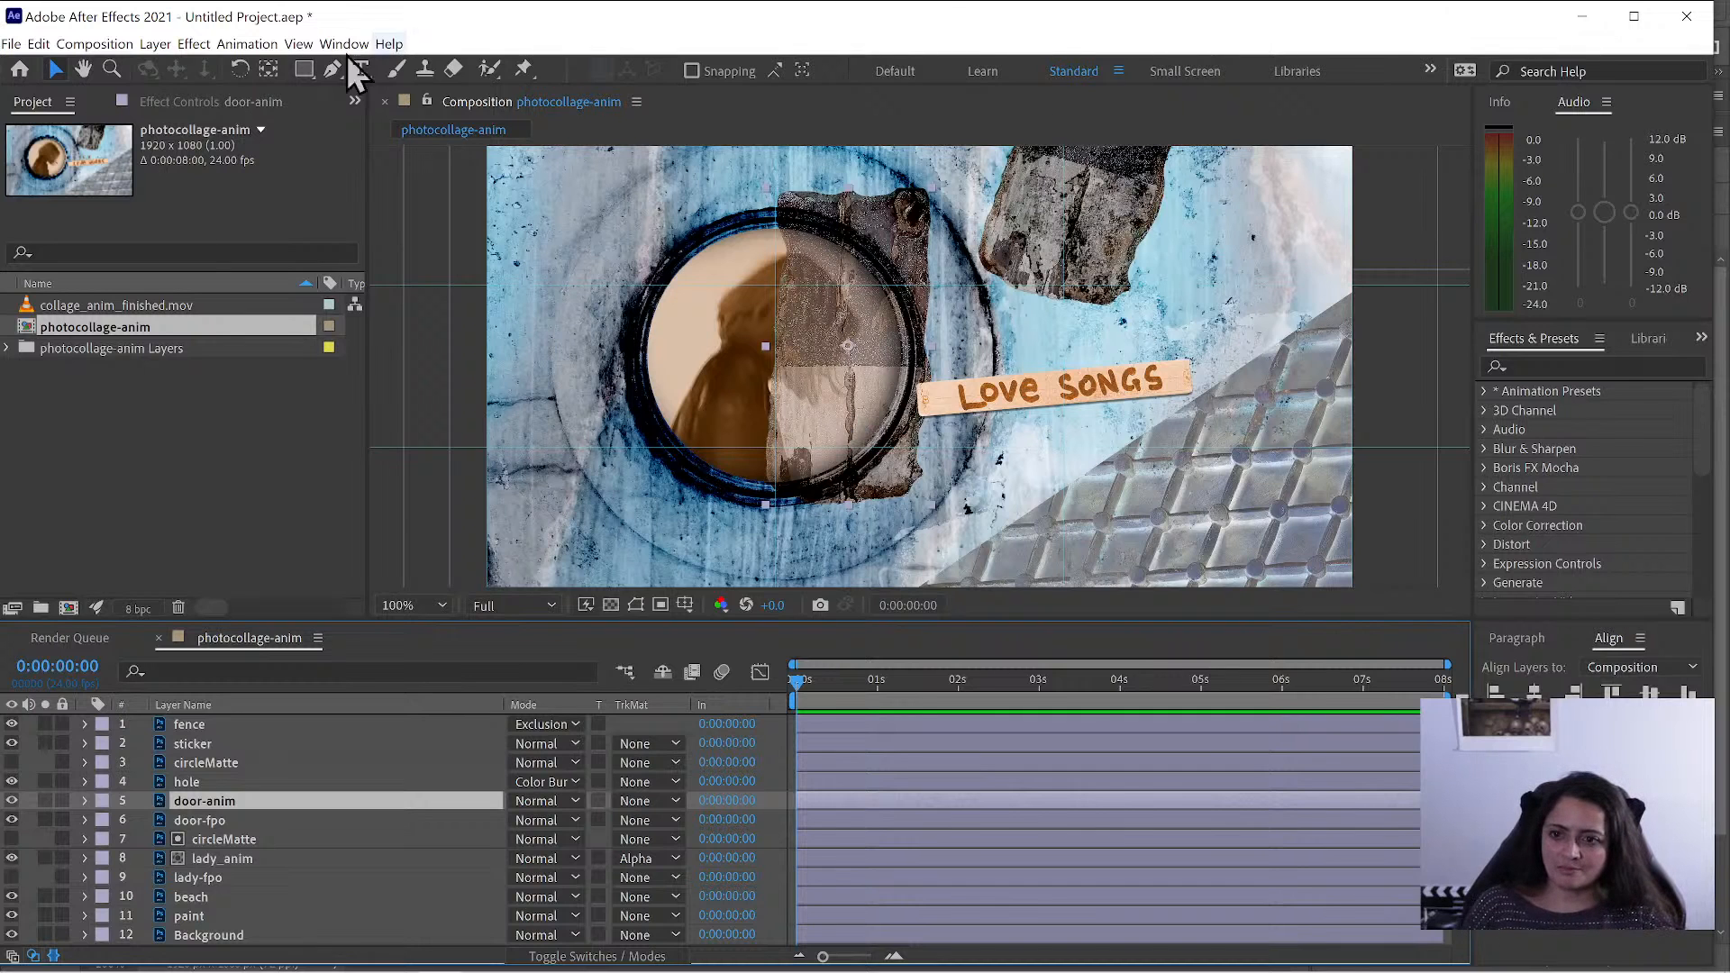
- Create a null object above the door-anim layer and position it on that layer's anchor point
click(155, 43)
mouse_move(177, 68)
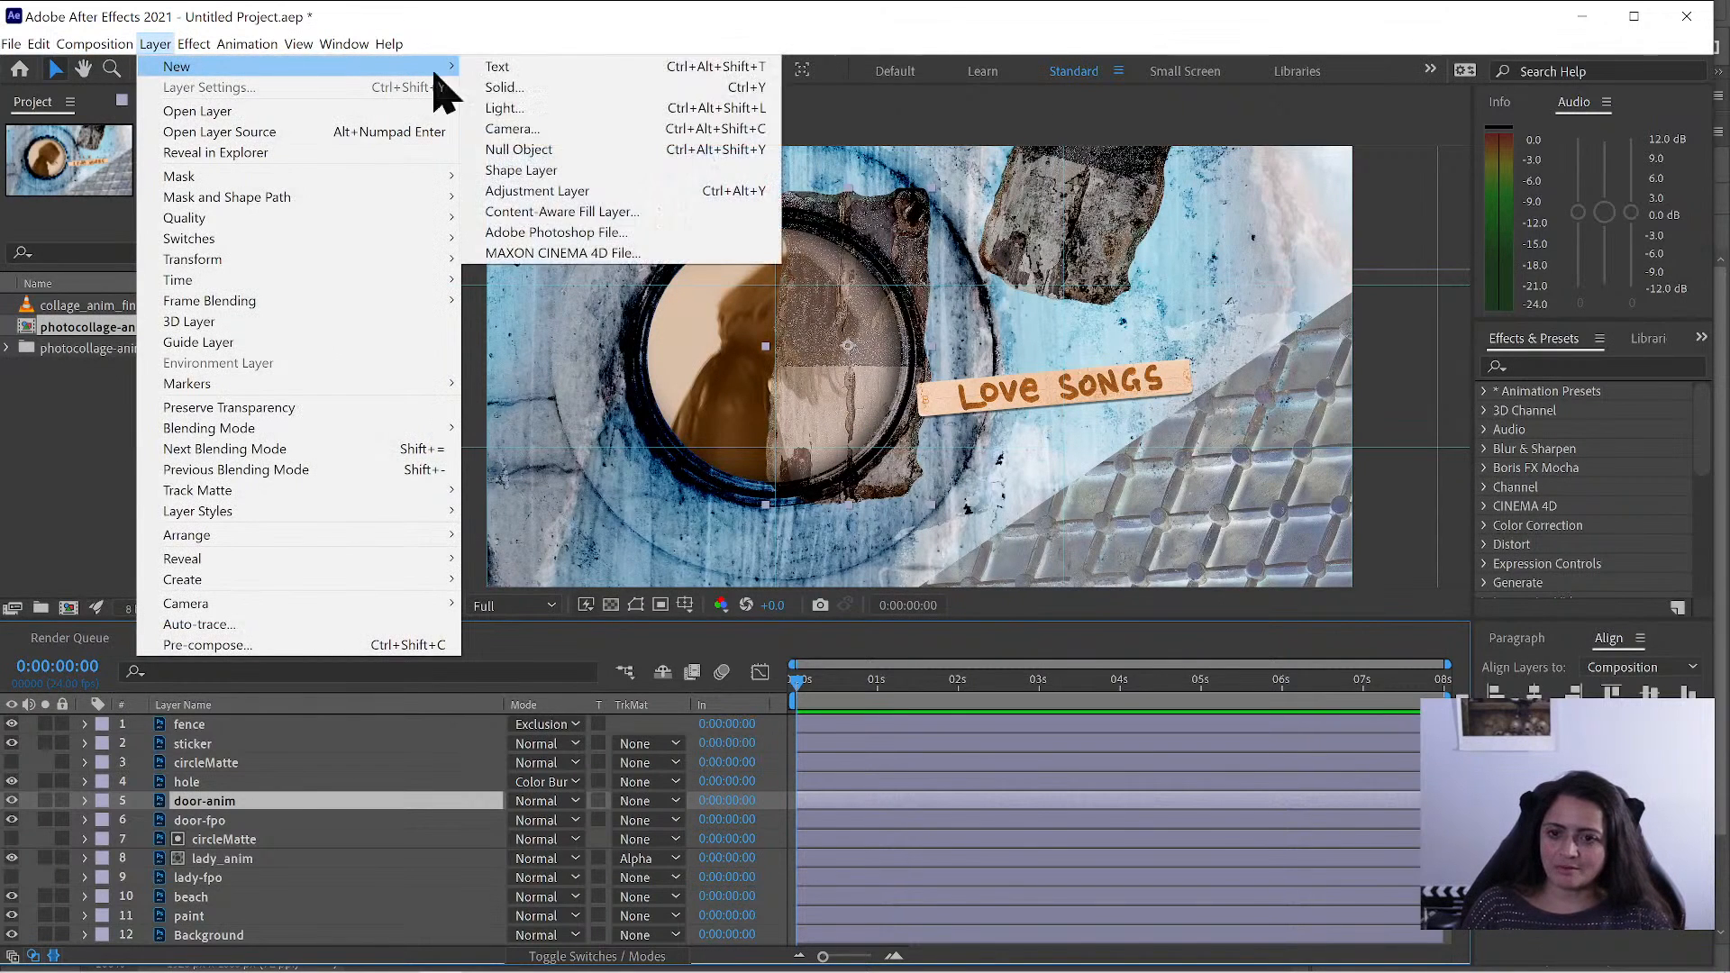
click(581, 151)
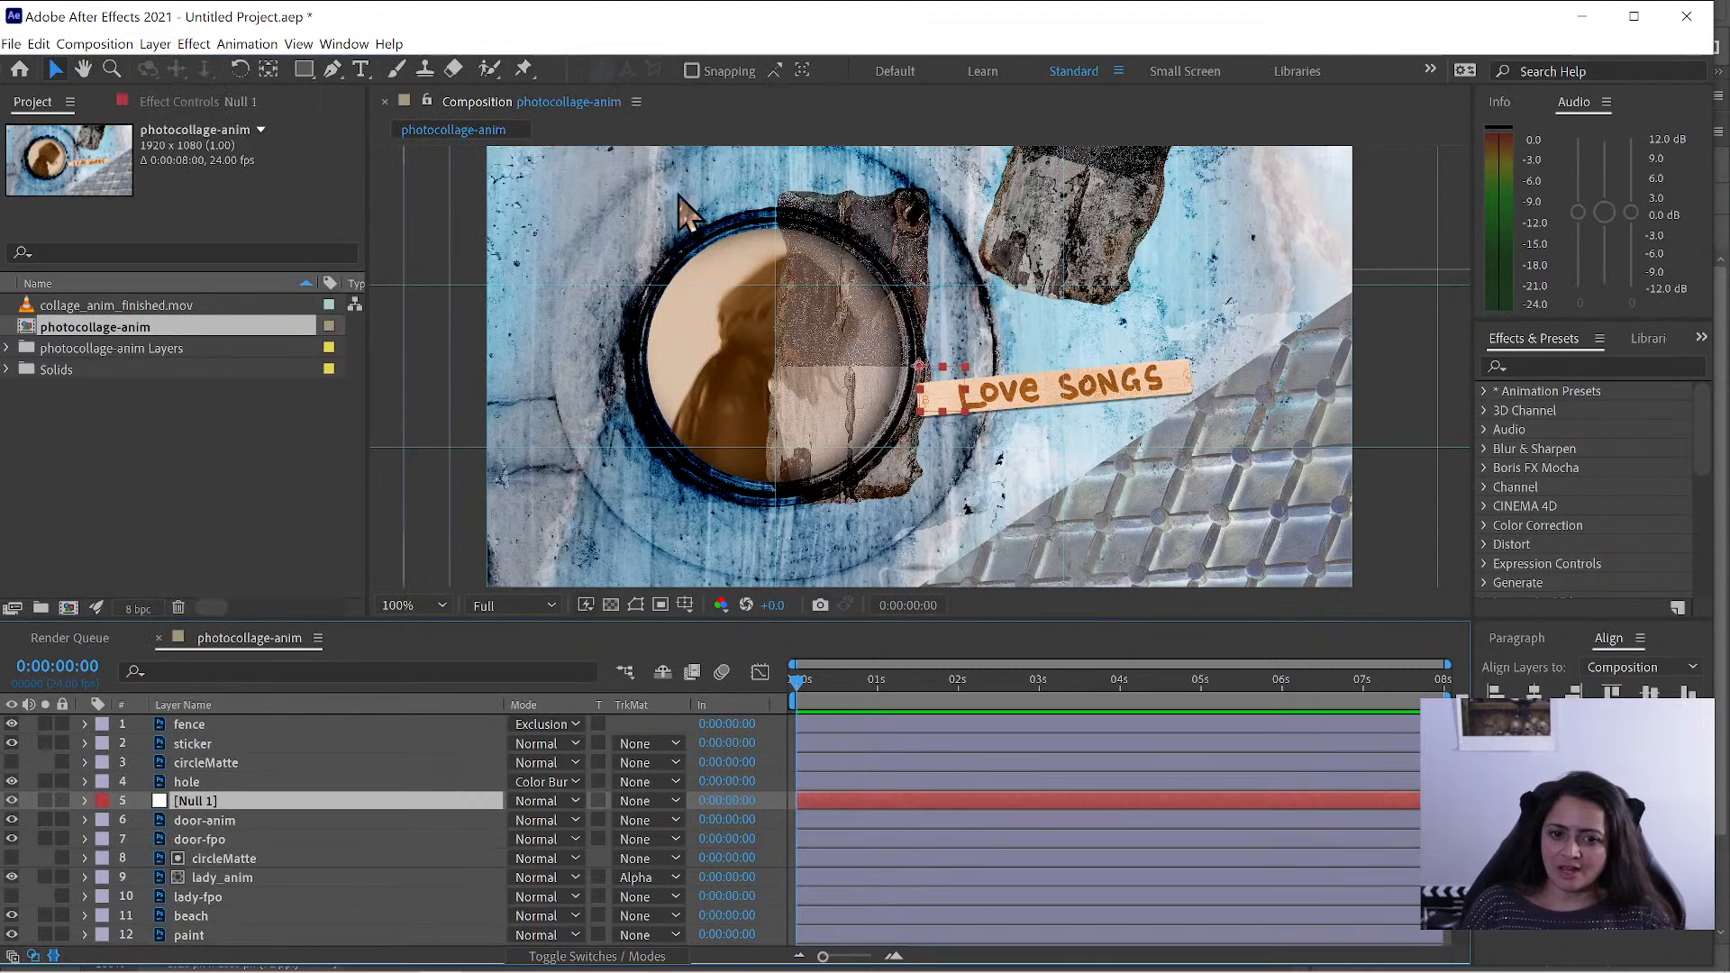
drag(885, 365, 862, 350)
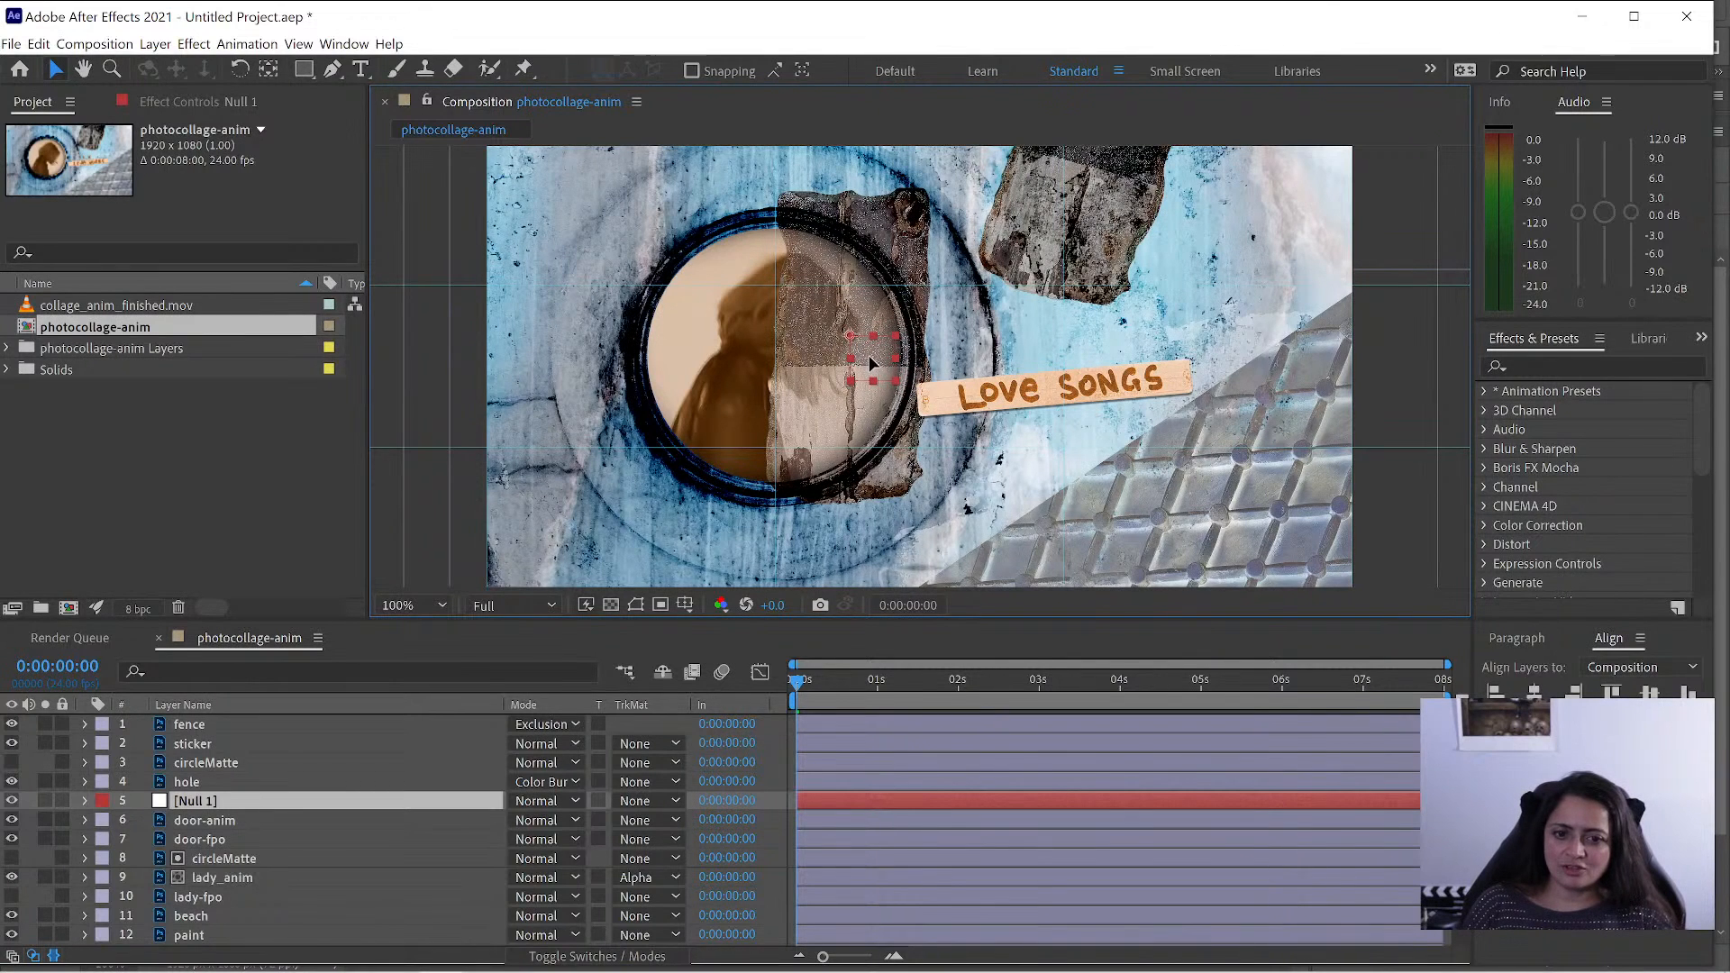
key(space)
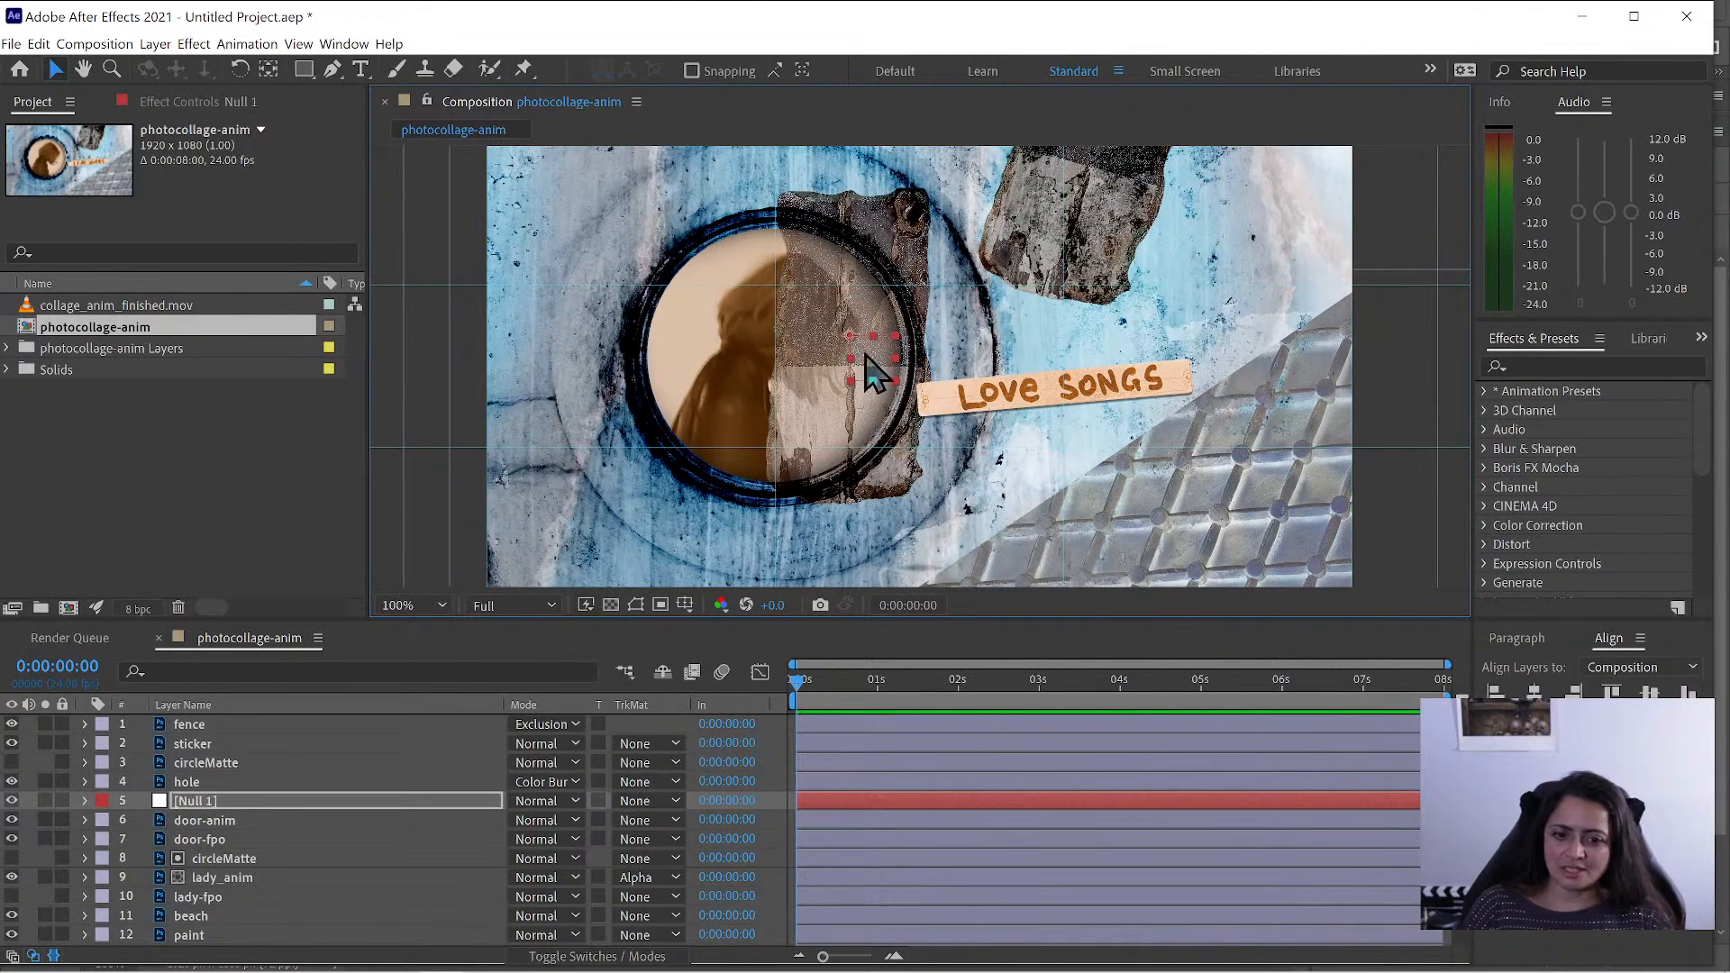
- Show the timeline's Parent & Link column and parent the door-anim layer to the null
click(288, 800)
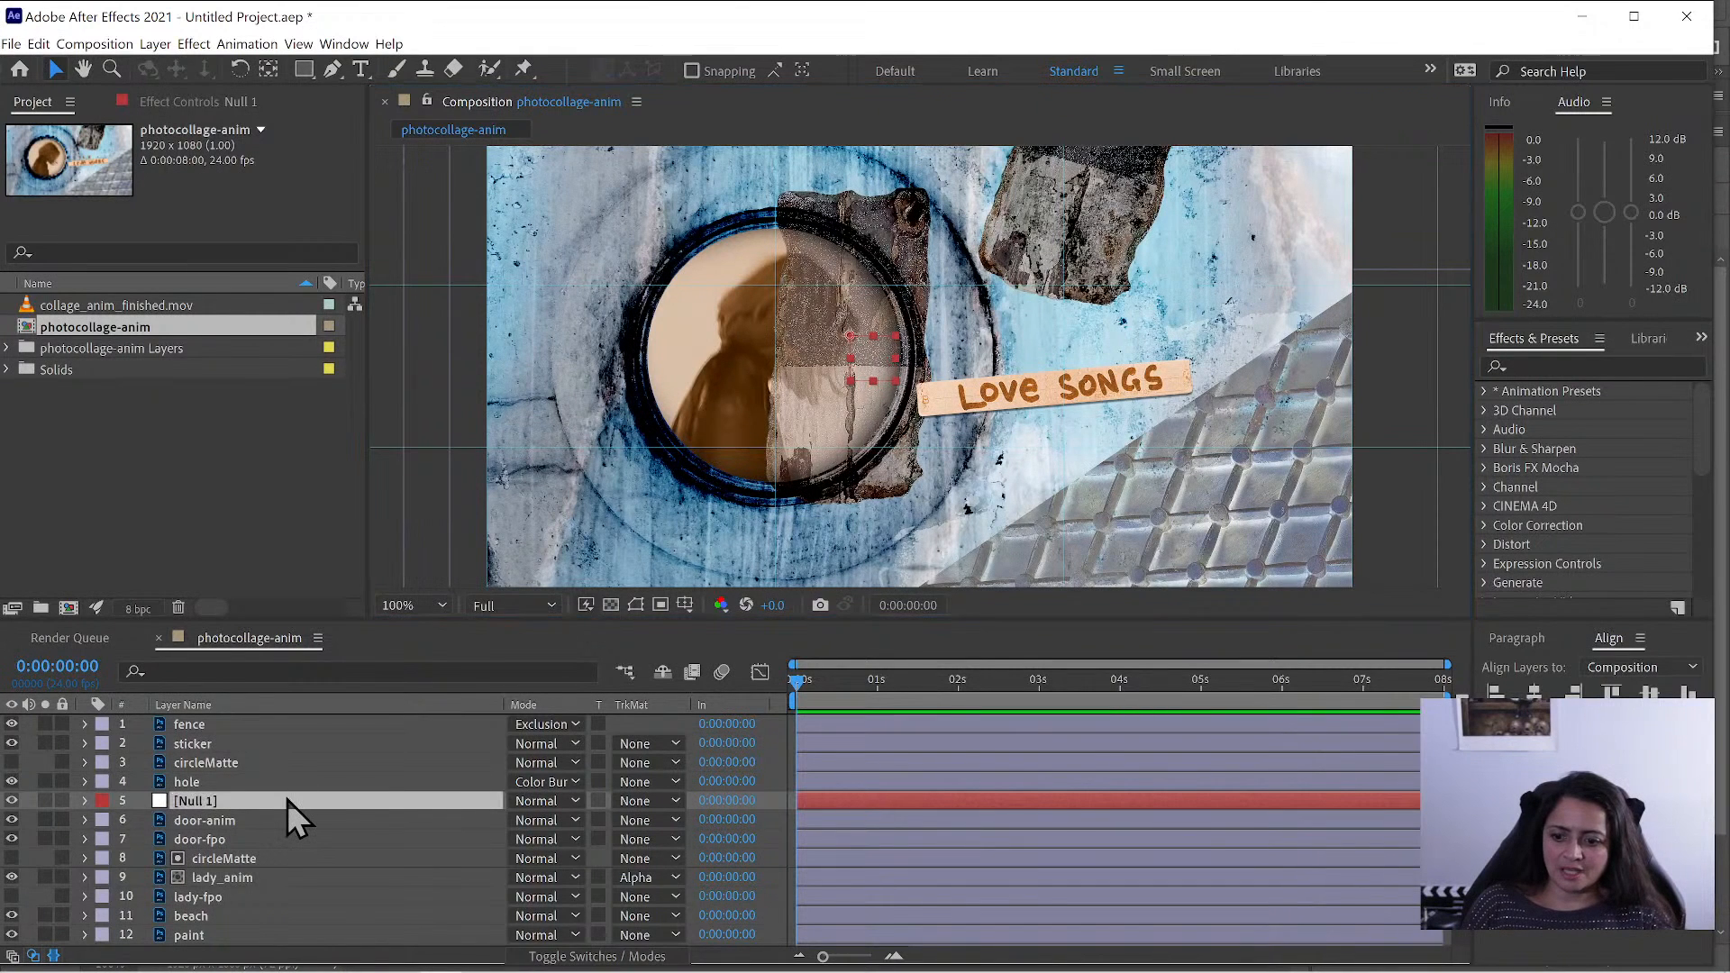
click(215, 825)
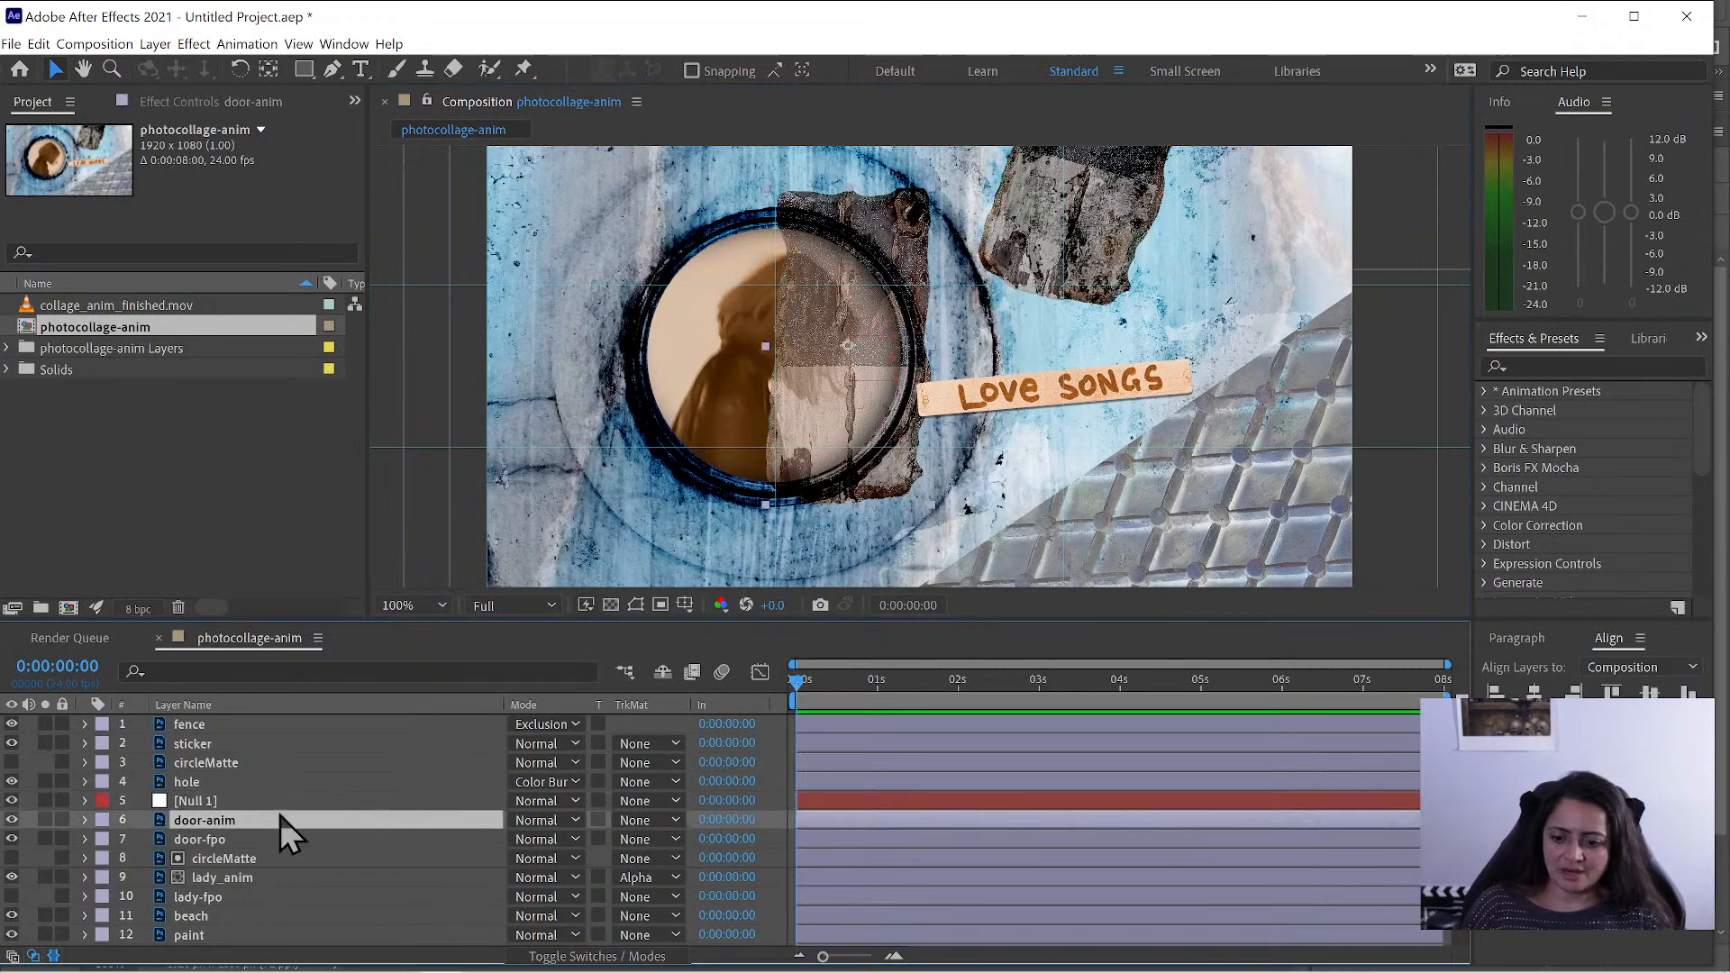
click(605, 955)
right_click(690, 704)
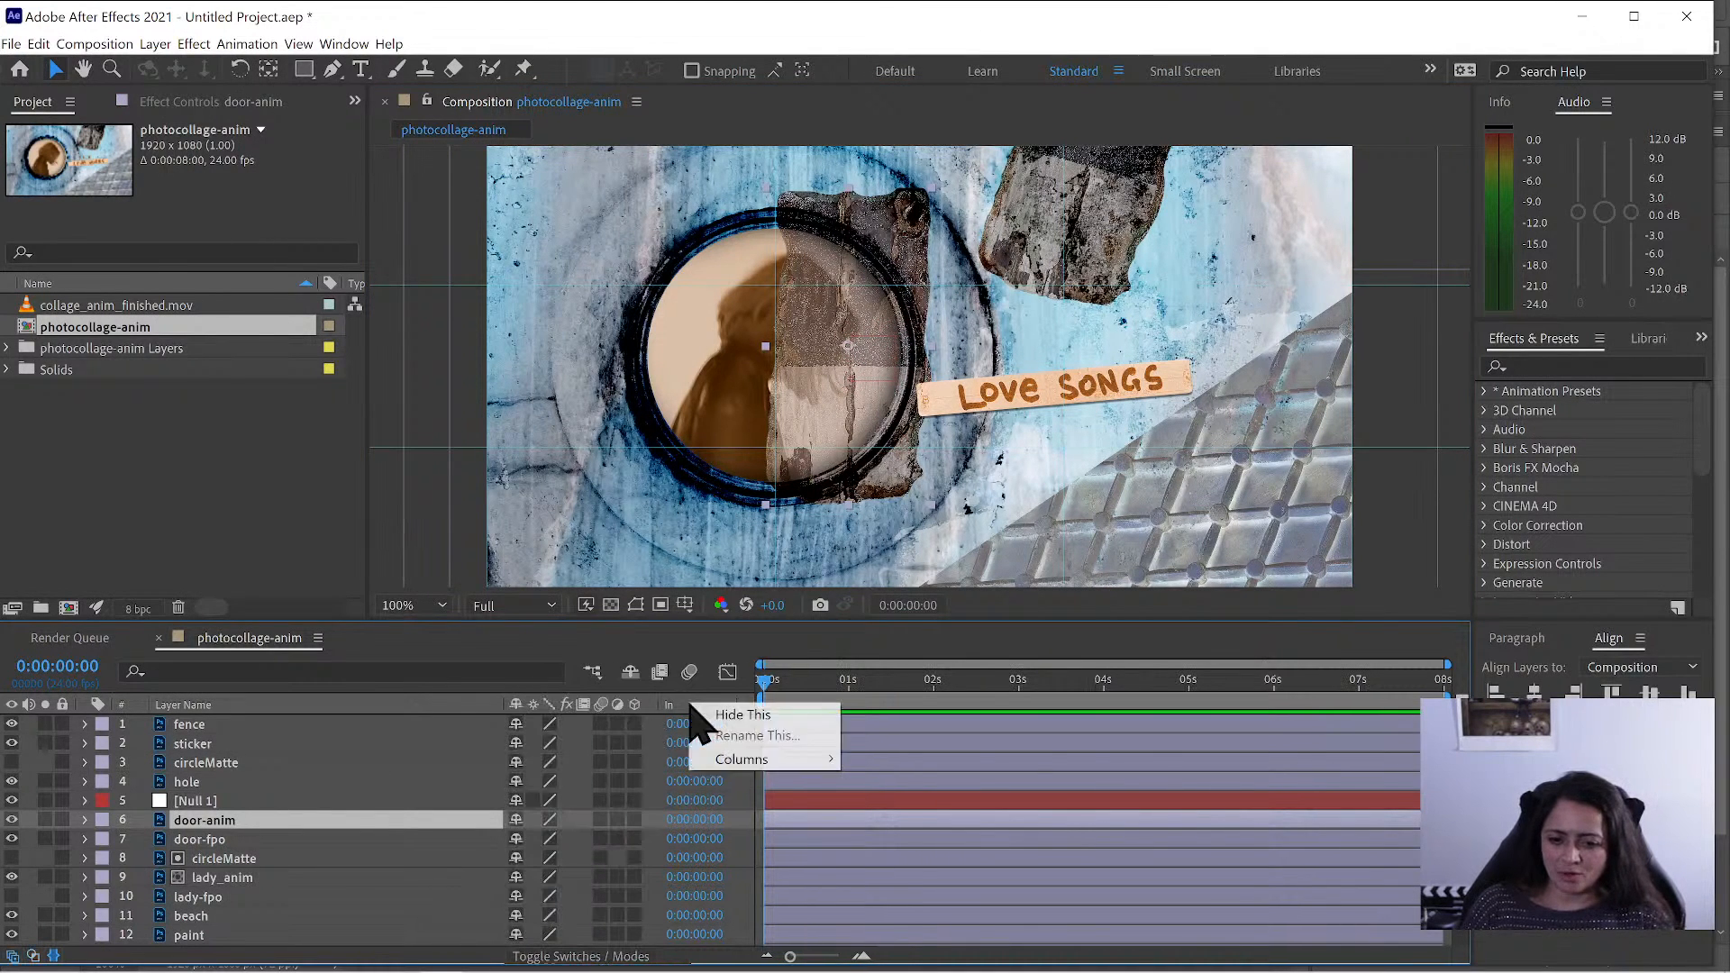
mouse_move(762, 760)
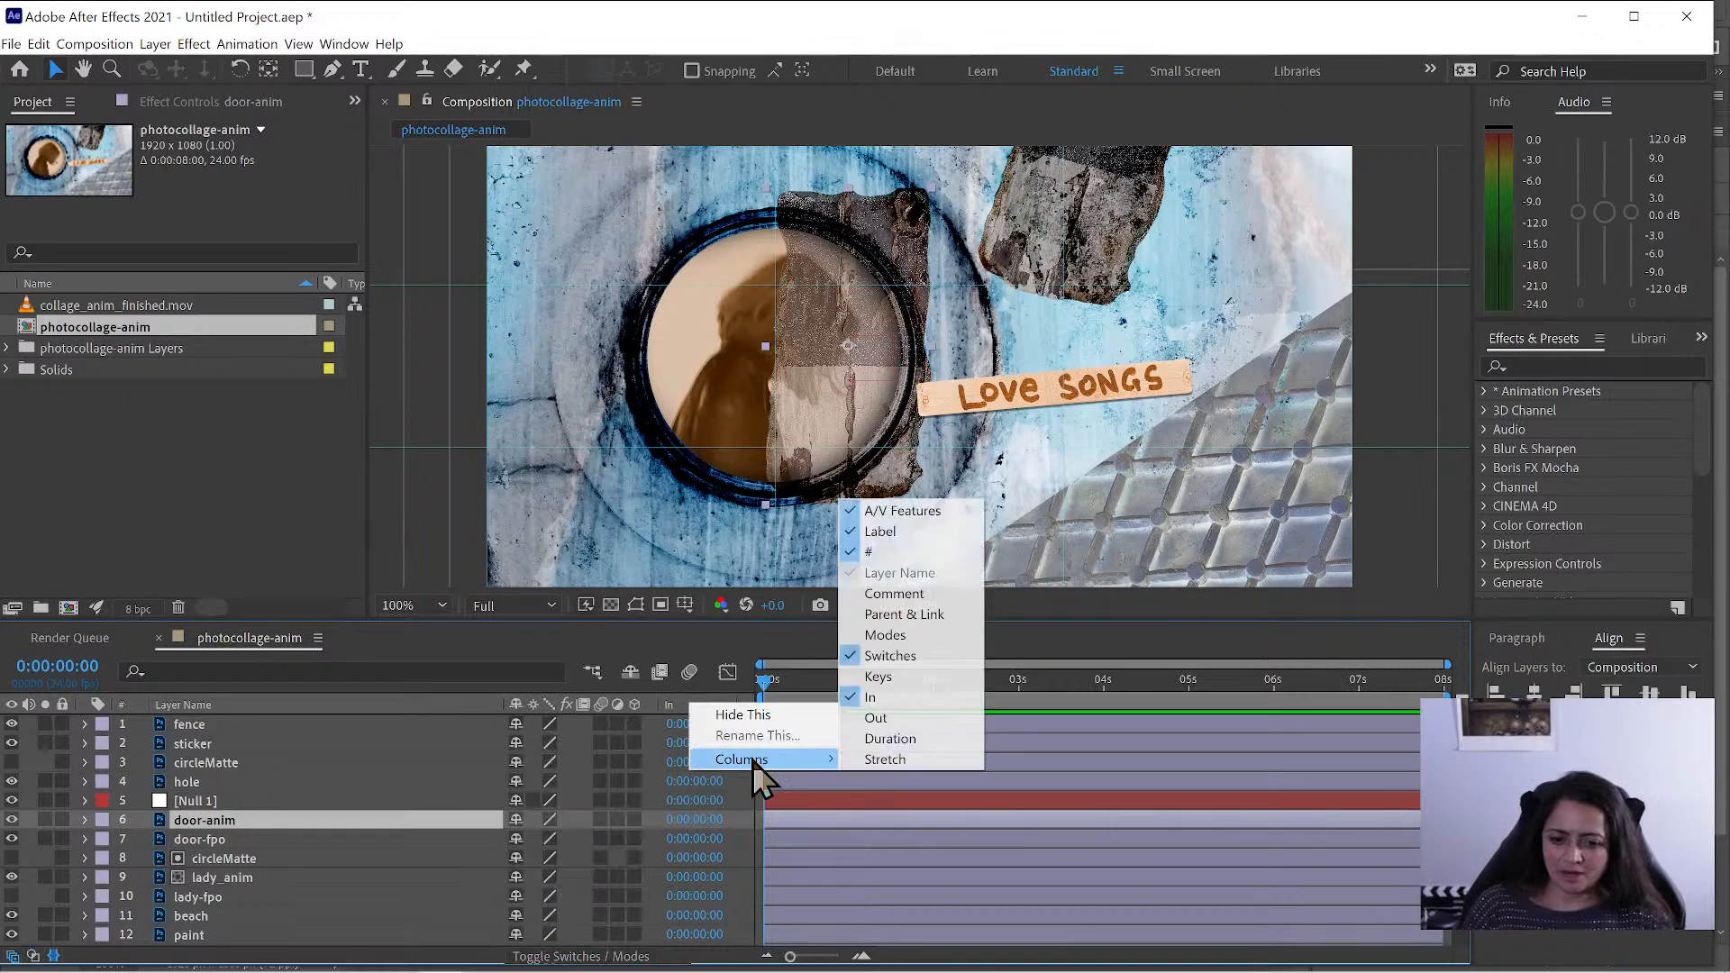
click(917, 613)
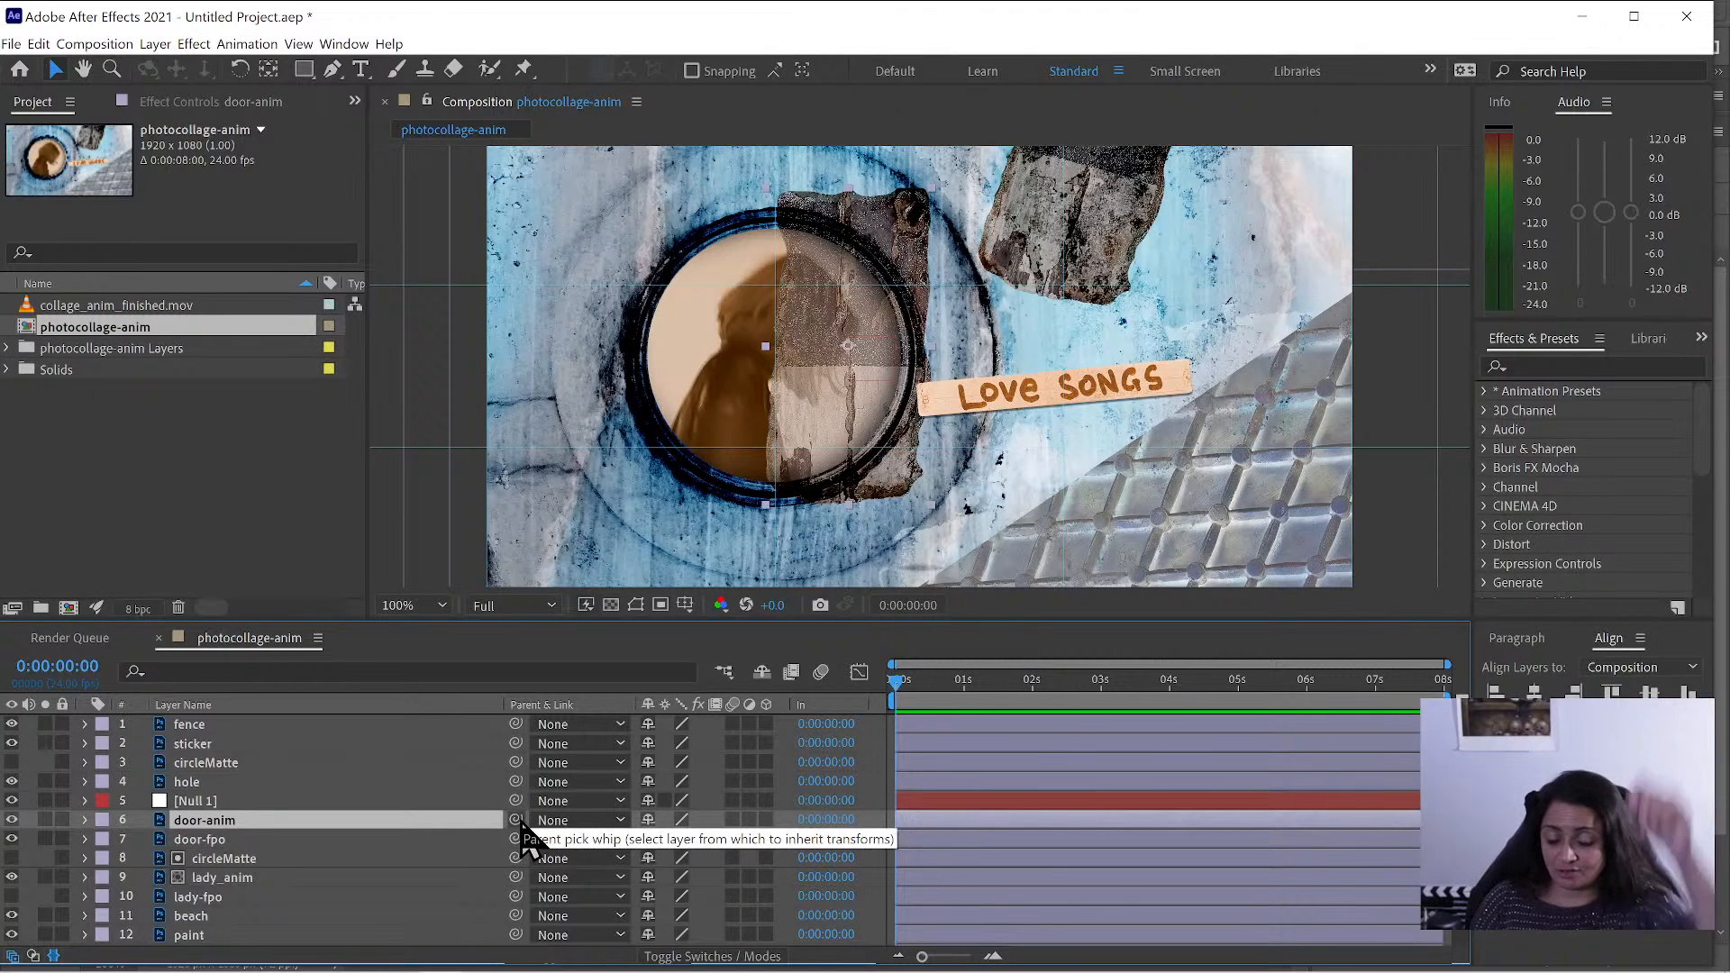
drag(517, 822, 307, 807)
- Set the label color of the null and the door-anim layer to Yellow
ctrl+click(237, 808)
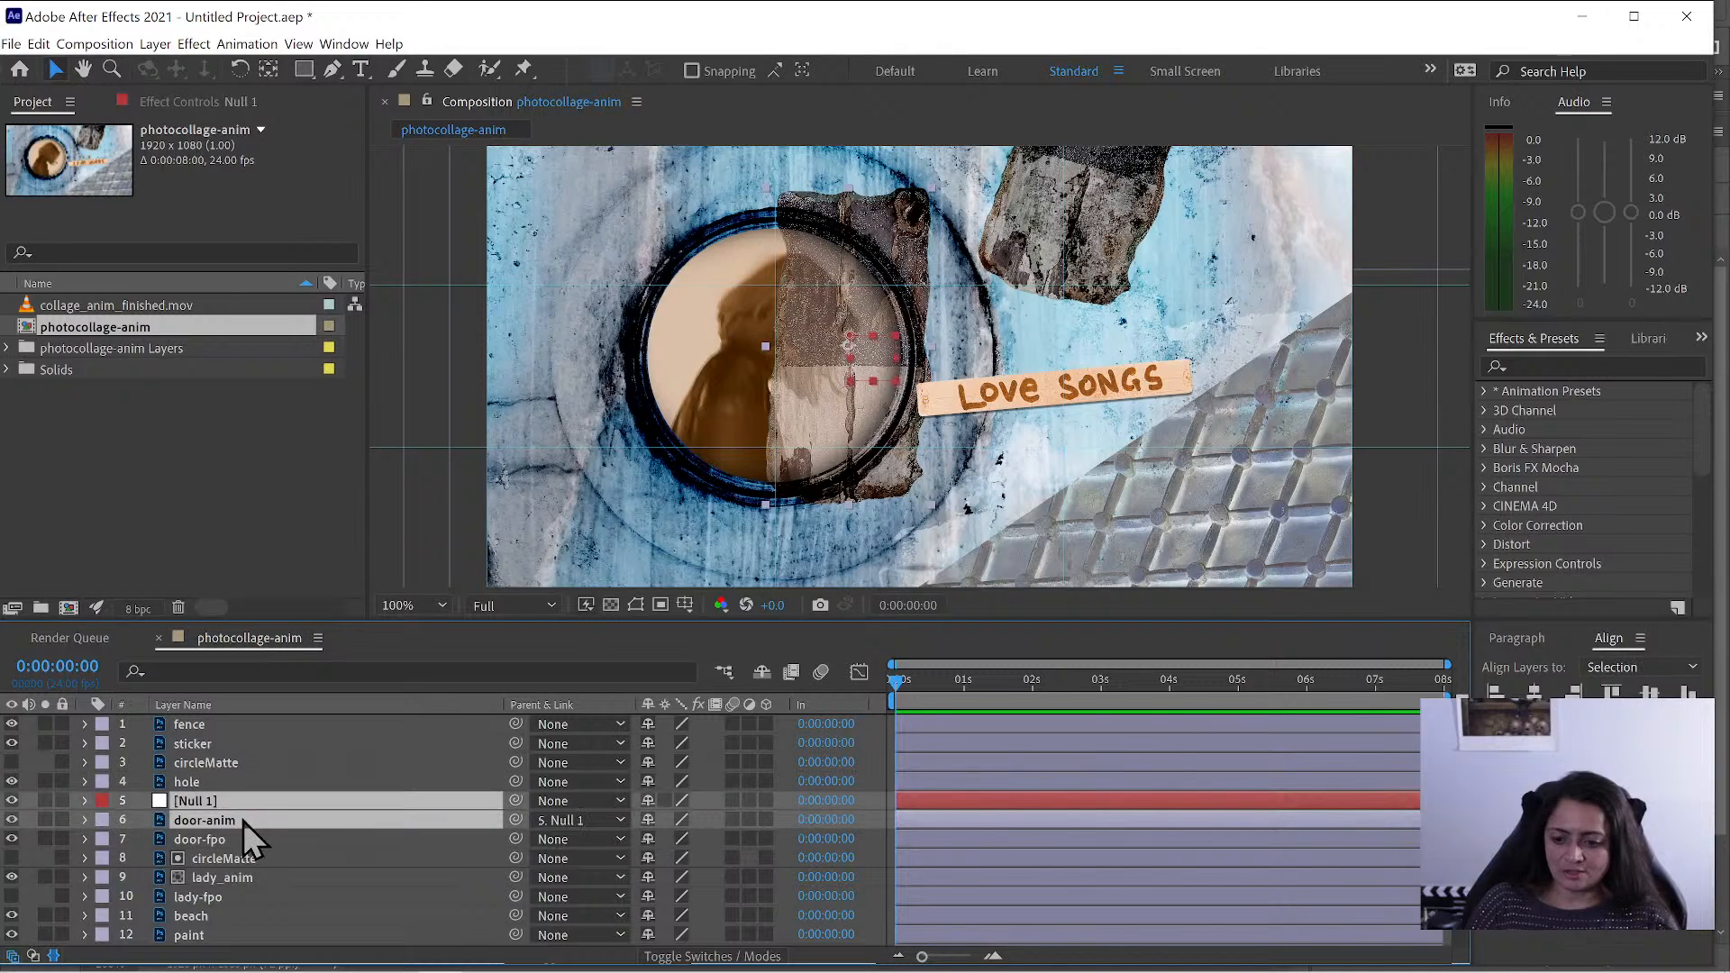
click(103, 822)
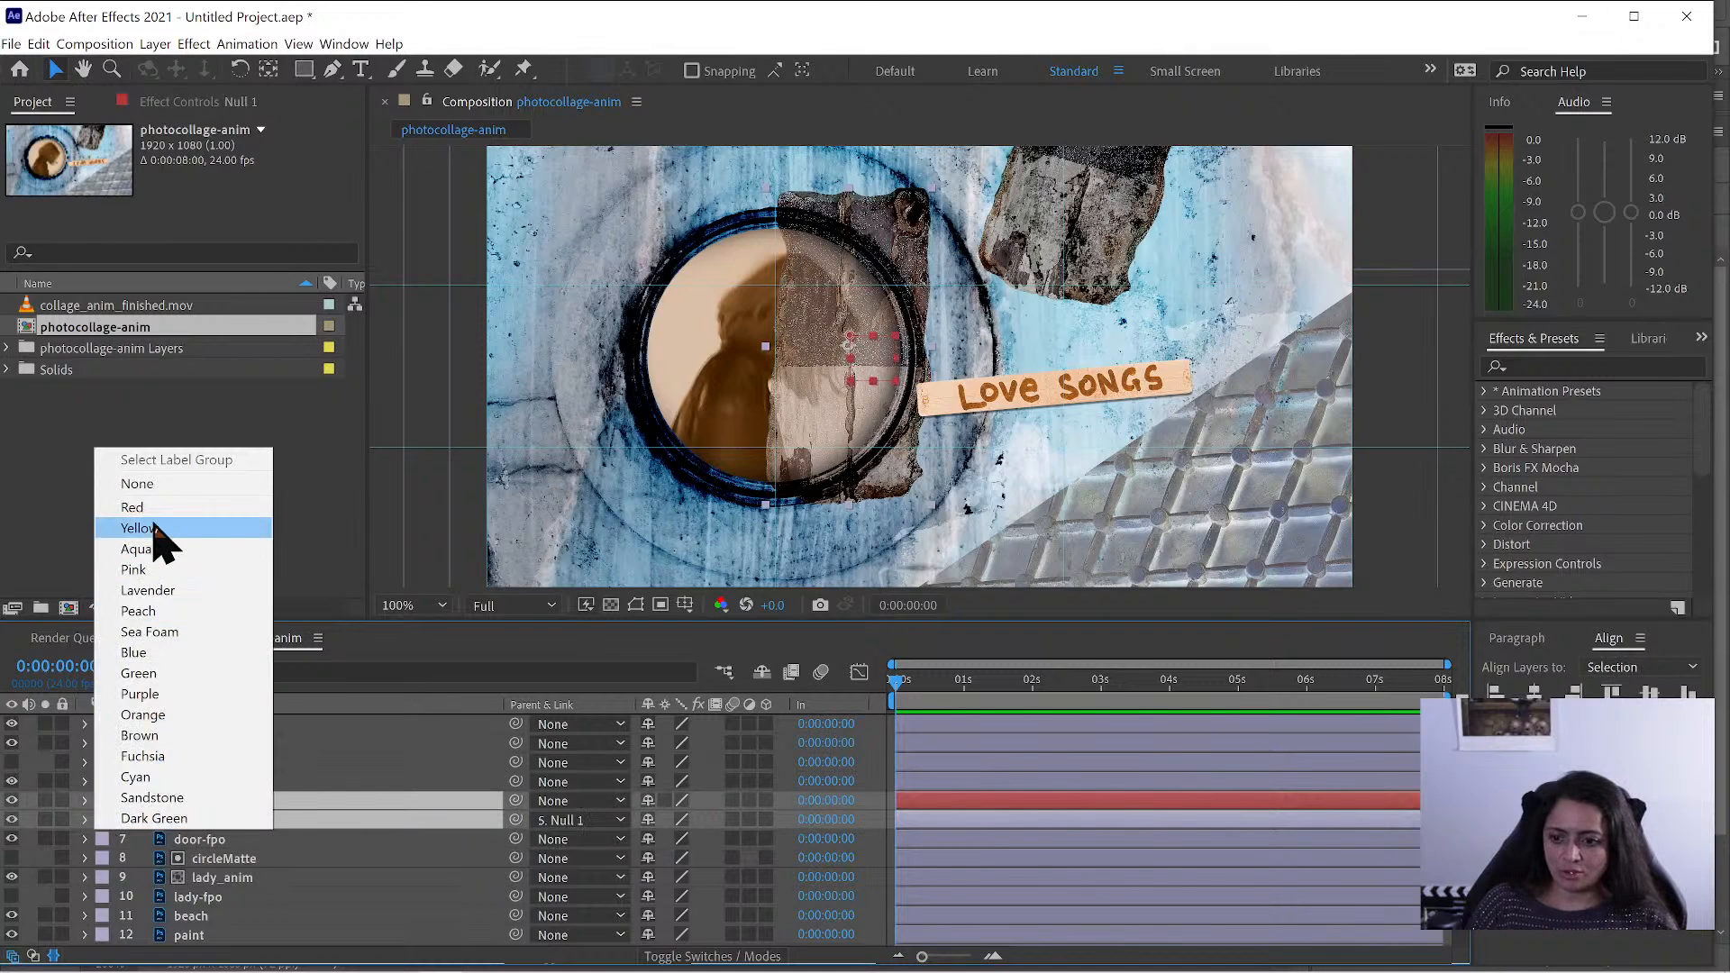
click(137, 528)
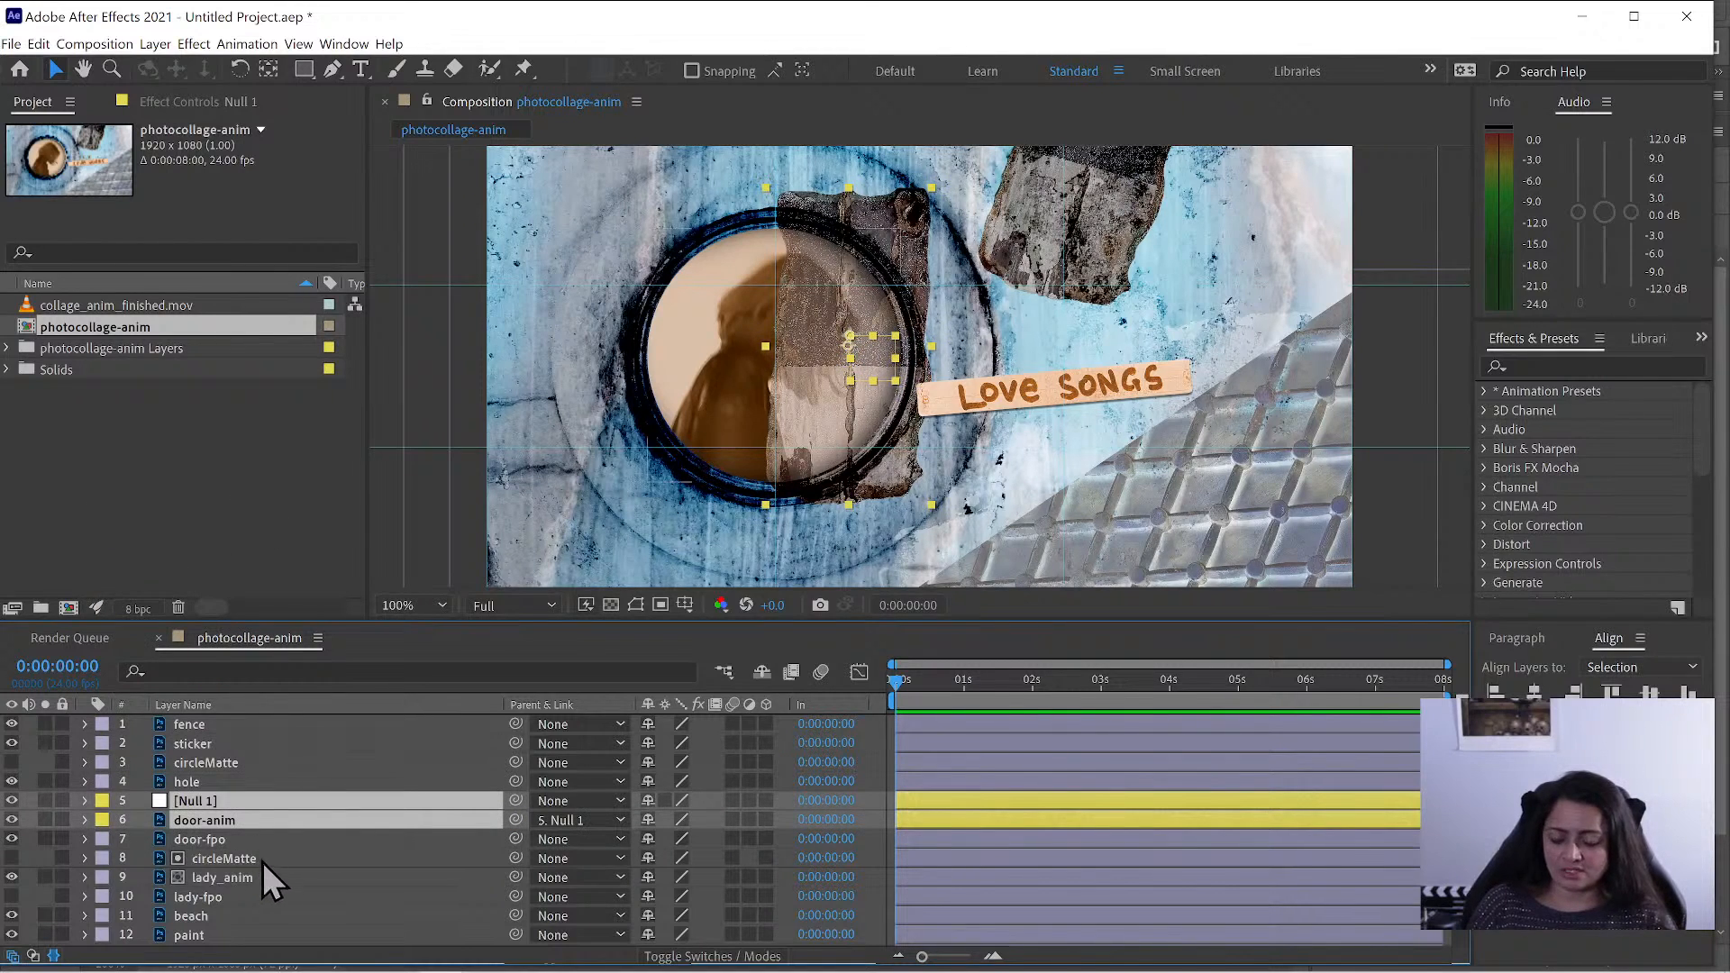
click(245, 841)
- Rotate the null clockwise with the Rotation tool to test the door-anim layer's parenting
click(227, 800)
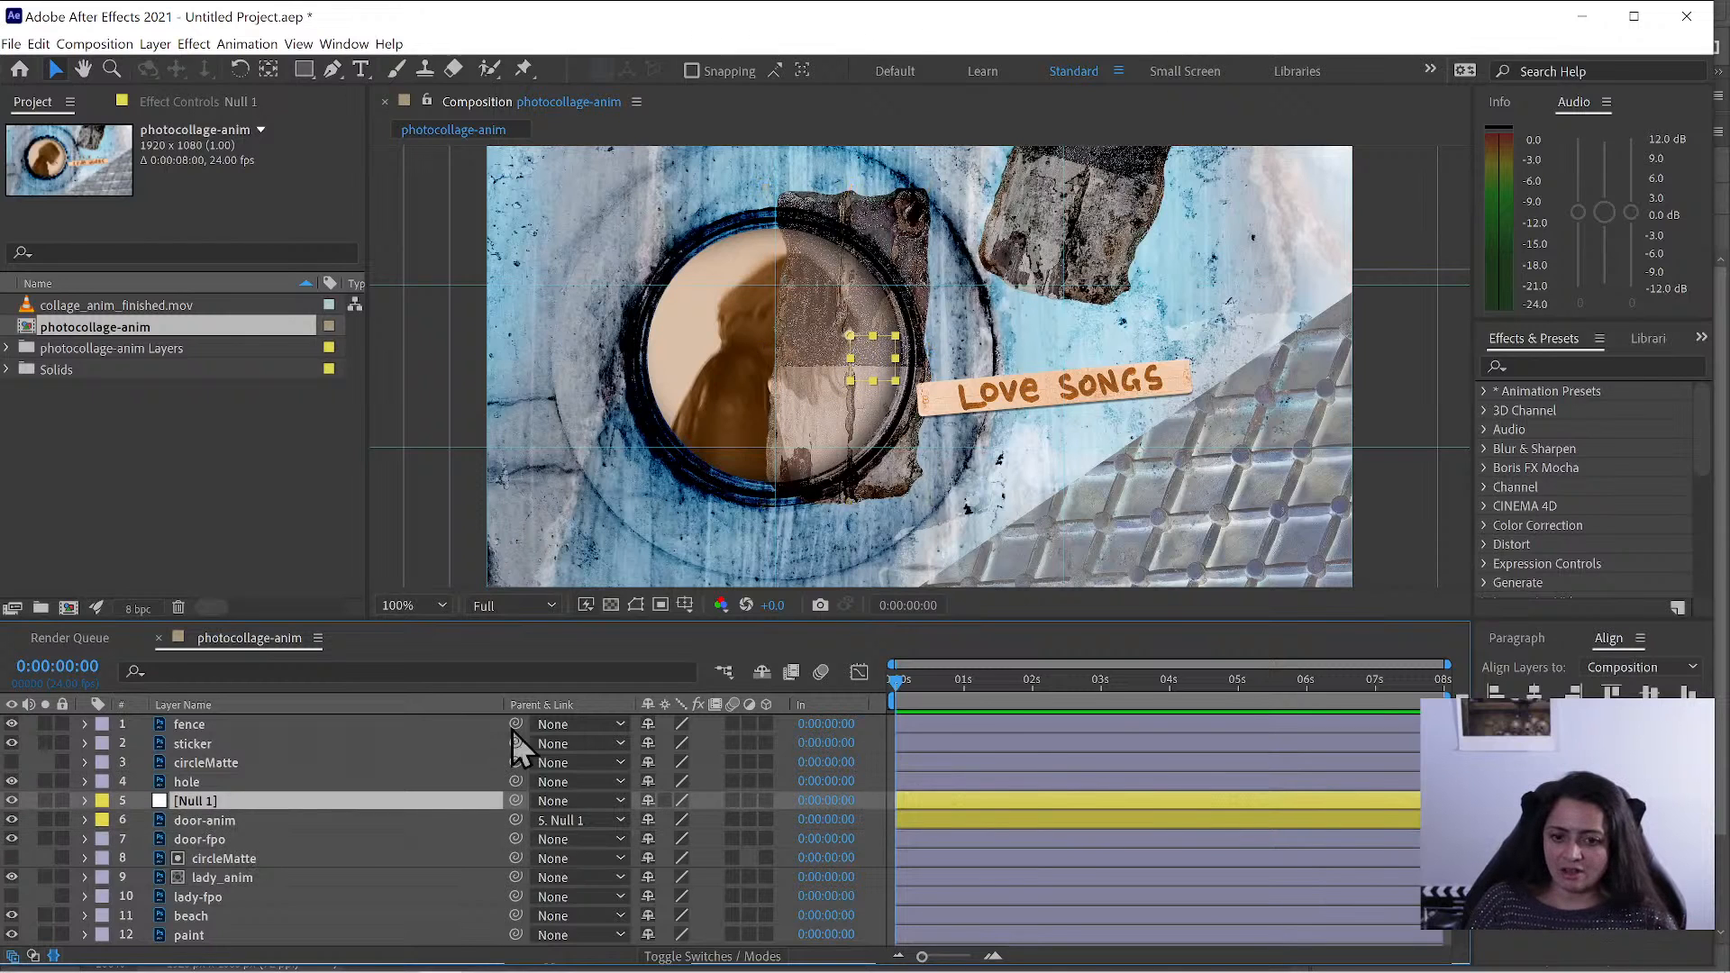
click(239, 69)
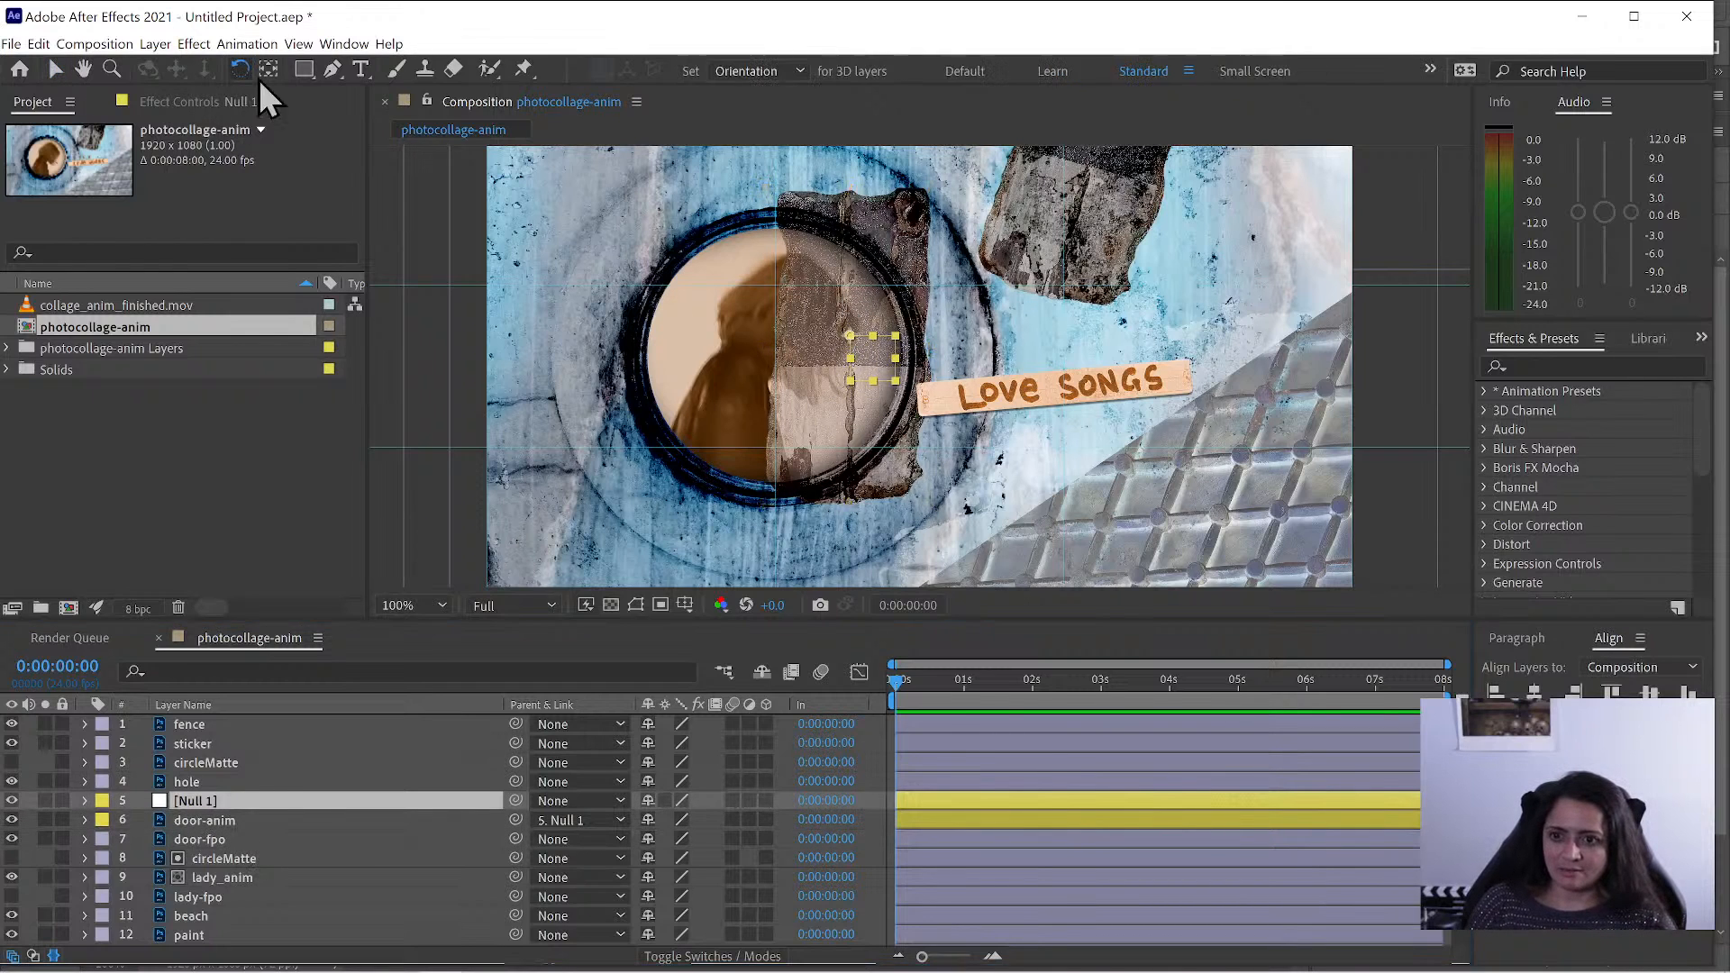
drag(870, 378, 863, 383)
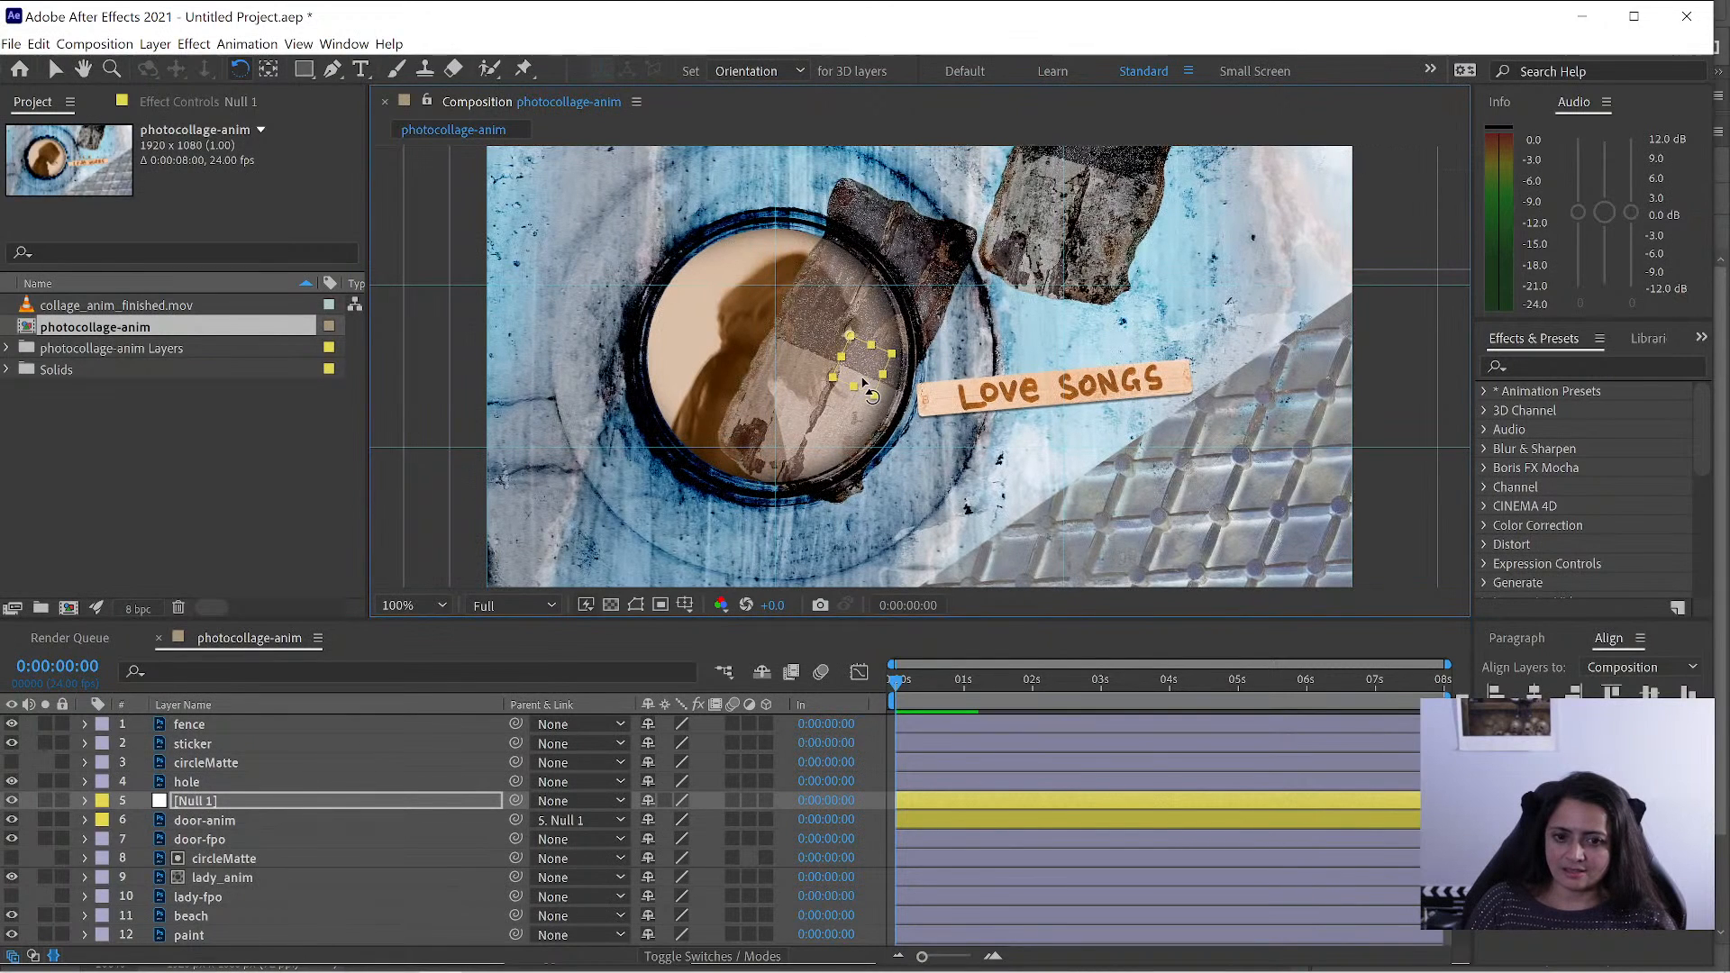
- Reveal the null's Position property and set it to 806, 544
click(186, 802)
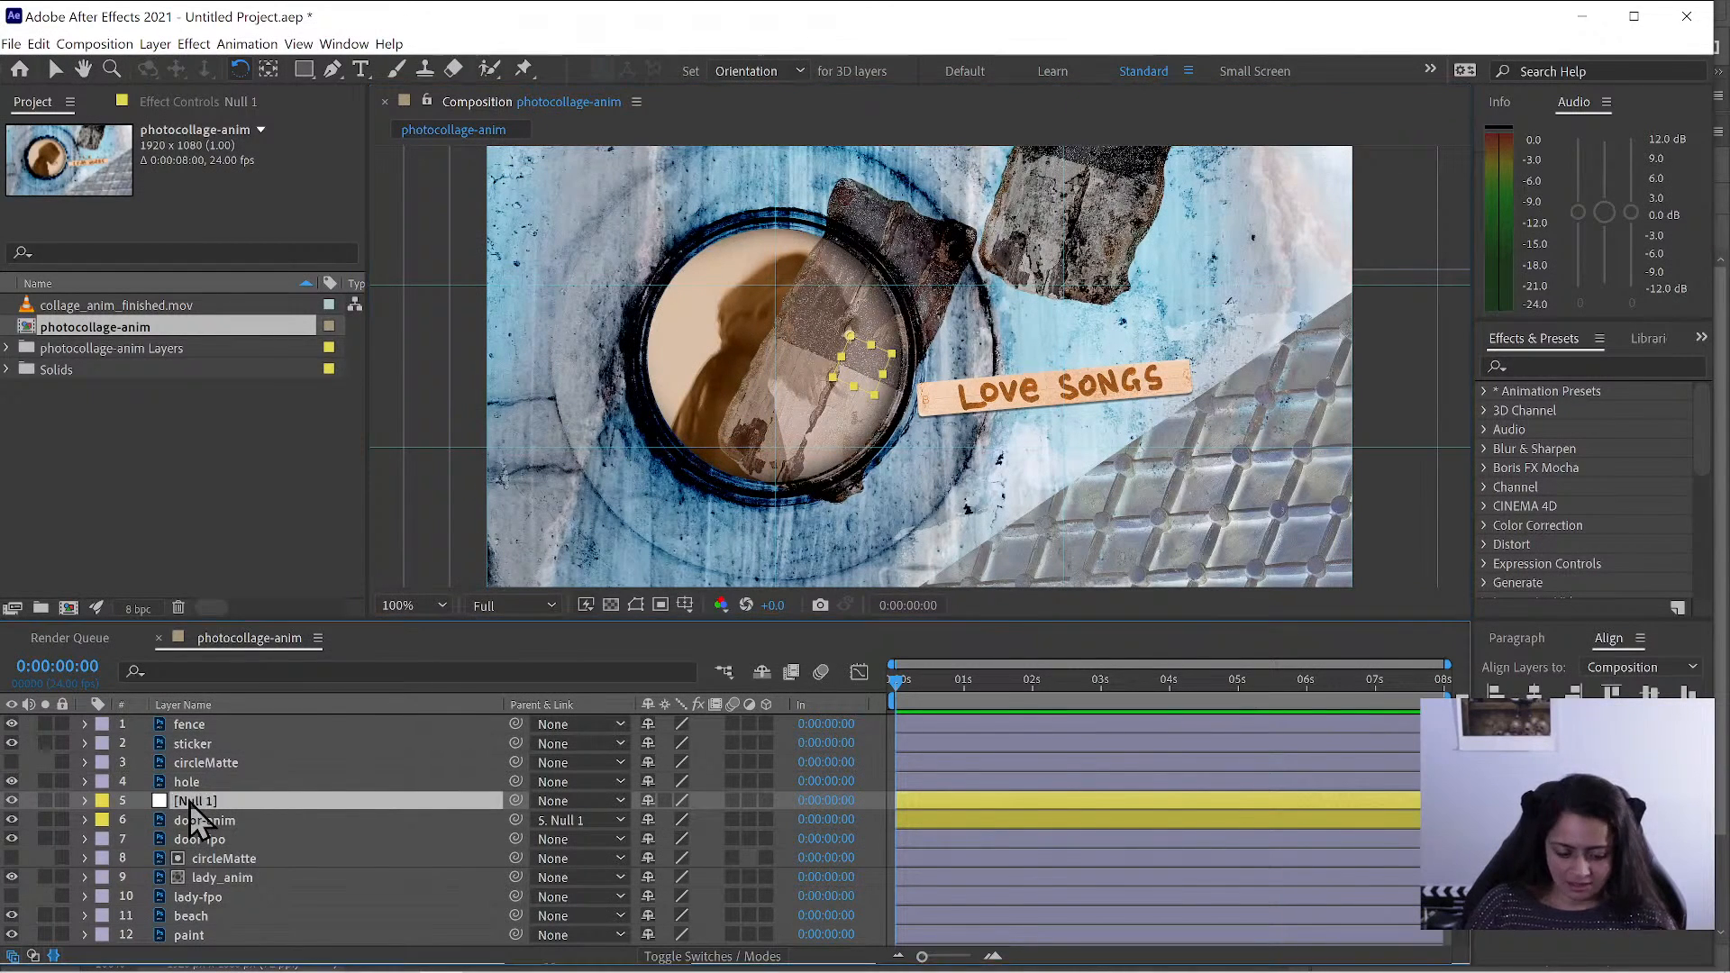
key(p)
click(413, 822)
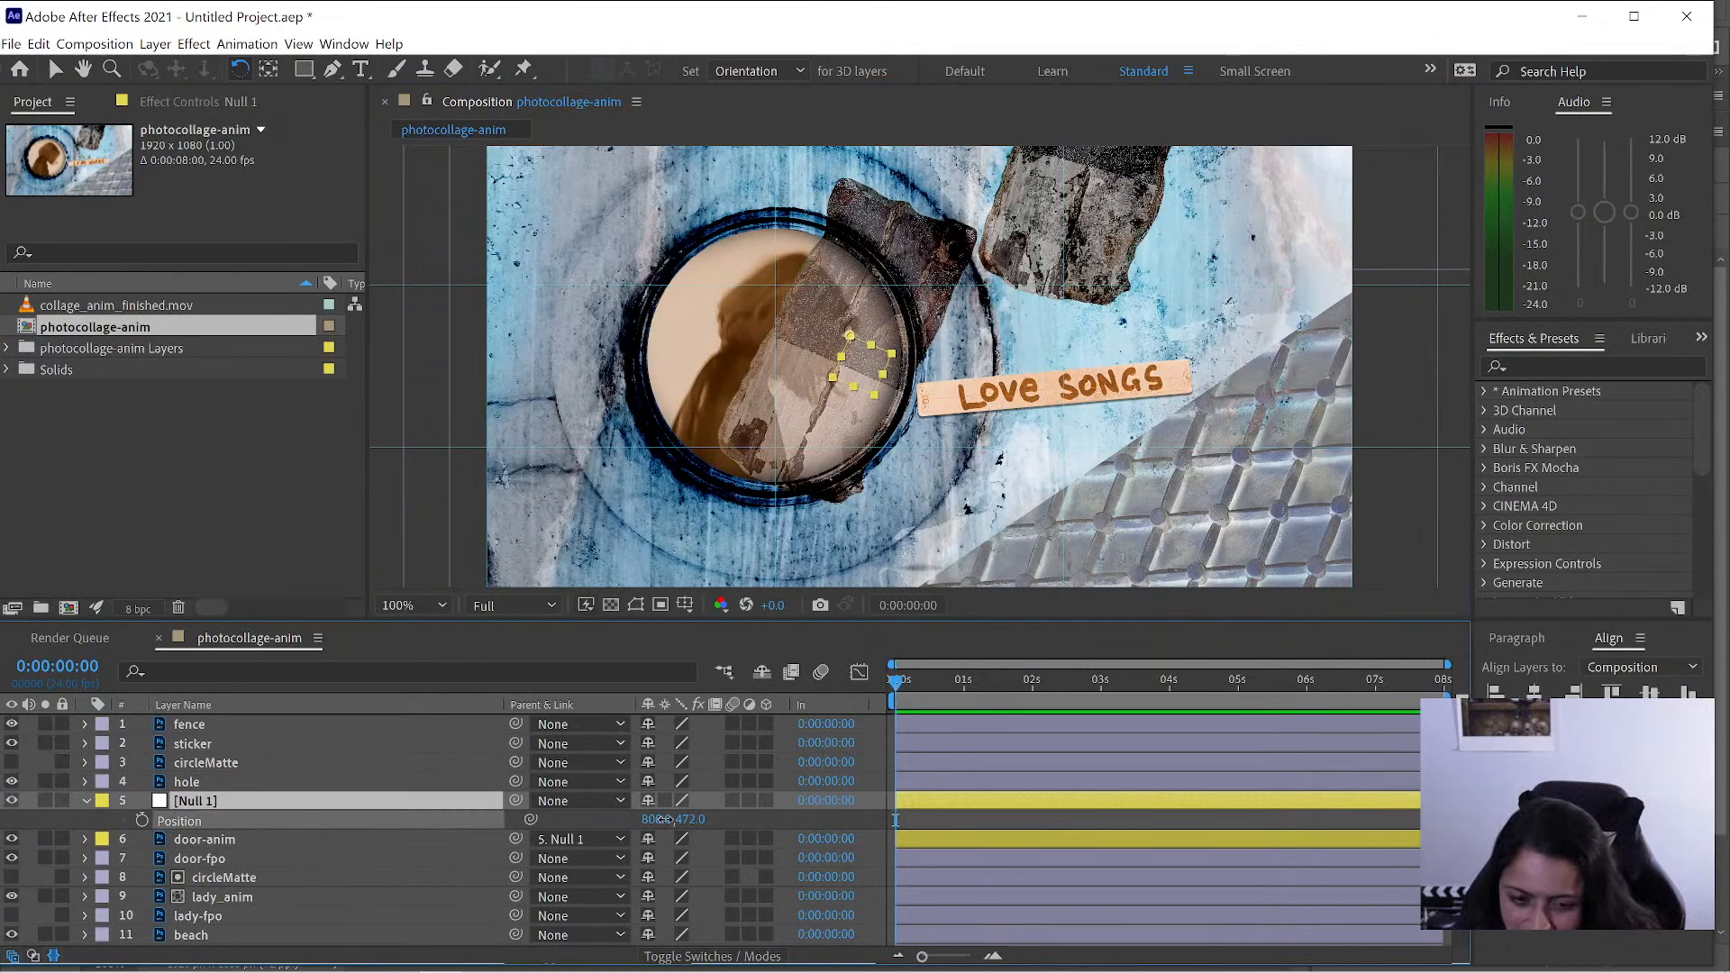
drag(656, 819, 787, 815)
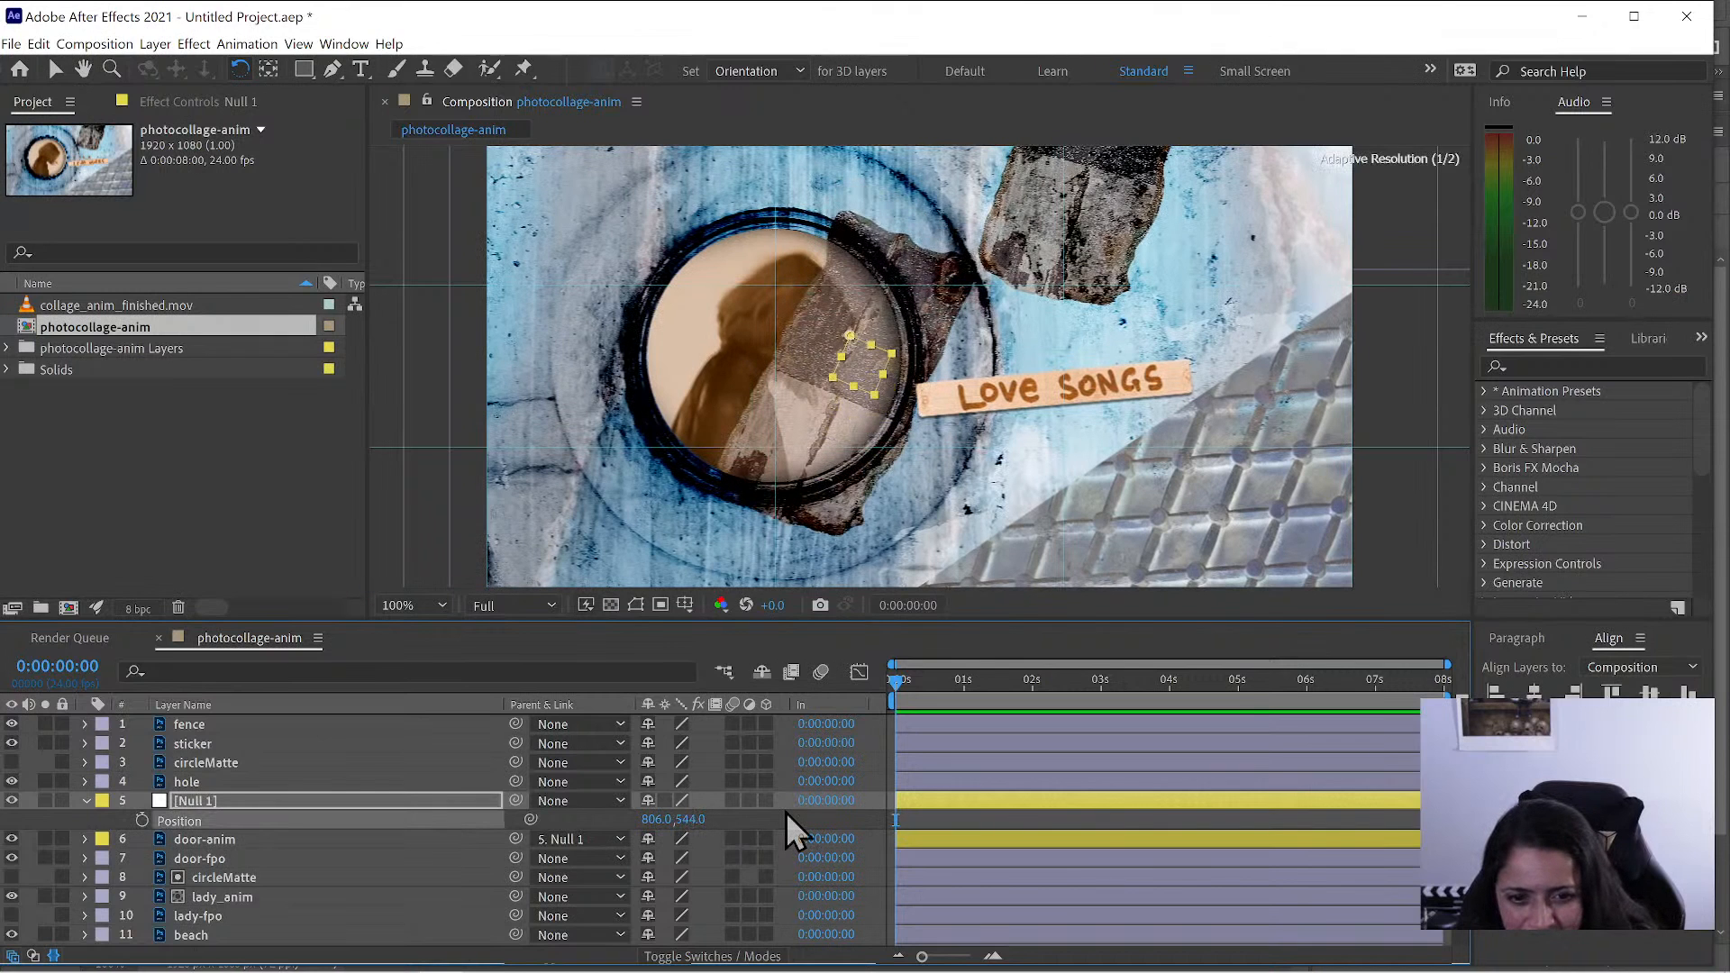
- Undo the null's move and rotation, and delete both the null and the door-anim layer
key(ctrl+z)
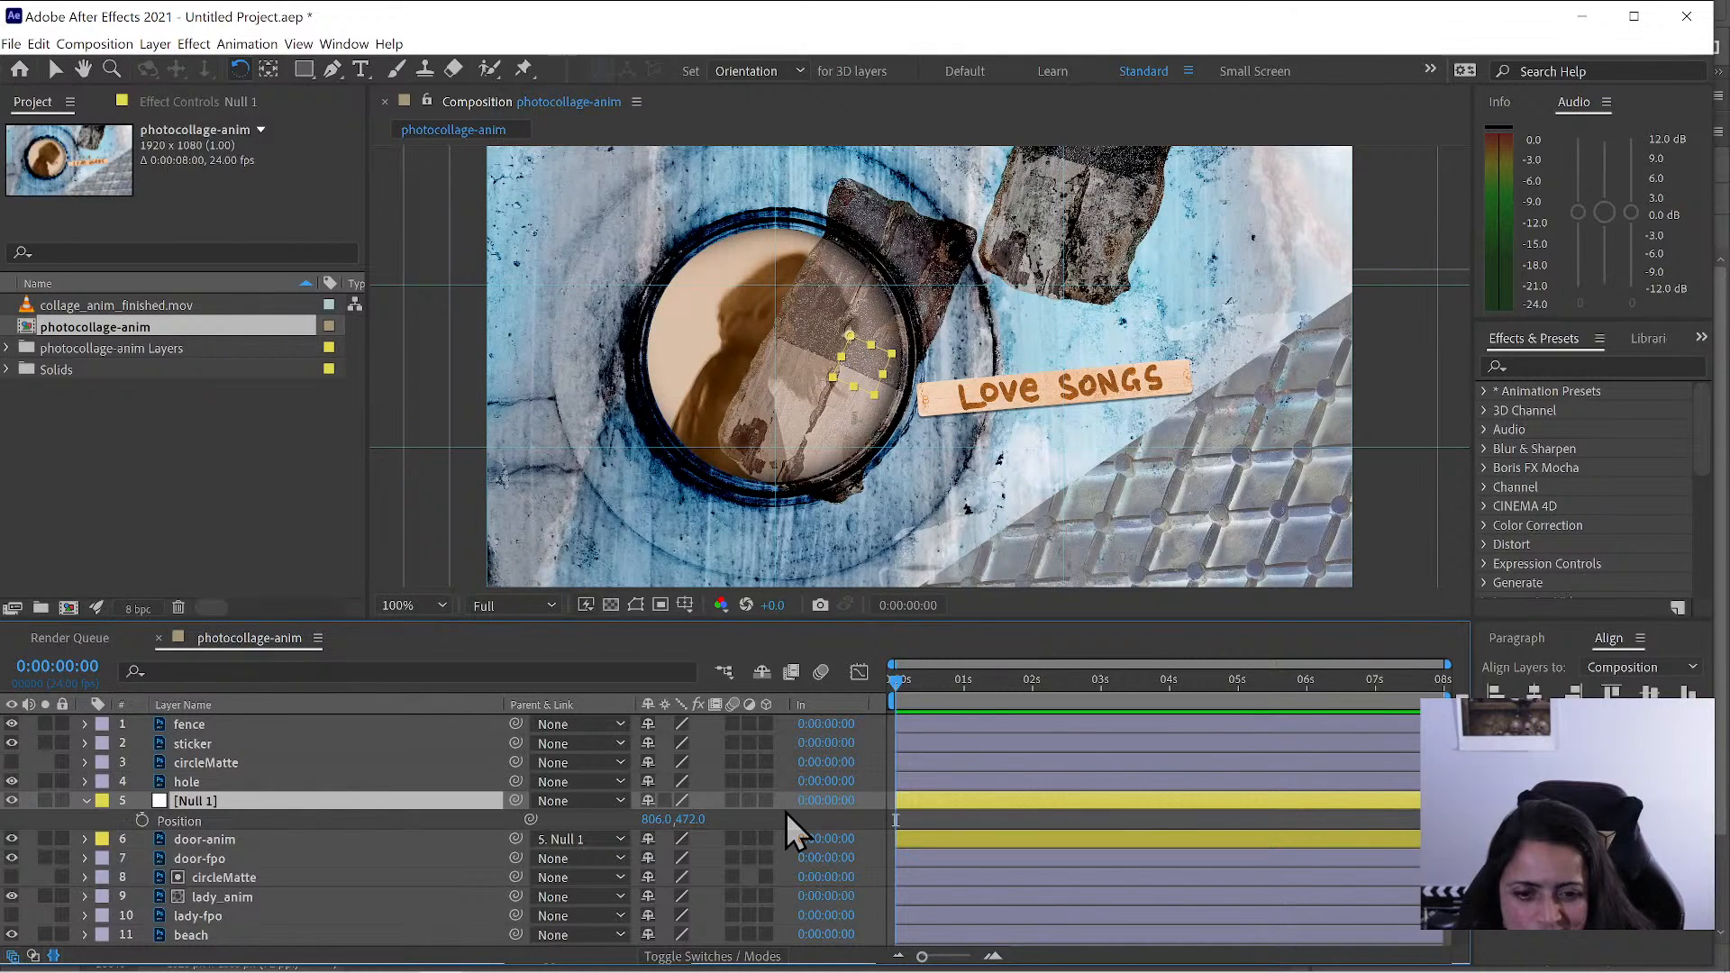
key(ctrl+z)
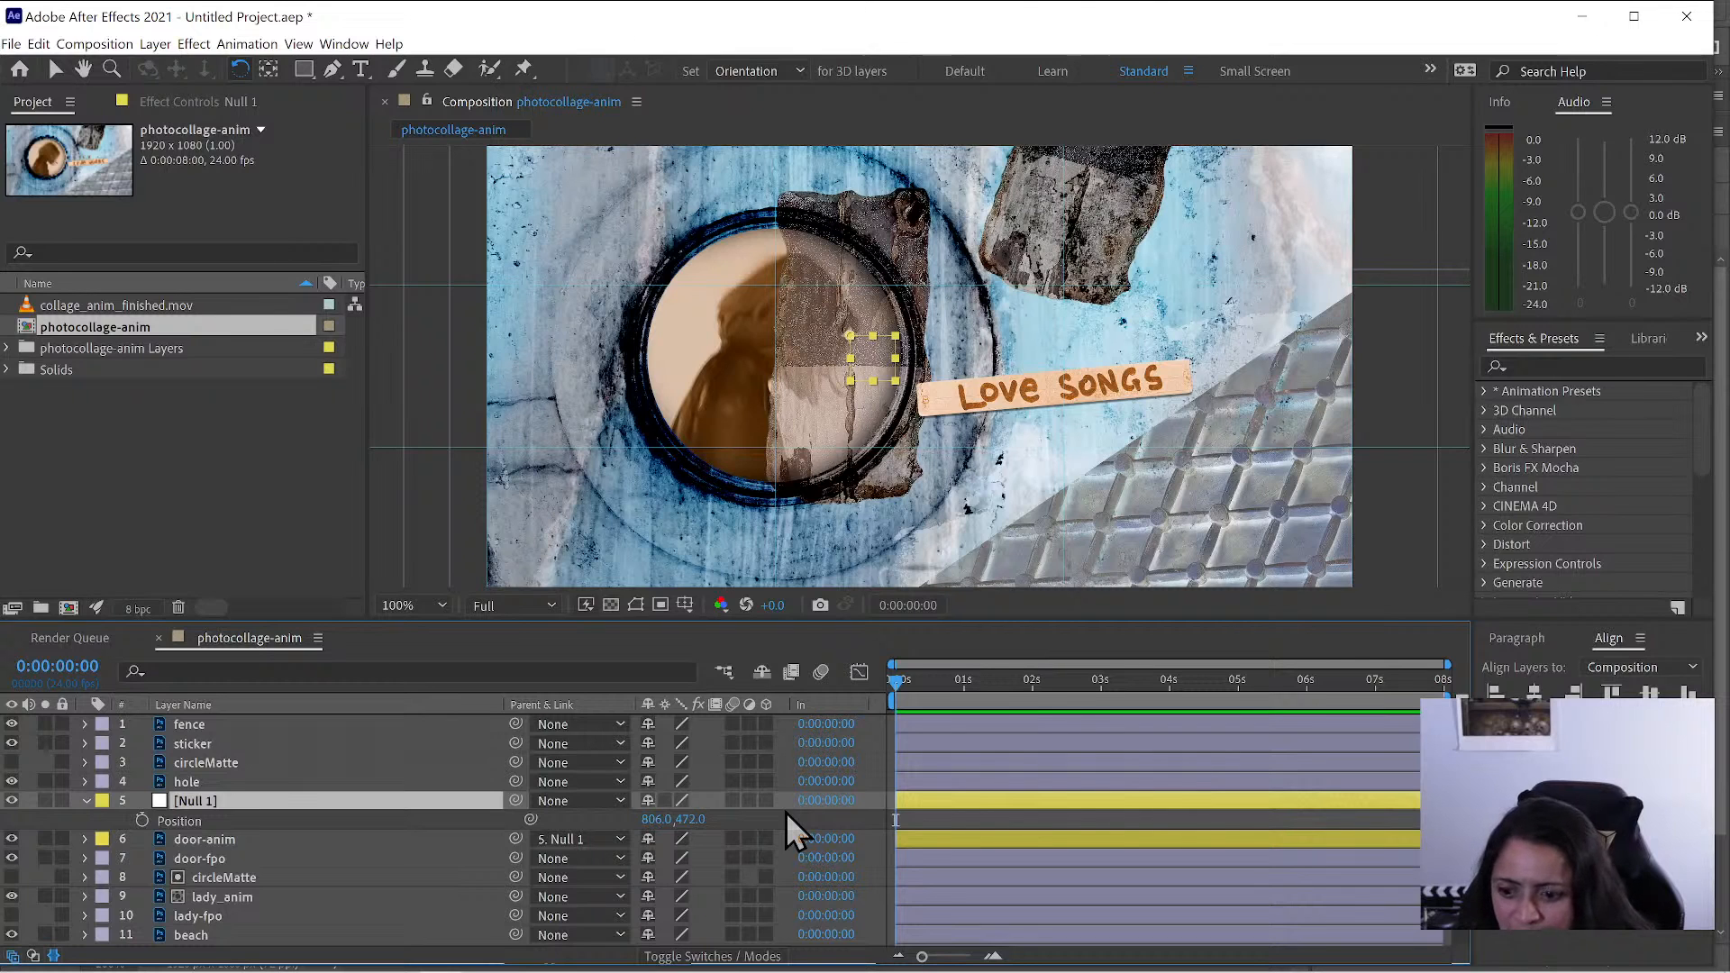
ctrl+click(253, 838)
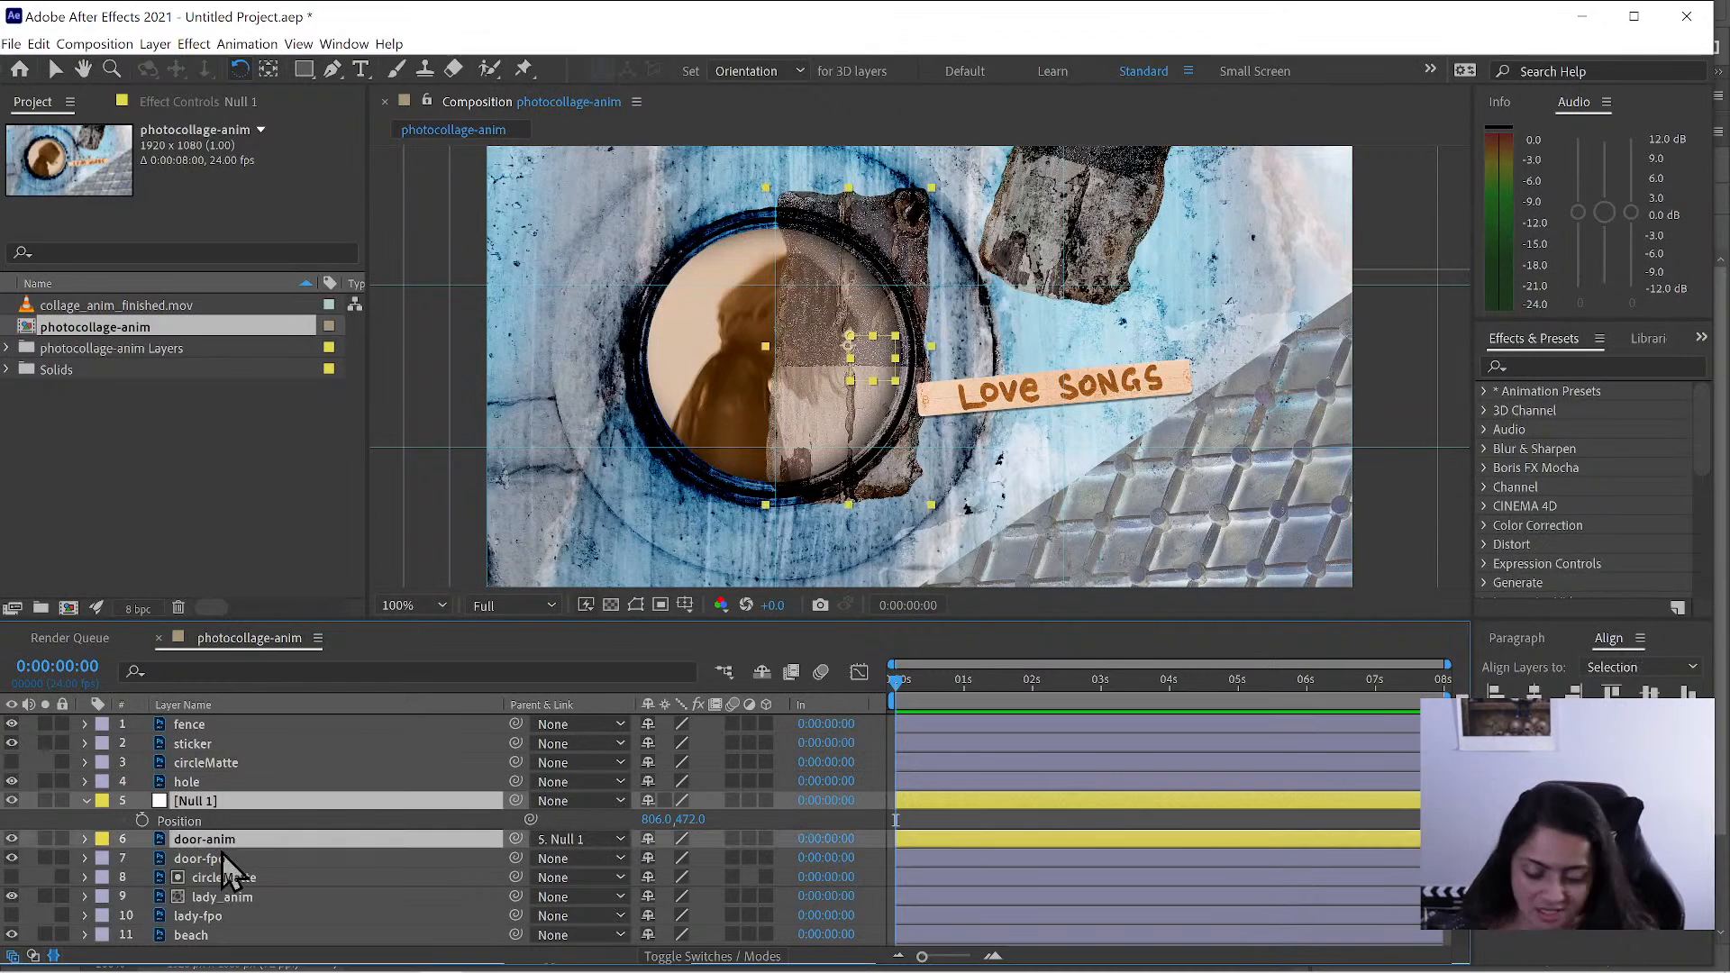
key(Delete)
- Examine how far the door-fpo, hole, circleMatte, lady_anim and Background layers extend beyond the composition frame at 50% magnification
click(217, 802)
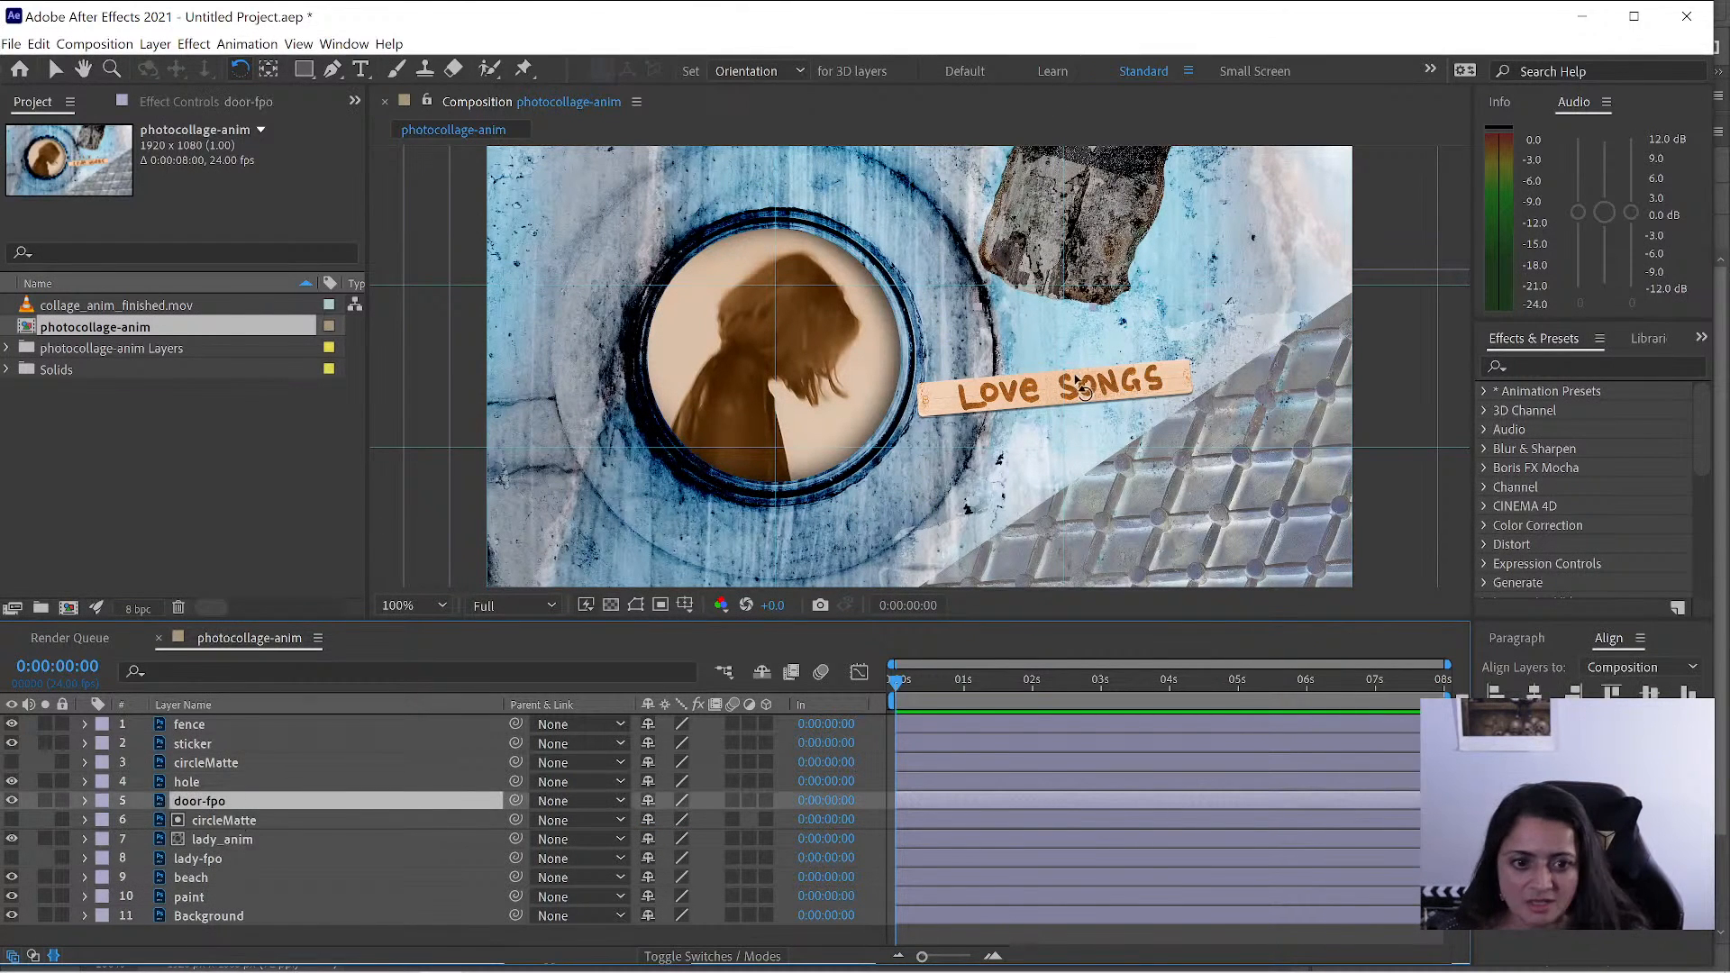
key(comma)
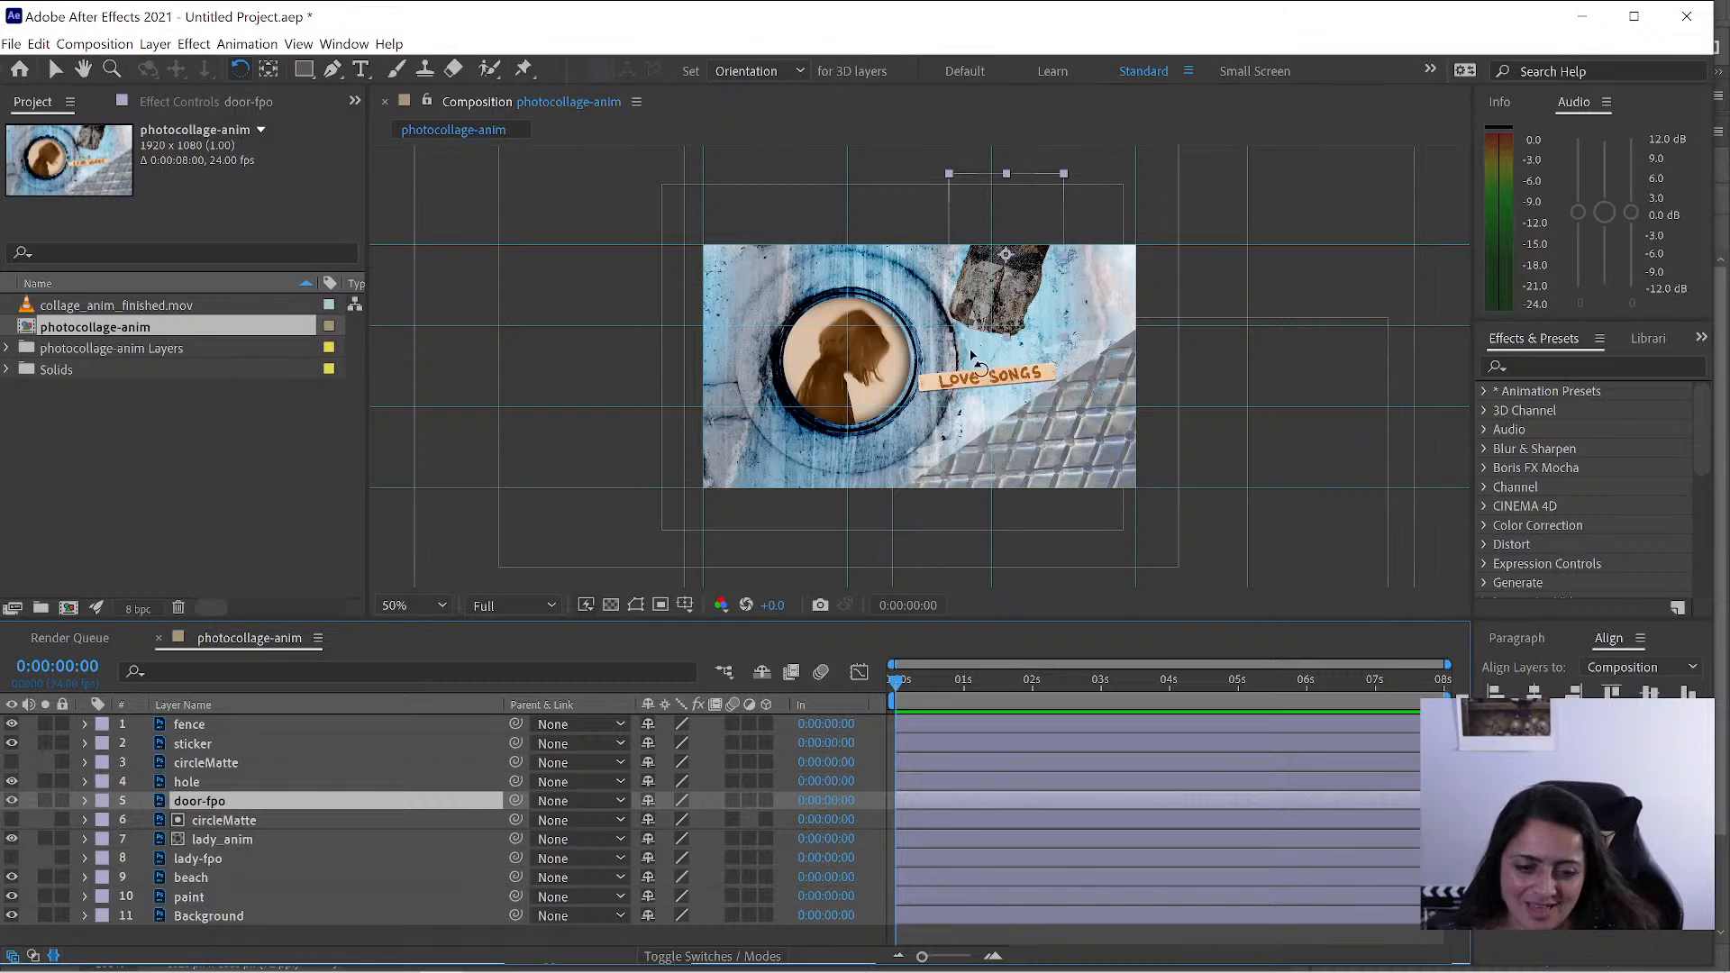
key(slash)
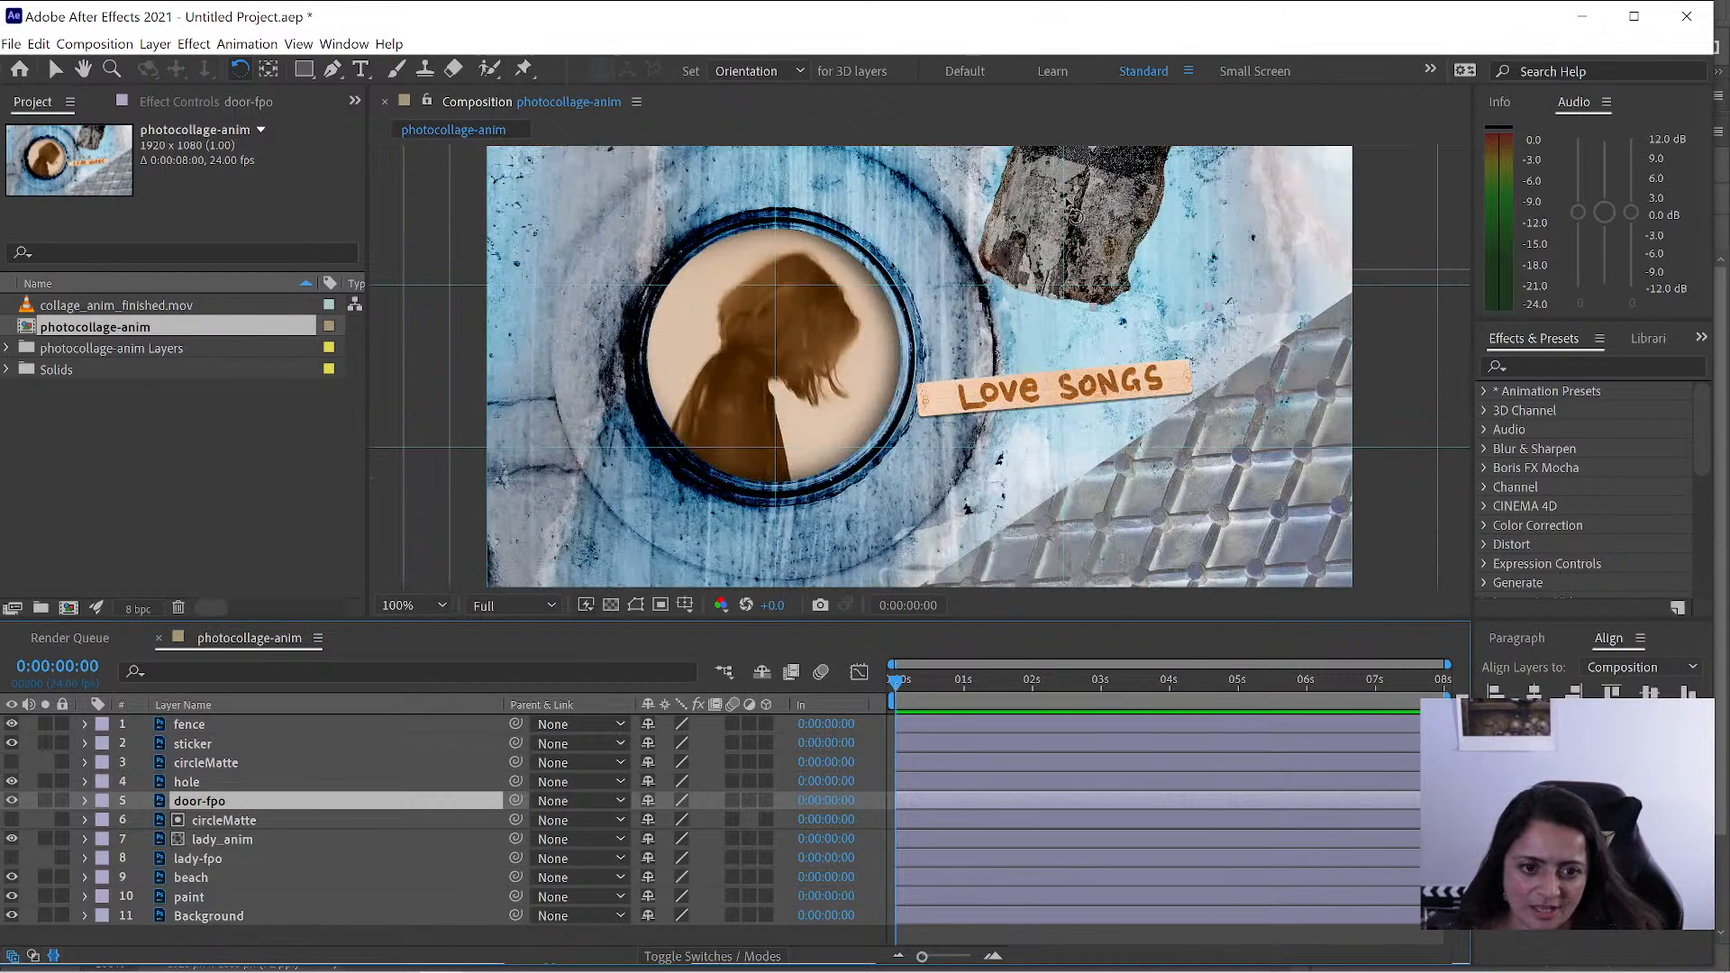
key(comma)
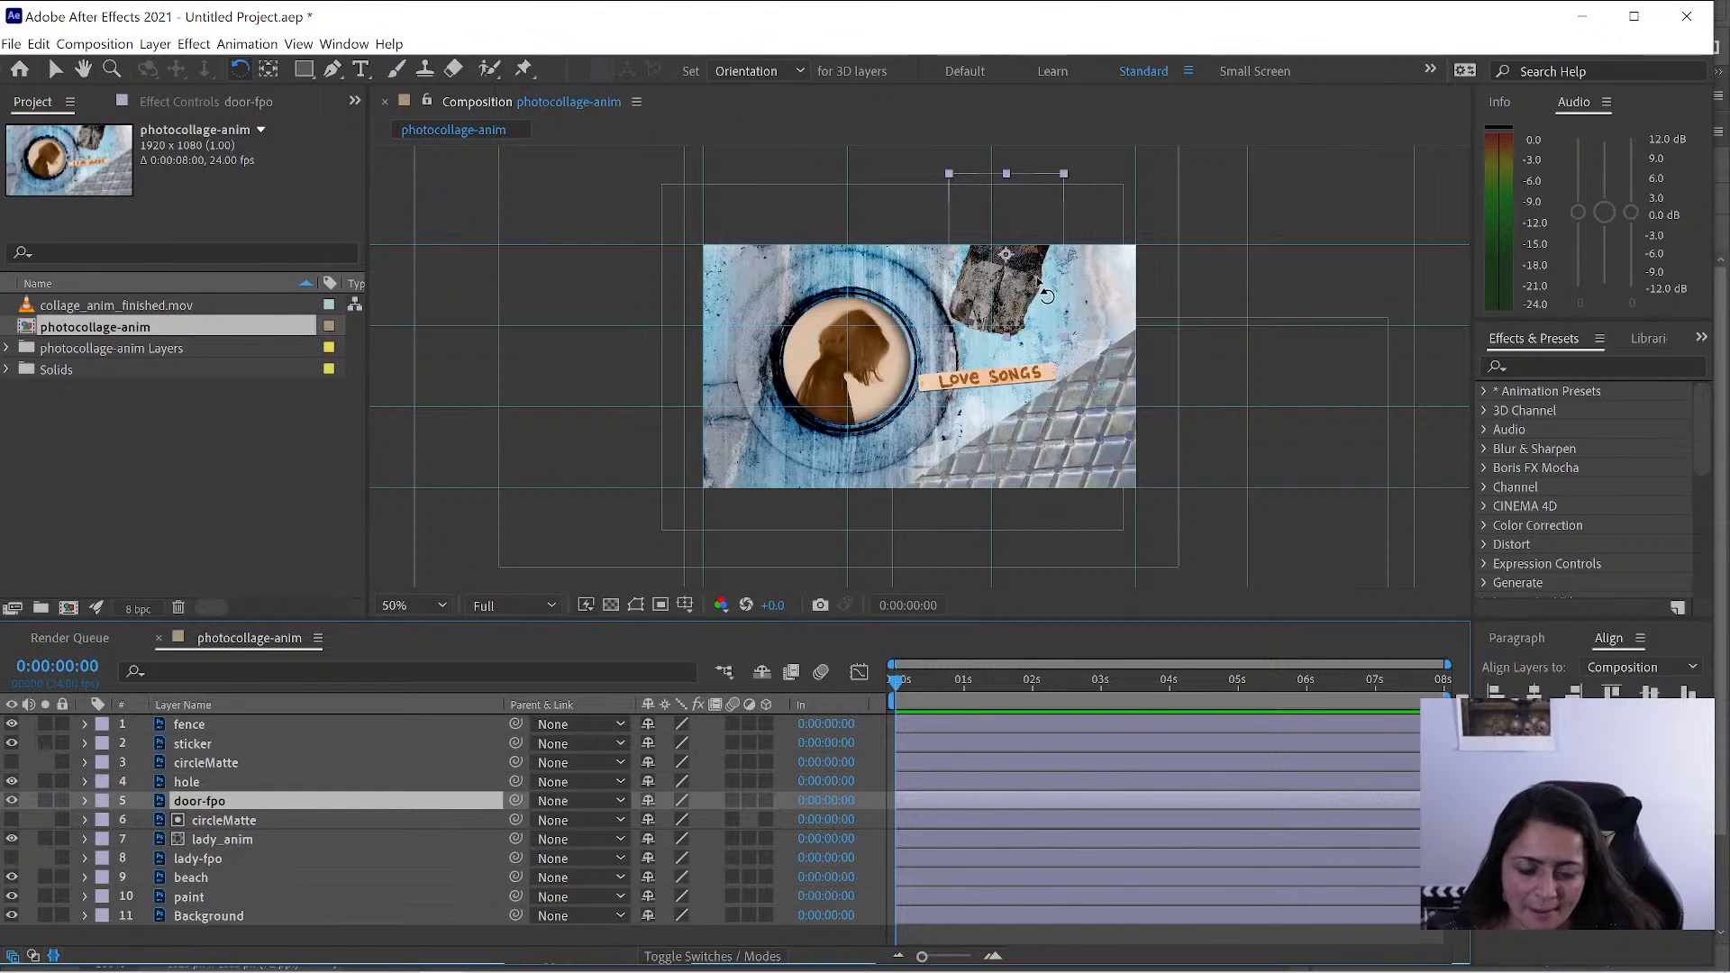
click(229, 785)
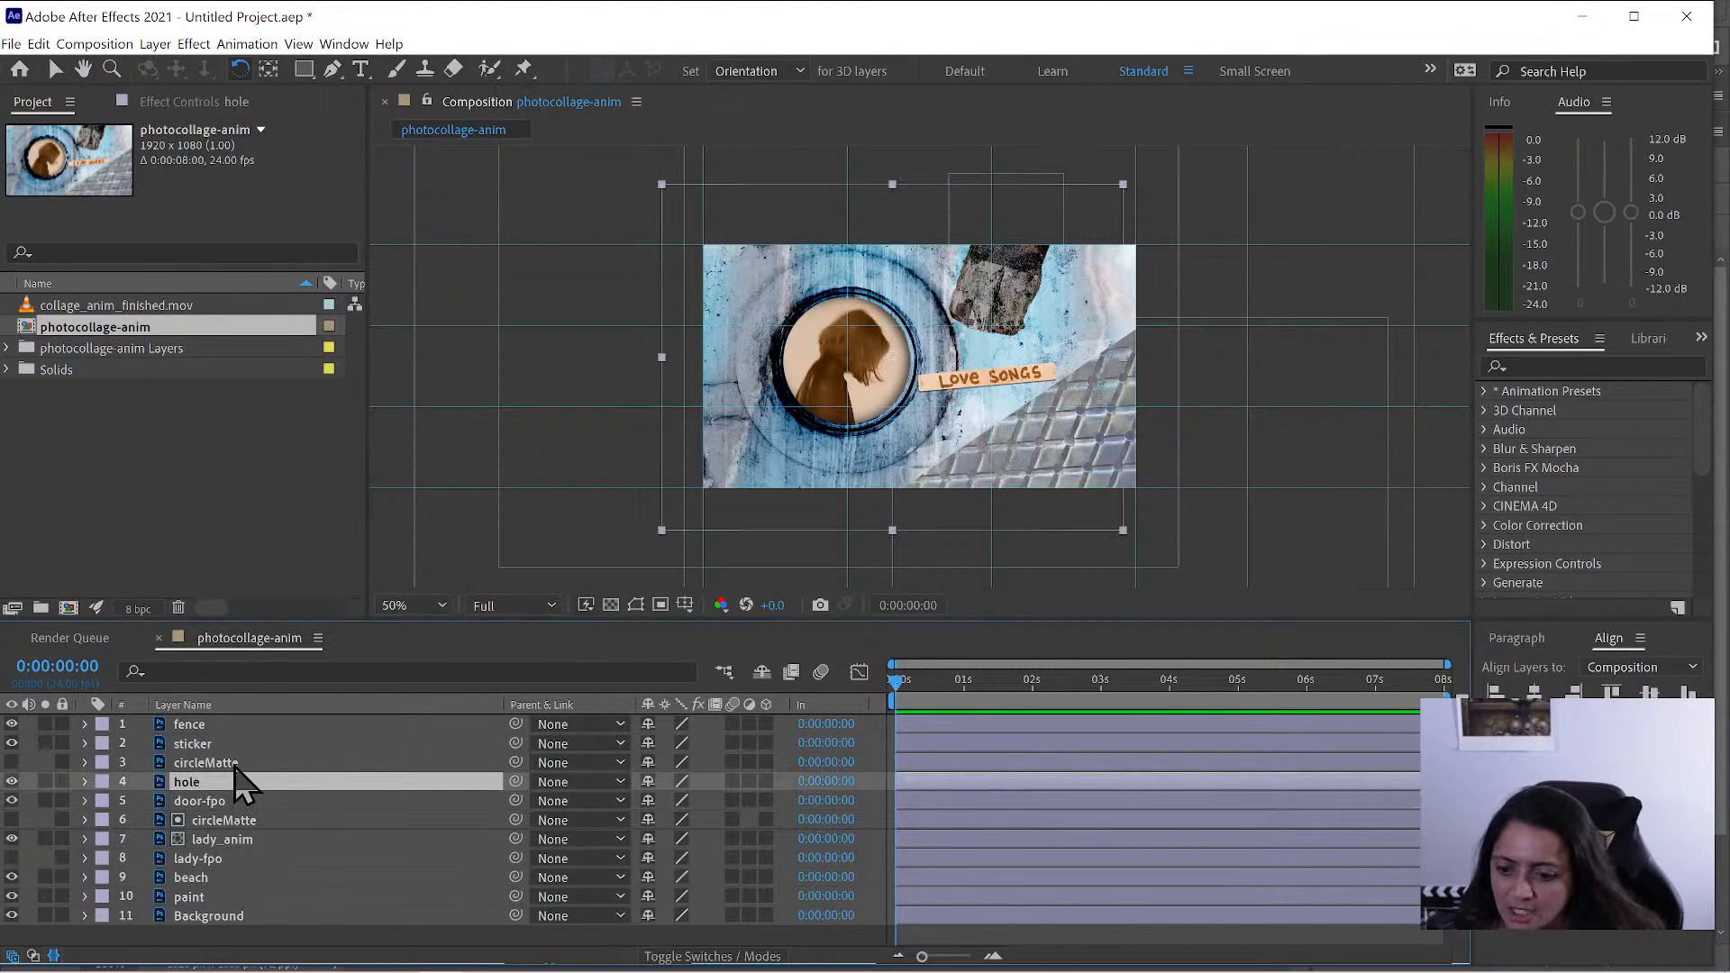
click(234, 764)
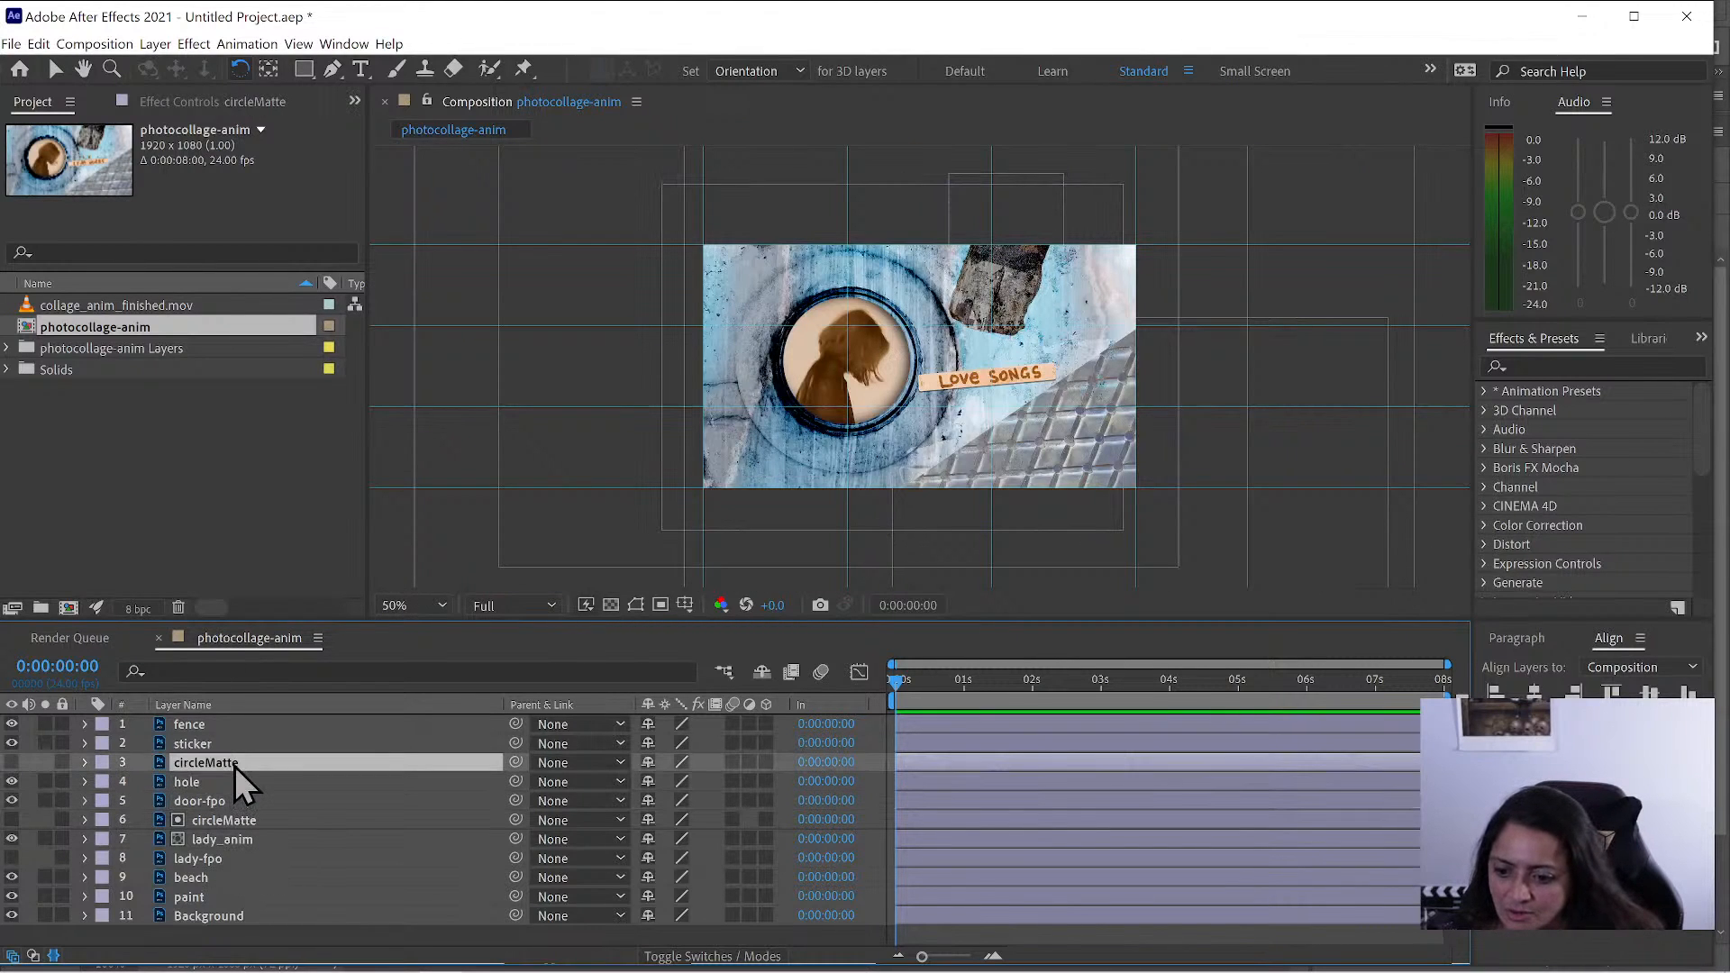
click(229, 843)
click(217, 917)
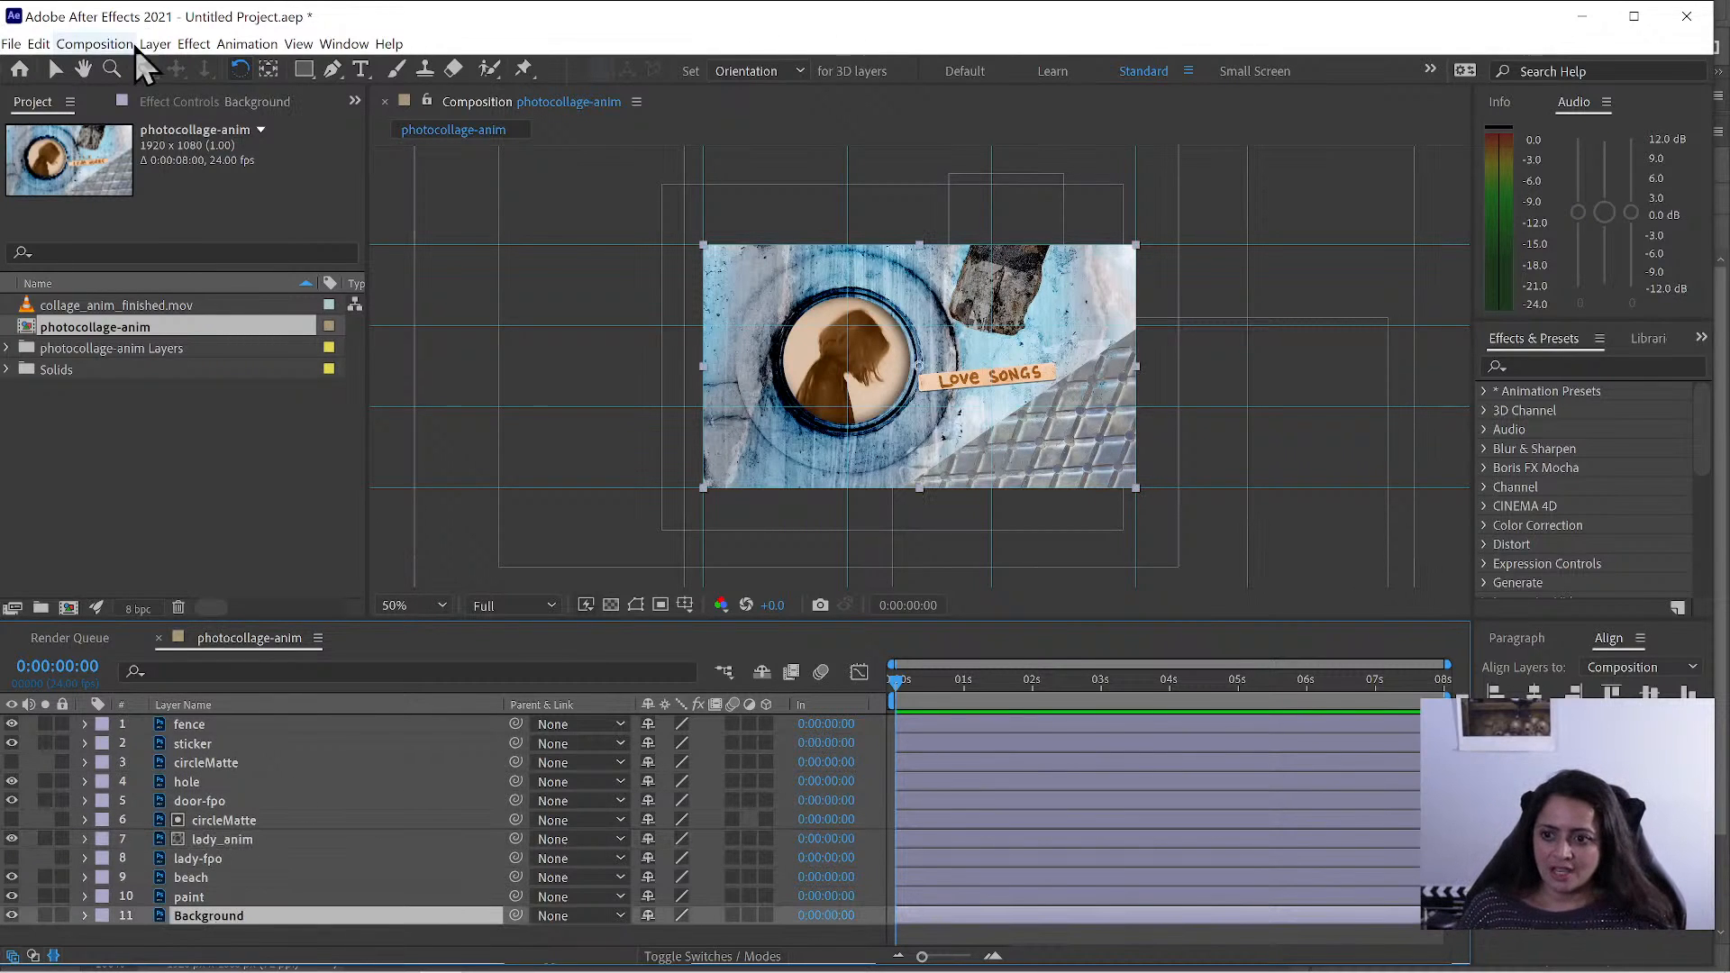
- Open the collage_anim_finished.mov footage and examine how the elements appear over its first two seconds
double_click(133, 310)
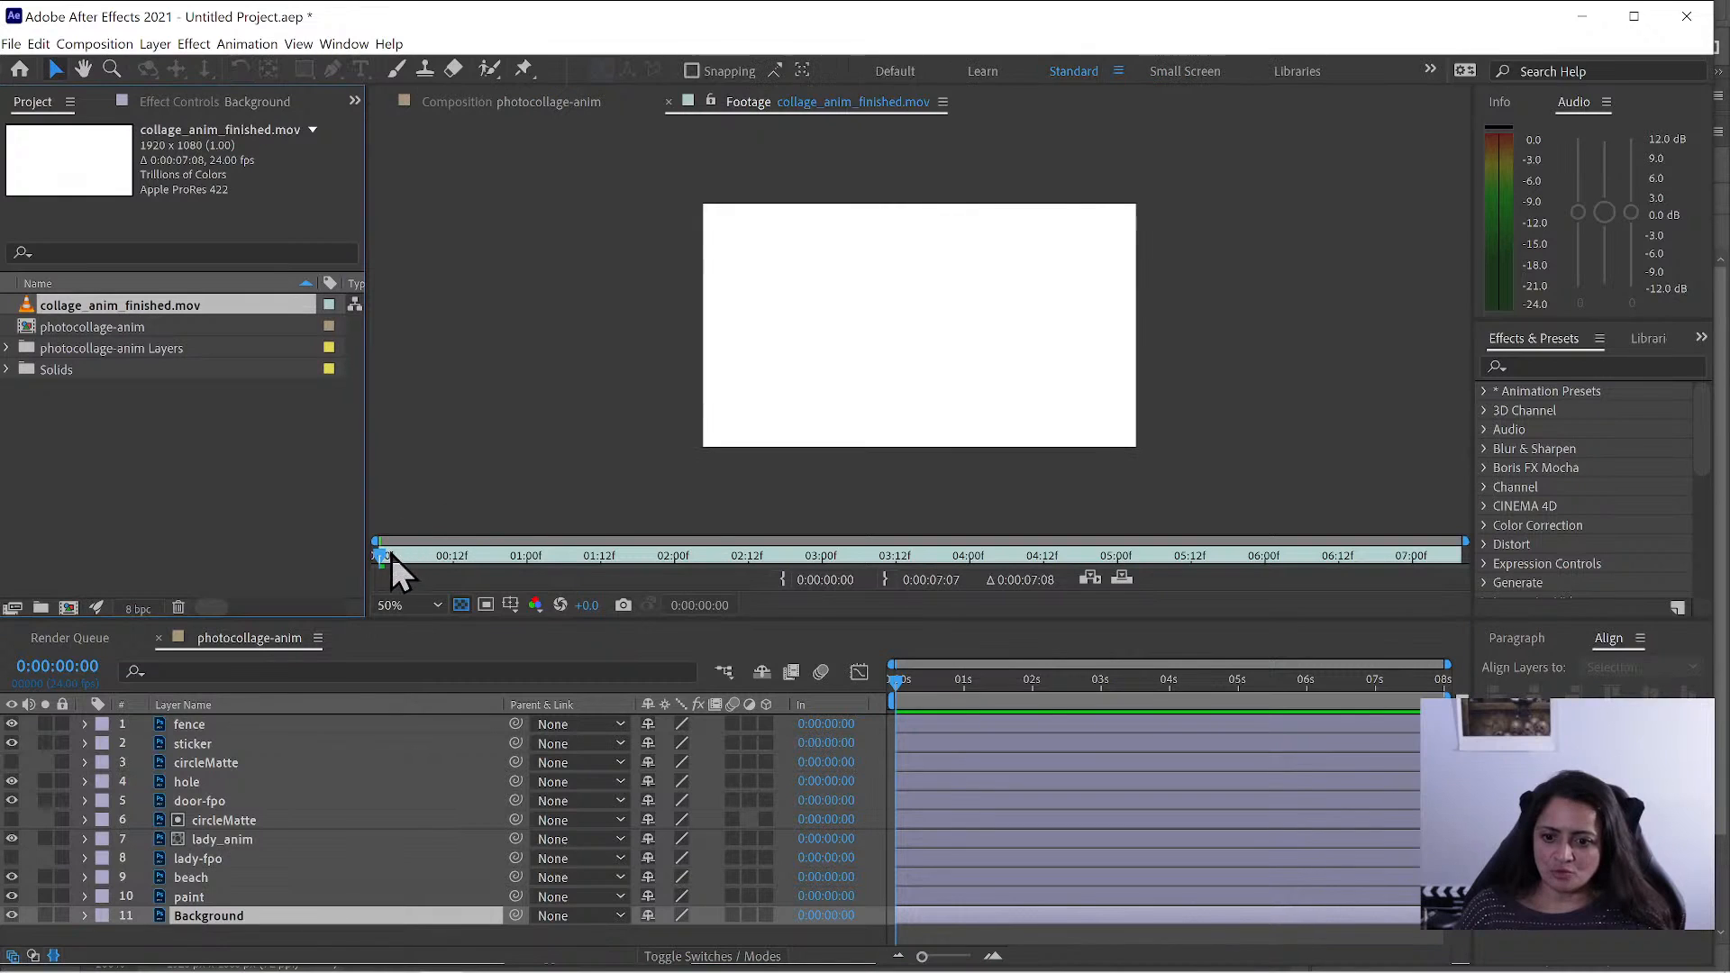
mouse_move(398, 564)
mouse_down()
mouse_move(493, 584)
mouse_move(588, 564)
mouse_move(1182, 558)
mouse_move(442, 553)
mouse_up()
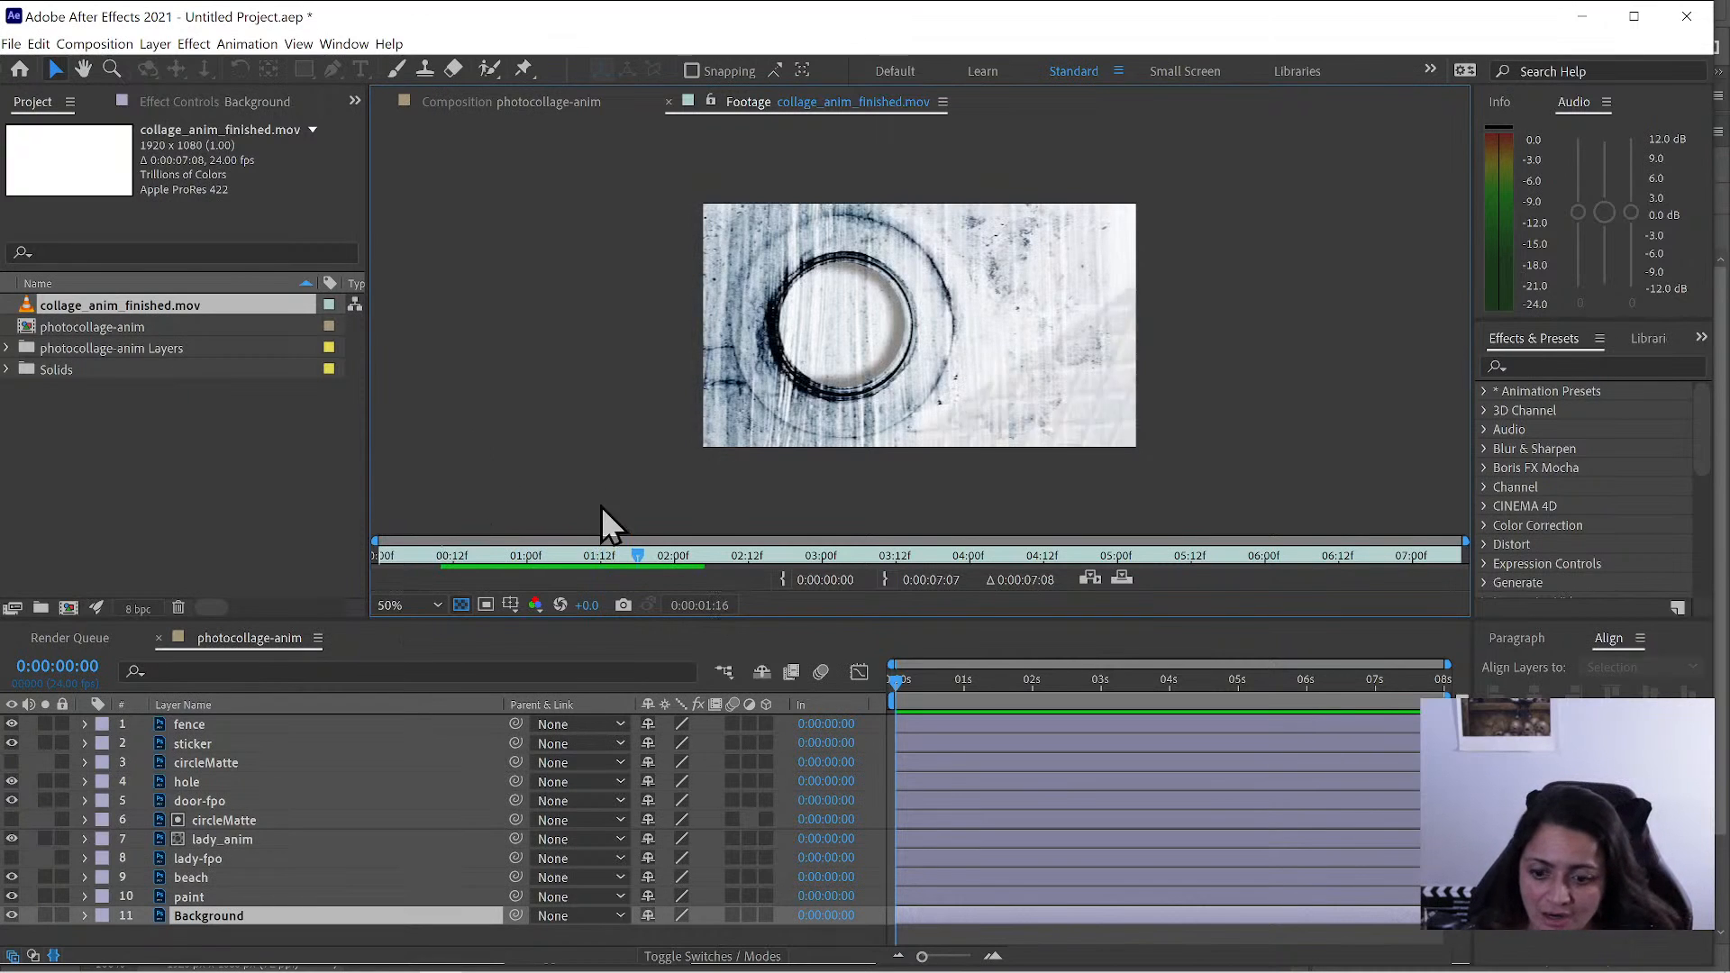
key(space)
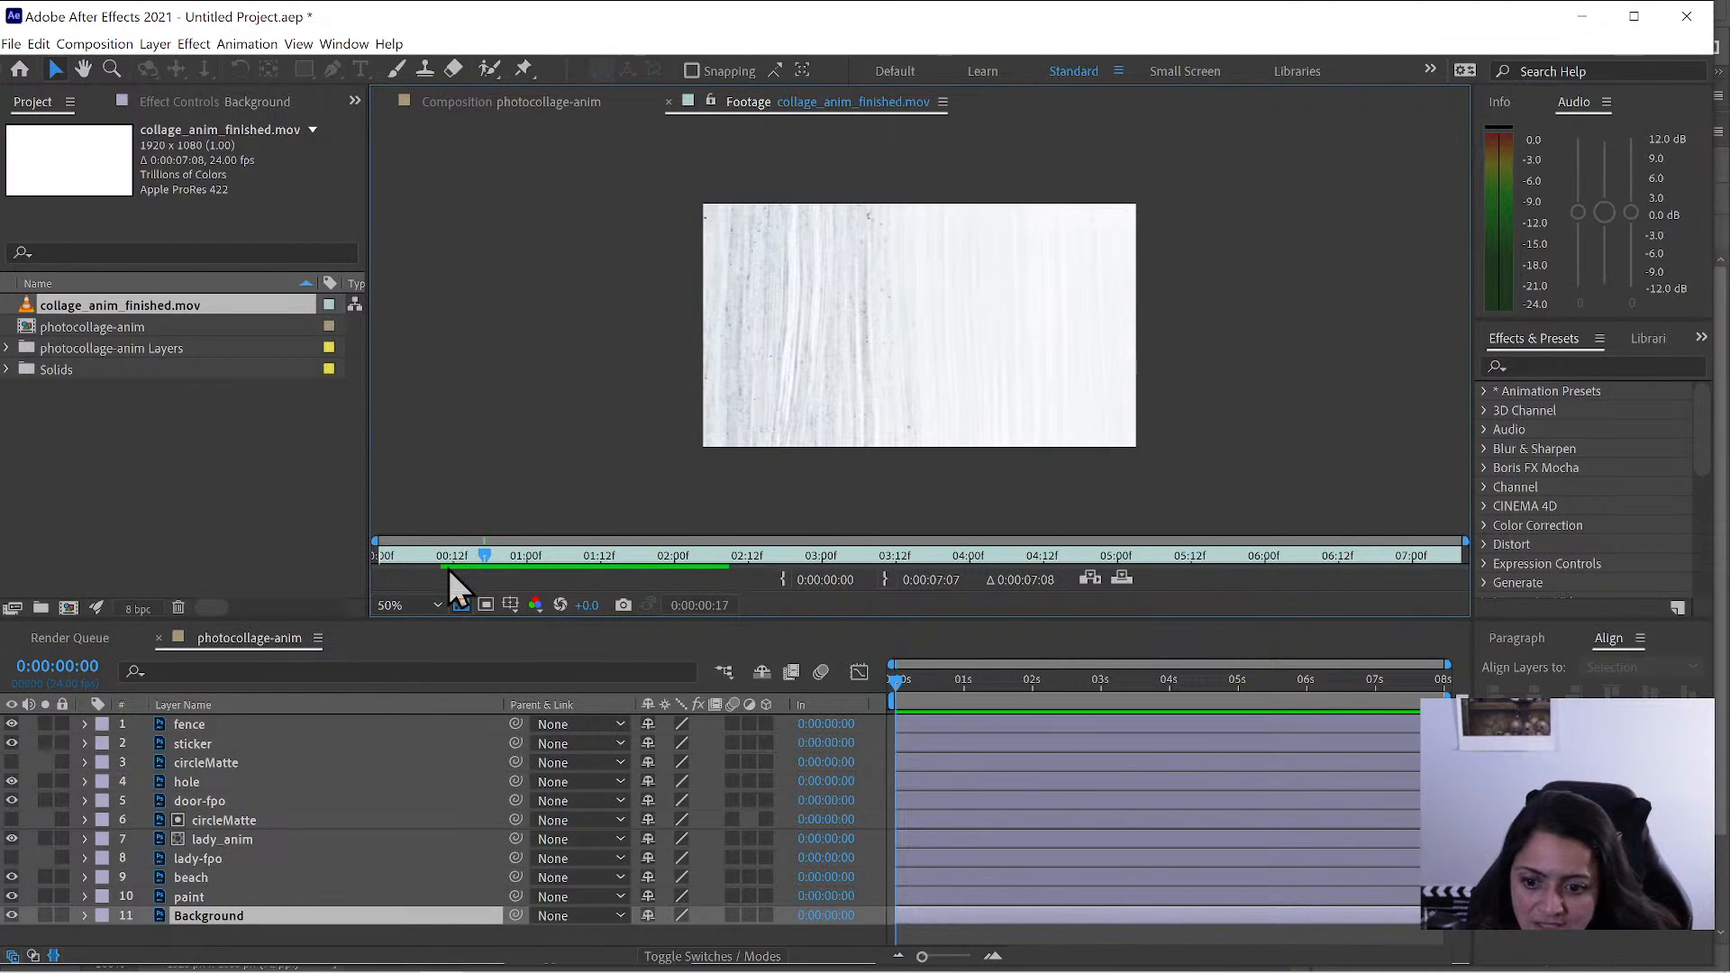
click(418, 561)
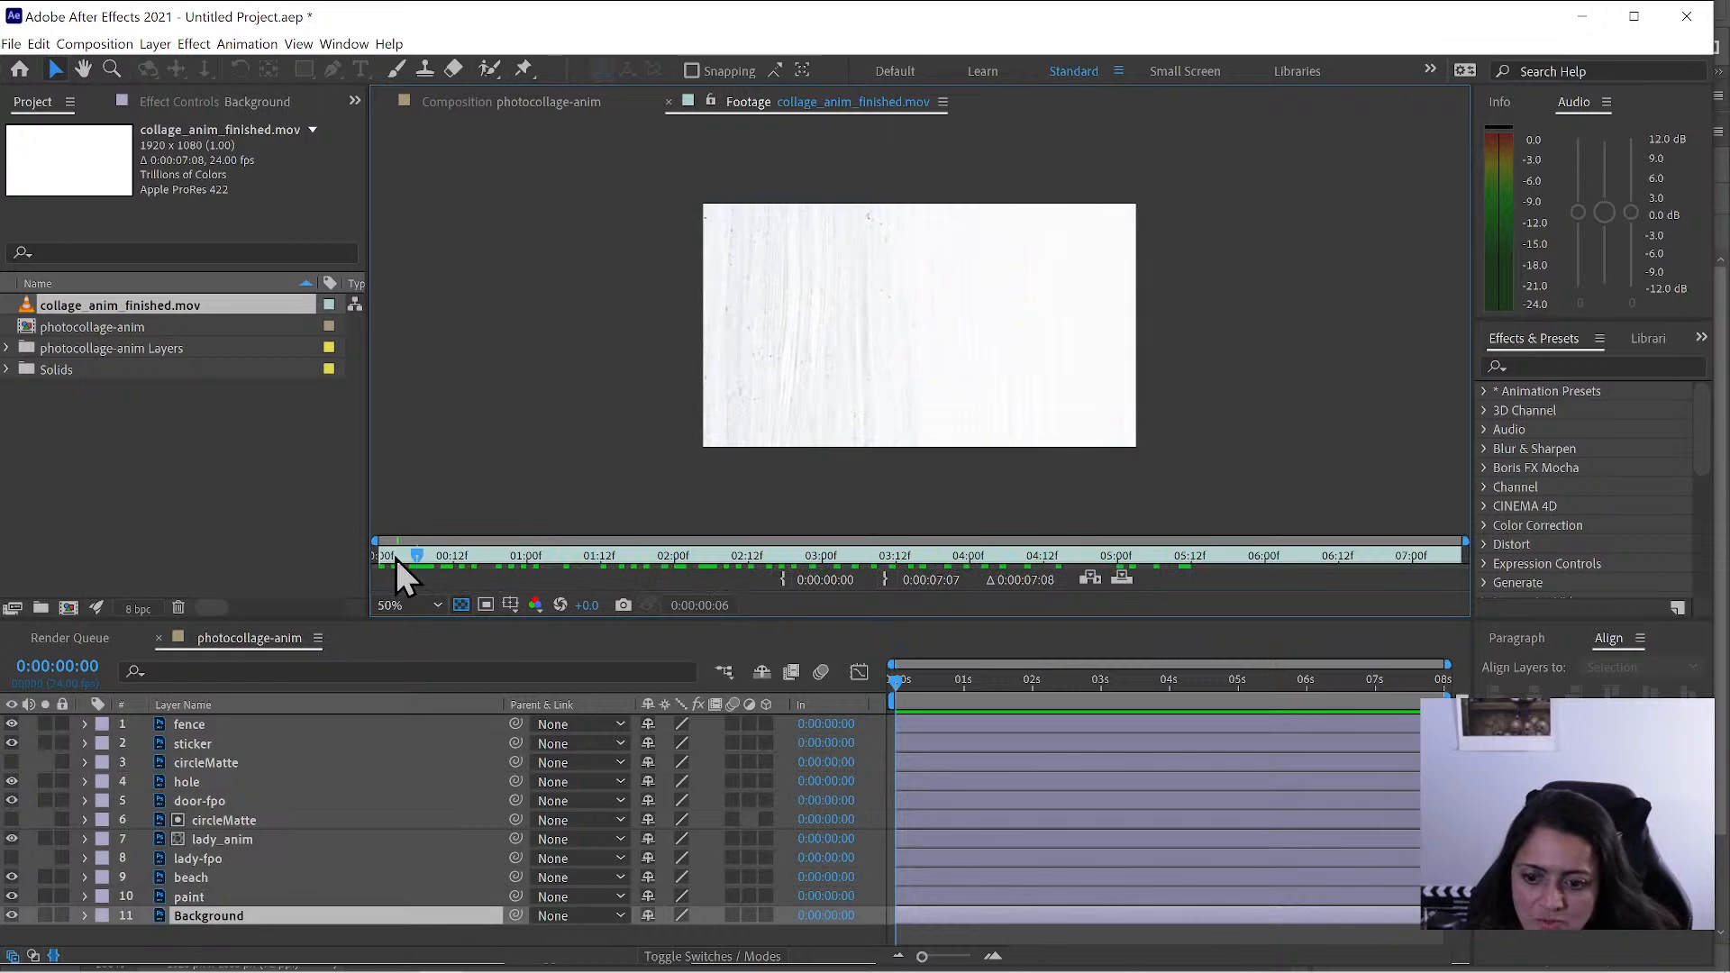
drag(396, 558, 435, 558)
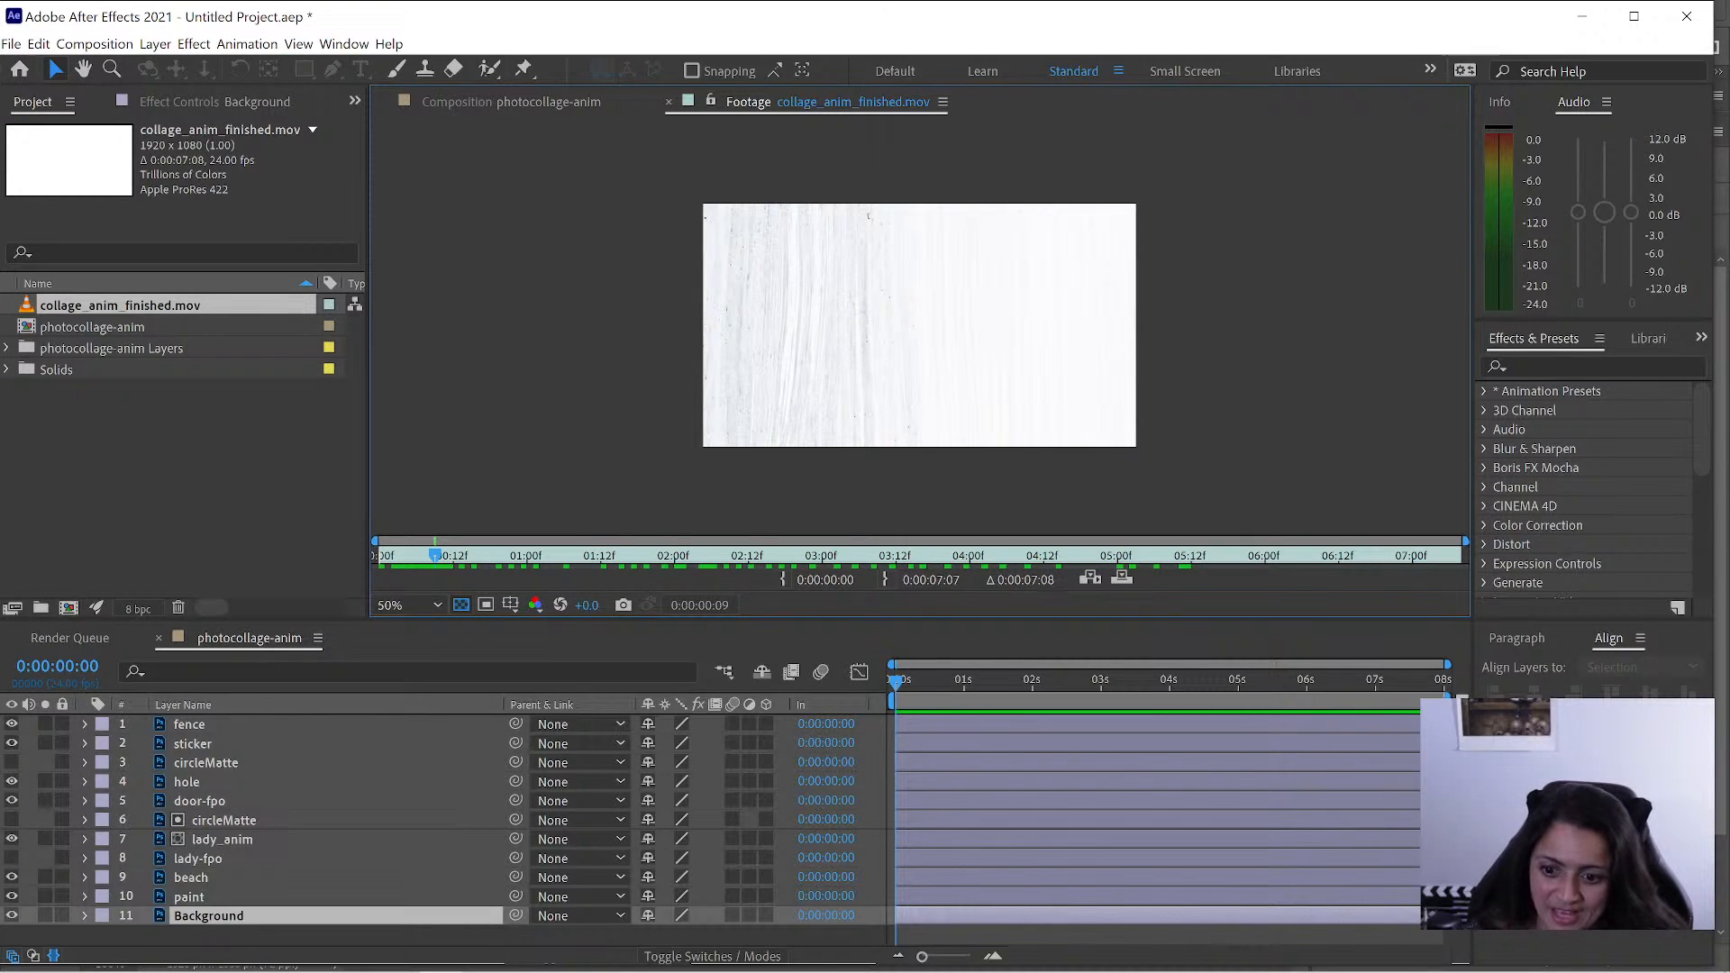
drag(433, 558, 626, 559)
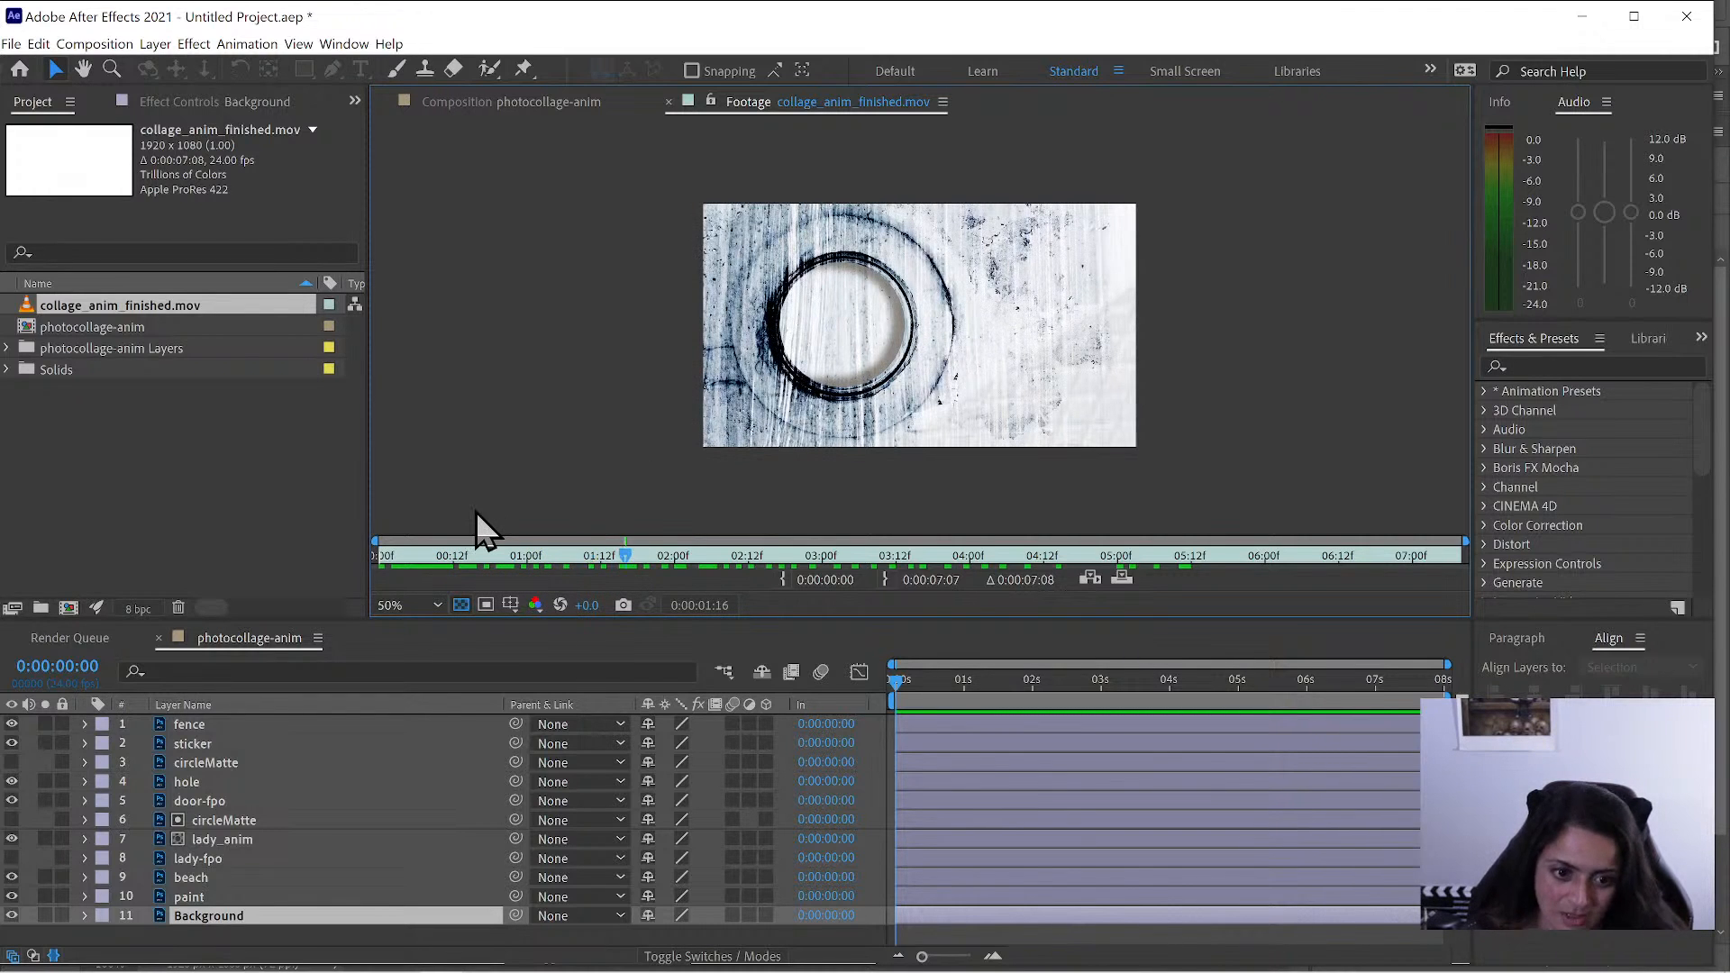
drag(625, 556, 700, 556)
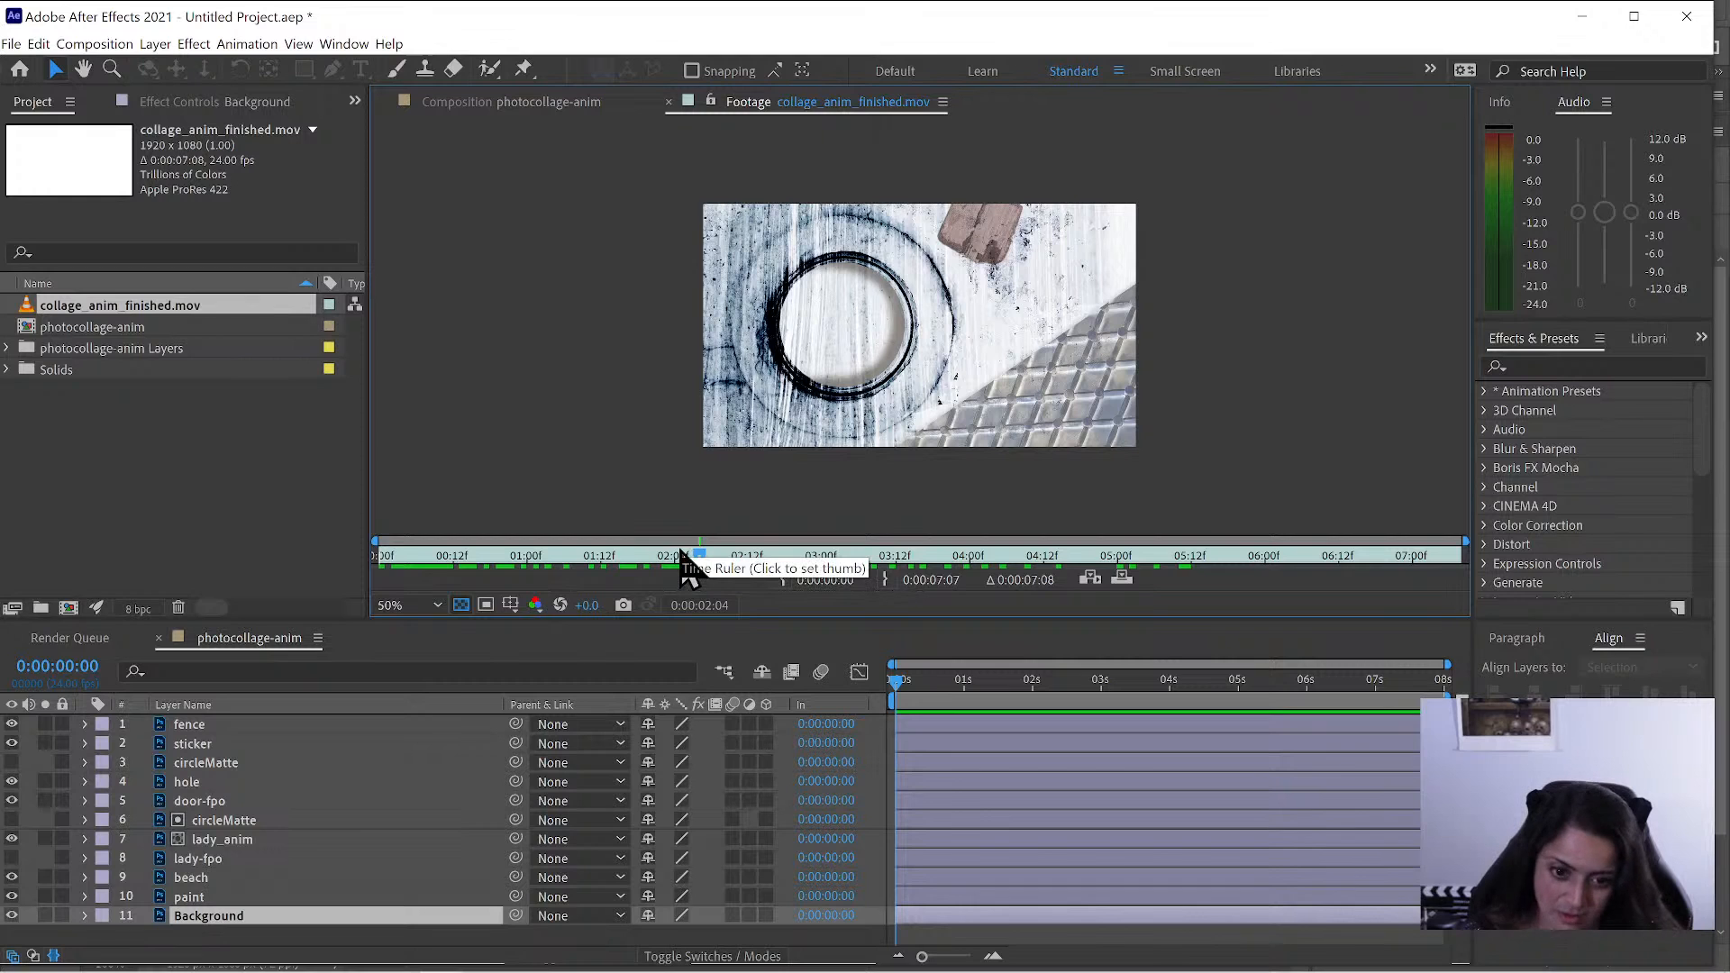
- Examine how the elements appear in the collage_anim_finished.mov footage from two seconds through to its end
drag(722, 556, 829, 558)
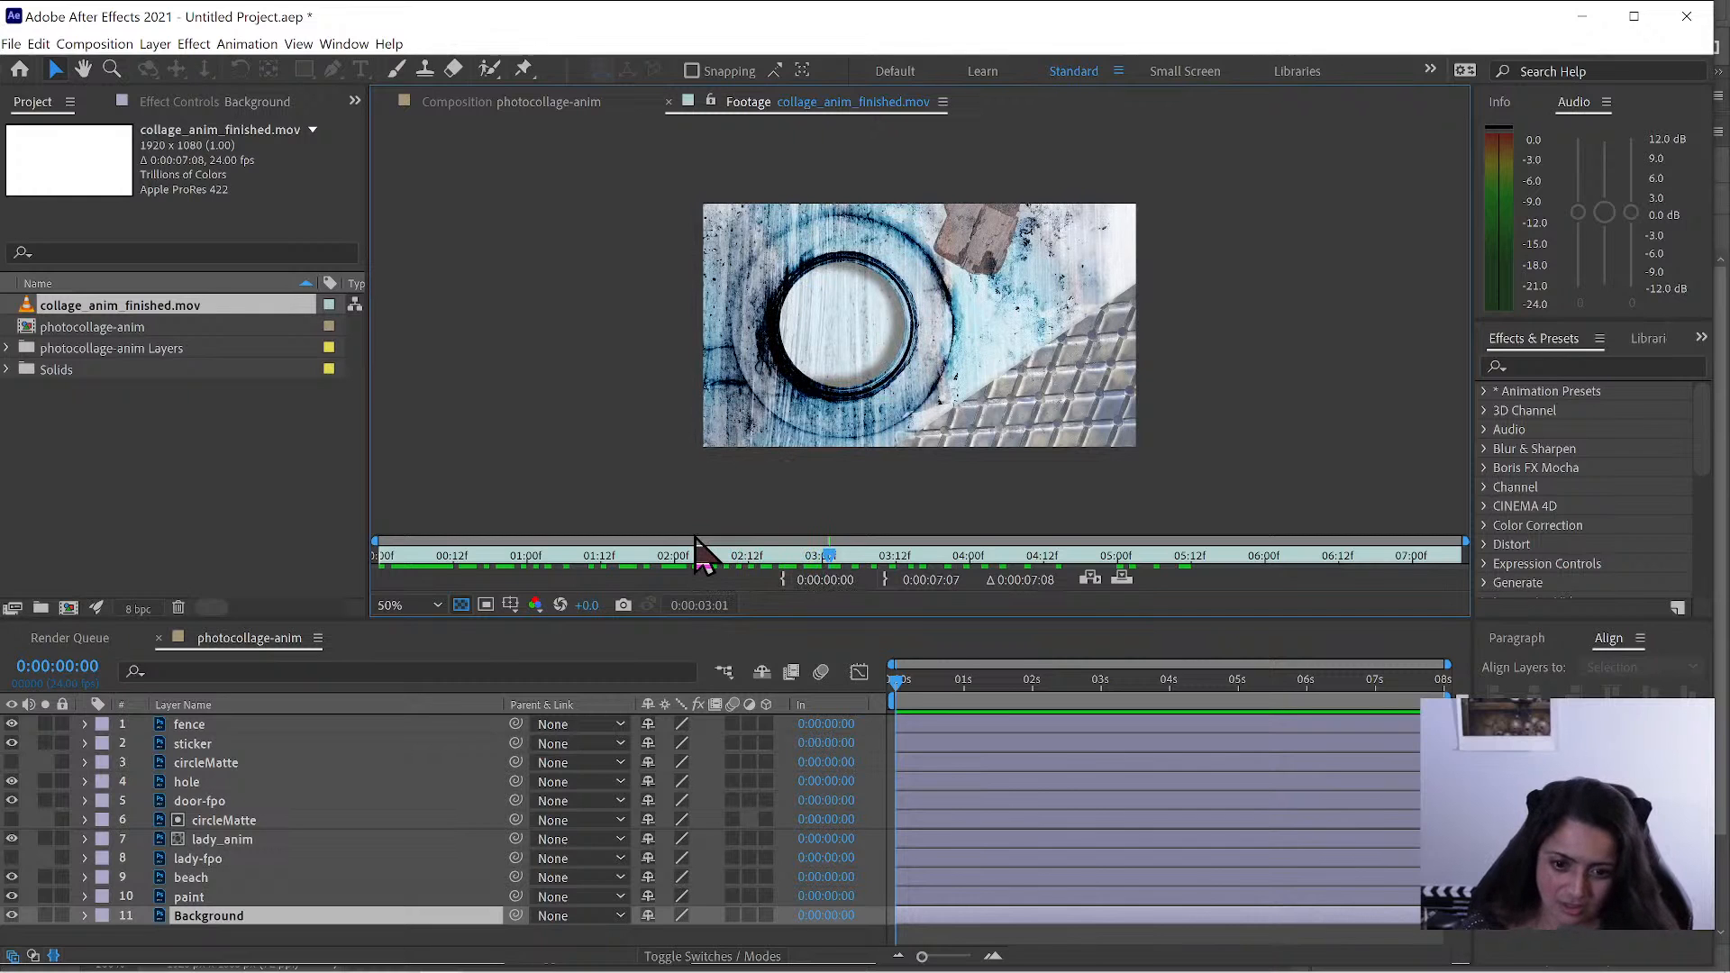
drag(898, 560, 992, 563)
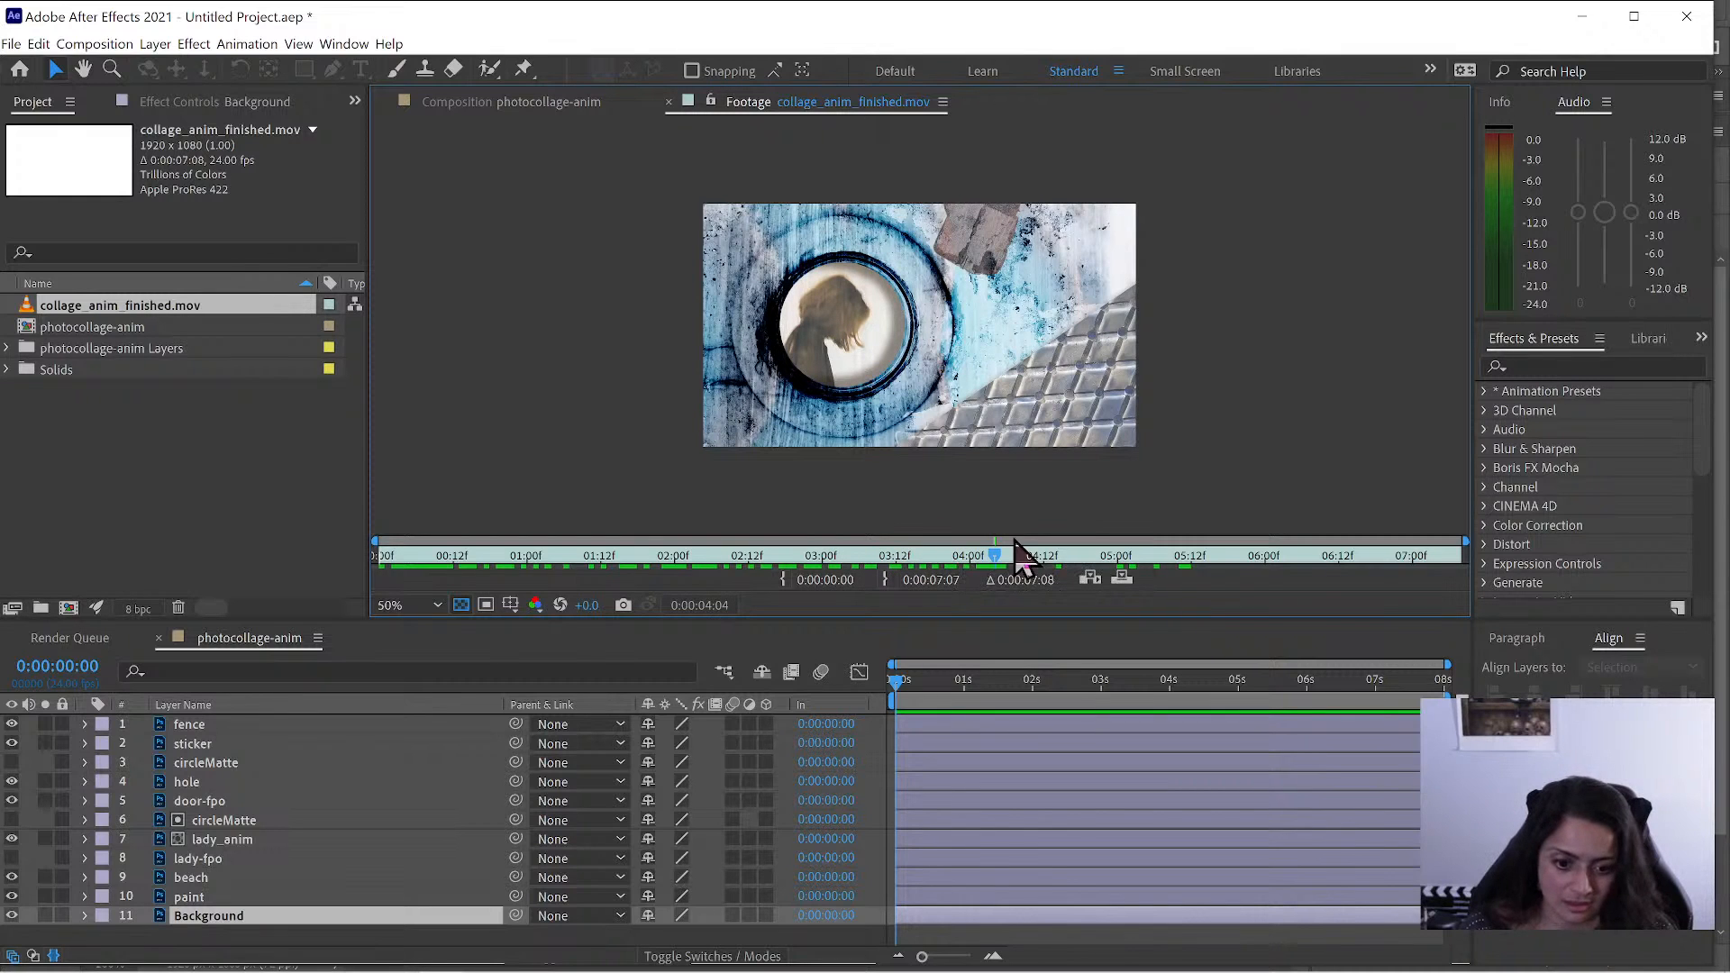
drag(998, 555, 1078, 565)
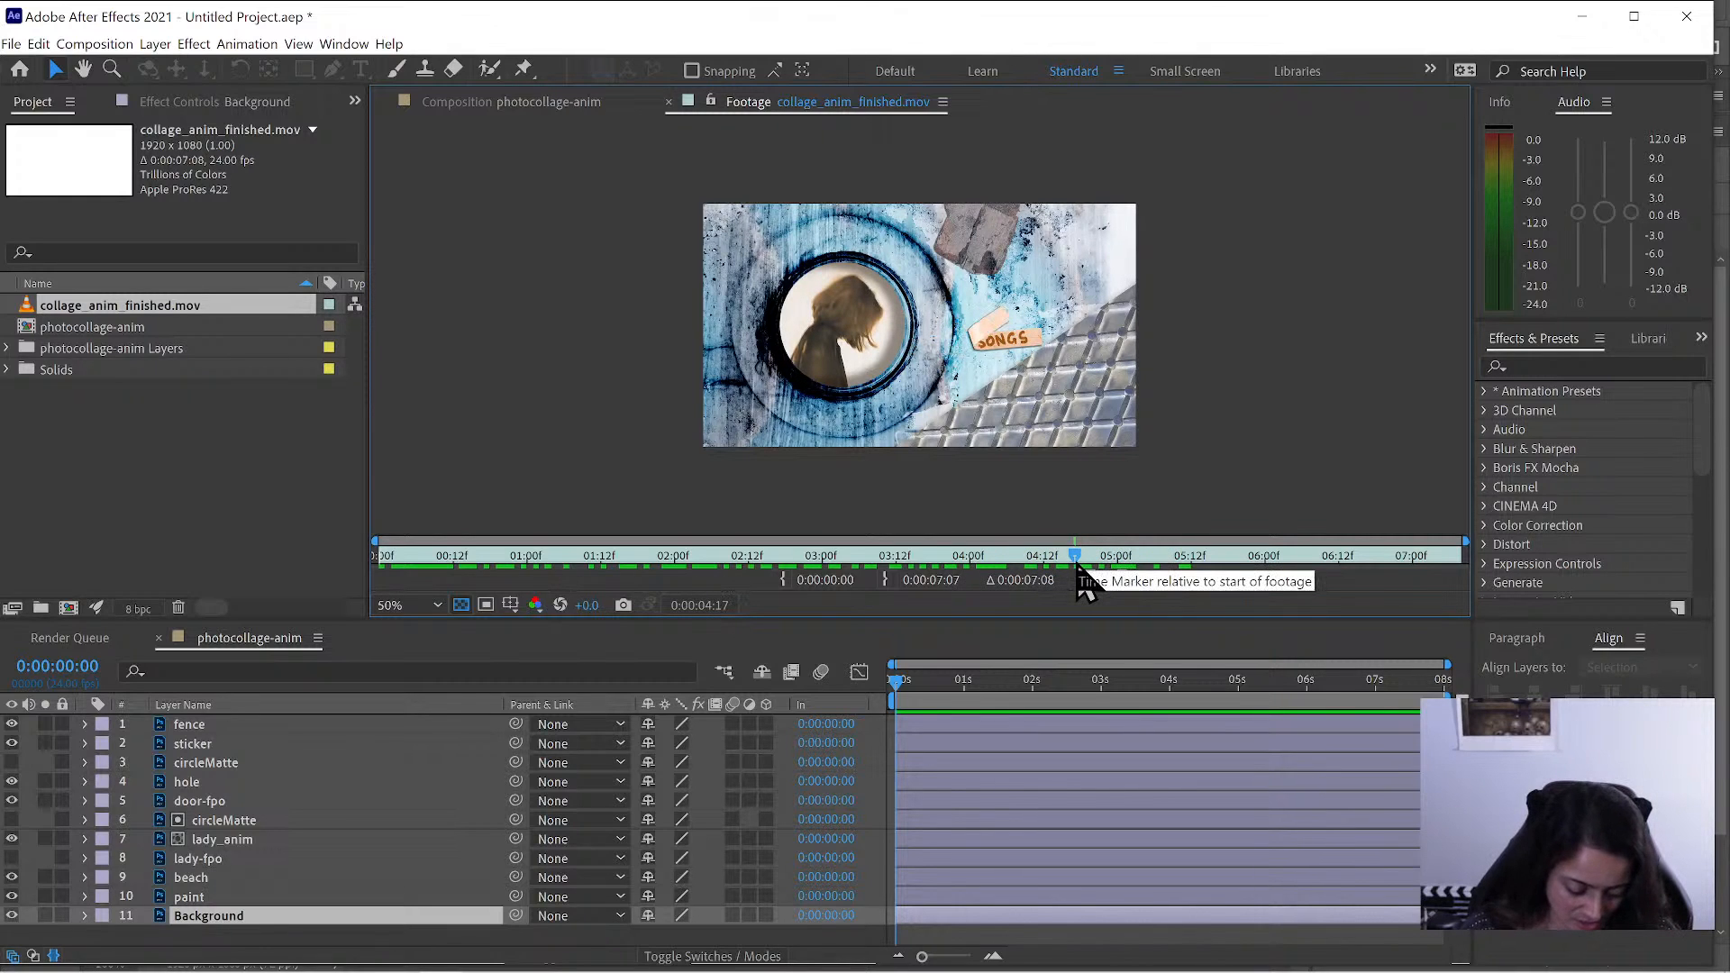
drag(1074, 568, 1476, 568)
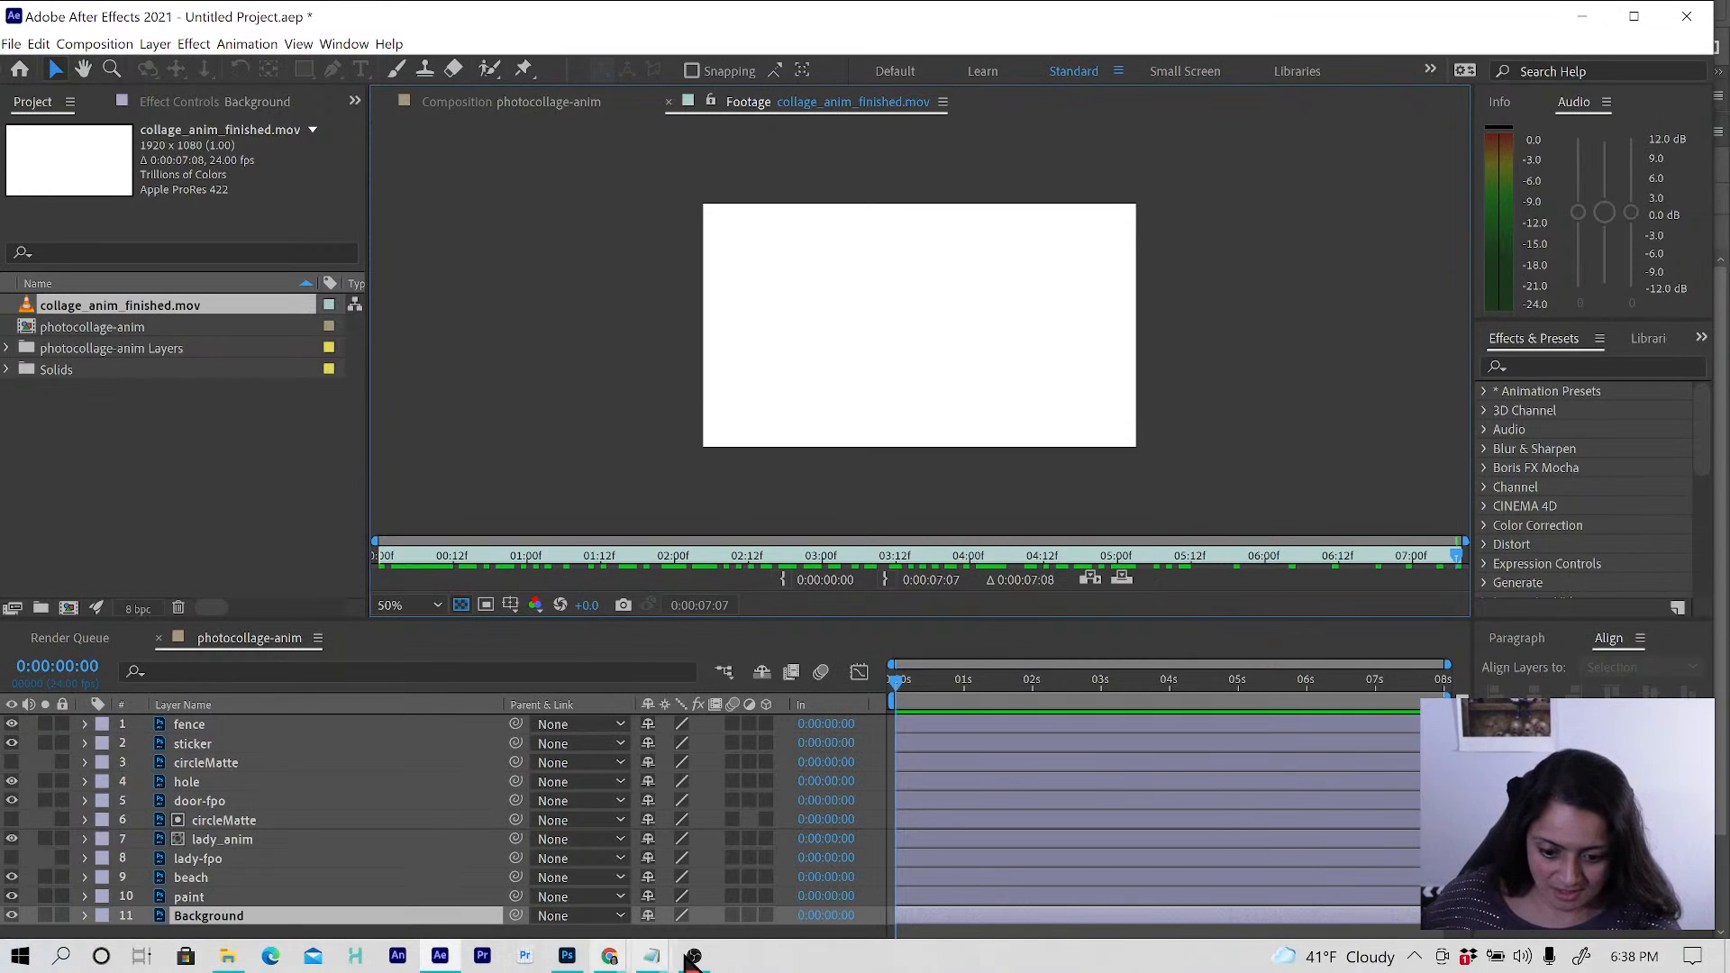
click(695, 961)
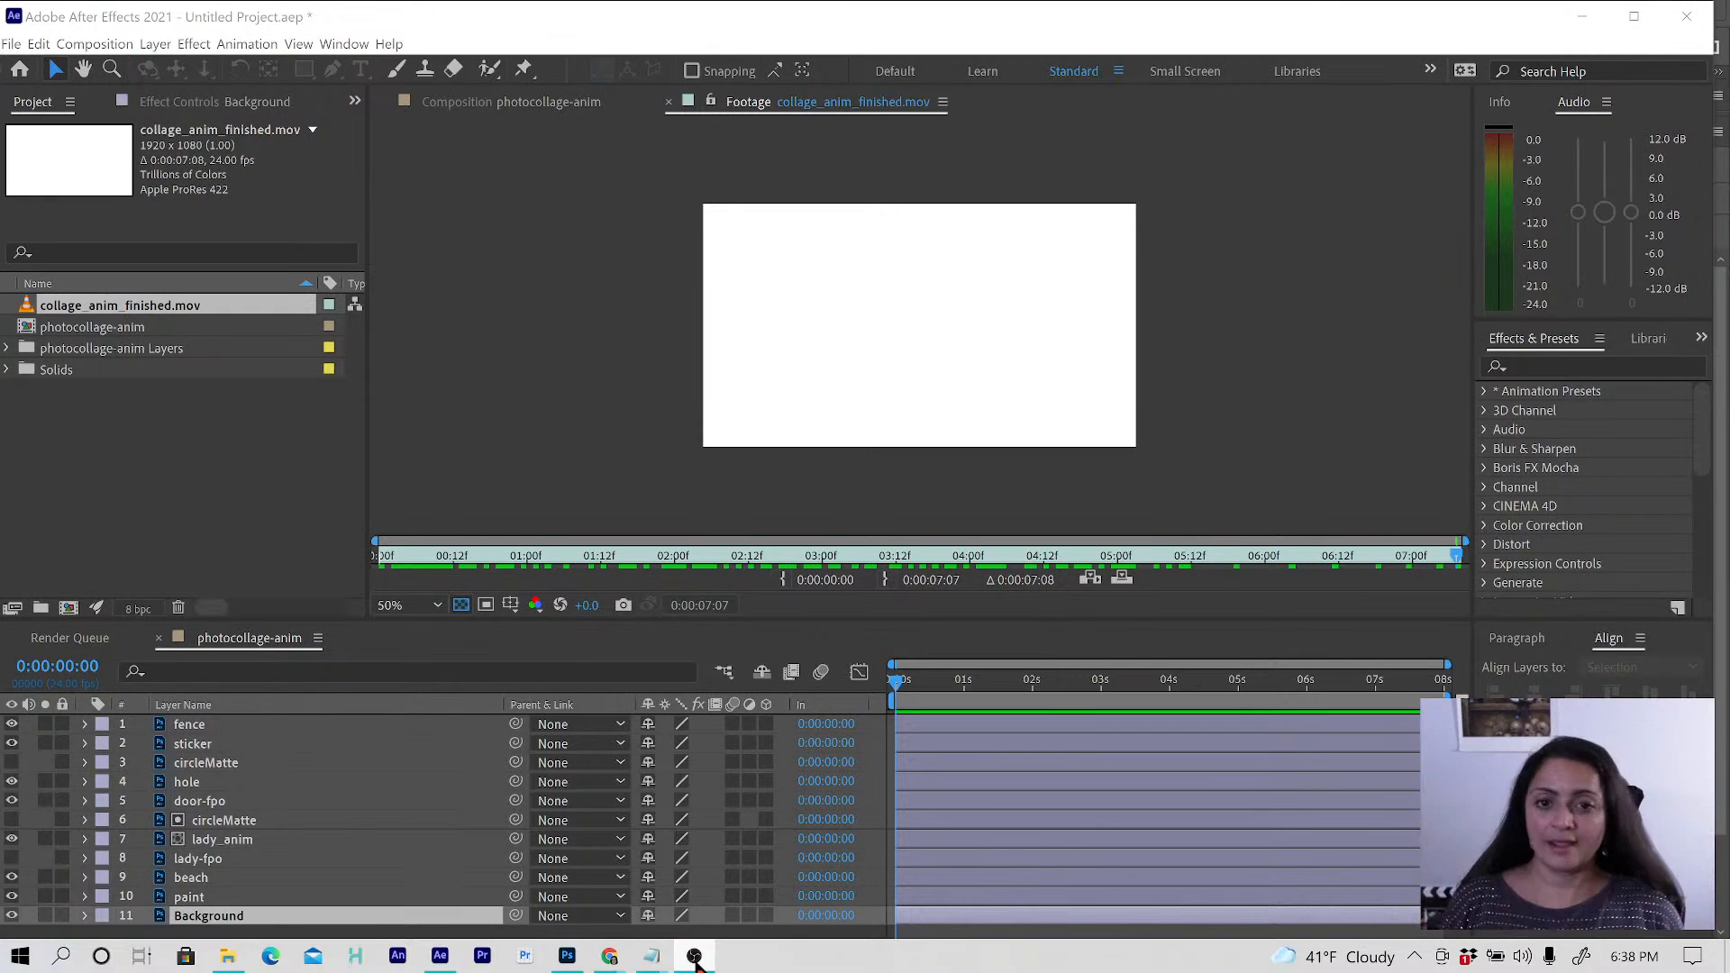
- Close the collage_anim_finished.mov footage view and hide the Parent & Link column in the photocollage-anim timeline
click(669, 101)
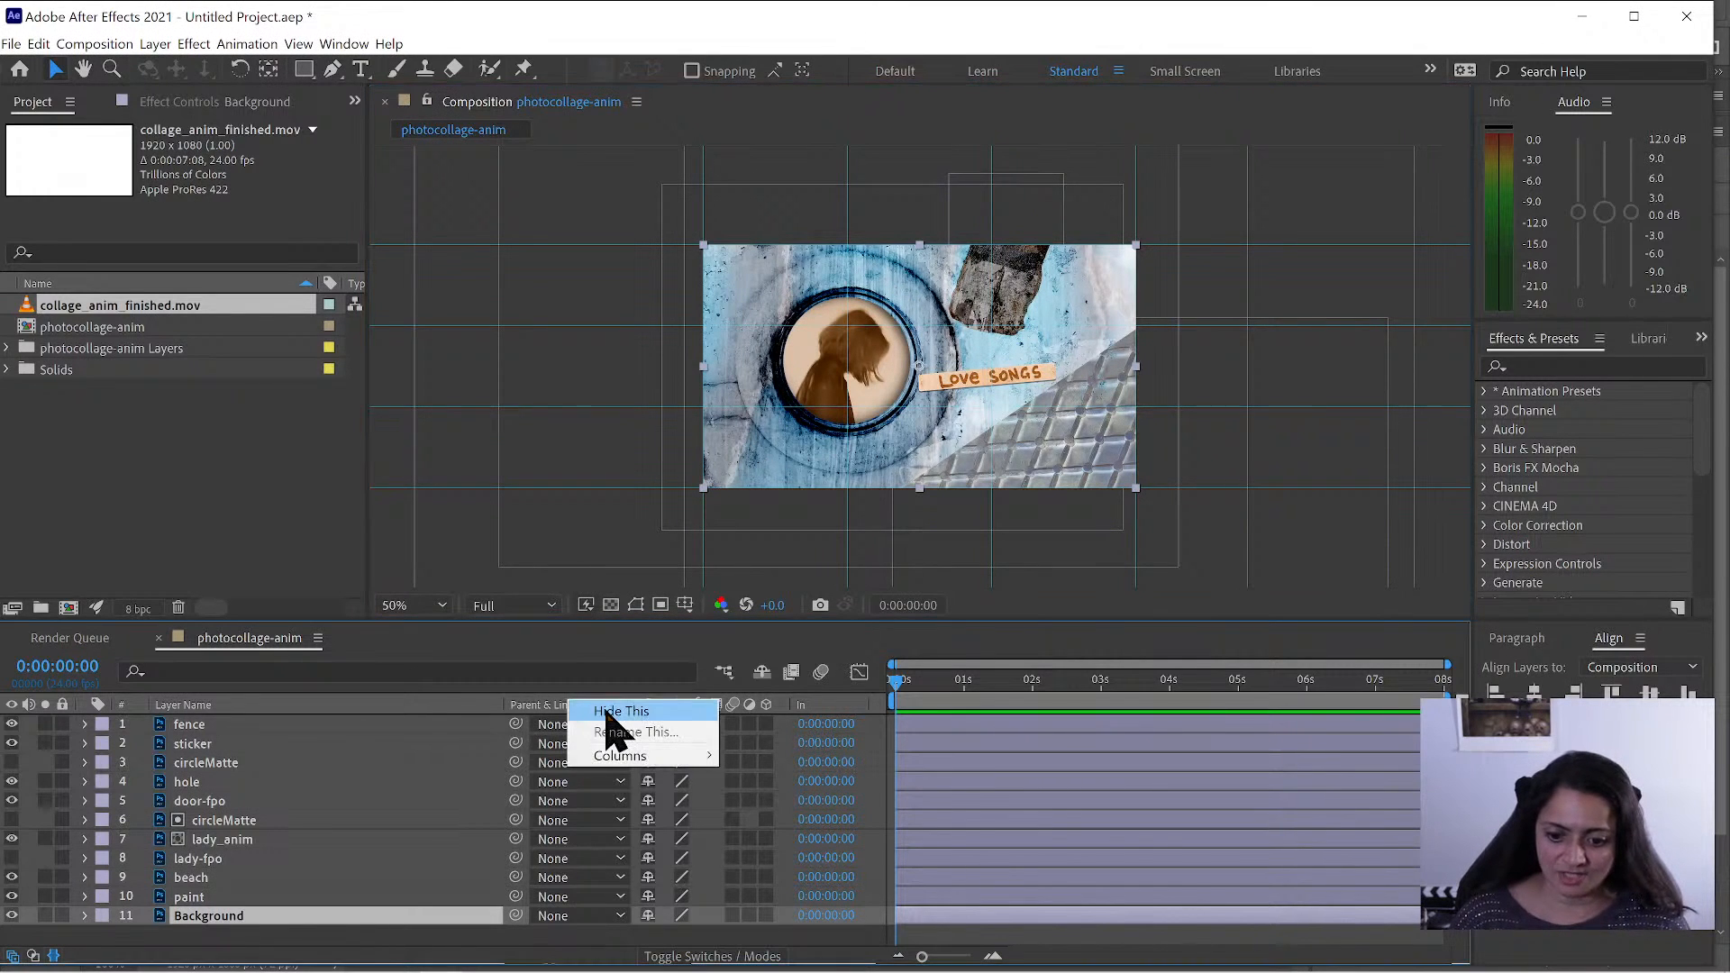
click(609, 712)
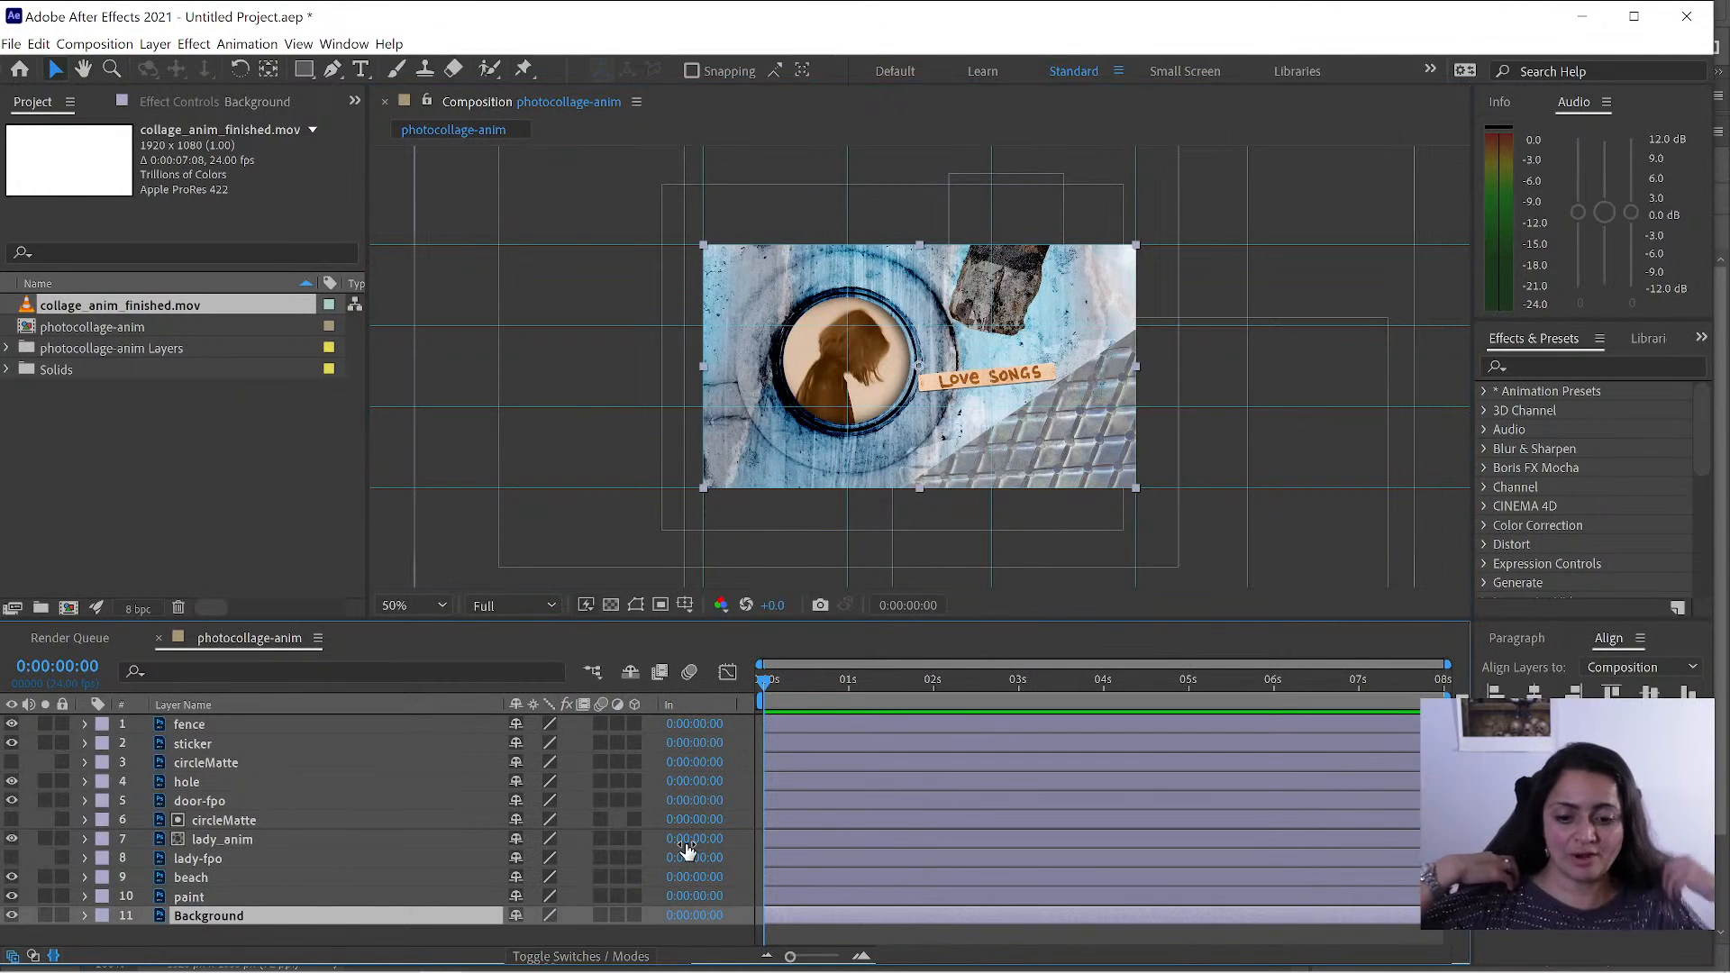
- Switch the timeline's time display from timecode to frames and return the playhead to frame 0
ctrl+click(84, 671)
ctrl+click(84, 671)
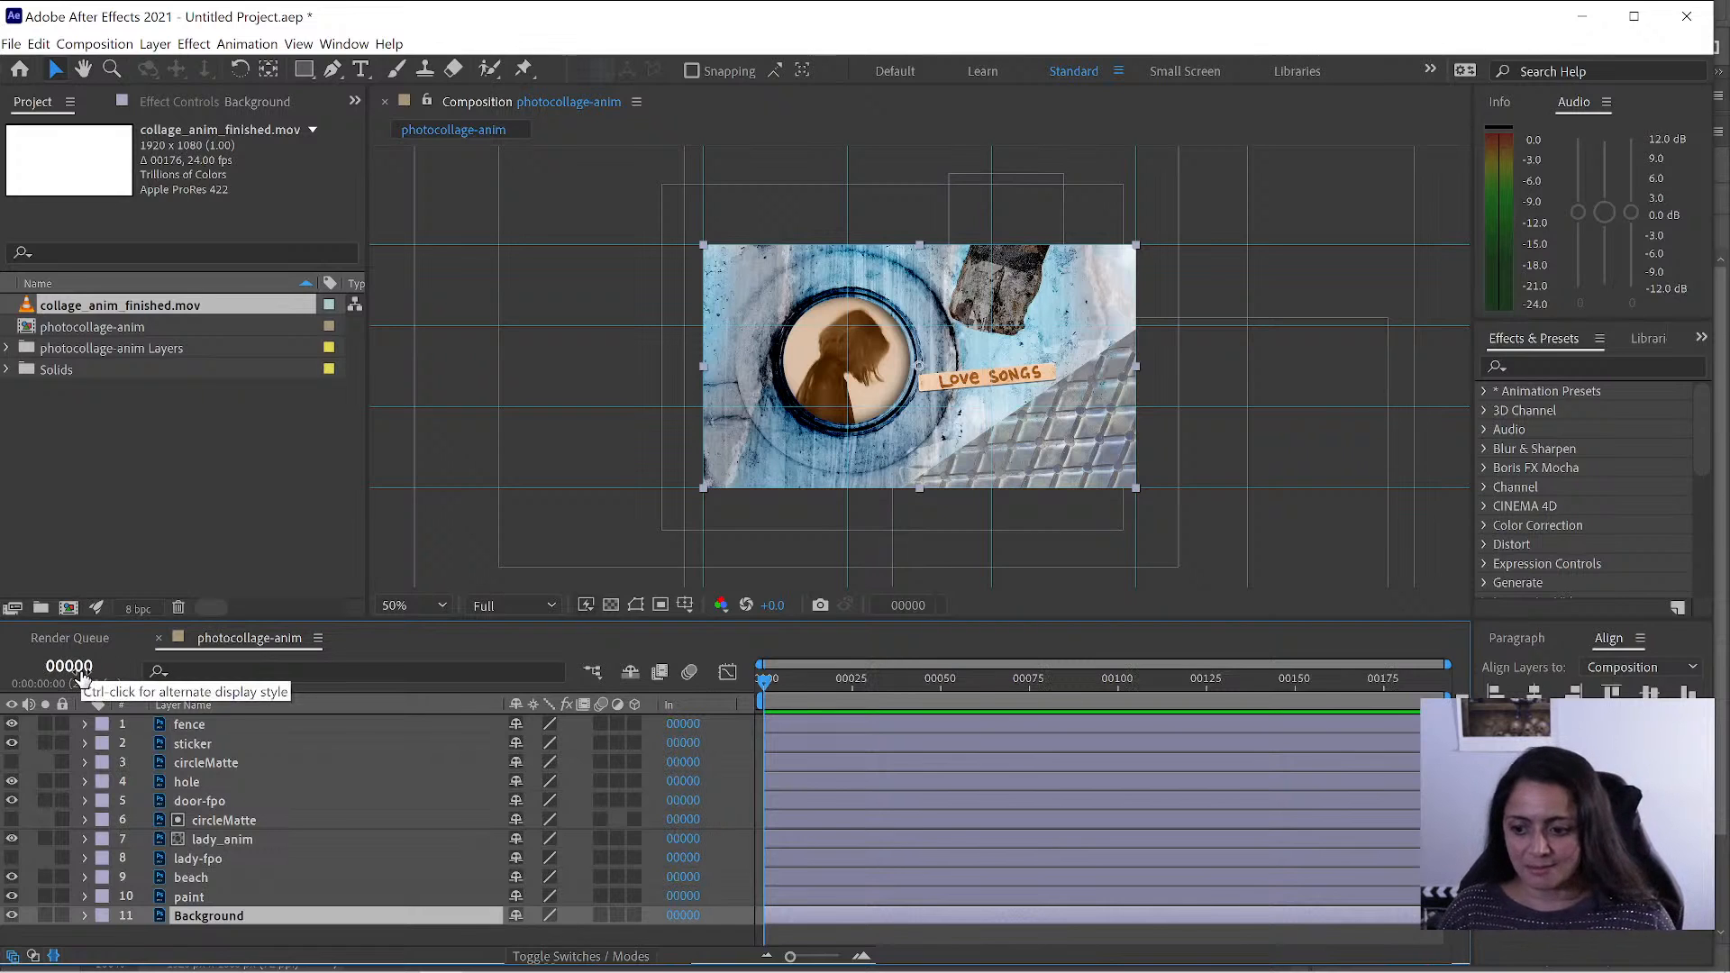
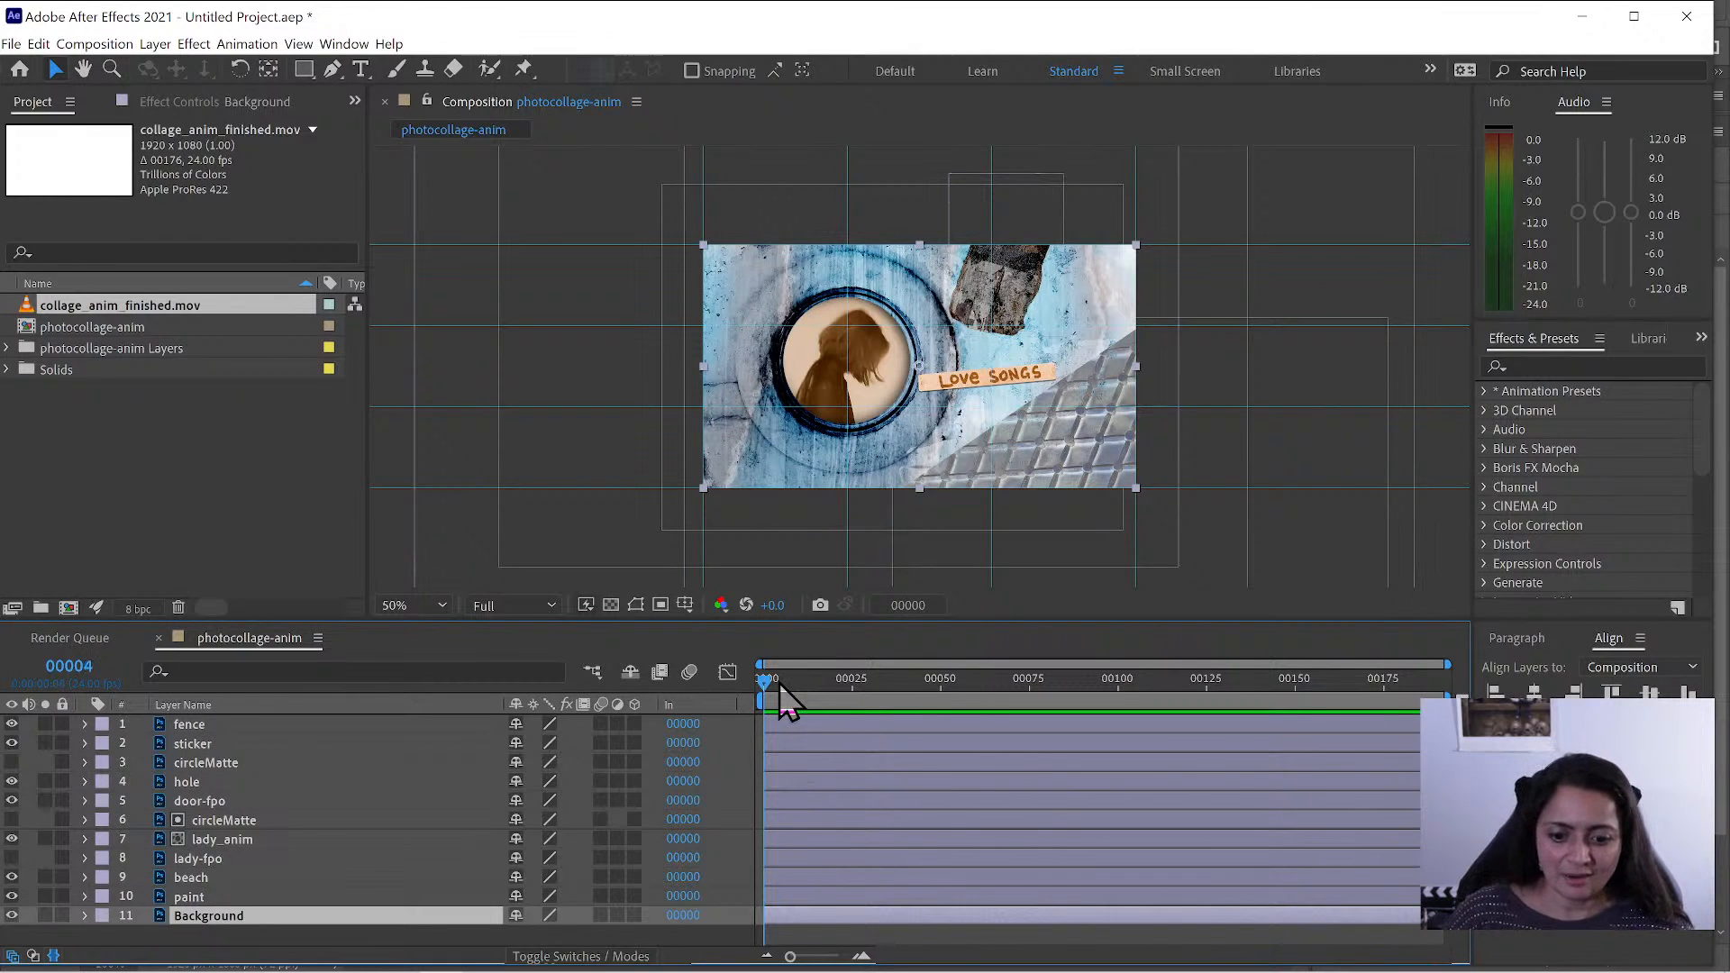
drag(780, 685, 698, 690)
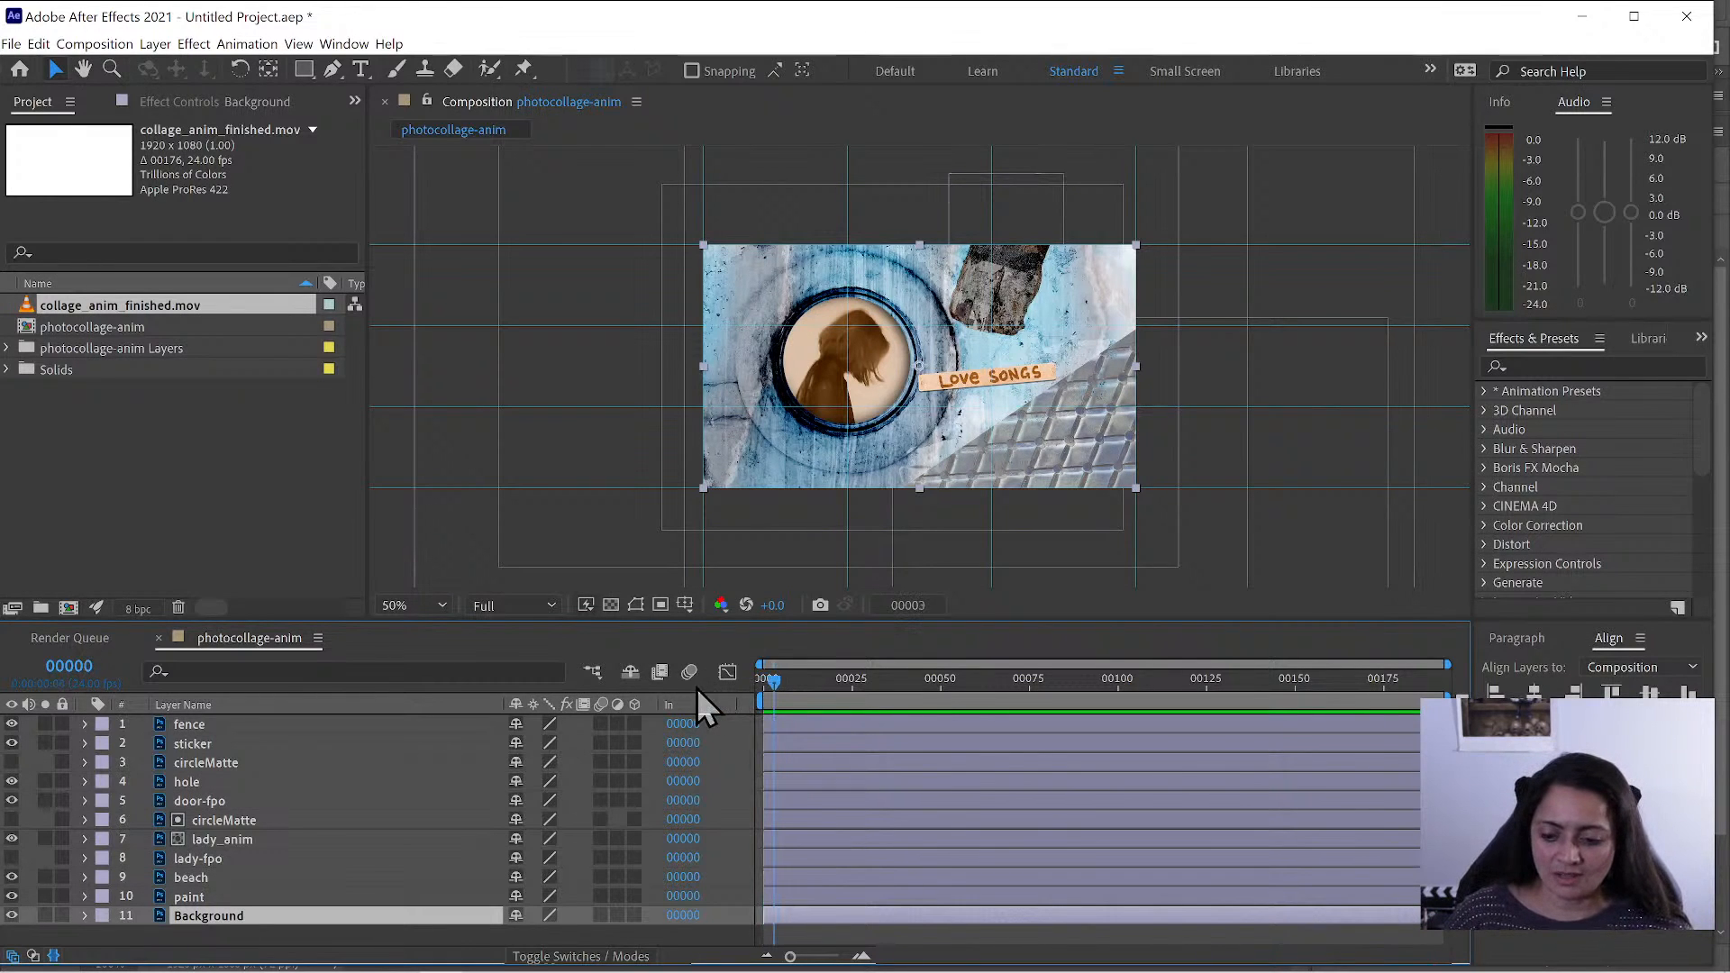
- Set the label colour of the paint, beach, lady_anim, door-fpo, hole, sticker and fence layers to Yellow
click(225, 897)
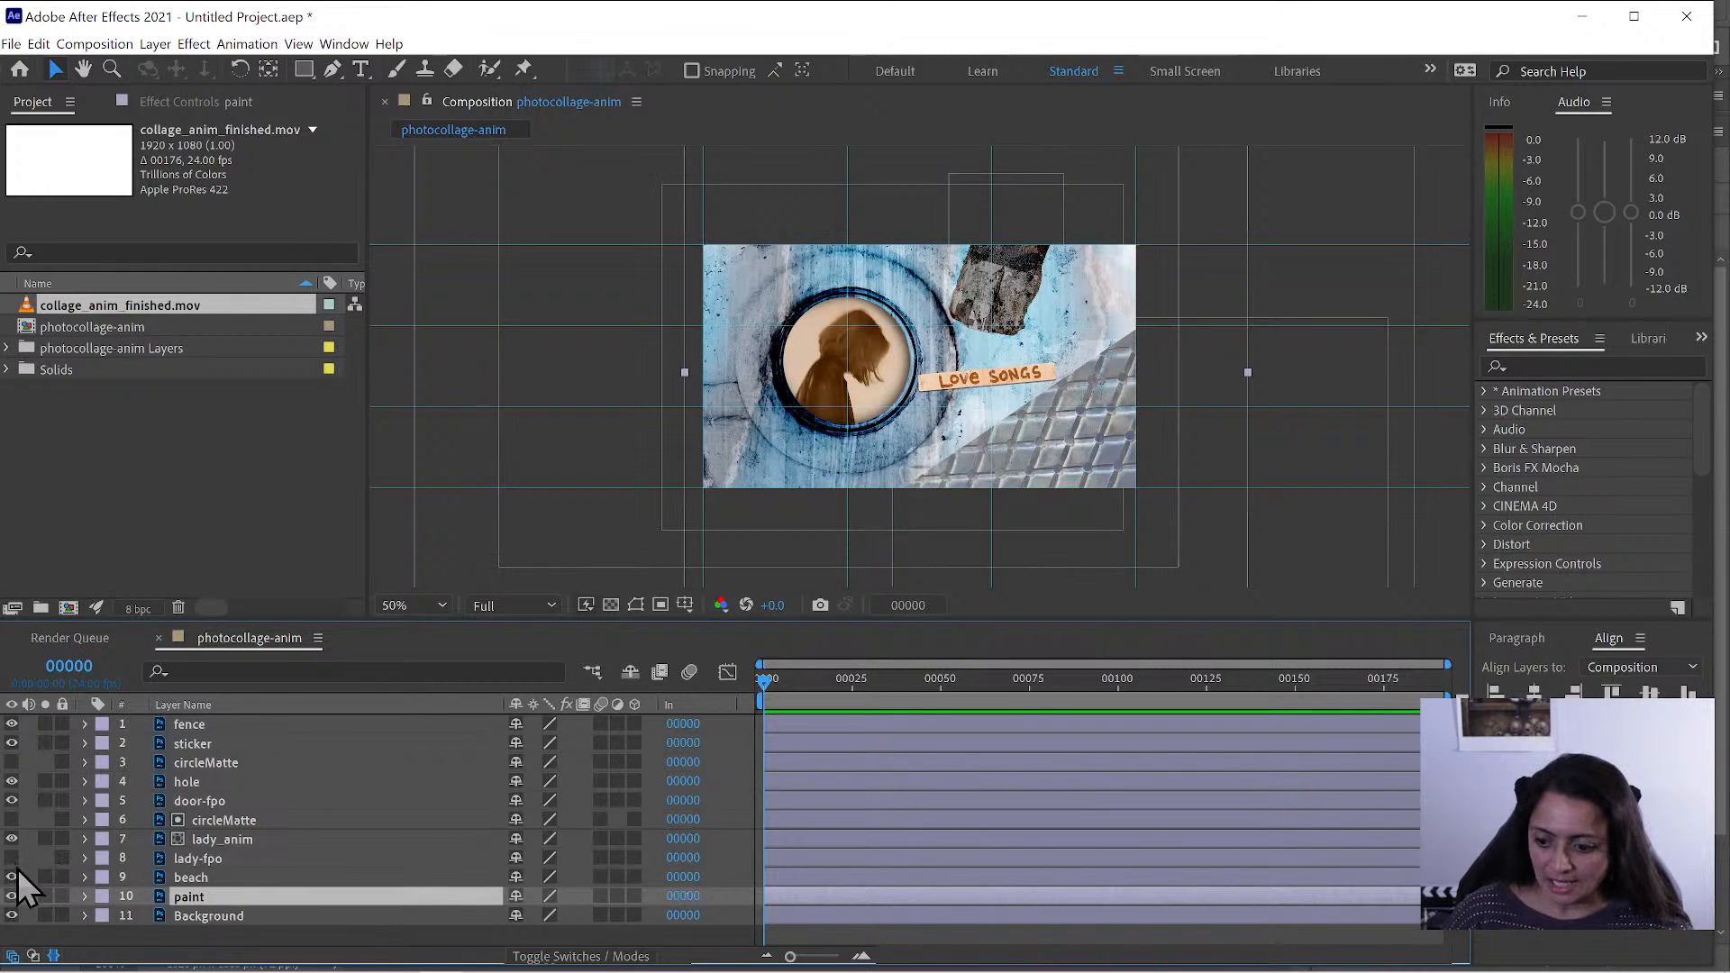
shift+click(197, 880)
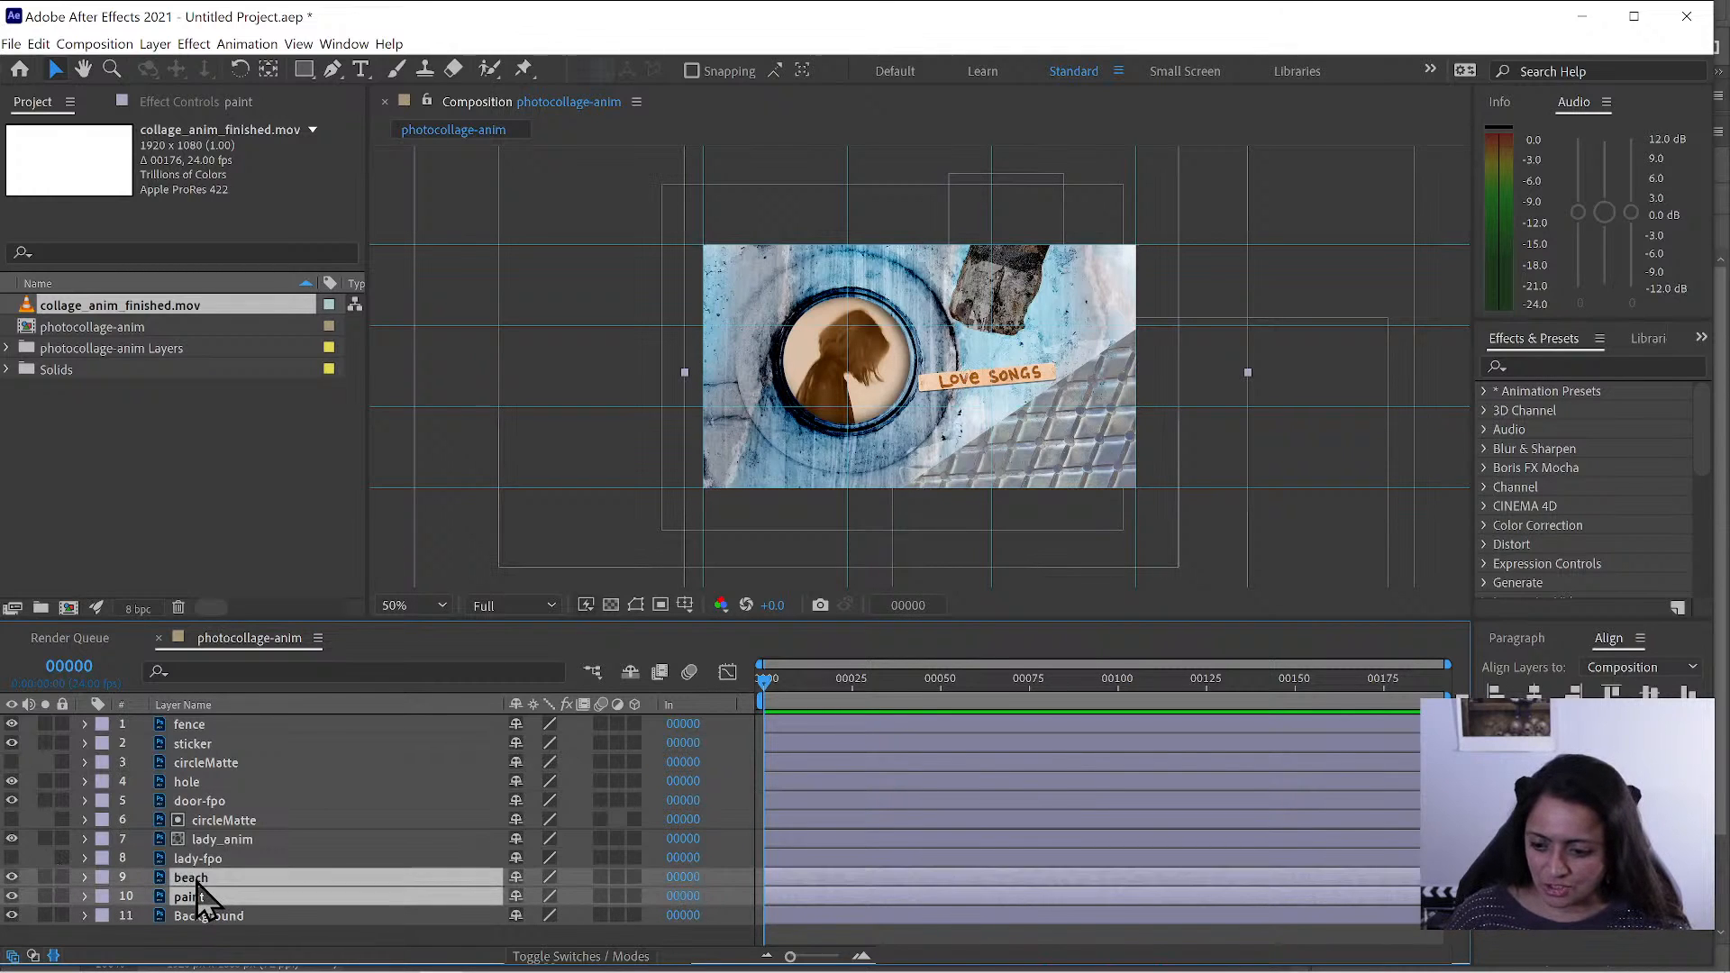
ctrl+click(213, 840)
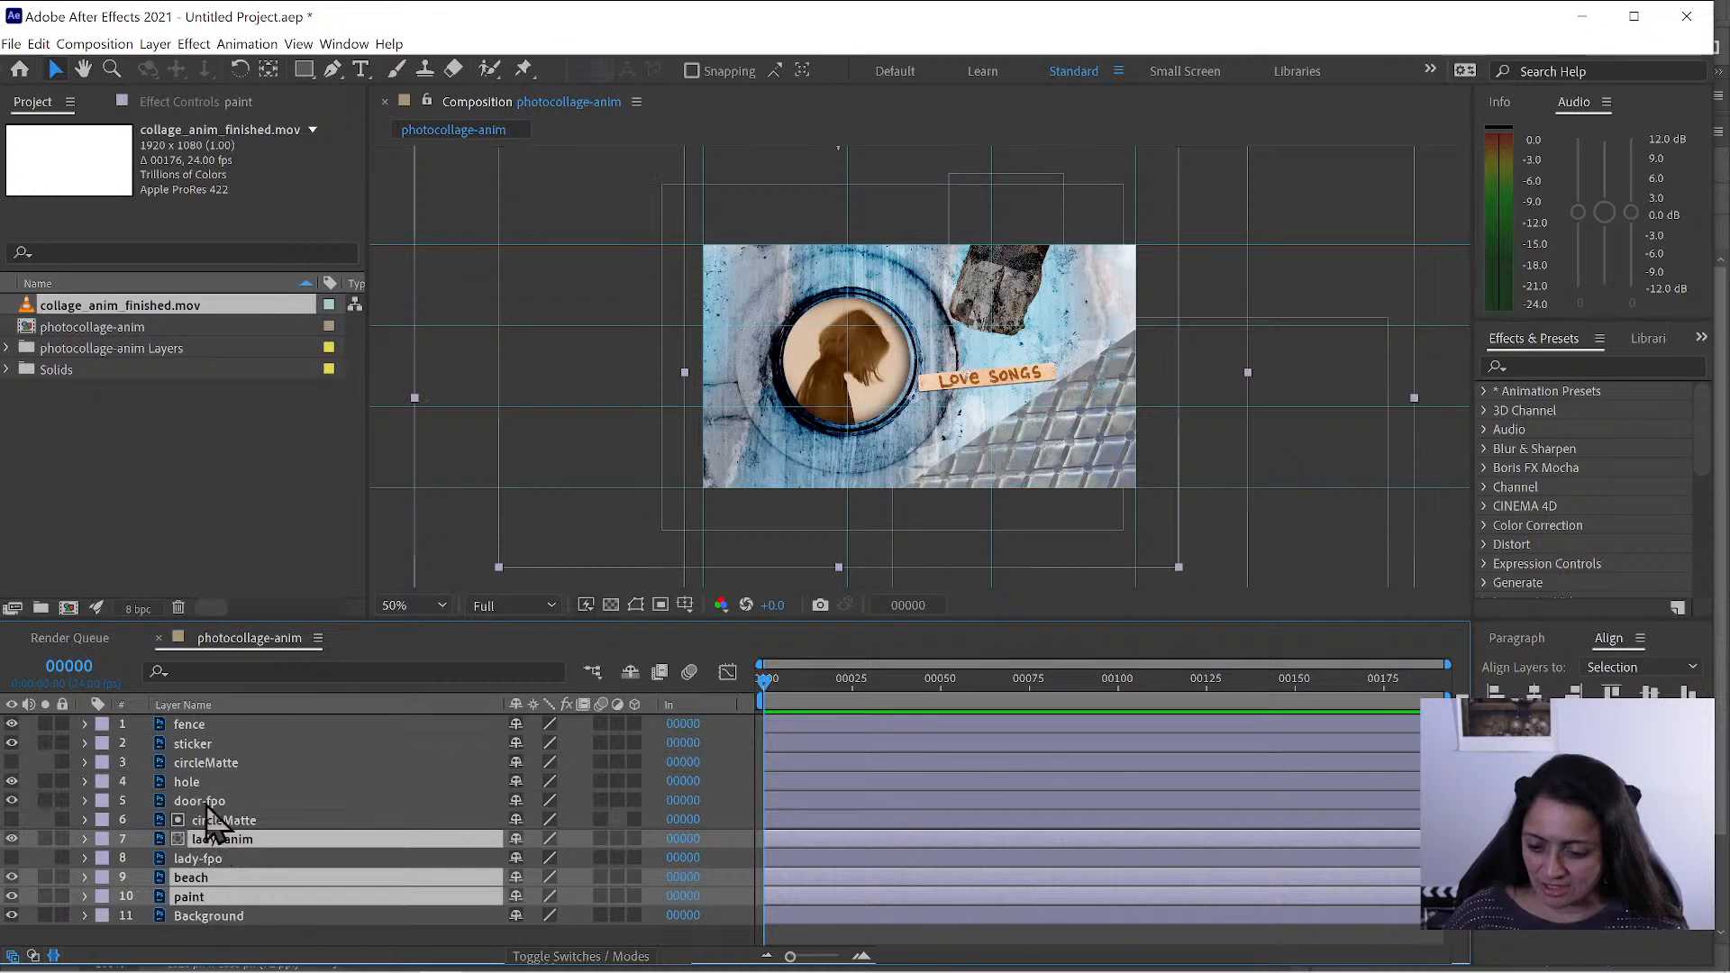
ctrl+click(203, 801)
ctrl+click(202, 783)
ctrl+click(201, 743)
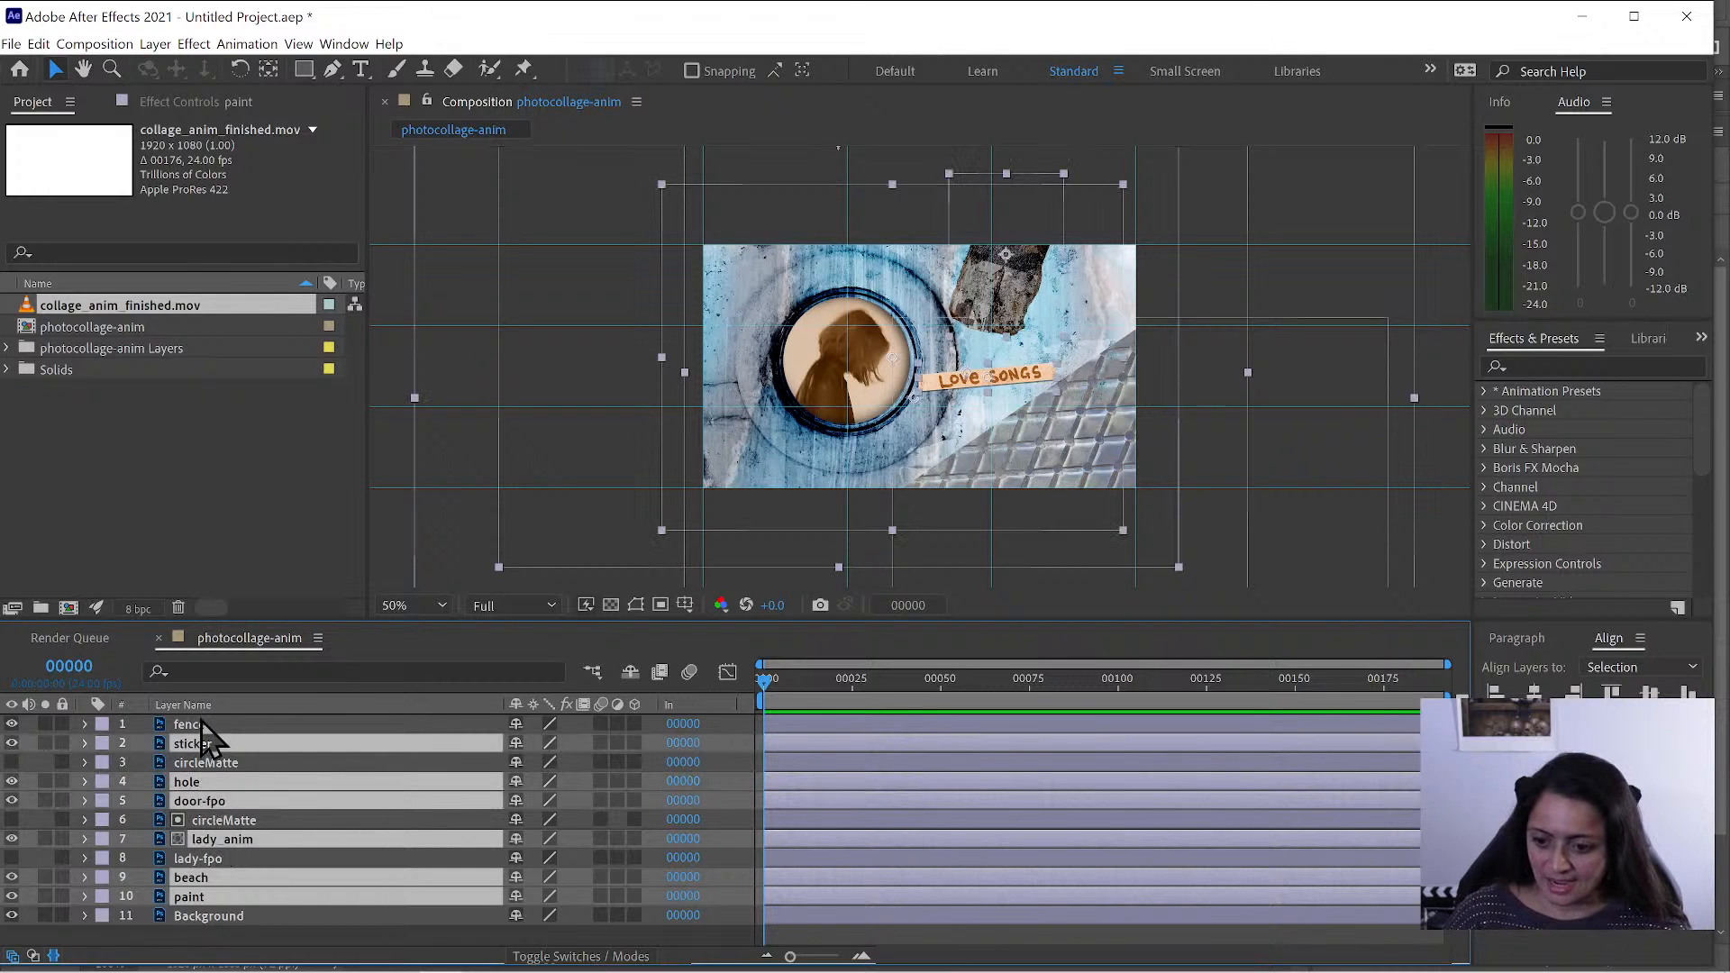
ctrl+click(201, 725)
click(103, 726)
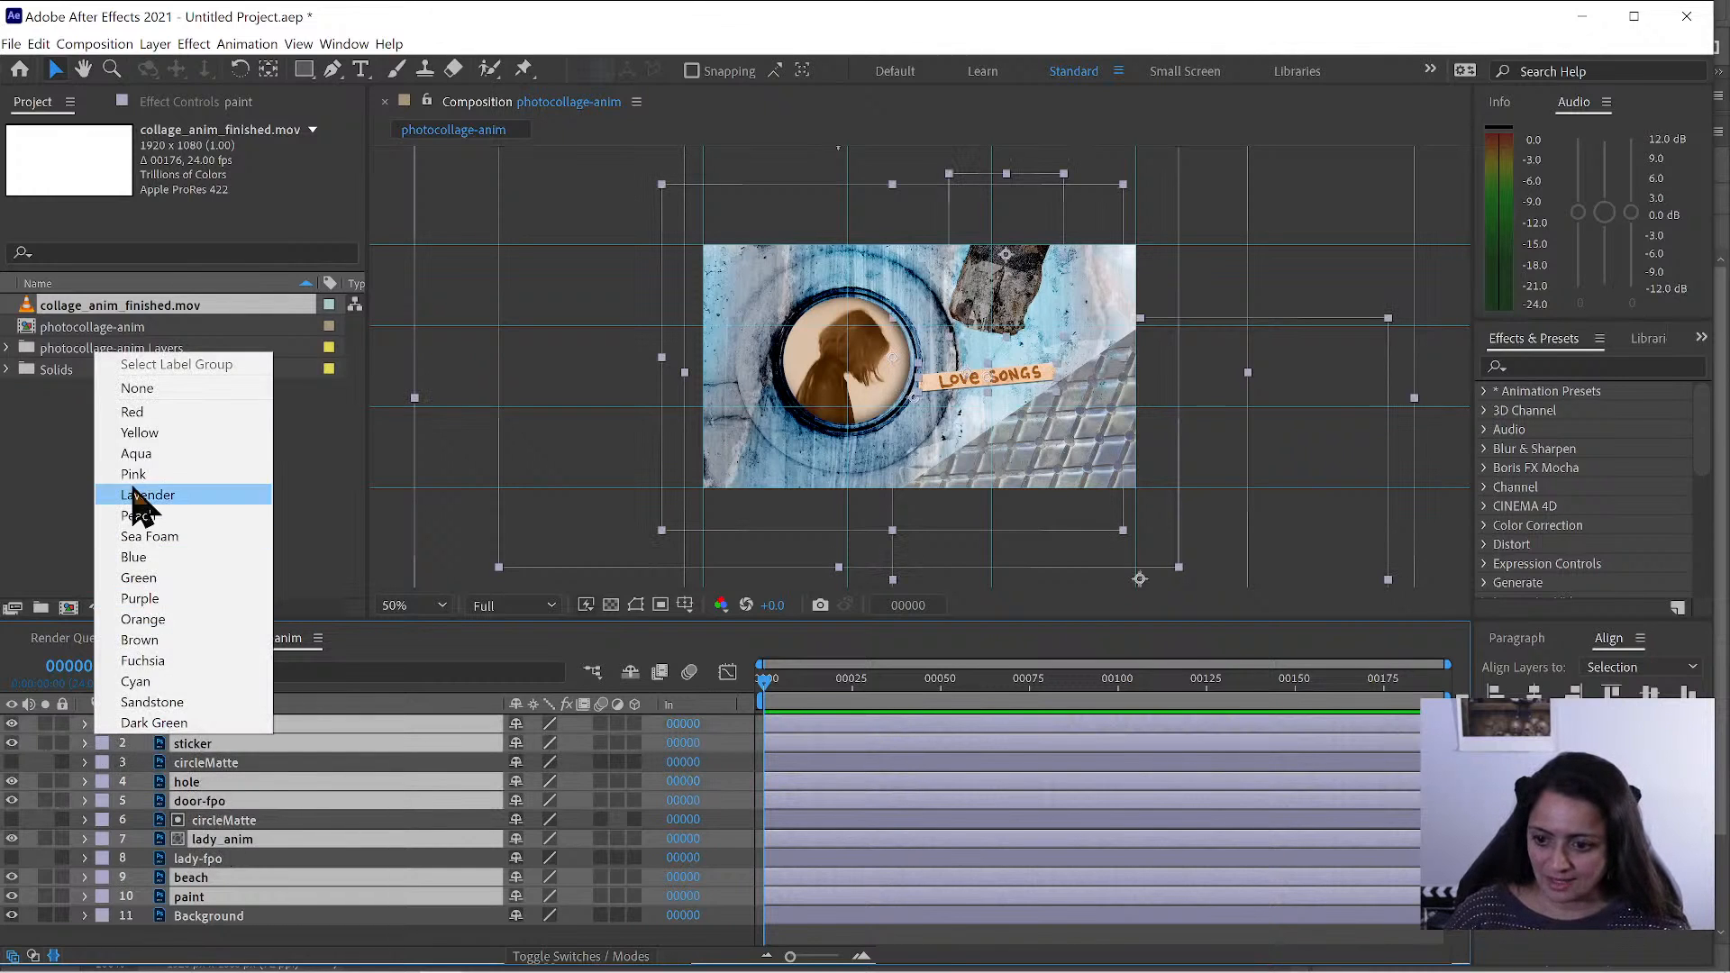
click(165, 437)
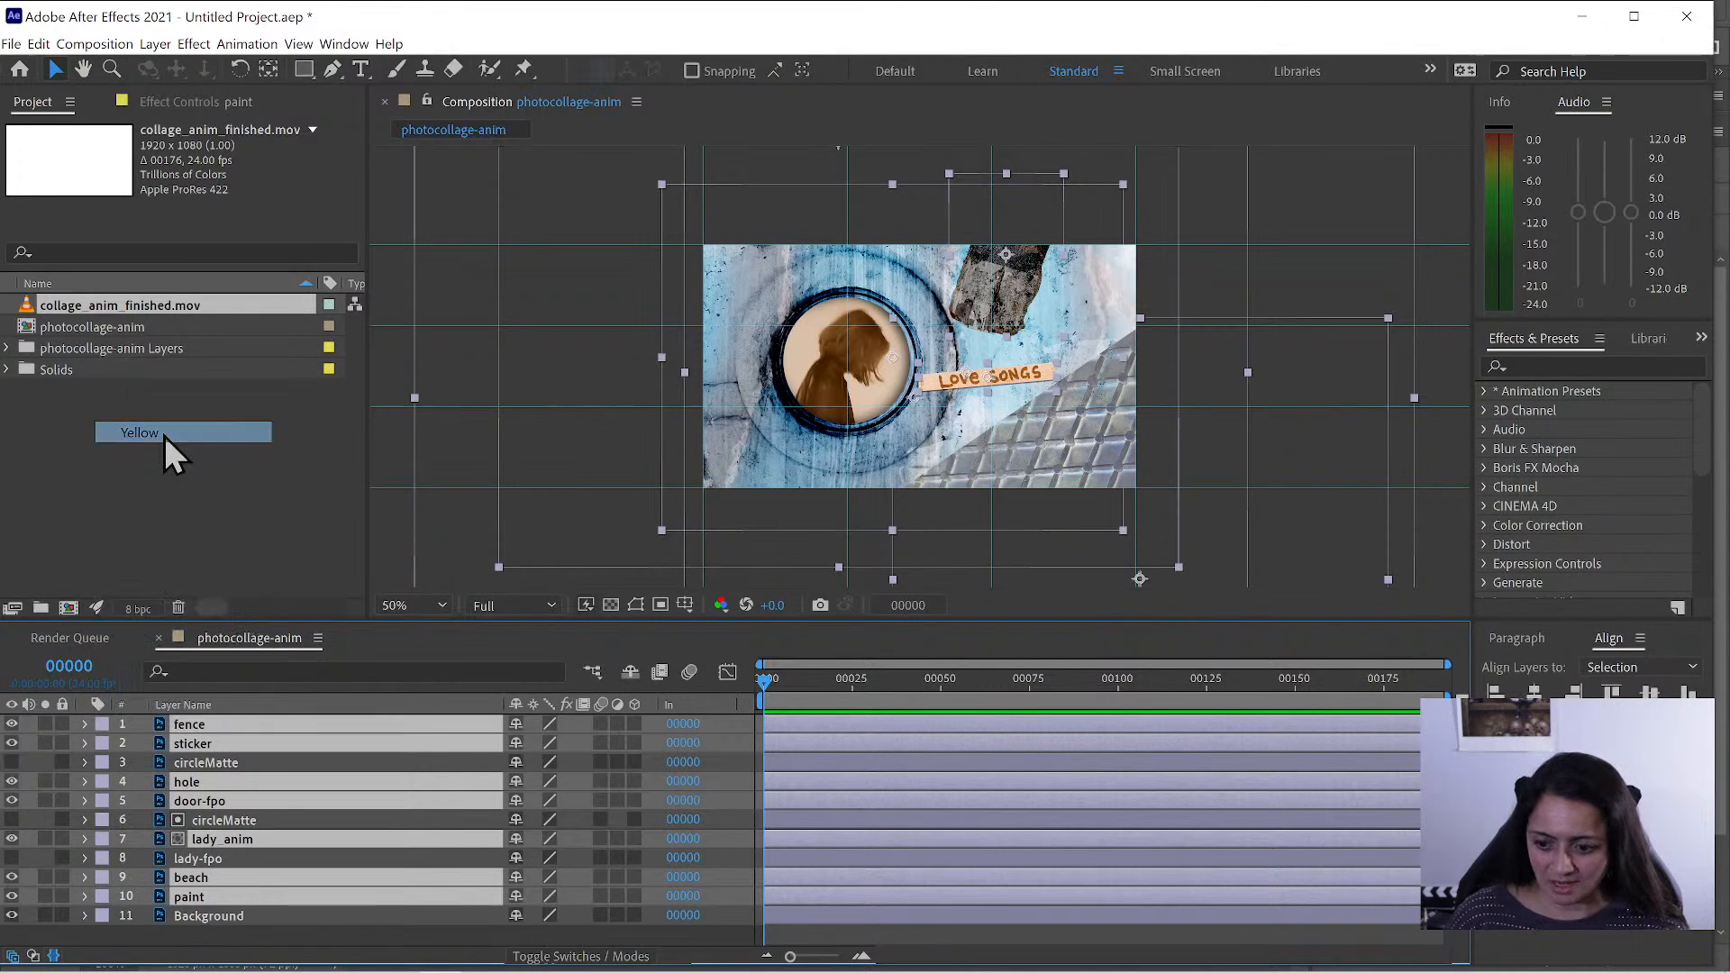
- Hide every layer except Background, and make the paint layer visible again
alt+click(11, 916)
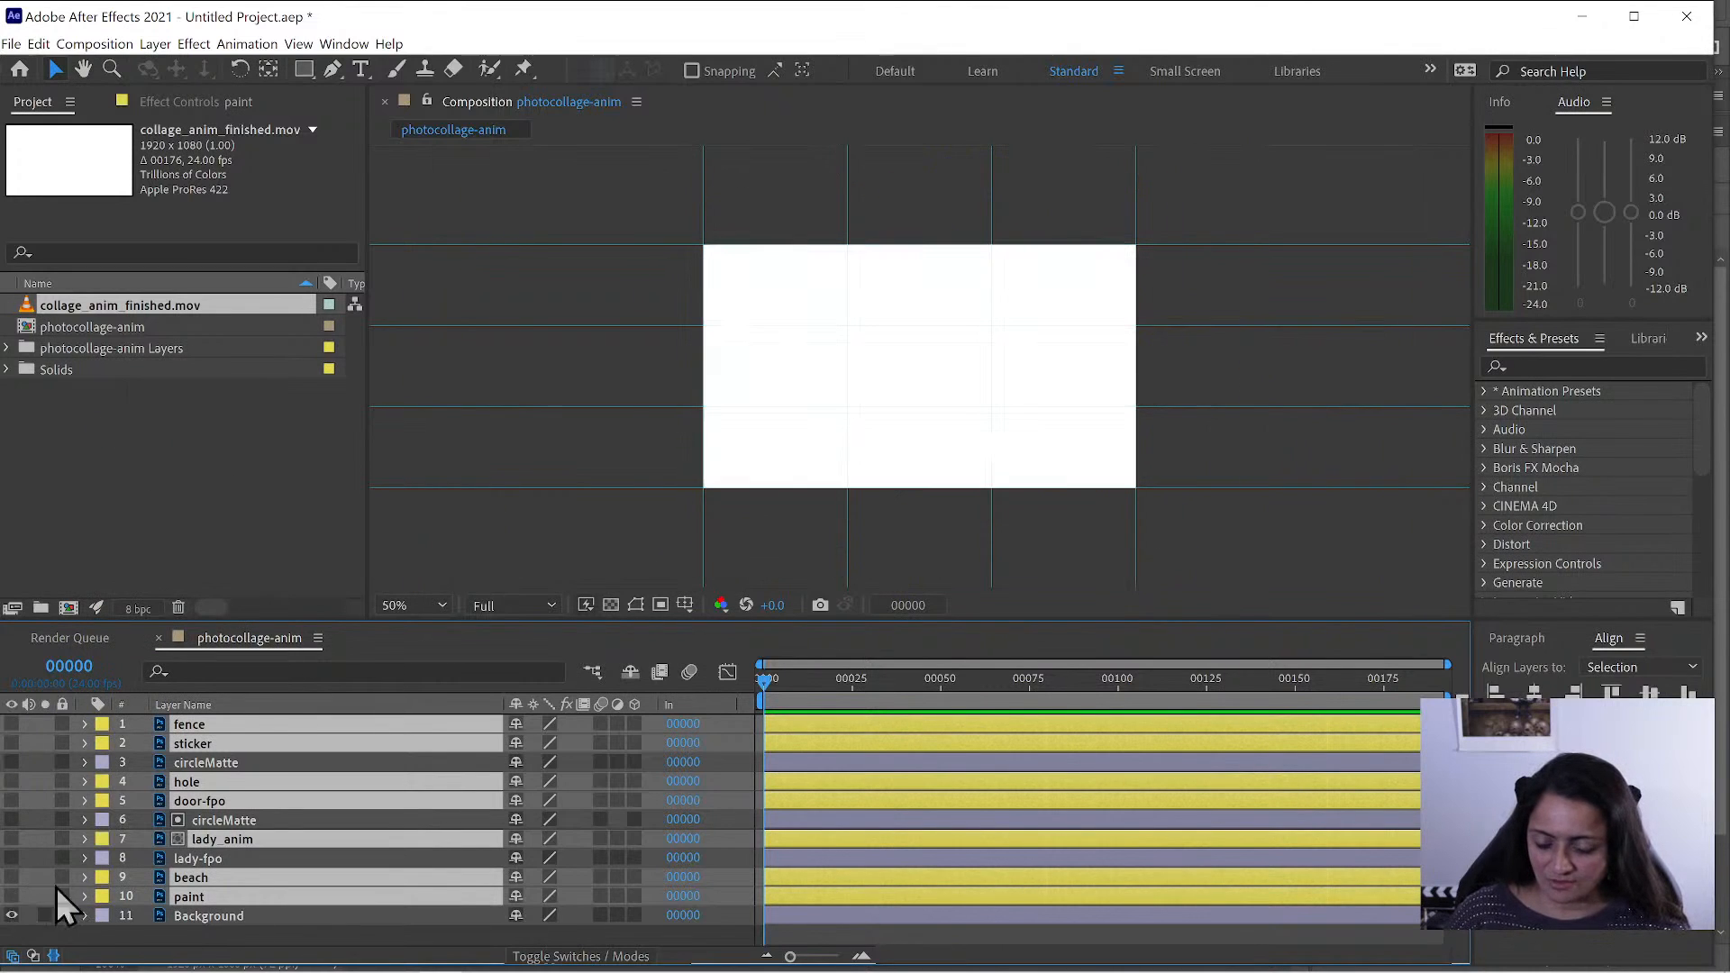
click(205, 937)
click(208, 918)
click(213, 901)
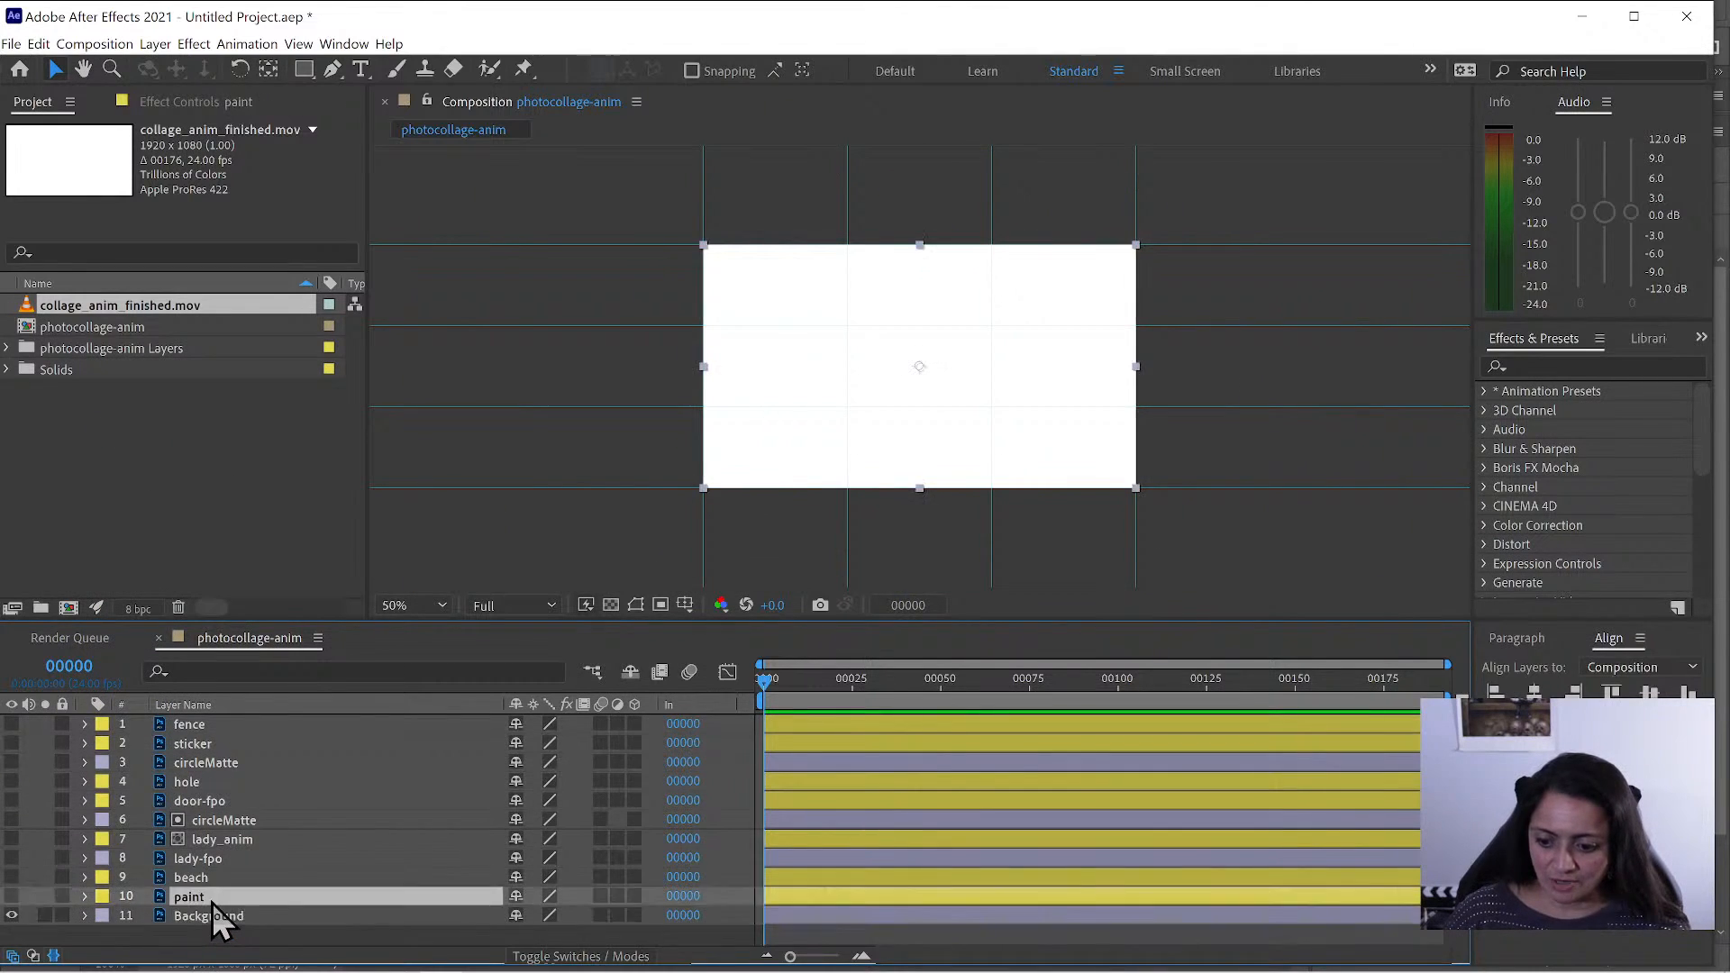
click(12, 897)
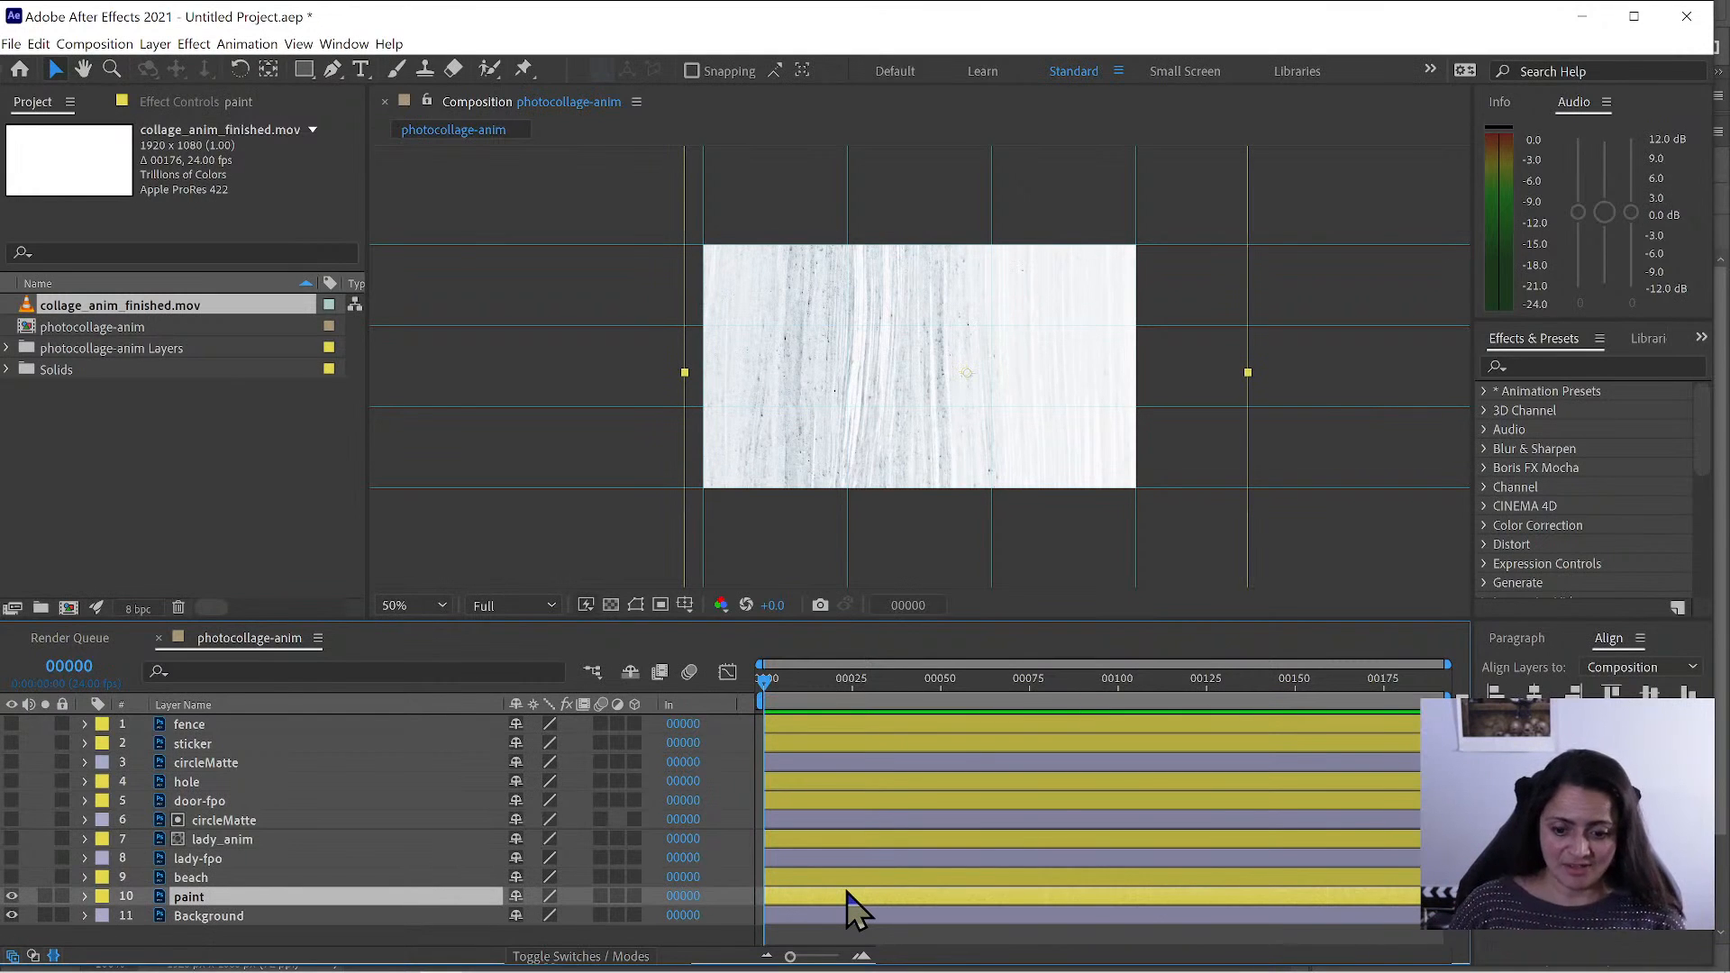
- Set the paint layer's in time to frame 30 and scrub around that frame to check where it appears
click(688, 899)
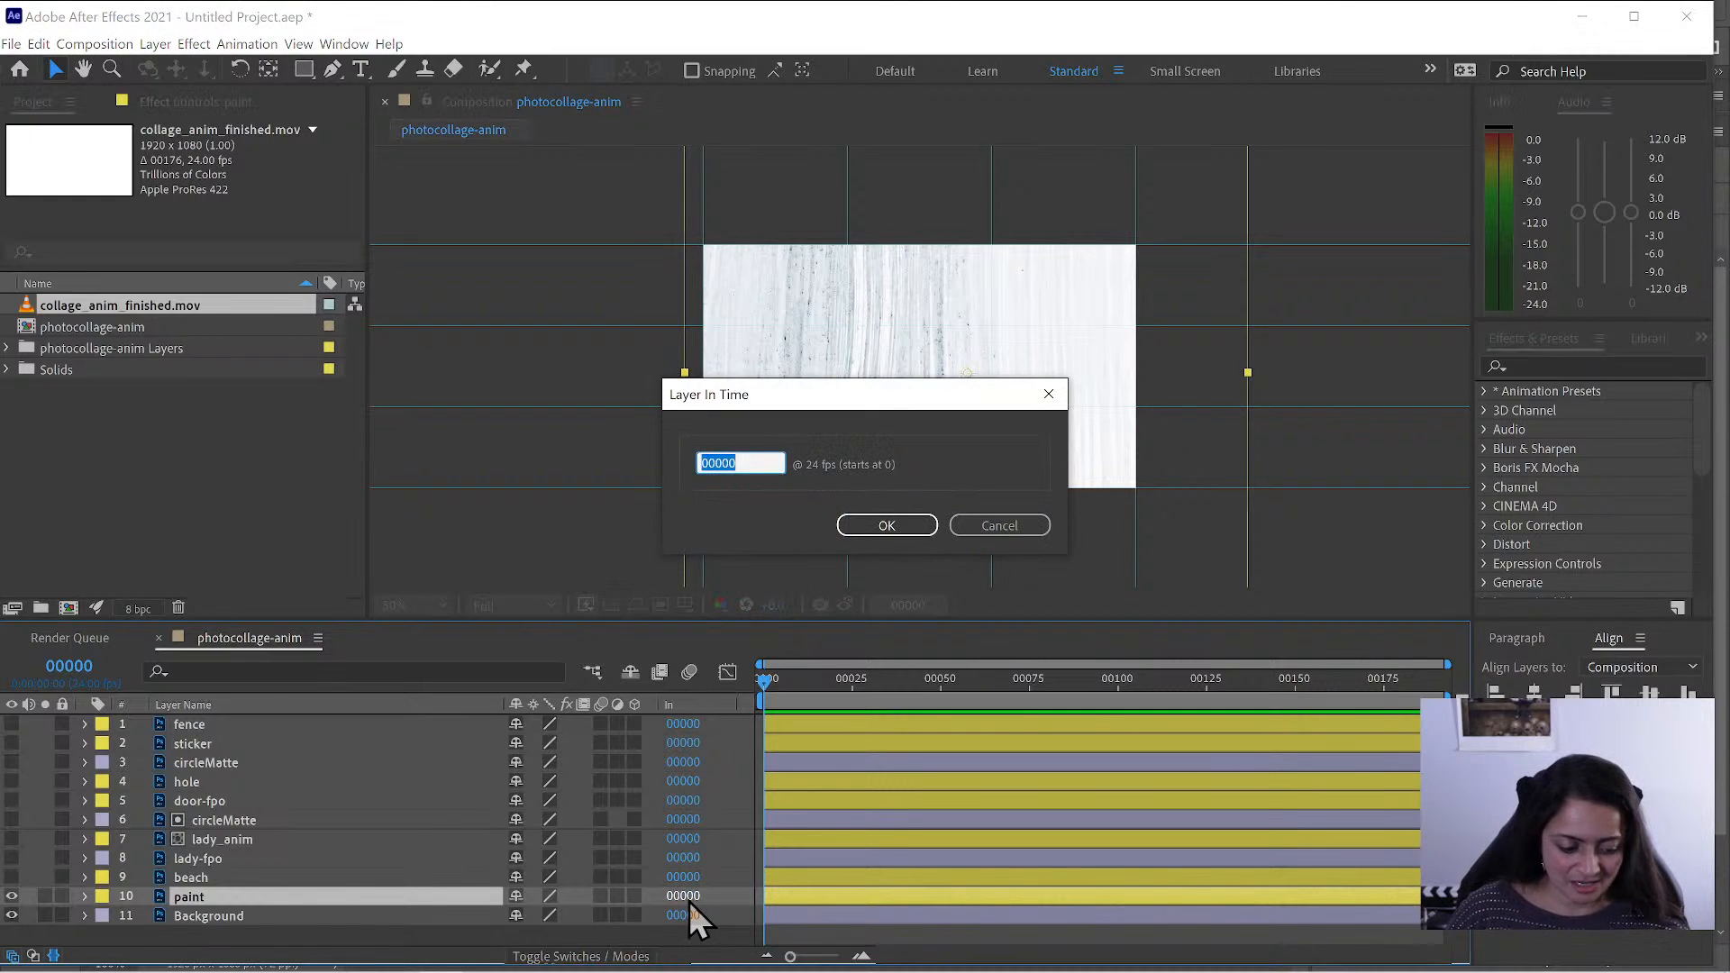
text(30)
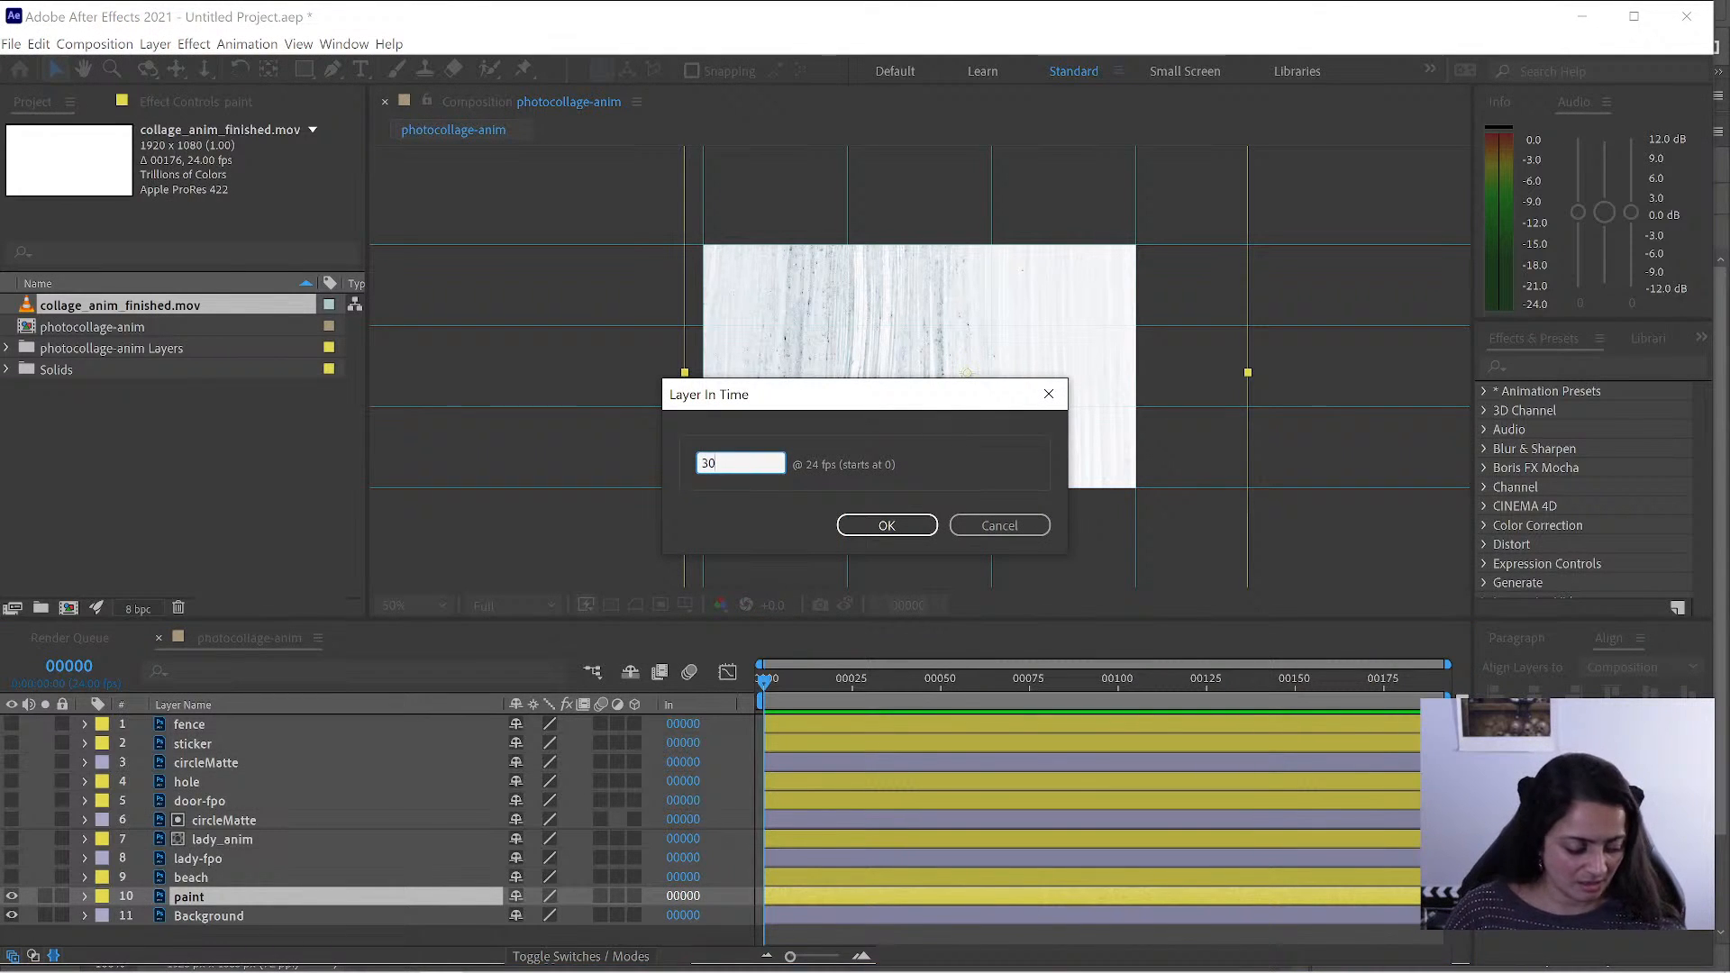
key(Return)
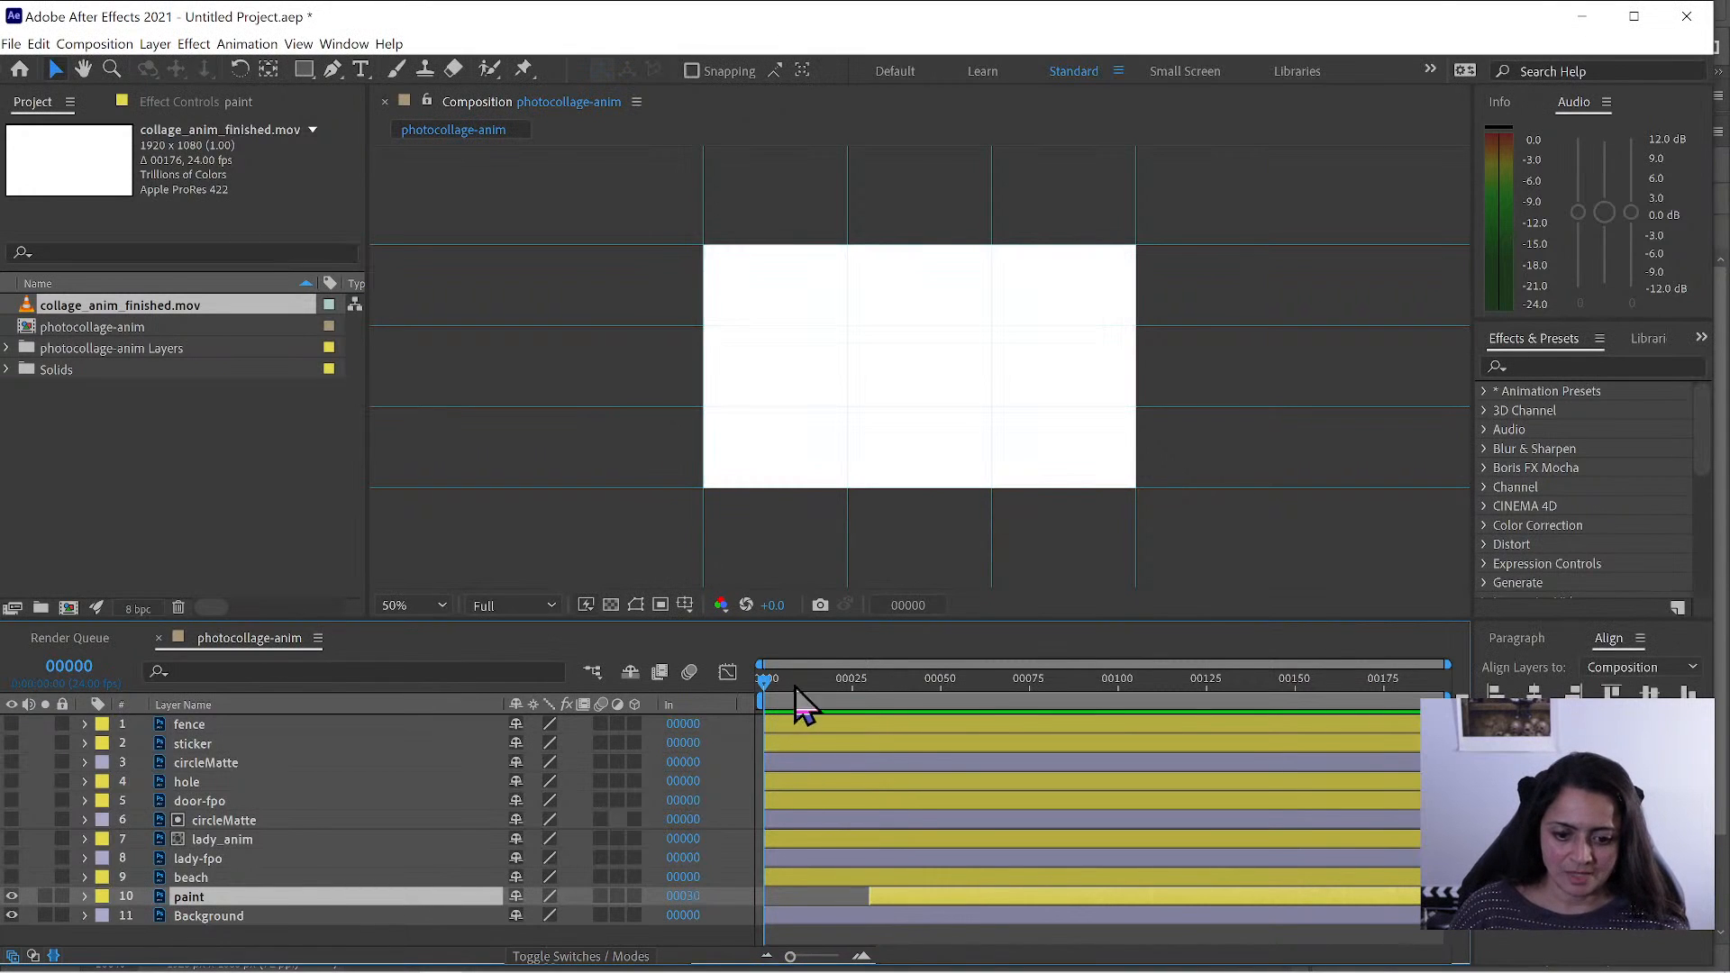
mouse_move(795, 685)
mouse_down()
mouse_move(987, 703)
mouse_move(928, 707)
mouse_move(928, 721)
mouse_up()
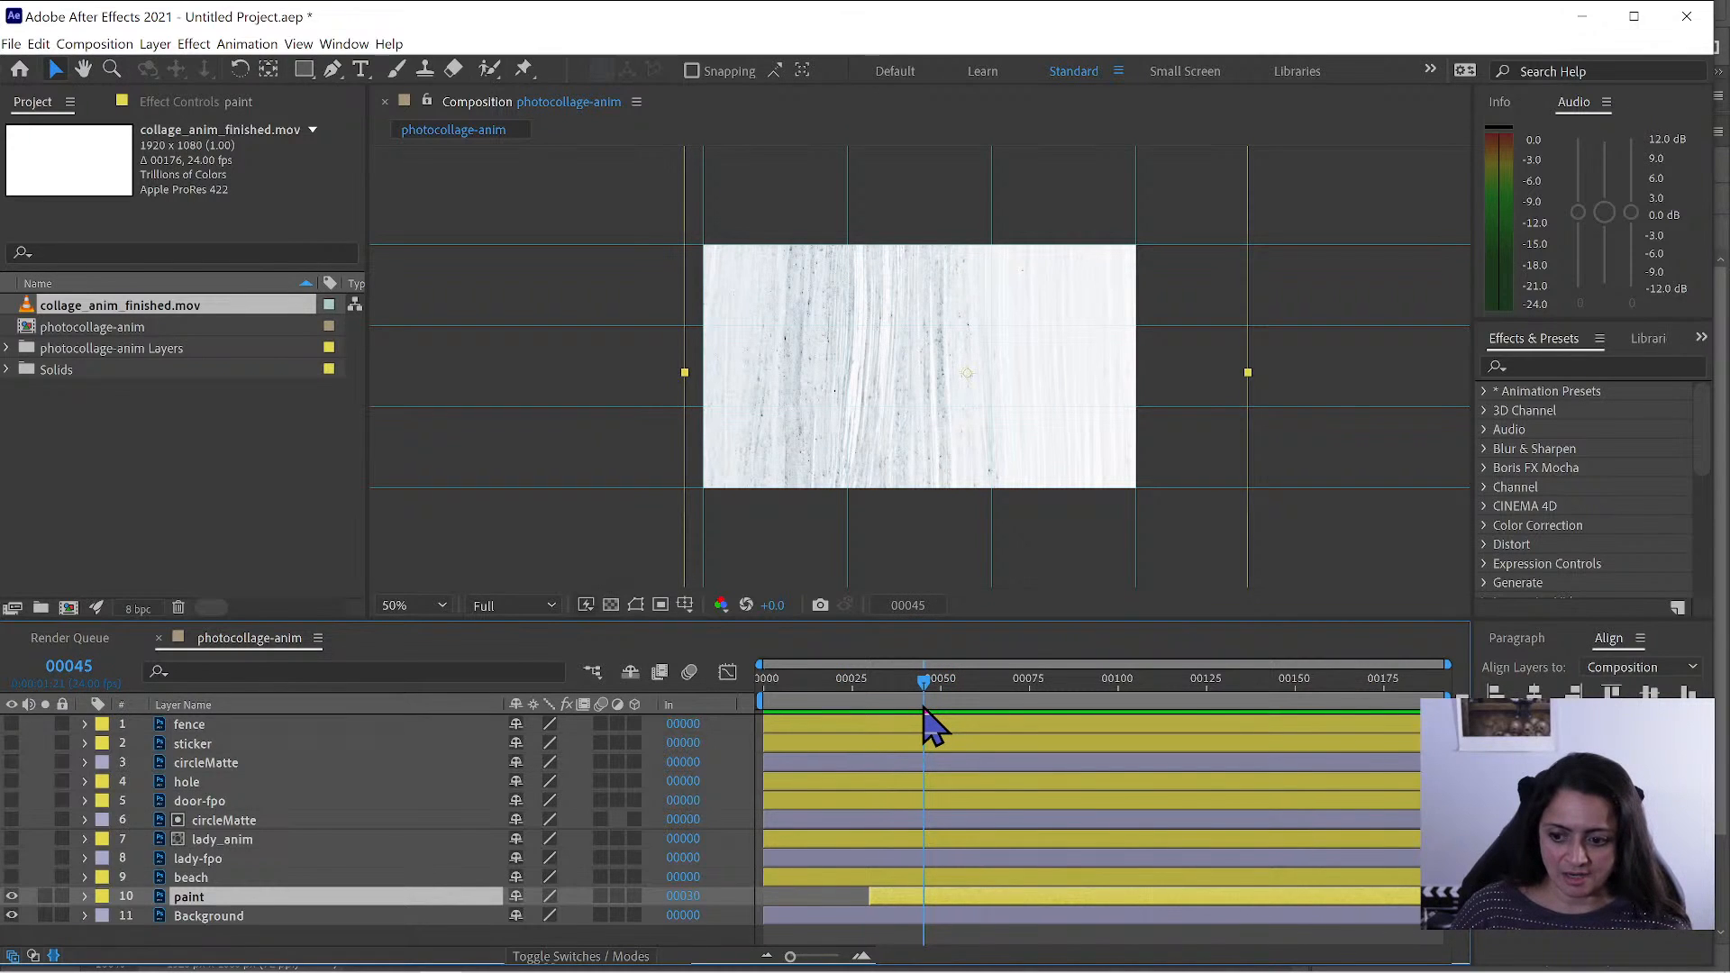
drag(924, 712, 872, 721)
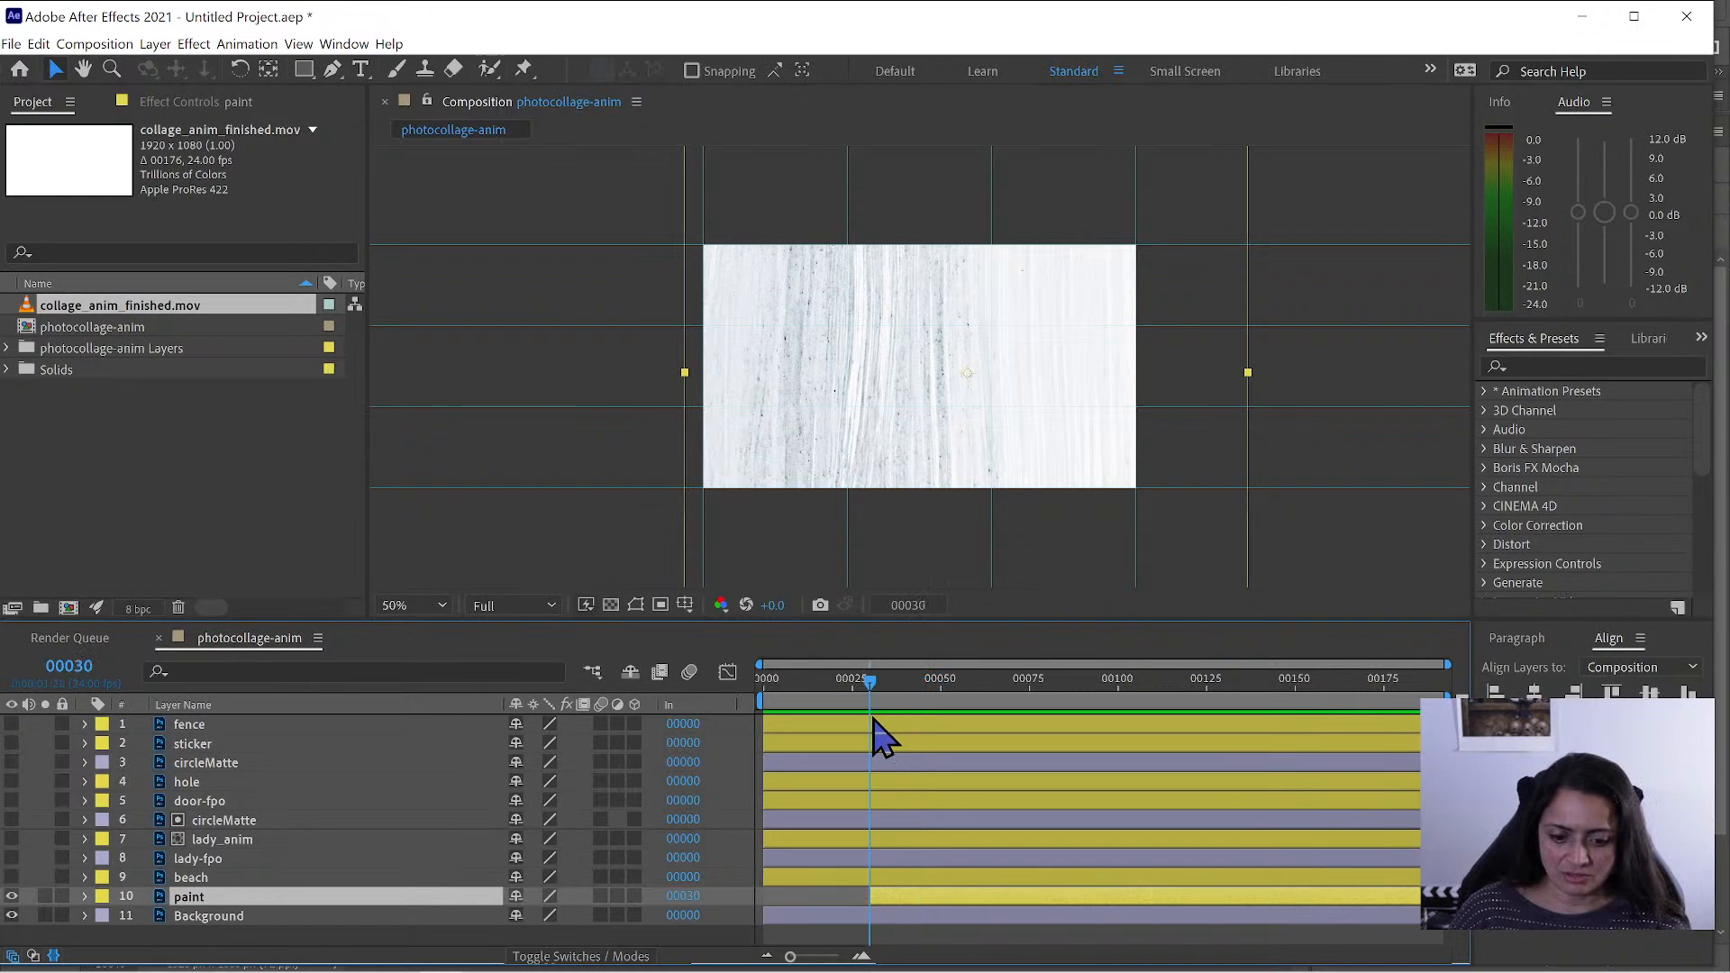
- Move the playhead to frame 55 and make the hole layer visible
click(79, 669)
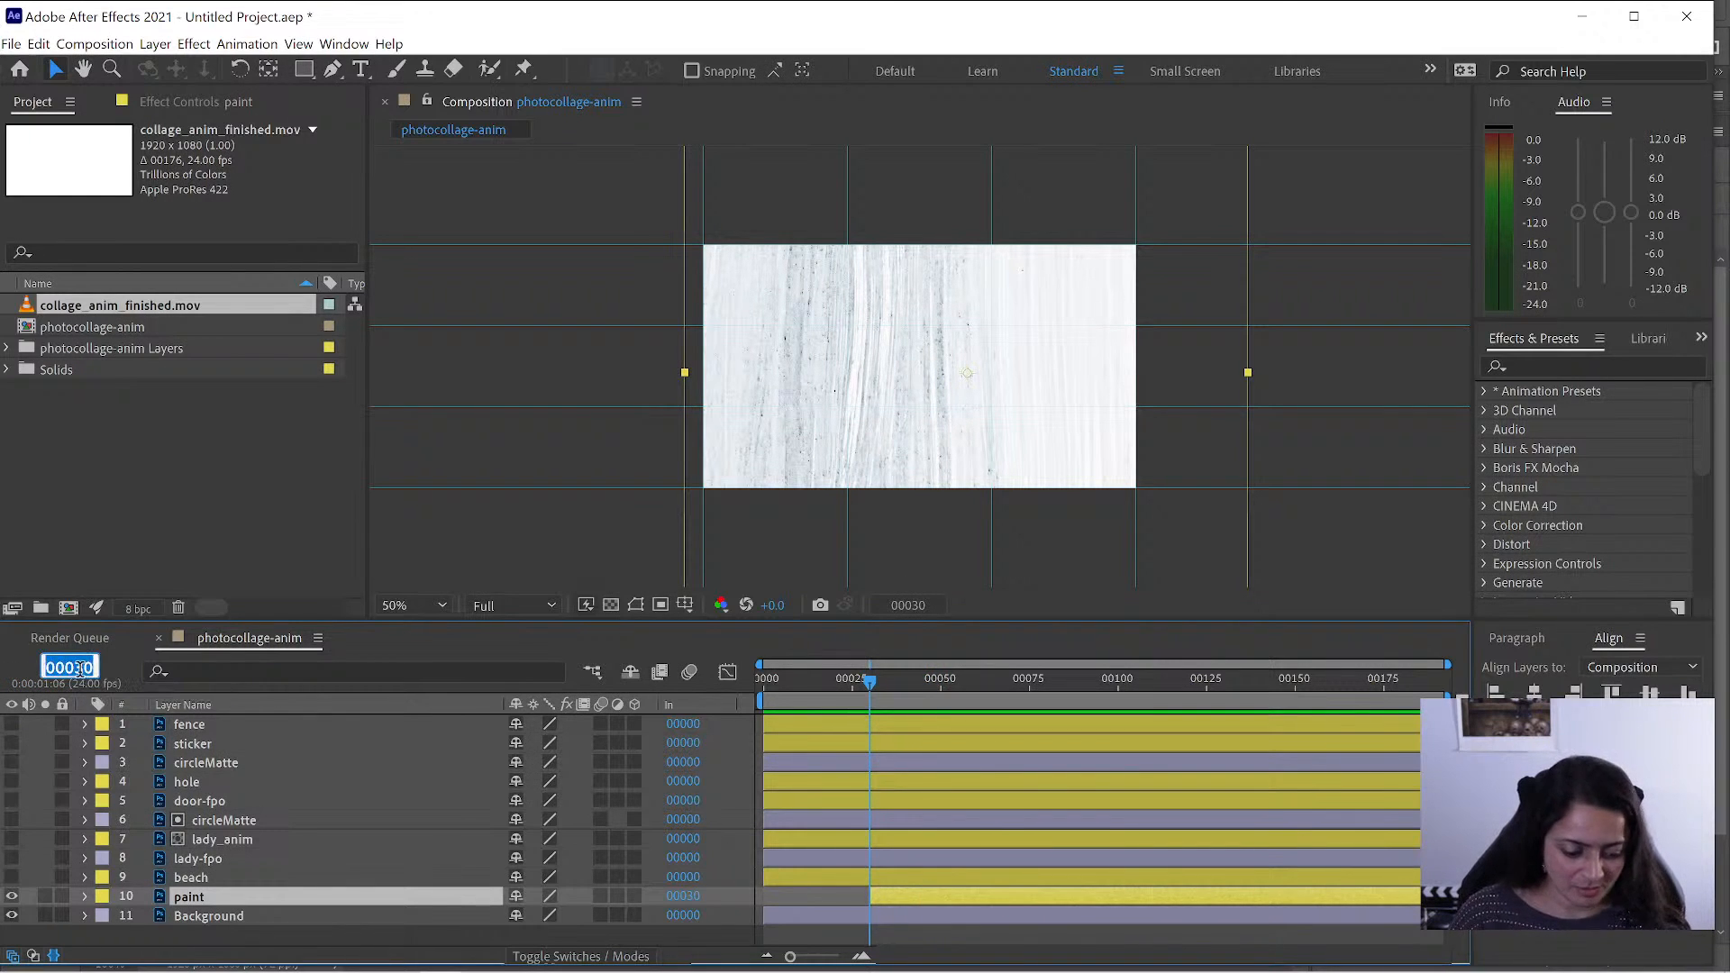
text(55)
key(Return)
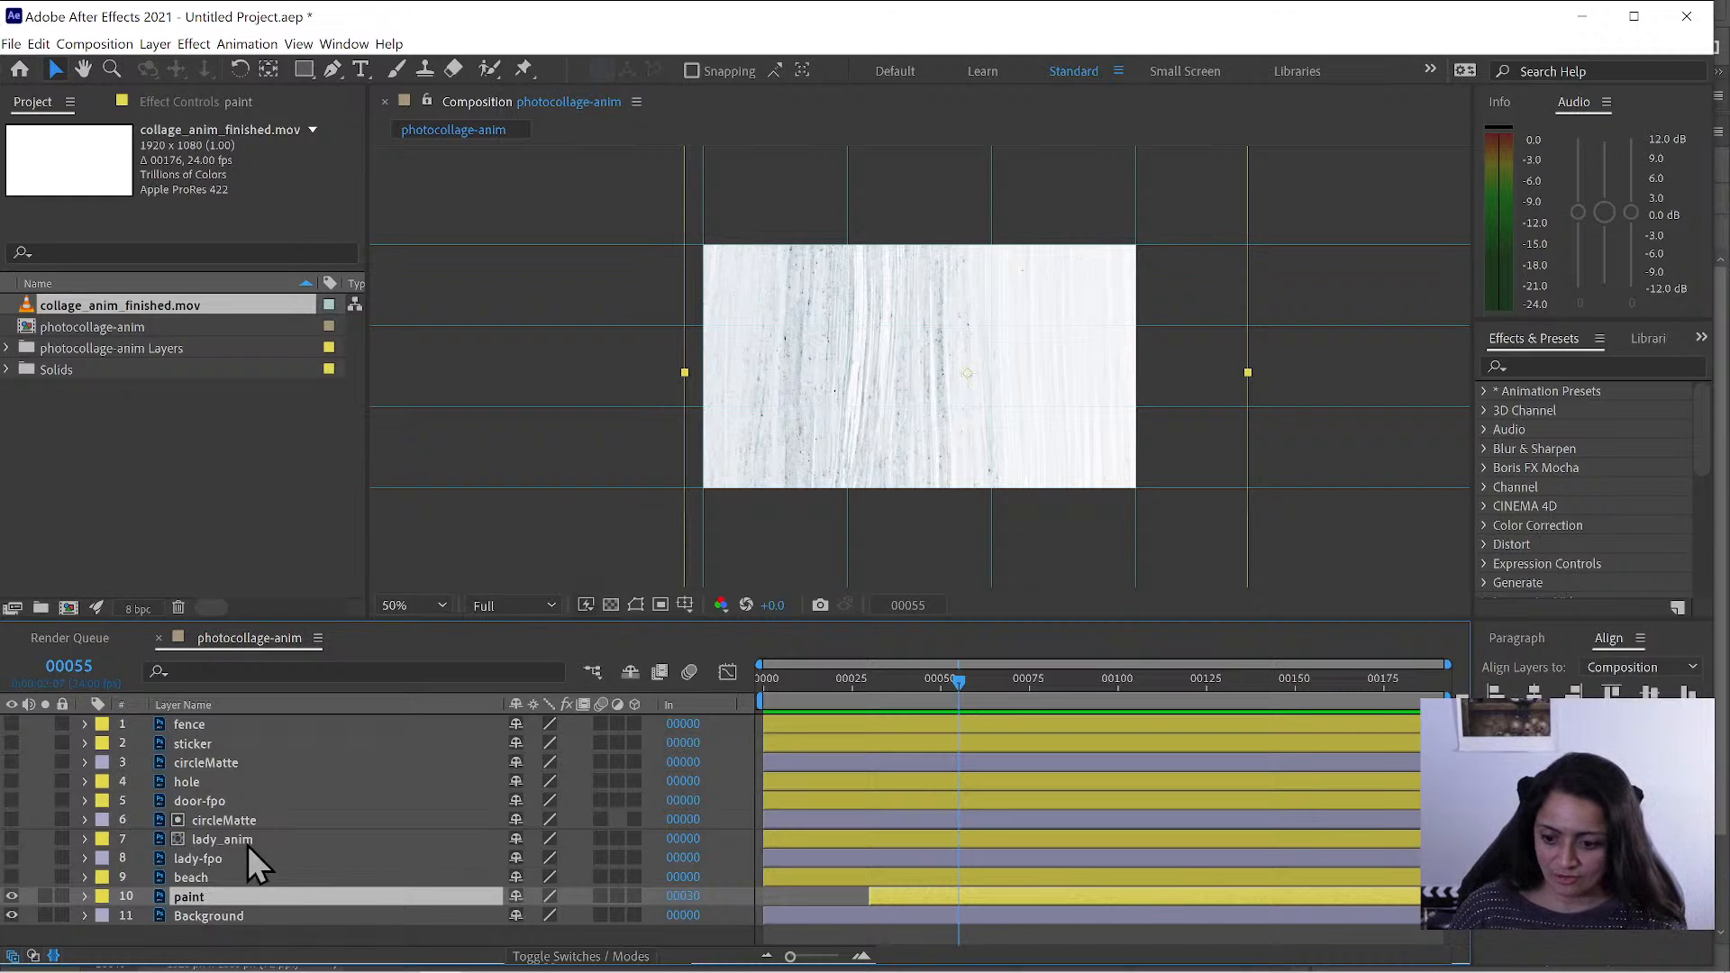
click(207, 858)
click(214, 805)
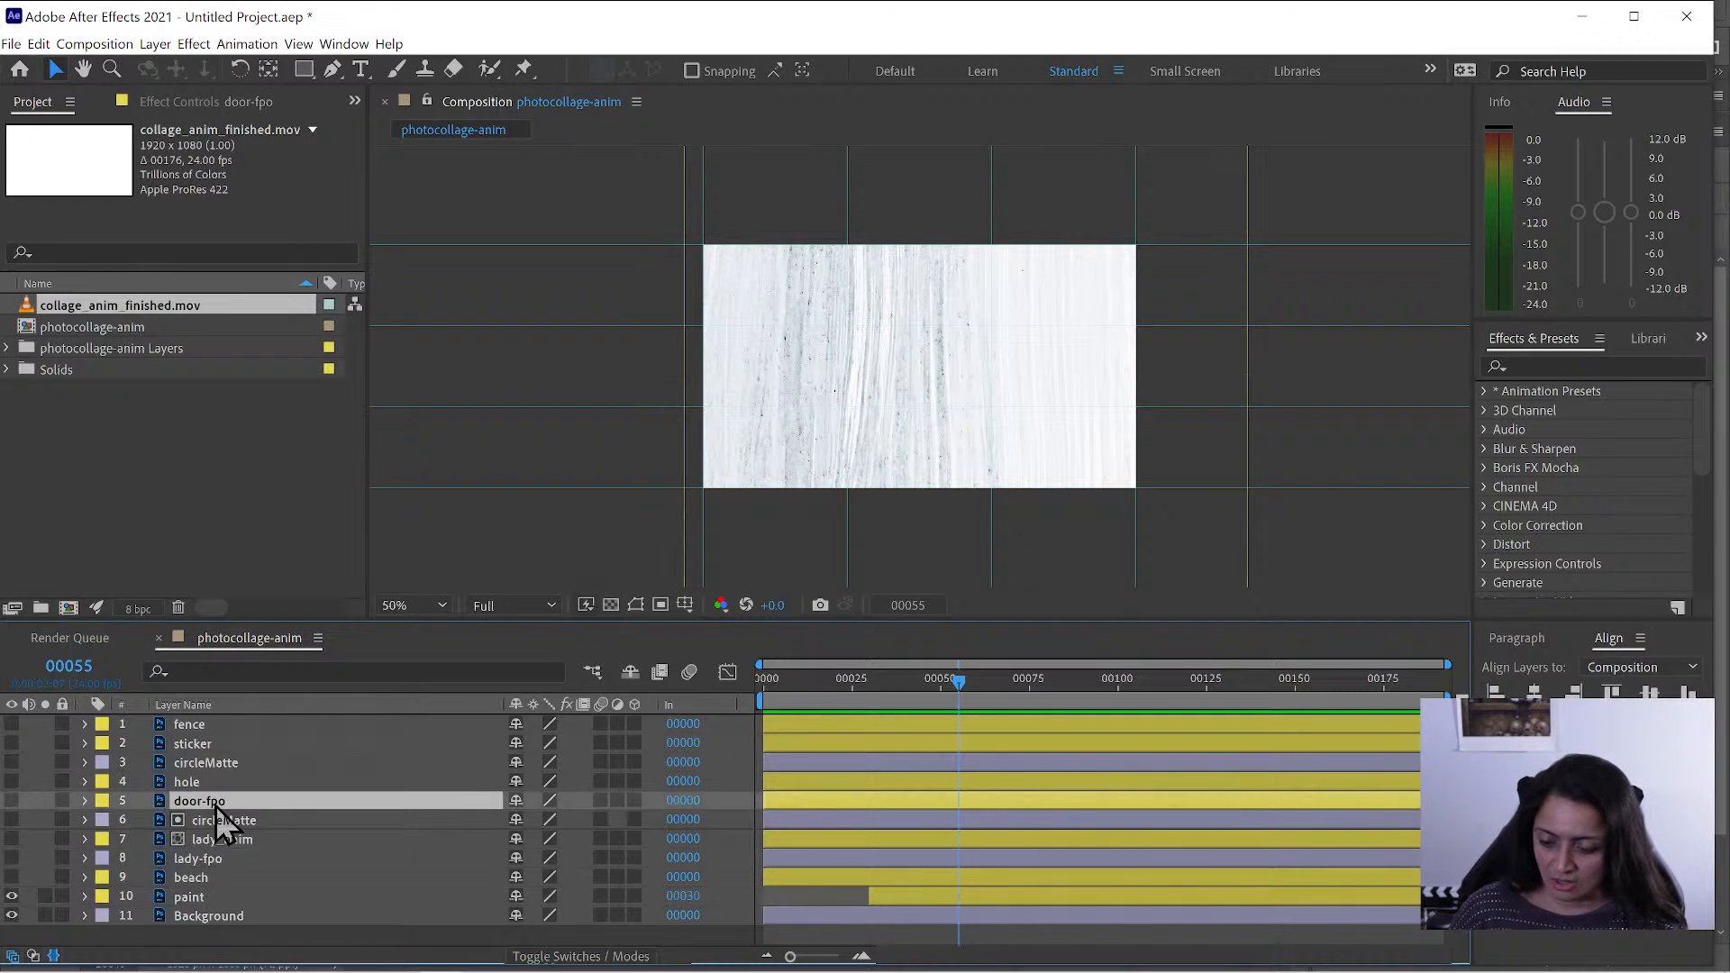
click(189, 782)
click(11, 781)
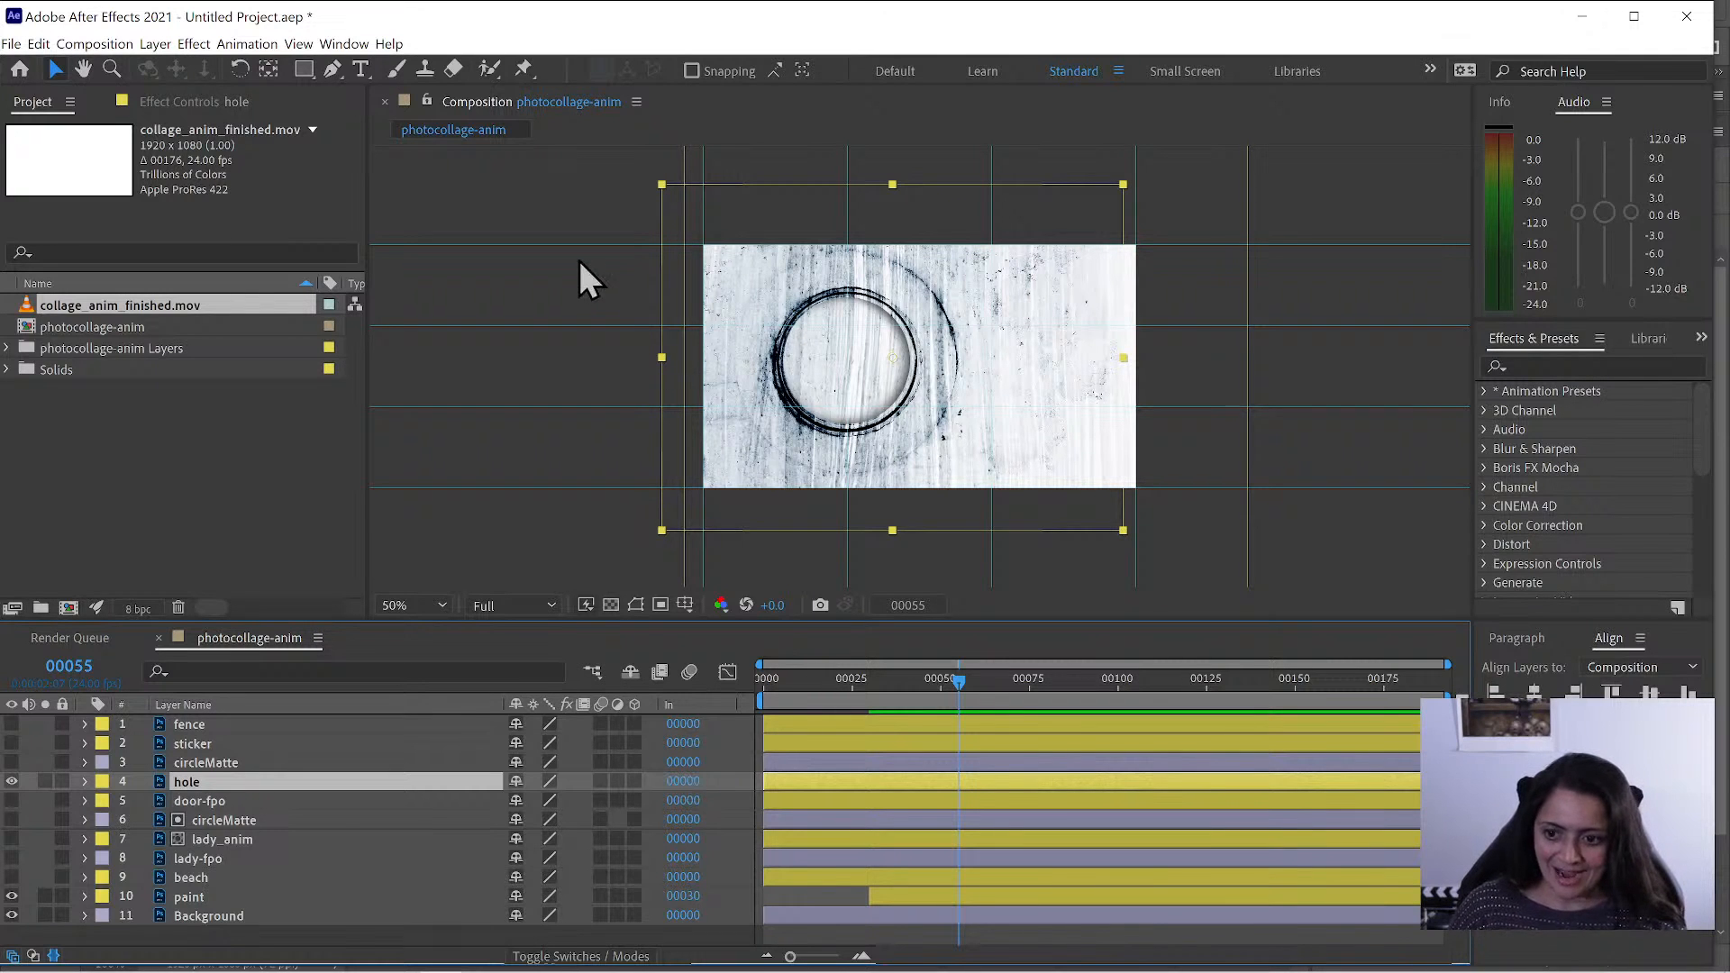
- Switch to Photoshop and create a new document from the HDTV 1080p film and video preset, 1920 x 1080 px
click(568, 957)
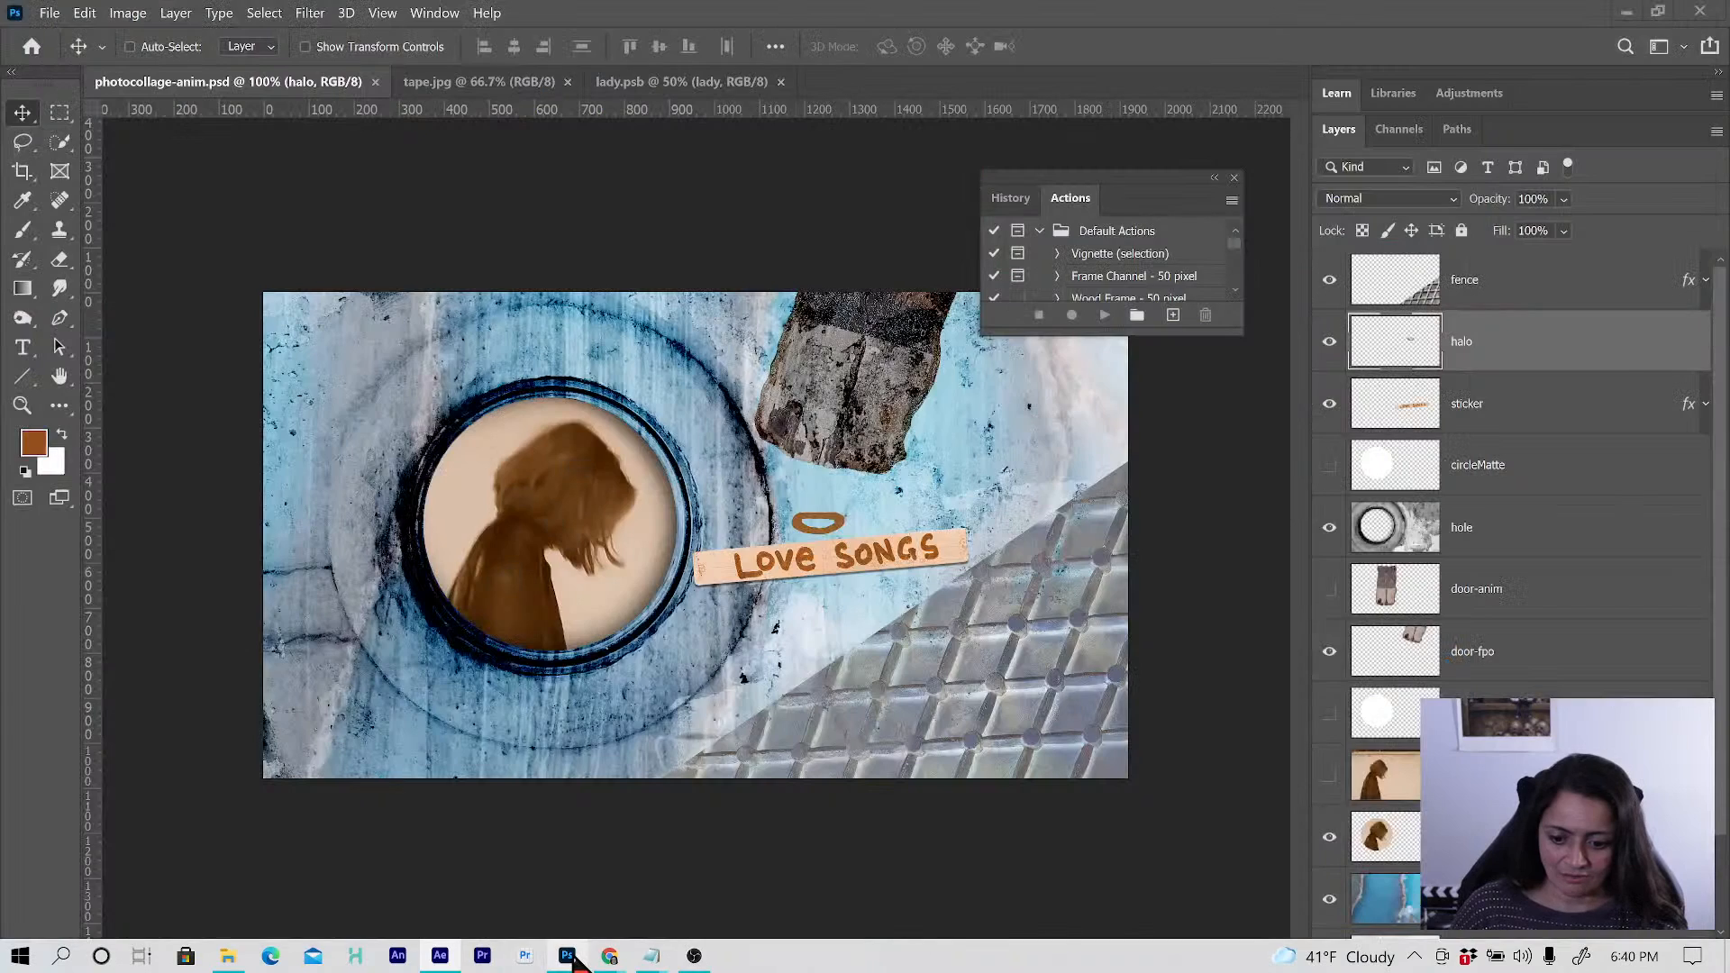
key(ctrl+n)
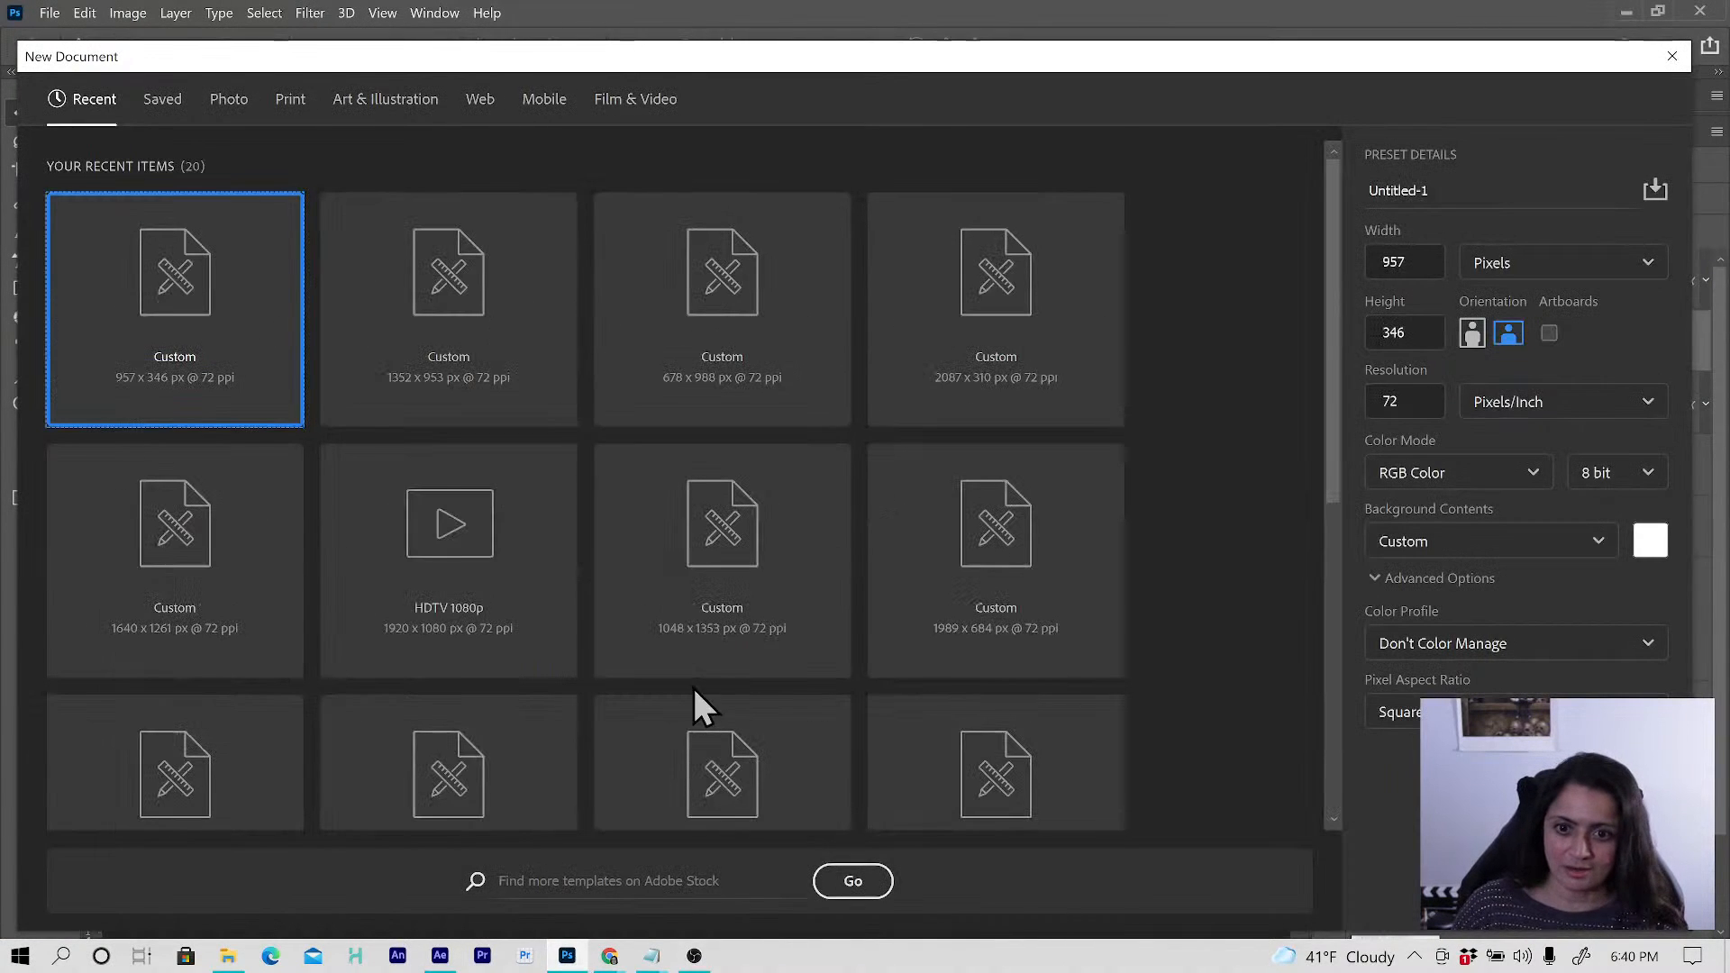
click(636, 106)
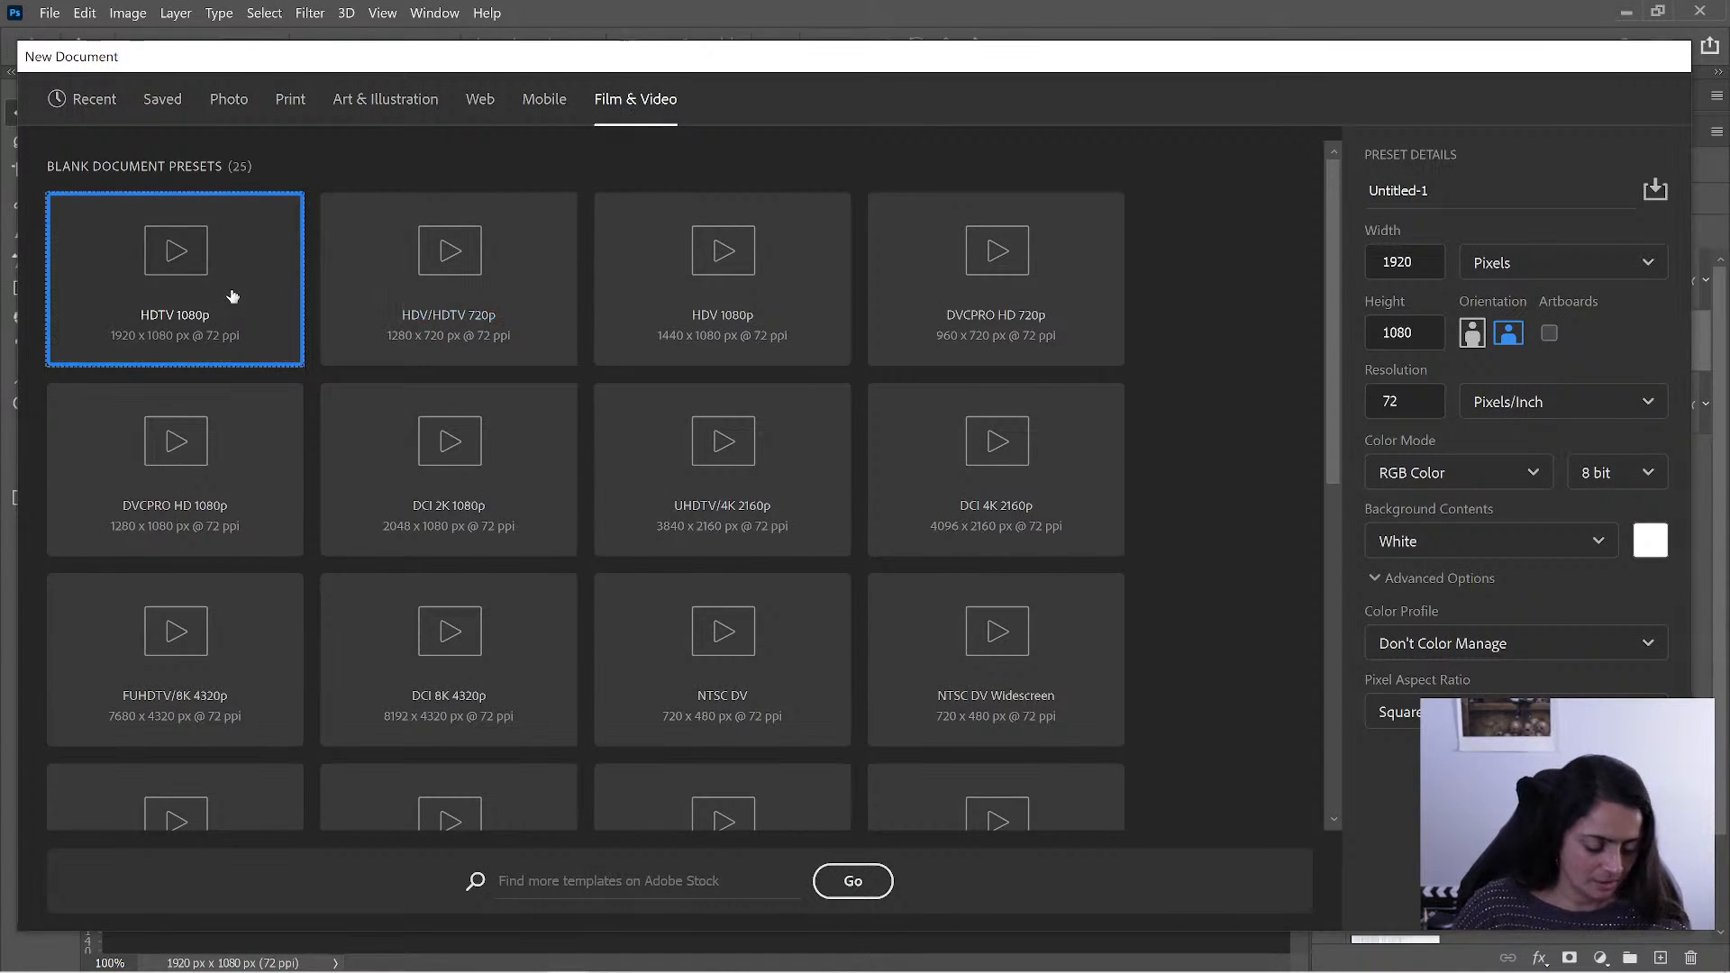
double_click(233, 295)
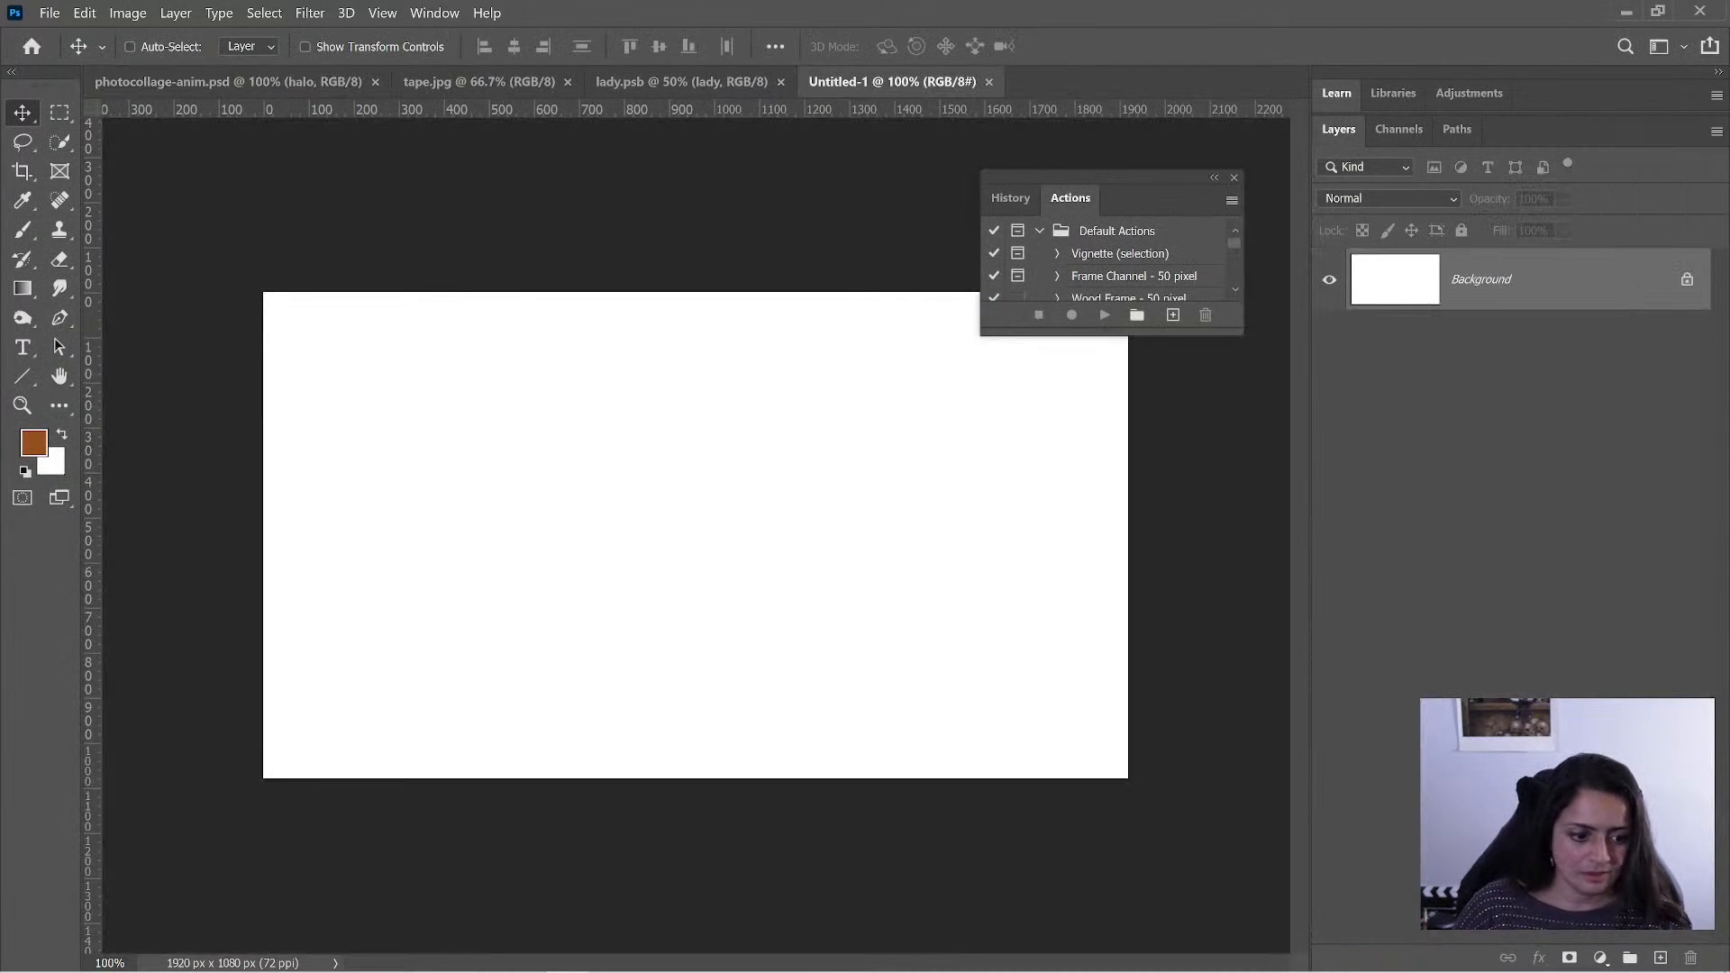
- Add a new layer and paint a slanted, open bracket shape about 740 px tall on it with the brown brush
key(ctrl+shift+alt+n)
key(b)
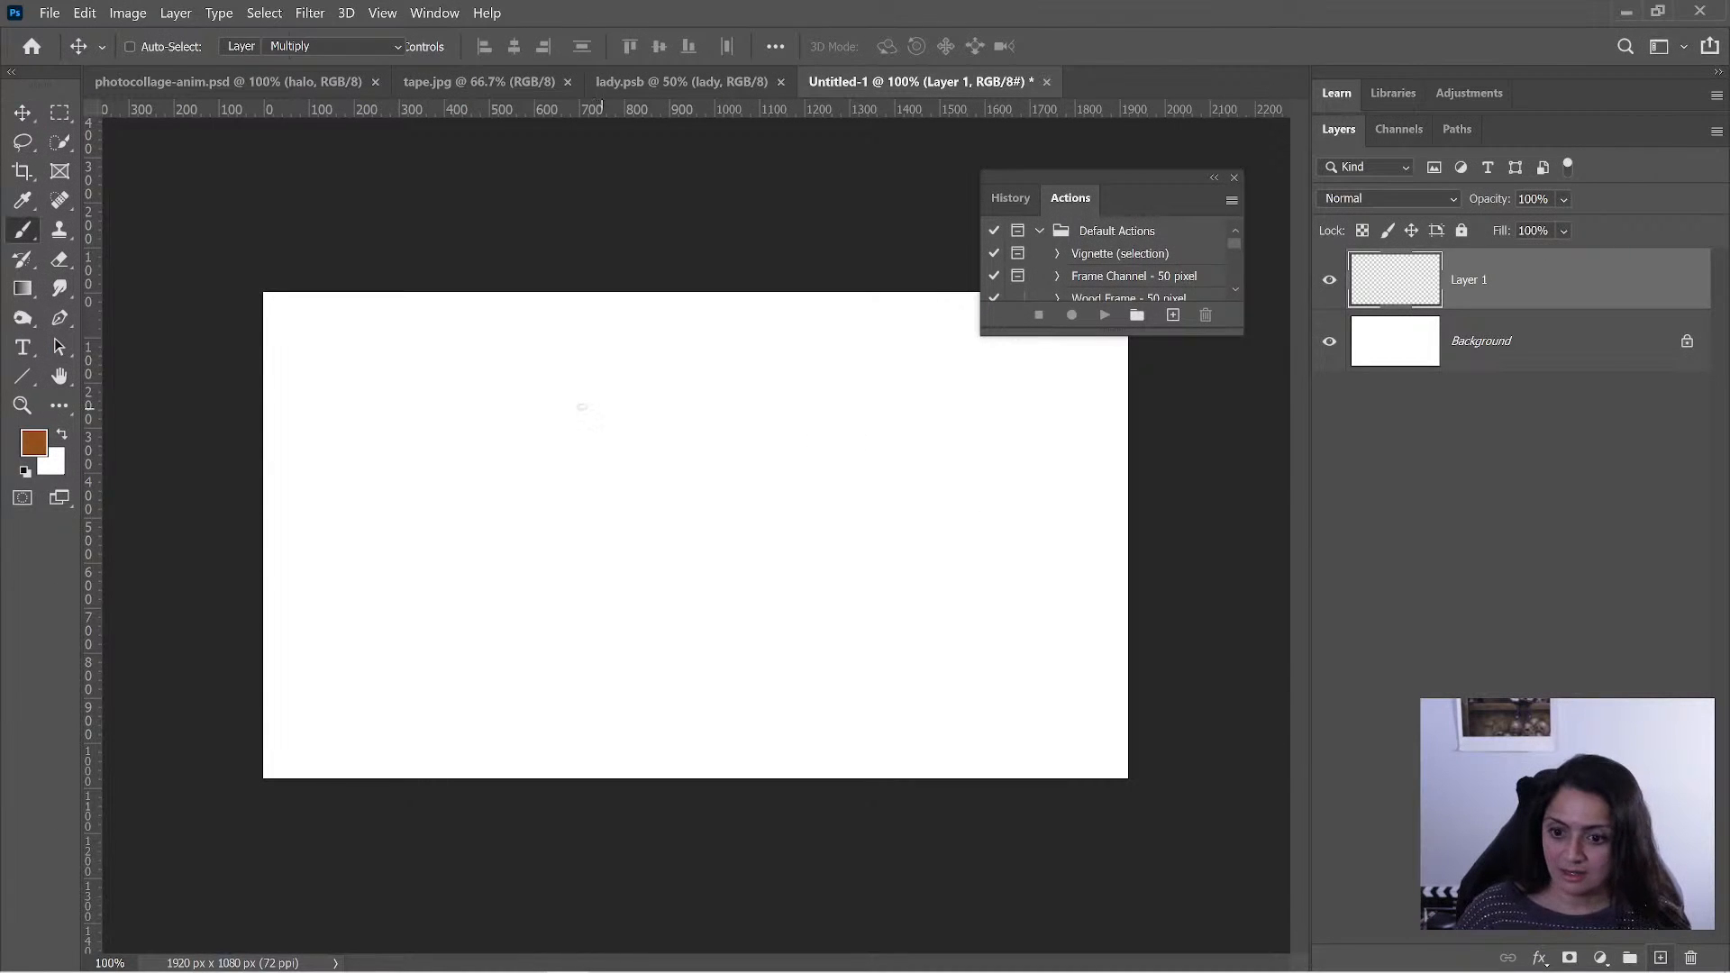
mouse_move(698, 349)
mouse_down()
mouse_move(618, 350)
mouse_move(574, 675)
mouse_move(716, 686)
mouse_up()
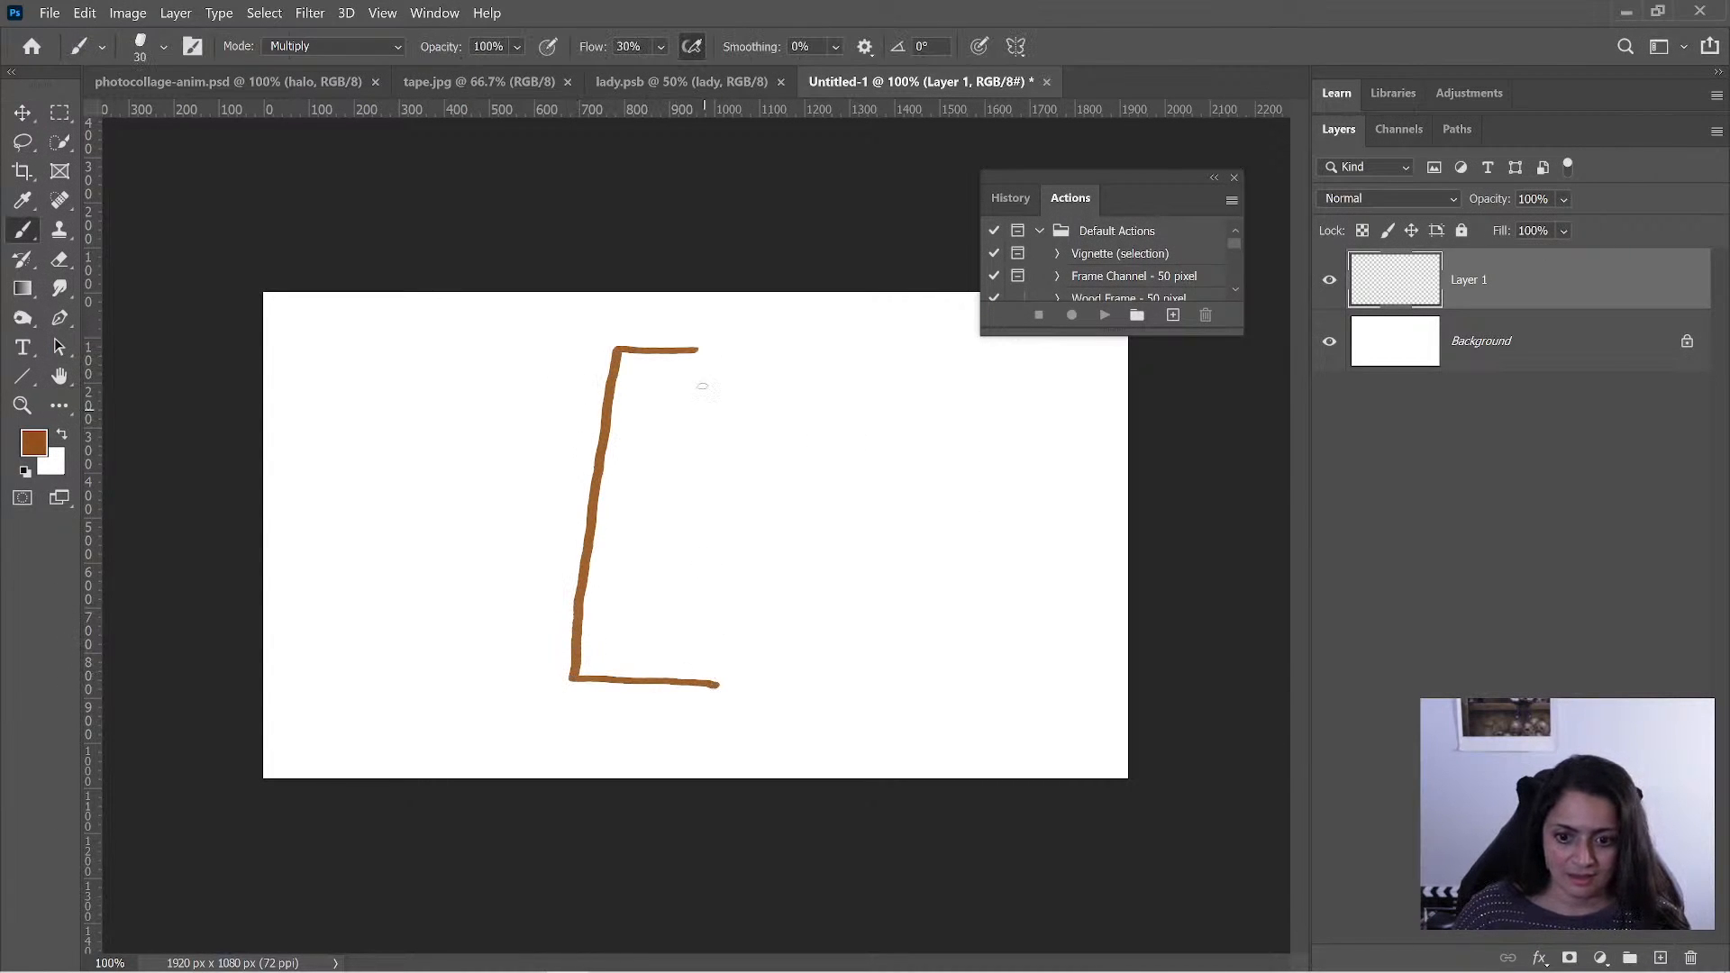
drag(694, 350, 718, 350)
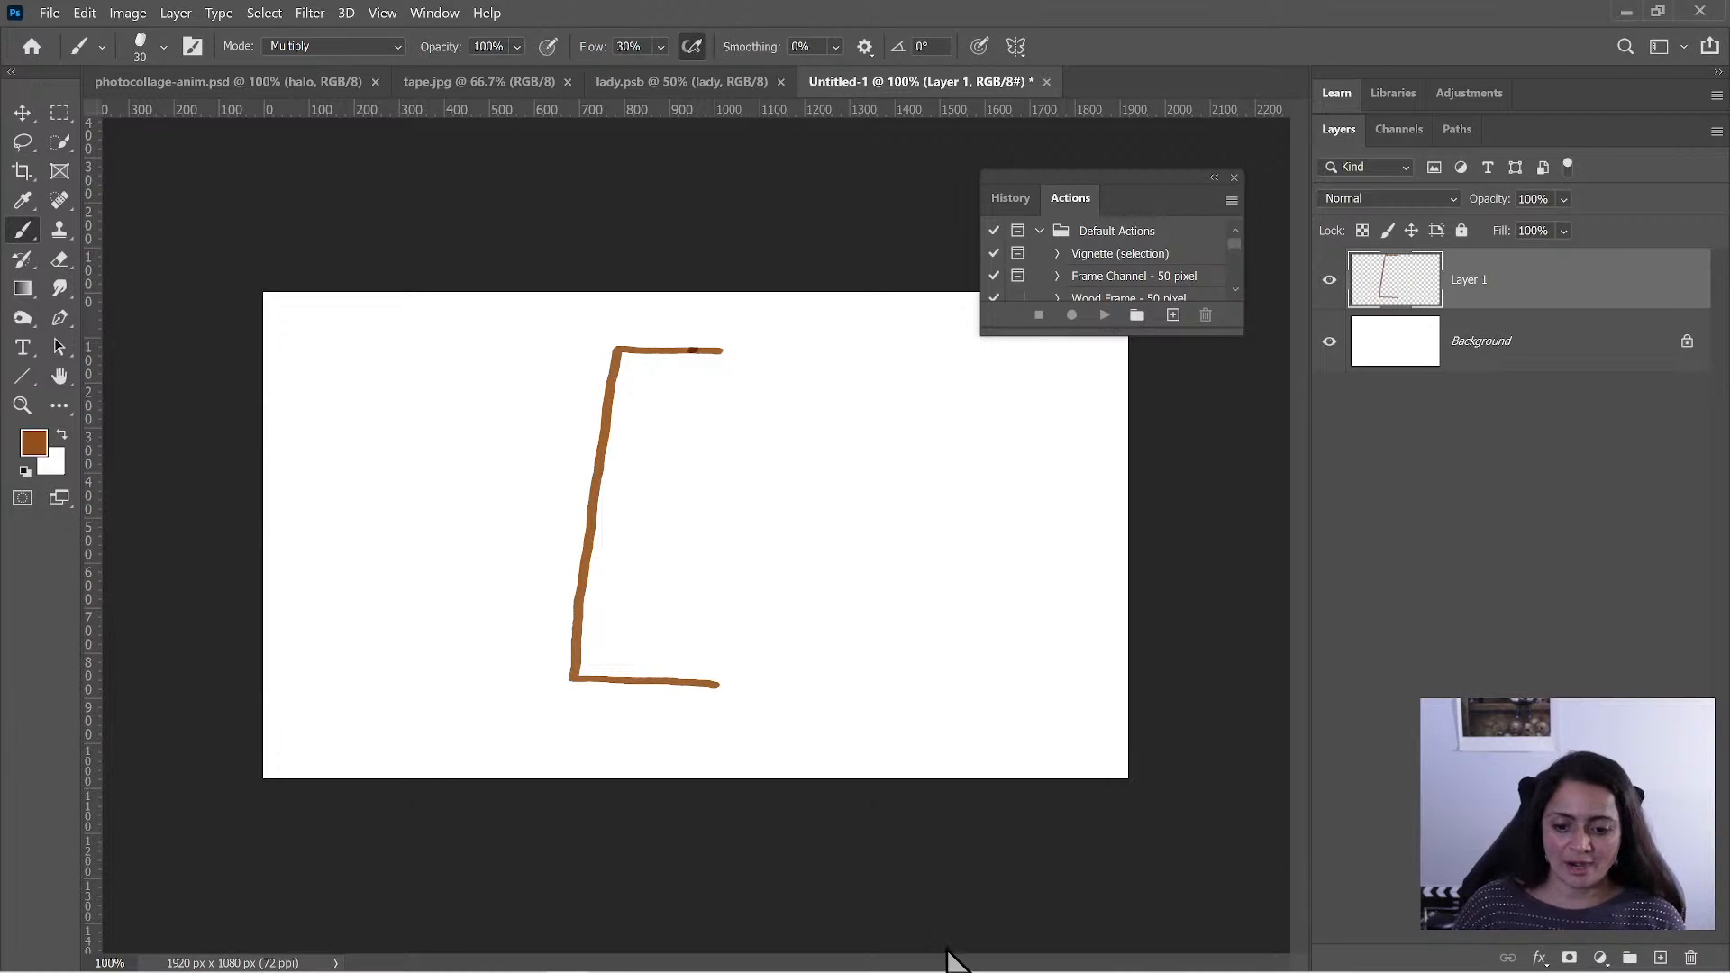
- Switch to After Effects and trim the start of the hole layer to frame 55
mouse_move(565, 966)
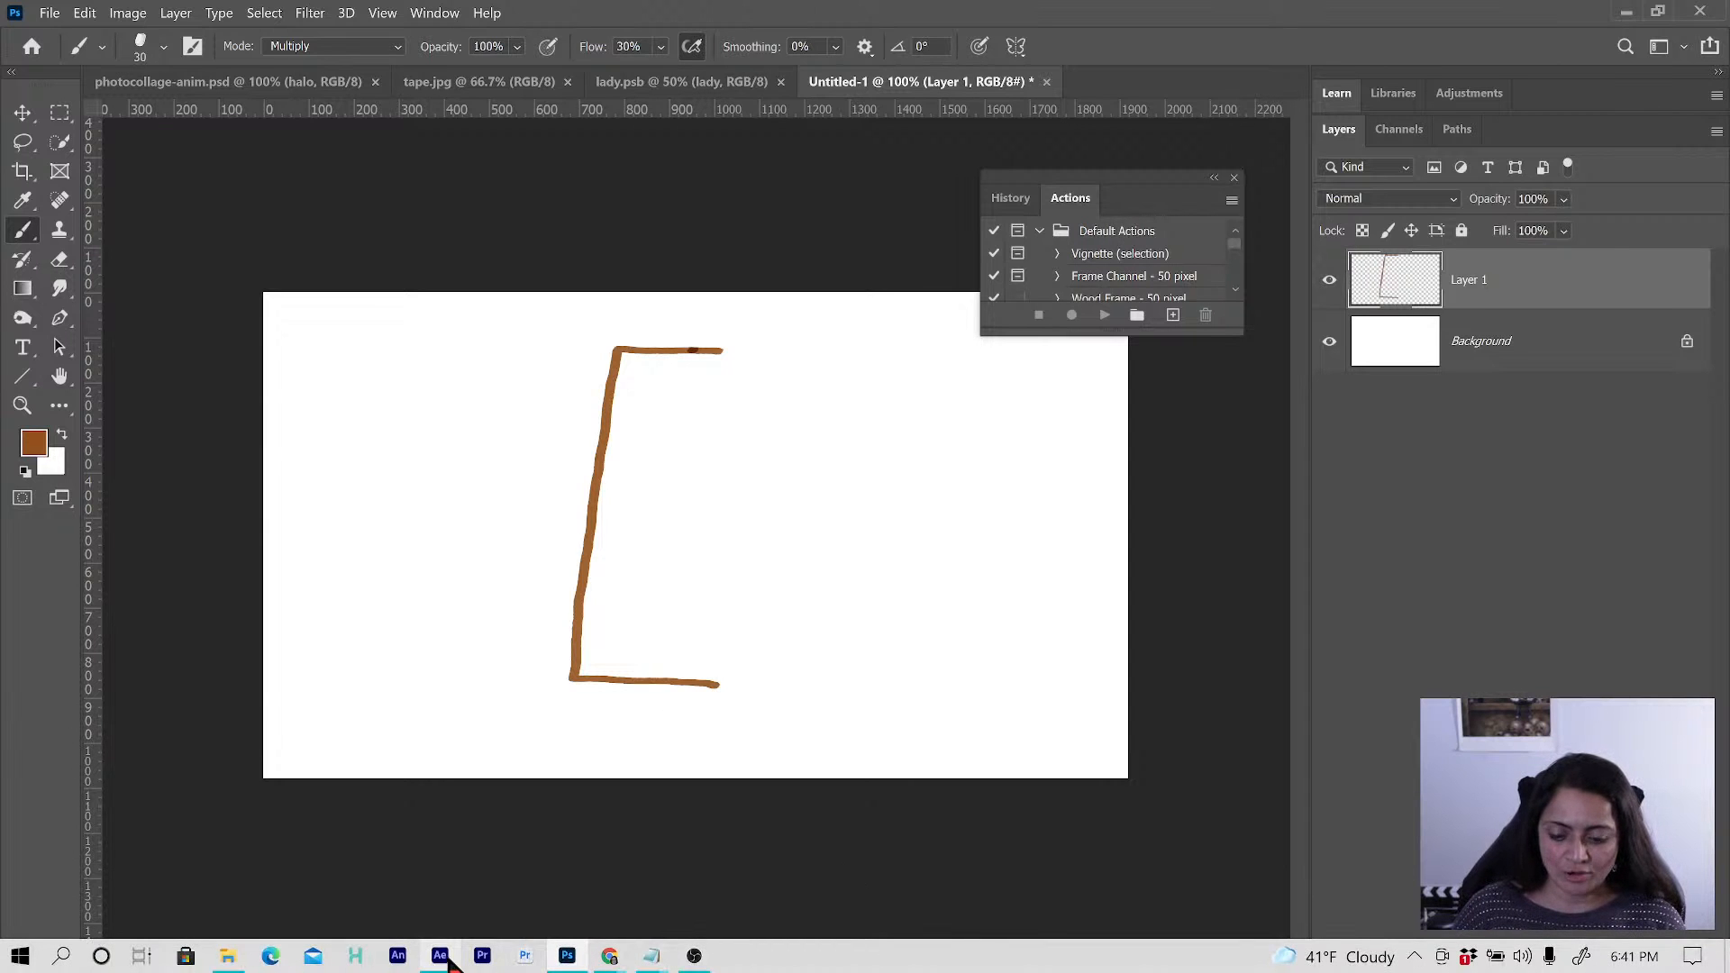
mouse_move(448, 963)
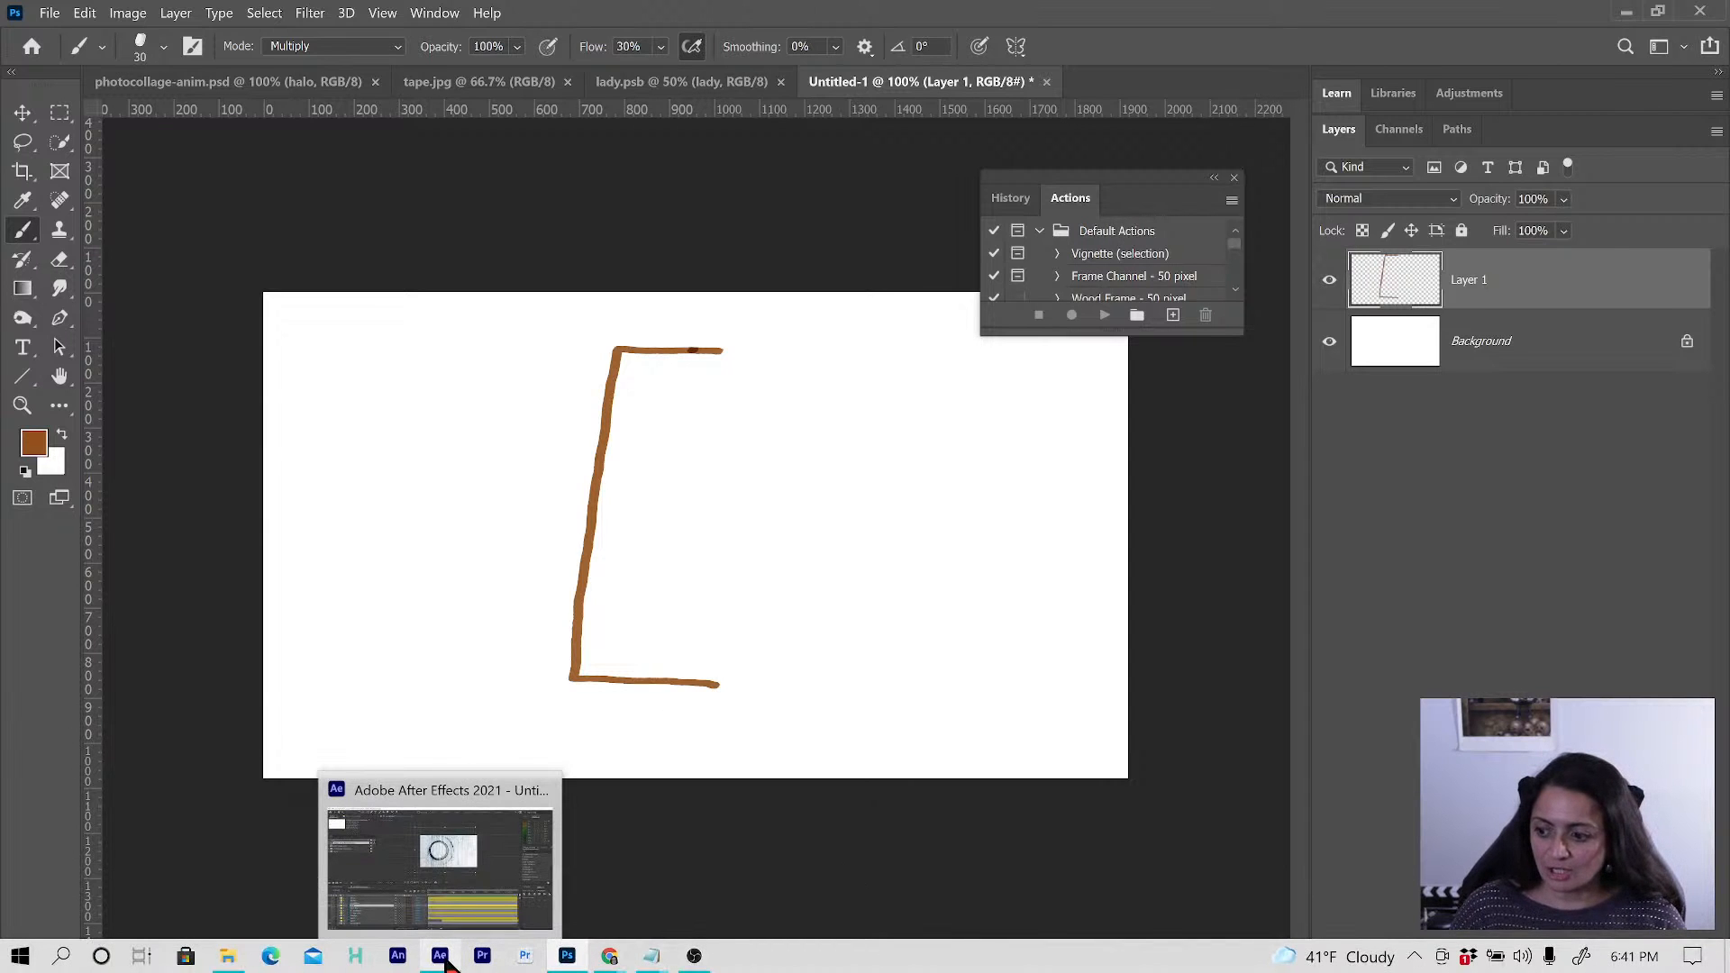
click(437, 867)
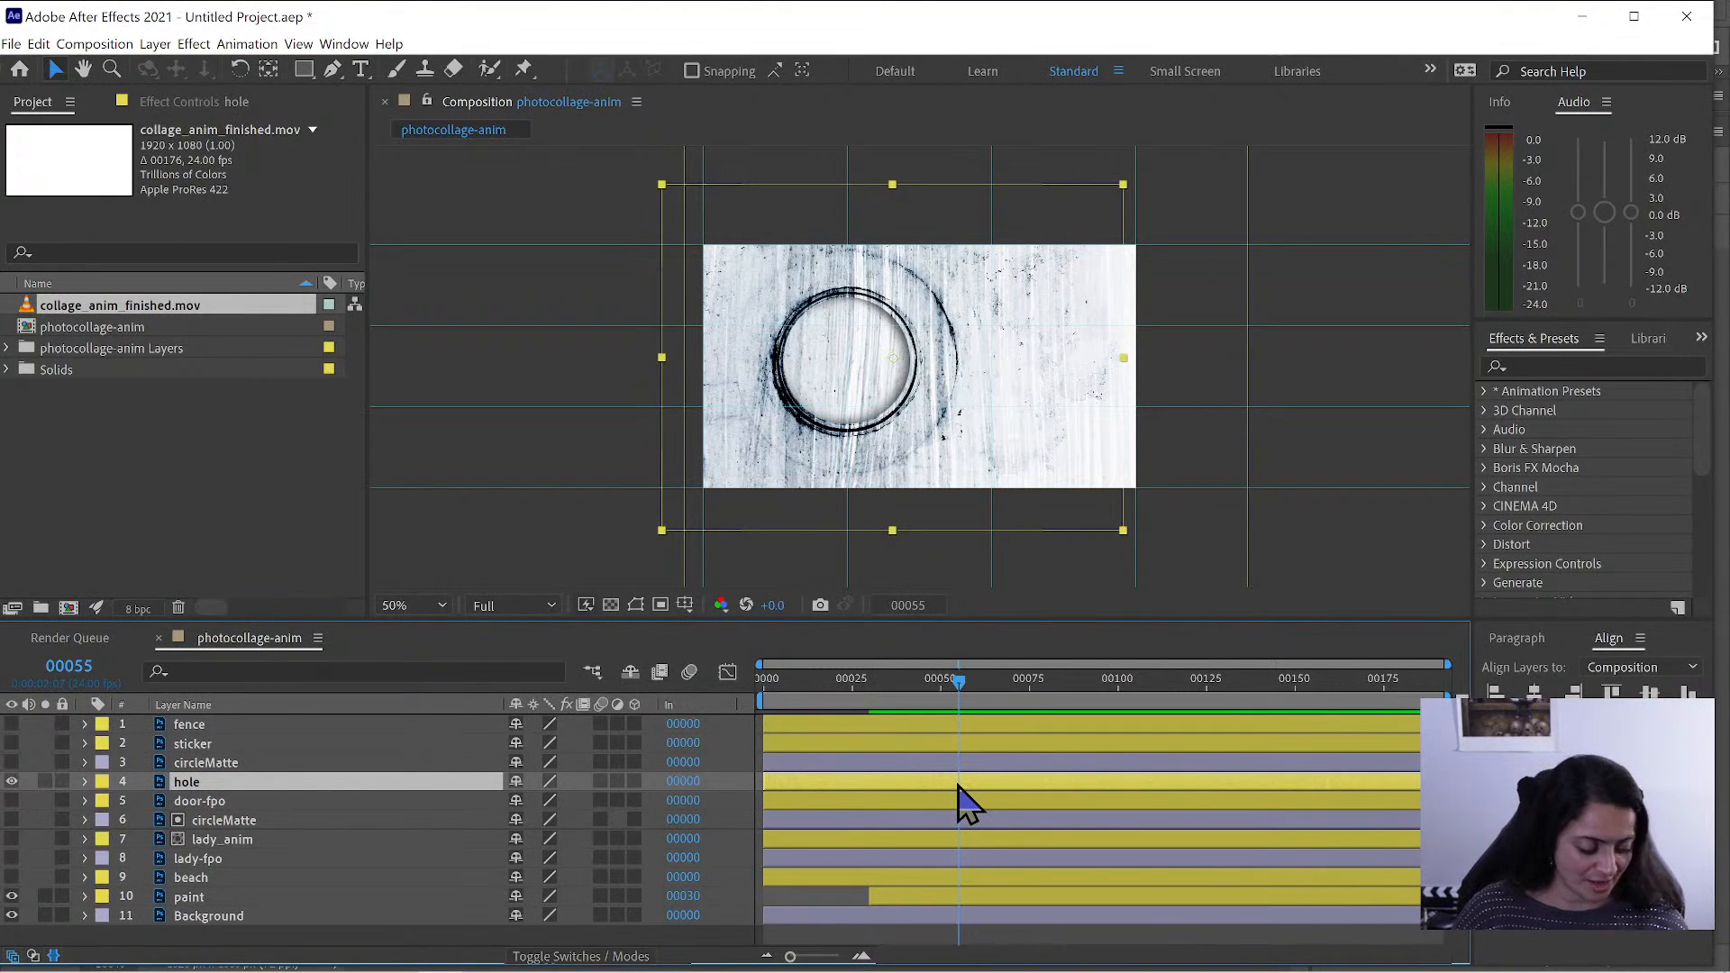
key(alt+bracketleft)
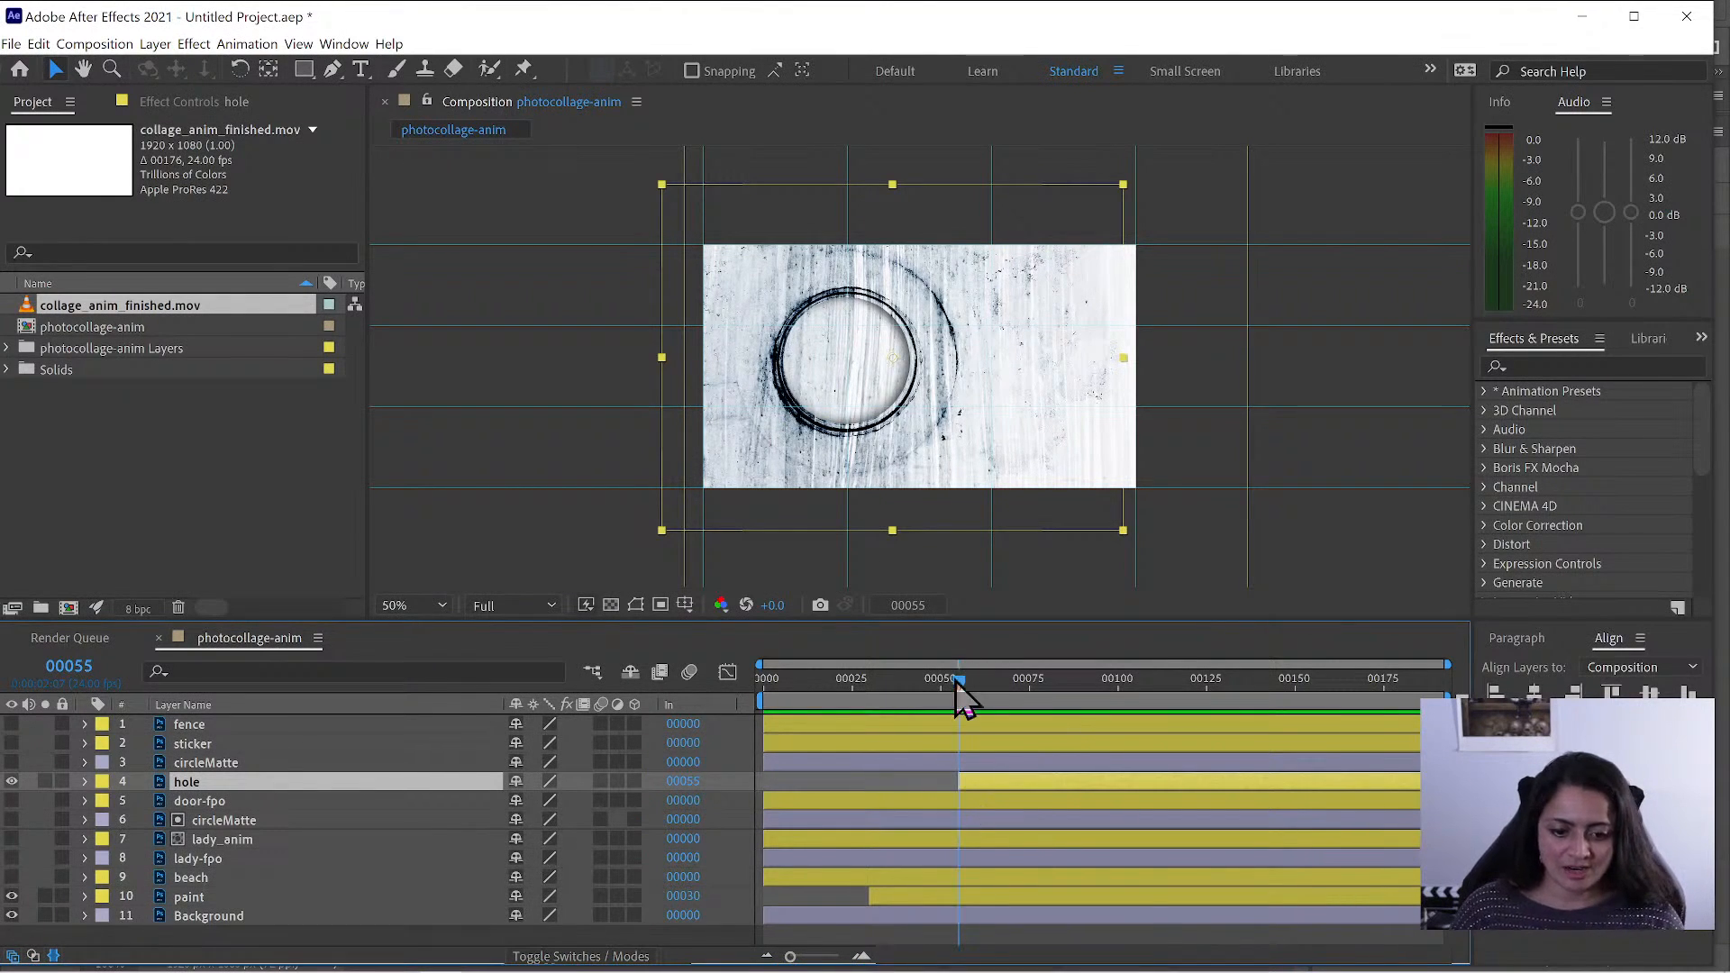
- Make the fence layer visible and trim its start to frame 70
mouse_move(957, 682)
mouse_down()
mouse_move(765, 694)
mouse_move(987, 708)
mouse_up()
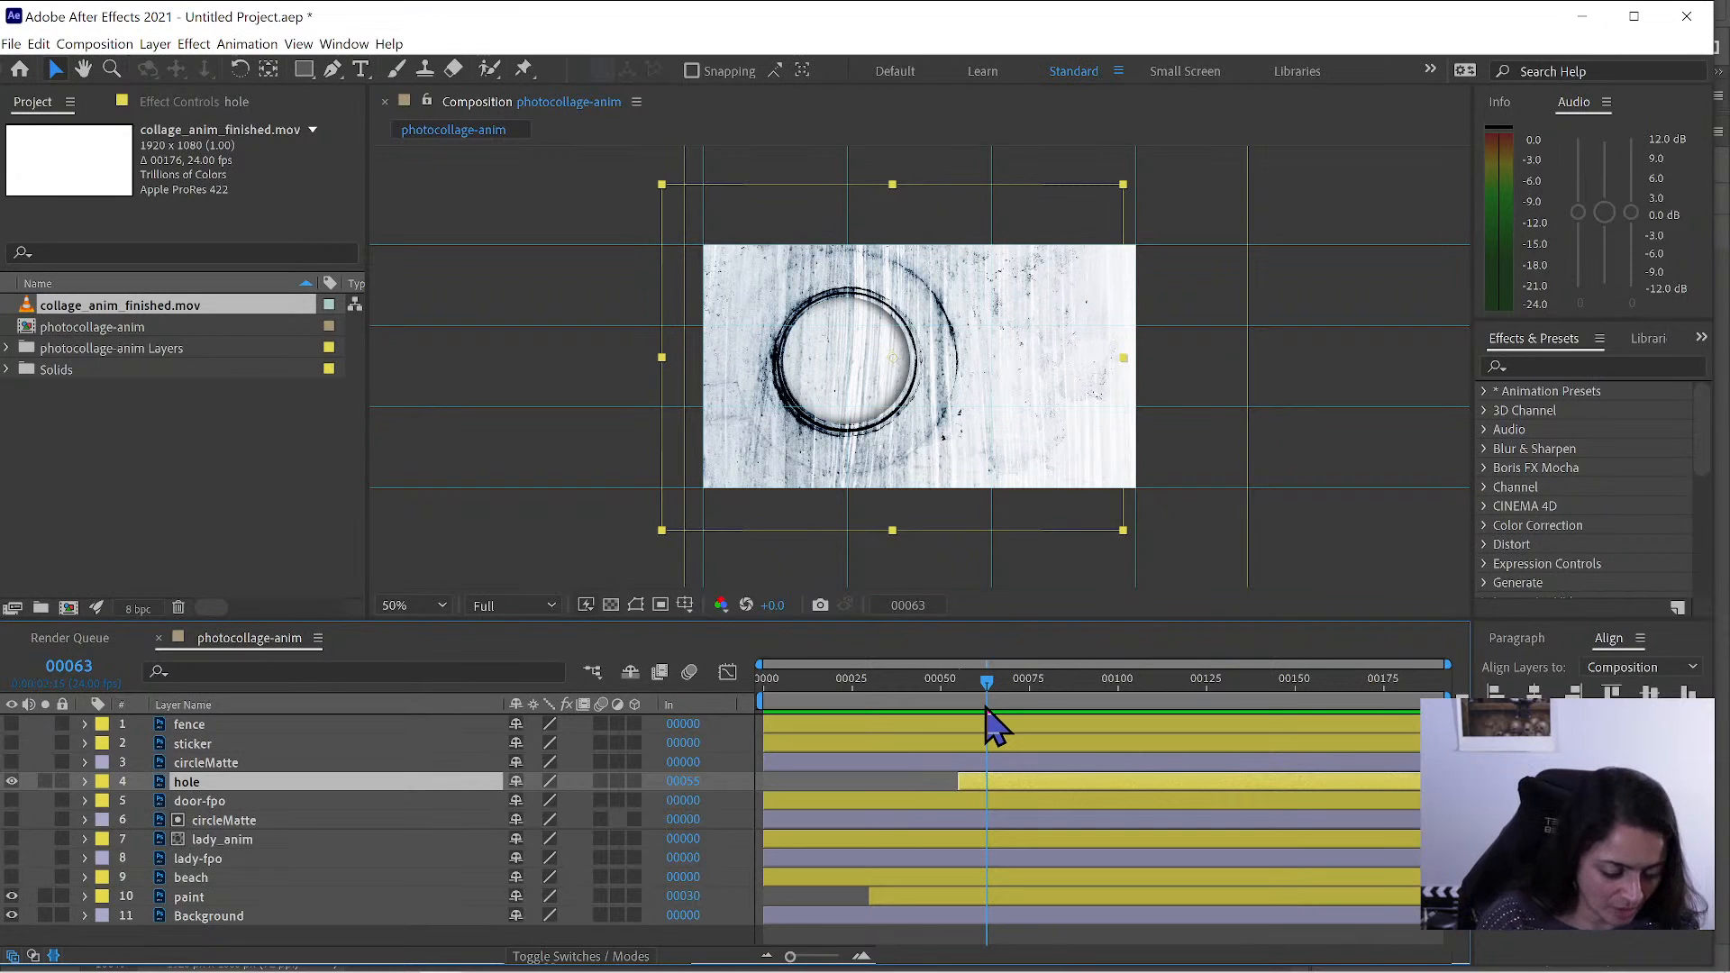
drag(987, 708, 1011, 710)
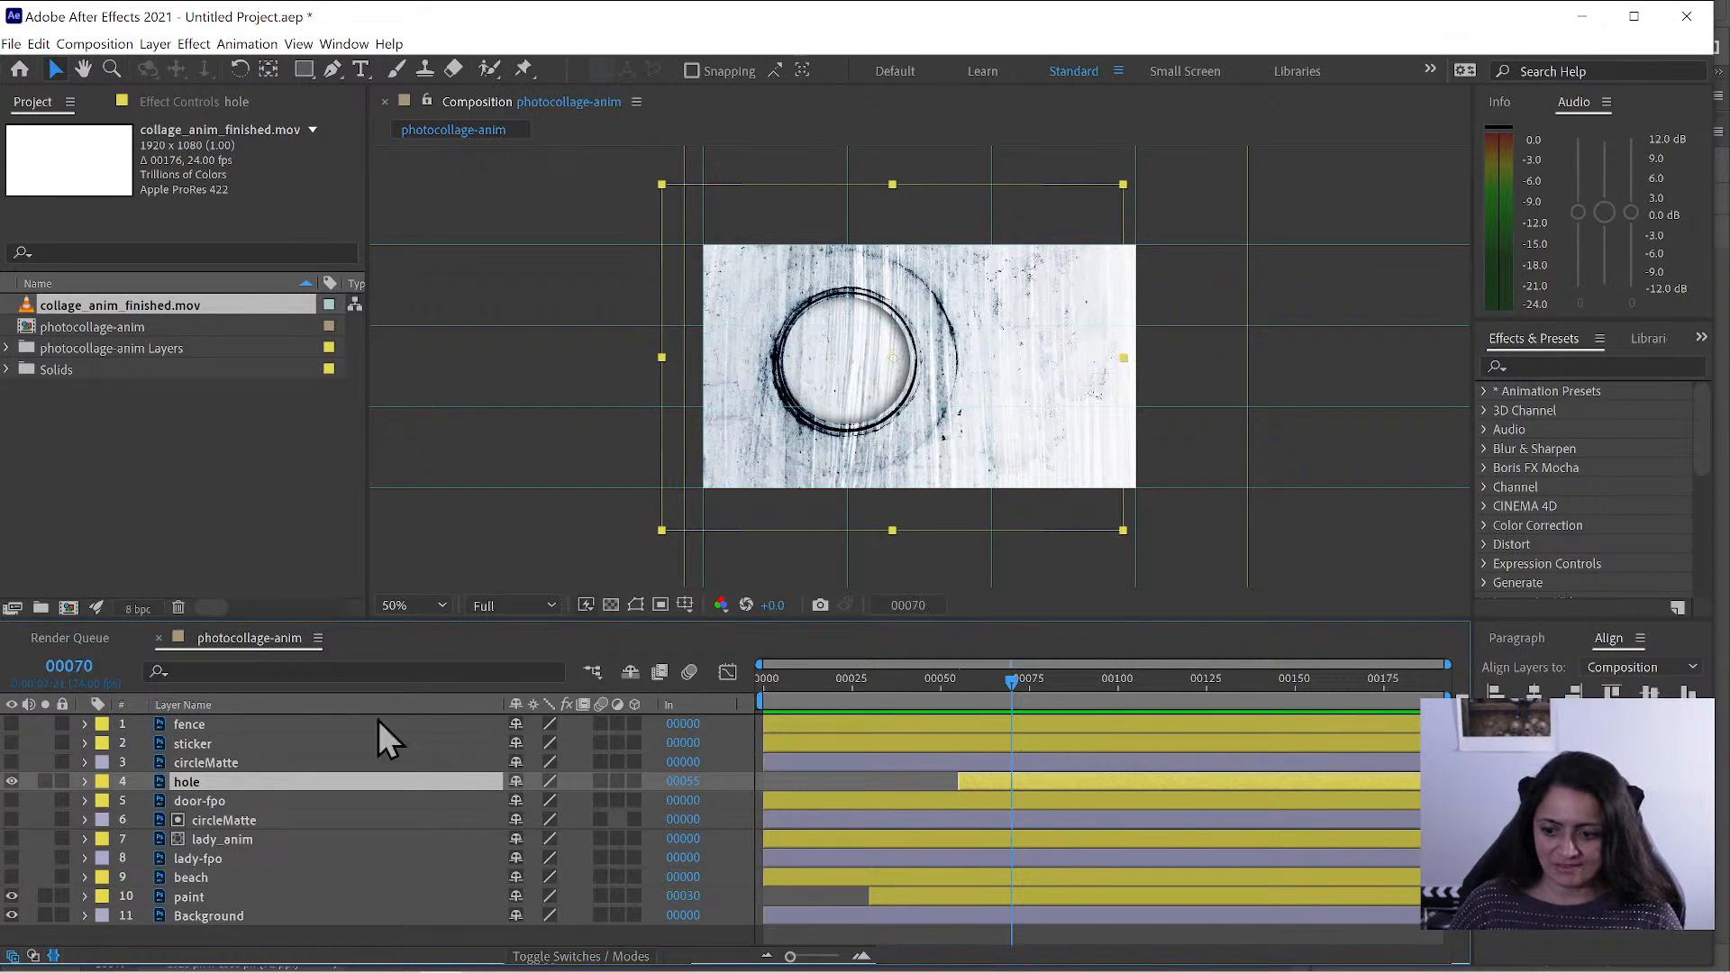
click(11, 724)
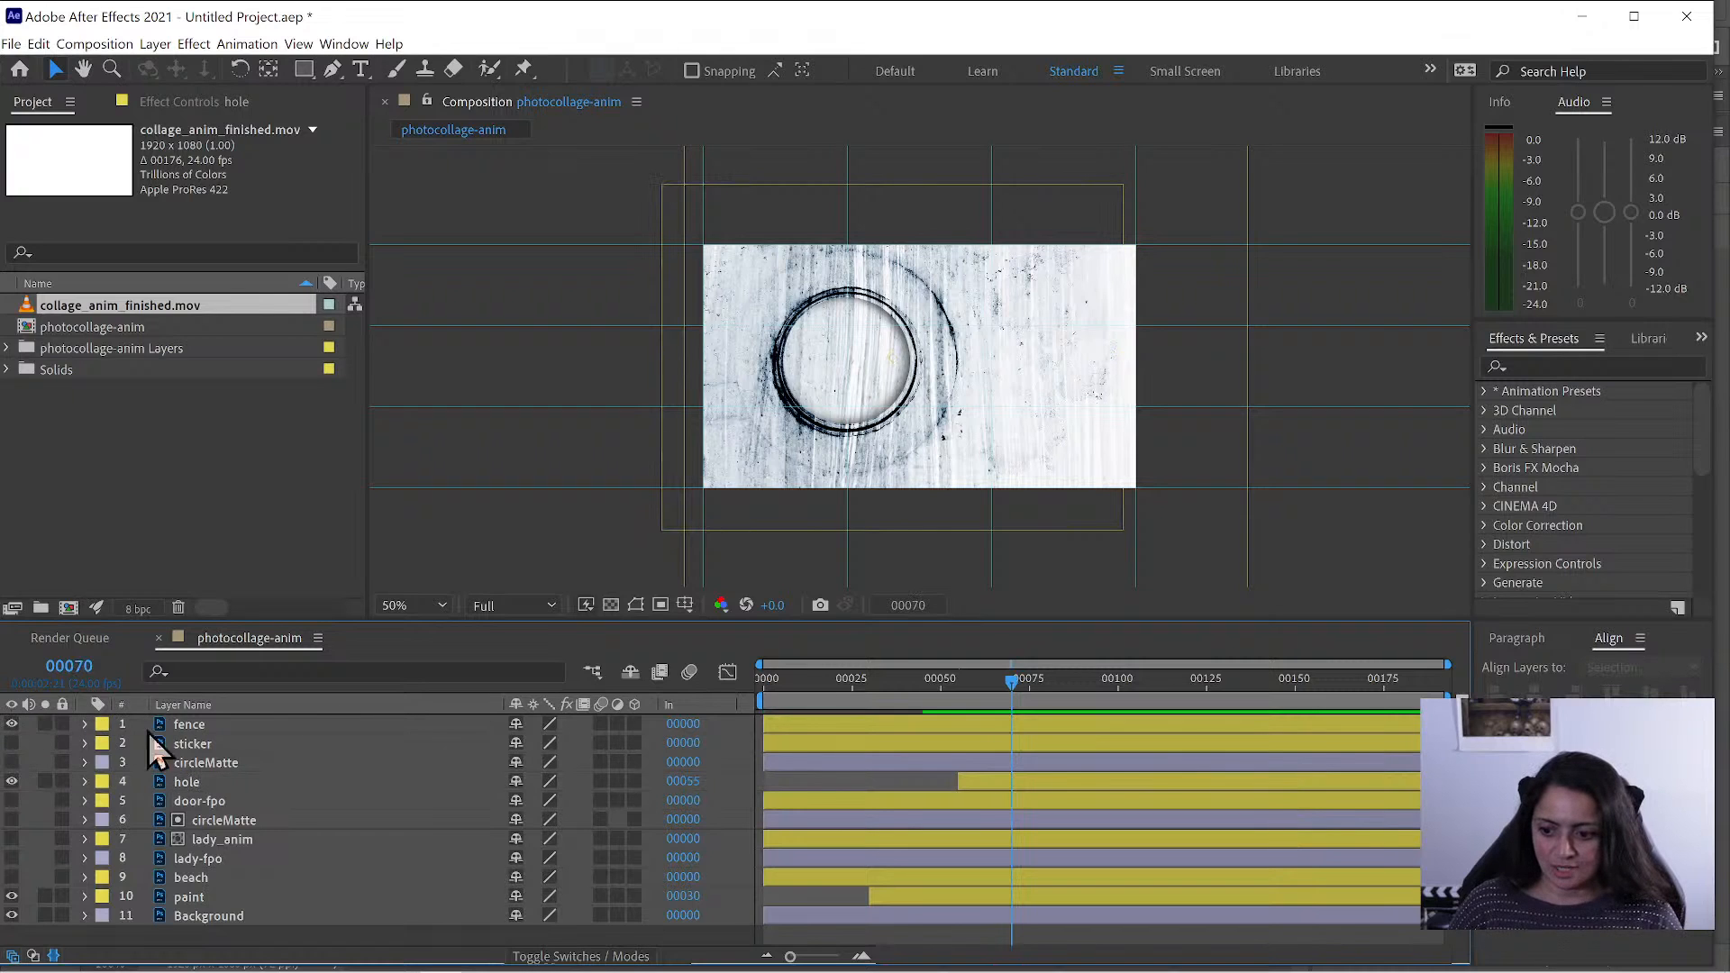
click(189, 725)
key(alt+bracketleft)
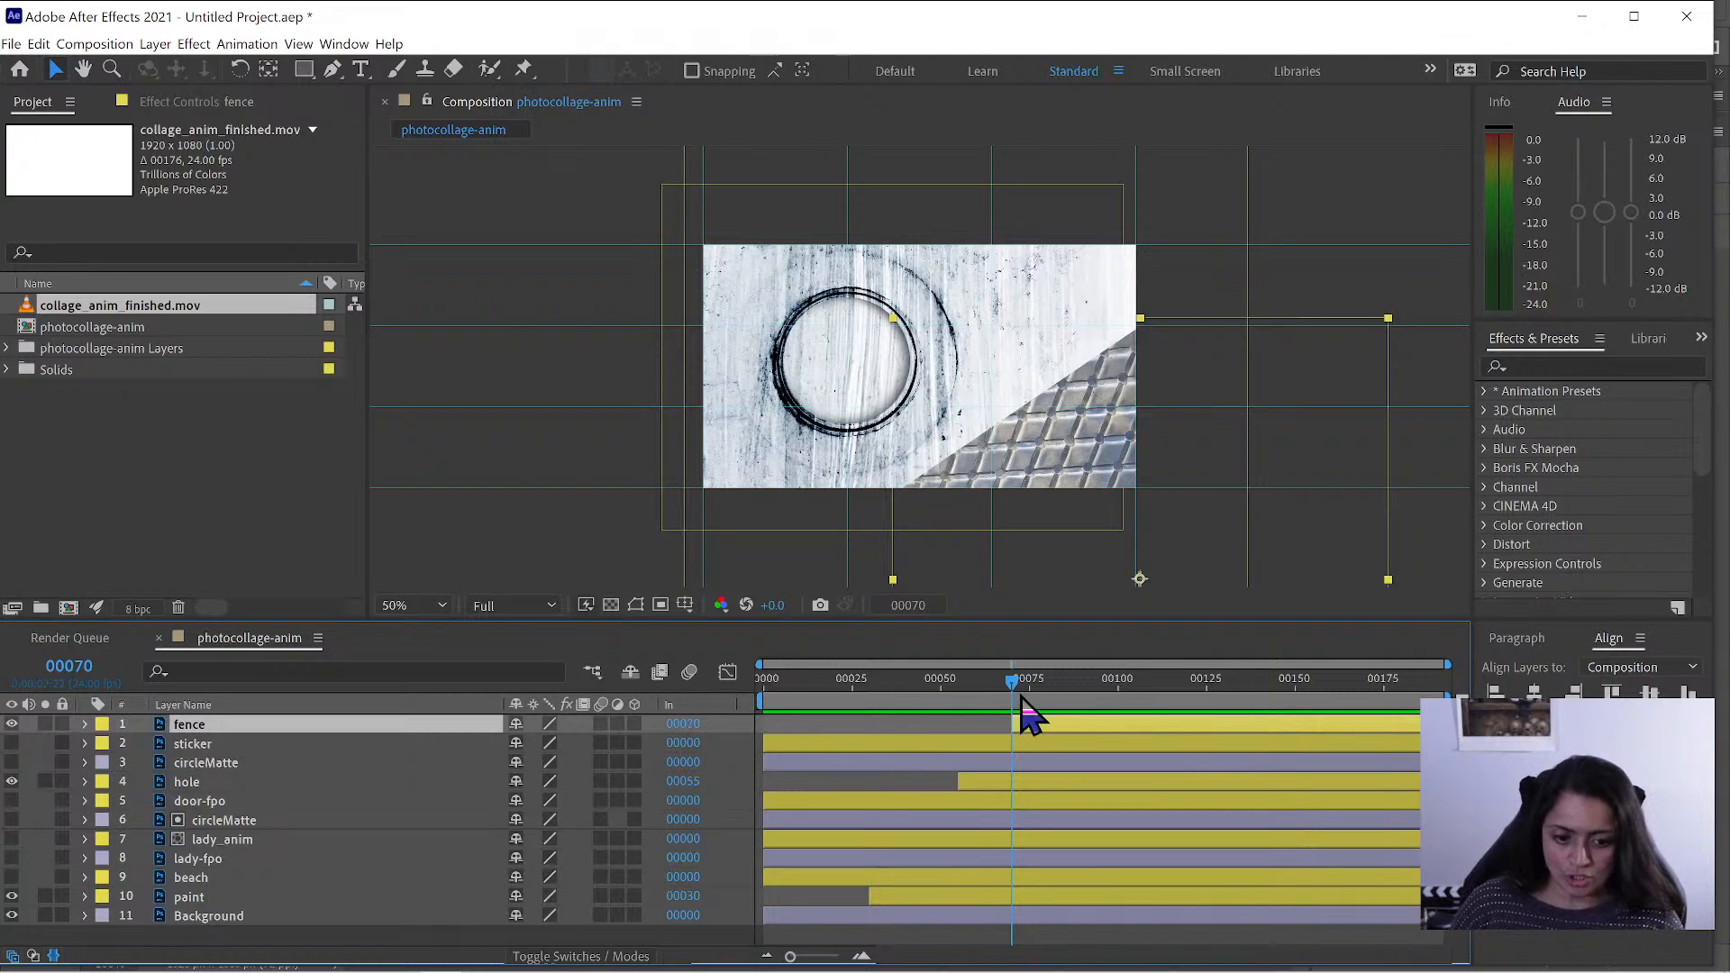
- Make the door-fpo layer visible and trim its start to frame 80
click(1045, 690)
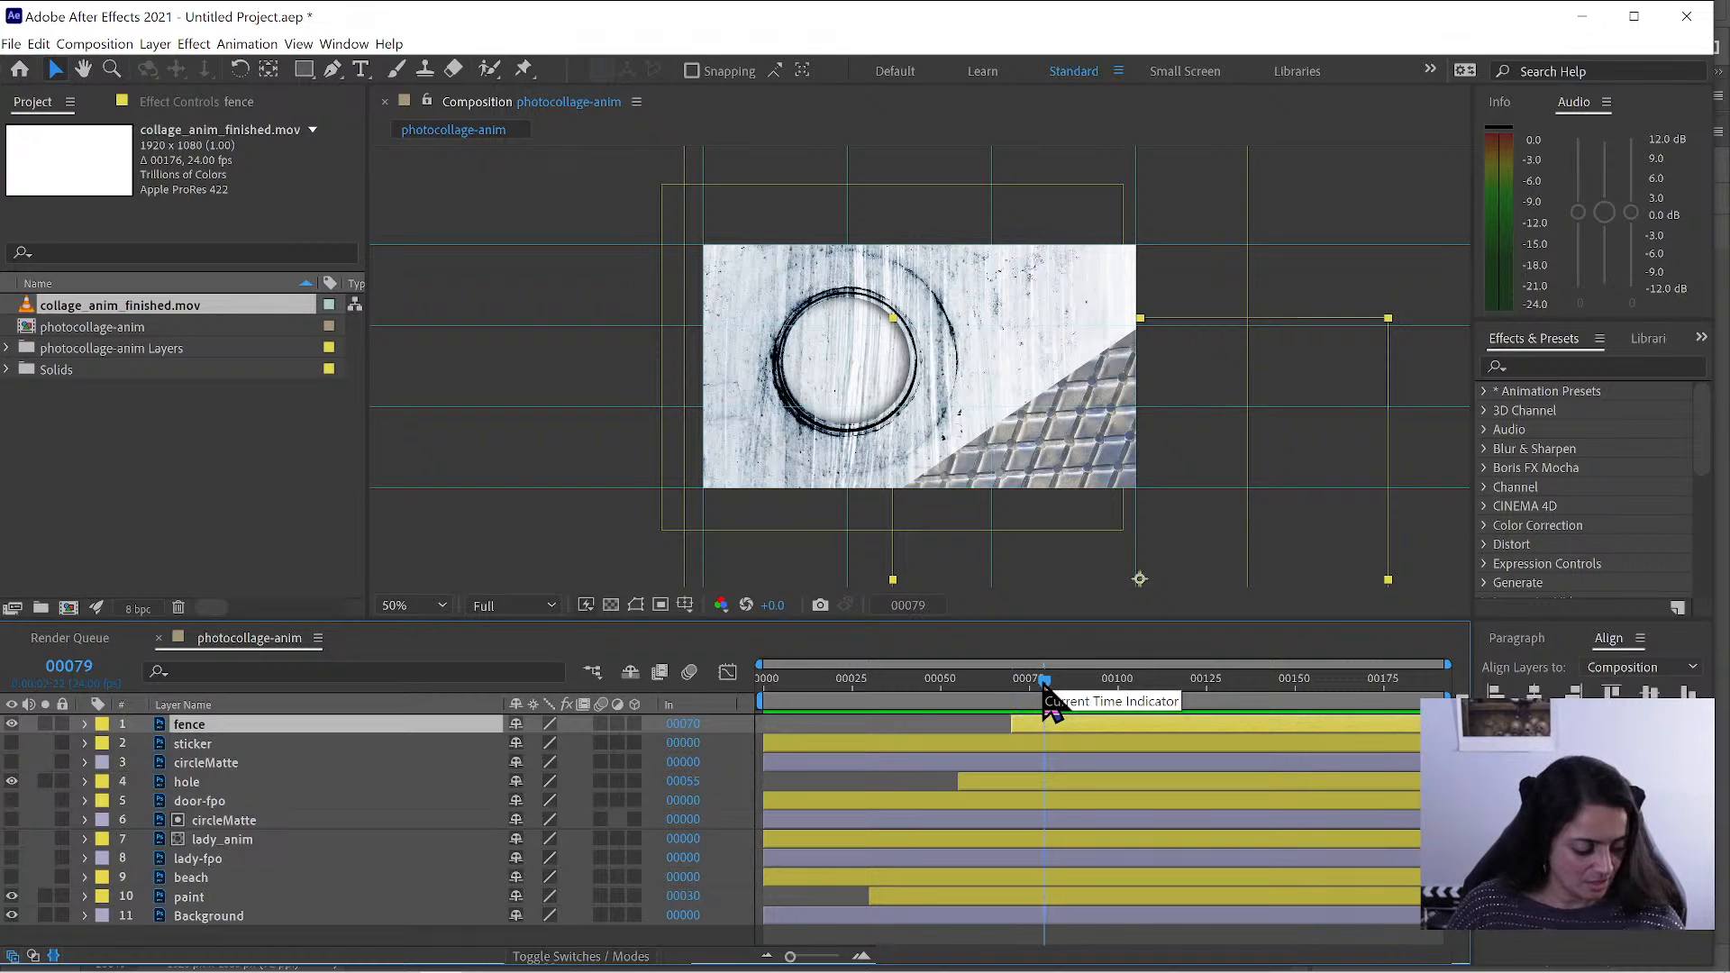
drag(1045, 688, 1048, 688)
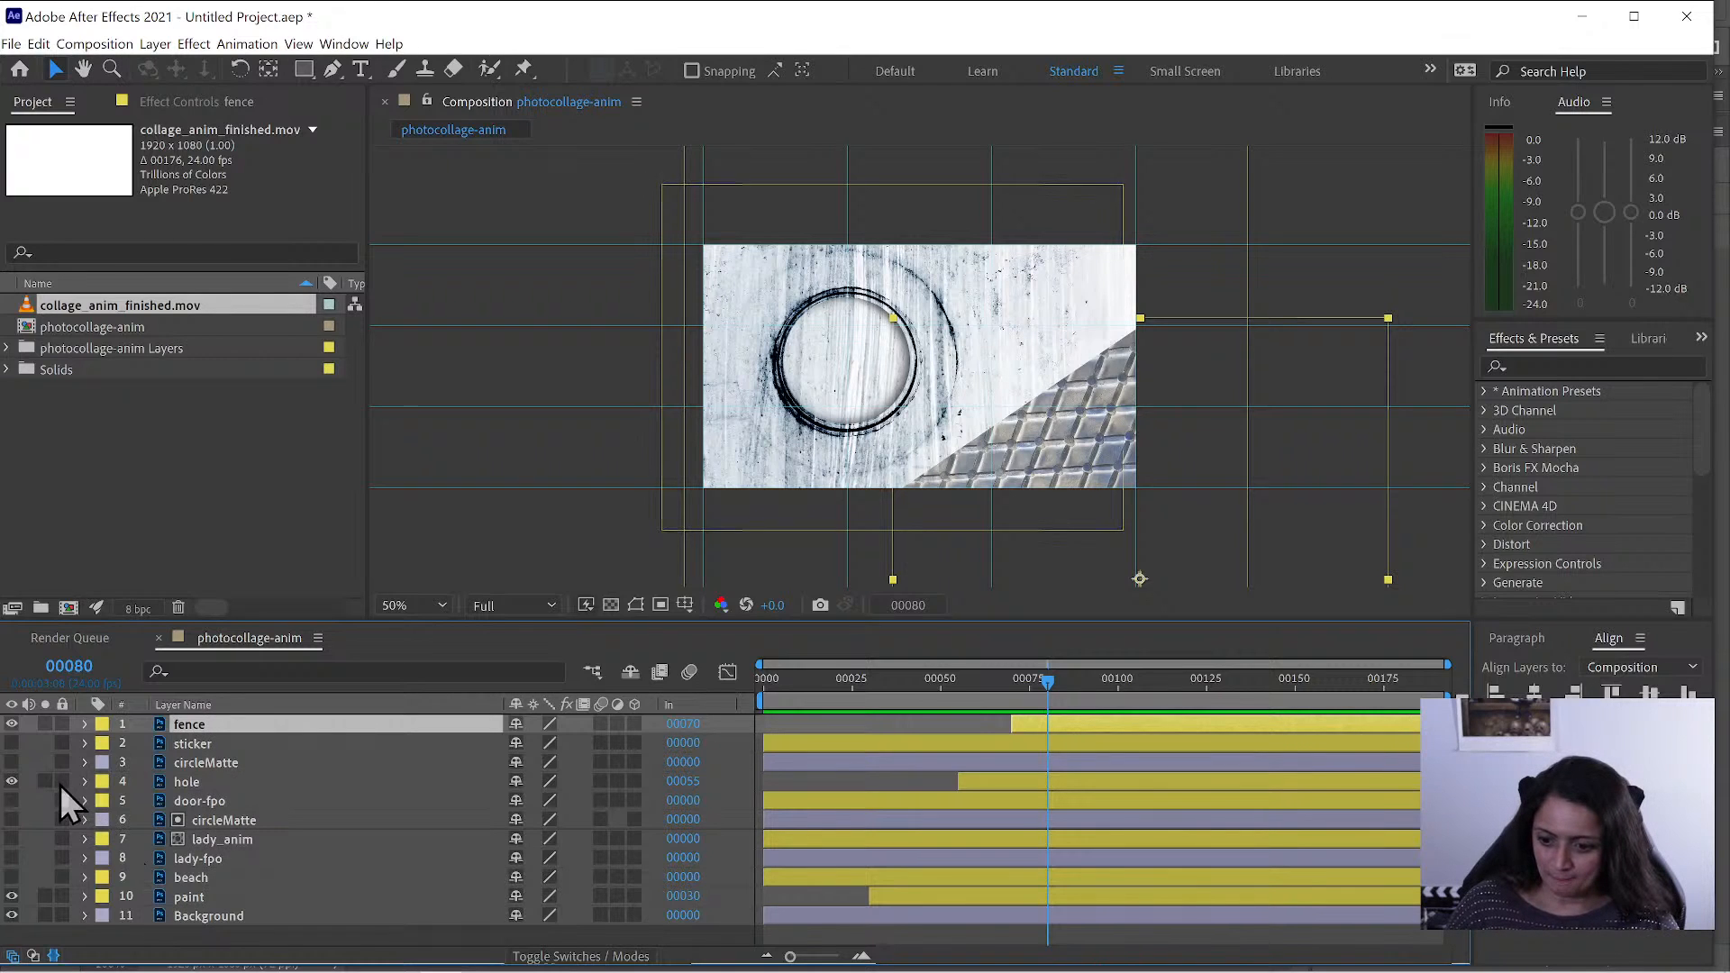
click(11, 800)
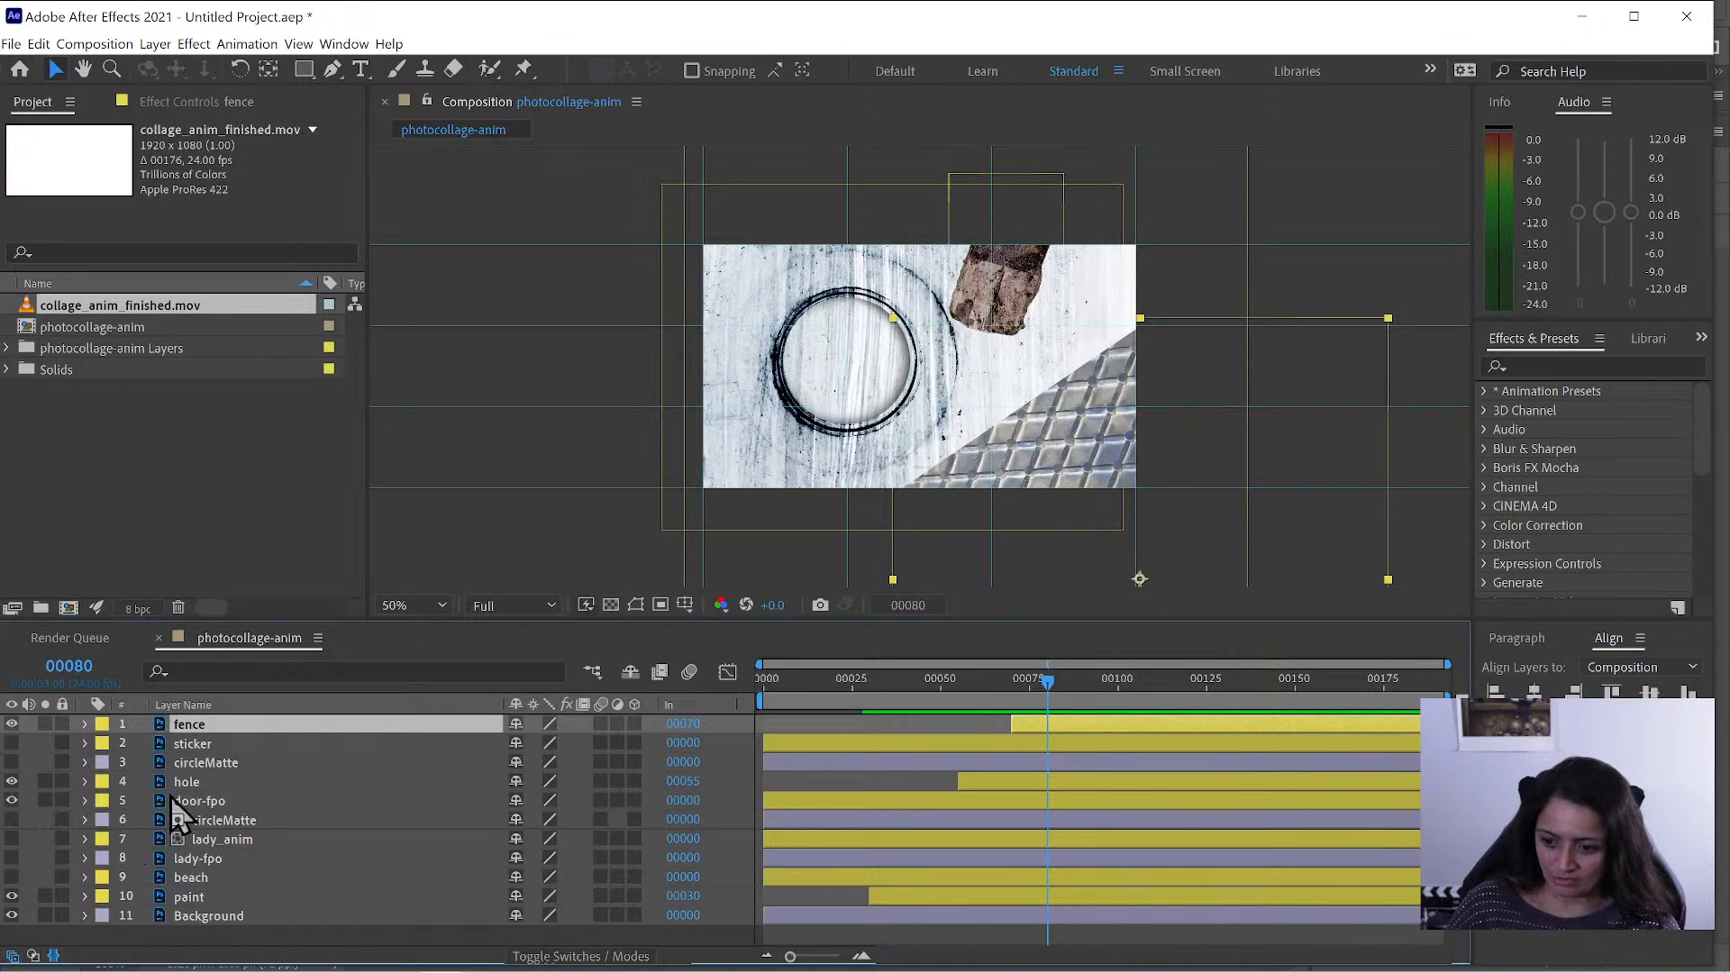
click(194, 803)
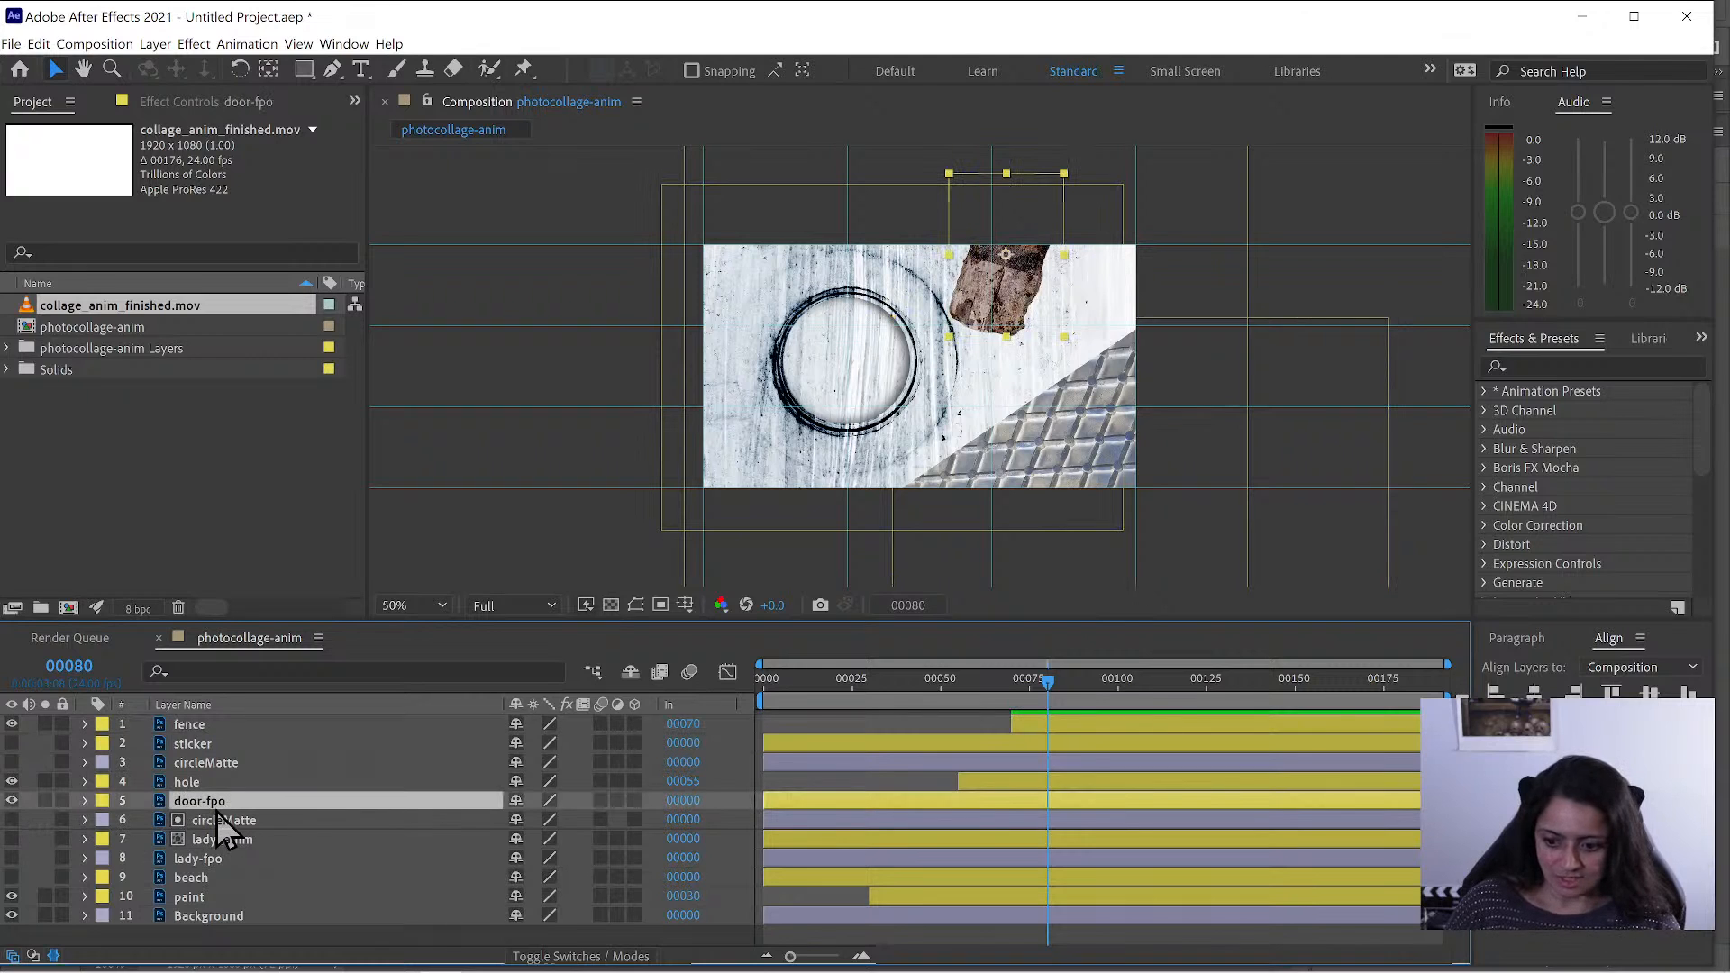
key(alt+bracketleft)
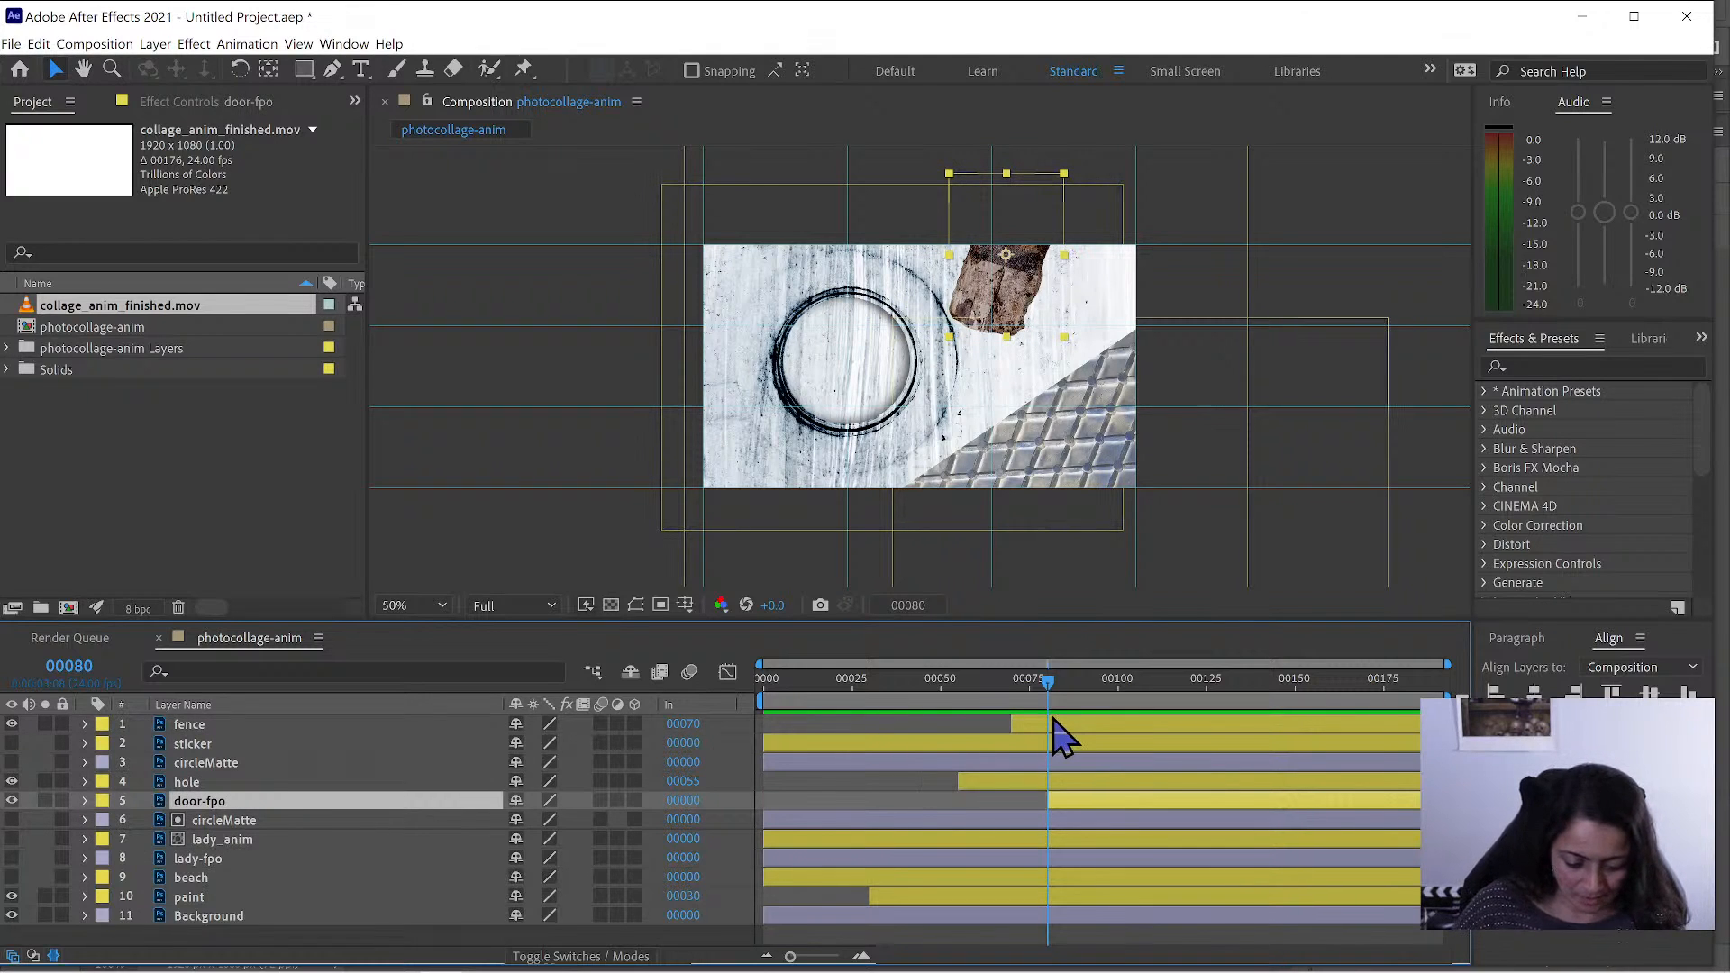
- Make the beach layer visible and trim its start to frame 92
click(1080, 681)
drag(1081, 682, 1091, 684)
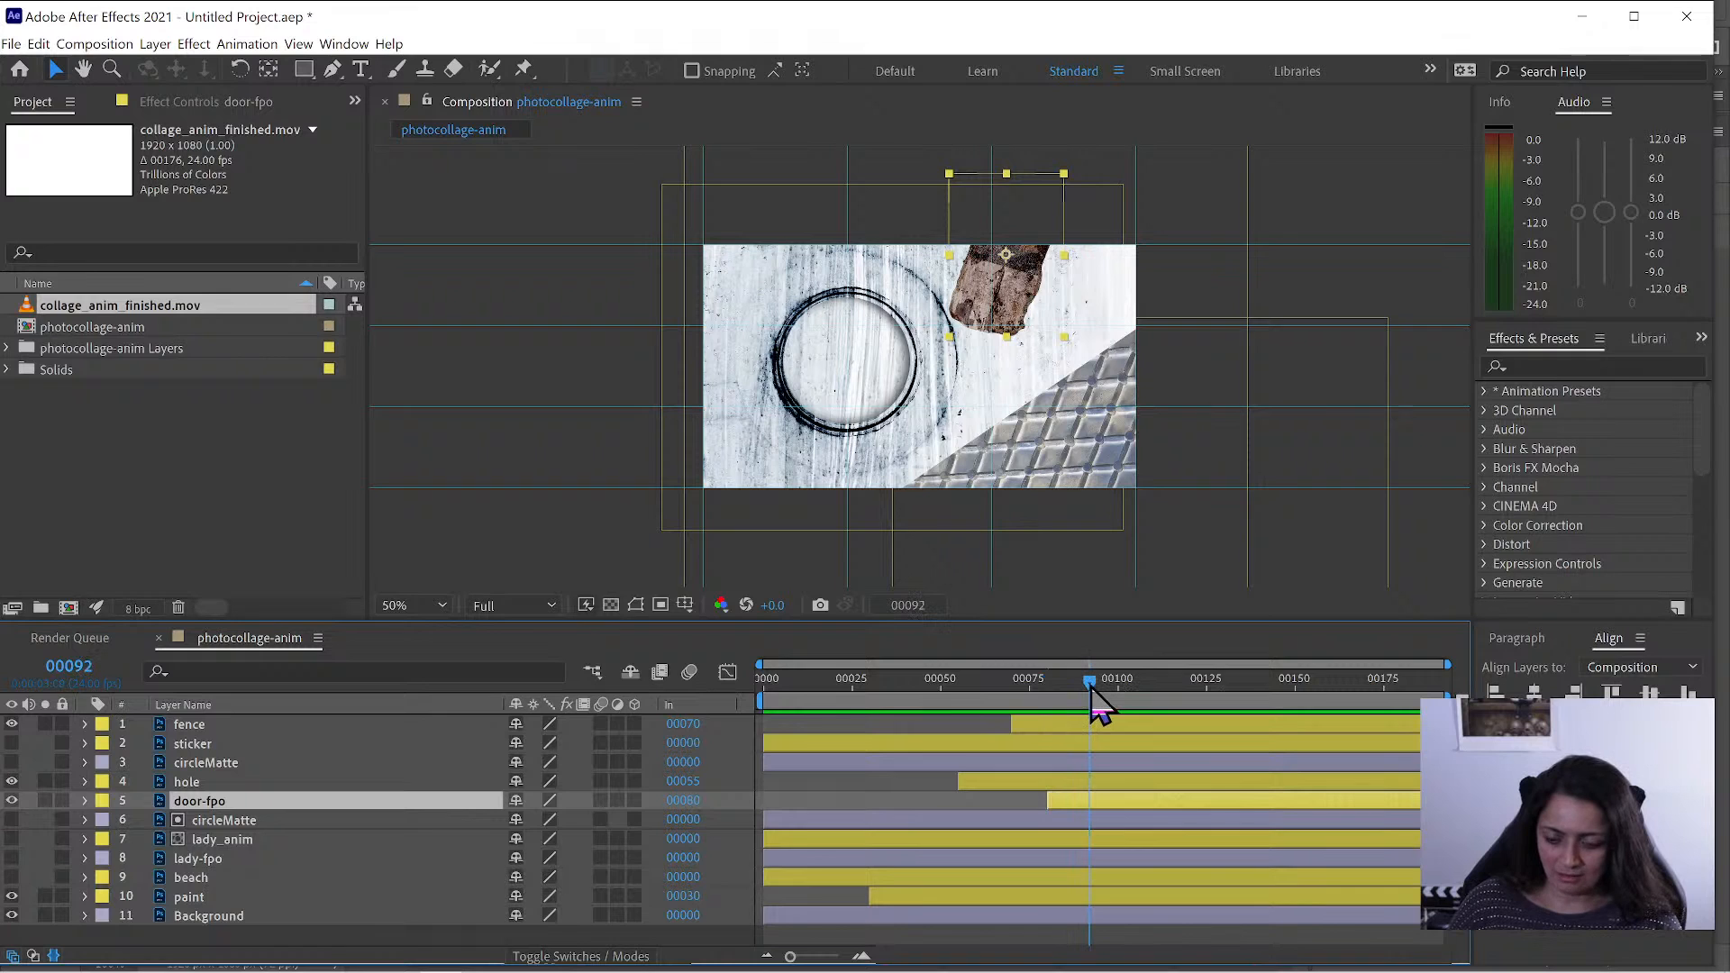
click(191, 878)
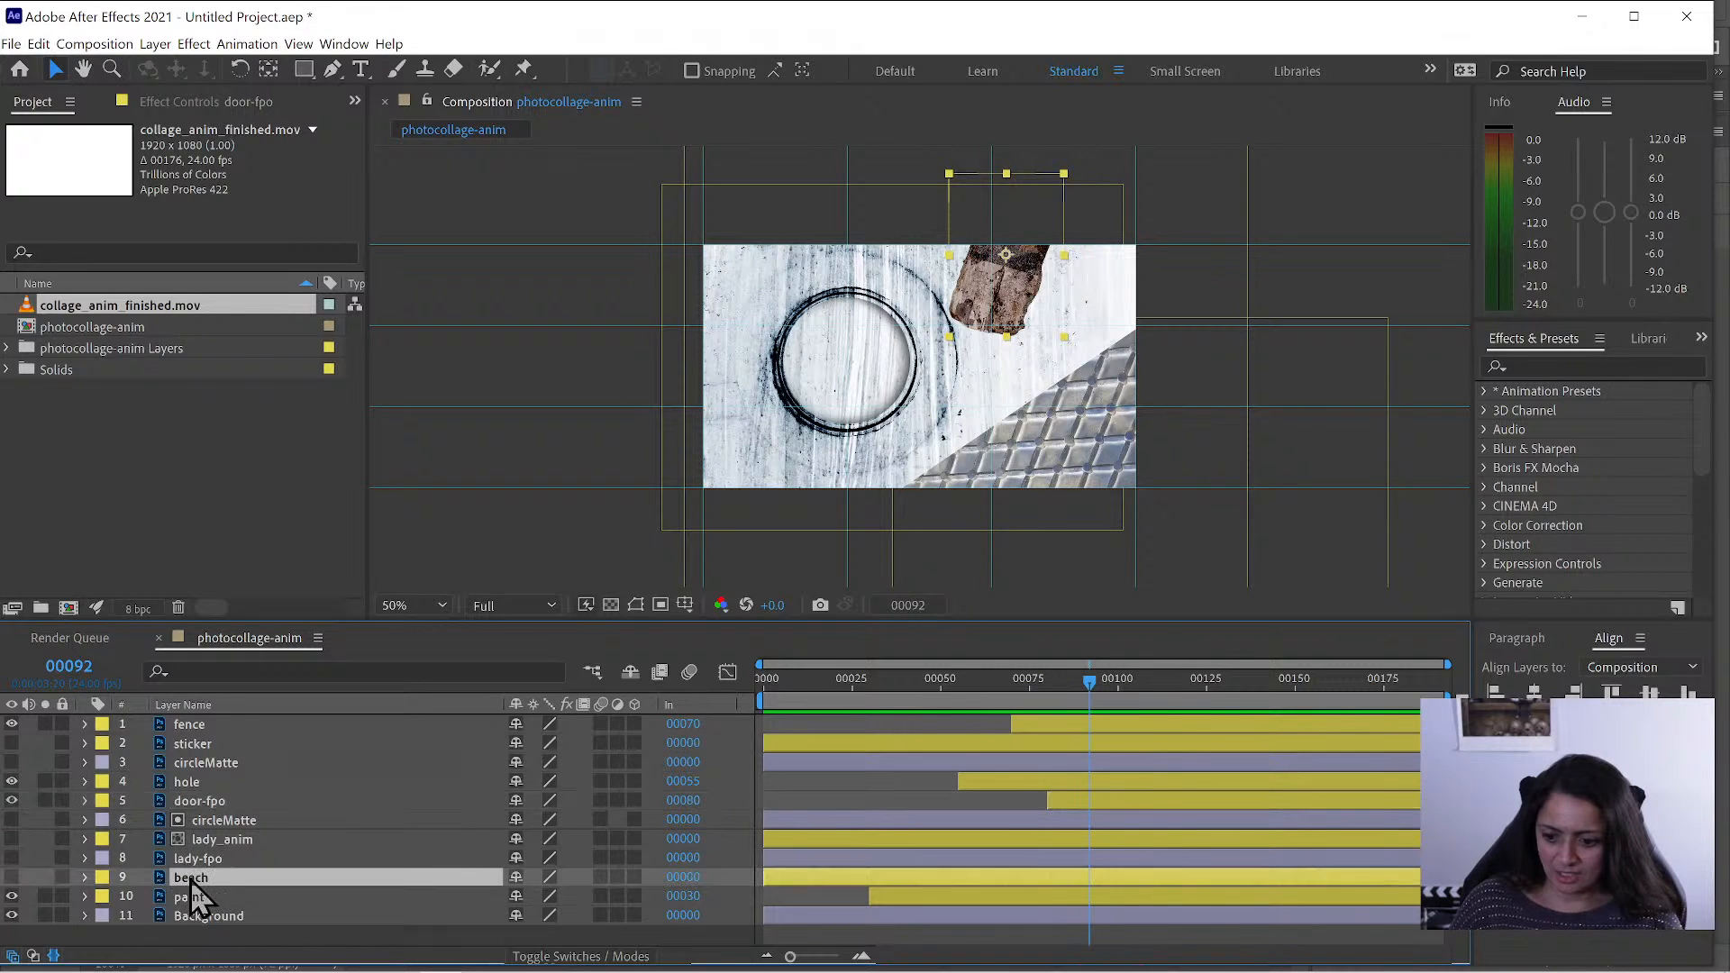
click(12, 877)
key(alt+bracketleft)
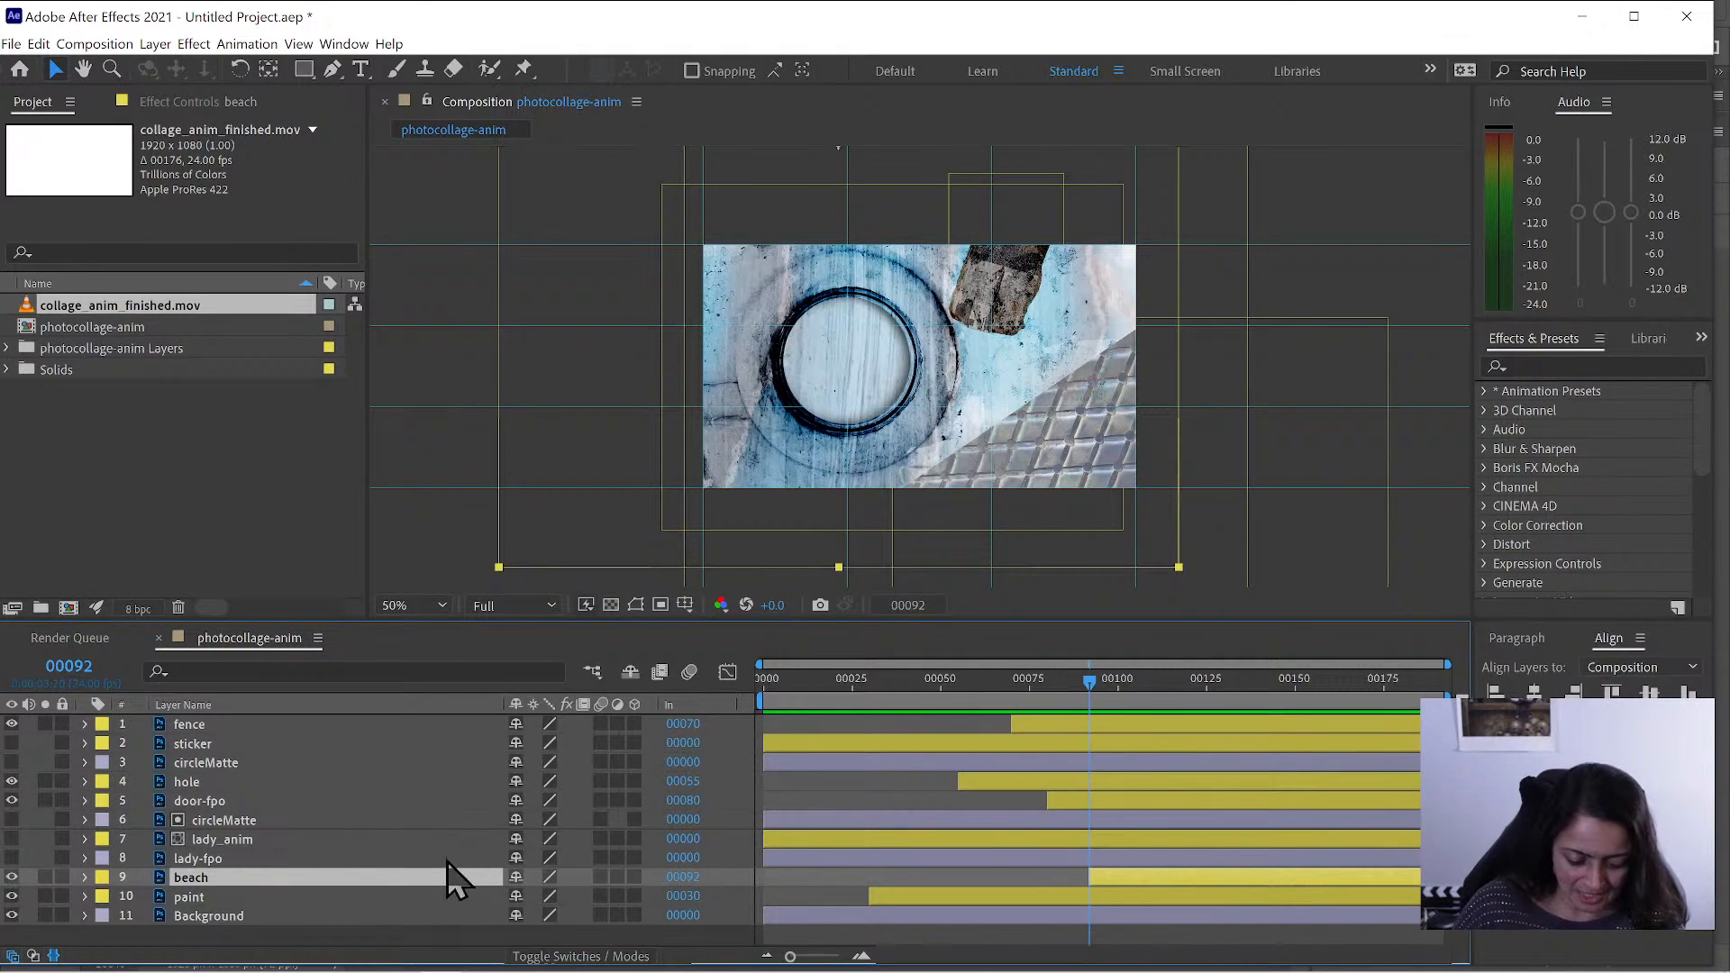
- Make the lady_anim layer visible and trim its start to frame 115
drag(1121, 690, 1176, 692)
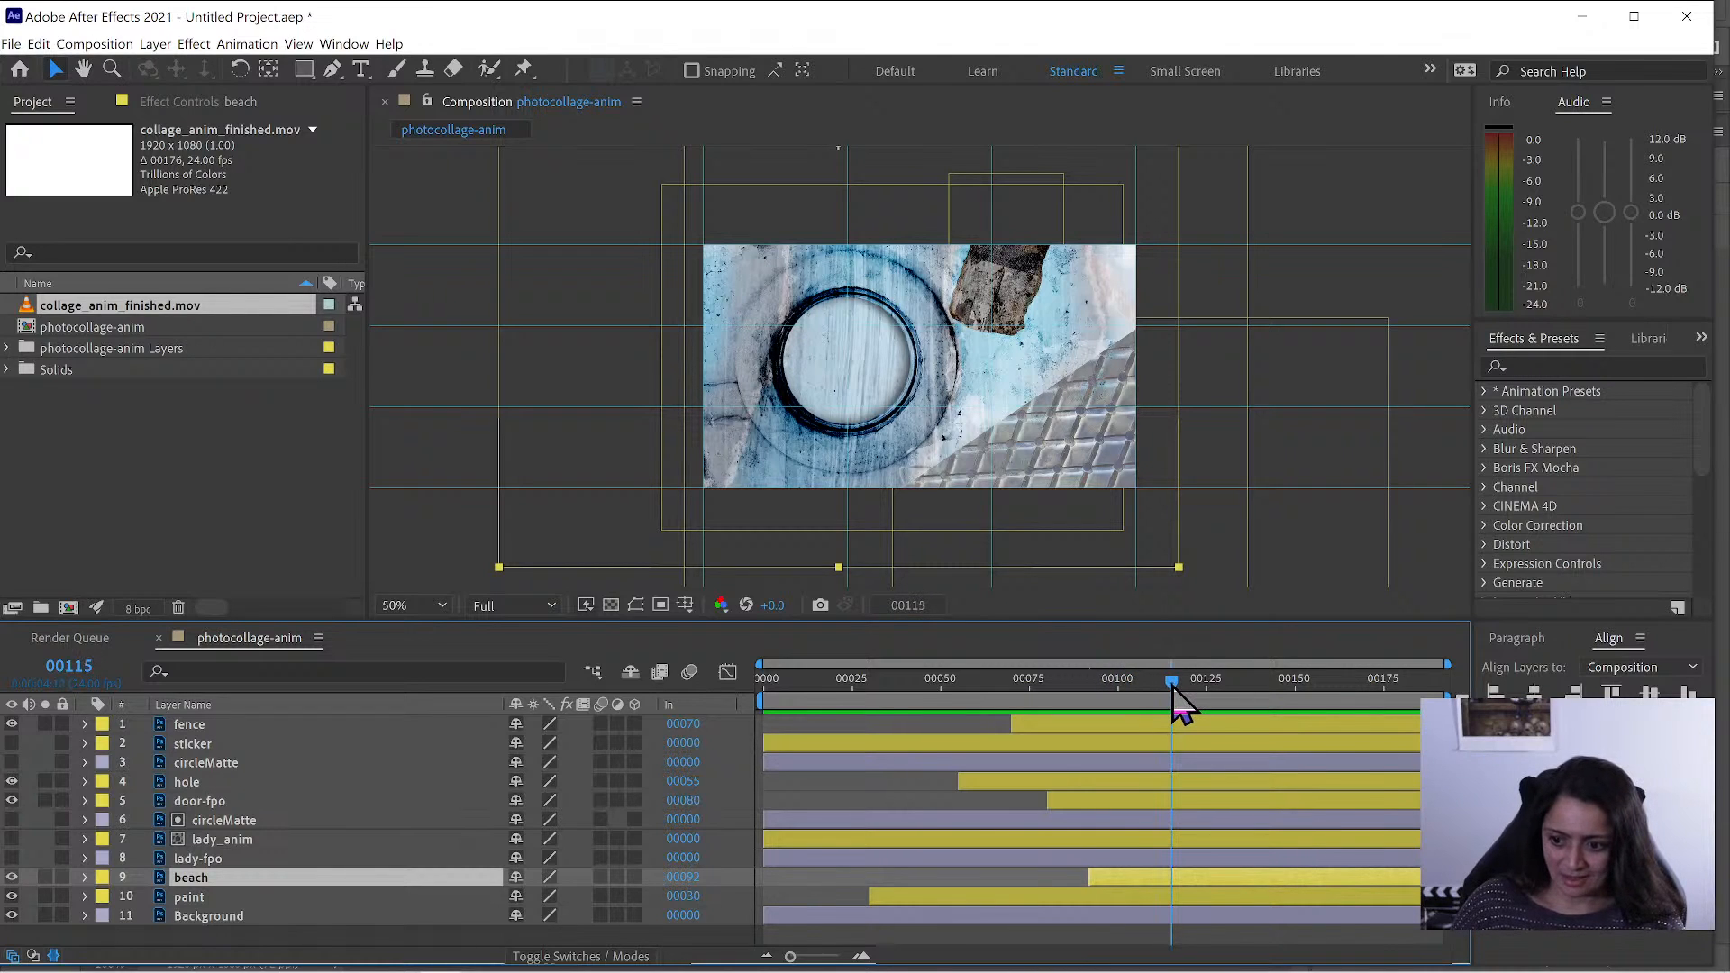
click(210, 844)
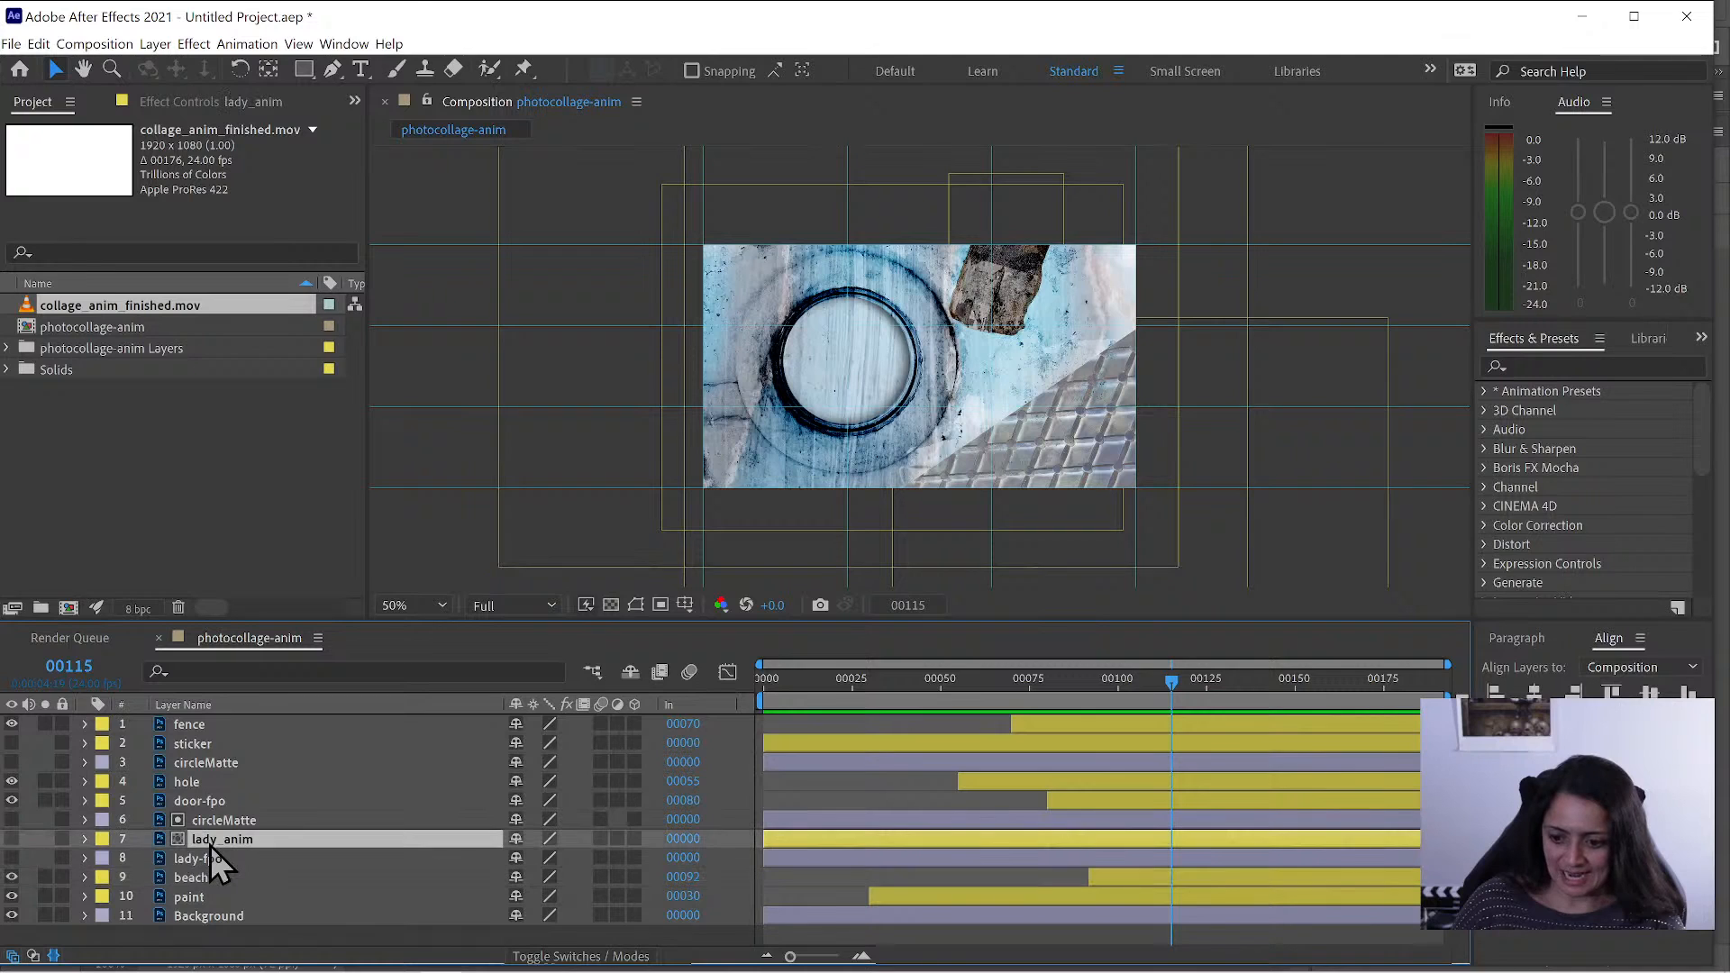
click(12, 839)
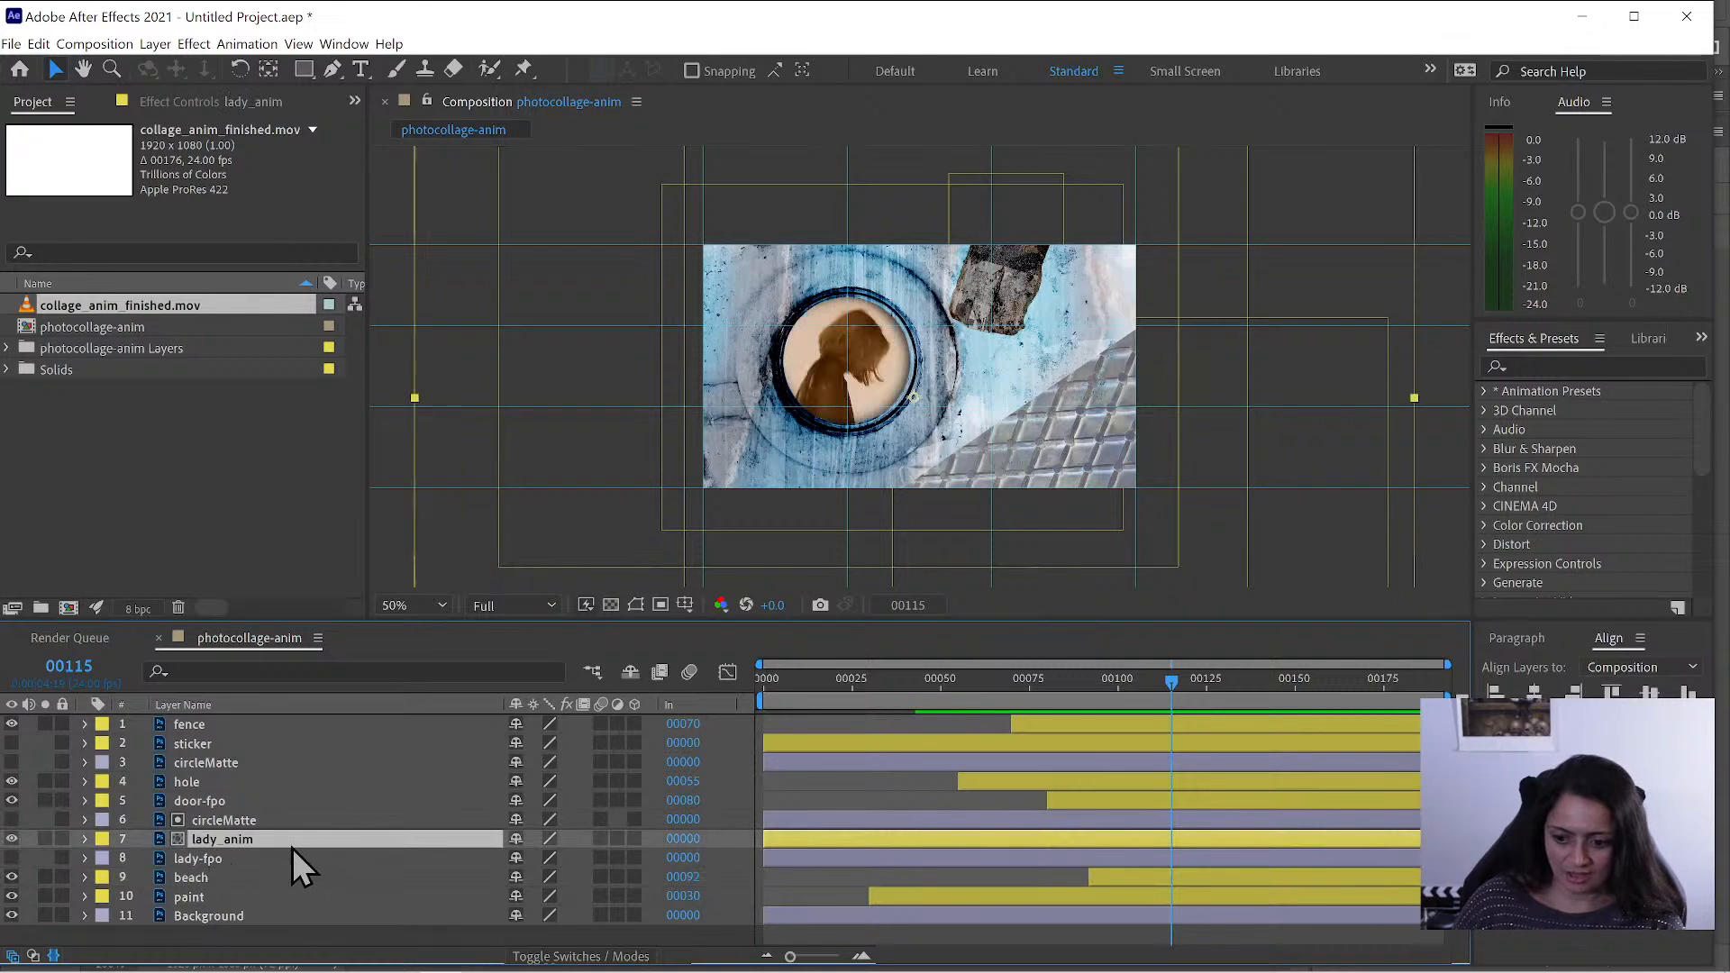
key(alt+bracketleft)
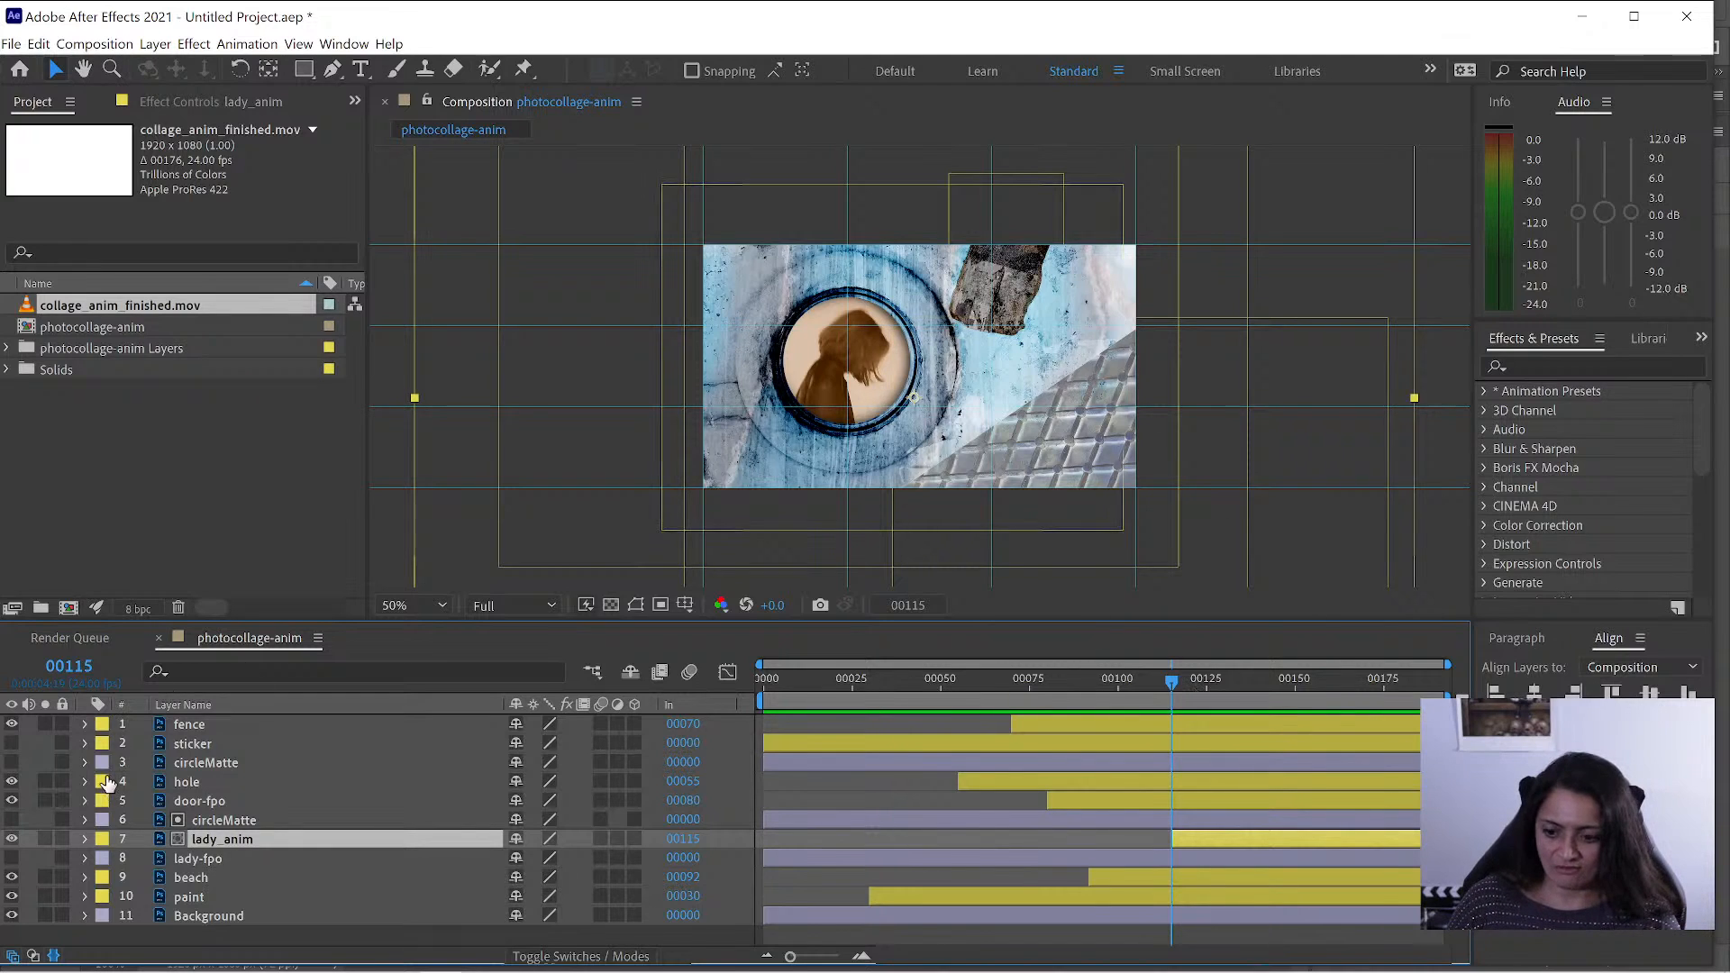
- Make the sticker layer visible and trim its start to frame 140
click(12, 744)
click(192, 743)
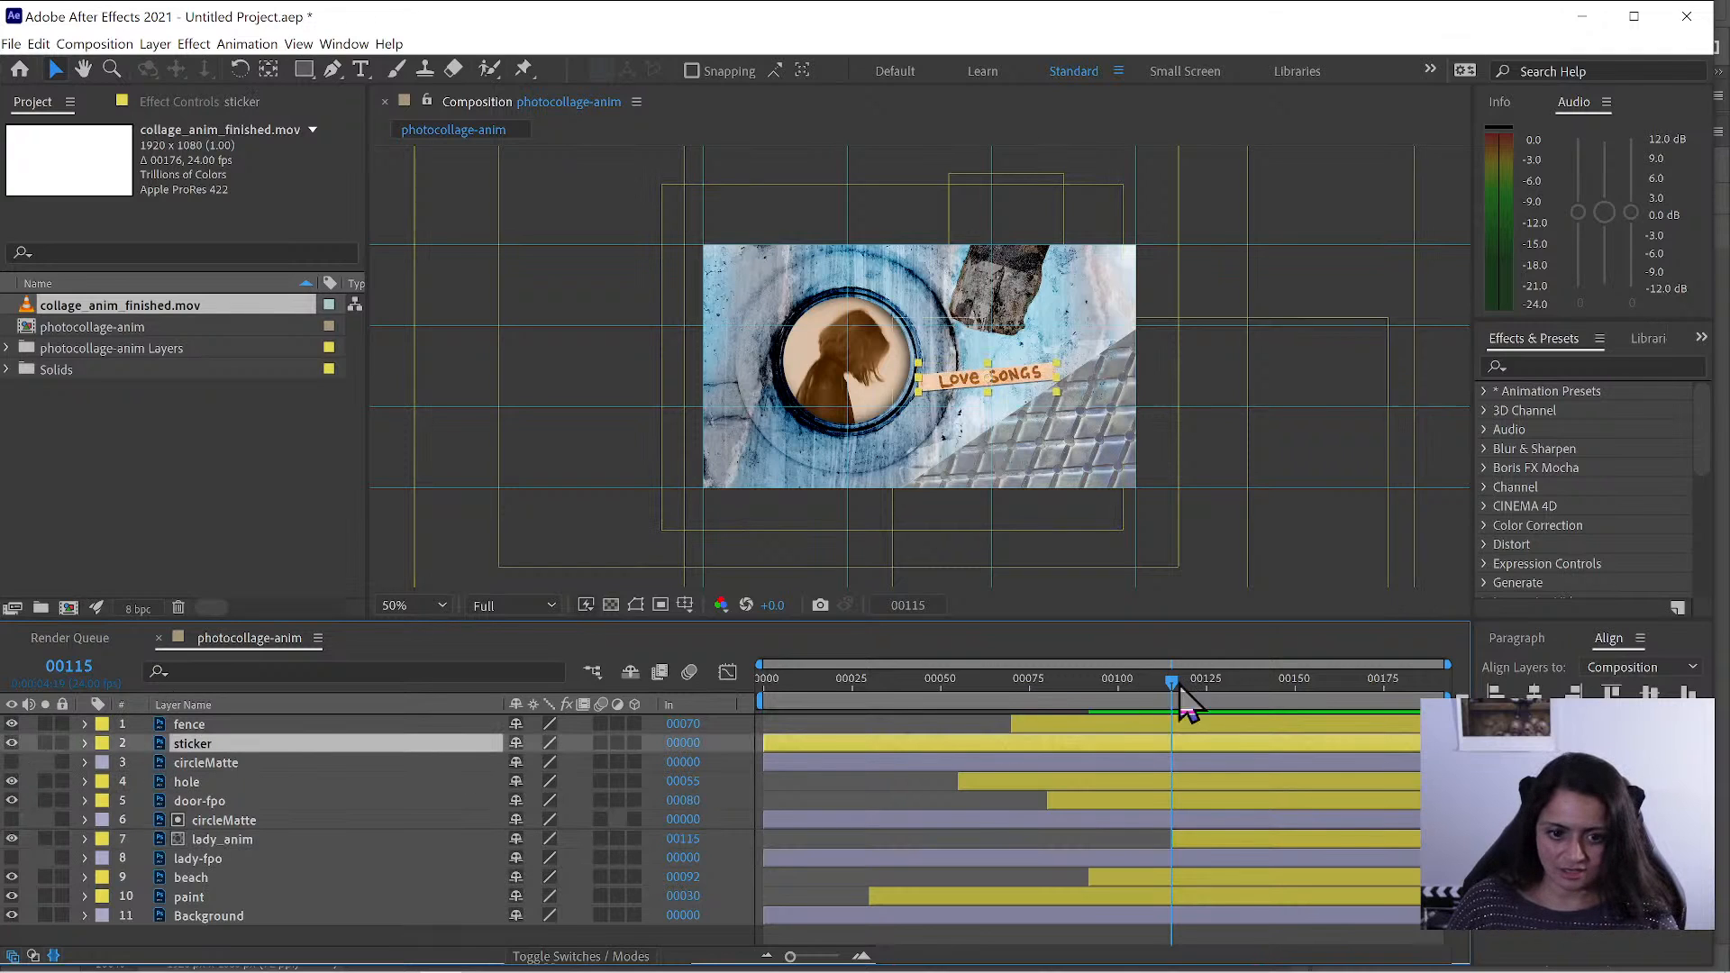
click(1248, 681)
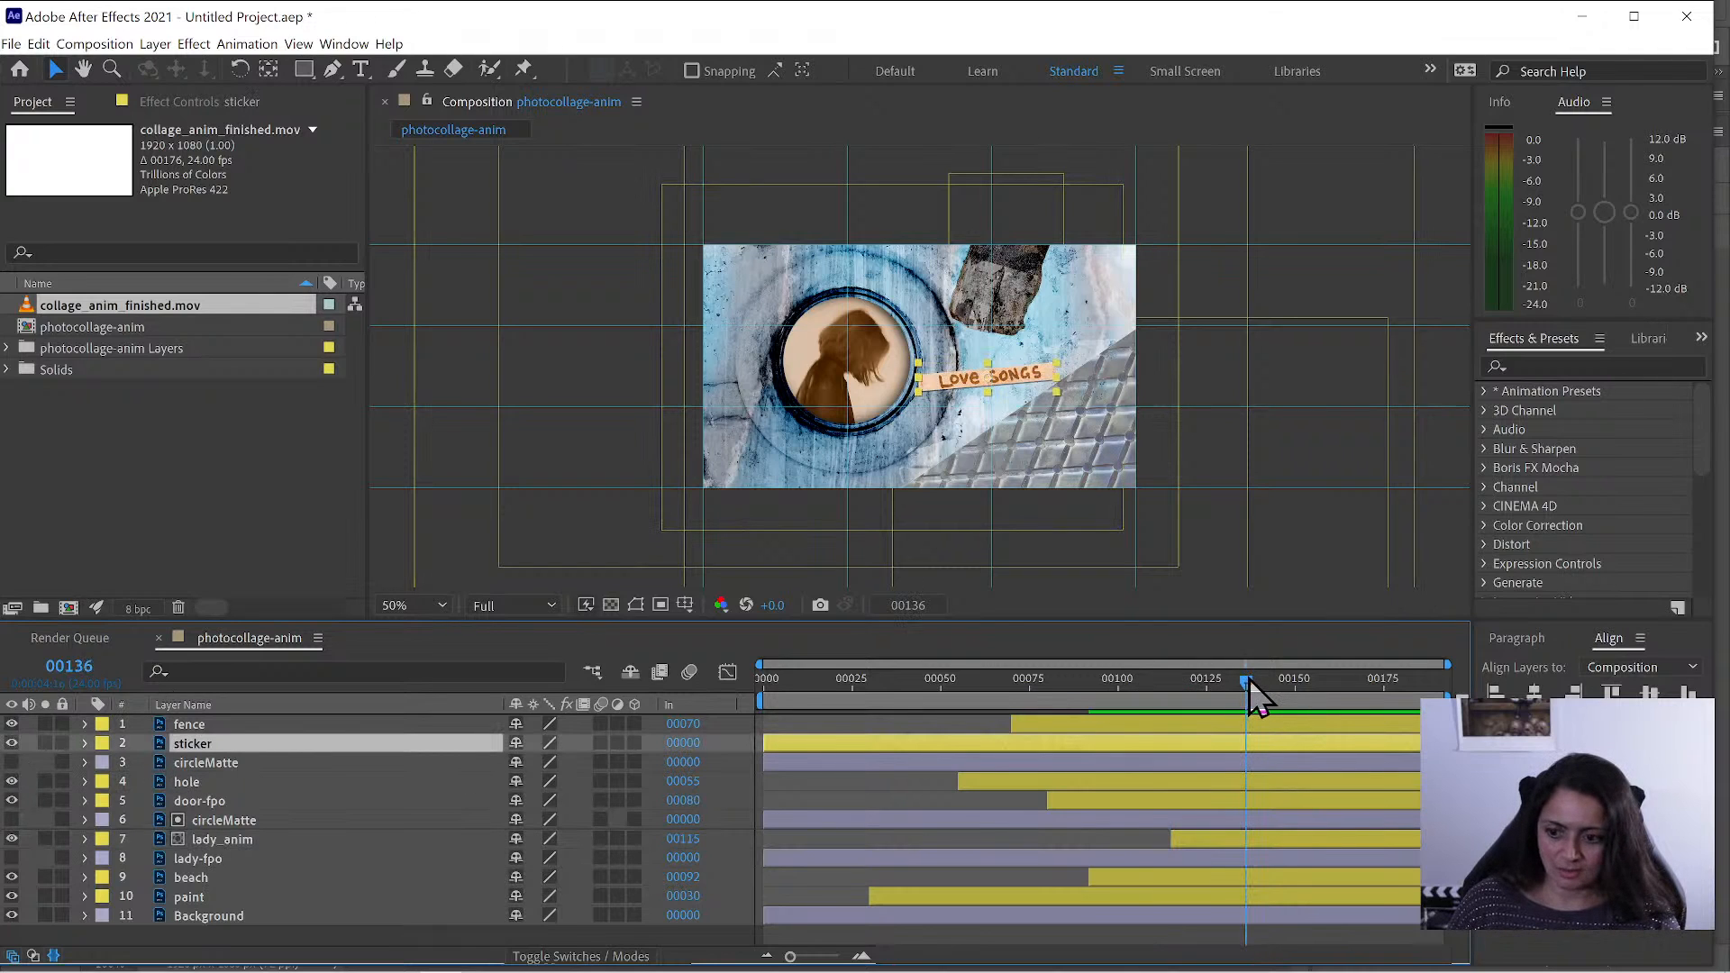
click(1253, 680)
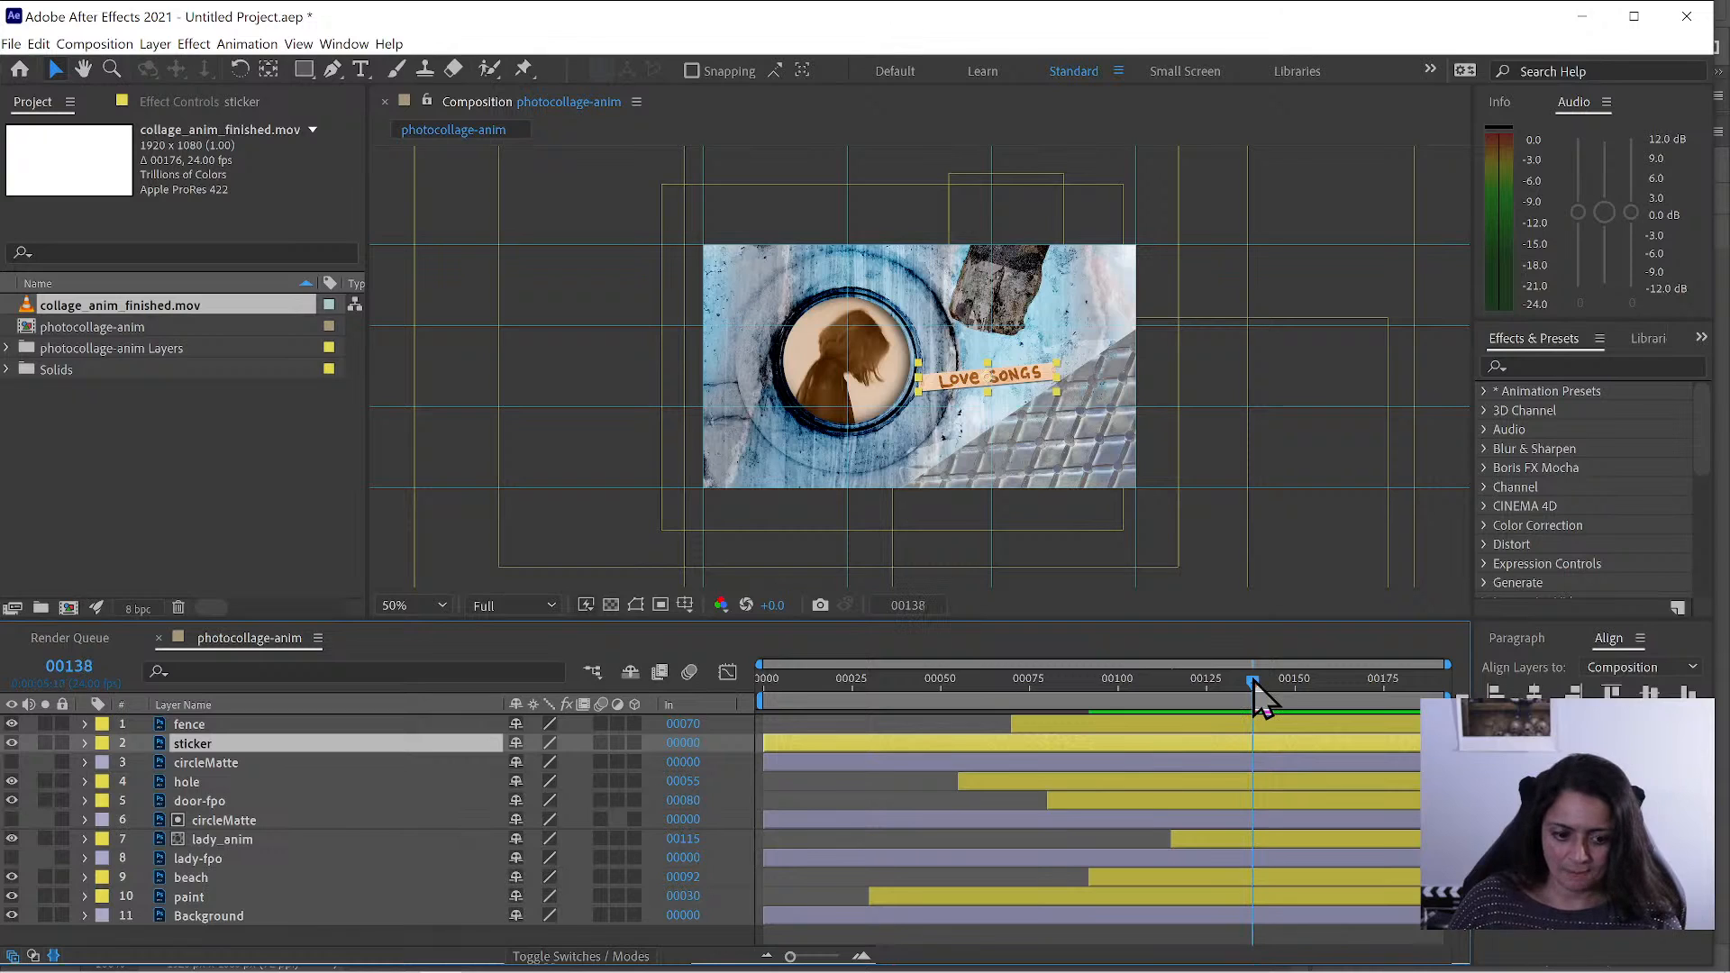
drag(1253, 679, 1260, 683)
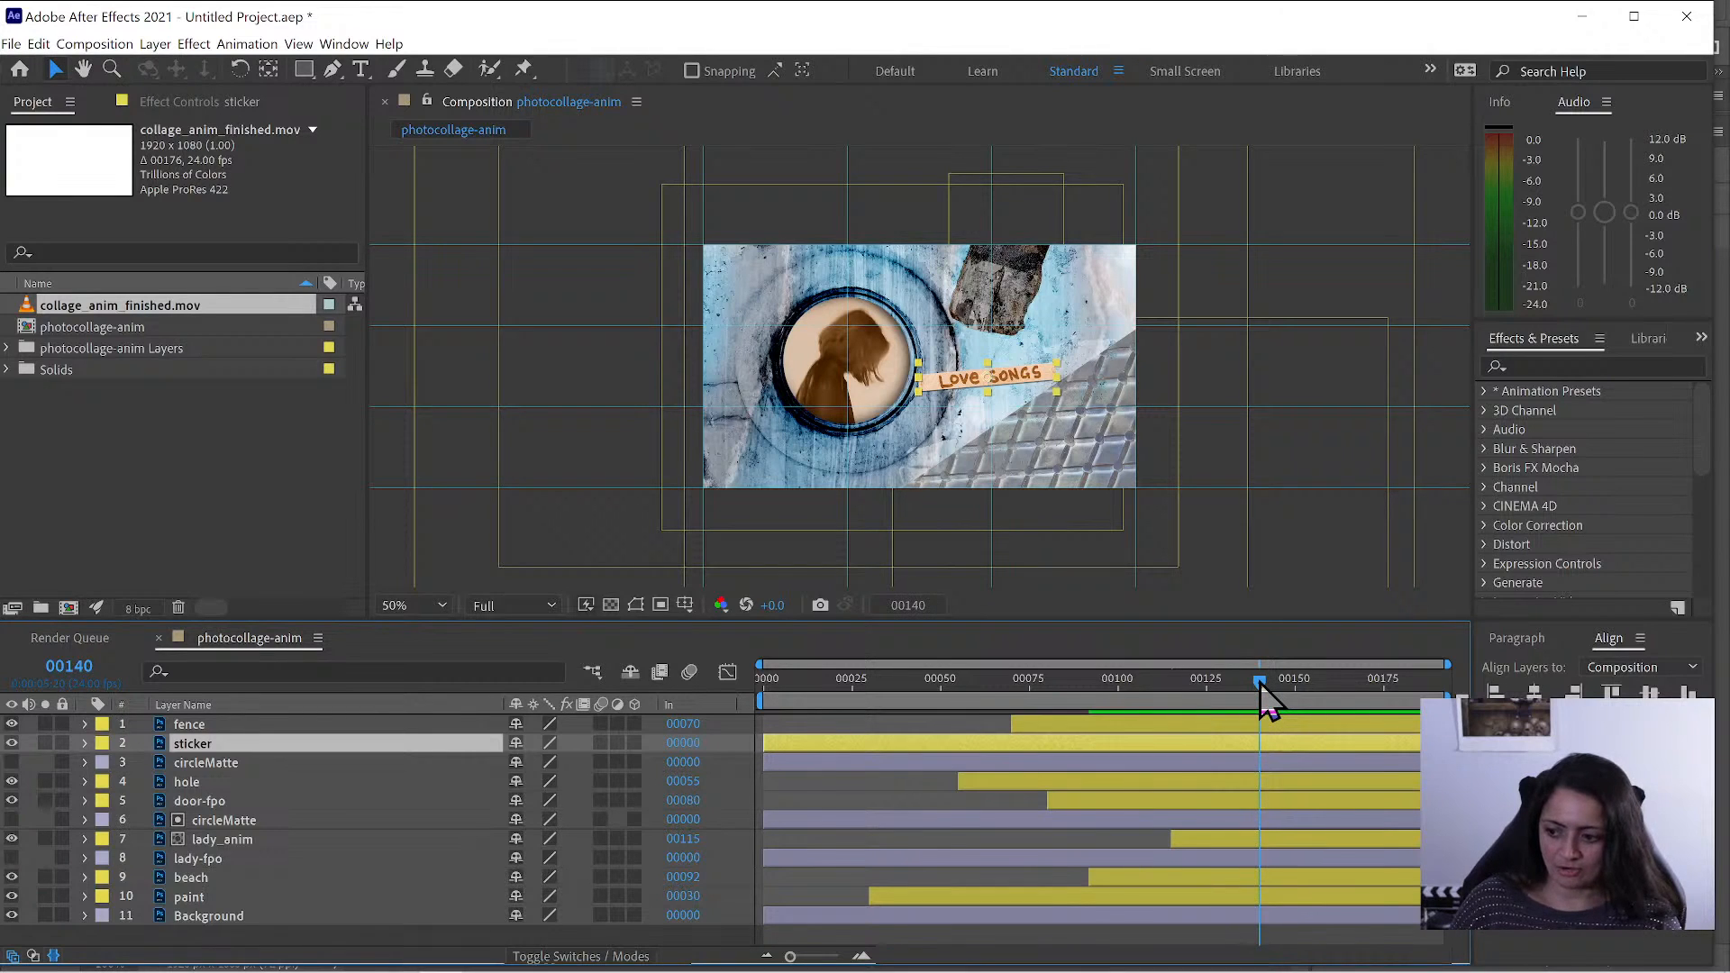
key(alt+bracketleft)
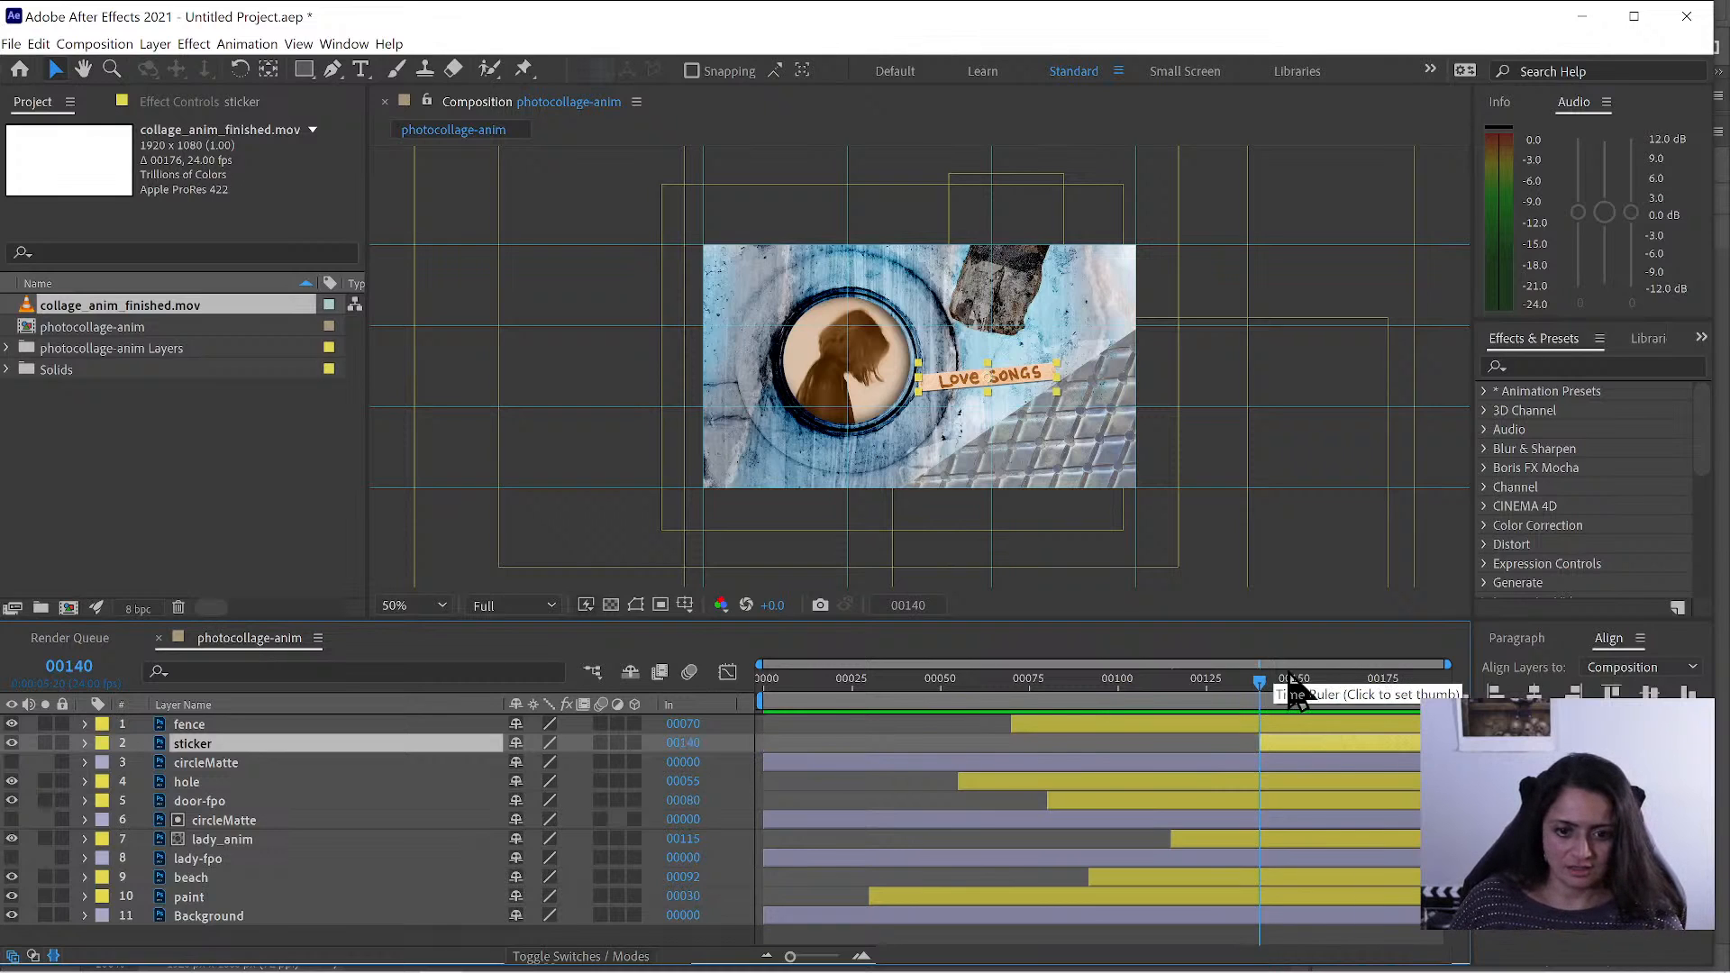
- Move the playhead to frame 180 and create a white 1920 x 1080 px solid directly above the fence layer
click(1317, 679)
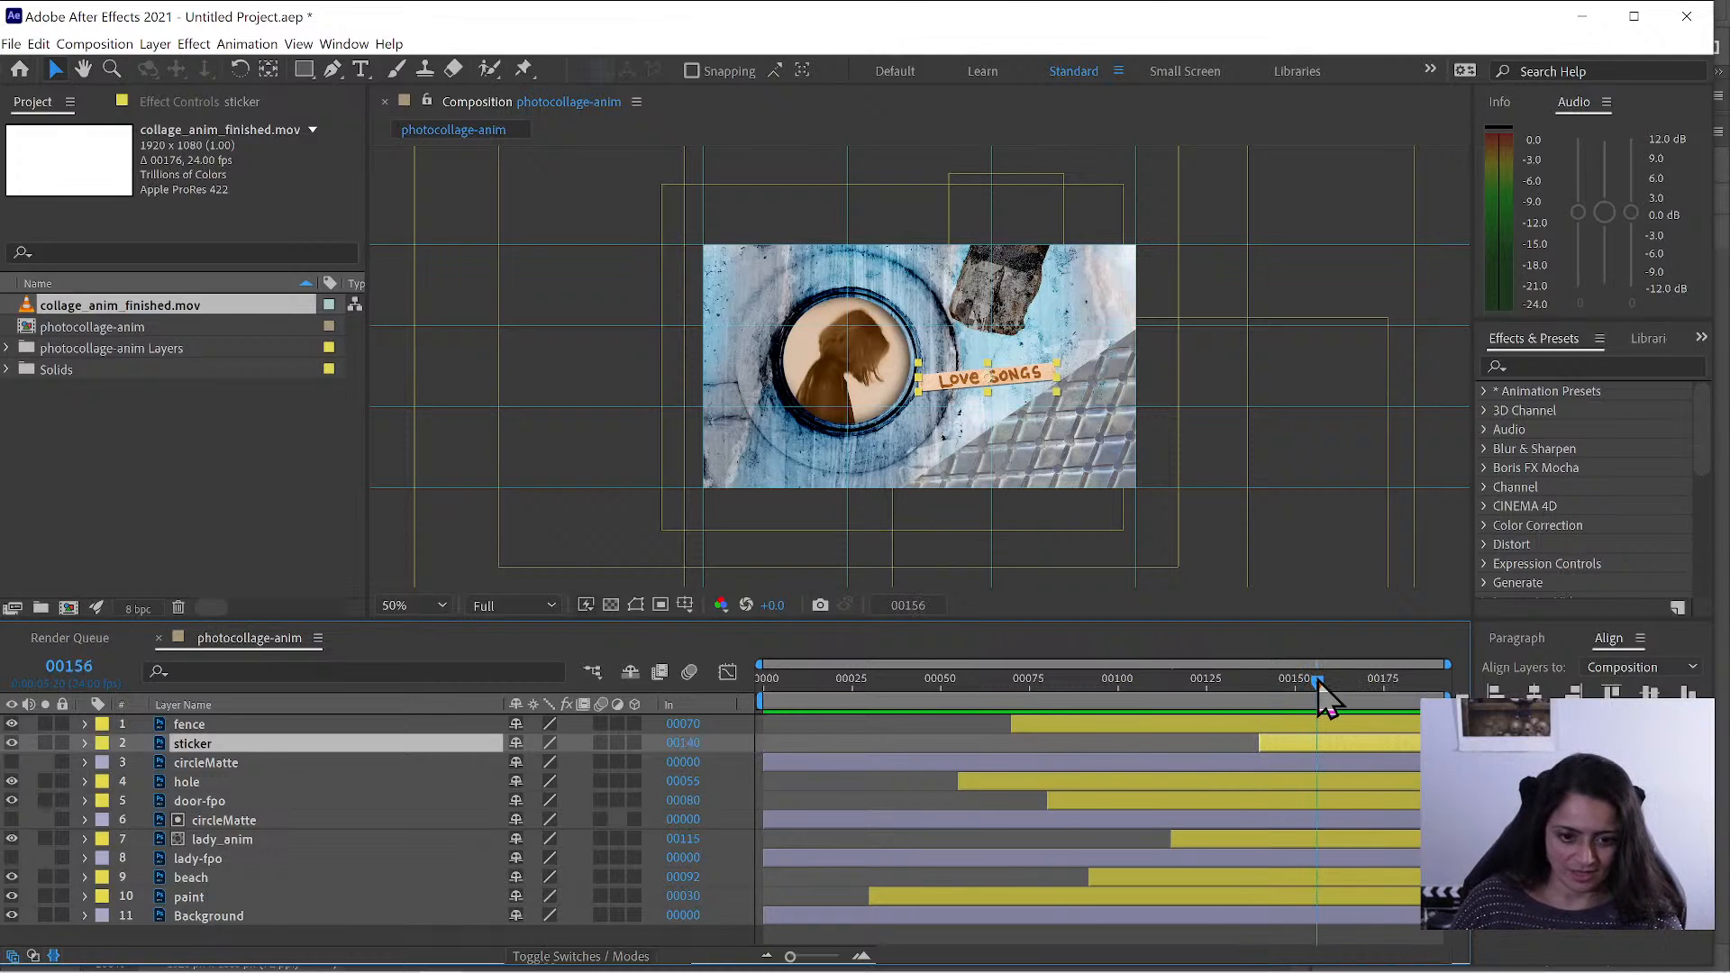
drag(1319, 683, 1385, 694)
key(End)
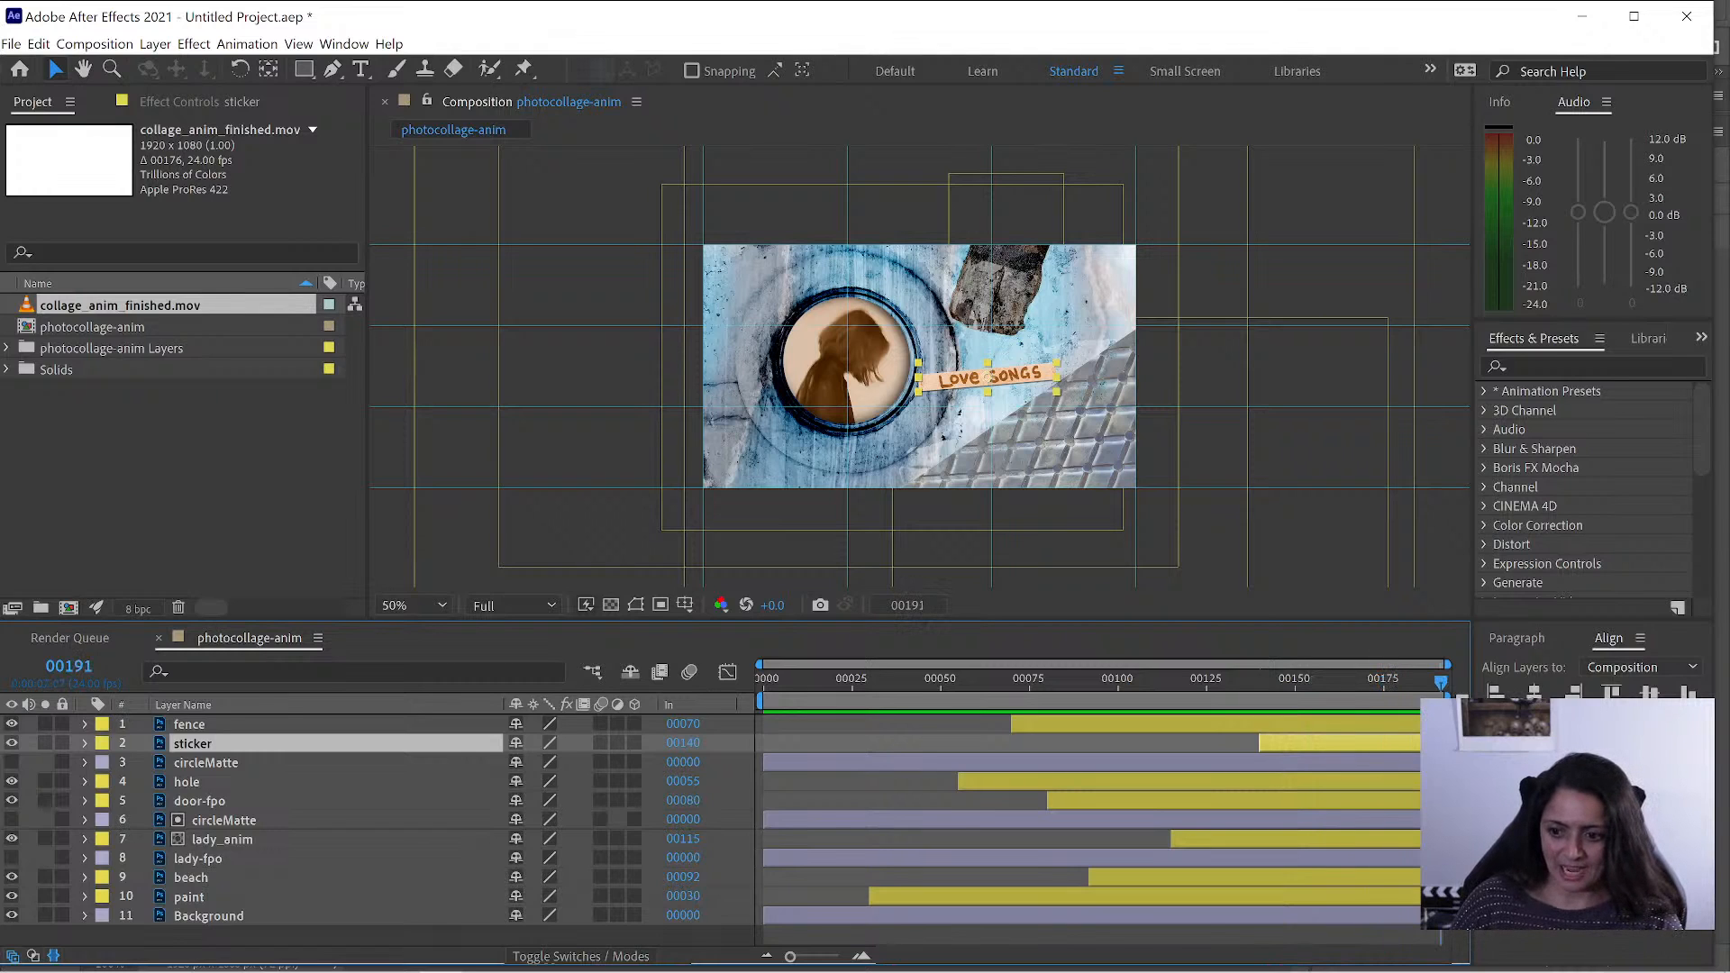
drag(1441, 689, 1402, 711)
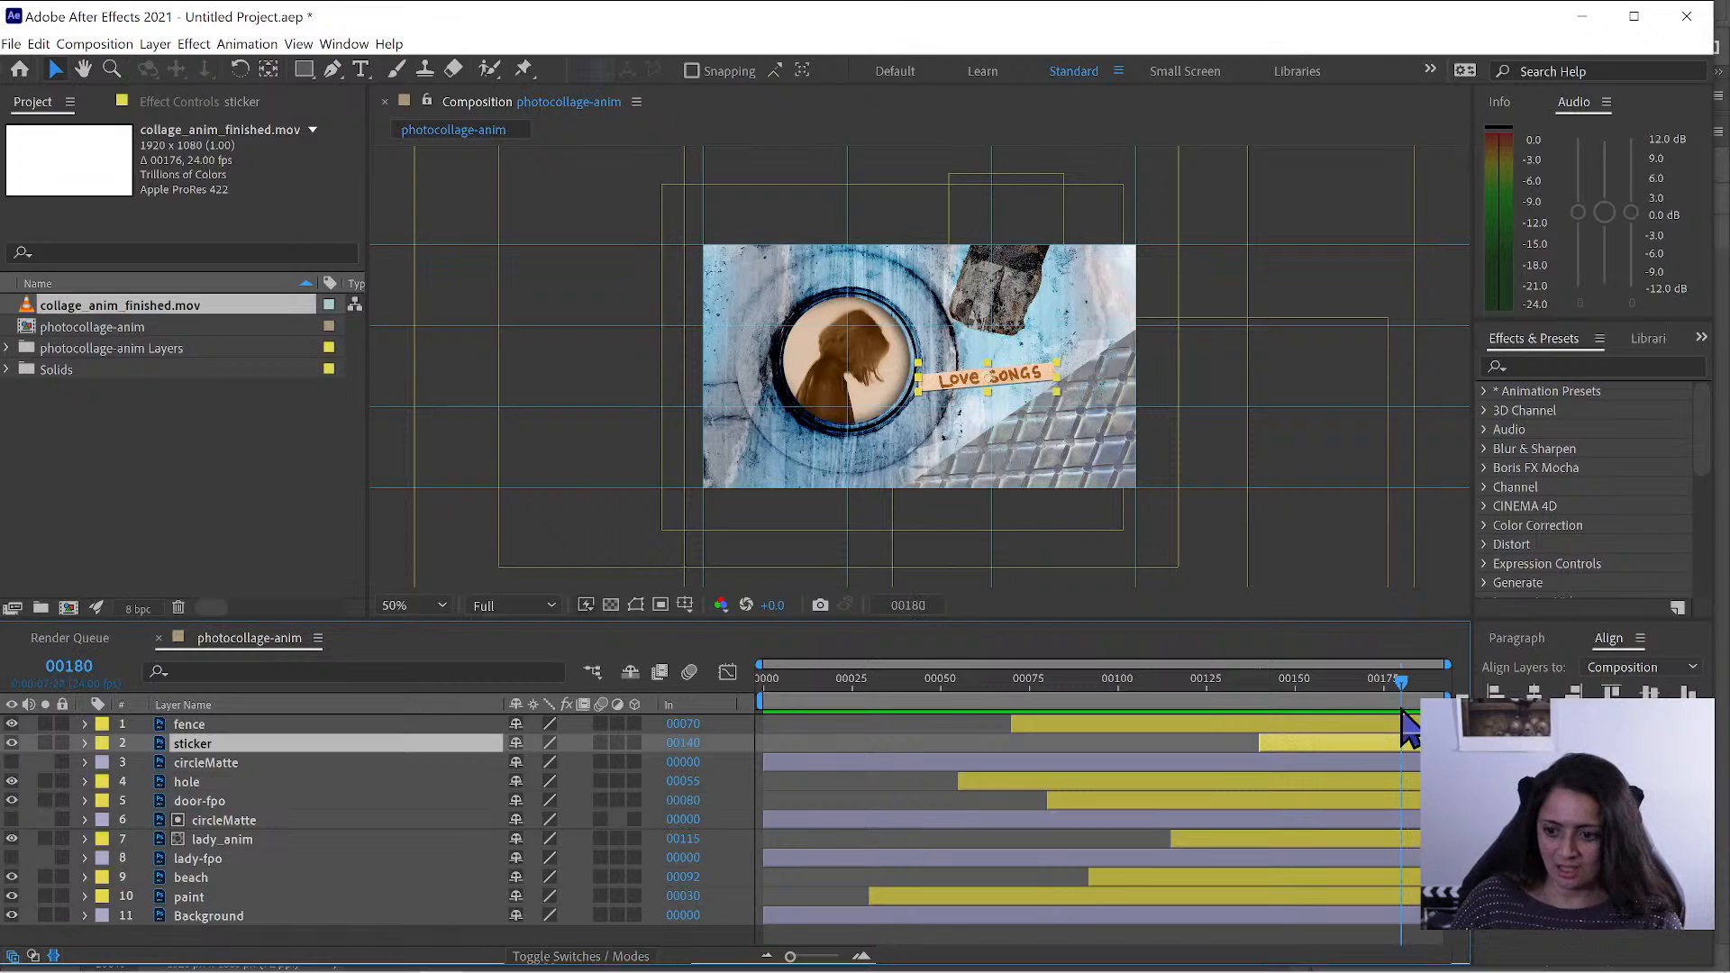
click(189, 726)
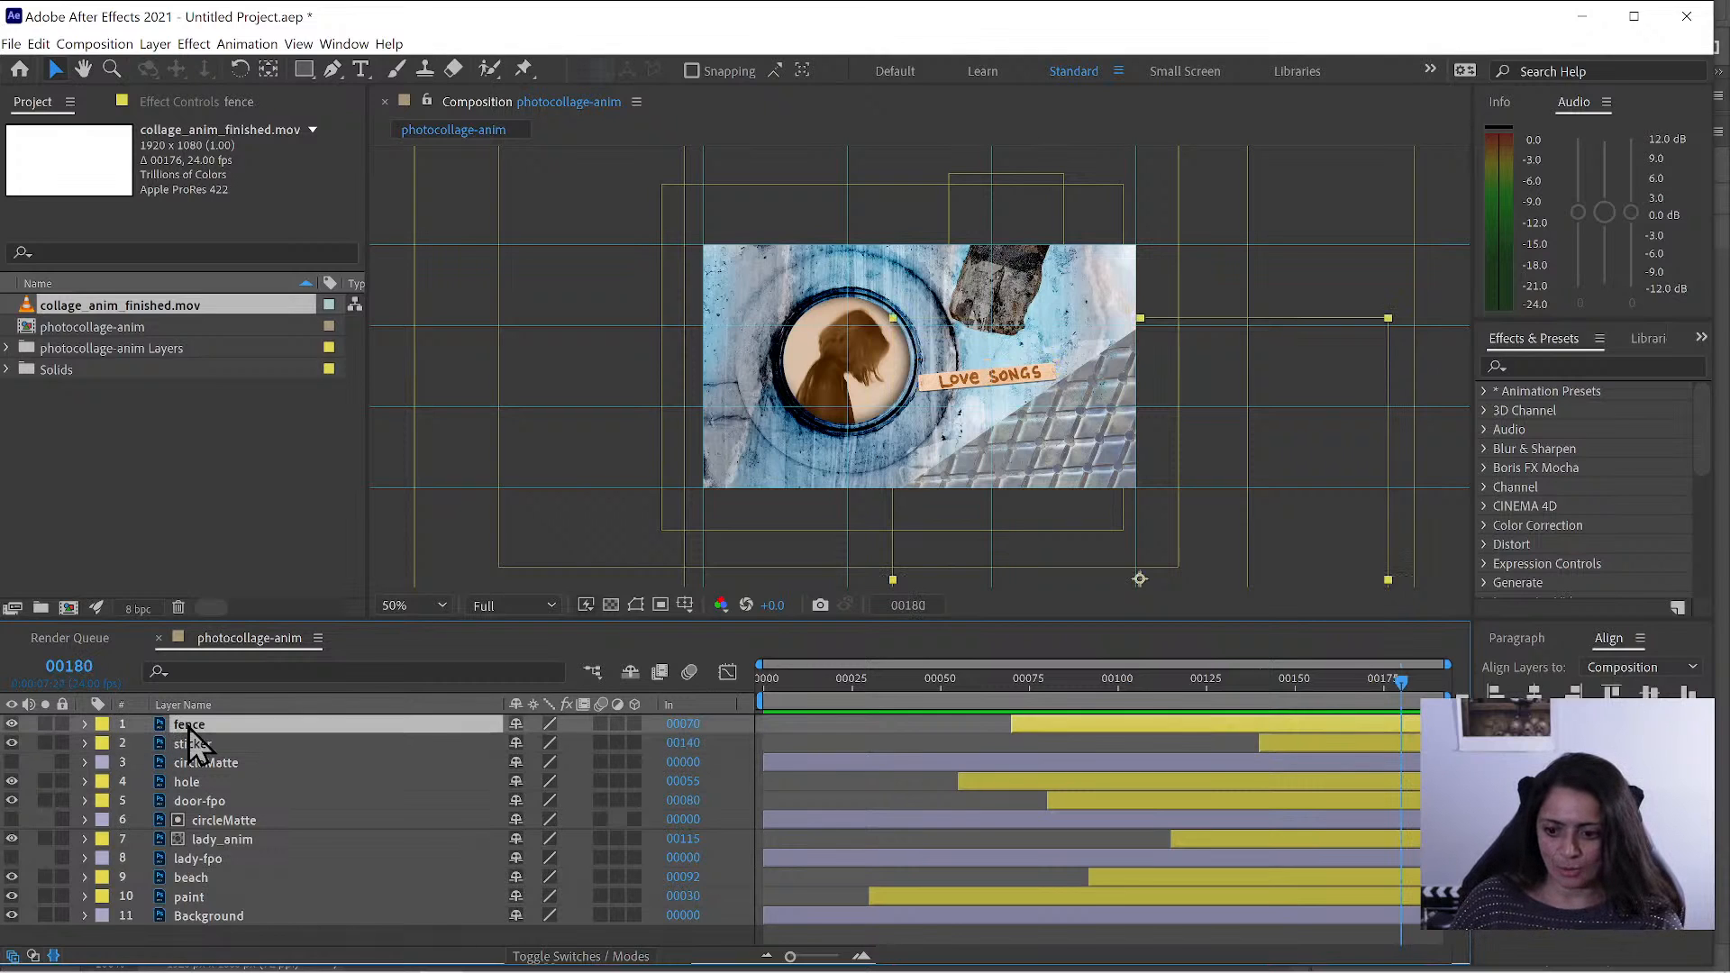
click(158, 44)
mouse_move(169, 70)
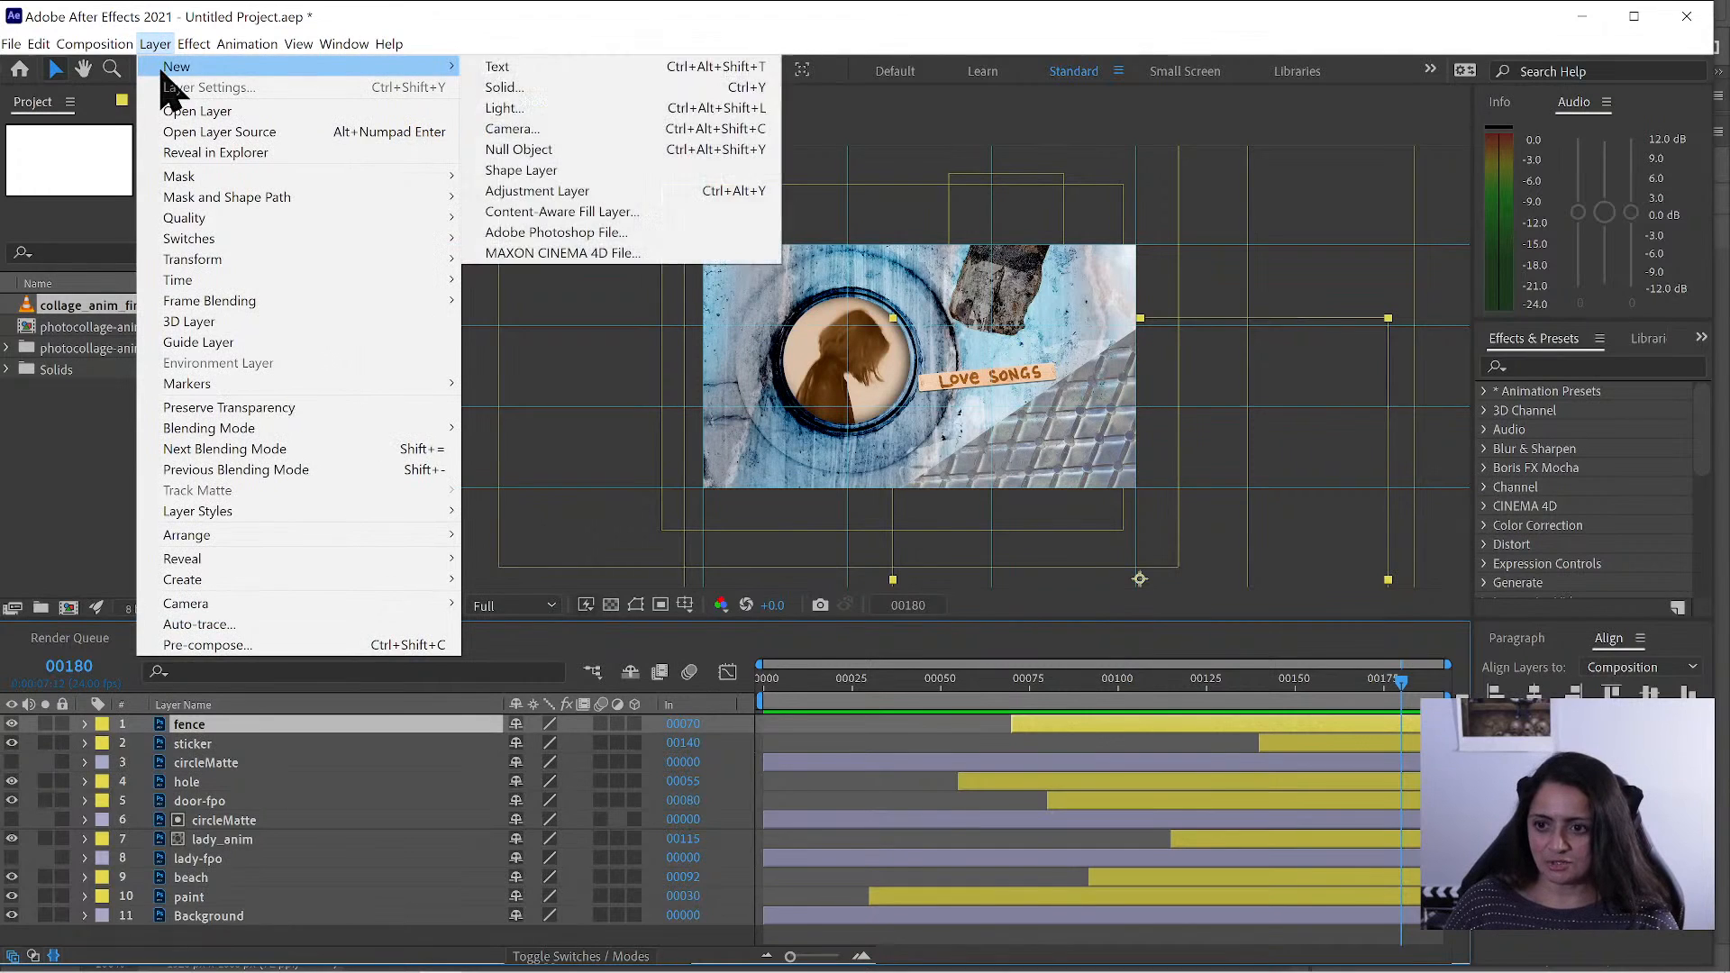
click(539, 91)
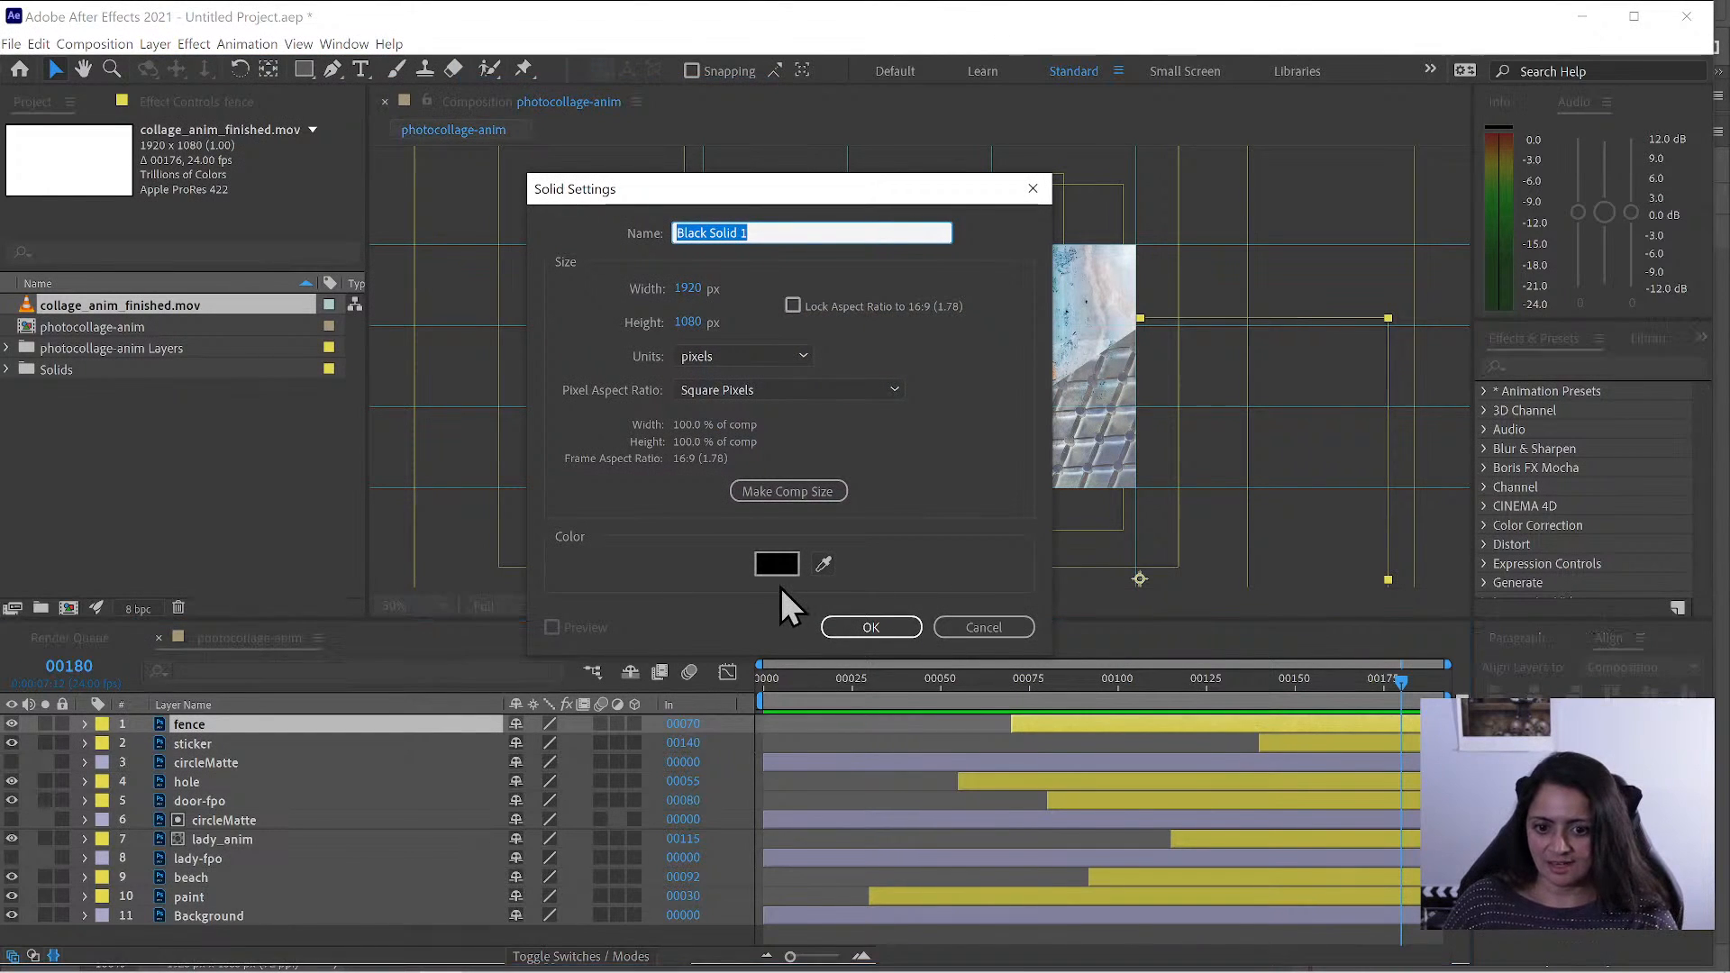
click(777, 561)
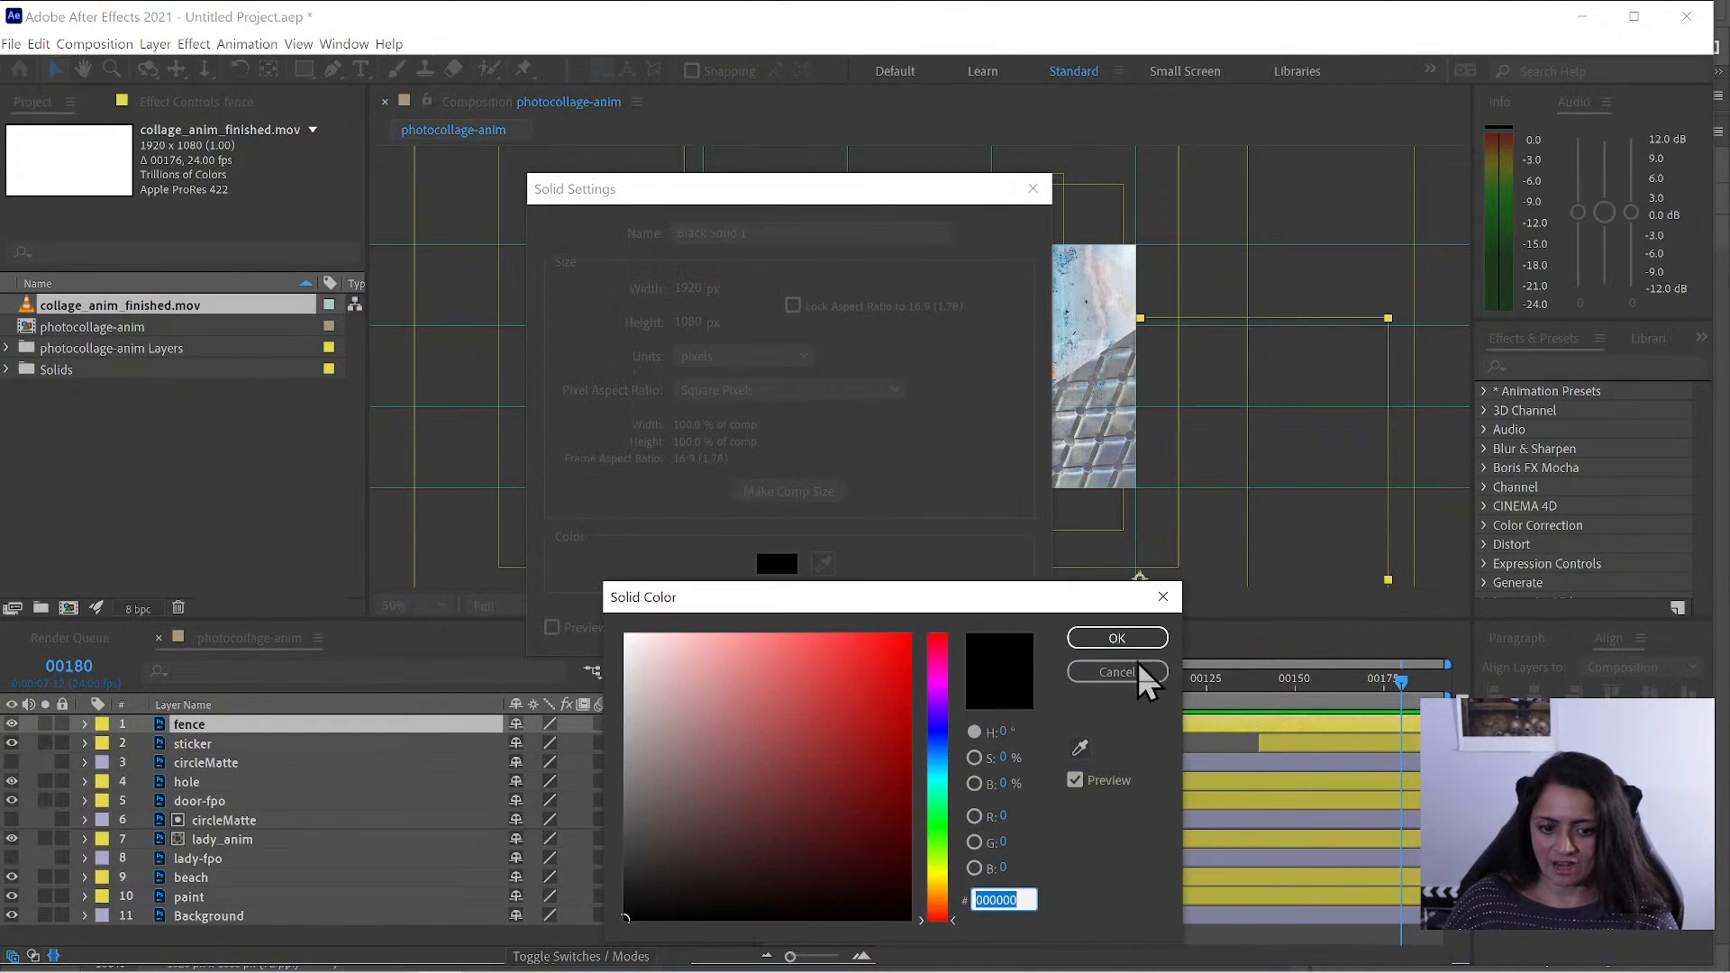
drag(761, 893, 531, 572)
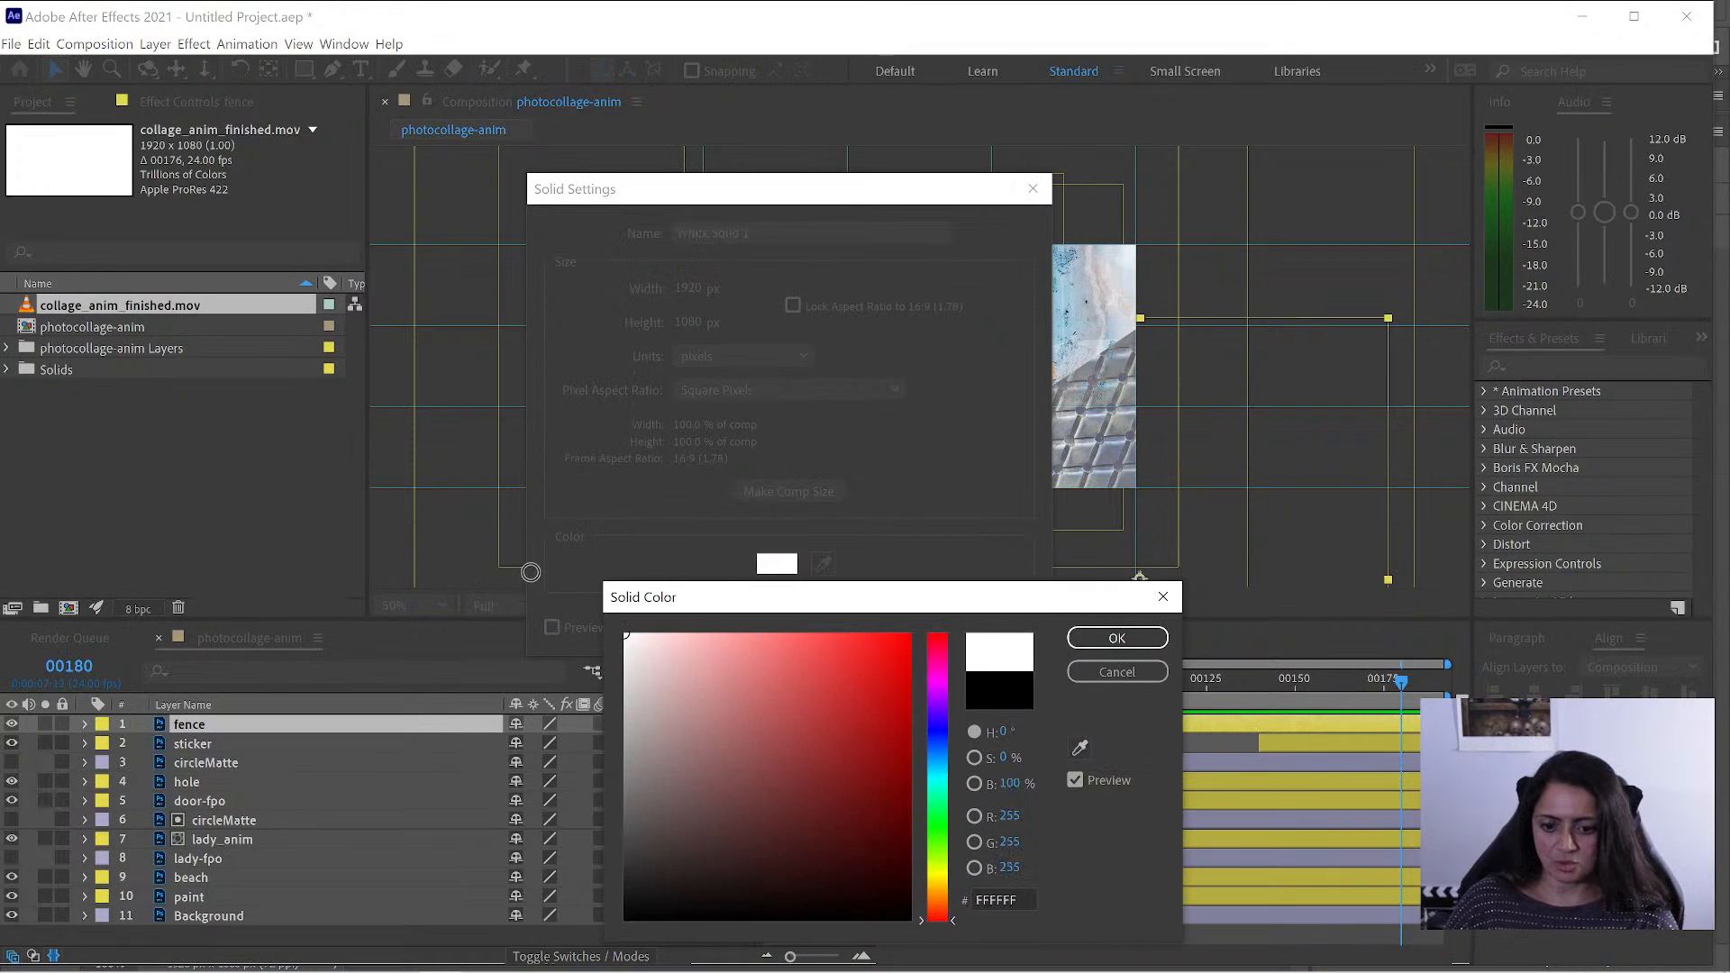
click(1150, 640)
click(885, 626)
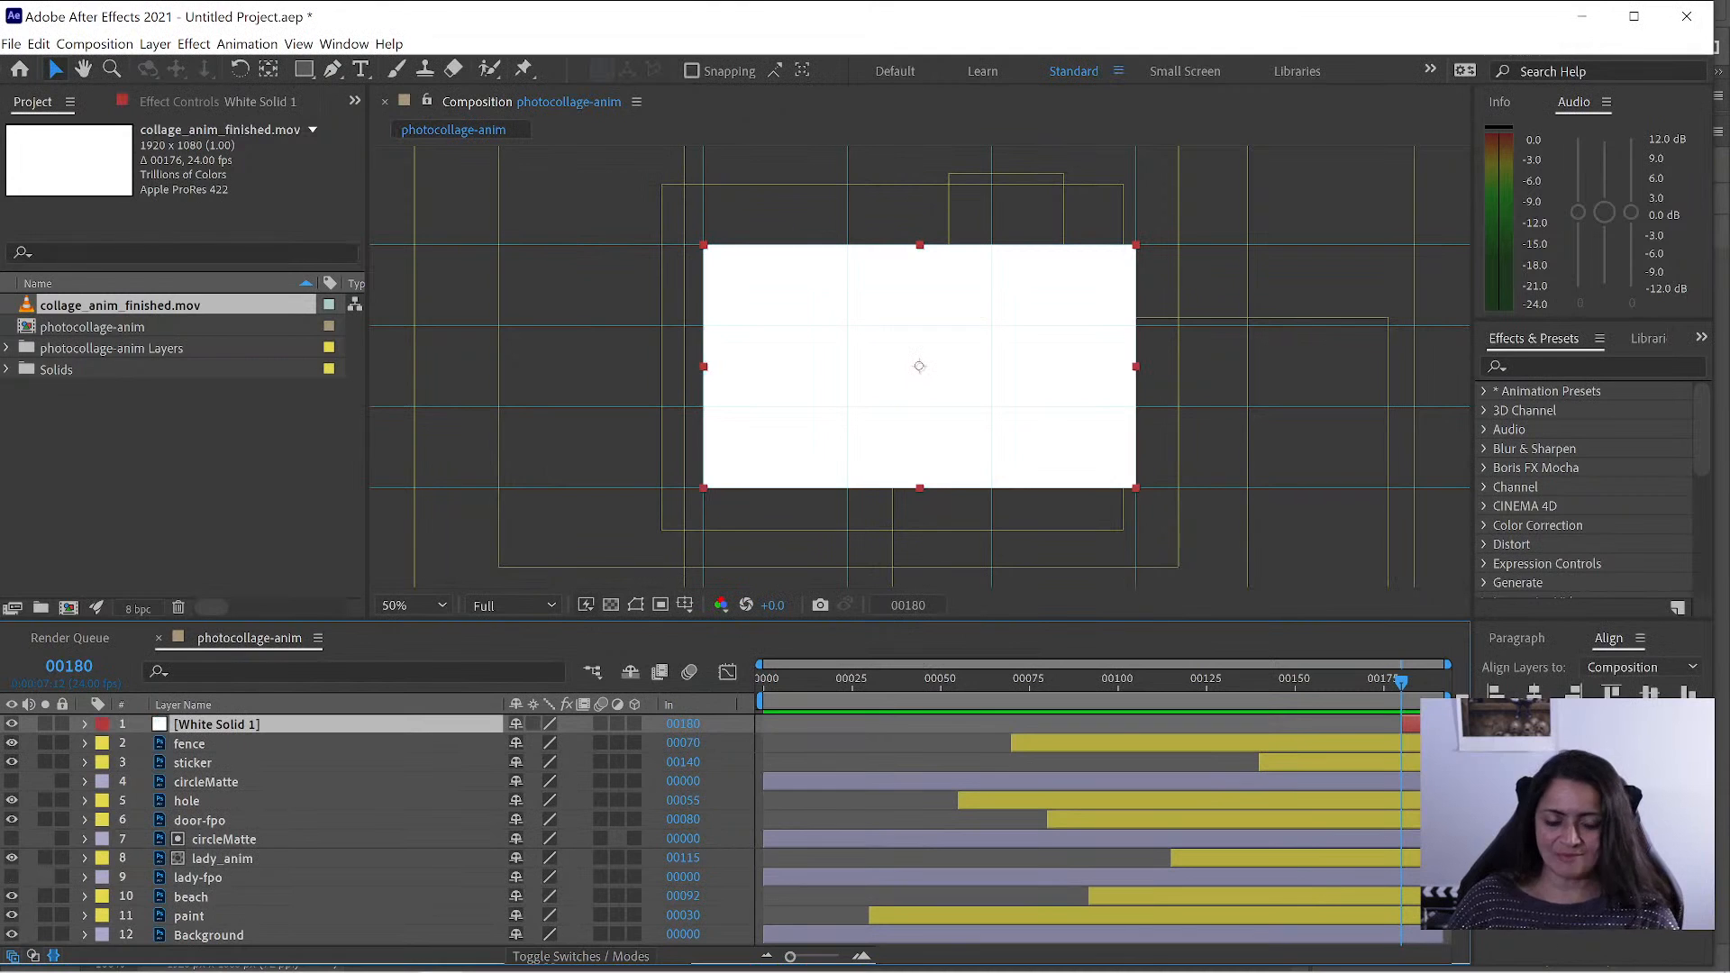
- Turn on Create Layers at Composition Start Time in the General preferences and apply the change
click(38, 44)
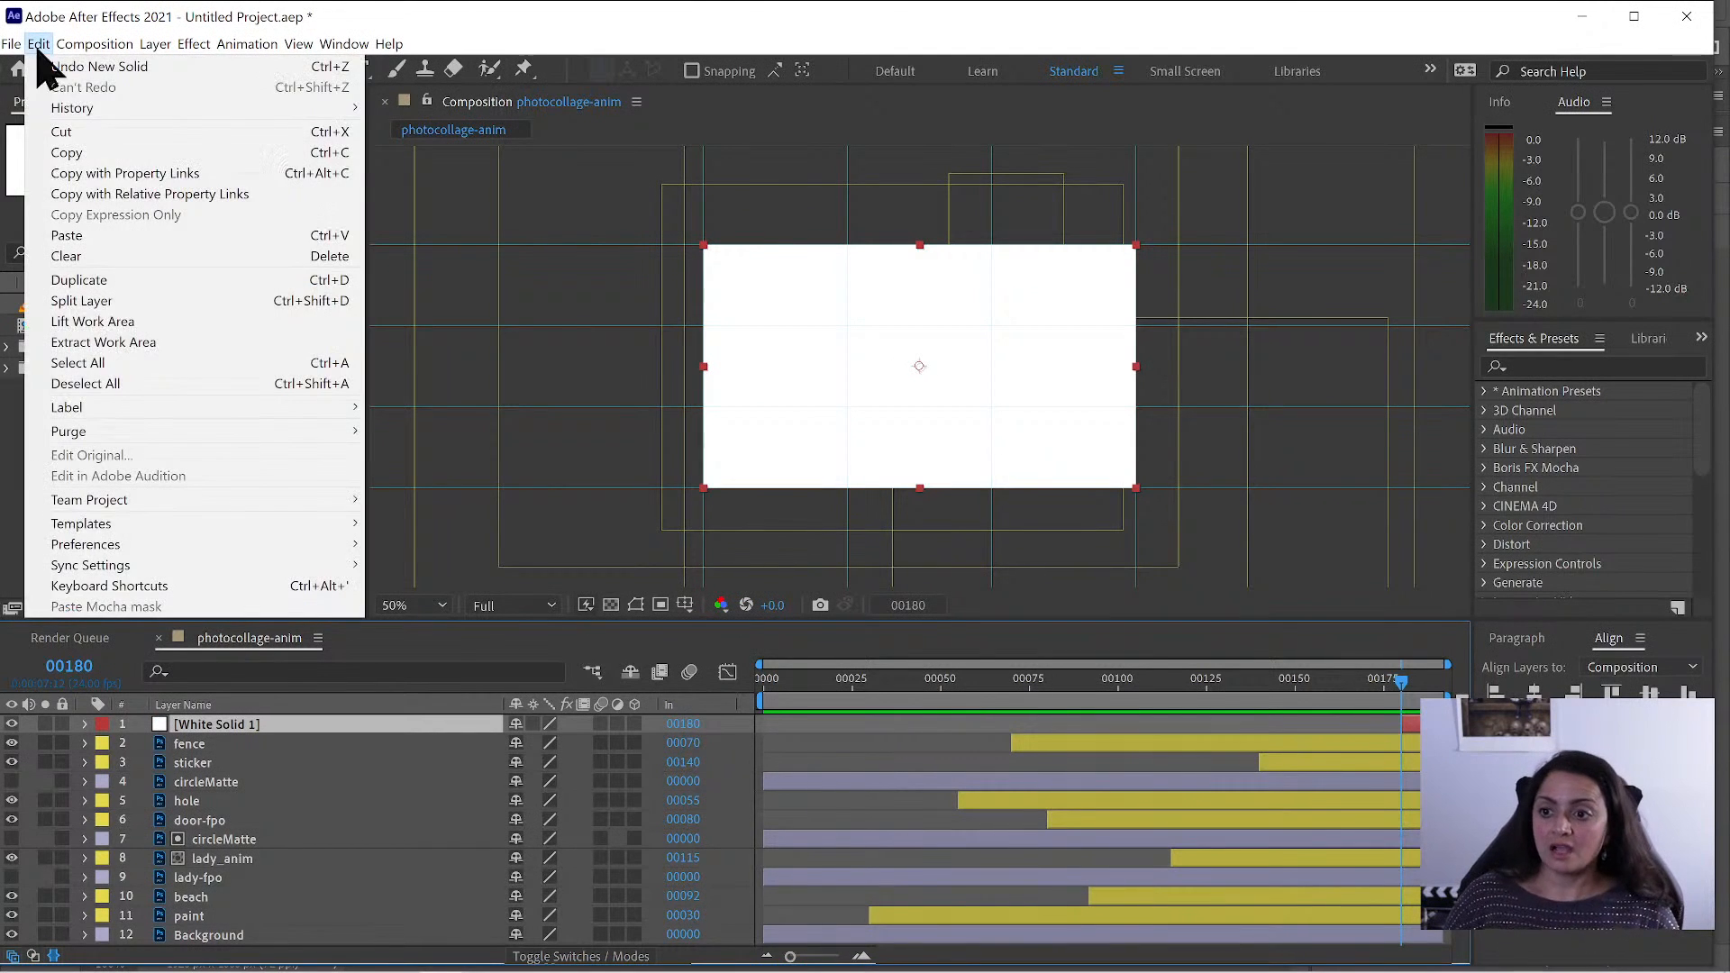
mouse_move(145, 545)
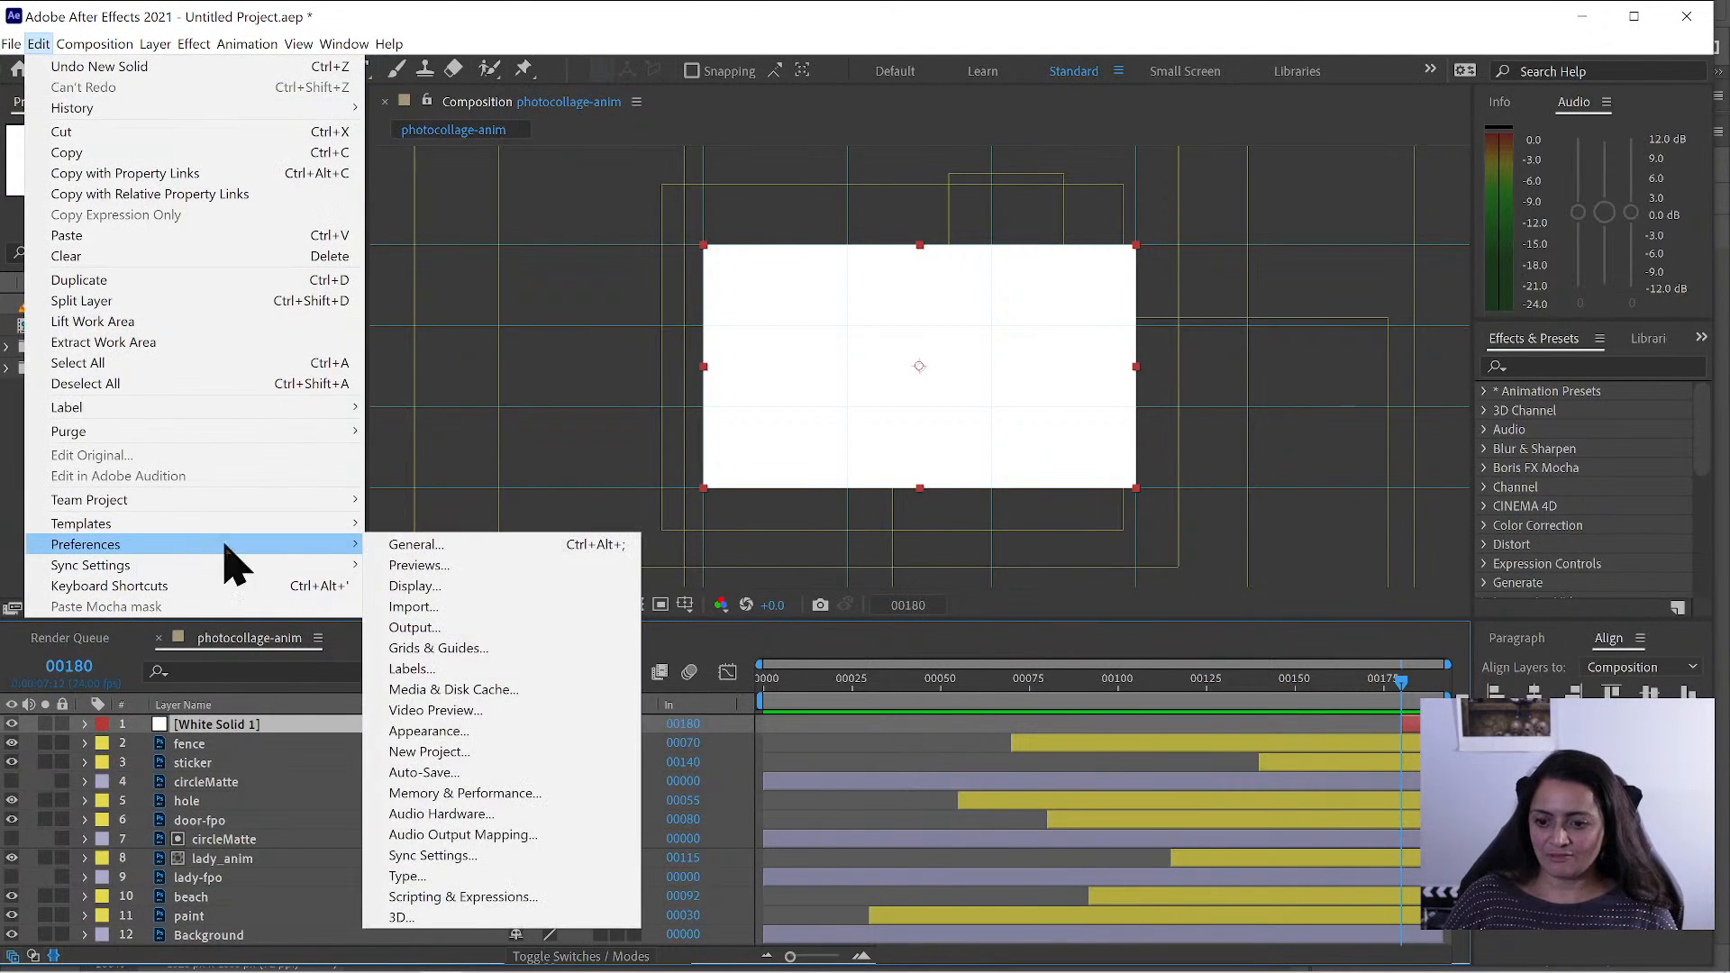
click(402, 546)
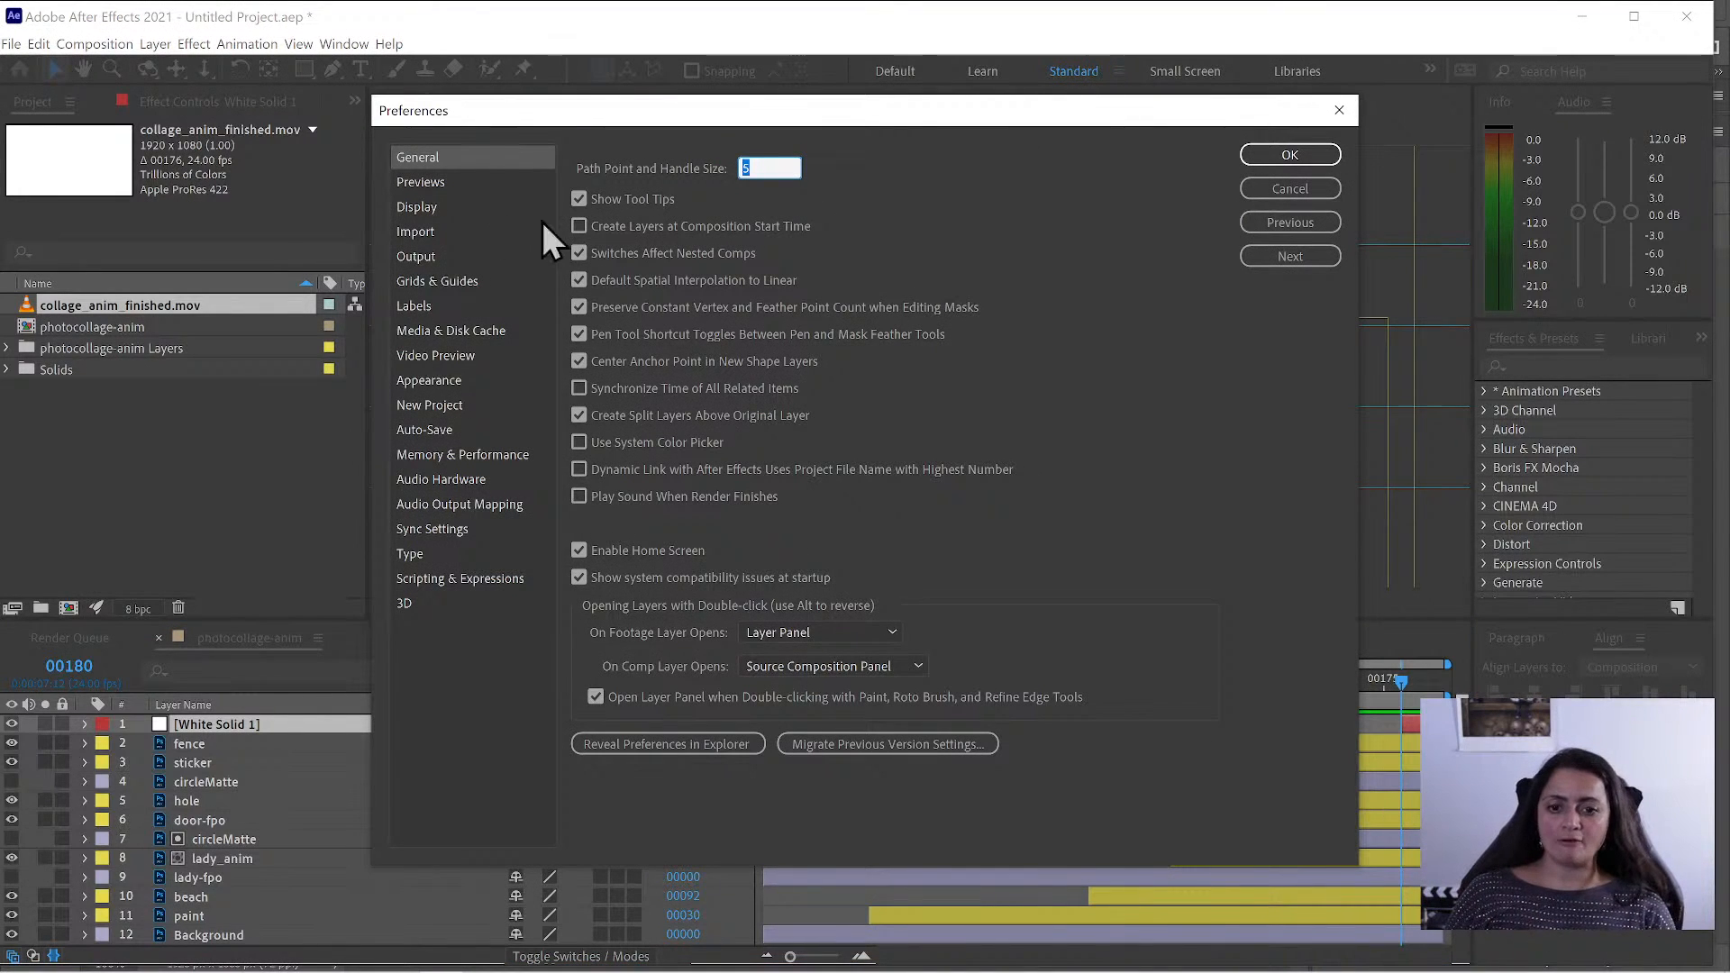
click(641, 229)
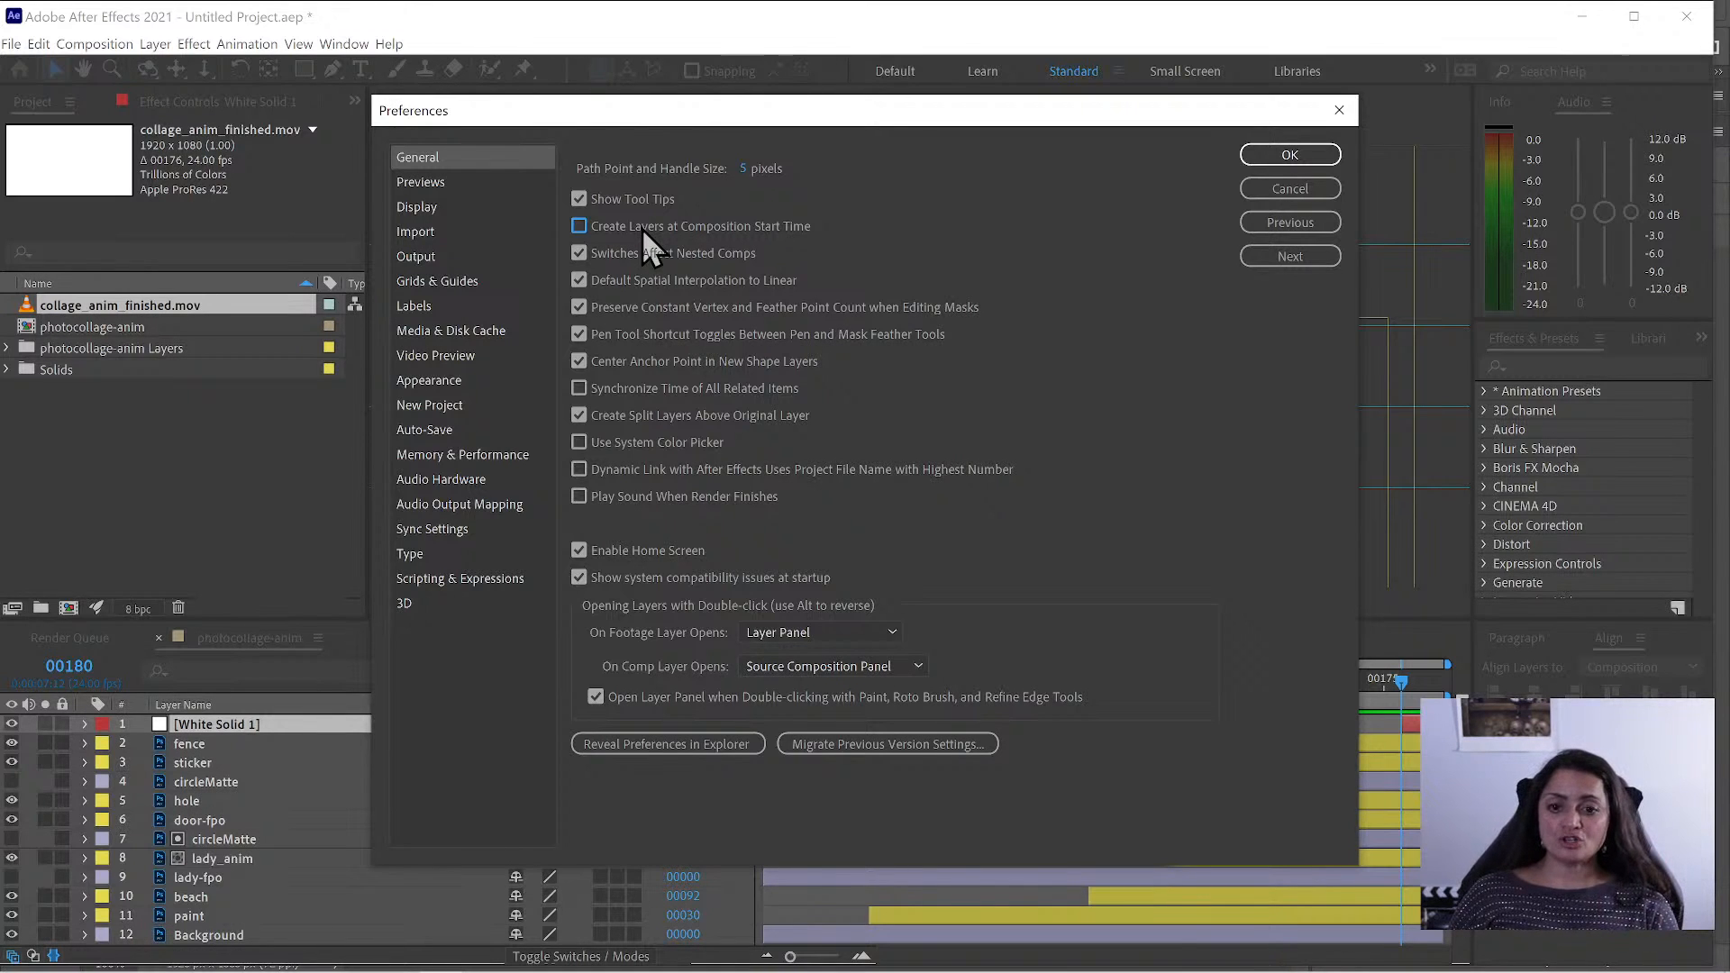
click(642, 229)
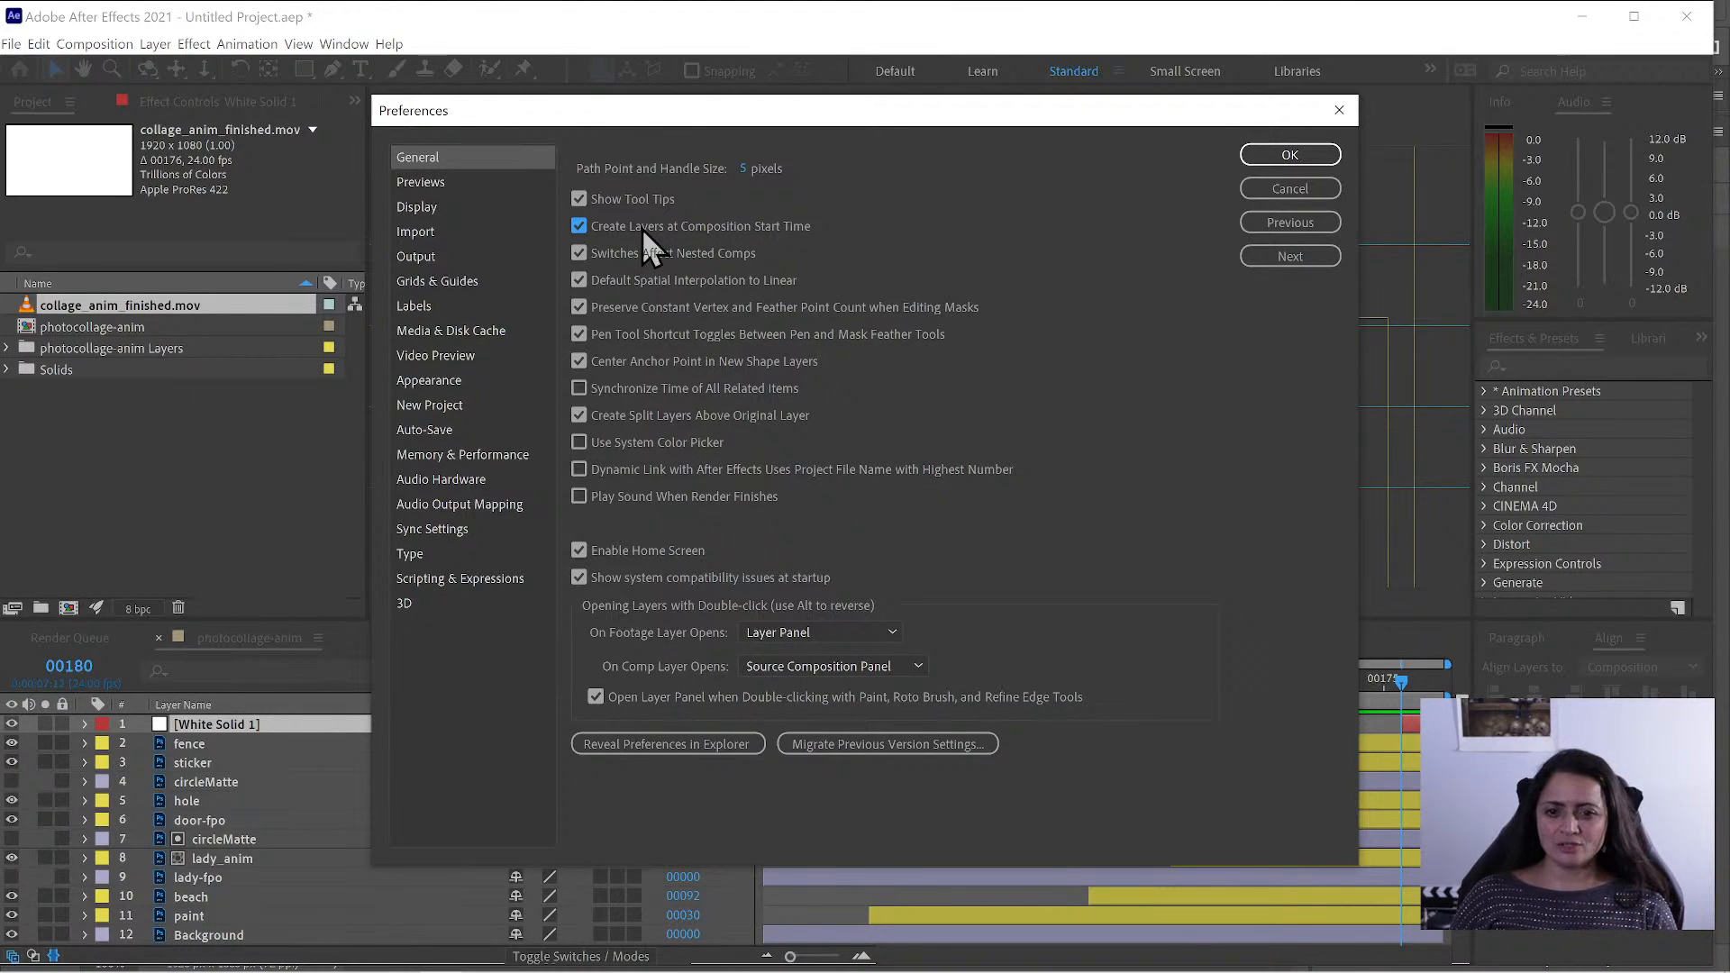
click(1318, 158)
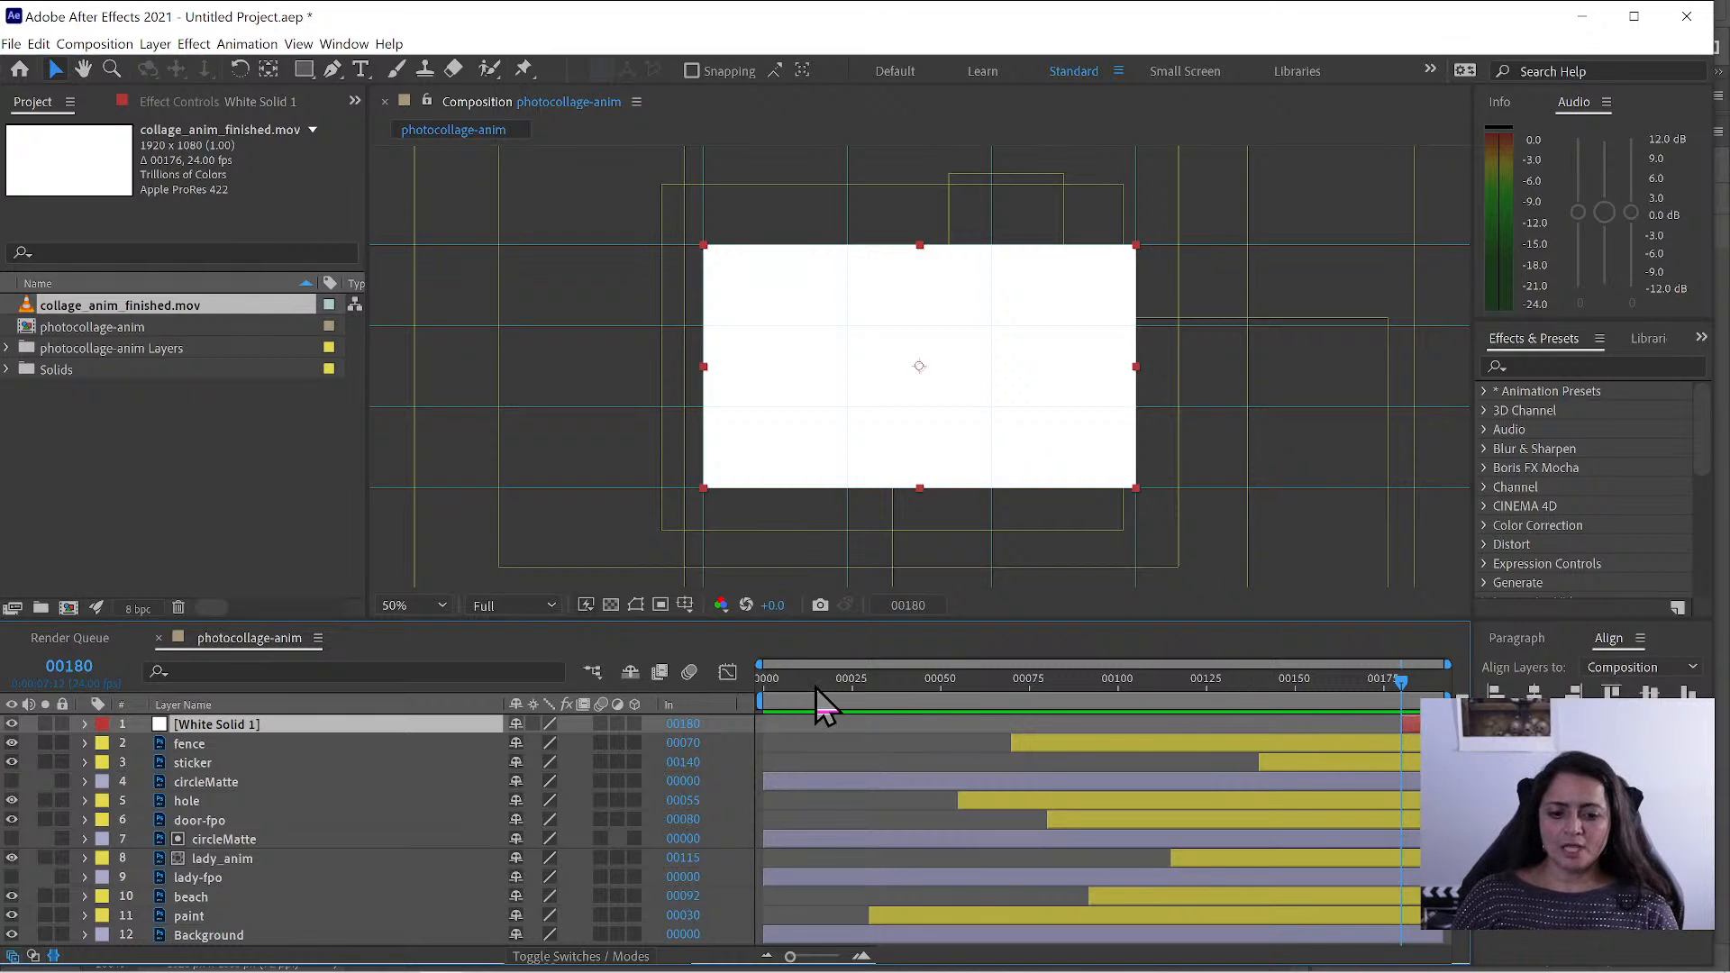
- Preview the composition from frame 0 with all layers deselected, stopping at frame 55
key(Home)
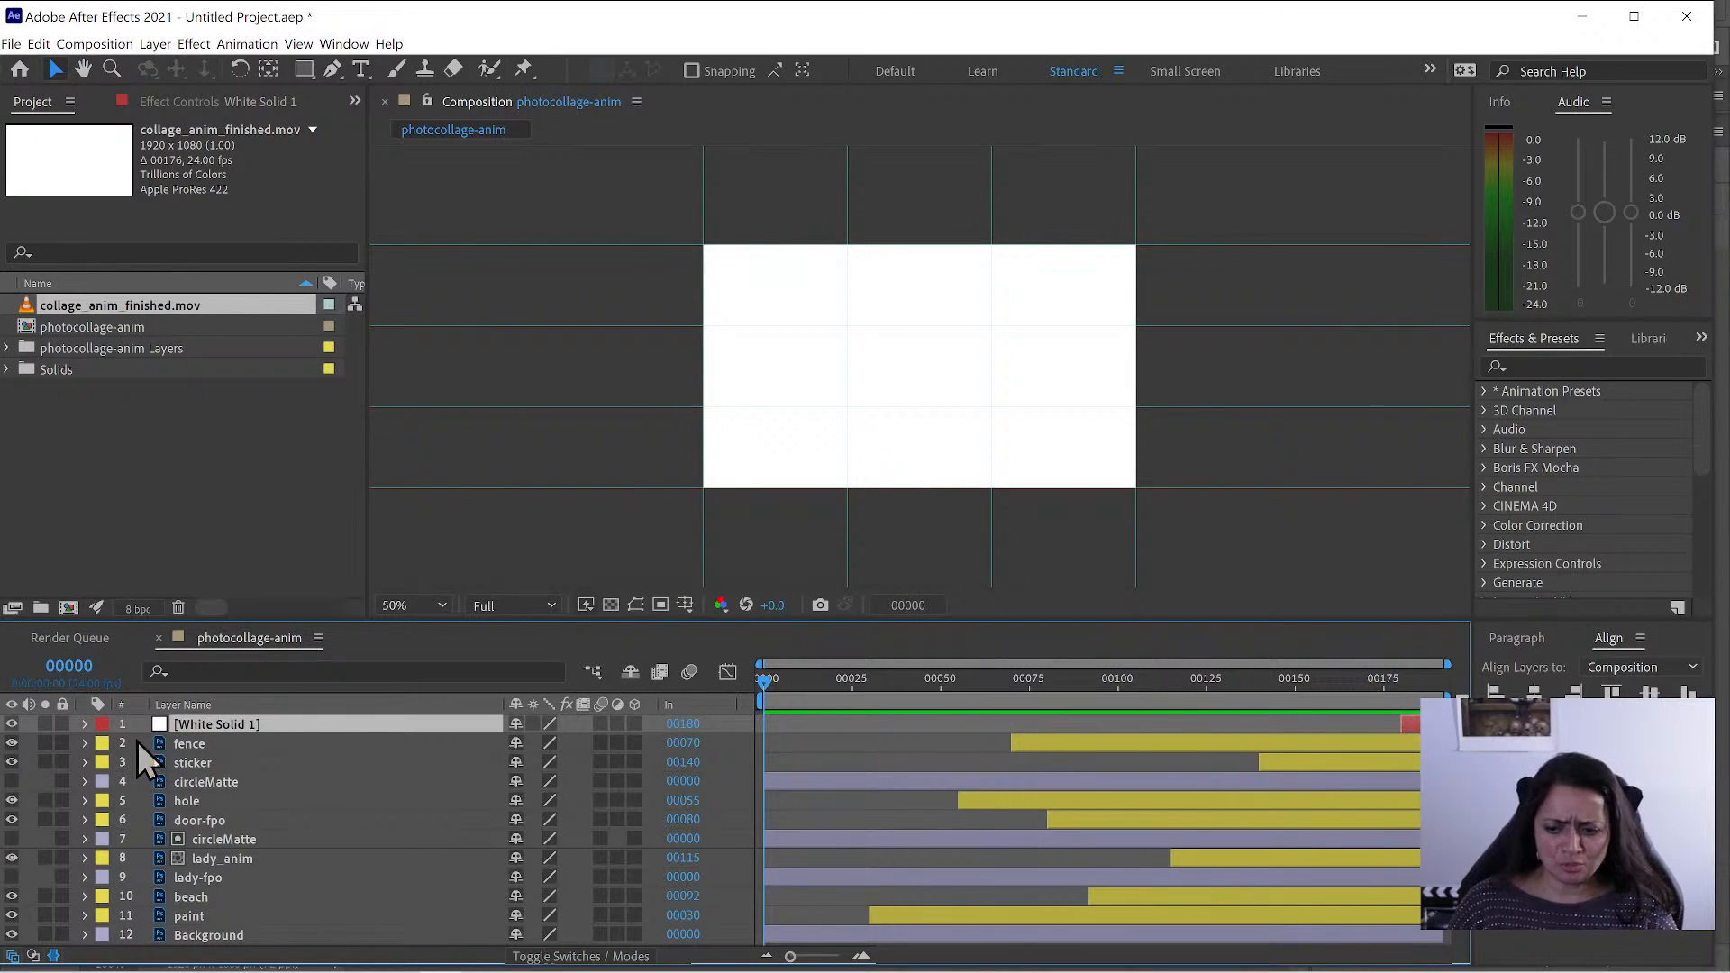
key(F2)
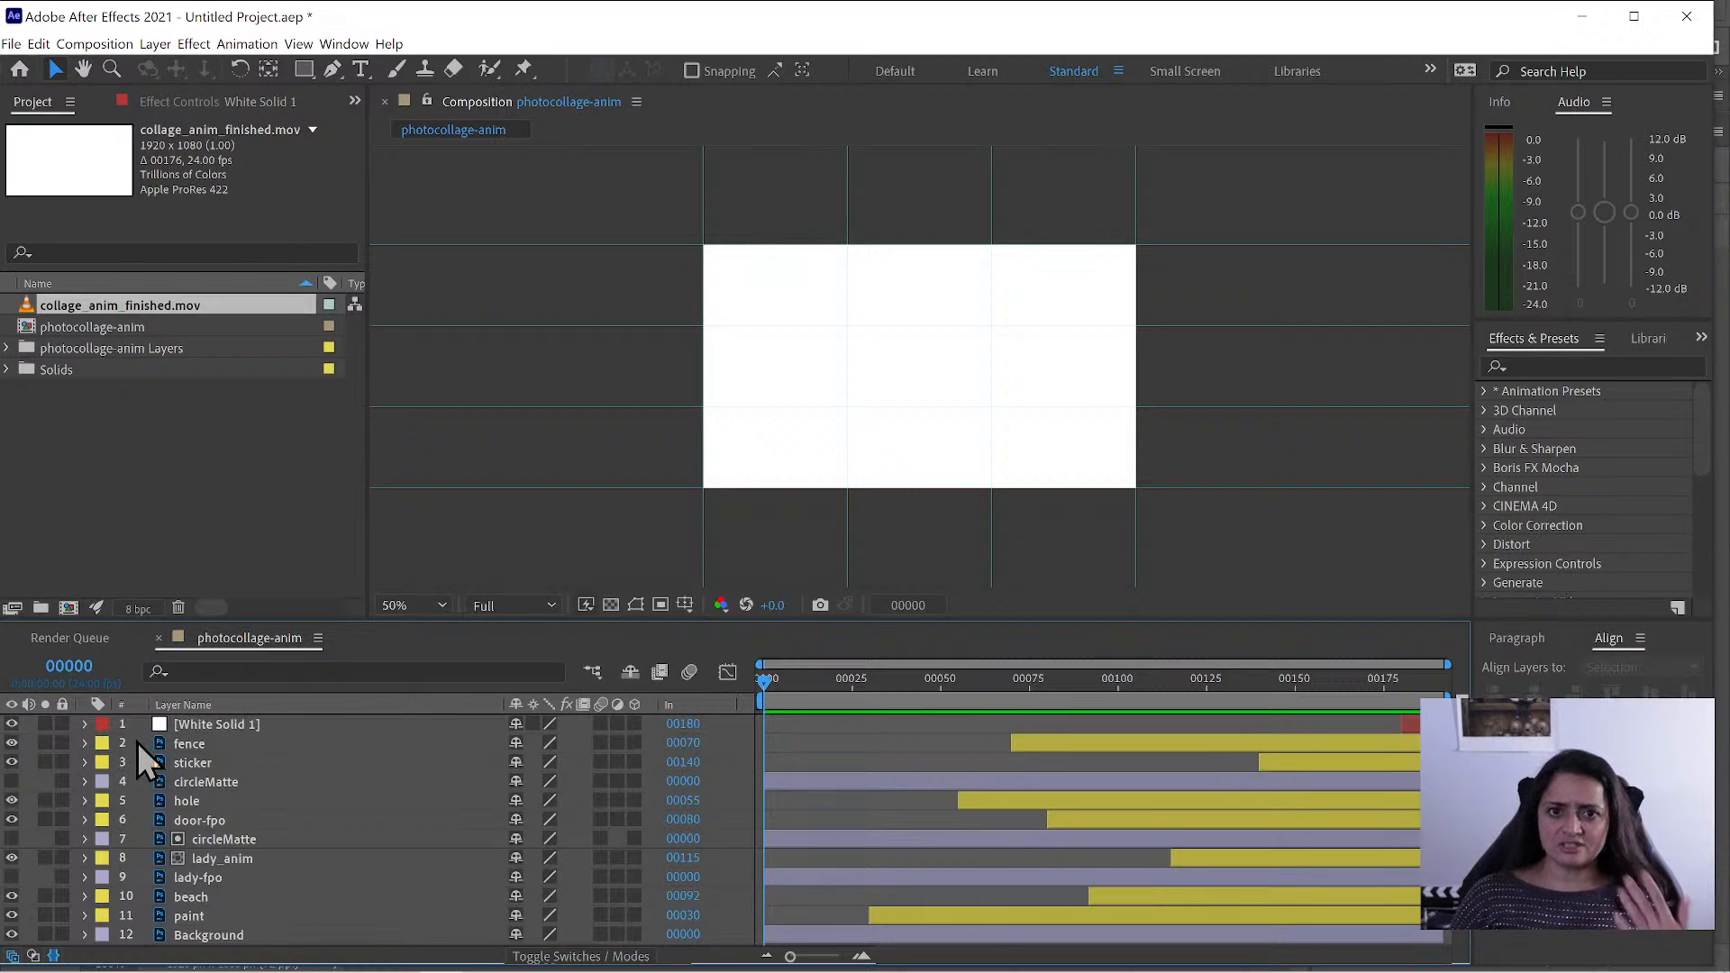
key(space)
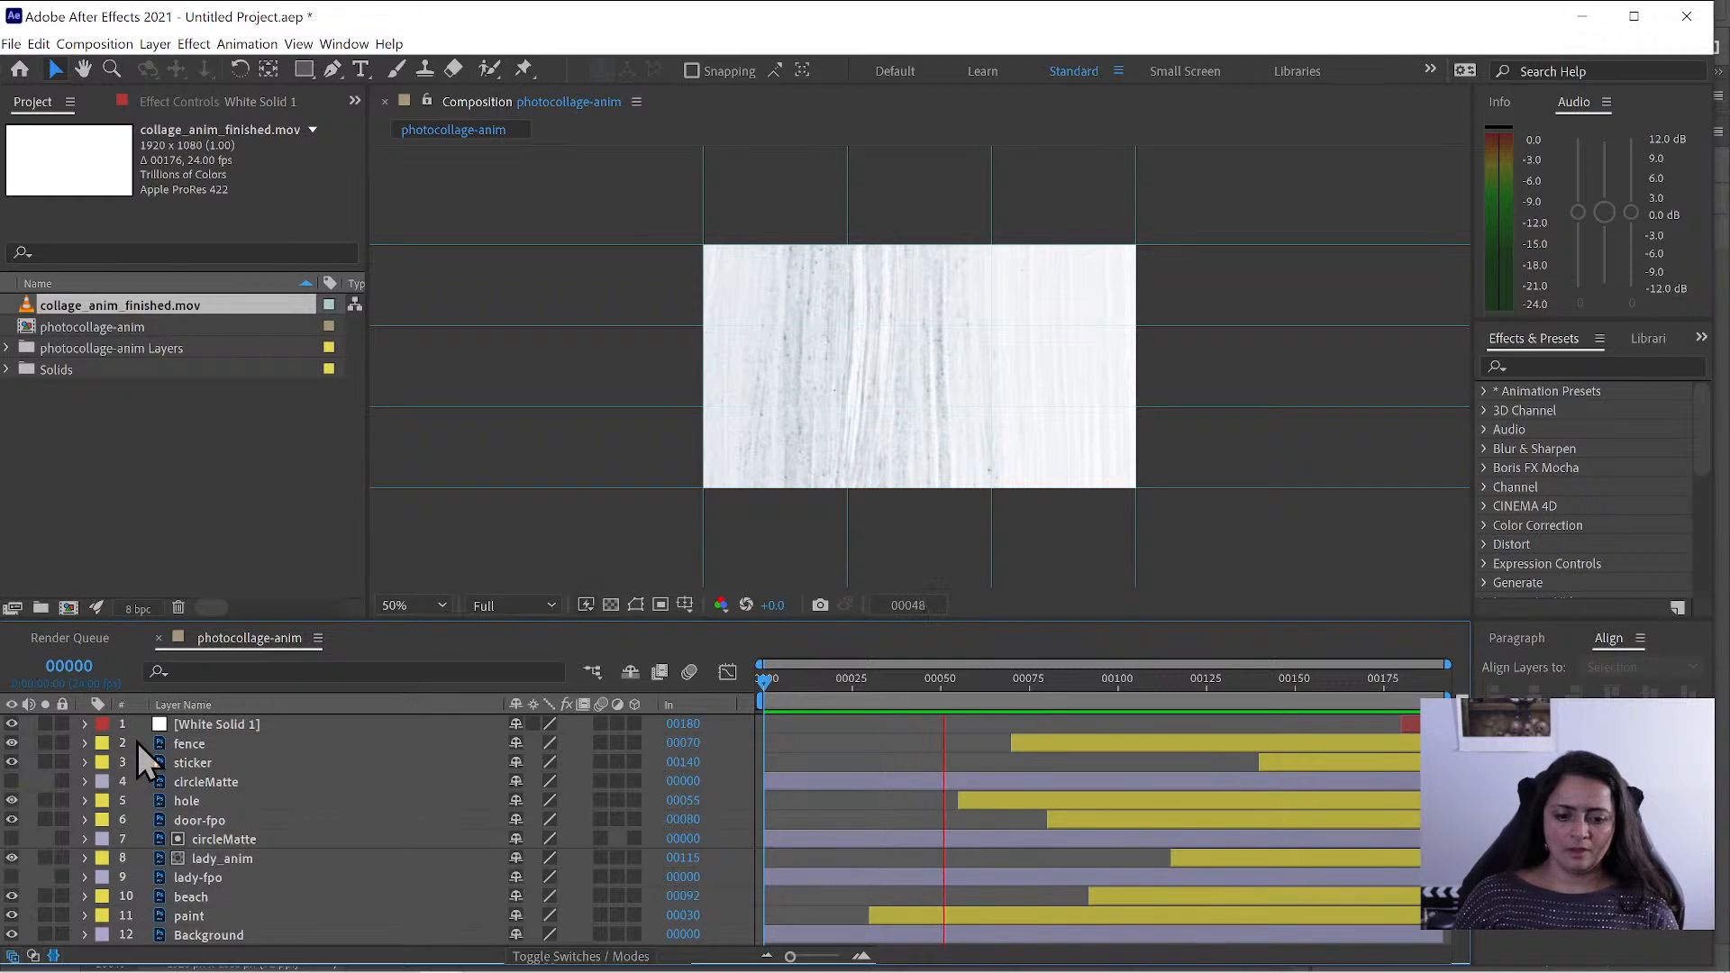
key(space)
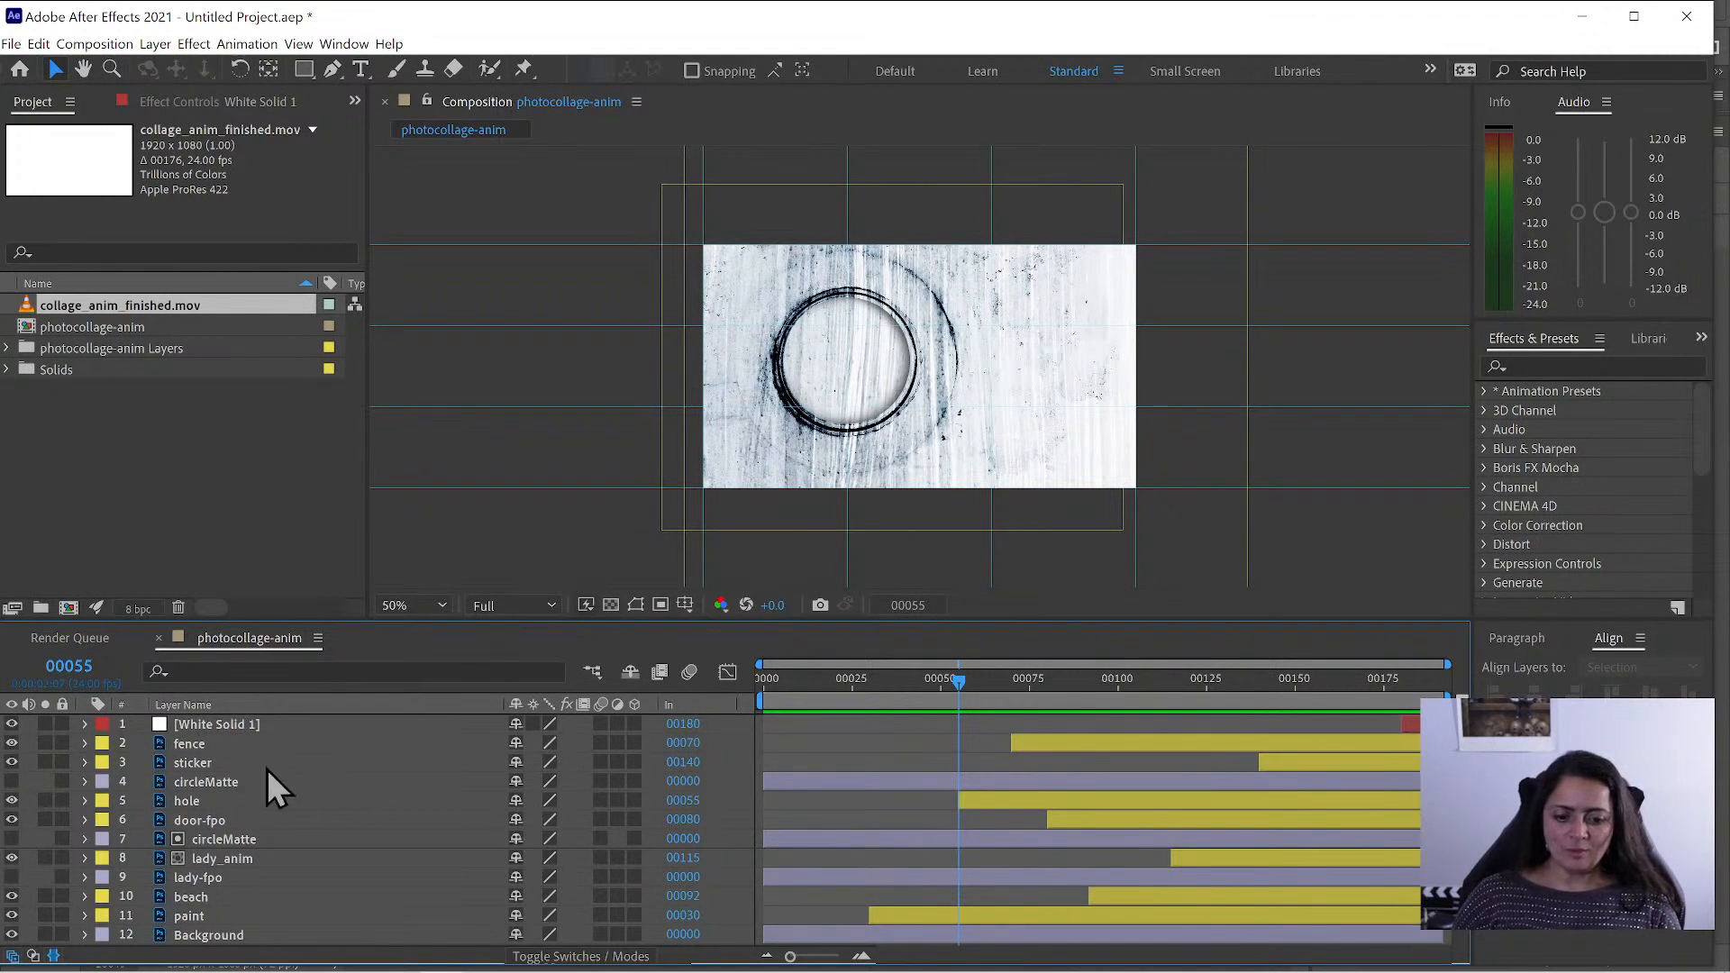
click(1298, 747)
key(F2)
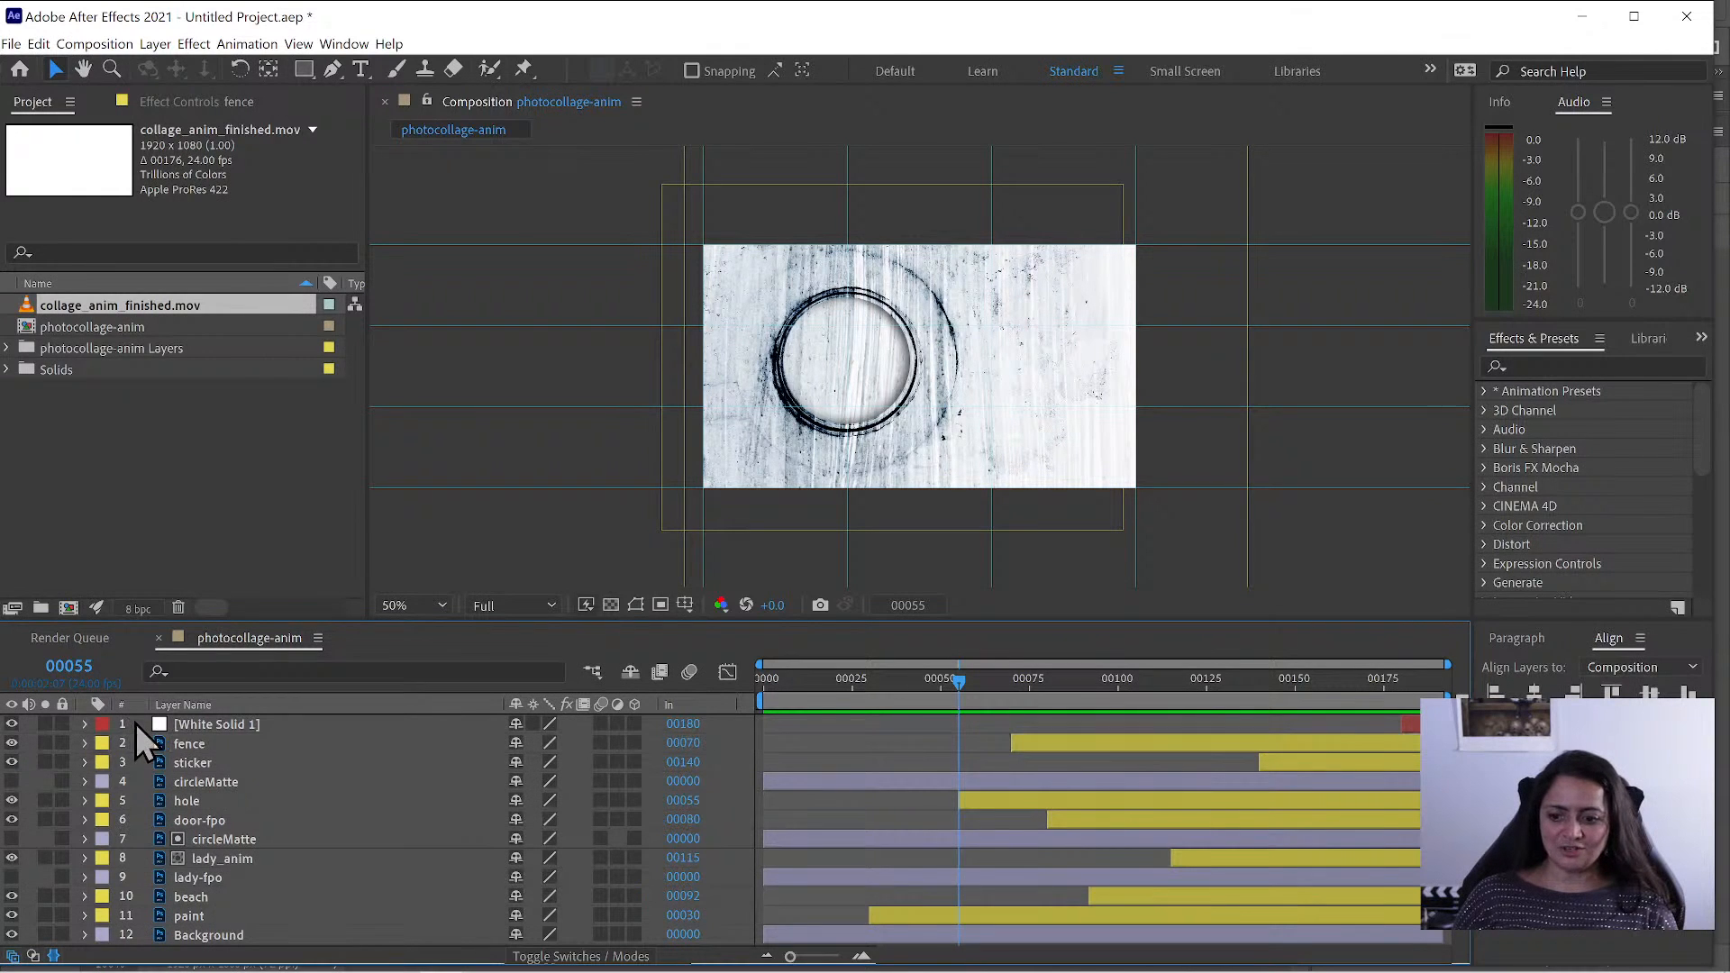
- Filter the timeline by "yellow", select all matching layers from fence through paint, and clear the filter
click(245, 671)
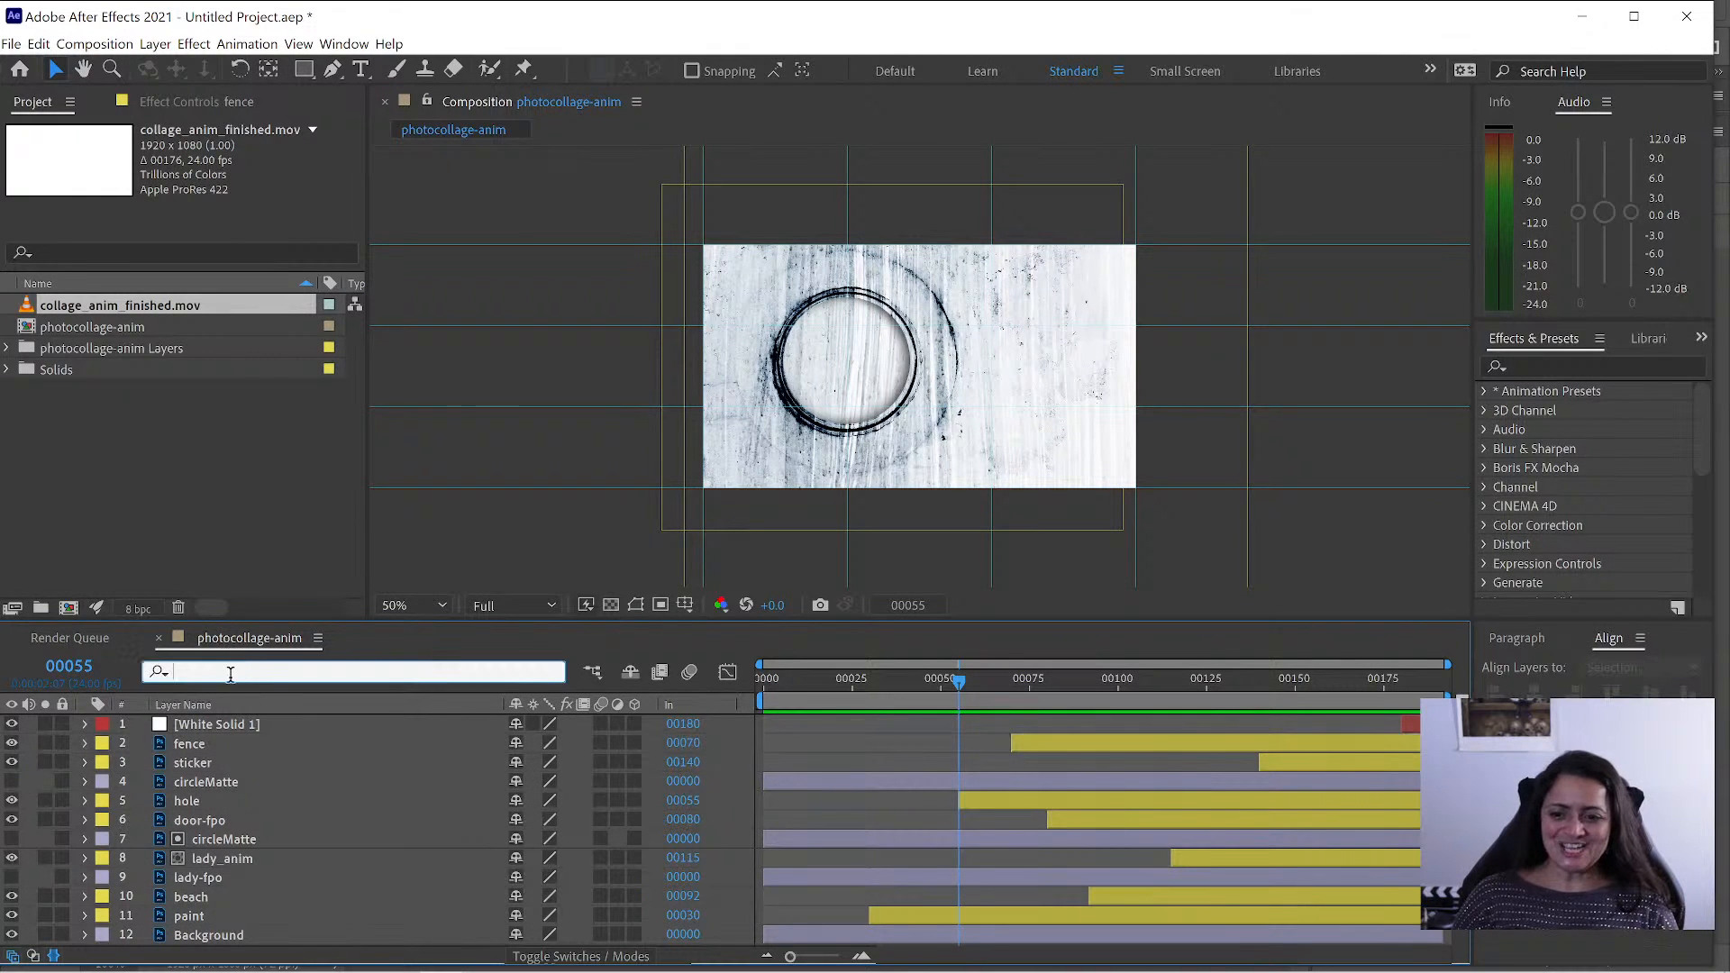
text(yell)
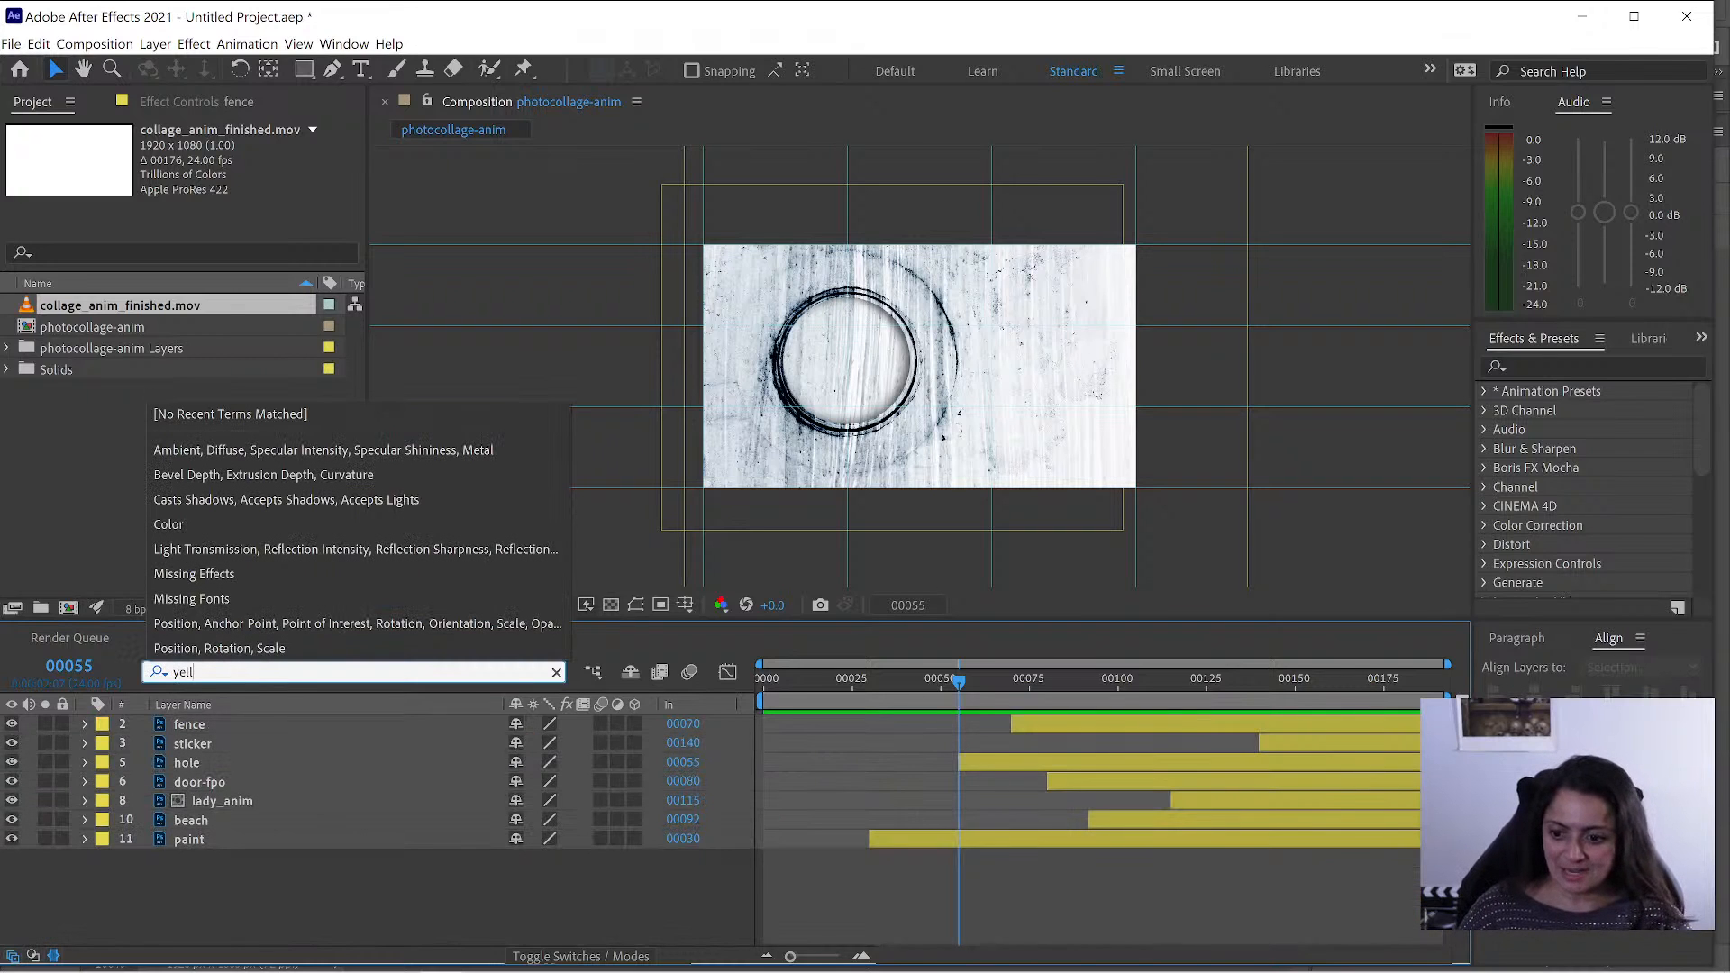
text(ow)
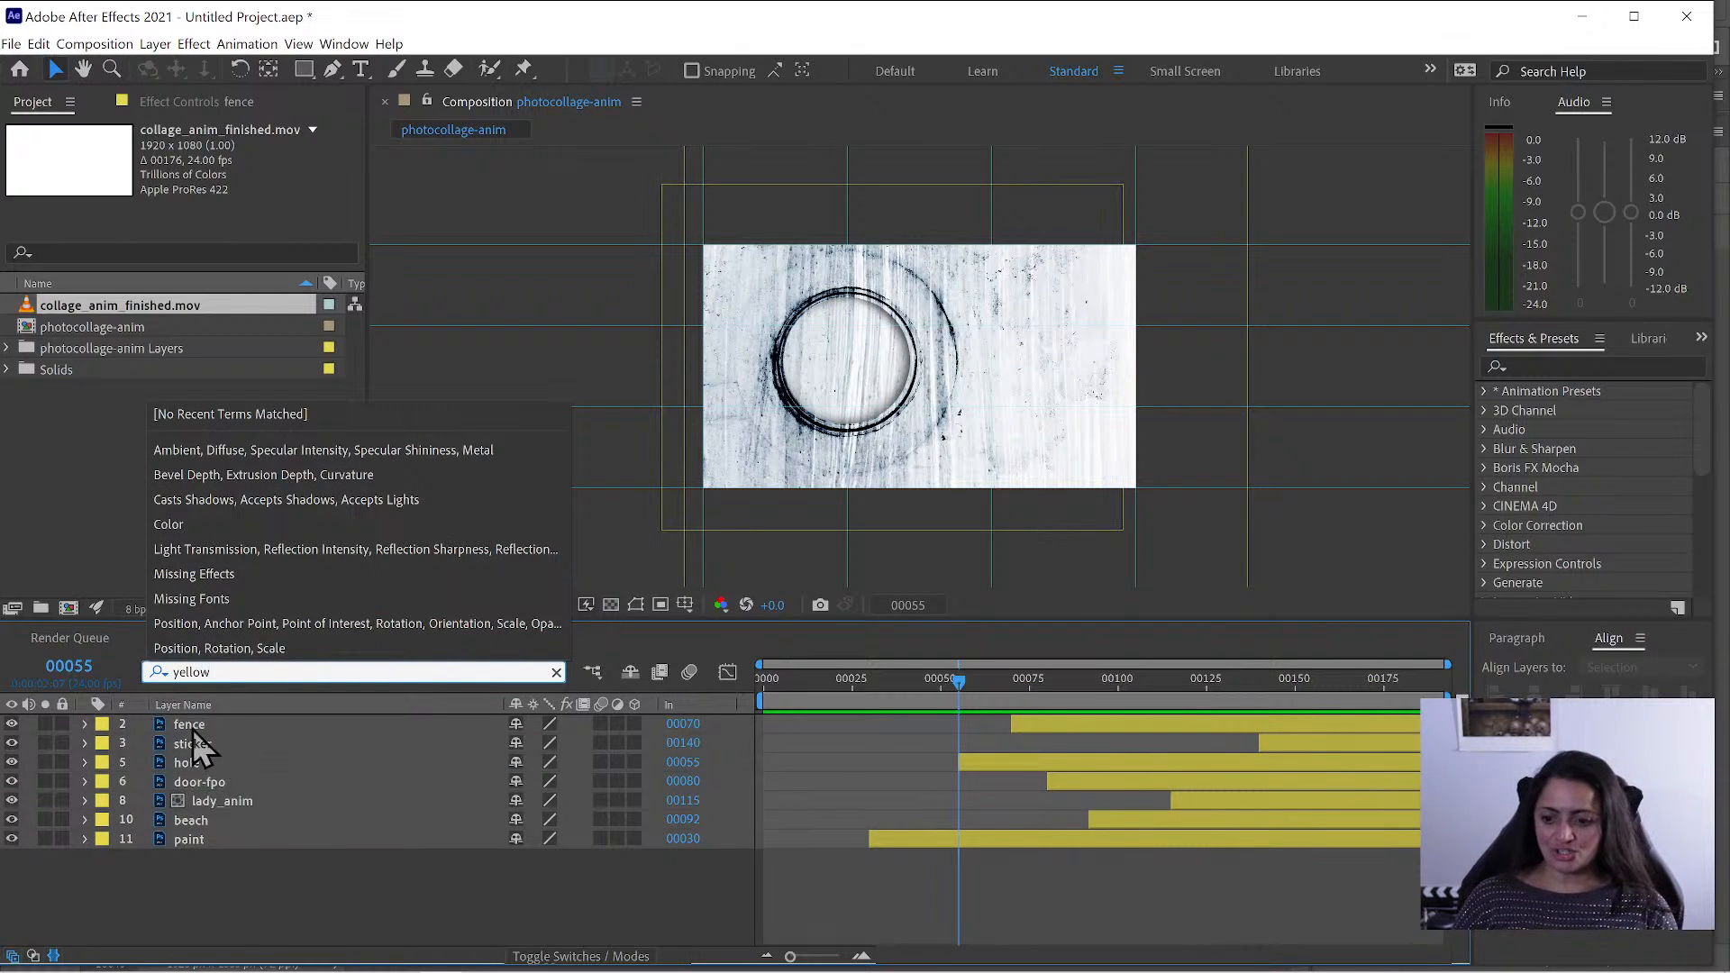
click(191, 728)
shift+click(197, 839)
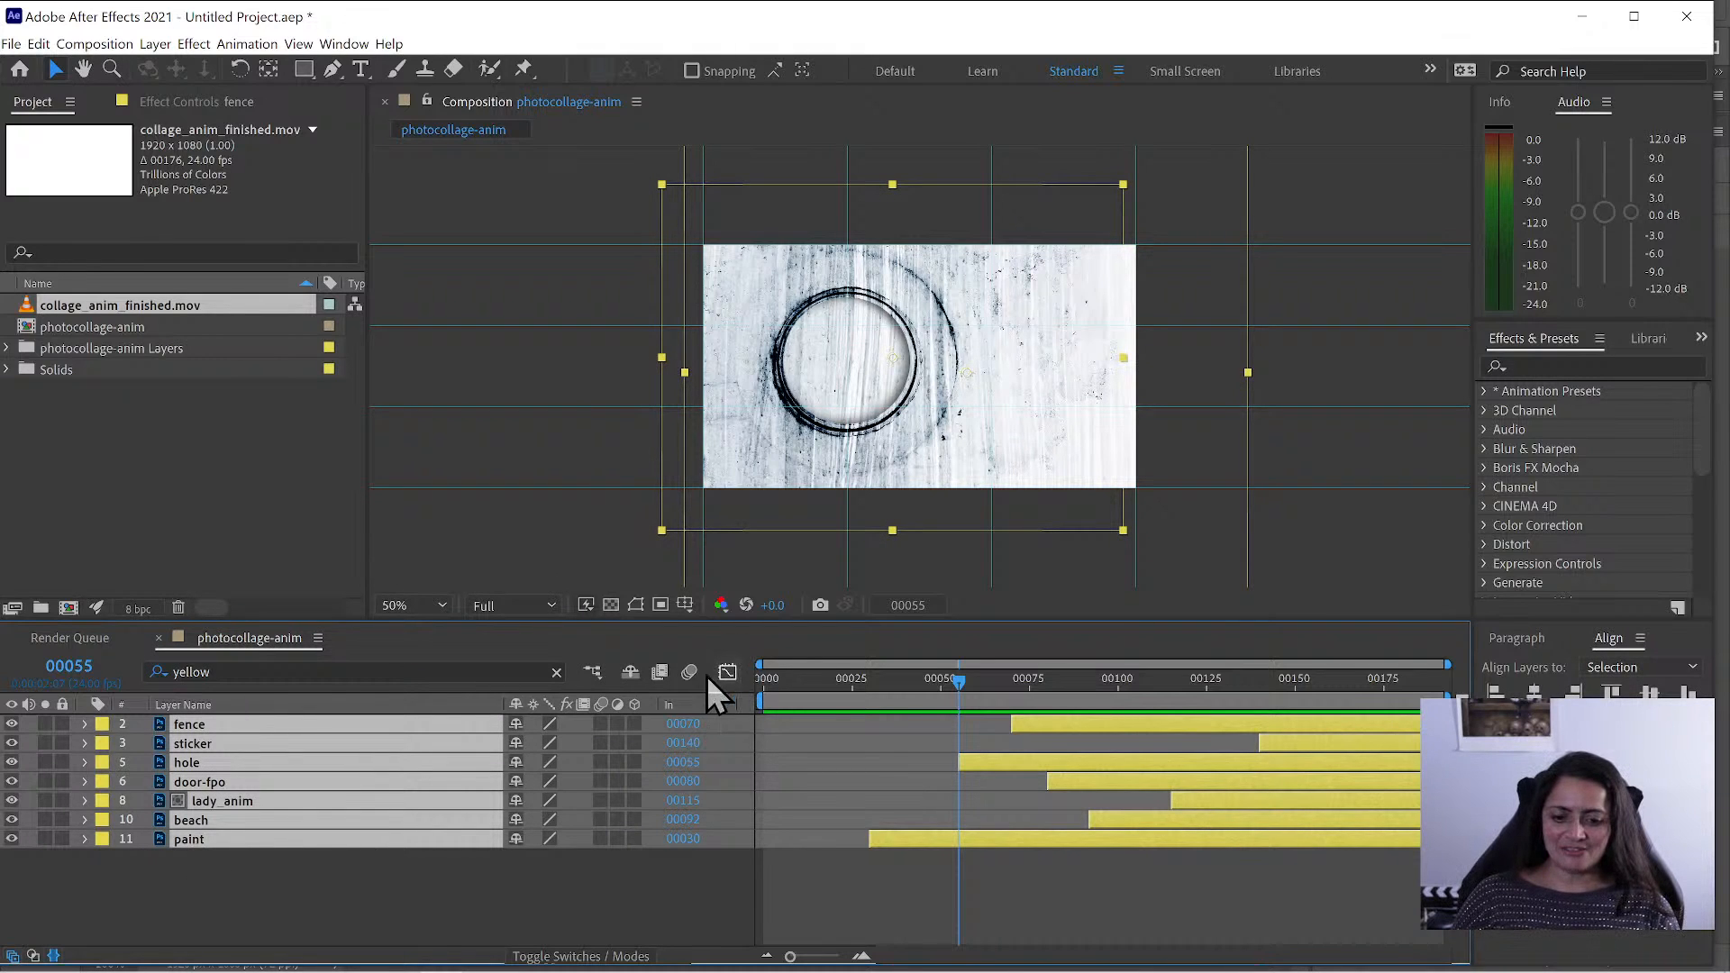
click(556, 672)
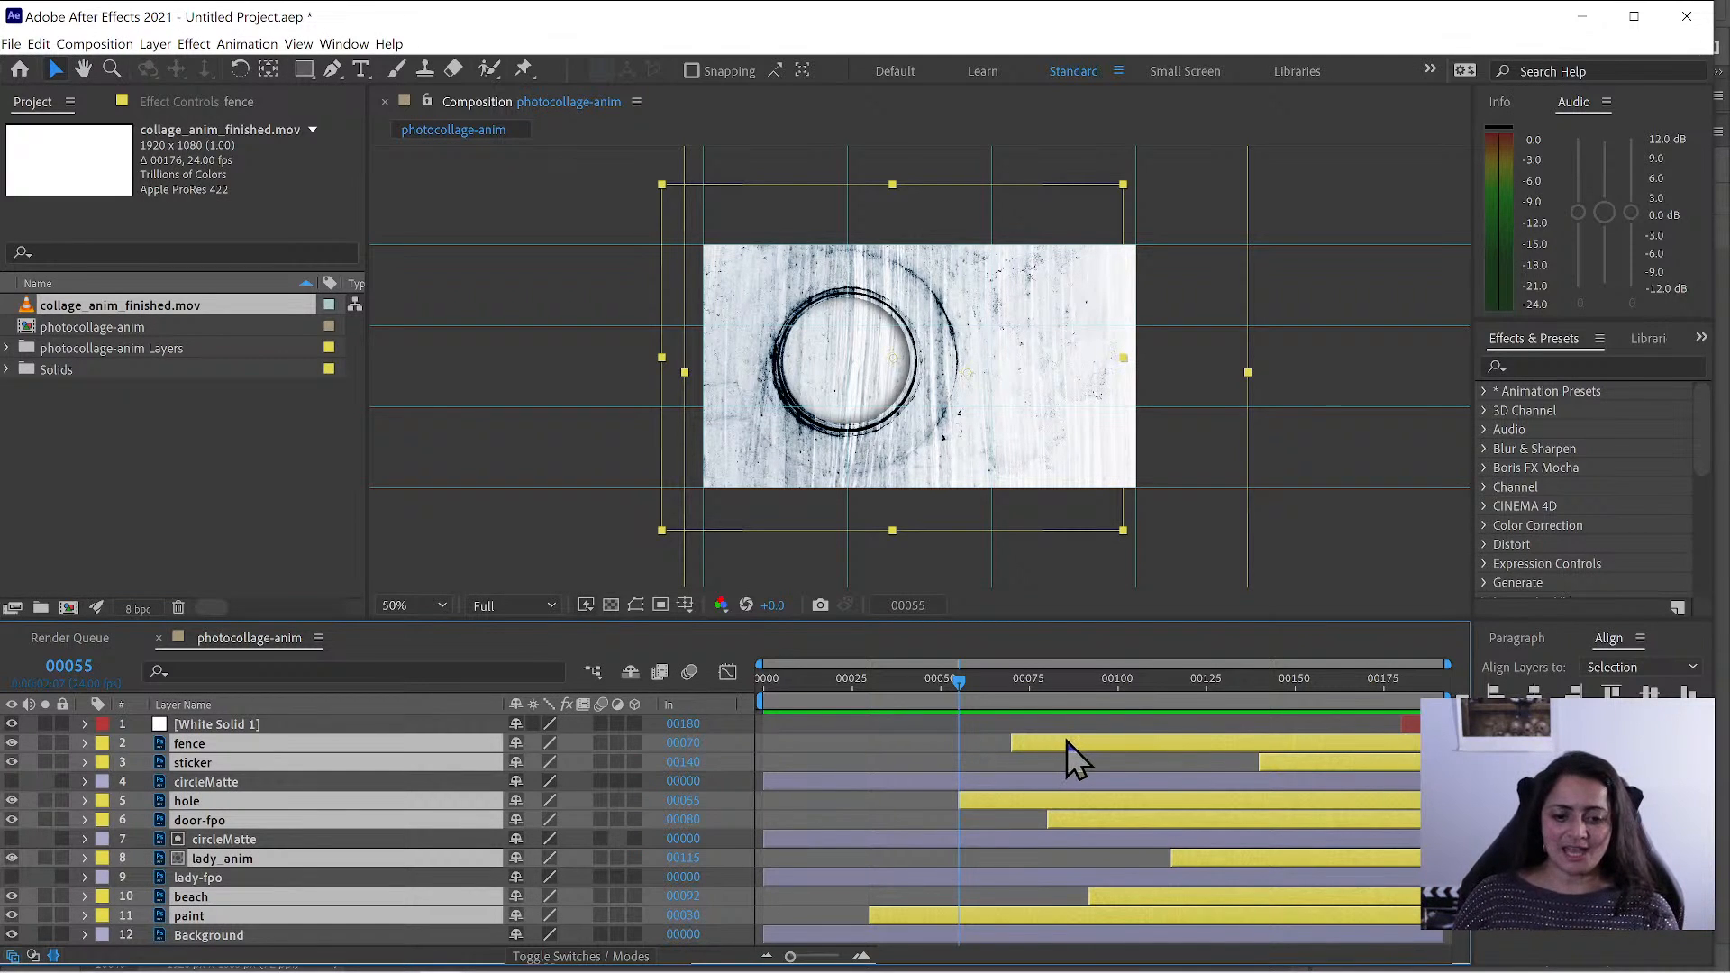
- Shift all selected yellow layers 15 frames earlier so paint starts at frame 15, and preview the composition from frame 0
drag(1063, 741, 1031, 748)
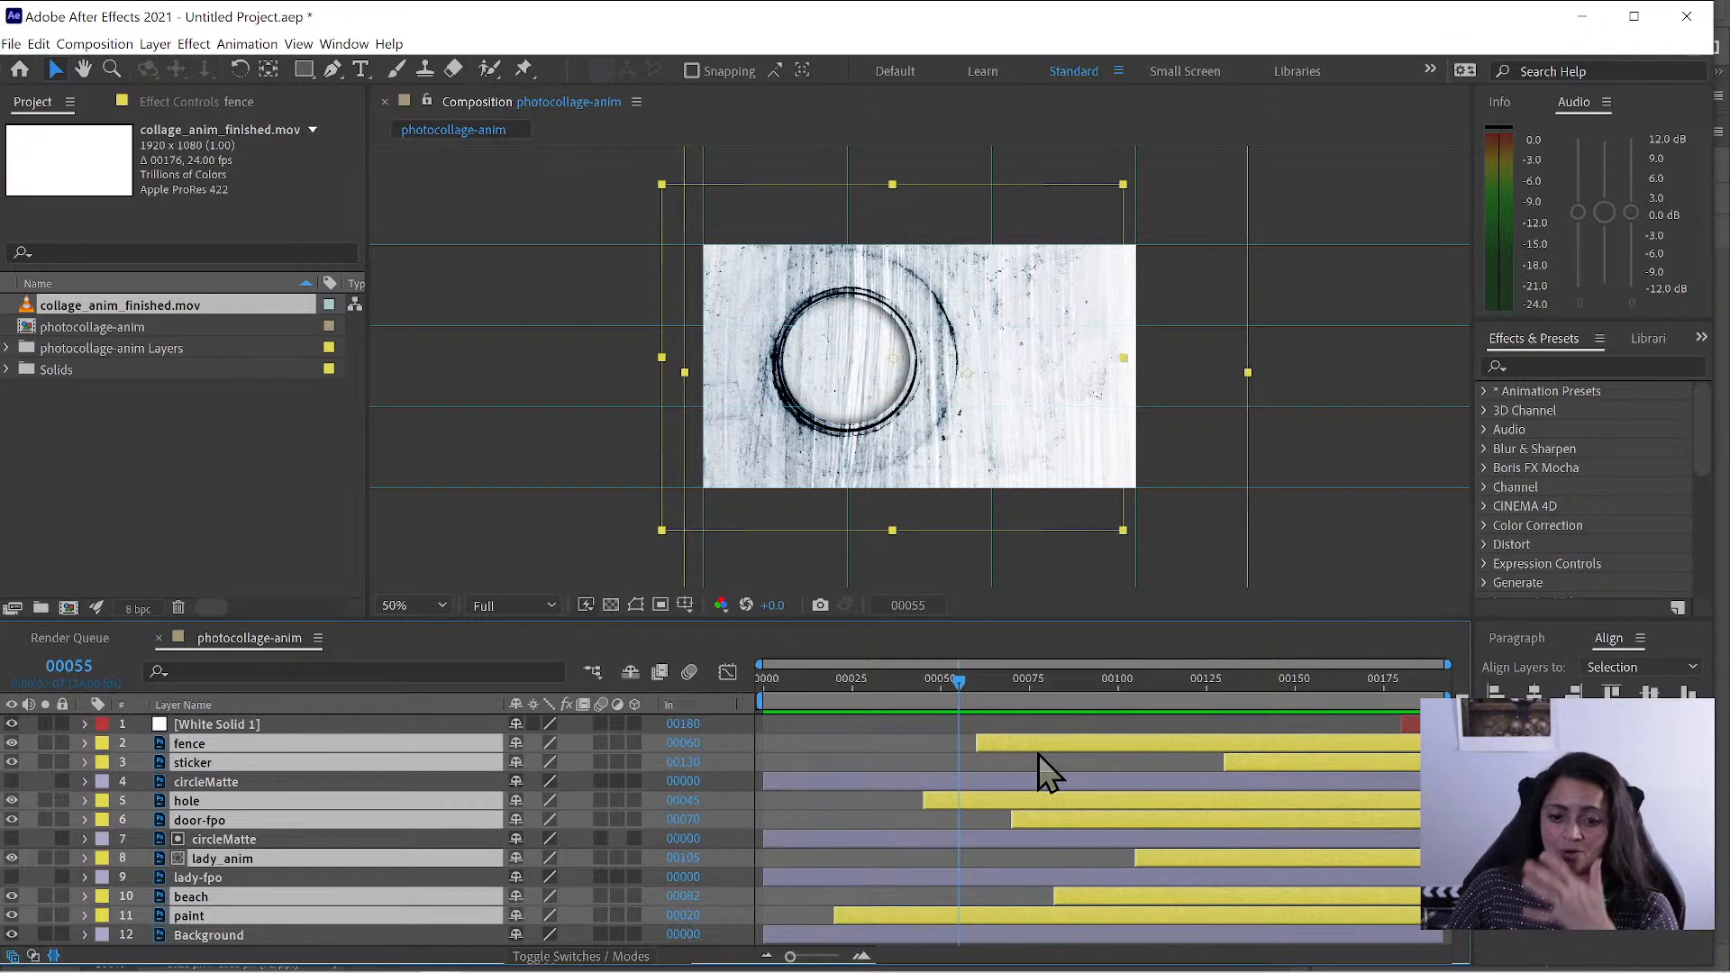
key(alt+shift+Page_Down)
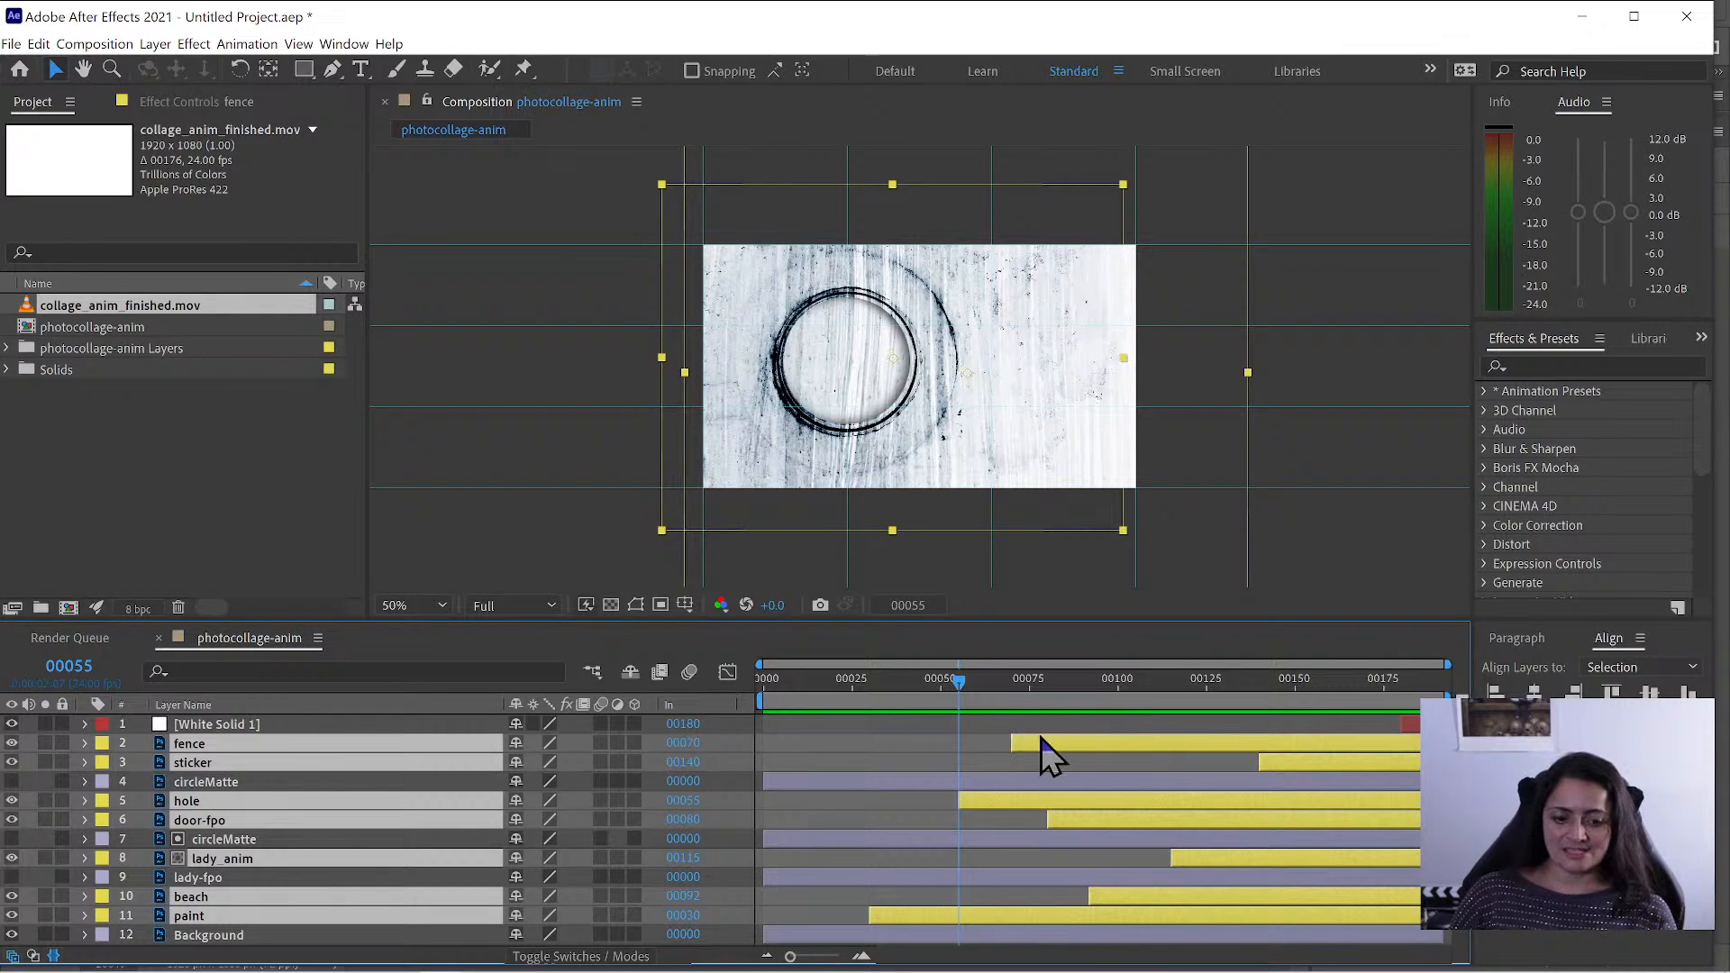
drag(1056, 745, 1003, 766)
click(1011, 764)
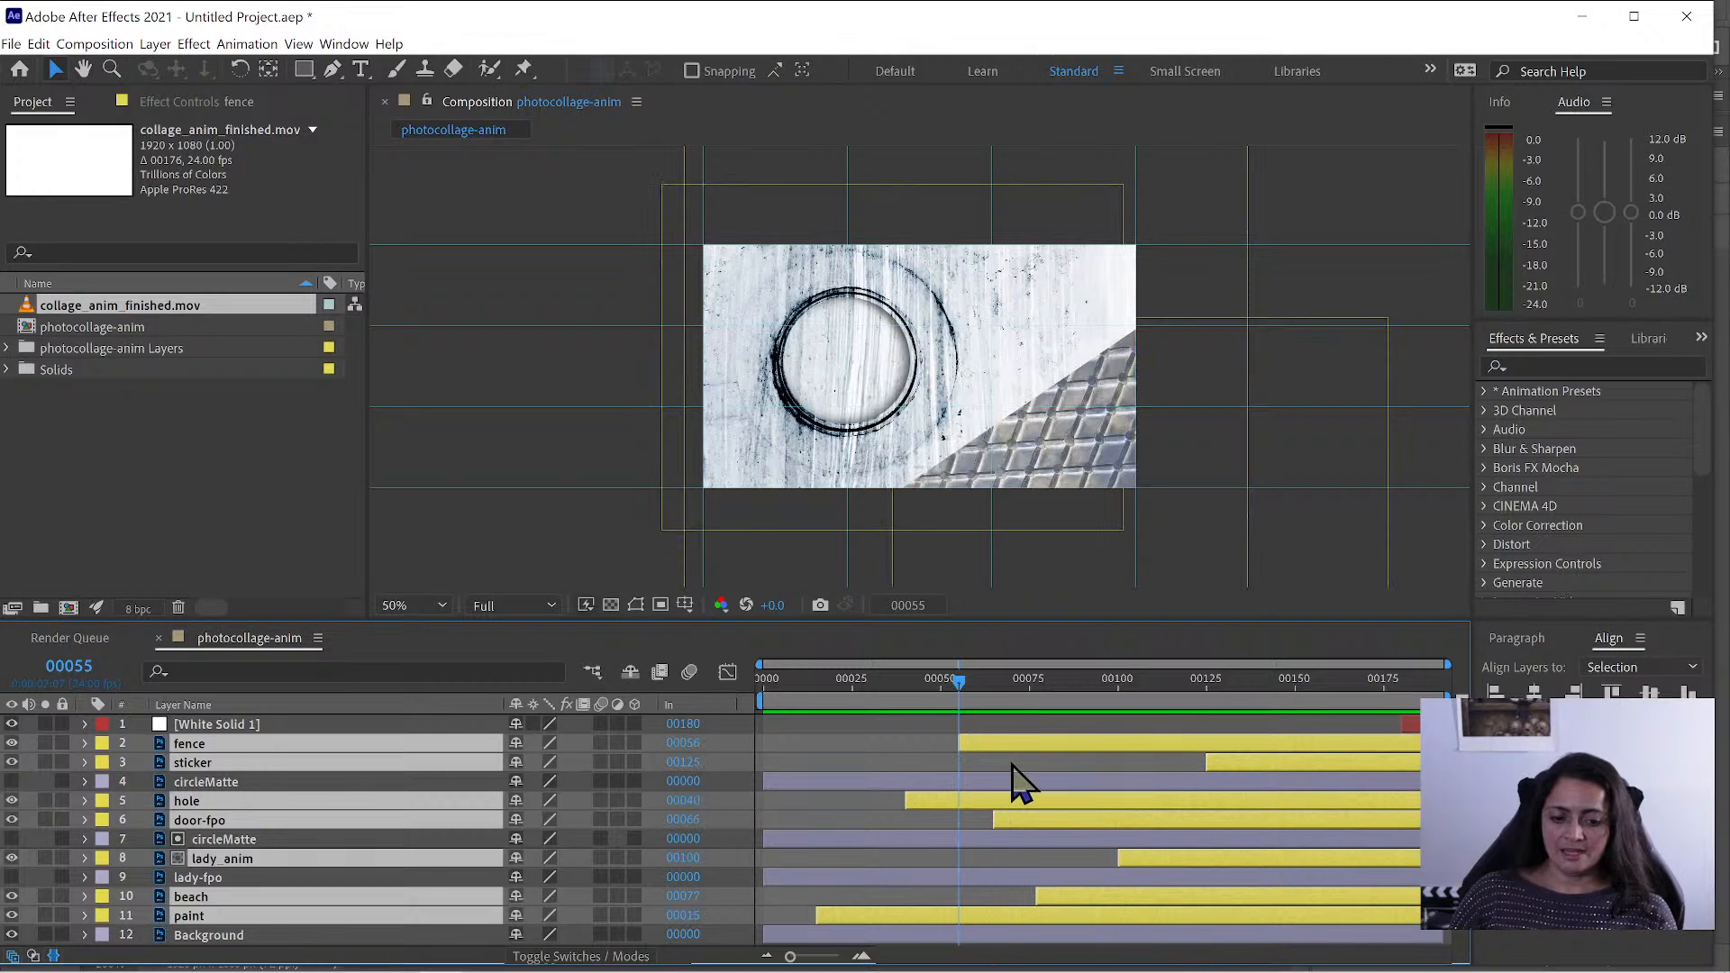
drag(866, 684, 712, 685)
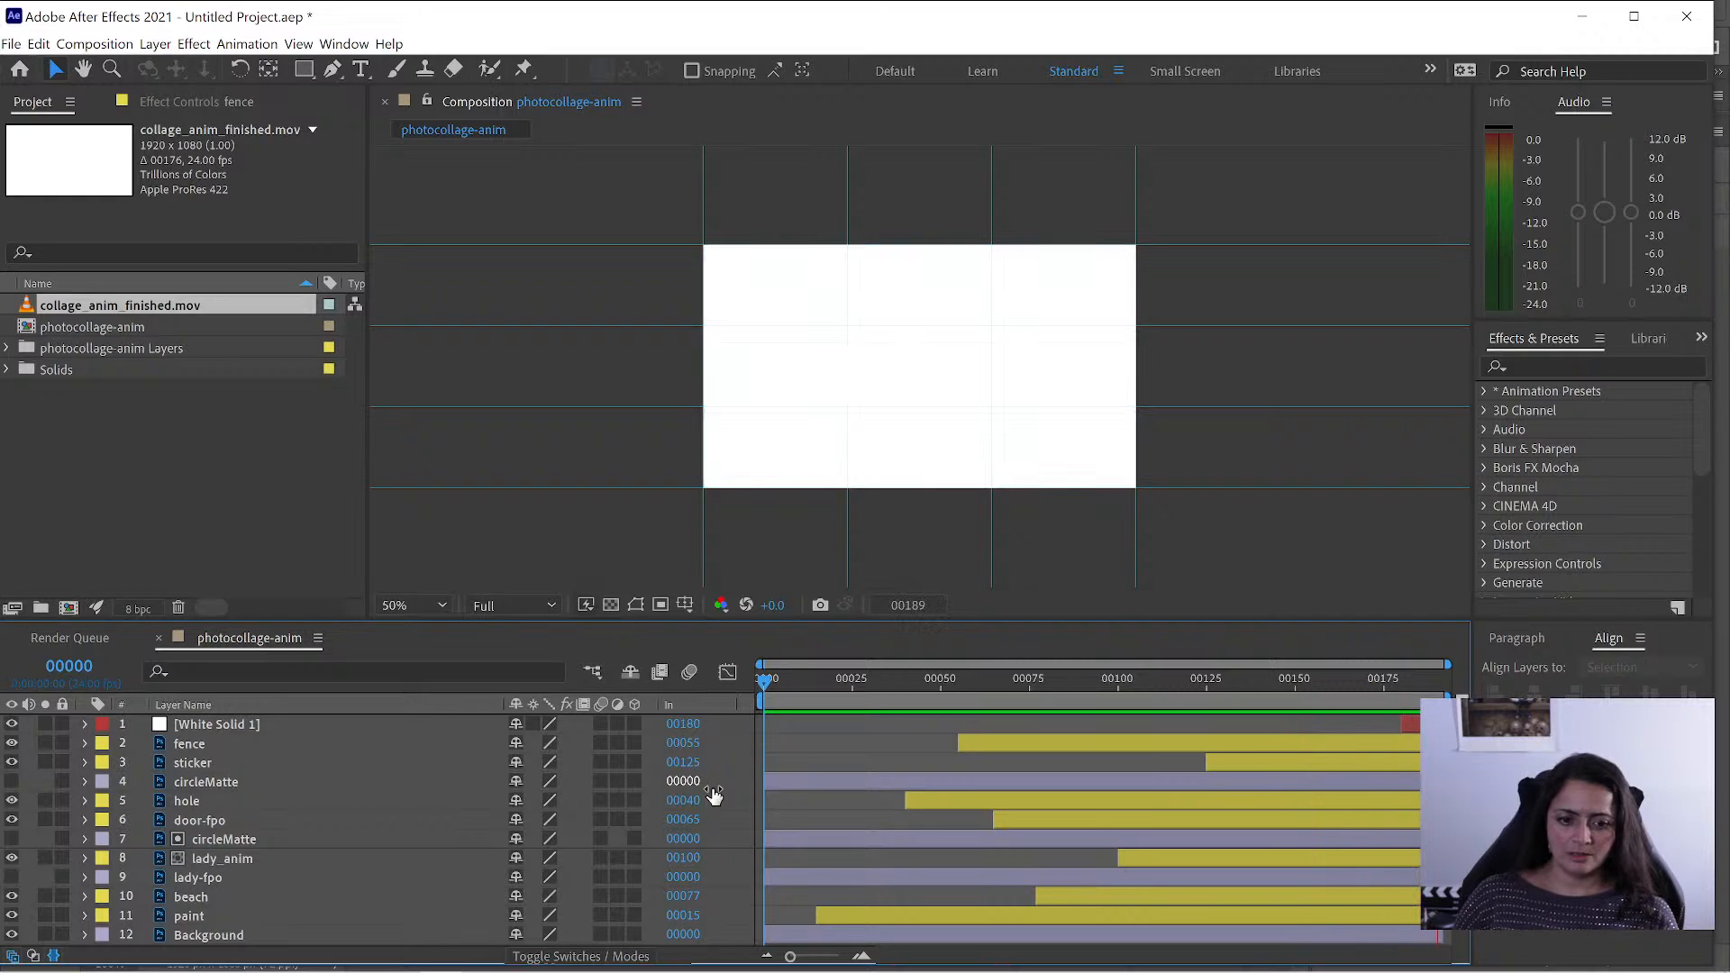
- Keyframe the paint layer's Opacity from 0% at frame 15 to 100% at about frame 27
click(816, 685)
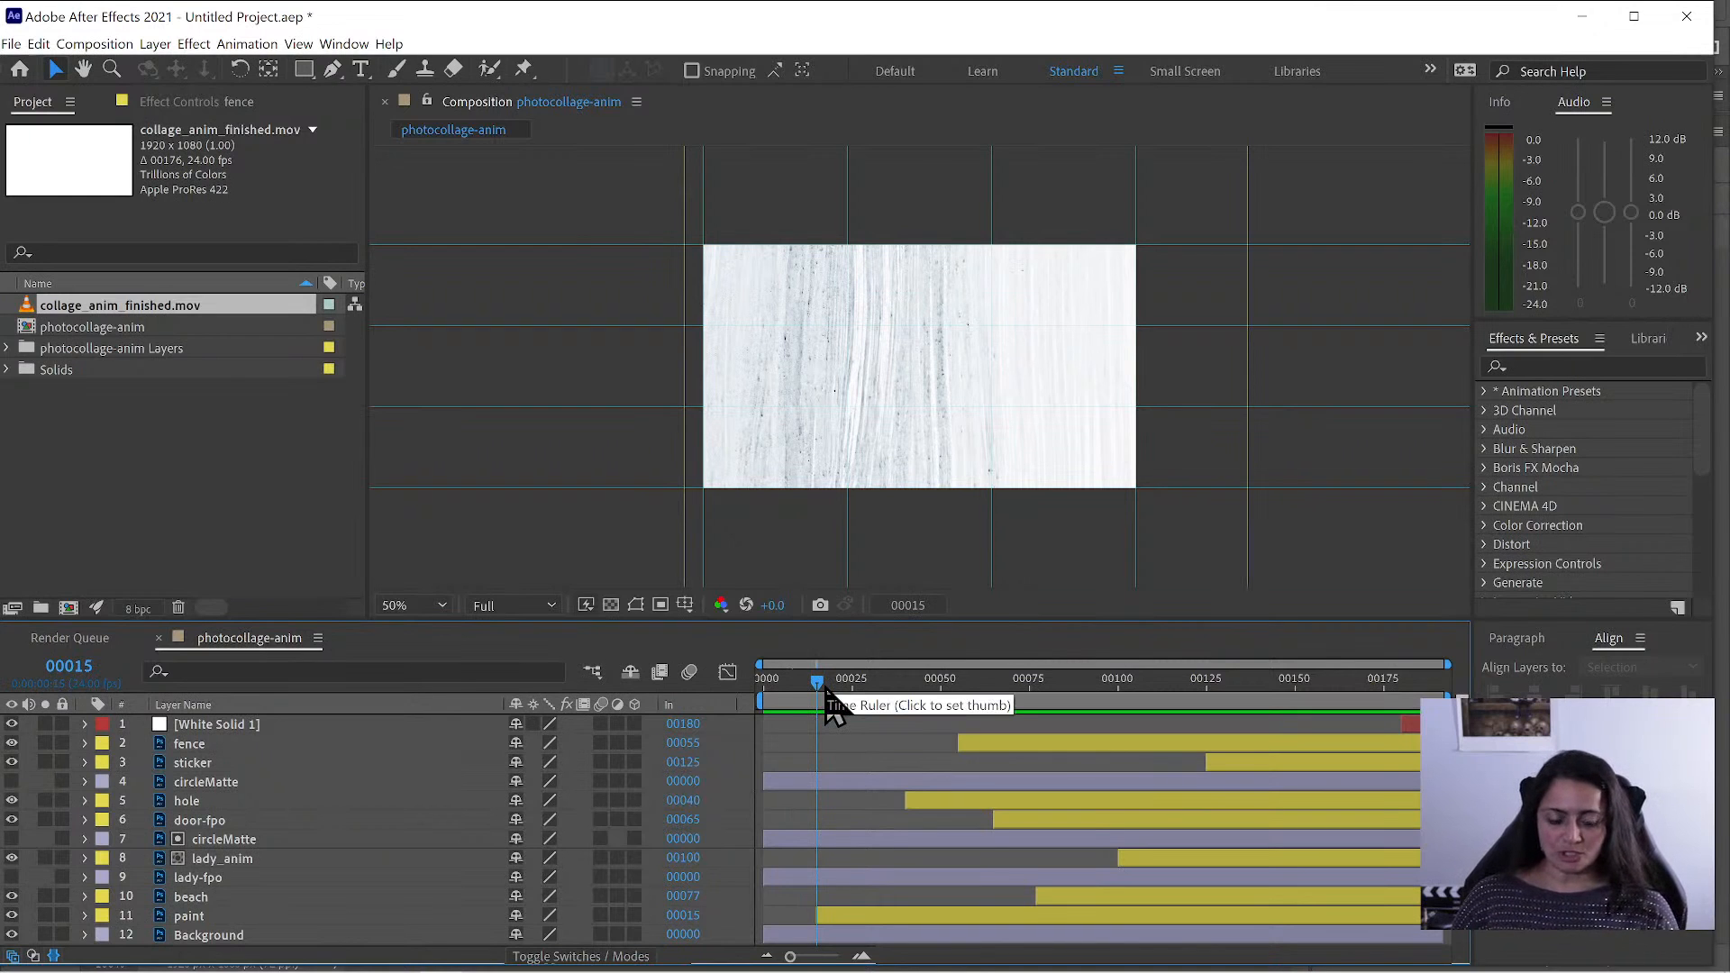
click(230, 915)
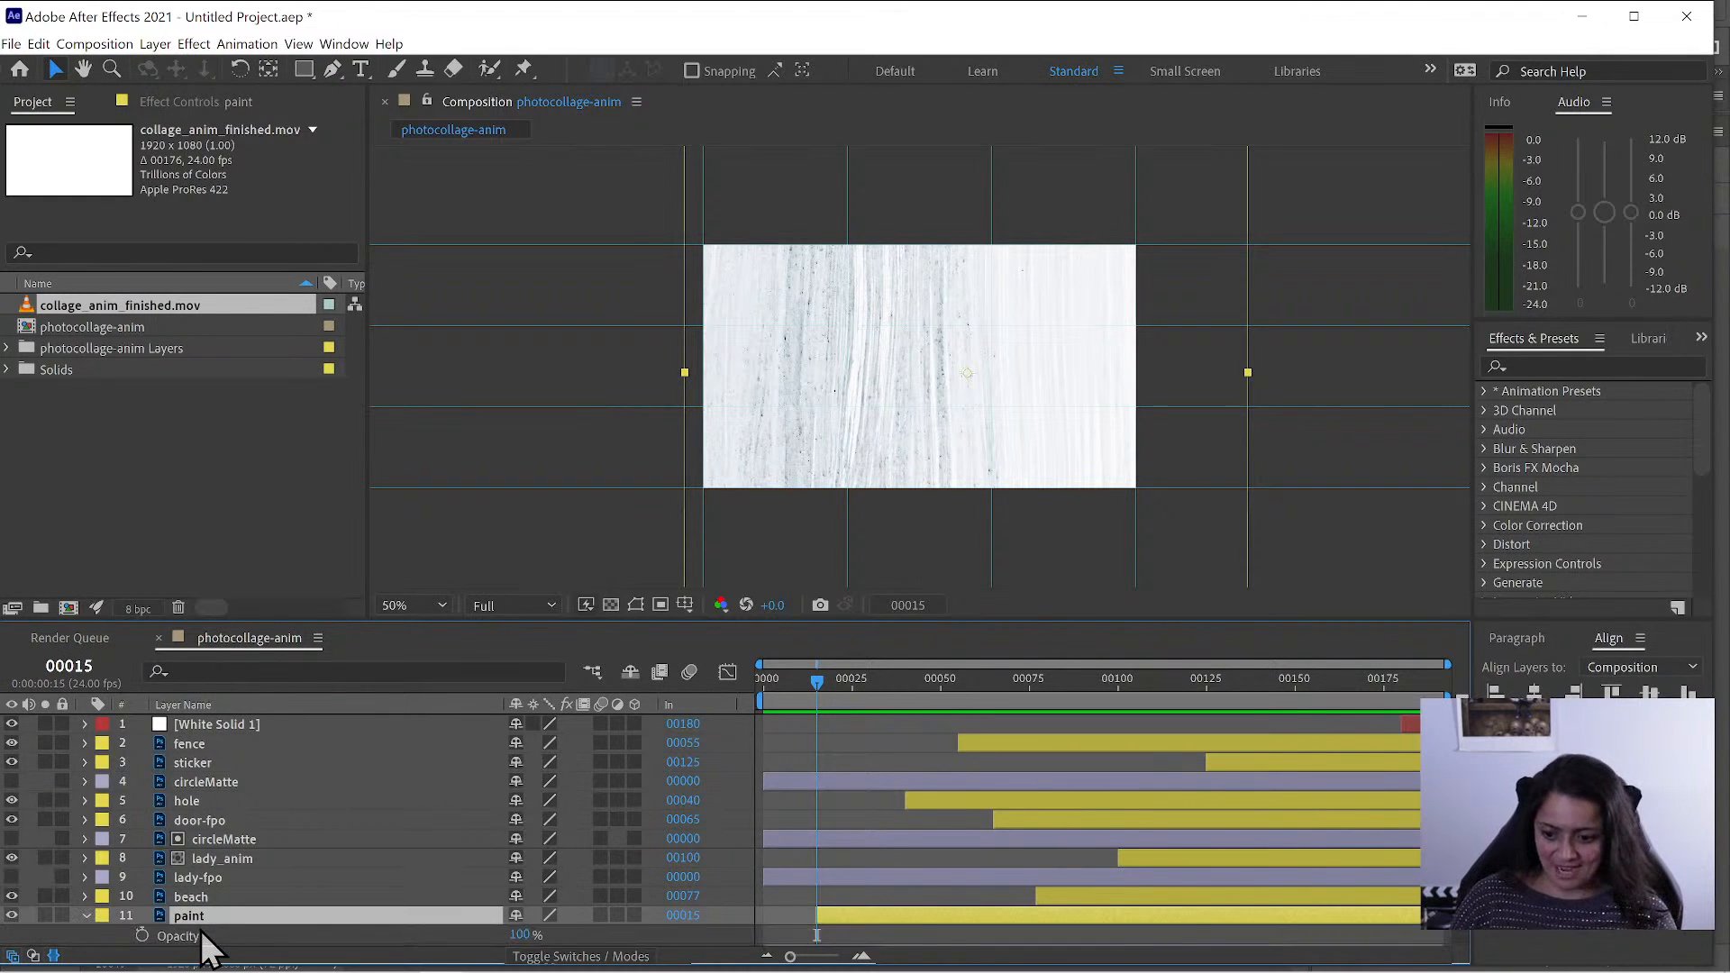
key(t)
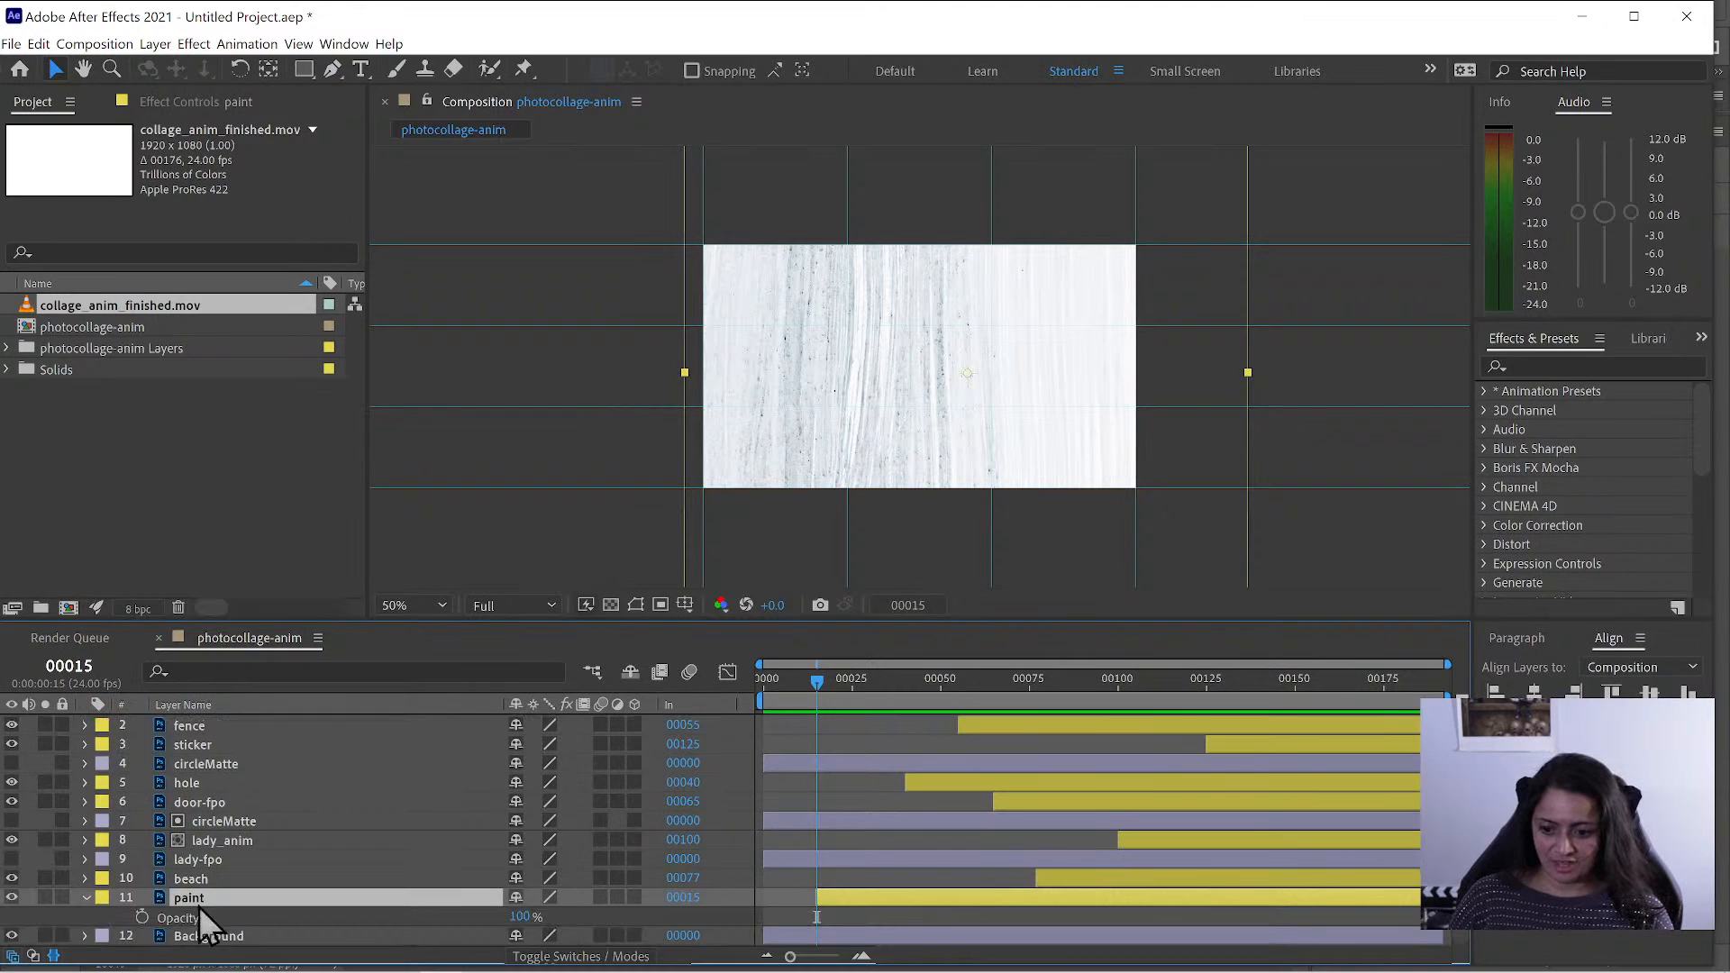
click(142, 917)
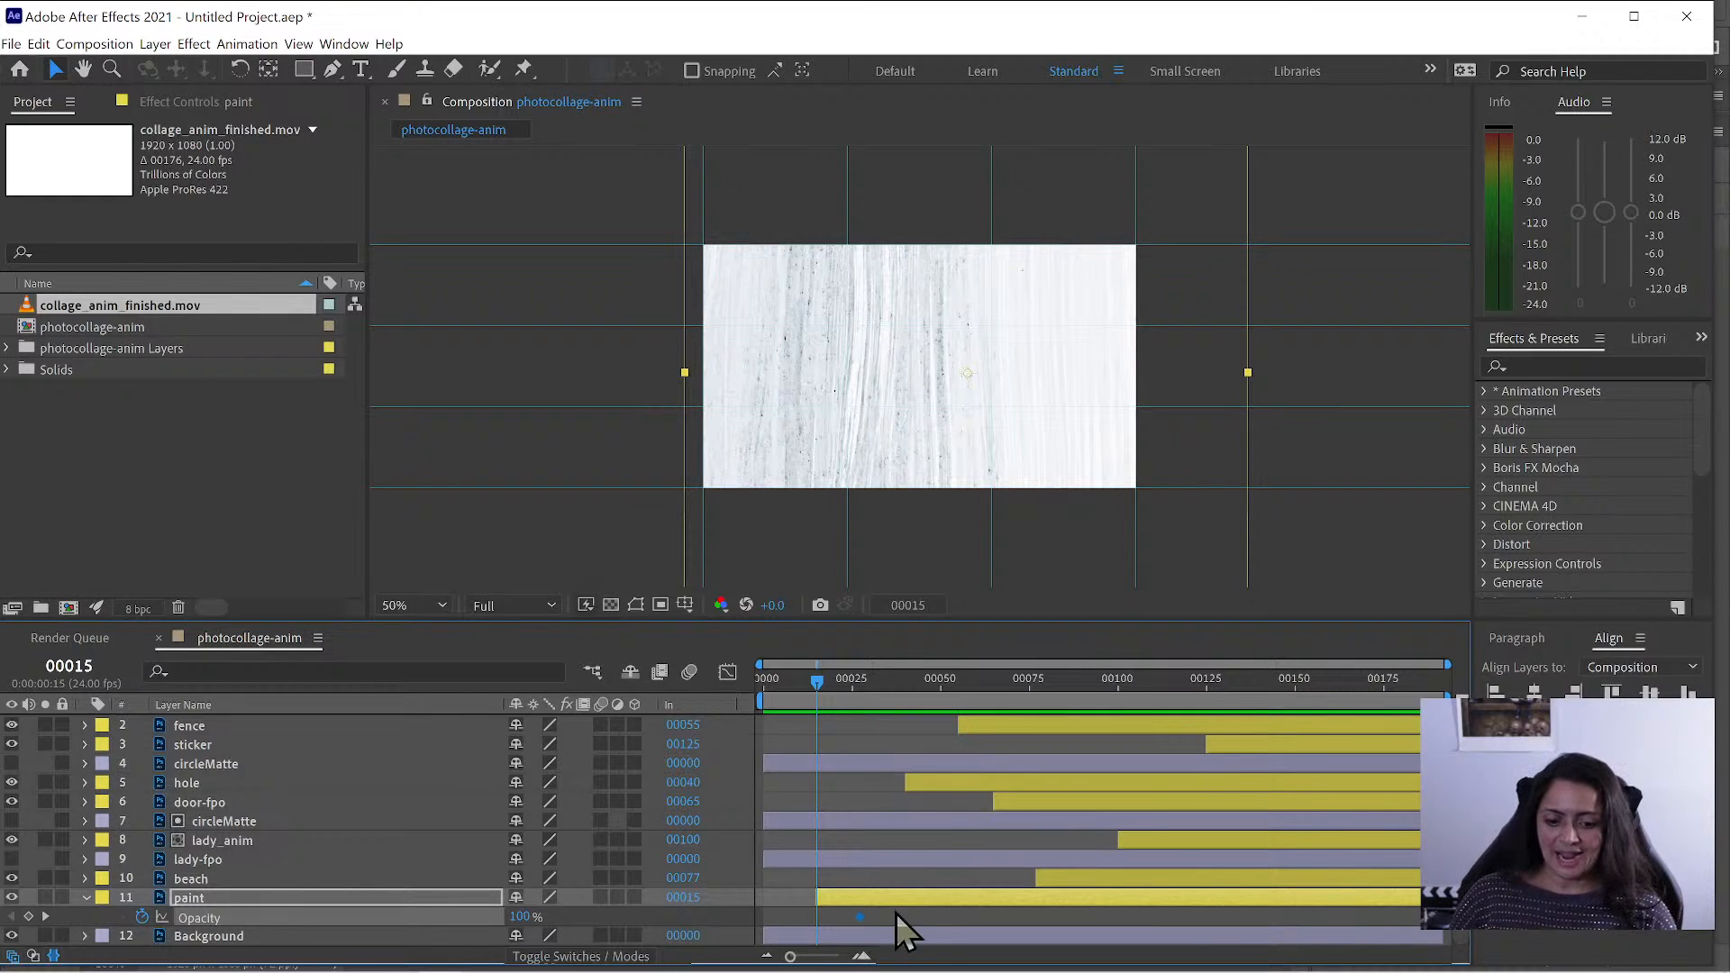
drag(520, 916, 239, 919)
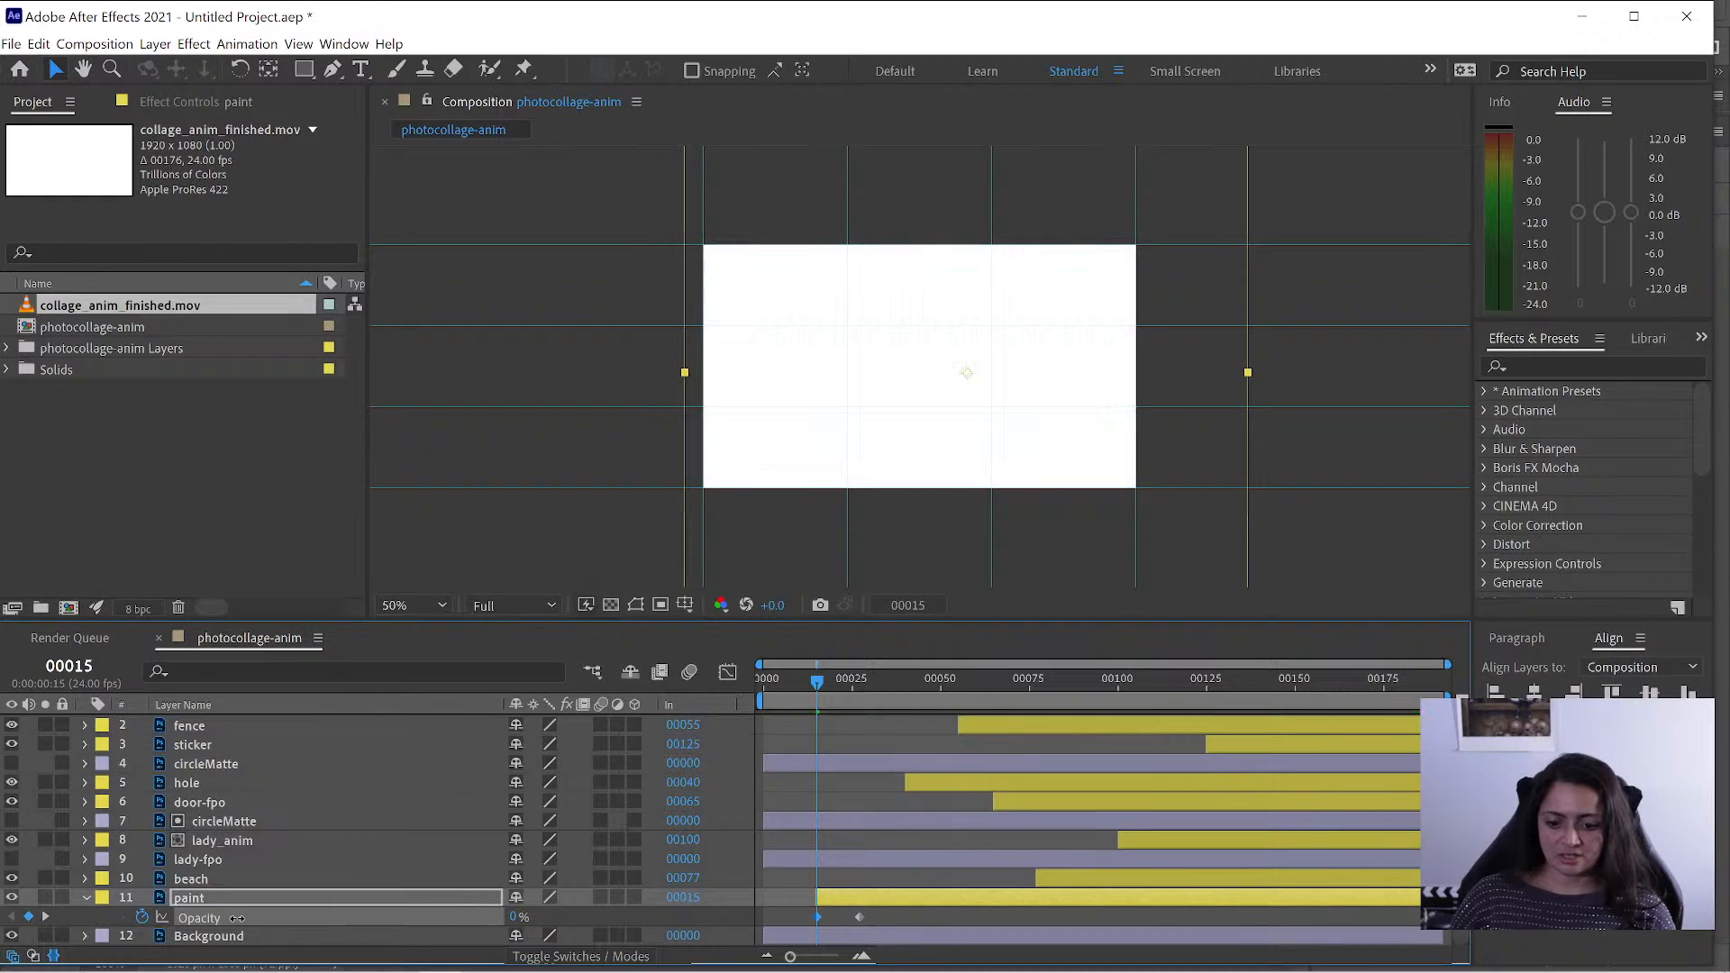
click(830, 919)
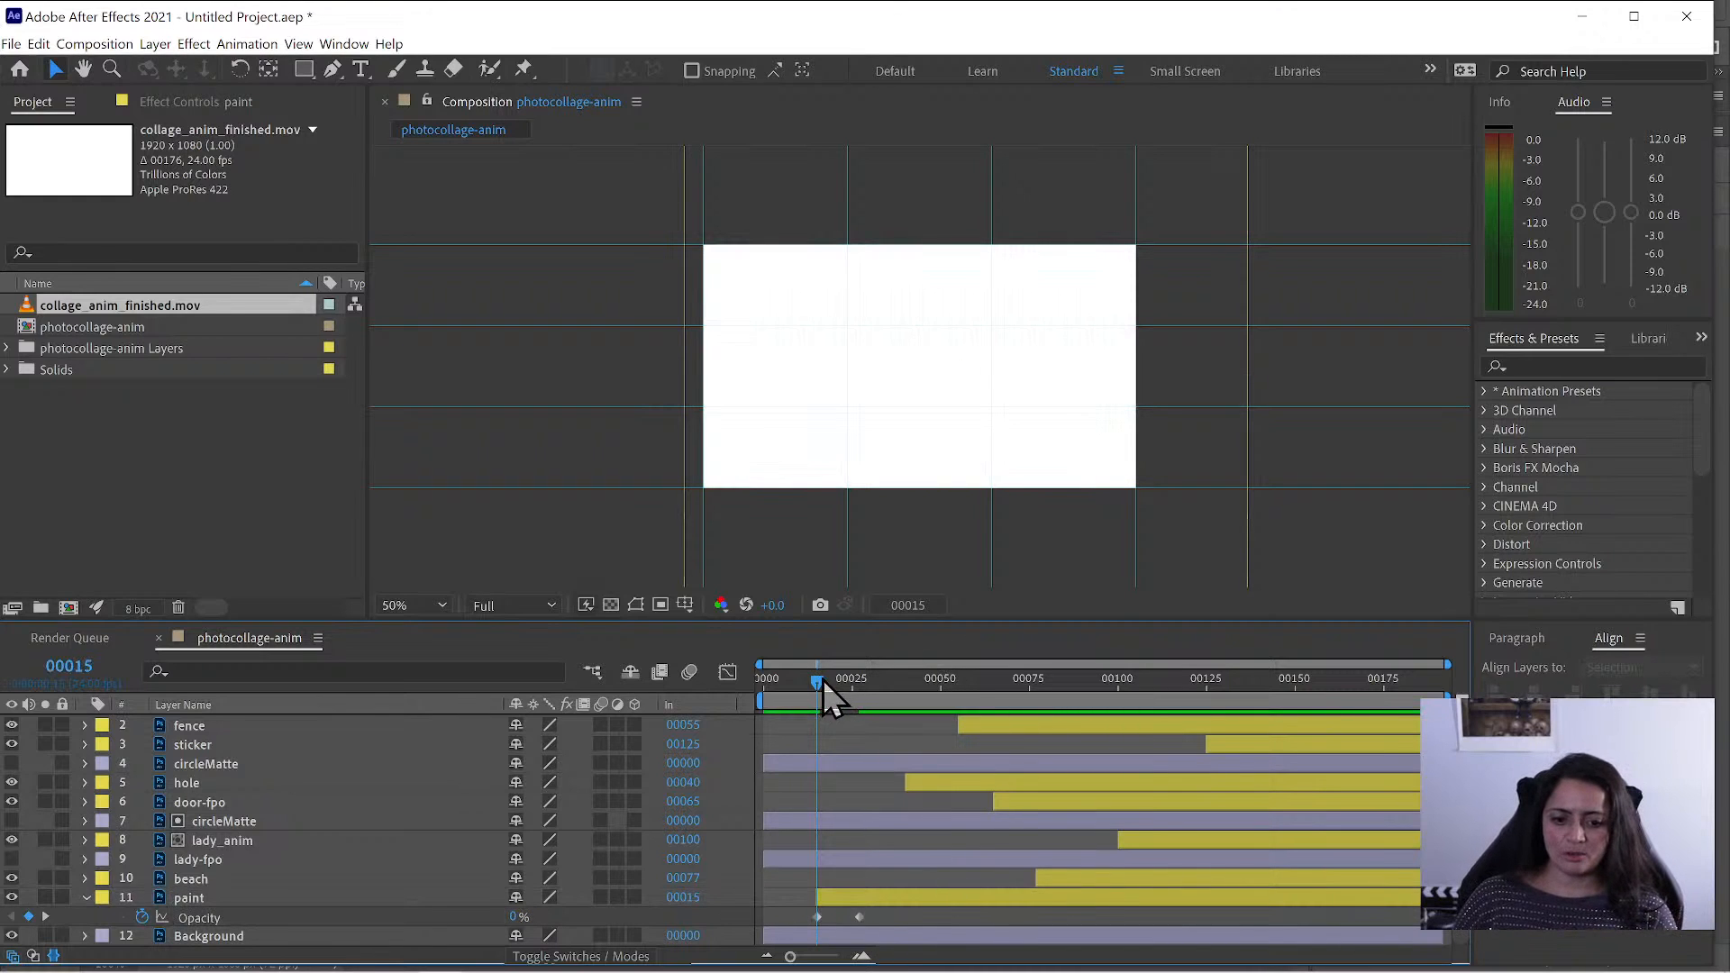
- Move the paint layer's 0% opacity keyframe and its in point to frame 8, and preview the fade-in from frame 0
mouse_move(830, 694)
mouse_down()
mouse_move(885, 694)
mouse_move(798, 707)
mouse_up()
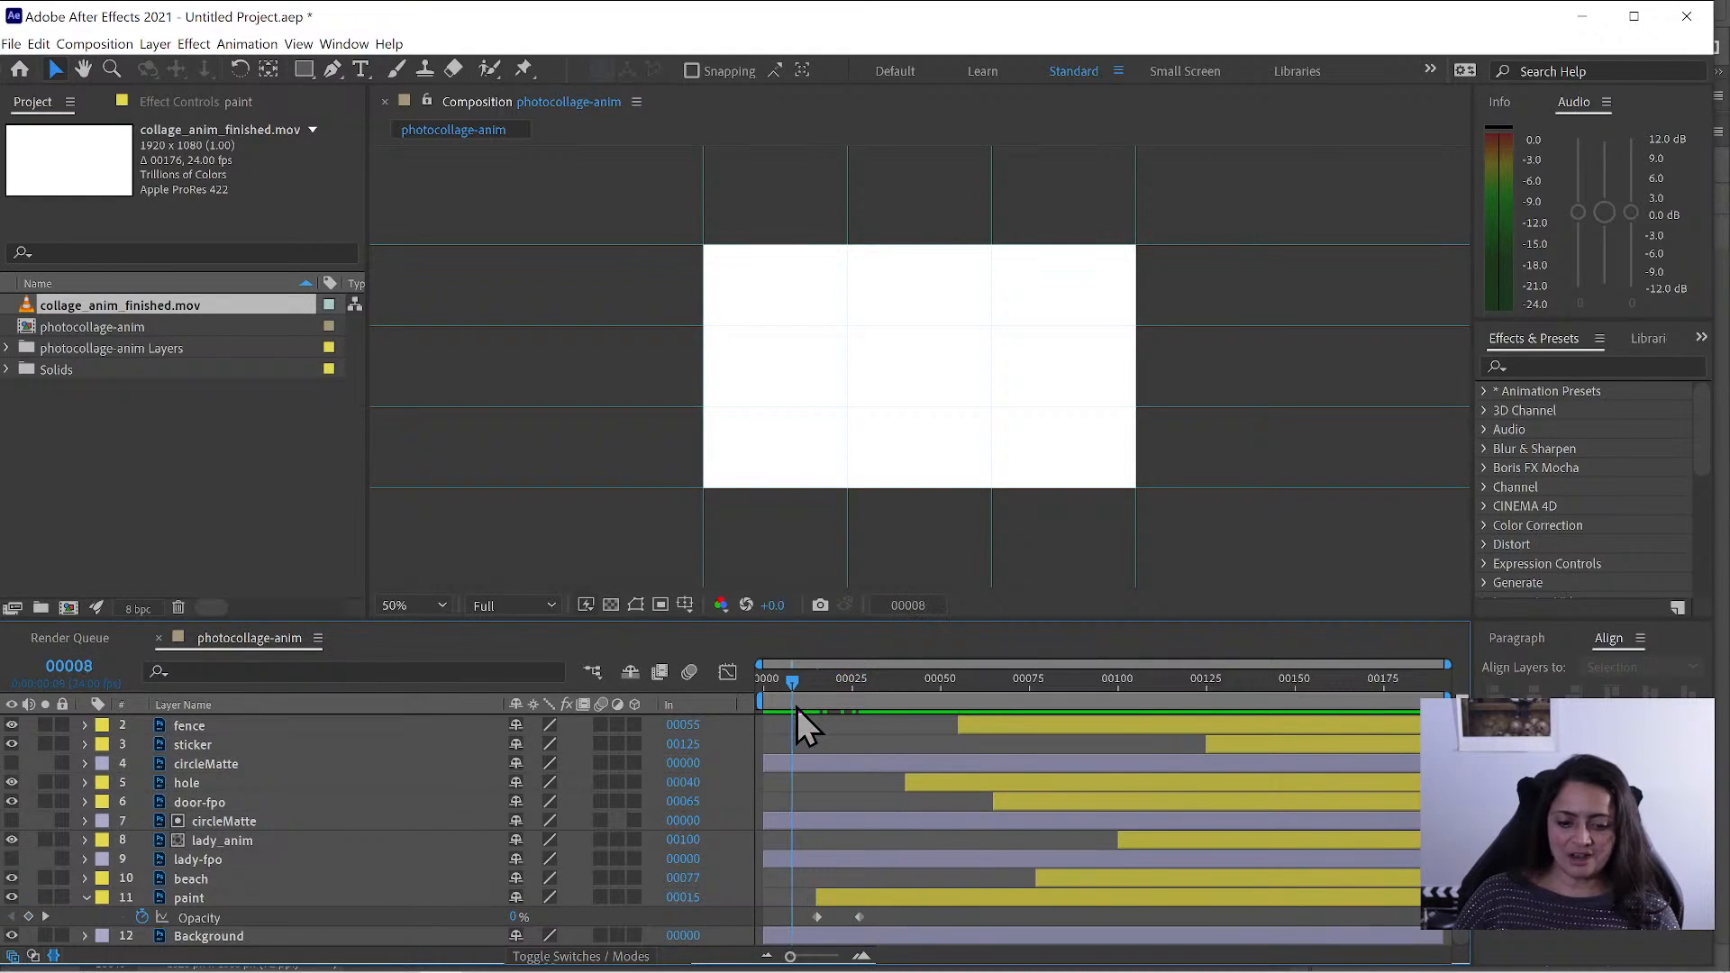
click(816, 918)
mouse_move(814, 919)
mouse_down()
mouse_move(793, 919)
mouse_move(805, 907)
mouse_up()
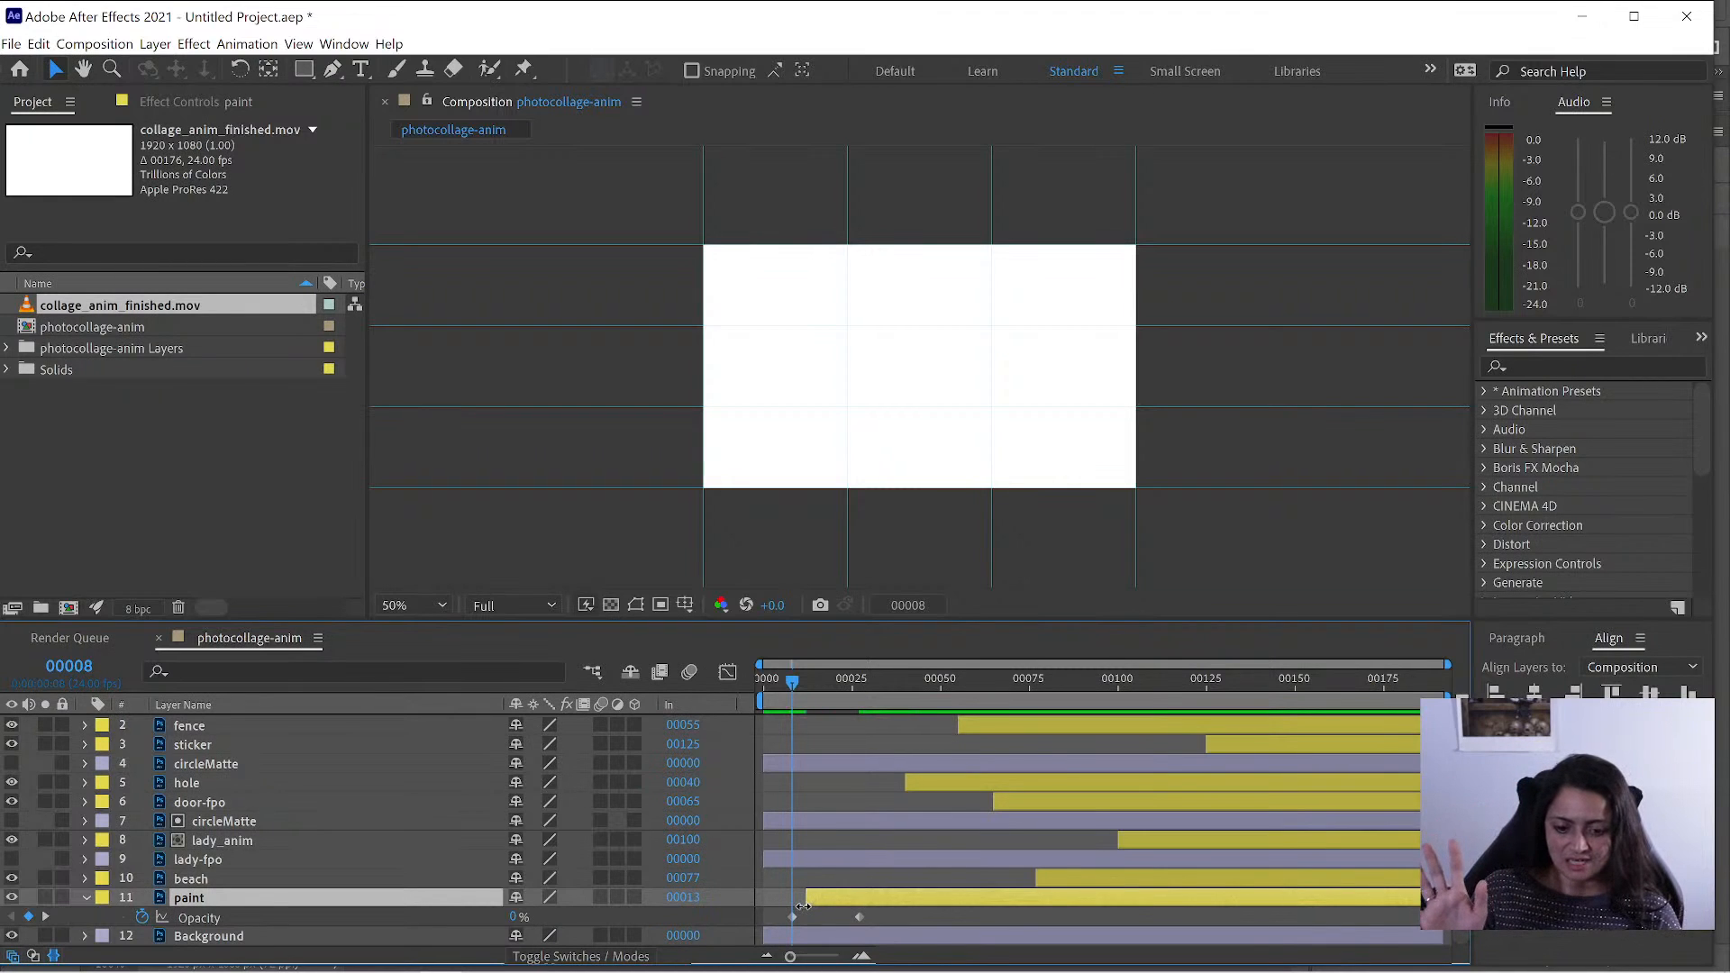
drag(803, 906, 798, 909)
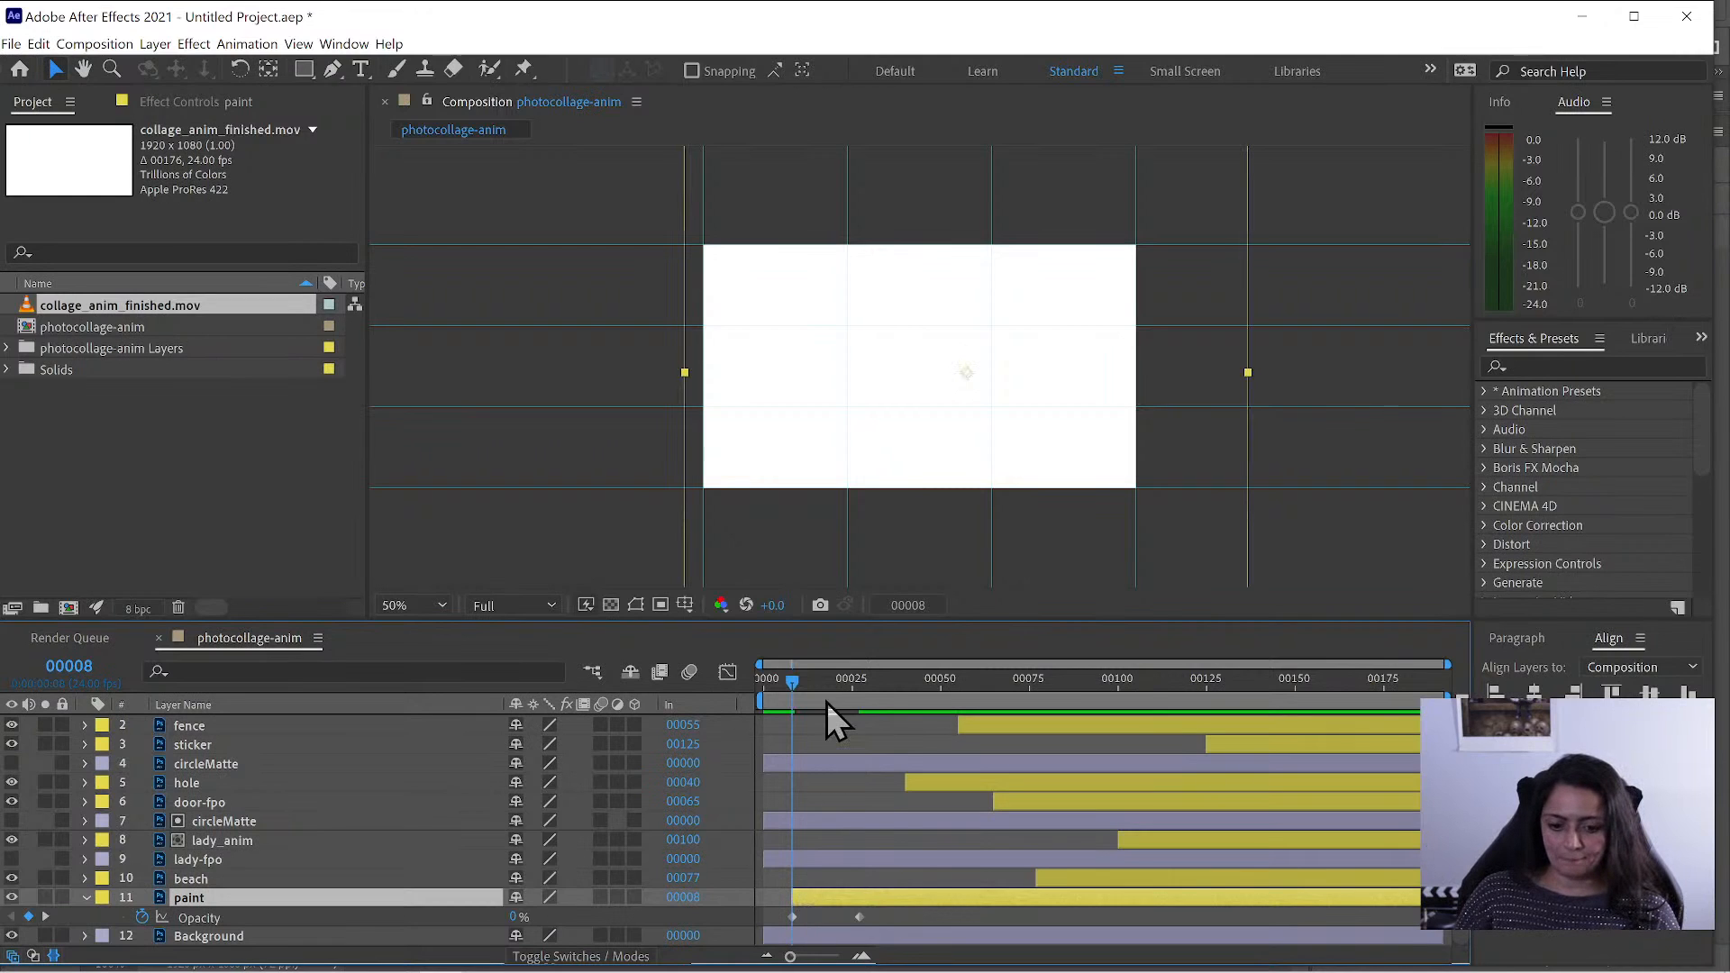
drag(763, 700, 749, 690)
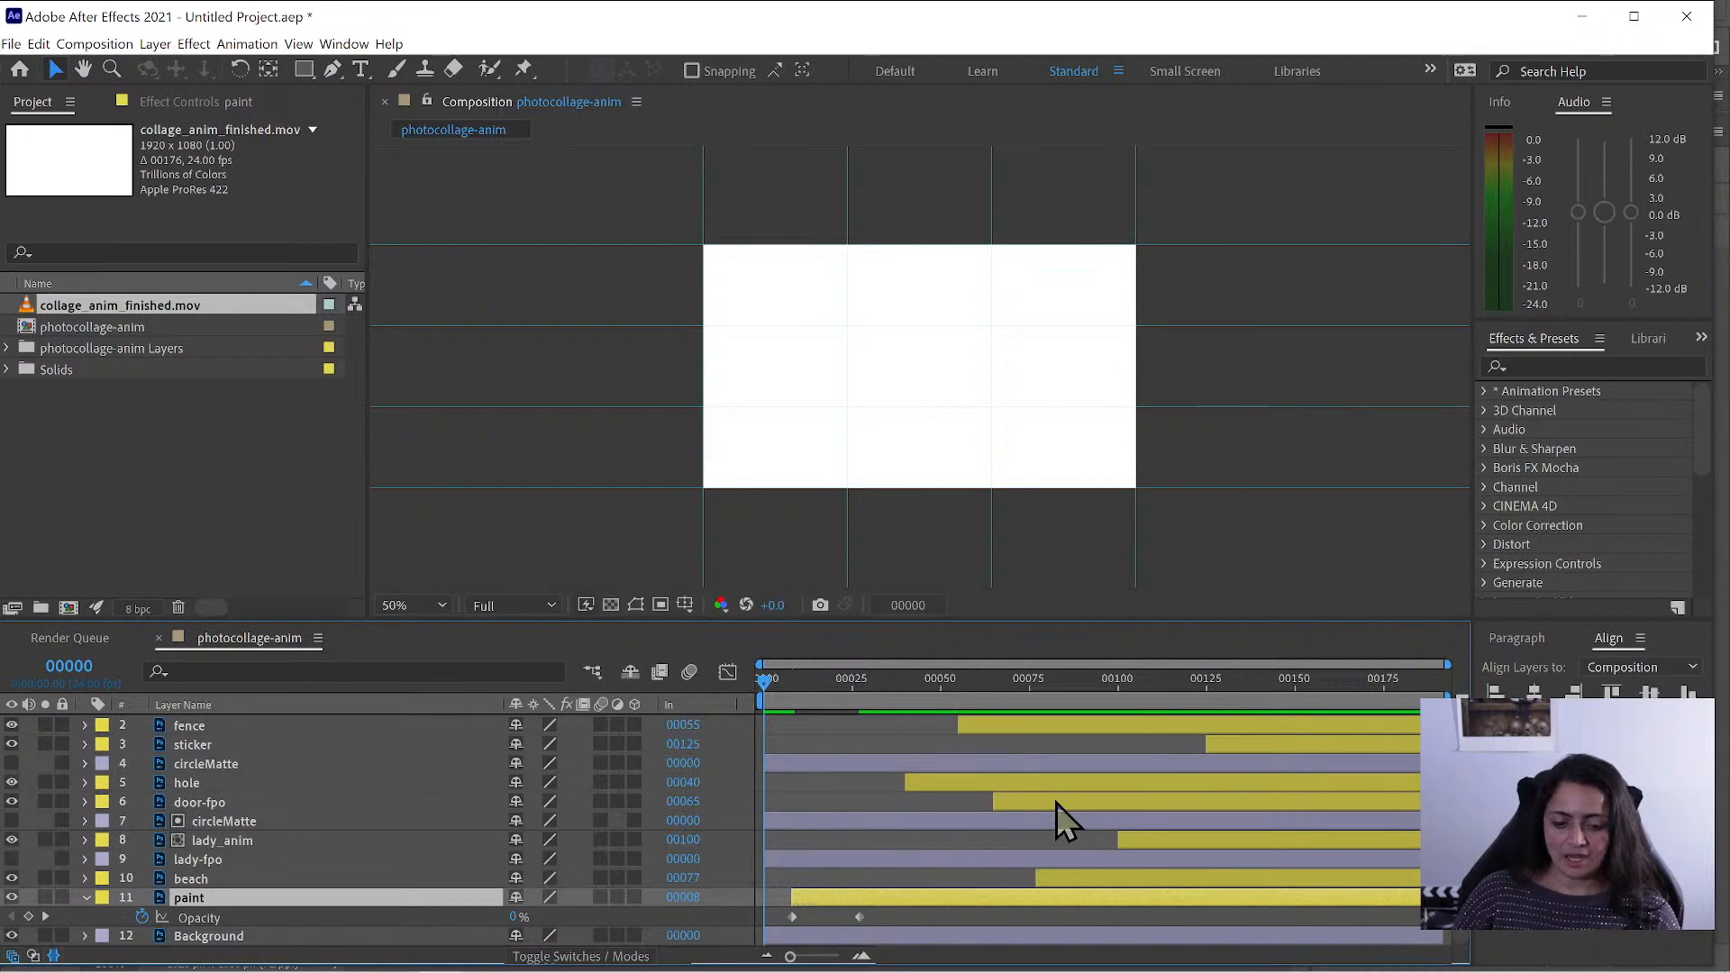
key(space)
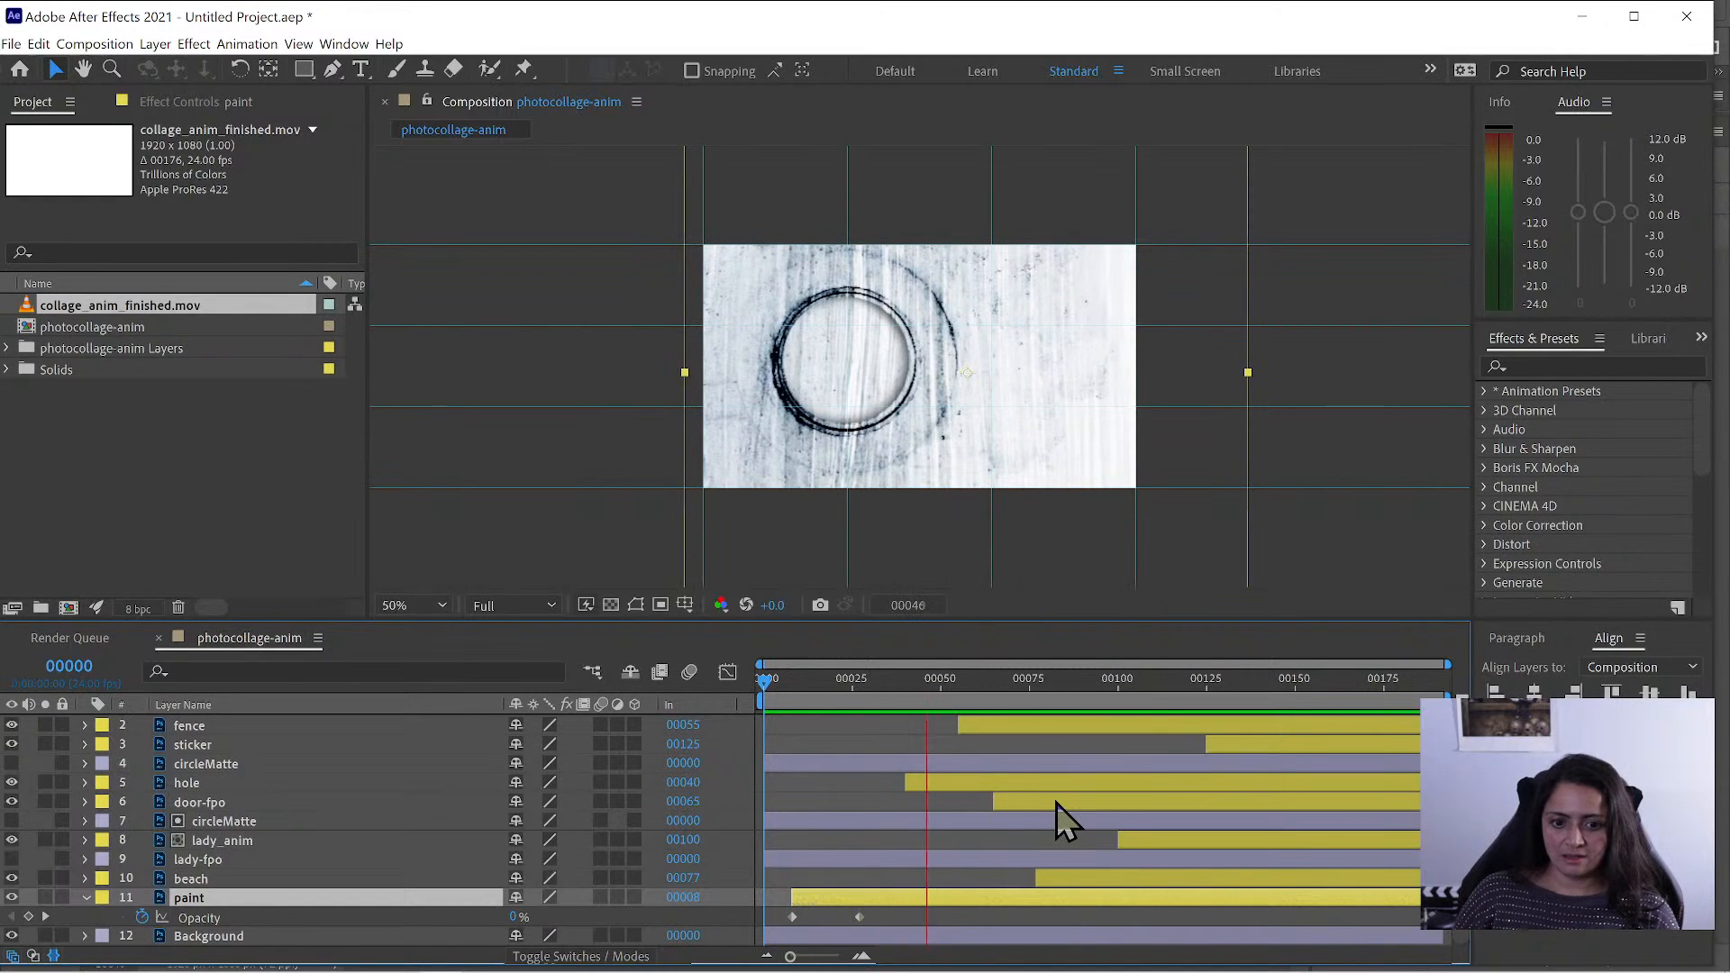
- Move to frame 40, the start of the hole layer, and apply the Gaussian Blur effect to that layer
click(911, 680)
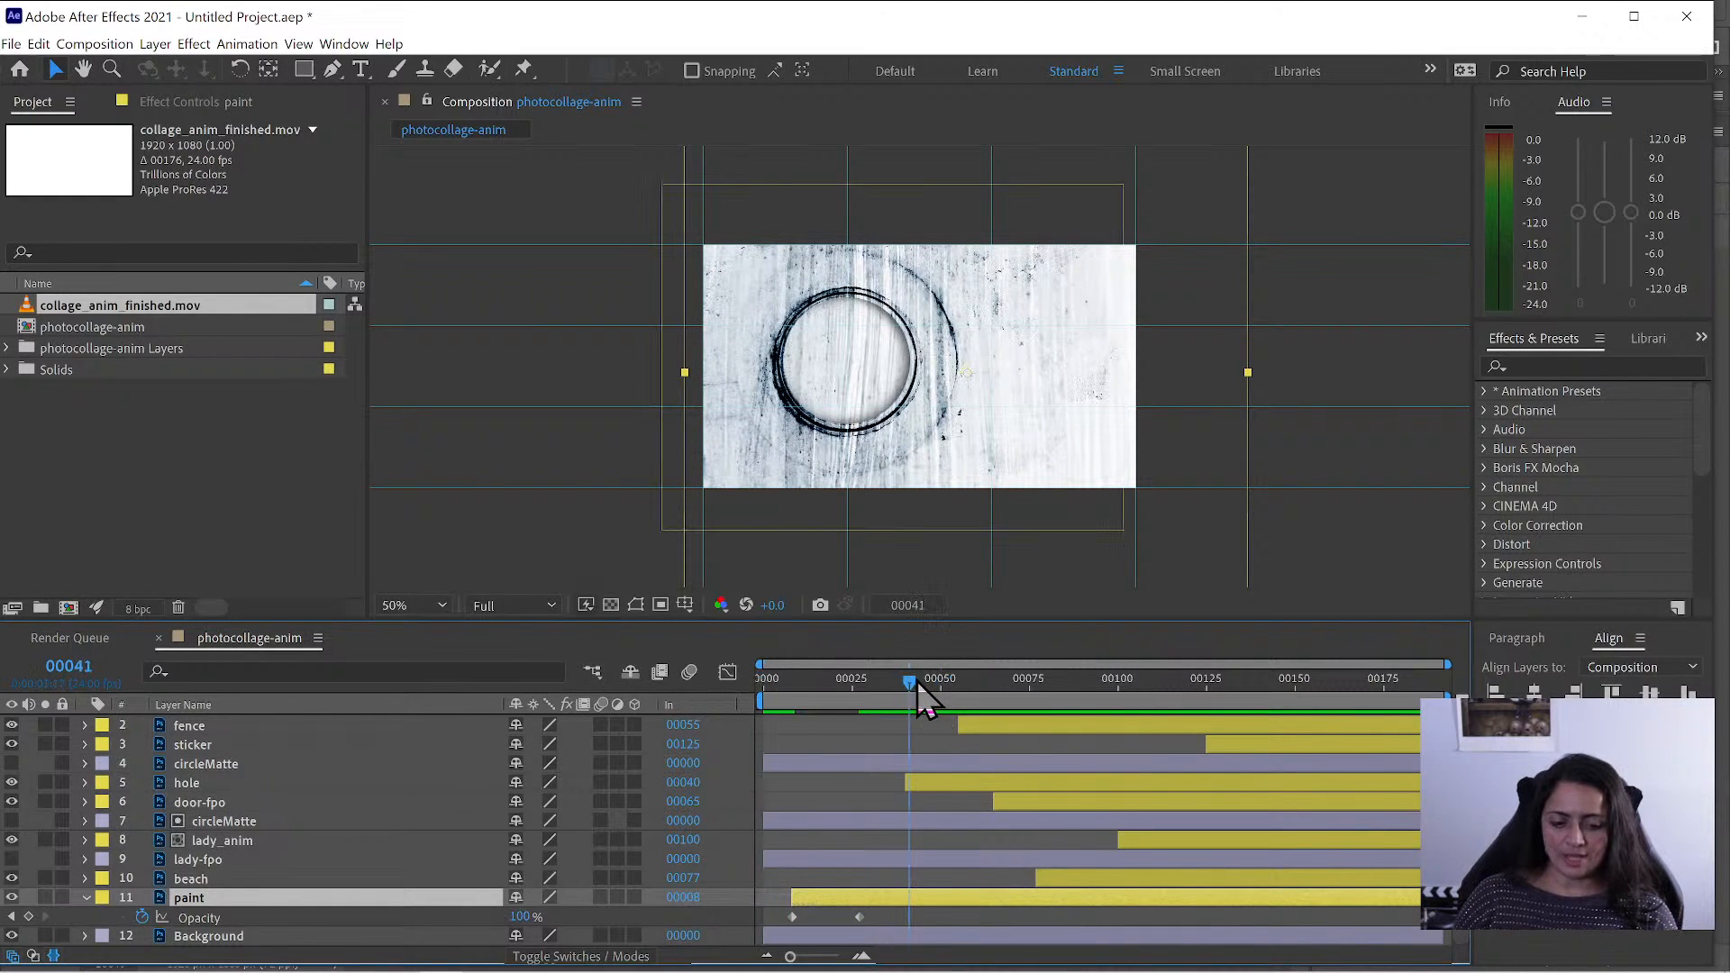
key(Page_Up)
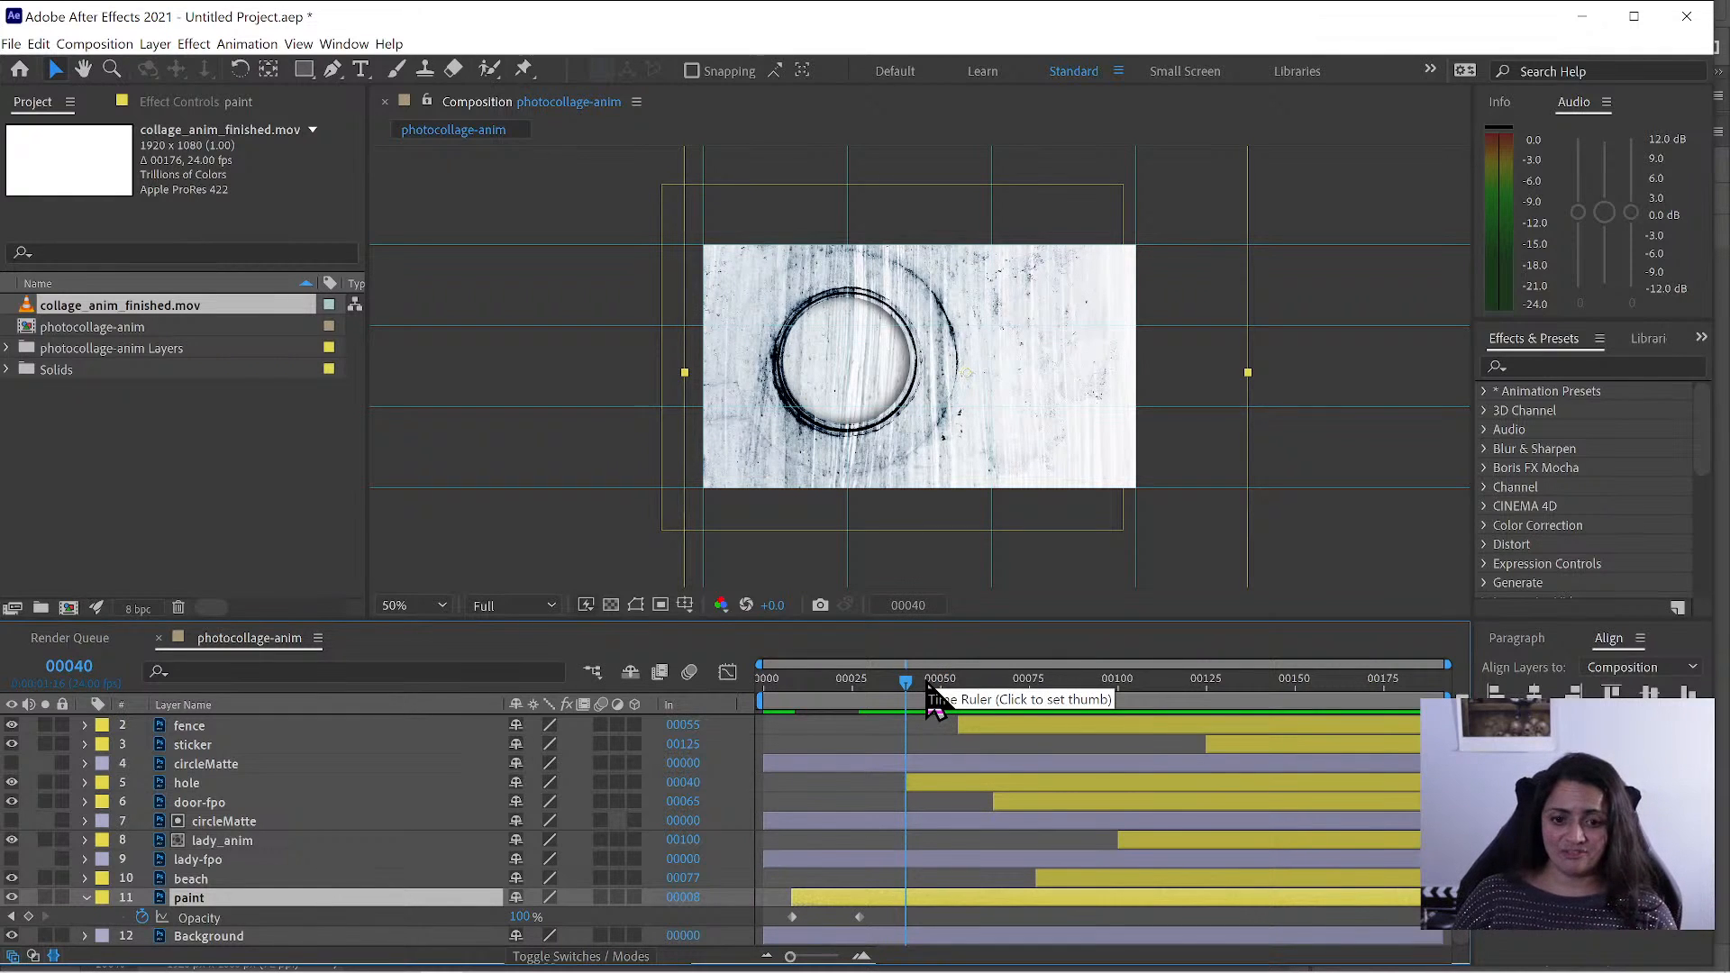
click(950, 784)
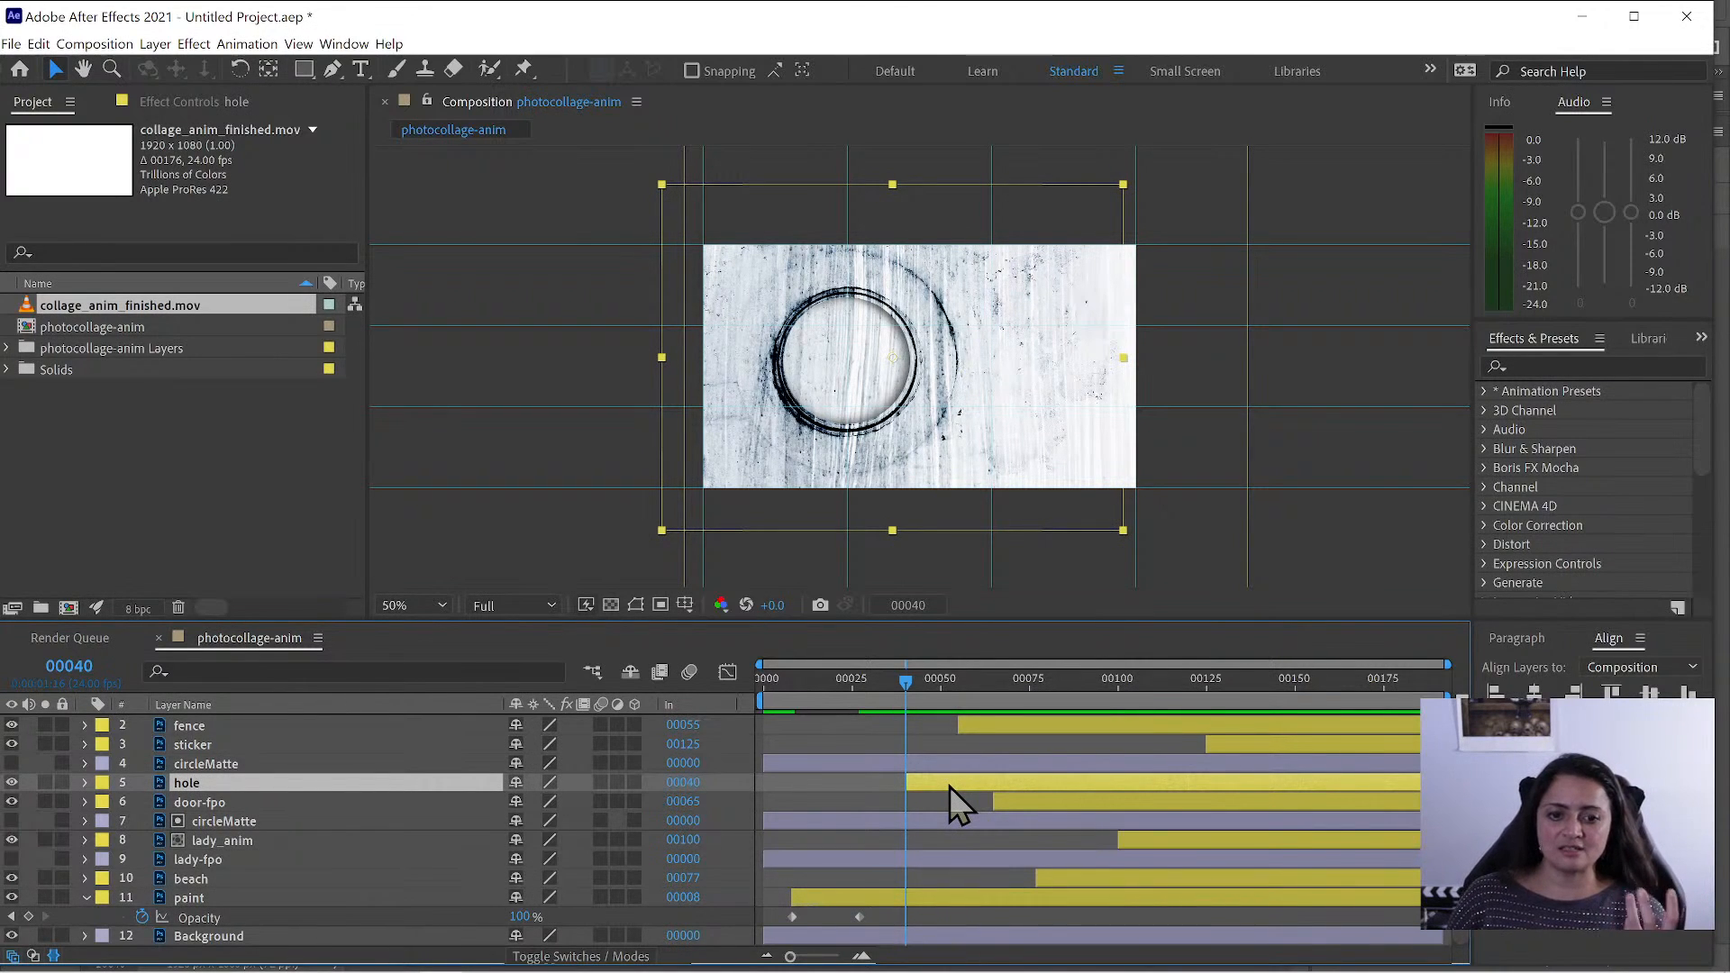
click(1549, 360)
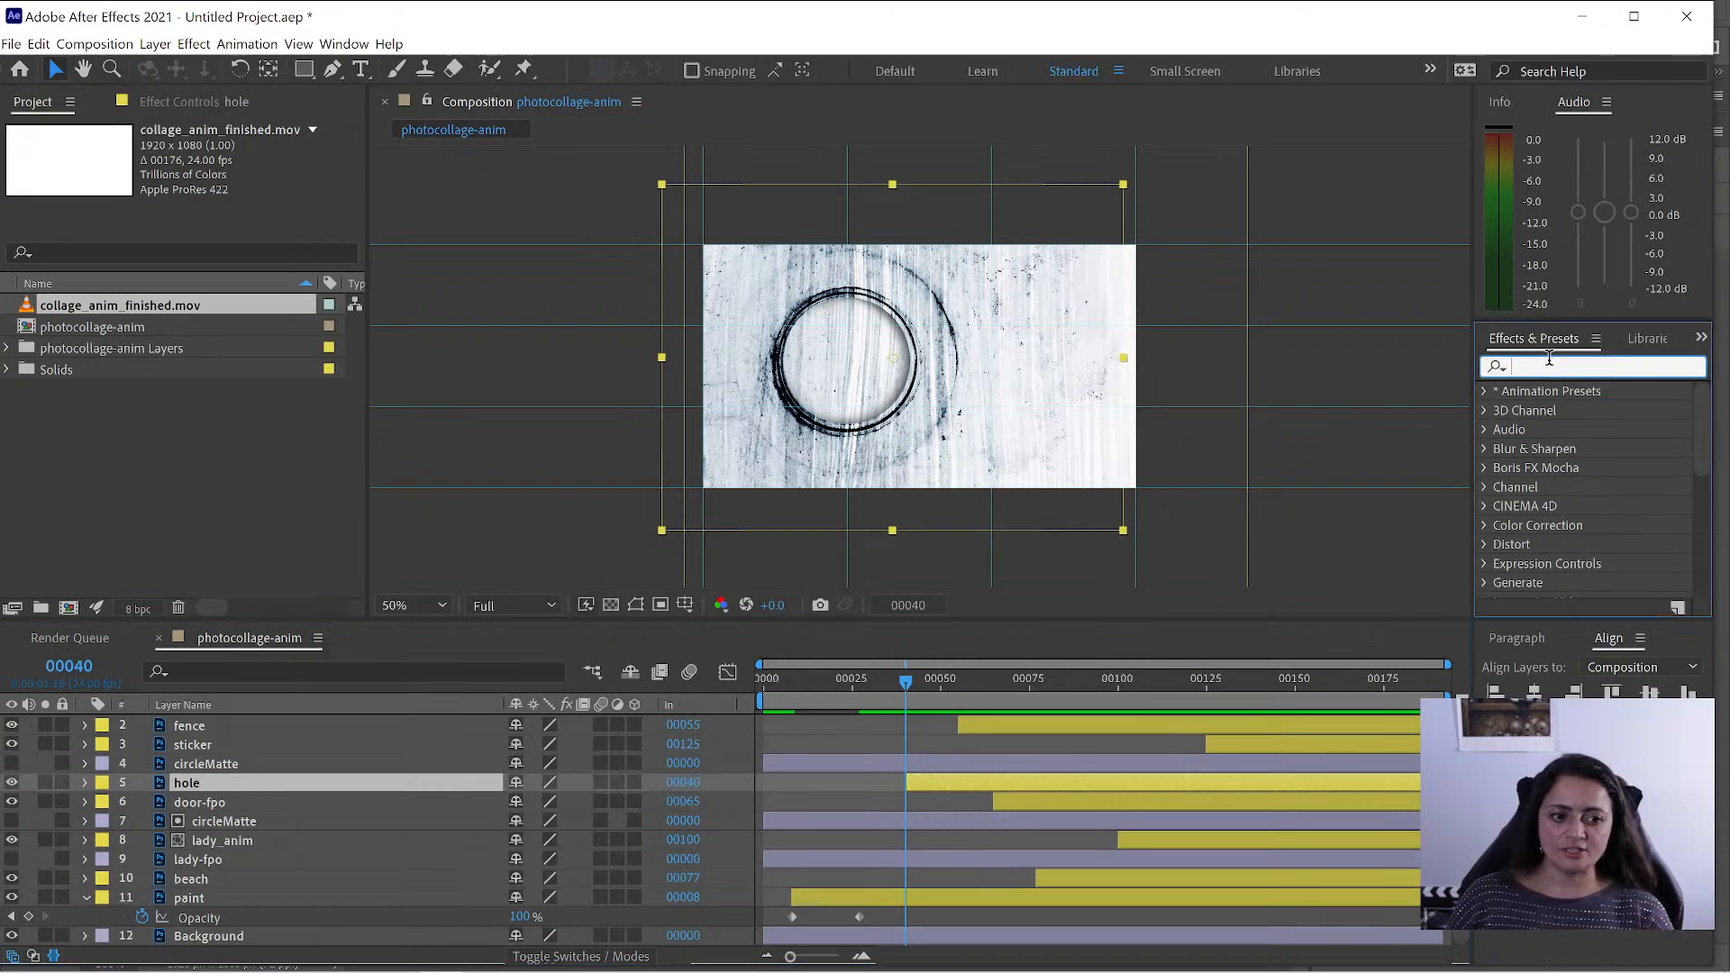
text(gau)
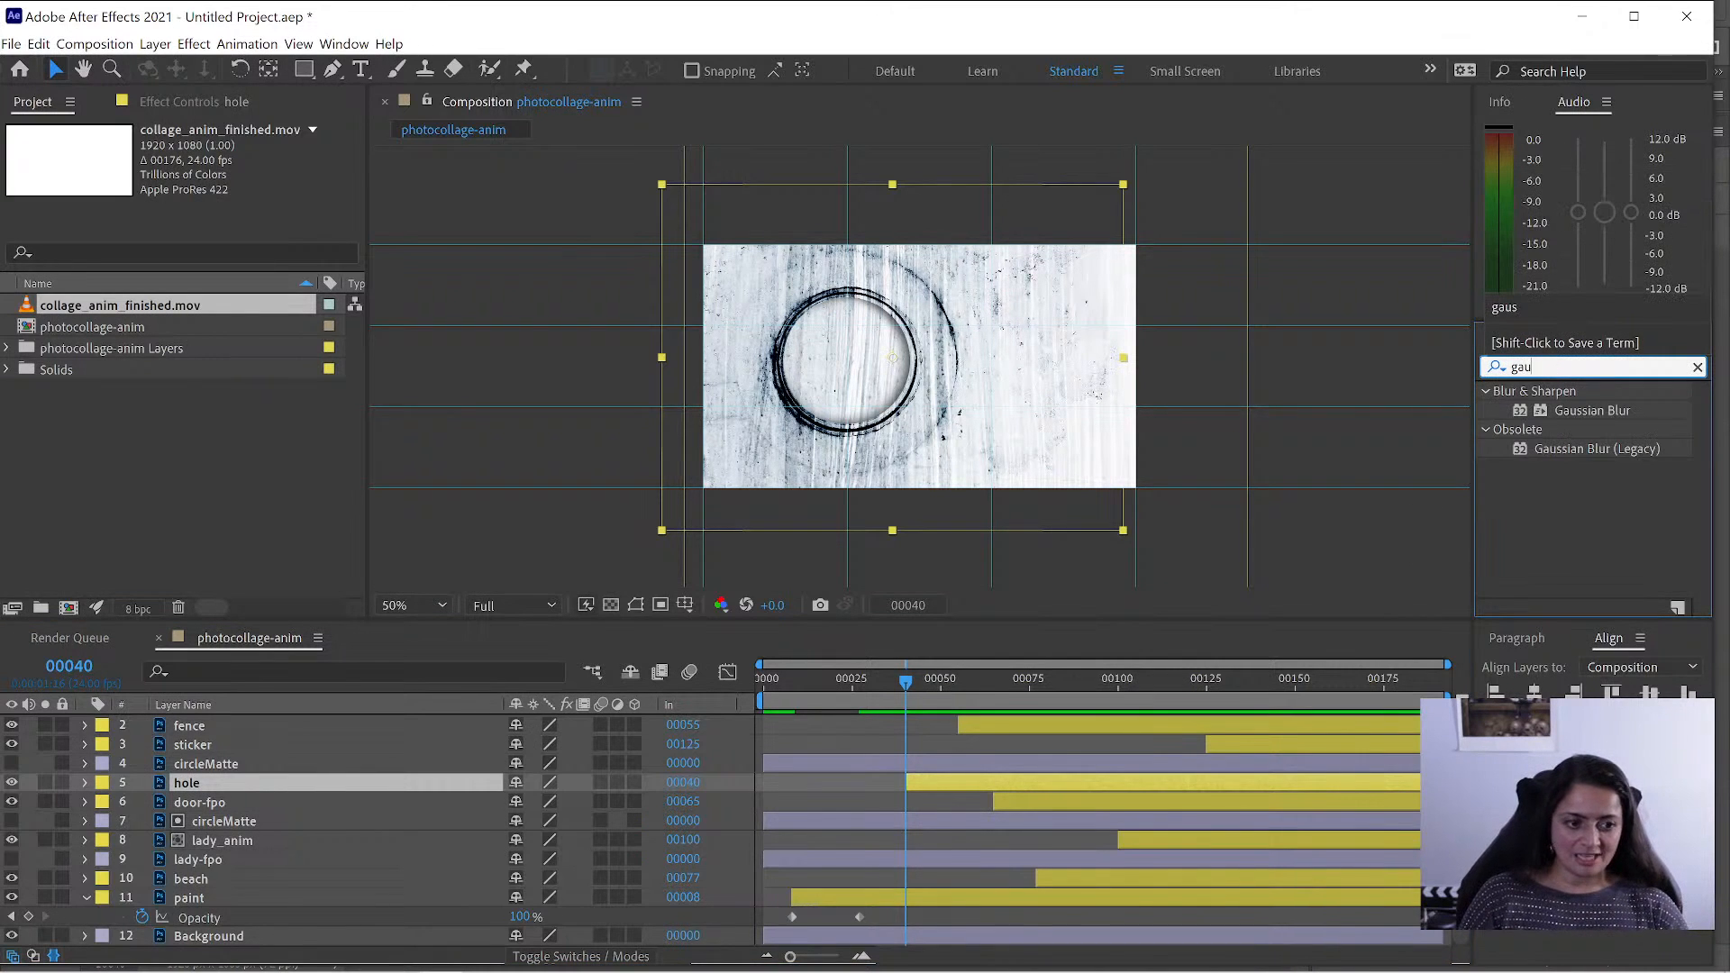
double_click(1581, 411)
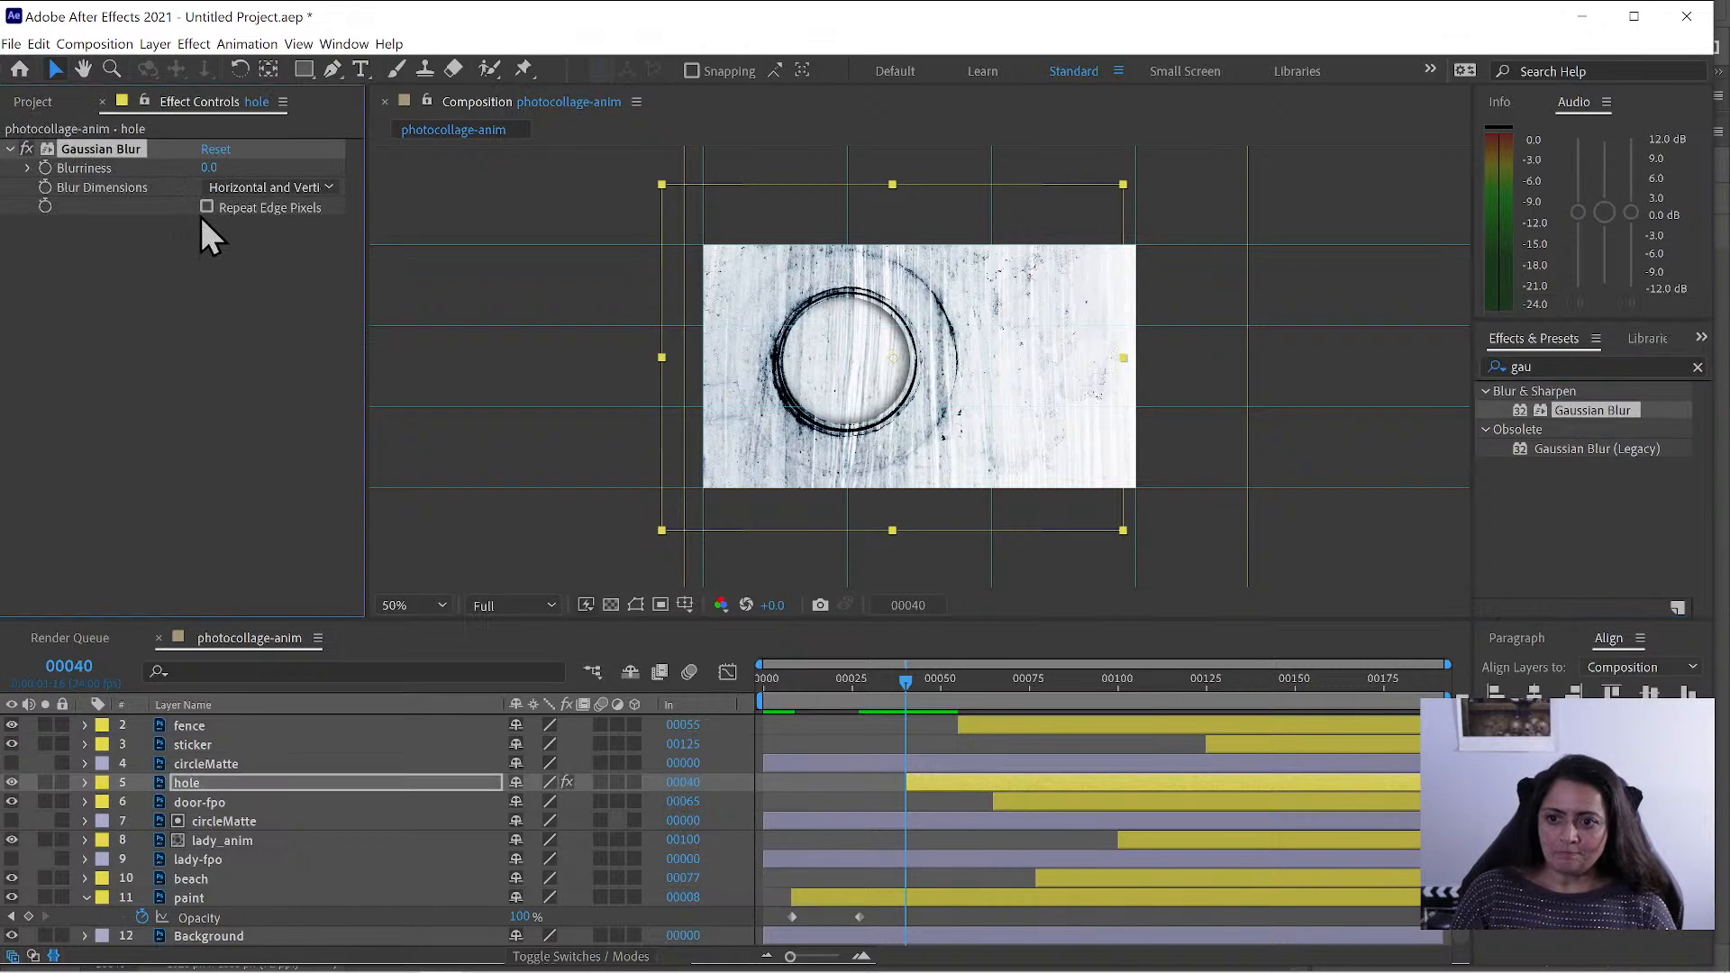
- Enable Repeat Edge Pixels on the hole layer's Gaussian Blur and set its Blurriness to 30
click(288, 209)
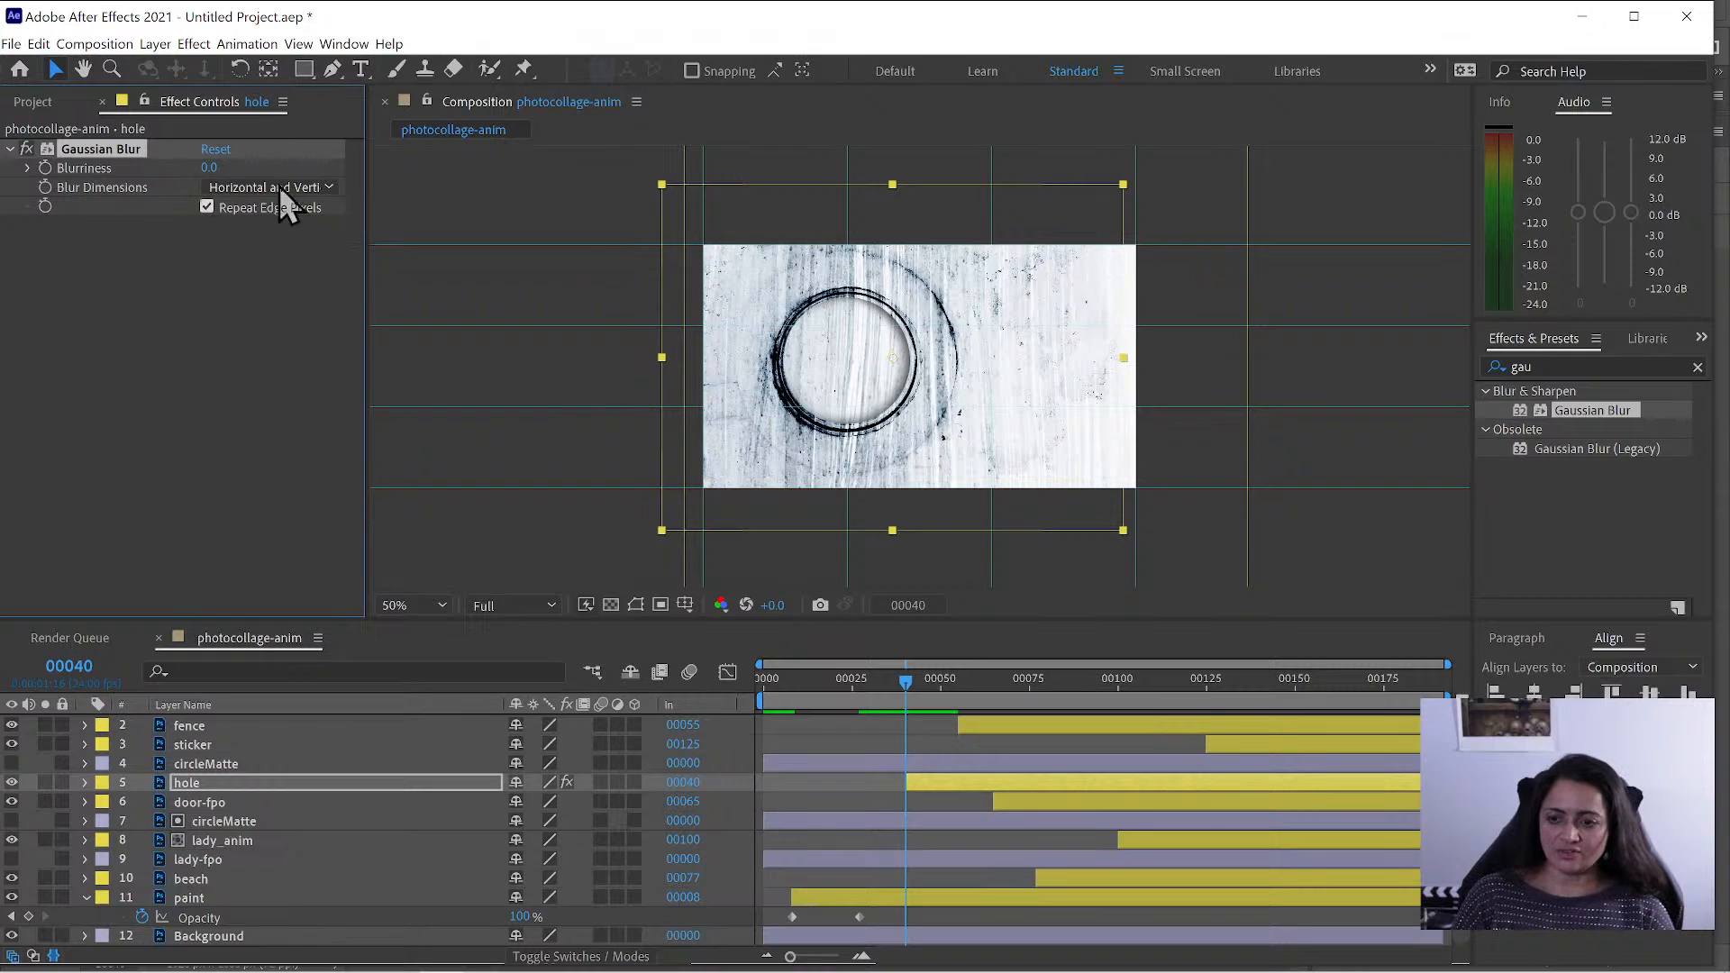
click(209, 168)
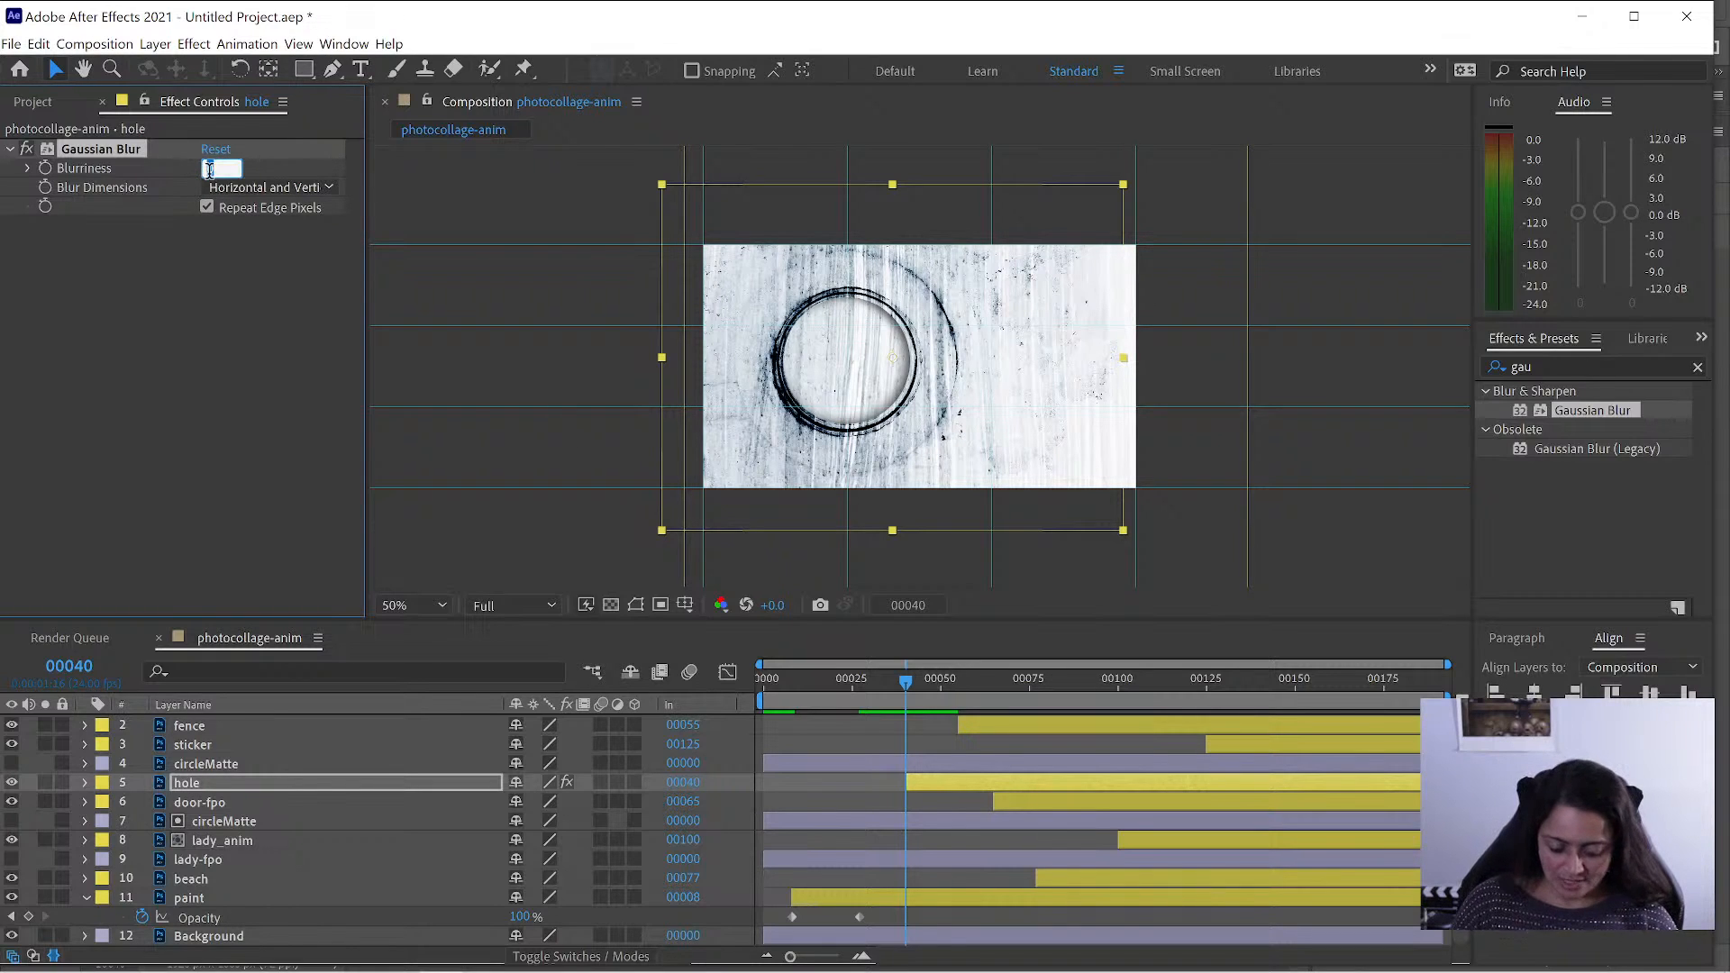
text(30)
key(Return)
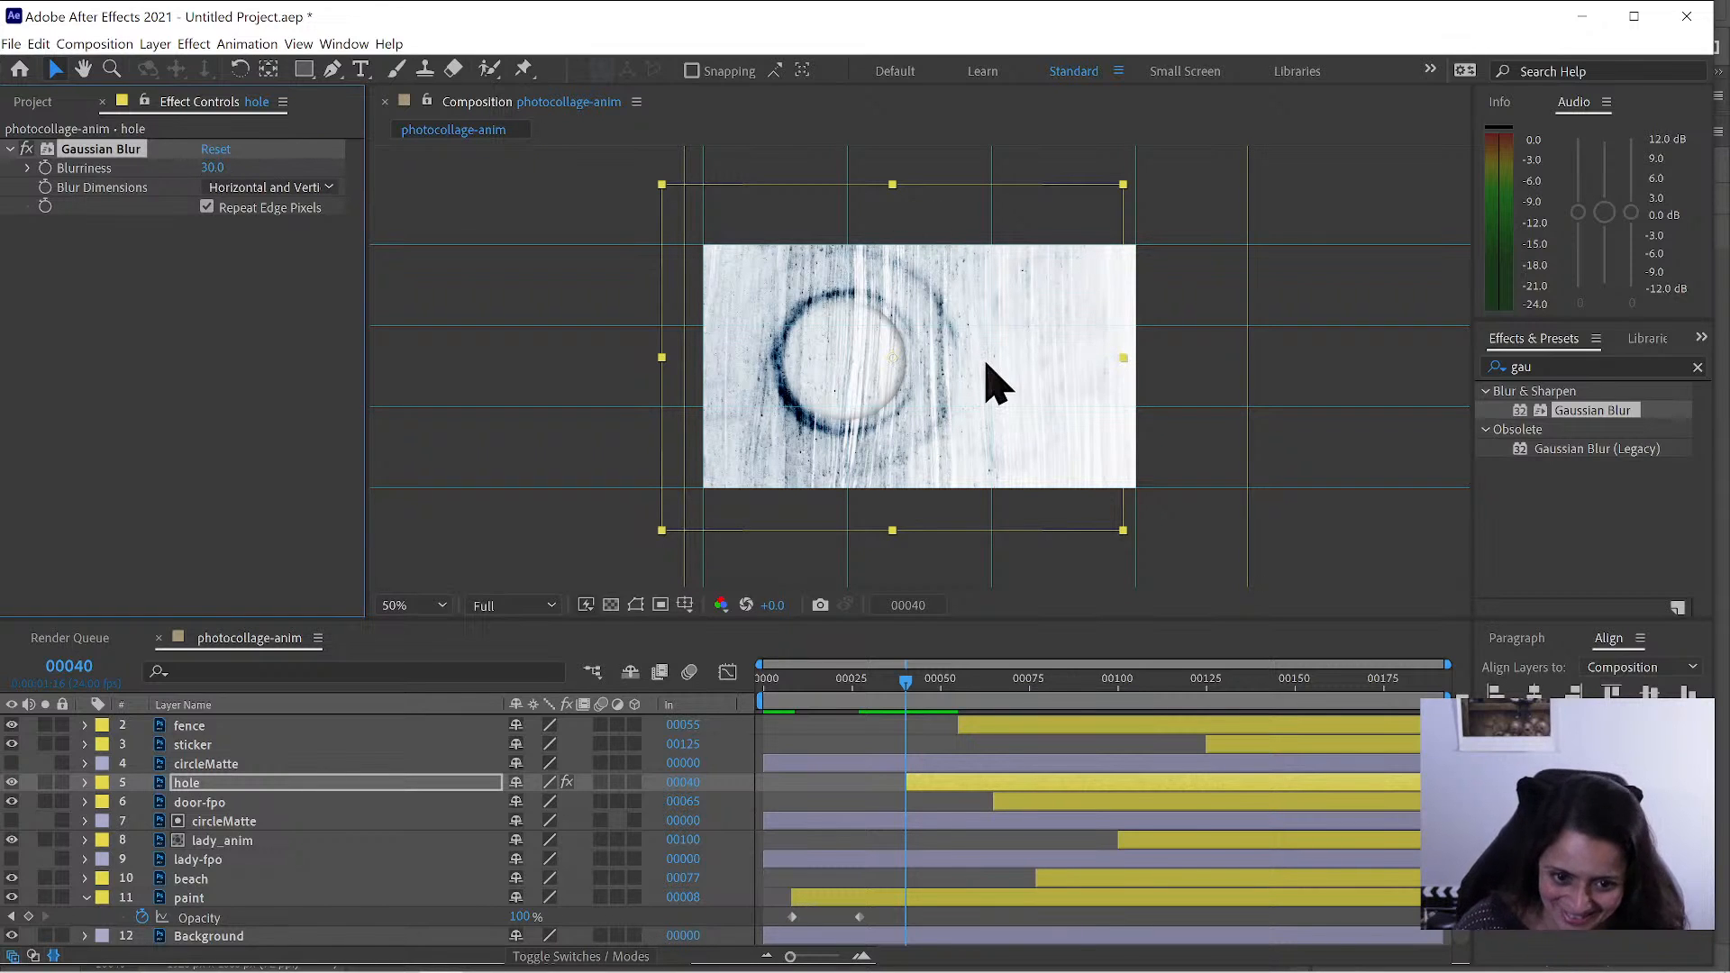
- Inspect the blurred hole layer at 100% zoom by toggling its solo, its visibility and the Repeat Edge Pixels option
key(slash)
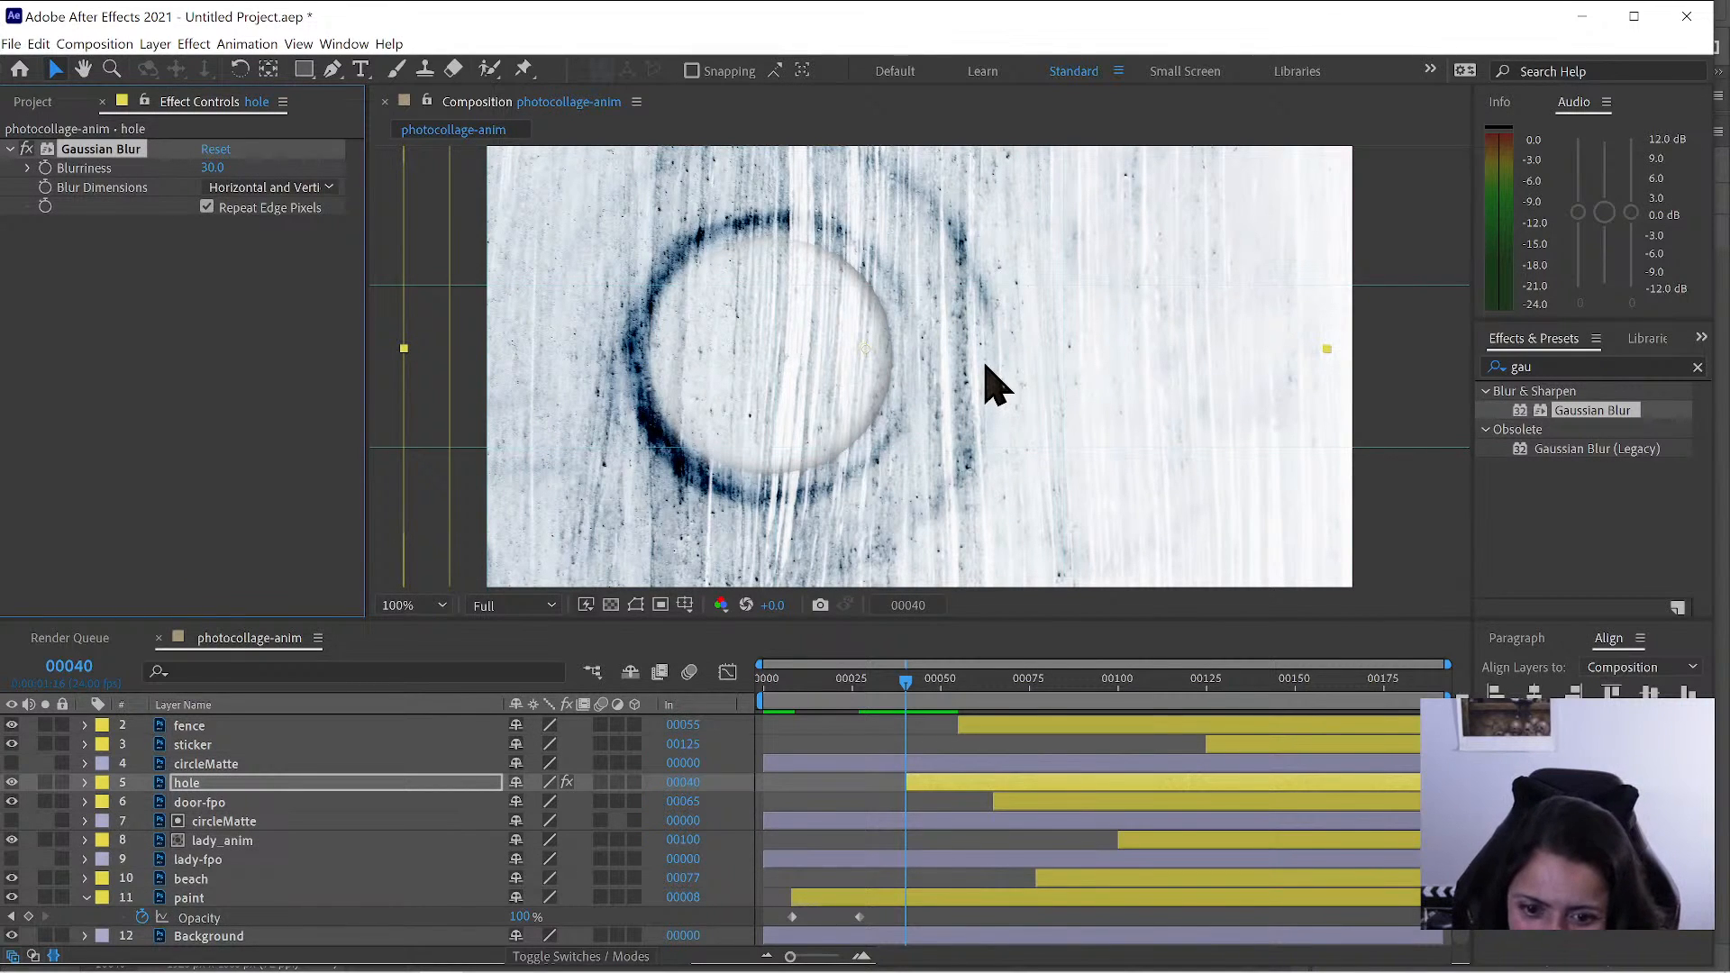
click(45, 782)
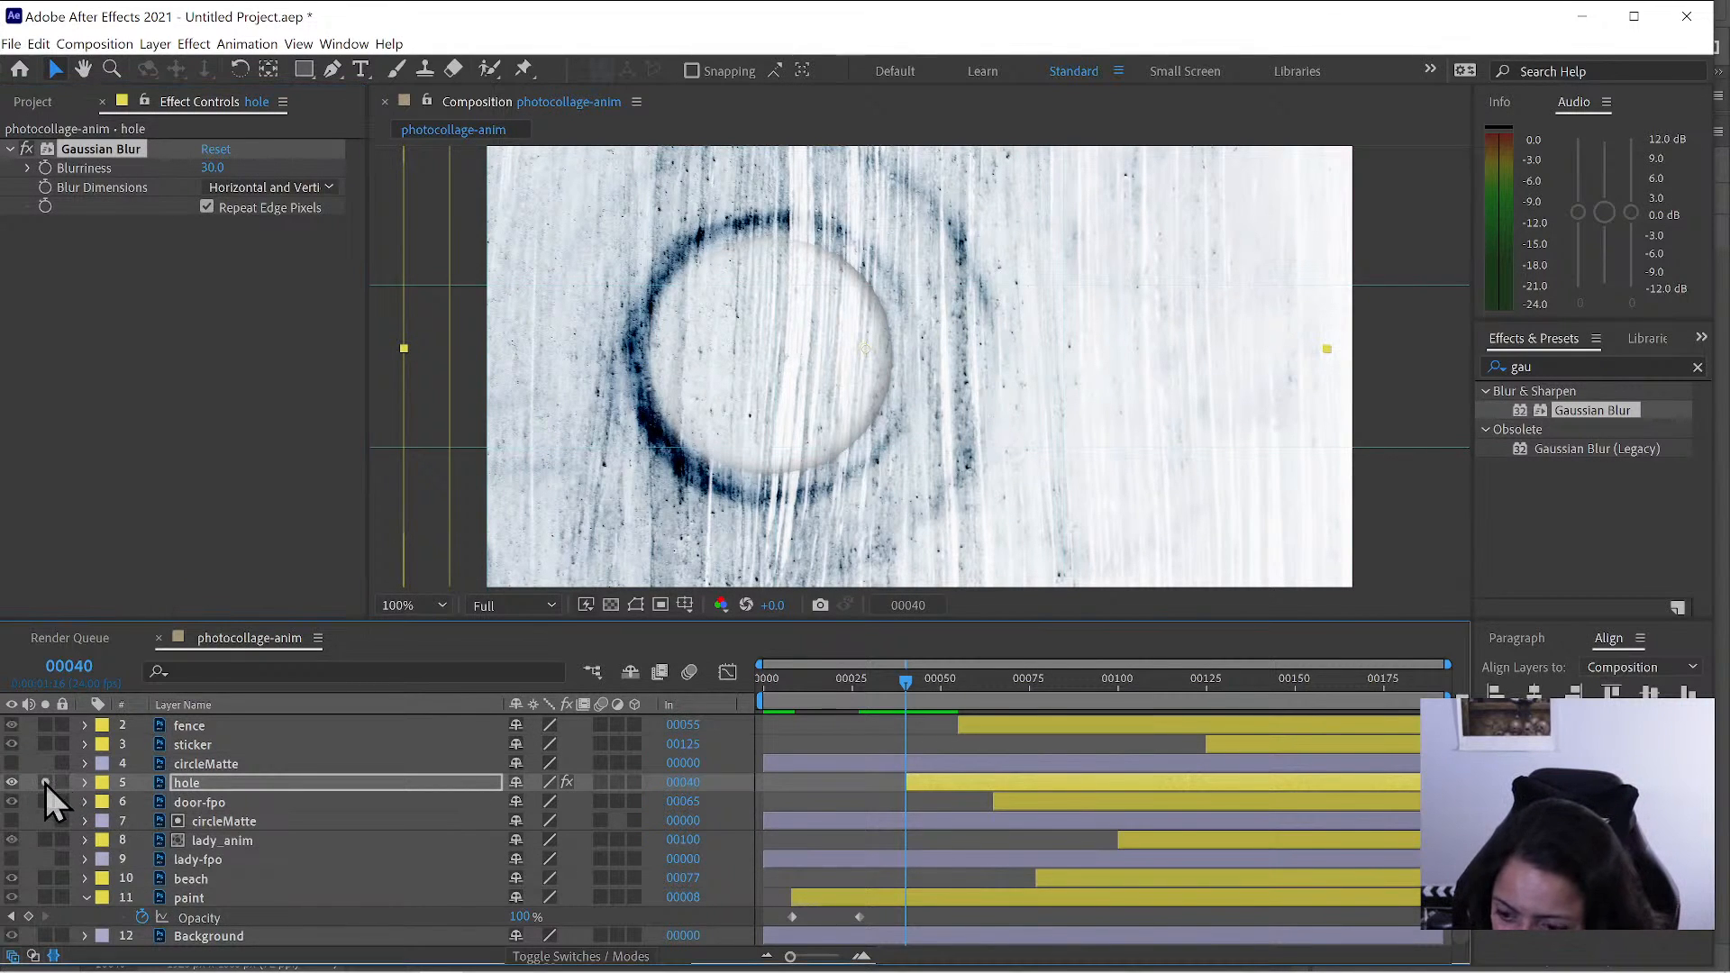
click(45, 783)
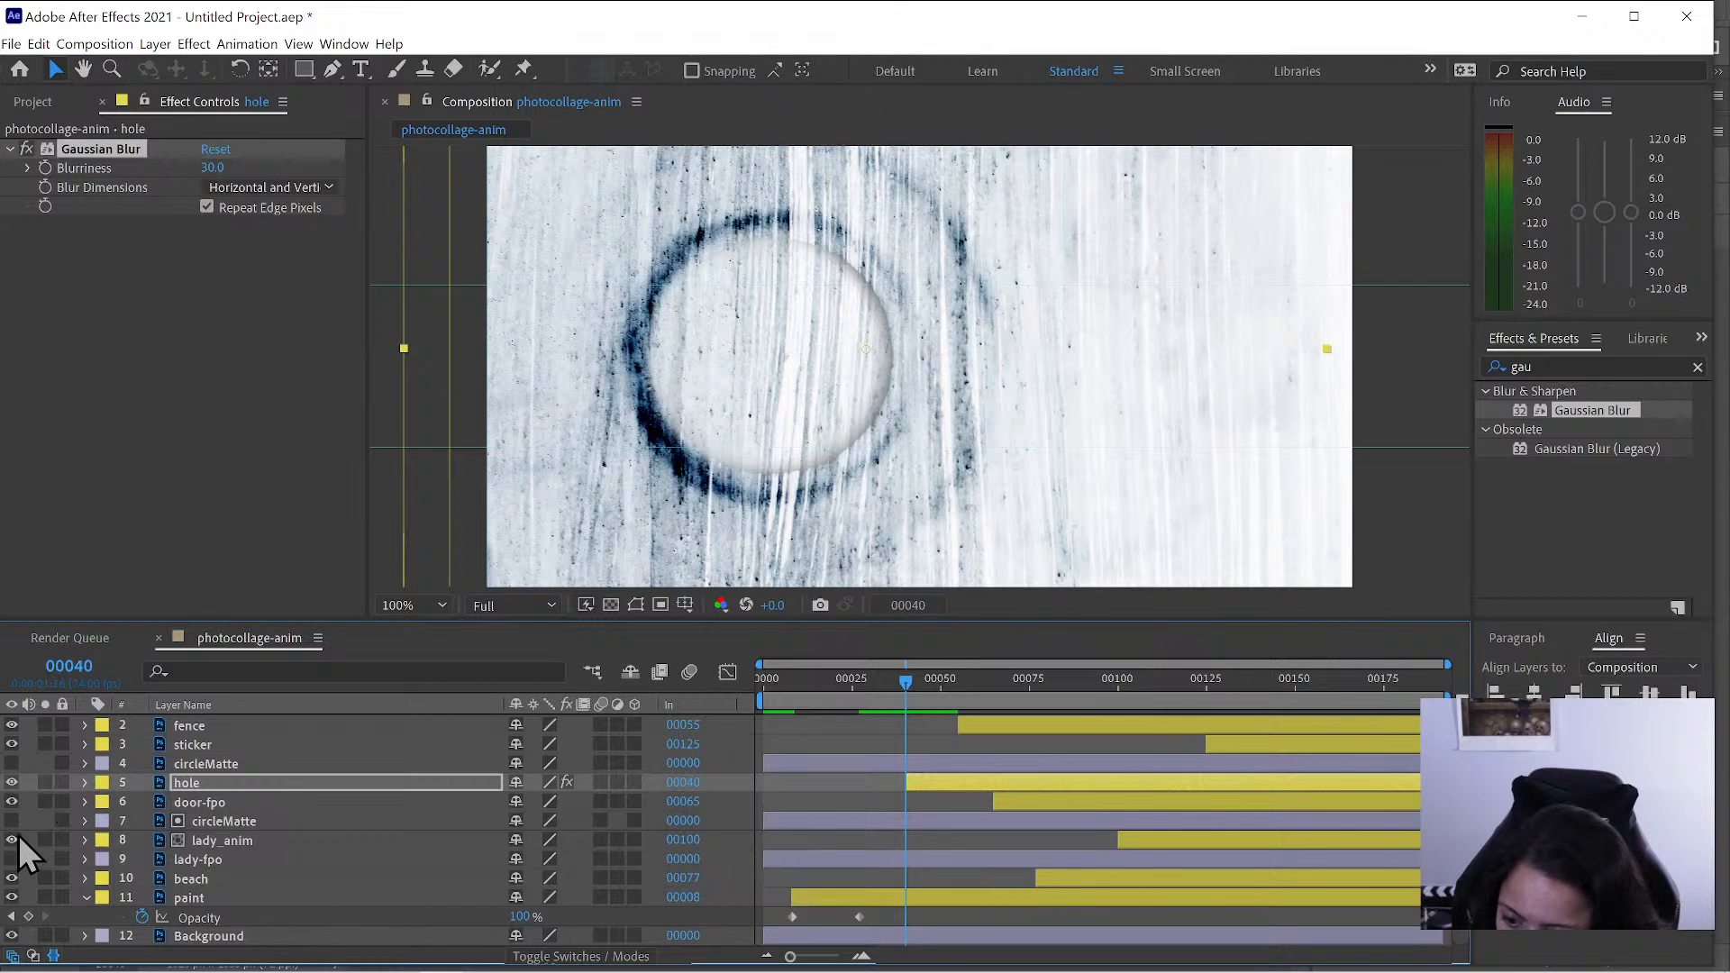
click(12, 782)
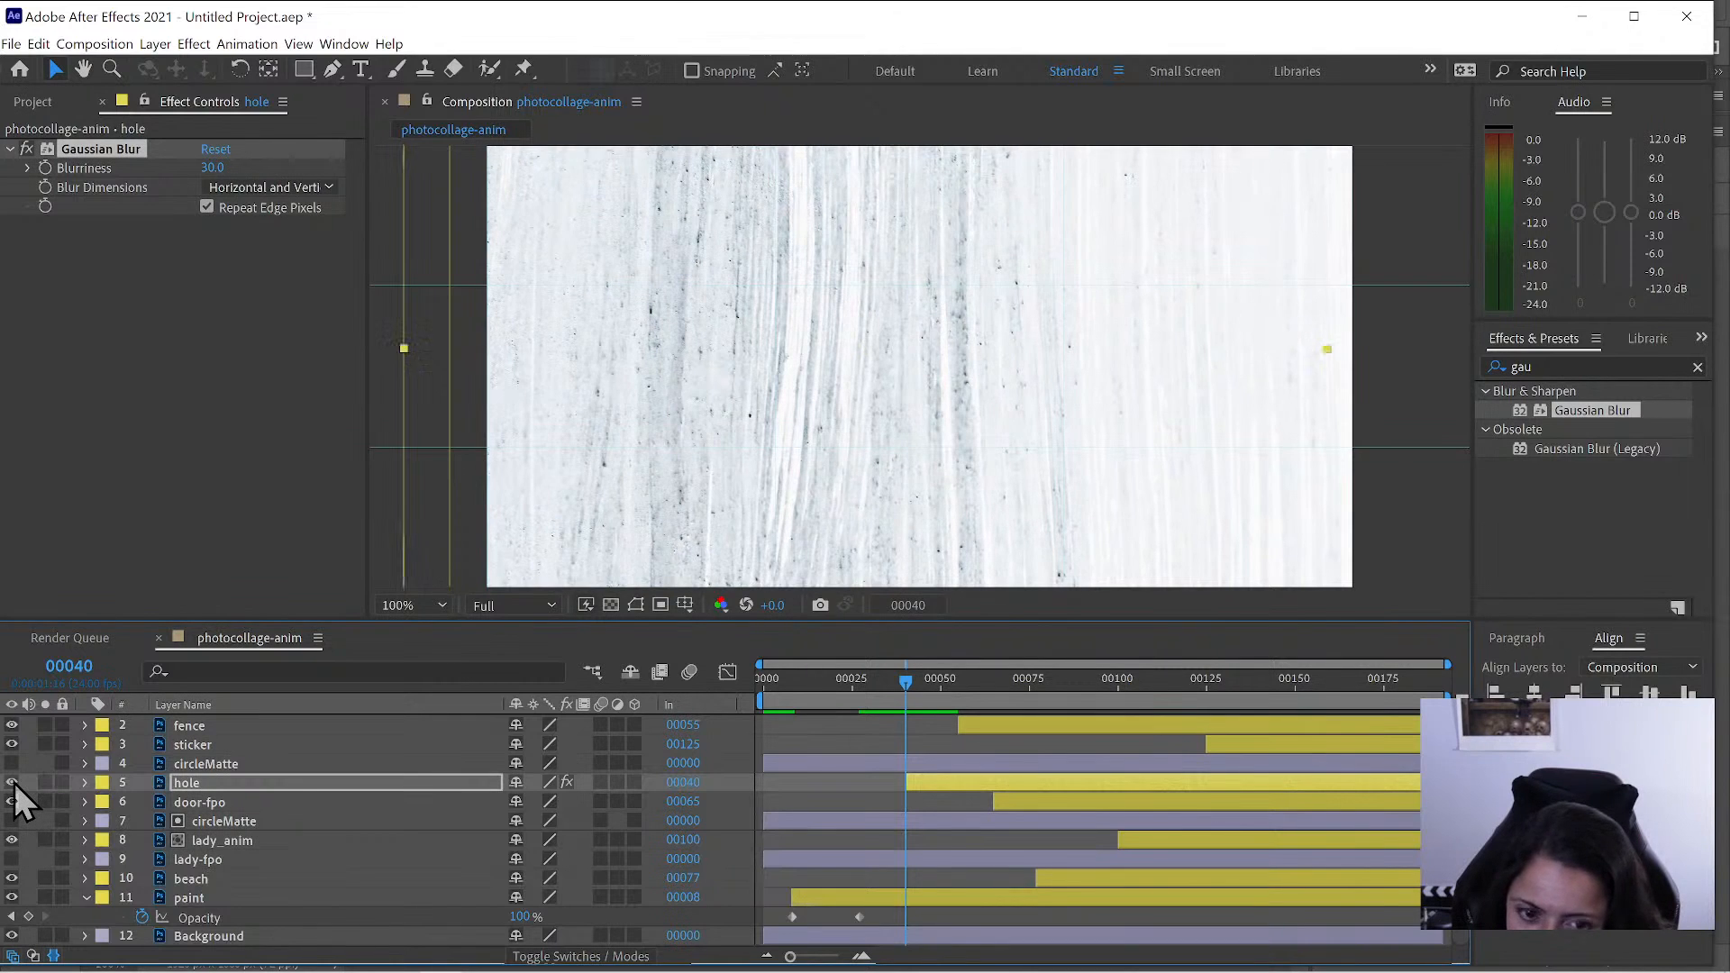
click(12, 782)
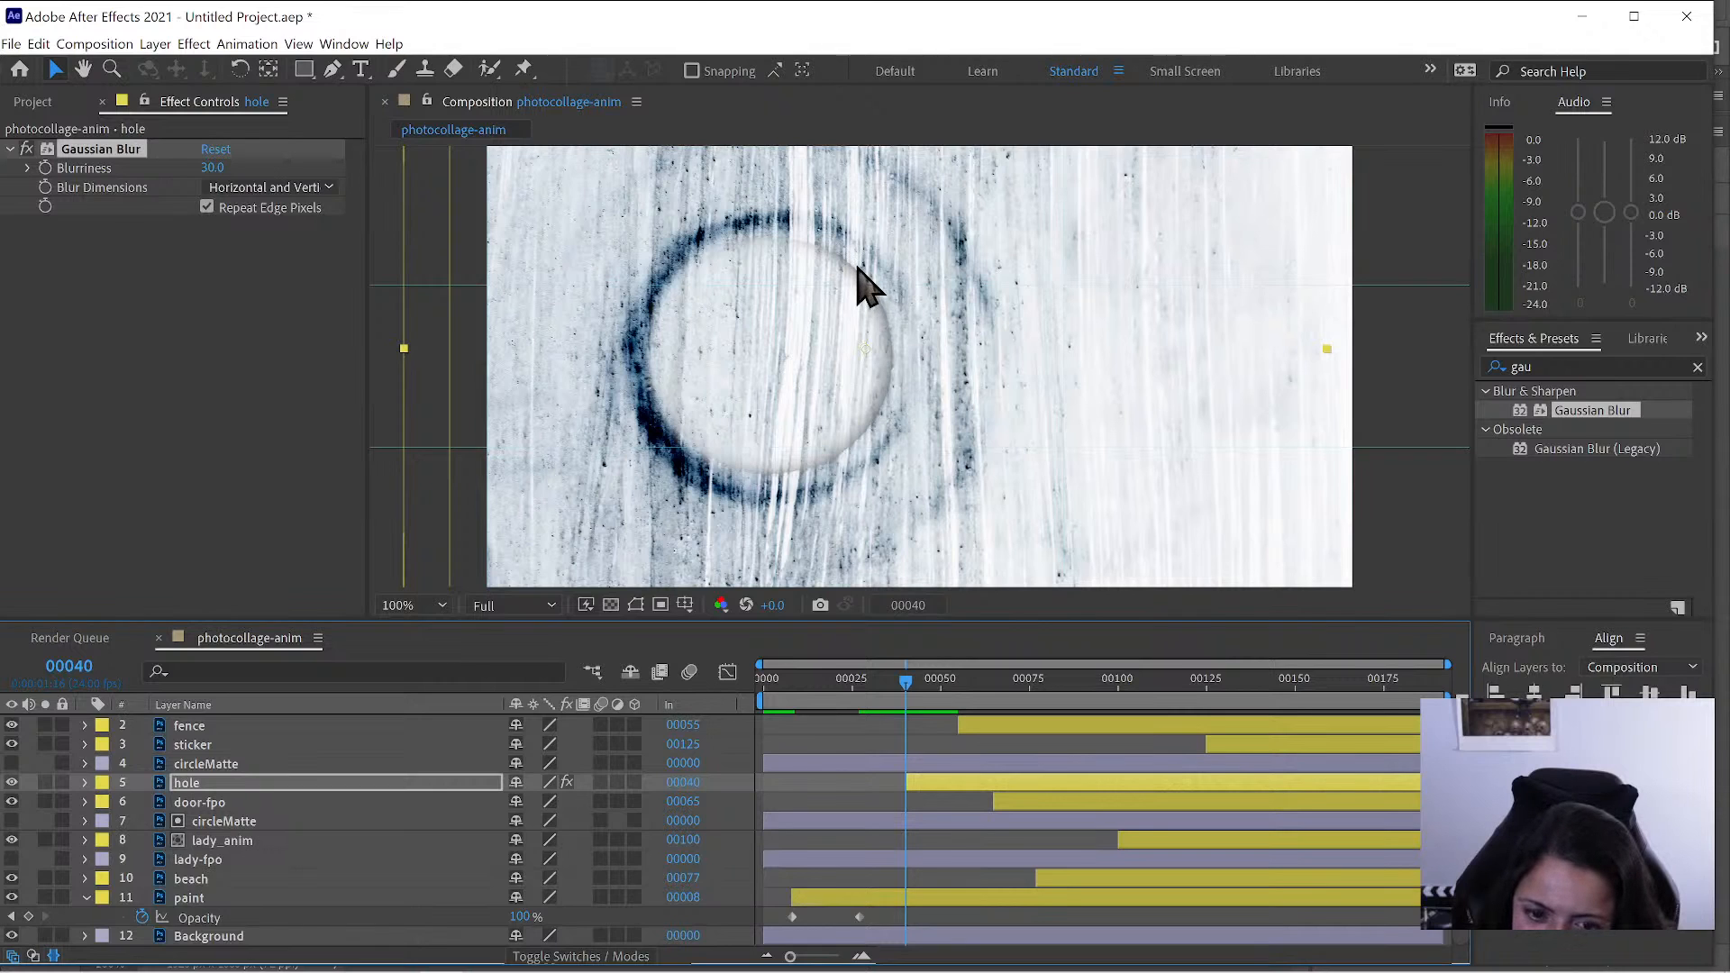
click(206, 207)
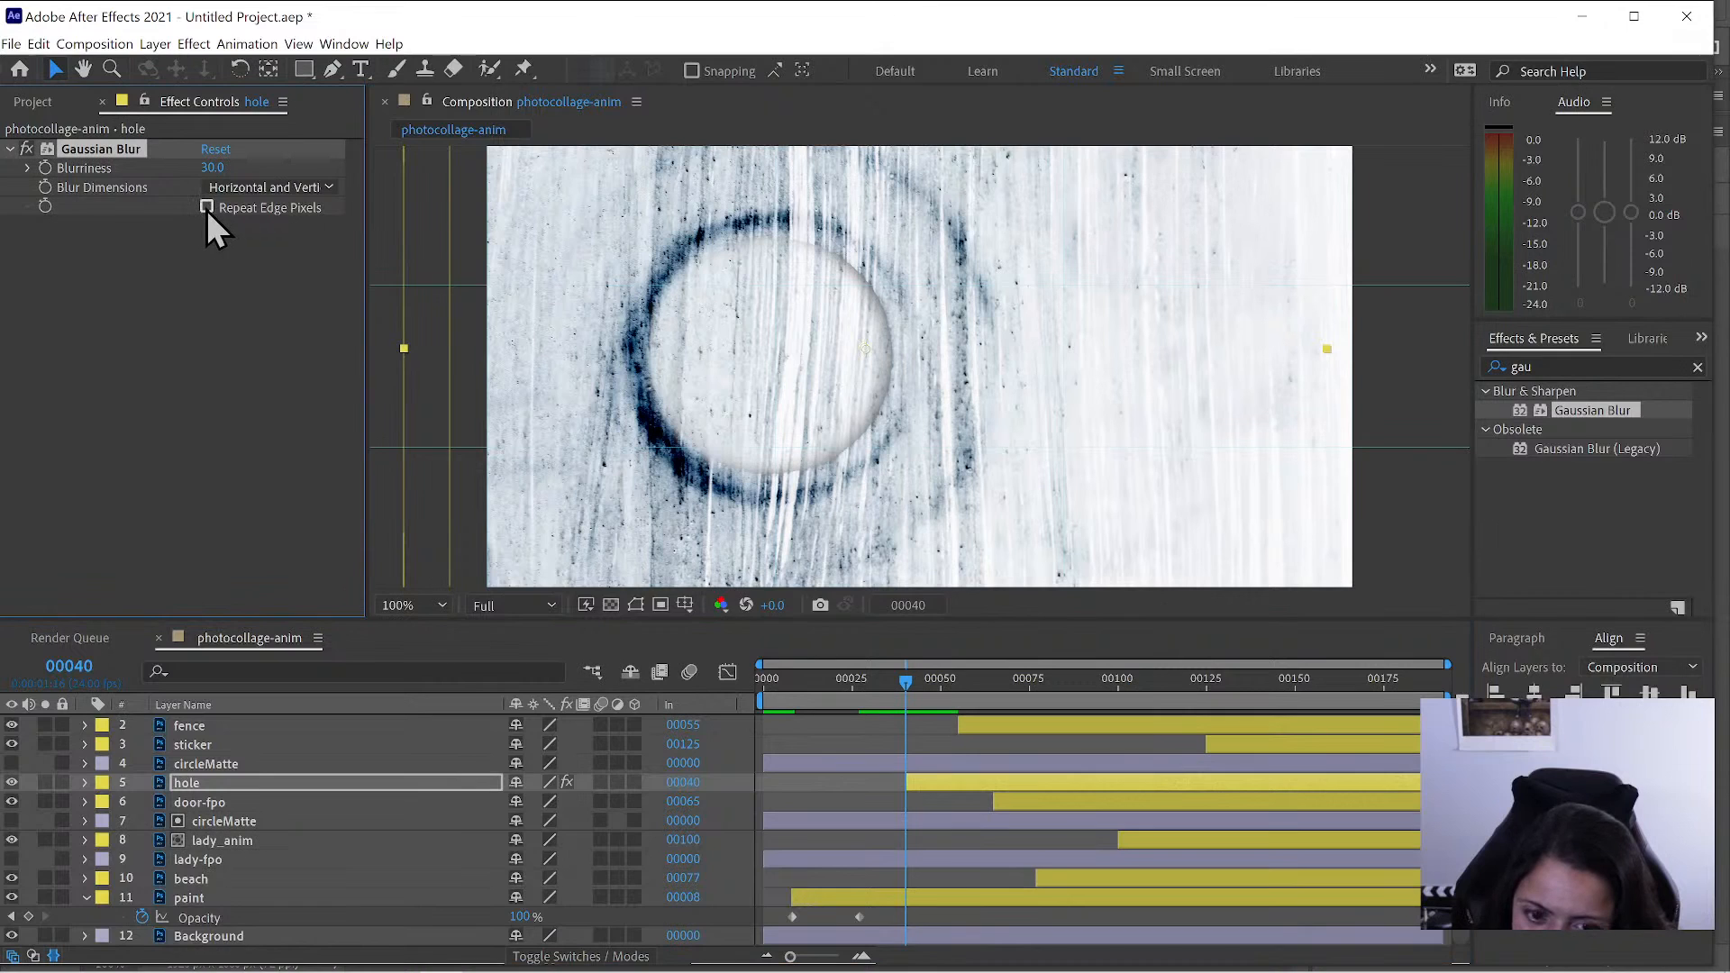
click(206, 207)
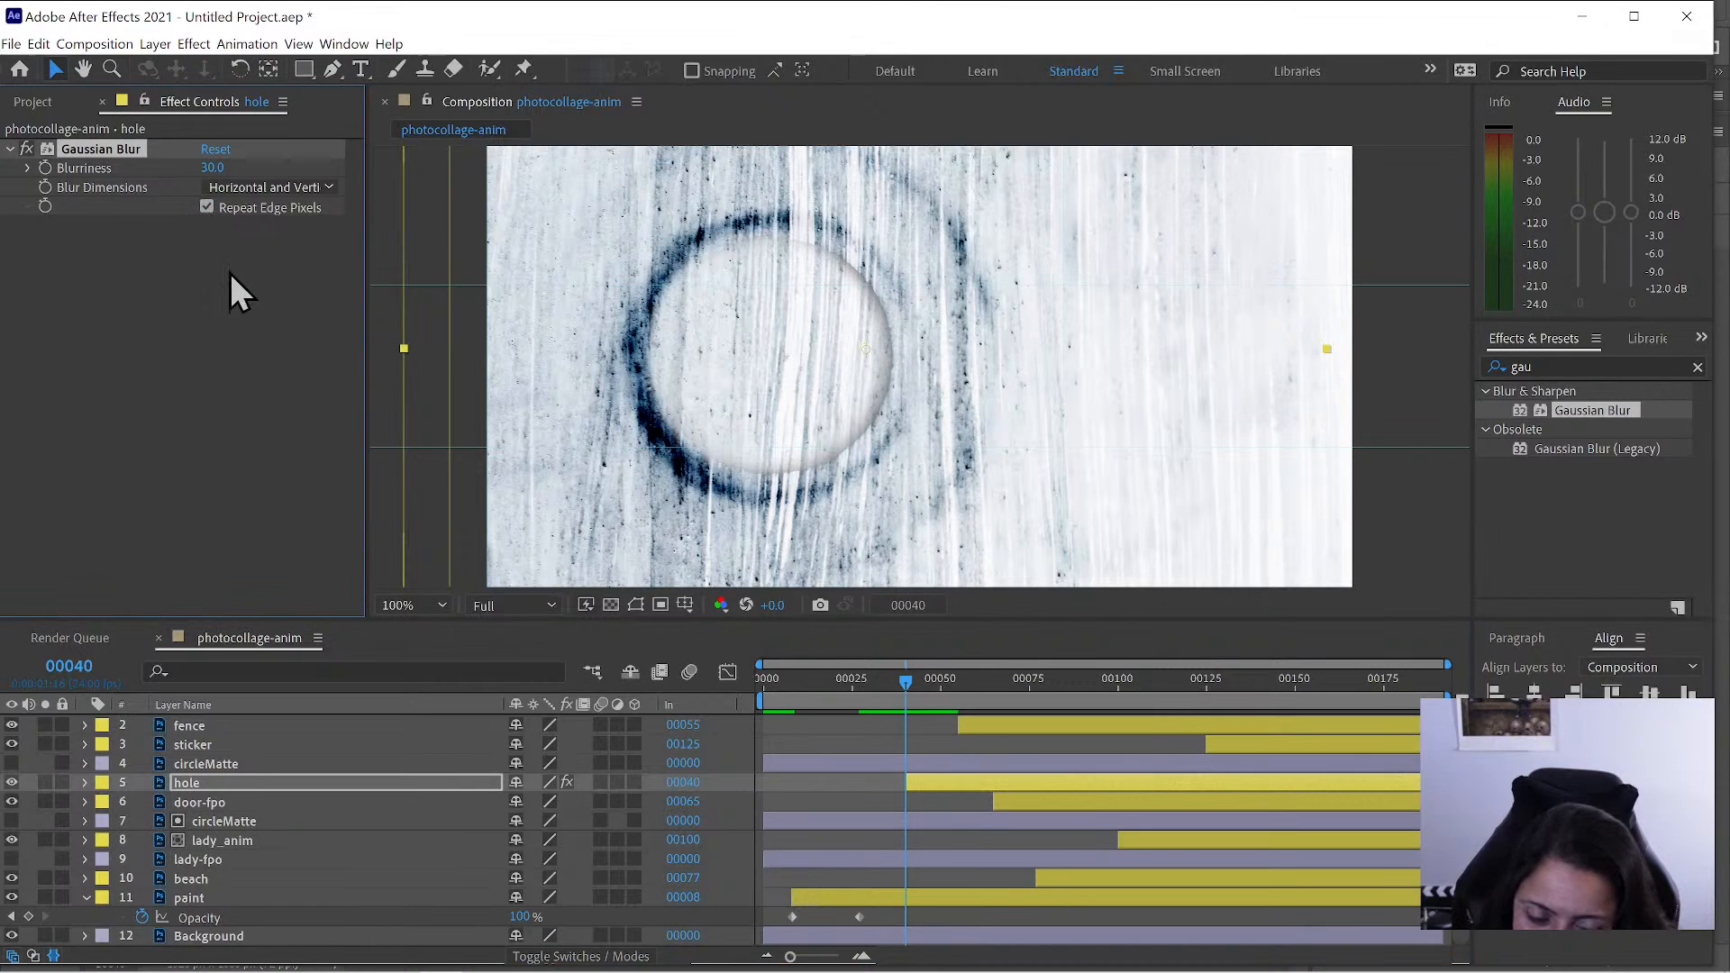
- Examine the hole layer soloed against the transparency grid and the paint layer soloed, then restore the full composite view
click(45, 782)
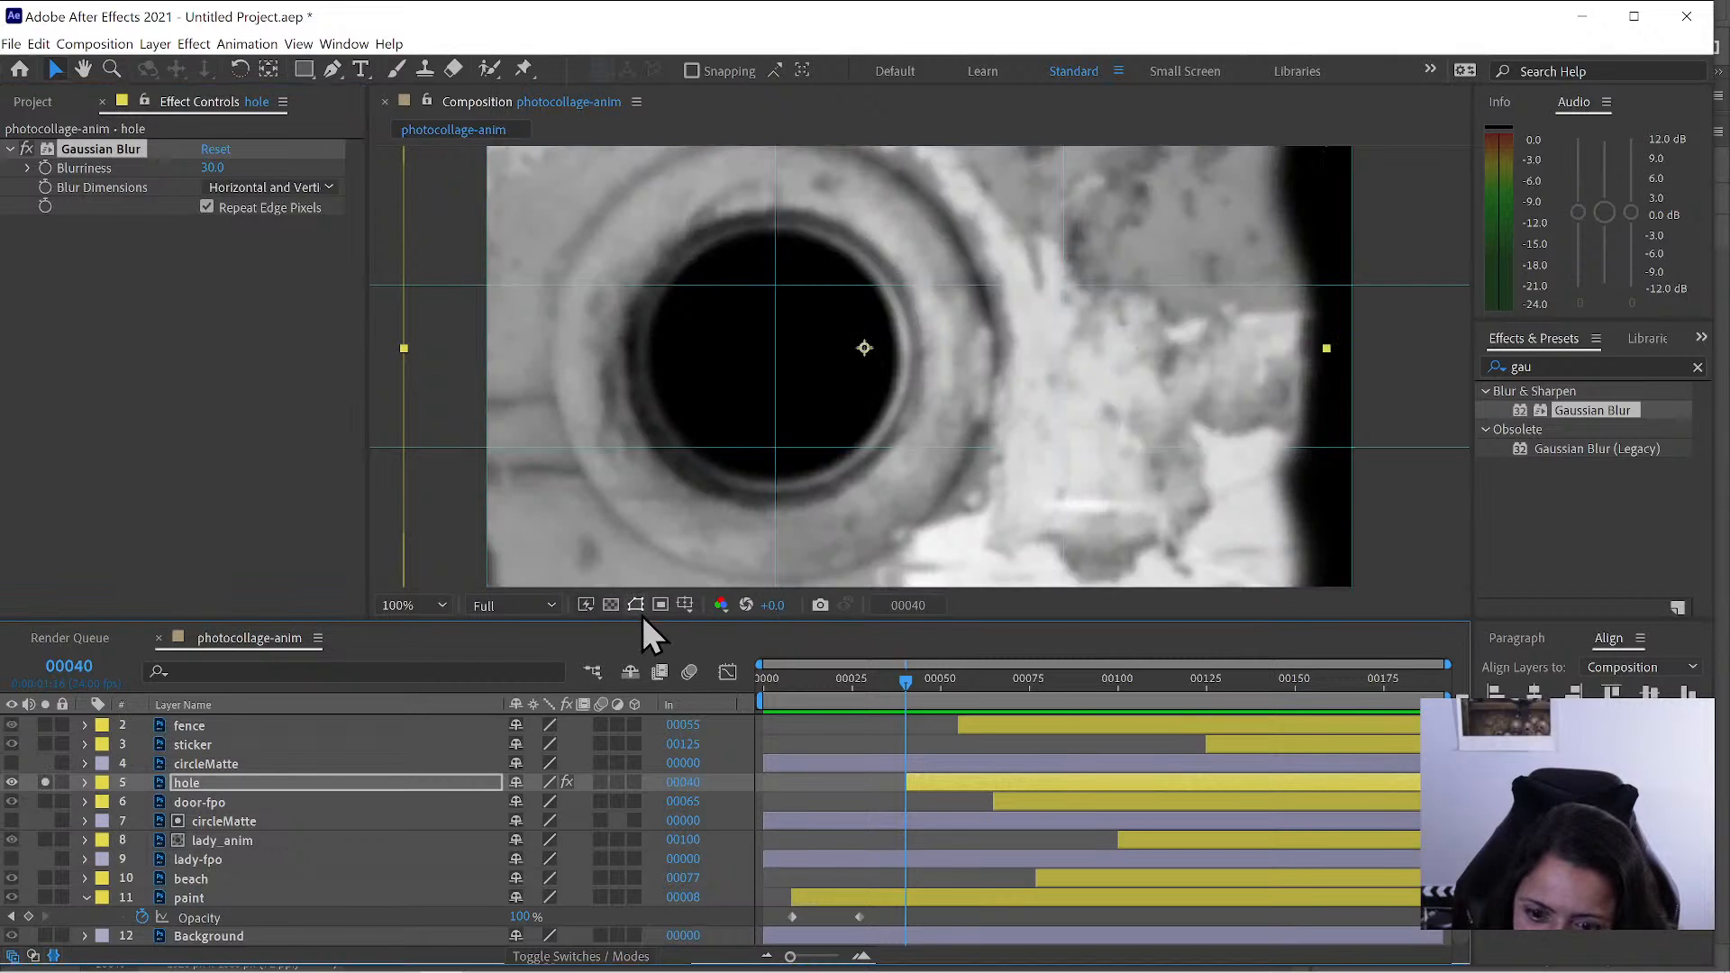
click(611, 606)
click(610, 606)
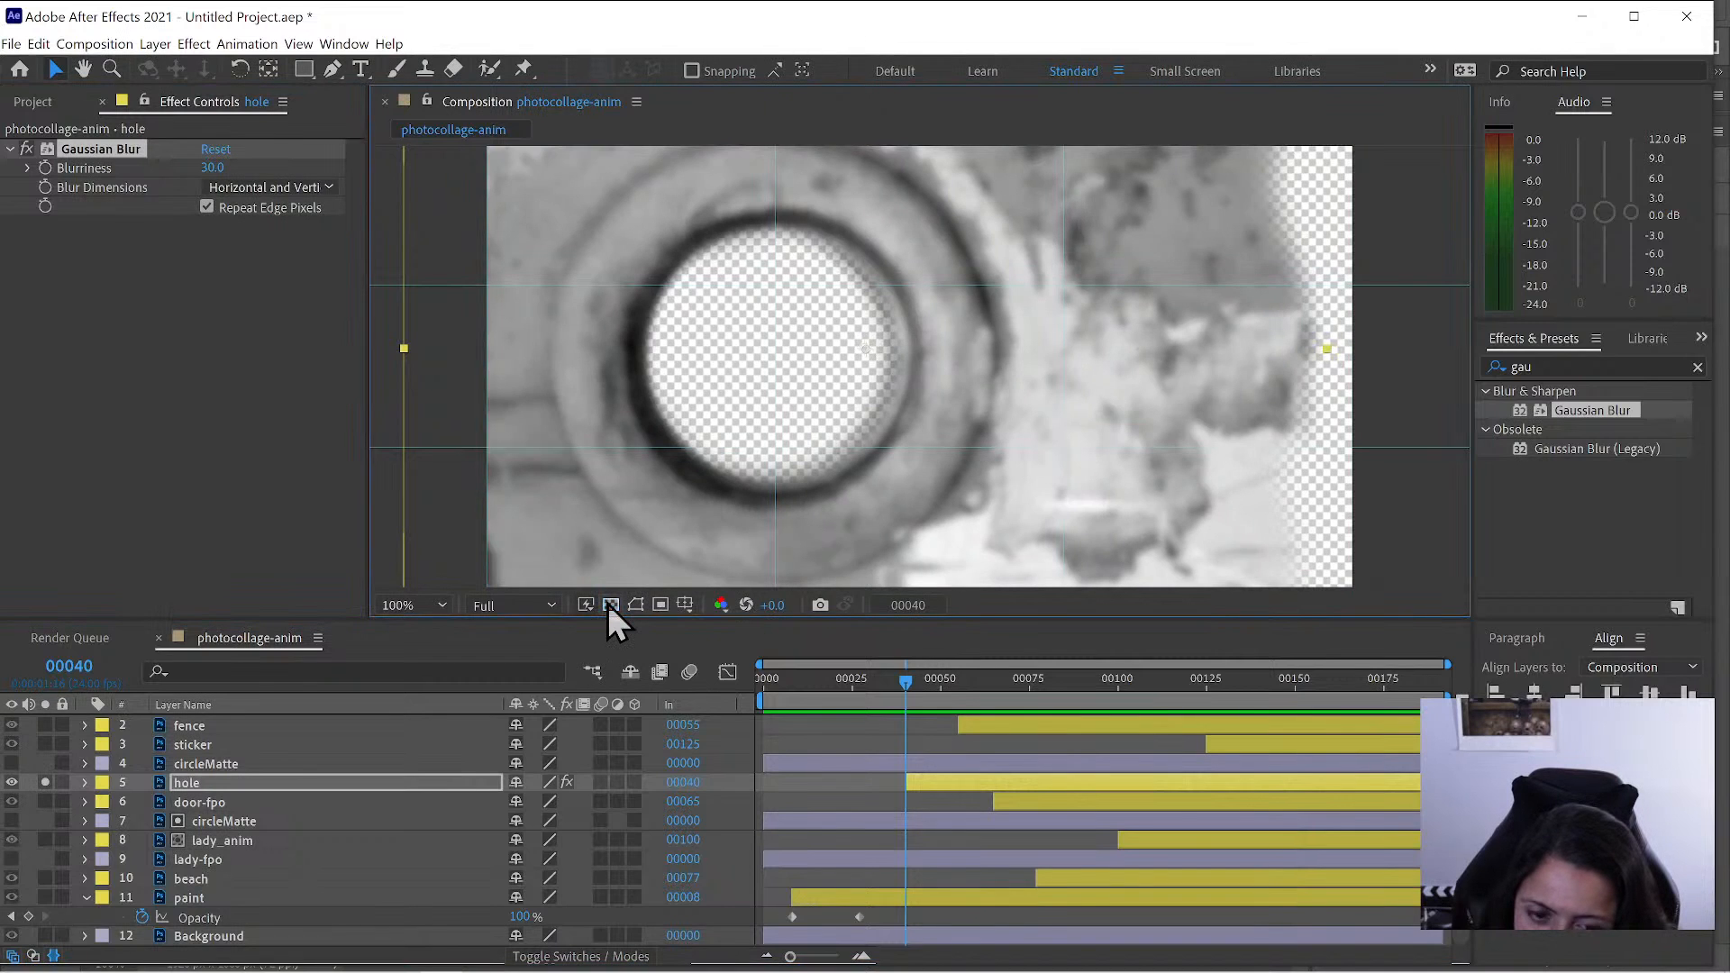
click(45, 782)
click(194, 897)
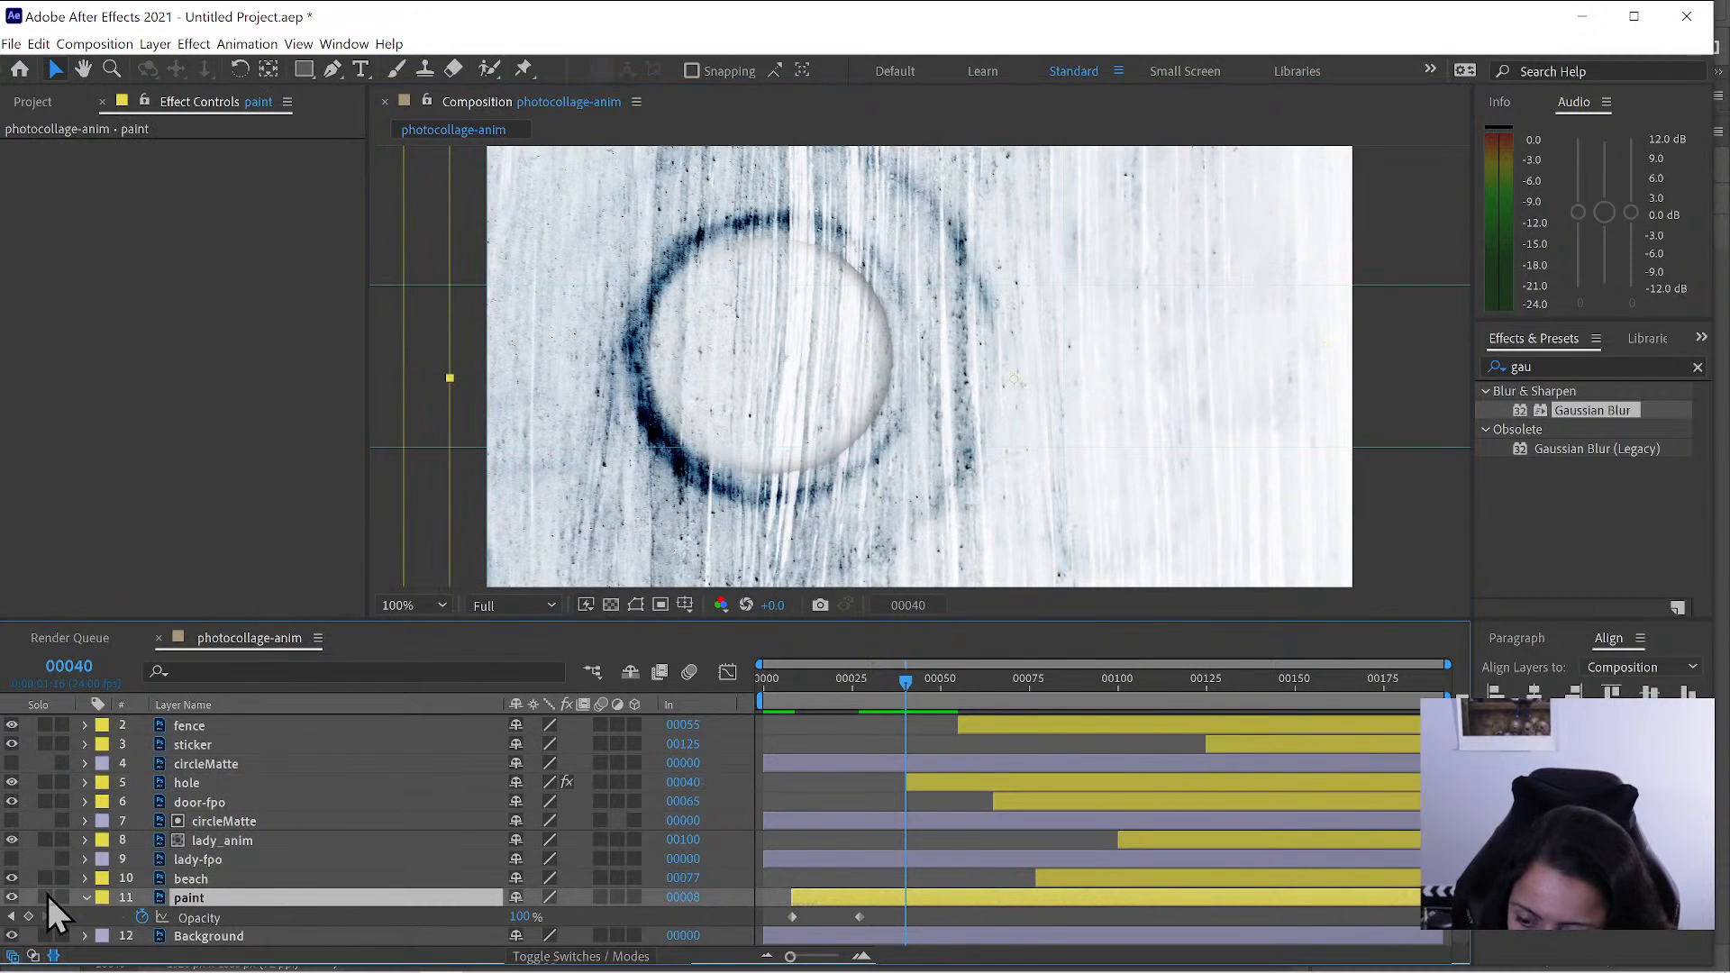
click(47, 896)
click(47, 896)
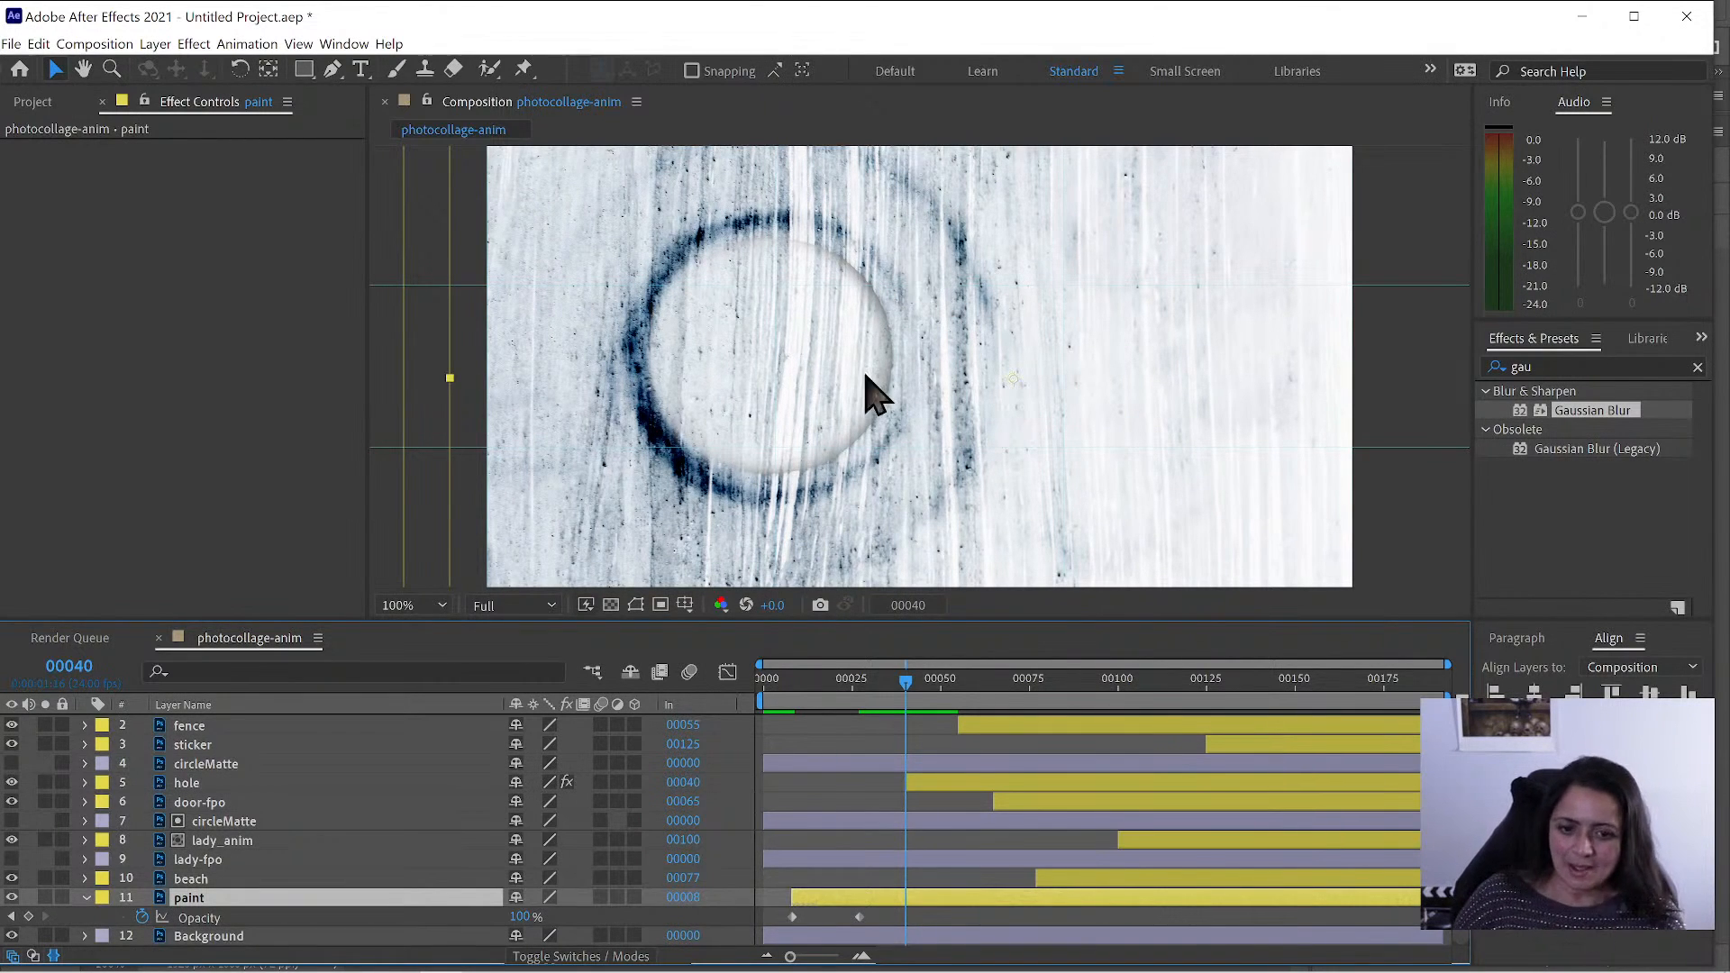
- Add keyframes at frame 40 for the hole layer's Opacity at 100% and Blurriness at 30, and reveal its animated properties
click(200, 785)
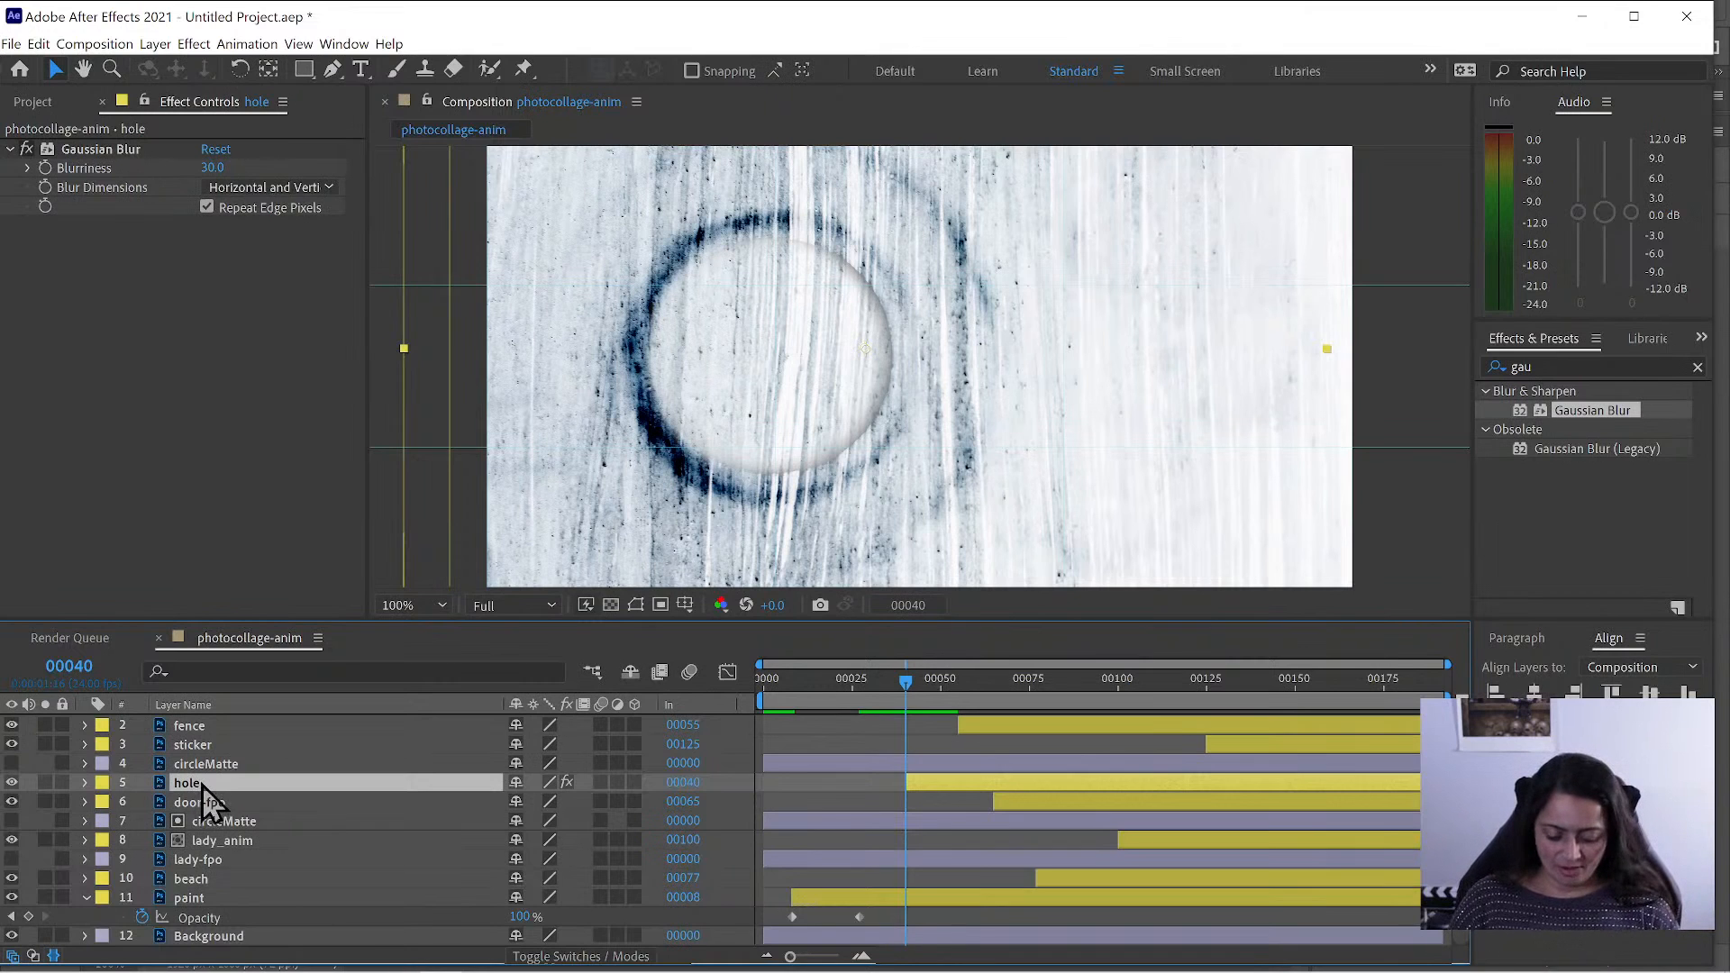
key(t)
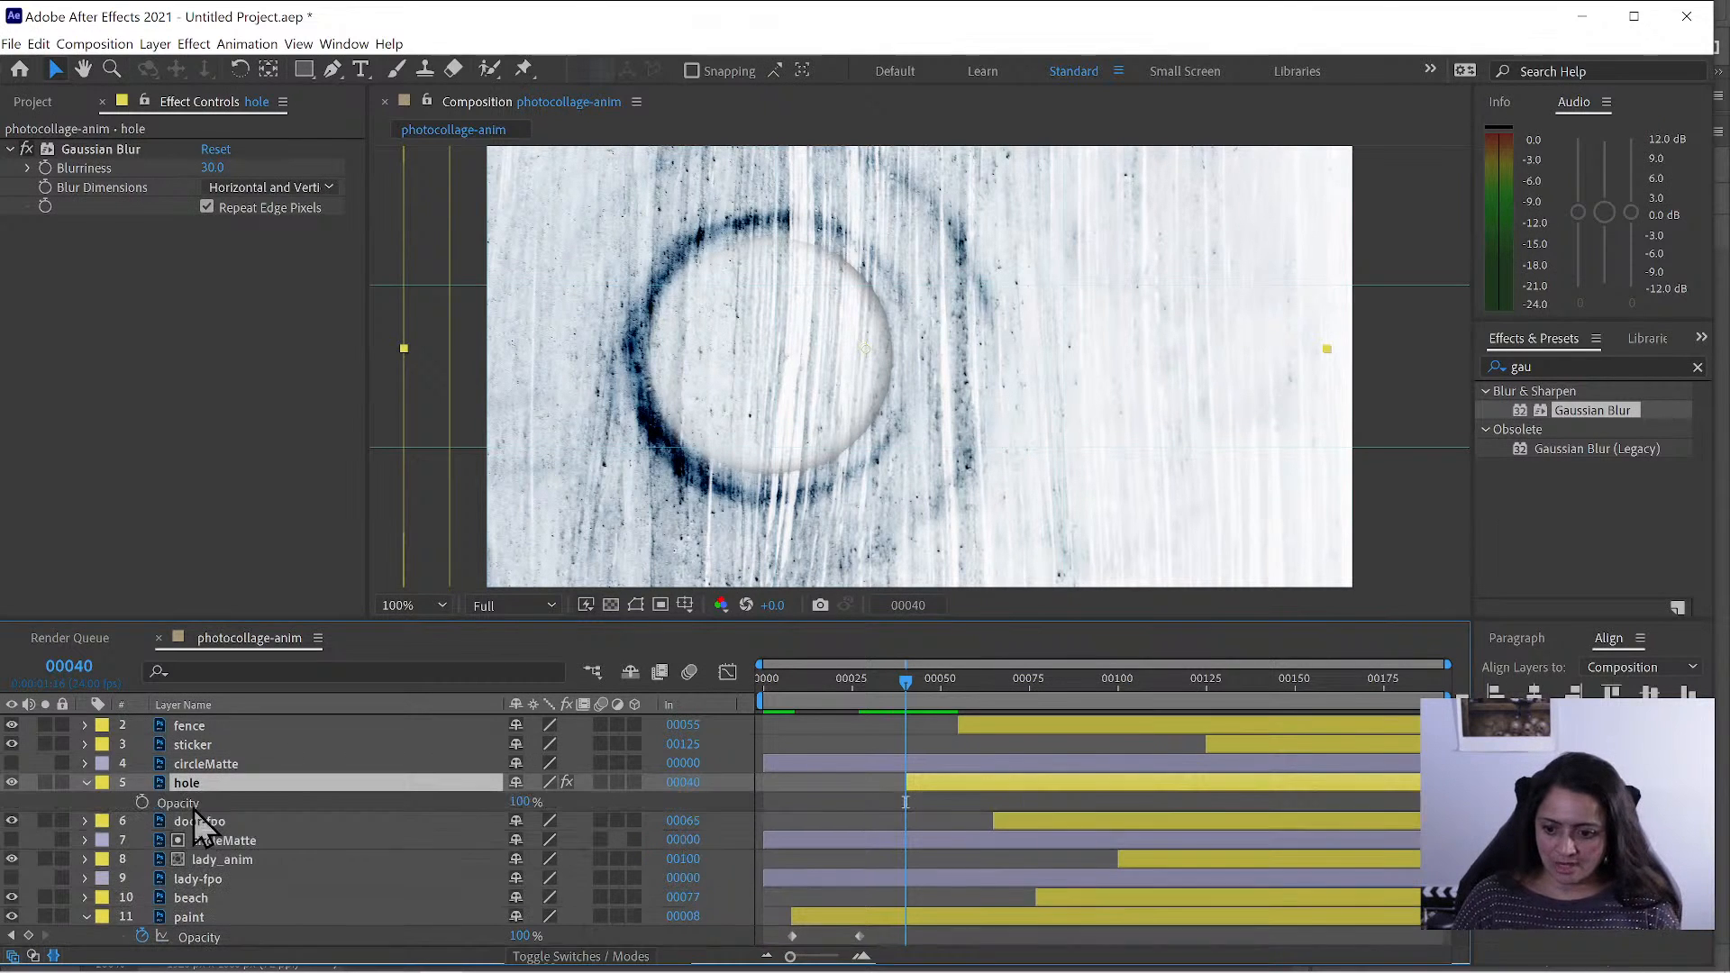
click(142, 803)
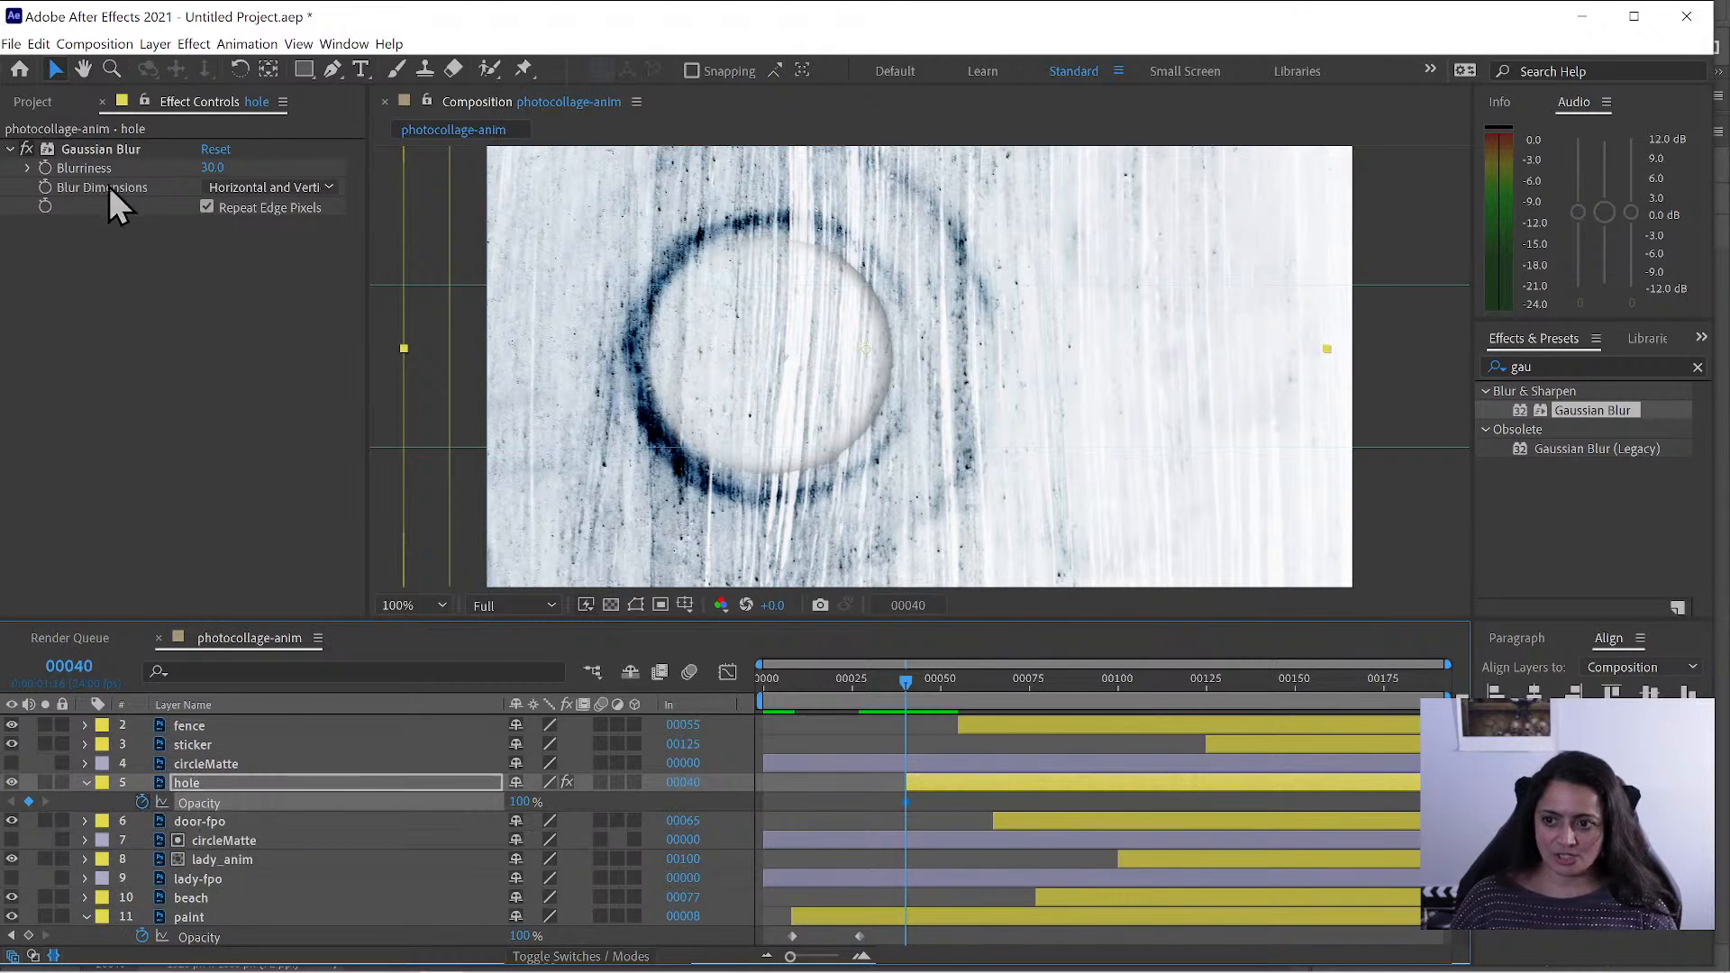
click(44, 169)
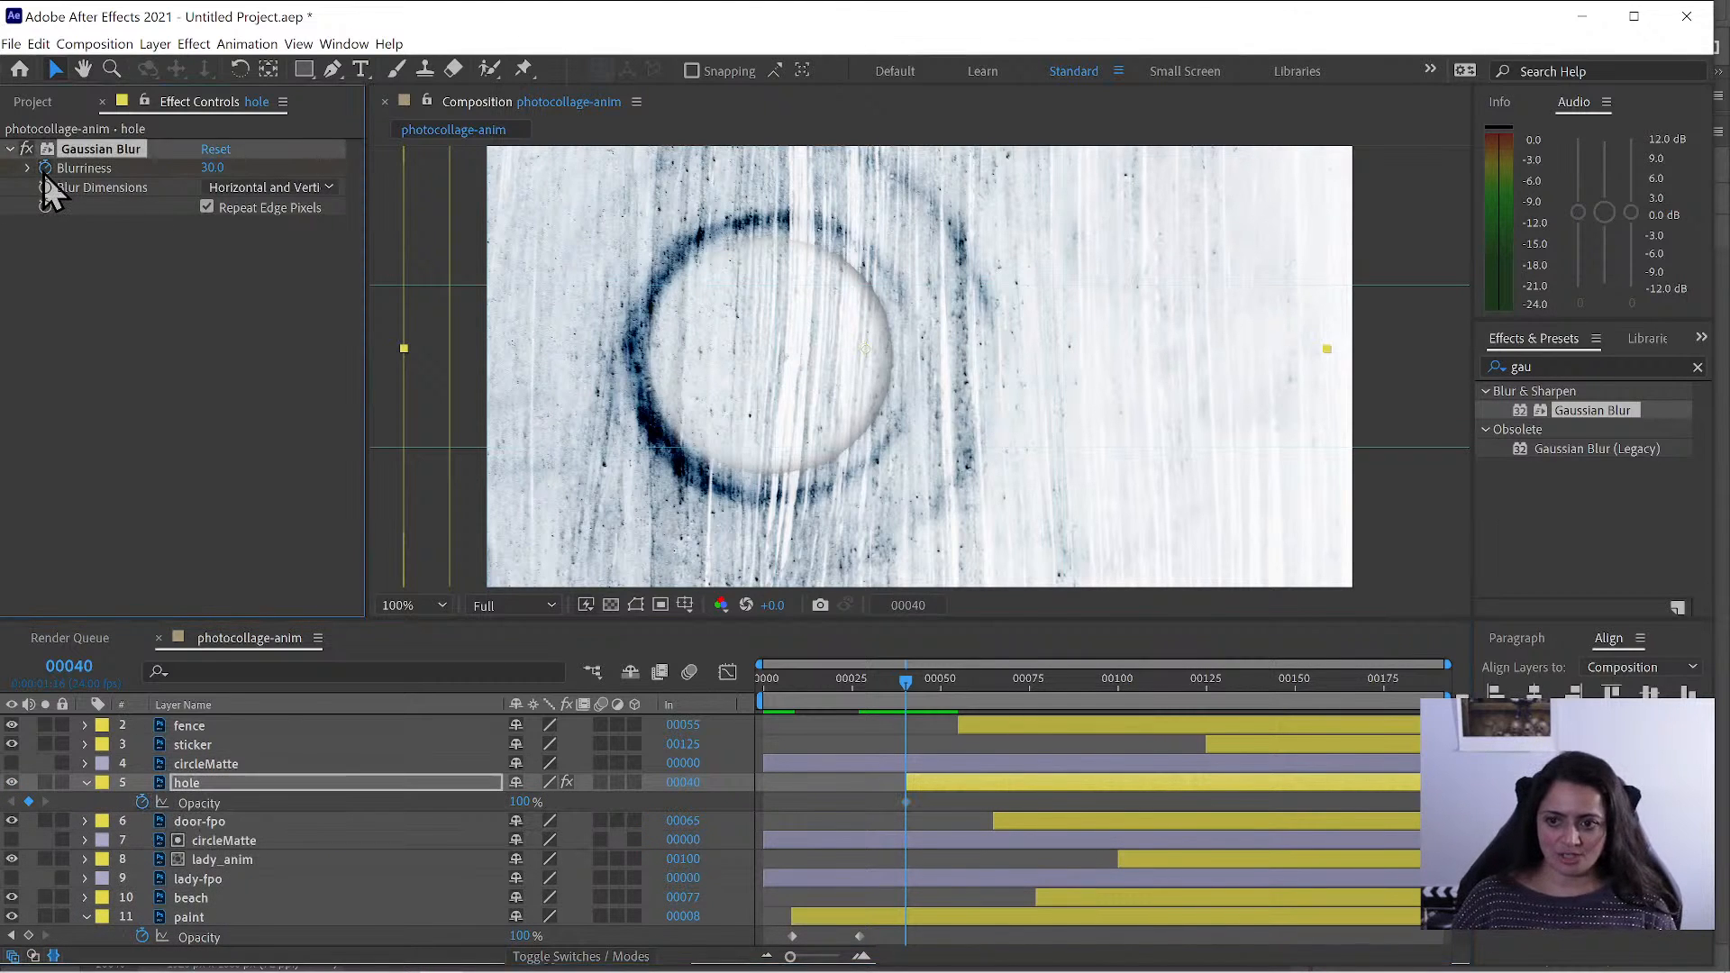
key(u)
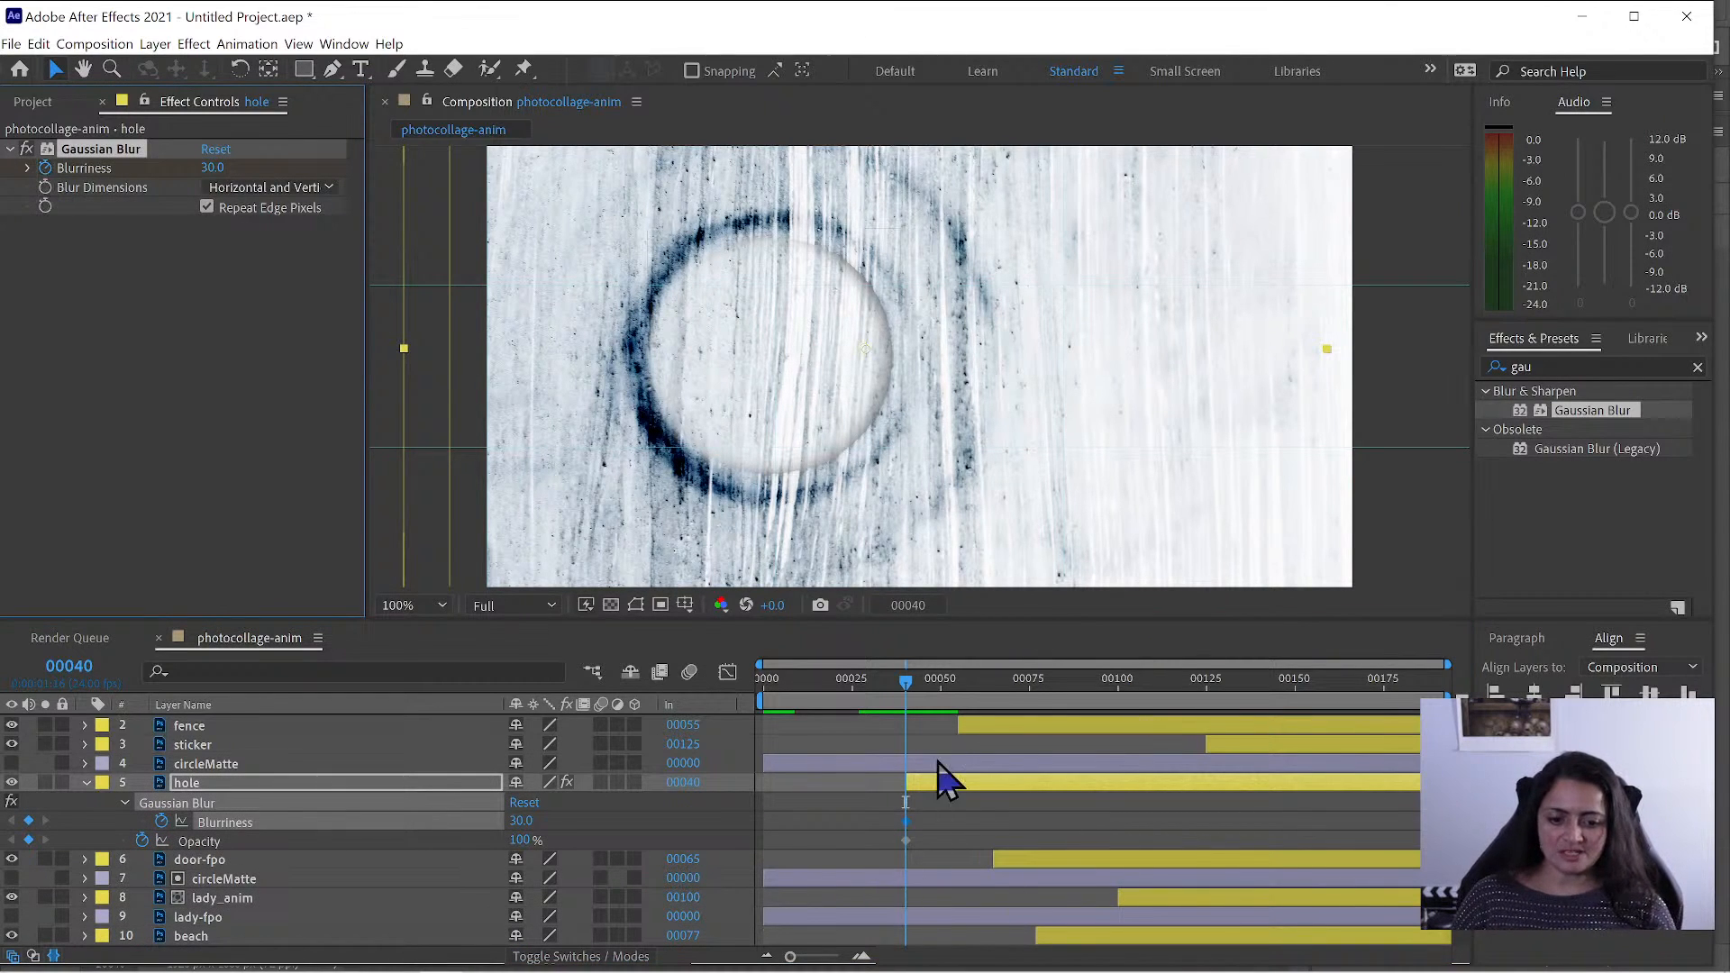
- Move the hole layer's Opacity keyframe to frame 55 and its Blurriness keyframe to frame 50
mouse_move(922, 818)
mouse_down()
mouse_move(883, 849)
mouse_move(933, 840)
mouse_up()
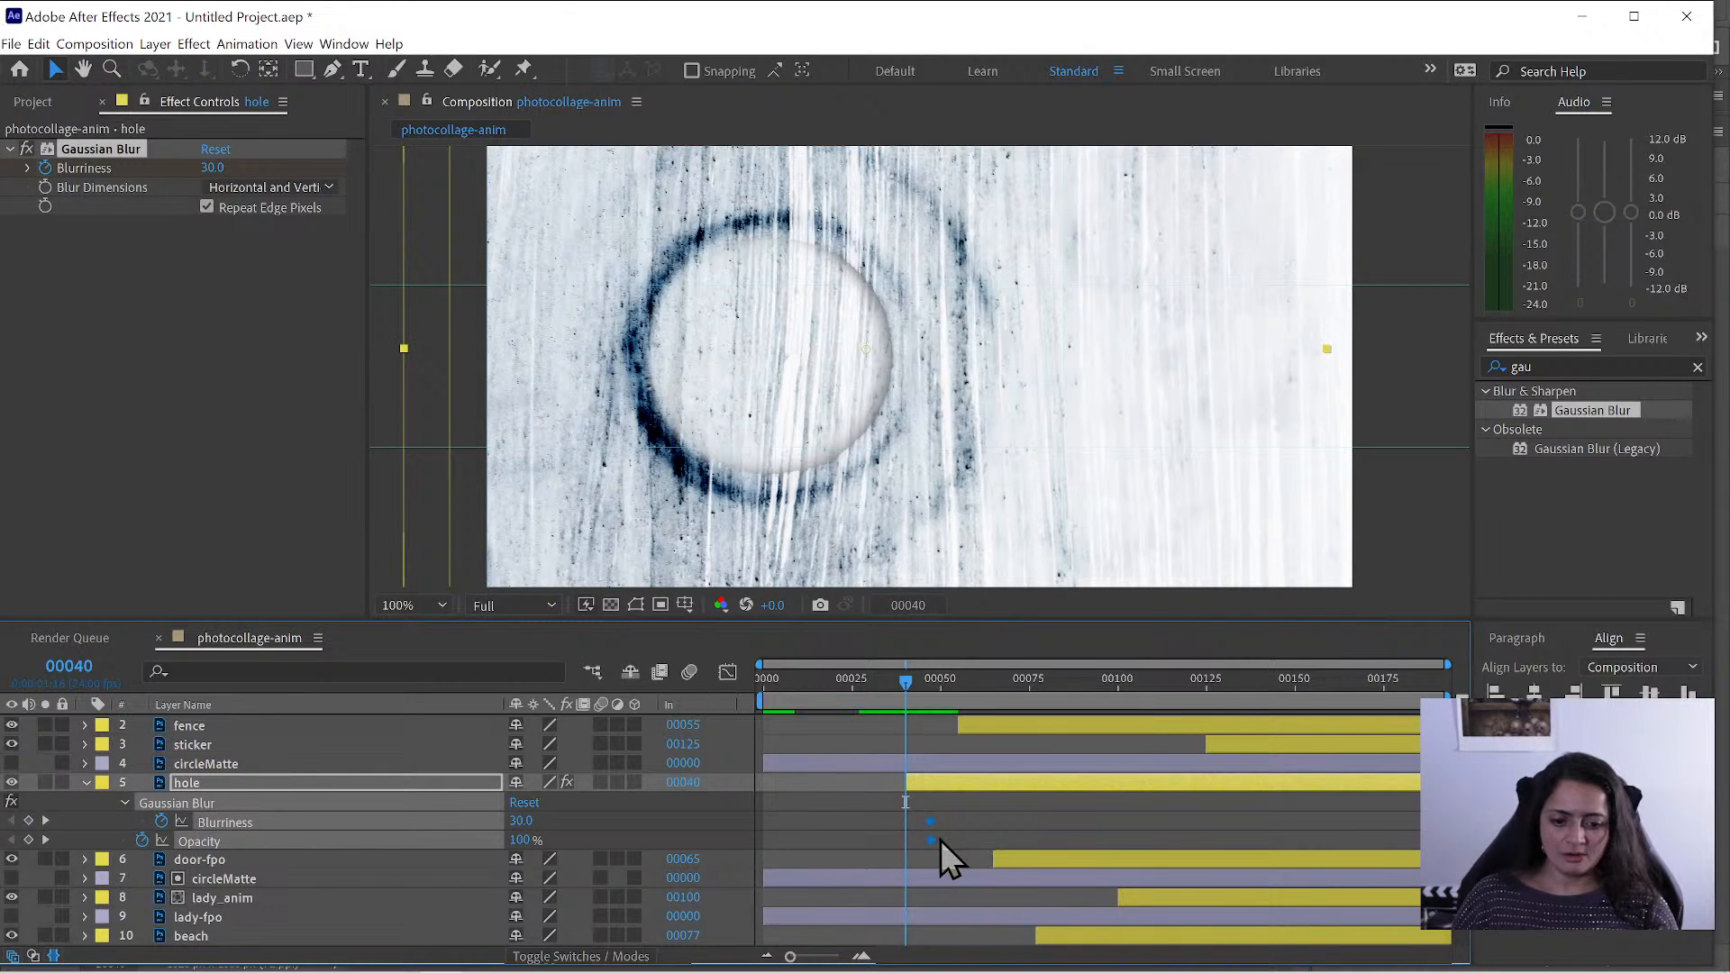
click(941, 840)
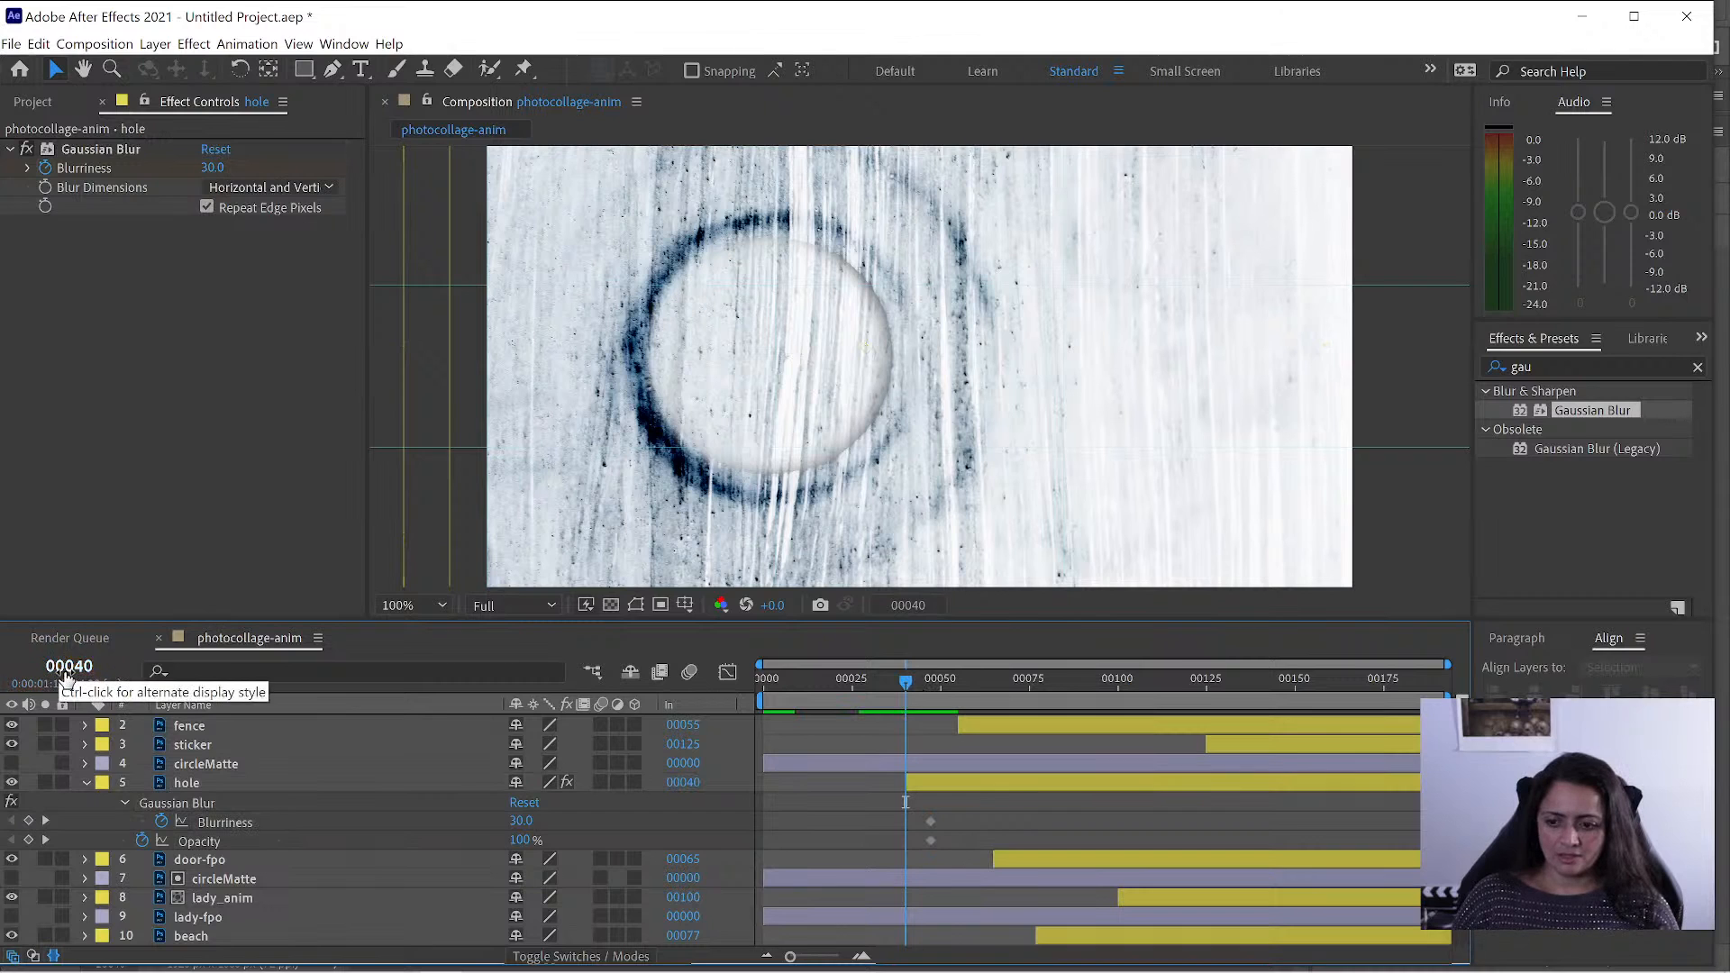
click(953, 689)
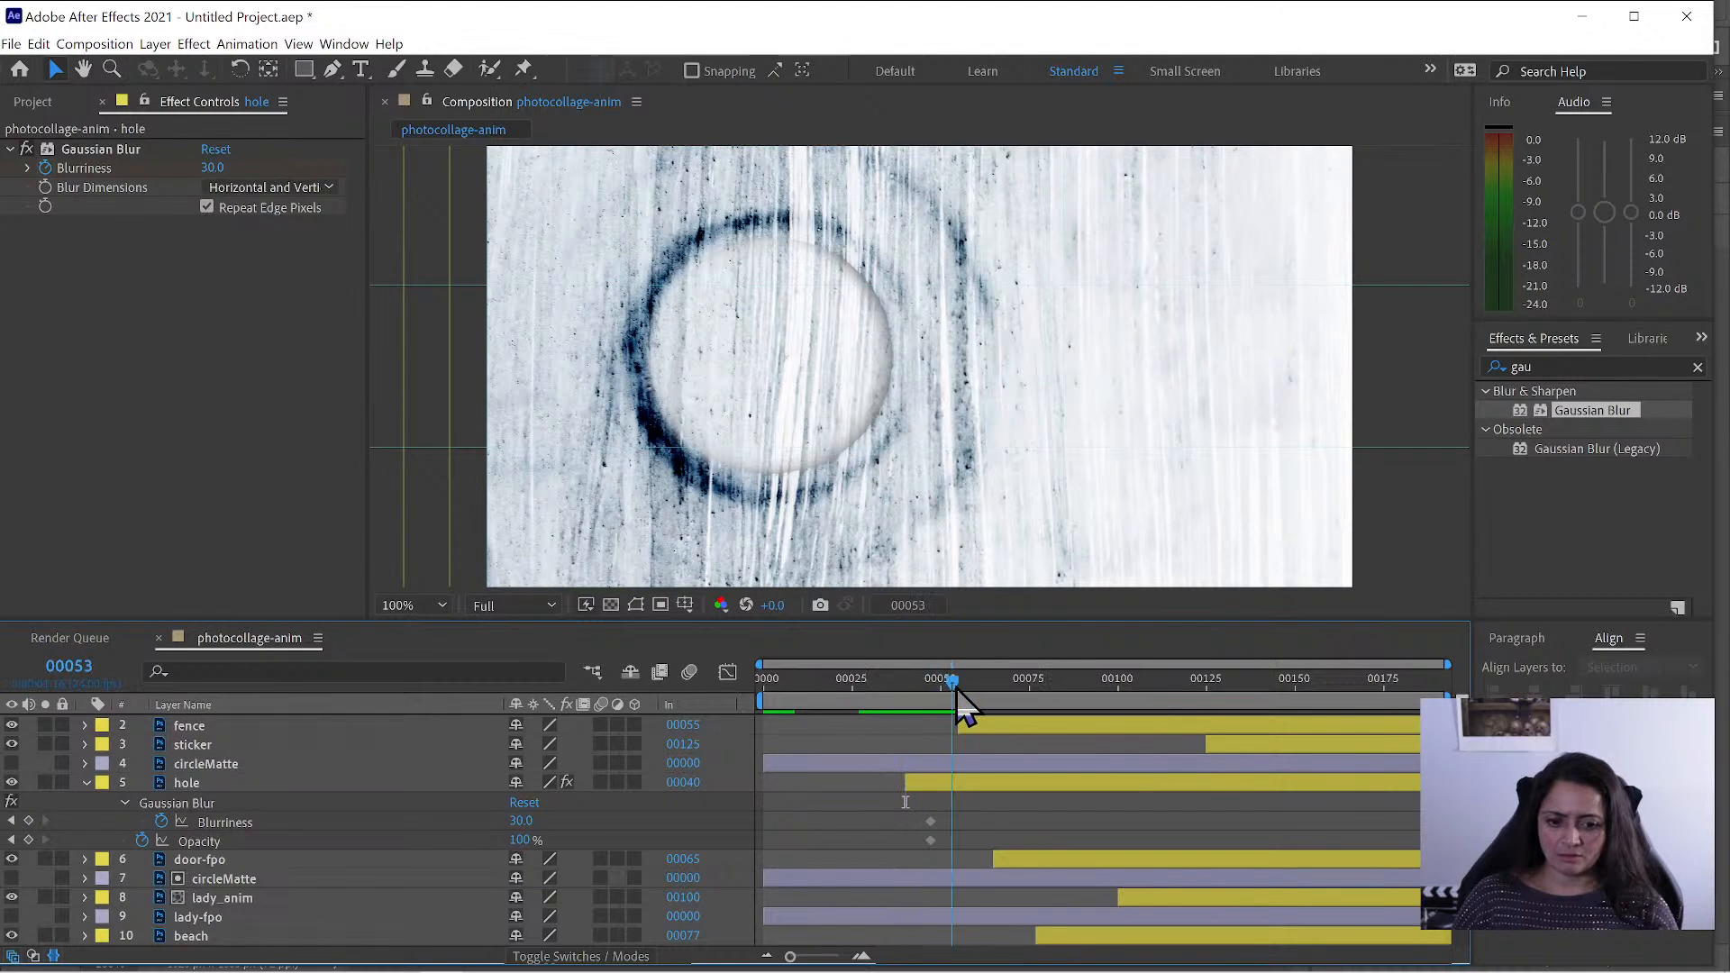
drag(957, 691, 961, 692)
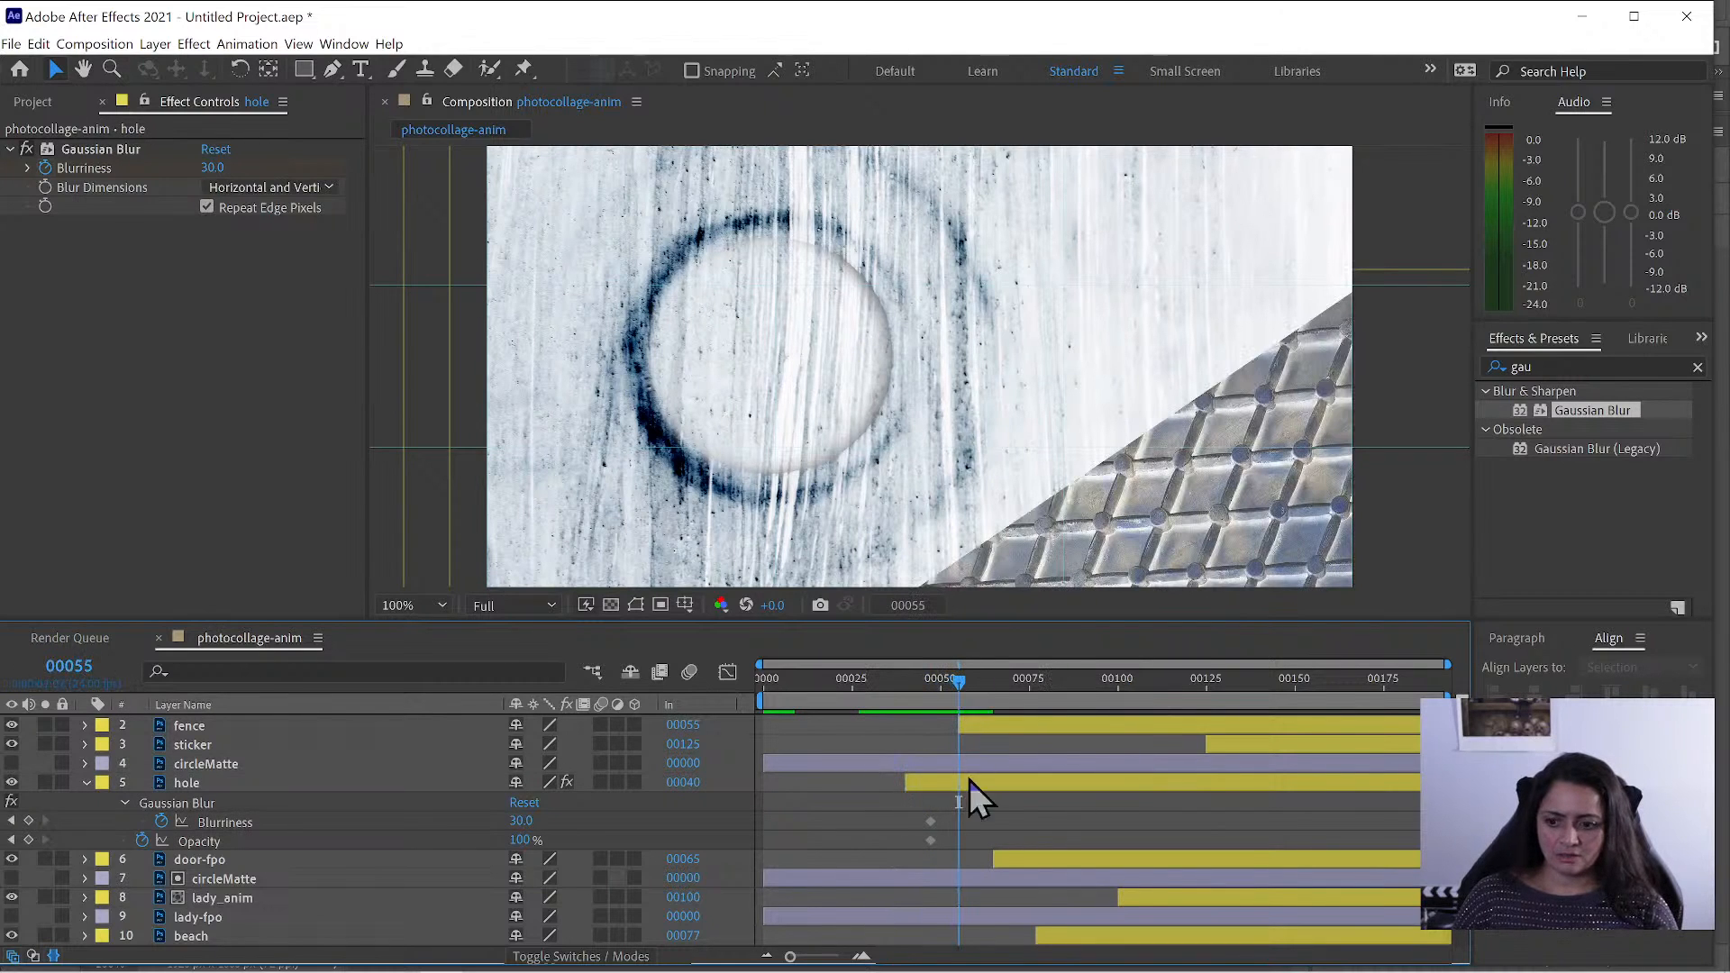
mouse_move(945, 821)
mouse_down()
mouse_move(918, 847)
mouse_move(961, 843)
mouse_move(944, 825)
mouse_up()
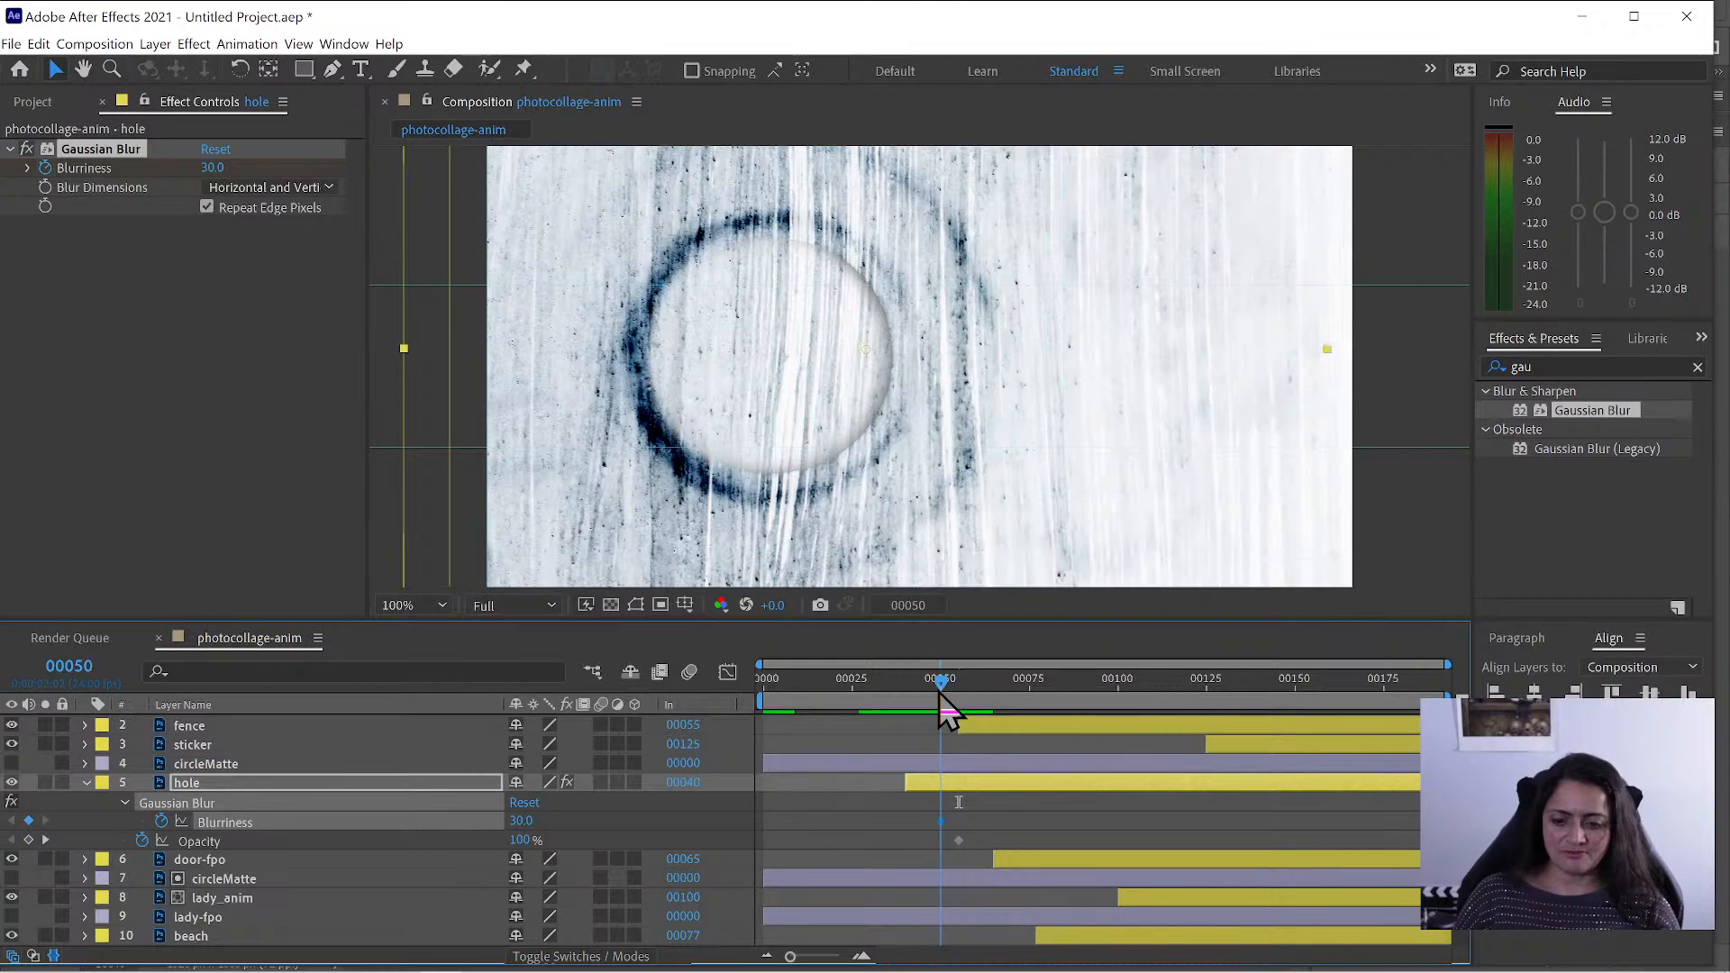
- Place the hole layer's Blurriness keyframe at frame 40 and keyframe its Opacity at 0% on the same frame
drag(931, 699, 907, 712)
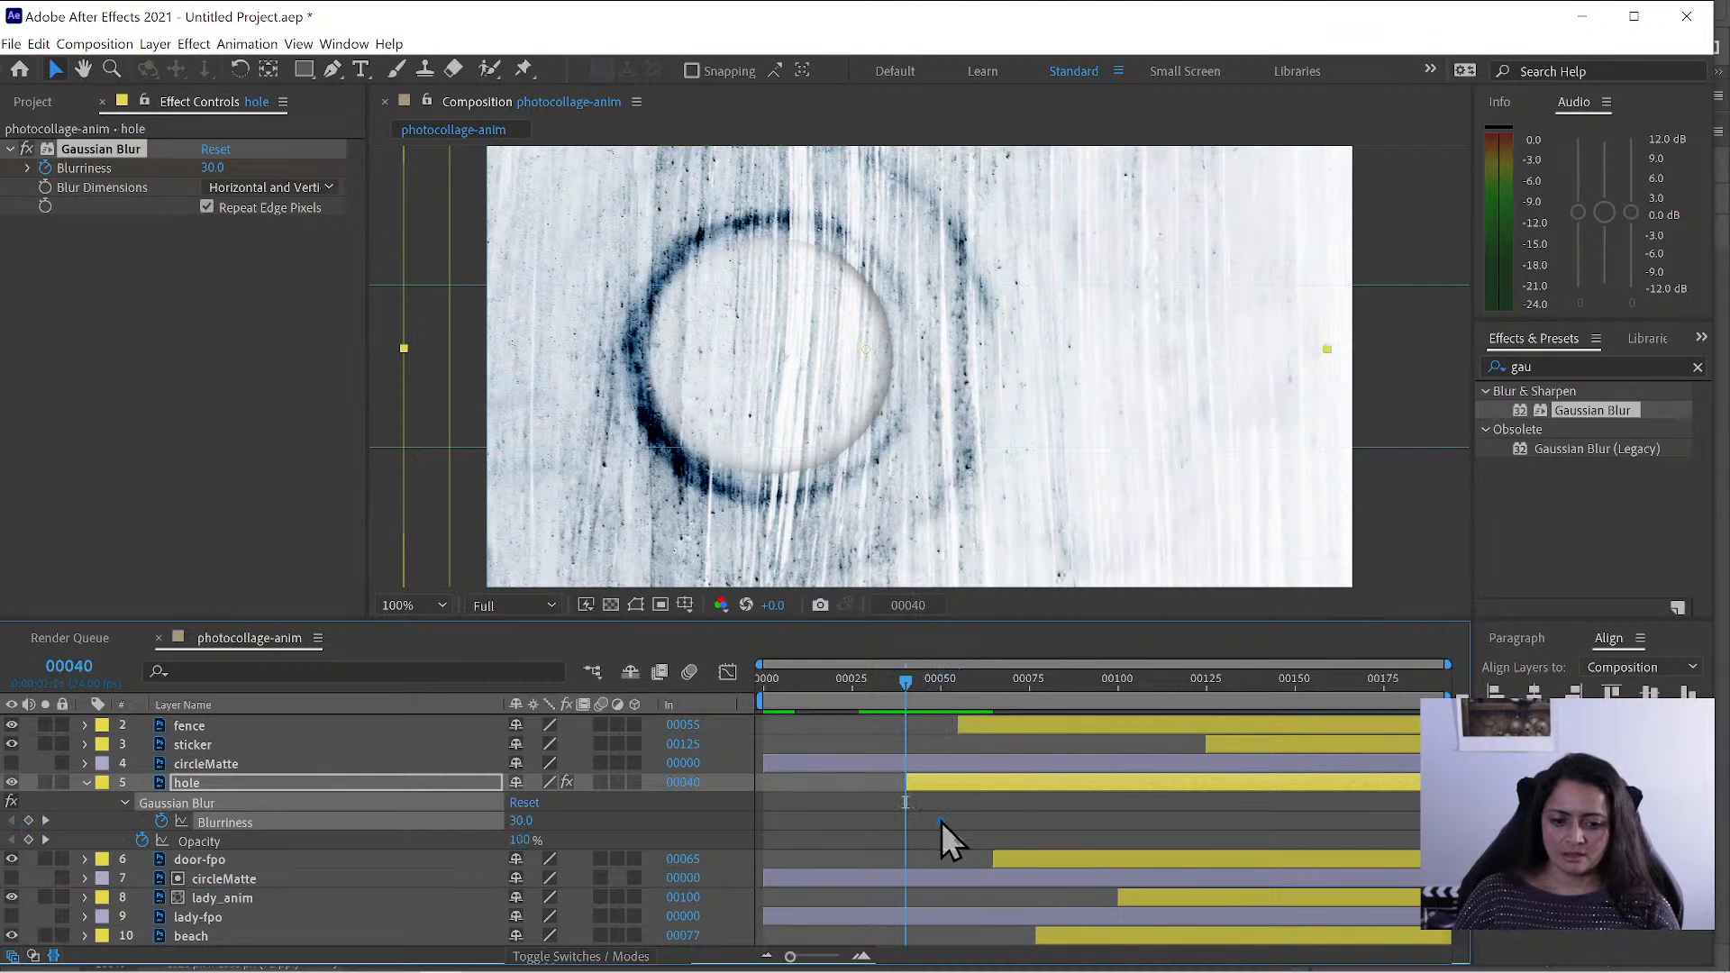
drag(941, 821, 910, 831)
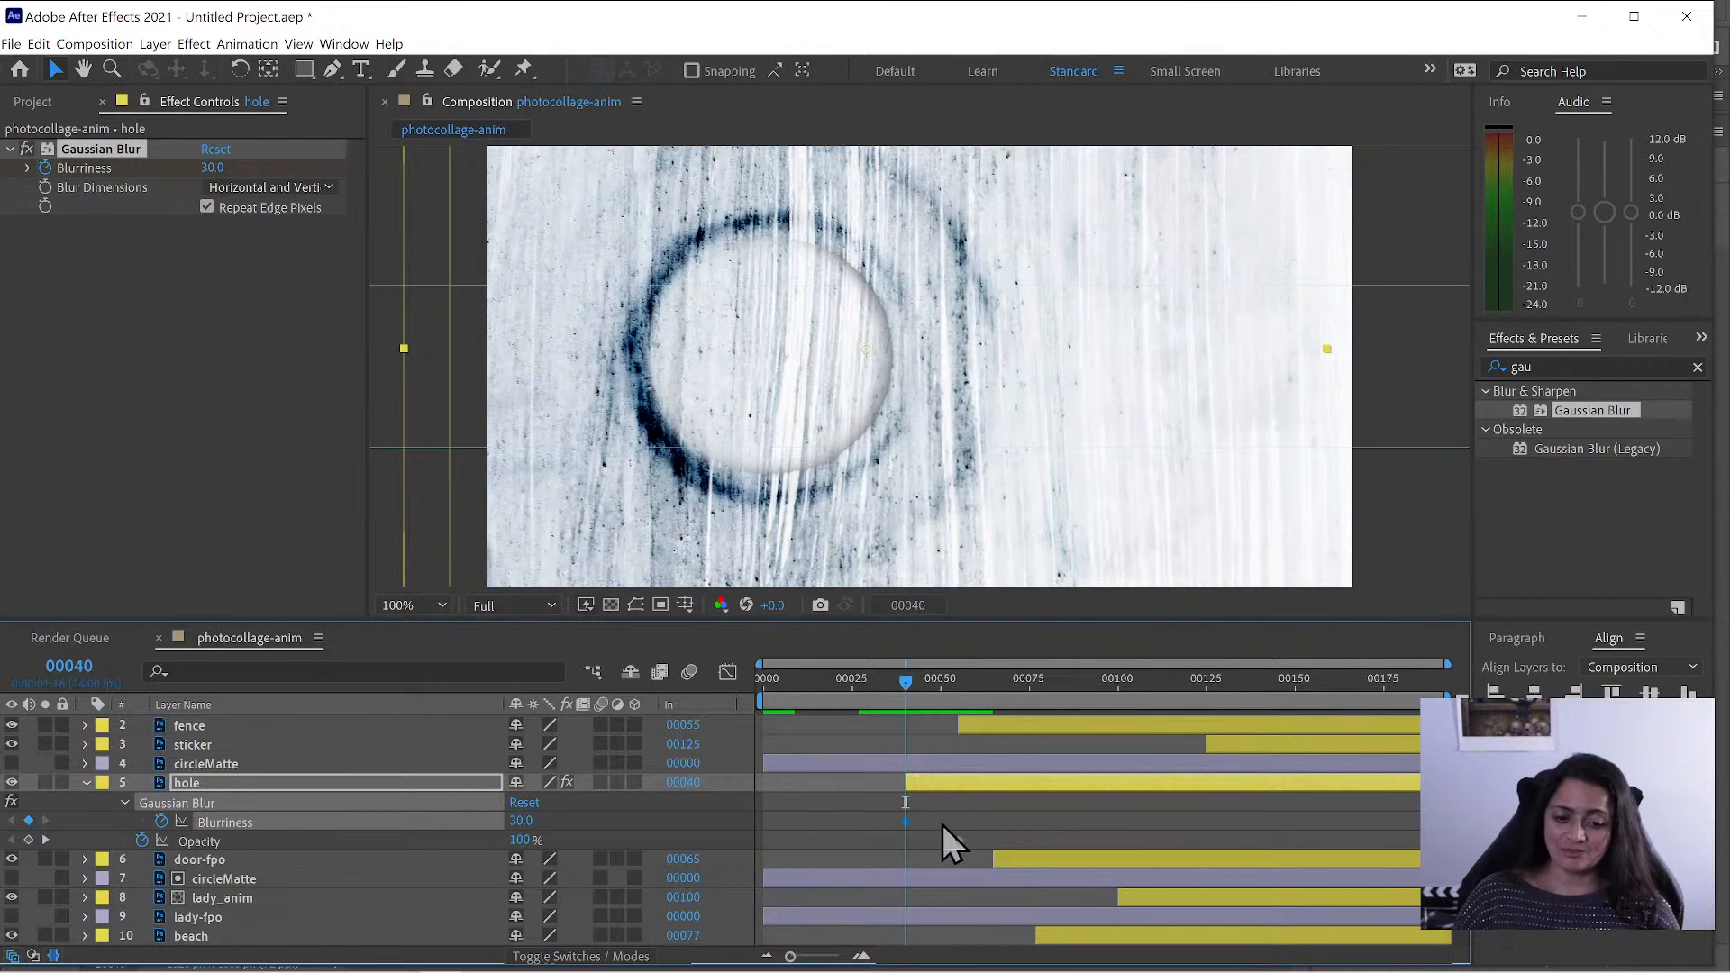
mouse_move(965, 838)
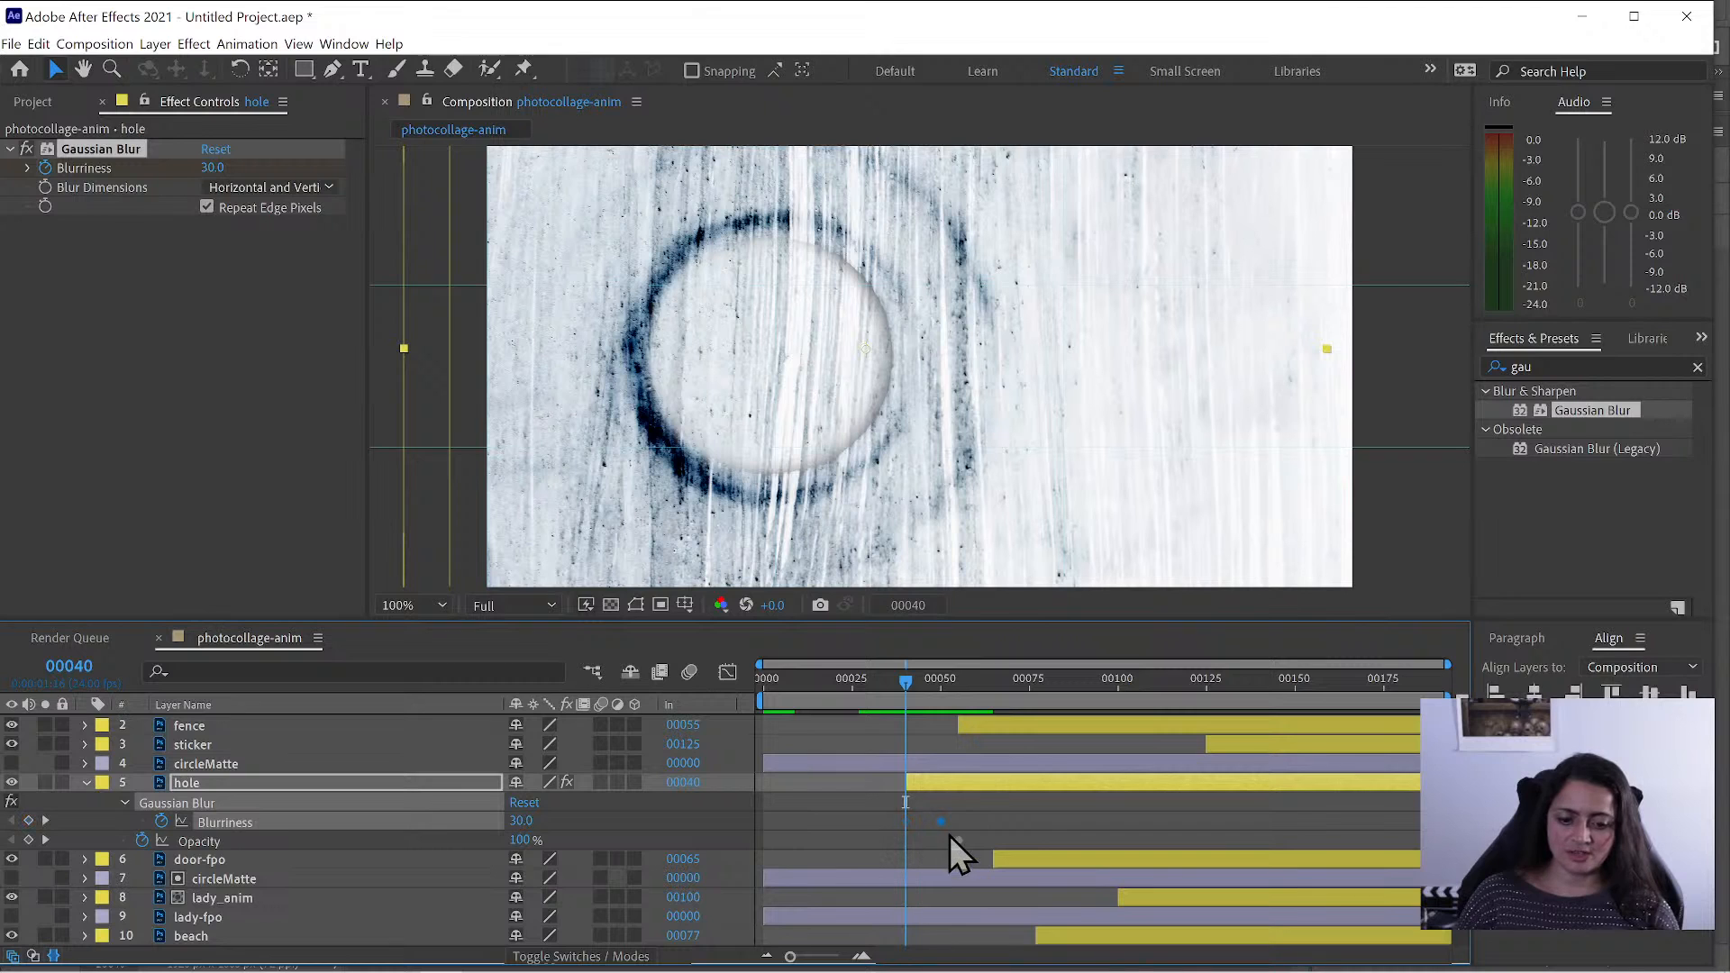
drag(941, 821, 906, 821)
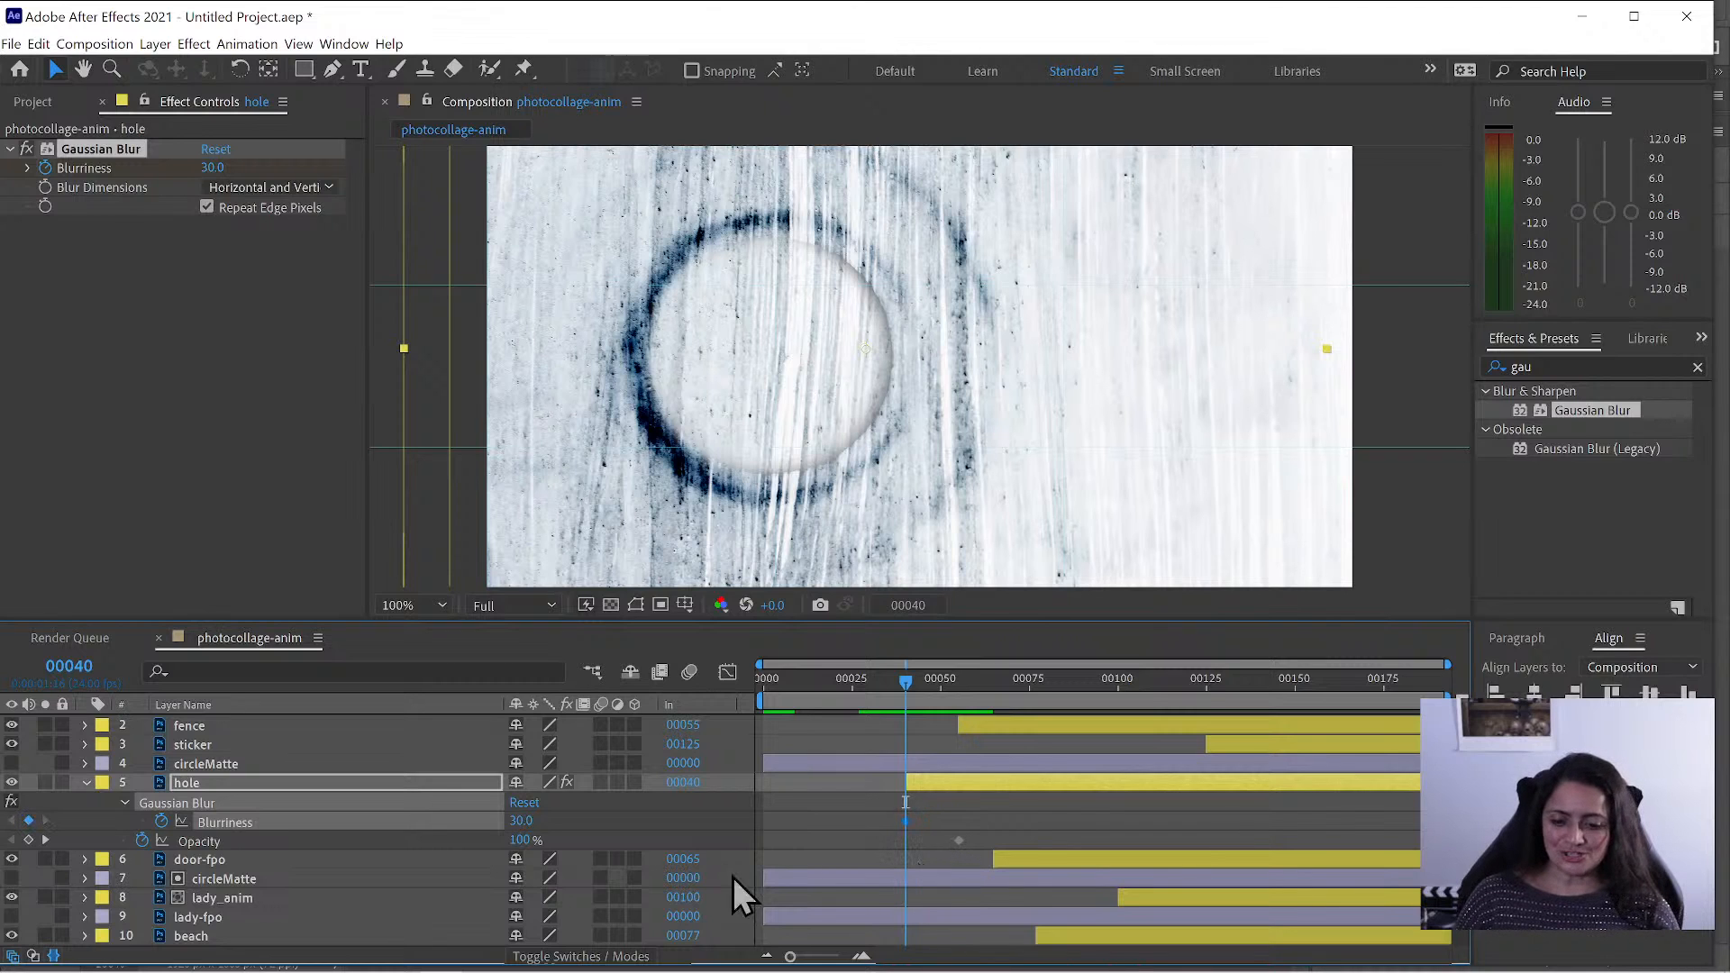
drag(519, 841, 361, 860)
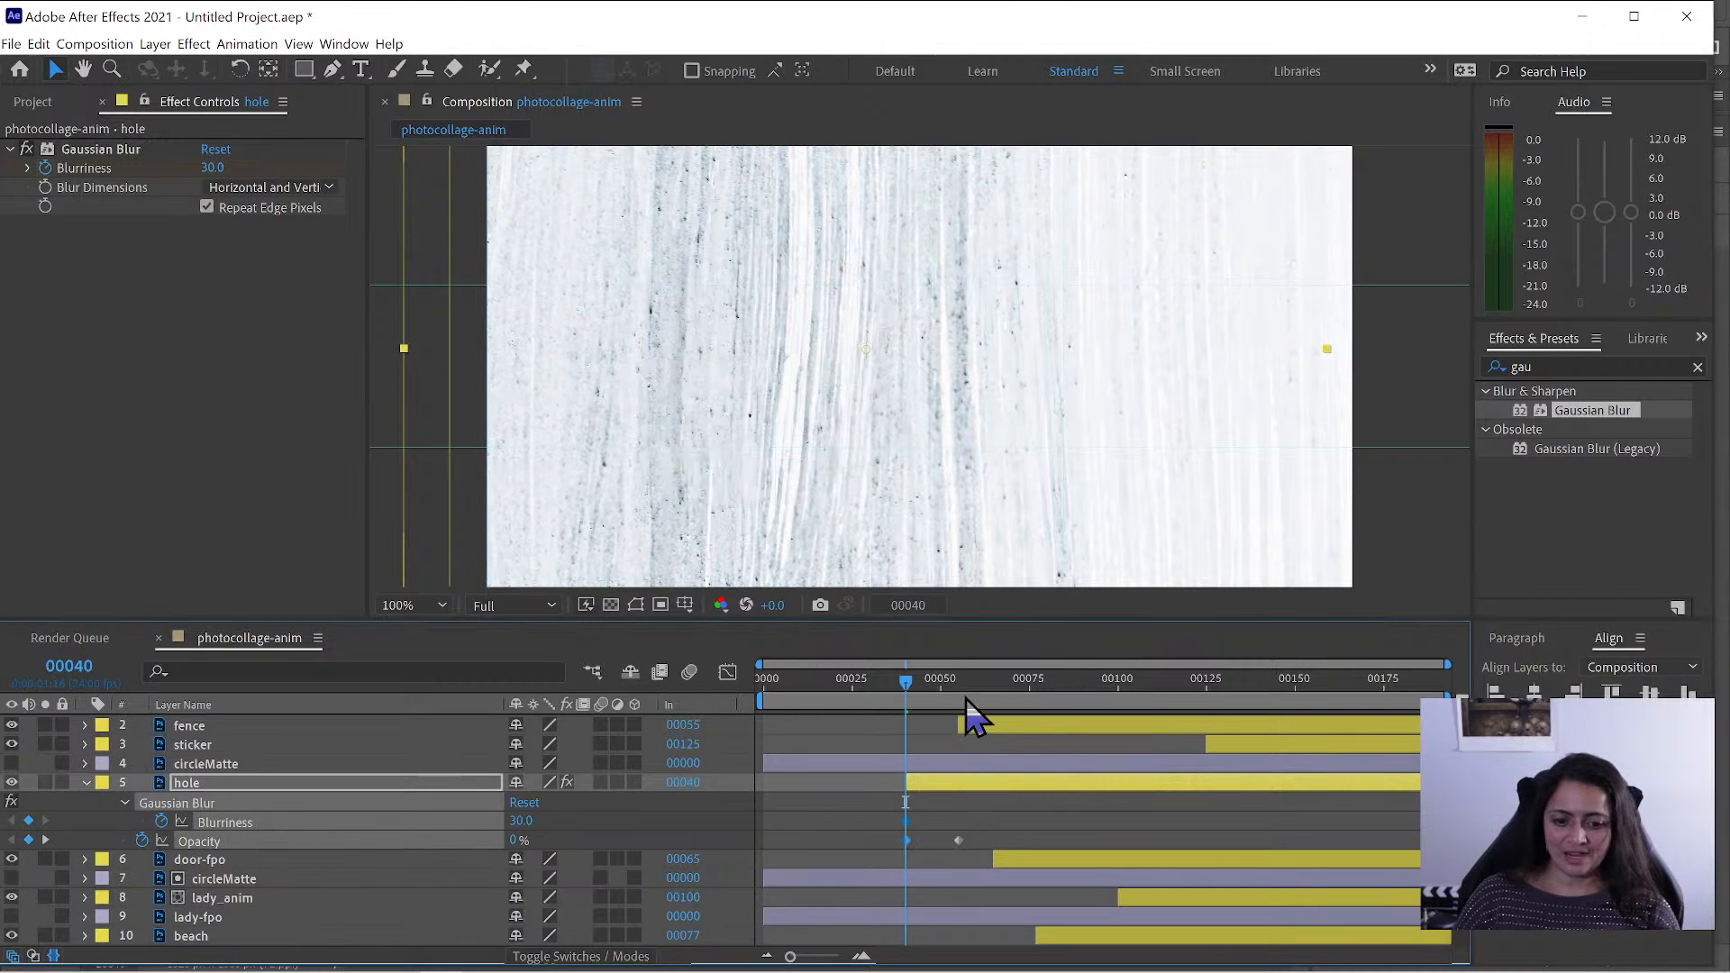
- Keyframe the hole layer's Blurriness at 0 on frame 55 and shift its 100% Opacity keyframe a few frames earlier
drag(943, 688, 962, 687)
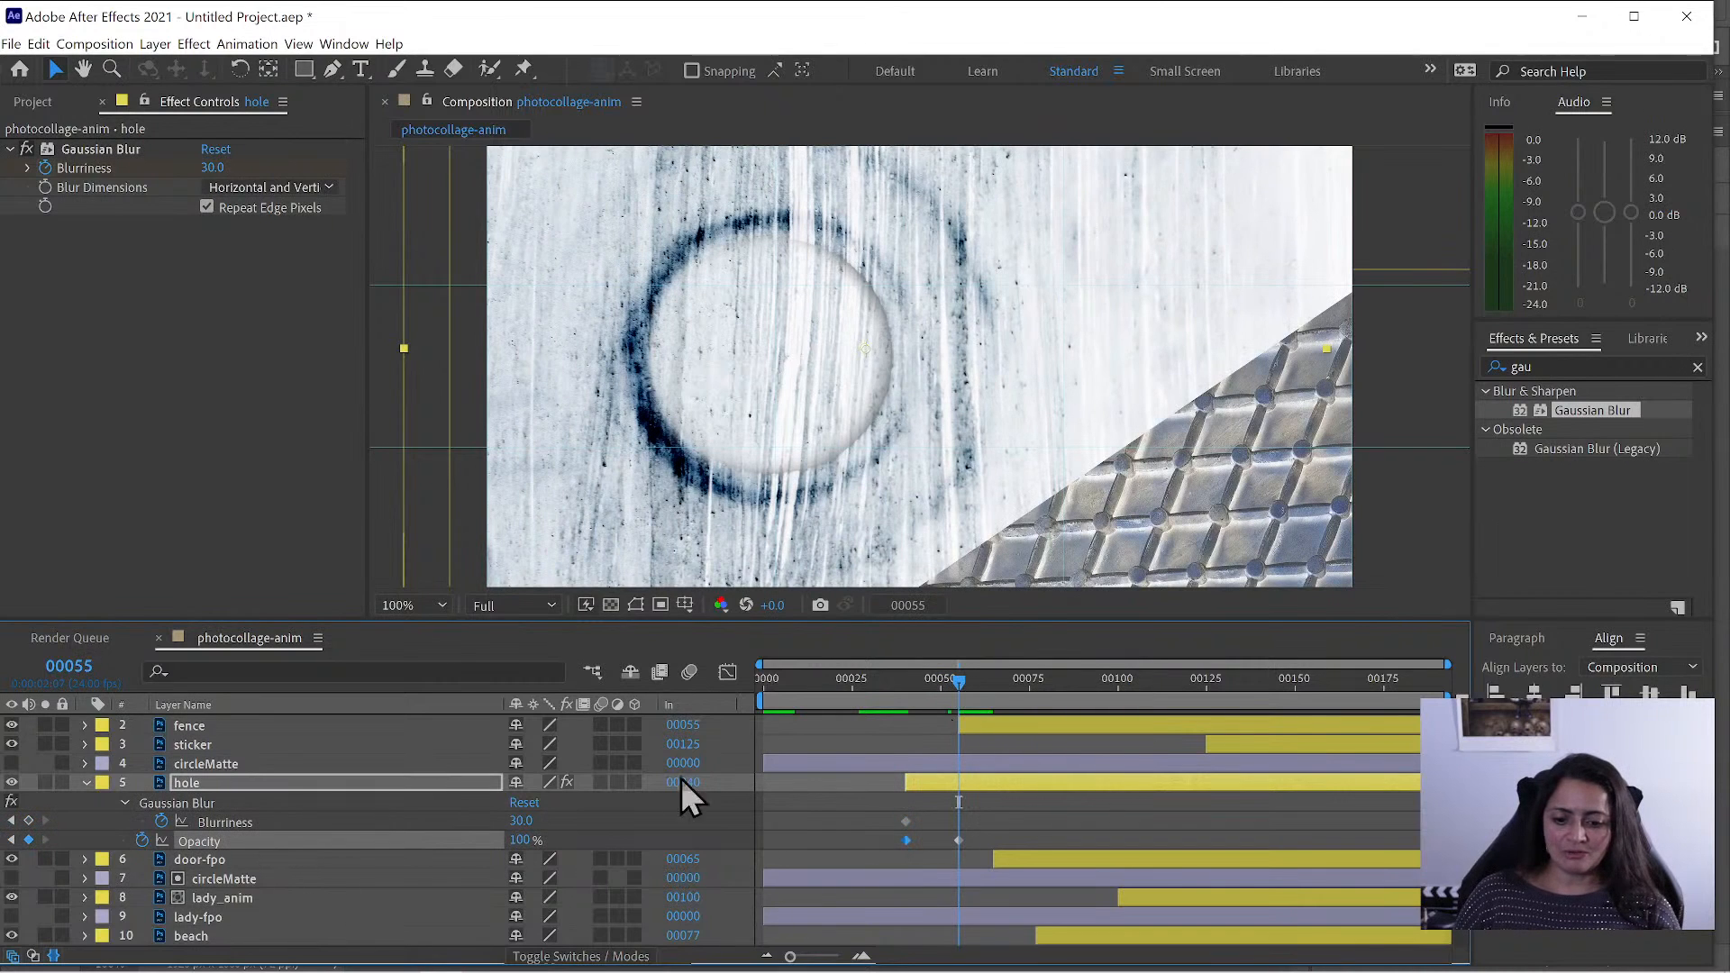
click(520, 820)
text(0)
key(Return)
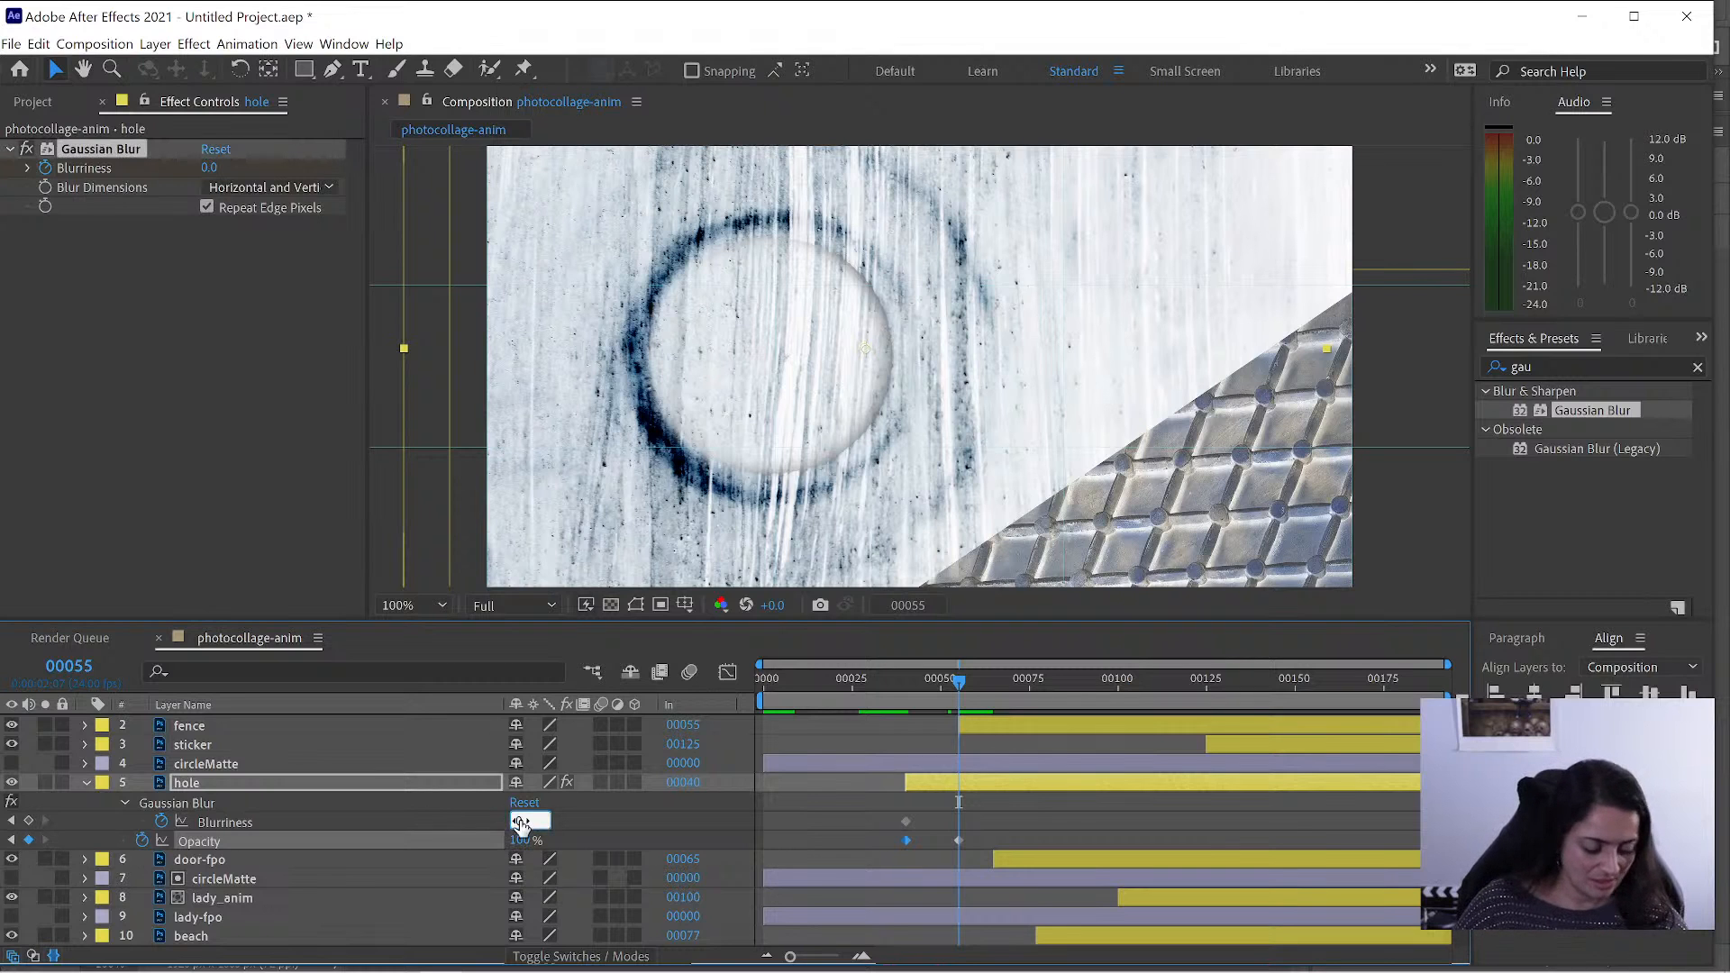
click(958, 842)
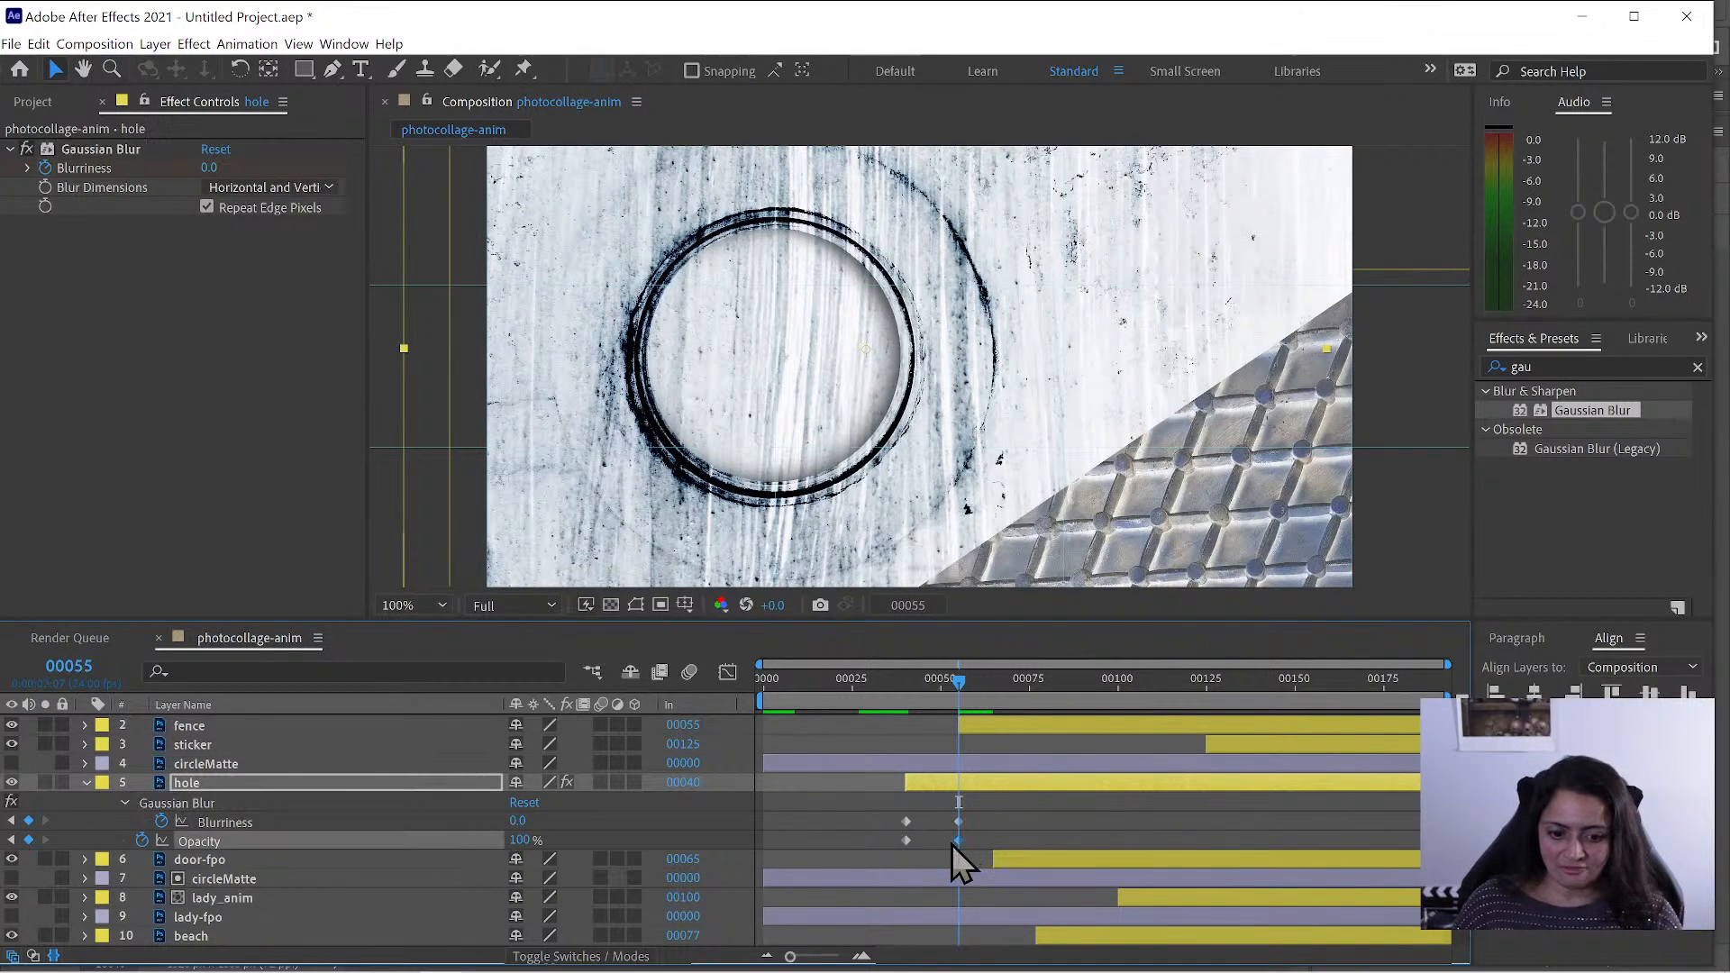
drag(948, 842, 944, 842)
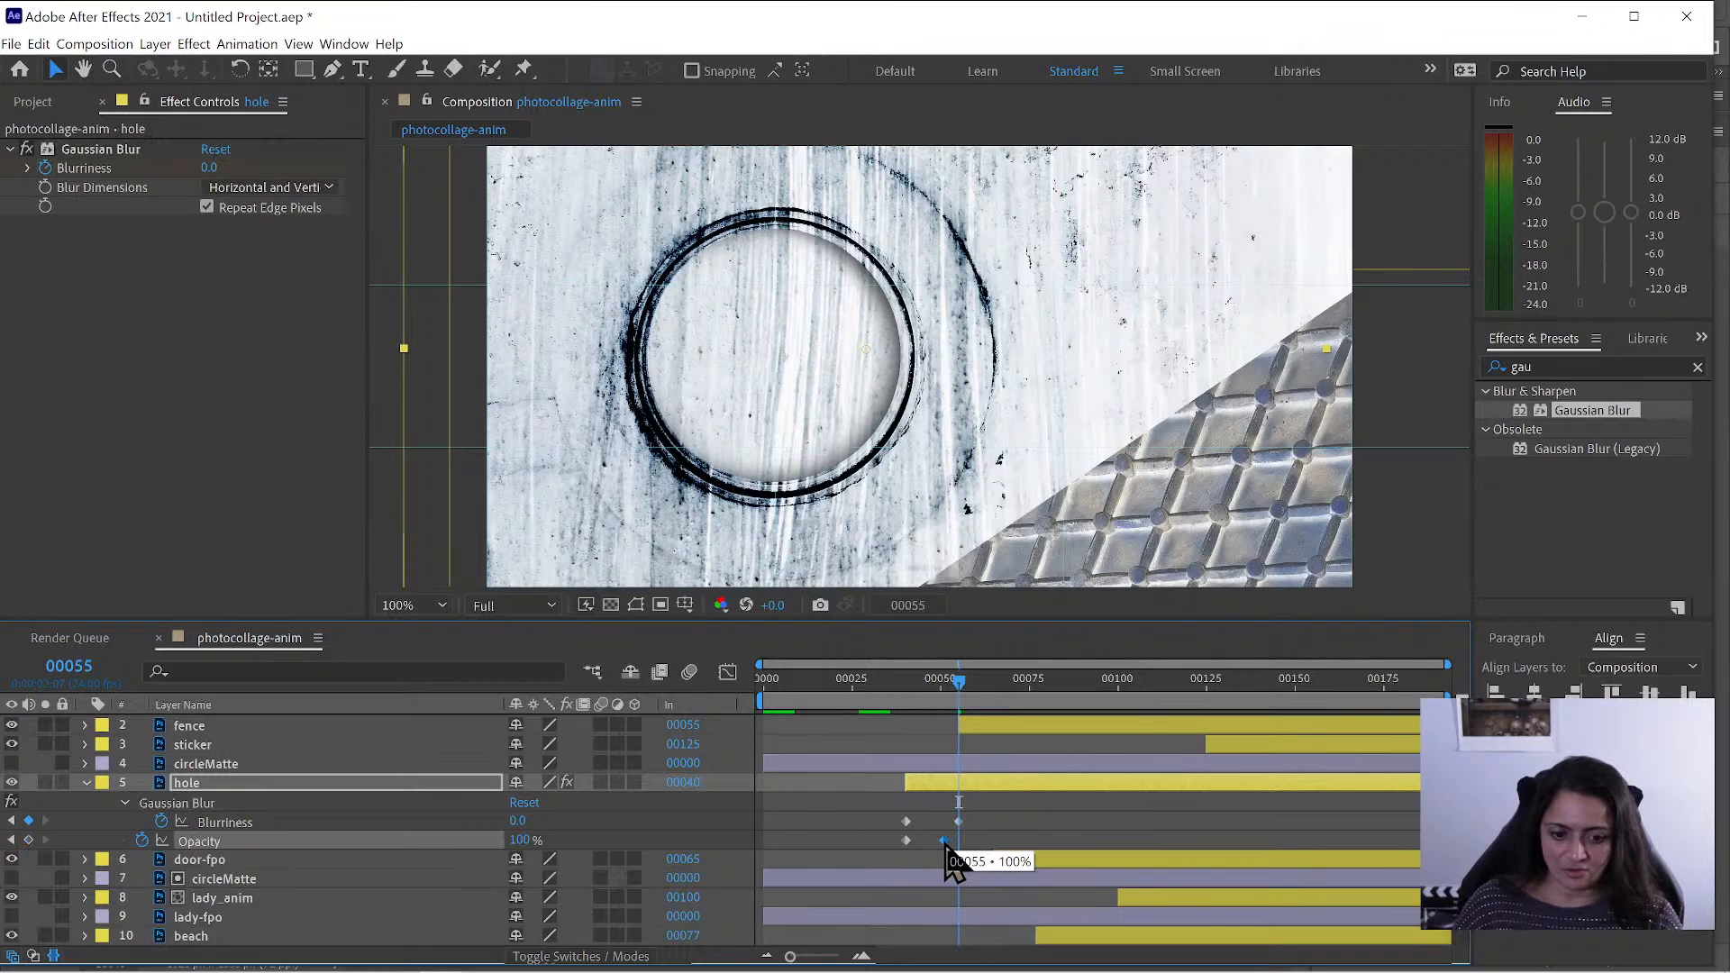
- Preview the hole layer's blur and opacity reveal from the first frame
drag(915, 688, 698, 689)
key(space)
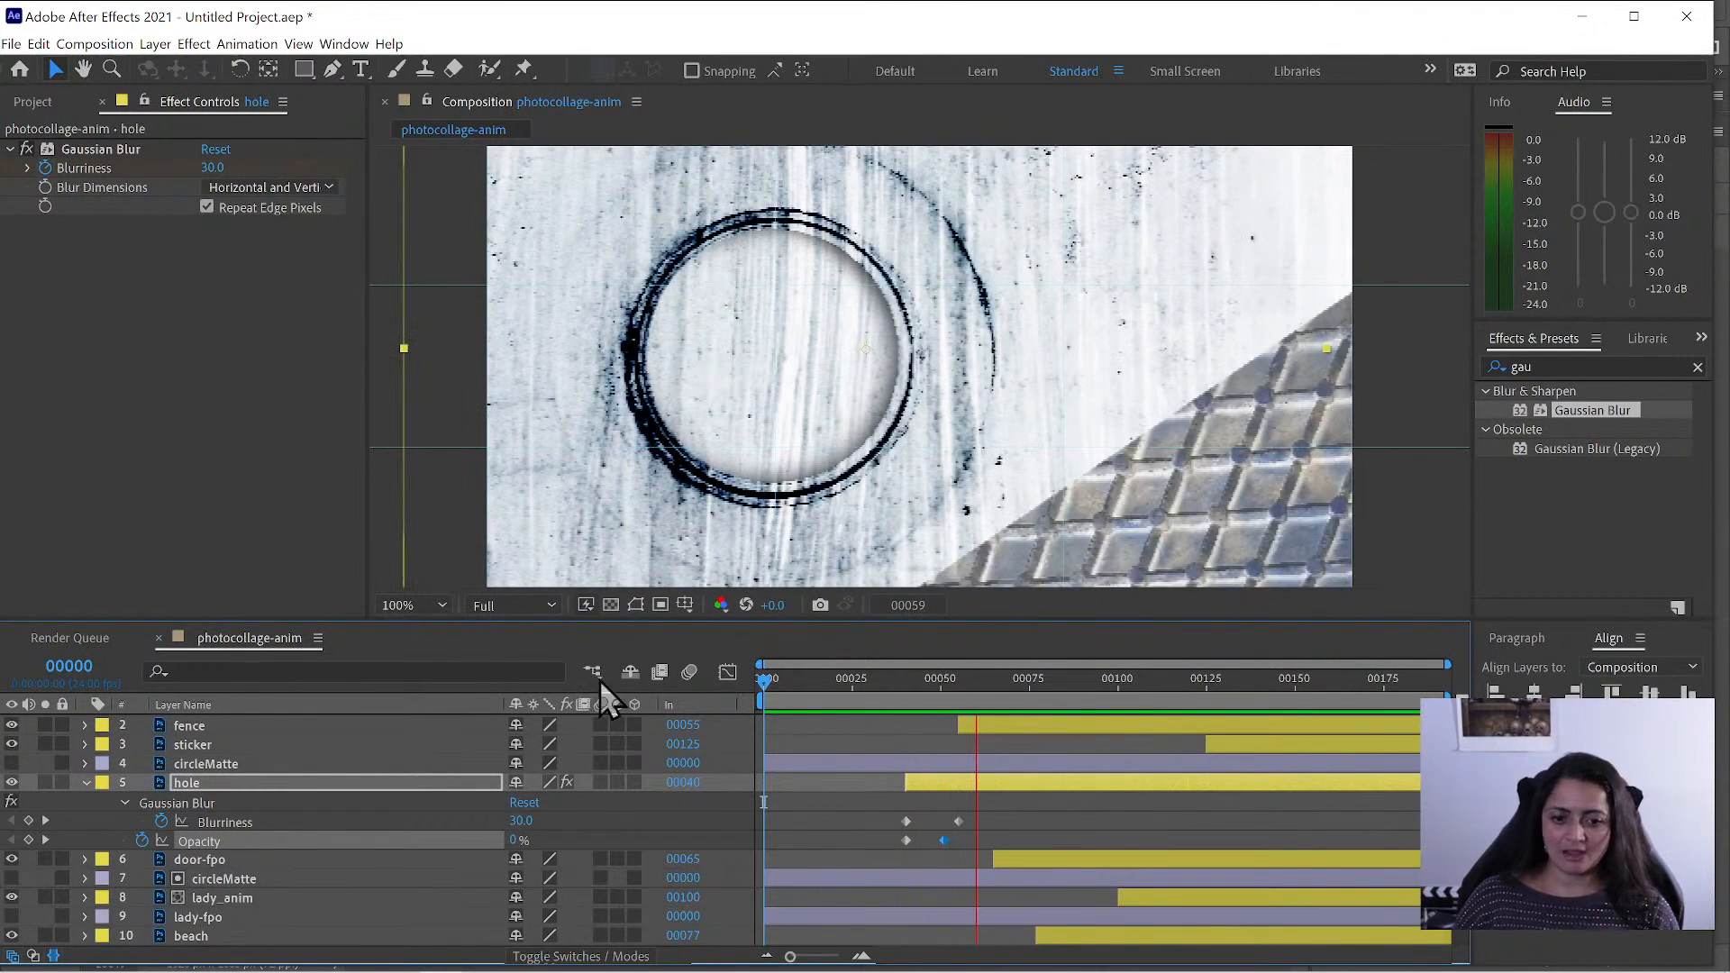
key(space)
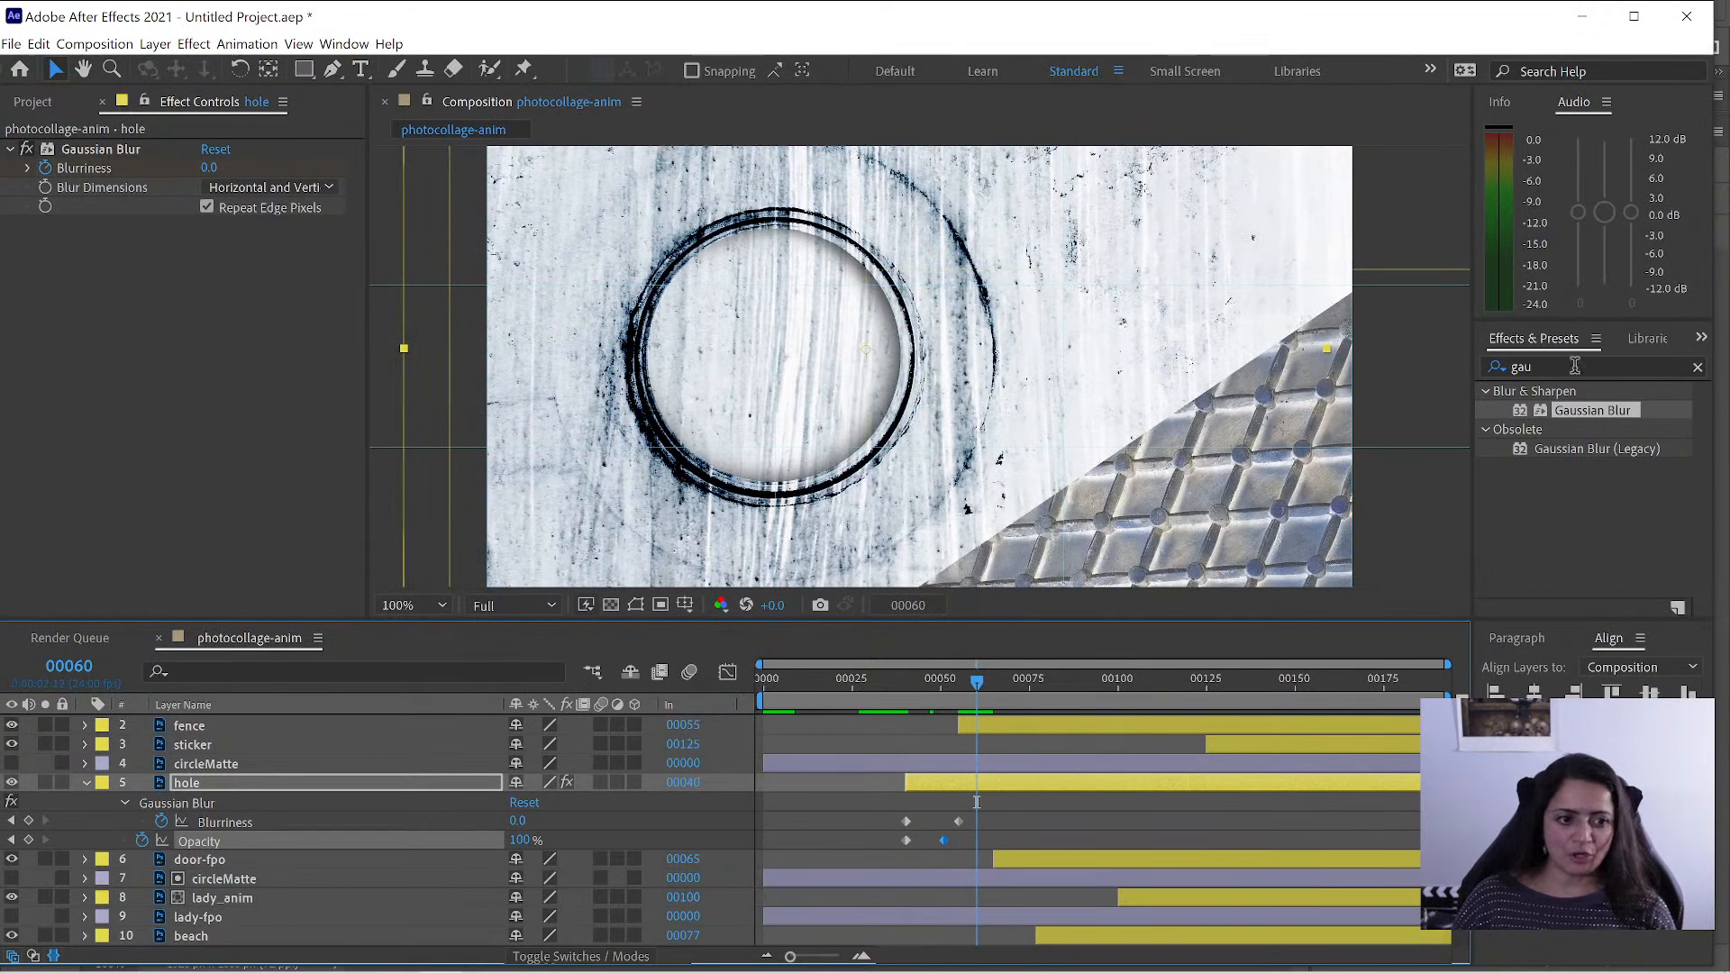
- Enlarge the Preview settings area and set the spacebar preview resolution to Full
click(1701, 337)
click(1667, 439)
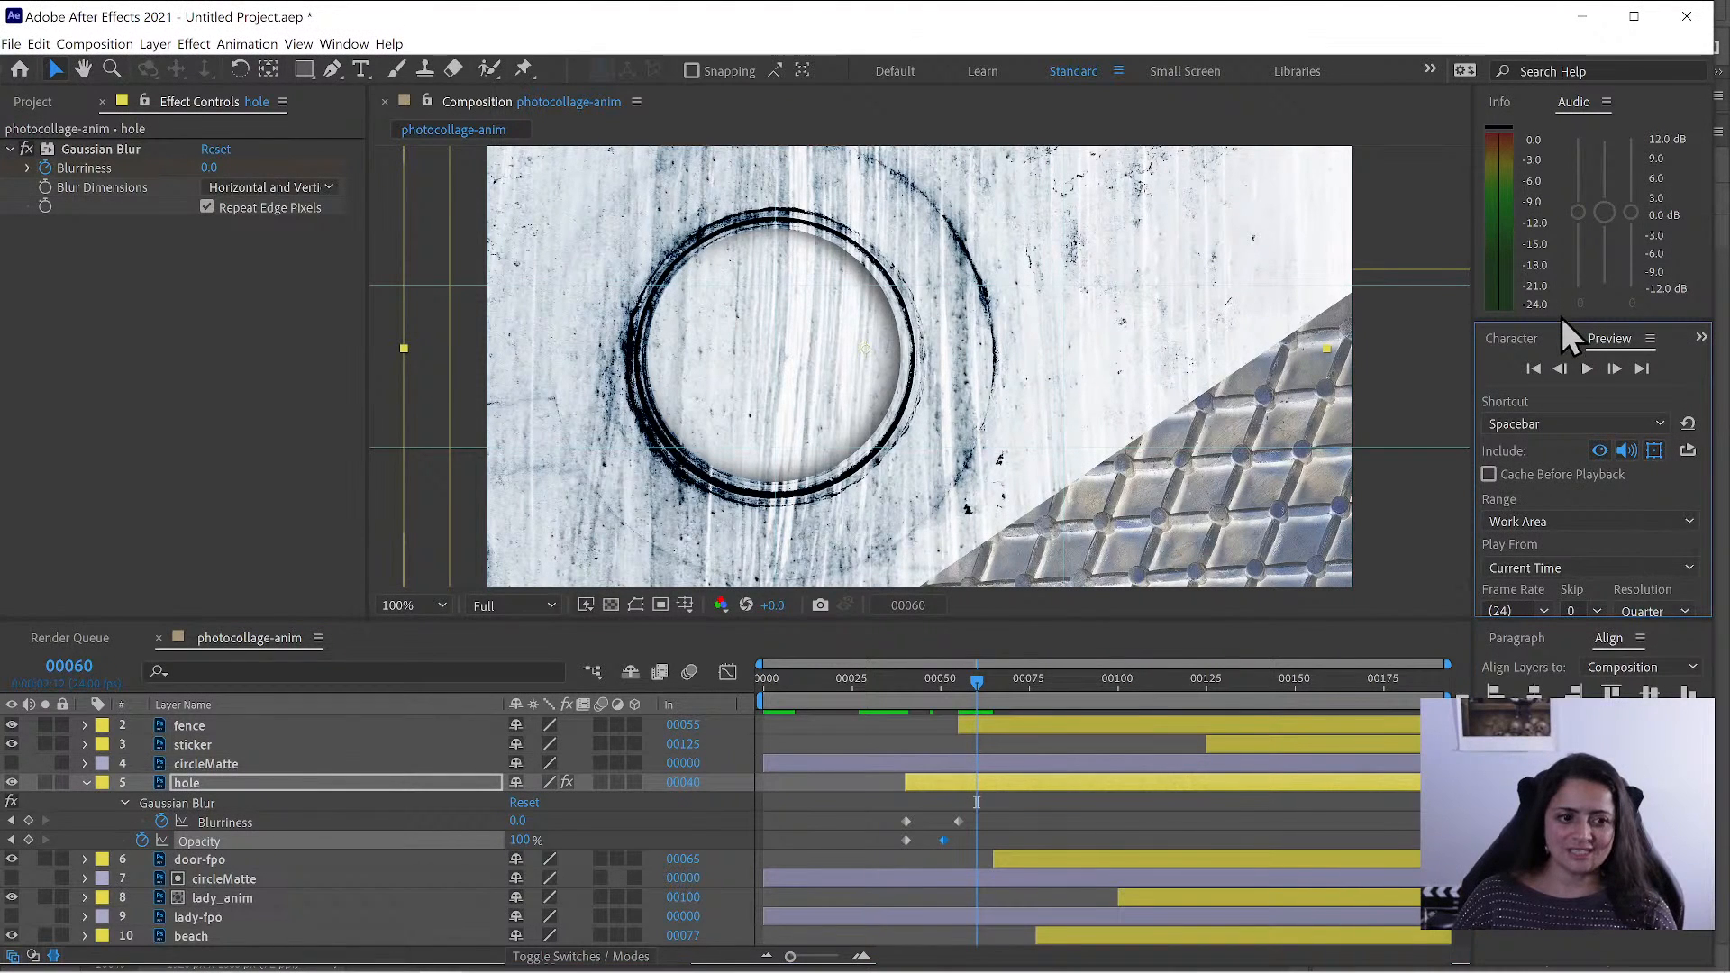
drag(1556, 320, 1557, 212)
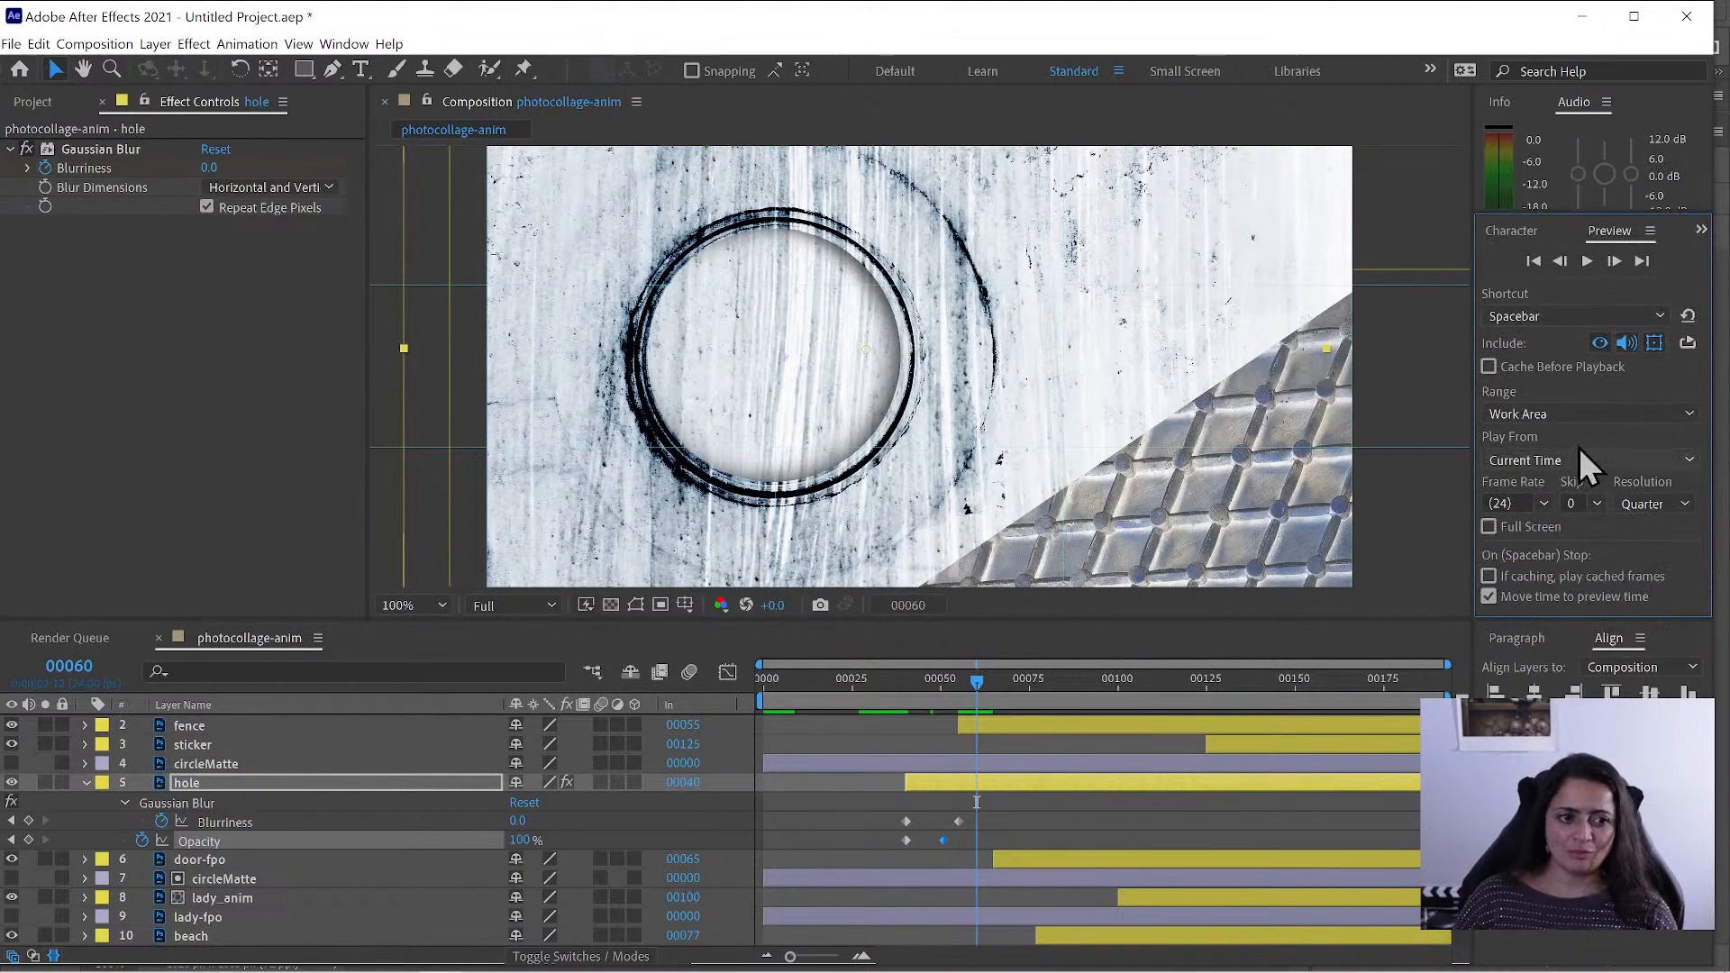
click(1647, 504)
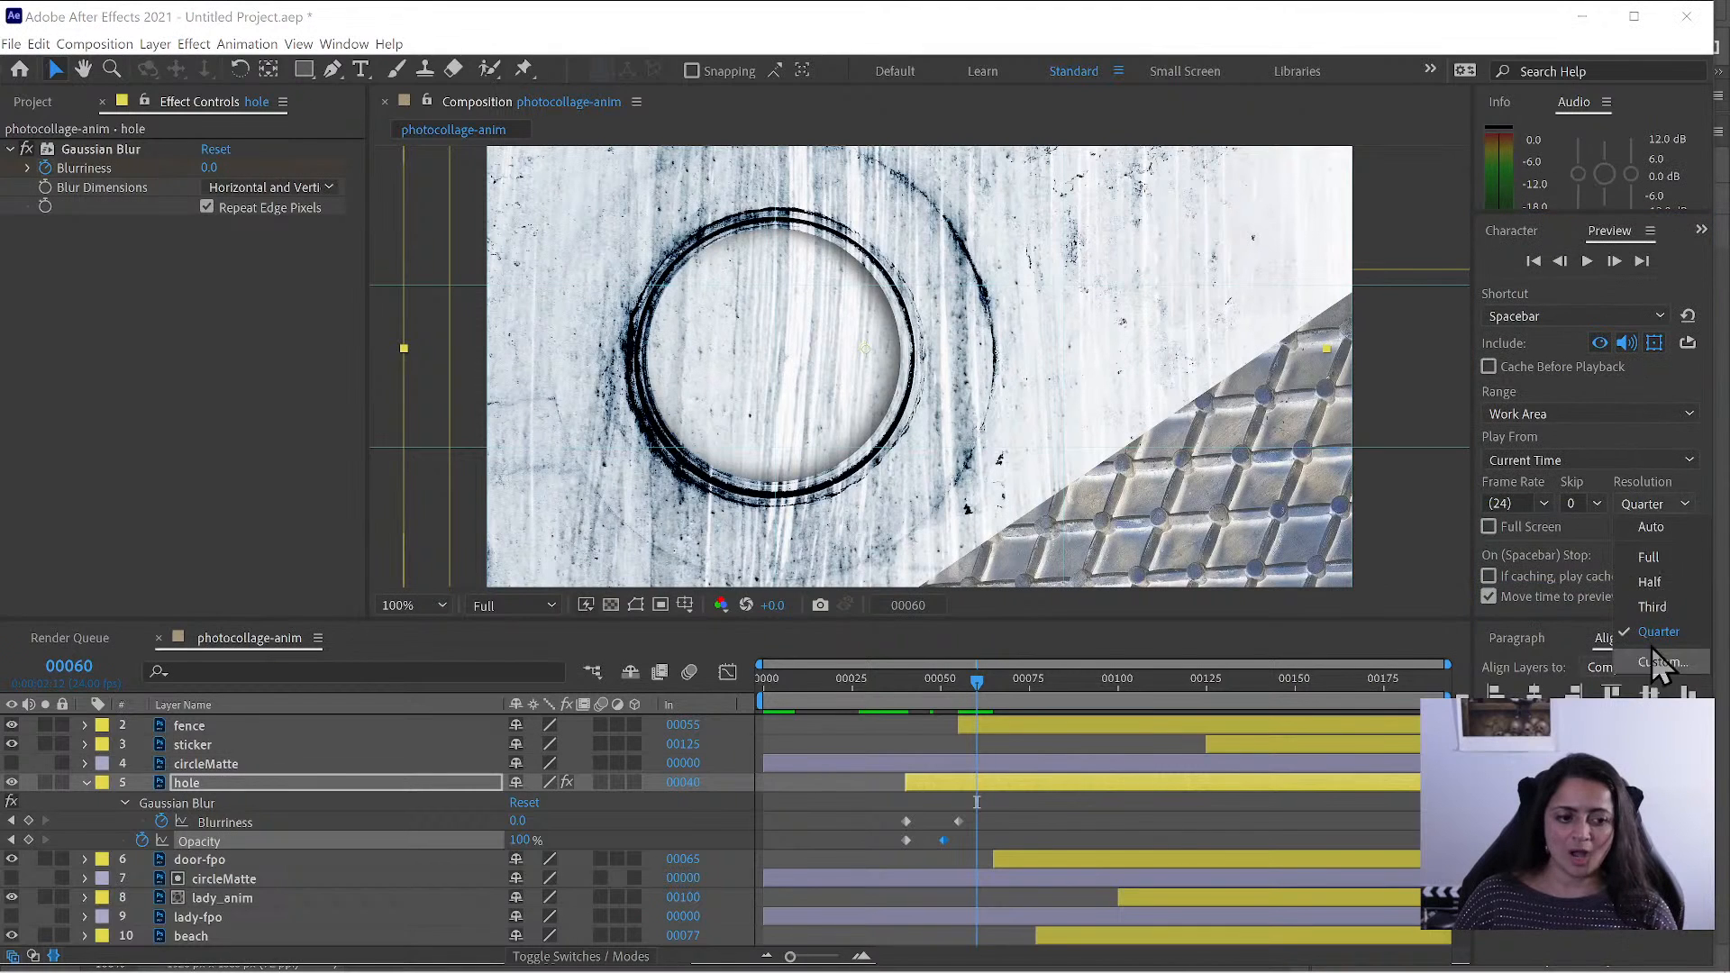
click(1651, 559)
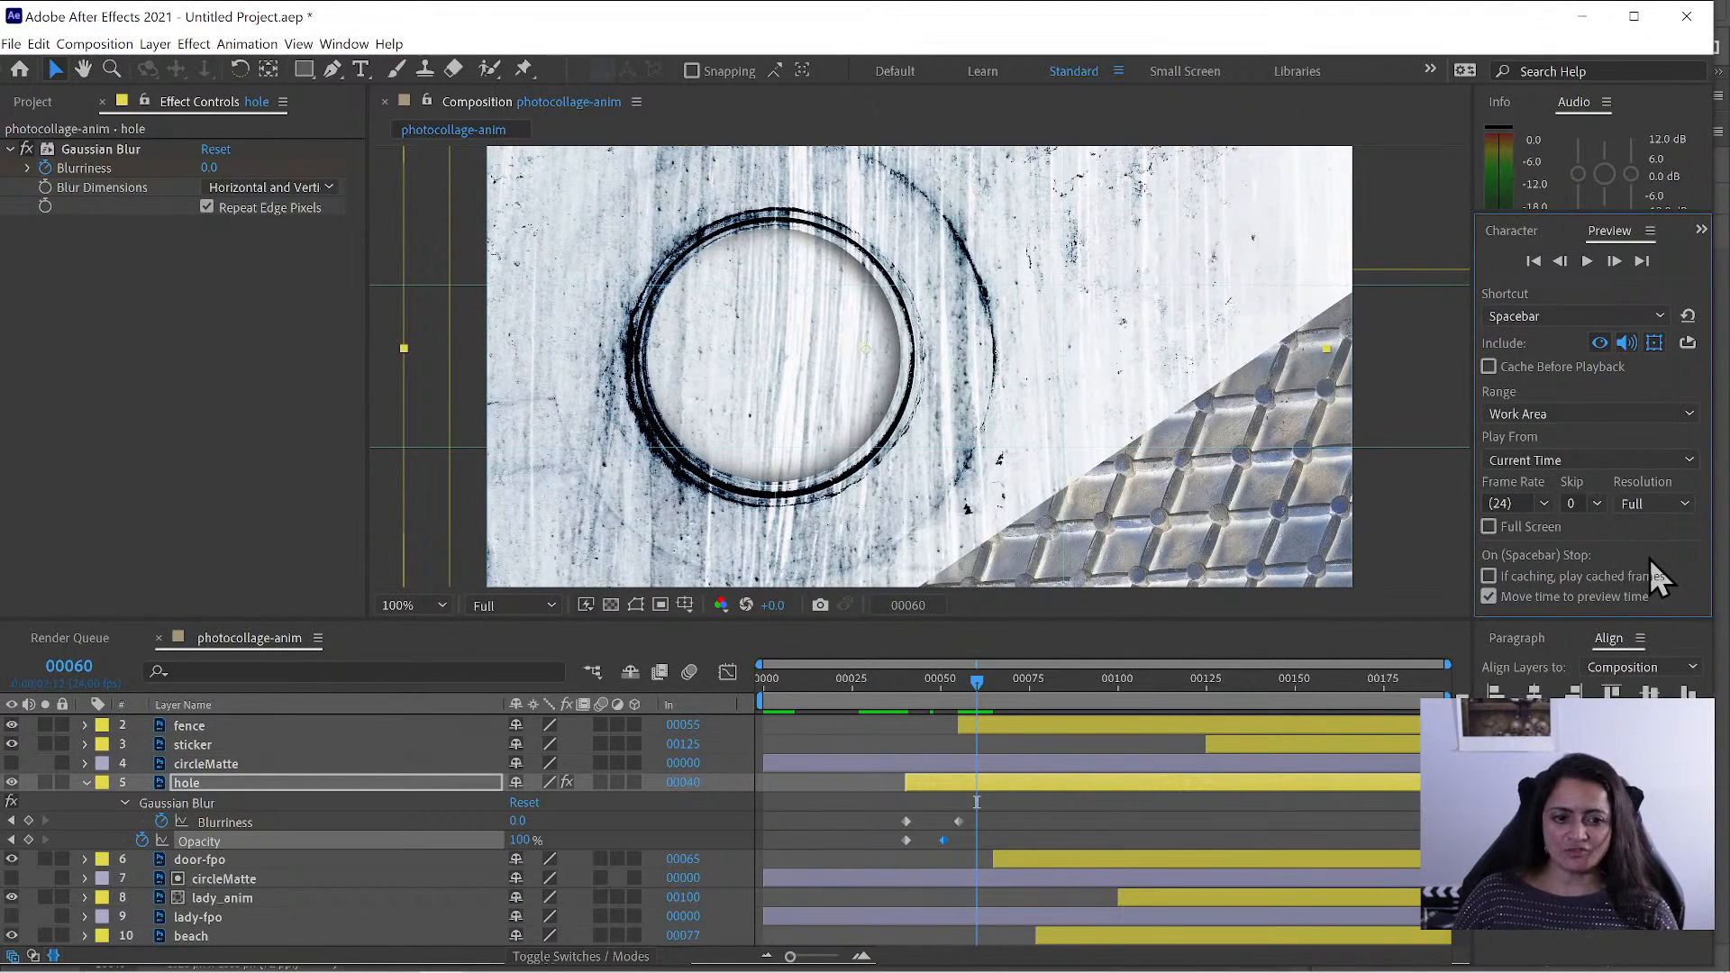
- Replay the animation from frame 0 at the new preview resolution and check the frames where the fence enters, ending on frame 55
drag(893, 679, 673, 684)
key(space)
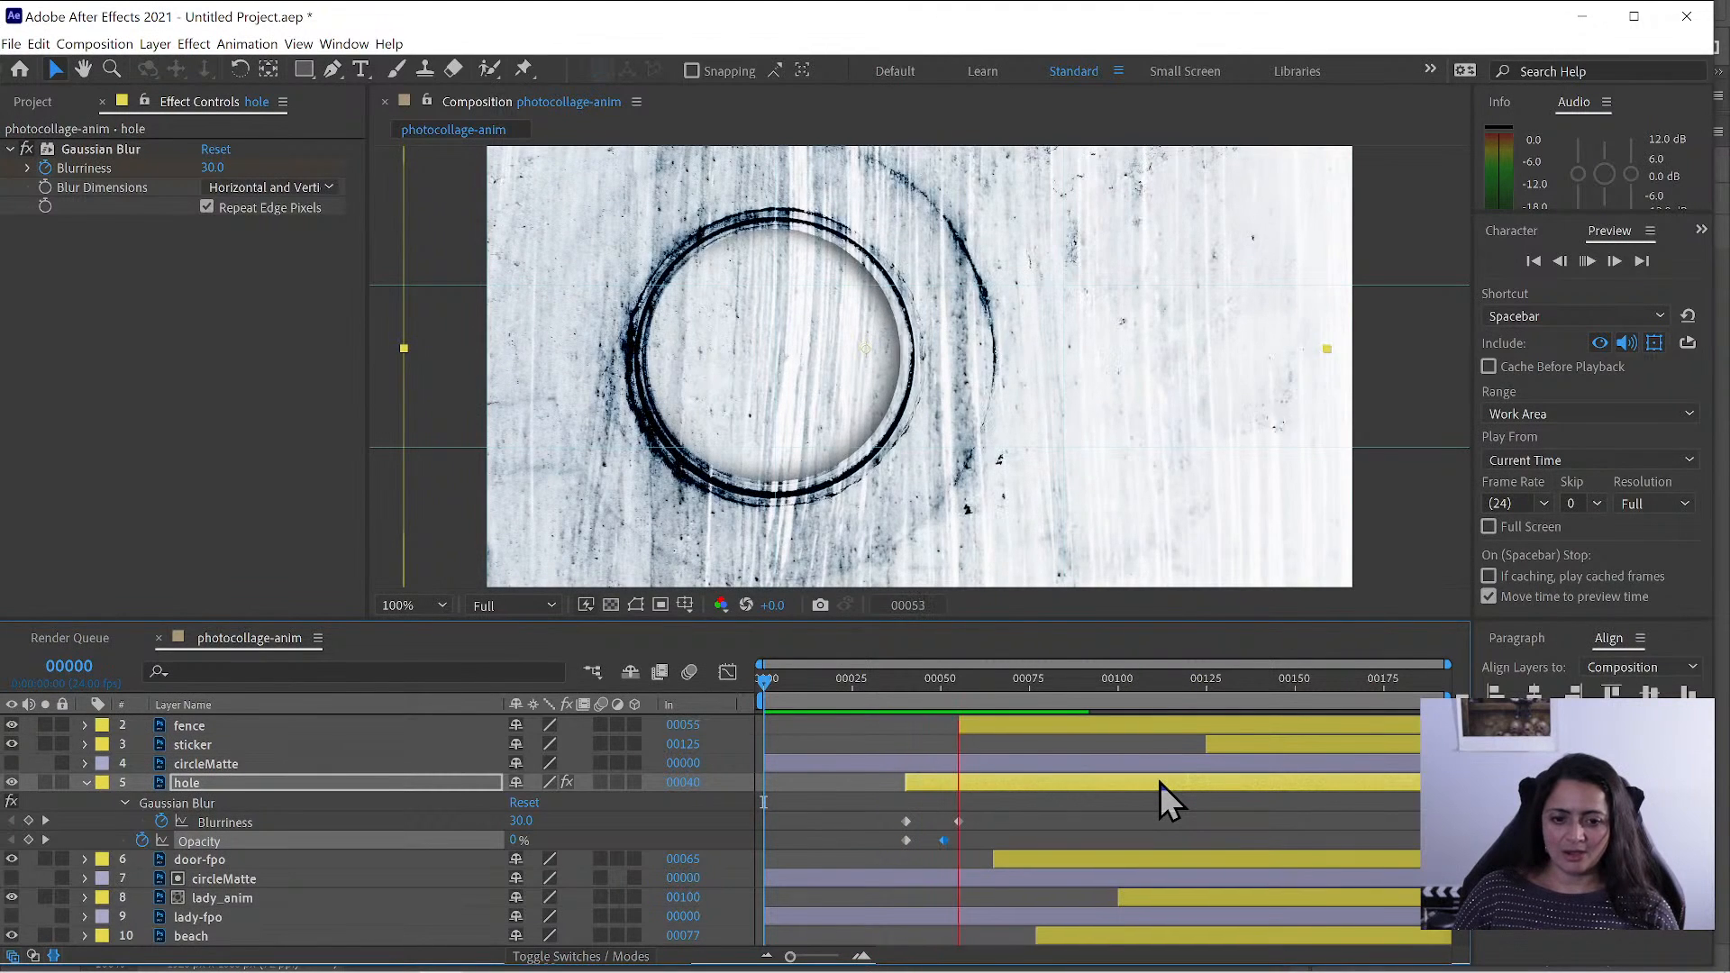
key(space)
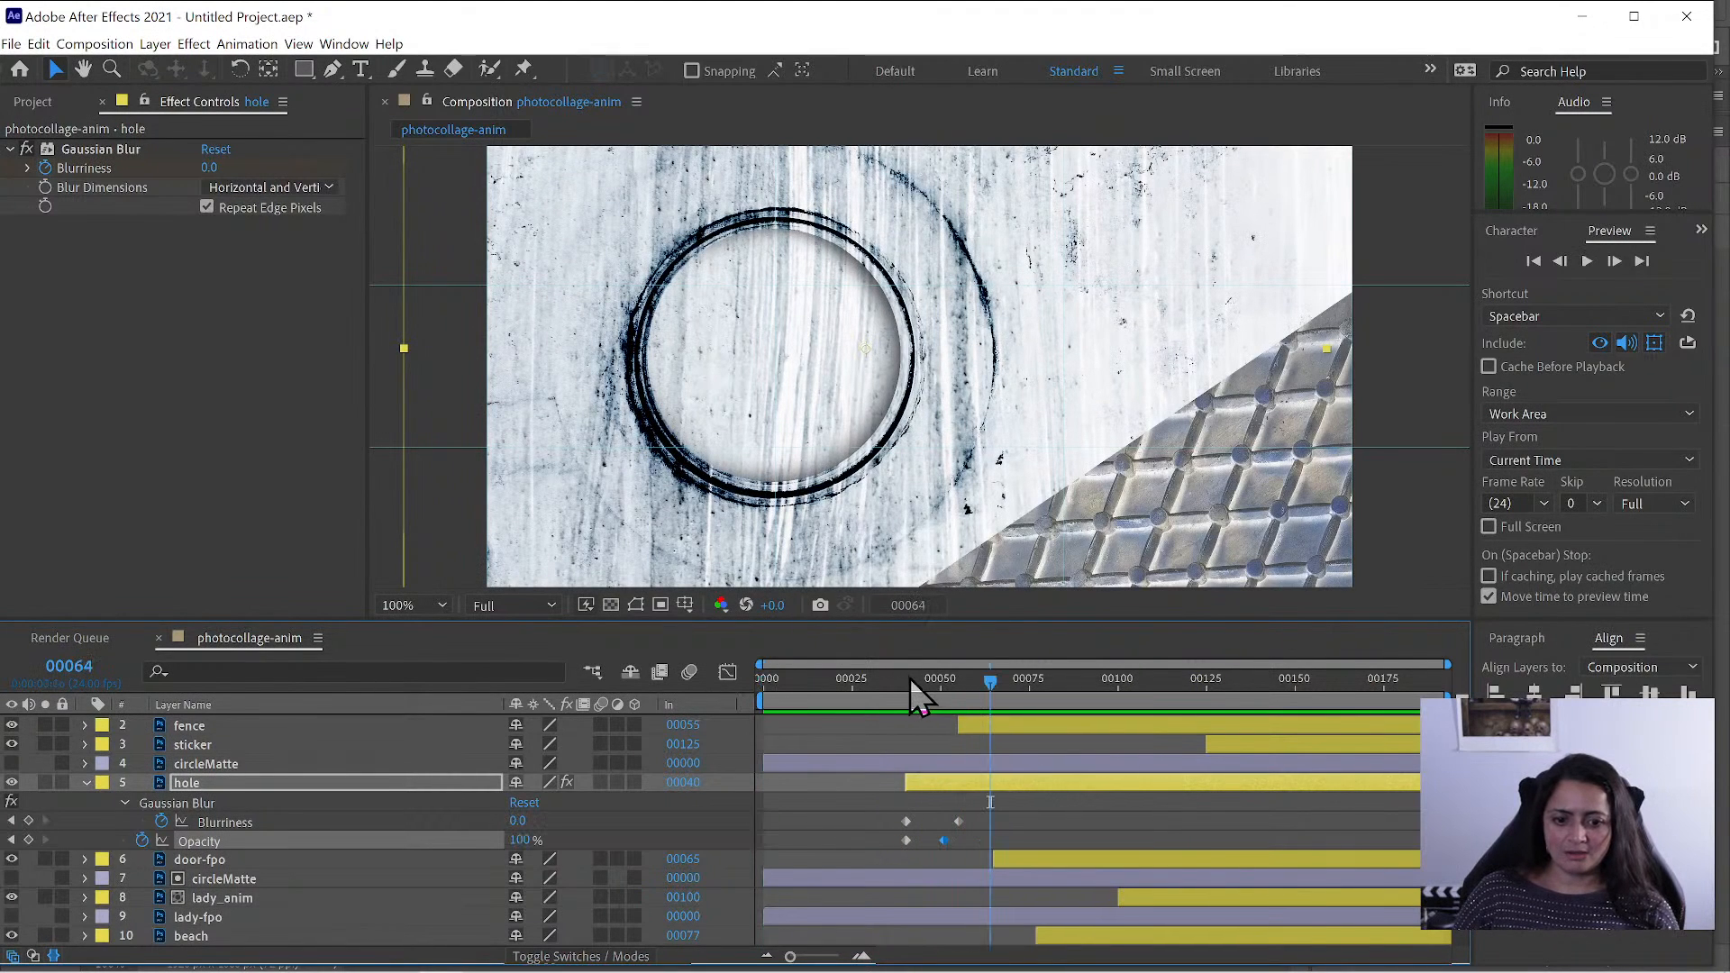
drag(918, 681, 980, 694)
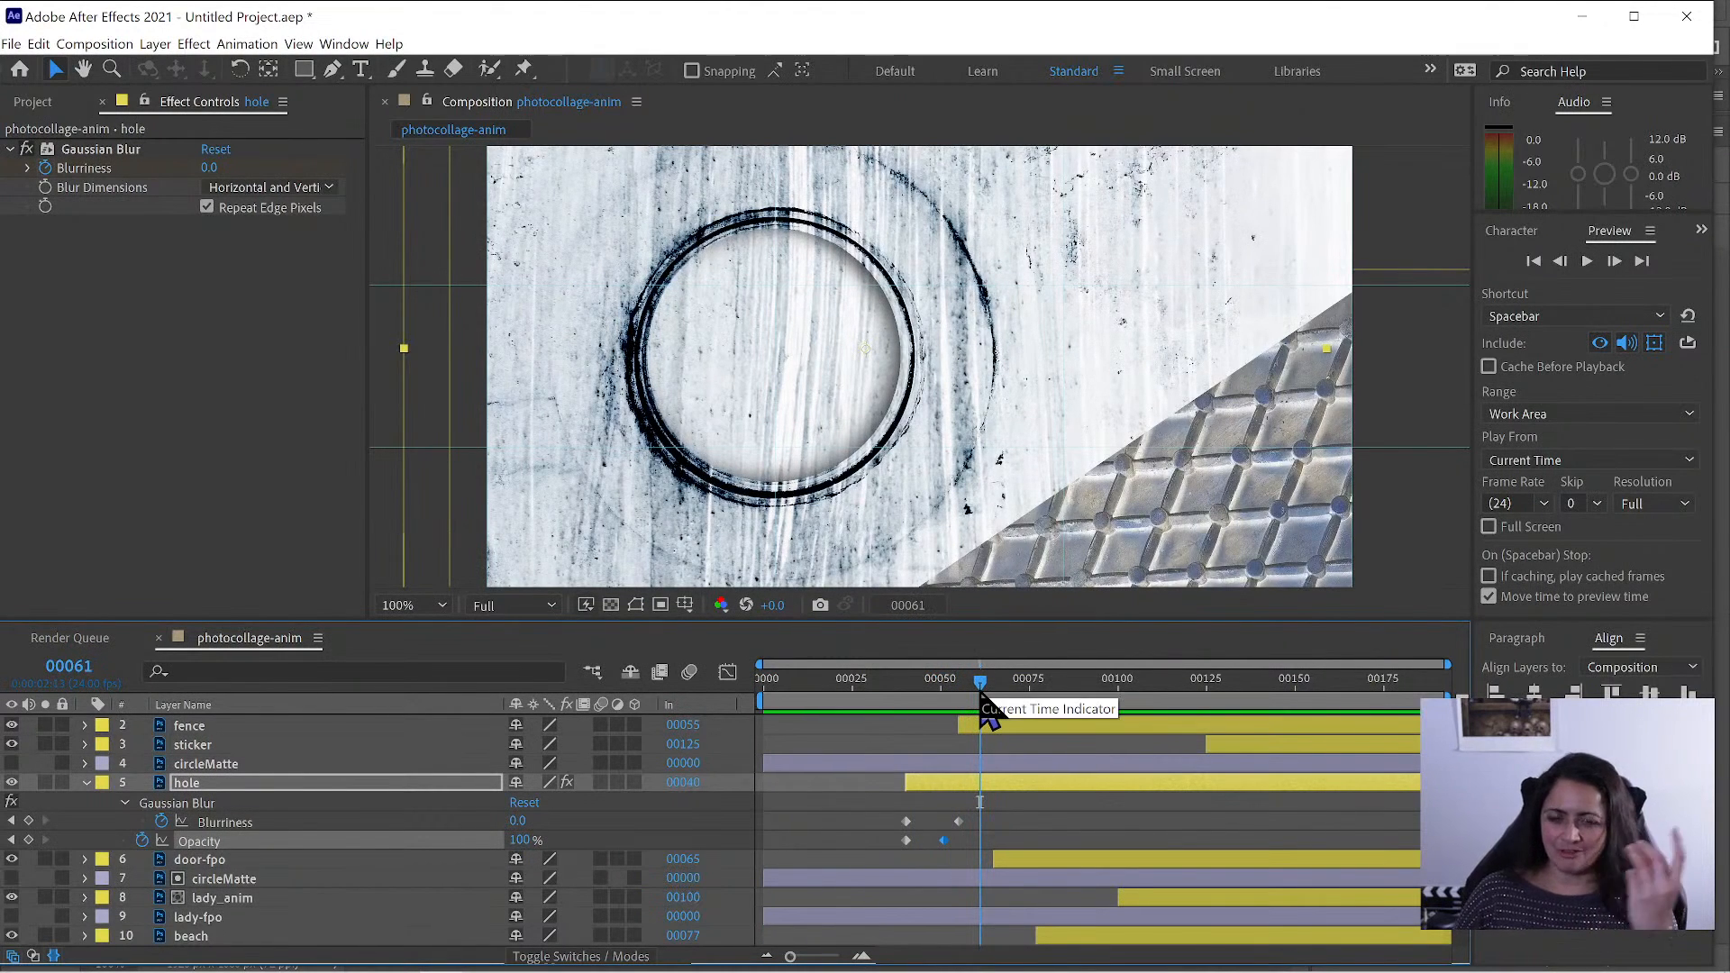
click(968, 691)
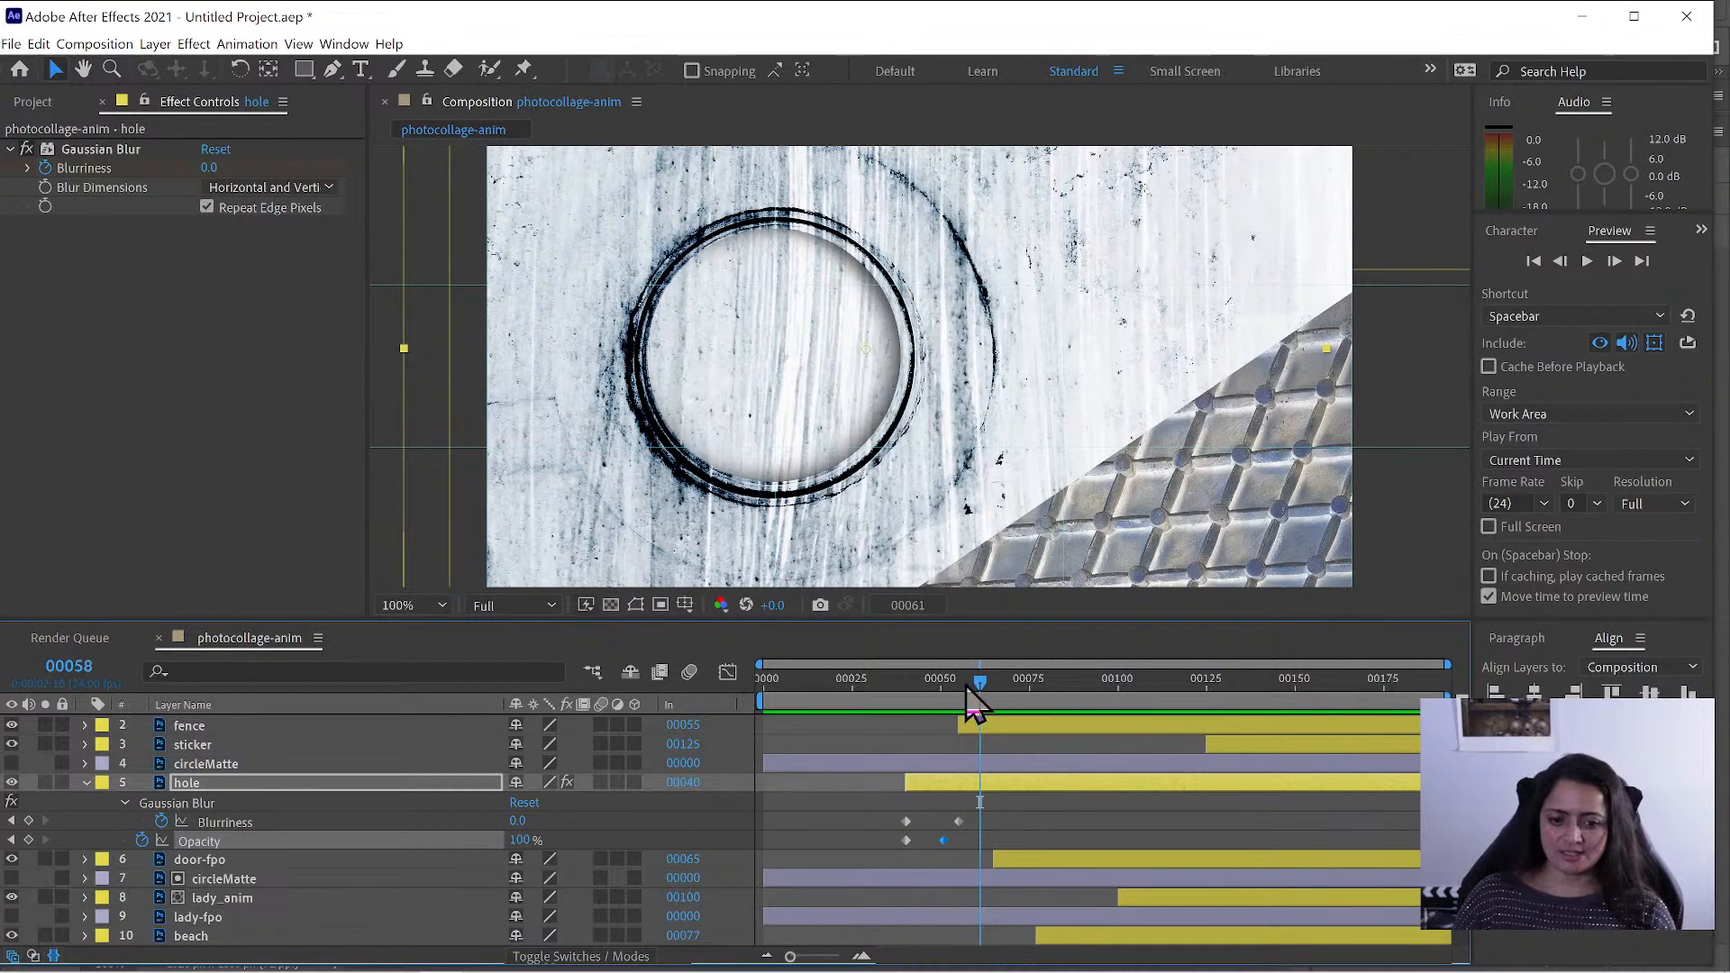
click(960, 692)
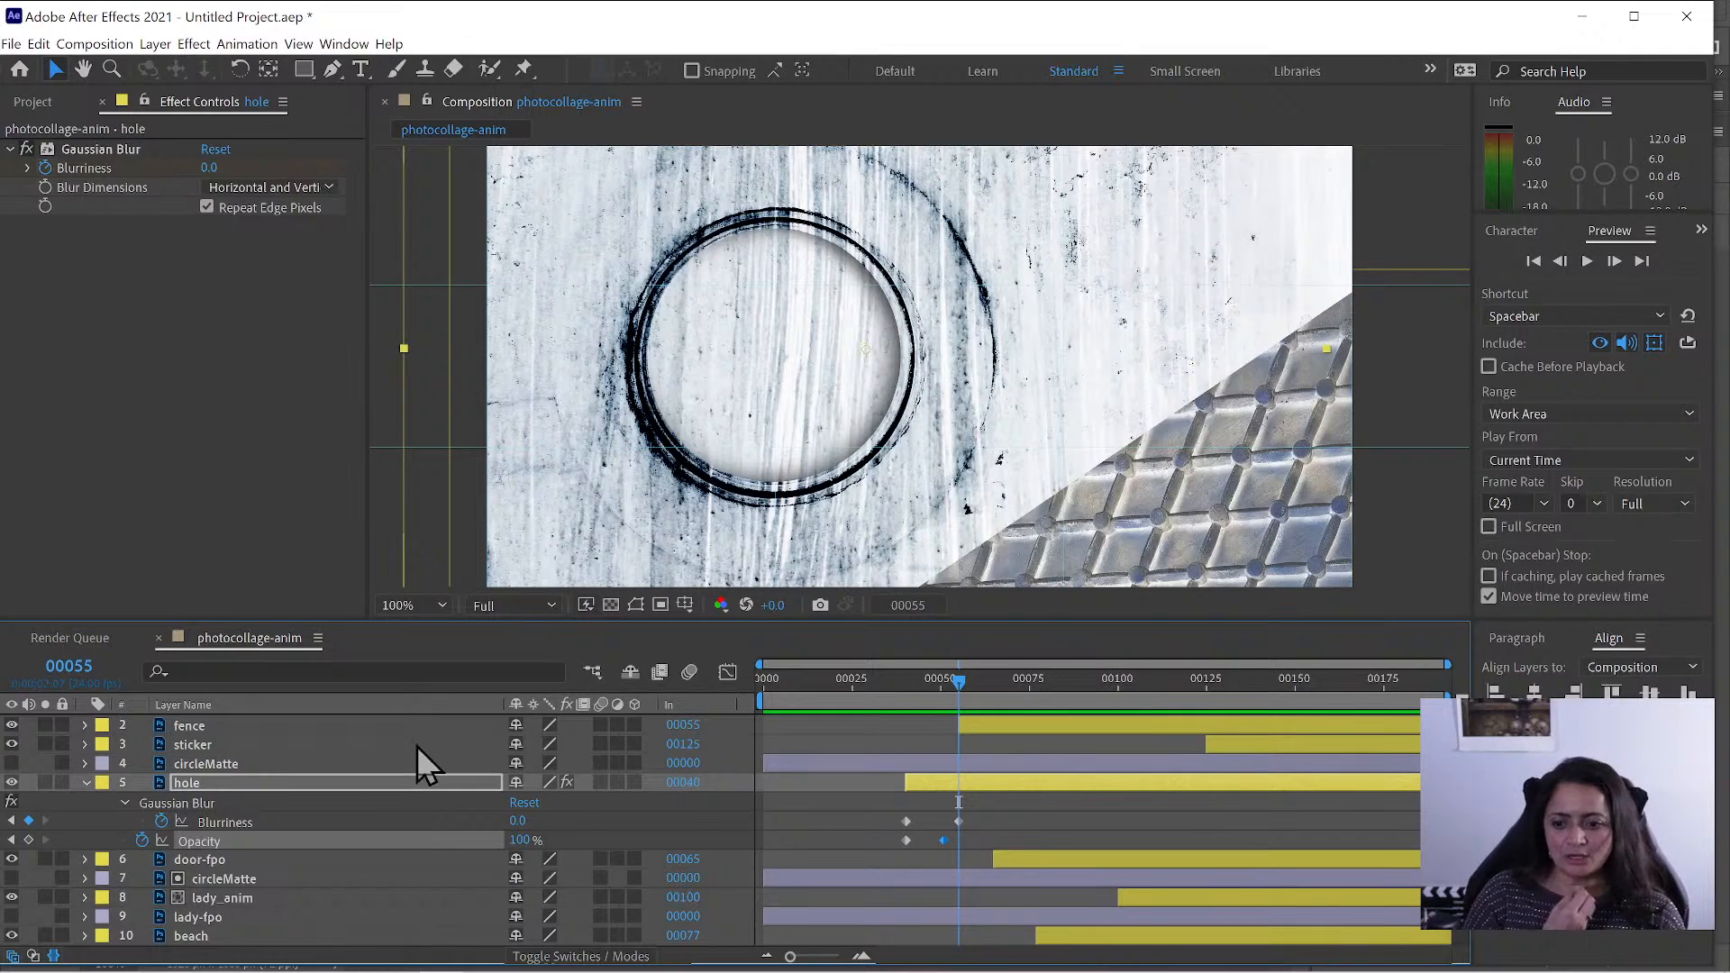
- Select the fence layer, reveal its Position, Scale and Opacity properties, and show the composition at 50% magnification
click(197, 730)
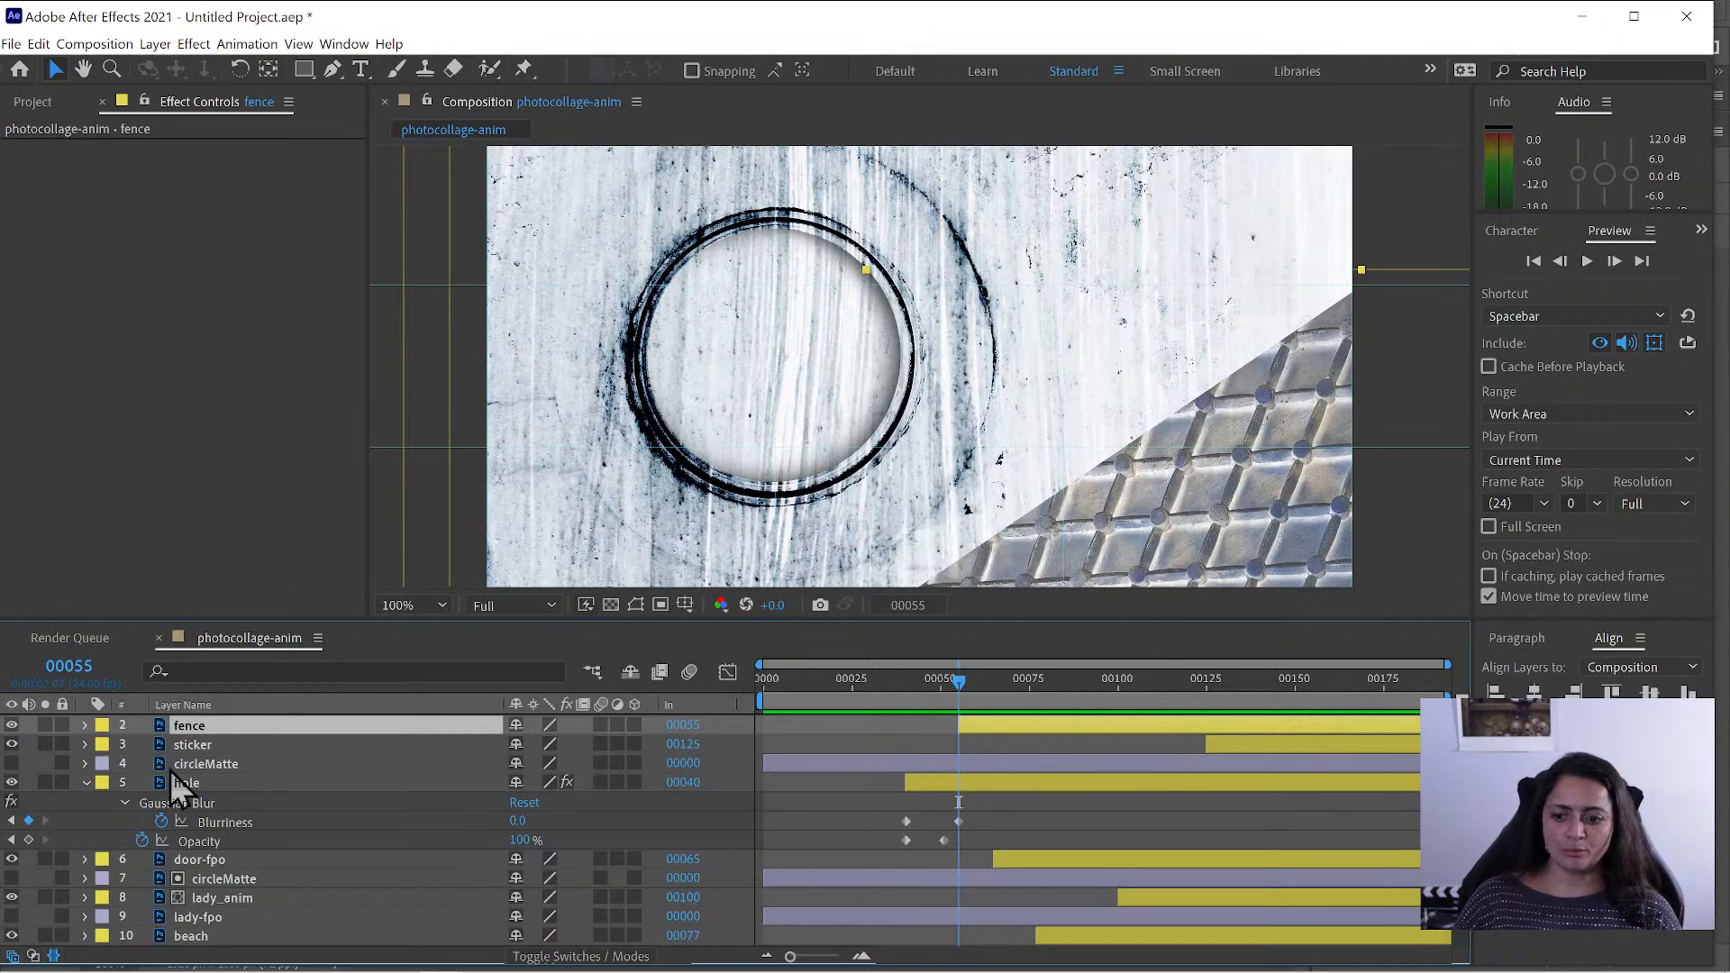
key(comma)
key(comma)
key(comma)
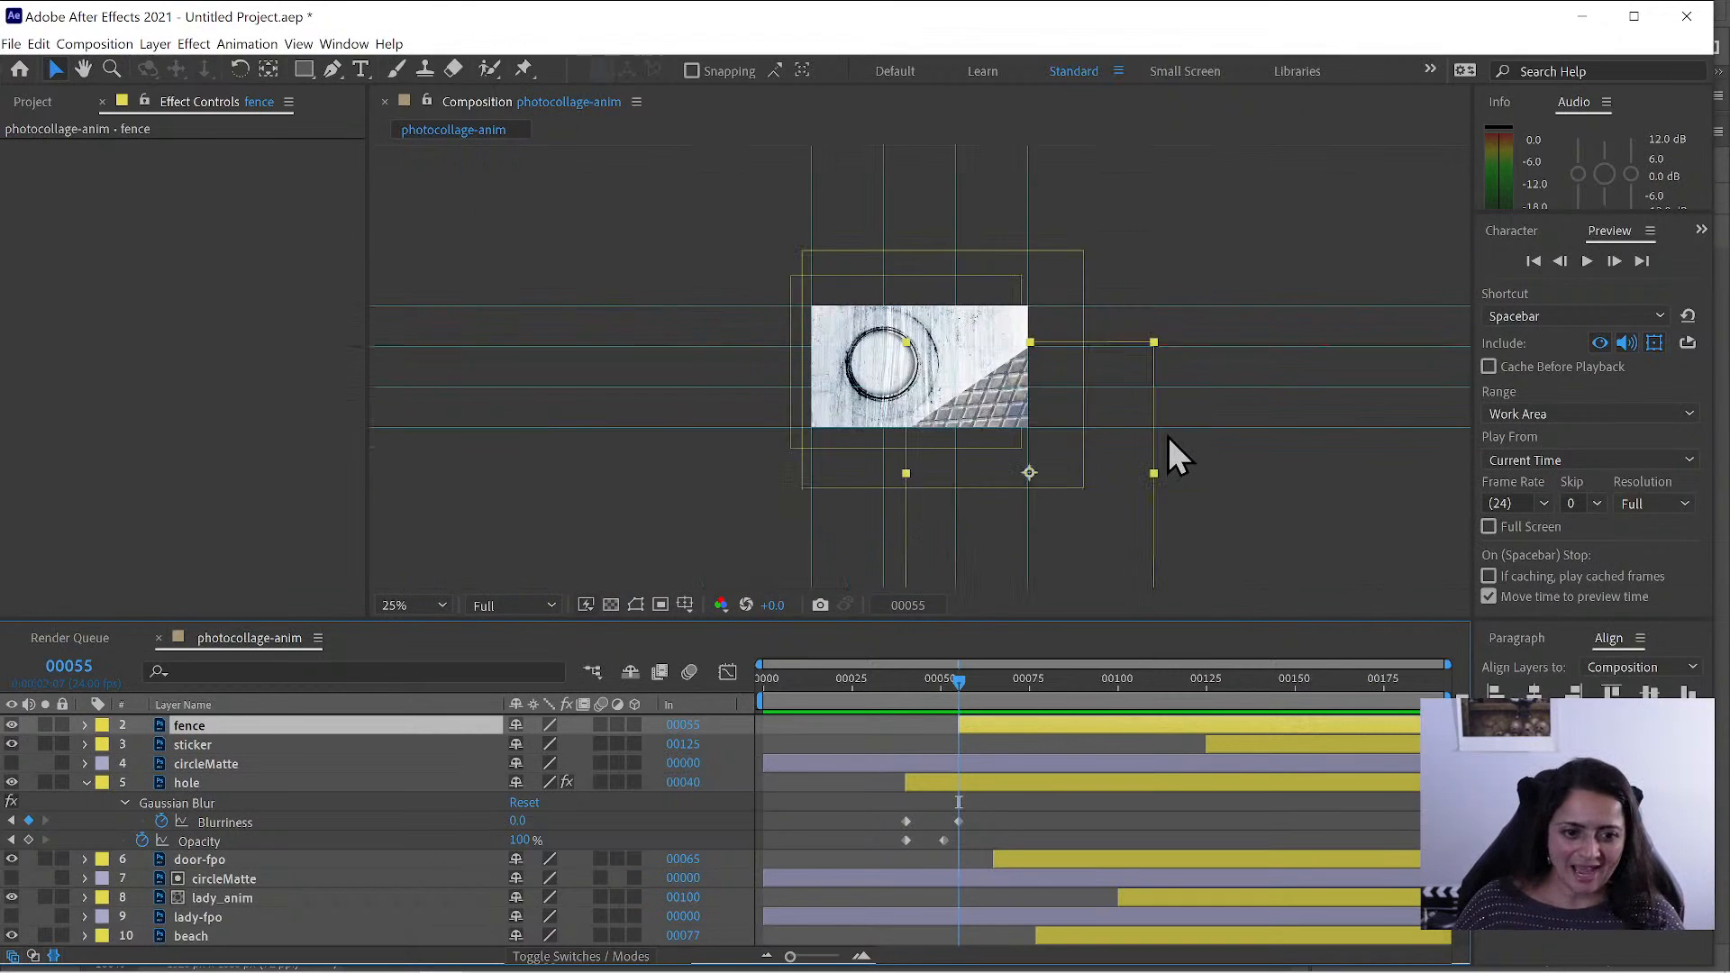
key(period)
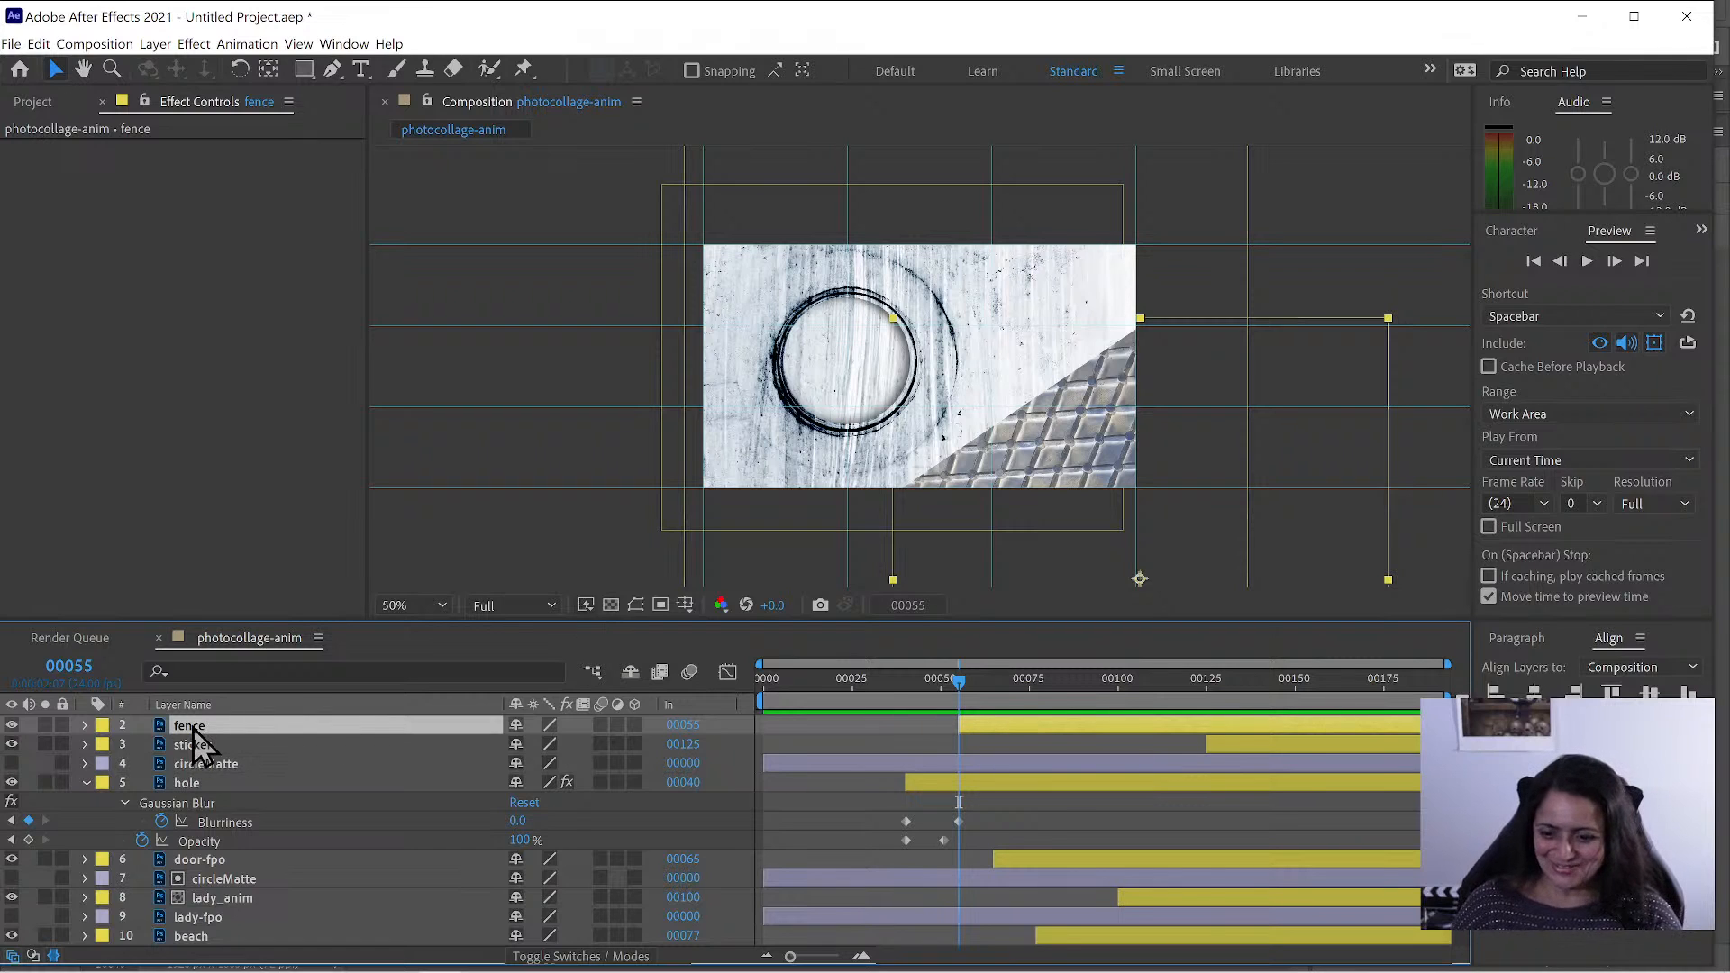
key(s)
key(shift+t)
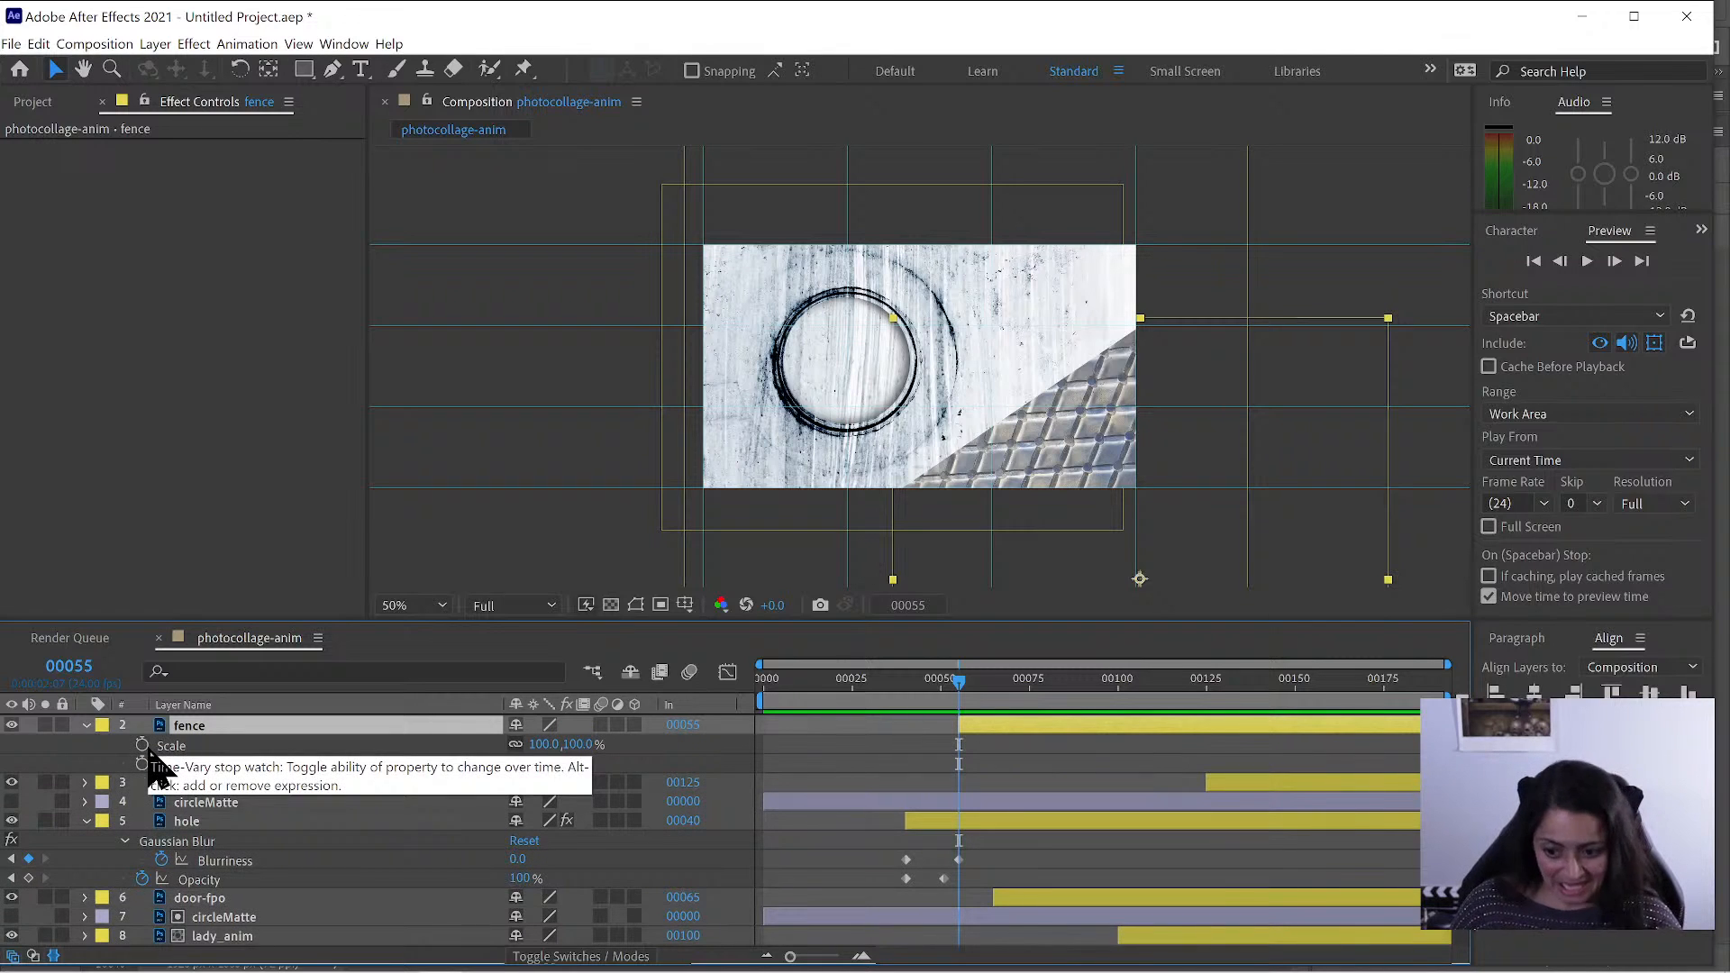
key(shift+p)
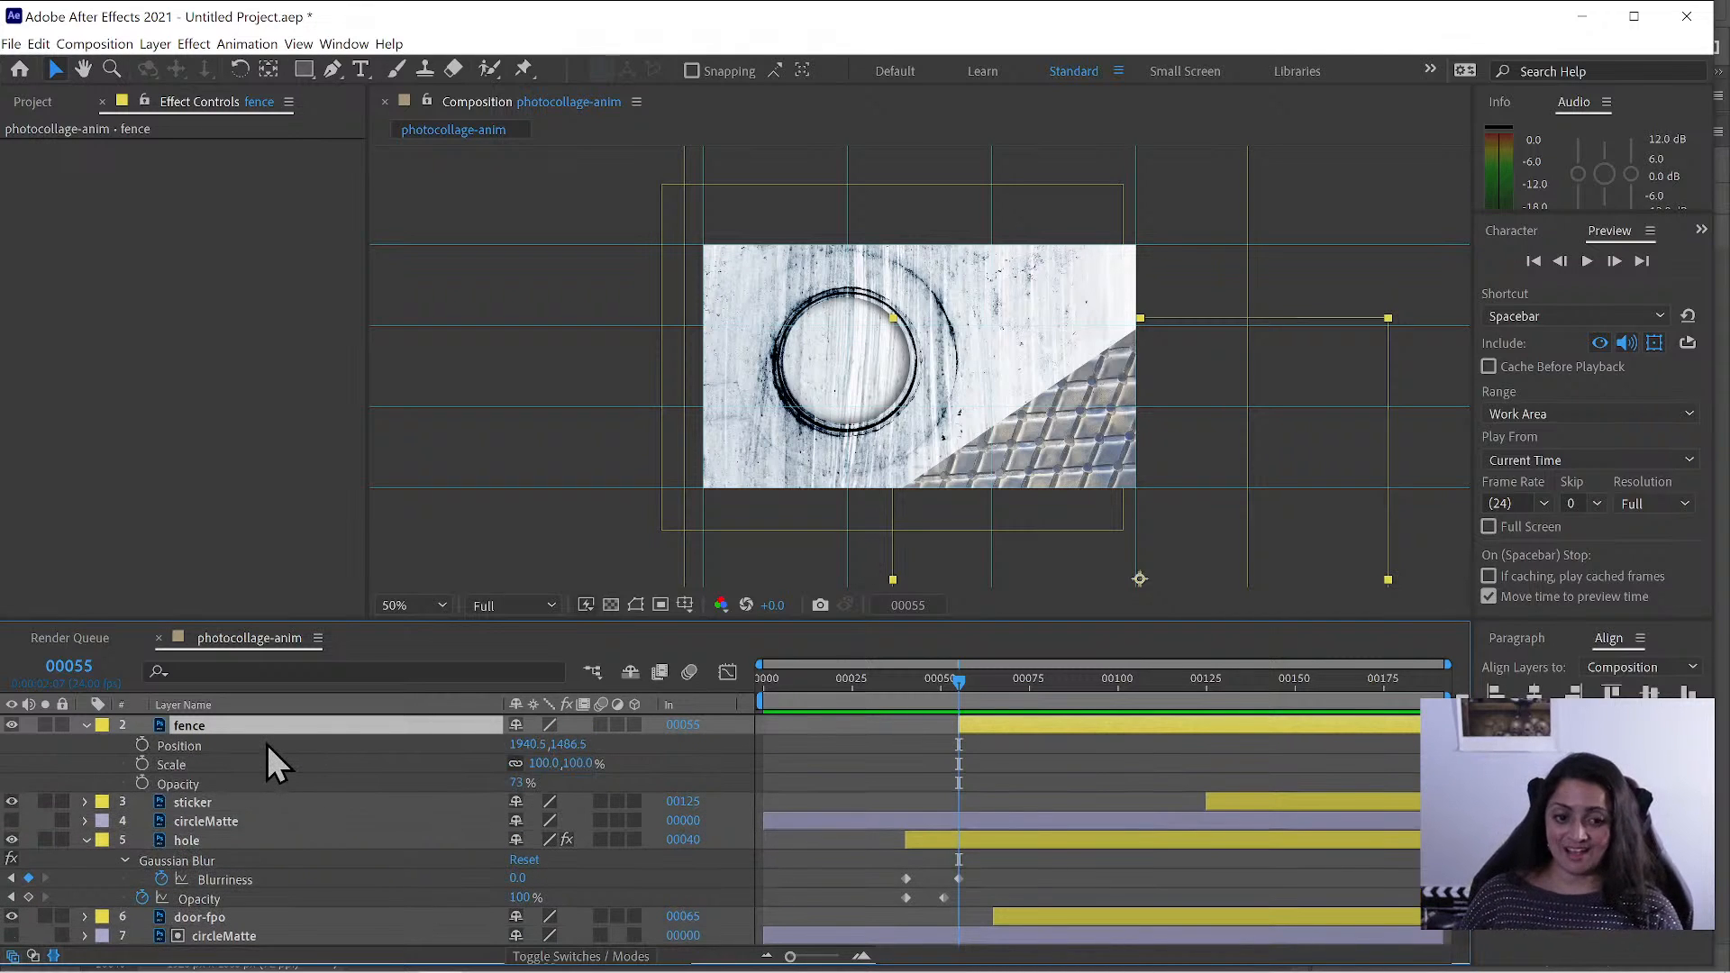
- Add keyframes for the fence layer's Position, Scale and Opacity at frame 65 using their existing values
click(1015, 689)
drag(1016, 692, 997, 696)
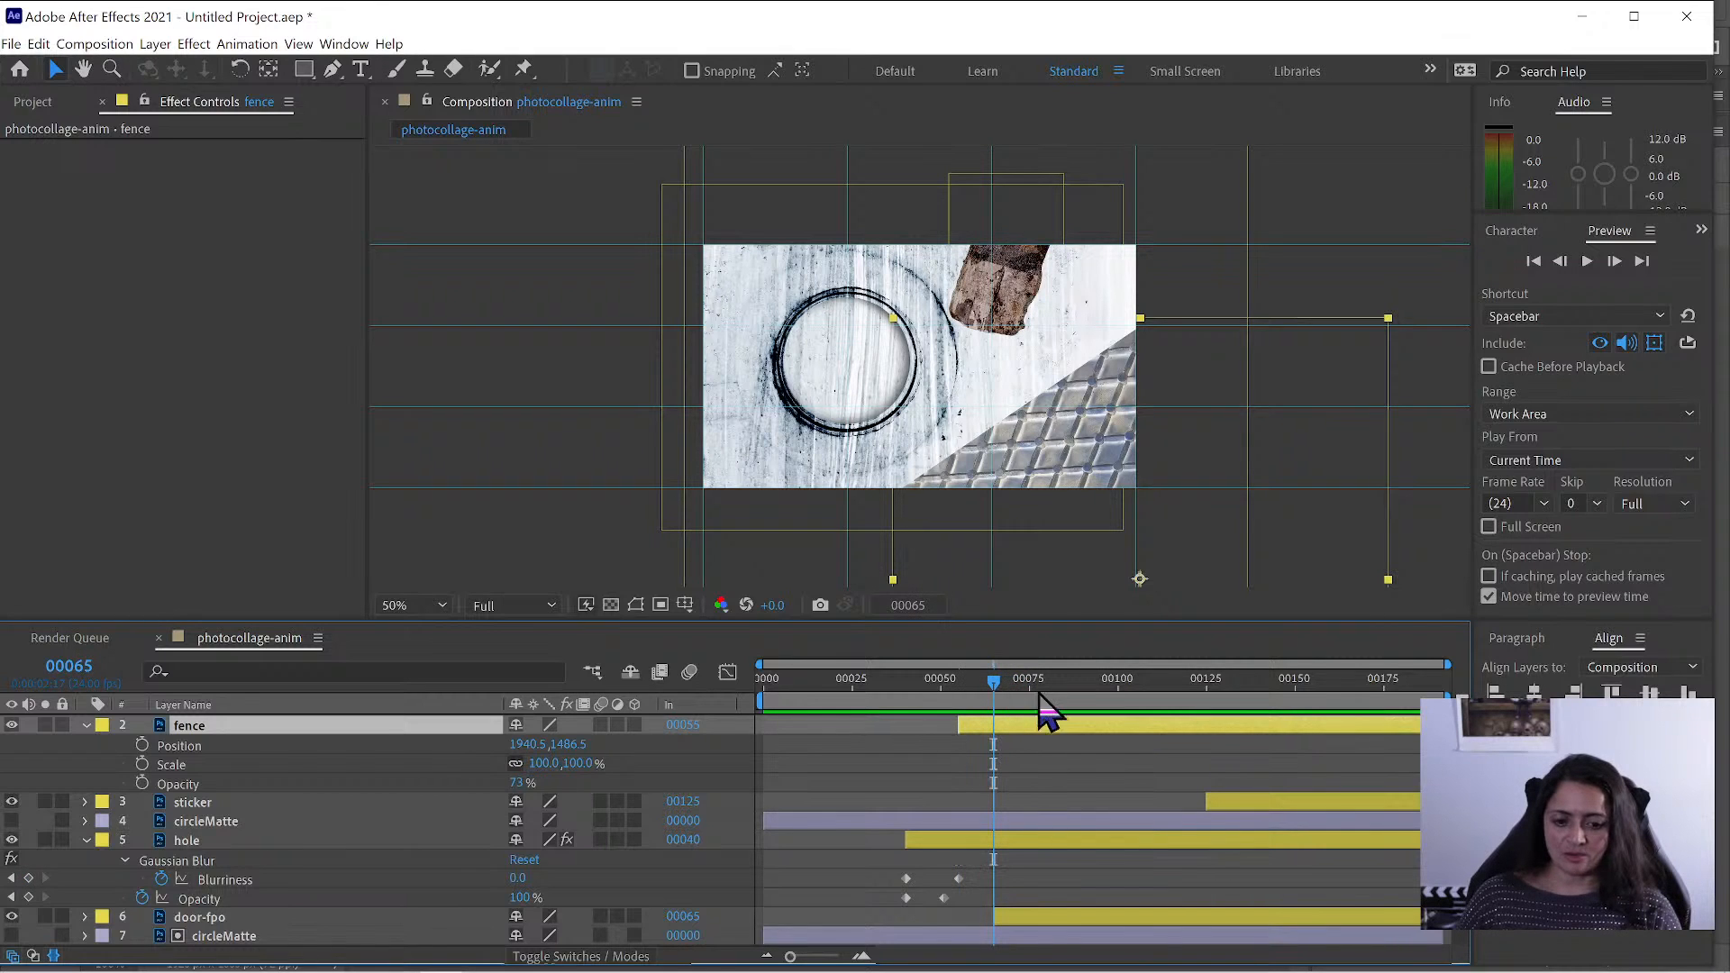
click(141, 746)
click(141, 764)
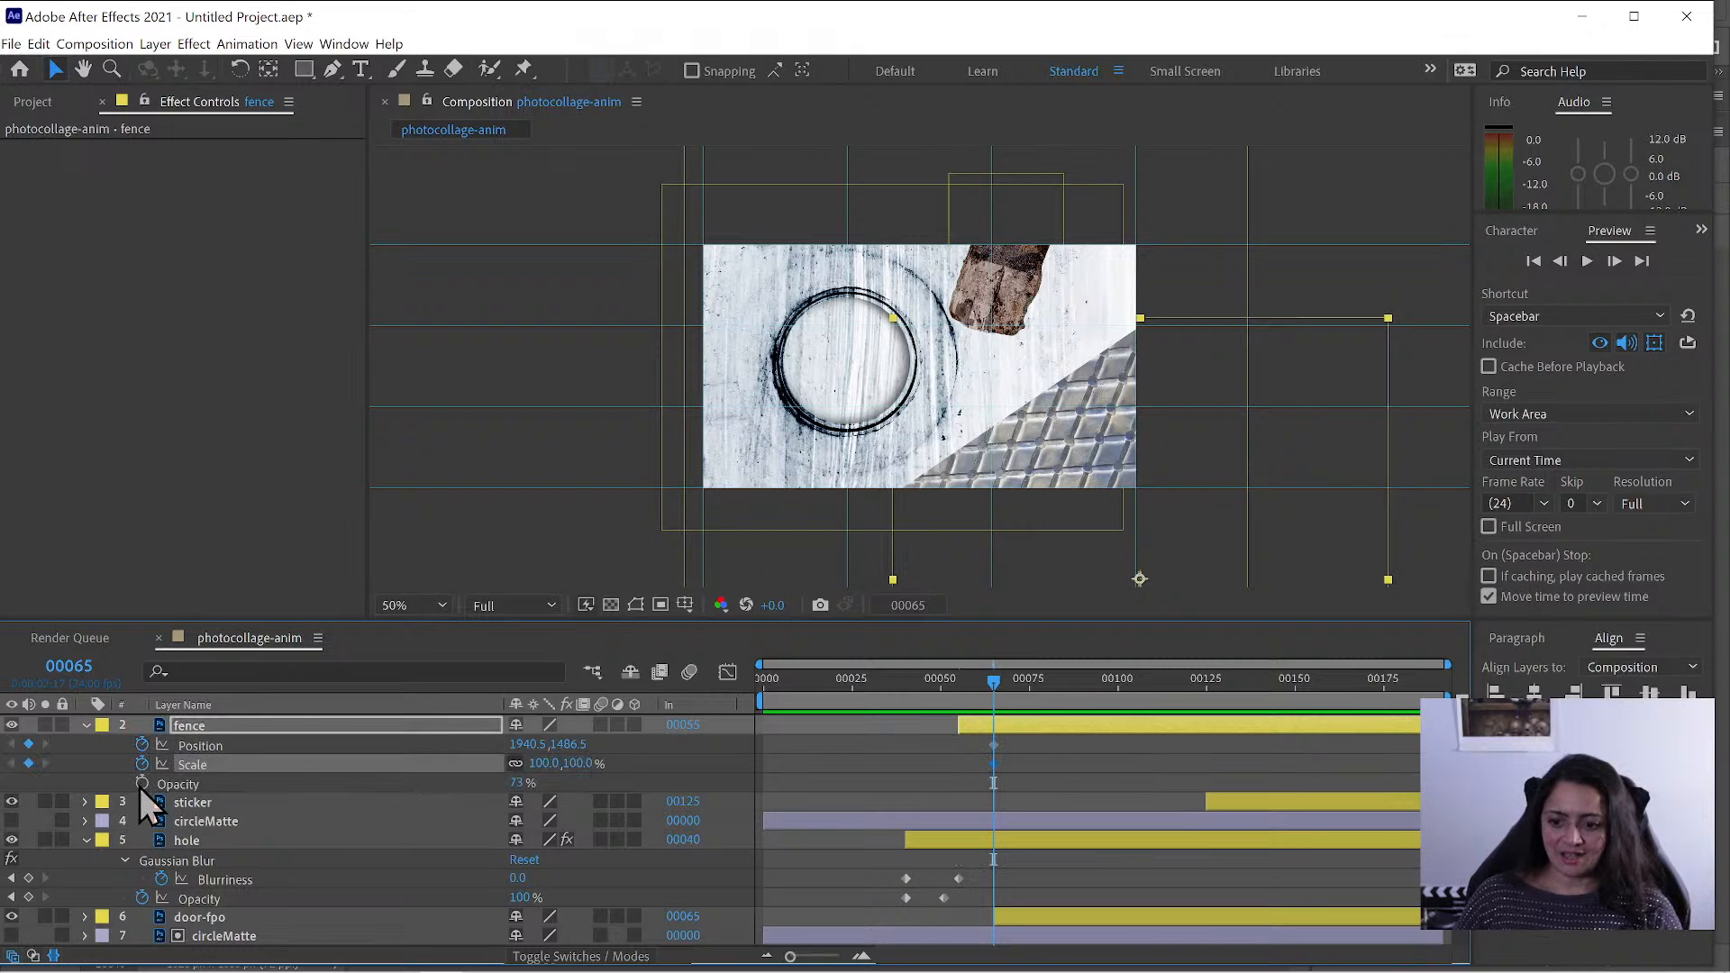
click(139, 784)
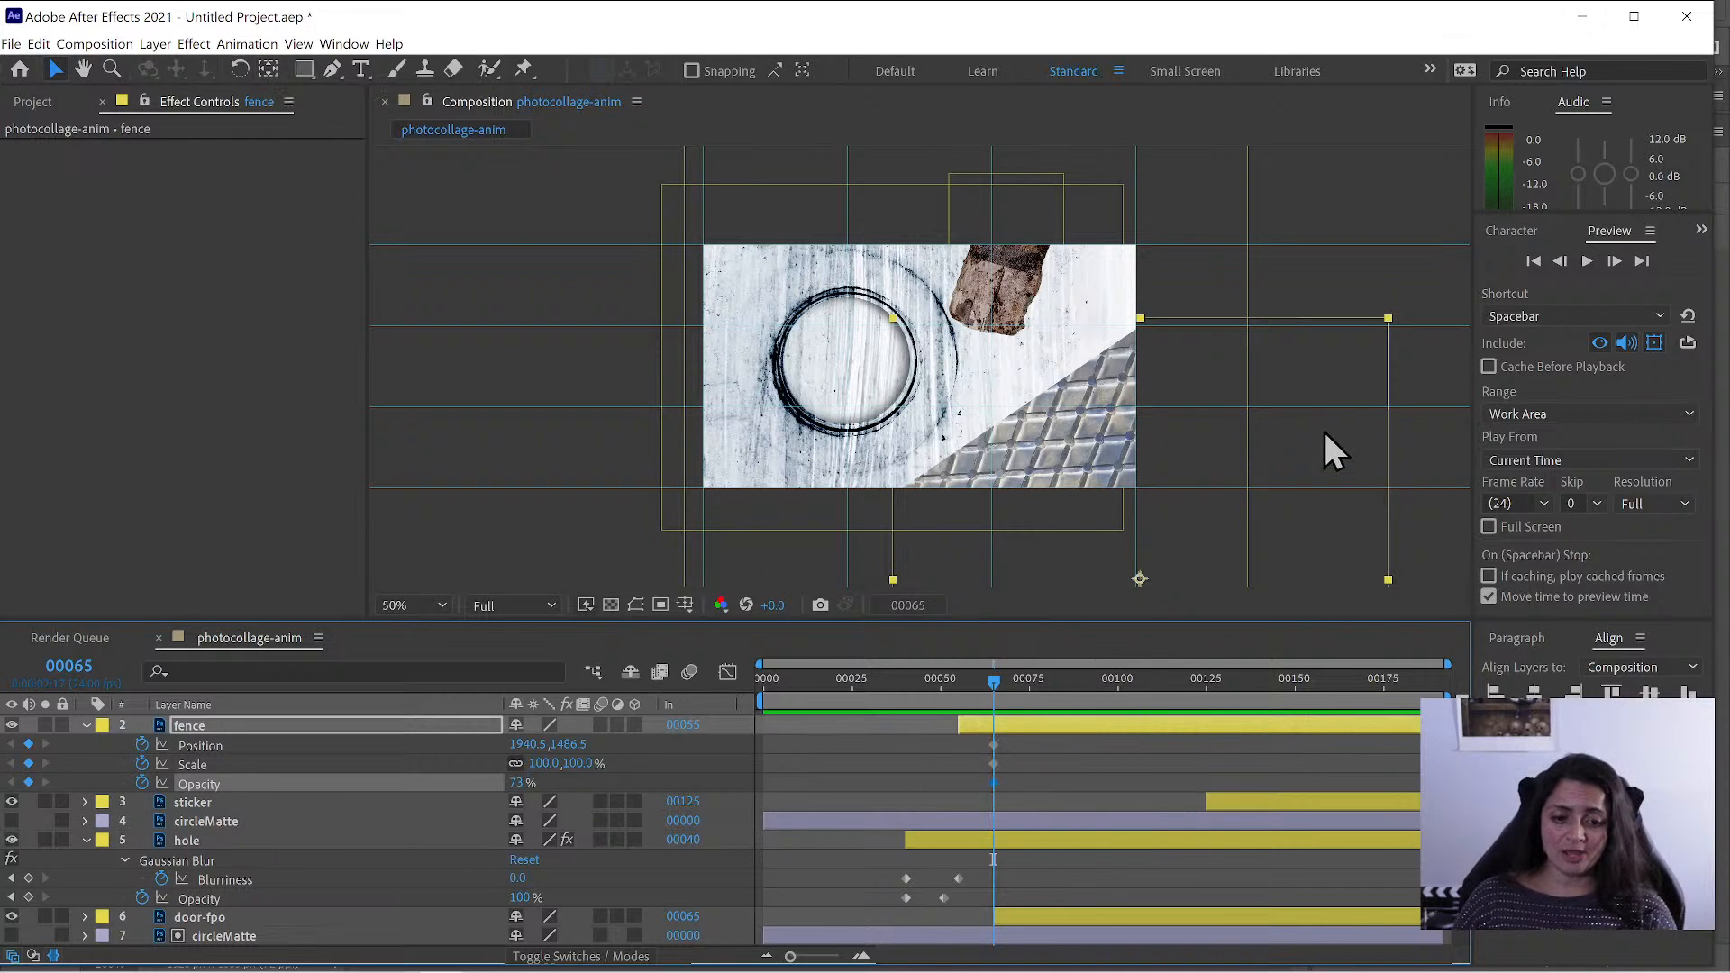
- Move the fence layer's anchor point onto the fence's diagonal edge inside the frame, at about 1424.5, 720
click(267, 70)
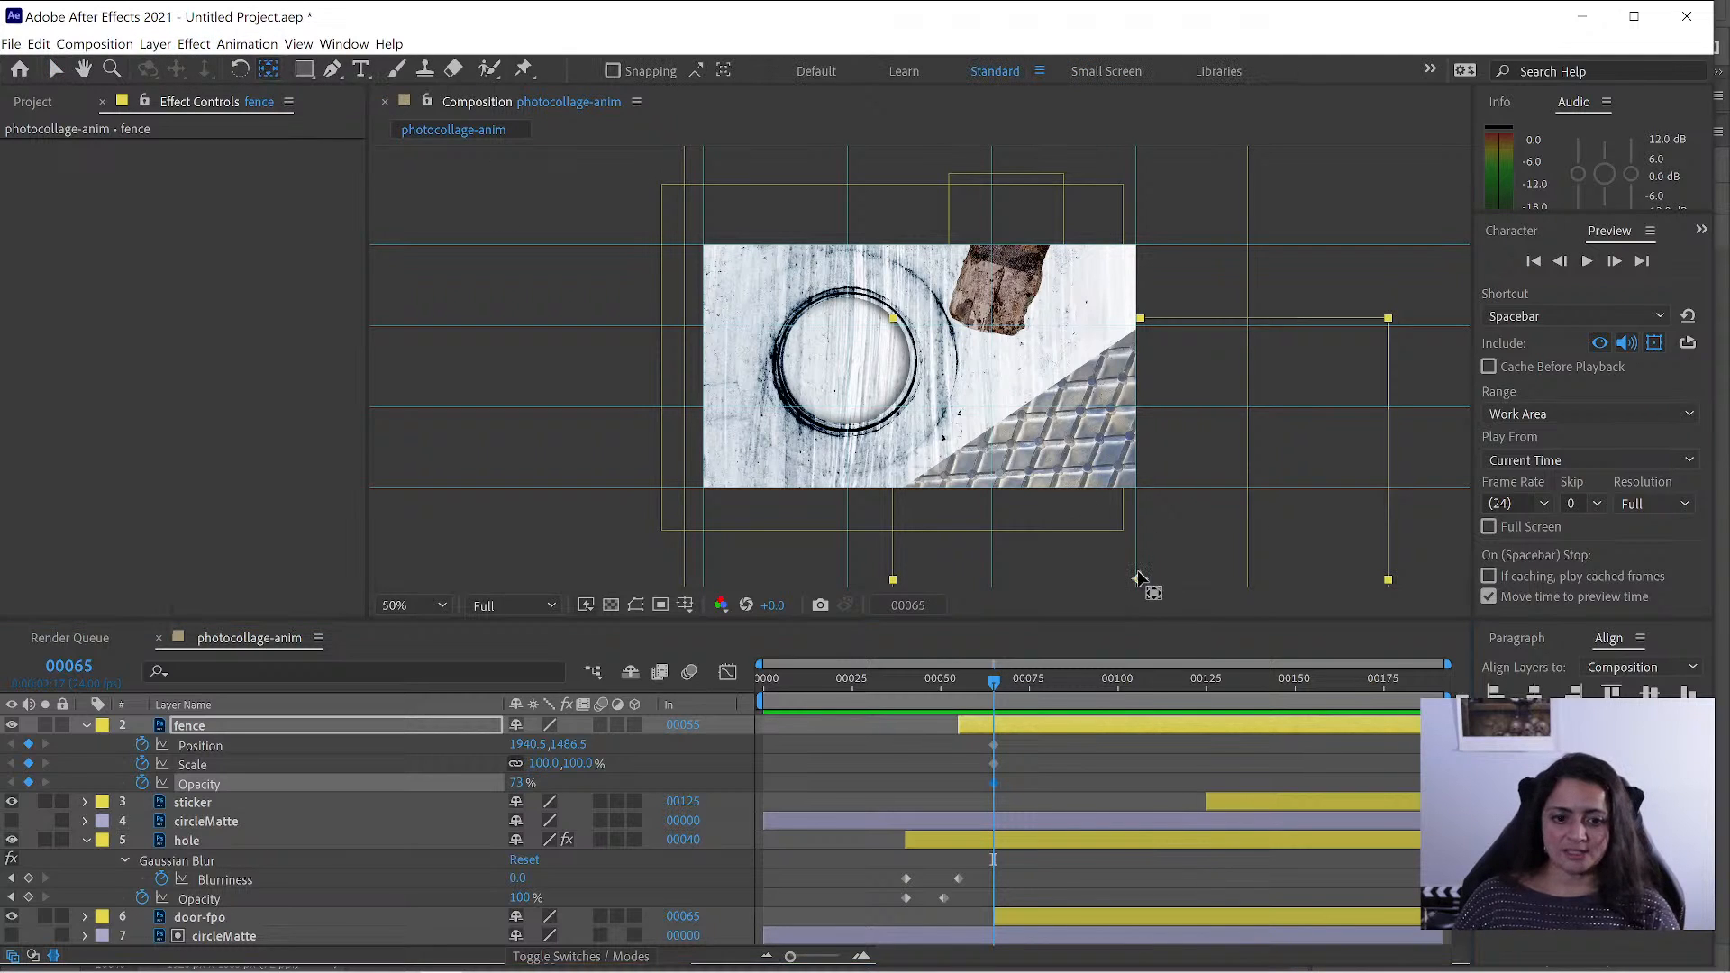
drag(1140, 578, 1031, 435)
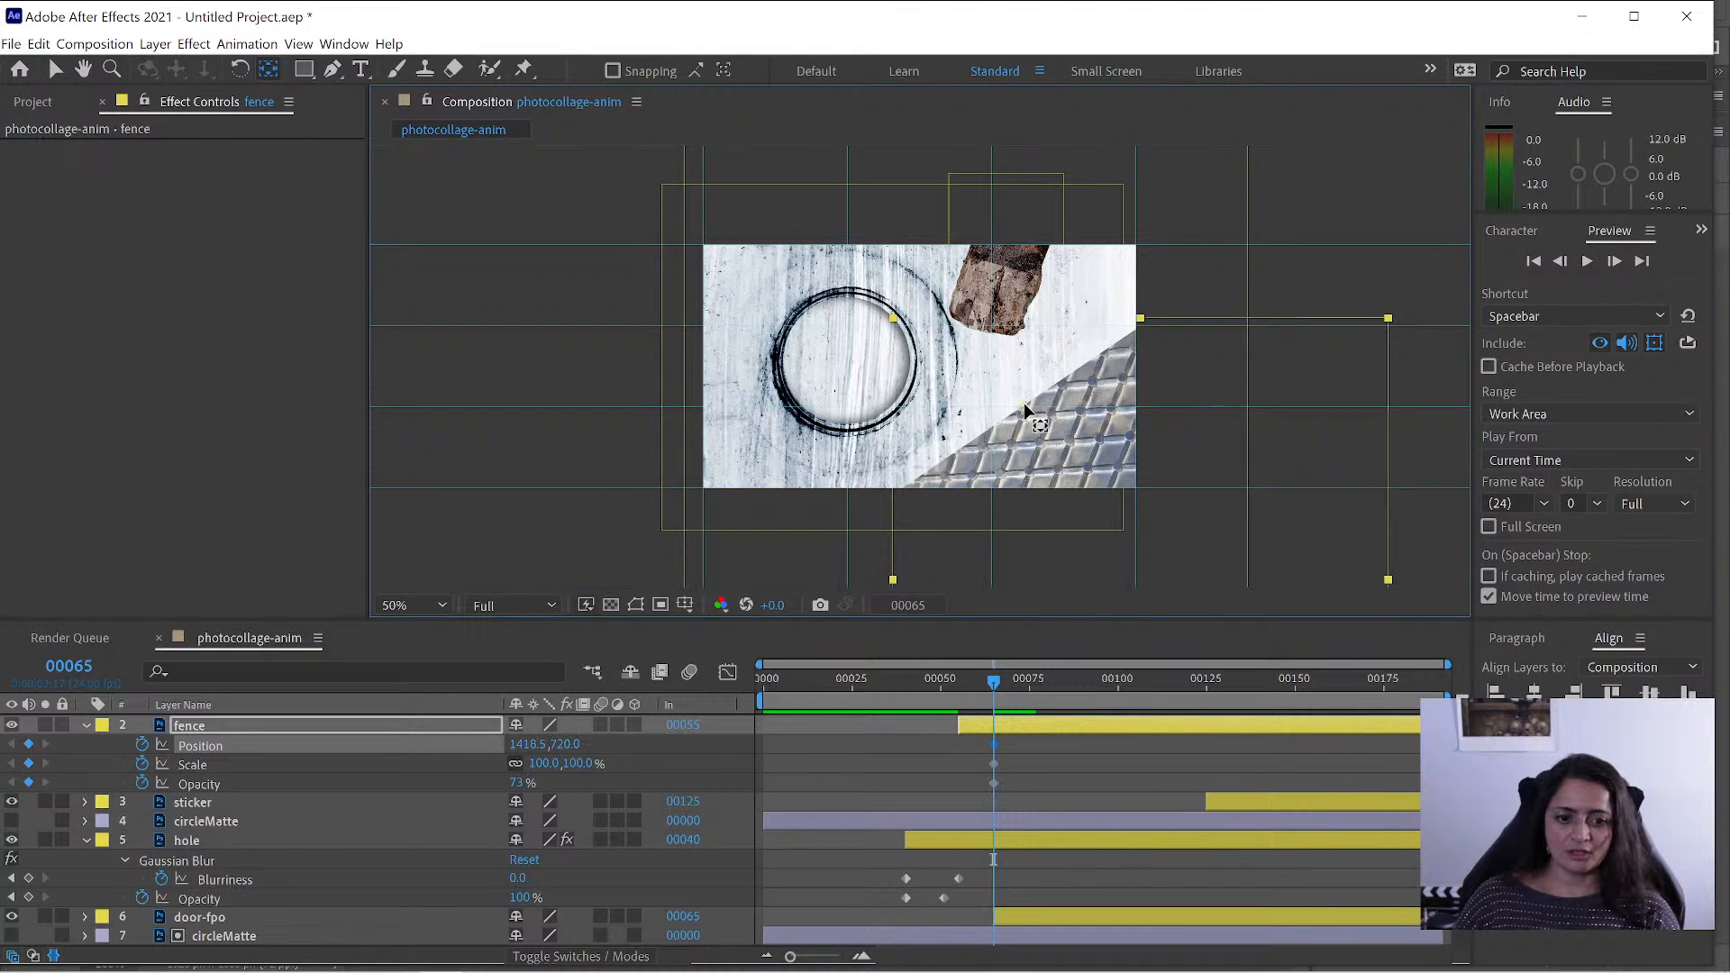
- At frame 55, keyframe the fence layer's Scale at 127% and its Position at about 1312.5, 598
drag(989, 699, 959, 705)
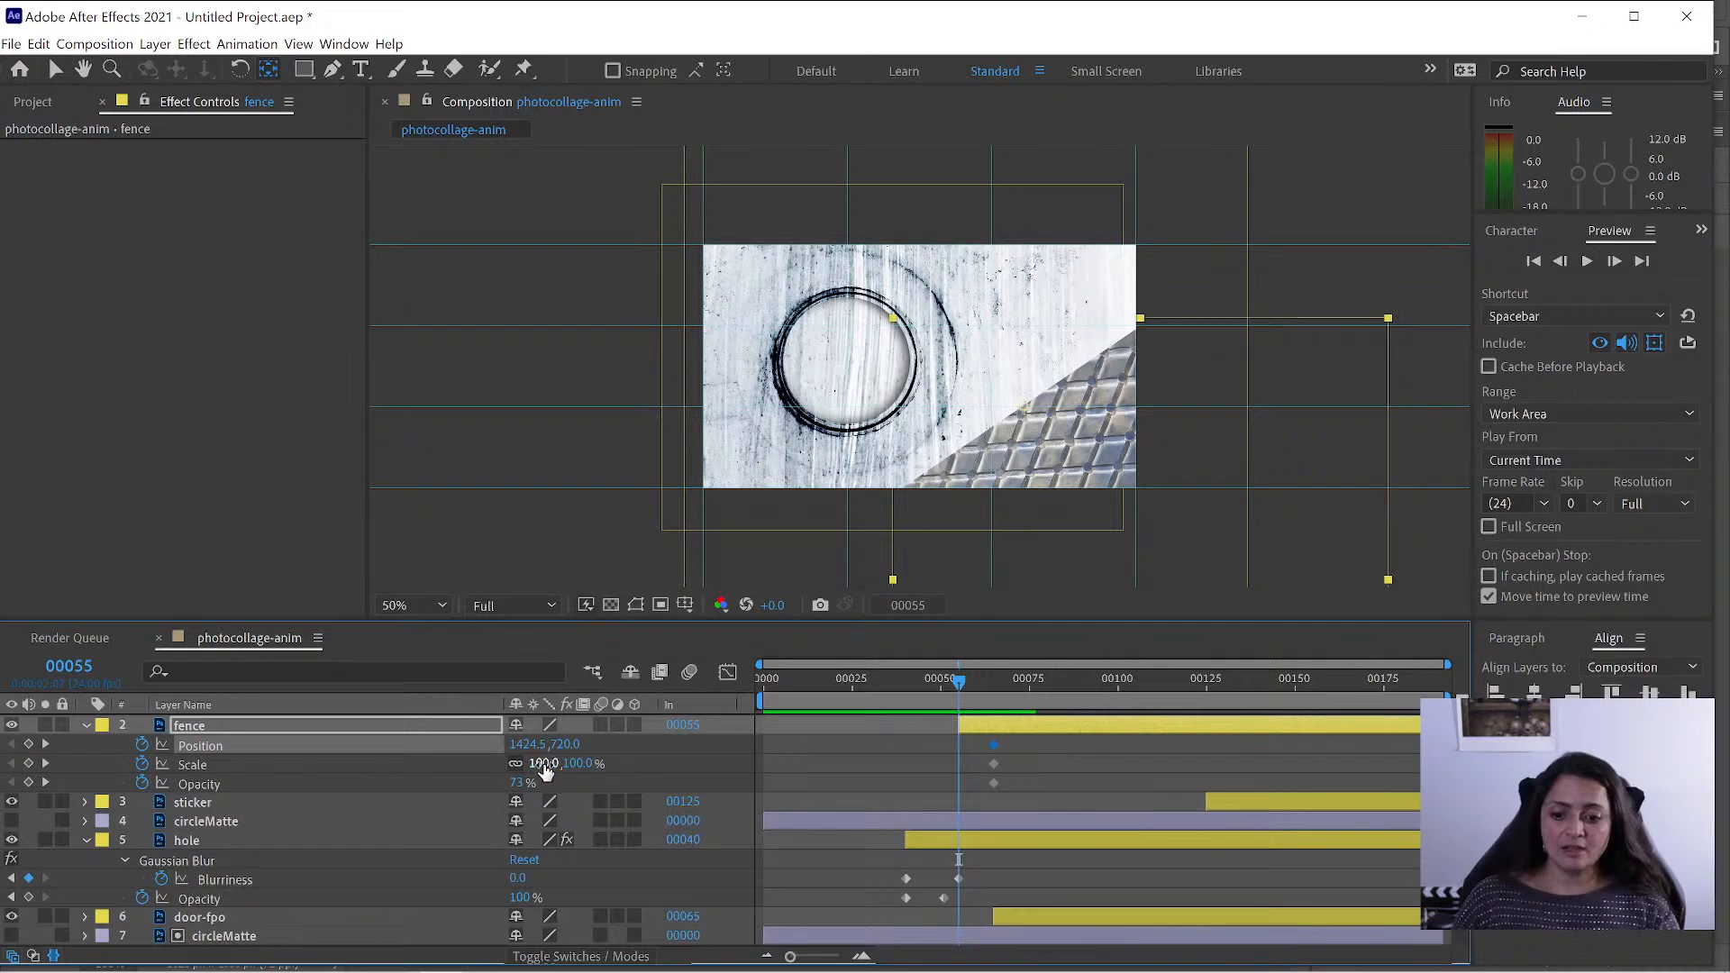
drag(545, 767, 567, 764)
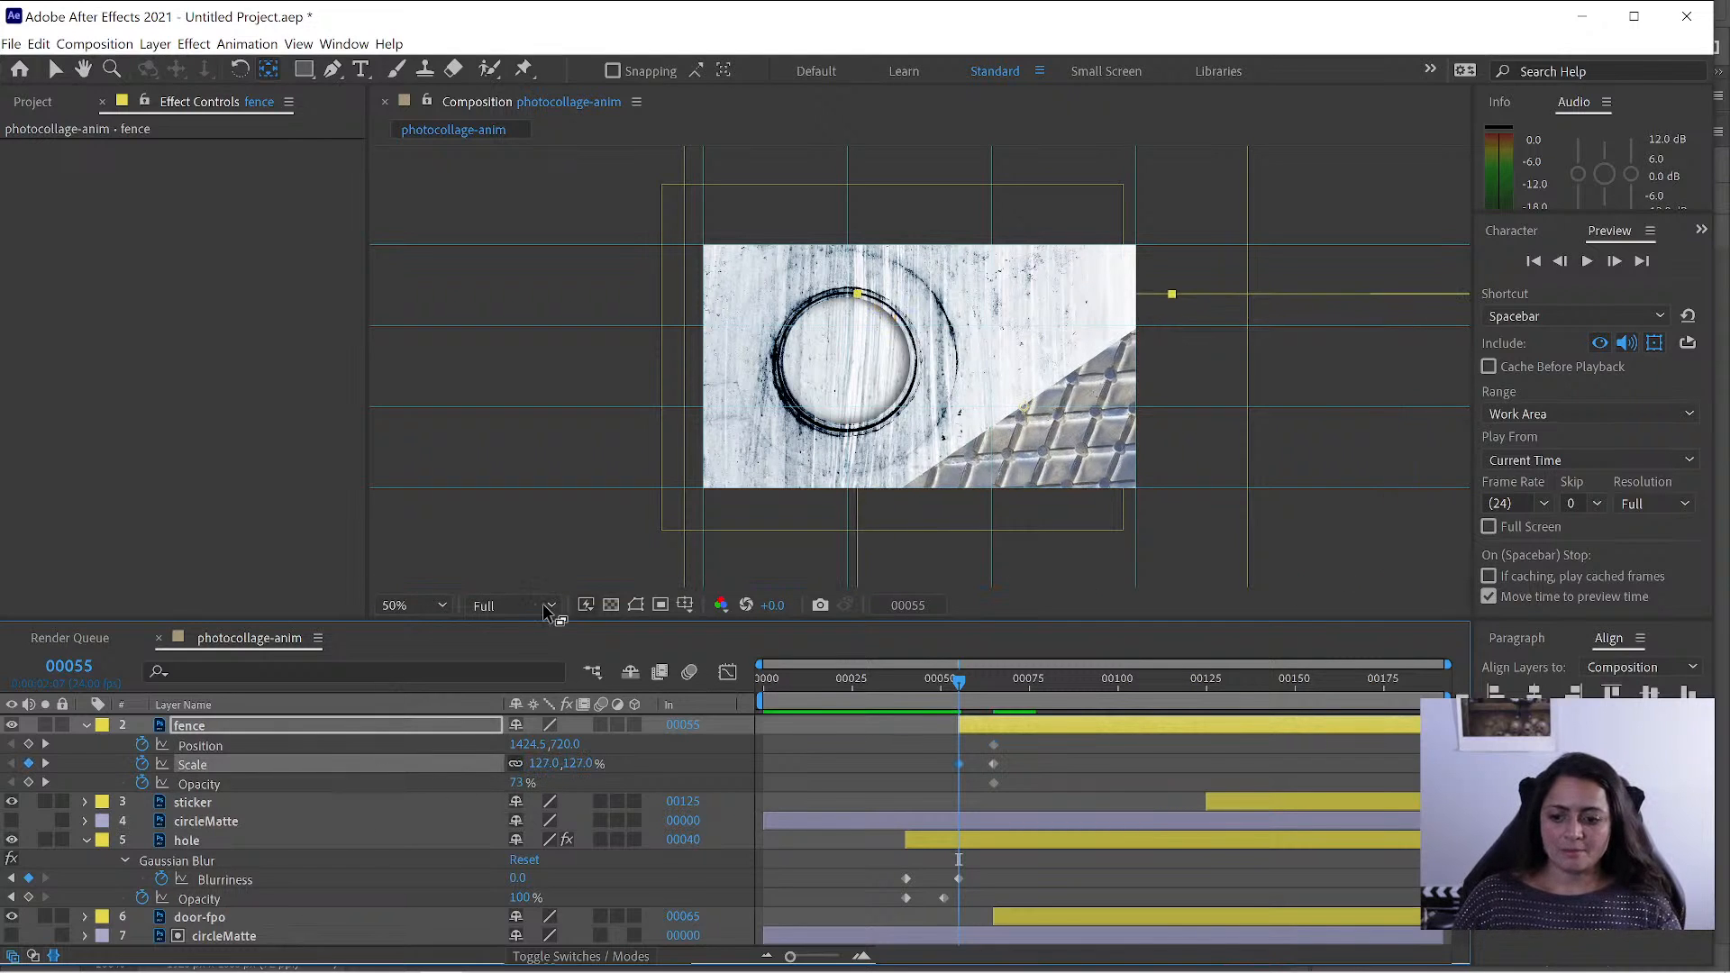
click(53, 70)
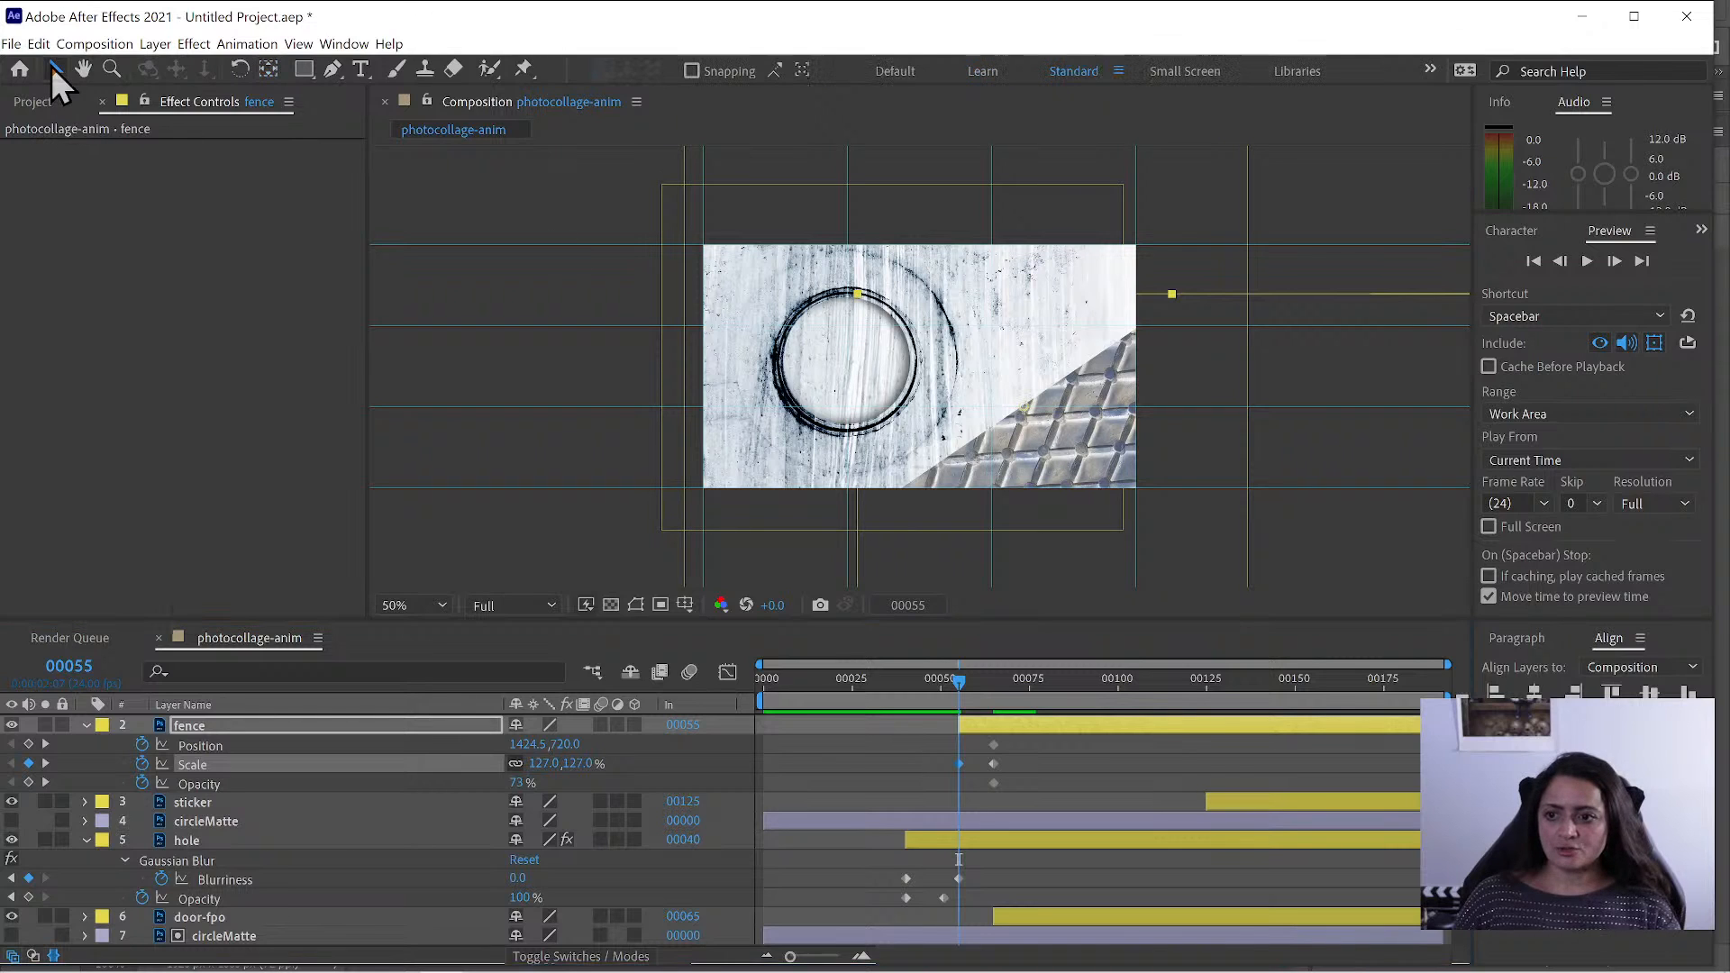
drag(1058, 472, 1024, 438)
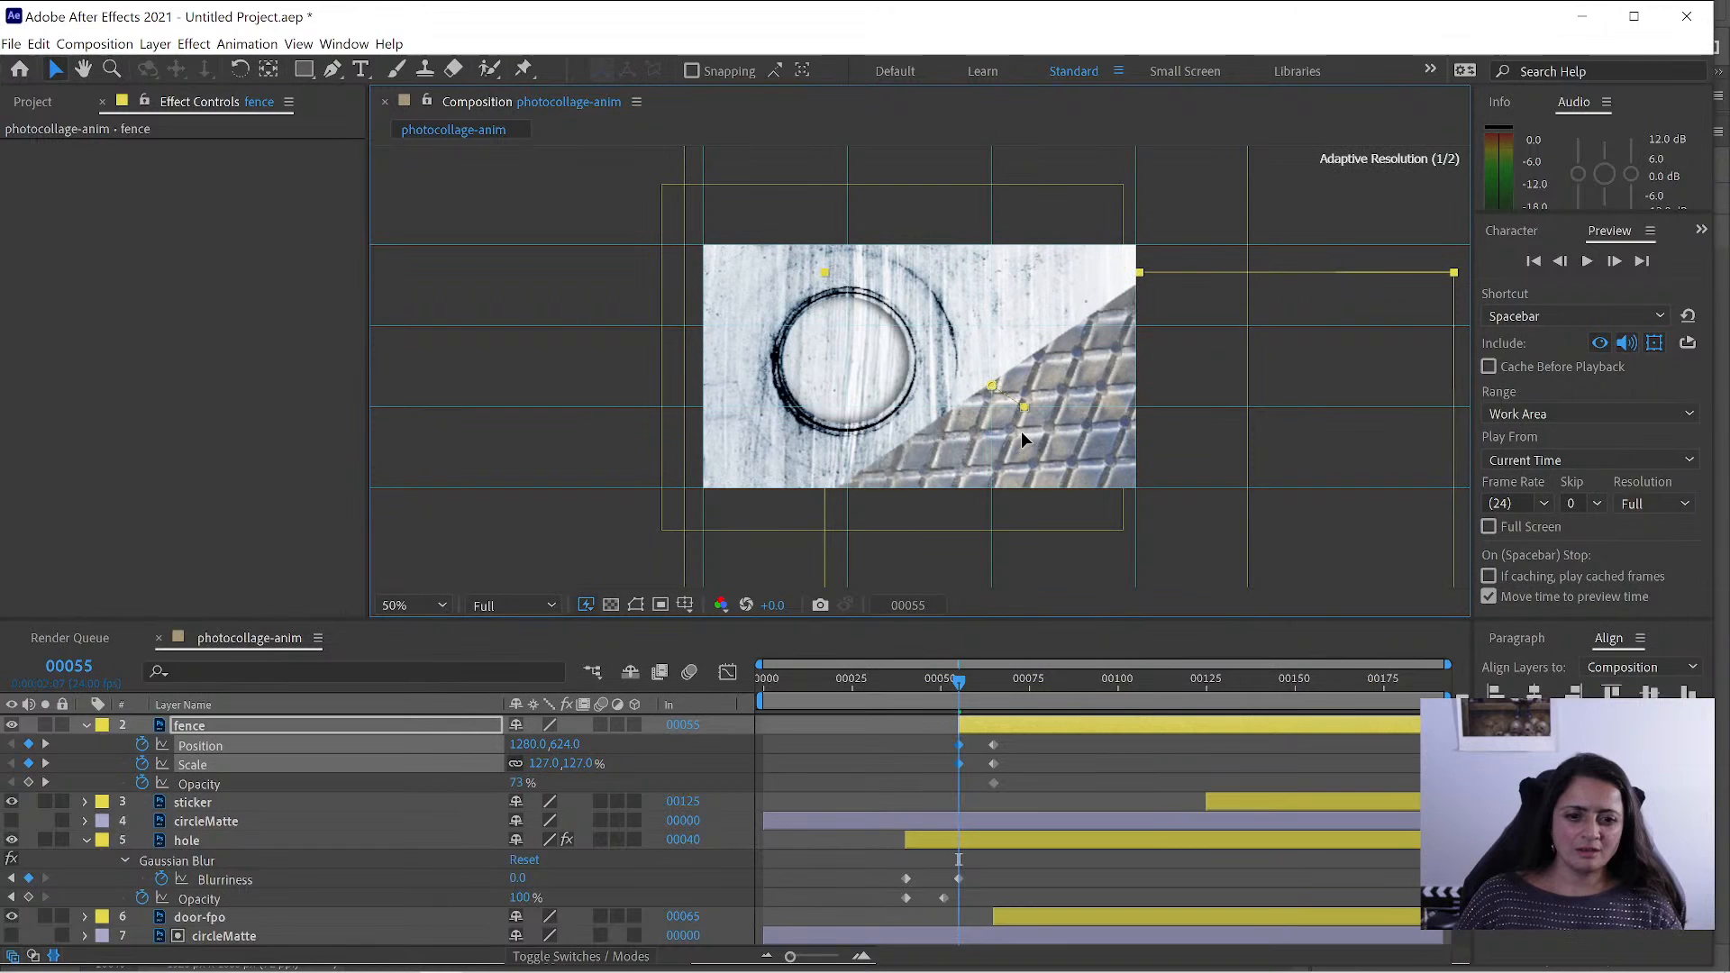
drag(1023, 432, 1030, 426)
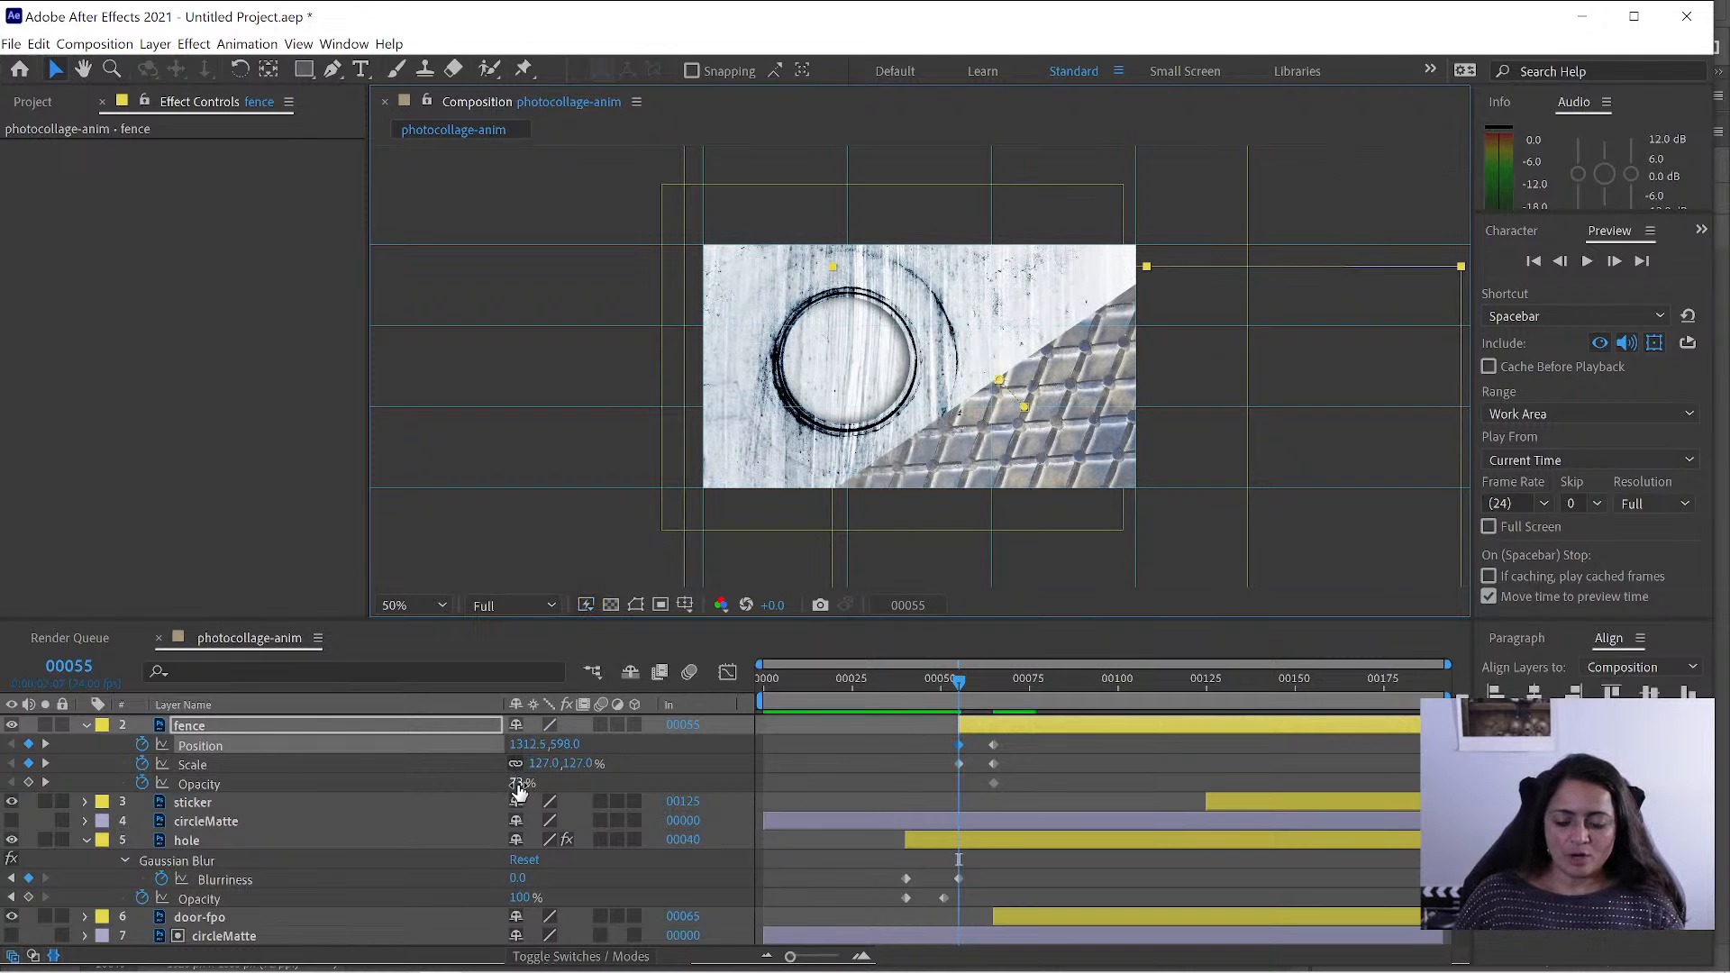
- Try an Opacity keyframe of 0% for the fence layer at frame 55 and delete that keyframe
drag(518, 783, 309, 800)
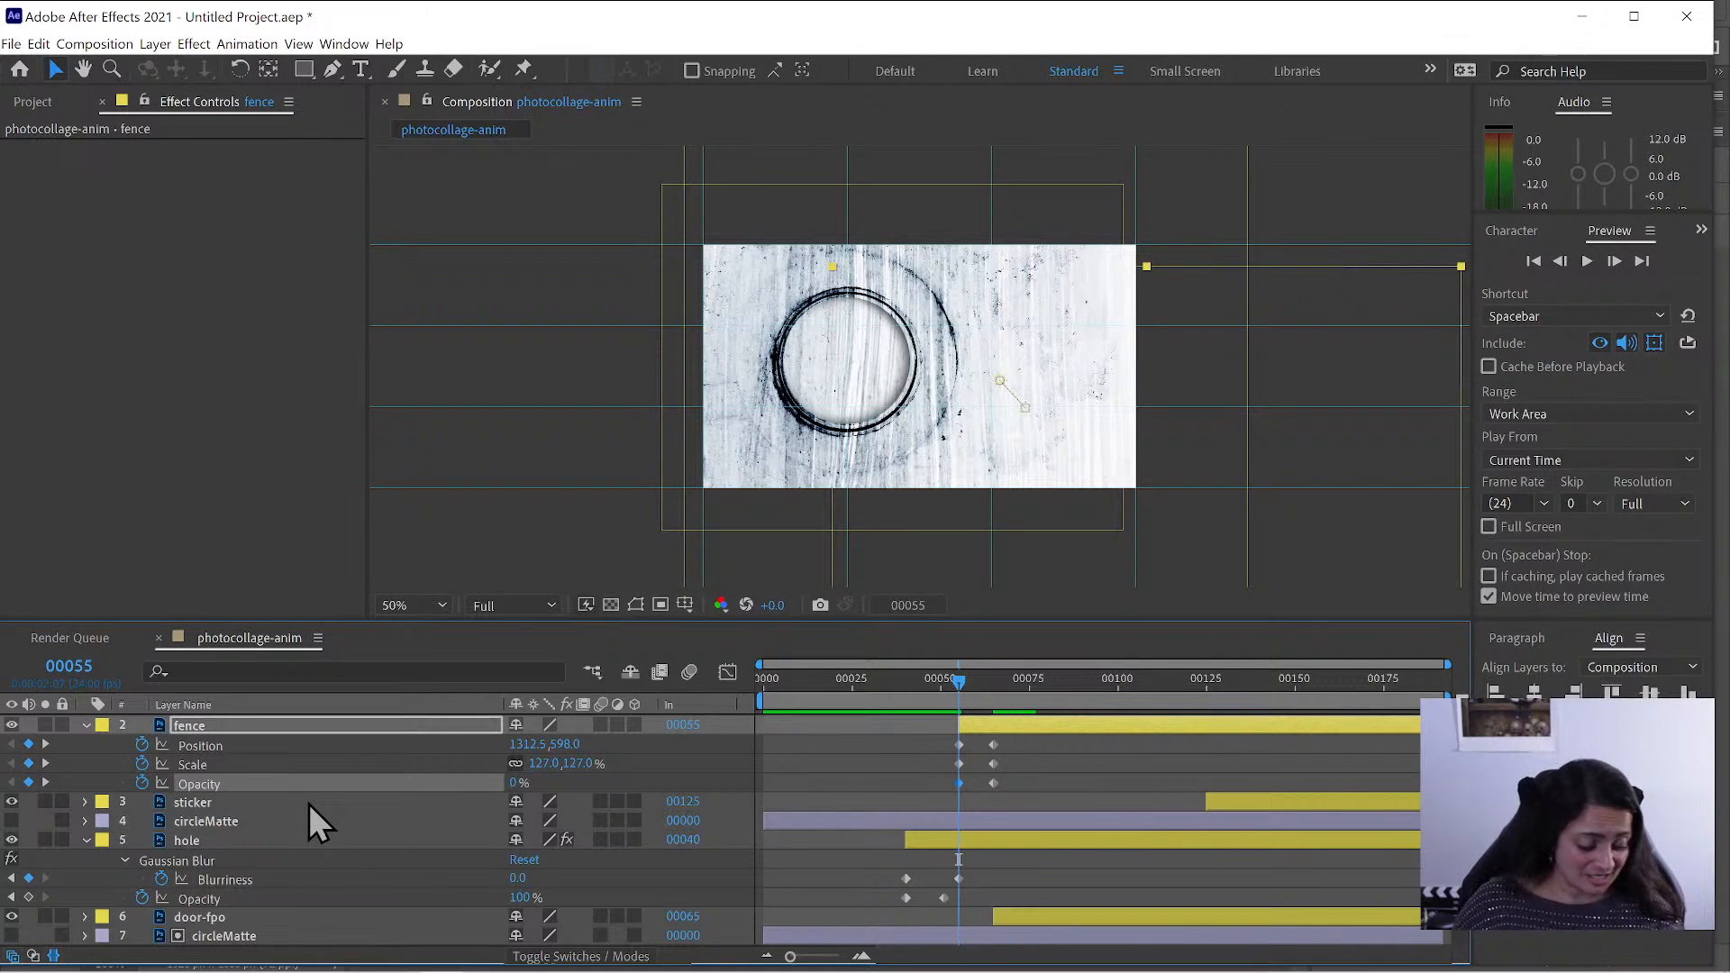
key(Delete)
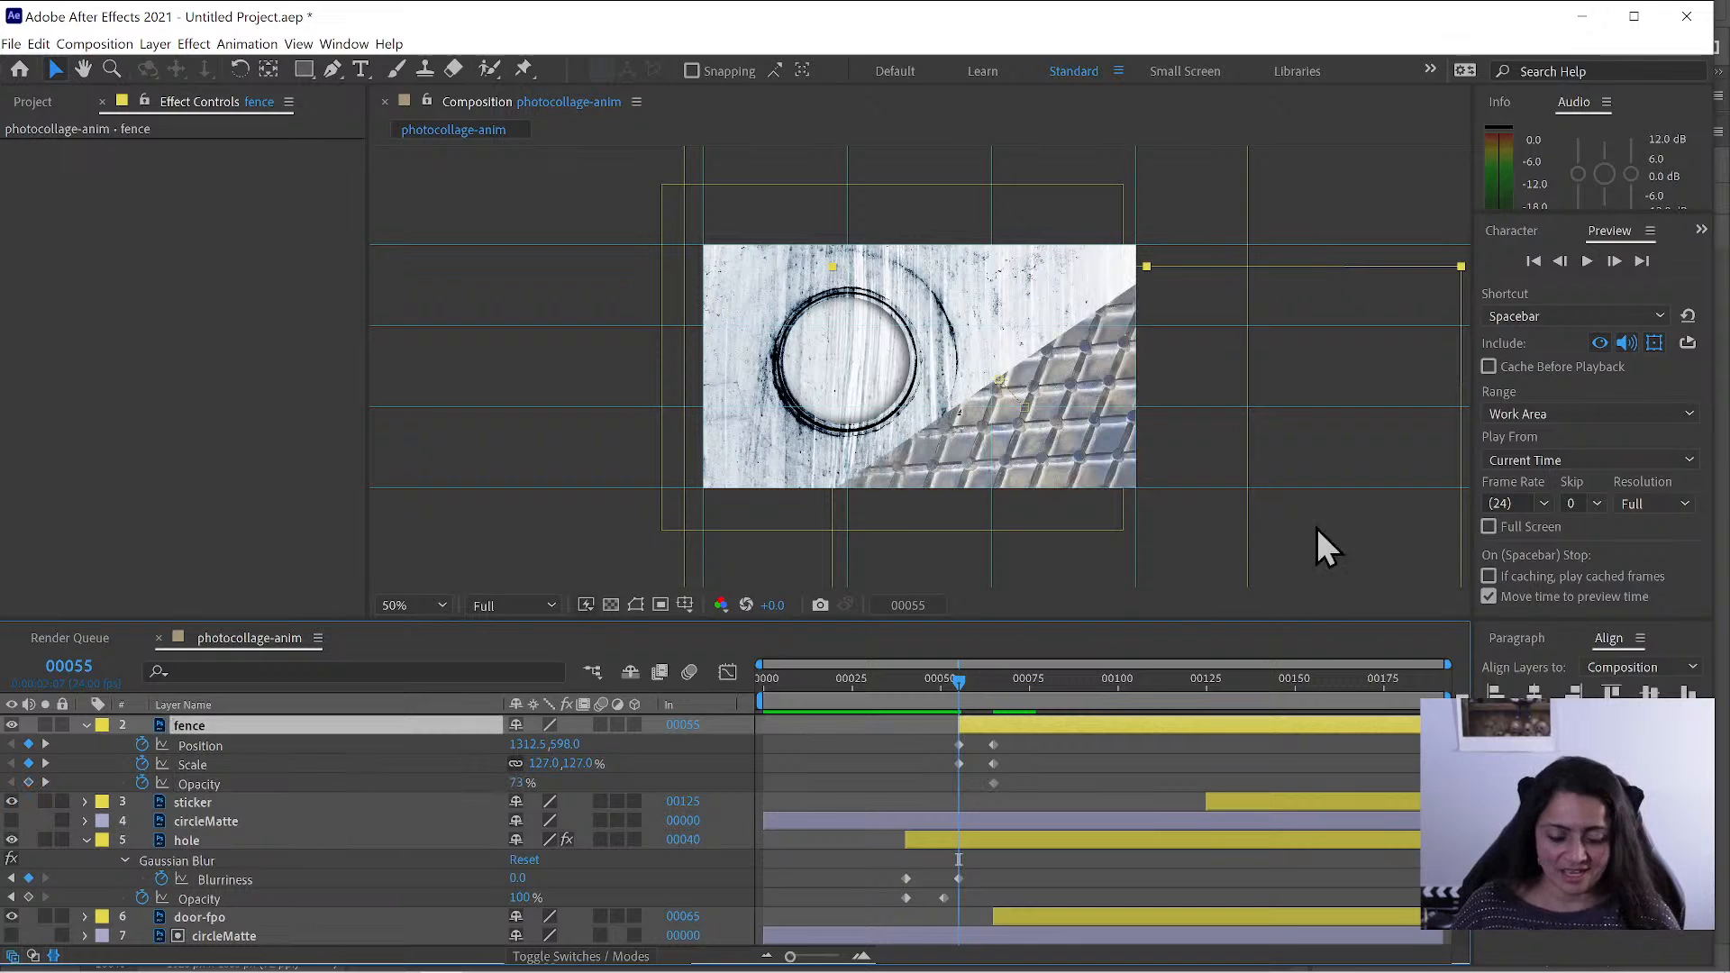
- Search the effects for "camera" and apply Camera Lens Blur to the fence layer
click(1701, 230)
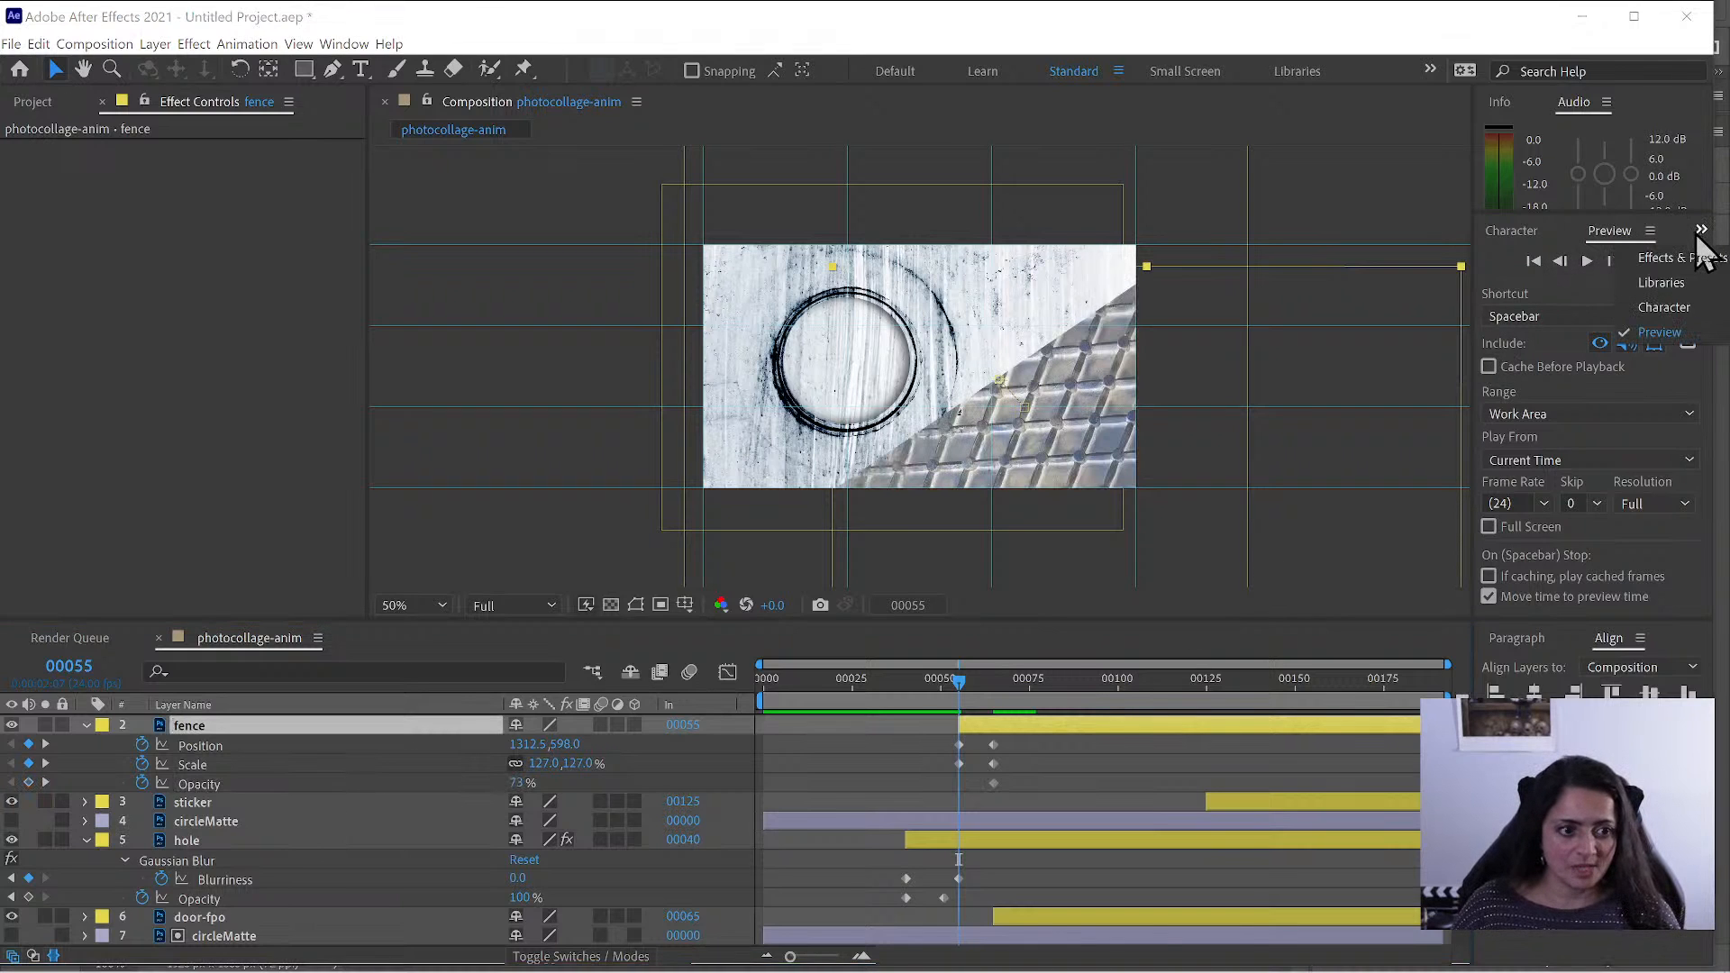
click(1656, 258)
click(1604, 259)
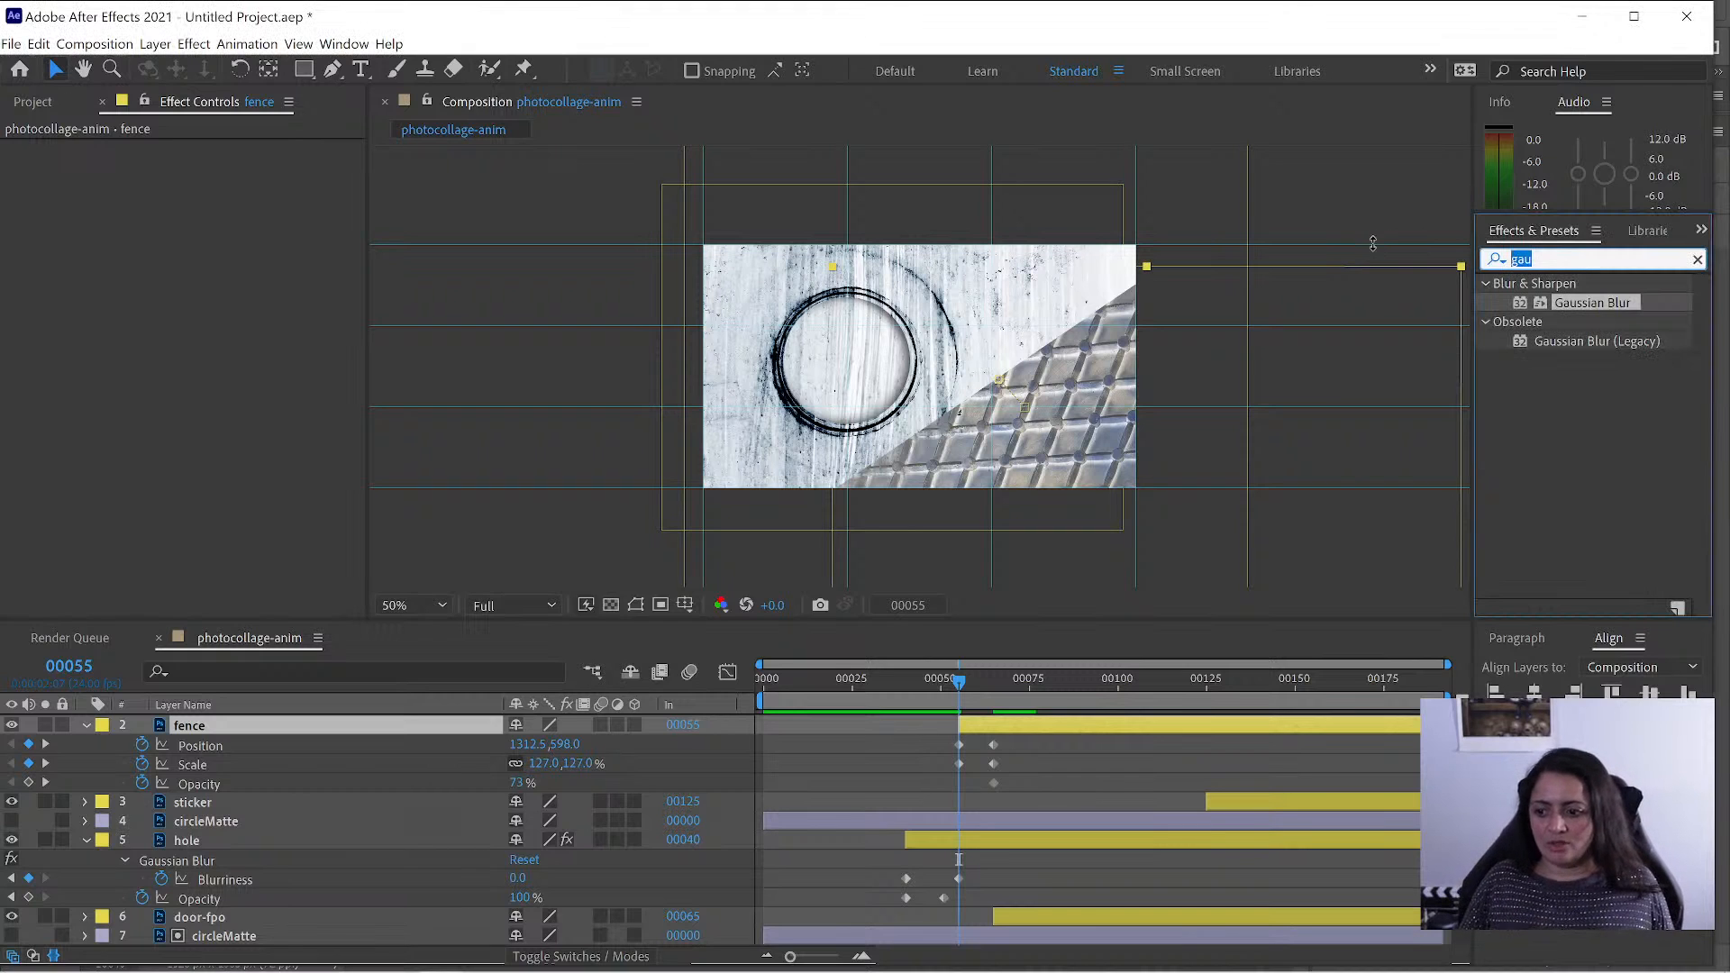
text(era)
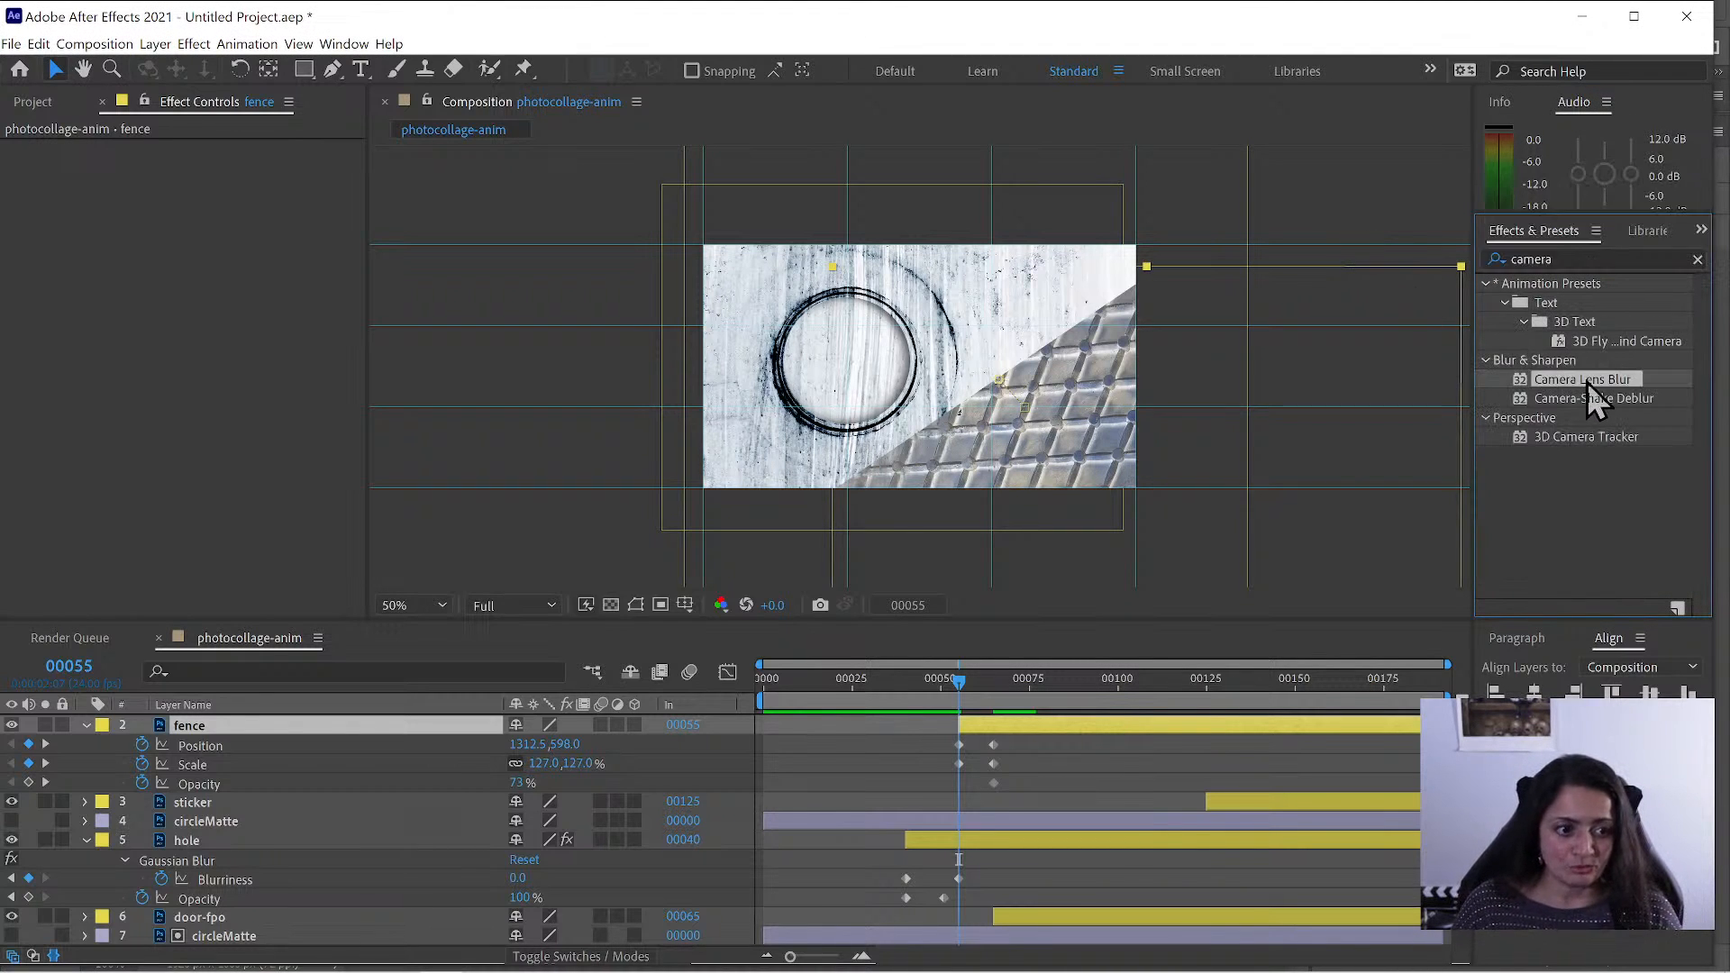
double_click(1585, 380)
- Set the fence layer's Camera Lens Blur radius to 34 and keyframe it at frame 55
click(408, 609)
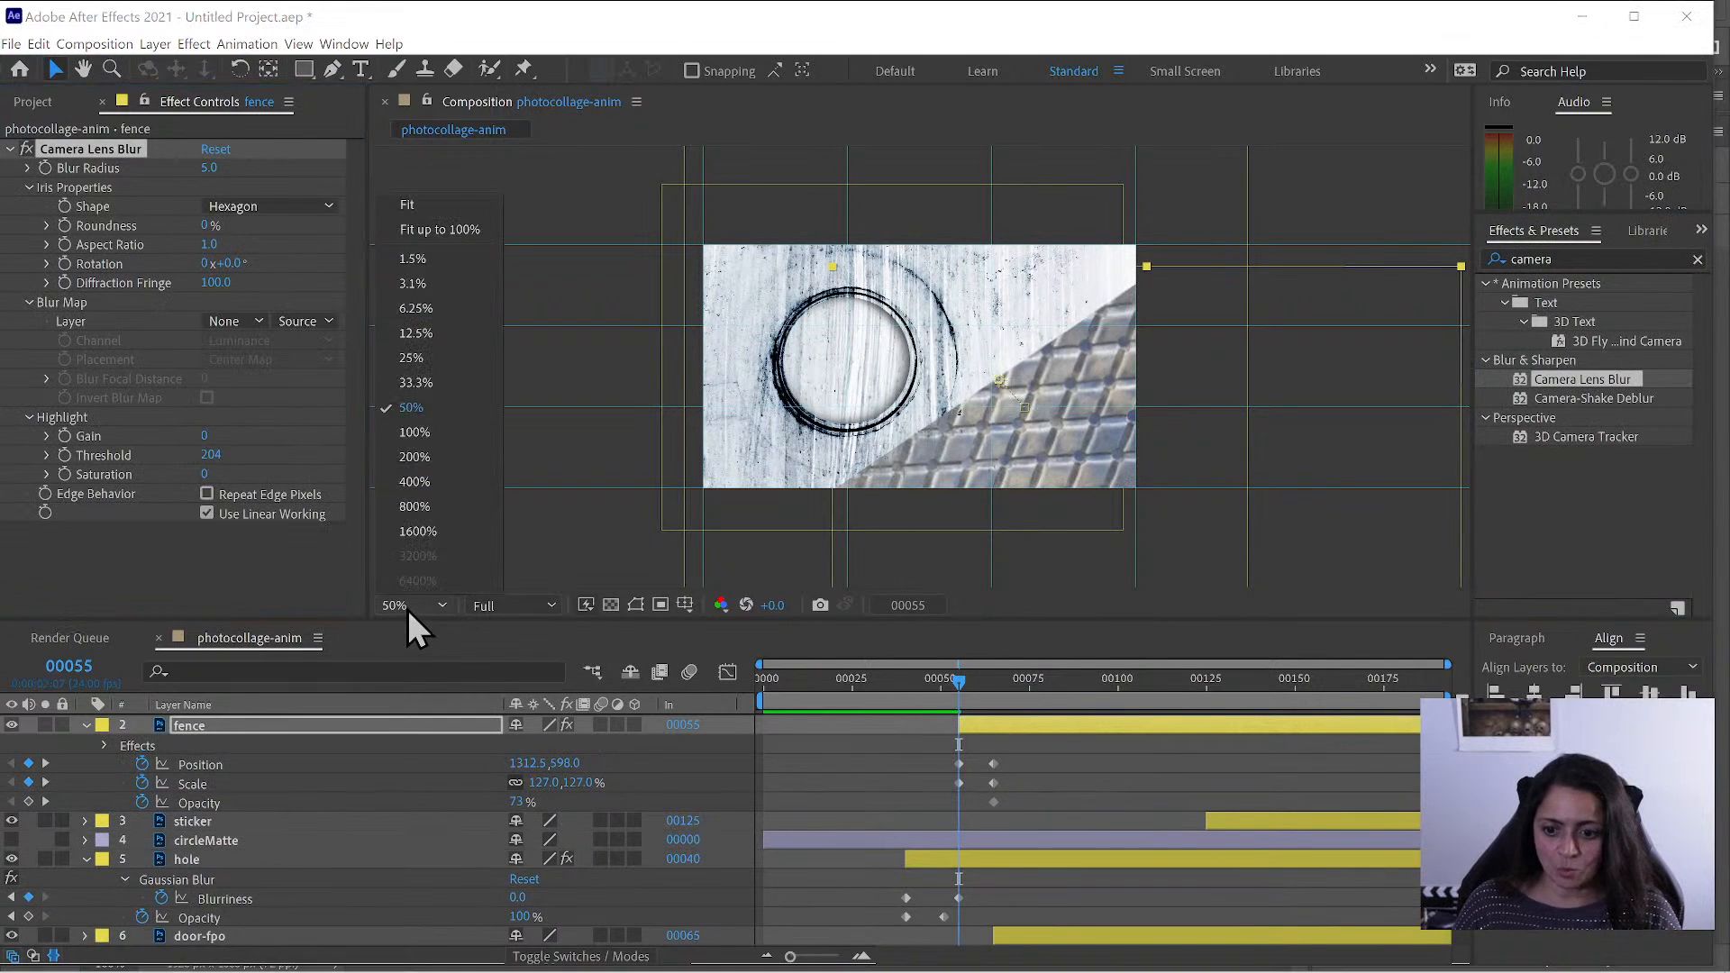
click(419, 197)
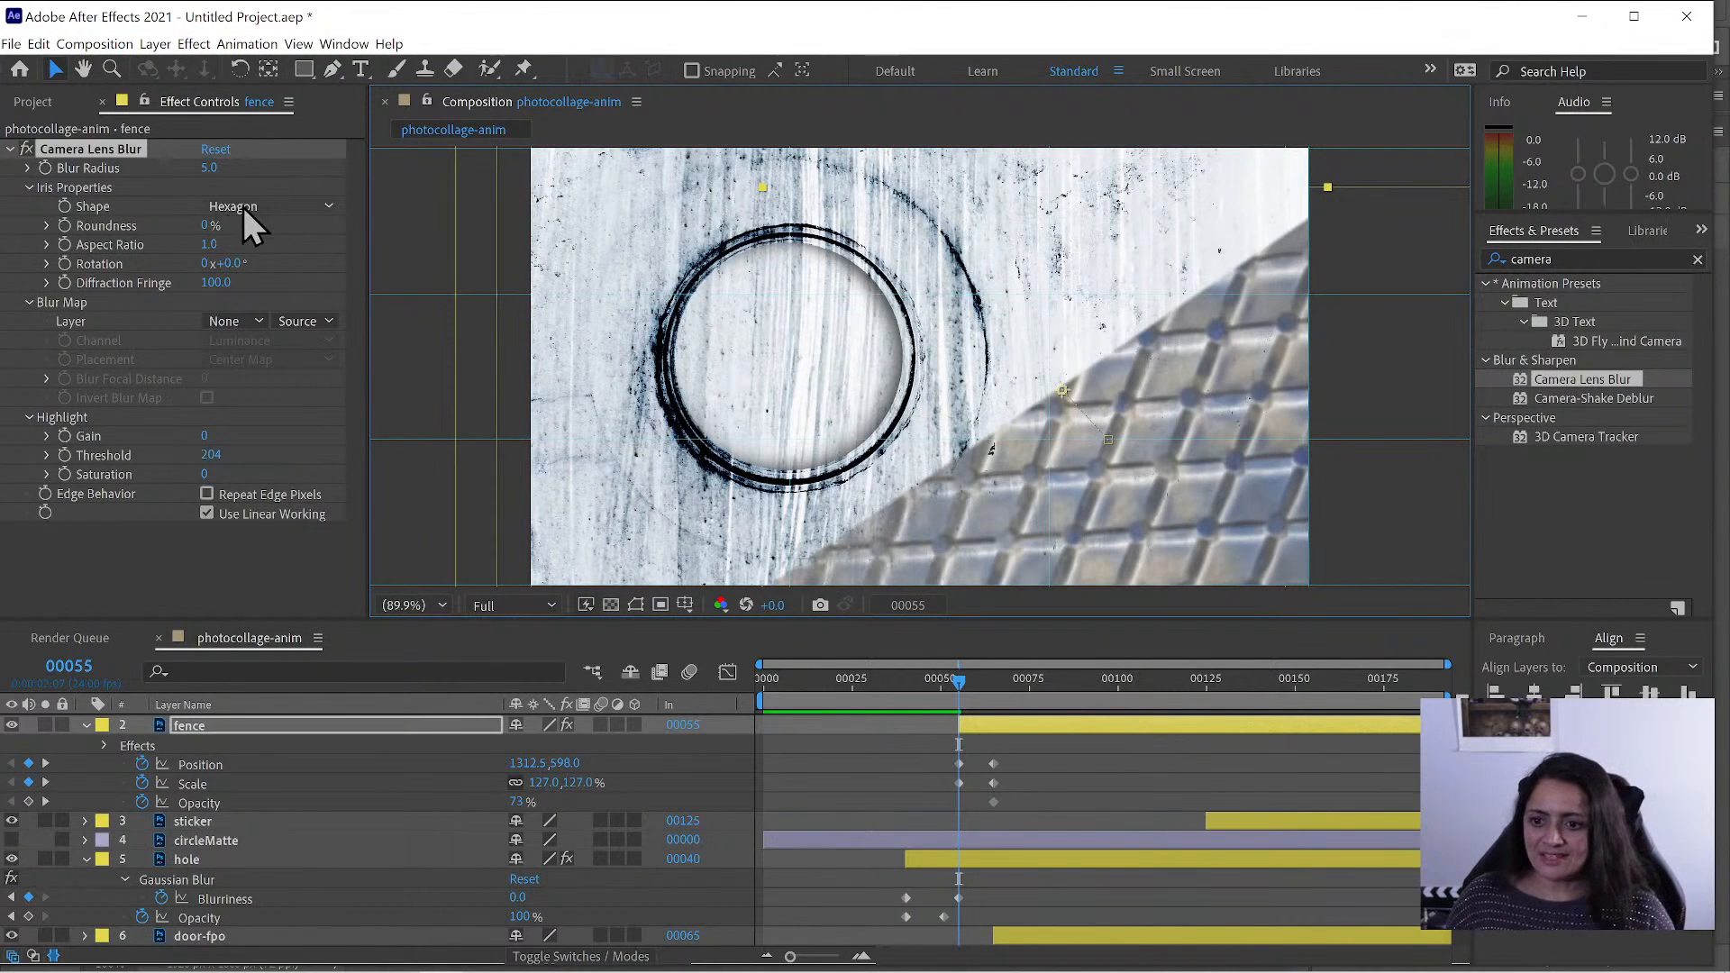
drag(205, 168, 239, 164)
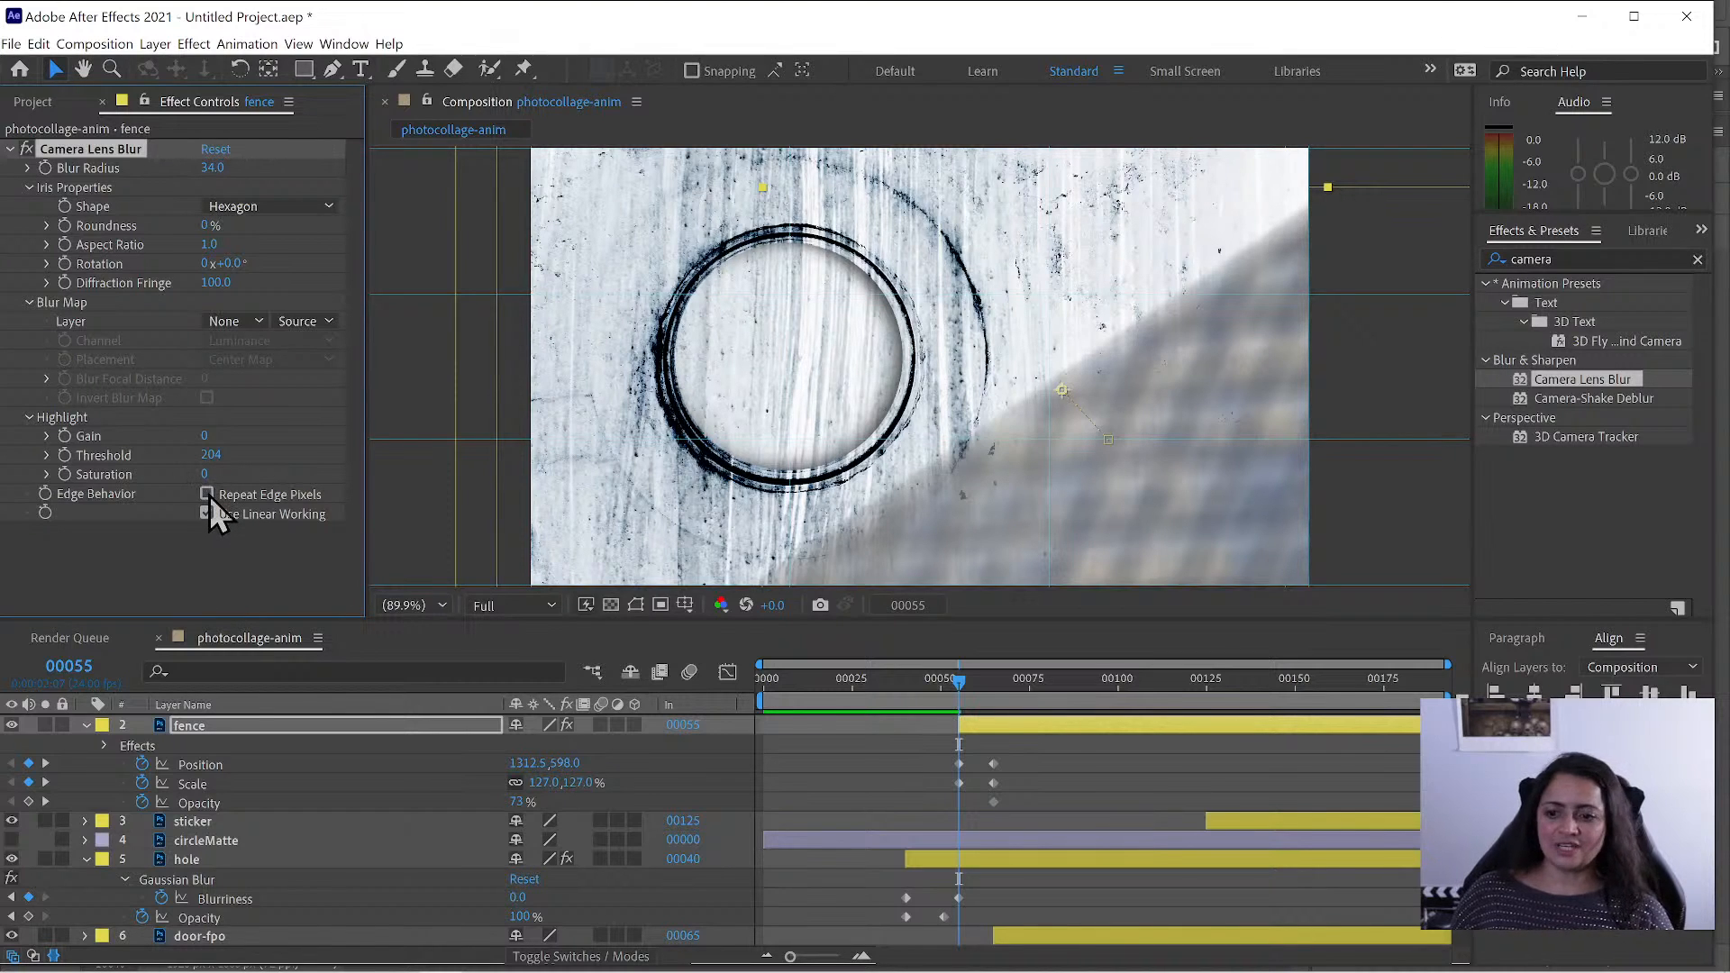
click(45, 168)
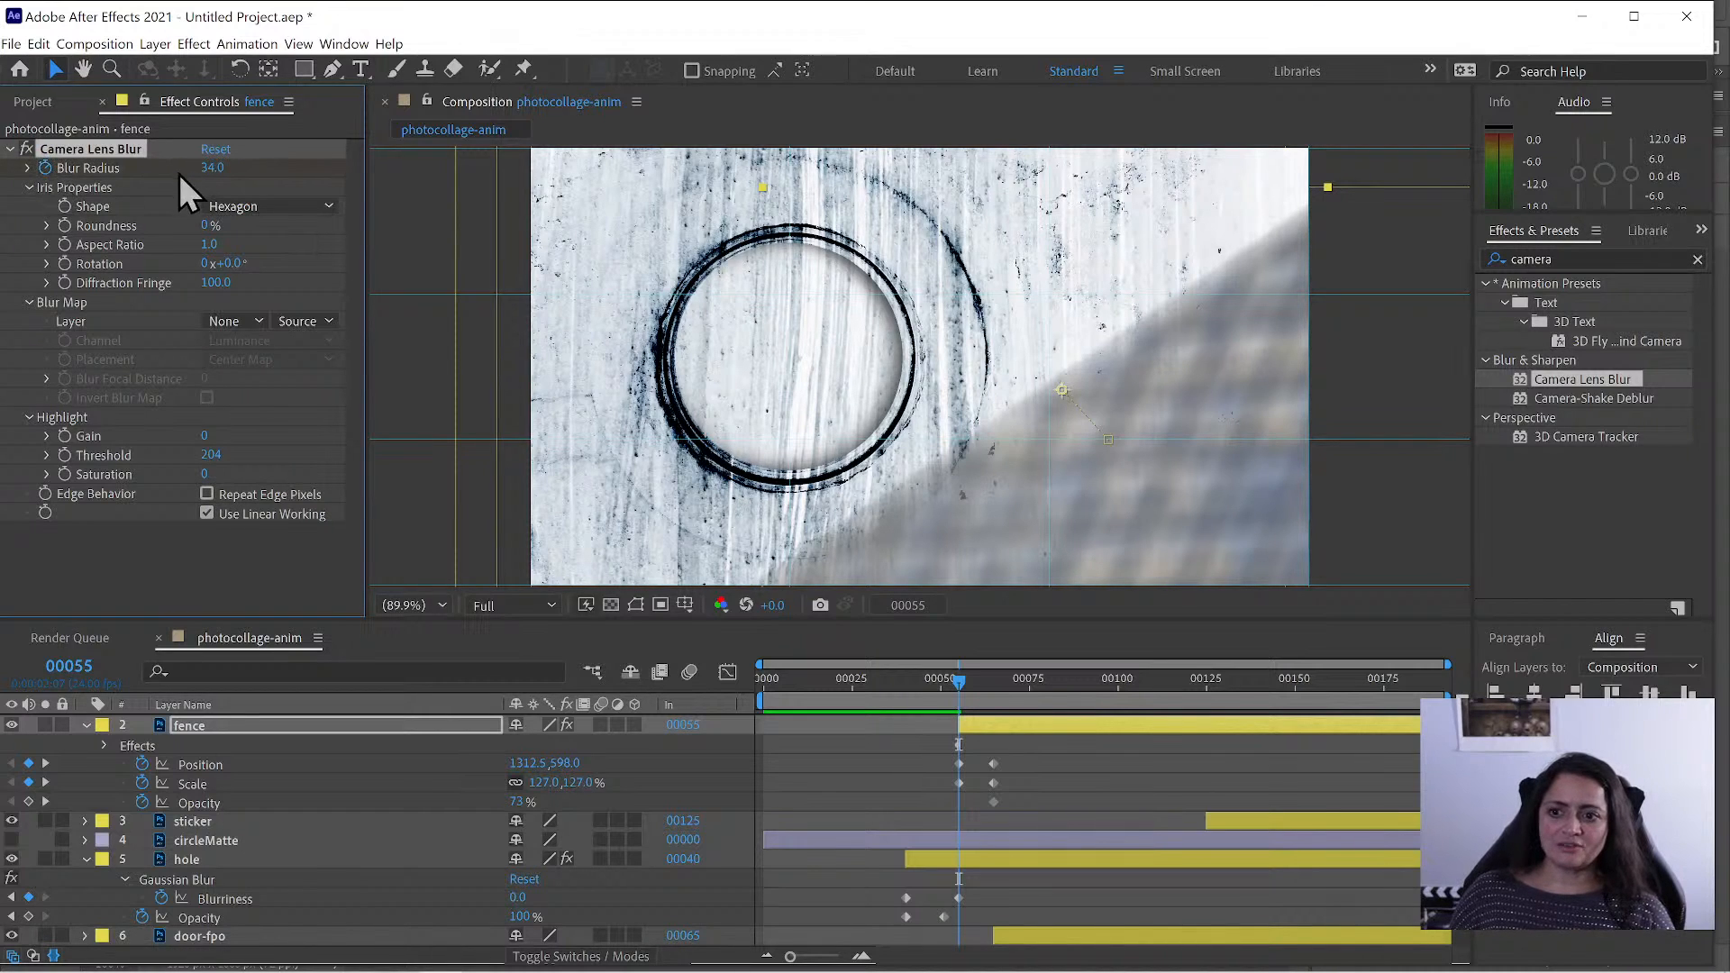
- Keyframe the fence layer's Opacity at 0% on frame 55
click(519, 802)
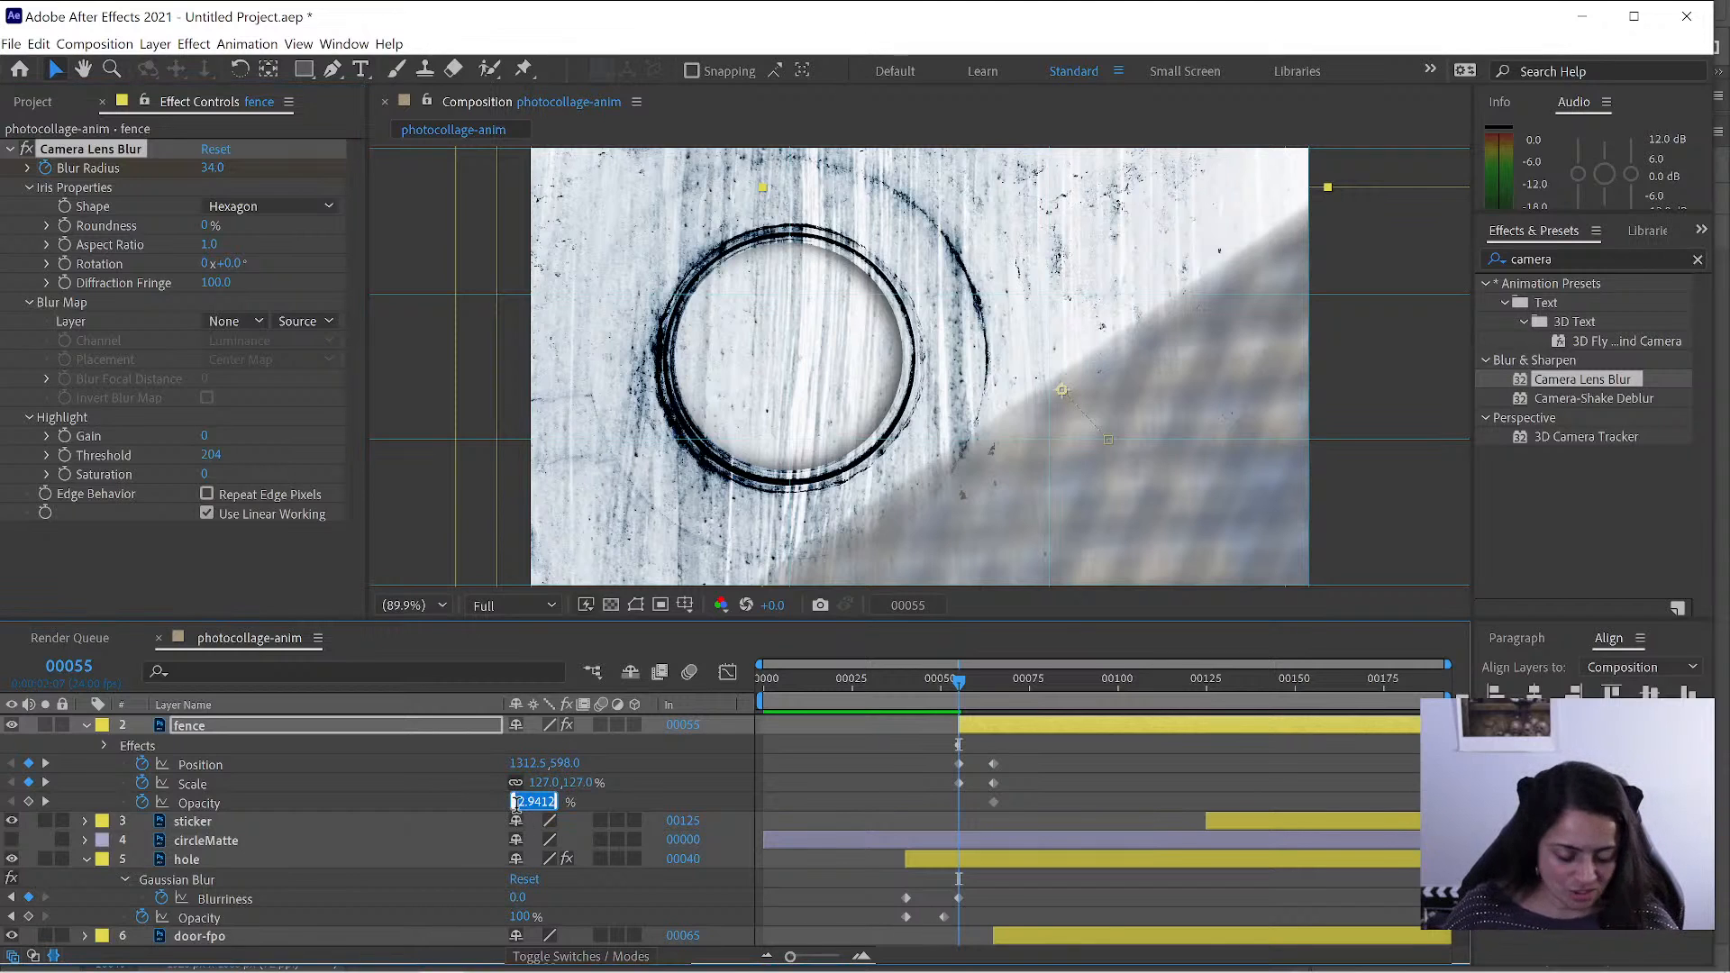
text(0)
key(Return)
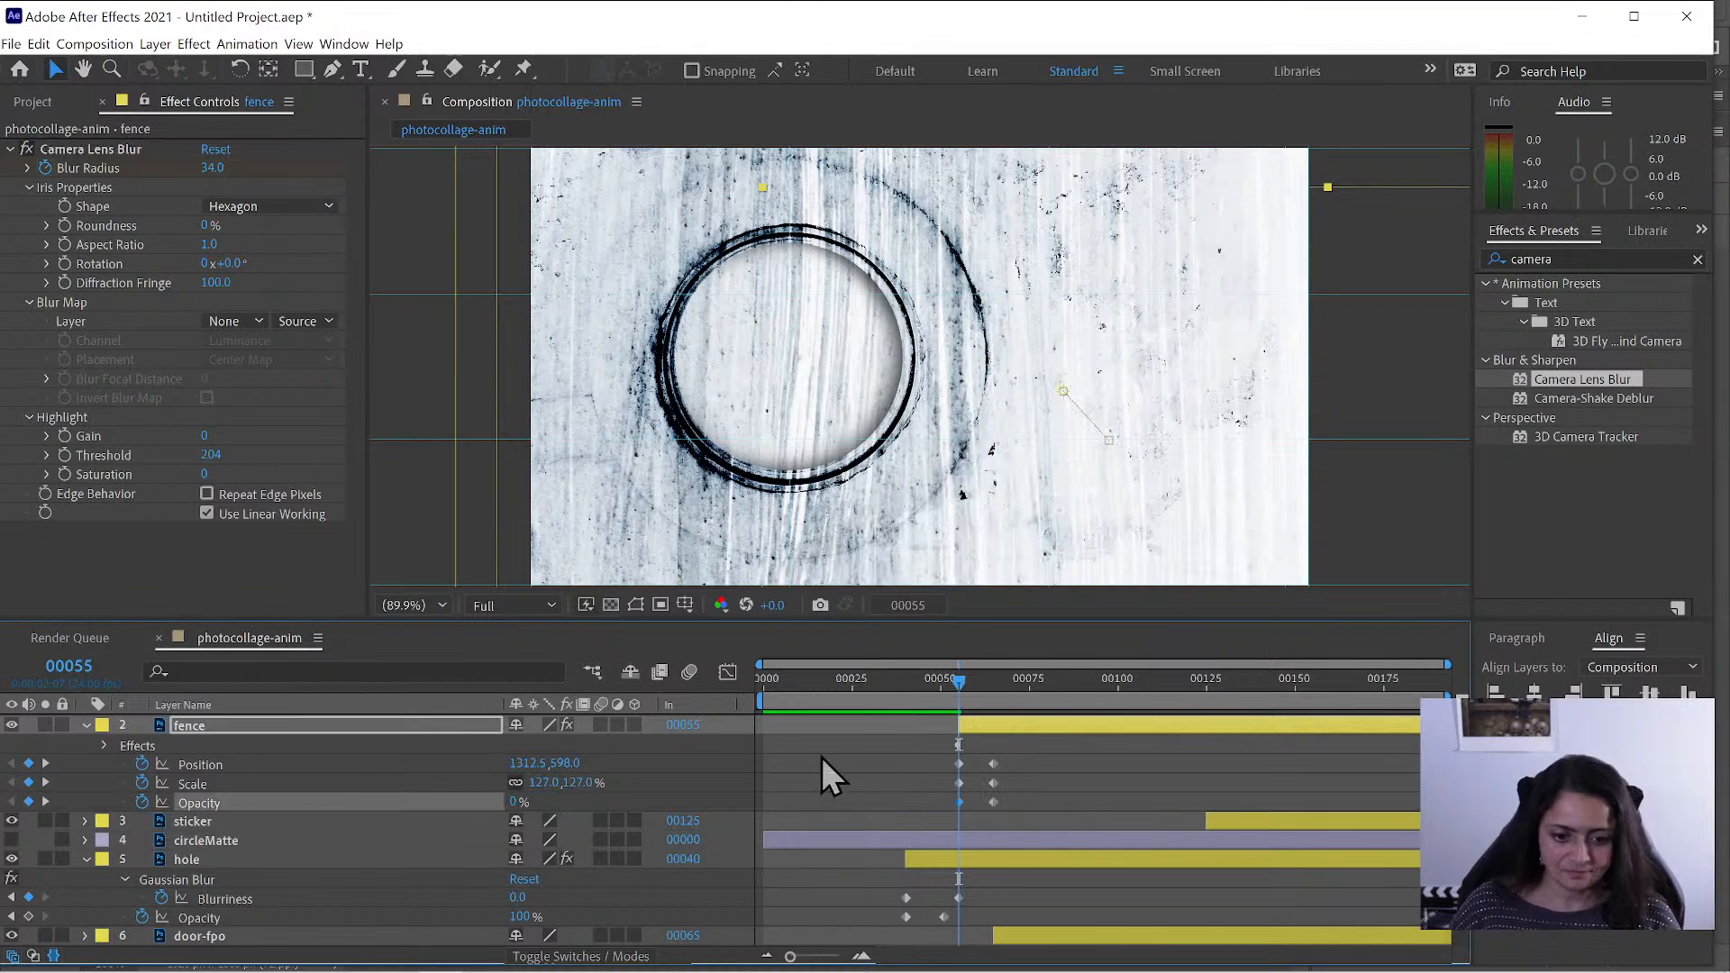
- Keyframe the fence layer's Blur Radius at 0 on frame 65 and shift that keyframe to about frame 69
drag(978, 675, 993, 678)
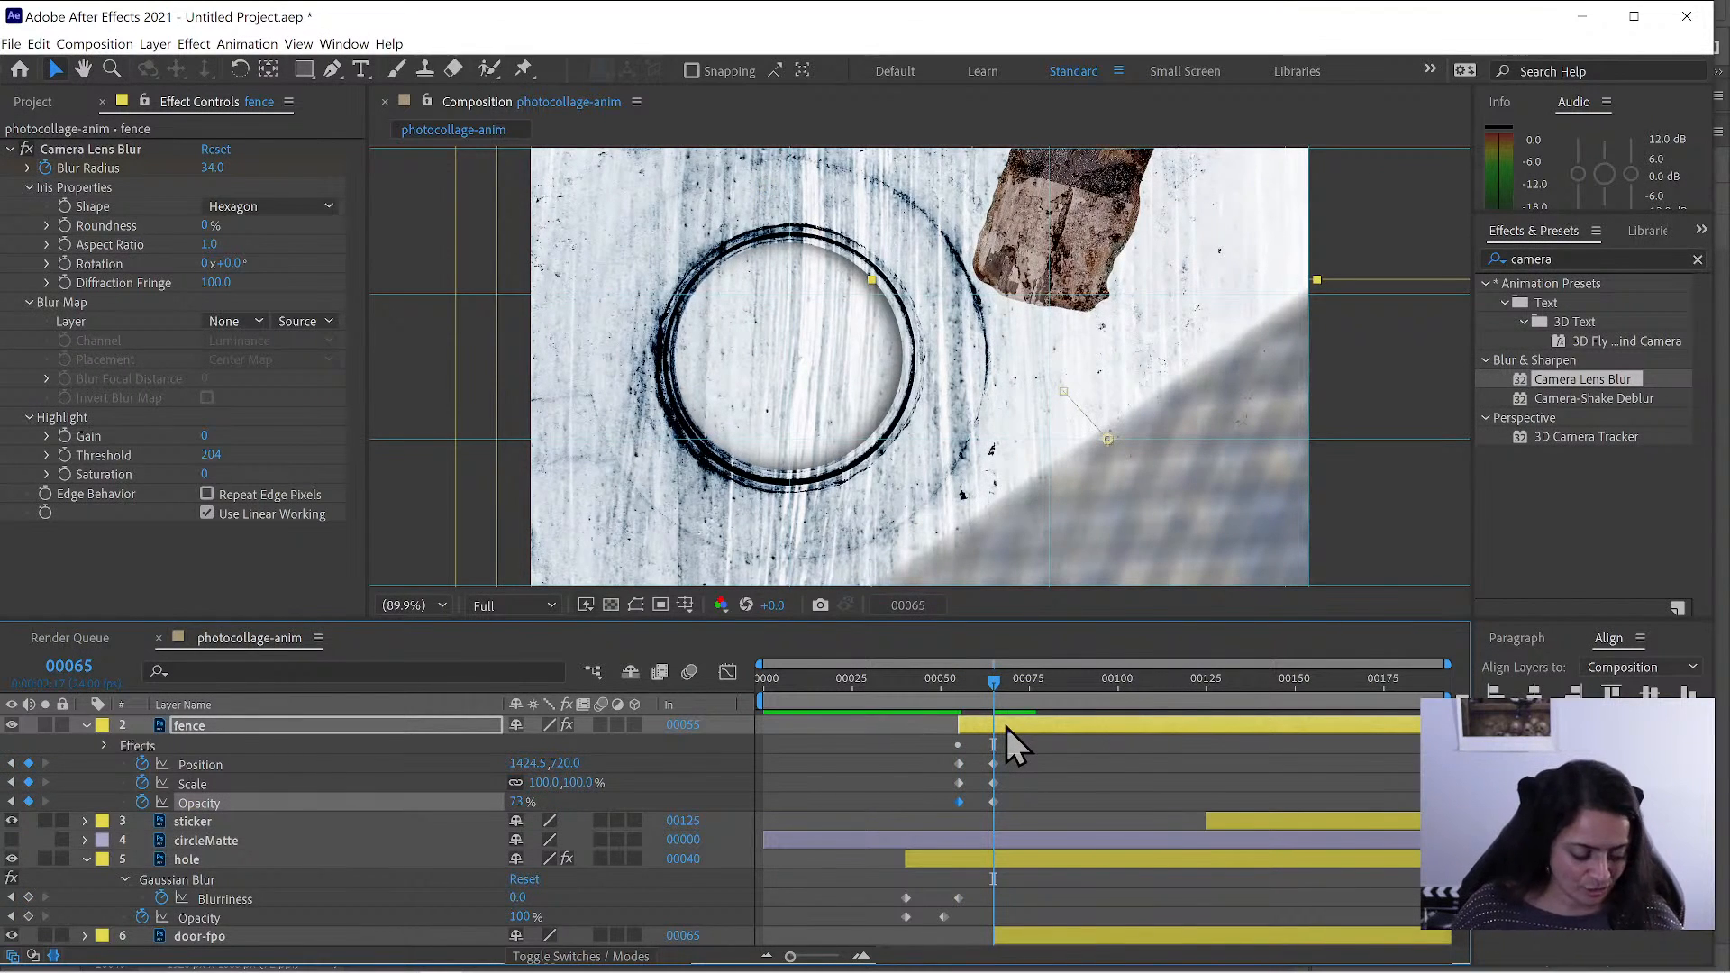
key(u)
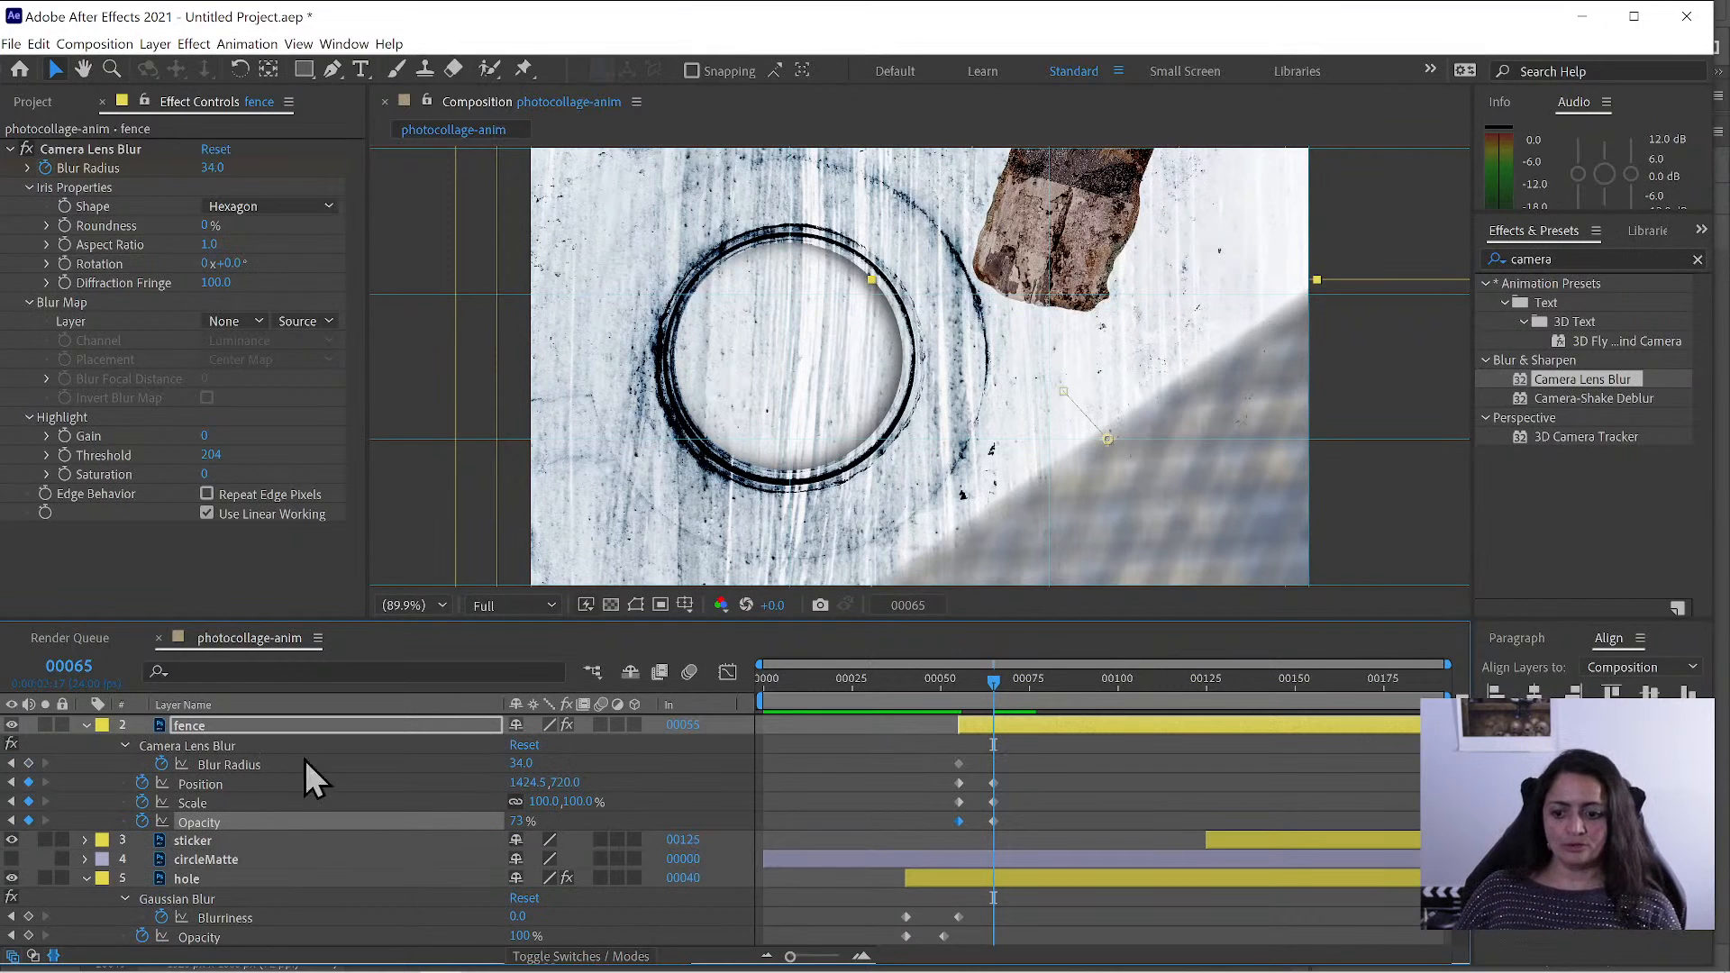
click(522, 765)
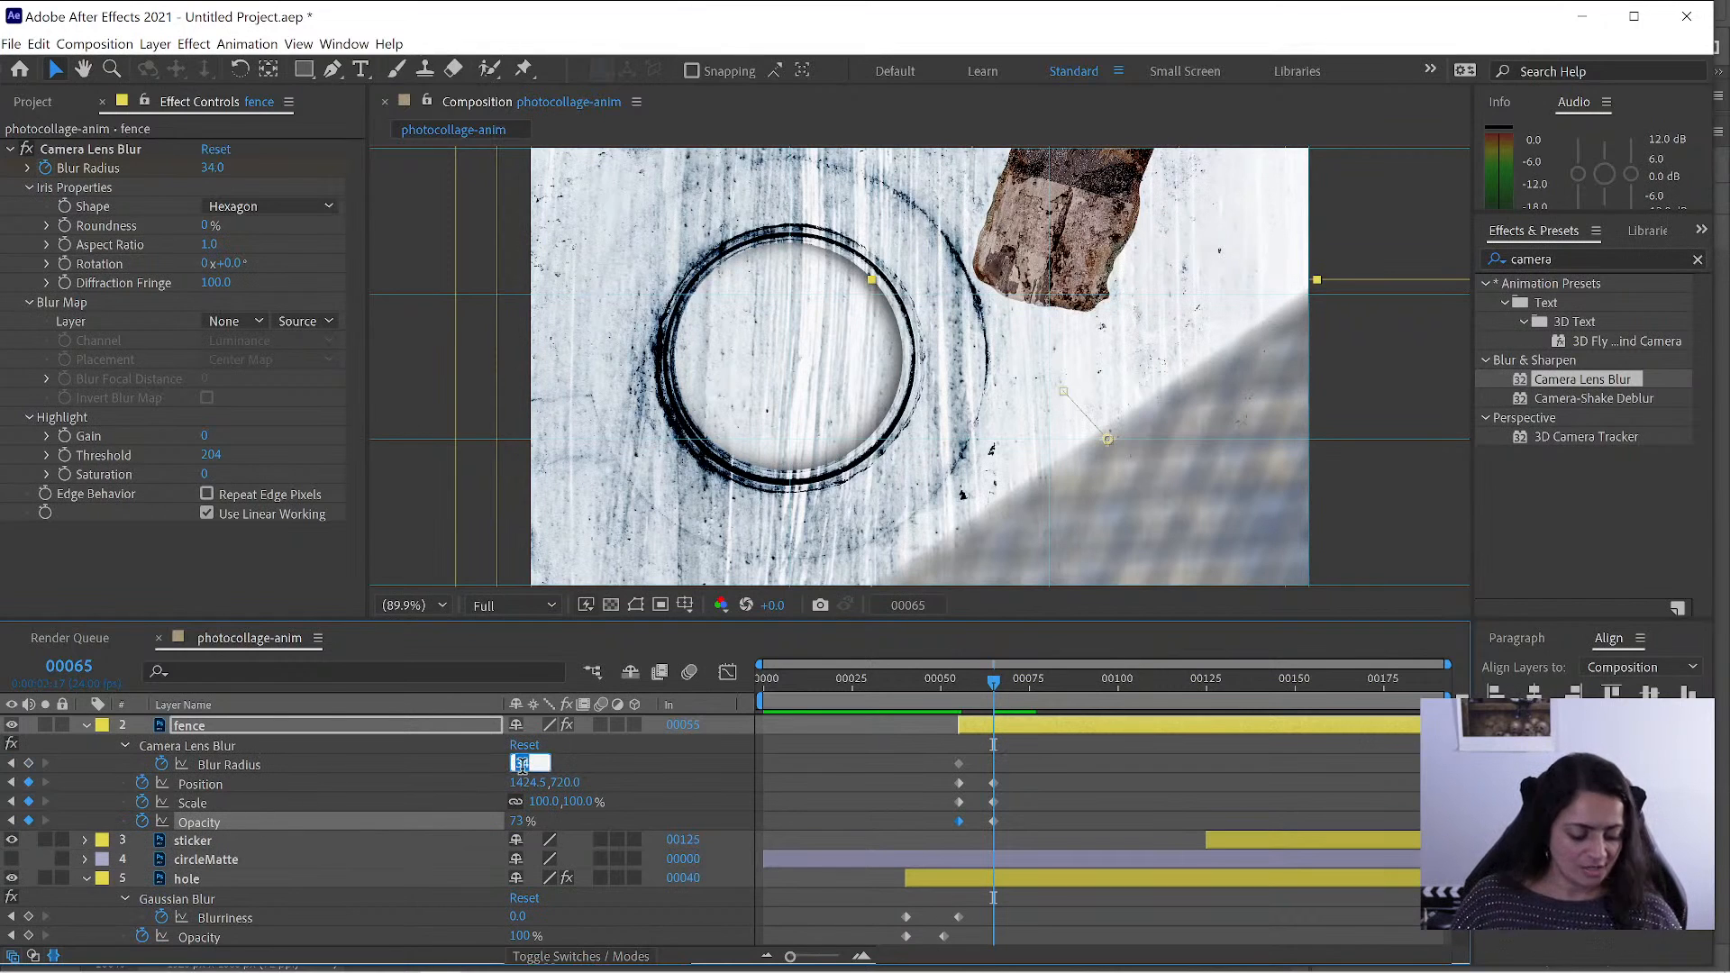
text(0)
key(Return)
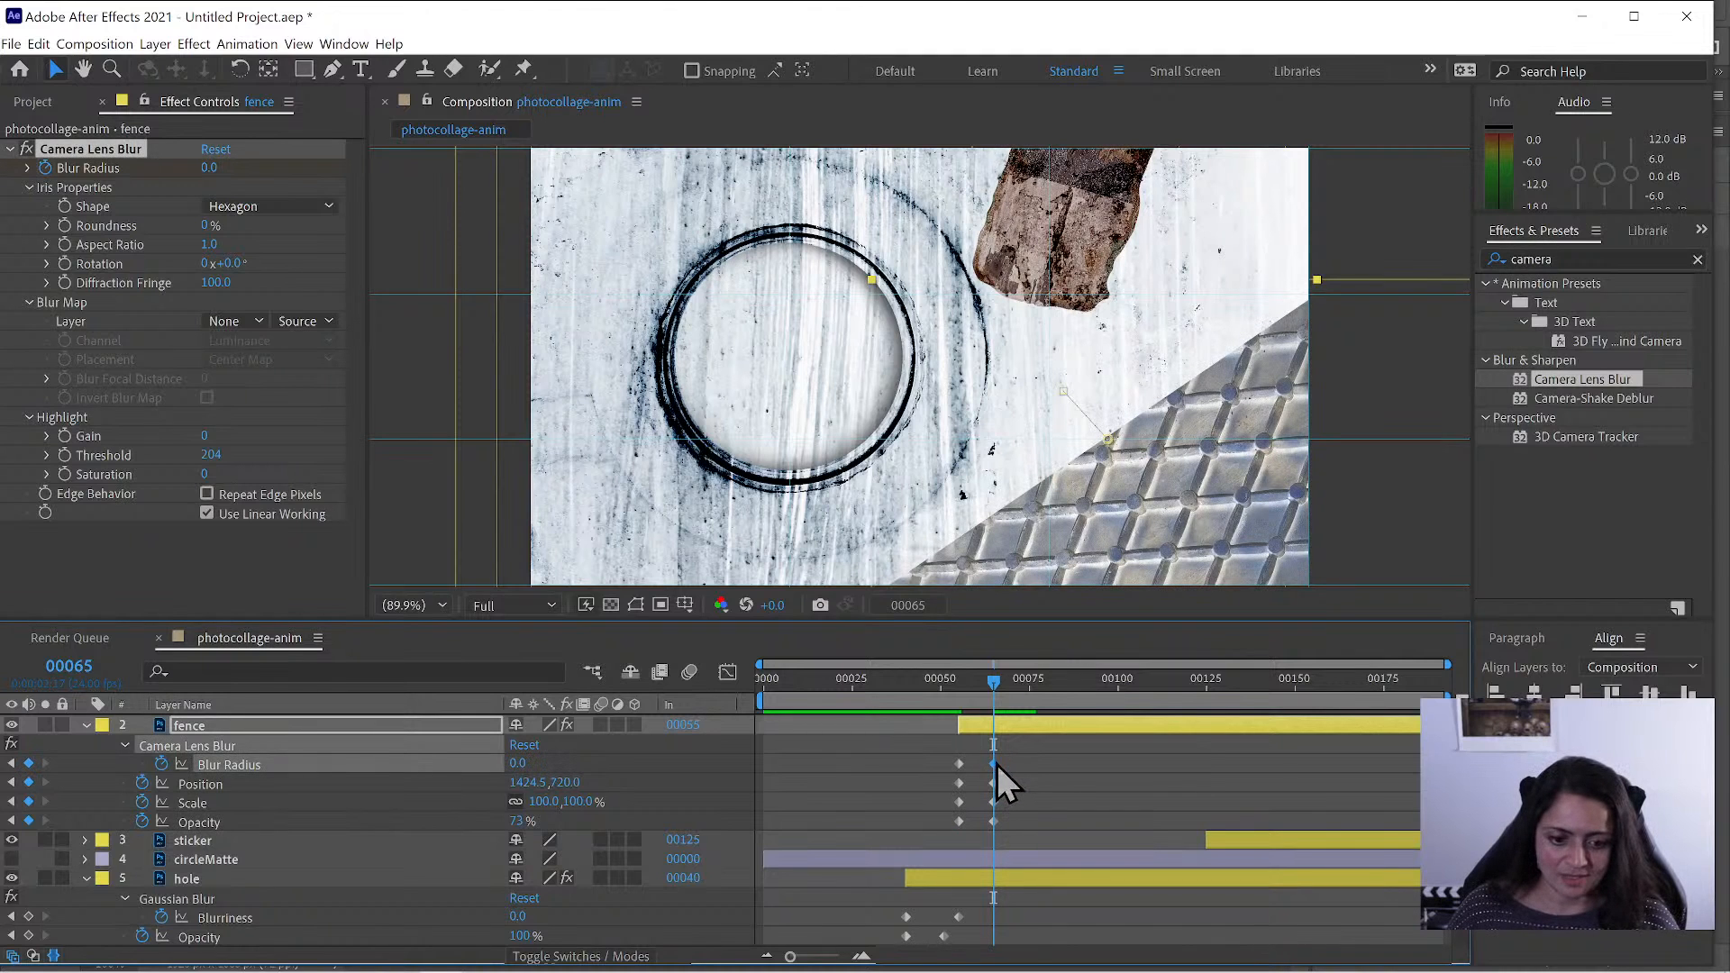
drag(995, 765, 1010, 770)
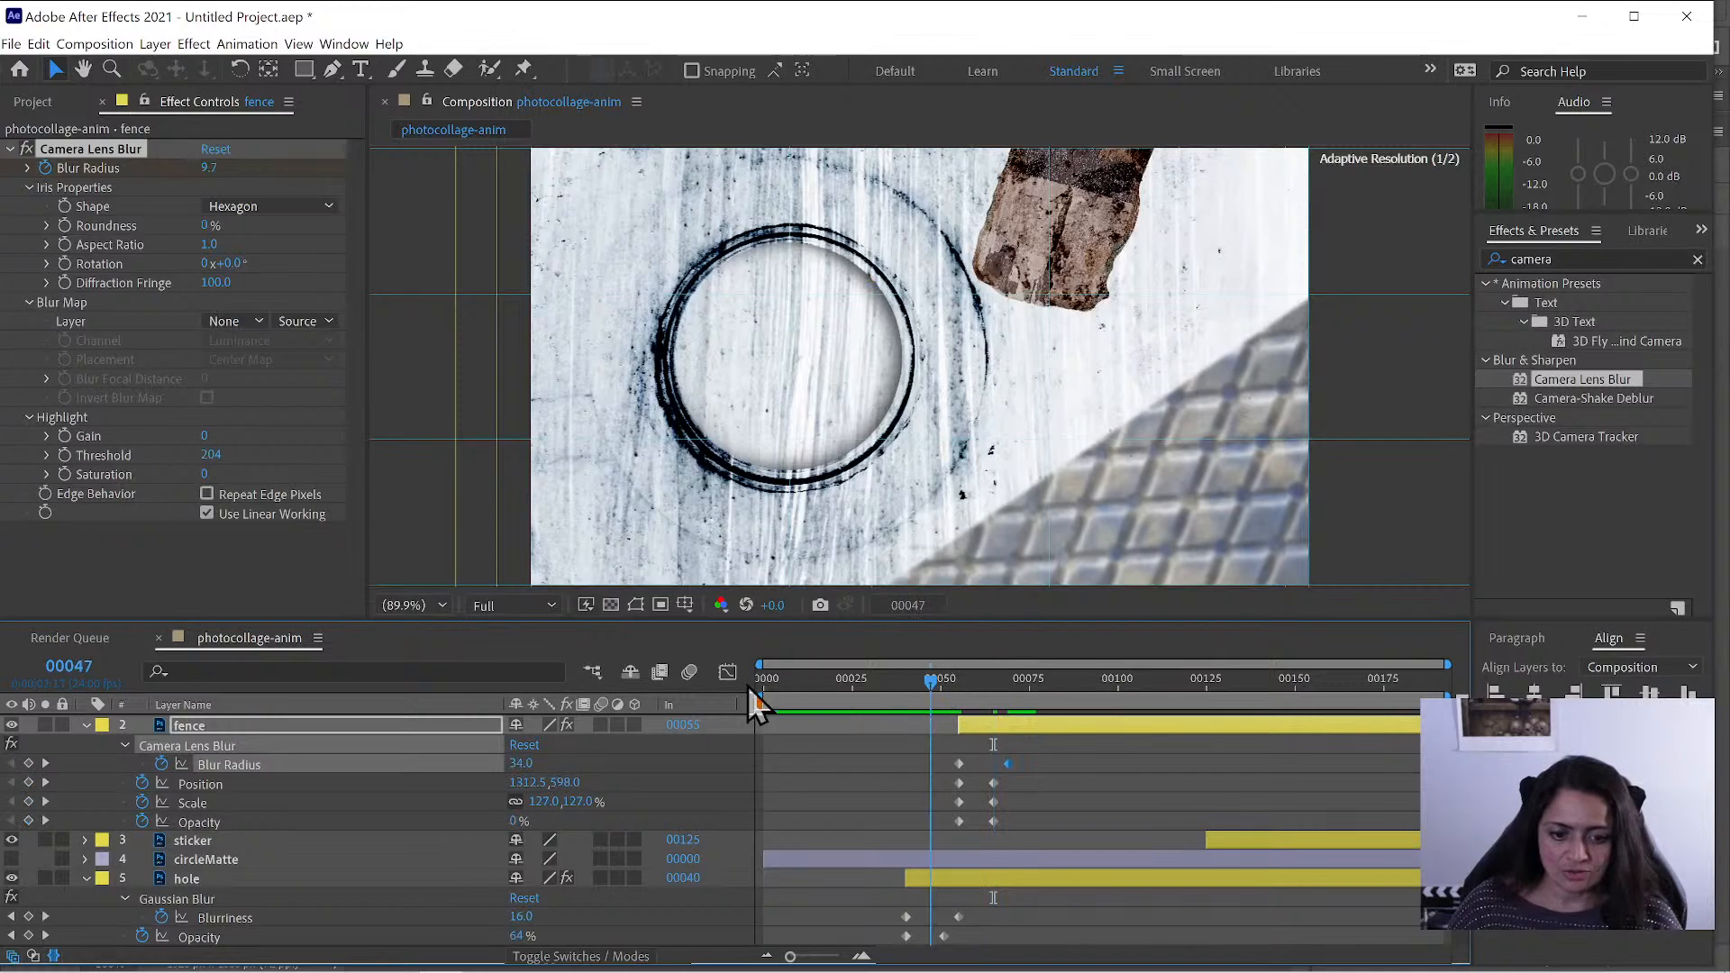
- Play the animation from the first frame to review the fence reveal
key(Home)
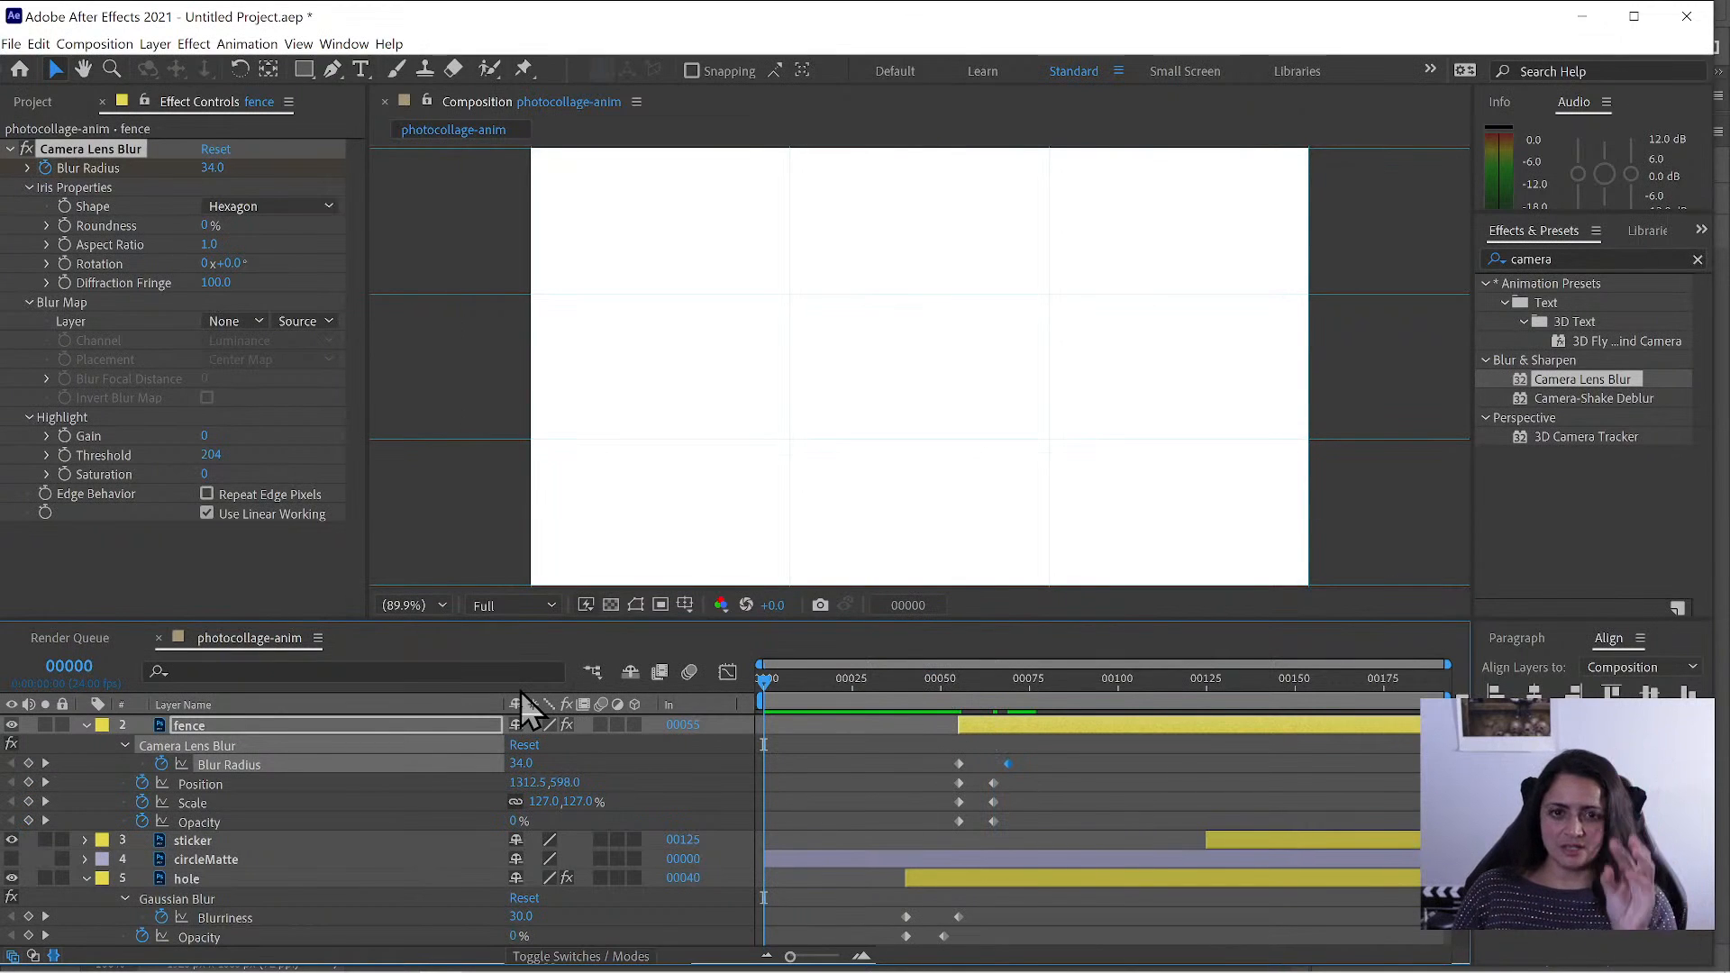
key(space)
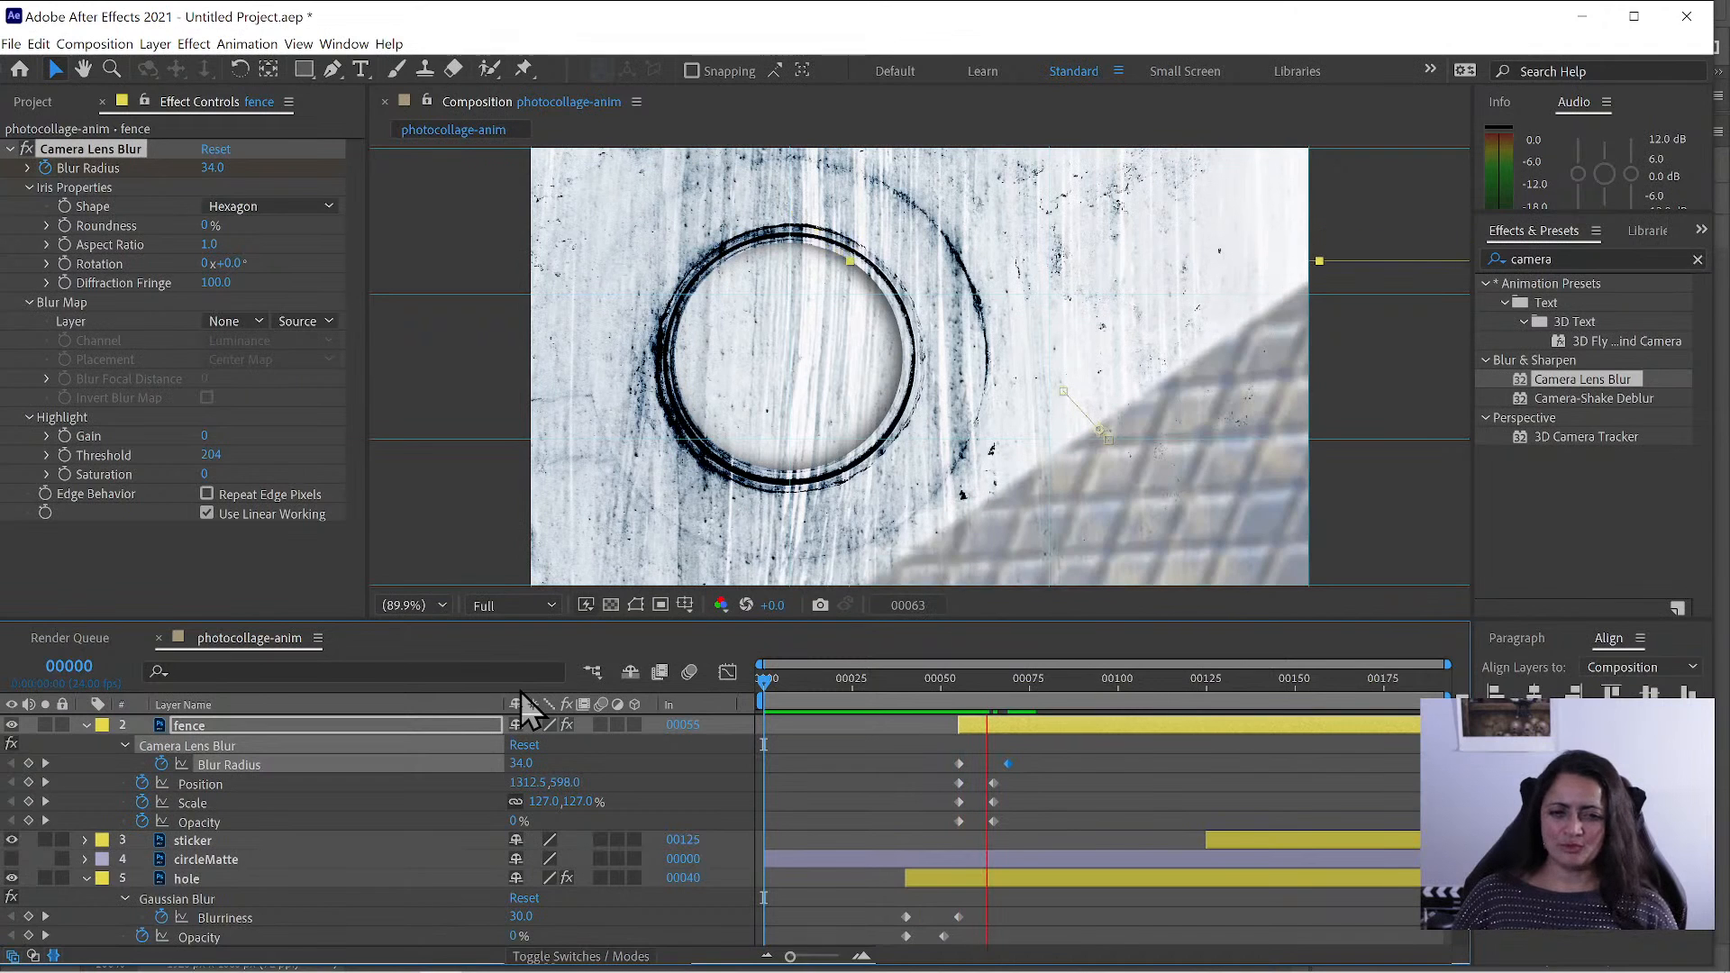
key(space)
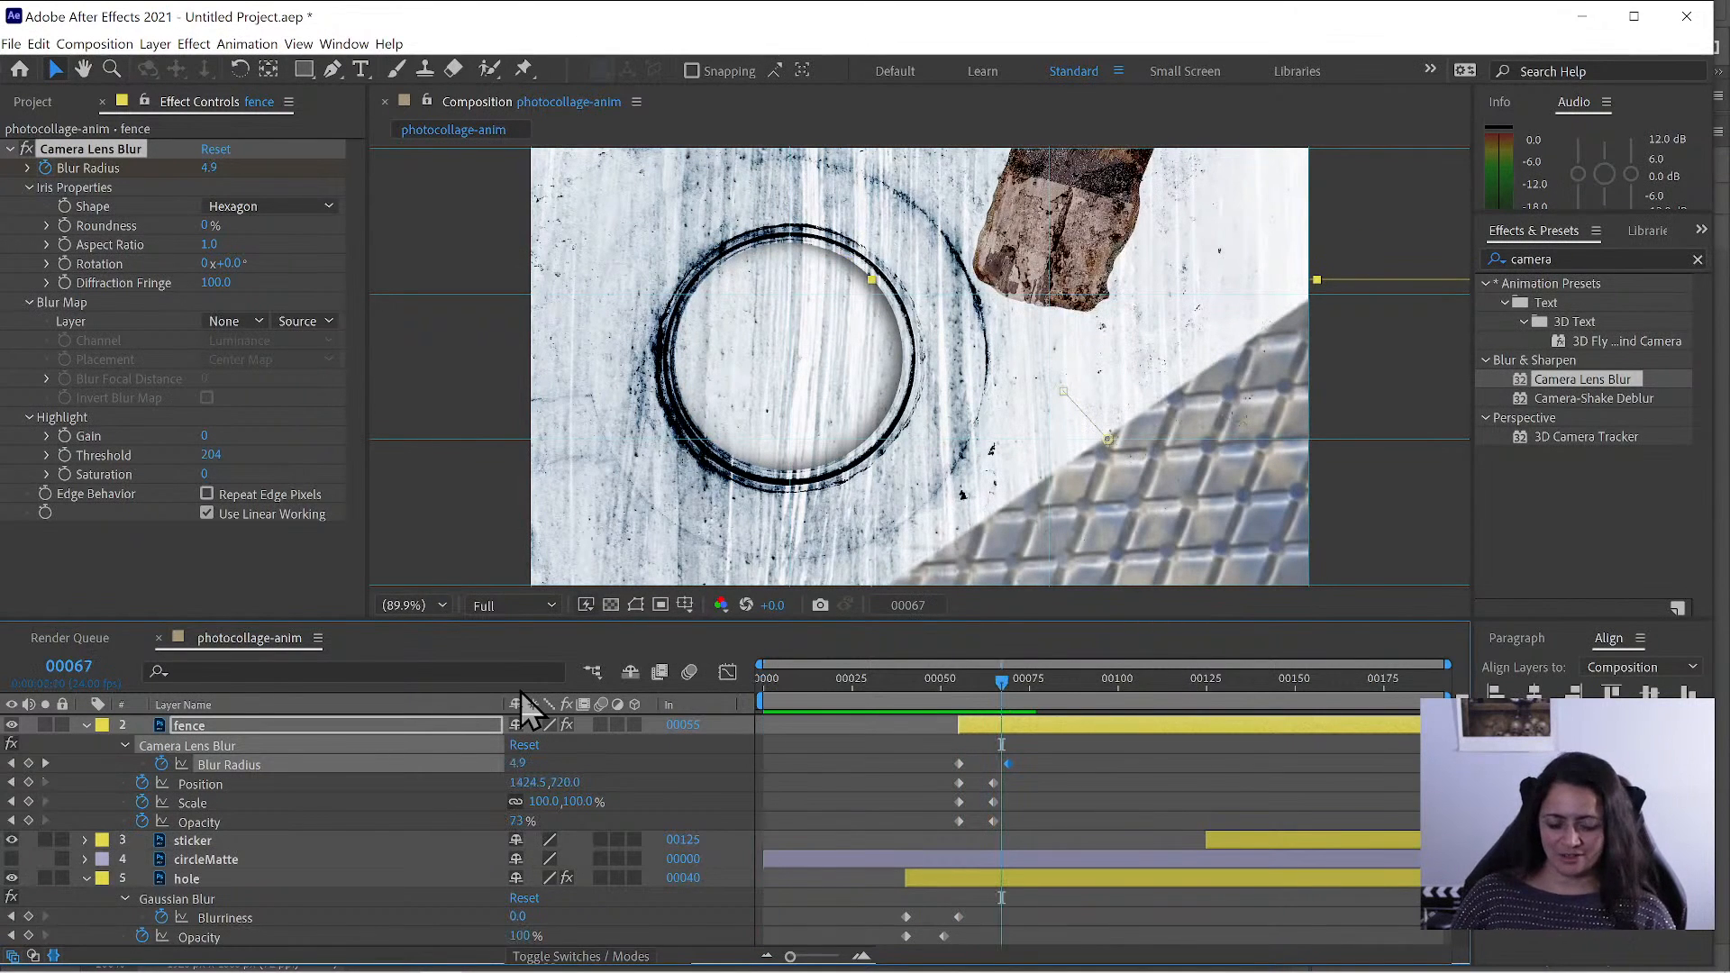
- Add Position and Scale keyframes to the fence layer at frame 60 using the interpolated values
click(979, 685)
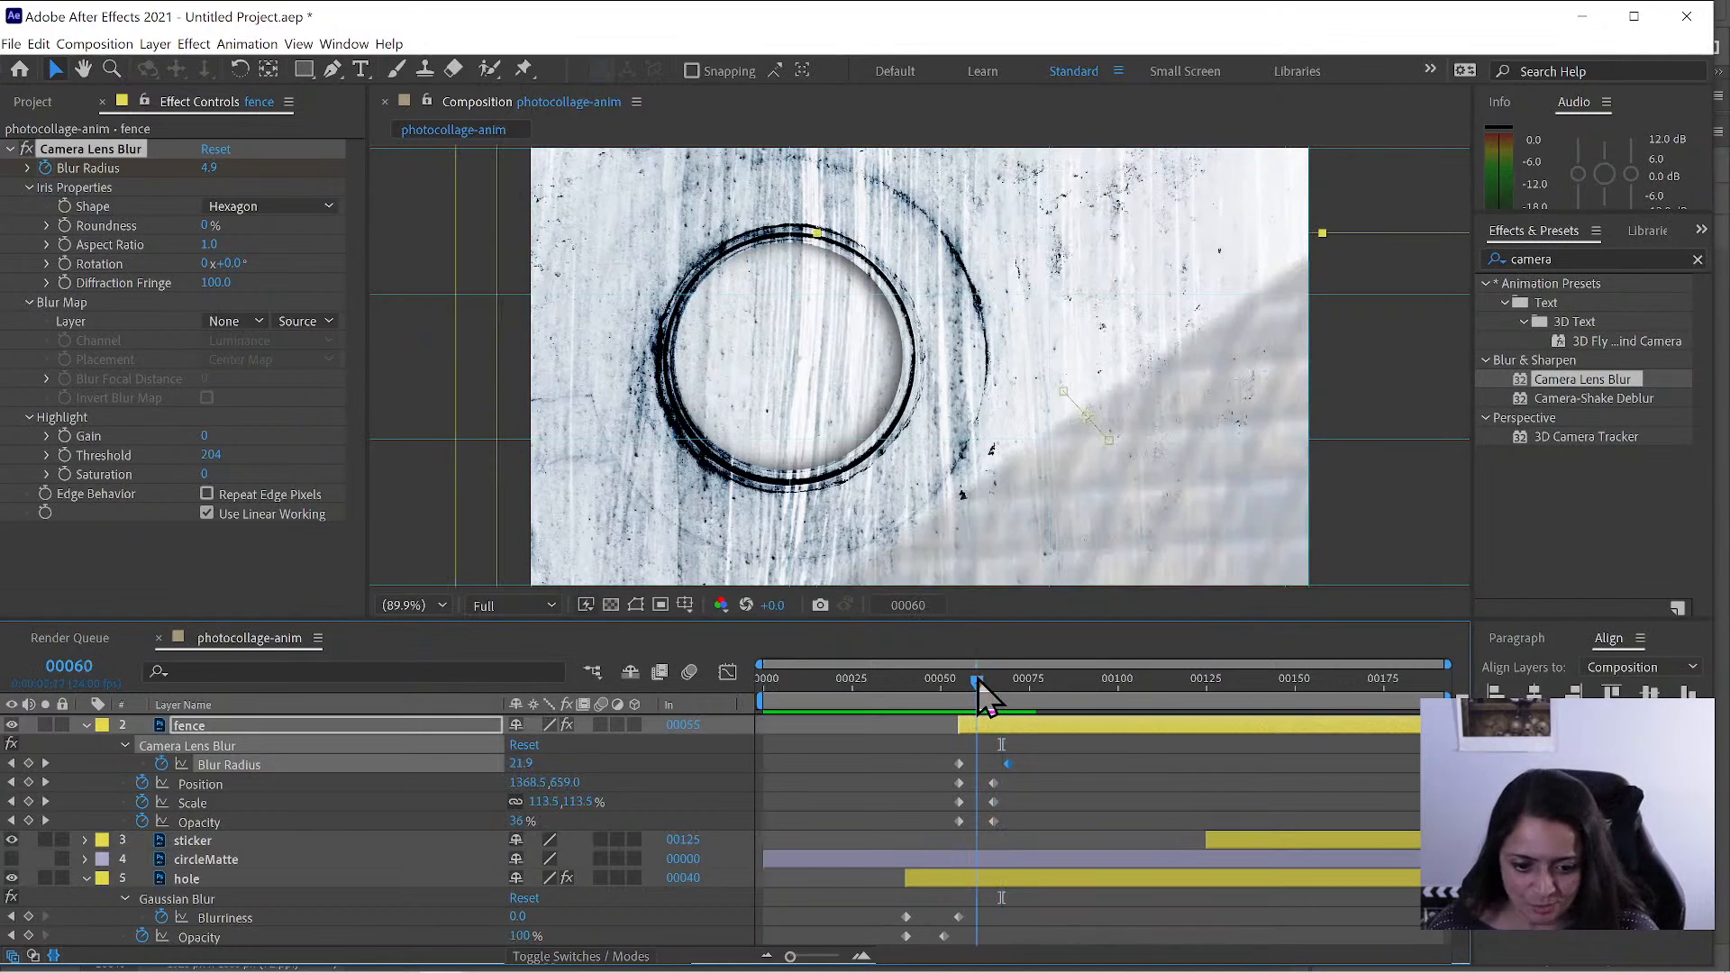
drag(979, 682, 978, 682)
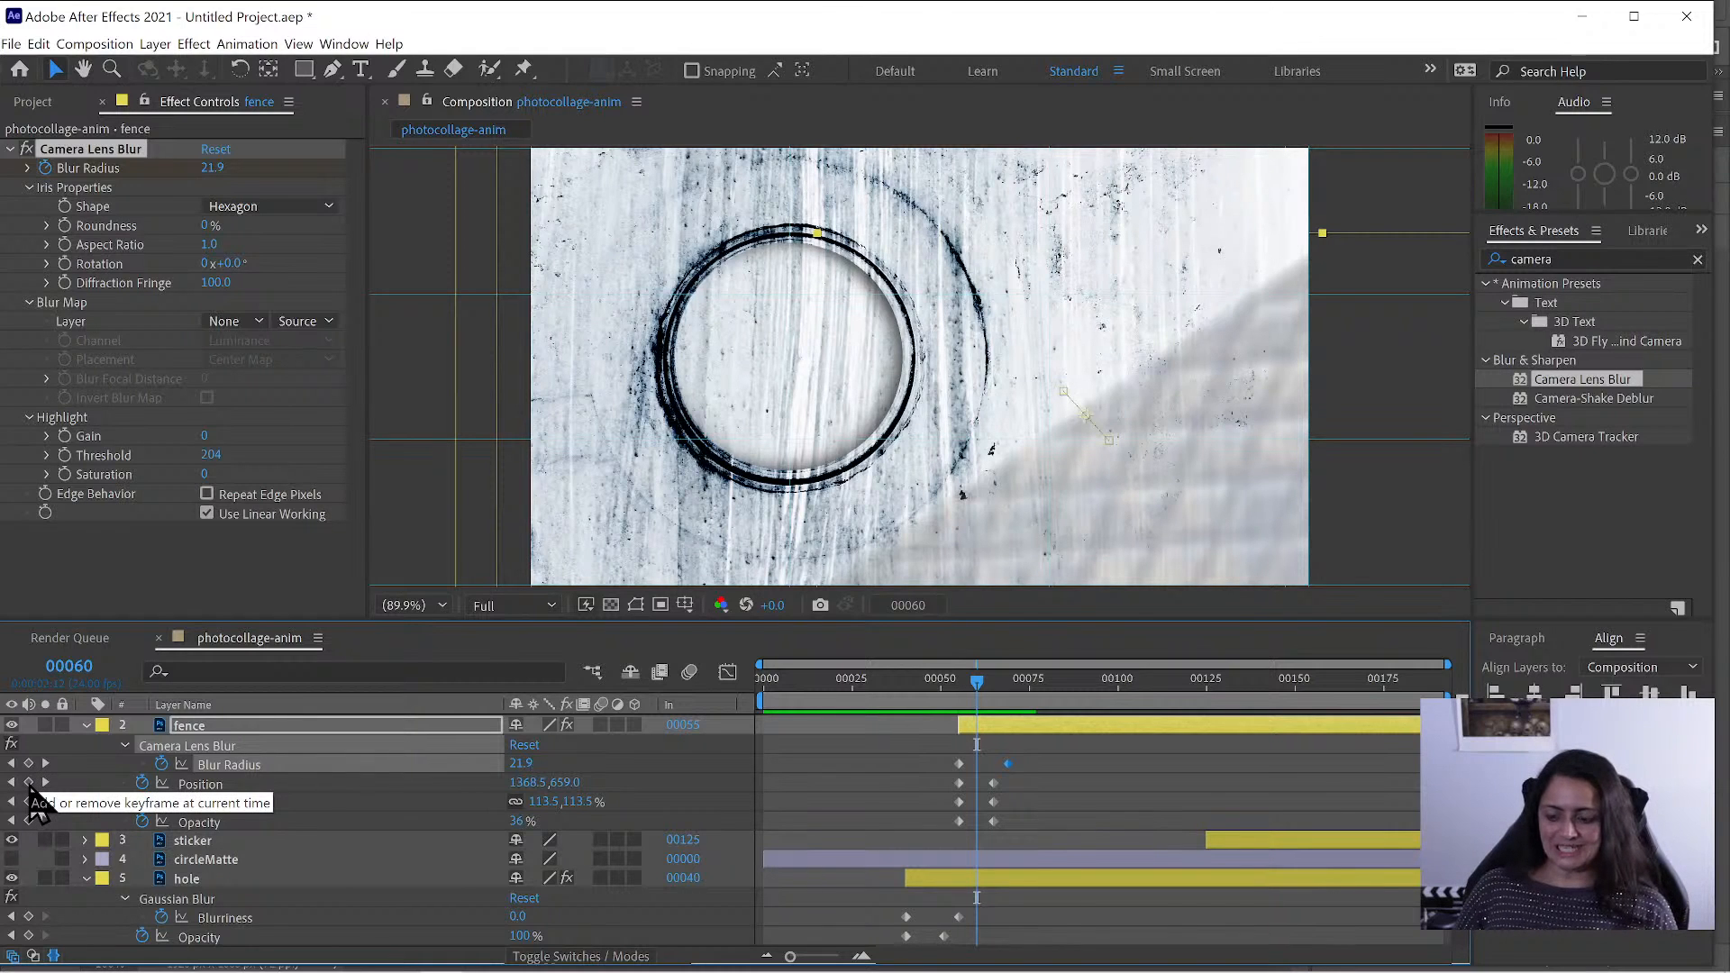
key(super+plus)
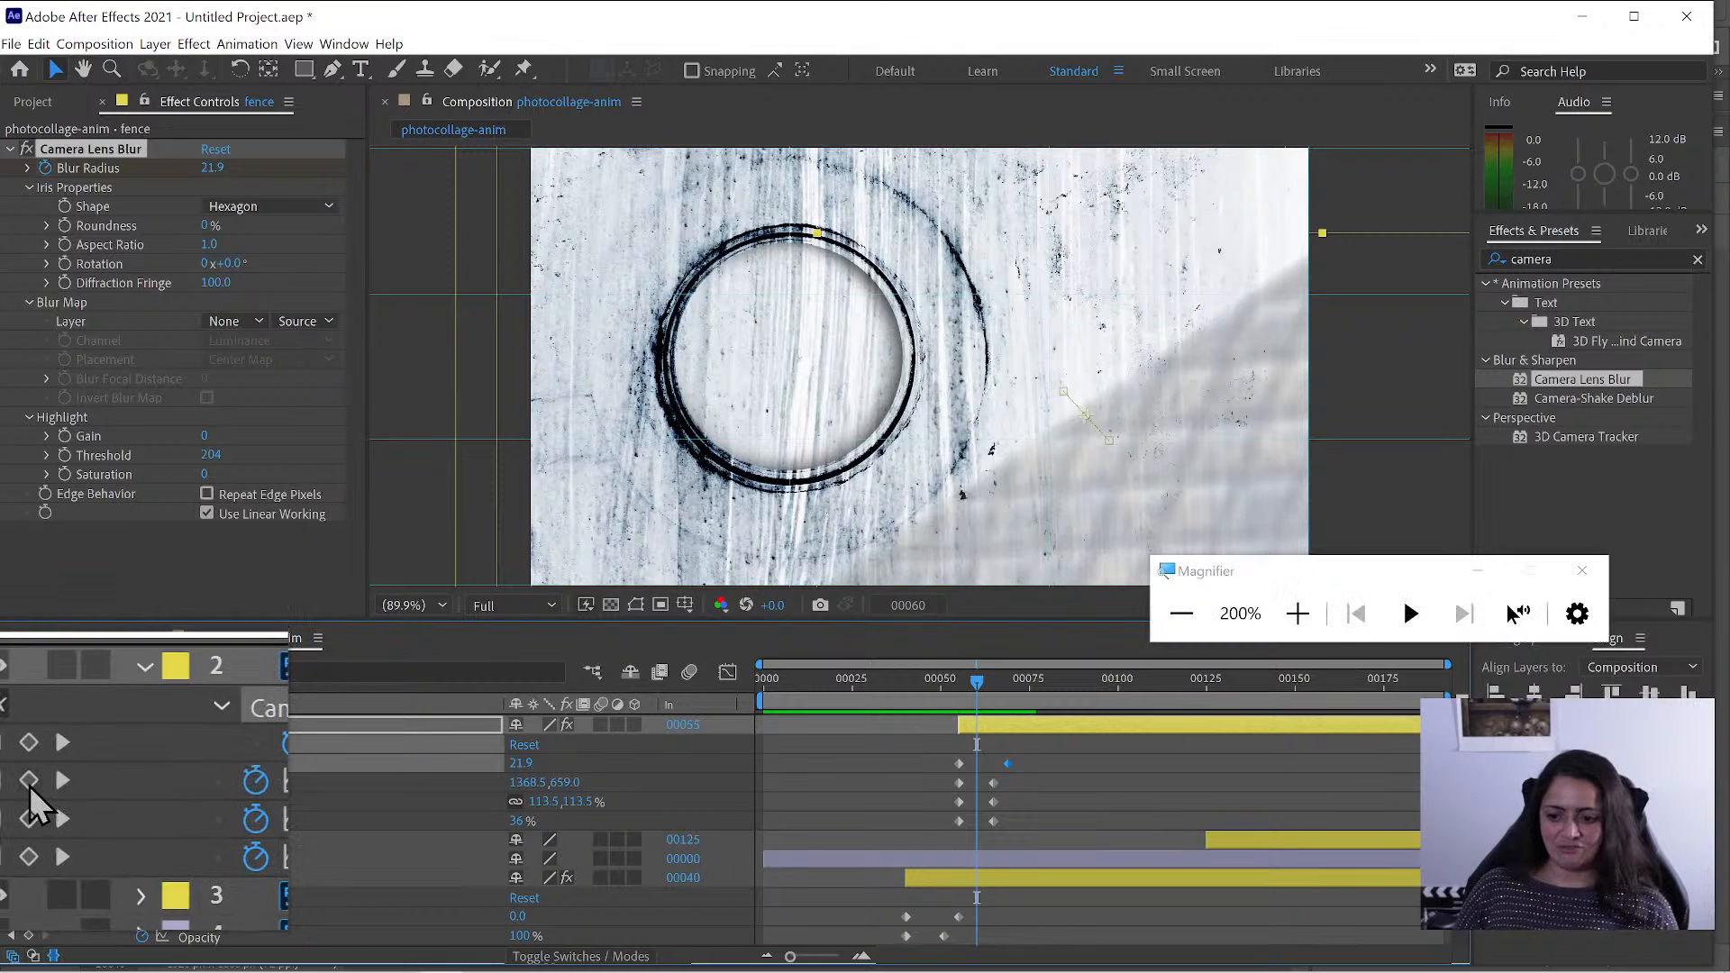
click(29, 780)
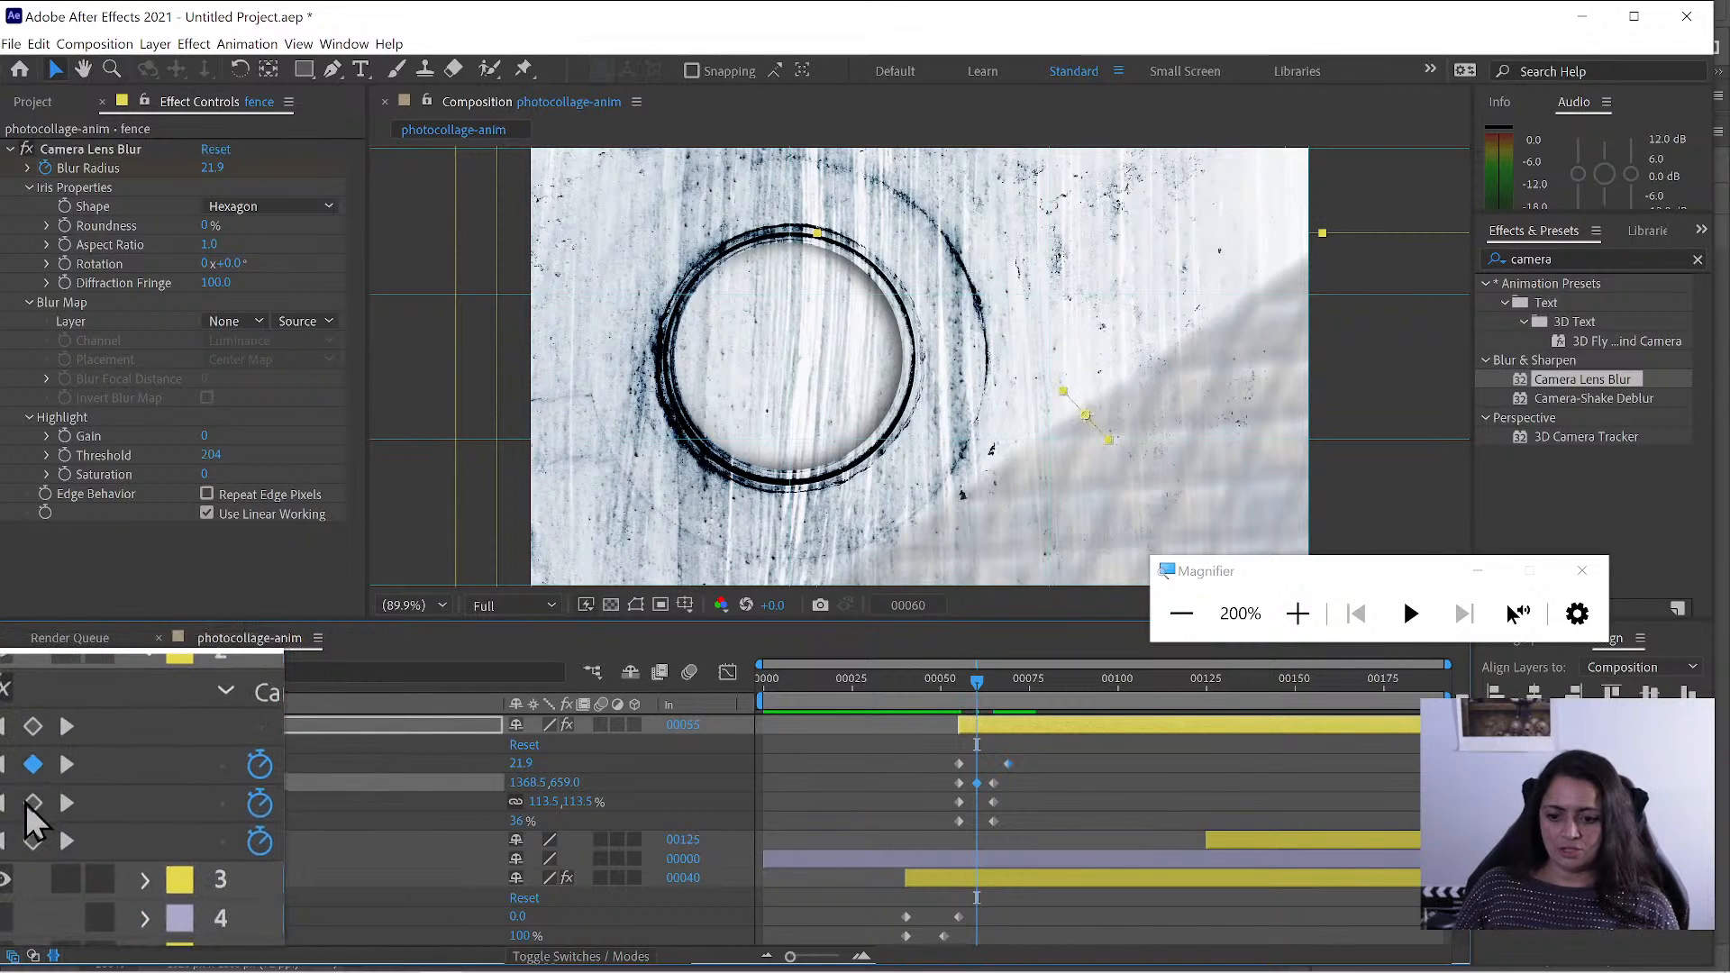
click(27, 804)
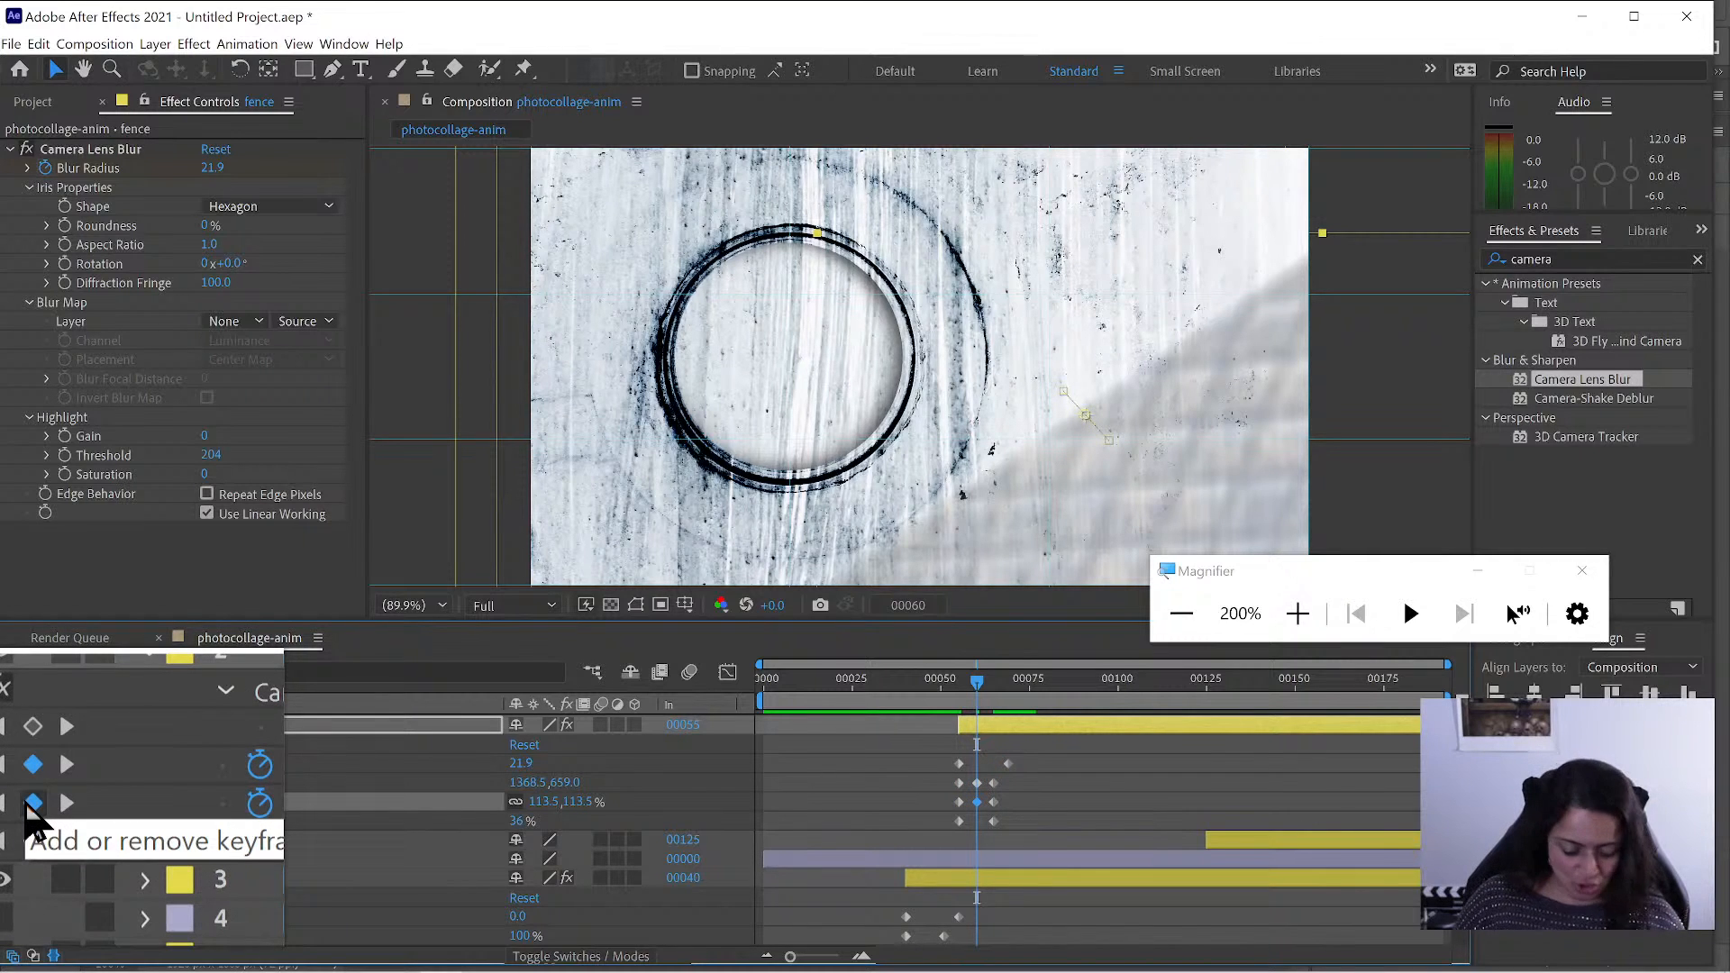
key(super+Escape)
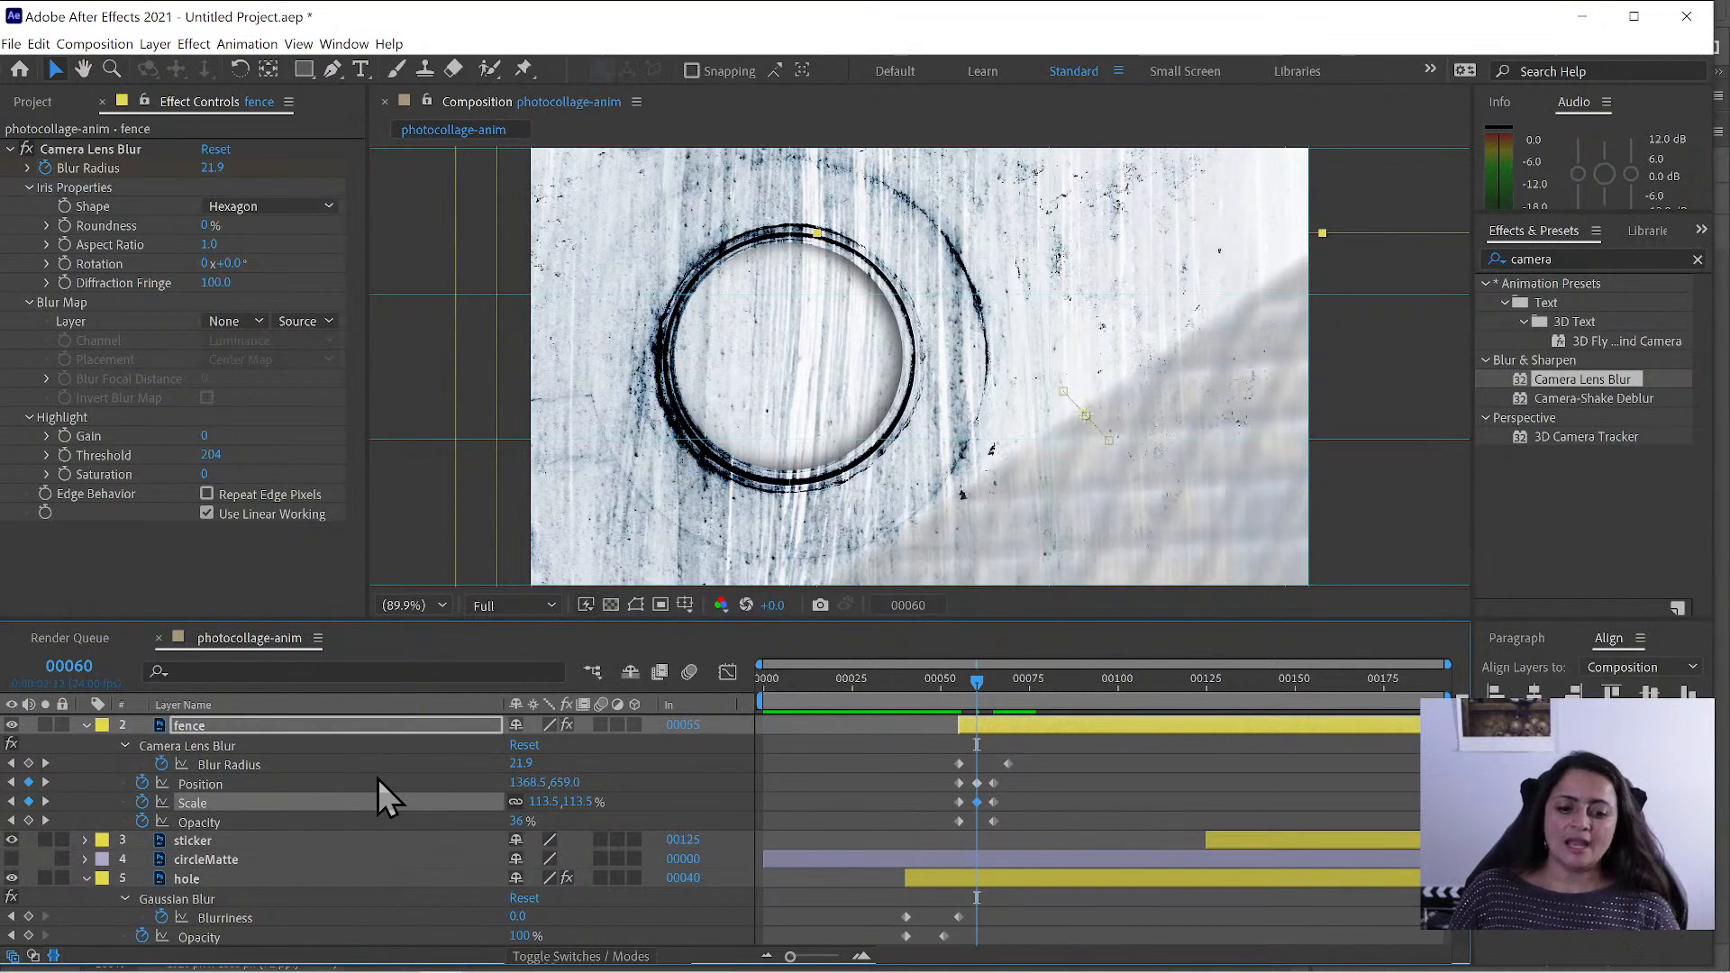
- Delete the fence layer's Position and Scale keyframes at frame 55 and move the frame 60 ones into their place
click(960, 783)
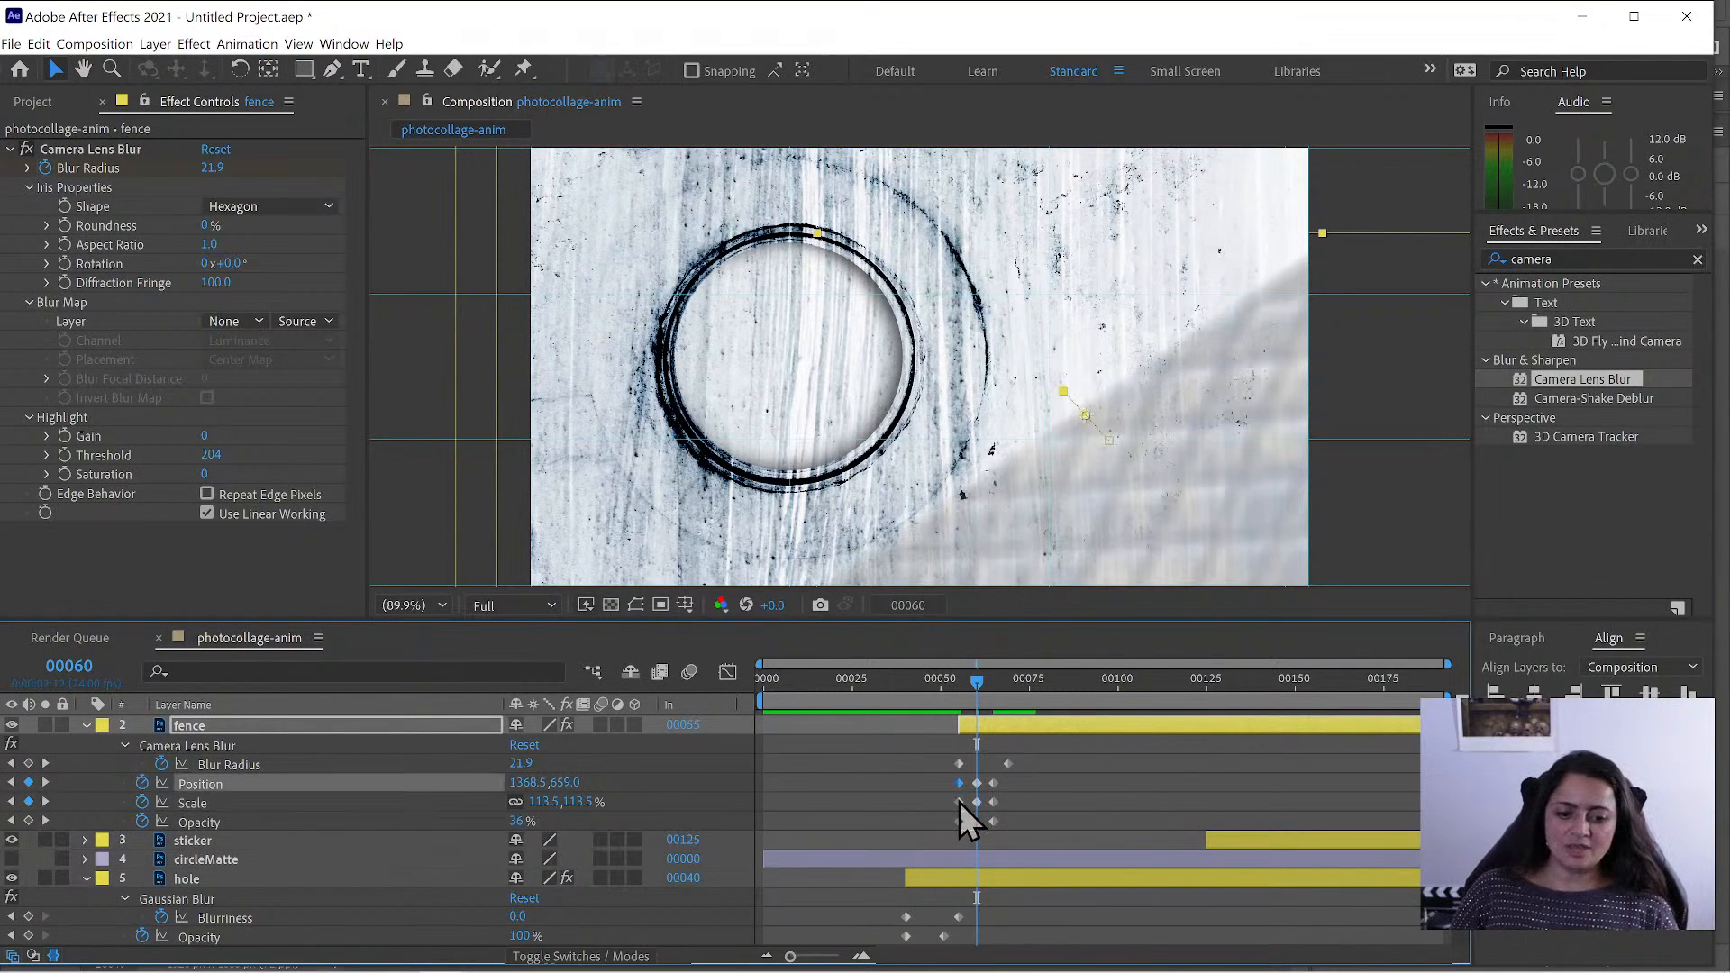
shift+click(960, 802)
key(Delete)
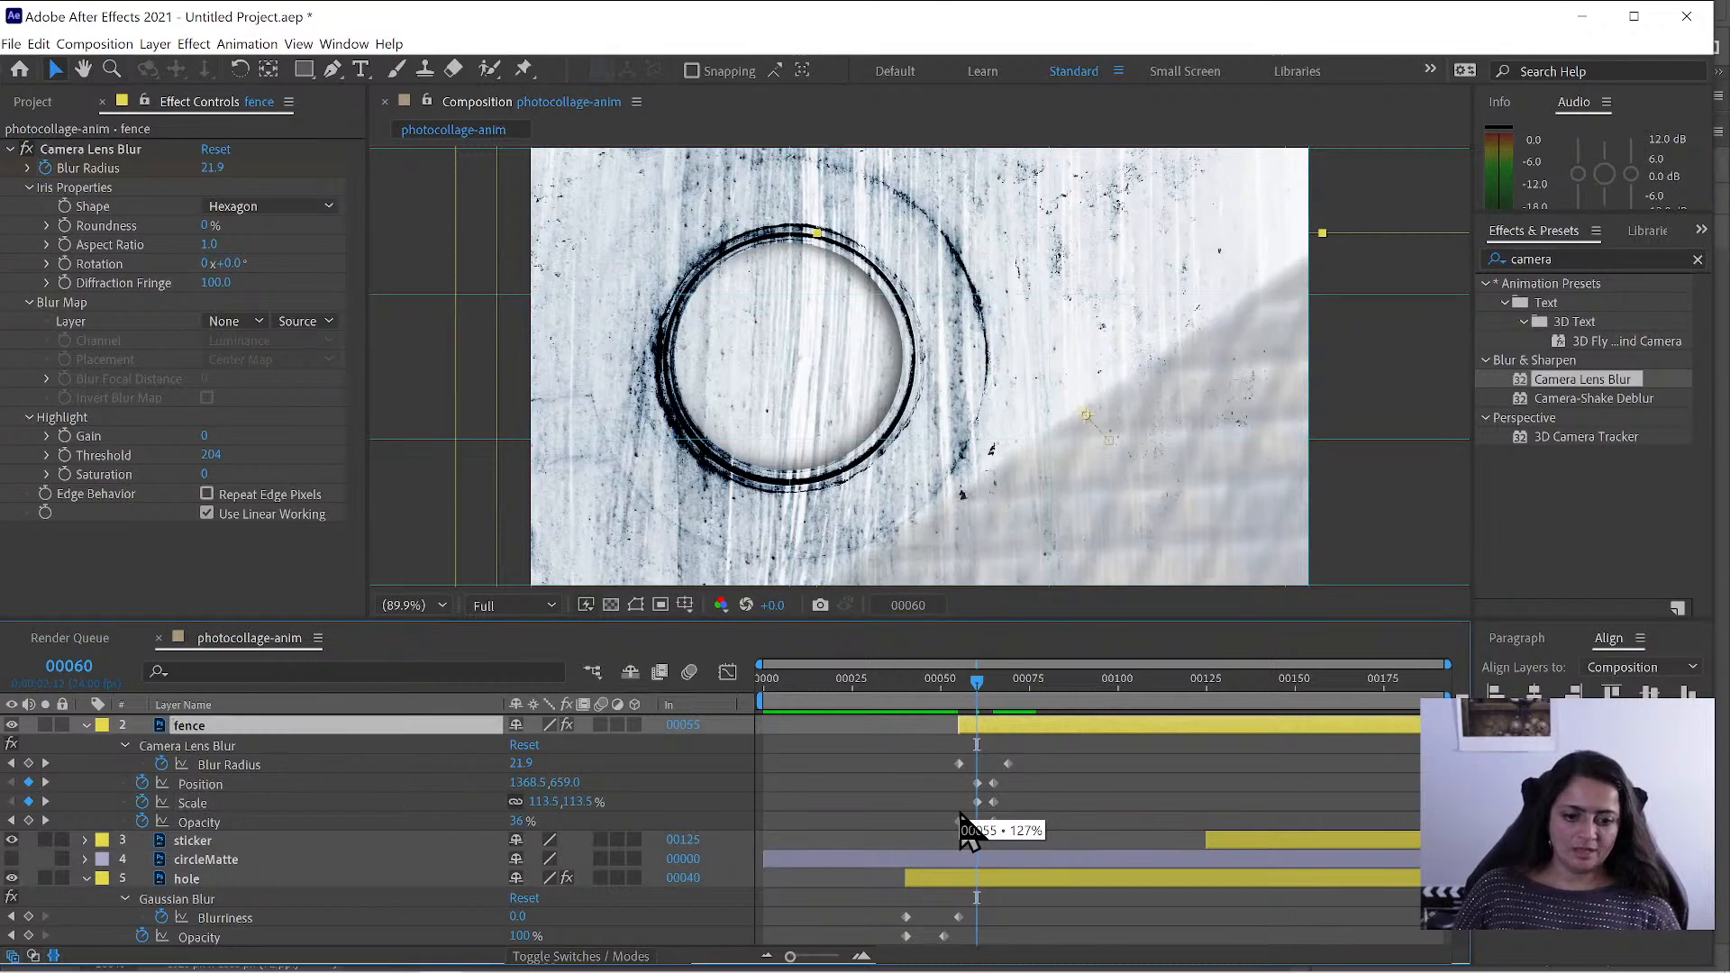
click(979, 784)
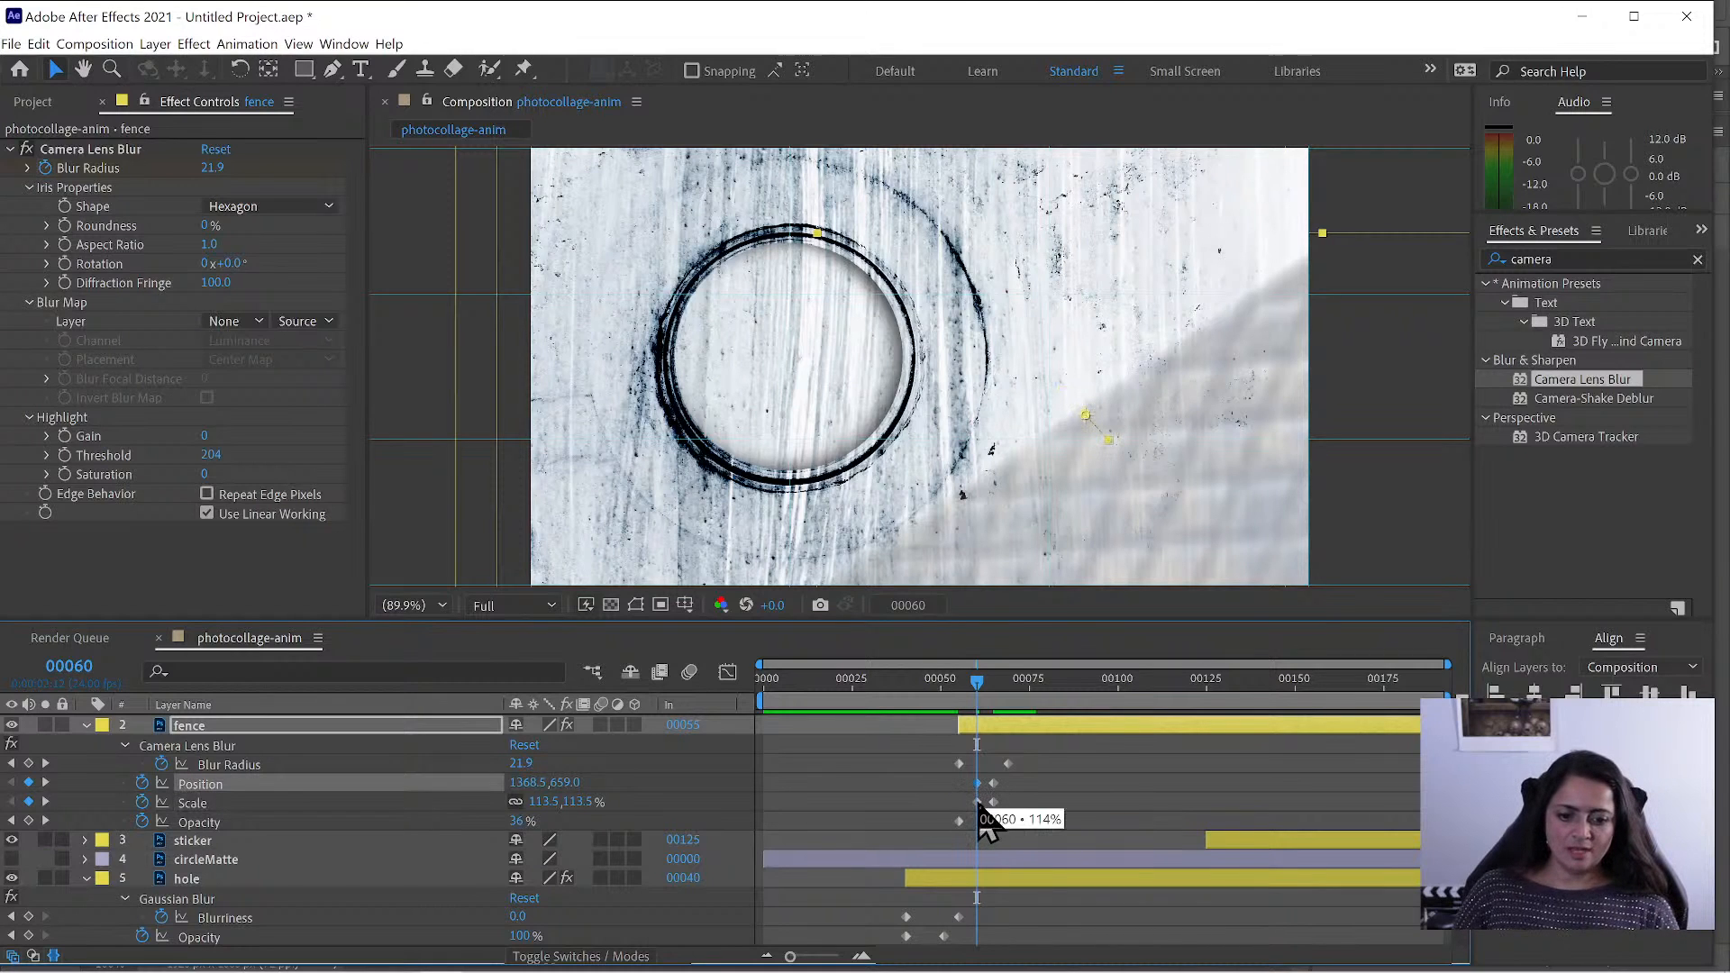
shift+click(978, 803)
mouse_move(978, 805)
mouse_down()
mouse_move(941, 808)
mouse_move(957, 809)
mouse_up()
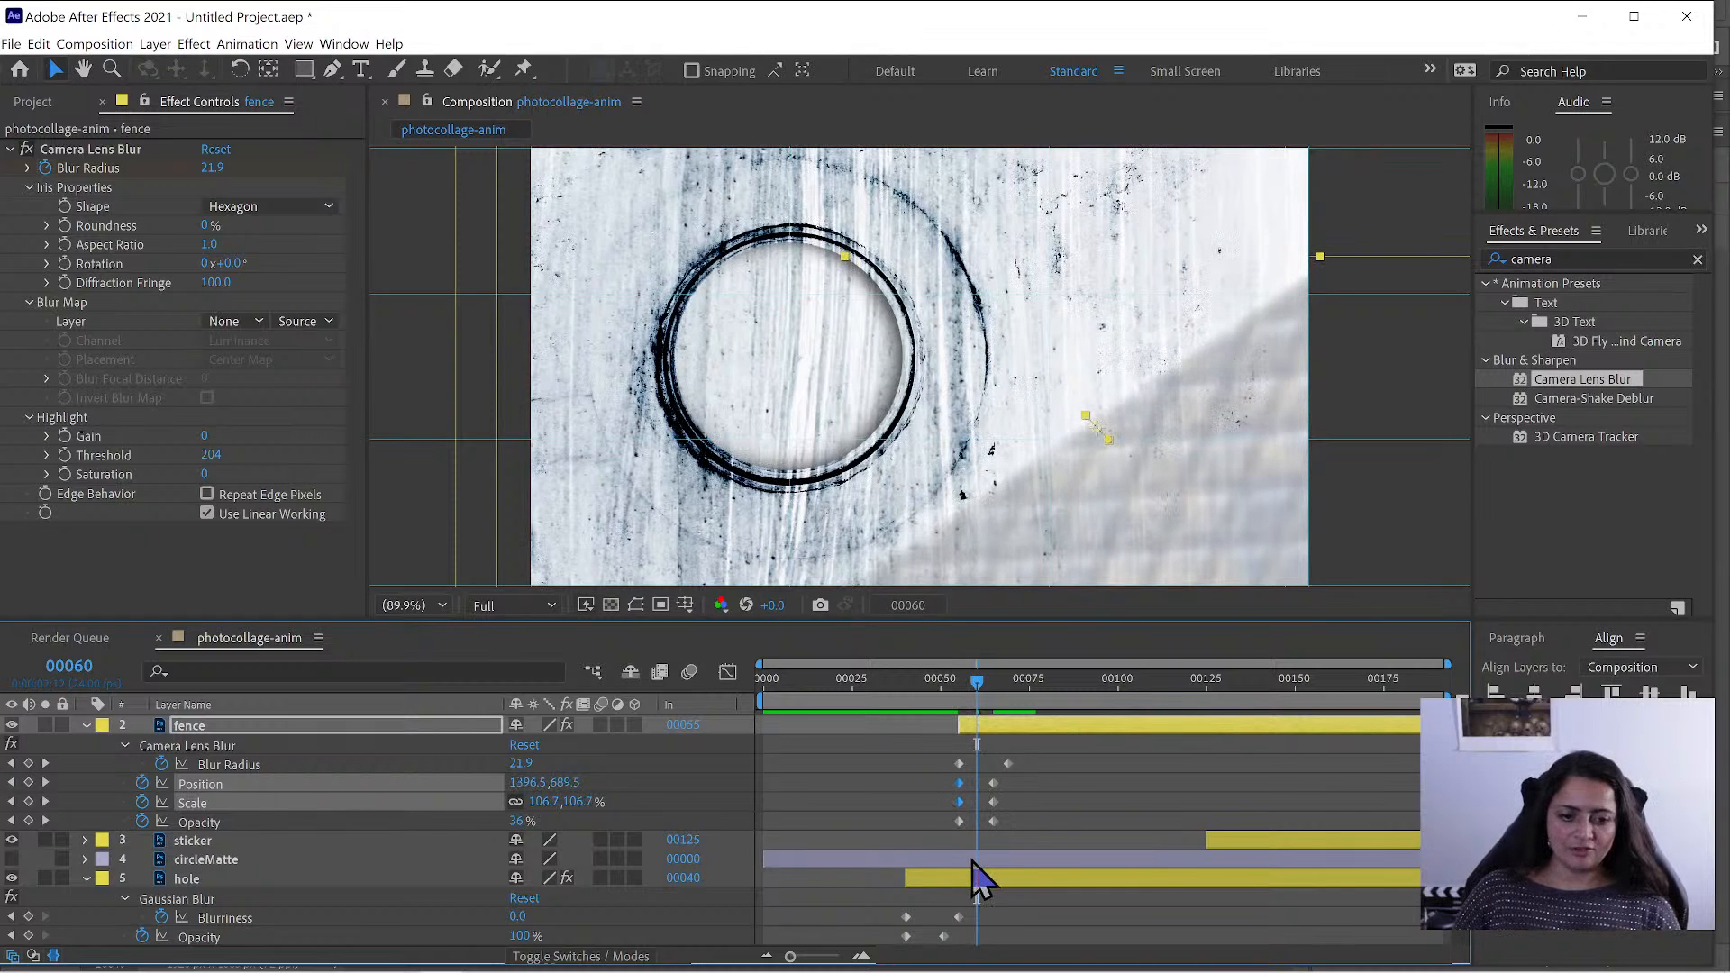
click(933, 680)
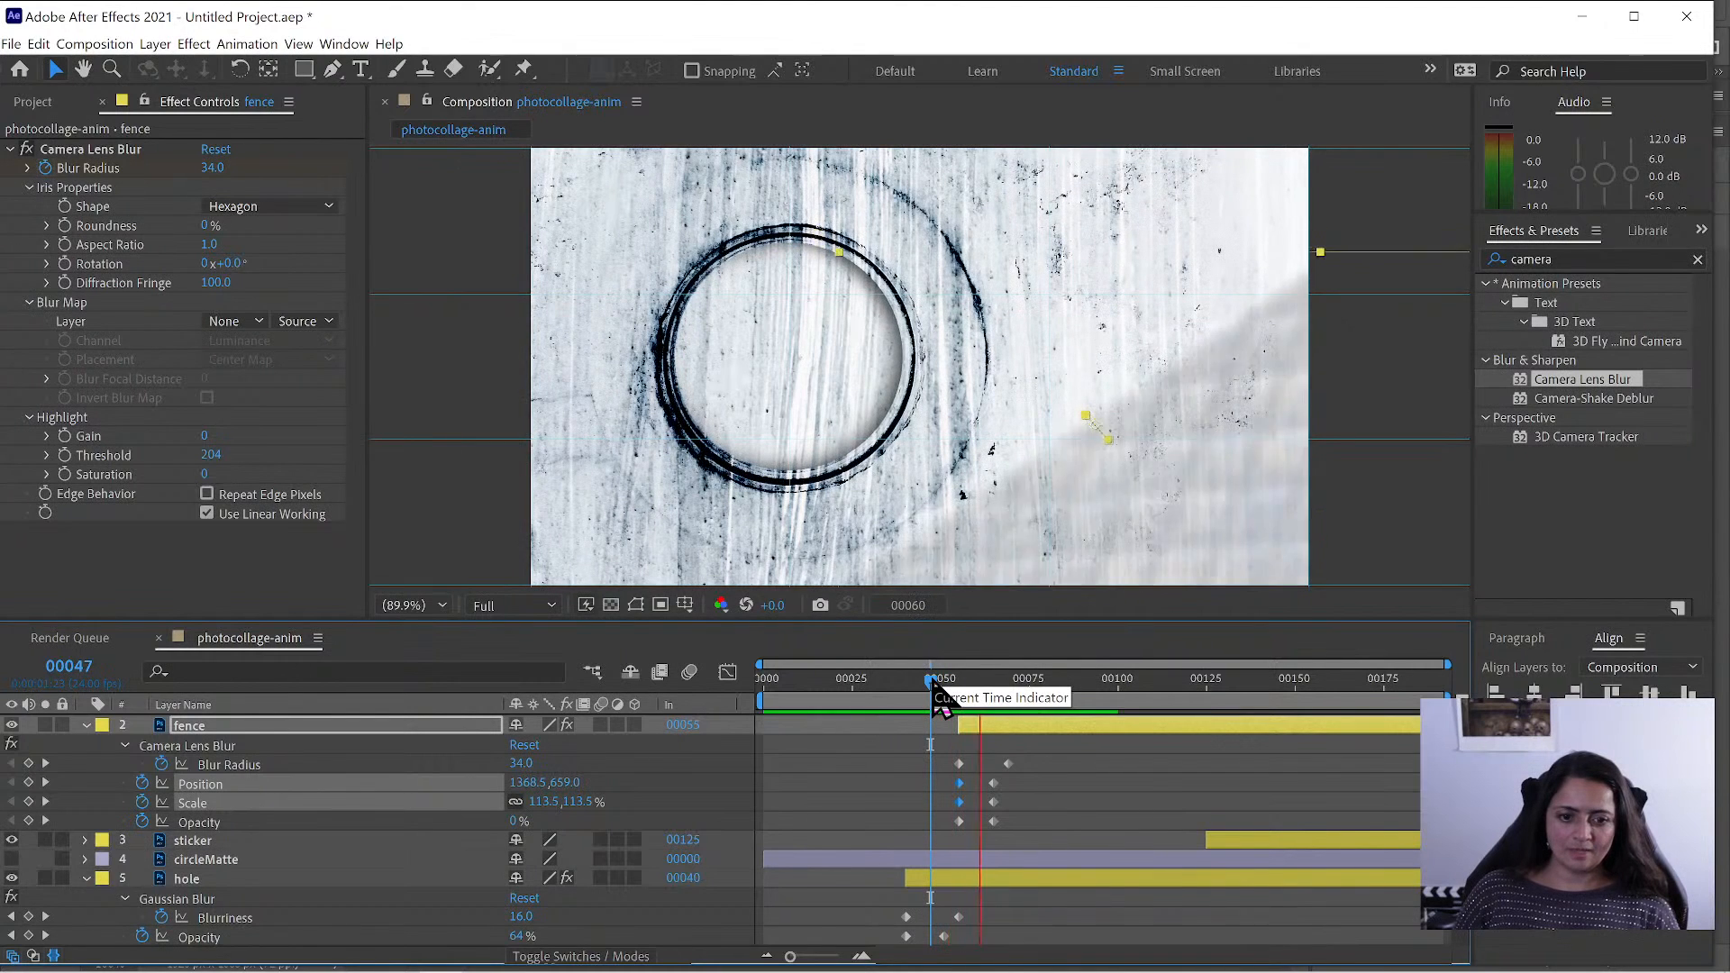
- Add a Position keyframe to the door-fpo layer at frame 75 using its existing value
drag(933, 681, 997, 707)
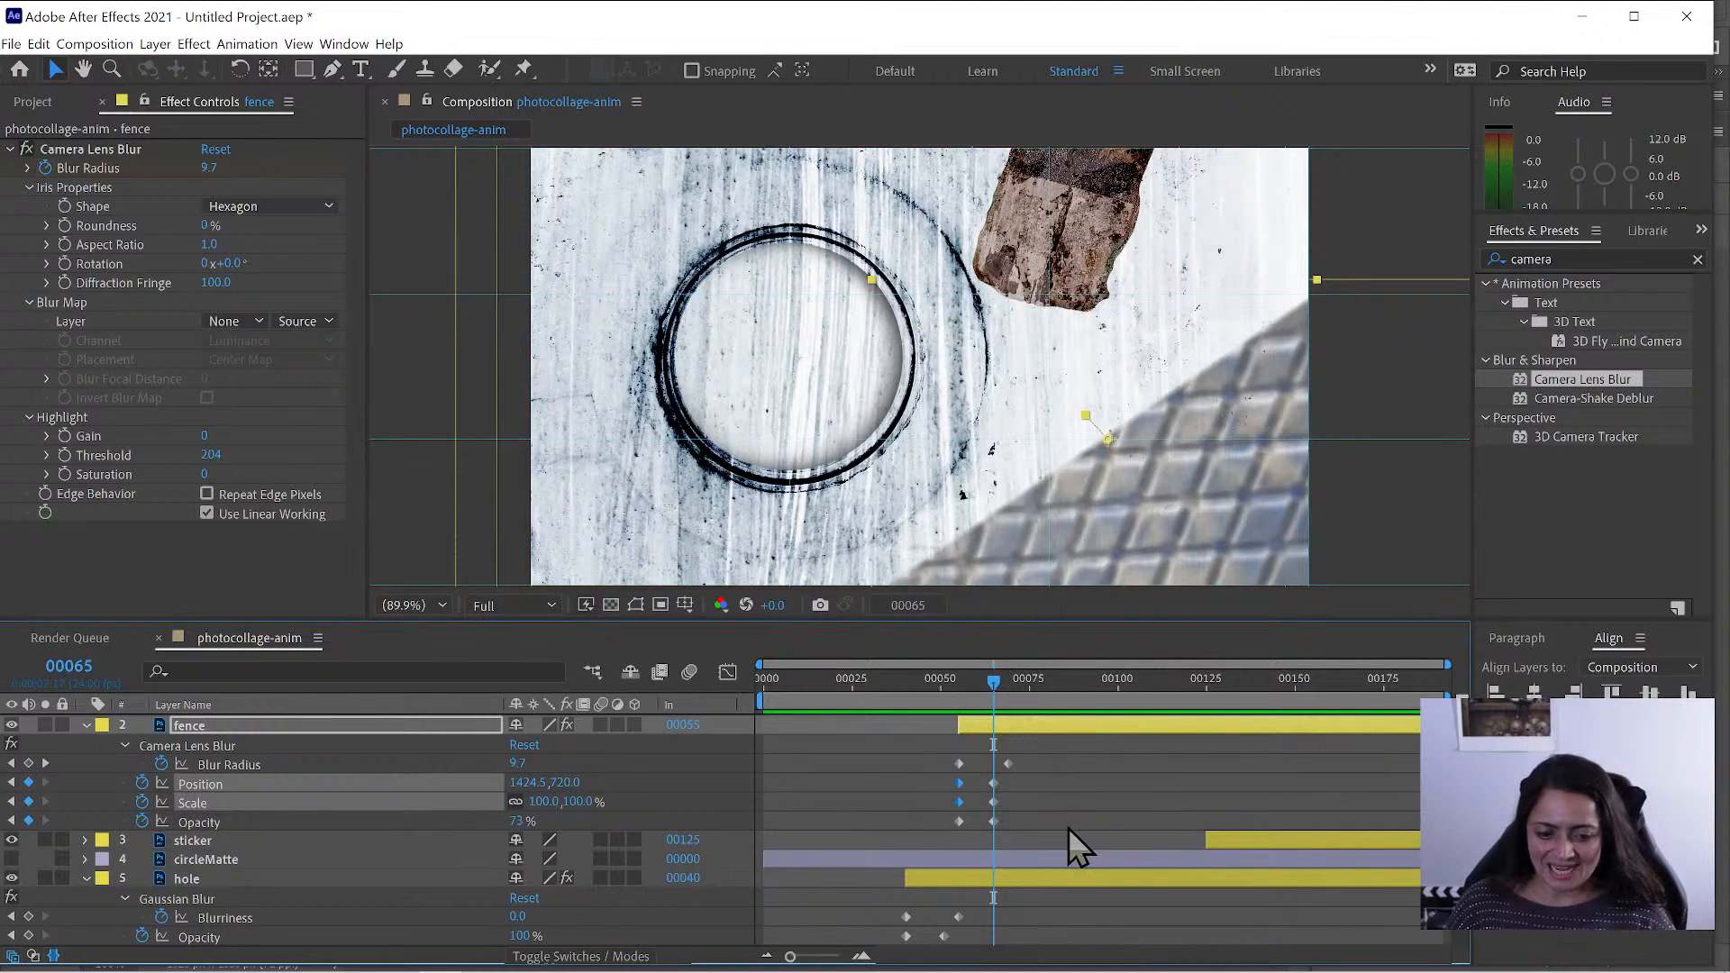
scroll(1068, 828, down, 3)
scroll(1066, 828, down, 1)
click(1027, 801)
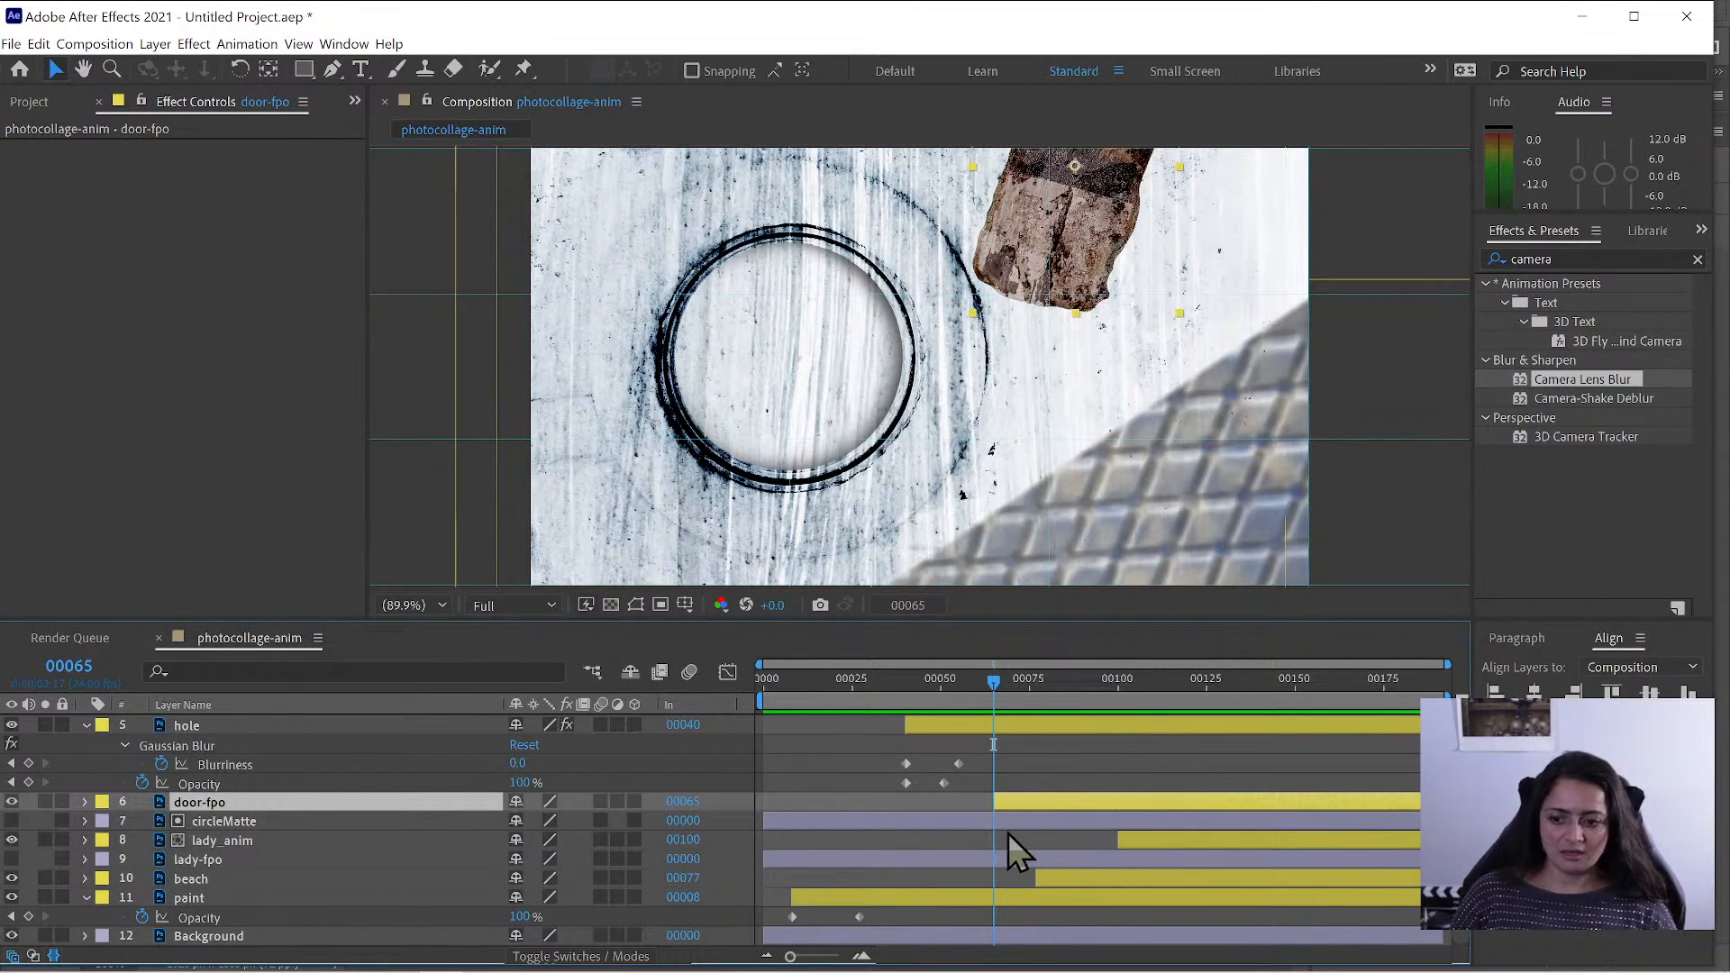
click(1030, 685)
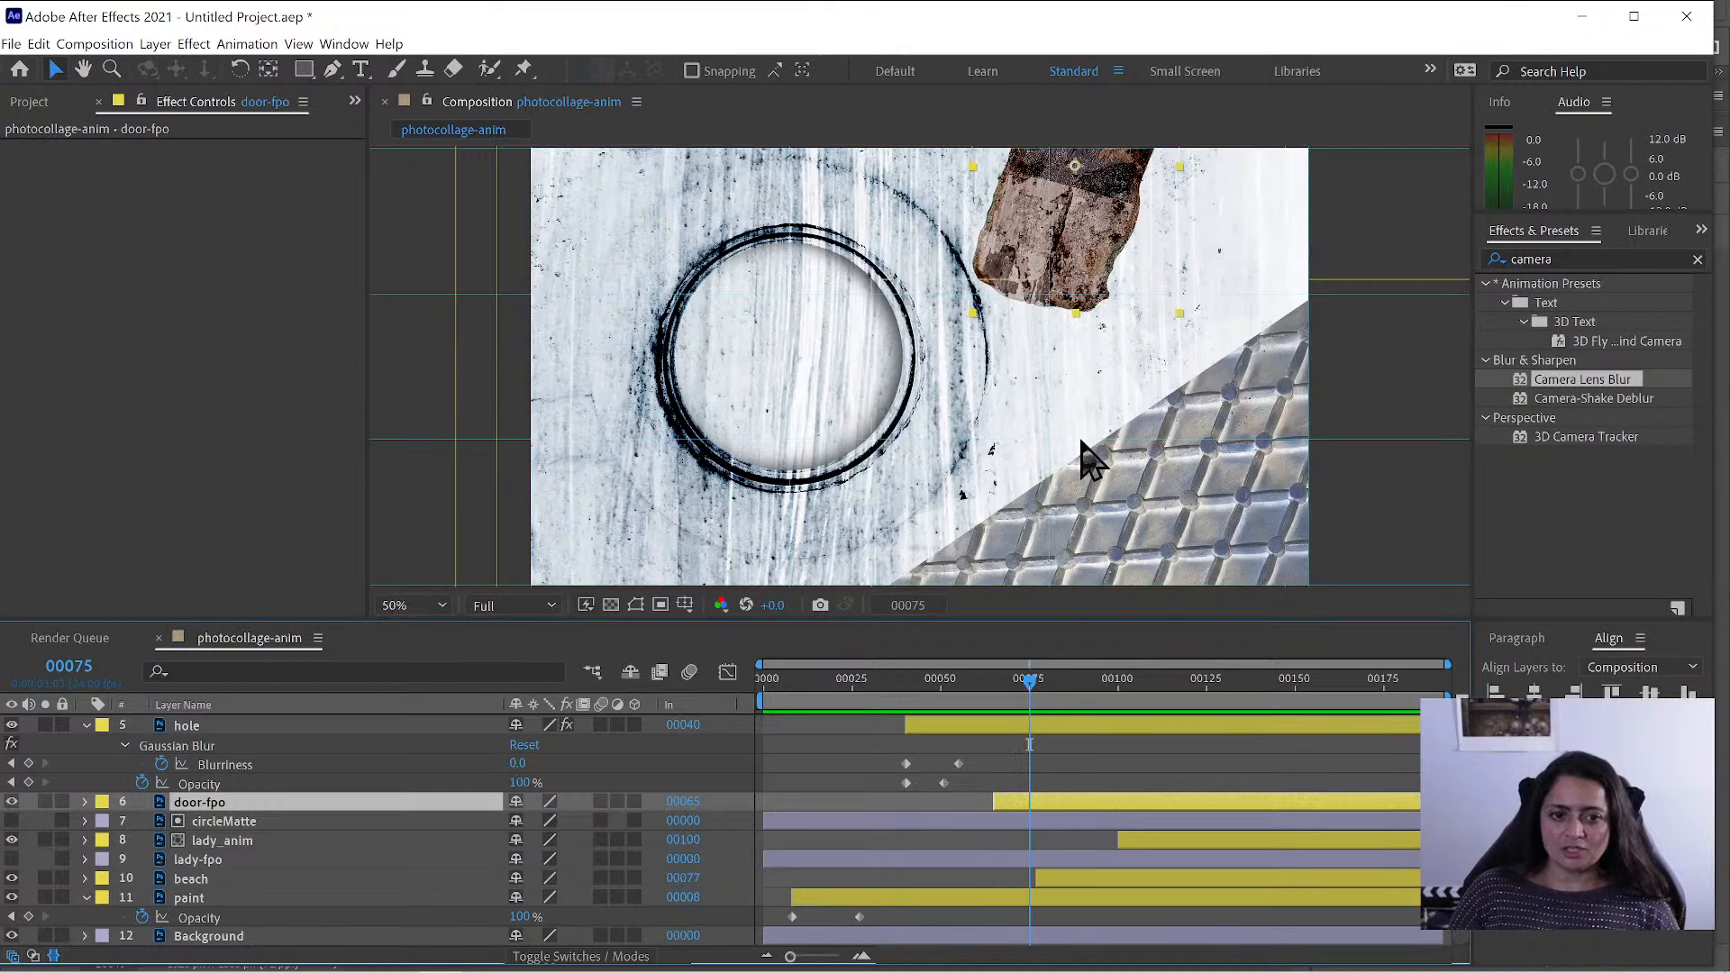
key(comma)
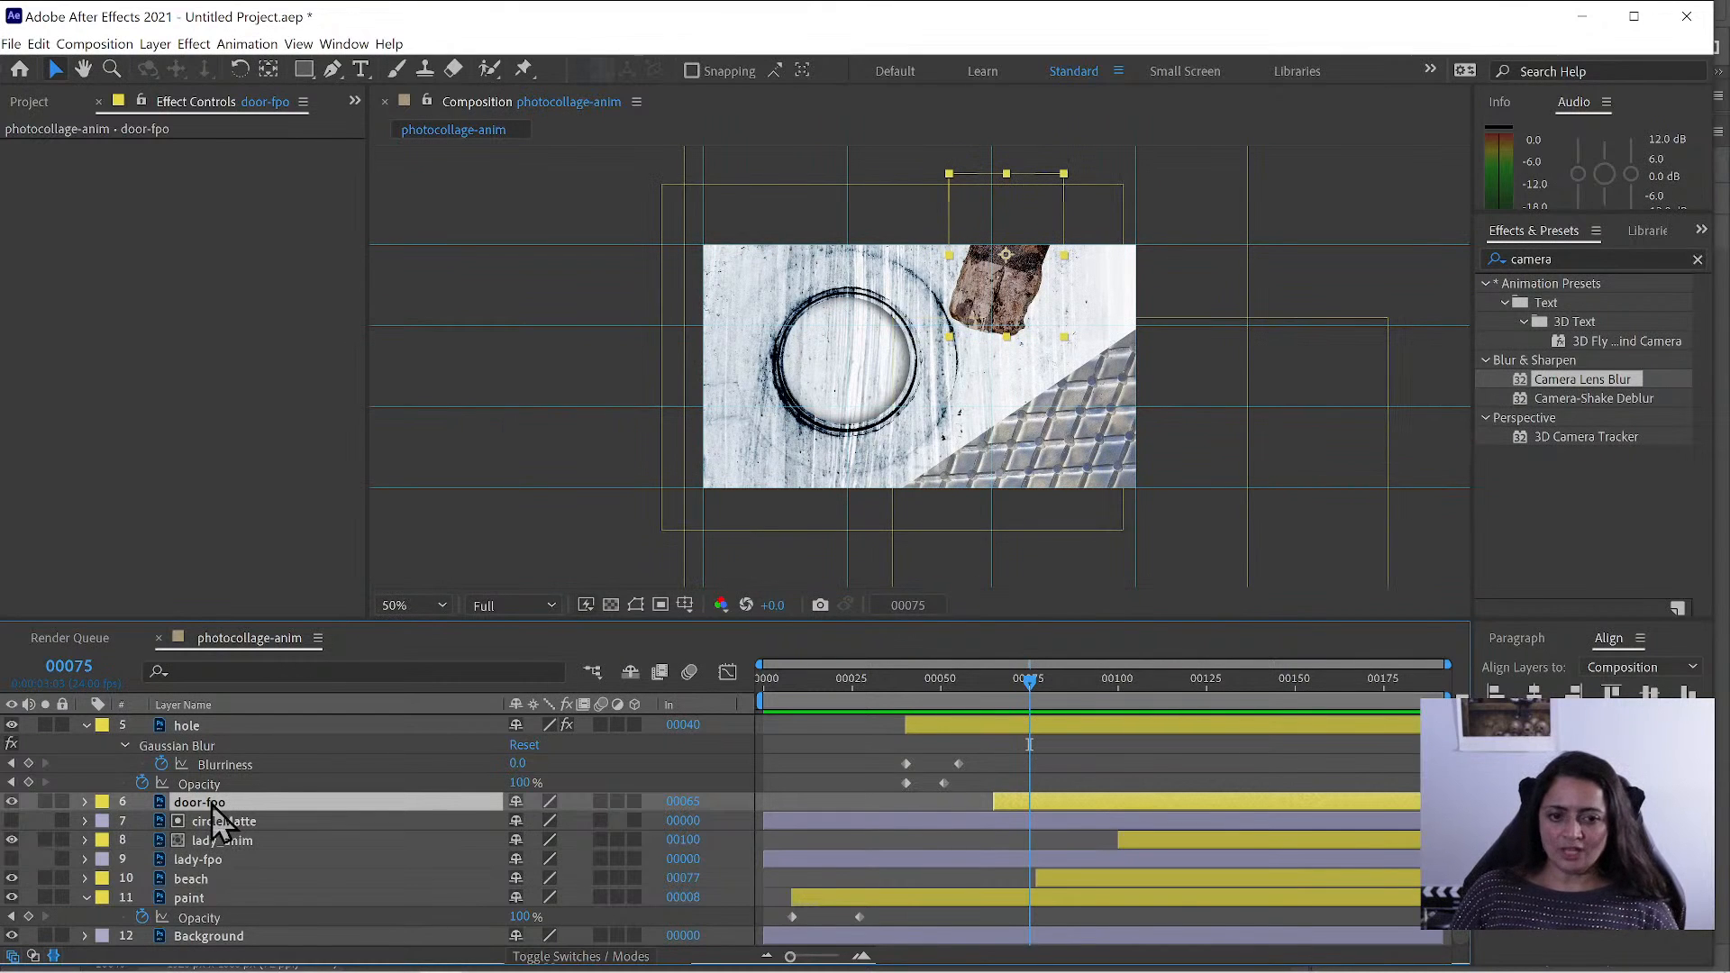
key(p)
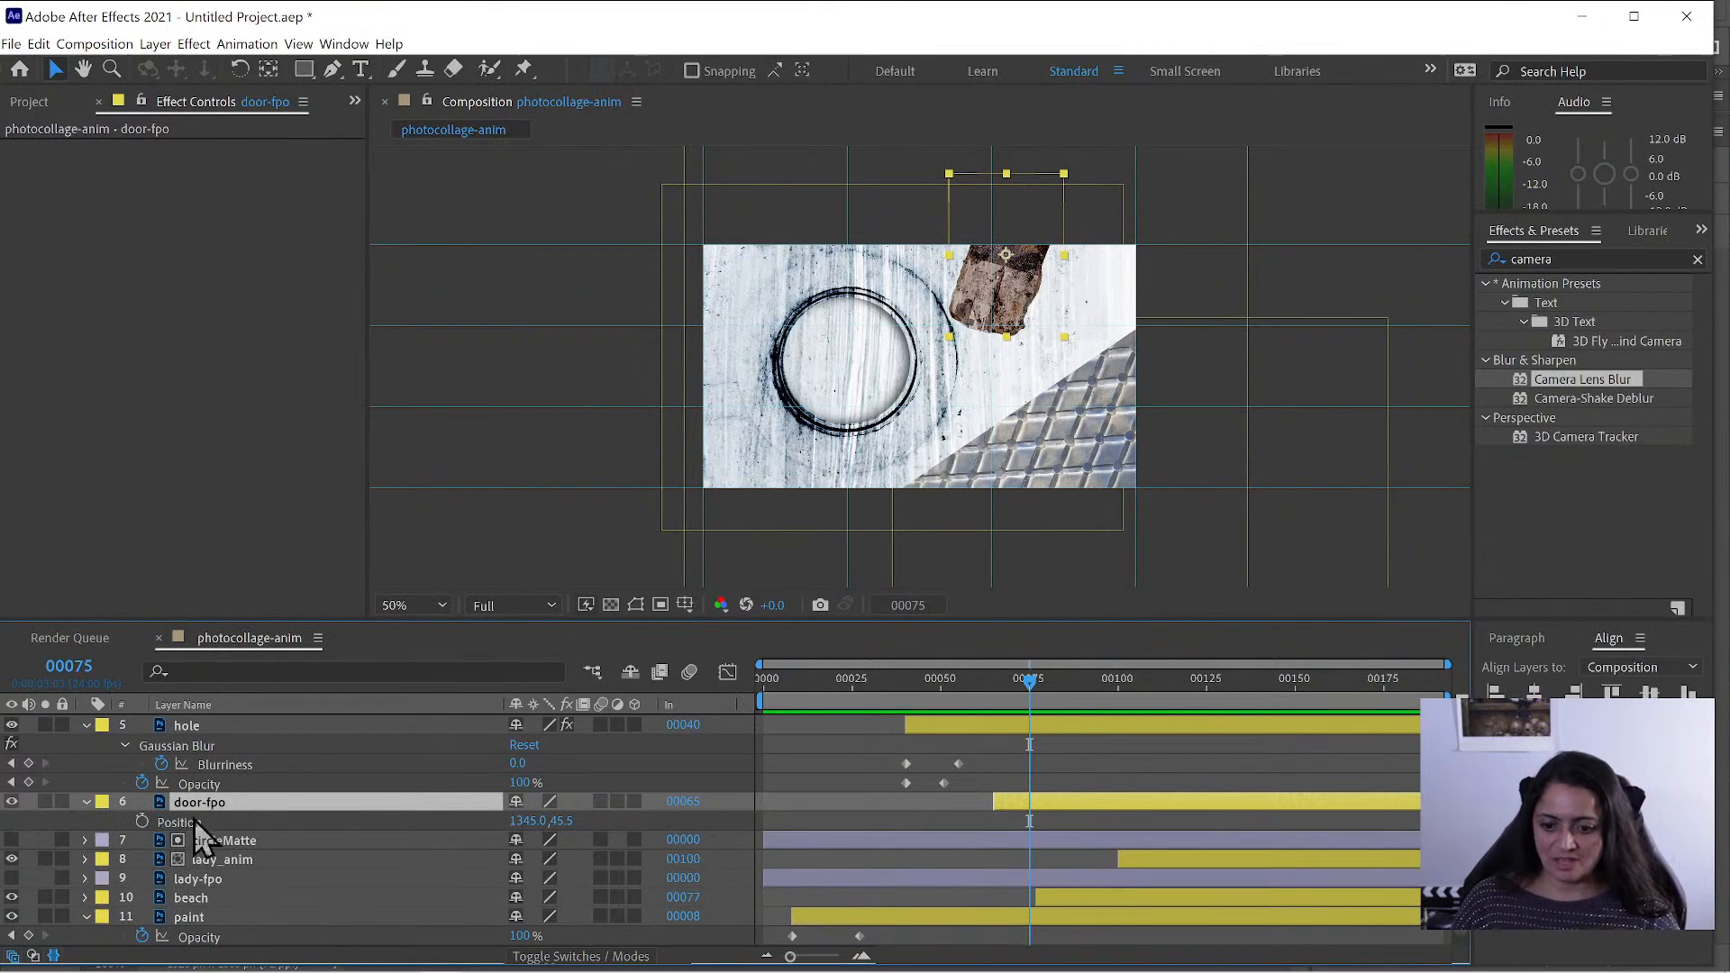
click(142, 821)
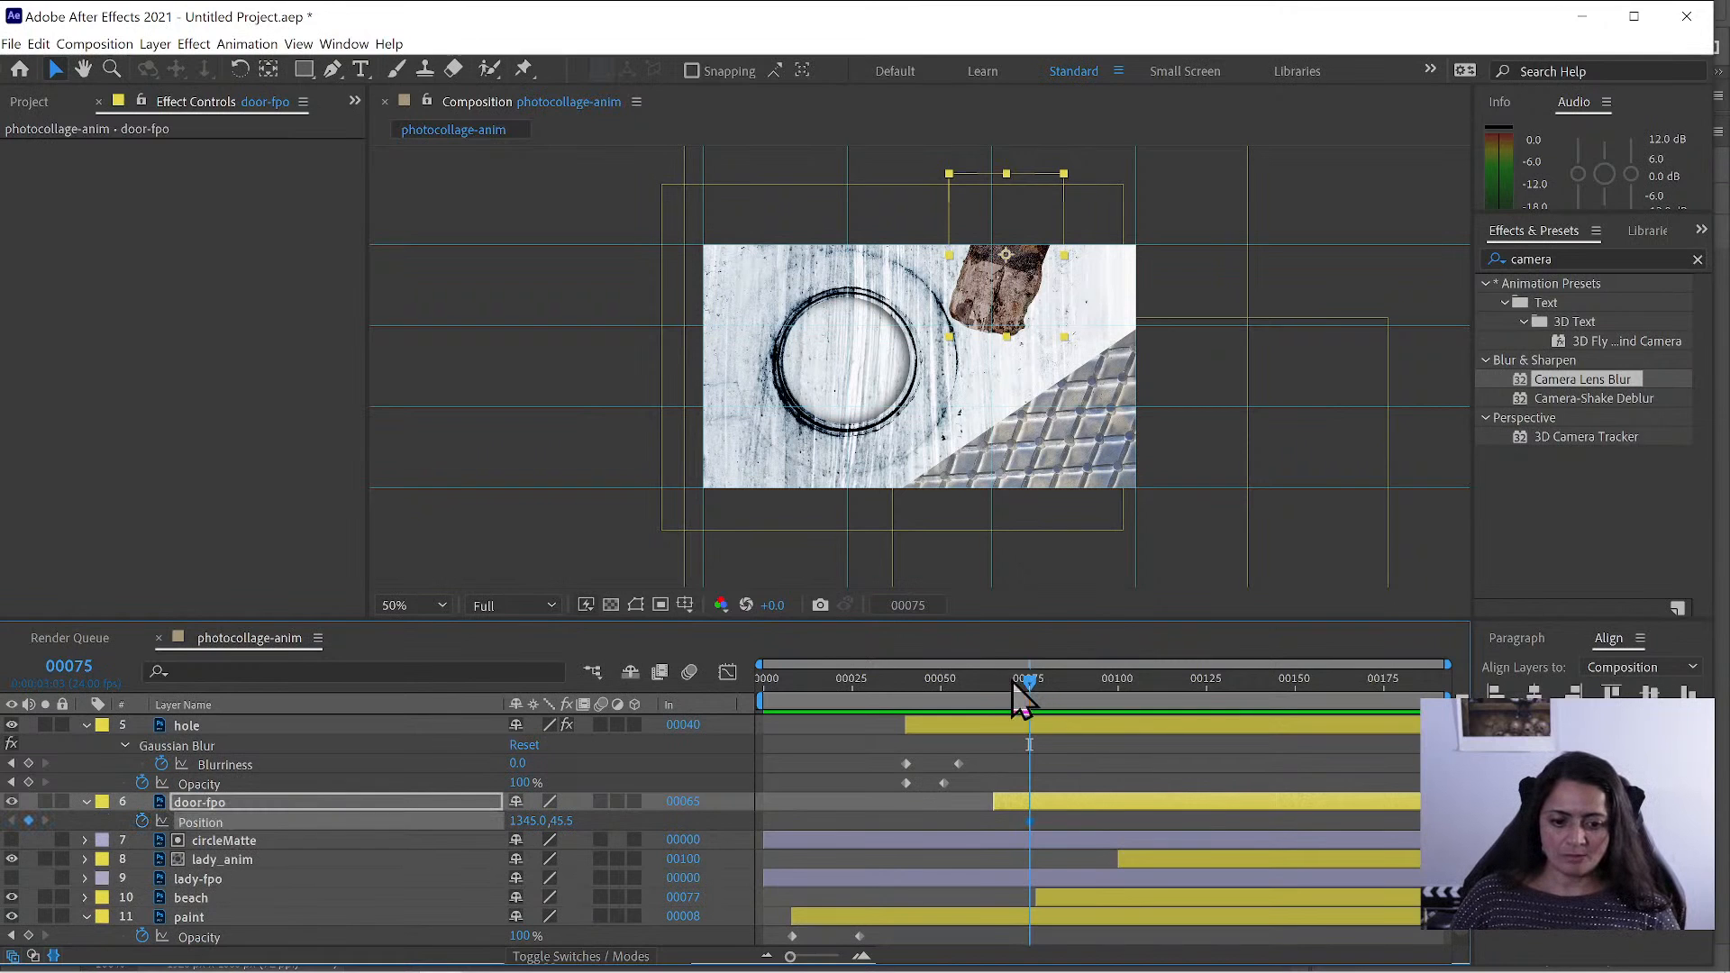
- At frame 65, move the door-fpo layer above the canvas to about 1451, -390.5, and turn off snapping to guides
drag(1013, 682, 995, 687)
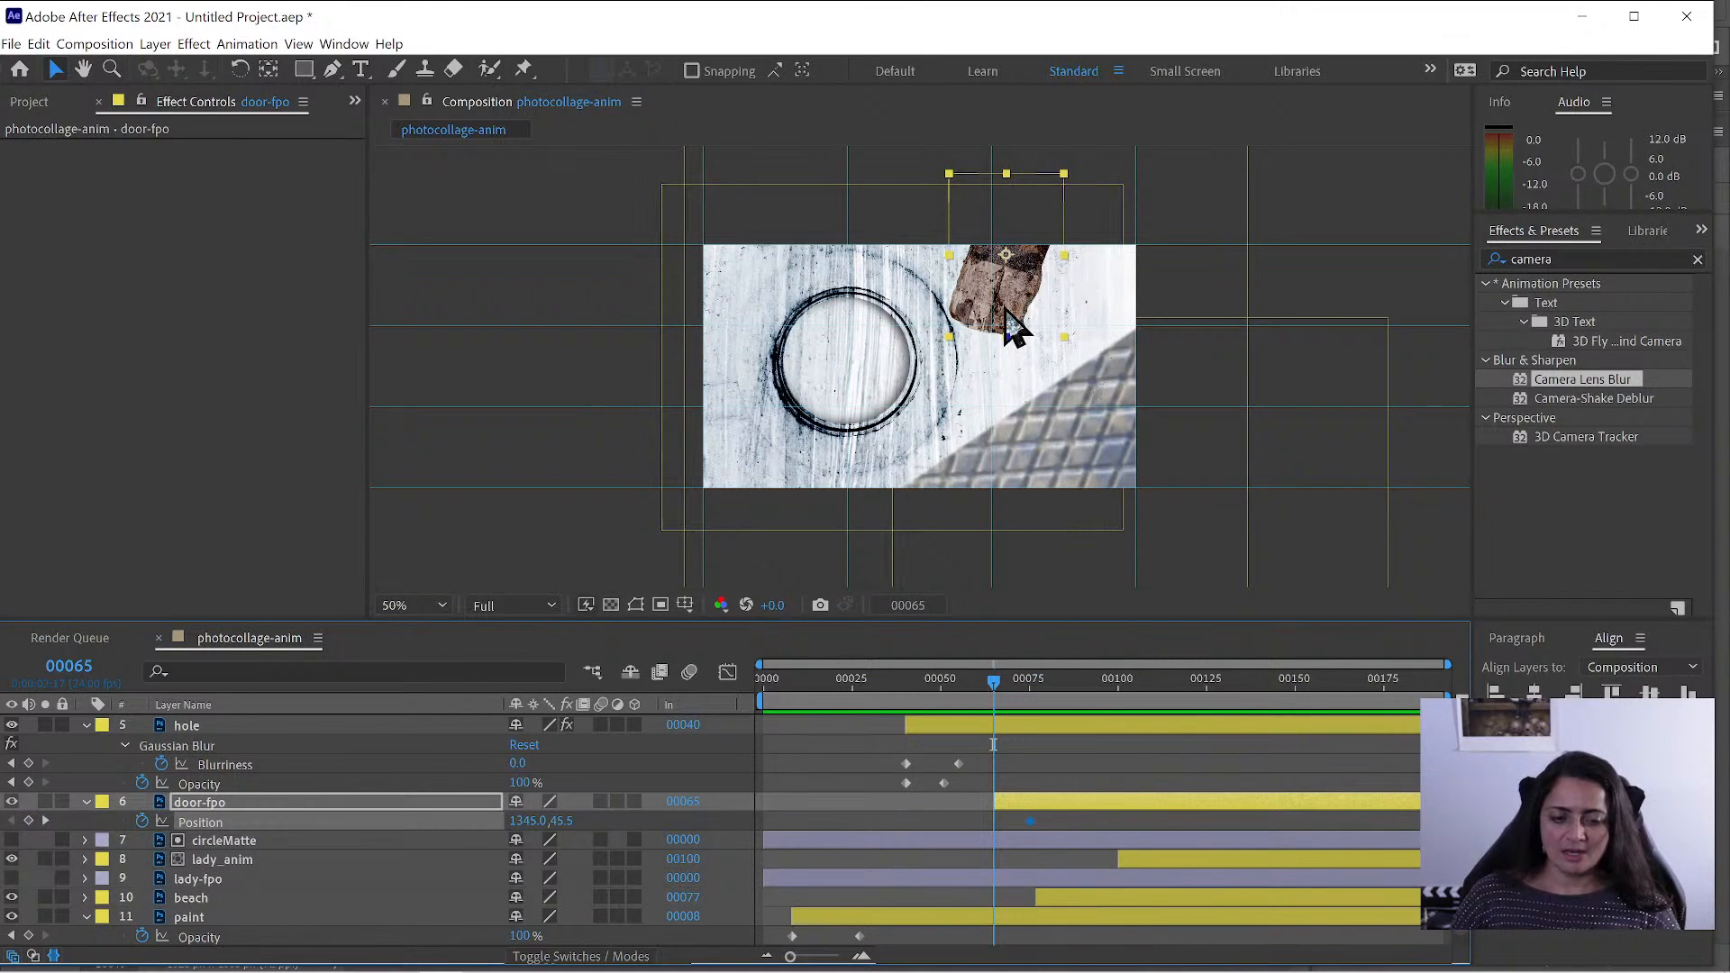
drag(1008, 322, 1018, 273)
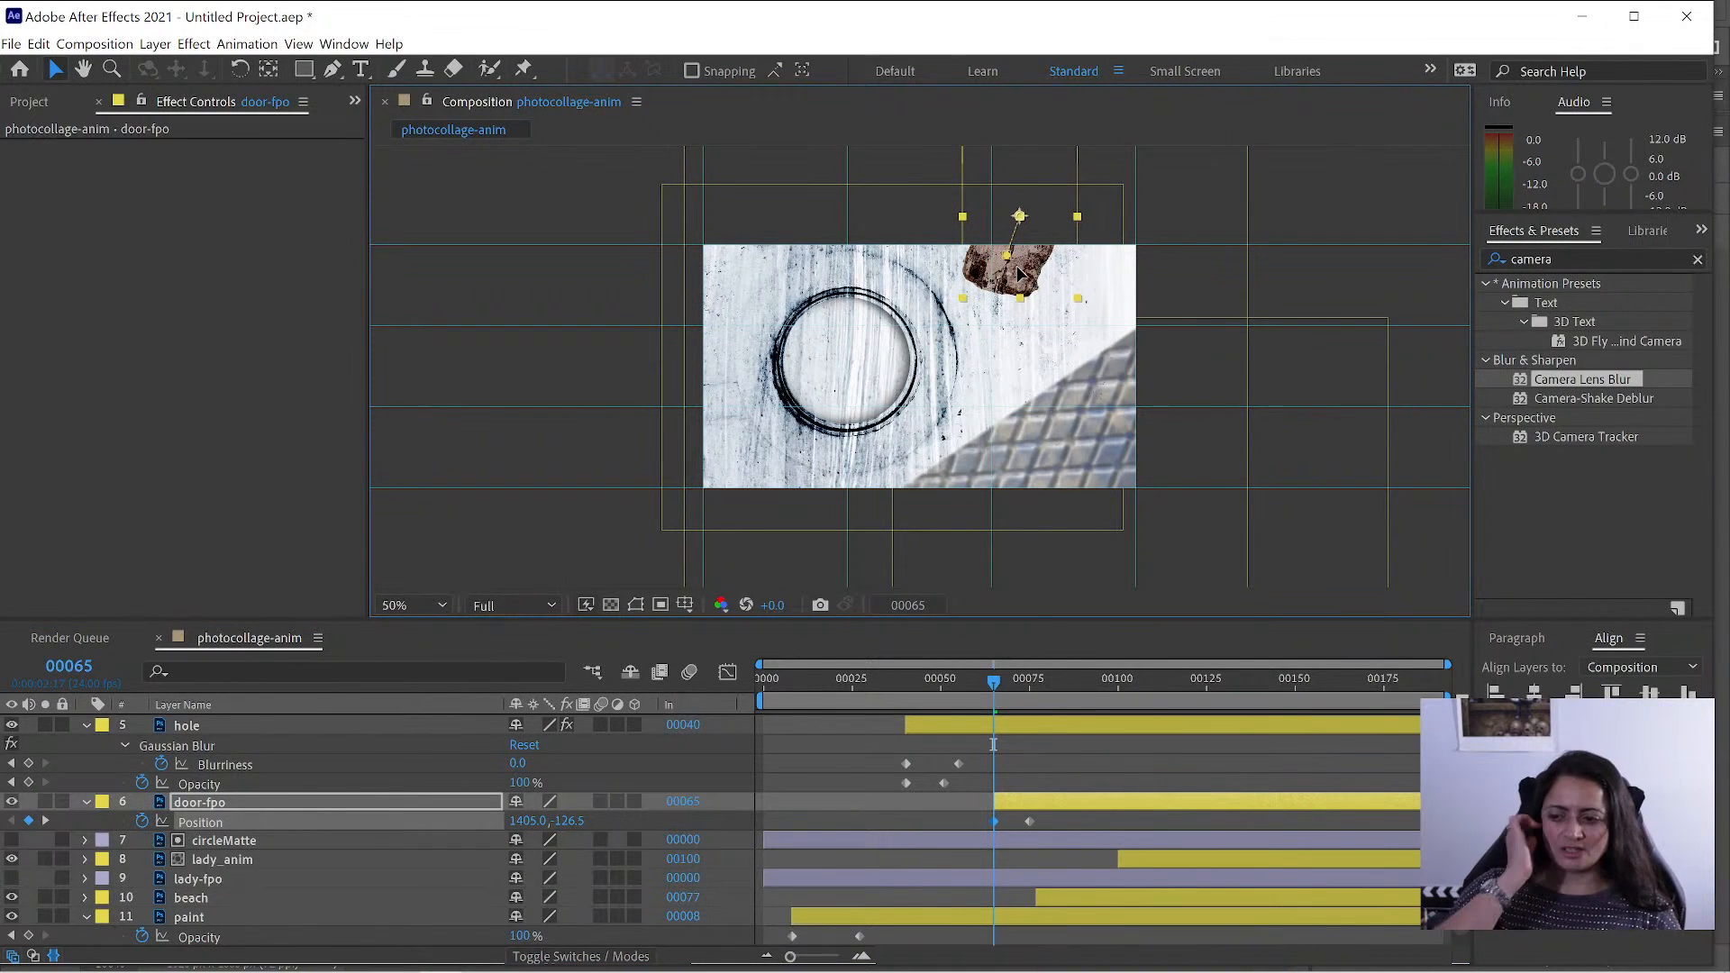
drag(1019, 272, 1032, 210)
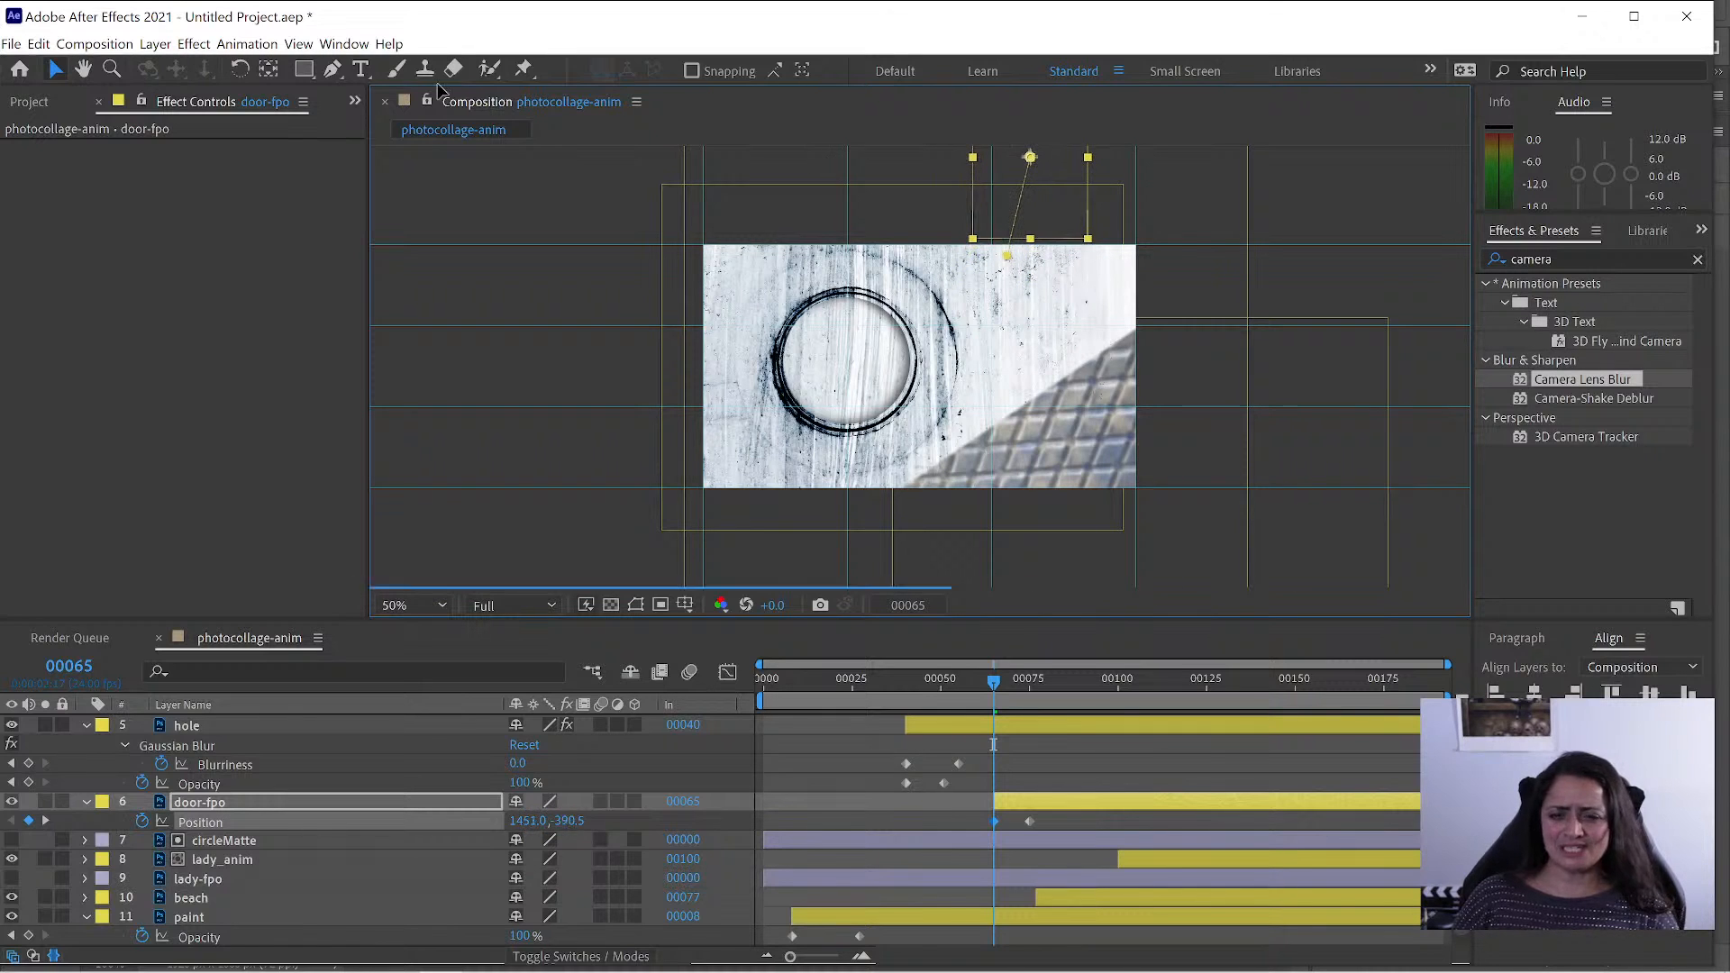
click(301, 43)
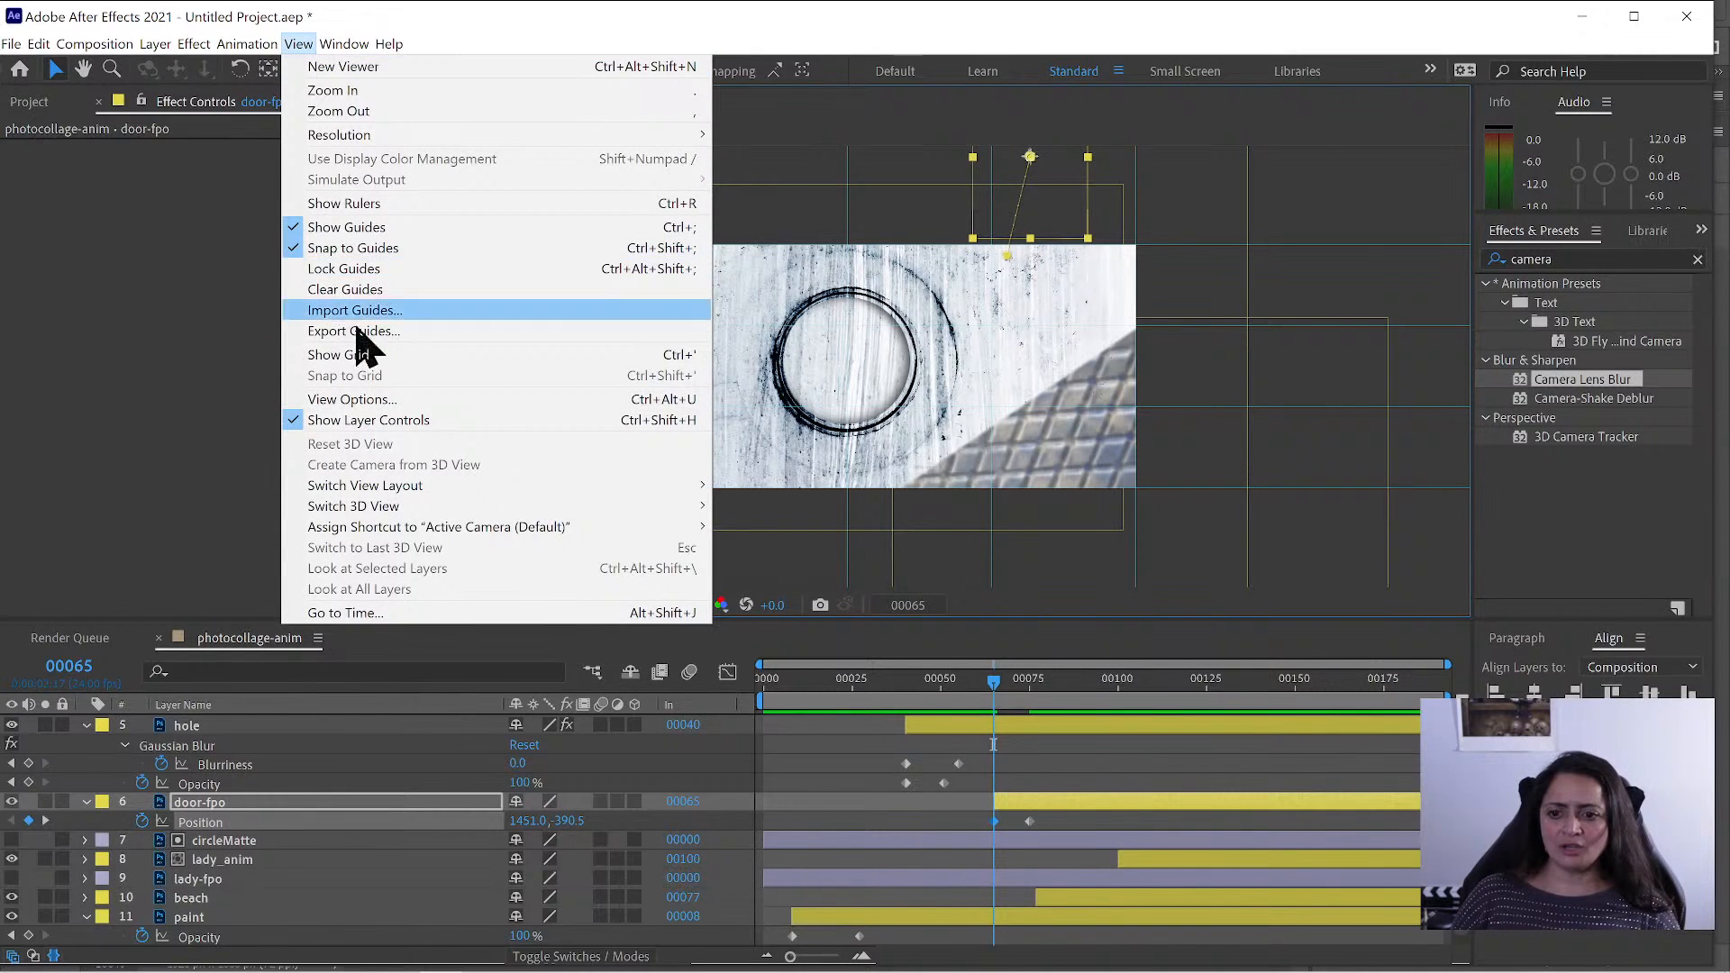
click(364, 249)
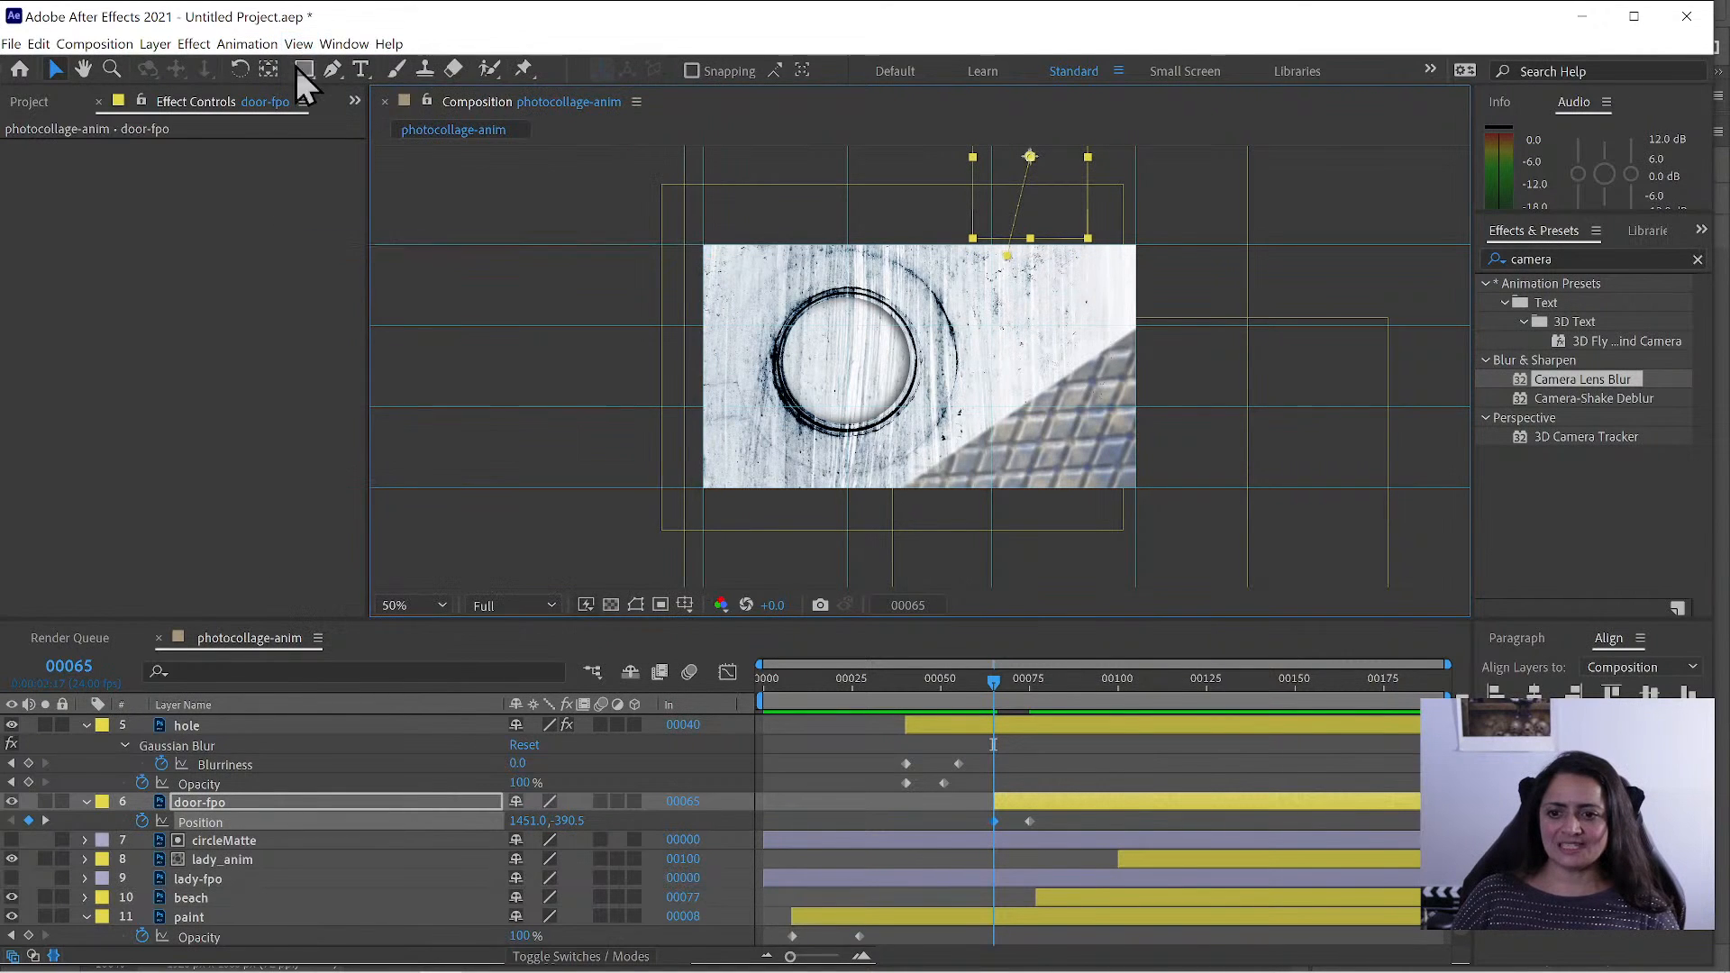
- Save the project as collageProject in the KalikaFX_collage folder's 02-AE projects subfolder
click(12, 44)
mouse_move(57, 242)
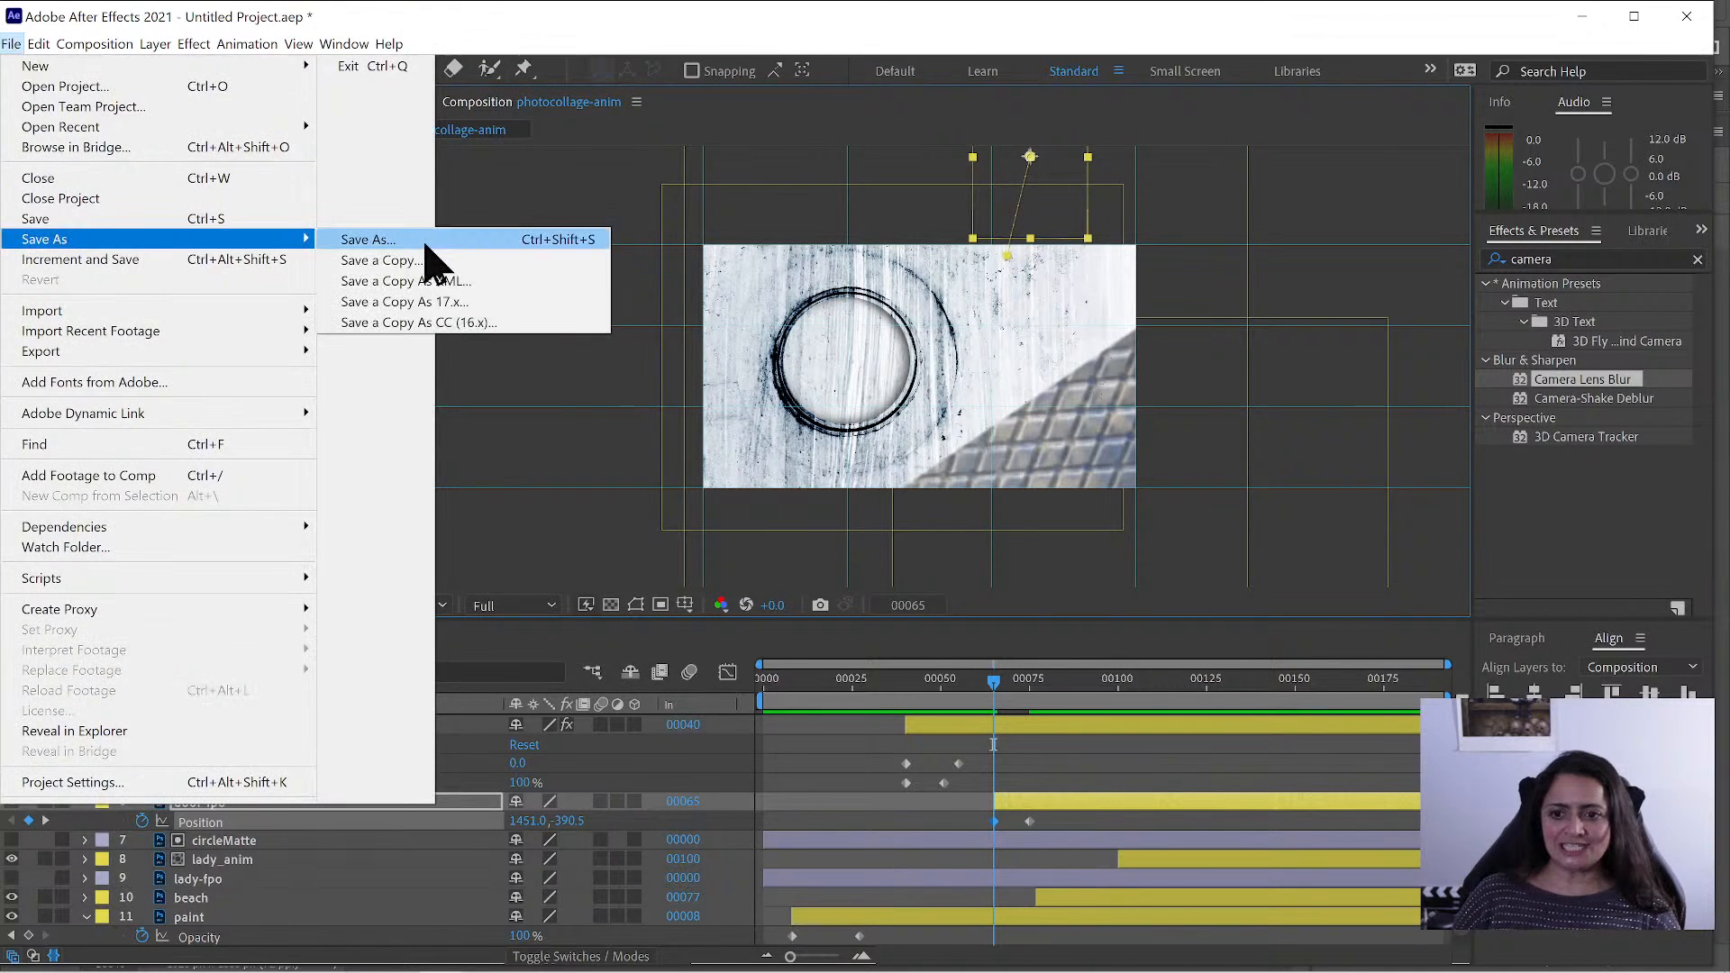
click(425, 244)
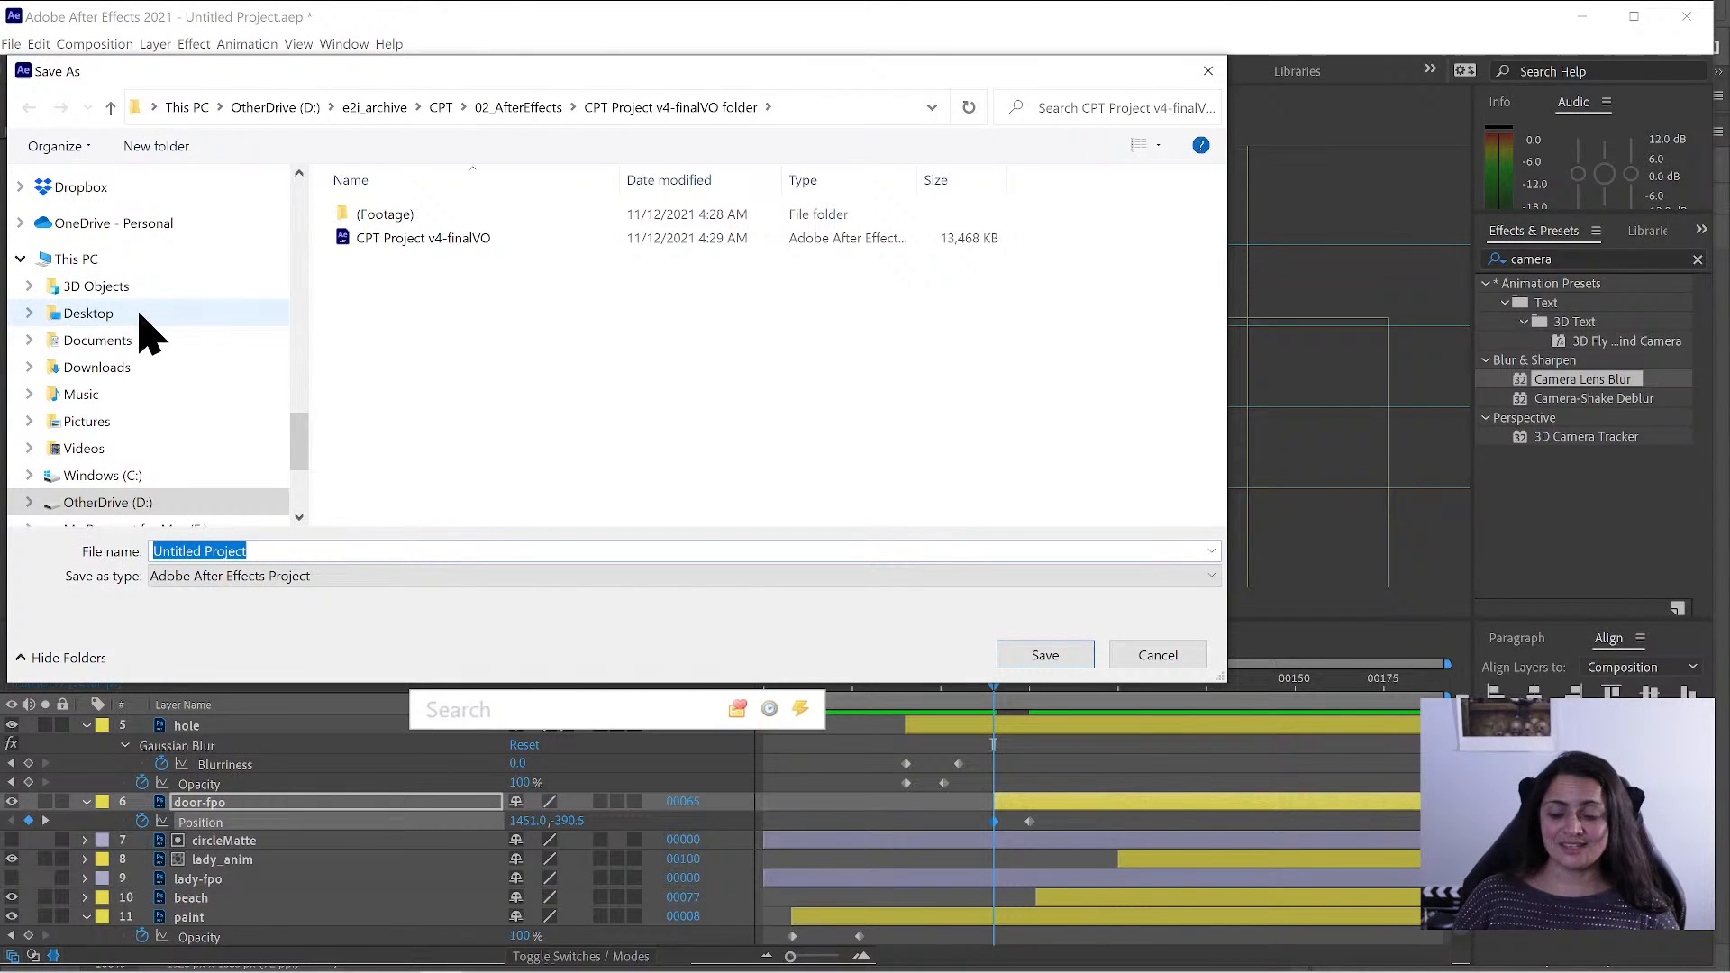
drag(300, 442, 300, 197)
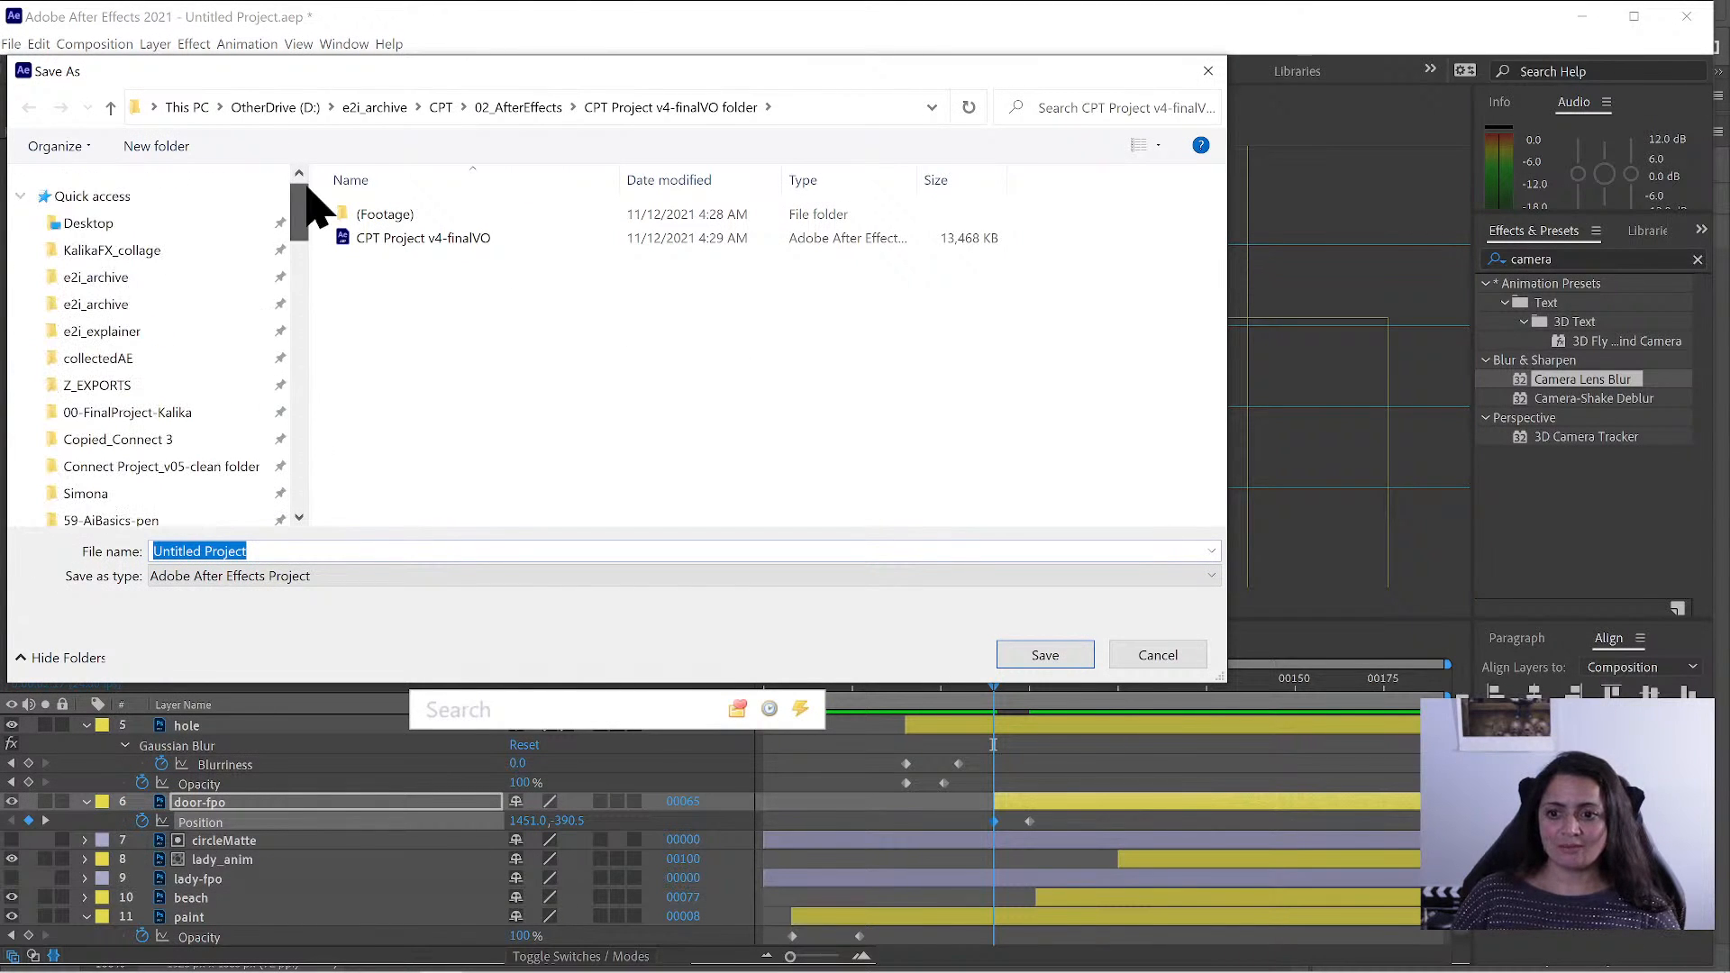
click(168, 253)
double_click(442, 240)
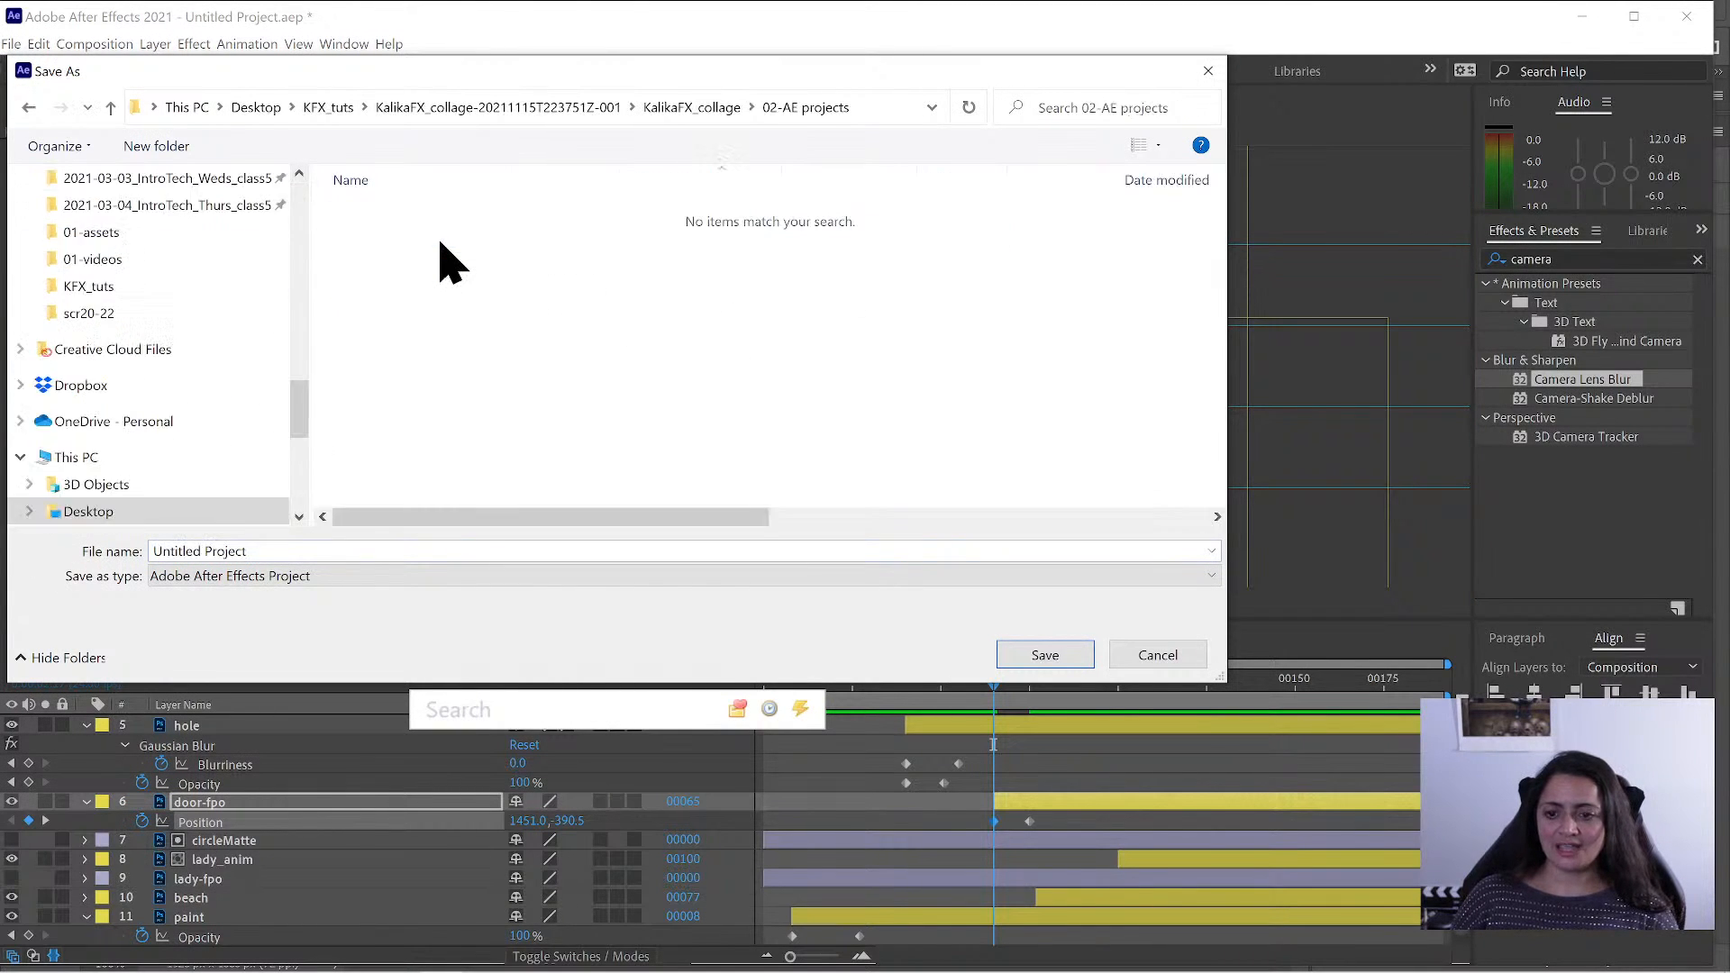
click(167, 551)
double_click(171, 550)
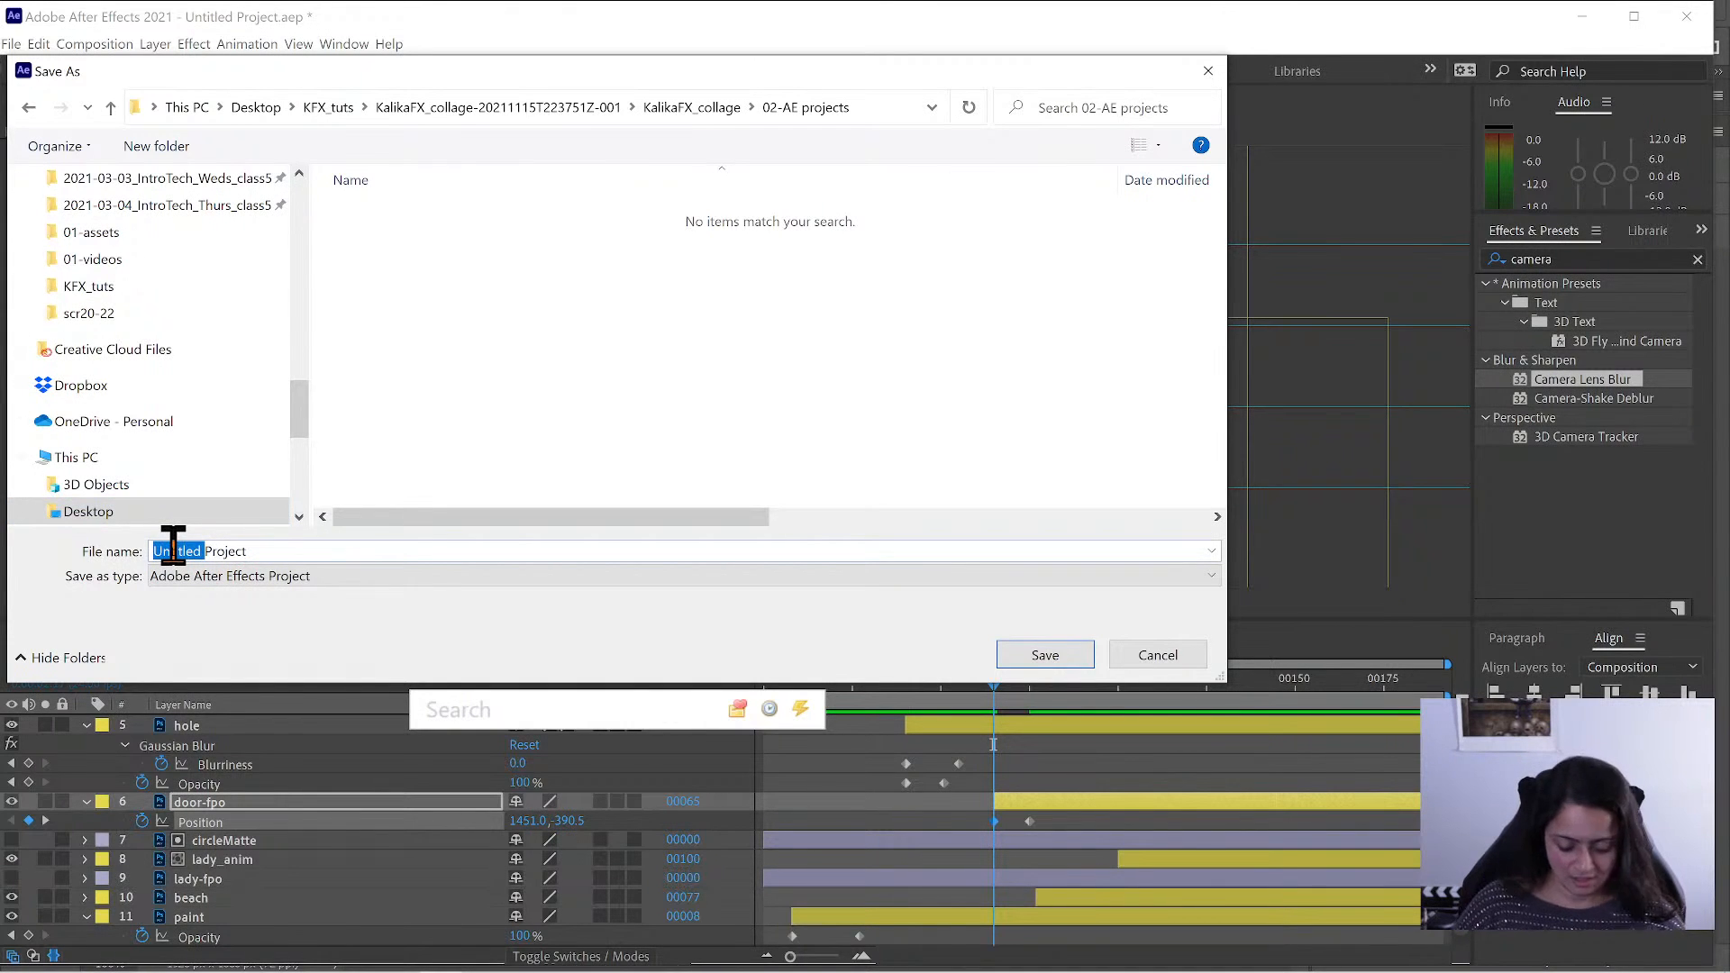
text(collage)
key(Return)
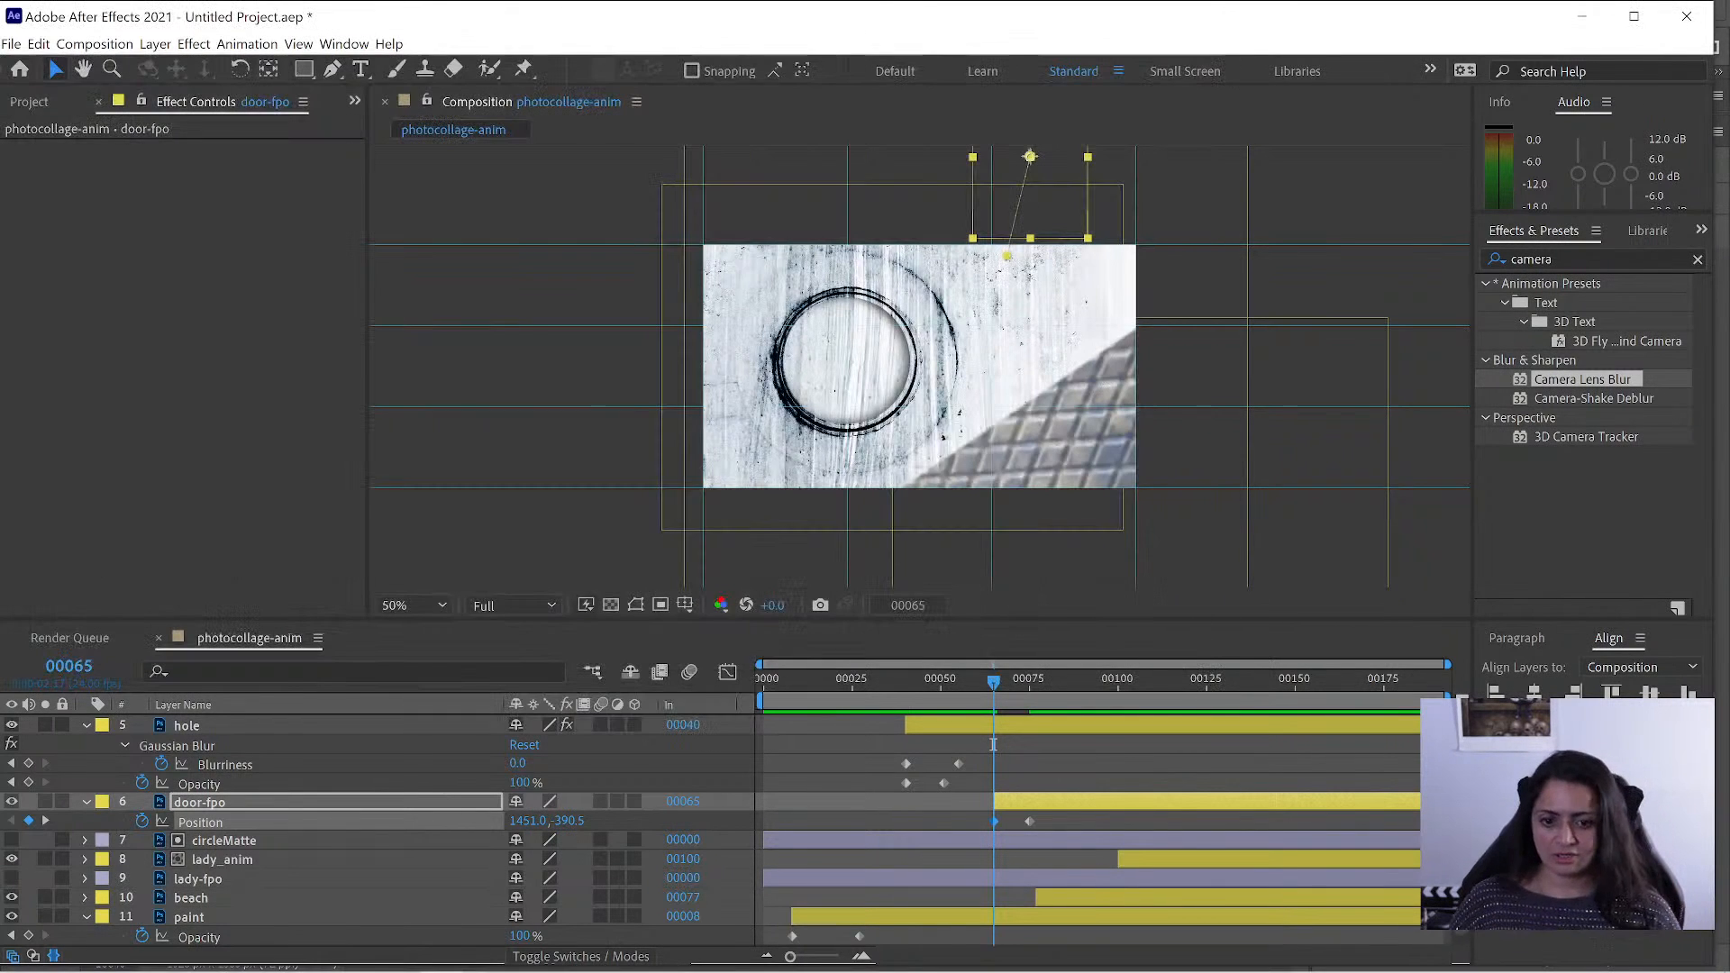
- Add an Opacity keyframe to the beach layer at frame 90 using its existing 30% value
click(1019, 687)
drag(1023, 685, 1043, 694)
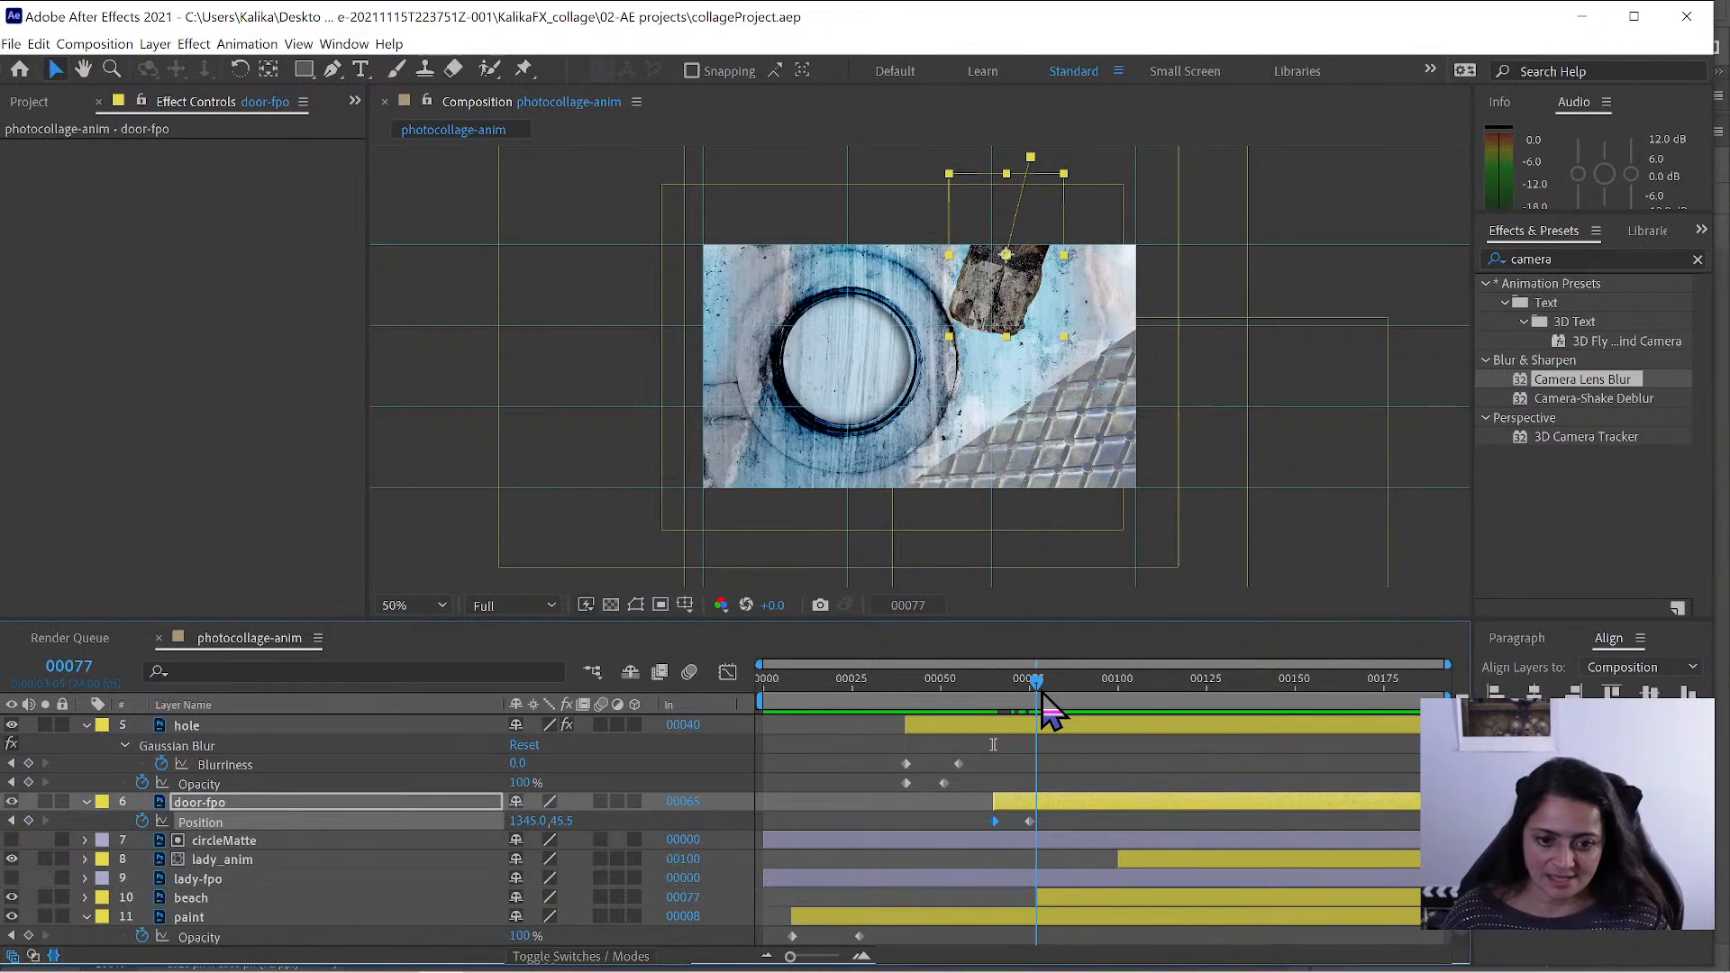
click(195, 900)
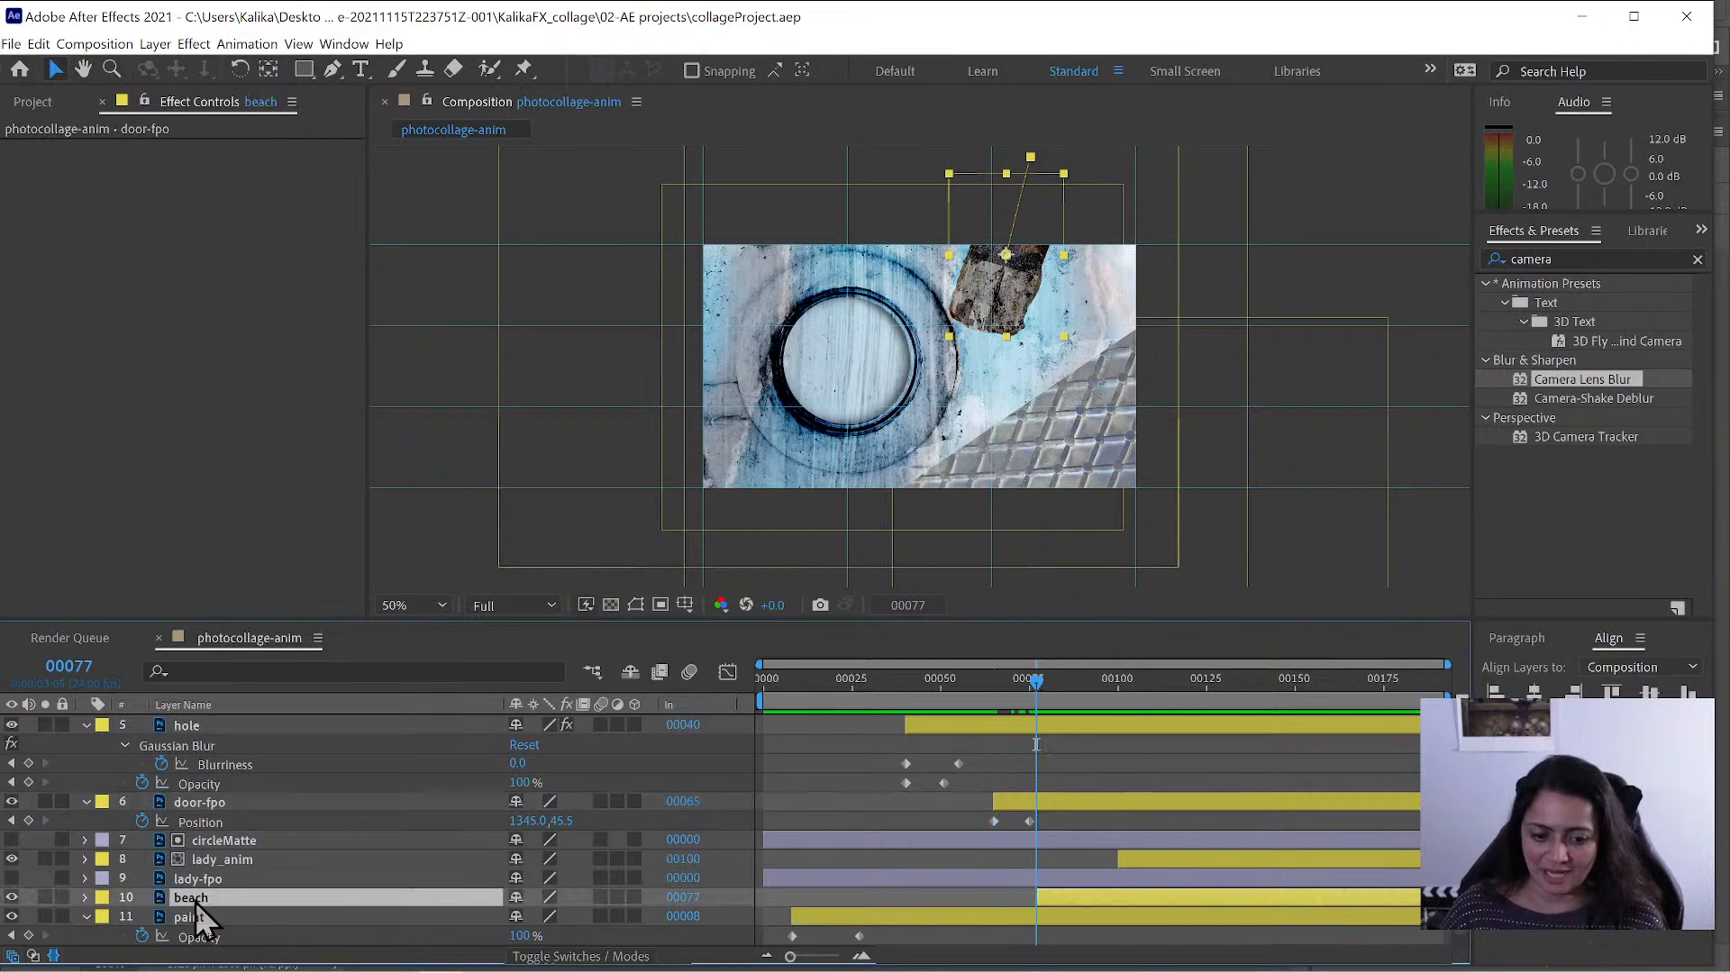
click(1077, 685)
drag(1078, 685, 1087, 690)
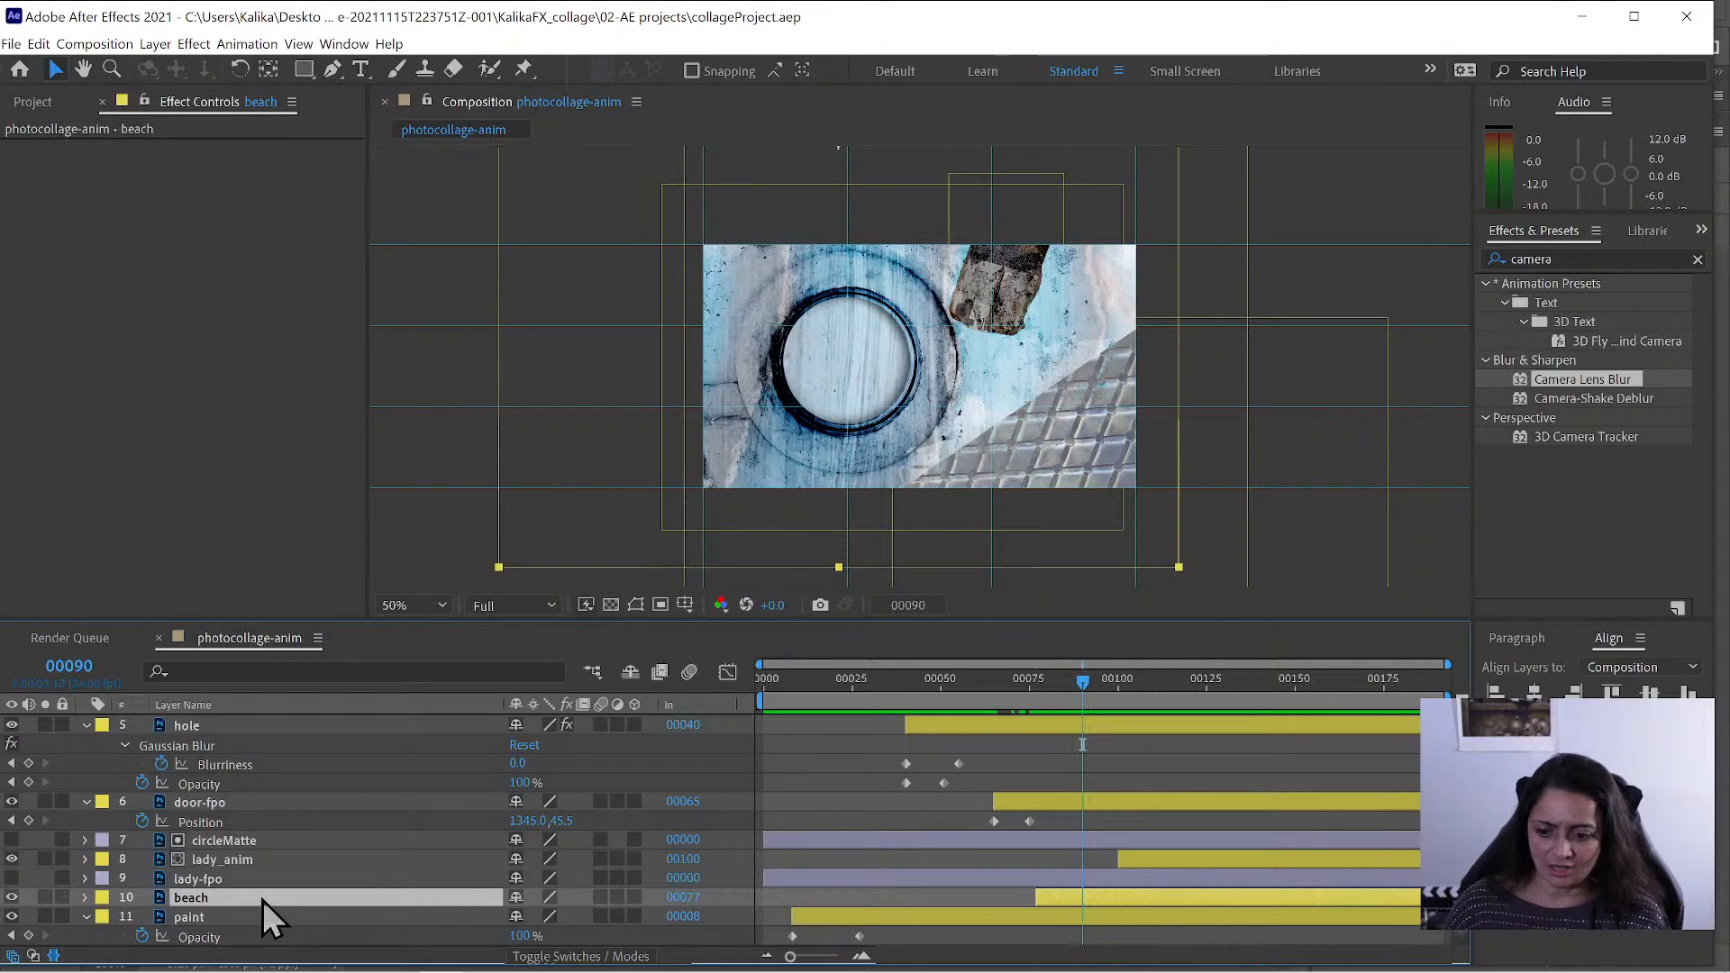
key(t)
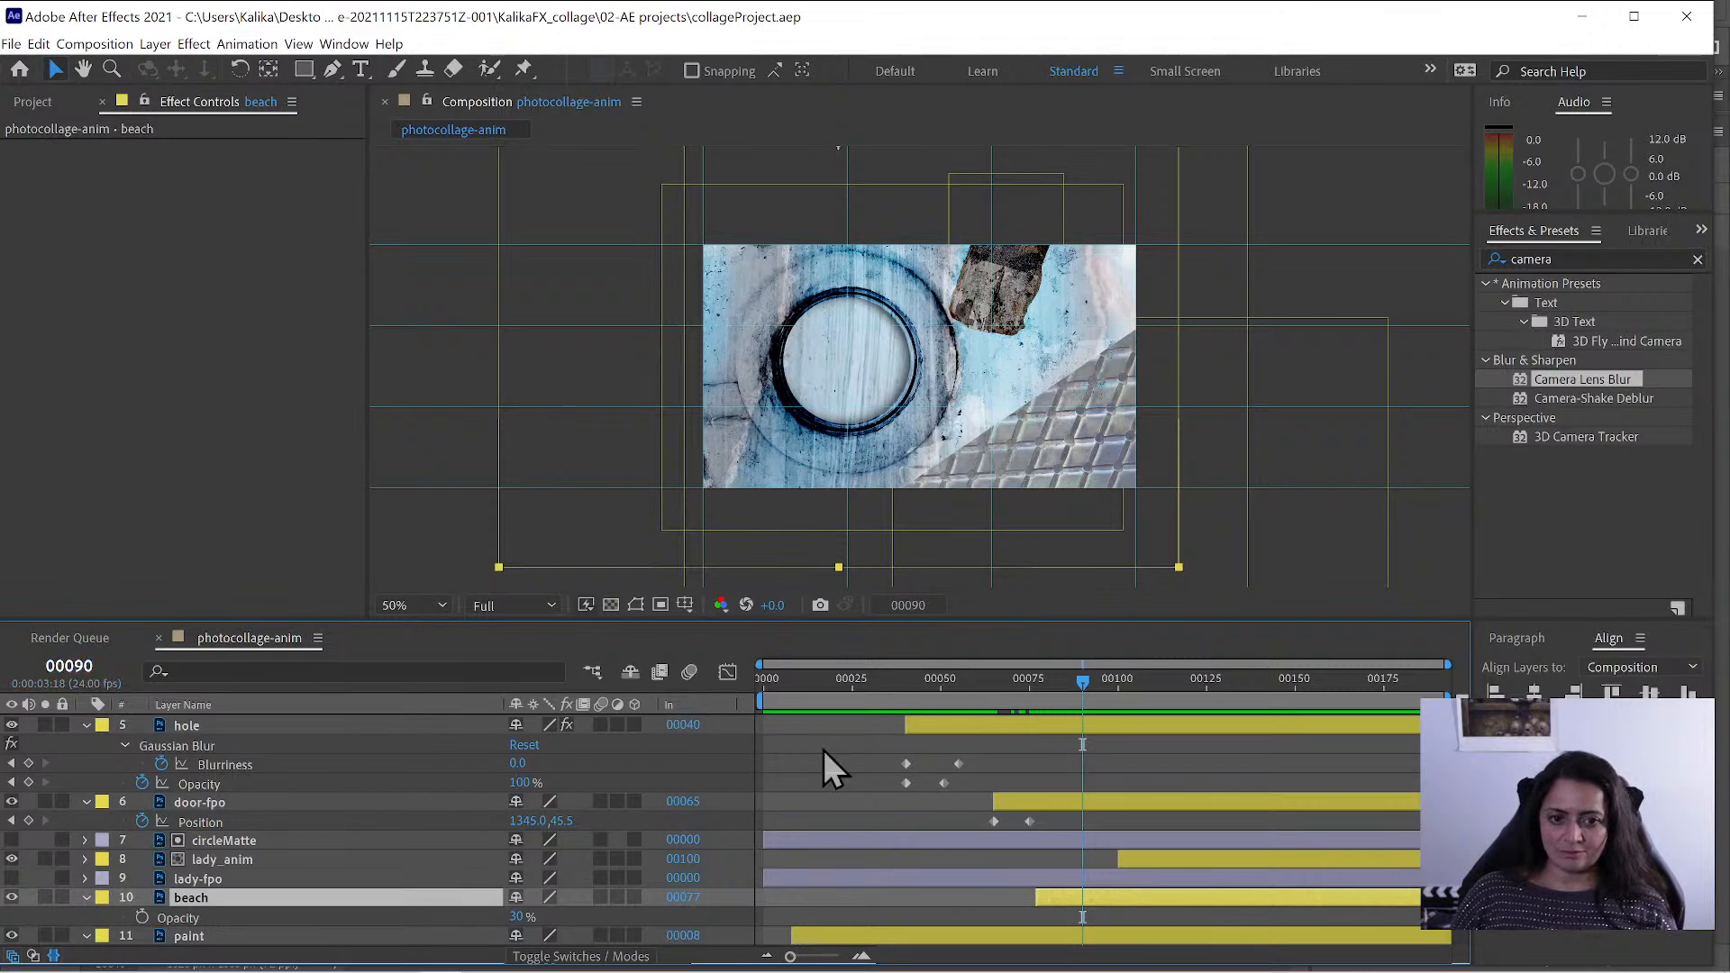
click(142, 918)
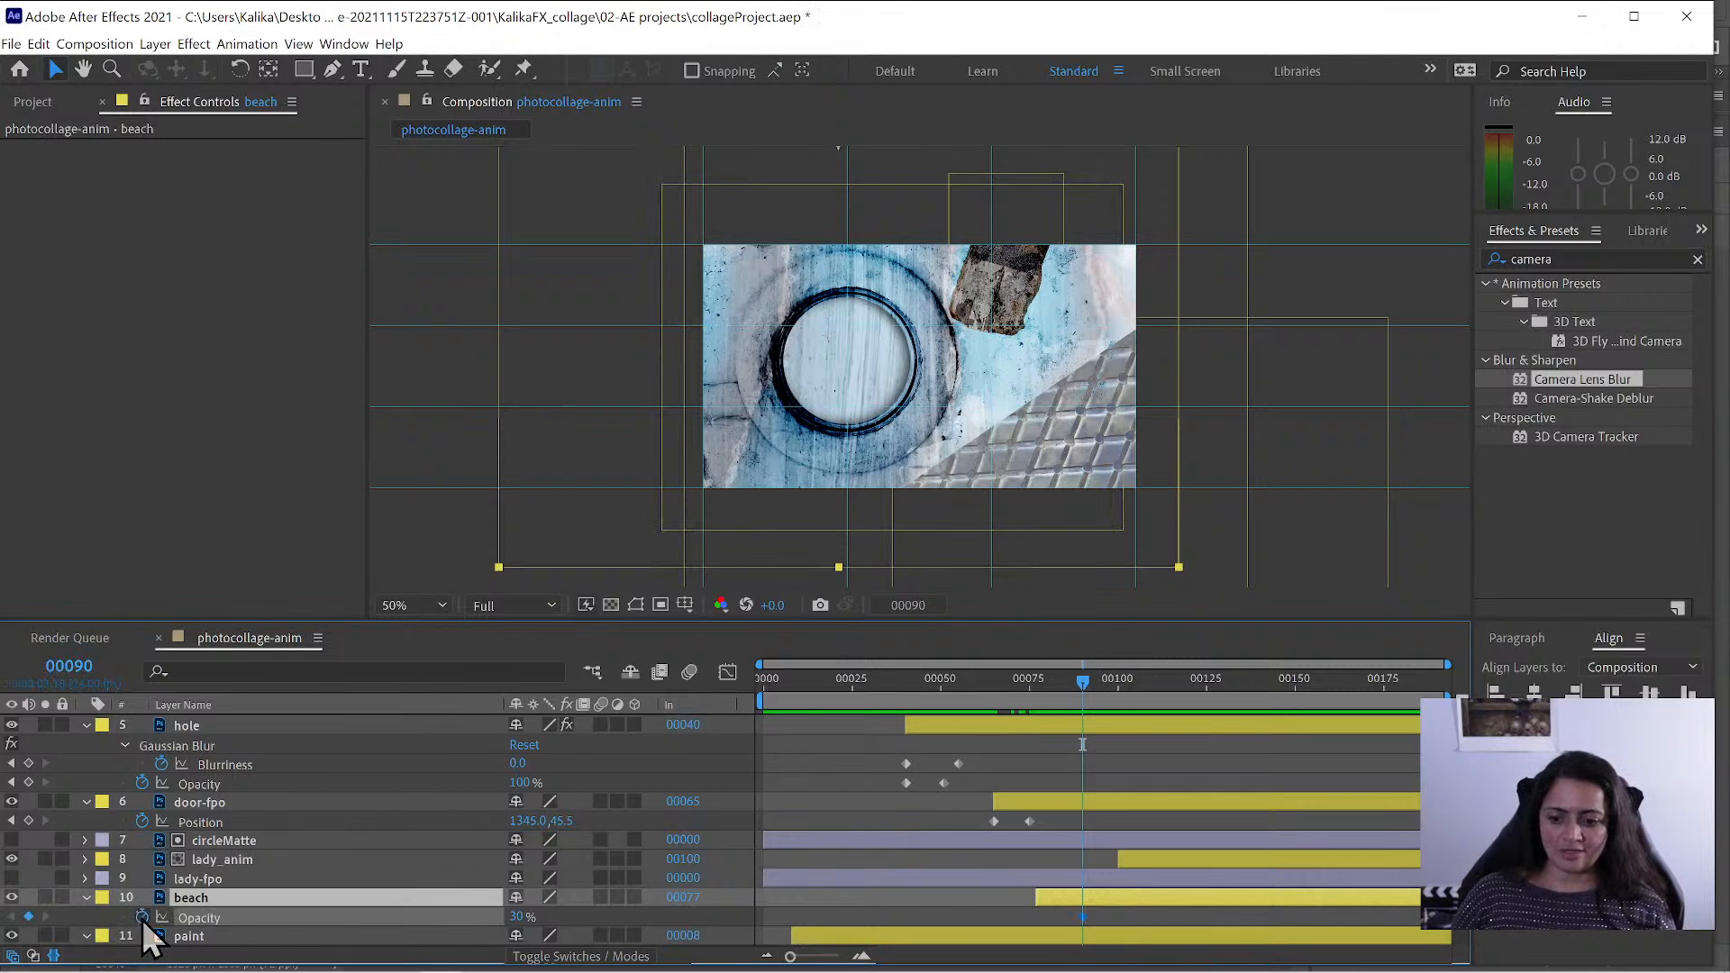
- Keyframe the beach layer's Opacity at 0% on frame 50 and extend the layer's start back to that frame
click(941, 687)
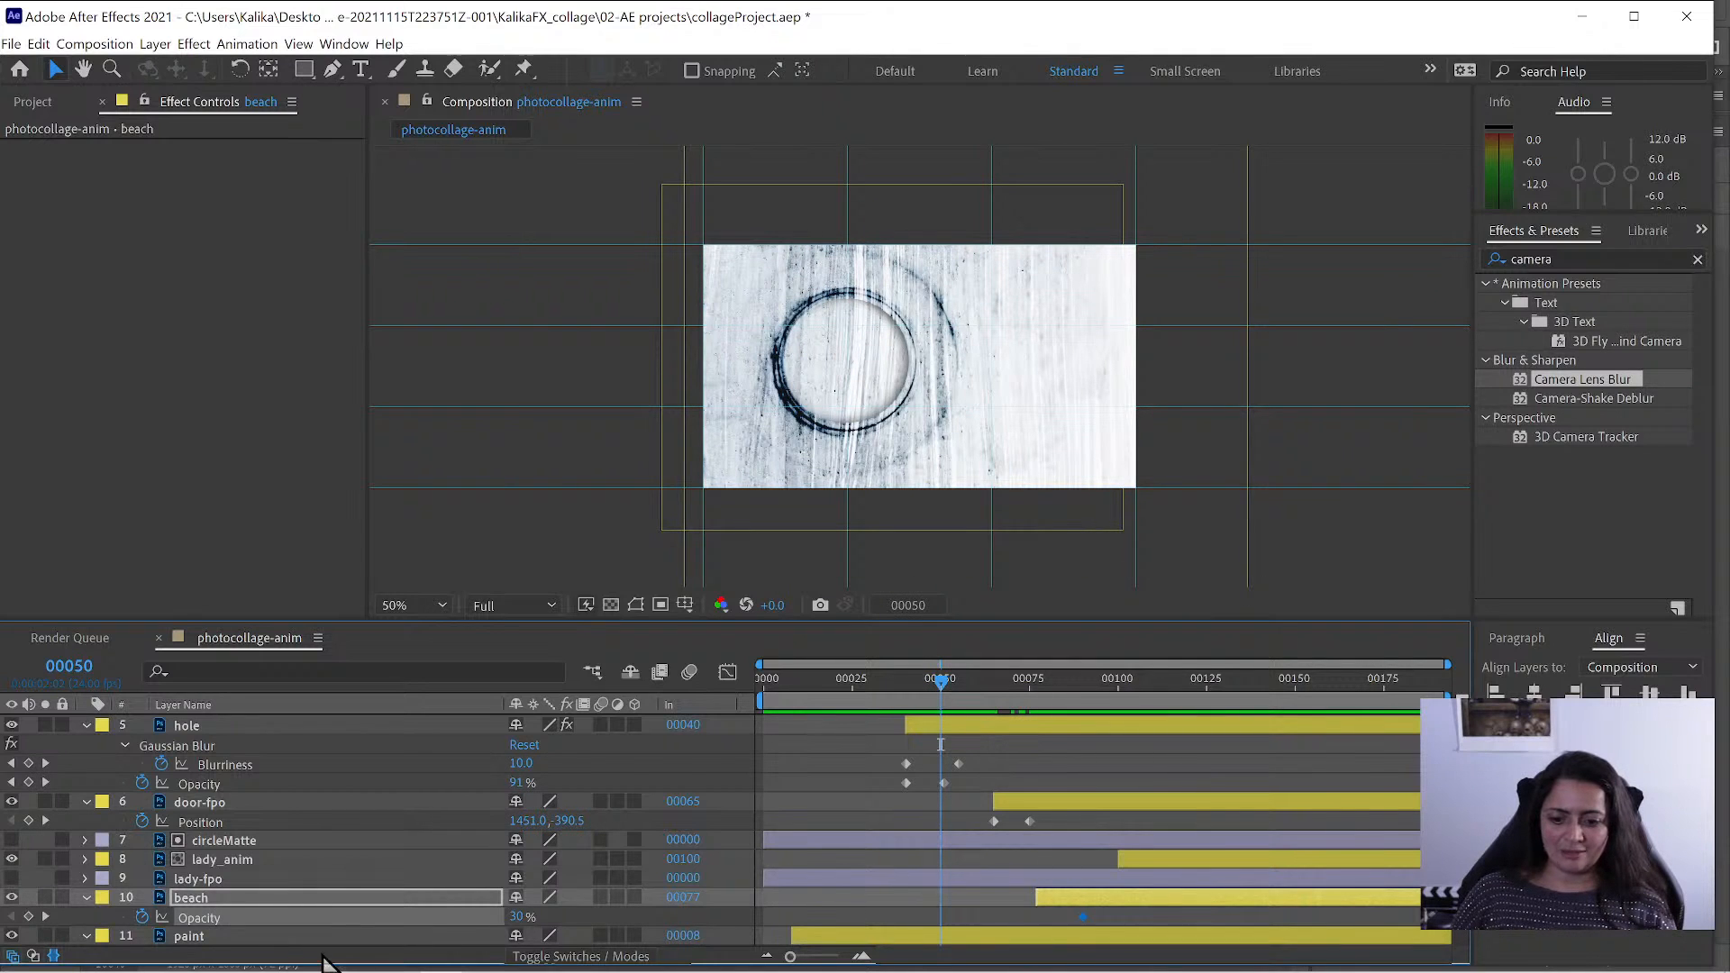
drag(515, 917, 185, 927)
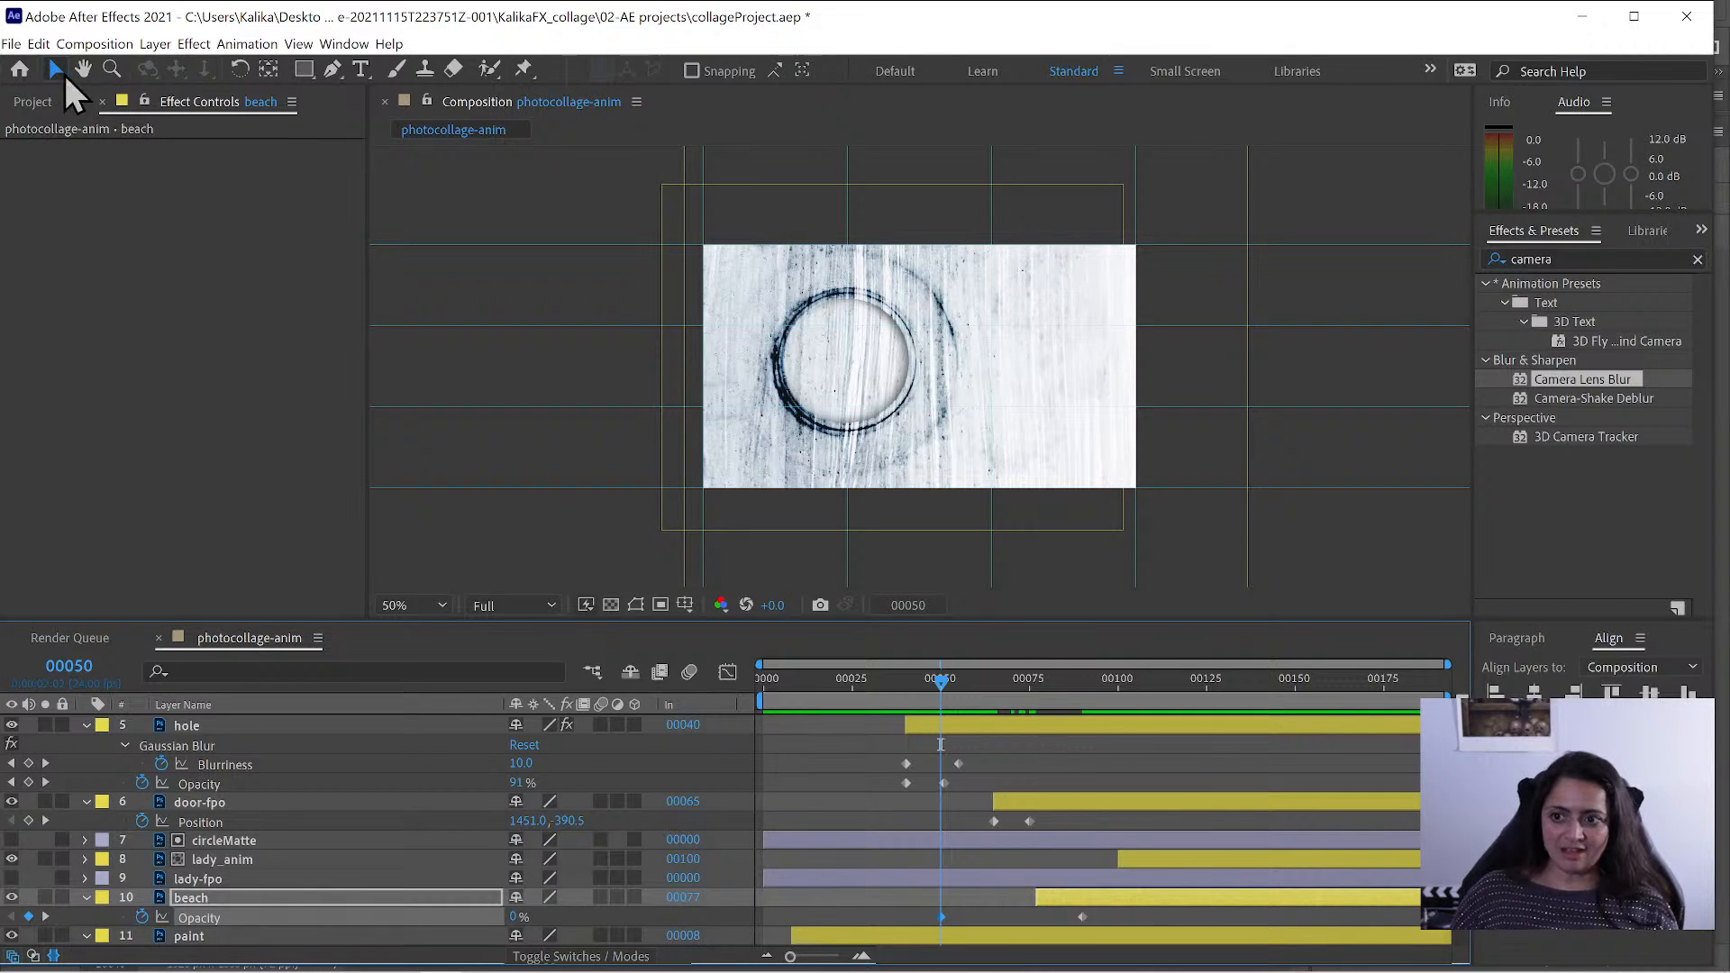
drag(1037, 897, 941, 902)
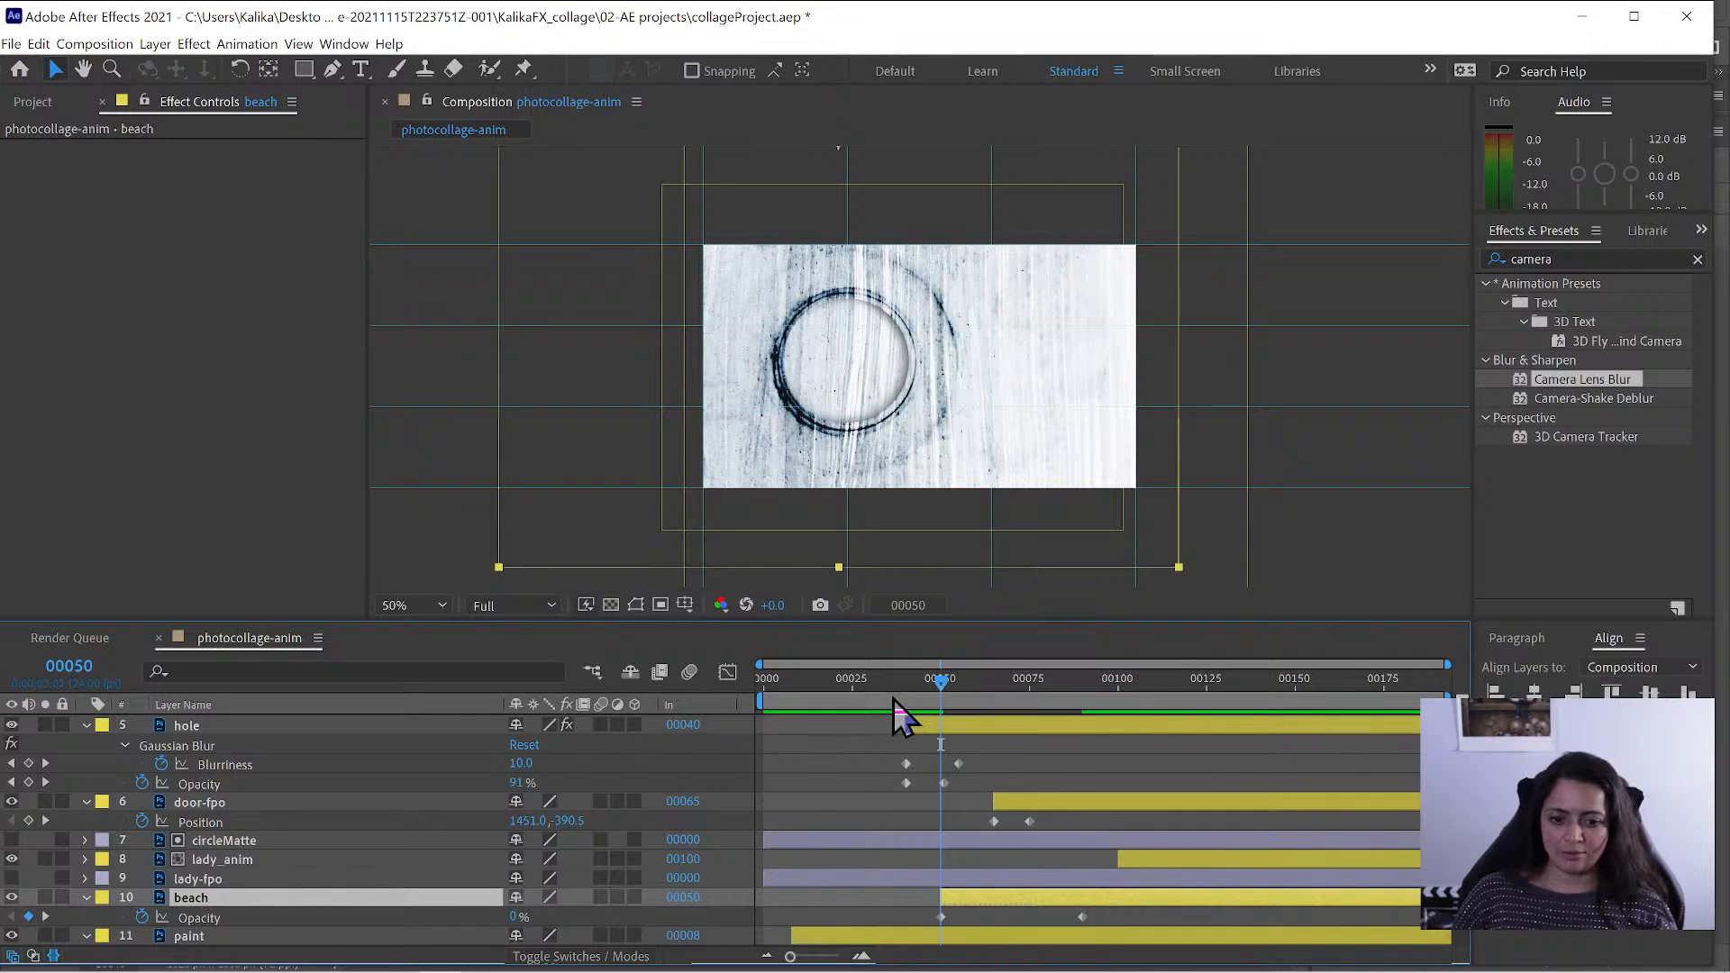
- Play the animation from the first frame to review the door movement and beach fade-in
drag(773, 692, 722, 687)
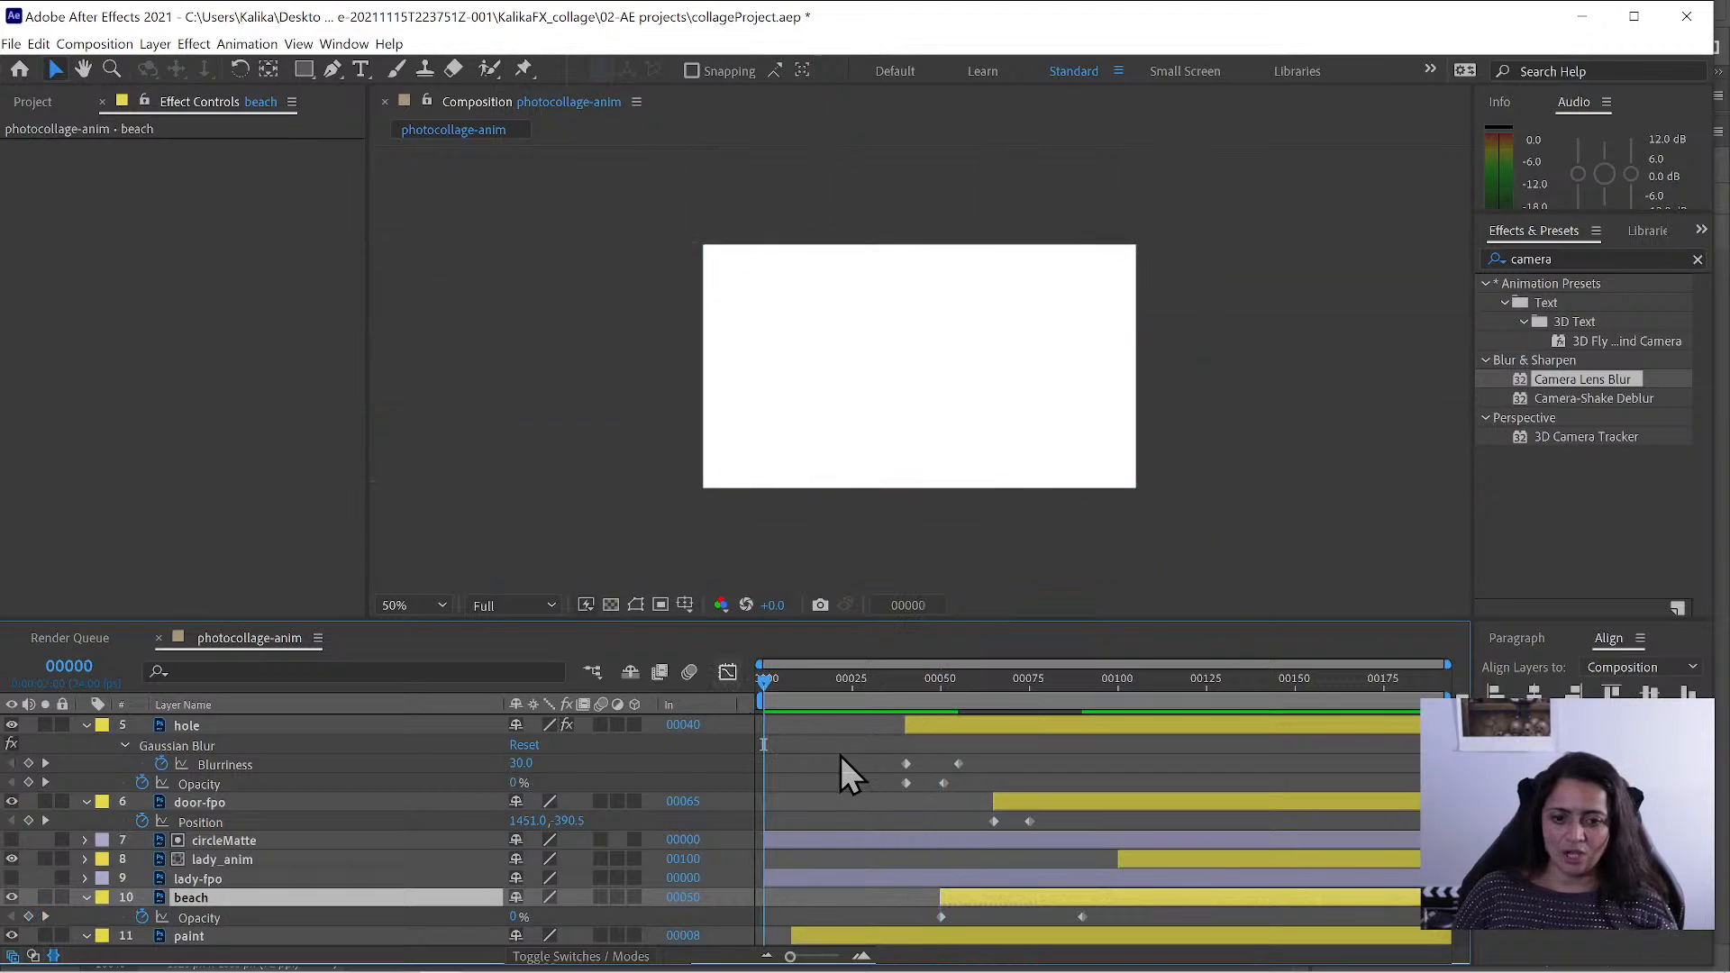
key(space)
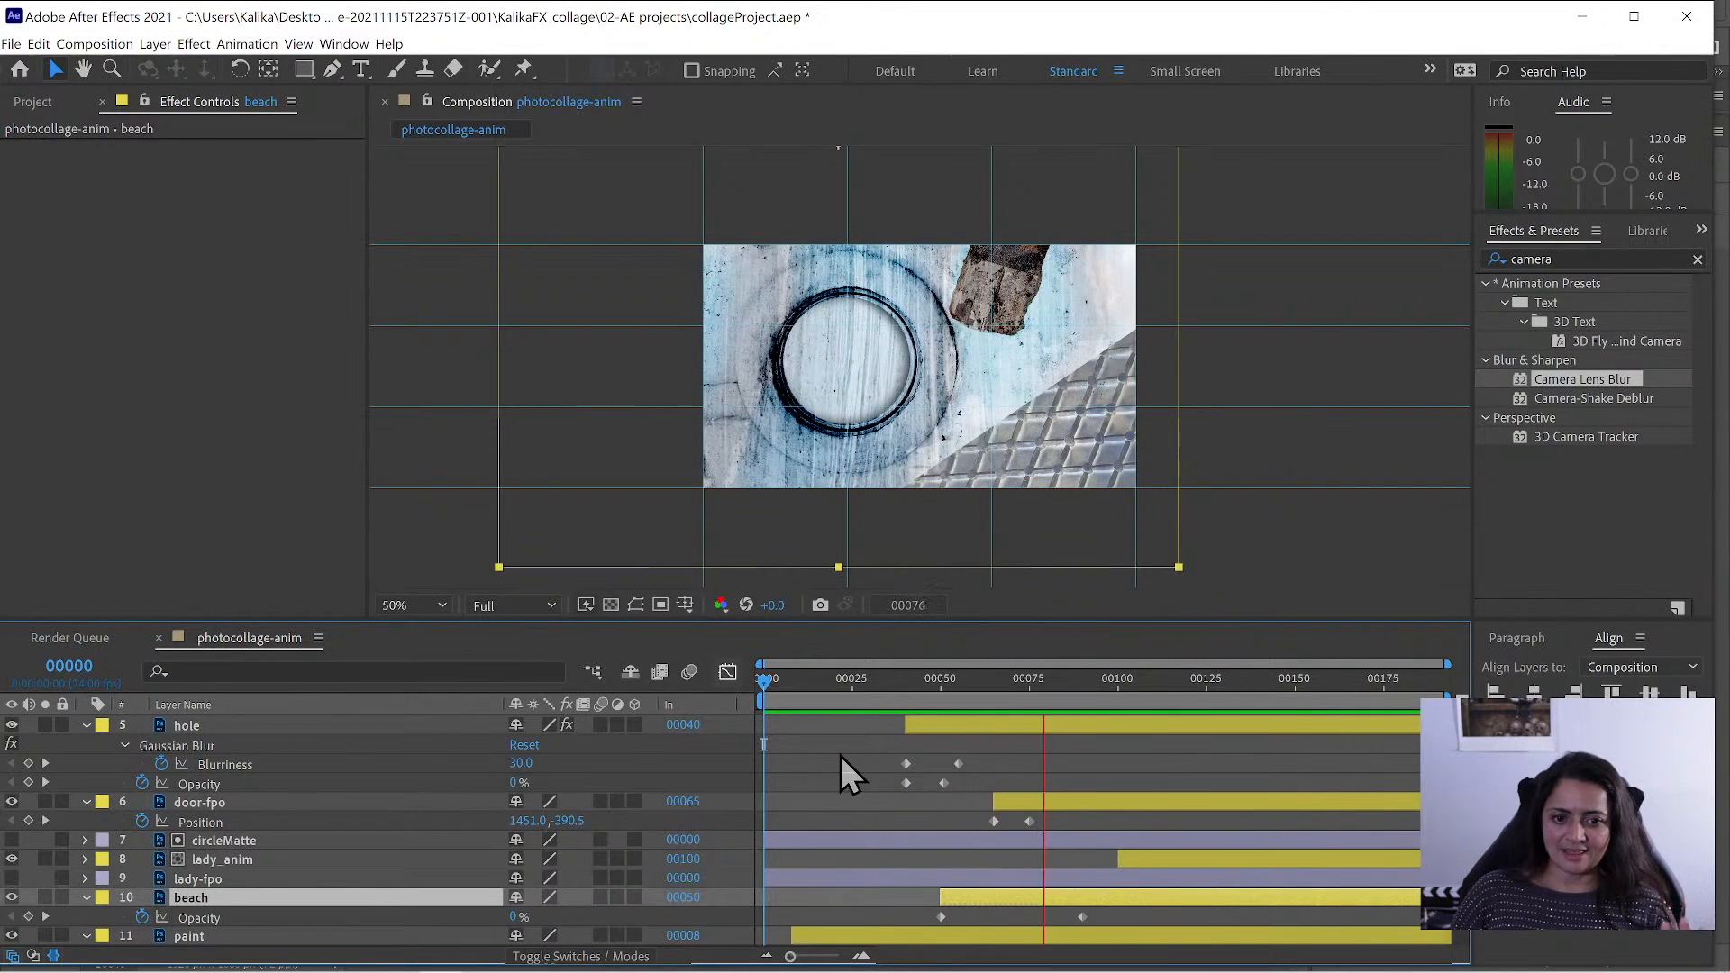
key(space)
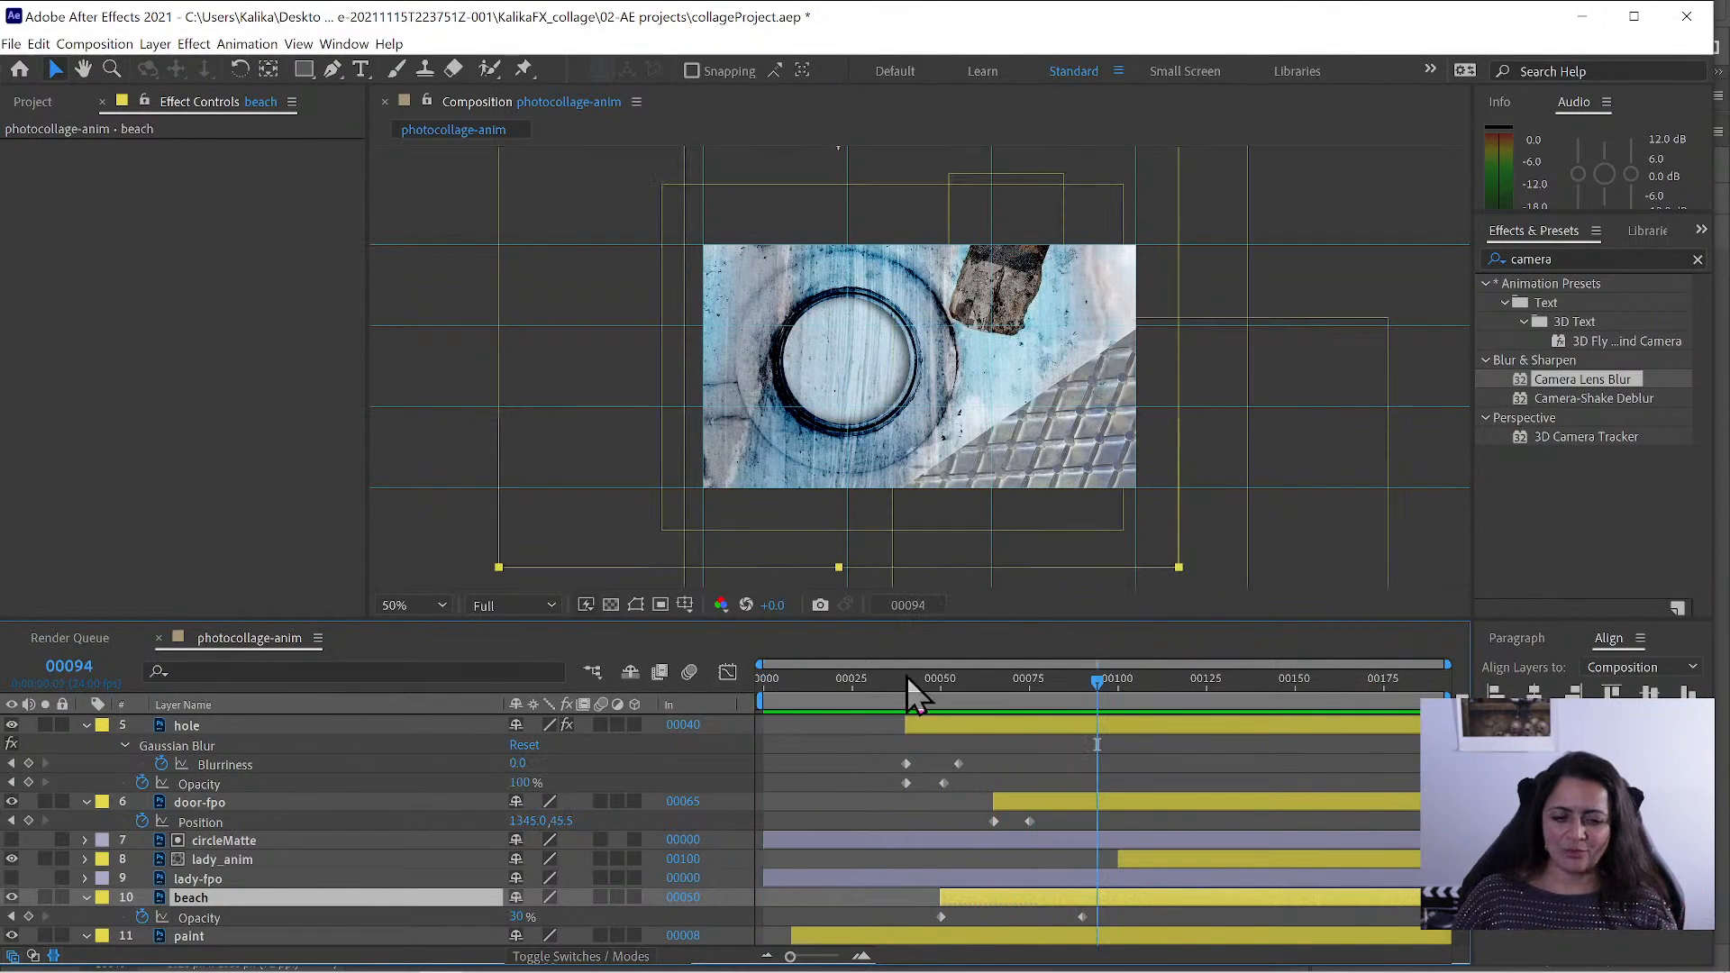
- At frame 100, move the lady_anim layer's anchor point to the base of the figure and test rotating the layer around it
drag(906, 680, 1127, 721)
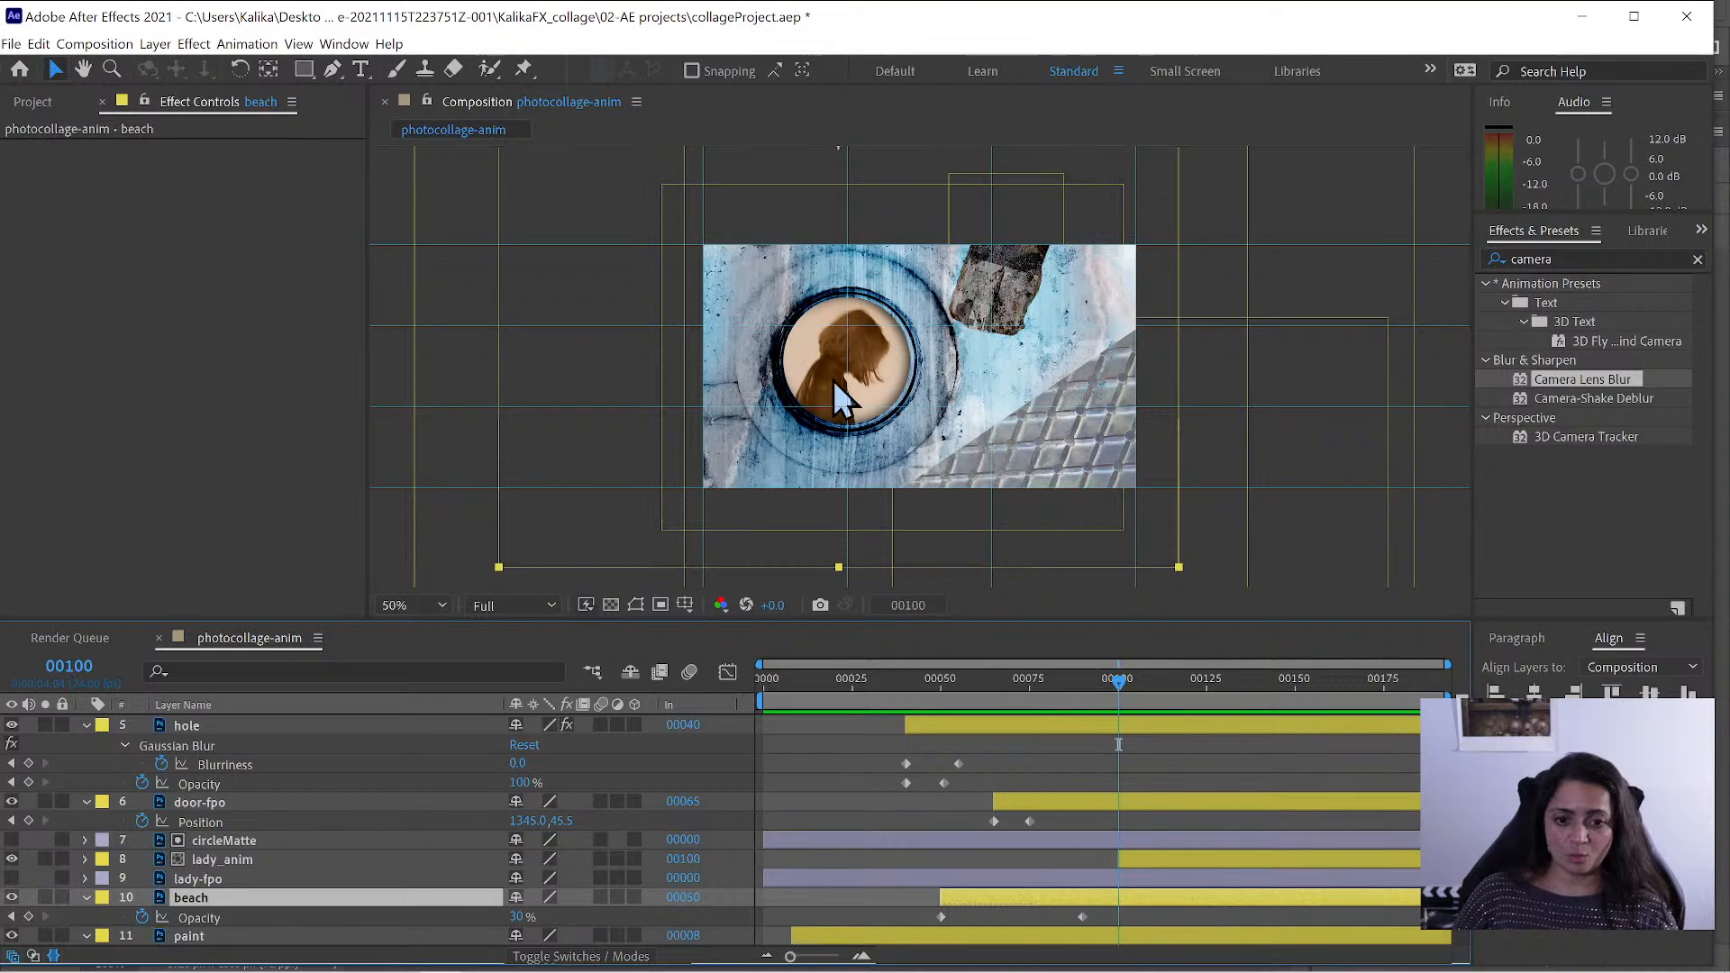
click(245, 859)
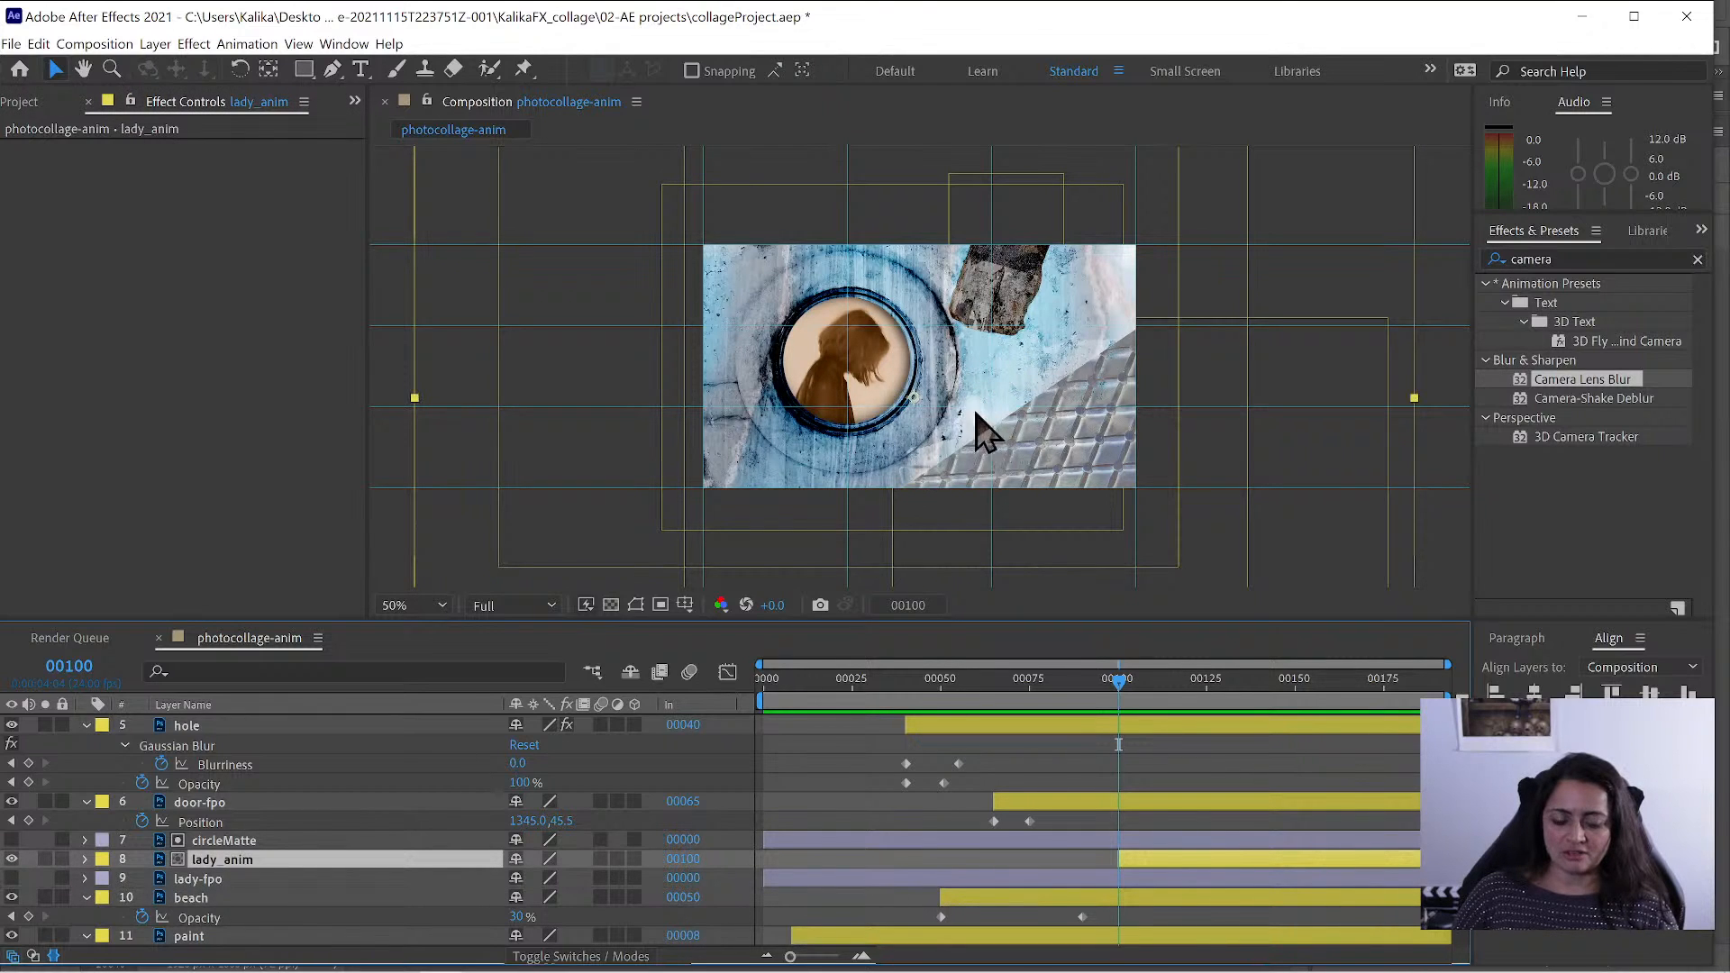
click(268, 71)
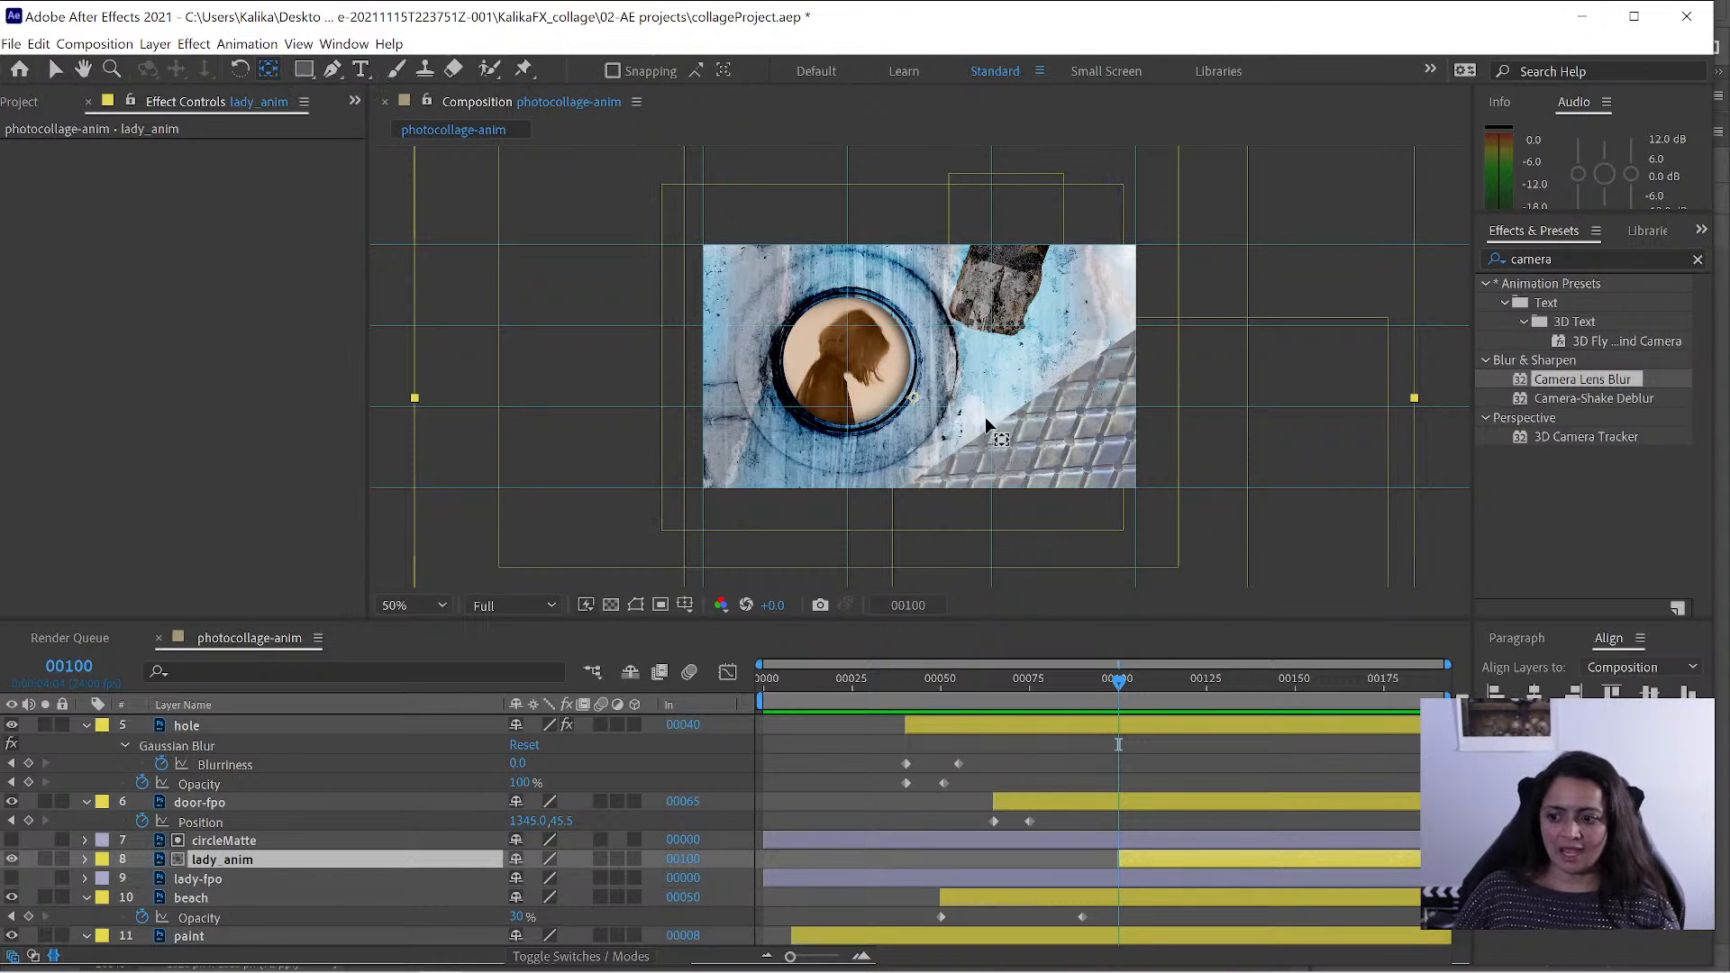
drag(918, 399, 843, 420)
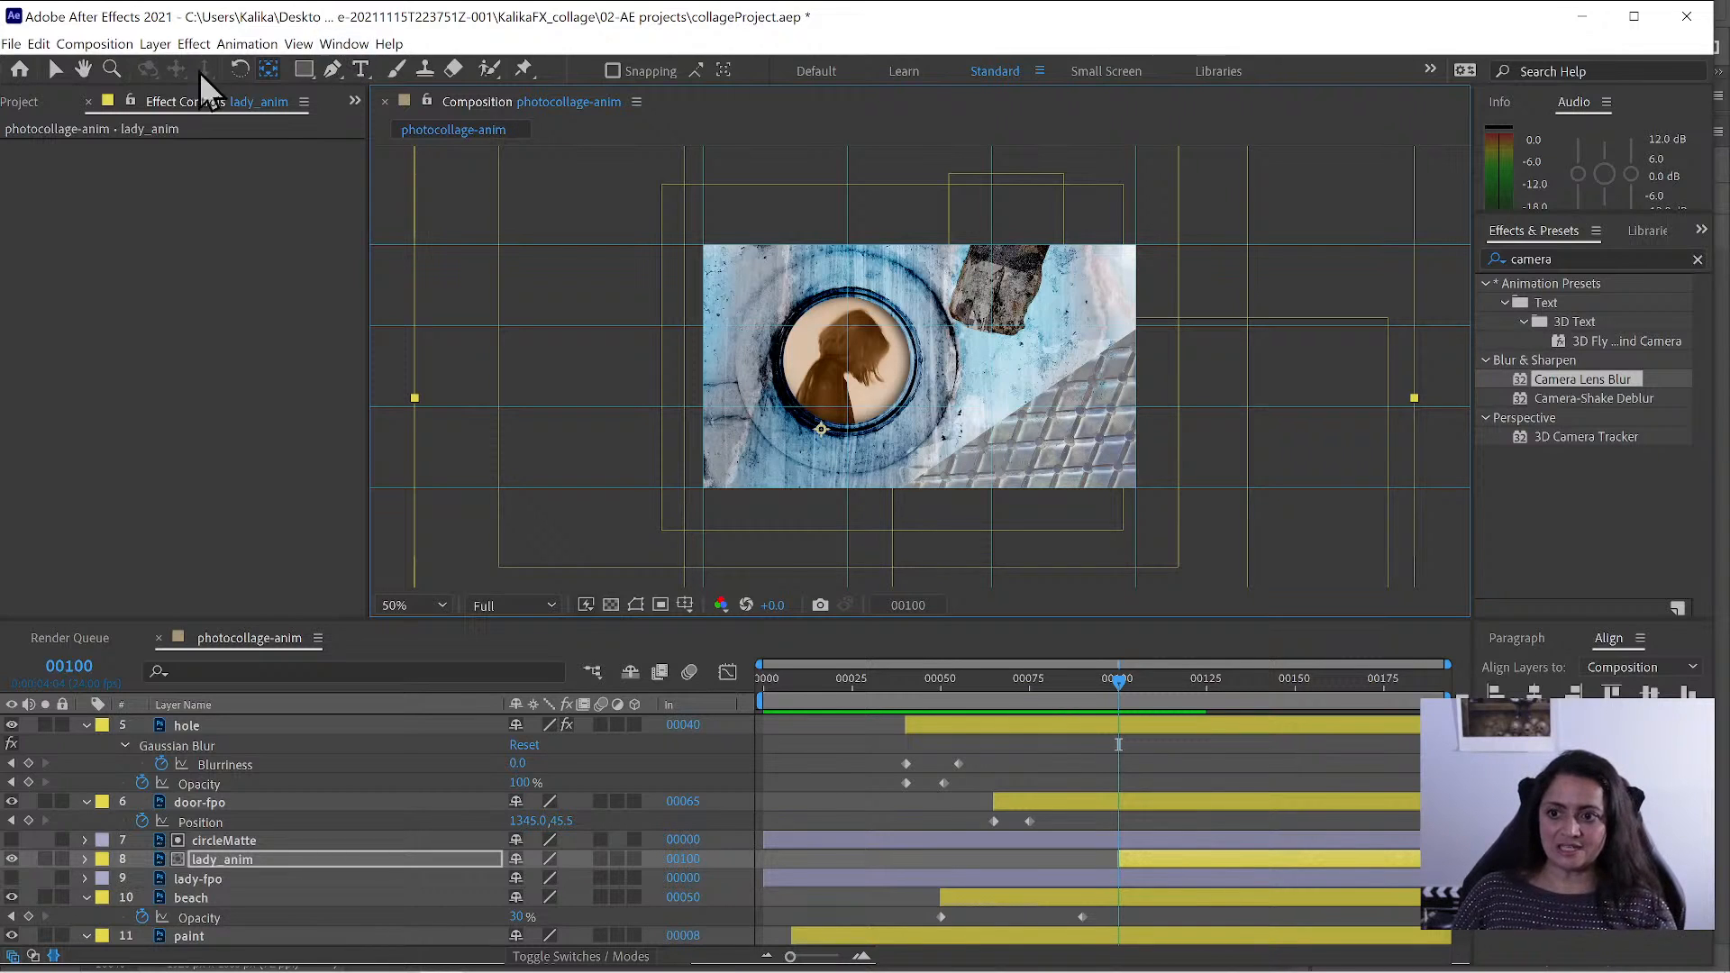
click(239, 69)
drag(869, 330, 868, 350)
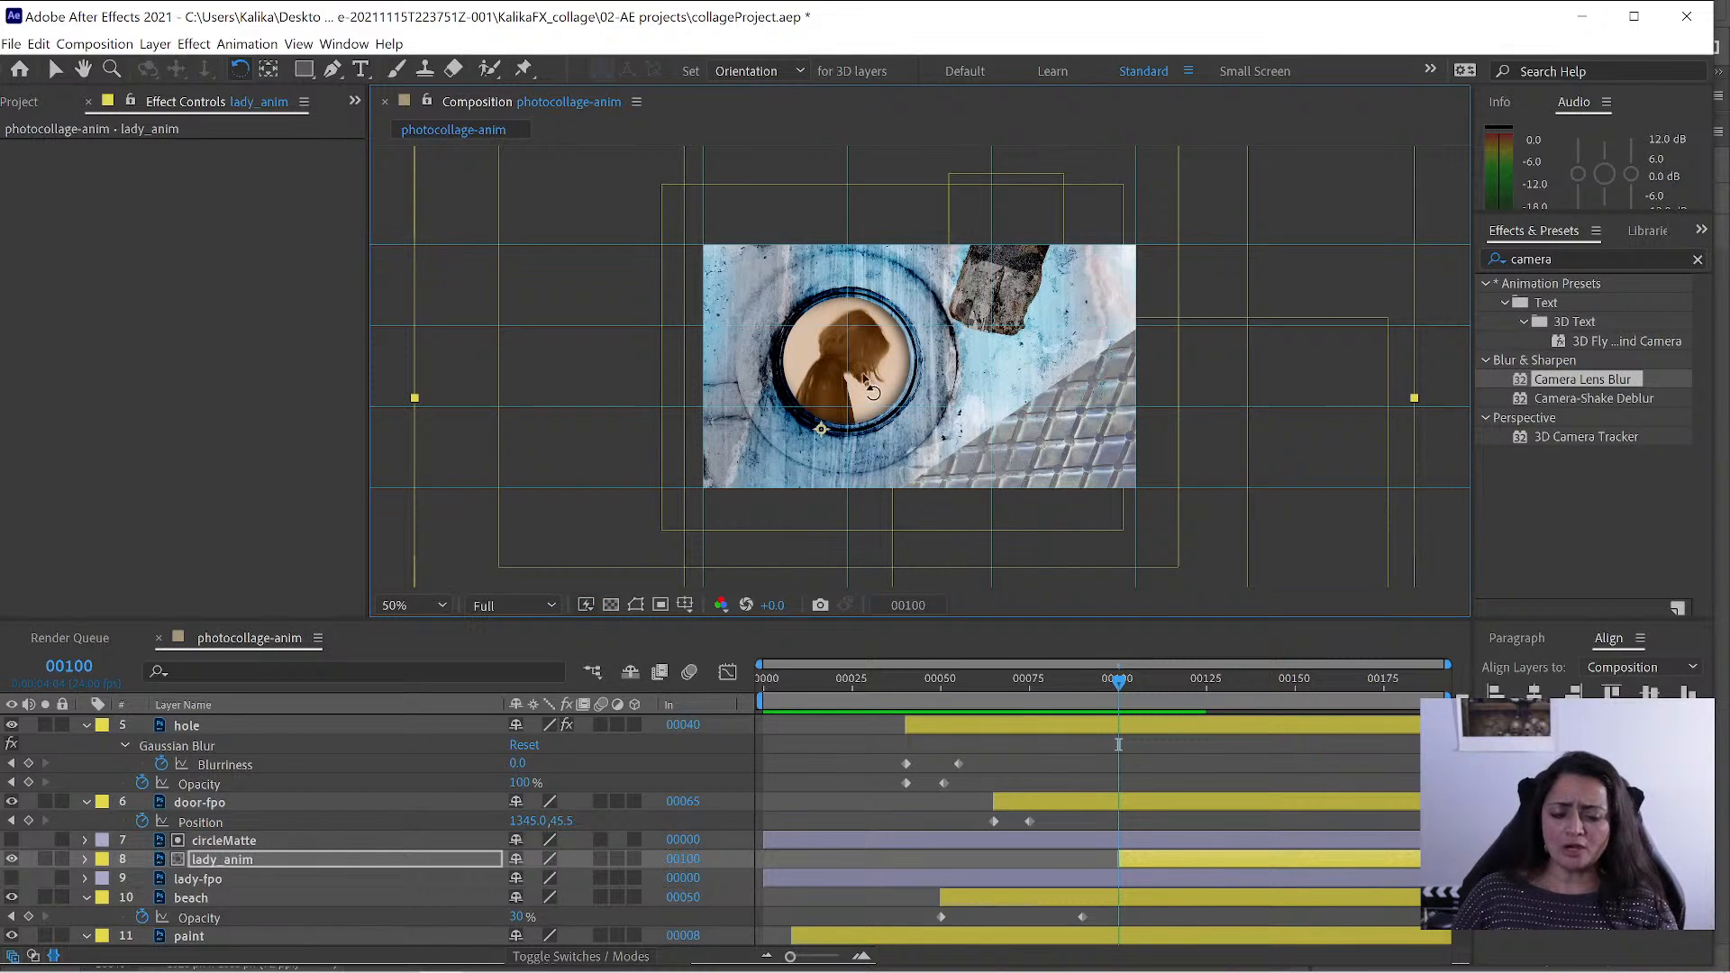
- Add a Position keyframe to the lady_anim layer at frame 100 using its current value
click(214, 859)
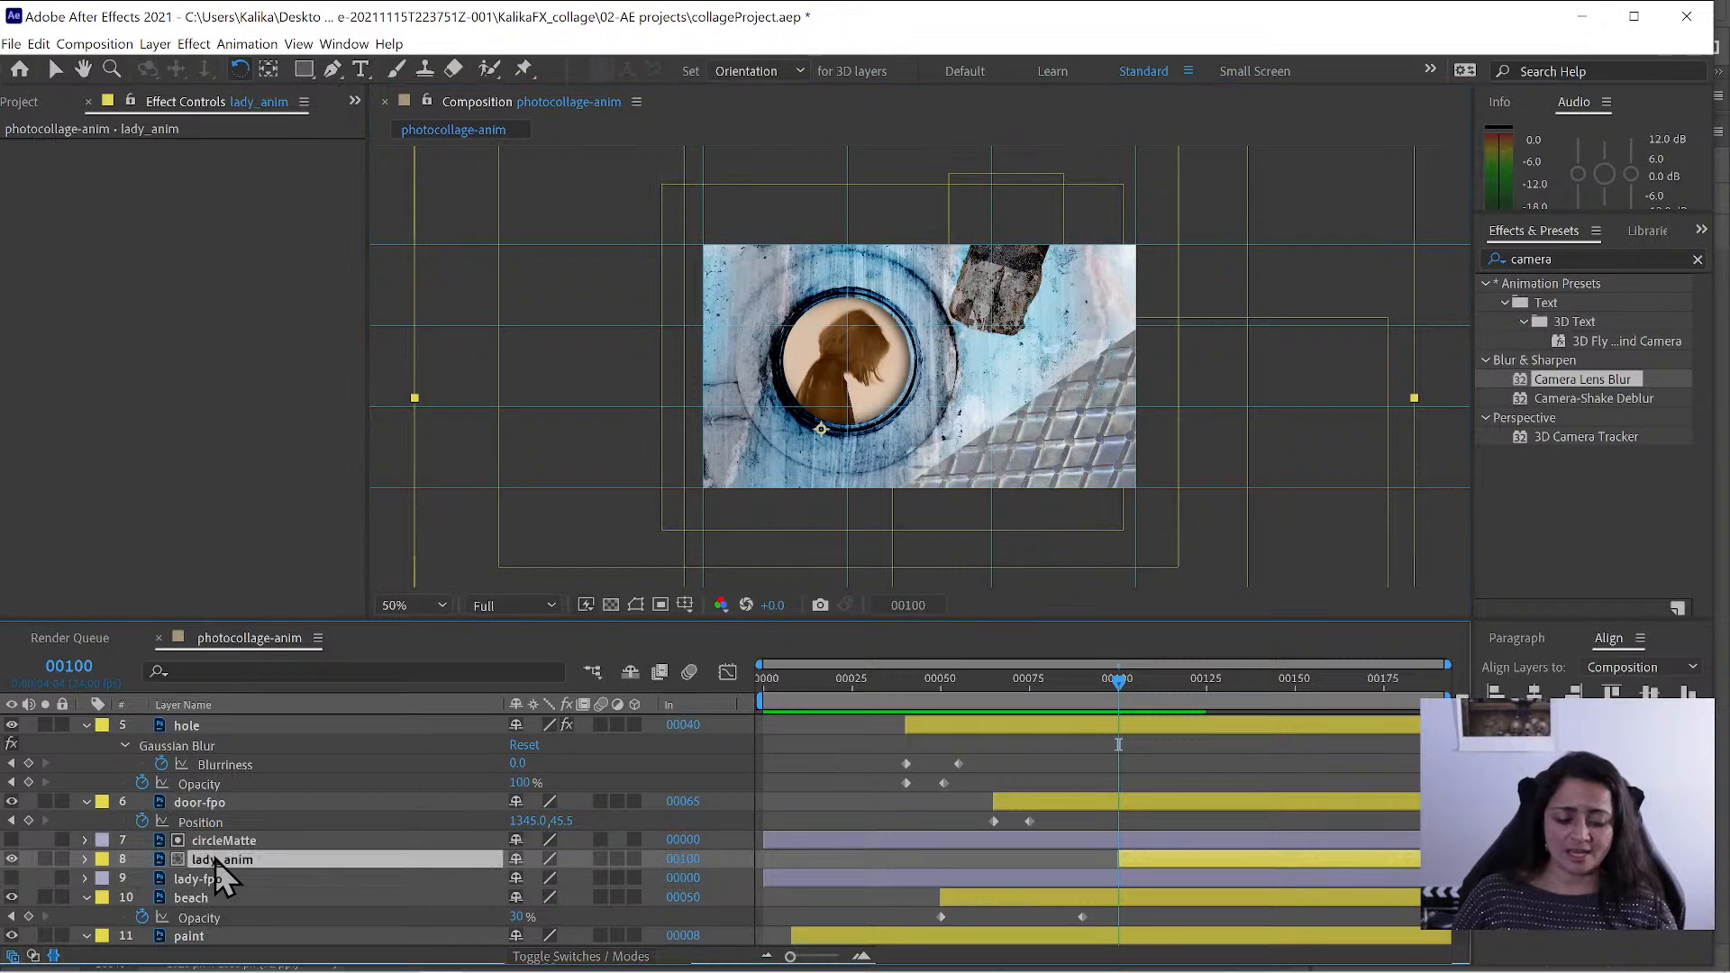
key(p)
click(142, 879)
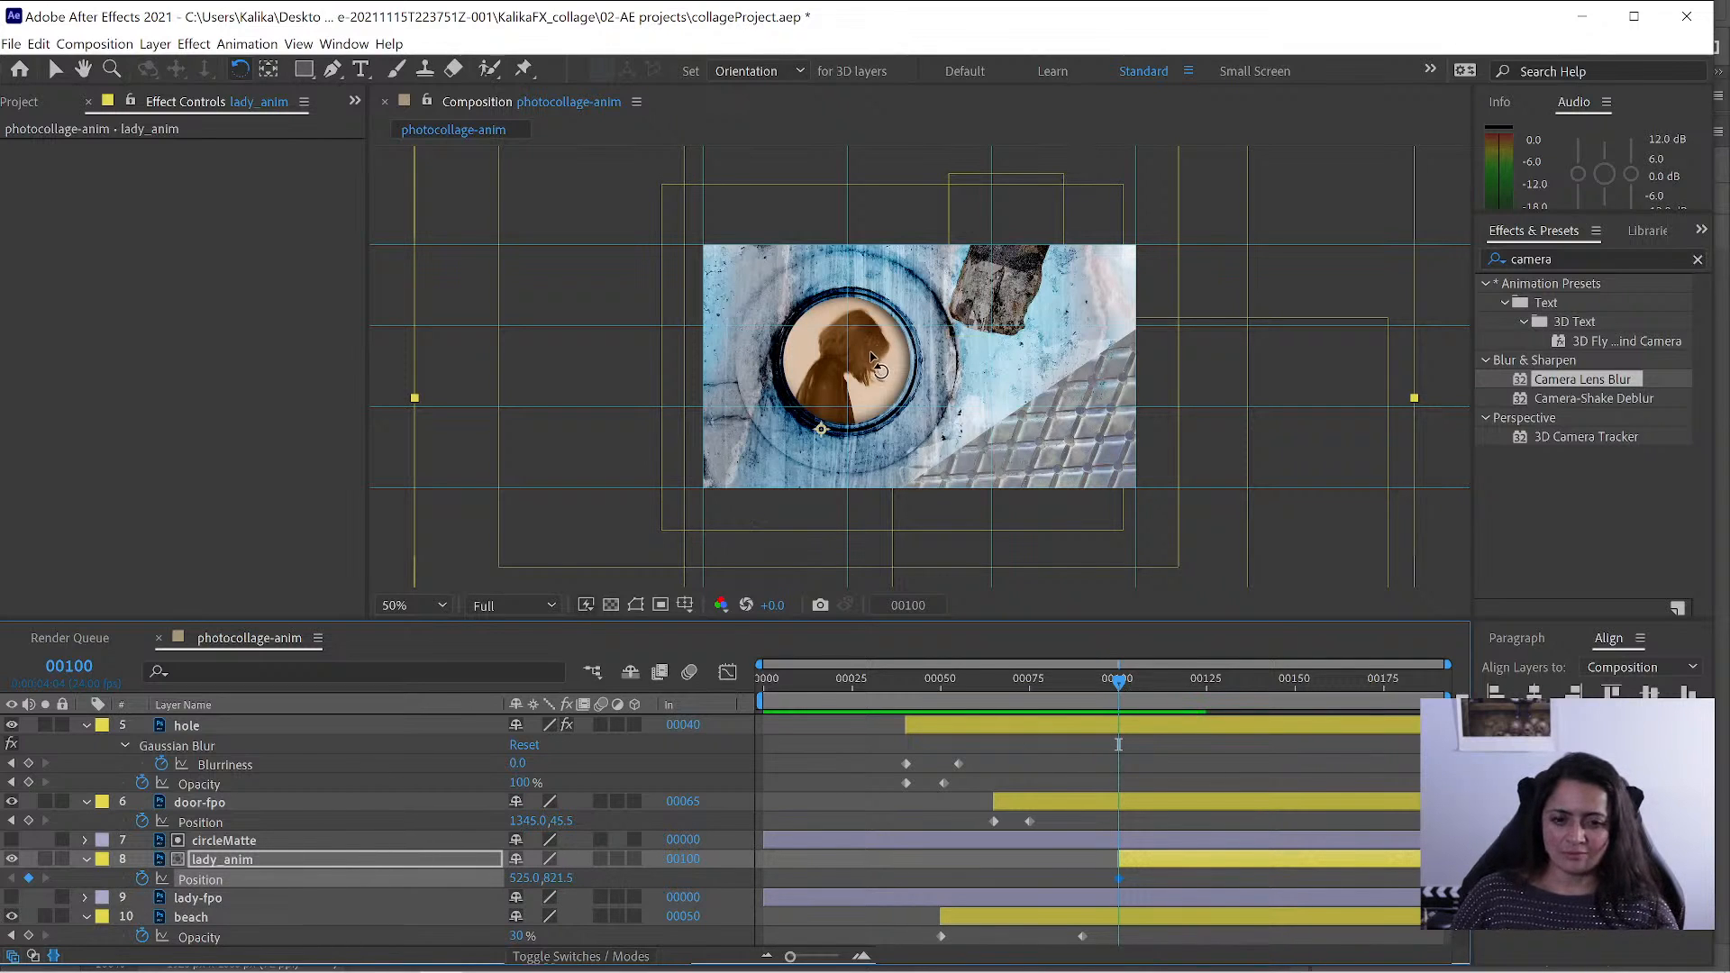
- Rotate the lady_anim layer to about 2.2° and add a Rotation keyframe at frame 100
drag(873, 357, 876, 359)
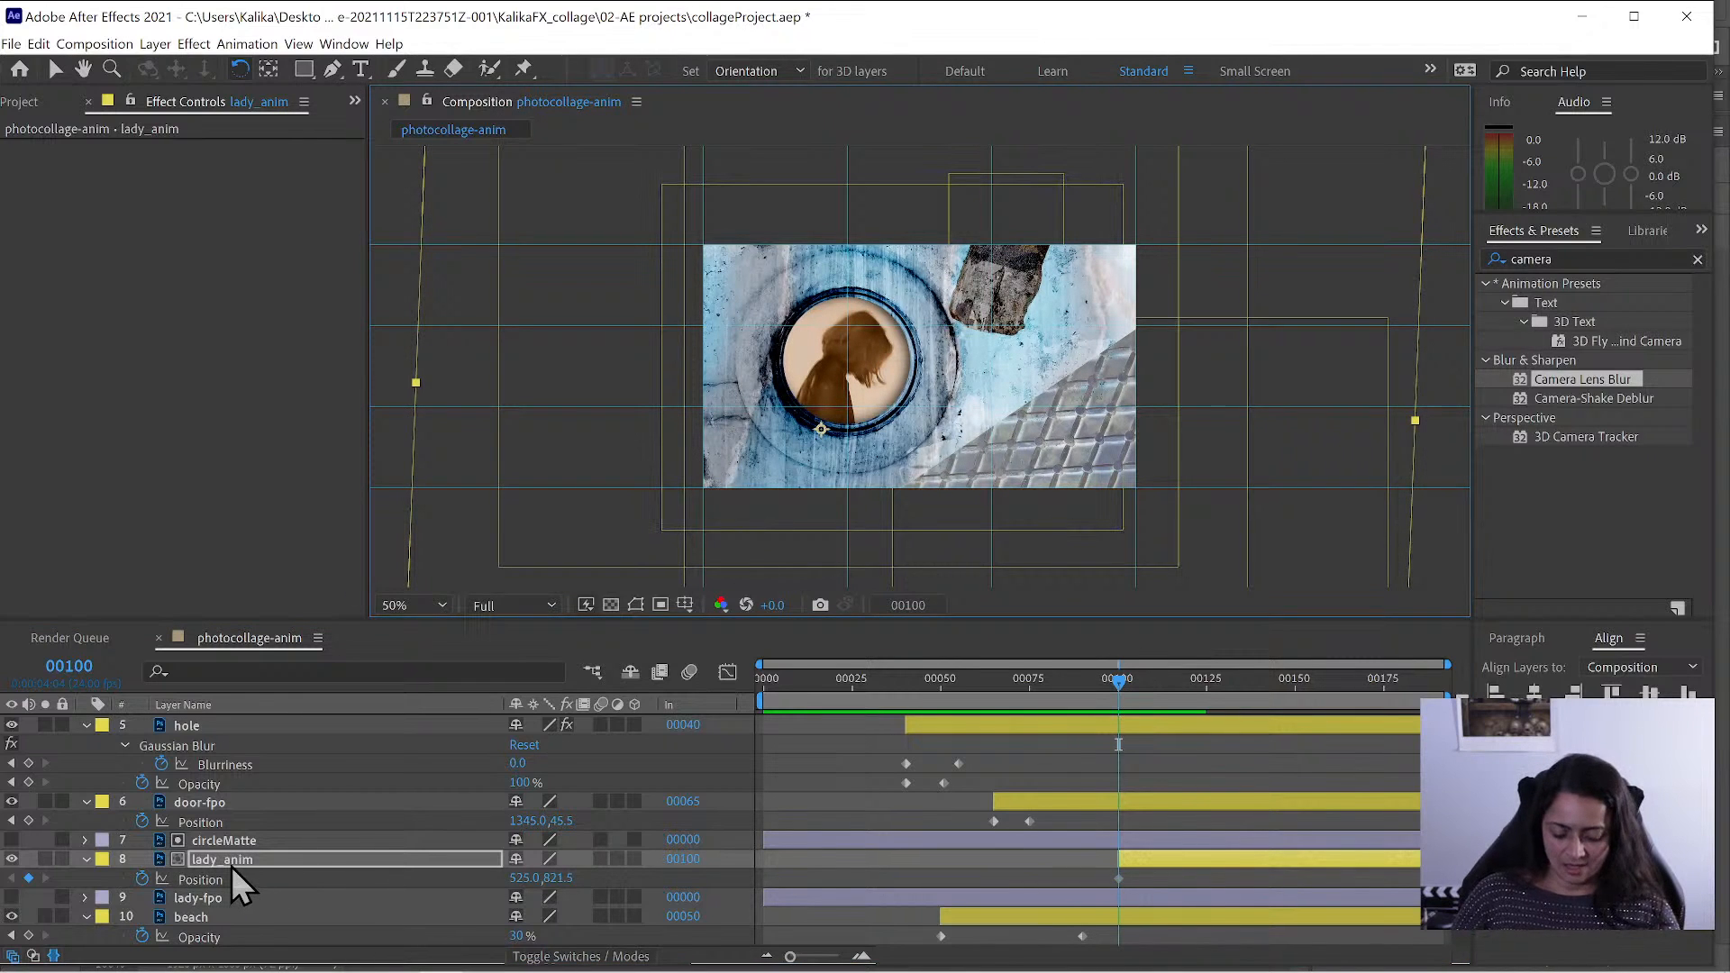
key(r)
click(142, 880)
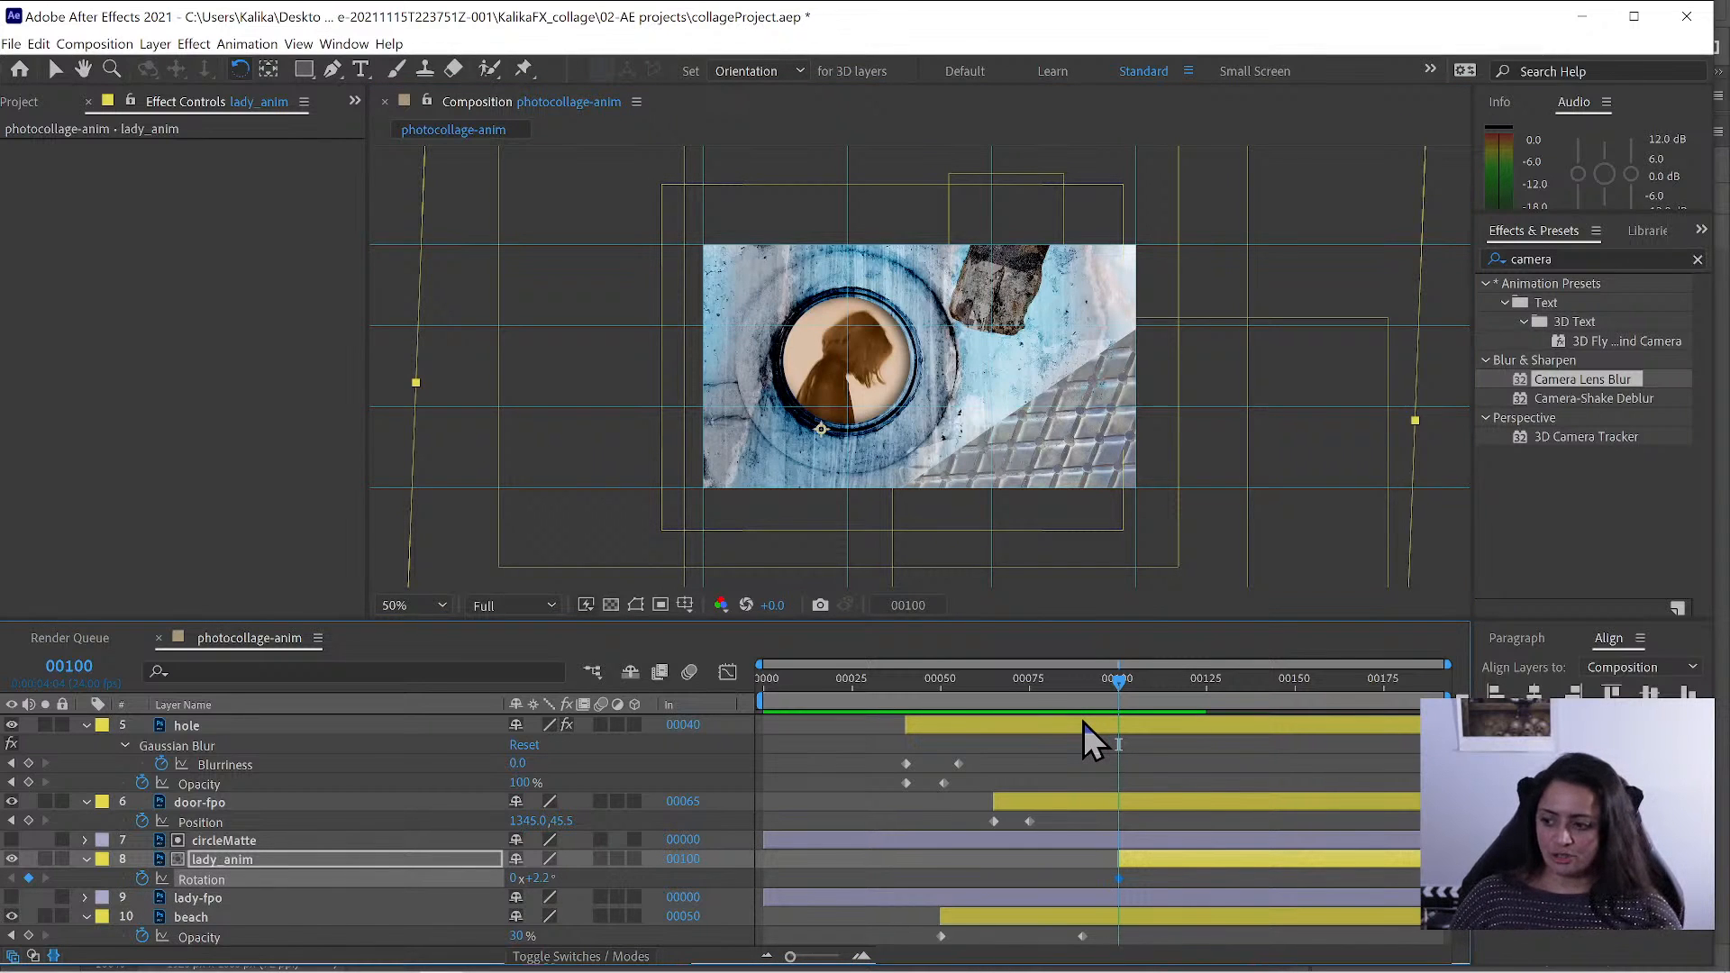
- At frame 106, set the lady_anim layer's Rotation to 0° to add a second keyframe
key(alt+shift+p)
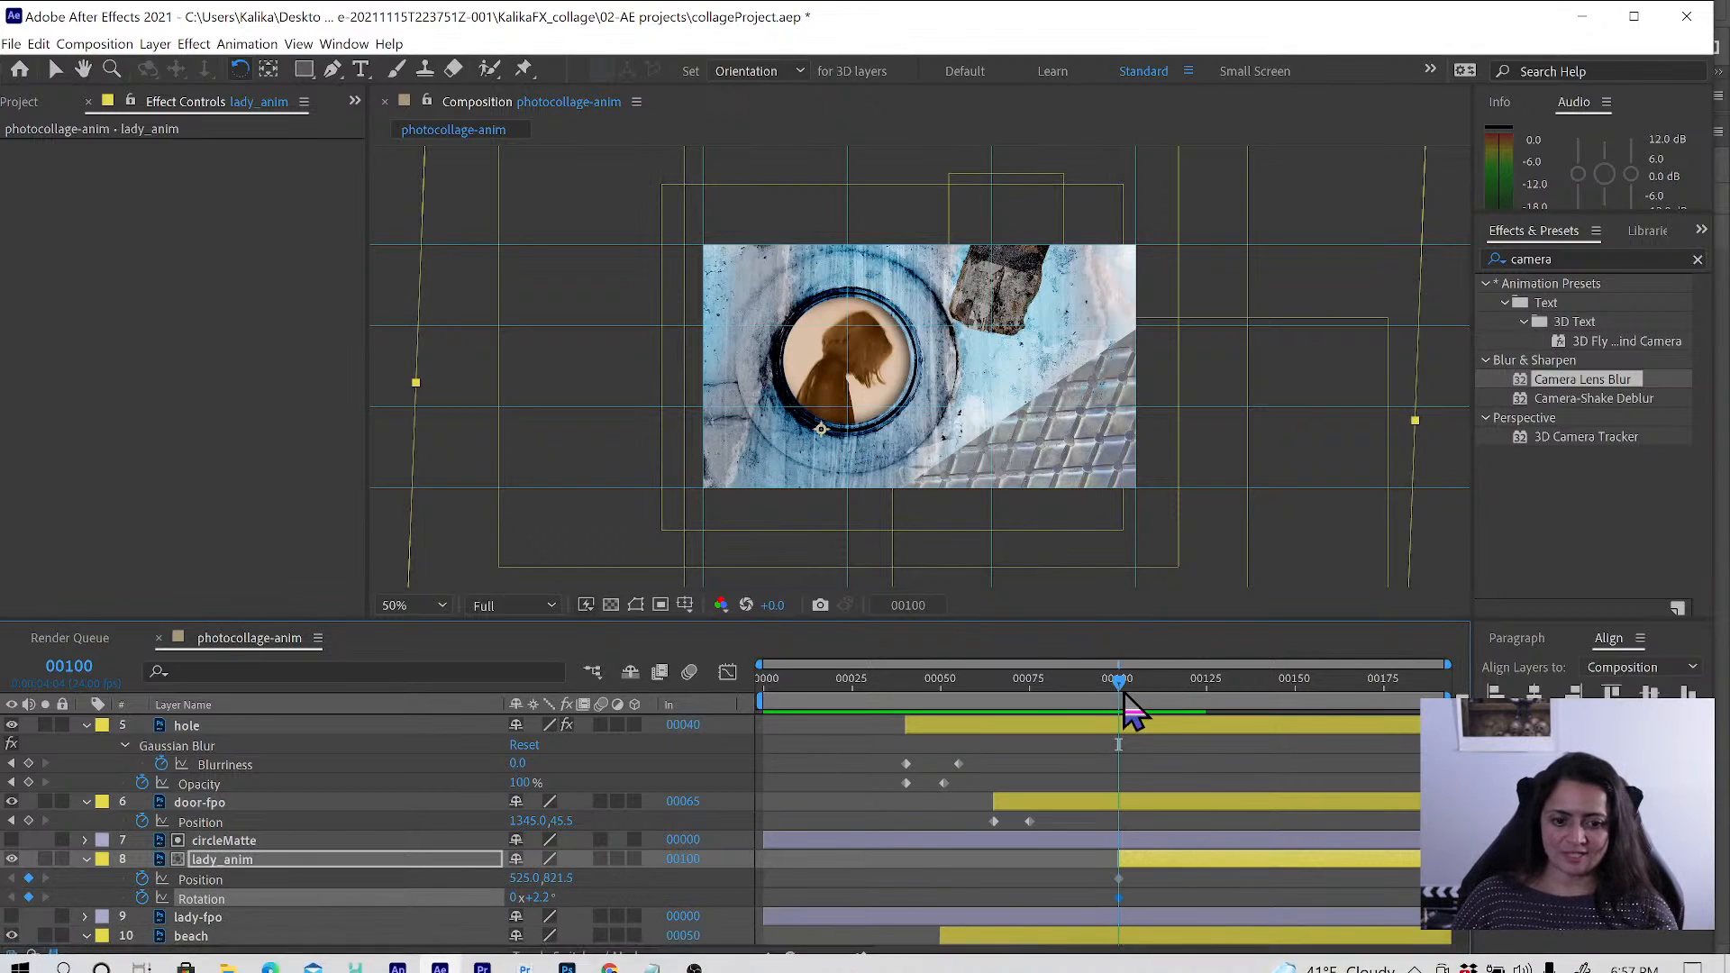
drag(1120, 683, 1134, 687)
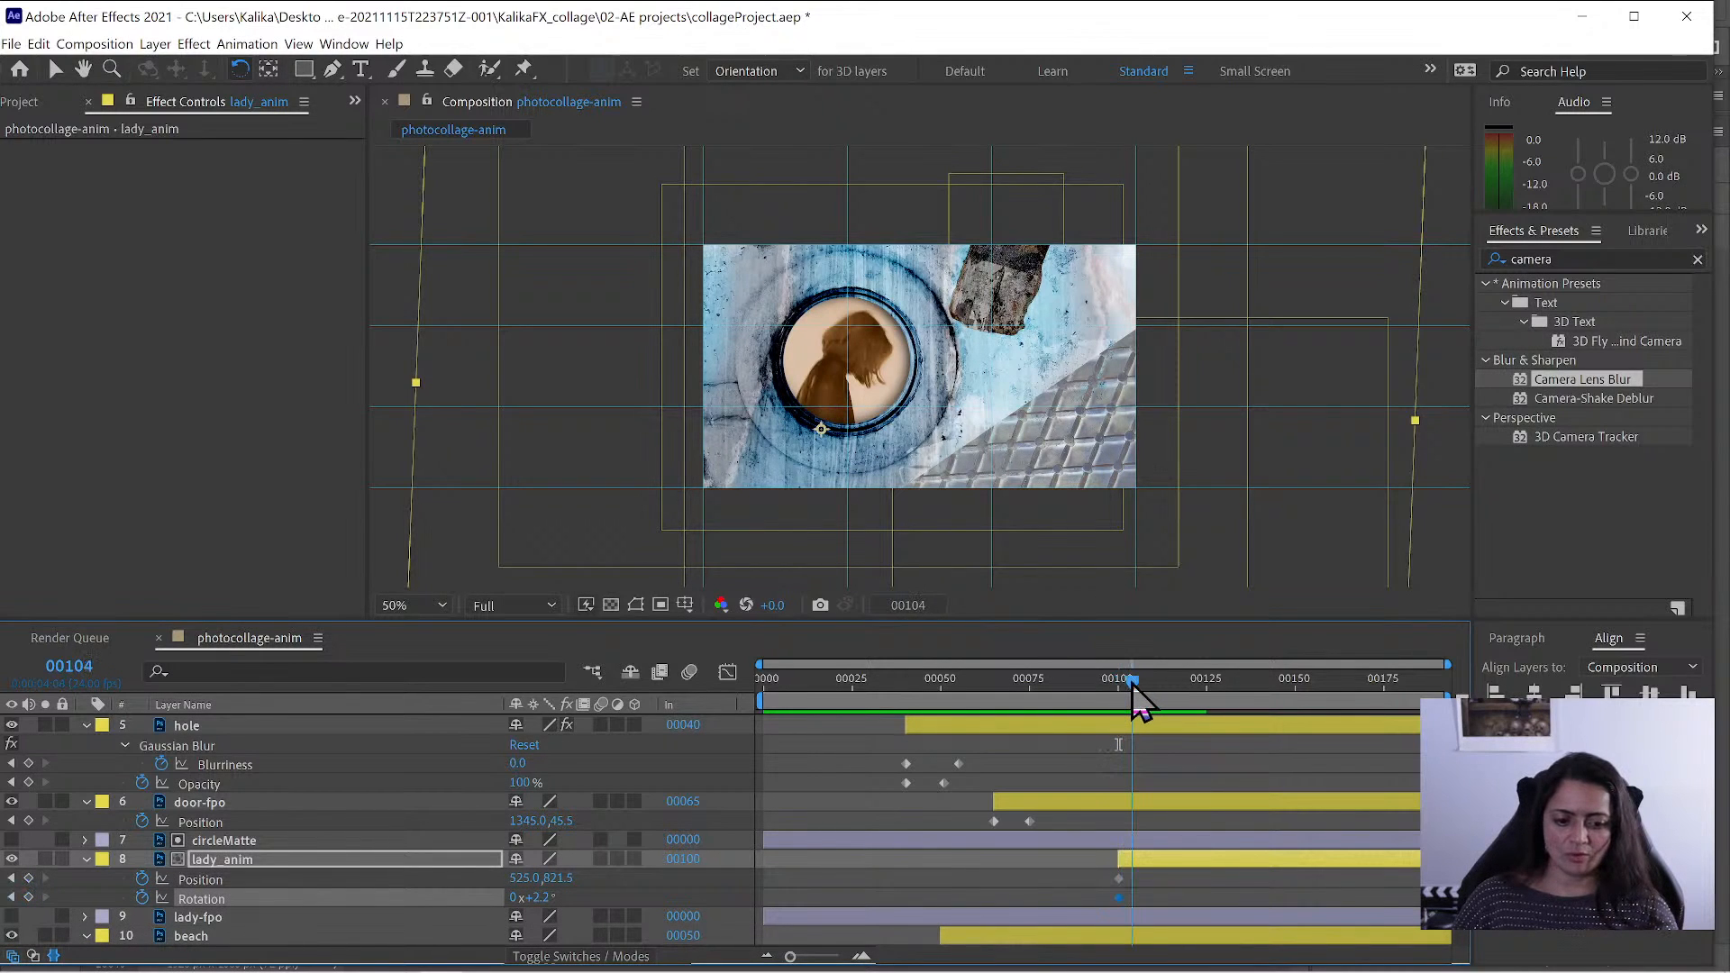
key(j)
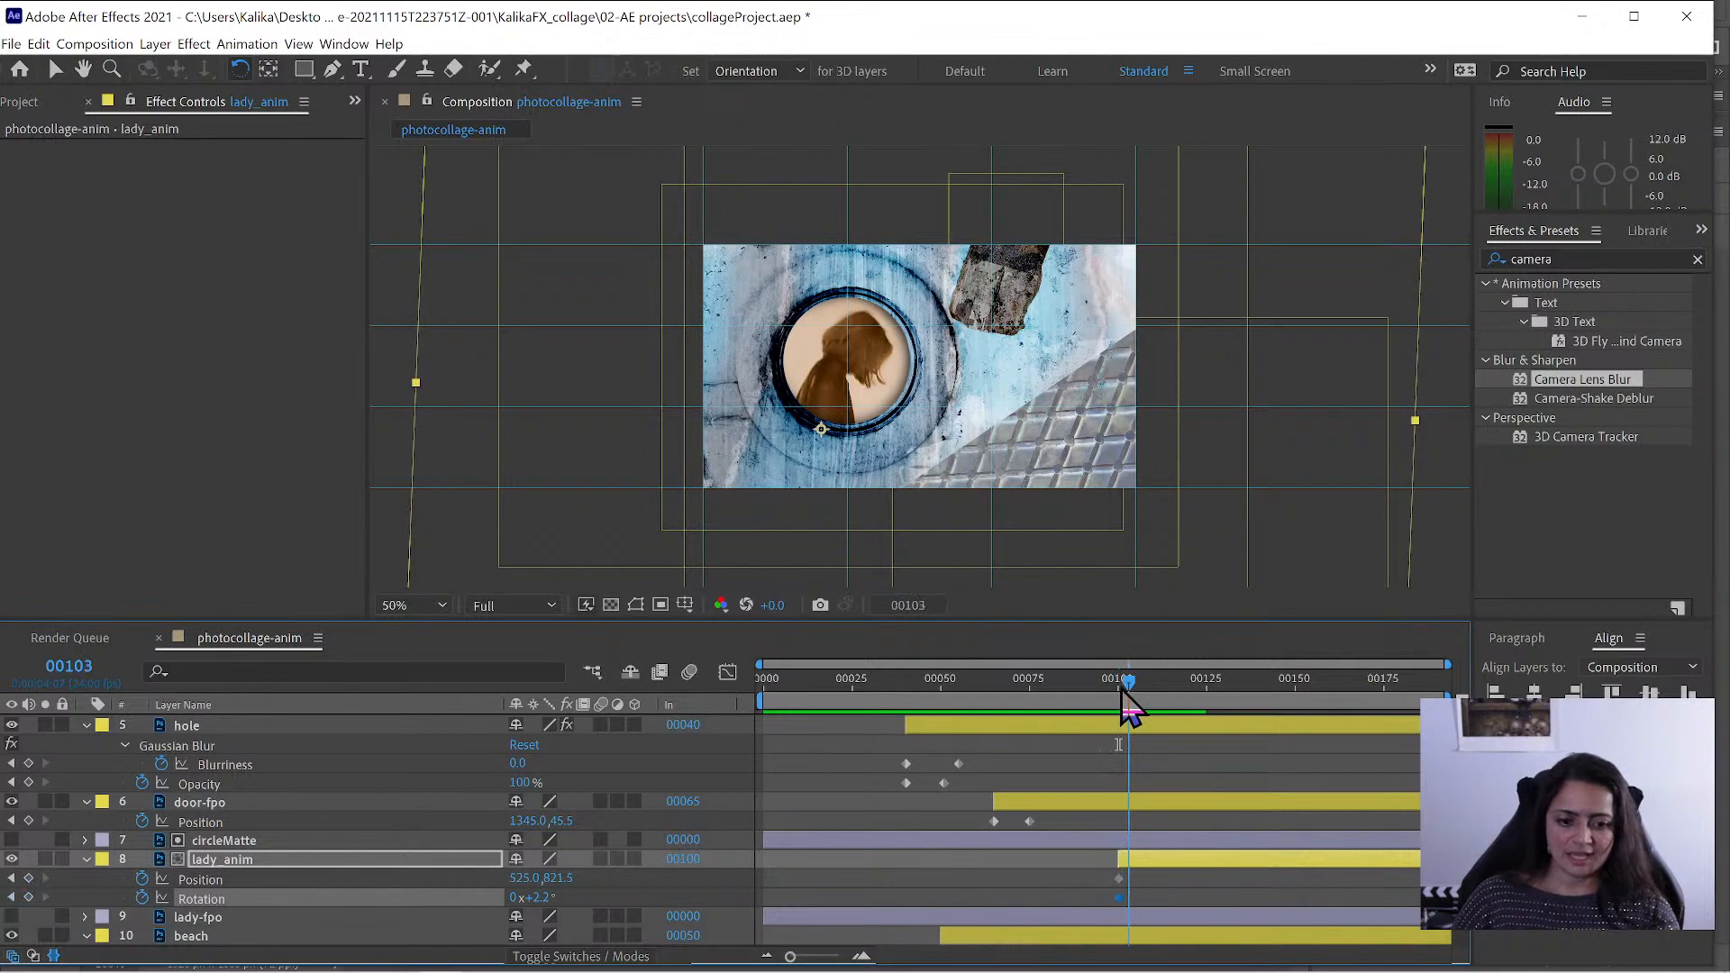
drag(1132, 694, 1144, 701)
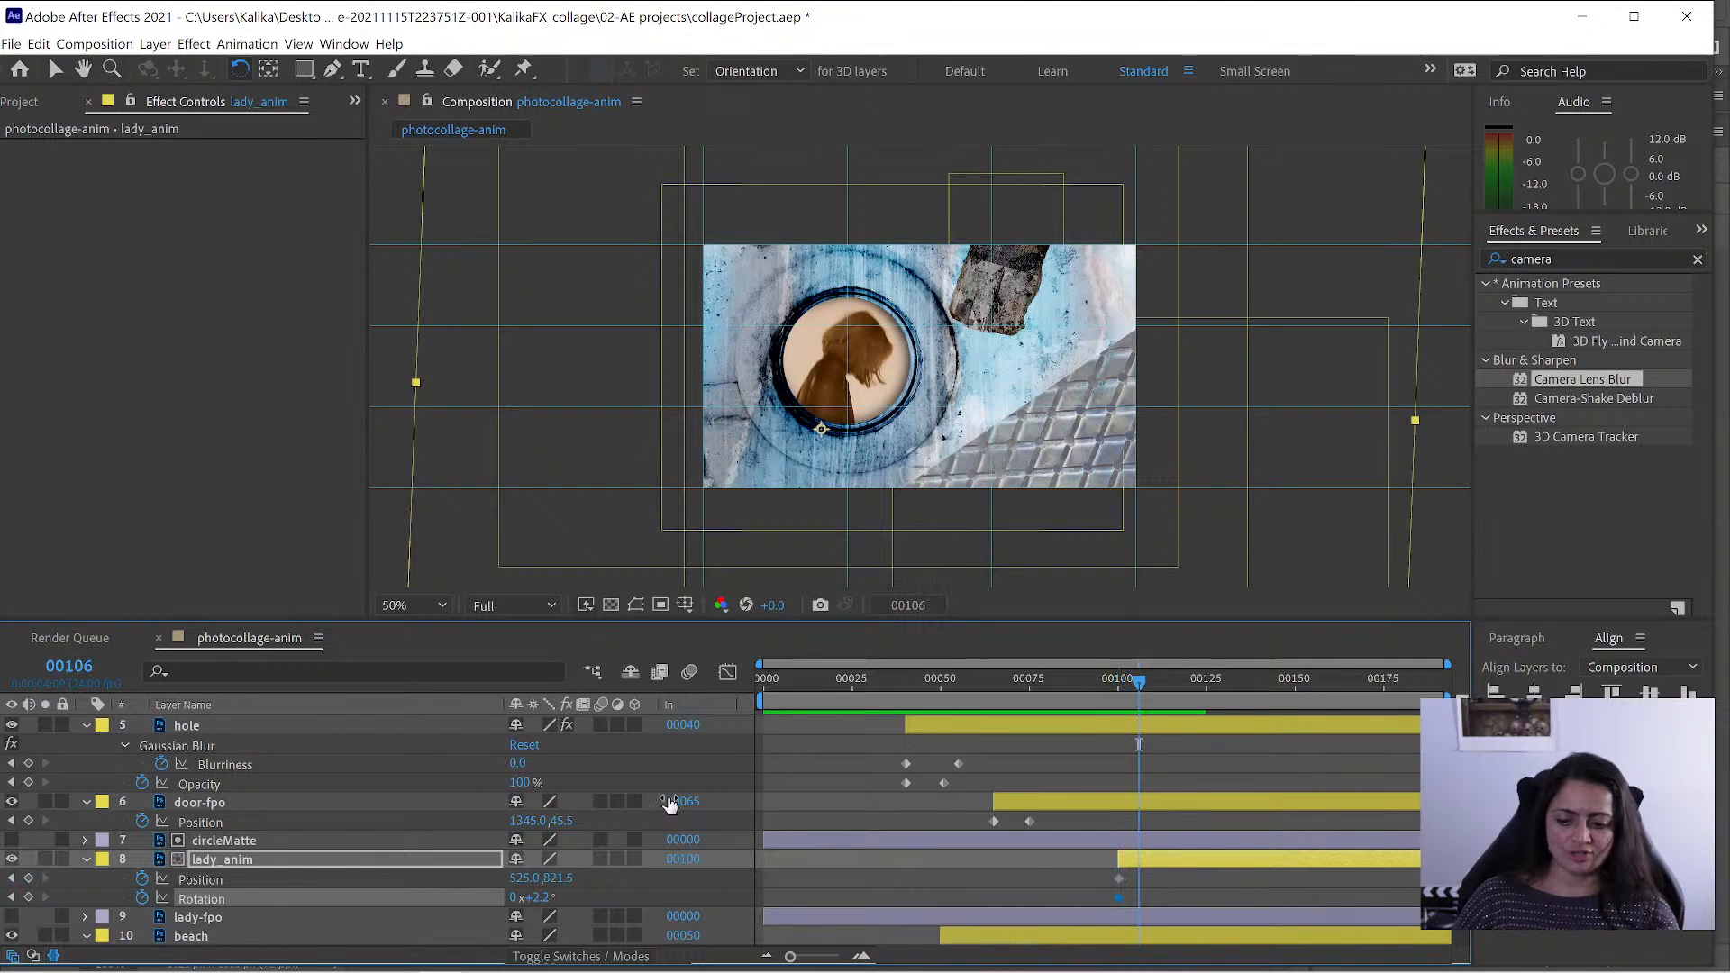
click(541, 898)
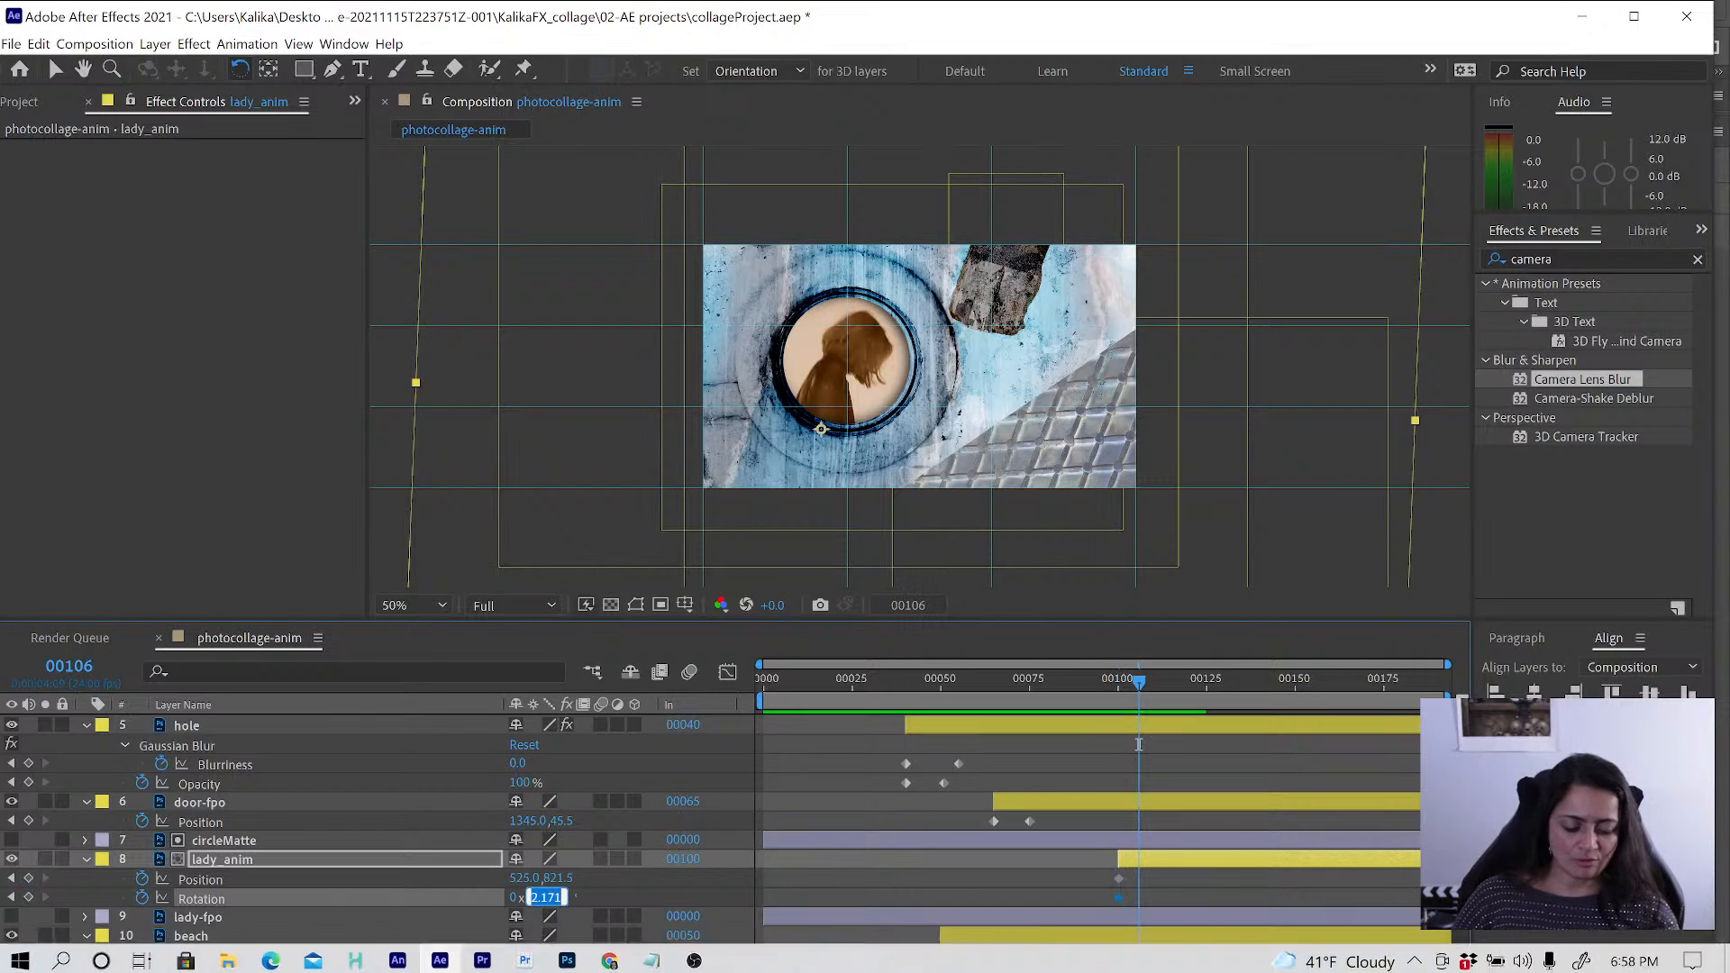
text(0)
key(Return)
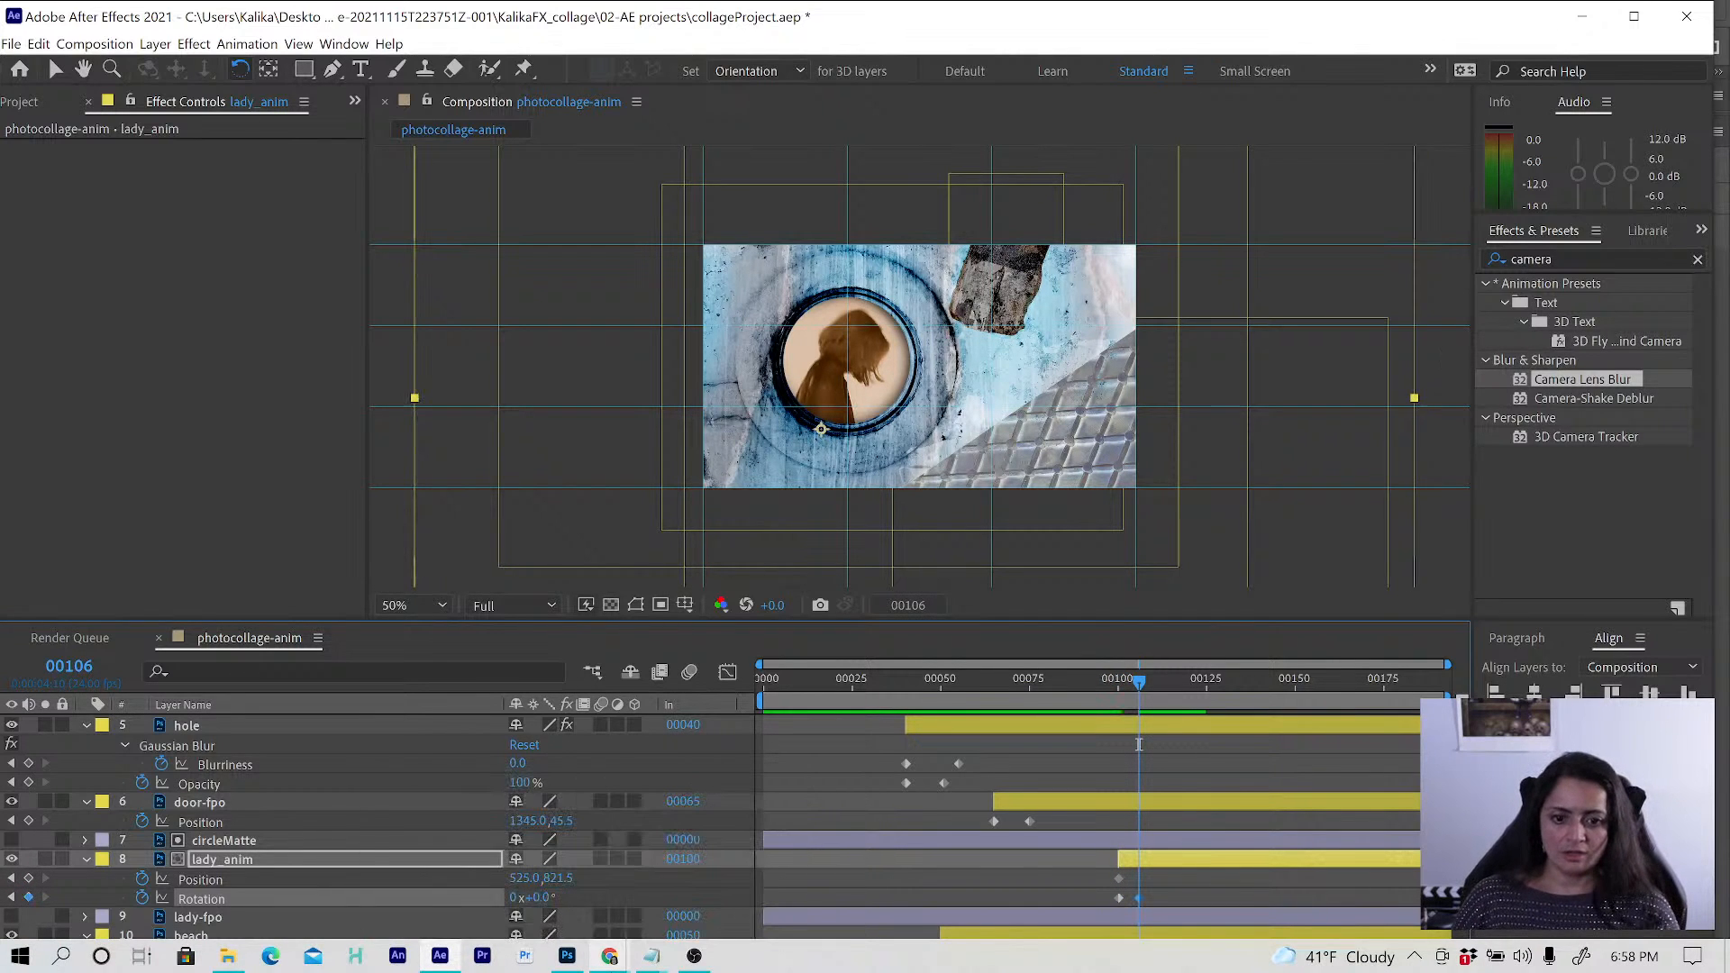
- Extend the start of the lady_anim layer back to frame 90
click(1116, 681)
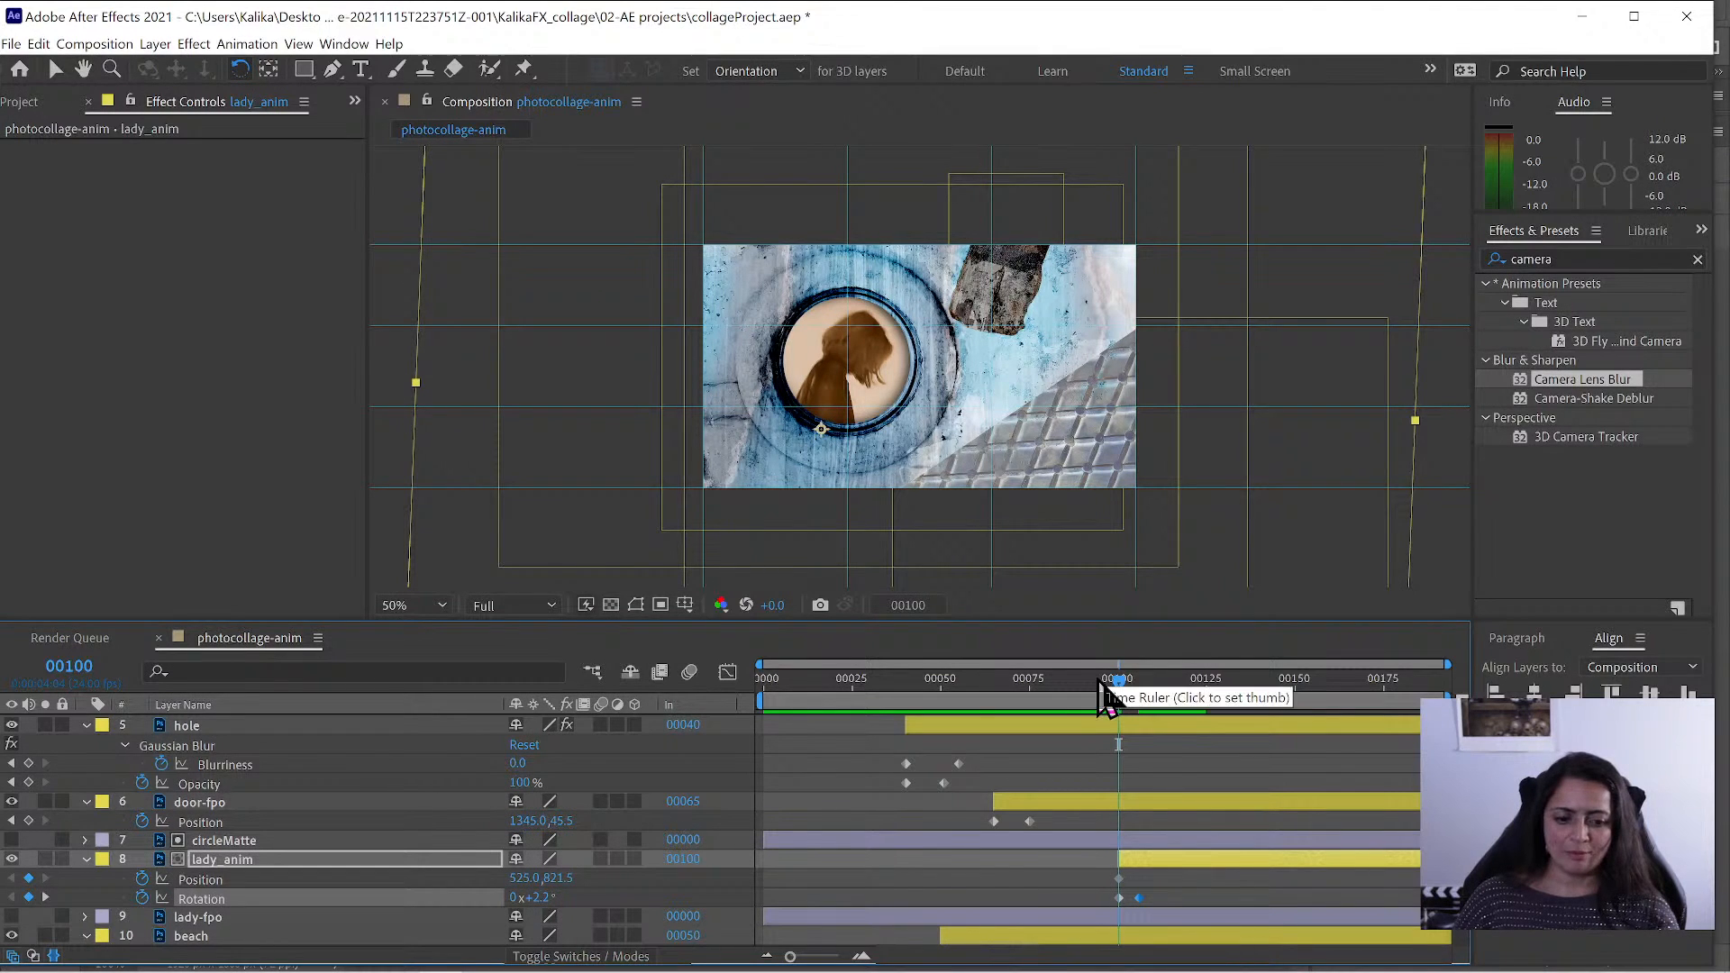
click(1067, 680)
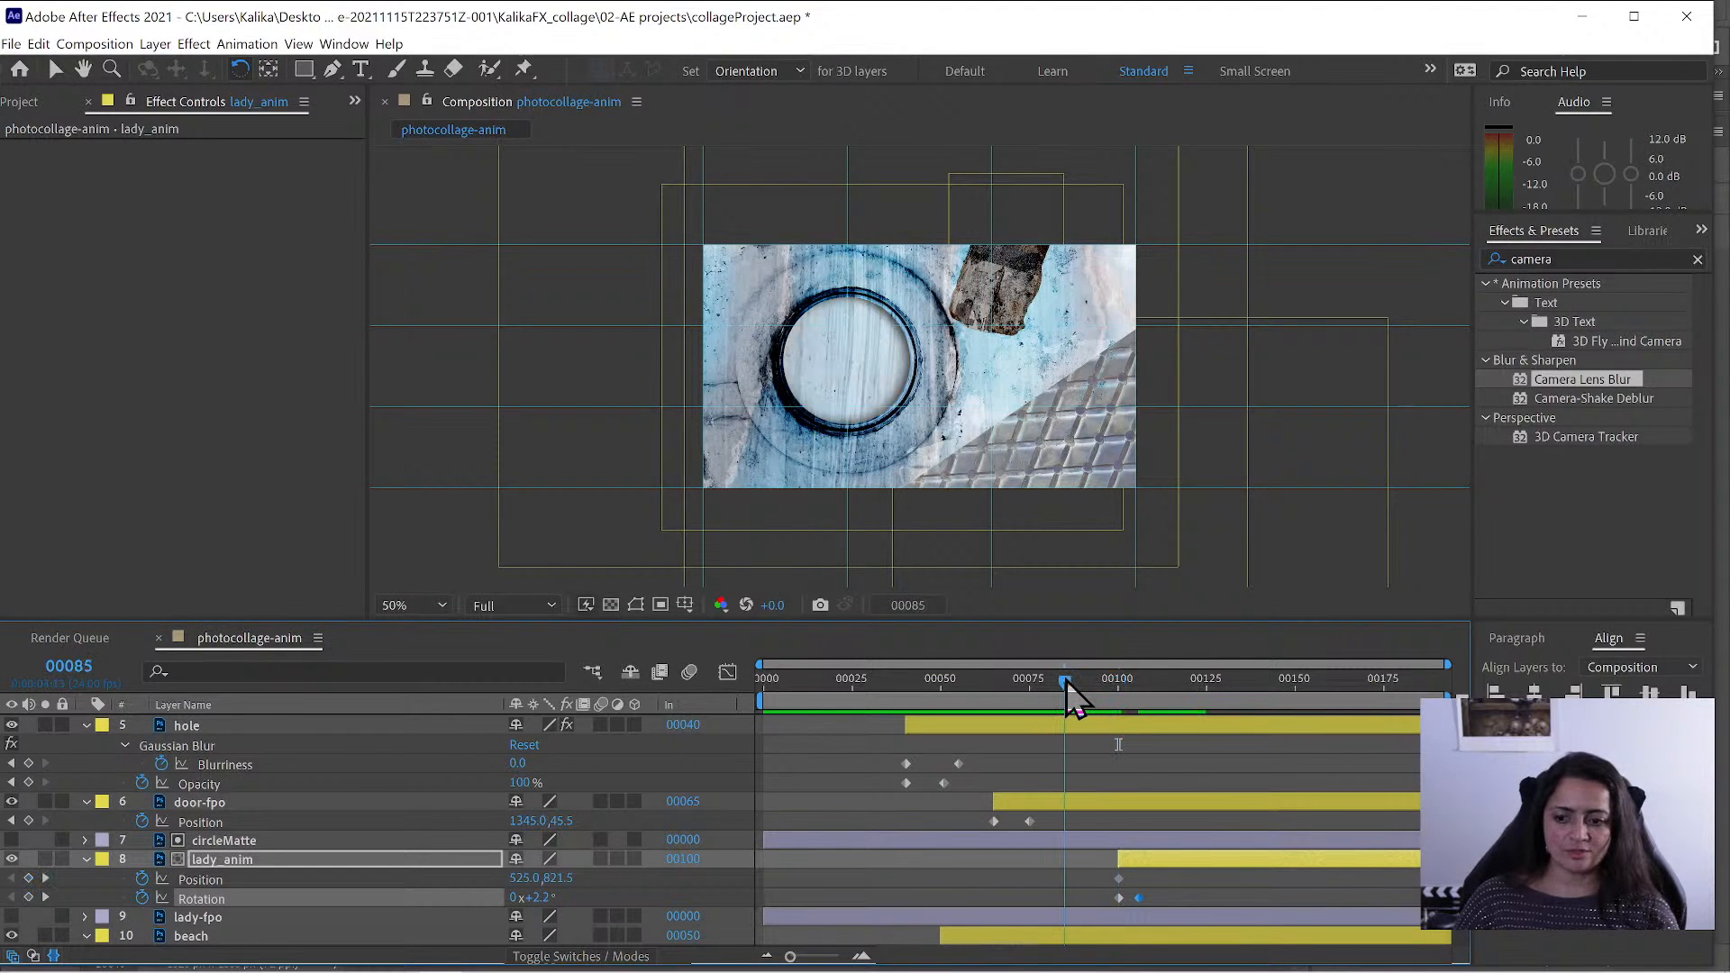
click(1070, 681)
click(1066, 681)
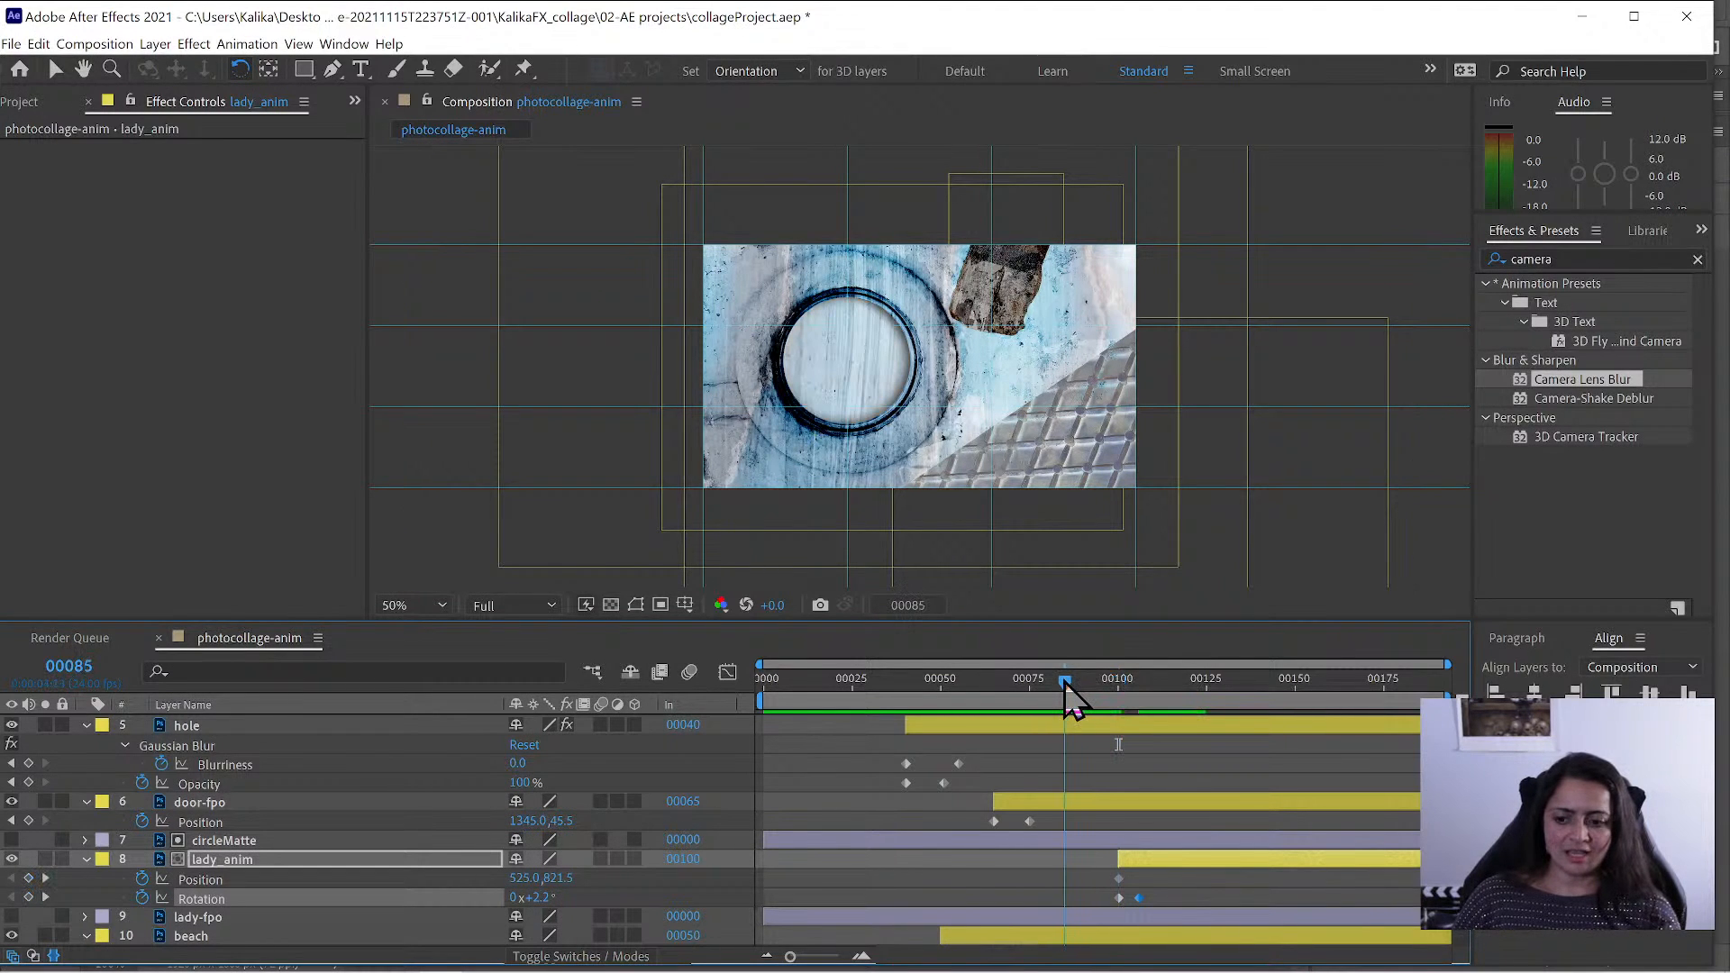
drag(1067, 682, 1088, 688)
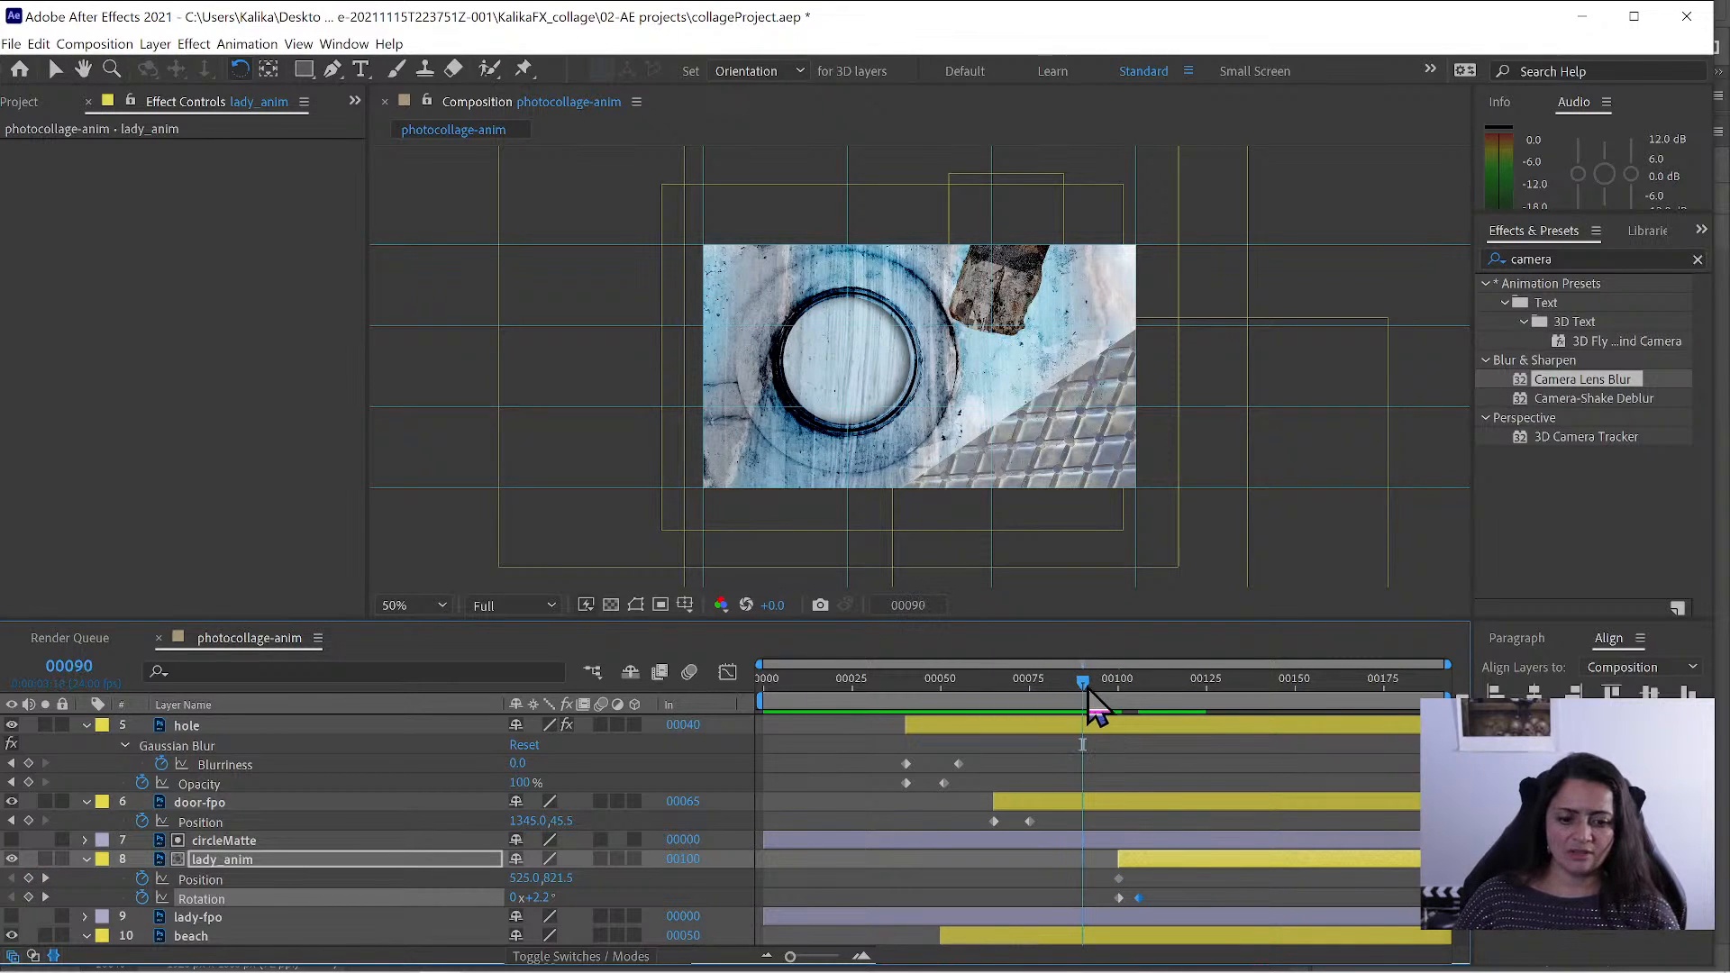
drag(1117, 859, 1083, 859)
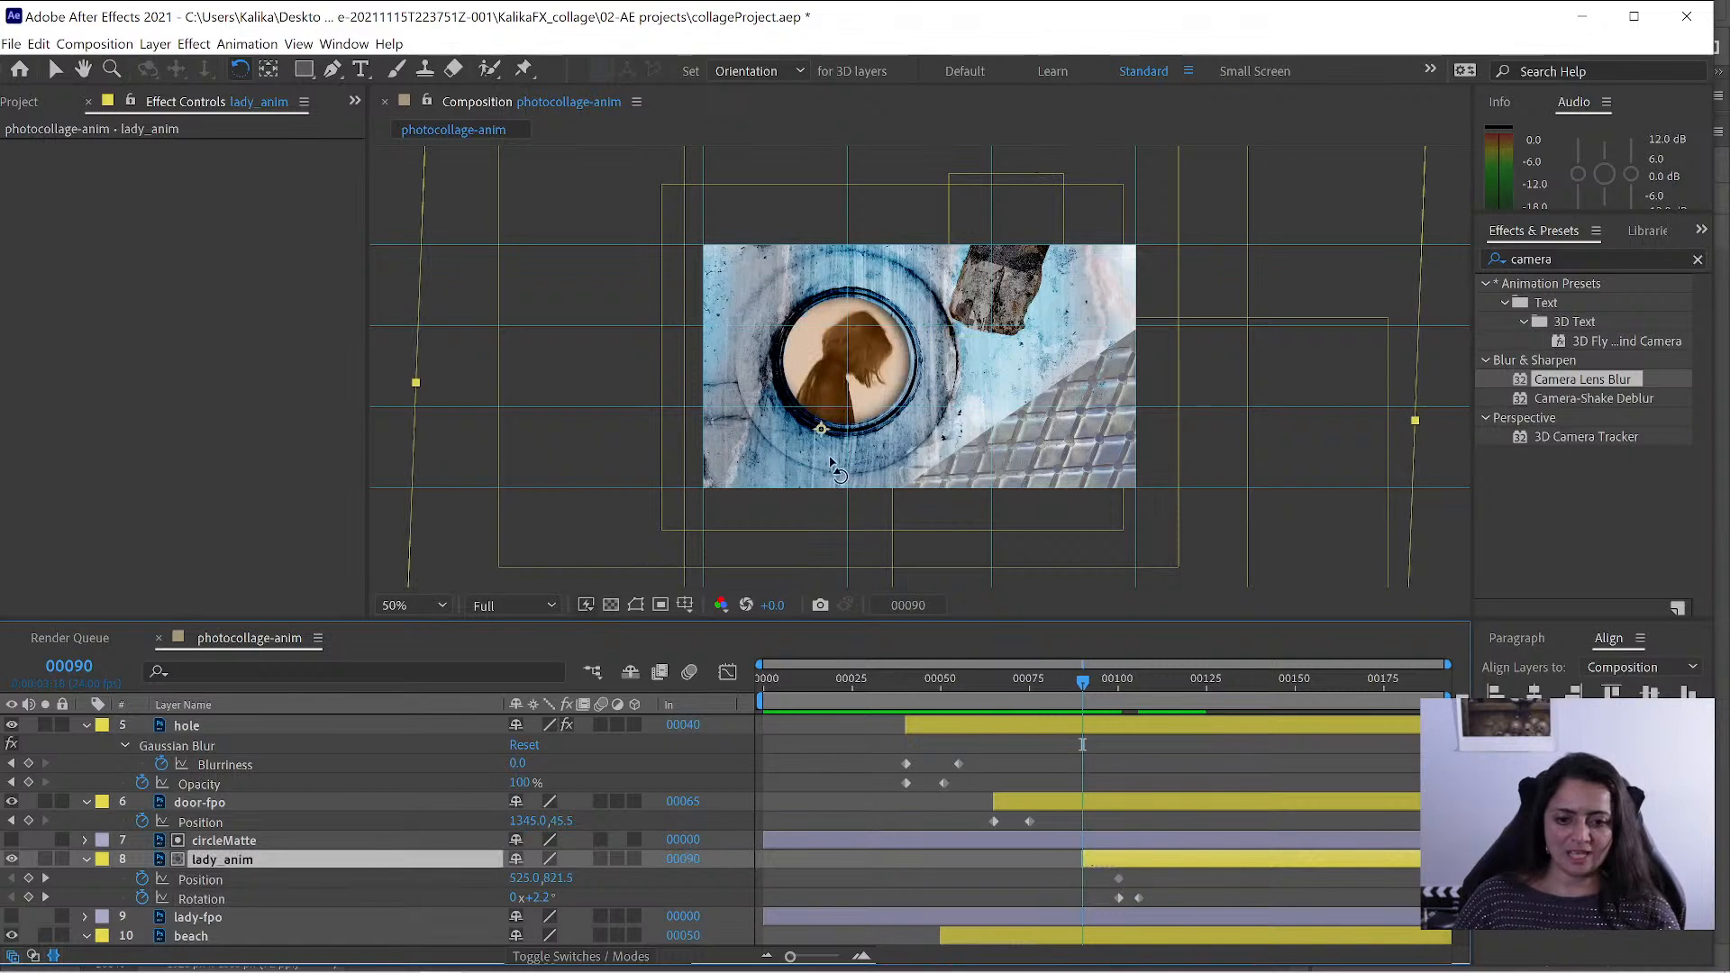
- At frame 90, rotate the lady_anim layer to about -0.6° and move it left out of the hole to about X 83
click(56, 69)
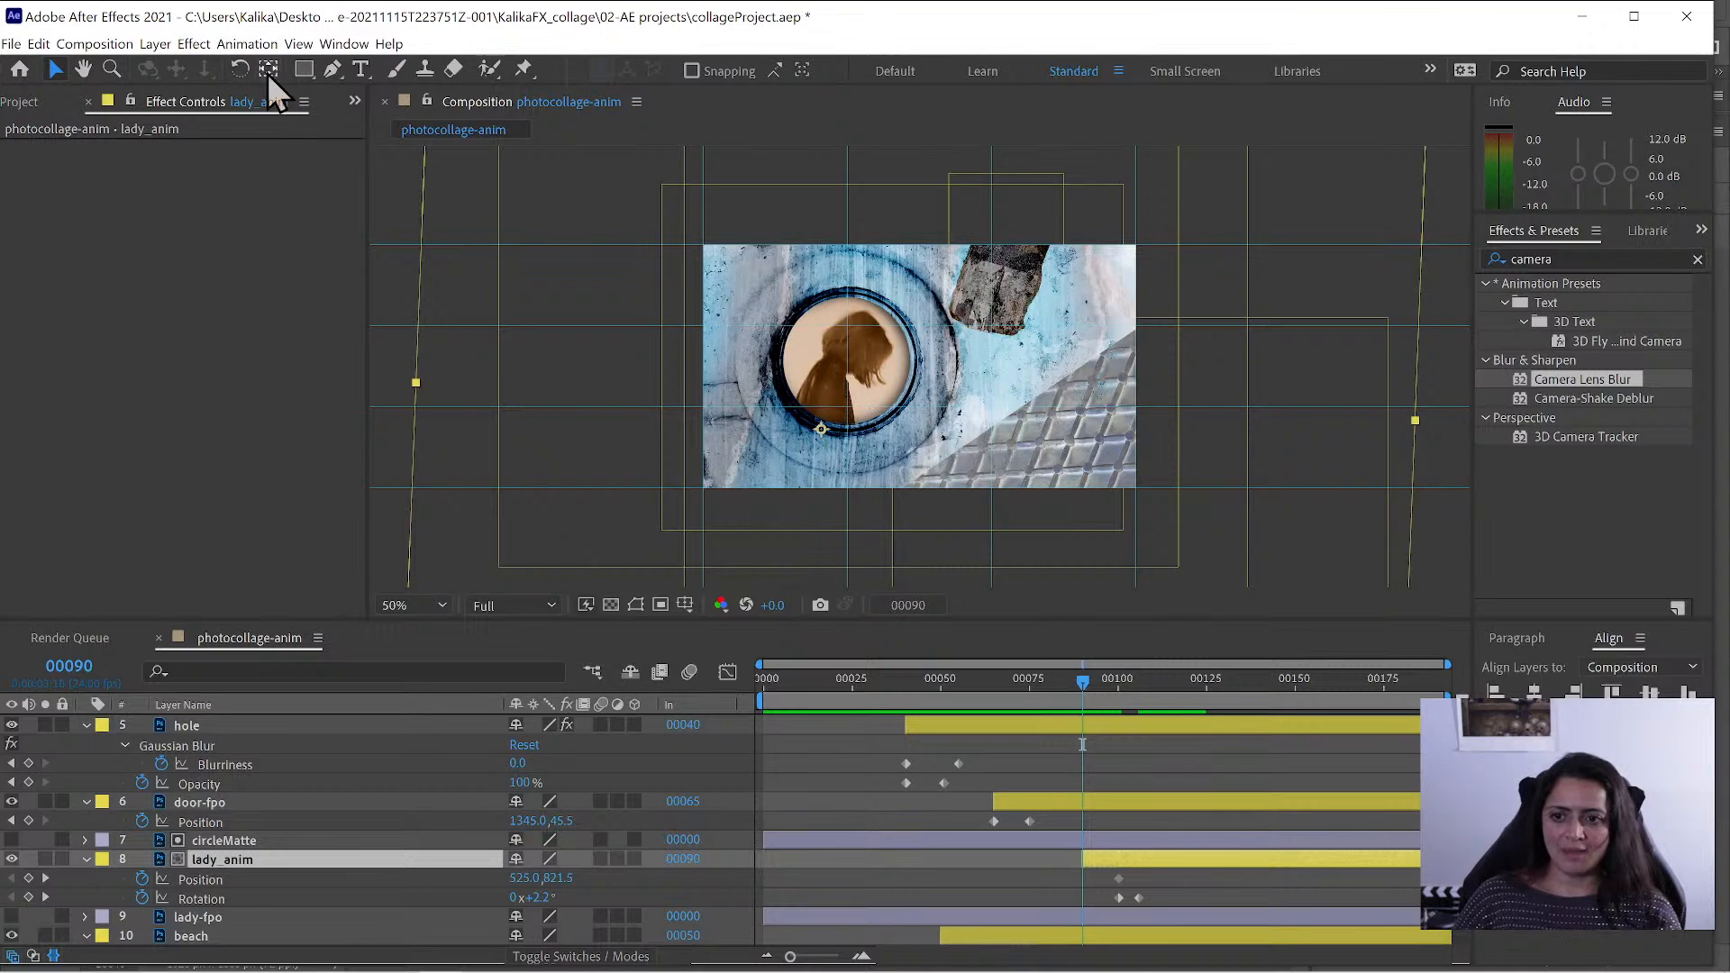
click(240, 69)
click(833, 351)
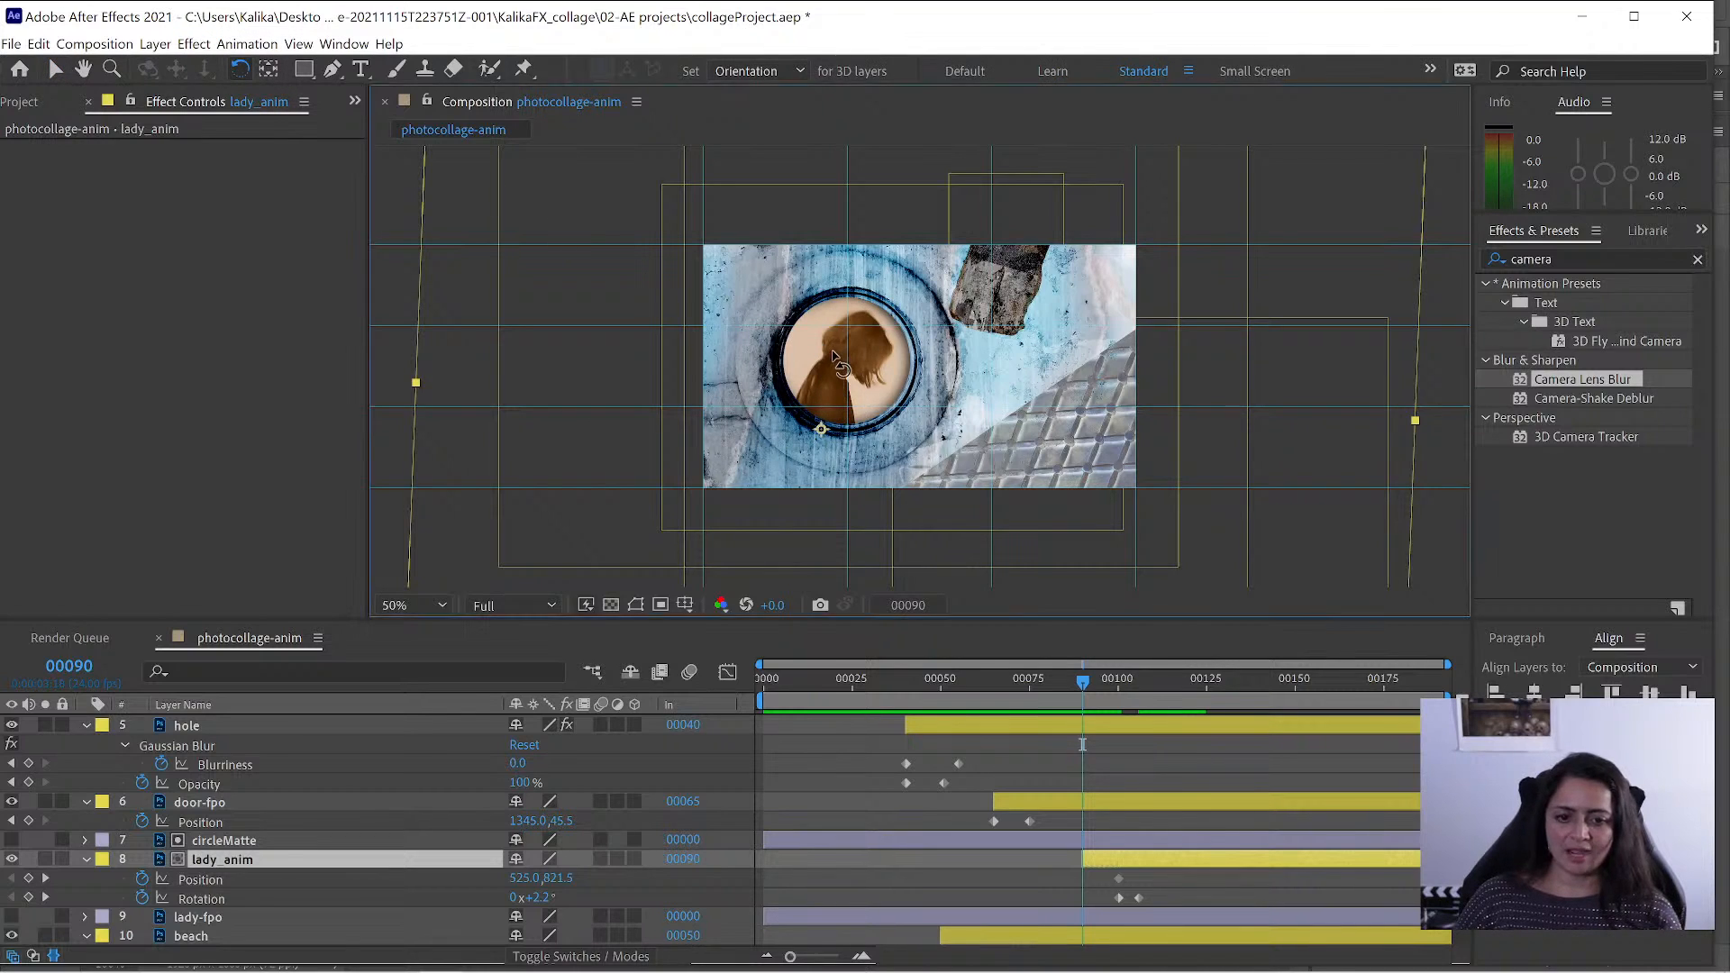
drag(833, 353, 833, 353)
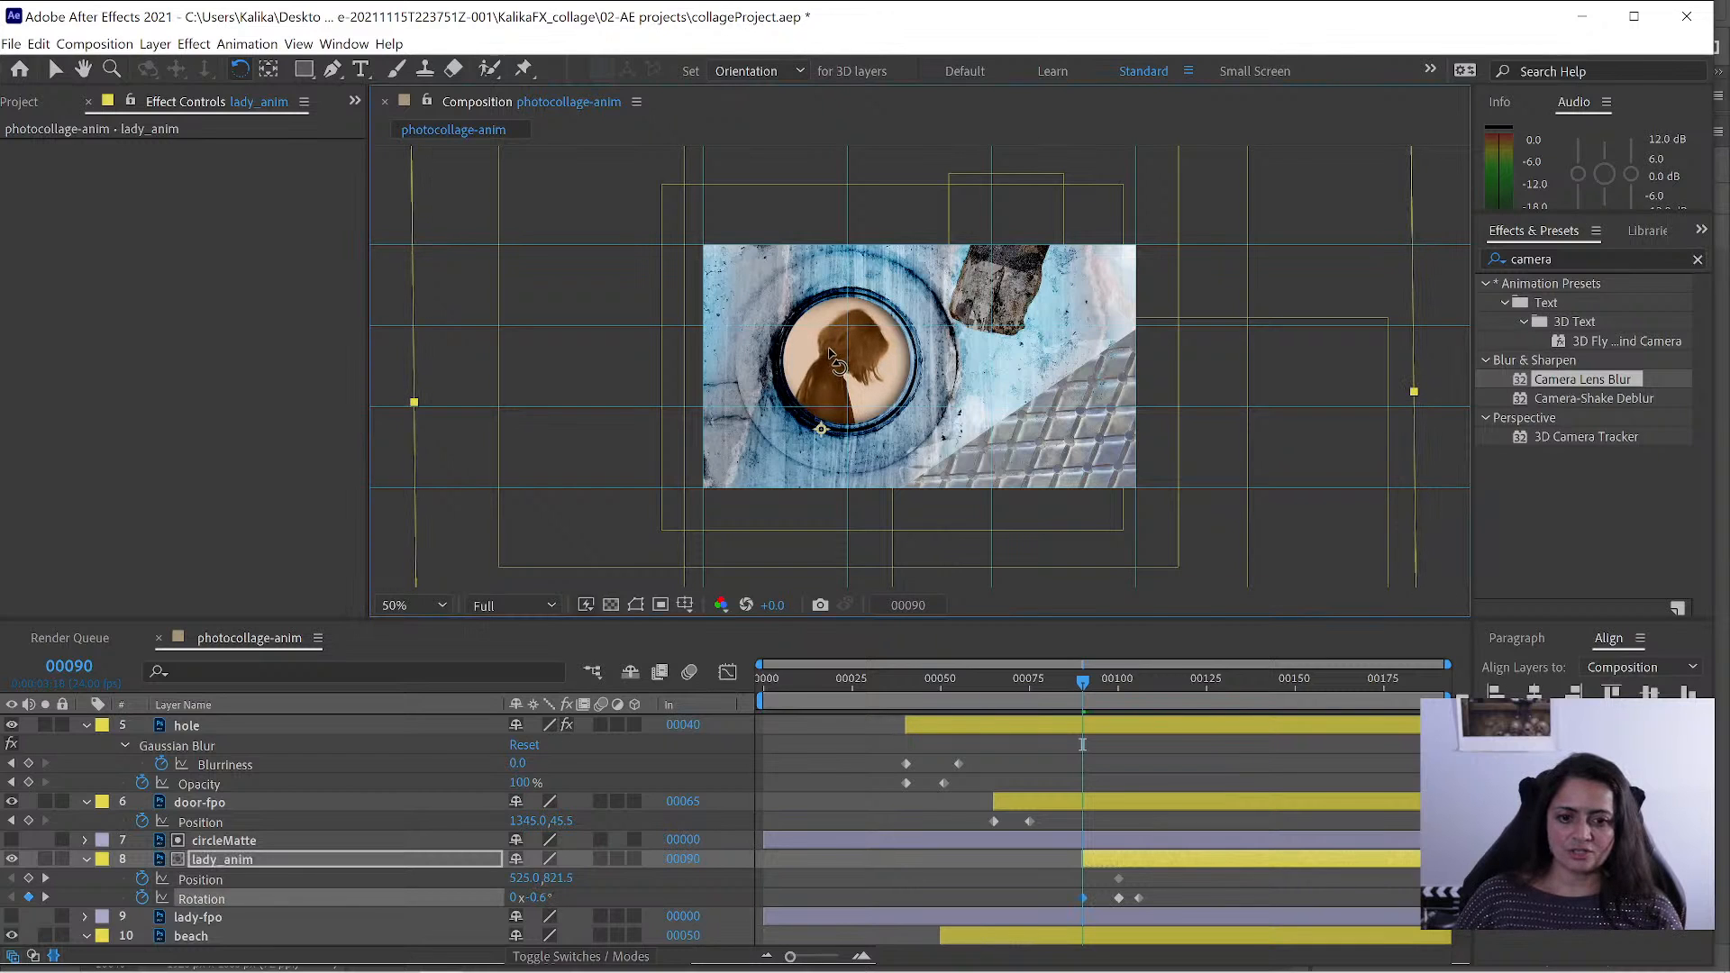
click(56, 70)
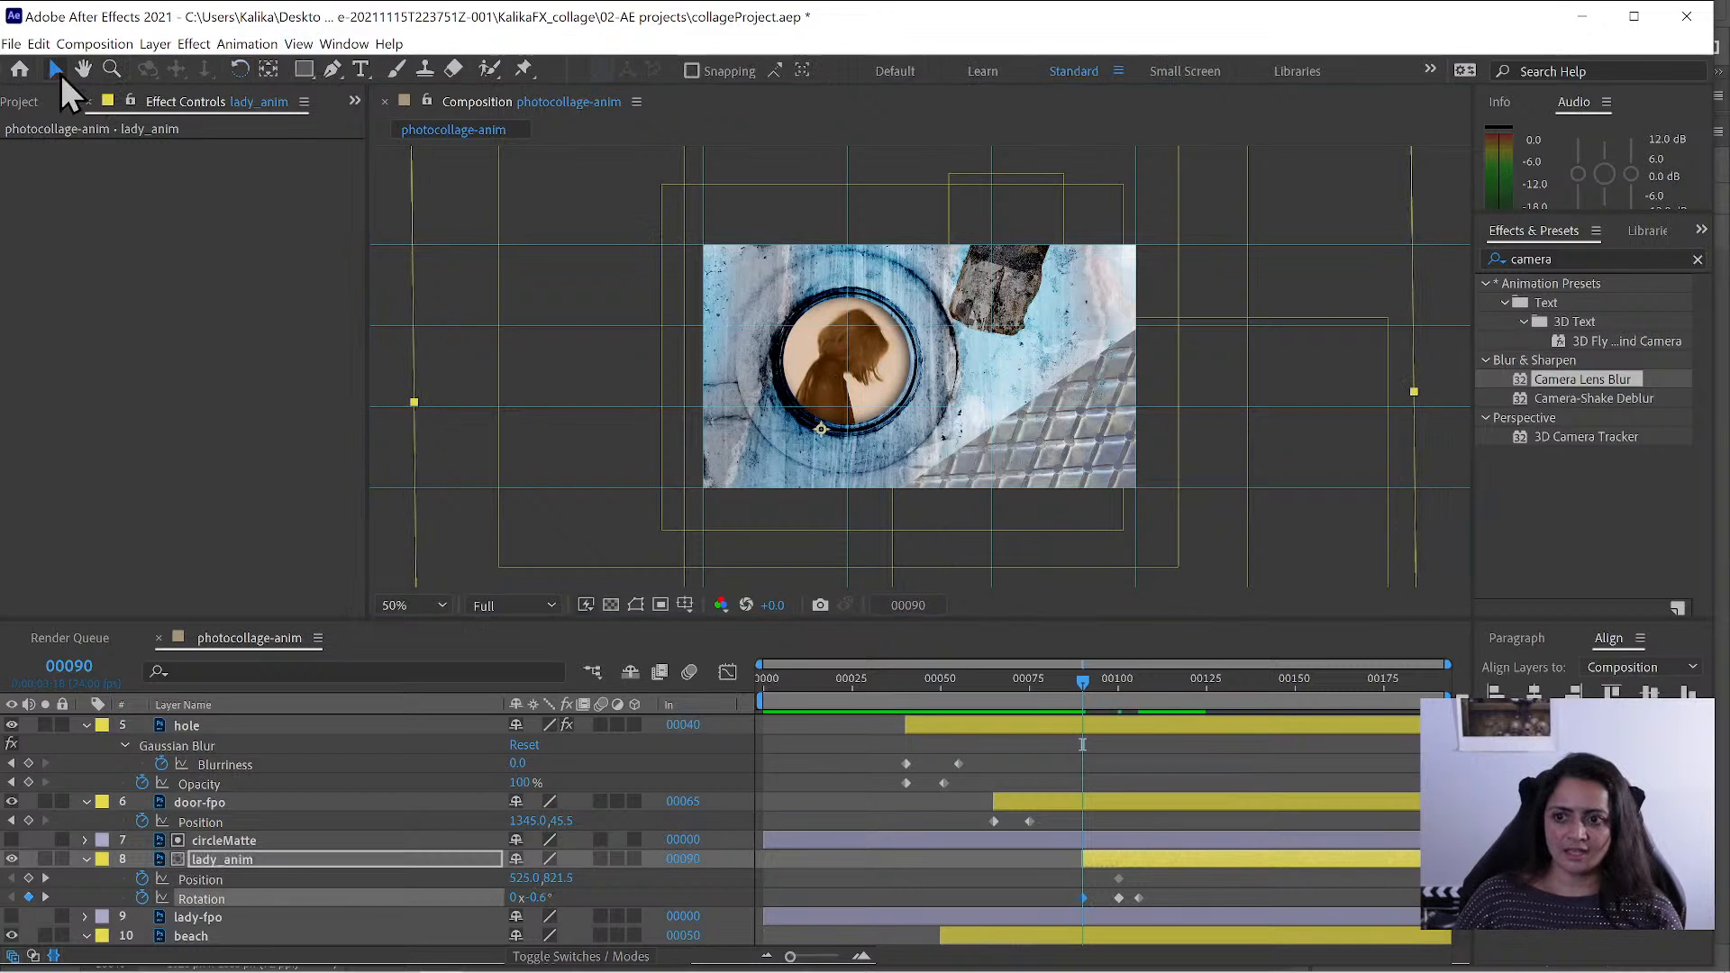
drag(827, 359, 737, 360)
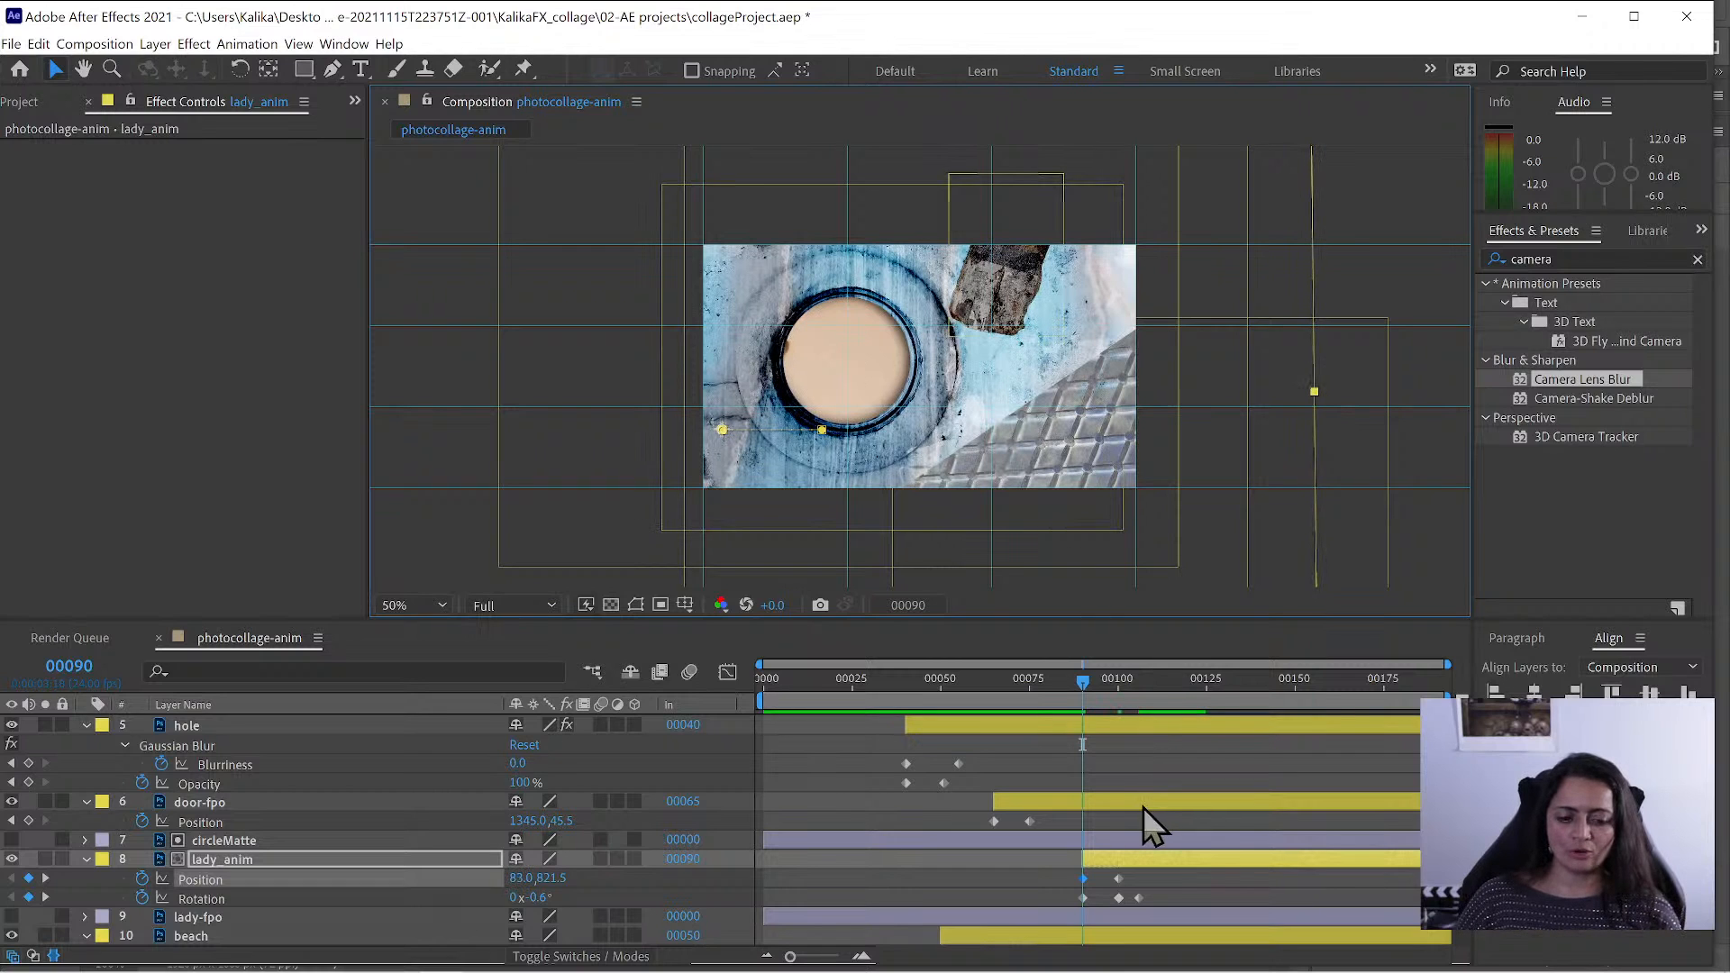
- Keyframe the lady_anim layer's Opacity at 100% on frame 100 and 0% on frame 90
click(1118, 685)
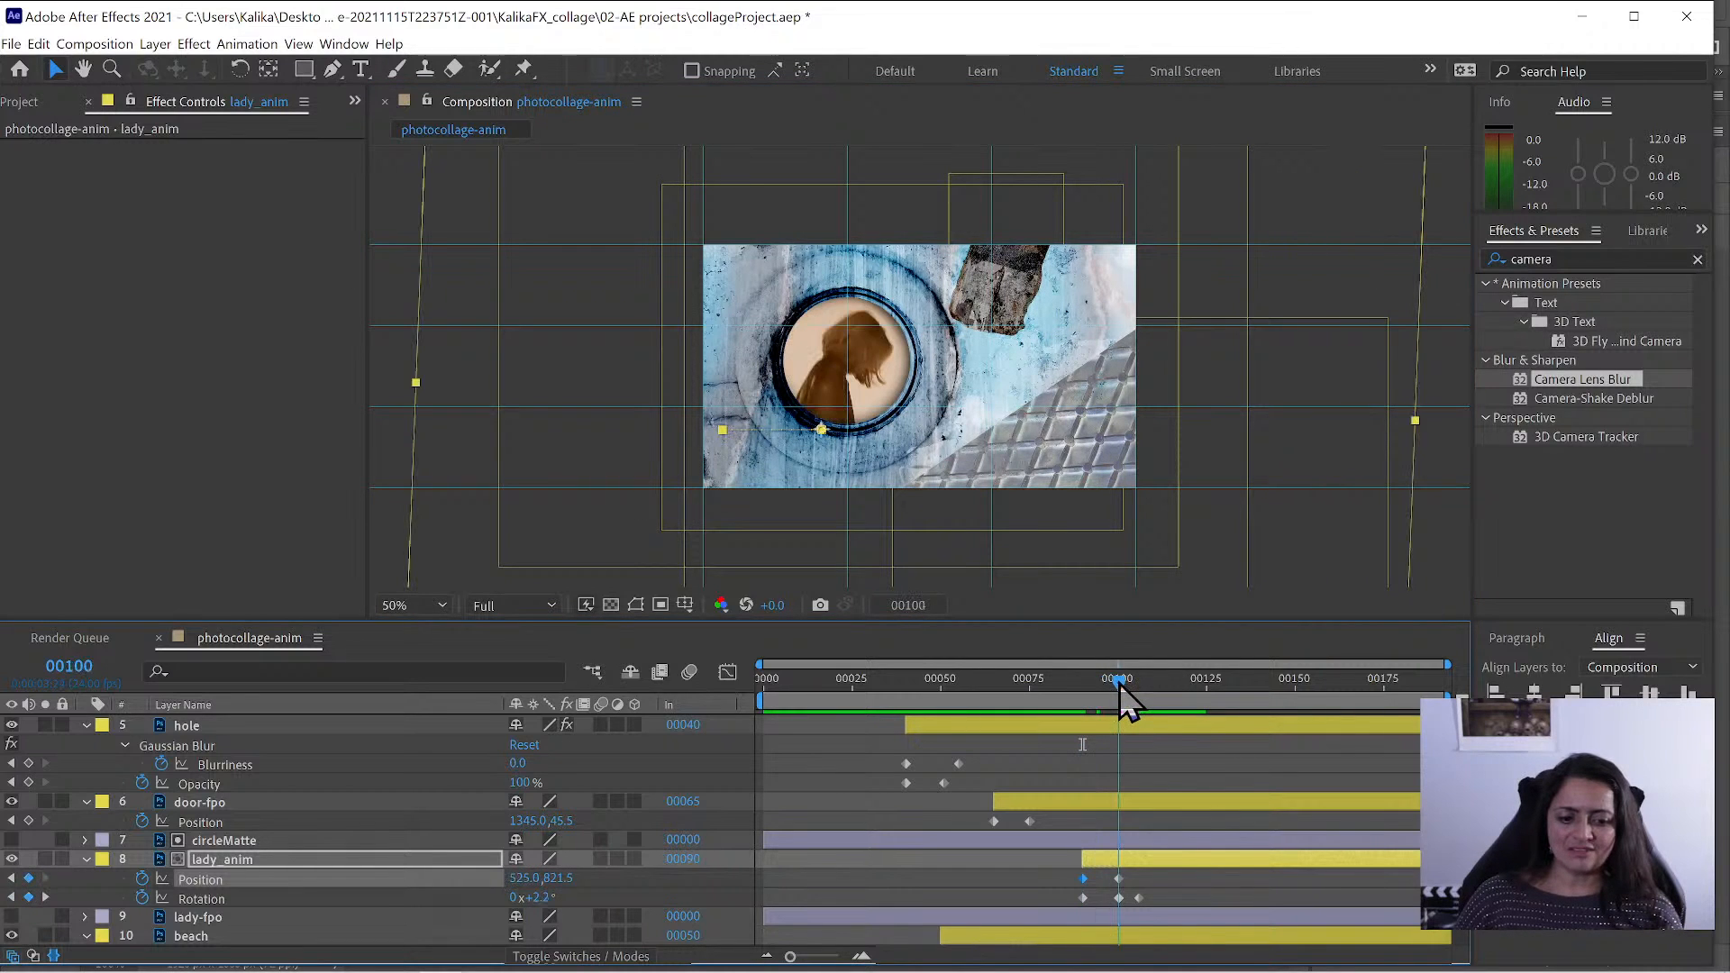
click(311, 857)
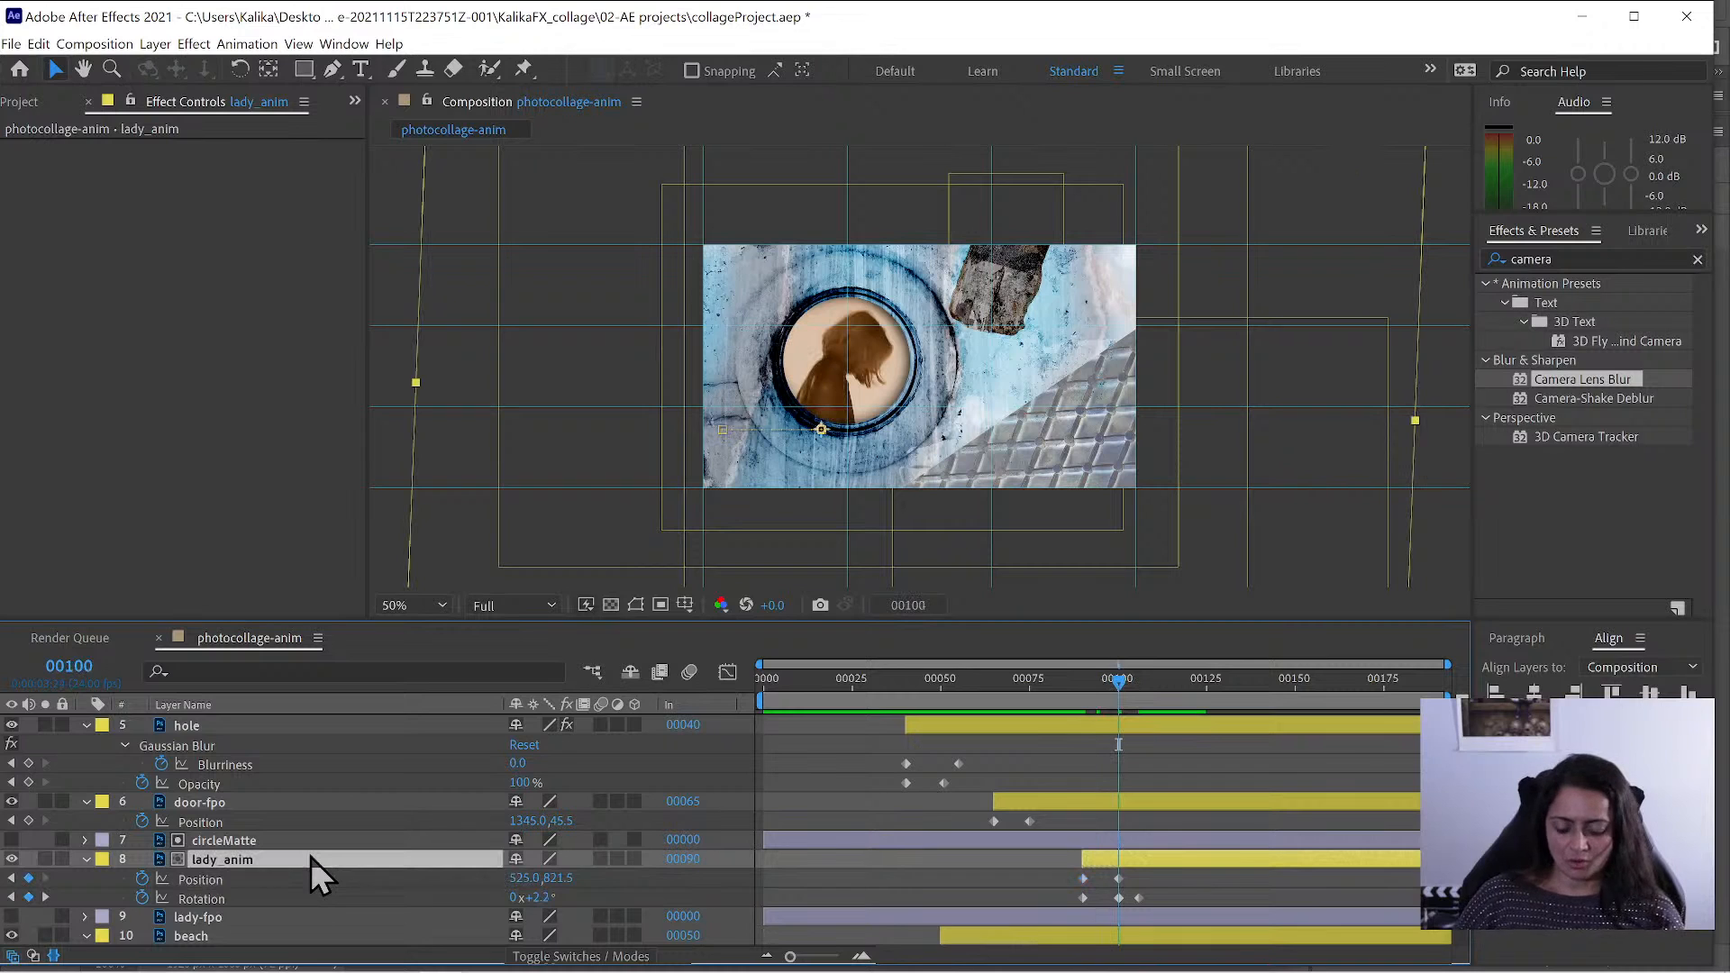
key(shift+t)
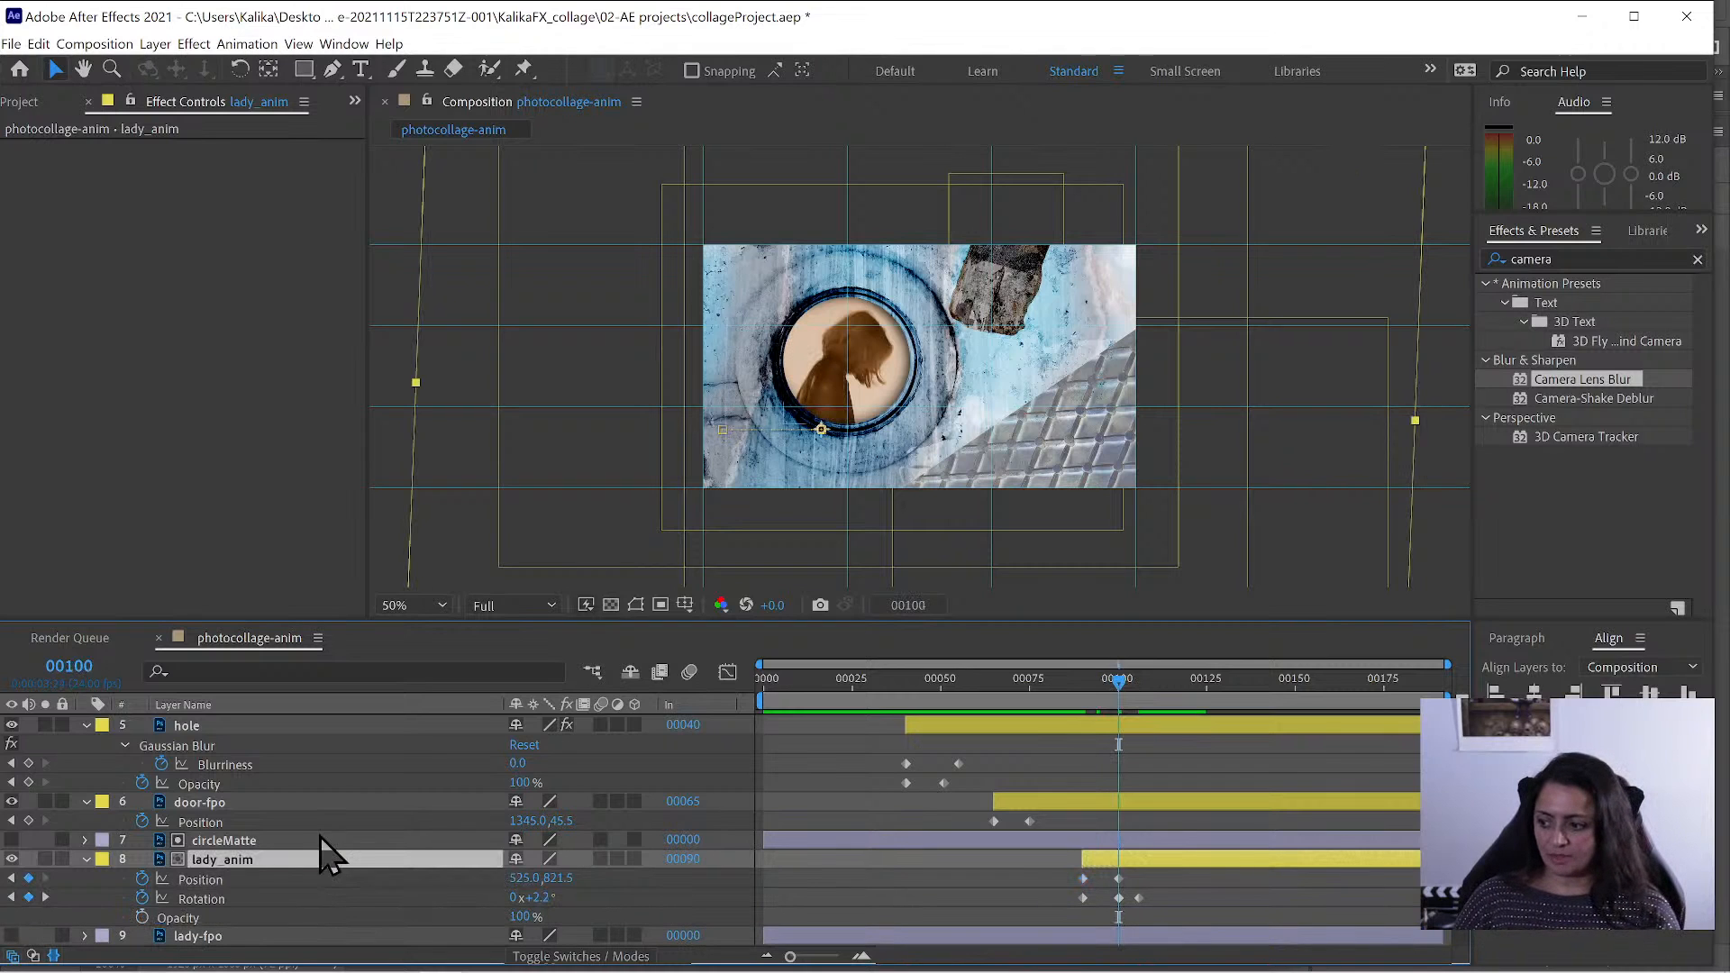
click(142, 918)
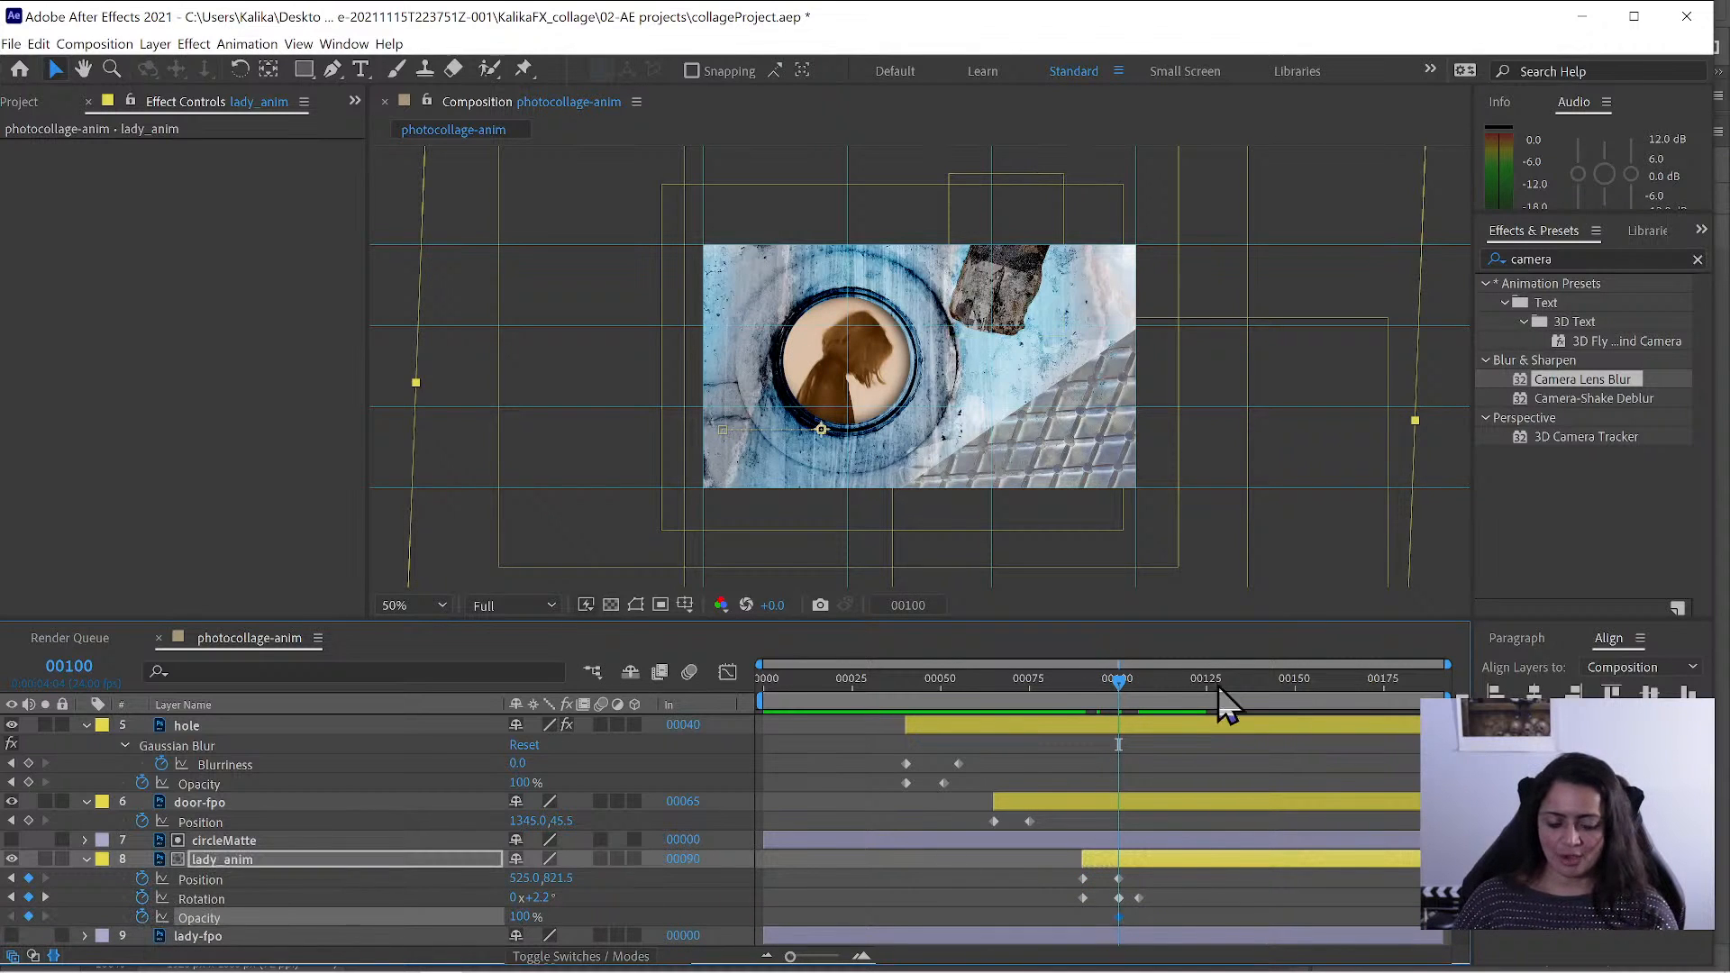
drag(1110, 694, 1077, 712)
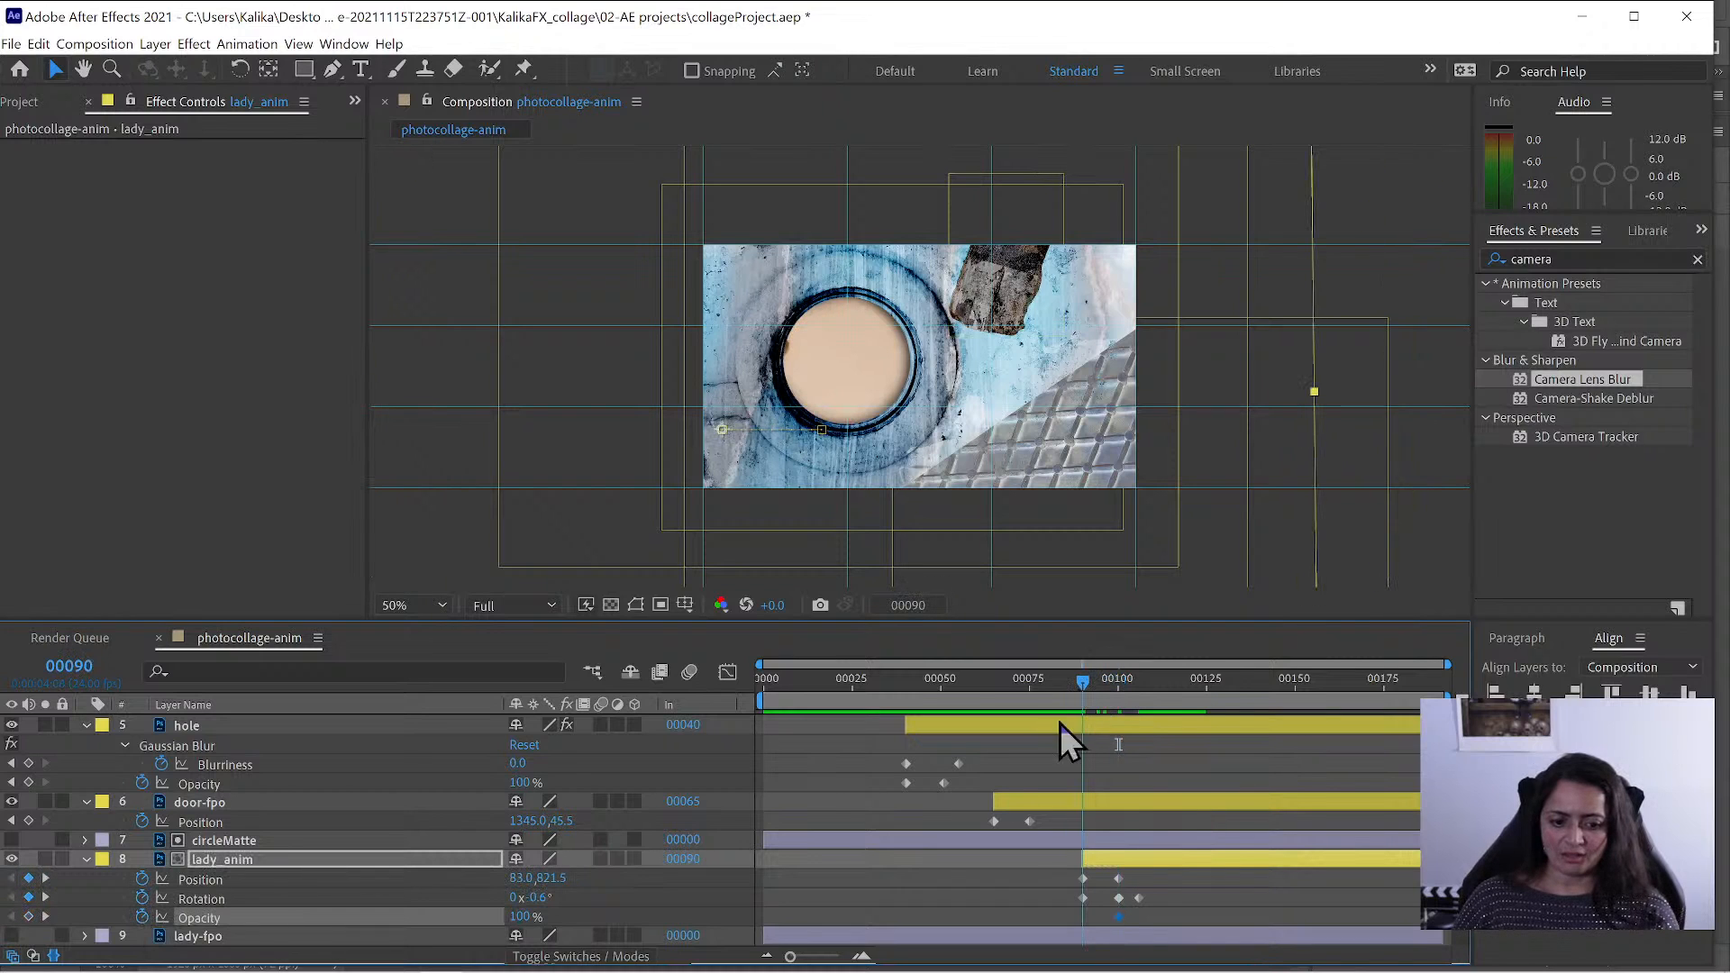
drag(344, 918, 262, 918)
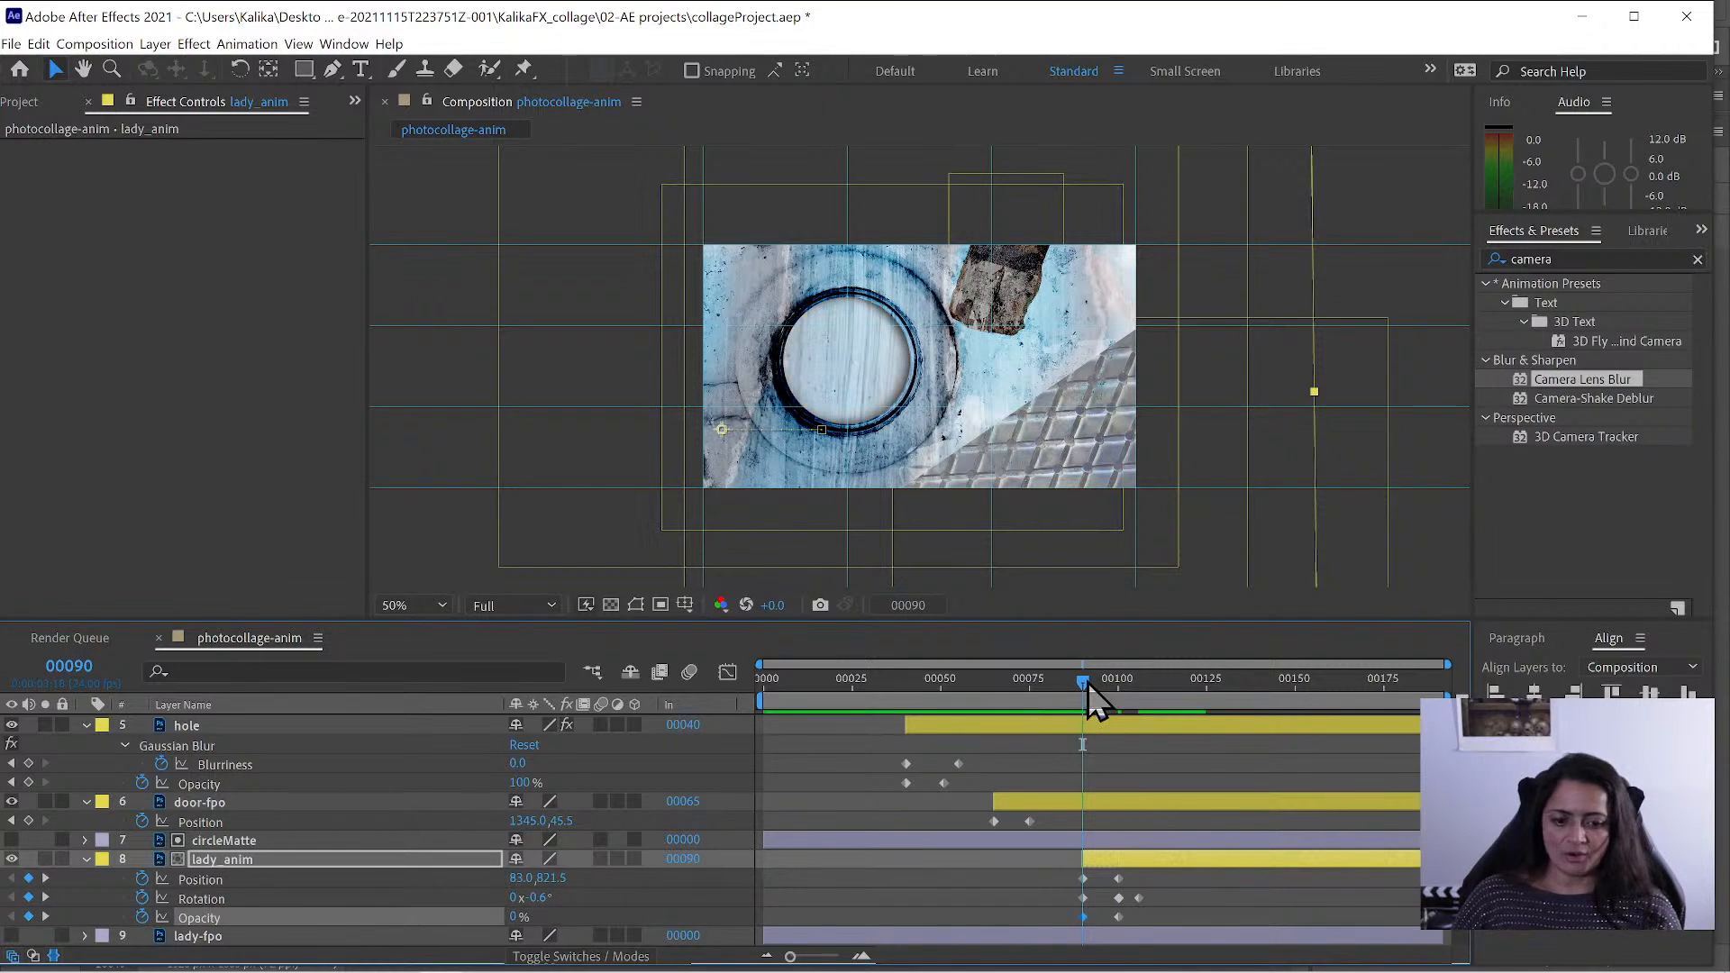
- Apply Easy Ease In to the lady_anim layer's Position, Rotation and Opacity keyframes at frame 100
mouse_move(1097, 686)
mouse_down()
mouse_move(1150, 694)
mouse_move(1130, 694)
mouse_up()
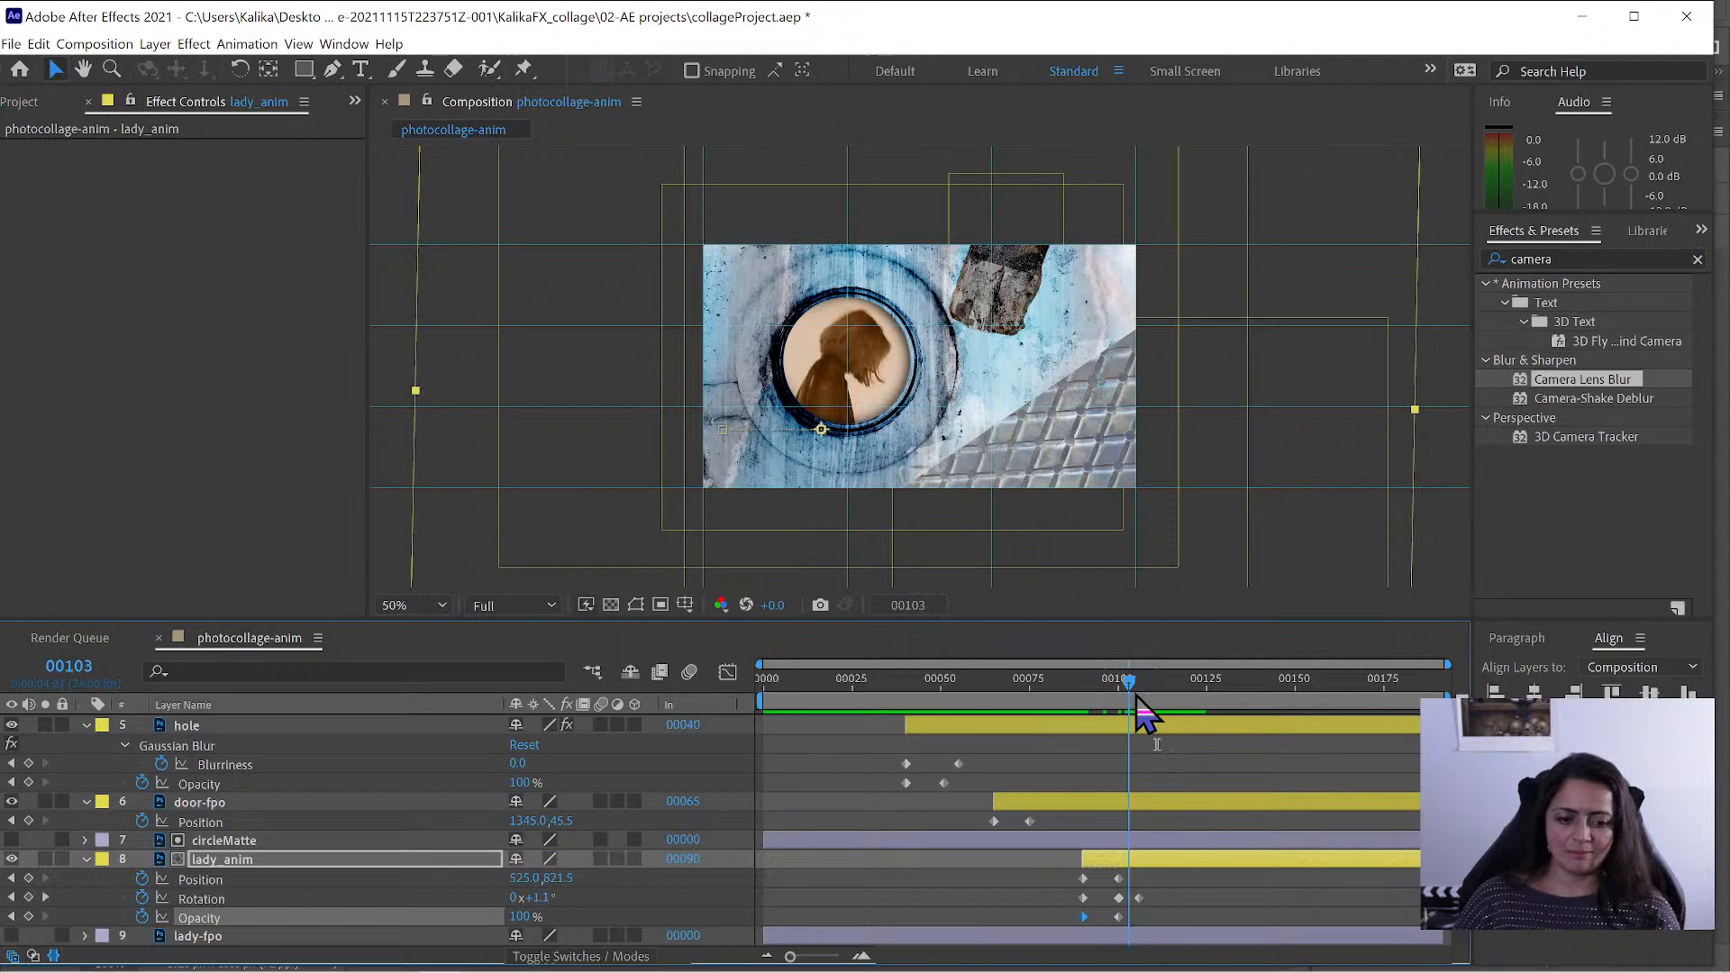
key(k)
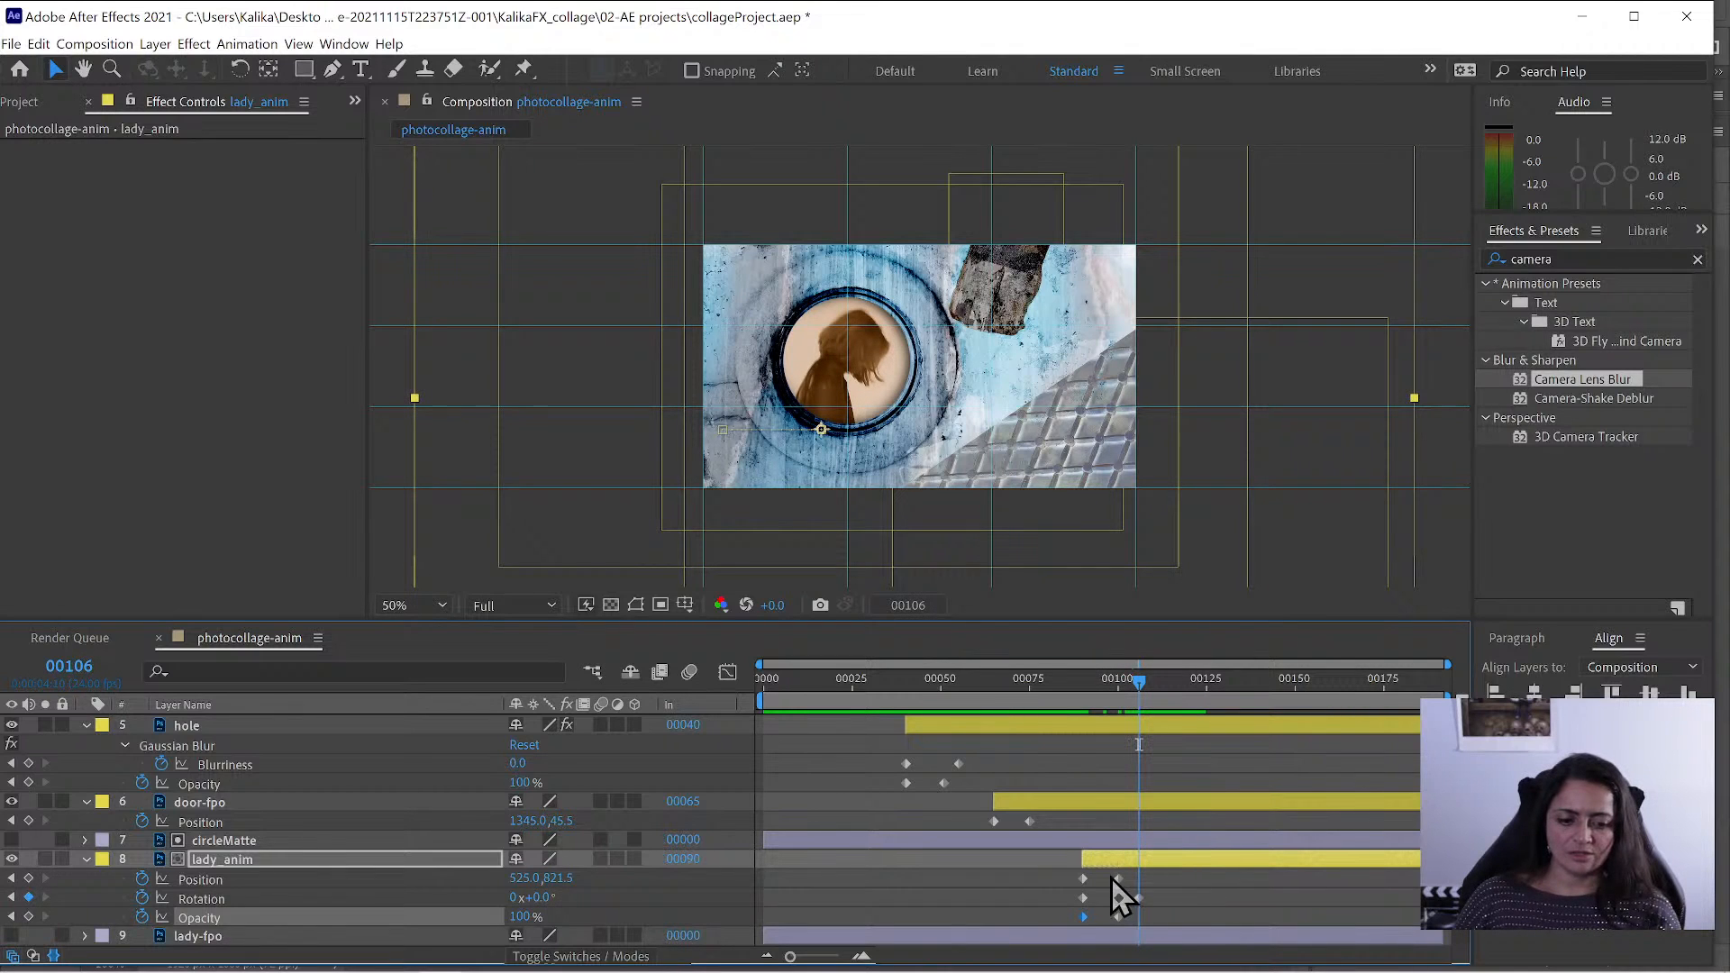
drag(1111, 877, 1127, 938)
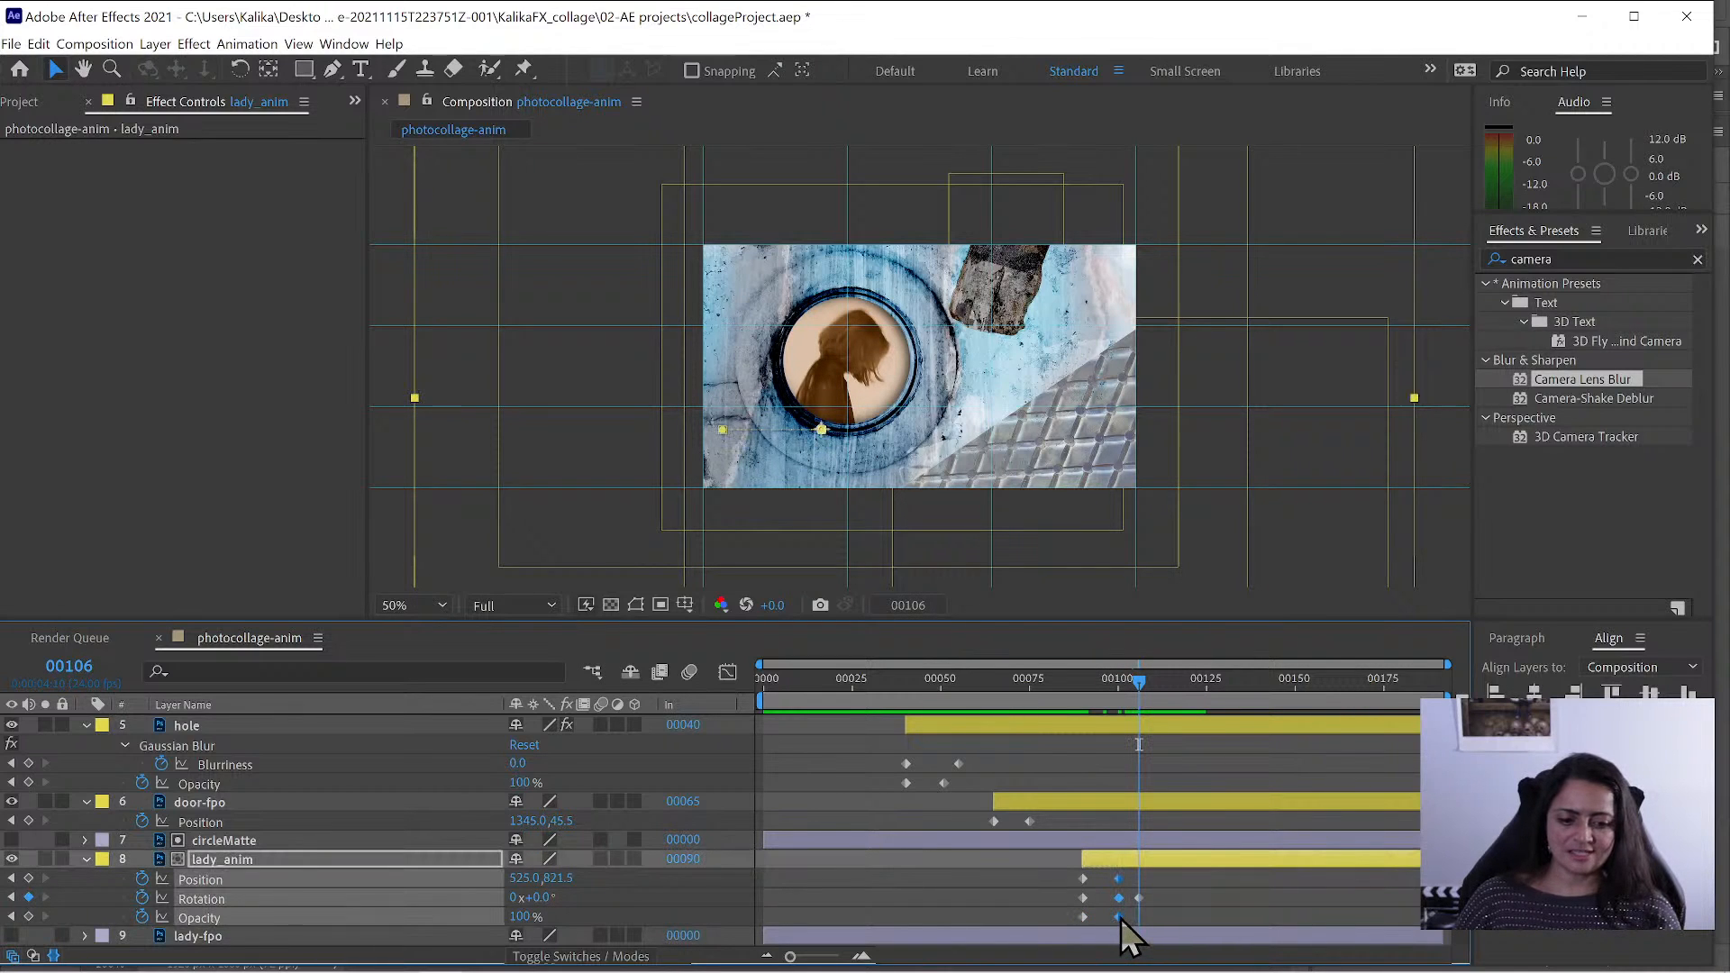
right_click(1120, 917)
mouse_move(1182, 908)
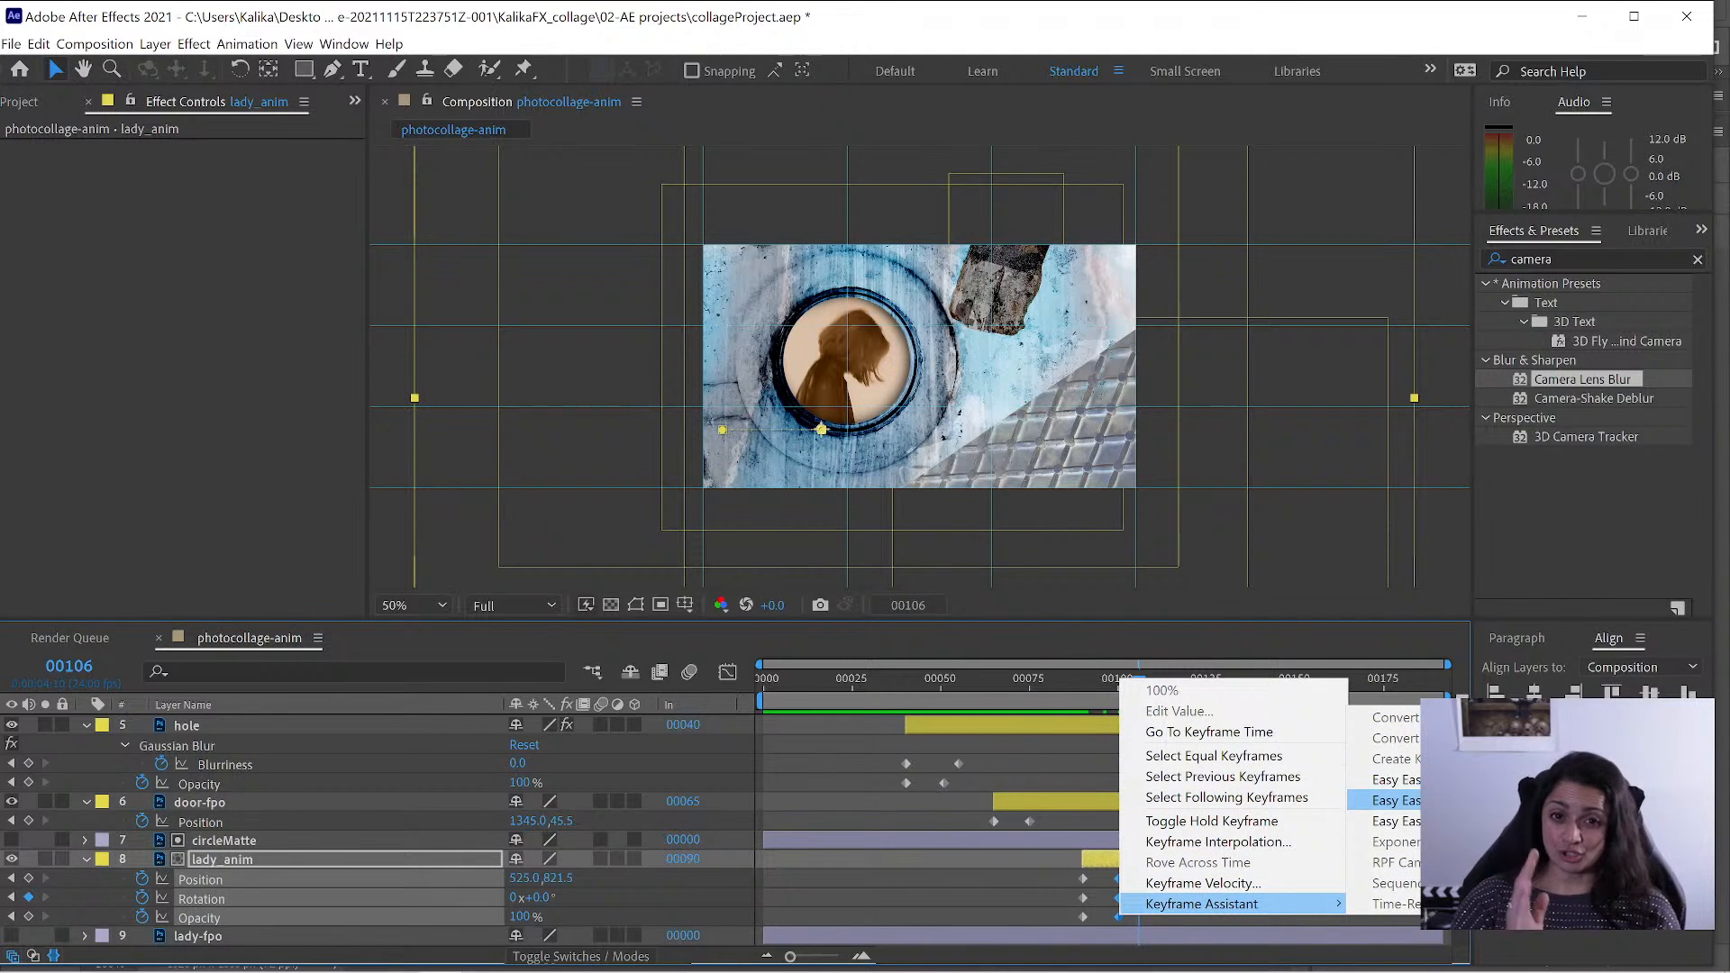
click(1388, 801)
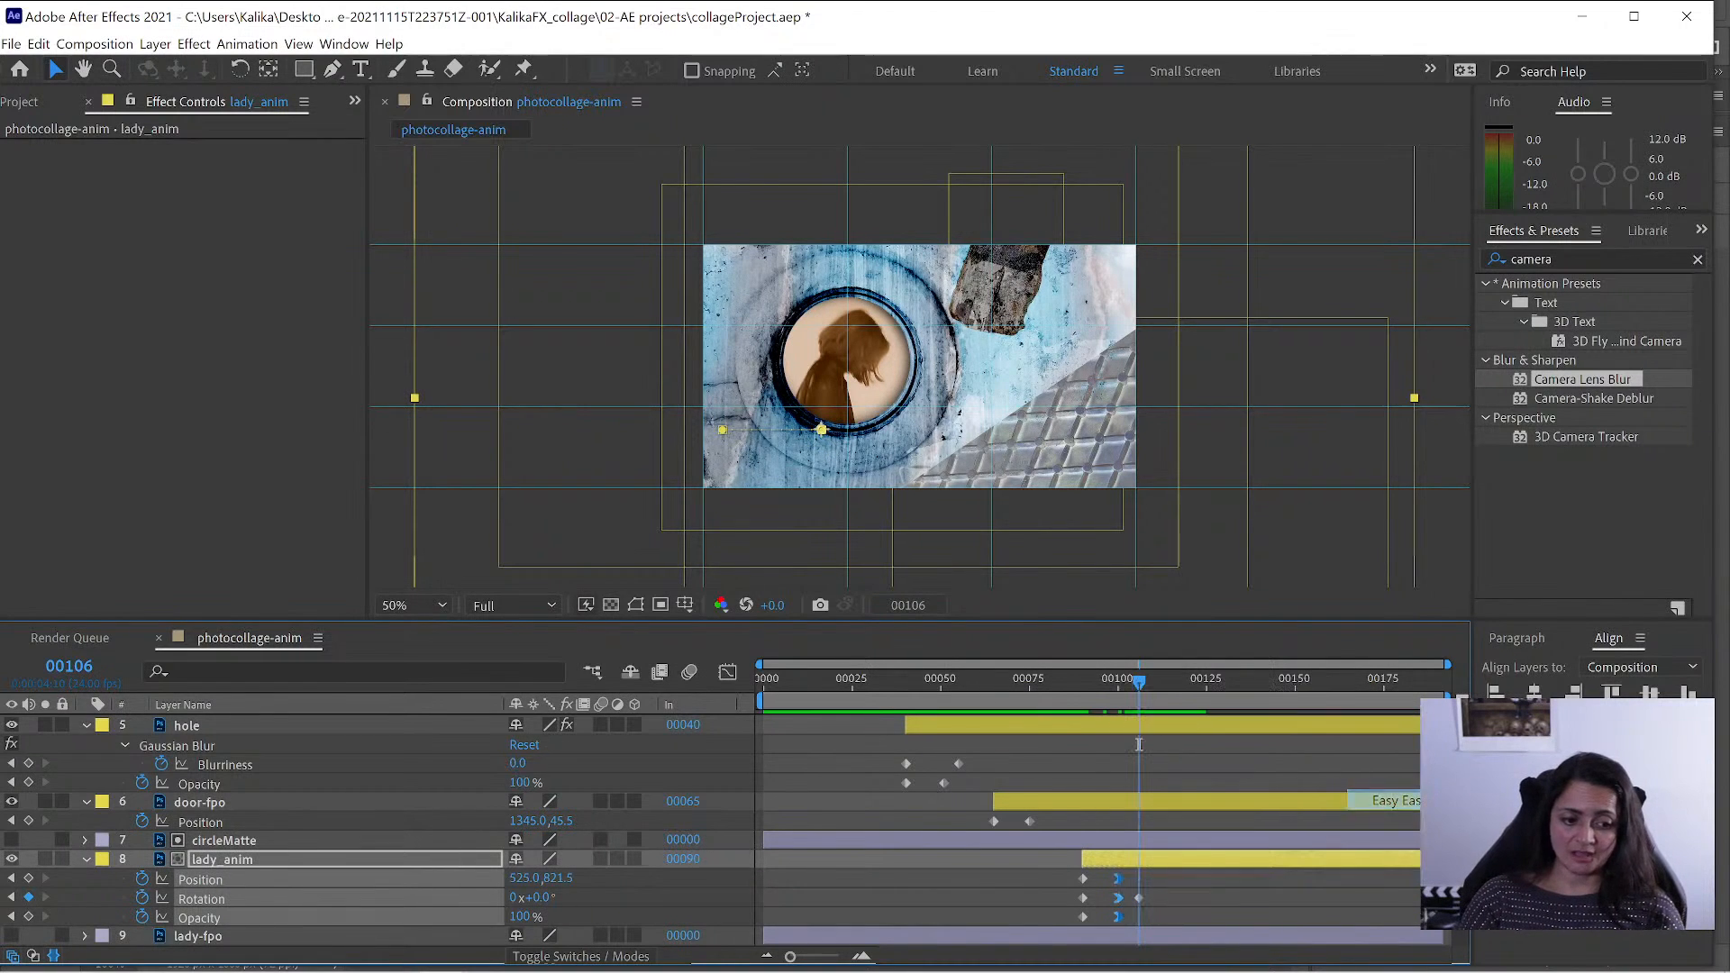
- Apply Easy Ease In to the lady_anim layer's final Rotation keyframe at frame 106
click(1137, 898)
right_click(1140, 898)
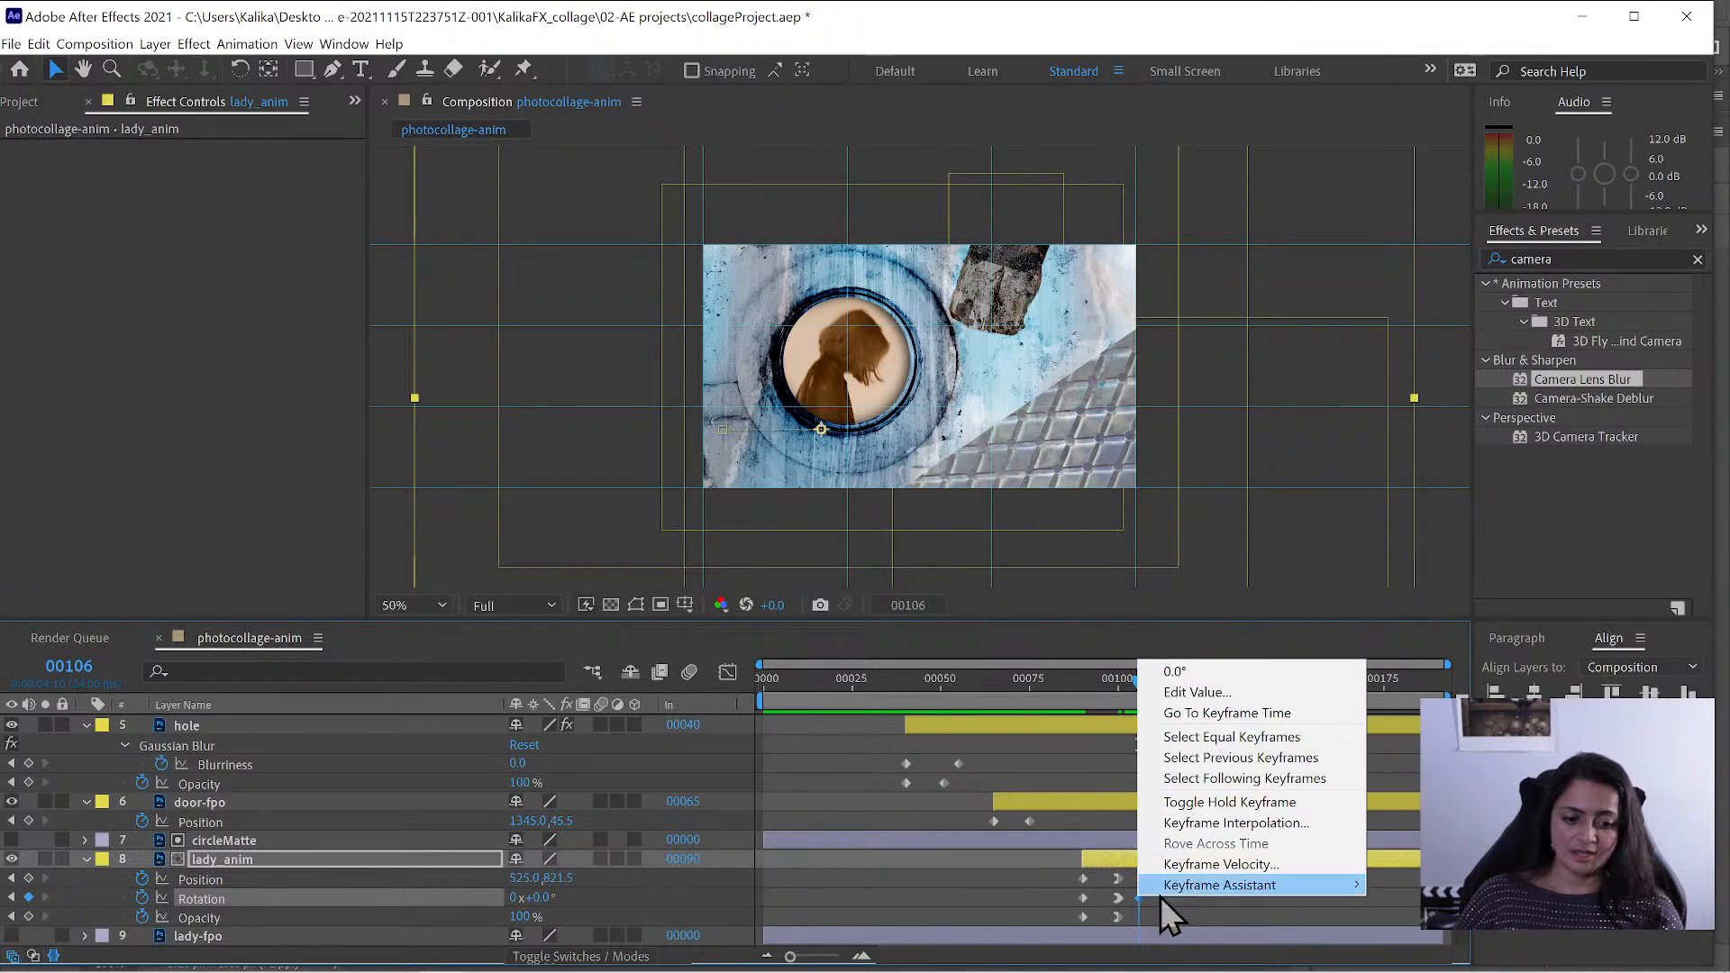
mouse_move(1213, 889)
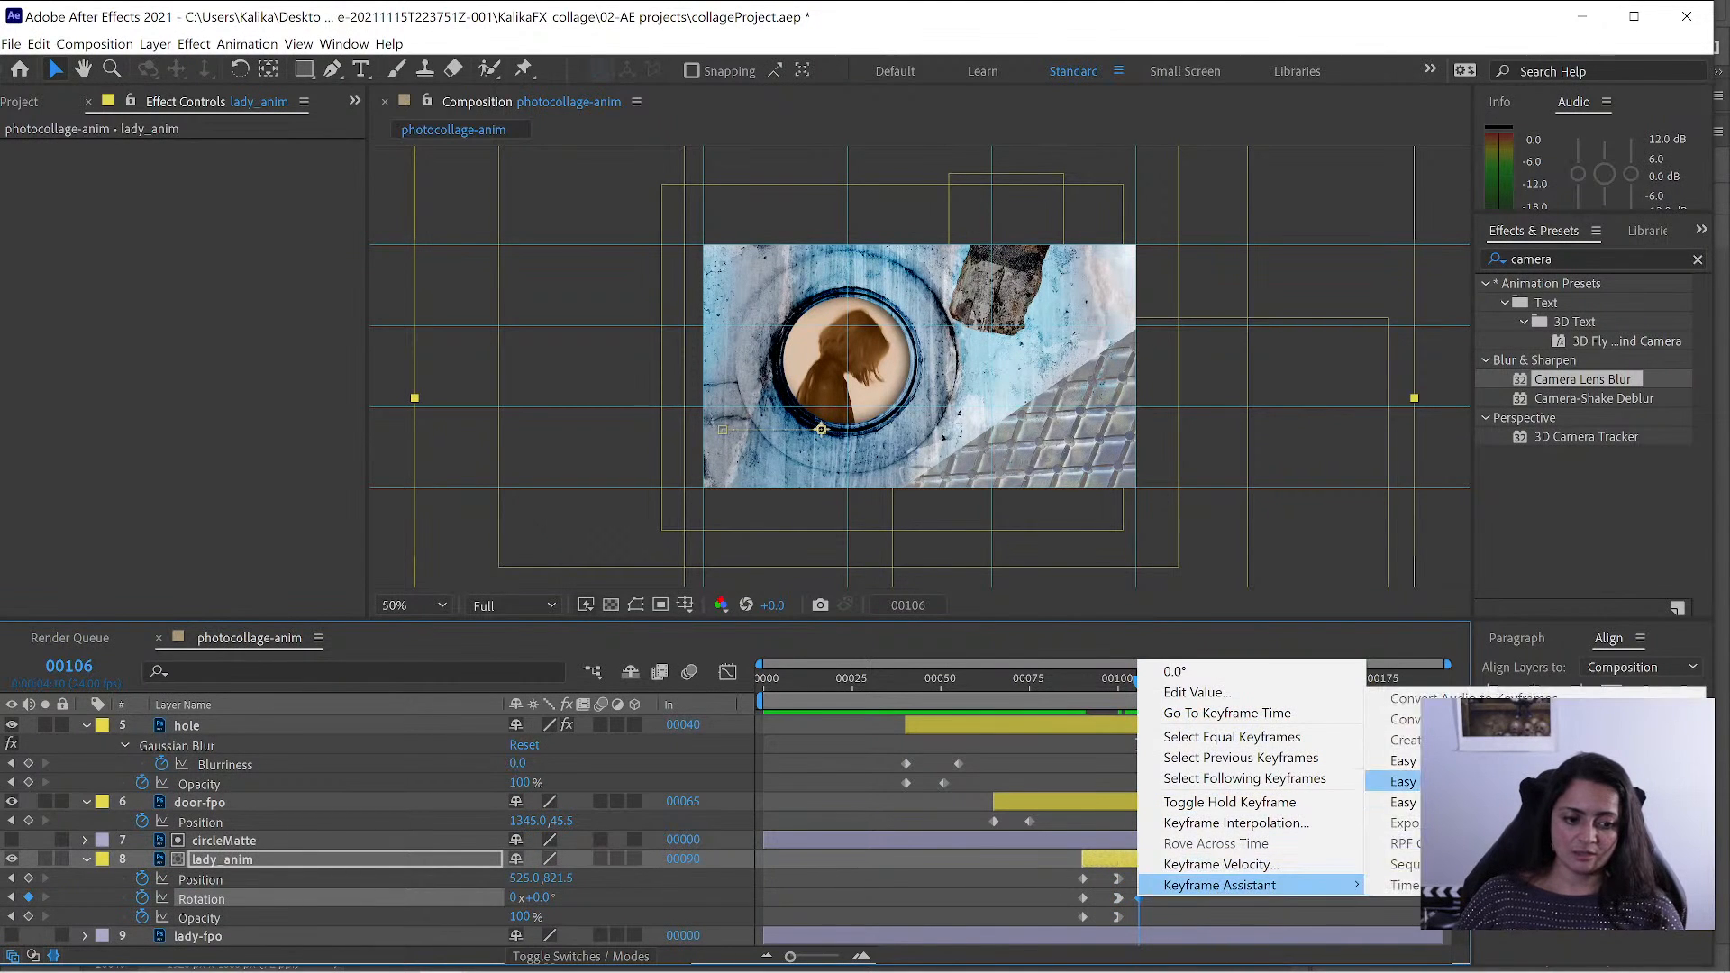
click(1406, 781)
- Play the composition from the first frame to review the lady's entrance
mouse_move(1096, 687)
mouse_down()
mouse_move(1118, 695)
mouse_move(1086, 702)
mouse_move(1128, 701)
mouse_up()
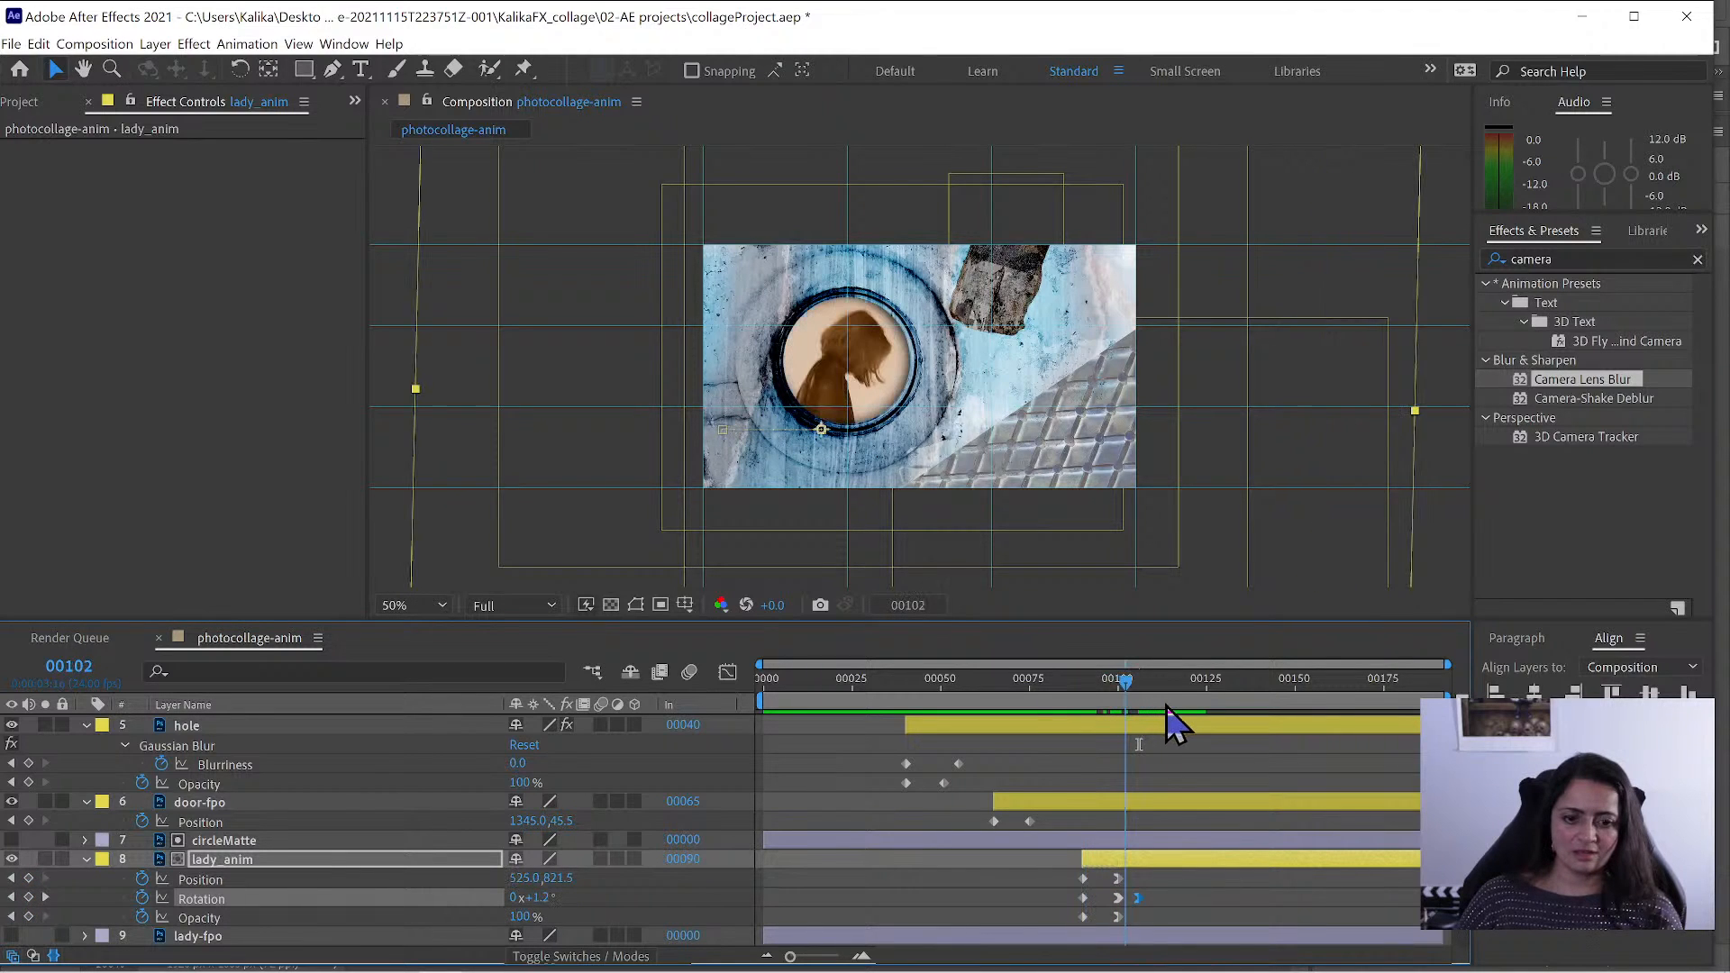
key(Home)
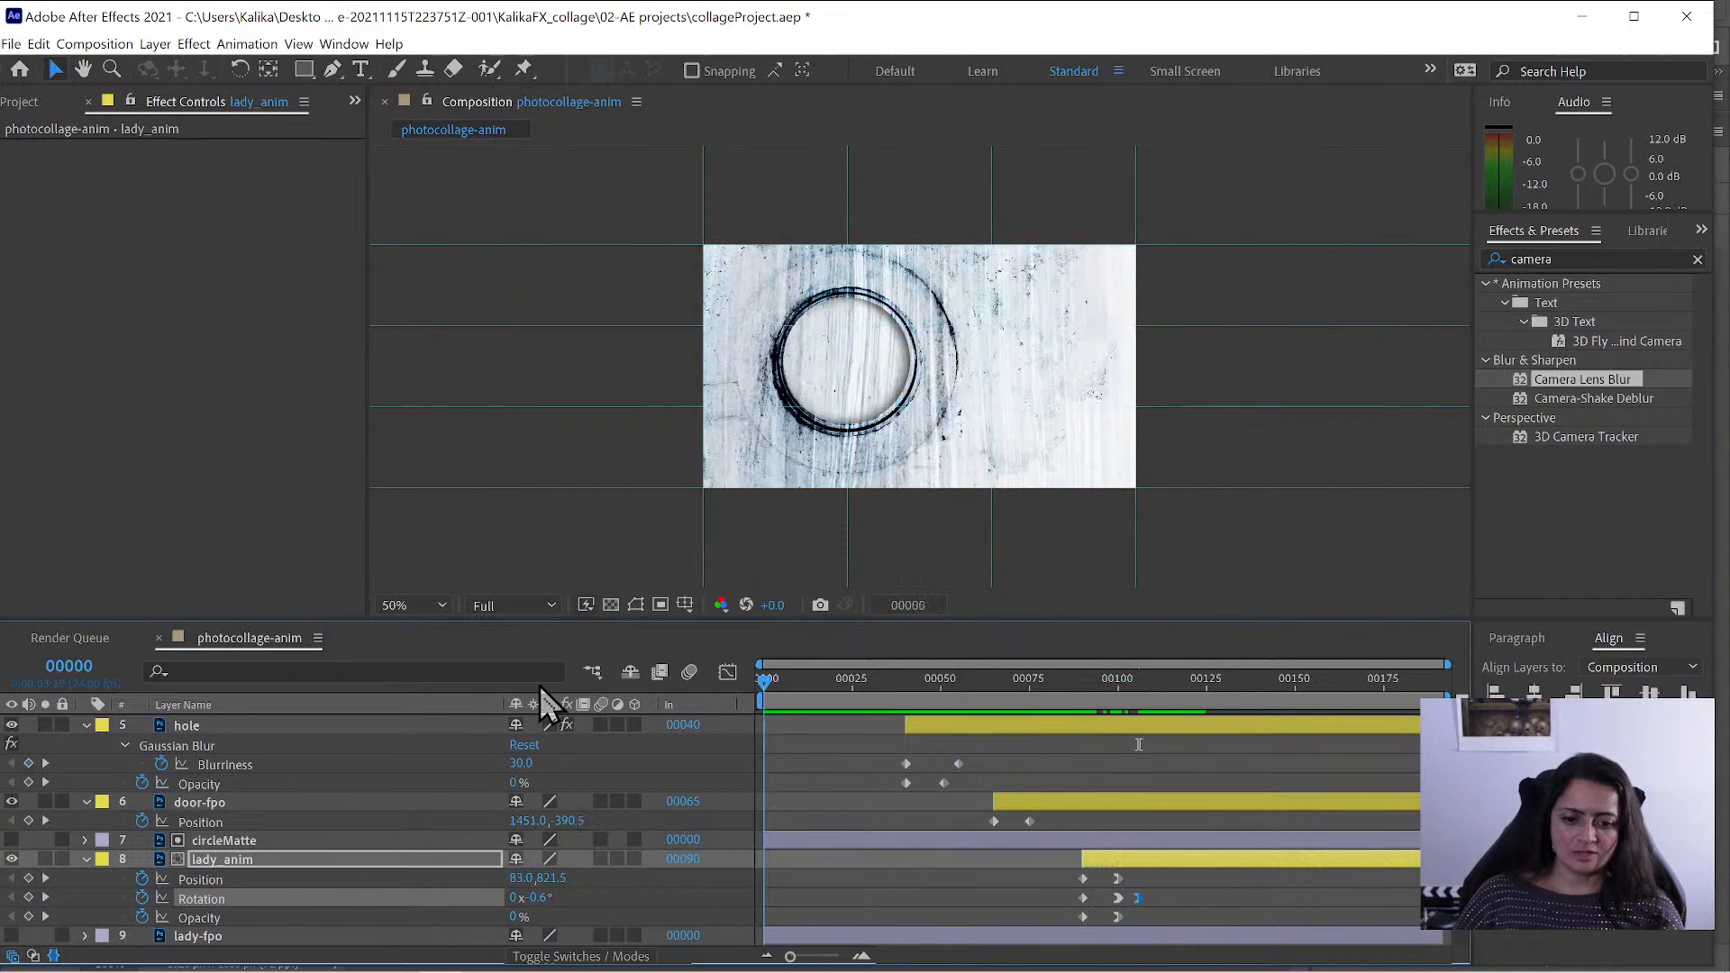
key(space)
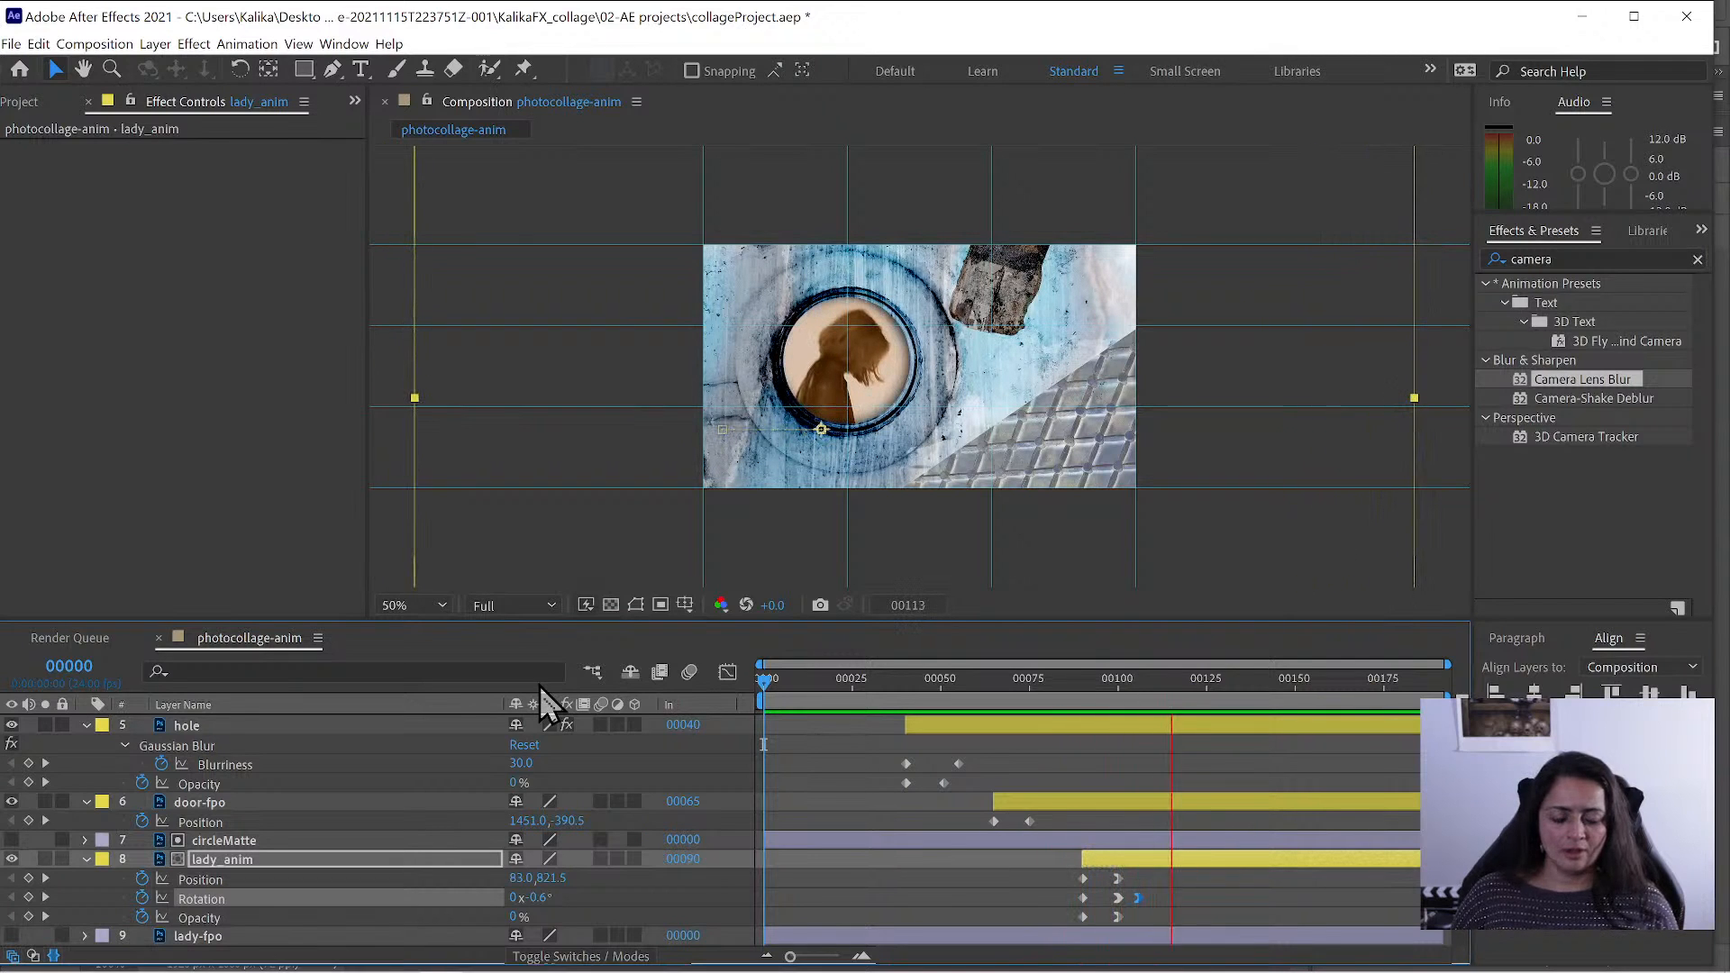
key(space)
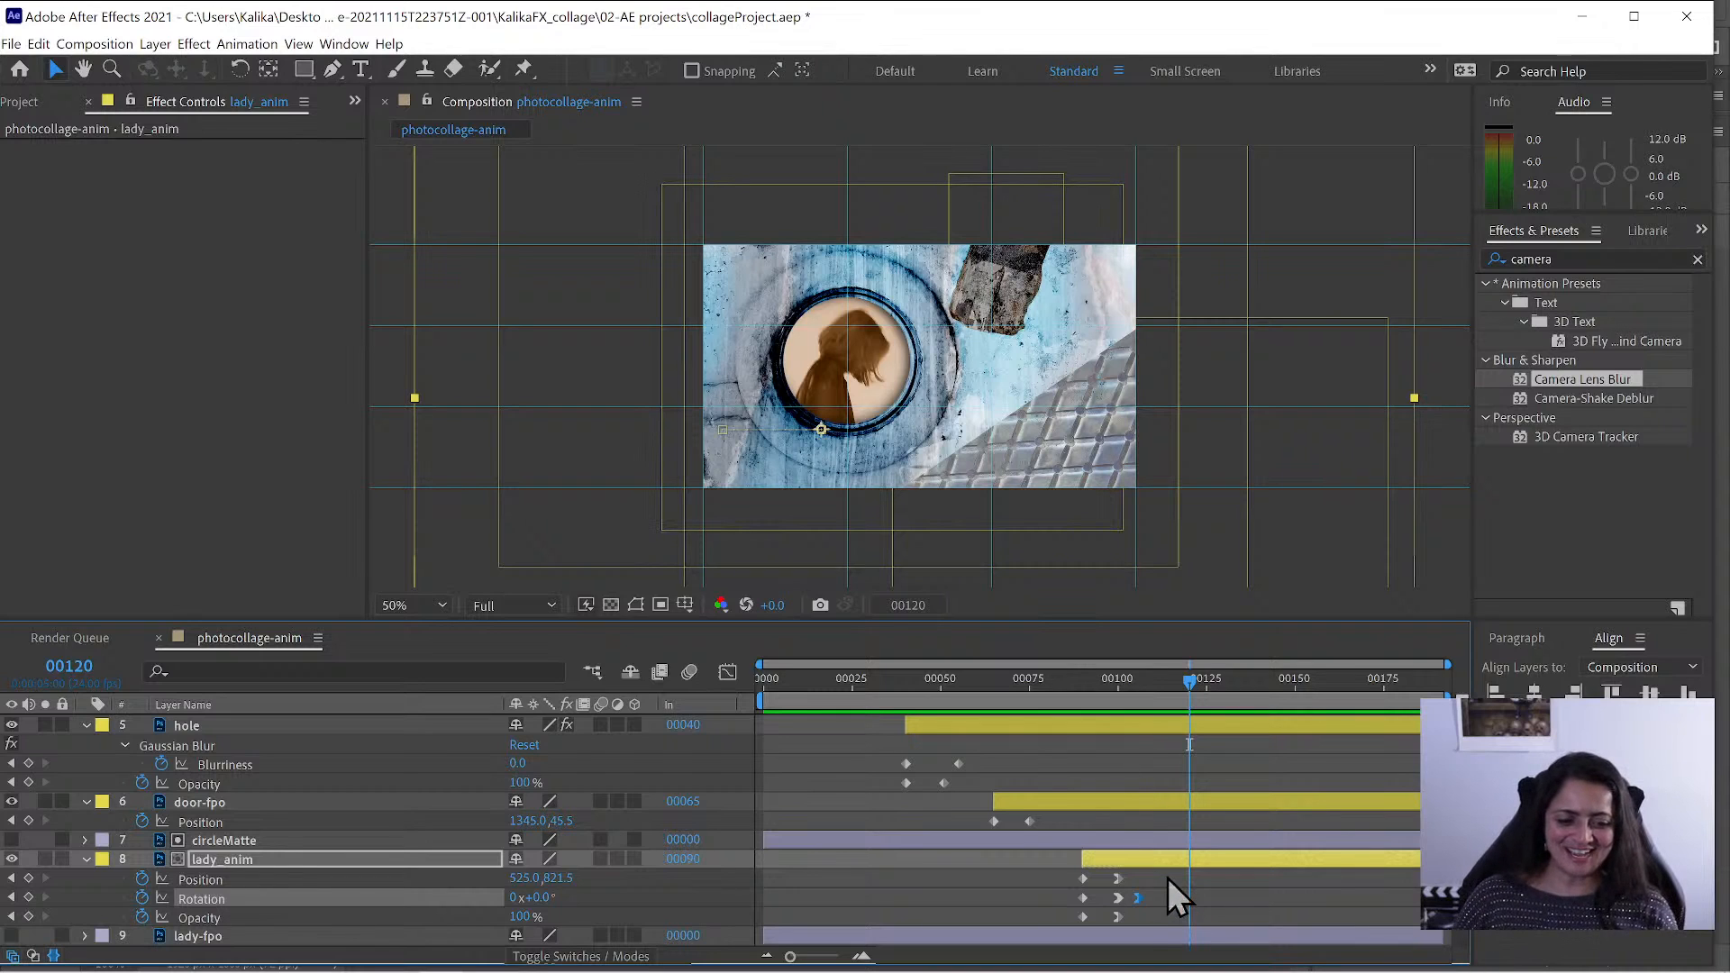
- Slow the lady's entrance by moving the ending Position, Rotation and Opacity keyframes of lady_anim about 16 frames forward in time
drag(1168, 876, 1178, 923)
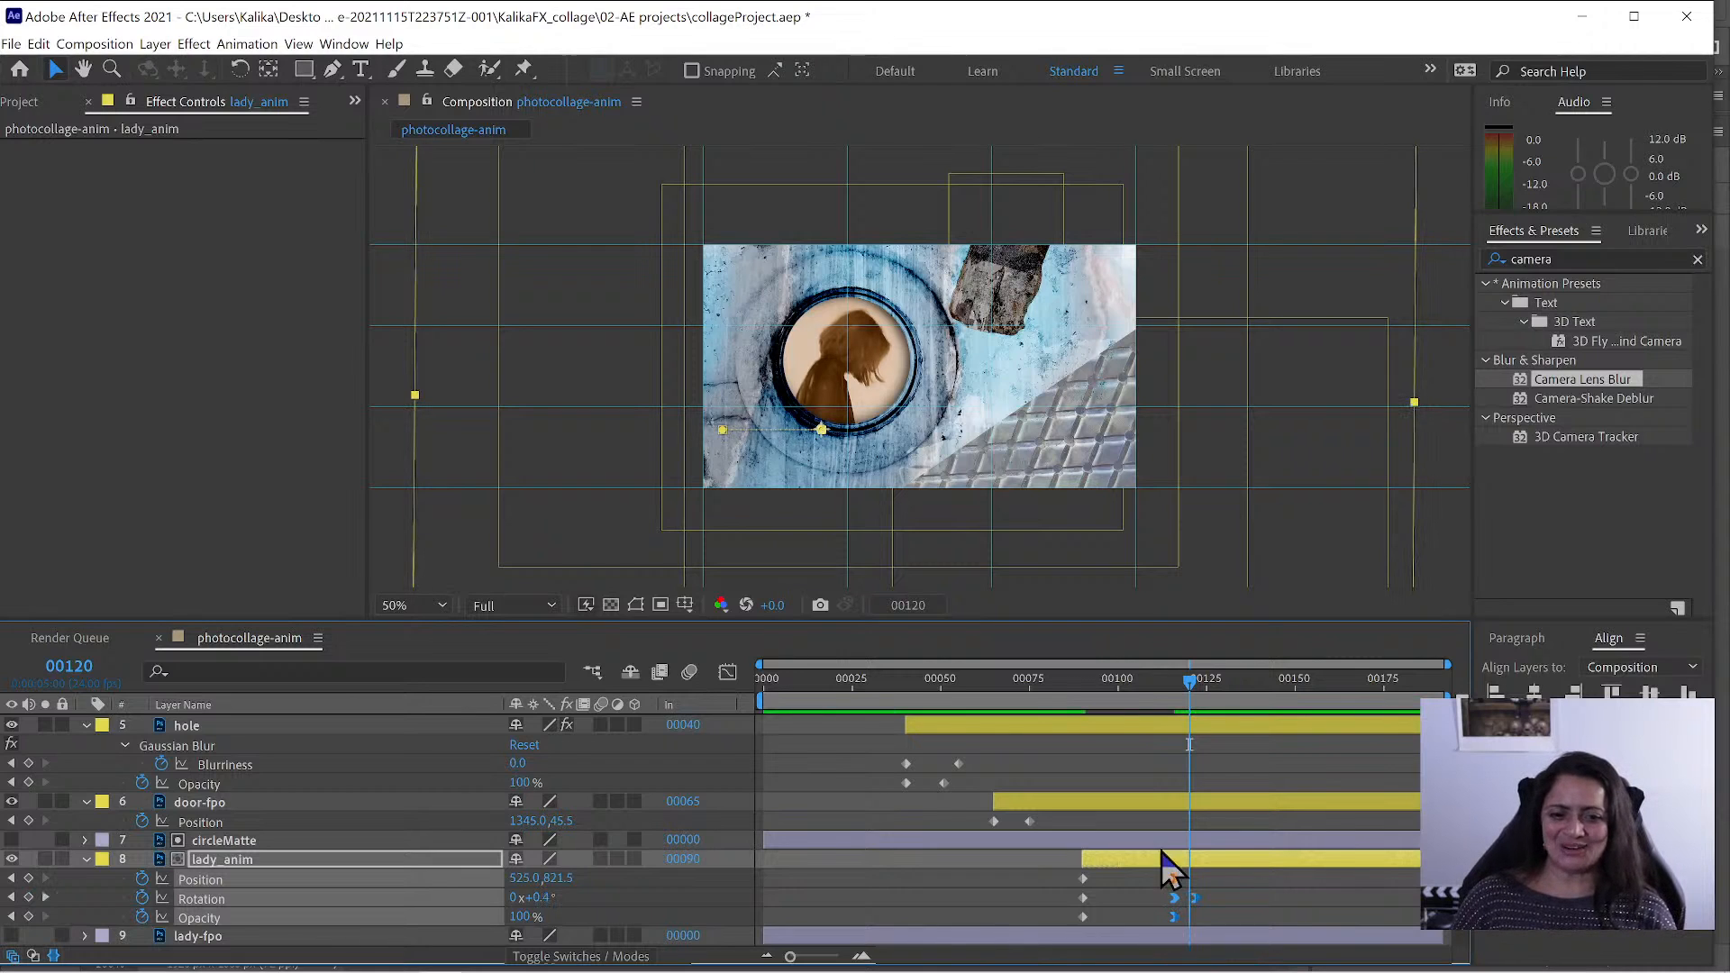
click(1072, 680)
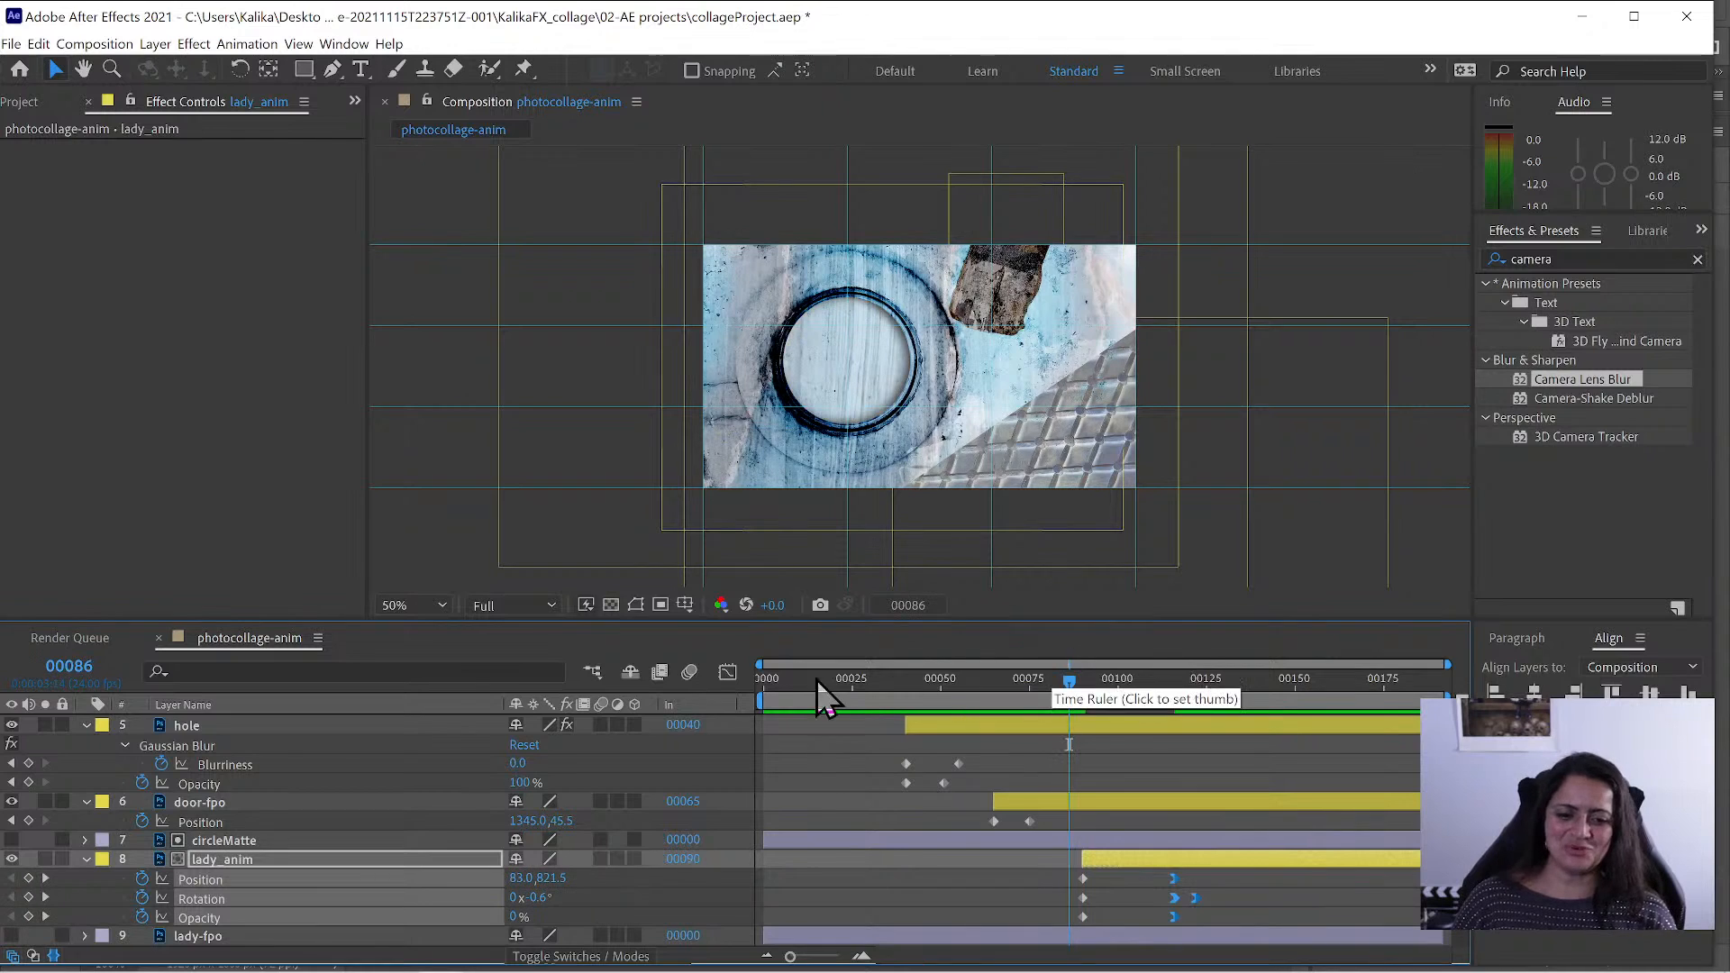
- Review the composition from the first frame and move lady_anim's final Rotation keyframe about 3 frames forward in time
drag(791, 676, 663, 685)
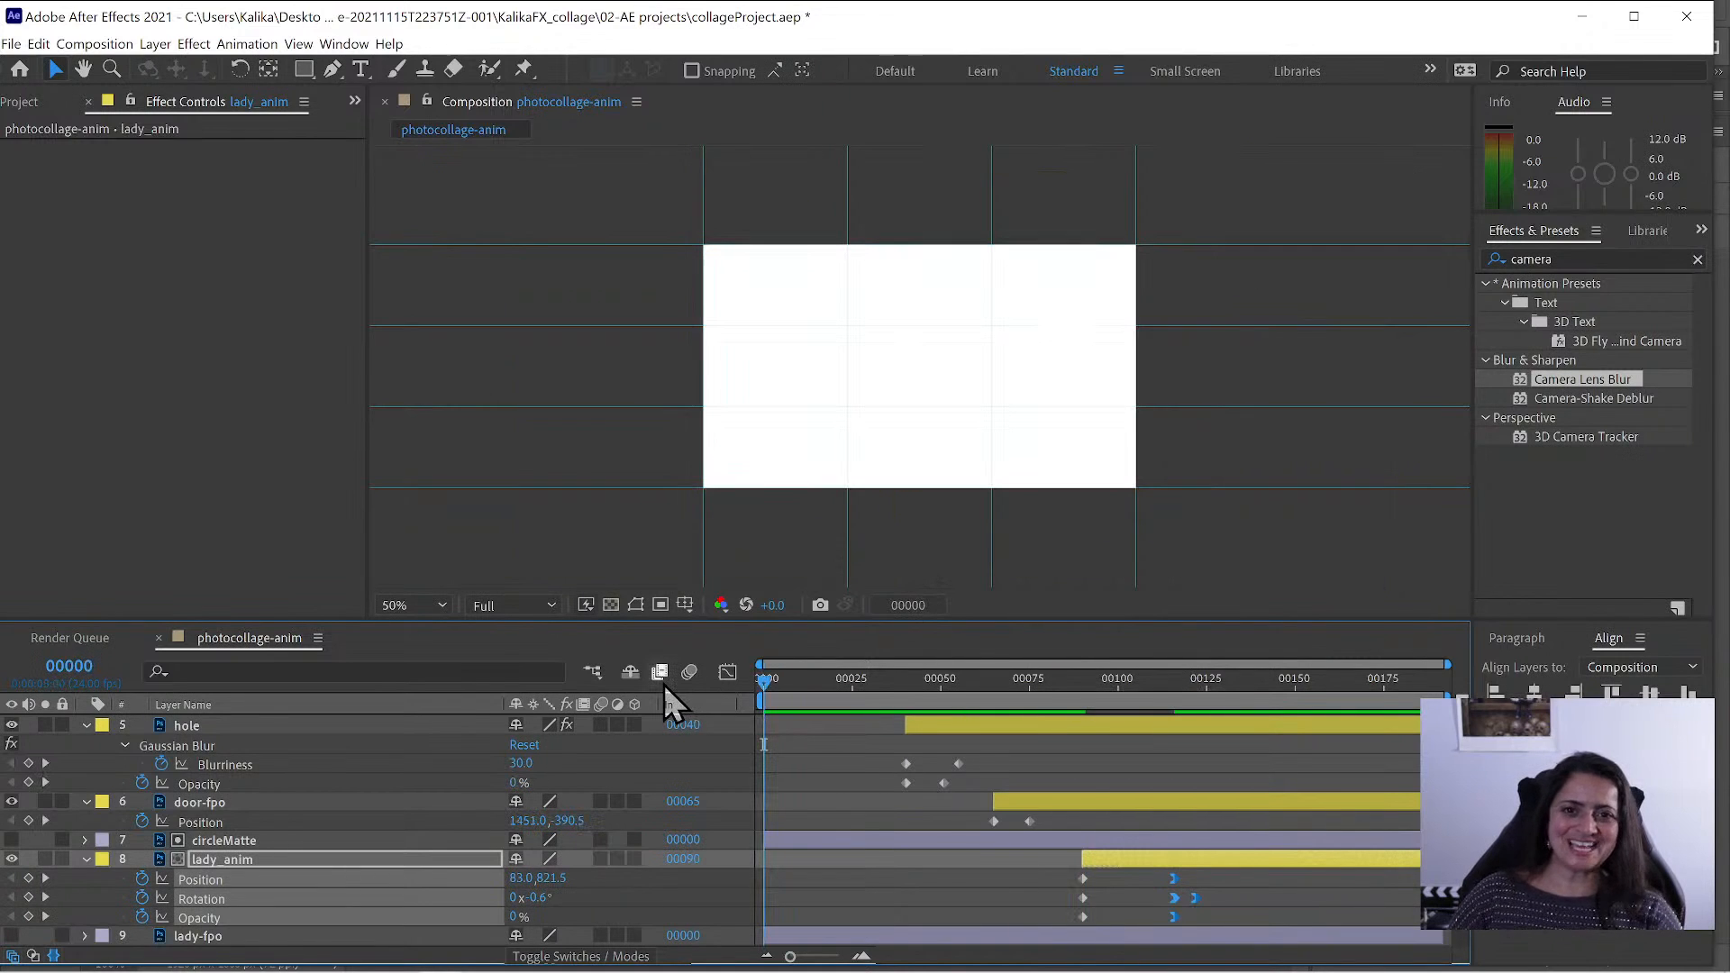
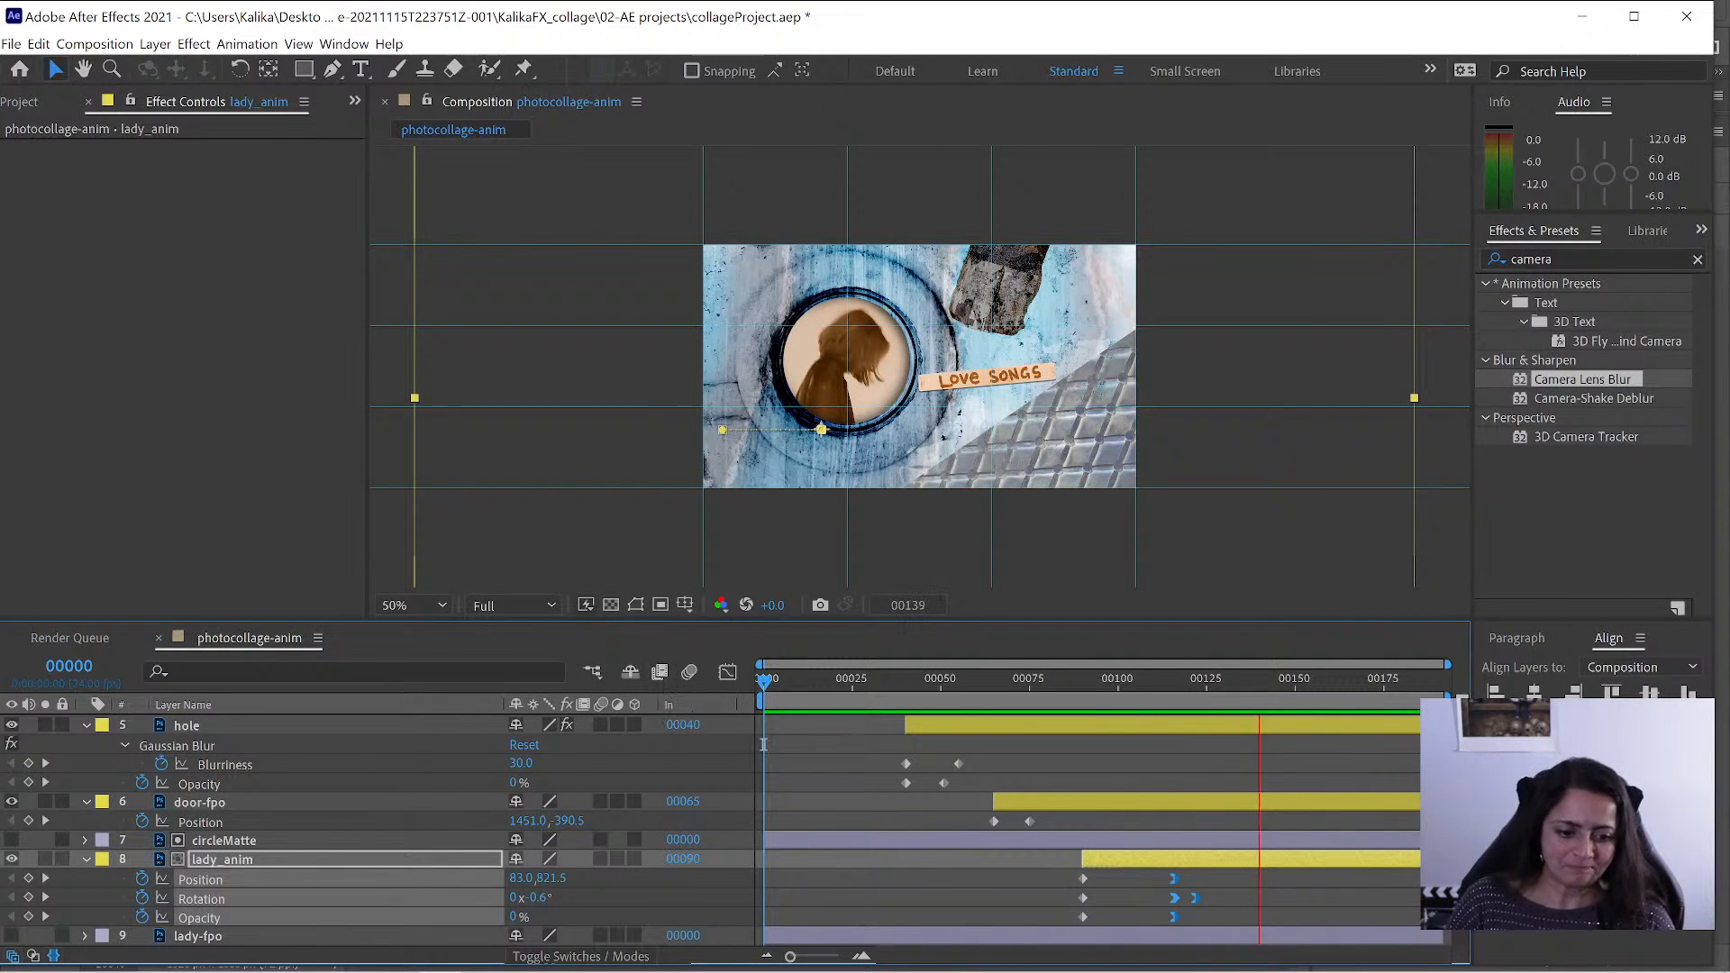
key(space)
click(1195, 898)
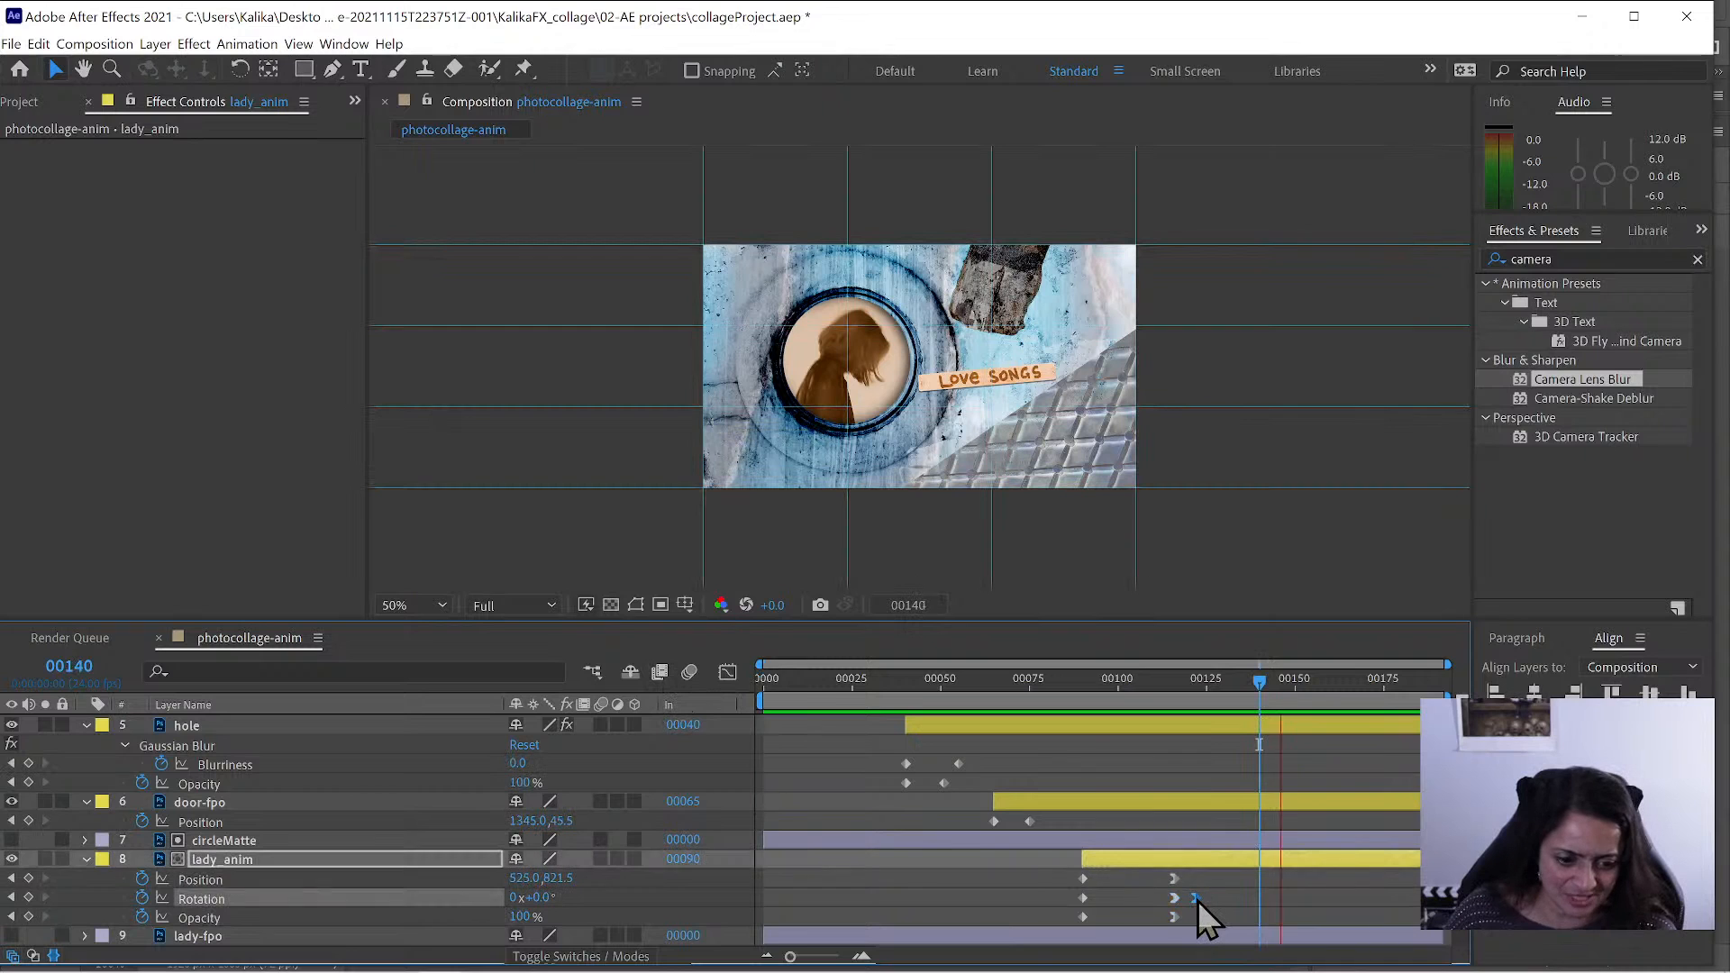
key(space)
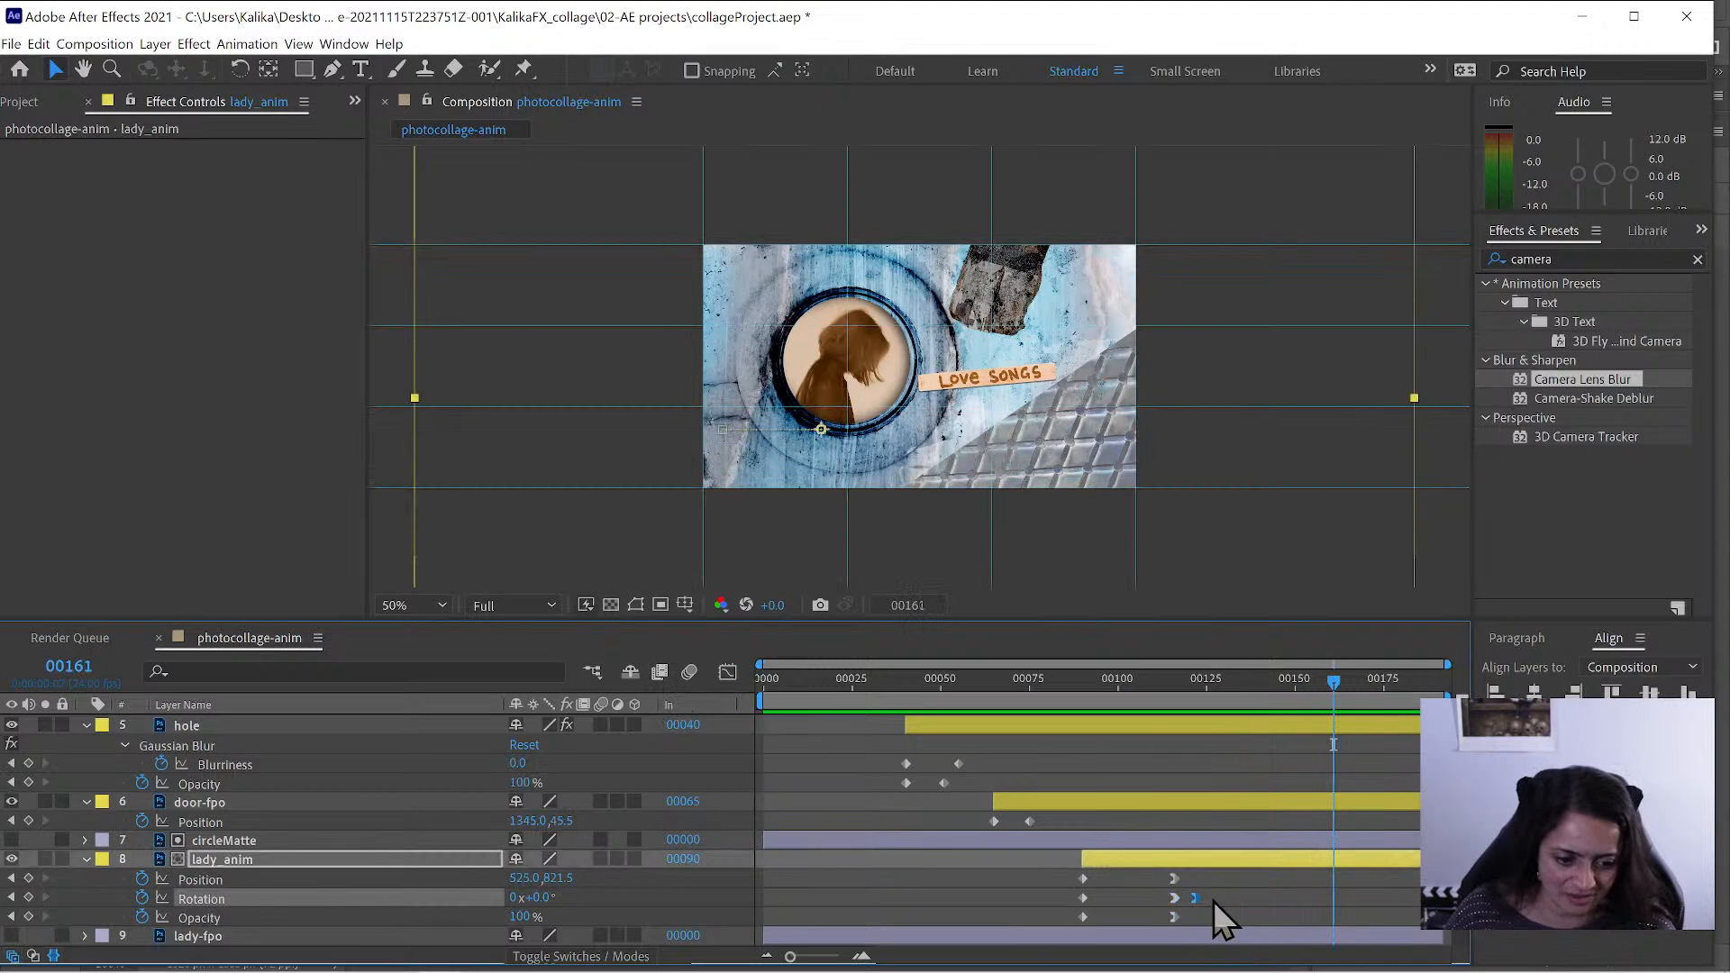
key(space)
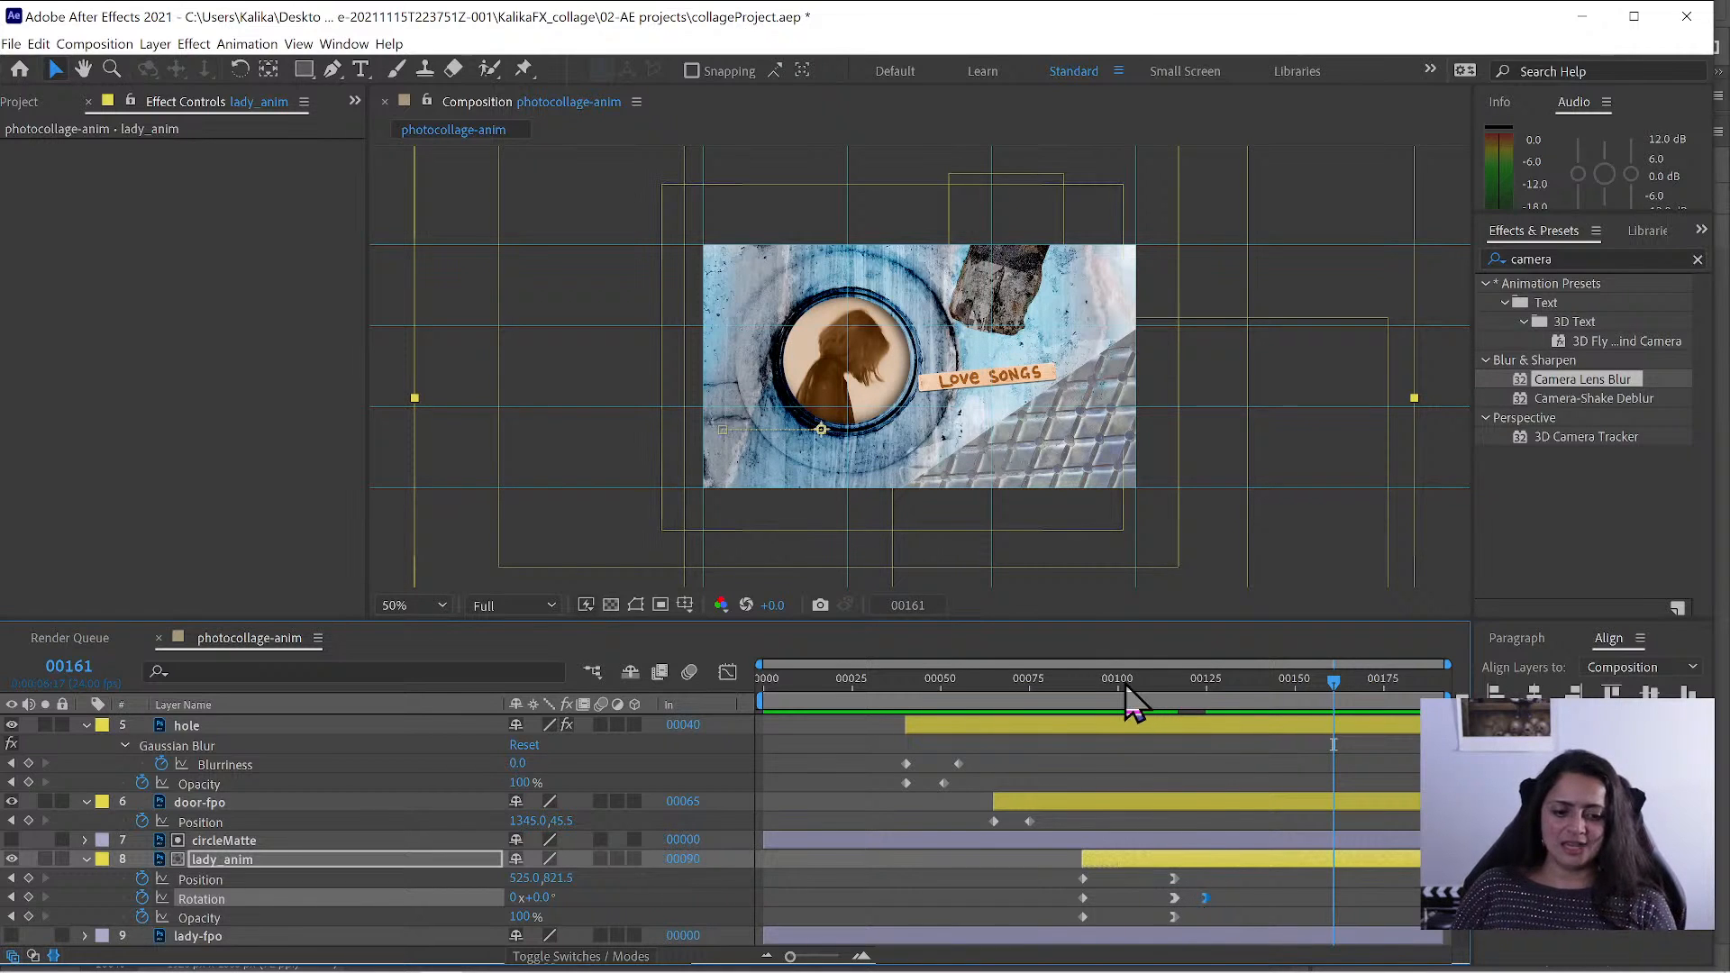
- Play the composition from the first frame to check the lady's settling rotation
drag(1117, 703, 619, 699)
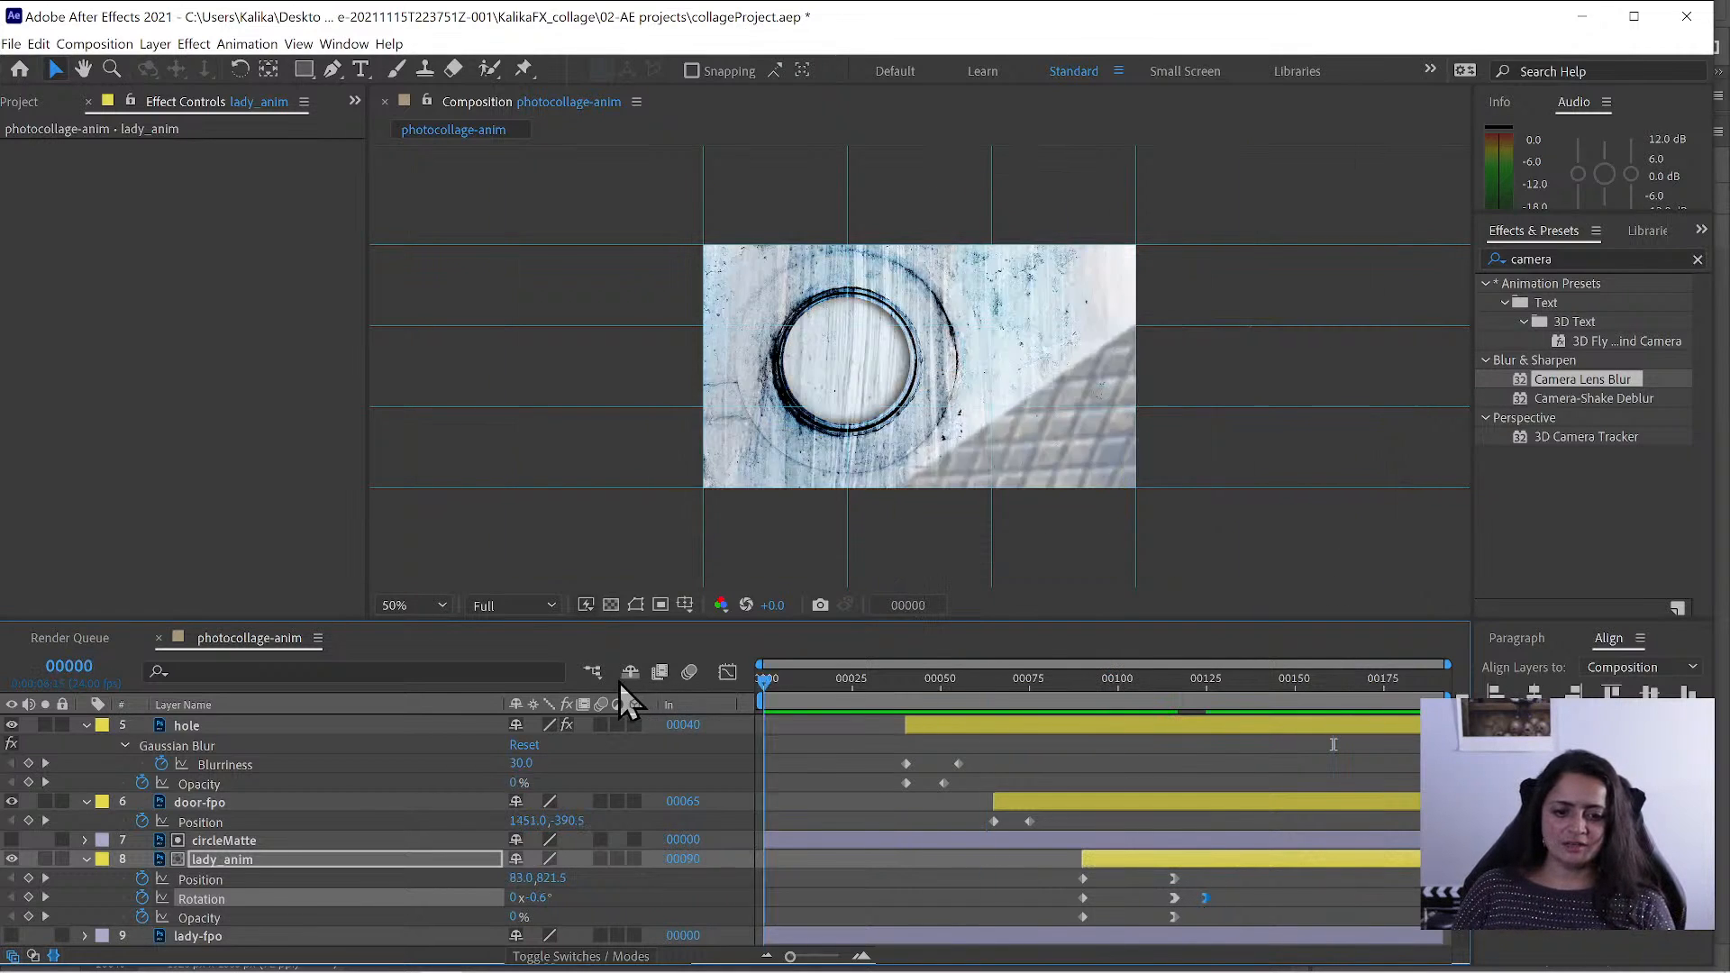
key(space)
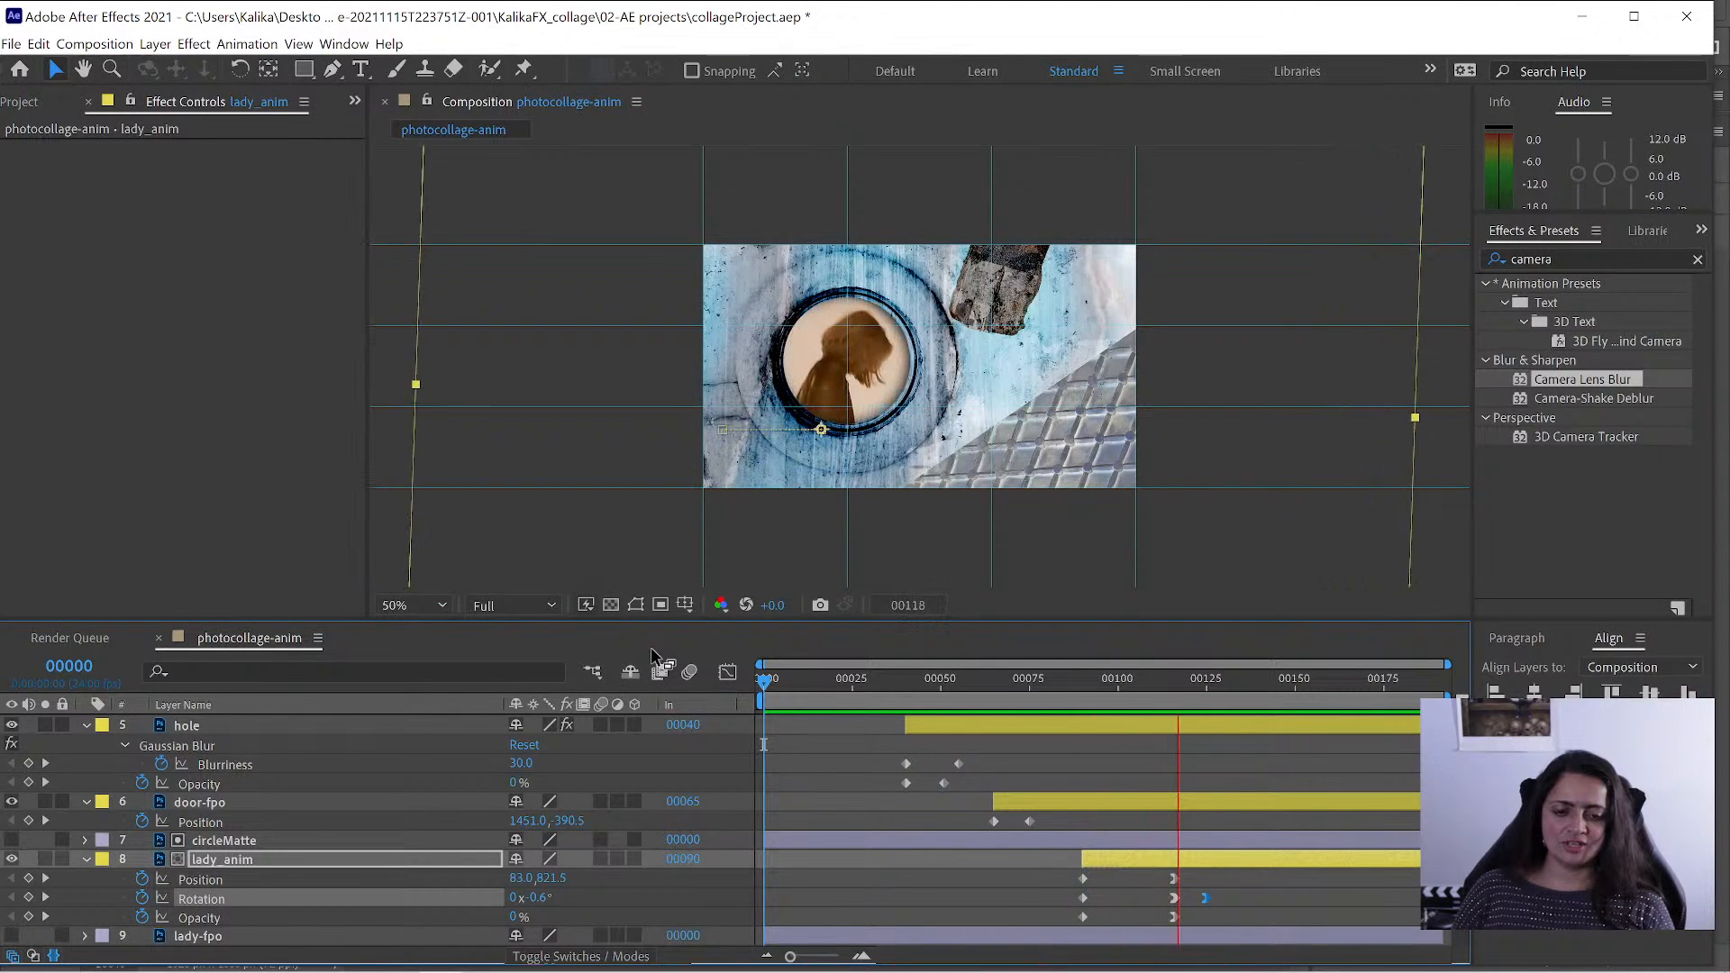
key(space)
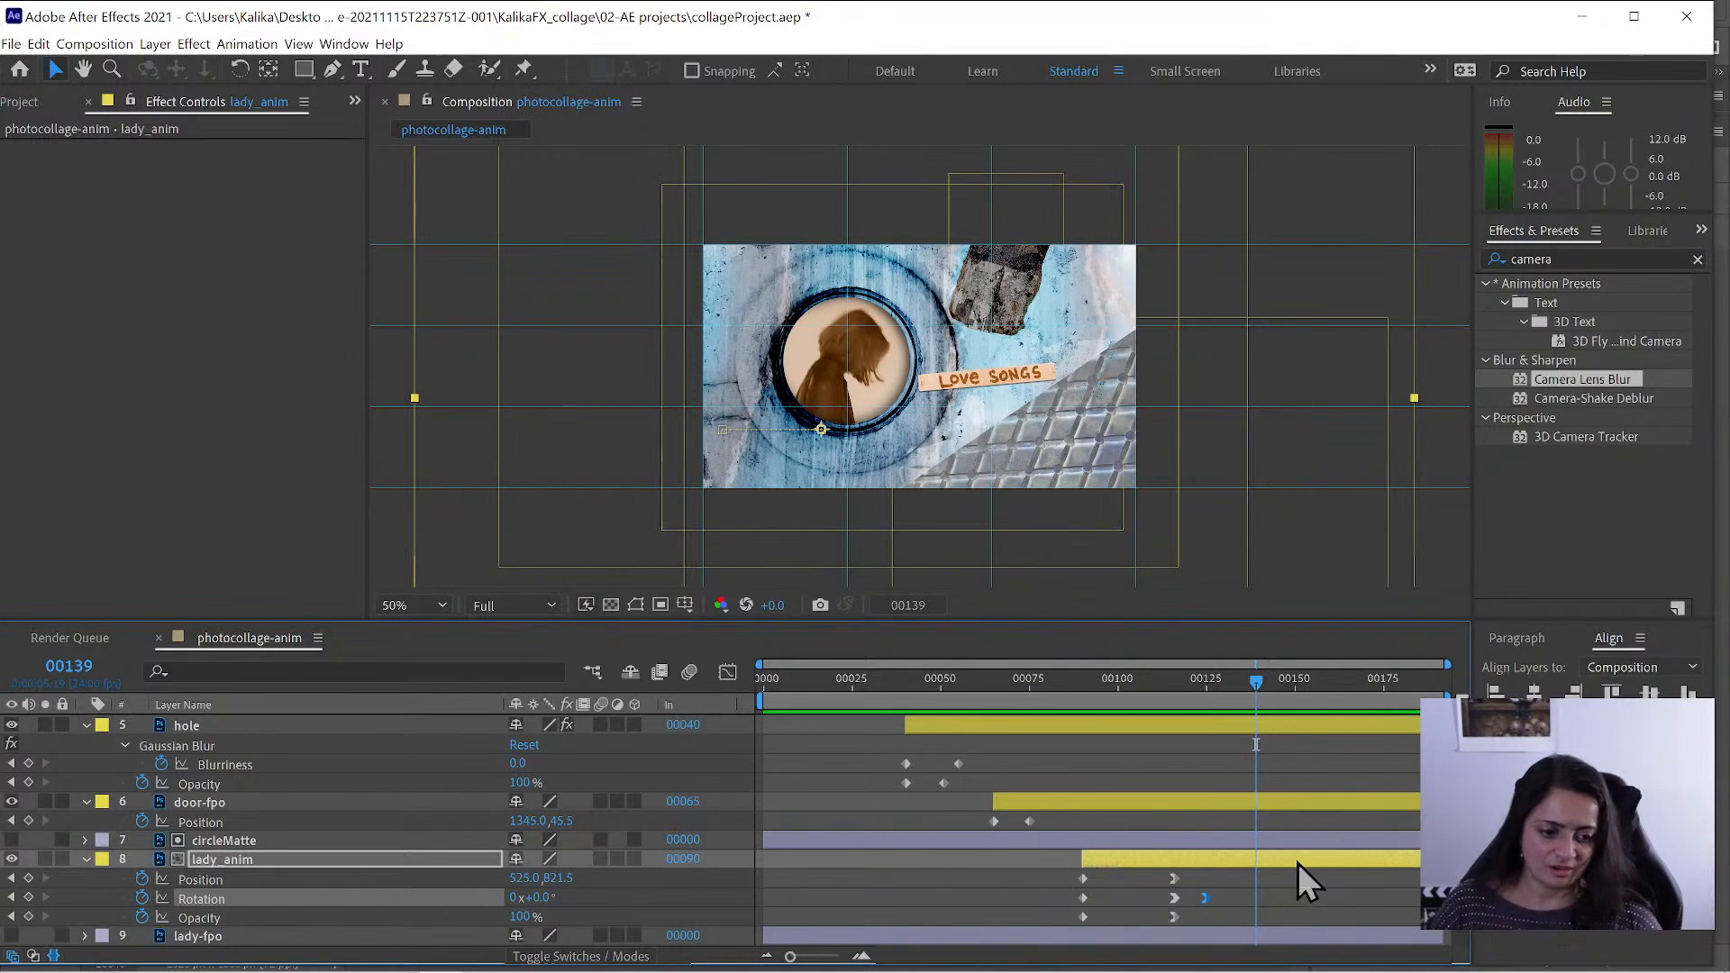
- Apply Easy Ease to the paint layer's ending Opacity keyframe at frame 27
scroll(1298, 863, up, 5)
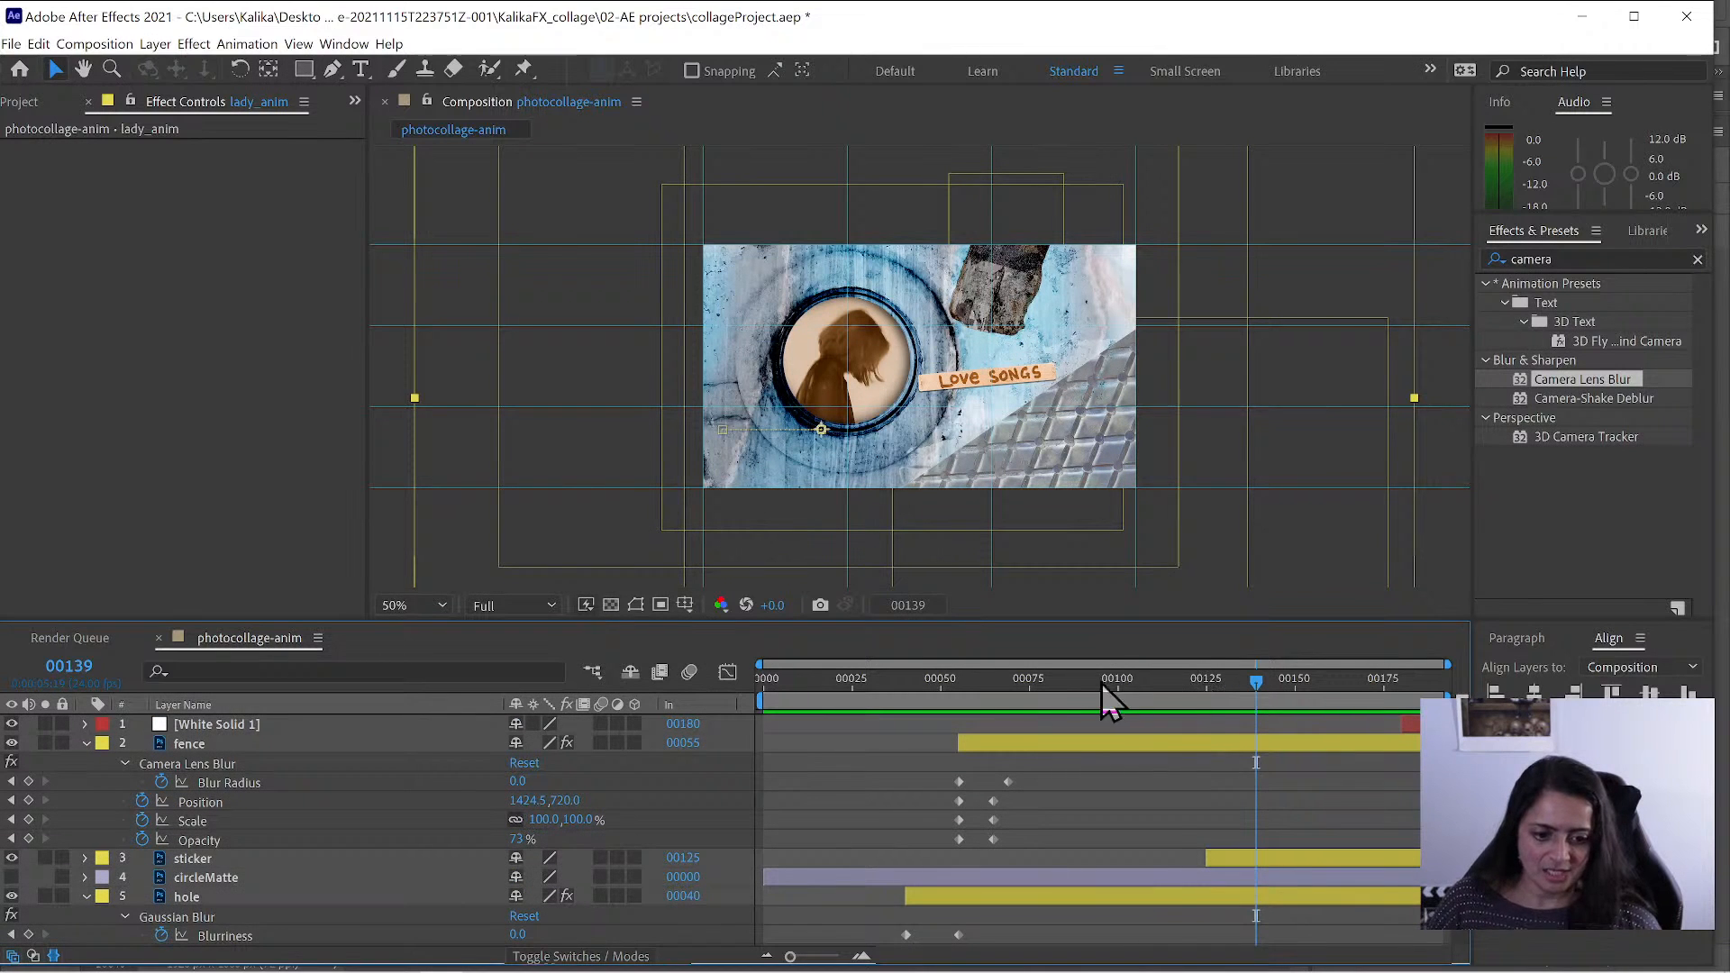
drag(1101, 683, 862, 694)
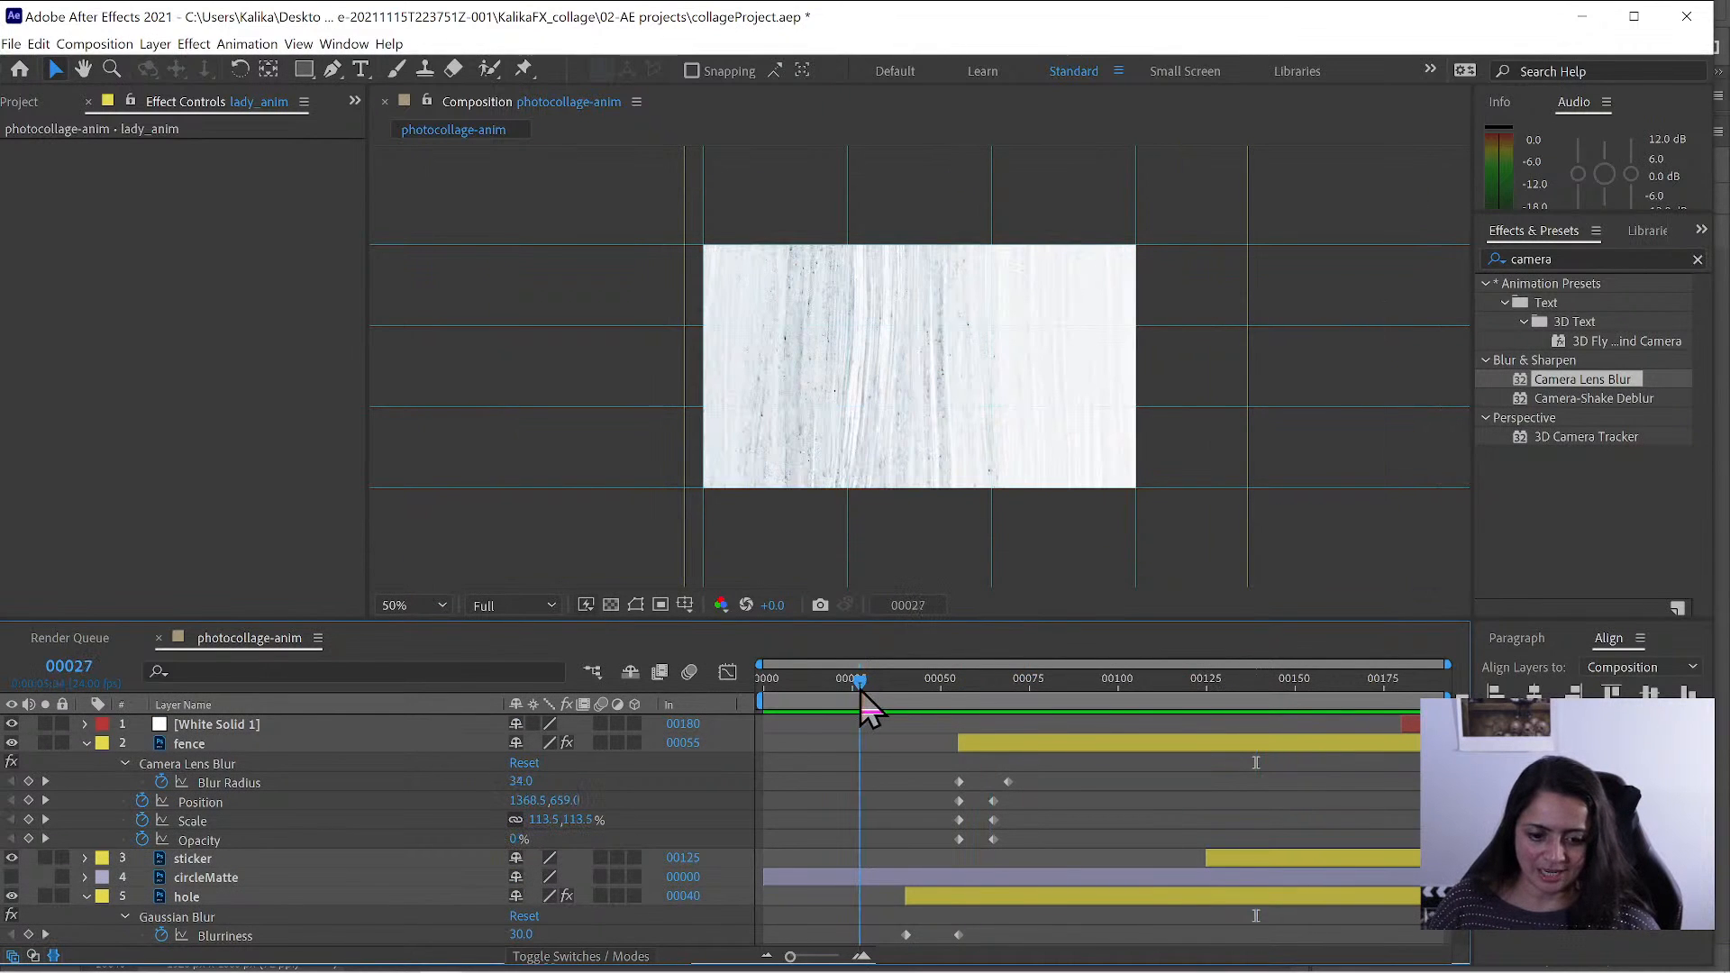
scroll(1101, 907, down, 5)
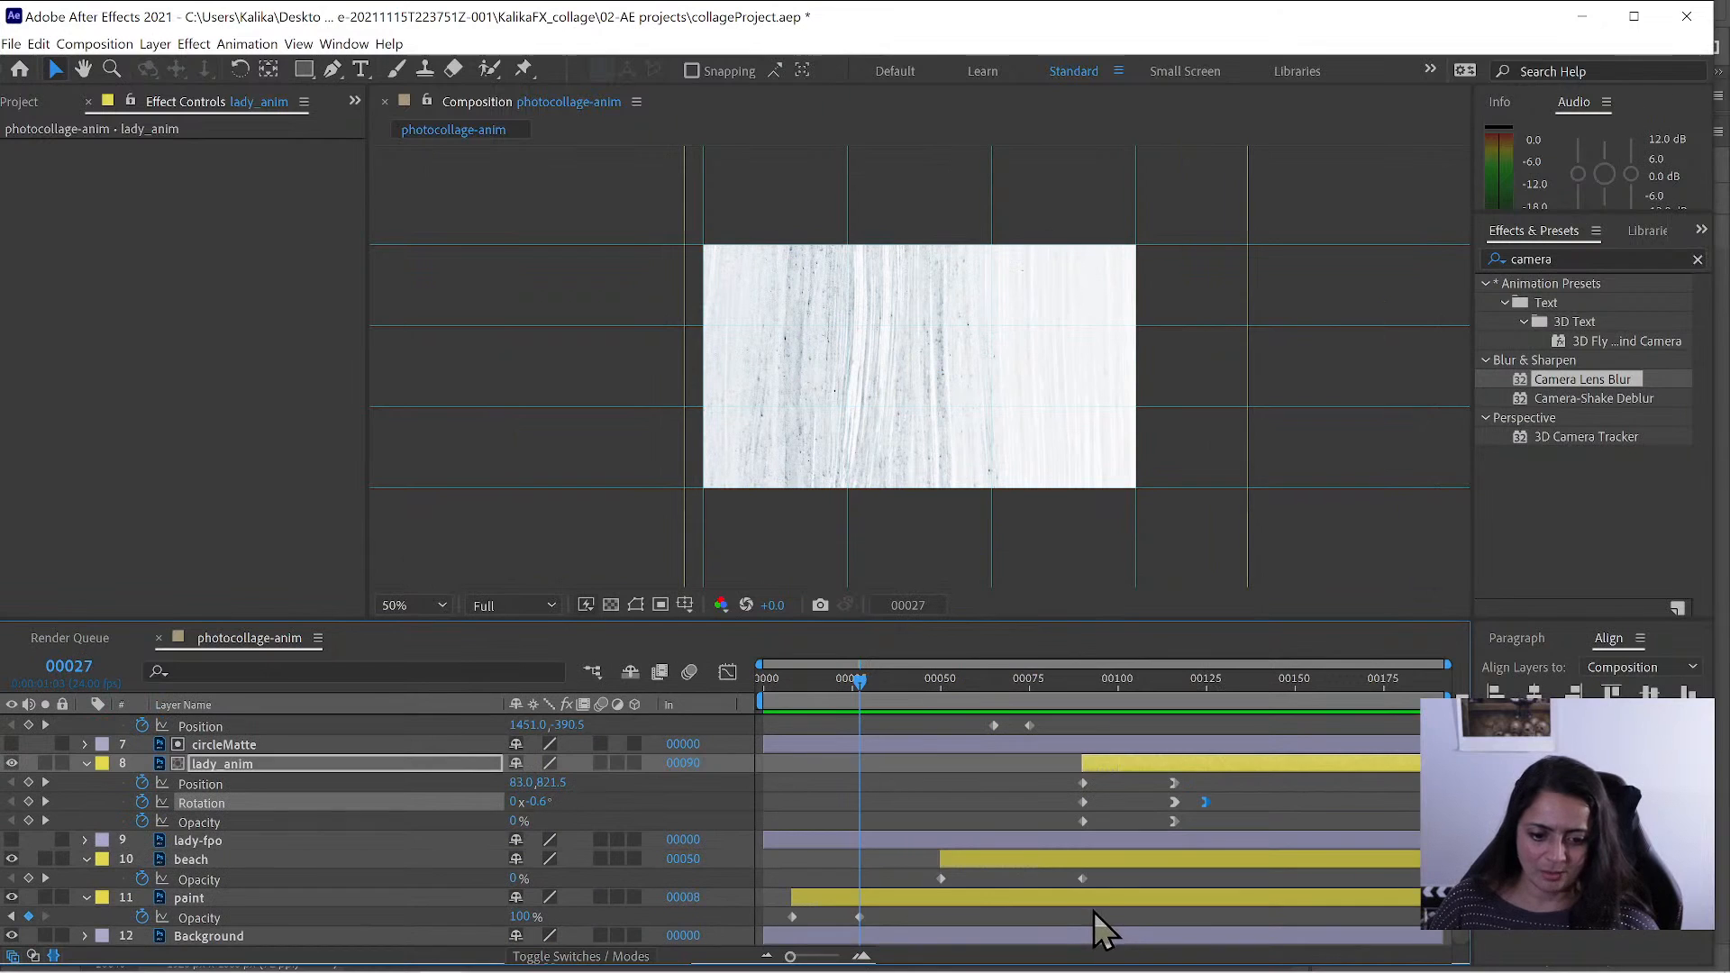
click(862, 919)
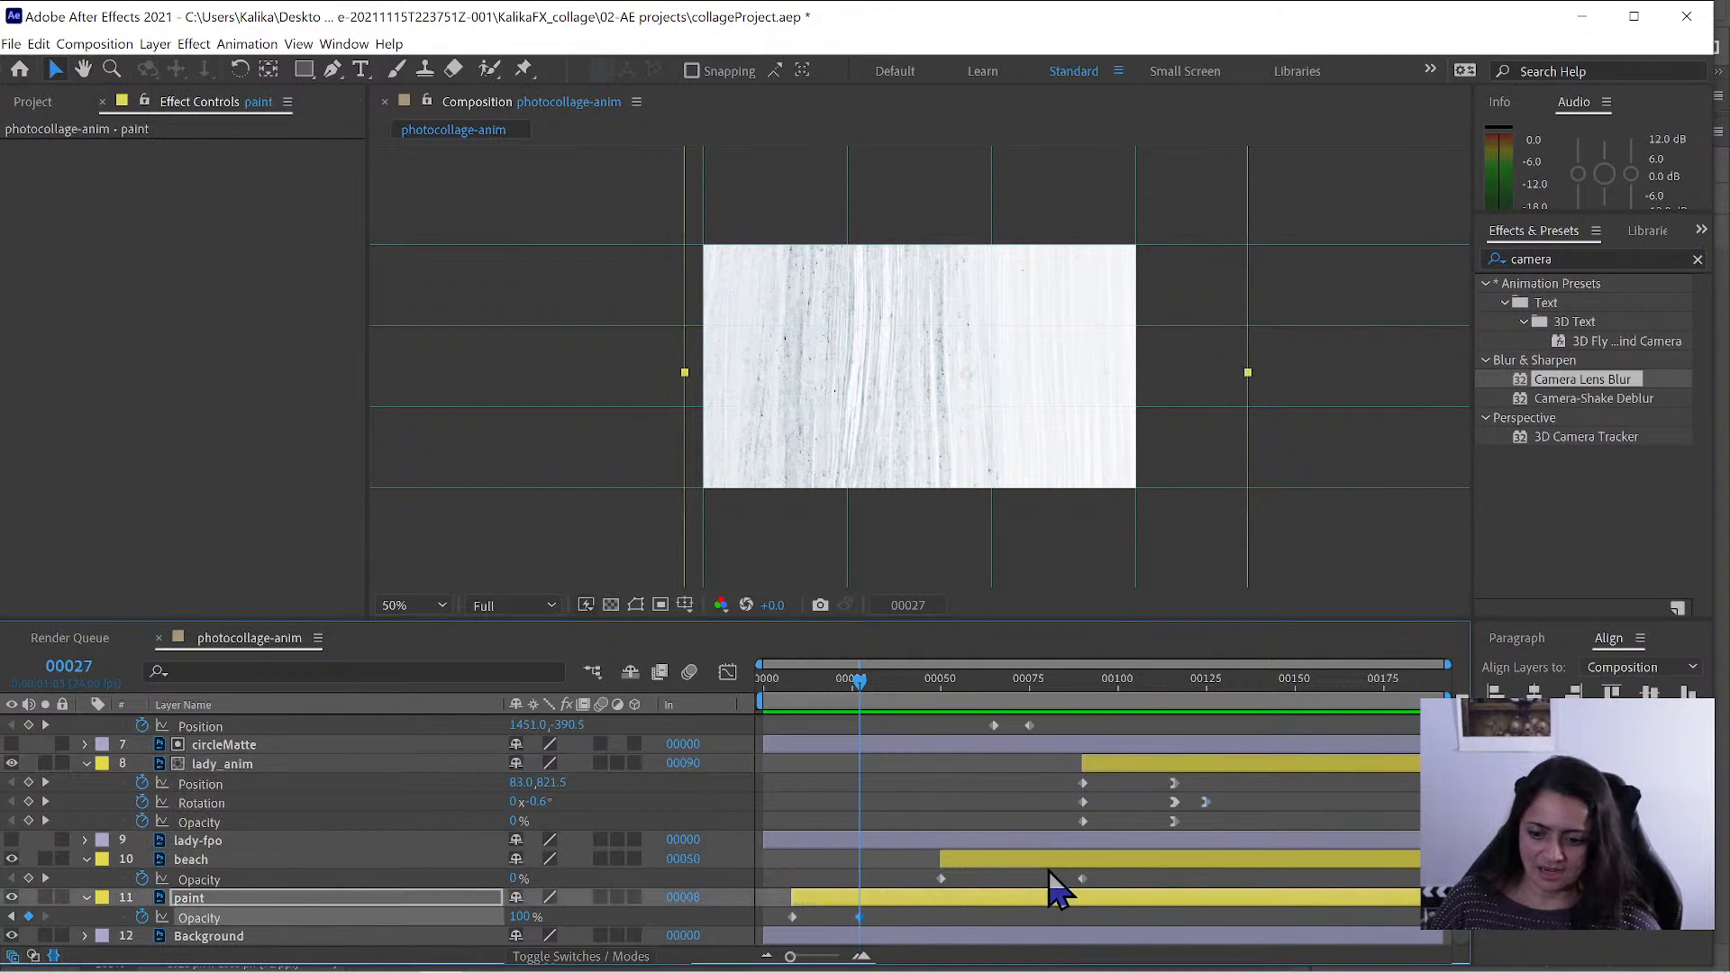
right_click(861, 919)
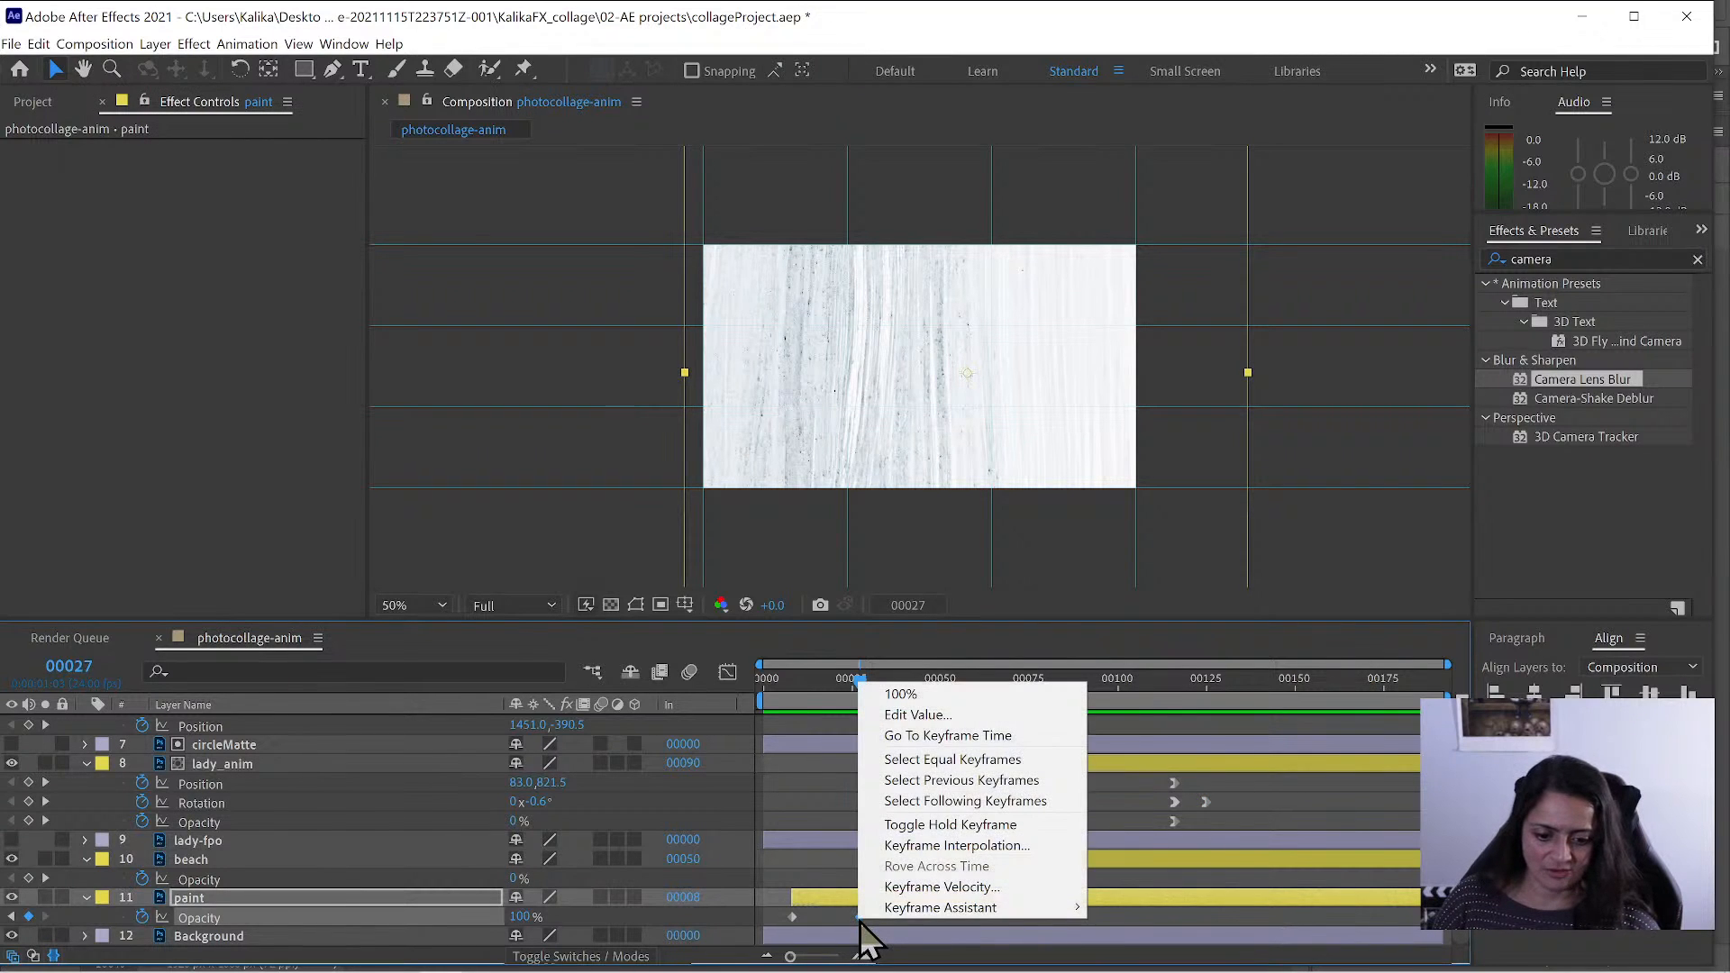
mouse_move(912, 916)
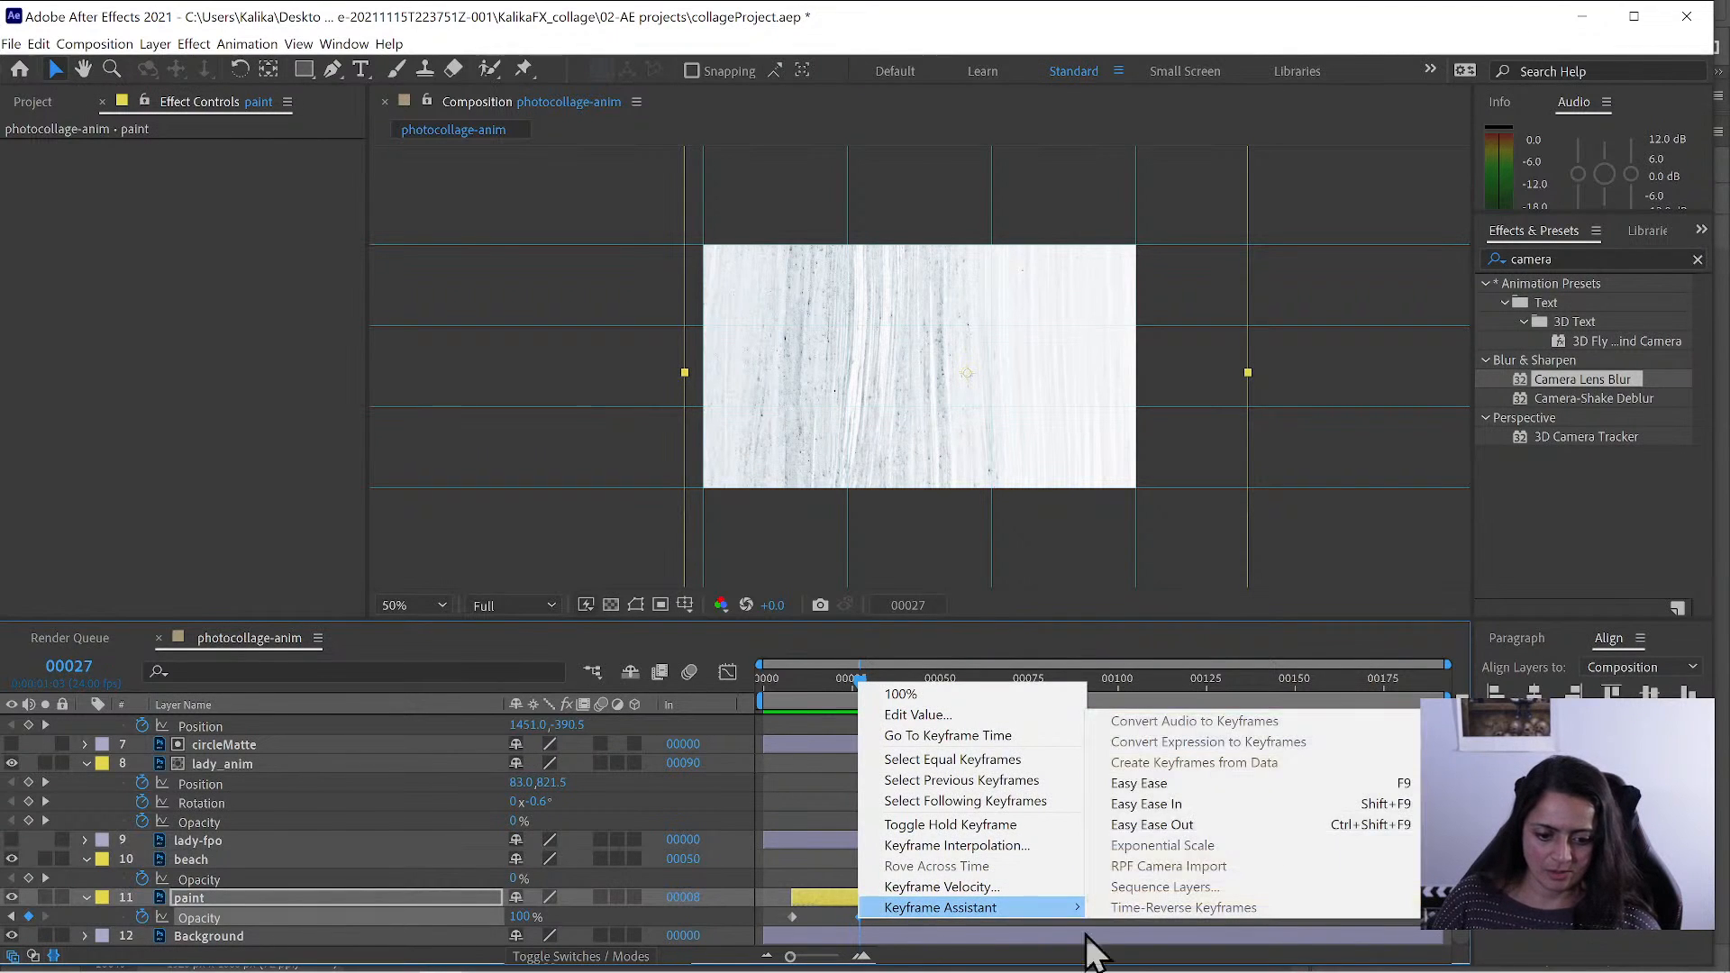
click(1212, 780)
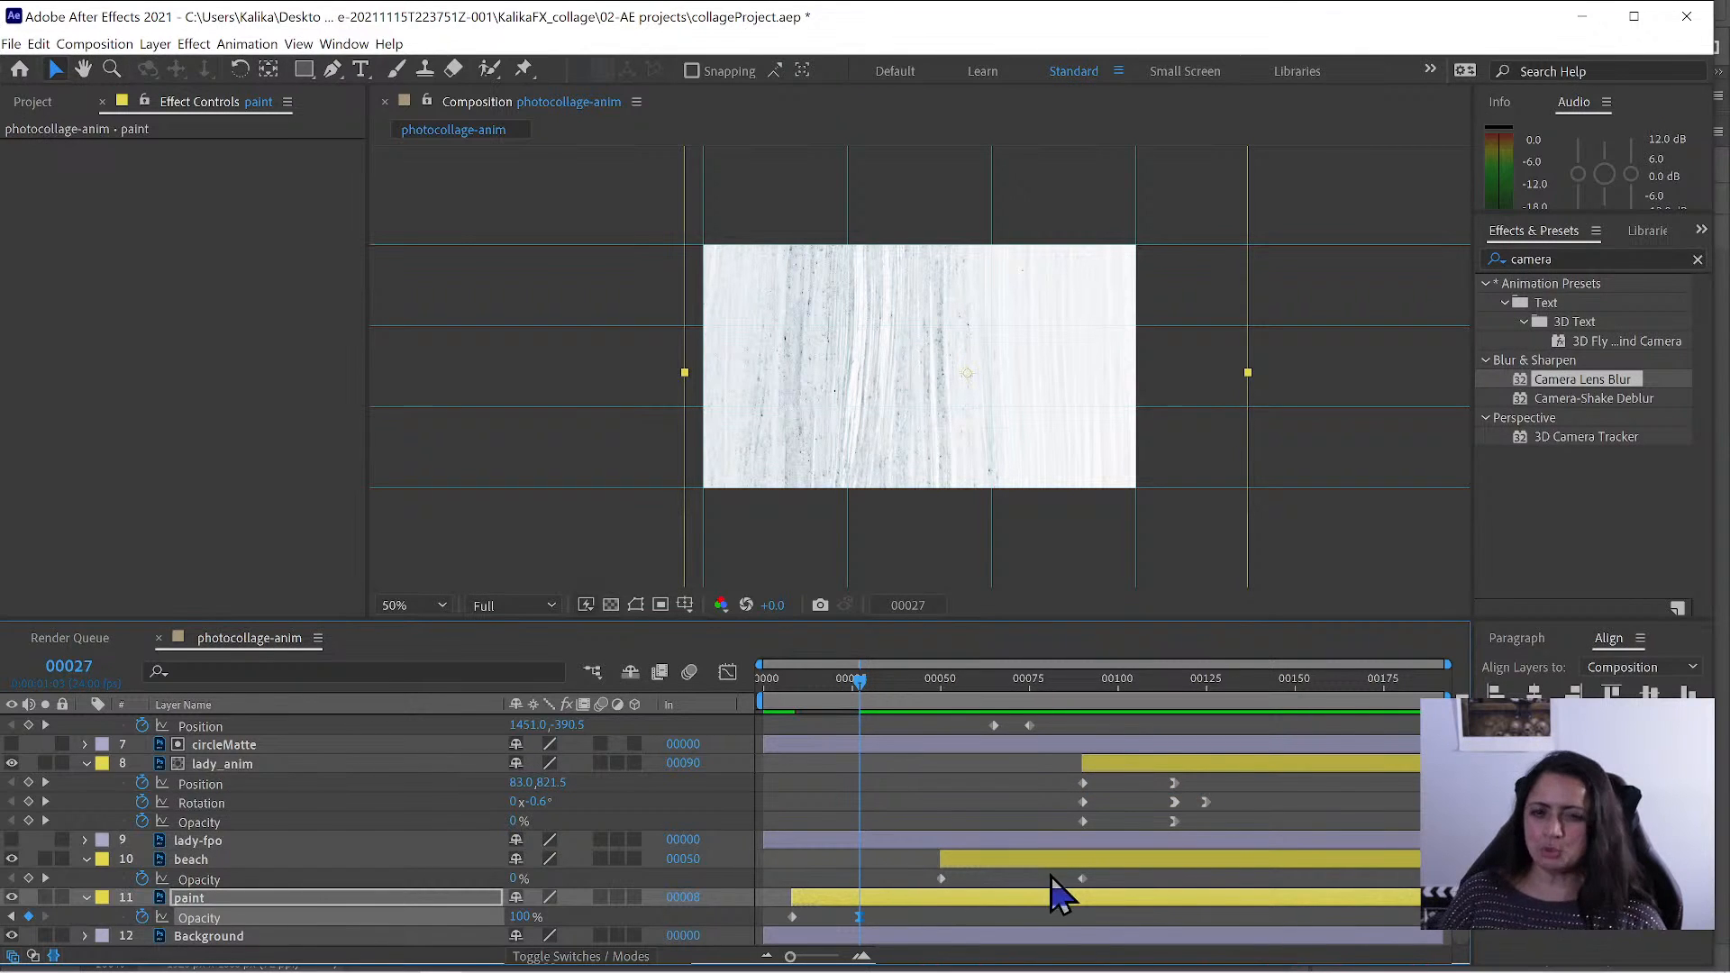
- Apply Easy Ease to the hole layer's ending Gaussian Blur Blurriness and Opacity keyframes
scroll(1055, 892, up, 5)
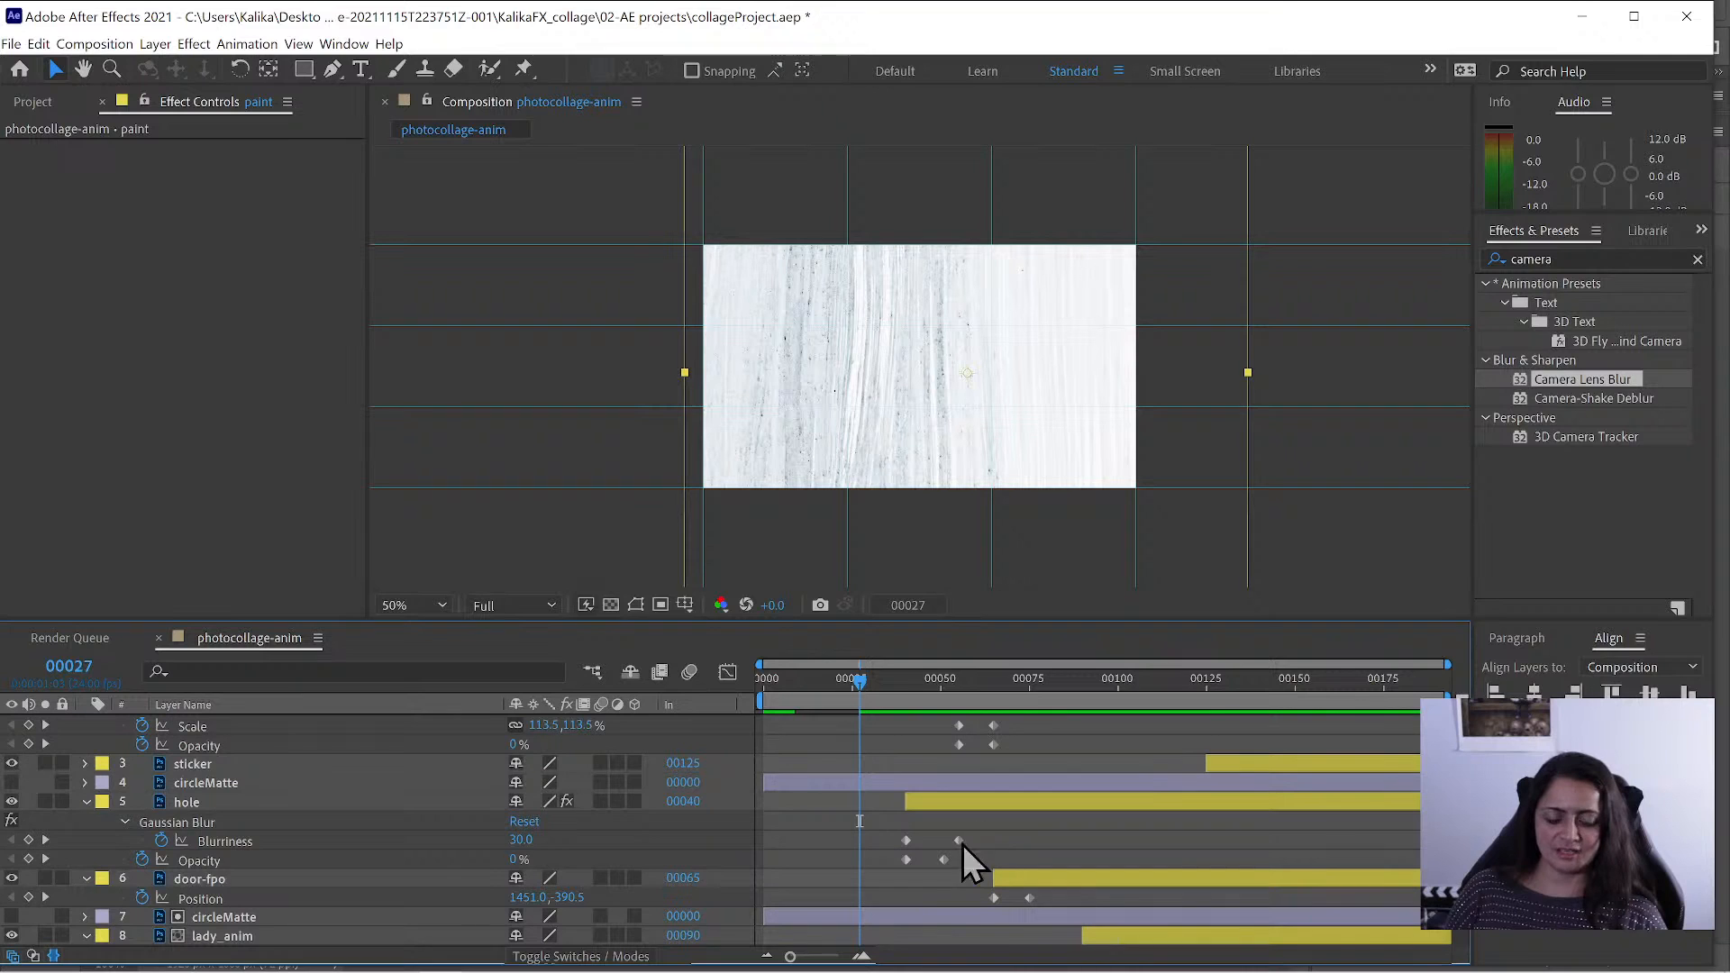
drag(980, 831, 934, 864)
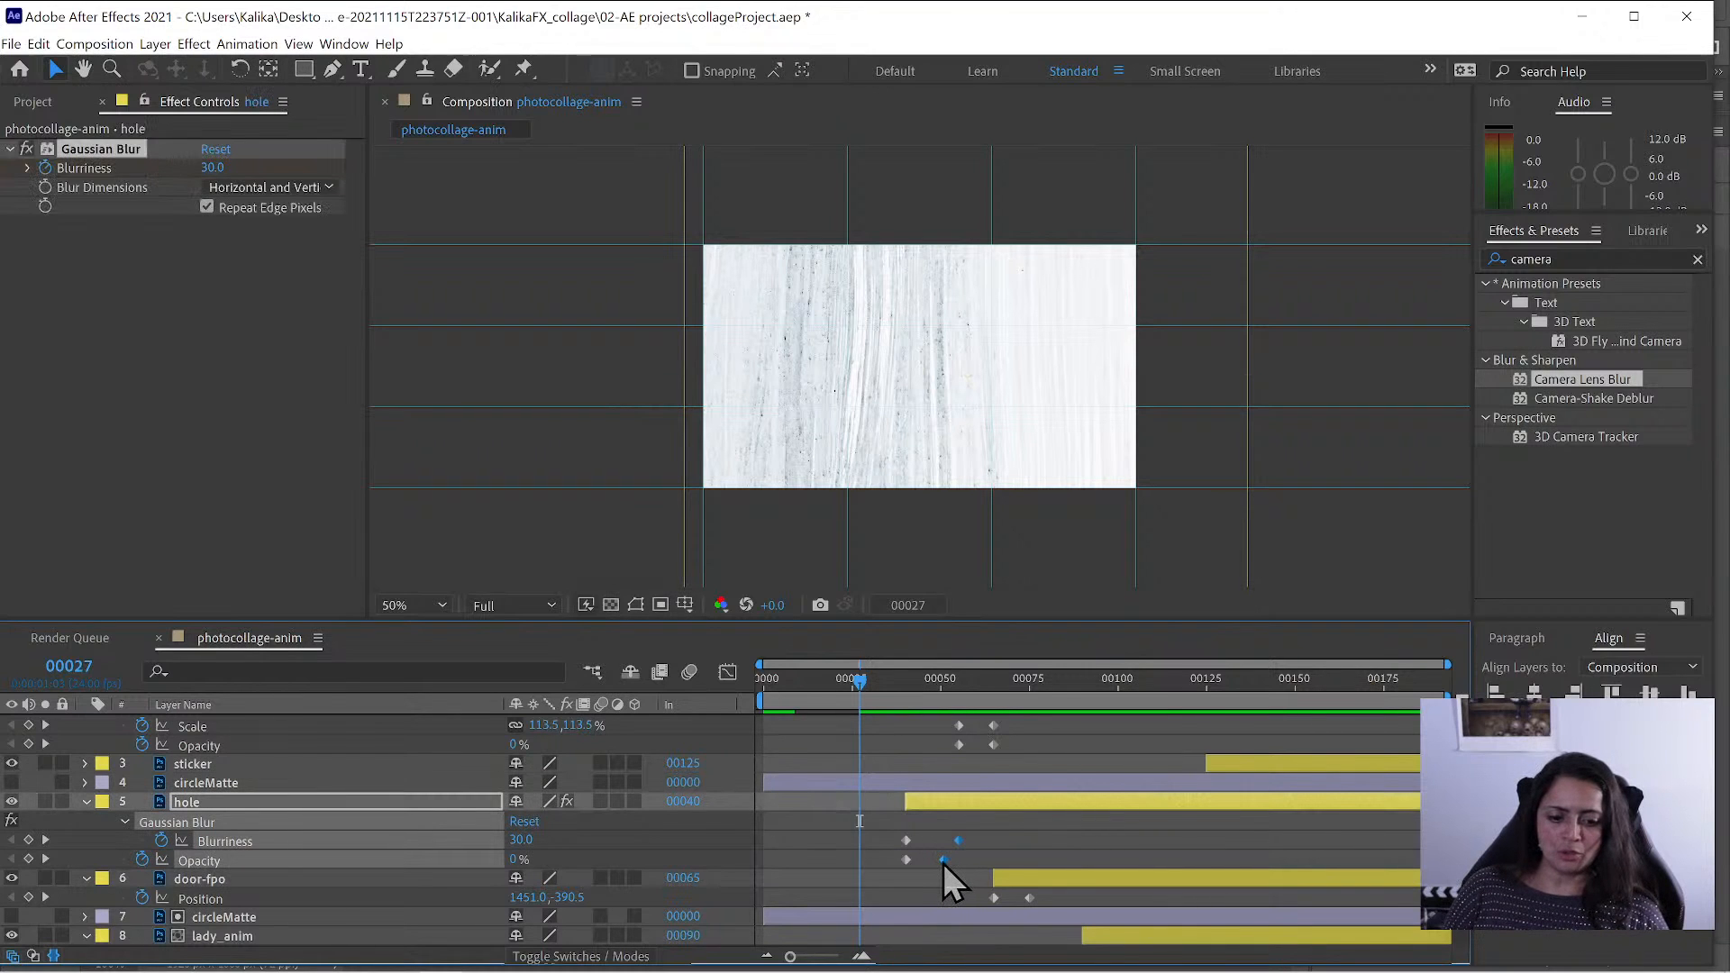
right_click(944, 863)
mouse_move(1028, 852)
click(1366, 727)
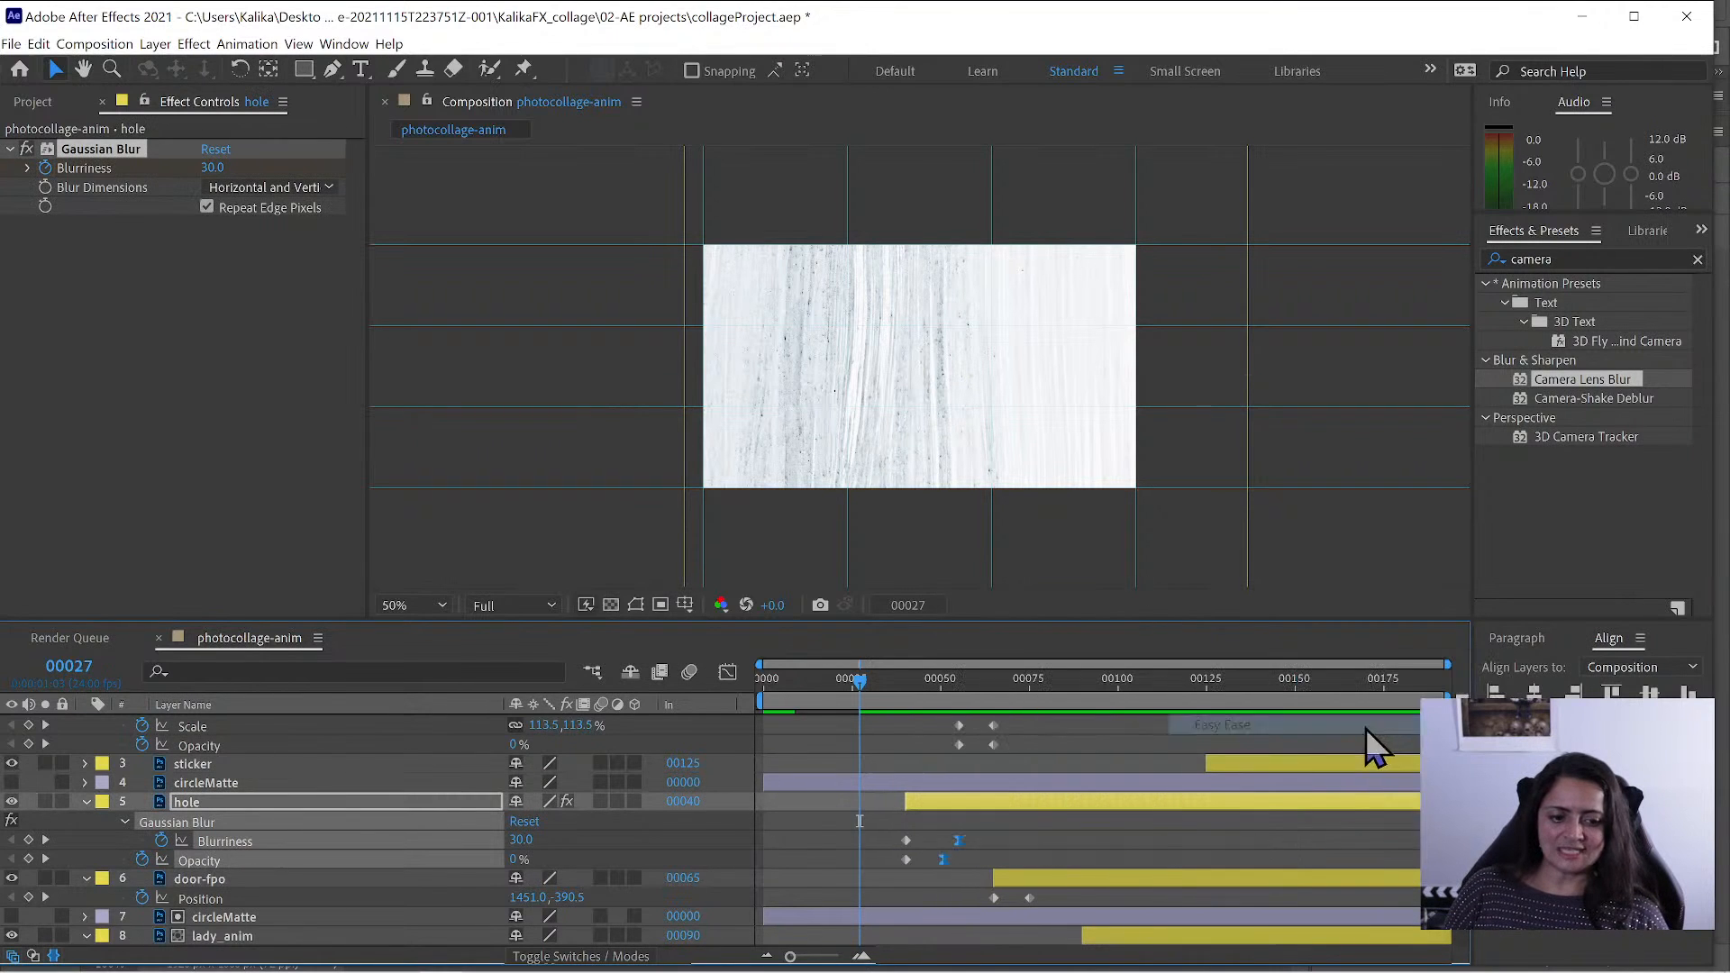
- Apply Easy Ease to the fence layer's ending Blur Radius, Position, Scale and Opacity keyframes
scroll(1148, 822, up, 3)
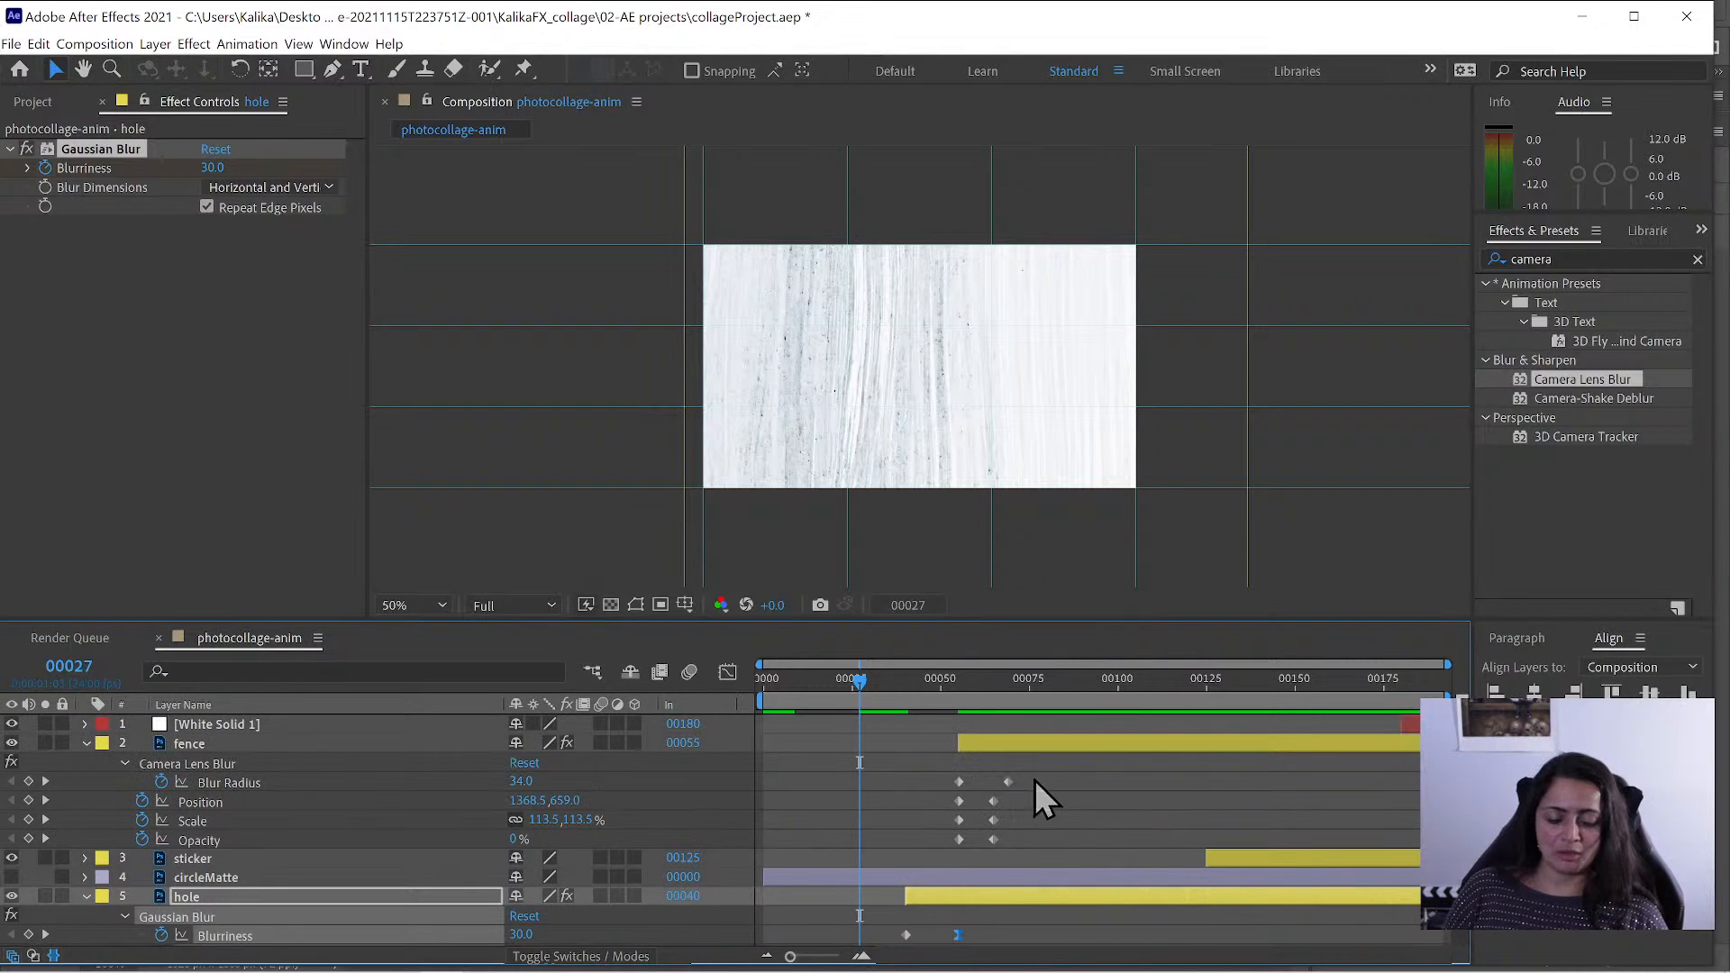
drag(1041, 768, 978, 857)
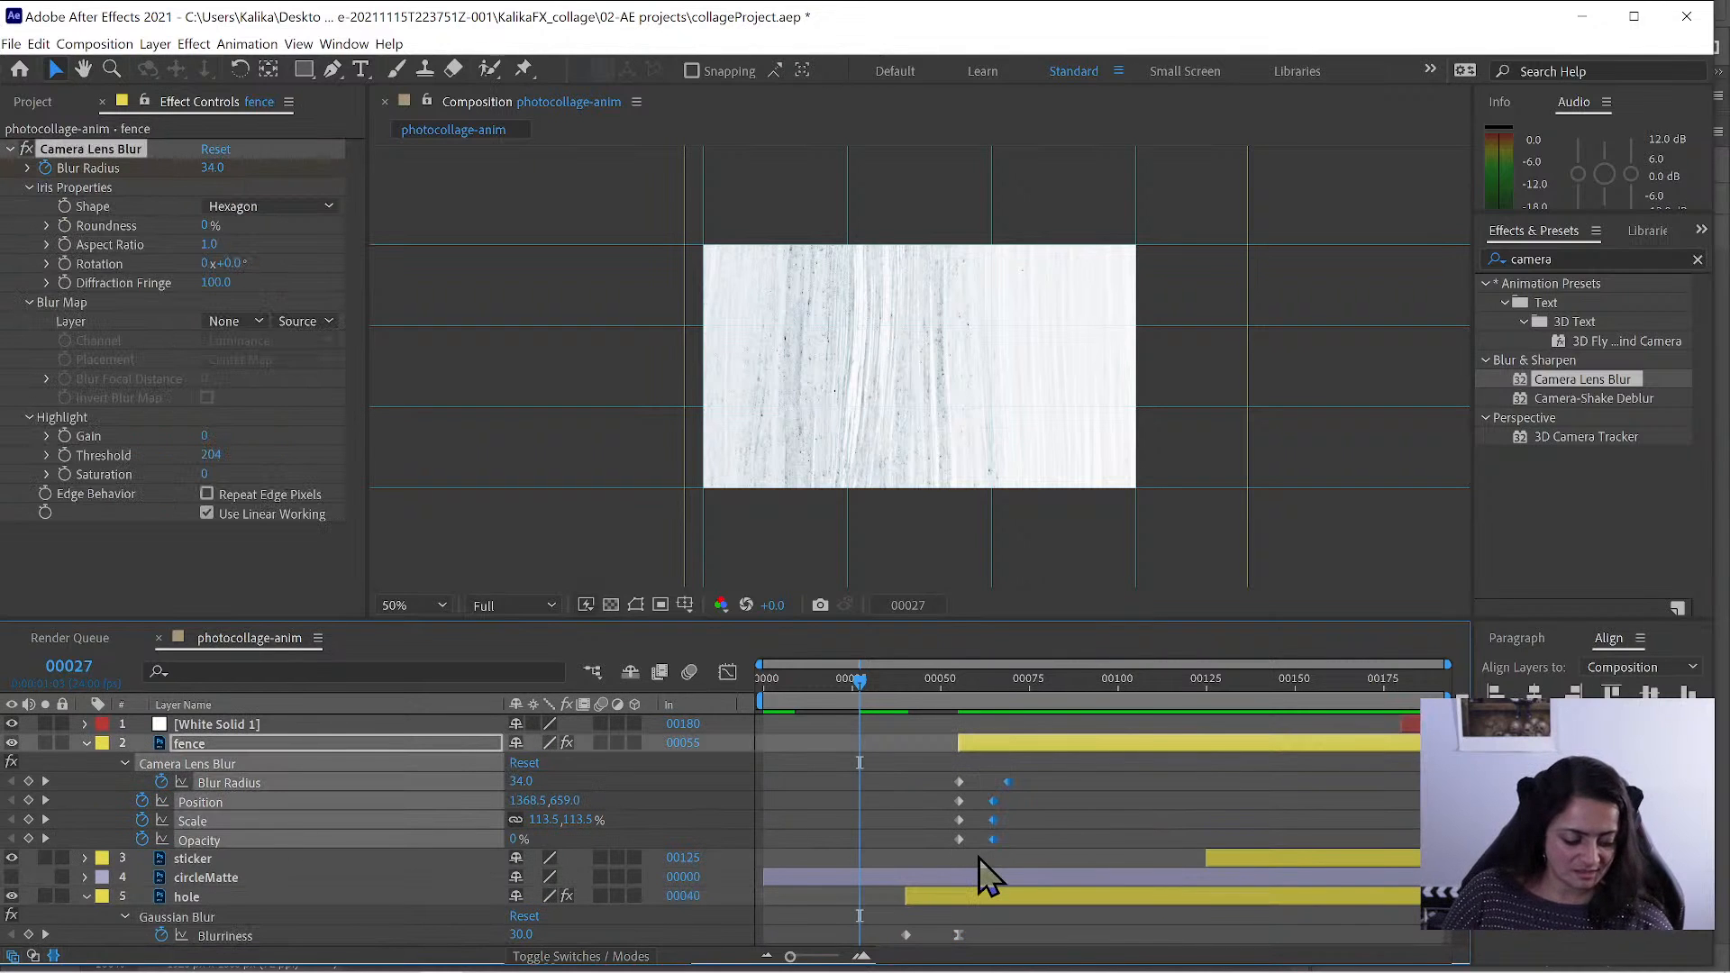
key(F9)
- Apply Easy Ease to the door-fpo layer's ending Position keyframe at frame 75
click(1054, 684)
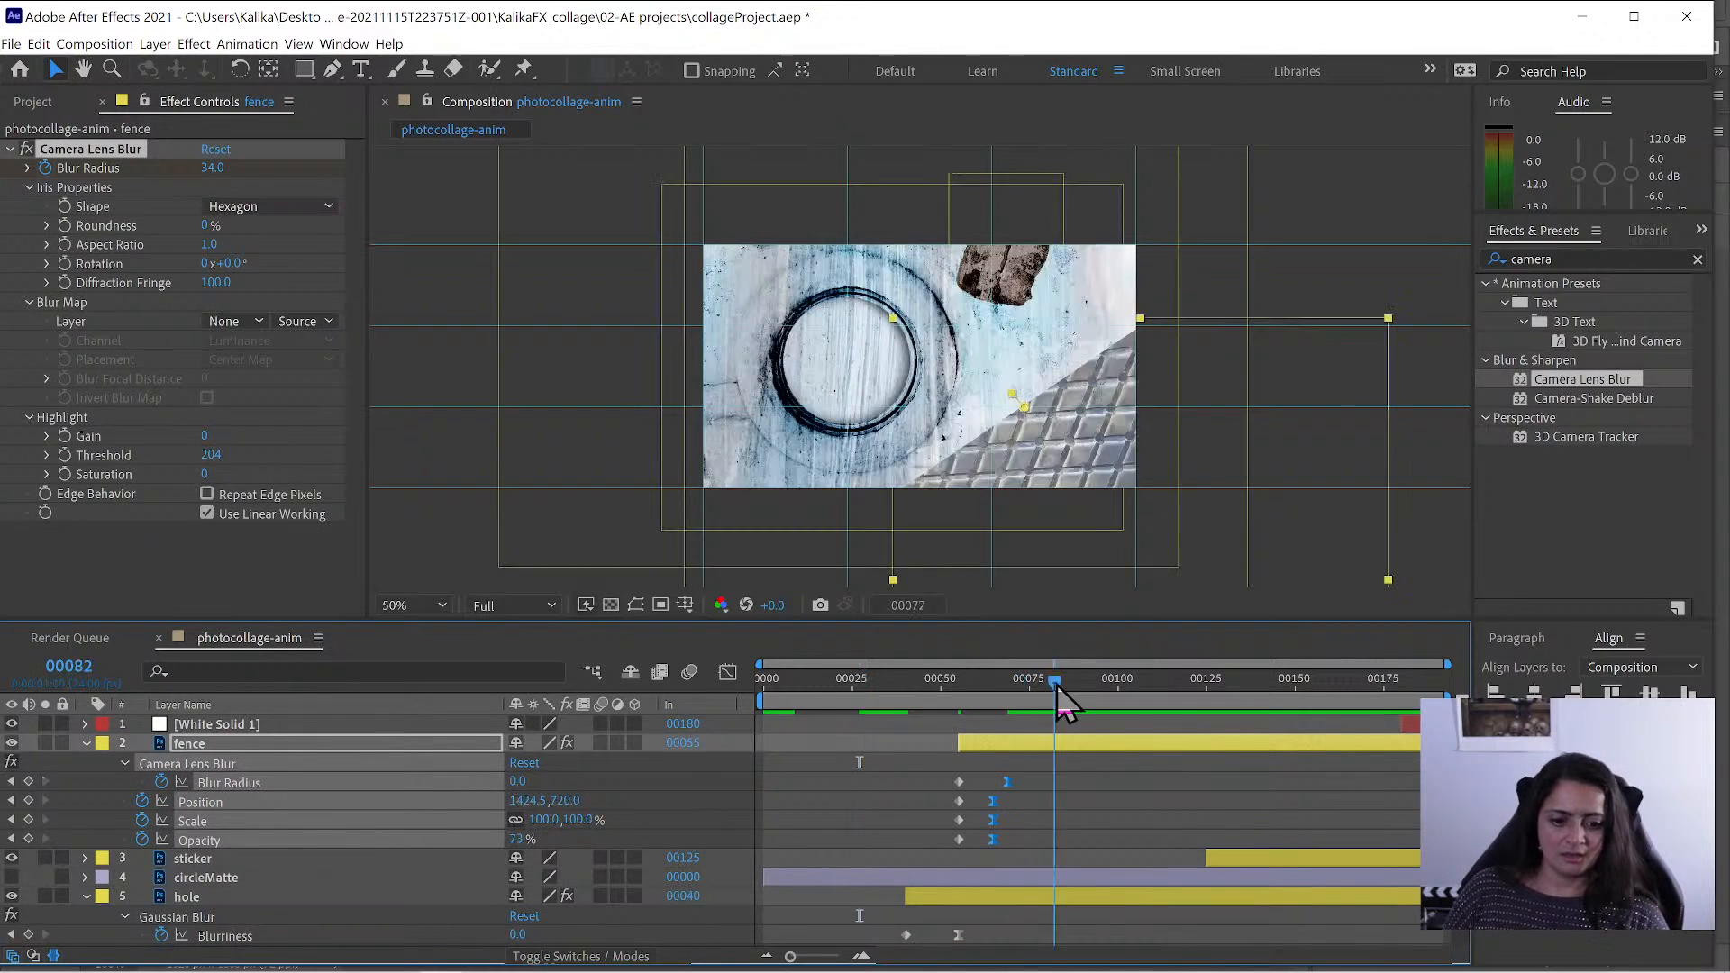
scroll(1247, 815, down, 1)
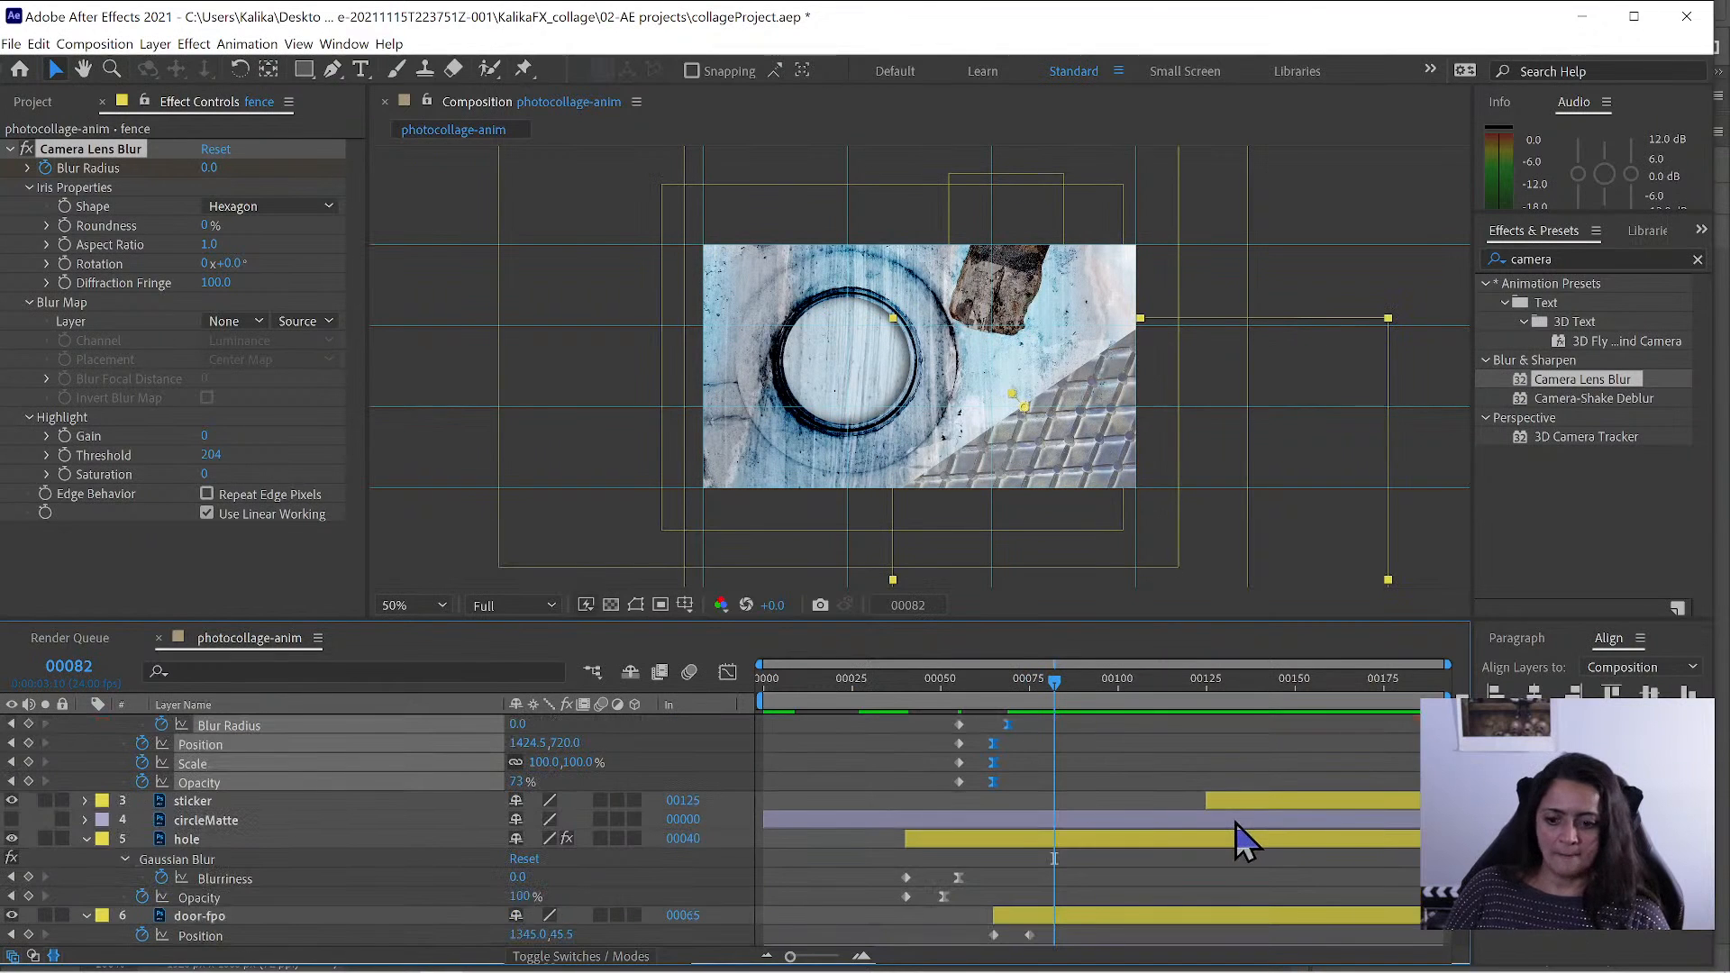
scroll(1231, 820, up, 1)
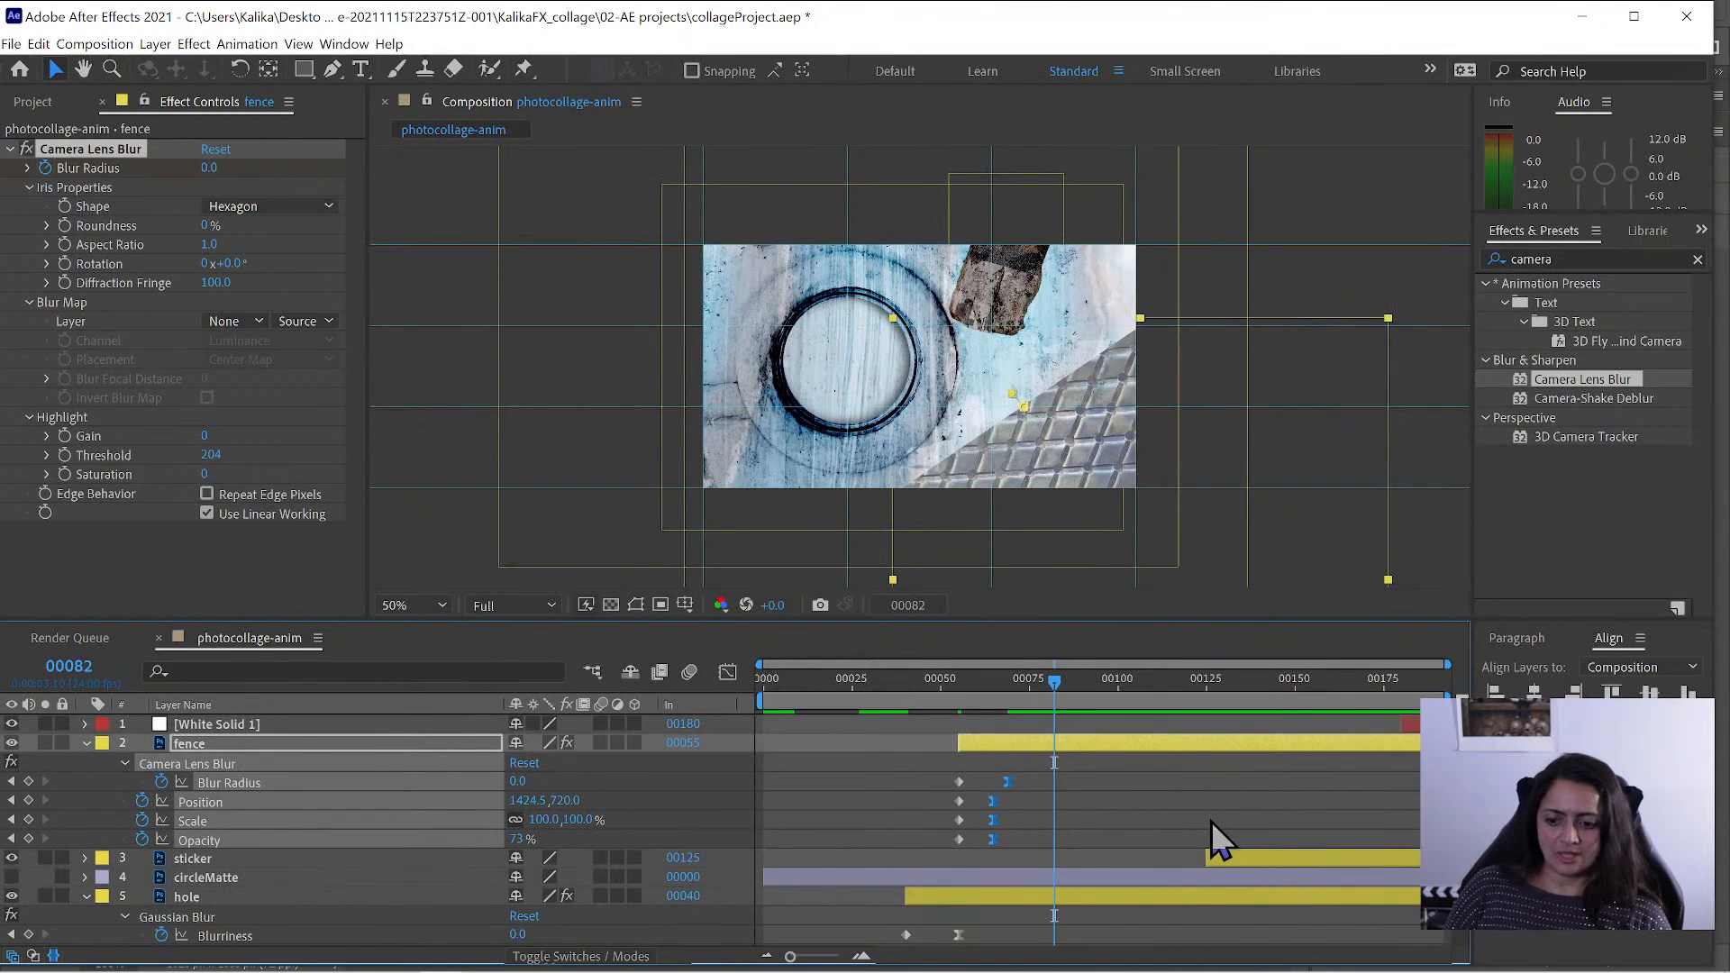
scroll(1210, 820, down, 3)
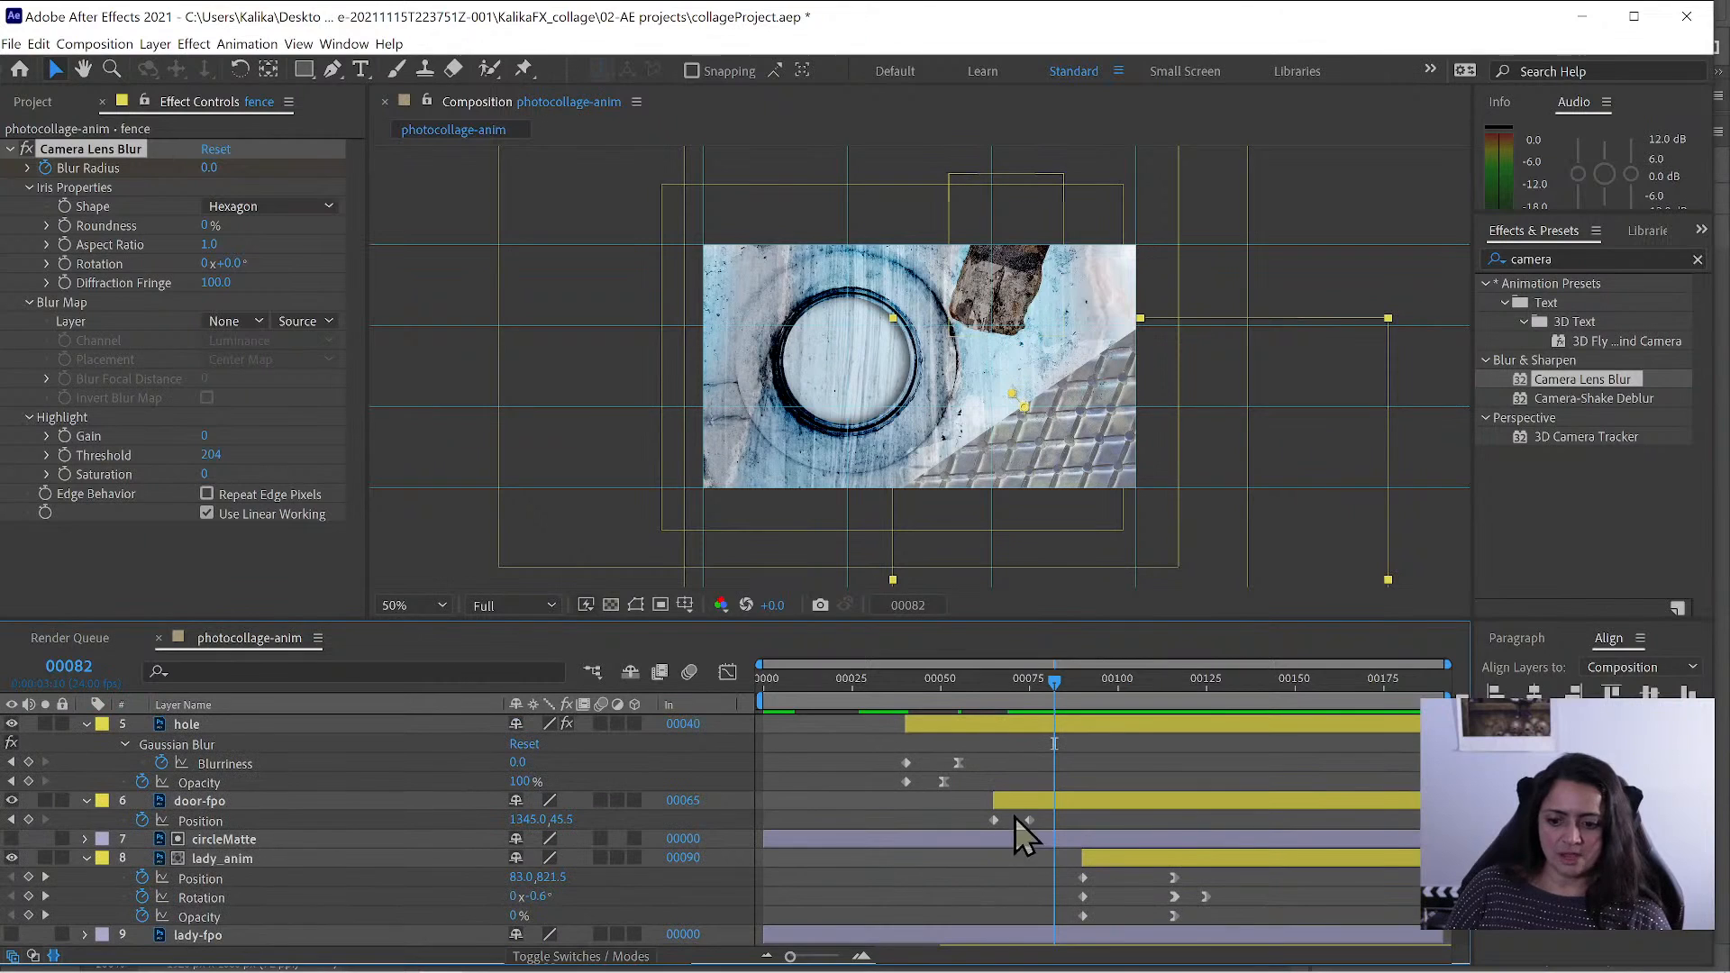
click(1030, 820)
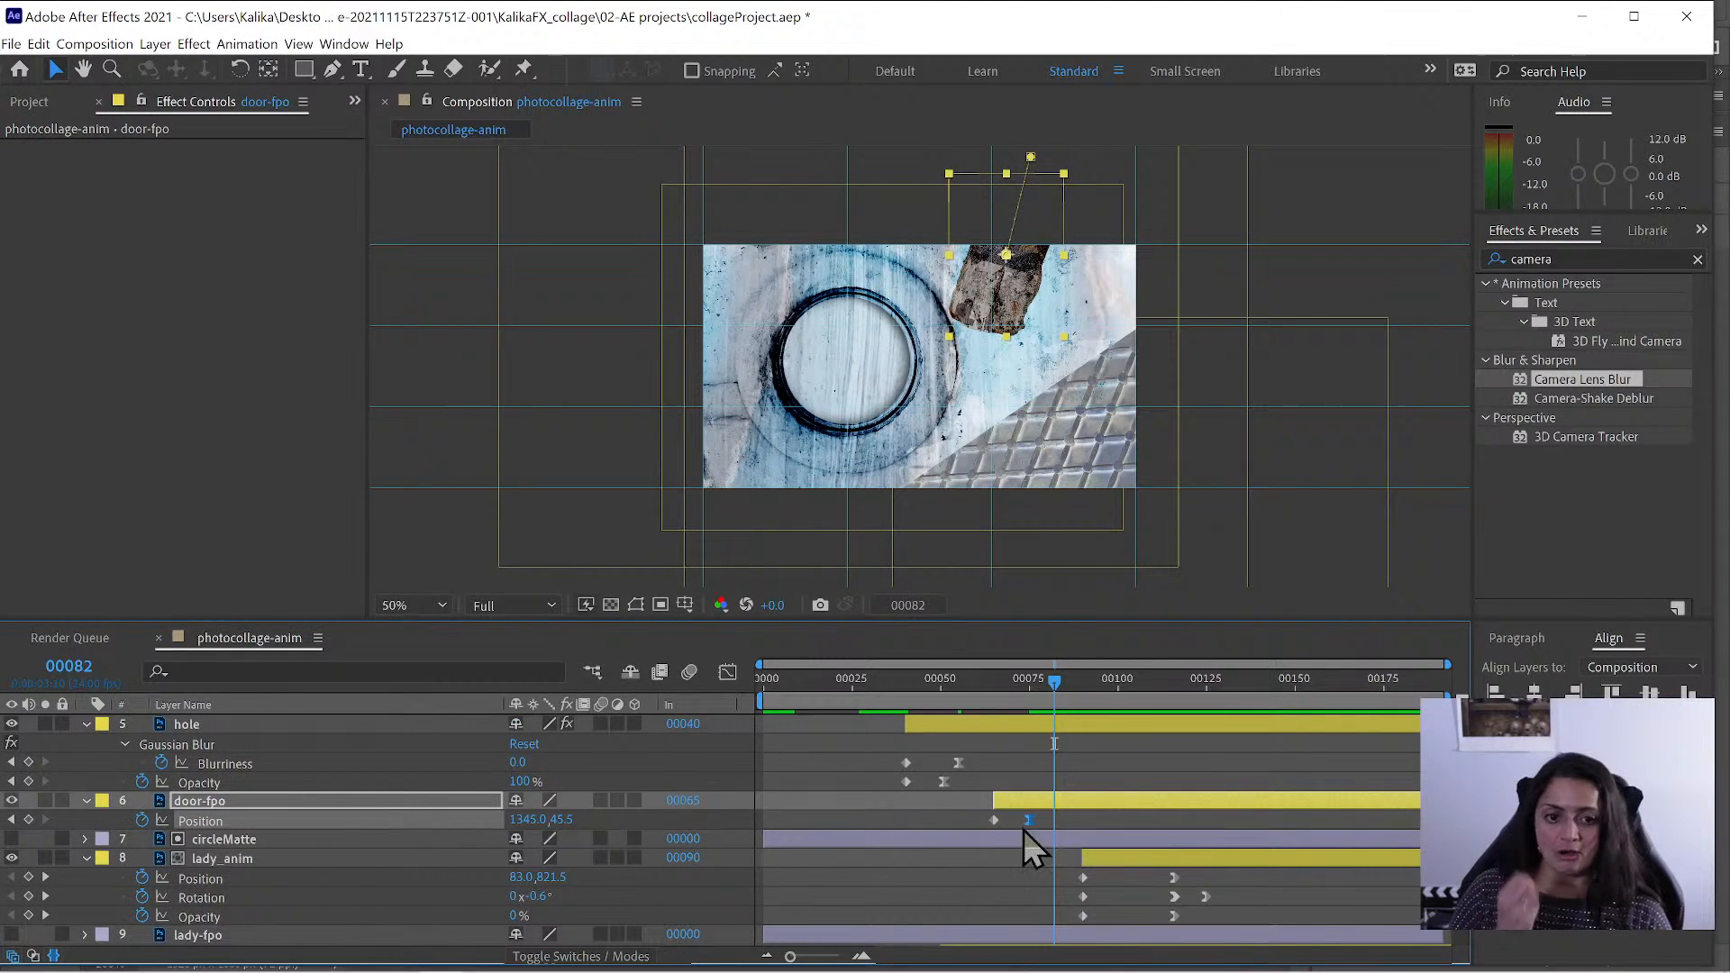
right_click(1028, 820)
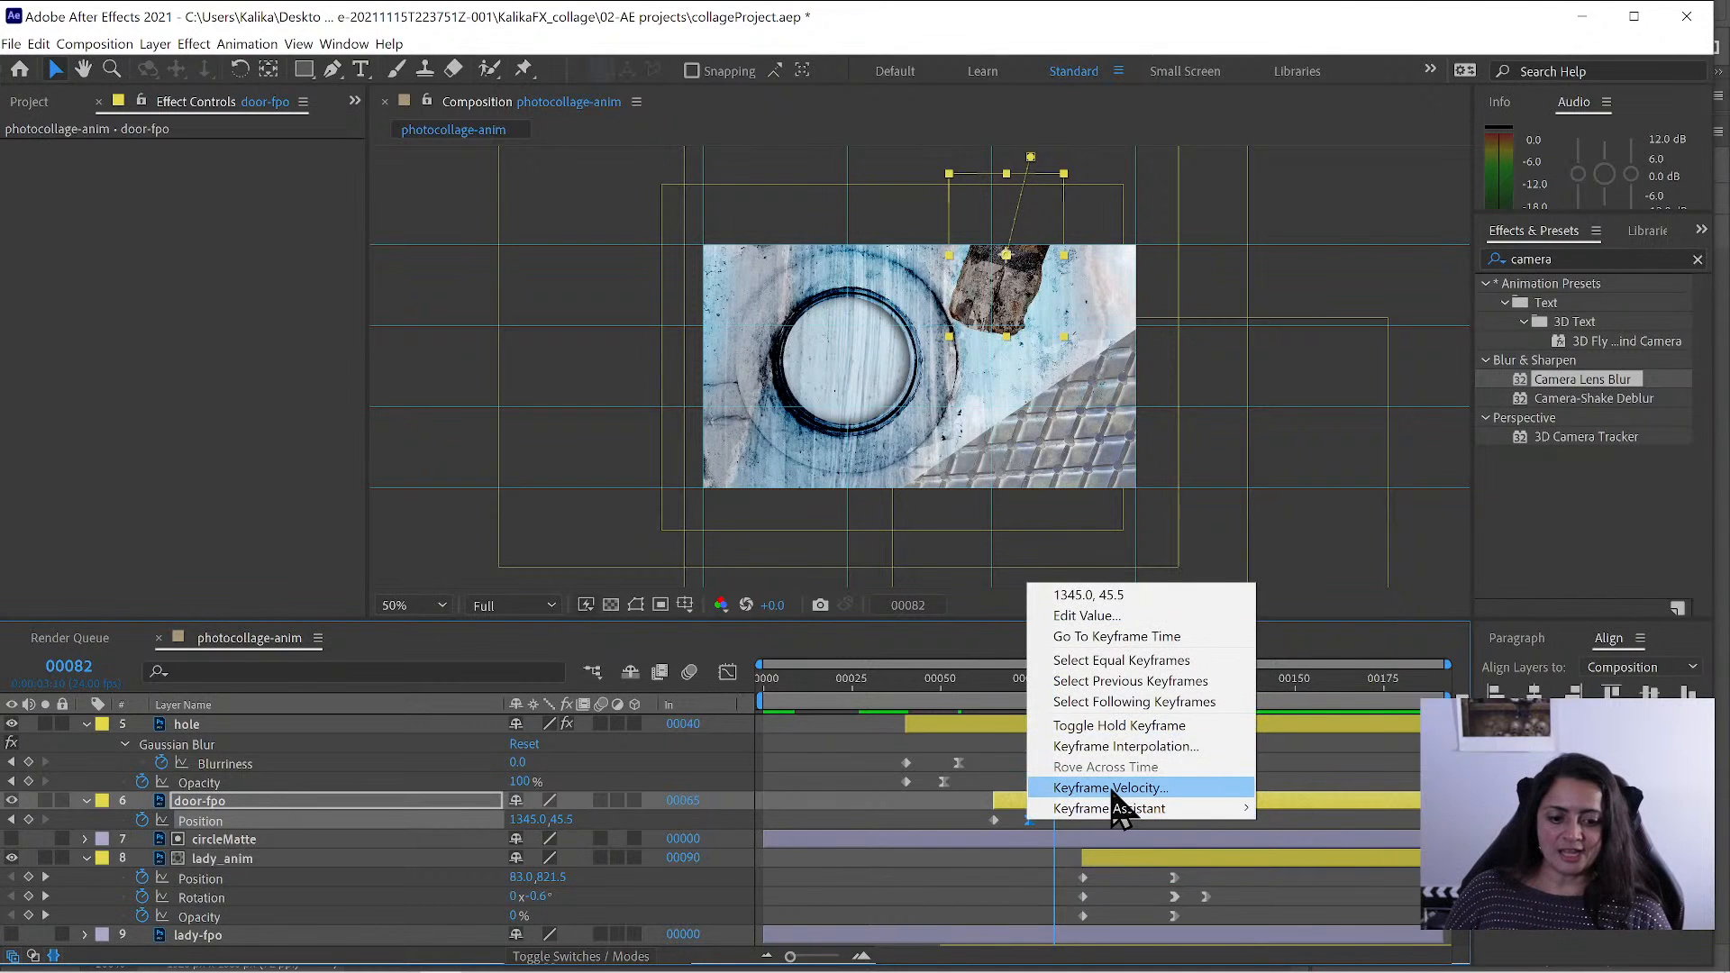
click(1114, 792)
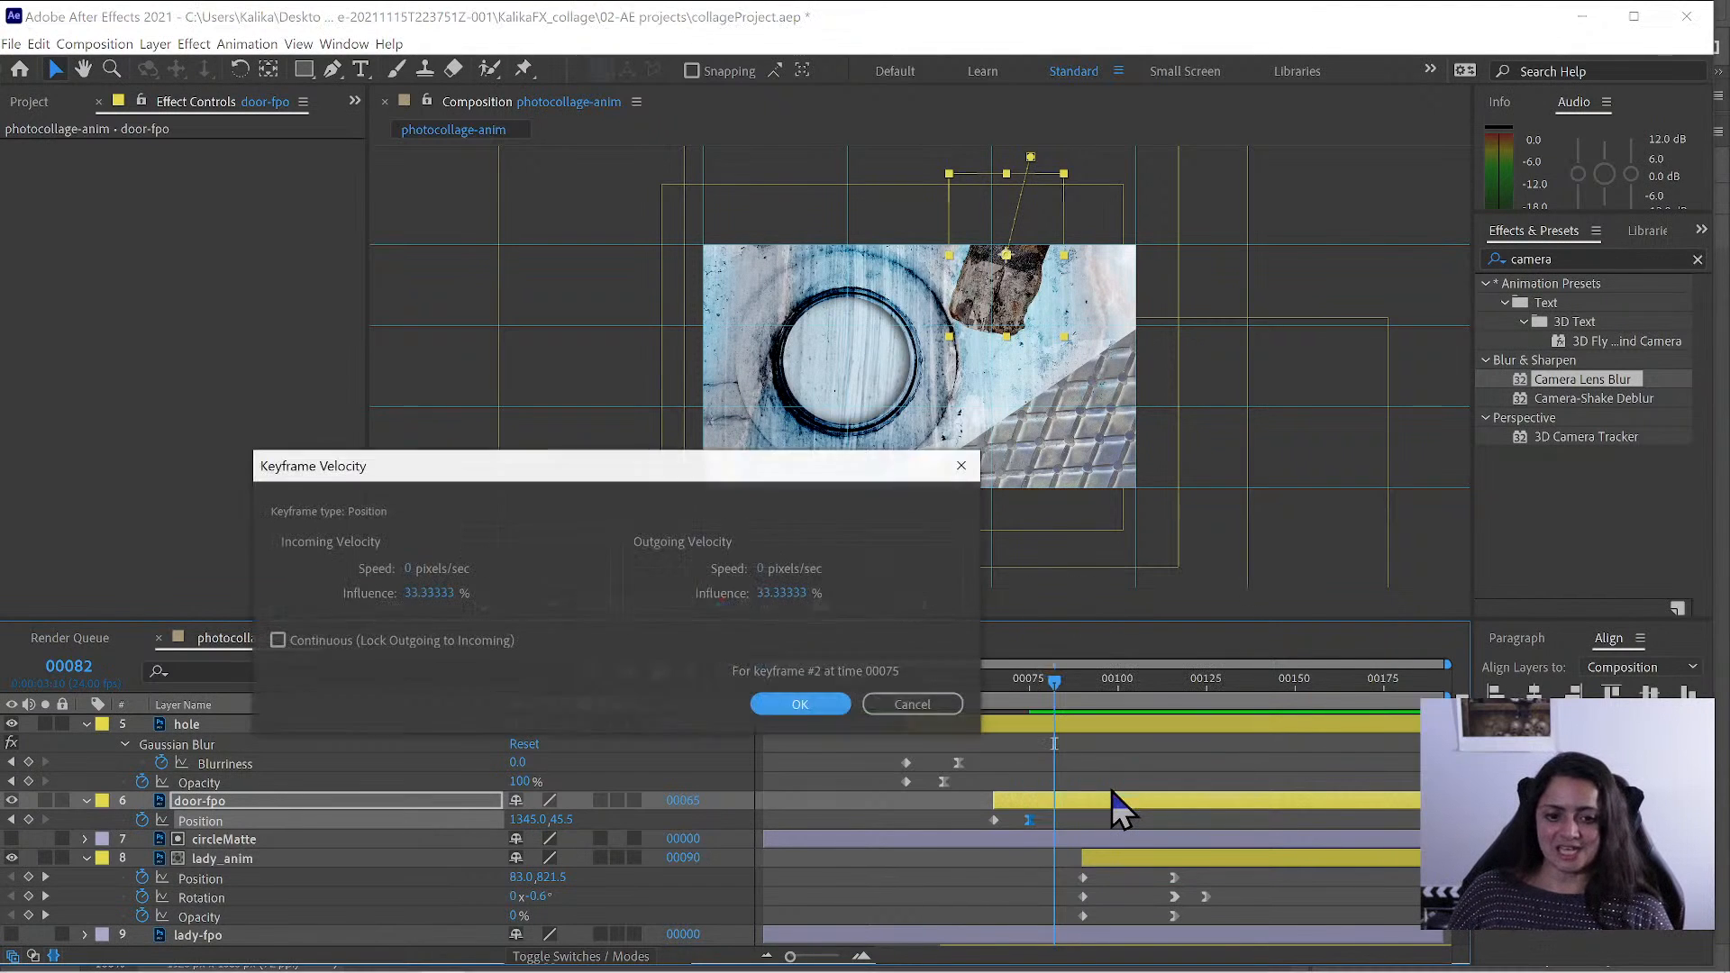
click(423, 594)
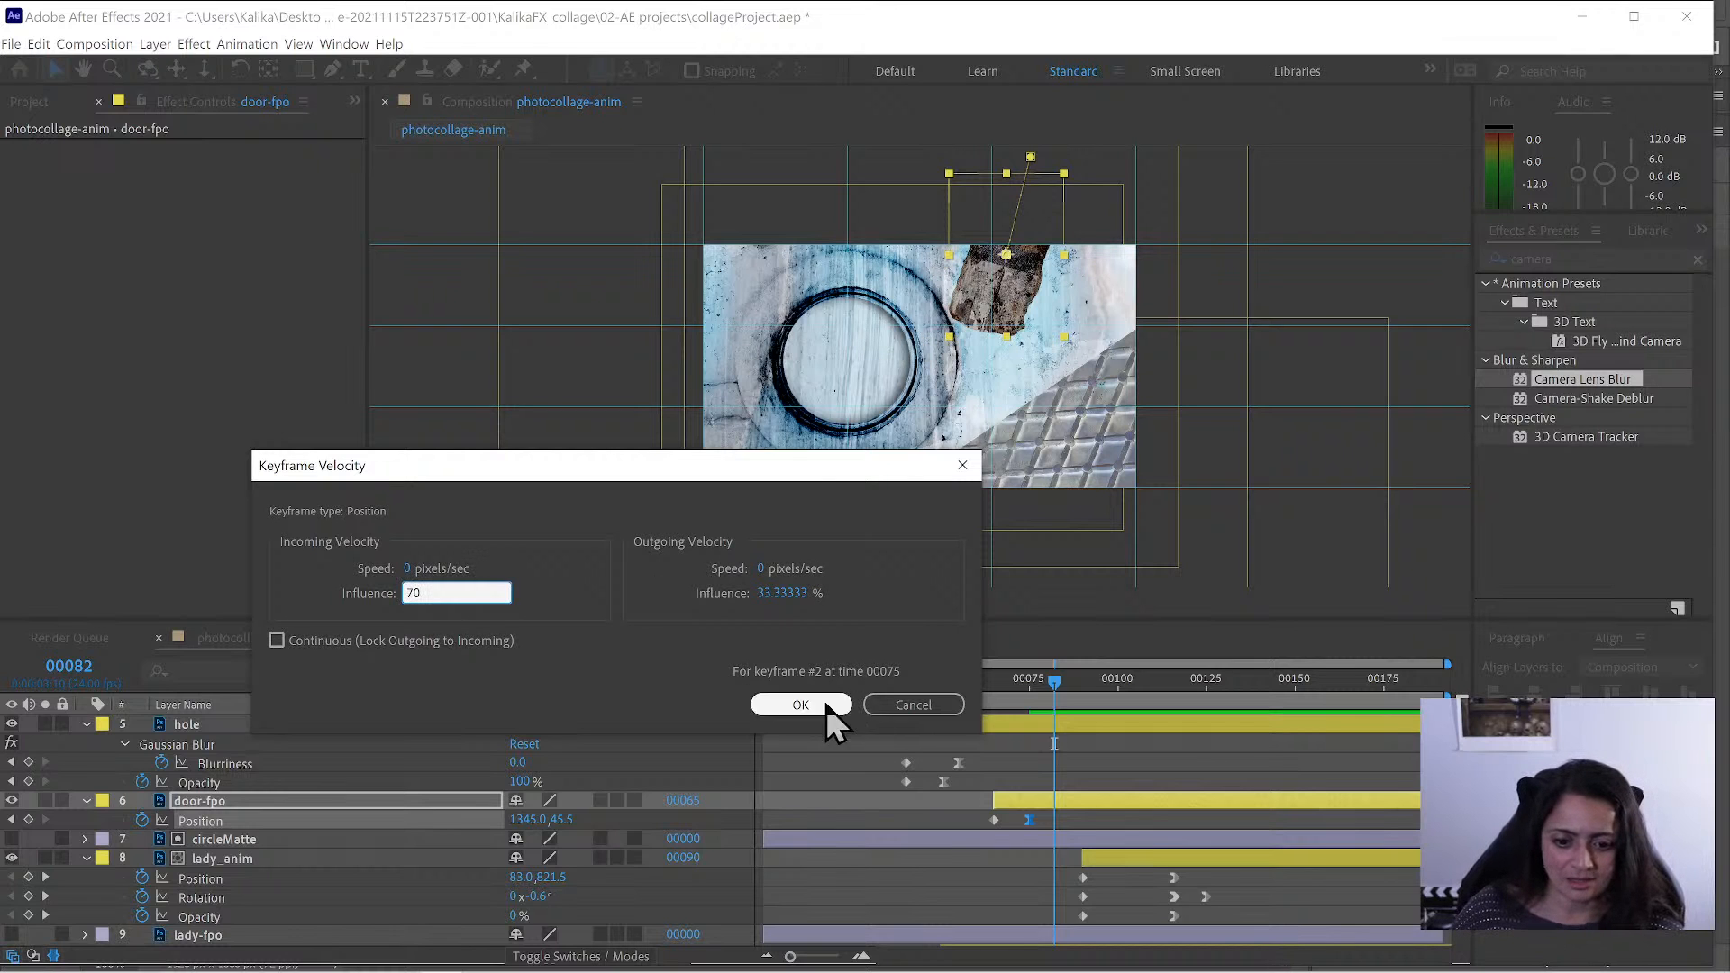
click(916, 707)
- Set the incoming velocity influence of the door-fpo layer's ending Position keyframe at frame 75 to 70%
scroll(1014, 274, up, 2)
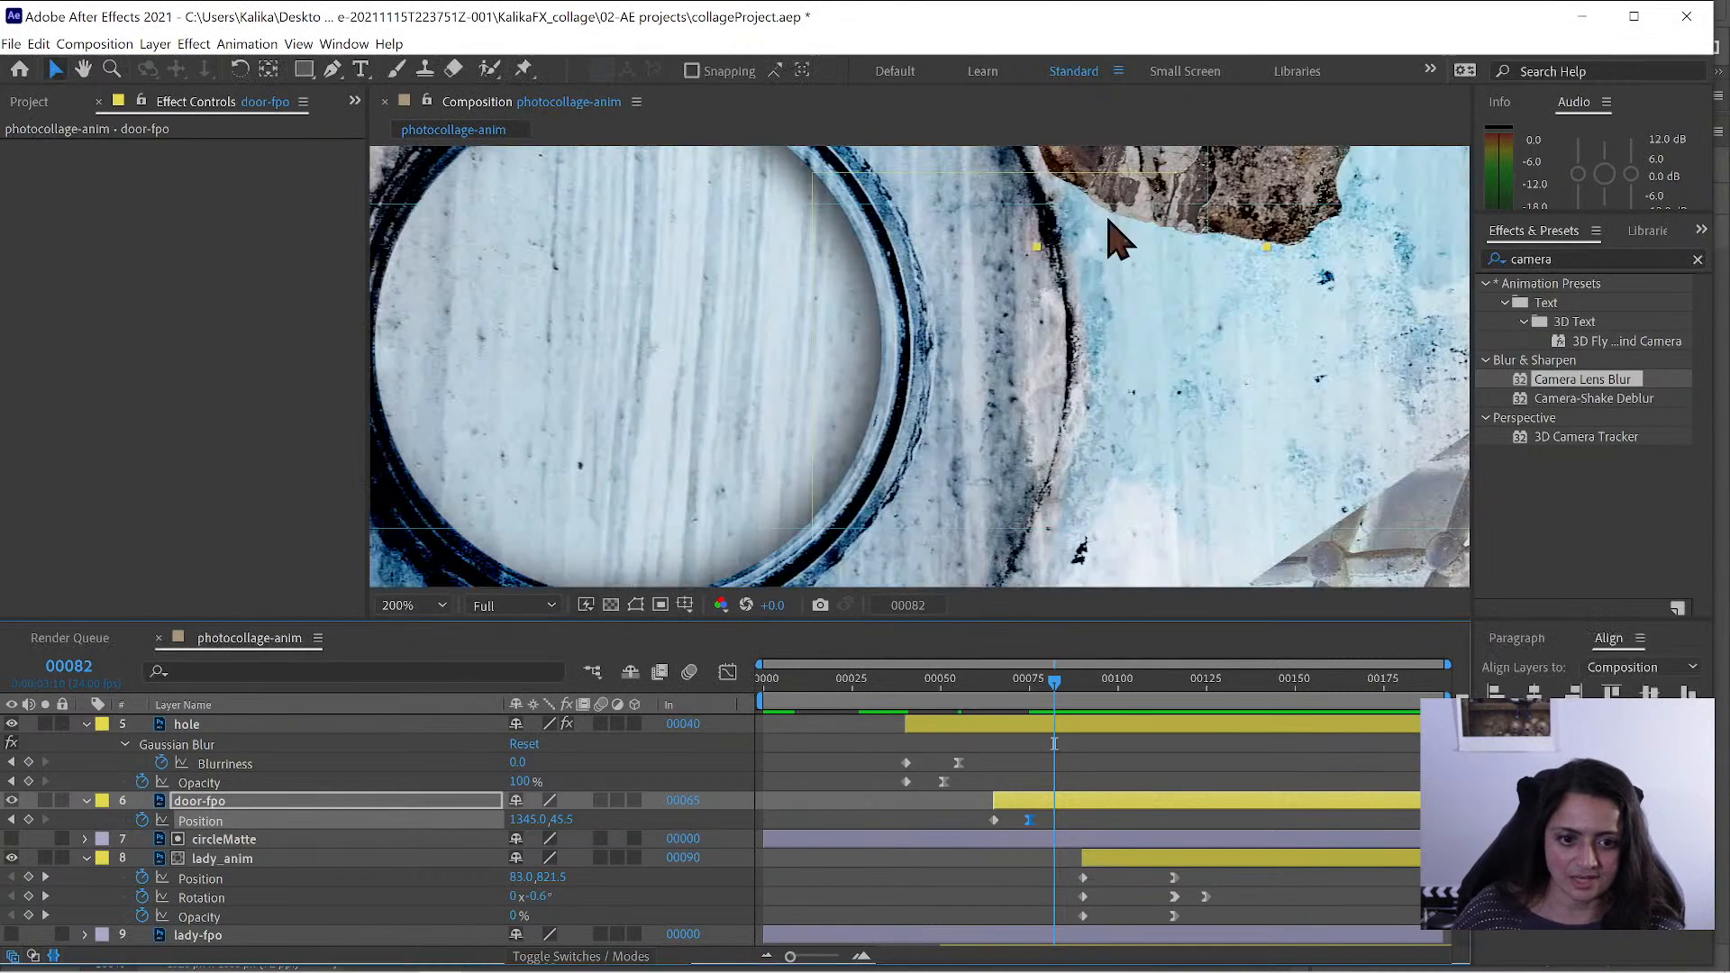
drag(1089, 224, 879, 538)
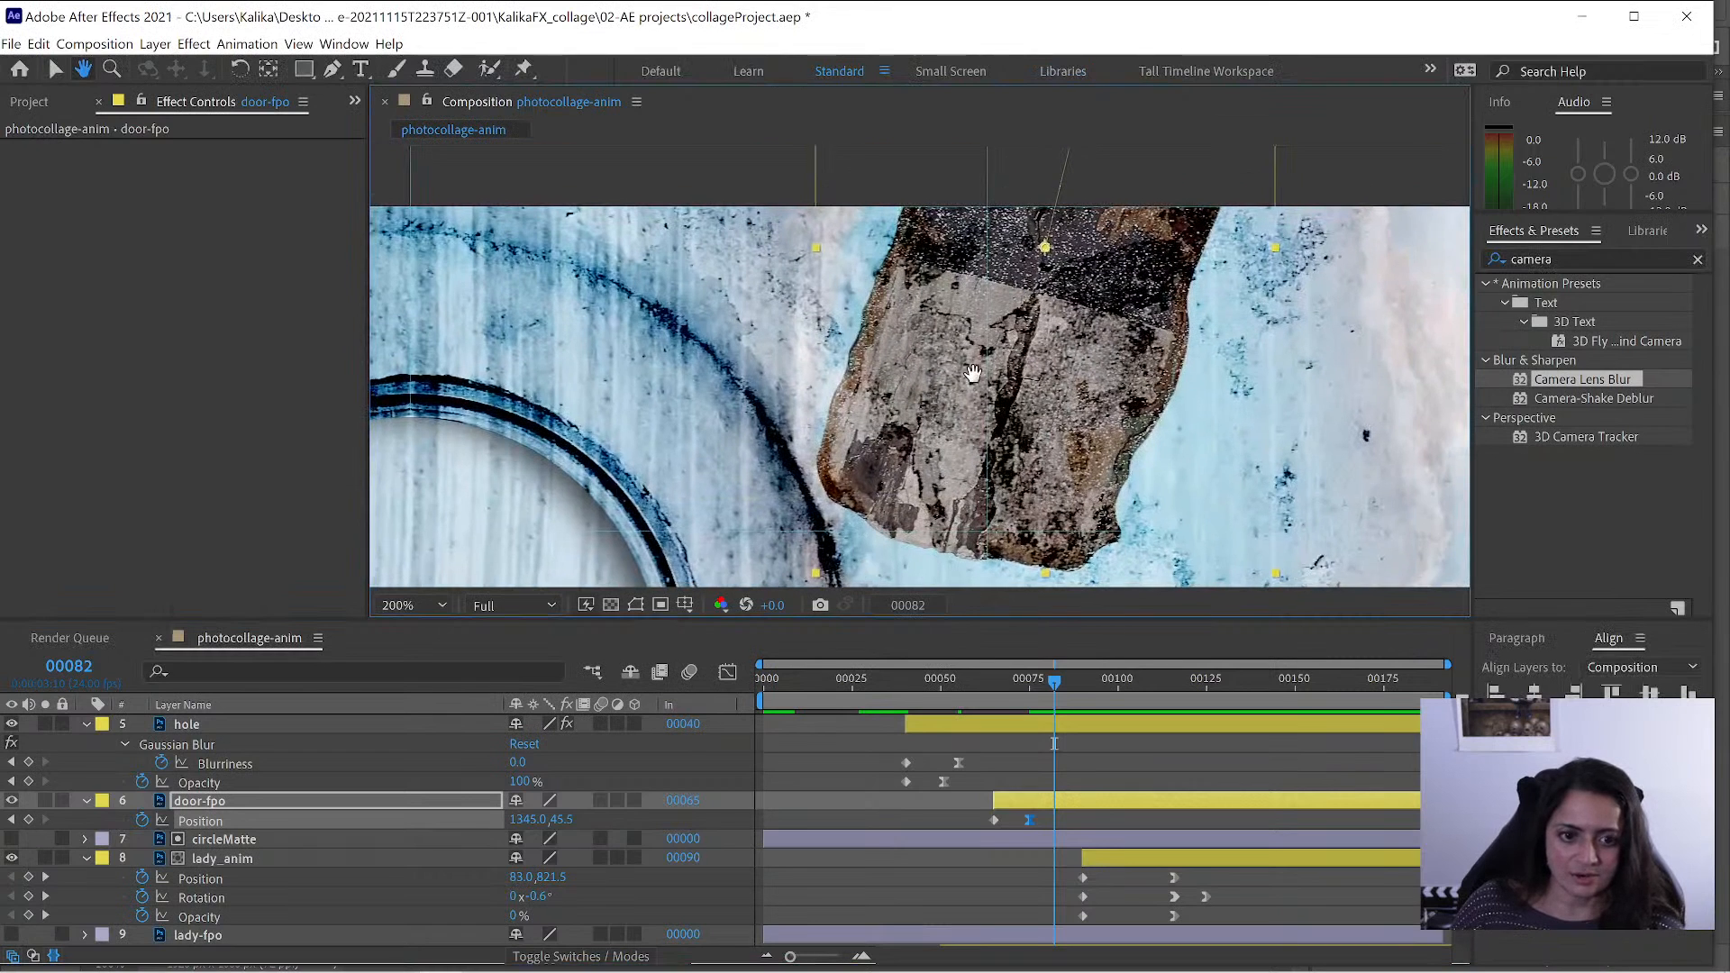
drag(1065, 206, 972, 361)
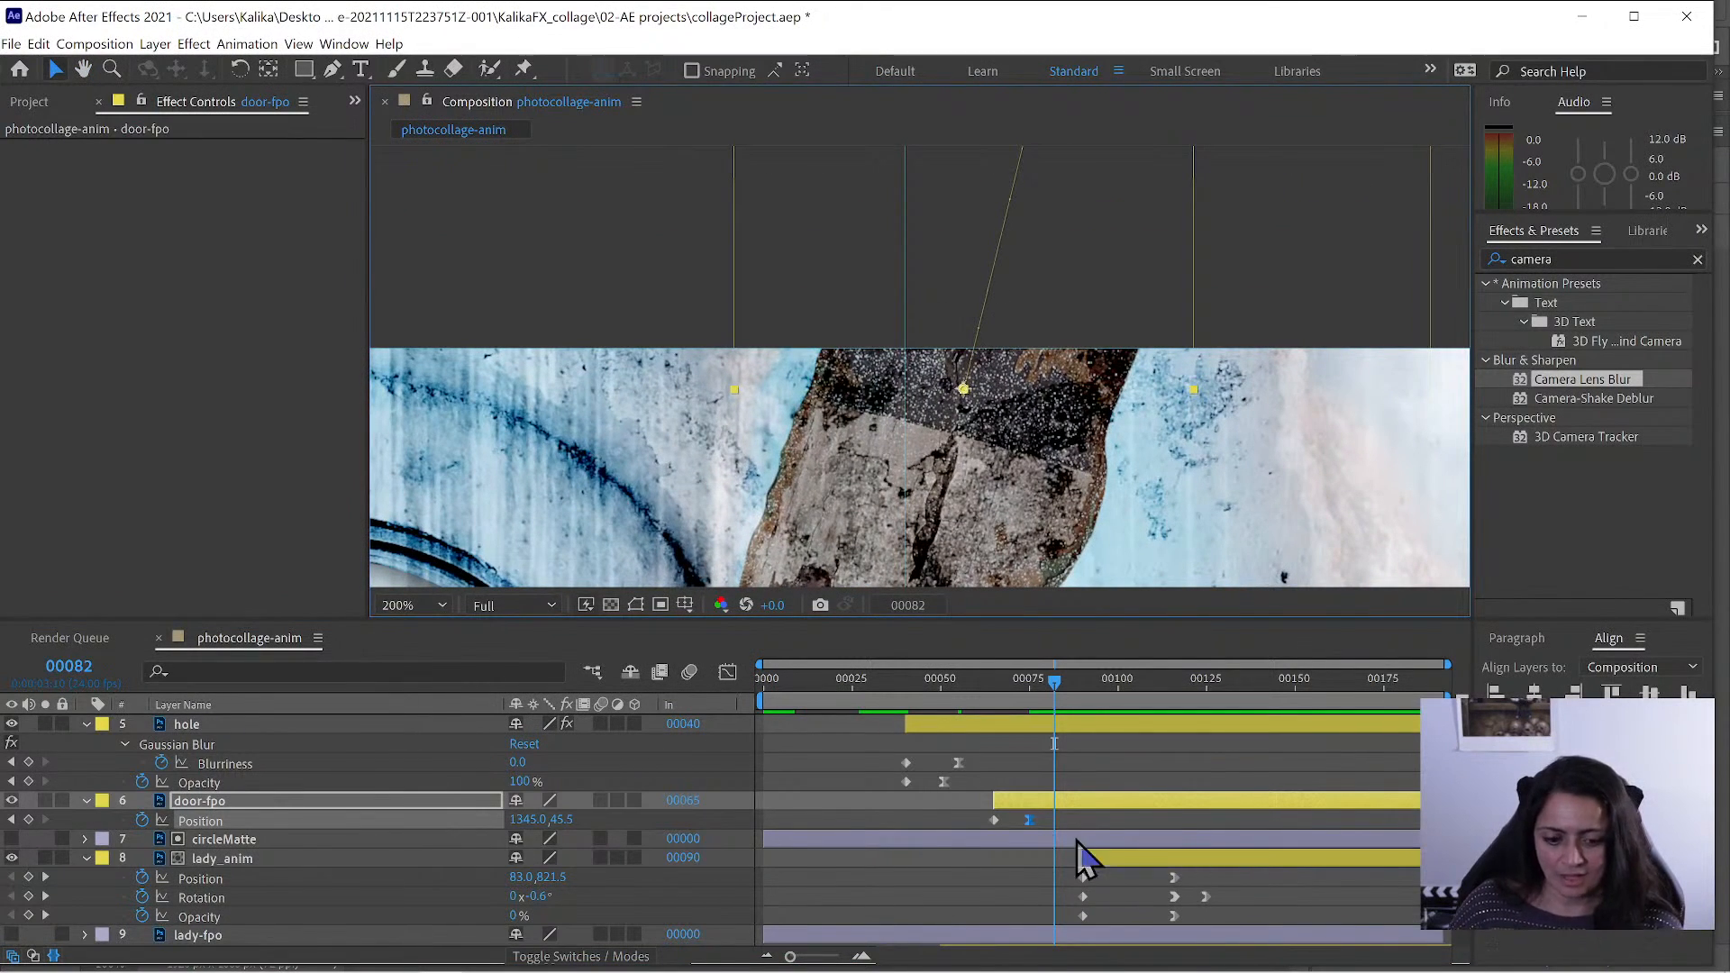
right_click(1029, 820)
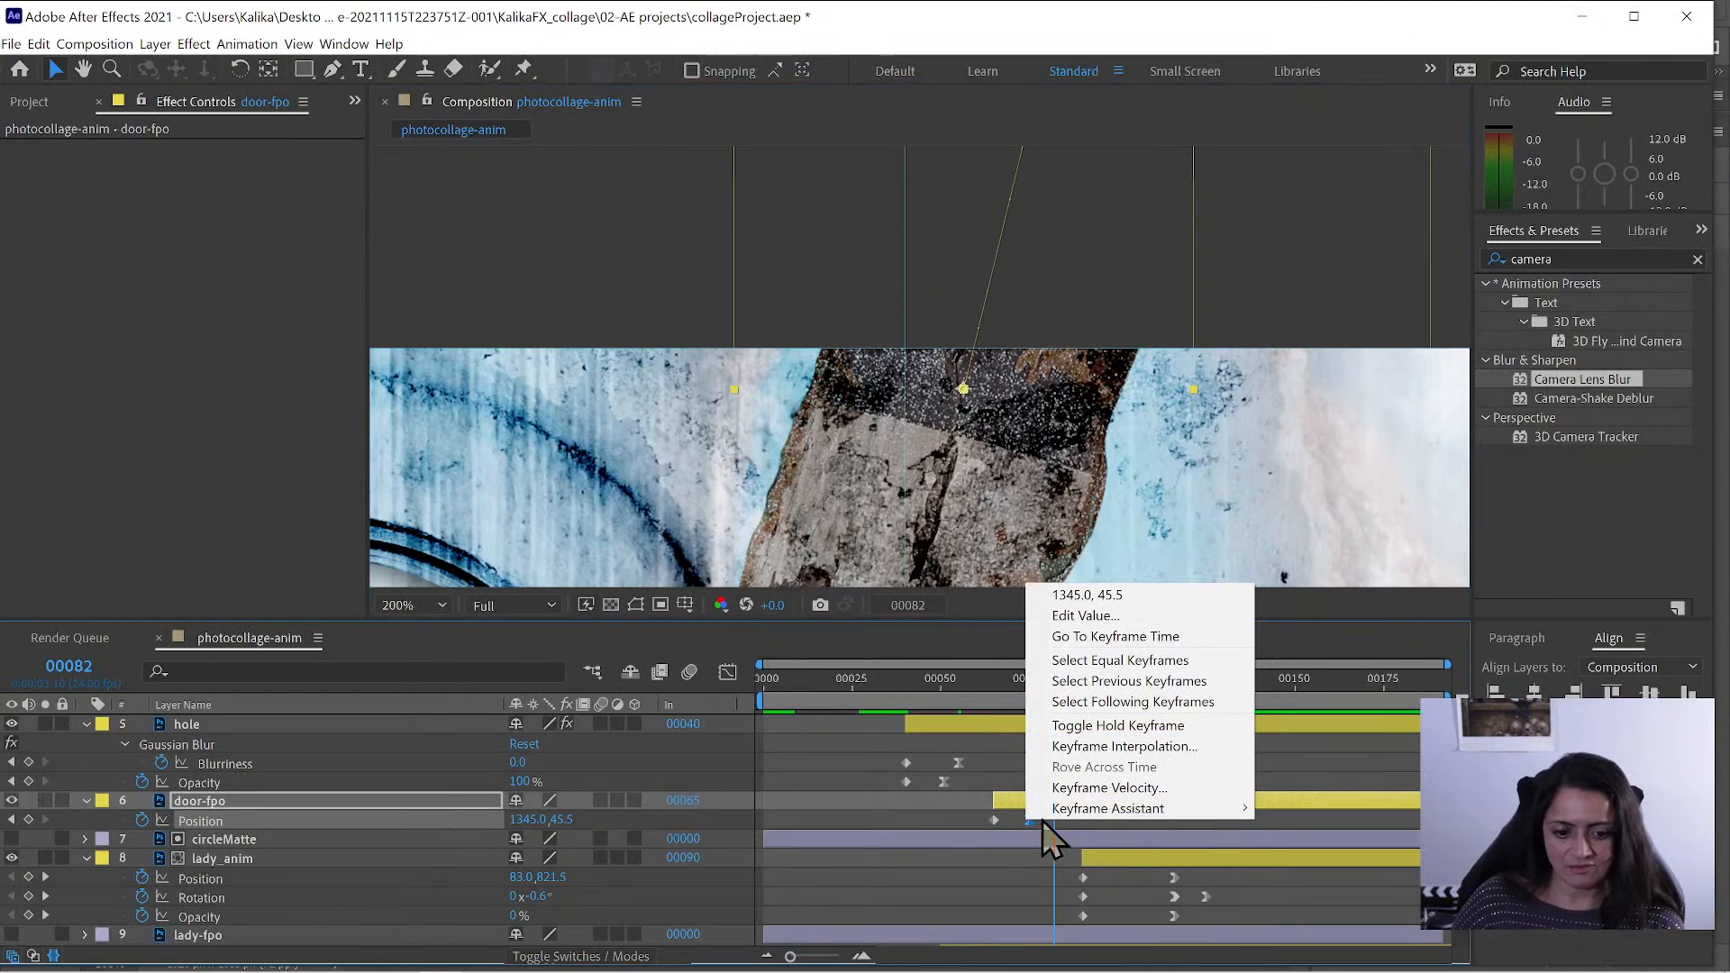
click(1093, 789)
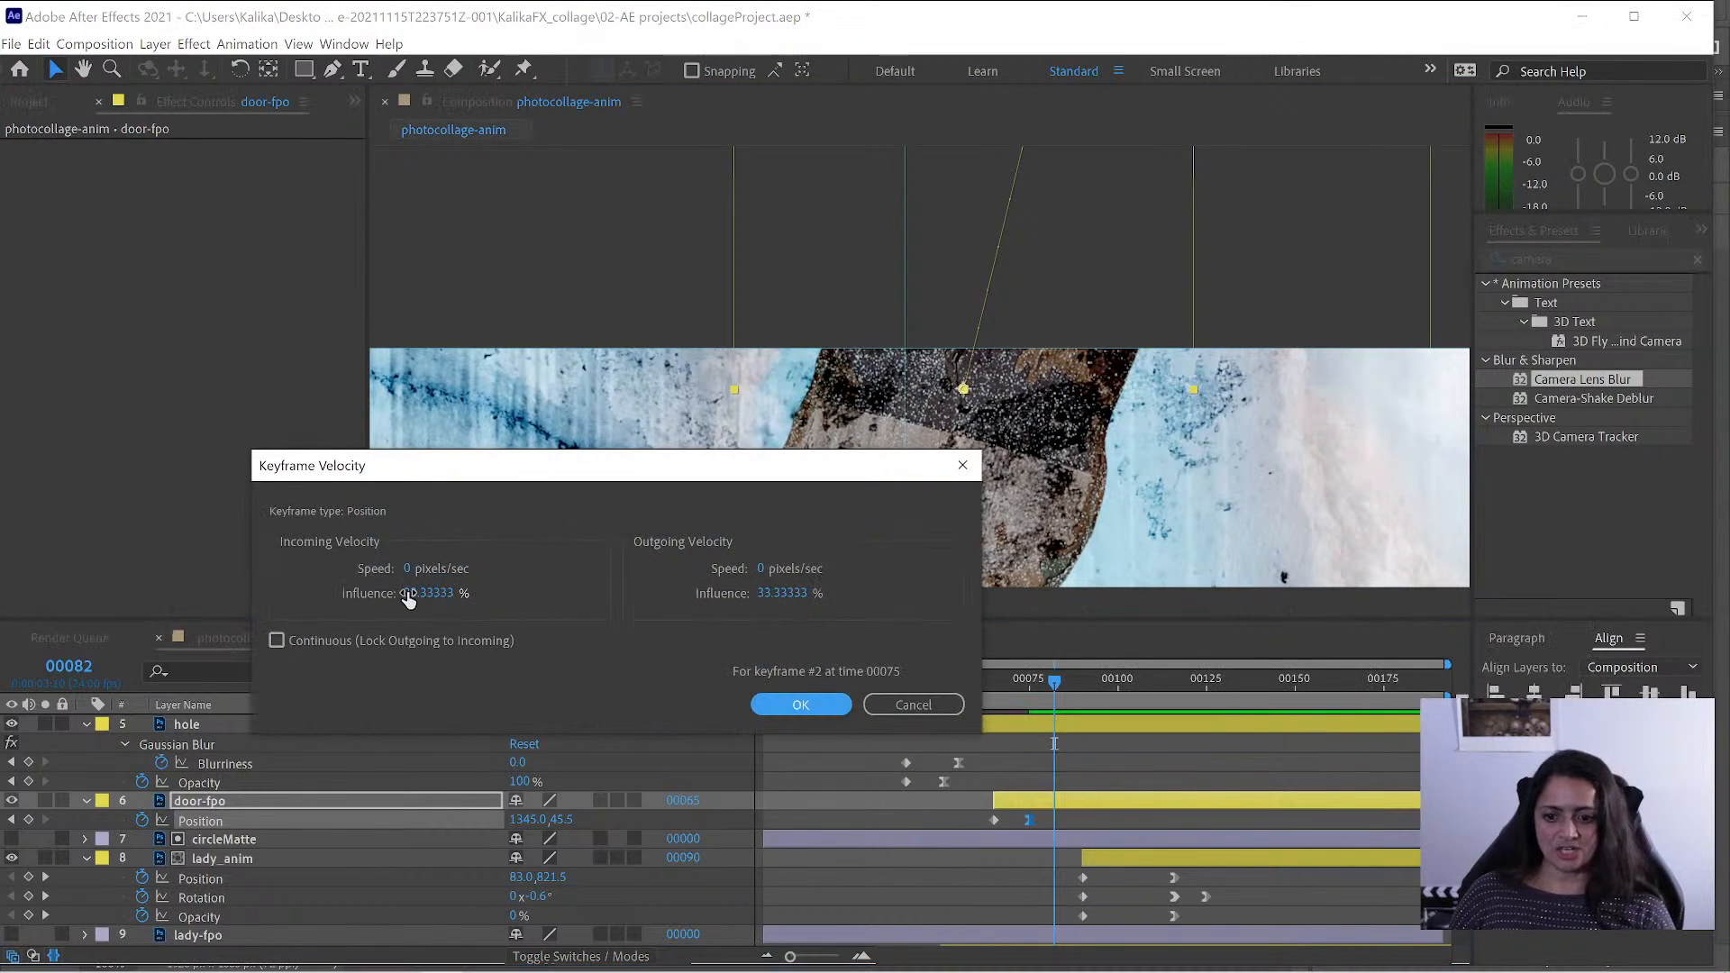
click(408, 593)
text(70)
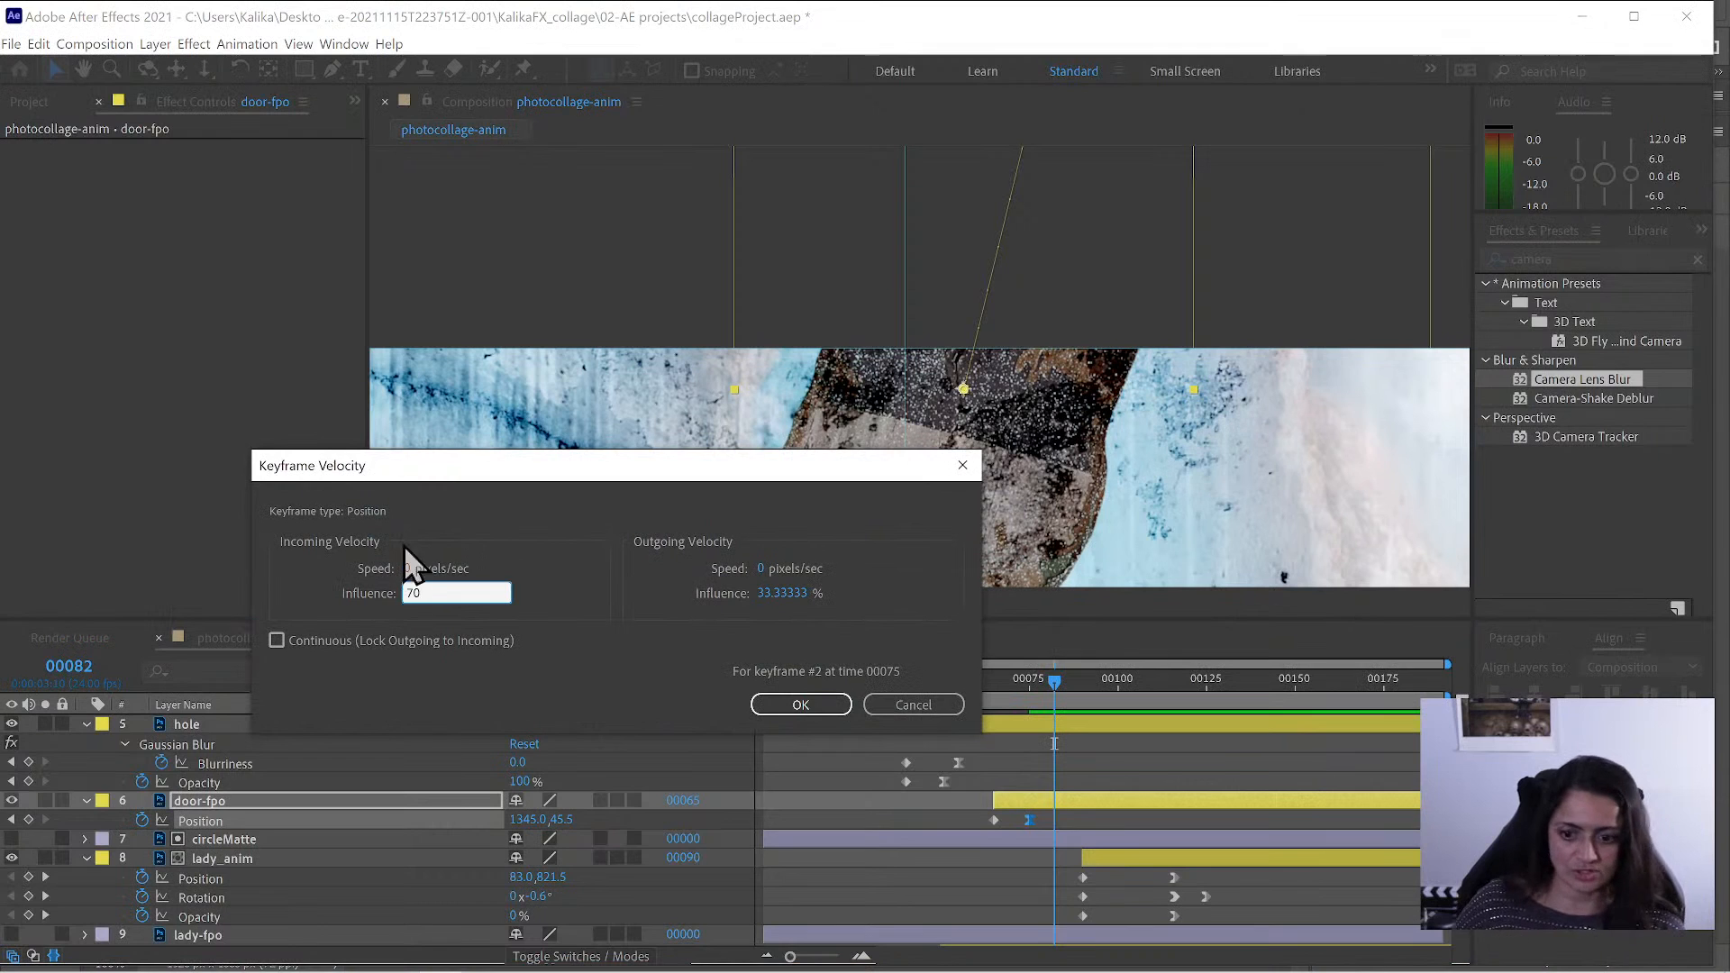
drag(475, 465, 297, 459)
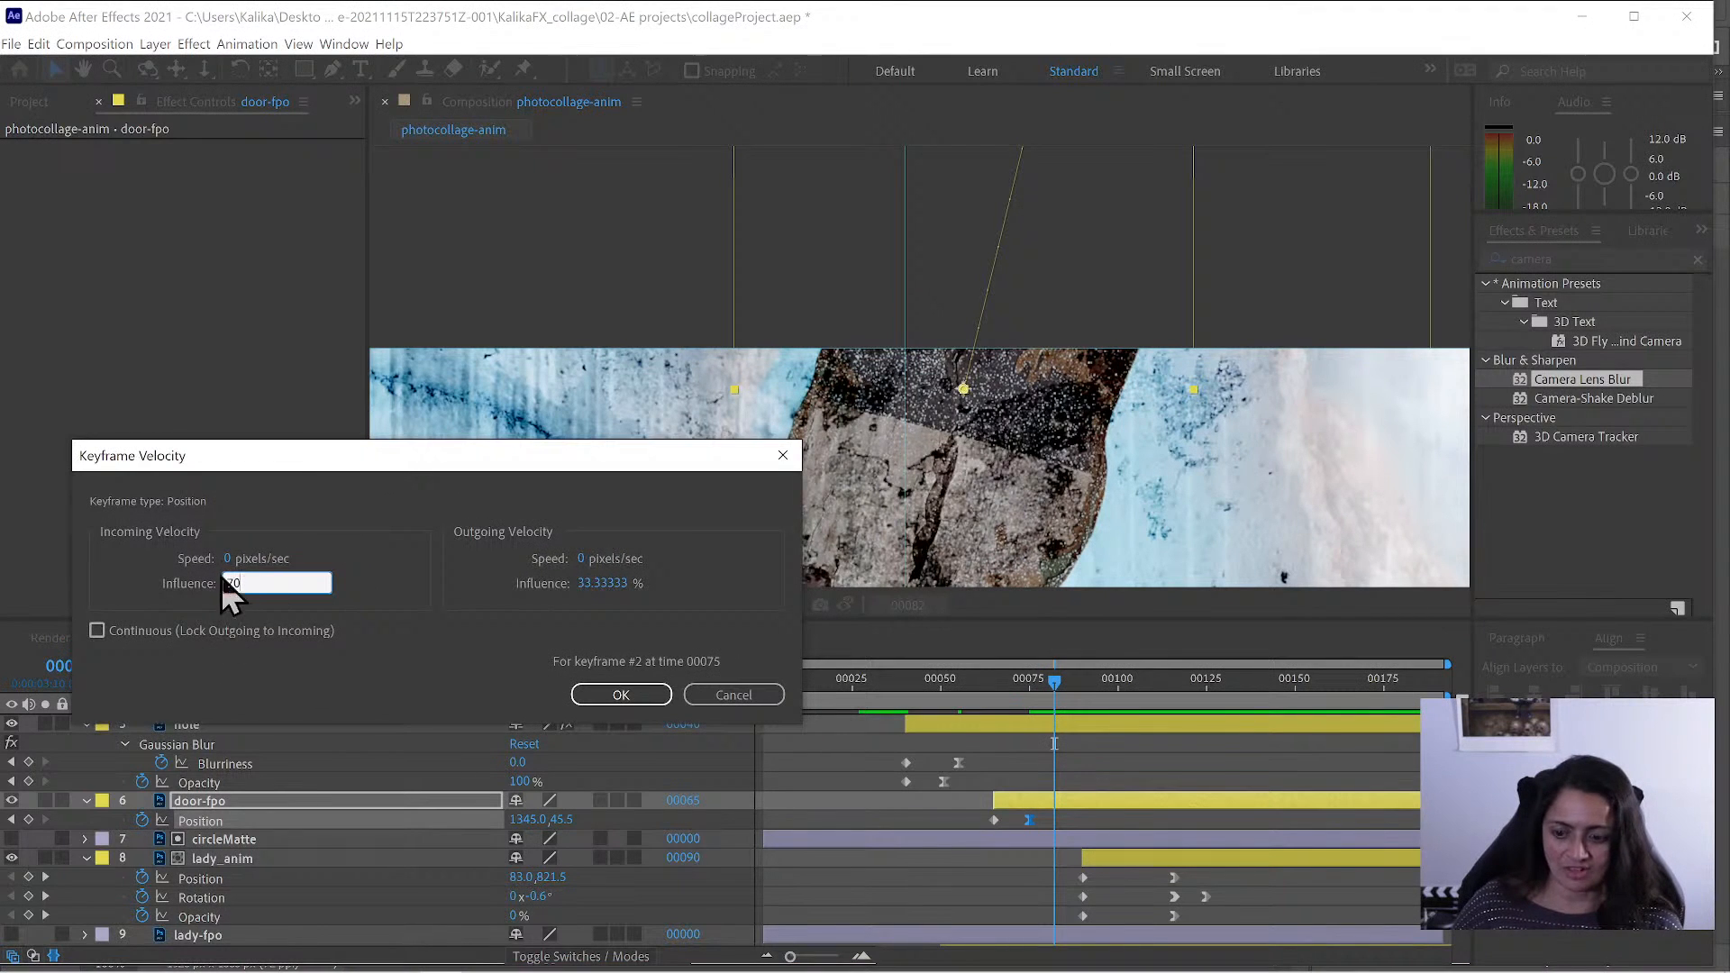
click(622, 695)
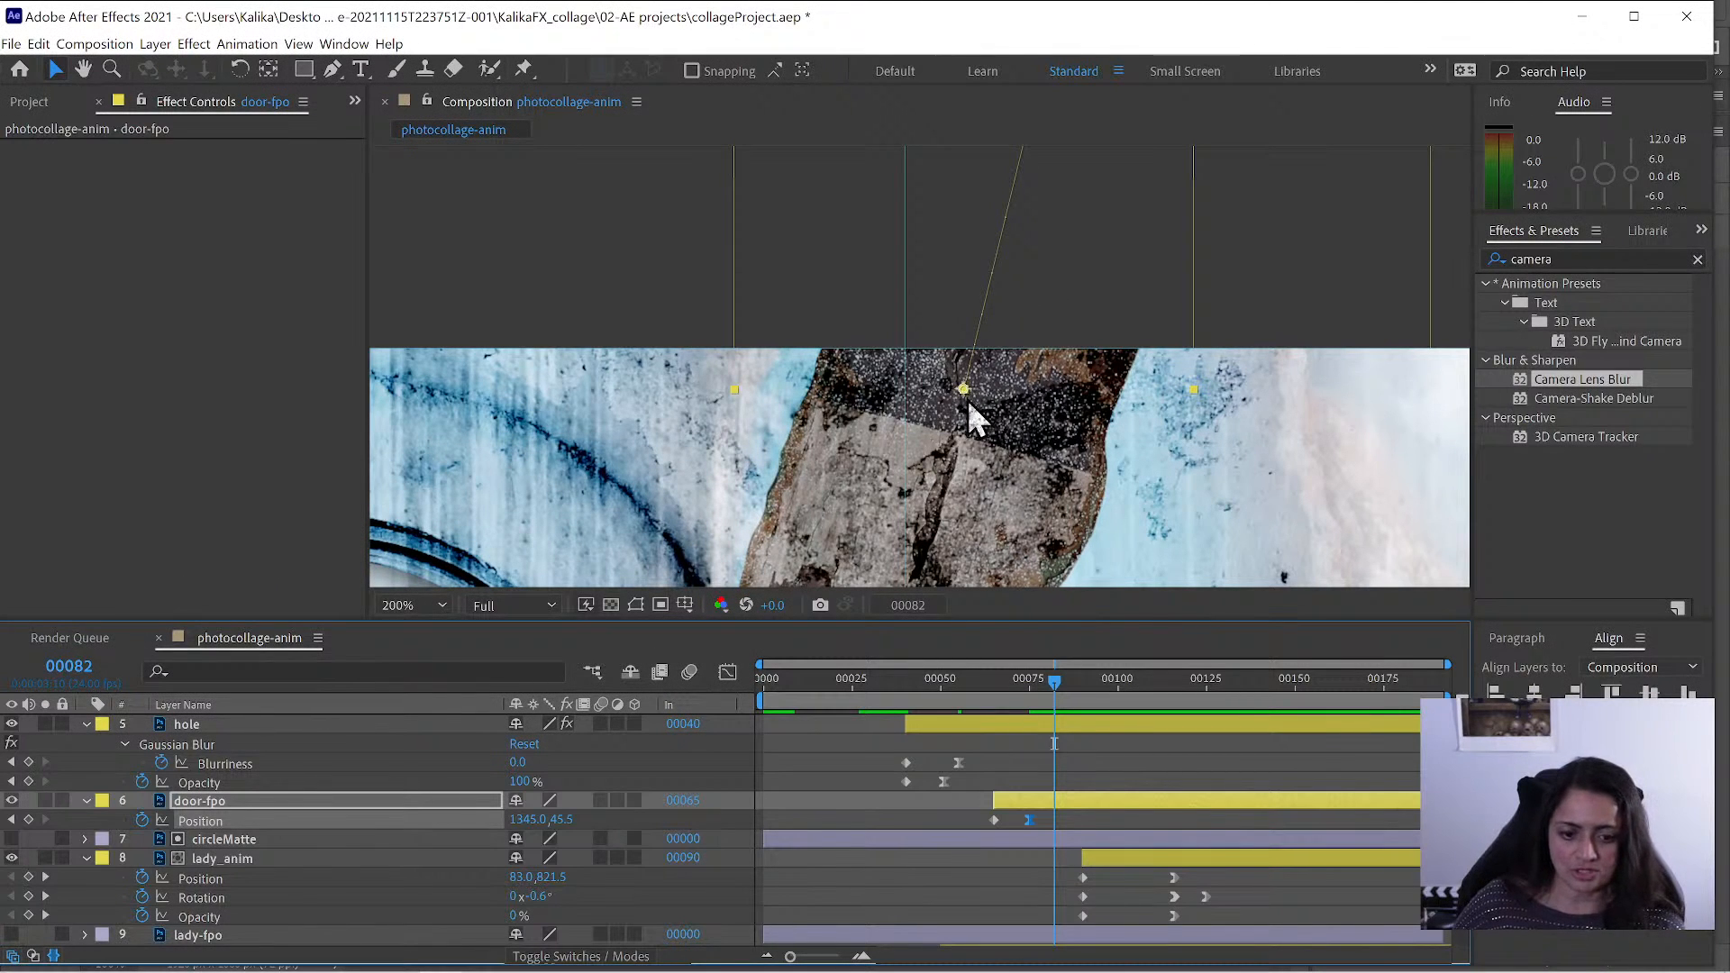
- Fit the whole composition in the viewer and preview the door's entrance from frame 59
scroll(1004, 746, down, 2)
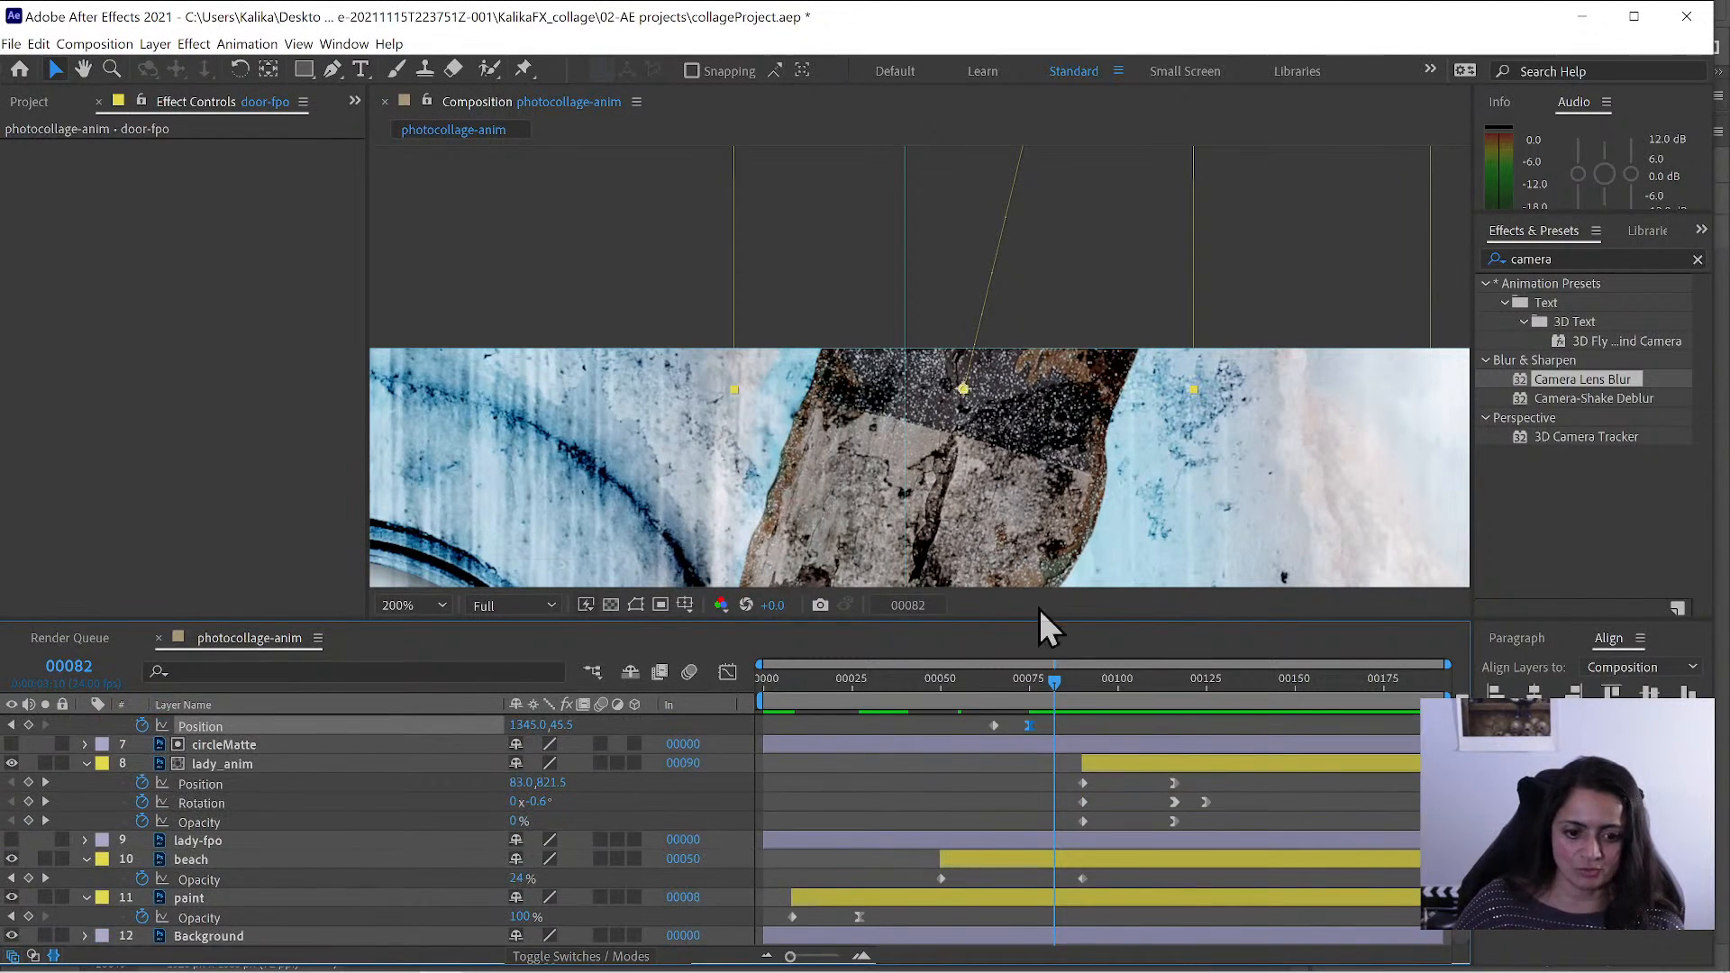
scroll(942, 442, down, 6)
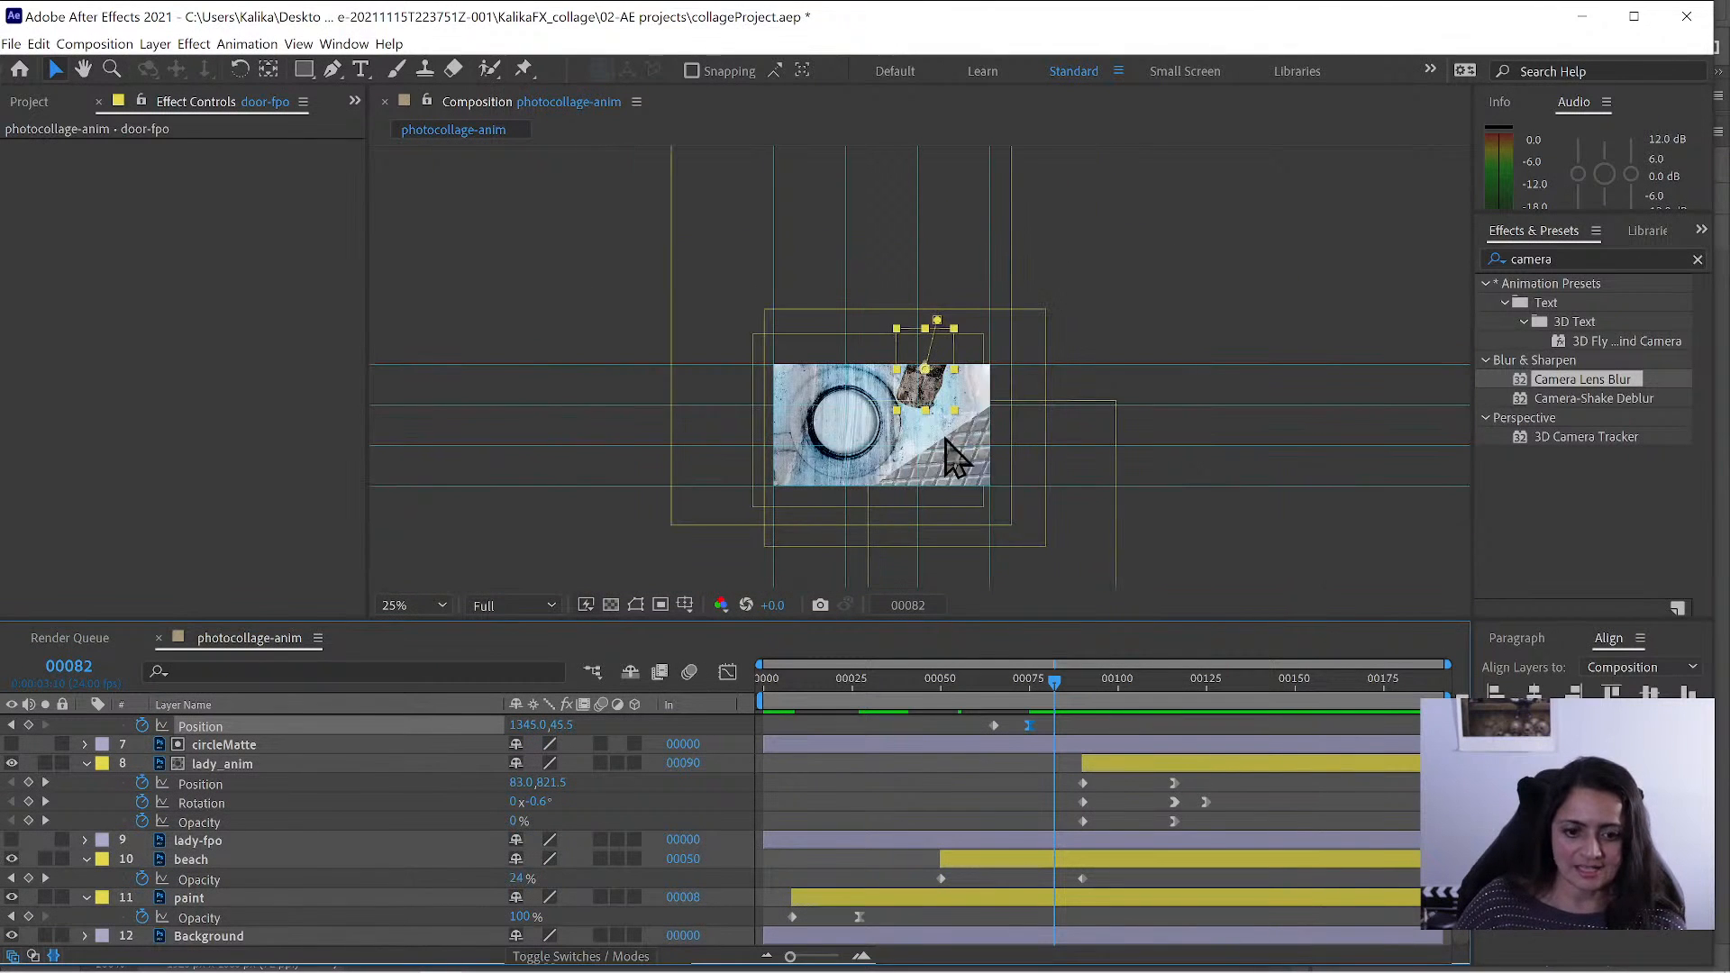
key(slash)
click(423, 606)
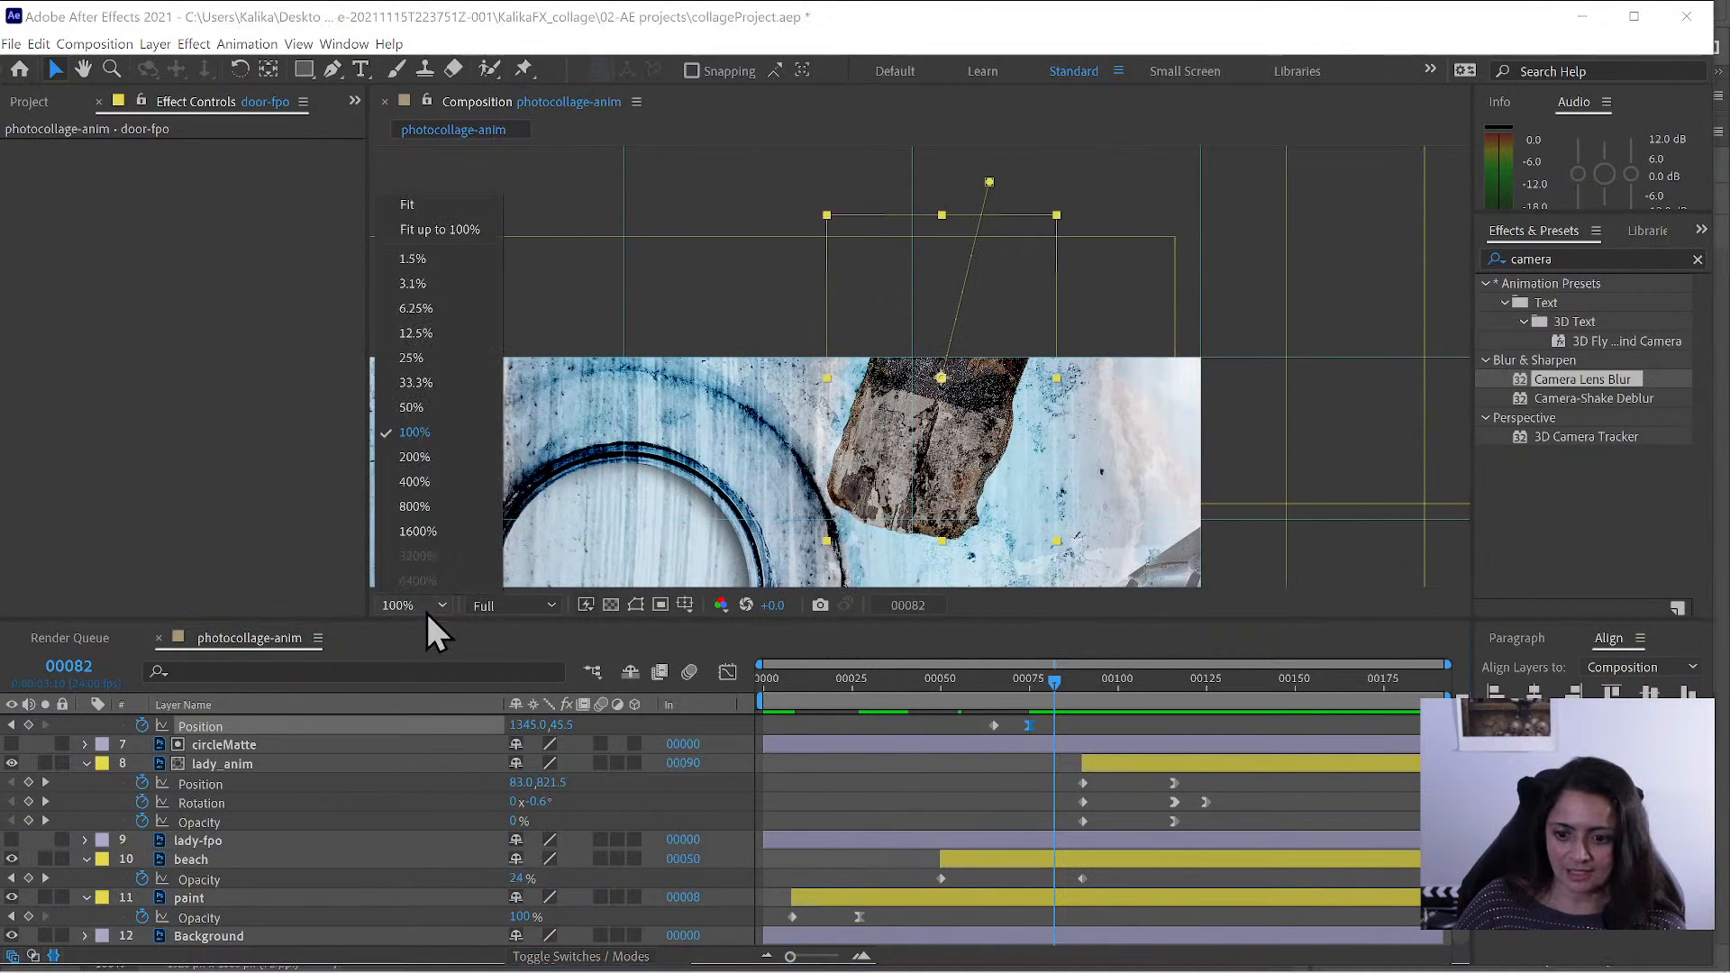
click(442, 204)
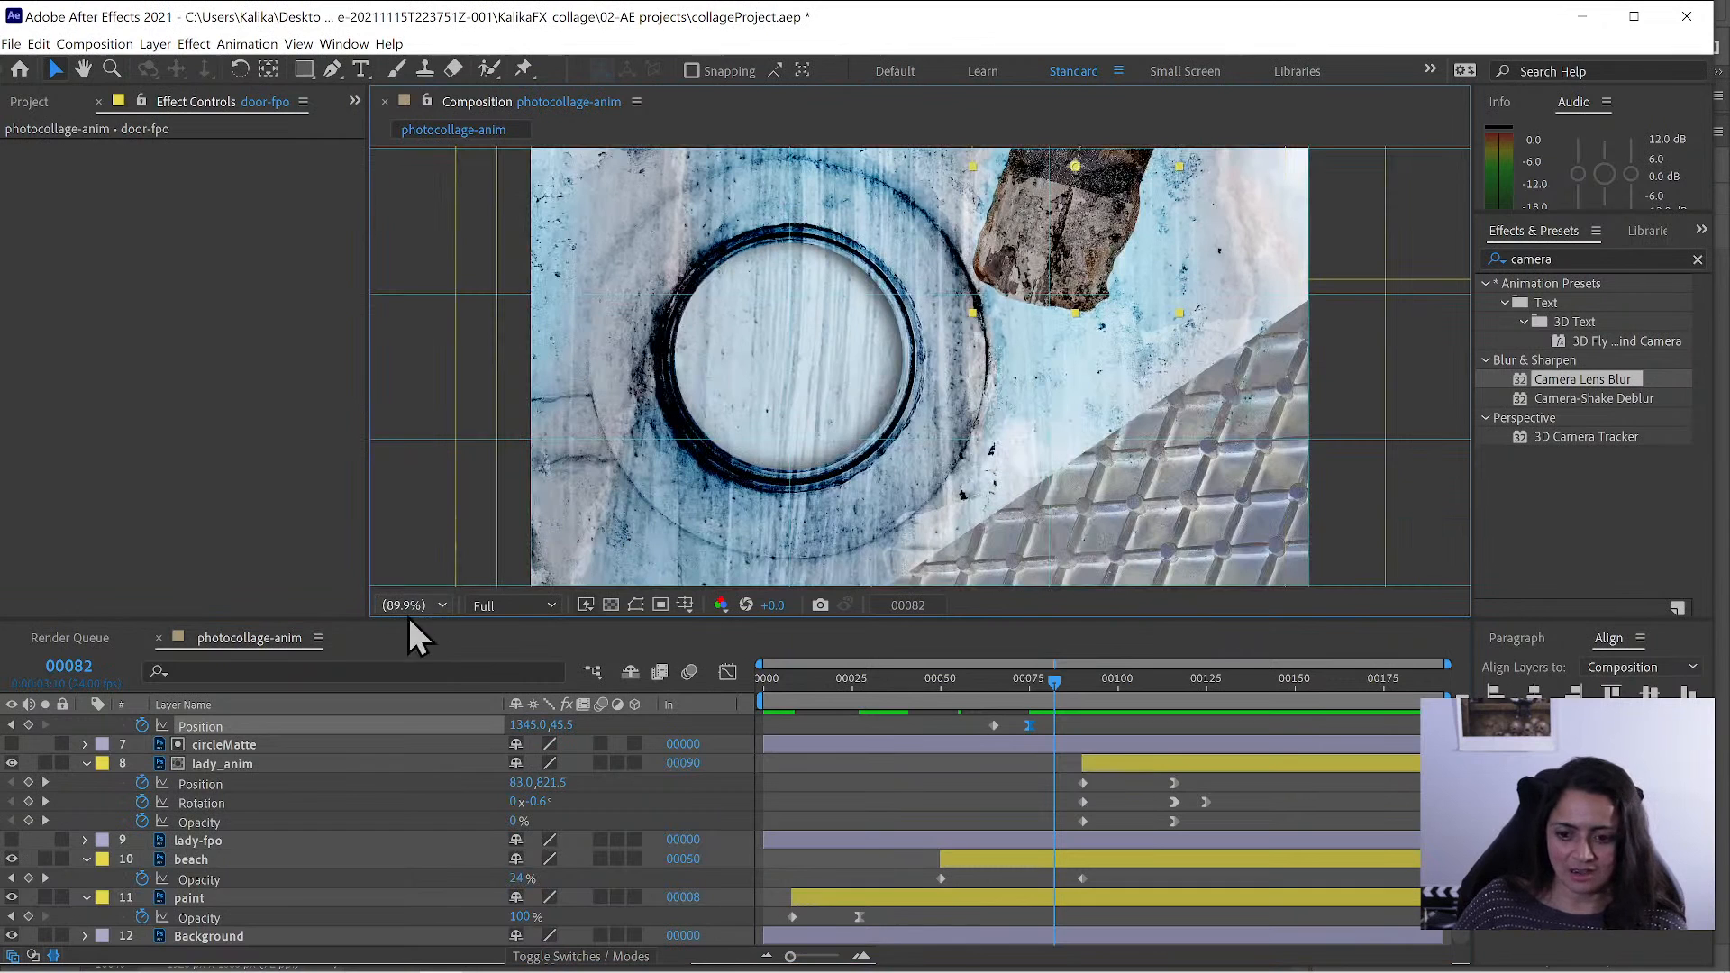
click(975, 679)
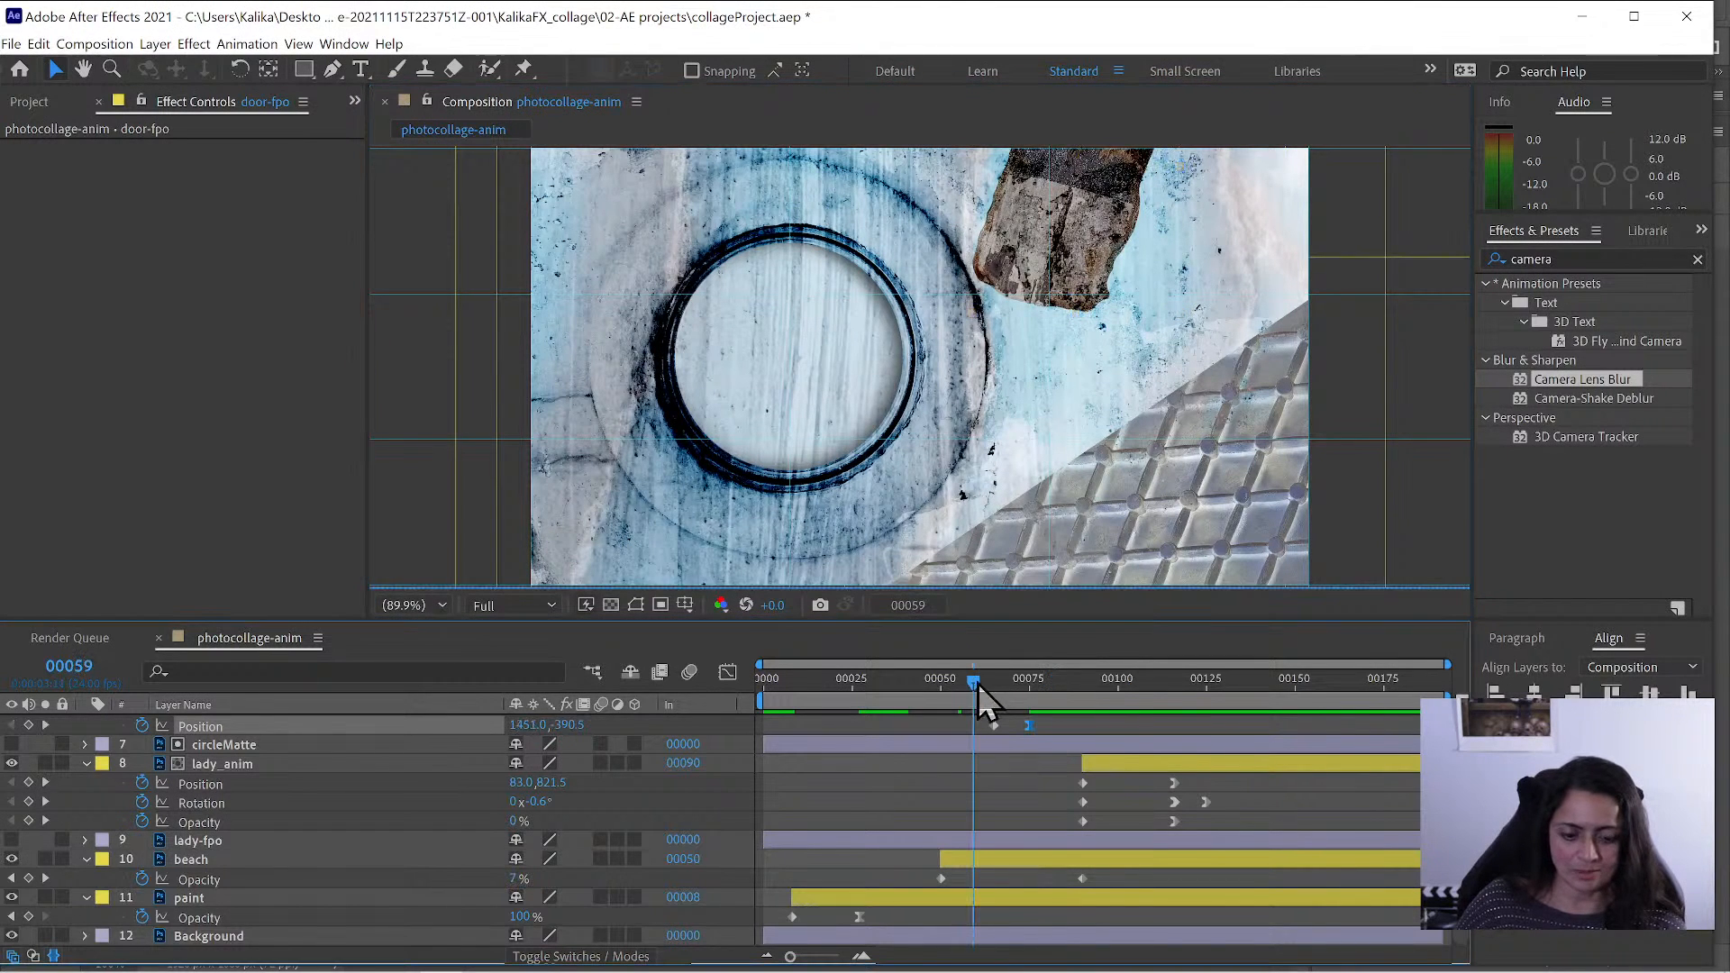
key(space)
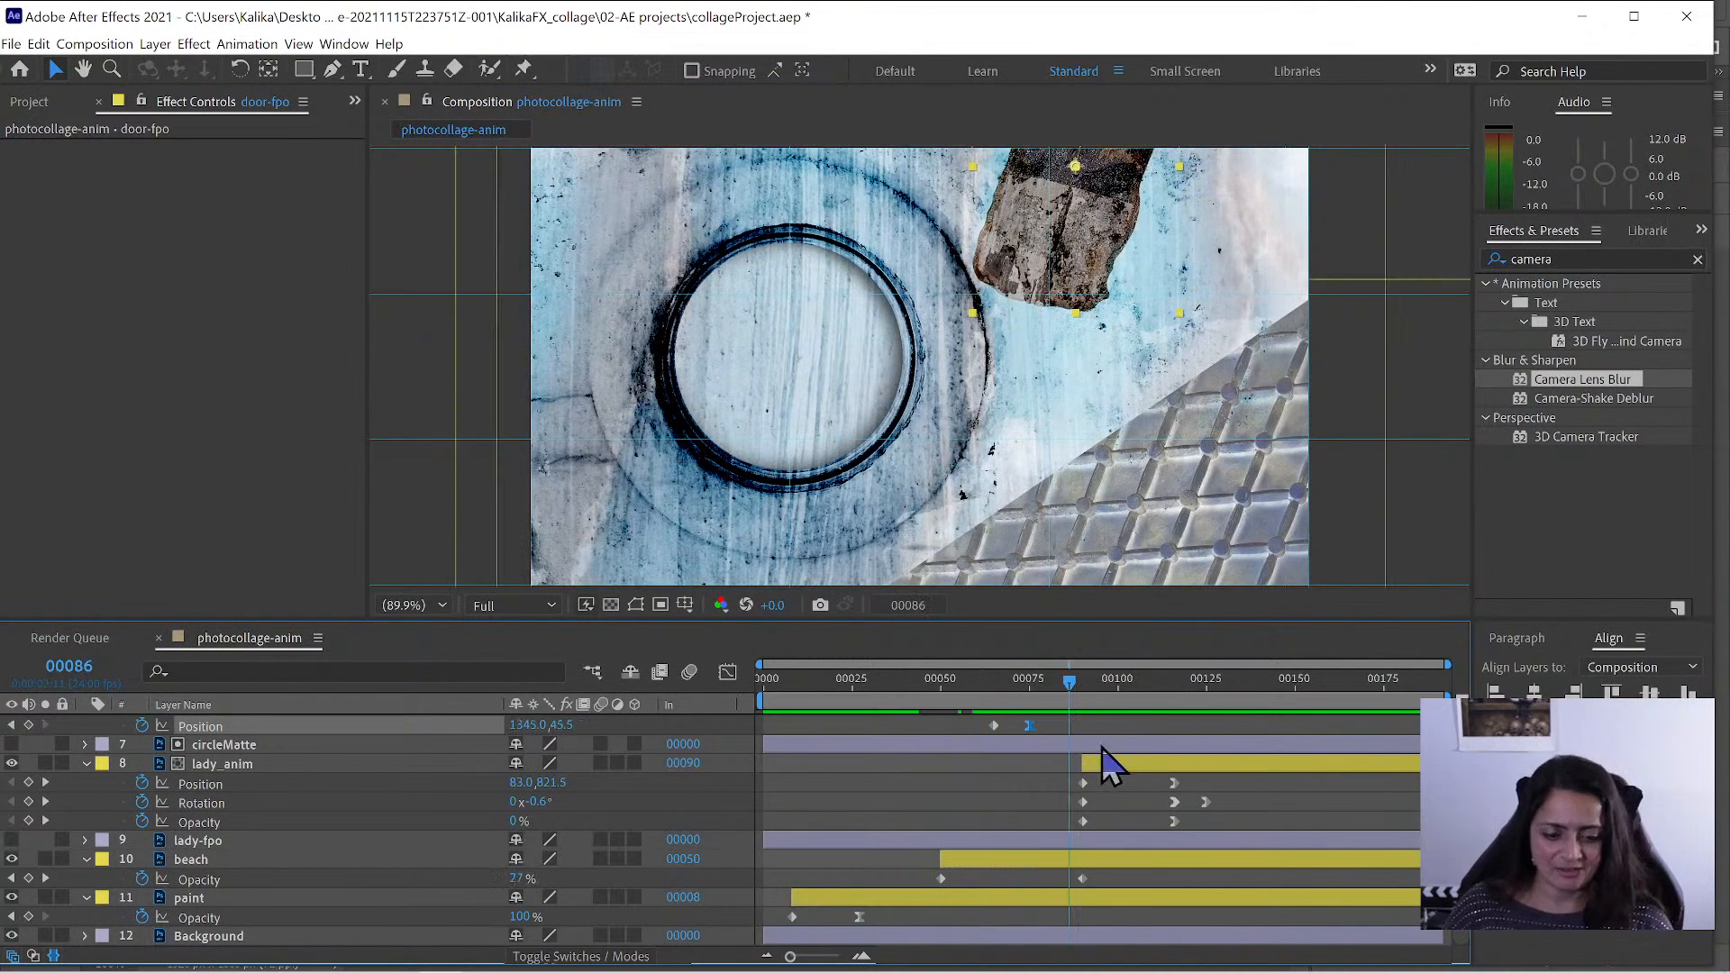
- Start the lady_anim layer at frame 75 and shift its two Opacity keyframes to begin at that frame
click(1067, 692)
drag(1069, 689, 1032, 694)
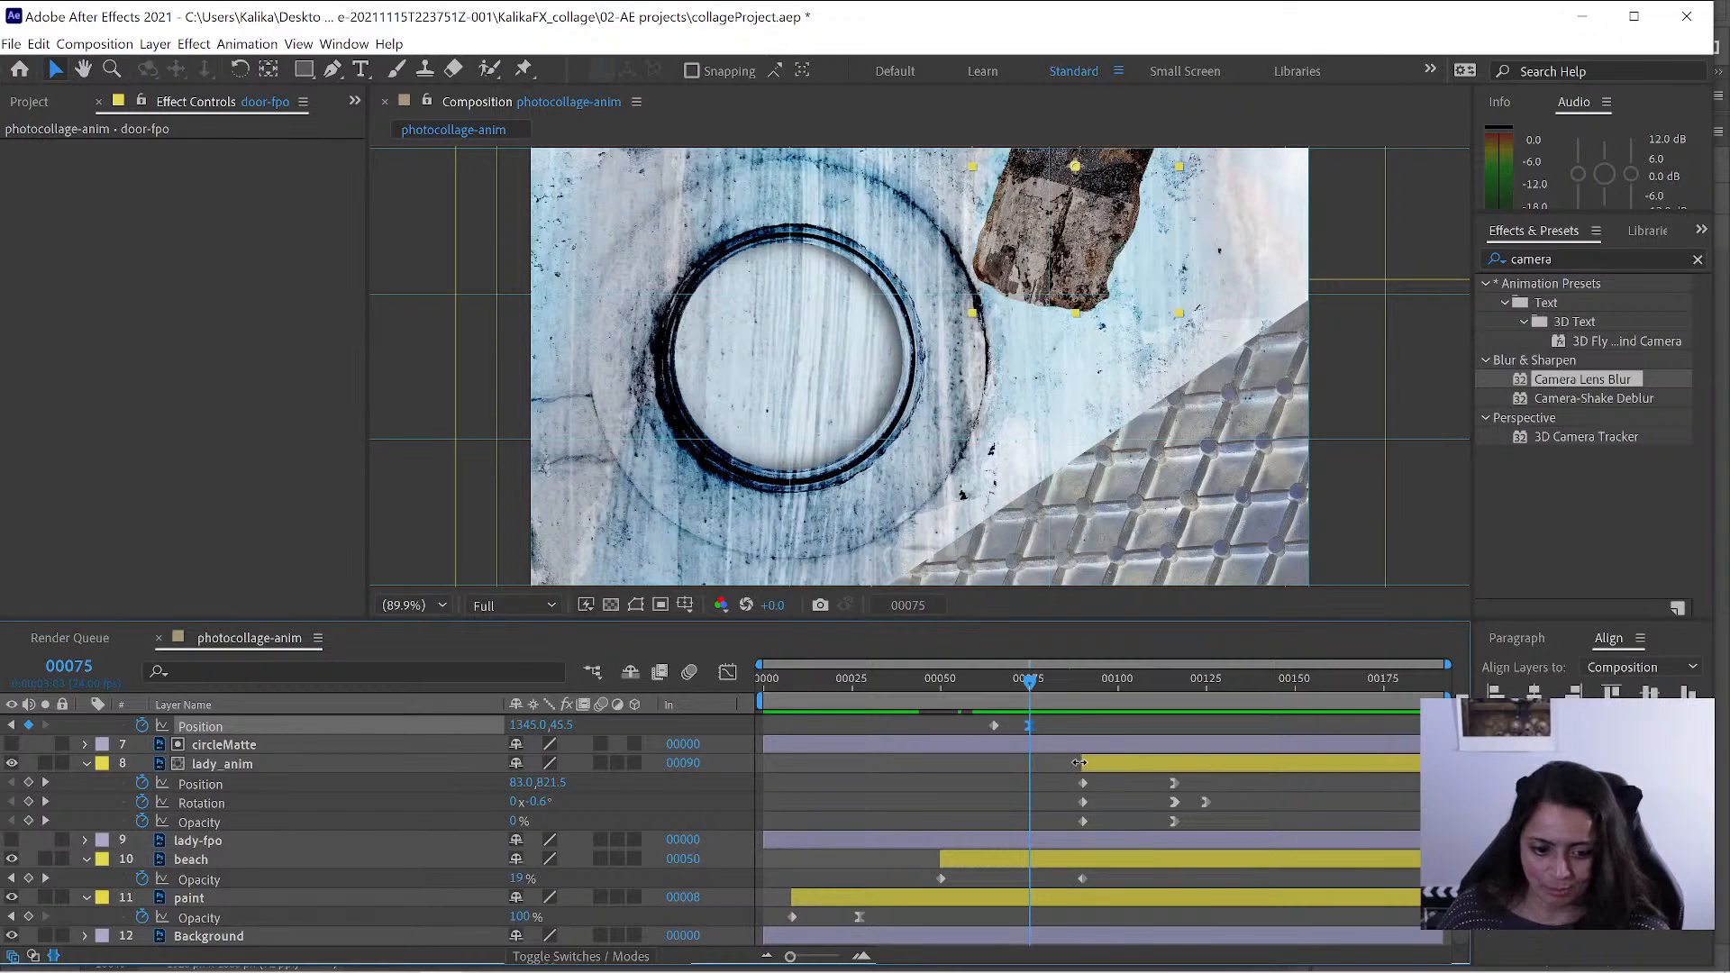
drag(1082, 763, 1186, 834)
drag(1082, 824, 1034, 824)
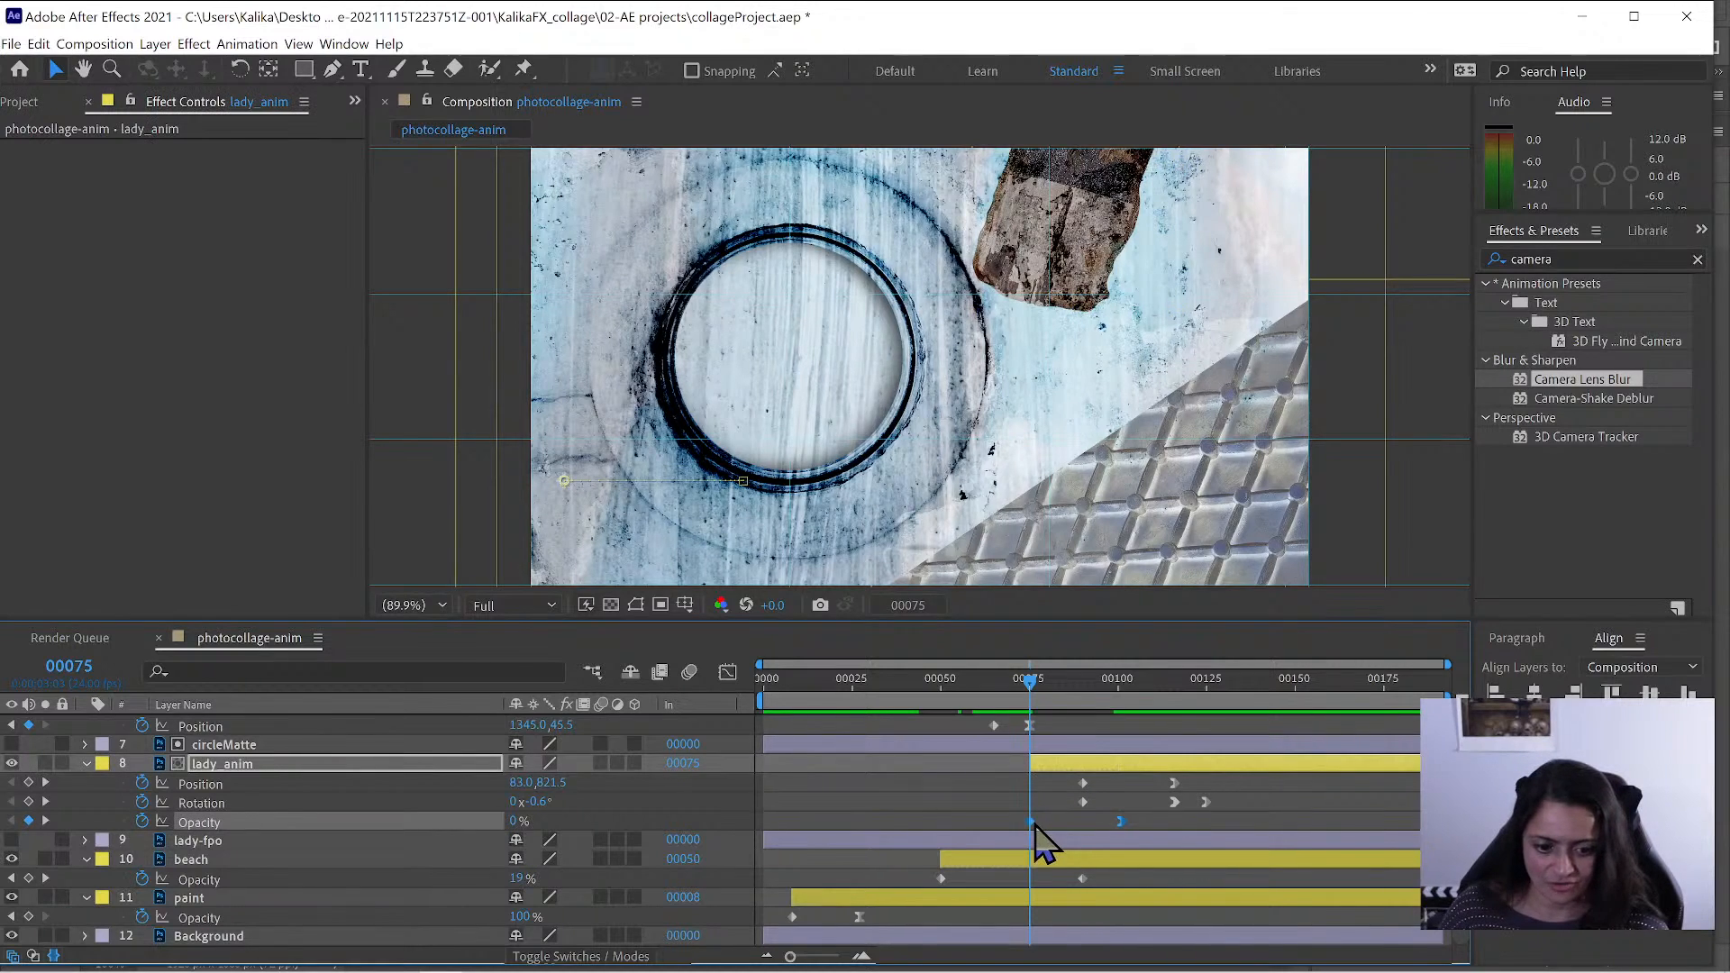
- Shorten the lady_anim fade-in by moving its ending Opacity keyframe earlier to about frame 95
click(1115, 819)
click(1119, 823)
drag(1116, 822, 1101, 822)
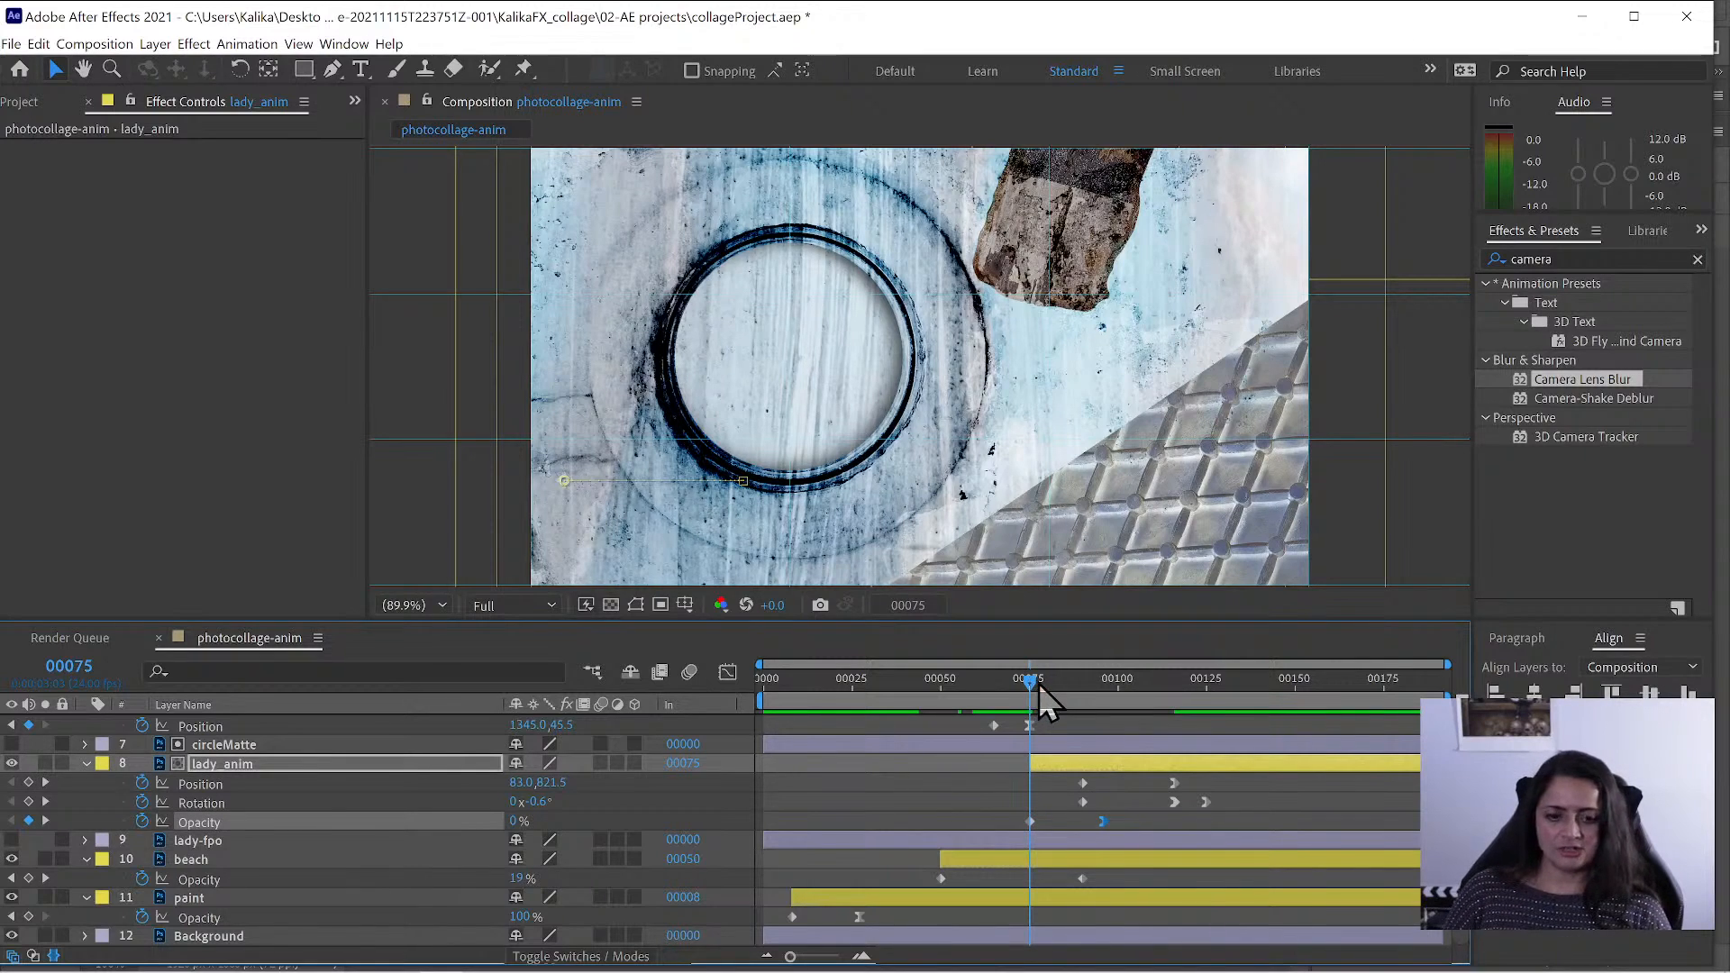
- Set the lady_anim layer's starting Position to 64.0, 821.5 at frame 90 and check the start of her reveal
drag(1031, 685, 1084, 700)
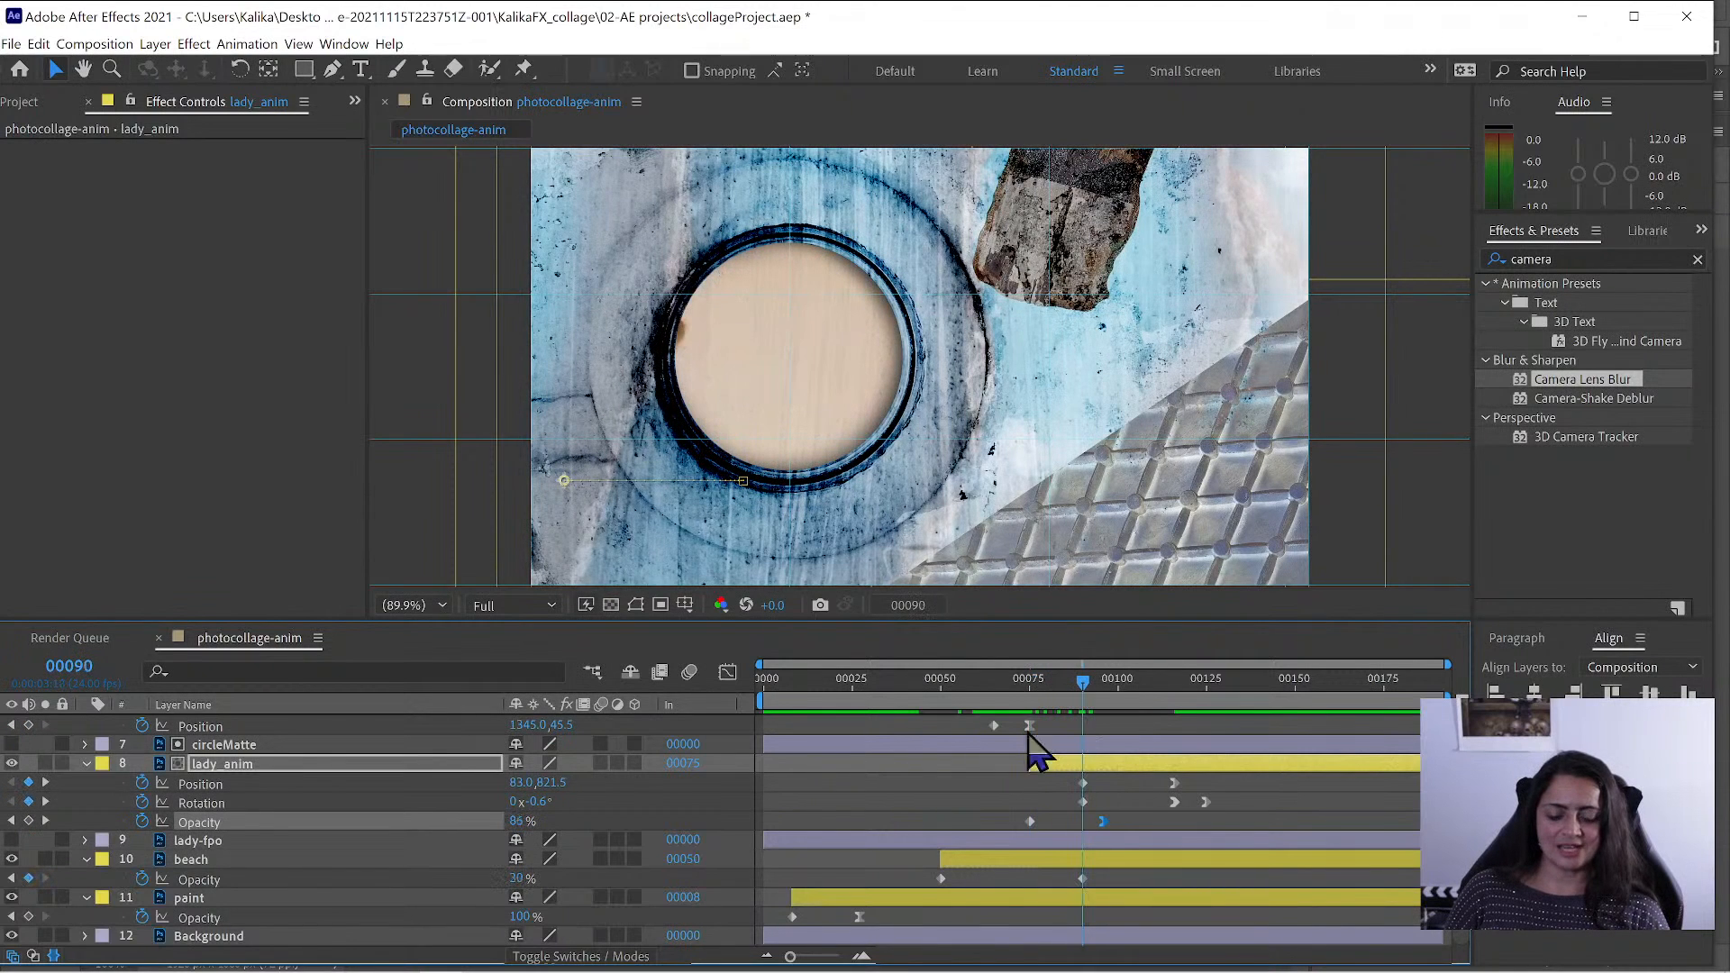
drag(522, 790, 501, 788)
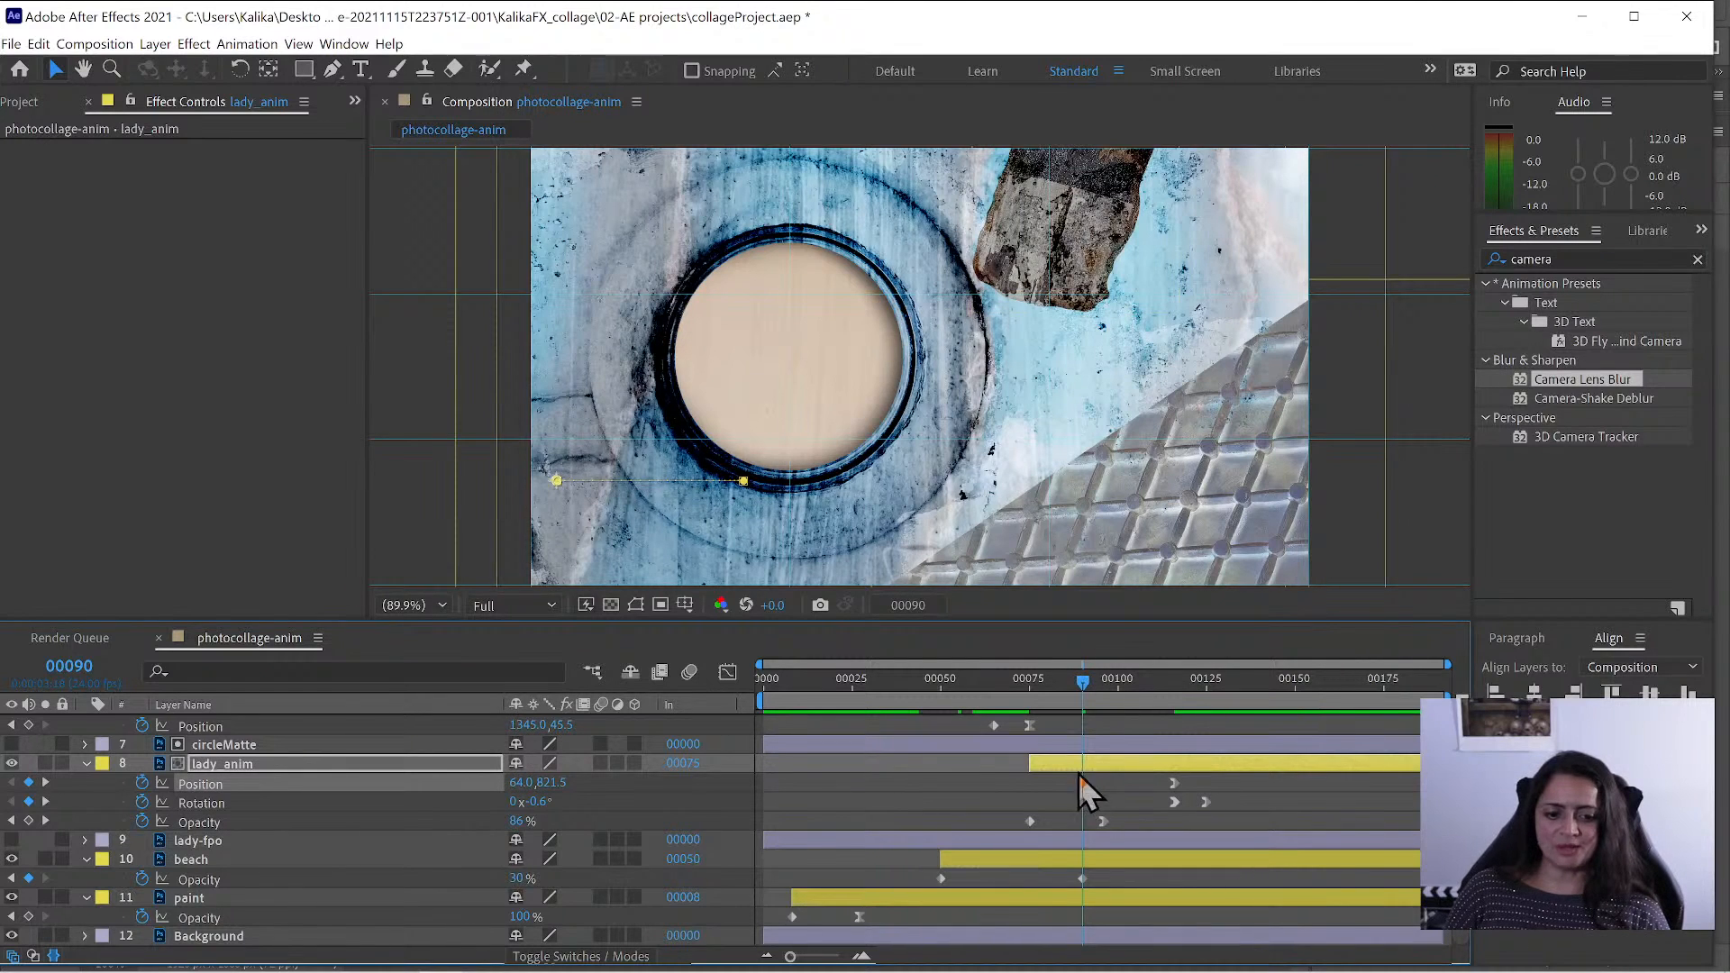
mouse_move(1082, 780)
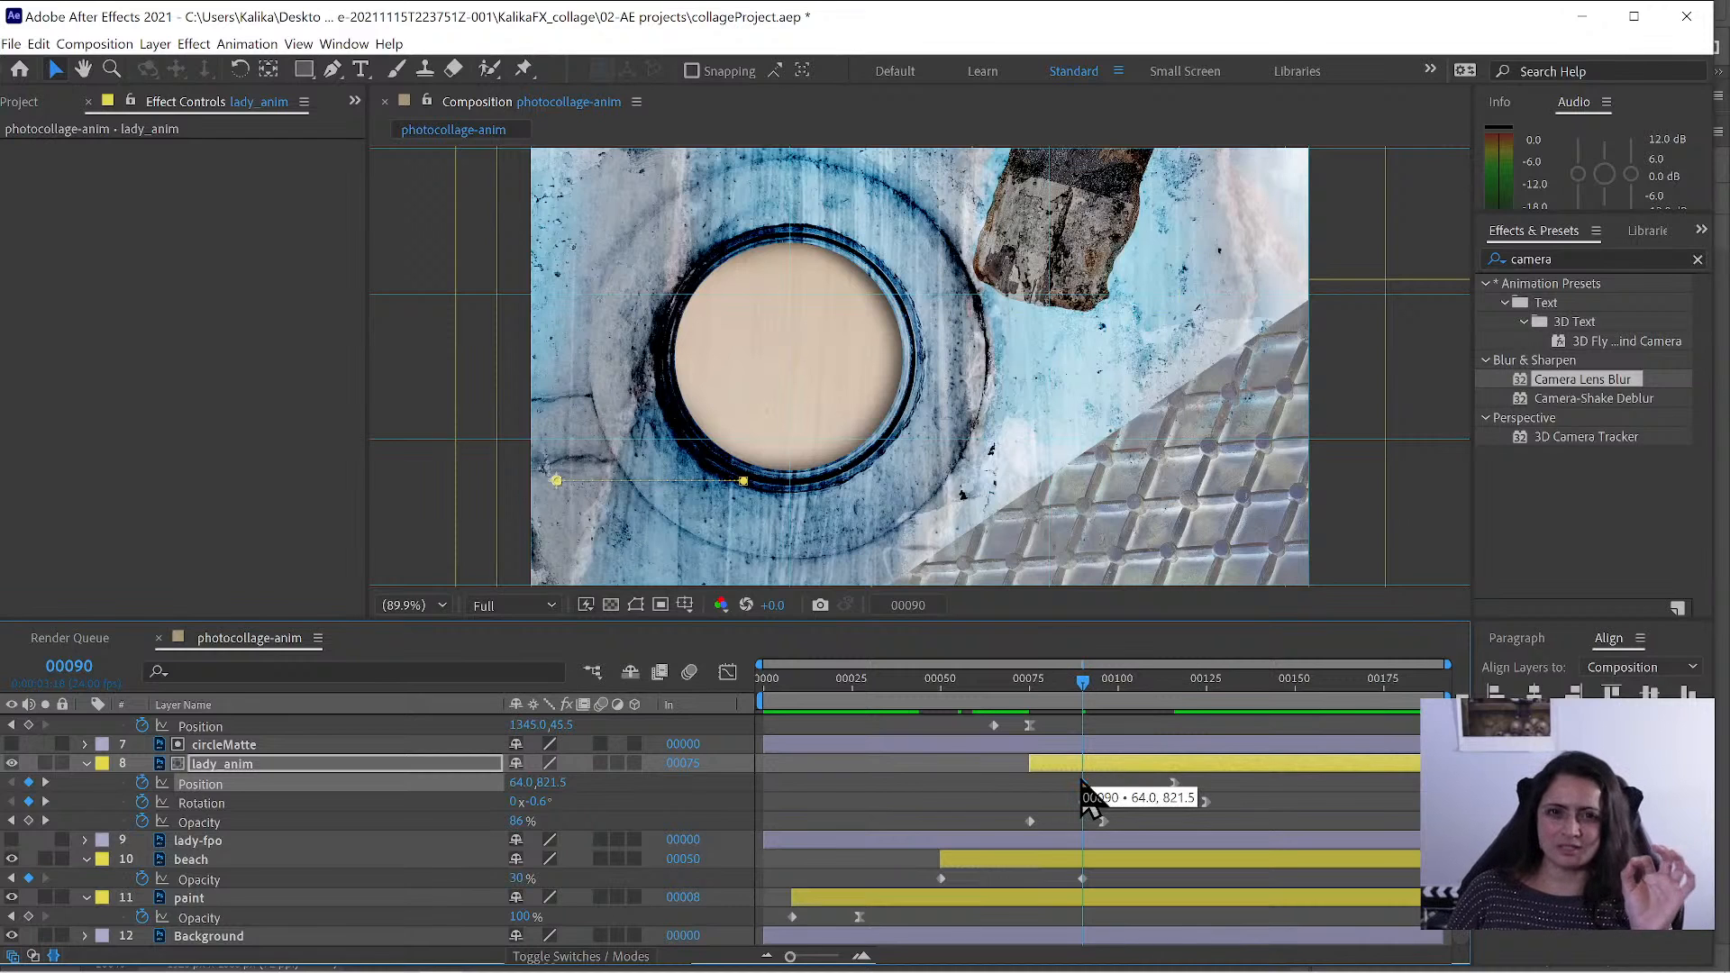
click(1054, 682)
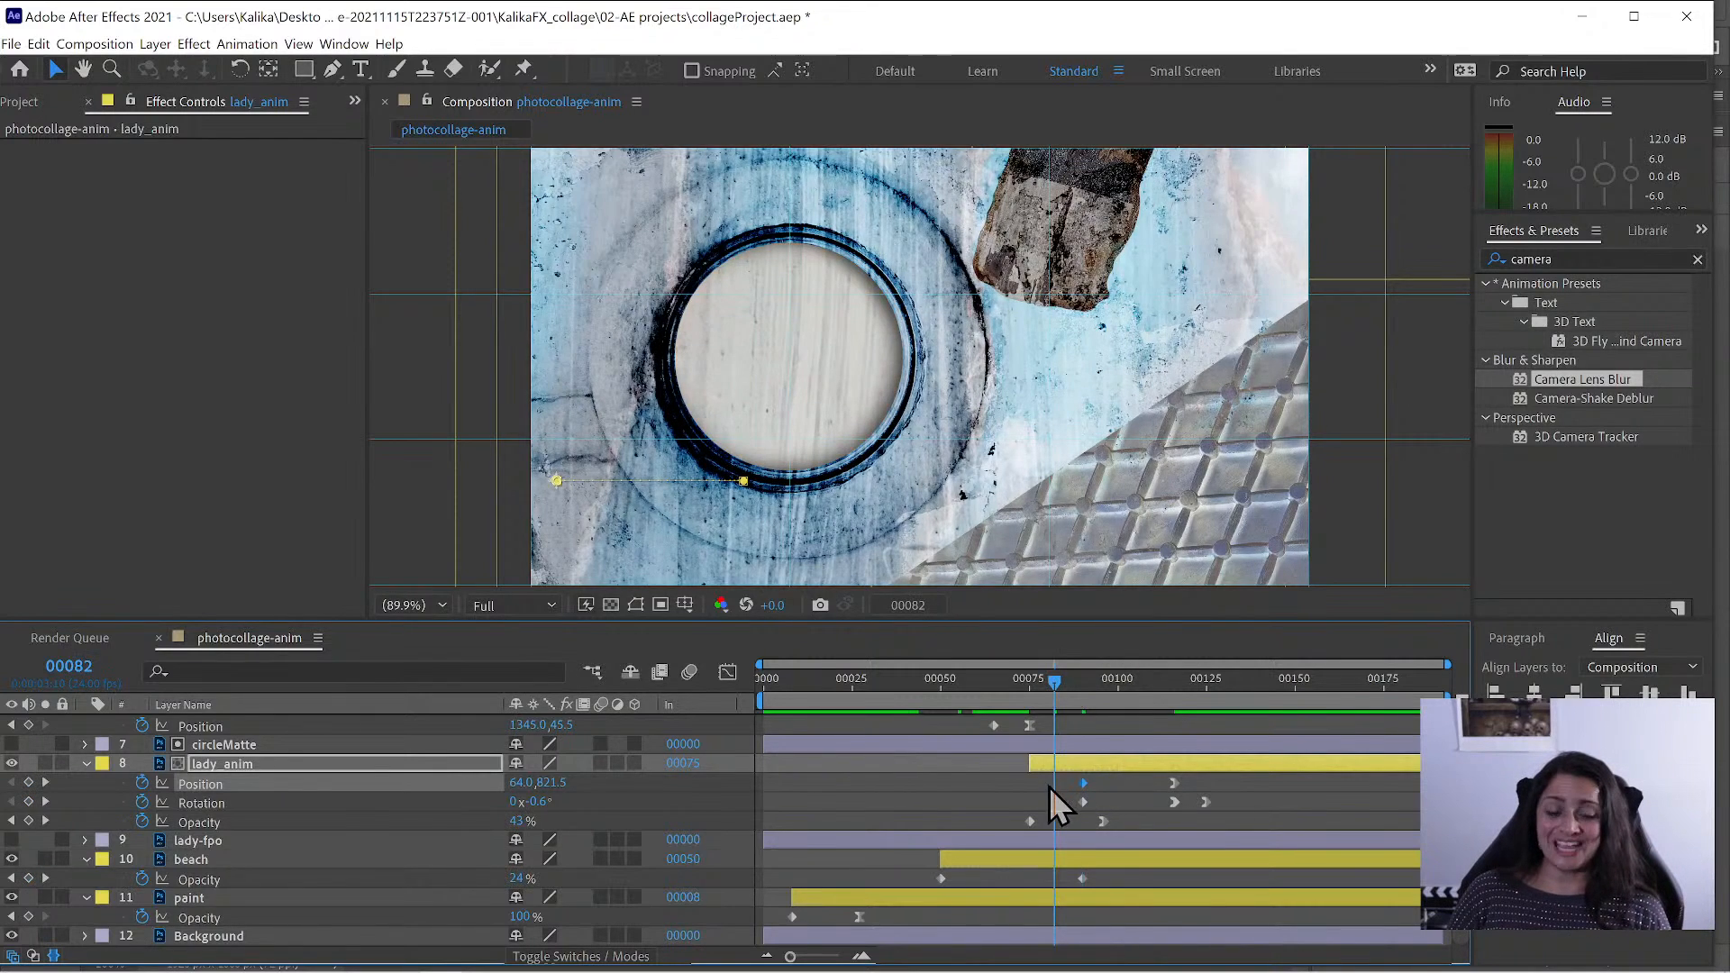
drag(1058, 683, 1084, 687)
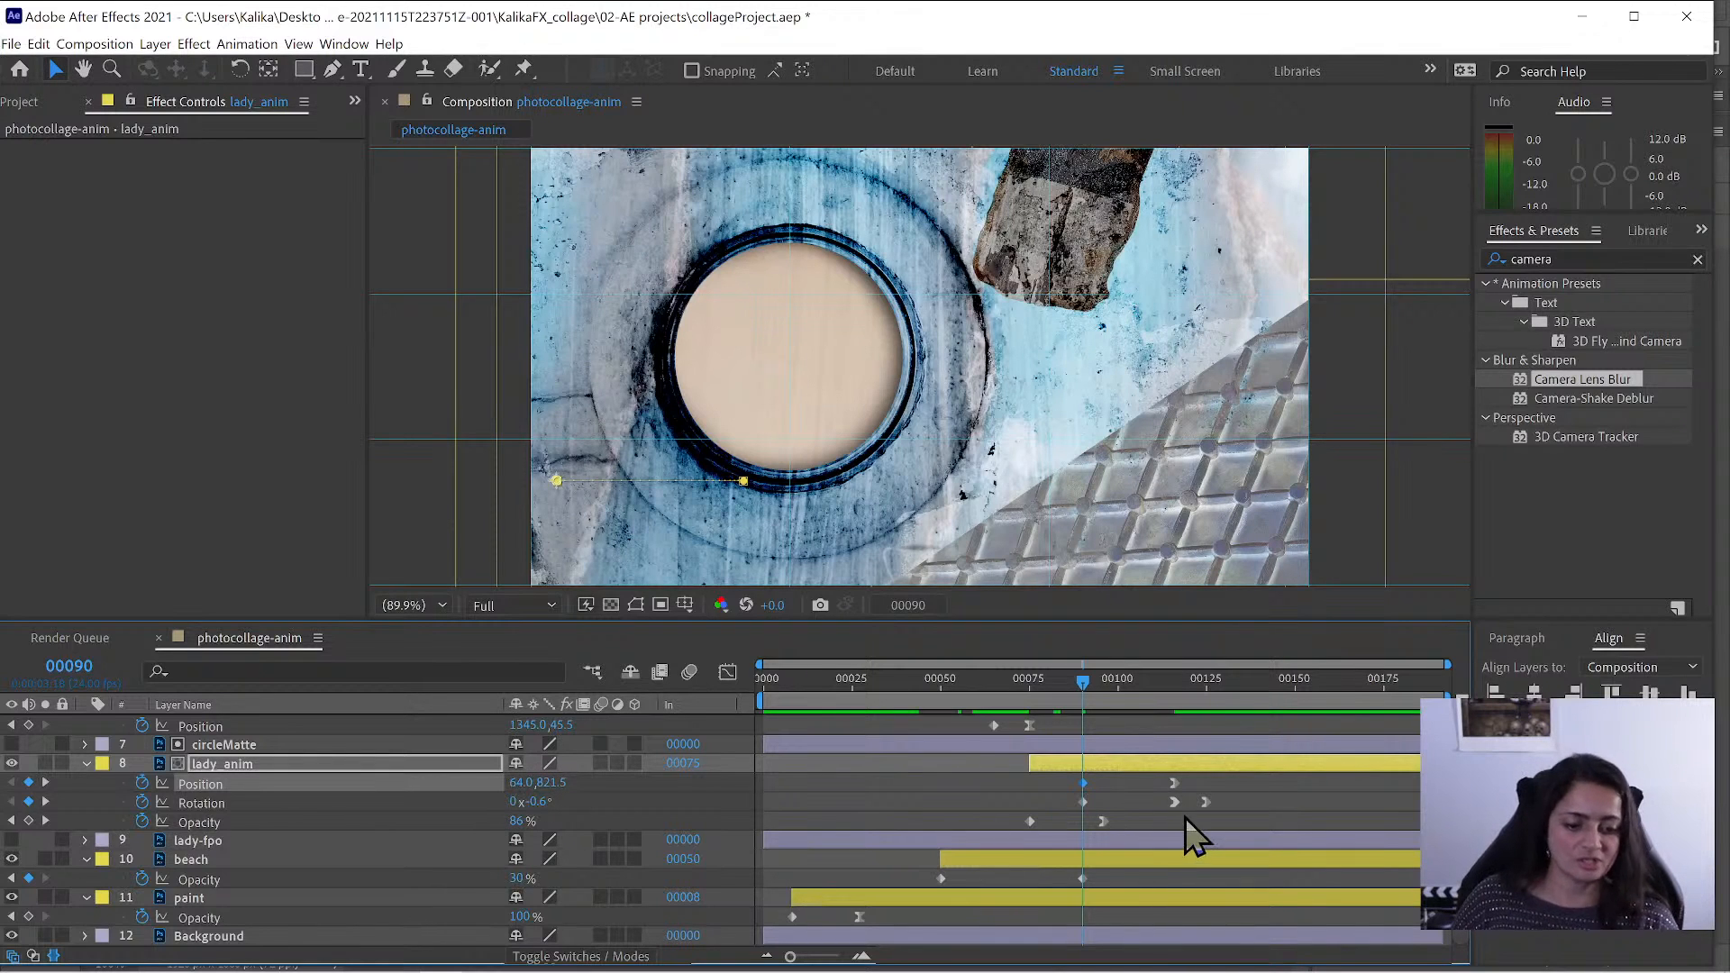
- Collapse the properties of all expanded layers and select the sticker layer at frame 125
drag(1084, 679, 1206, 704)
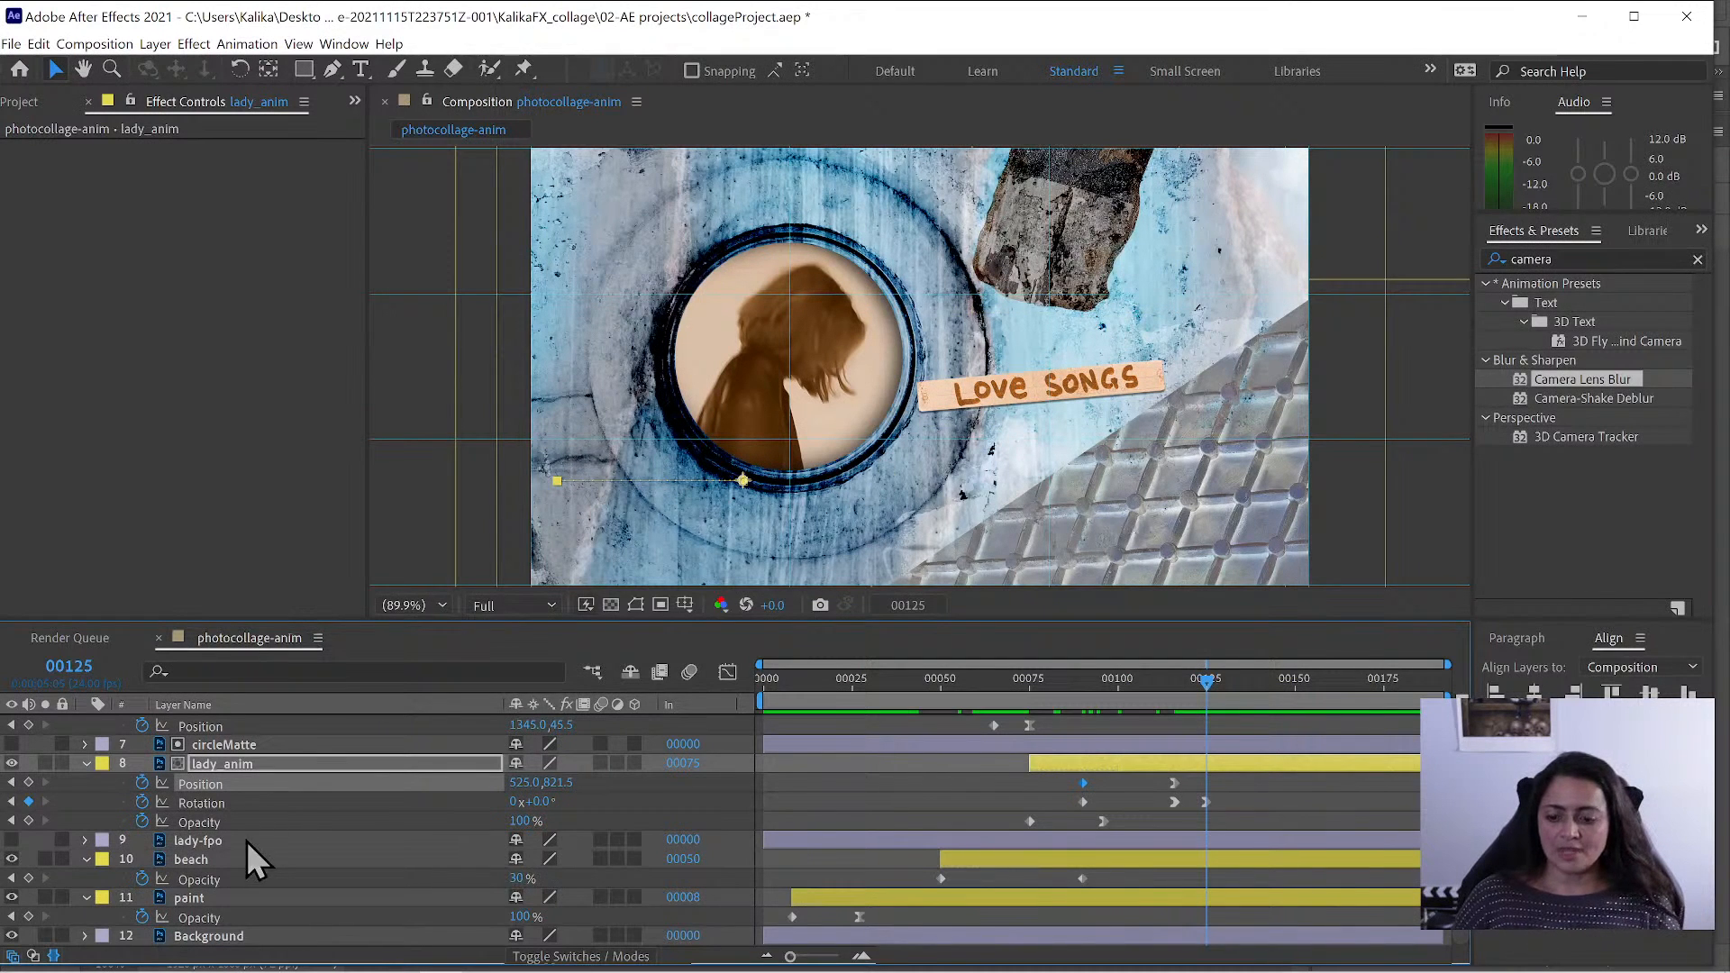
scroll(247, 841, up, 5)
scroll(240, 834, up, 2)
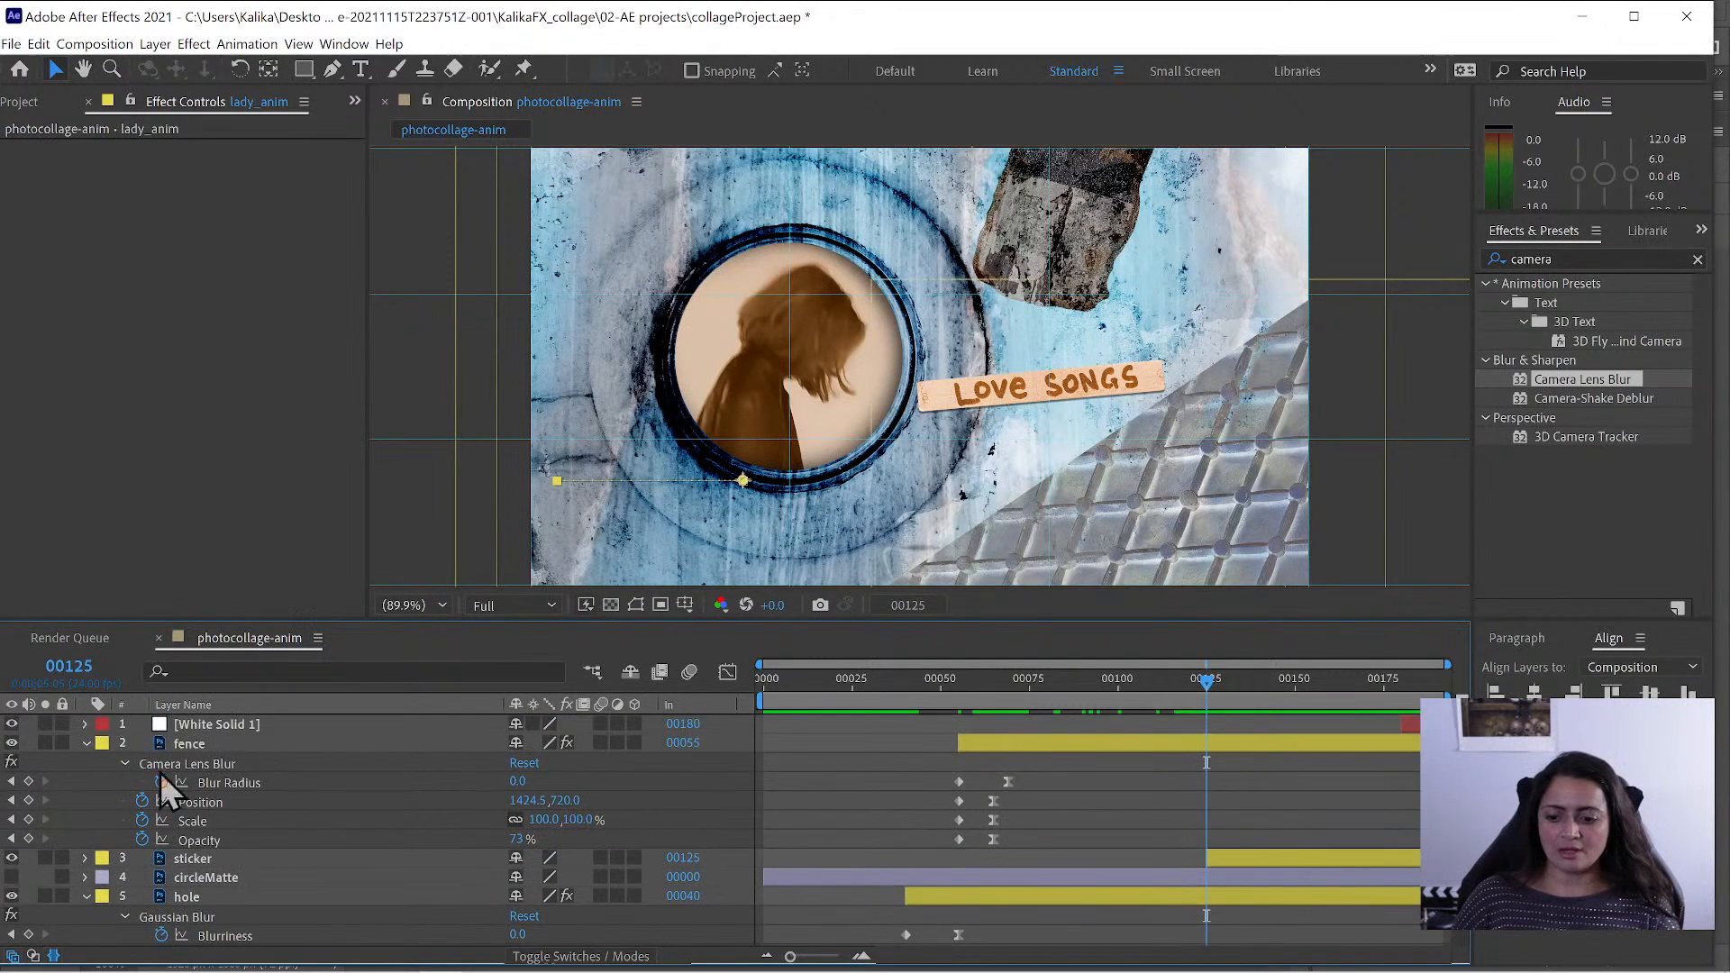
click(86, 744)
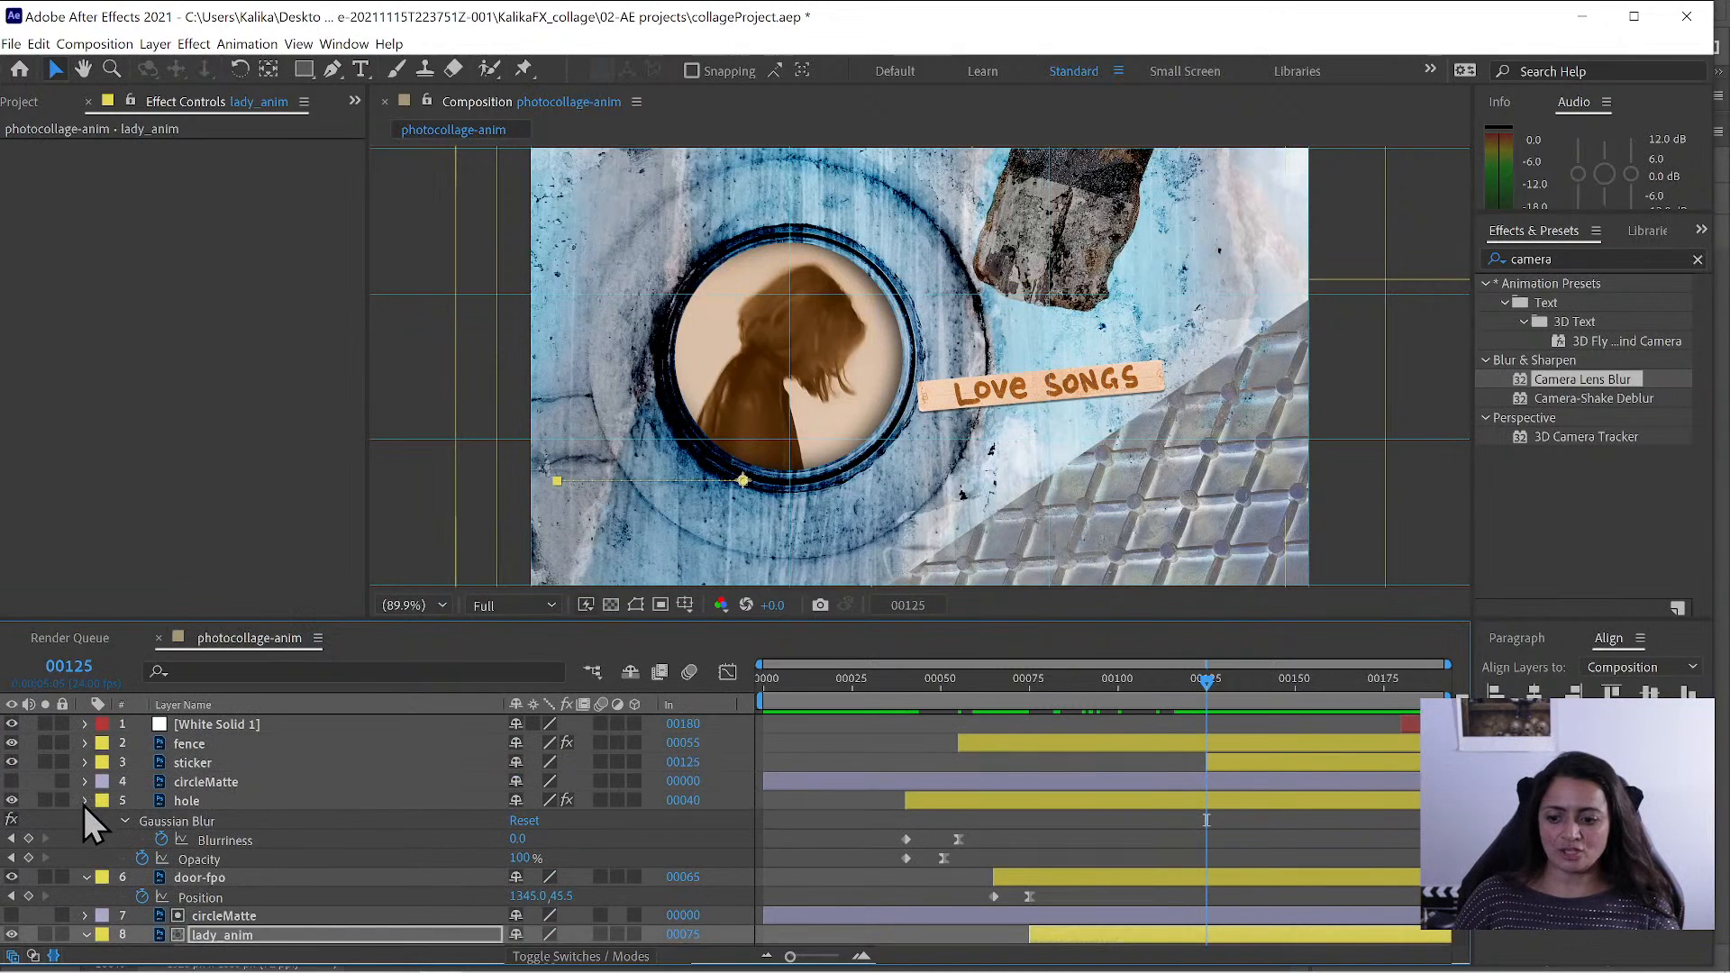
click(84, 801)
click(88, 821)
click(86, 858)
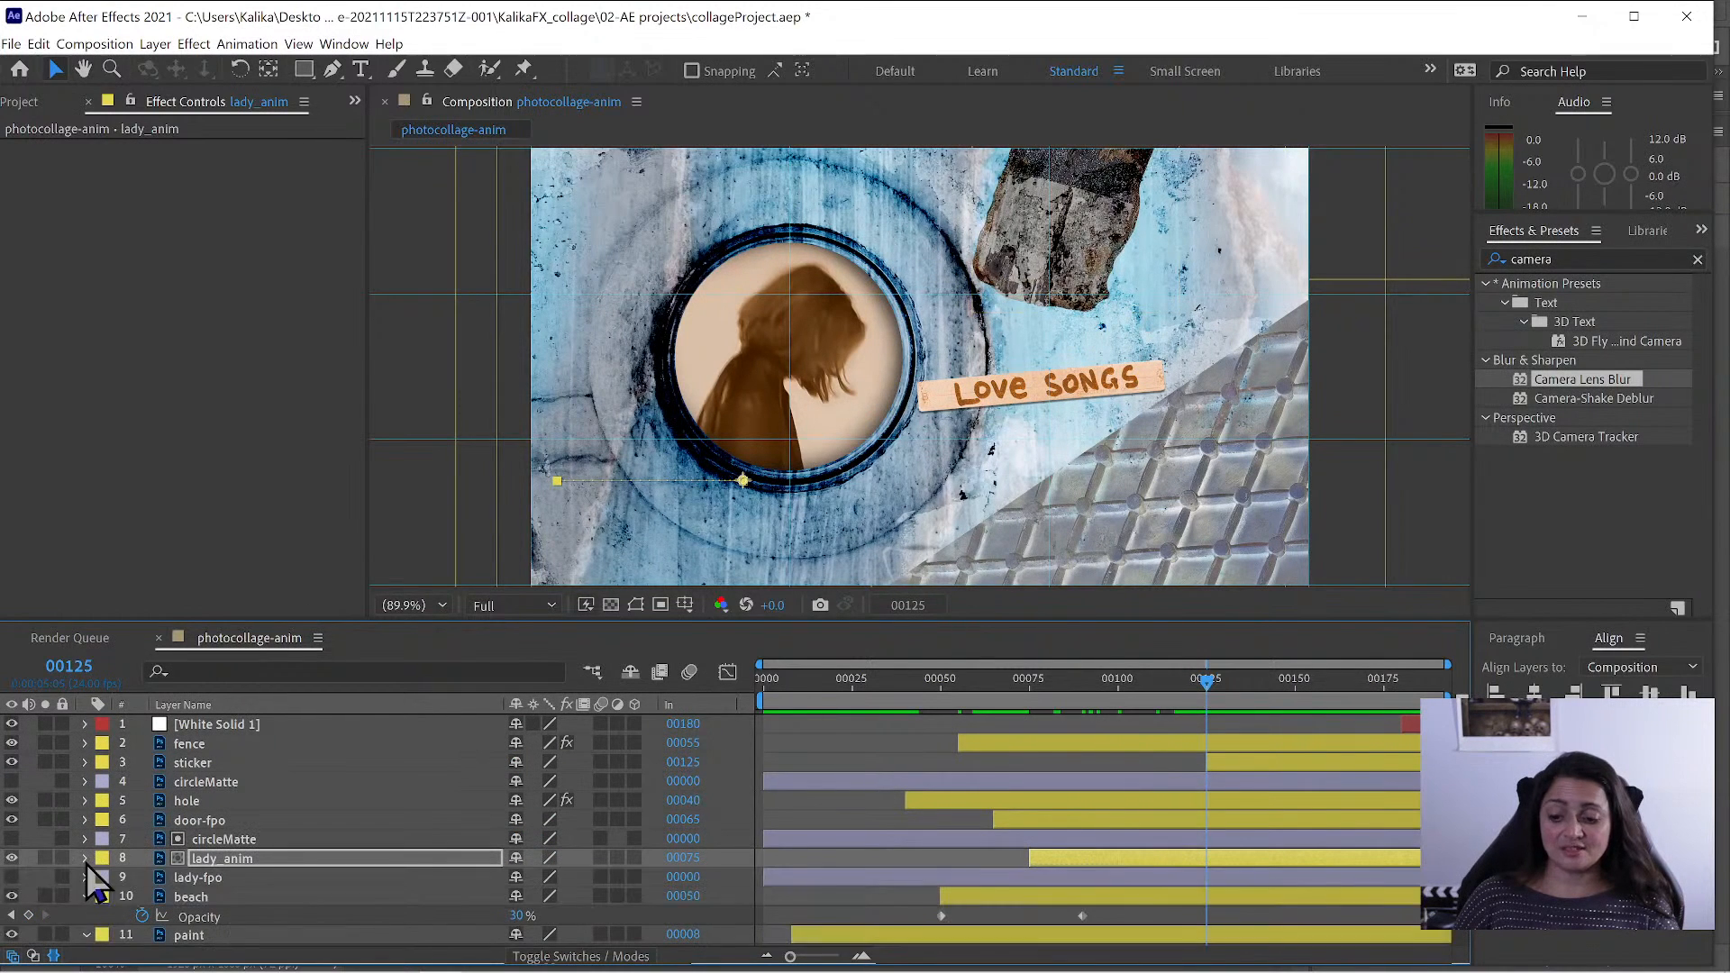
click(85, 897)
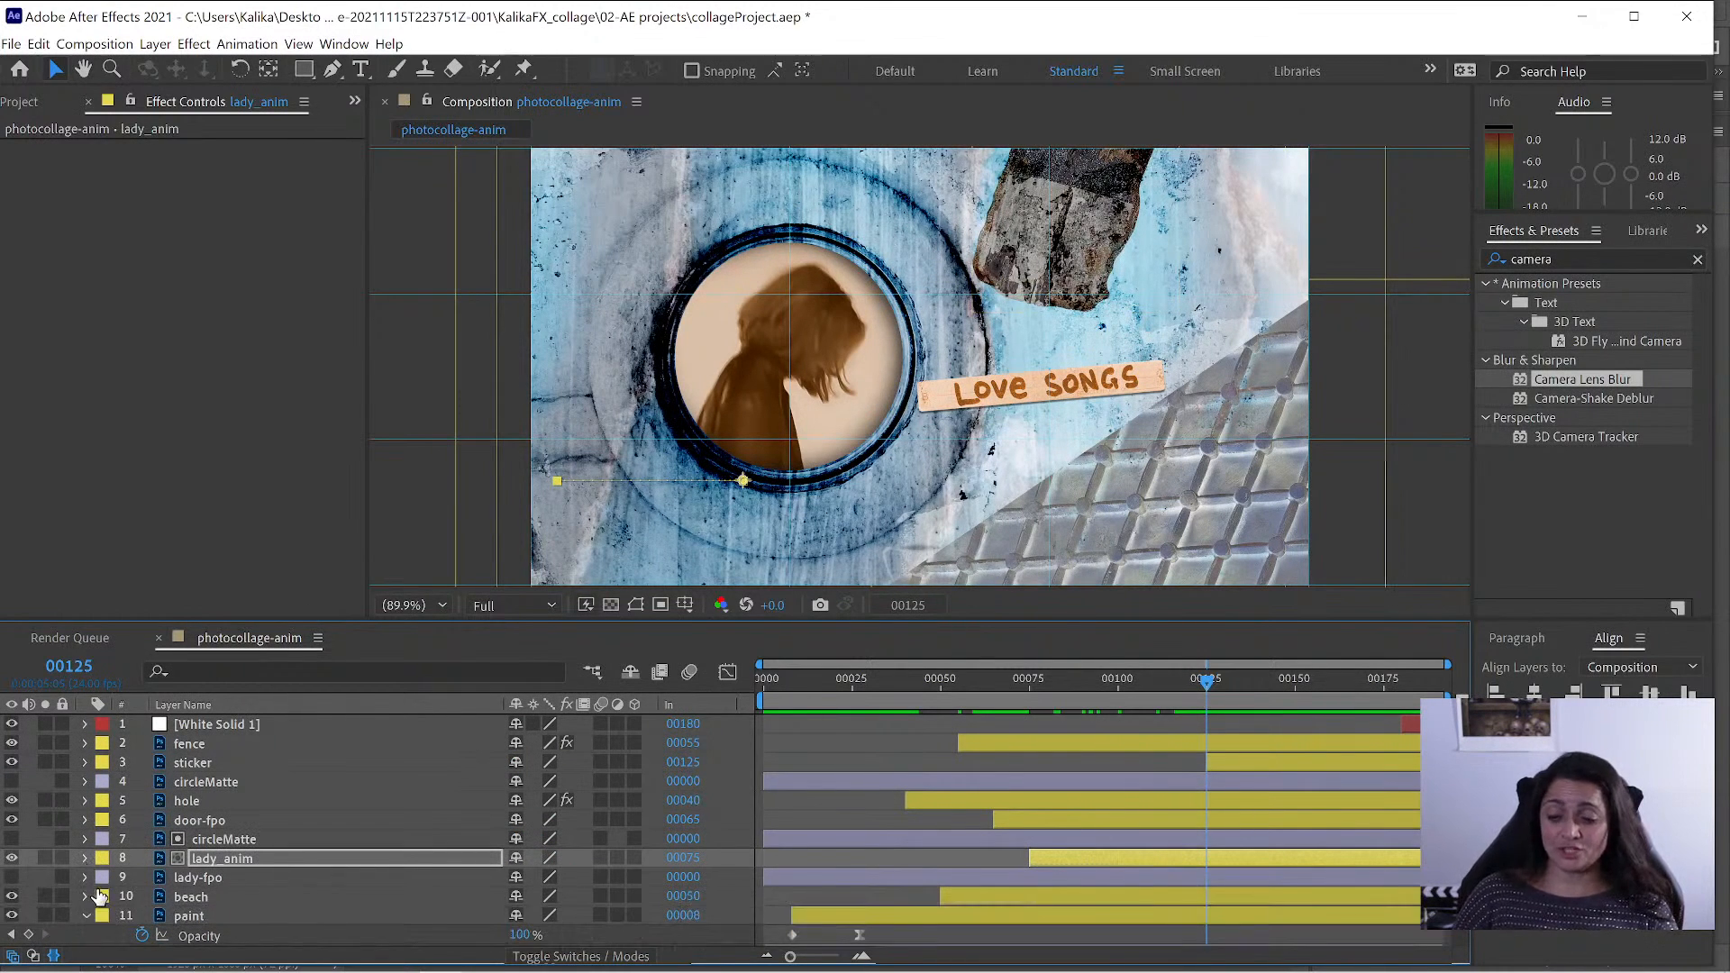
click(85, 917)
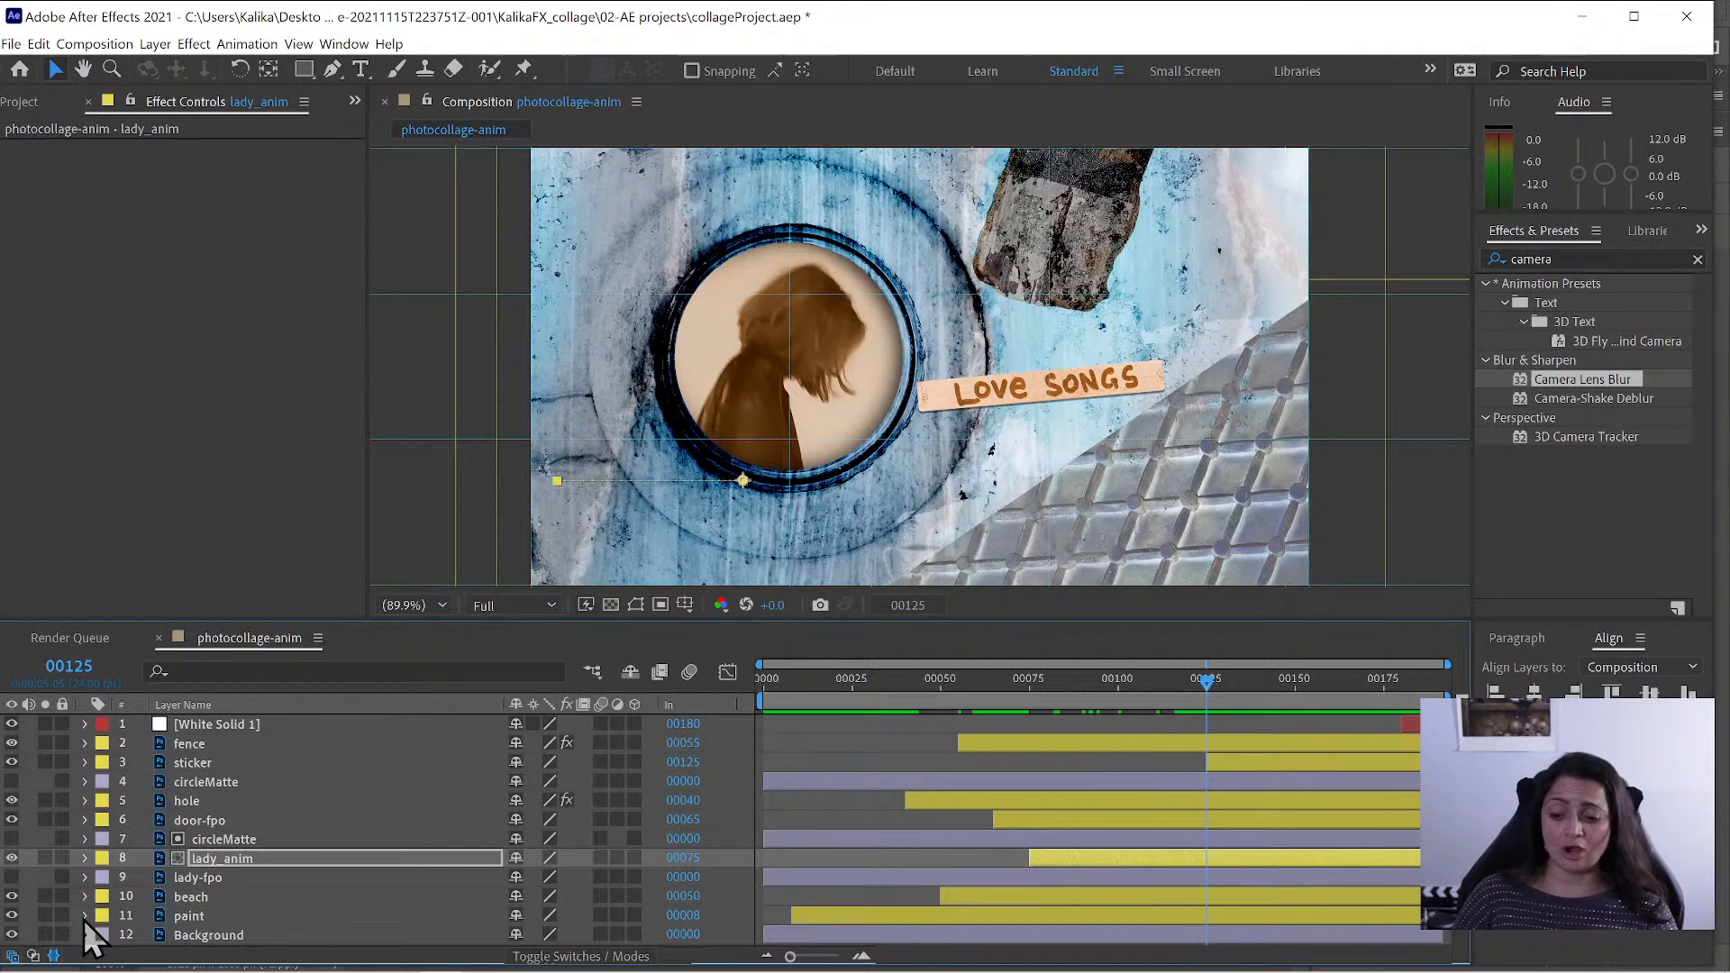
click(208, 764)
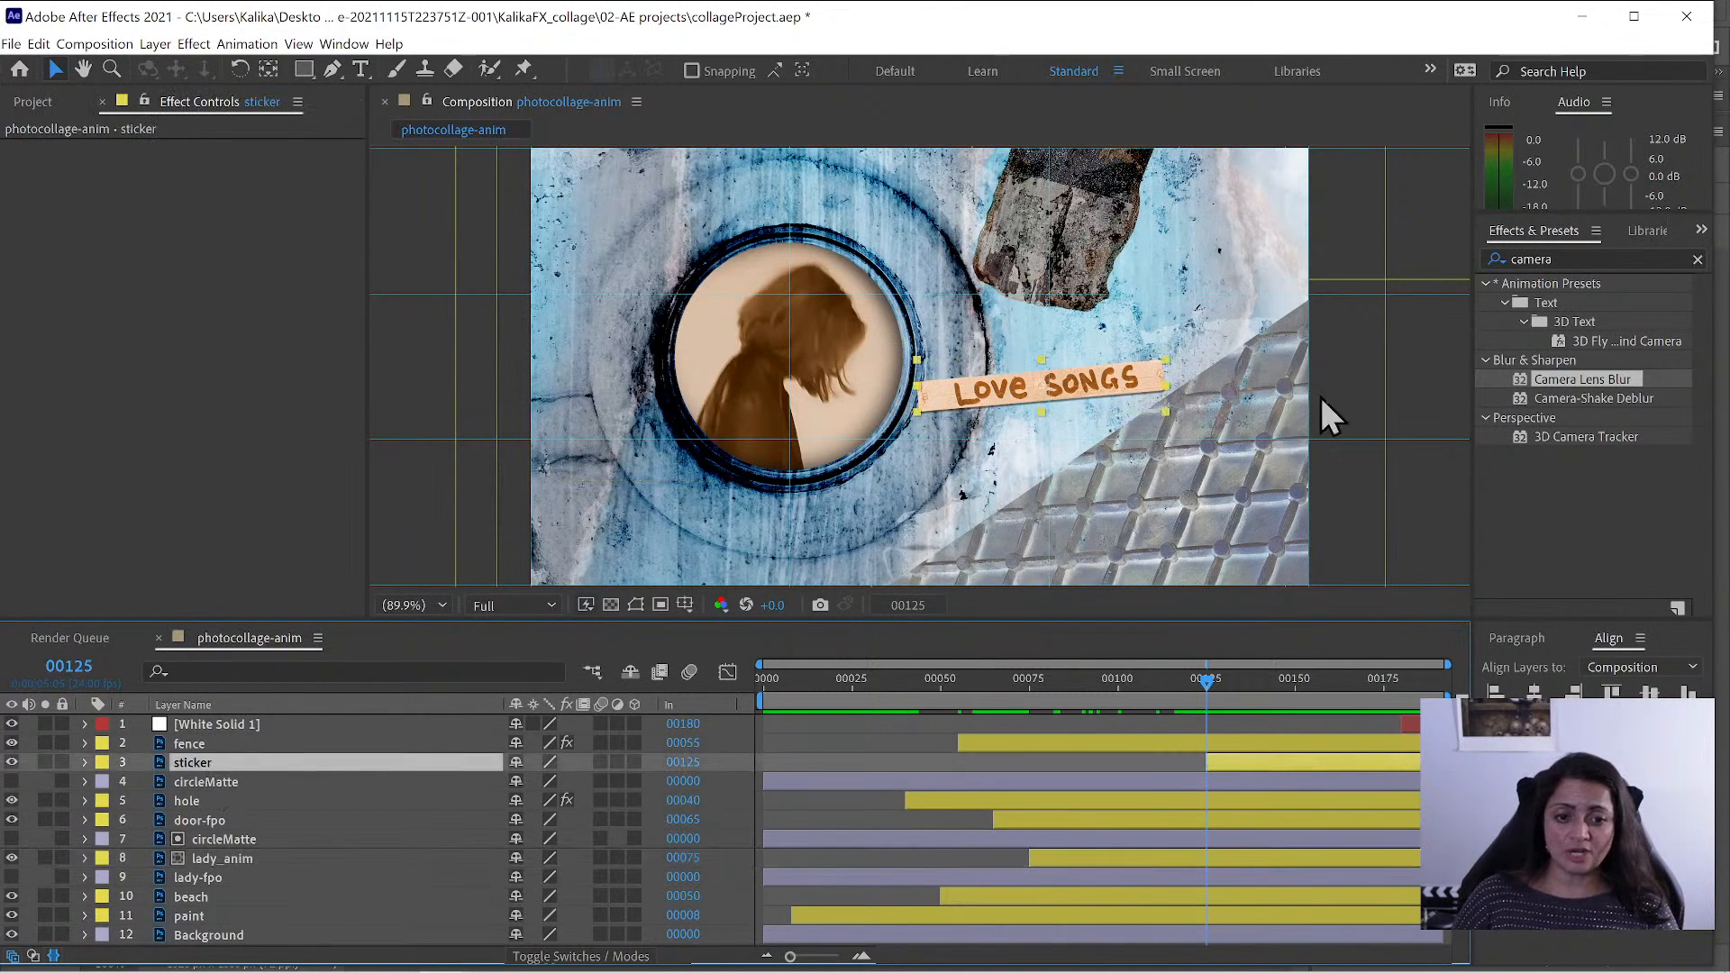